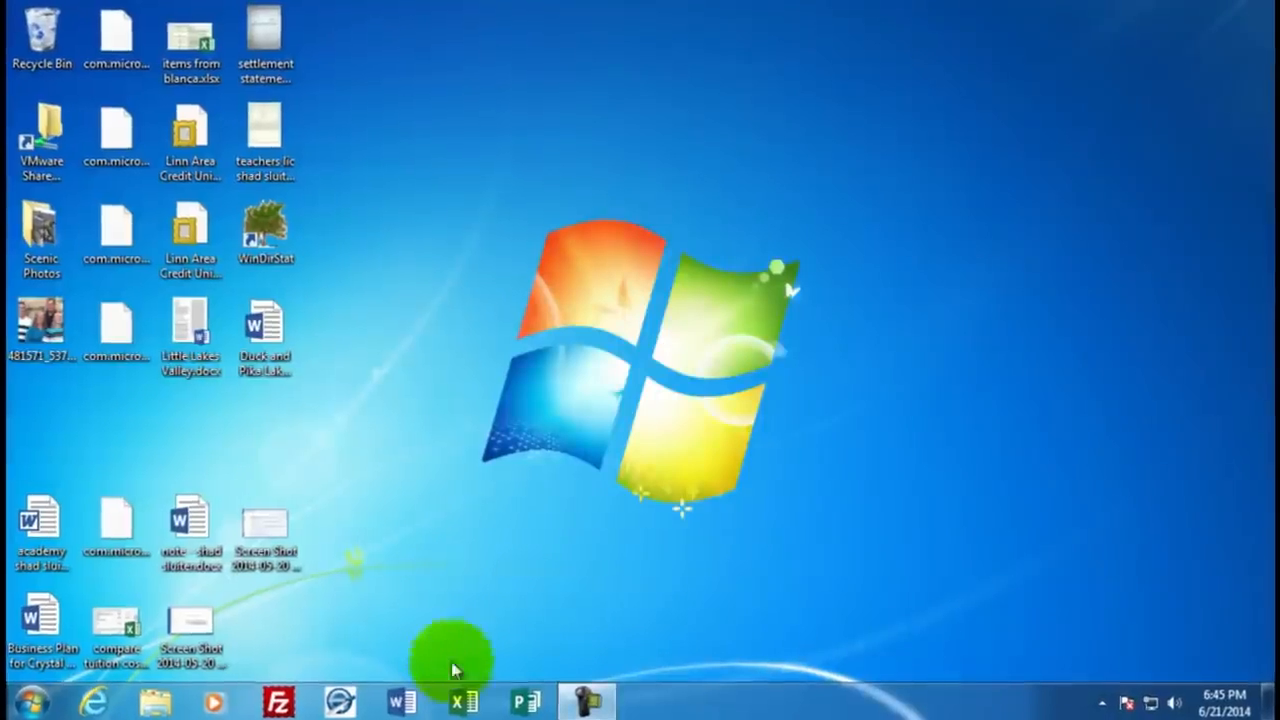
Open Excel and create a blank workbook
left_click(462, 702)
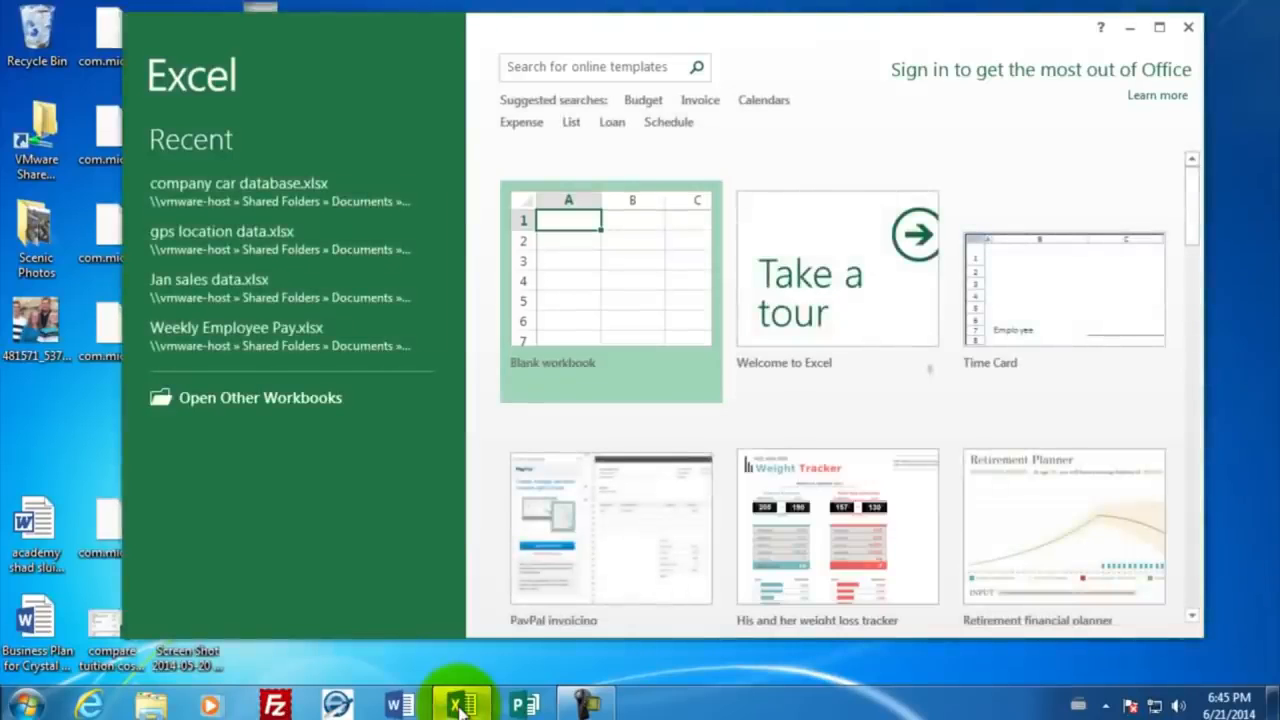
left_click(609, 284)
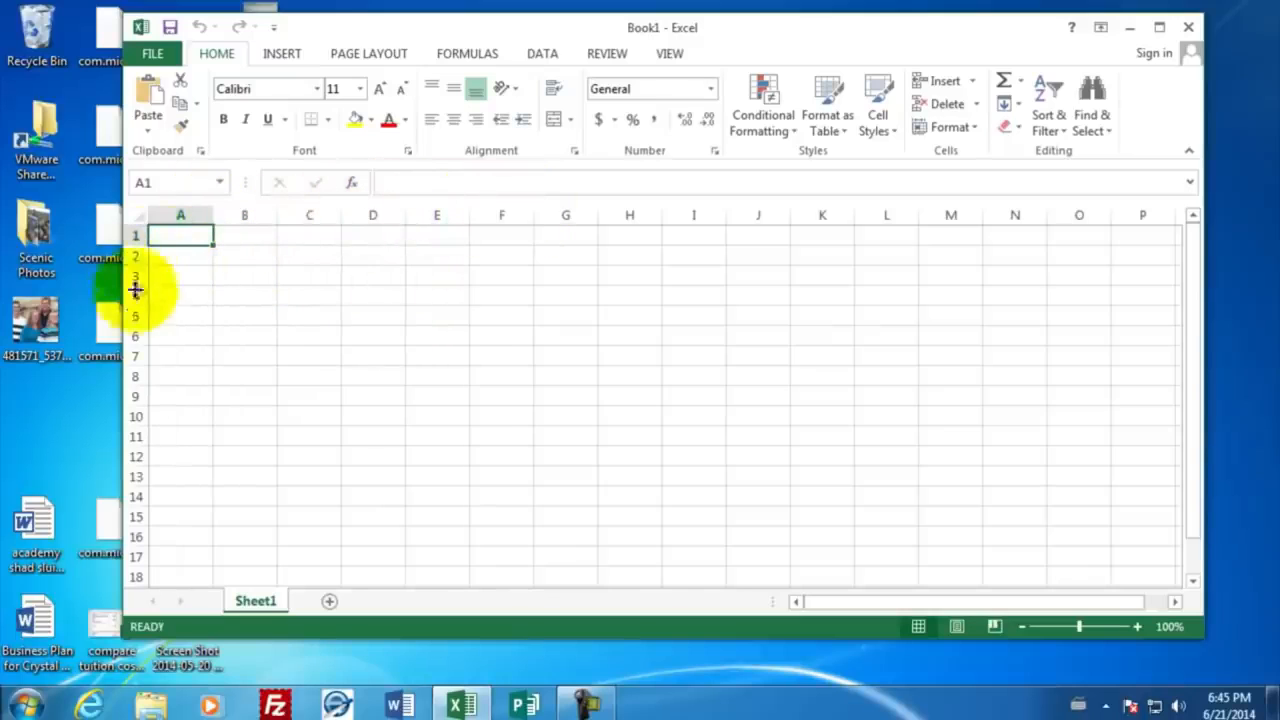
left_click(563, 336)
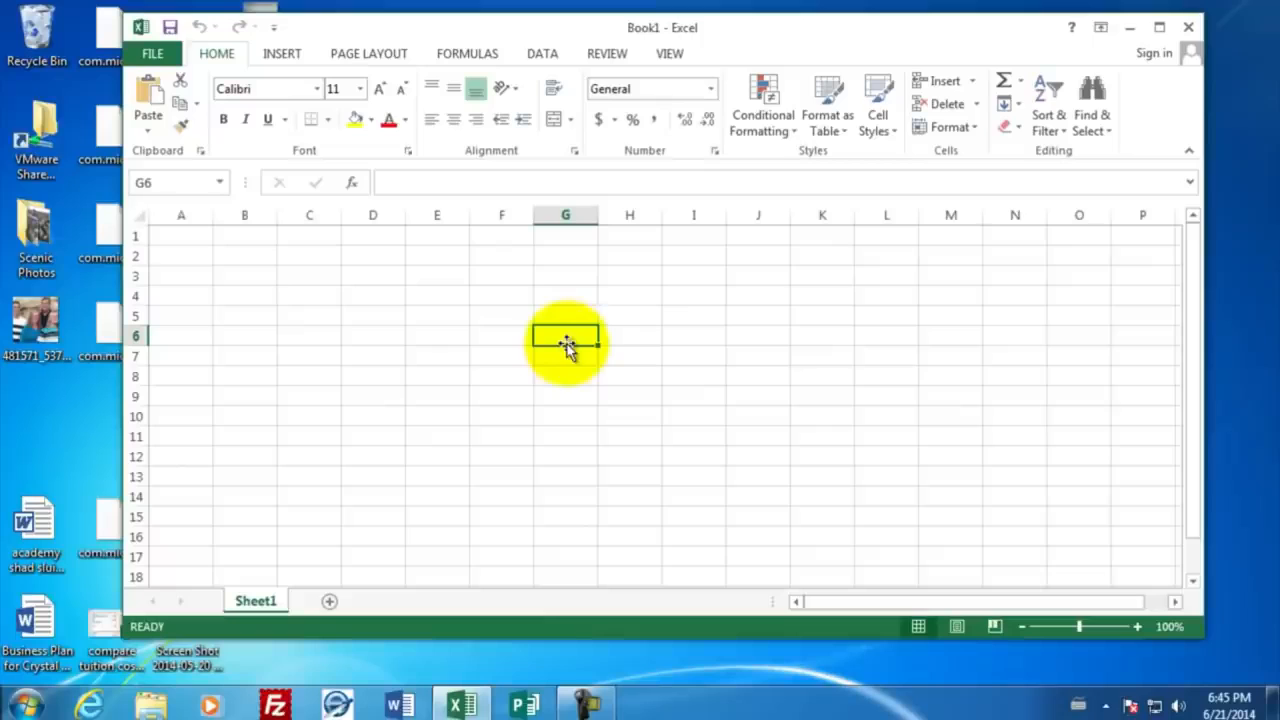
Enter the title "Employee Payroll" in cell A1
left_click(180, 234)
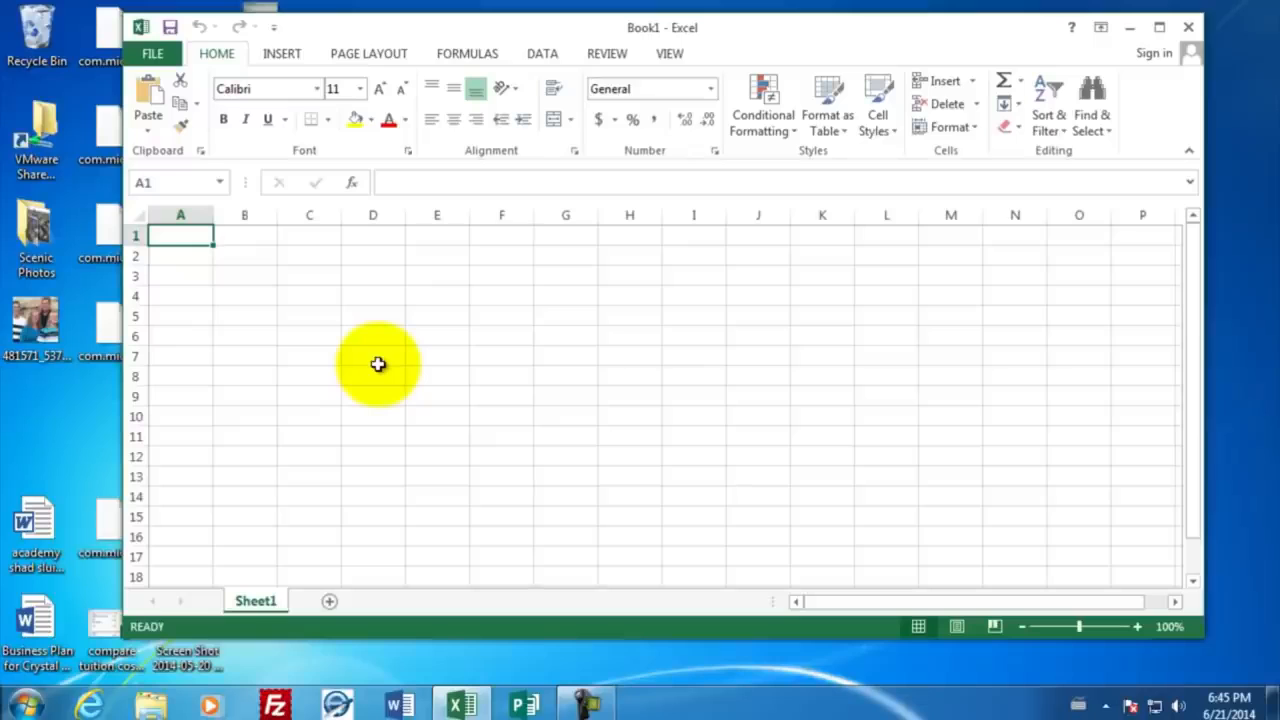
type("Employt")
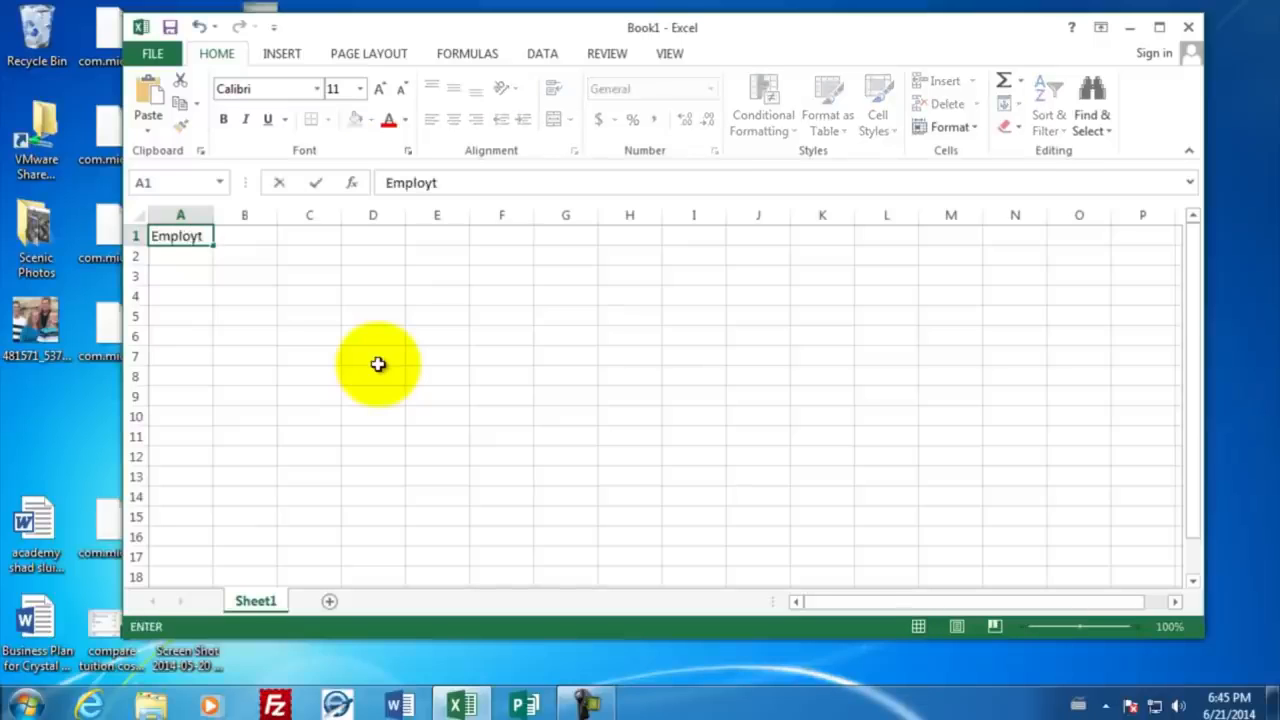
key("BackSpace")
key("BackSpace")
type("yee Payroll")
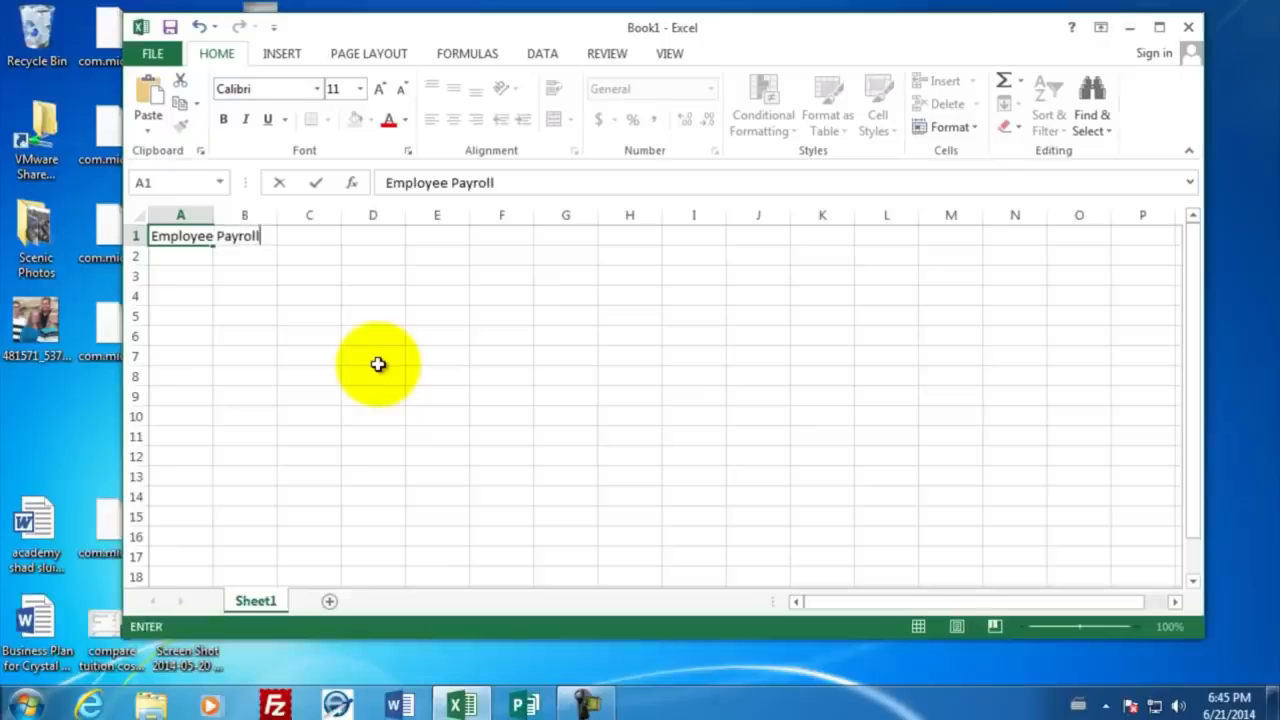
key("Return")
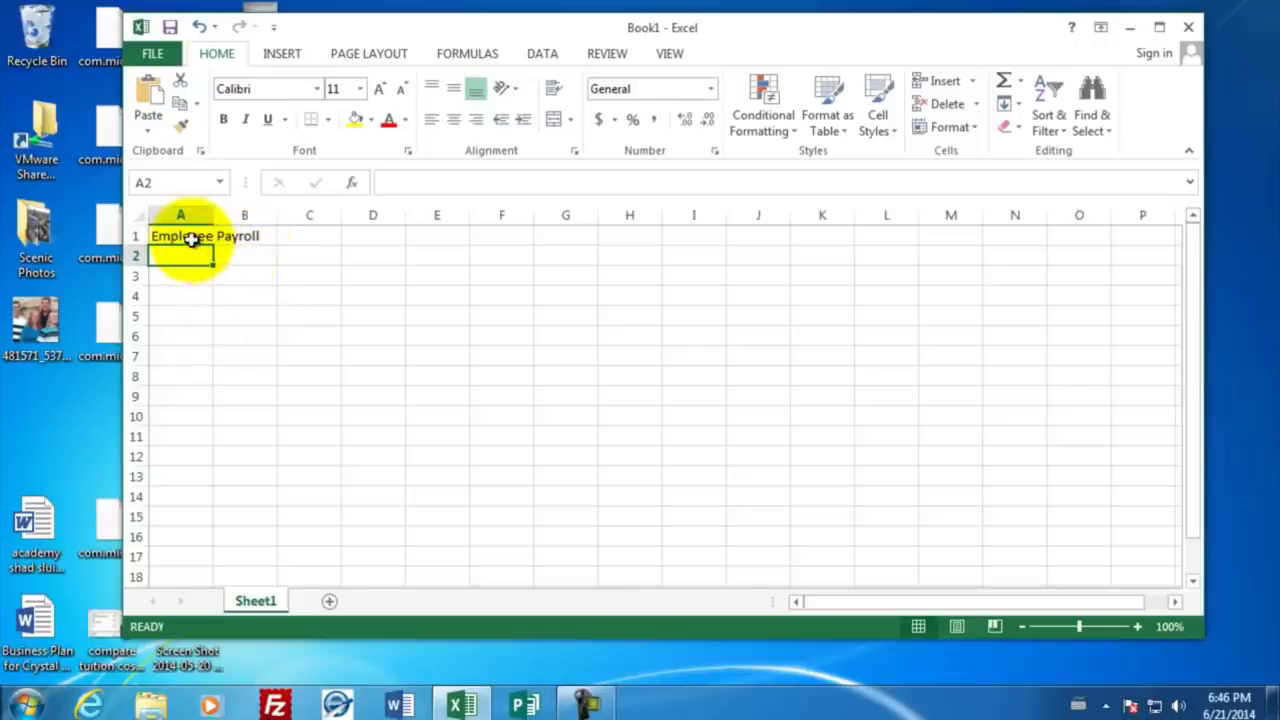
Maximize the workbook window and enter the column headings Last Name, First Name and Hourly Wage in cells A3 to C3
key("super+Up")
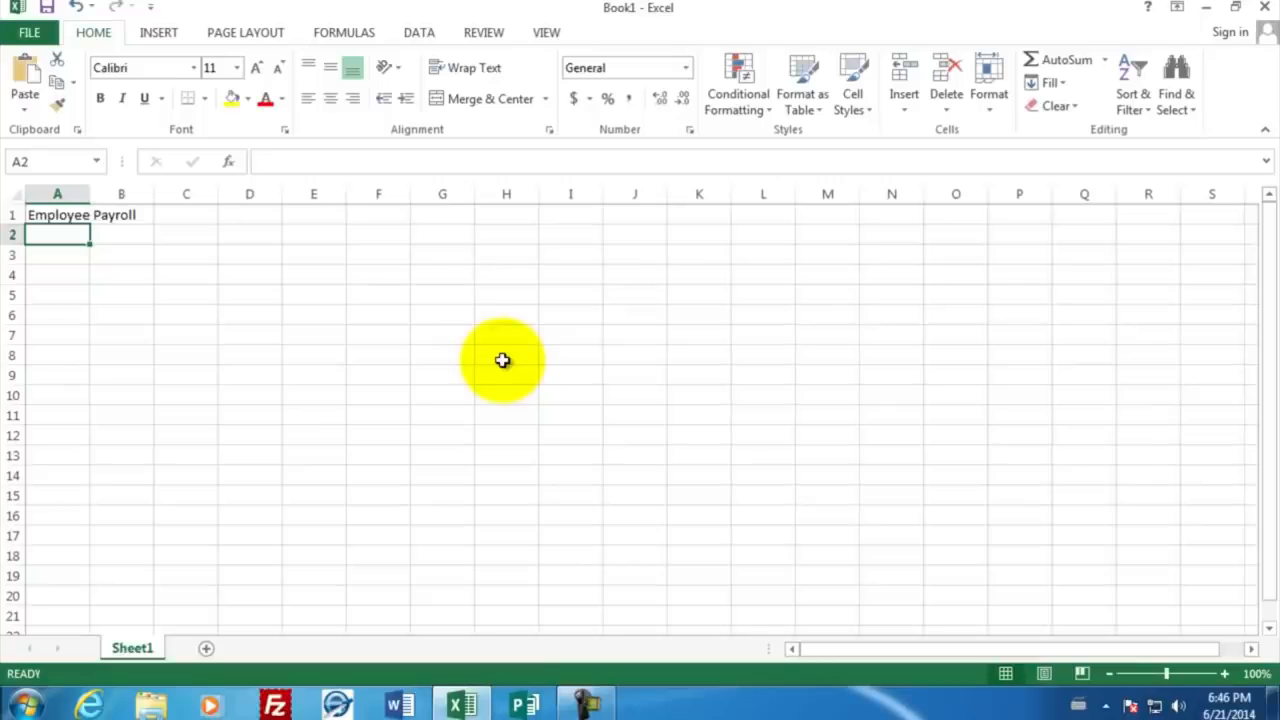
key("Down")
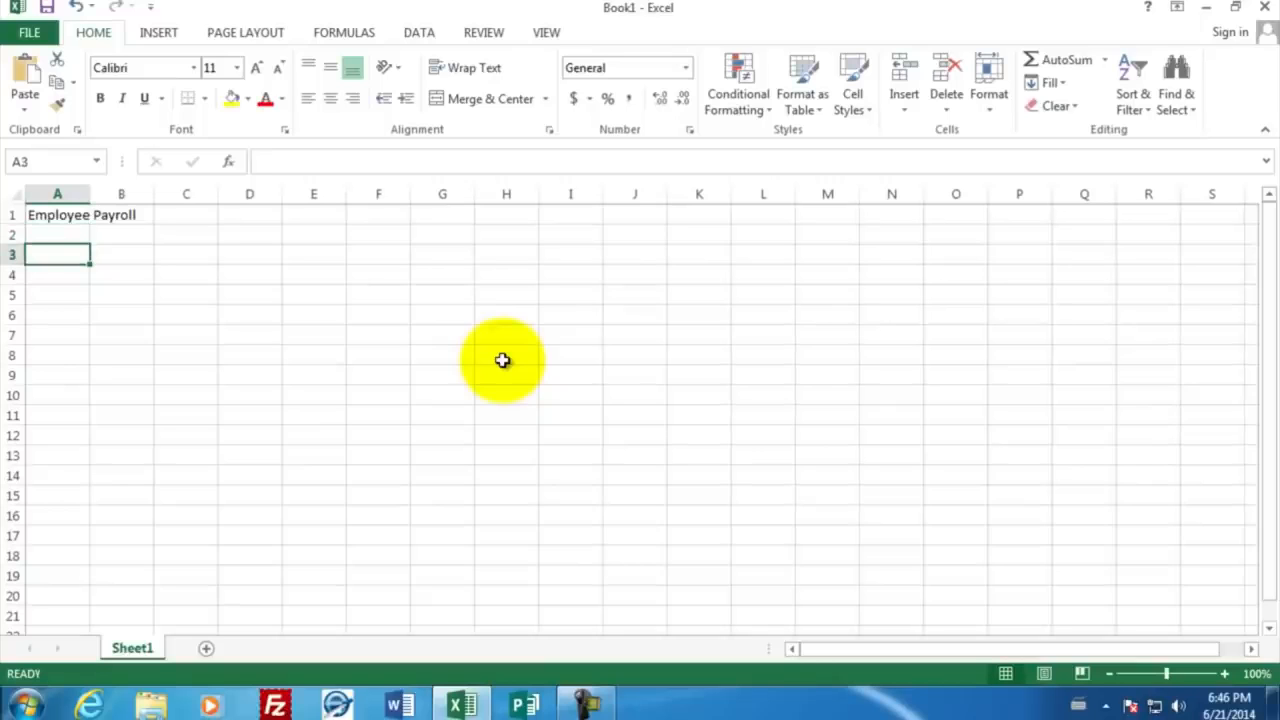
type("Last Name")
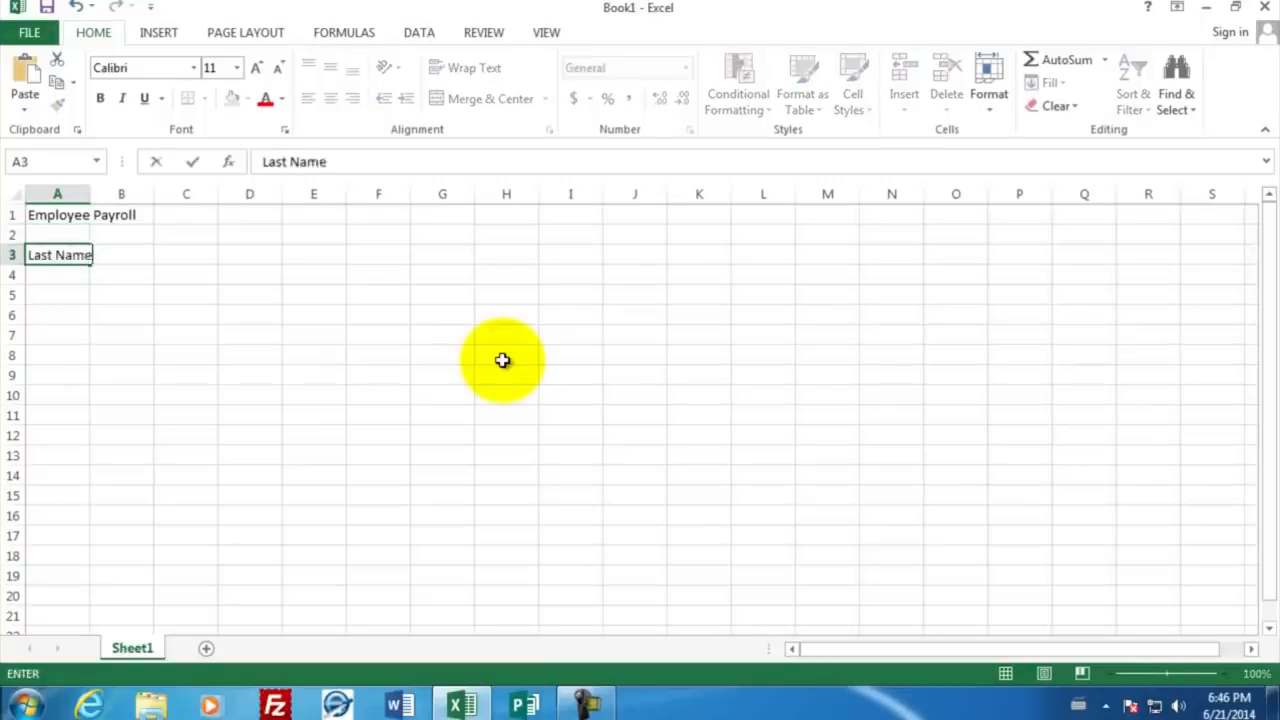
key("Tab")
type("First Name")
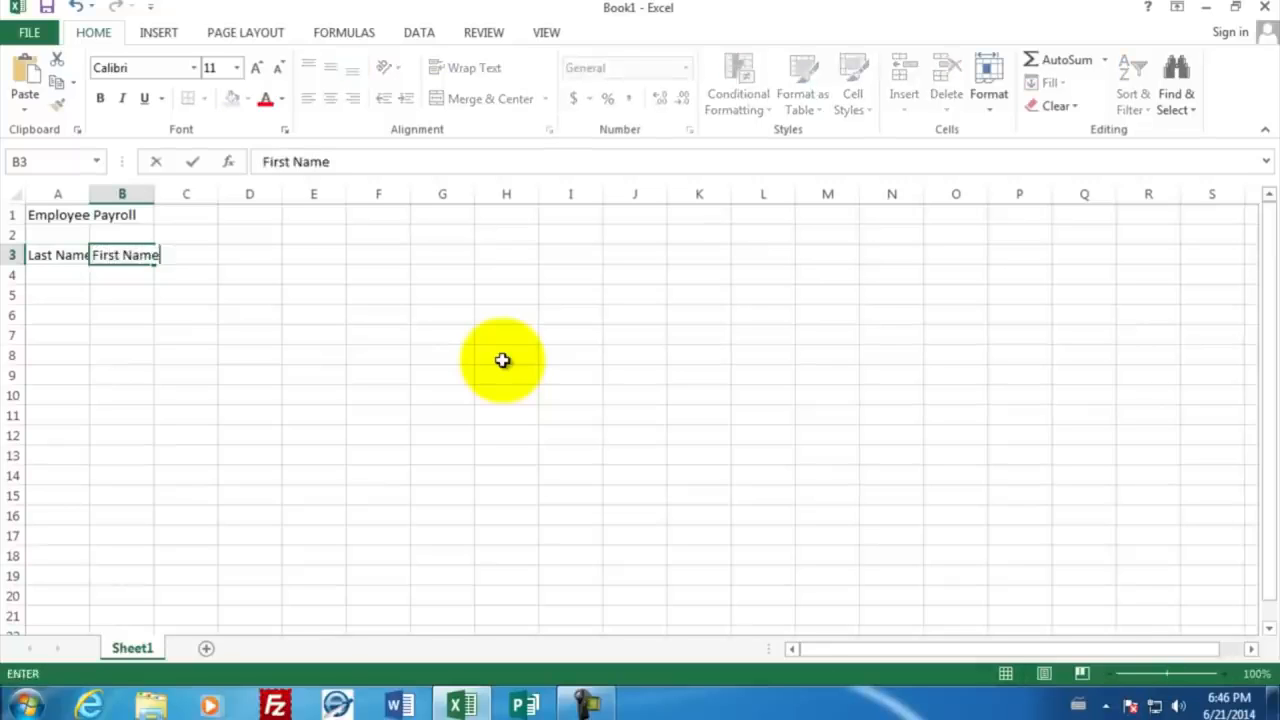
key("Tab")
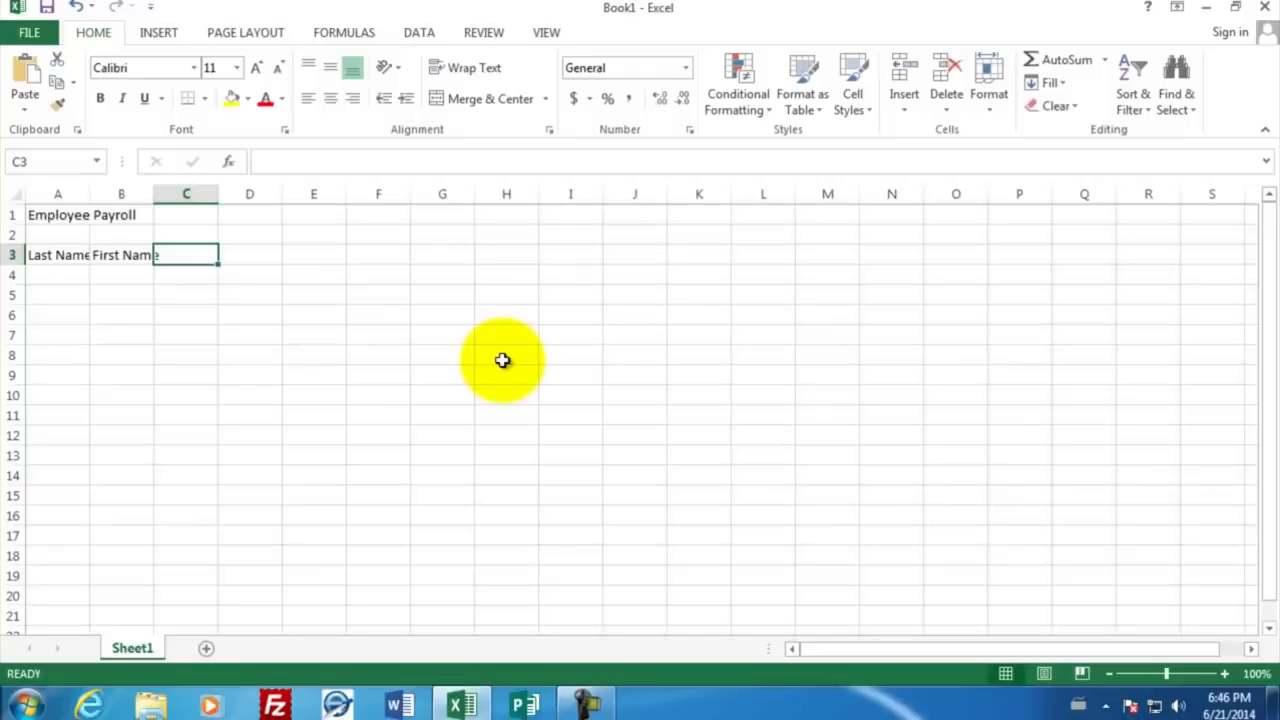
type("Hourly")
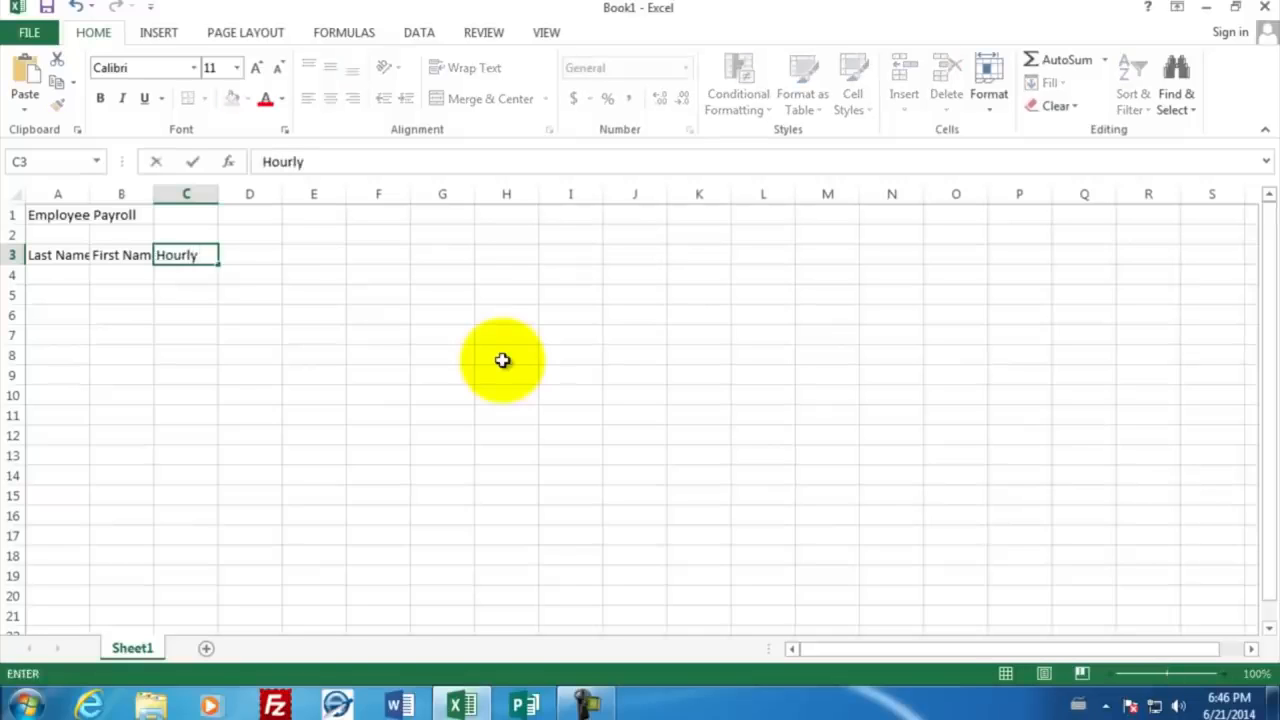
type(" Wage")
key("Tab")
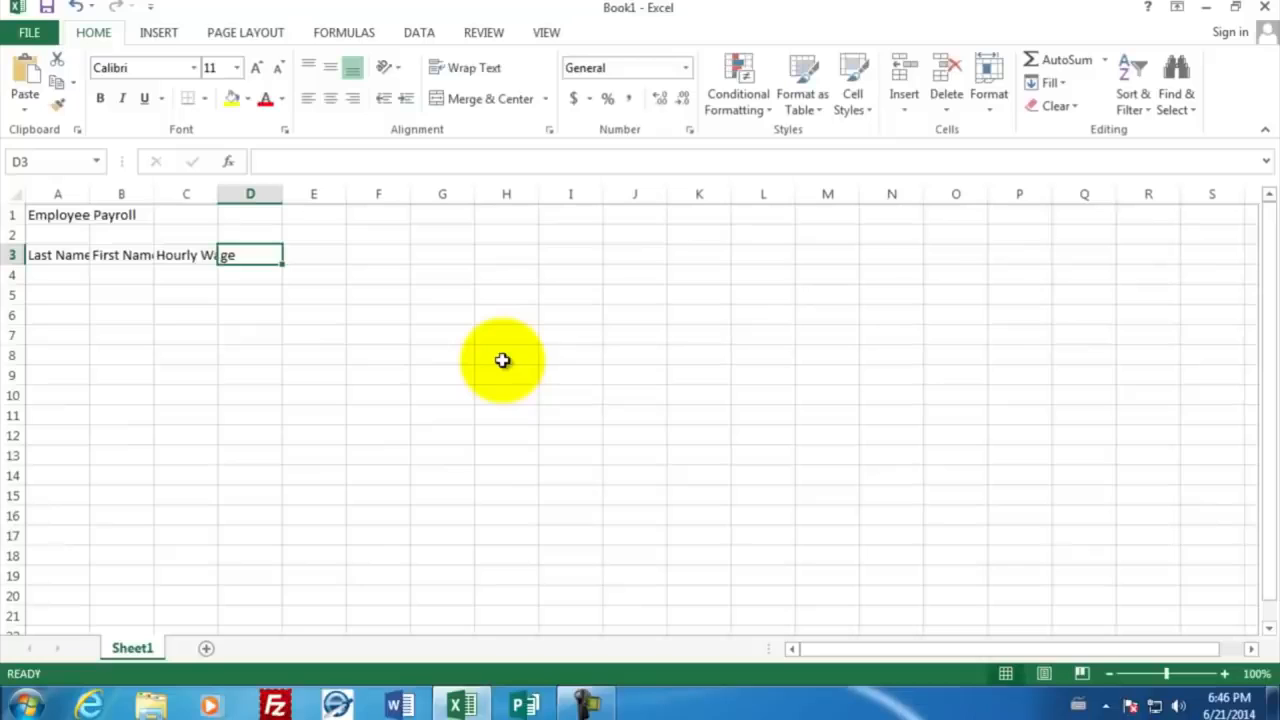
Enter the date Jan 1 in cell D3, with the labels "House Worked" in D2 and "Pay" in E2
type("Jan")
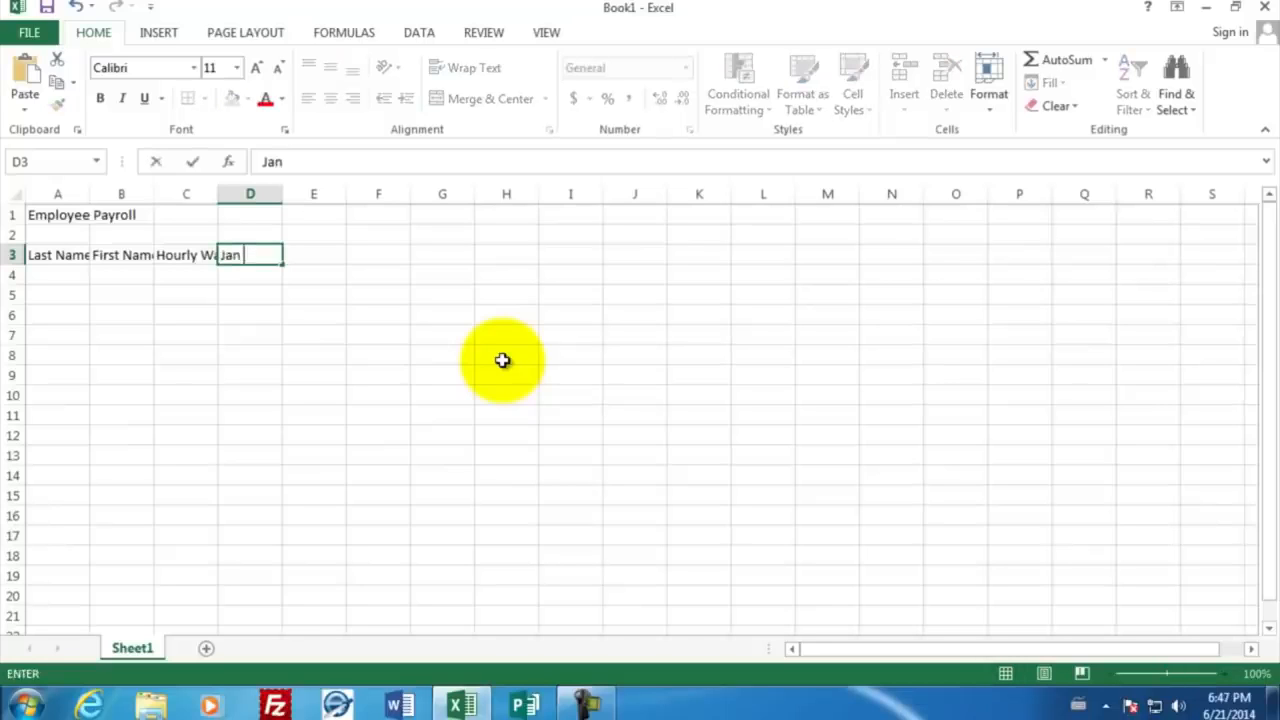
type(" 1")
key("Return")
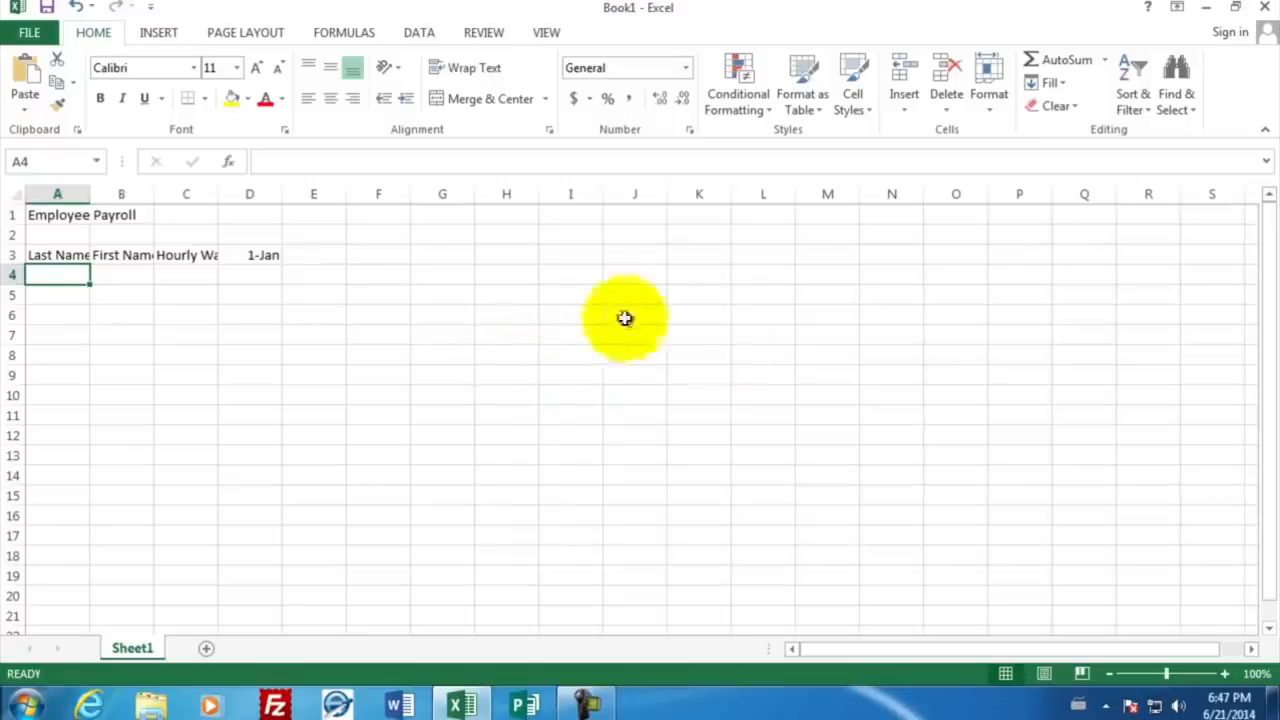
left_click(237, 236)
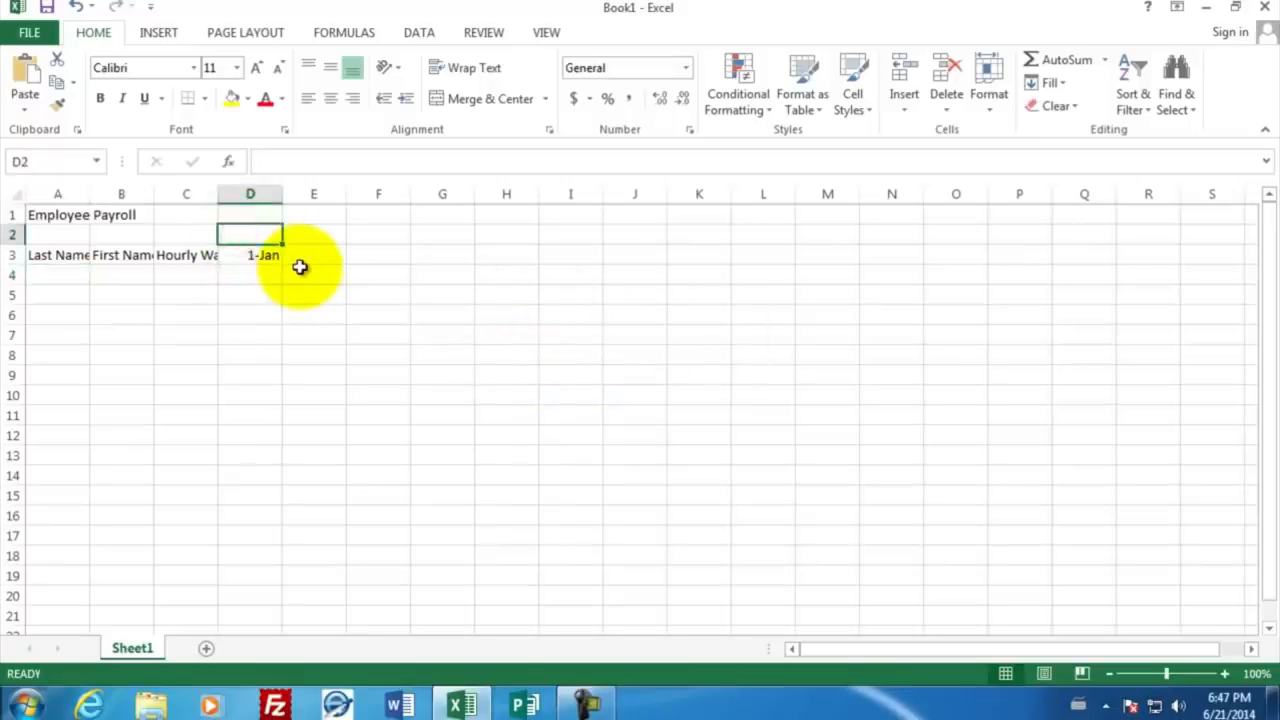
type("House Worked")
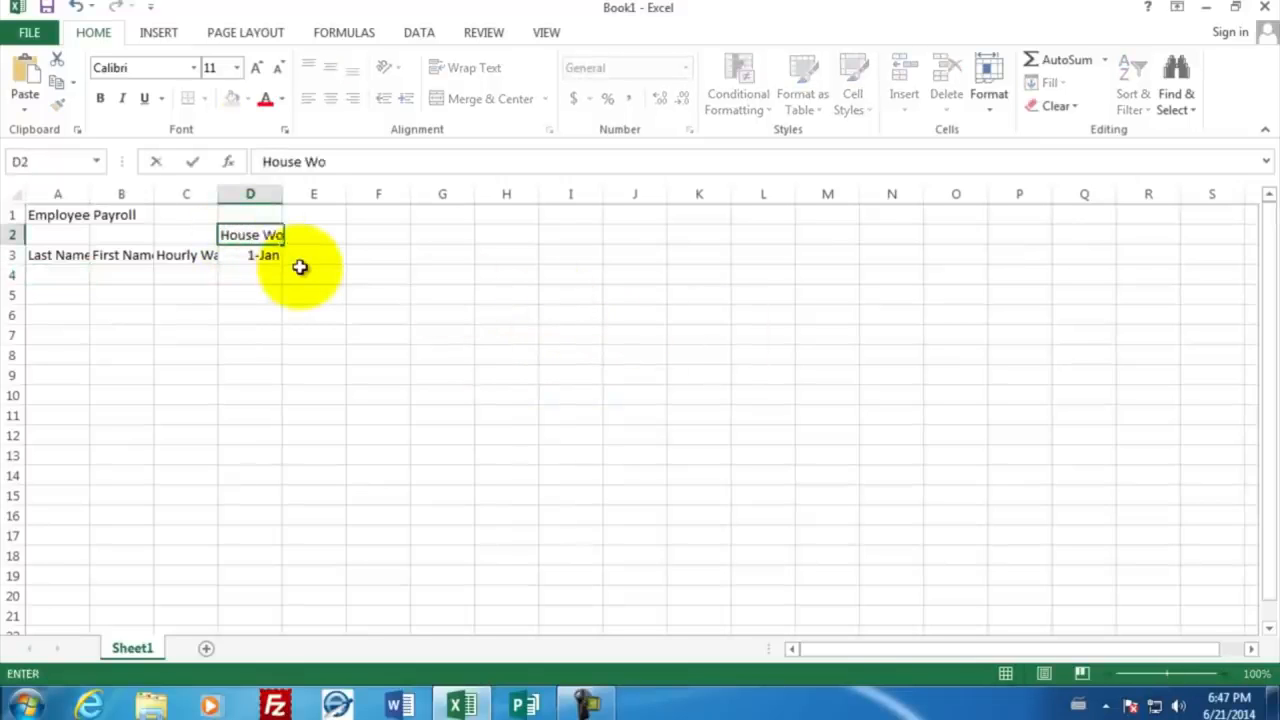
key("Tab")
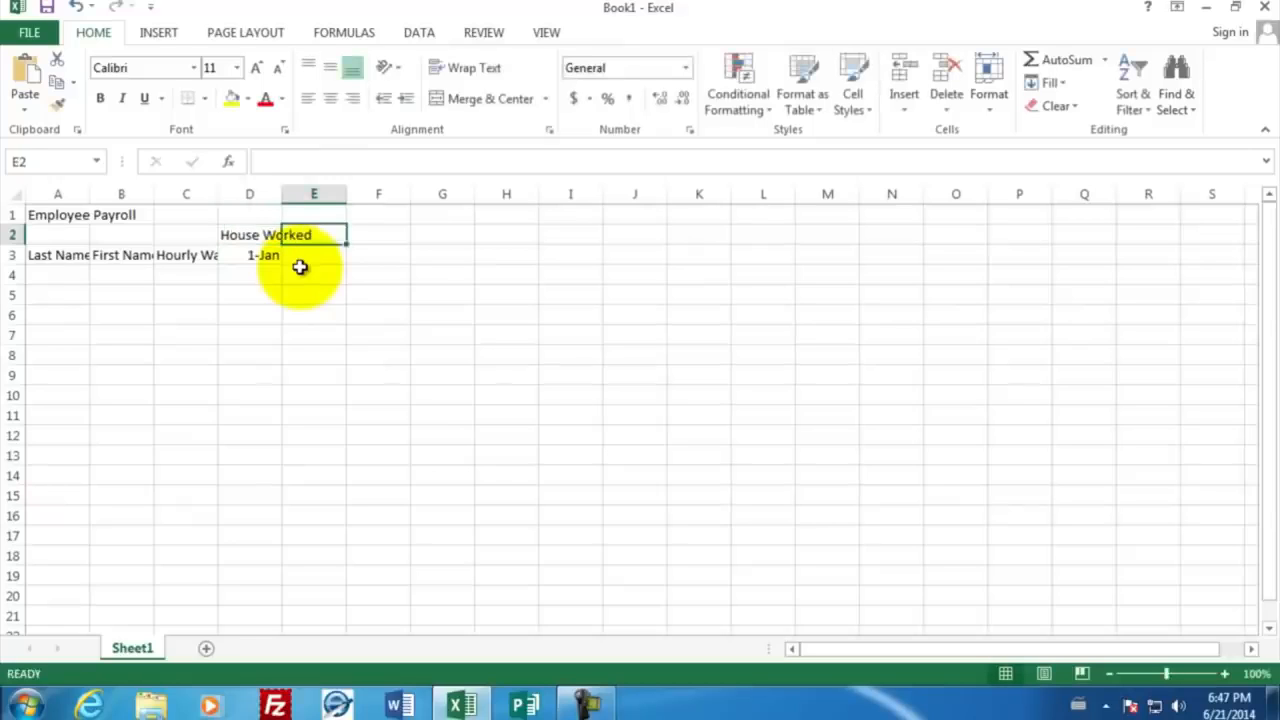
type("Pay")
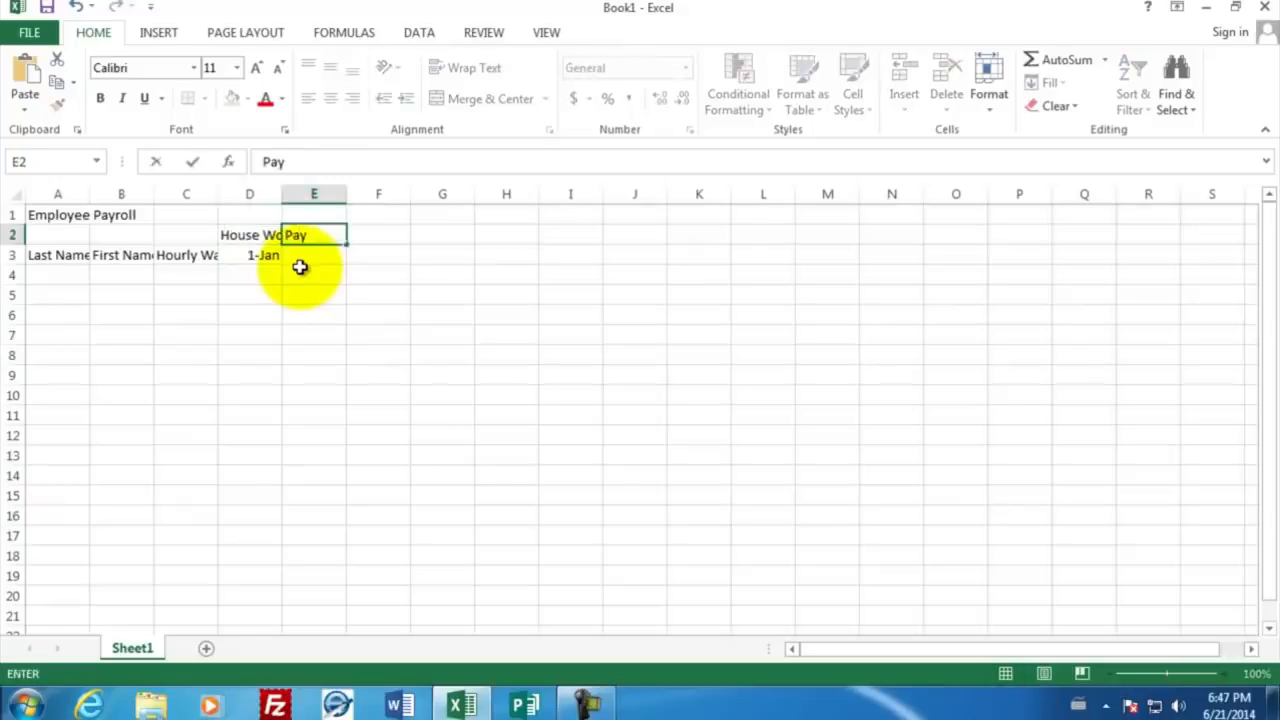
key("Return")
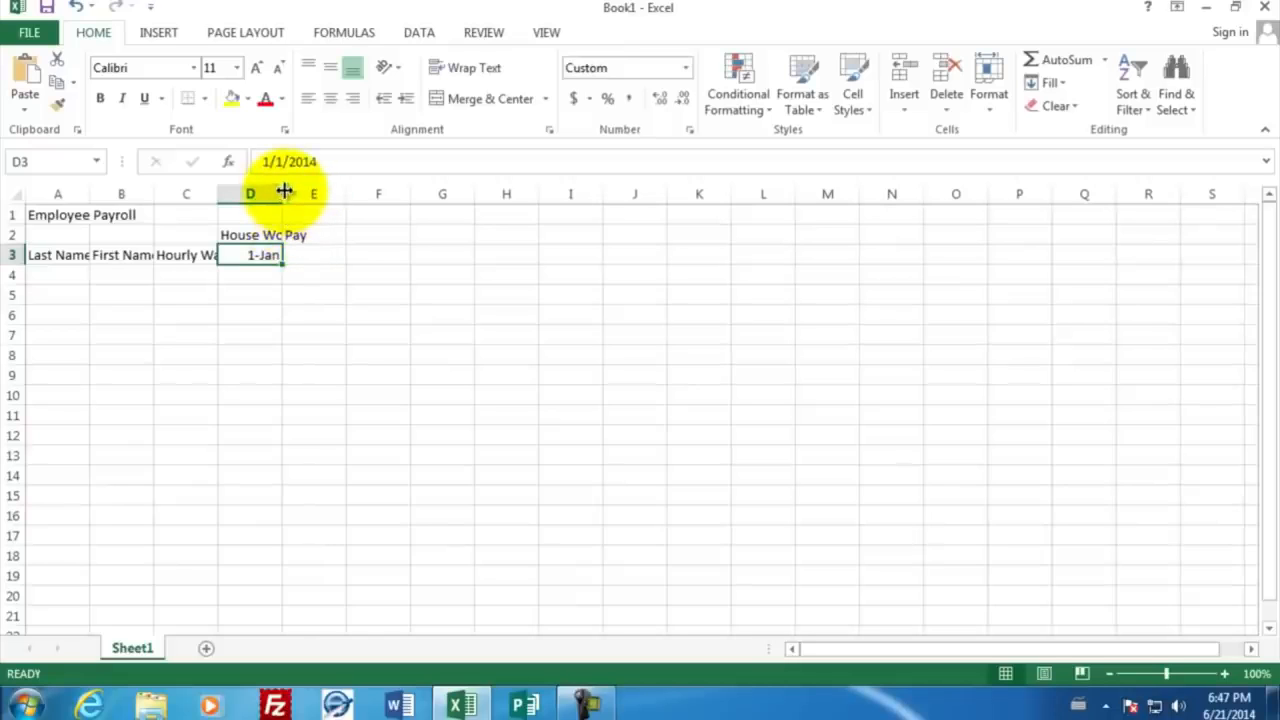
Widen columns D, C, B and A to fit their headings in full
left_click_drag(284, 191, 317, 192)
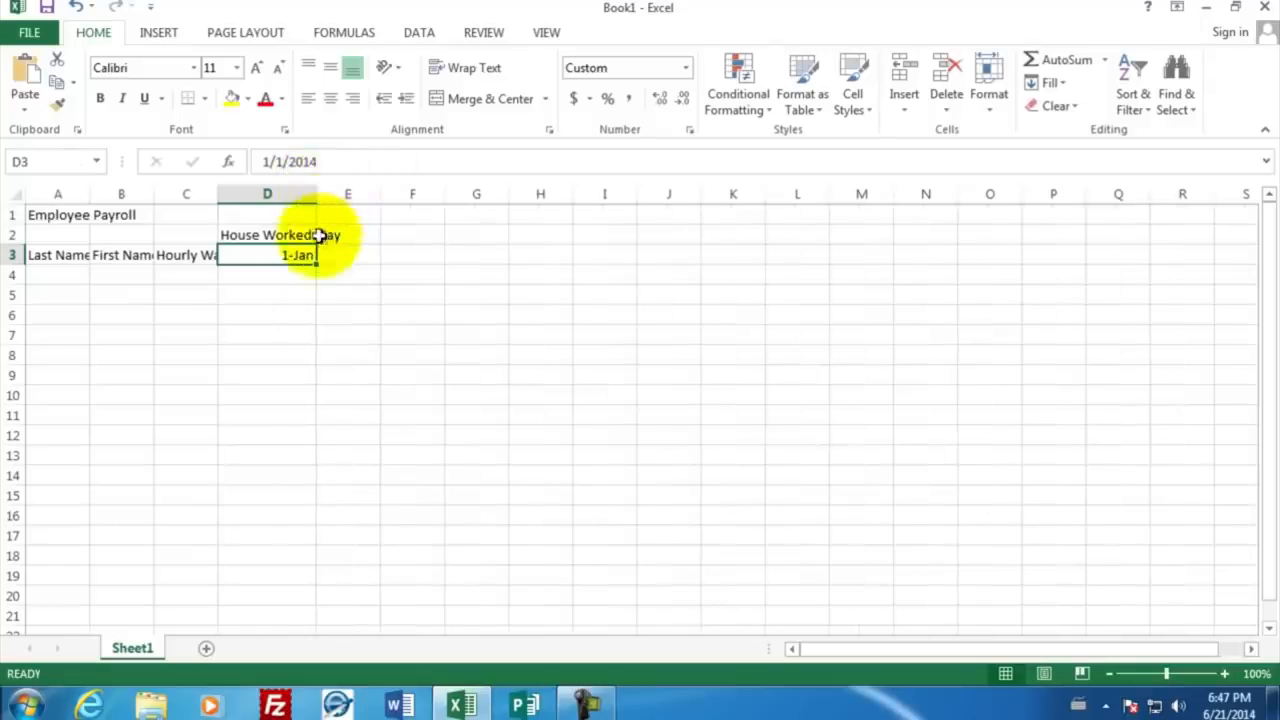
left_click_drag(216, 194, 253, 198)
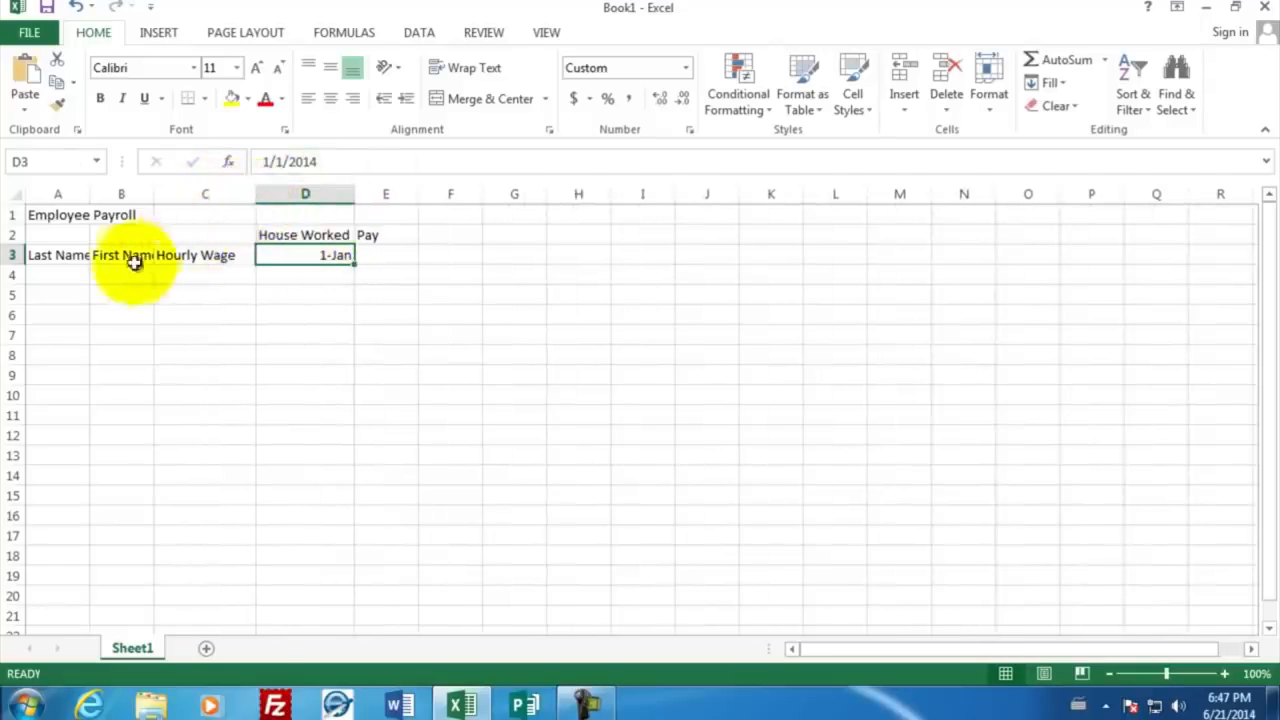
left_click_drag(154, 194, 178, 194)
left_click_drag(94, 194, 121, 196)
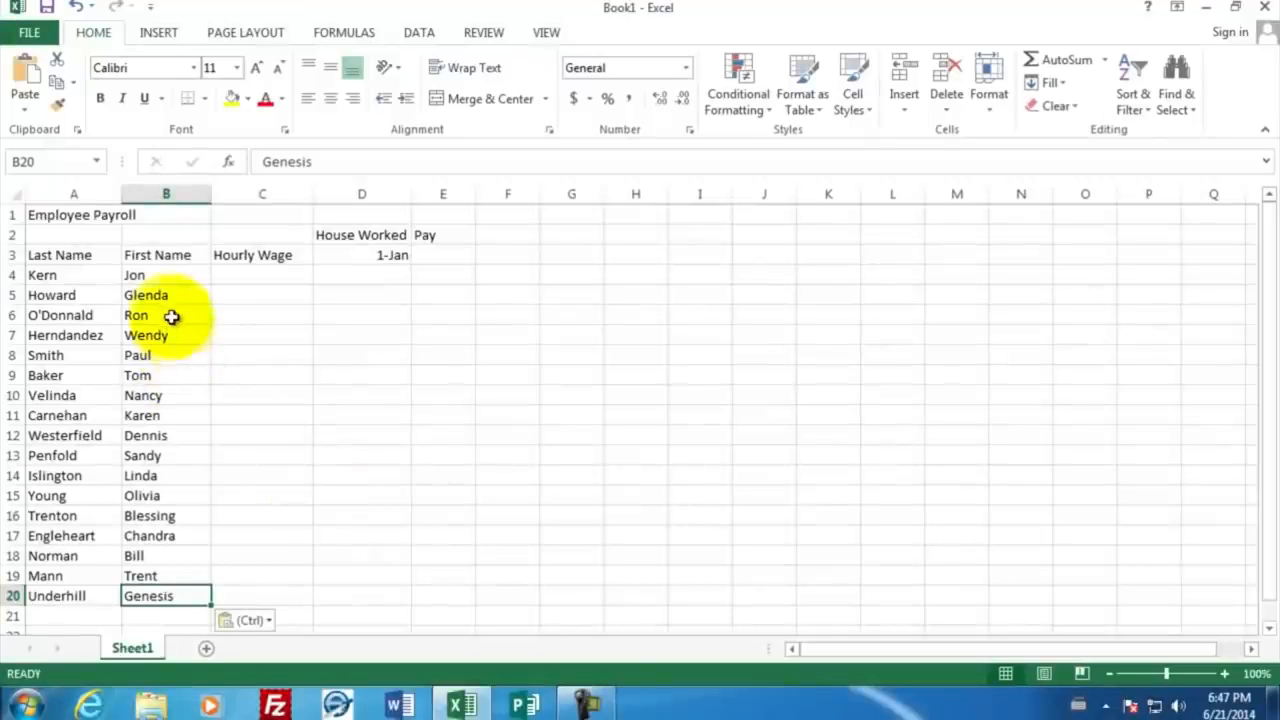
Enter the hourly wages 15.90, 10.0, 22.10 and 19.1 for the first four employees in cells C4 to C7
left_click(234, 273)
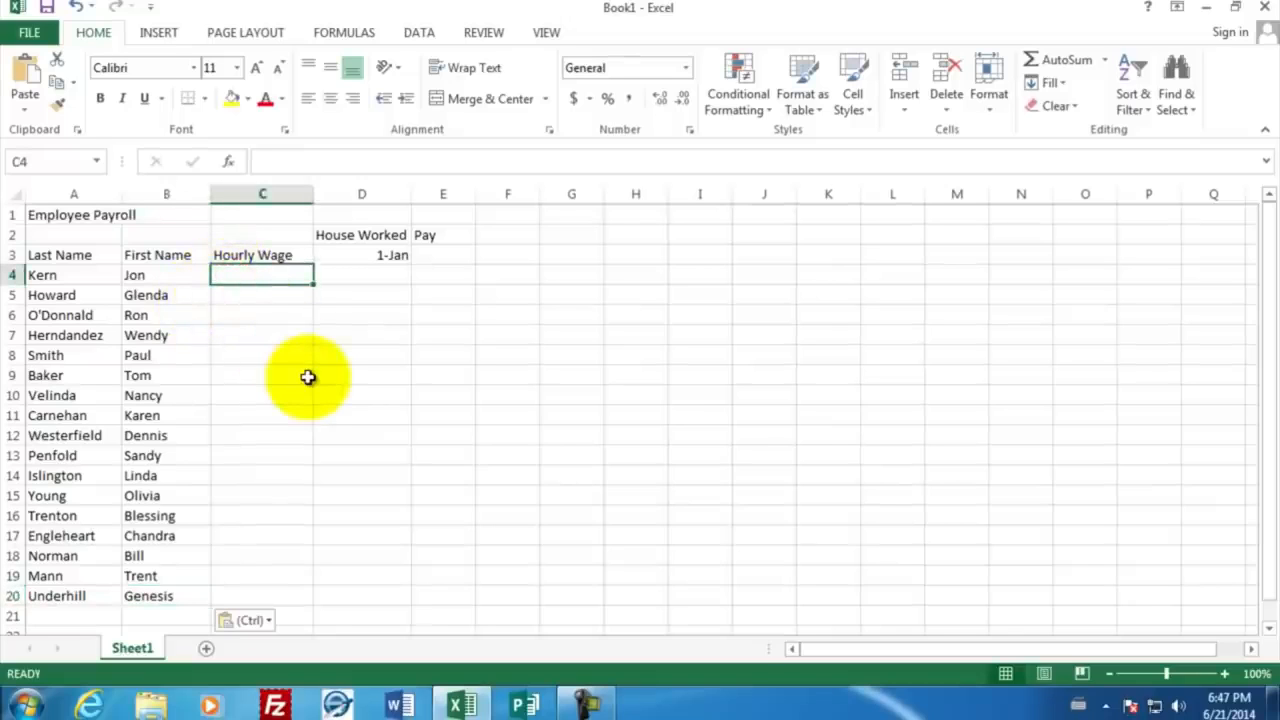
type("15.90")
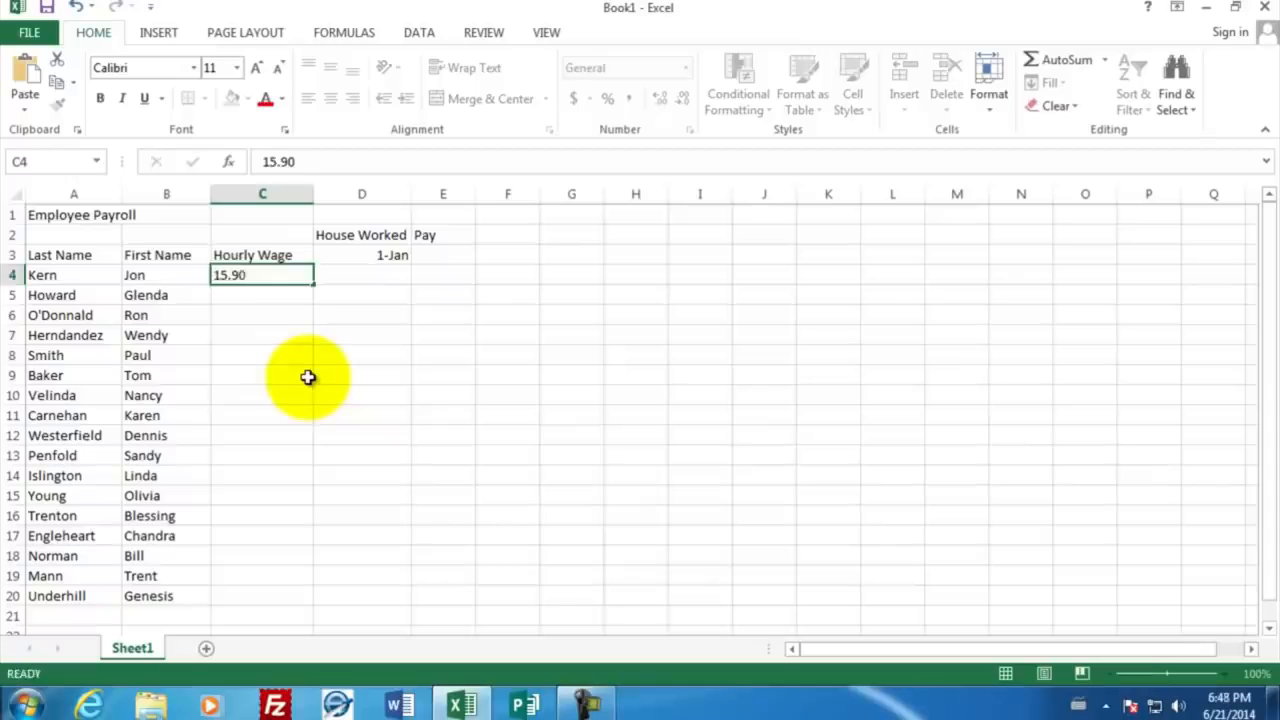
key("Return")
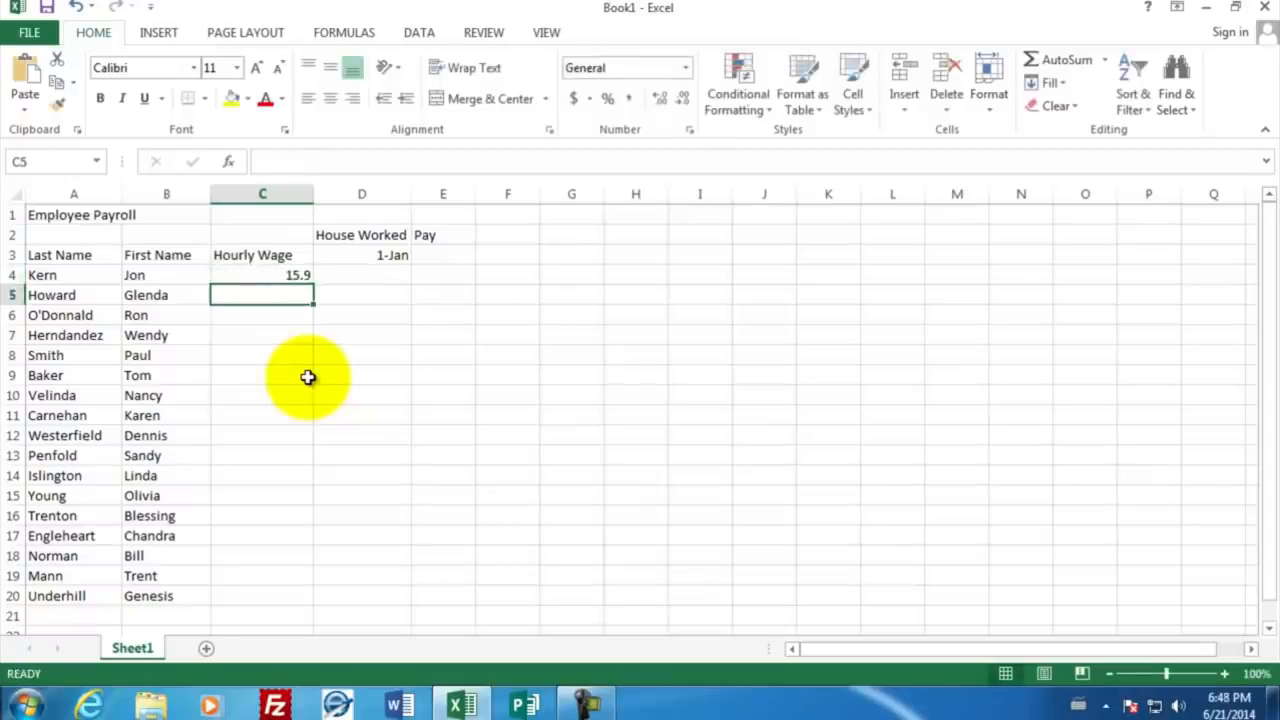
type("10.0")
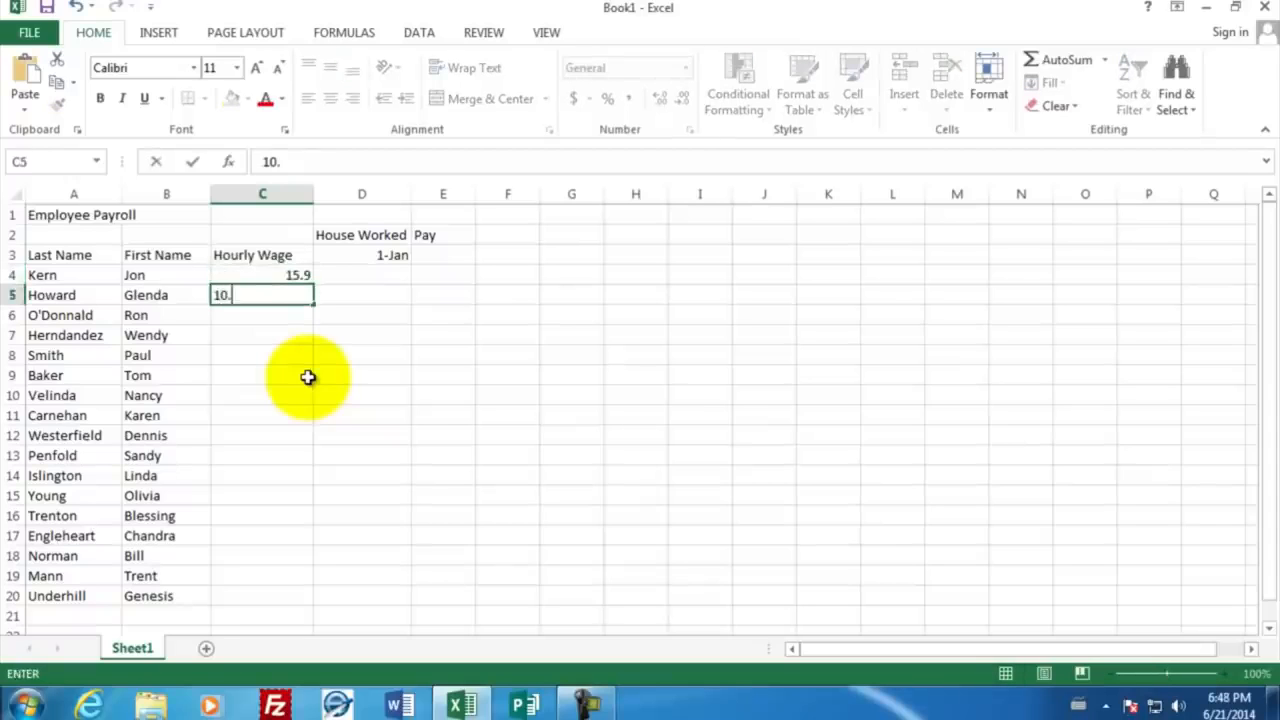
key("Return")
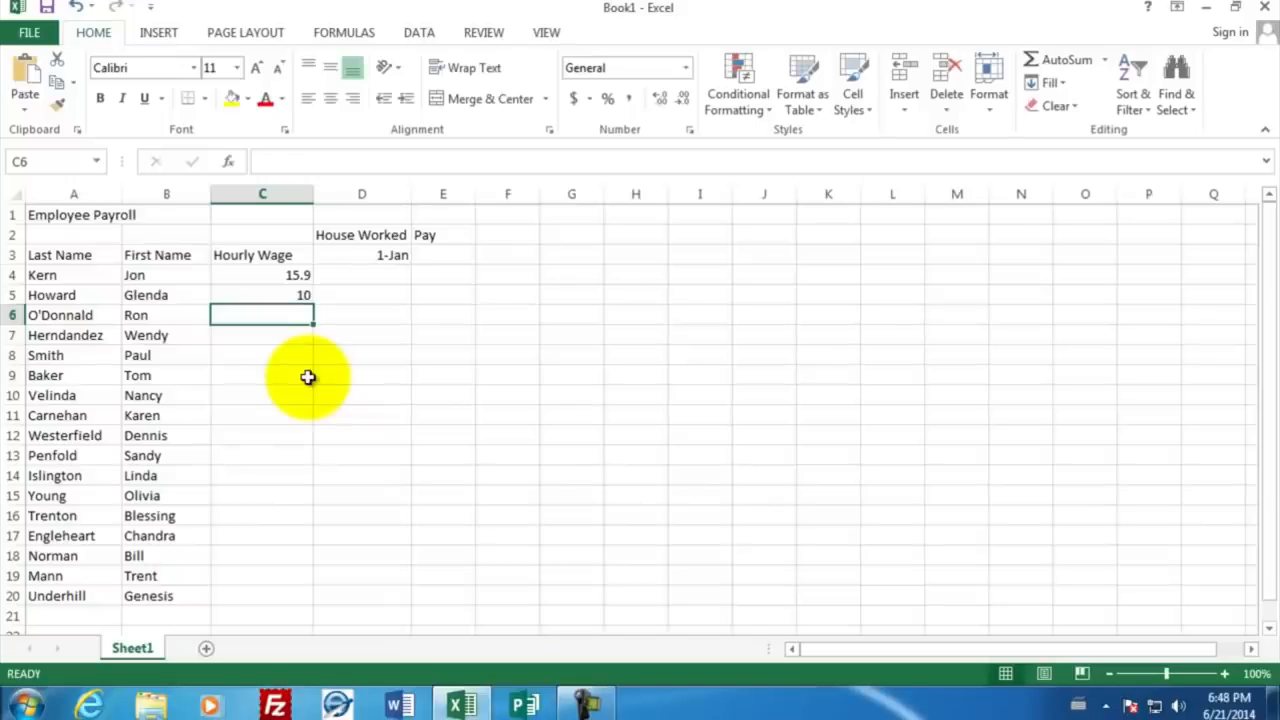
type("22.10")
key("Return")
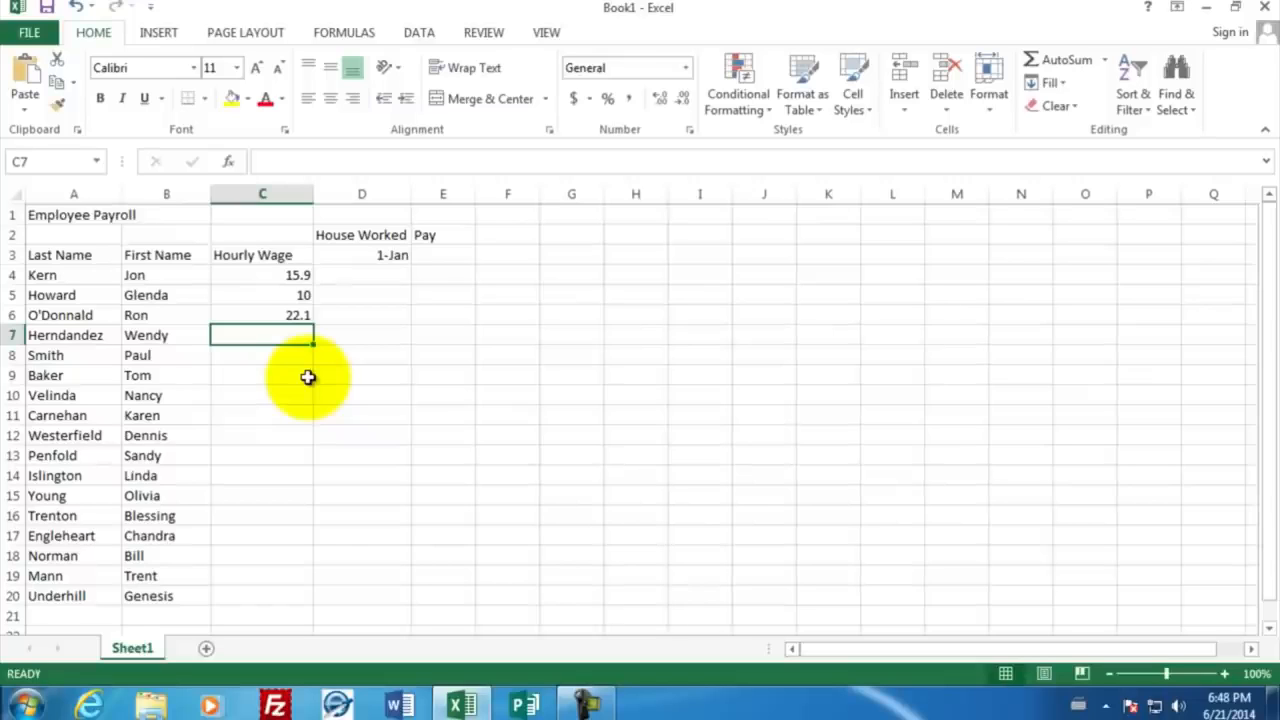
type("19.1")
key("Return")
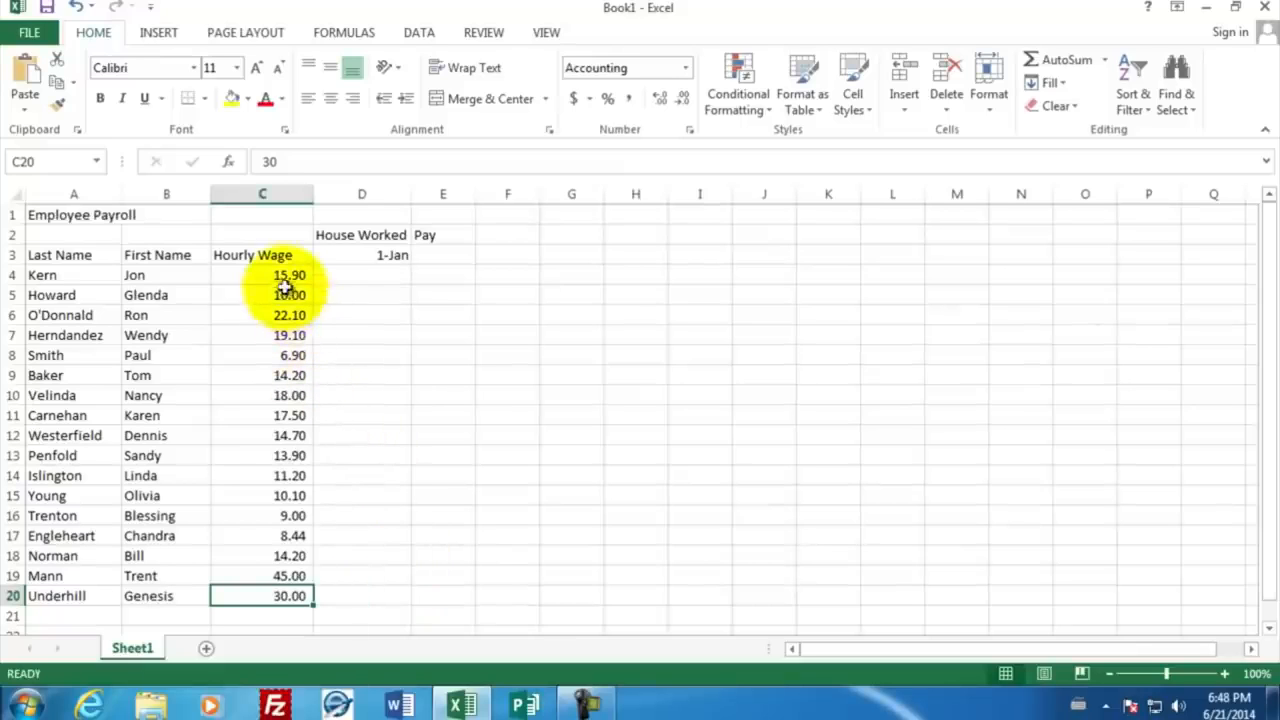
Format the hourly wages in C4:C20 as accounting values with a dollar sign
left_click_drag(277, 275, 270, 595)
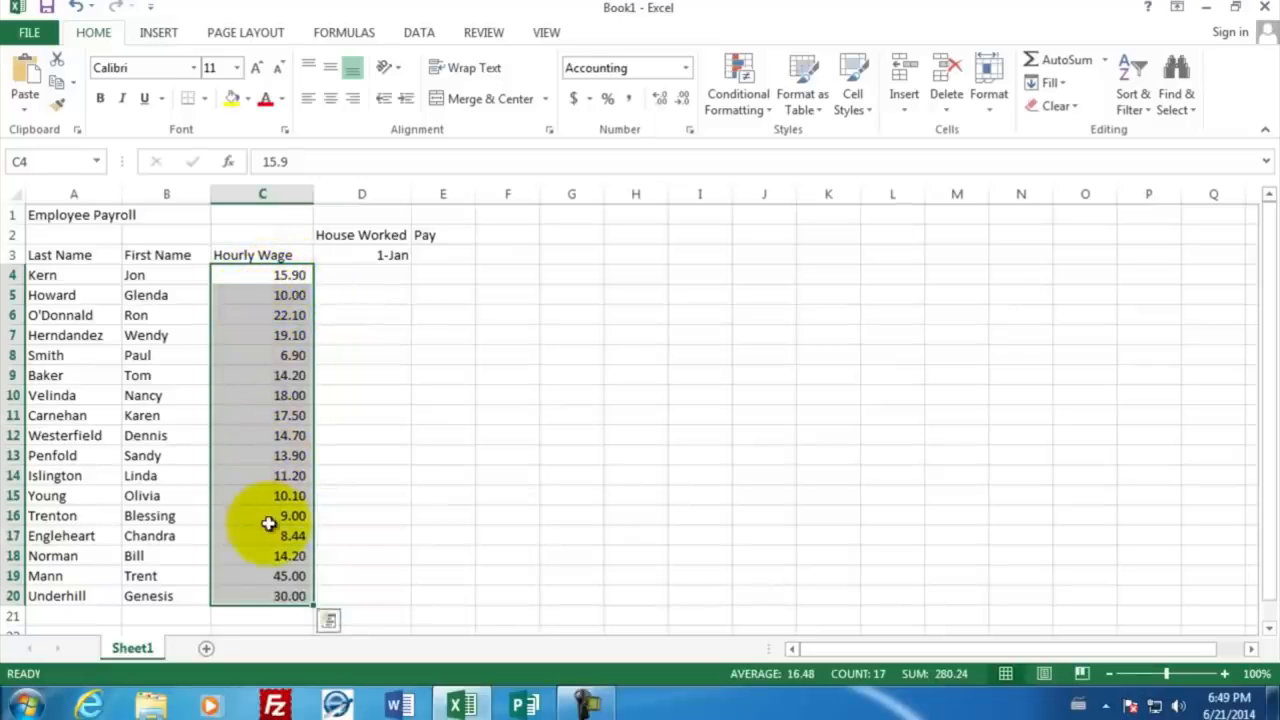
left_click(577, 104)
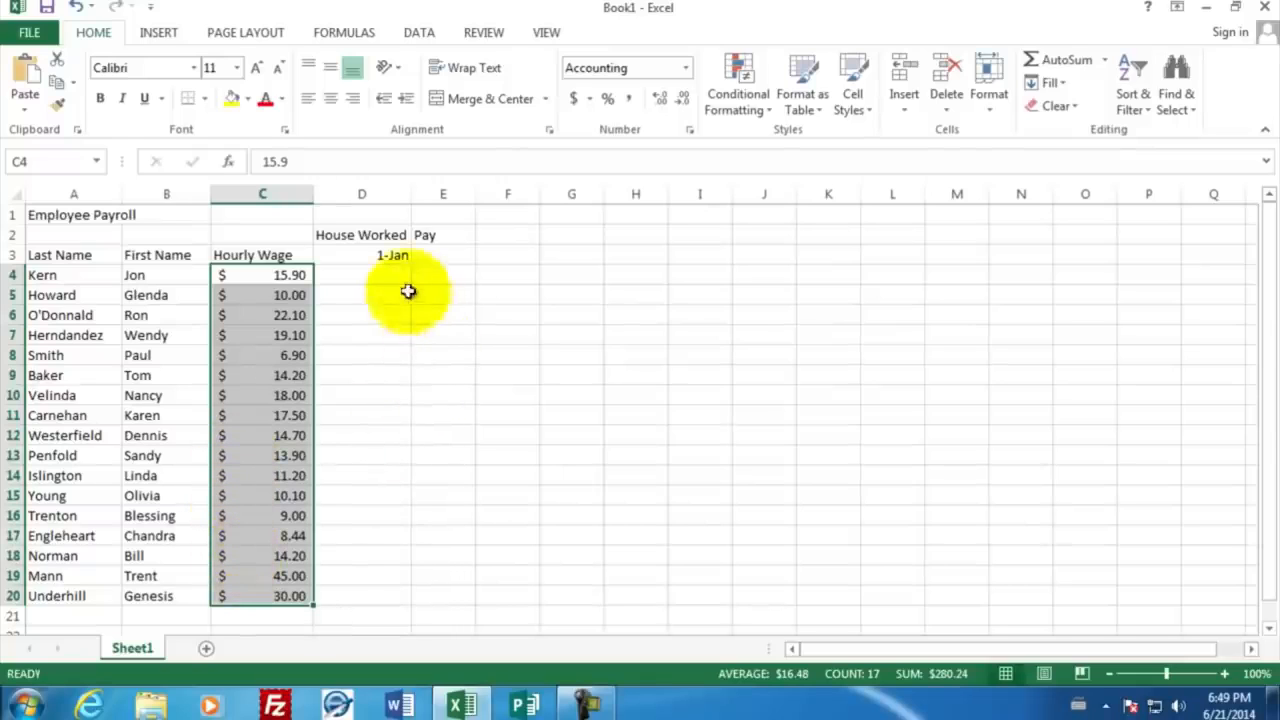
Enter the hours worked 40, 42, 49, 41 and 39 for the first five employees in cells D4 to D8
left_click(383, 273)
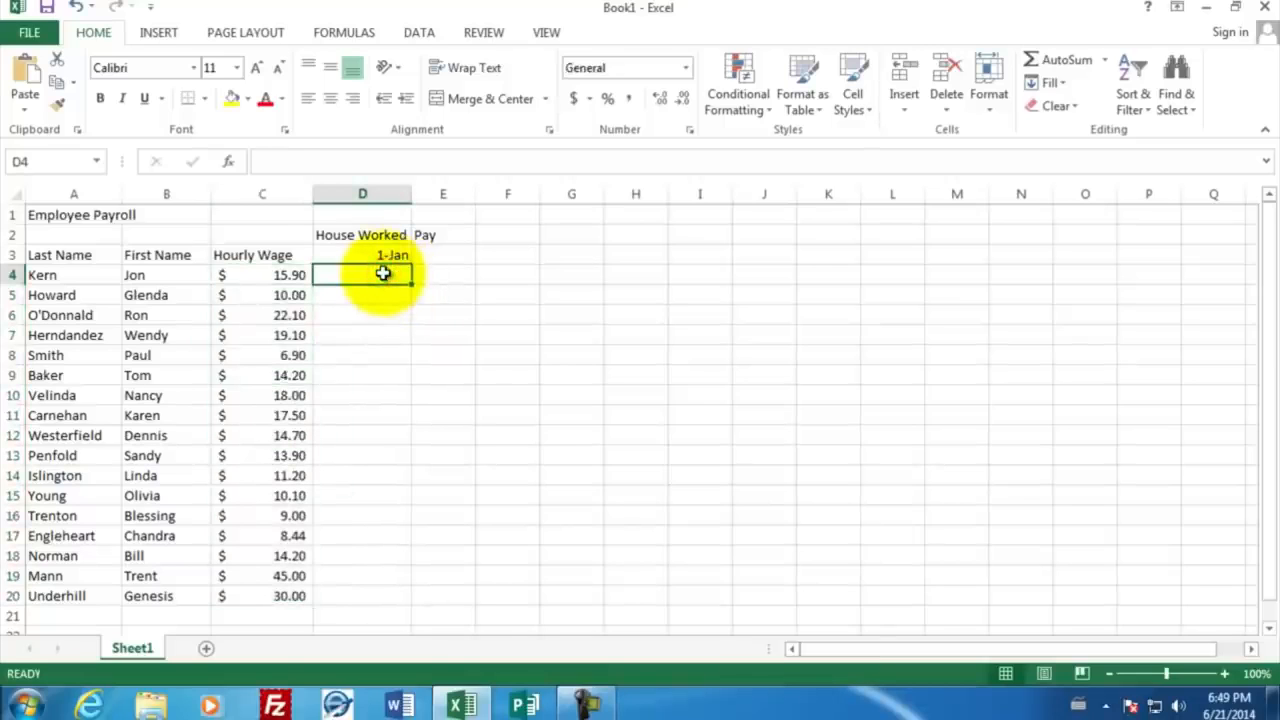
type("40")
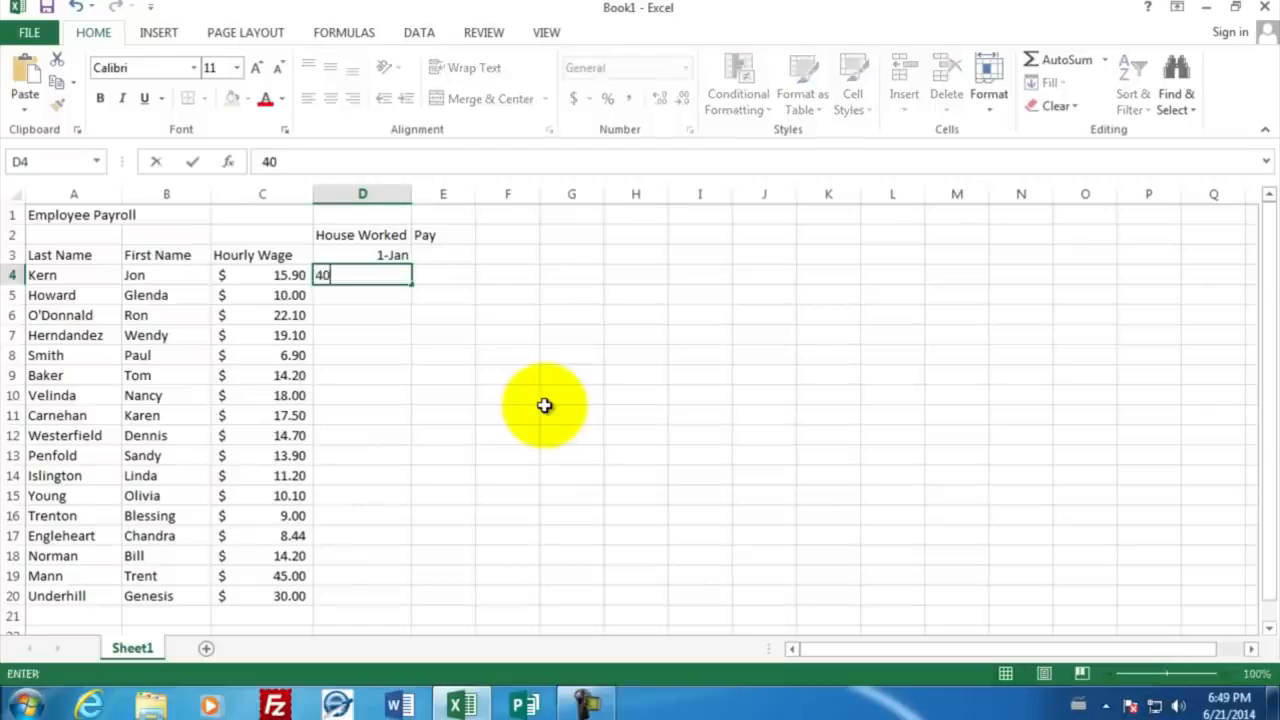
key("Return")
type("42")
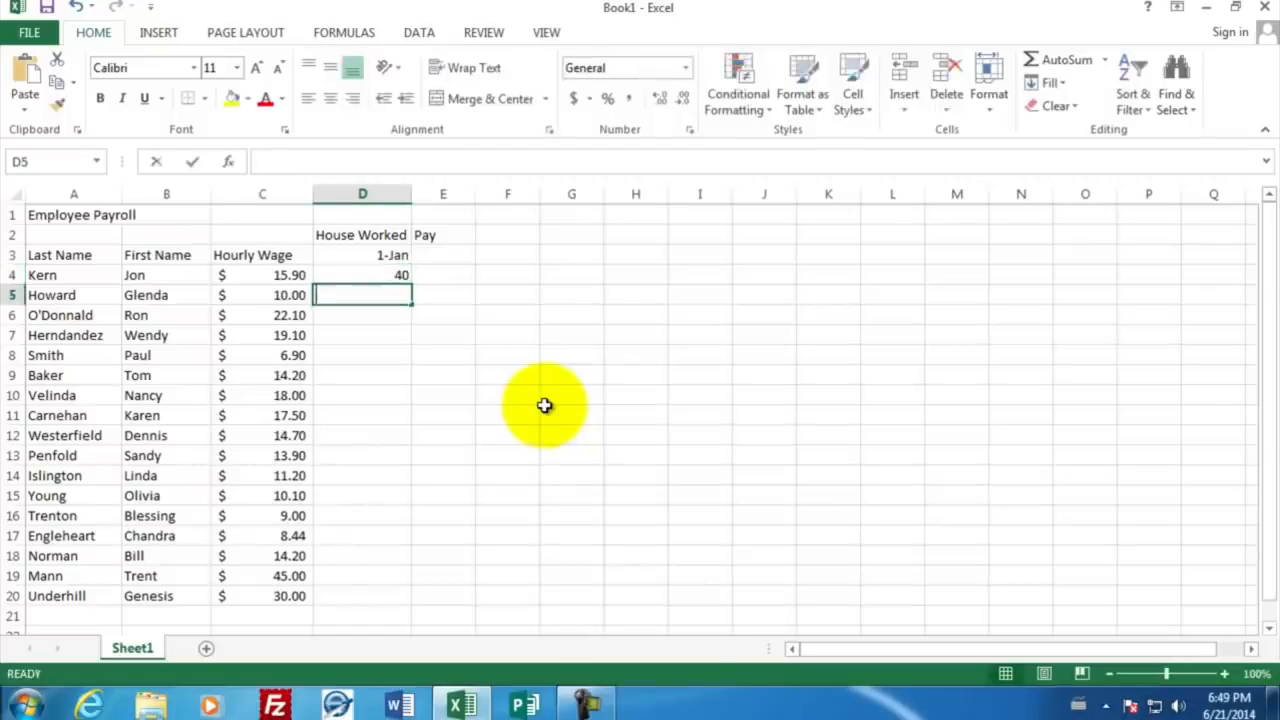
key("Return")
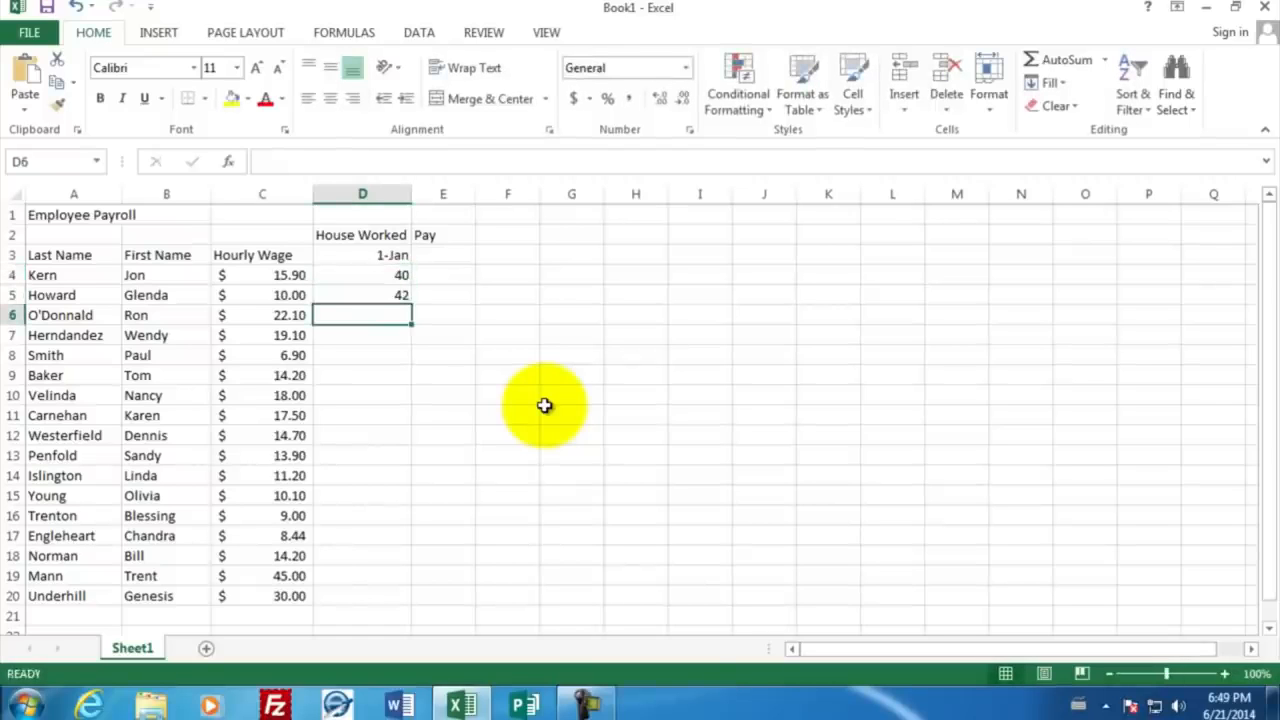
type("49")
key("Return")
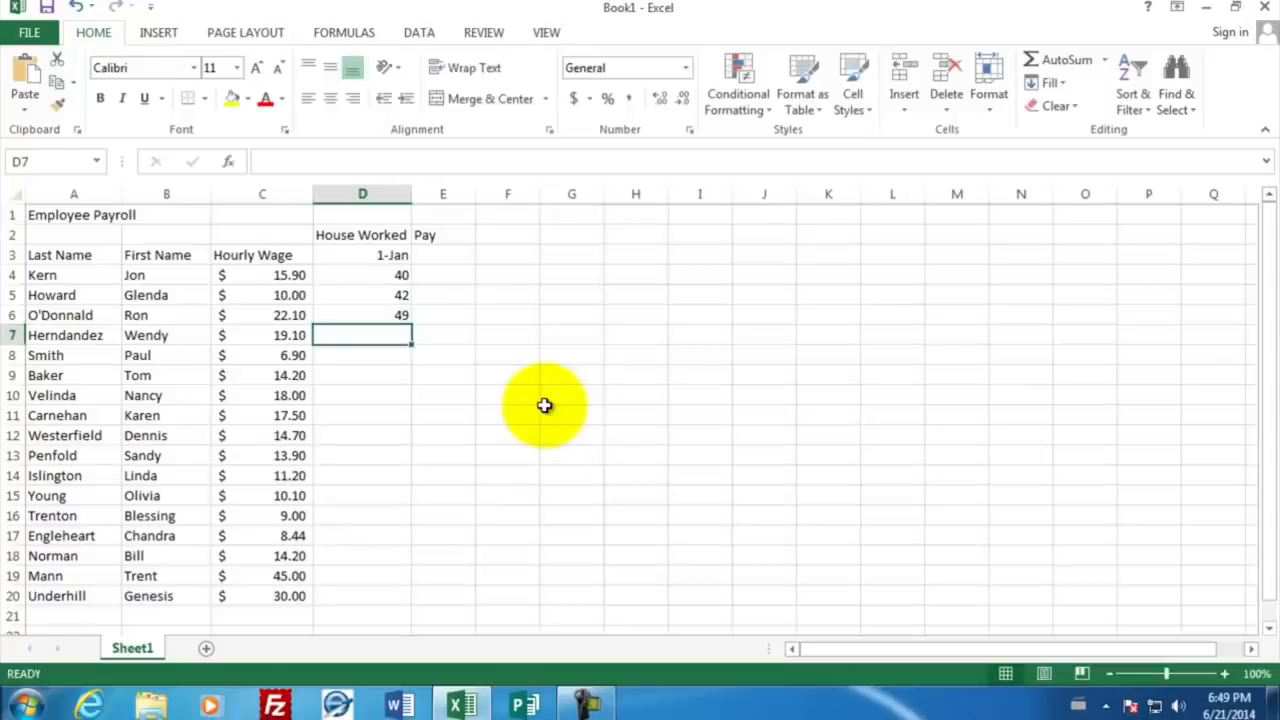
type("41")
key("Return")
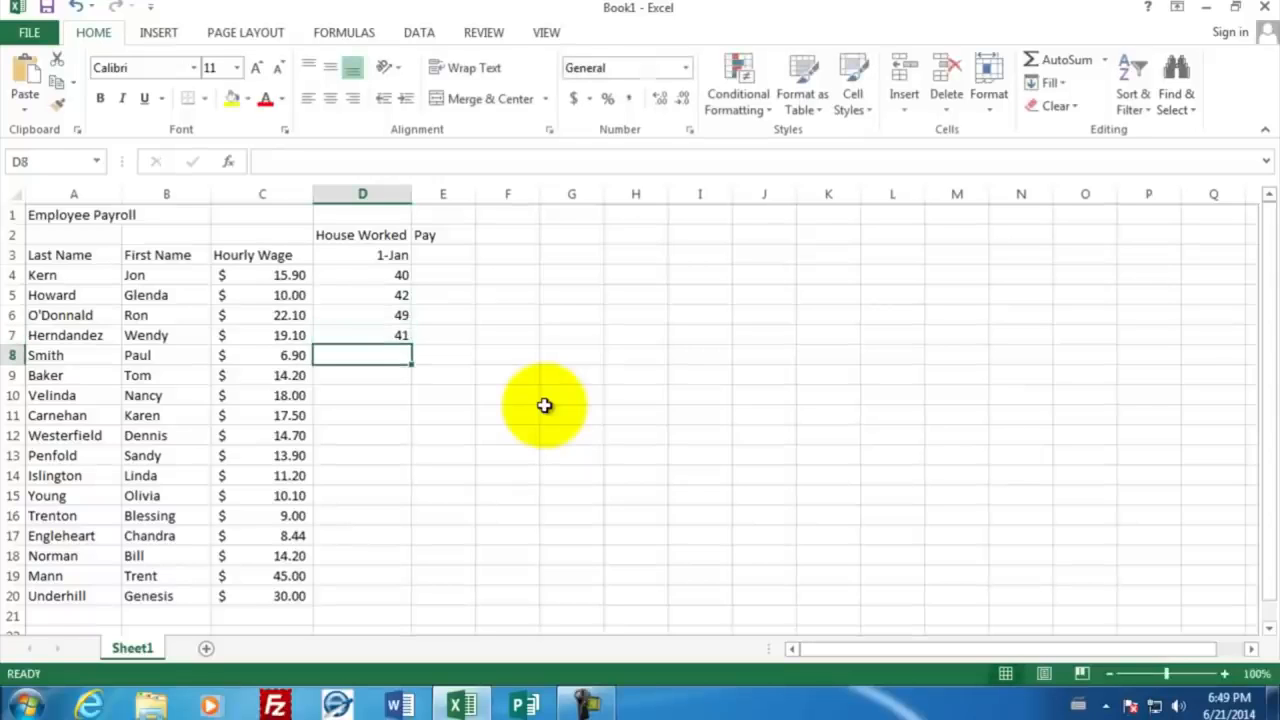
type("39")
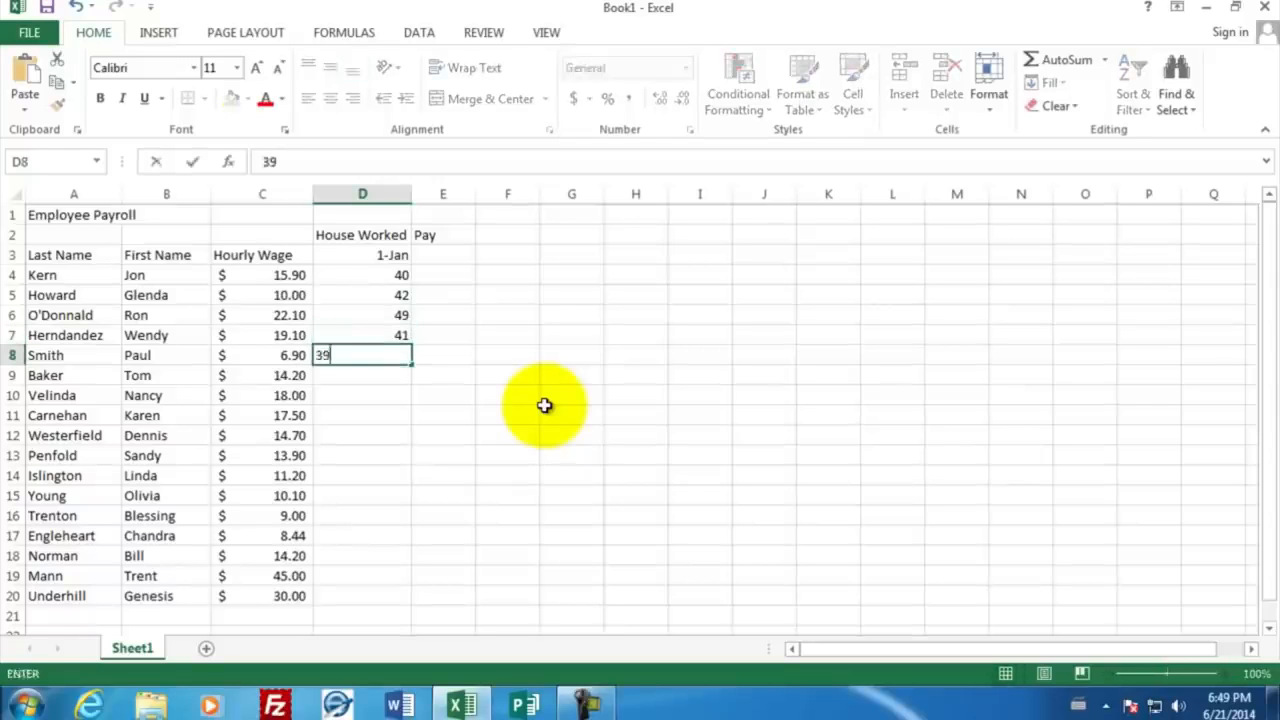
key("Return")
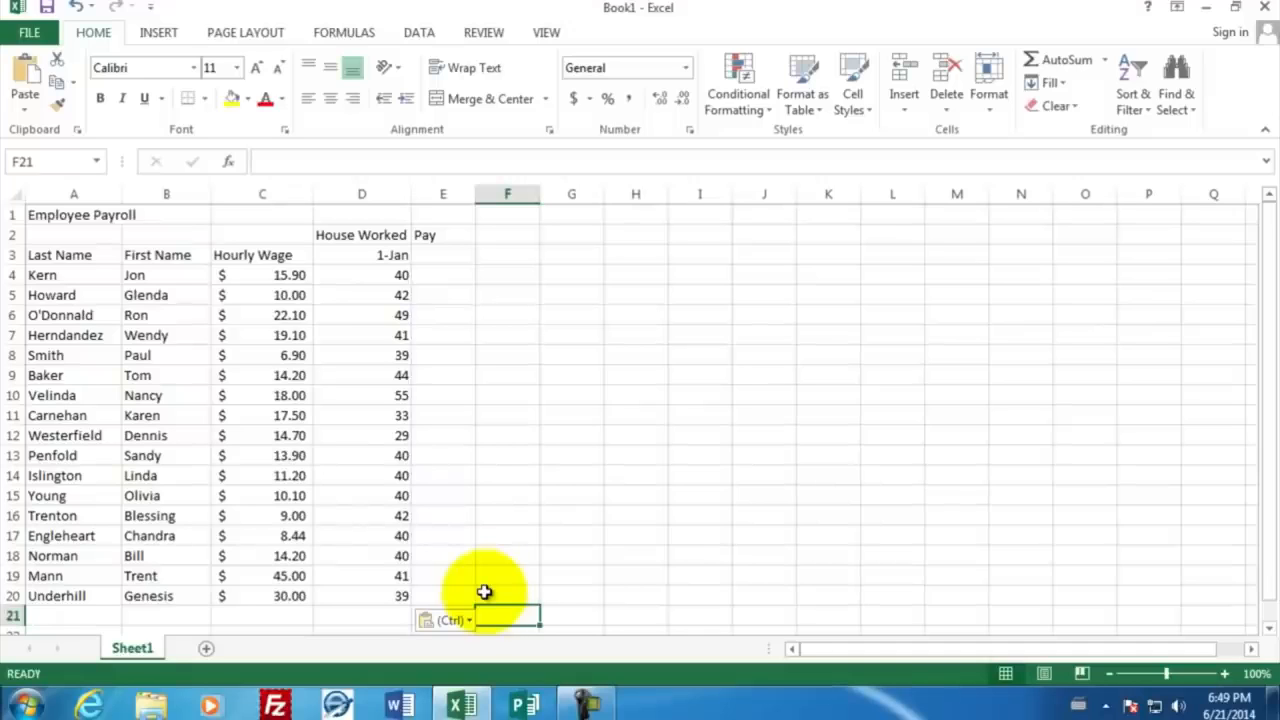
Enter the formula =C4*D4 in cell E4 to calculate the first employee's pay
left_click(443, 275)
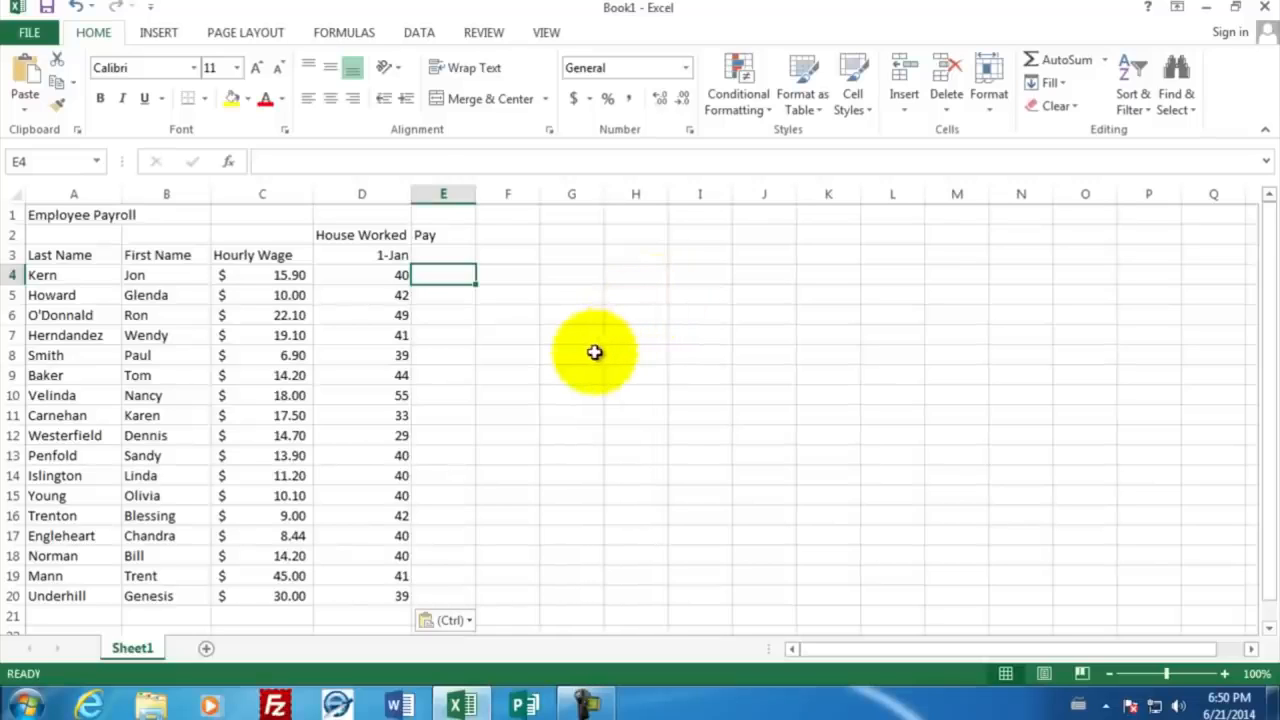
type("=")
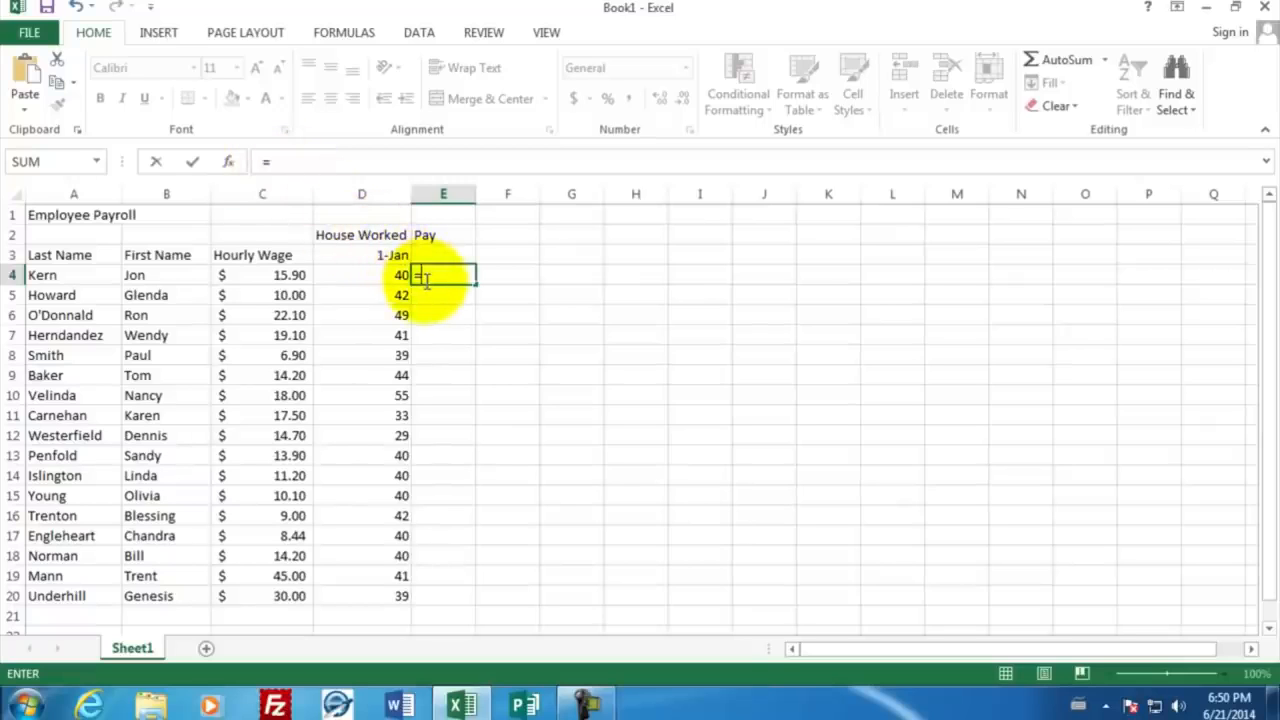
left_click(259, 279)
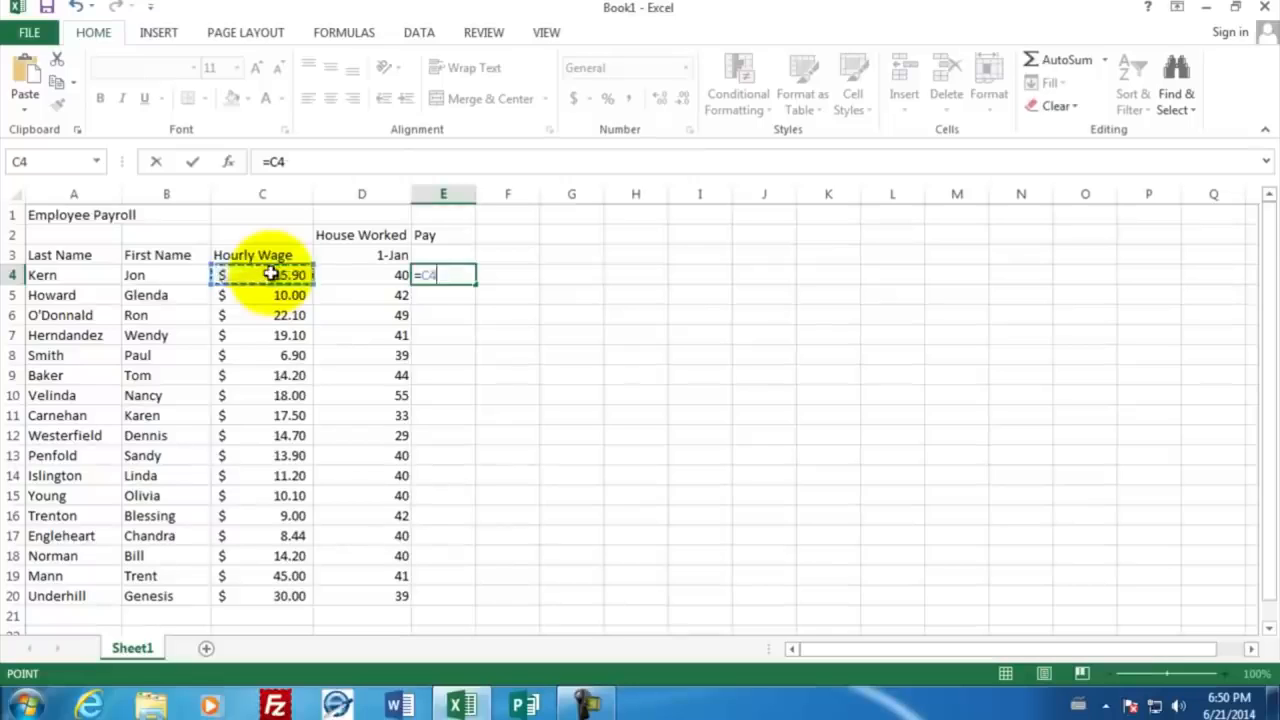
type("*")
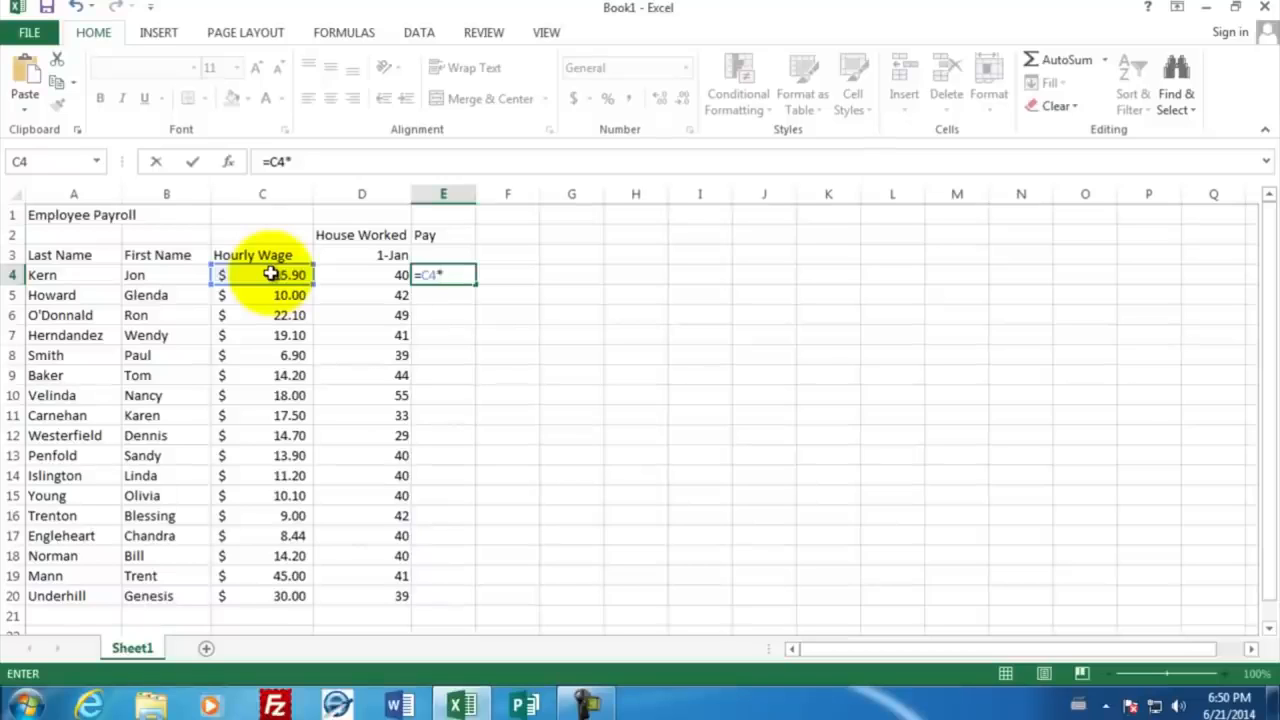
left_click(343, 278)
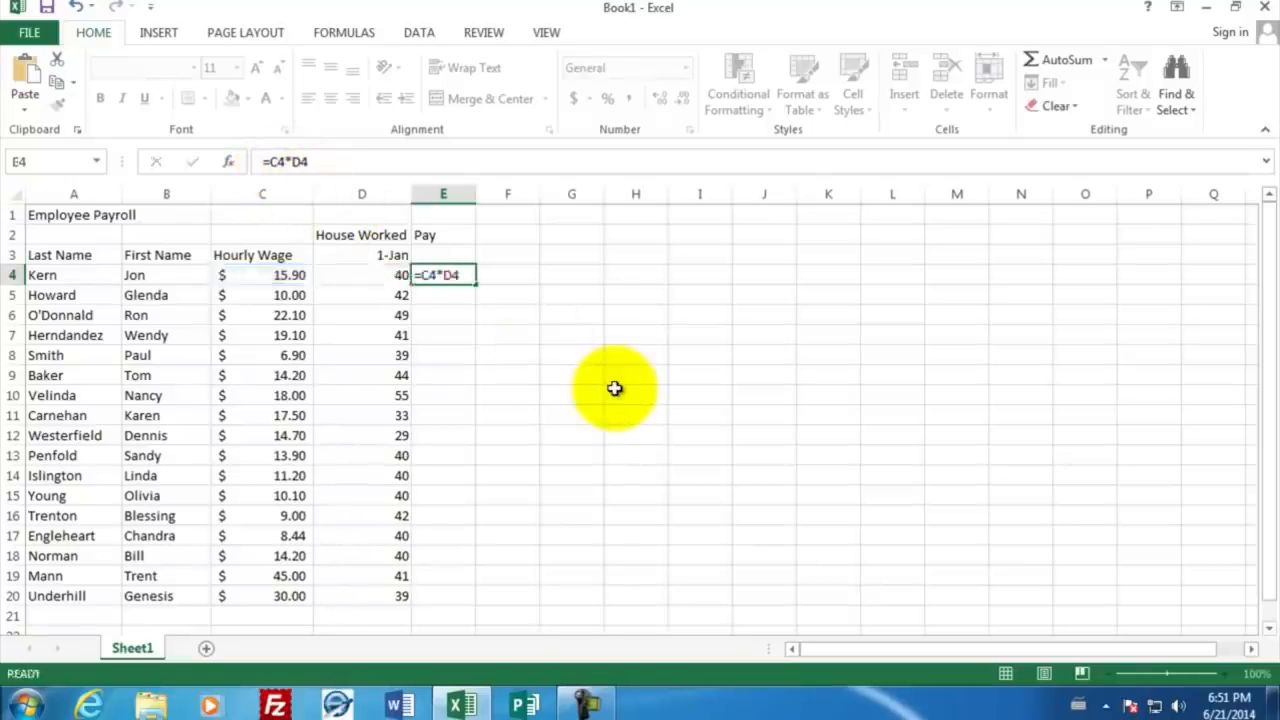
key("Return")
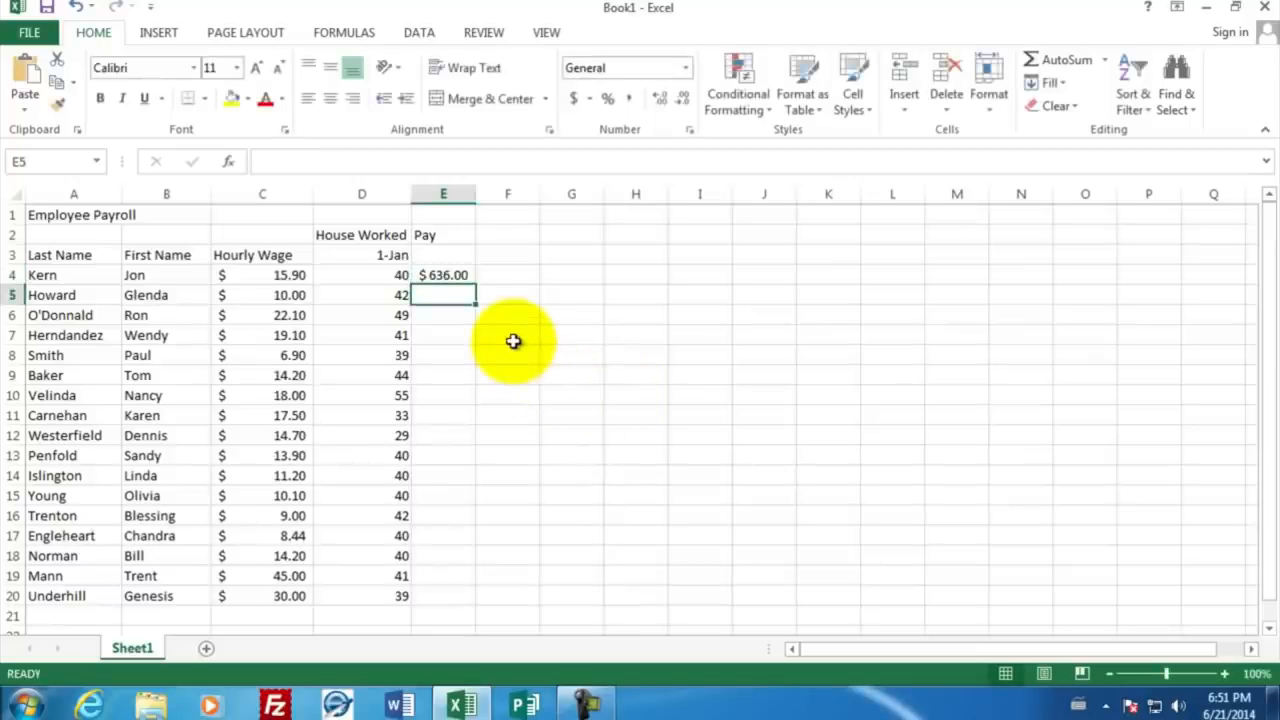
Set the first employee's hours in D4 to 41 and check which cells the pay formula in E4 references
left_click(363, 275)
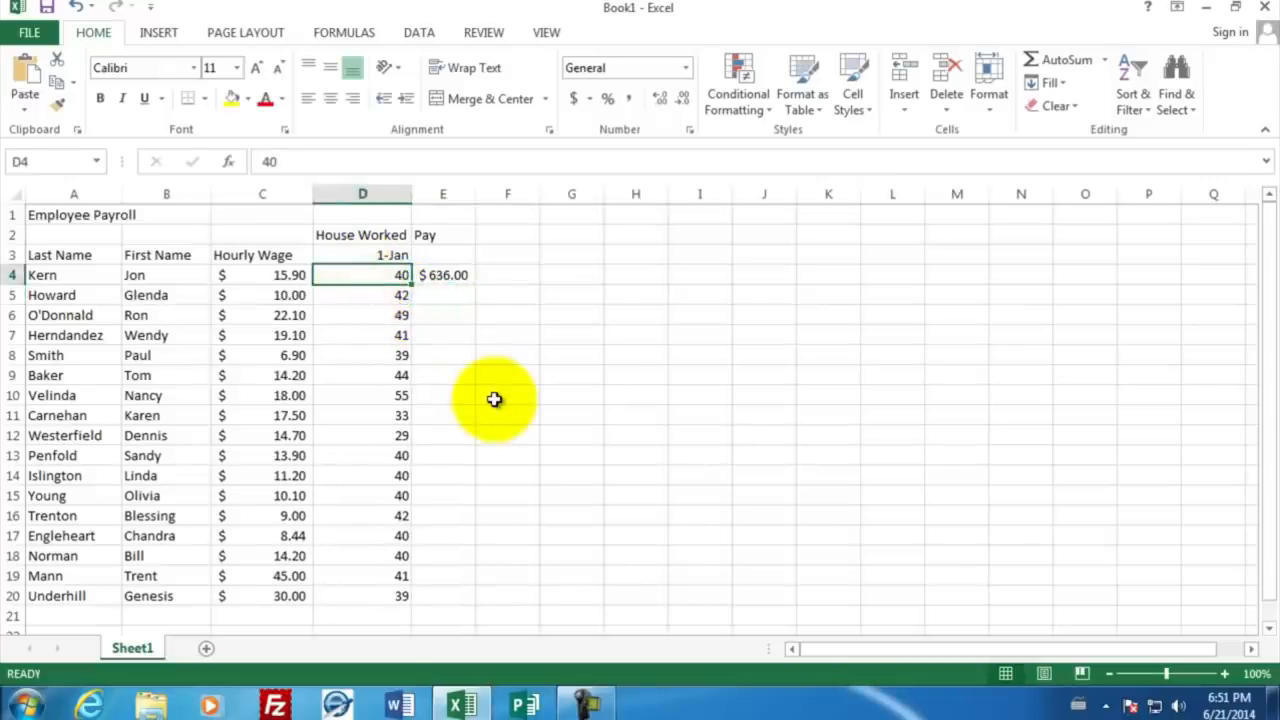
type("41")
key("Return")
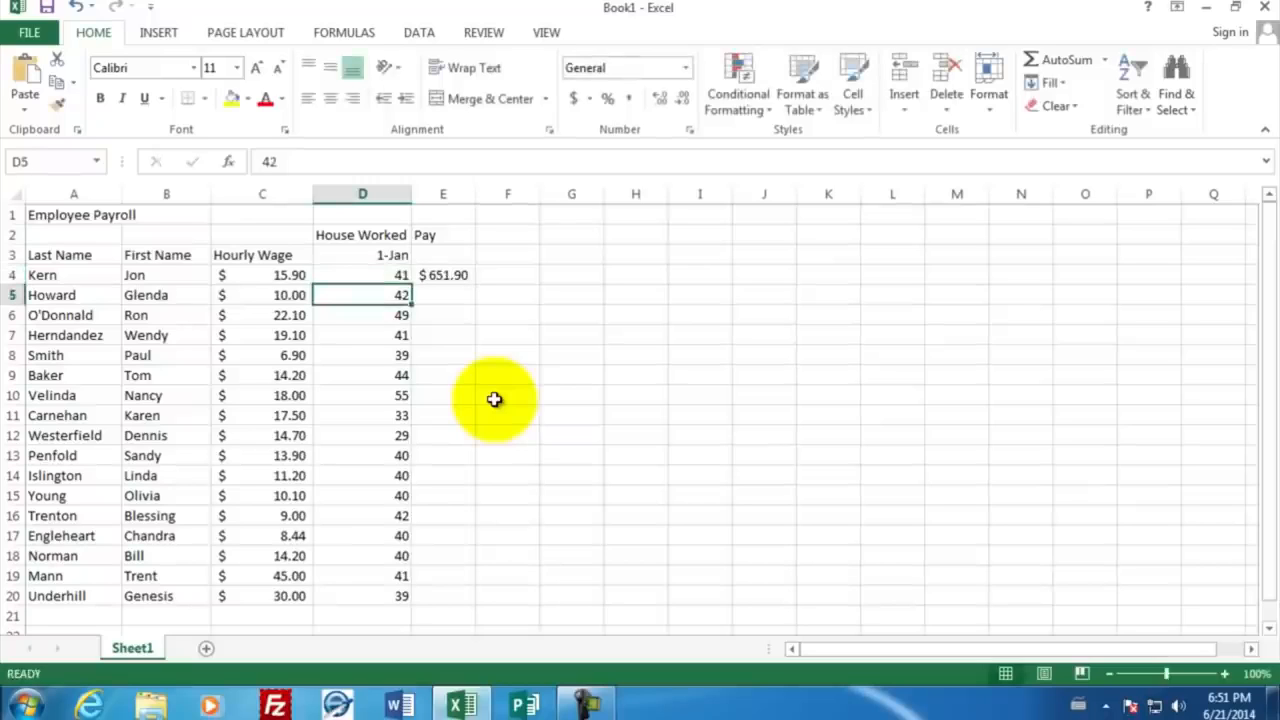
left_click(455, 272)
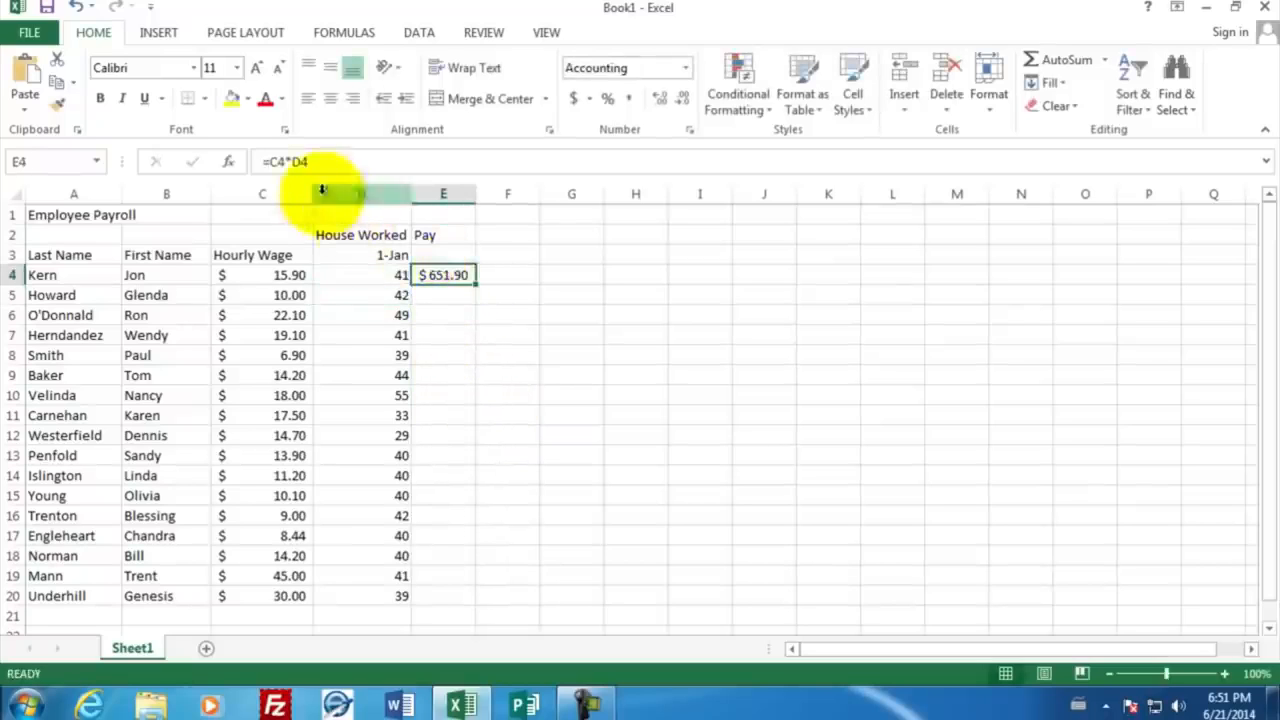
double_click(440, 274)
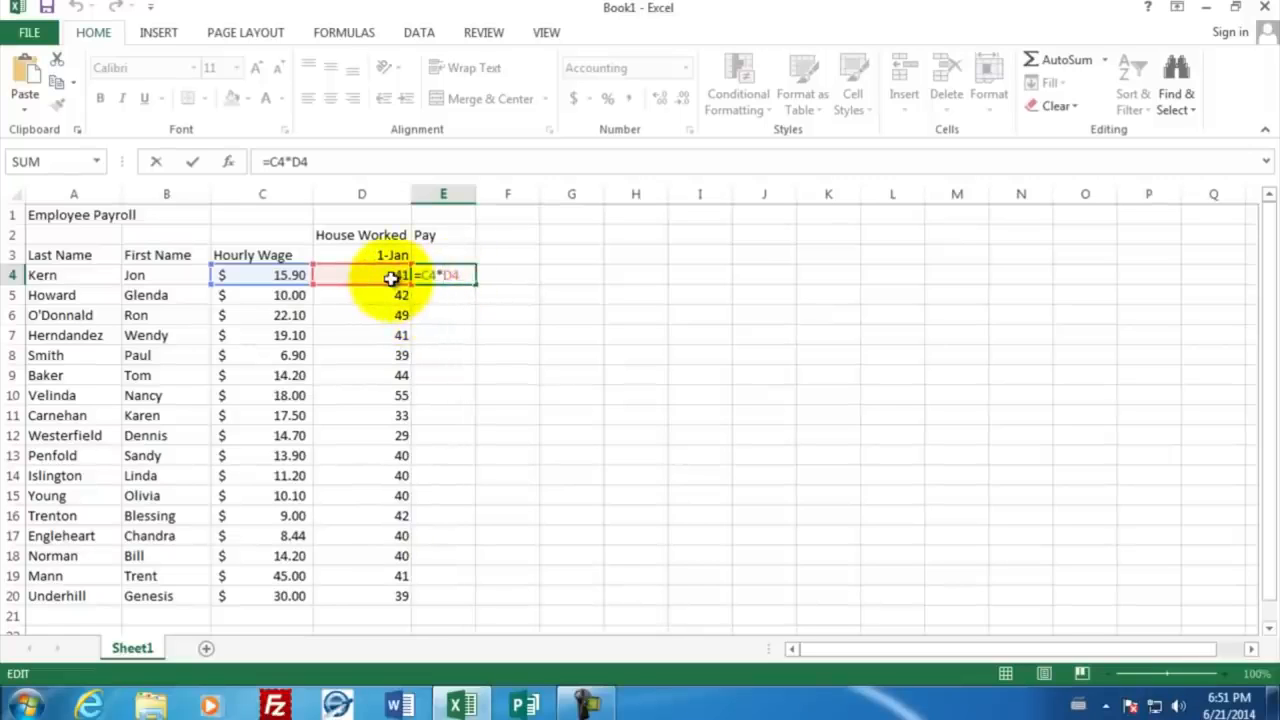
key("Return")
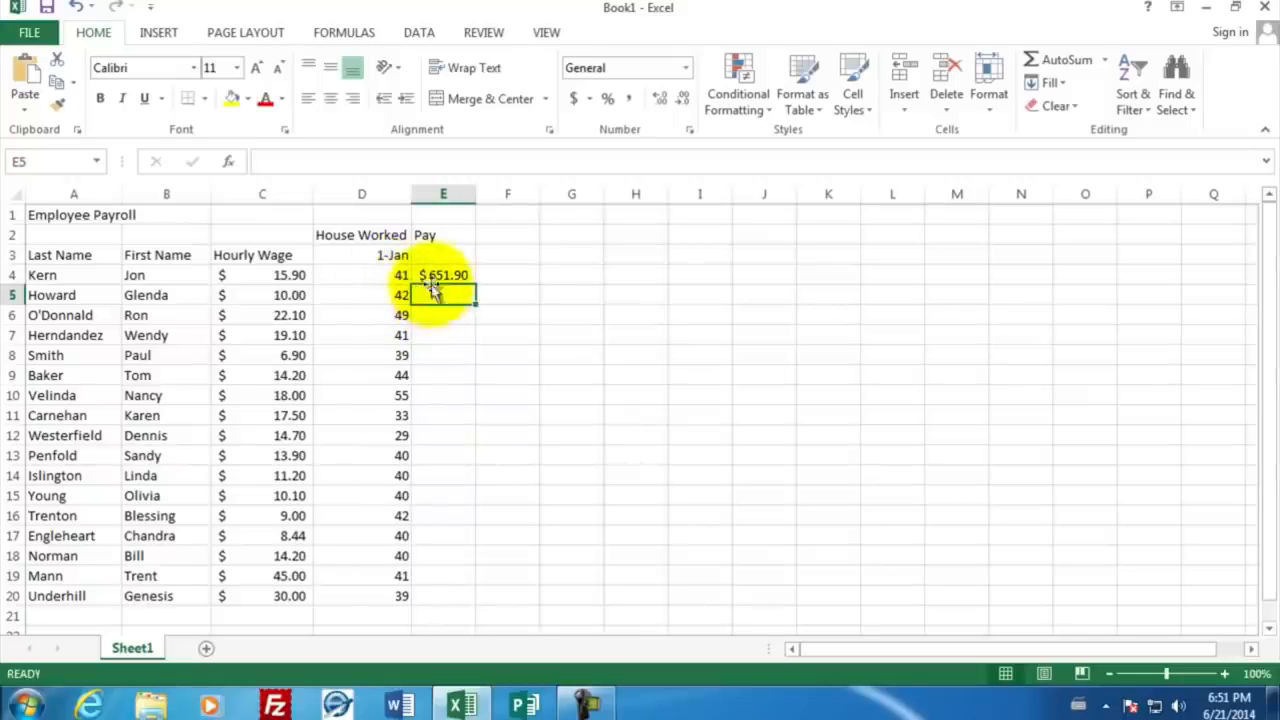
Copy the pay formula from E4 and paste it into E5 for the second employee
left_click(427, 275)
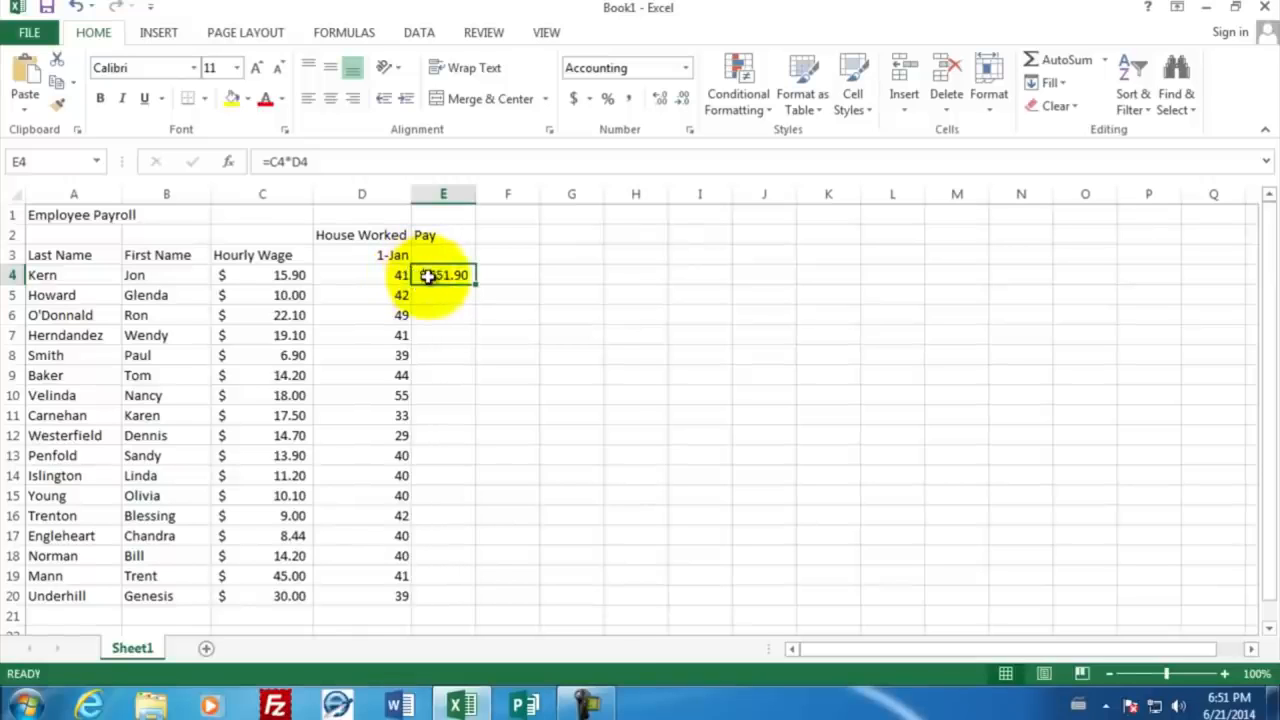
right_click(428, 278)
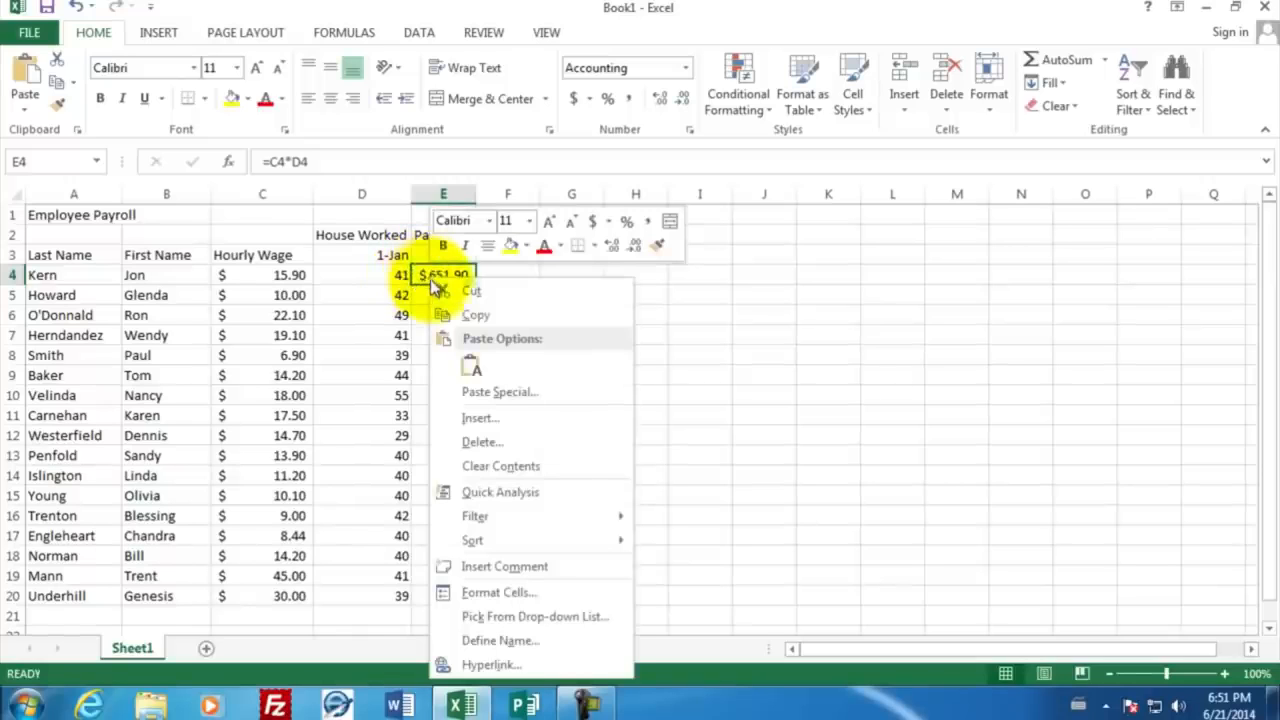
left_click(468, 314)
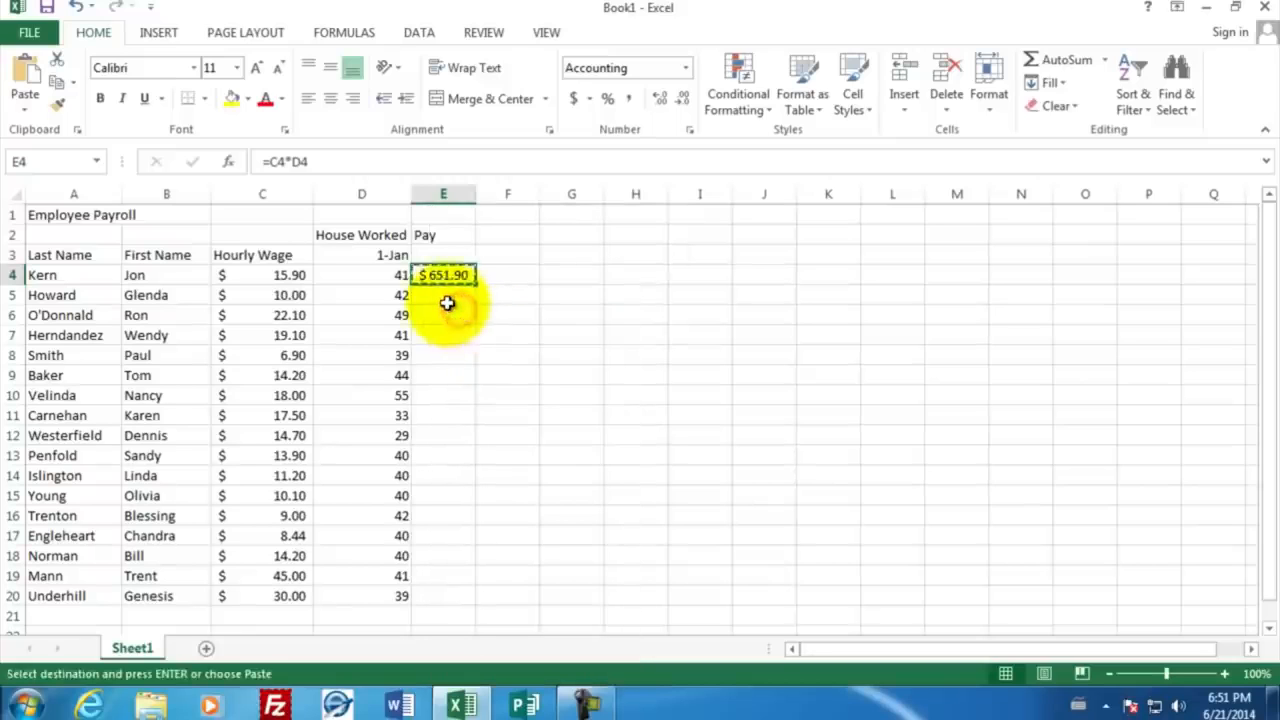
left_click(442, 295)
right_click(442, 296)
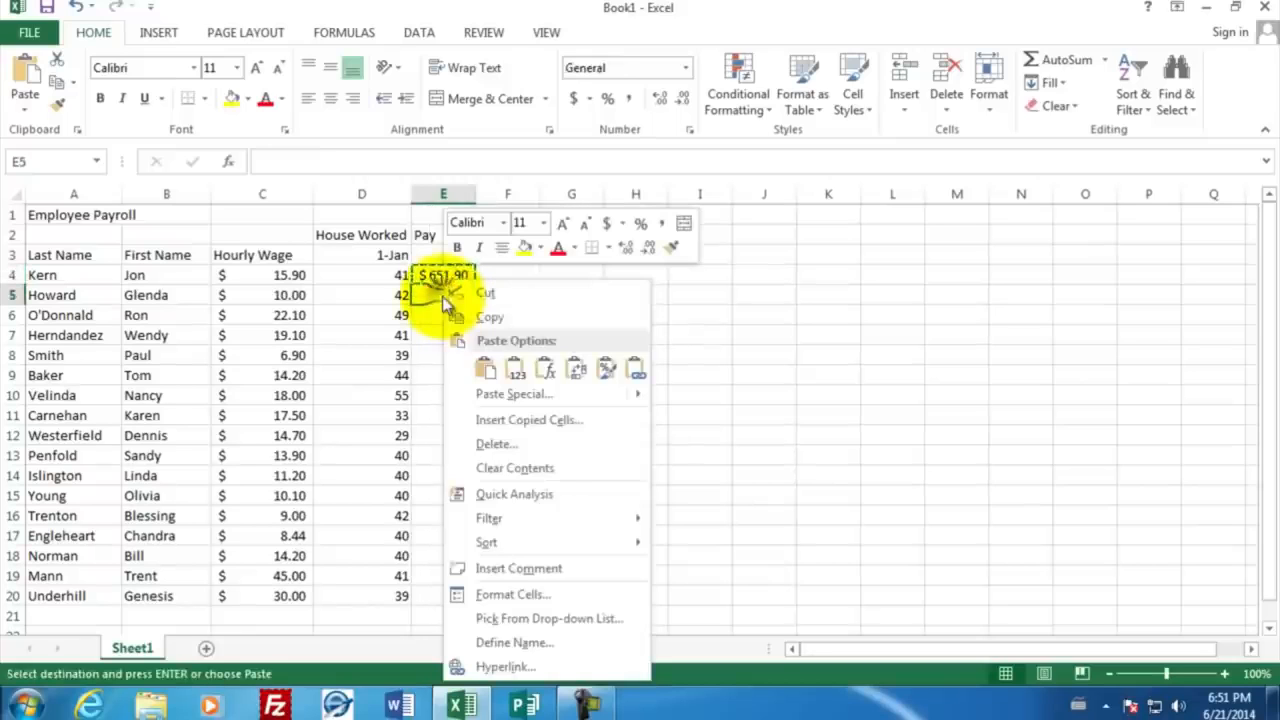
left_click(485, 370)
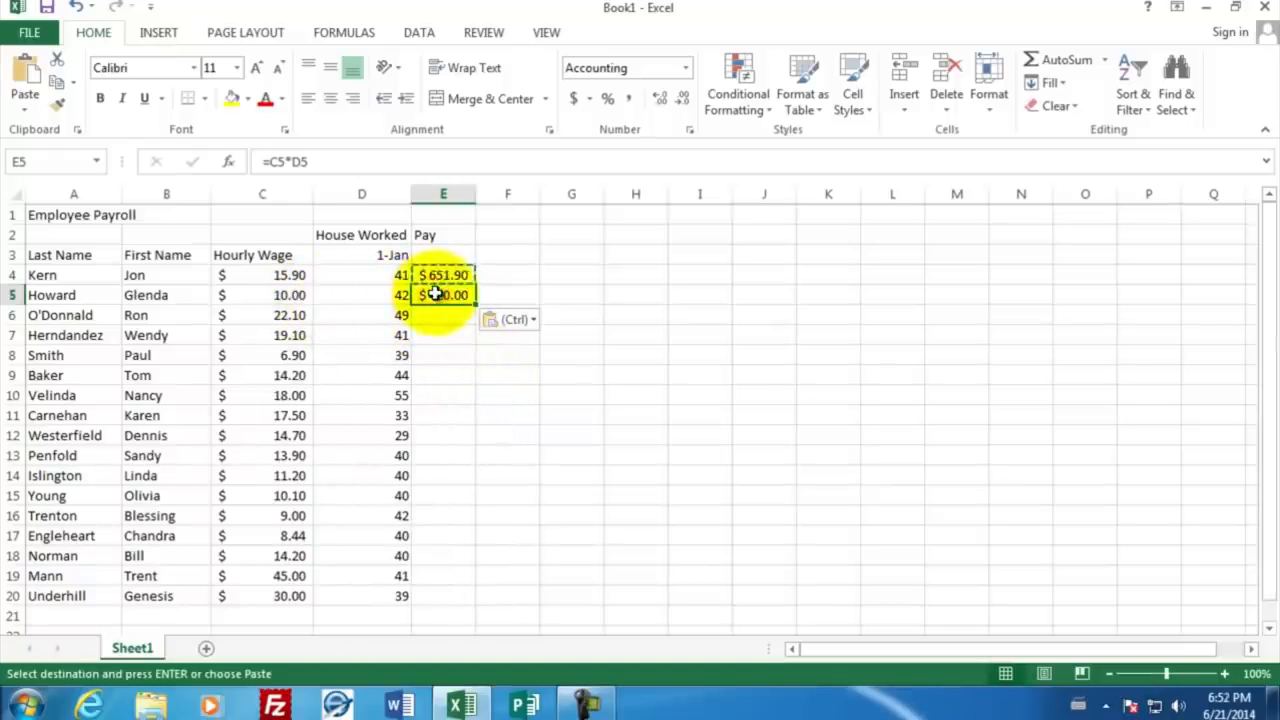
Paste the copied pay formula into E6:E11 and widen column E so the amounts display in full
left_click_drag(437, 314, 442, 387)
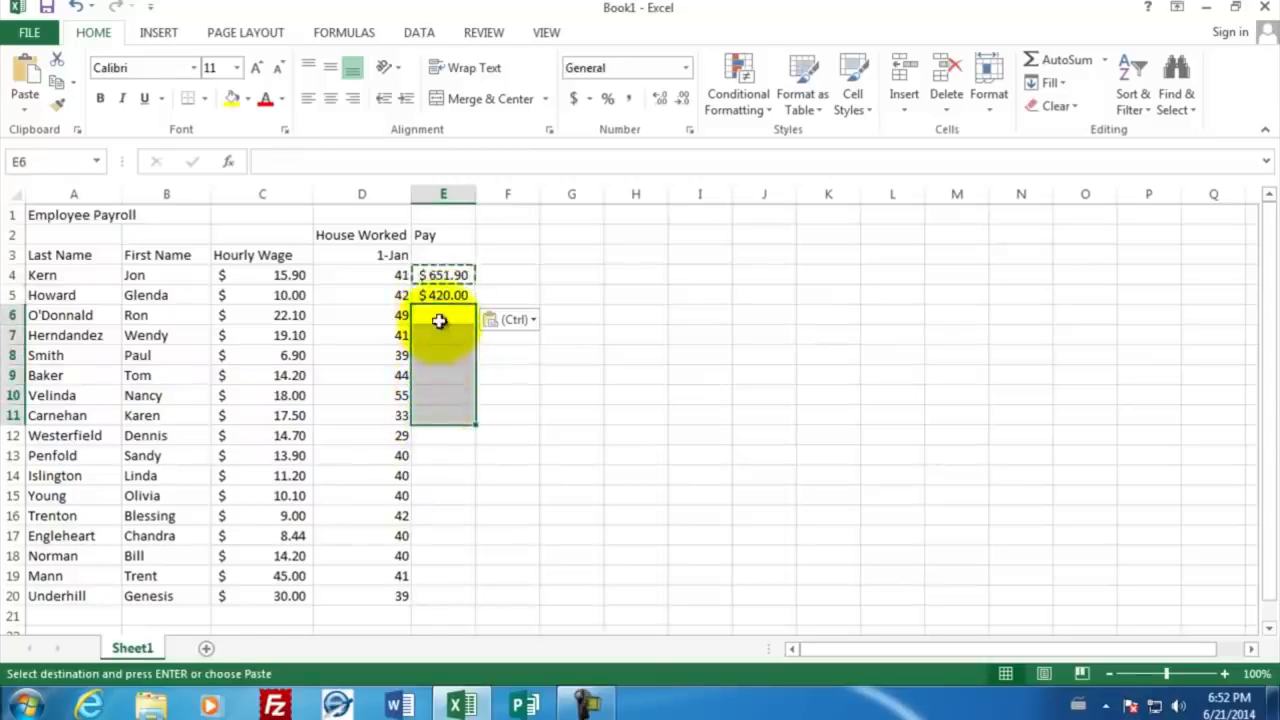
right_click(439, 317)
left_click(479, 370)
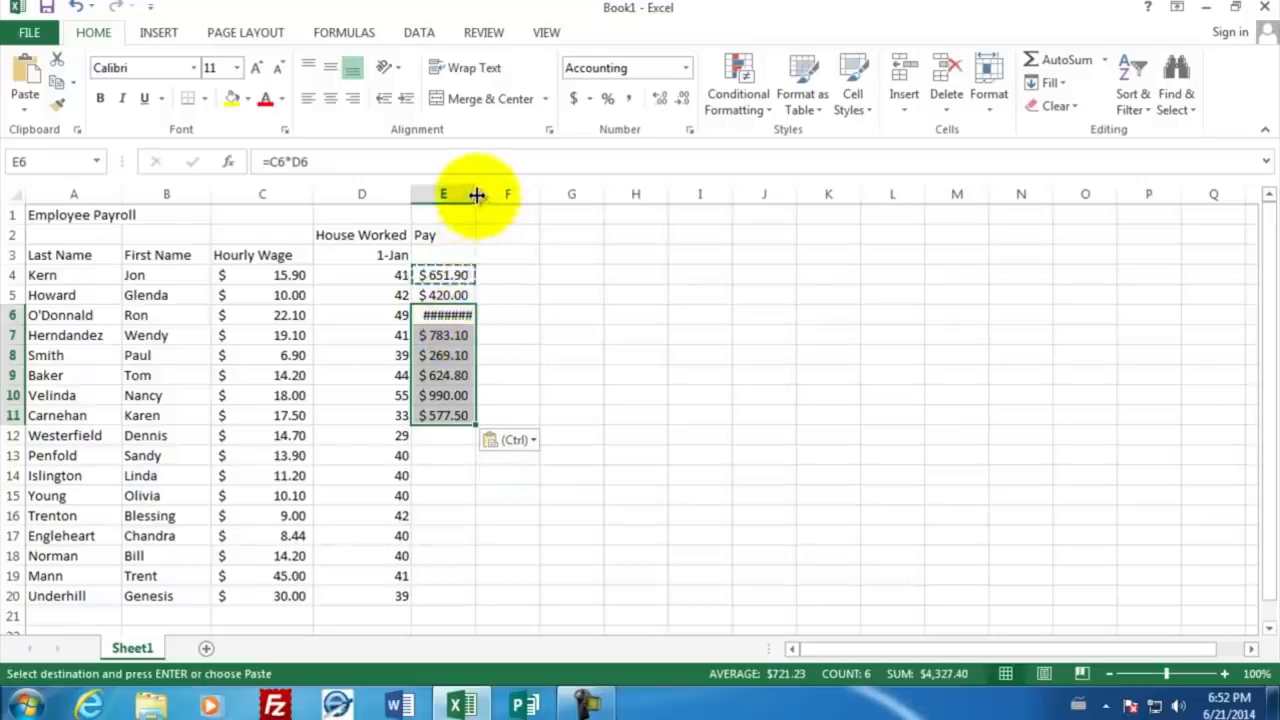
left_click_drag(477, 194, 490, 201)
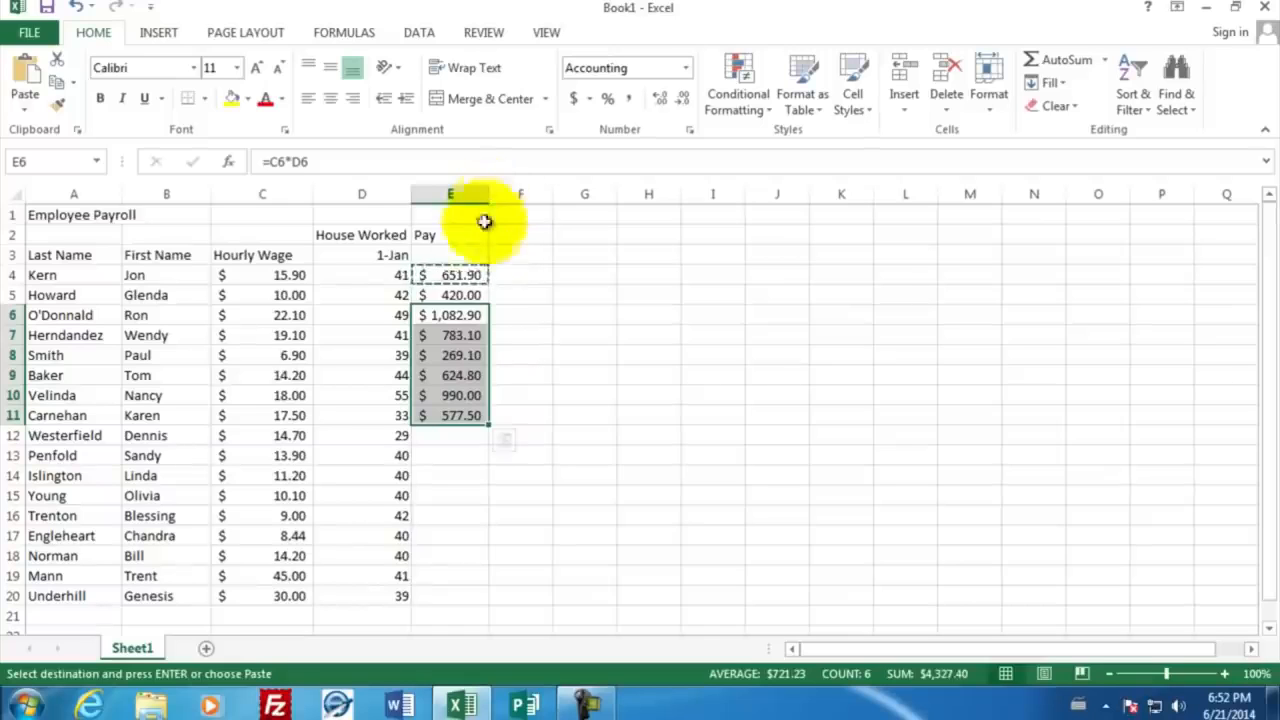
Fill the pay formula from E11 down through E20 for the remaining employees
left_click(457, 314)
left_click(457, 415)
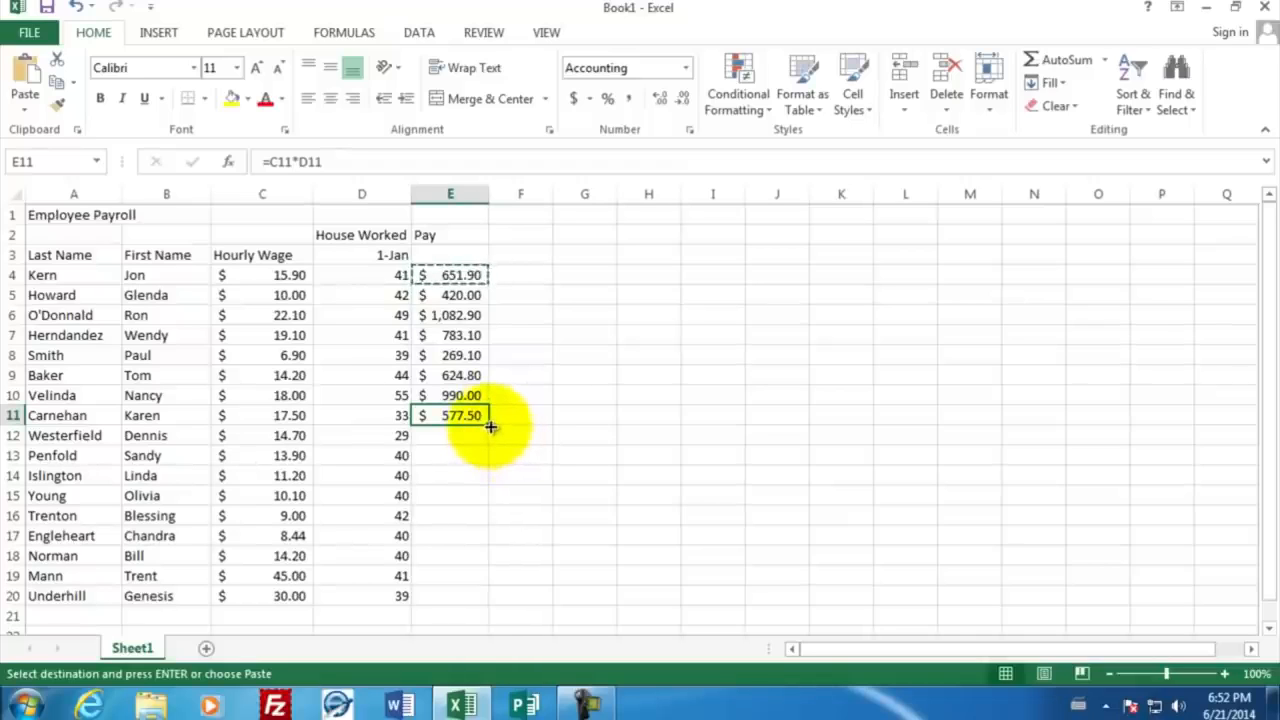
left_click_drag(488, 424, 480, 607)
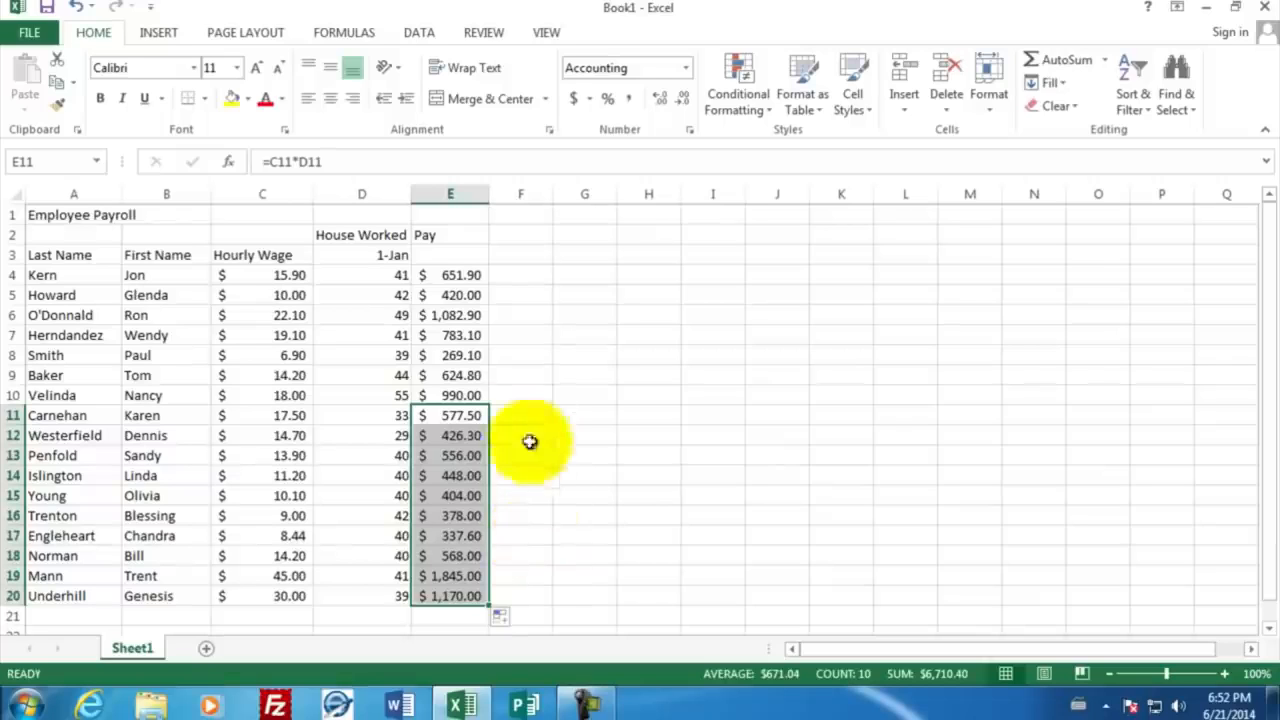
left_click(507, 275)
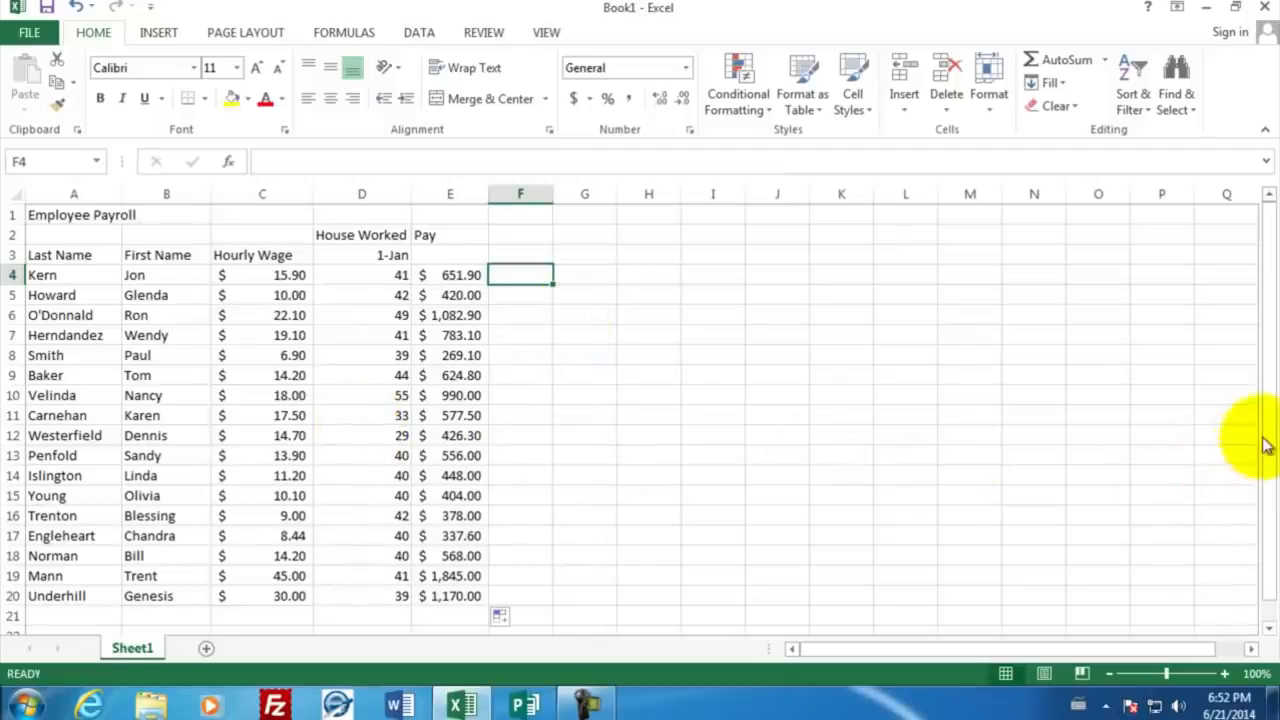
Enter the summary labels "Max" in cell A22 and "Min" in cell A23 below the employee list
left_click_drag(1266, 443, 1266, 452)
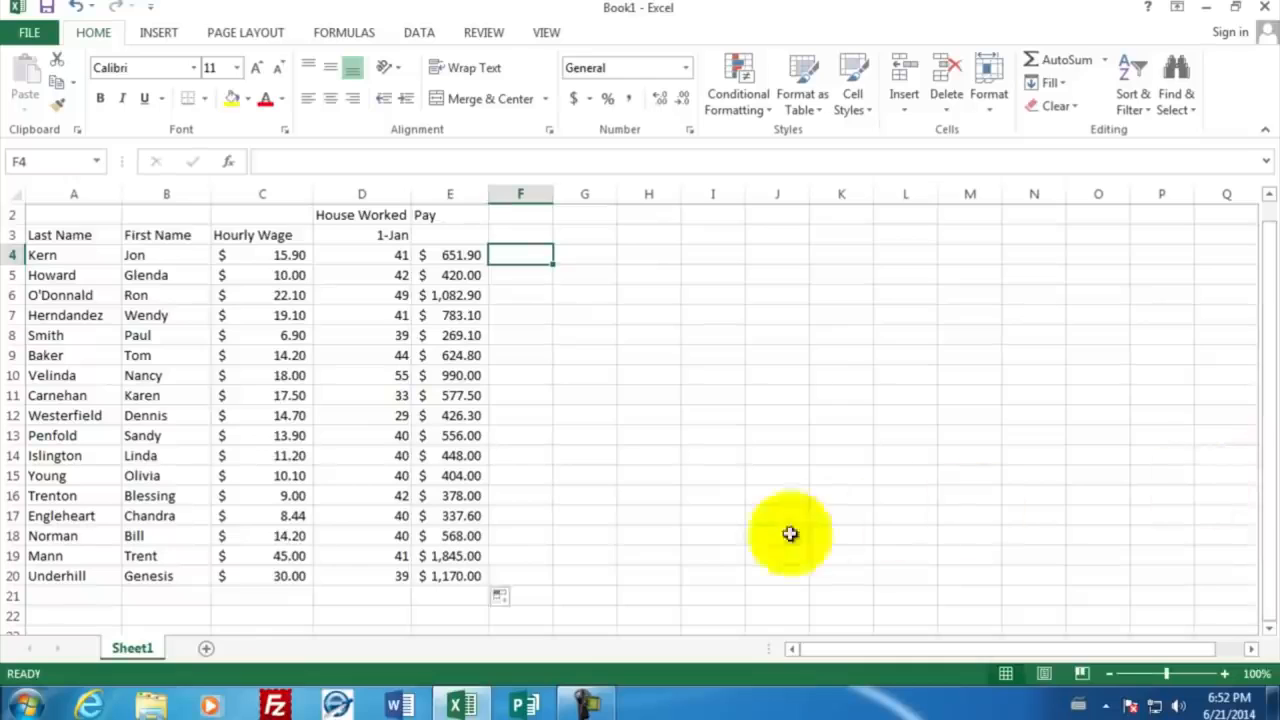
left_click(94, 615)
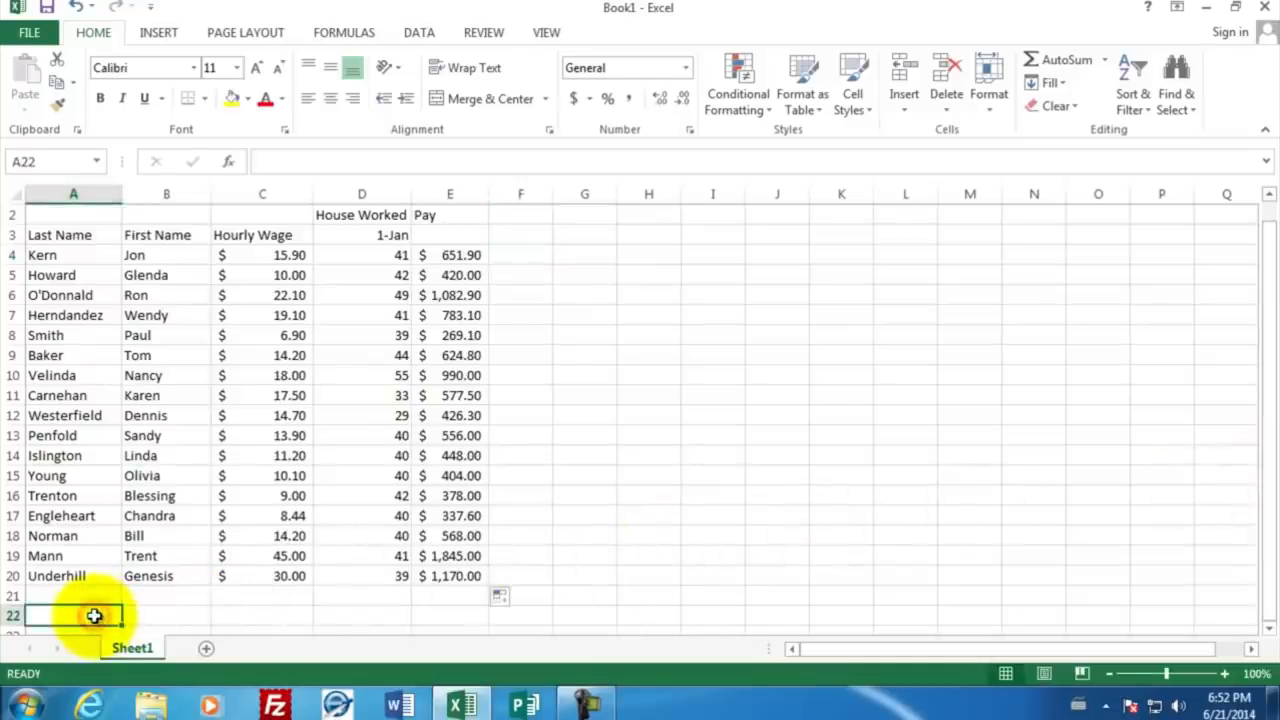
type("Max")
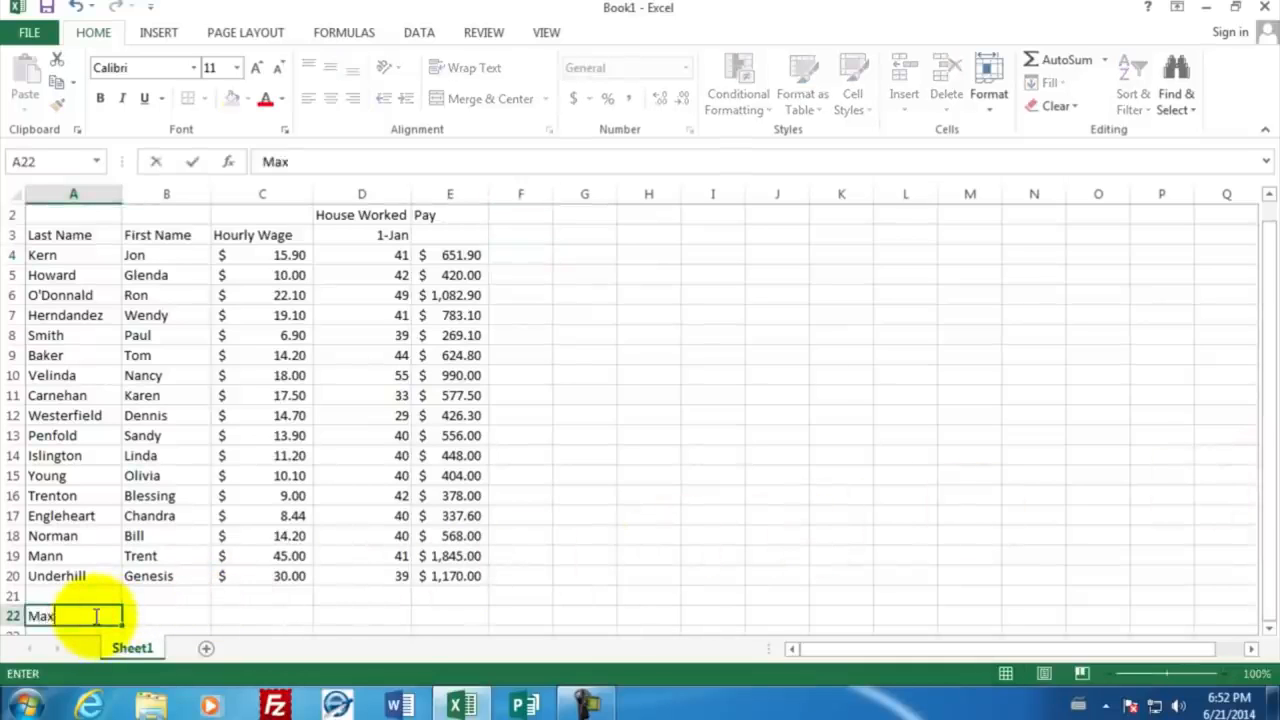
key("Return")
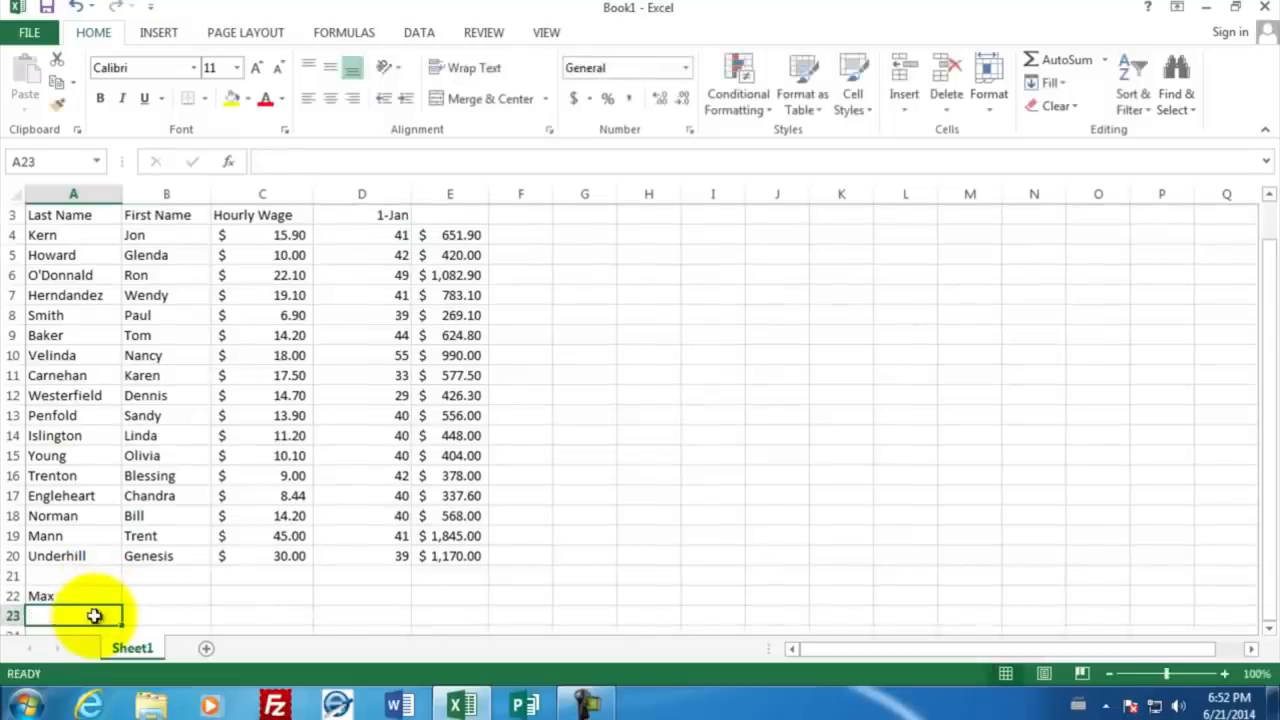
type("Min")
key("Return")
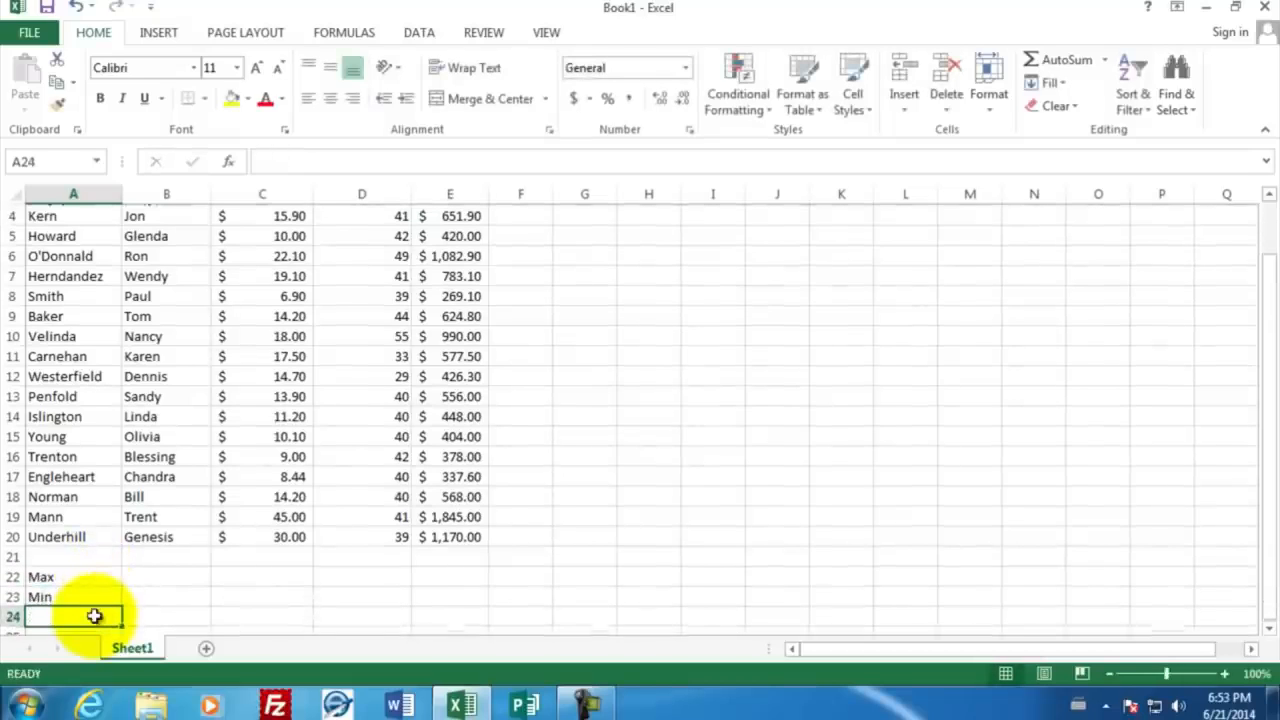
Enter the summary labels "Average" in cell A24 and "Total" in cell A25
type("Average")
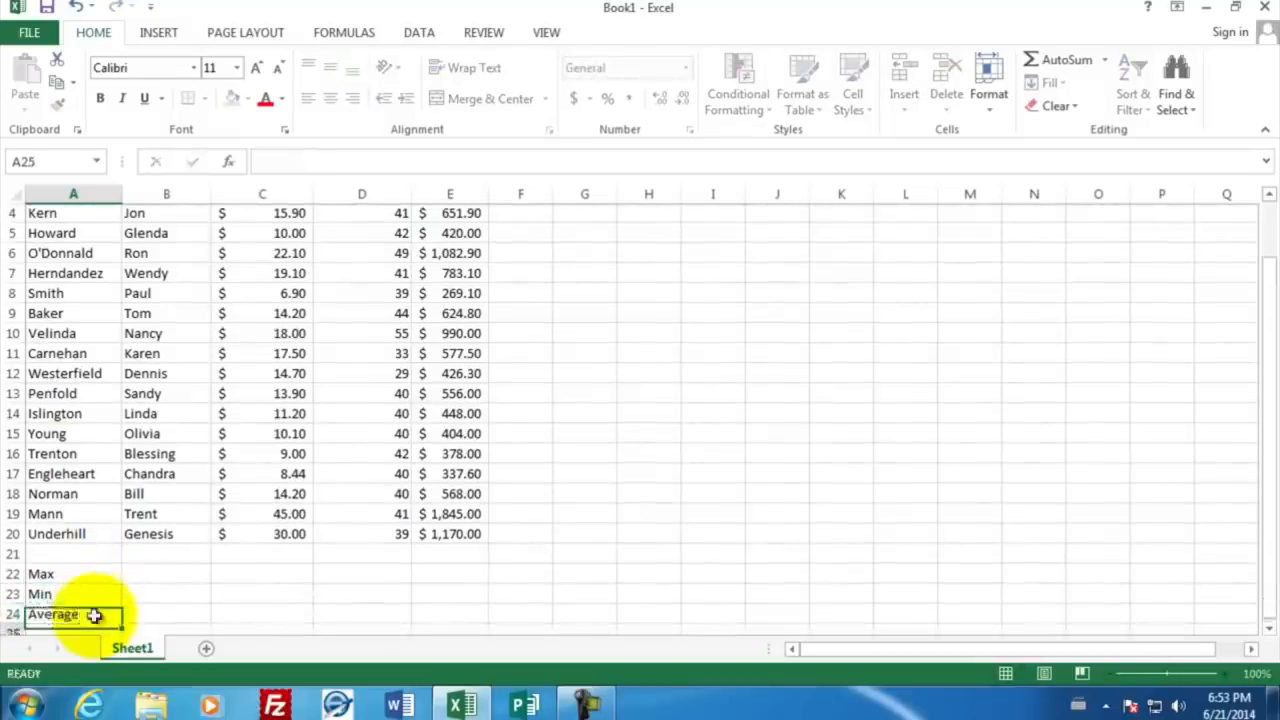
key("Return")
type("Total")
key("Return")
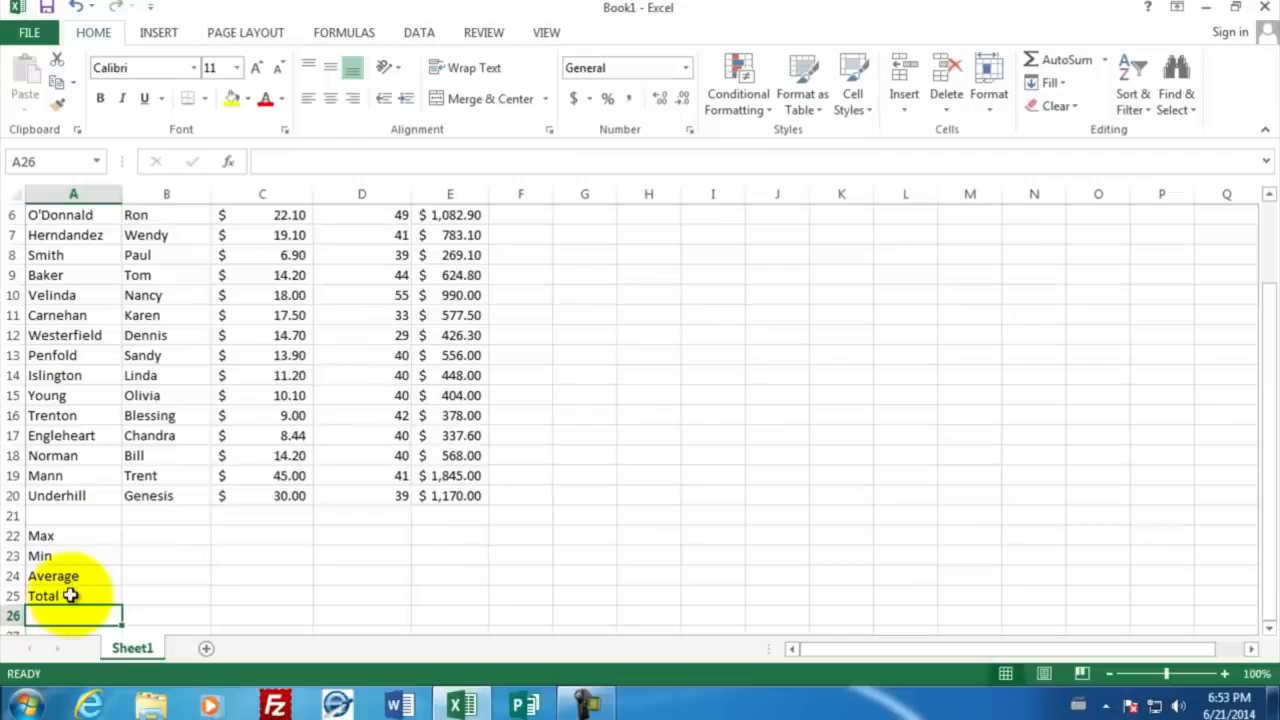
Enter the formula =max(C4:C20) in cell C22 to find the highest hourly wage
left_click(248, 534)
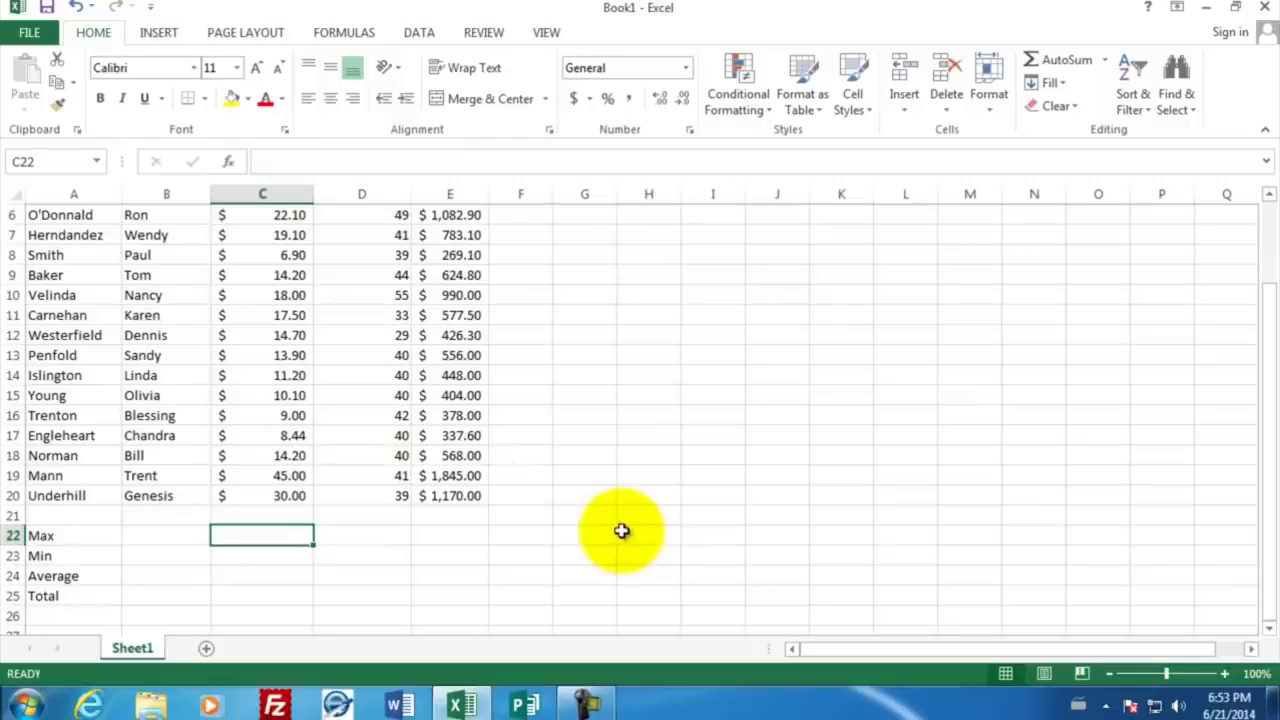
type("=")
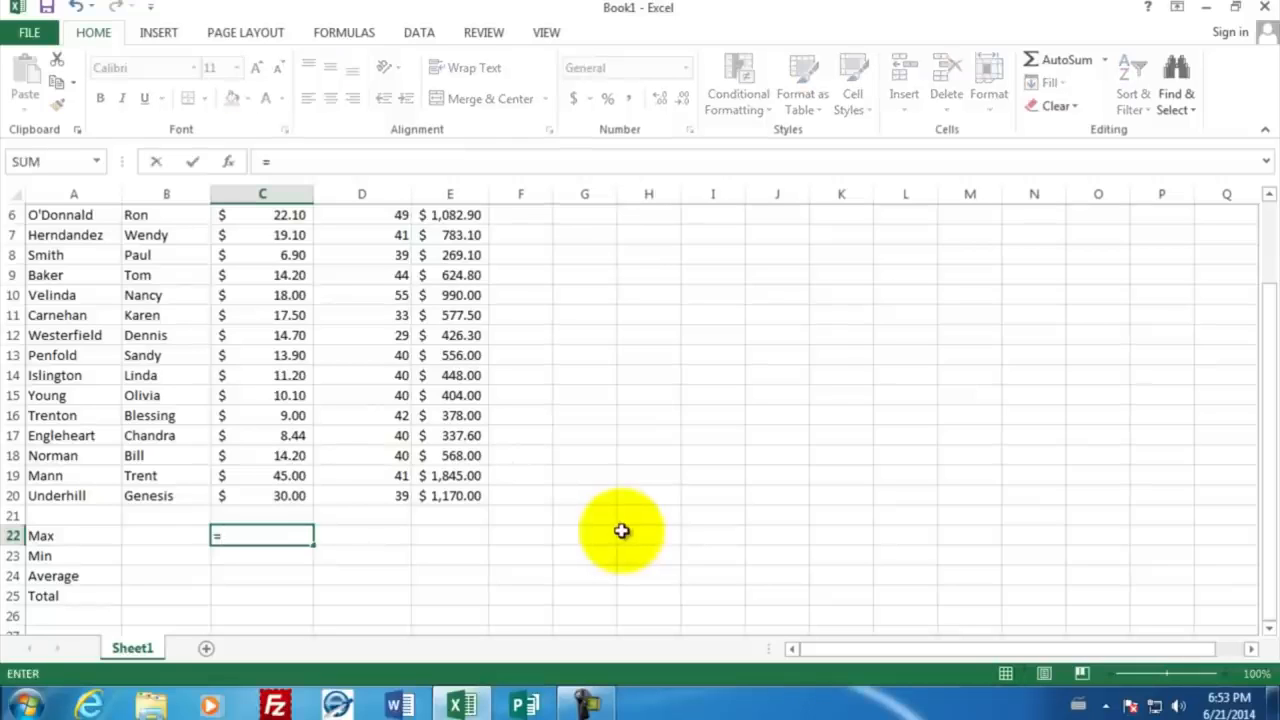
type("max")
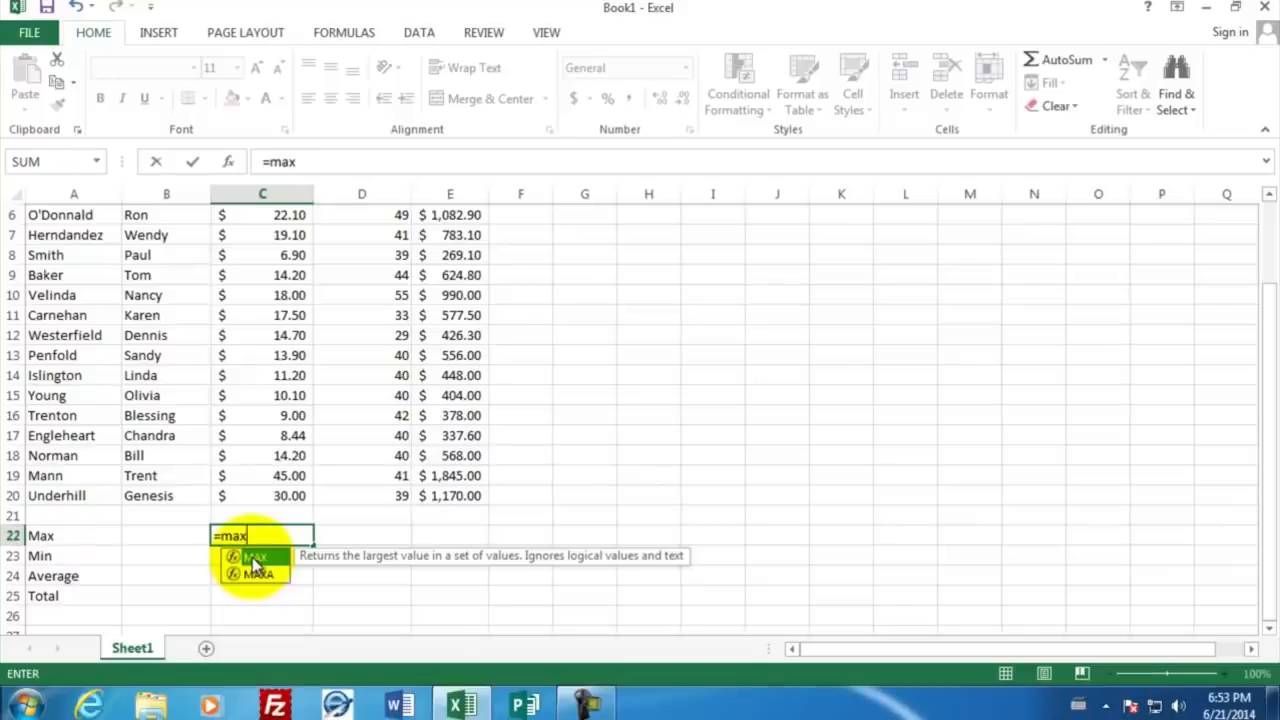
type("(")
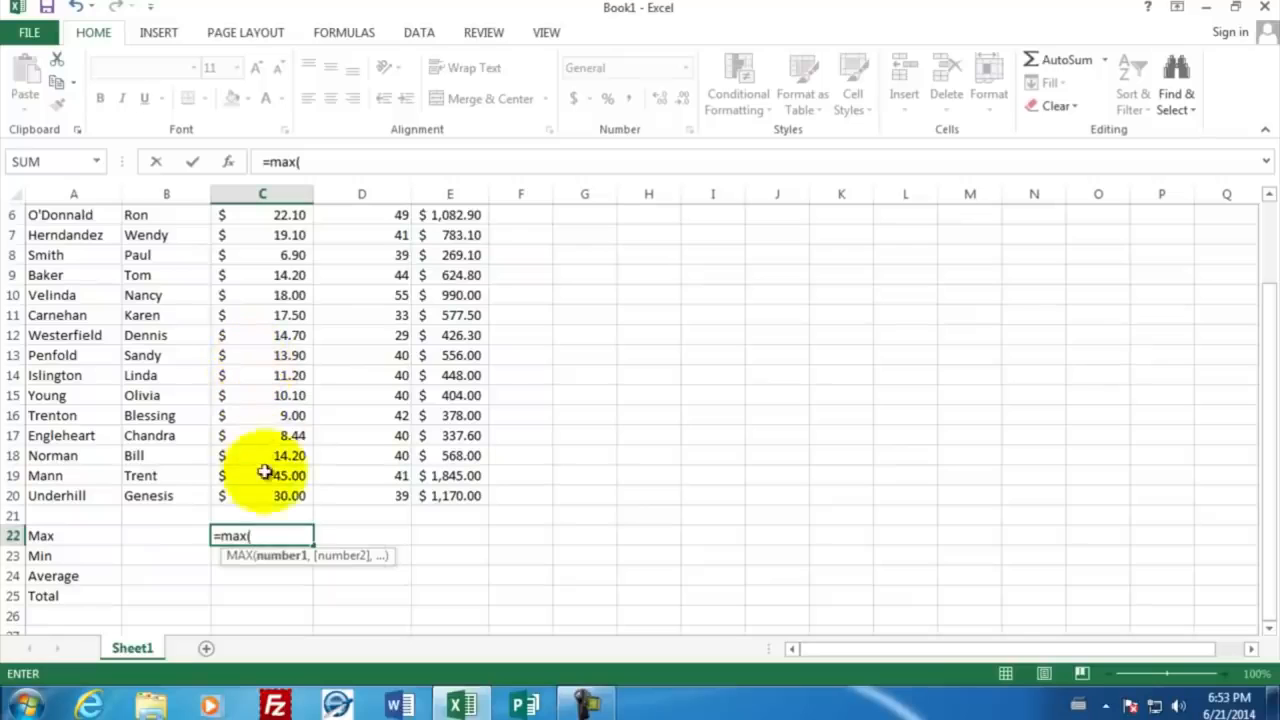
left_click(263, 495)
left_click_drag(266, 476, 260, 233)
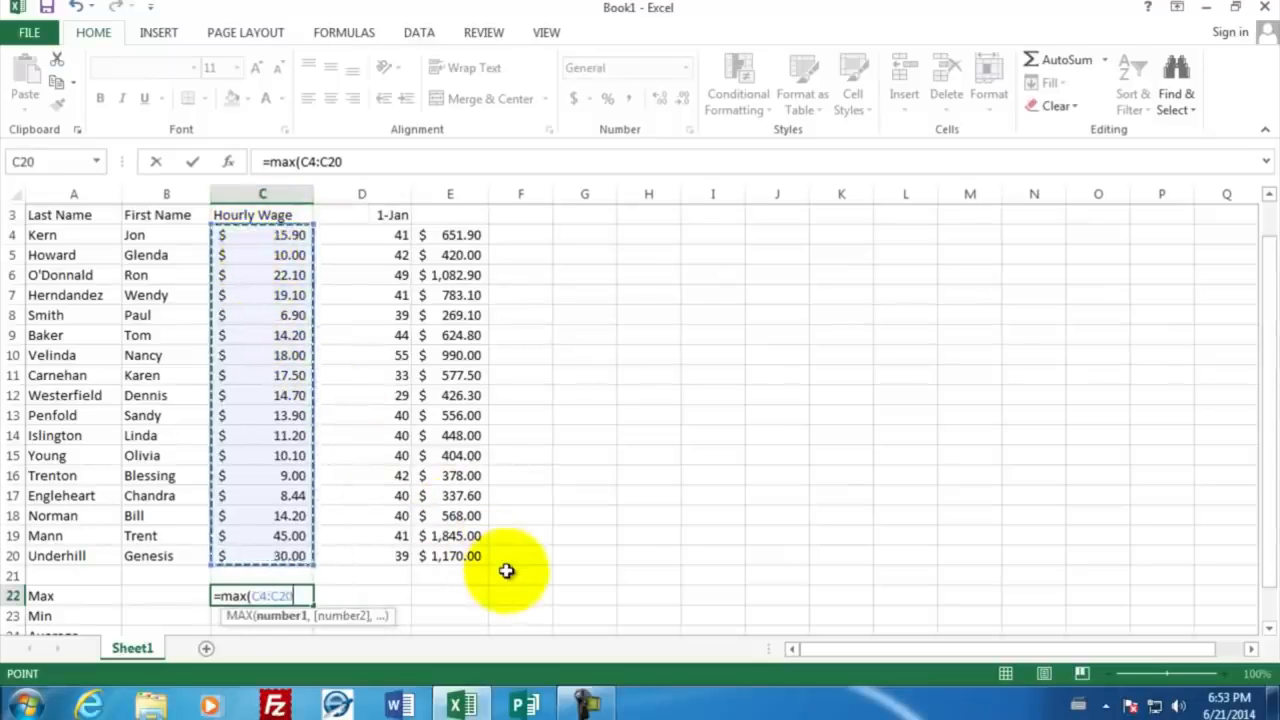
type(")")
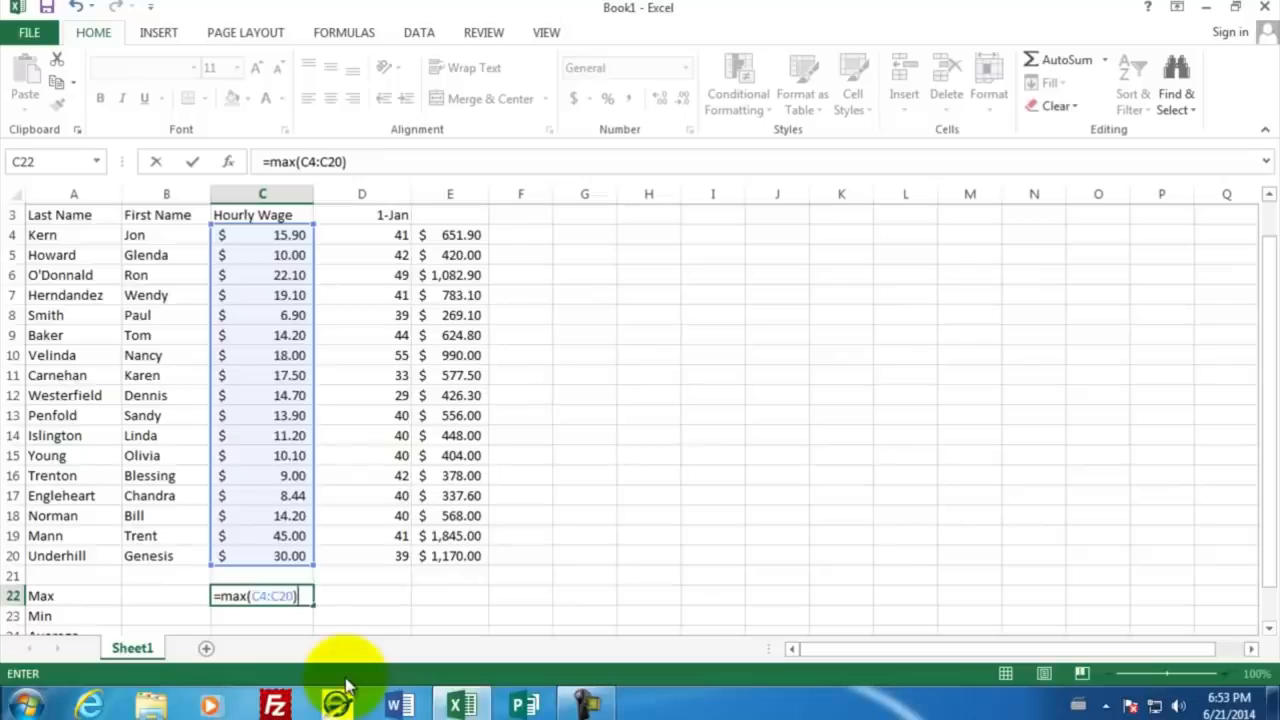
key("Return")
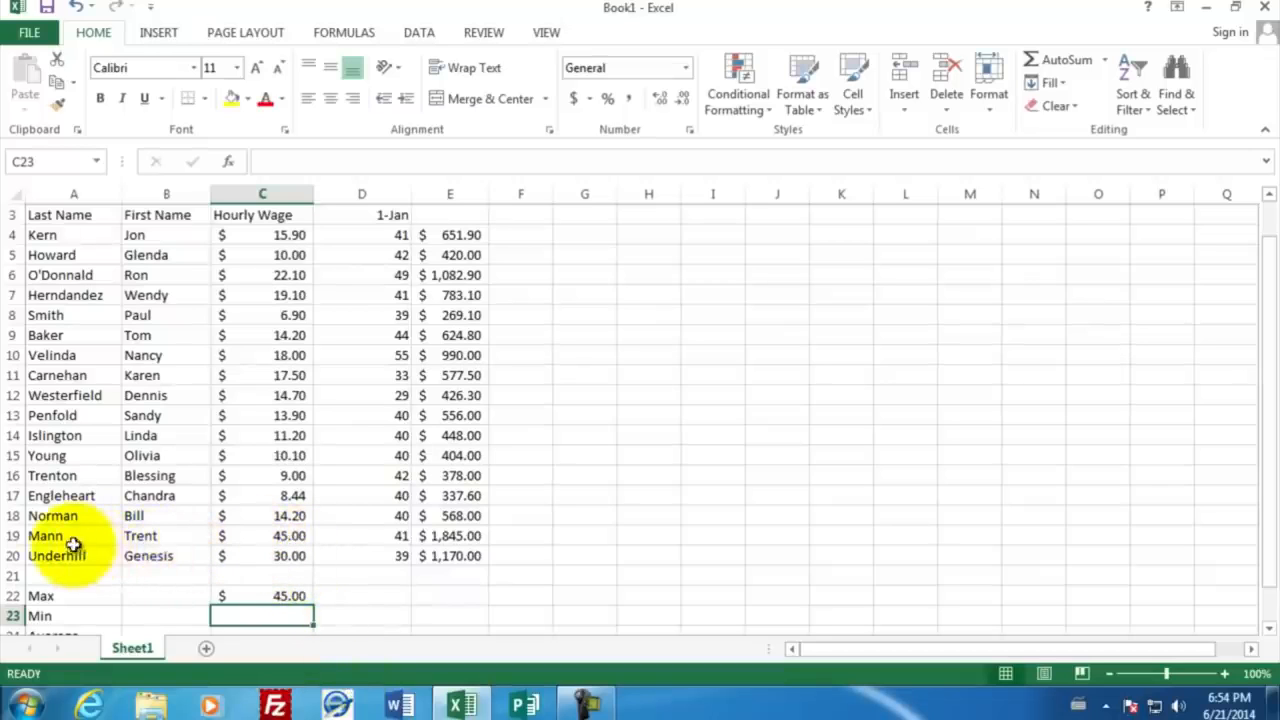
Enter the formula =min(C4:C20) in cell C23 to find the lowest hourly wage
scroll(363, 586, "down", 2)
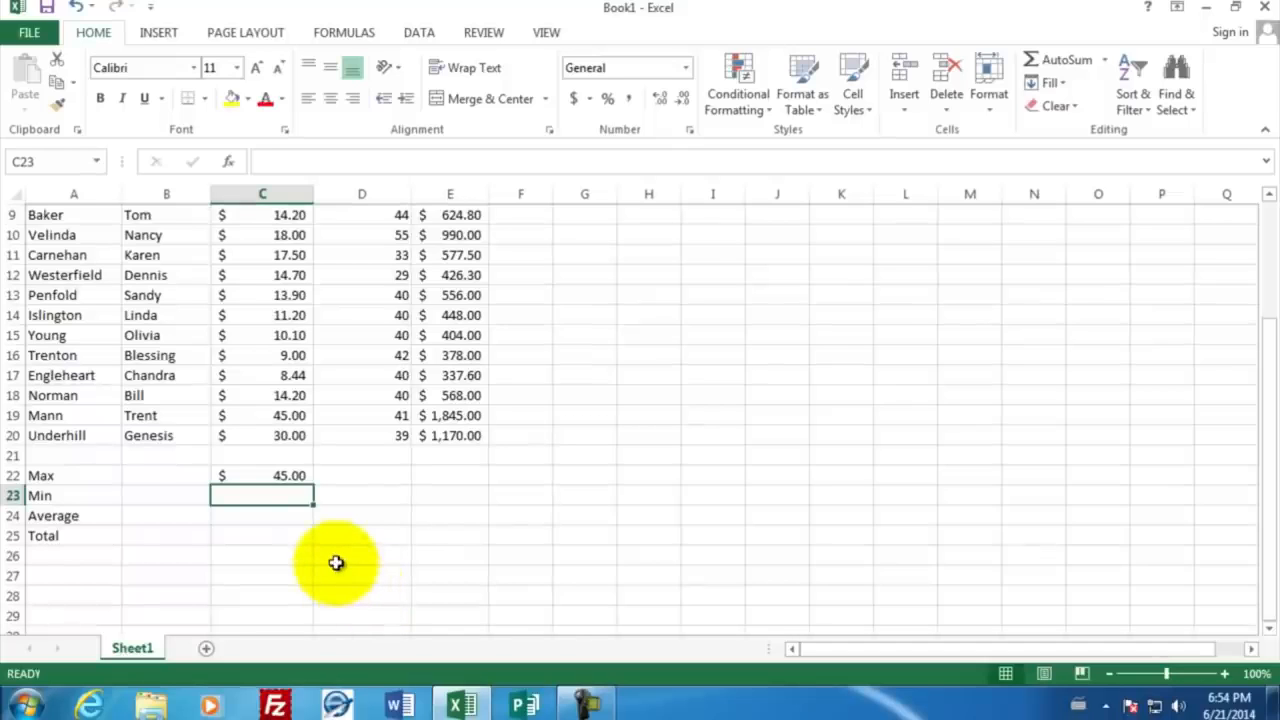
type("=min")
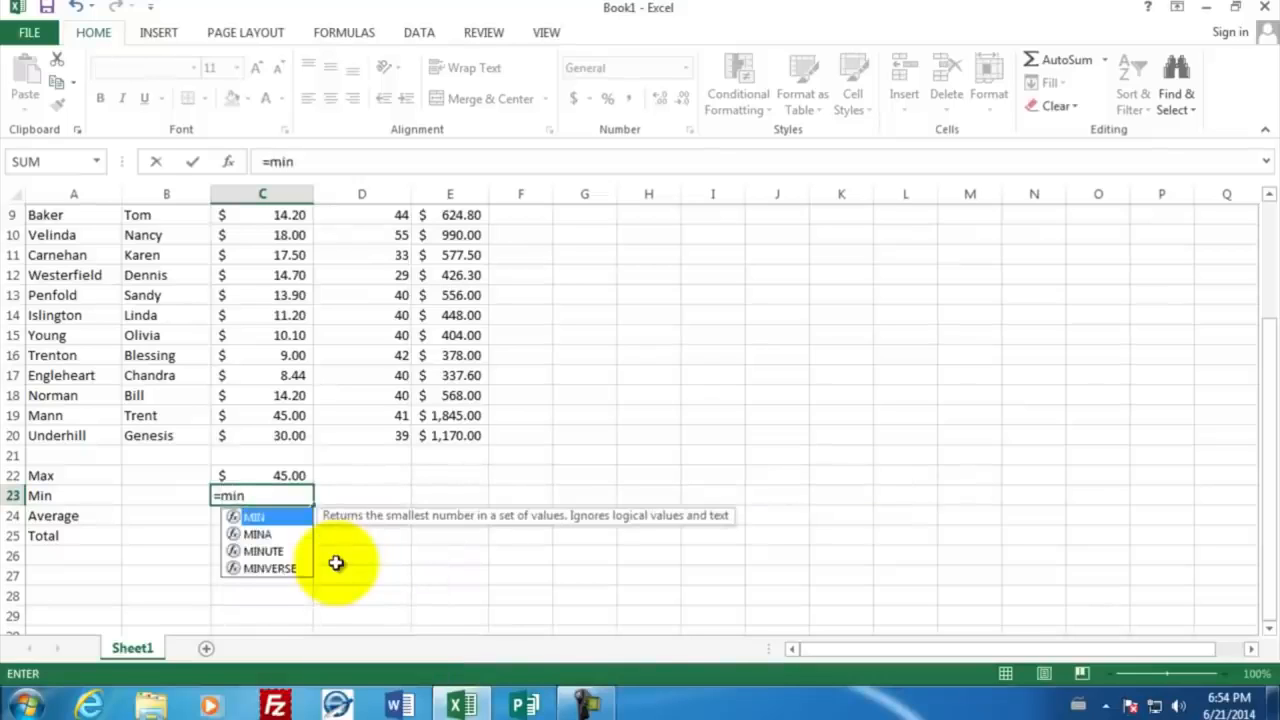
type("(")
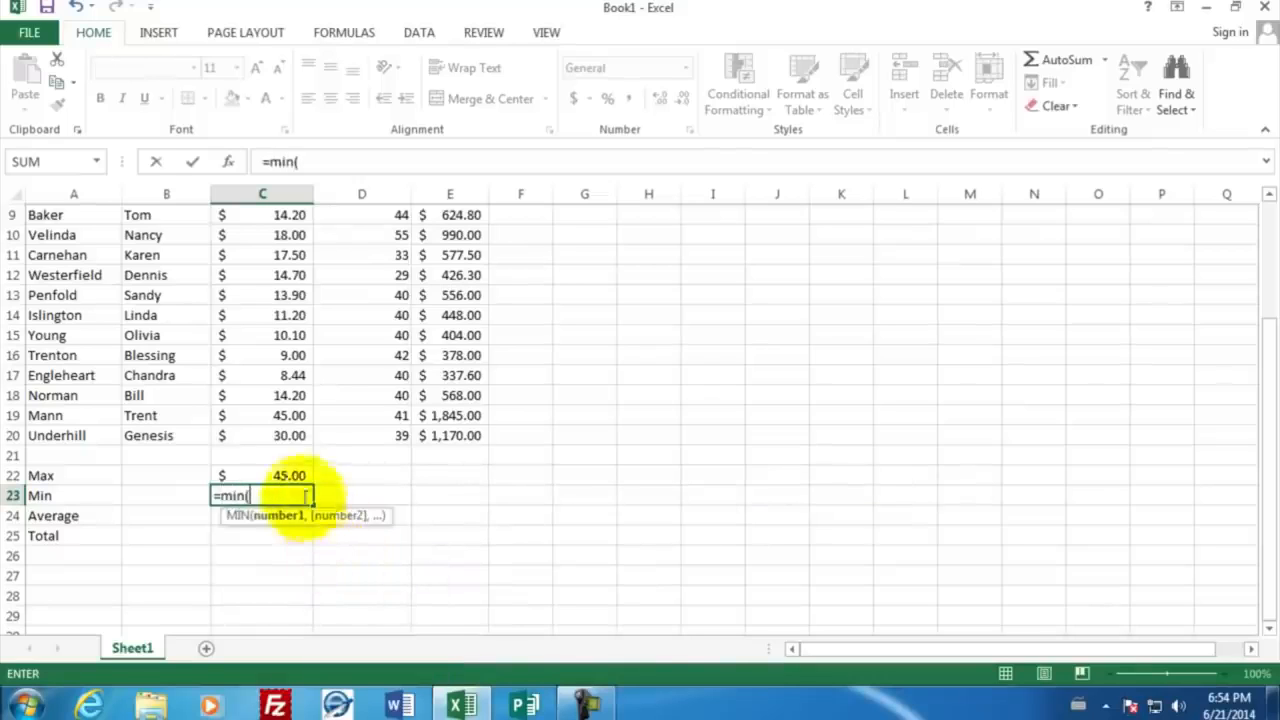
left_click_drag(290, 436, 286, 257)
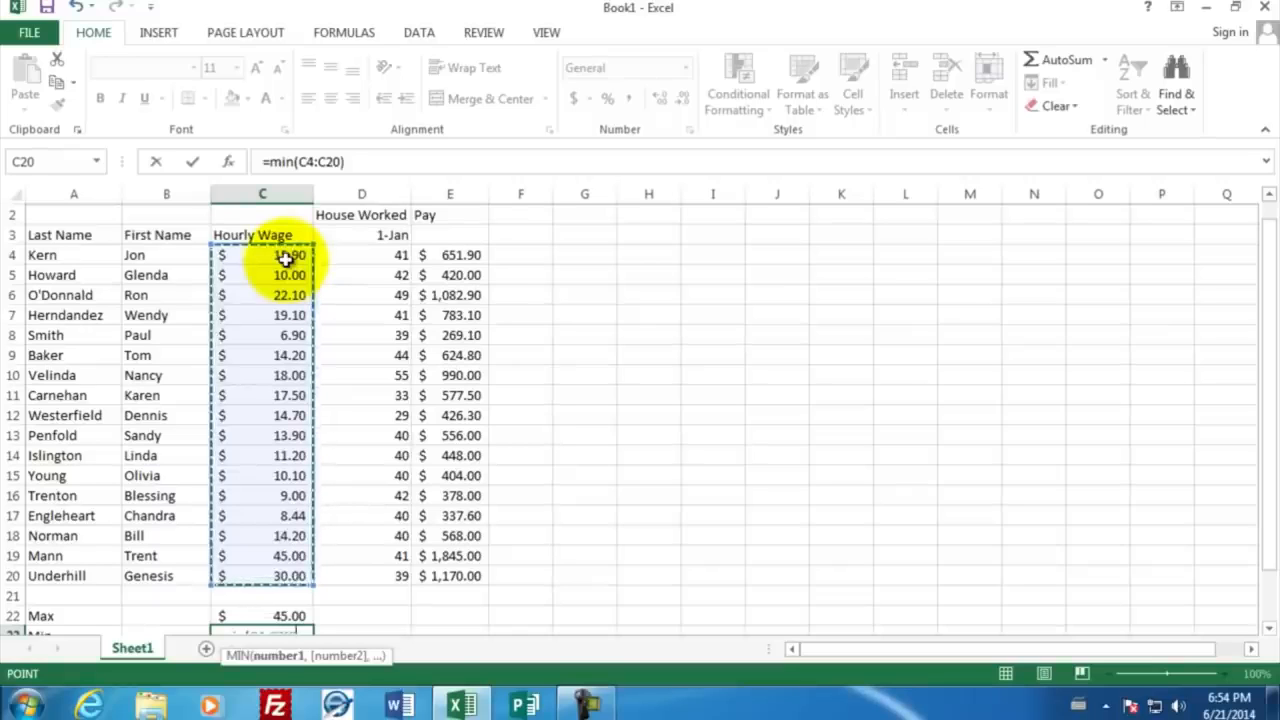
type(")")
key("Return")
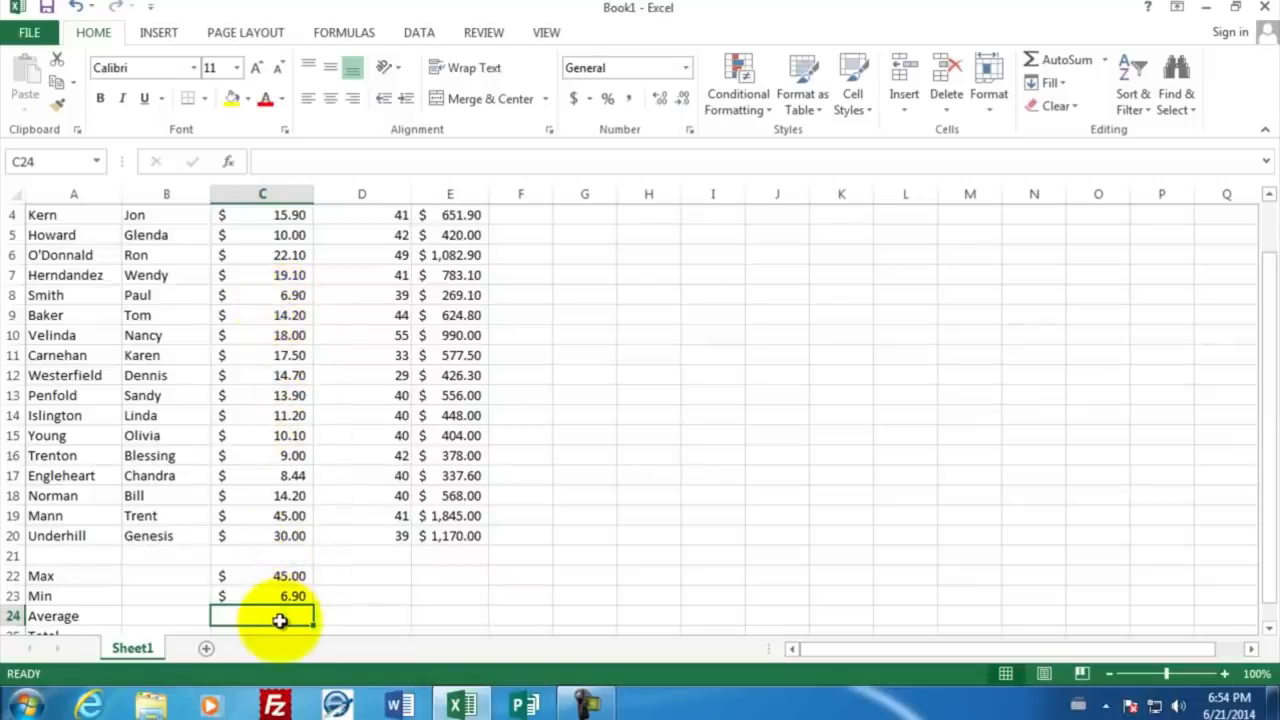
Enter an AVERAGE formula over C4:C20 in cell C24 to calculate the average hourly wage
type("=av")
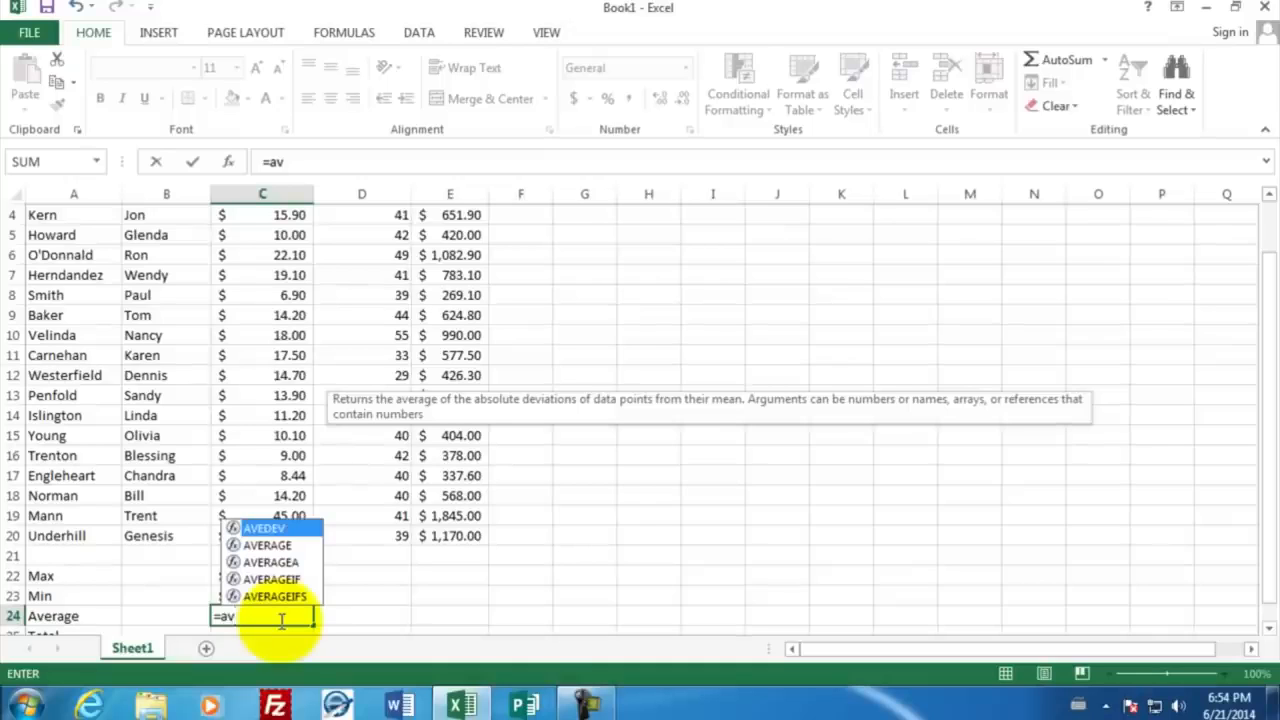
left_click(269, 546)
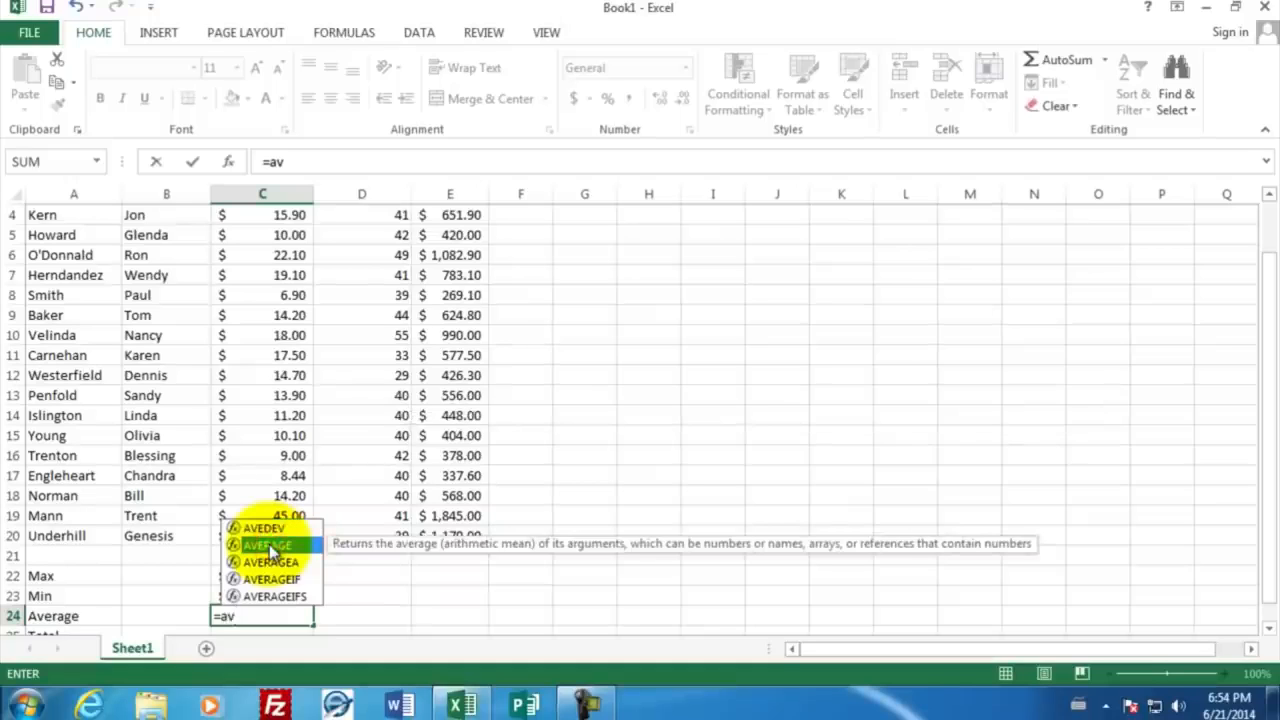
double_click(269, 544)
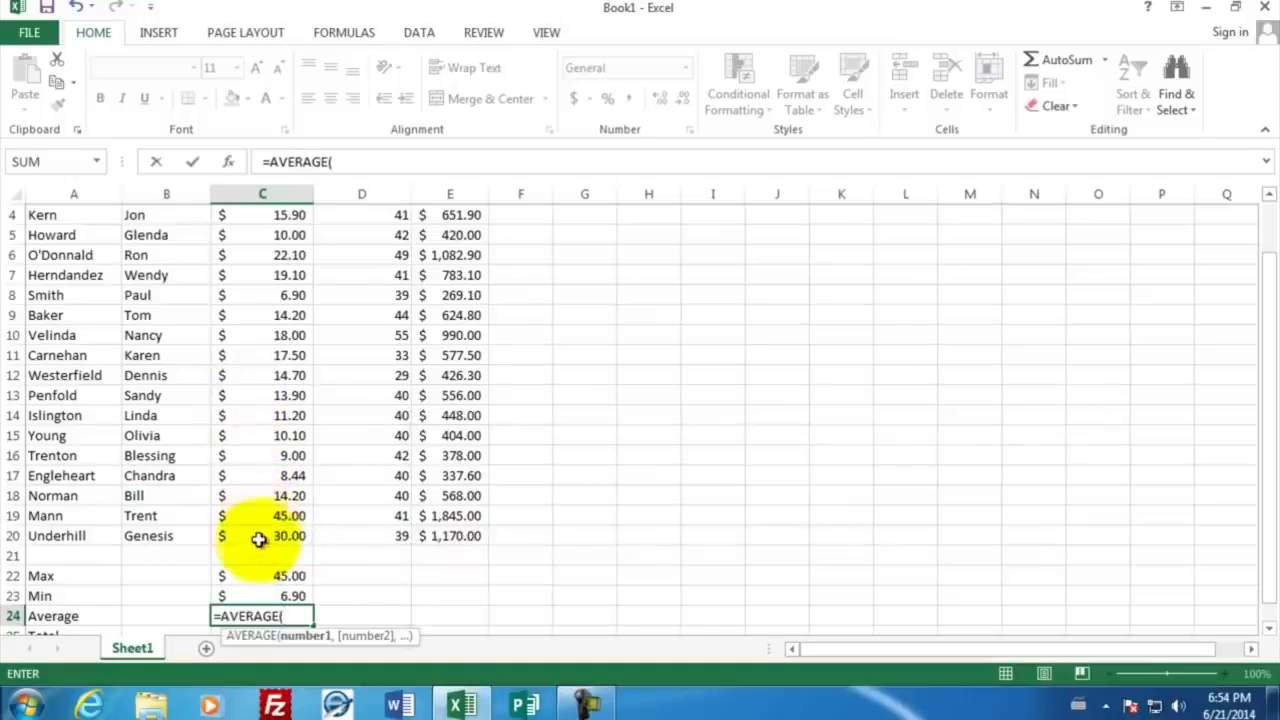
left_click_drag(258, 539, 274, 284)
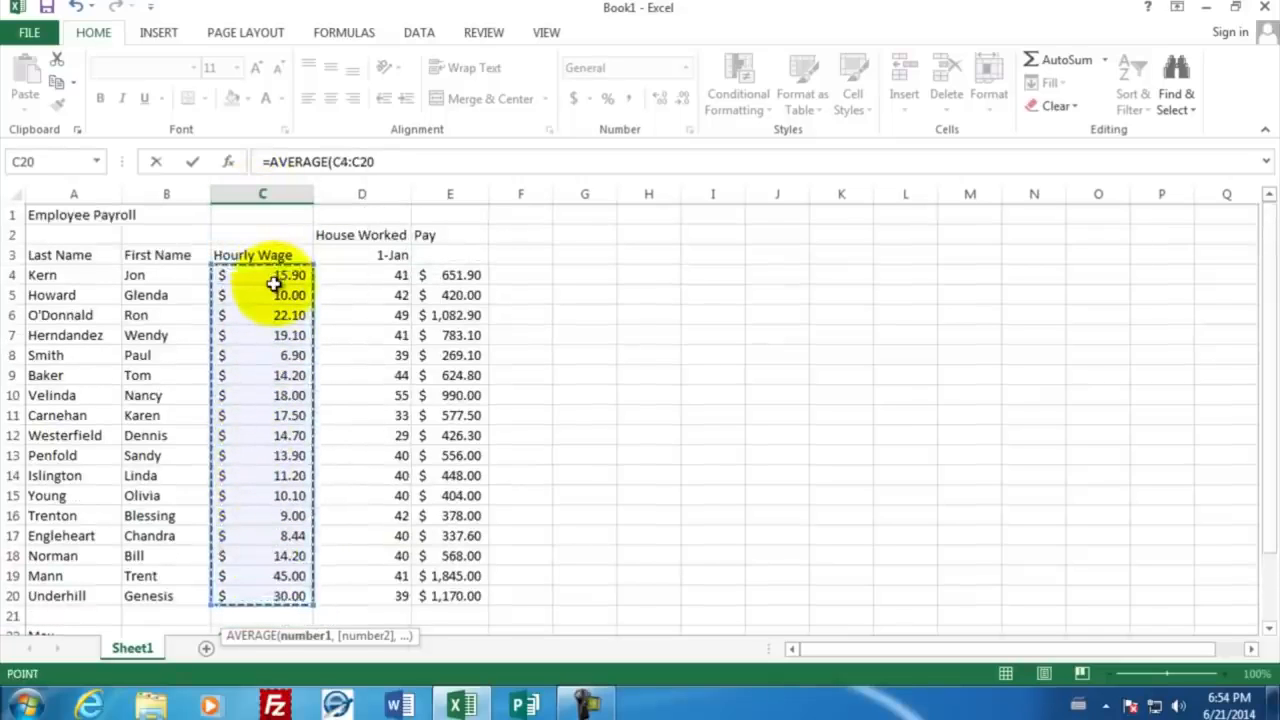
key("Return")
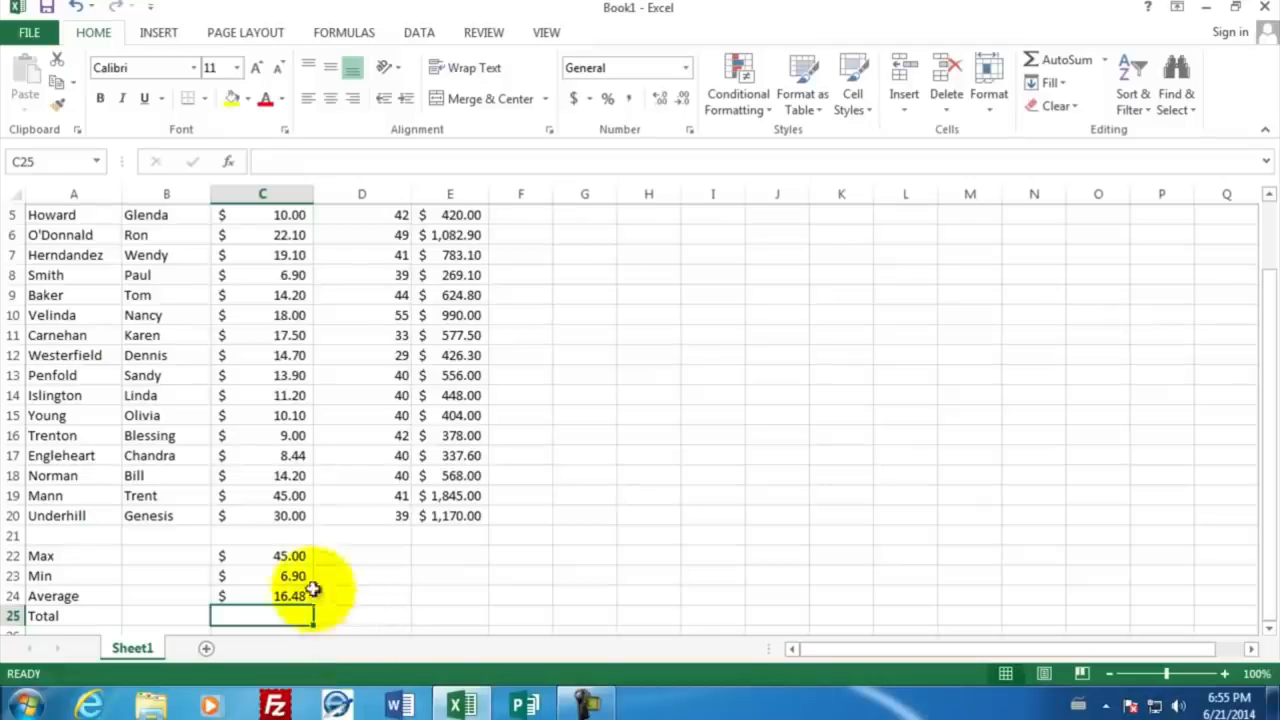
Copy the Max, Min and Average formulas from C22:C24 and paste them into D22:D24 for the hours worked
left_click_drag(277, 555, 277, 597)
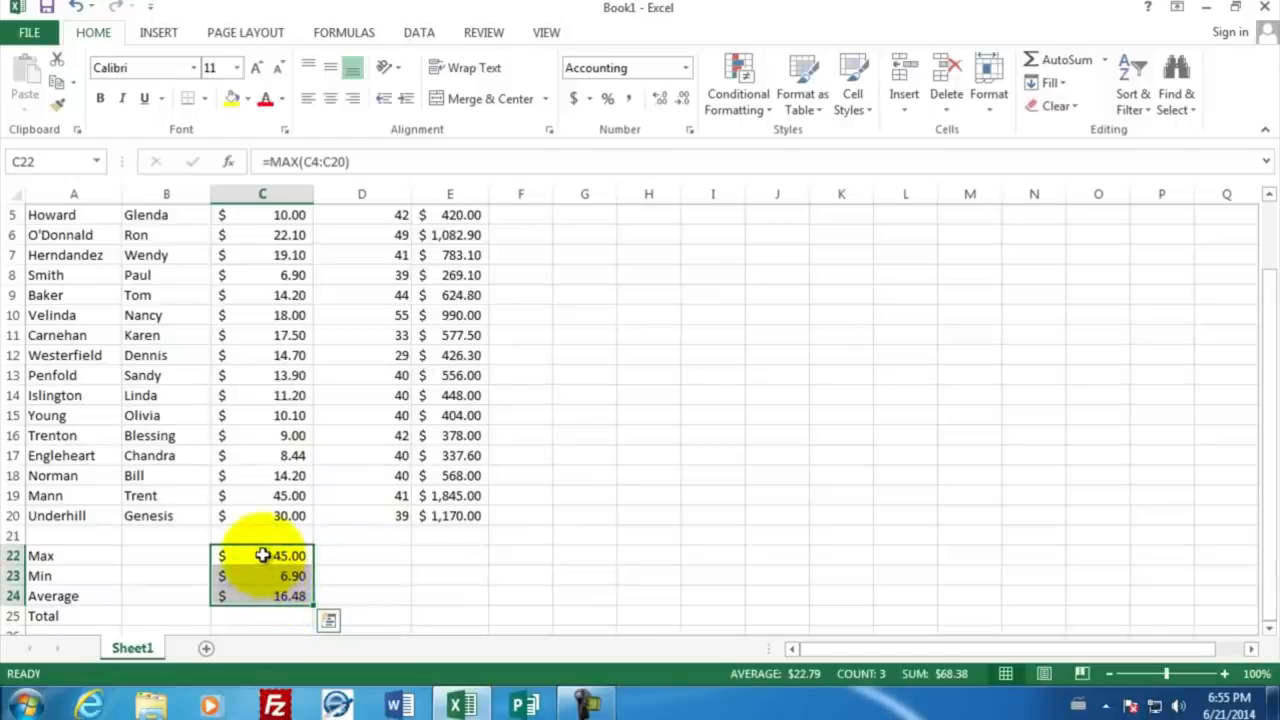
right_click(262, 555)
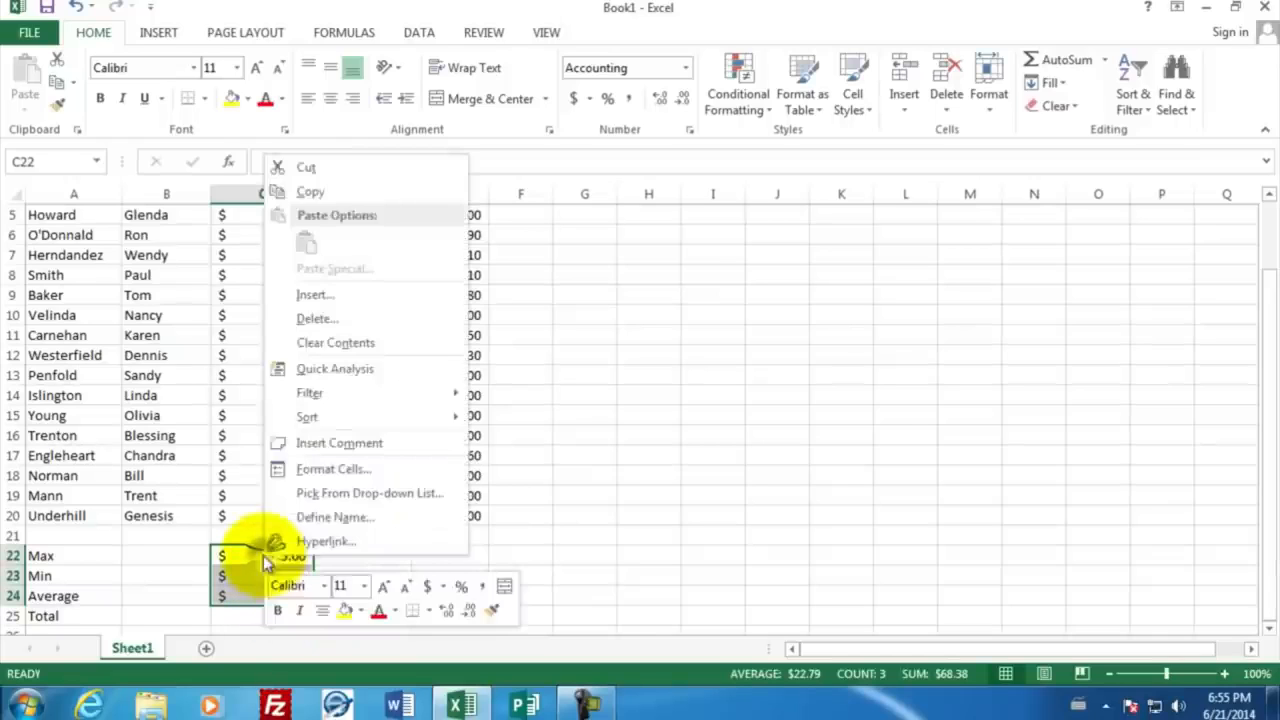
left_click(344, 190)
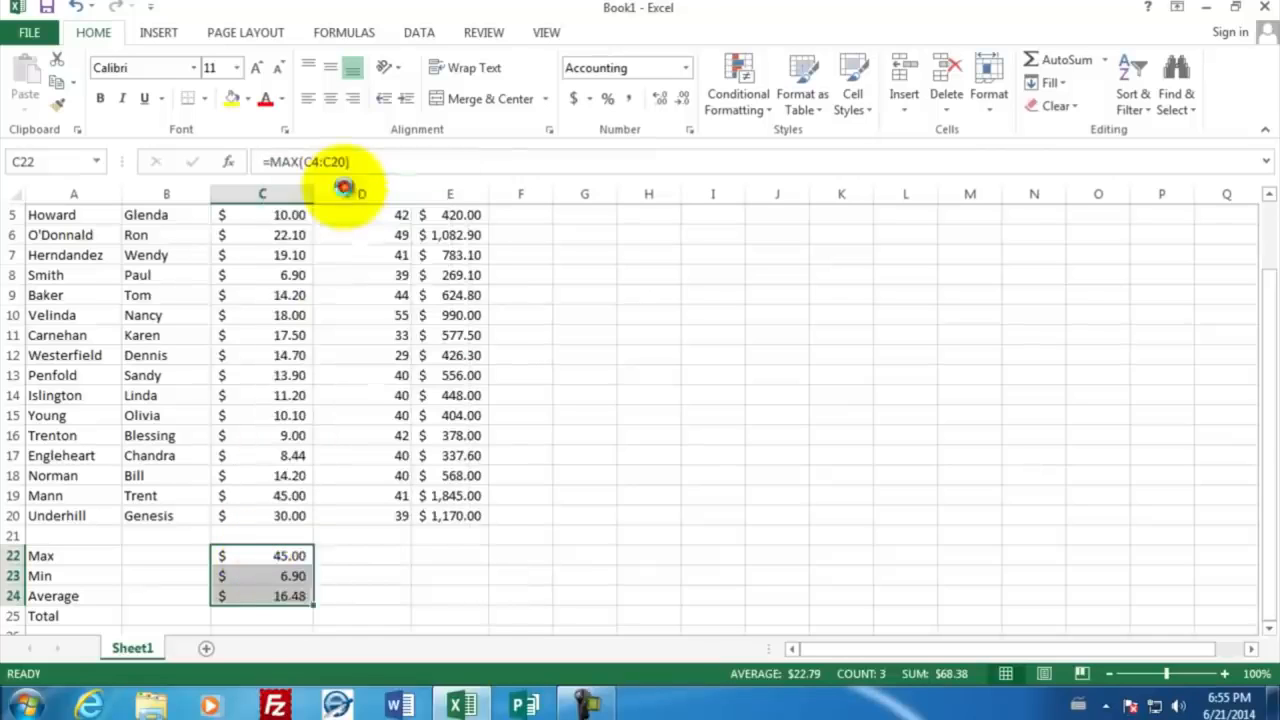
left_click(359, 558)
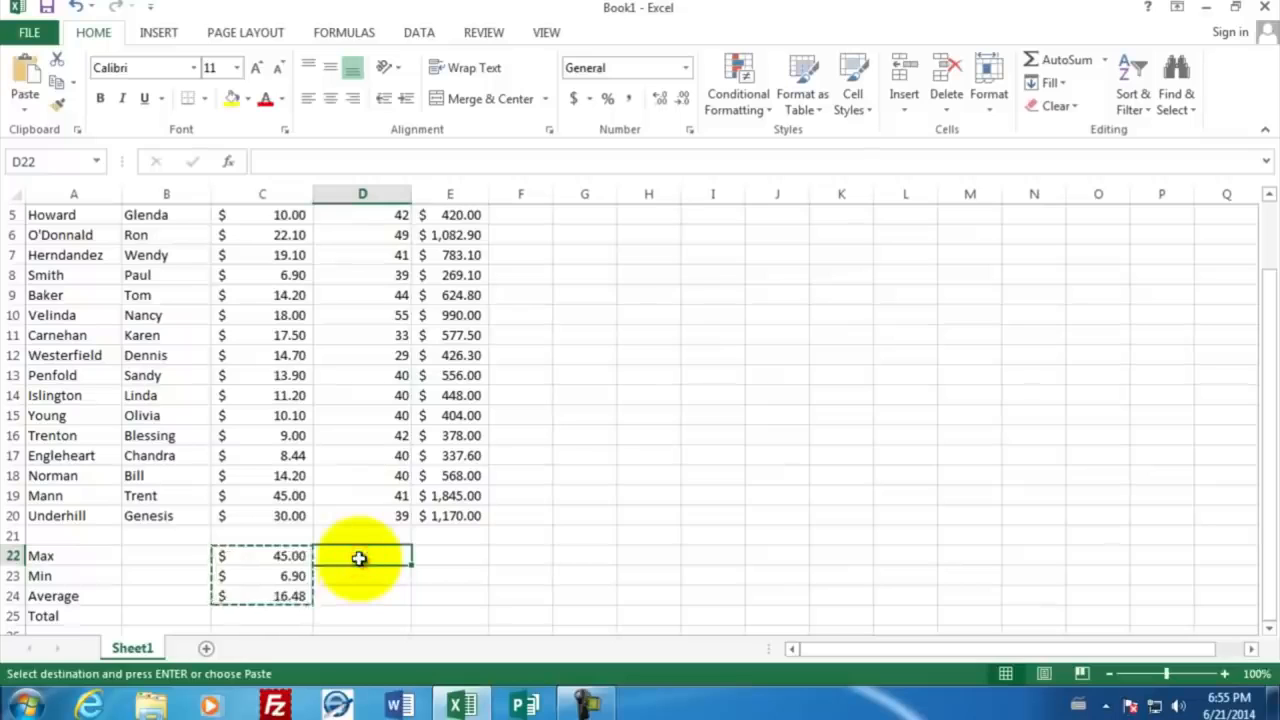
right_click(360, 562)
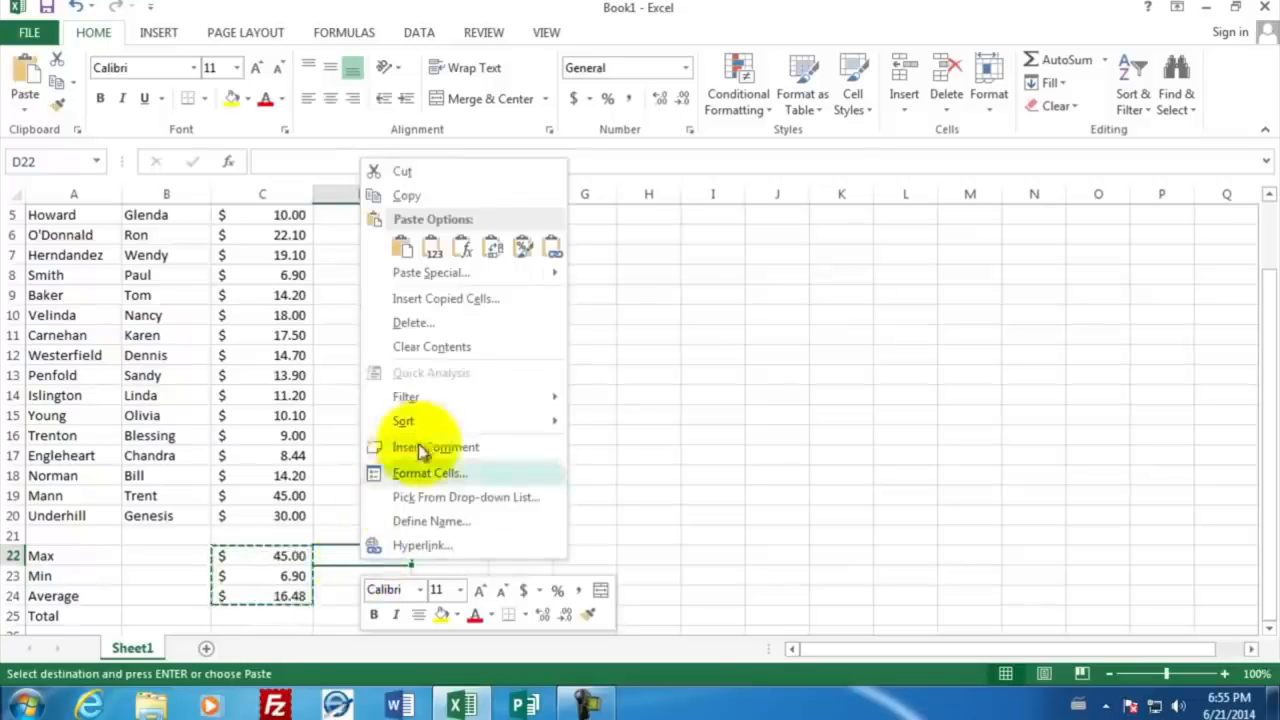
left_click(403, 248)
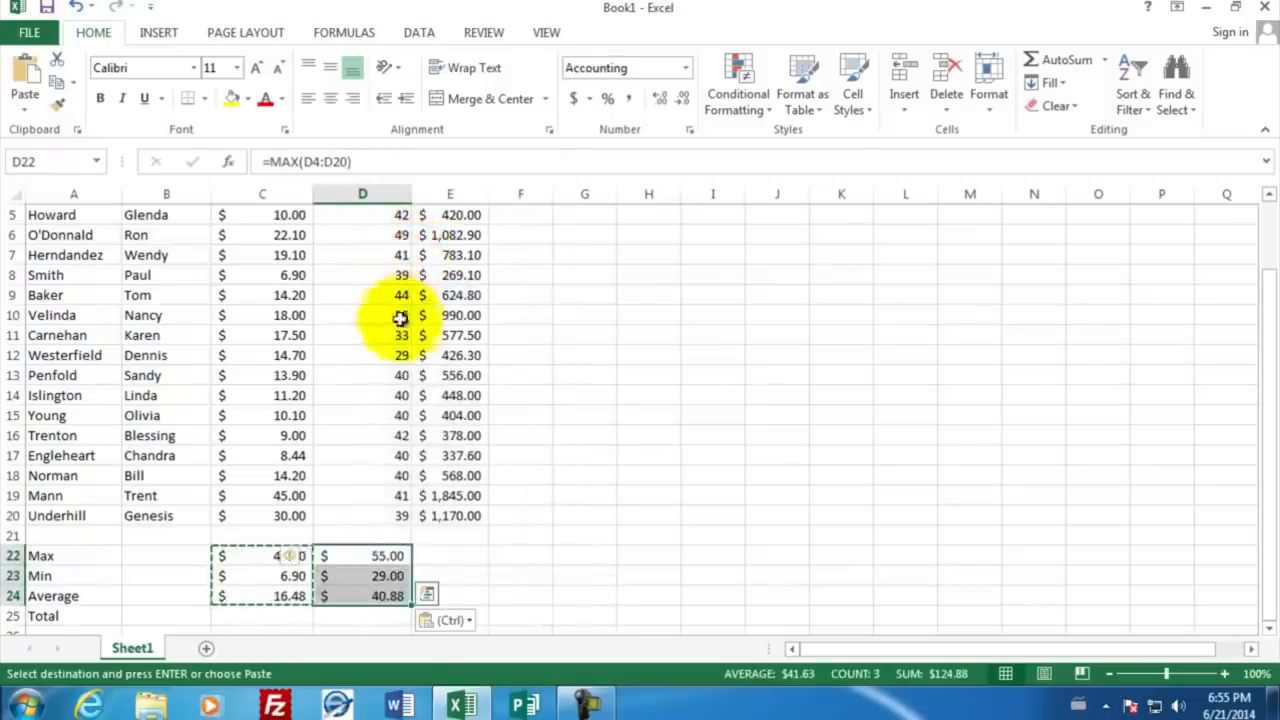
Change the number format of the hours summary cells D22:D24 to General
left_click_drag(388, 556, 381, 596)
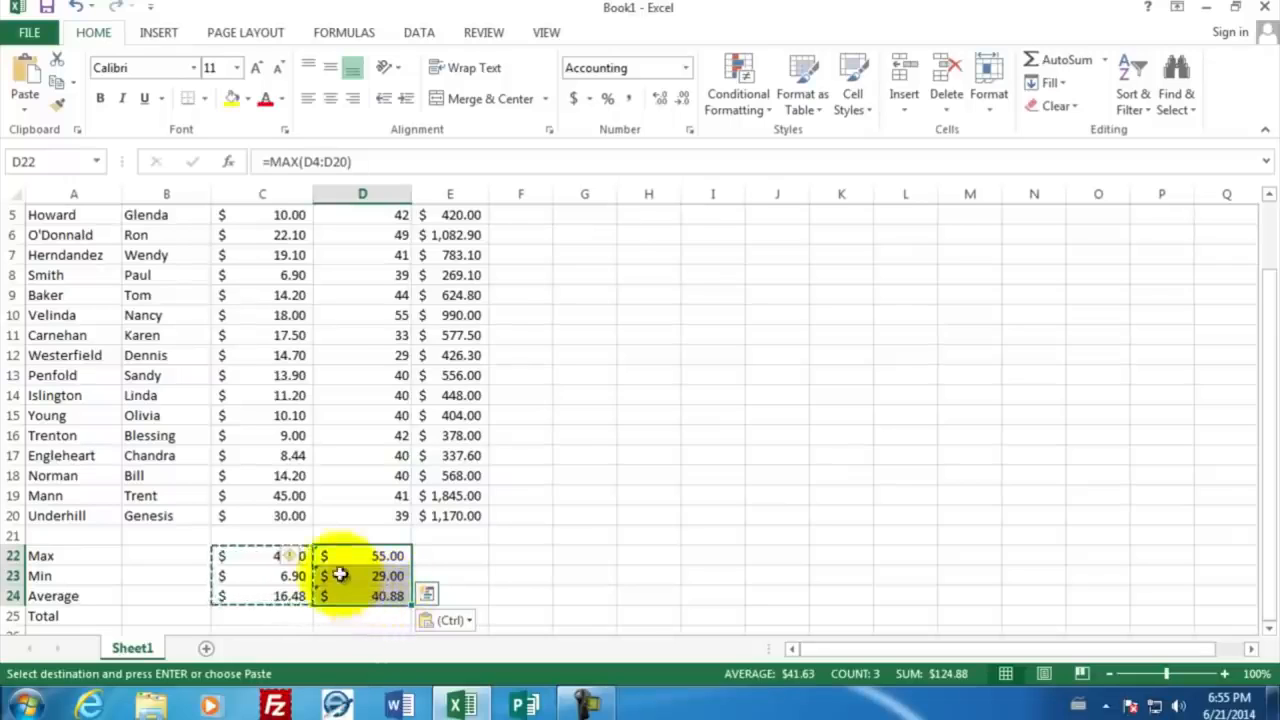
key("Escape")
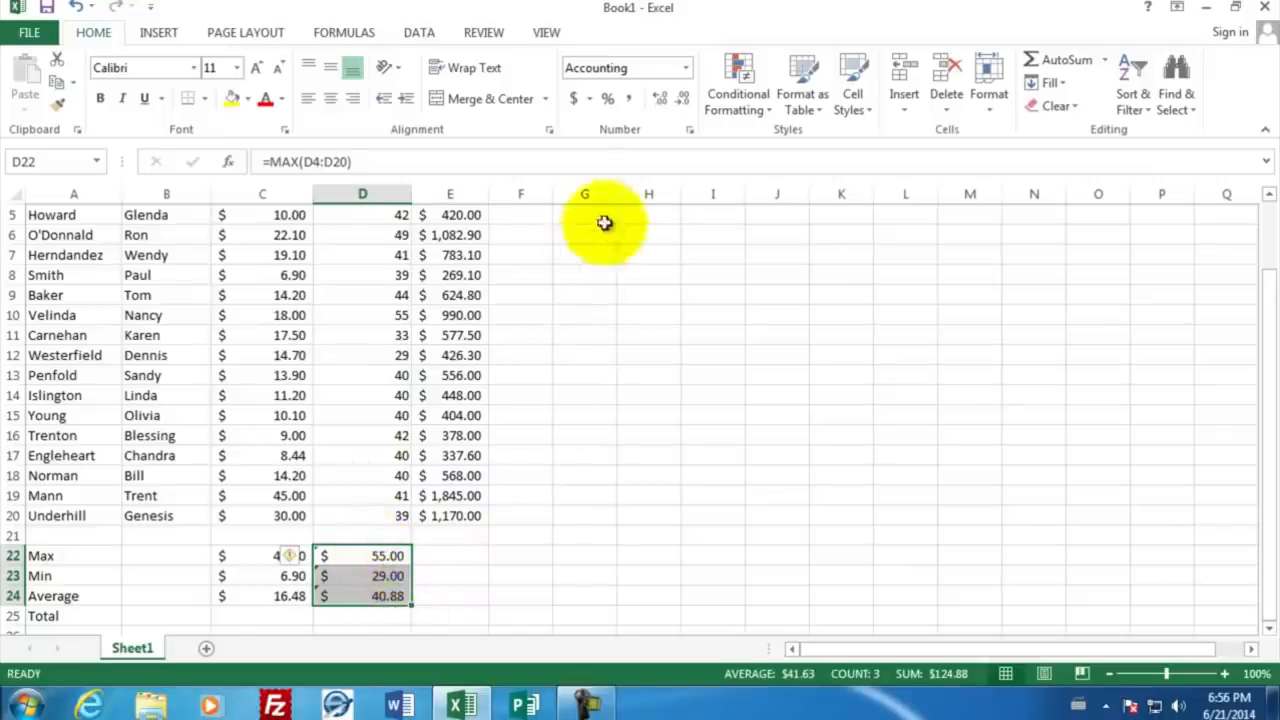
left_click(689, 133)
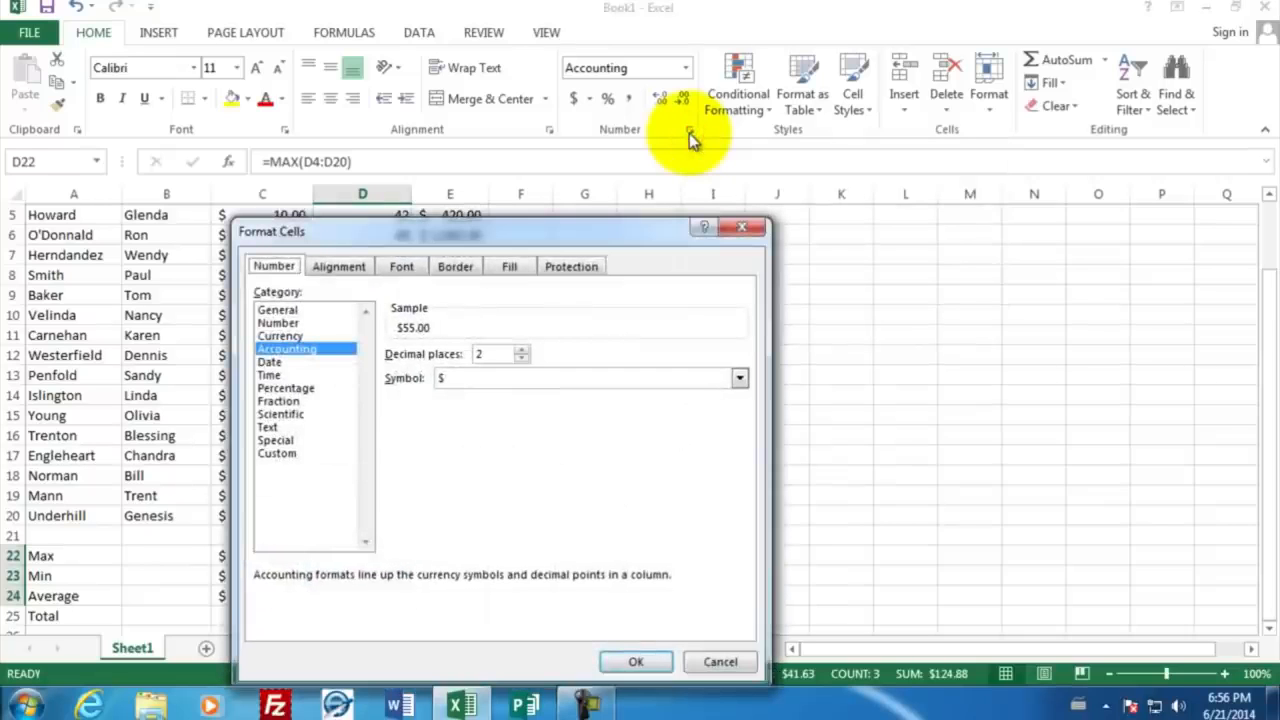
left_click(284, 311)
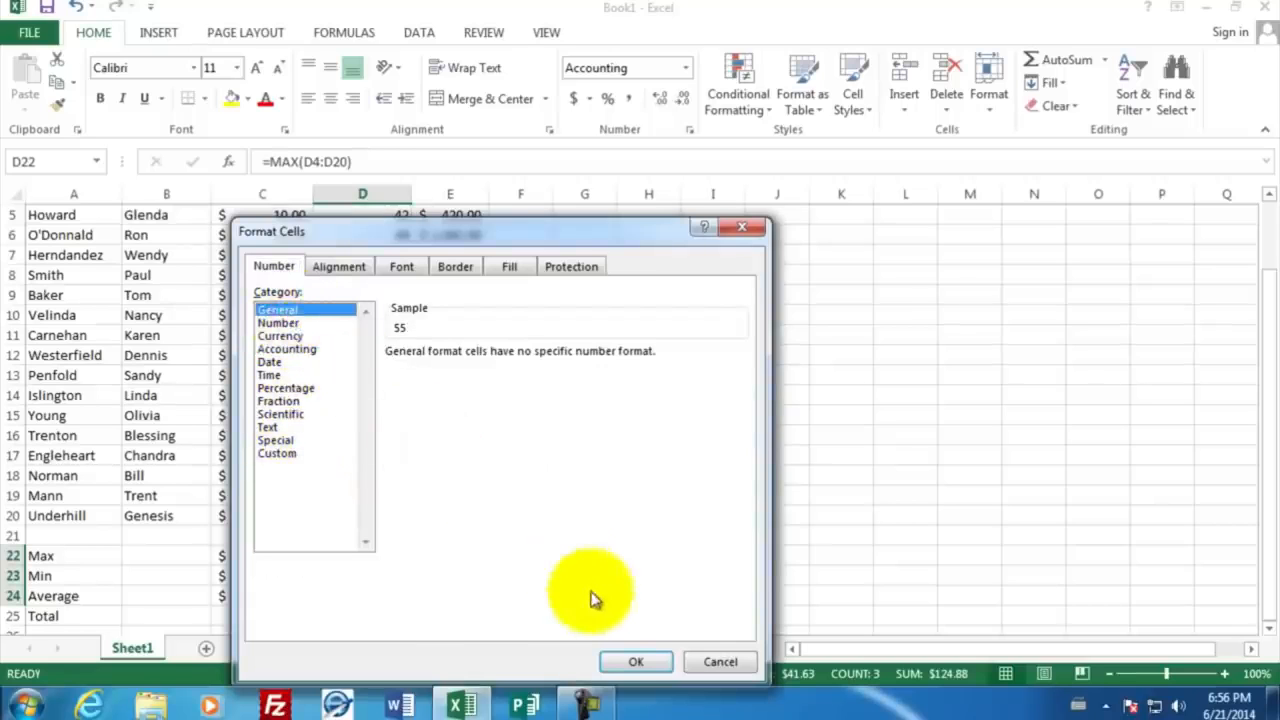
left_click(641, 662)
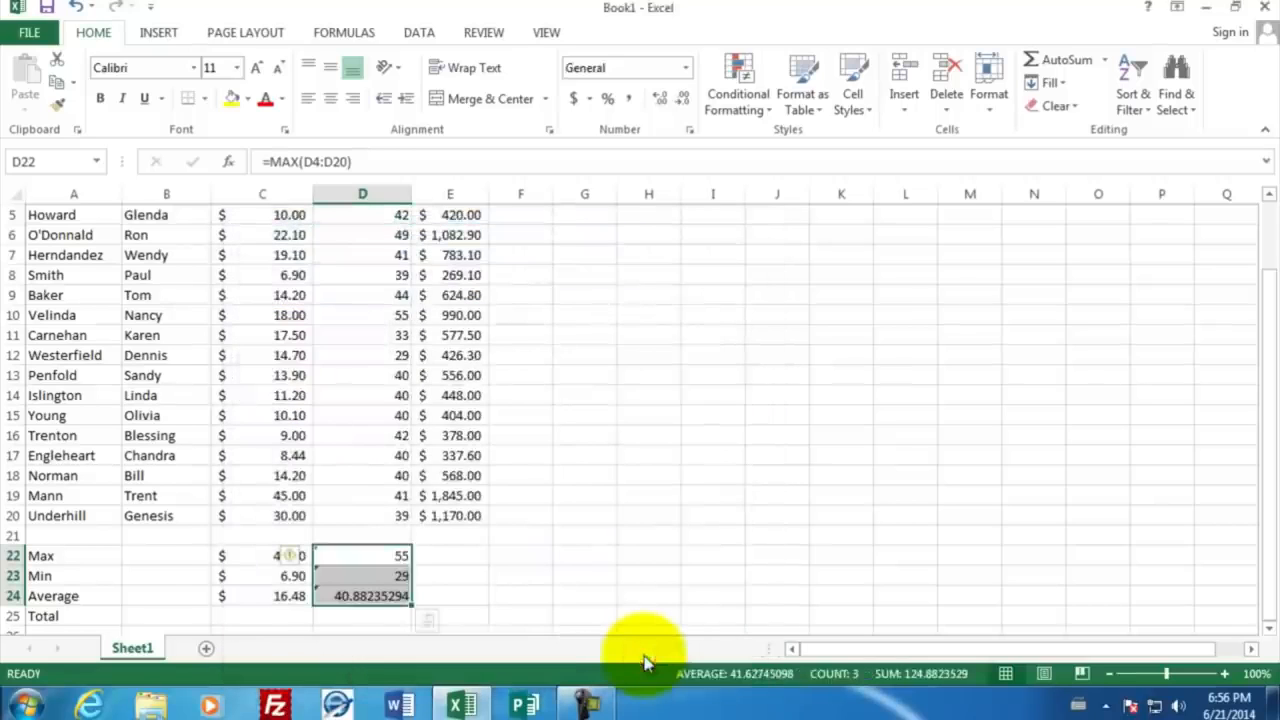
left_click(381, 617)
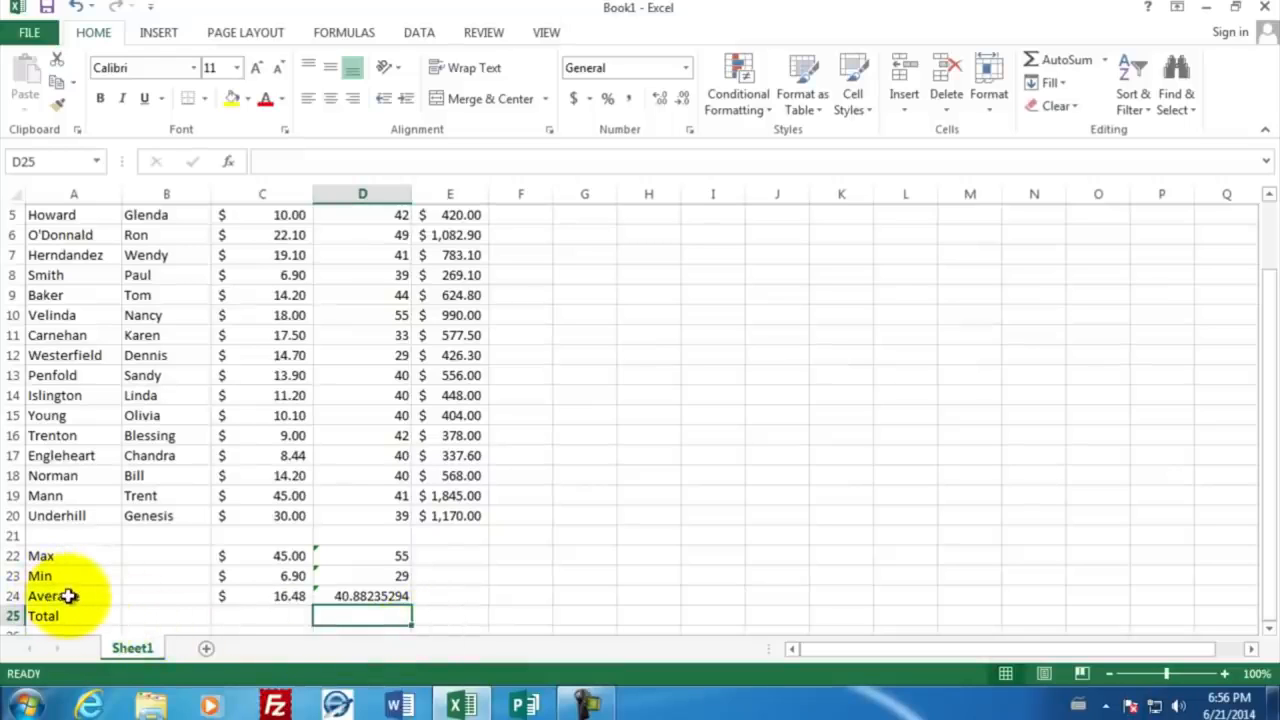
Reduce the decimals of the hours summary cells D22:D24 to one decimal place
left_click(365, 597)
left_click_drag(365, 597, 361, 556)
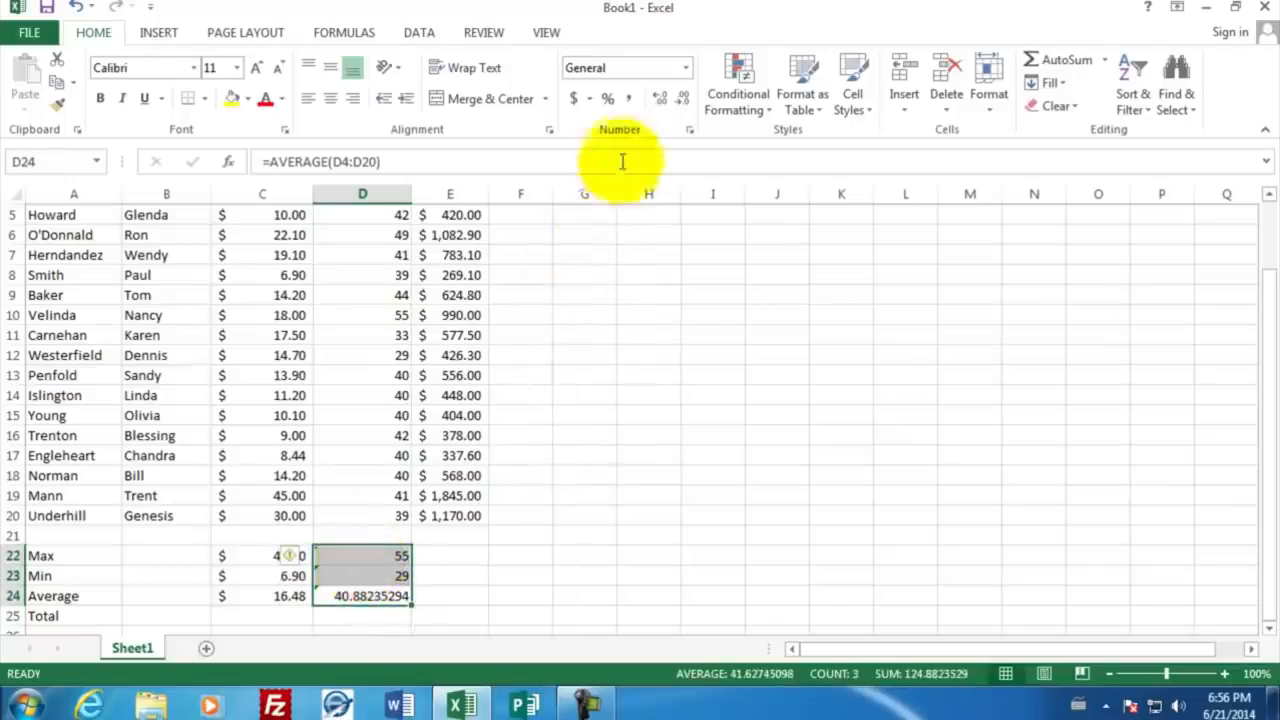
left_click(682, 100)
left_click(682, 100)
left_click(681, 104)
left_click(681, 104)
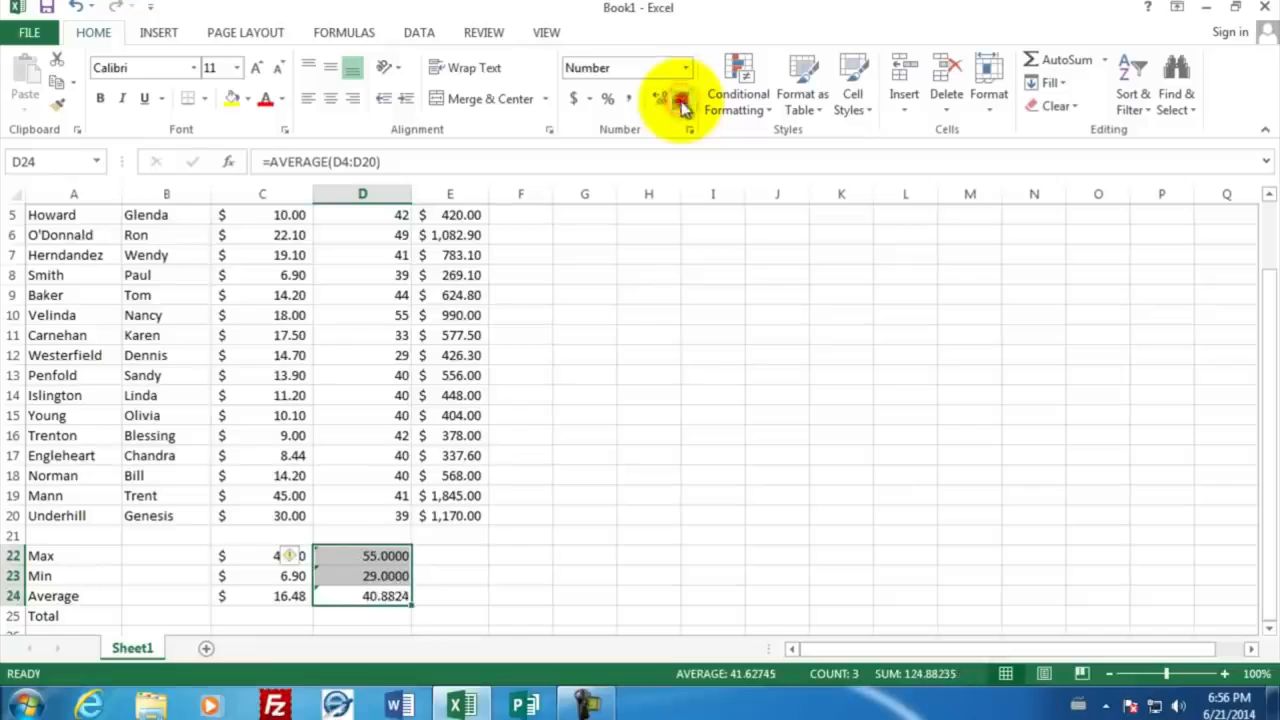
left_click(681, 104)
left_click(681, 104)
left_click(681, 104)
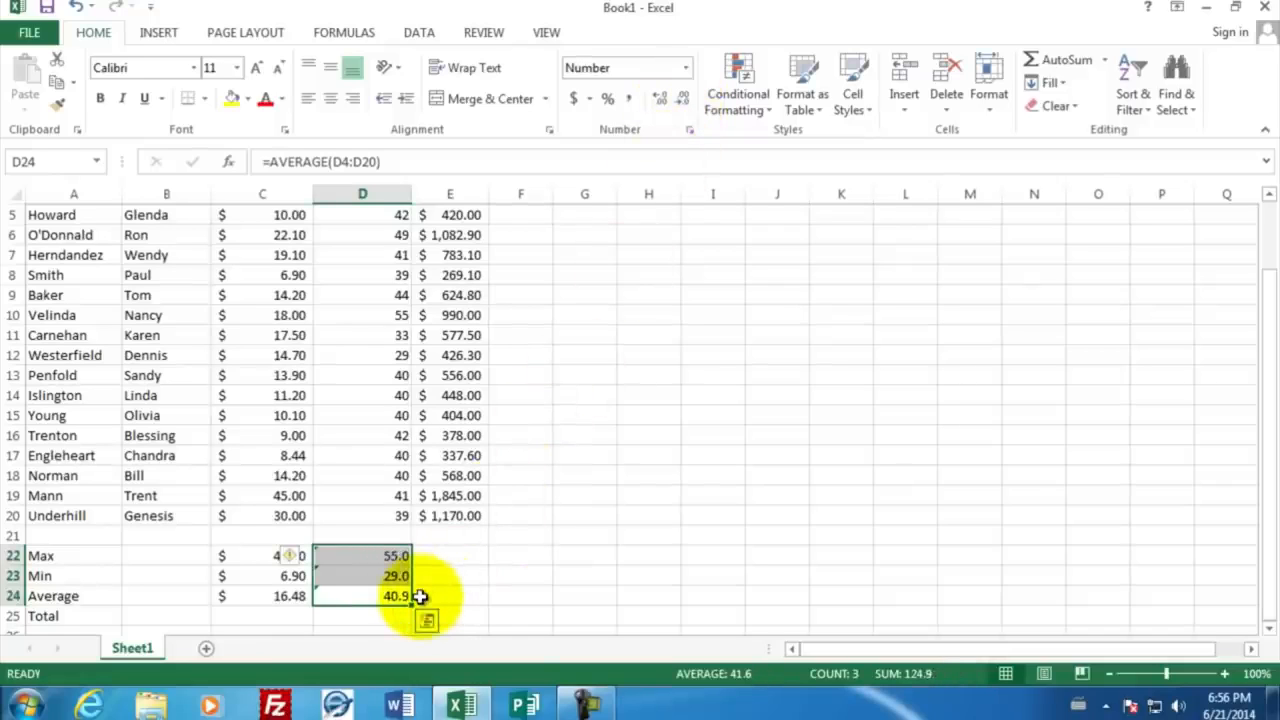
left_click(395, 556)
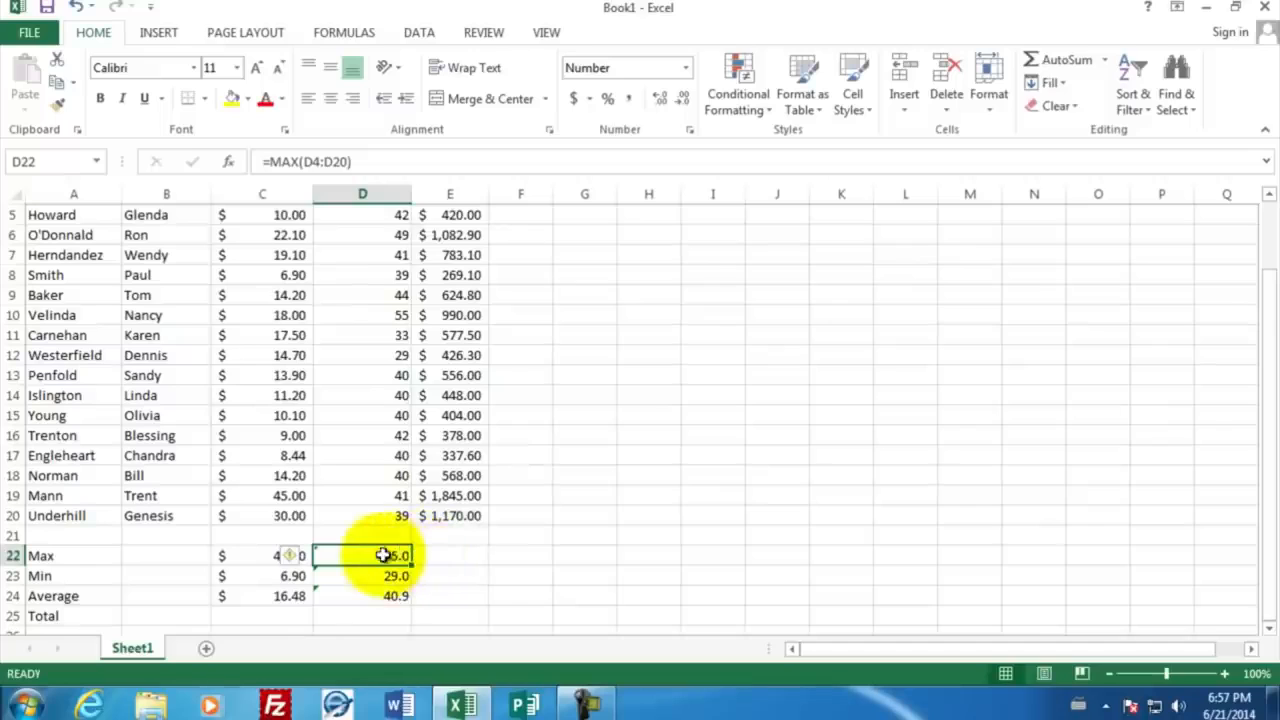
Fill the Max, Min and Average formulas from D22:D24 across into E22:E24 and apply the dollar Accounting format to the pay results
left_click_drag(386, 562, 386, 596)
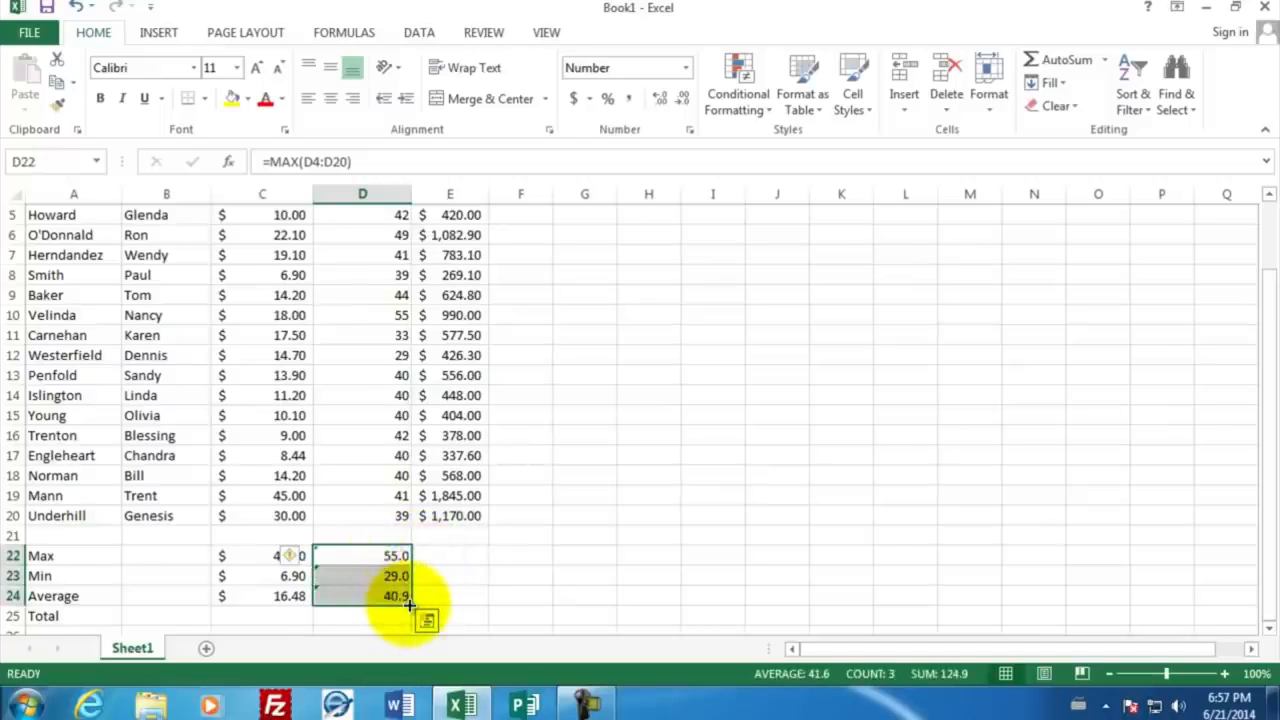
left_click_drag(408, 602, 460, 596)
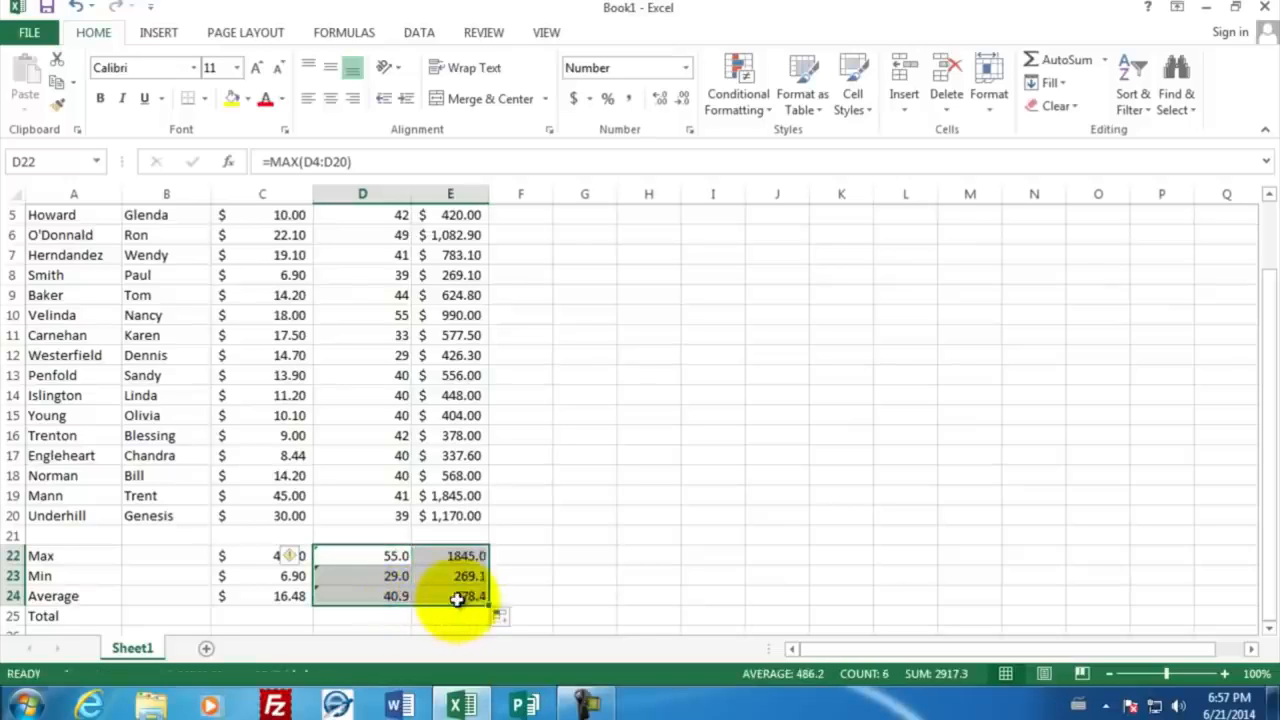
left_click(503, 555)
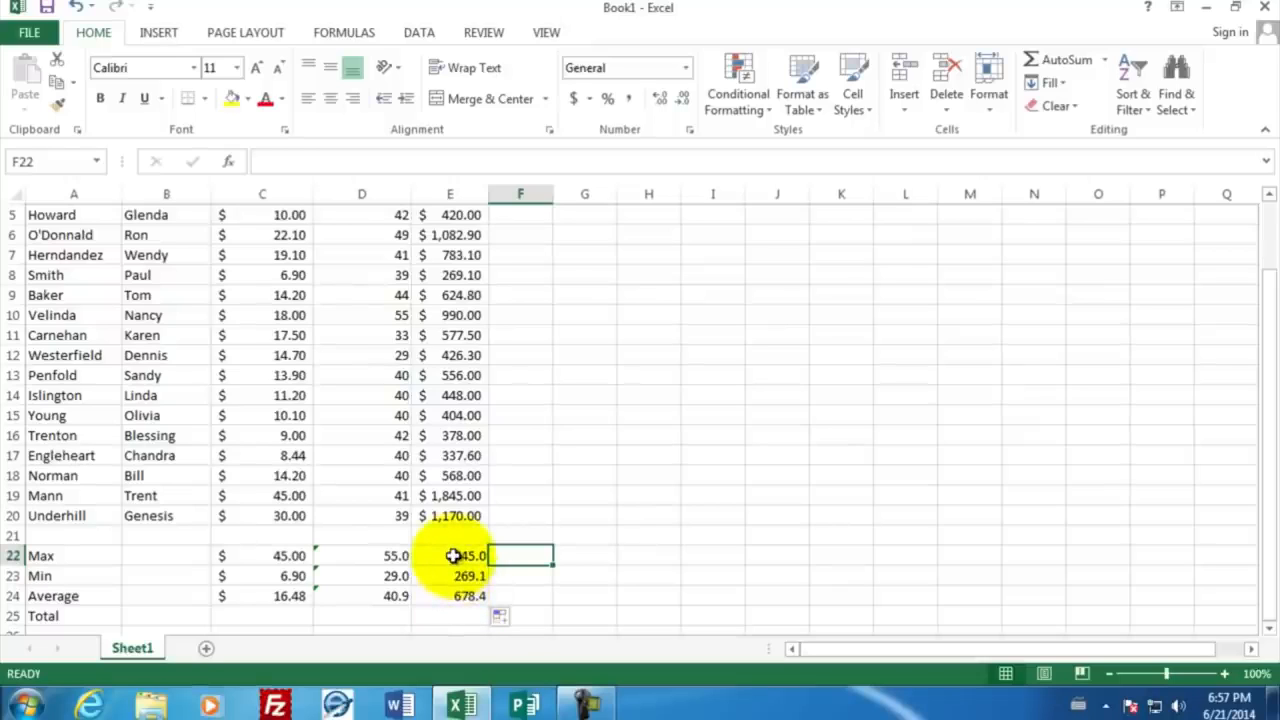
left_click_drag(453, 555, 457, 597)
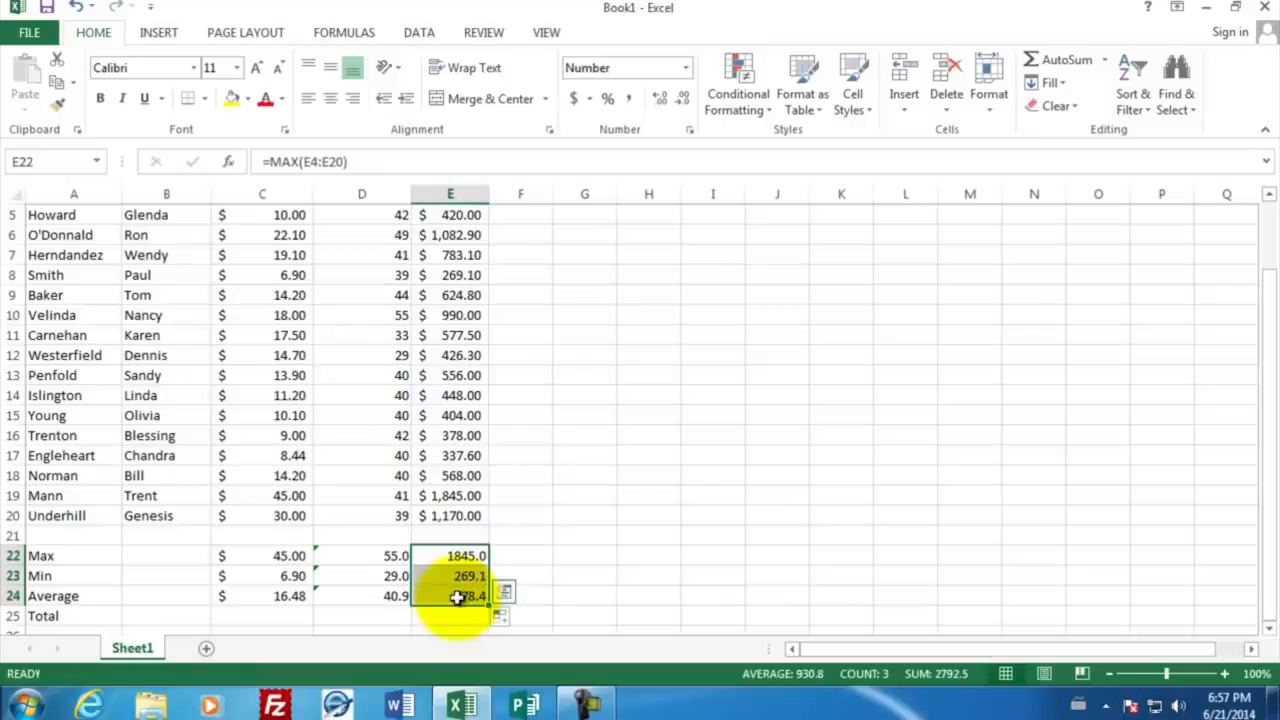
left_click(577, 100)
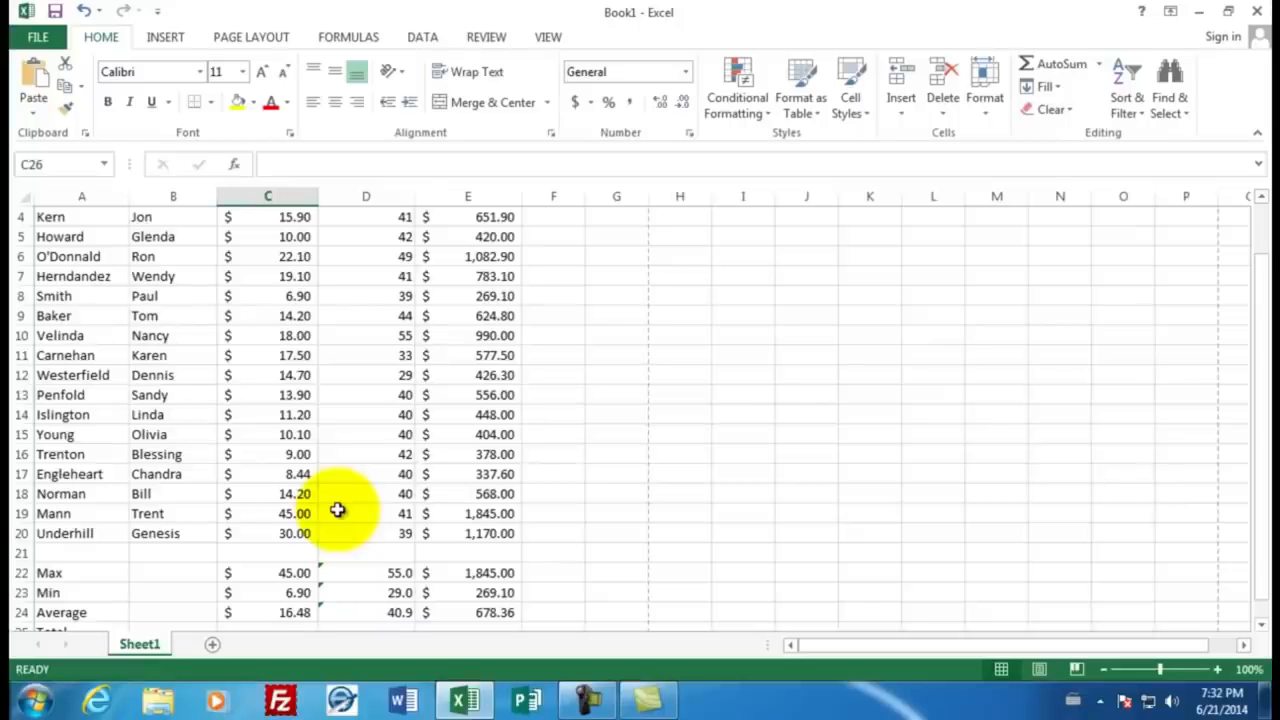
Enter a SUM formula over D4:D20 in cell D25 to total the hours worked
scroll(337, 510, "down", 1)
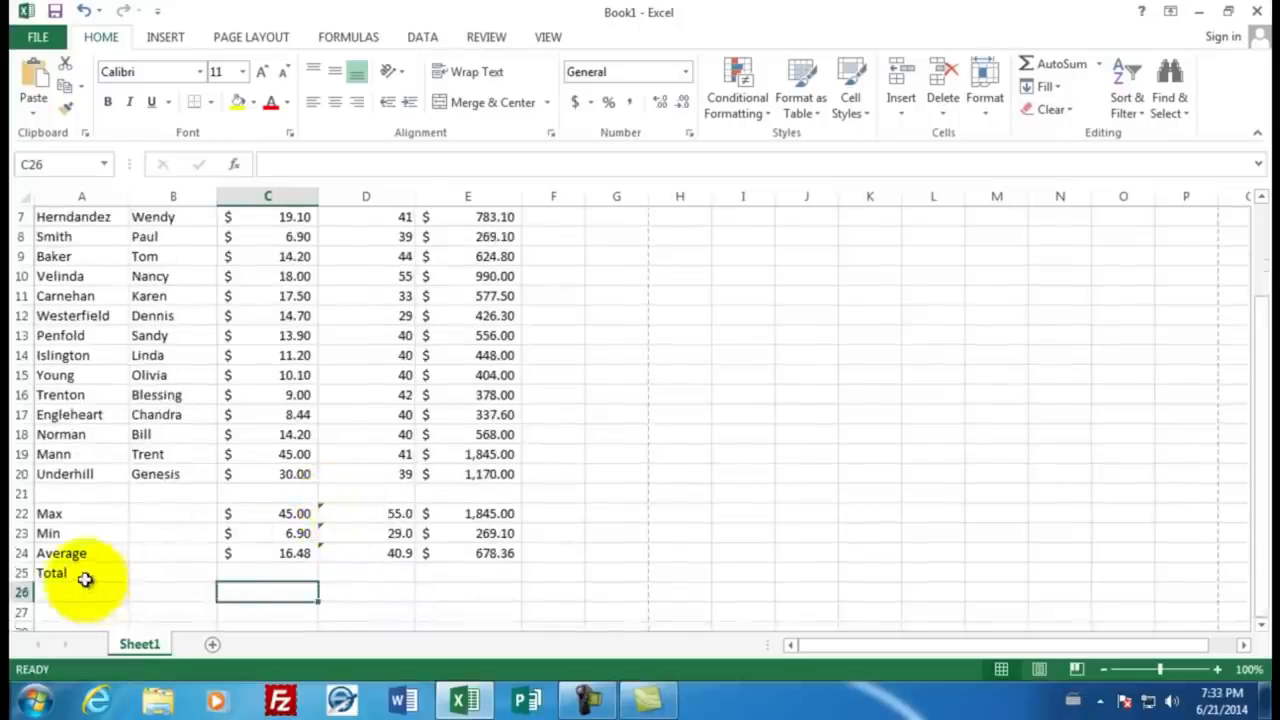
left_click(355, 572)
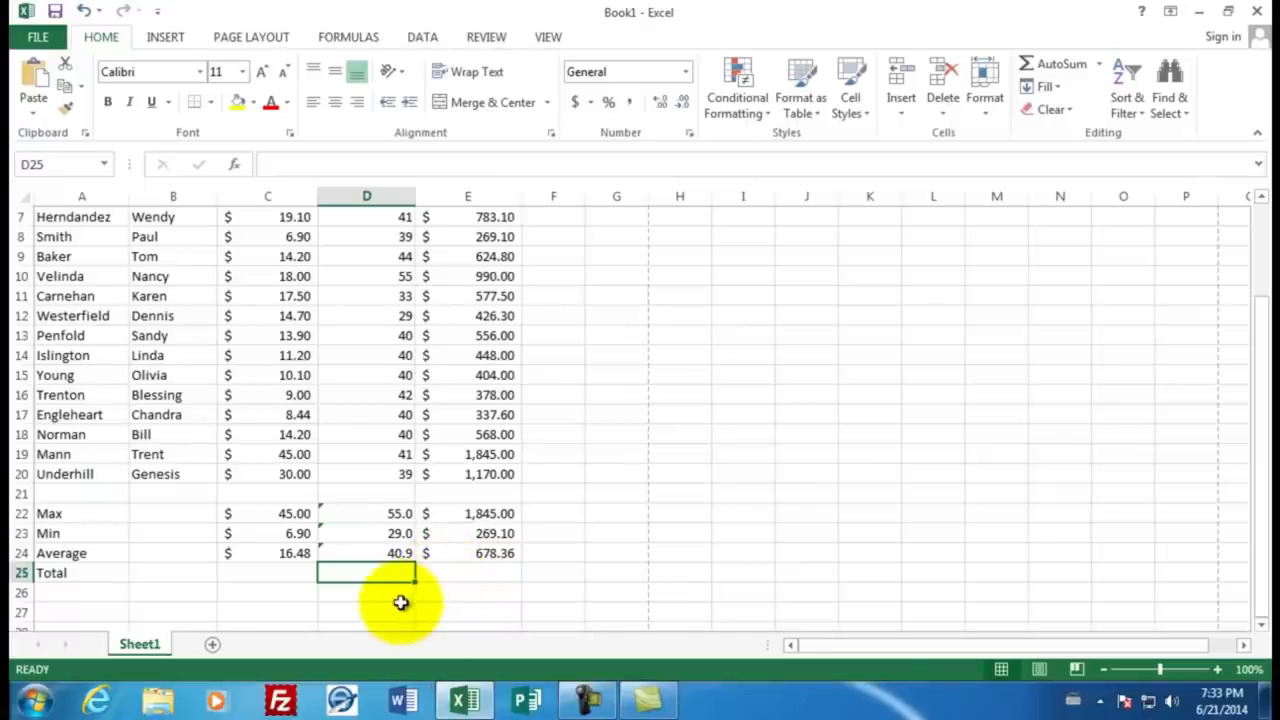
type("=sum")
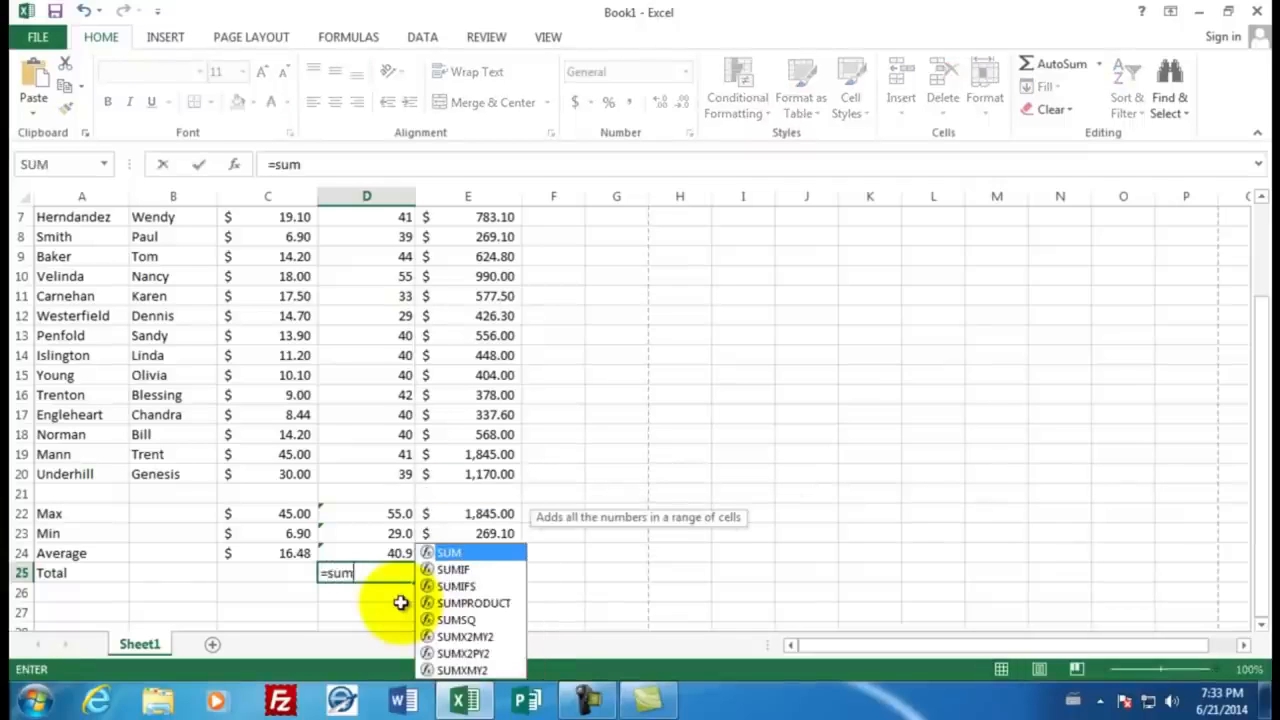
type("(")
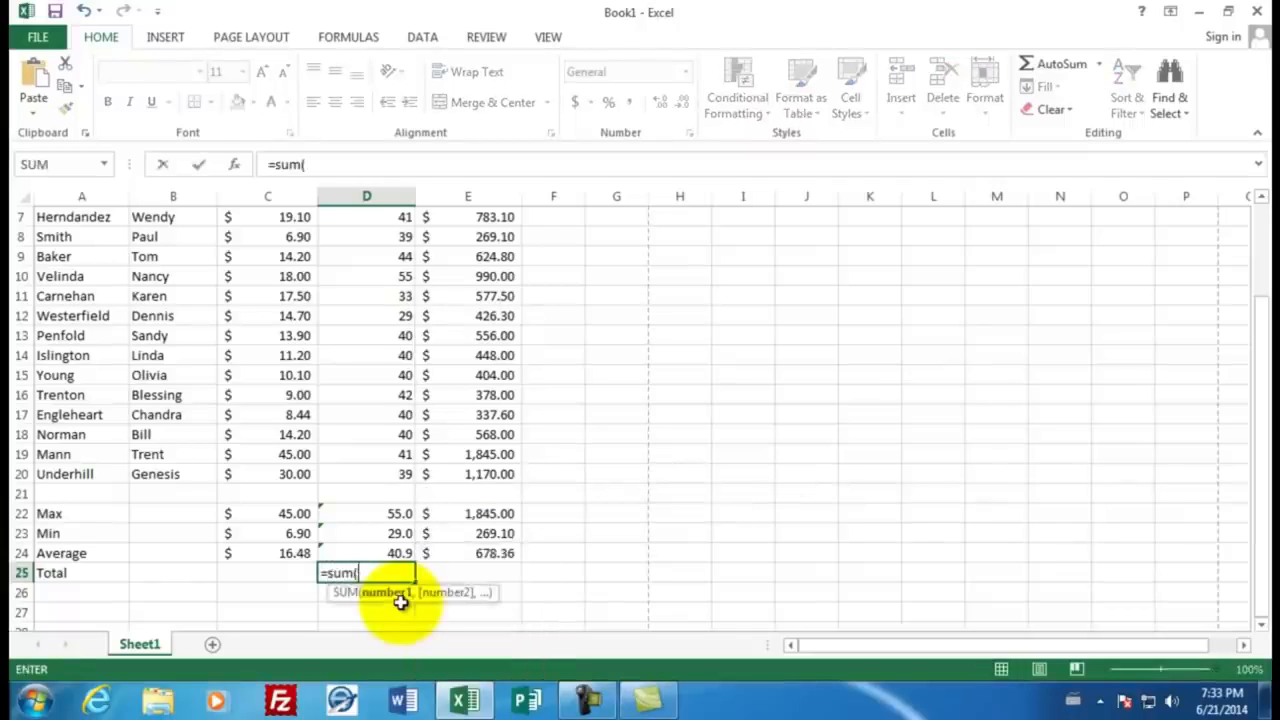
left_click_drag(375, 474, 386, 280)
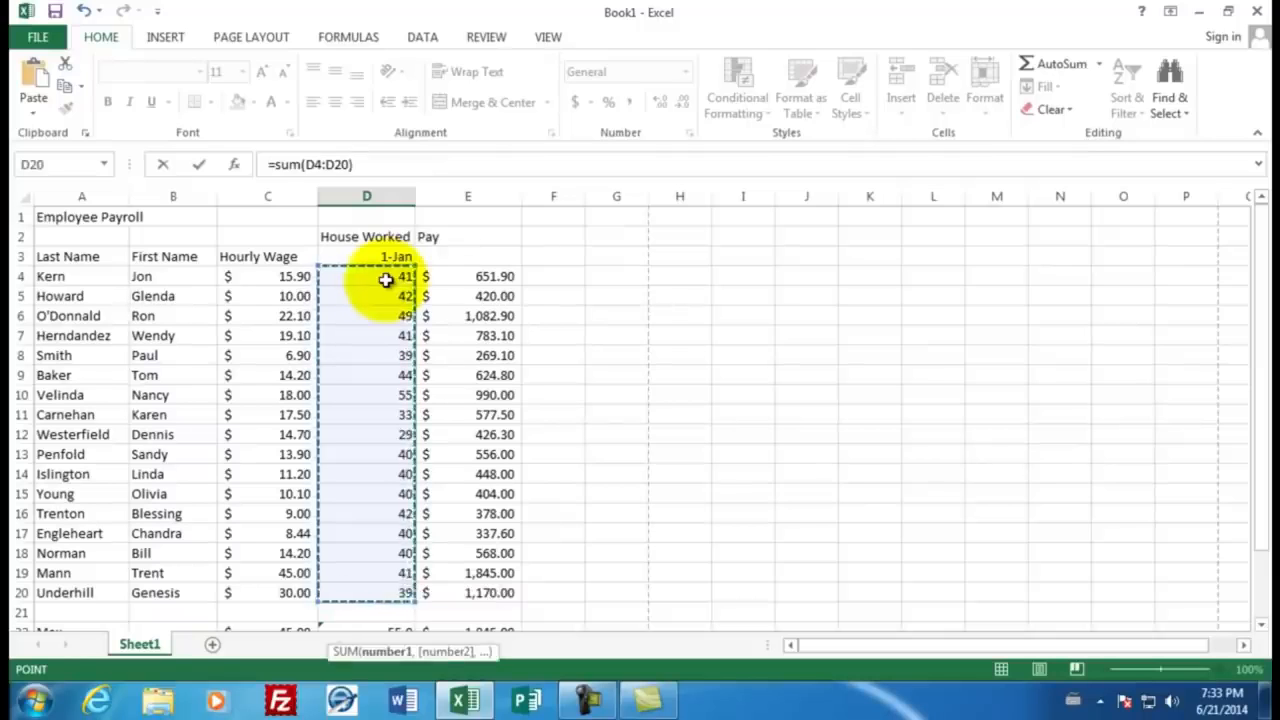
key("Return")
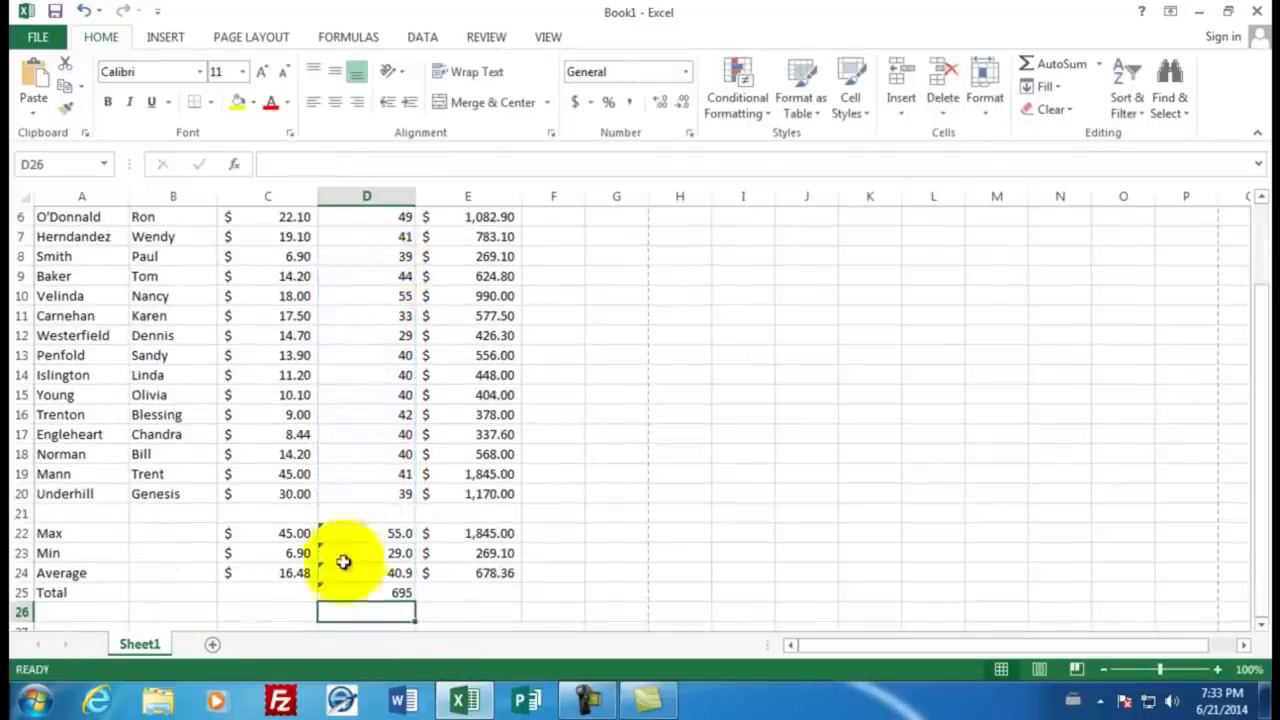
Fill the Total formula from D25 across into E25 and apply the dollar Accounting format to E25
left_click(389, 592)
left_click_drag(415, 601, 487, 594)
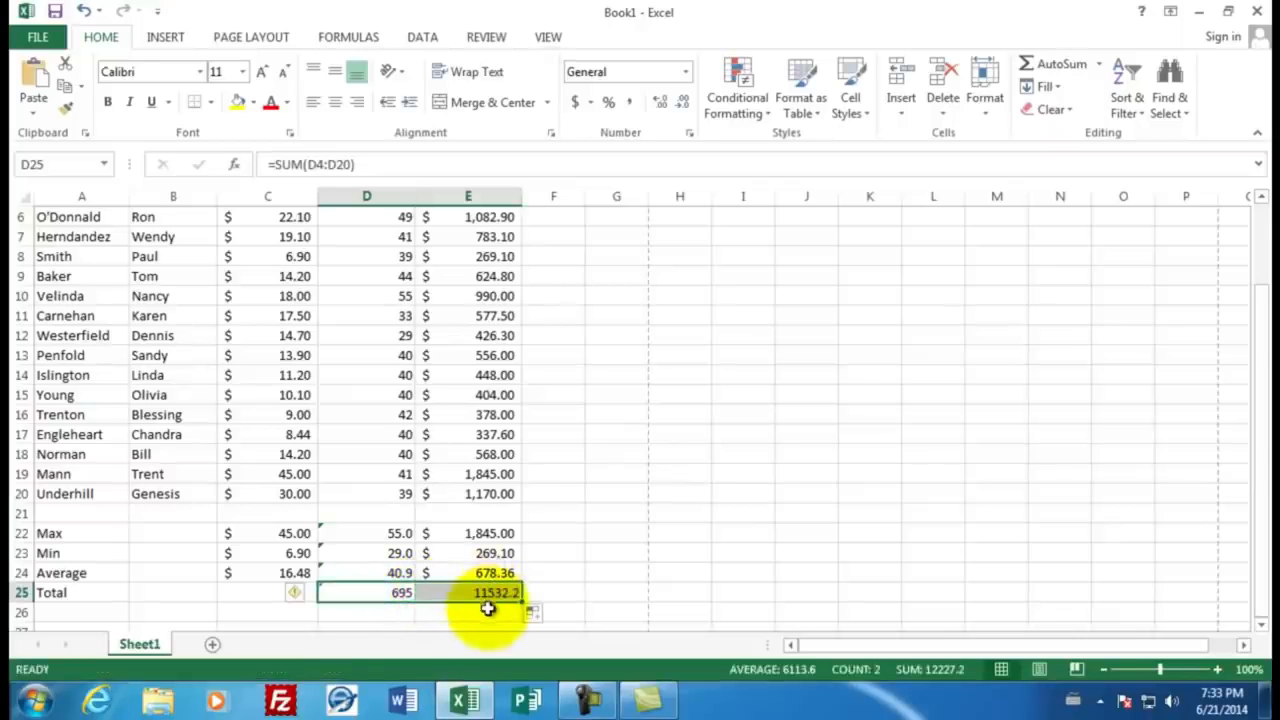
left_click(487, 595)
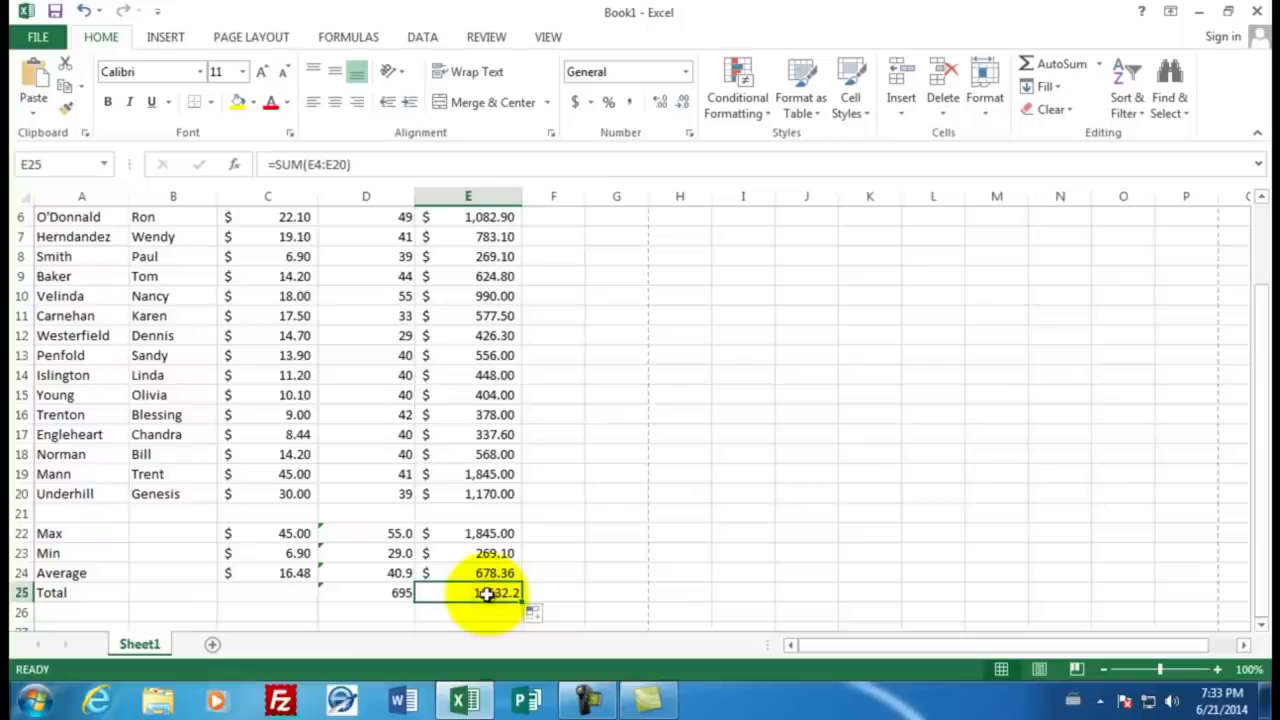
left_click(576, 106)
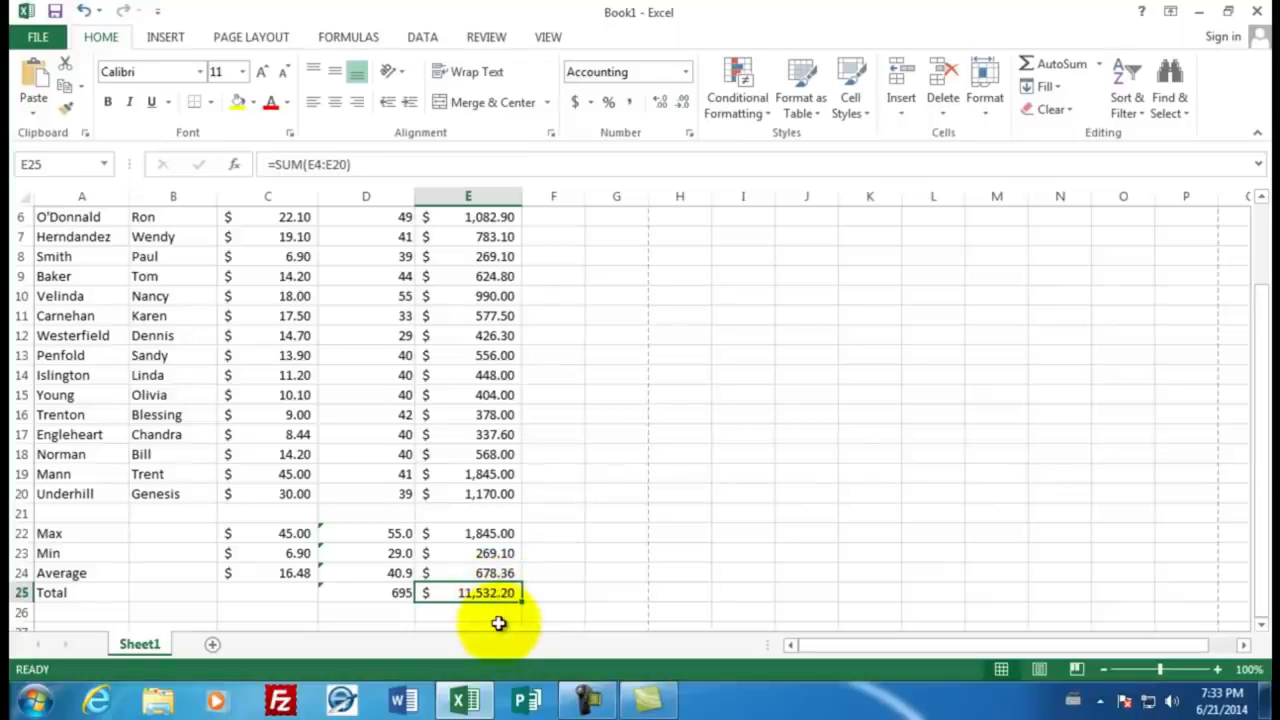
Enter the author's title and surname in cell C1 beside the Employee Payroll heading
scroll(517, 508, "up", 2)
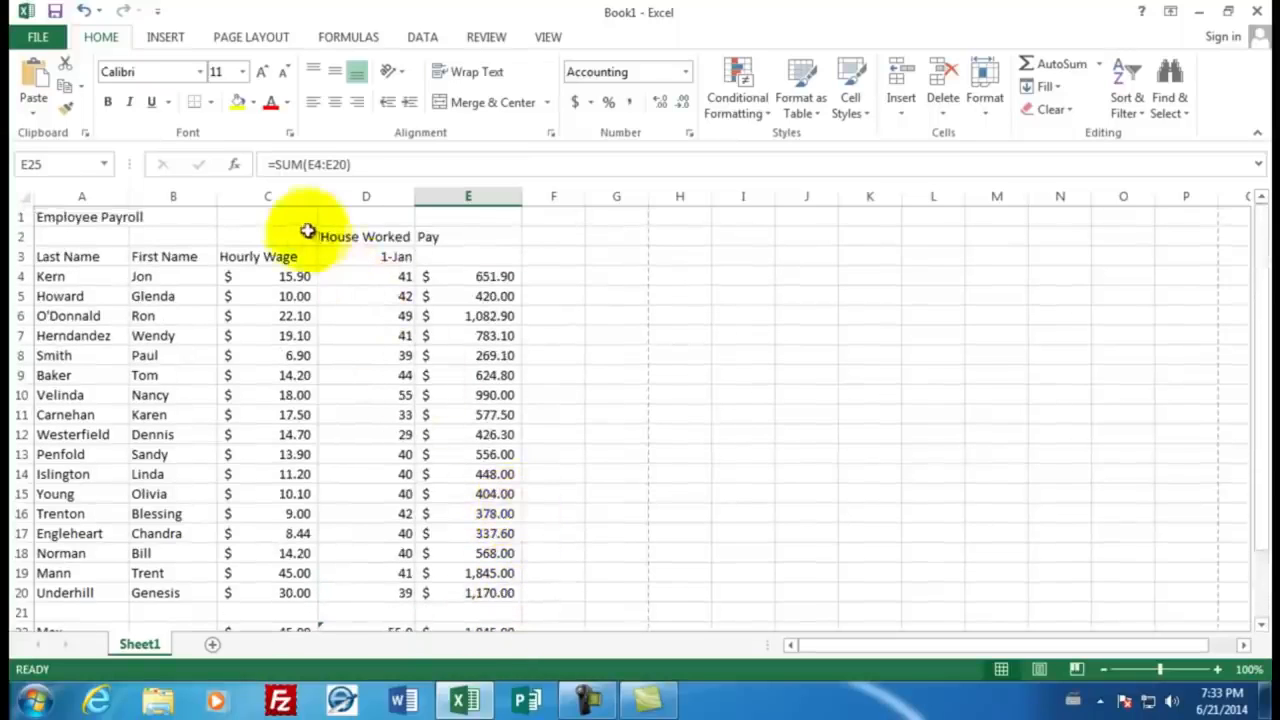
left_click(280, 217)
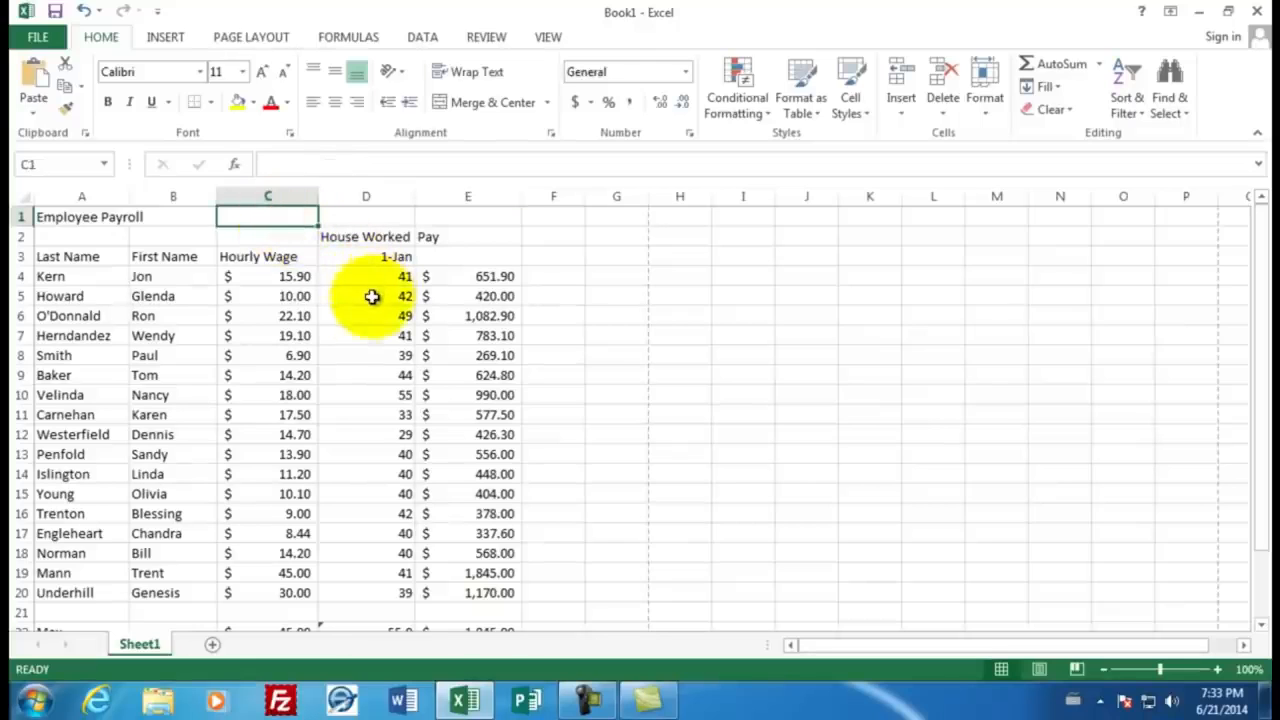
type("Mr.")
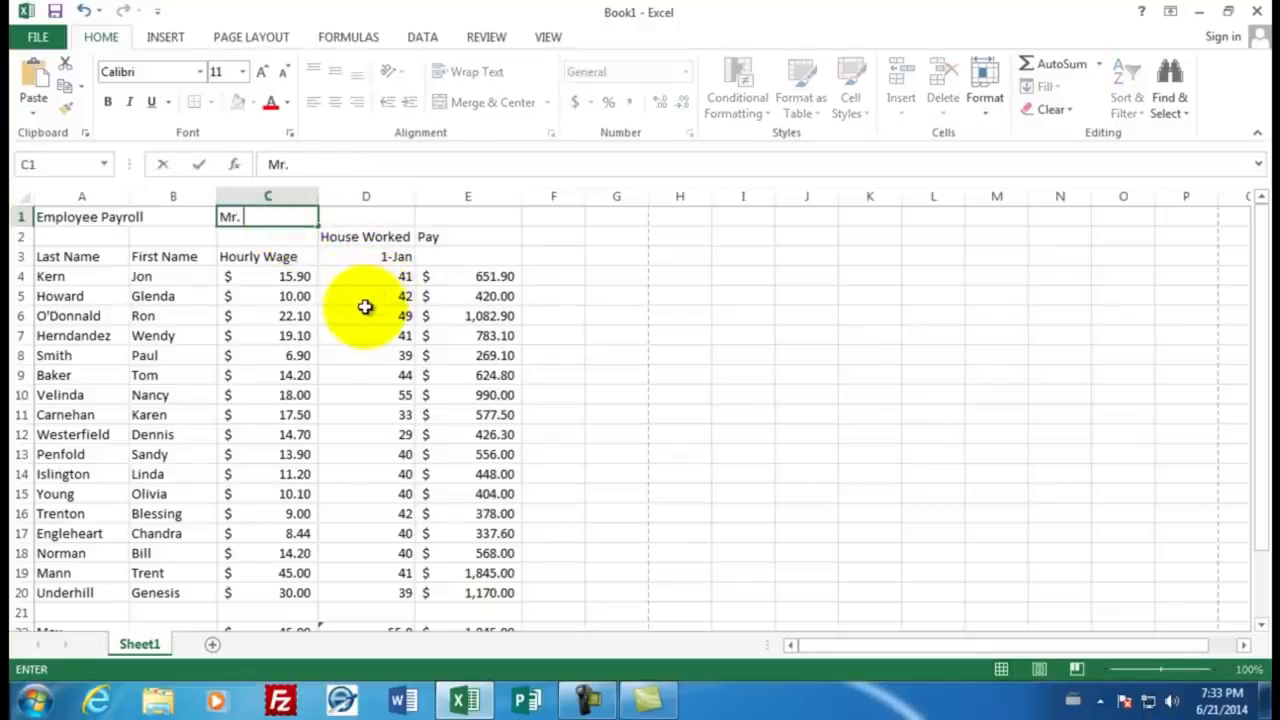
type(" Sluiter")
key("Return")
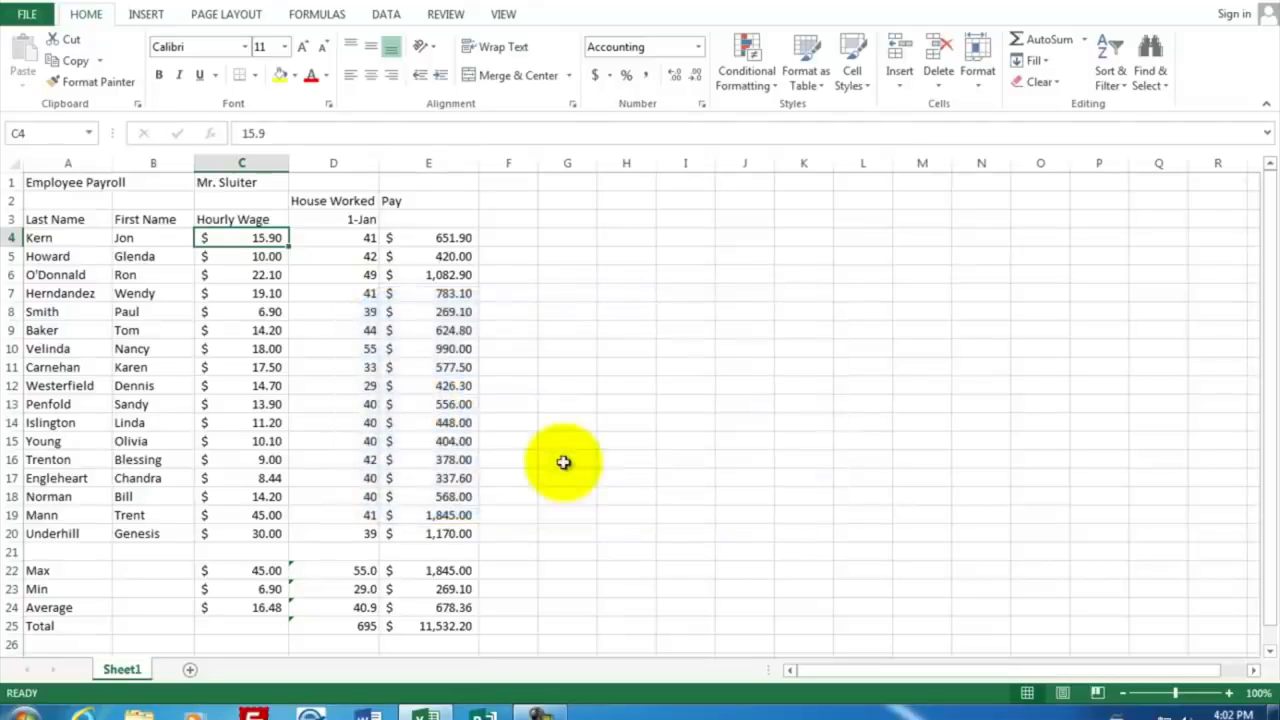
Insert a blank column before the Pay column, at column E
left_click(361, 238)
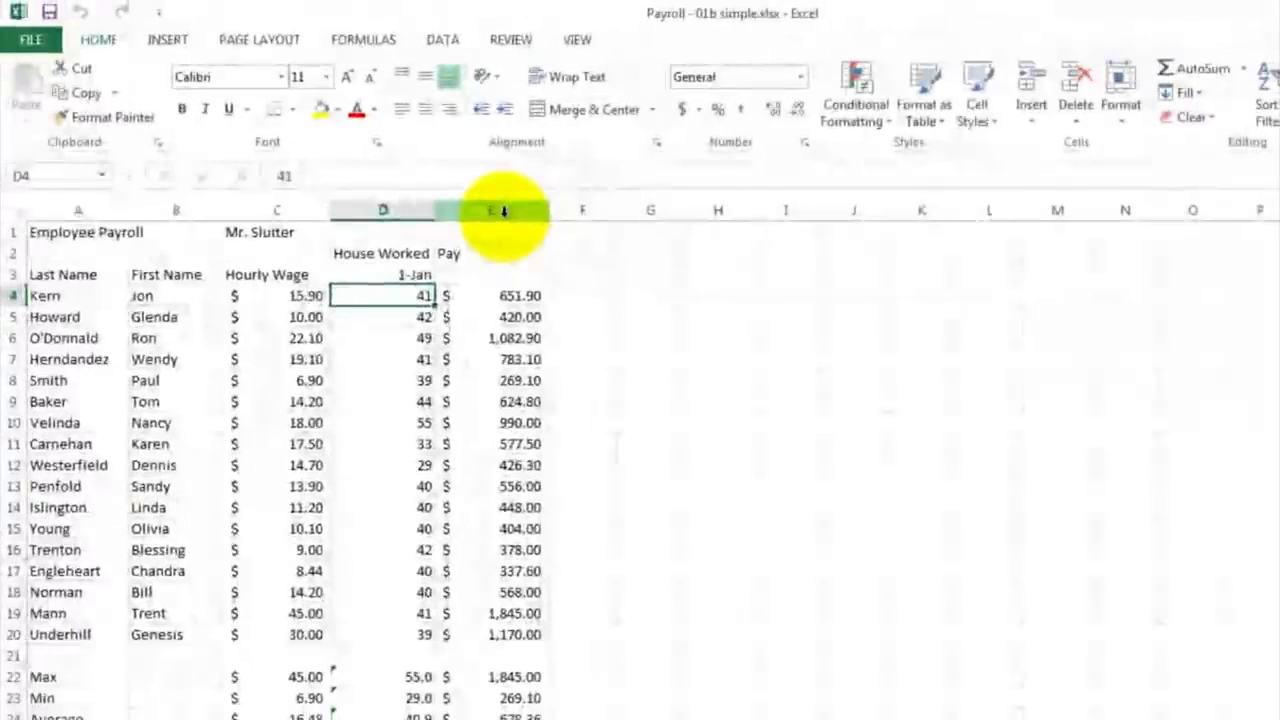
left_click(765, 268)
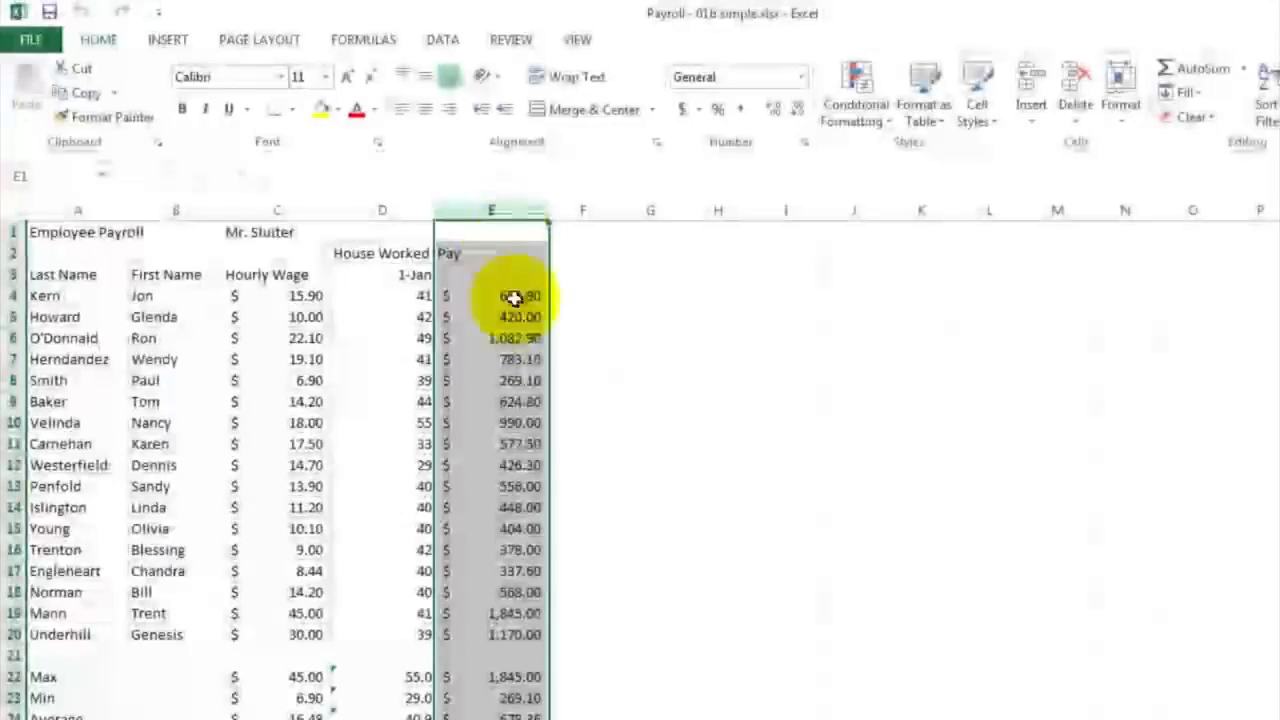
right_click(500, 210)
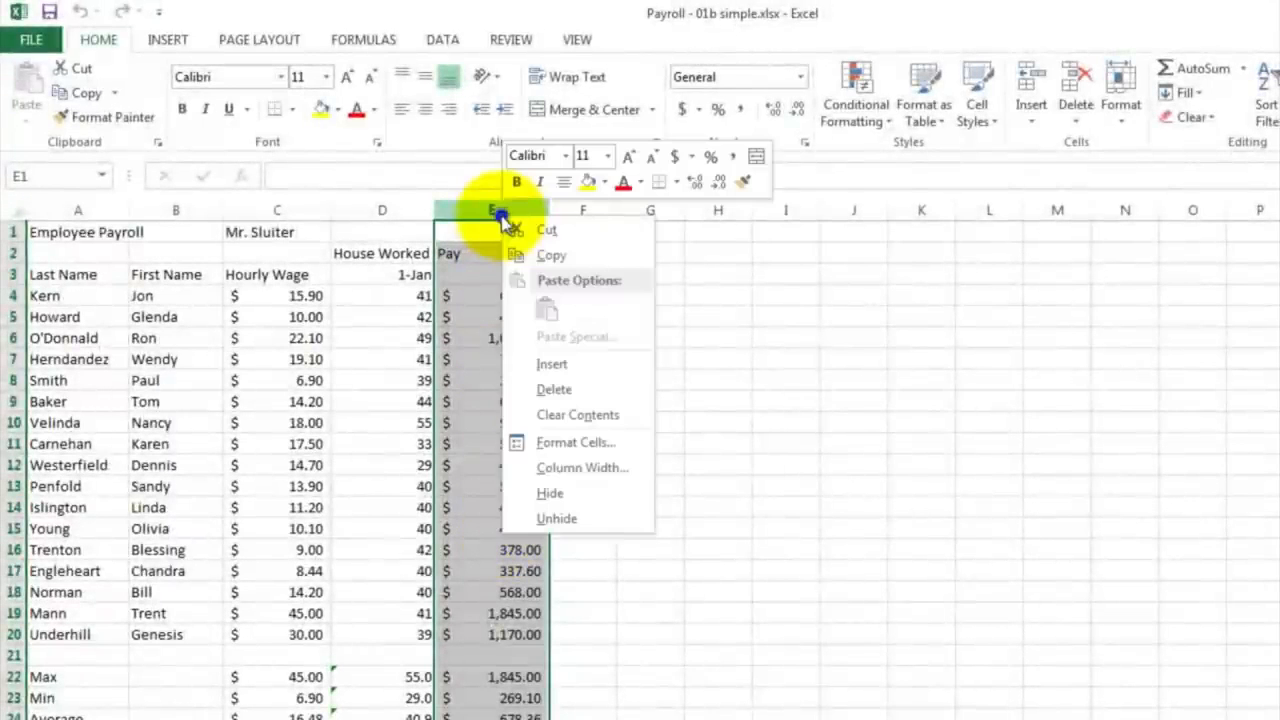
left_click(553, 365)
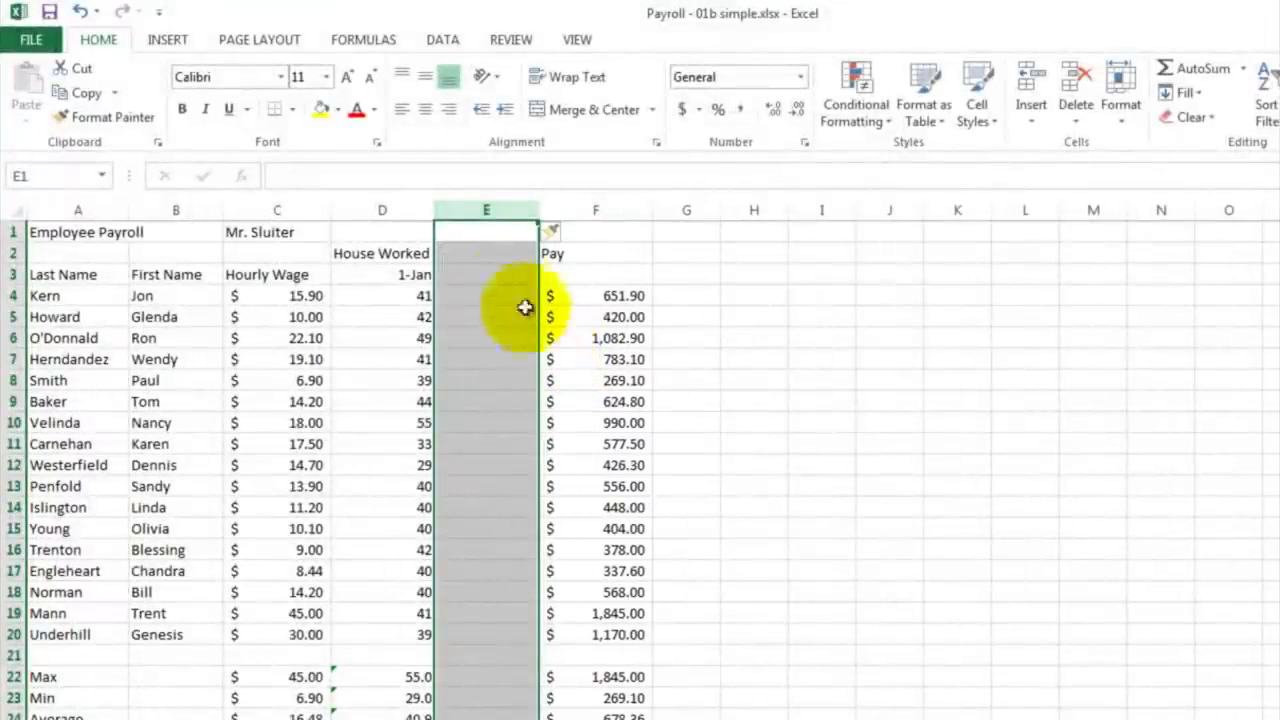
Enter the heading Overtime Hours in cell E2 of the blank column
left_click(482, 254)
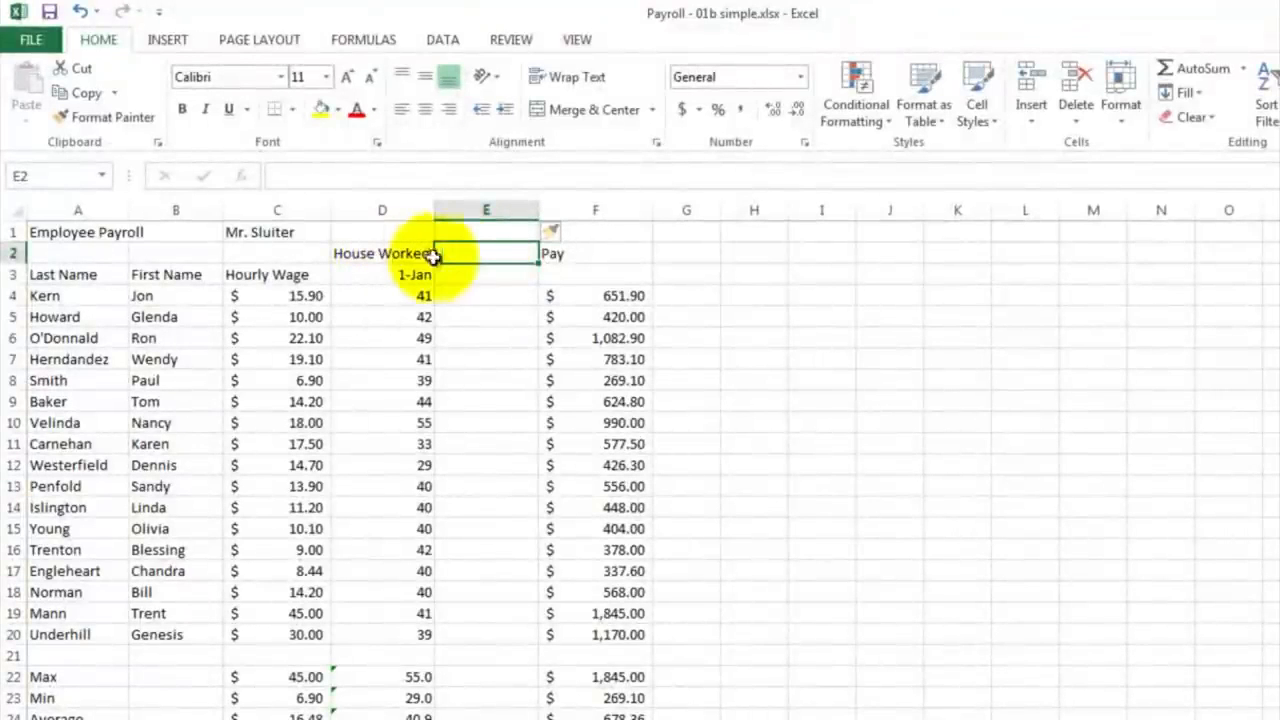
type("Ov")
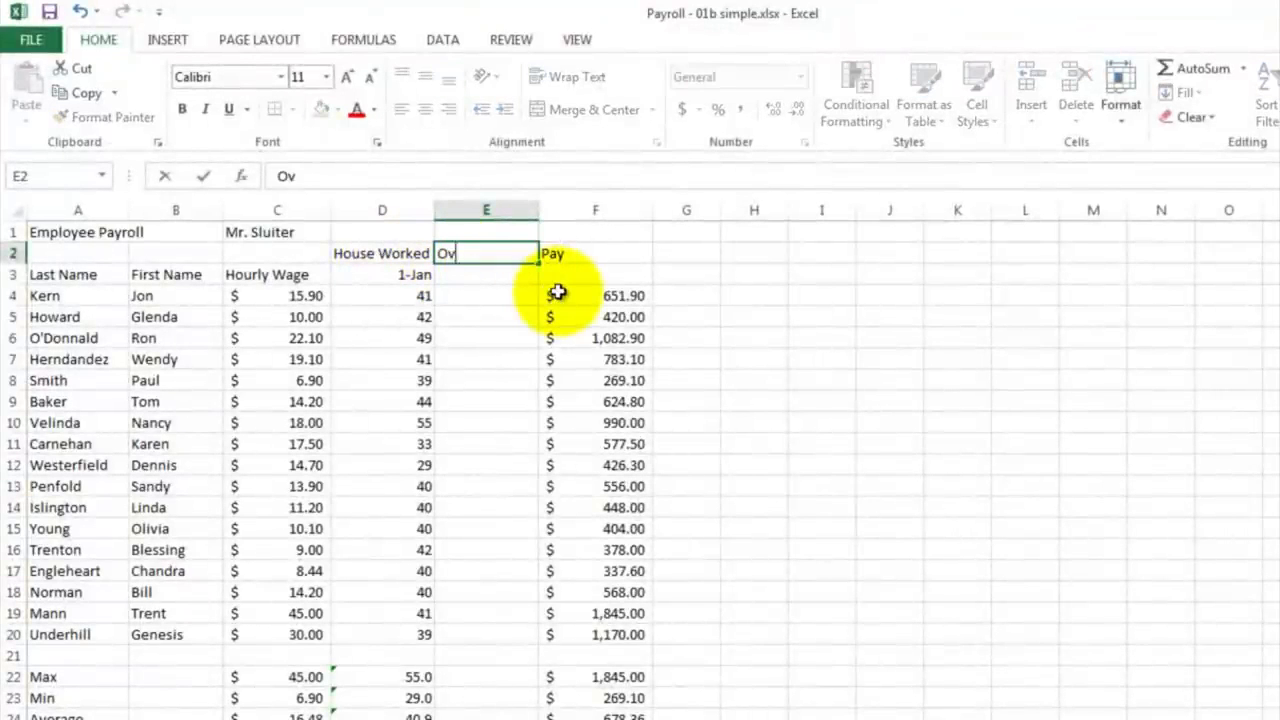
type("ertime Hours")
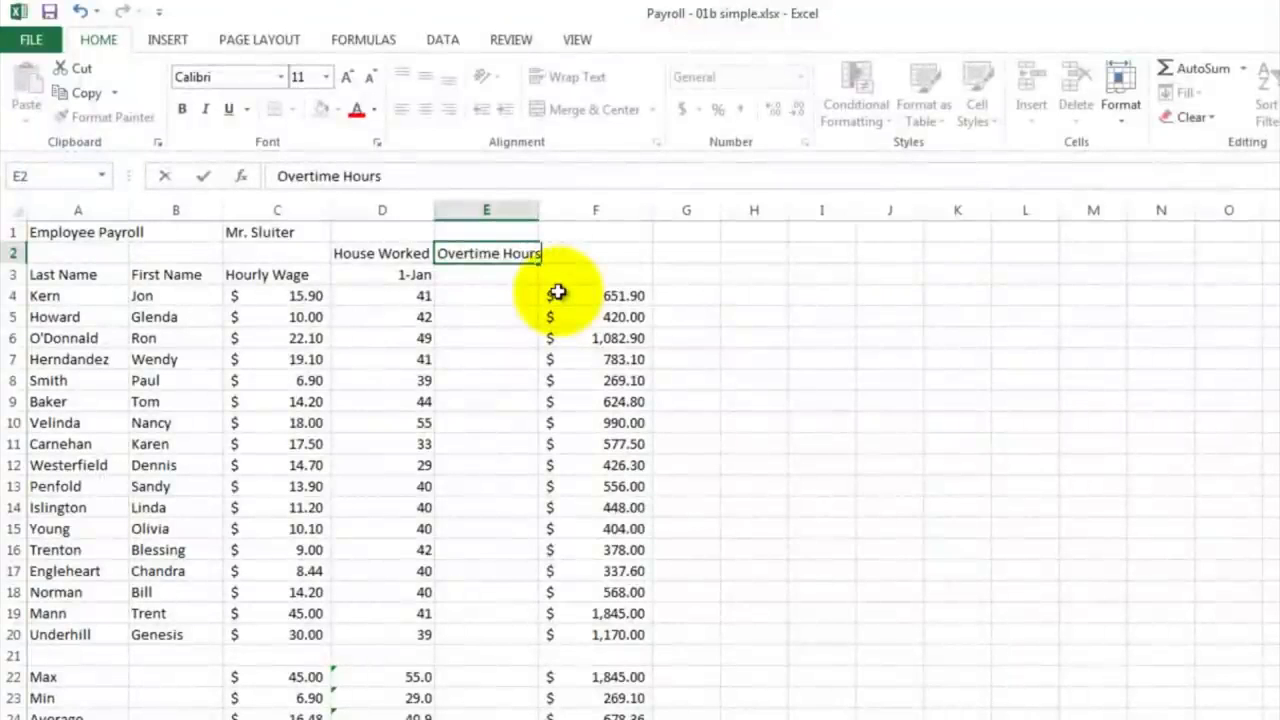
key("Return")
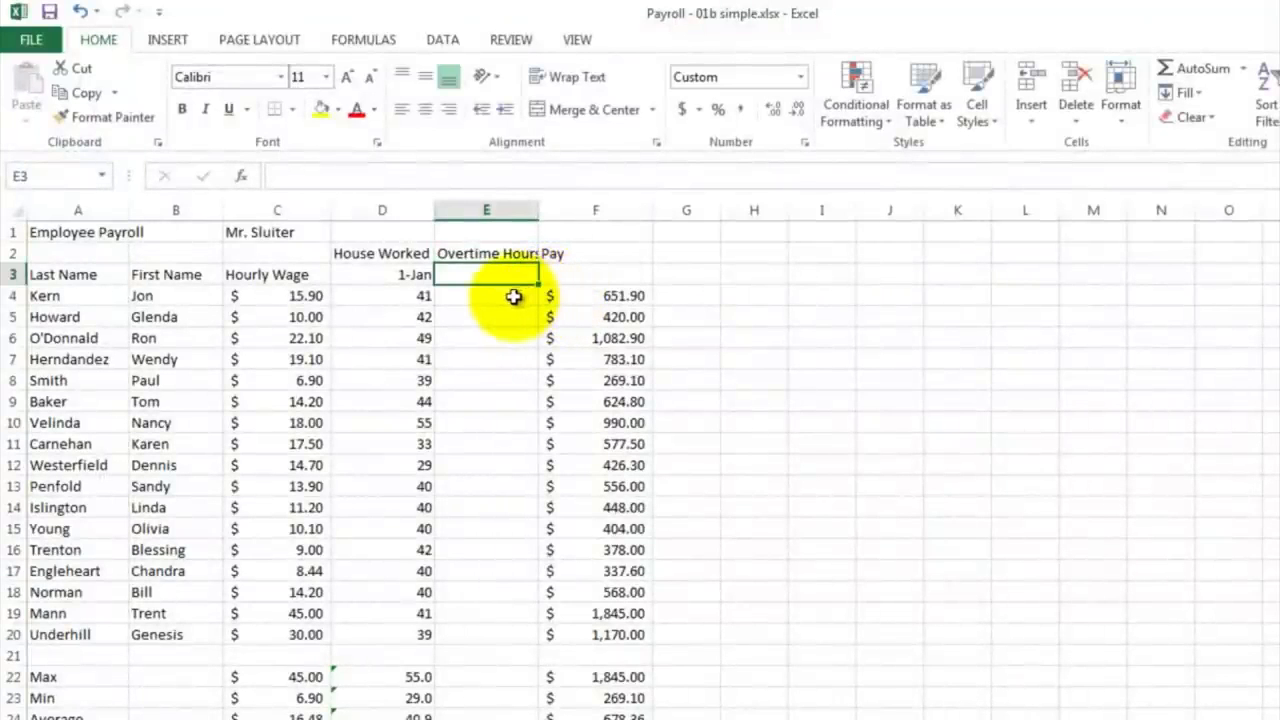
Enter the formula =D4-40 in cell E4 to calculate the first employee's overtime hours
left_click(513, 296)
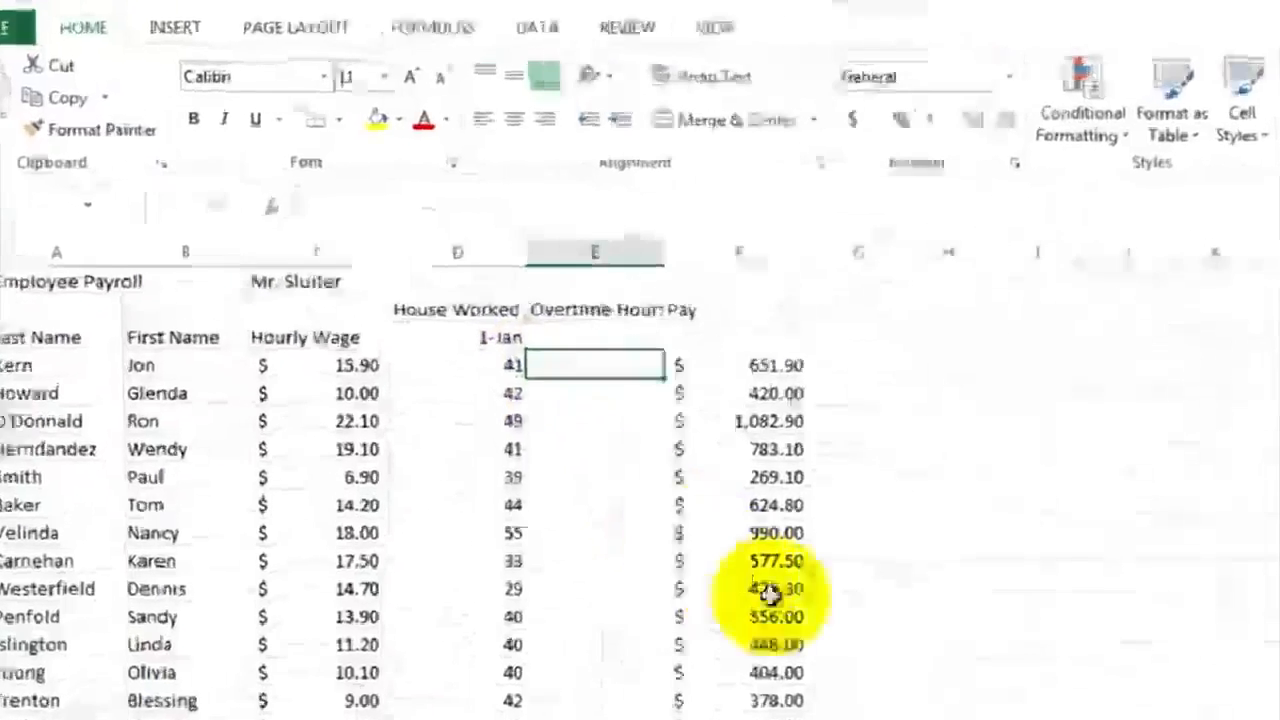
type("=")
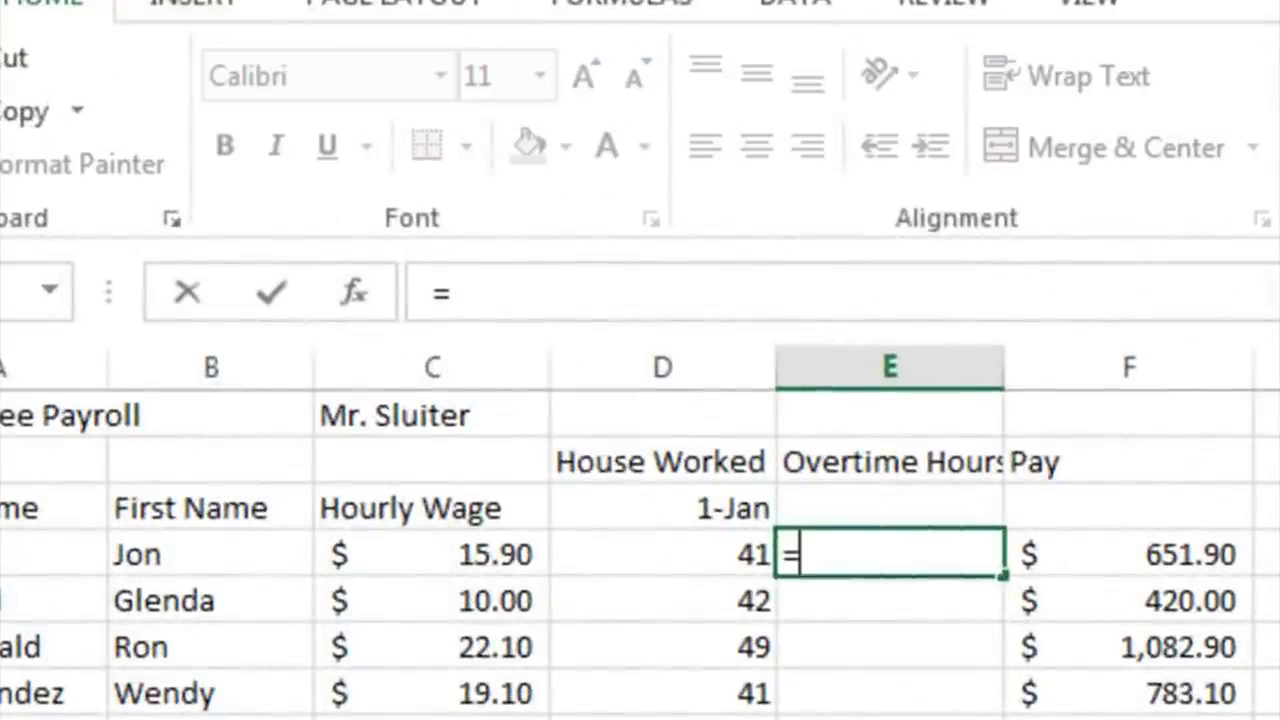
left_click(672, 558)
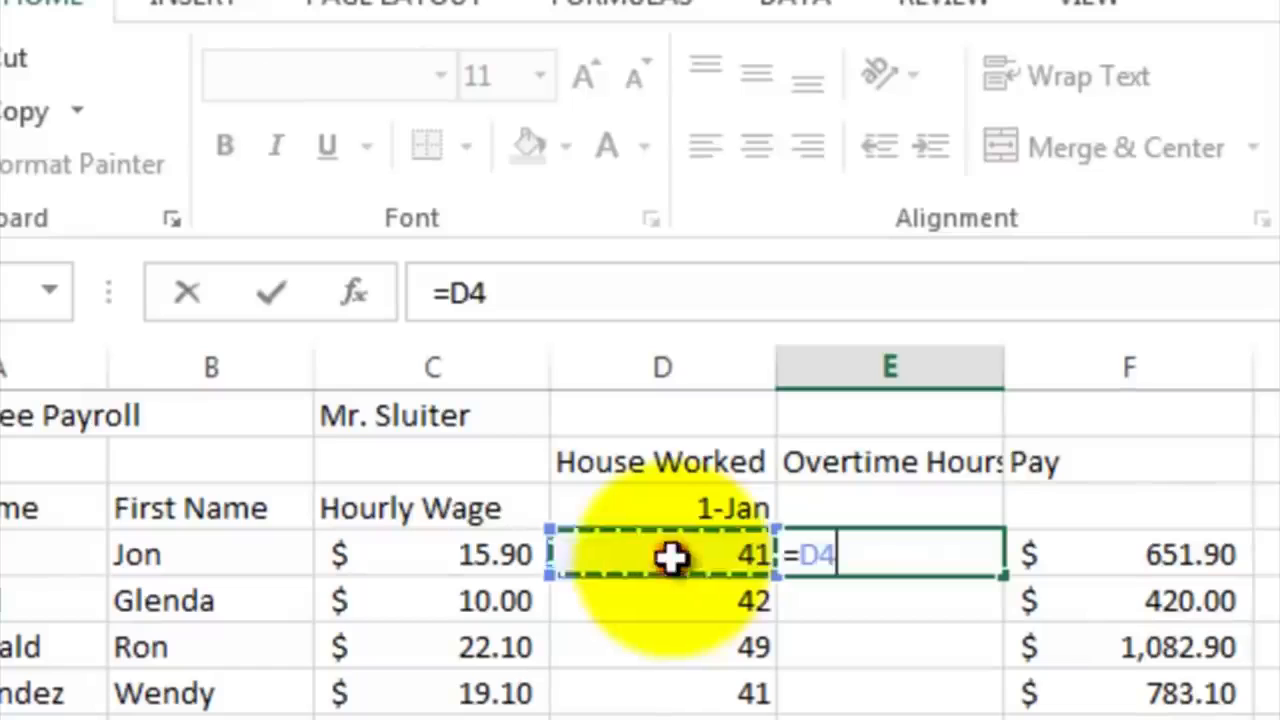
type("-40")
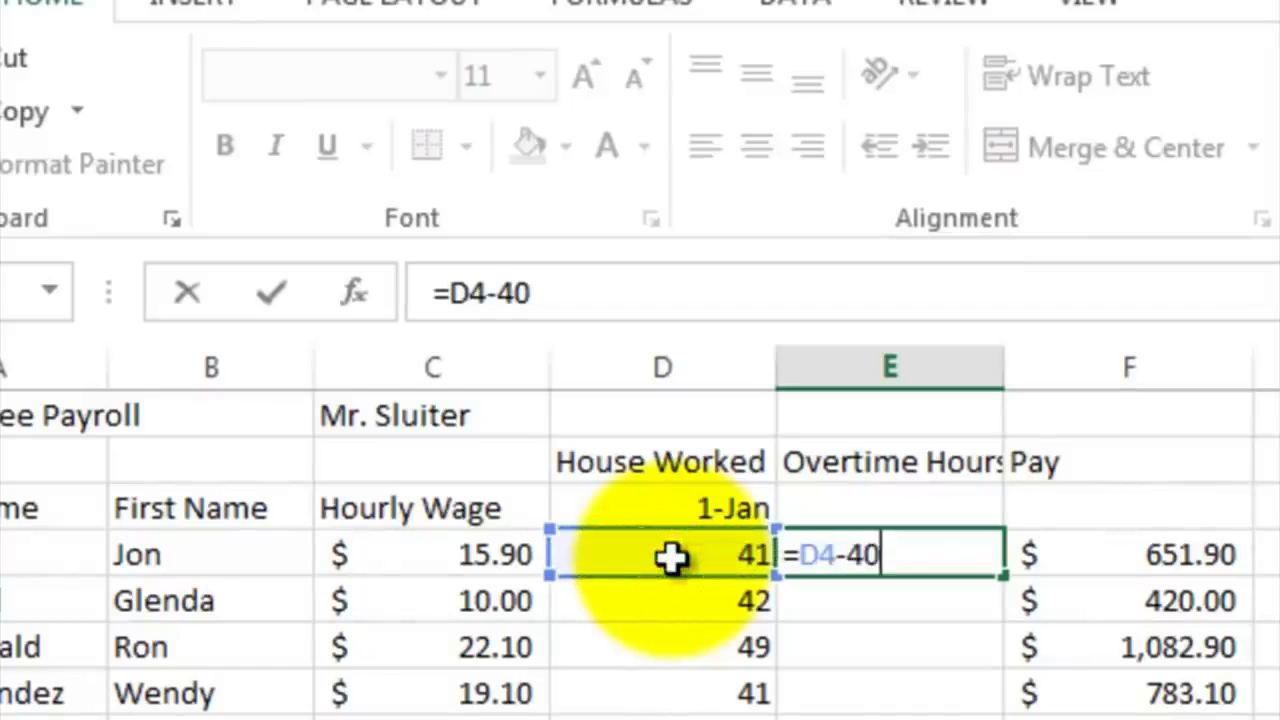
key("Return")
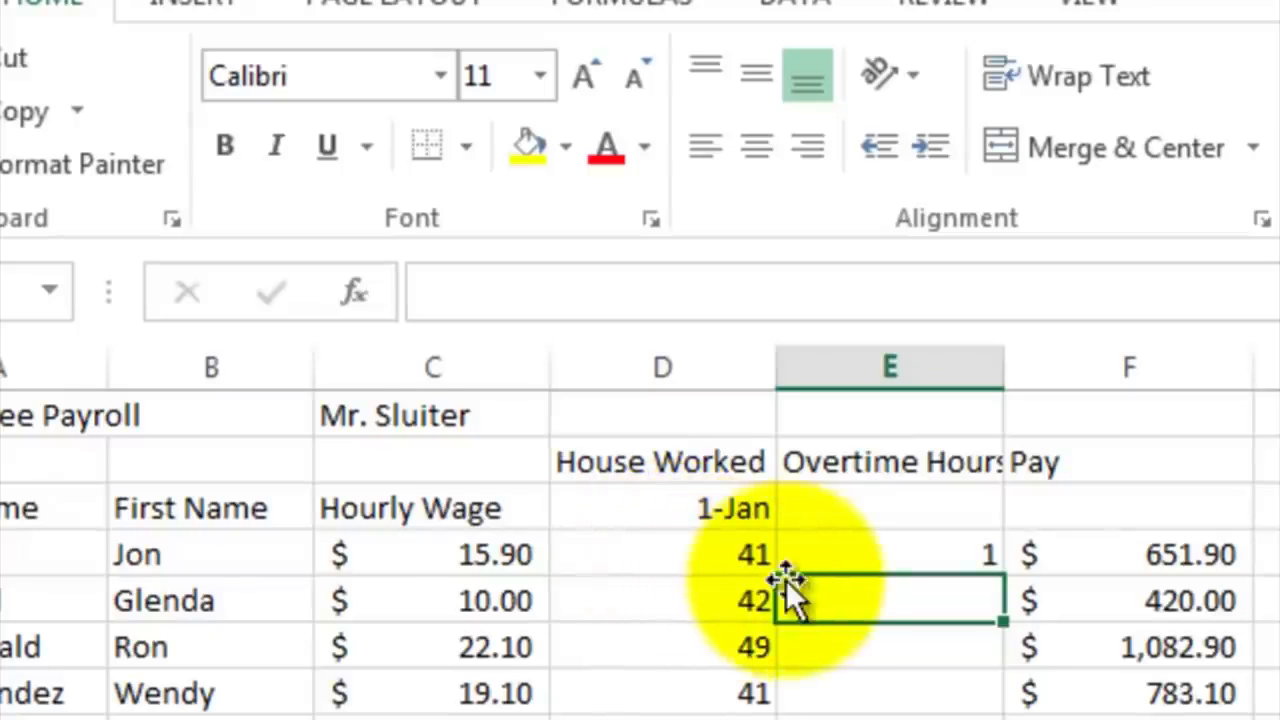
Fill the overtime formula from E4 down to E20 and check the formulas in E8 and E4
left_click(808, 558)
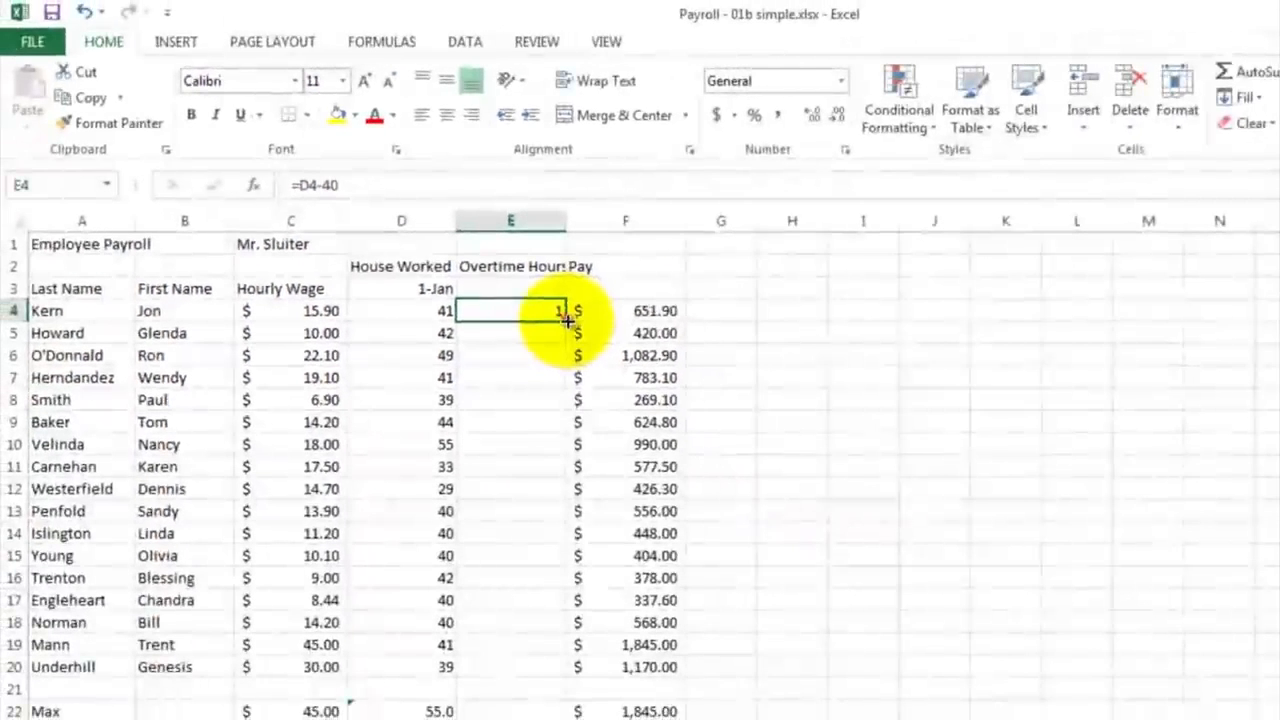
mouse_move(567, 320)
left_mouse_down()
mouse_move(568, 663)
mouse_move(556, 677)
left_mouse_up()
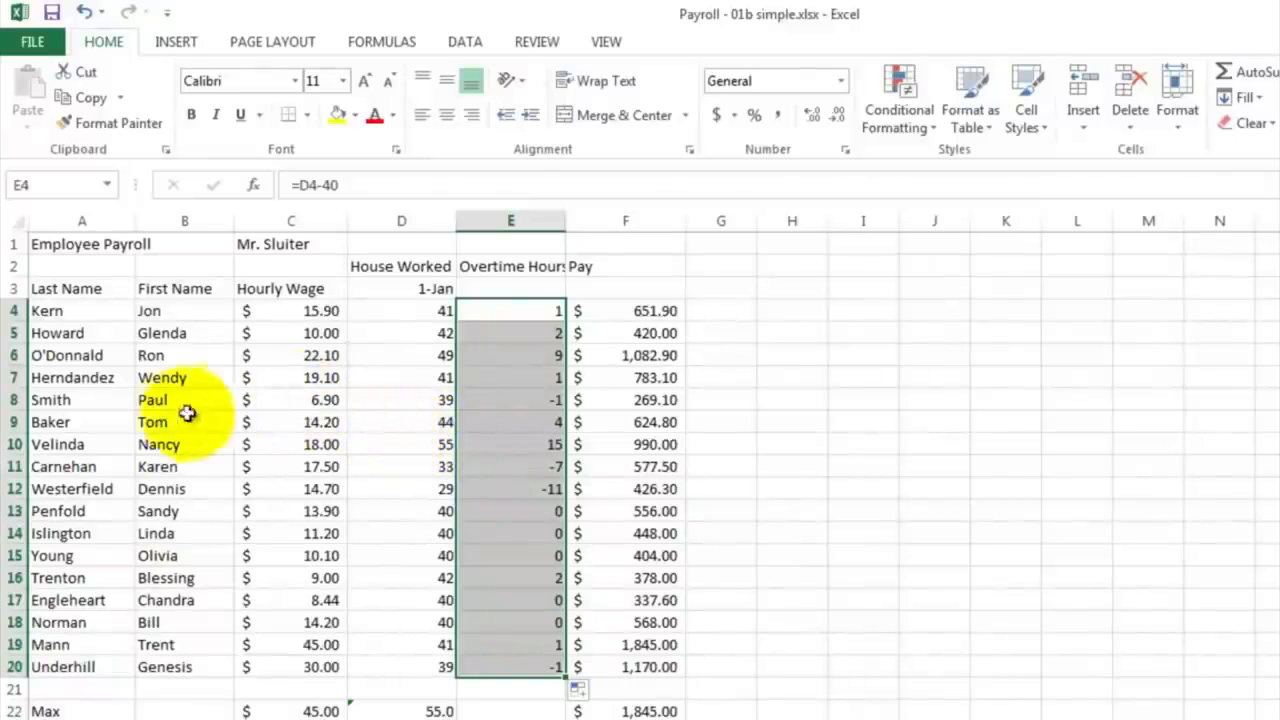
left_click(497, 400)
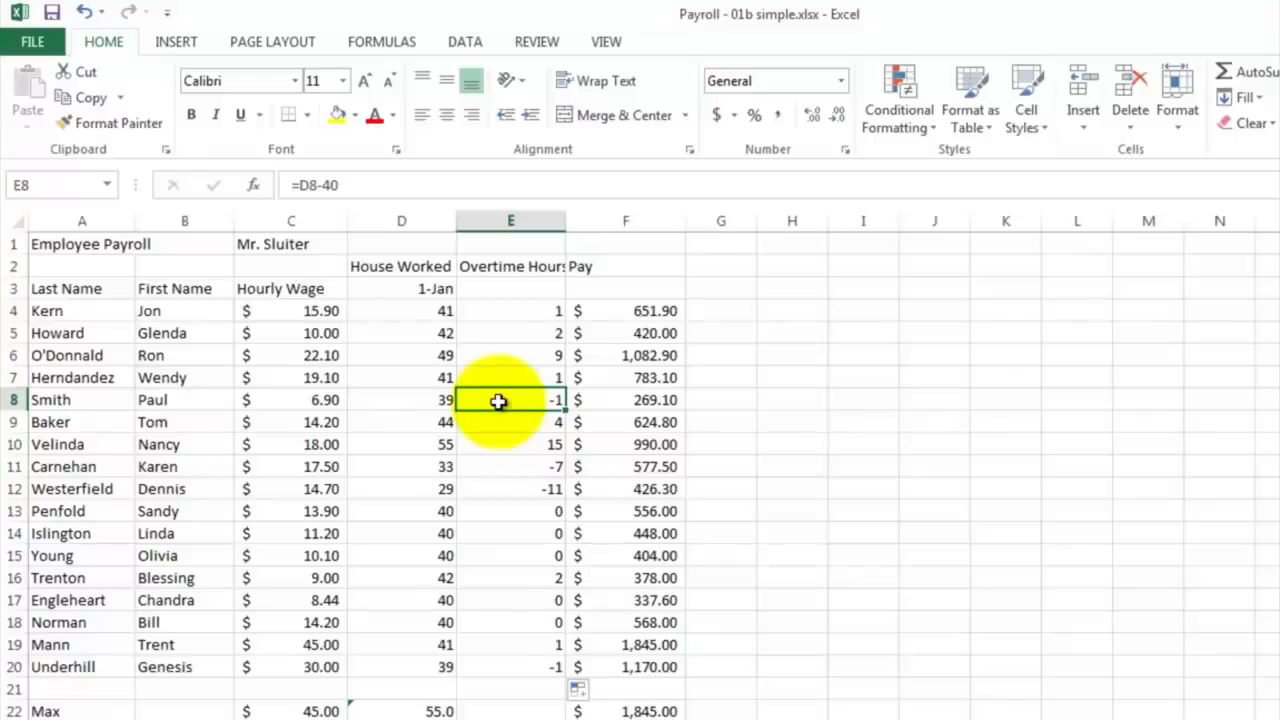
left_click(487, 310)
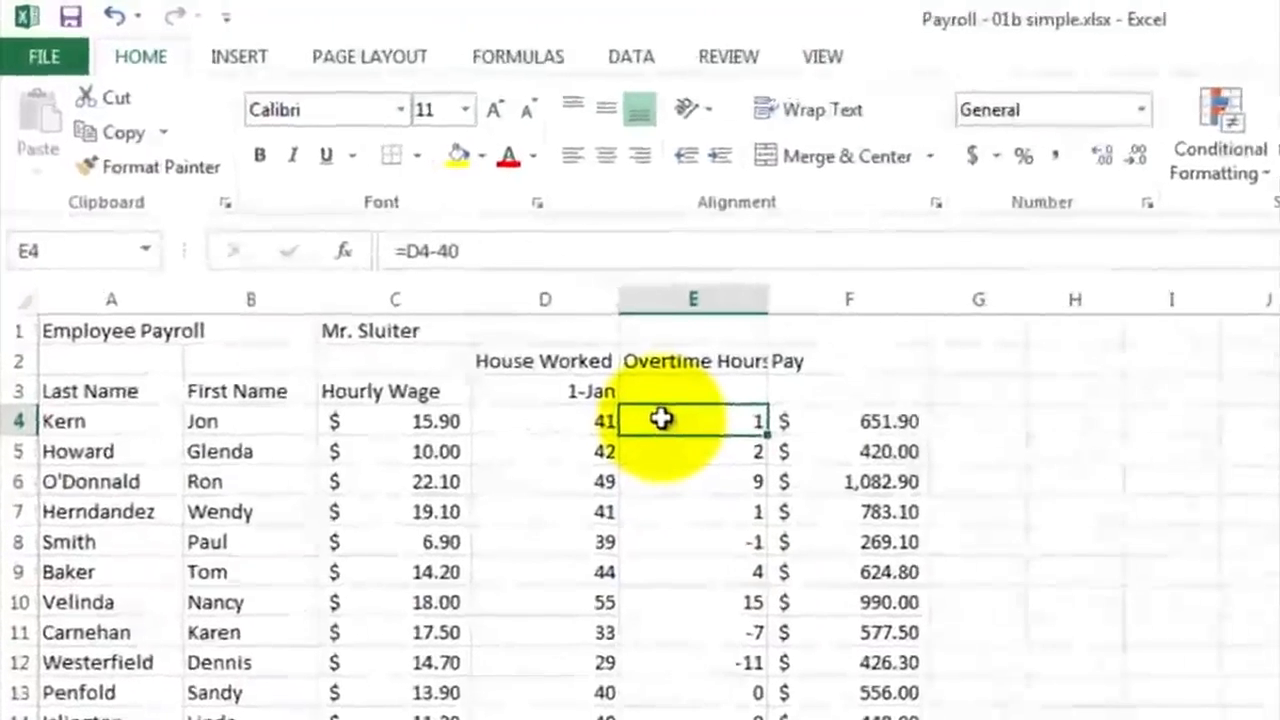
Replace the overtime formula in E4 with =IF(D4>40,D4-40,0)
type("=if")
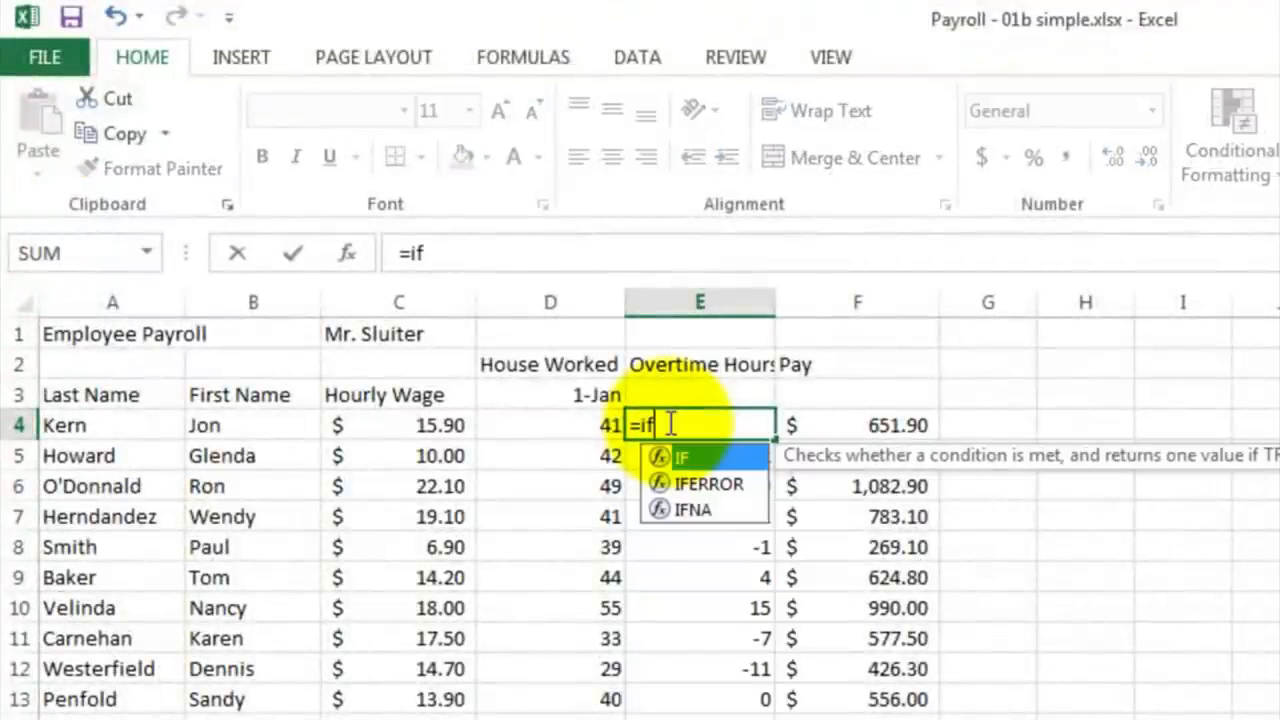
type("(")
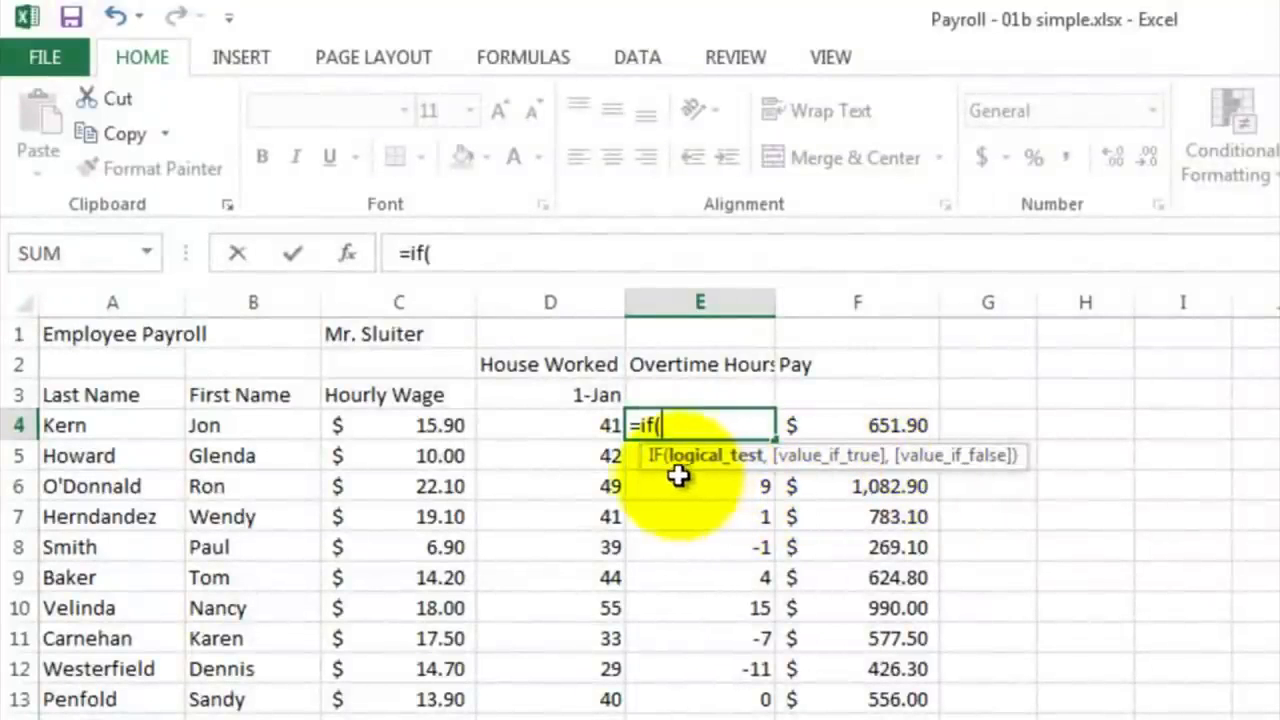
left_click(551, 428)
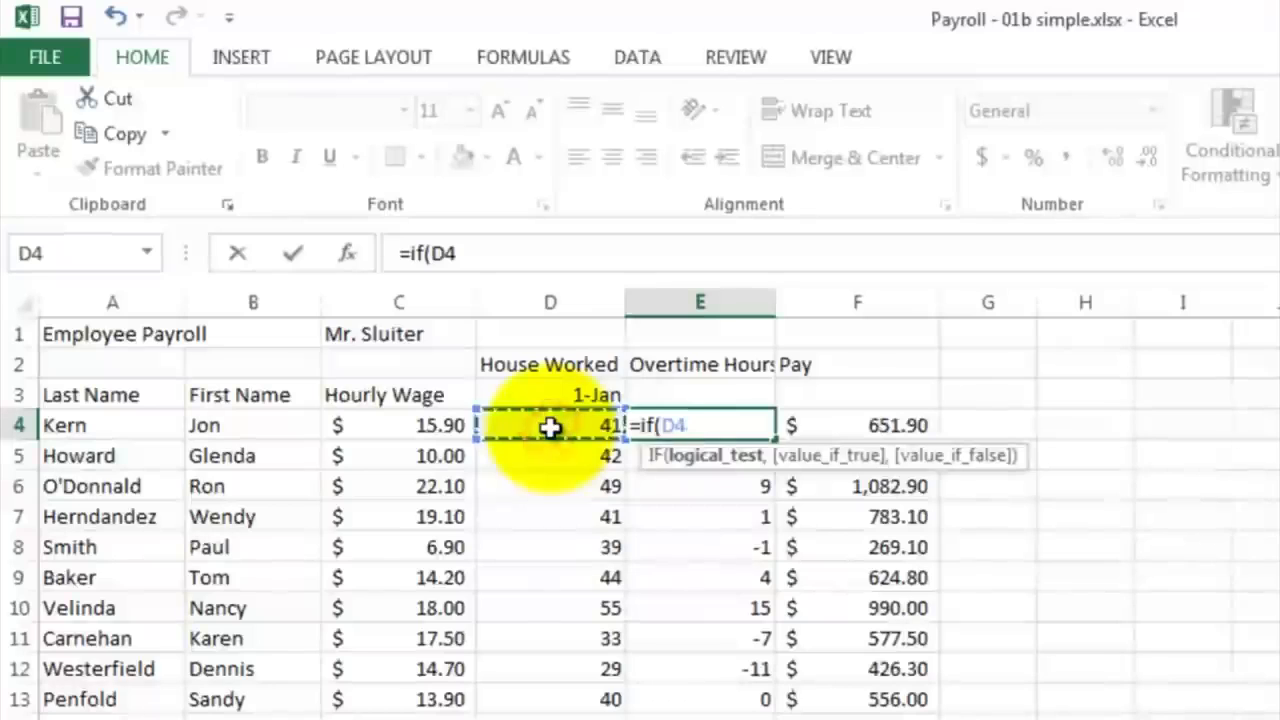
type(">")
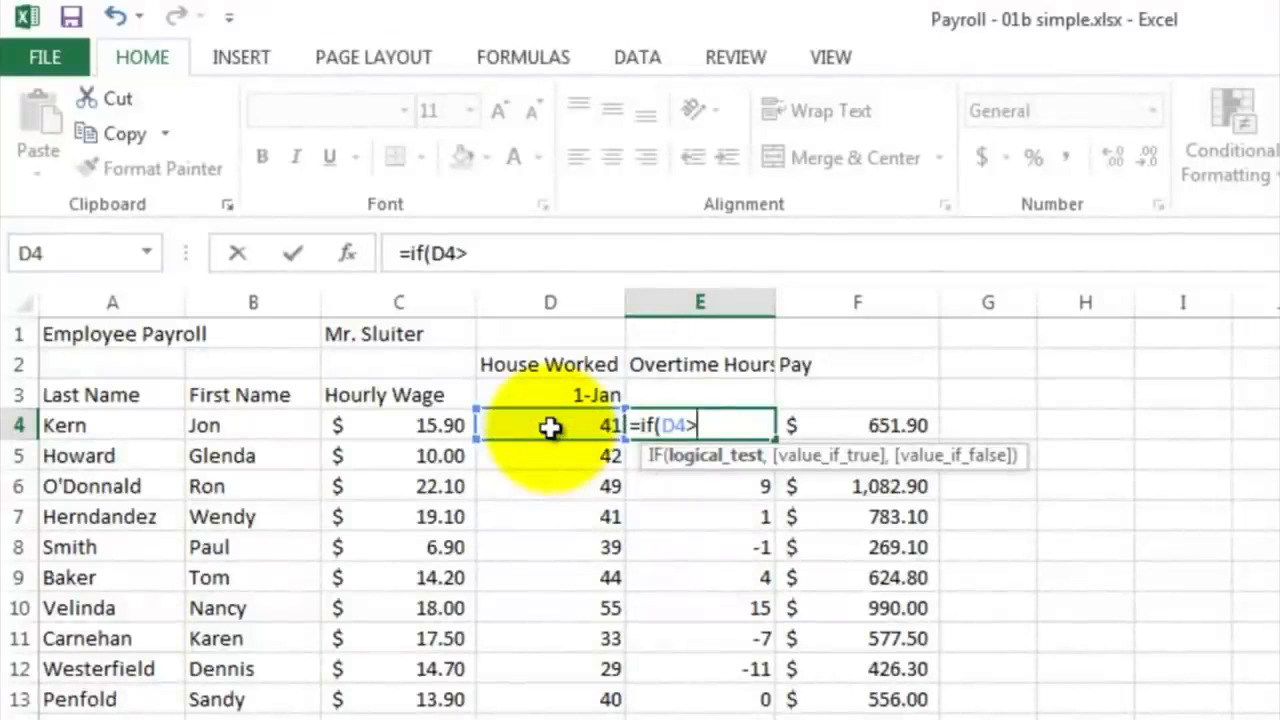
type("40,")
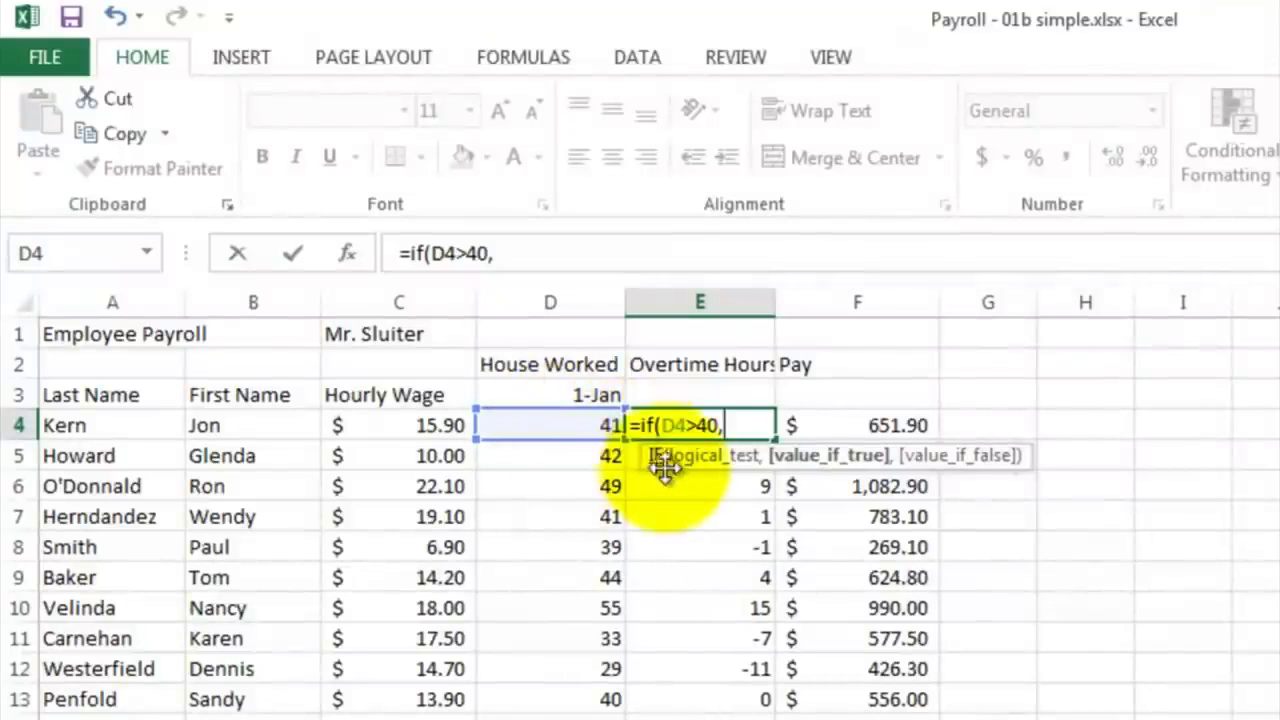
left_click(585, 428)
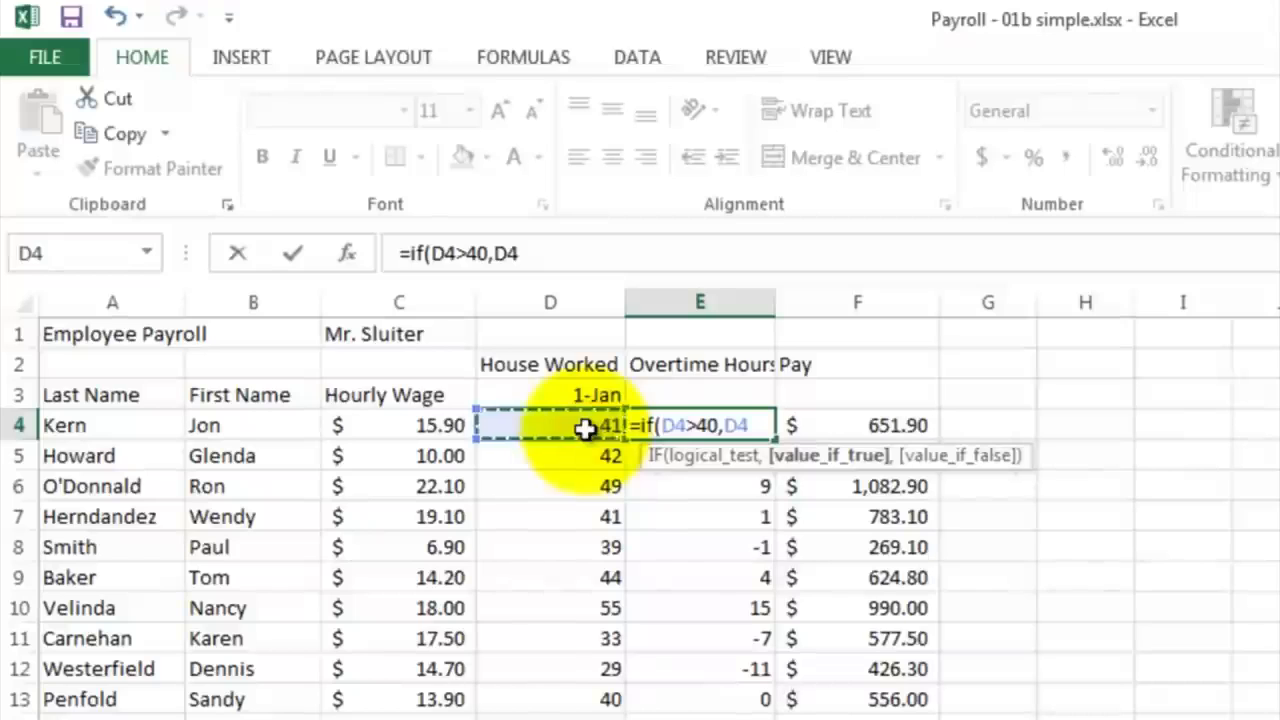
type("-40")
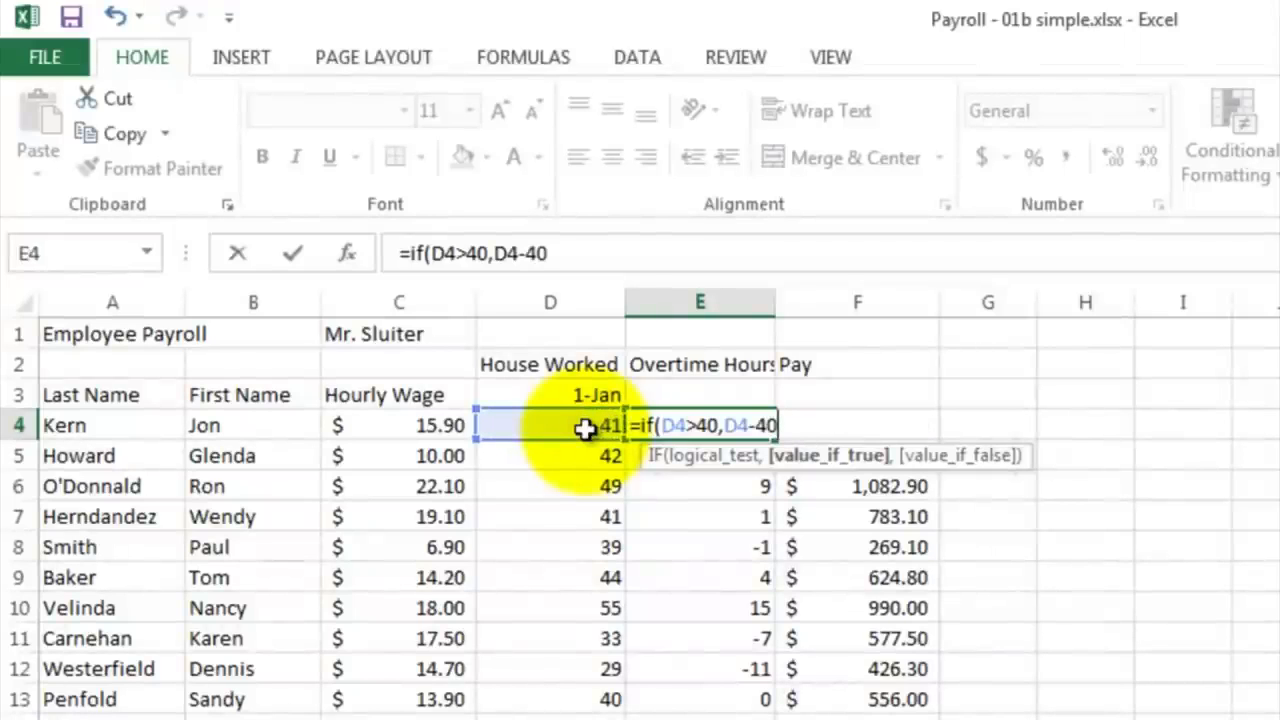
type(",0")
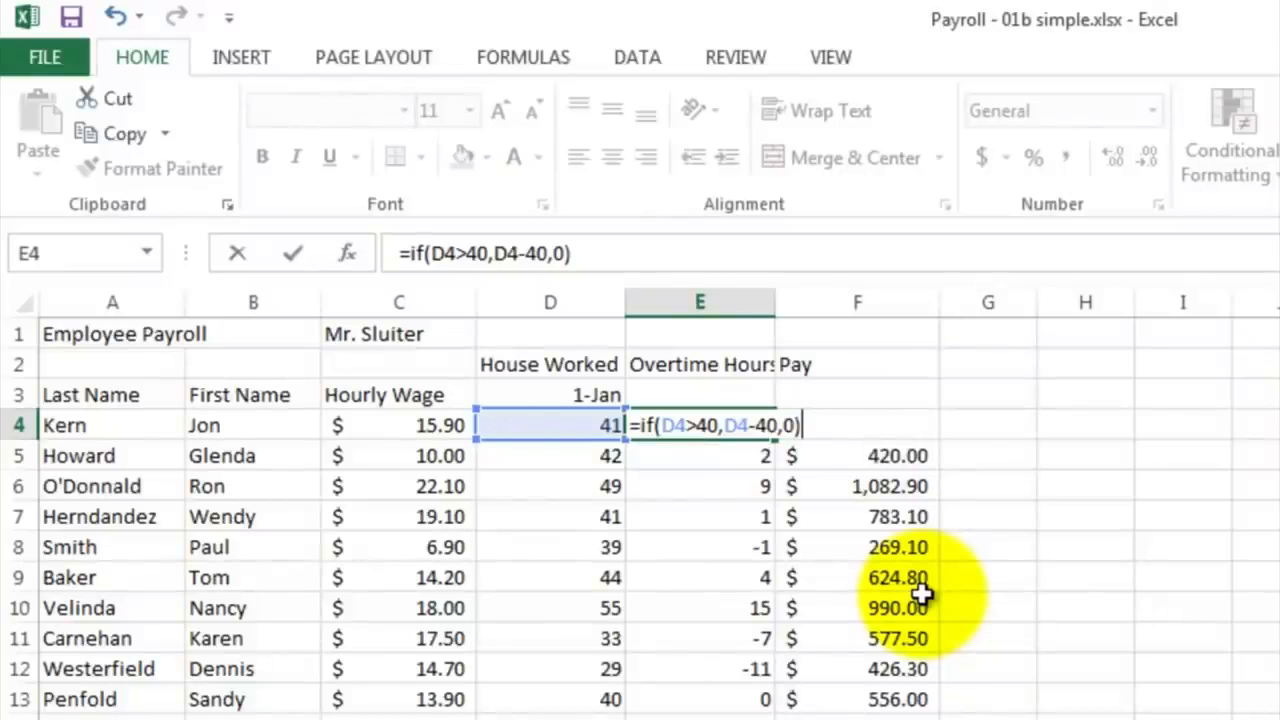
key("Return")
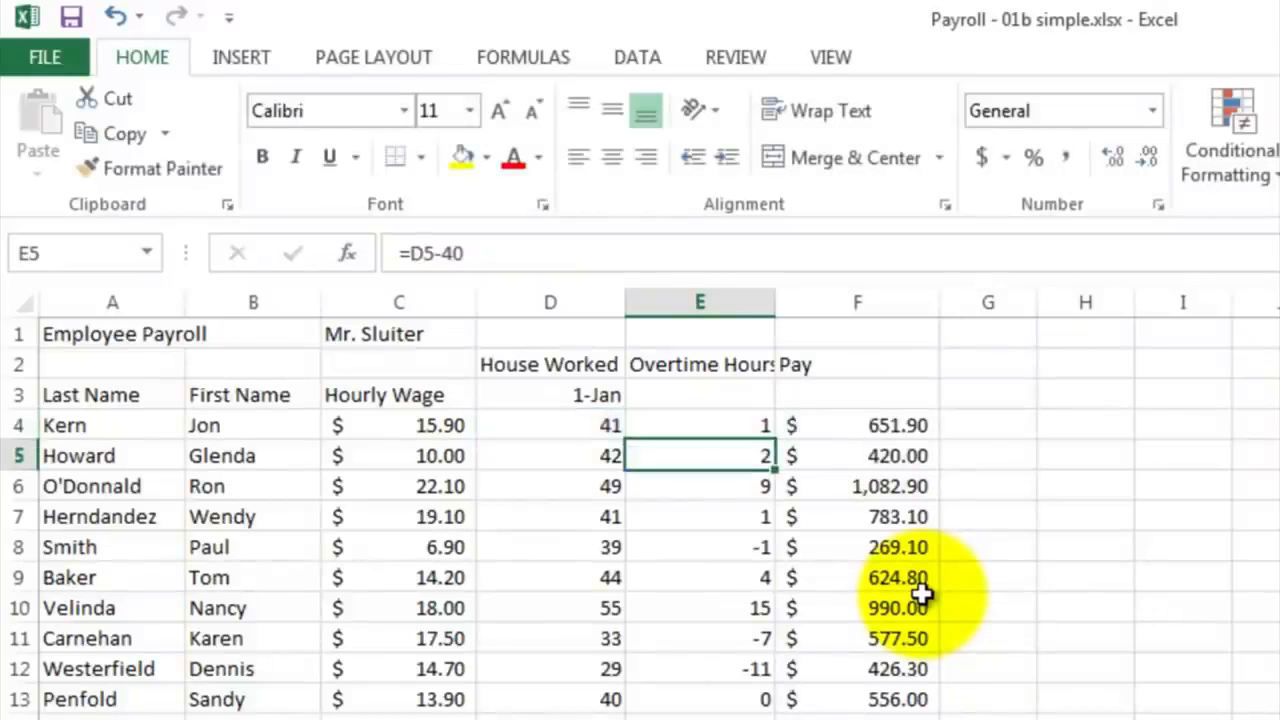
Fill the IF formula from E4 down to E20 and check the formulas in E8 and F4
left_click(746, 427)
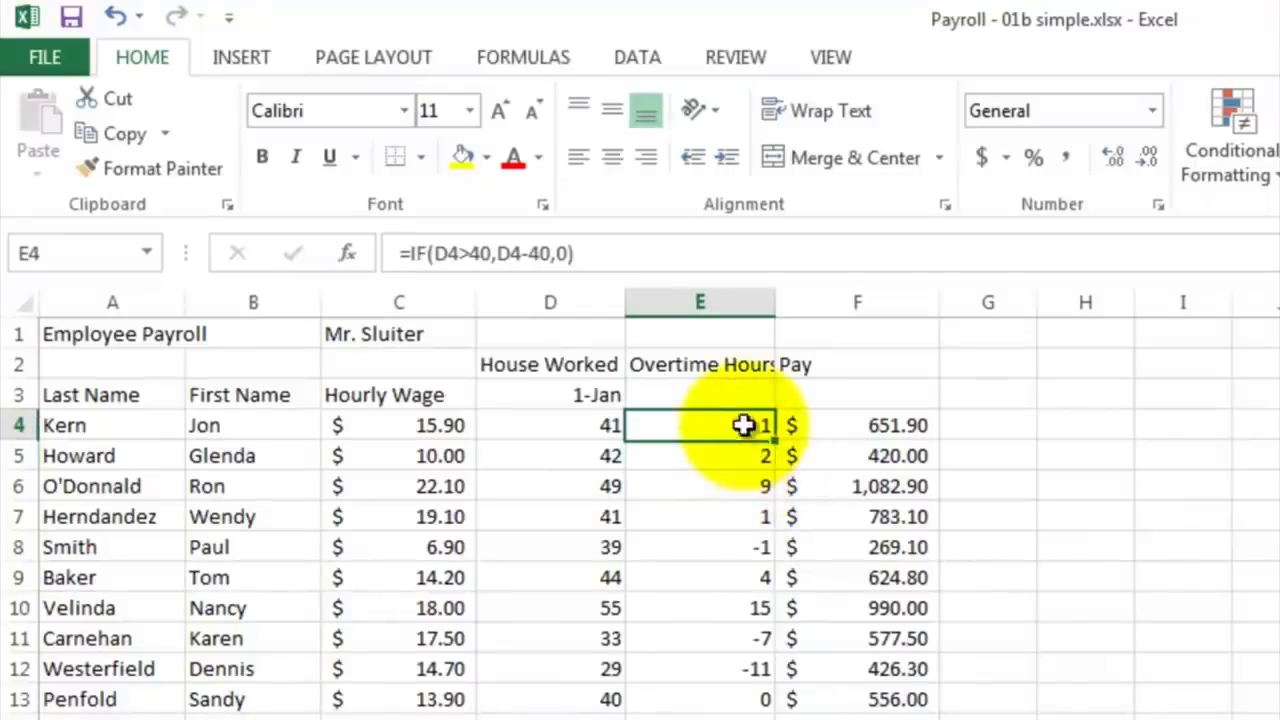
left_click_drag(773, 440, 545, 644)
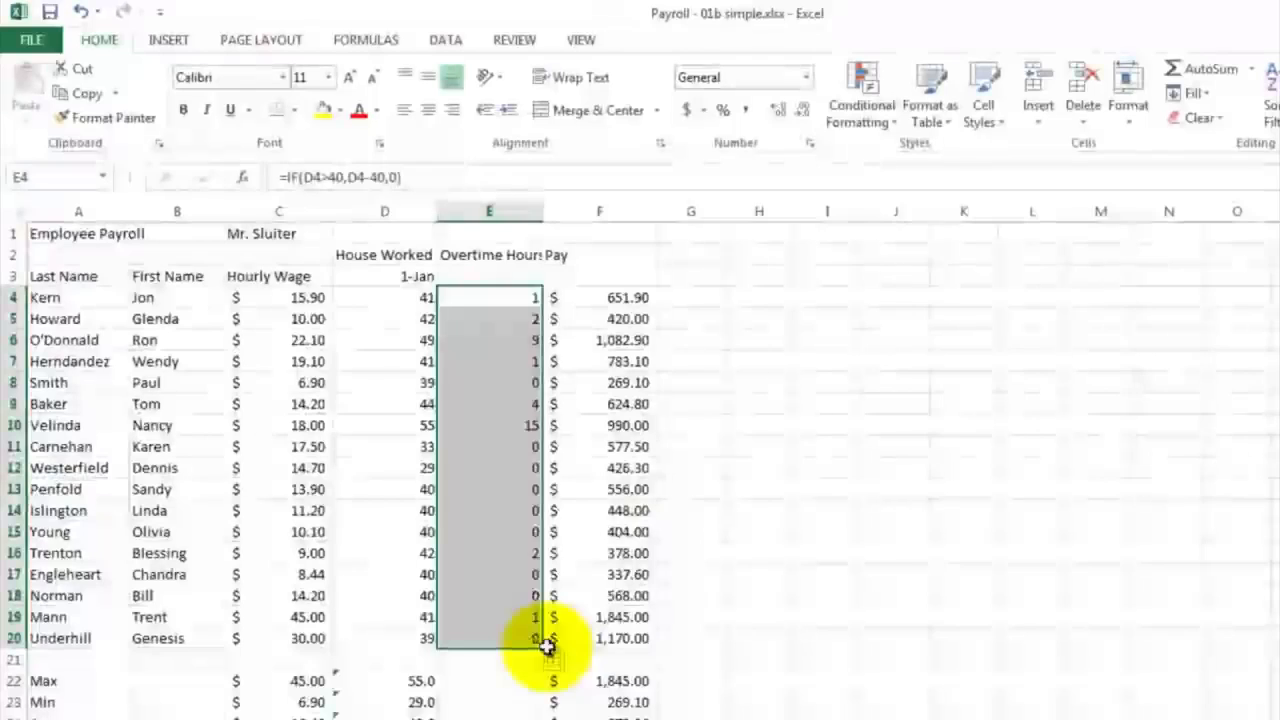
left_click(507, 386)
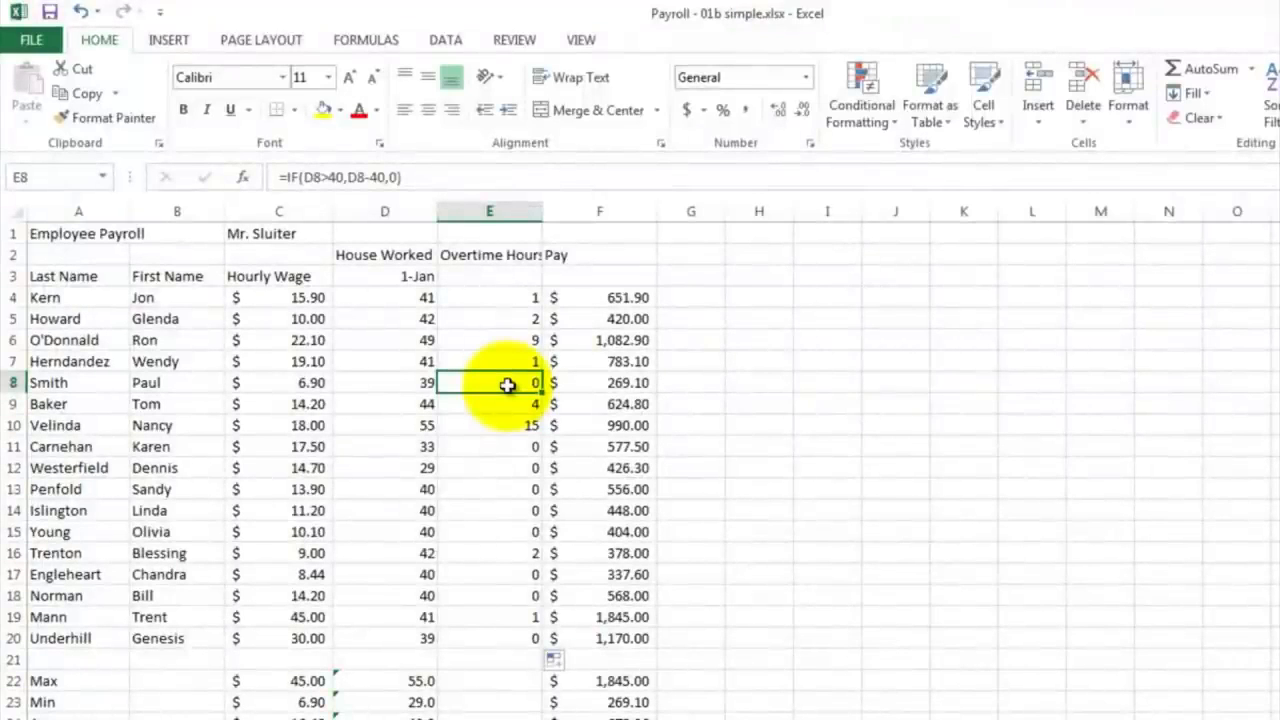
left_click(593, 299)
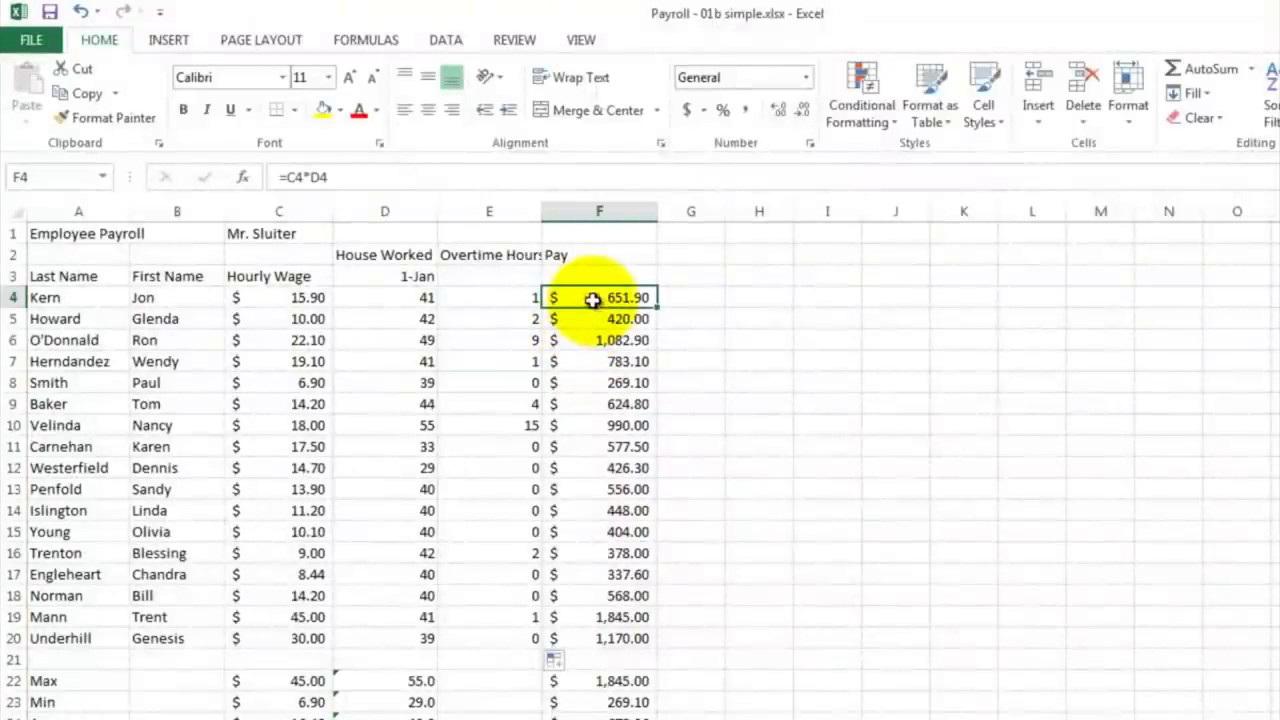
double_click(593, 299)
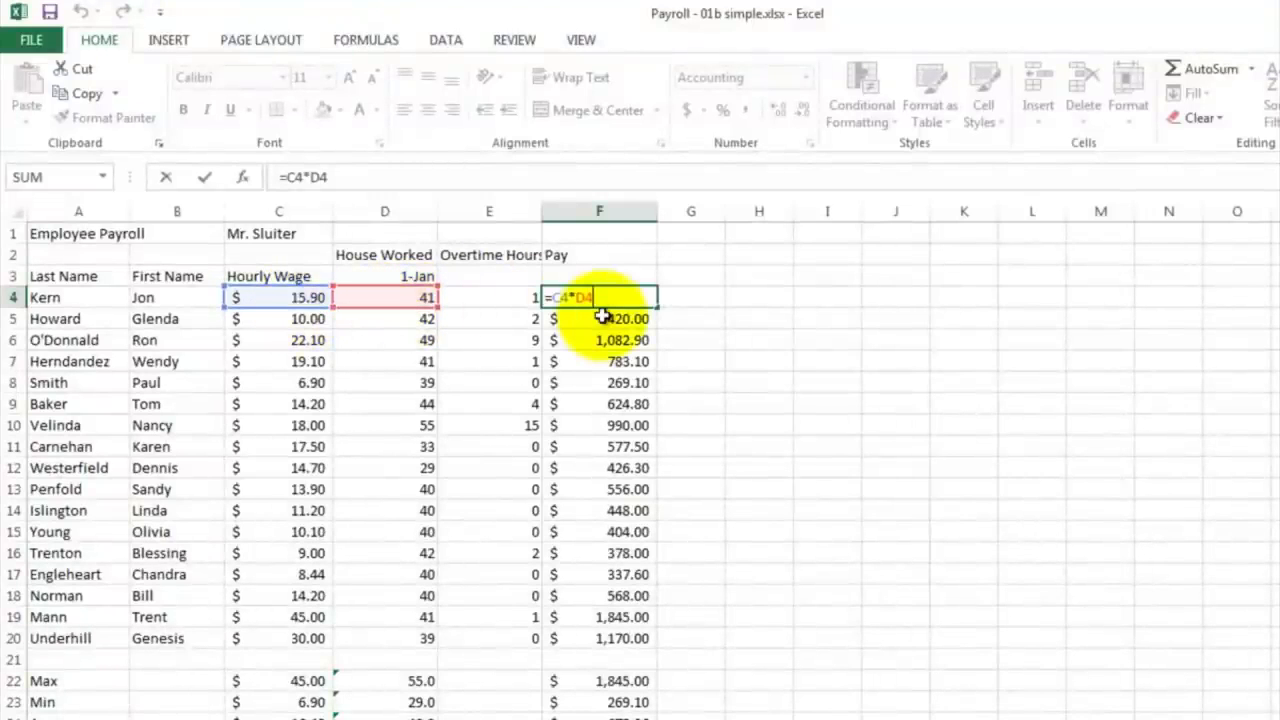
key("Return")
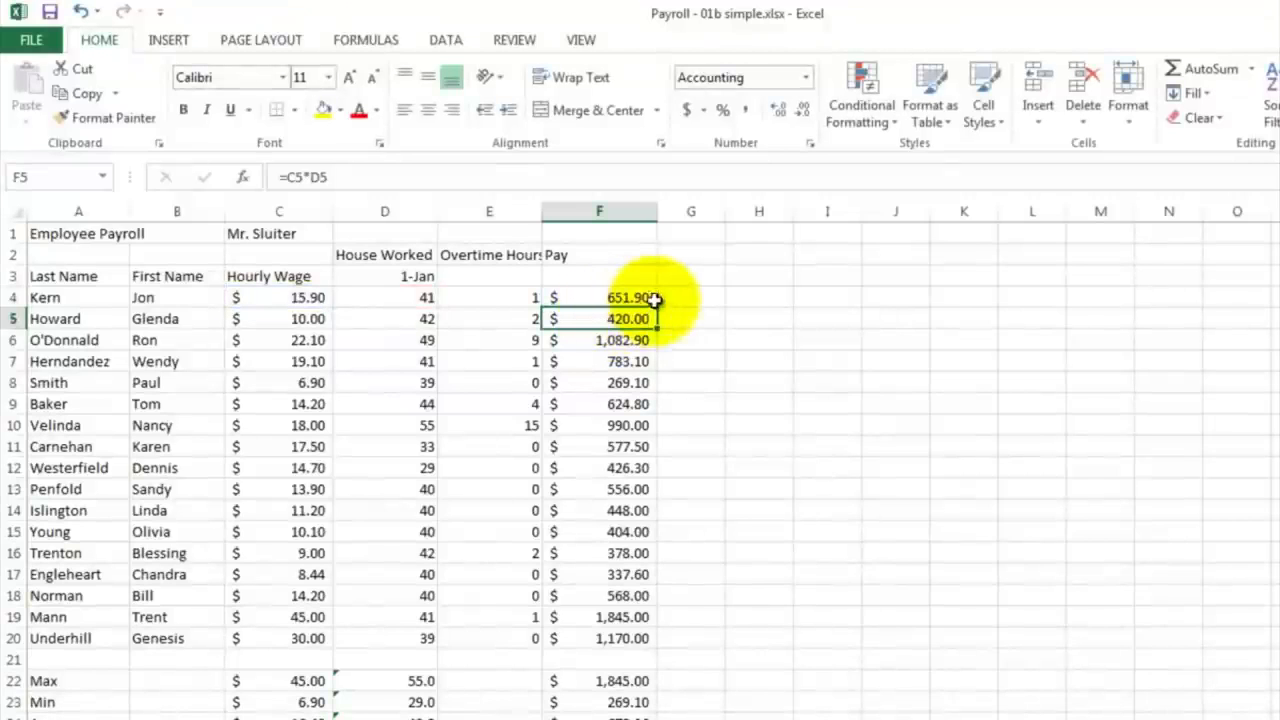
Enter the heading Overtime Bonus in cell G2, beside the Pay column
left_click(680, 257)
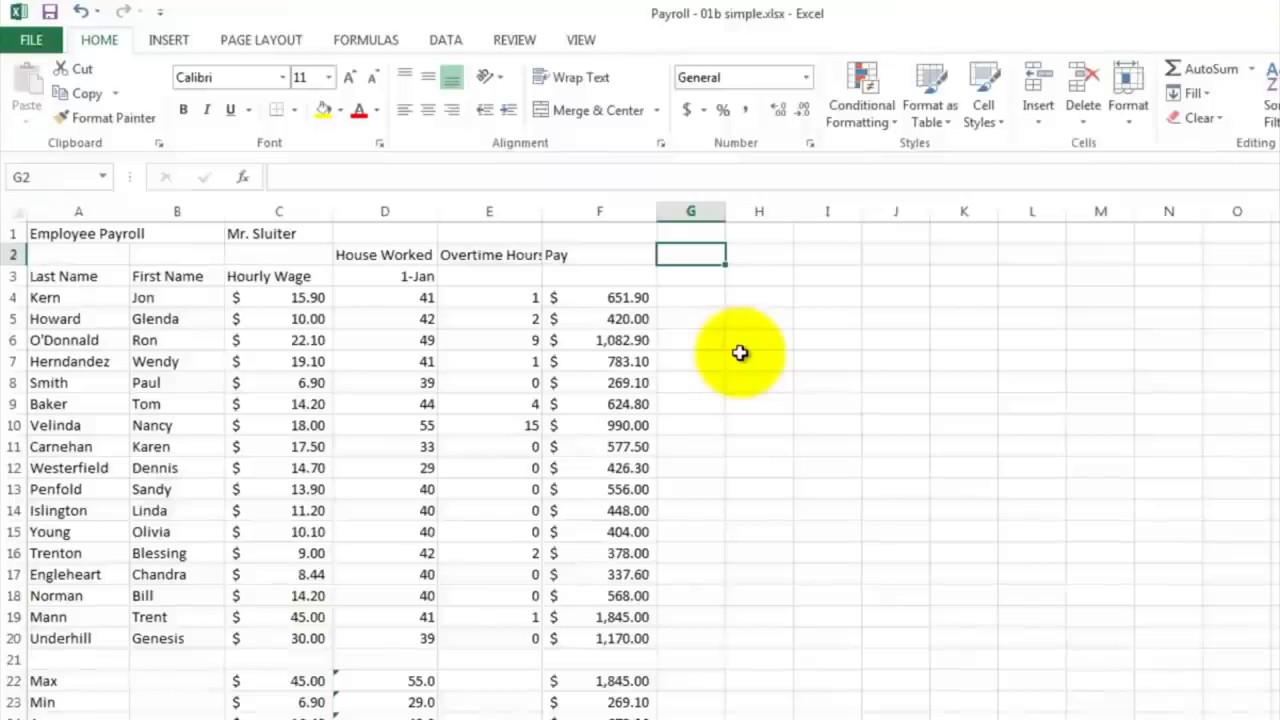
type("Overti")
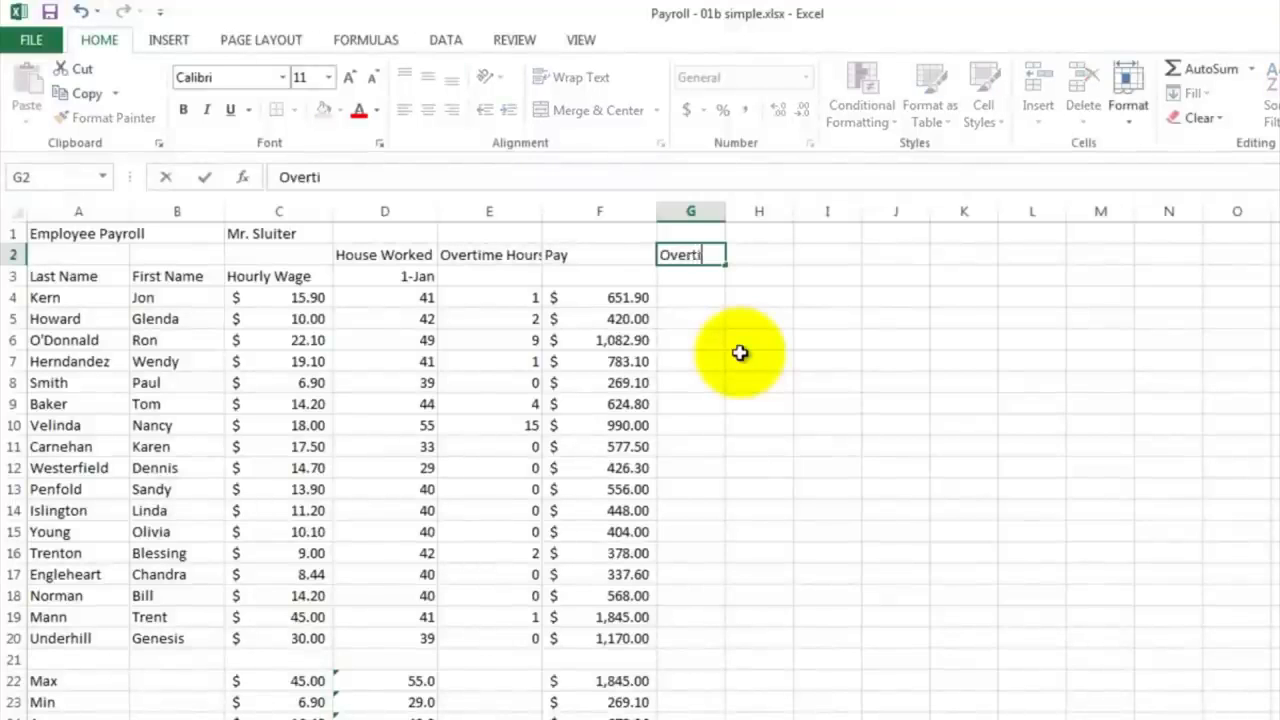
type("me Bonus")
Enter the formula =.5*C4*E4 in G4 to calculate the first employee's overtime bonus
left_click(679, 297)
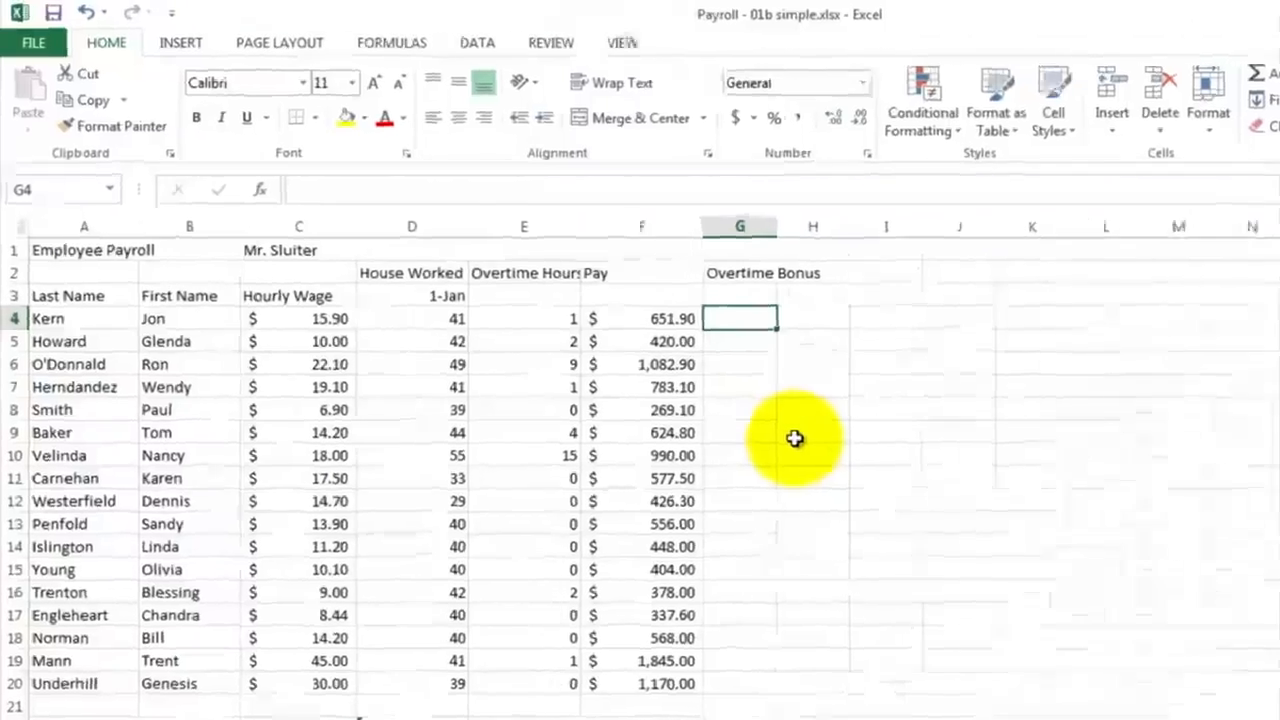
type("=")
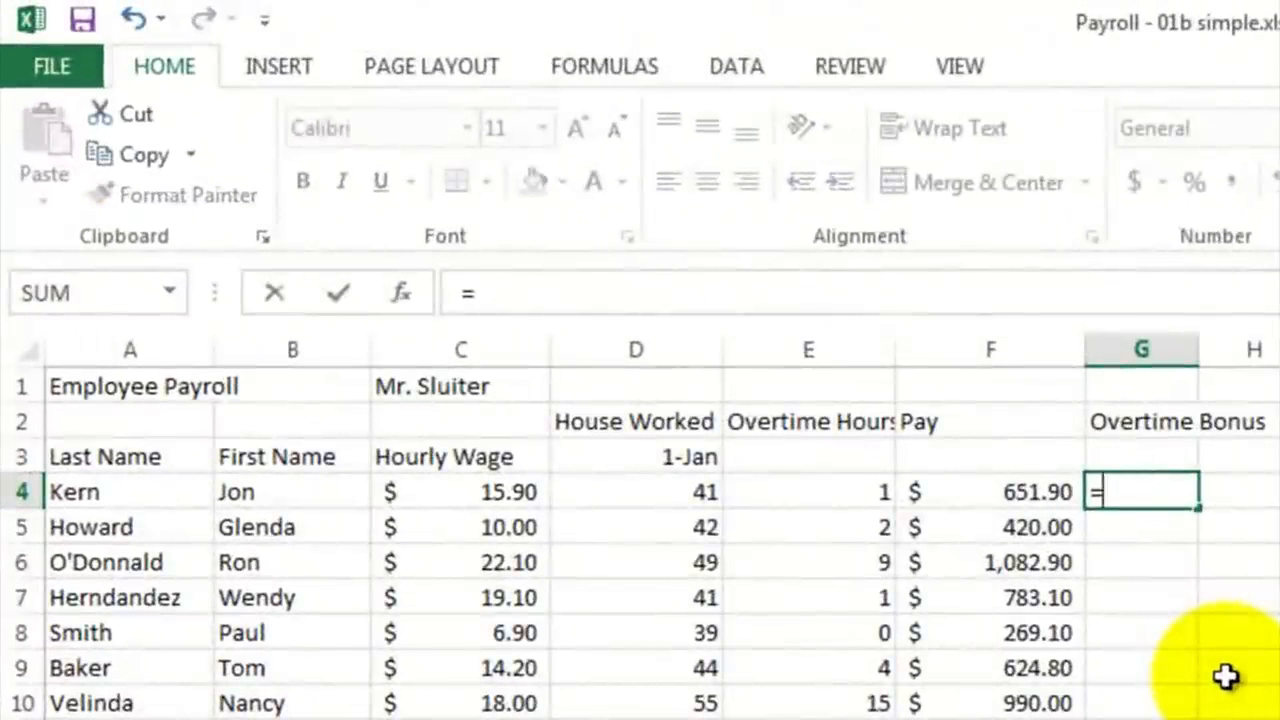
type(".5*")
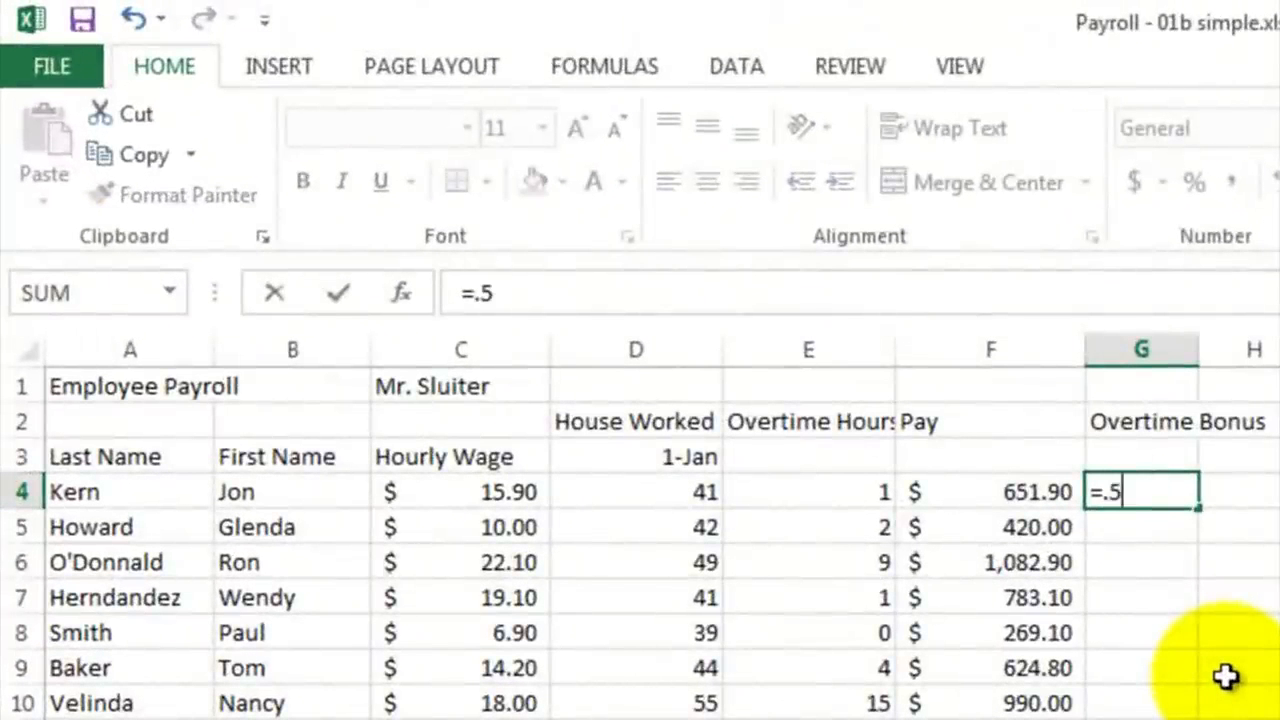
left_click(484, 499)
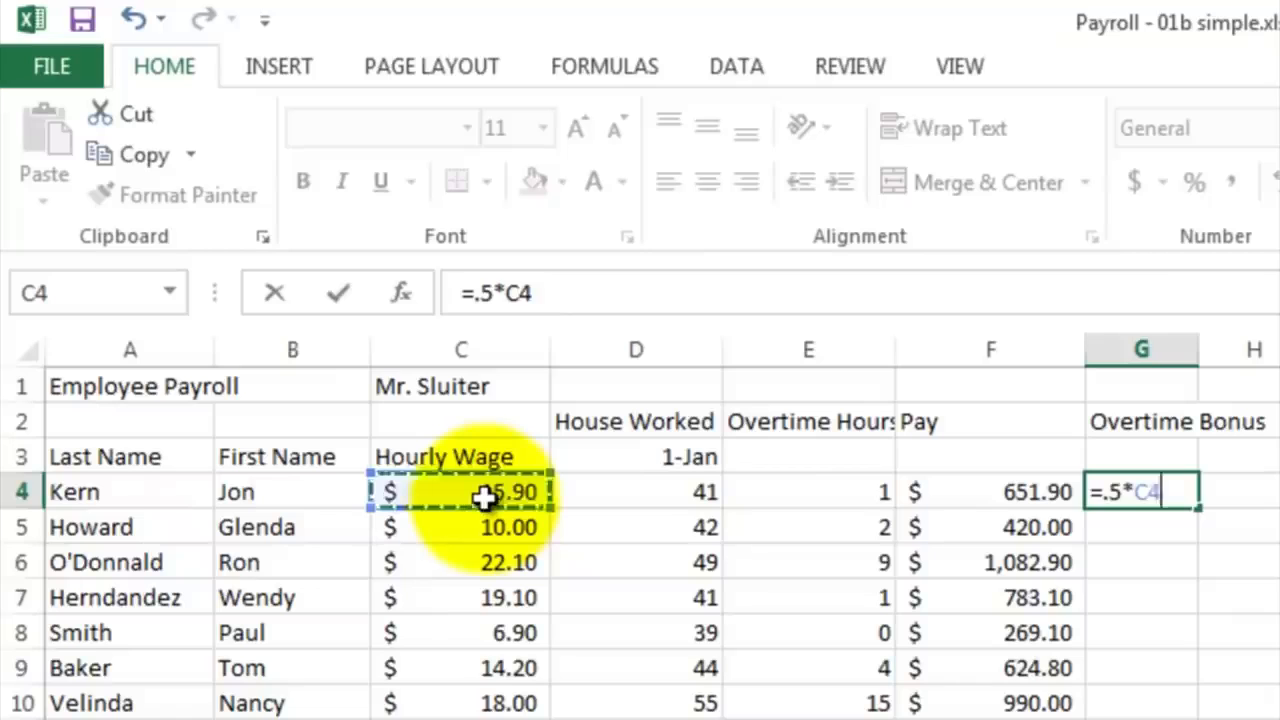
type("*")
left_click(769, 497)
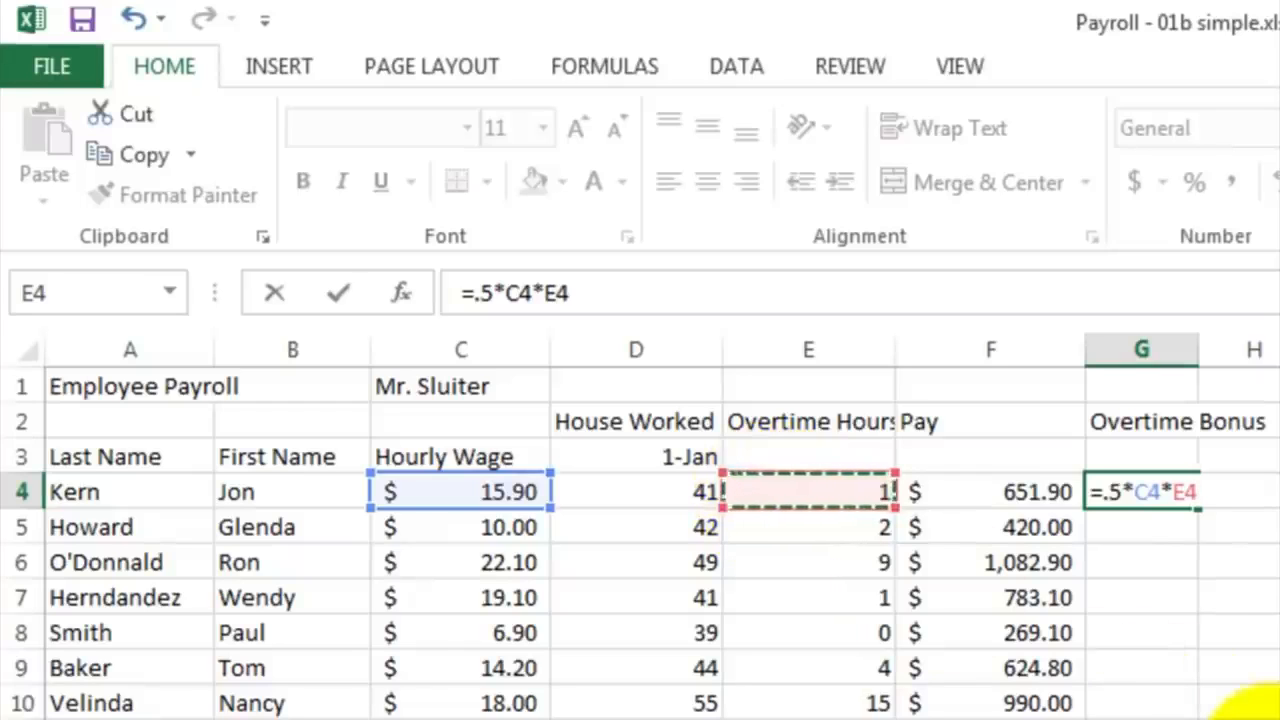
key("Return")
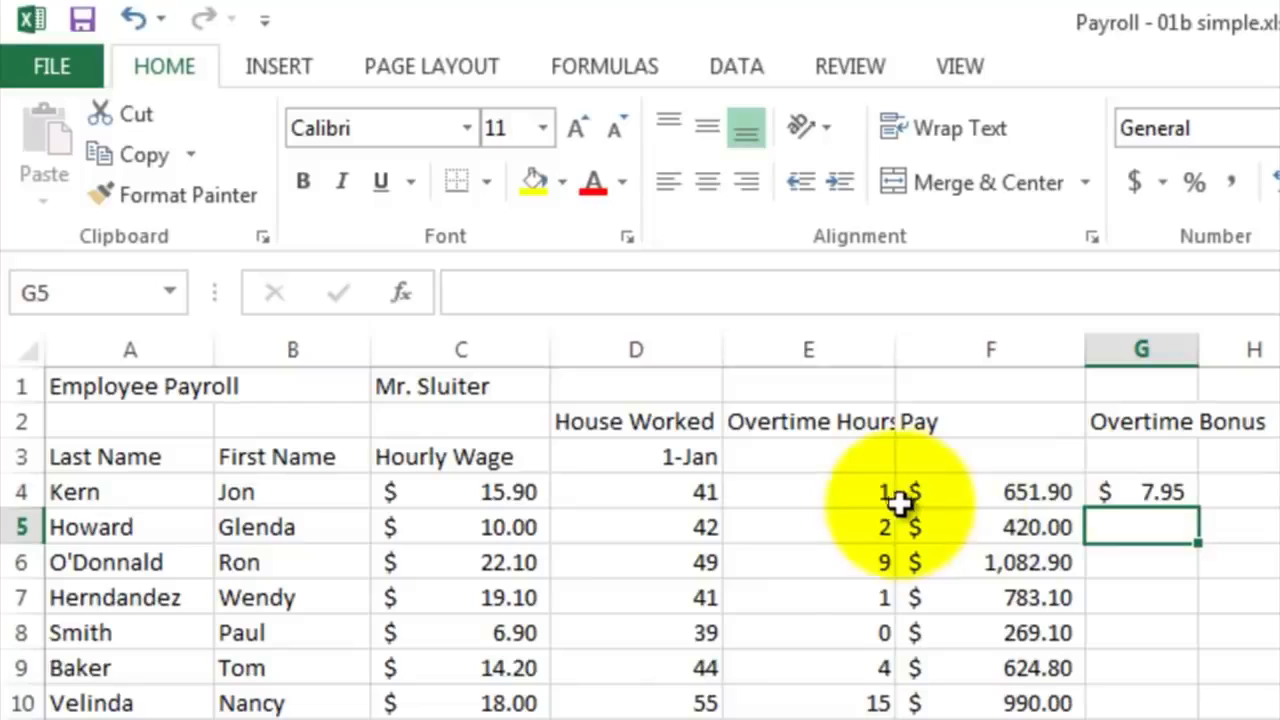
Fill the overtime bonus formula from G4 down to G20 and check the formulas in G8 and G13
left_click(1110, 492)
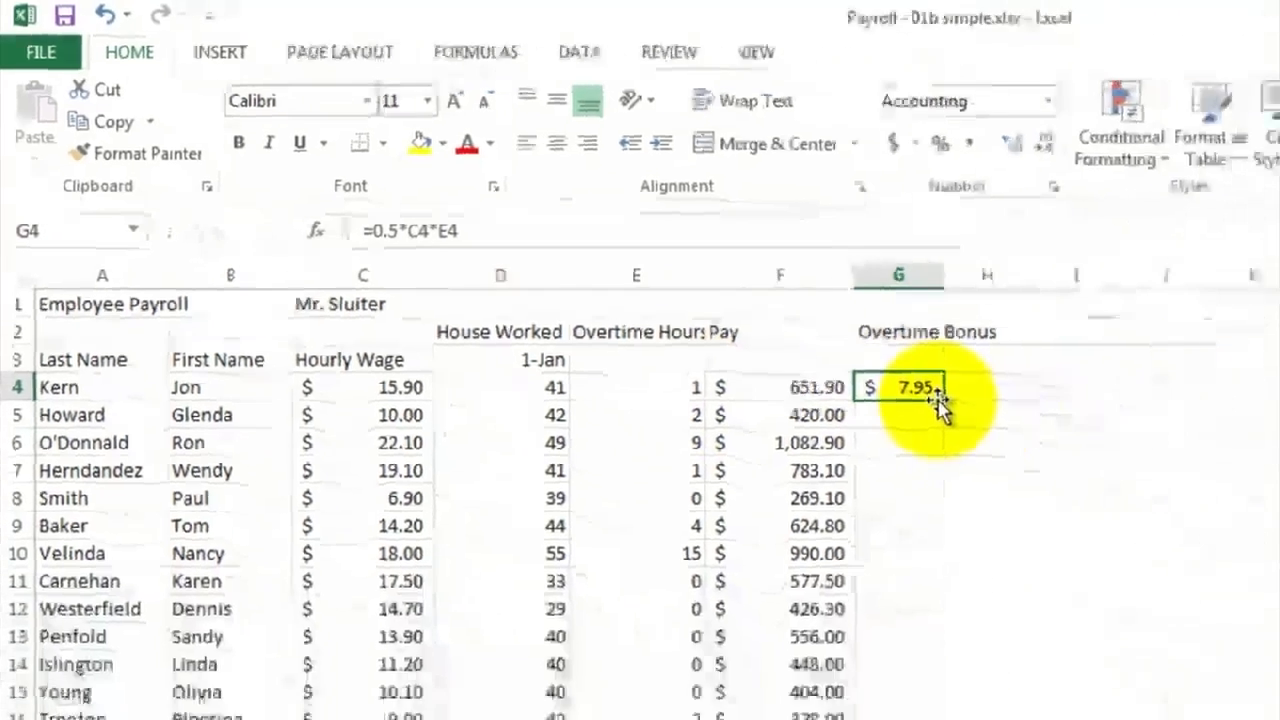
left_click_drag(942, 399, 942, 719)
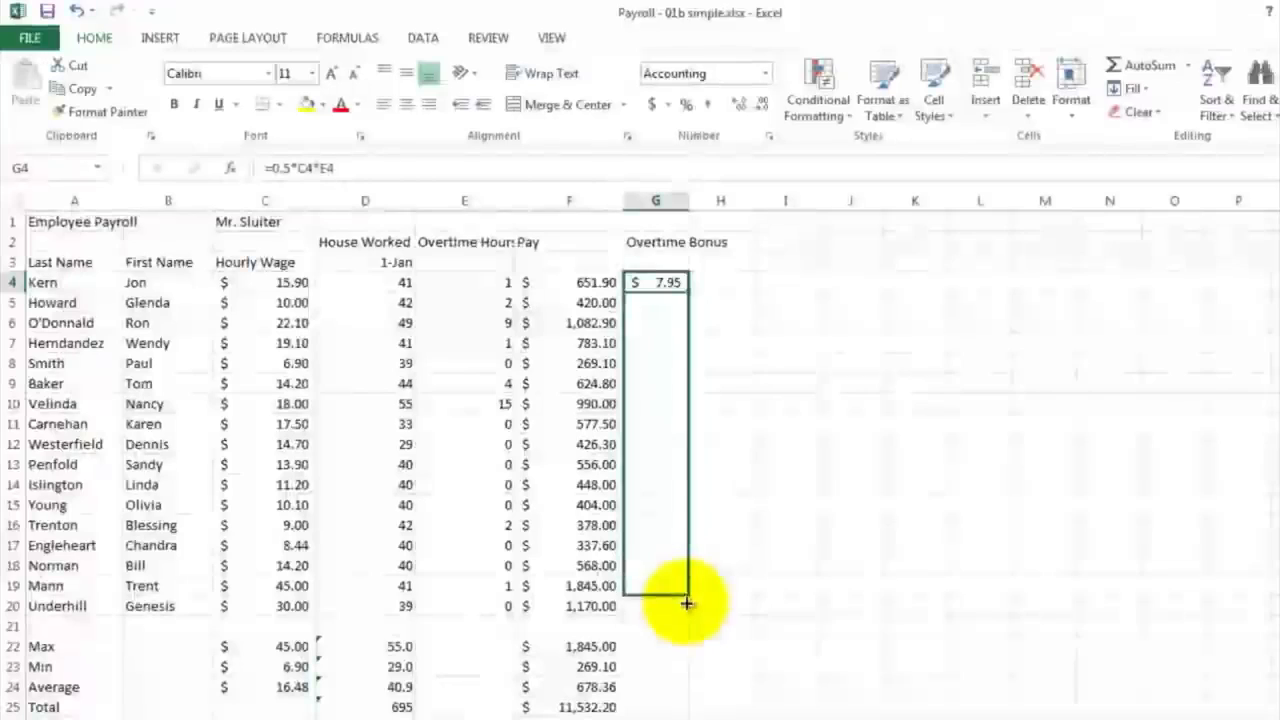
left_click_drag(687, 603, 686, 607)
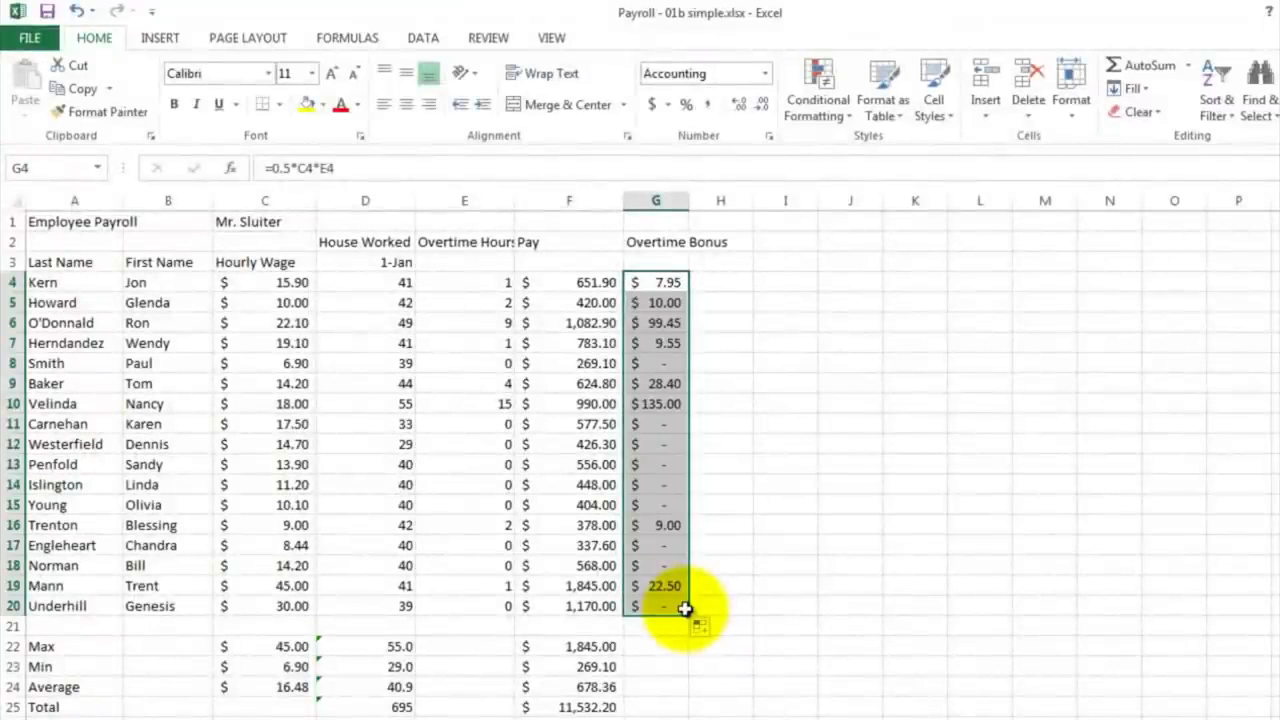
left_click(665, 362)
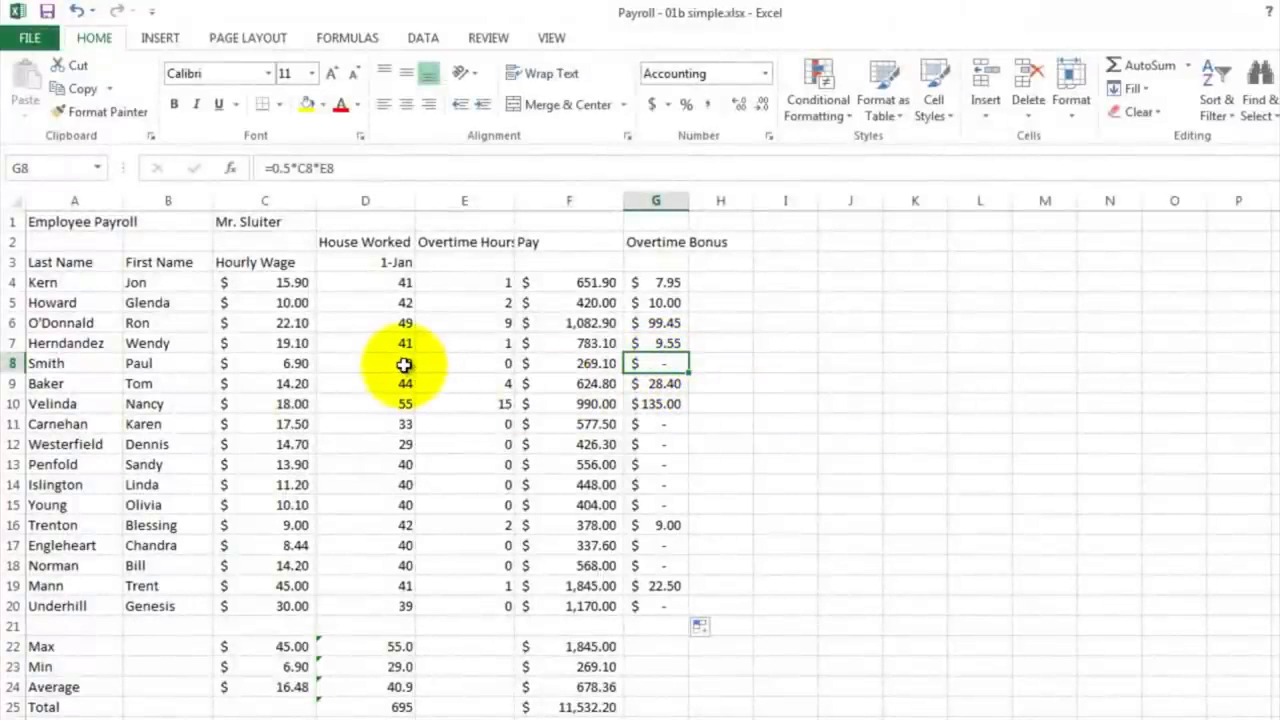
left_click(659, 466)
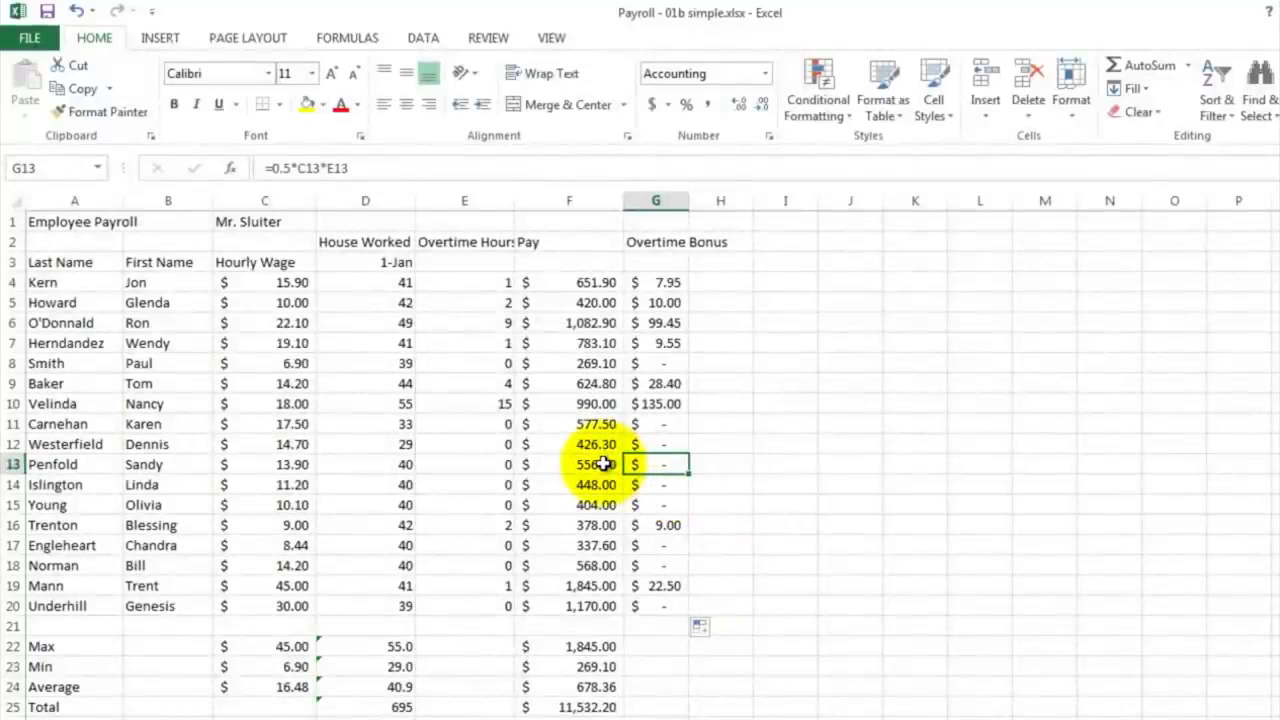
Enter the heading Total in cell H2, beside the Overtime Bonus column
left_click(716, 243)
left_click(716, 243)
type("Total")
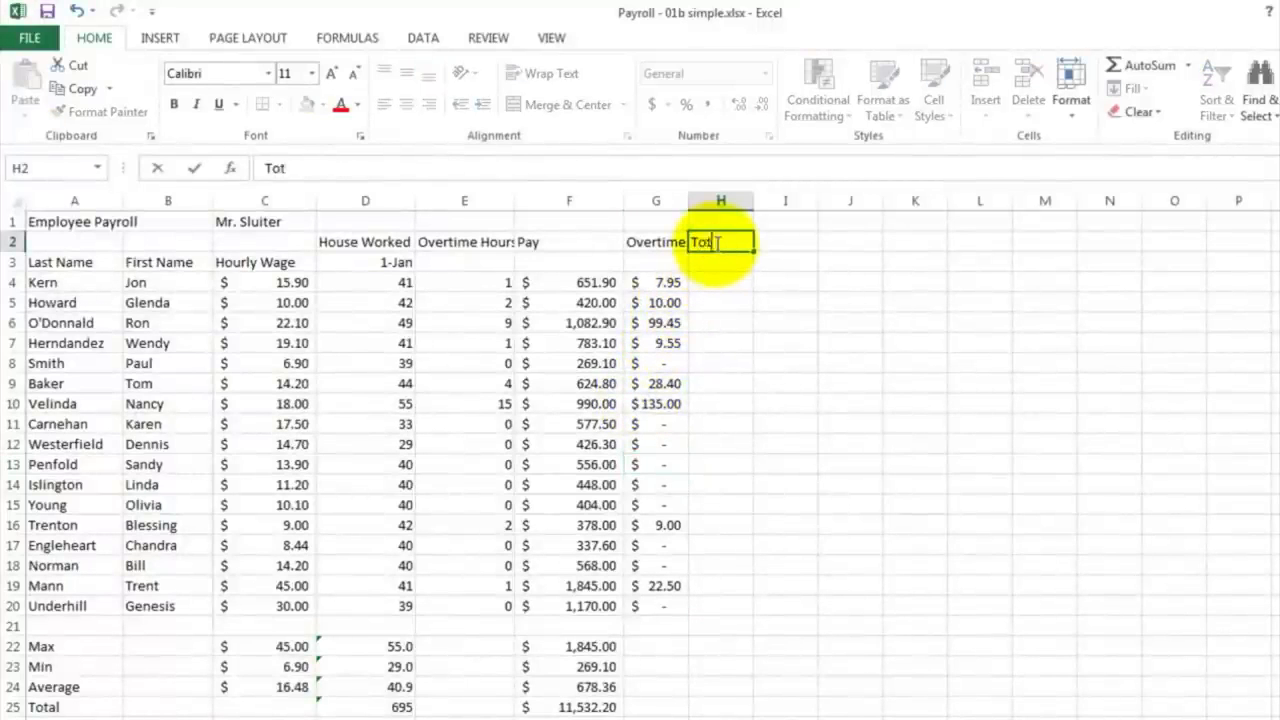
key("Return")
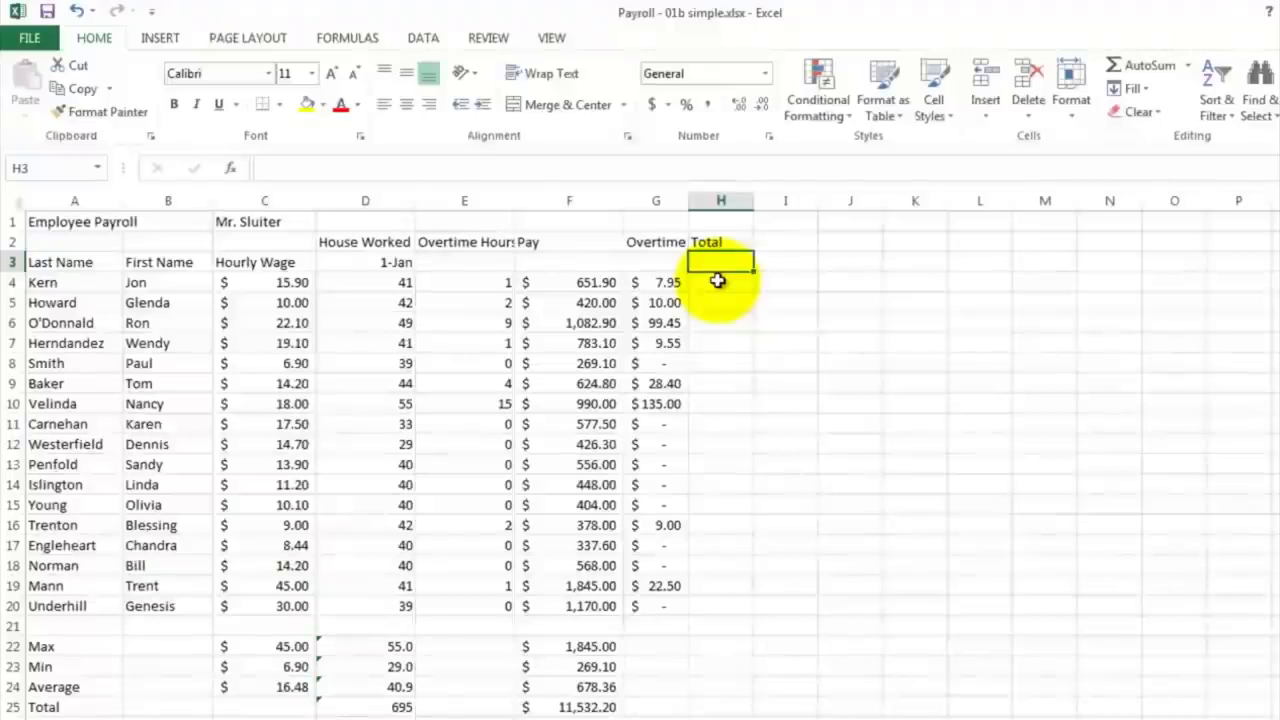
Enter the formula =F4+G4 in H4 to add the first employee's pay and overtime bonus
left_click(720, 282)
type("=")
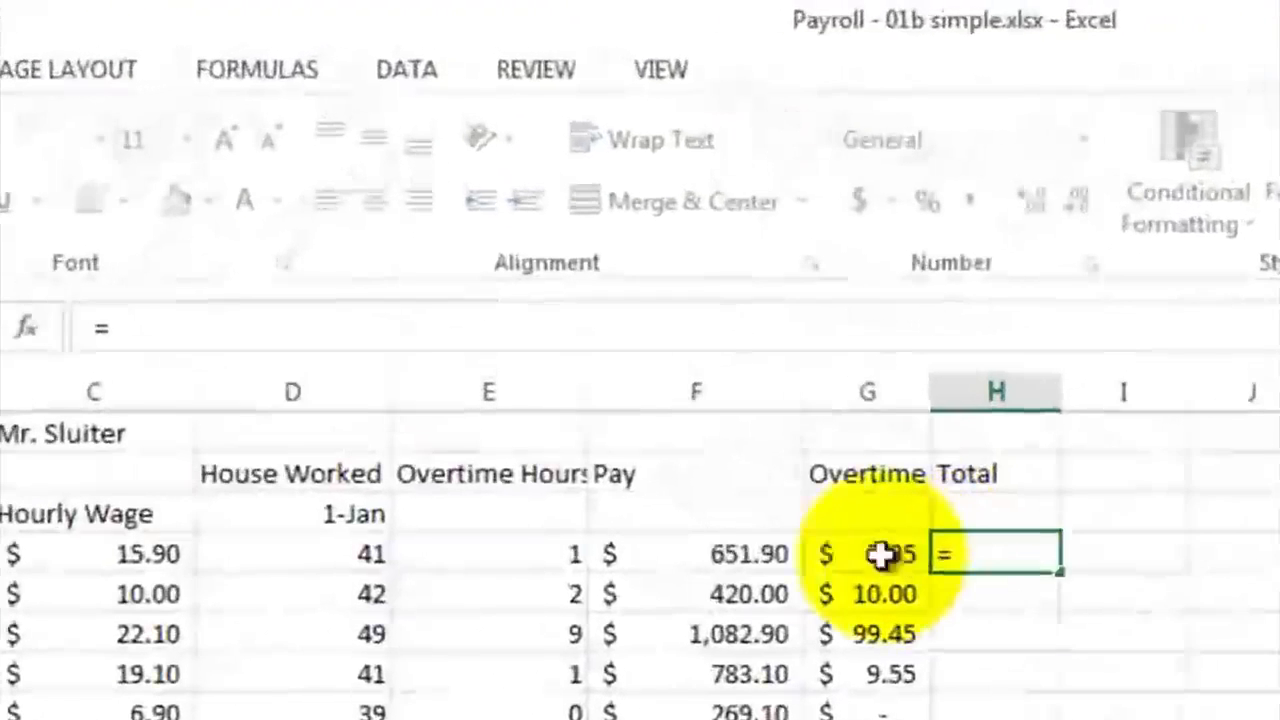
left_click(622, 359)
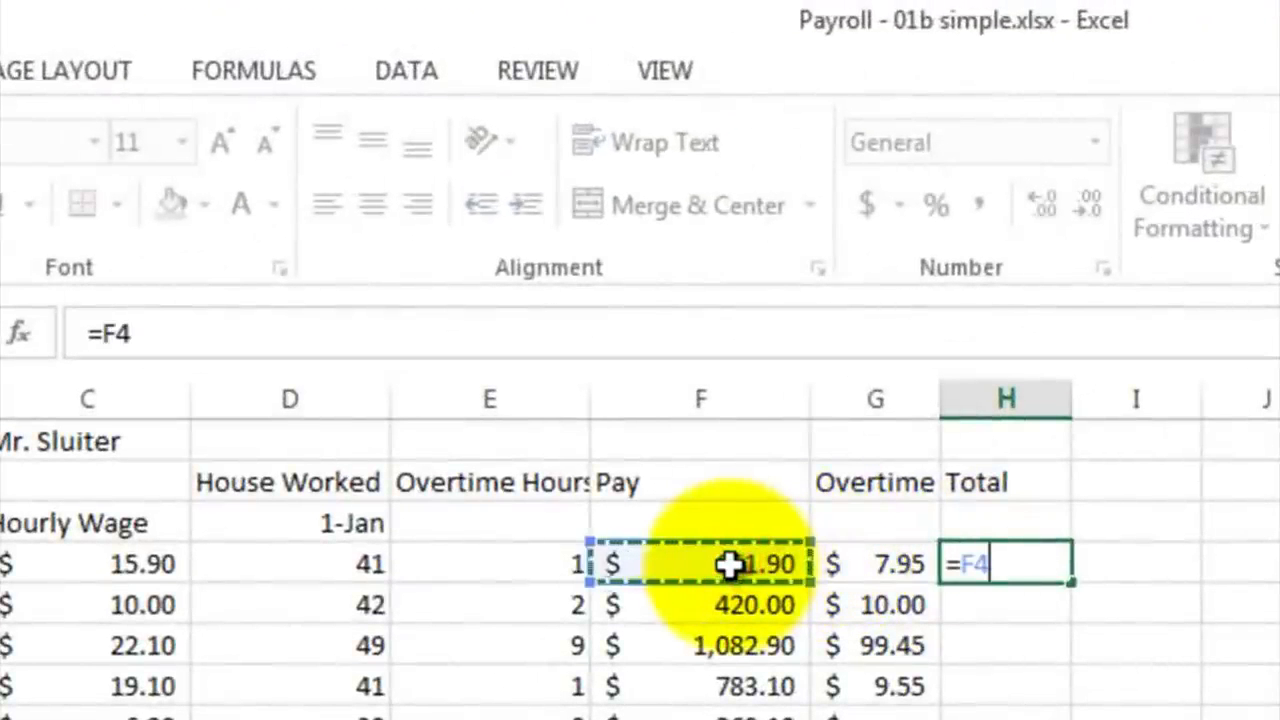
type("+")
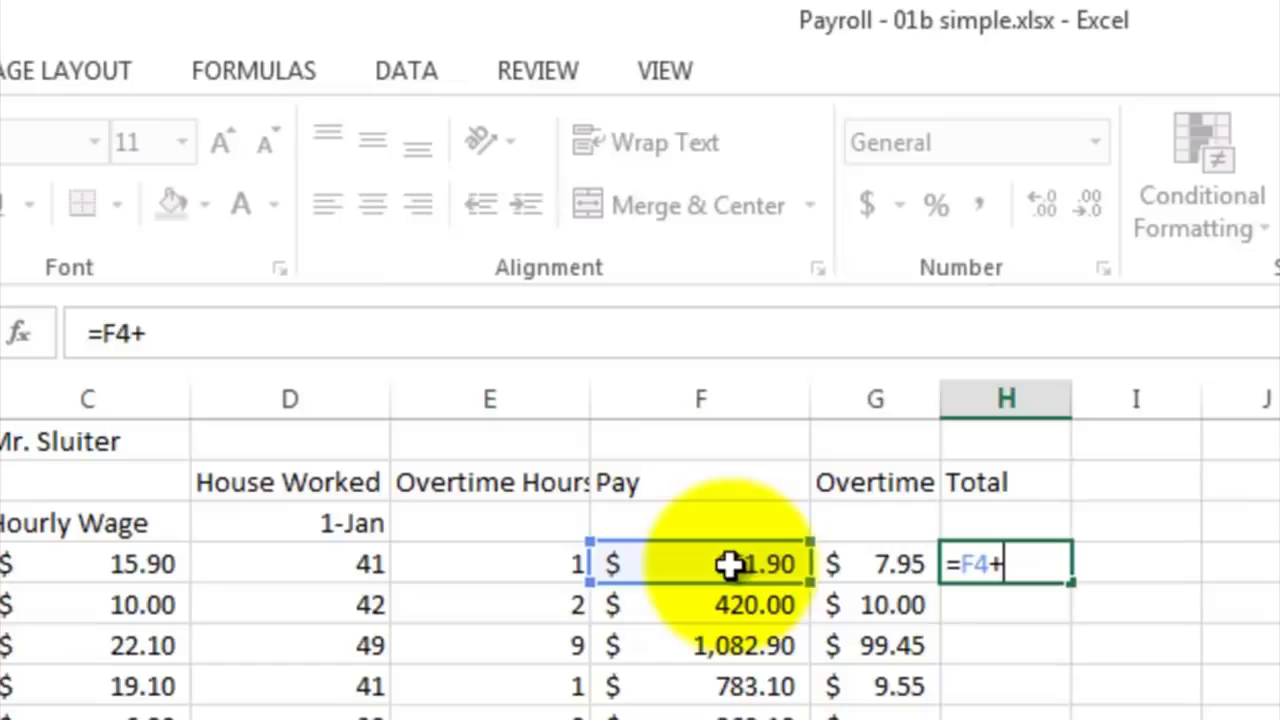
left_click(877, 566)
key("Return")
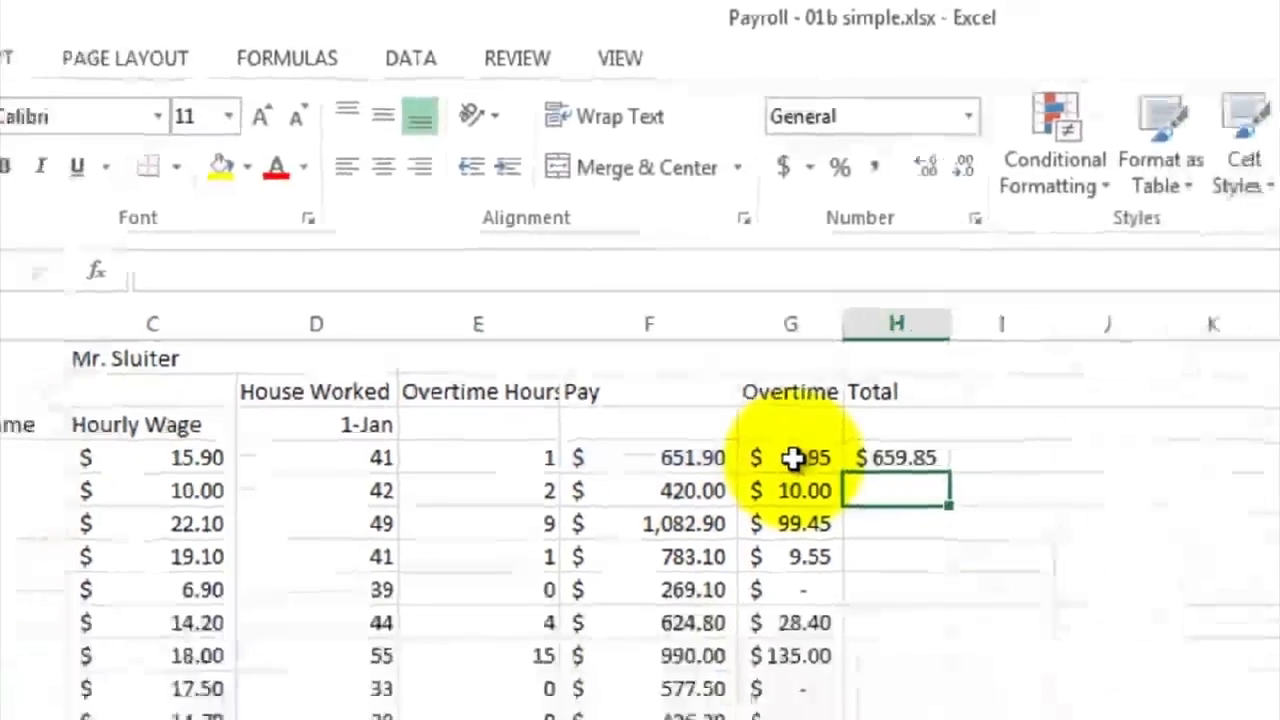
Fill the total formula from H4 down to H20 and widen column H so every amount fits
left_click(1005, 564)
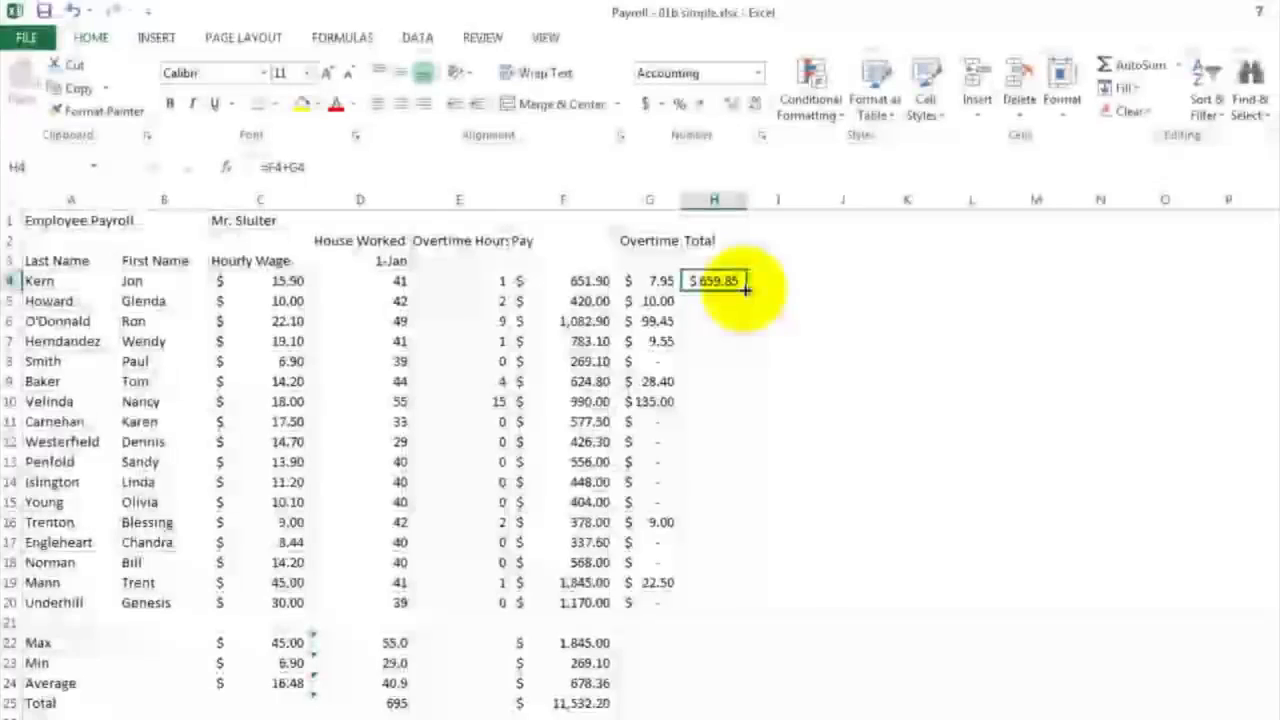
left_click_drag(745, 291, 749, 609)
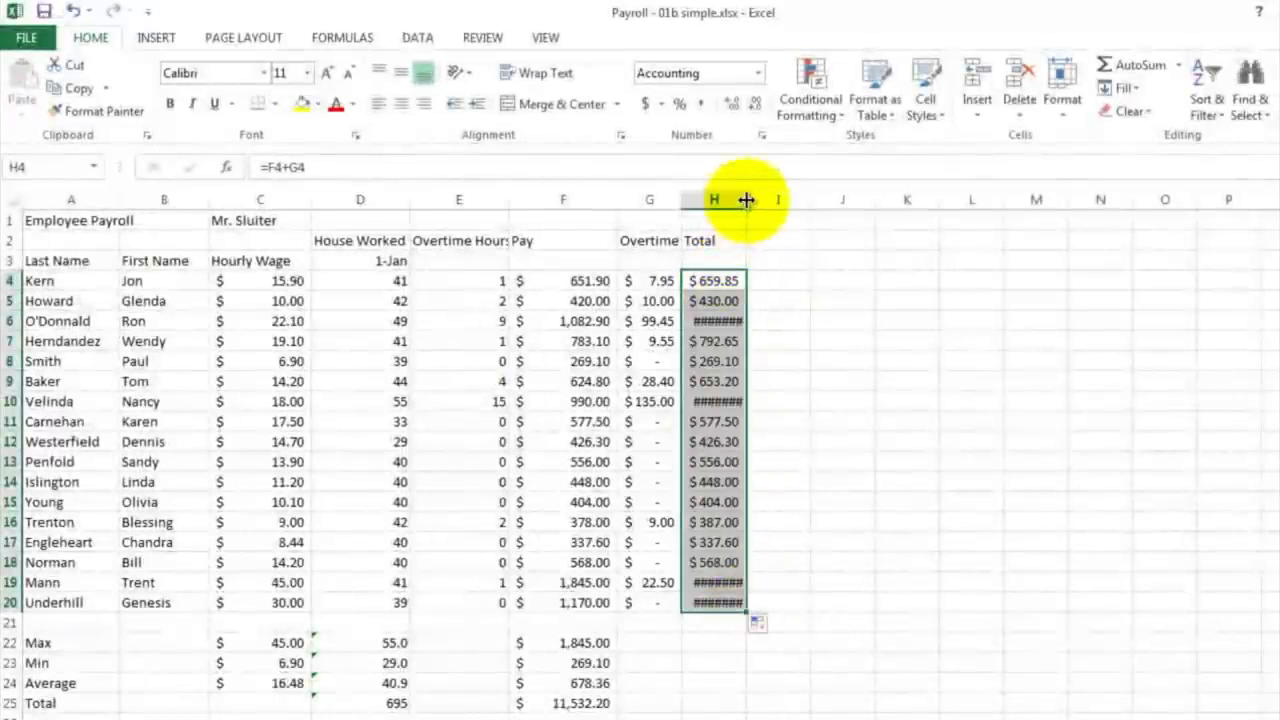
left_click_drag(746, 200, 758, 203)
left_click_drag(764, 203, 766, 200)
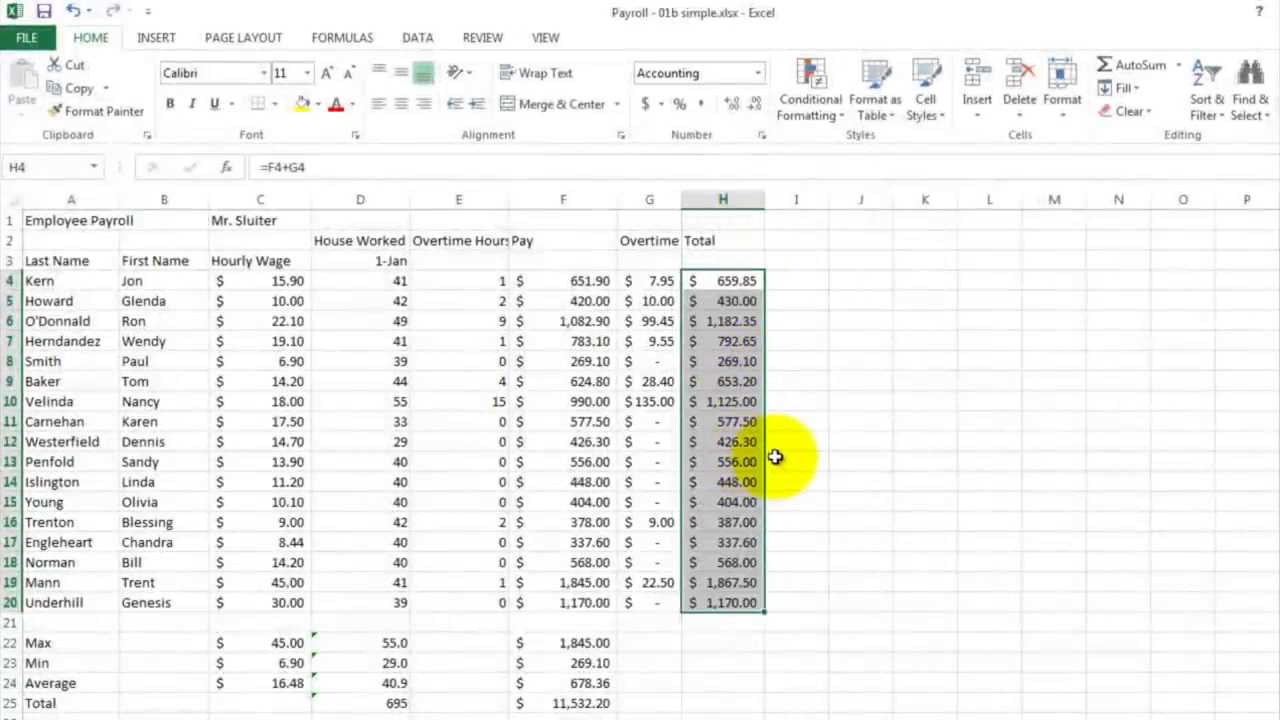
left_click(776, 457)
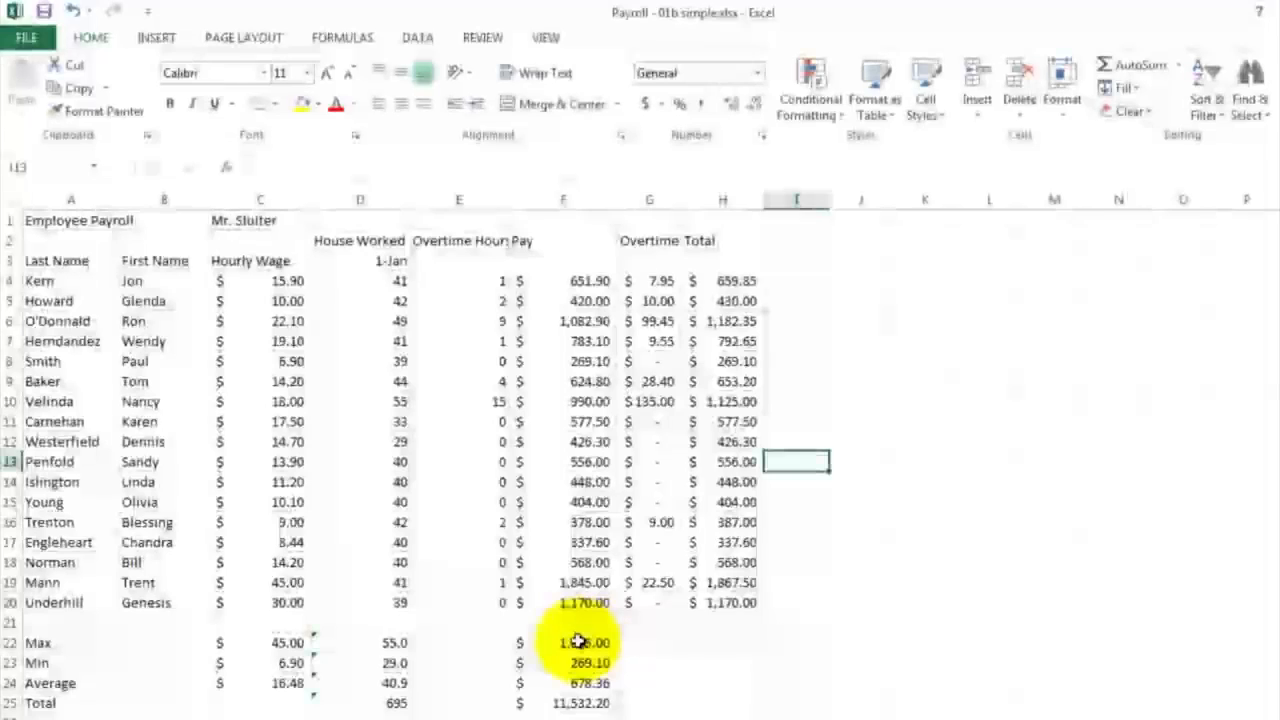
Copy the Pay column's Max, Min, Average and Total formulas in F22:F25 across to columns G and H
left_click(578, 642)
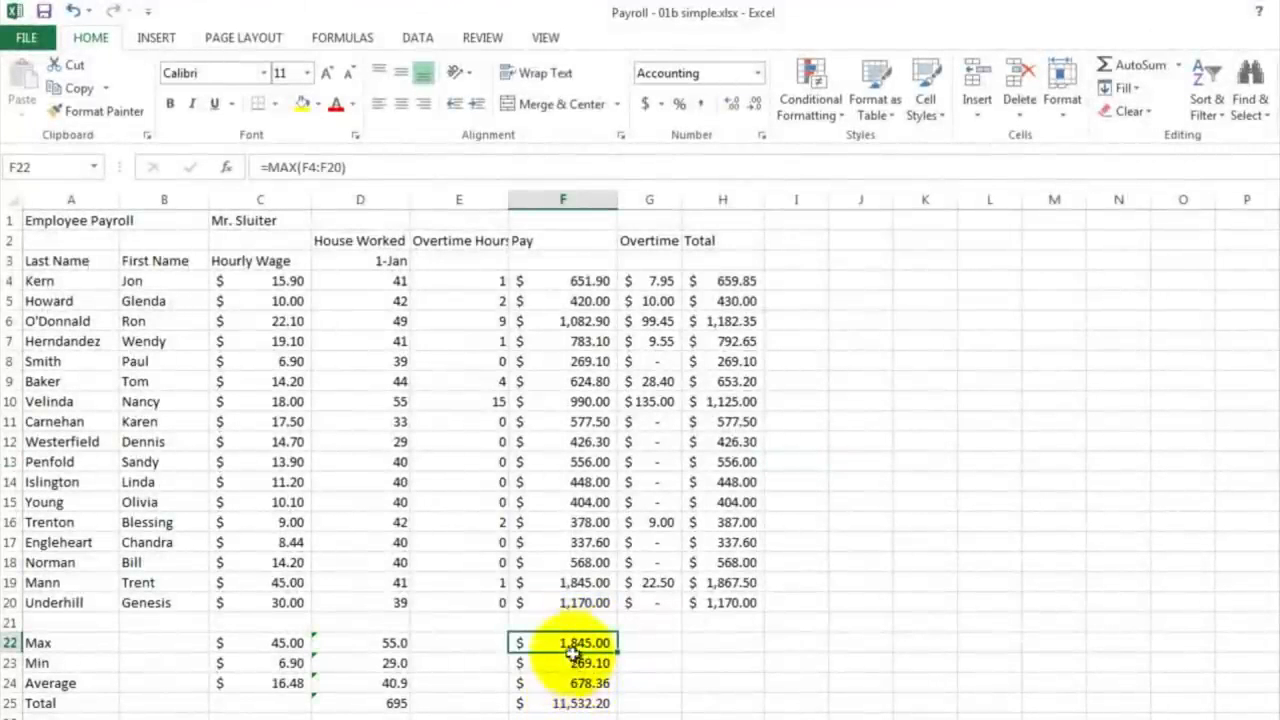
left_click_drag(574, 646, 727, 708)
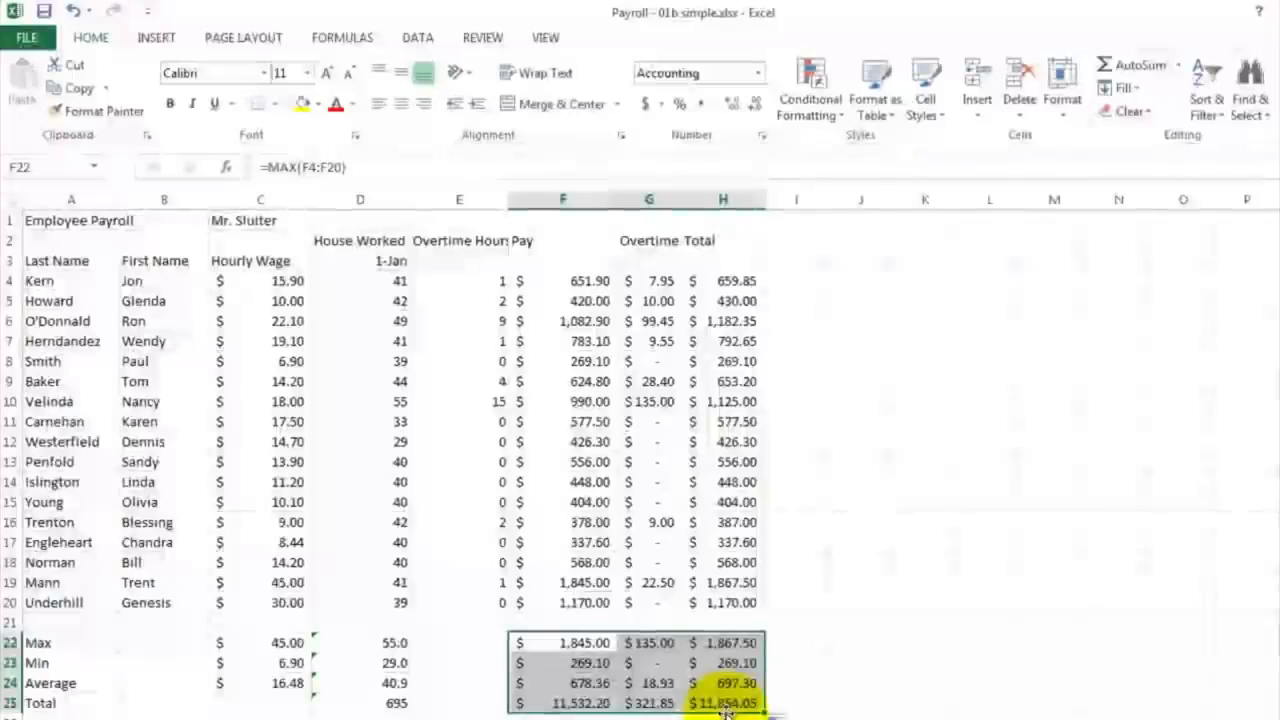
left_click(795, 637)
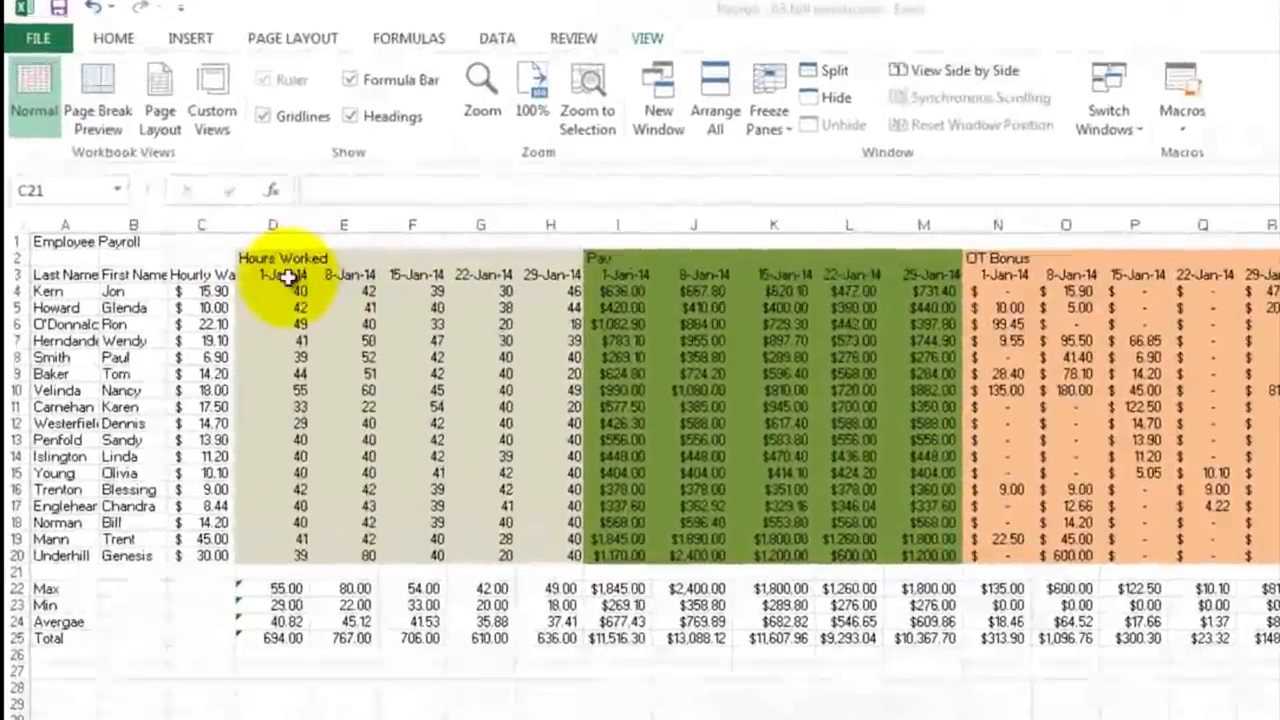
Examine the weekly hours columns in Payroll - 03 full month.xlsx, and return to the Payroll - 02b Overtime.xlsx workbook
left_click_drag(288, 291, 273, 567)
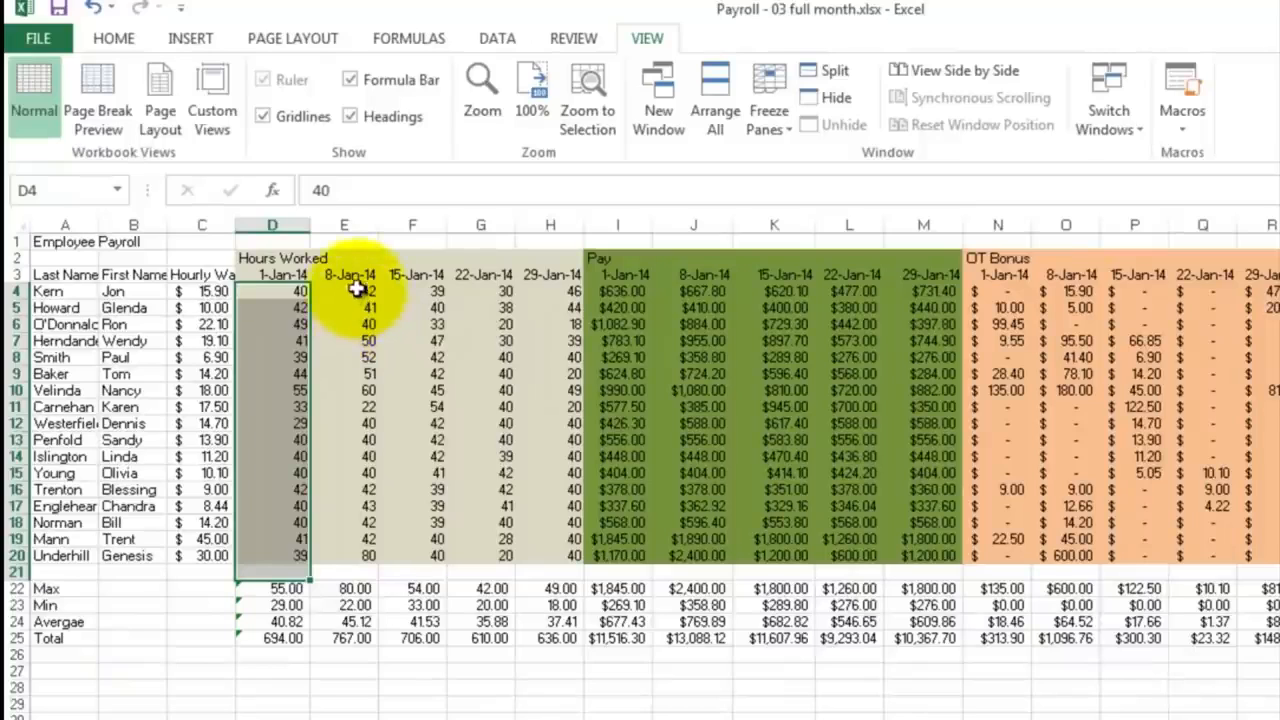
left_click_drag(365, 291, 545, 555)
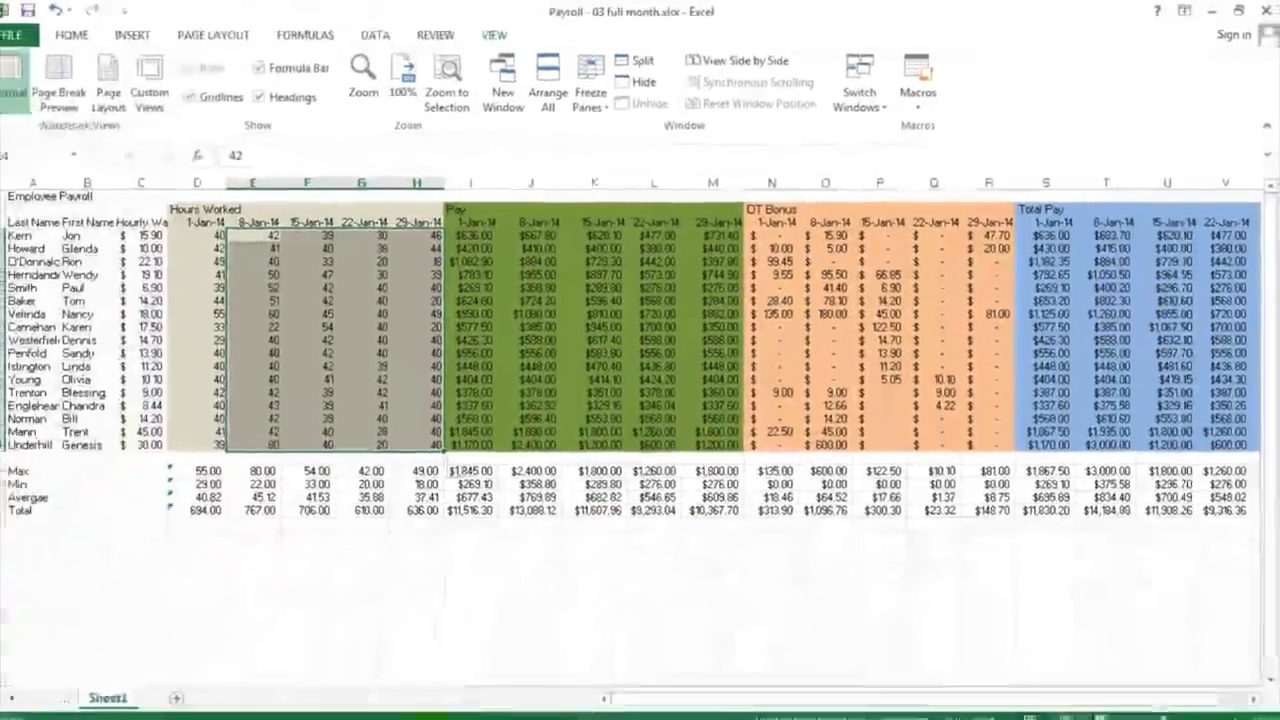
mouse_move(425, 712)
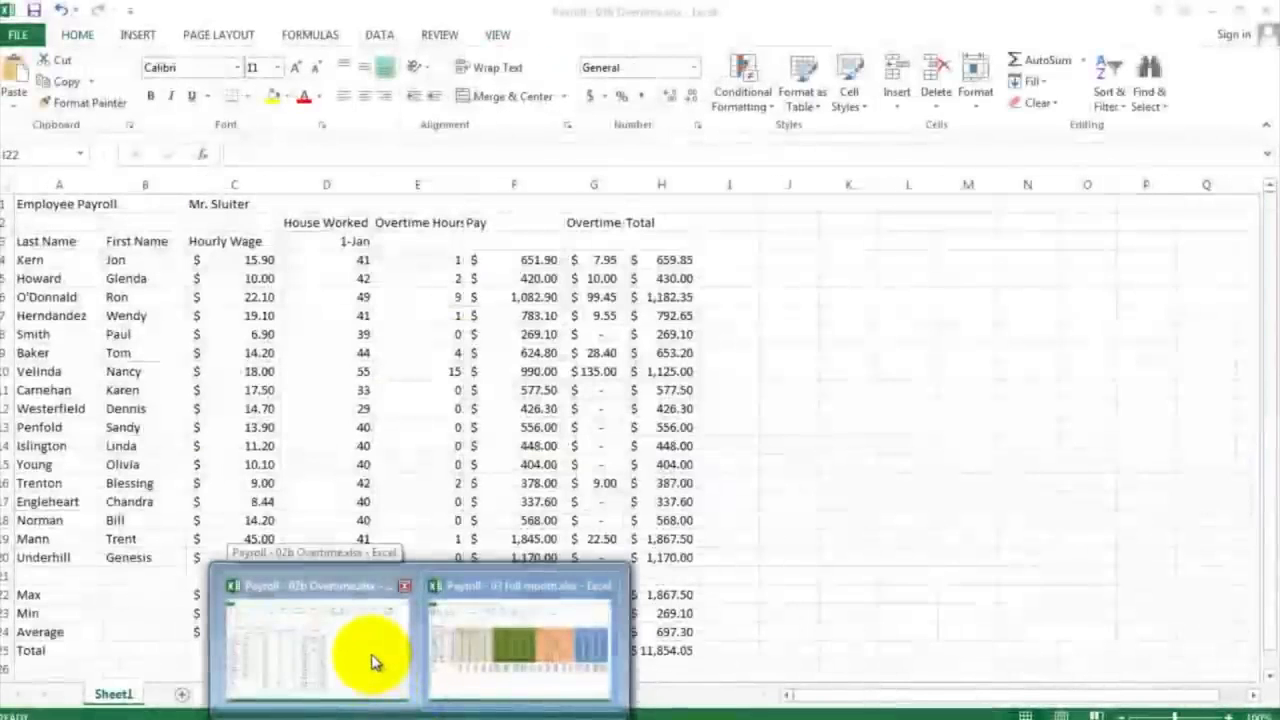
left_click(375, 662)
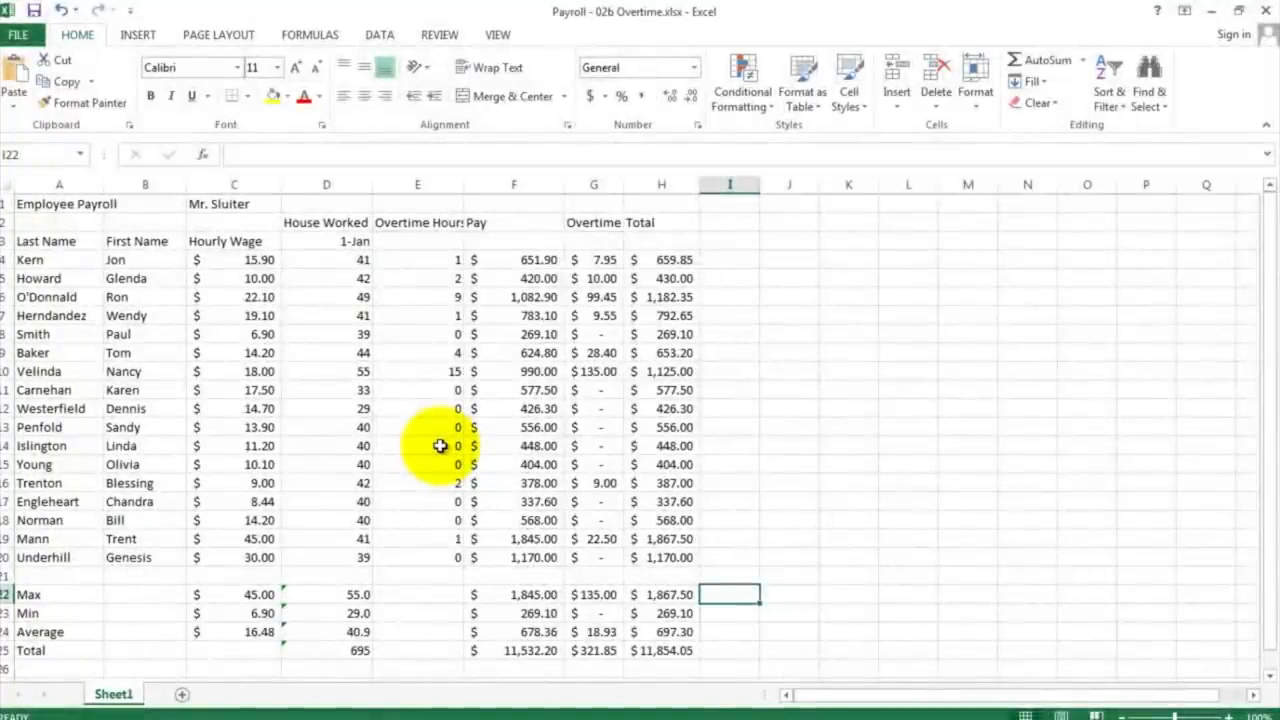
Insert five blank columns before the Overtime Hours column, starting at column E
left_click(428, 184)
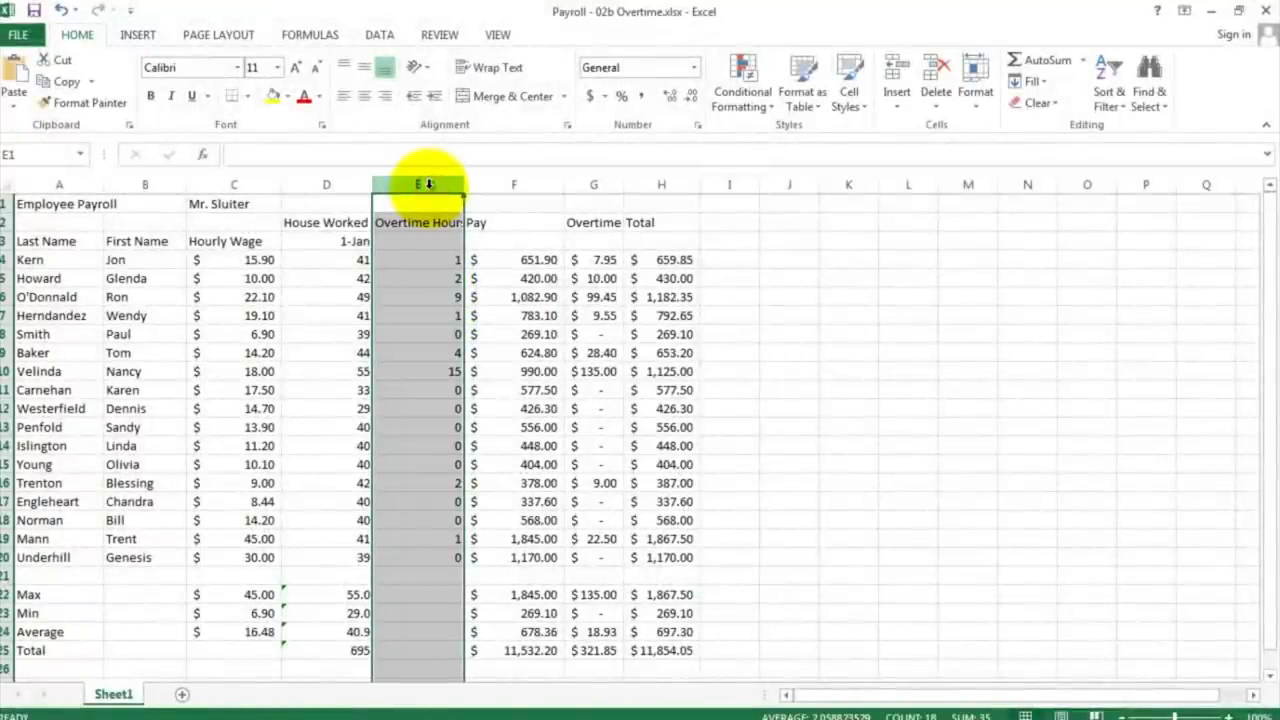
right_click(428, 184)
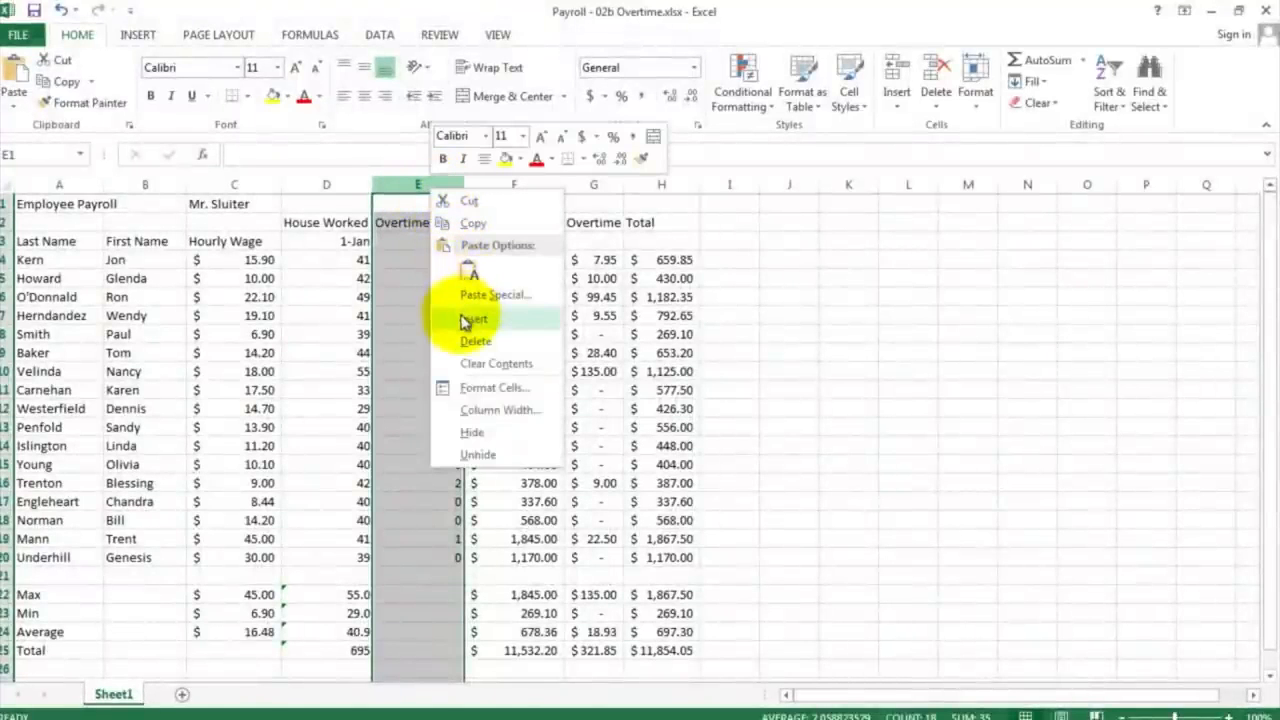
left_click(466, 319)
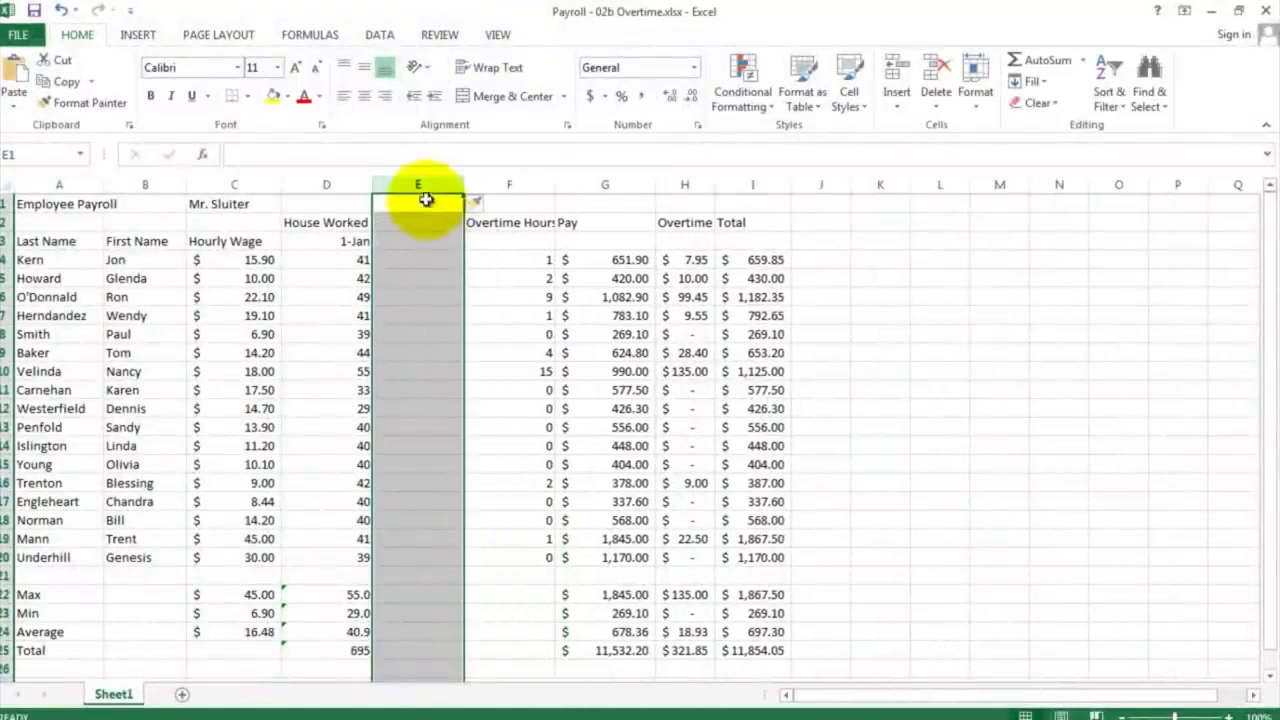
right_click(430, 222)
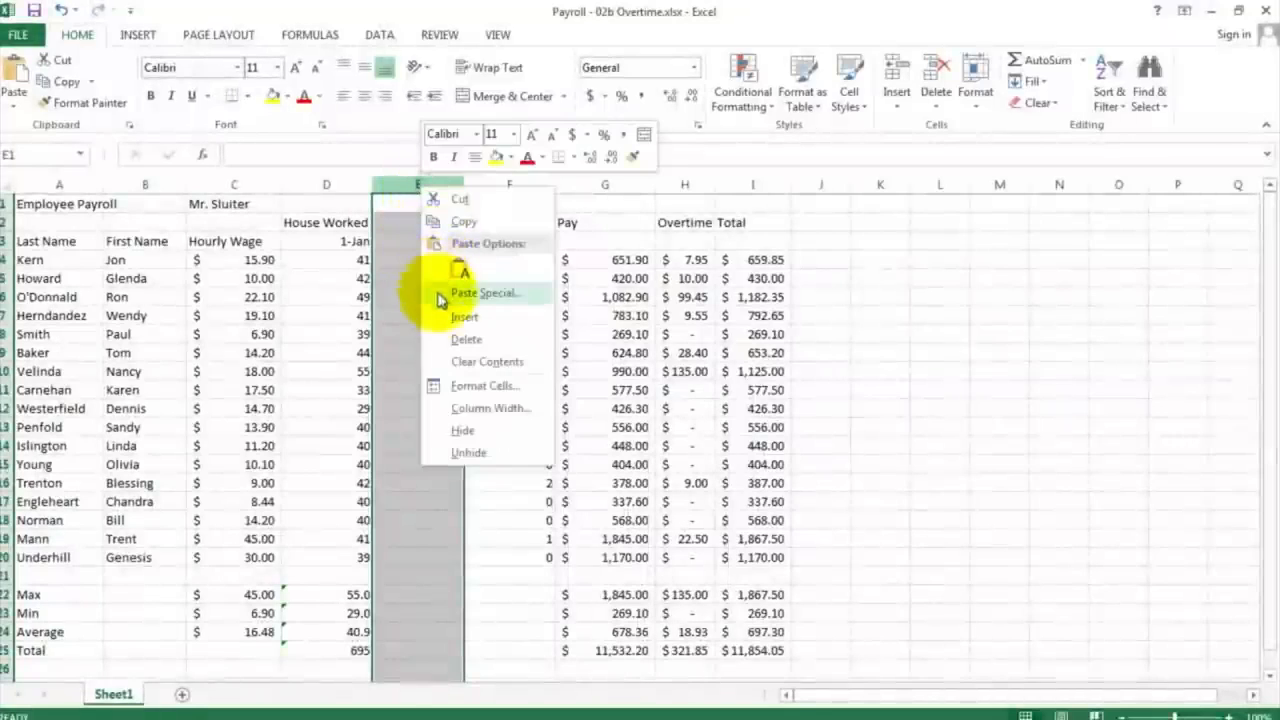
left_click(443, 308)
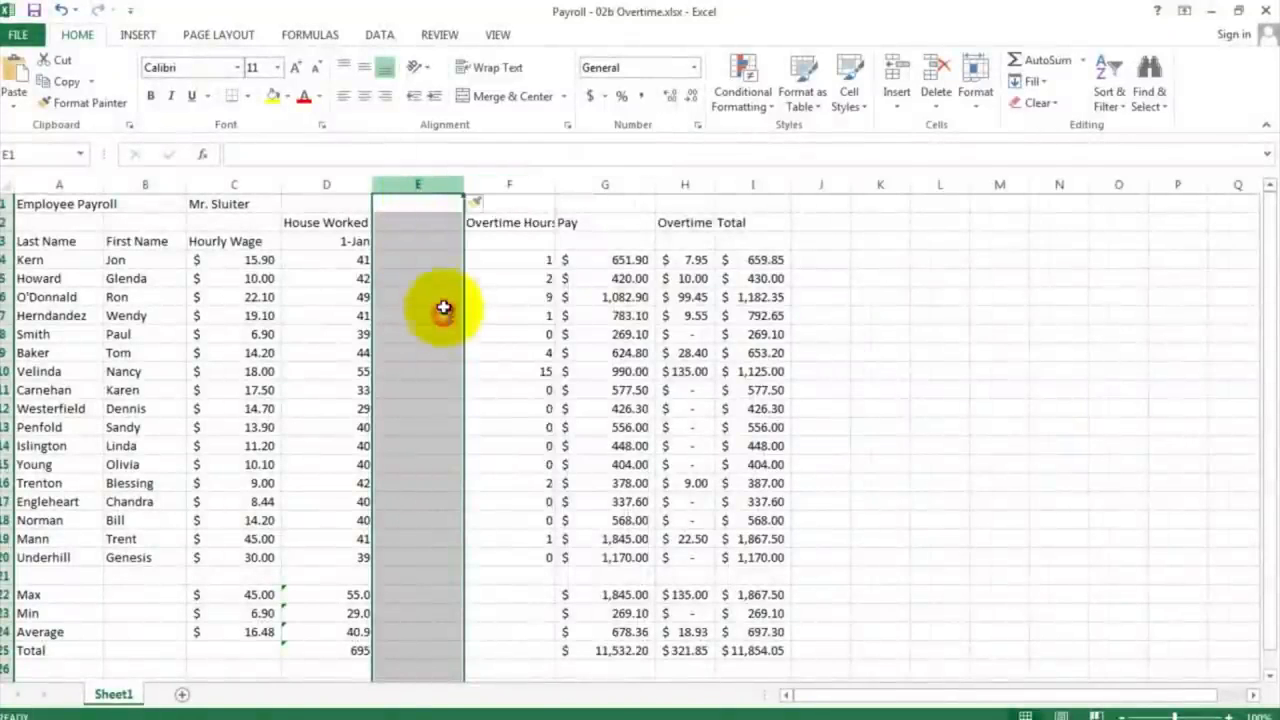
right_click(428, 192)
left_click(449, 320)
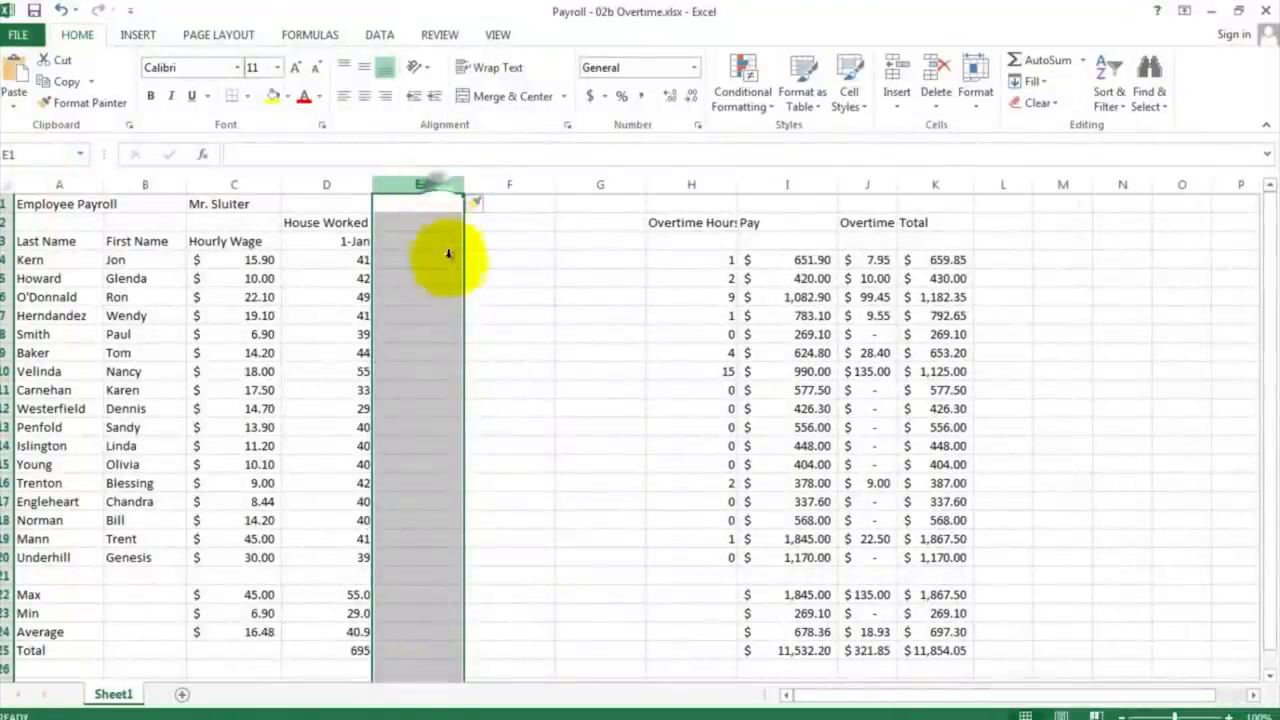
right_click(440, 190)
left_click(461, 319)
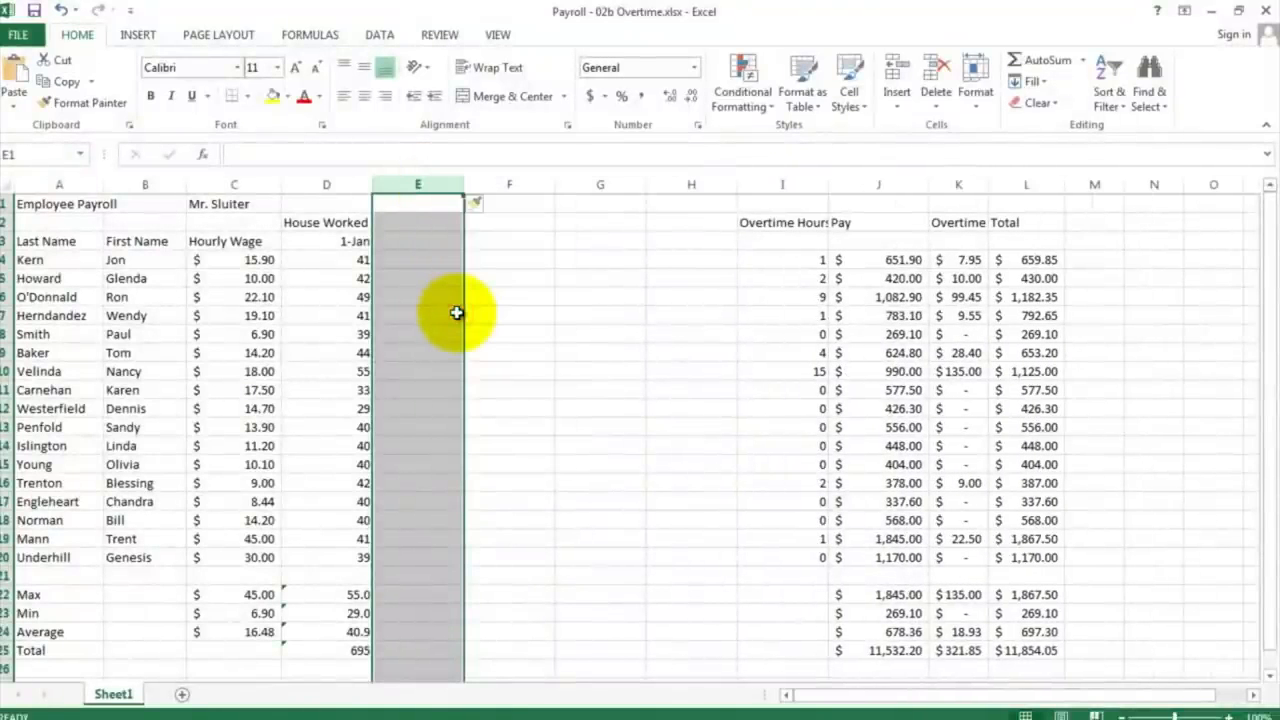
right_click(425, 186)
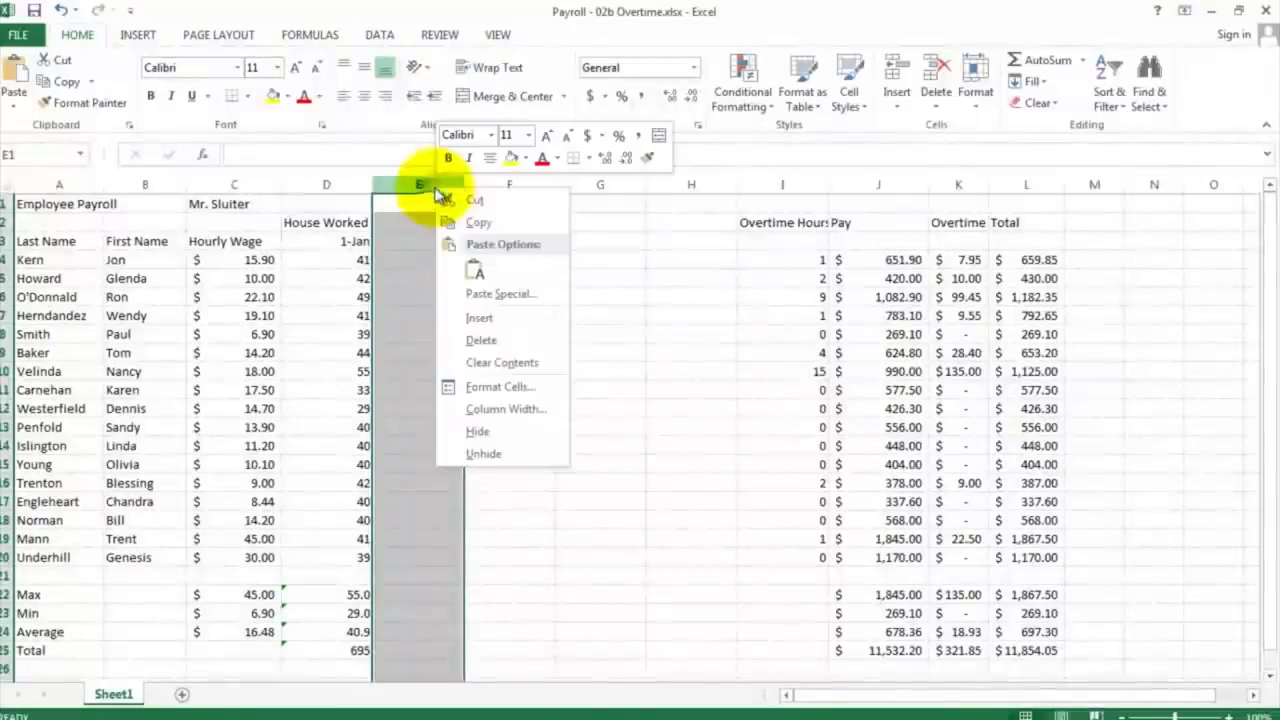
left_click(459, 316)
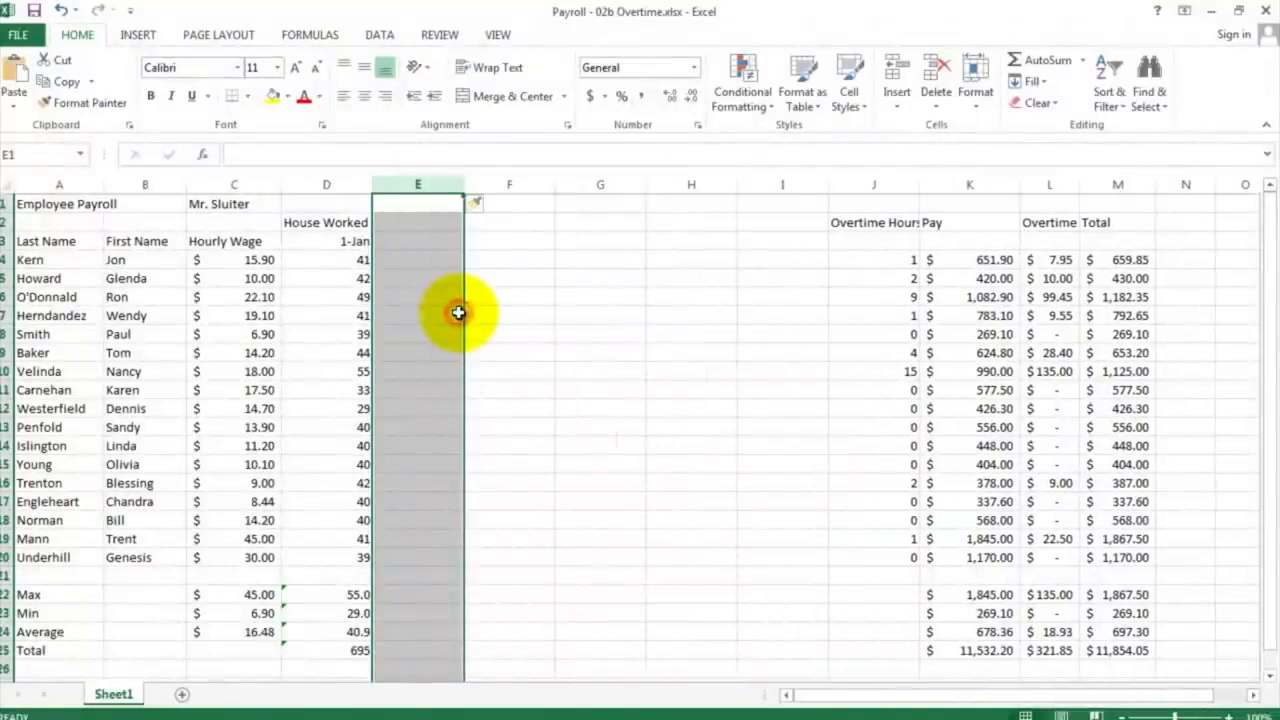
Enter the formula =D3+7 in E3 to generate the following week's date heading
left_click(414, 243)
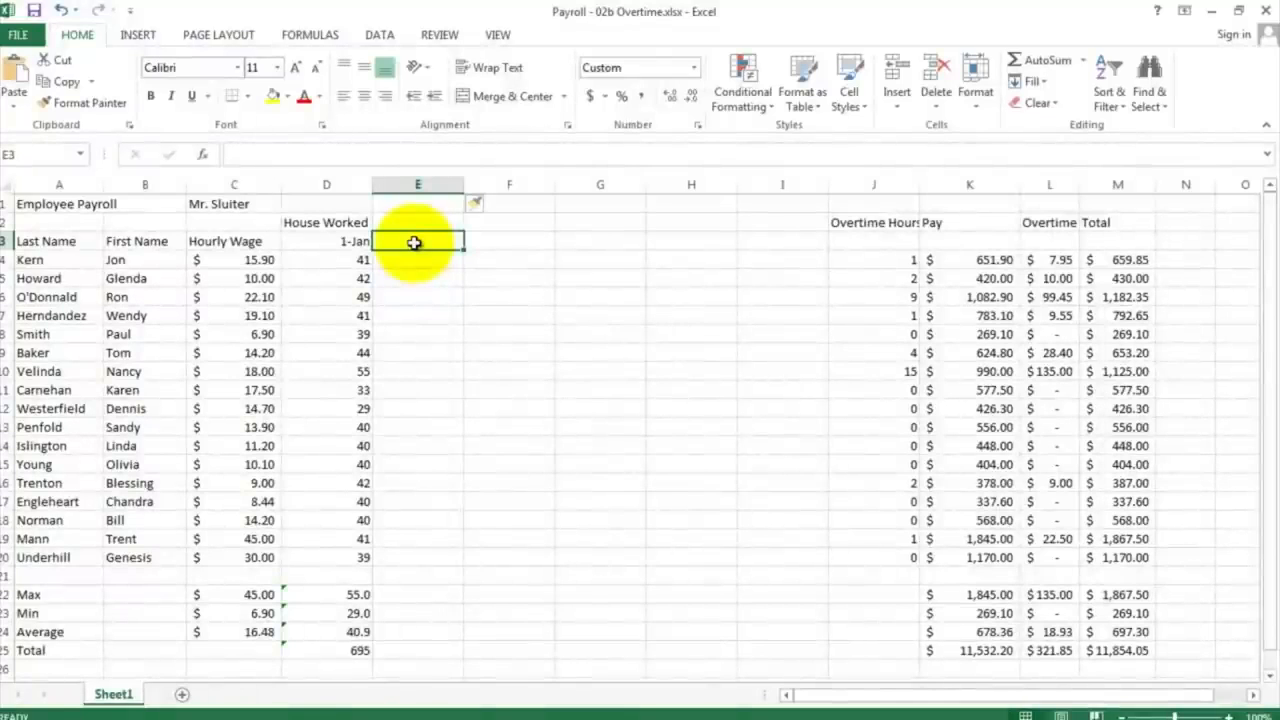
left_click(349, 243)
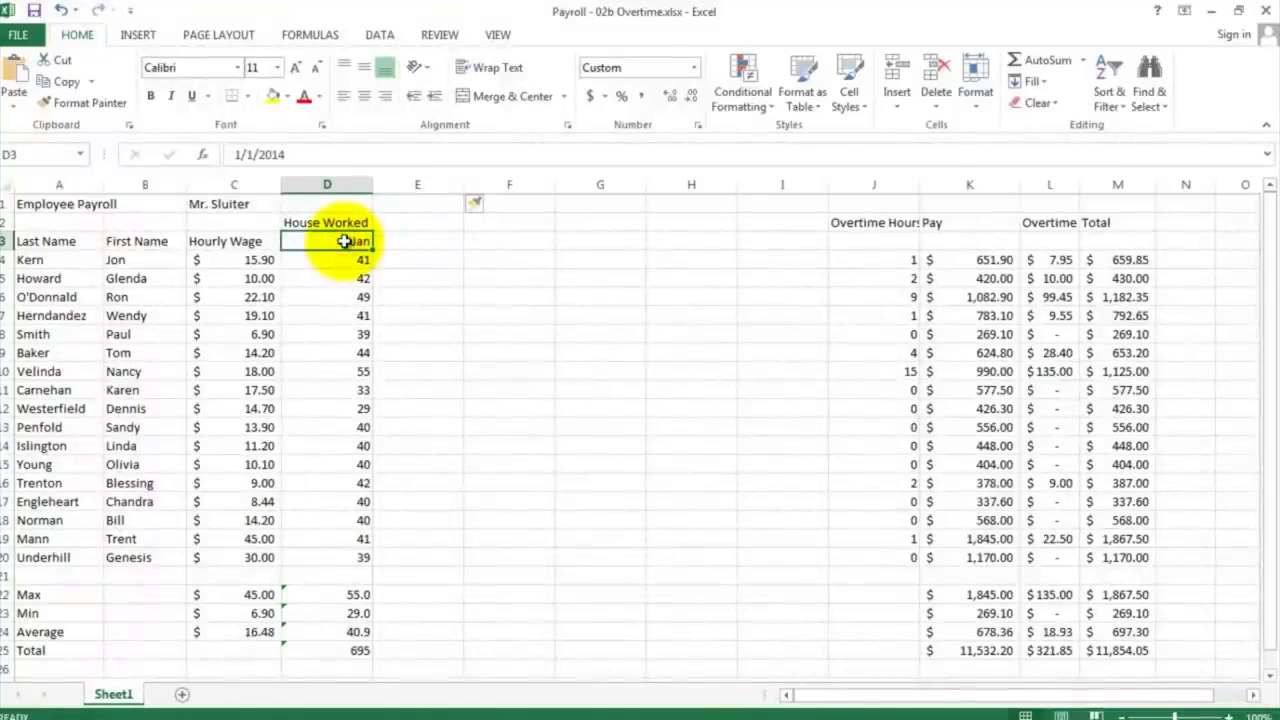
left_click(398, 241)
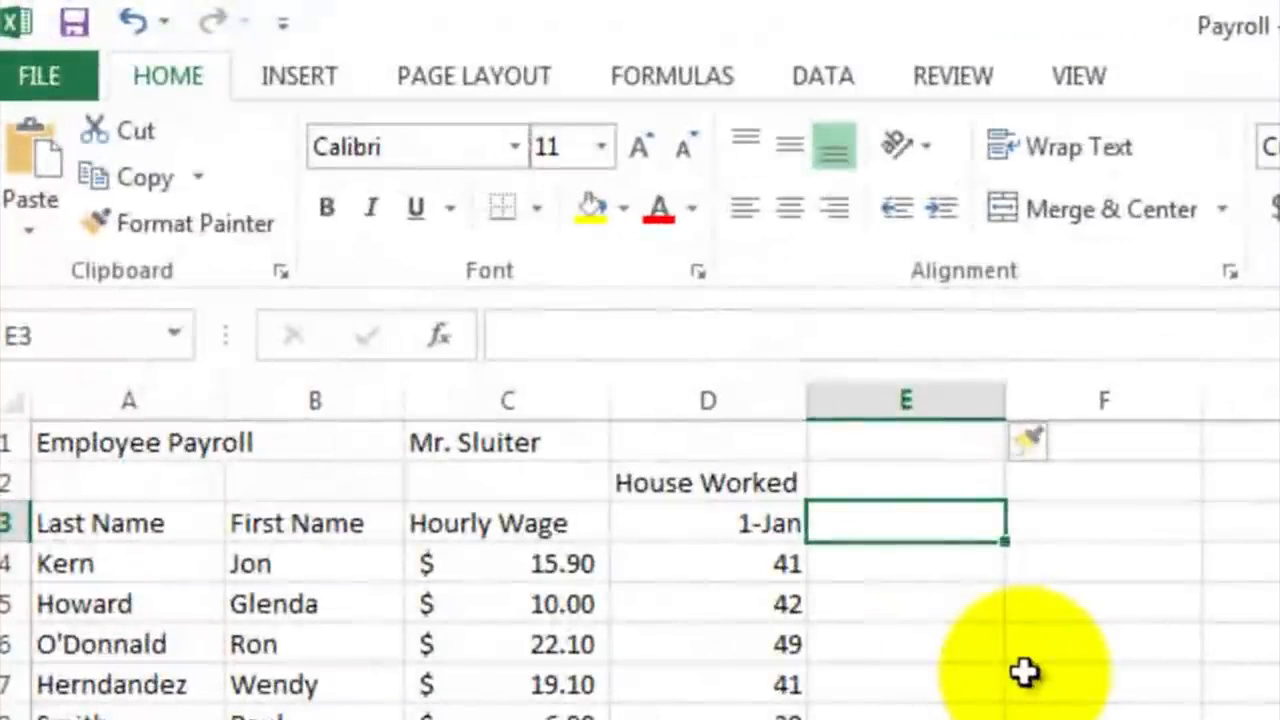
type("=")
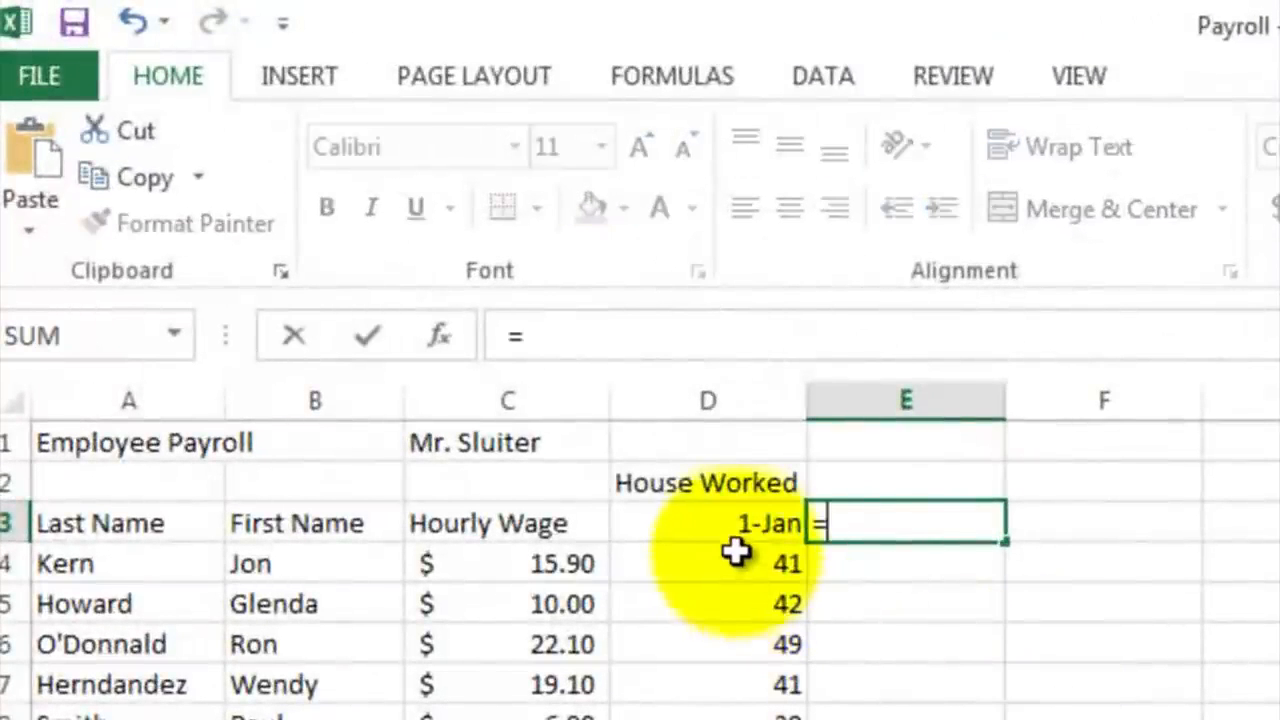
left_click(733, 519)
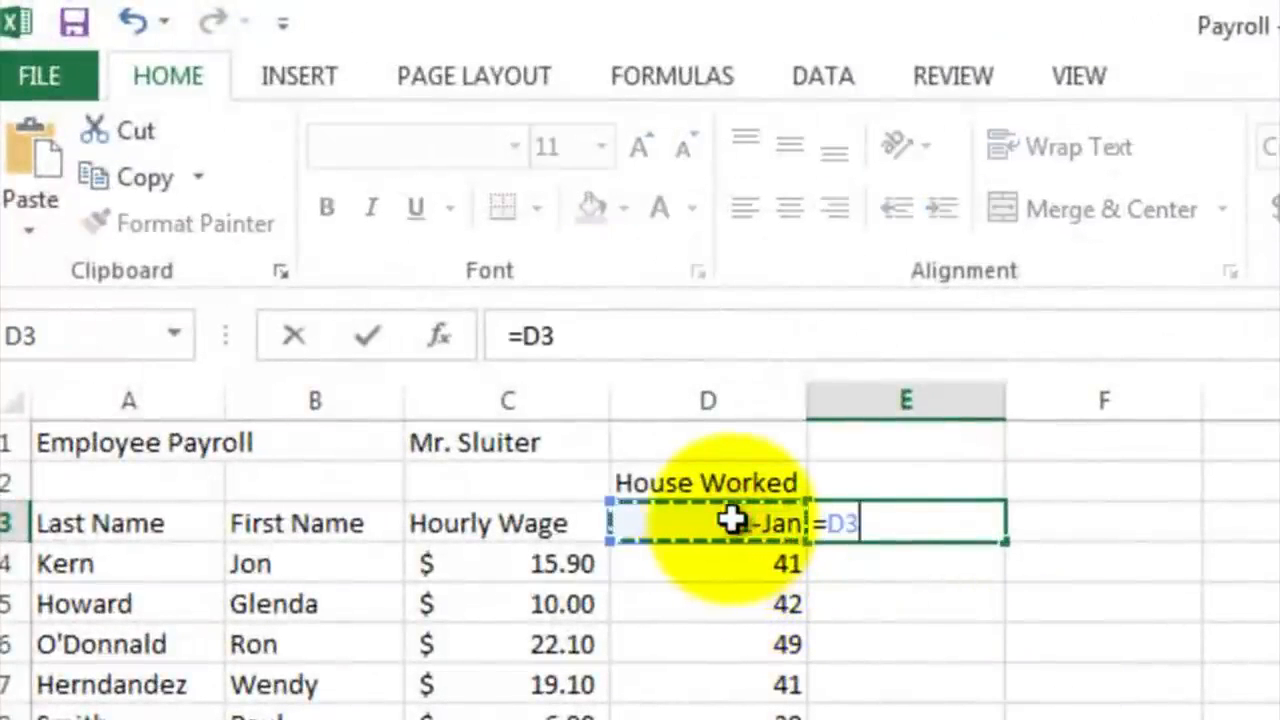
type("+")
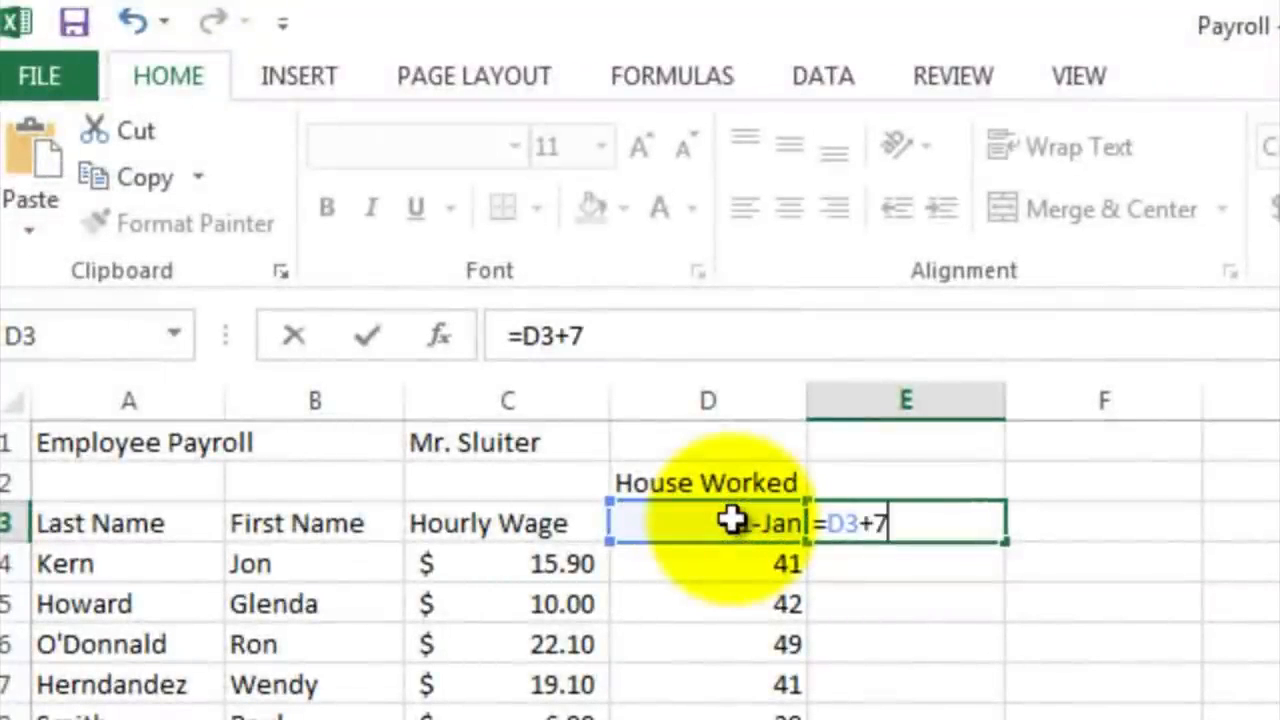
type("7")
key("Return")
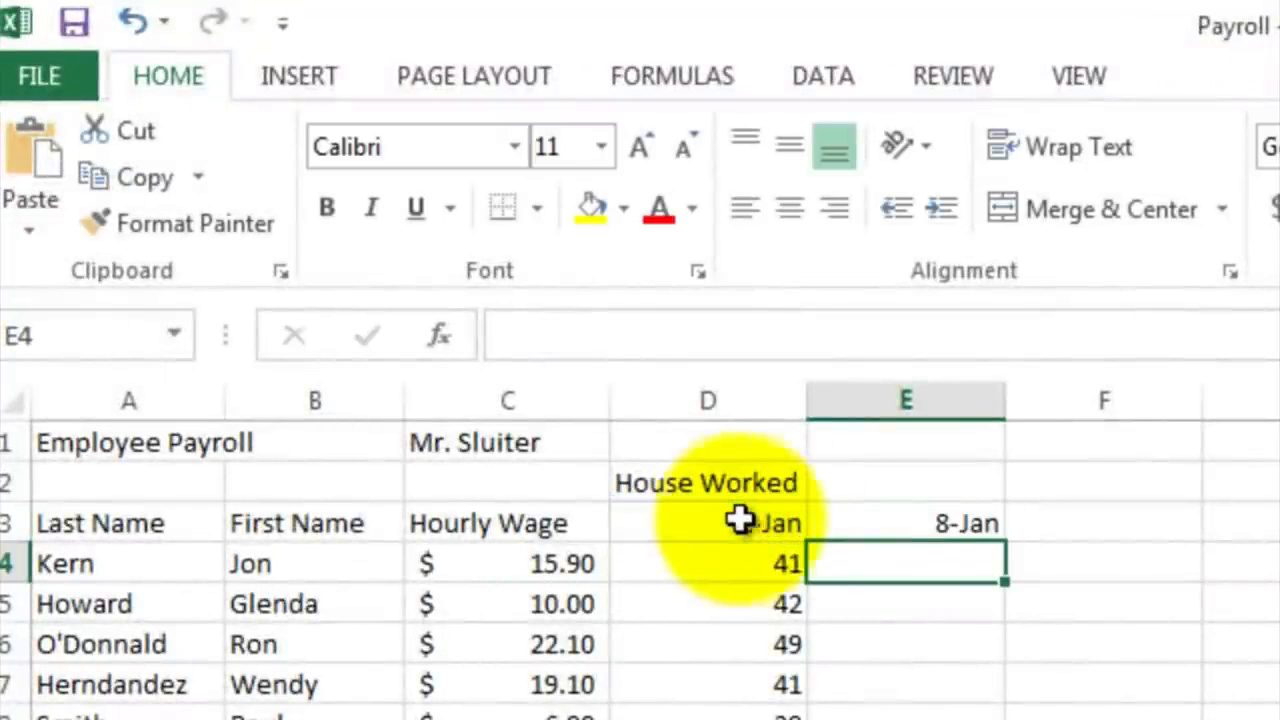
Fill the weekly date formula from E3 across to H3
left_click(935, 519)
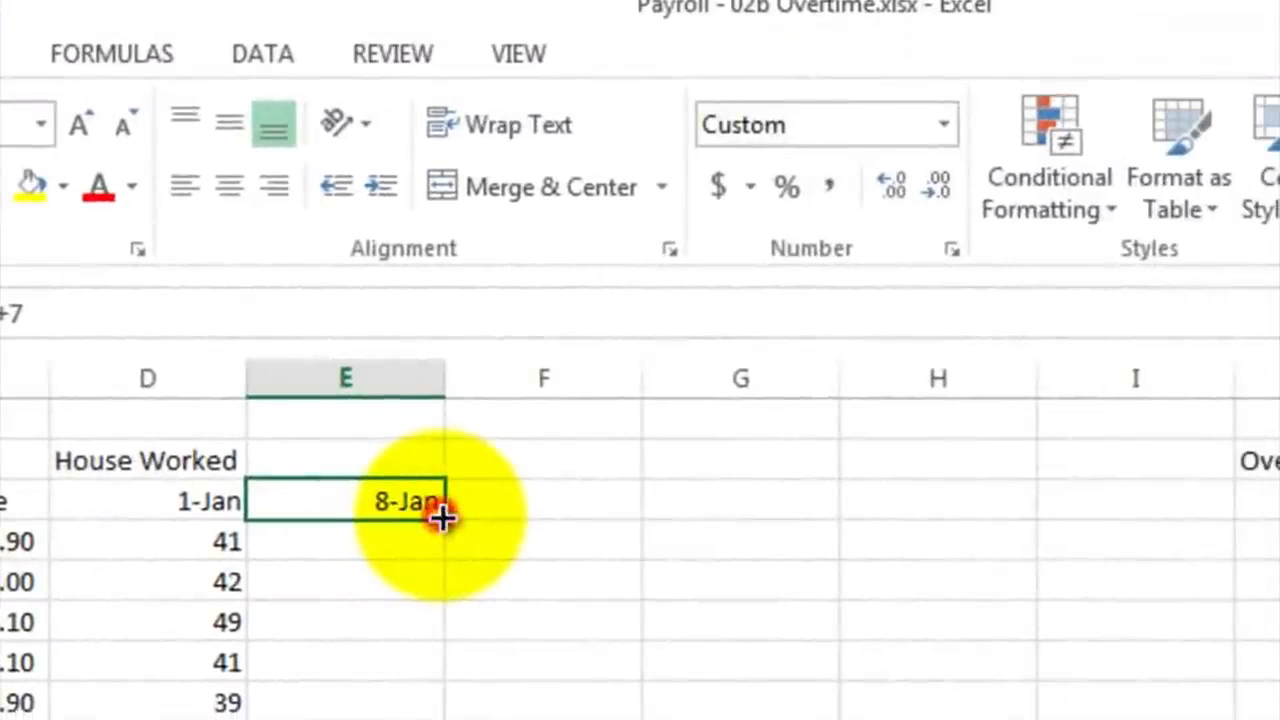
left_click_drag(443, 516, 951, 516)
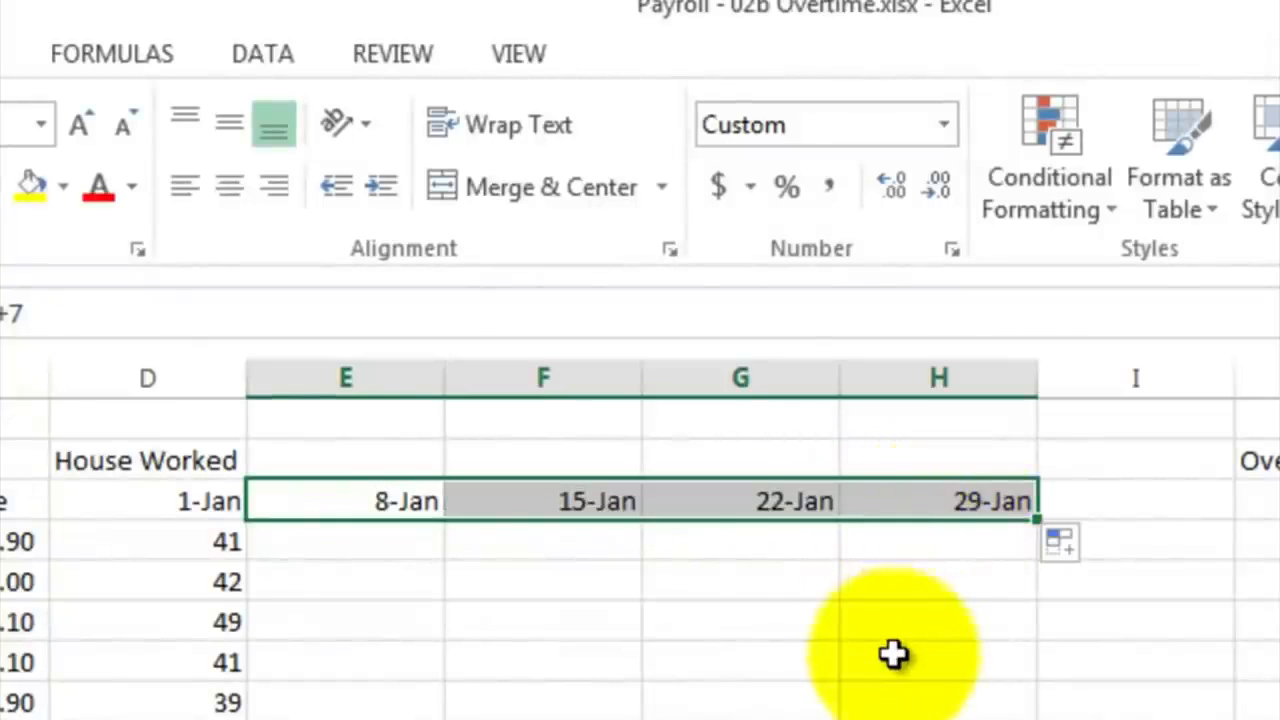
left_click(541, 540)
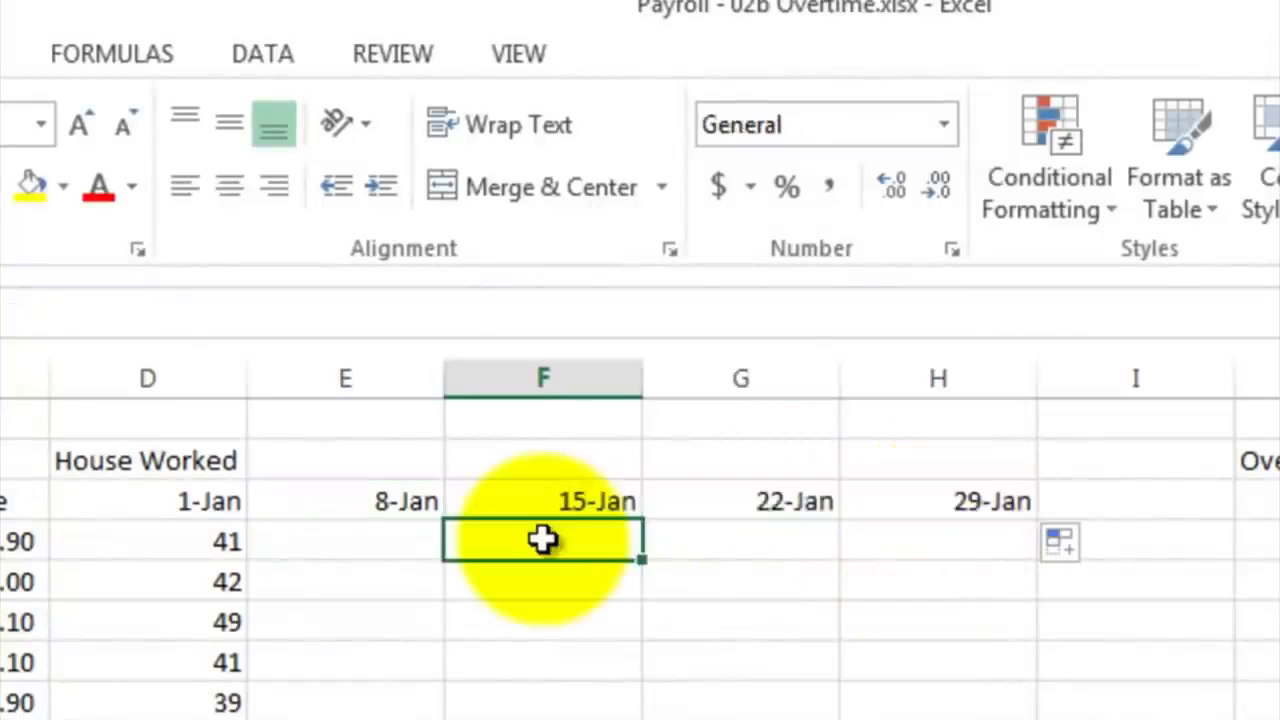
Enter 40, 38, 45 and 30 as the first employee's weekly hours for 8-Jan through 29-Jan in row 4
left_click(390, 536)
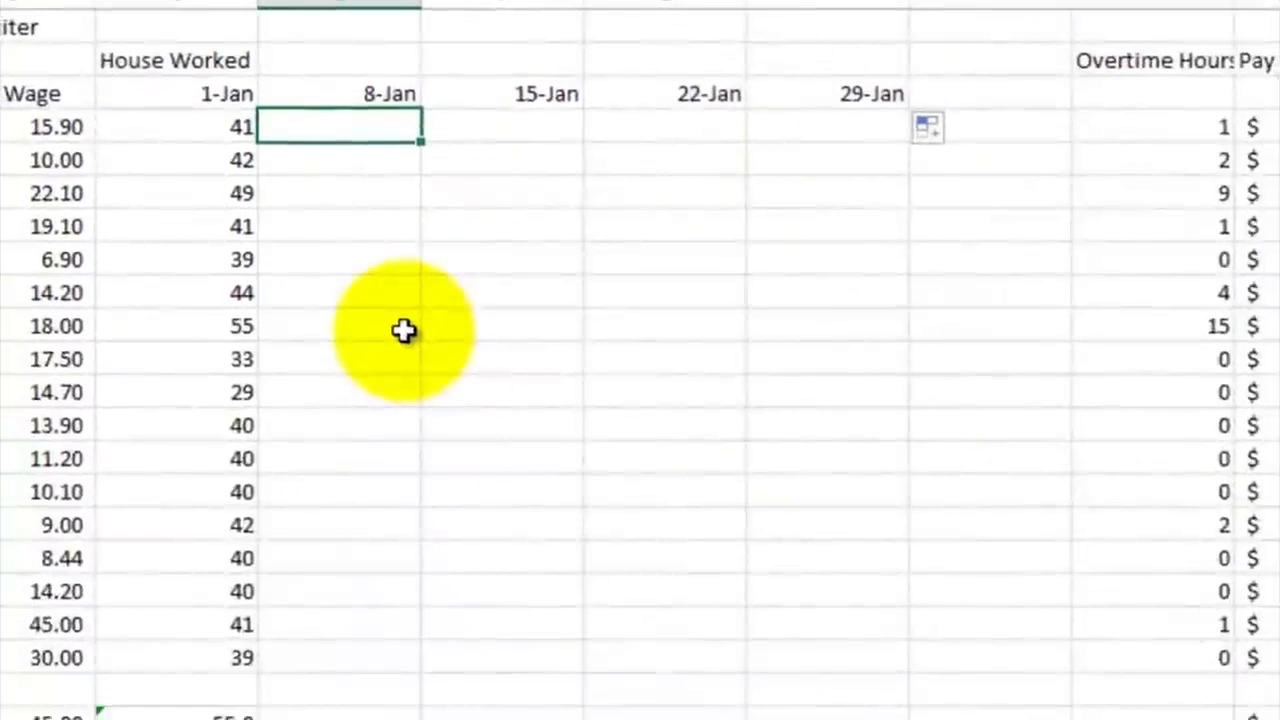
type("40")
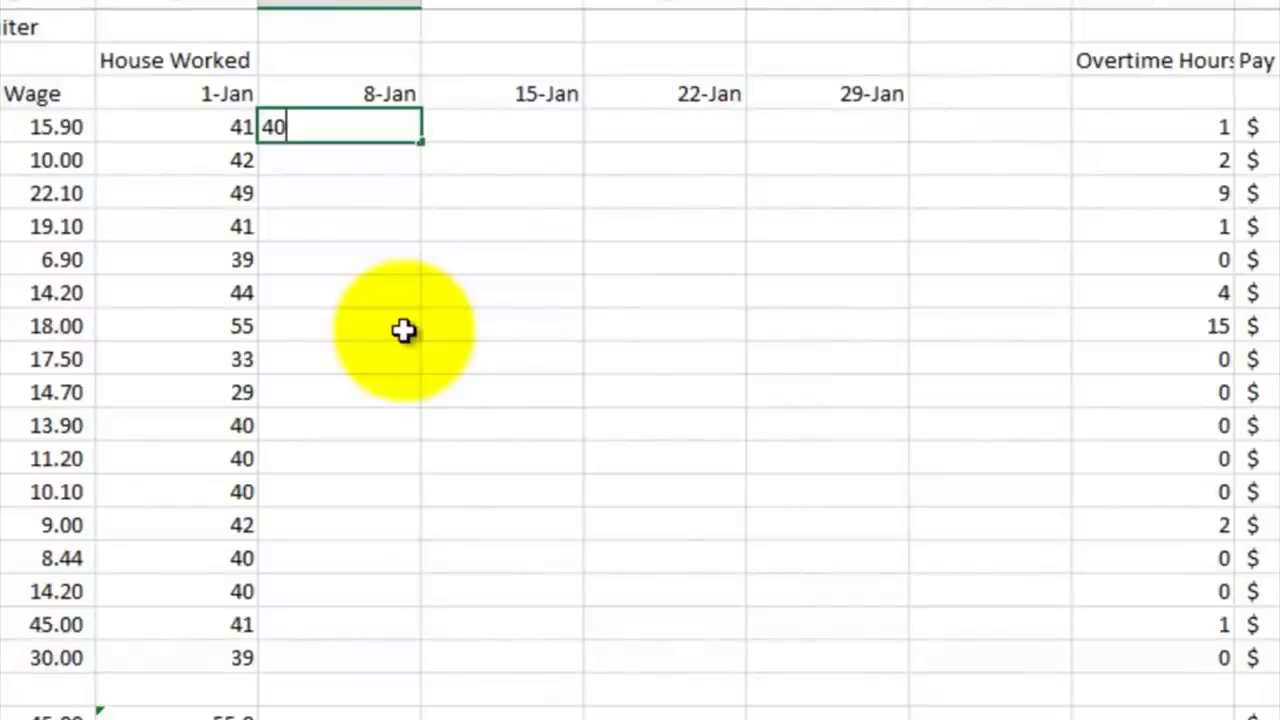
key("Tab")
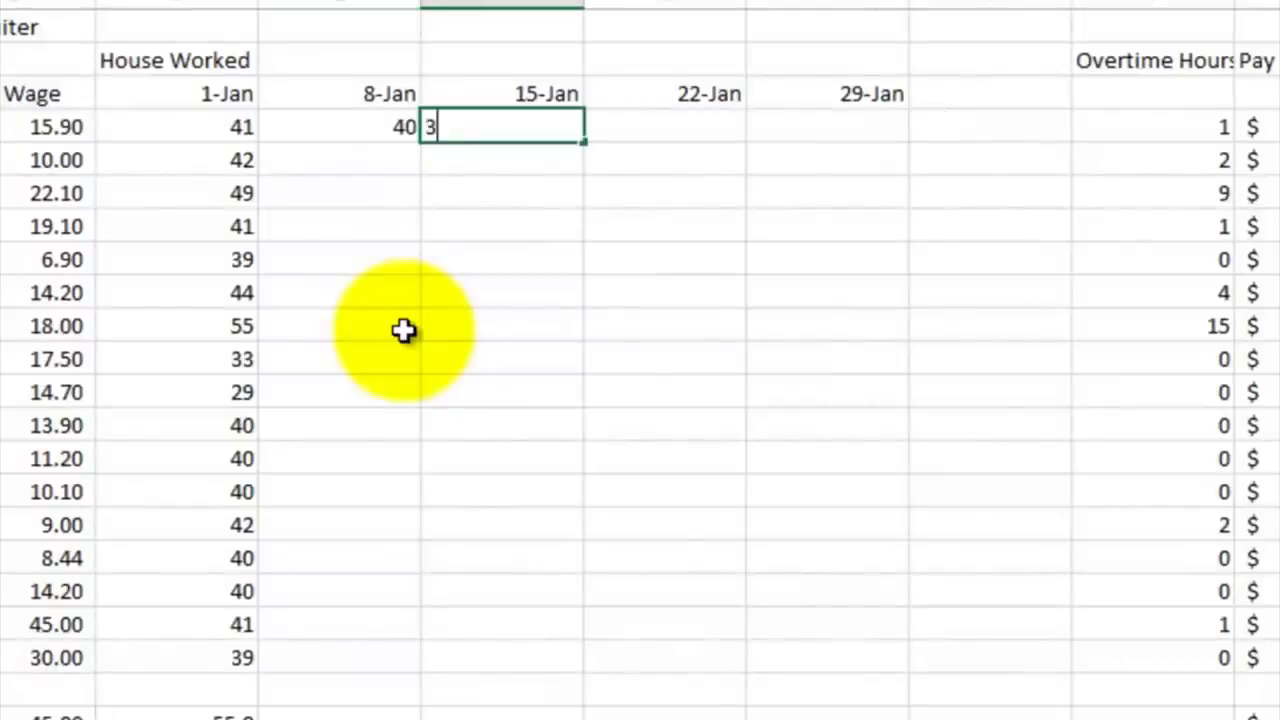
key("Tab")
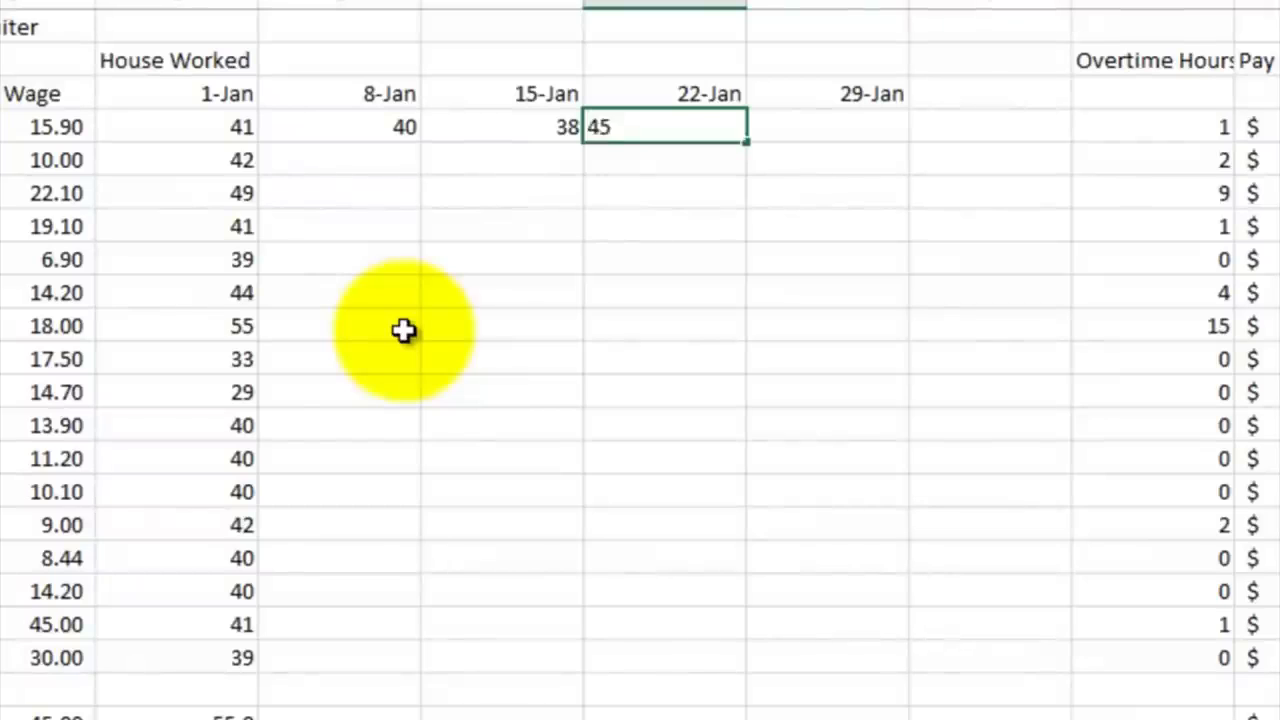
key("Tab")
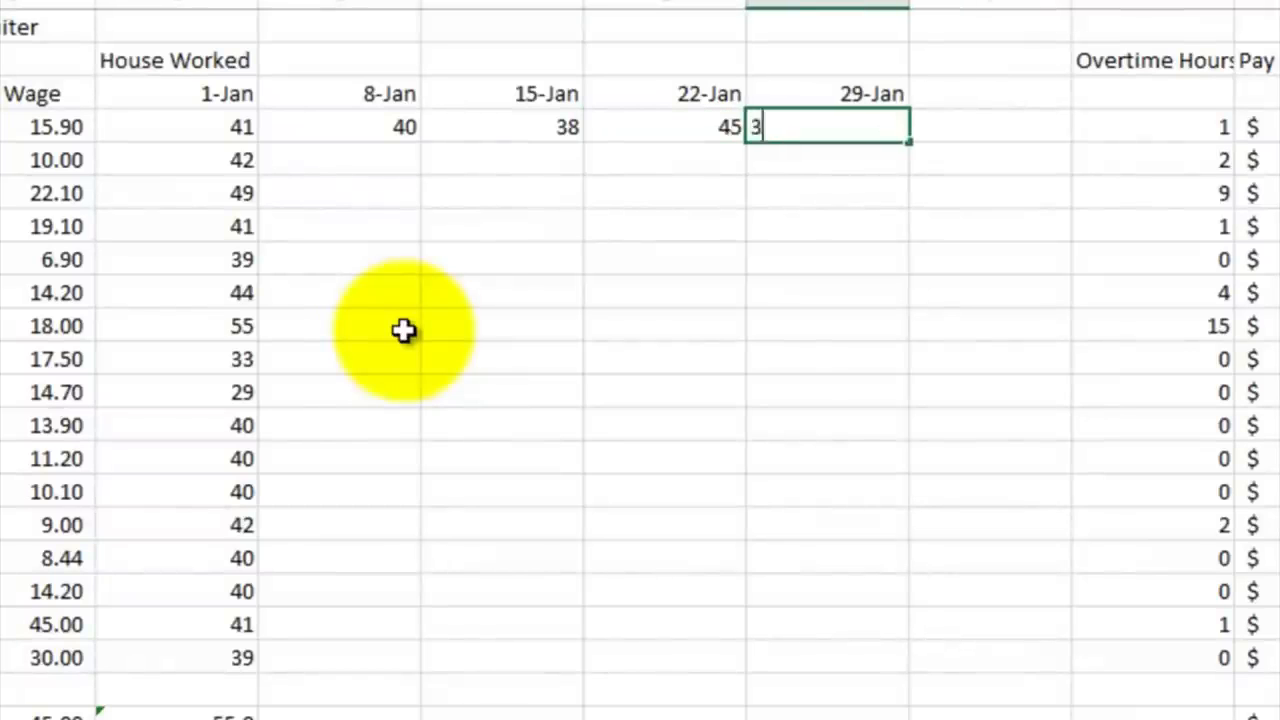
type("30")
key("Return")
key("Left")
key("Right")
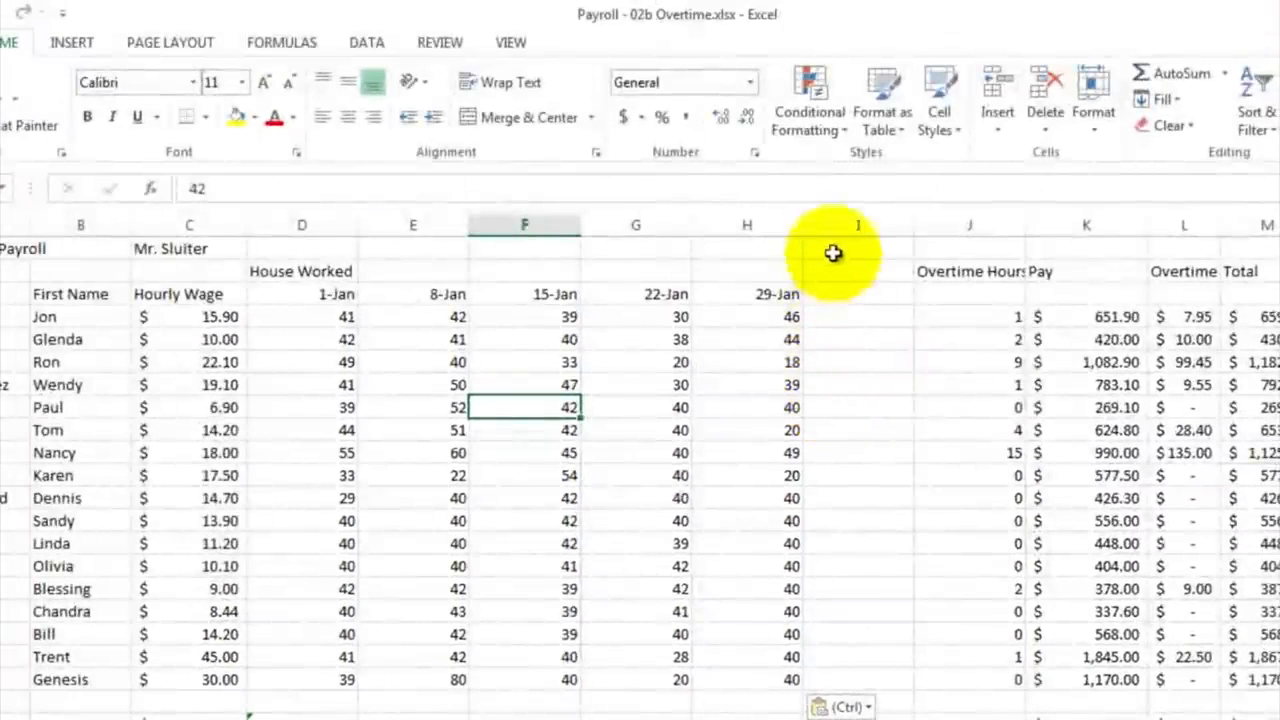
Delete the blank column I before Overtime Hours and enter Jan 1 as the date heading in I3
left_click(838, 223)
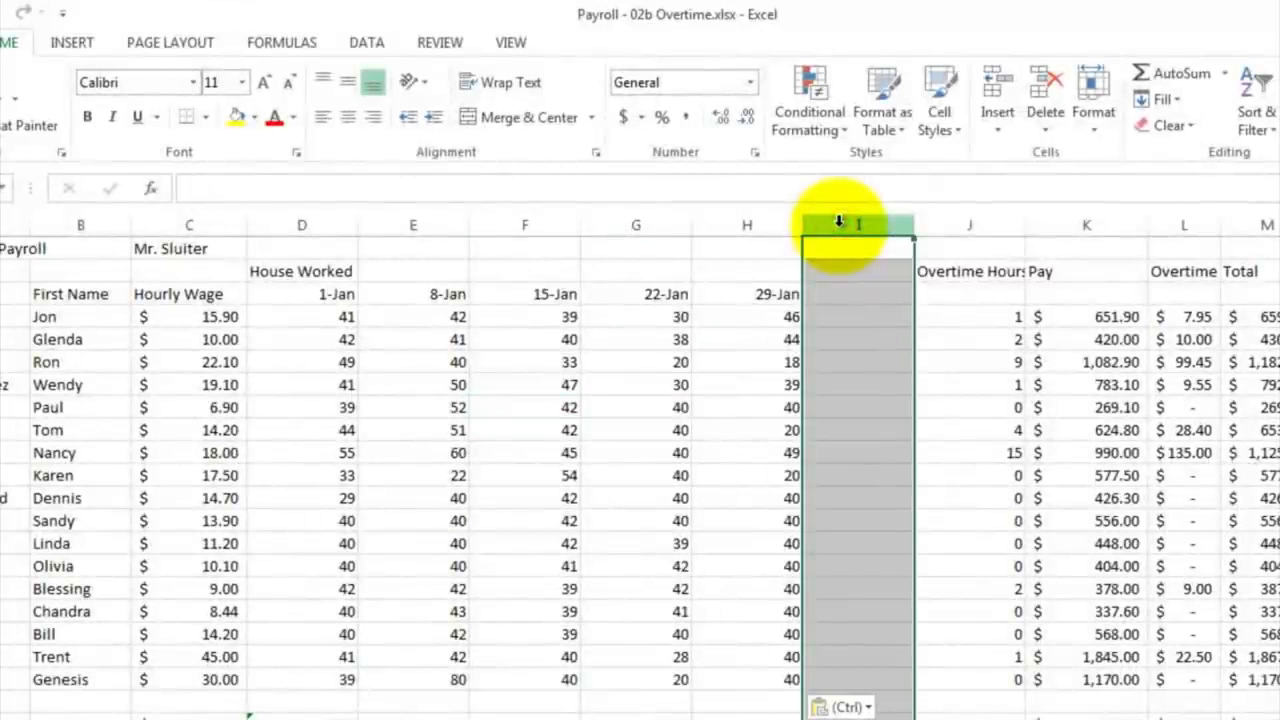
right_click(838, 223)
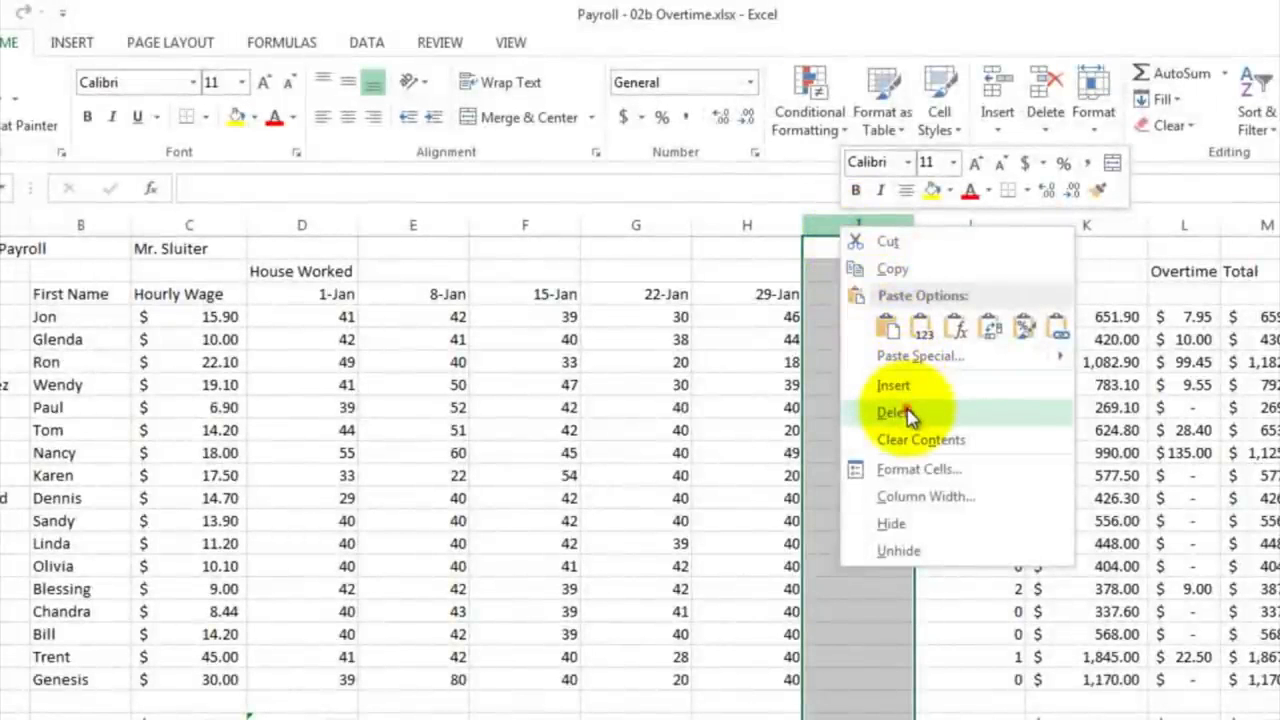
left_click(893, 412)
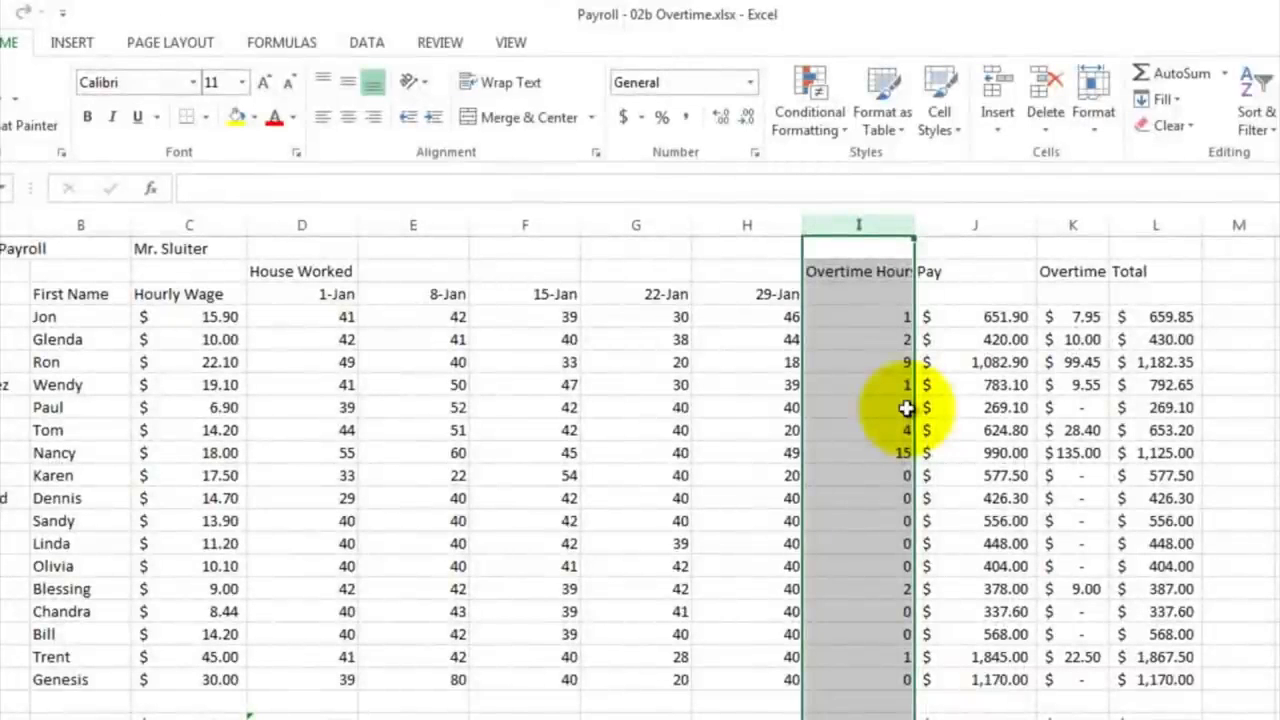
left_click(850, 295)
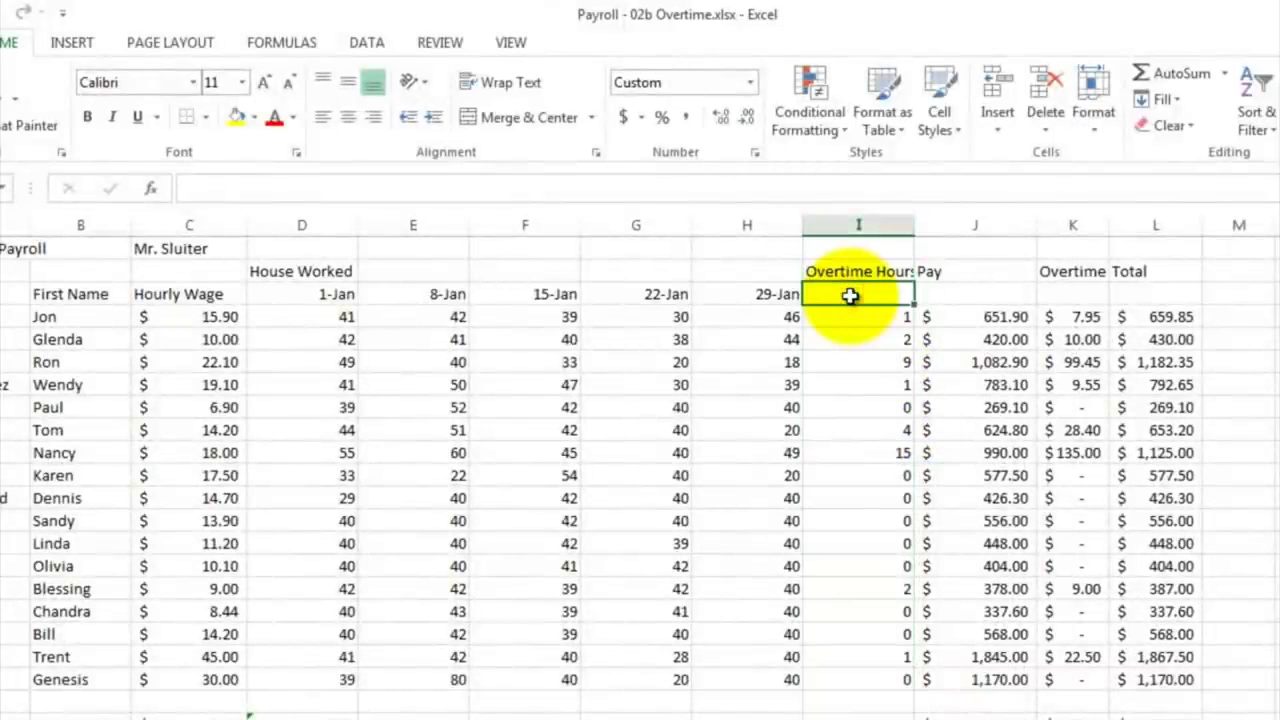
type("Jan 1")
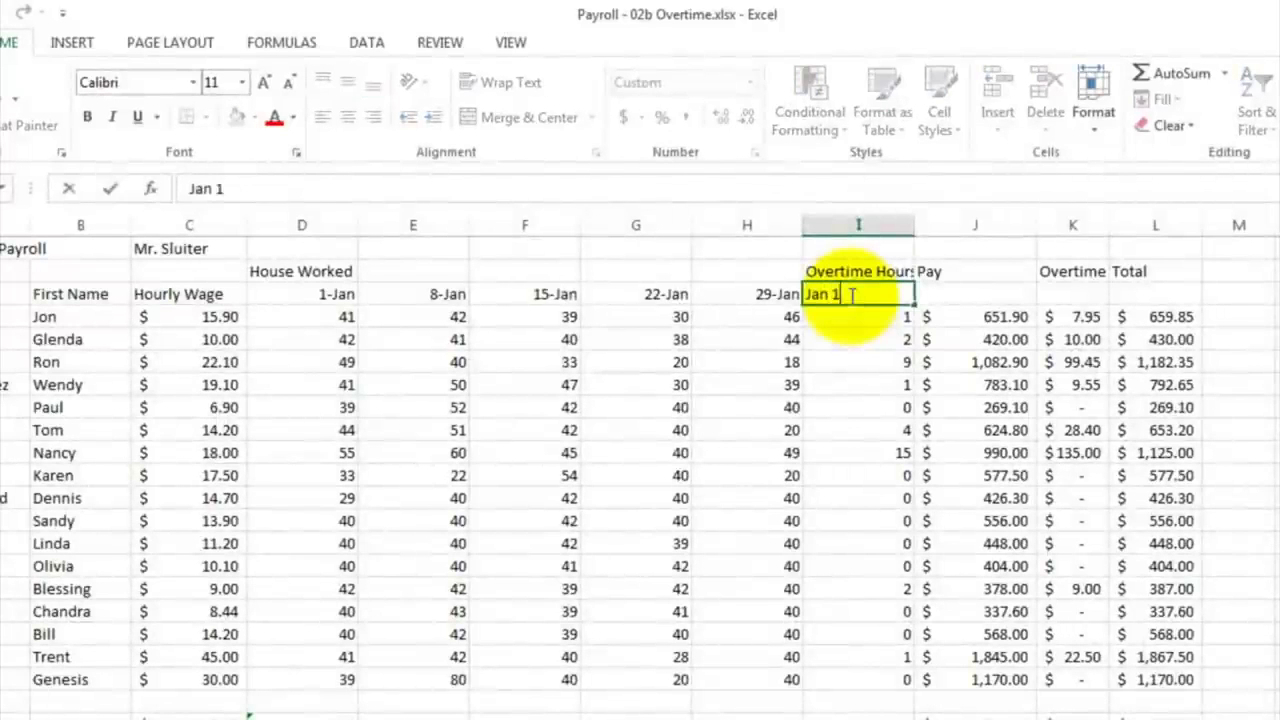
key("Return")
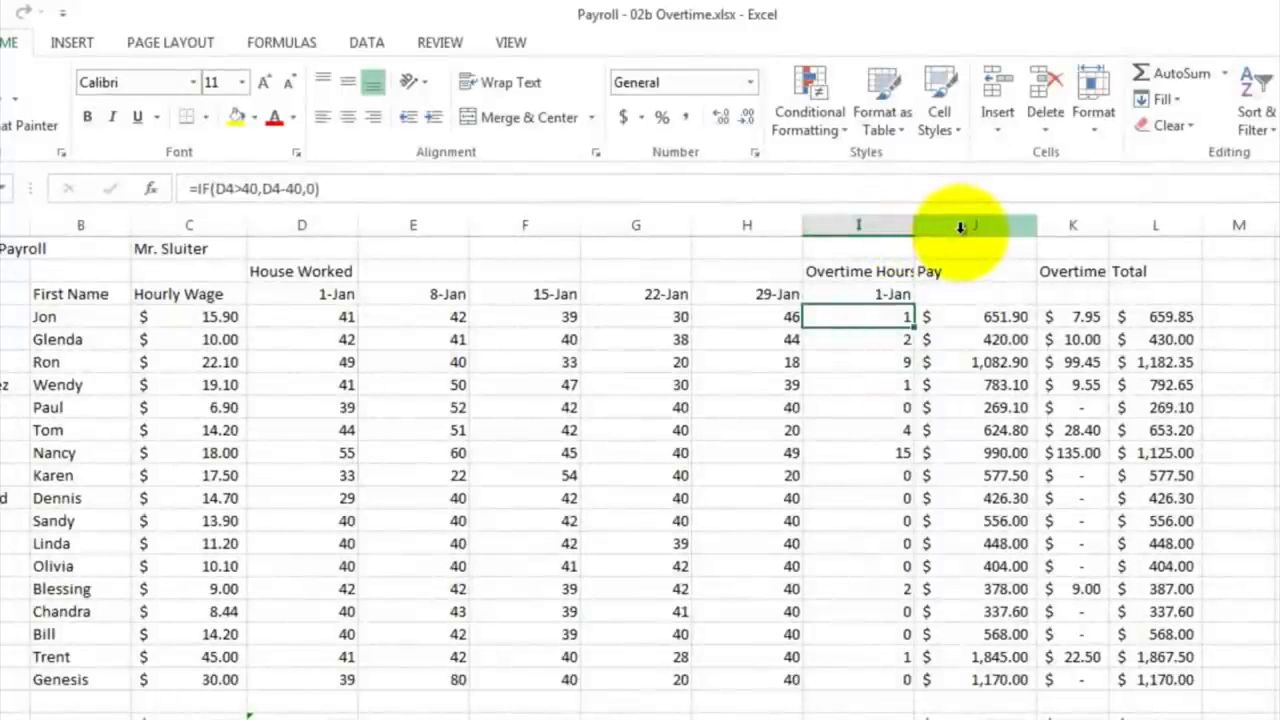
Insert four blank columns before the Pay column, starting at column J
left_click_drag(960, 227, 1225, 233)
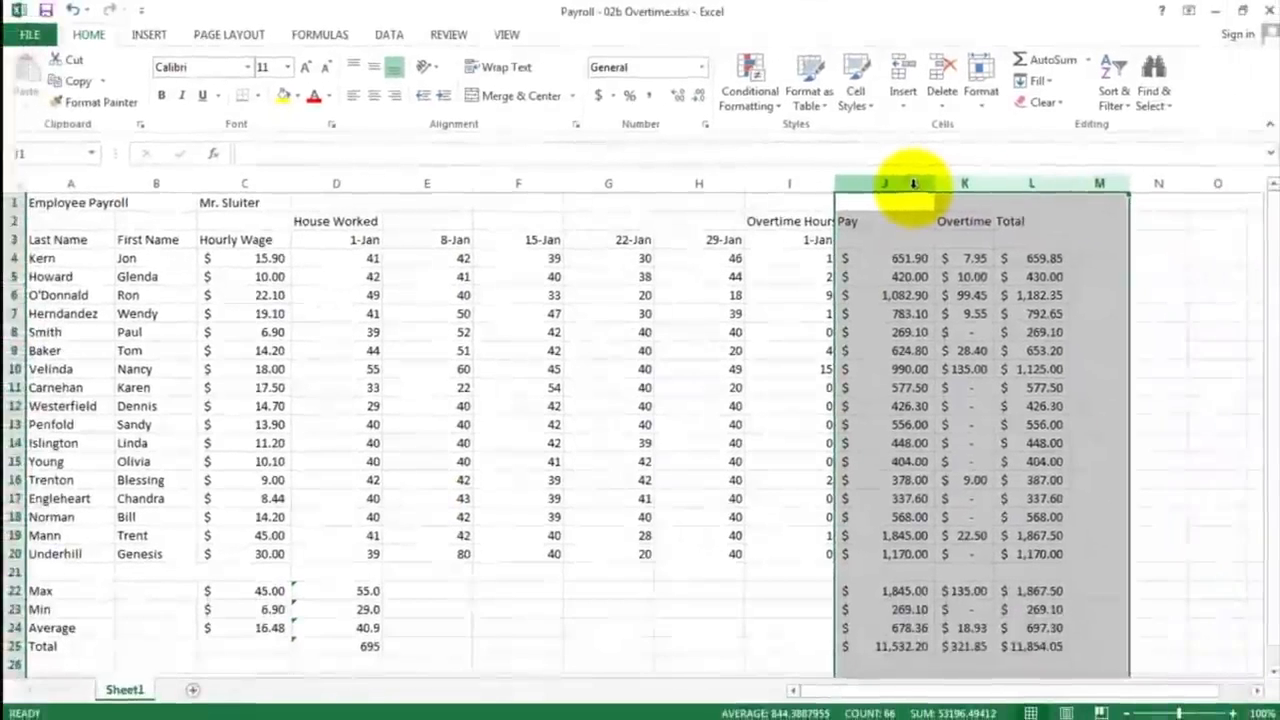
right_click(1010, 226)
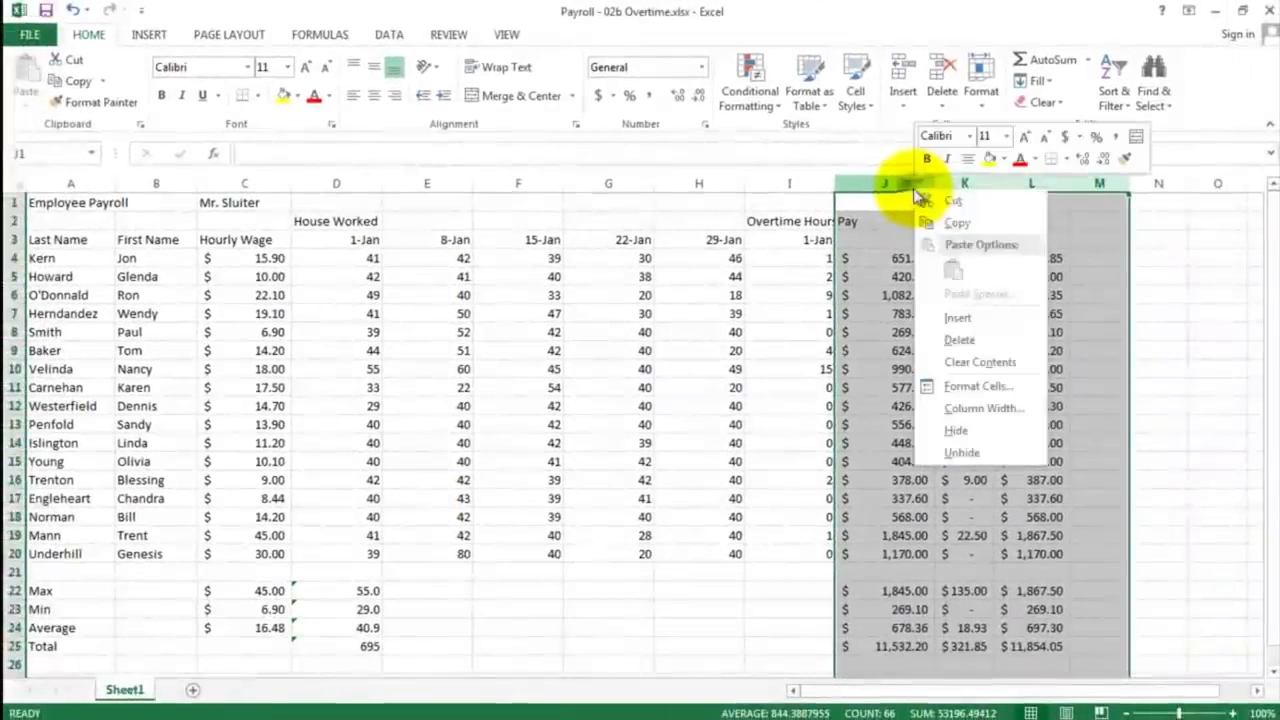
left_click(962, 316)
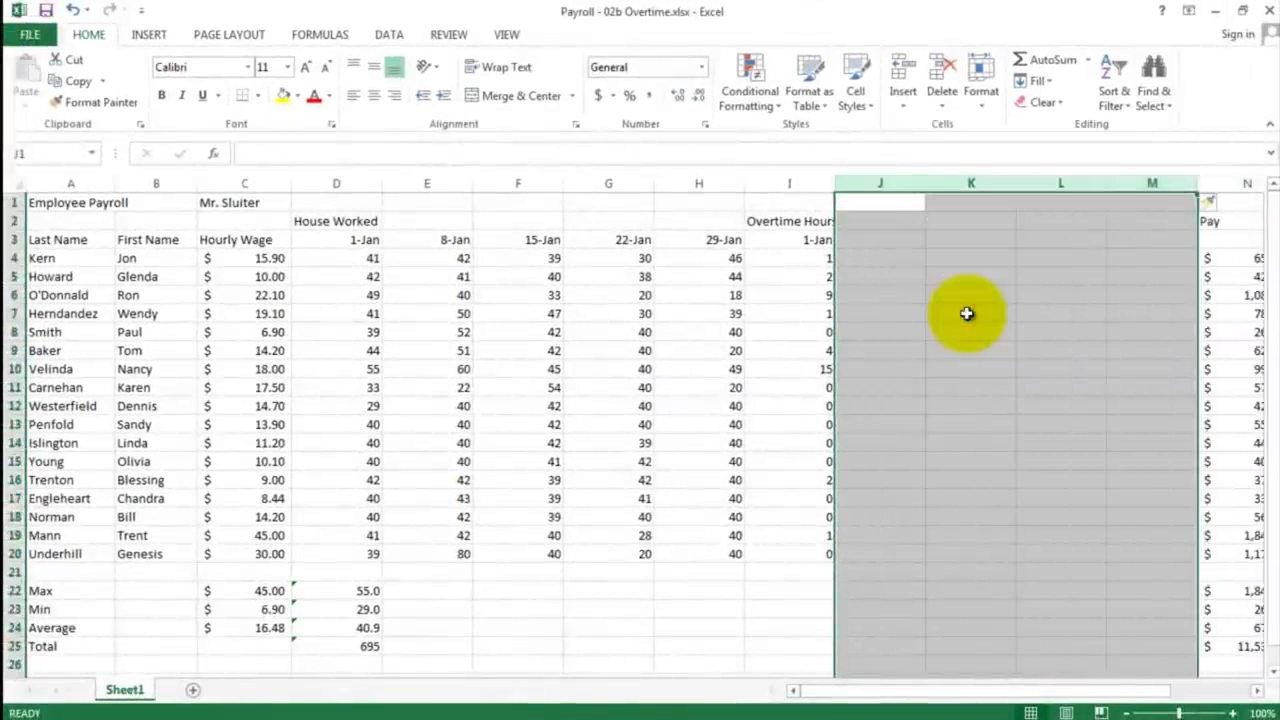
Enter the formula =I3+7 in J3 and fill the weekly date headings across to M3
left_click(877, 241)
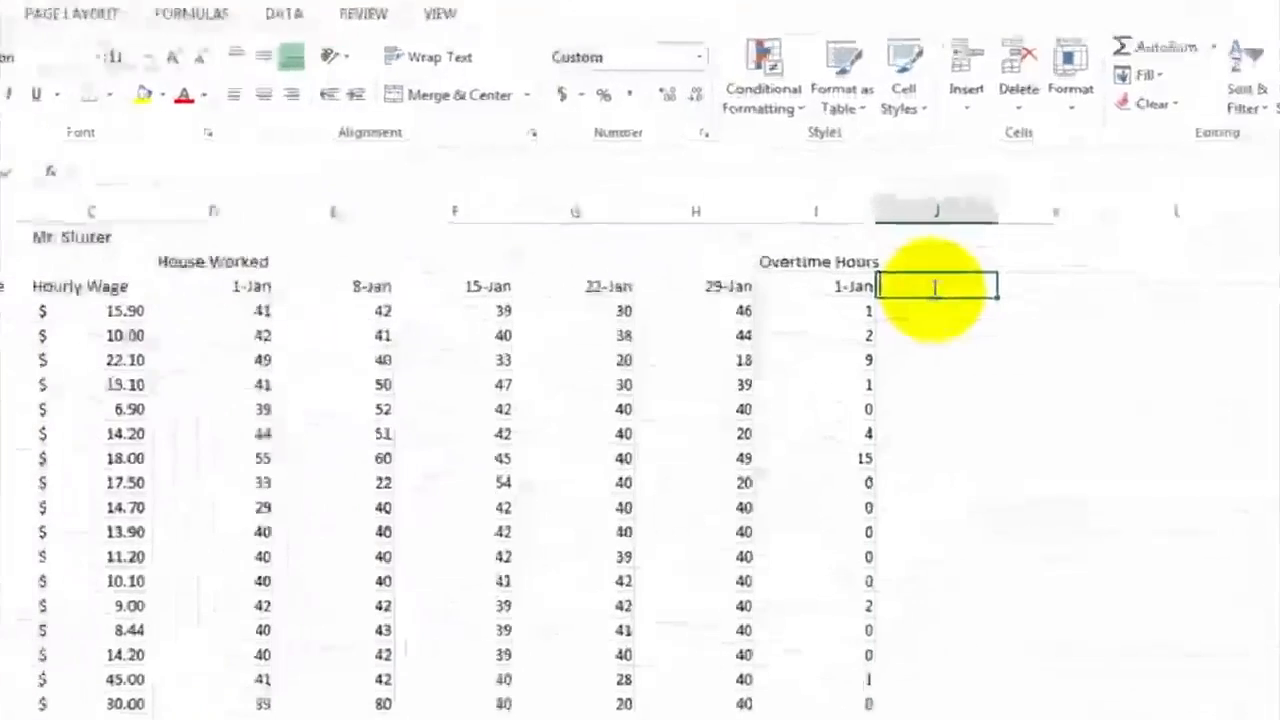
type("=")
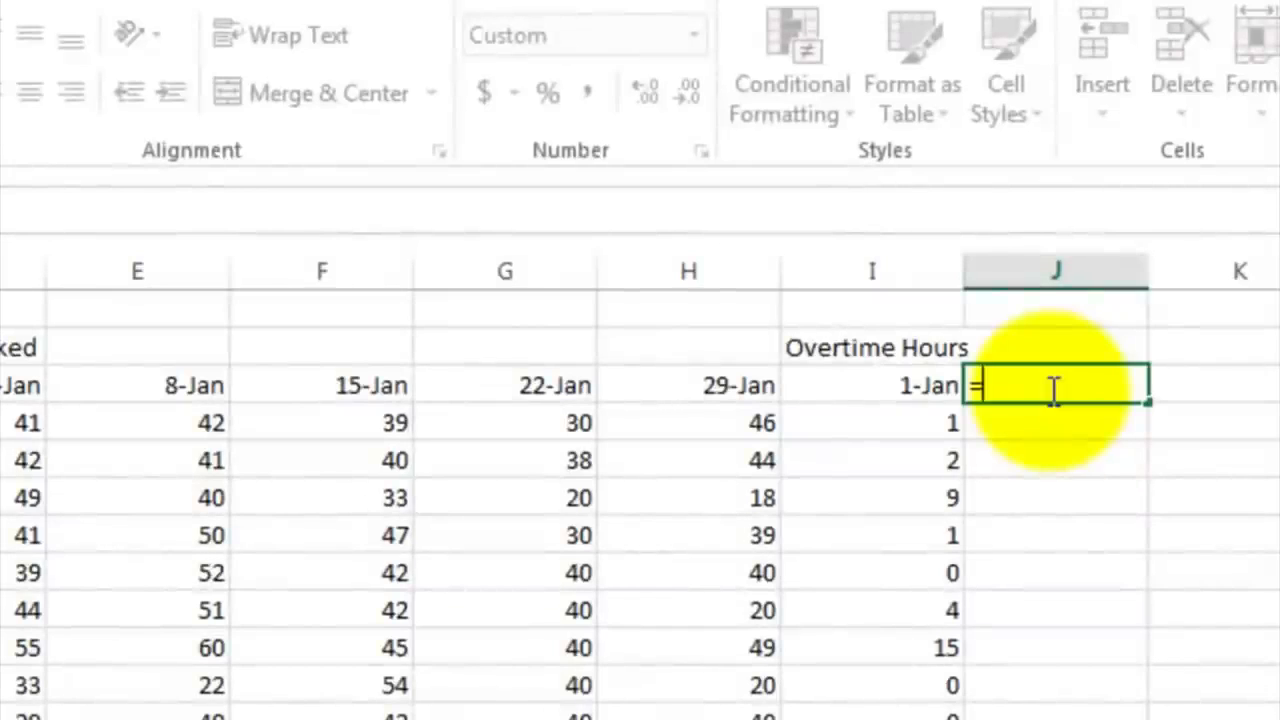
left_click(873, 384)
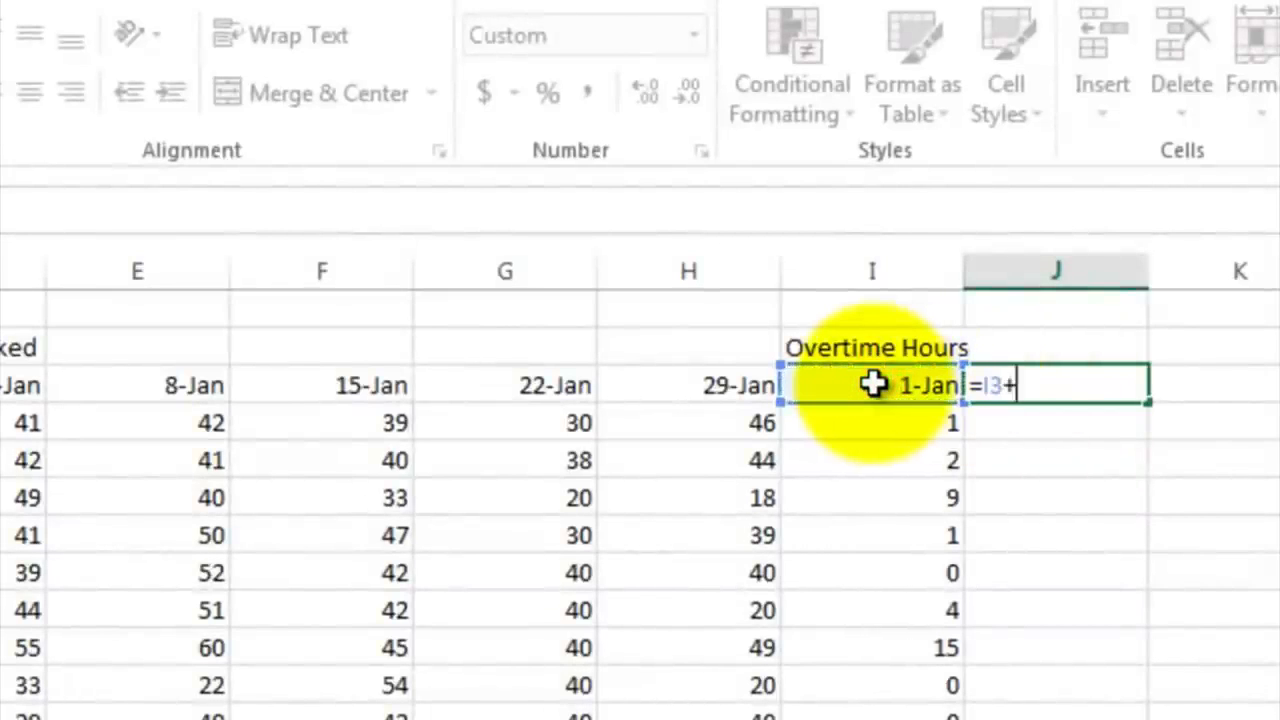
type("7")
key("Return")
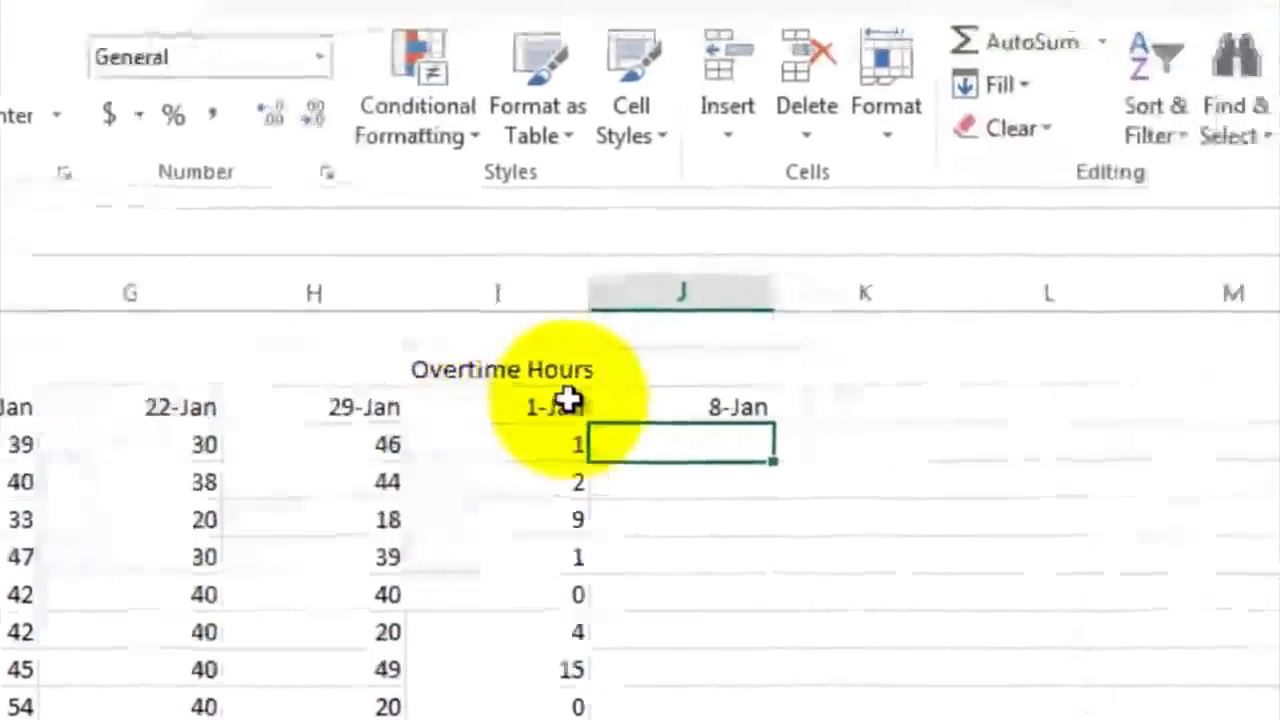
left_click(1066, 386)
left_click_drag(597, 432, 1057, 422)
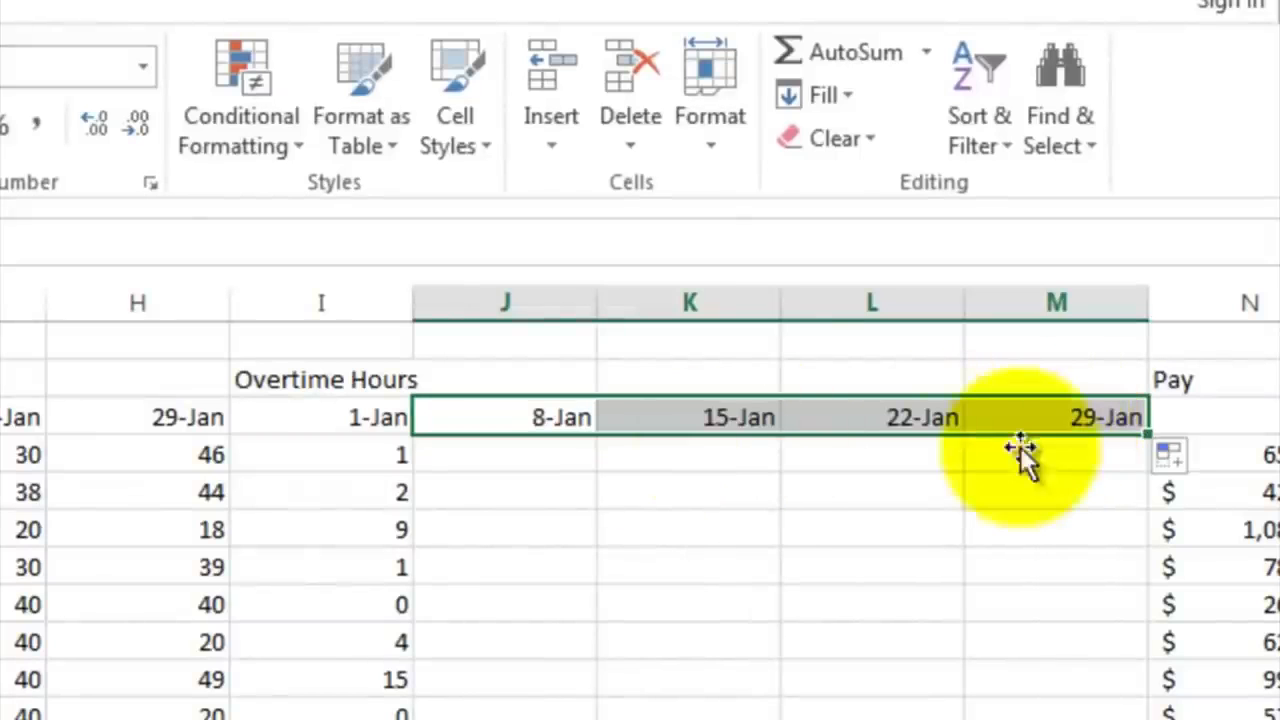
left_click(900, 467)
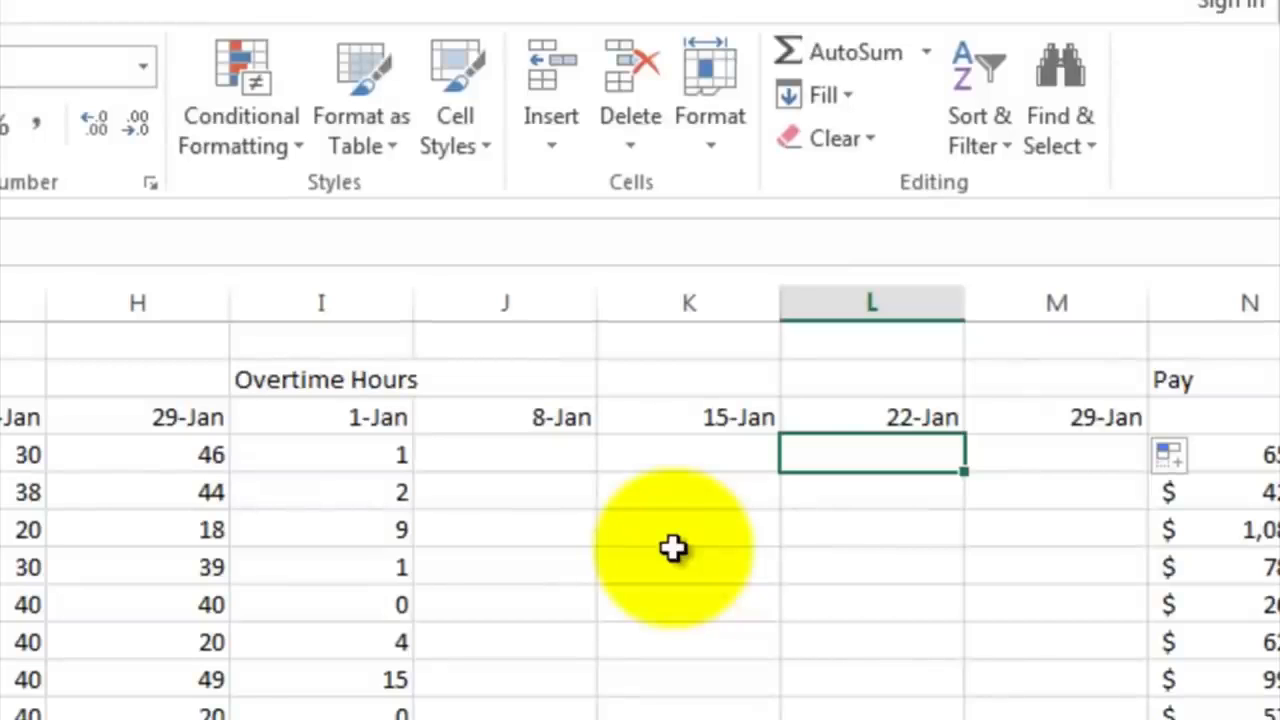
Copy the 1-Jan overtime formulas in I4:I20 and paste them into the 8-Jan overtime column from J4
left_click(341, 450)
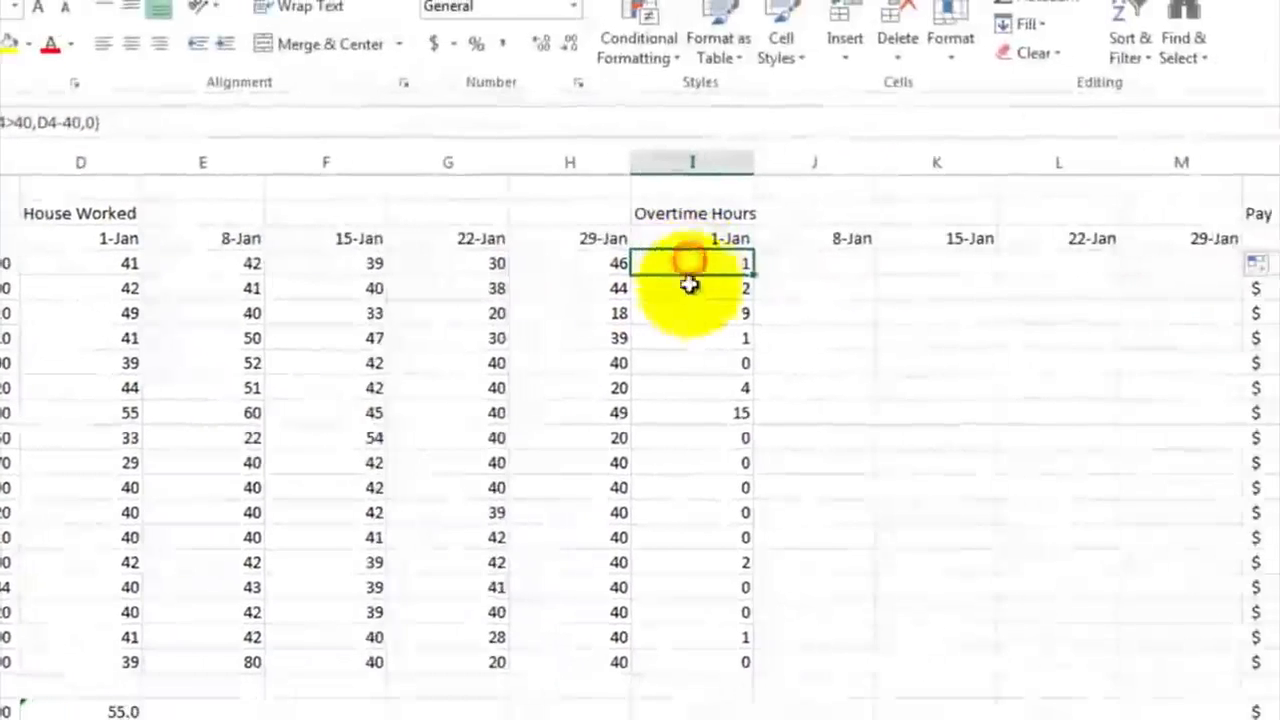
left_click_drag(1175, 226, 1175, 558)
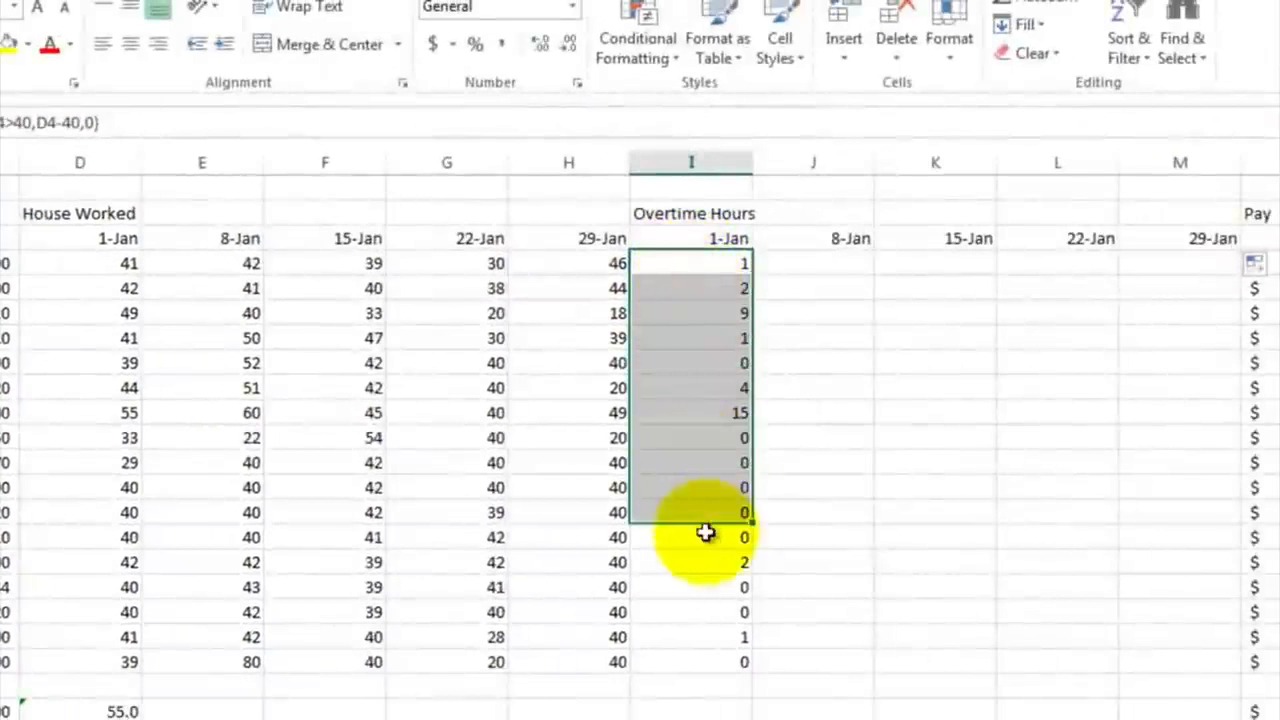
left_click_drag(705, 532, 720, 663)
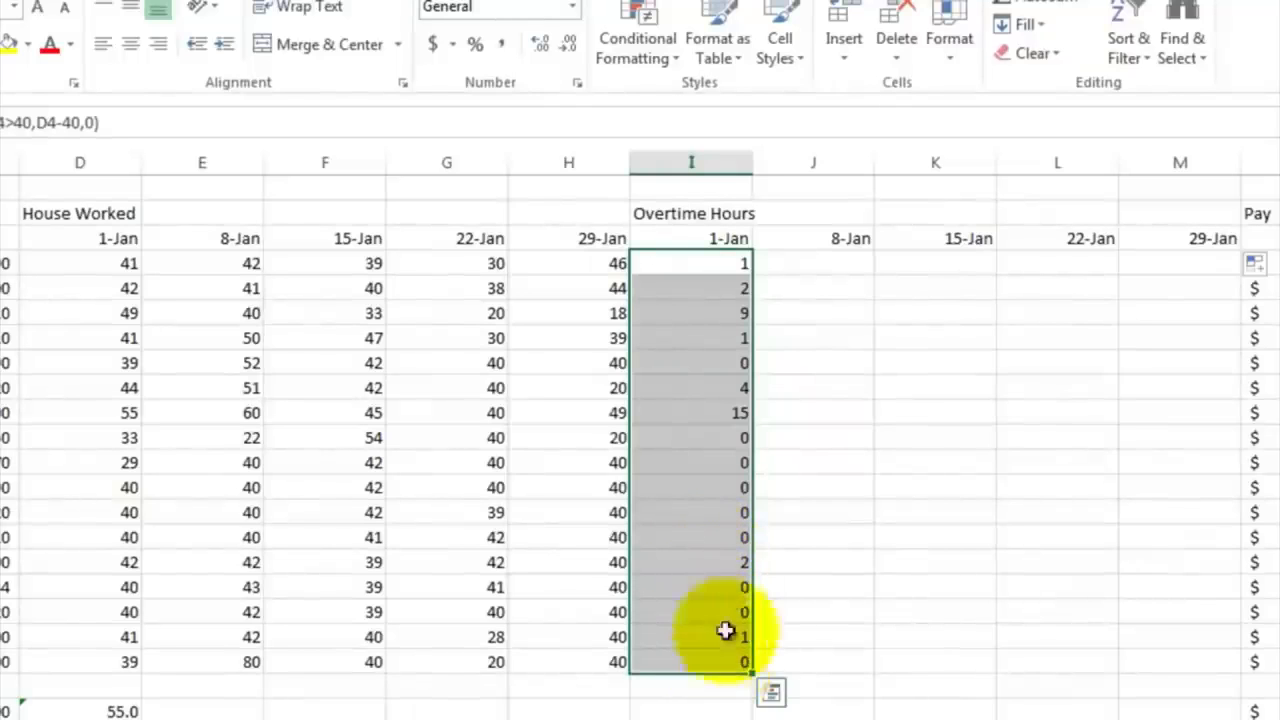
right_click(698, 352)
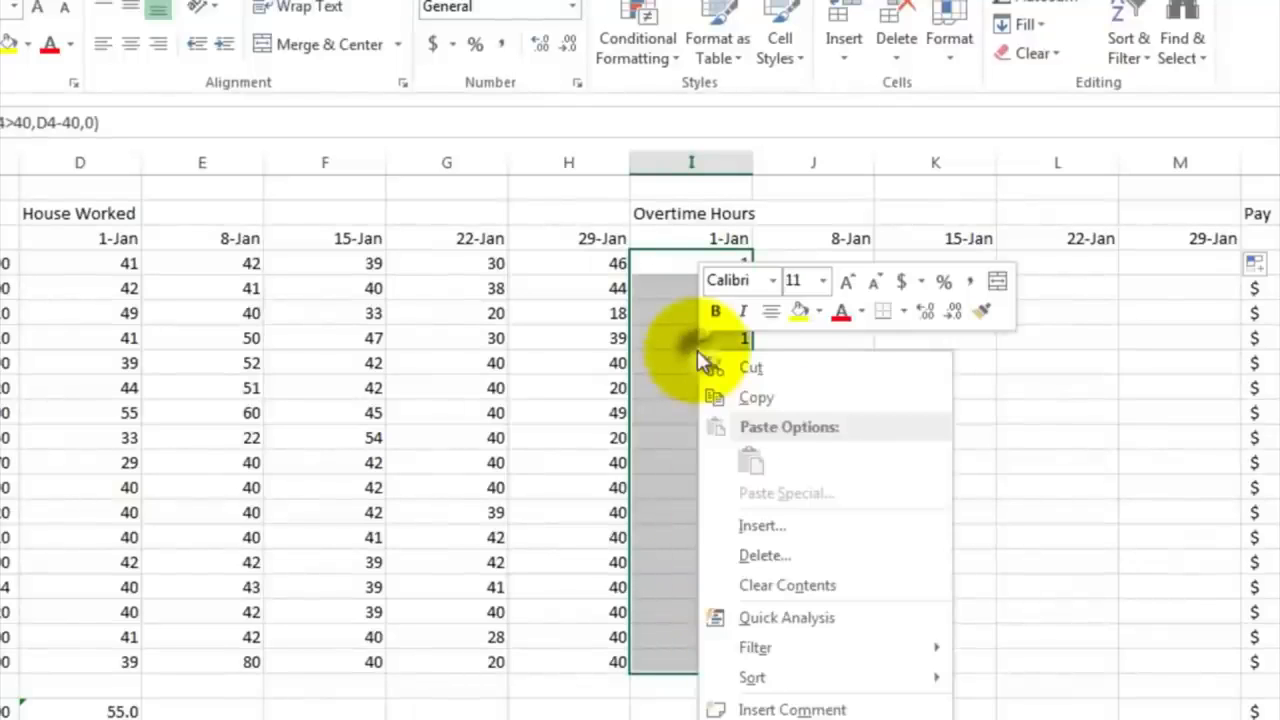
left_click(750, 398)
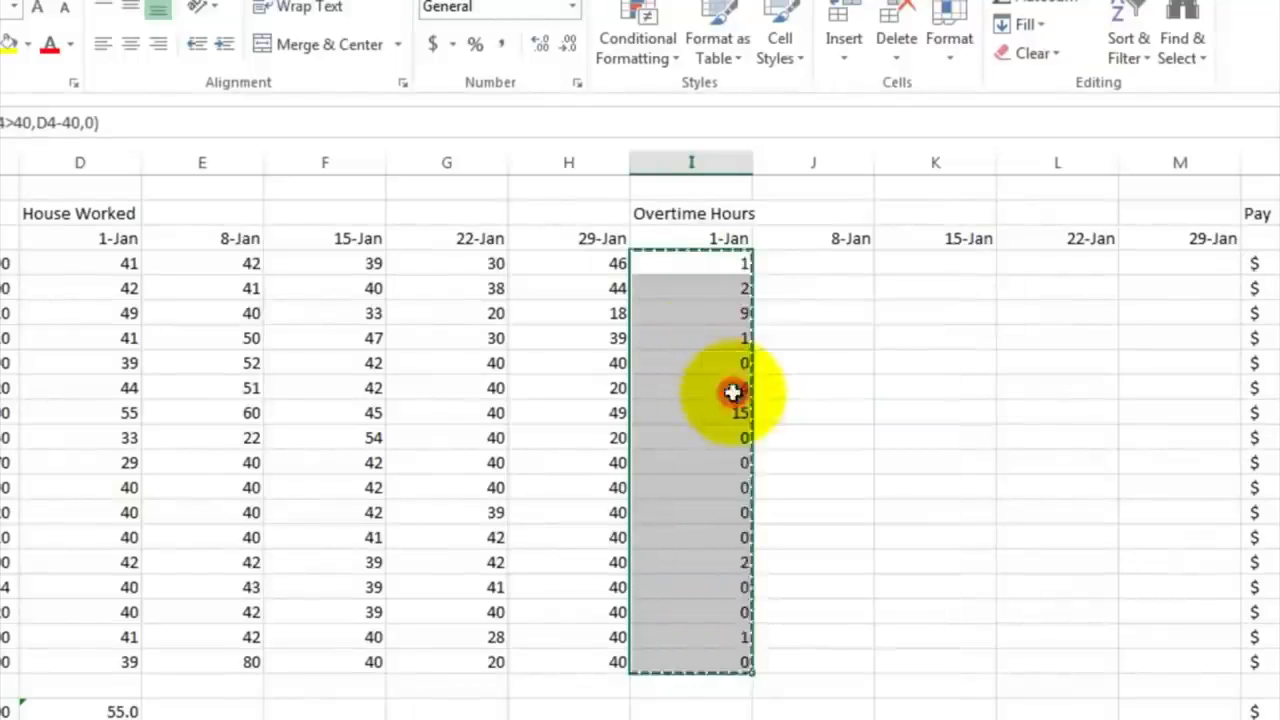
left_click(786, 261)
right_click(788, 261)
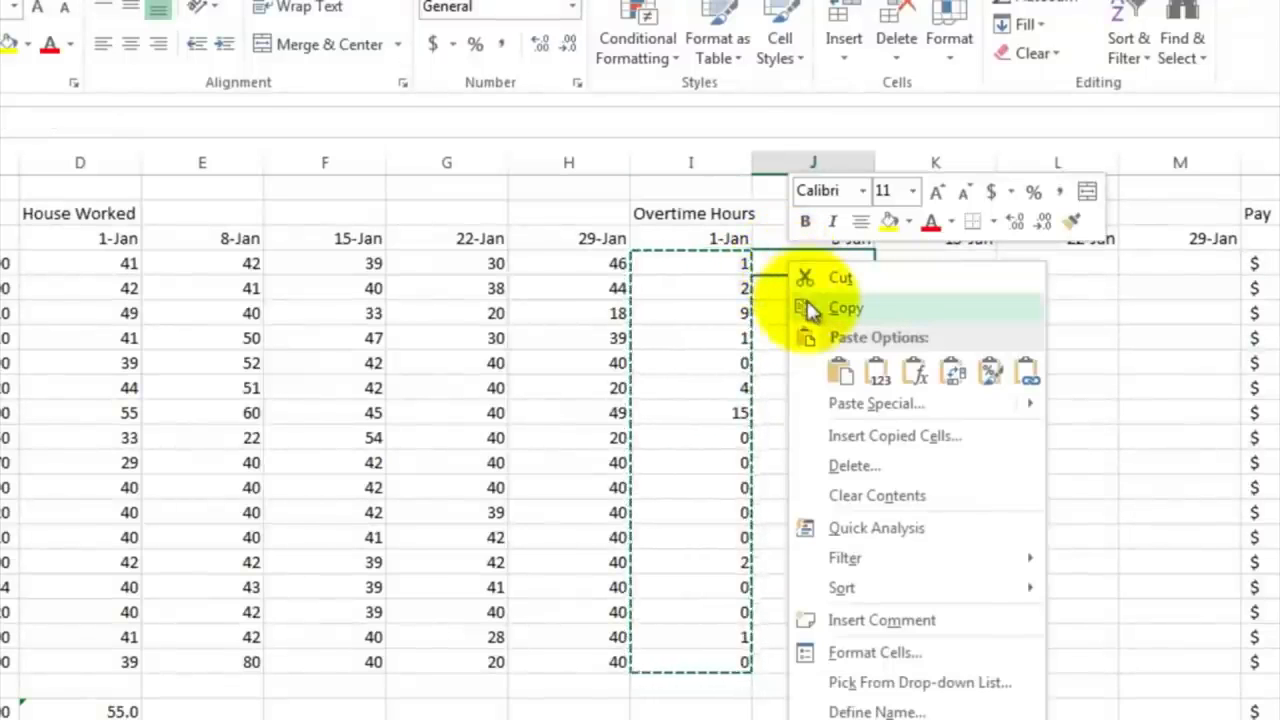
left_click(843, 372)
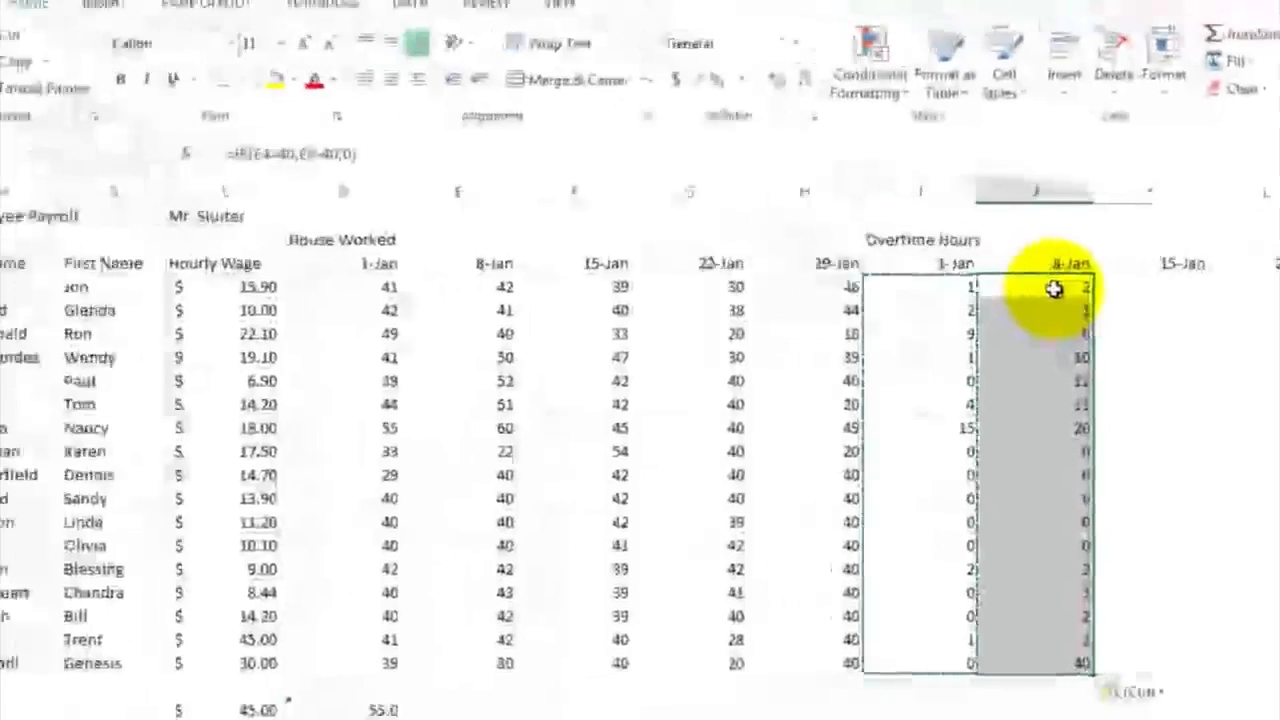
Compare the cell references of the overtime IF formulas in J4 and I4, leaving both formulas as they are
left_click(833, 273)
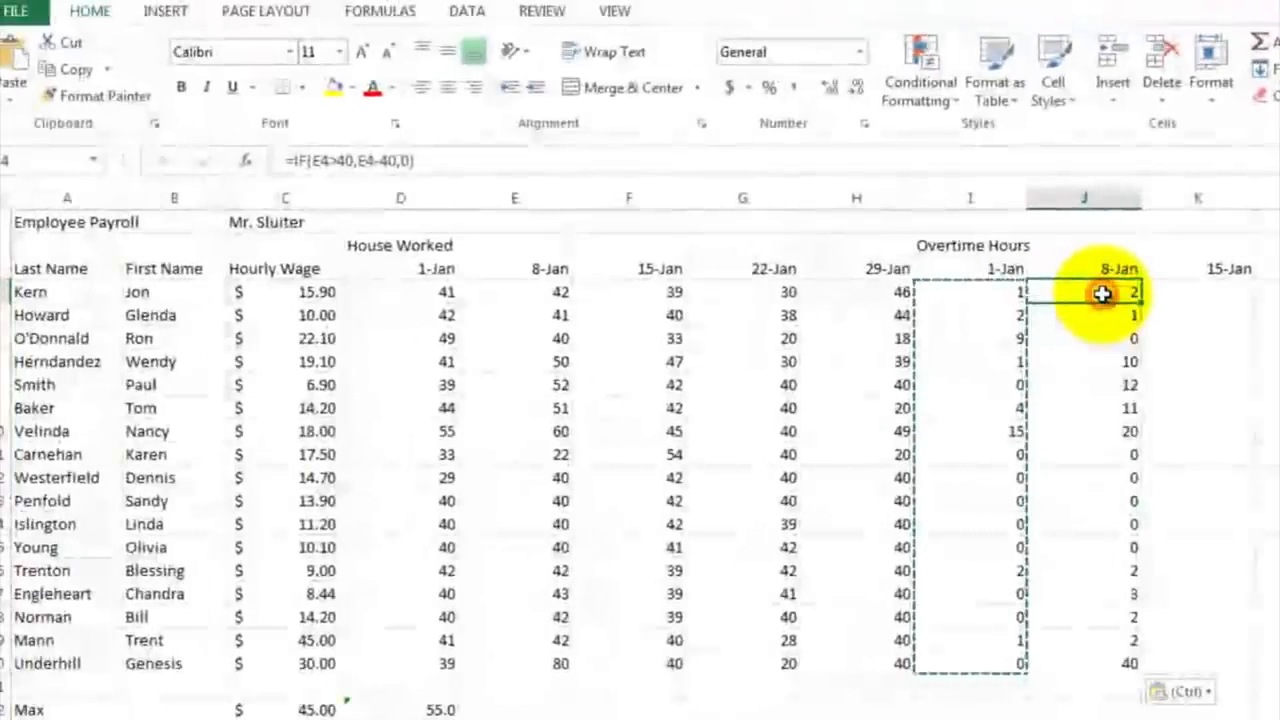
double_click(1102, 292)
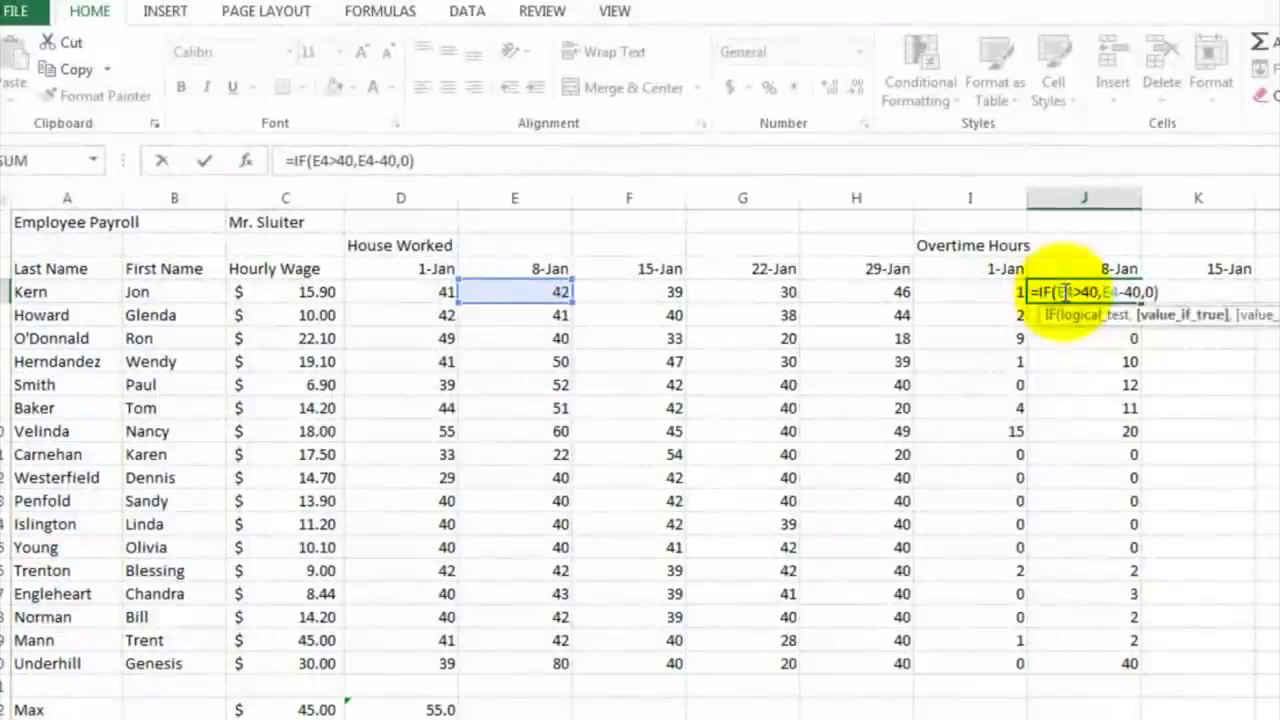
key("Escape")
left_click(988, 290)
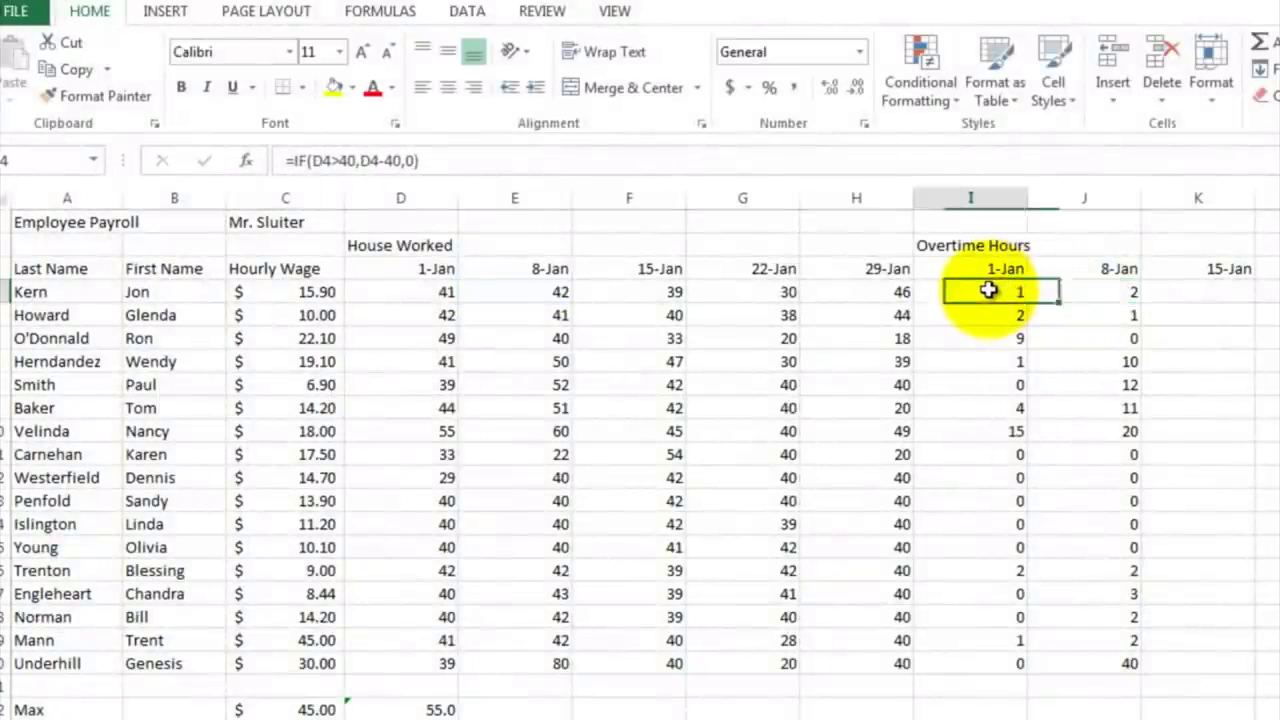
double_click(988, 290)
left_click_drag(980, 290, 952, 290)
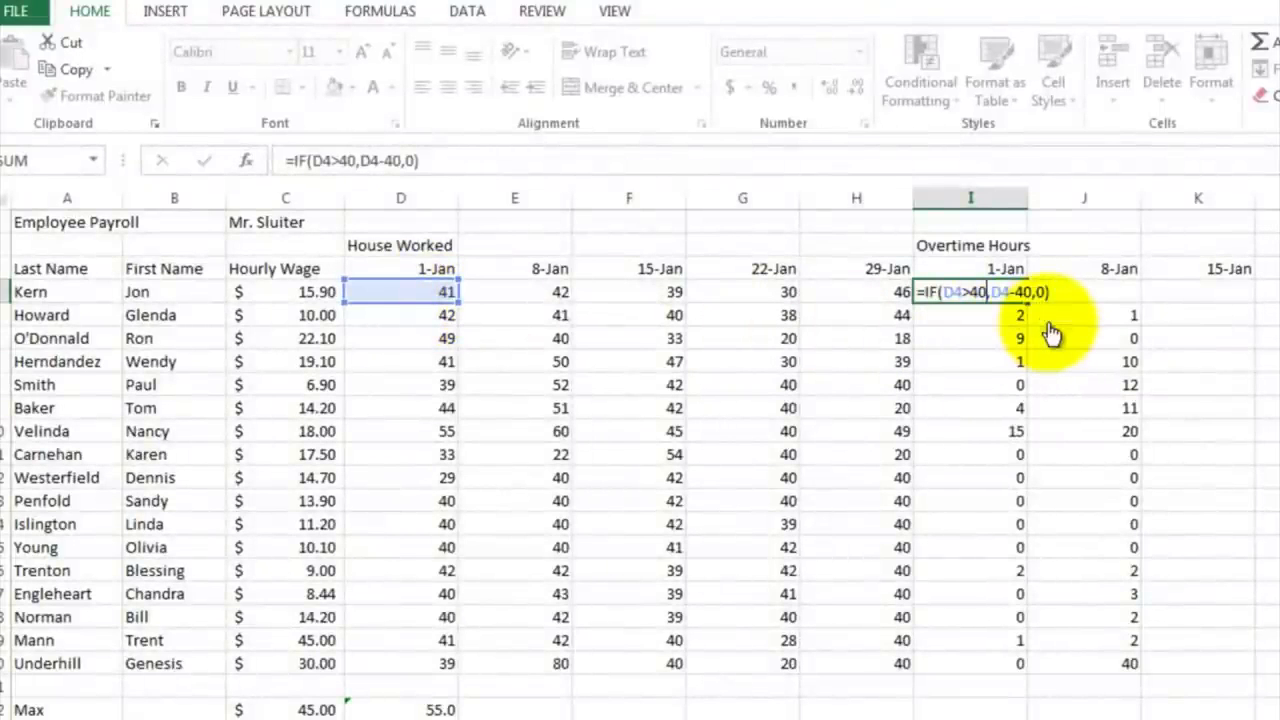
key("ctrl+Return")
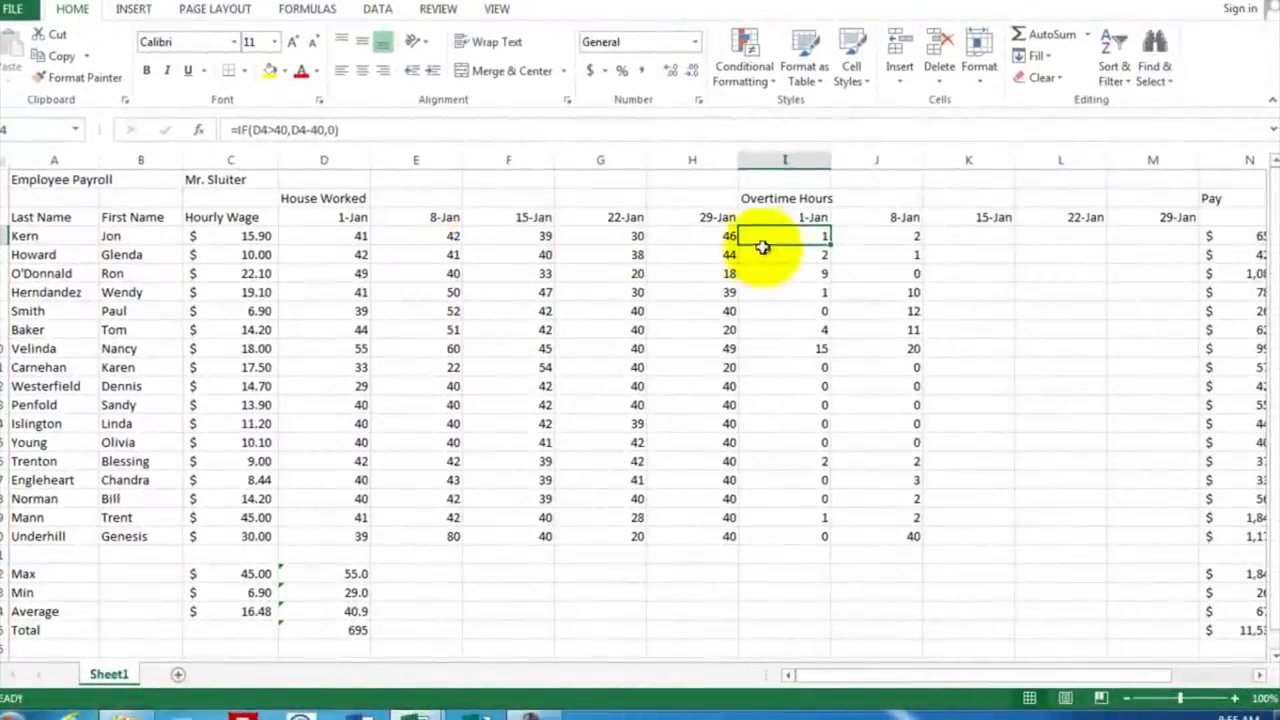
Paste the overtime formulas from I4:I20 into the 8-Jan column again and select J4:J20
key("ctrl+shift+Down")
key("ctrl+c")
left_click(886, 240)
key("ctrl+v")
left_click(937, 258)
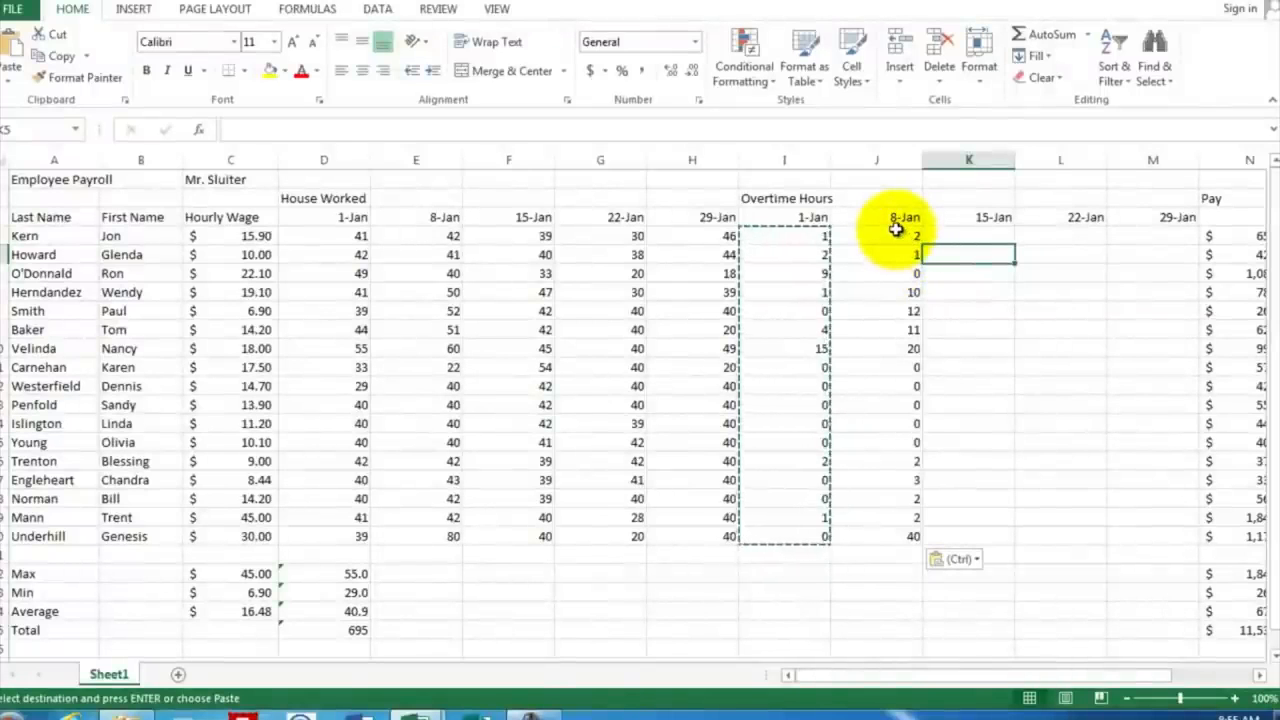
left_click_drag(896, 229, 907, 536)
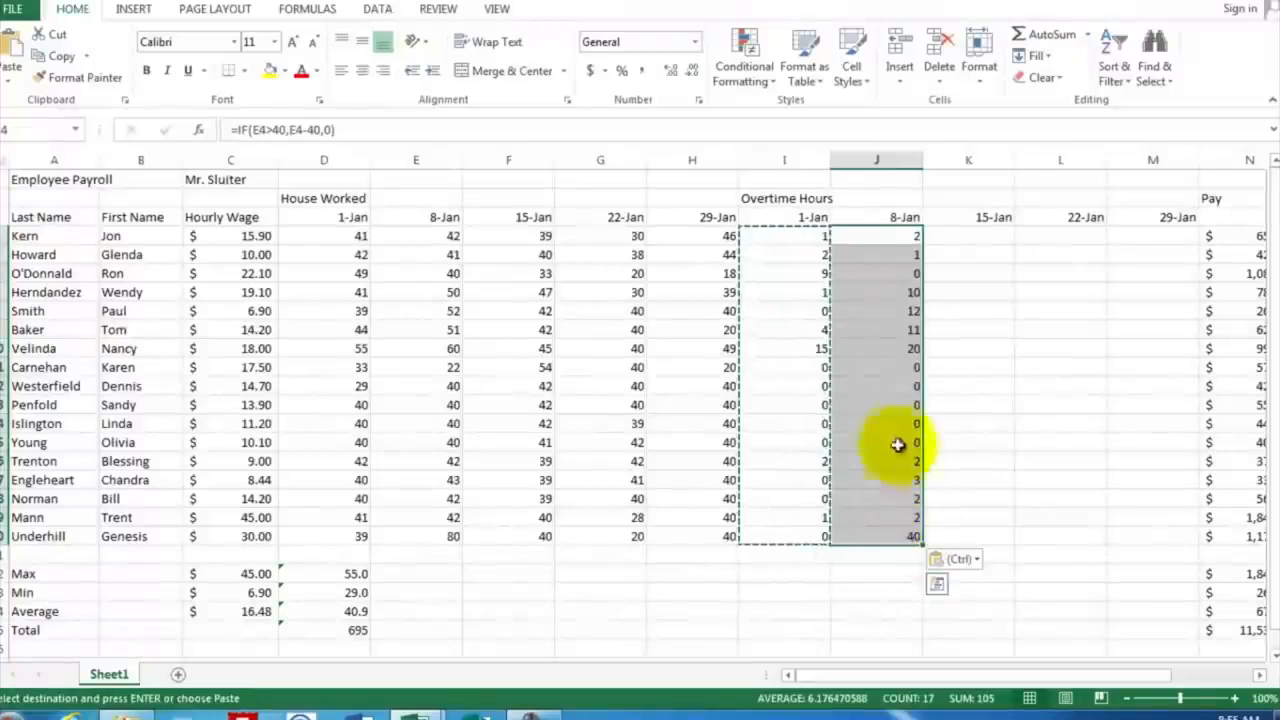
Copy the 8-Jan overtime formulas in J4:J20 and paste them into the 15-Jan overtime column from K4
right_click(875, 307)
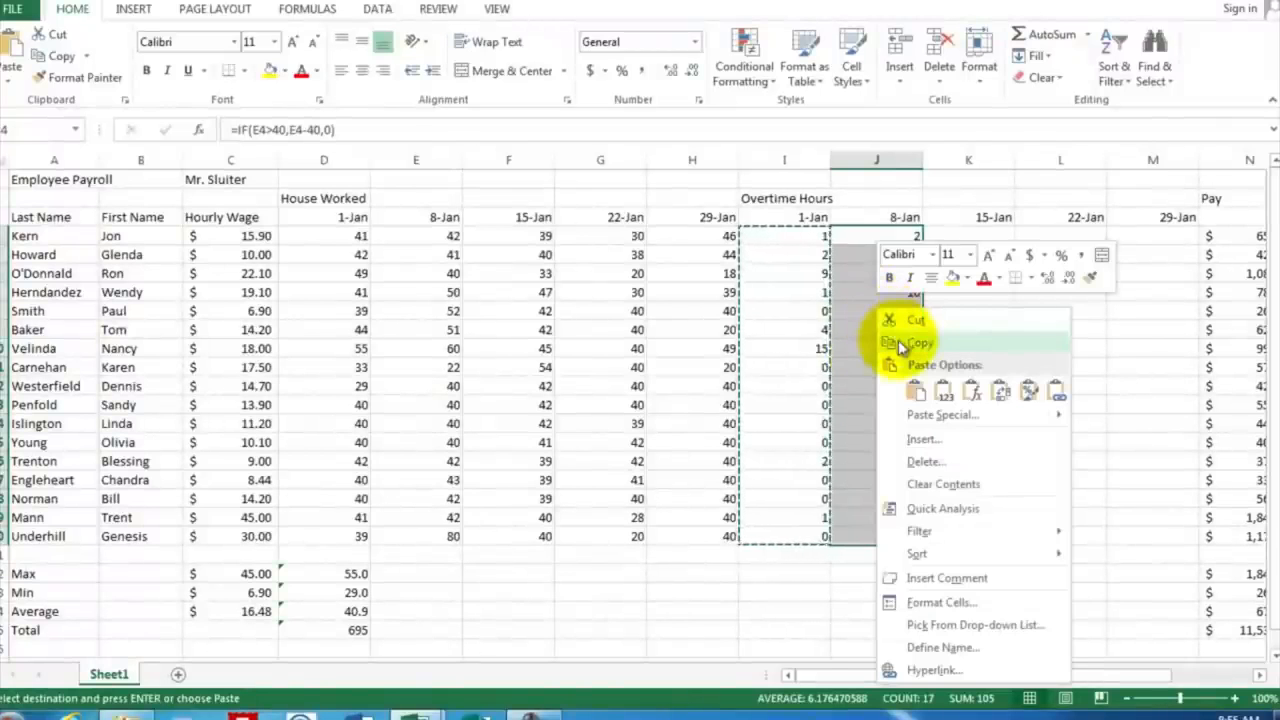
left_click(900, 335)
left_click(950, 236)
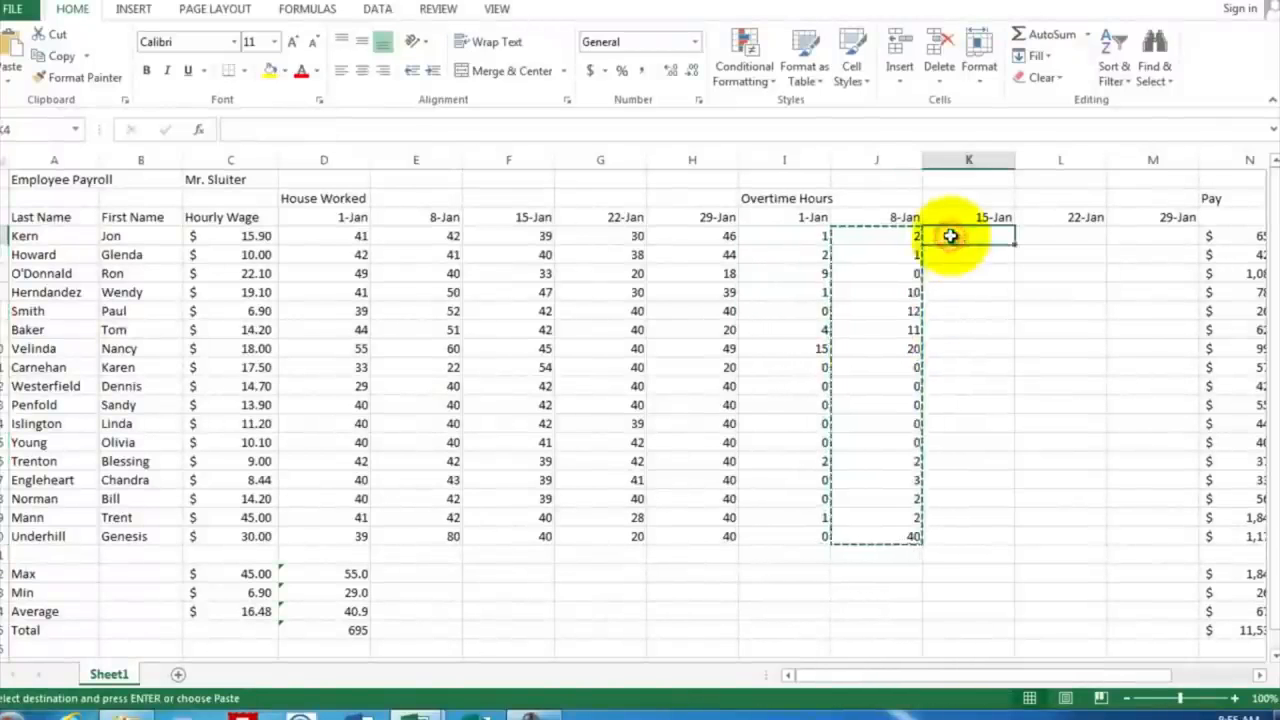
right_click(945, 238)
left_click(992, 318)
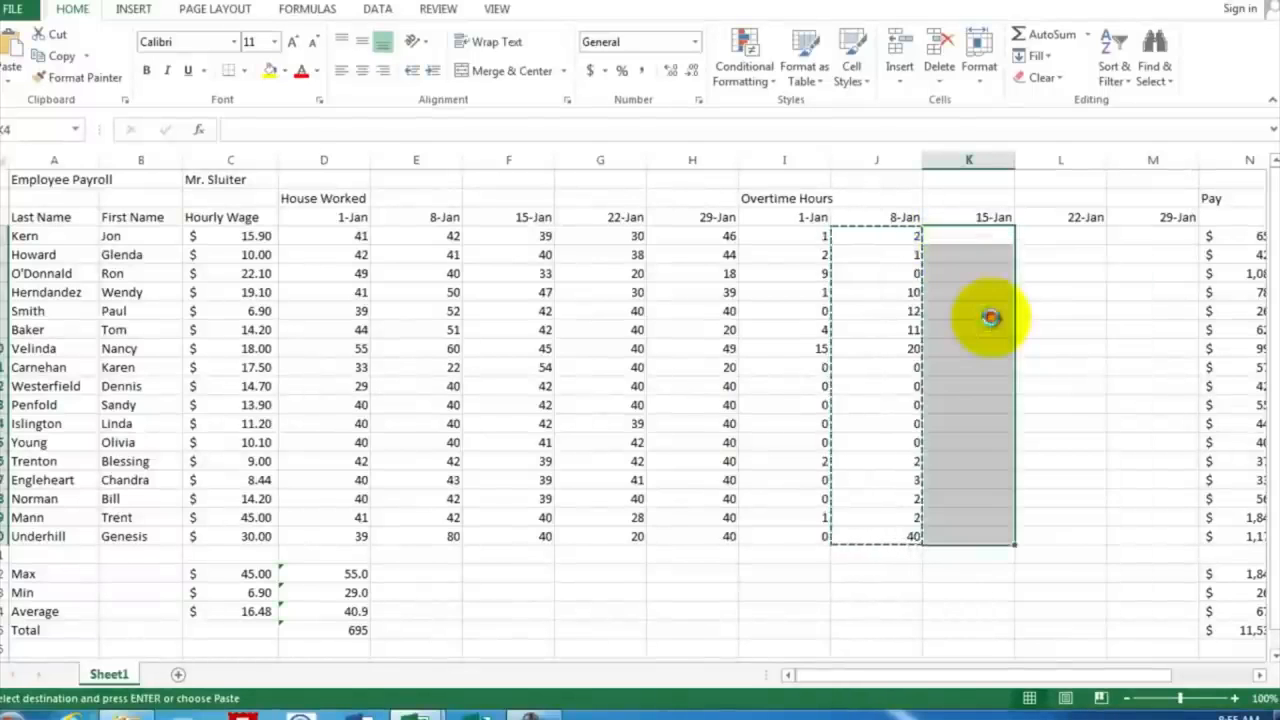
Paste the copied overtime formulas into the 22-Jan column from L4 and the 29-Jan column from M4
left_click(1037, 234)
right_click(1035, 238)
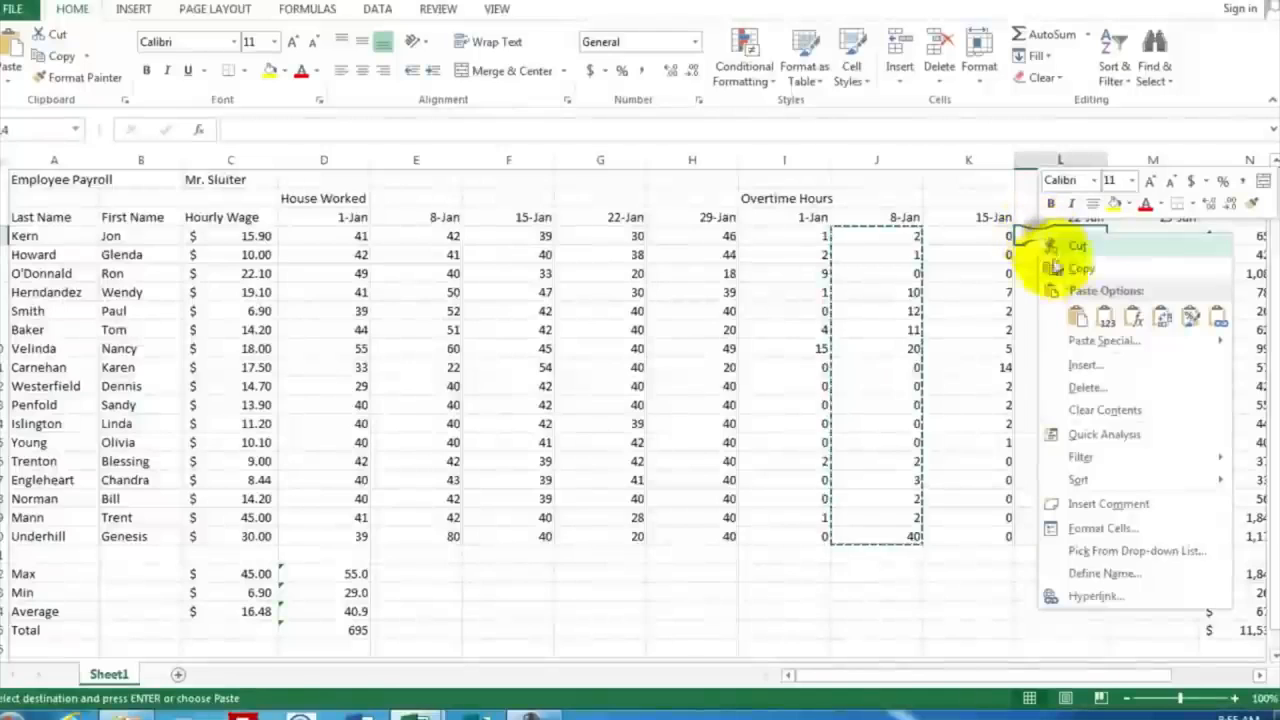
left_click(1072, 316)
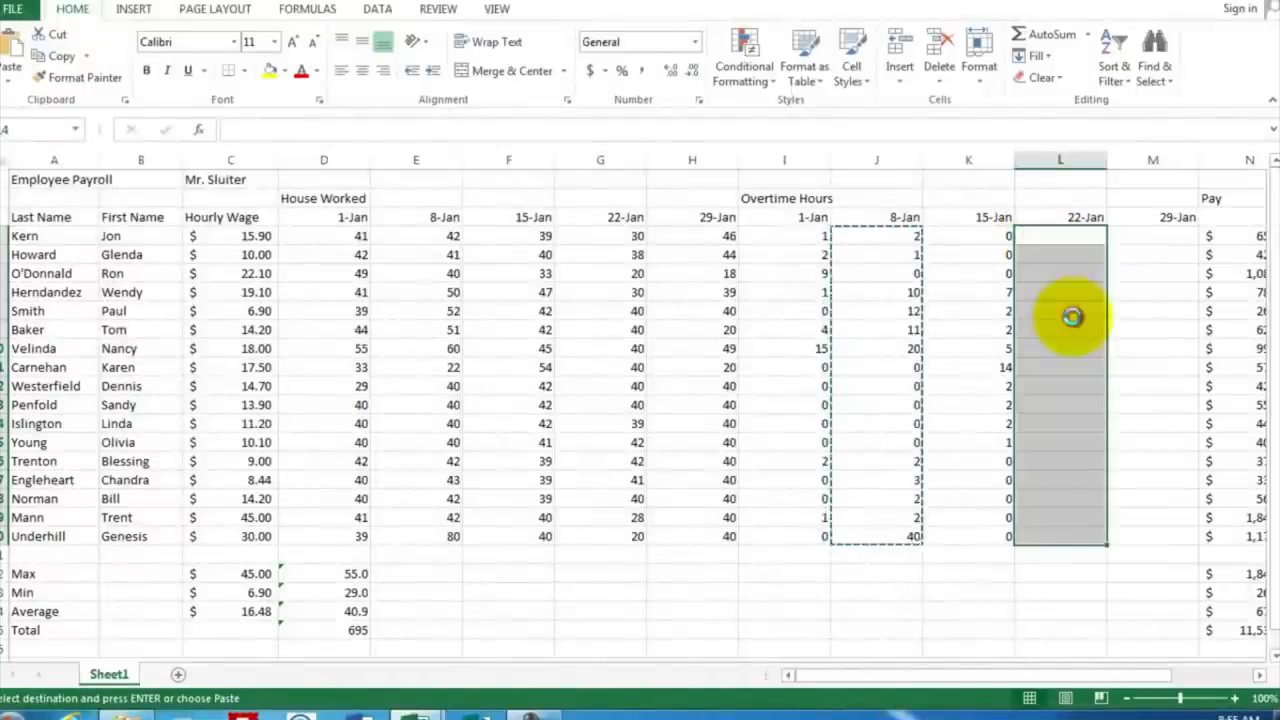
left_click(1129, 236)
right_click(1133, 240)
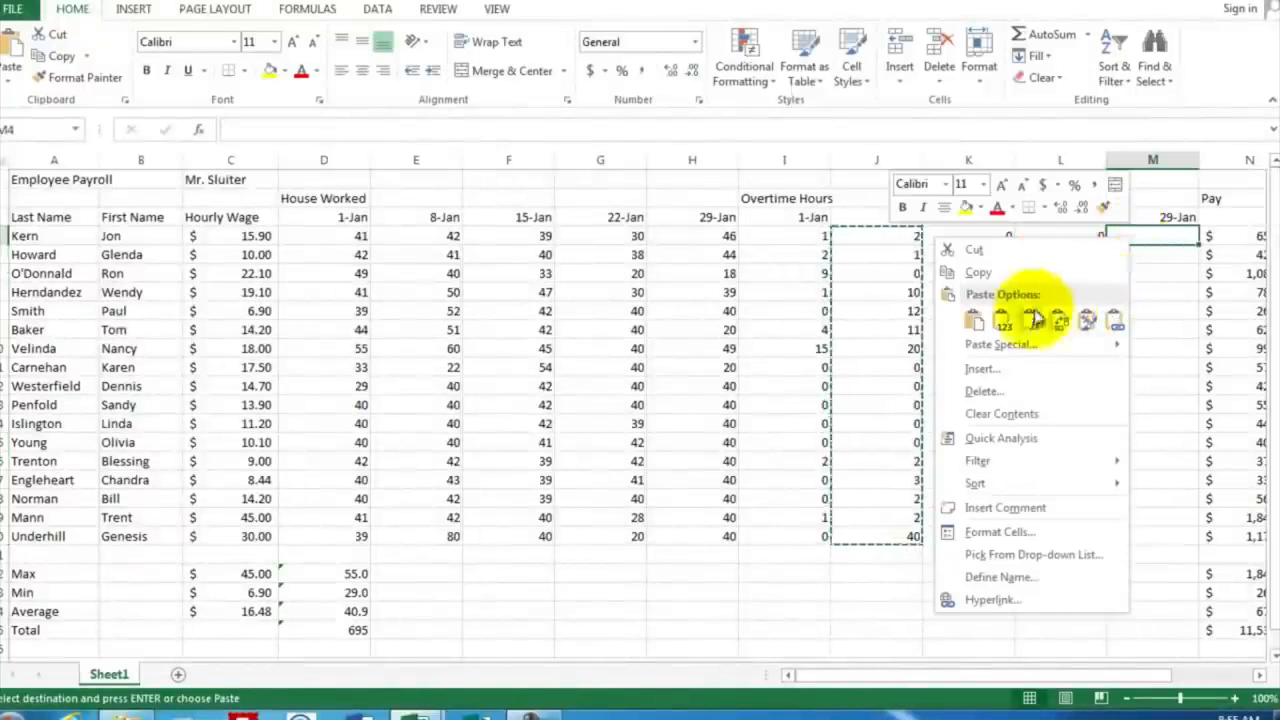
left_click(983, 322)
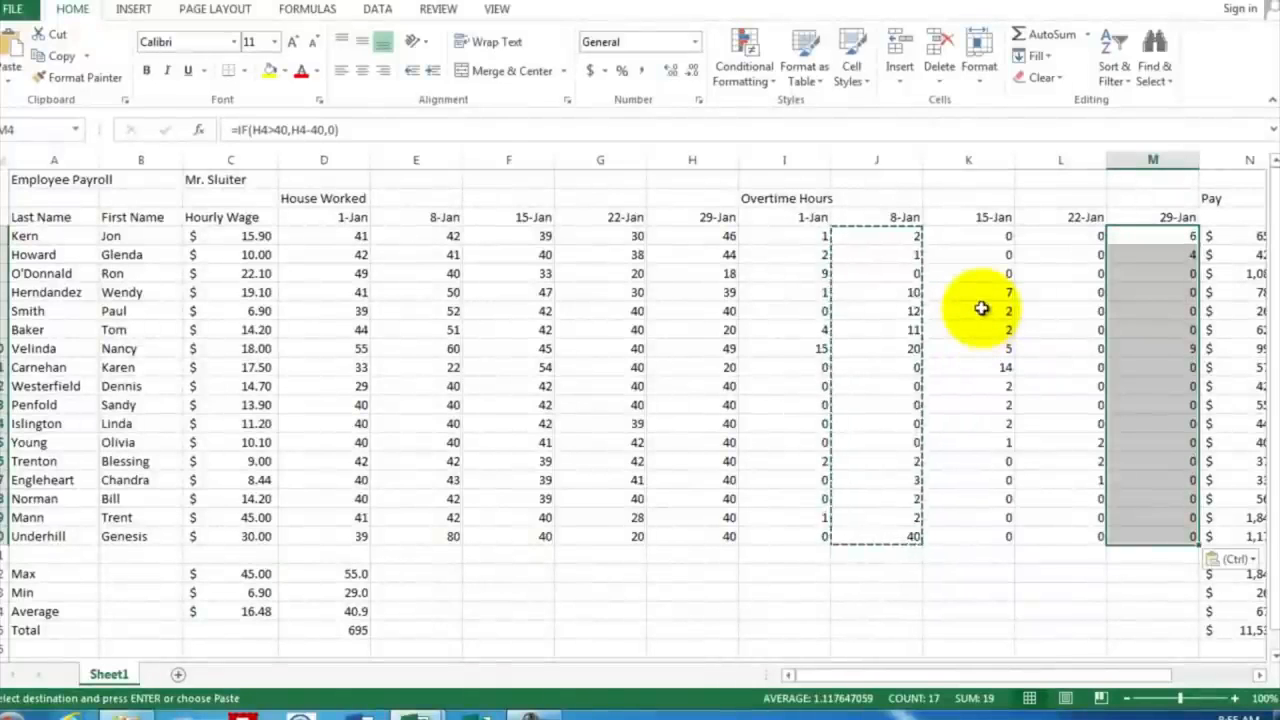
left_click(967, 560)
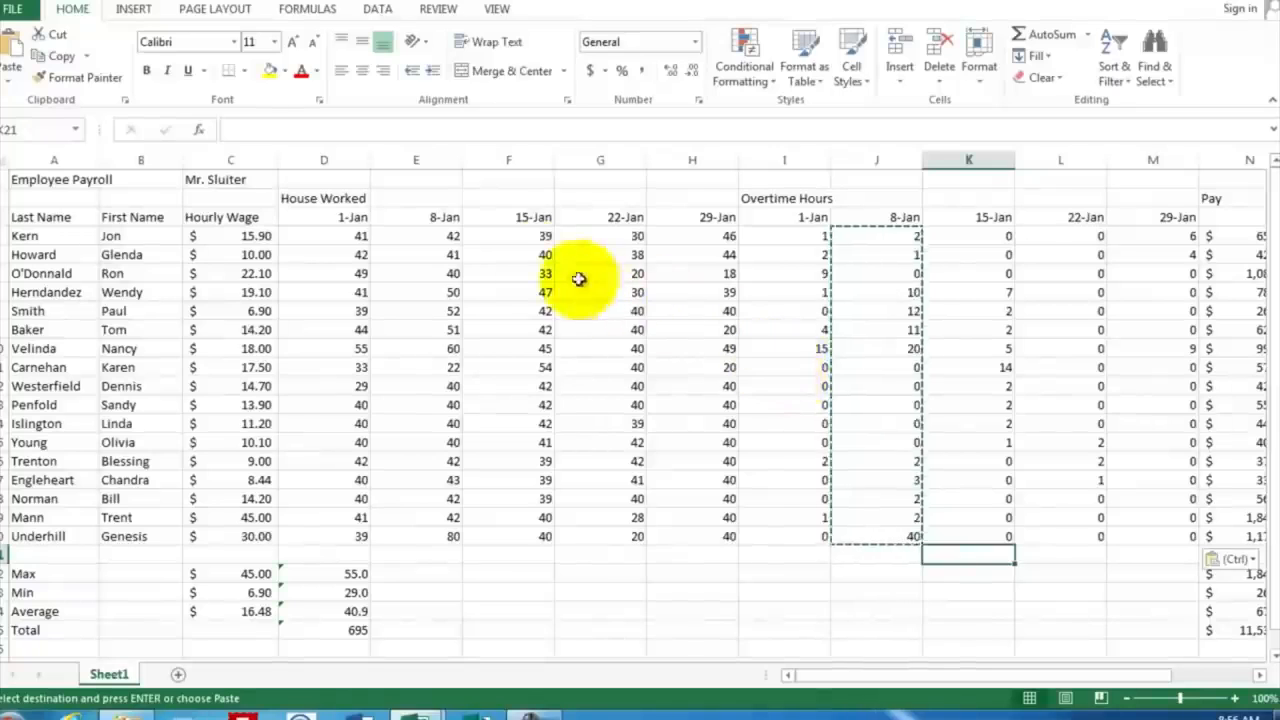
Shade the hours worked block D3:H20, including its date headings, with a light gray fill
left_click(321, 216)
left_click_drag(368, 228, 714, 541)
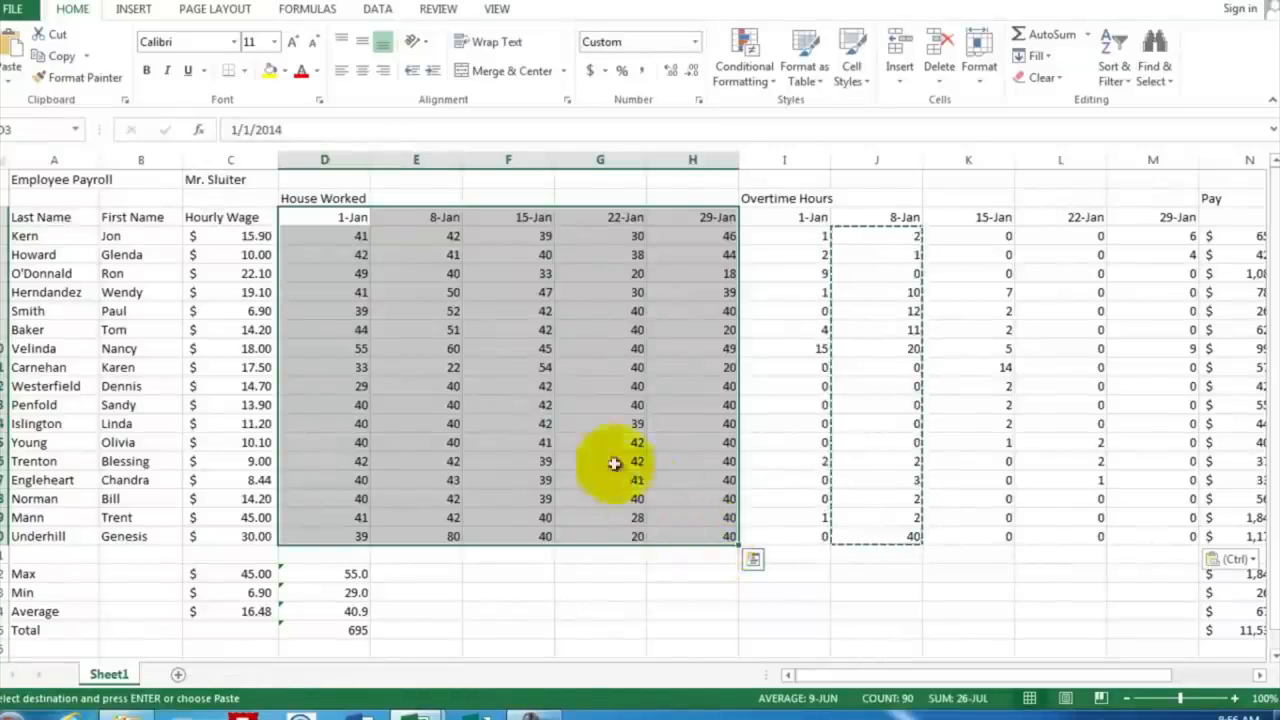
left_click(286, 75)
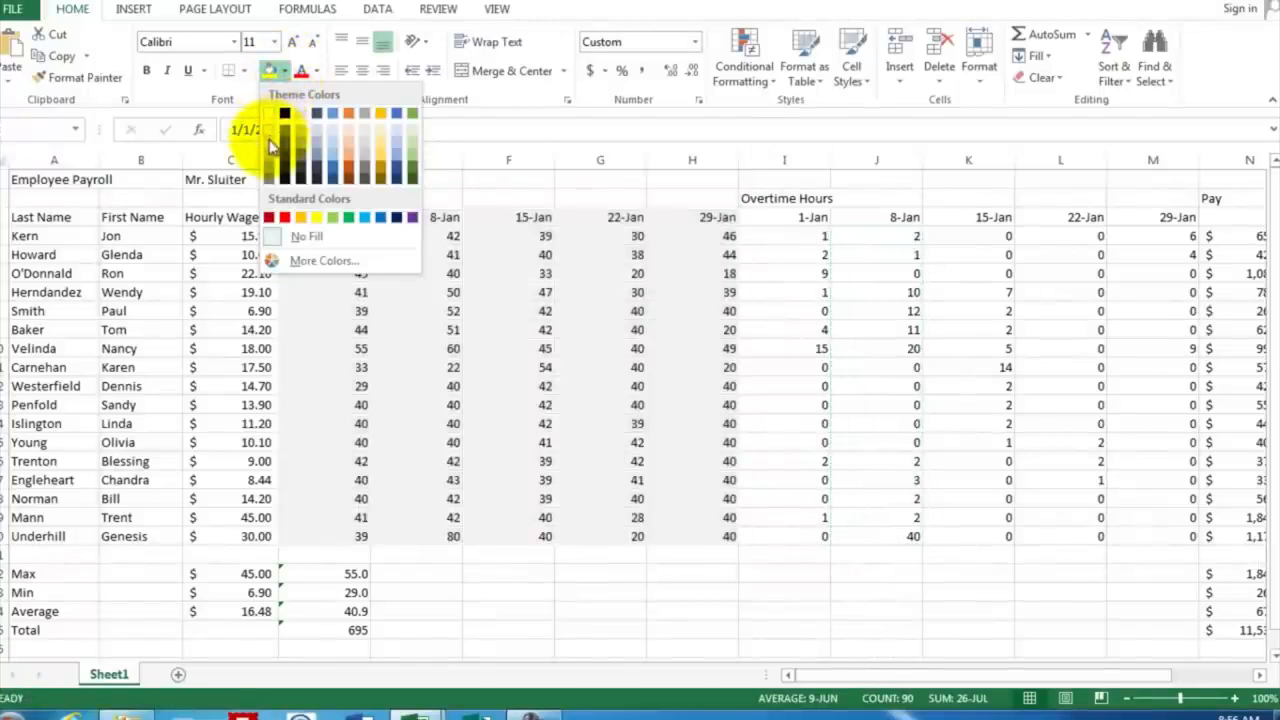
left_click(268, 140)
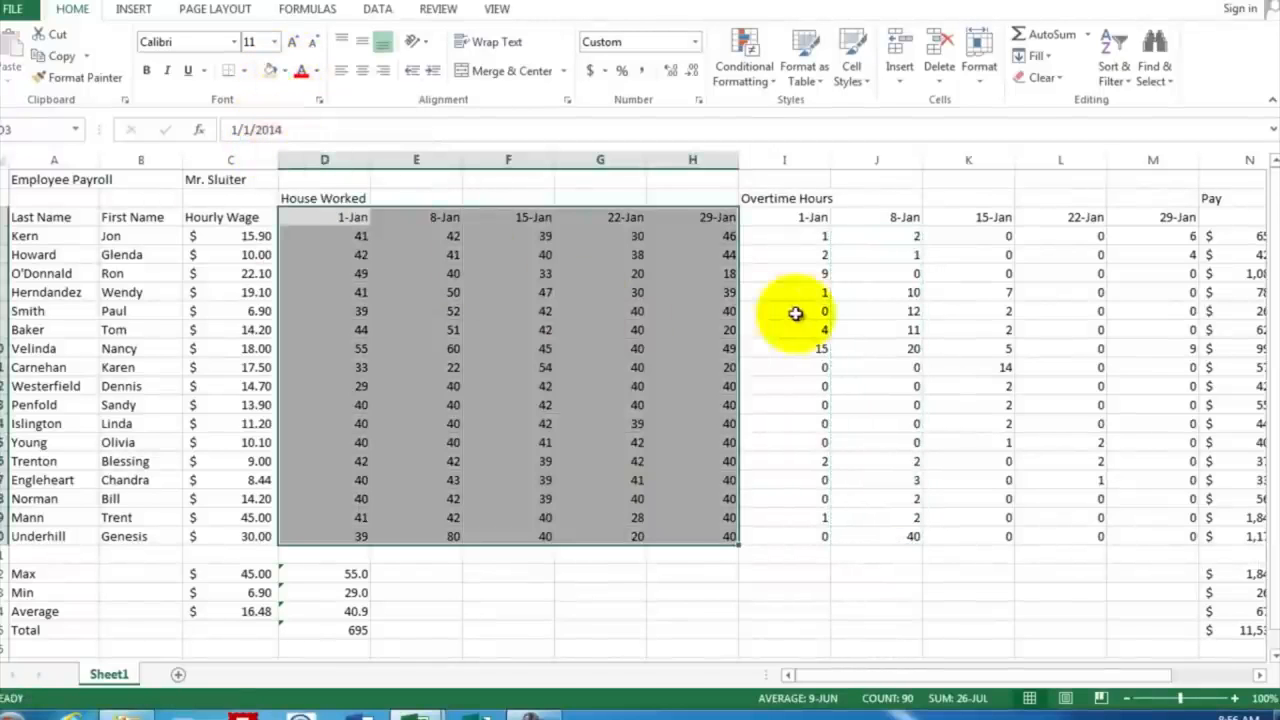
left_click(798, 313)
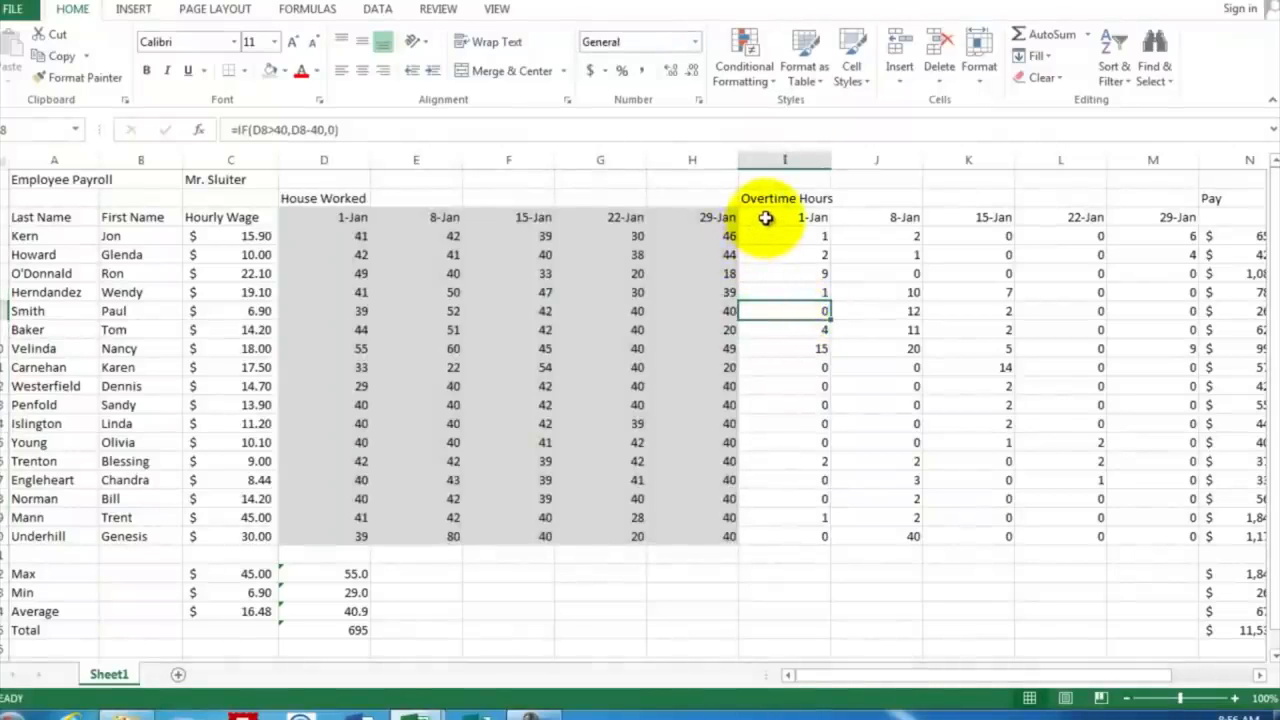
Shade the overtime hours block I3:M20, including its date headings, with a light orange fill
left_click_drag(766, 217, 1157, 536)
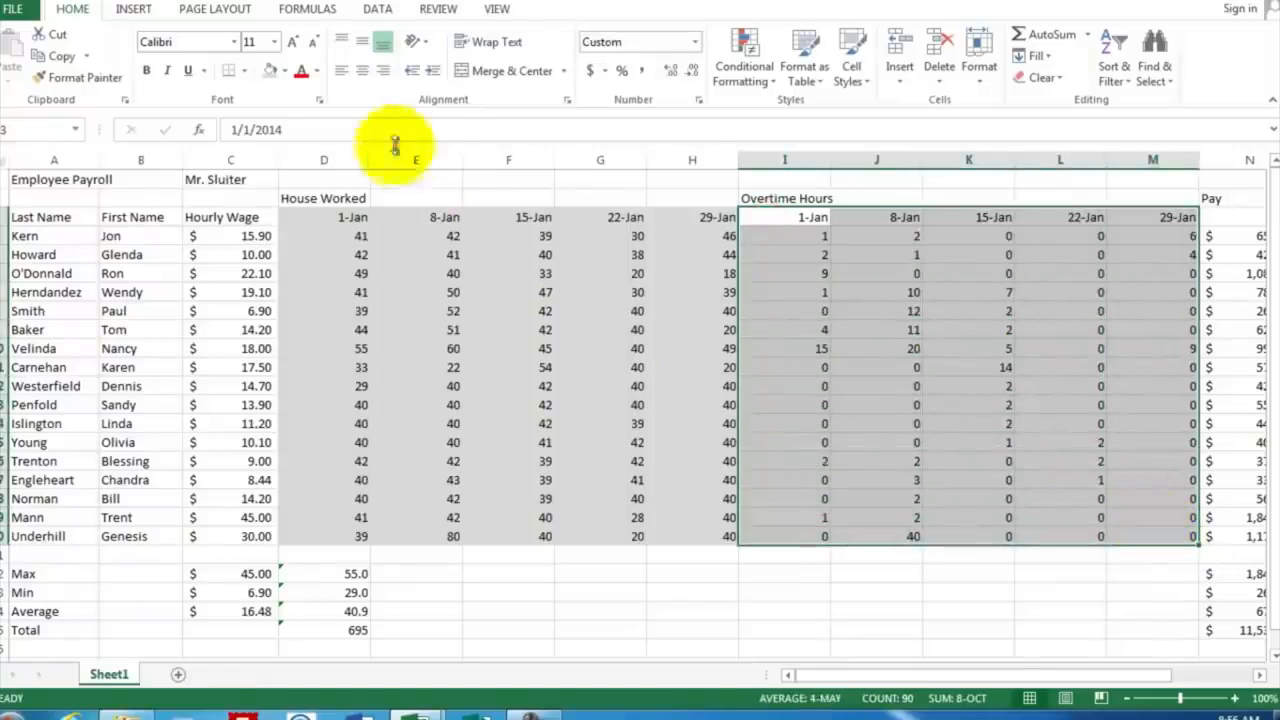
left_click(285, 71)
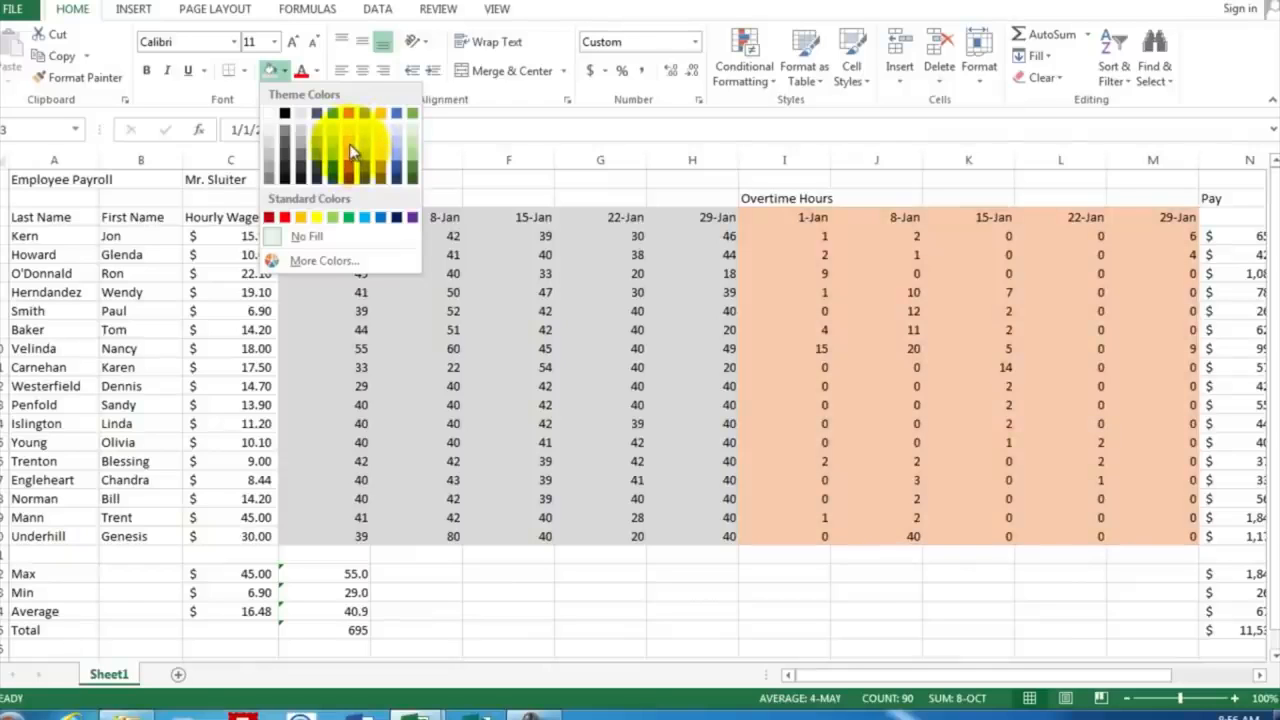
left_click(350, 150)
left_click(1148, 292)
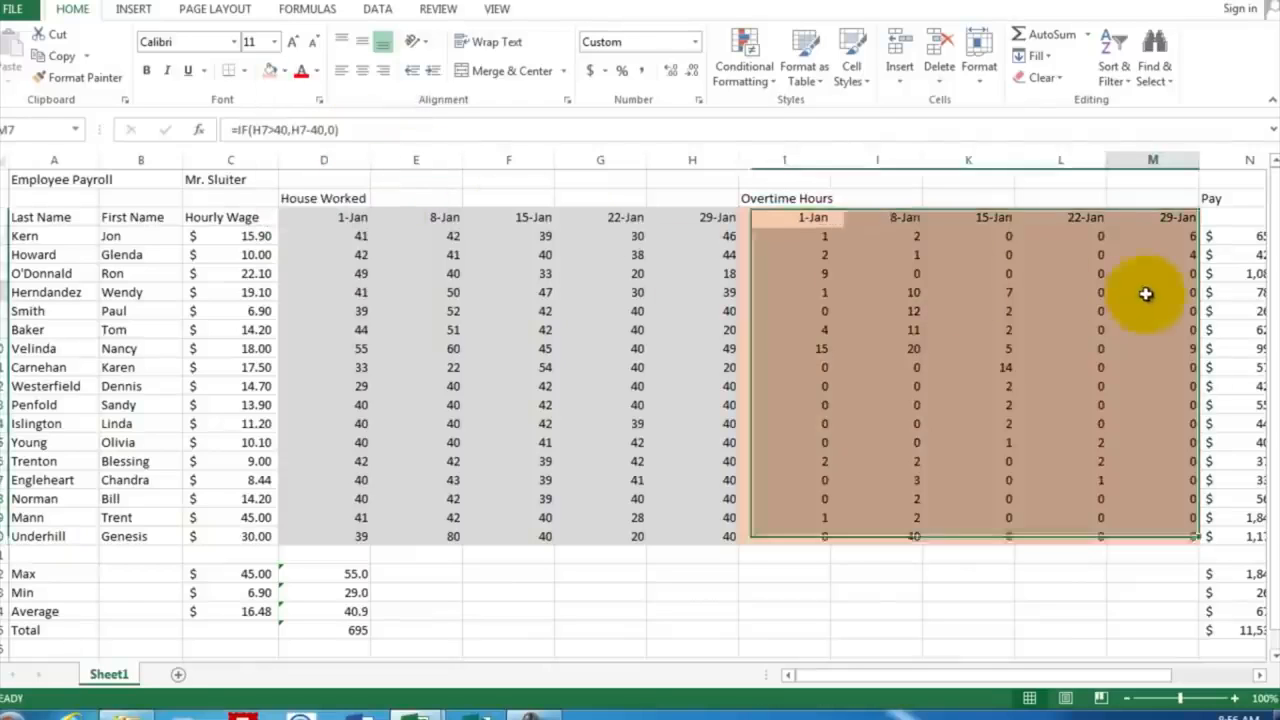
Enter Jan 1 in N3 as the first date heading under Pay
left_click(1262, 678)
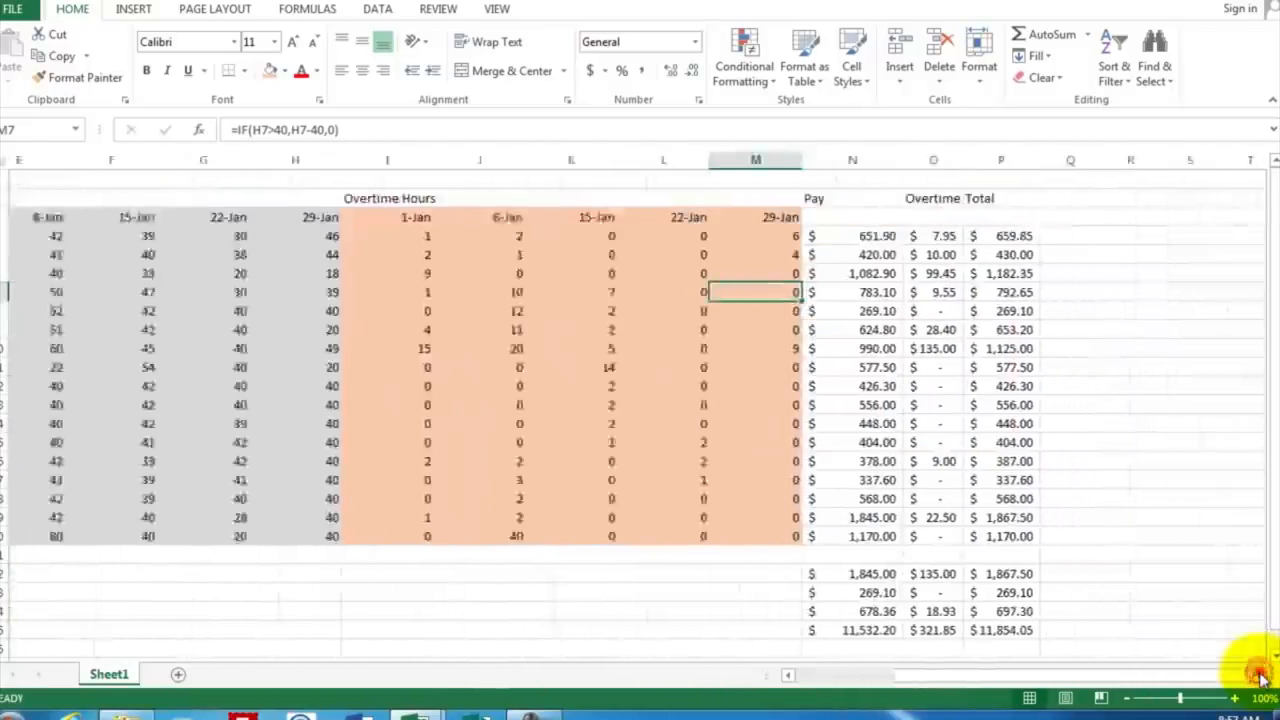
left_click(1260, 676)
left_click(1260, 676)
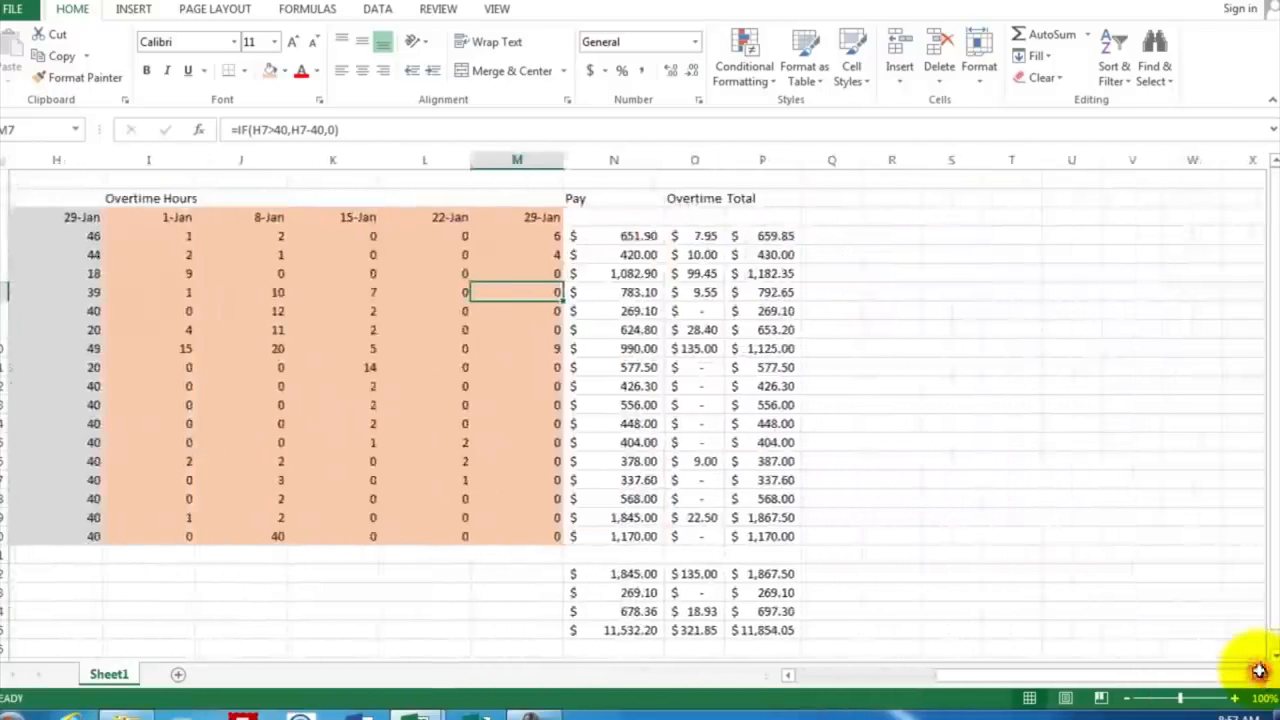
left_click(614, 218)
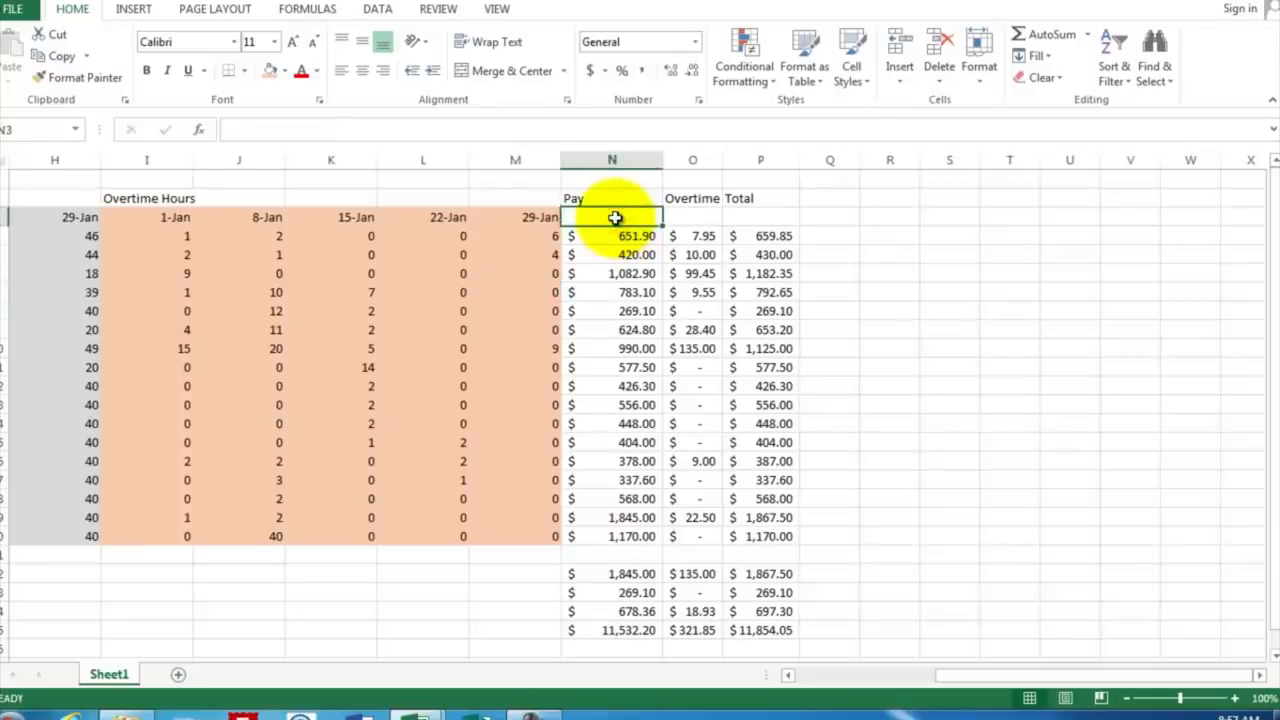
type("Jan")
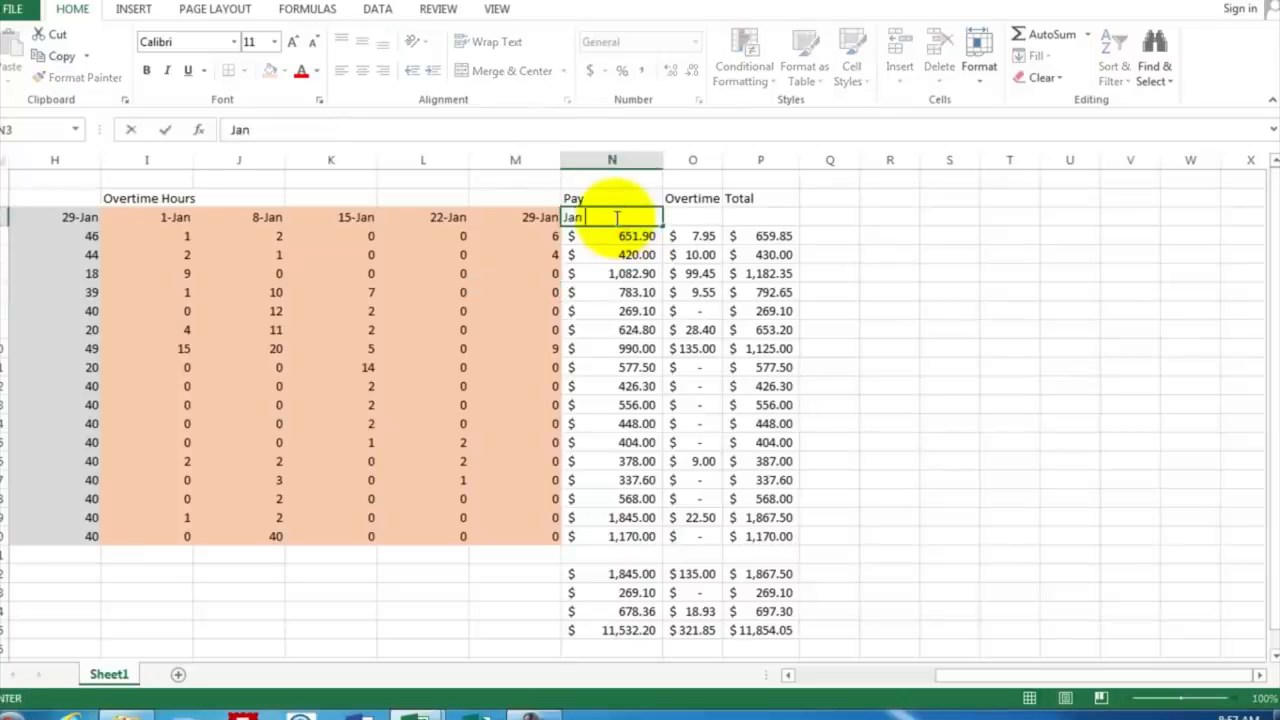
type(" 1")
key("Return")
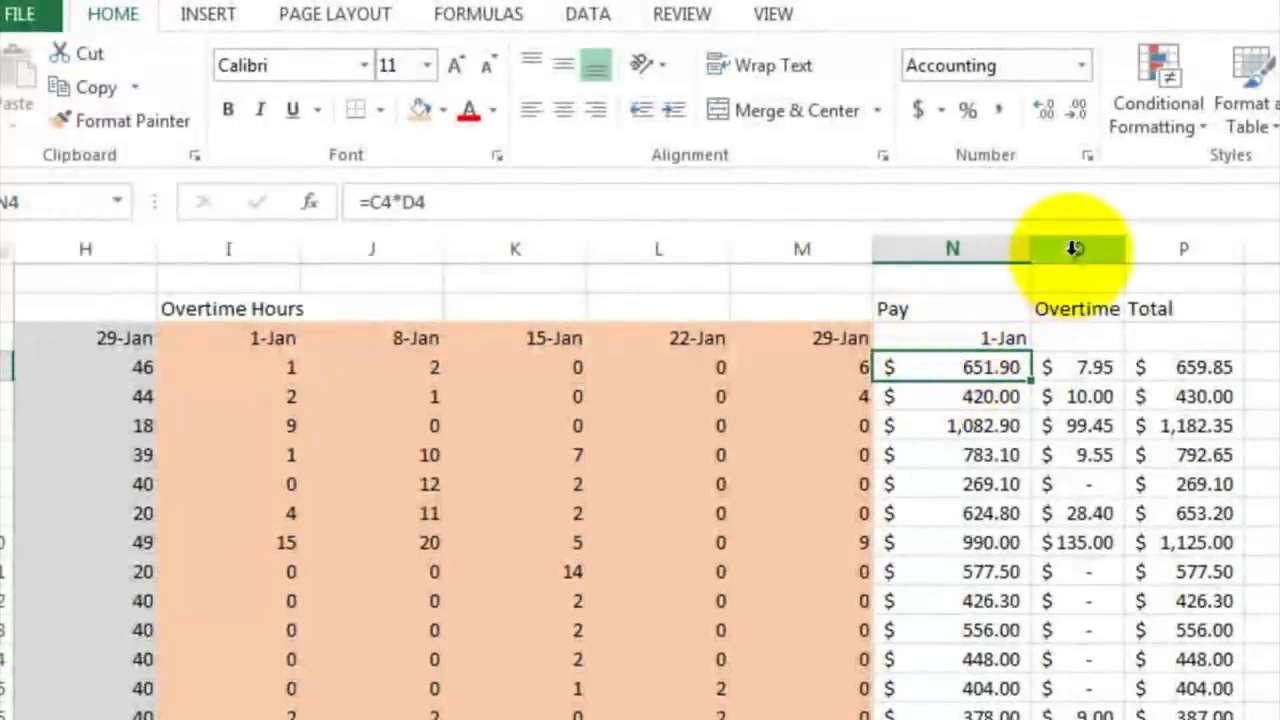
Insert three blank columns between the Pay column N and the Overtime pay column
left_click_drag(1075, 248, 1265, 247)
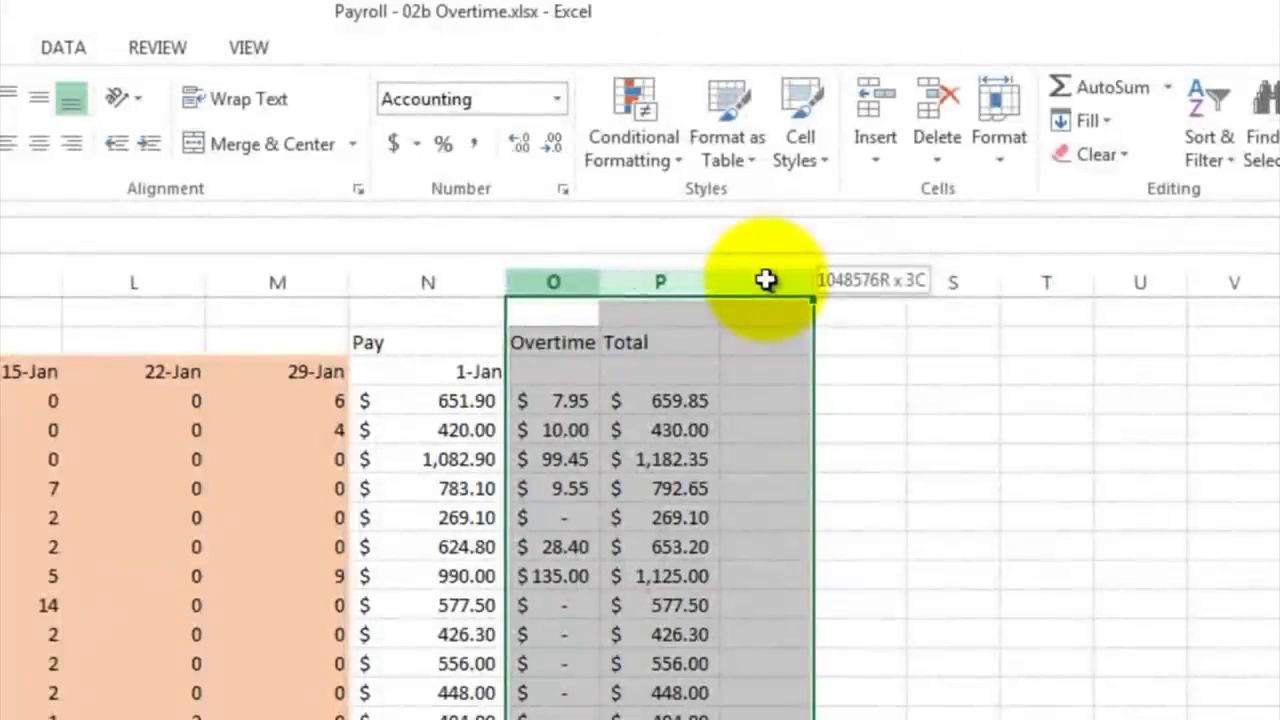
left_click_drag(765, 280, 766, 279)
right_click(766, 284)
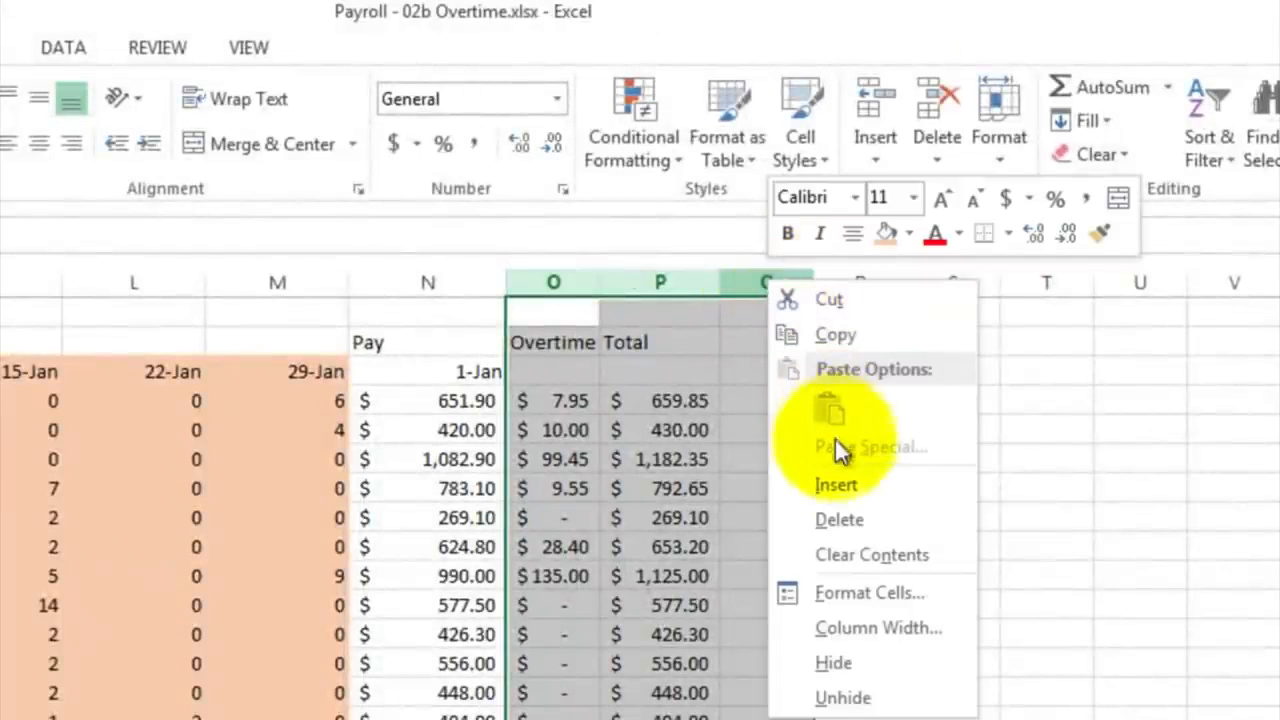
left_click(805, 486)
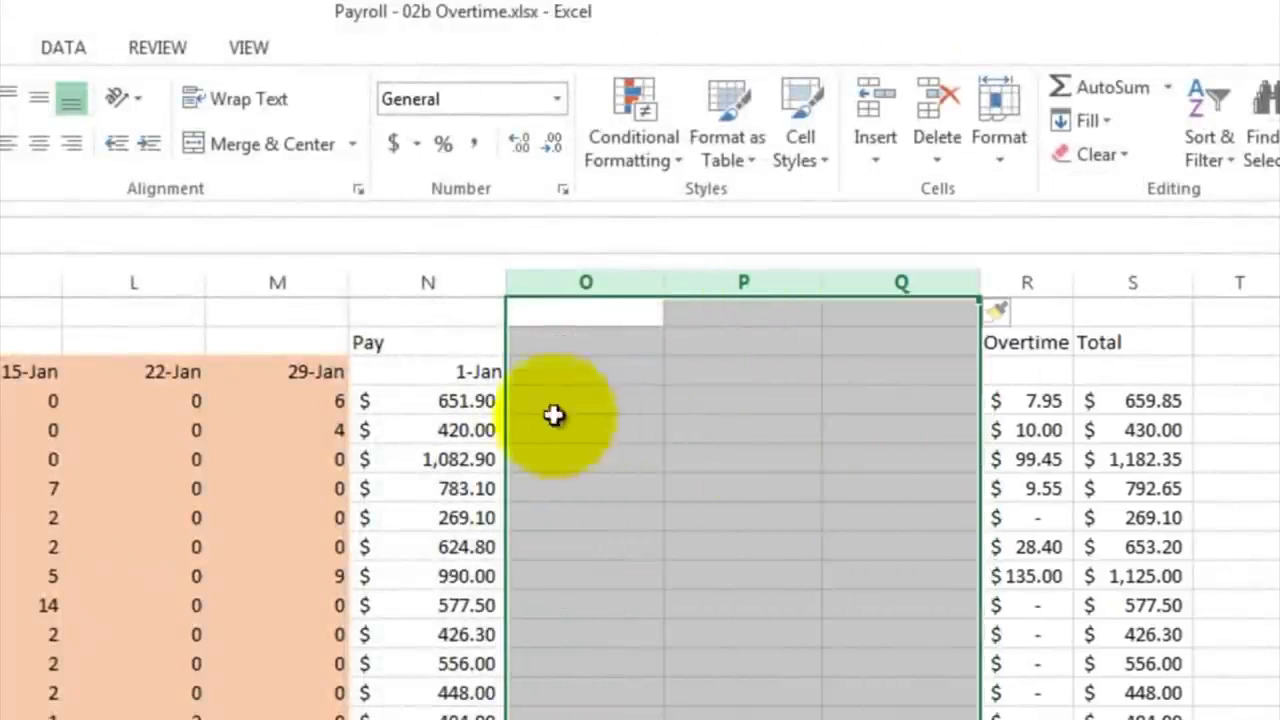
Enter a formula in O3 that adds seven days to N3 and fill the weekly pay dates across to Q3
left_click(534, 371)
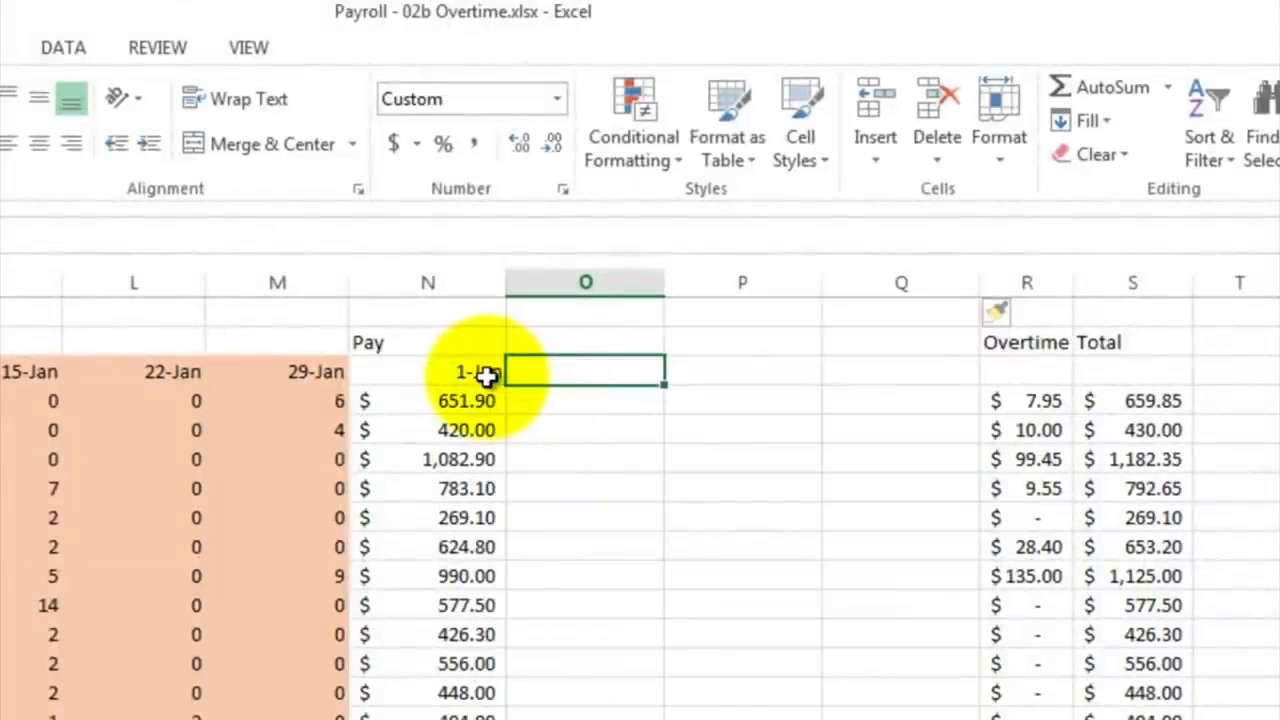
type("=")
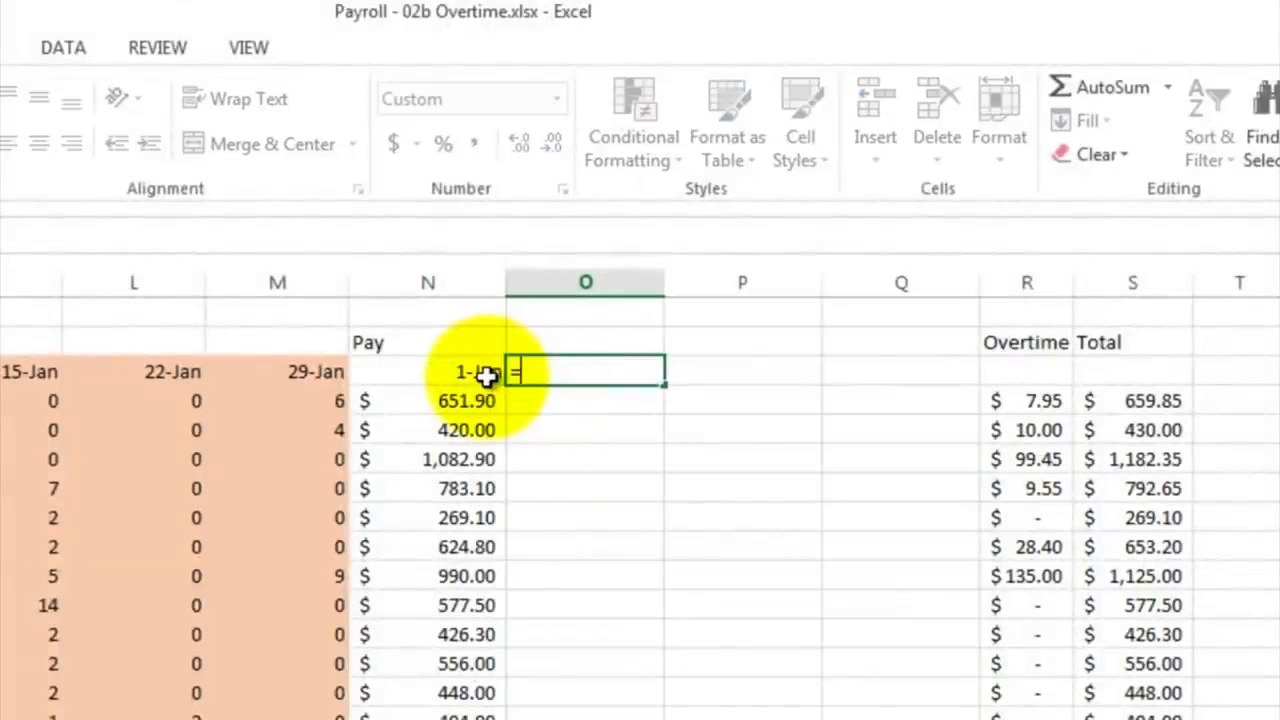
left_click(476, 373)
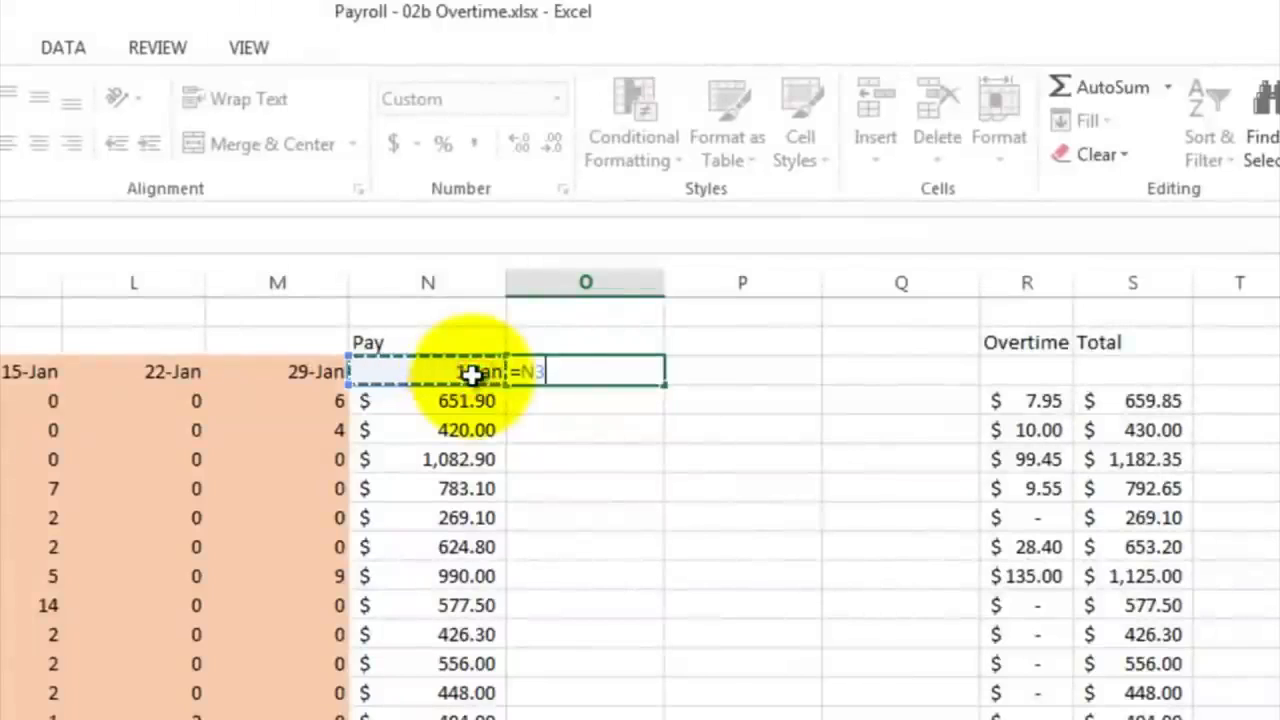
key("Return")
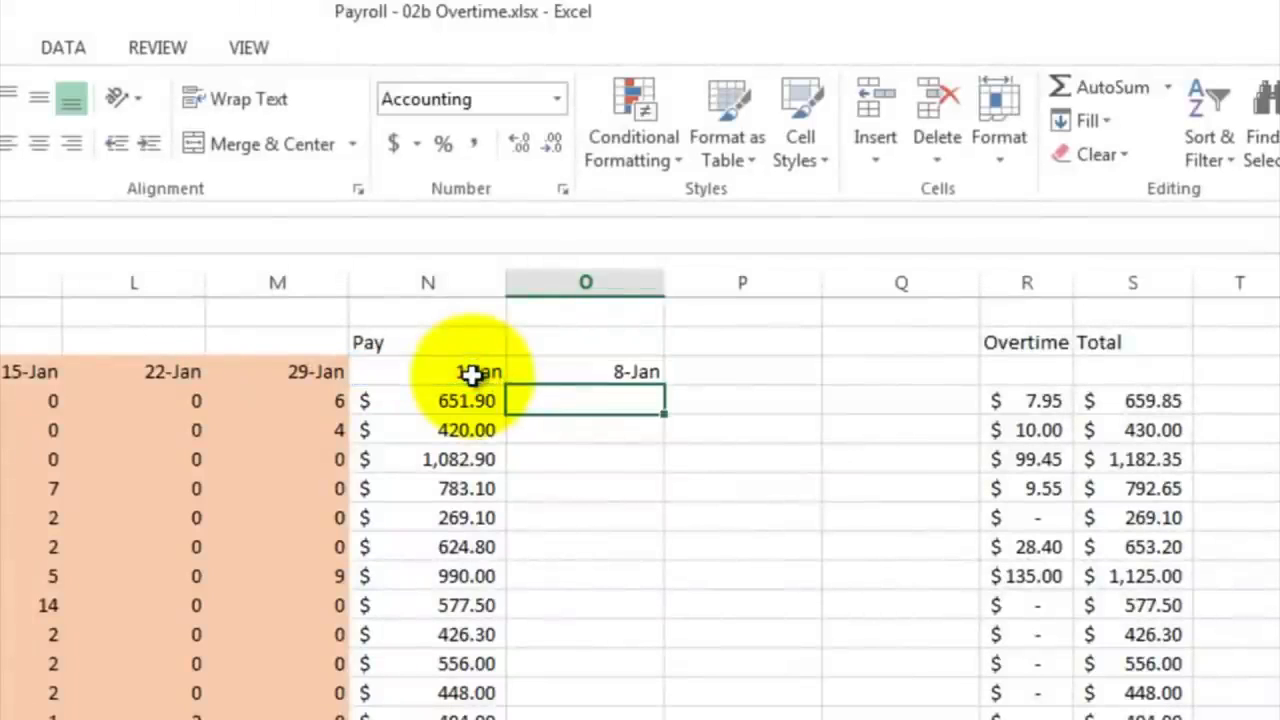
left_click(560, 371)
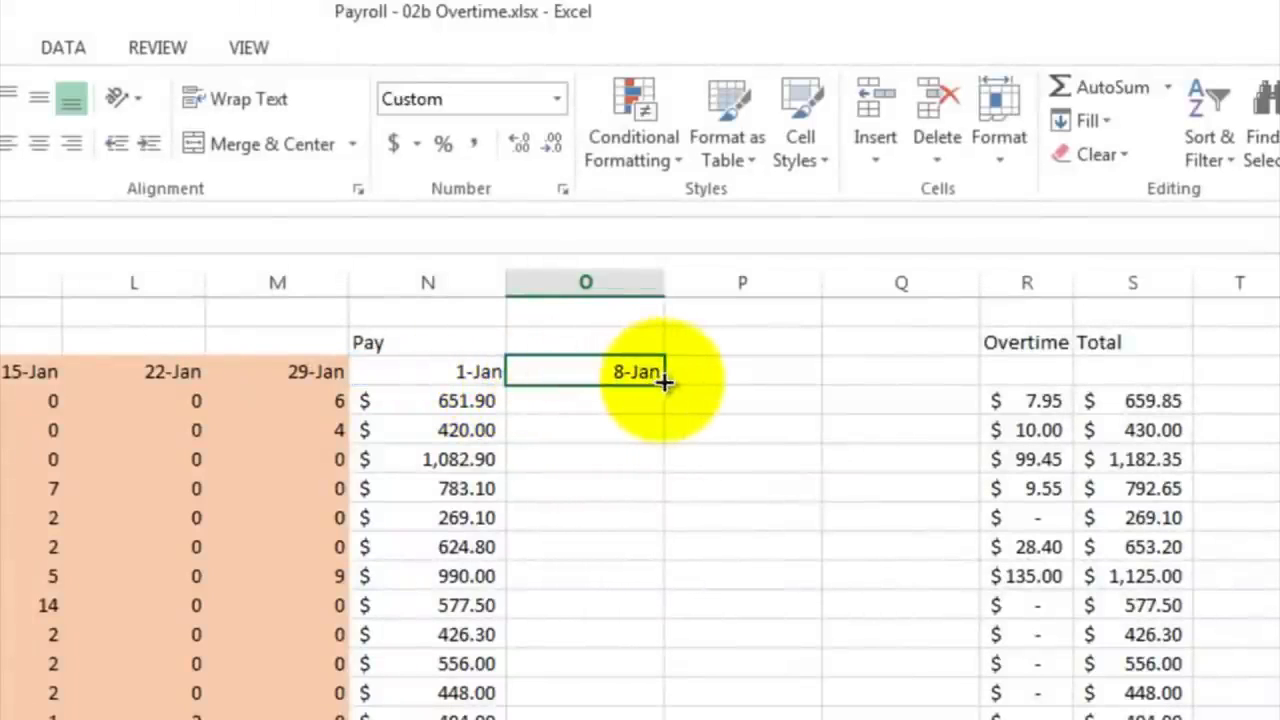
left_click_drag(664, 381, 930, 390)
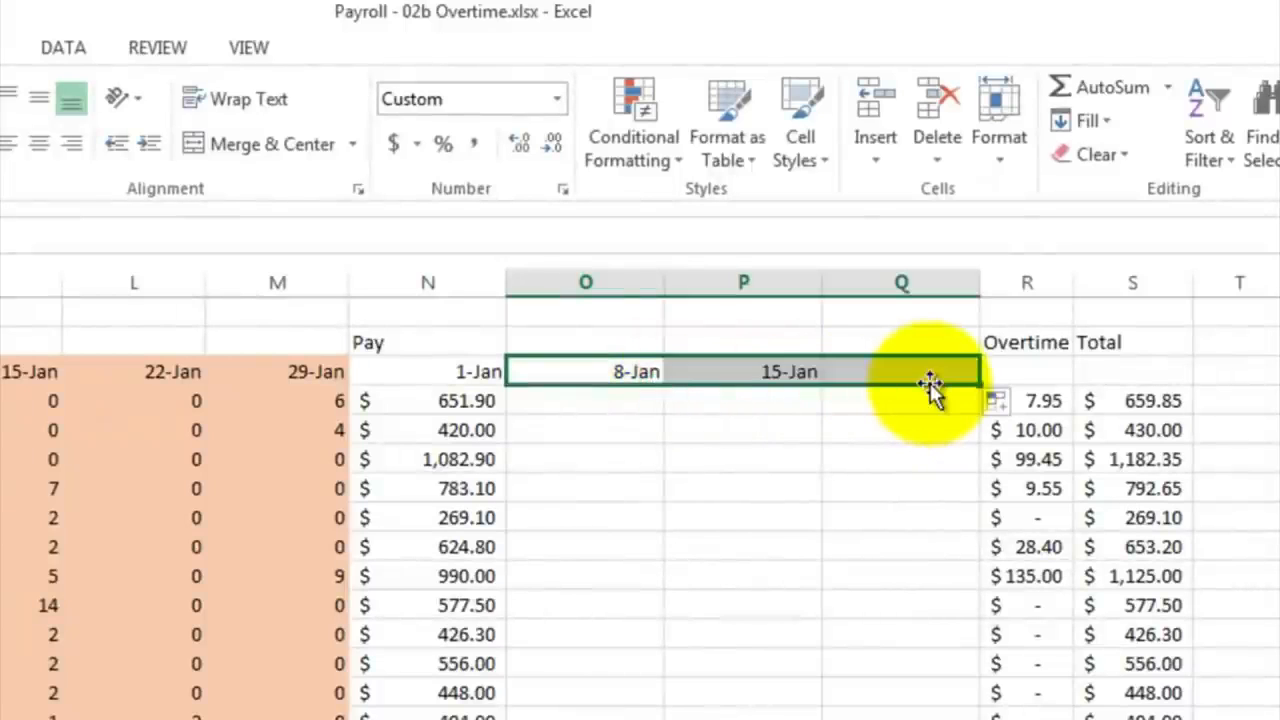
Insert one more blank column before the Overtime pay column and extend the pay dates from Q3 into R3
left_click(1013, 283)
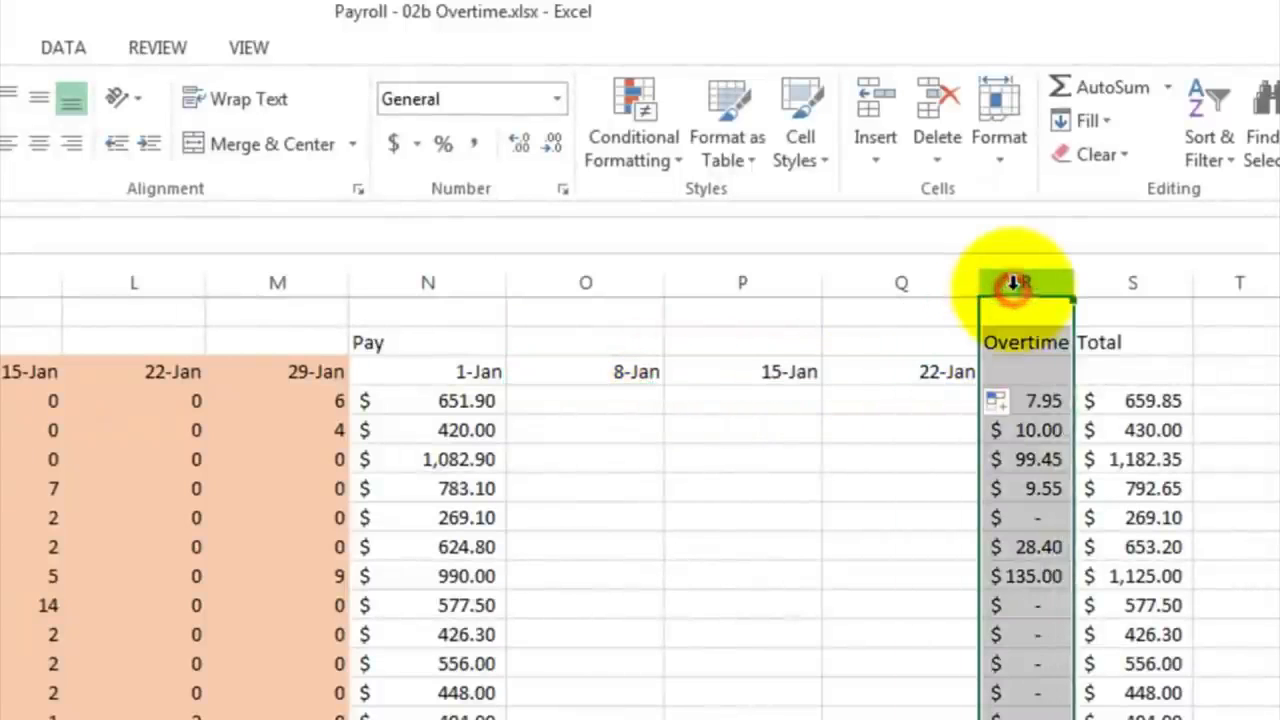
right_click(1013, 283)
left_click(1094, 492)
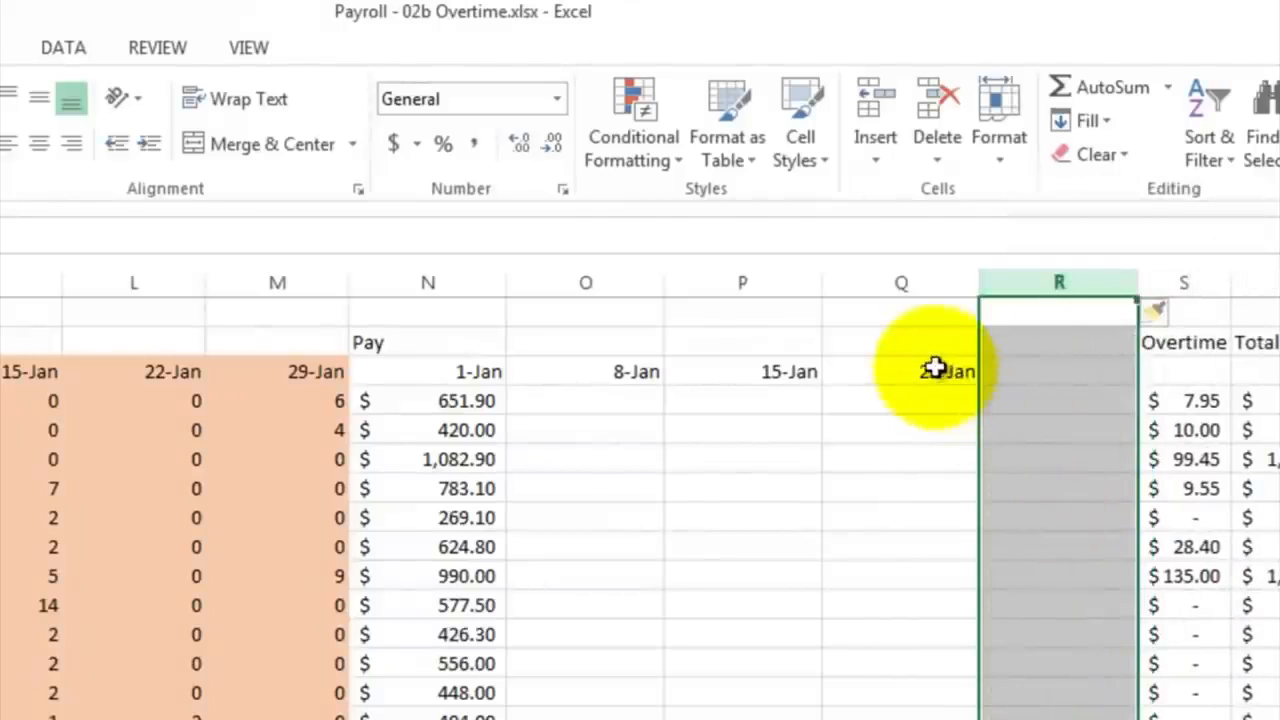
left_click(934, 368)
left_click_drag(979, 384, 1088, 383)
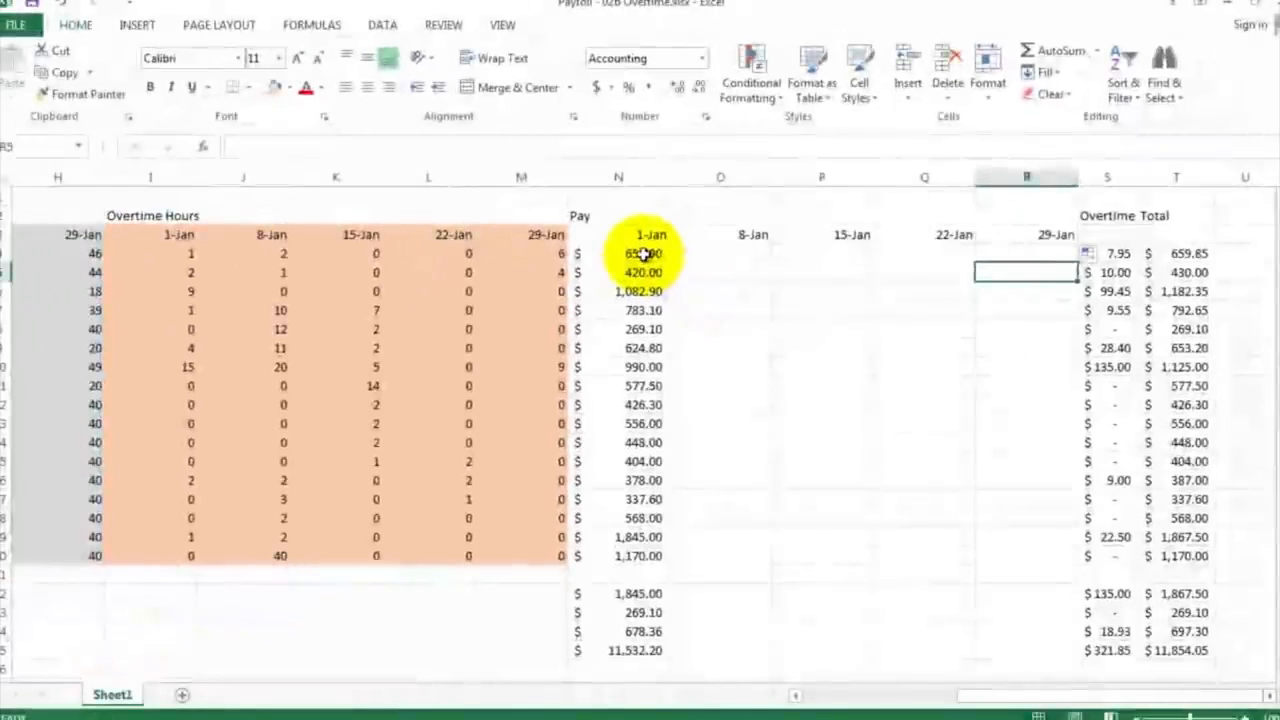
Examine which wage and hours cells the 1-Jan pay formula in N4 refers to
left_click(460, 400)
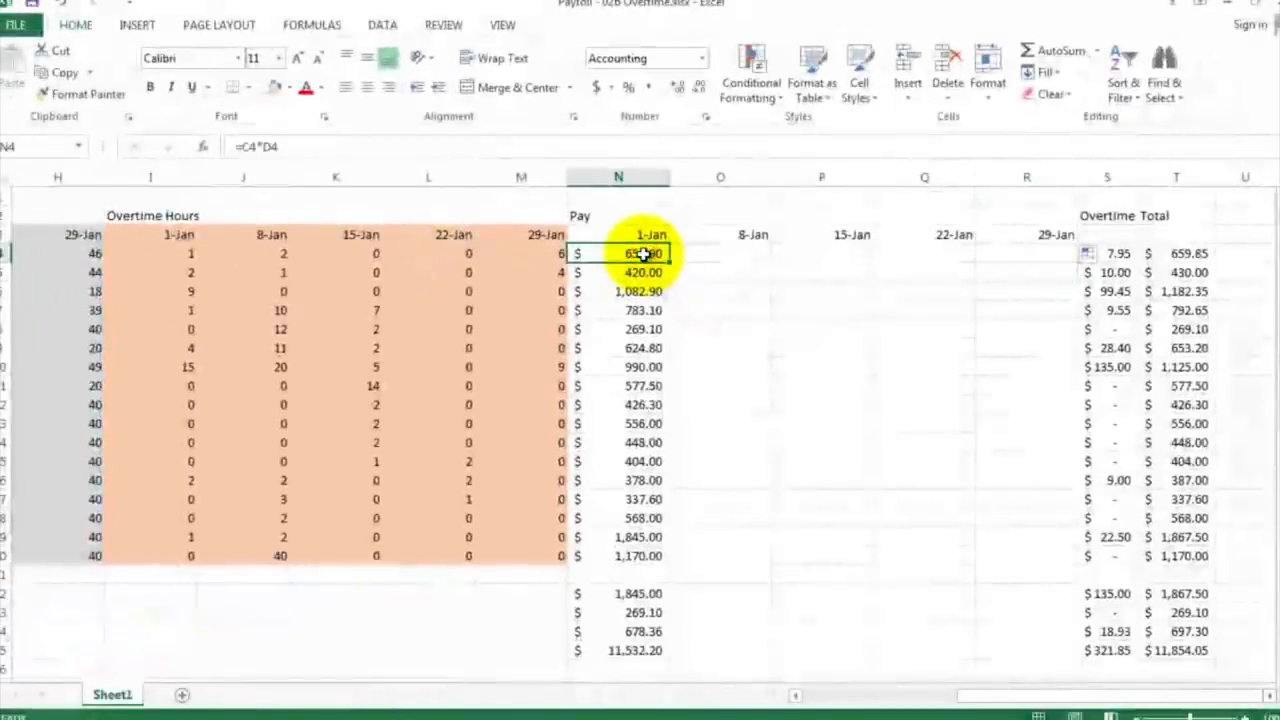
double_click(643, 254)
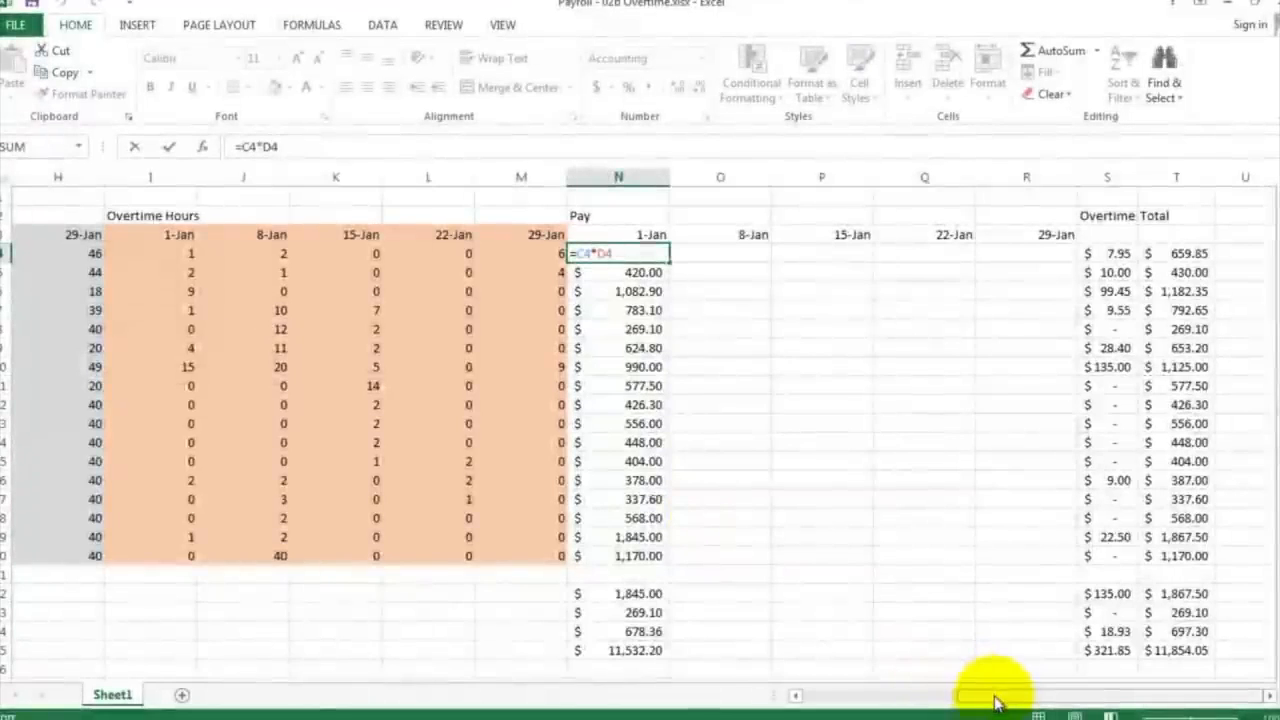
left_click_drag(986, 696, 826, 688)
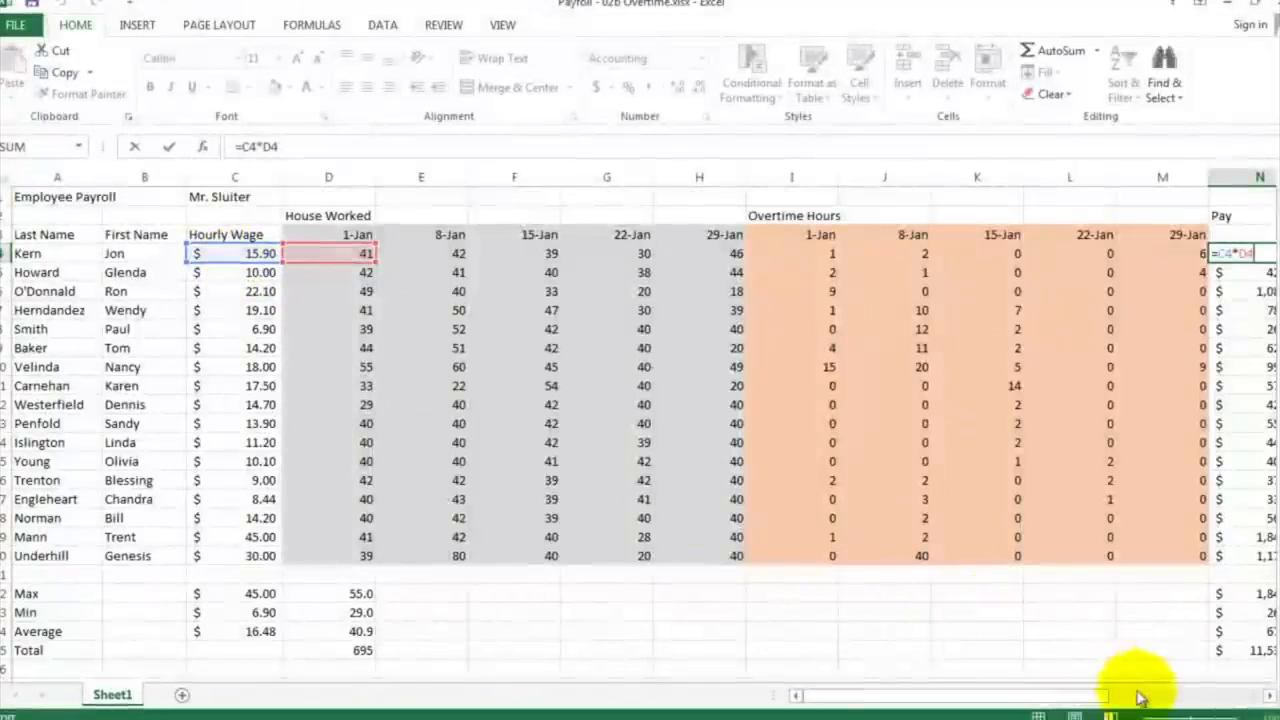
left_click(1268, 700)
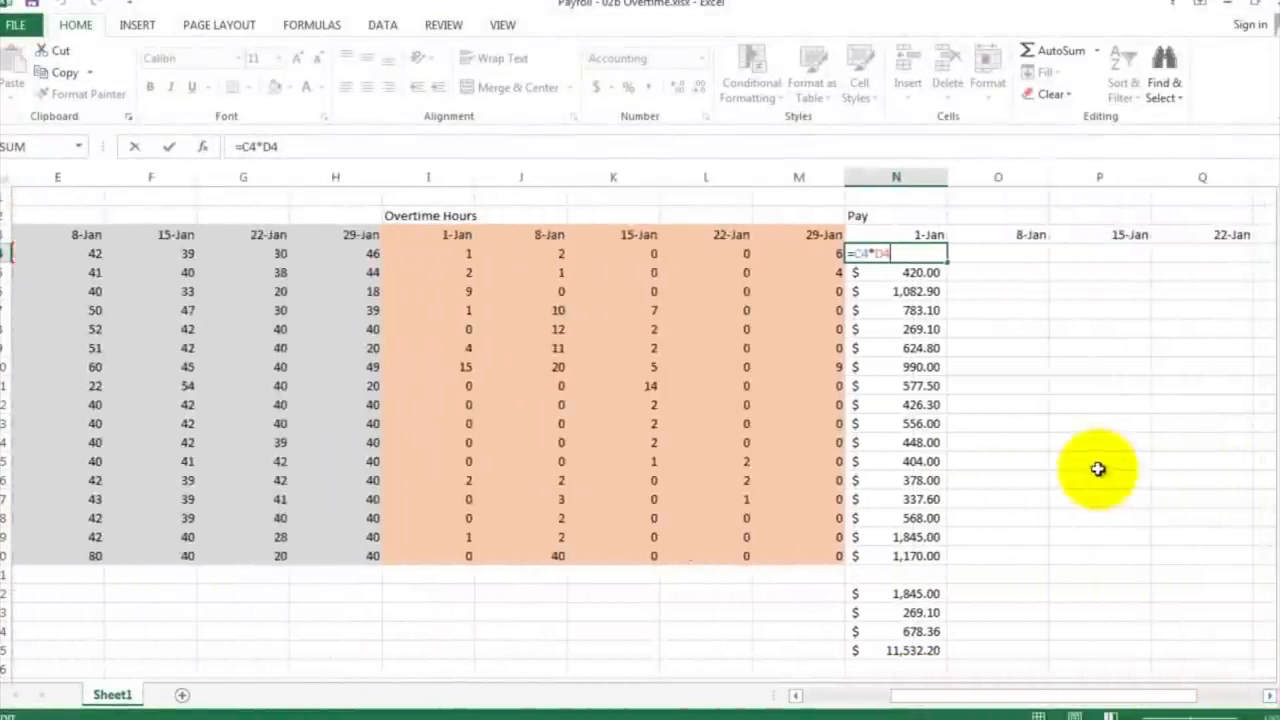
key("ctrl+Return")
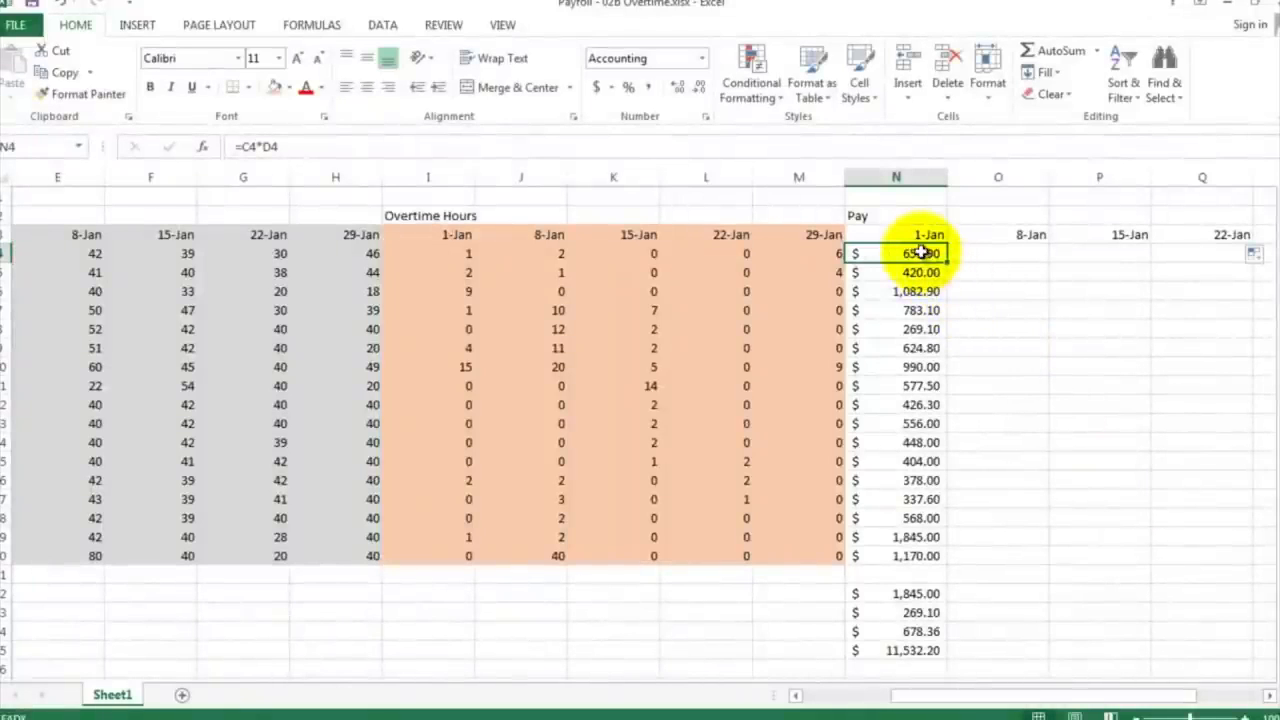
Copy the 1-Jan pay formulas in N4:N20 and paste them into the 8-Jan pay column starting at O4
left_click_drag(920, 258, 928, 555)
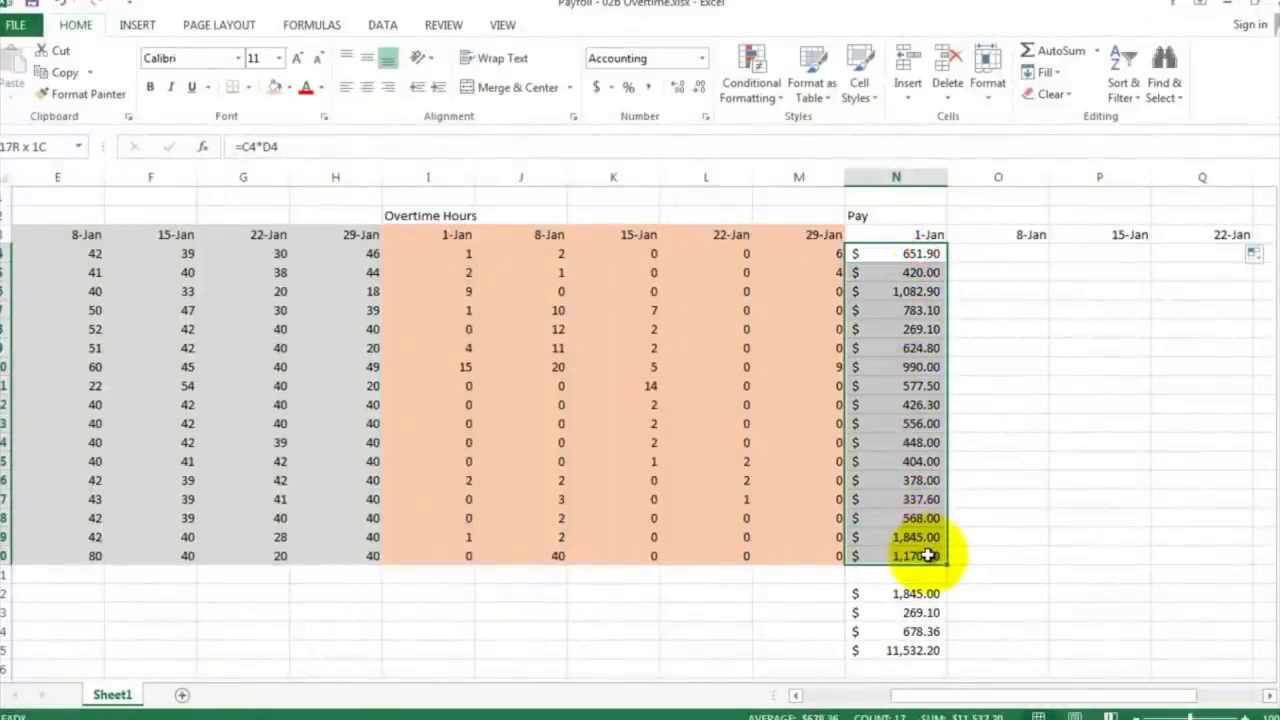
right_click(908, 326)
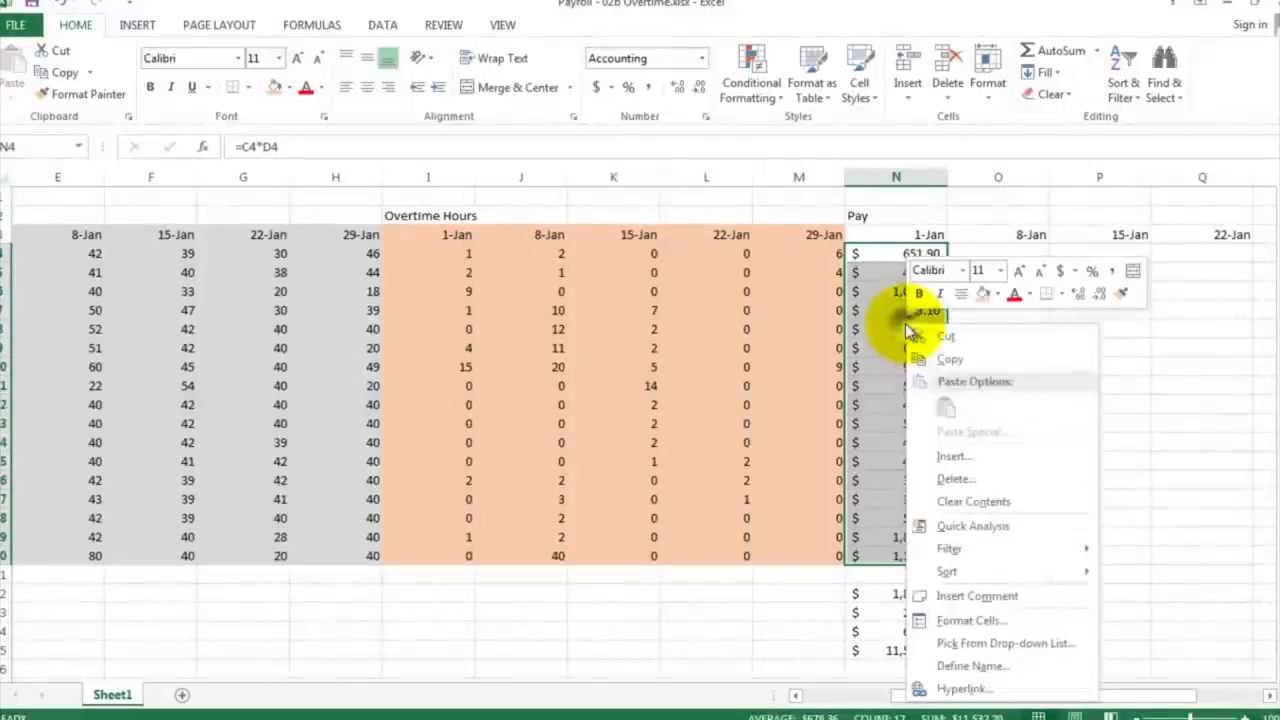
left_click(946, 359)
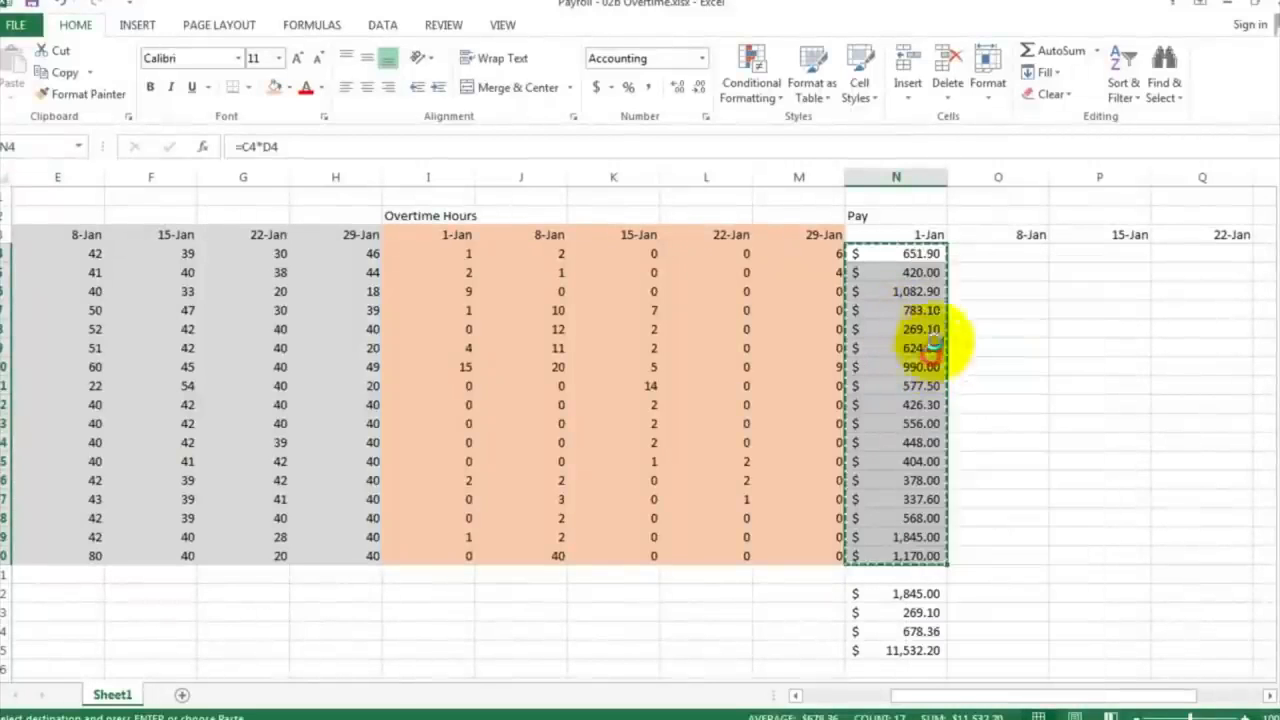
left_click(975, 256)
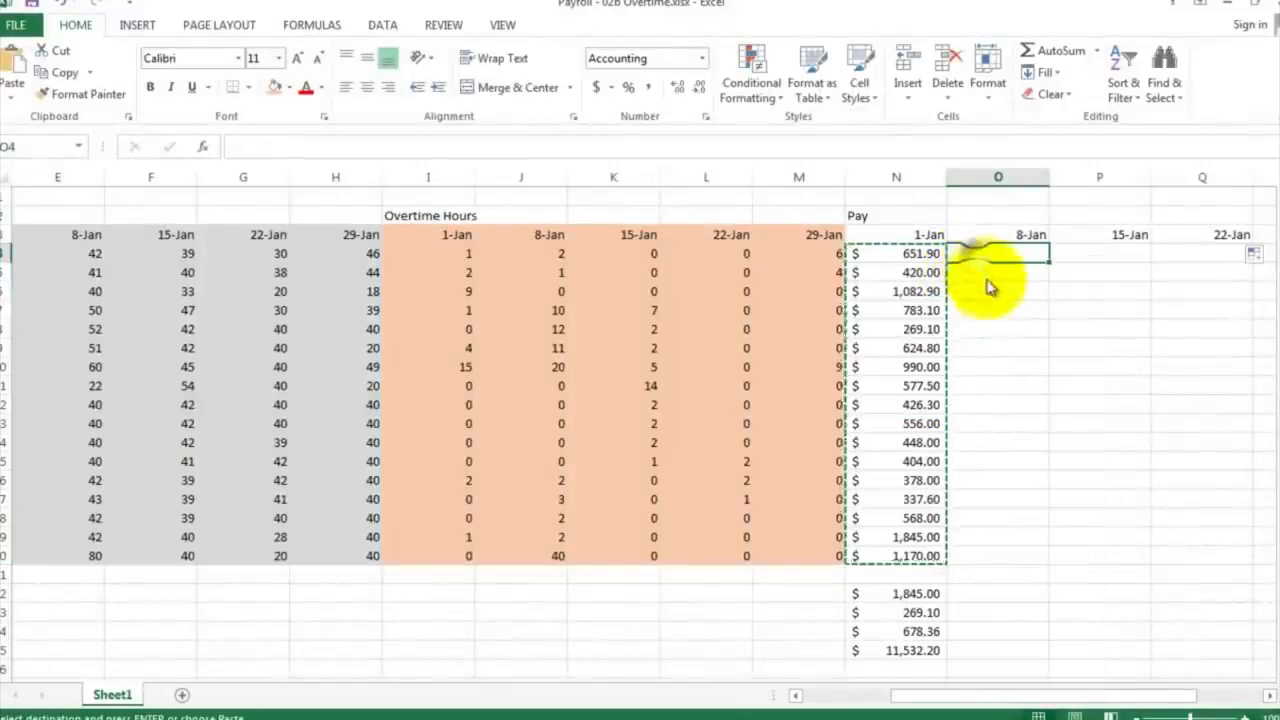
right_click(980, 257)
left_click(1017, 340)
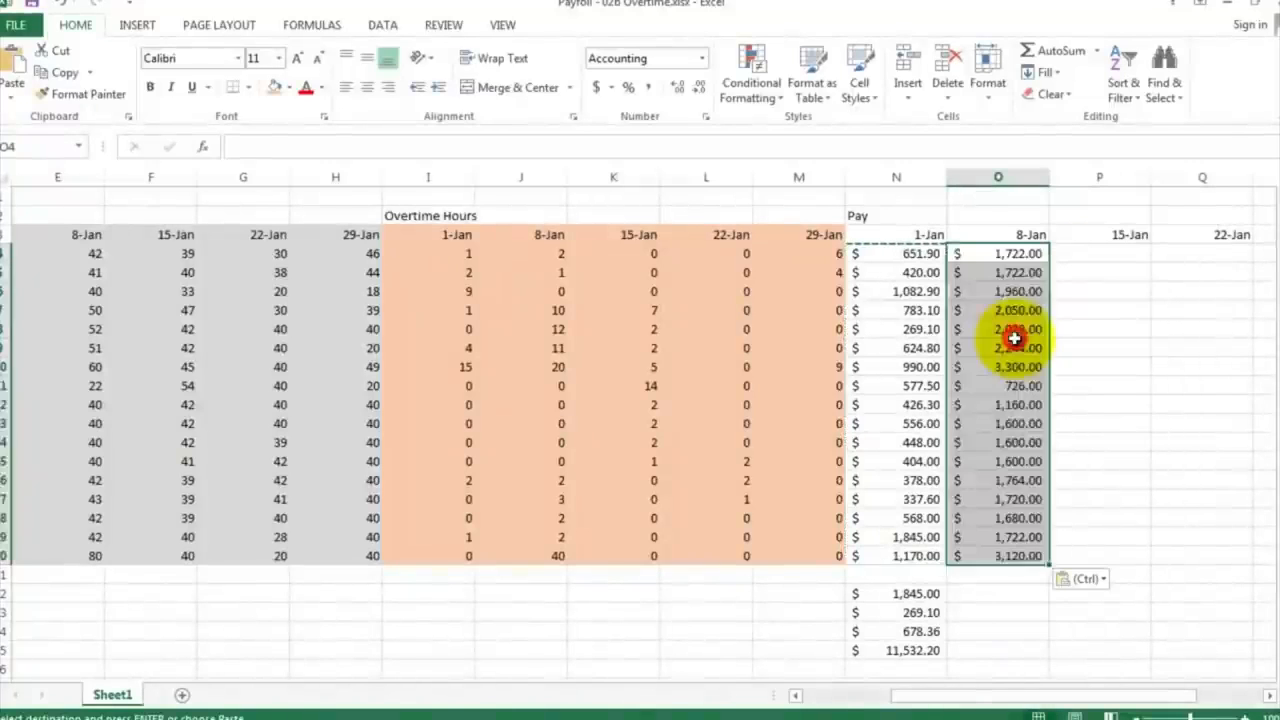
Inspect the pasted formulas in the 8-Jan pay column, including those in O10 and O4
left_click_drag(1014, 333, 1014, 348)
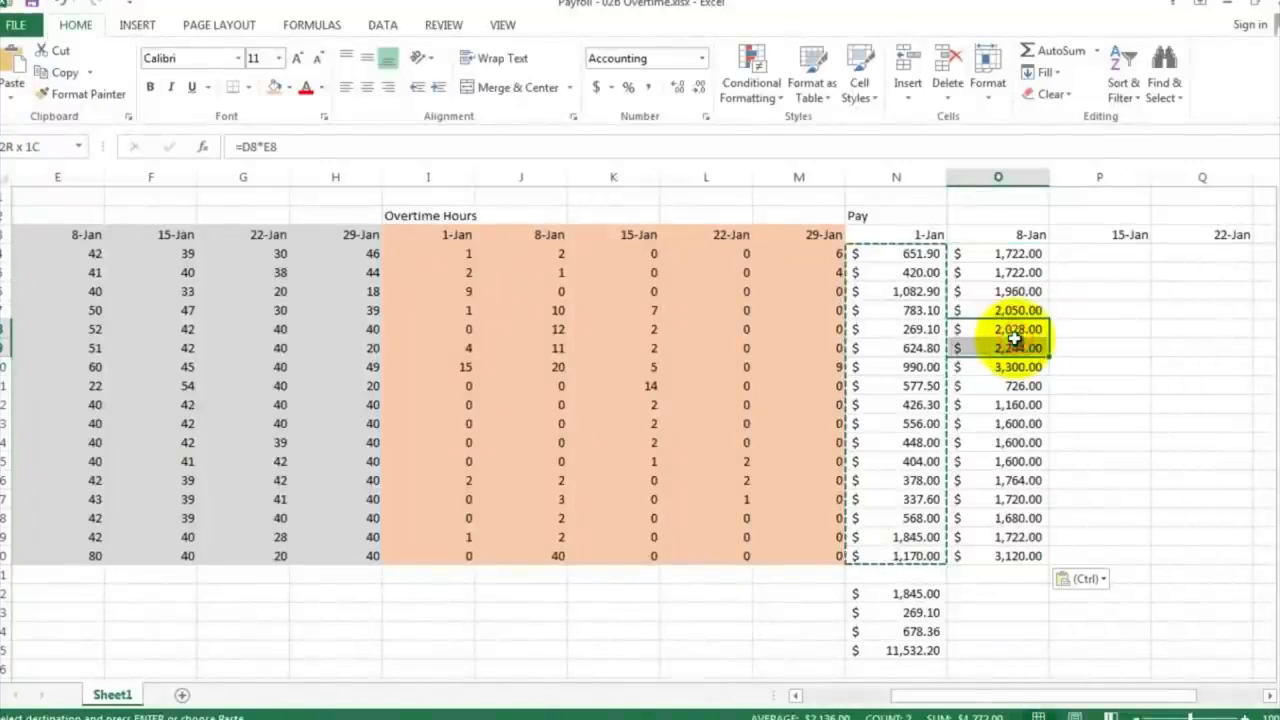
left_click(1127, 352)
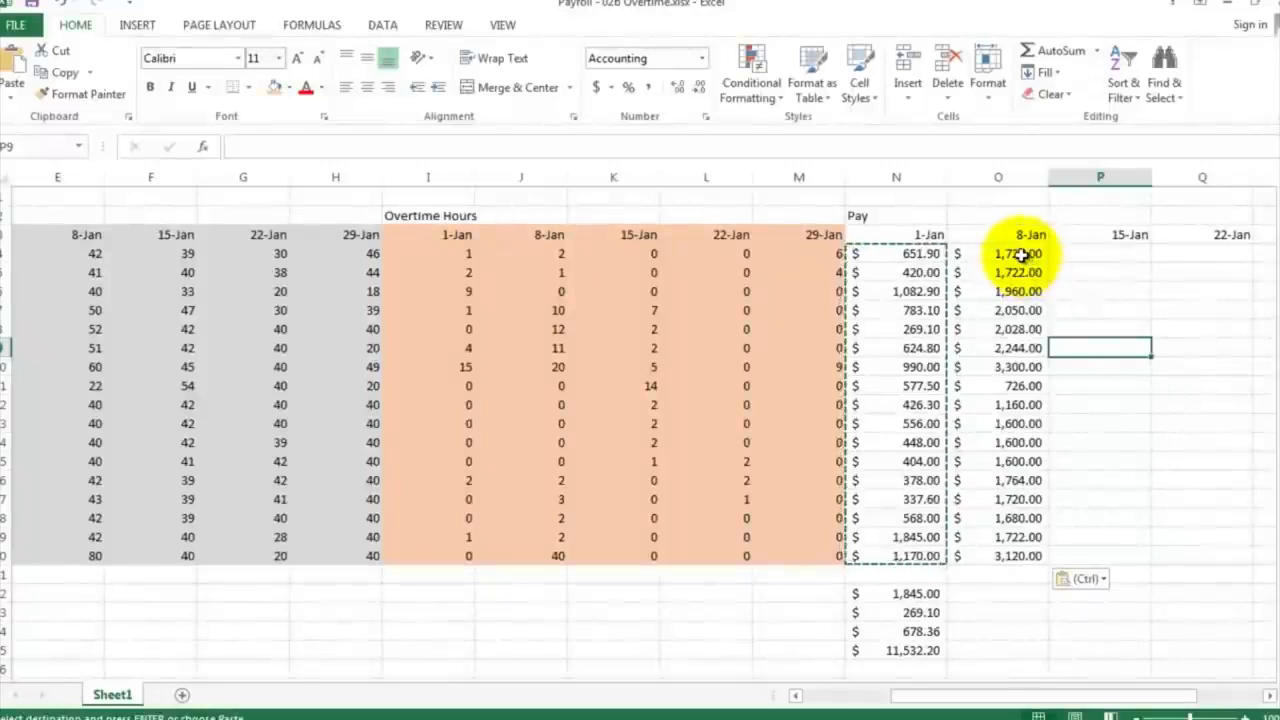
left_click(1022, 366)
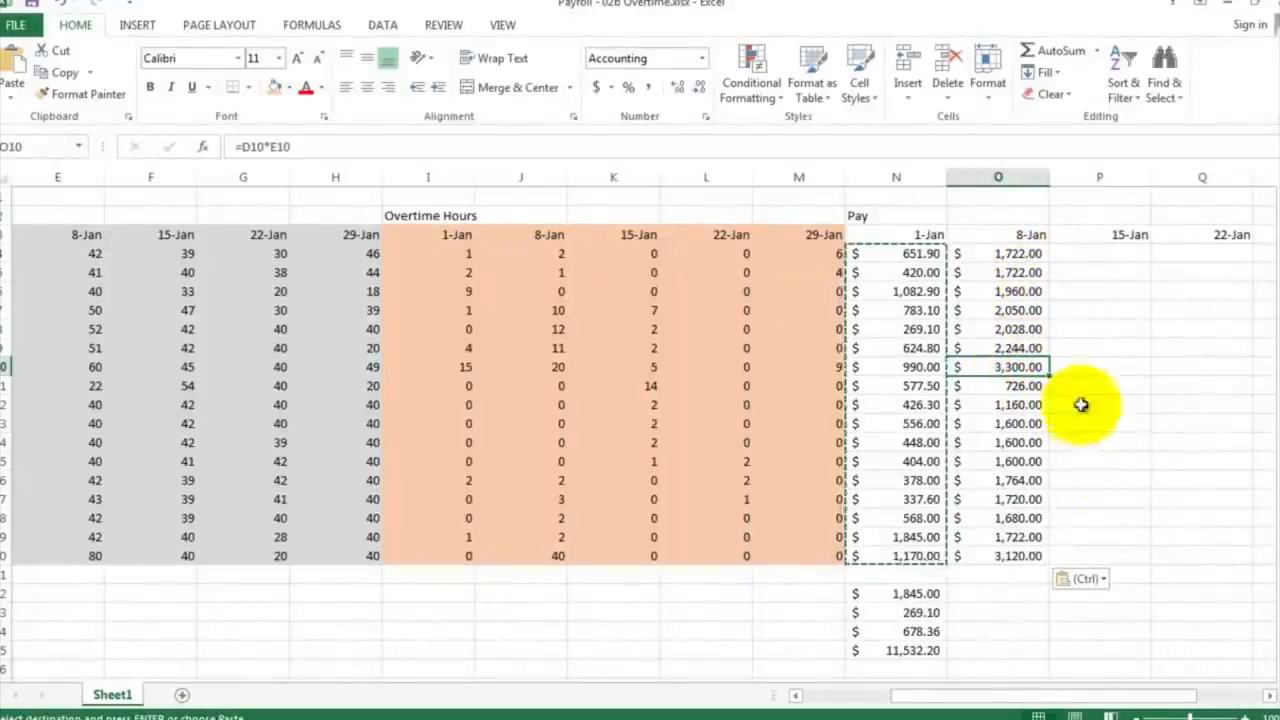
left_click(997, 251)
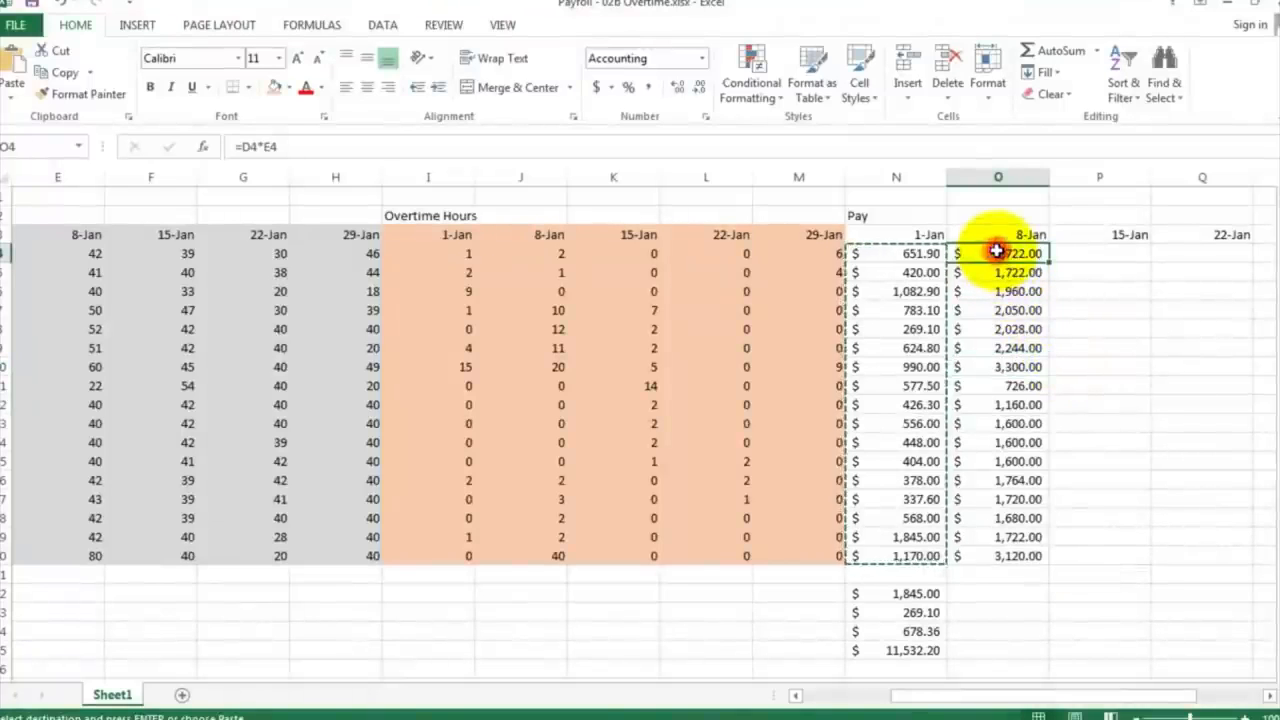
double_click(998, 252)
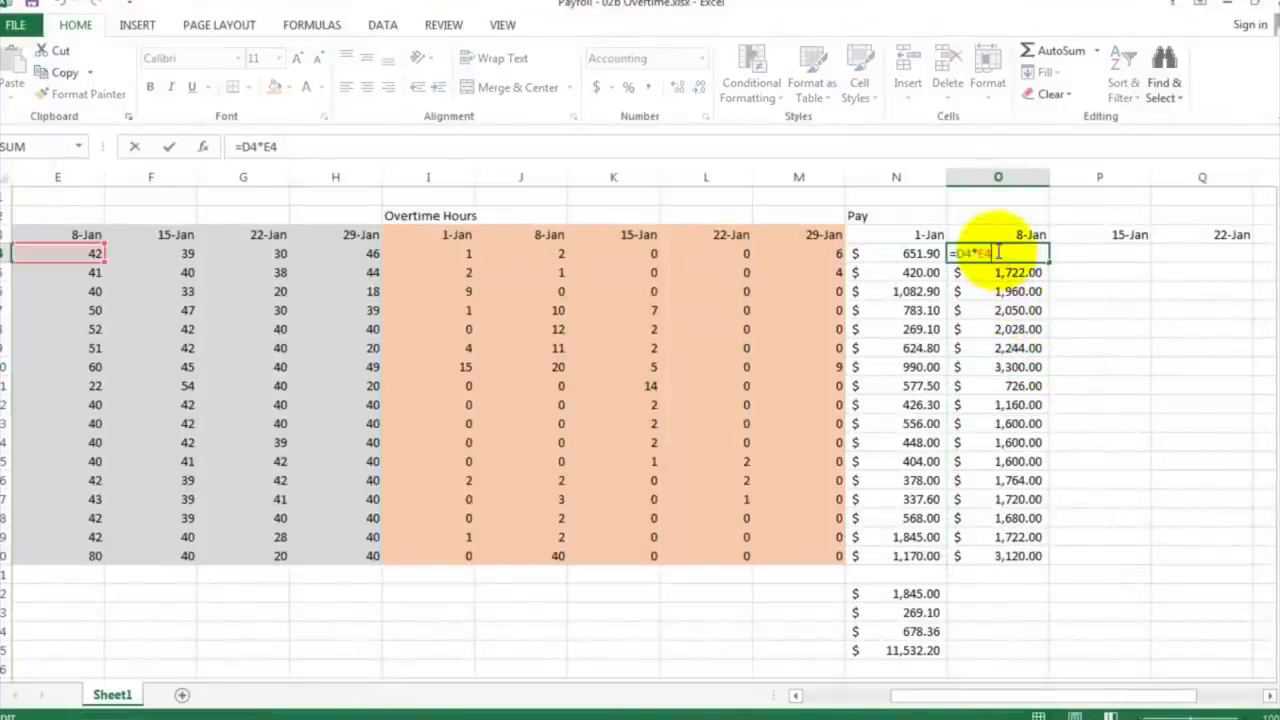
key("Escape")
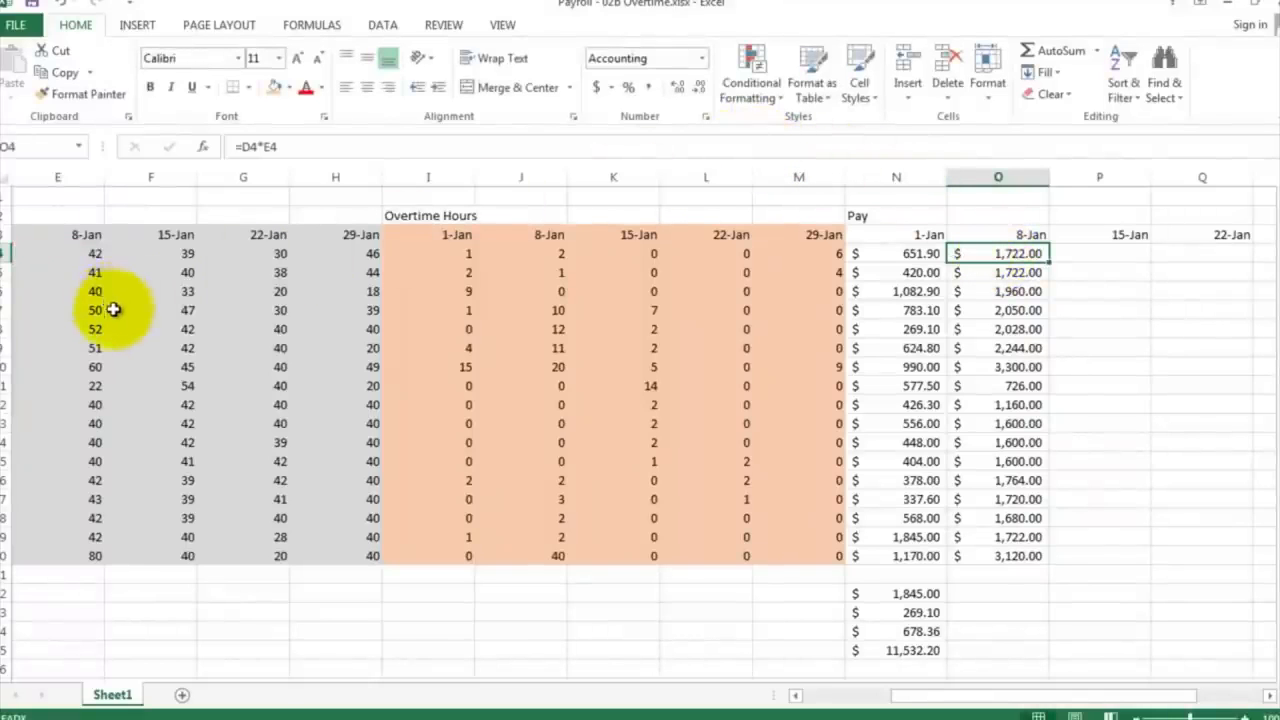
Set the worksheet magnification to 50% and bring the first columns into view
left_click(501, 25)
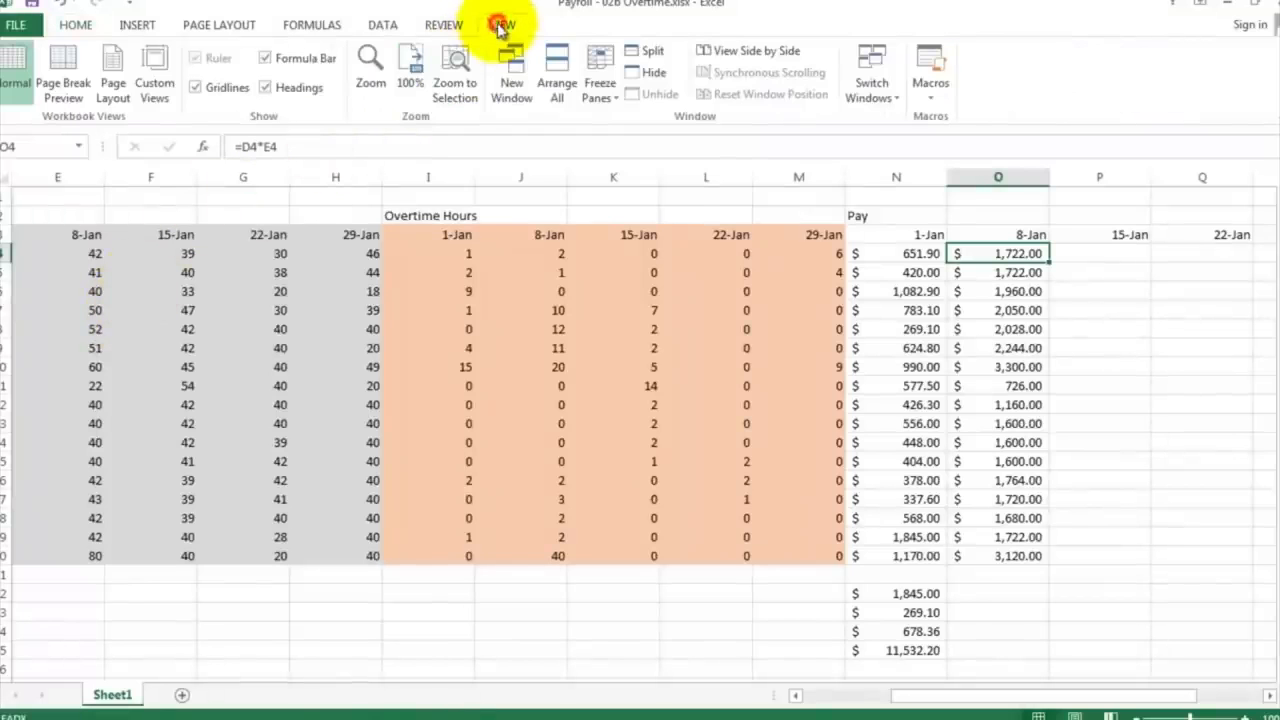
left_click(370, 70)
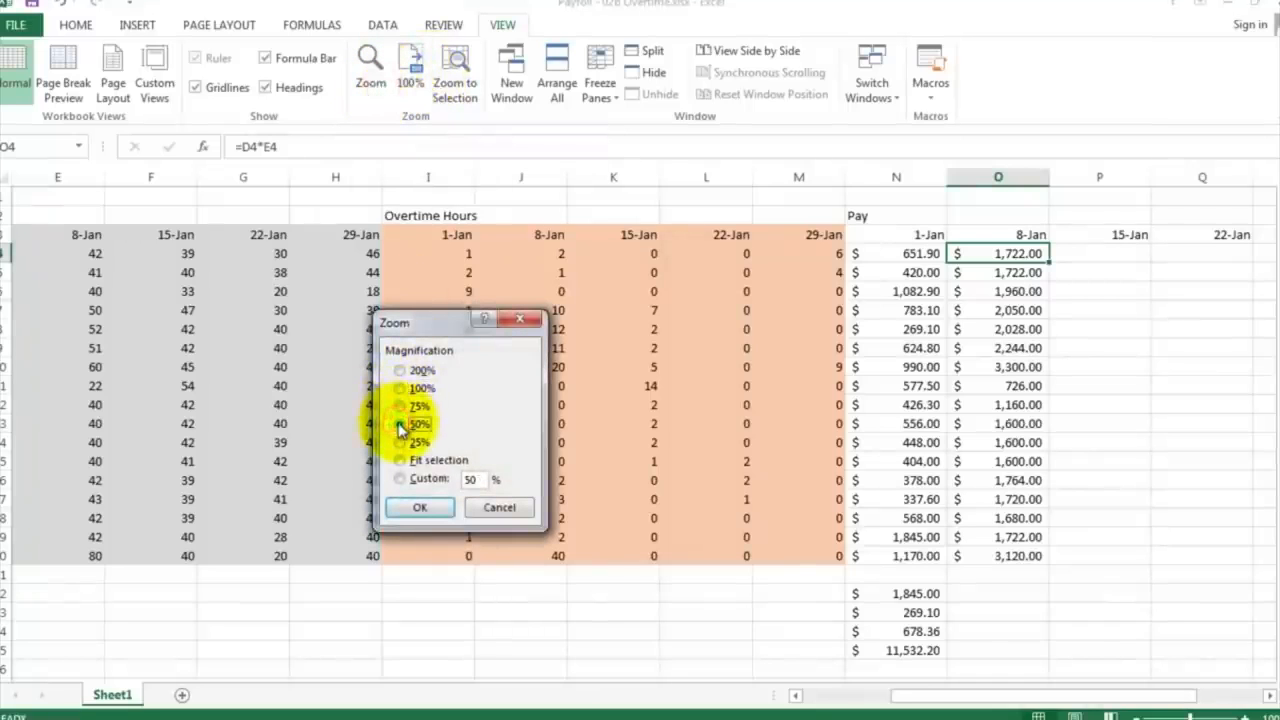
left_click(419, 507)
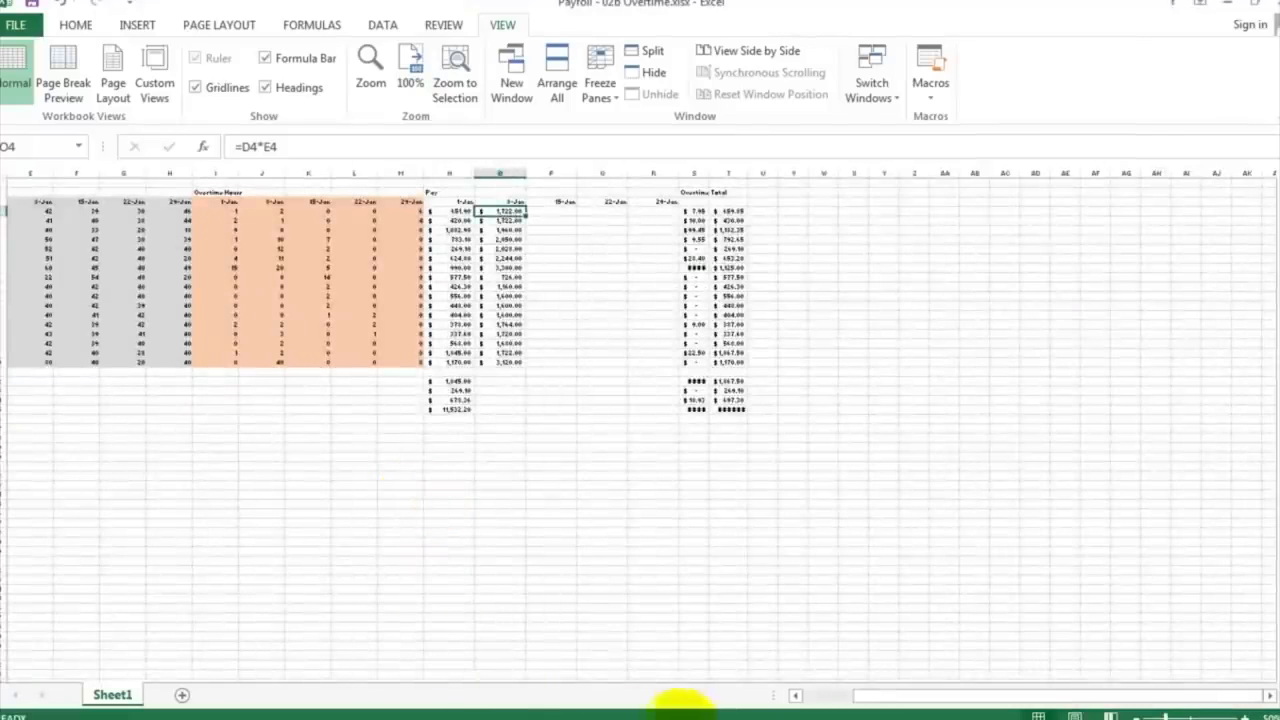
left_click(826, 695)
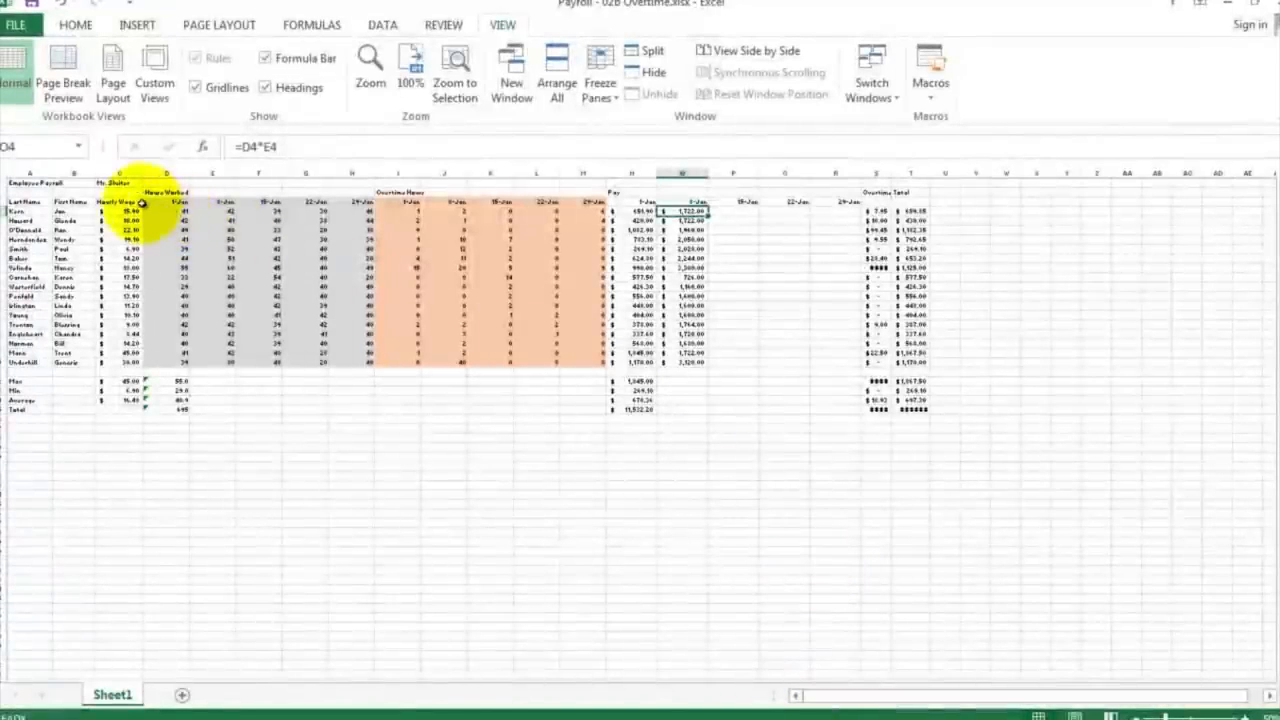
Select C2:T20 and set the worksheet magnification to fit the selection
left_click_drag(119, 193, 914, 363)
left_click(369, 62)
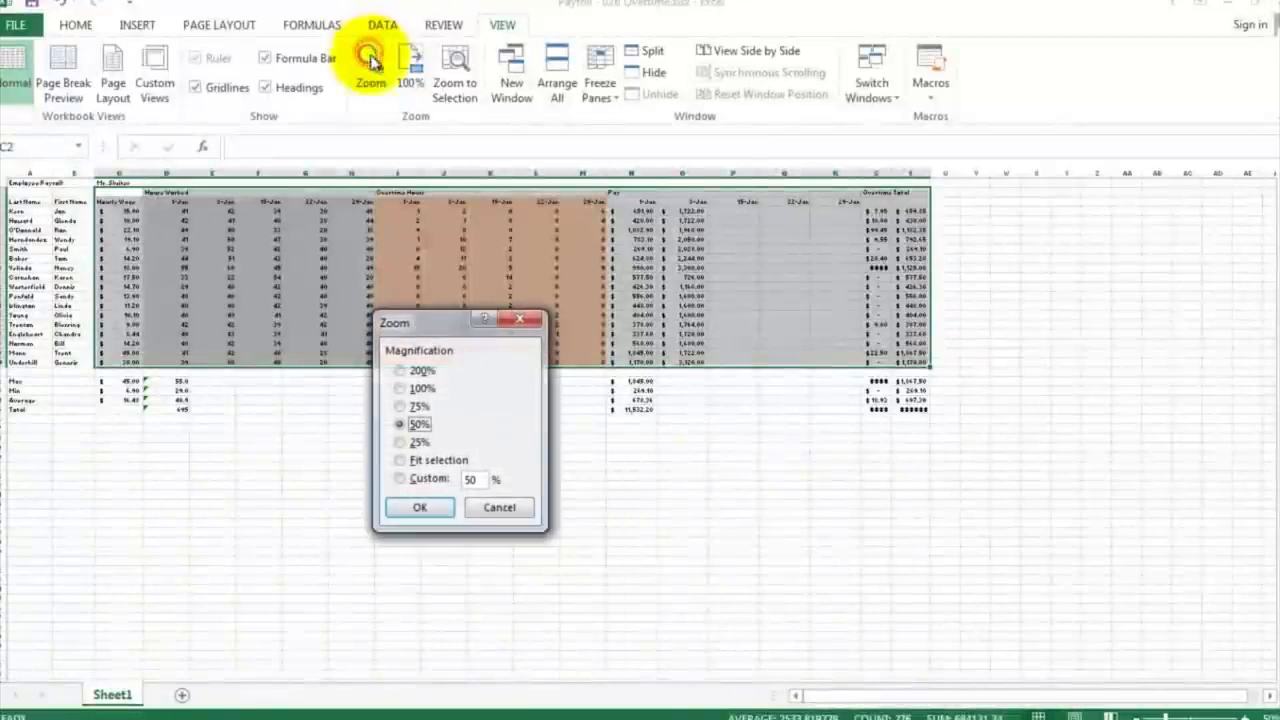
left_click(441, 461)
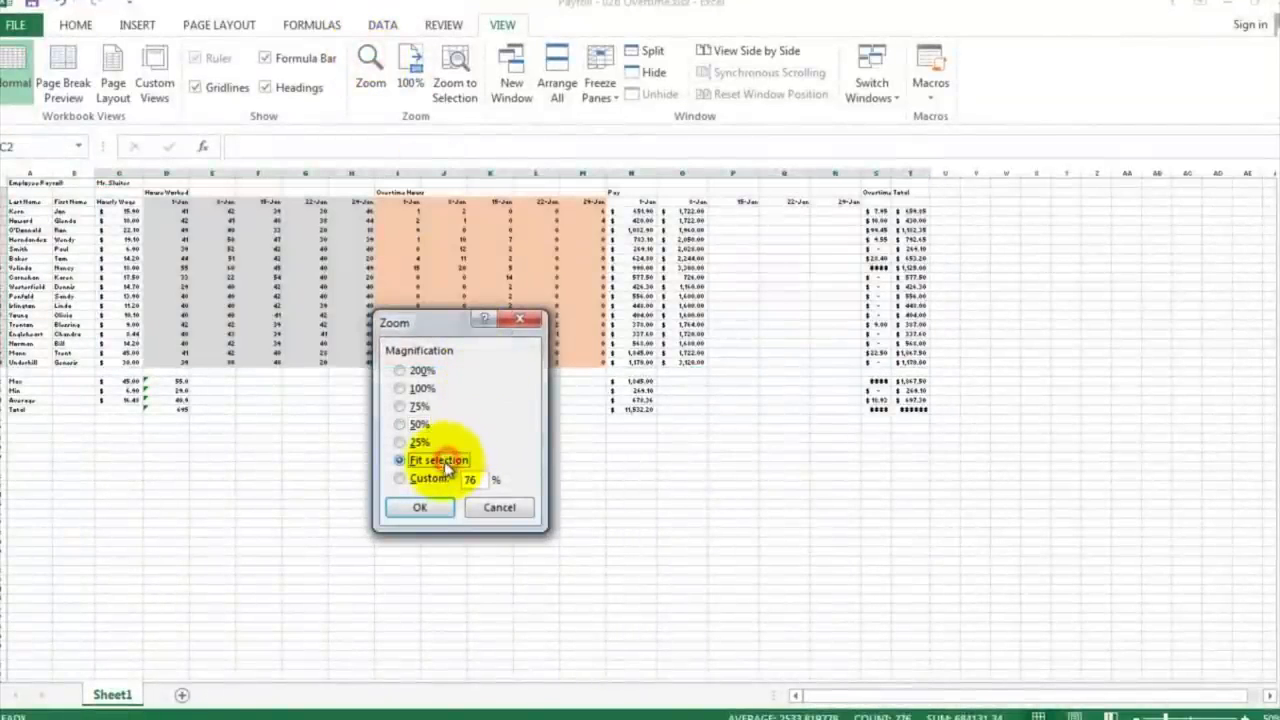
left_click(425, 507)
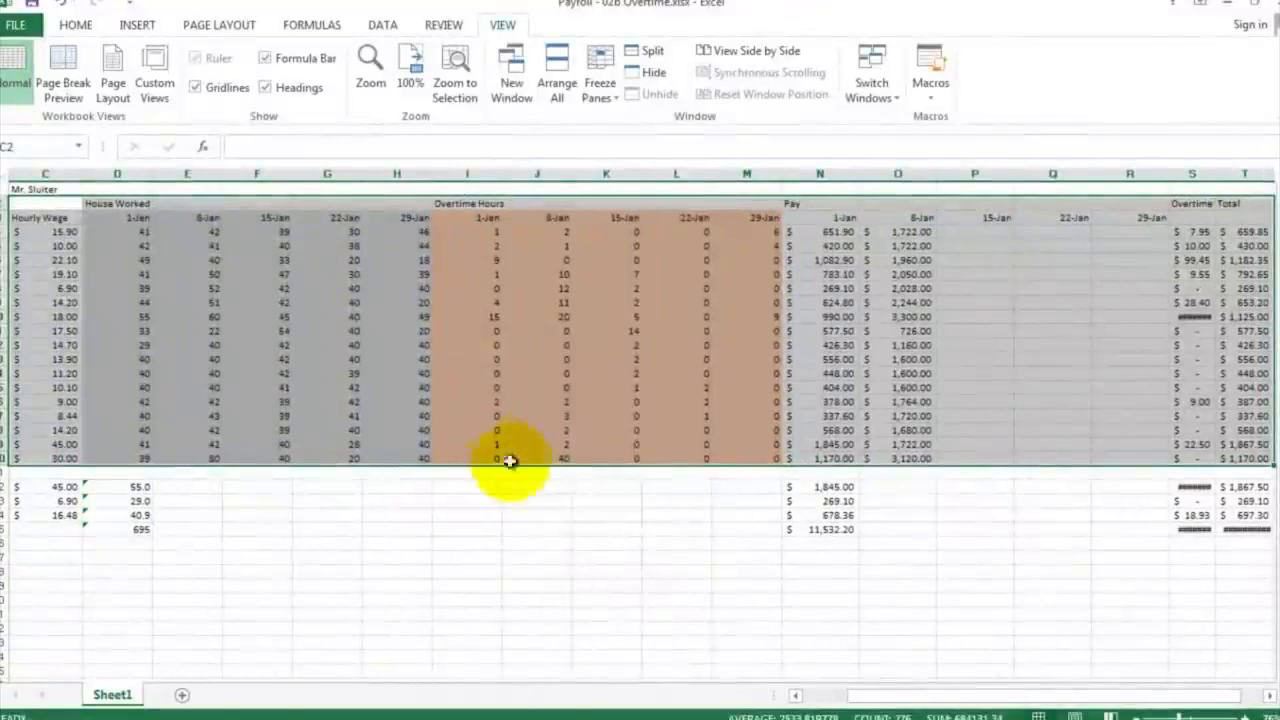
Trace the cells referenced by the formula in O4 against the hourly wage and hours columns
left_click(462, 345)
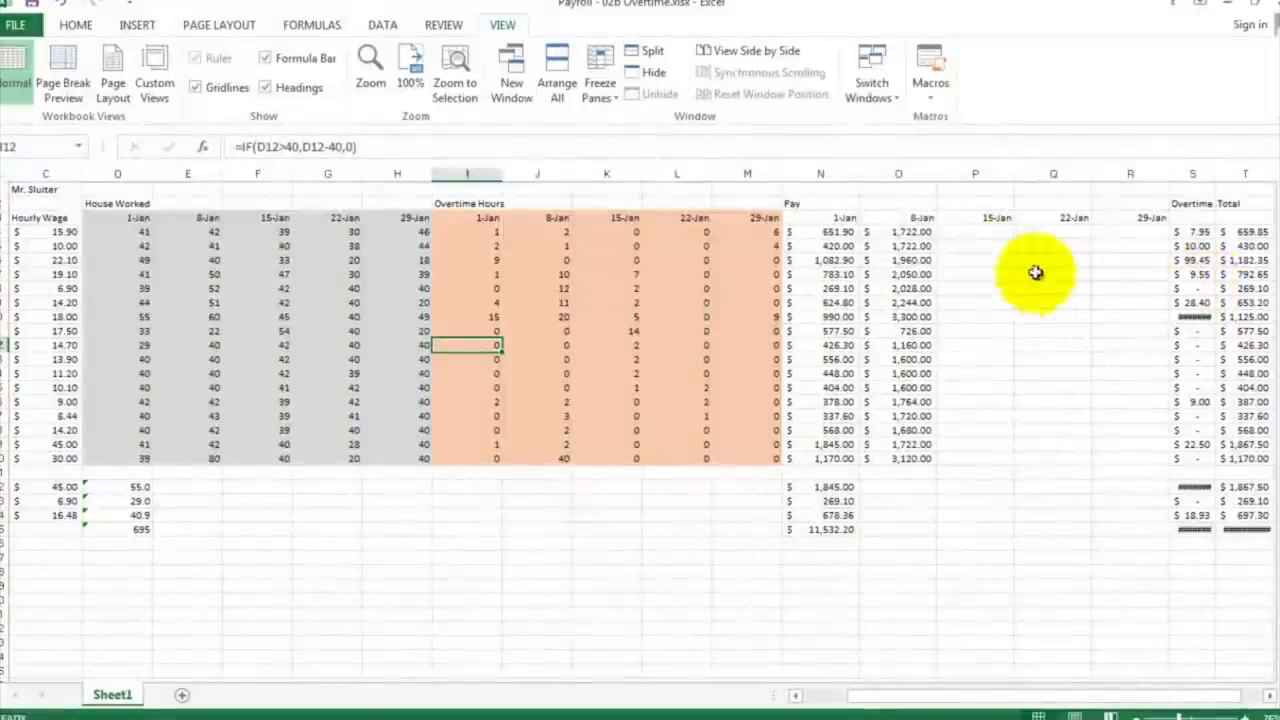
double_click(902, 231)
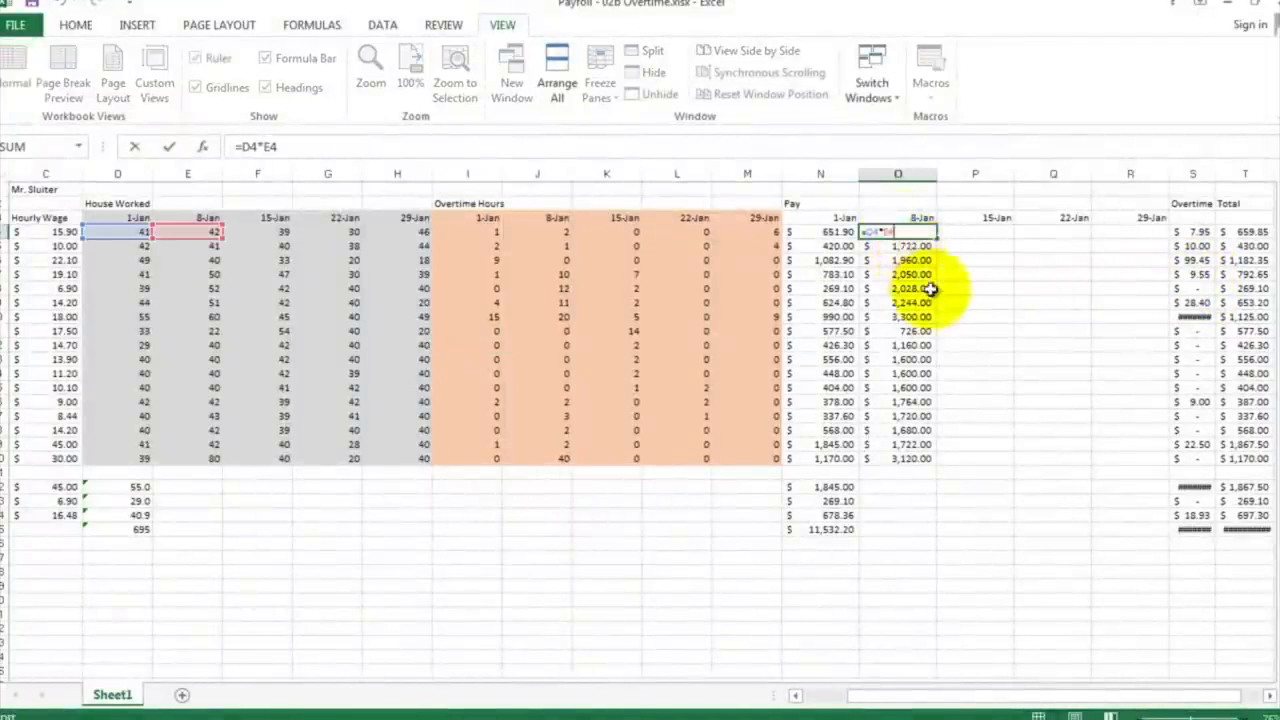
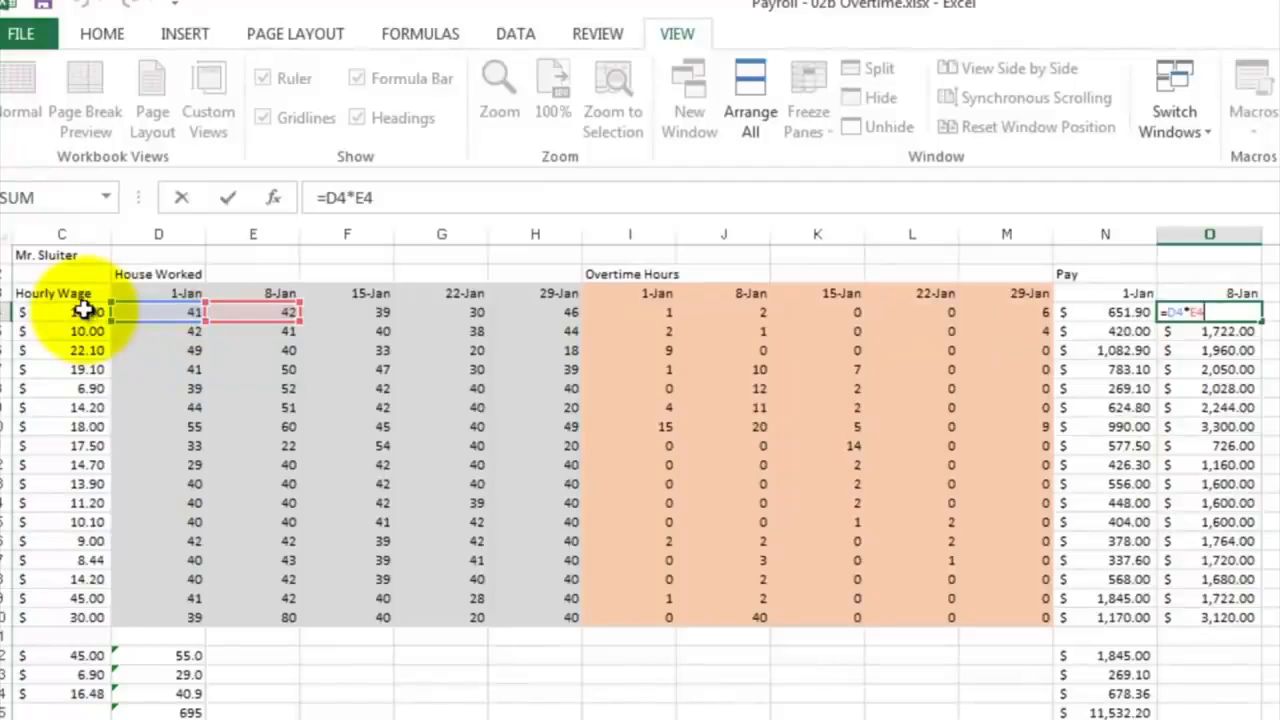
key("ctrl+Return")
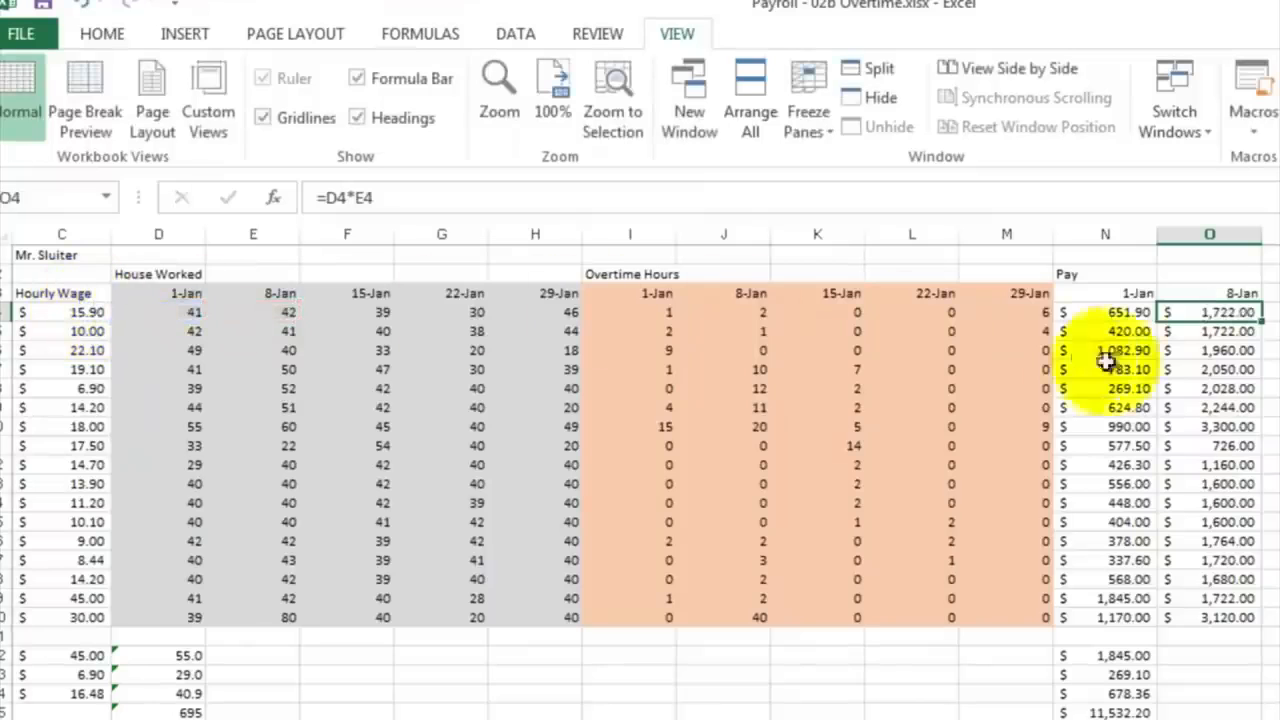
Clear the contents of the 8-Jan pay cells O4:O20
left_click_drag(1238, 312, 1234, 617)
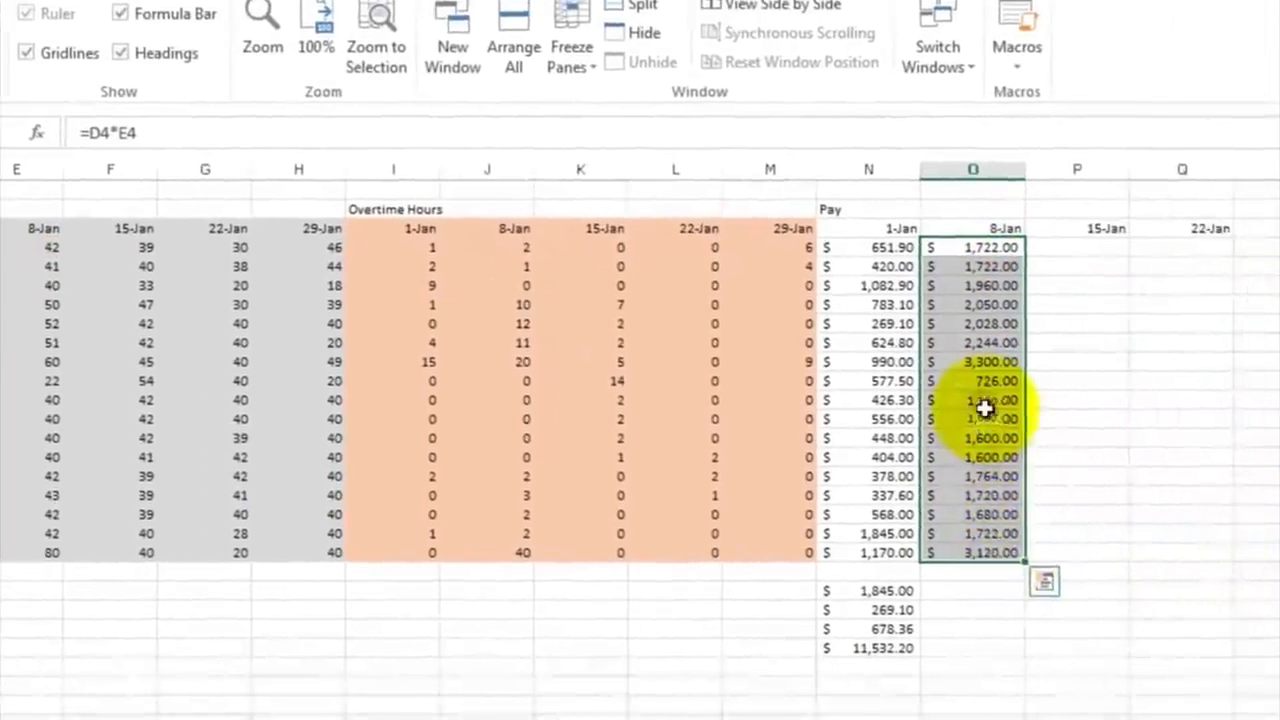
right_click(985, 408)
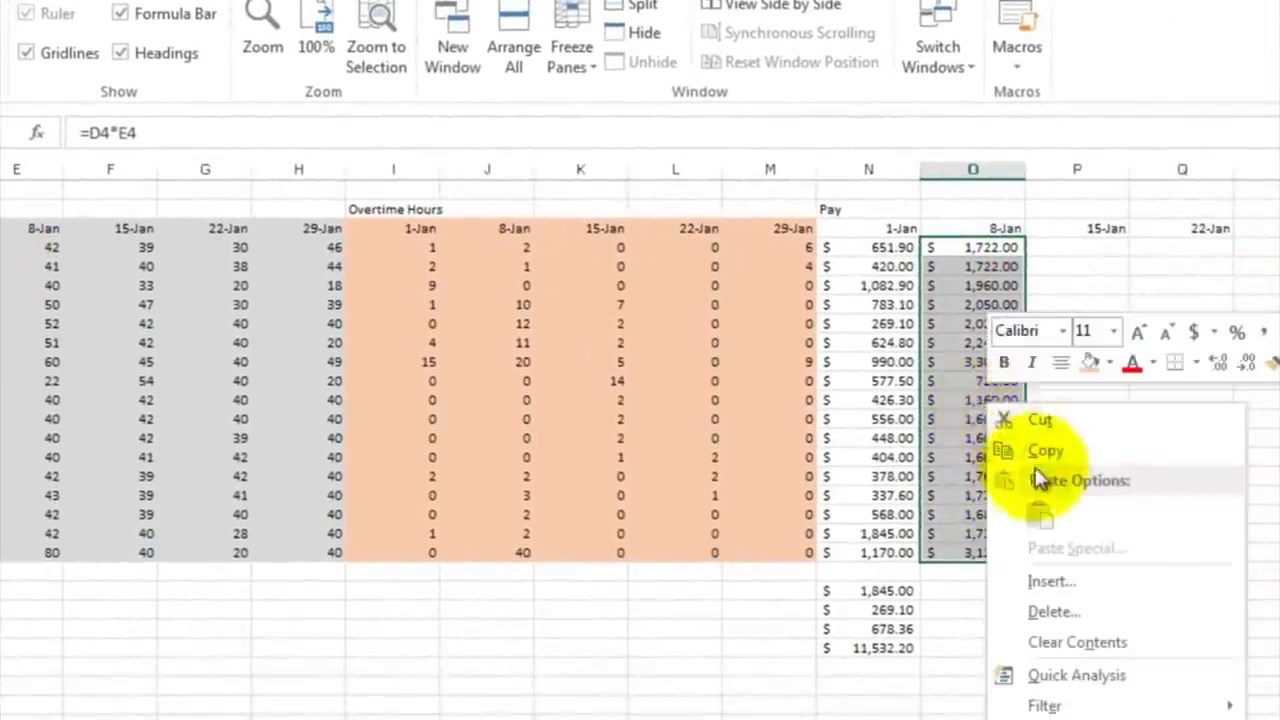
left_click(1093, 645)
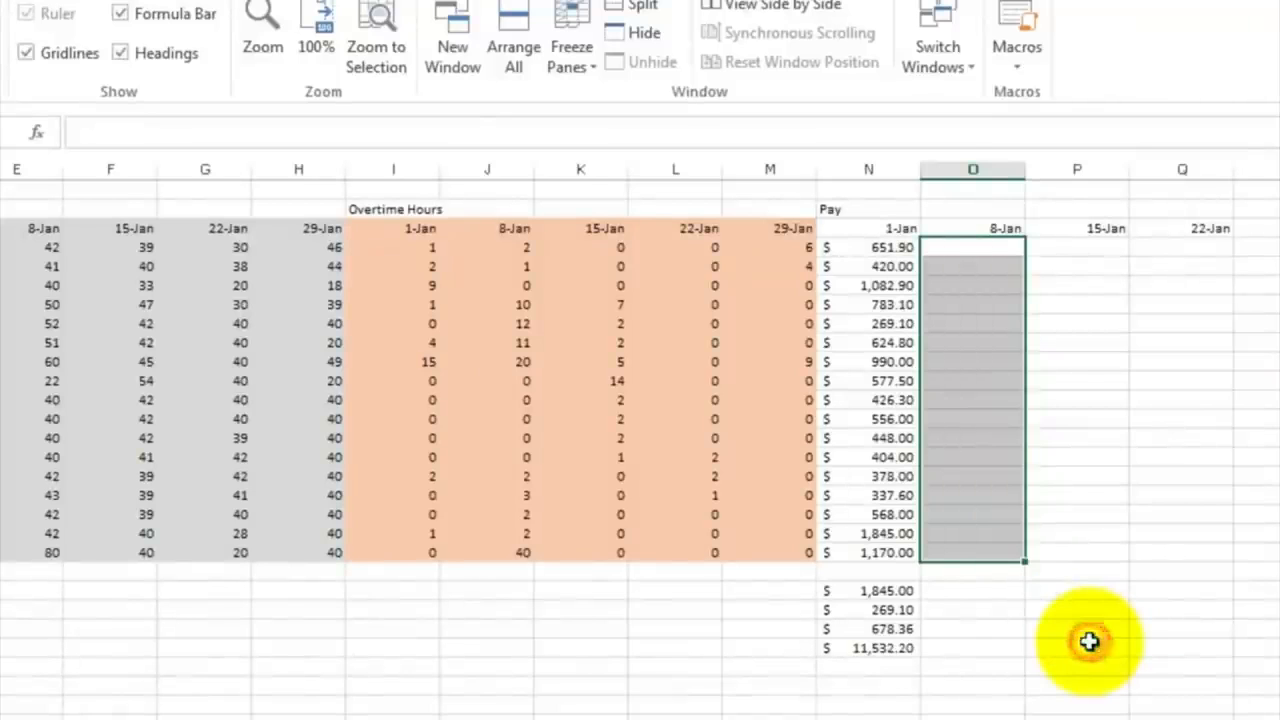
left_click(977, 357)
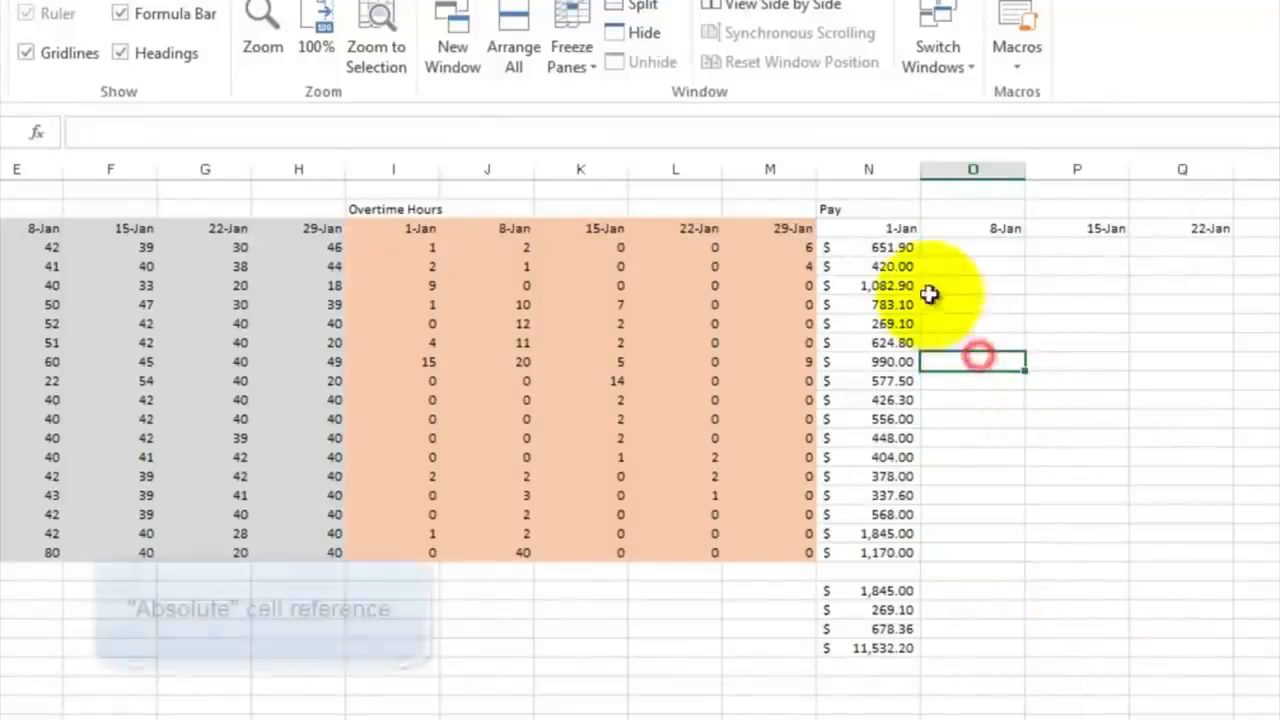
Change the pay formula in N4 to =$C4*D4 so the hourly wage column reference is absolute
left_click(877, 247)
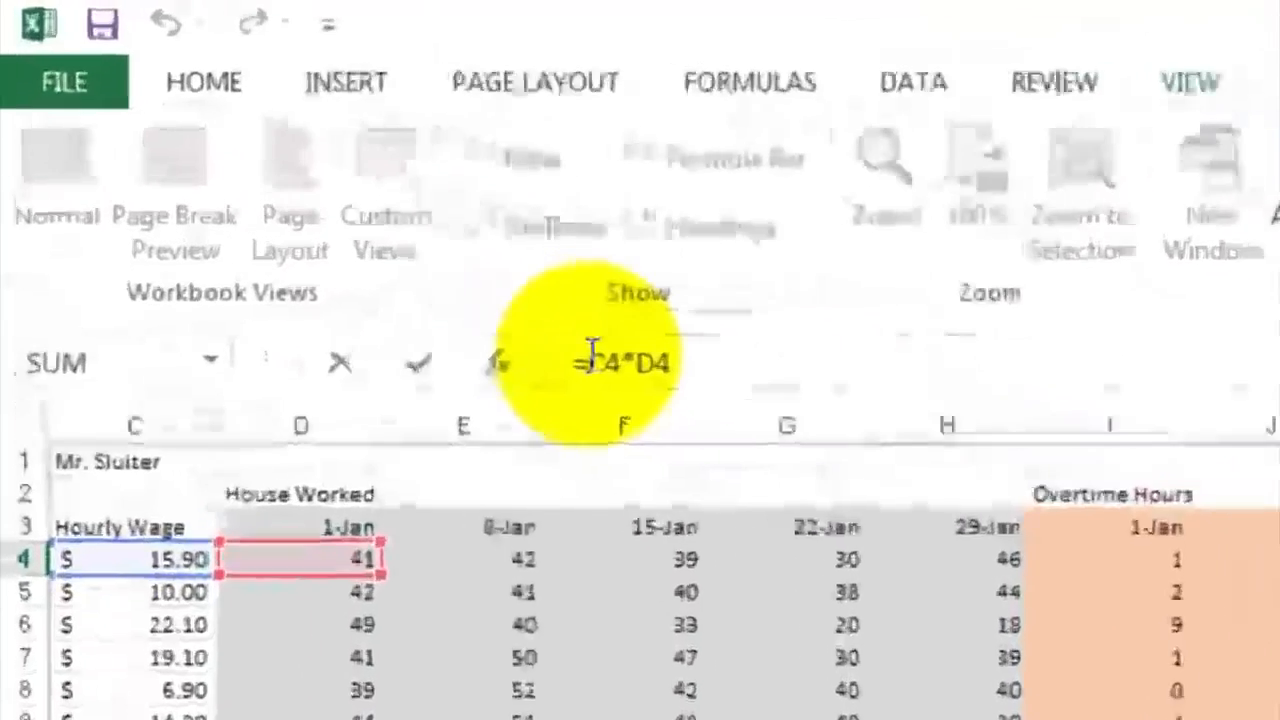
left_click(351, 214)
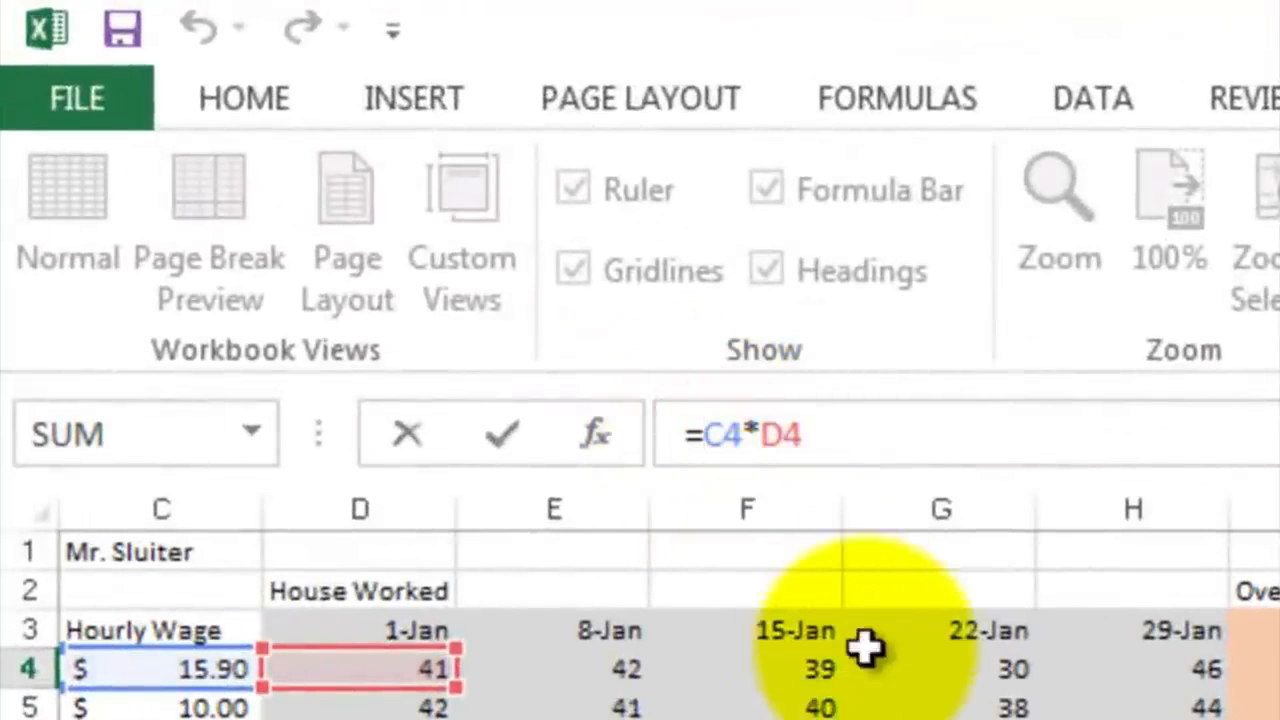
type("$")
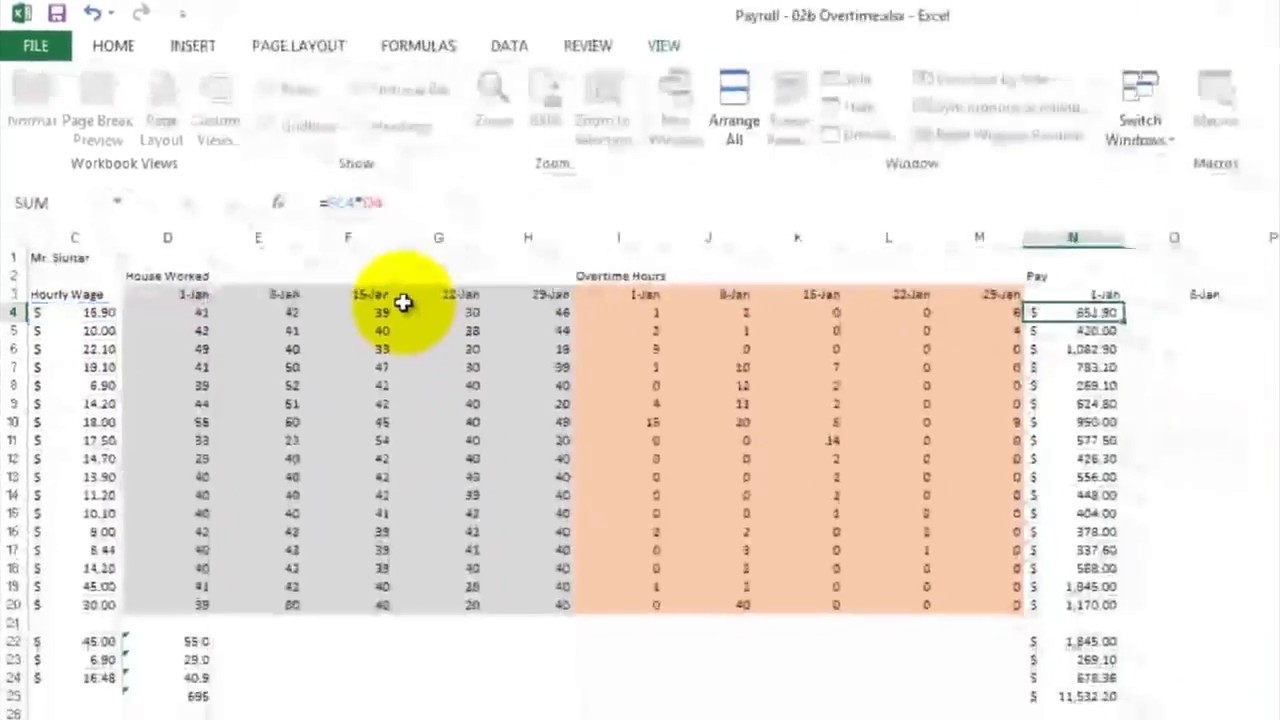
key("Return")
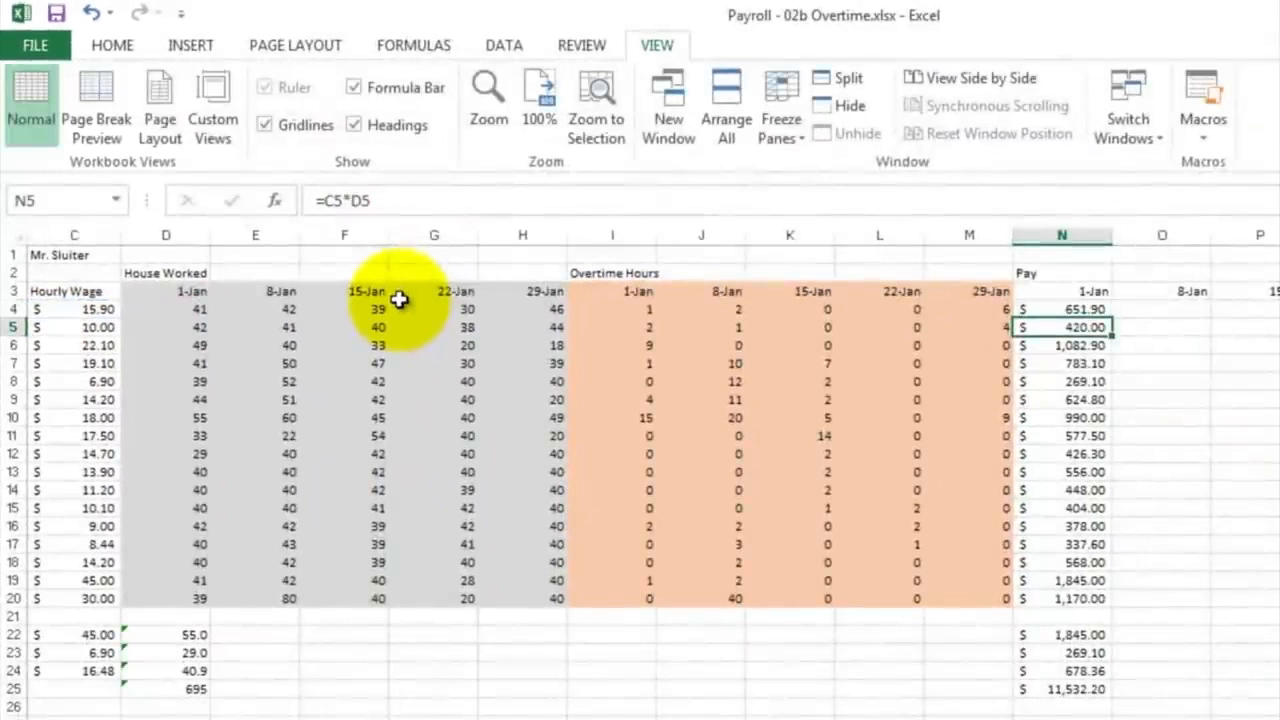
Fill the N4 pay formula down through N20 and copy N4:N20 into the 8-Jan pay column starting at O4
left_click(1077, 311)
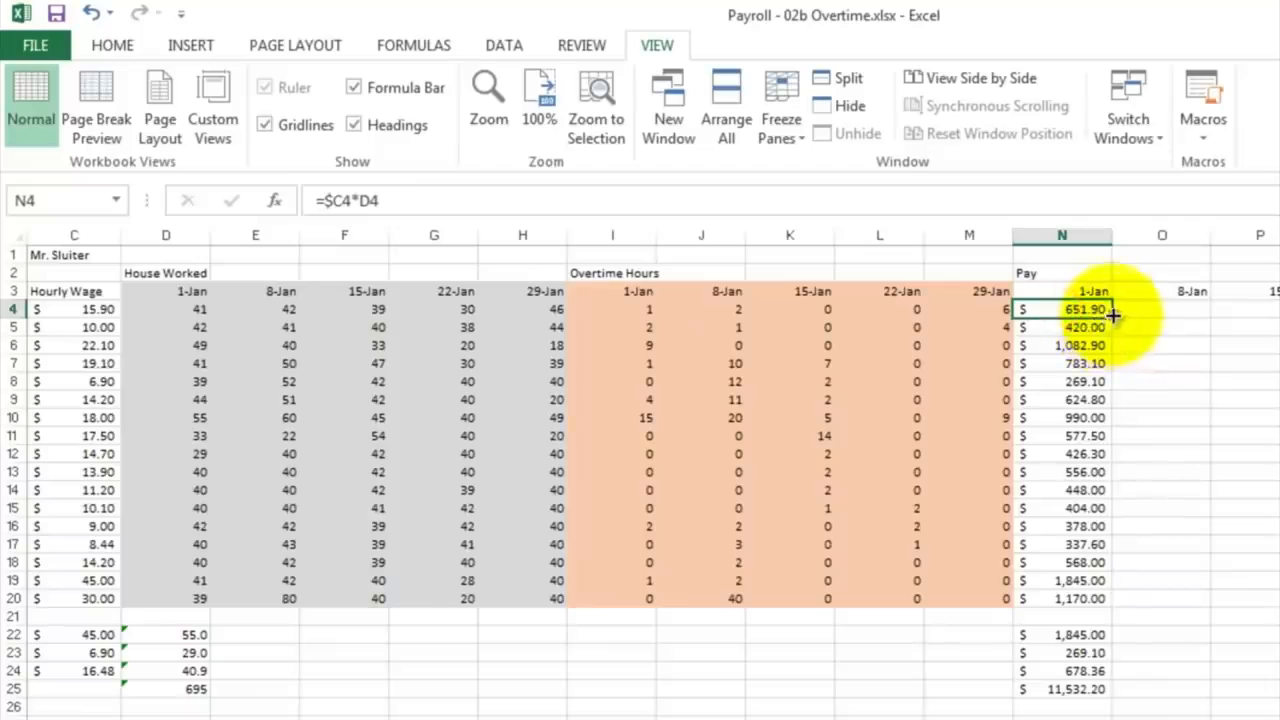
left_click_drag(1113, 315, 1118, 603)
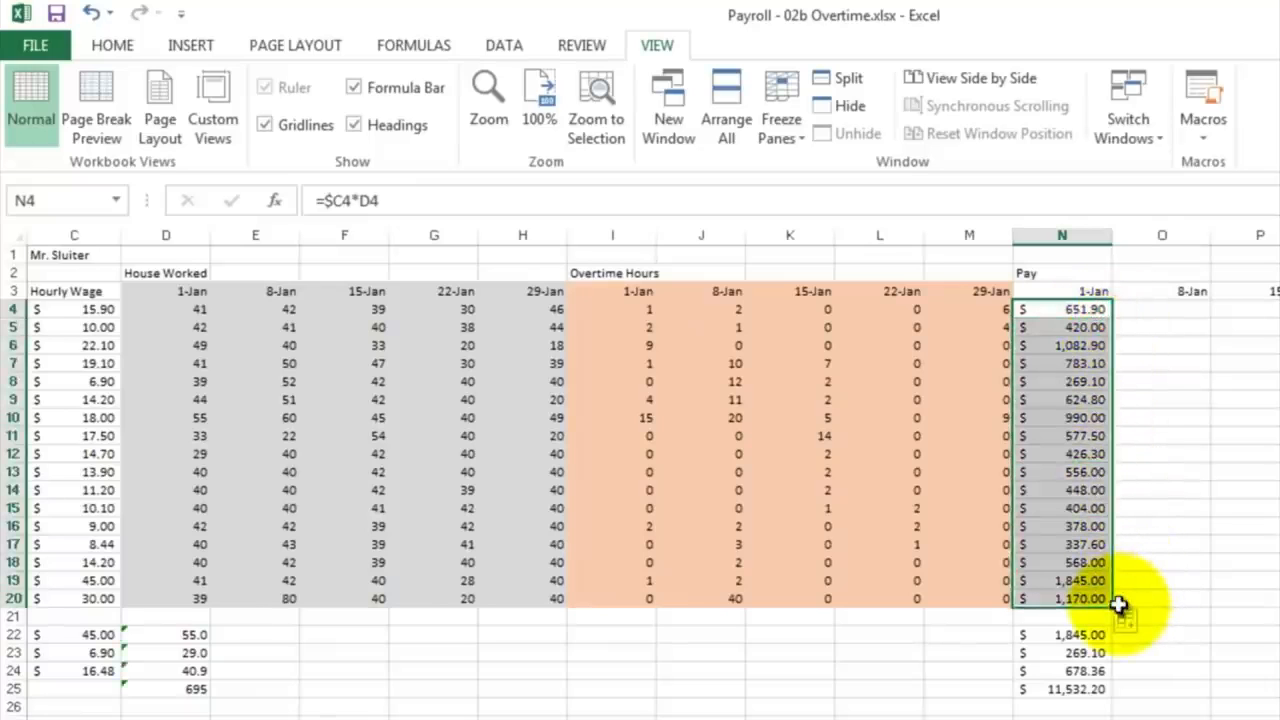
right_click(1056, 345)
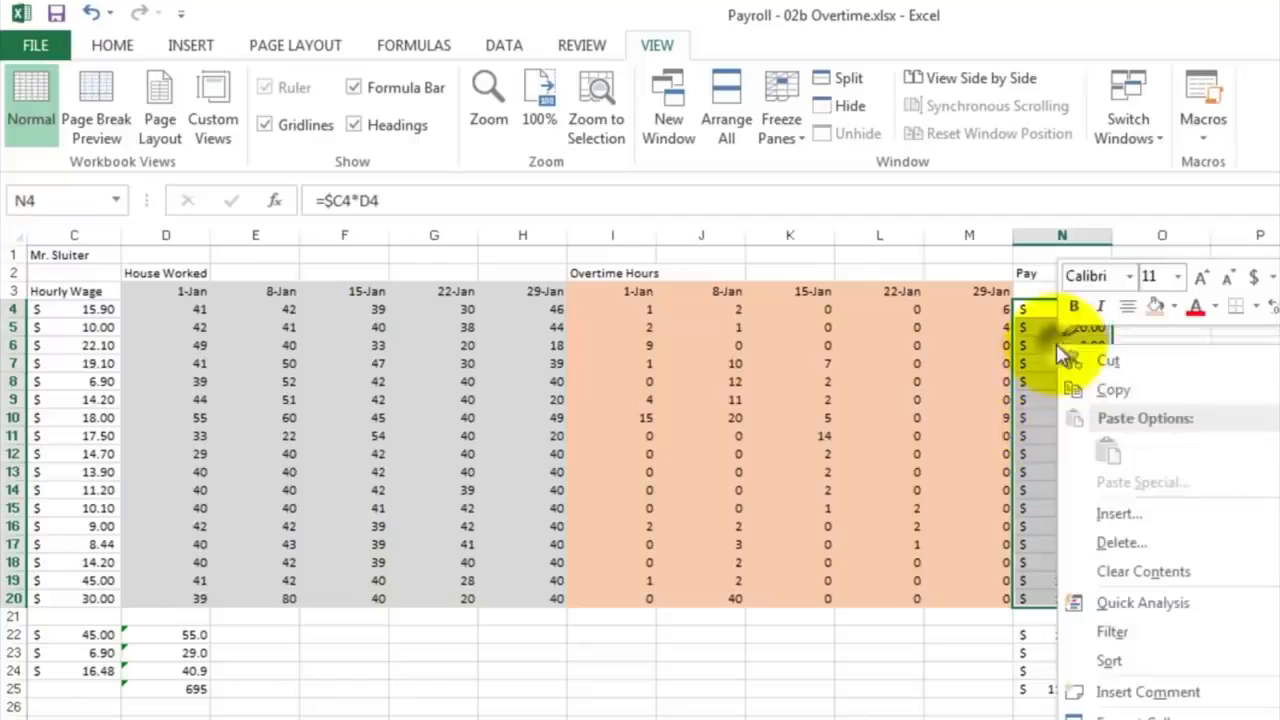
left_click(1086, 390)
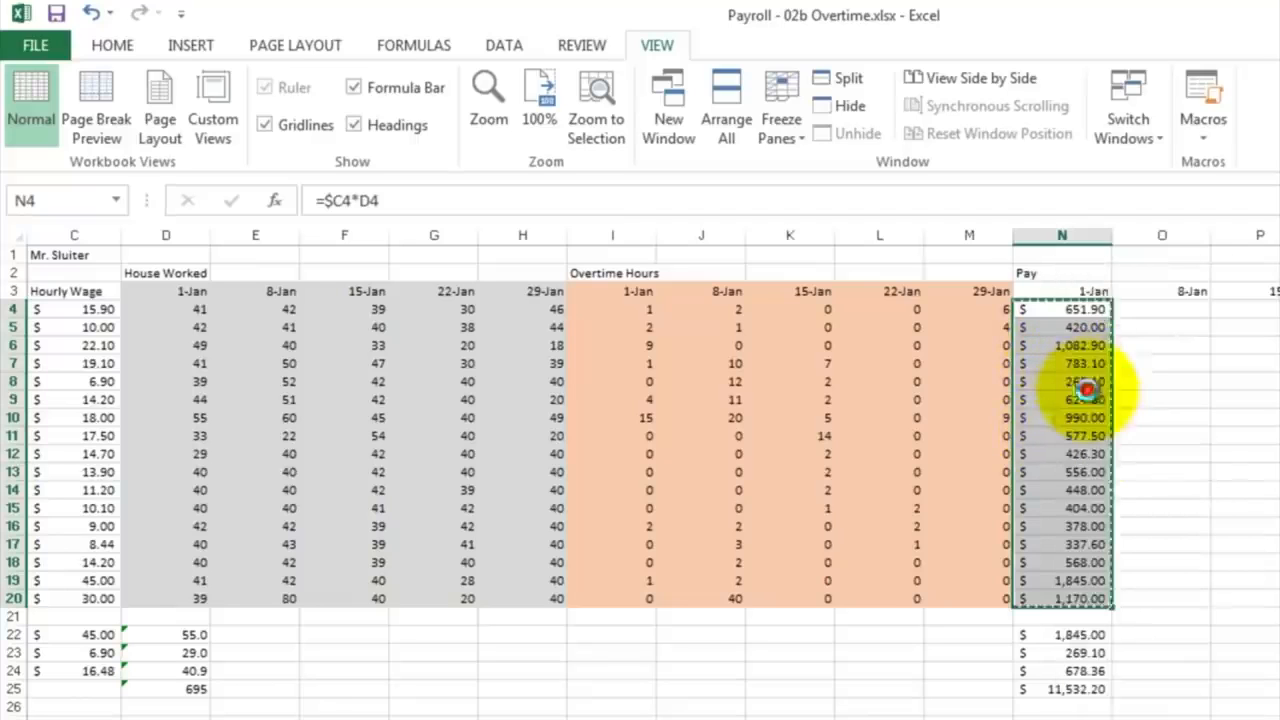
left_click(1139, 308)
right_click(1139, 308)
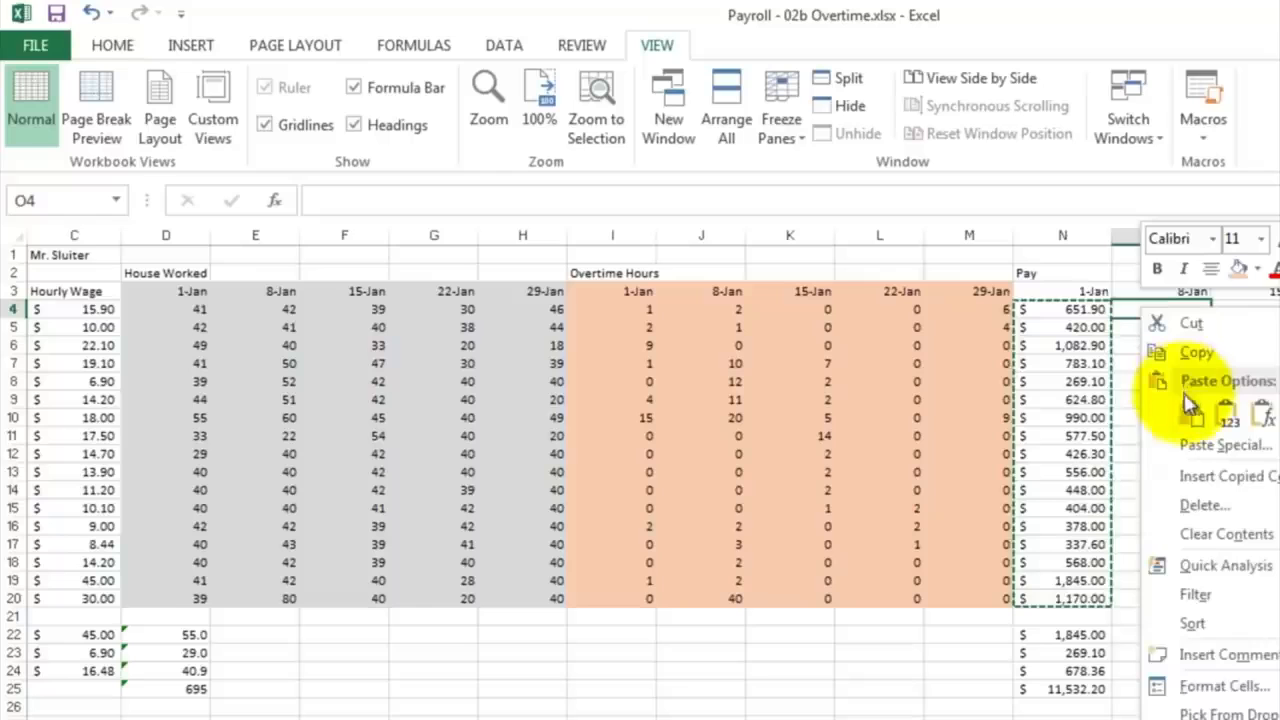
left_click(1189, 410)
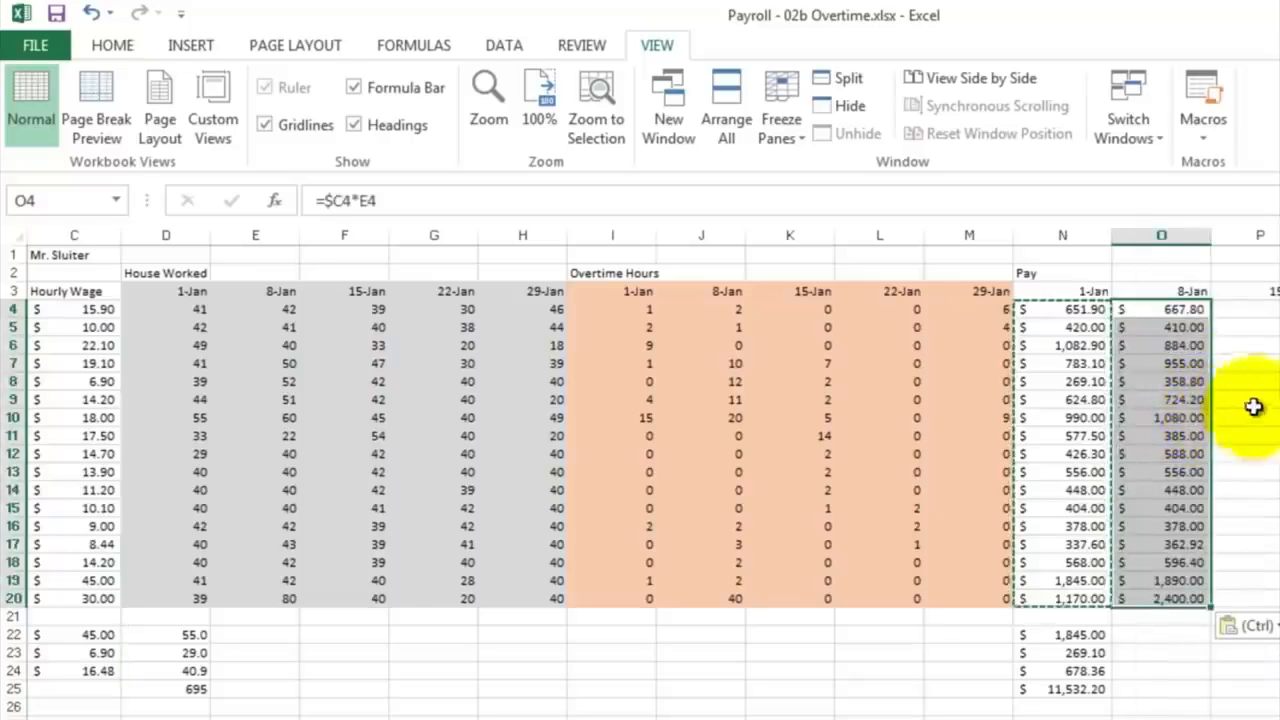
Inspect the wage and hours cells referenced by the 8-Jan pay formula in O4, leaving the formula unedited
left_click(1237, 363)
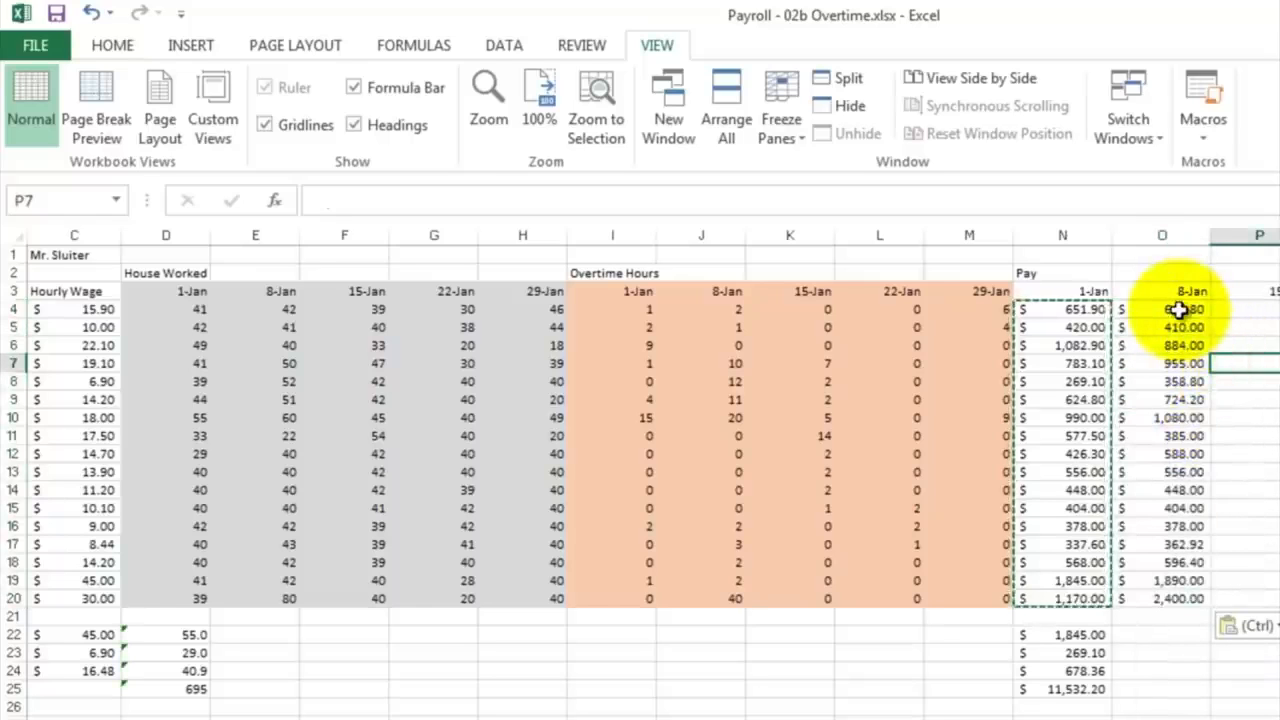
double_click(1180, 310)
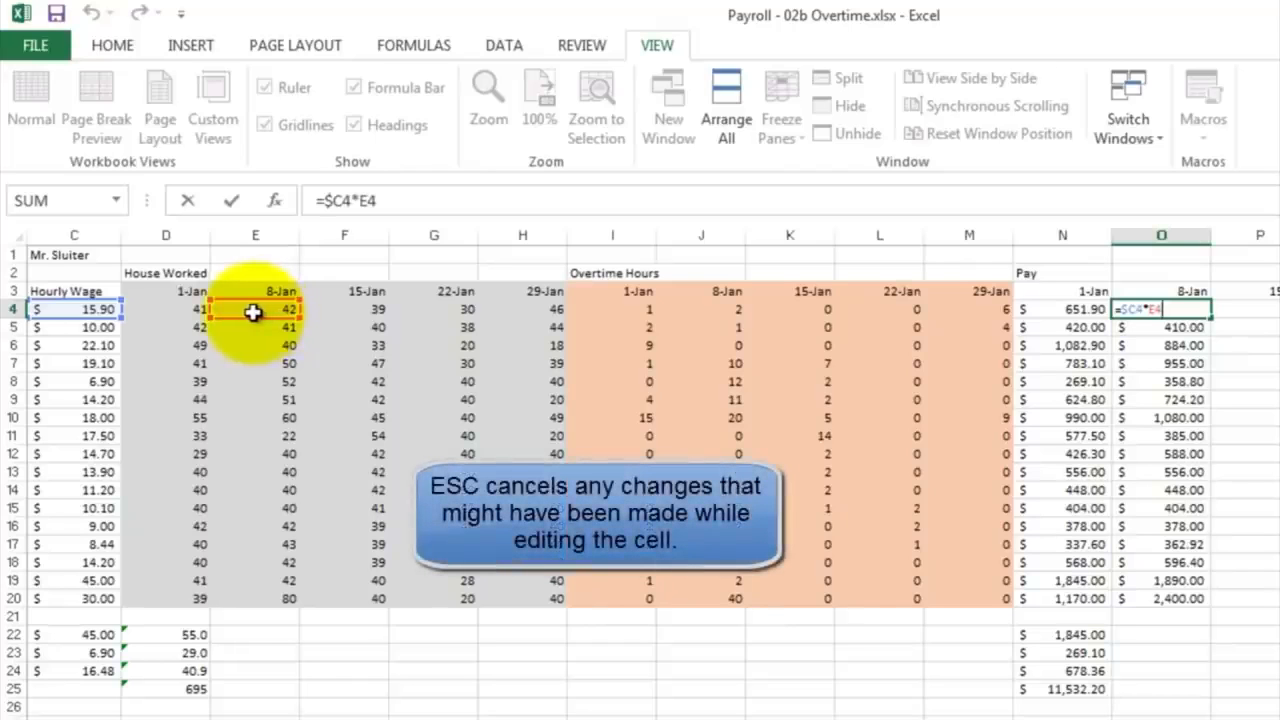
key("Escape")
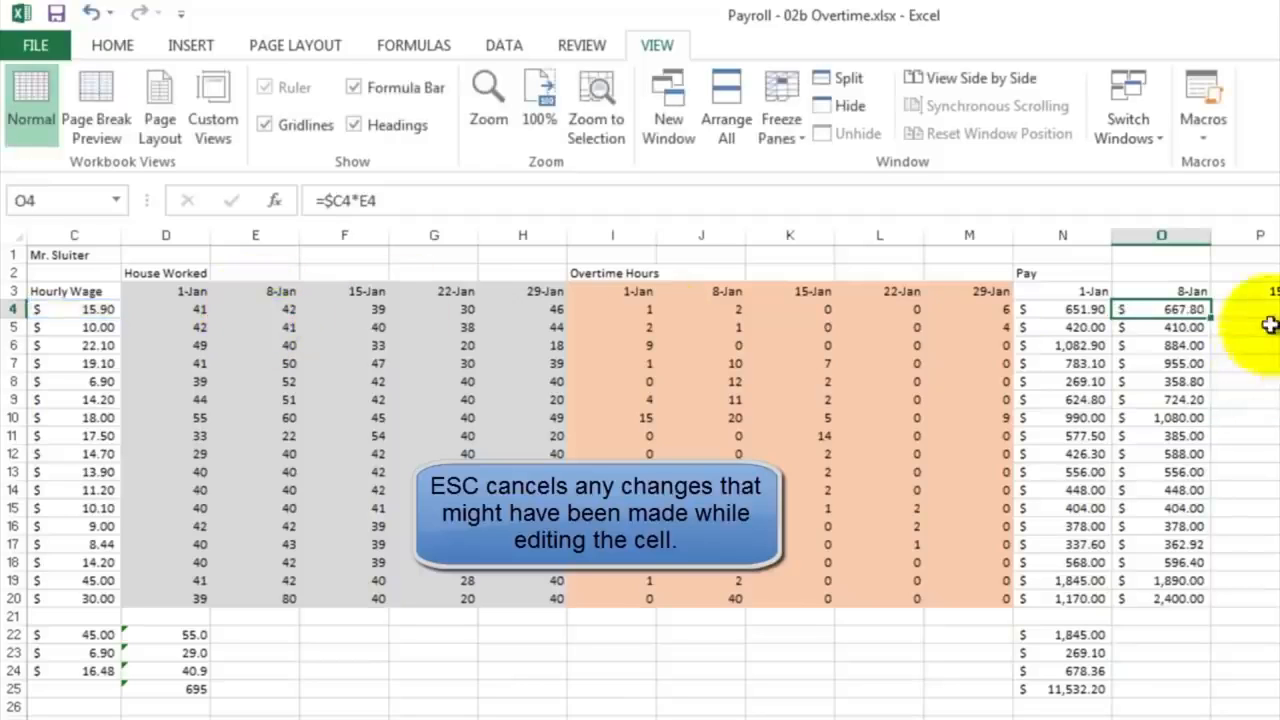
Fill the pay formulas in O4:O20 across through the 29-Jan column R and check the cell references in Q4
left_click_drag(1183, 296, 1183, 598)
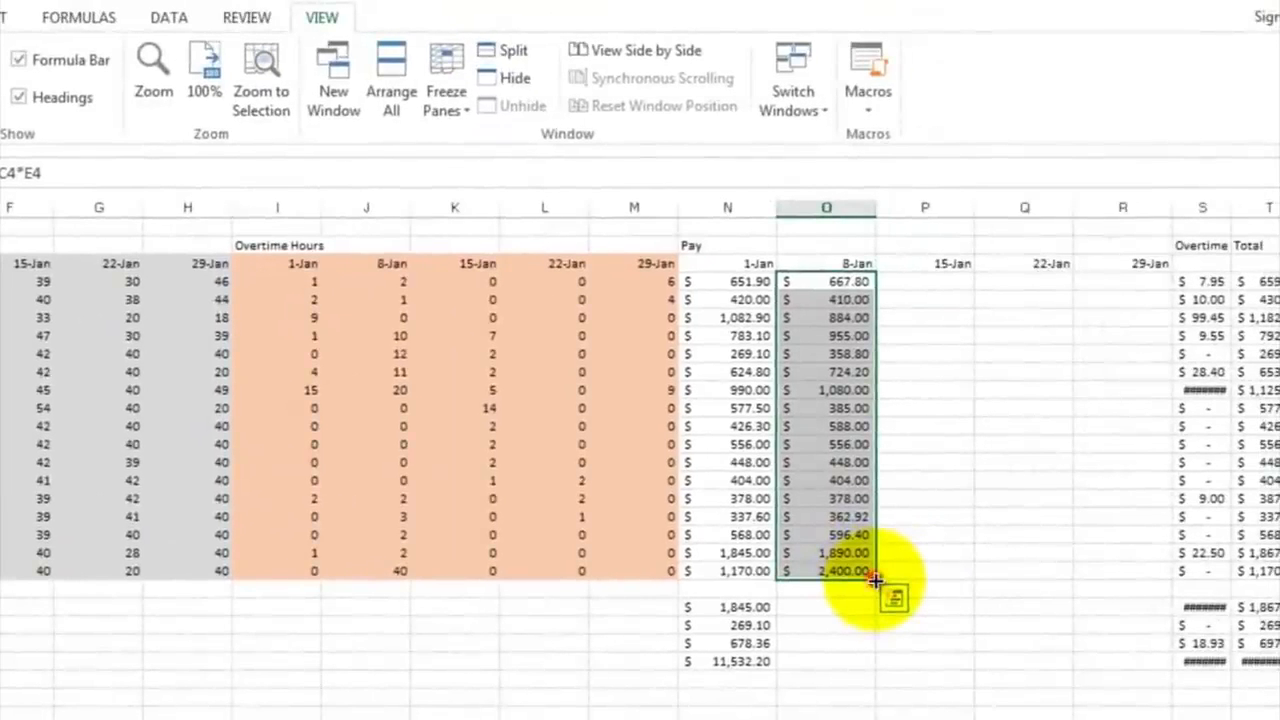
left_click_drag(875, 580, 1154, 574)
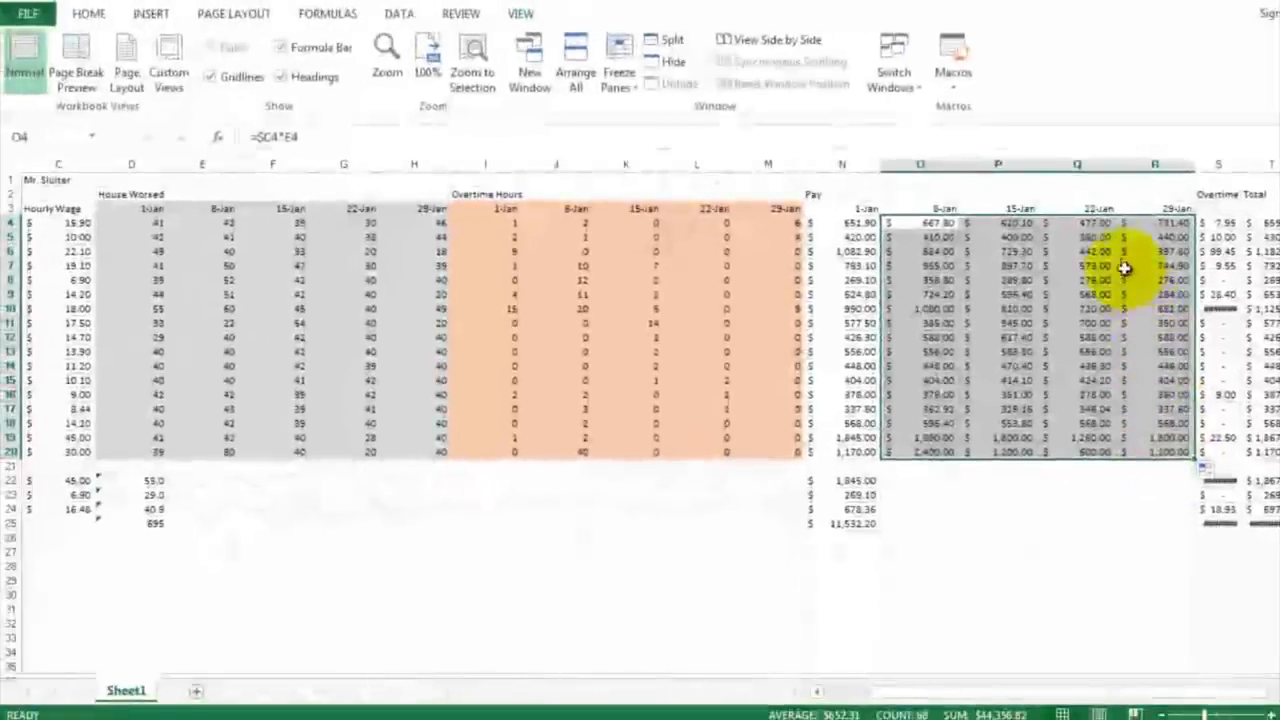
left_click(1097, 227)
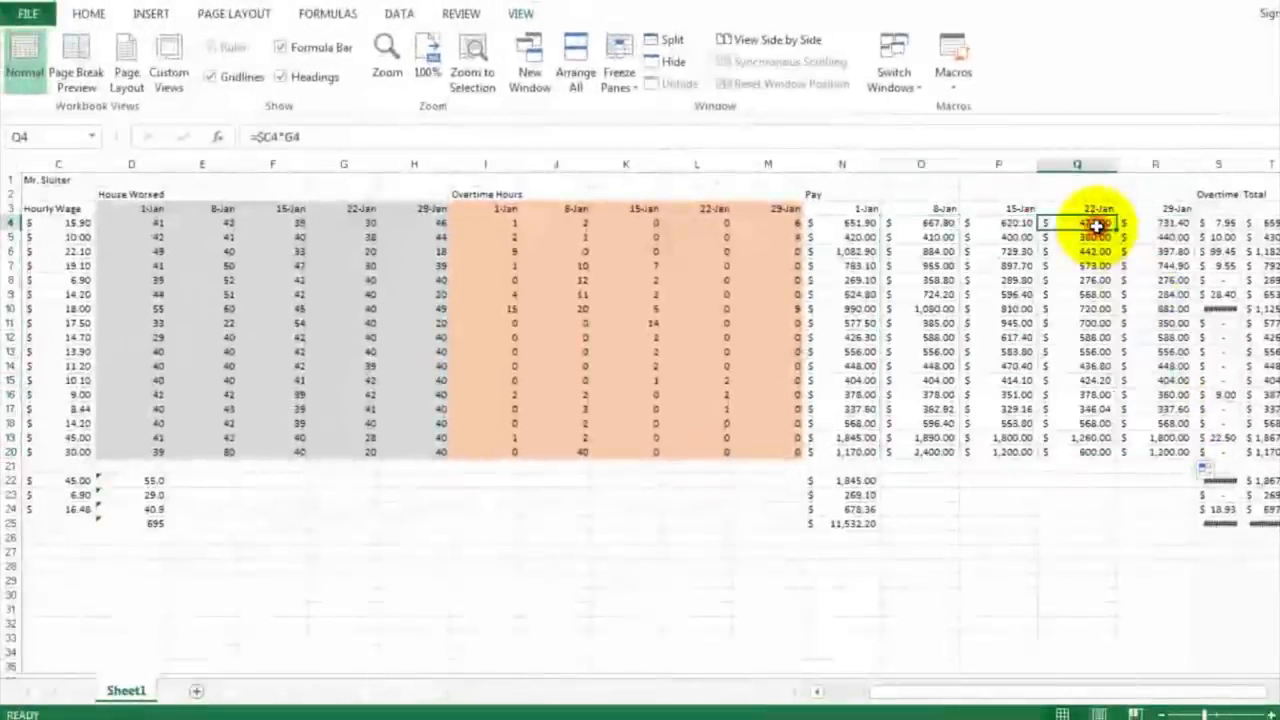
double_click(1097, 222)
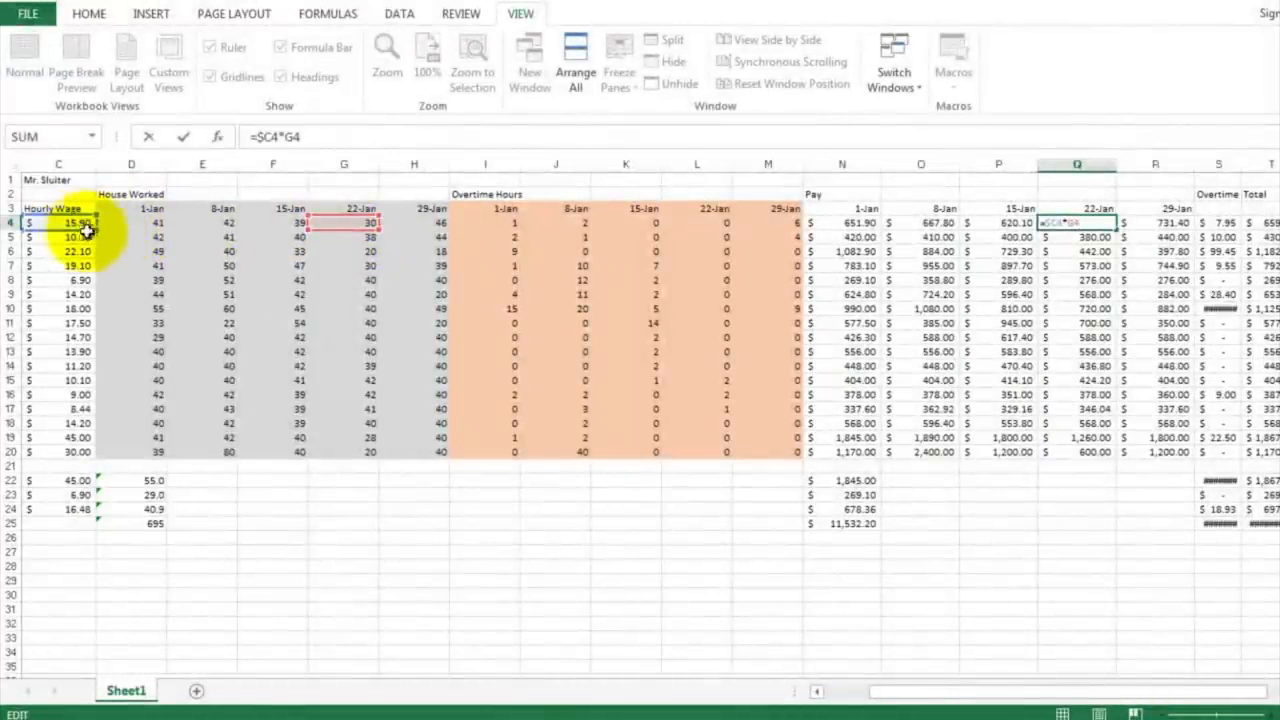
left_click(1172, 240)
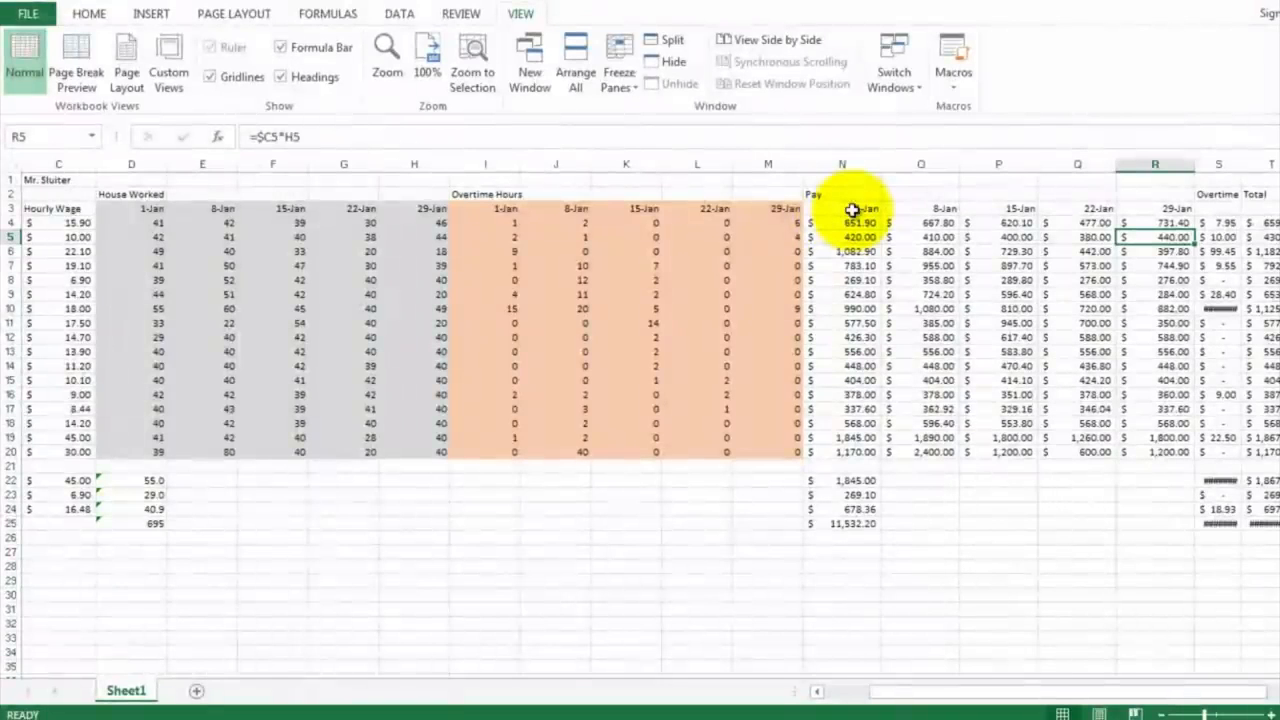
Shade the weekly pay block N3:R20 with a green fill
left_click_drag(850, 210, 1154, 457)
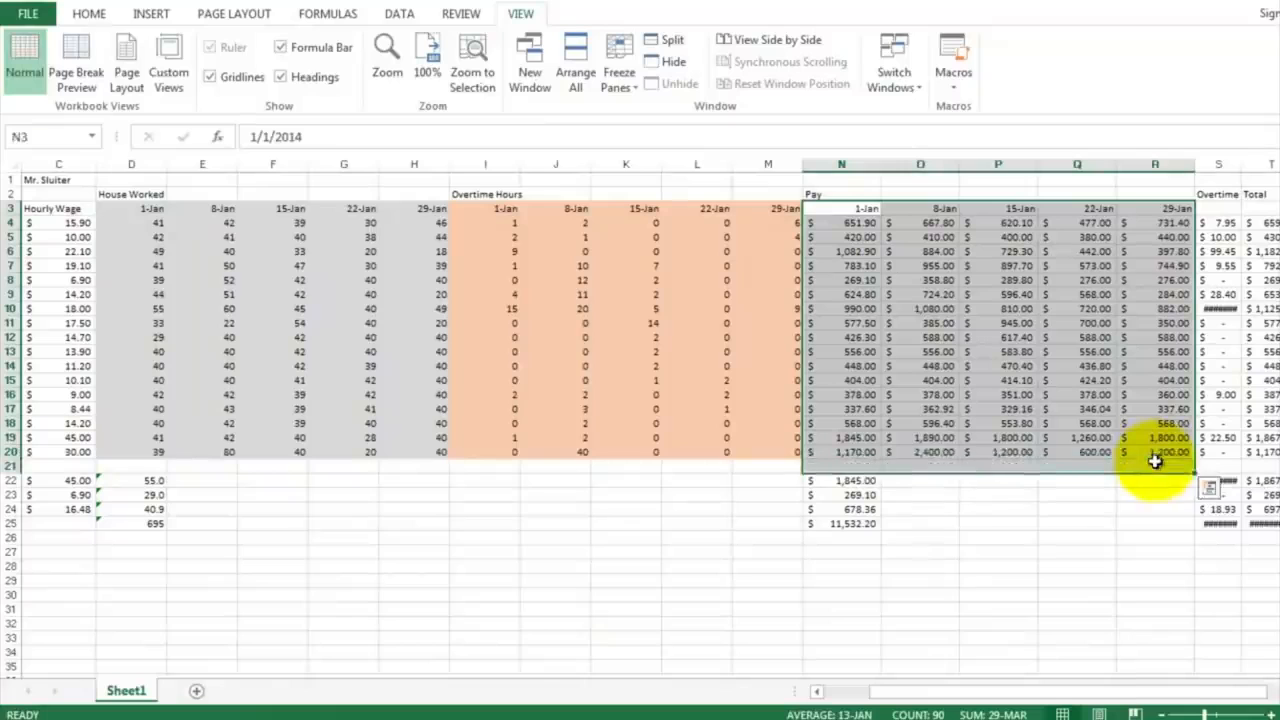
left_click(935, 237)
left_click_drag(857, 212, 1162, 452)
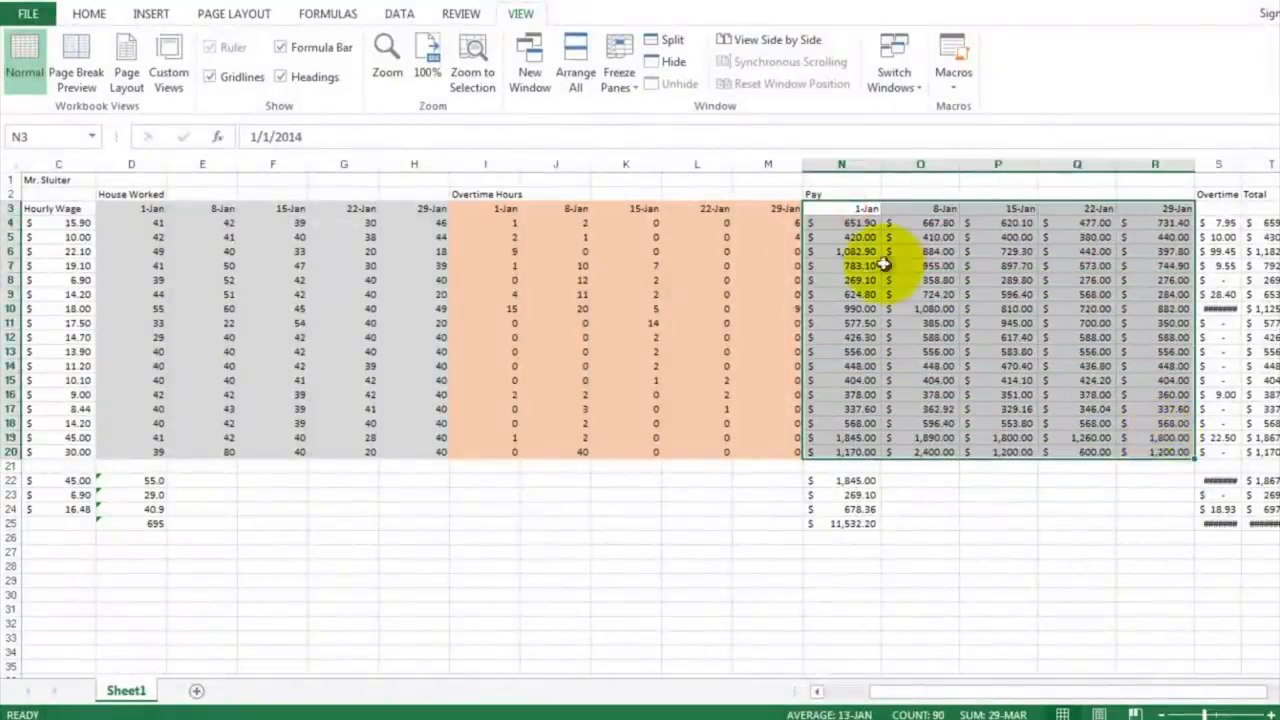
left_click(90, 15)
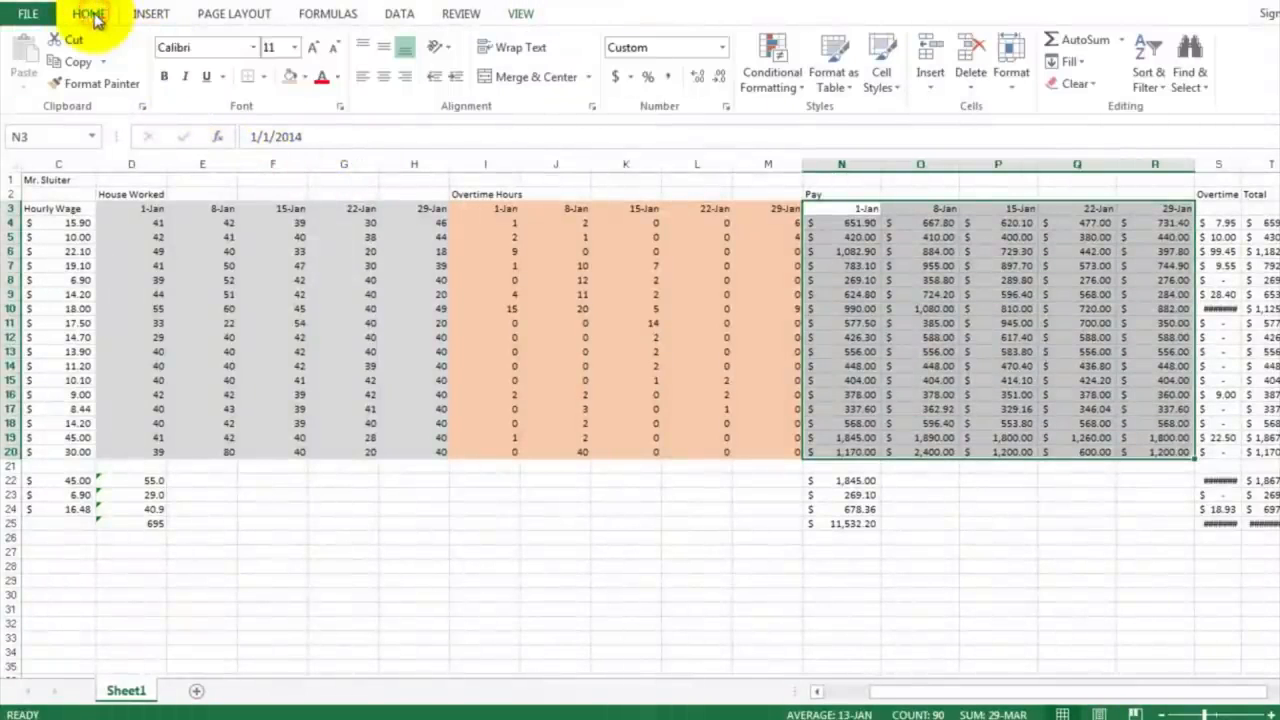
left_click(306, 78)
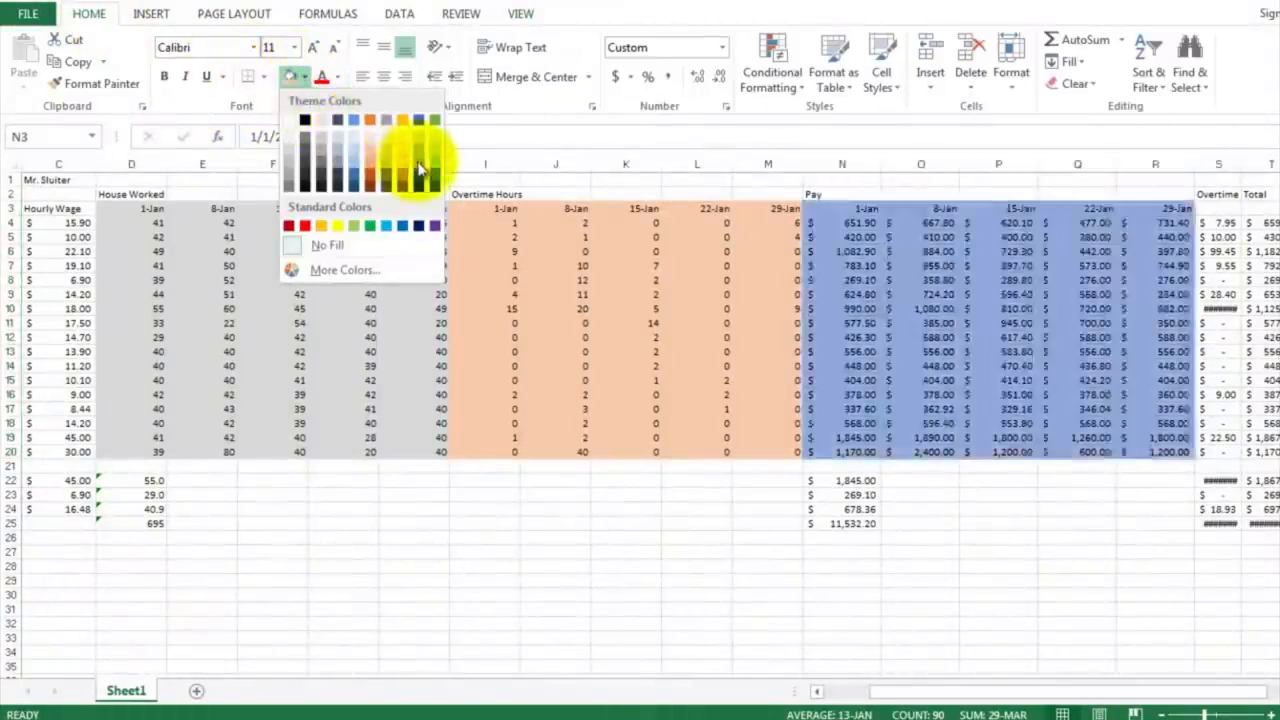
left_click(436, 170)
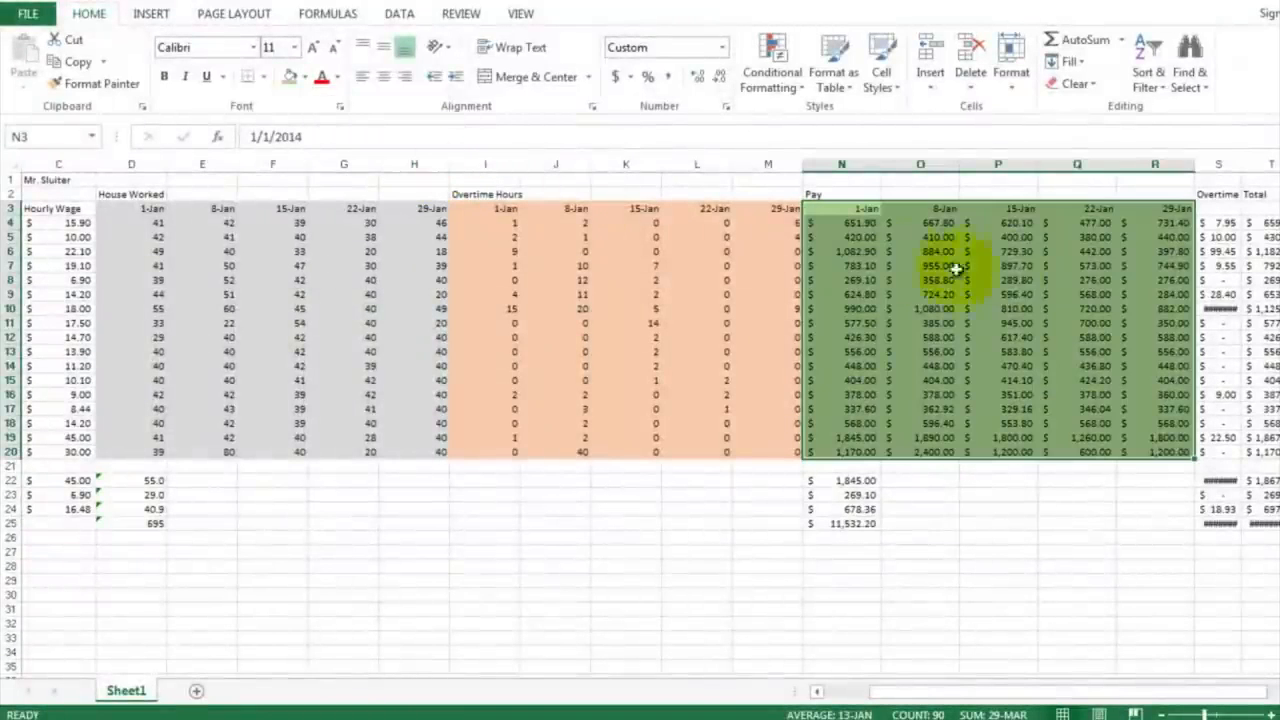
Insert four new columns before the Total column, at T through W
left_click(1217, 252)
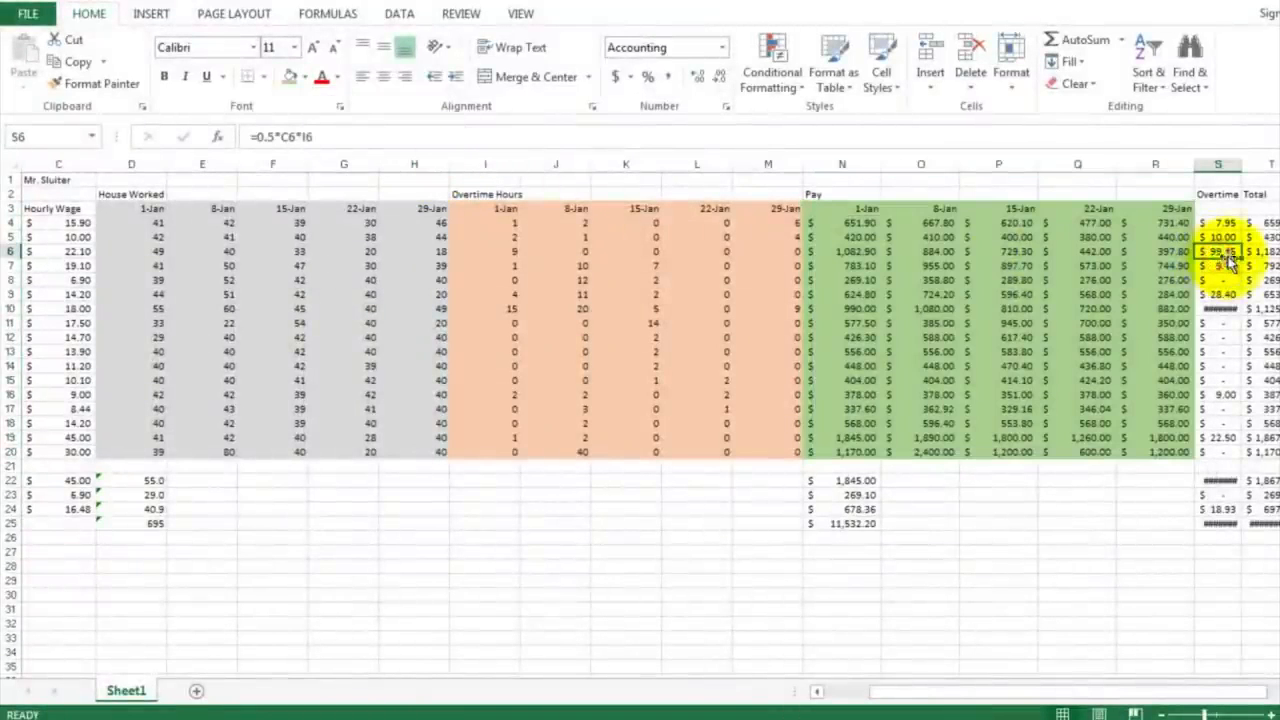
left_click(1278, 691)
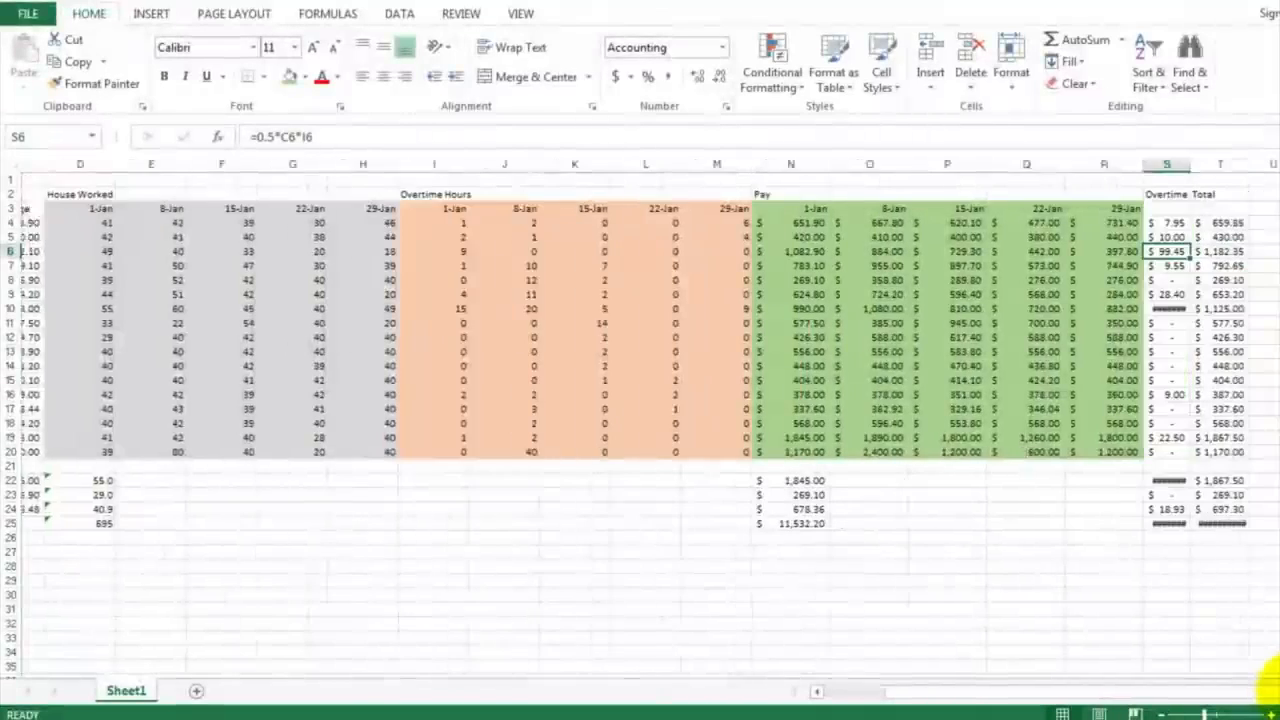
left_click_drag(1270, 686, 1270, 686)
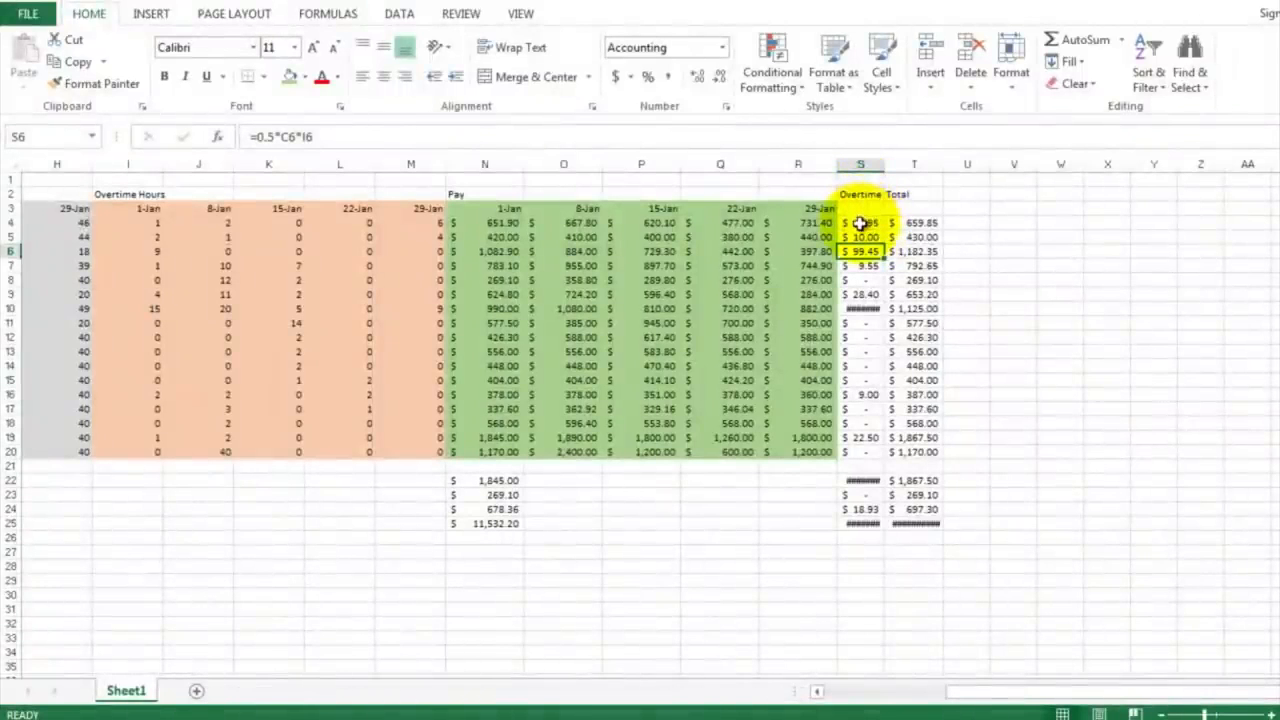
left_click_drag(905, 164, 1106, 163)
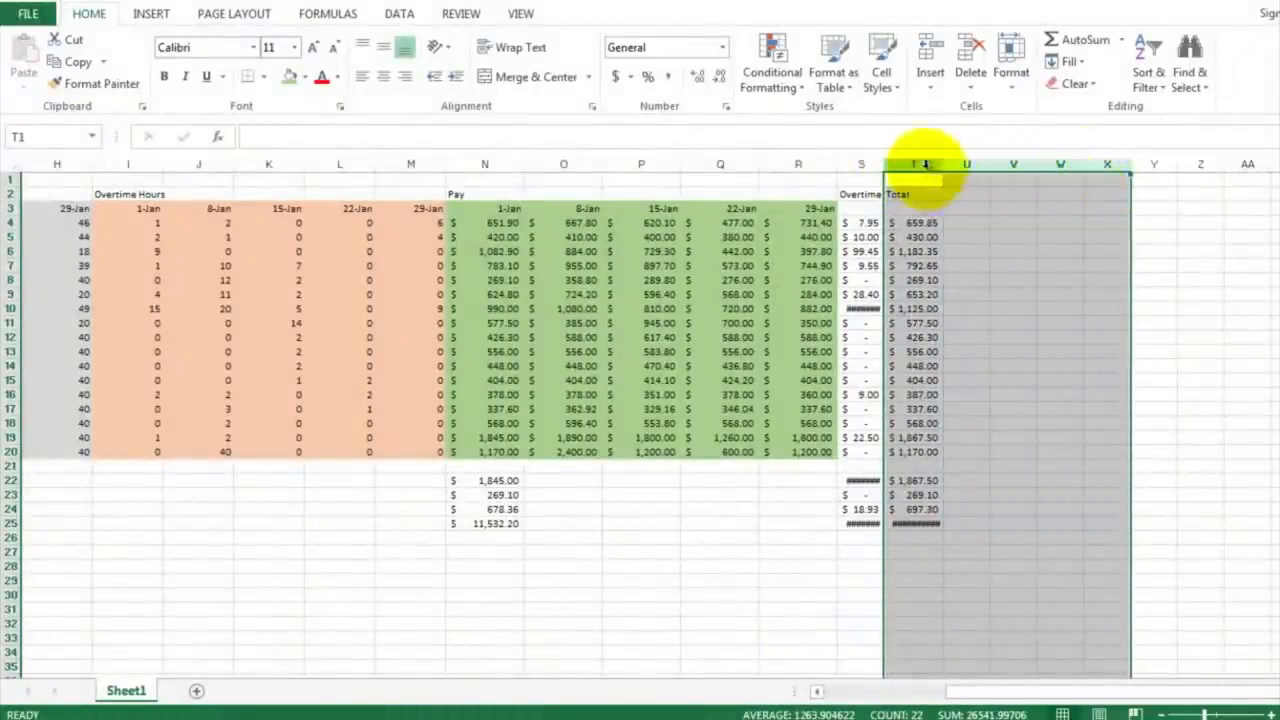
left_click_drag(925, 165, 1057, 166)
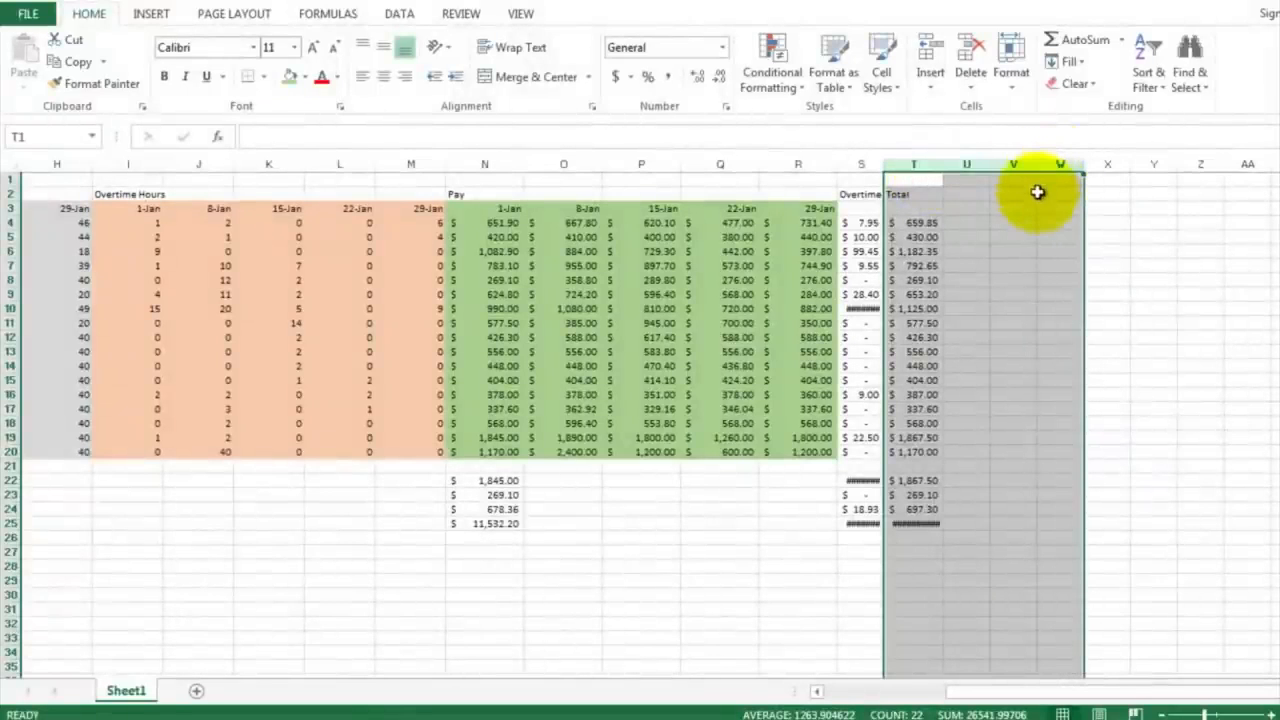
right_click(1037, 192)
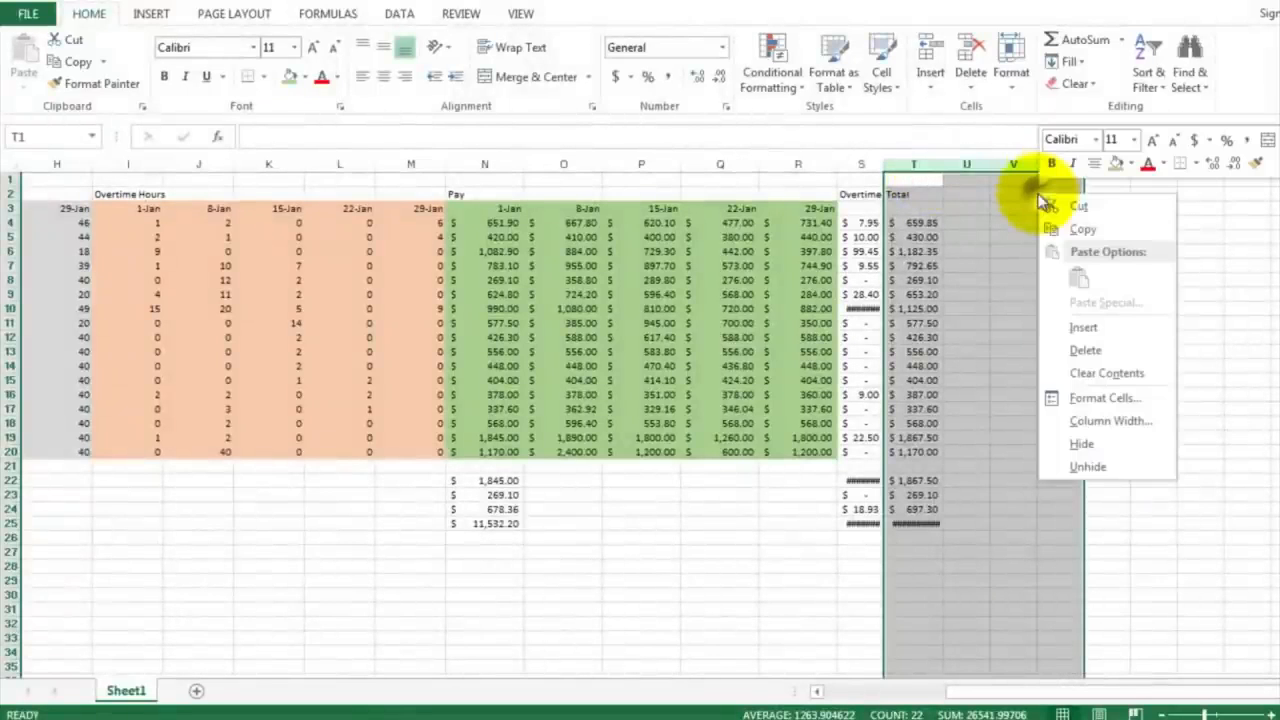
left_click(1077, 333)
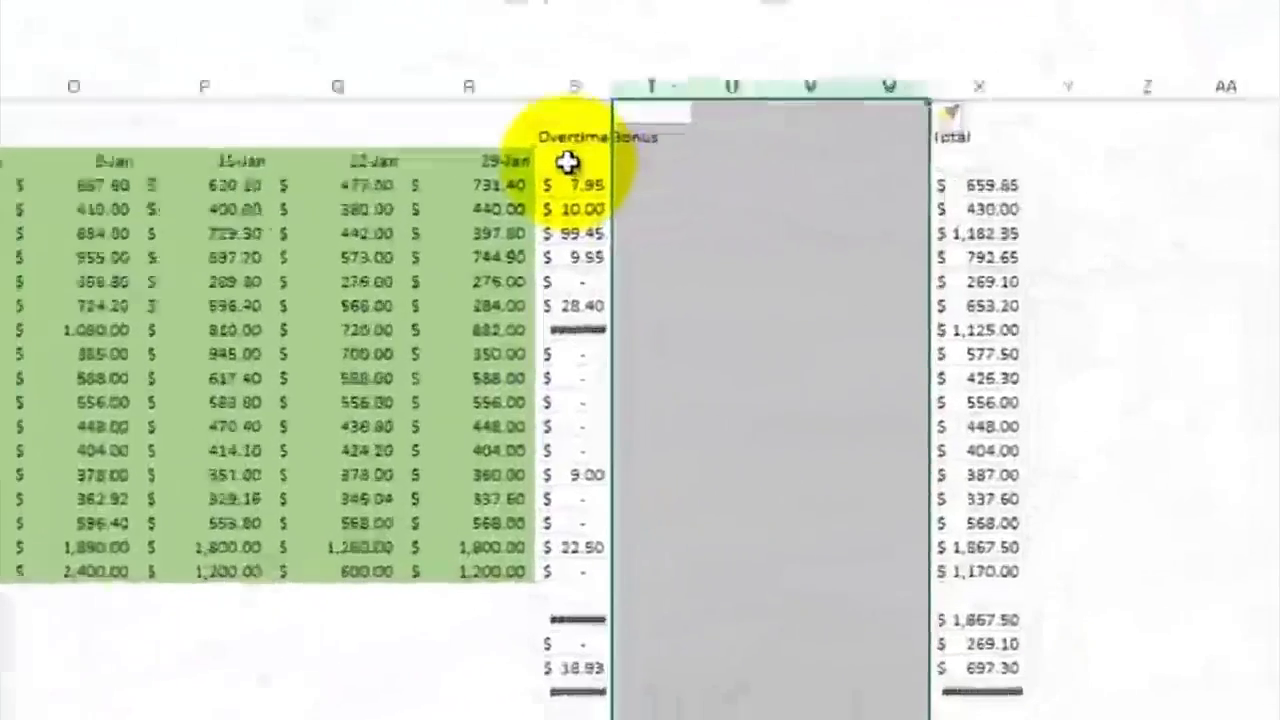
Enter the date 1-Jan in S3 as the first Overtime Bonus week header
left_click(567, 162)
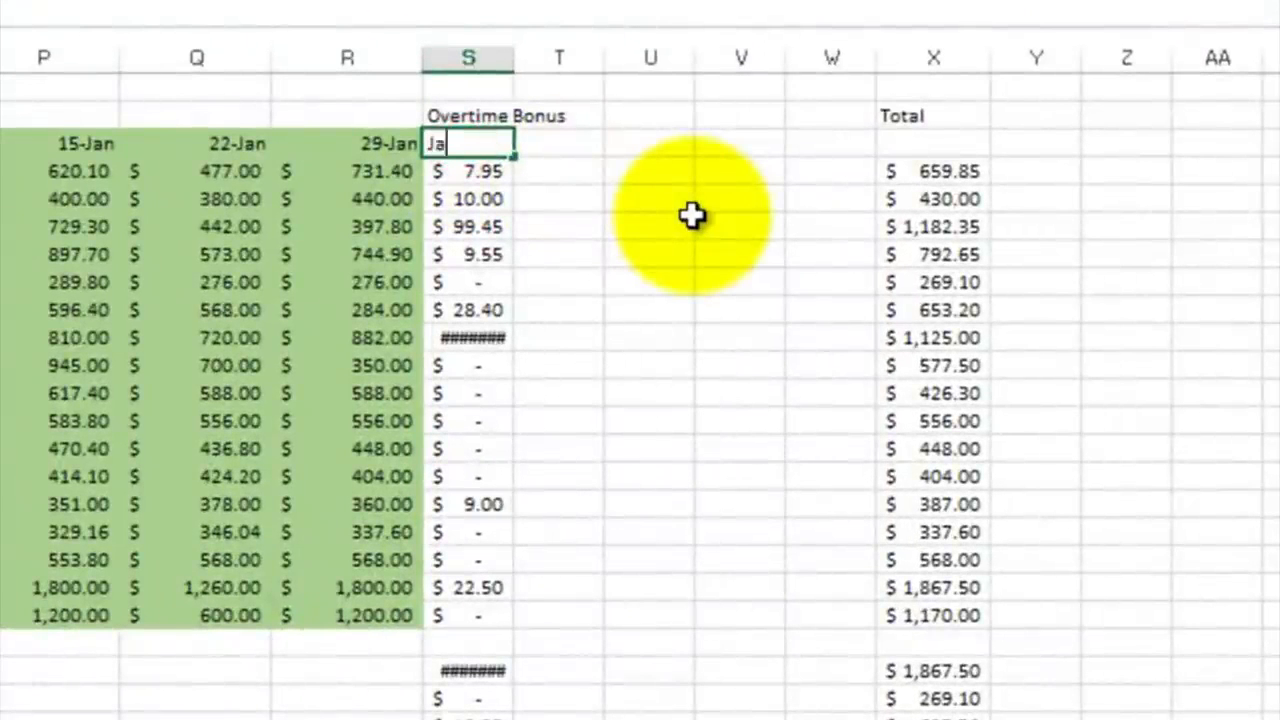
key("Down")
key("Up")
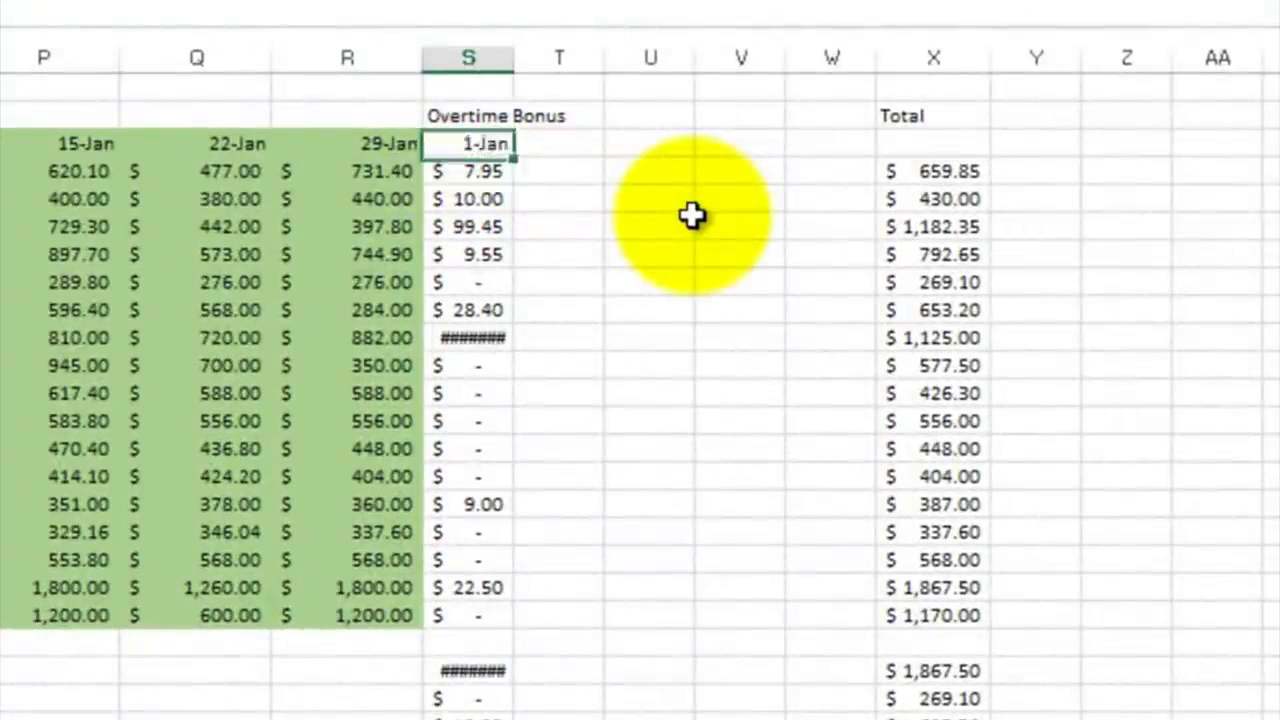
Enter =S3+7 in T3 and fill it across through W3 to create the remaining weekly date headers
key("Right")
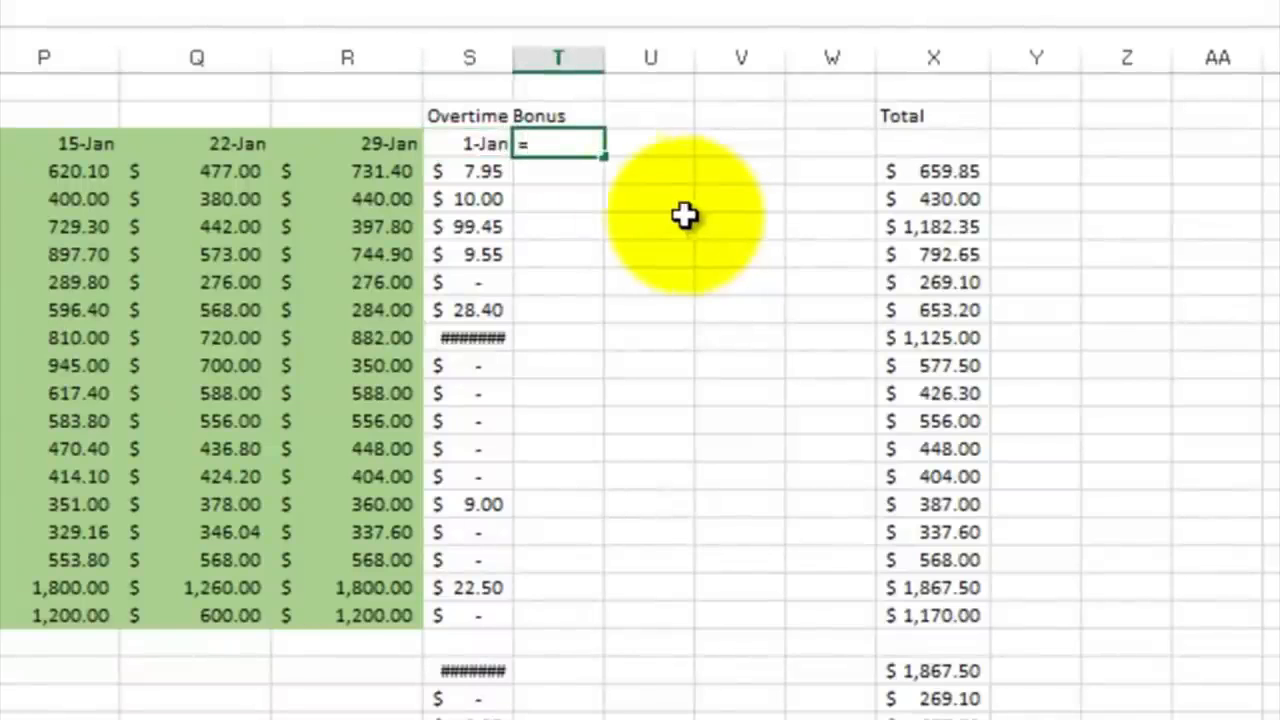
left_click(478, 142)
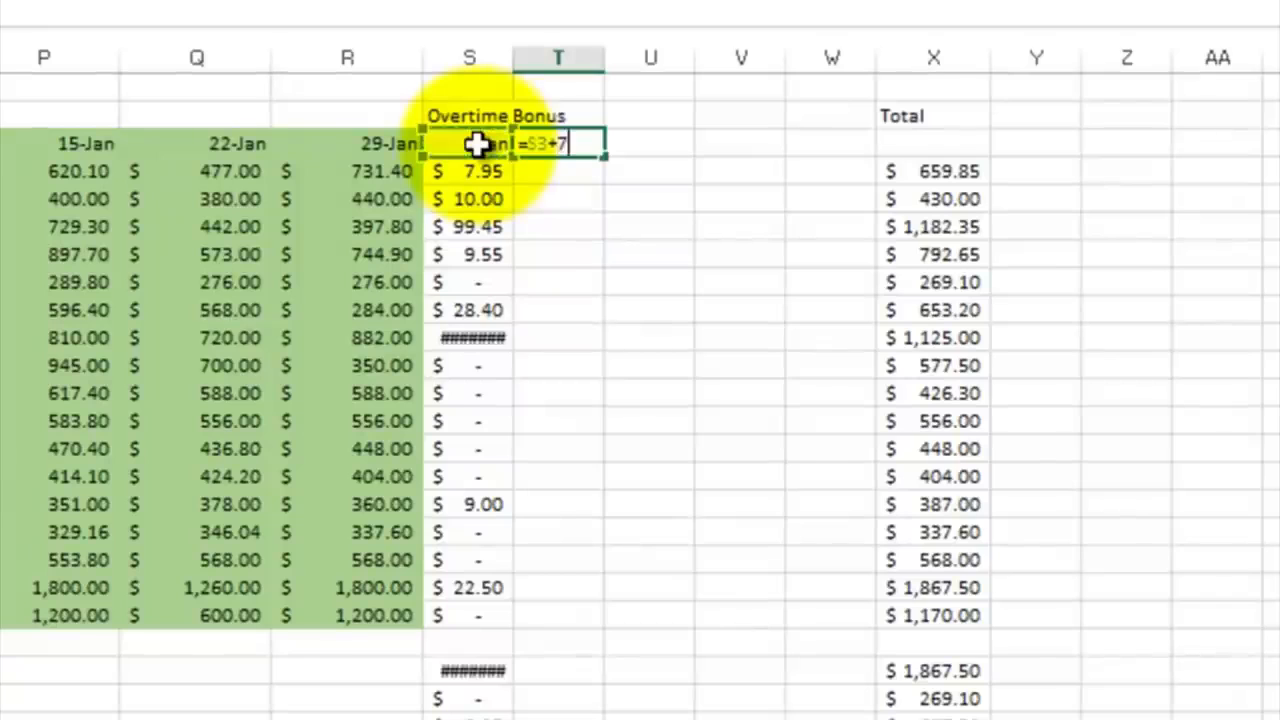
type("+7")
key("Return")
left_click(586, 140)
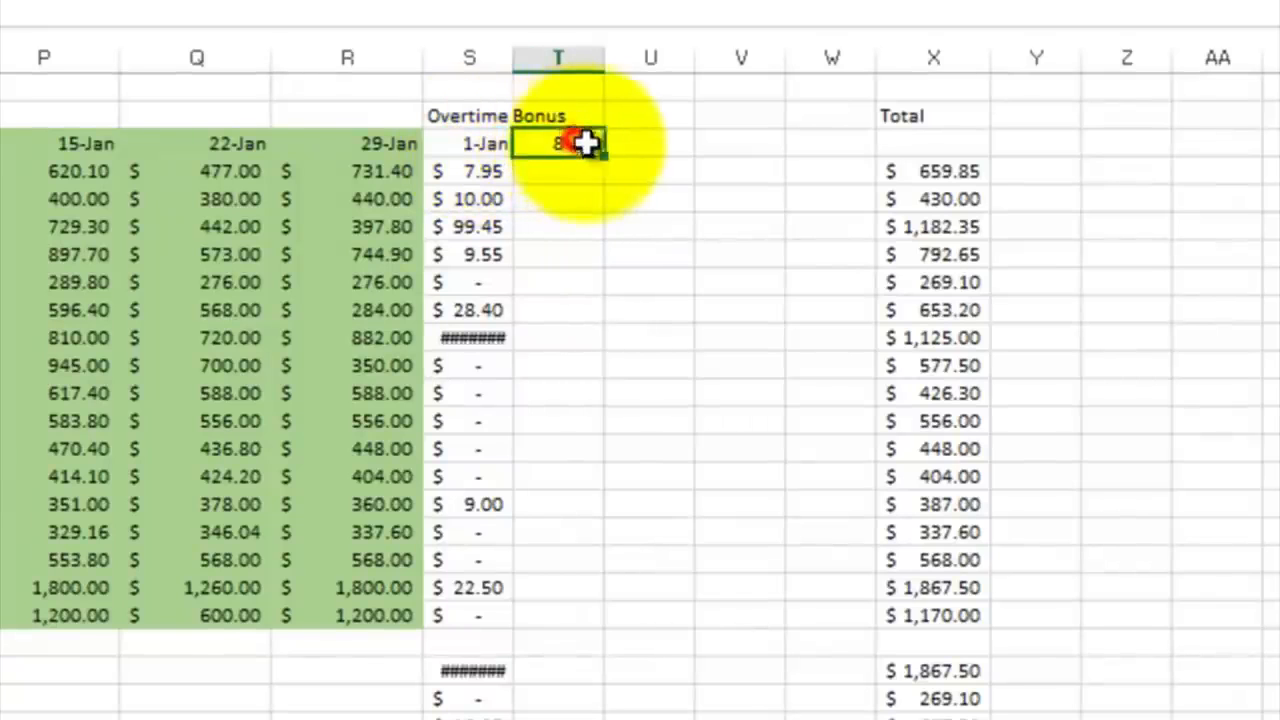
left_click_drag(603, 153, 850, 150)
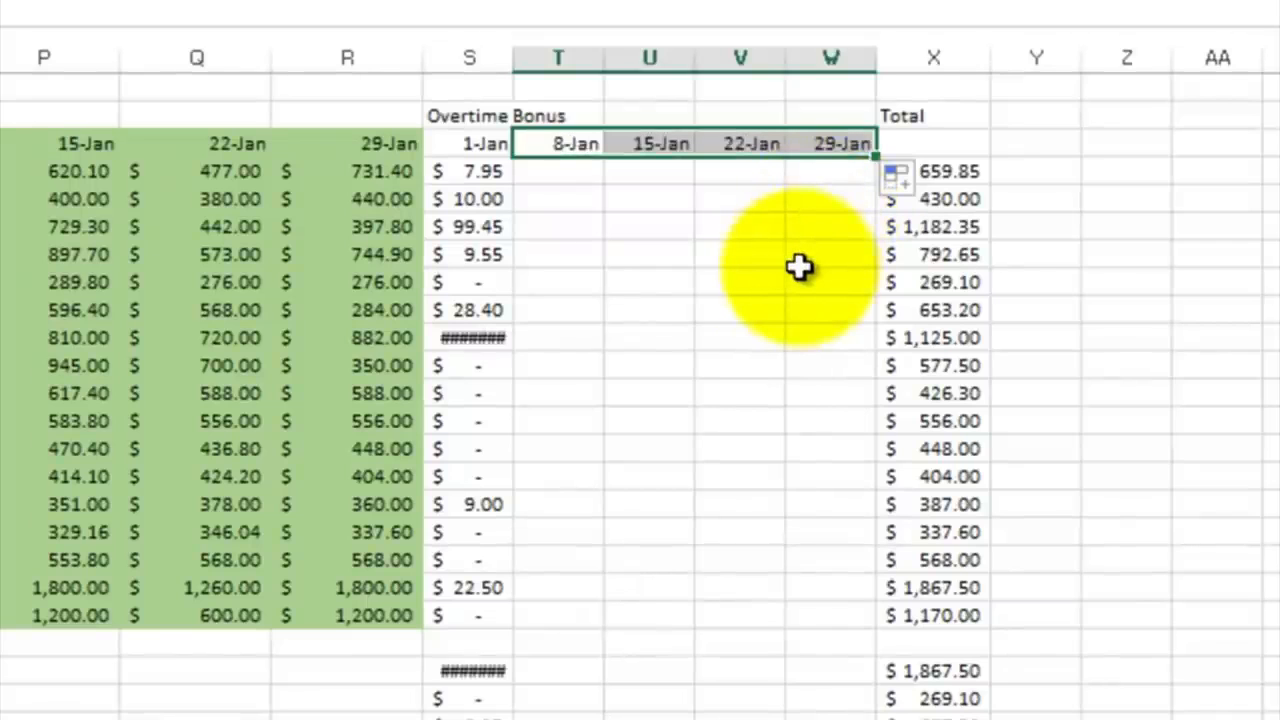
Widen column S so its overtime bonus amounts display in full
left_click(610, 205)
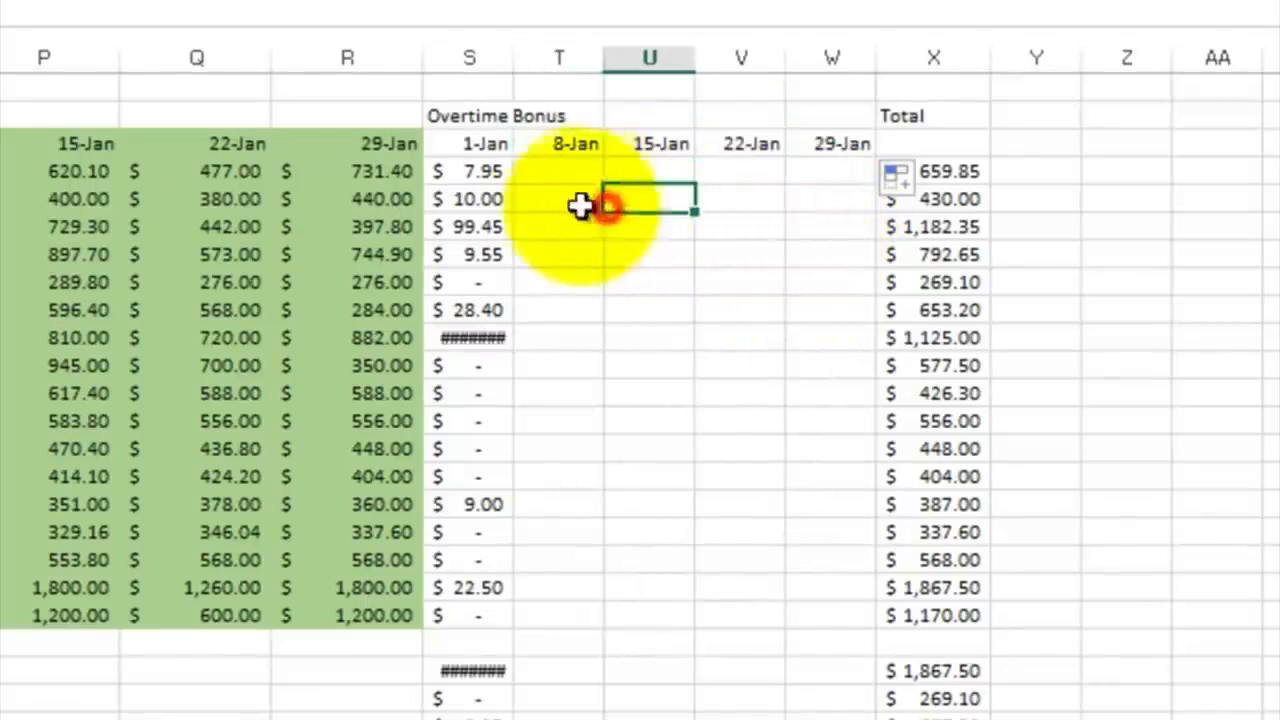
left_click(484, 172)
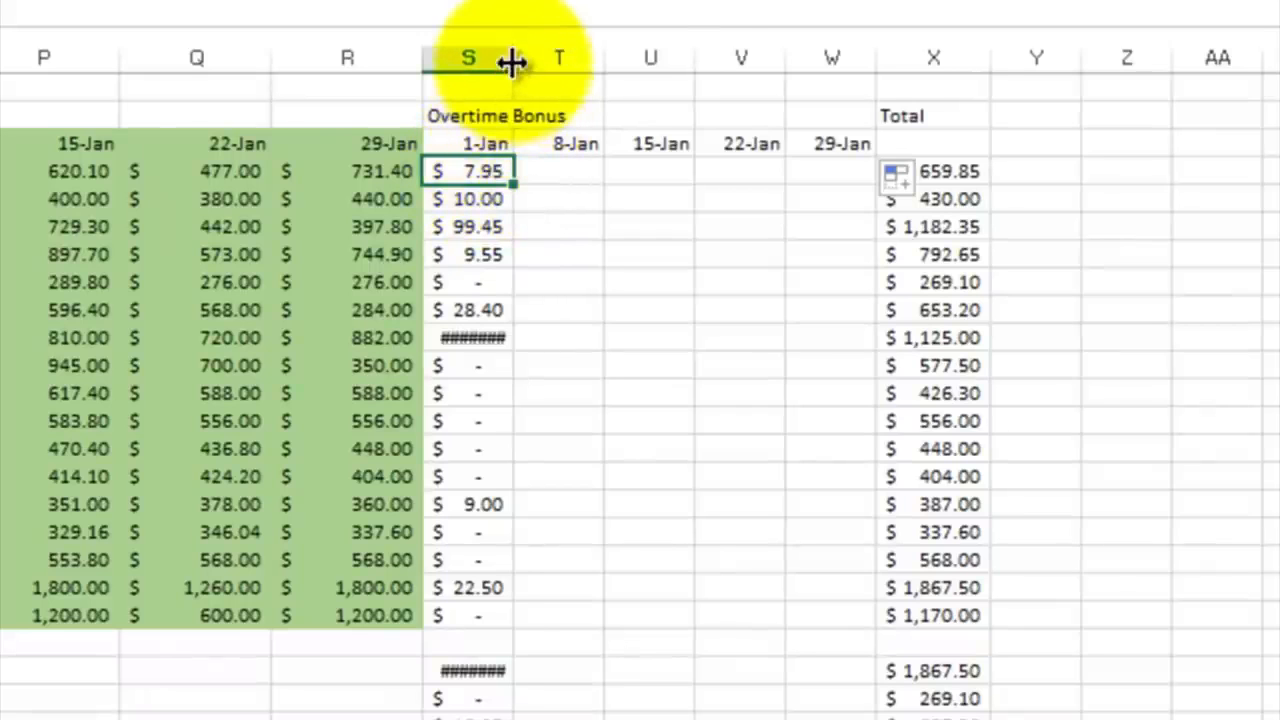
left_click_drag(512, 58, 556, 58)
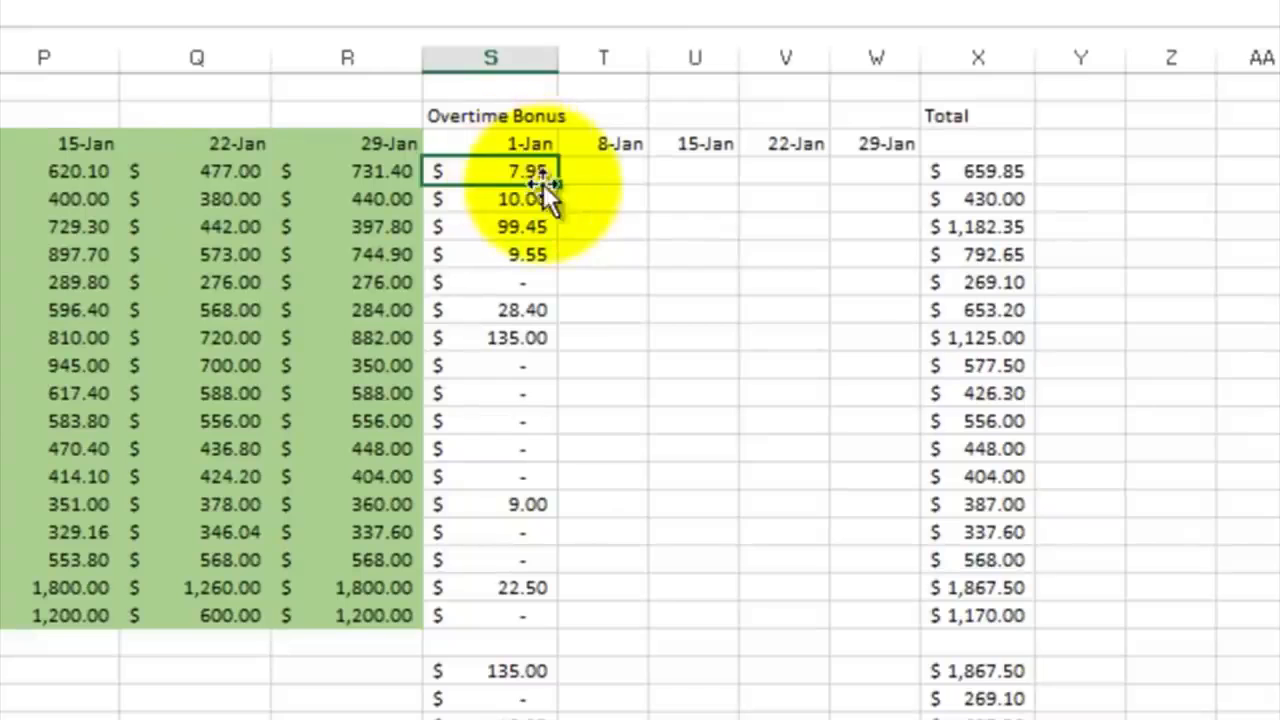
Try to fill the overtime bonus formula from S4 across through W4, and examine the cell references used in T4
left_click_drag(559, 176, 888, 190)
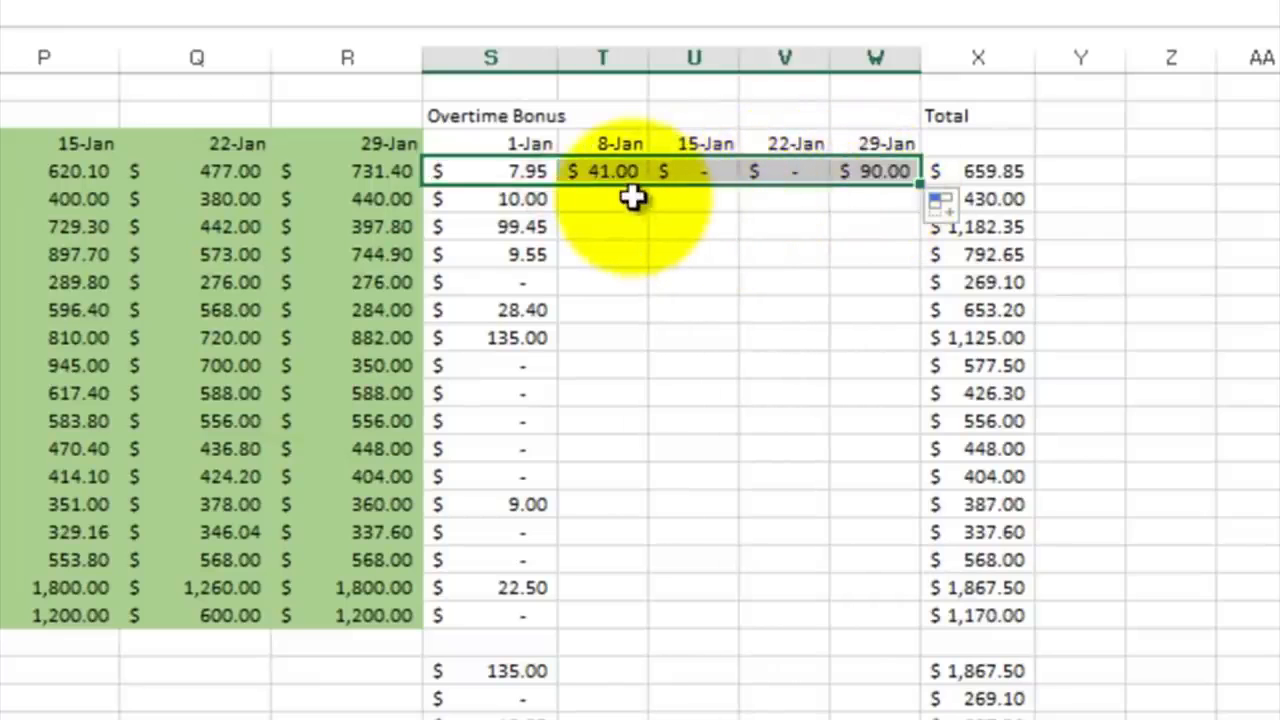
left_click(612, 174)
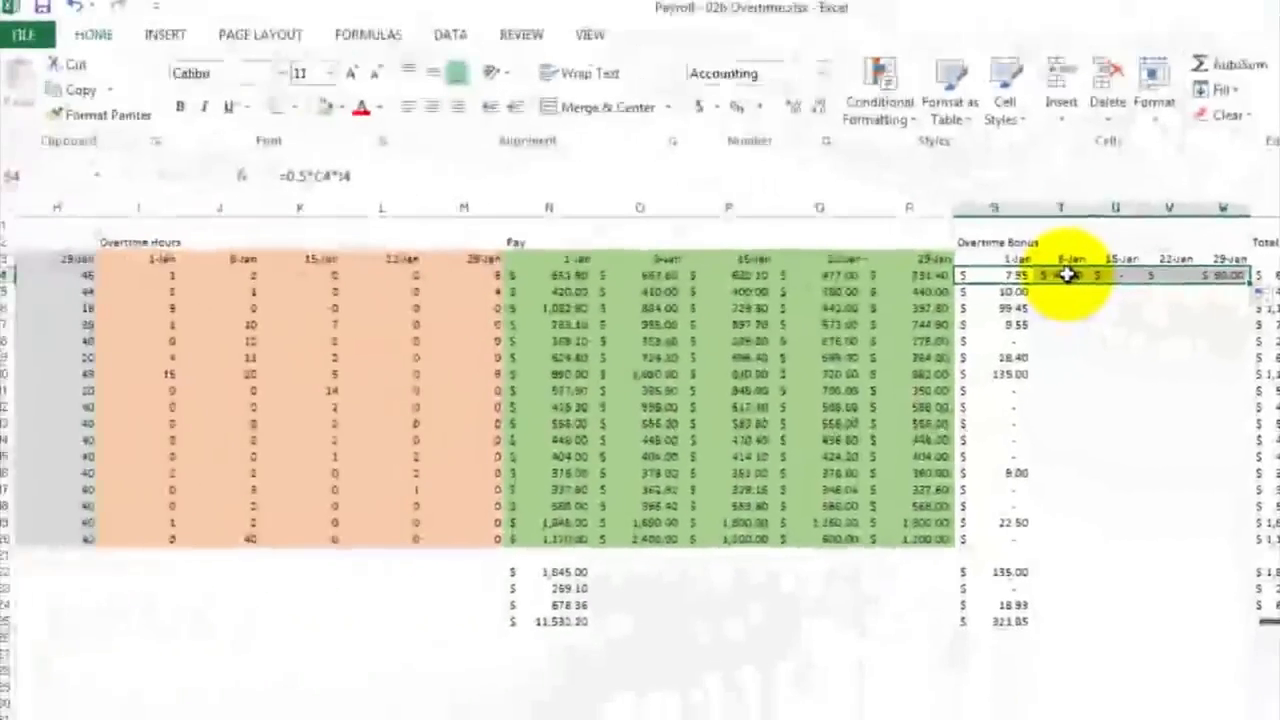
double_click(1068, 275)
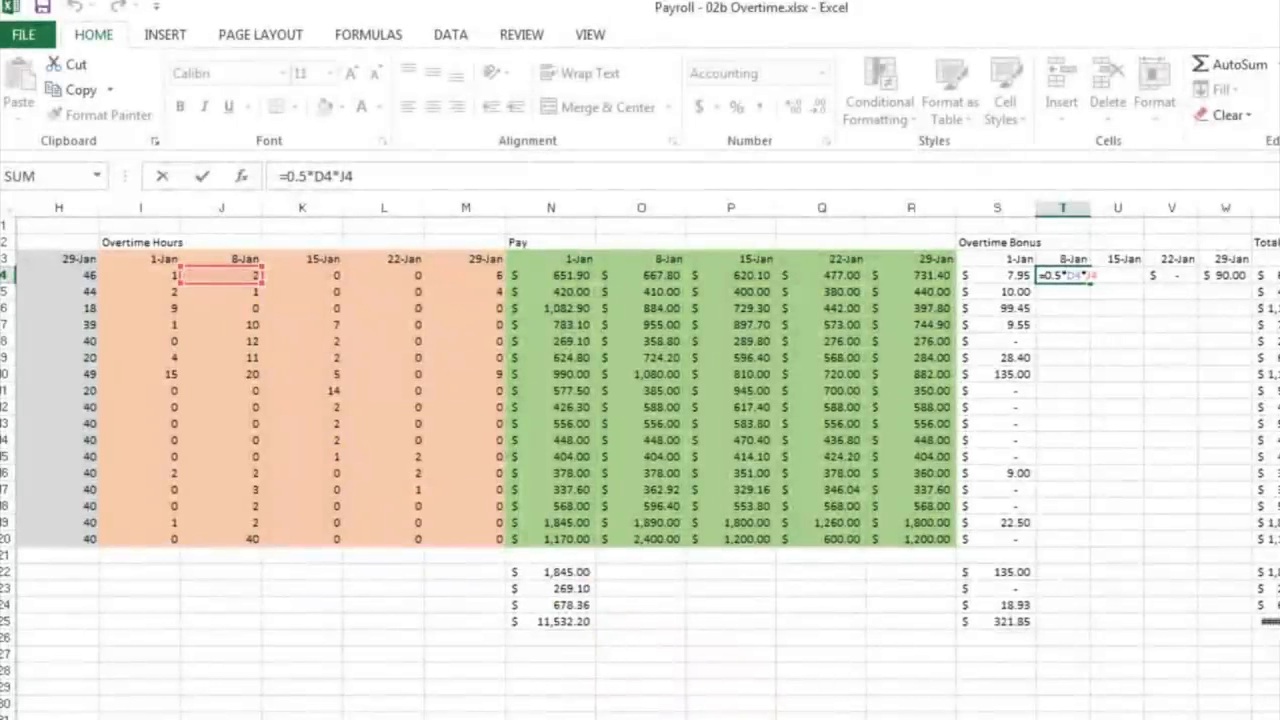
scroll(646, 460, "left", 5)
scroll(709, 705, "left", 2)
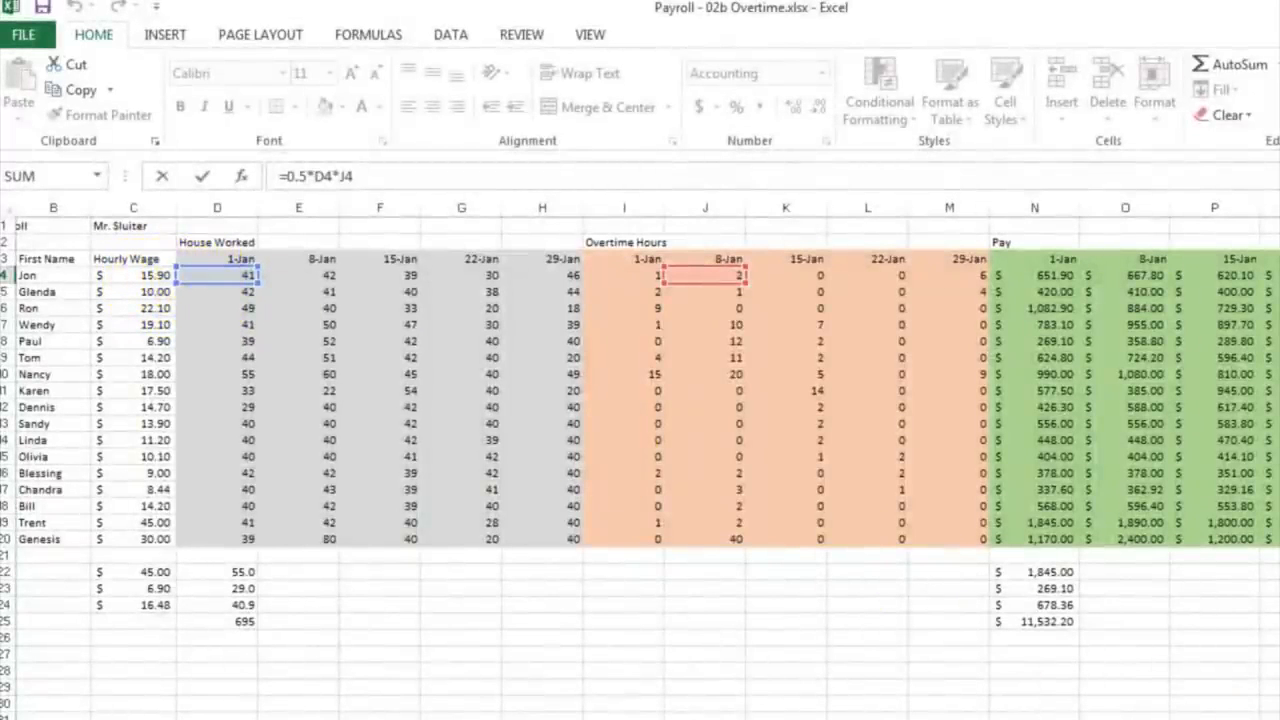
scroll(709, 705, "right", 1)
scroll(640, 400, "right", 3)
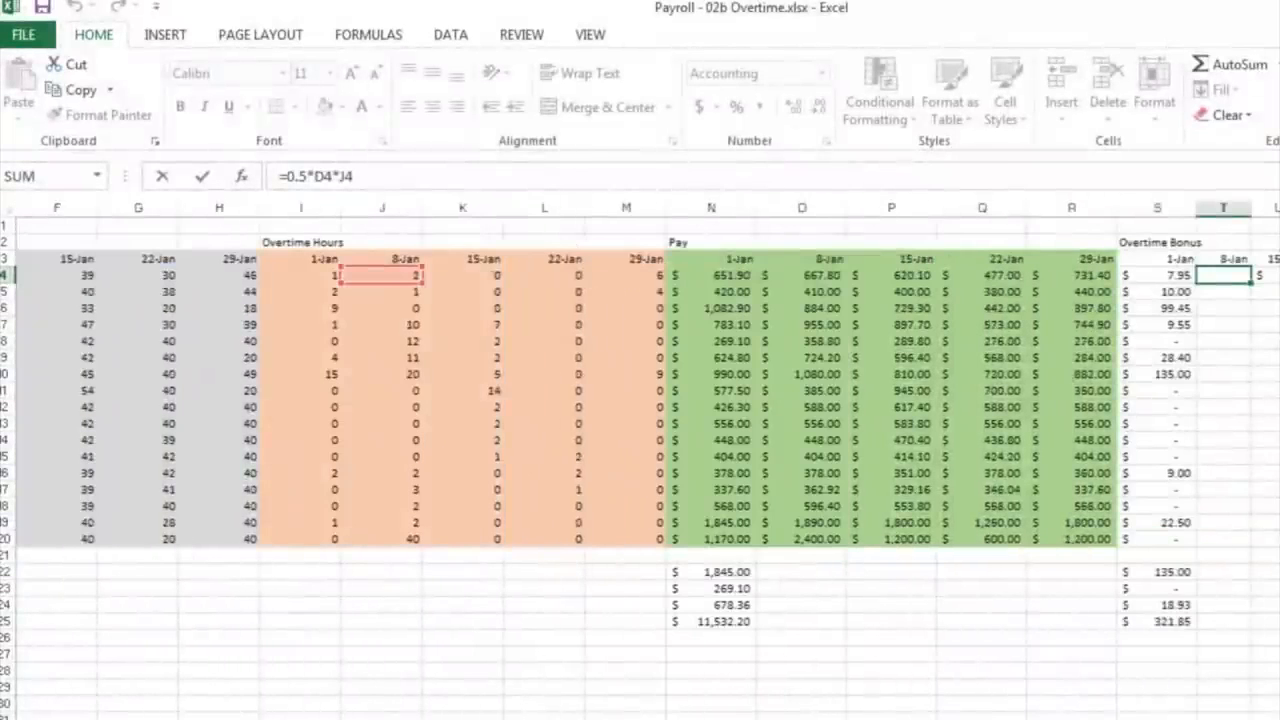
scroll(1137, 397, "right", 2)
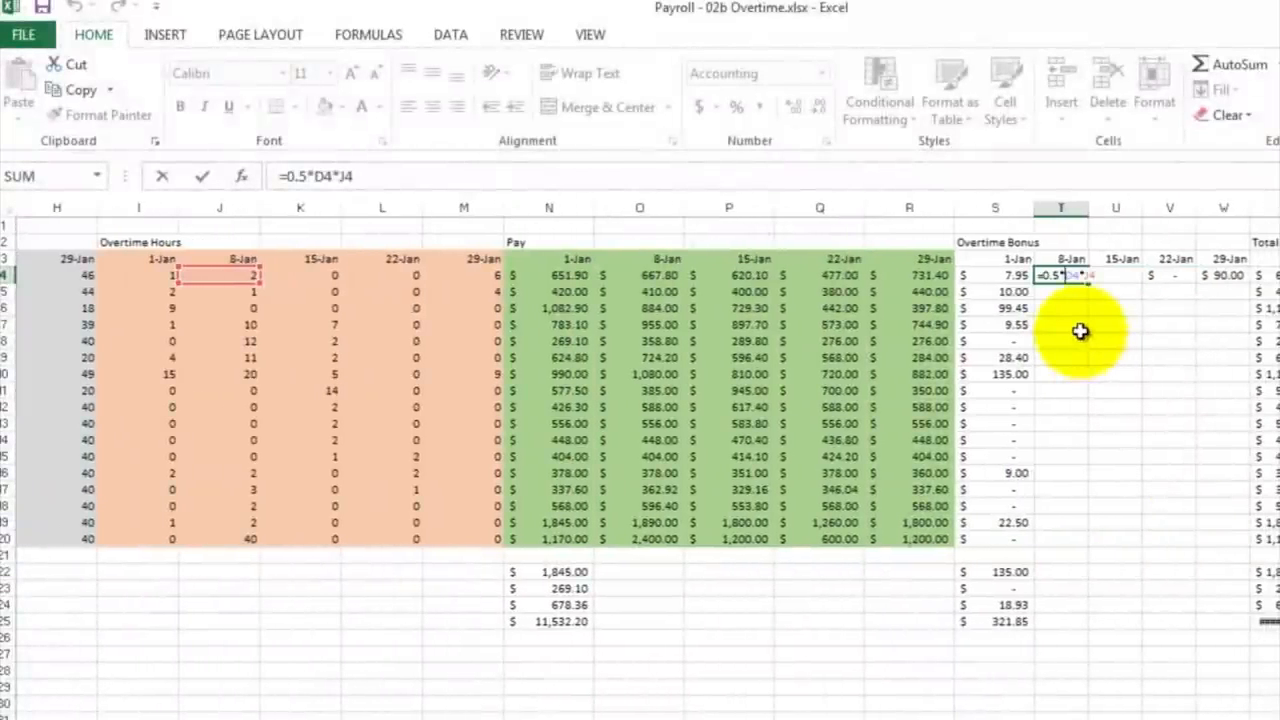
key("ctrl+Return")
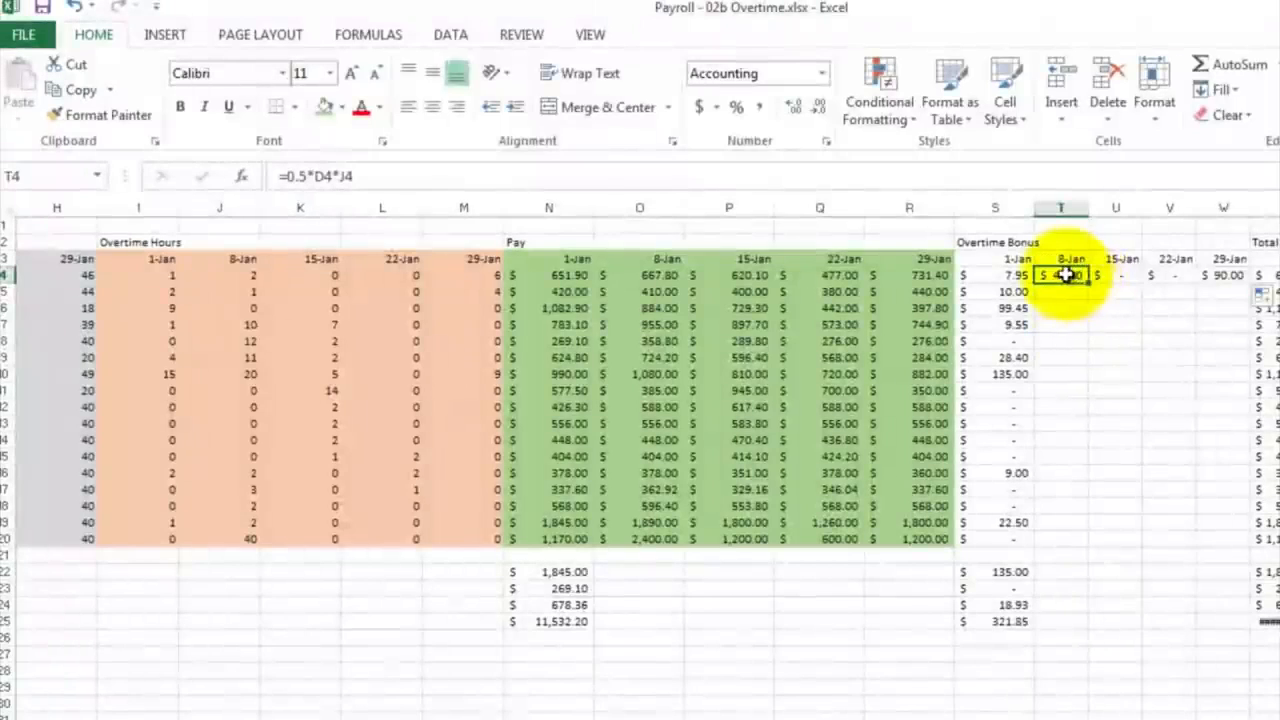
Clear the contents of the filled overtime bonus cells T4:W4
left_click_drag(1063, 273, 1230, 277)
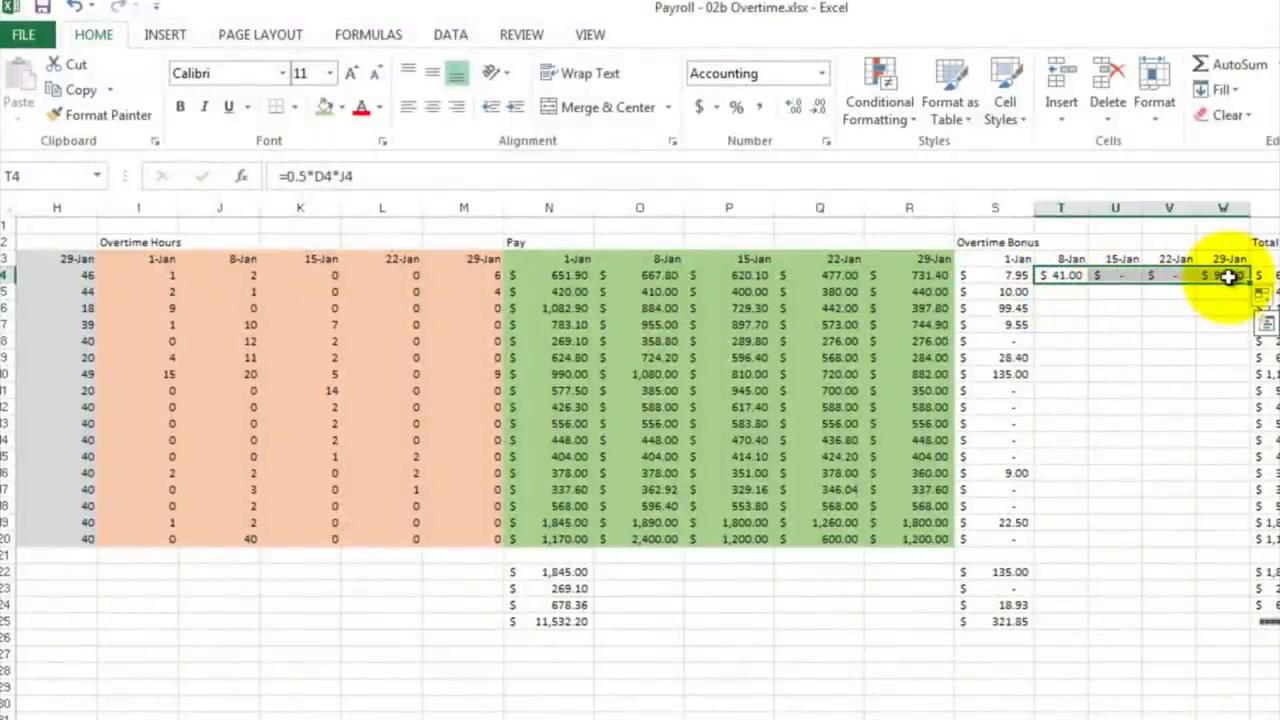
right_click(1229, 277)
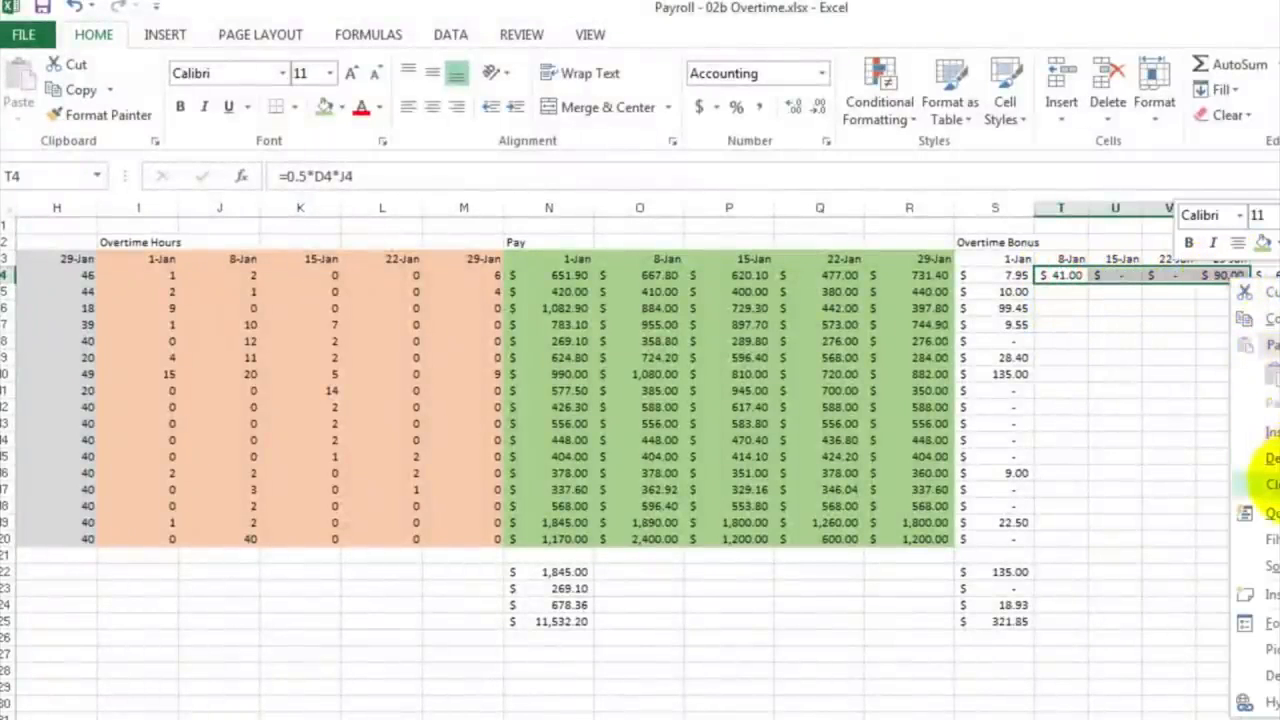
left_click(1263, 482)
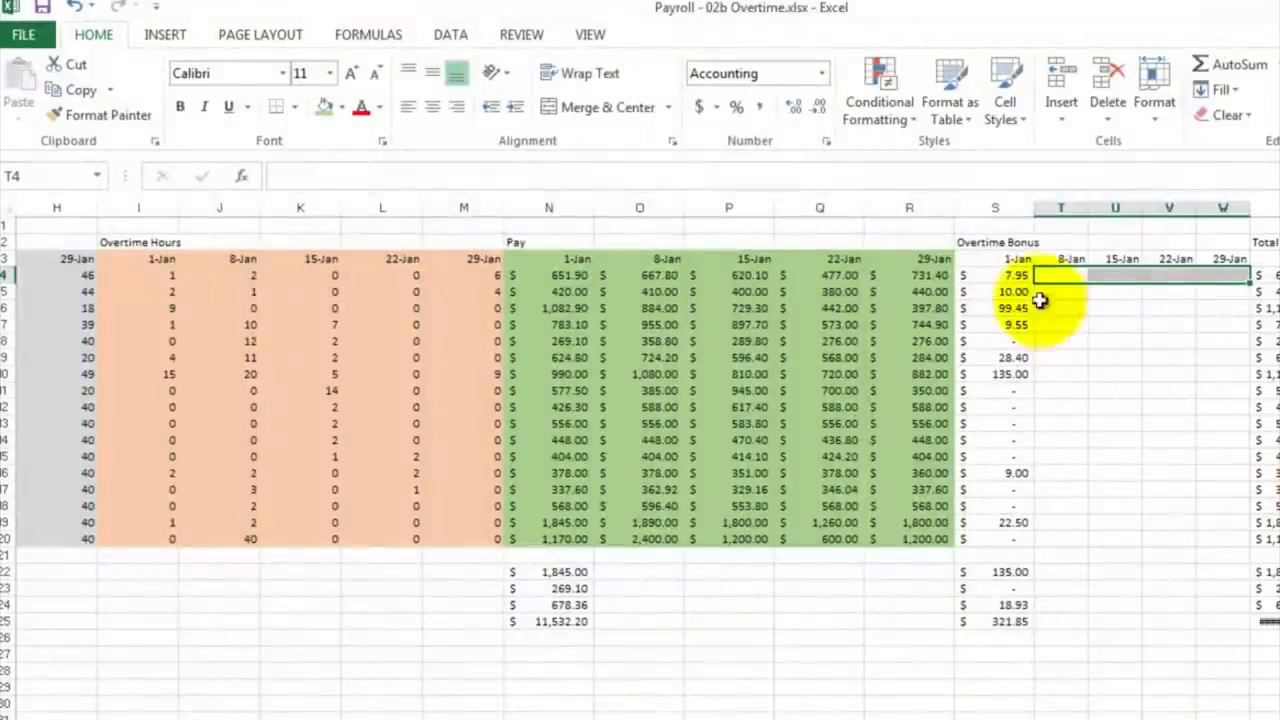
Make the wage column absolute in S4 by changing its formula to =0.5*$C4*I4
double_click(1008, 275)
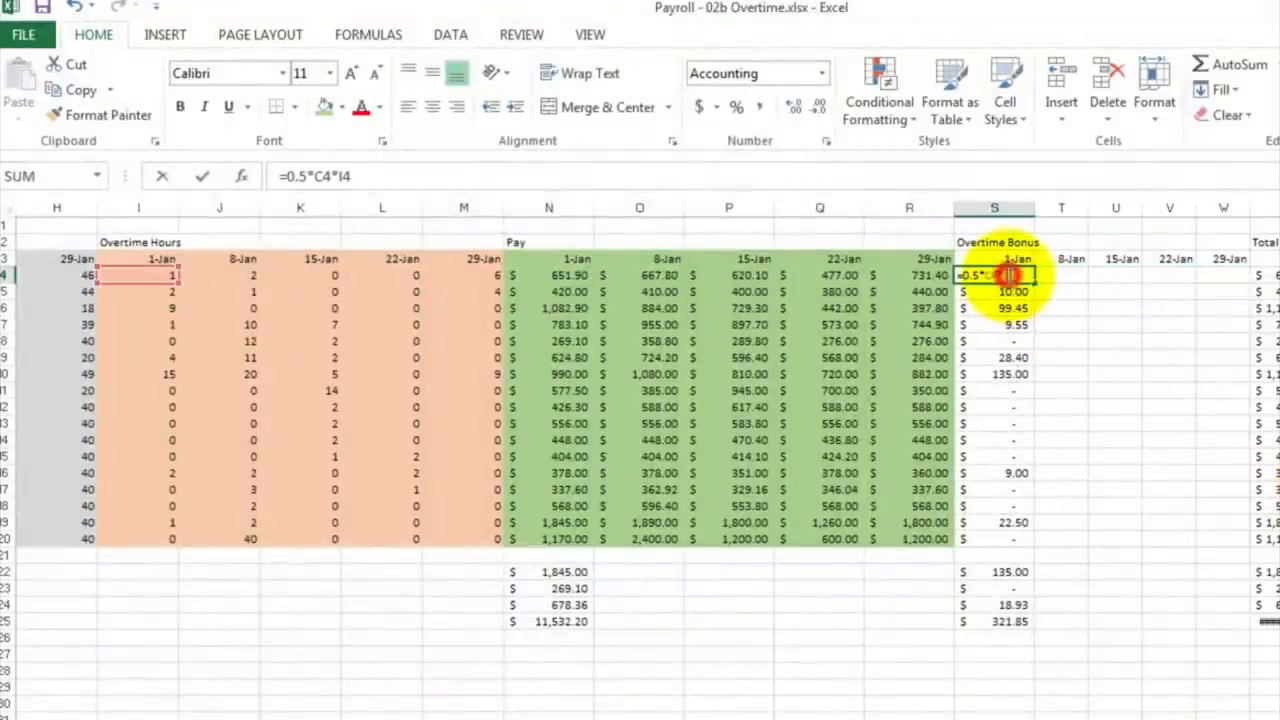
left_click(318, 176)
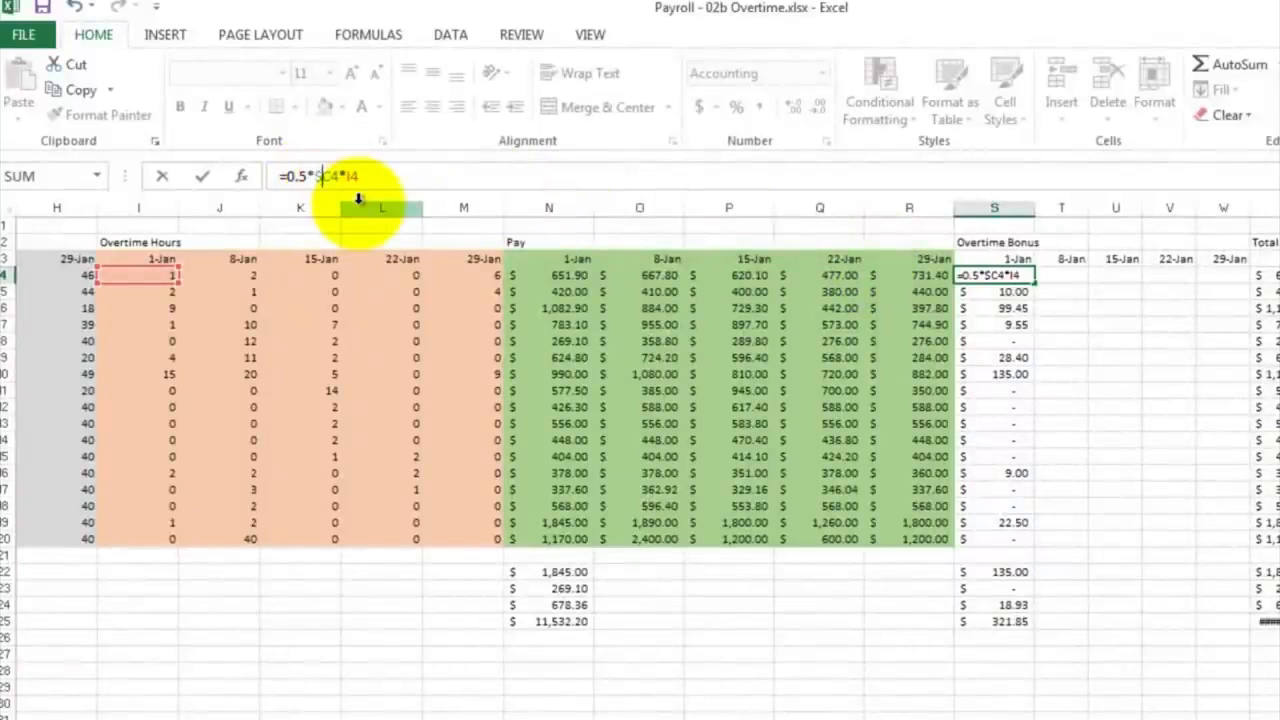
key("Return")
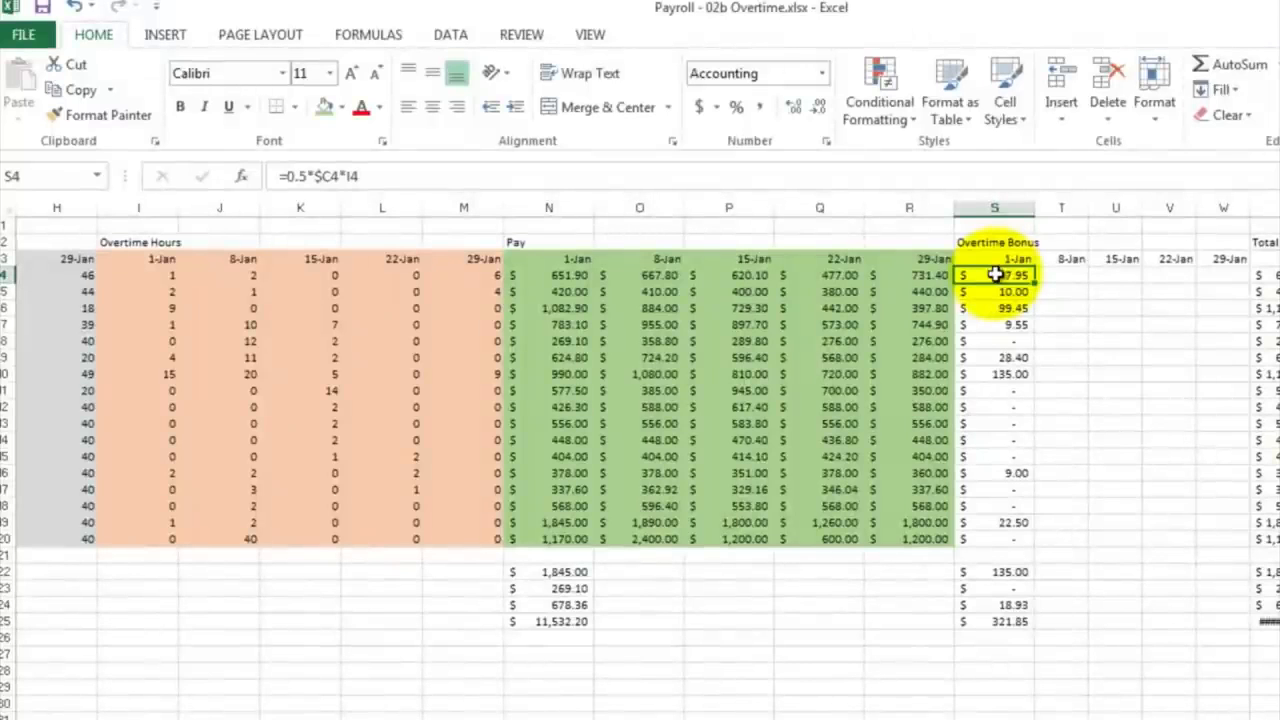
Copy the overtime bonus formula in S4 and paste it over the whole range S4:W20
right_click(996, 275)
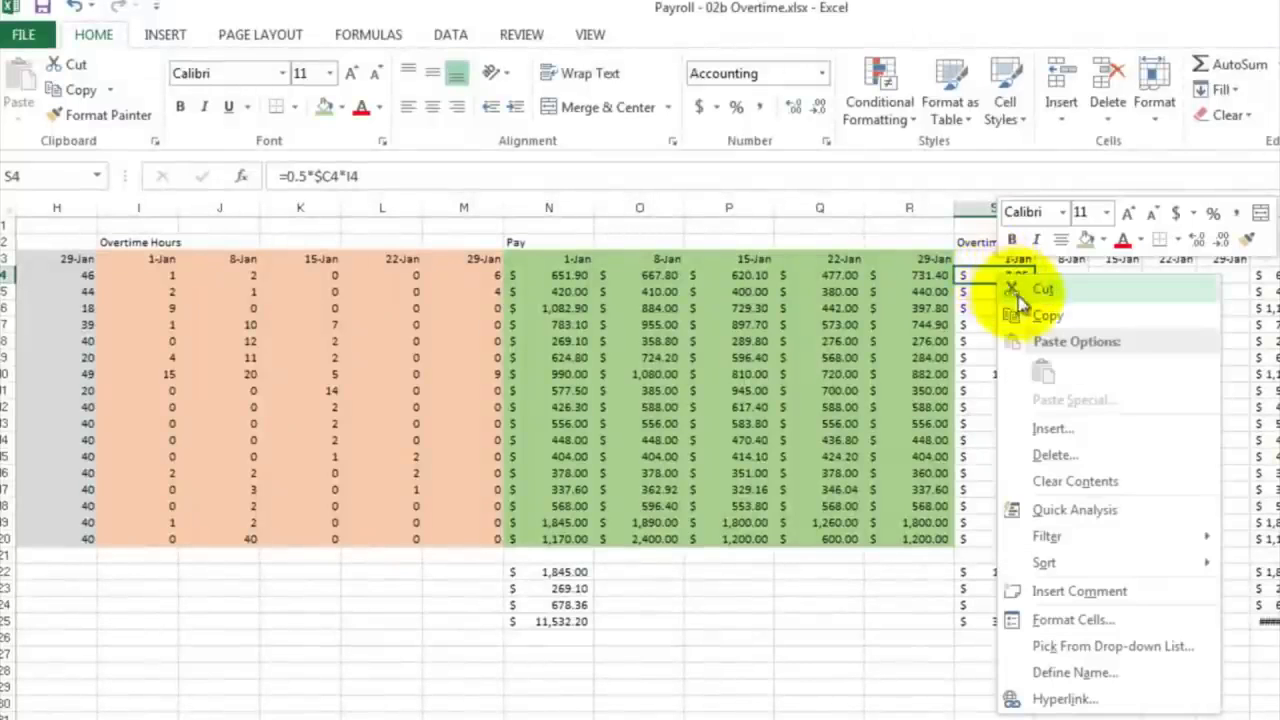
left_click(1031, 311)
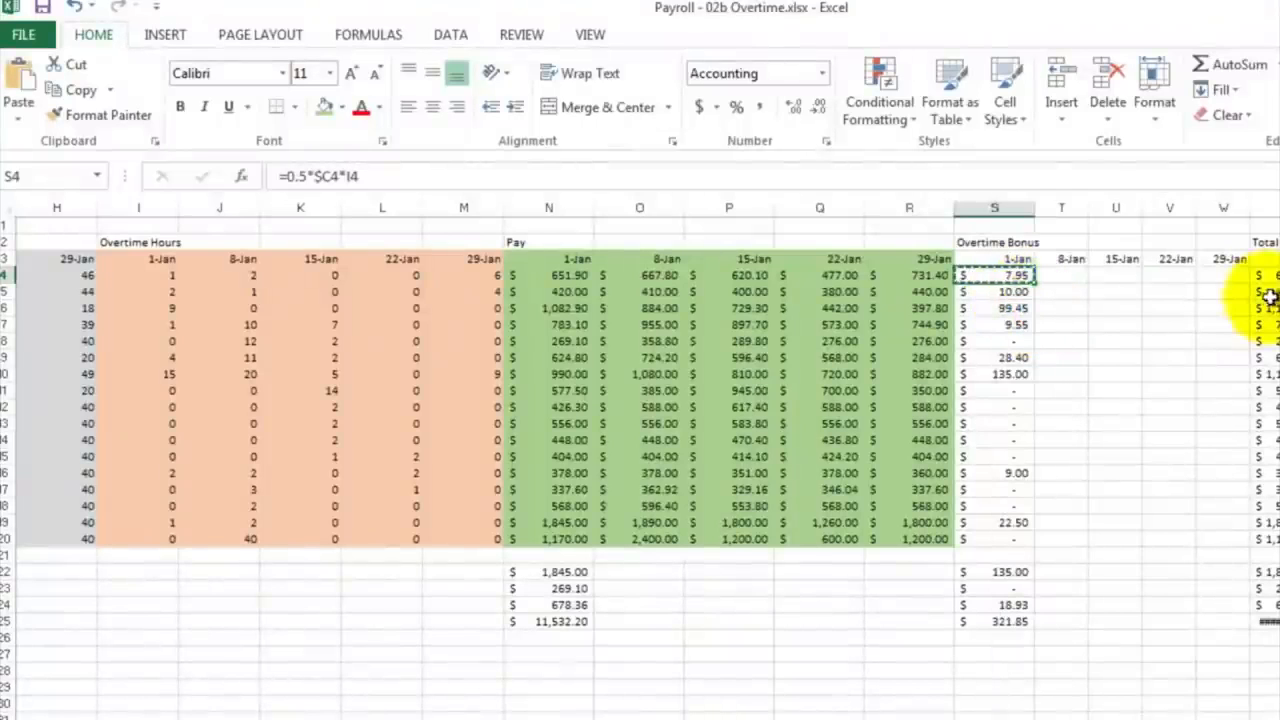
left_click(1238, 274)
left_click_drag(1198, 294, 1006, 537)
right_click(1138, 337)
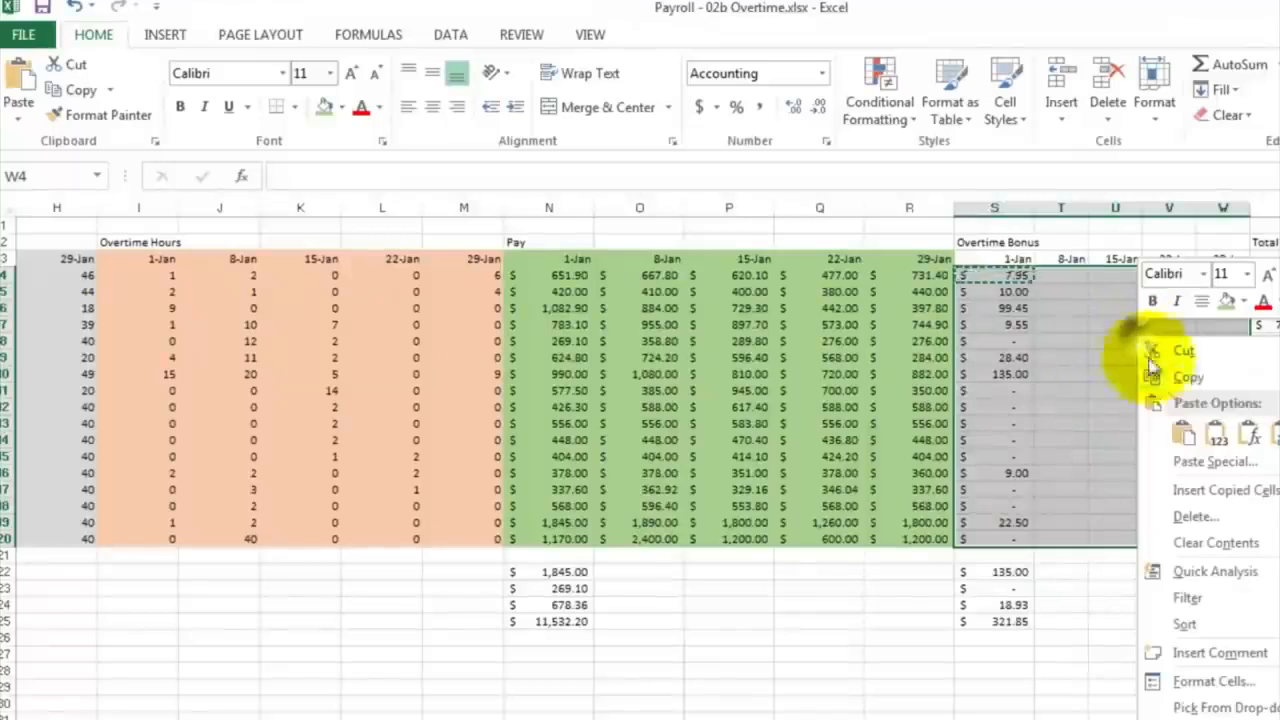
left_click(1183, 437)
key("ctrl+v")
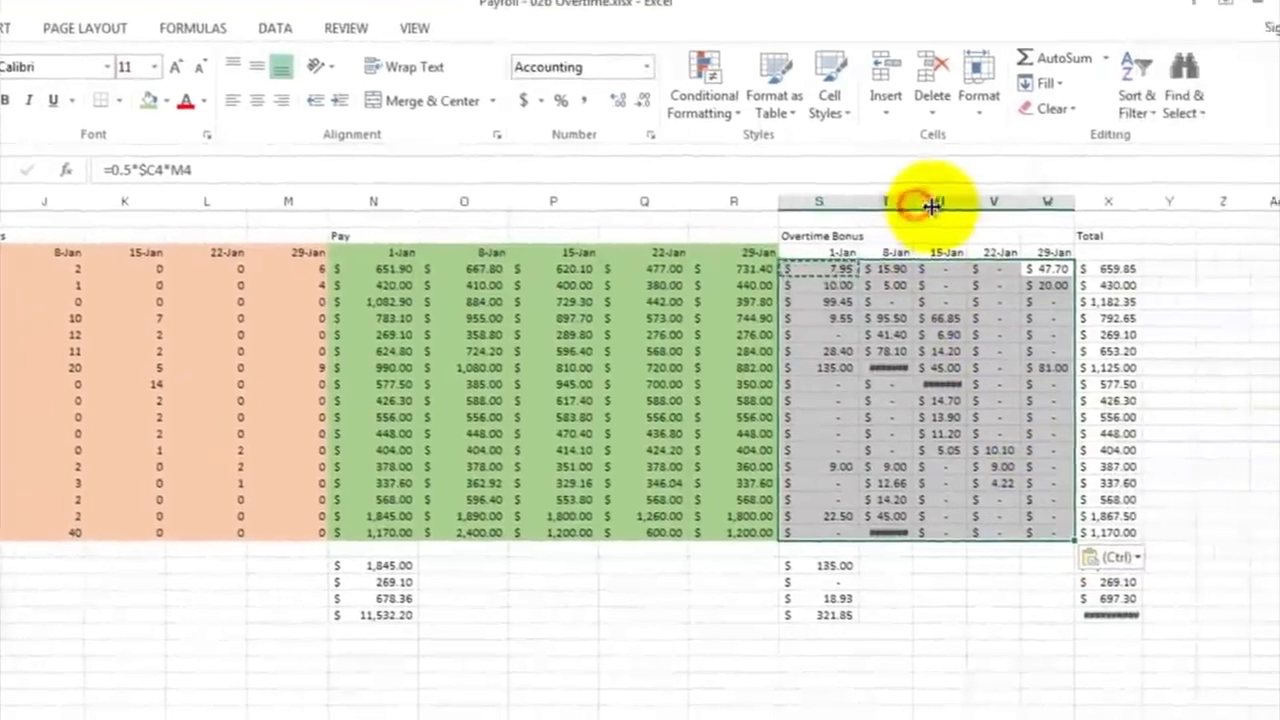
Widen columns T and U so their overtime bonus amounts display in full
left_click_drag(1093, 213, 1119, 210)
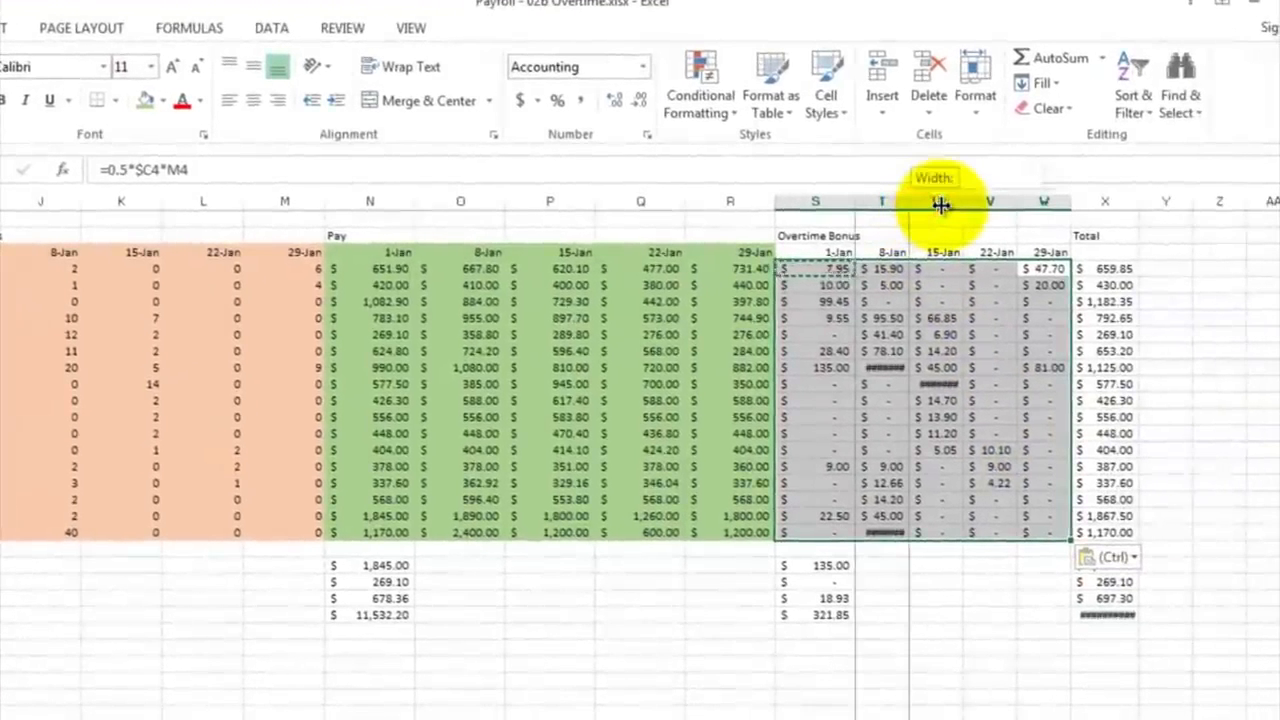
left_click_drag(941, 205, 940, 205)
left_click(910, 200)
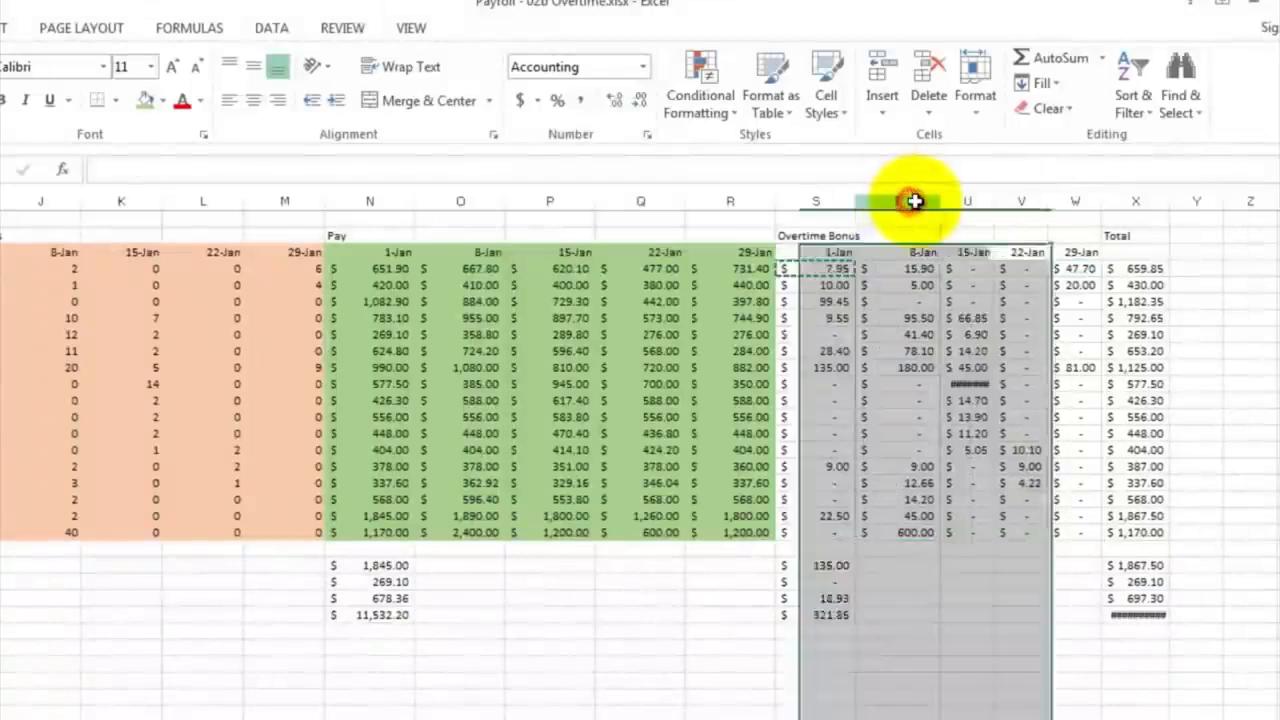
left_click(915, 201)
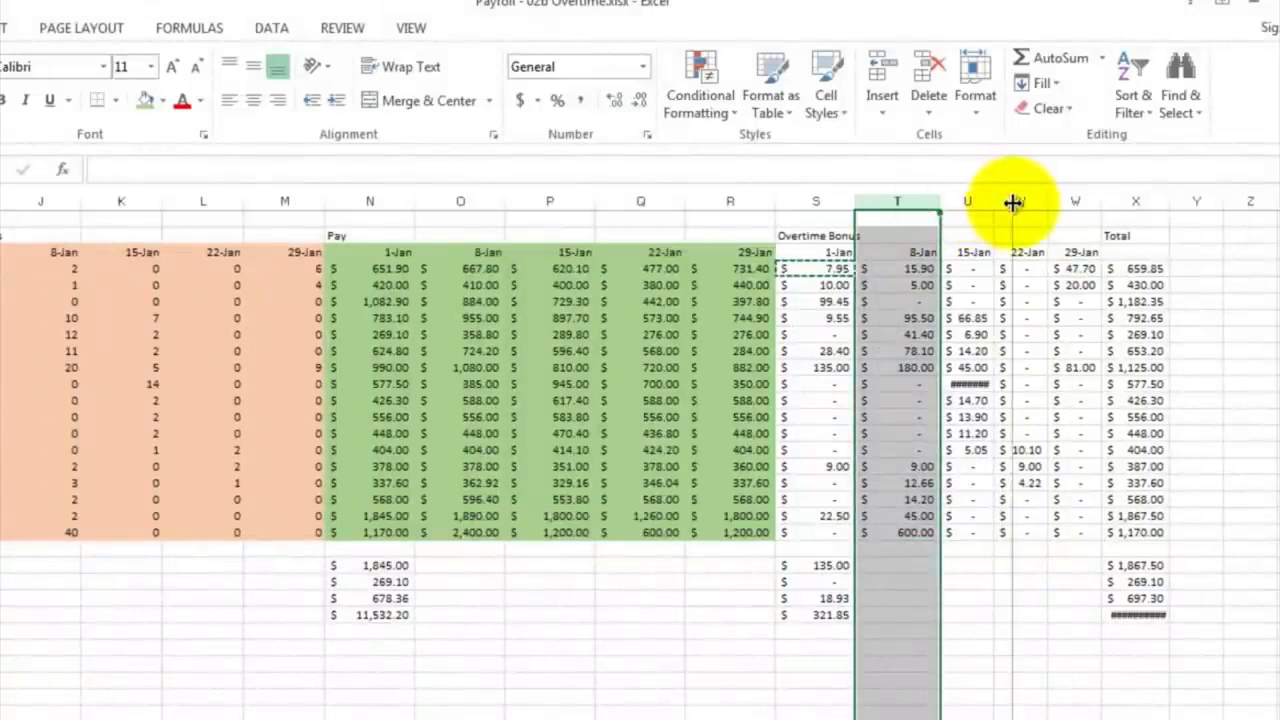
left_click_drag(1013, 203, 1014, 203)
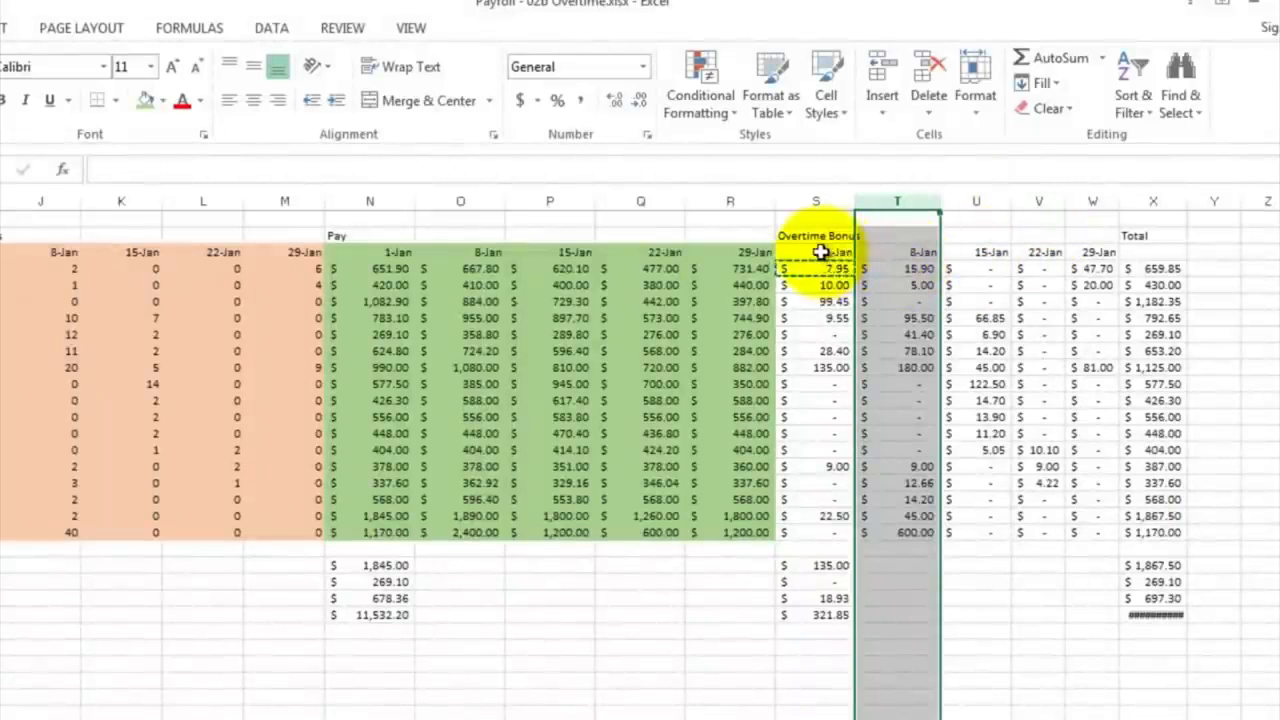
Shade the Overtime Bonus block S3:W20, including its date headers, with a light blue fill
left_click_drag(820, 252, 1090, 534)
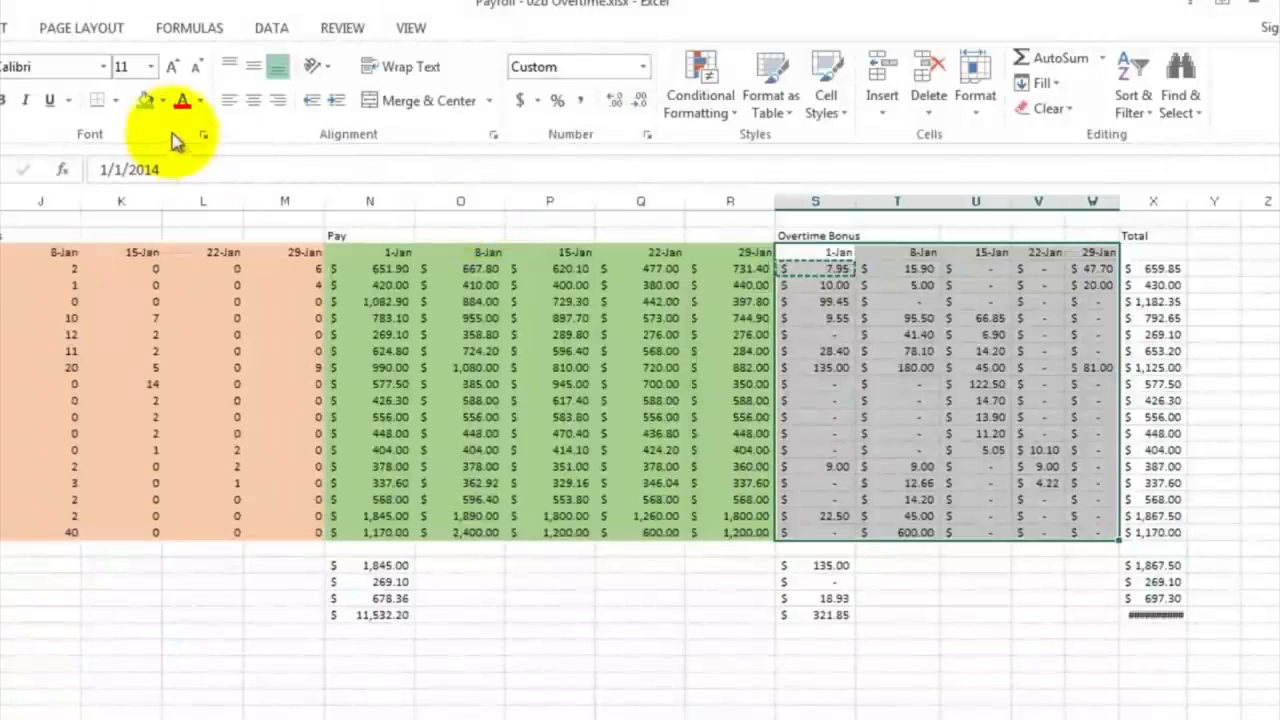
left_click(163, 101)
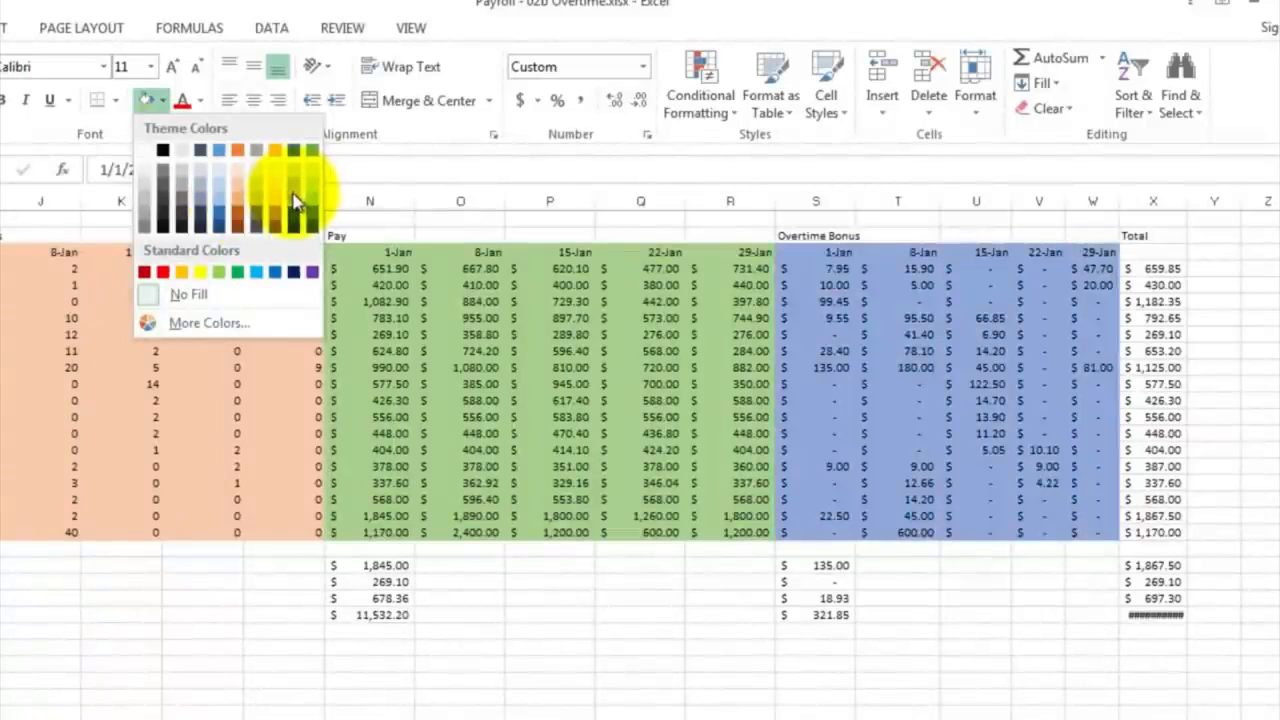
left_click(295, 193)
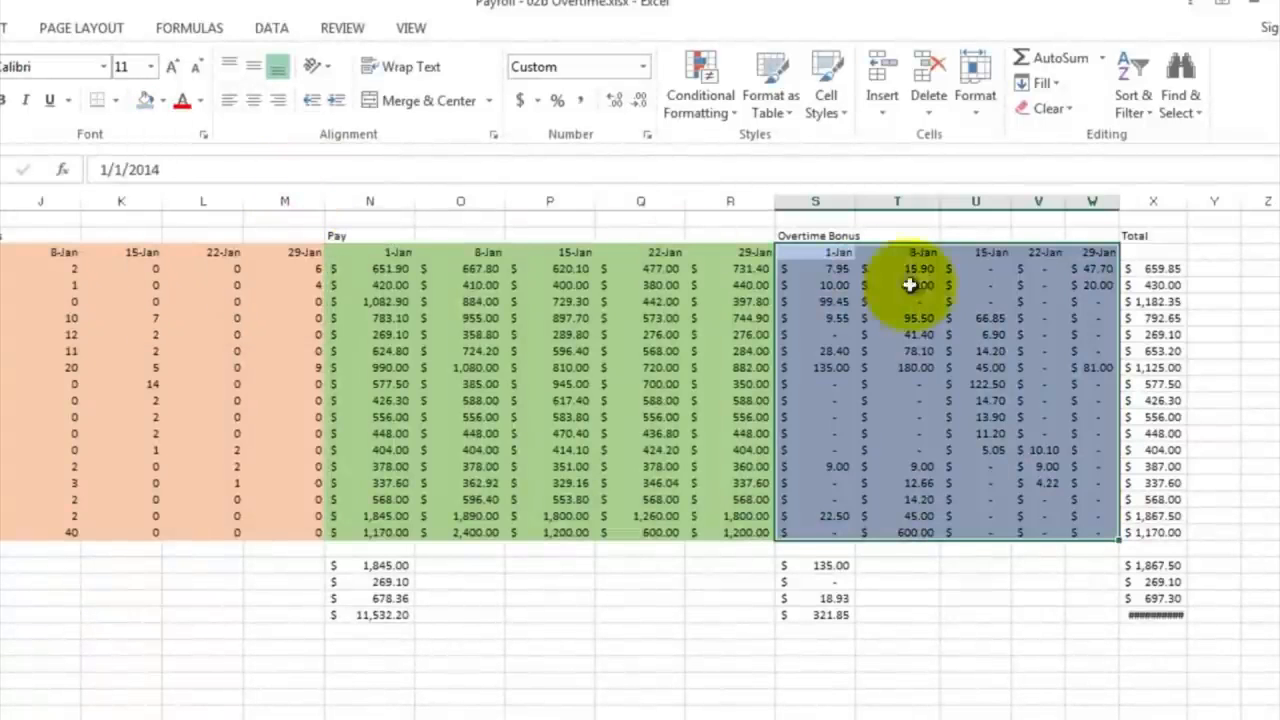
Set the worksheet zoom to 50% so that more of the payroll columns fit on screen
left_click(1167, 270)
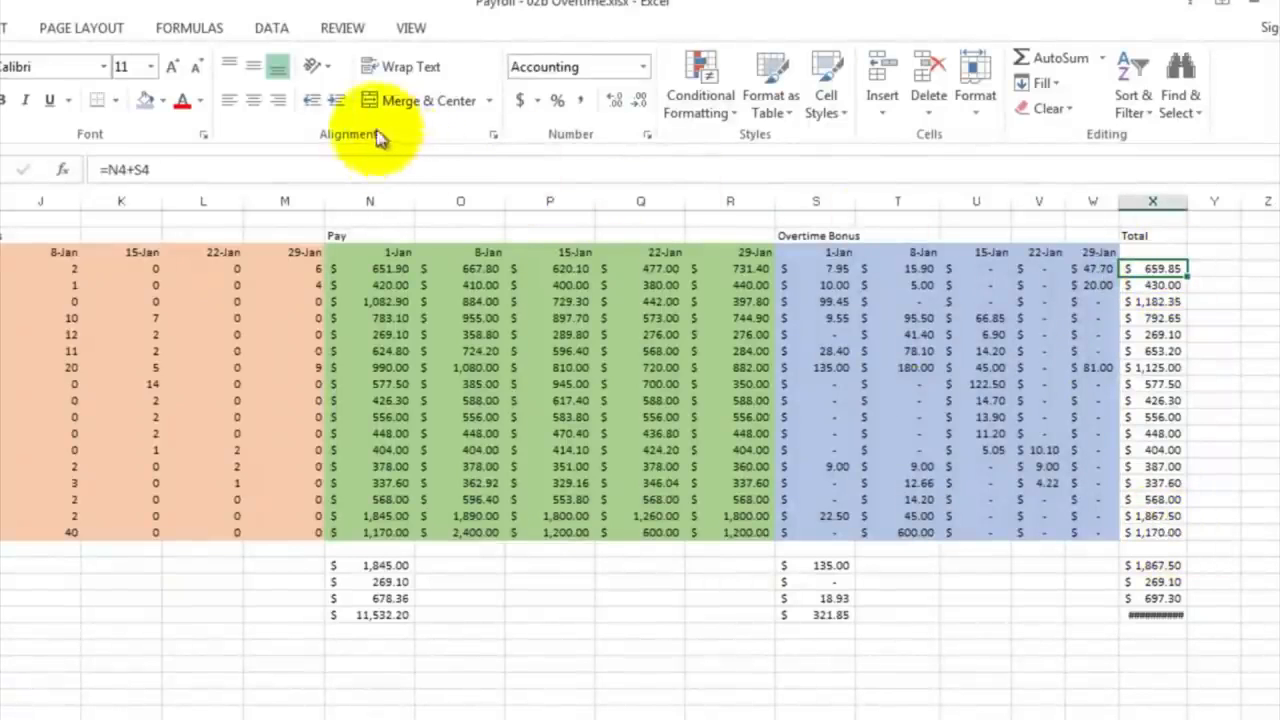
left_click(408, 28)
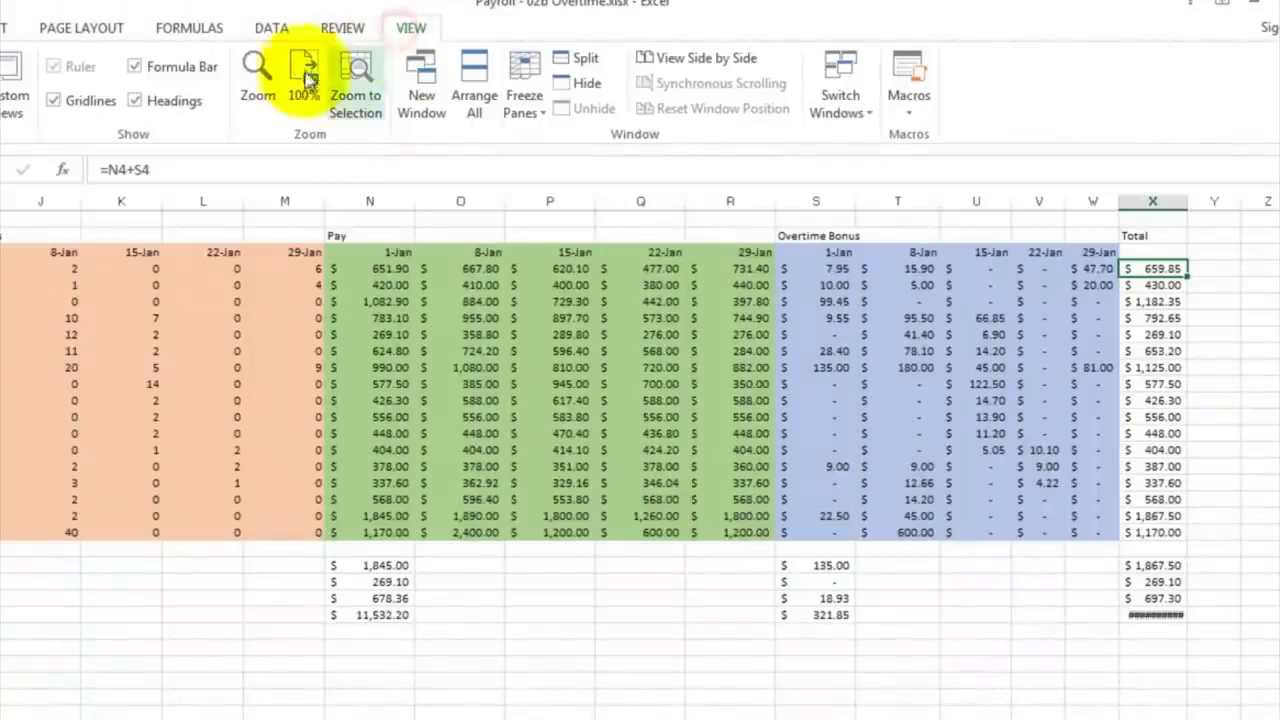
left_click(257, 72)
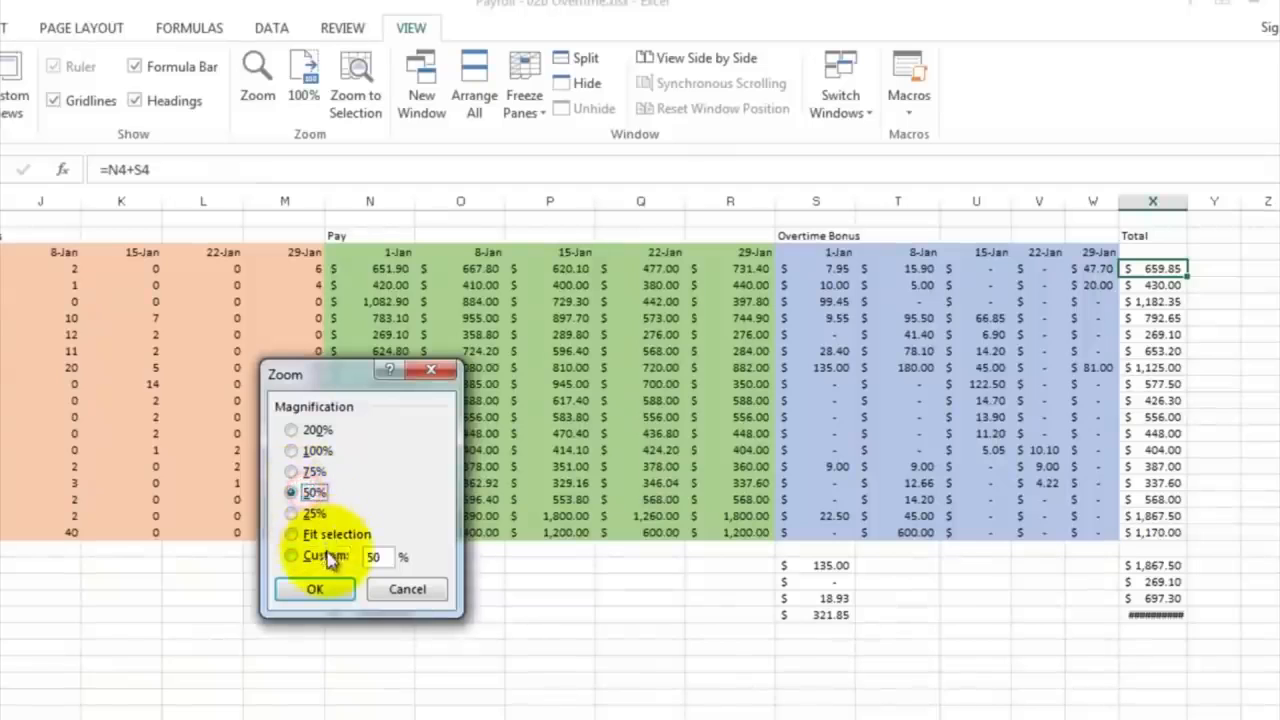
left_click(316, 589)
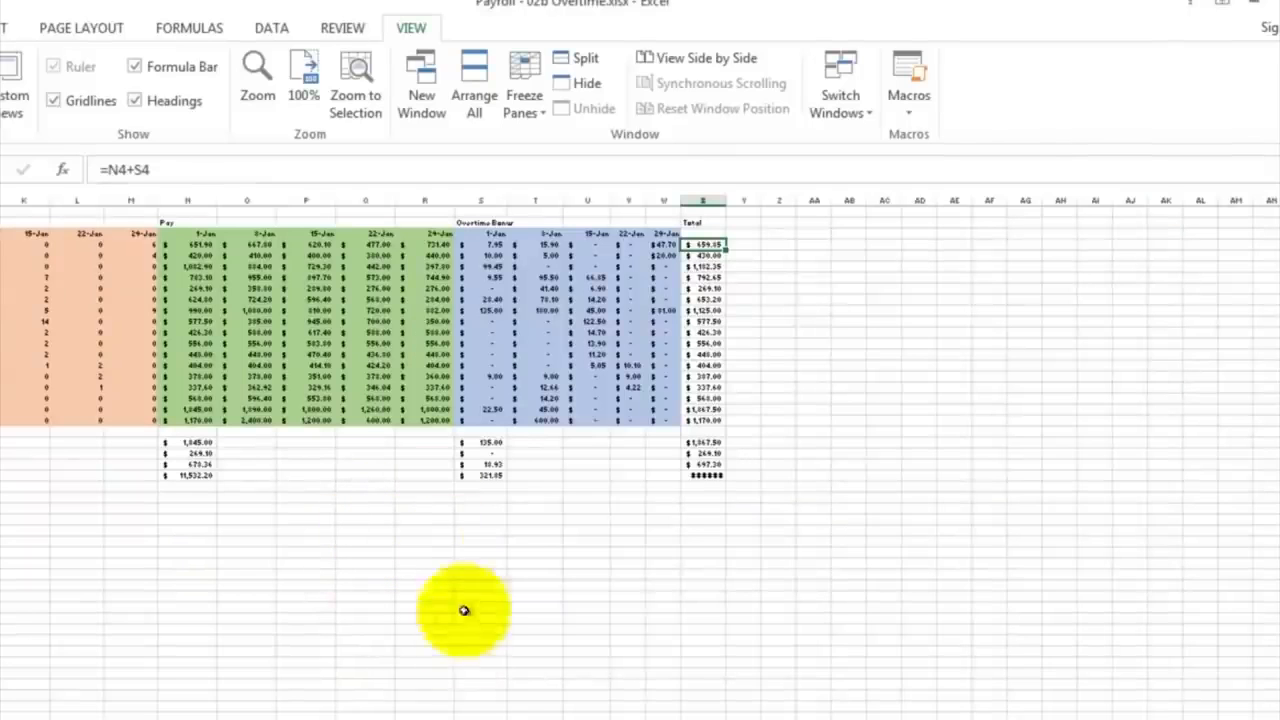
scroll(640, 400, "left", 6)
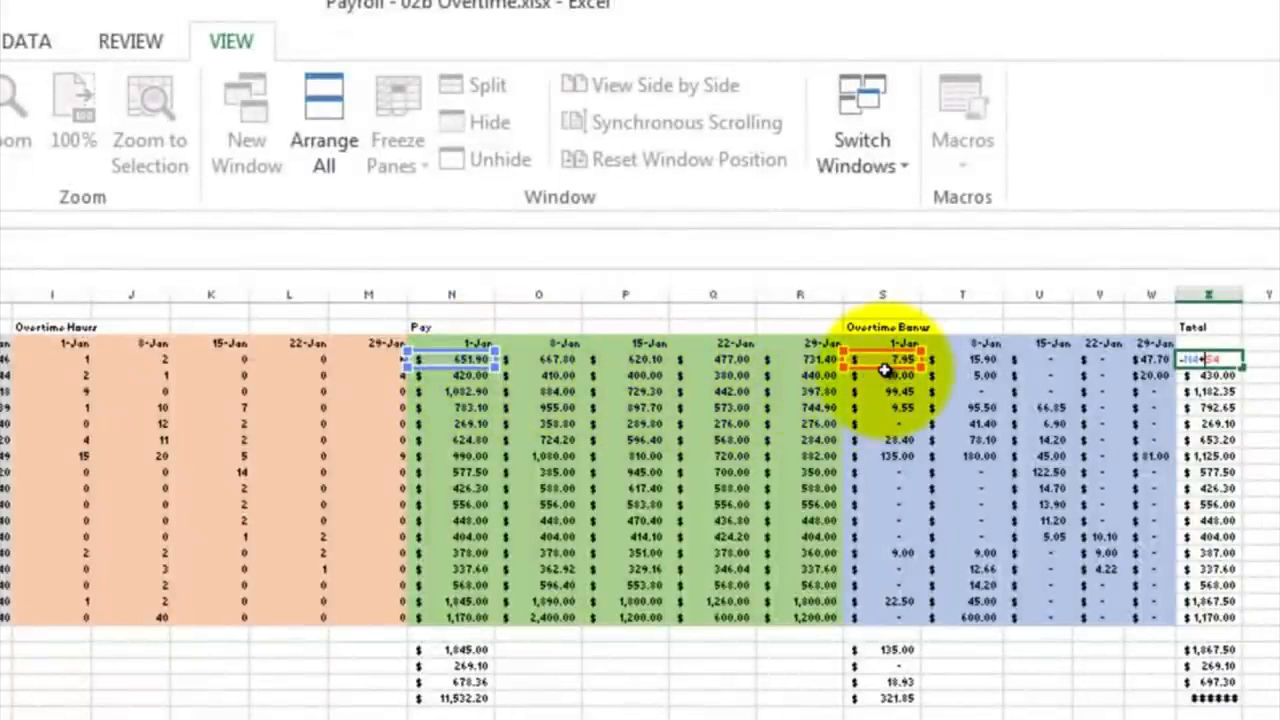
Enter the date 1-Jan in X3 as the first Total week header
left_click(1208, 360)
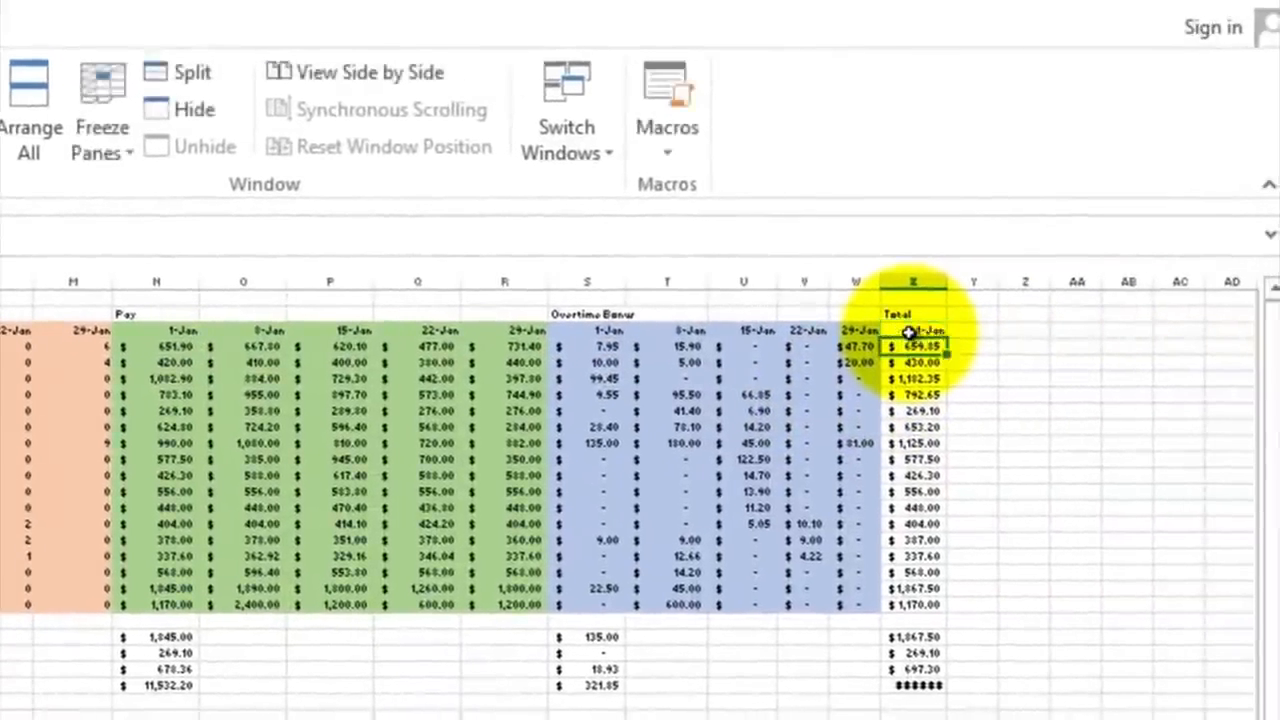
left_click(908, 331)
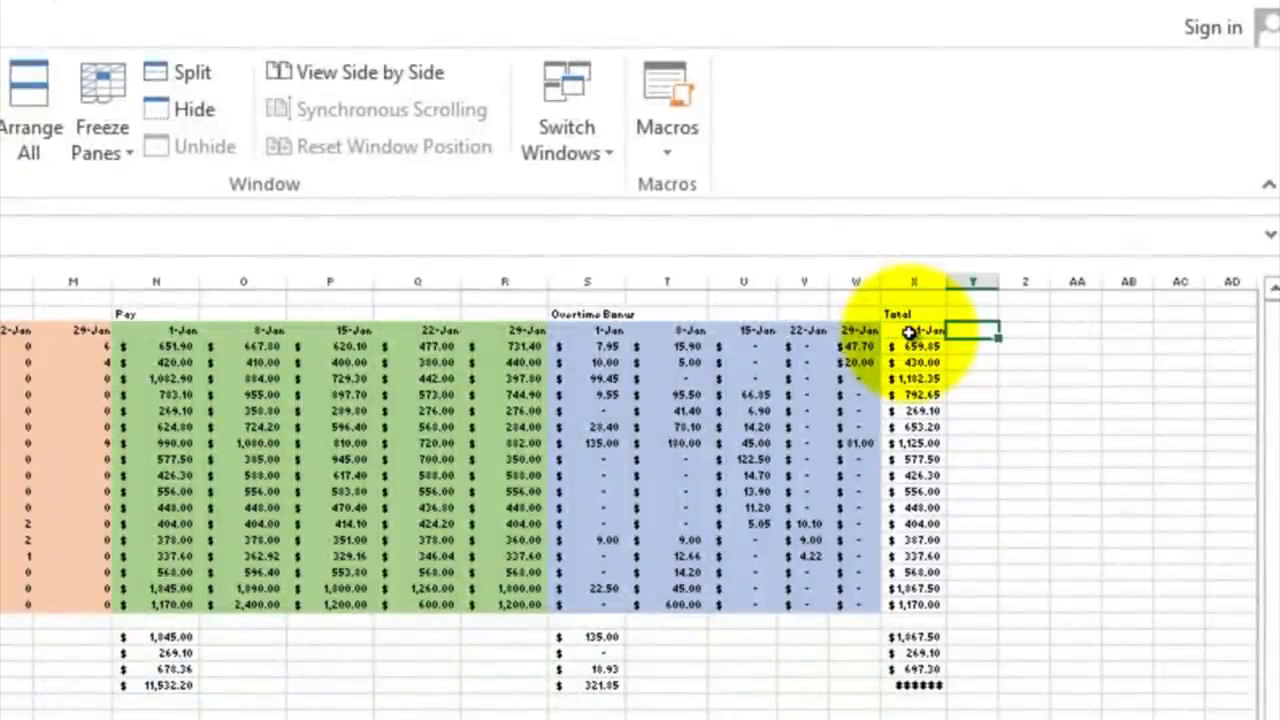
Enter =X3+7 in Y3 of the Total section and extend the weekly date headings across to AB3
type("=")
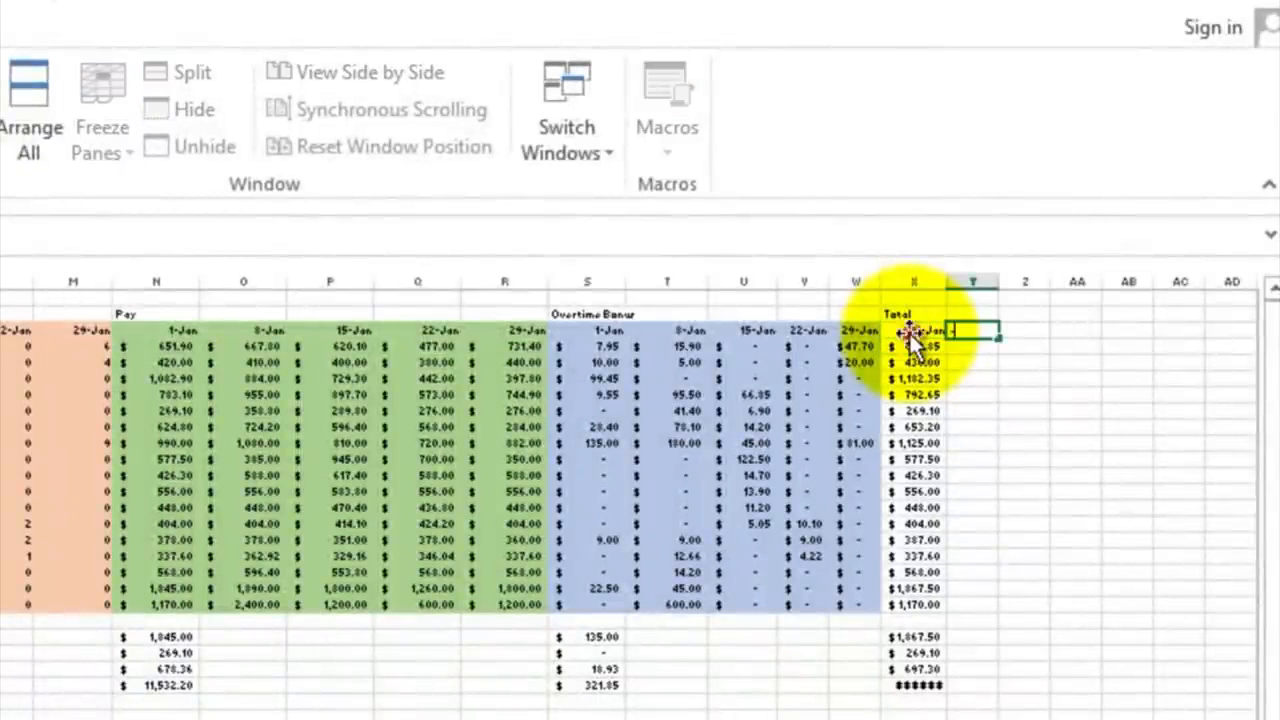
type("*")
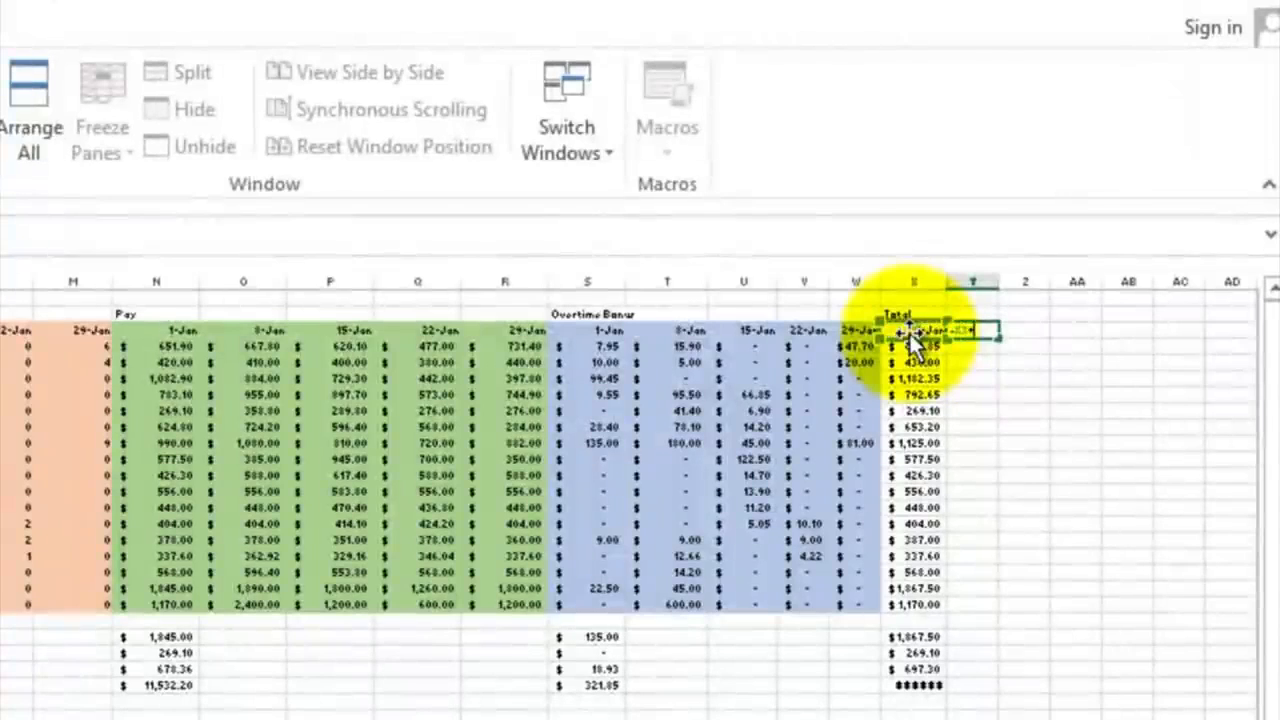
type("7")
key("Return")
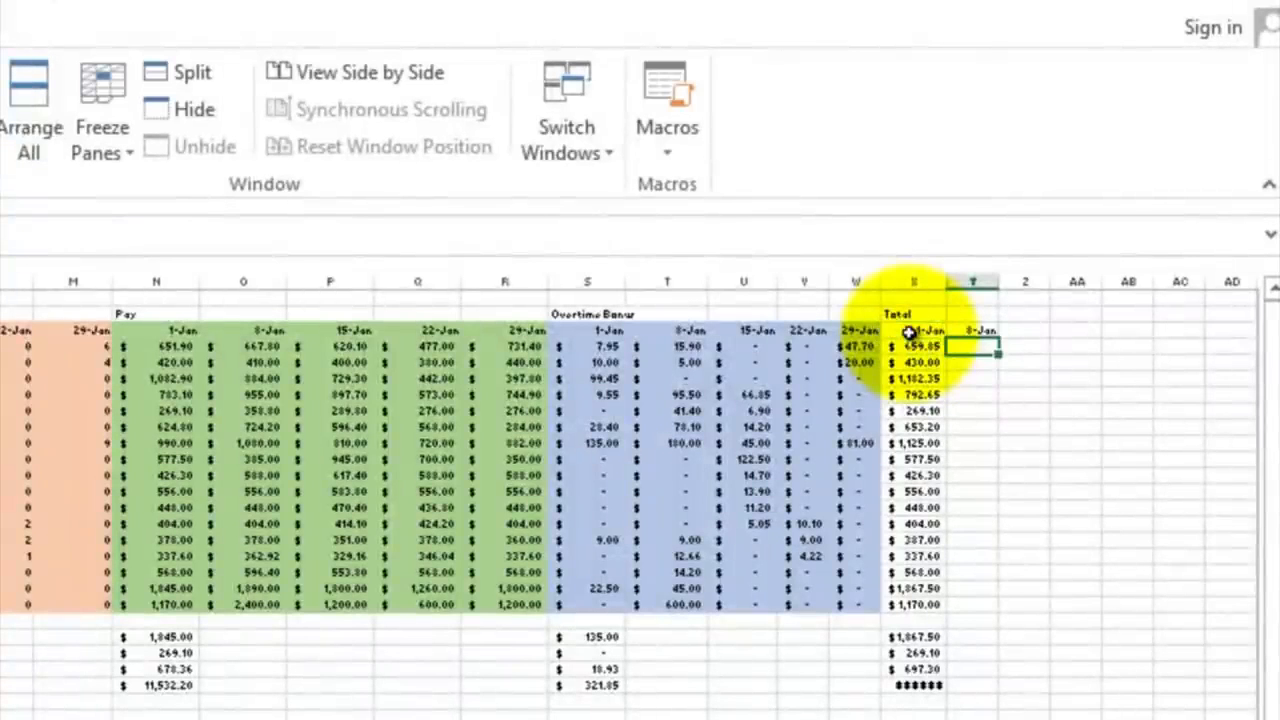
left_click(972, 331)
left_click_drag(996, 338, 1143, 337)
Fill the 1-Jan total formulas across X4:AB20 and auto-fit the widths of columns Y through AB
left_click(925, 347)
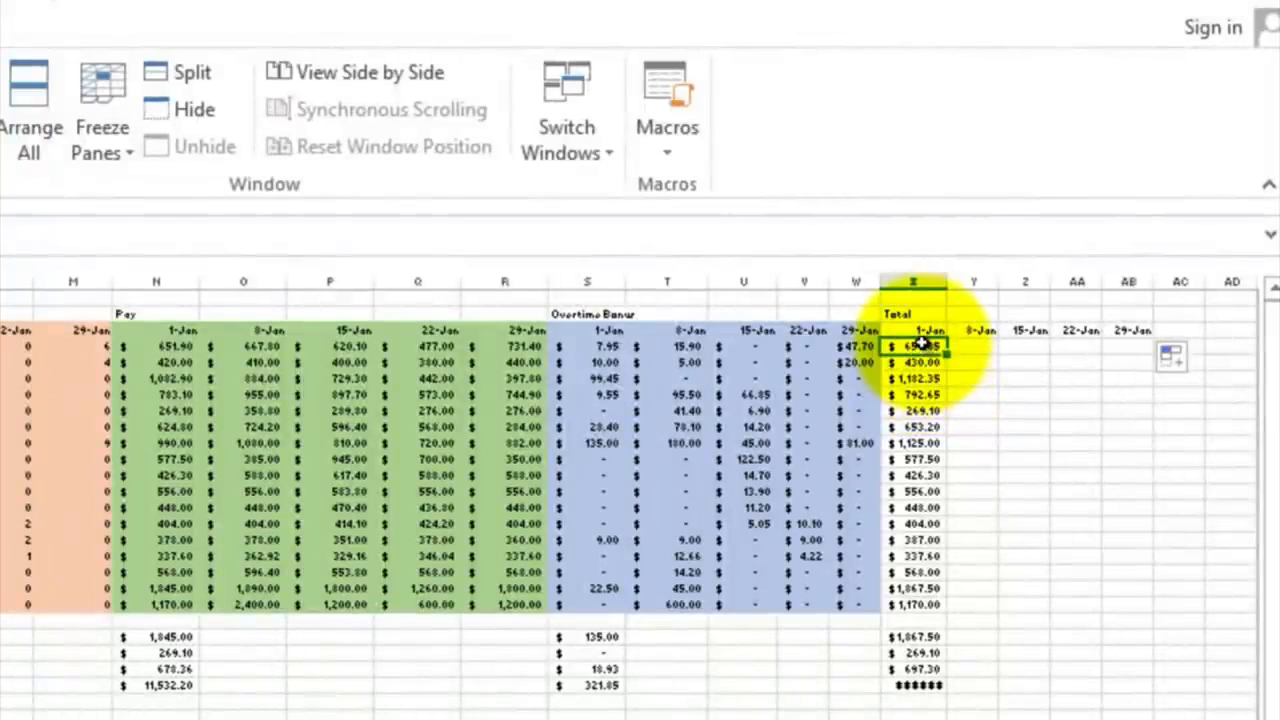
left_click_drag(921, 344, 1132, 604)
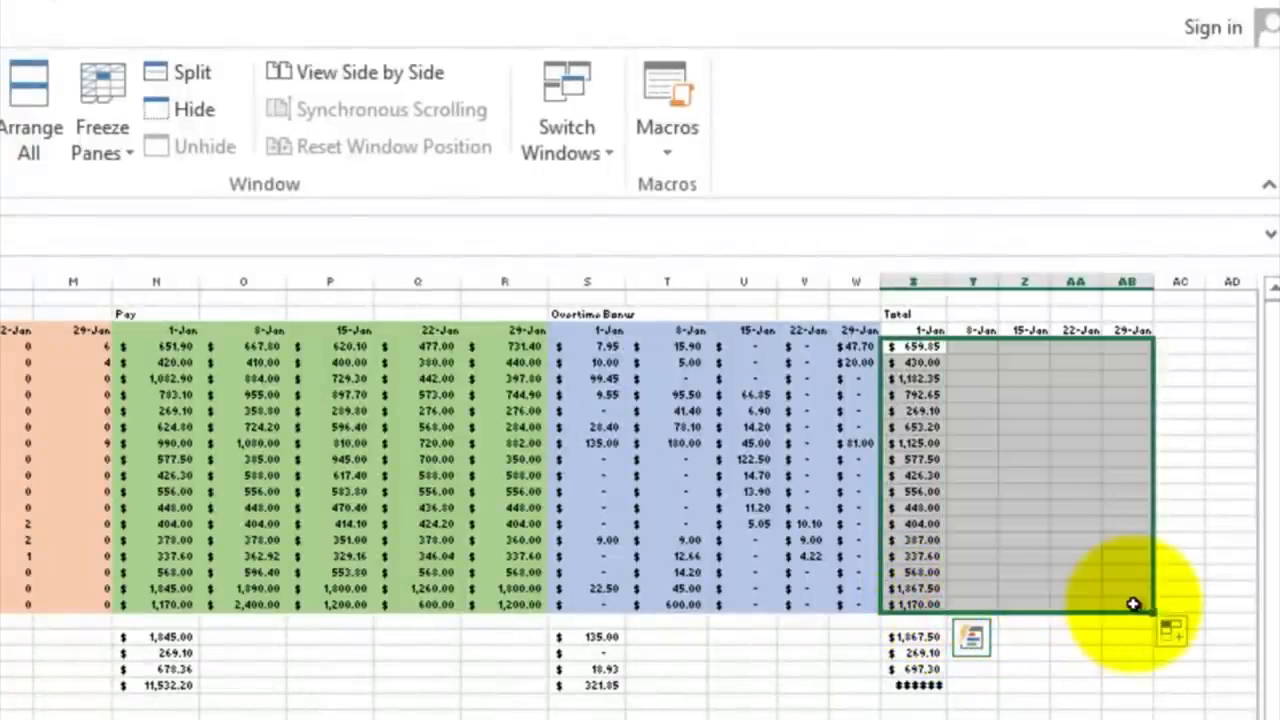
double_click(996, 278)
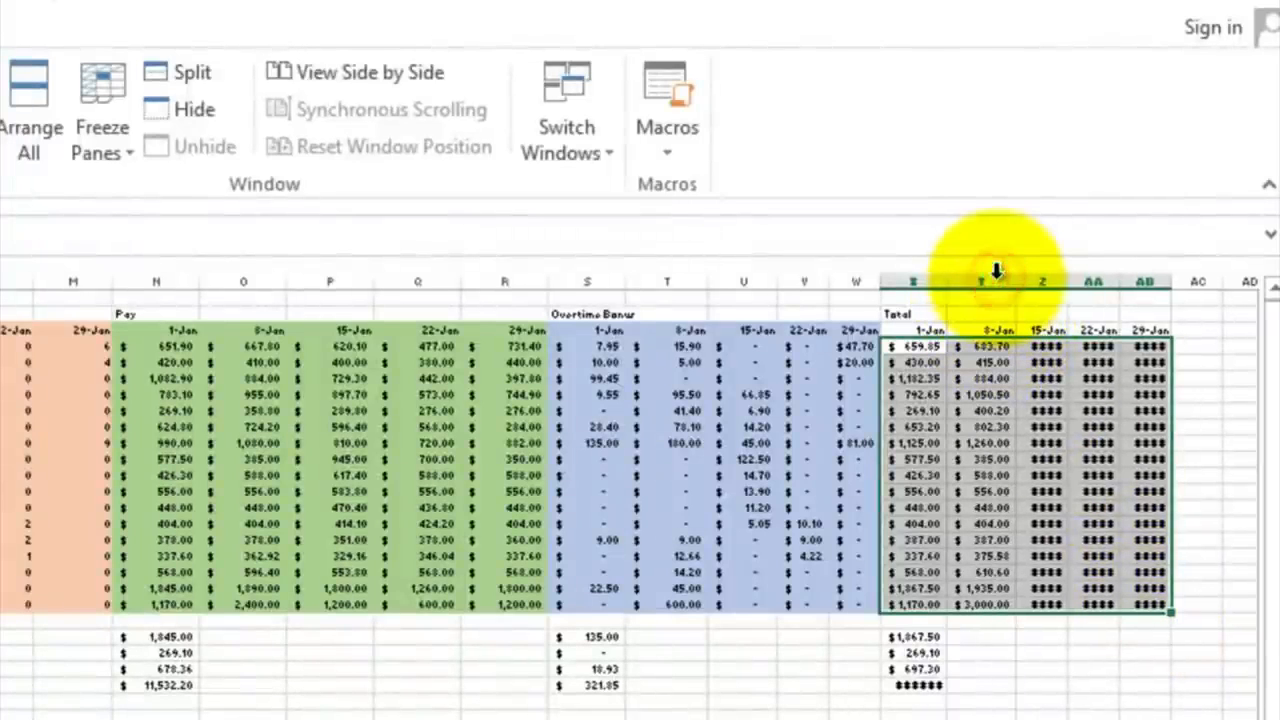
double_click(1068, 283)
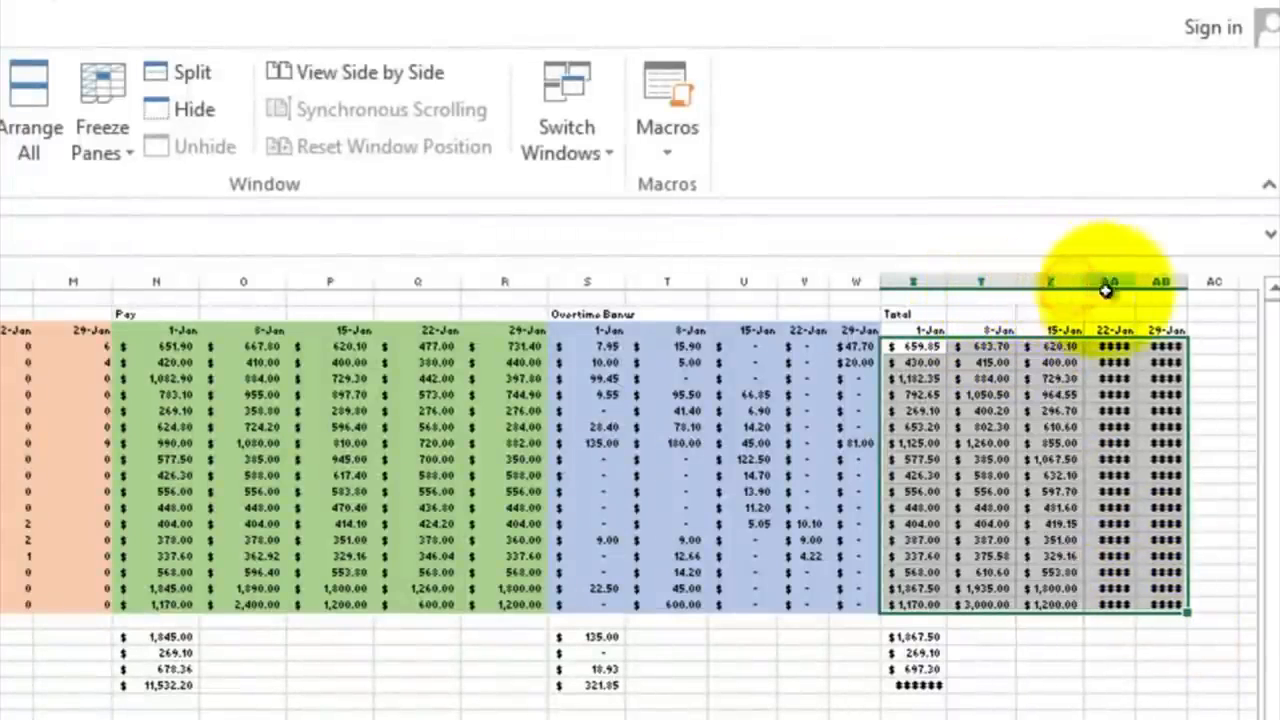
double_click(1137, 283)
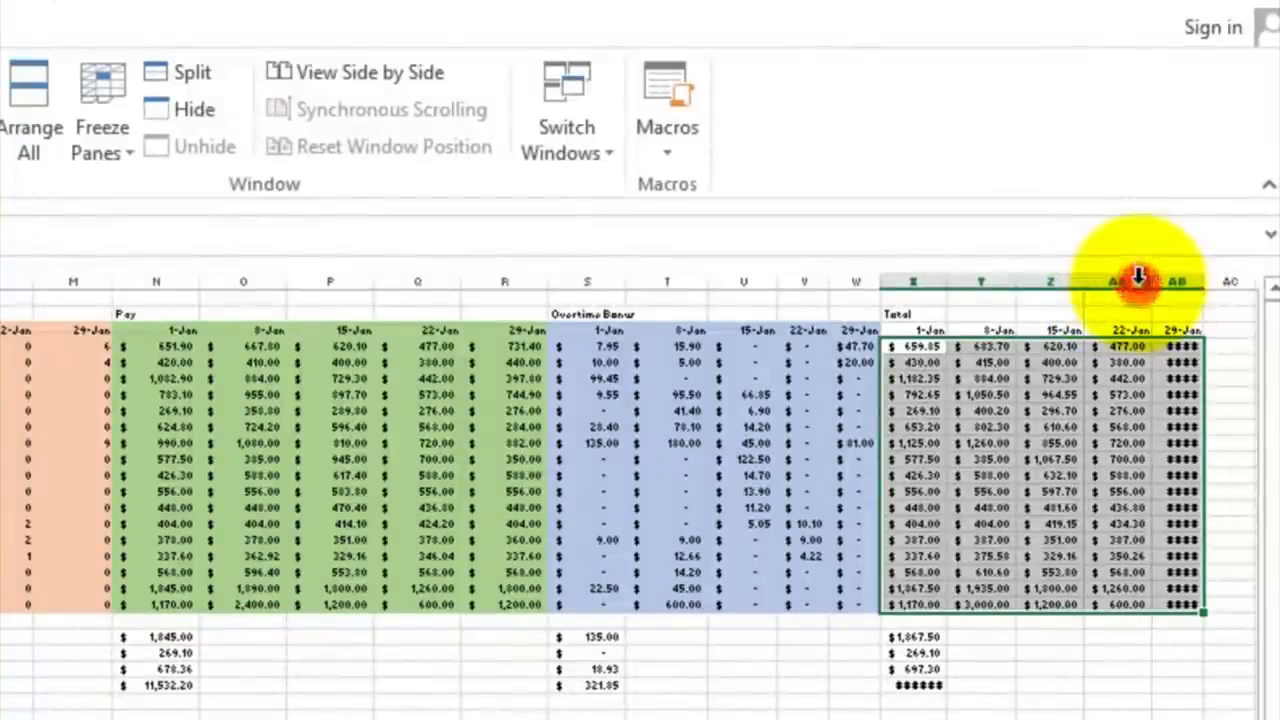
double_click(1200, 283)
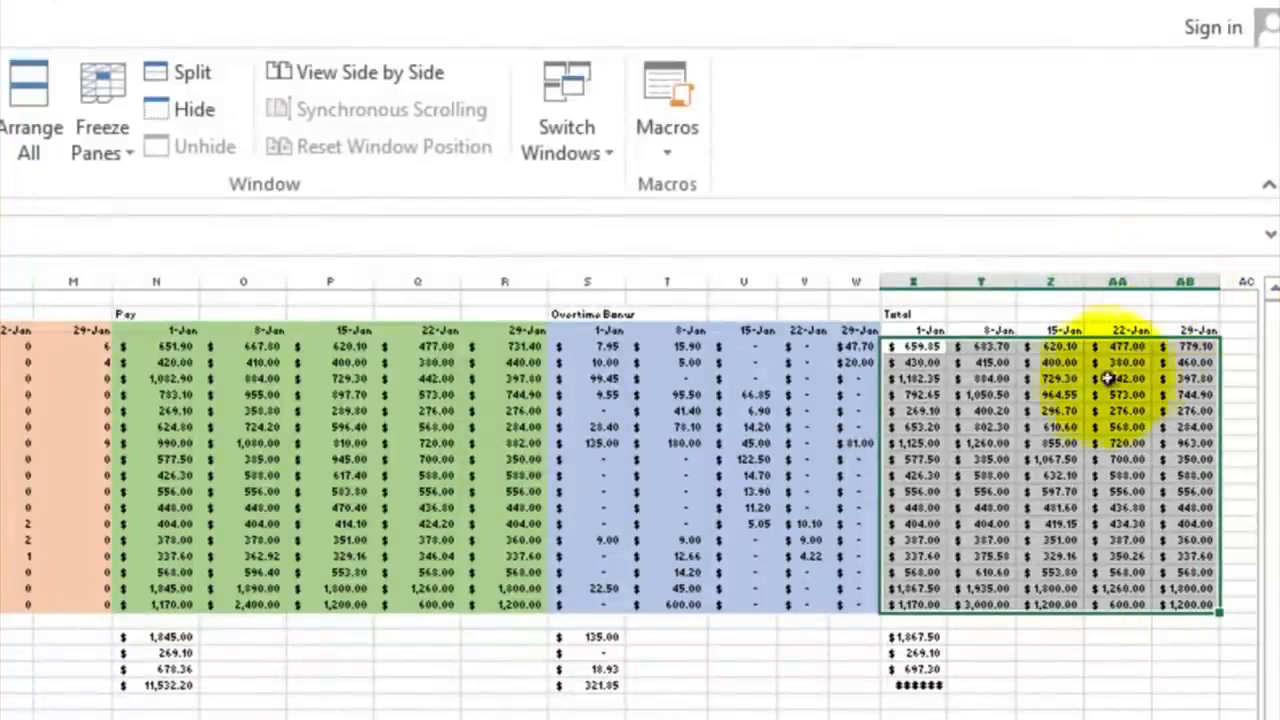
Check the cell references in the total formulas of Y4 and AA7 without changing them
double_click(979, 346)
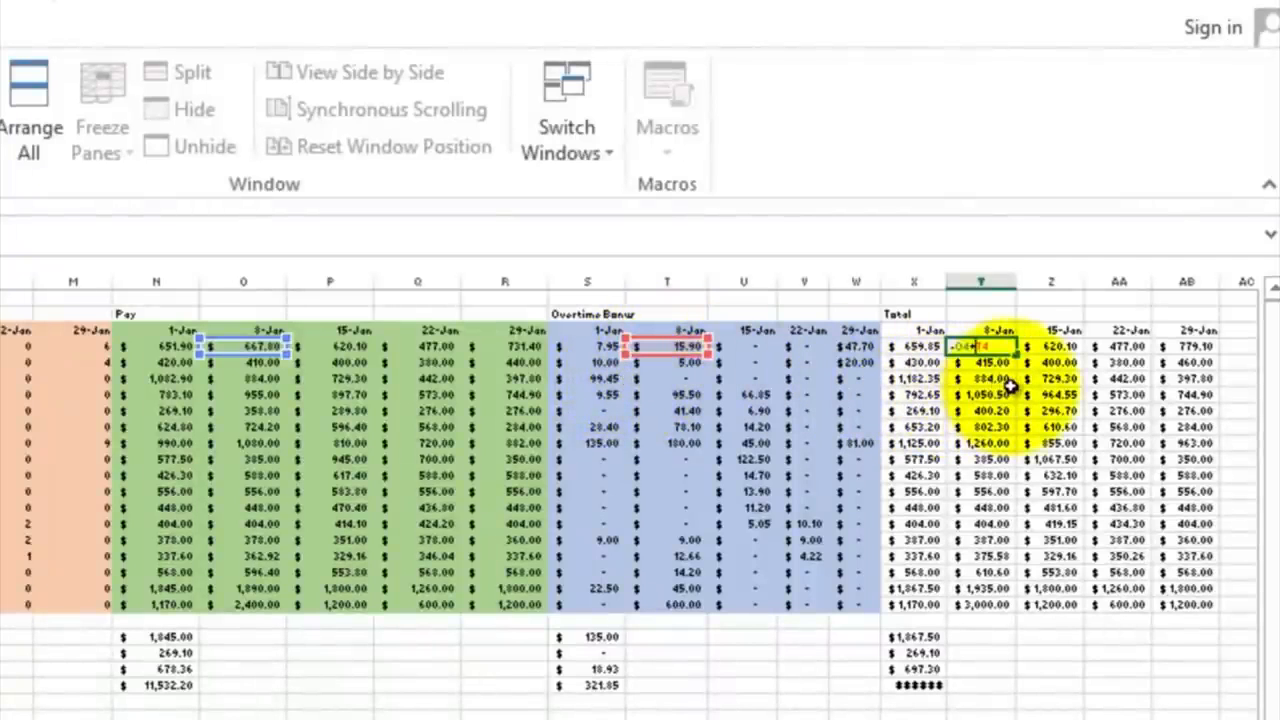
key("ctrl+Return")
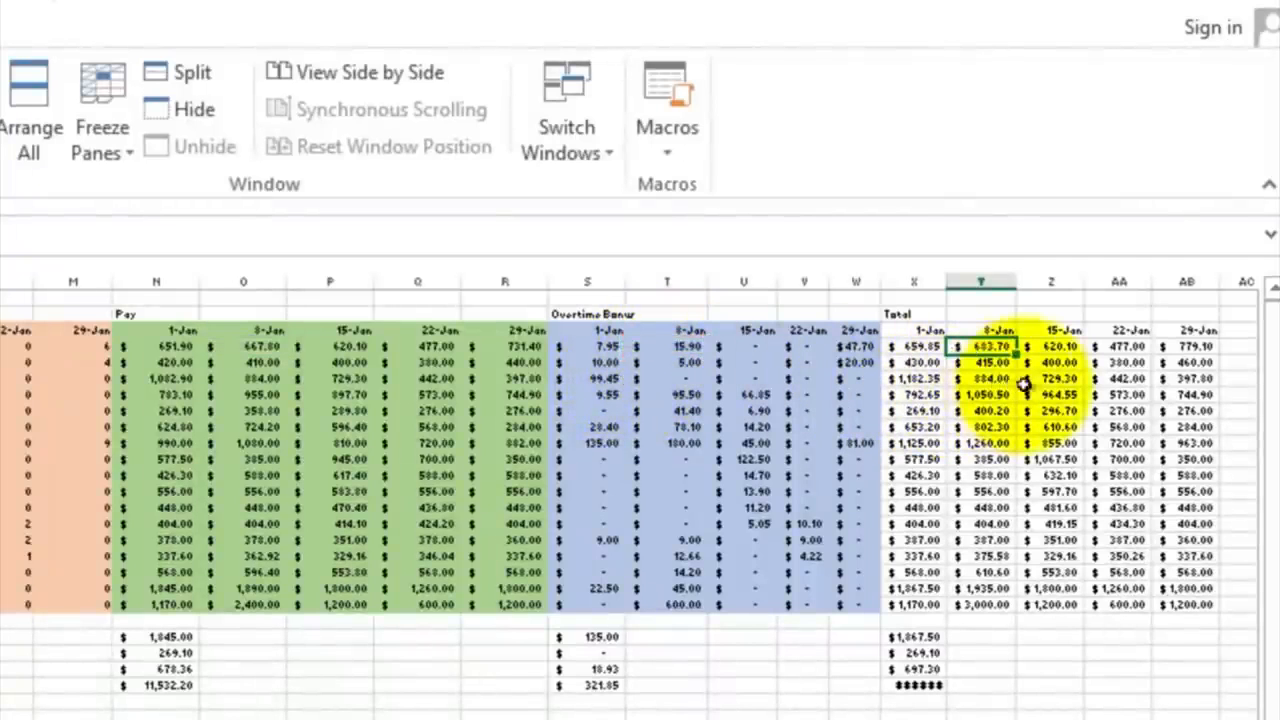
double_click(1118, 396)
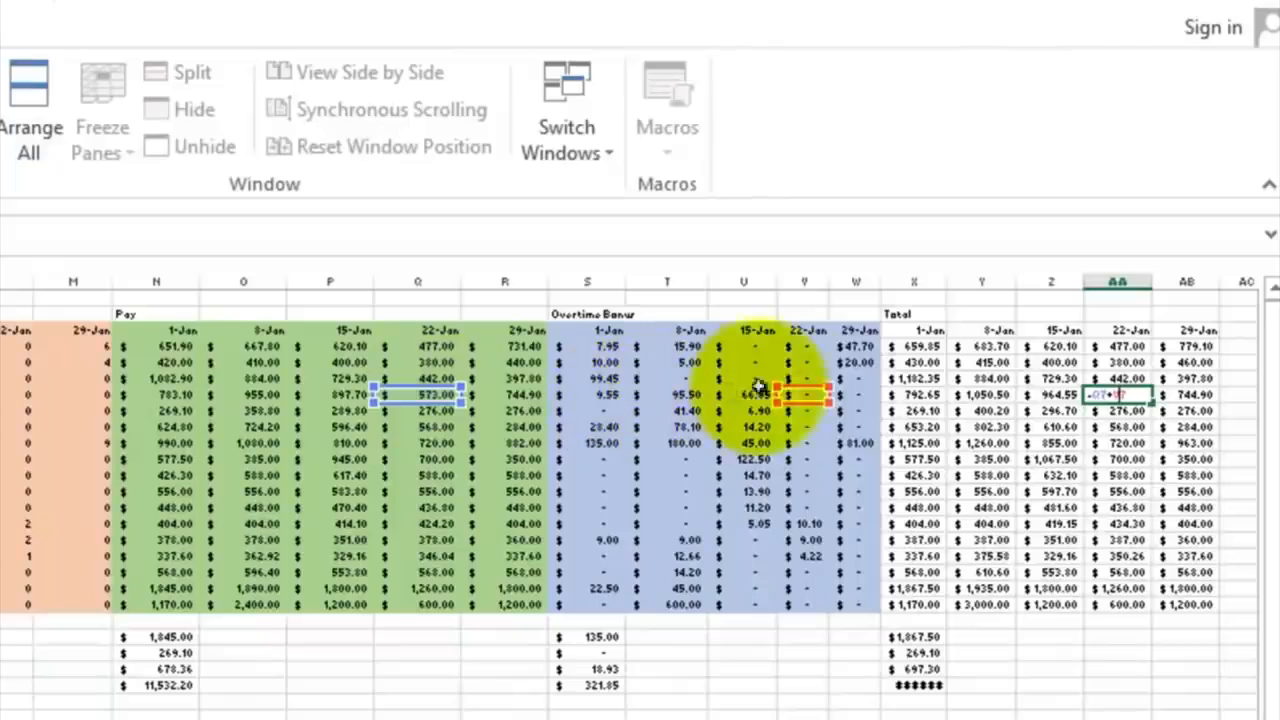
key("Escape")
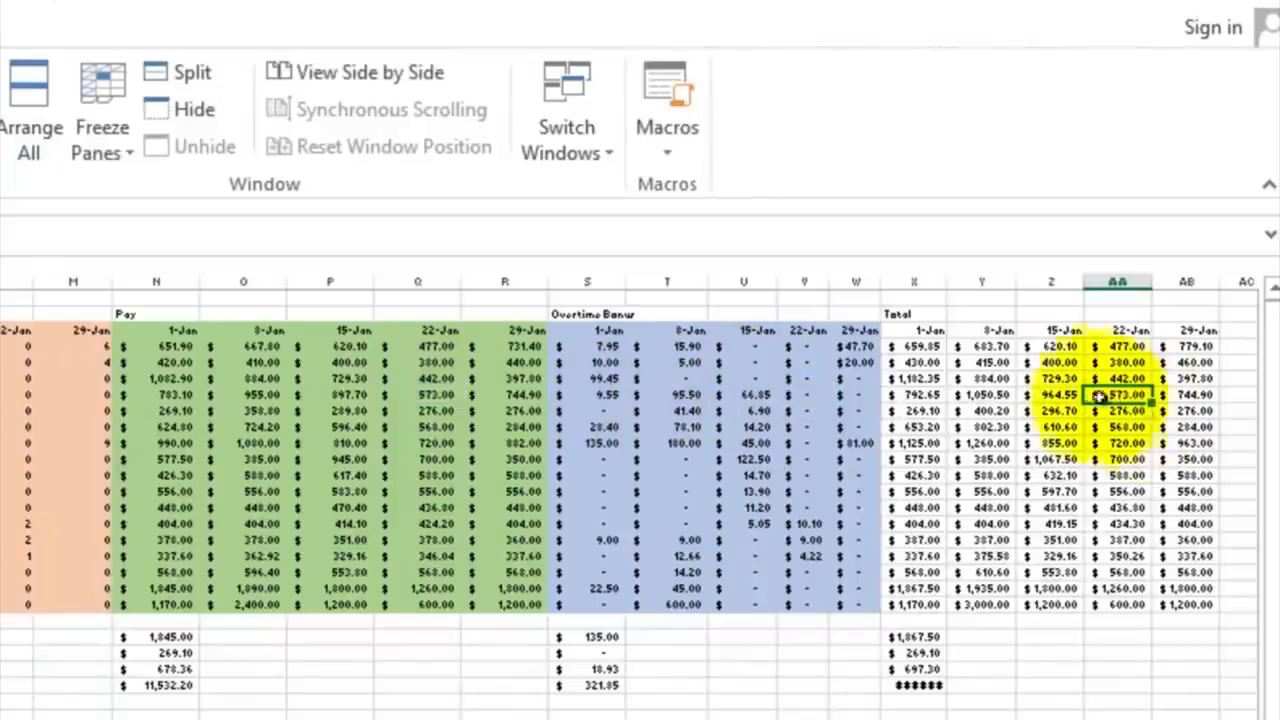
Shade the Total section X3:AB20 with a dark gray fill color
left_click_drag(910, 330, 1190, 592)
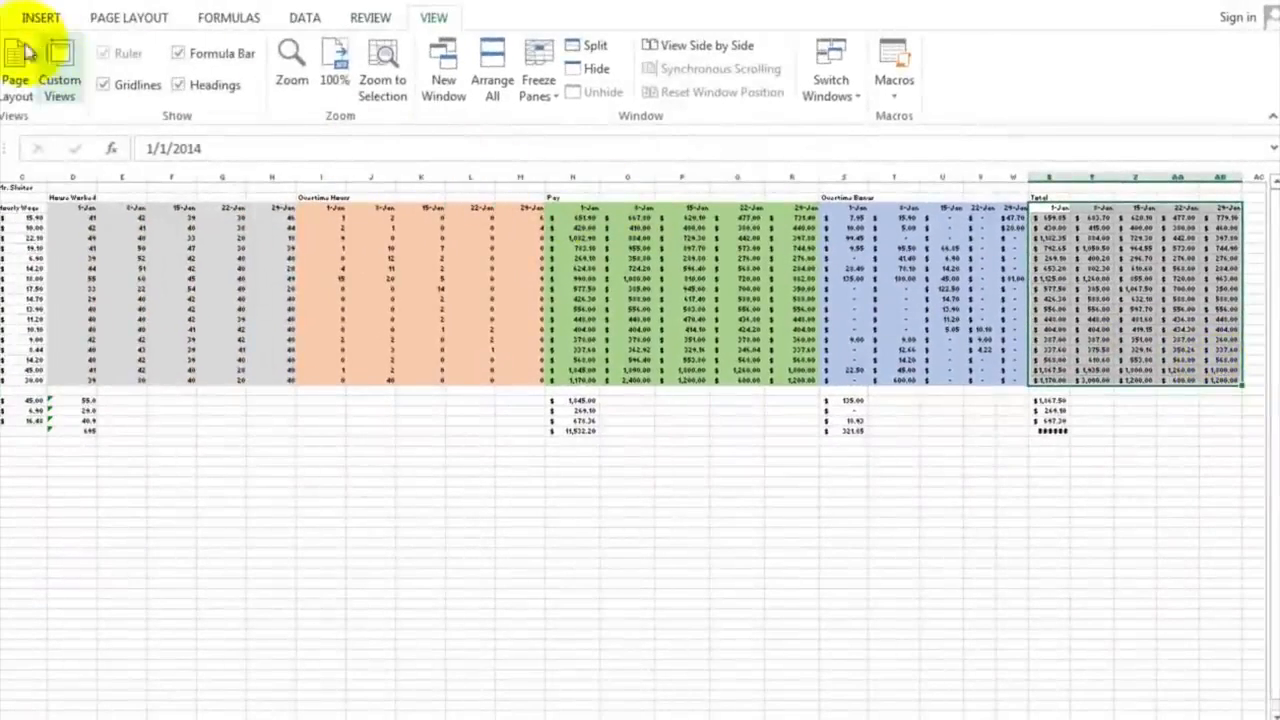
left_click(6, 16)
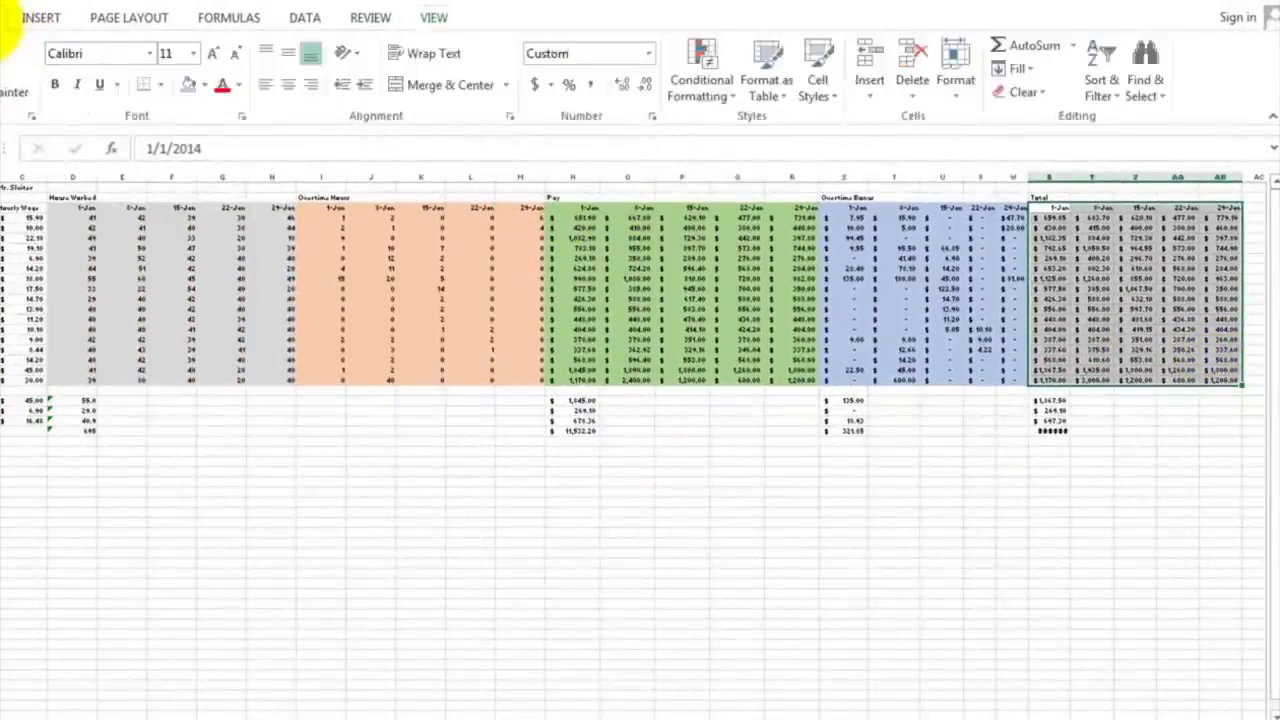
left_click(204, 86)
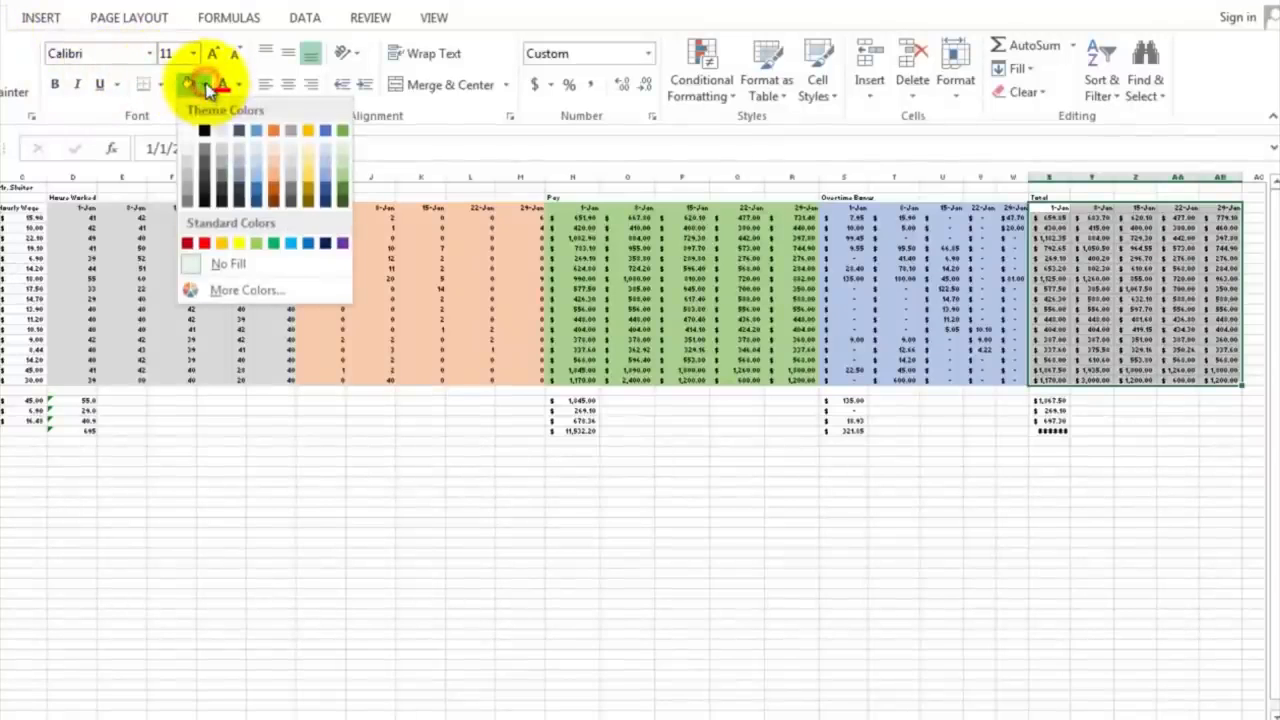
left_click(227, 172)
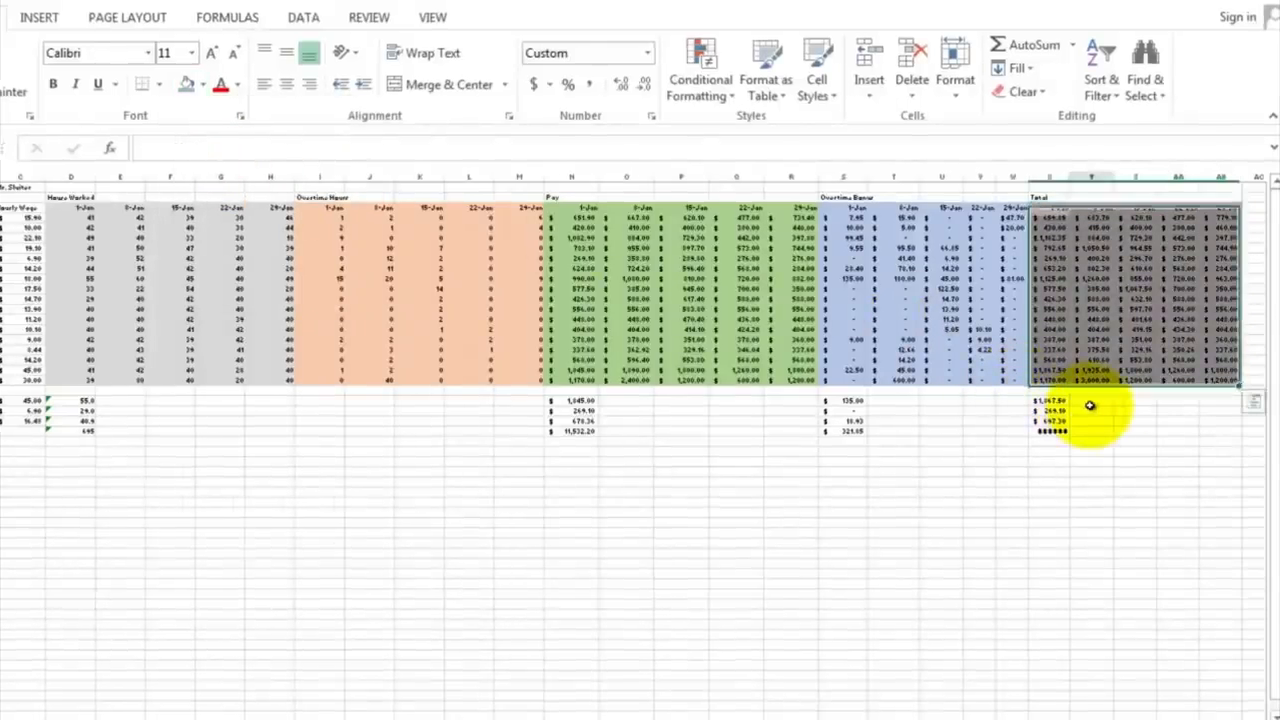
left_click(1090, 403)
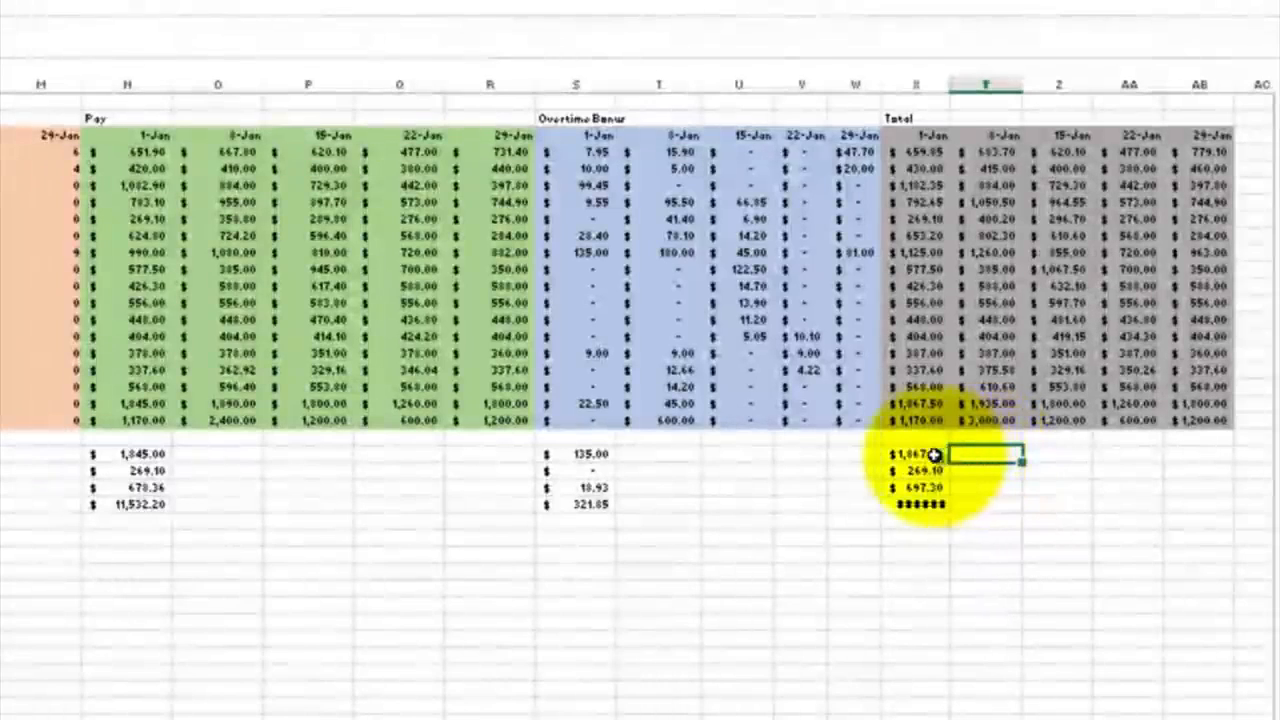
Extend the summary formulas in rows 22 to 25 across columns N to AB and widen columns X, Z and AB
left_click_drag(930, 455, 925, 497)
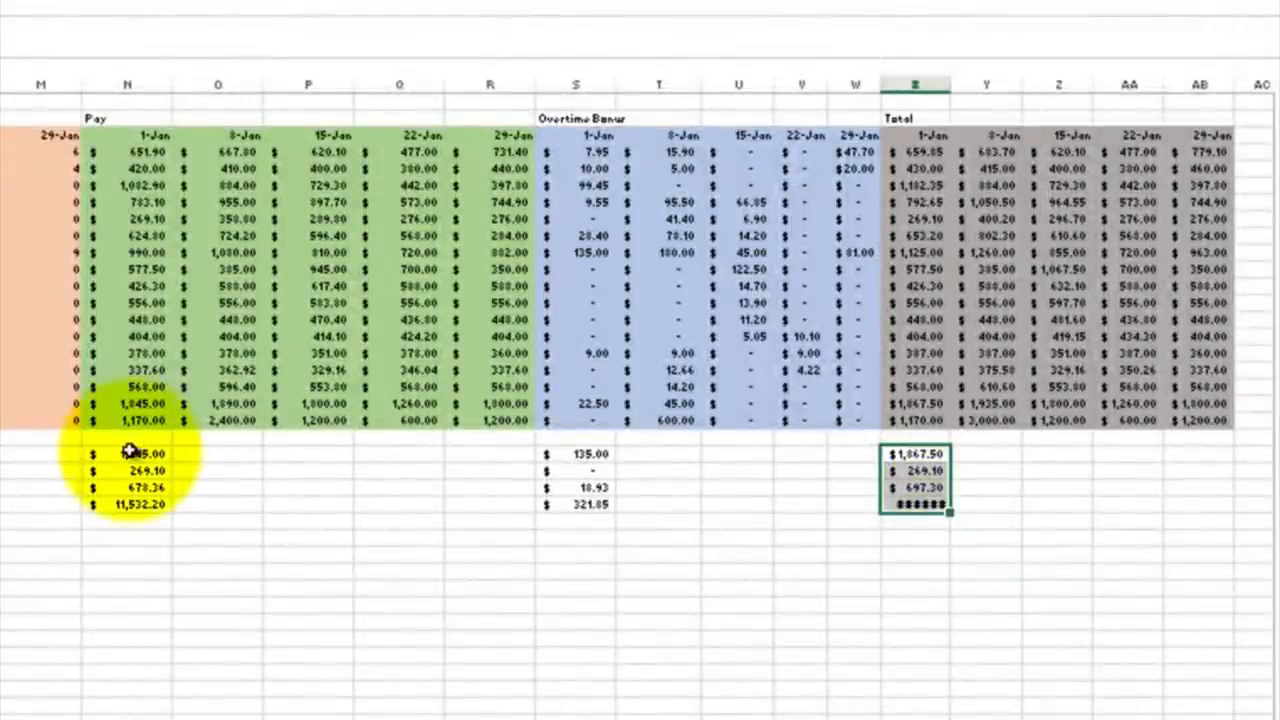
left_click_drag(130, 452, 1223, 512)
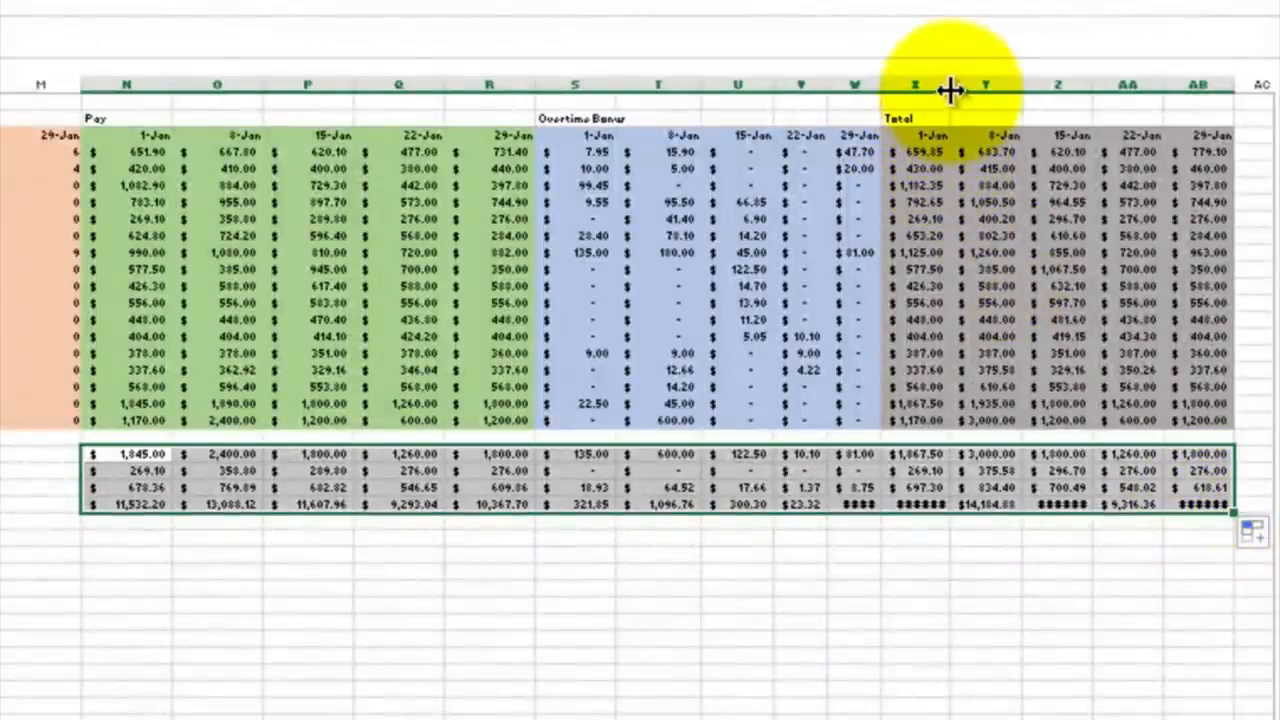
left_click_drag(945, 84, 950, 87)
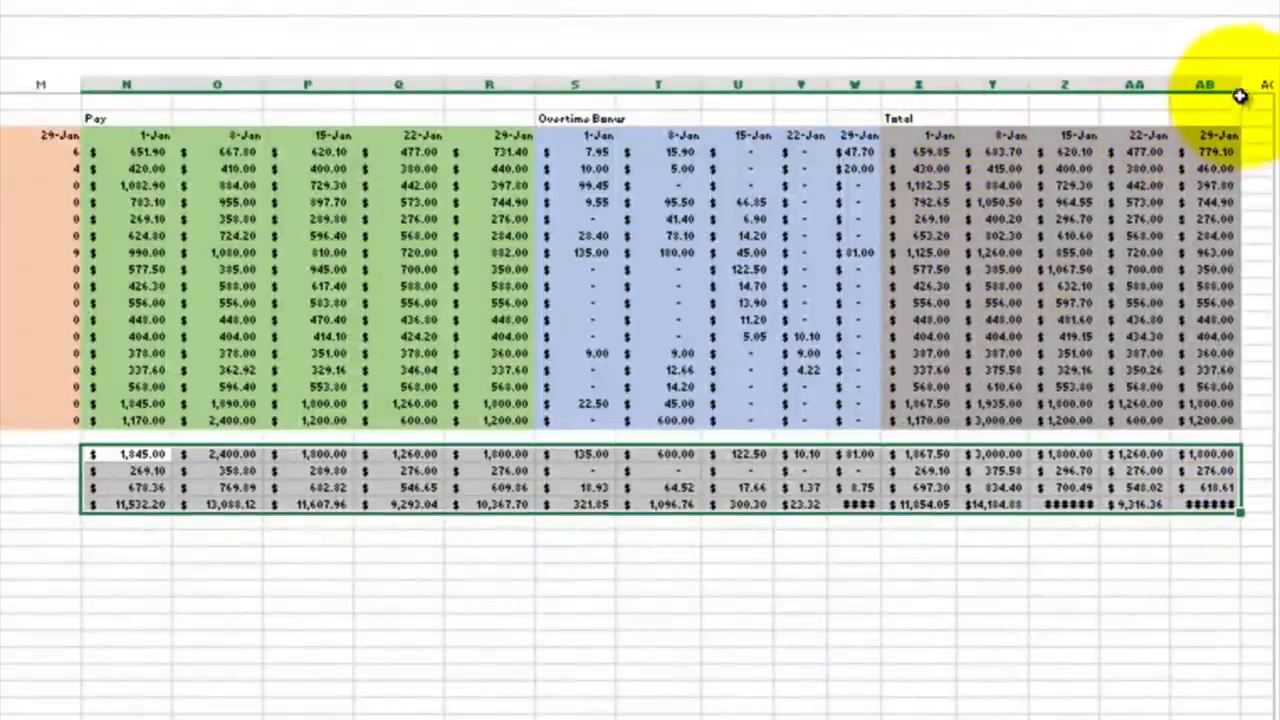
left_click_drag(1236, 86, 1238, 87)
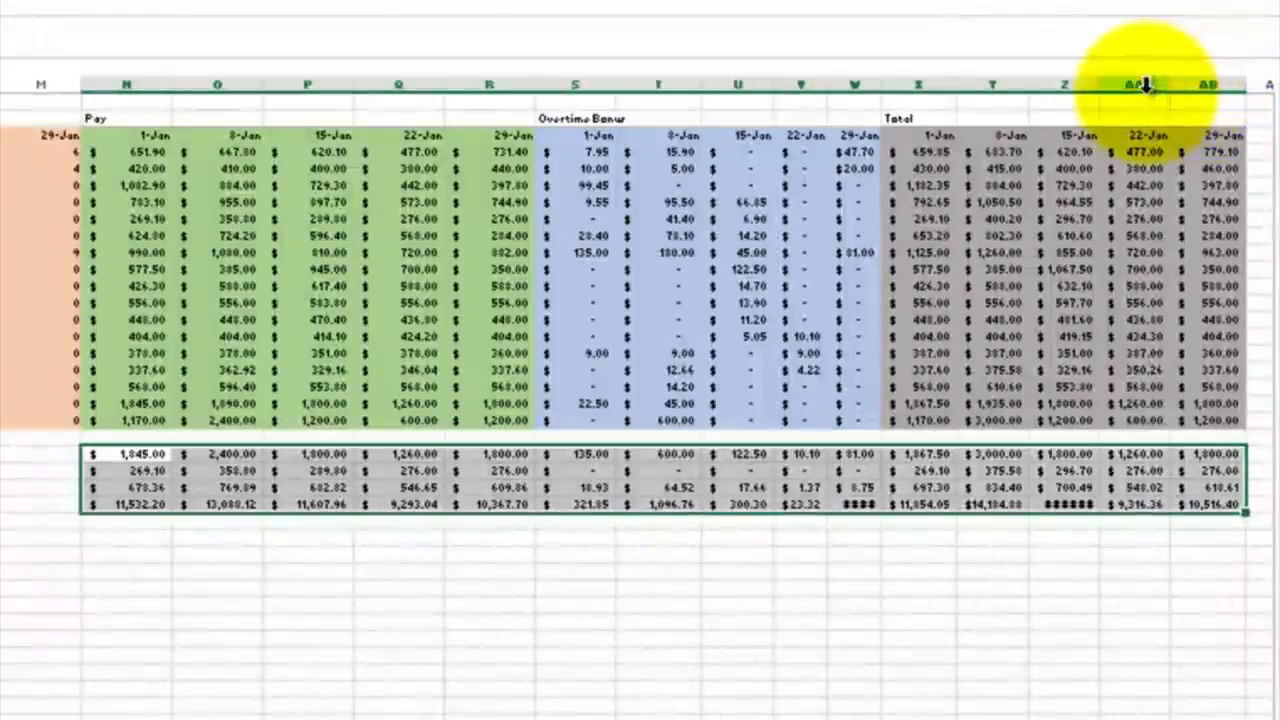
left_click_drag(1100, 84, 1105, 86)
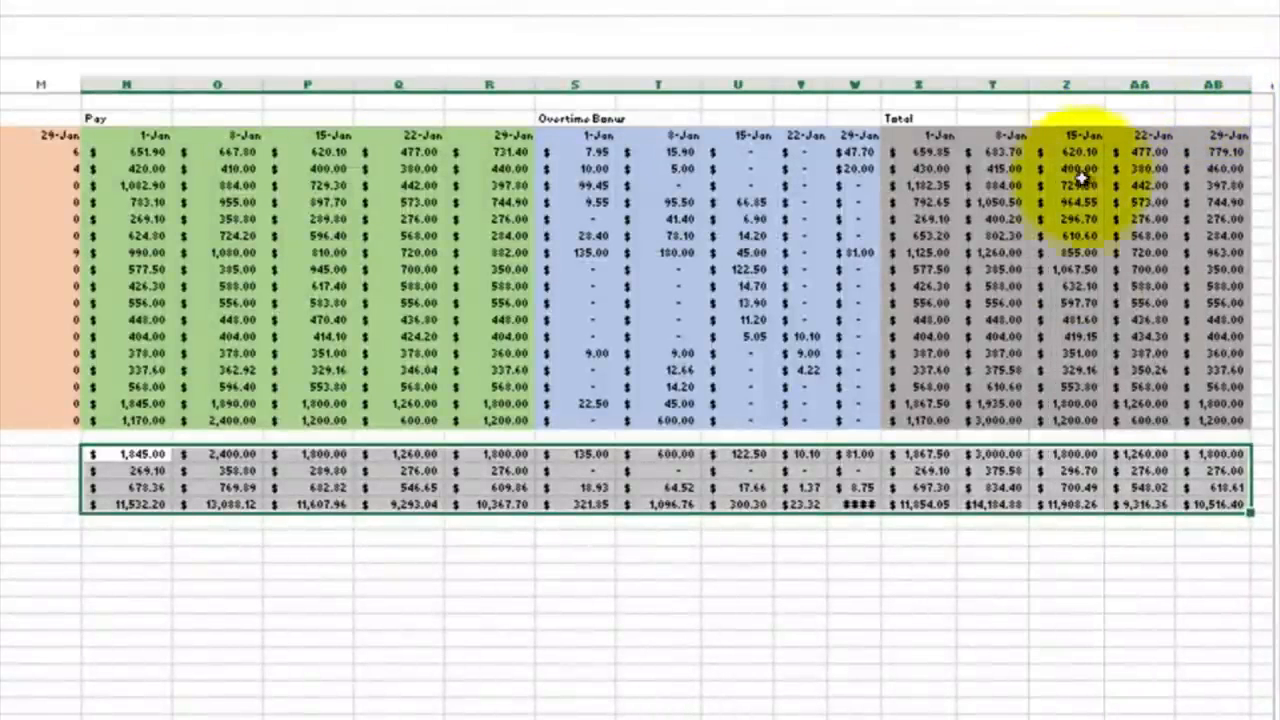
left_click(1023, 568)
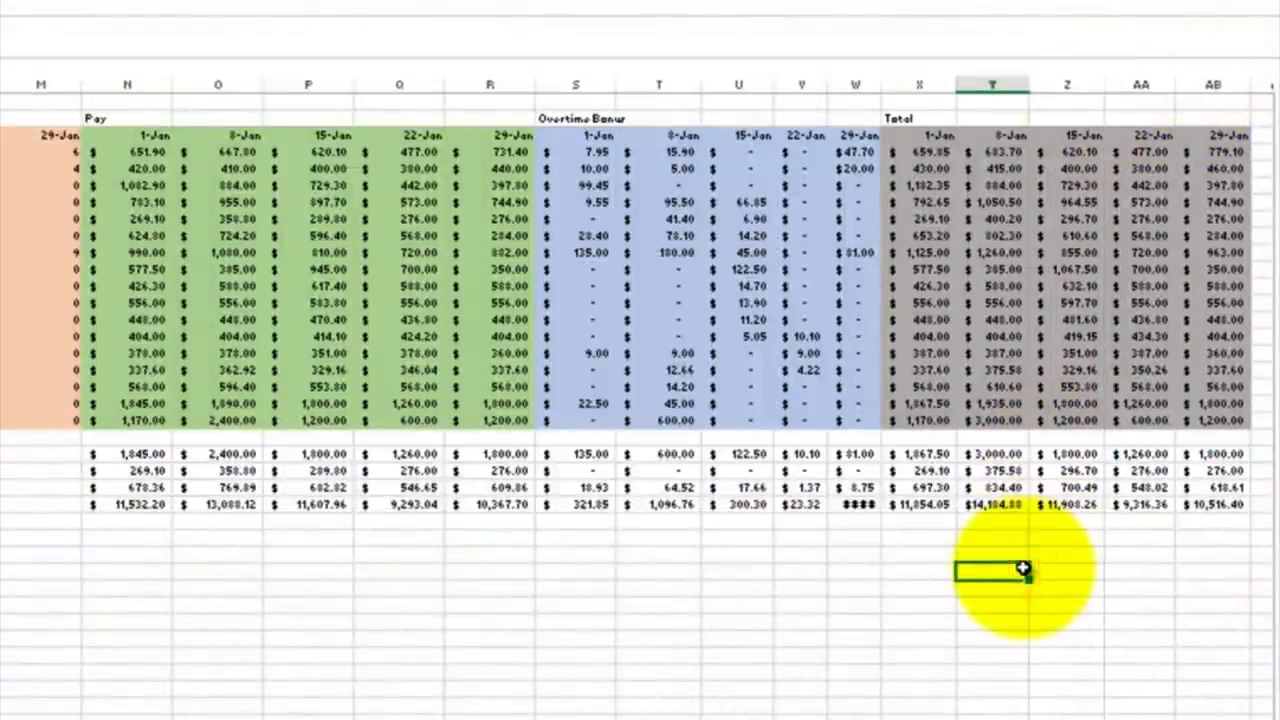
Enter the heading "Janu Pay" in cell AD2, beyond the Total section
scroll(1086, 514, "right", 5)
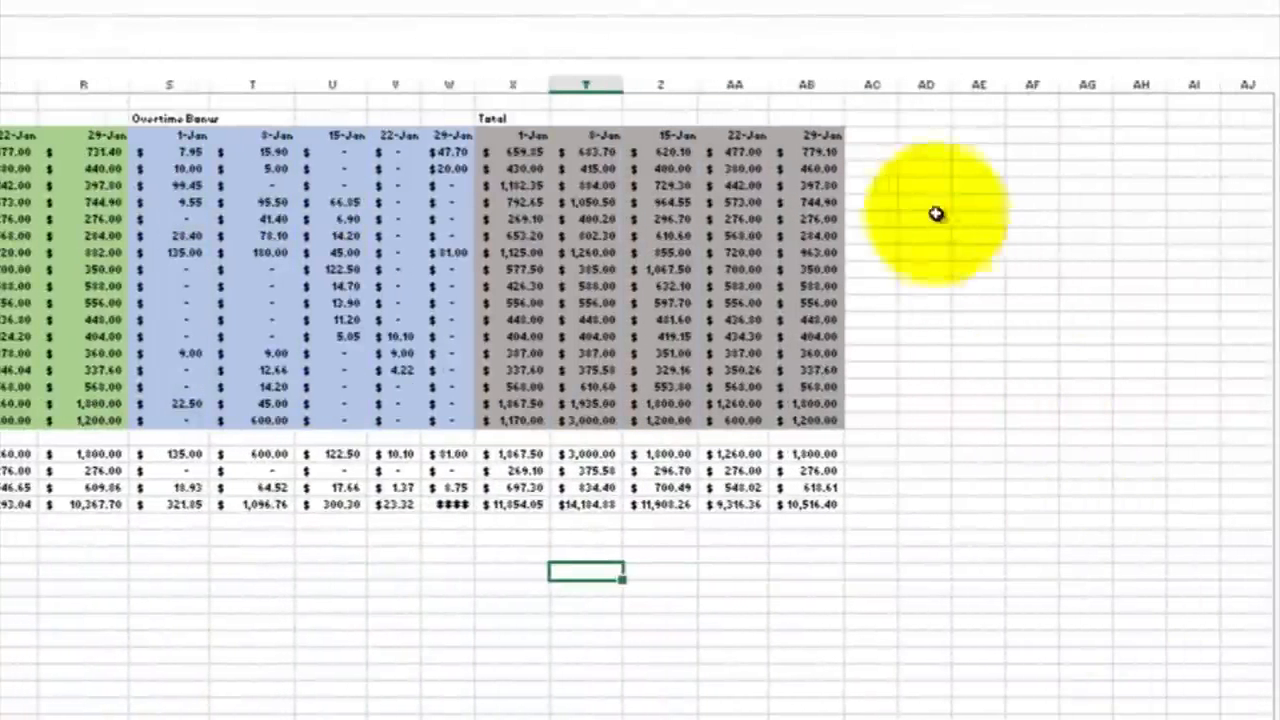
left_click(911, 115)
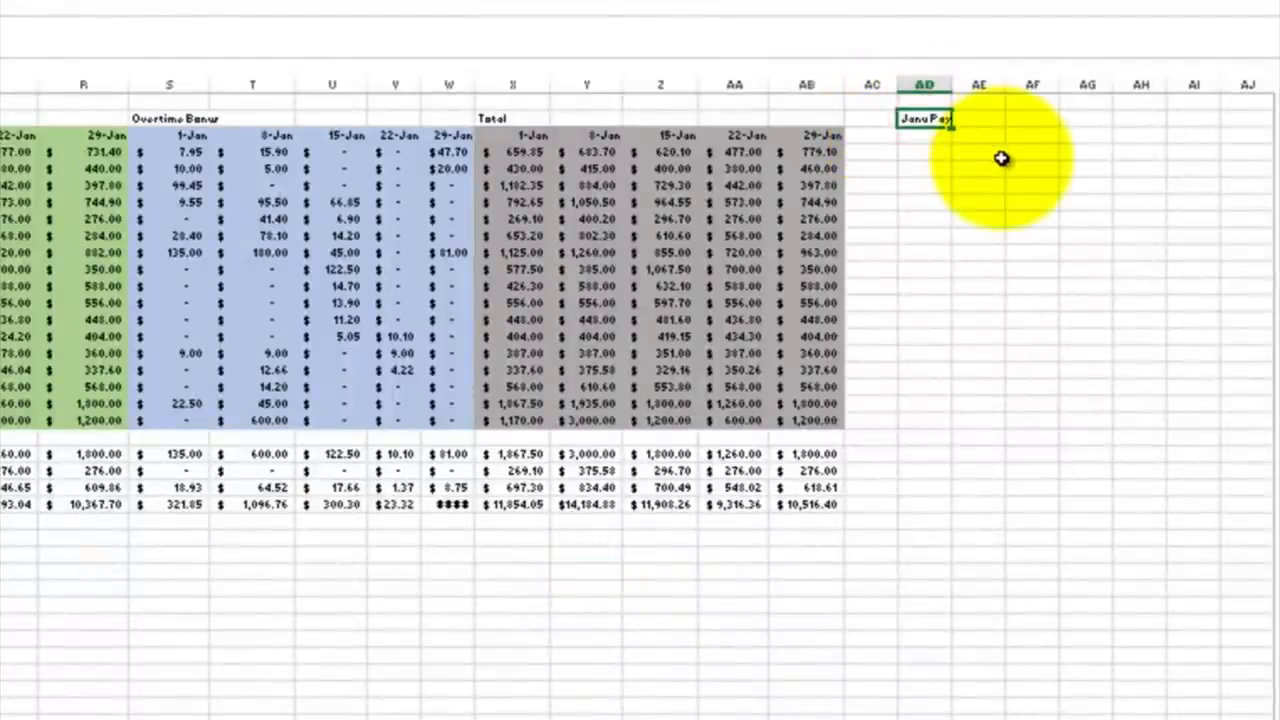
key("Return")
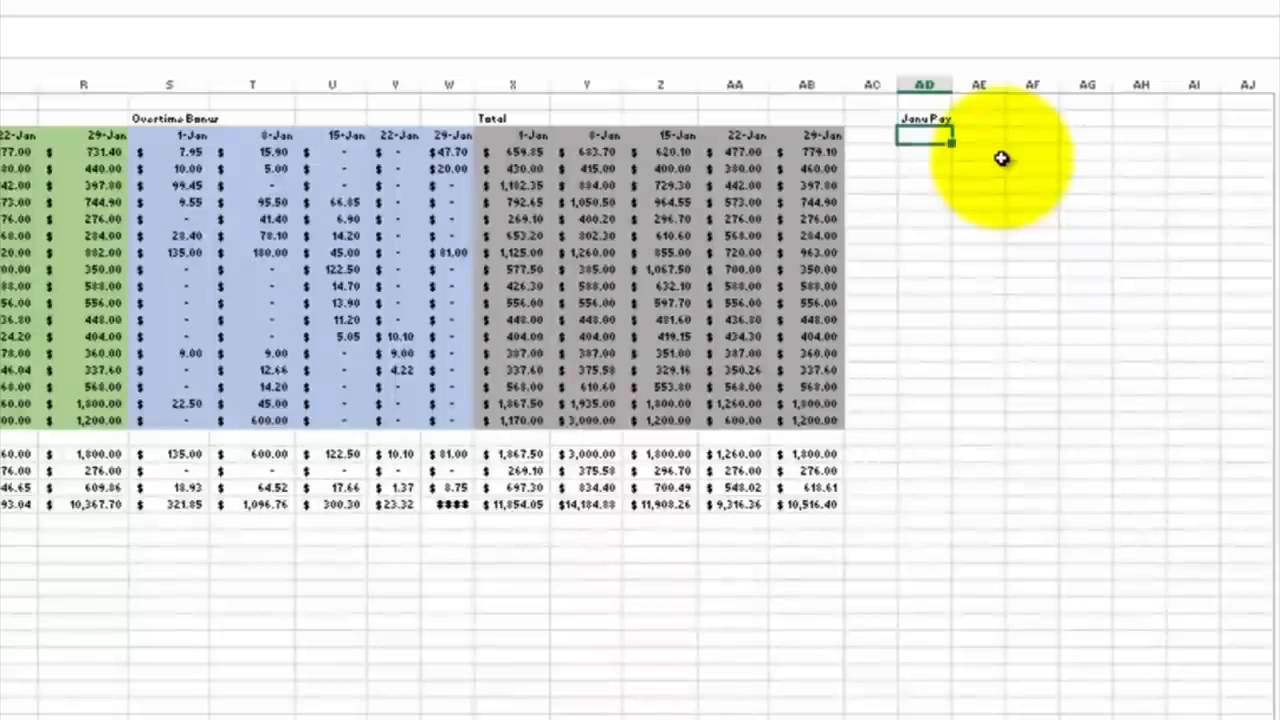
Enter =SUM(X4:AB4) in AD4 to add up the first employee's five weekly totals
left_click(916, 151)
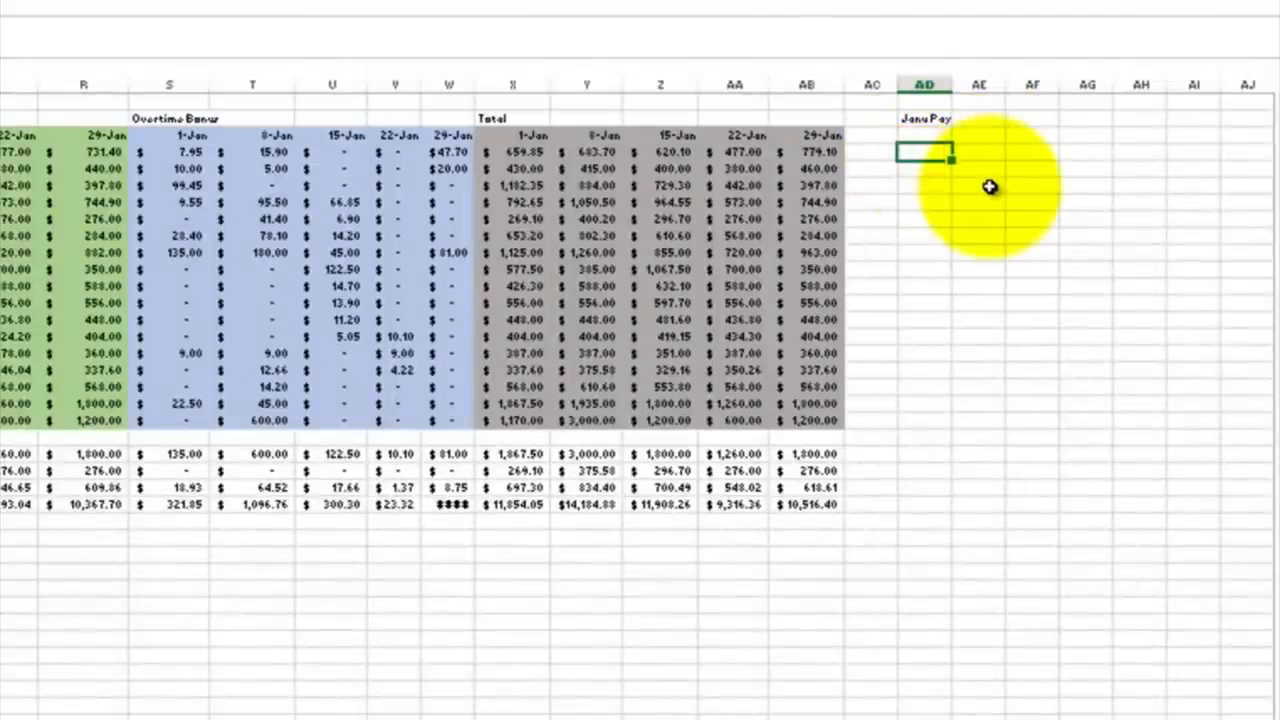
type("=sum(")
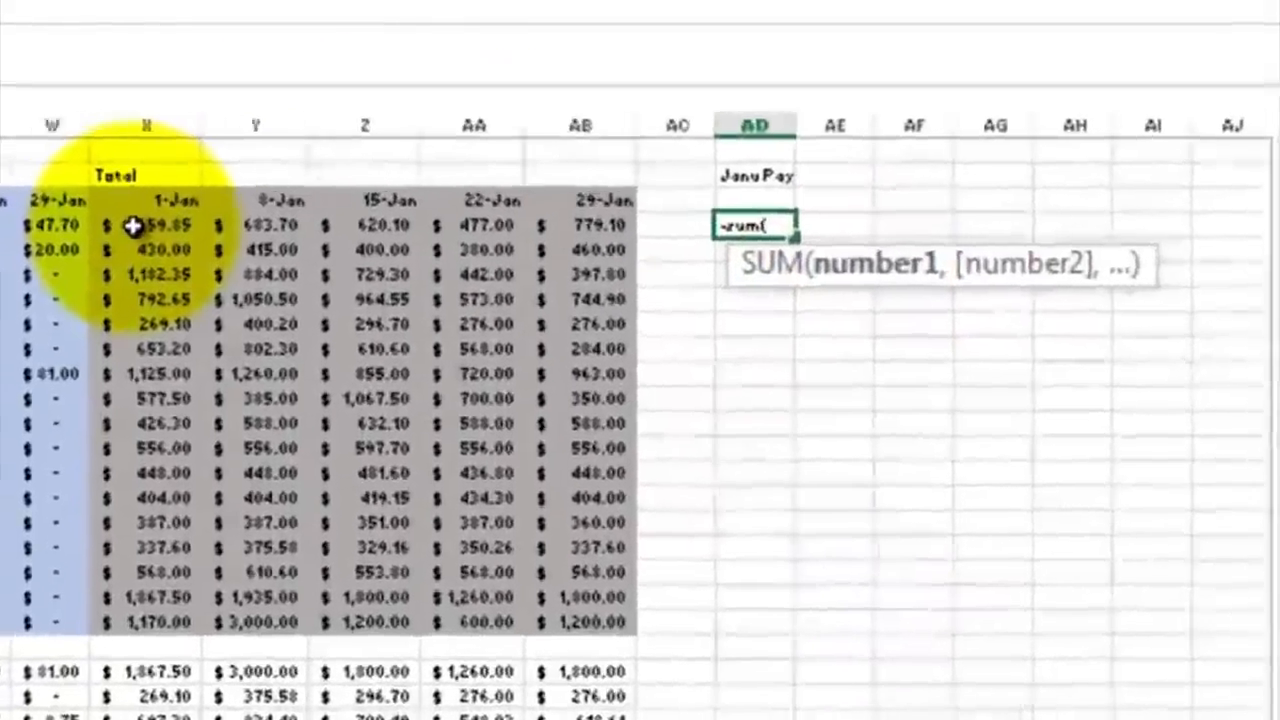
left_click_drag(133, 226, 572, 245)
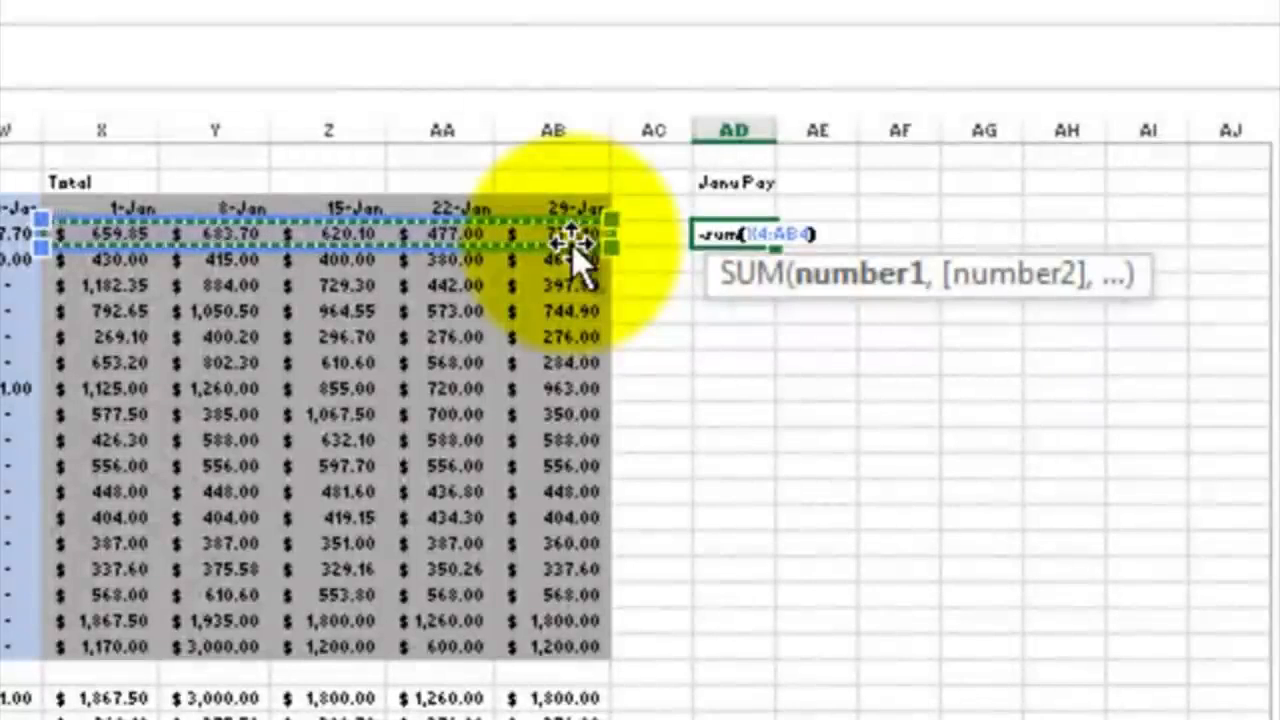
type(")")
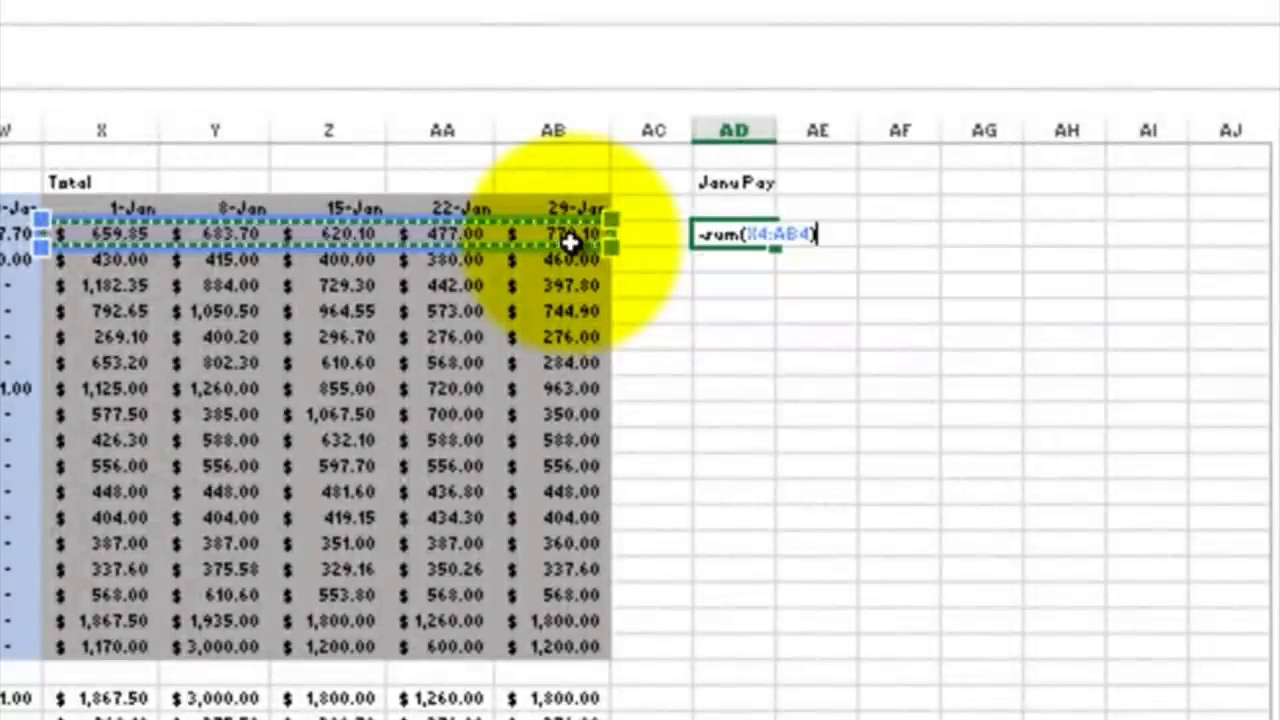
key("Return")
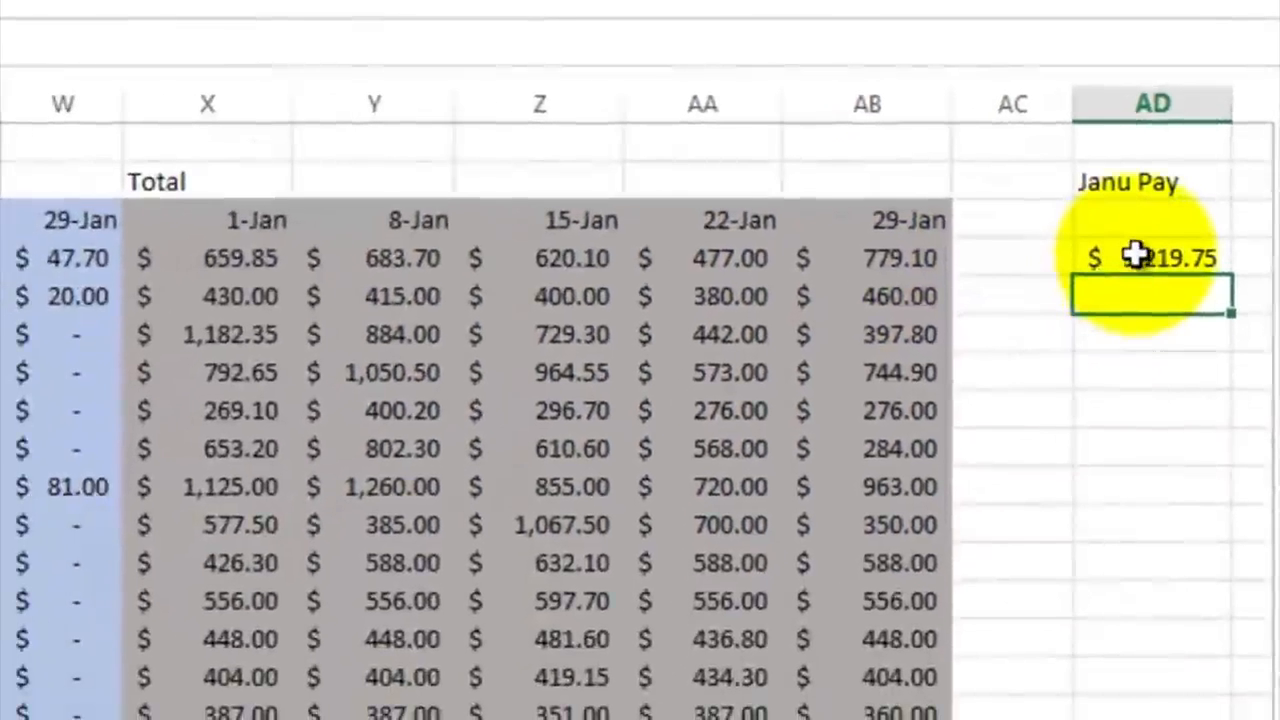
Check the SUM formula in AD4 and copy it down to AD20 for the remaining employees
left_click(1137, 256)
double_click(1140, 256)
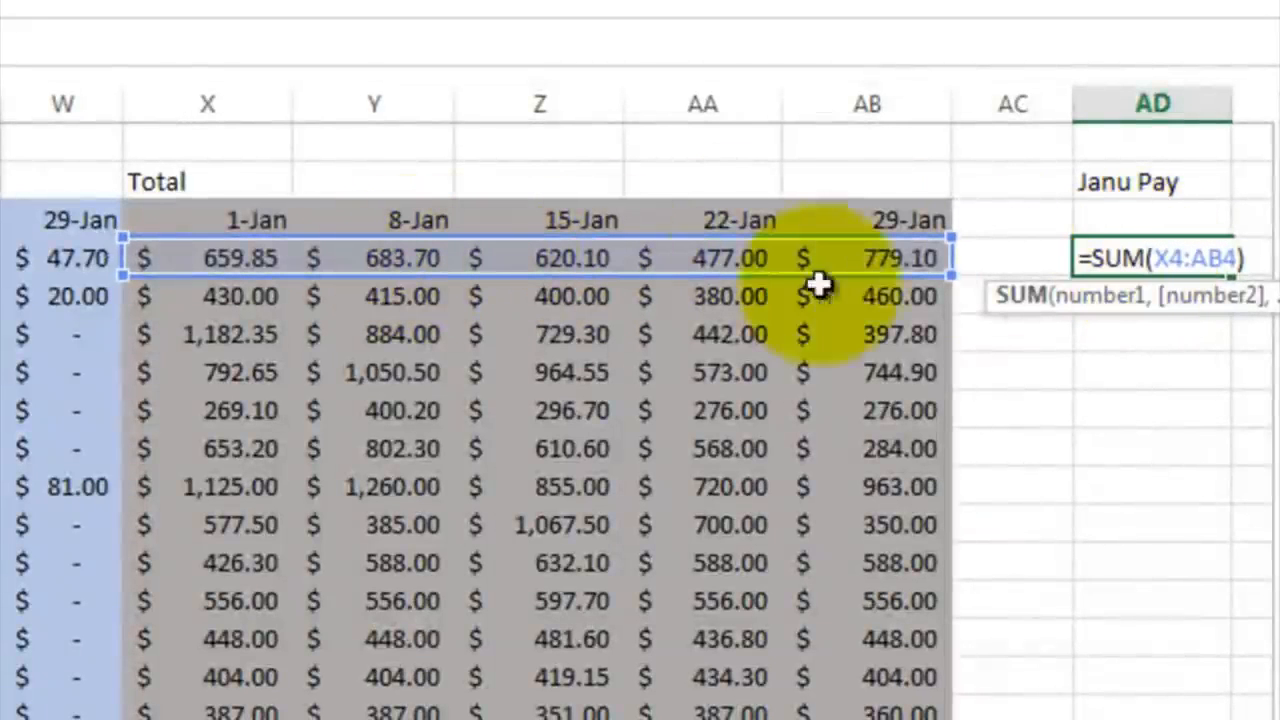
key("Return")
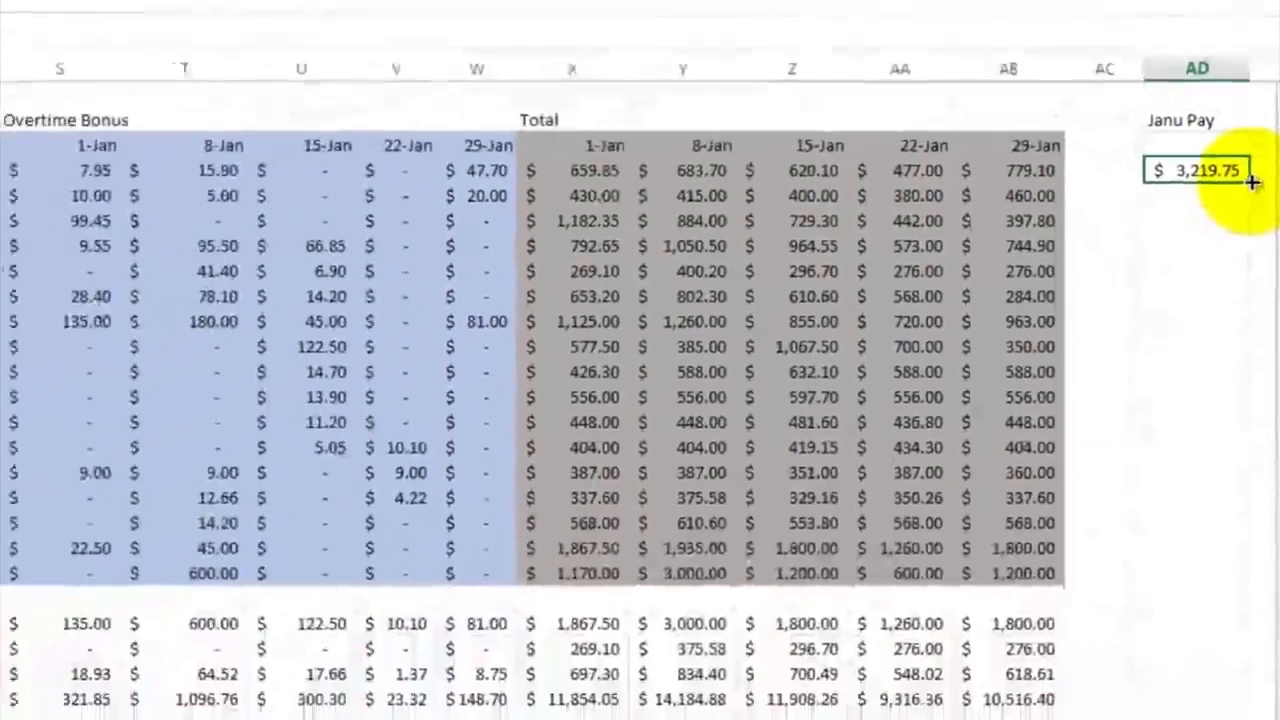
left_click_drag(1252, 183, 1240, 569)
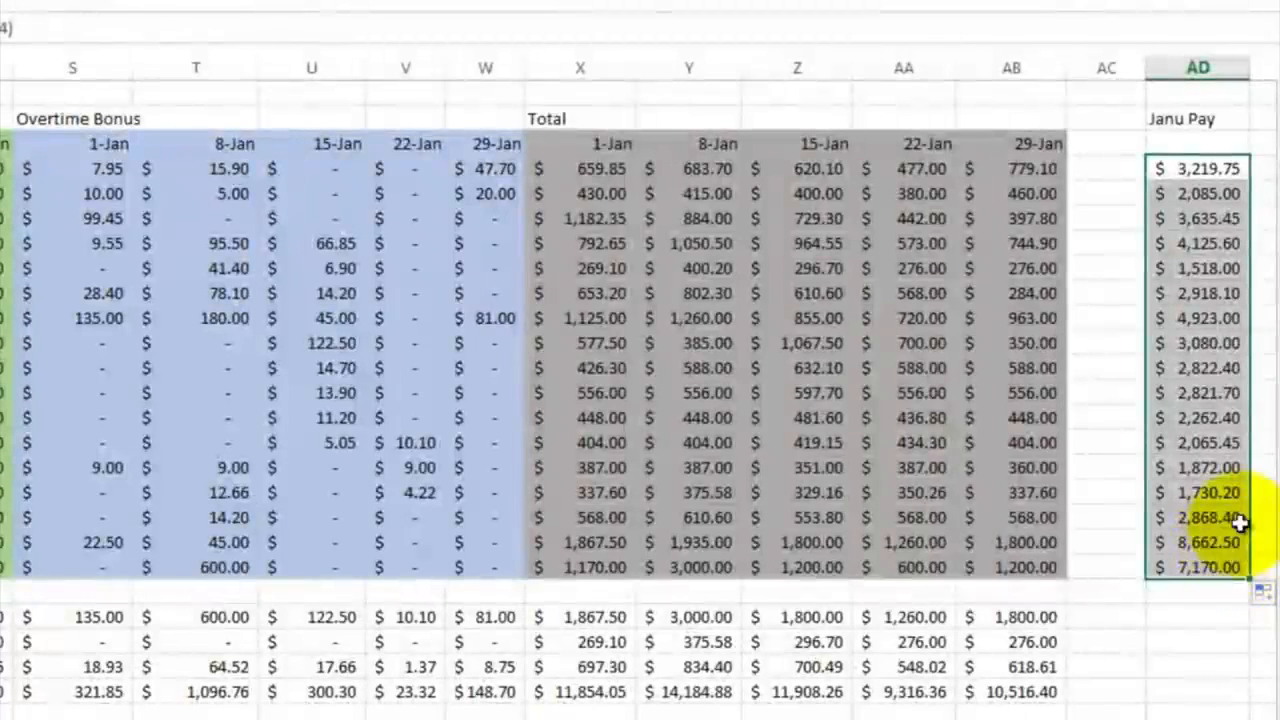
Copy the summary formulas in AB22:AB25 and paste them into the Janu Pay column starting at AD22
left_click(1030, 618)
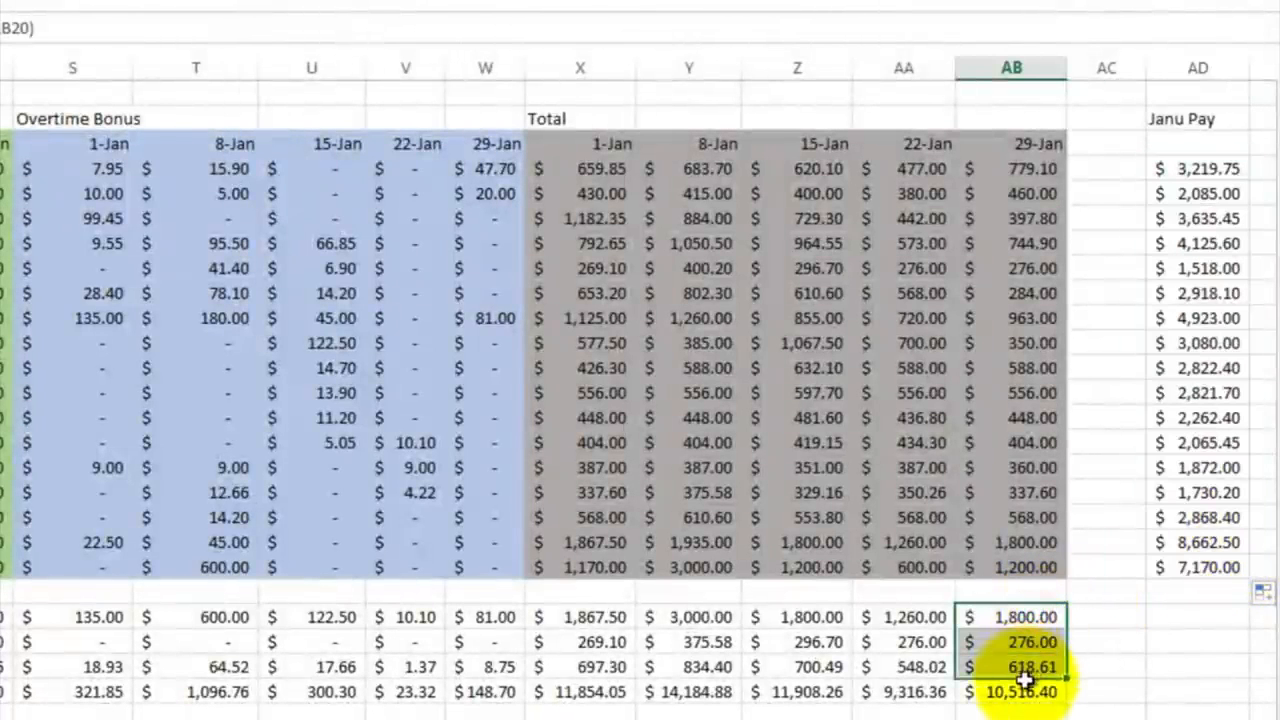
right_click(1027, 681)
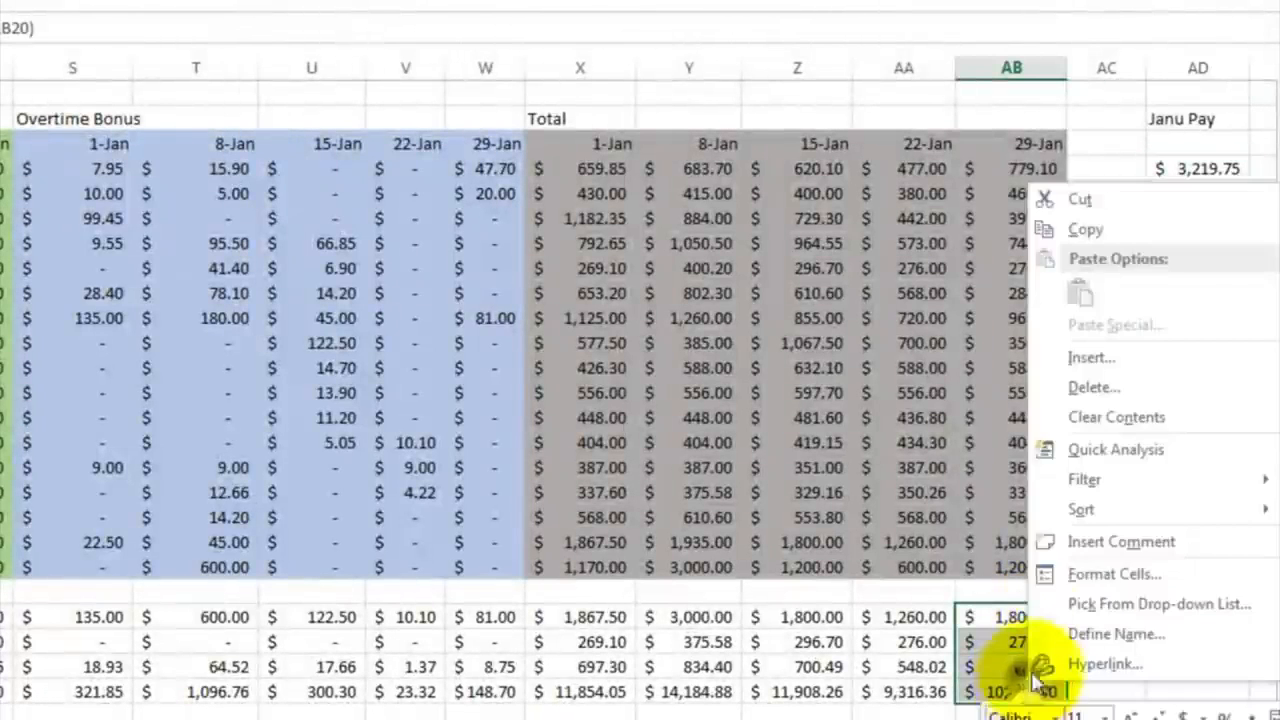
left_click(1085, 229)
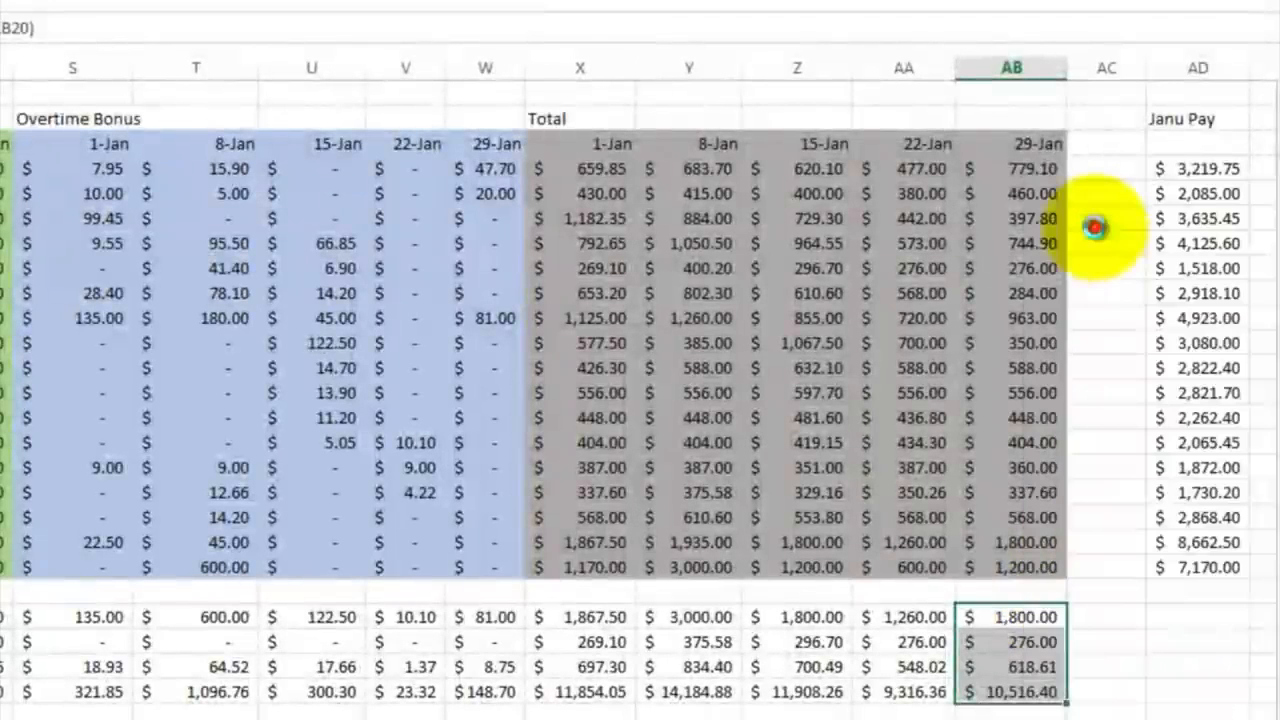
left_click(1188, 614)
right_click(1188, 614)
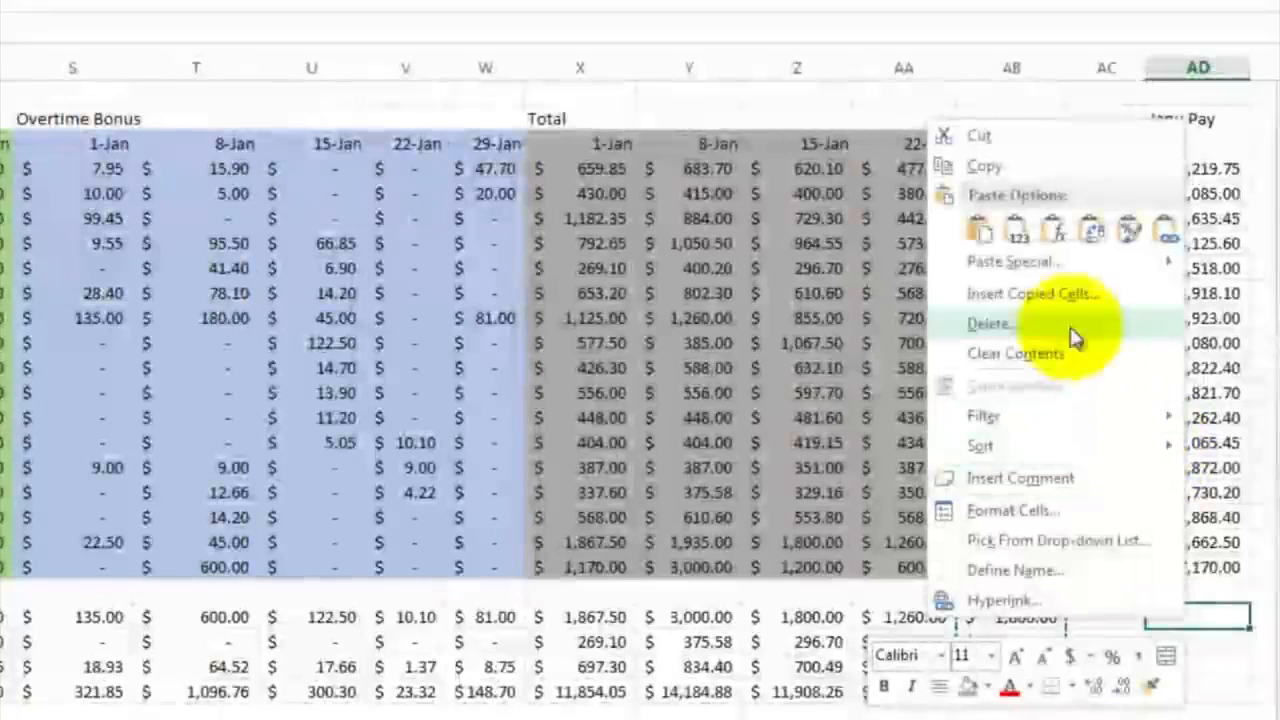
left_click(980, 230)
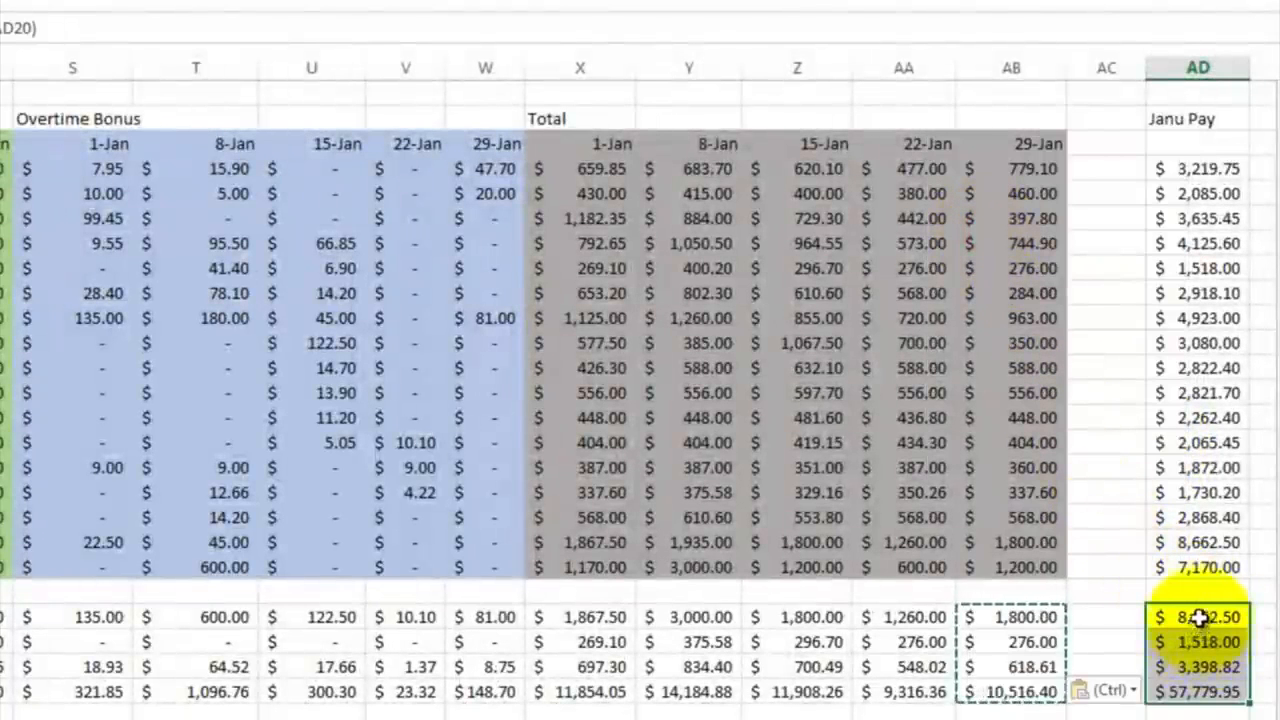
Compare the maximum in AD22 with the employee total in AD19, and review the worksheet from column A to AD
left_click(1199, 617)
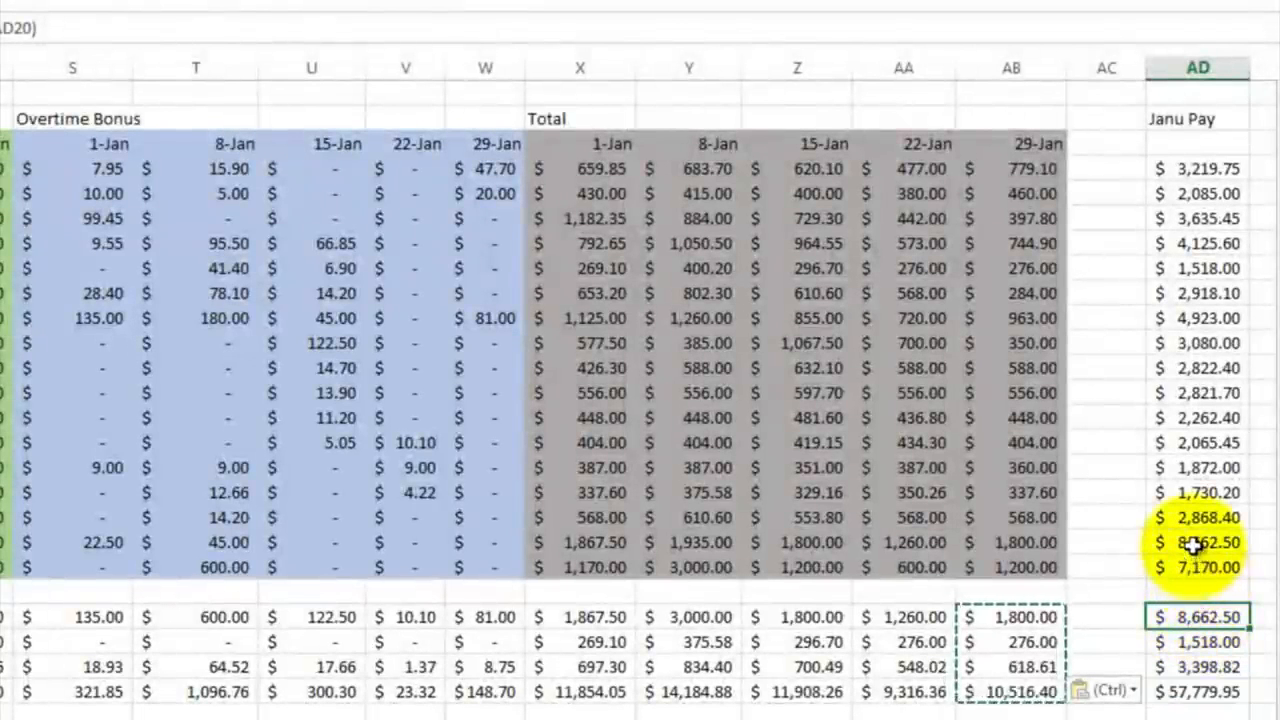
left_click(1194, 542)
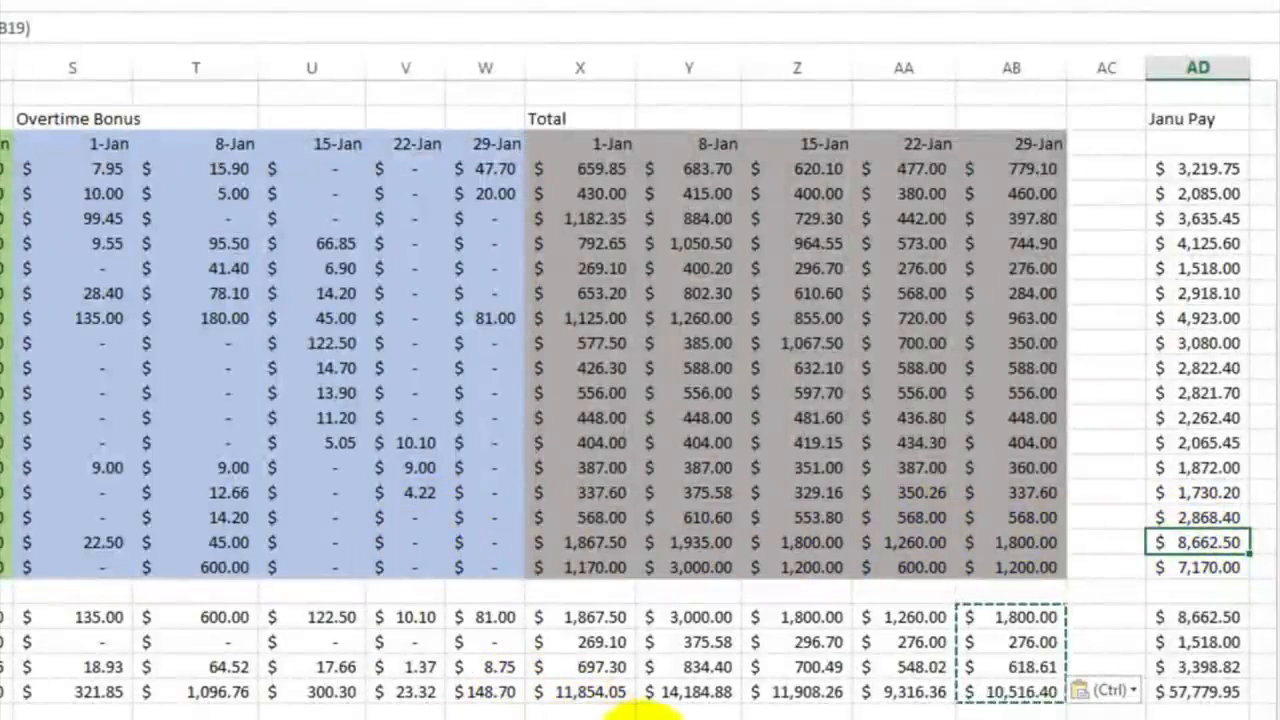
scroll(600, 708, "left", 3)
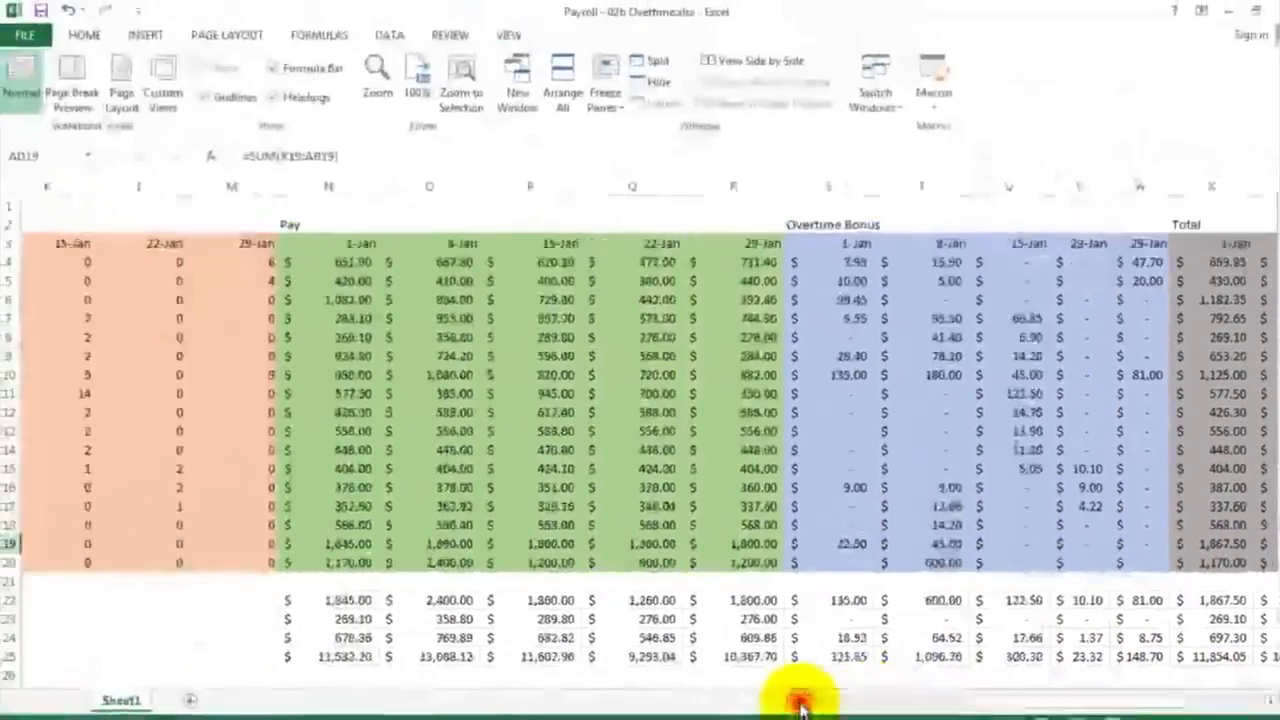
scroll(800, 703, "left", 2)
scroll(800, 703, "left", 6)
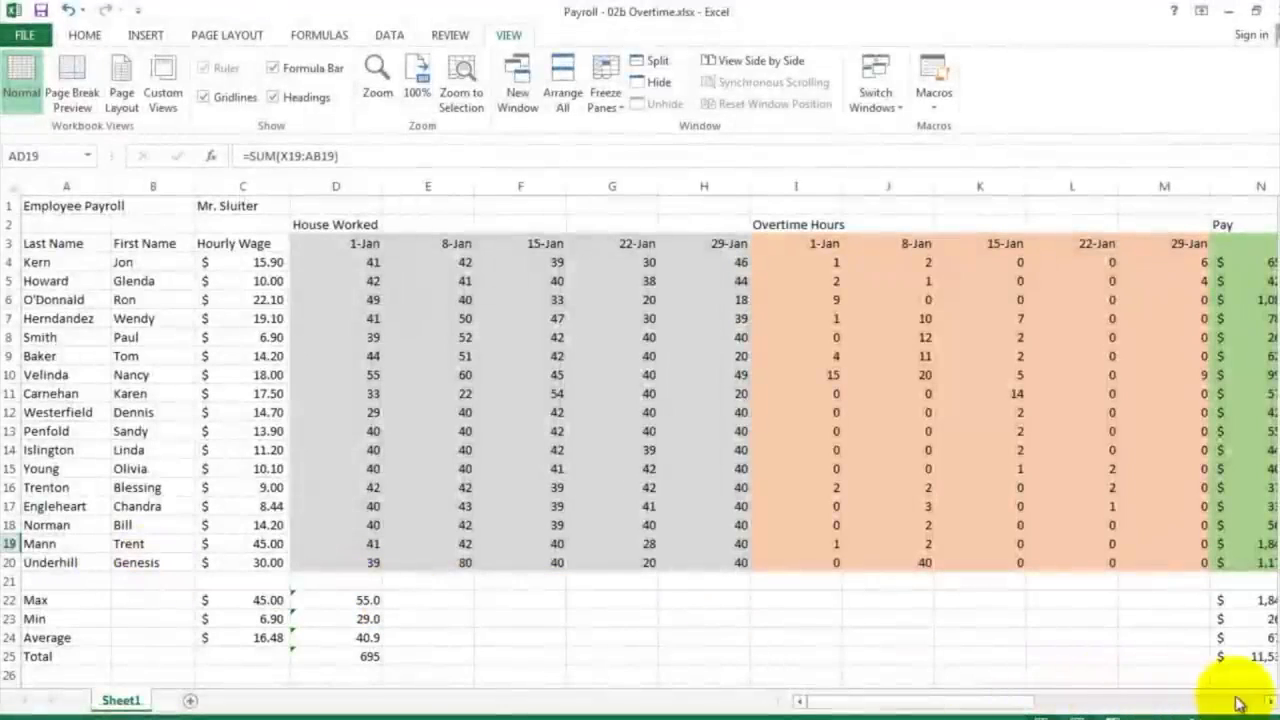
left_click(1270, 703)
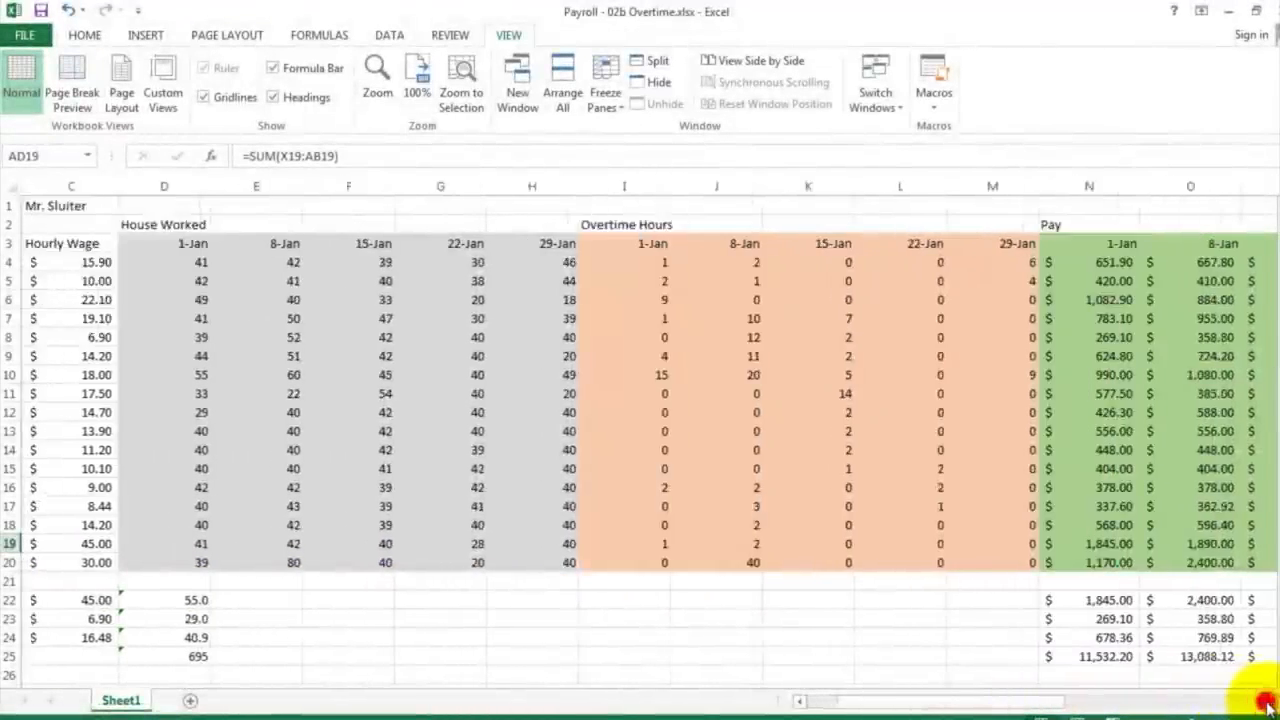
left_click_drag(1268, 703, 1268, 703)
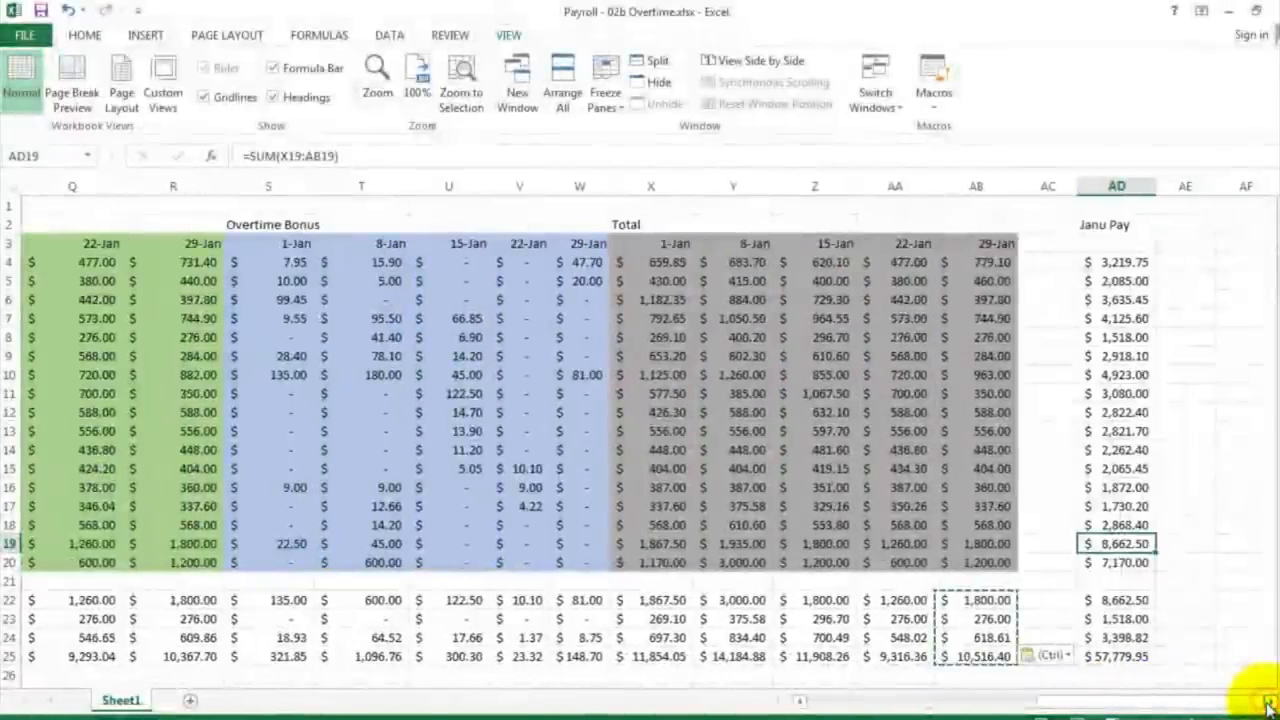
left_click_drag(1137, 664, 474, 228)
left_click(476, 226)
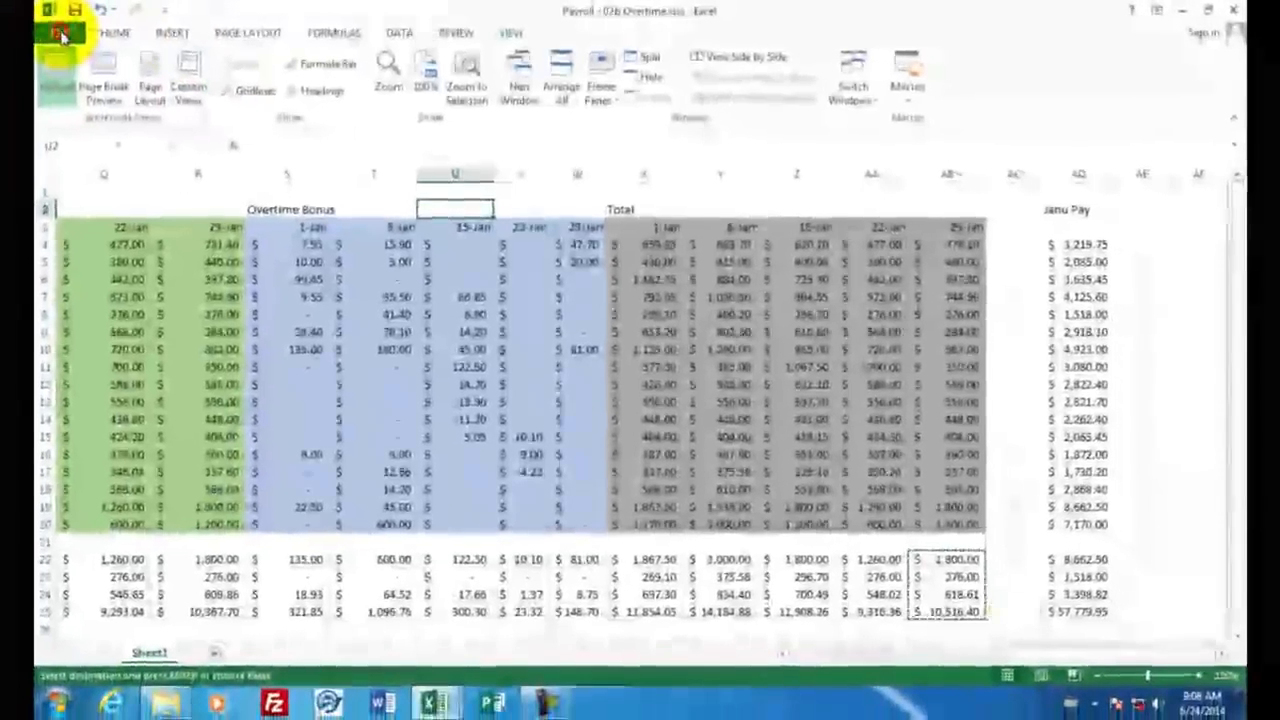
Open the print preview of the payroll workbook and page through it to see how the columns split across pages
left_click(62, 36)
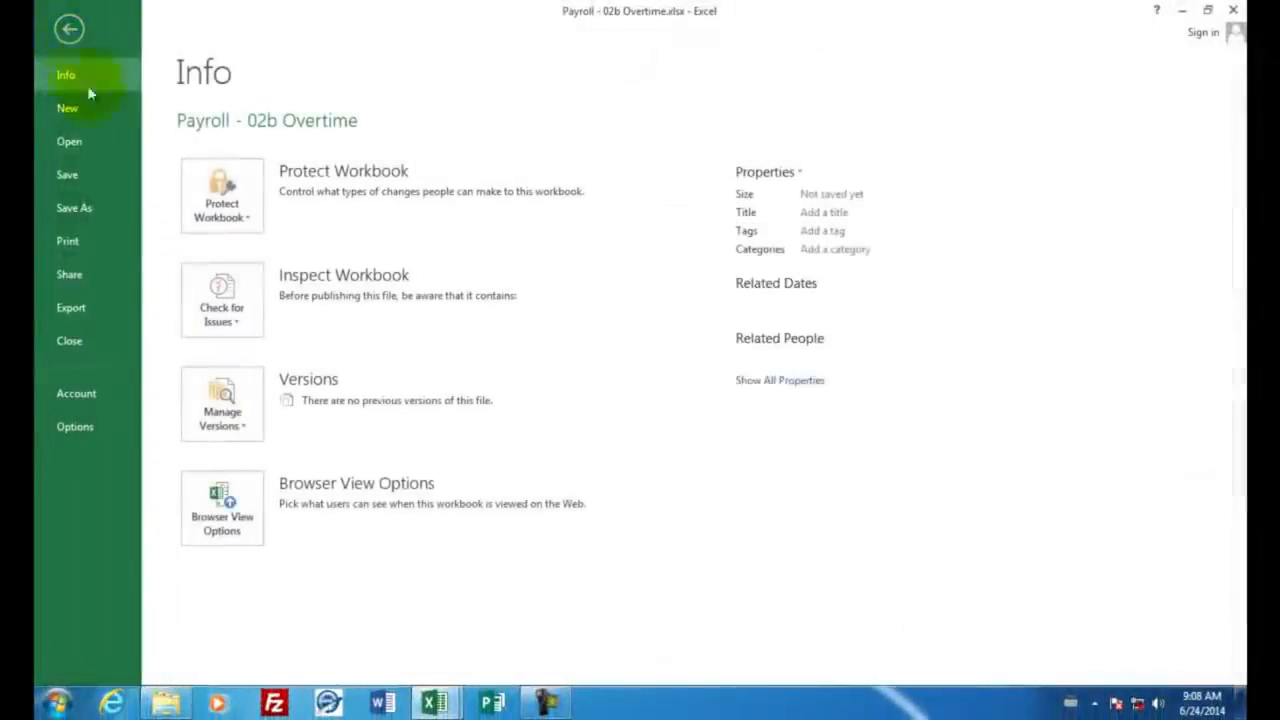
left_click(76, 241)
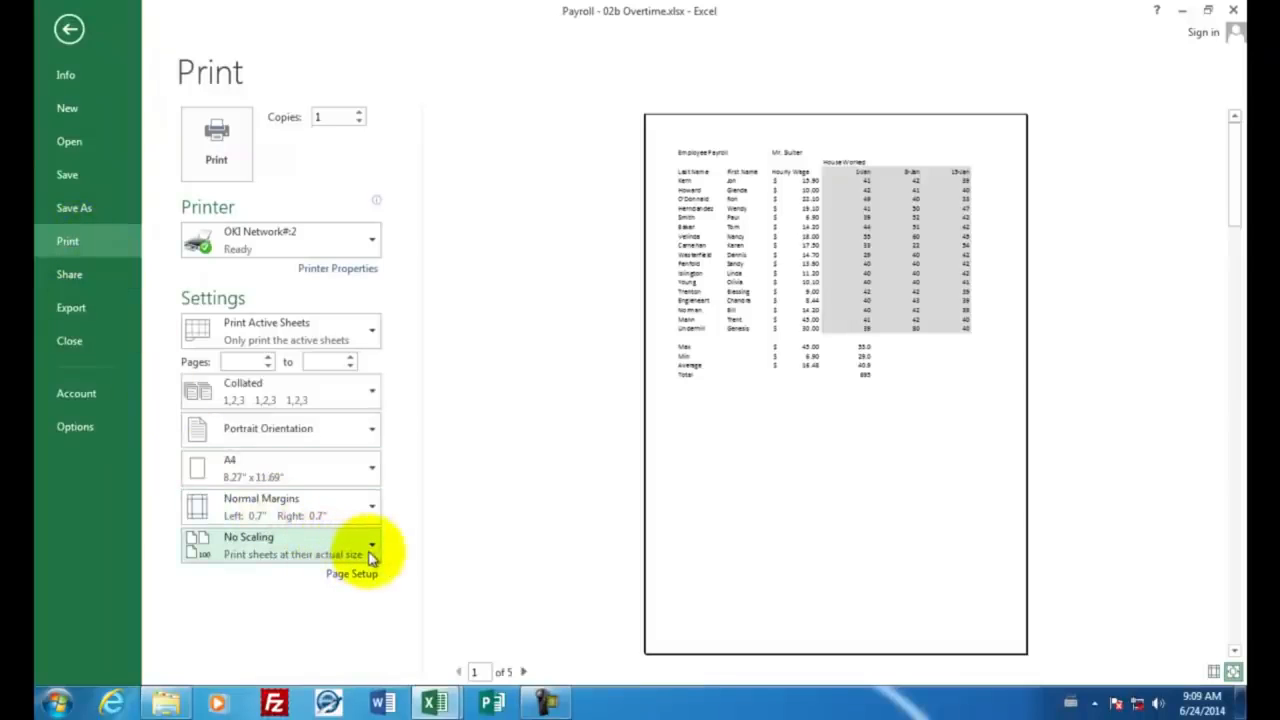
left_click(525, 672)
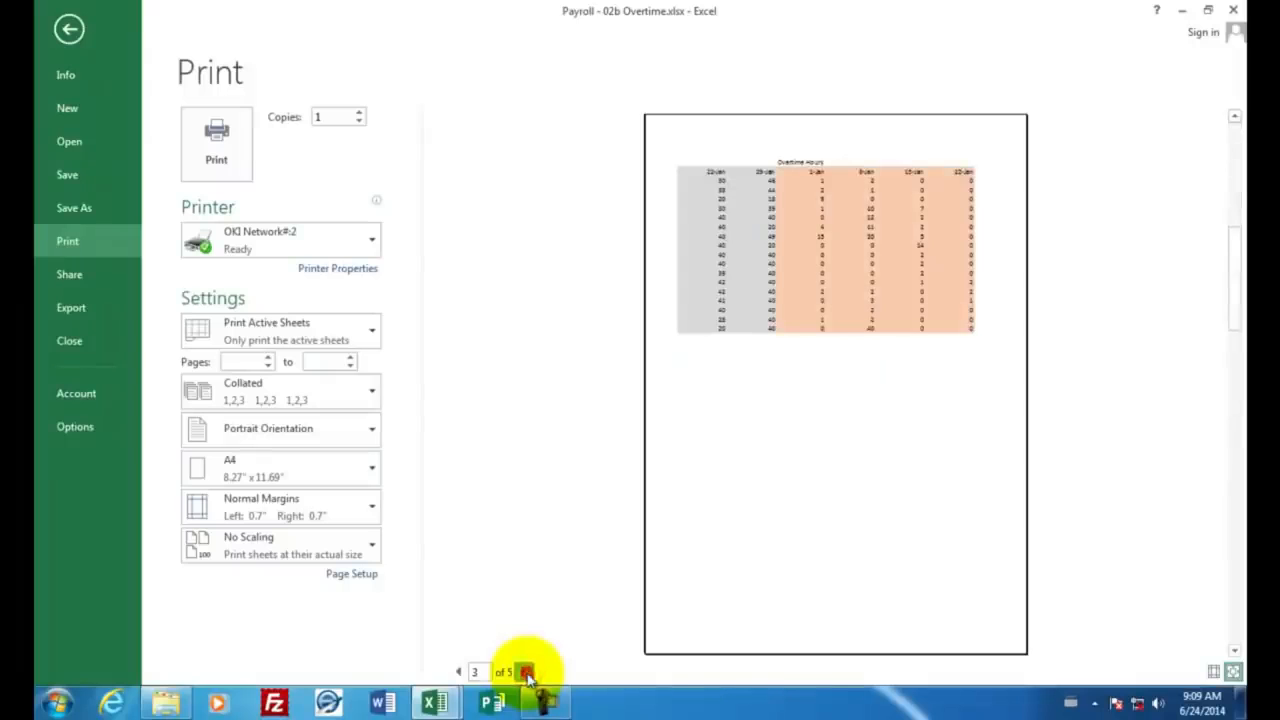
left_click(525, 672)
left_click(525, 672)
left_click(525, 672)
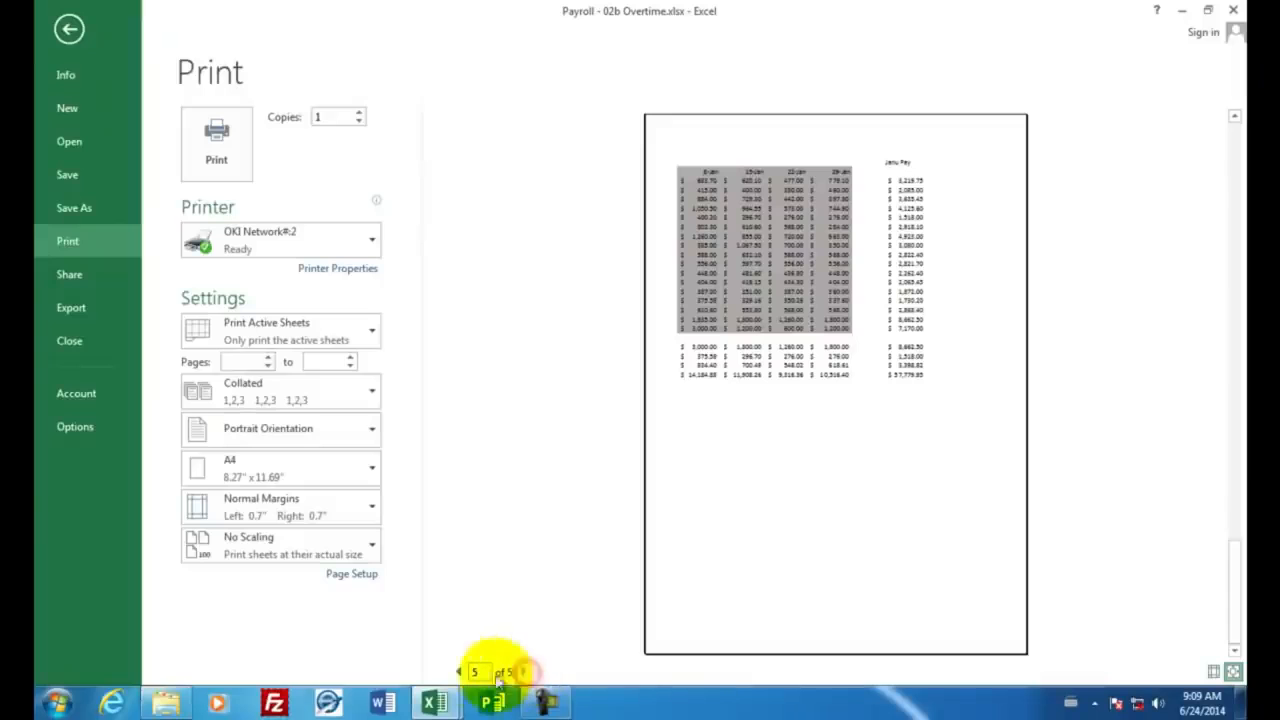
left_click(458, 672)
left_click(458, 672)
left_click(458, 672)
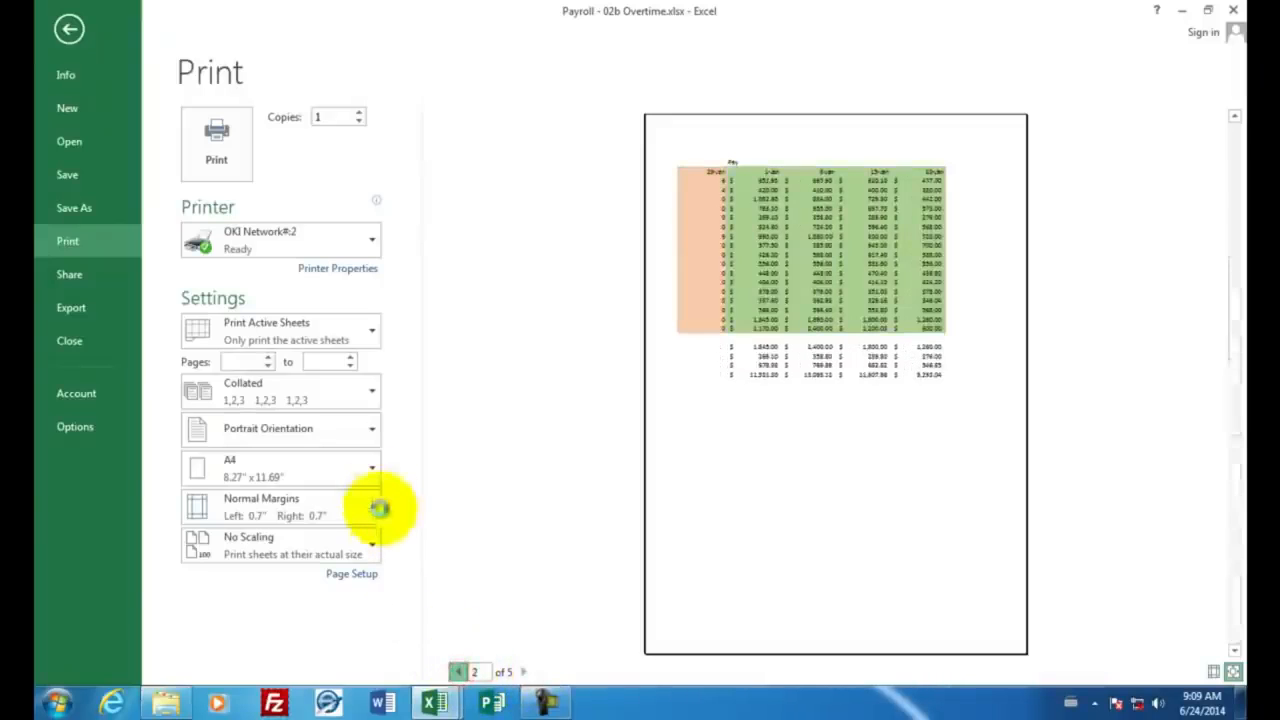
Set the printout to Landscape Orientation and scale it with Fit Sheet on One Page
left_click(372, 438)
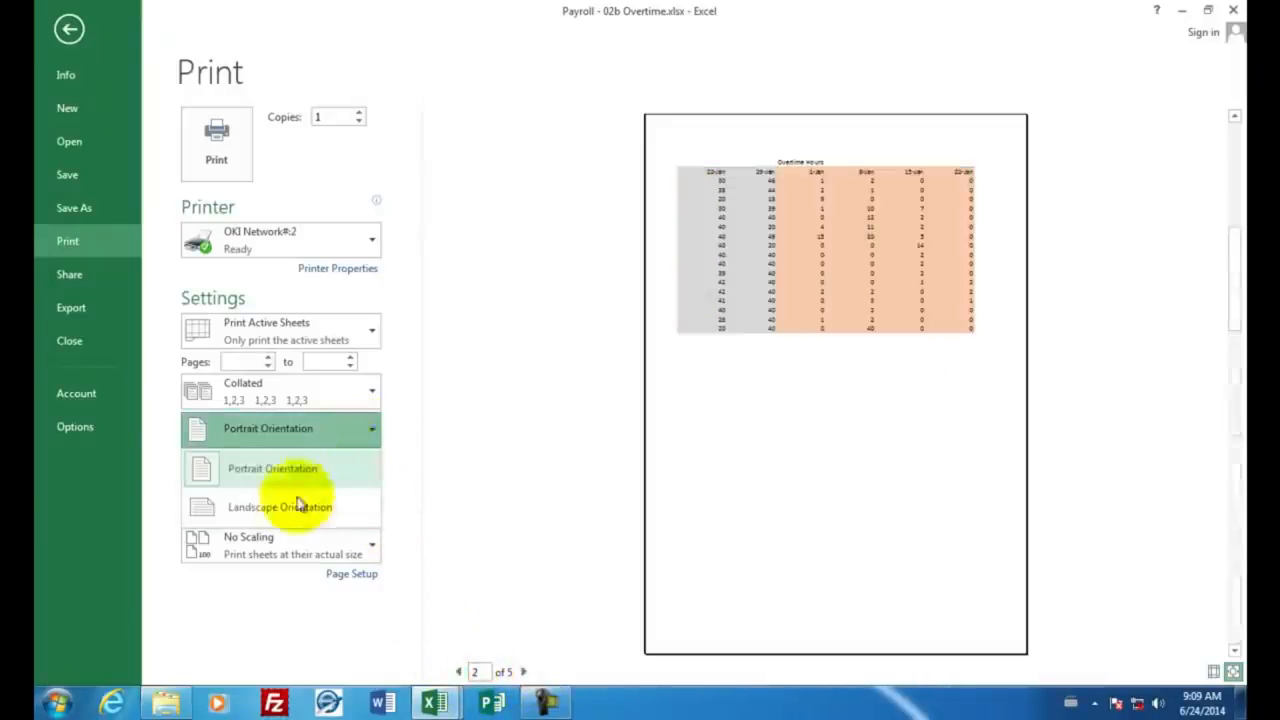
left_click(281, 512)
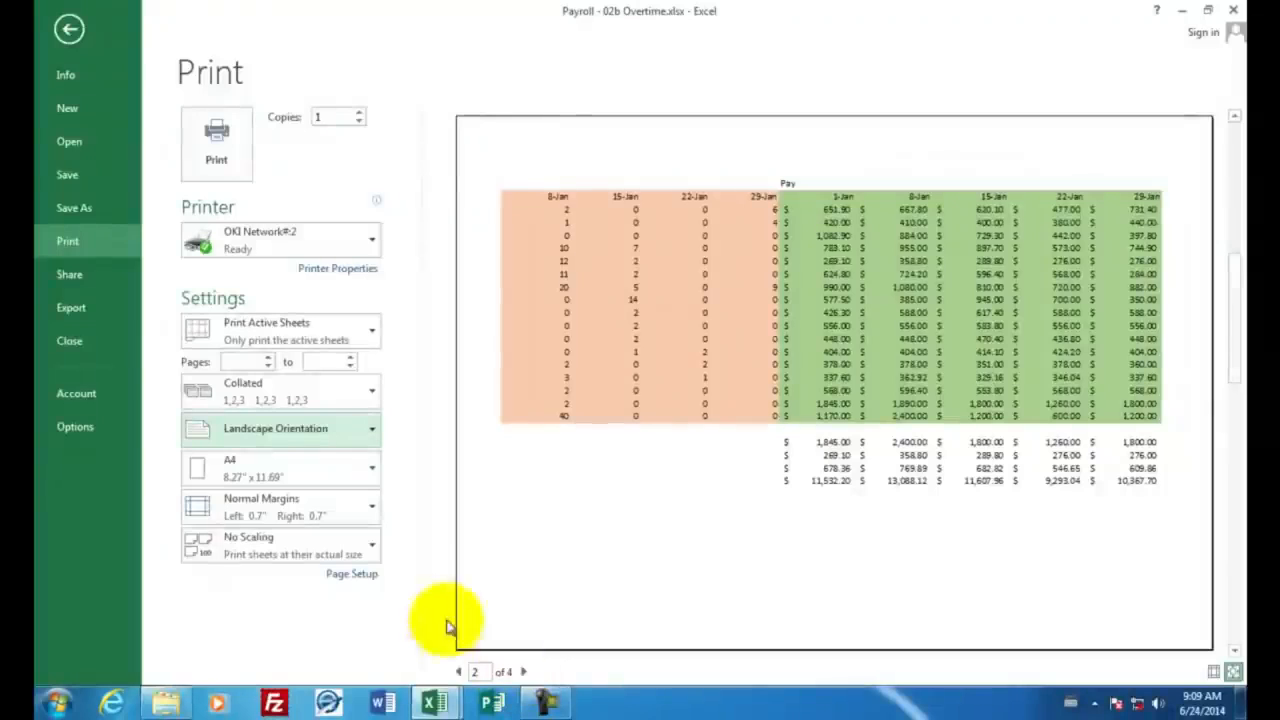
left_click(374, 548)
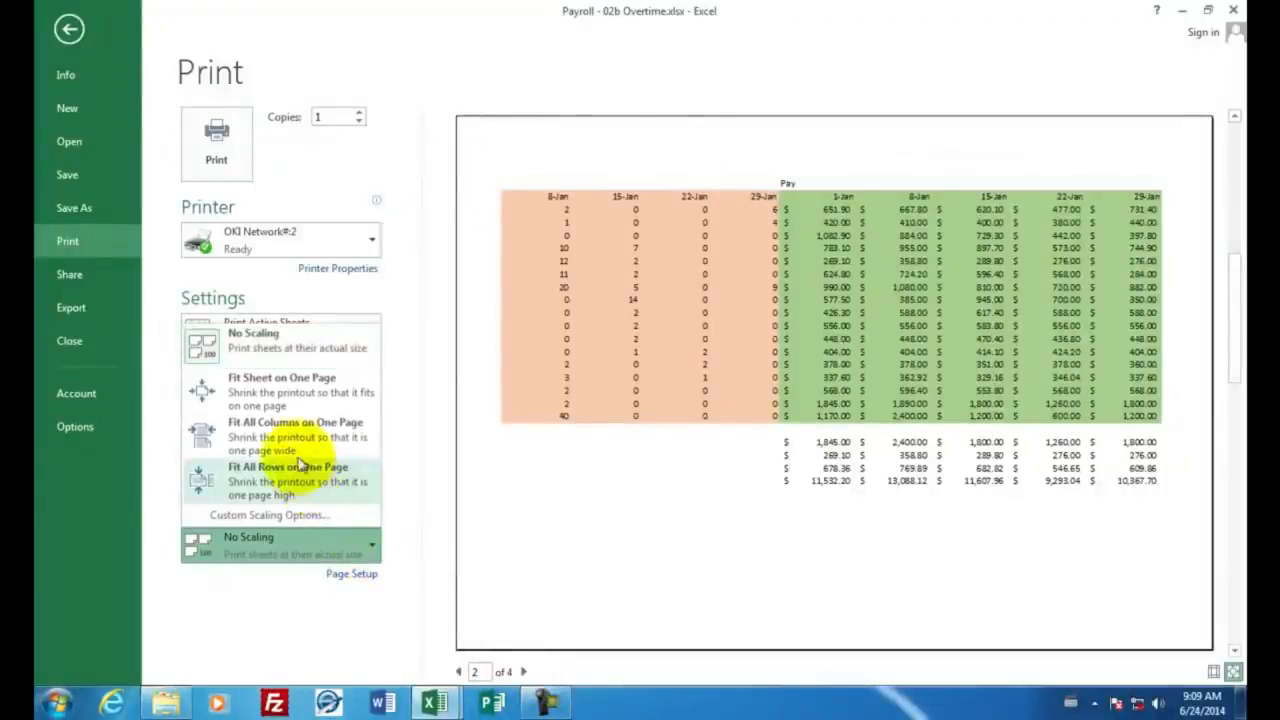
left_click(271, 405)
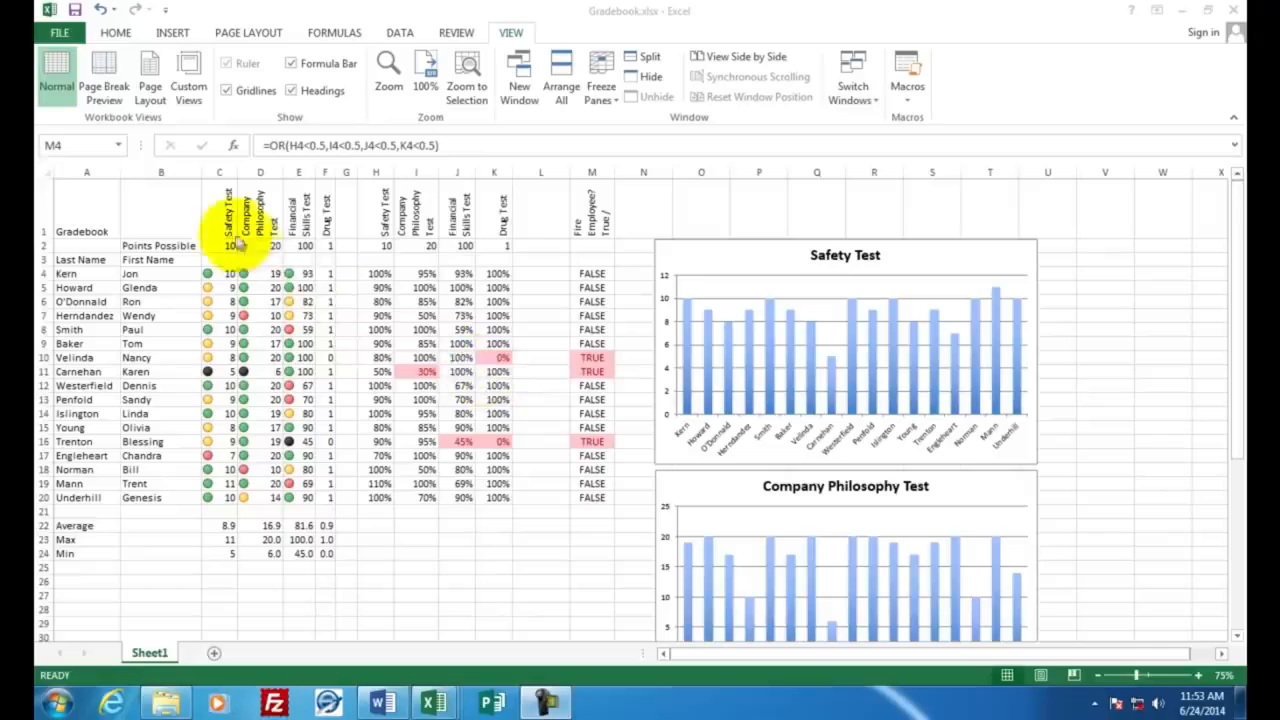
Create a new blank workbook from the open Gradebook file
left_click(221, 208)
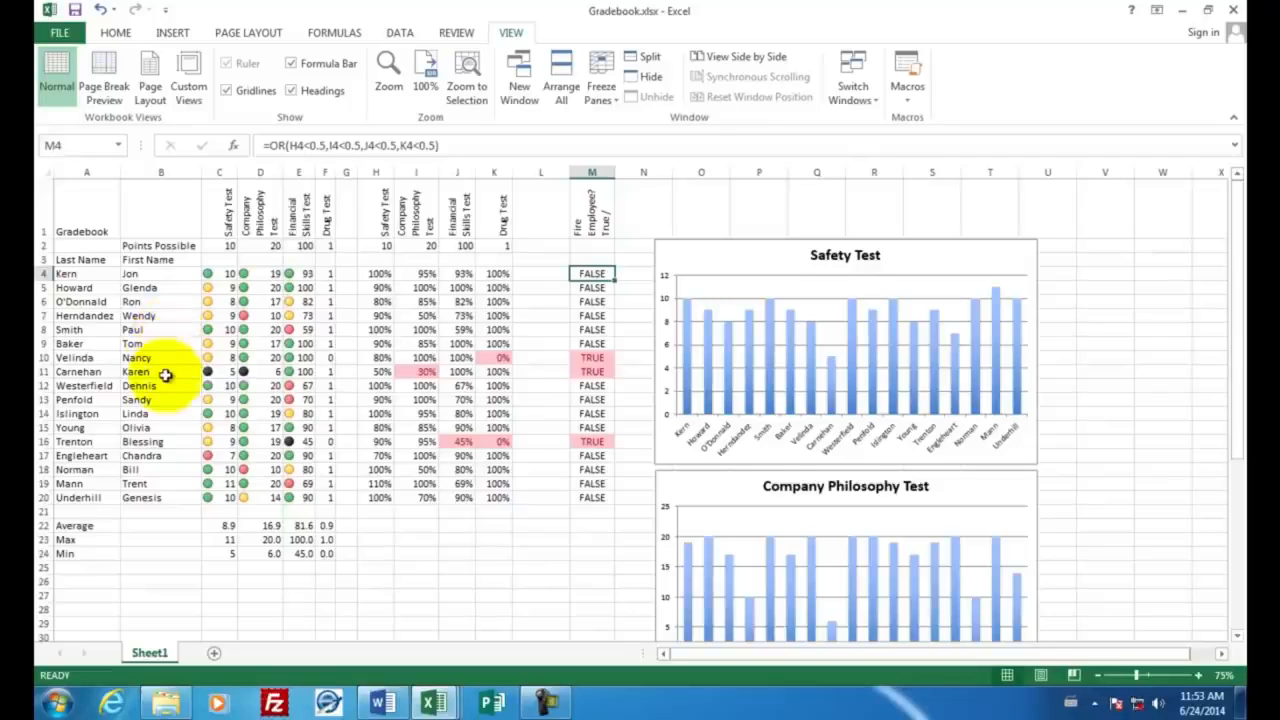
left_click(68, 34)
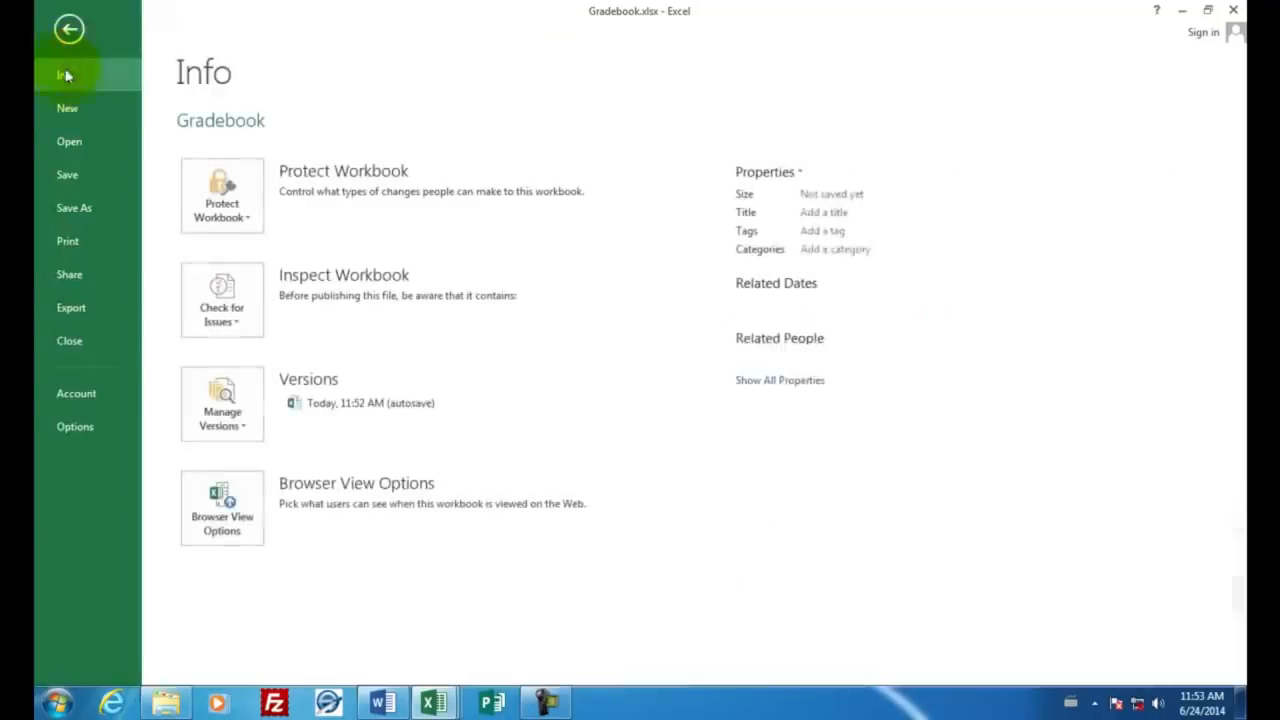
left_click(67, 107)
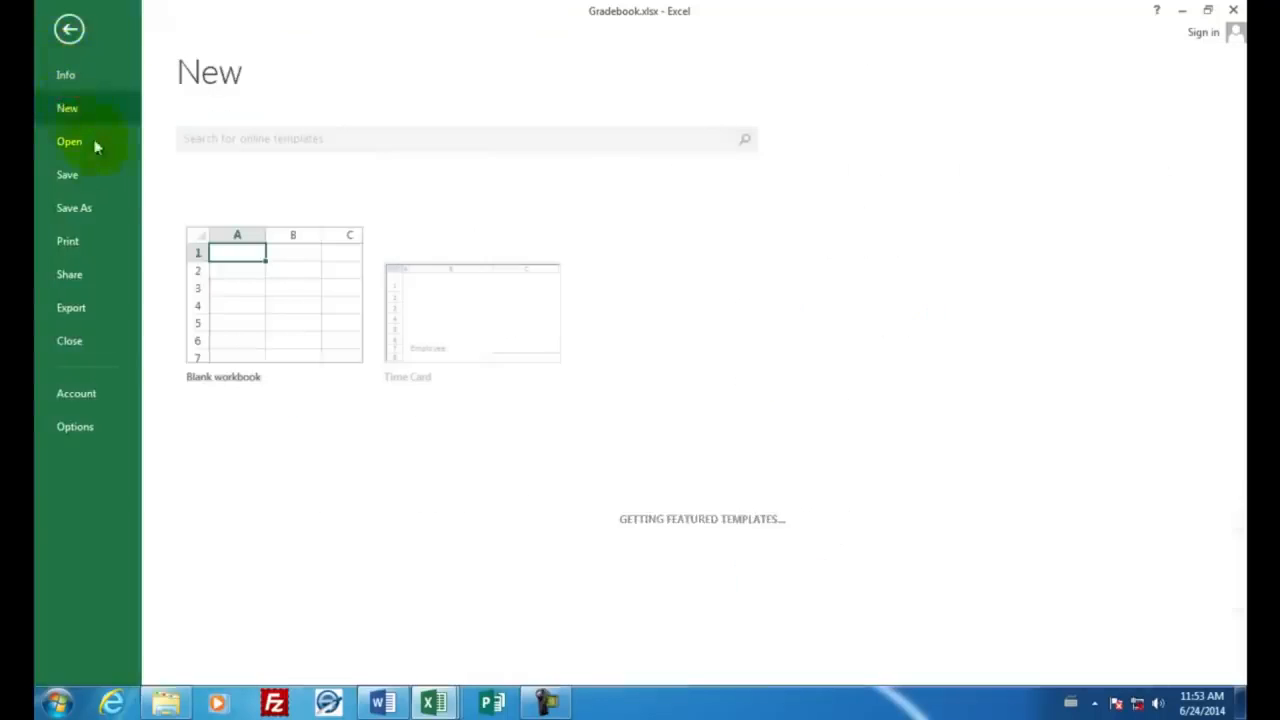
left_click(251, 275)
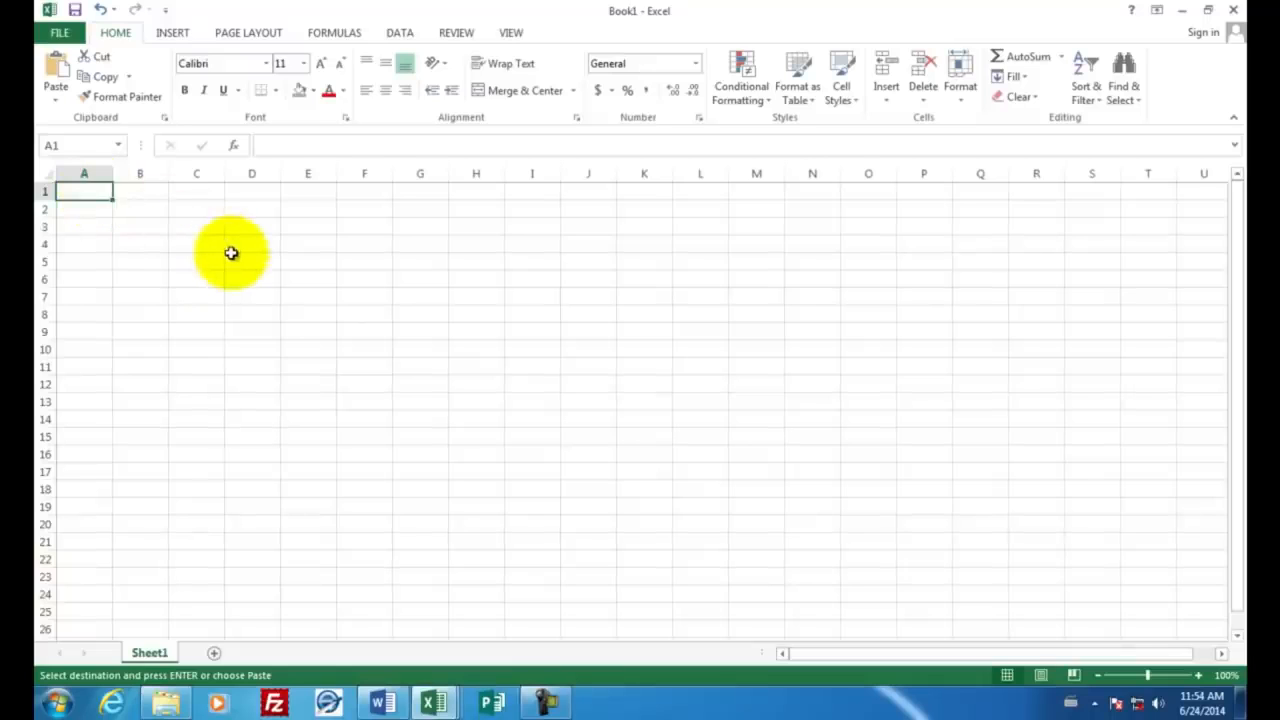
Enter the title "Gradebook" in A1 and the headings "Last Name" in A3 and "First Name" in B3
type("Gra")
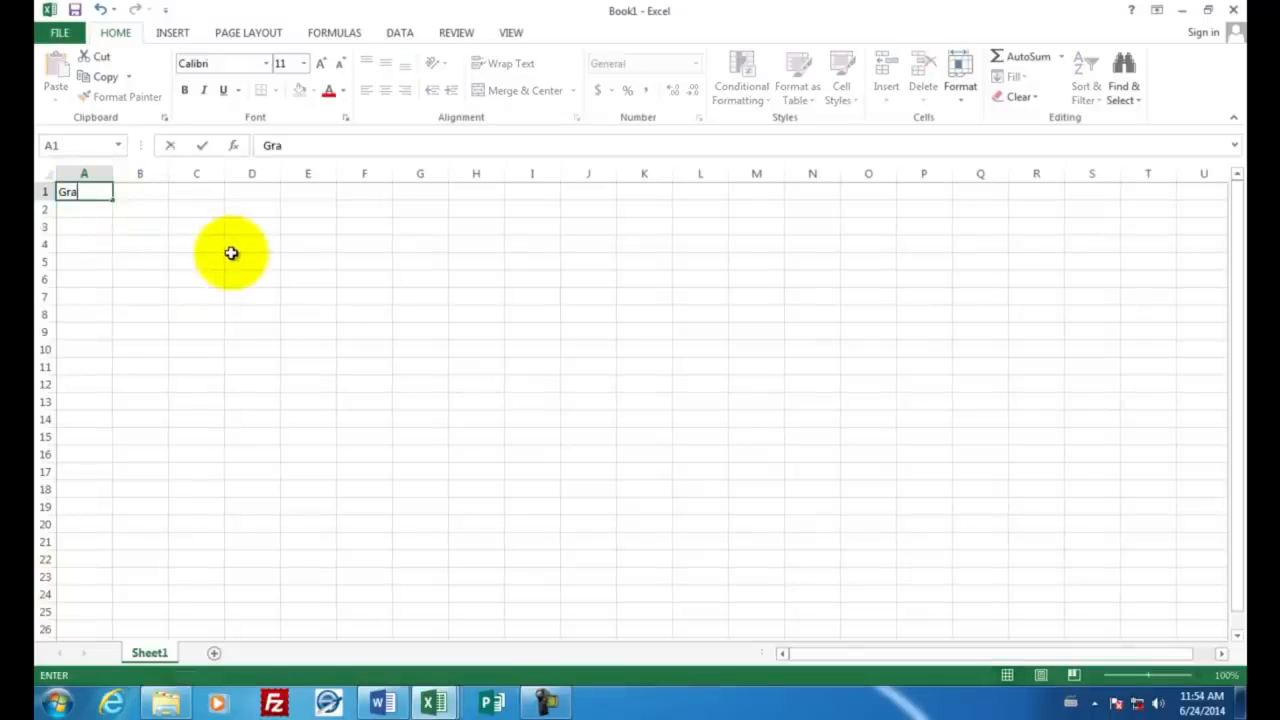
type("debook")
key("Return")
key("Return")
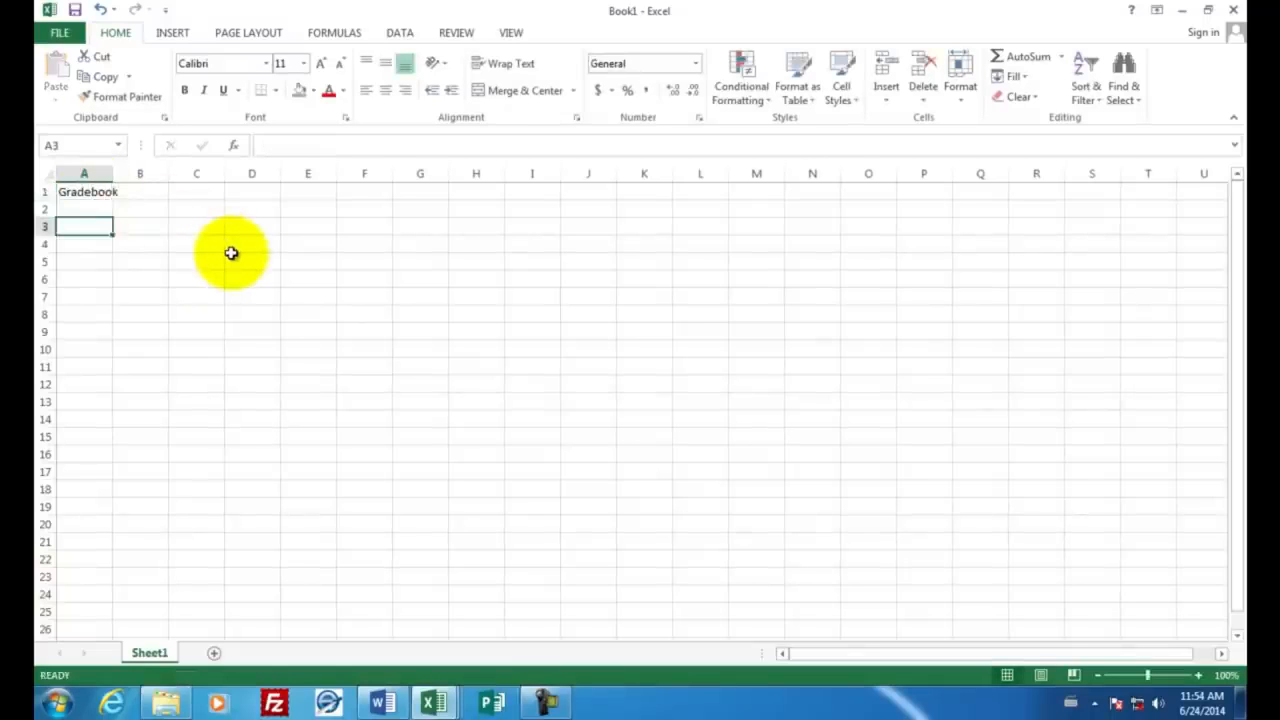
type("Last Name")
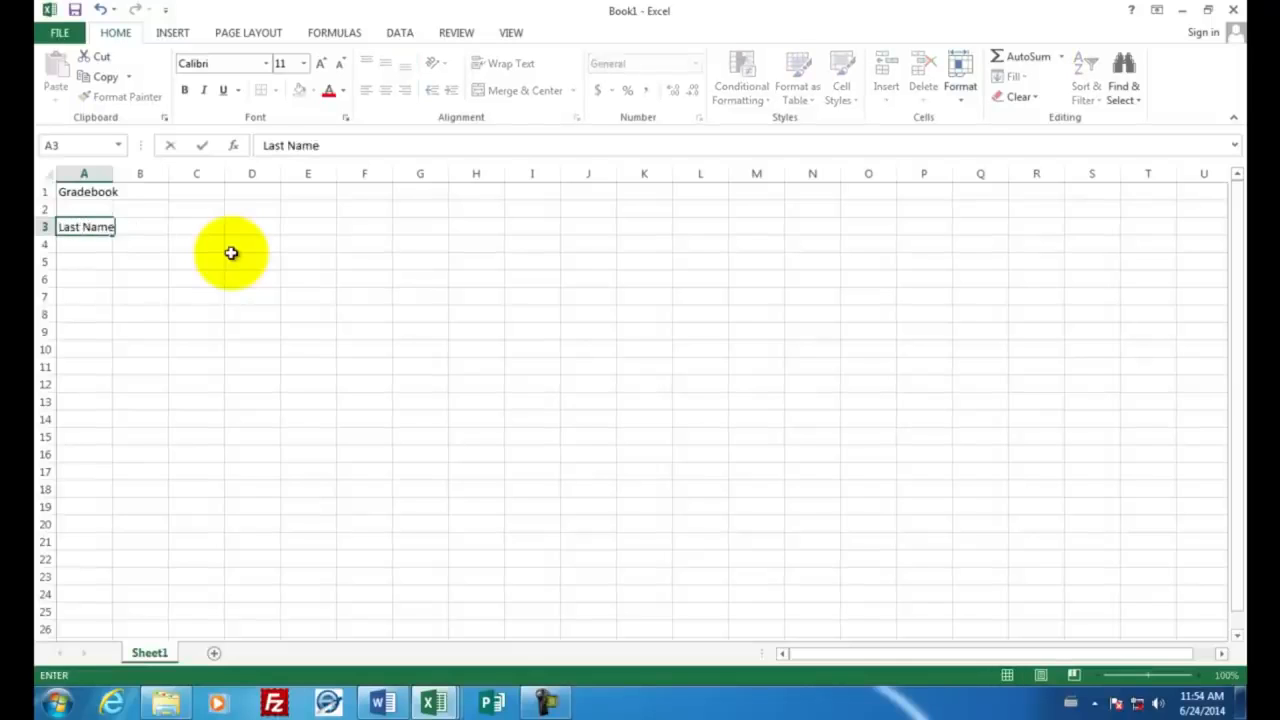
key("Tab")
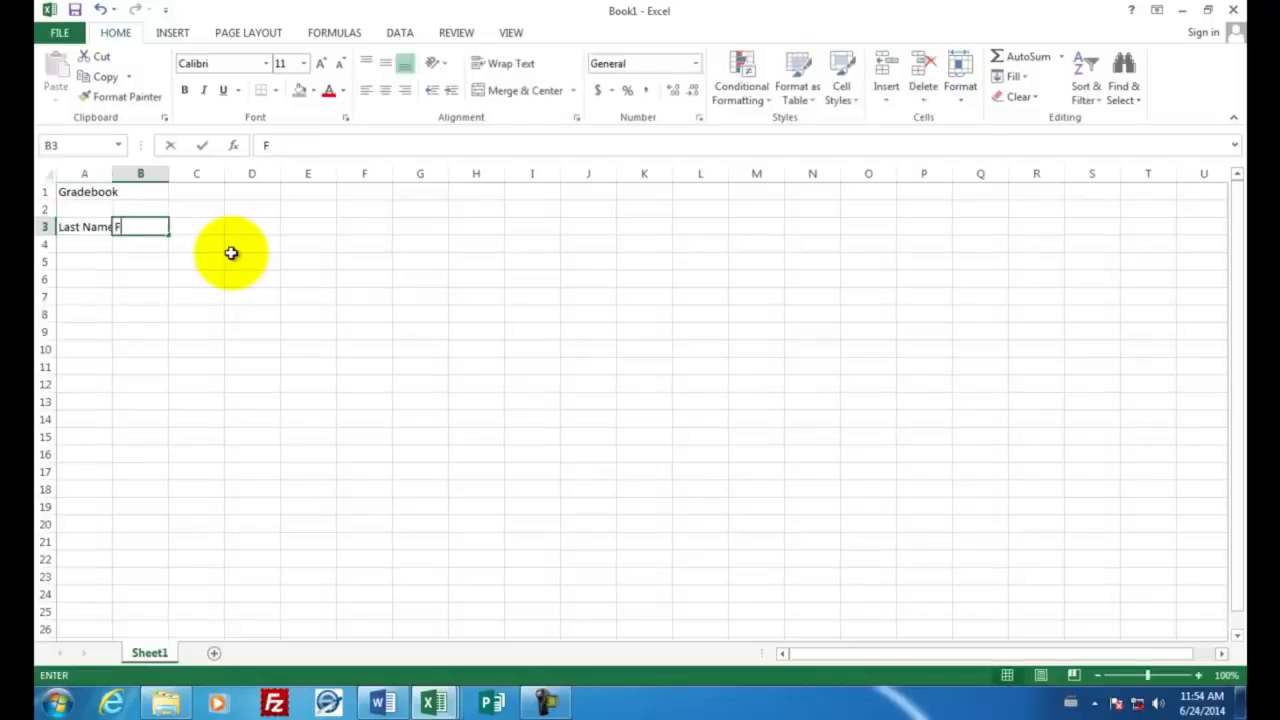
type("First Name")
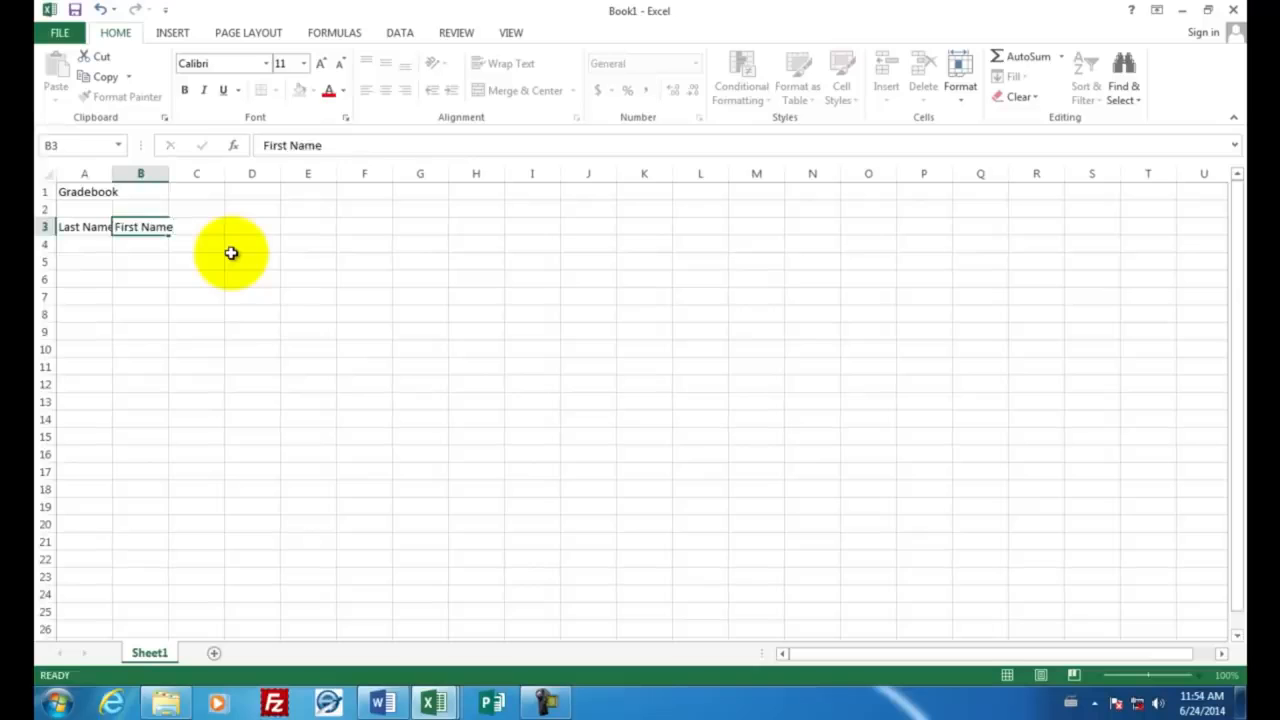
key("Return")
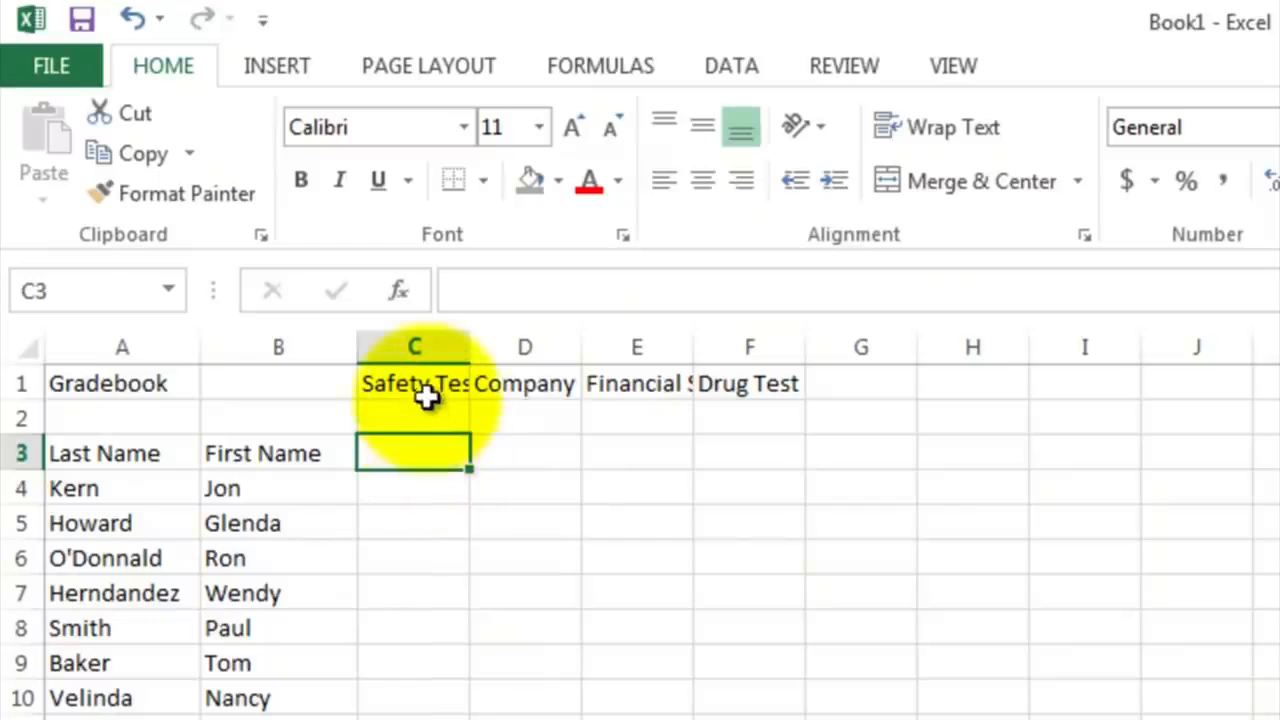
Examine the full text of the four test headings in cells C1 to F1
left_click(423, 383)
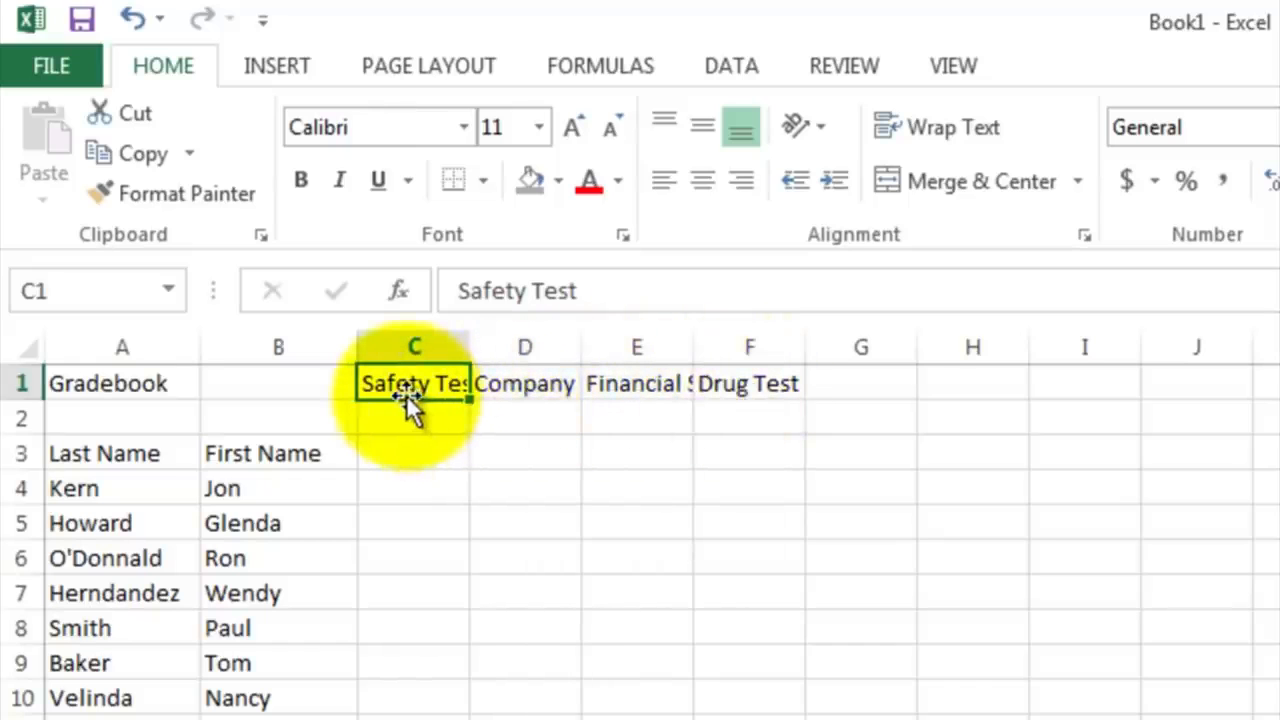
left_click(514, 383)
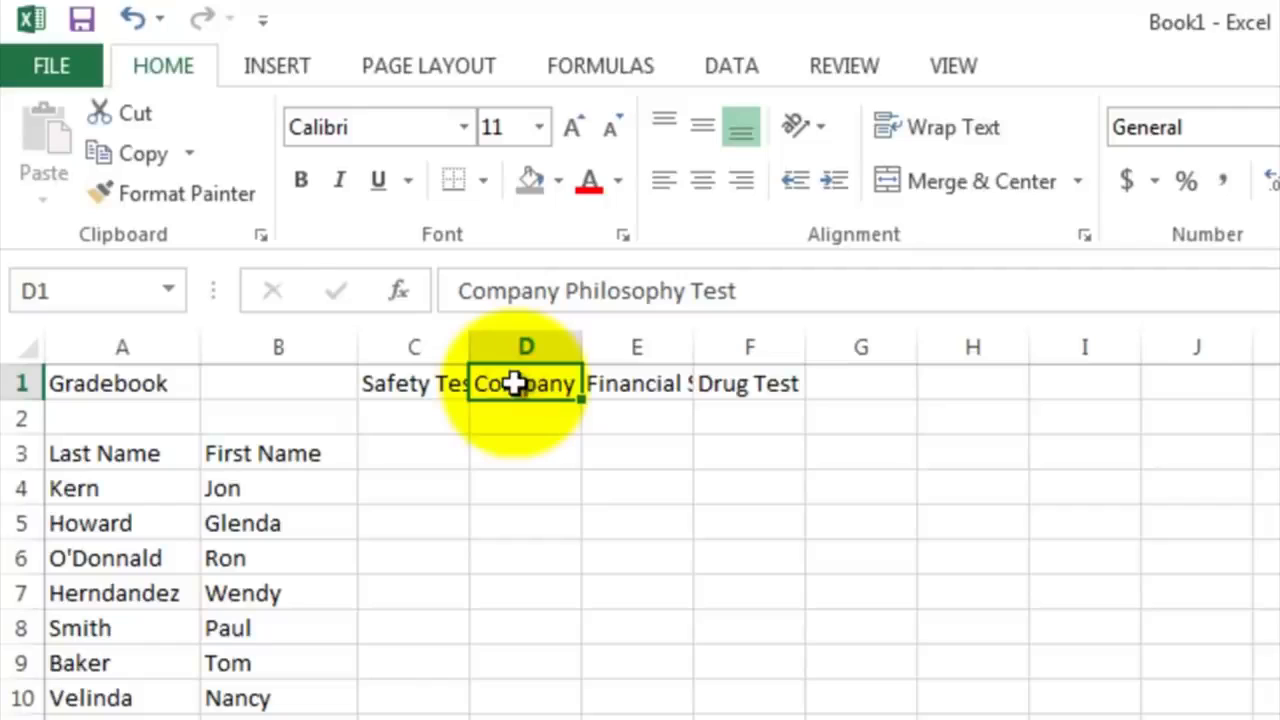
left_click(635, 385)
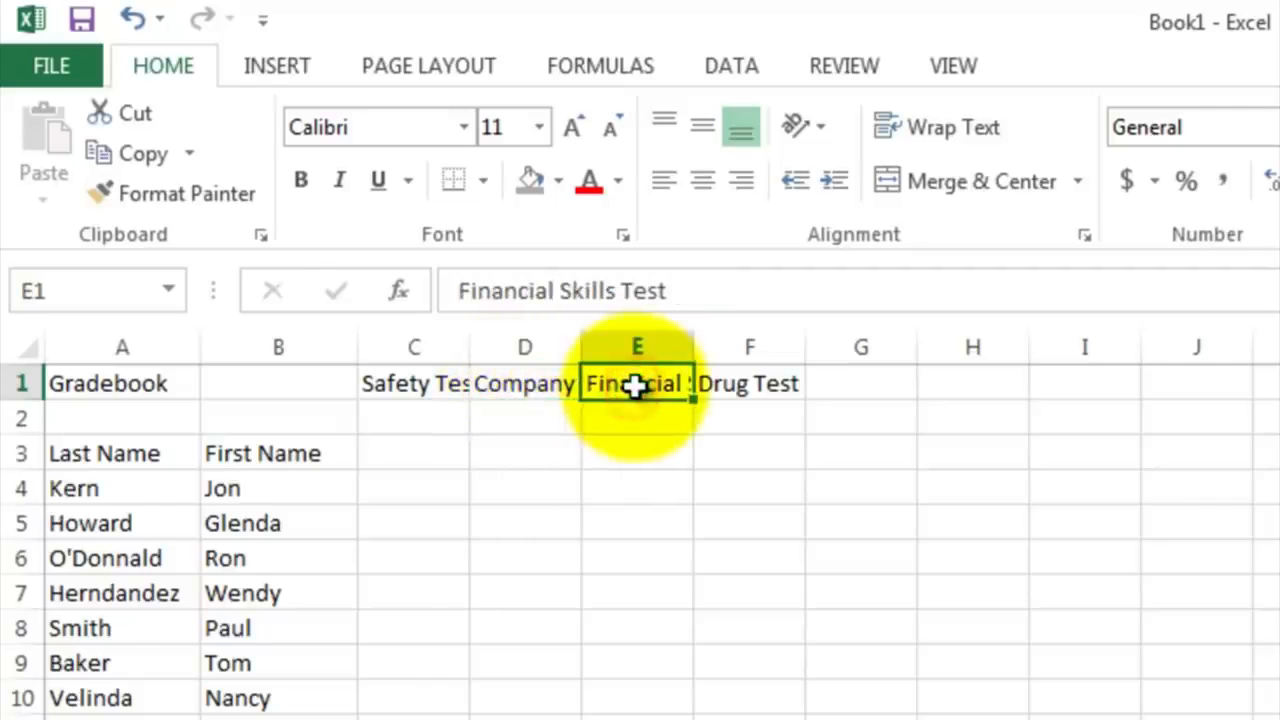
left_click(746, 386)
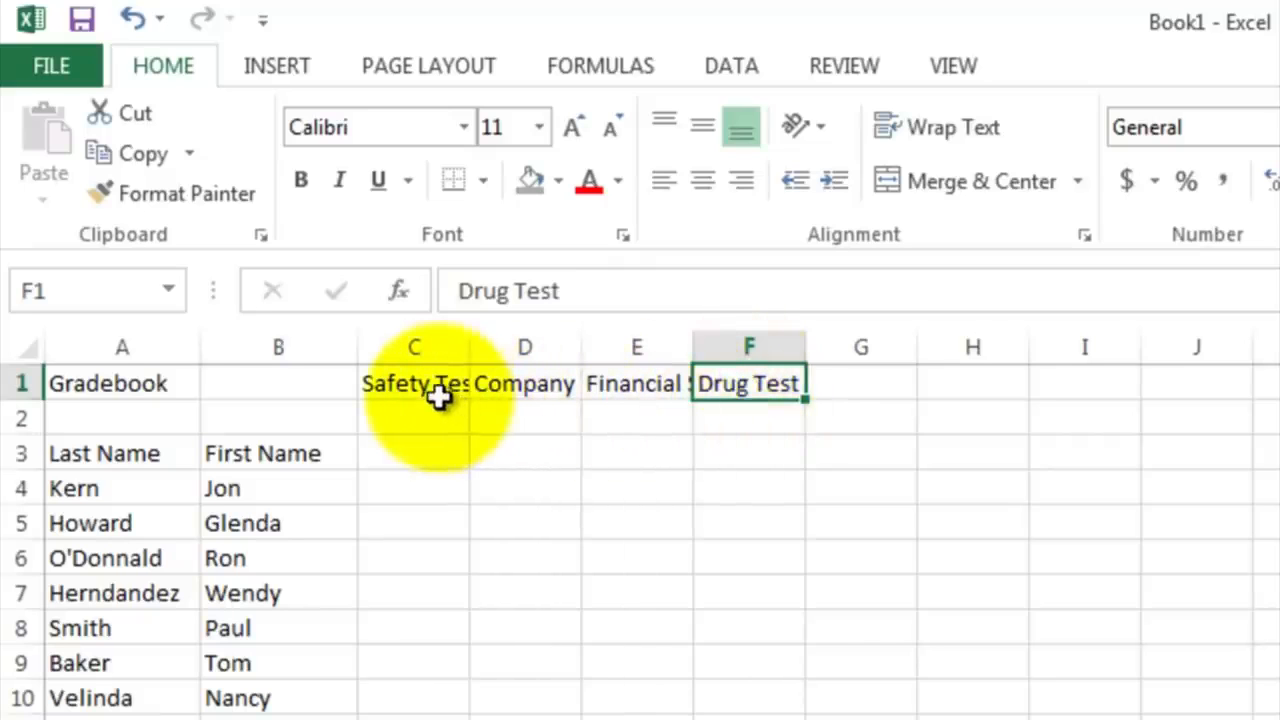
Rotate the four test headings in C1 to F1 with Rotate Text Up and narrow columns C to F to fit them
left_click_drag(414, 383, 746, 385)
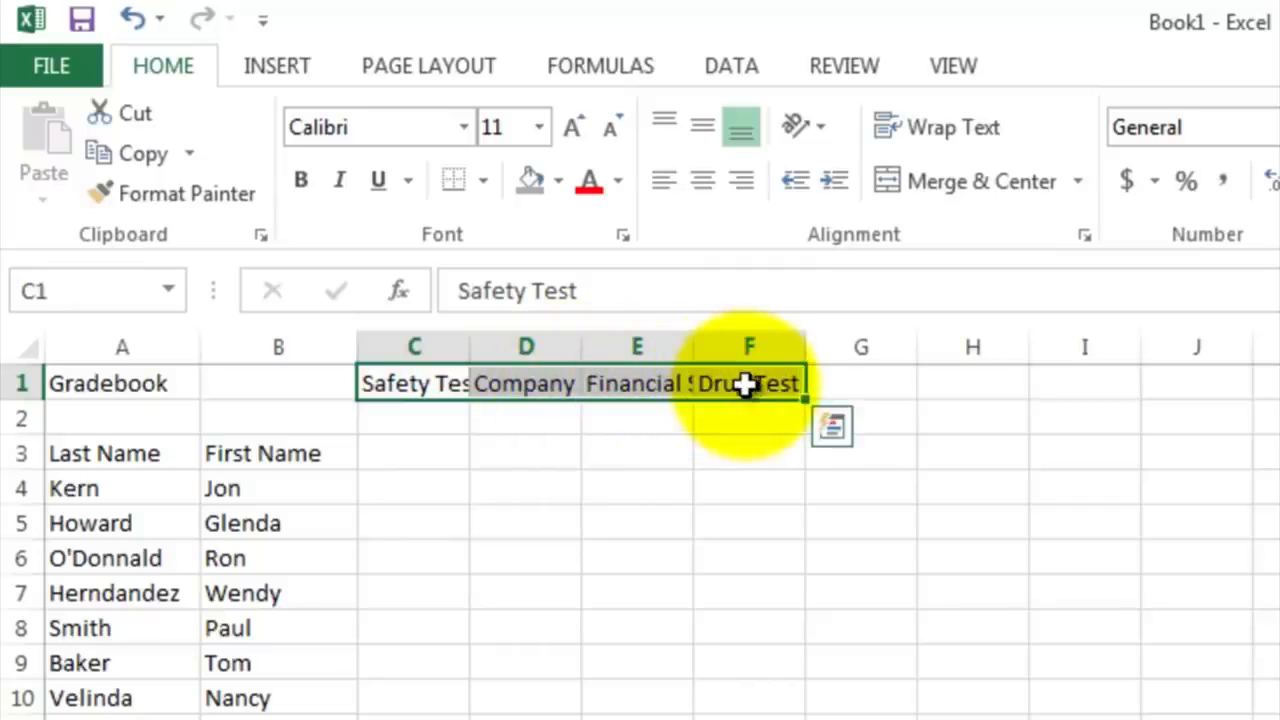
left_click(794, 121)
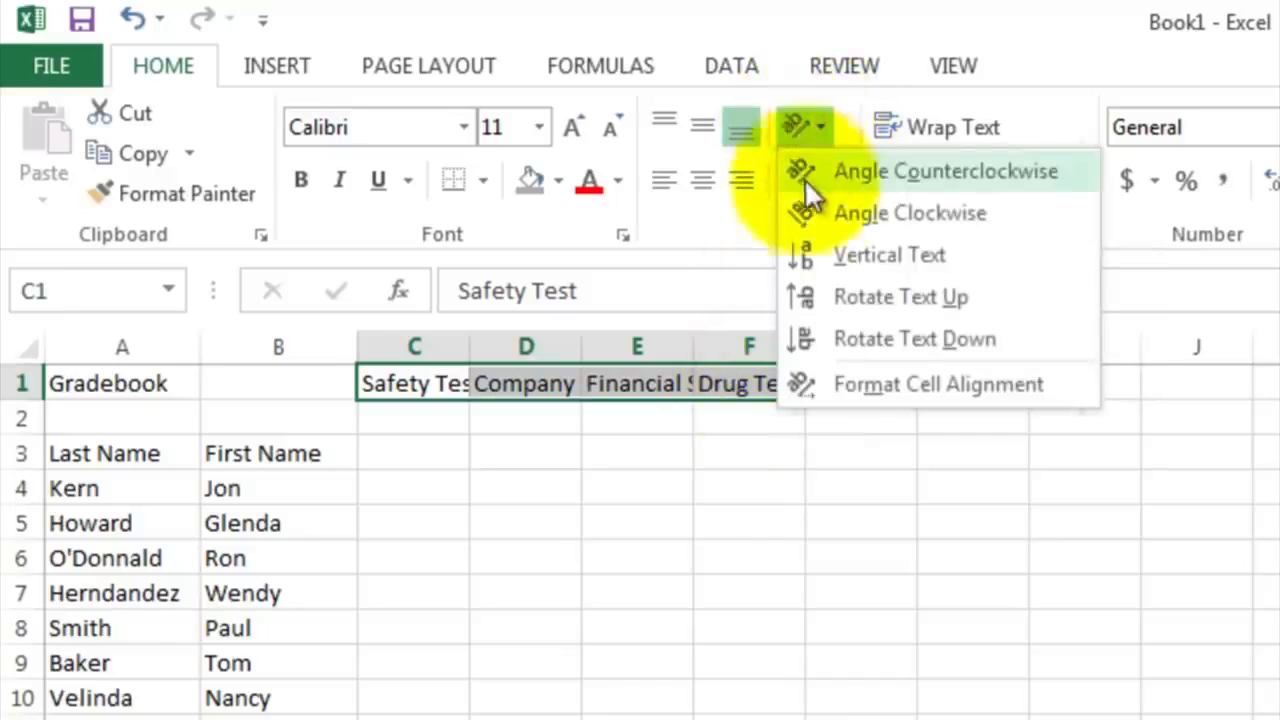
left_click(841, 306)
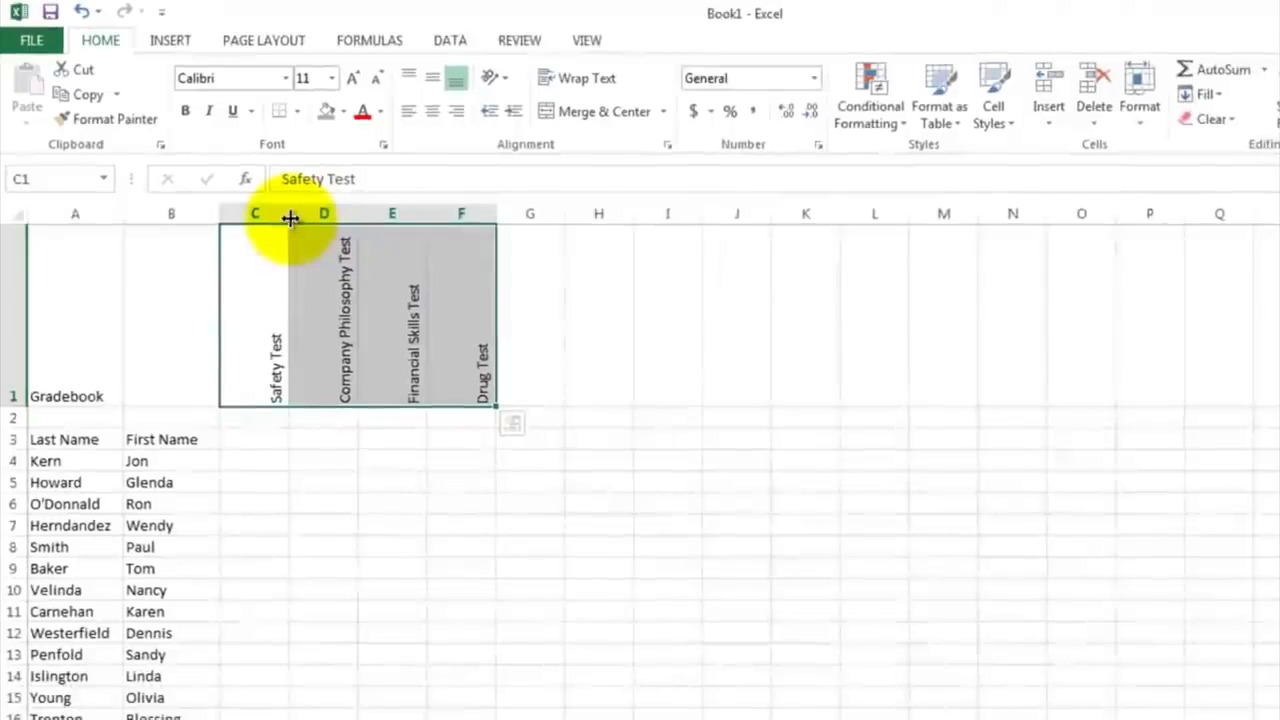
left_click_drag(290, 218, 352, 216)
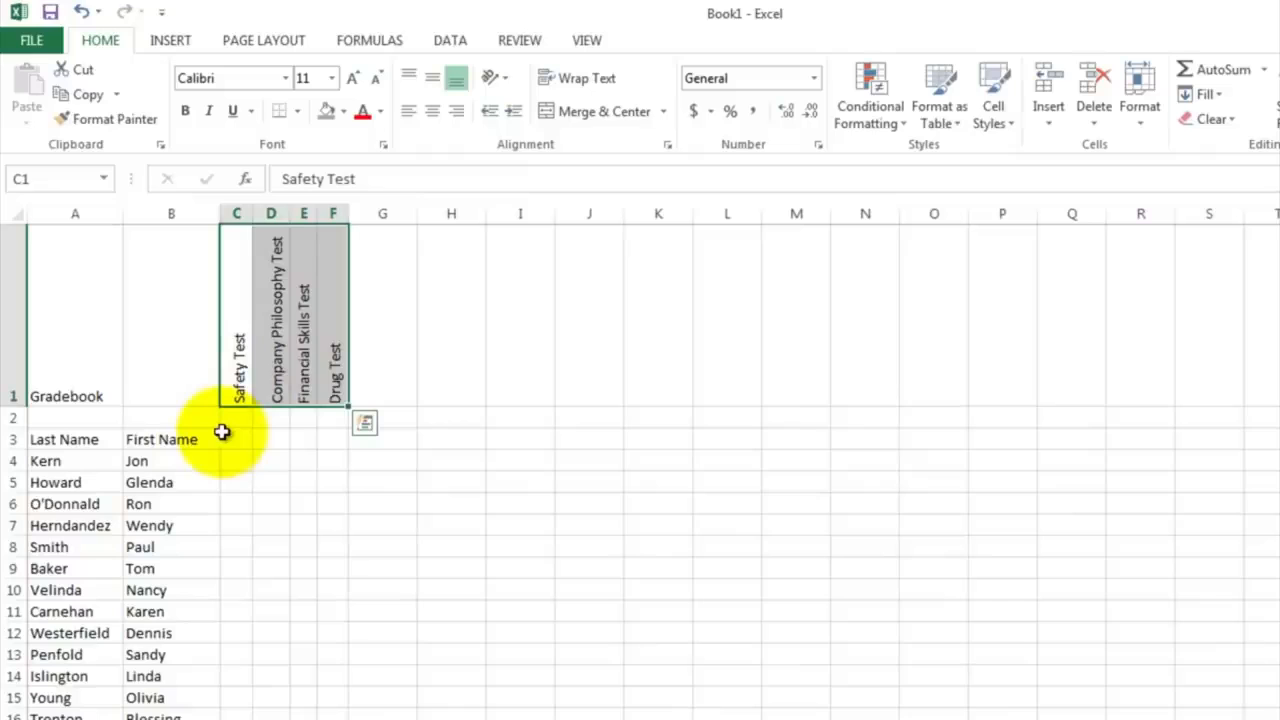
Enter the label "Points Possible" in cell B2
left_click(182, 418)
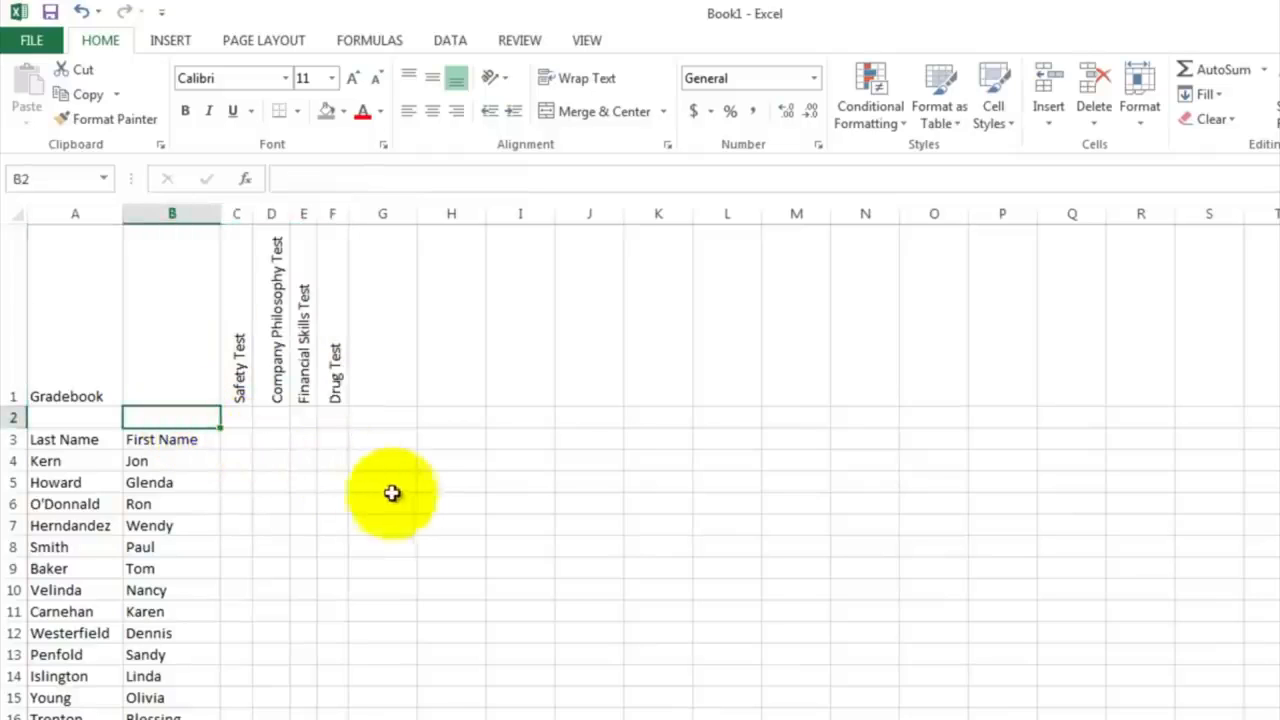
type("Poi")
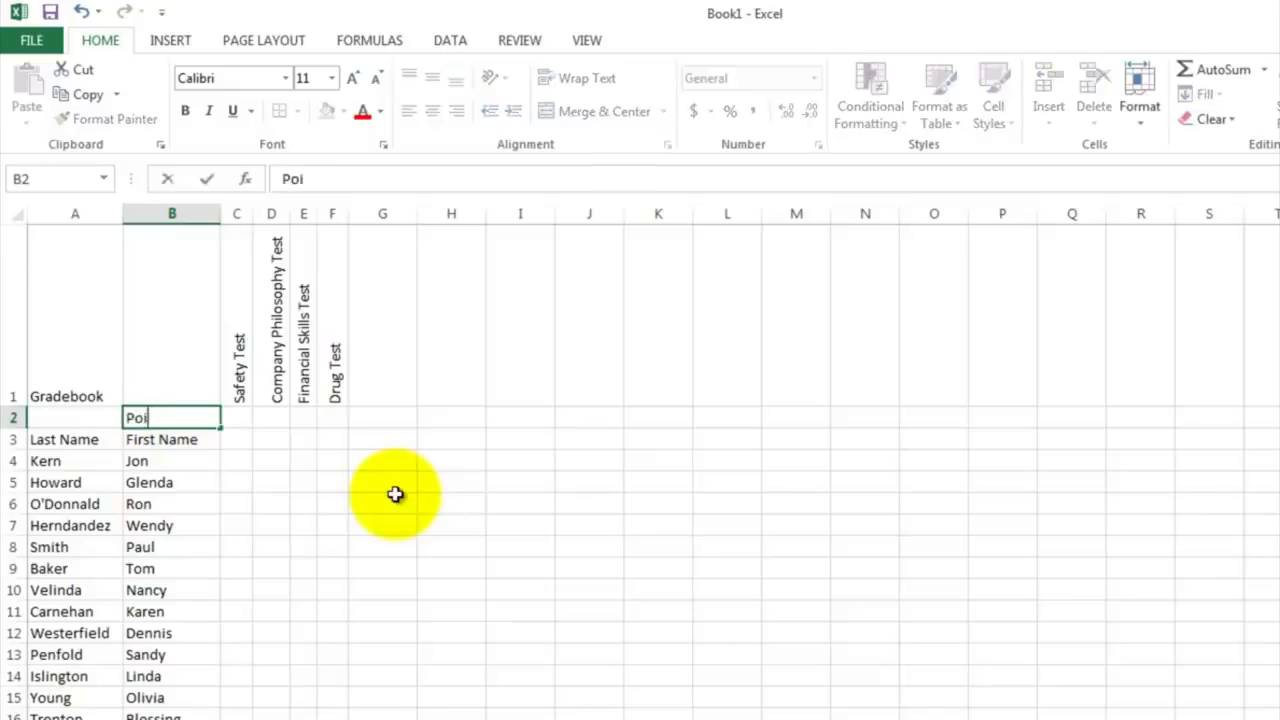
type("nts Possi")
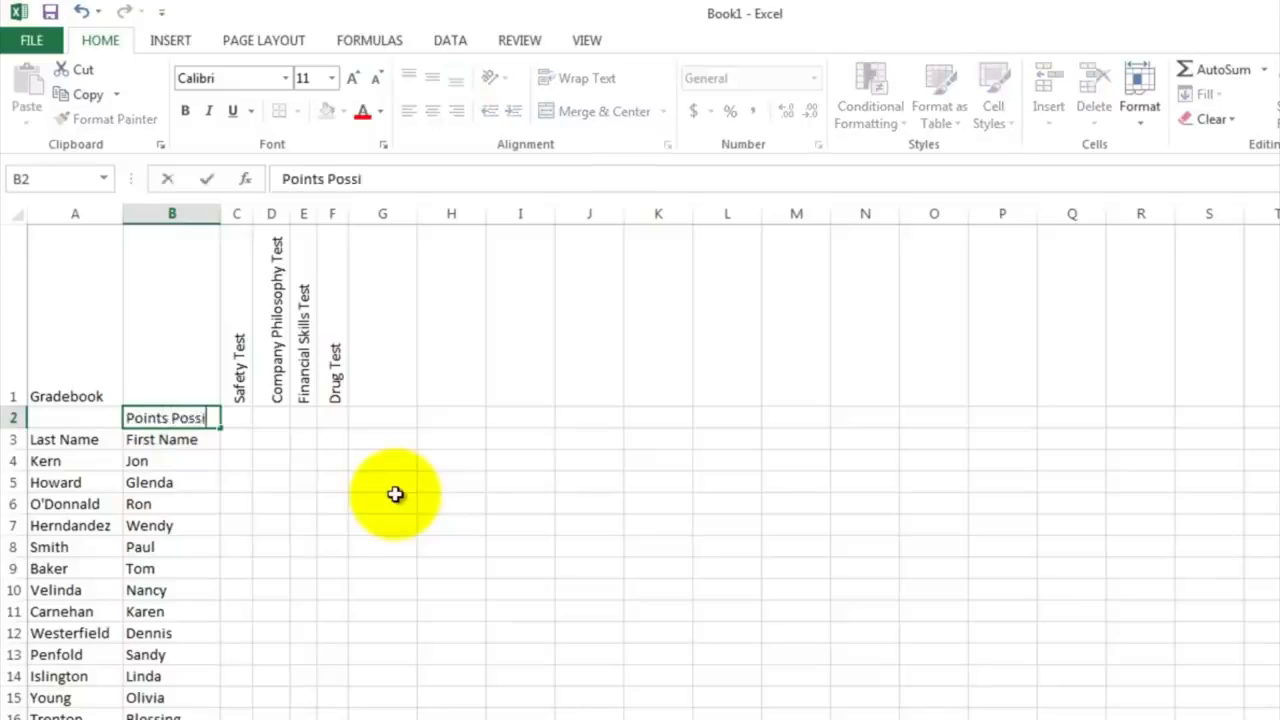
type("ble")
key("Return")
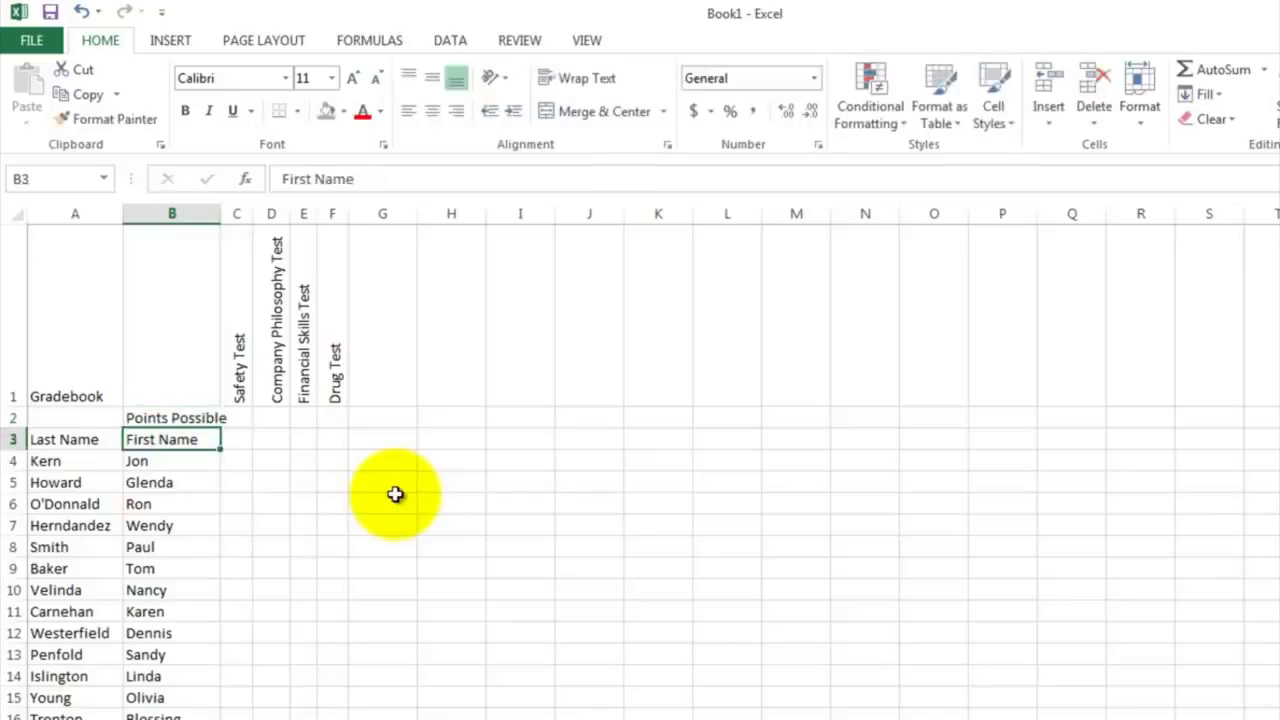
Enter the possible points 10, 20, 100 and 1 in C2 to F2, and widen column E to fit its value
left_click(240, 418)
type("10")
key("Tab")
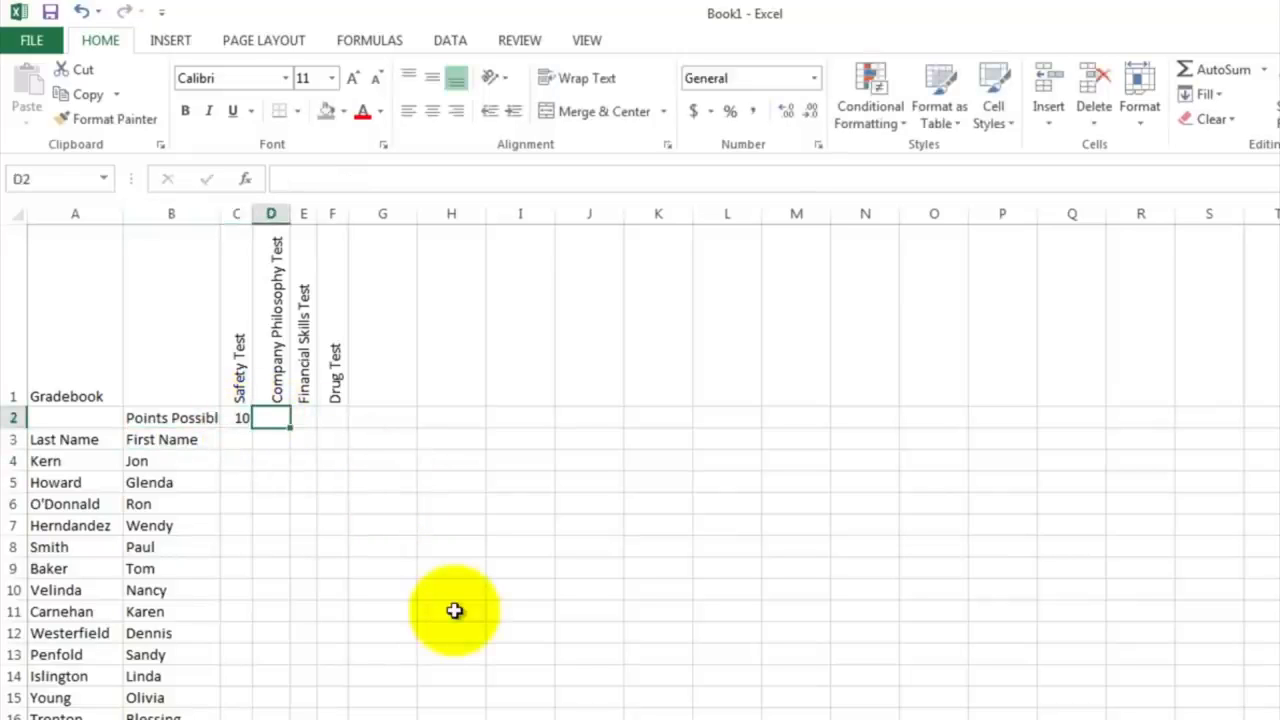
type("20")
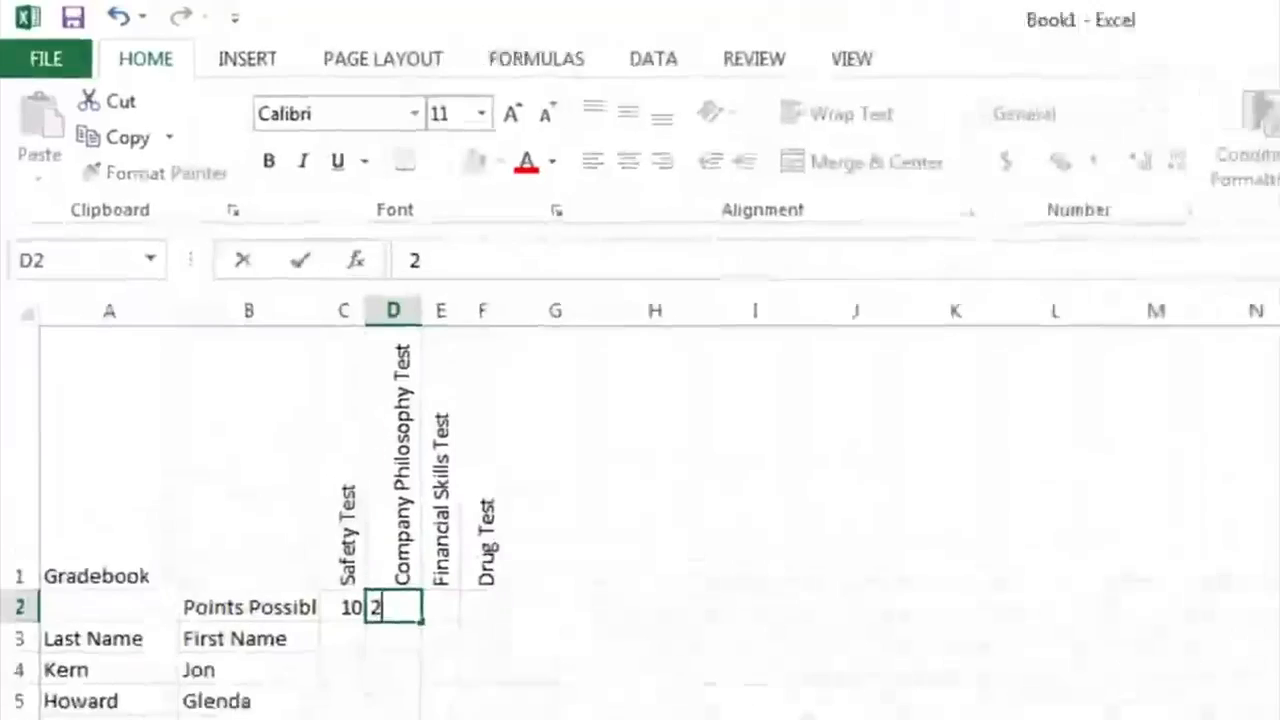
key("Tab")
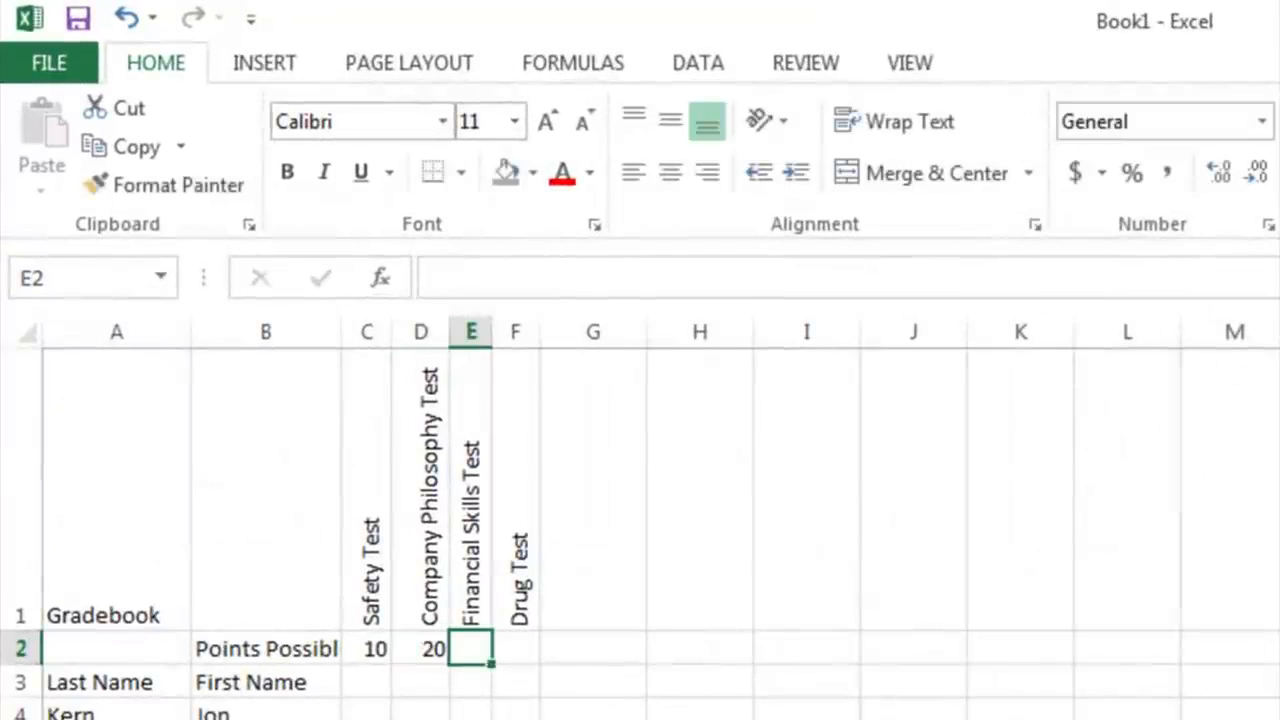
type("100")
key("Tab")
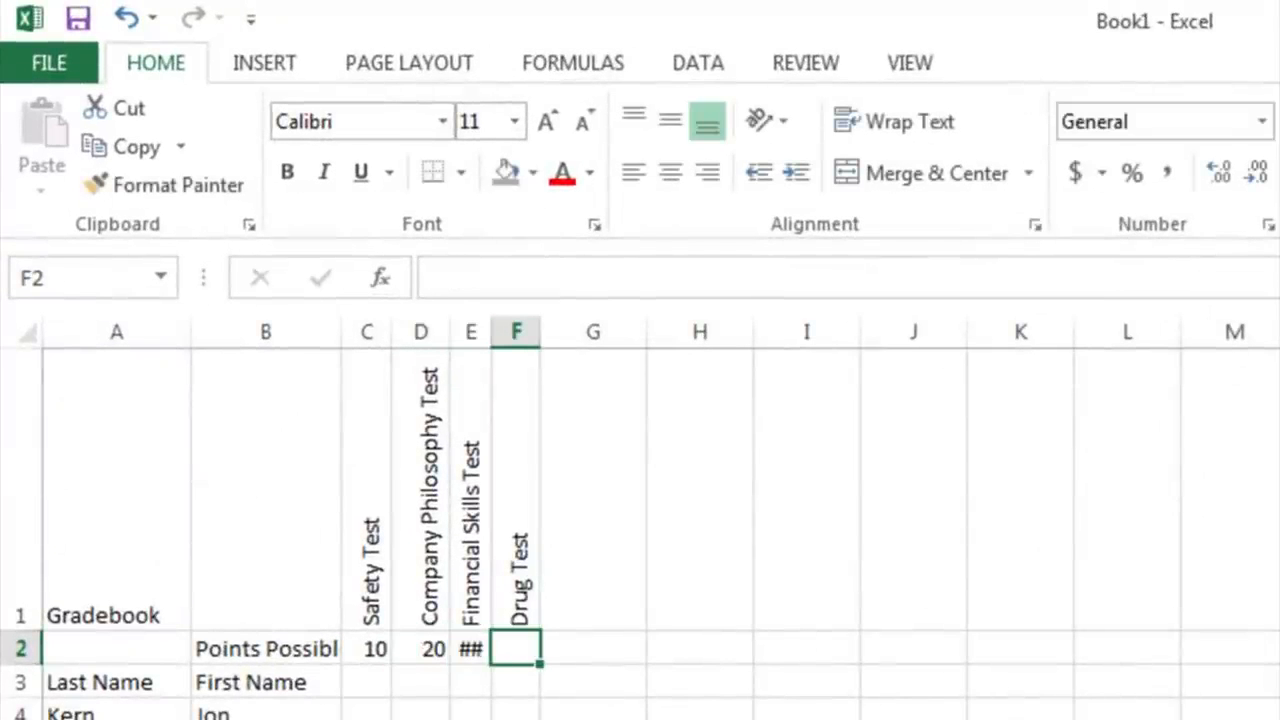
type("1")
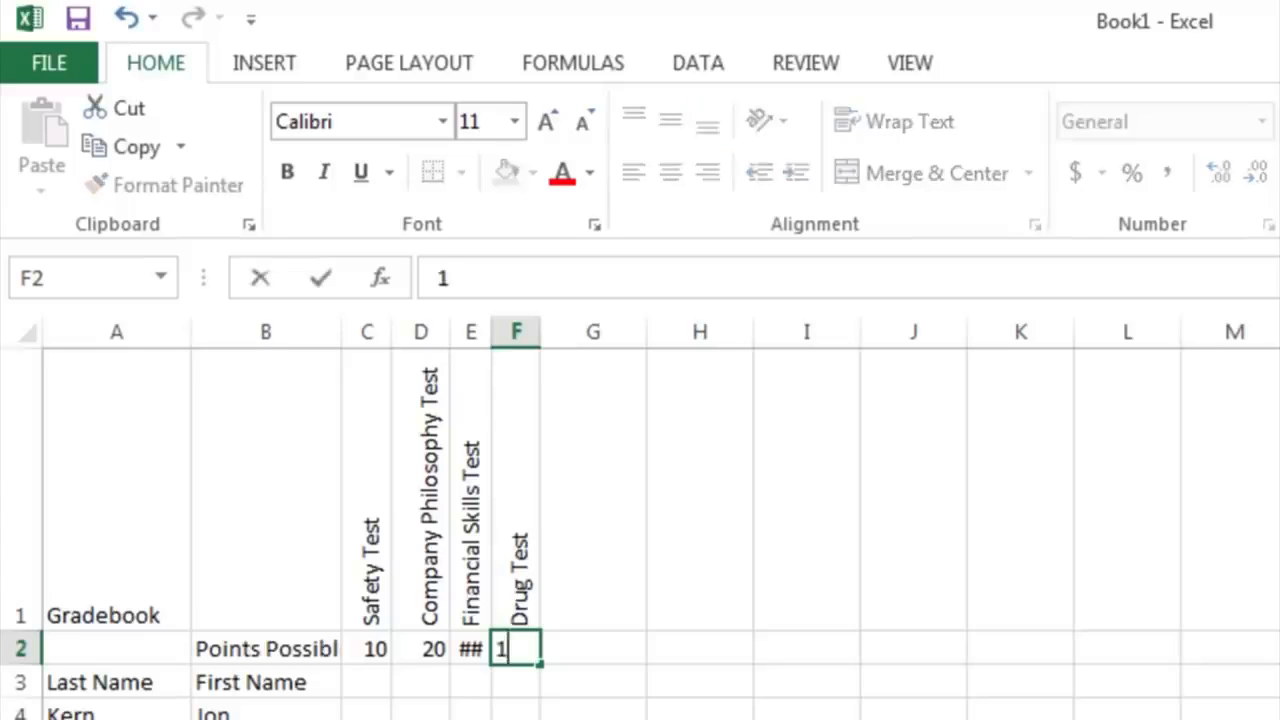
key("Return")
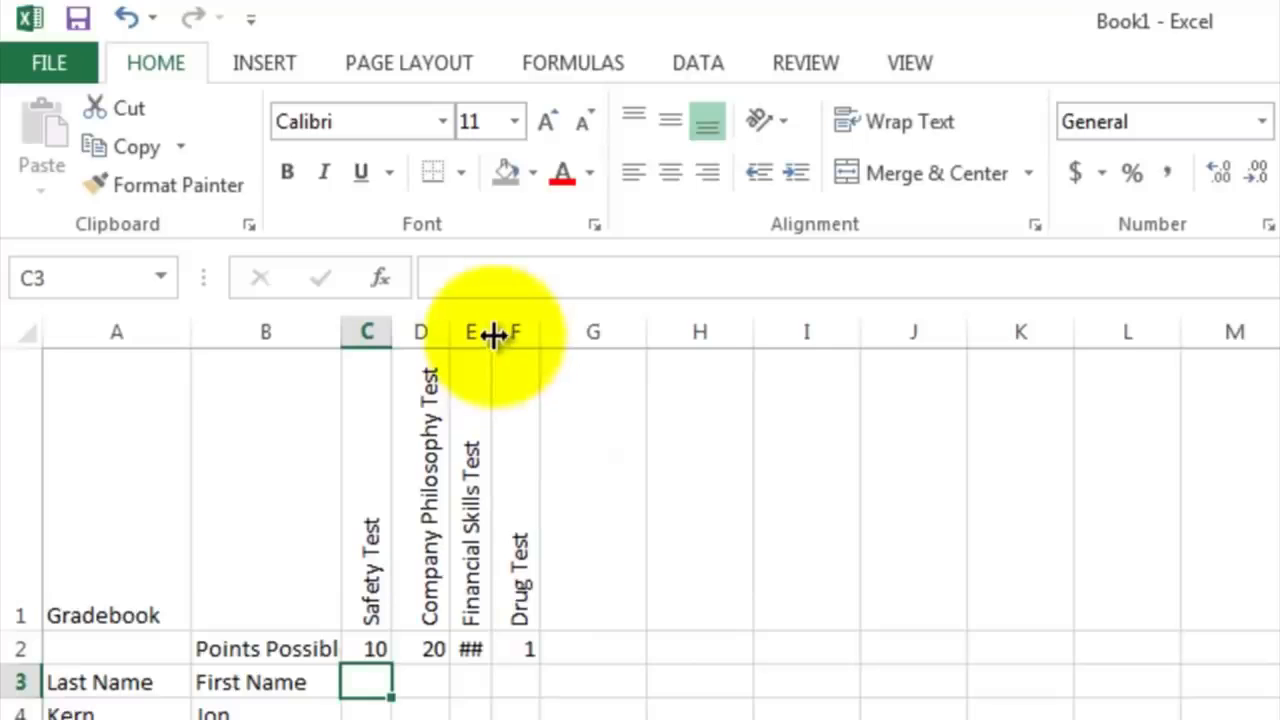
left_click_drag(496, 338, 511, 335)
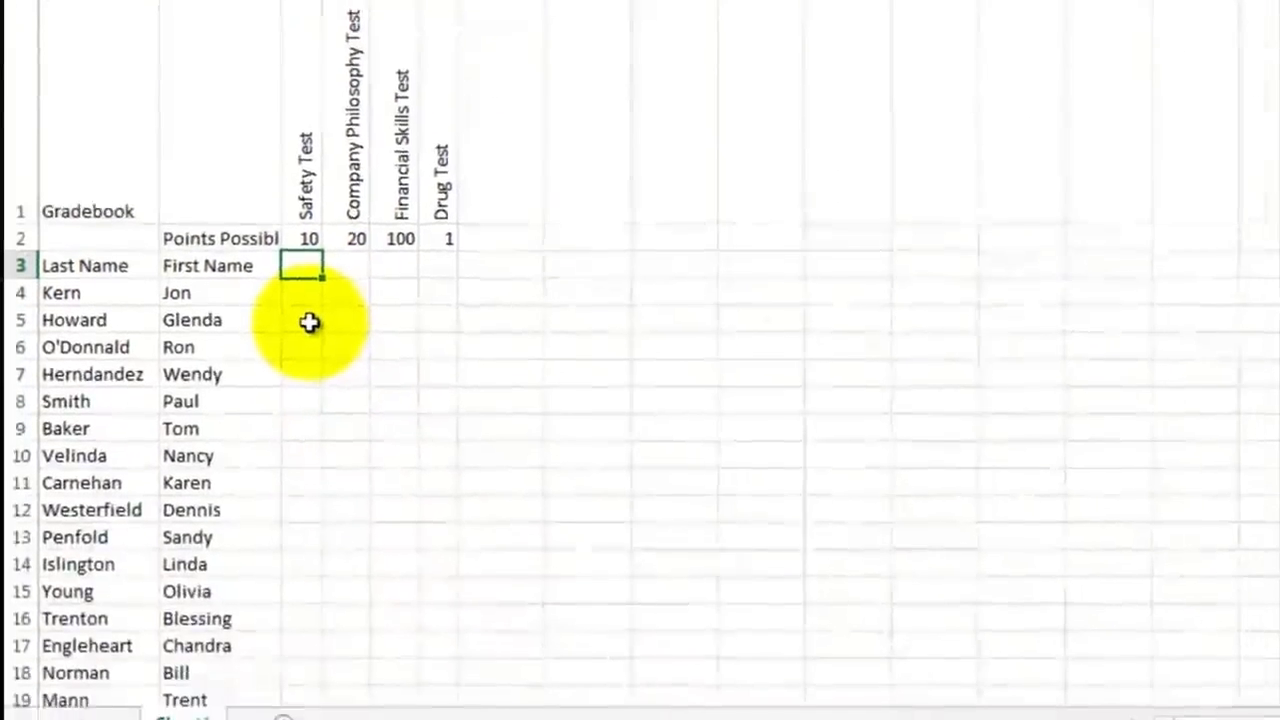
Review the employees' test scores in rows 4 to 20, checking the Safety Test and Drug Test columns
left_click(304, 285)
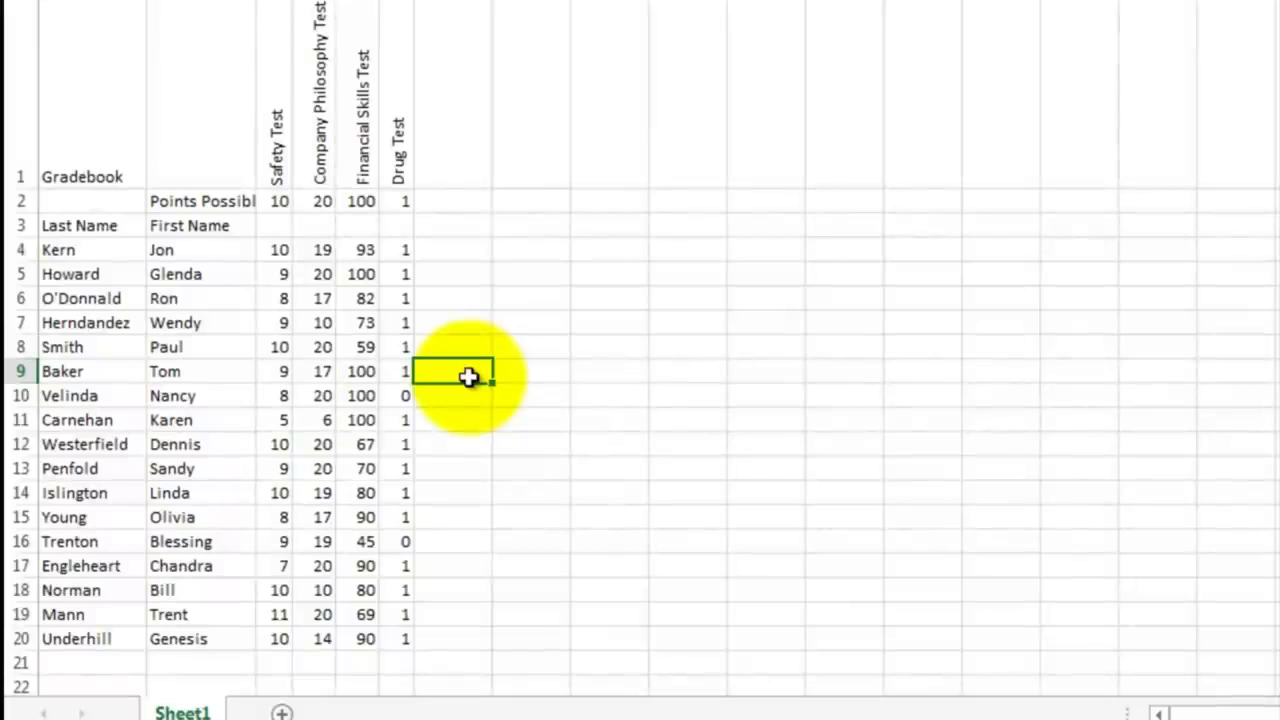
left_click(273, 252)
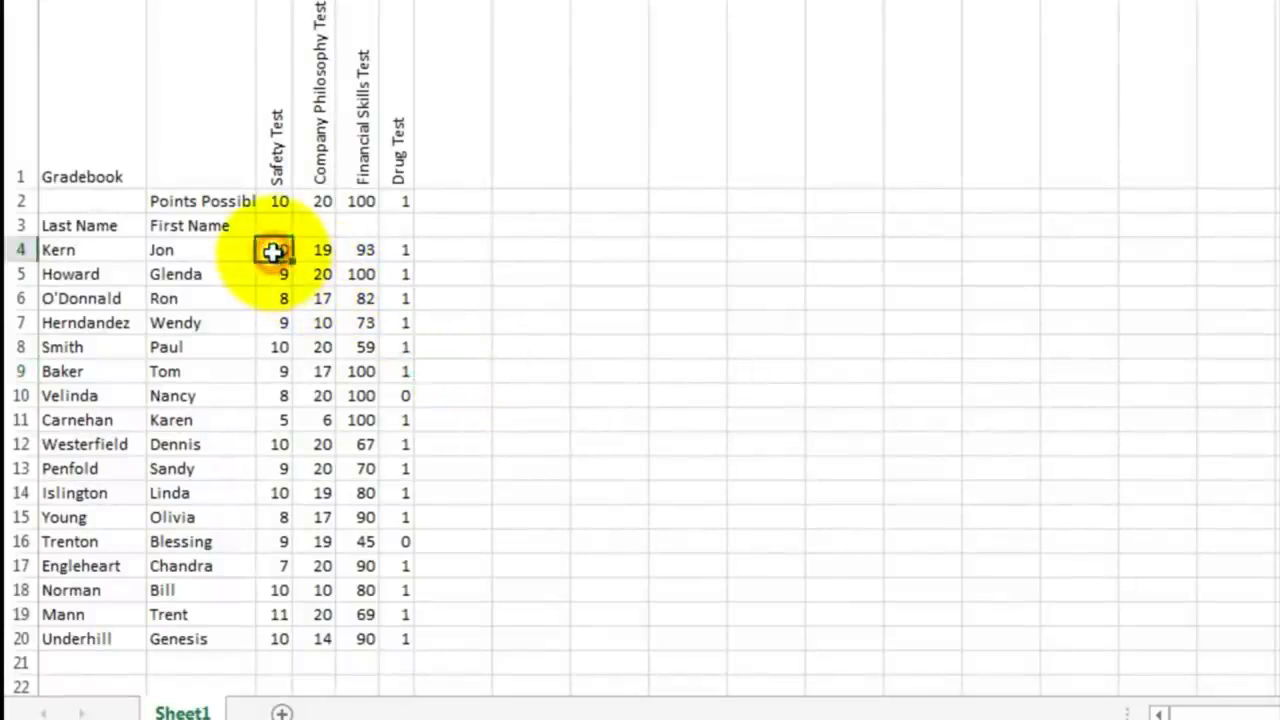
left_click(267, 612)
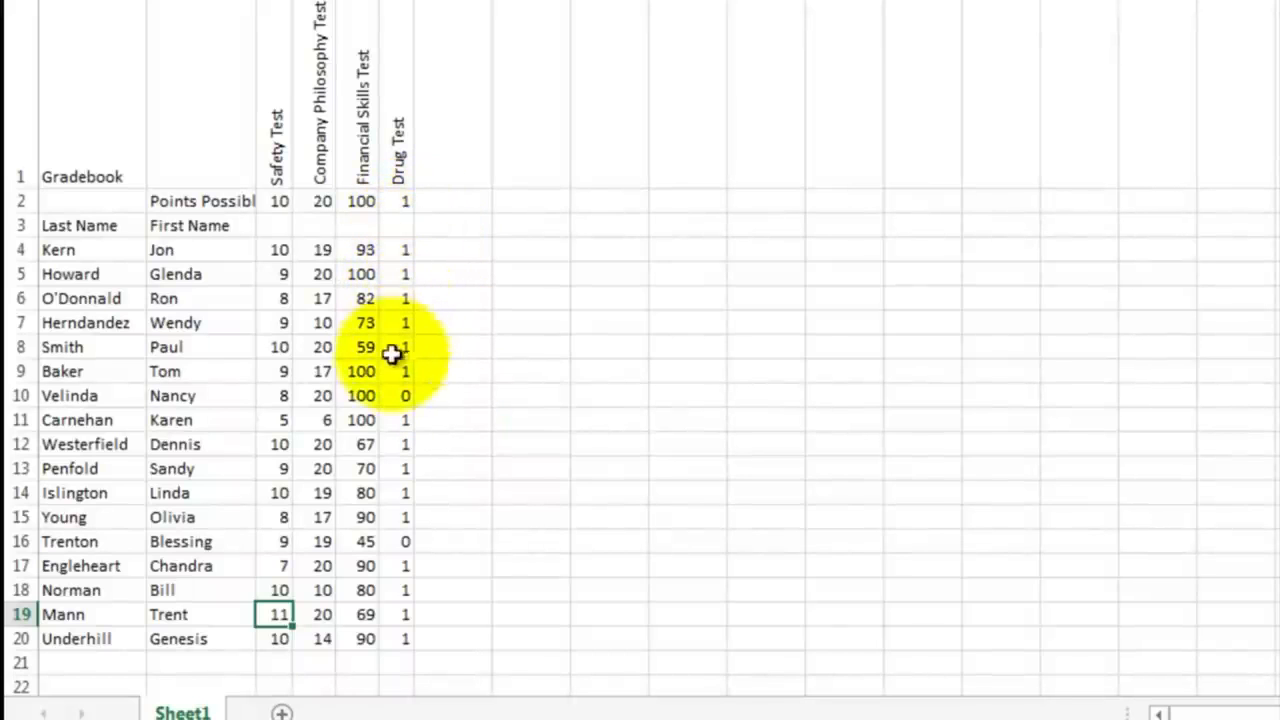
left_click(397, 540)
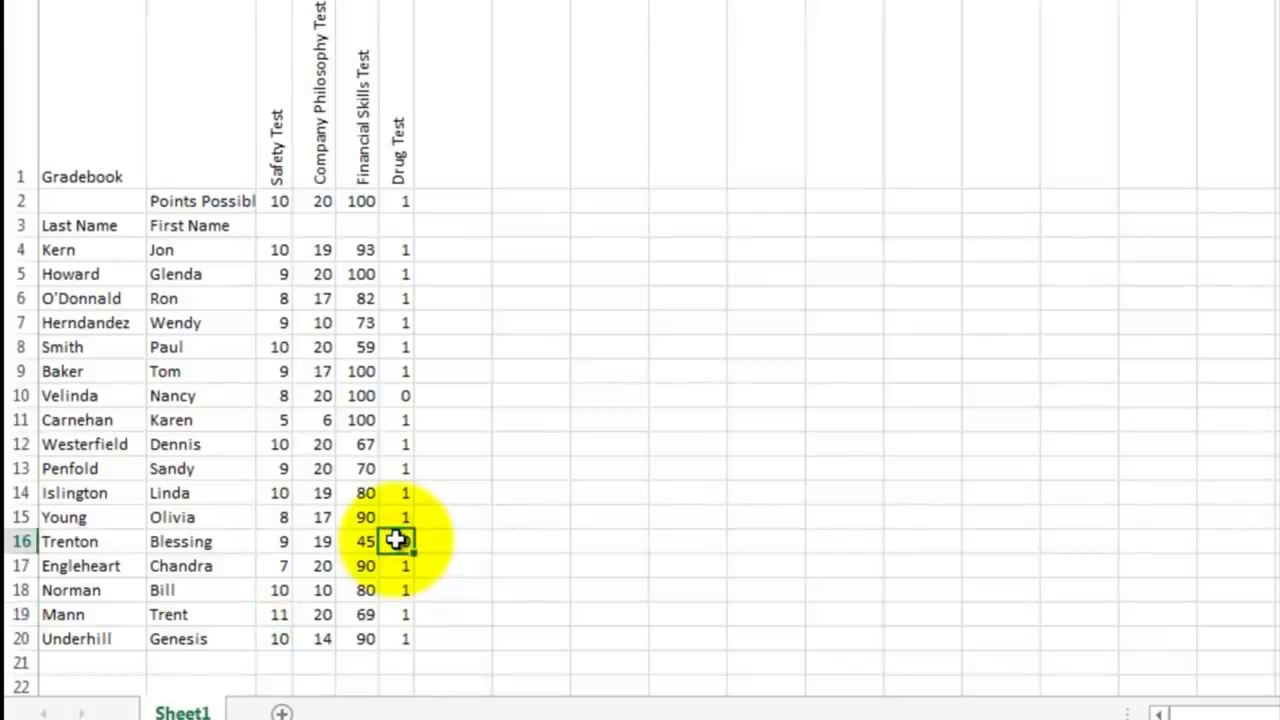
left_click(610, 272)
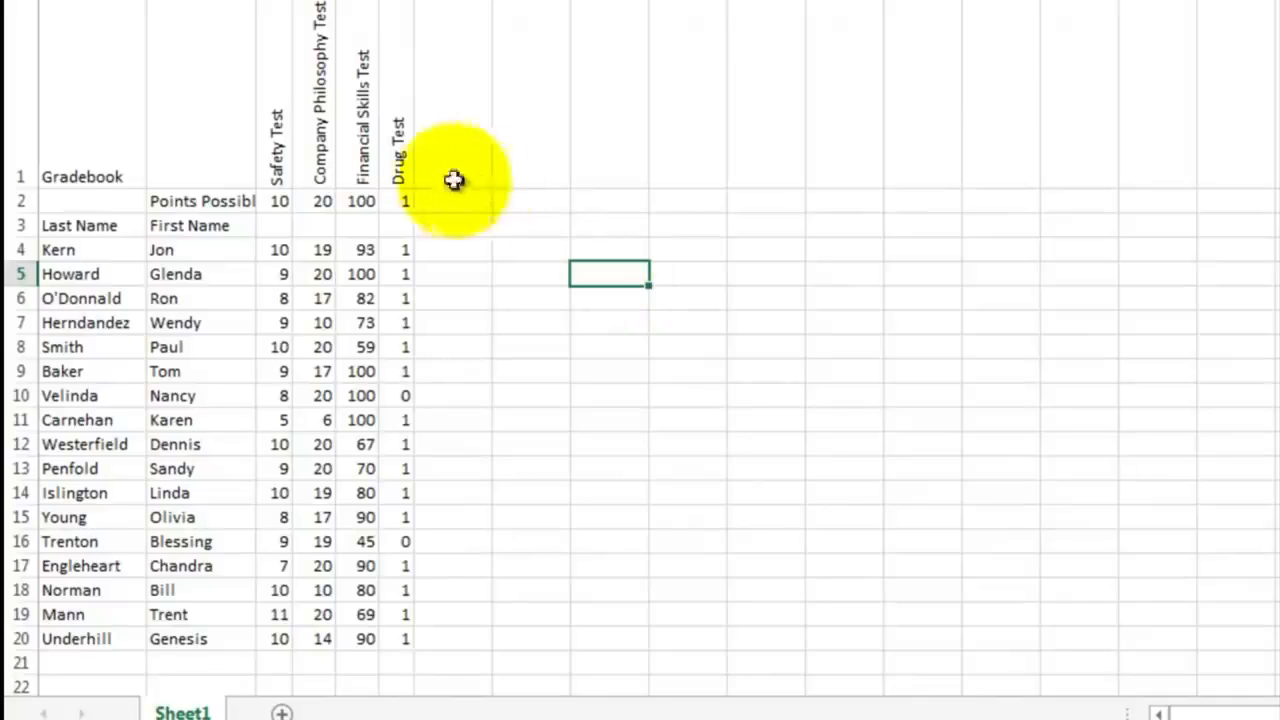
Copy the four test headings from C1 to F1 and paste them into H1 to K1
left_click(285, 152)
left_click_drag(287, 152, 392, 137)
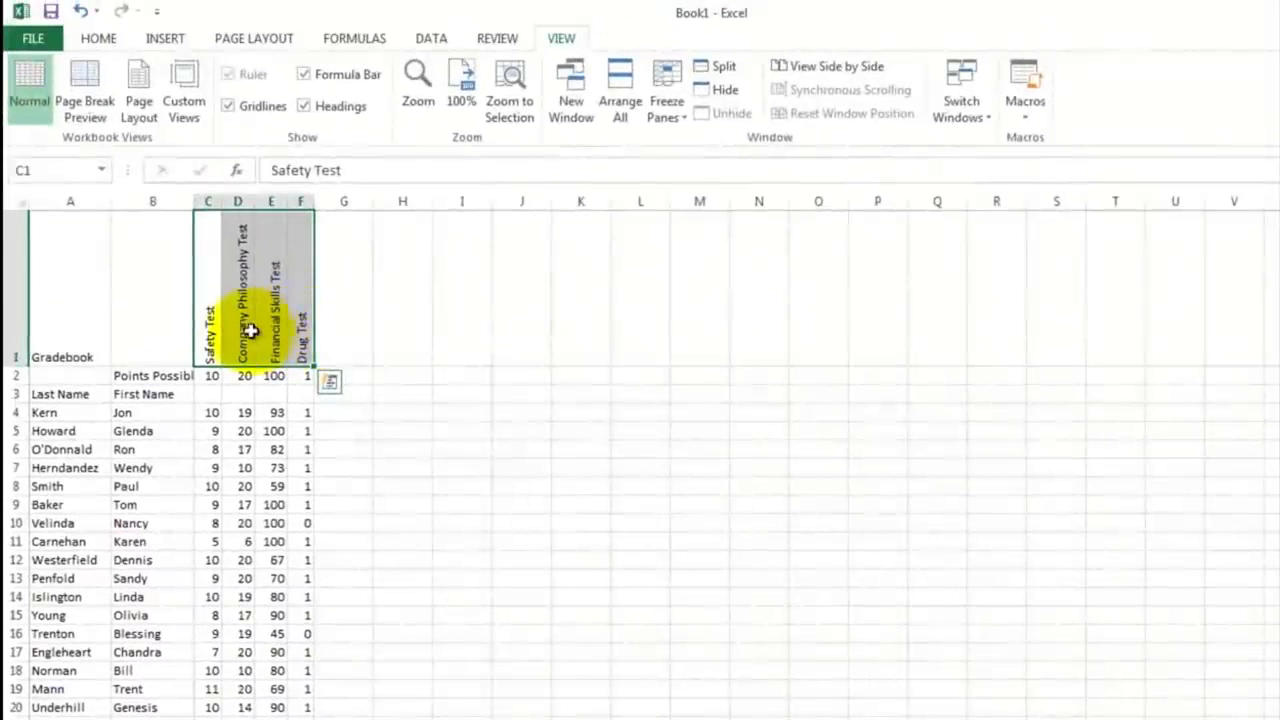
right_click(245, 334)
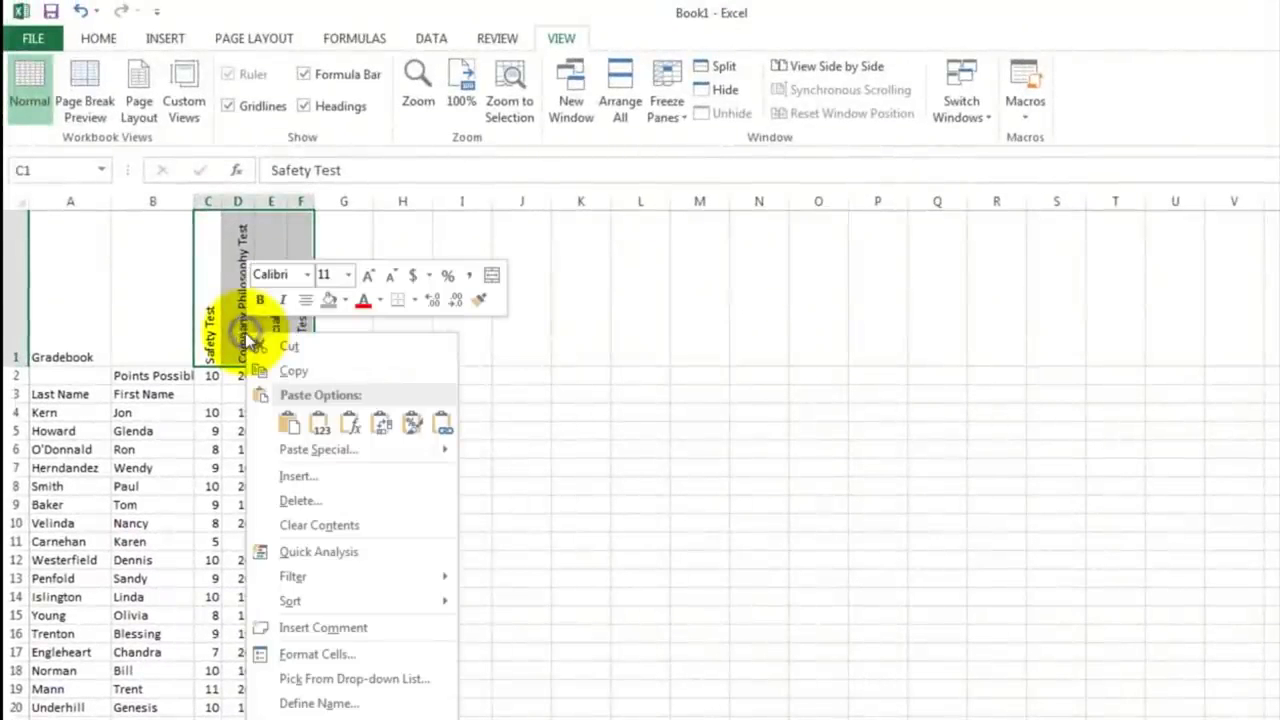
left_click(289, 375)
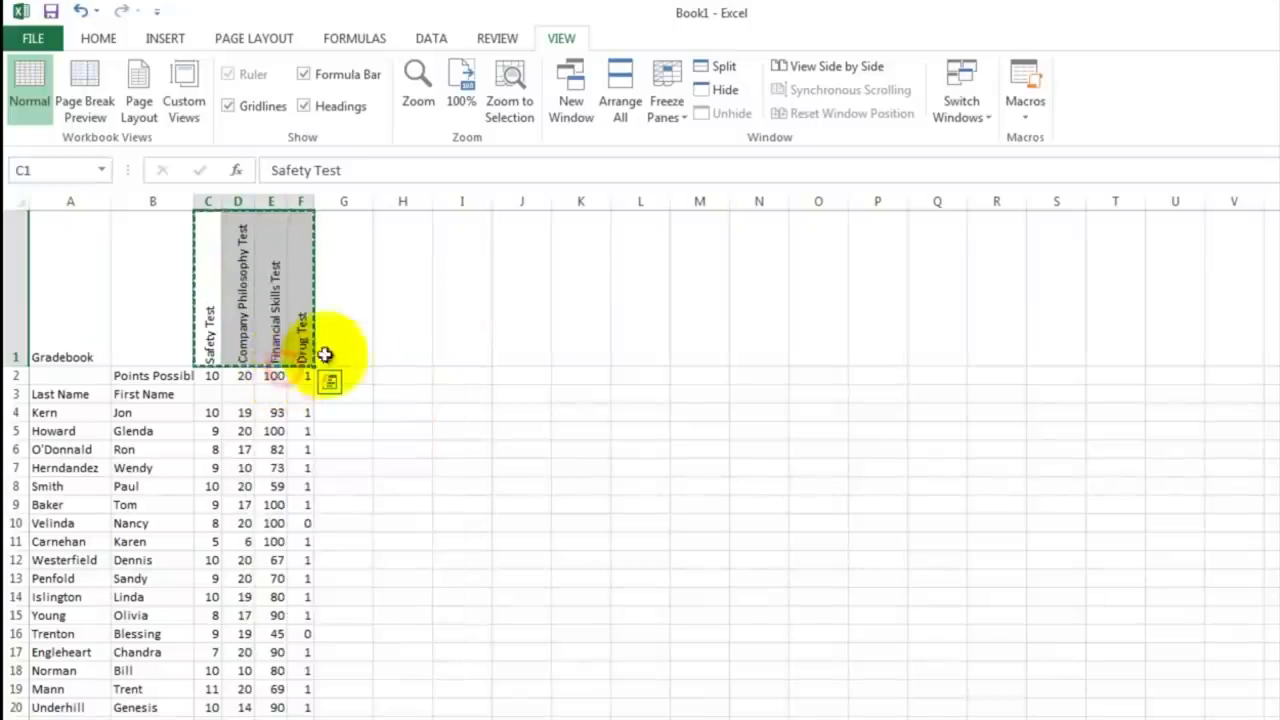
left_click(411, 319)
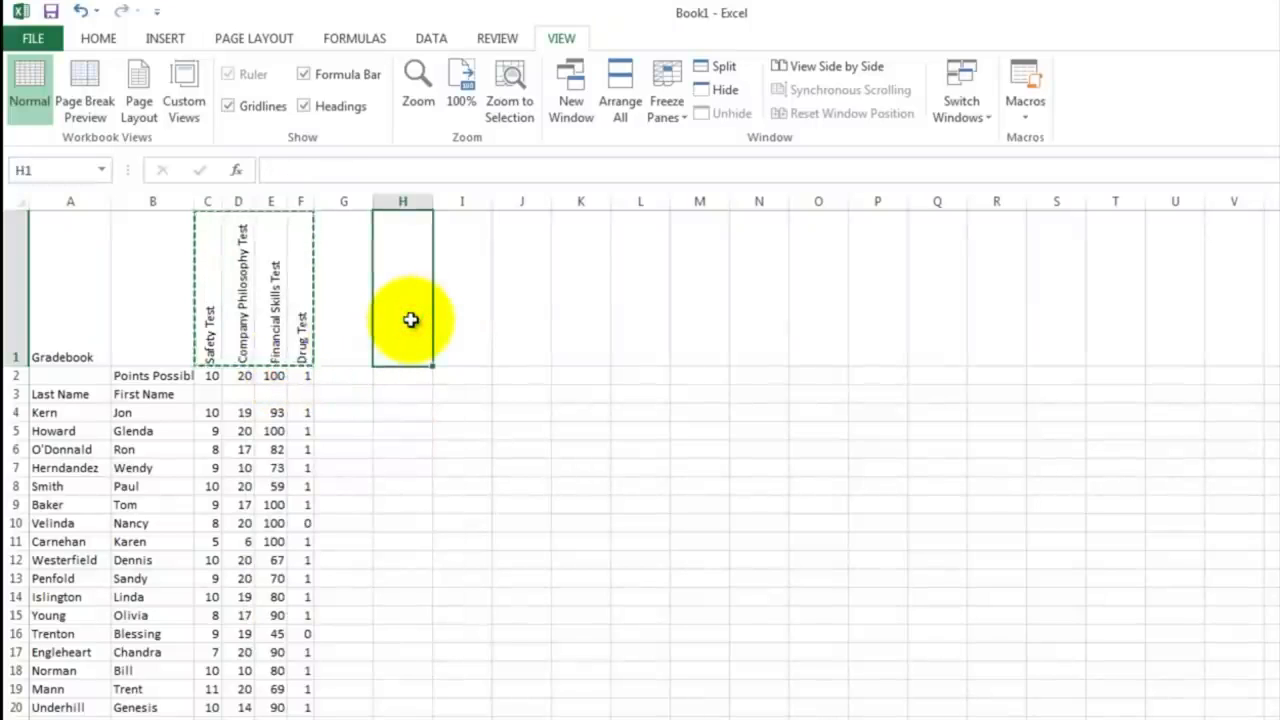
right_click(411, 320)
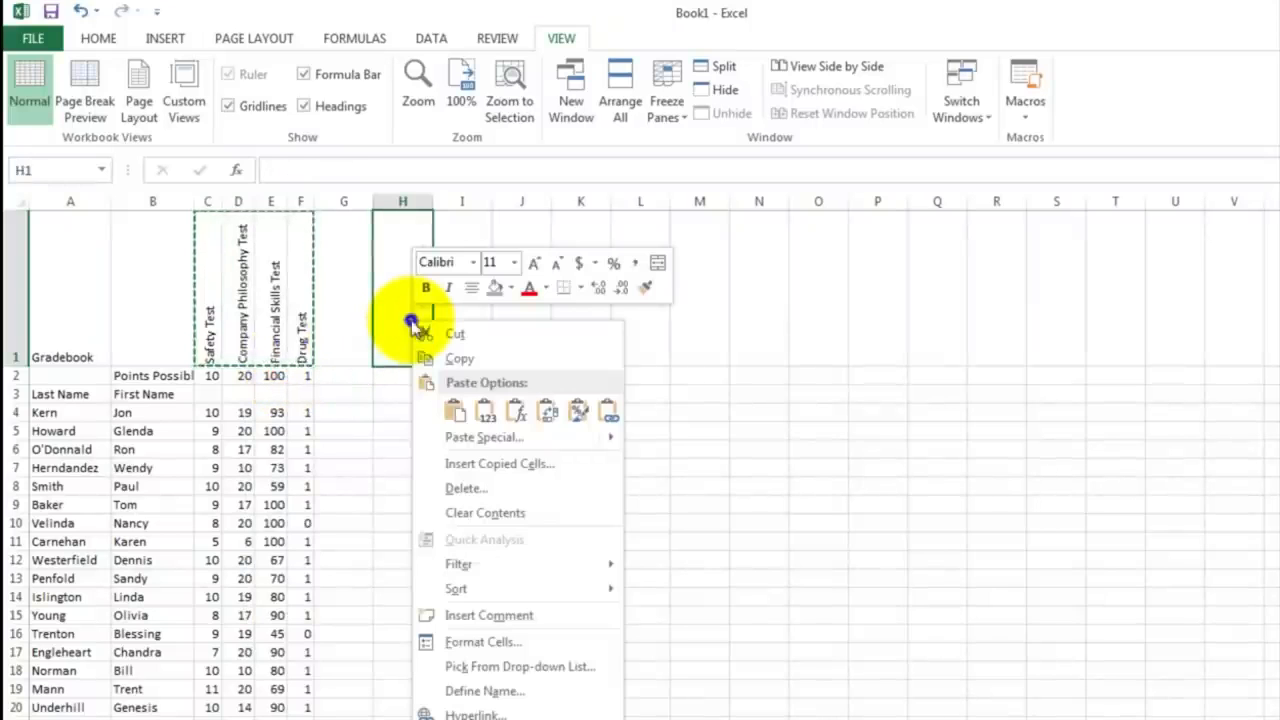
left_click(455, 410)
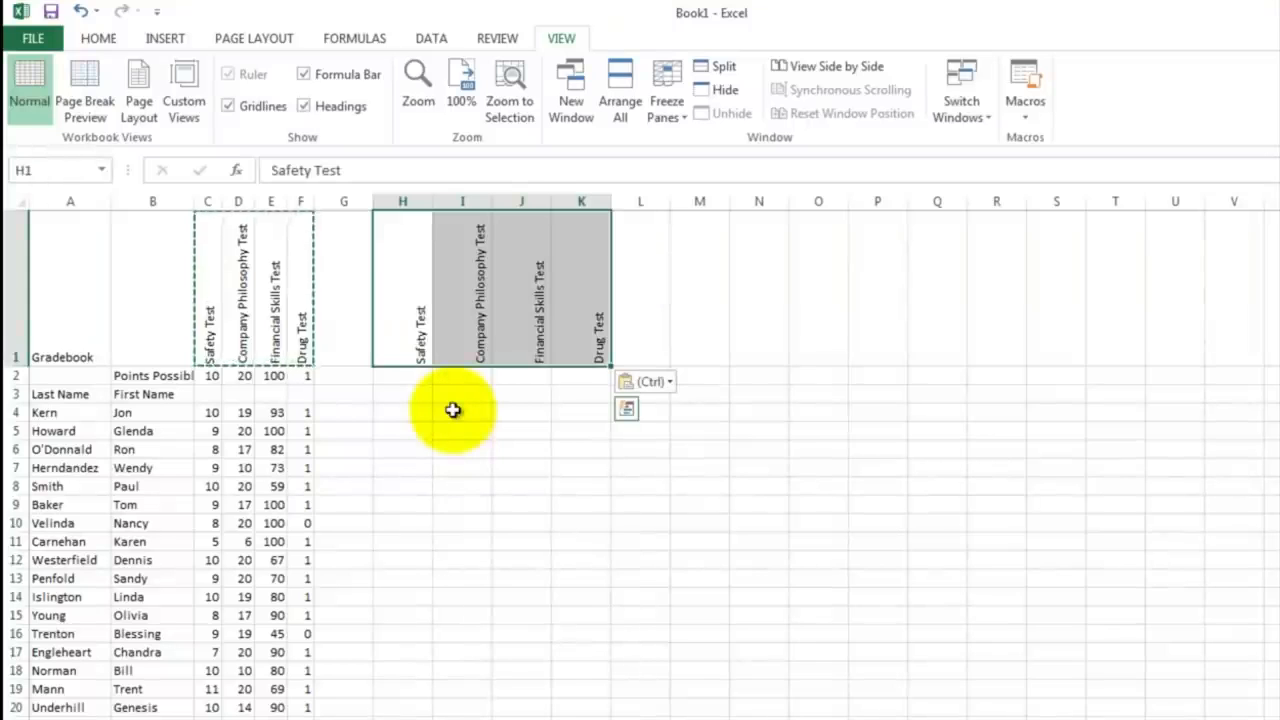
Enter the formula =C4/C2 in H4 to divide the first employee's Safety Test score by the points possible
left_click(396, 414)
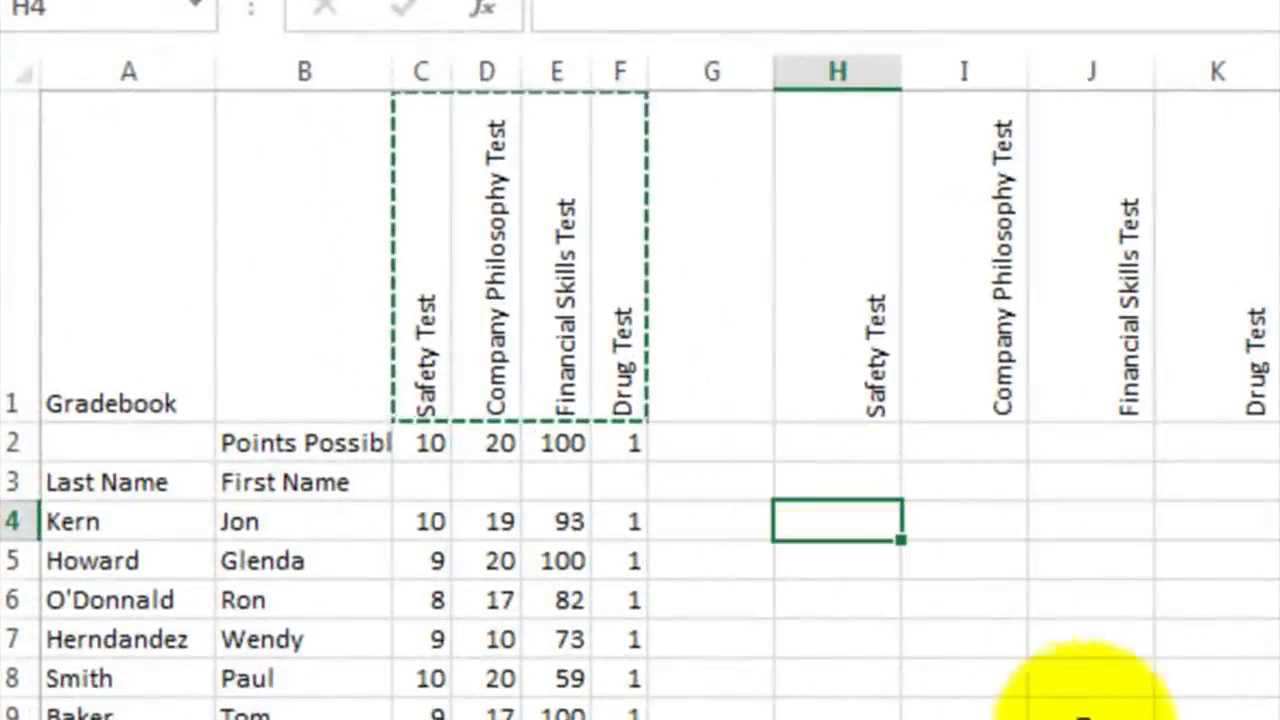
type("=")
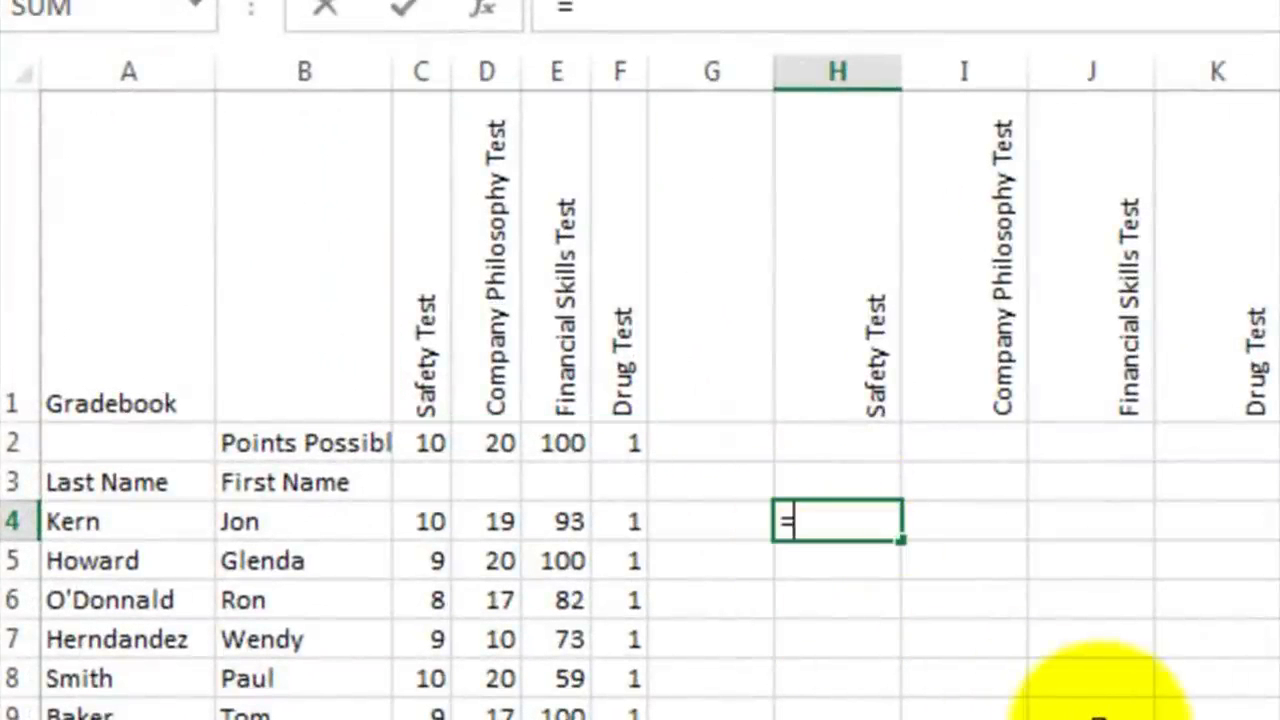
left_click(423, 526)
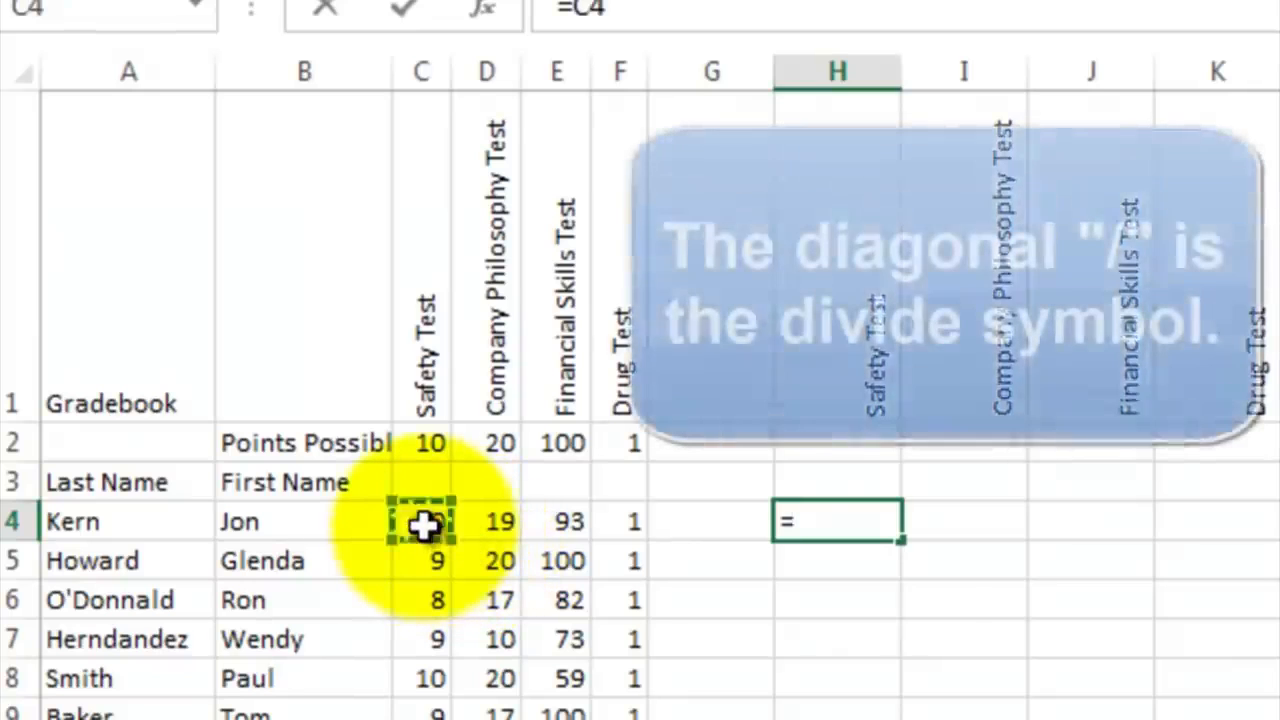
type("/")
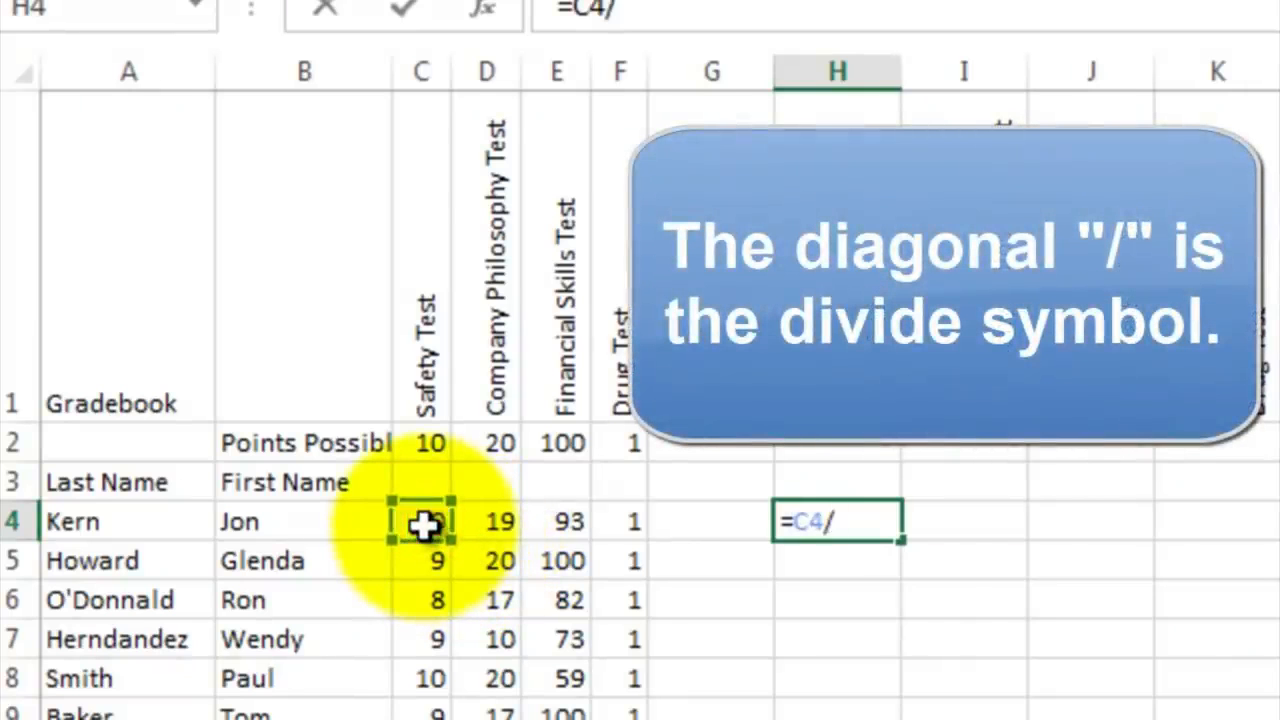
left_click(428, 440)
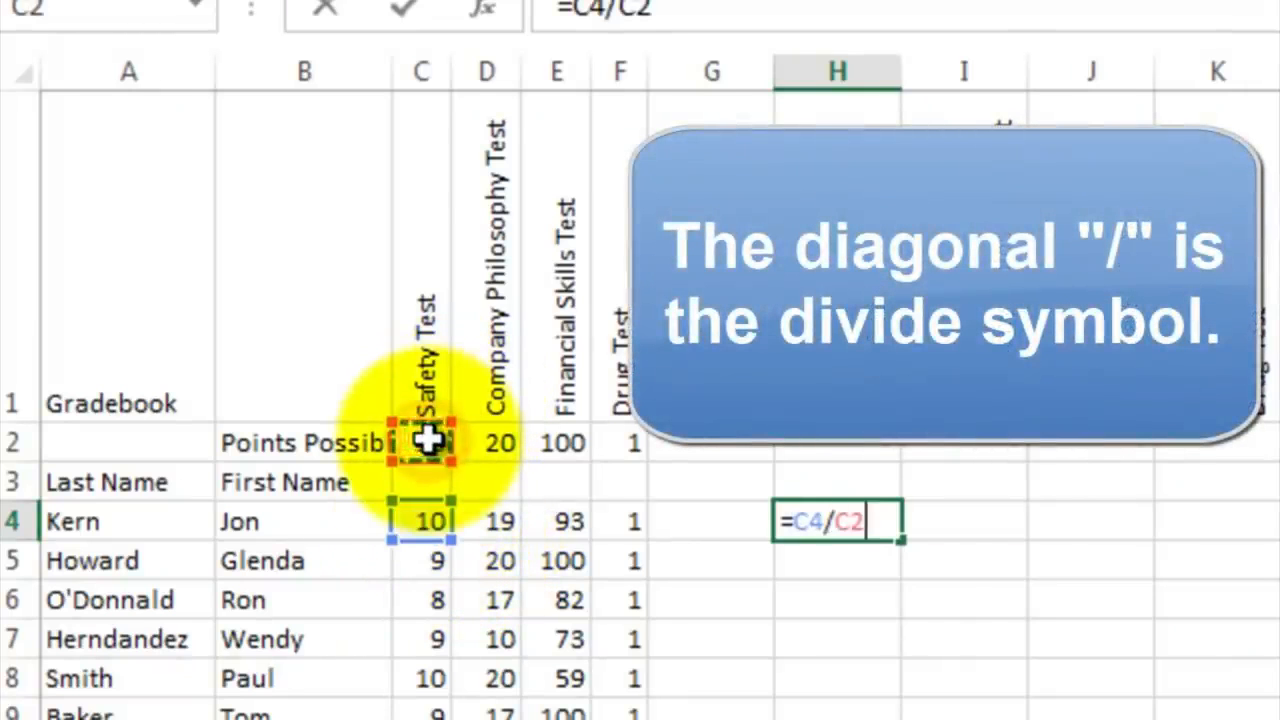
key("Return")
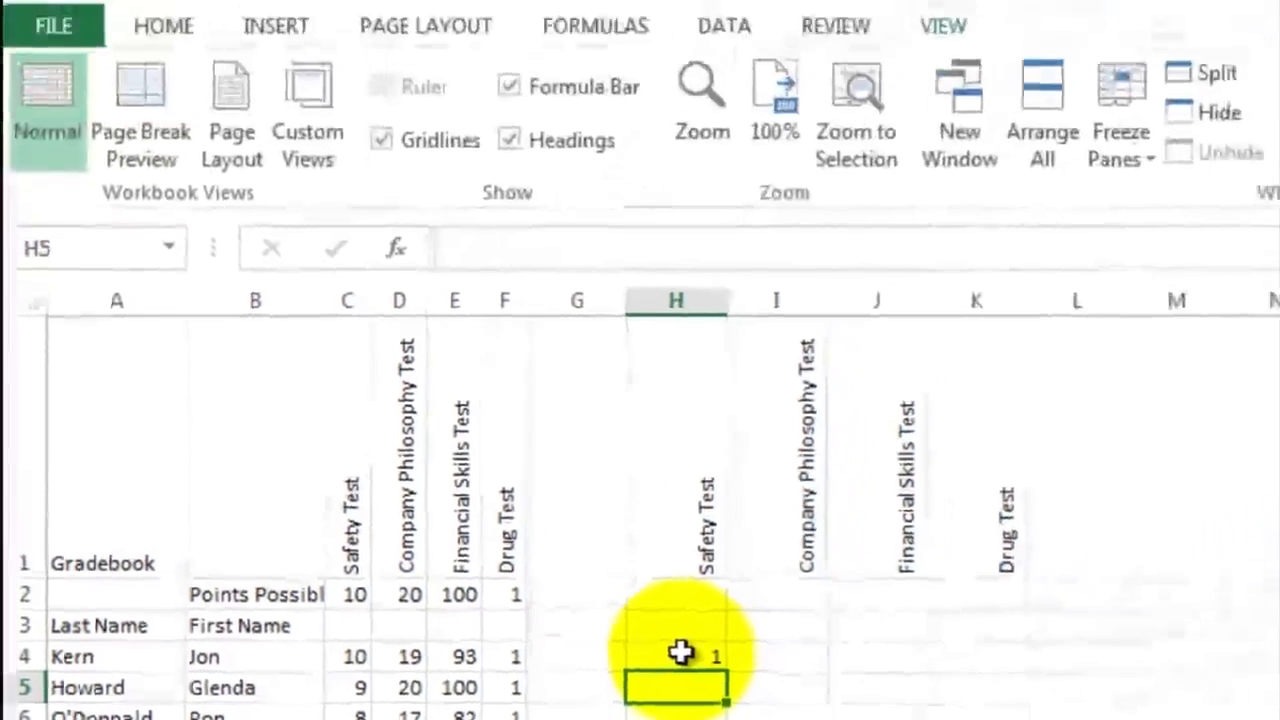
Format the Safety Test result in H4 as a percentage
left_click(817, 538)
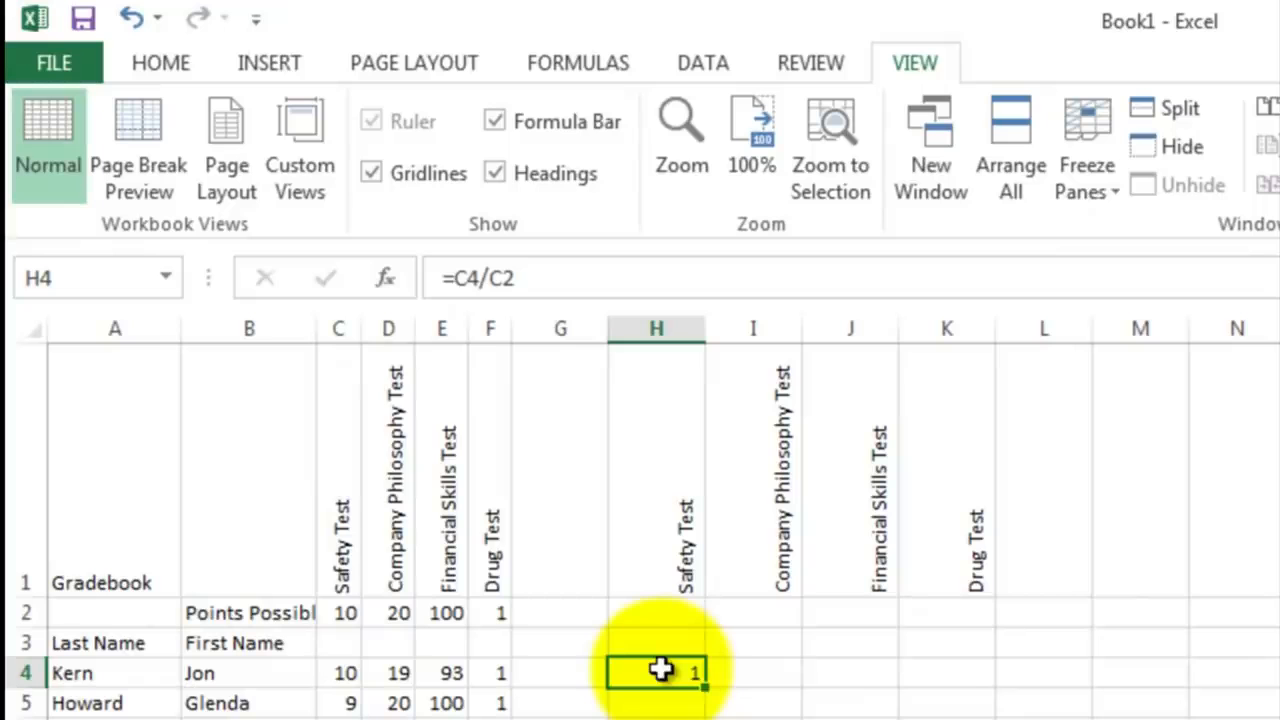
left_click(162, 66)
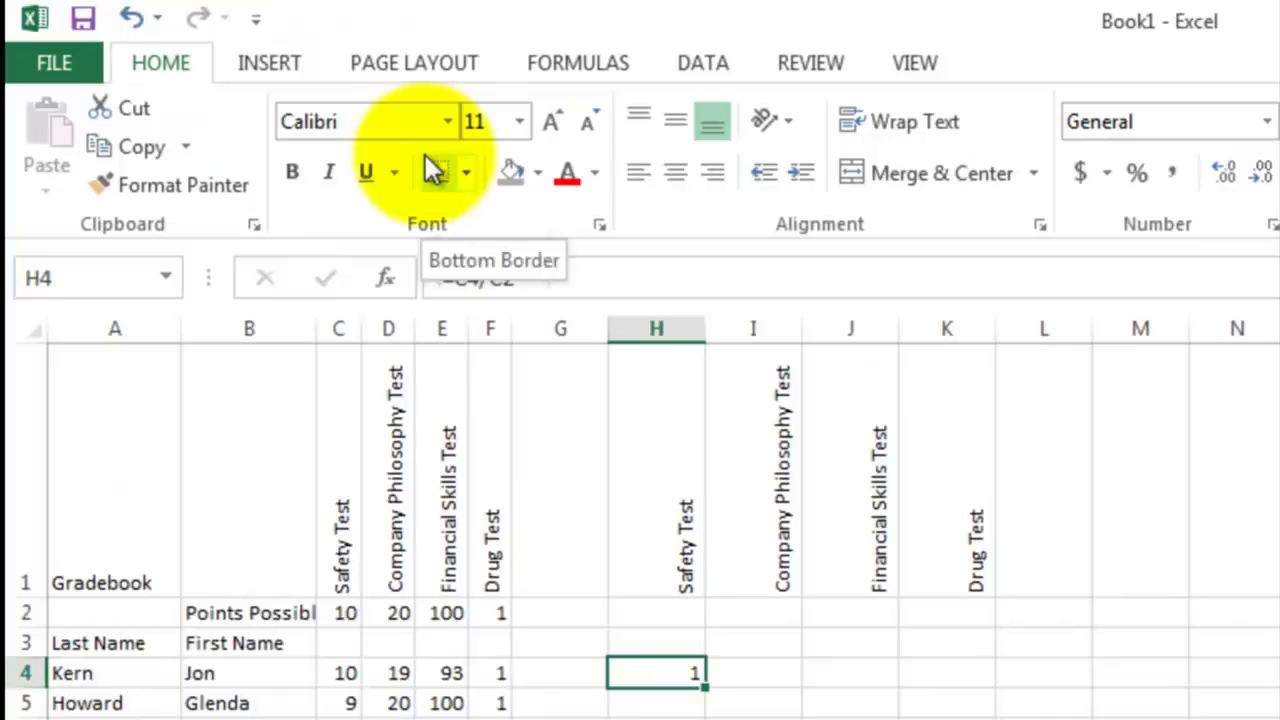
left_click(1141, 176)
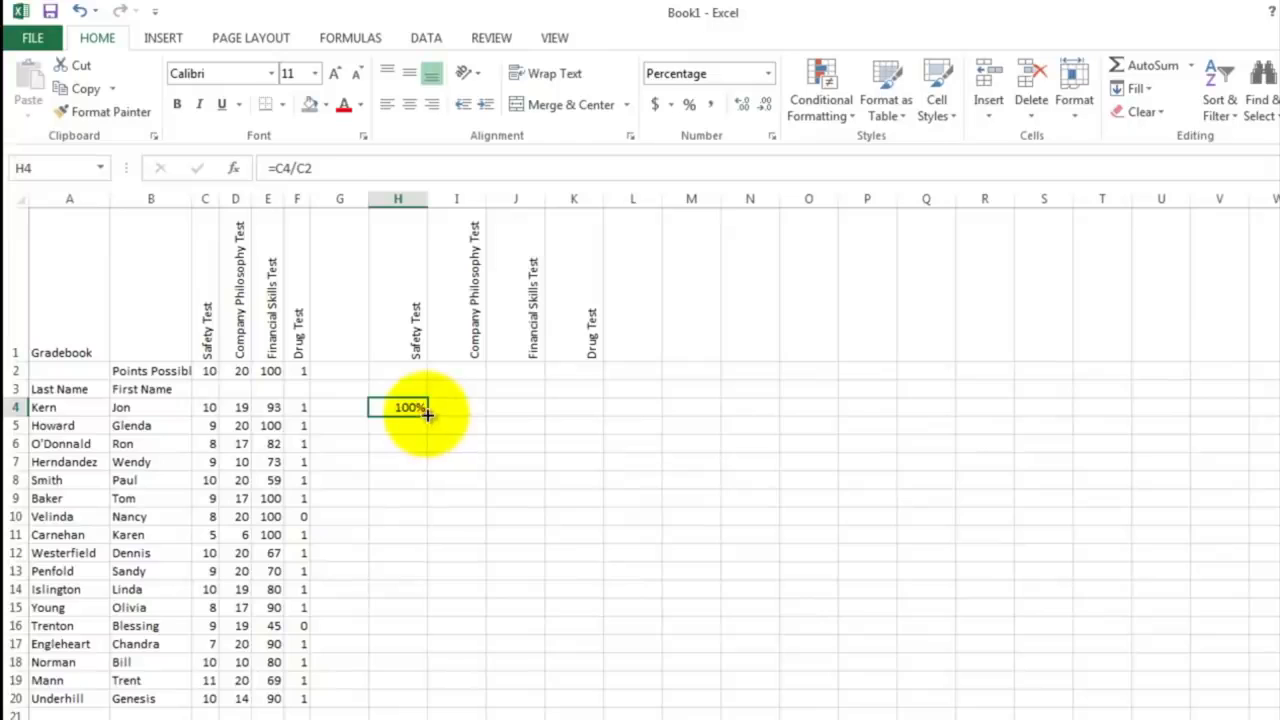
Fill the Safety Test formula from H4 down to H20 and check the cell references used in H7
left_click_drag(427, 414, 423, 702)
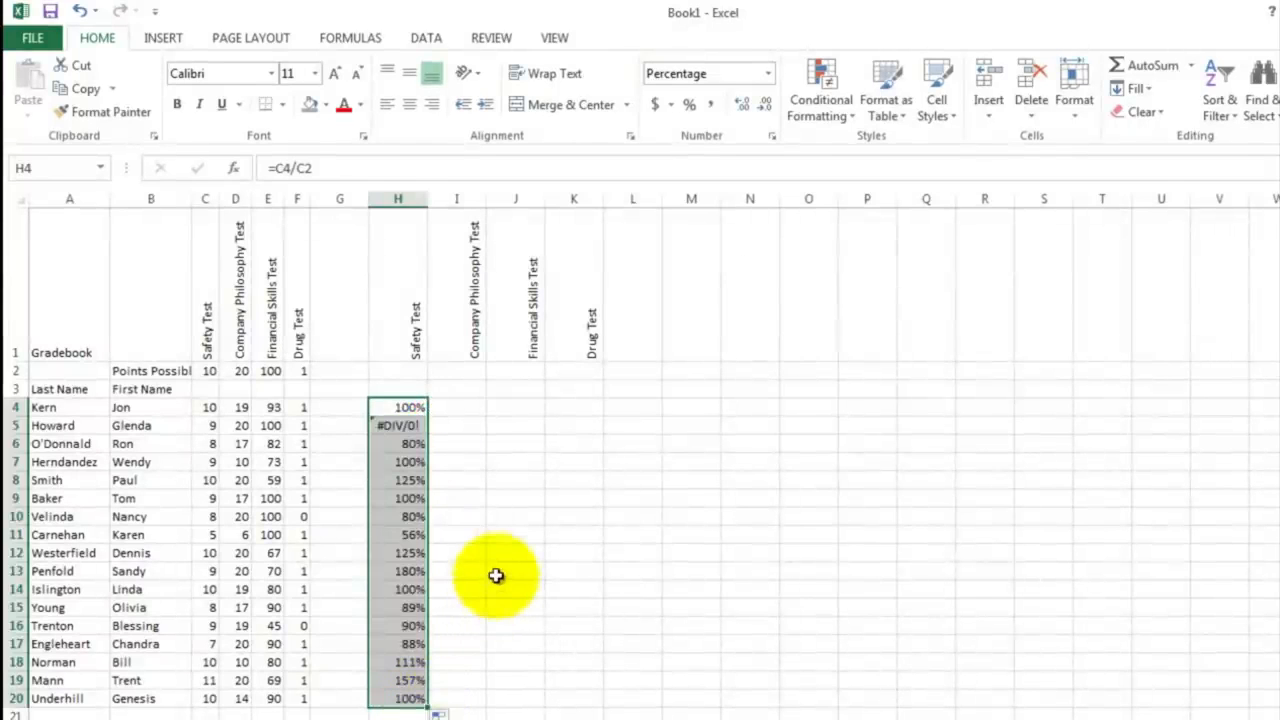
left_click(414, 425)
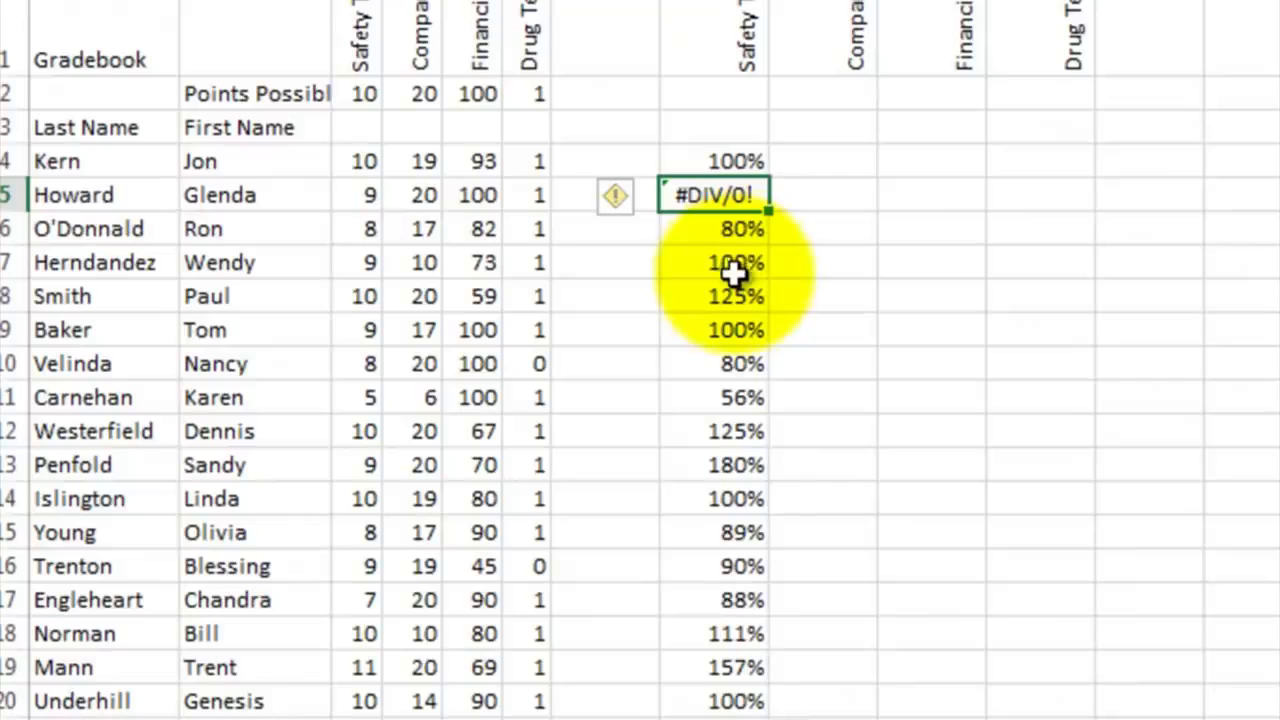
left_click(731, 263)
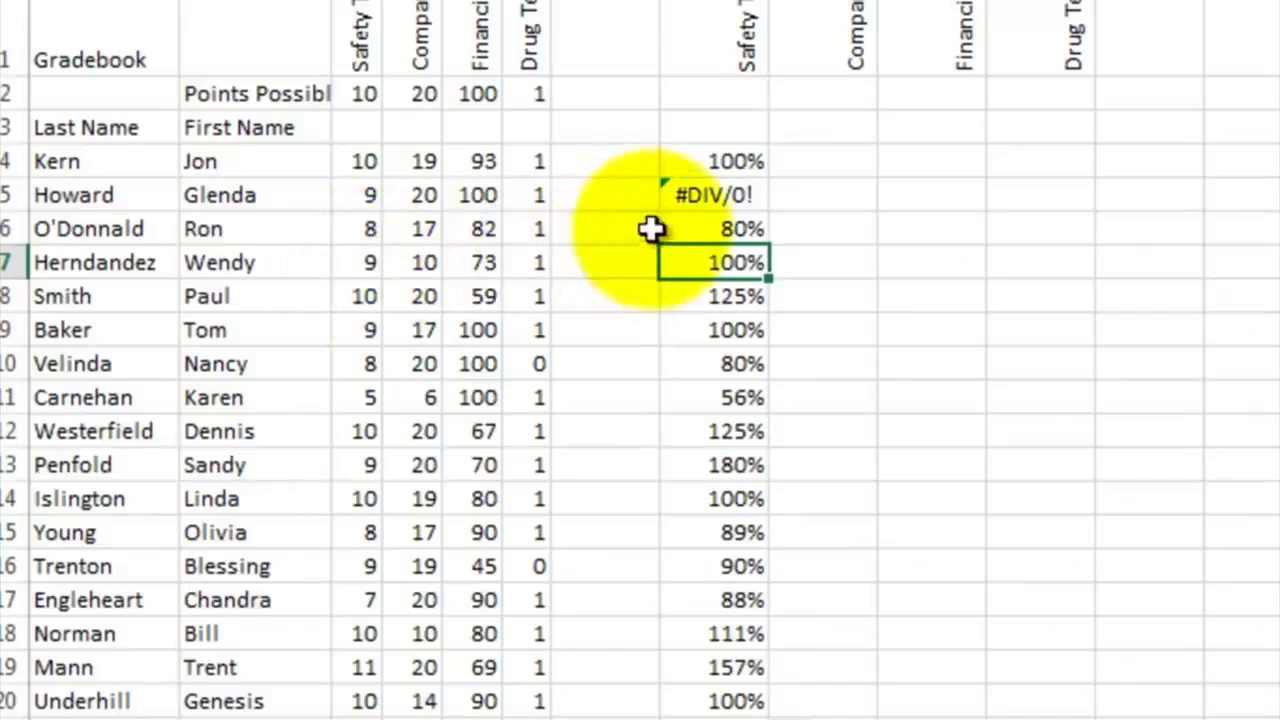
double_click(714, 263)
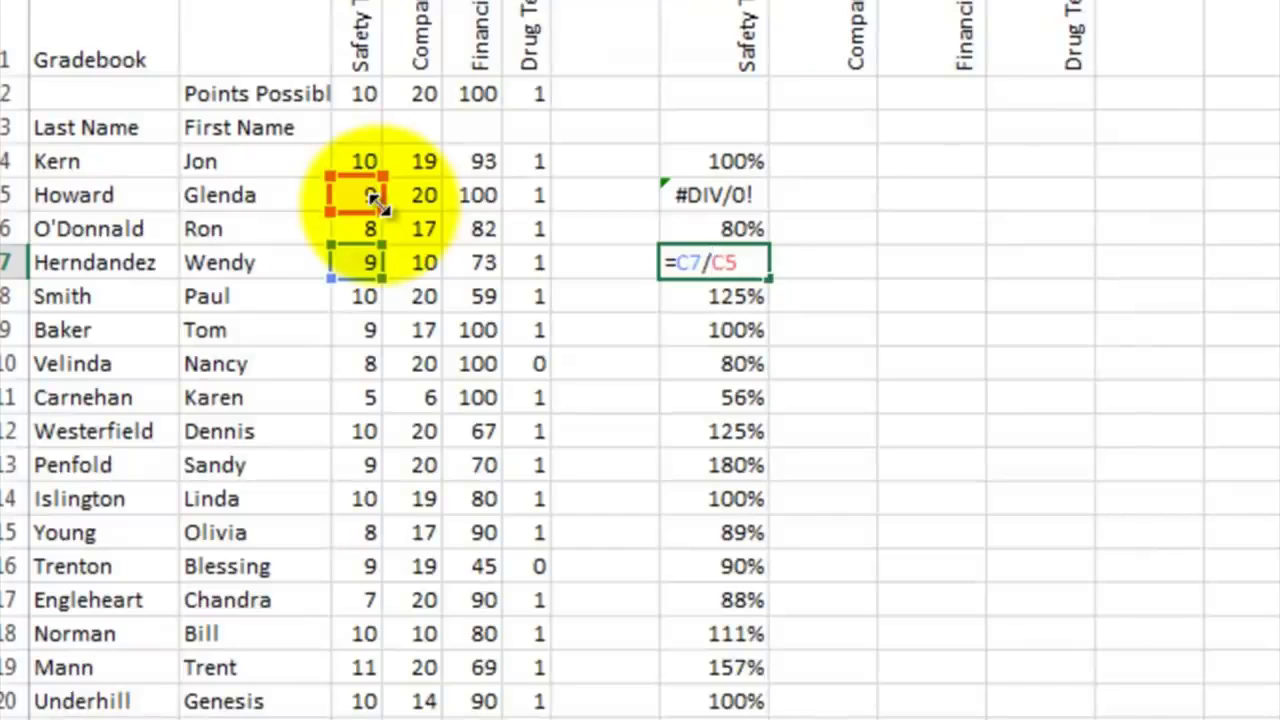
key("ctrl+Return")
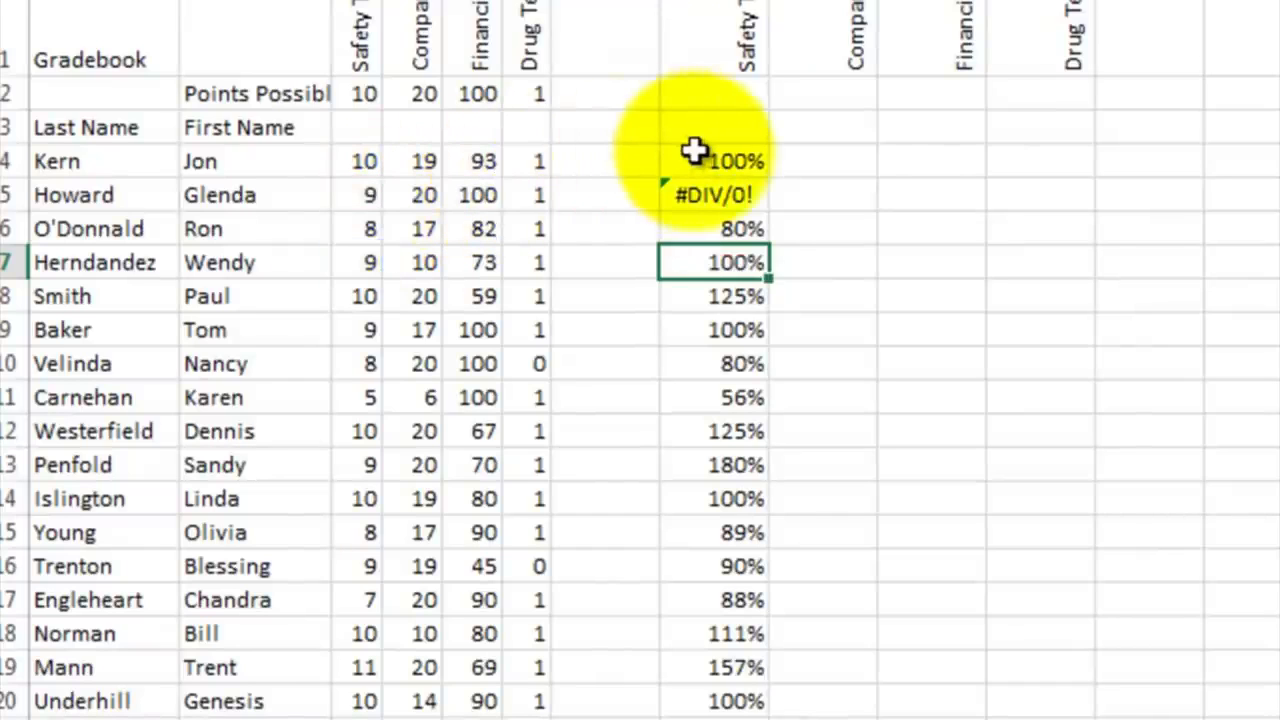
Clear the contents of the Safety Test percentage cells H4 to H20
left_click_drag(696, 157, 687, 455)
left_click_drag(706, 617, 731, 686)
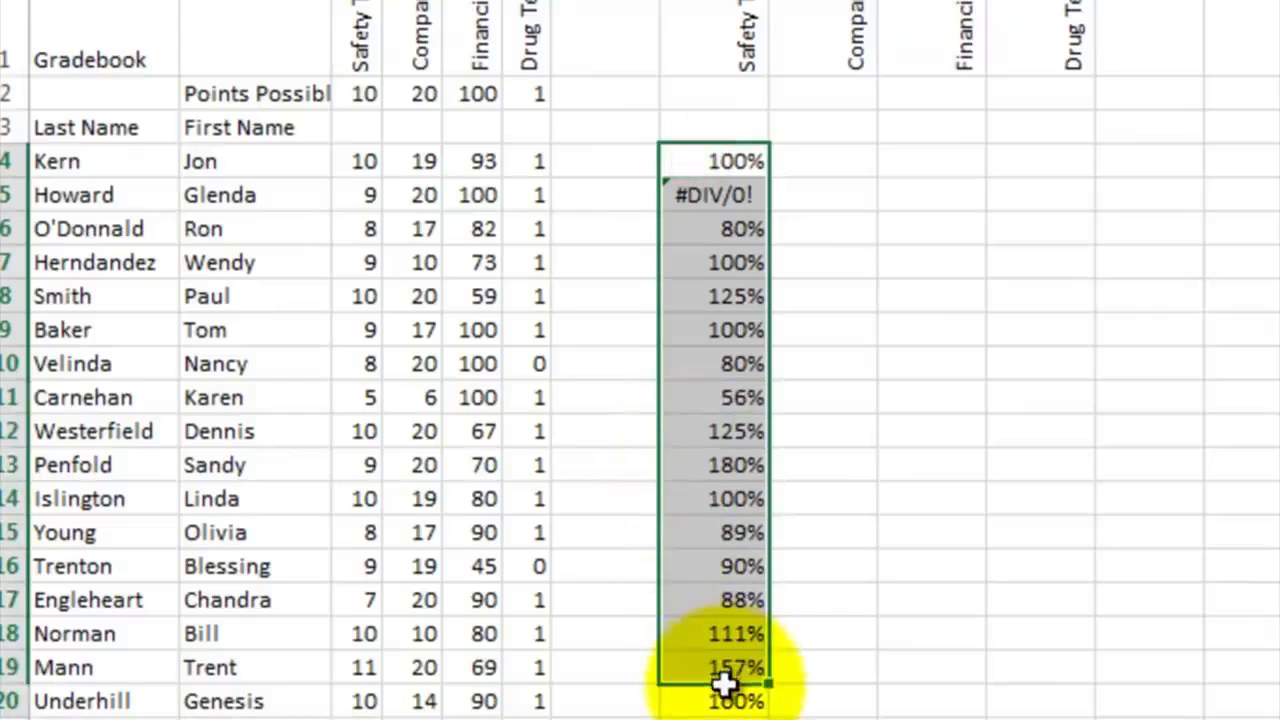
right_click(757, 363)
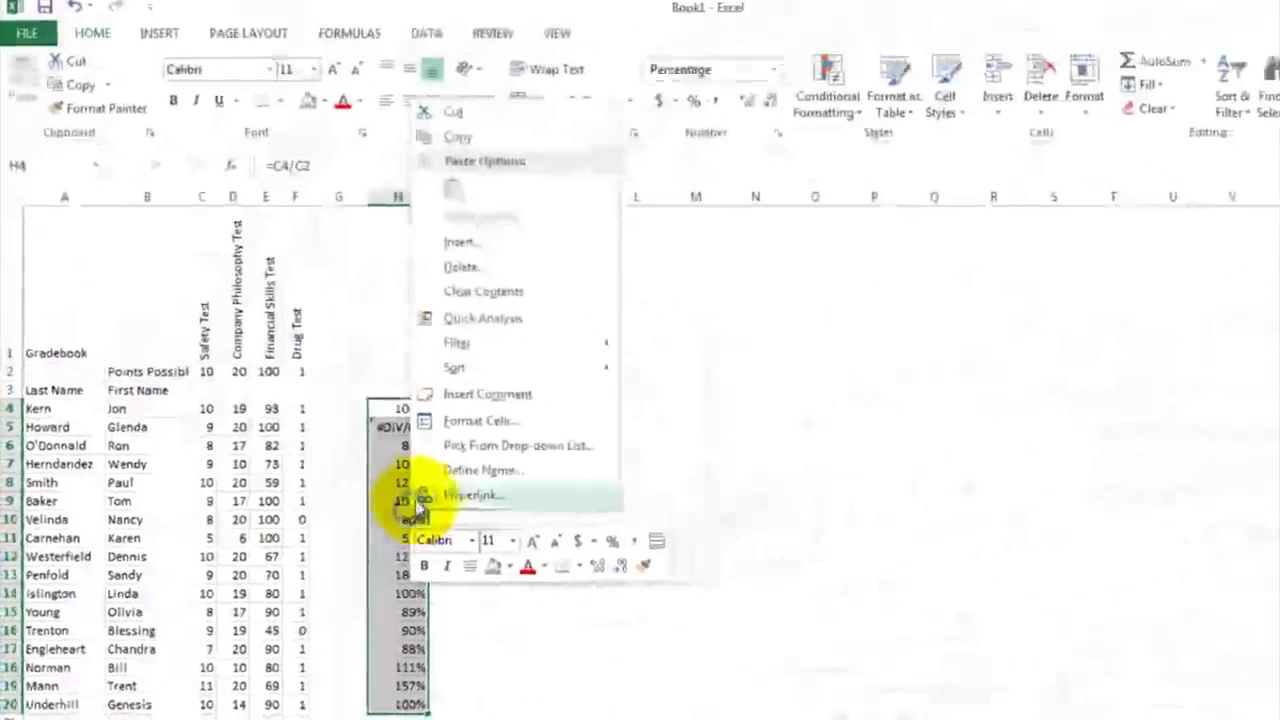
left_click(483, 295)
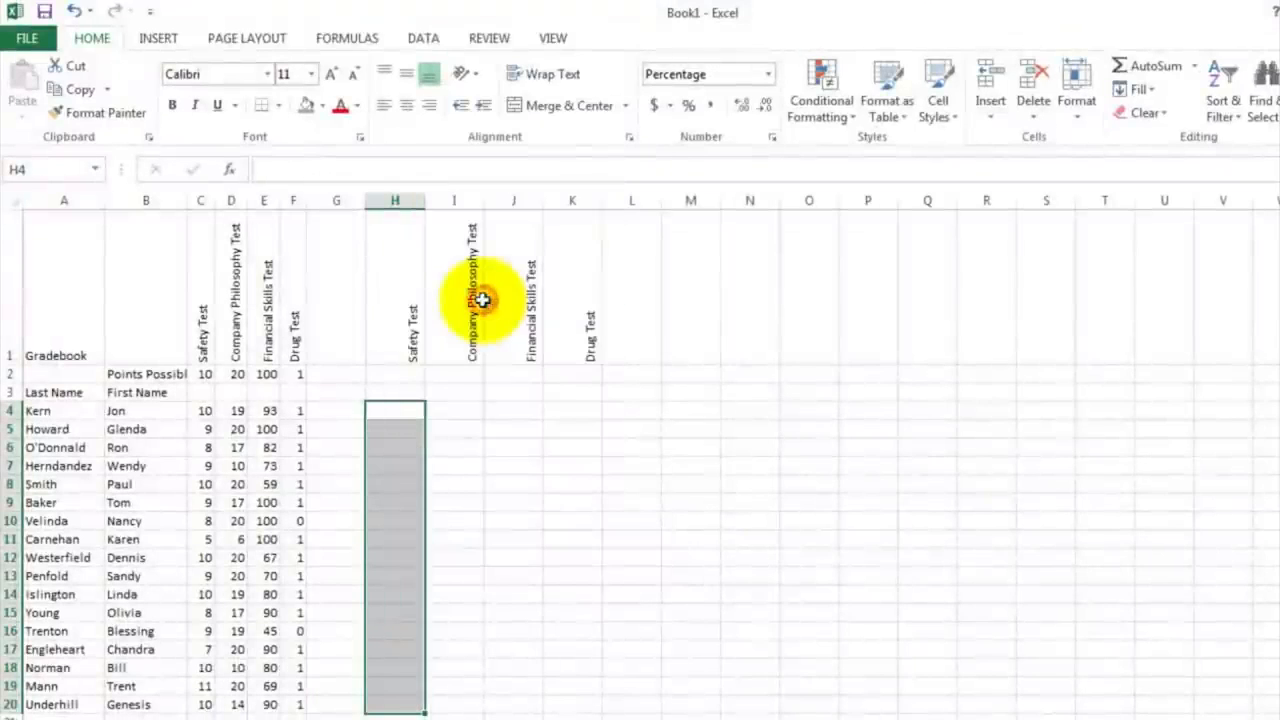
Enter the formula =C4/C$2 in H4, keeping the points possible row fixed
left_click(386, 411)
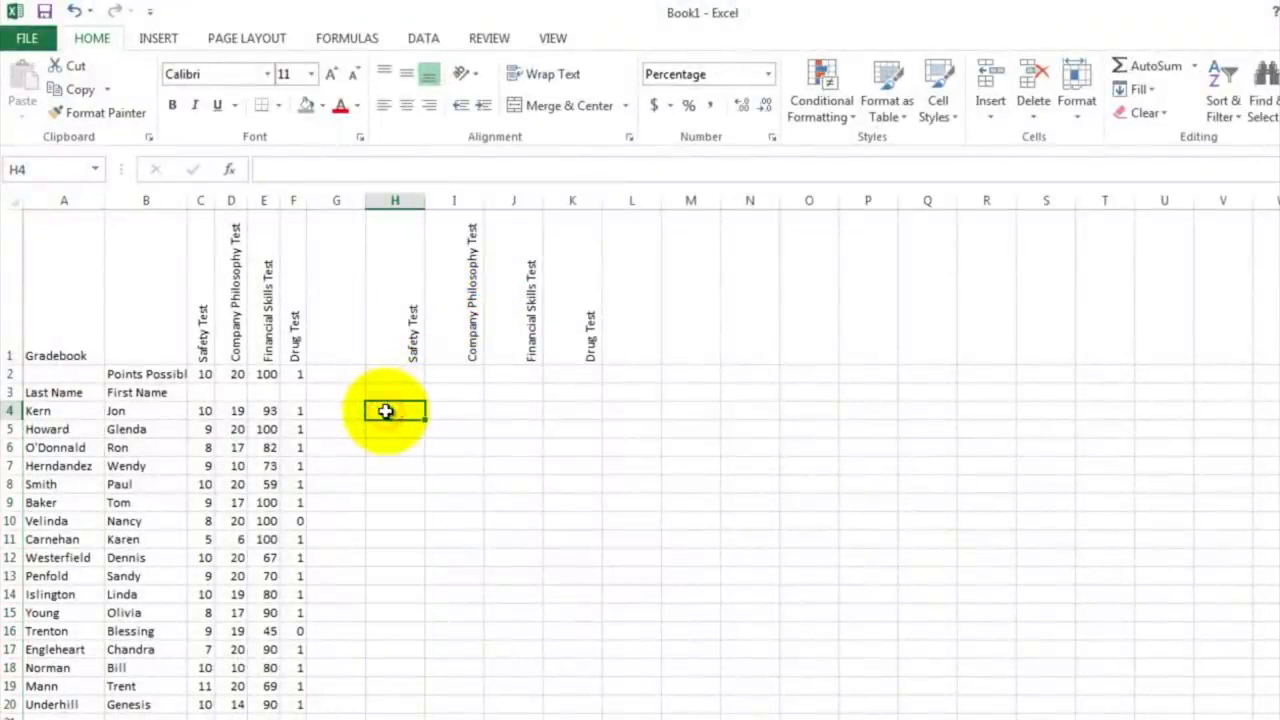
type("=")
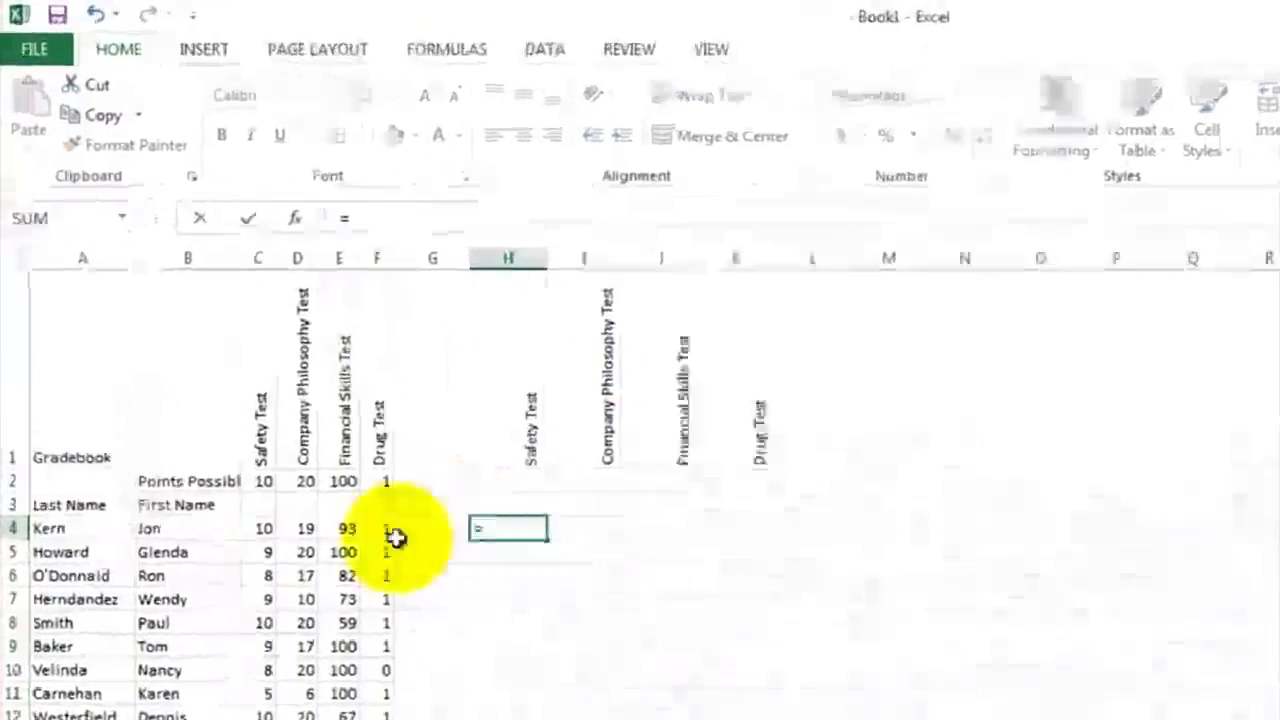
left_click(320, 648)
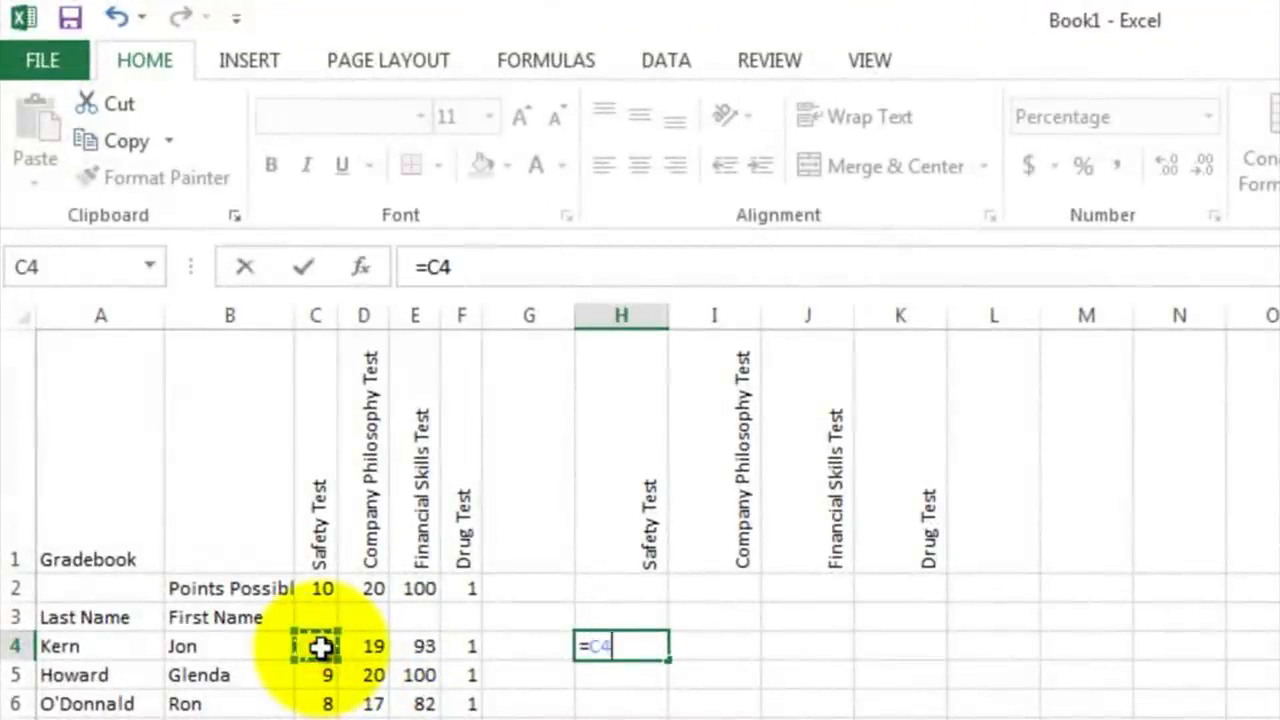
type("/")
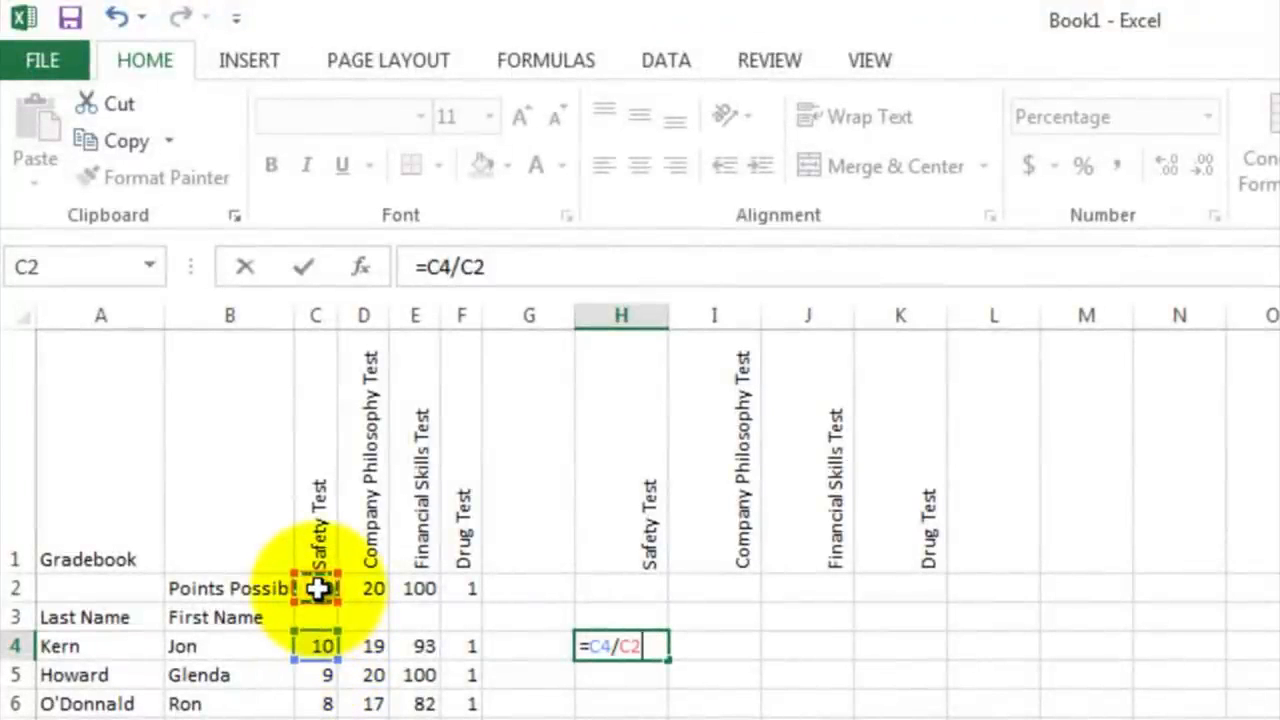
left_click(473, 268)
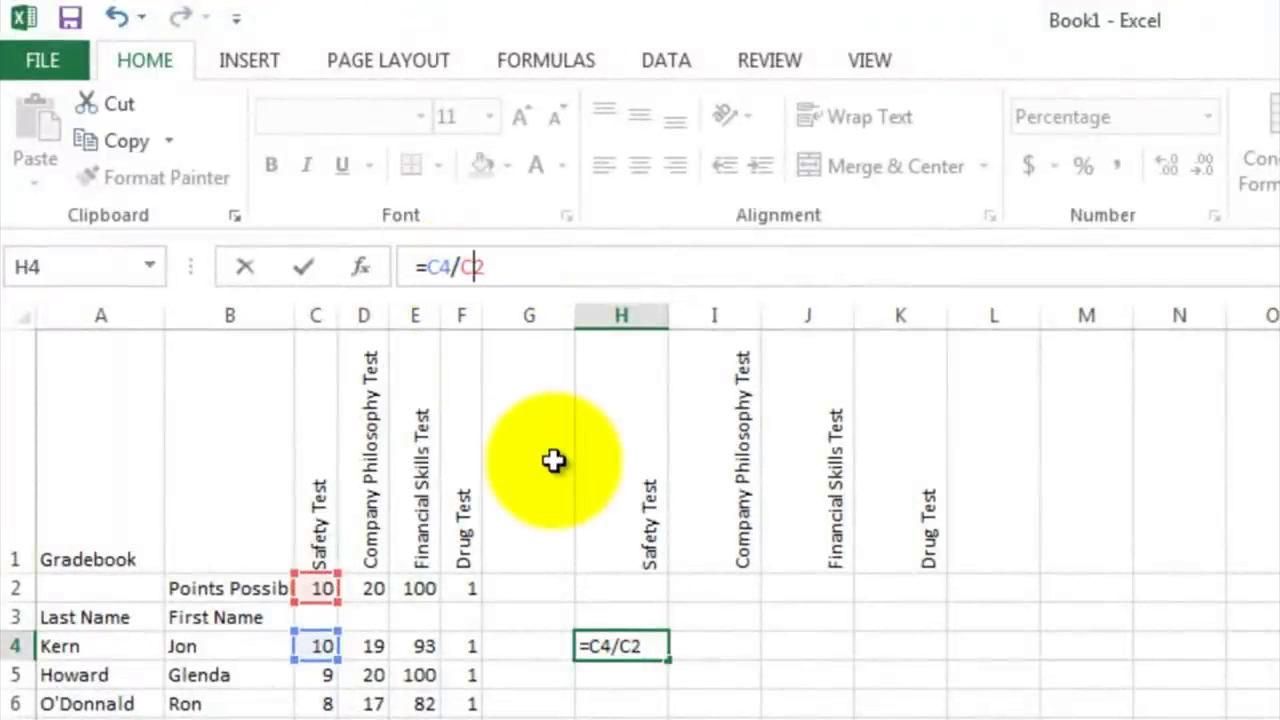
type("$")
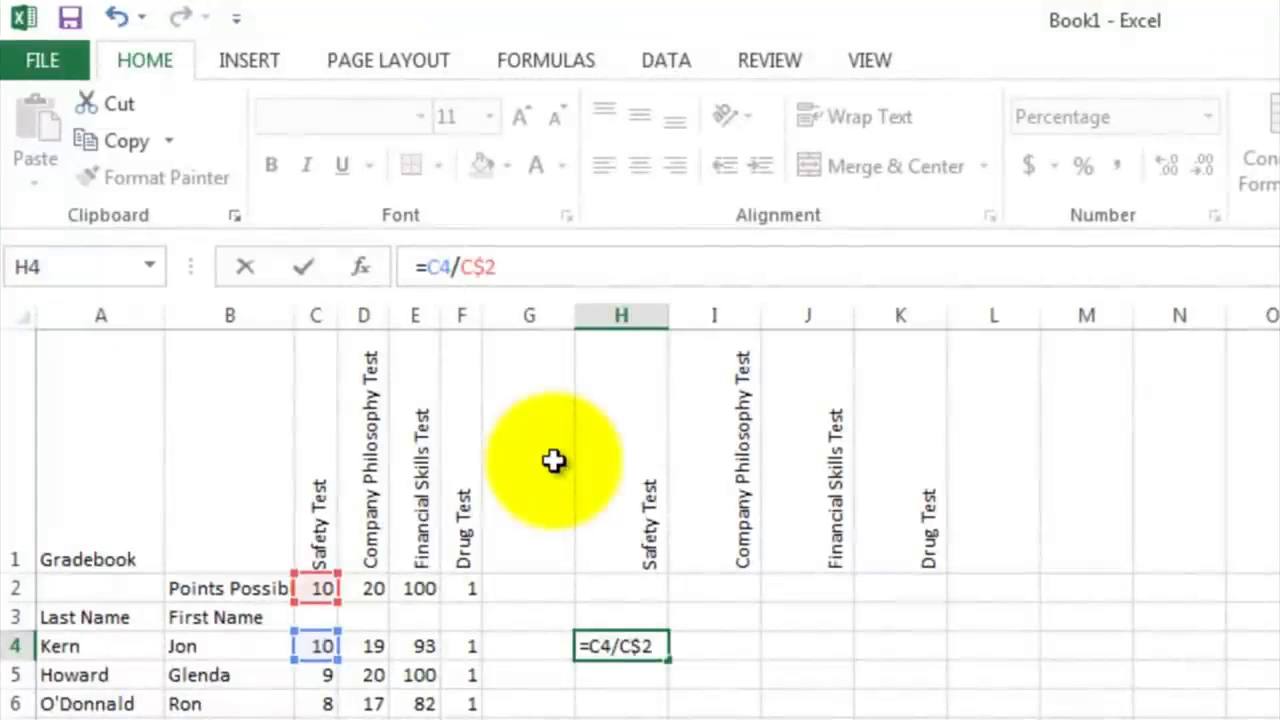
key("Return")
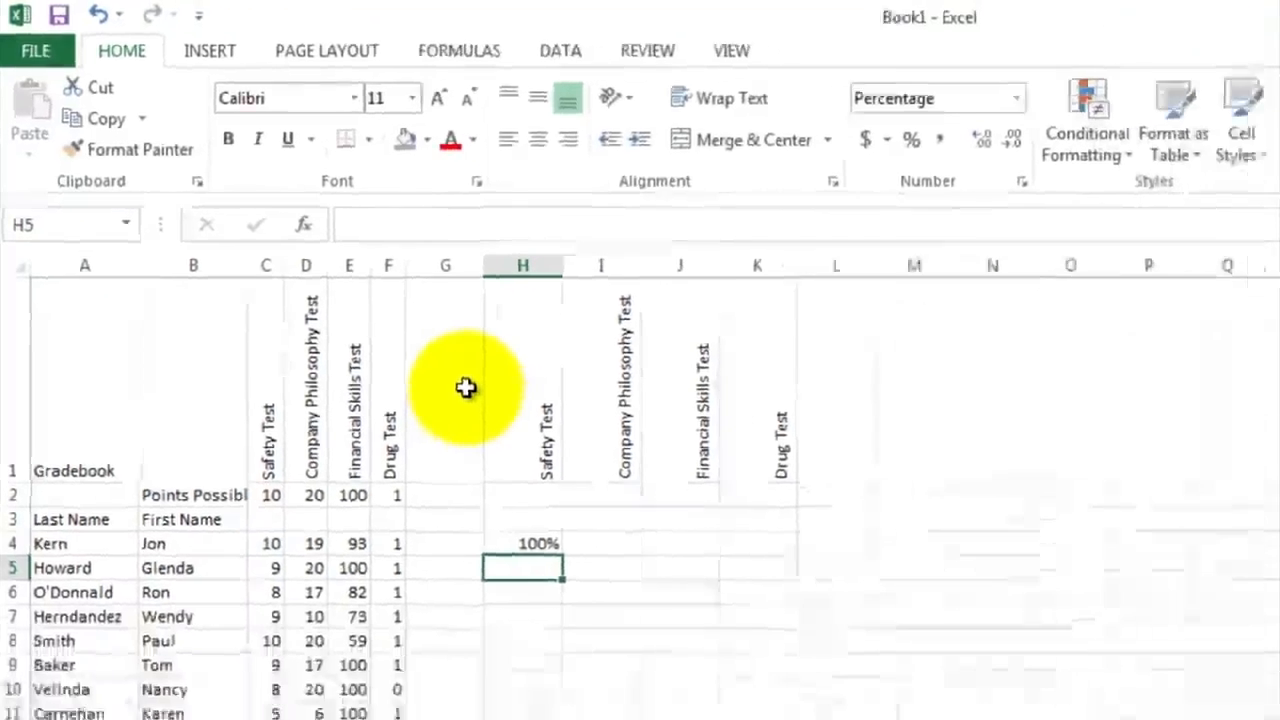
Fill the H4 percentage formula down to H20 and across to K20 for all four tests
left_click(381, 407)
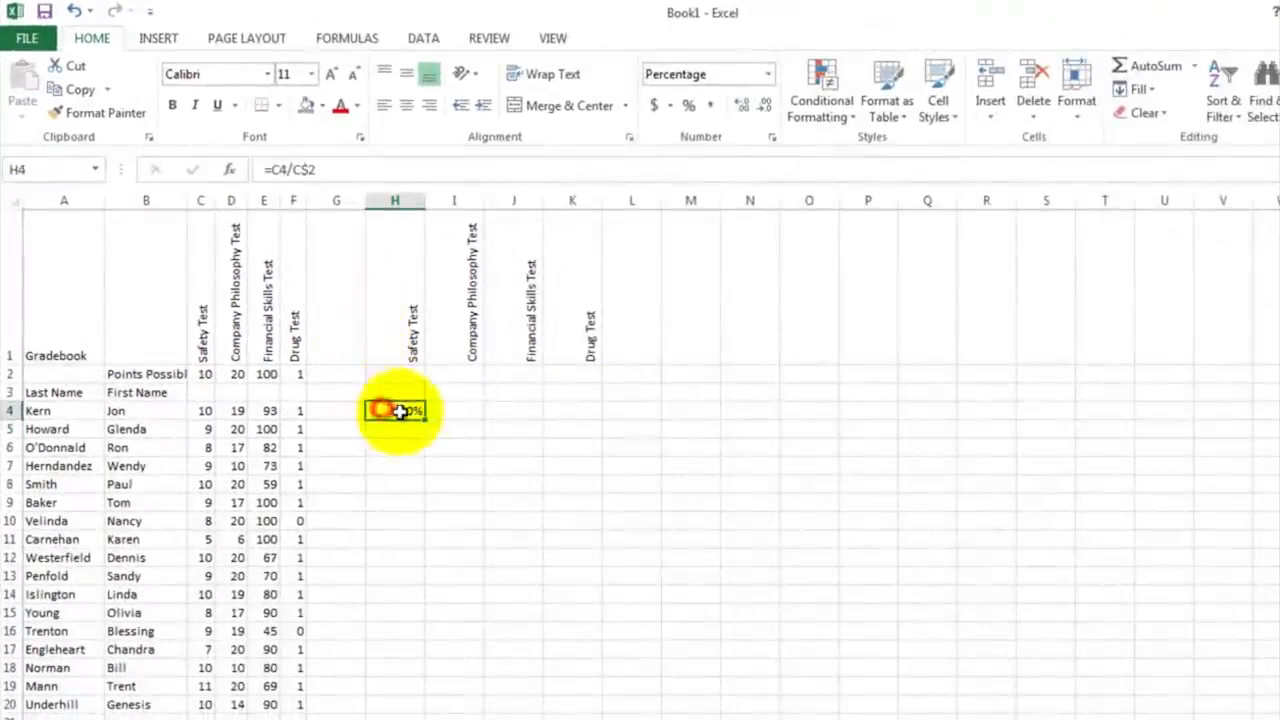
left_click_drag(425, 417, 409, 704)
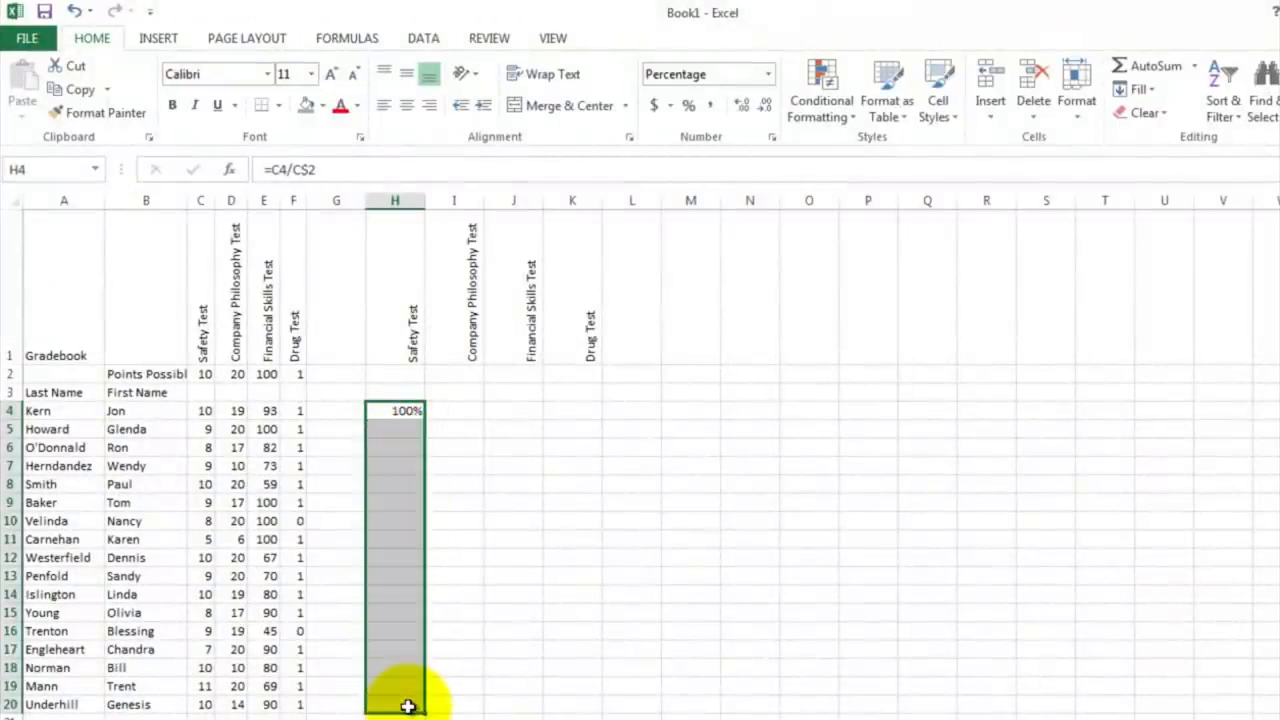
left_click(470, 610)
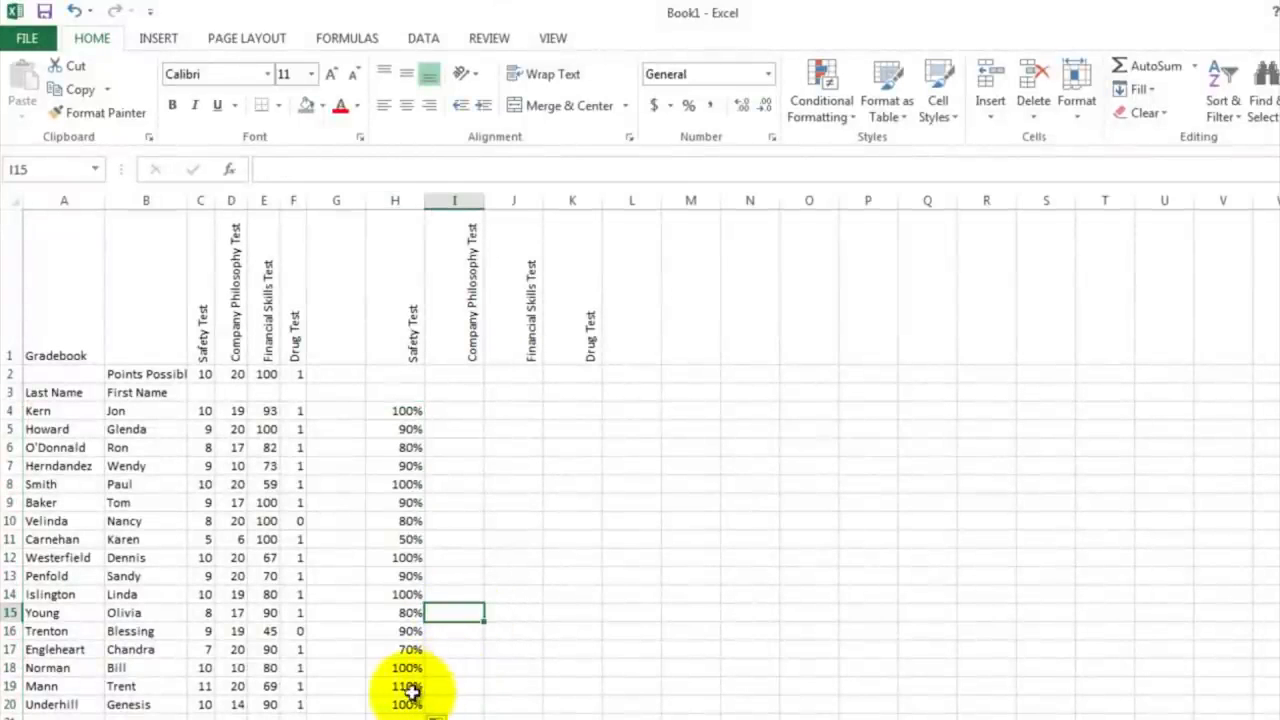
left_click(407, 688)
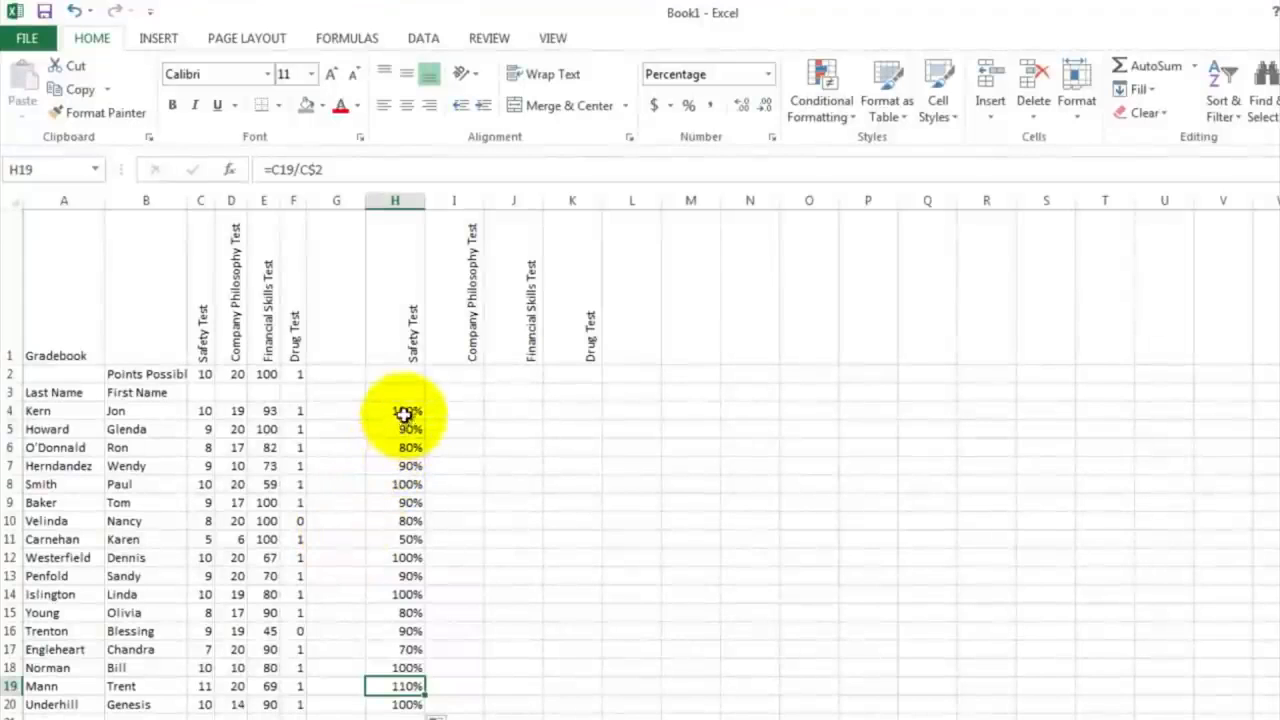
left_click_drag(405, 410, 580, 681)
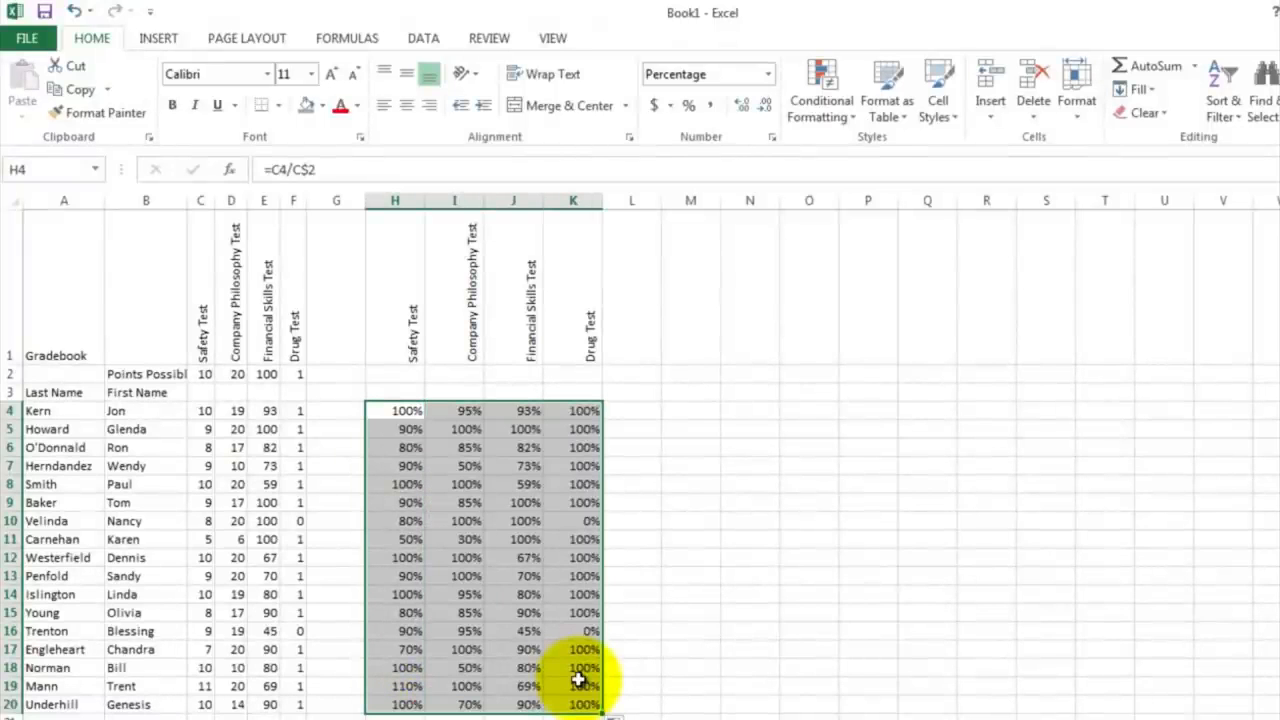
Examine the copied formulas in the Drug Test and Company Philosophy Test percentage columns, including K4, K10 and I7
left_click(632, 444)
left_click(586, 412)
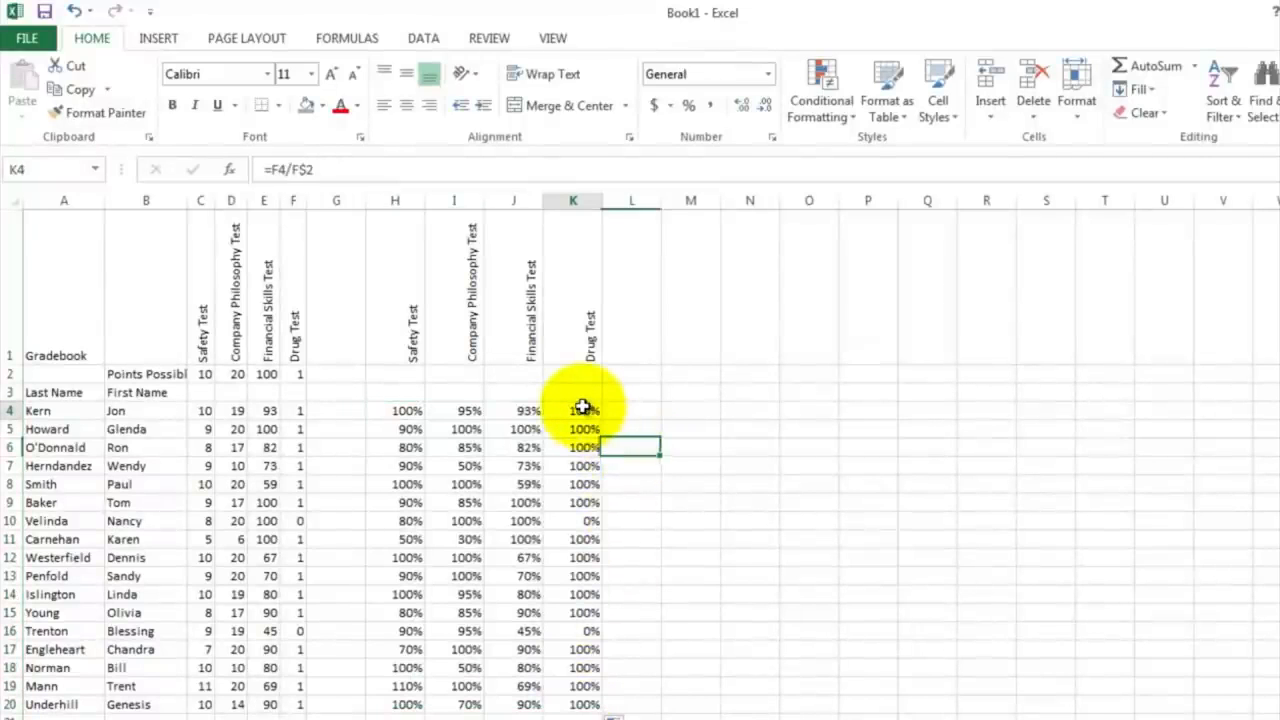
left_click(570, 521)
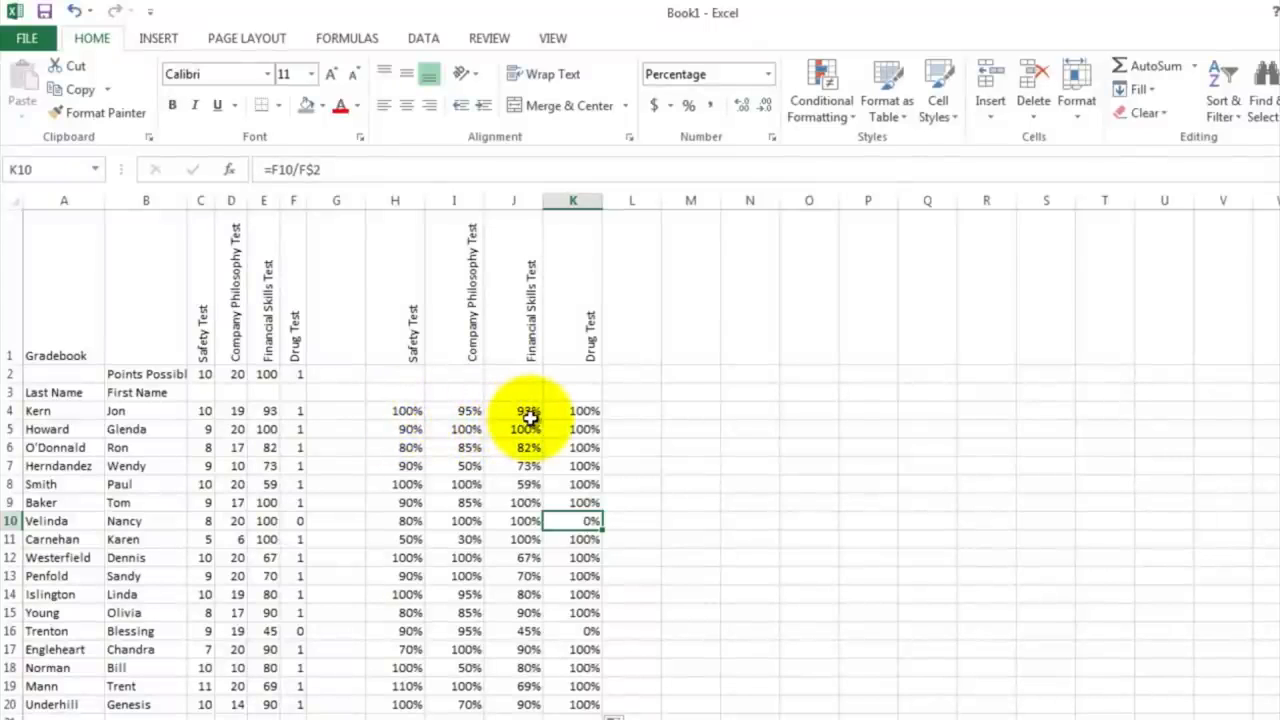
key("Left")
key("Left")
key("Up")
key("Up")
key("Up")
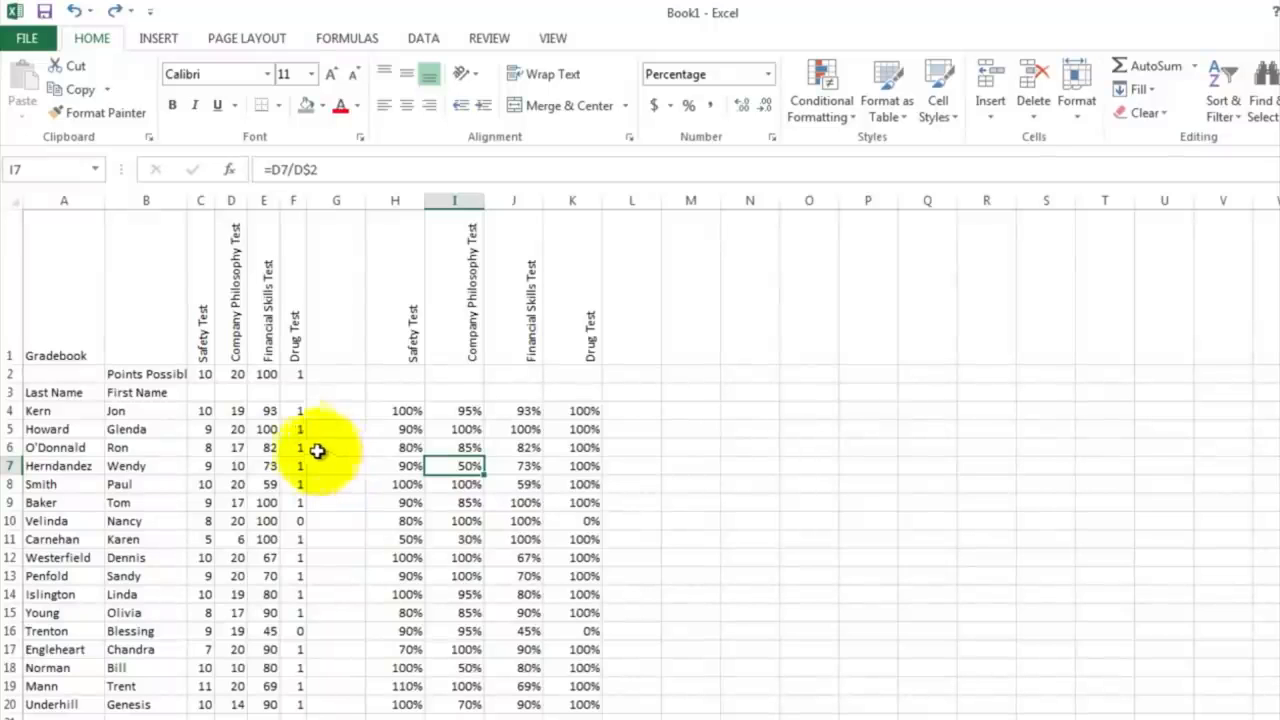
Apply the green, yellow, red and black circle icon set to Safety Test scores C4 to C20, and widen column C to fit the numbers
left_click_drag(201, 410, 190, 713)
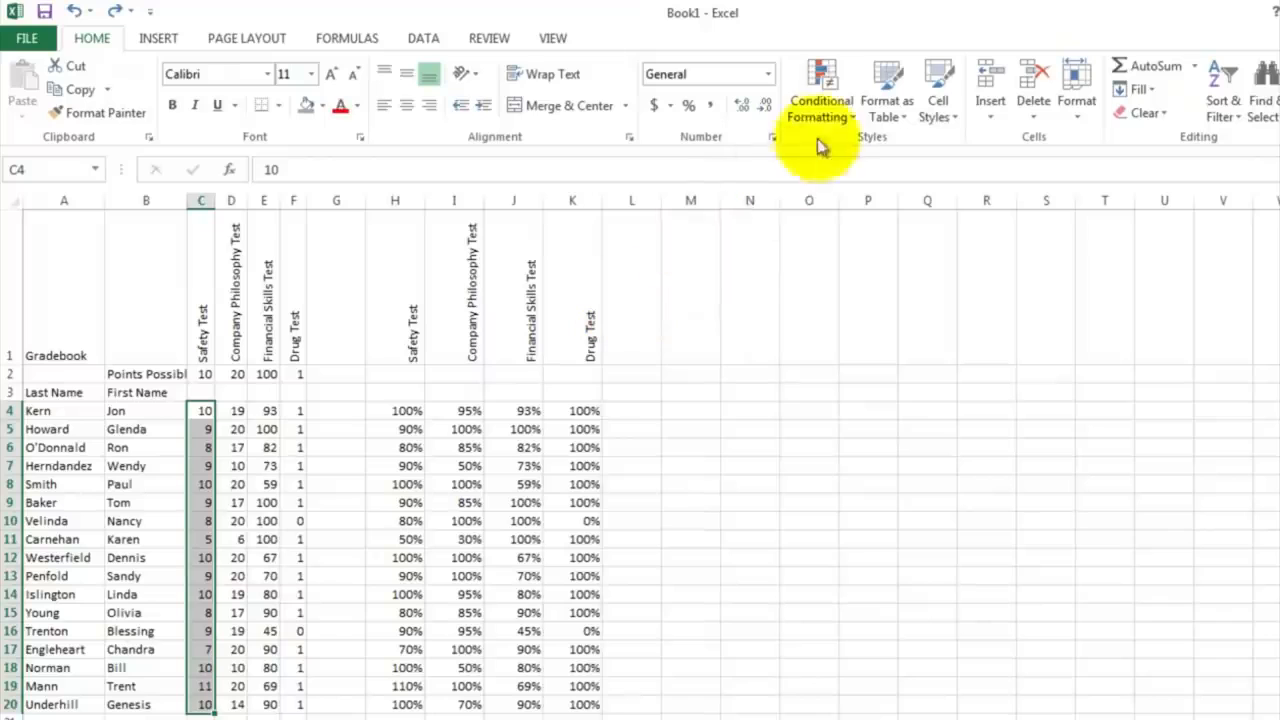
left_click(847, 96)
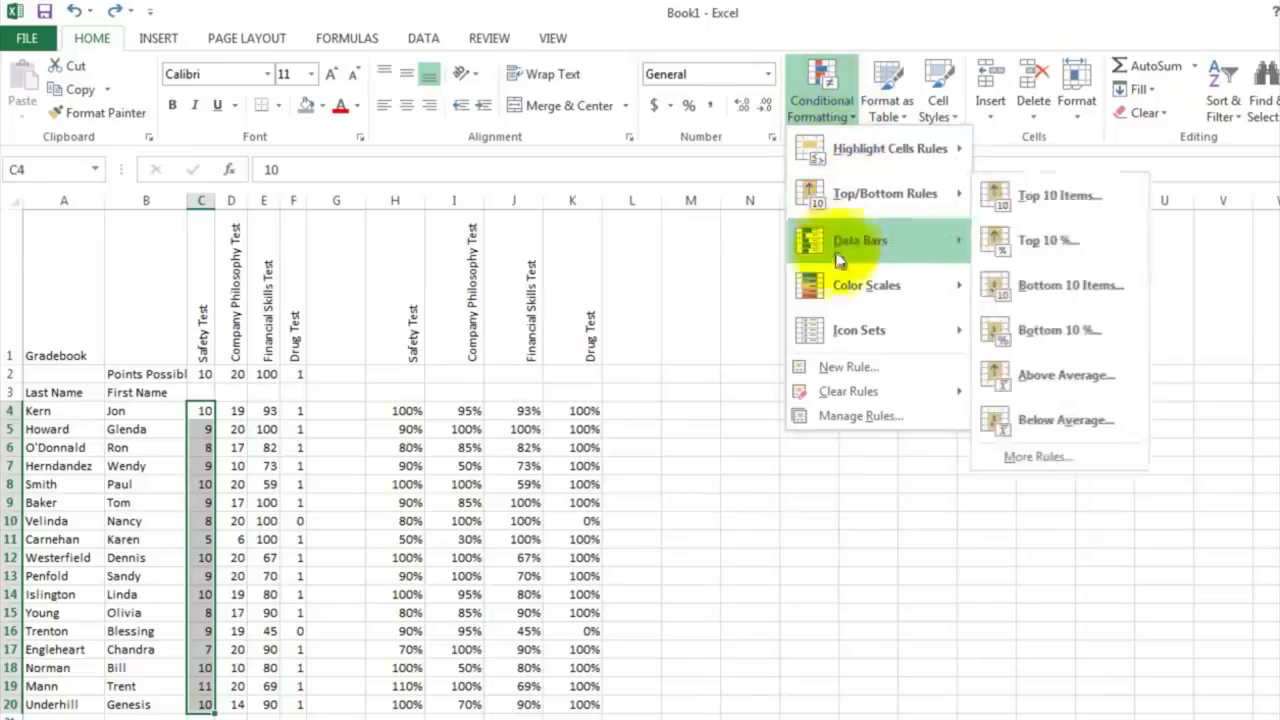
mouse_move(835, 340)
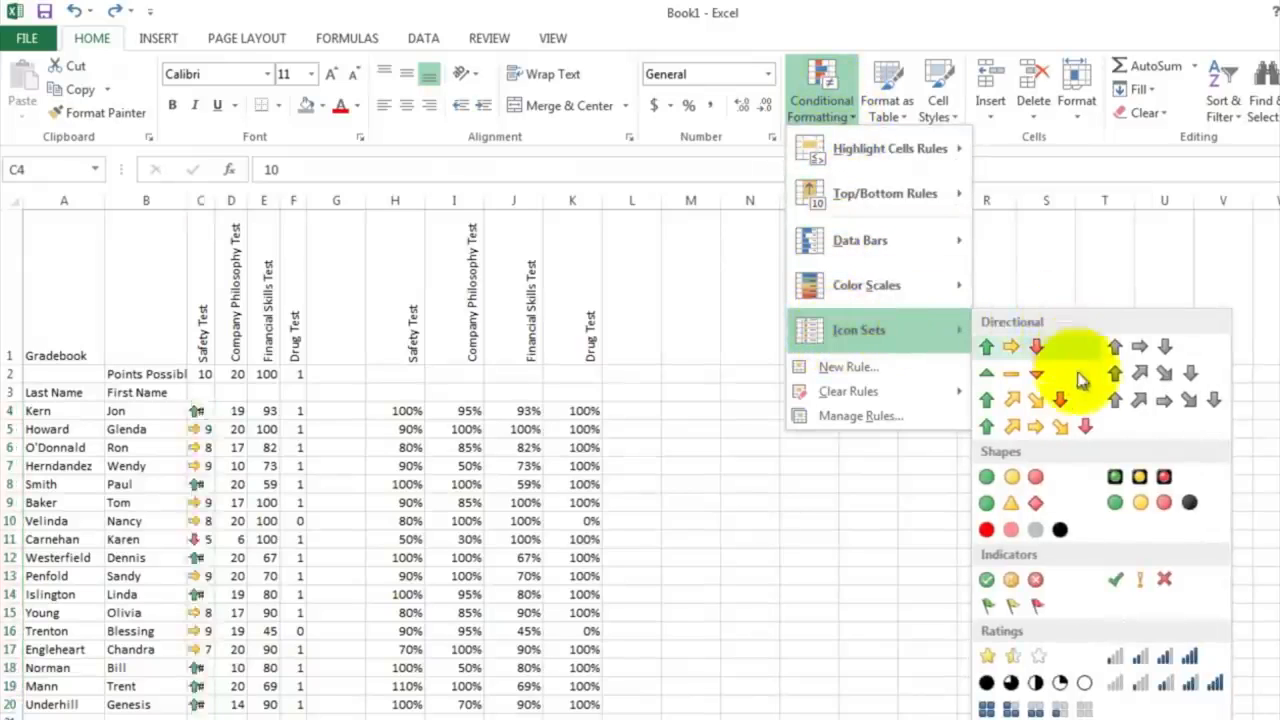
left_click(1164, 505)
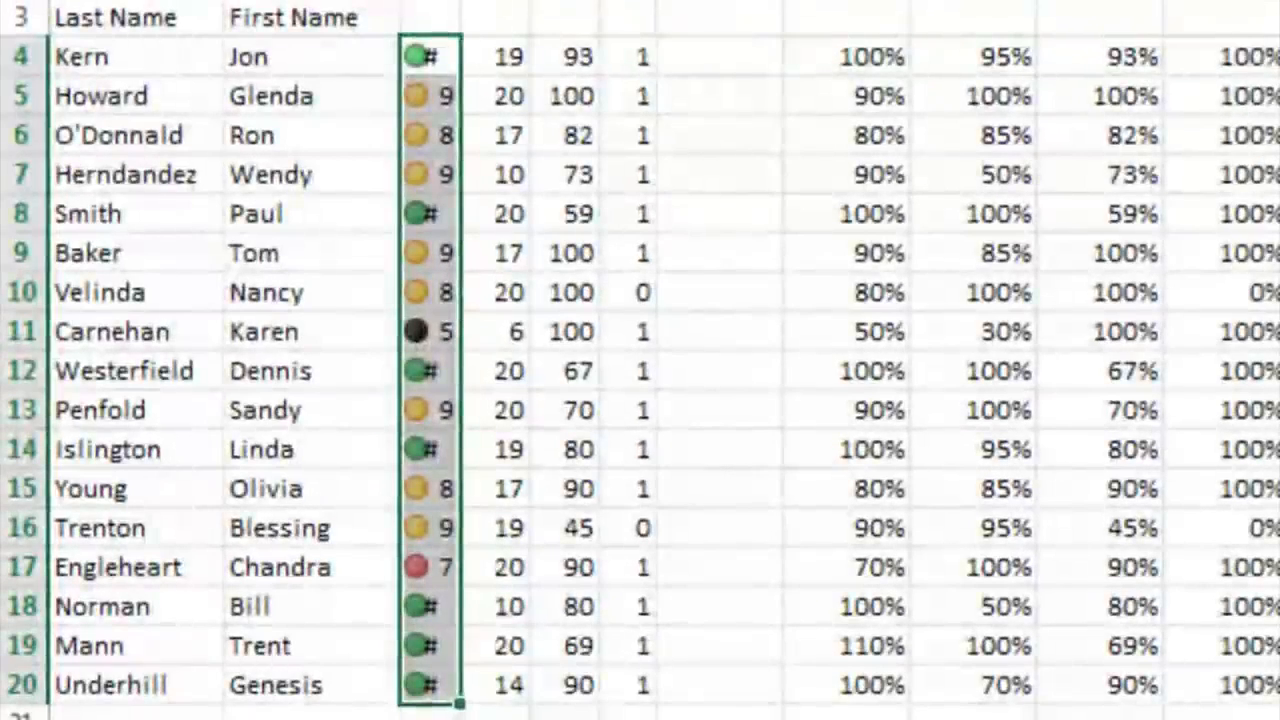
left_click_drag(461, 1, 502, 1)
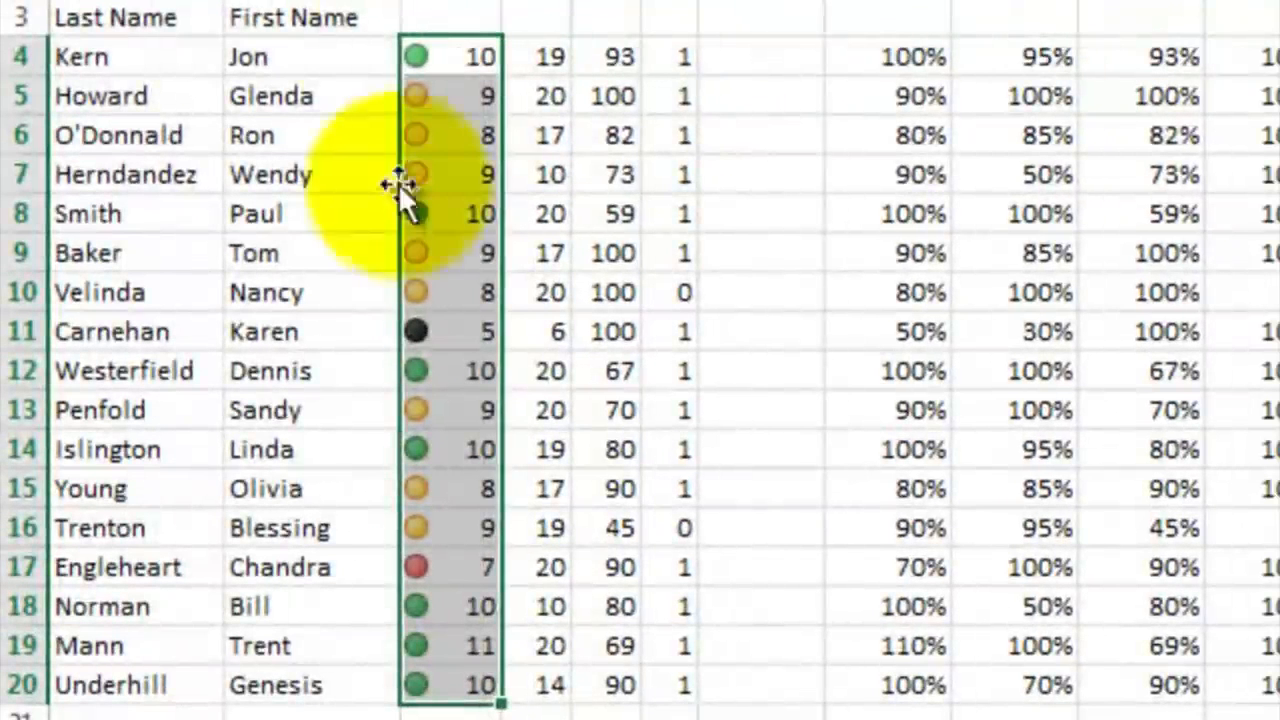
left_click(446, 168)
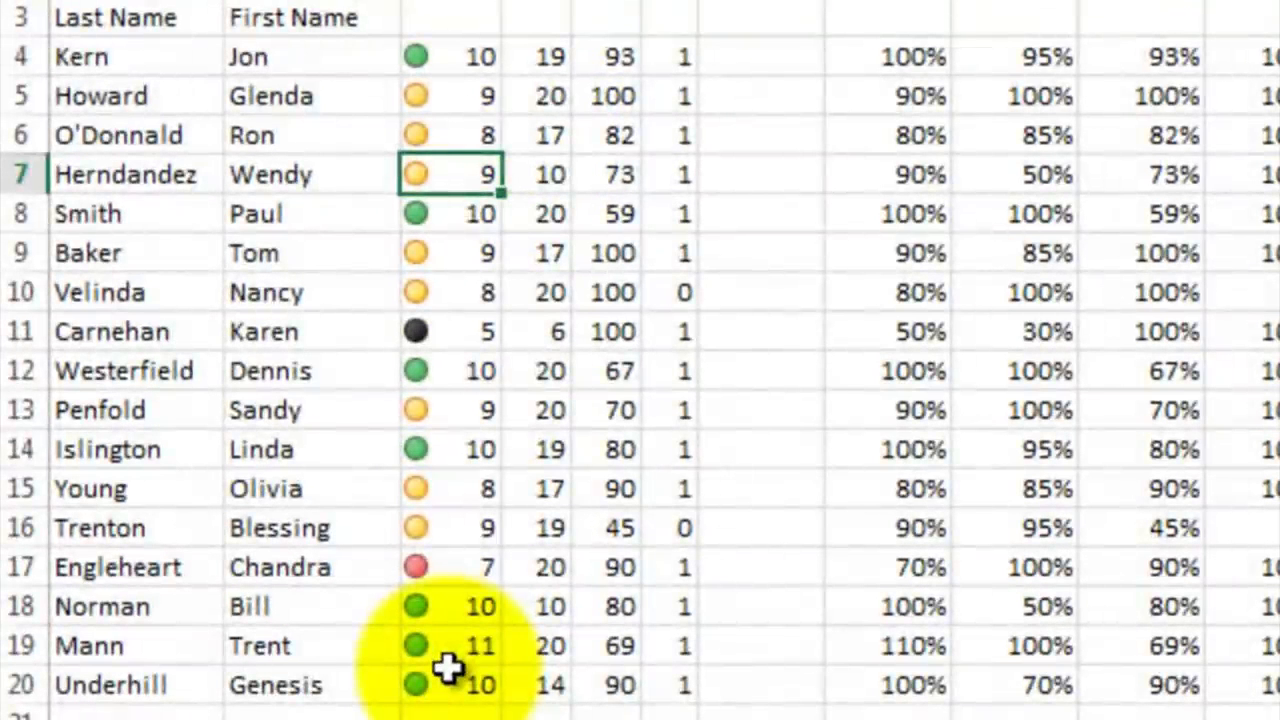
left_click(457, 569)
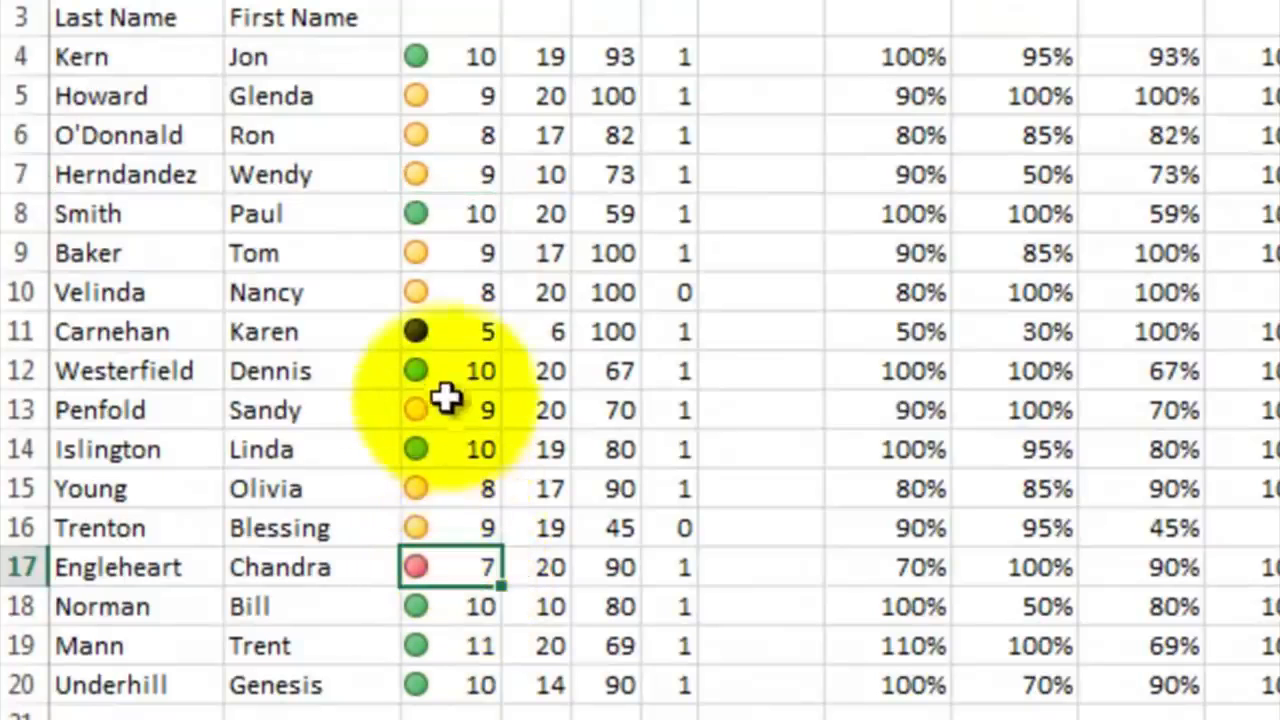
left_click(445, 337)
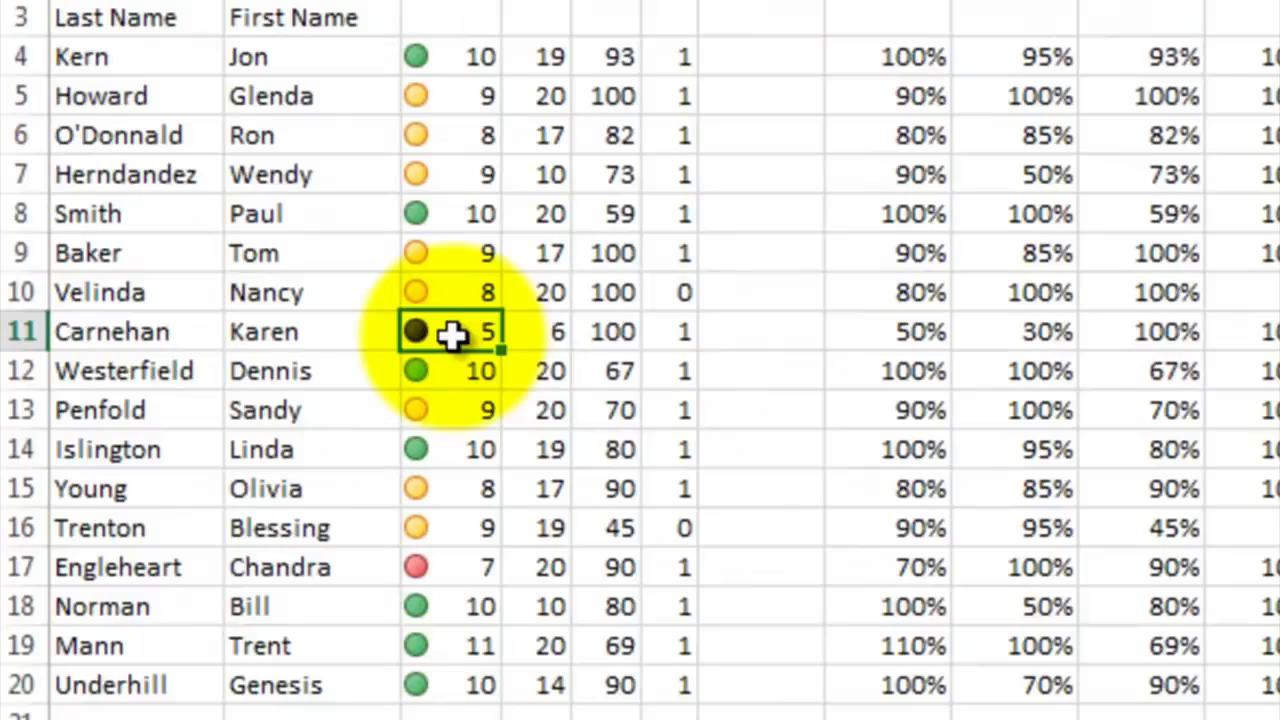
Apply the green, yellow, red and black circle icon set to the Company Philosophy Test scores in D4 to D20
left_click_drag(548, 60, 510, 449)
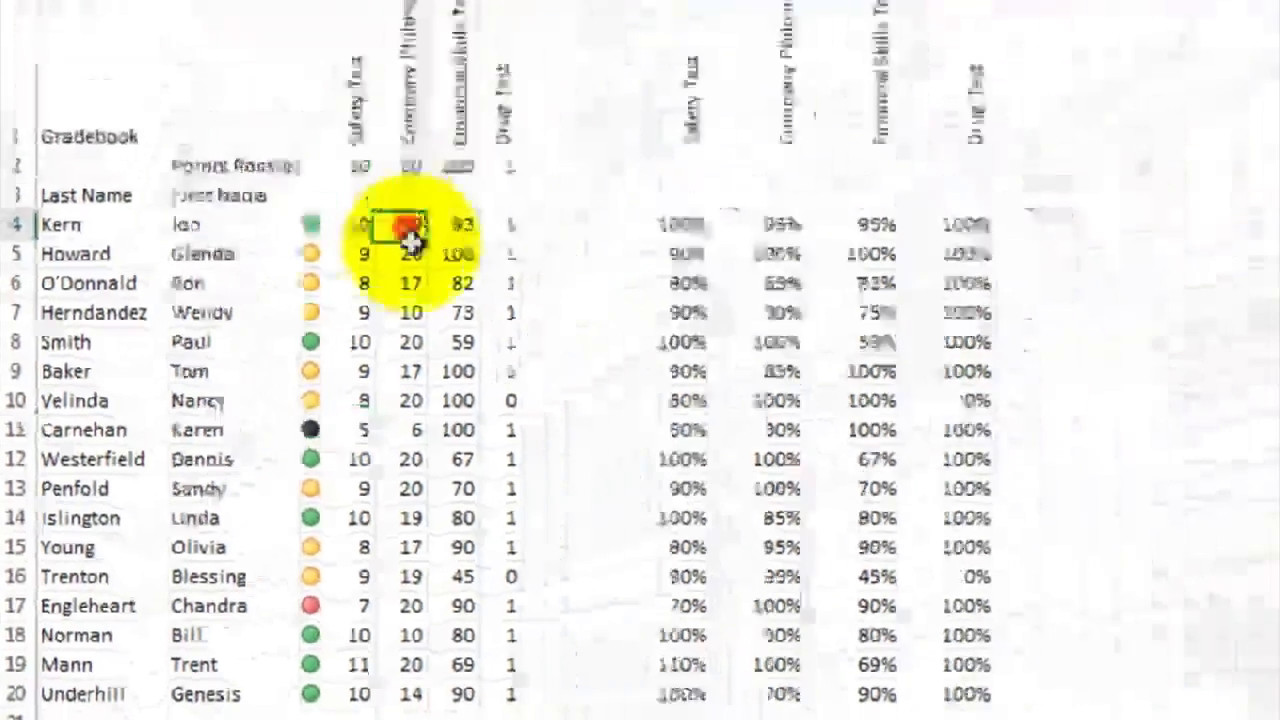
left_click_drag(247, 585, 267, 697)
left_click(868, 52)
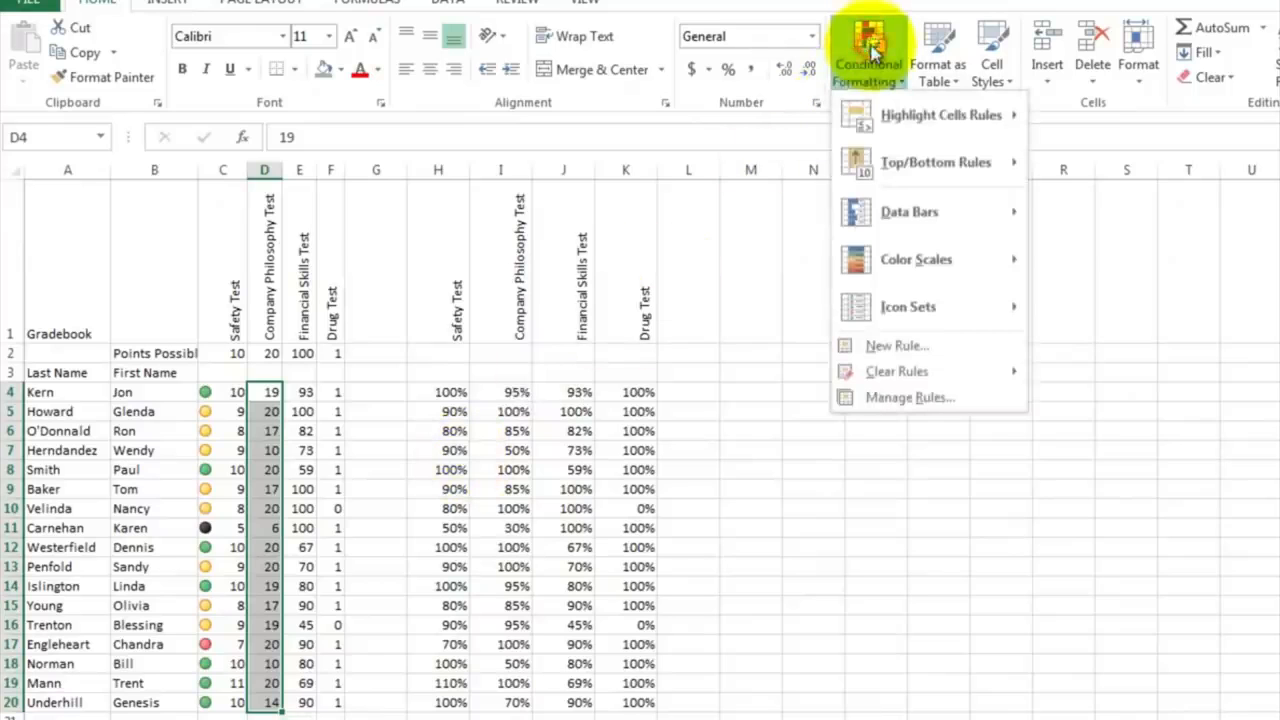
mouse_move(960, 313)
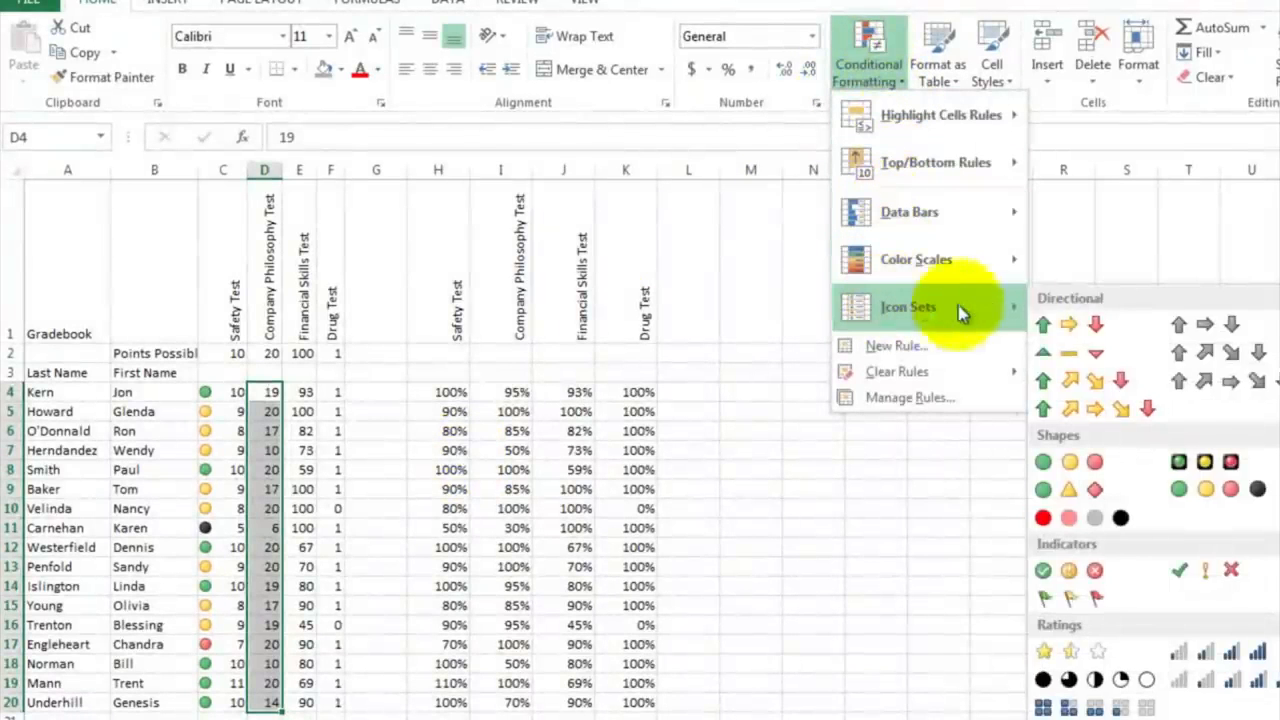
left_click(1197, 489)
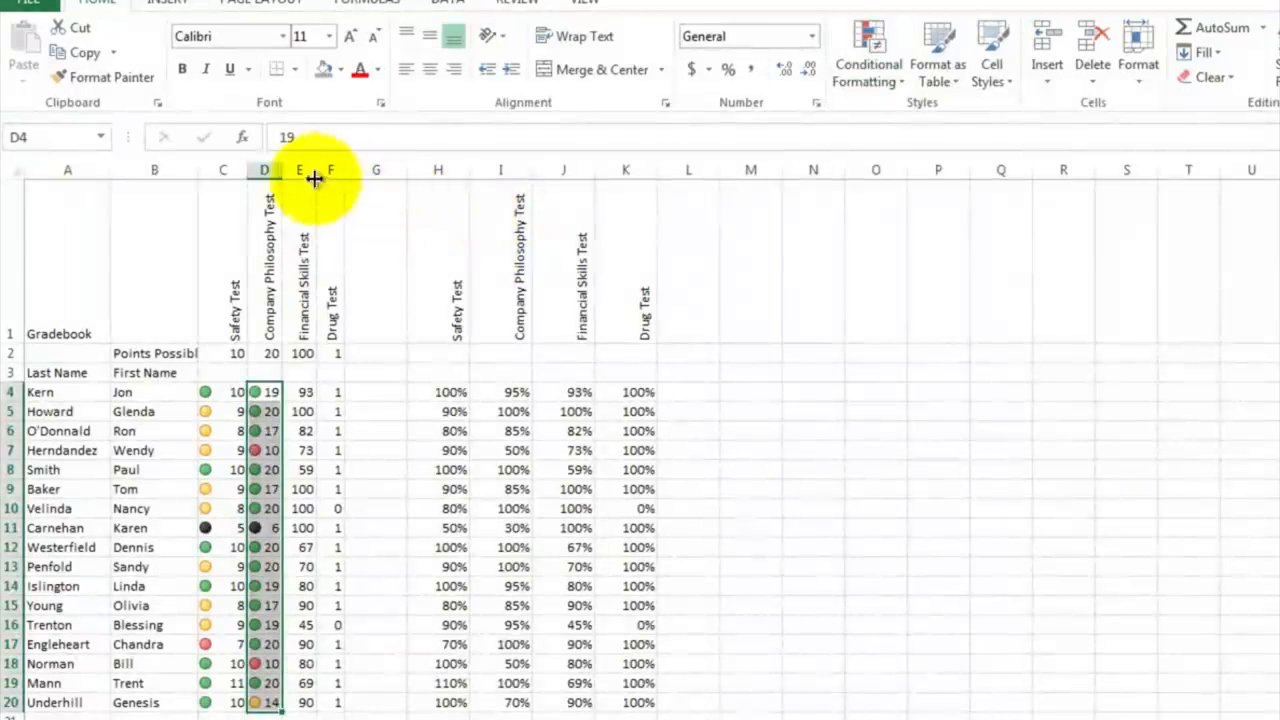
Widen column D to give the Company Philosophy Test icons and scores more room, and check the score in D11
left_click_drag(282, 170, 292, 170)
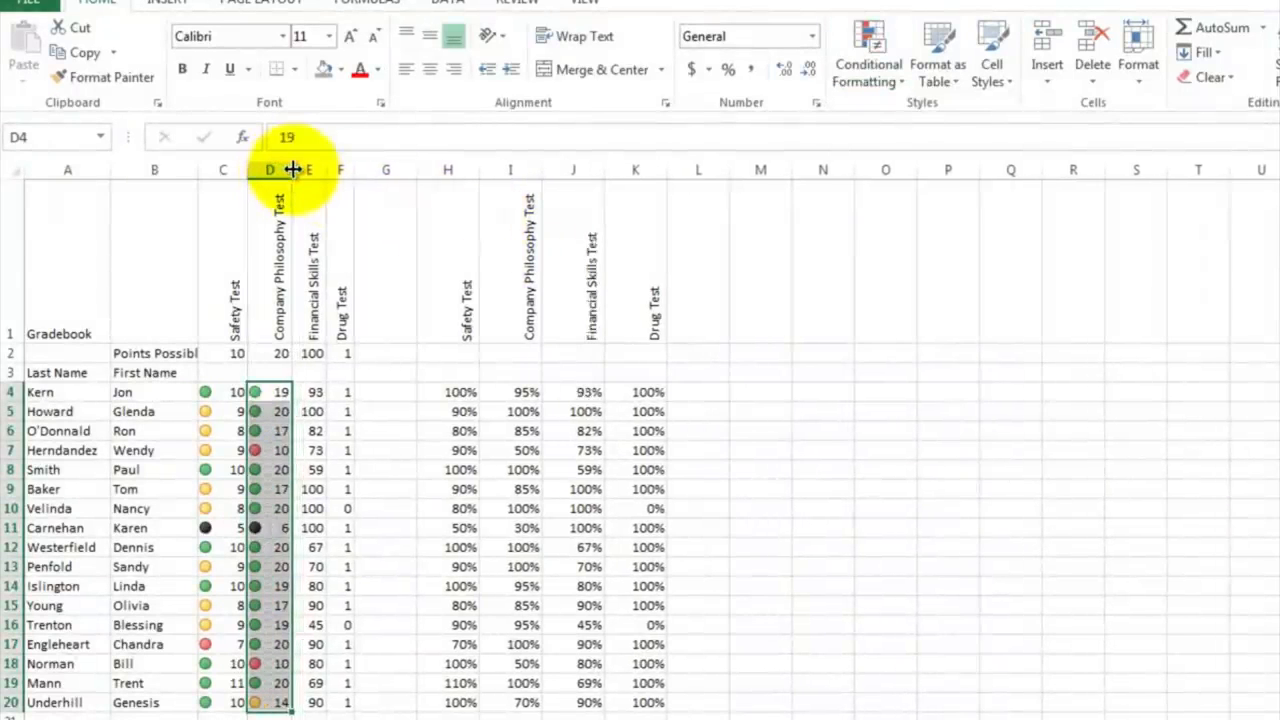
left_click(300, 528)
left_click(266, 530)
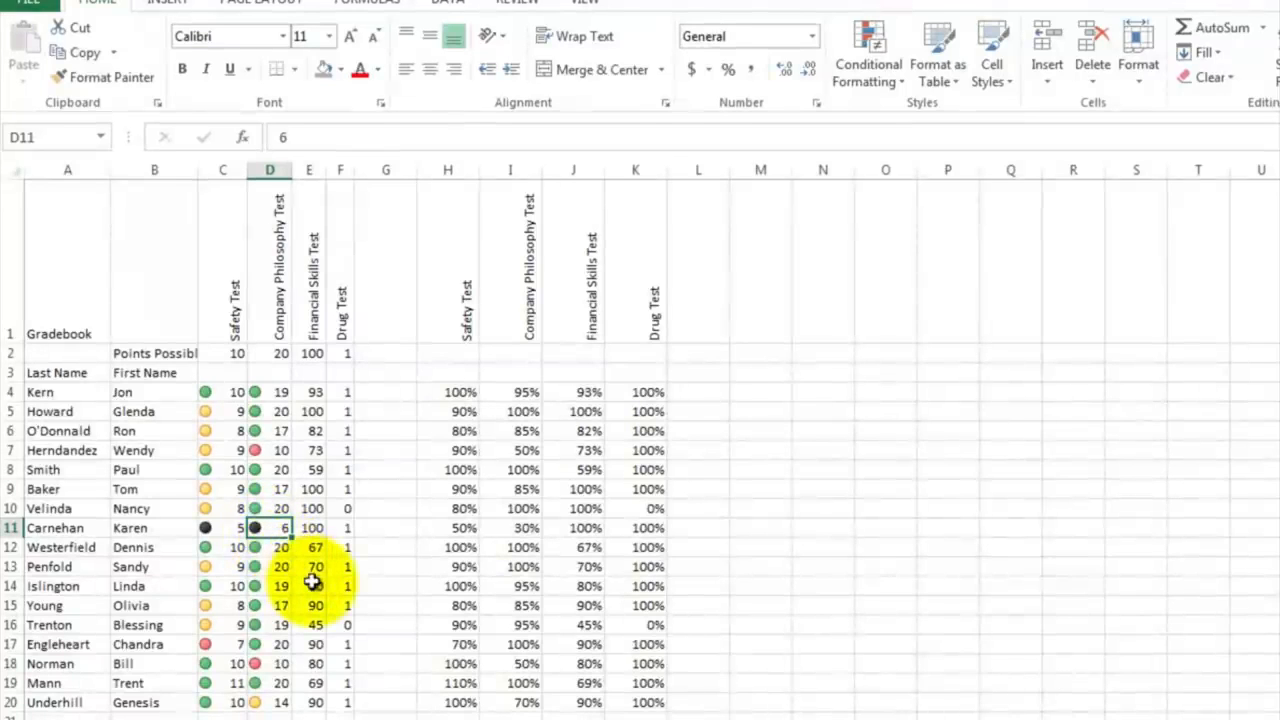
Apply the green, yellow, red and black circle icon set to Financial Skills Test scores E4 to E20, and widen column E to fit the numbers
left_click(315, 391)
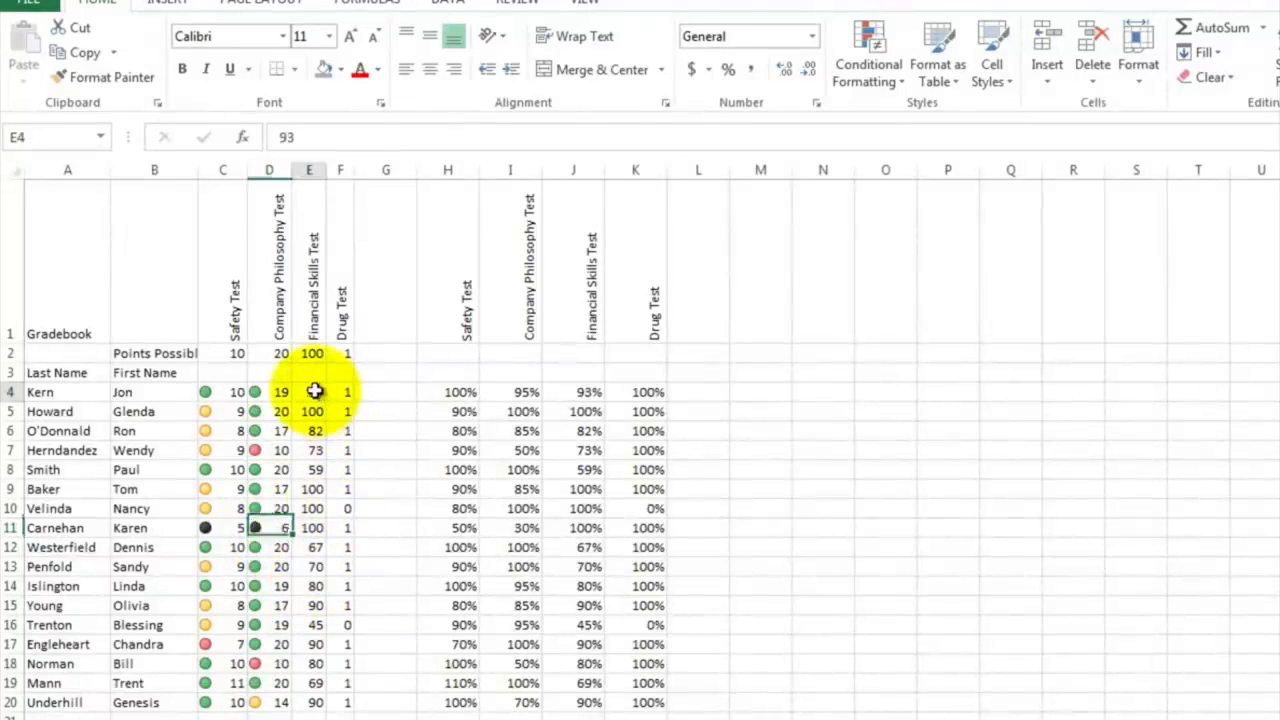
left_click_drag(315, 391, 314, 697)
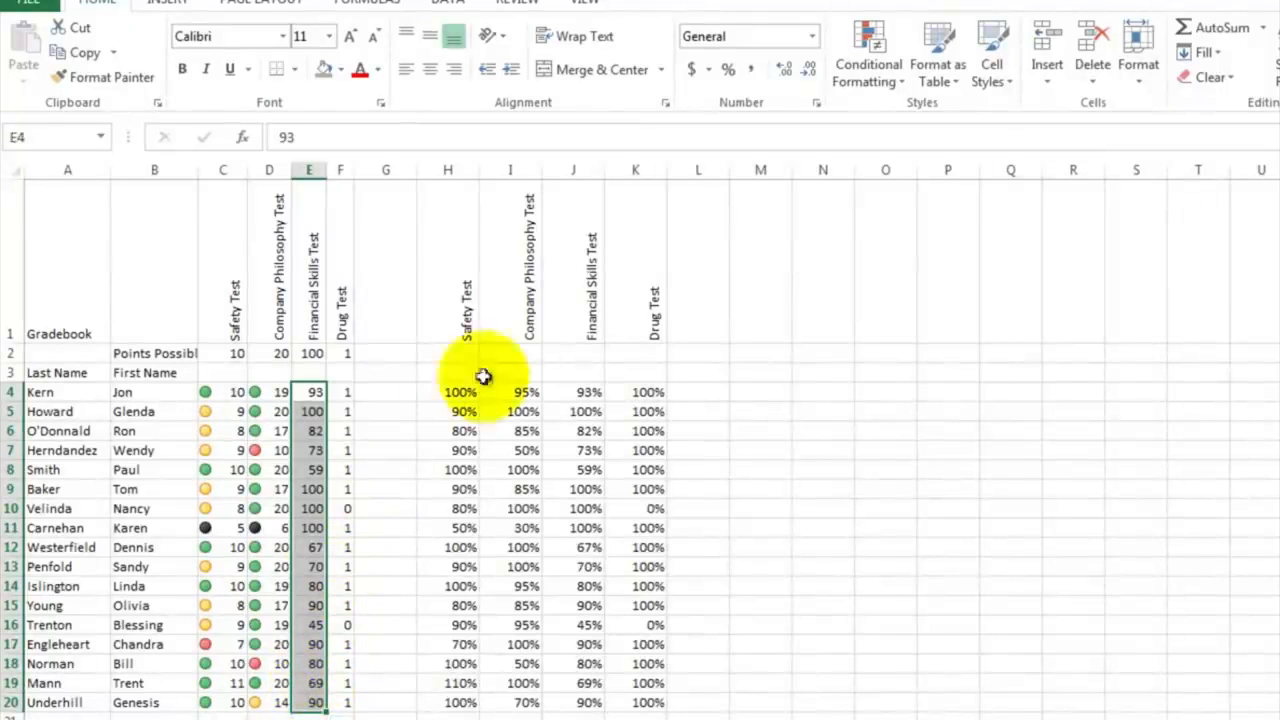
left_click(877, 44)
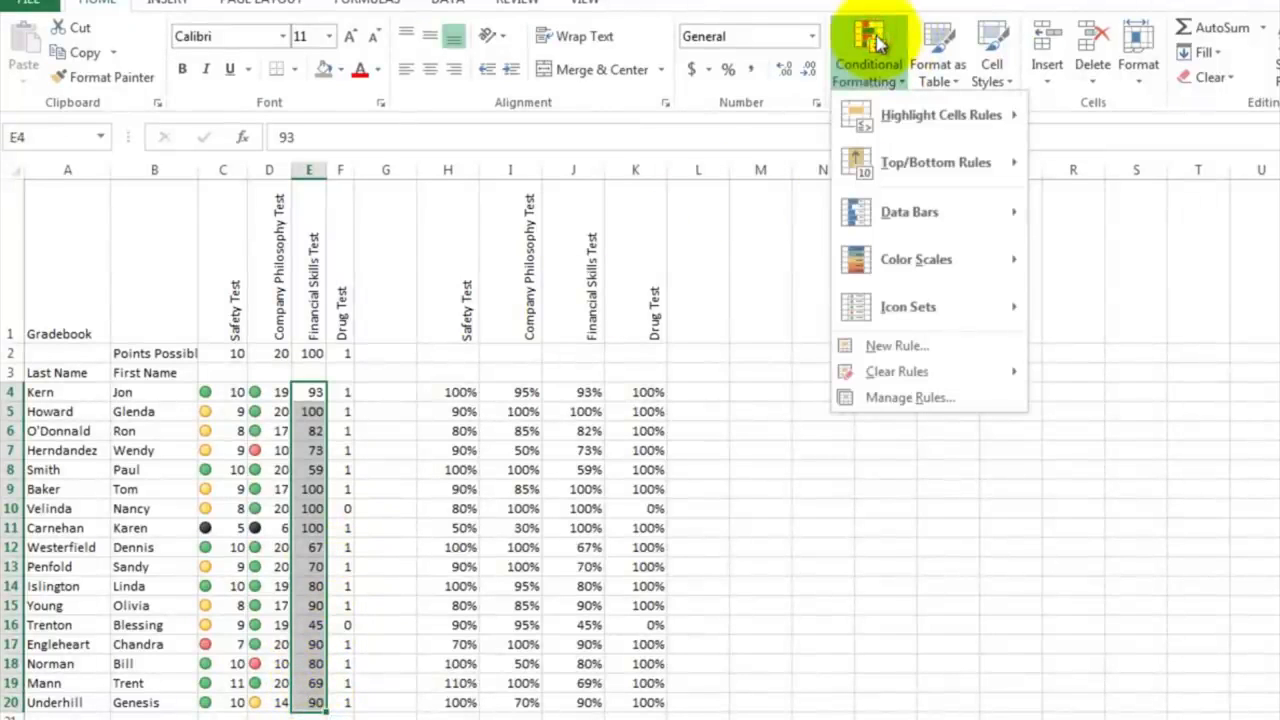
mouse_move(900, 310)
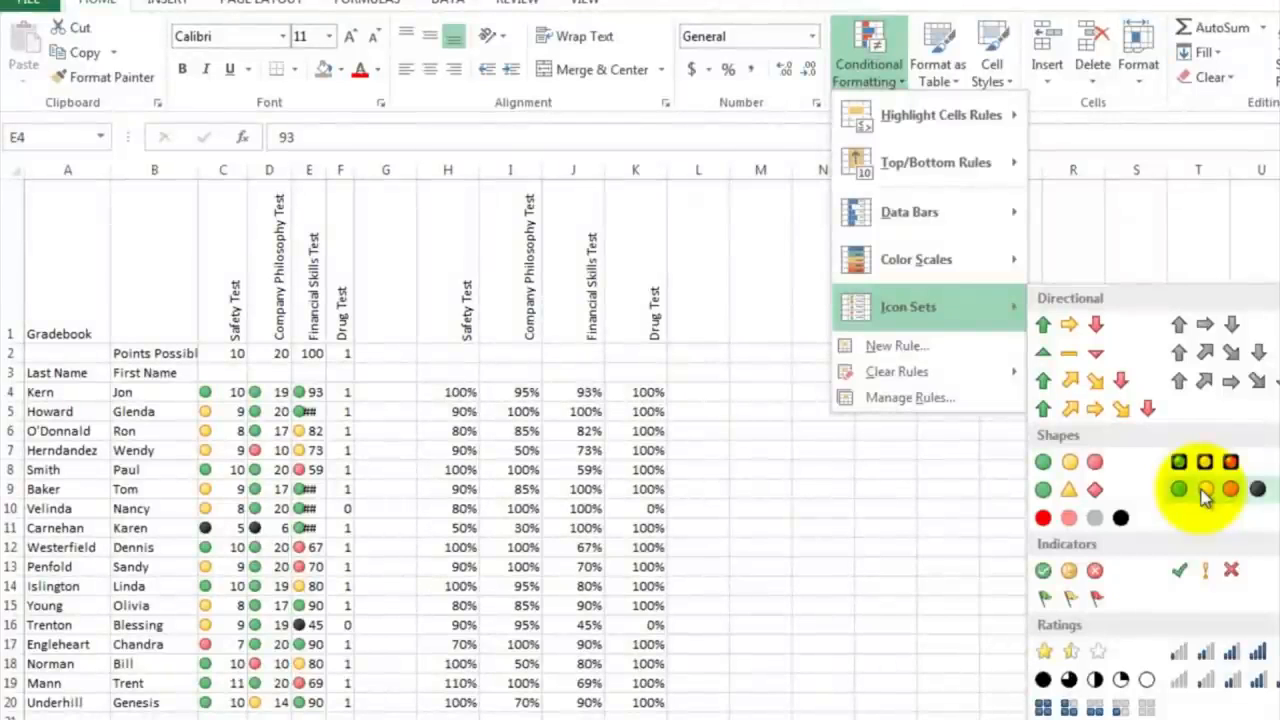
left_click(1205, 492)
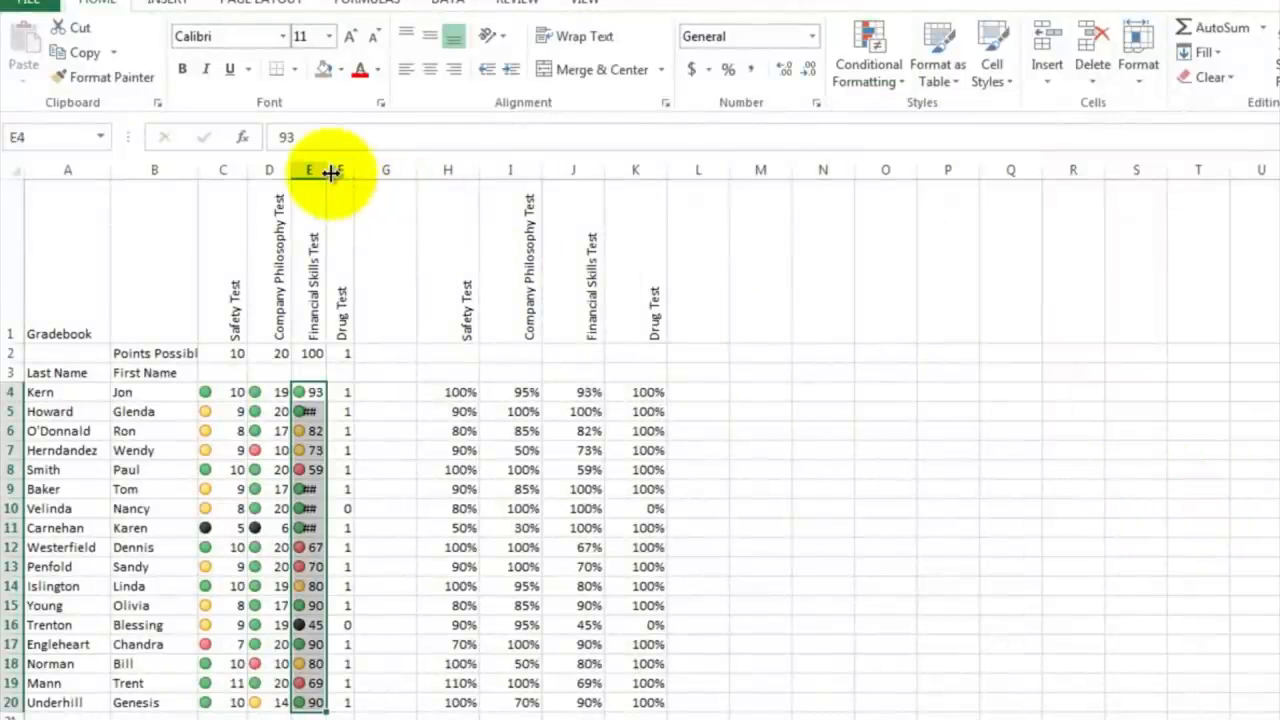
left_click_drag(328, 171, 342, 166)
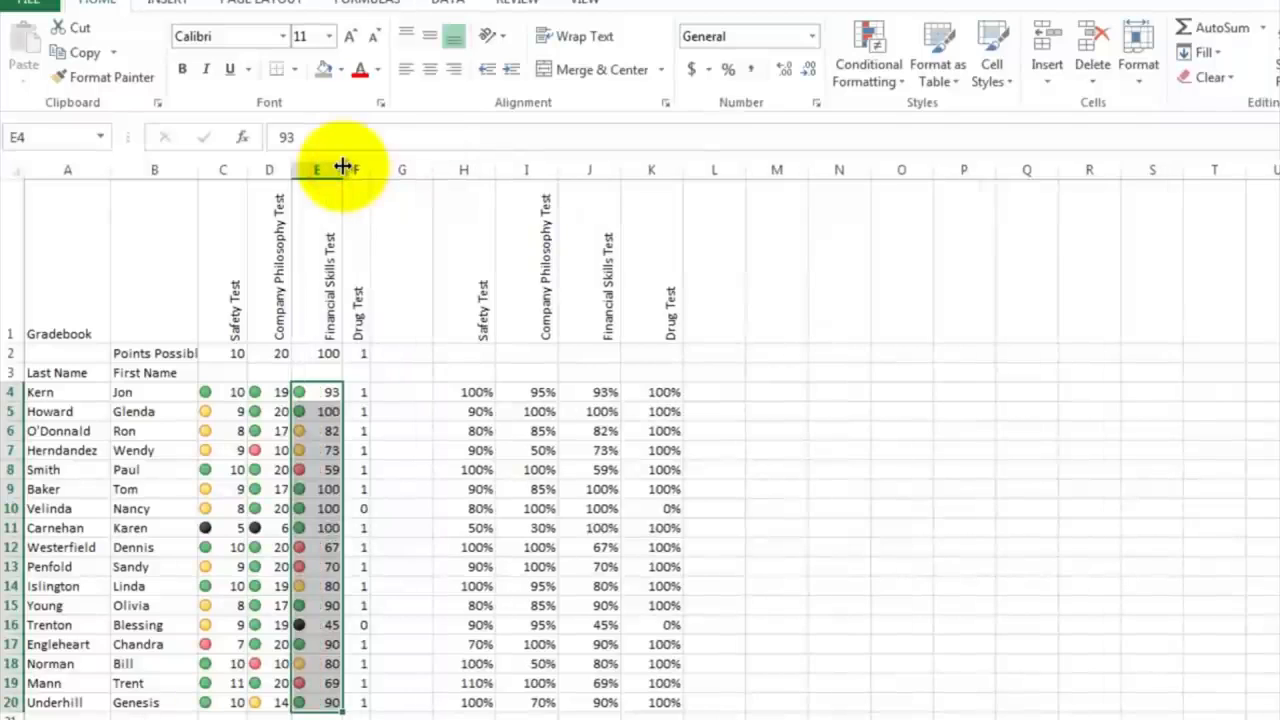
left_click(363, 489)
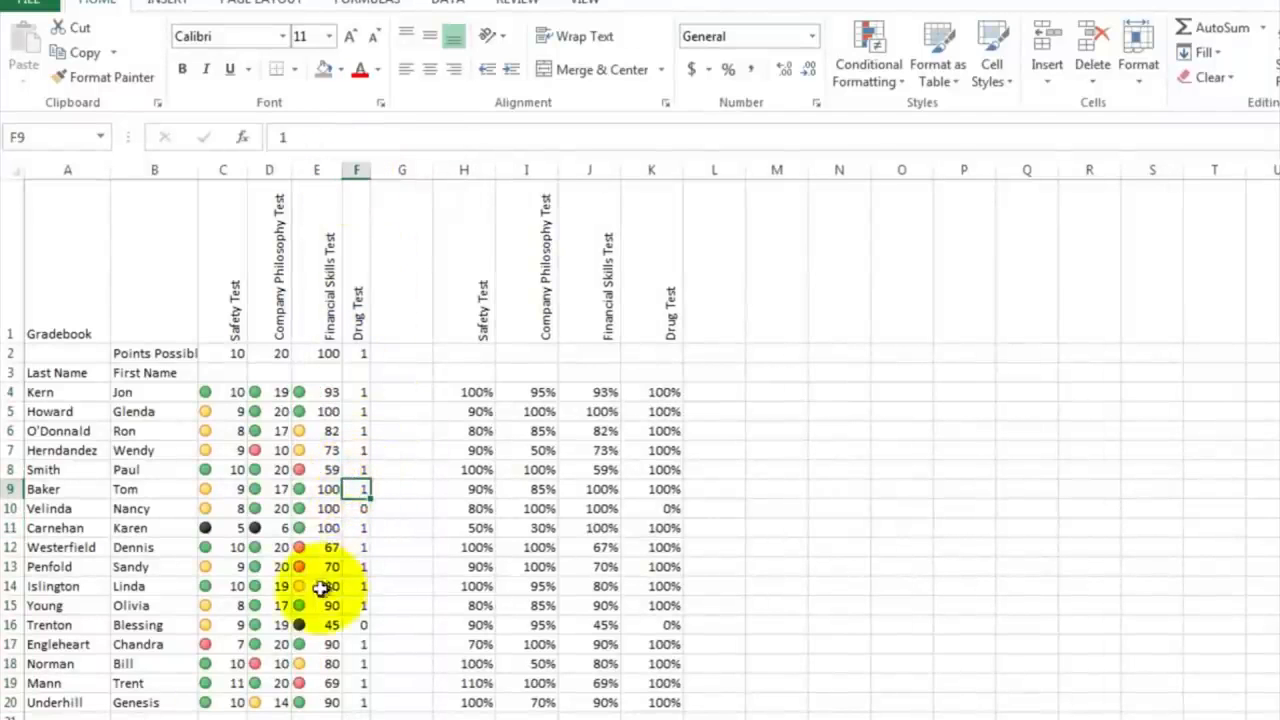
left_click(306, 624)
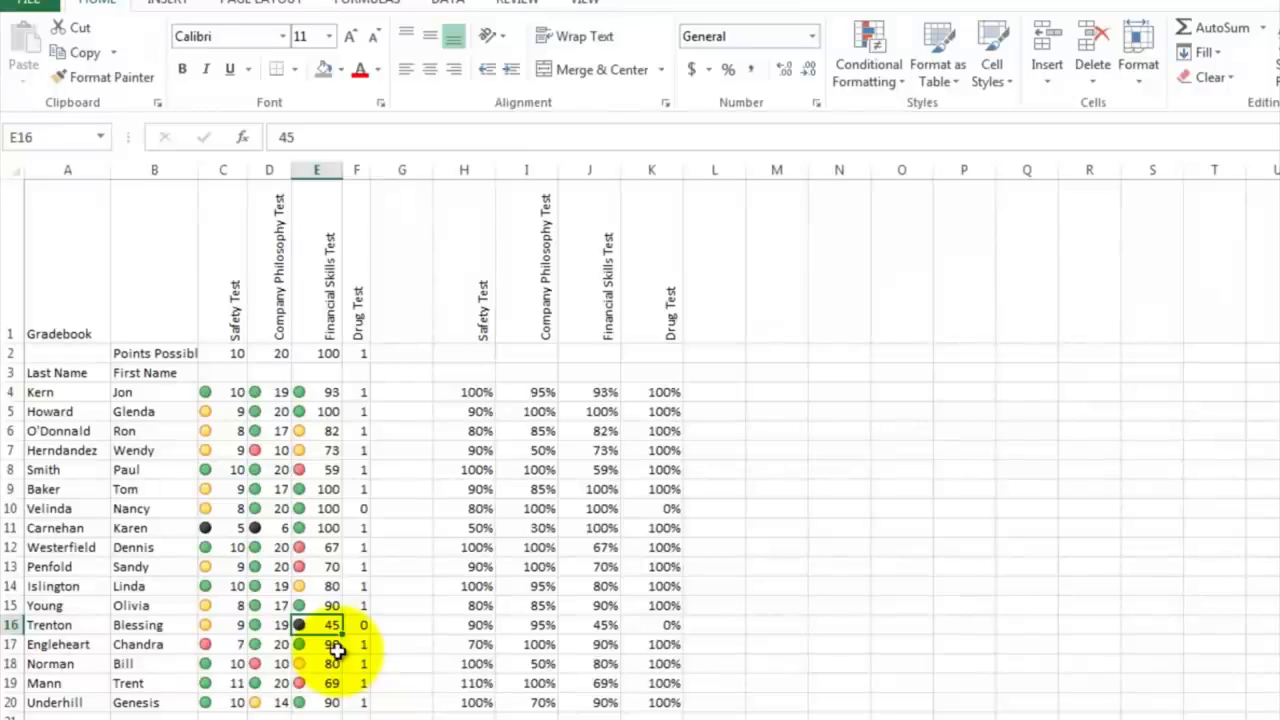
Apply the green, yellow, red and black circle icon set to Drug Test scores F4 to F20, and widen column F slightly
left_click_drag(363, 391, 363, 430)
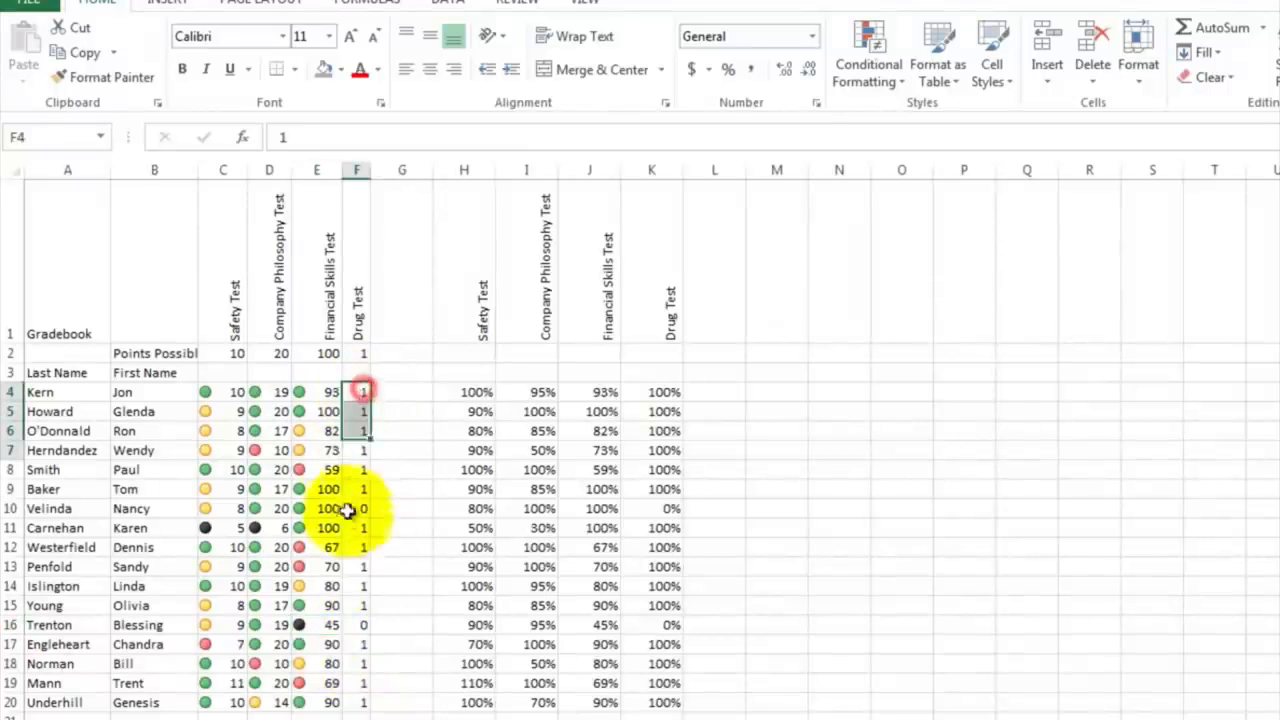
left_click_drag(347, 510, 353, 700)
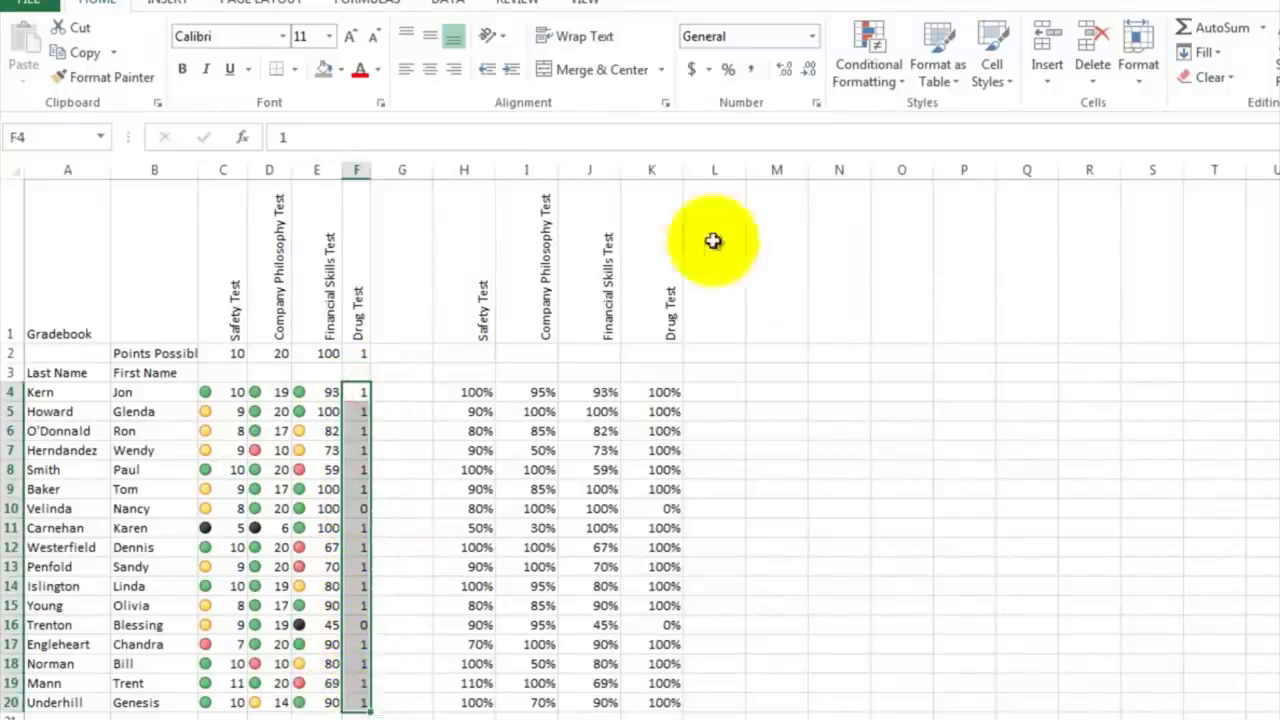
left_click(868, 38)
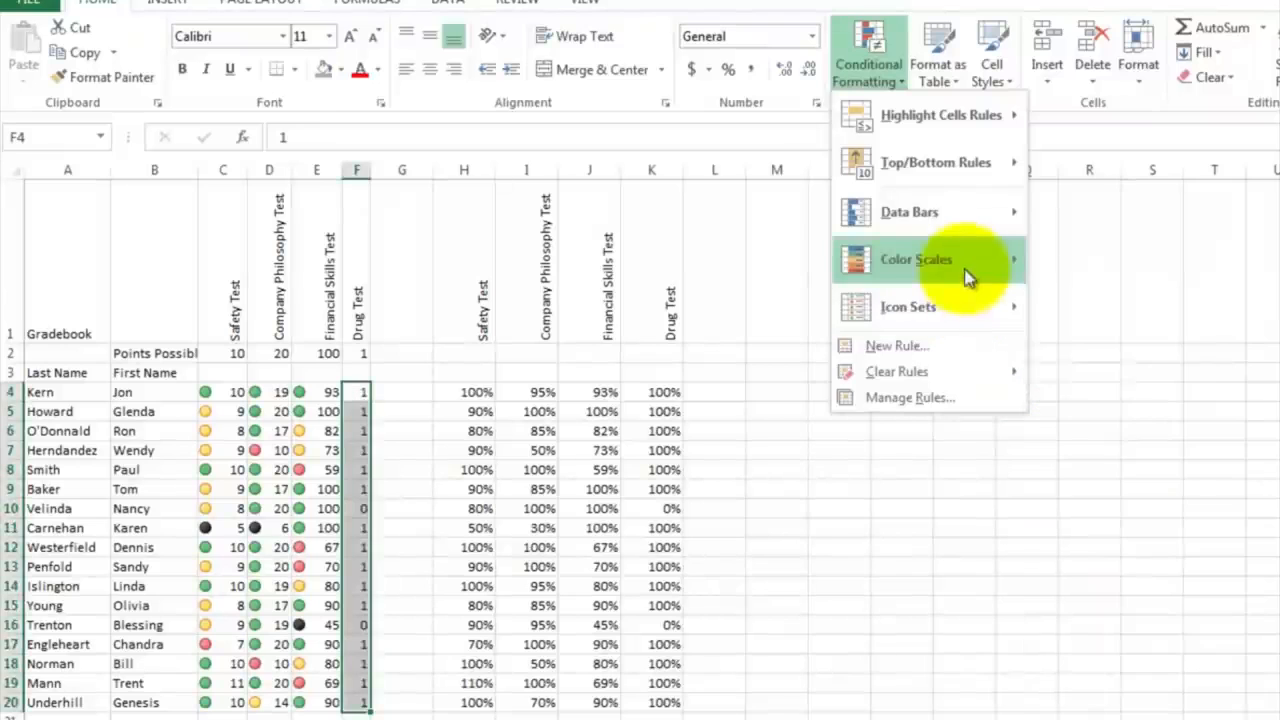
mouse_move(958, 232)
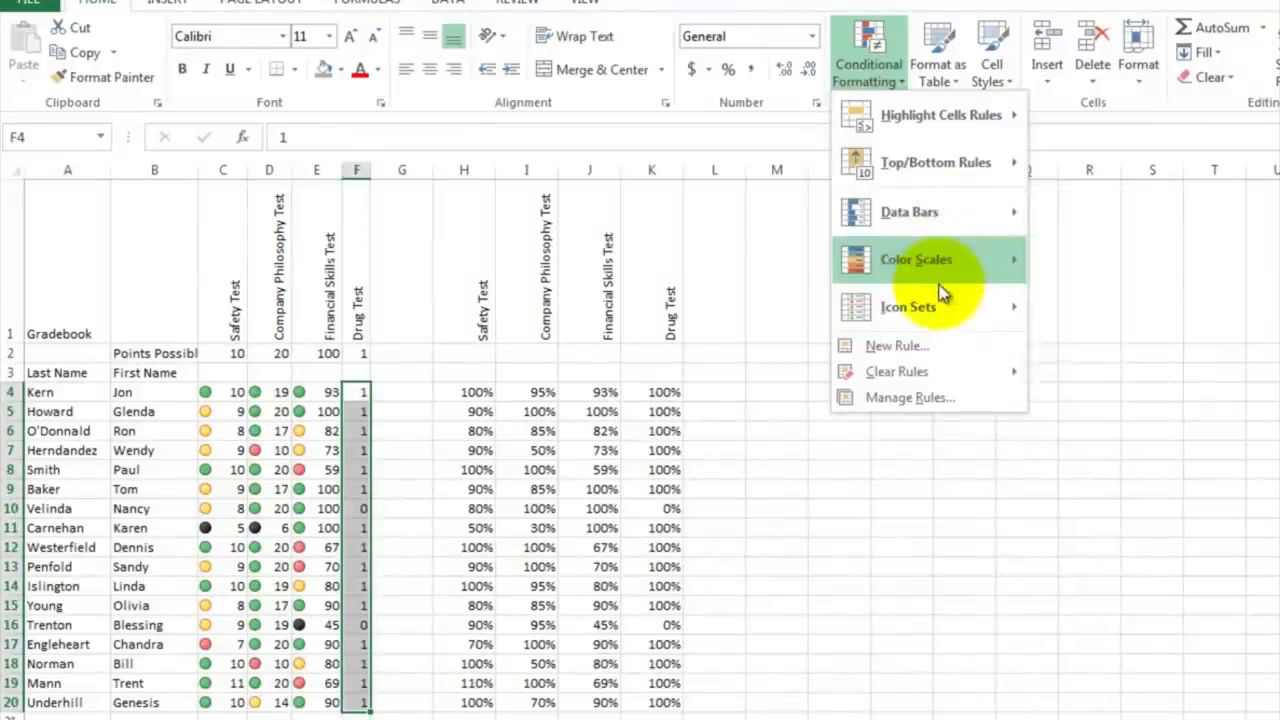
mouse_move(942, 305)
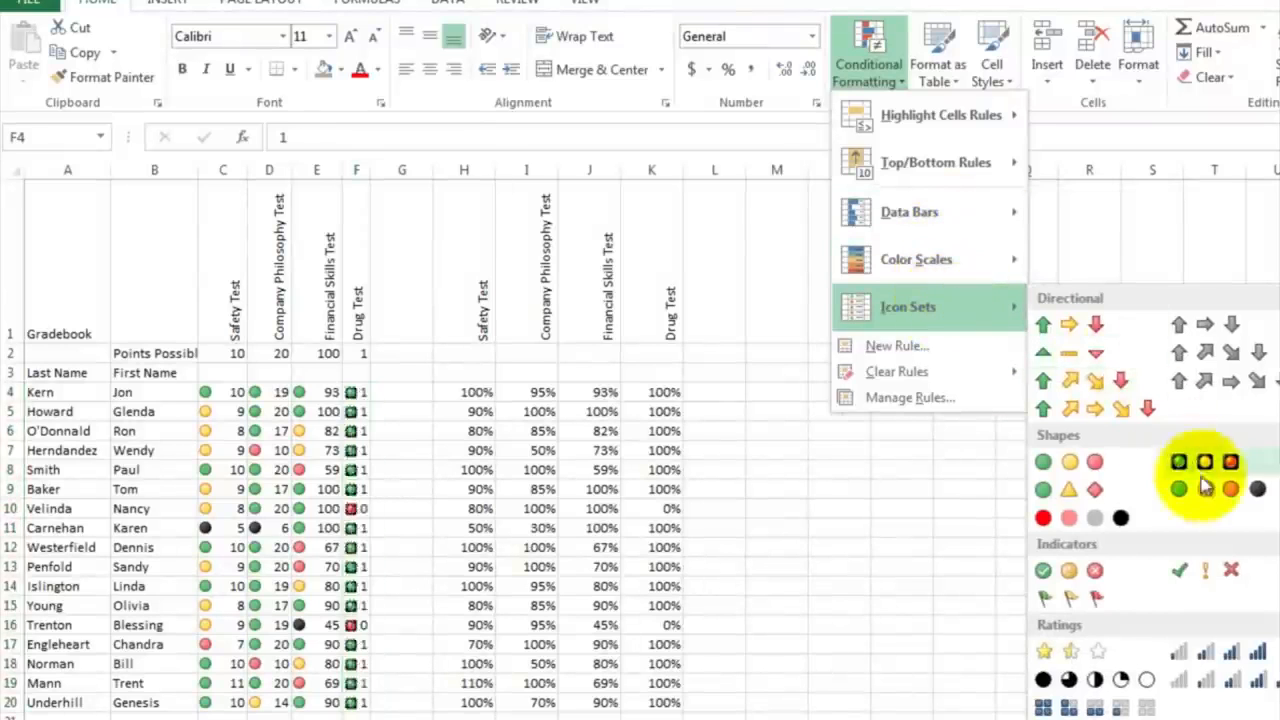
left_click(1207, 485)
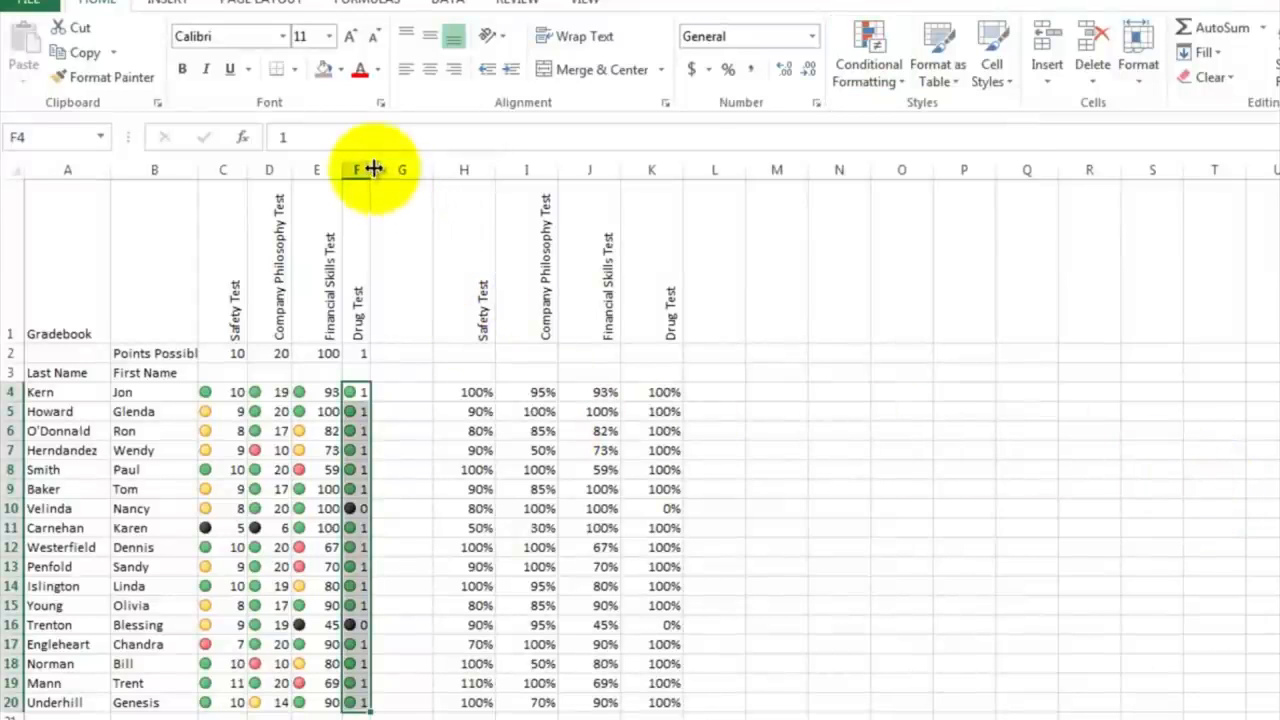
left_click_drag(372, 169, 383, 169)
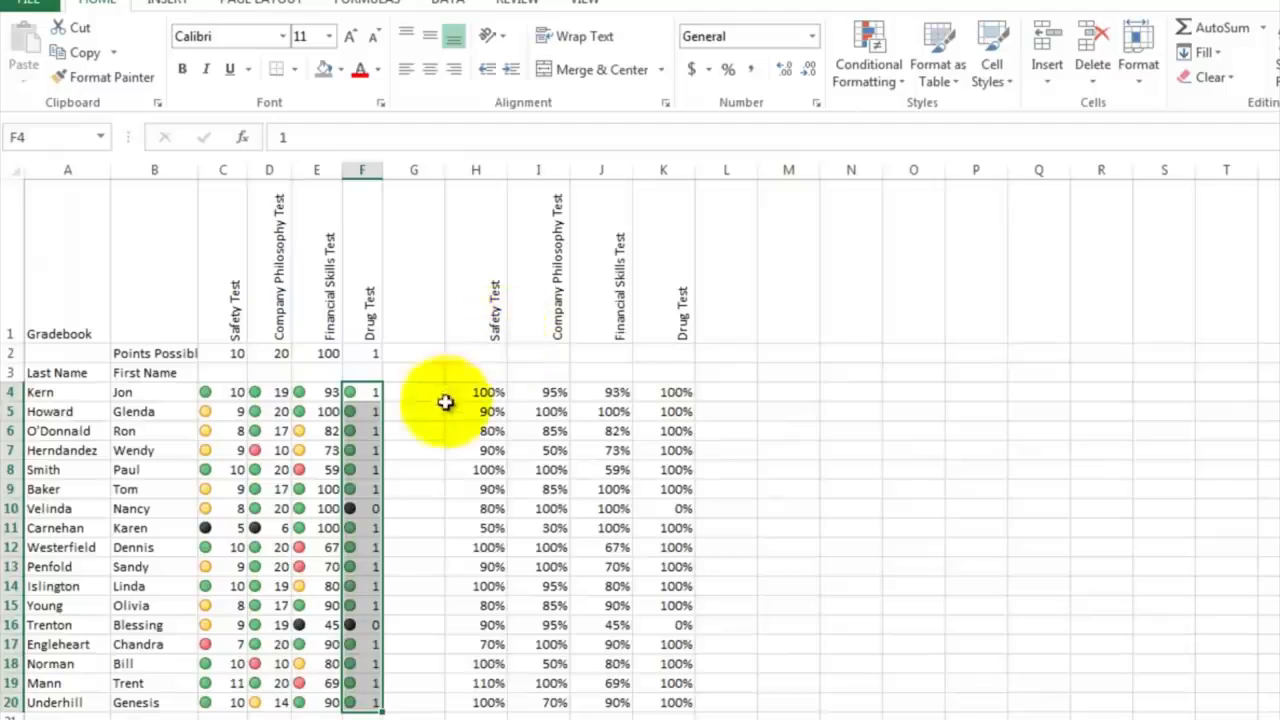
left_click(414, 449)
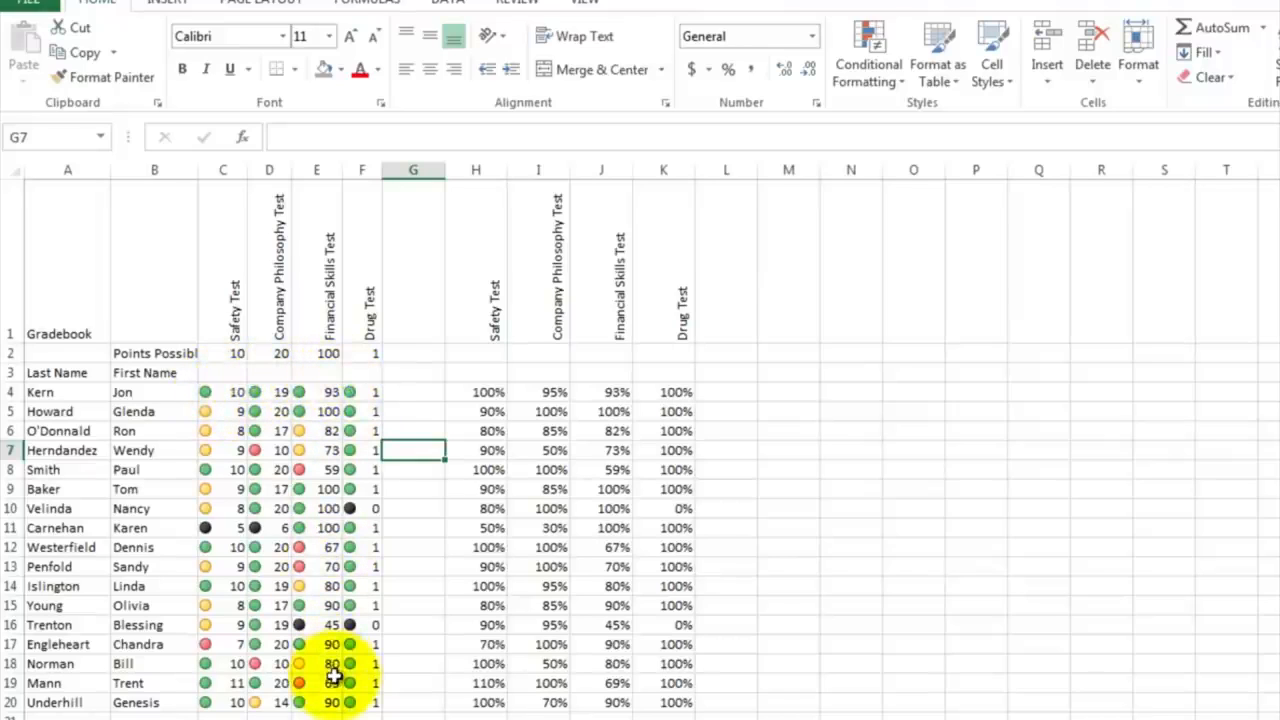
key("Up")
key("Up")
key("Up")
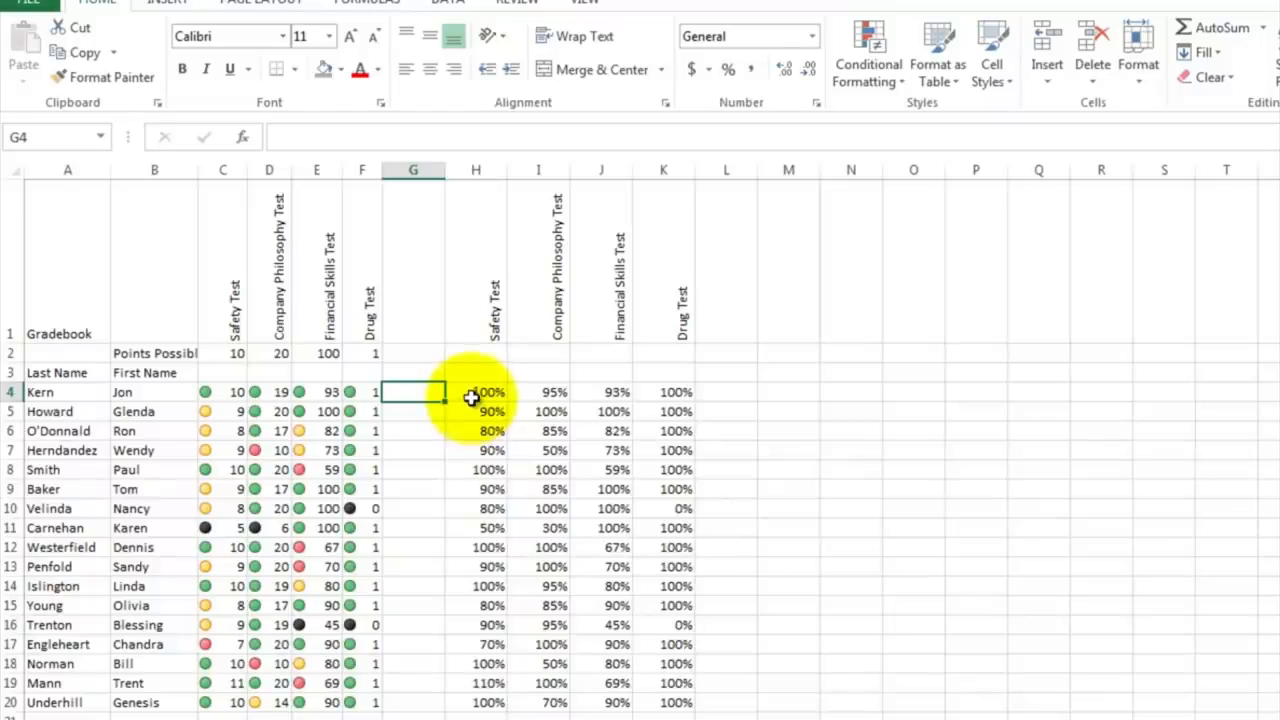
Highlight percentages in H4 to K20 that are less than .5 with Light Red Fill with Dark Red Text
left_click(475, 392)
left_click_drag(475, 392, 662, 706)
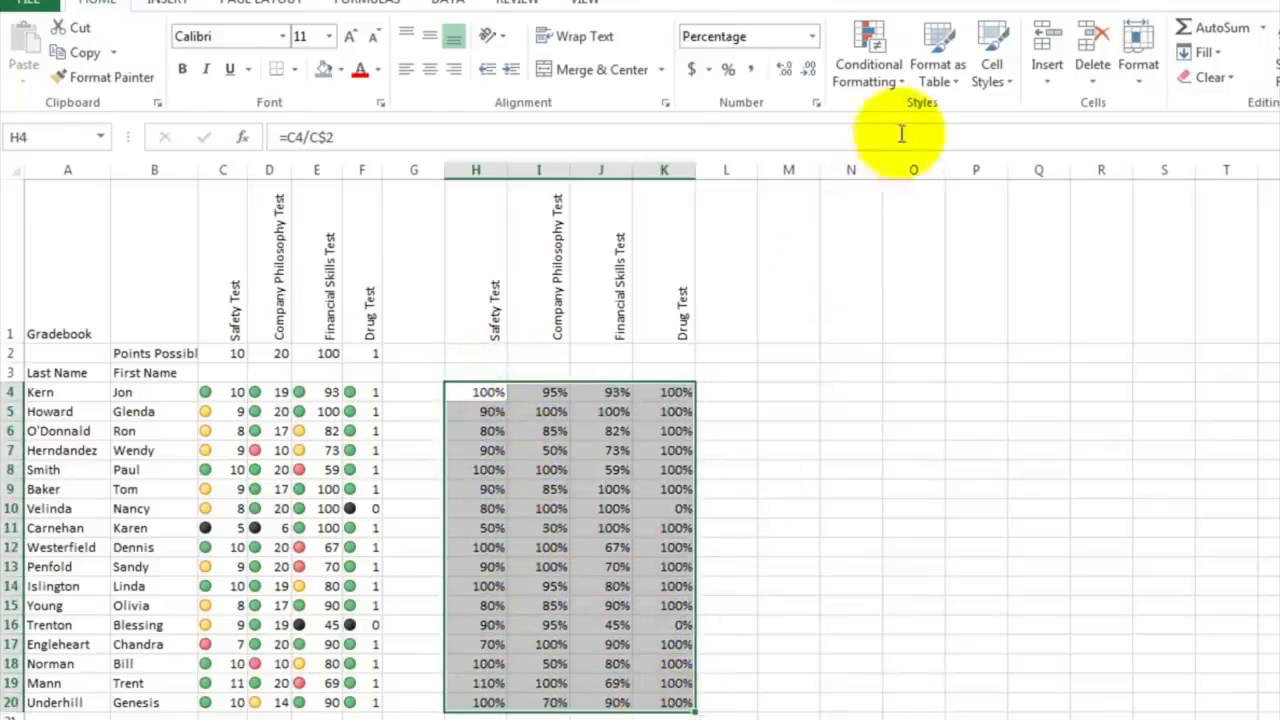
left_click(902, 82)
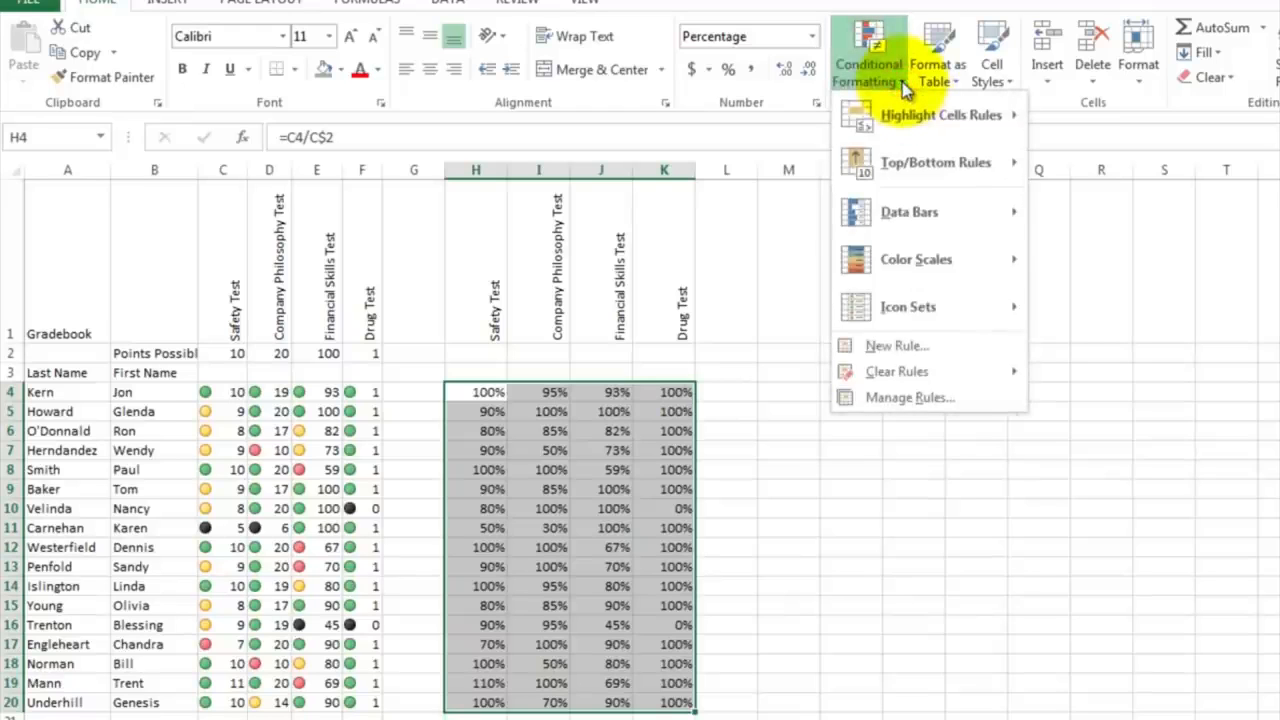
mouse_move(902, 122)
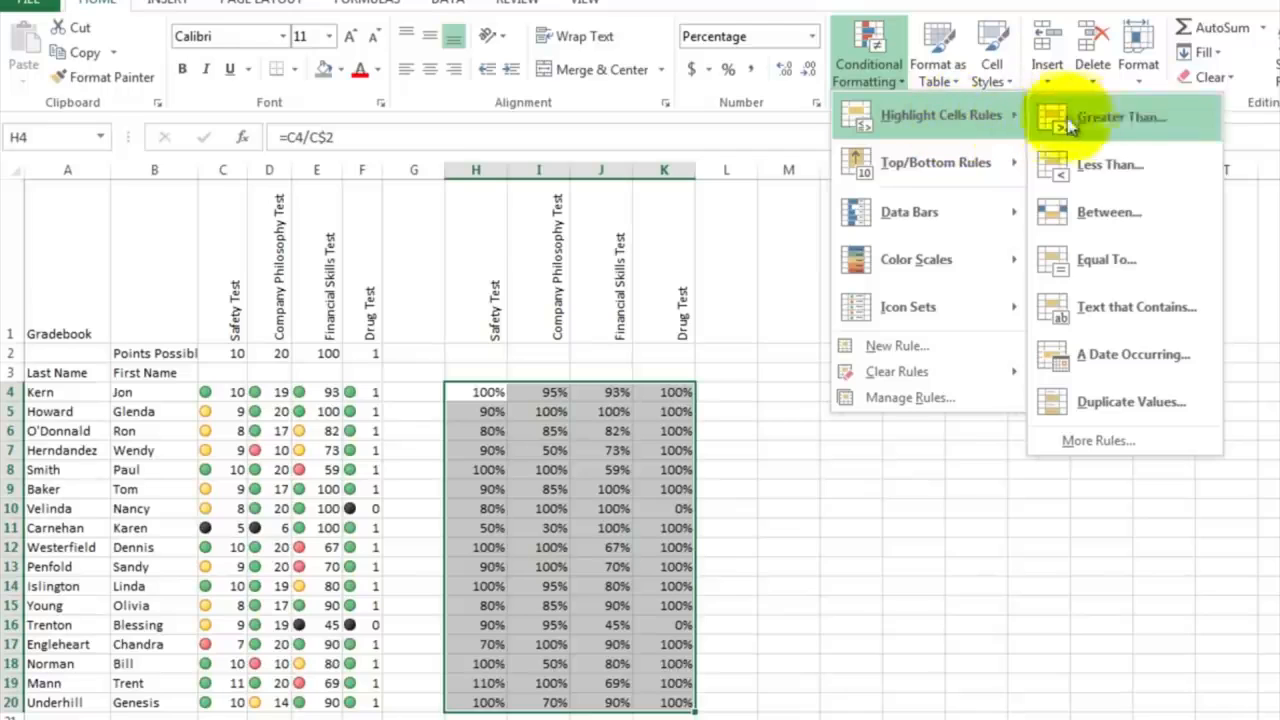
left_click(1100, 170)
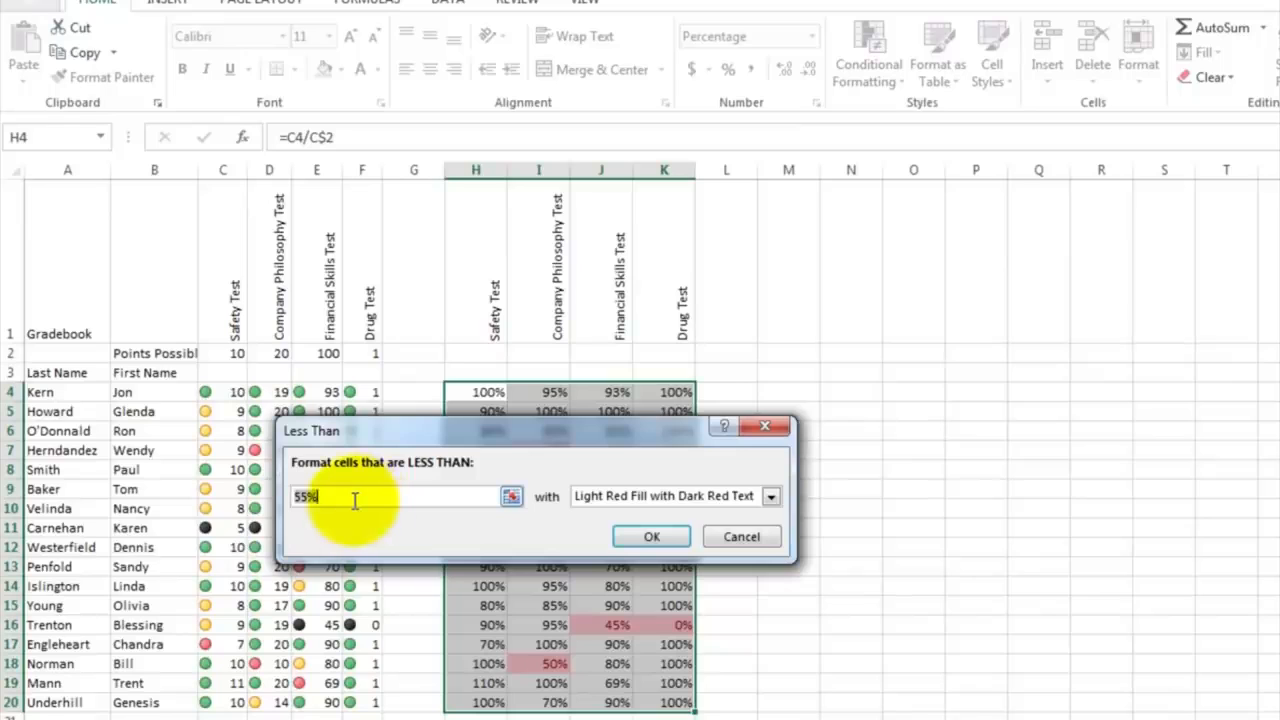
left_click_drag(418, 436, 398, 248)
left_click(325, 298)
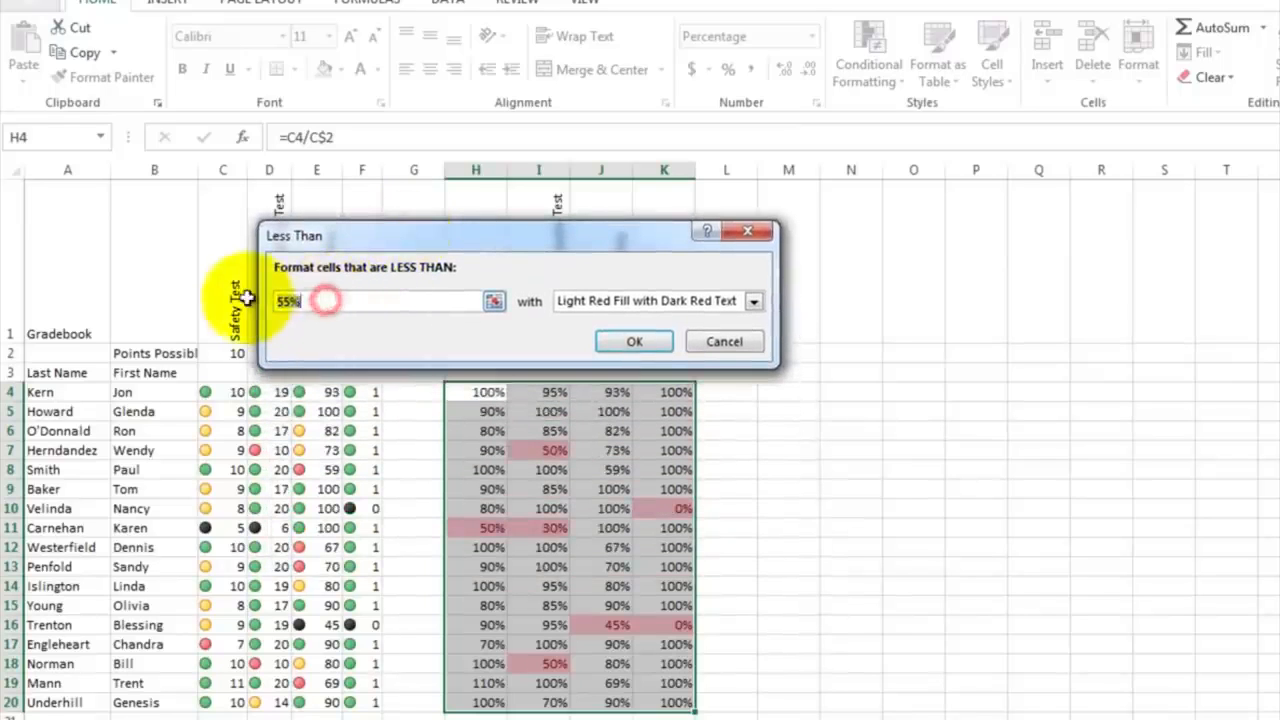
key("BackSpace")
type(".5")
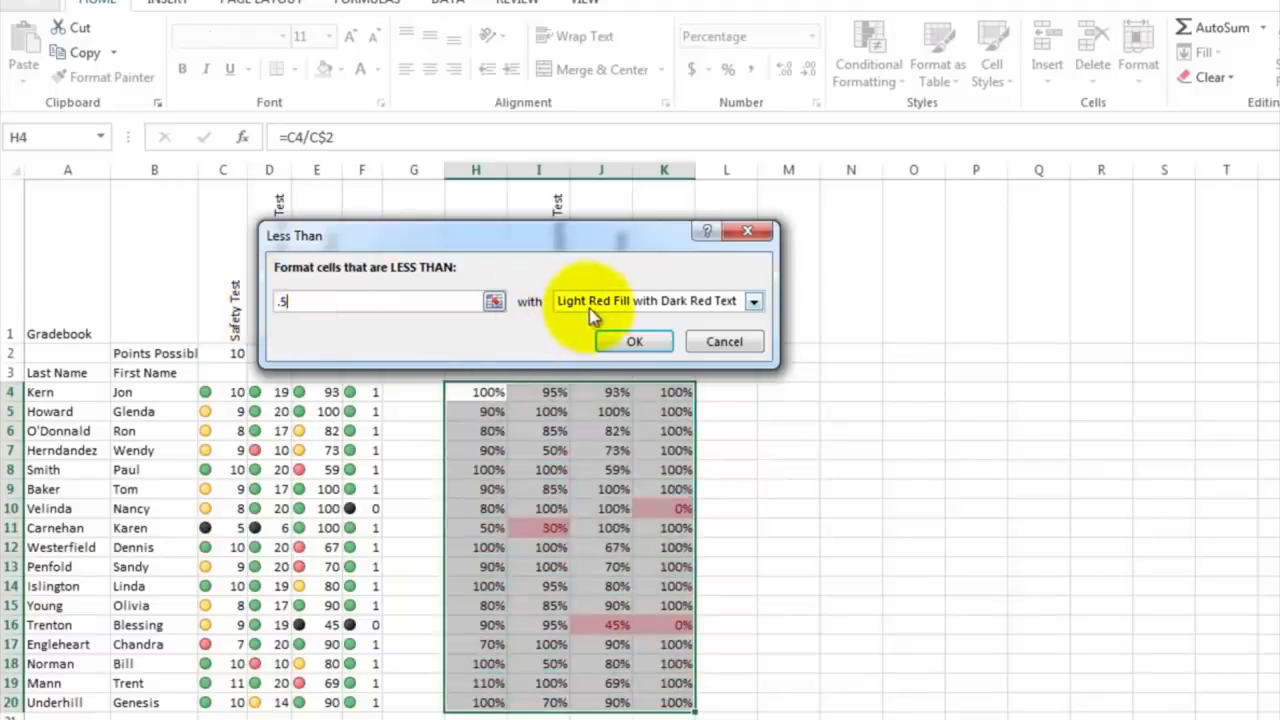
left_click(753, 302)
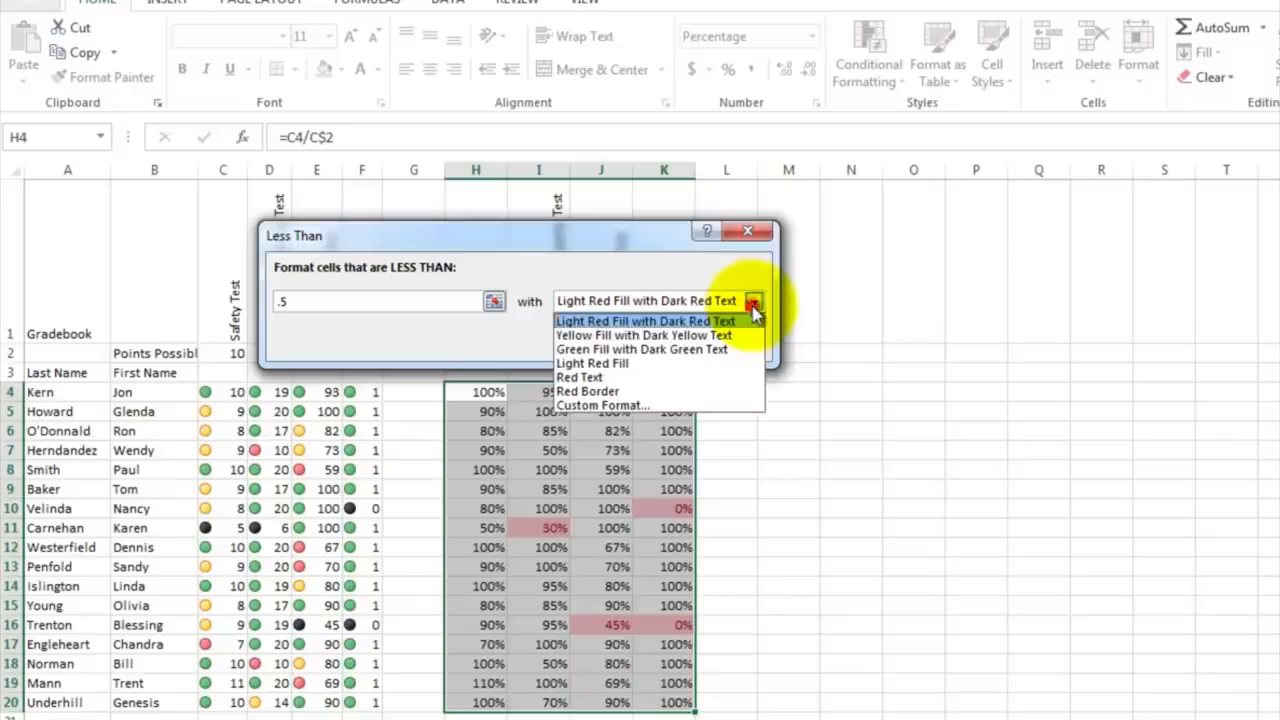
left_click(753, 316)
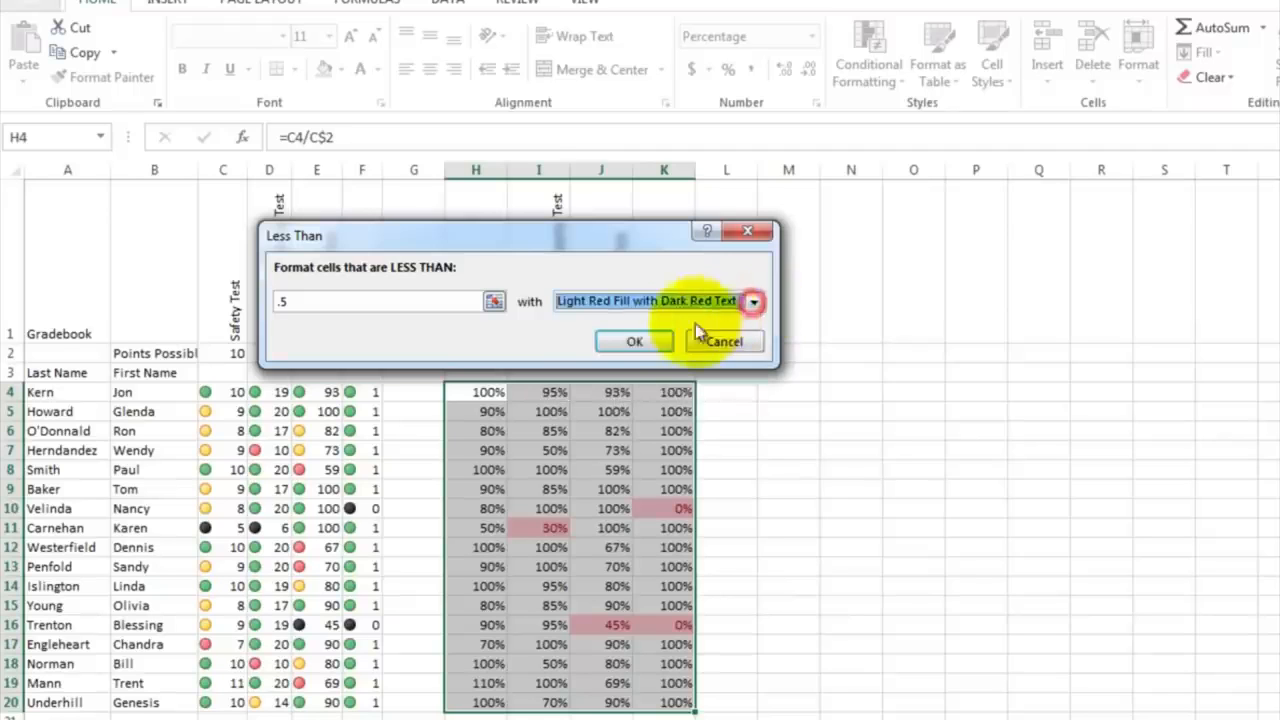
left_click(634, 344)
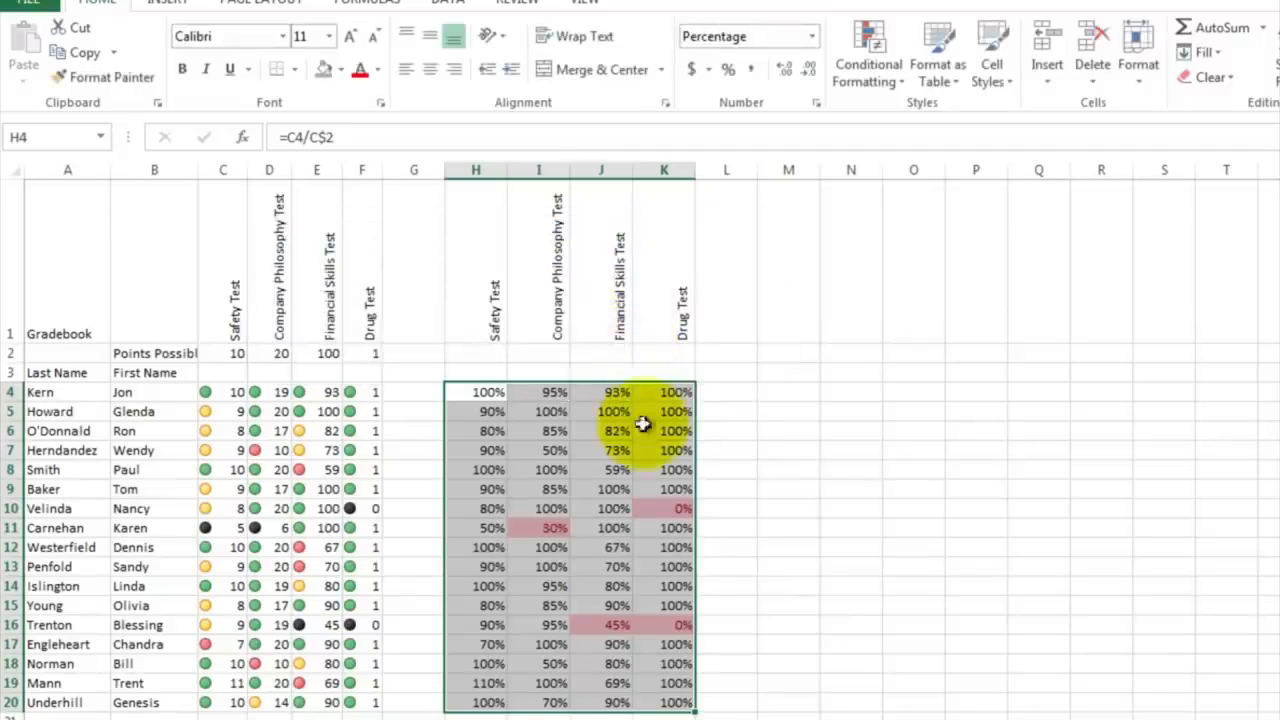
Examine the highlighted percentages in the test columns, including I11, K10 and J16
left_click(717, 453)
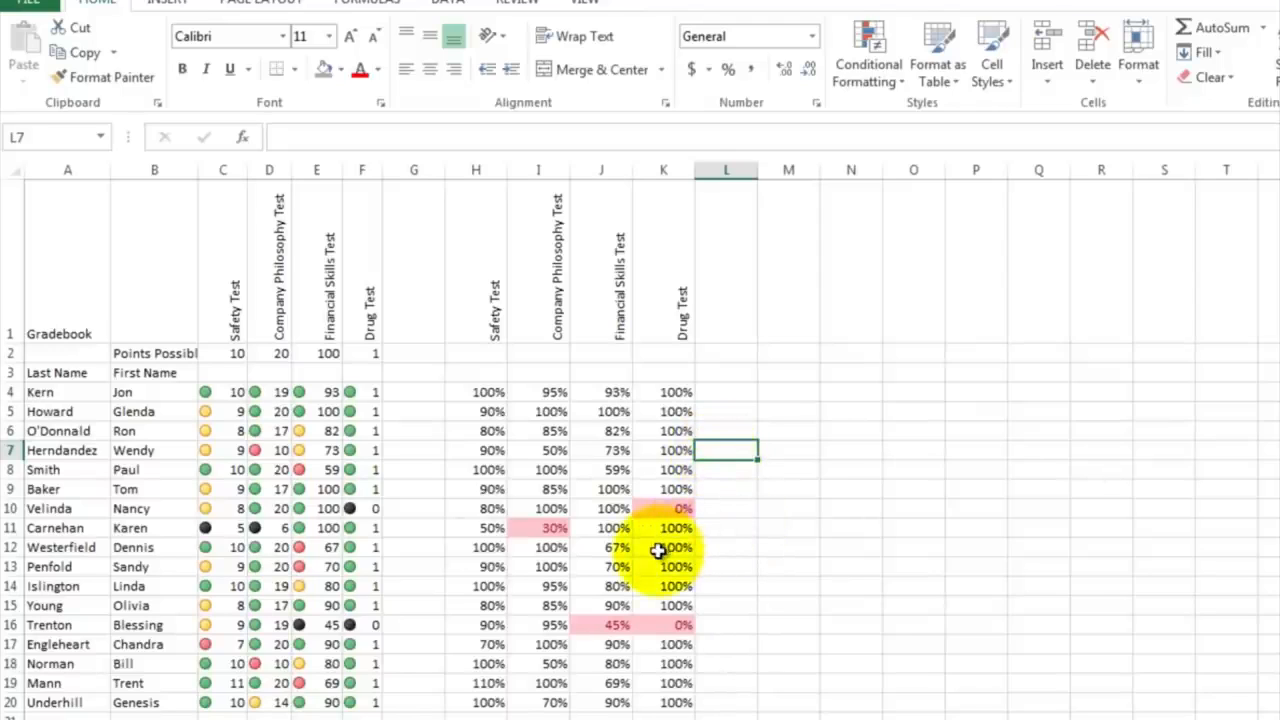
left_click(549, 526)
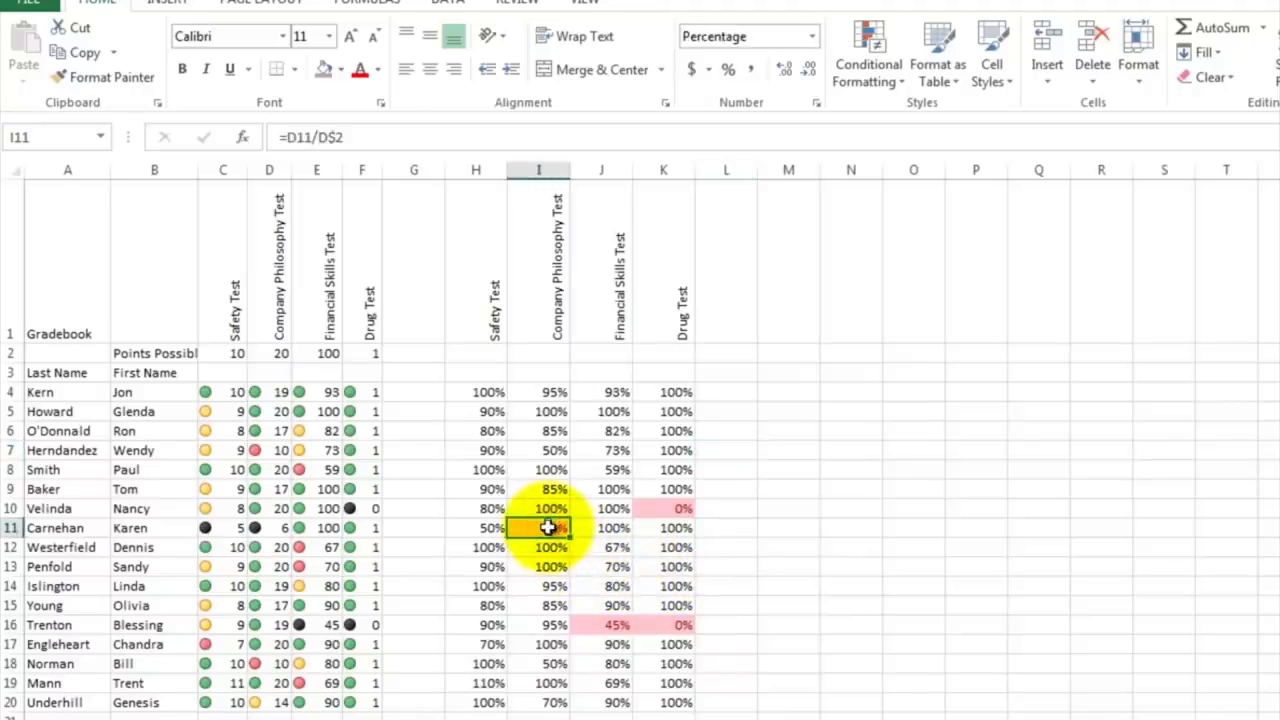
left_click(669, 508)
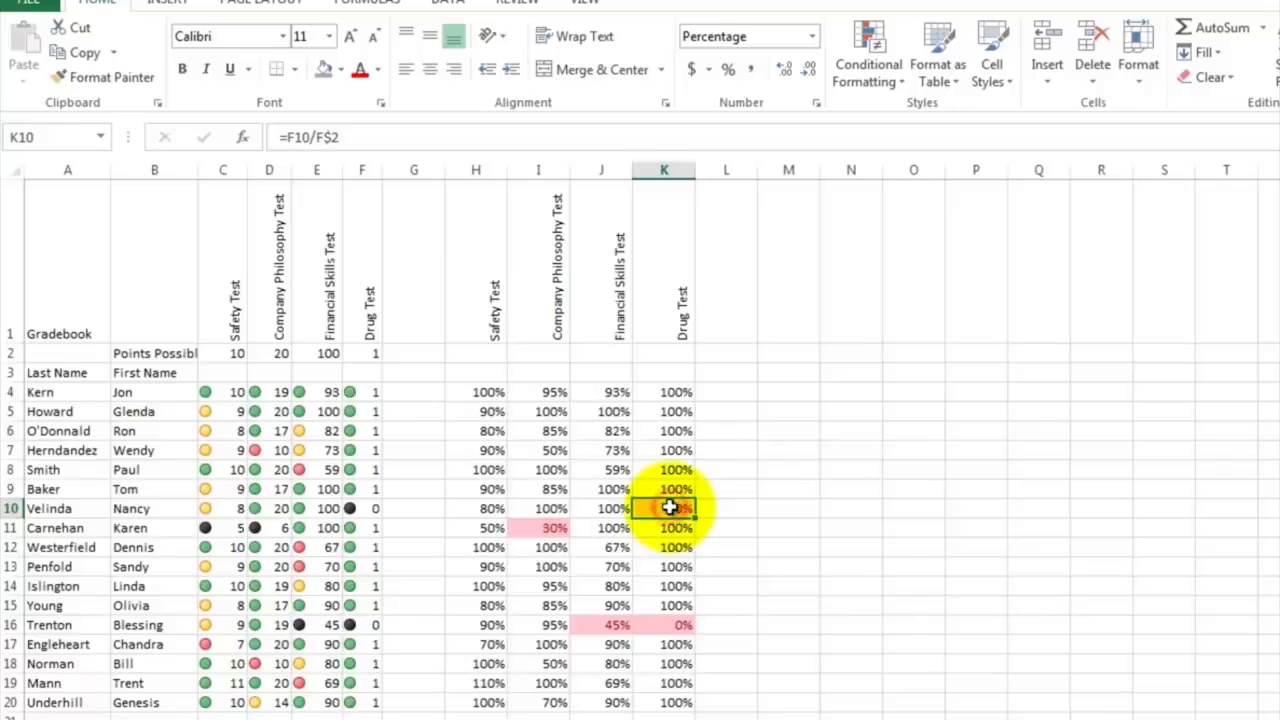
left_click(591, 625)
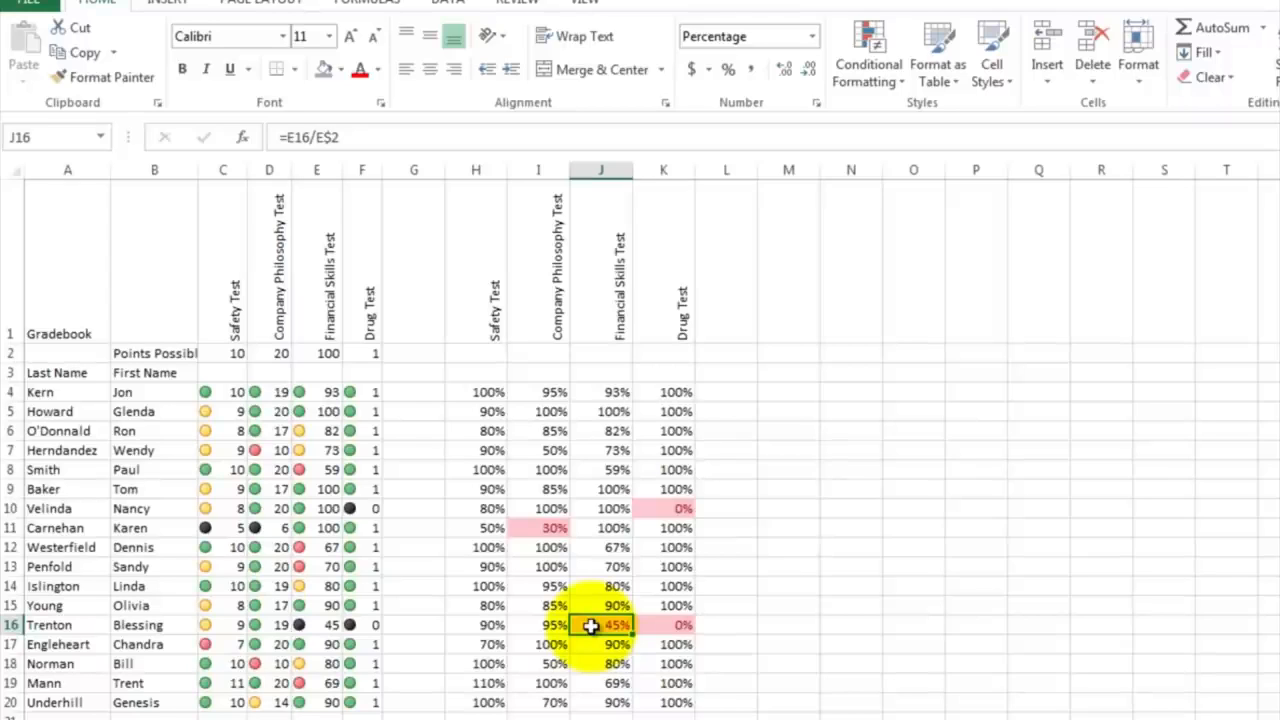
left_click(715, 418)
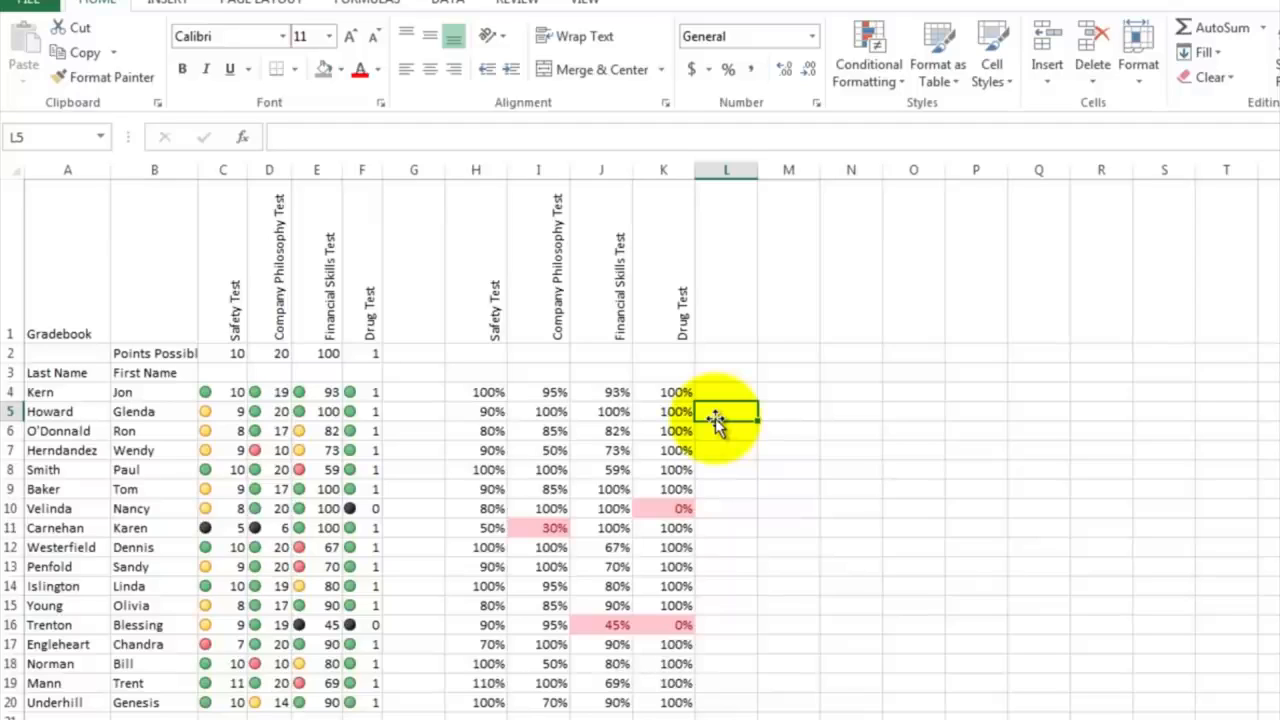
Add the column heading "Fire Employee?" in cell M1
left_click(807, 310)
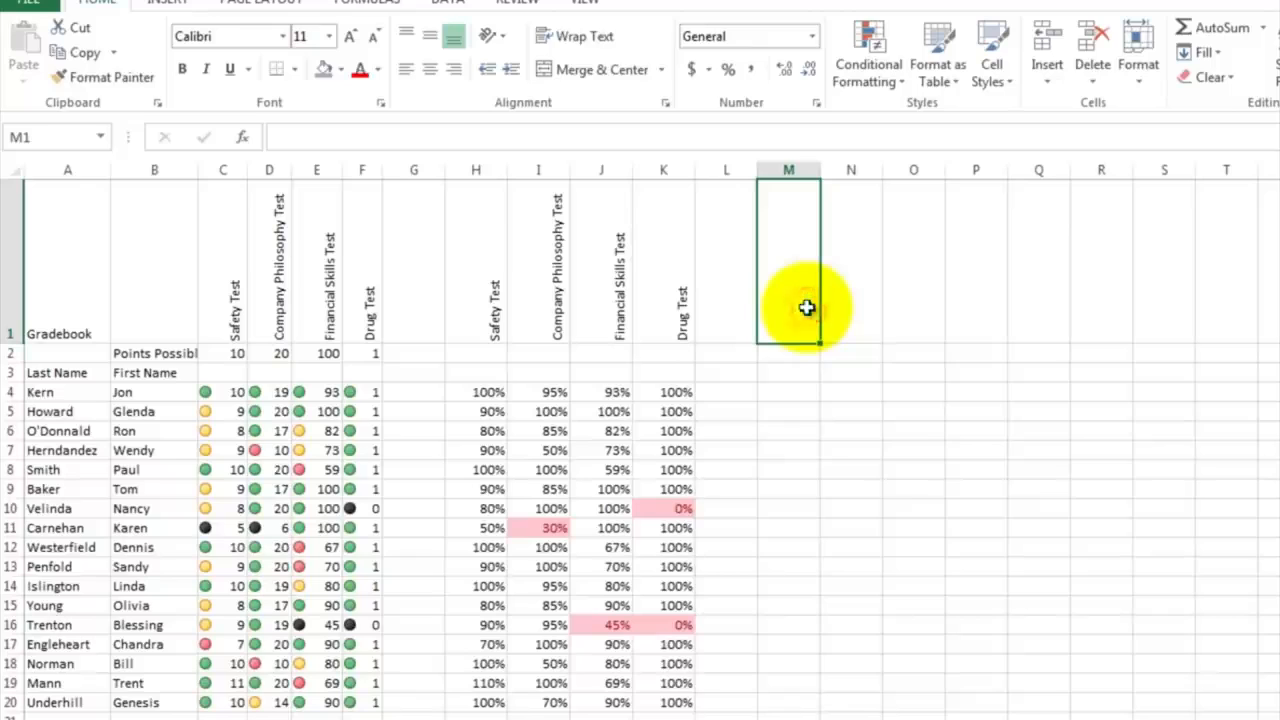
type("Fire E")
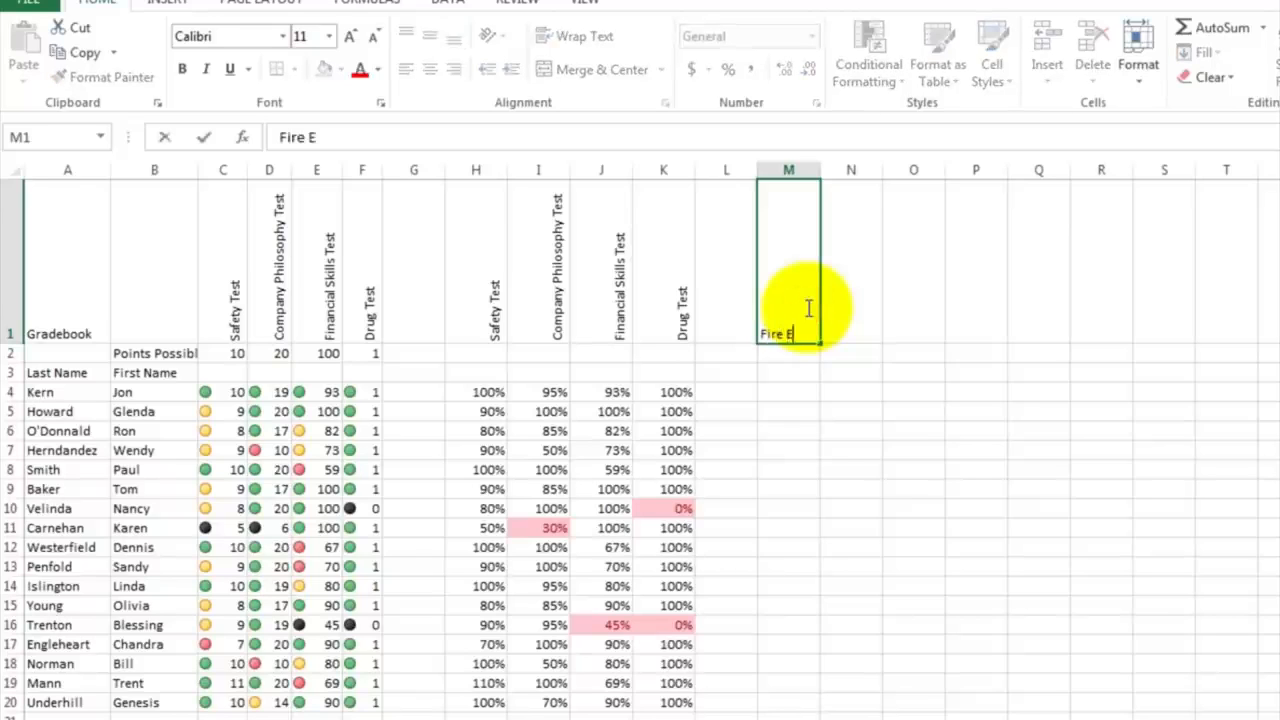
type("mployee?")
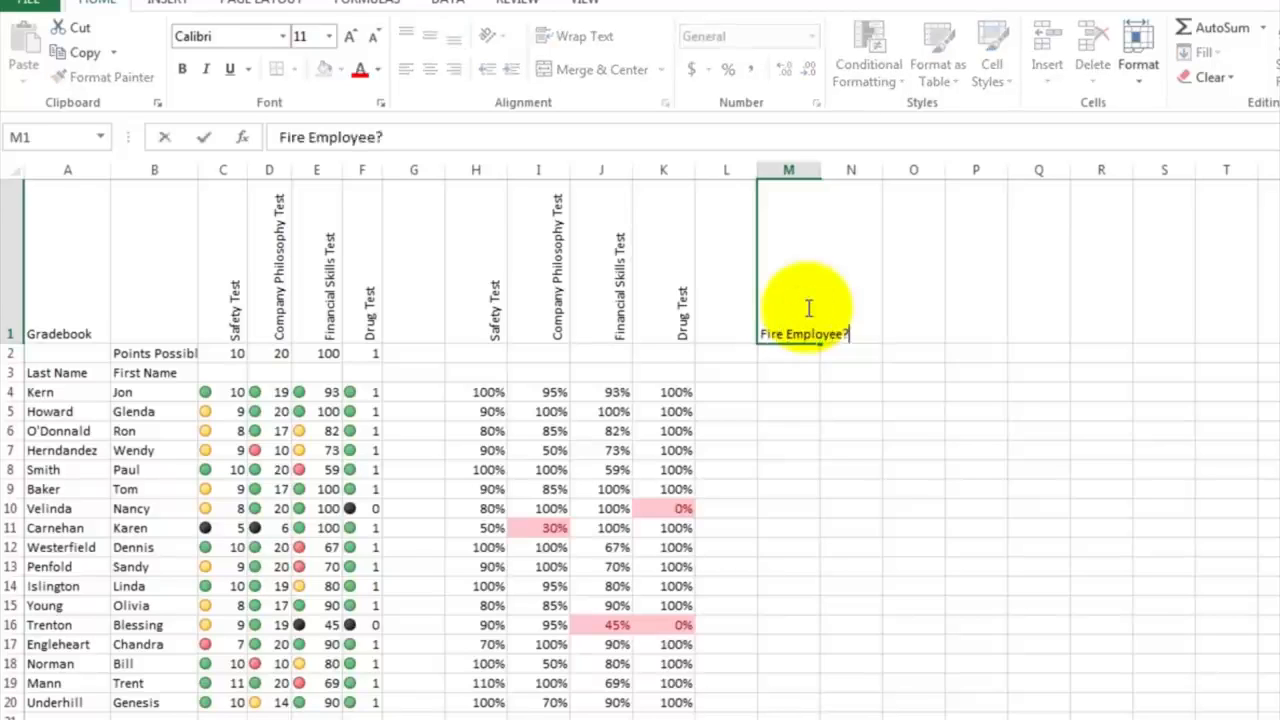
key("Return")
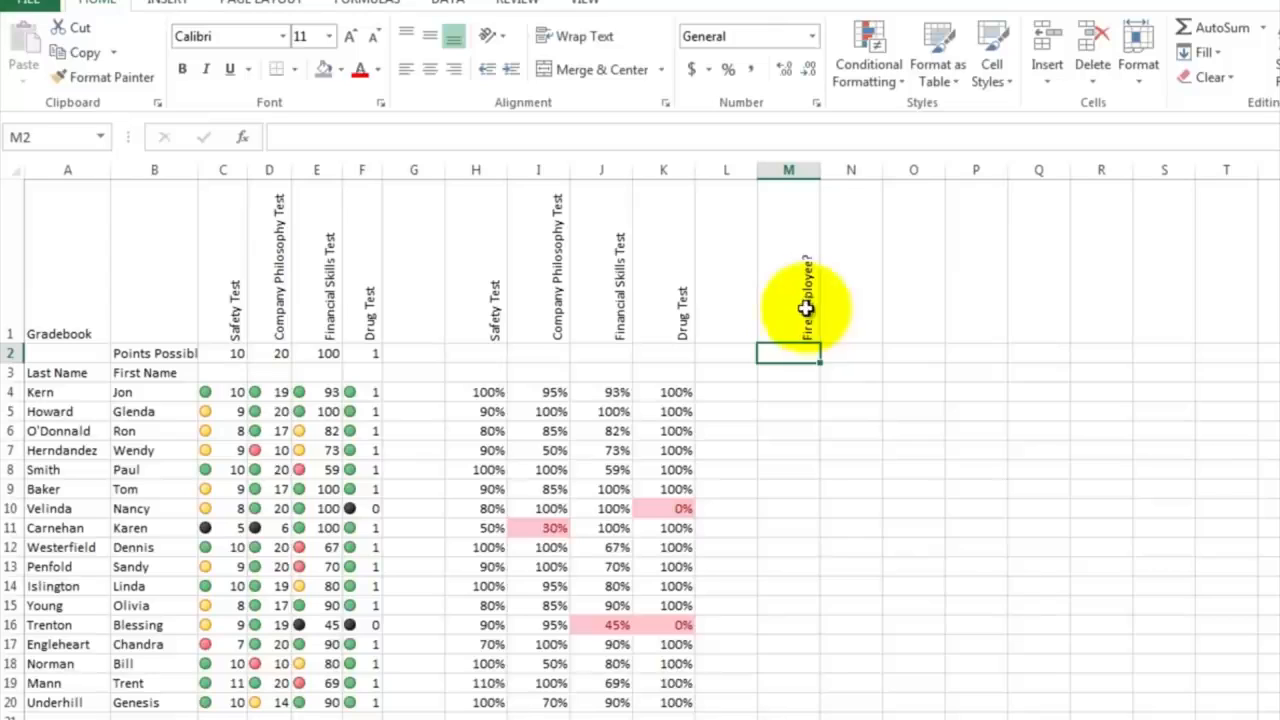
Enter an OR formula in M4 that tests whether H4, I4, J4 or K4 is less than .5
left_click(774, 392)
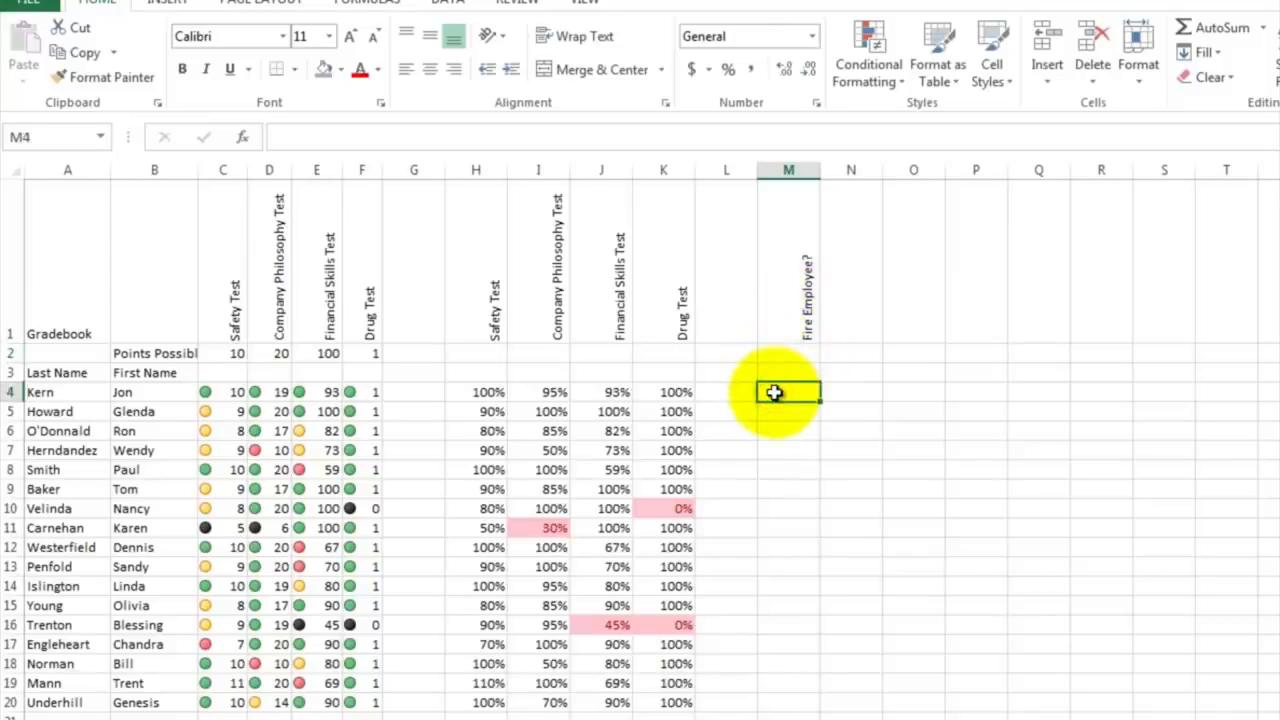
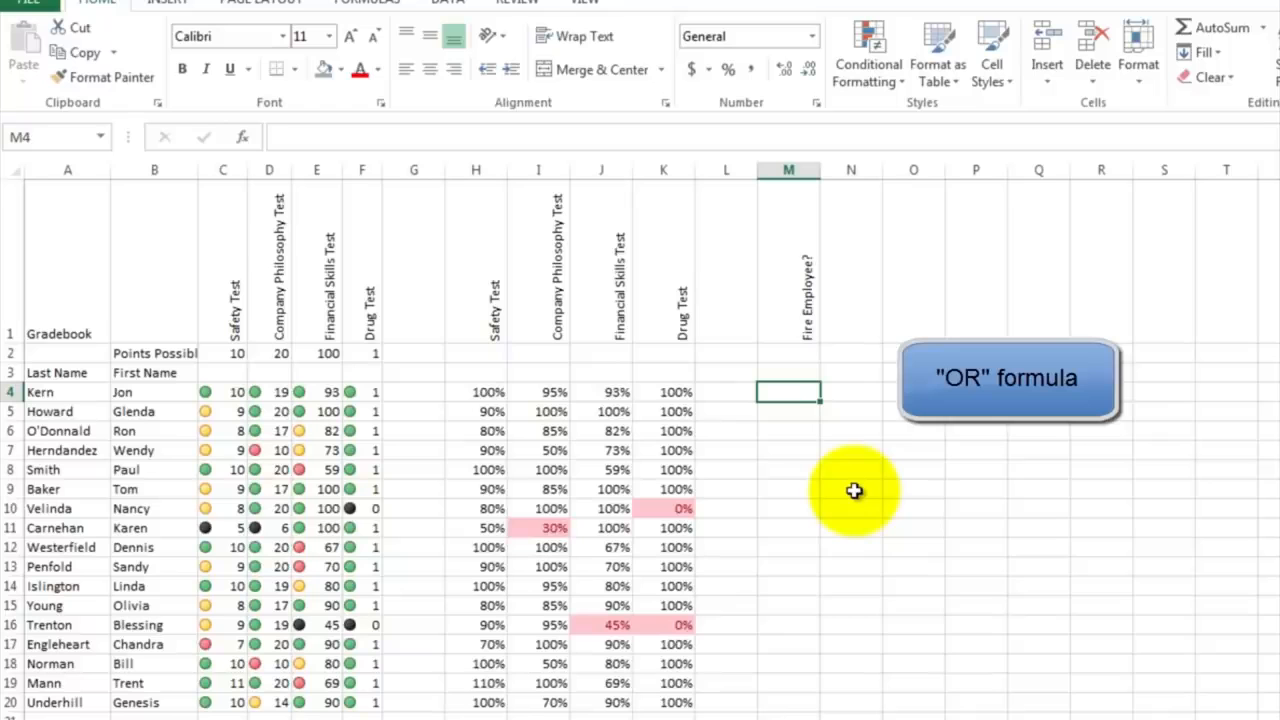
type("=or")
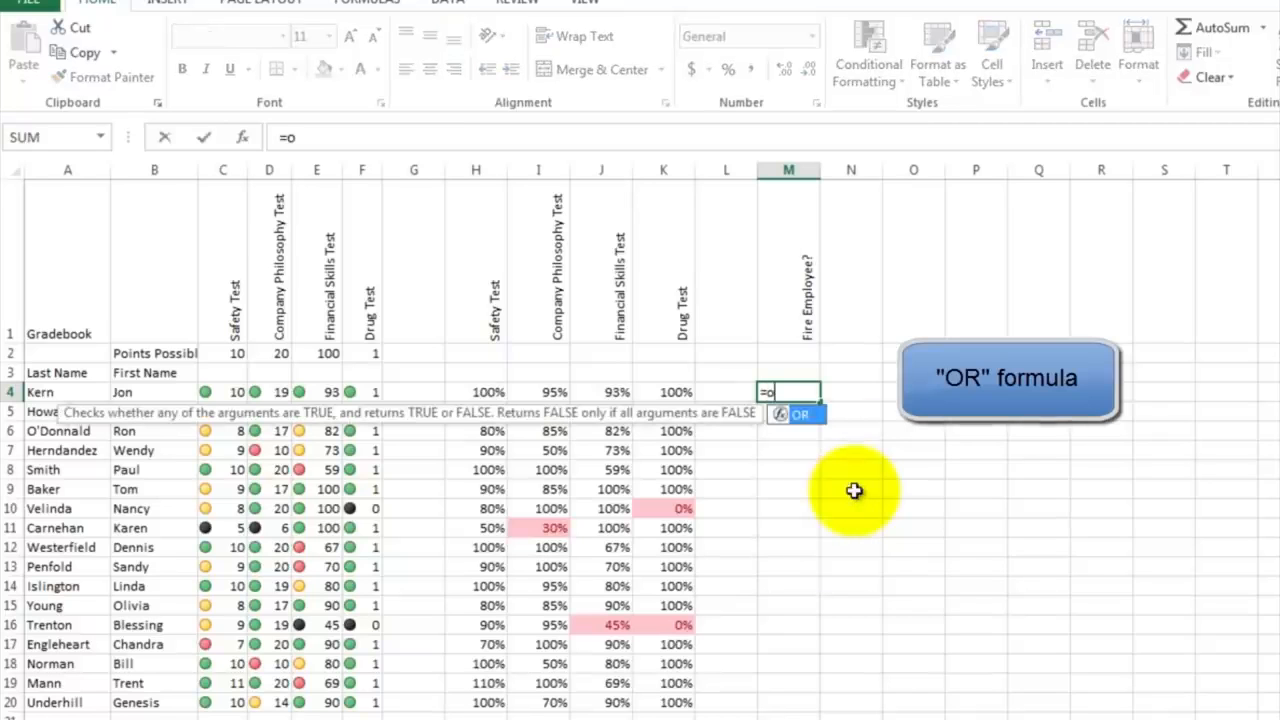
type("(")
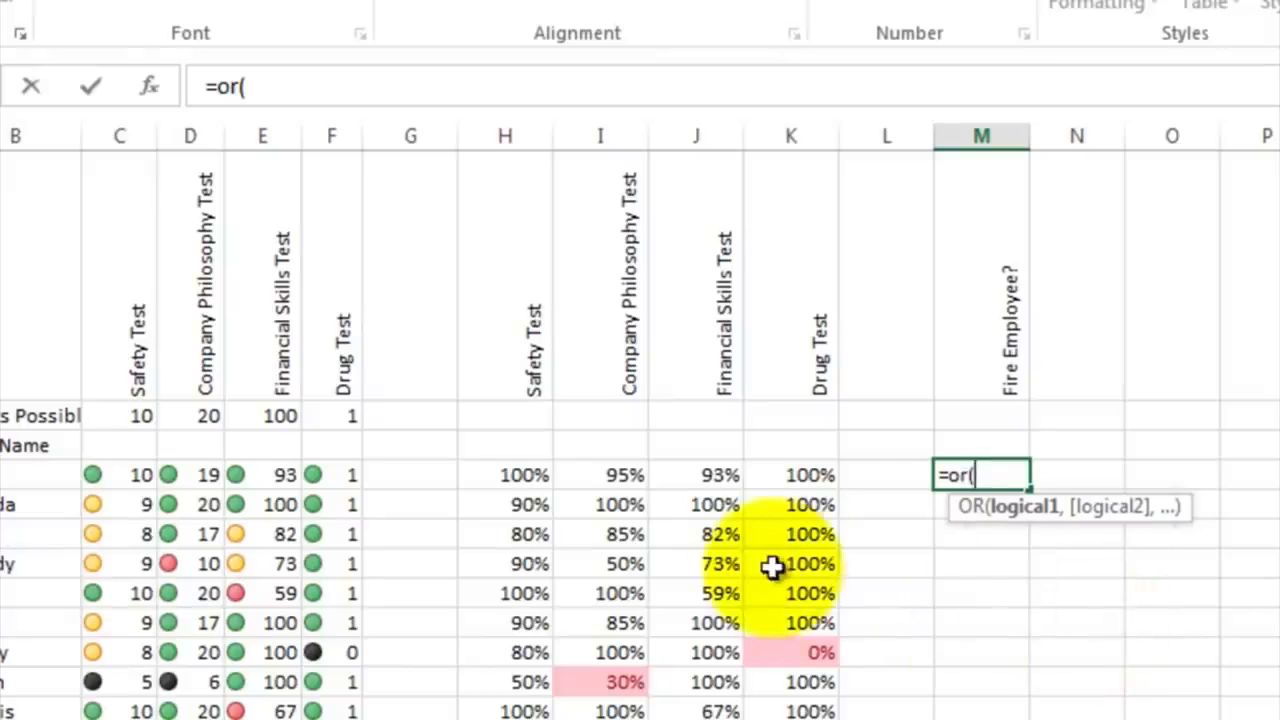
left_click(520, 475)
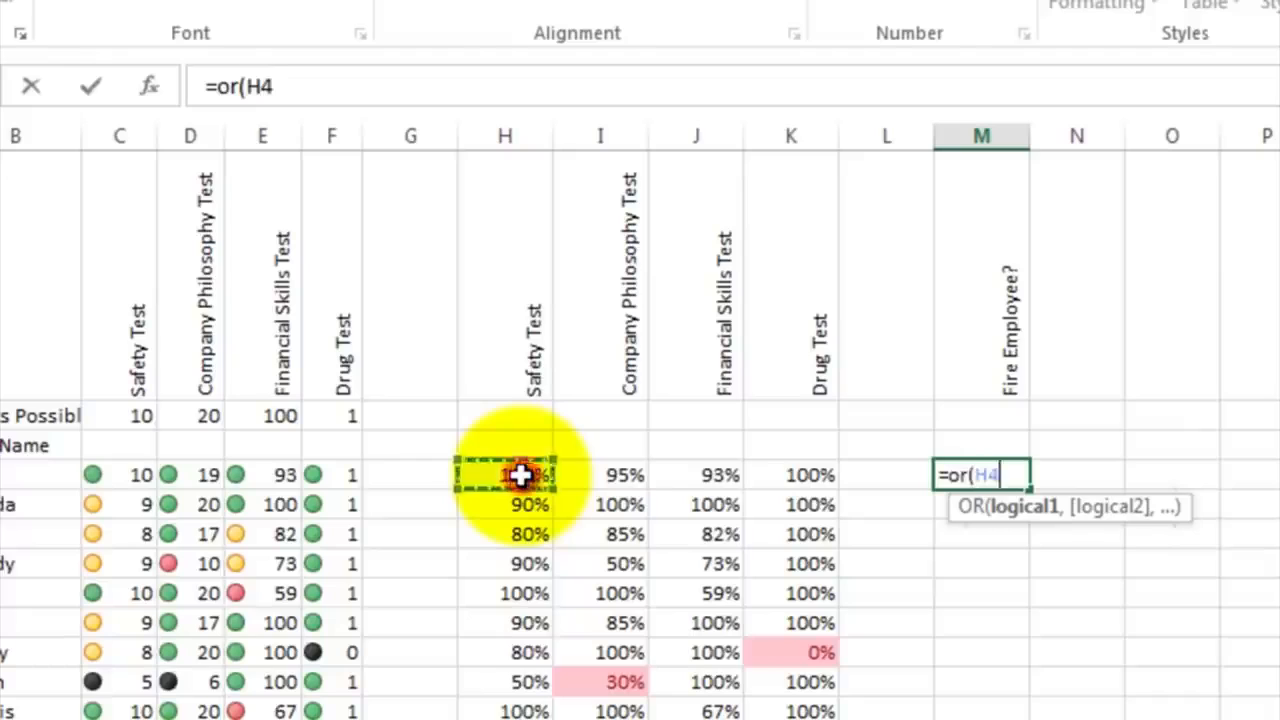
type("<")
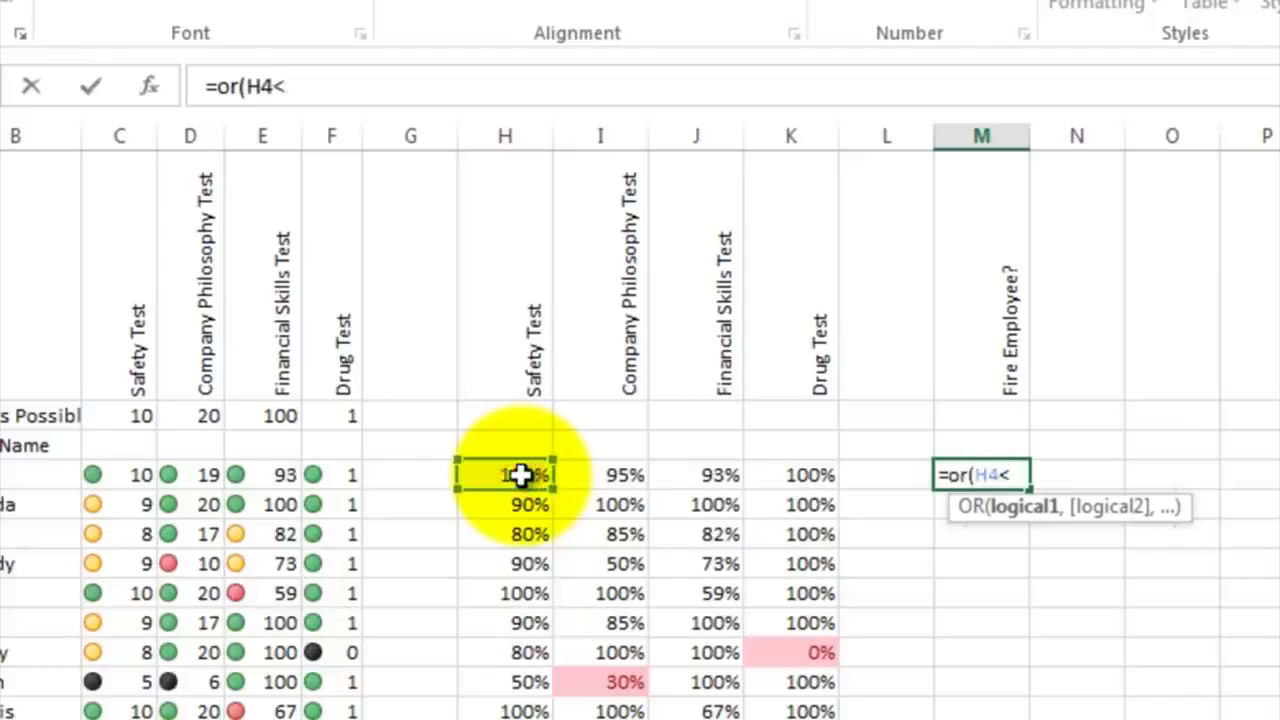
type(".5,")
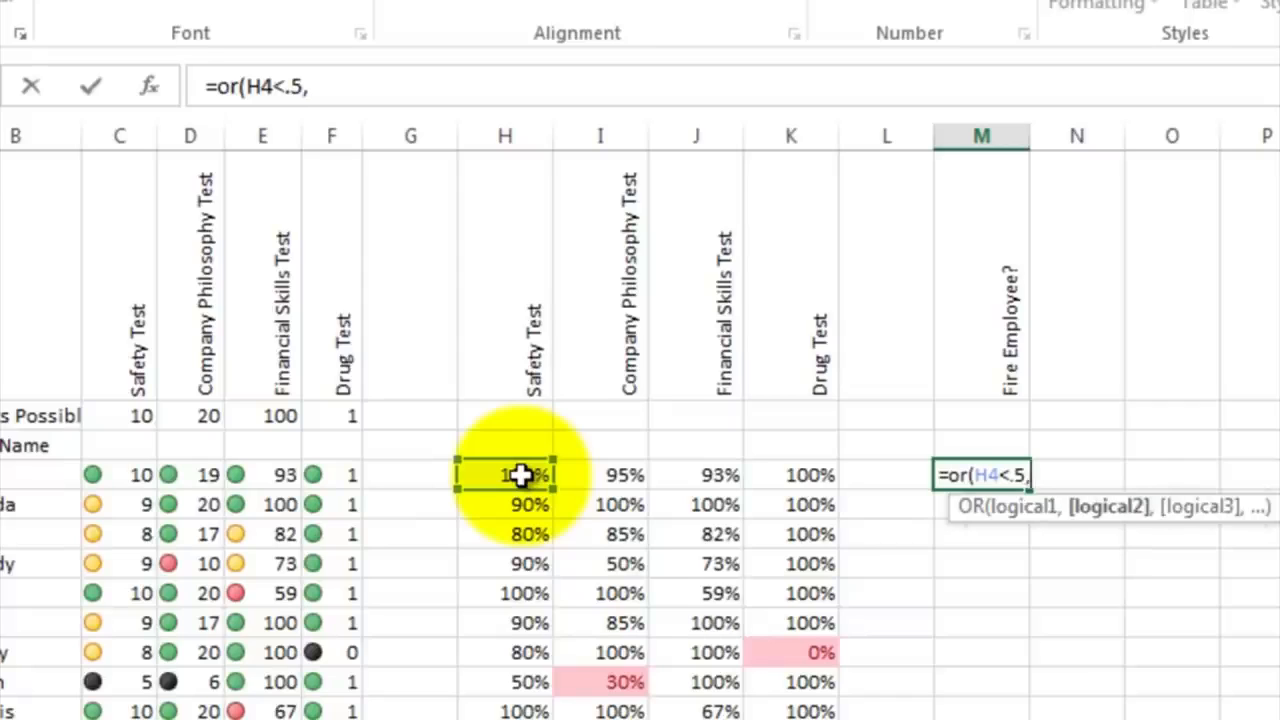
left_click(606, 474)
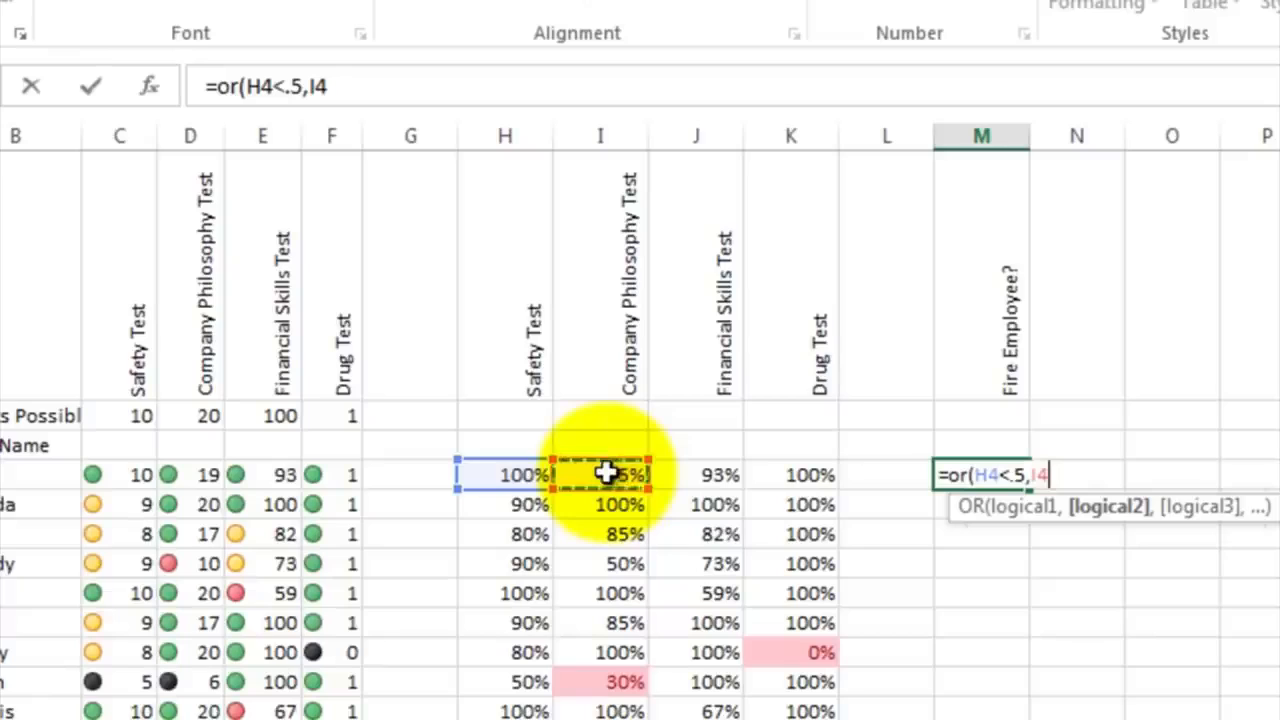
type("<")
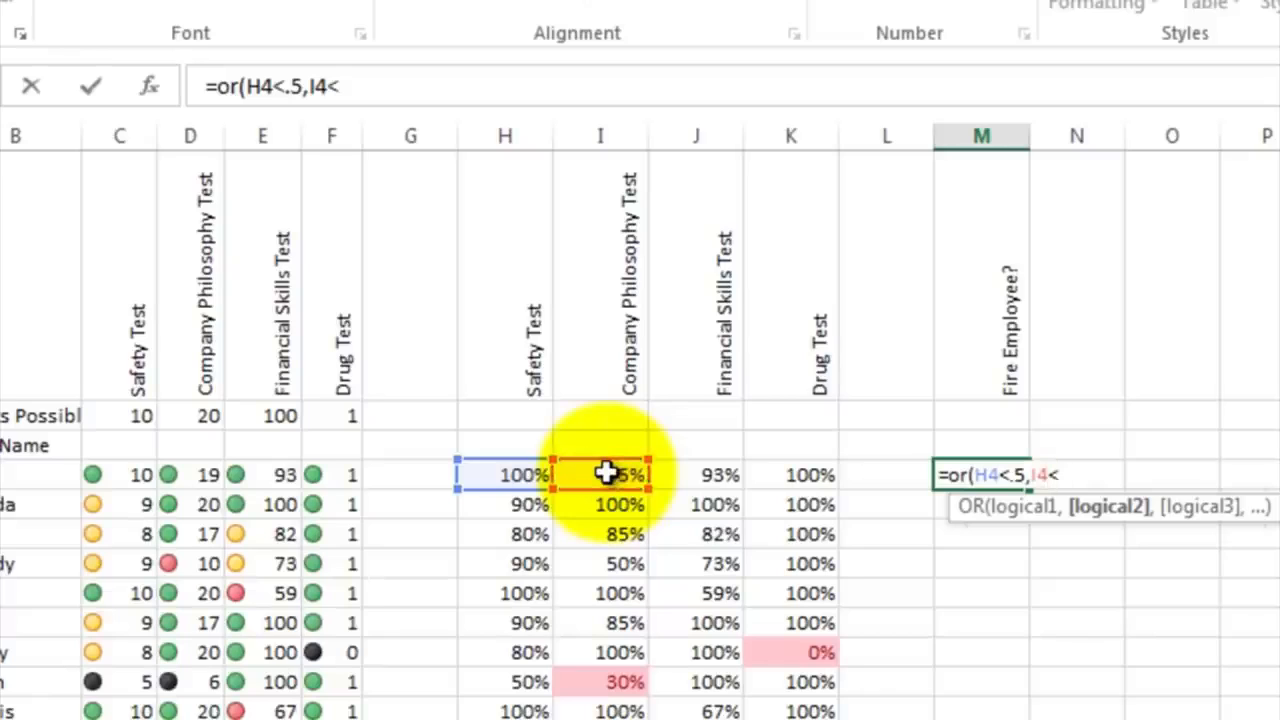
type(".5,")
left_click(689, 474)
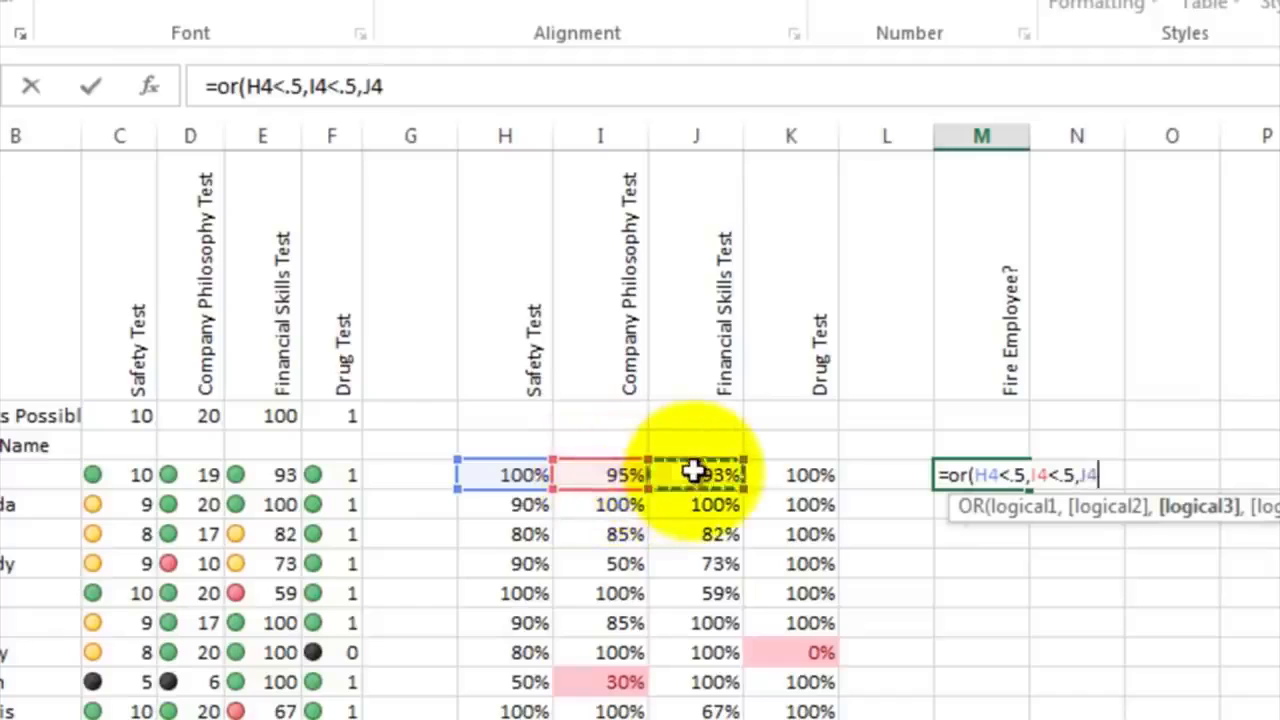
type("<.5")
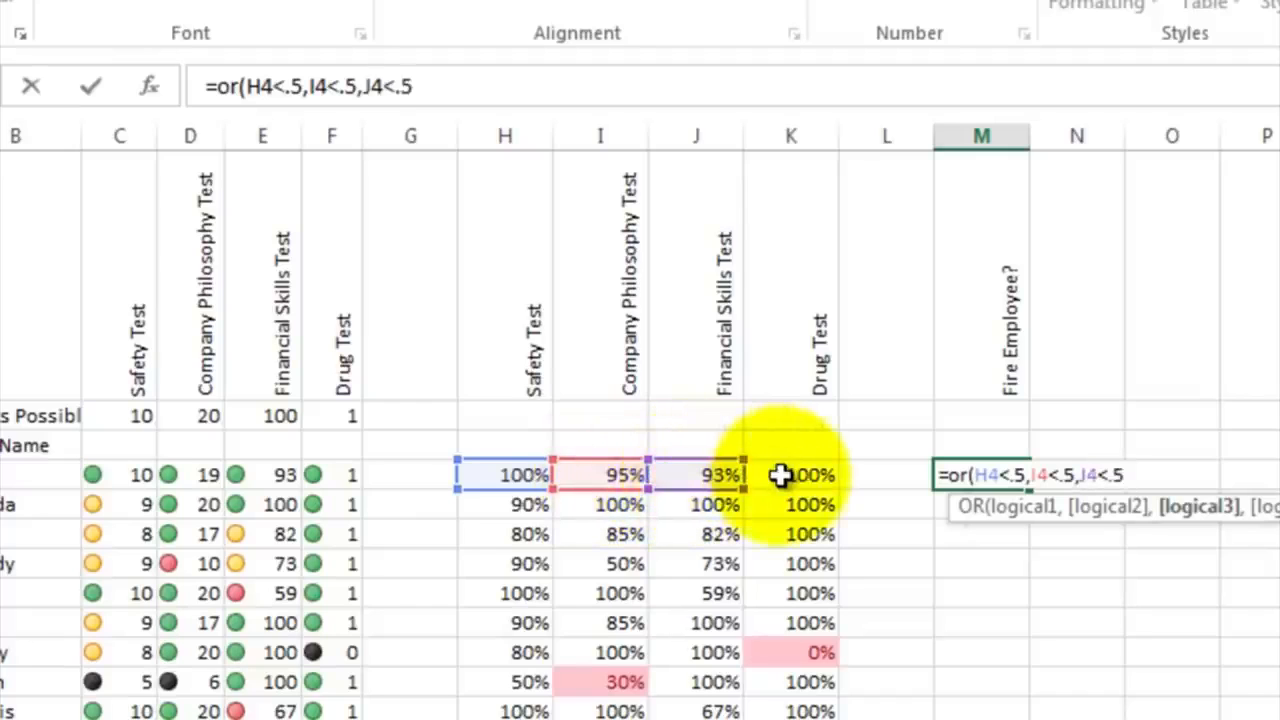
type(",")
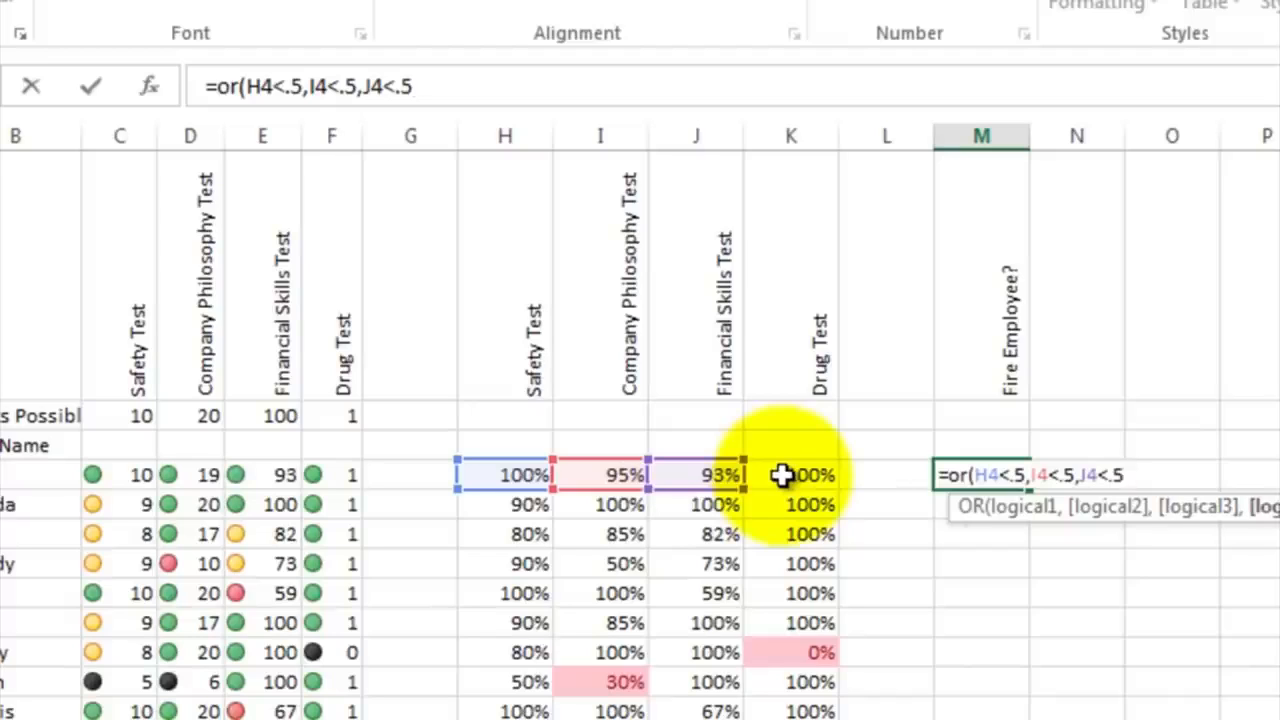
left_click(781, 475)
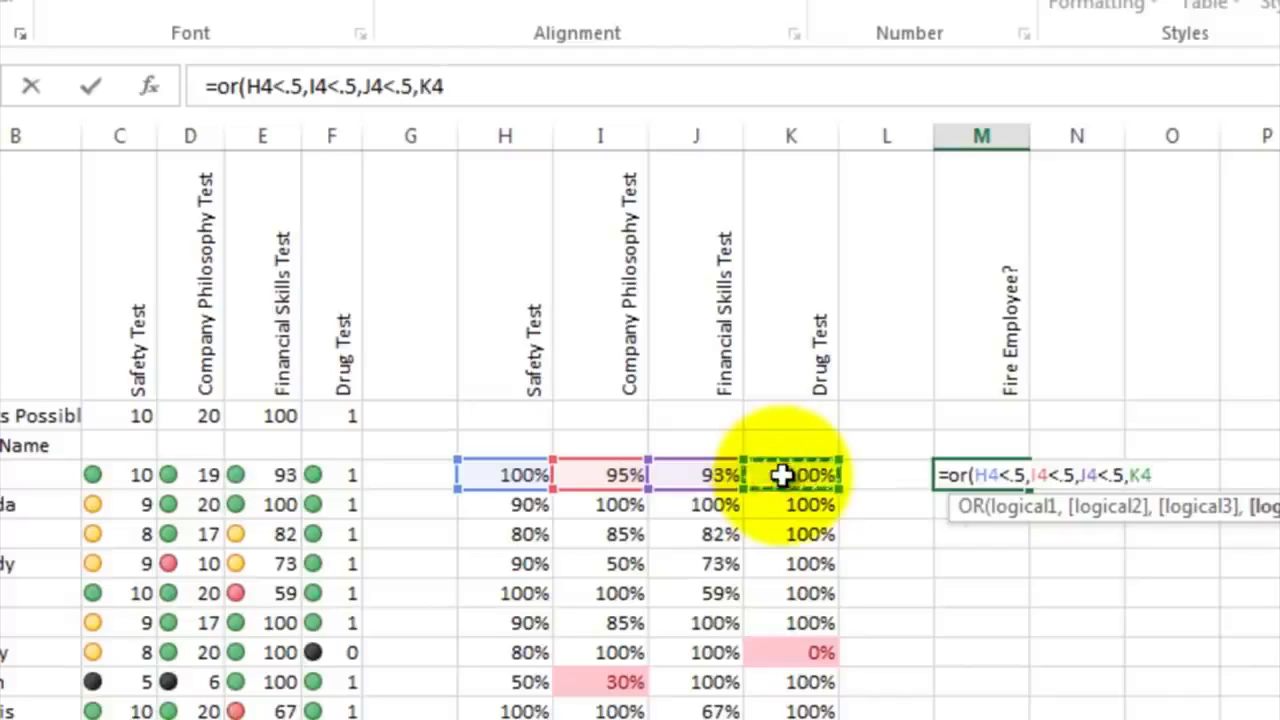
type("<.5)")
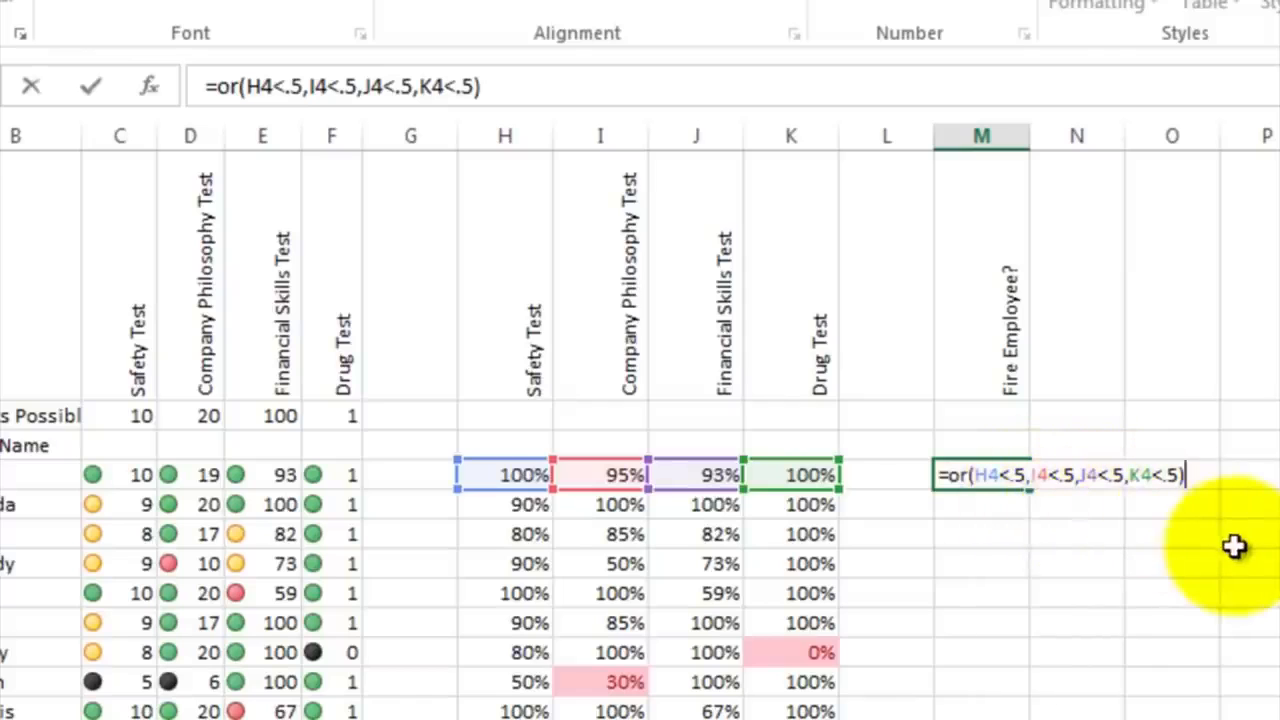
key("Return")
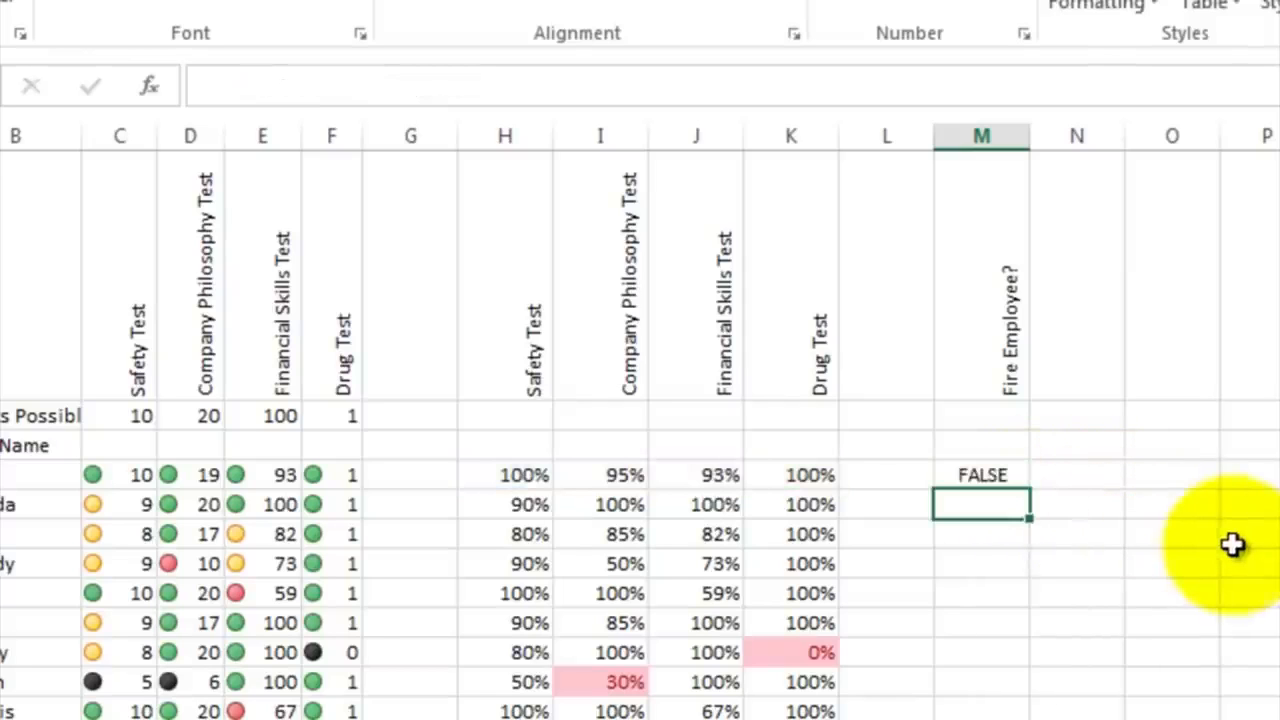
Copy the OR formula from M4 down to M20 and check the results for the employees with highlighted percentages
left_click(1018, 476)
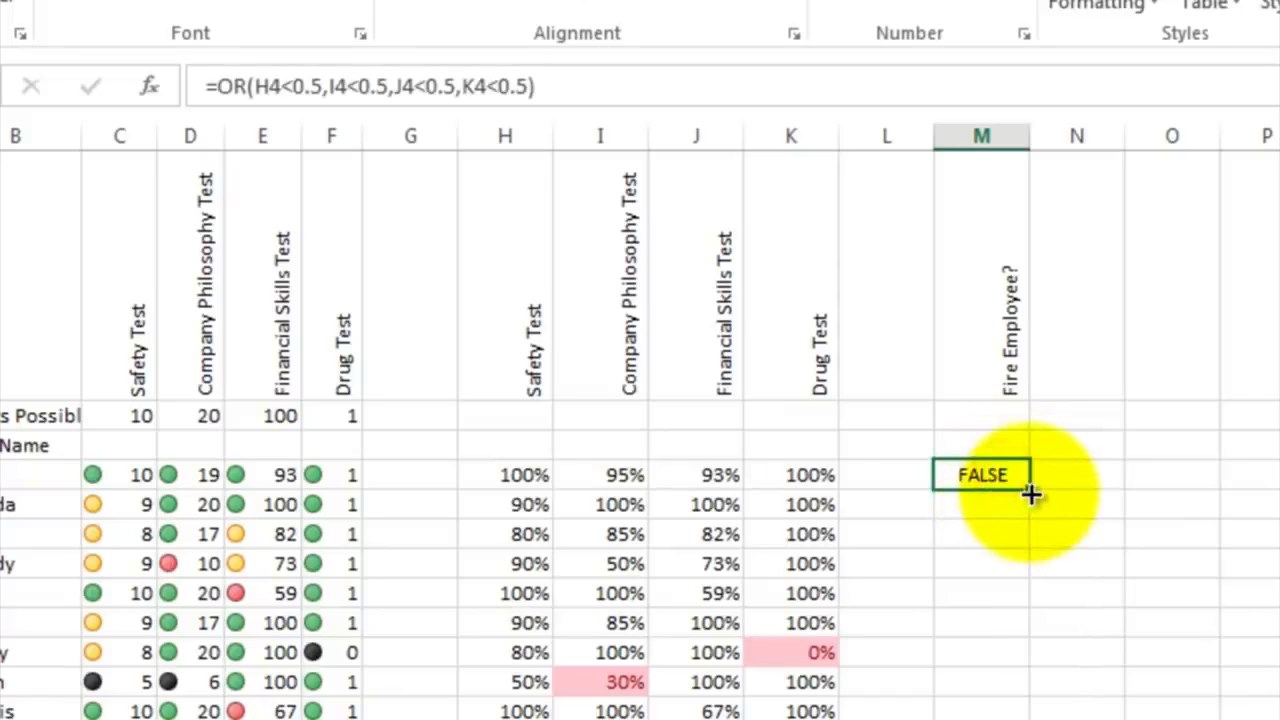
left_click_drag(1031, 490, 983, 719)
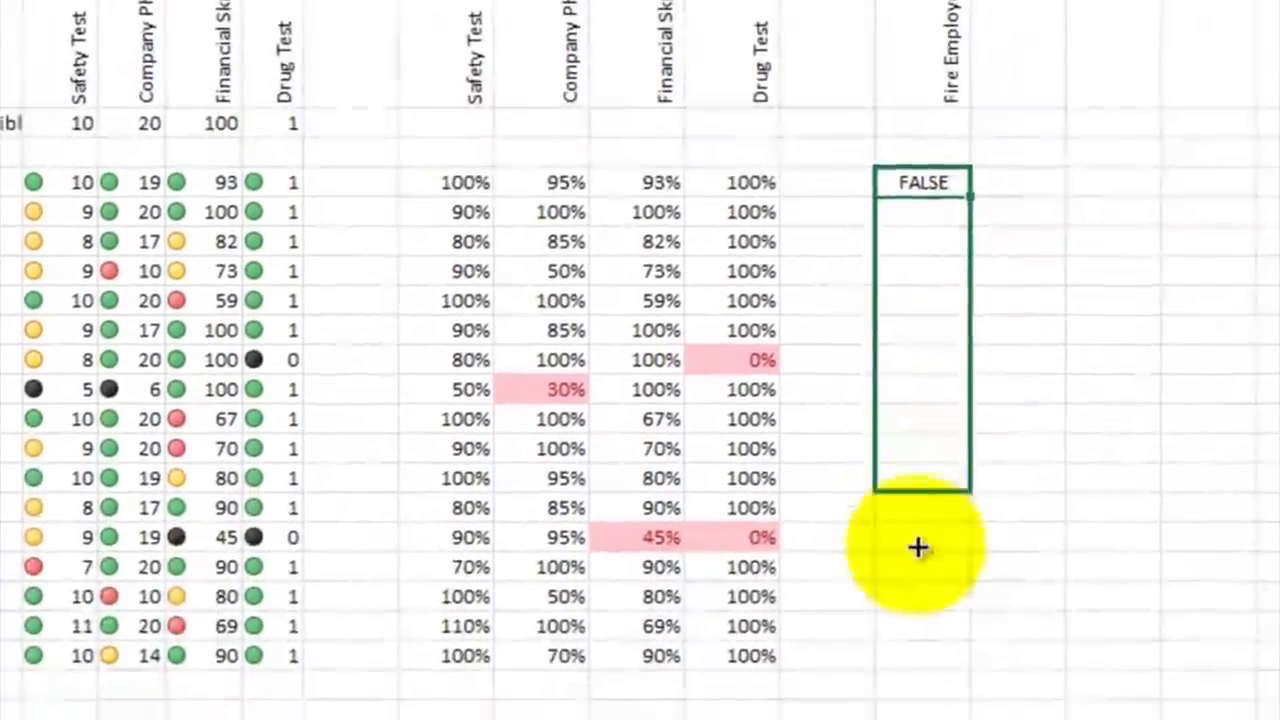
left_click_drag(922, 640, 923, 663)
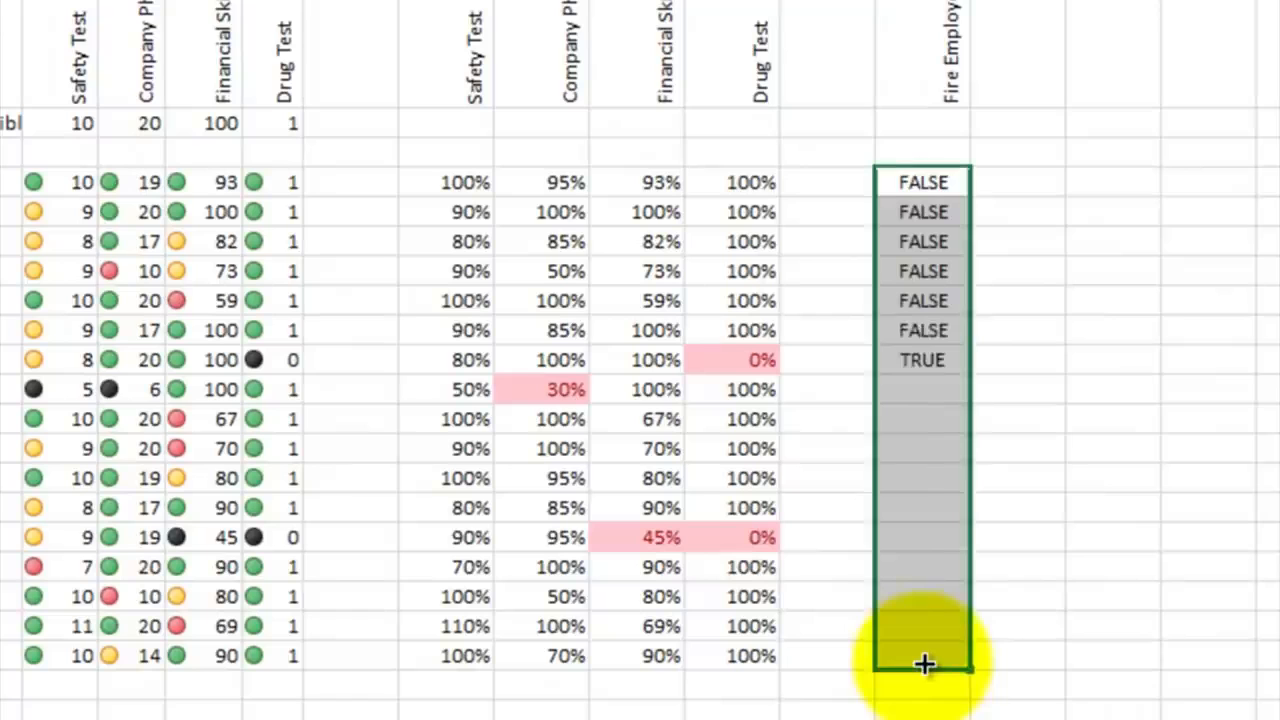
left_click(1029, 440)
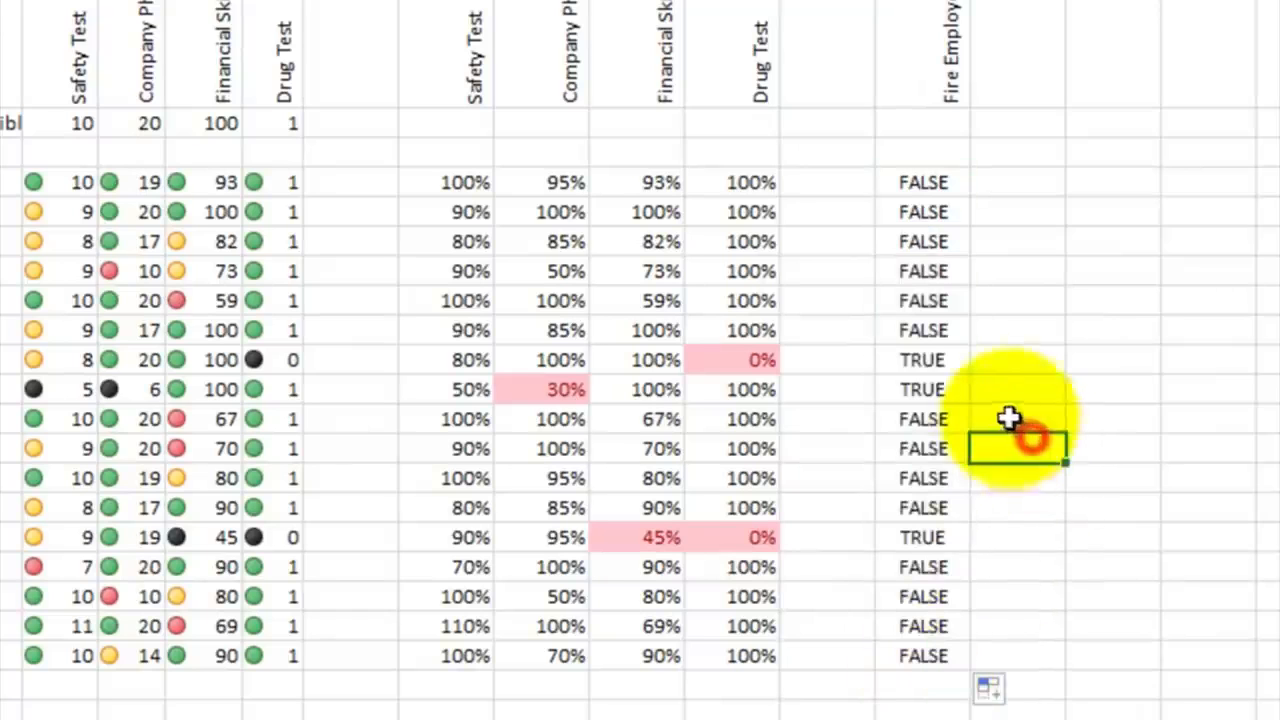
left_click(938, 362)
left_click(932, 539)
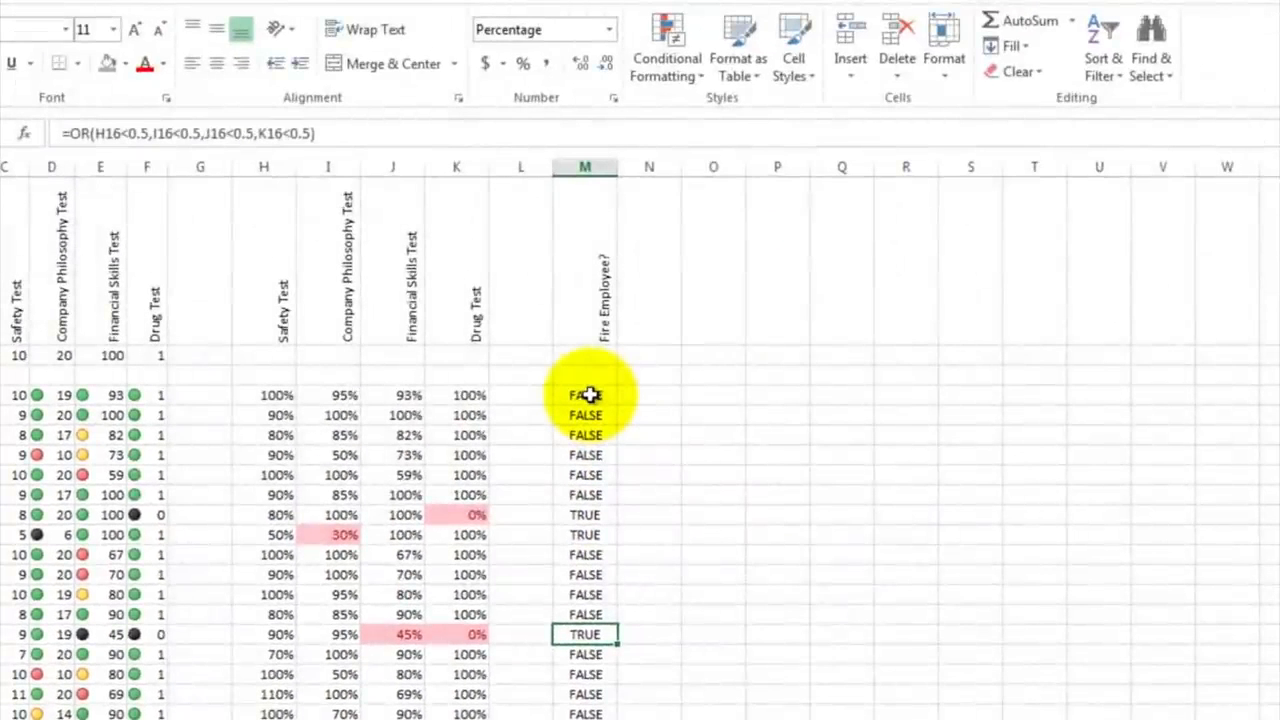
Highlight cells in M4 to M20 that are equal to true with Light Red Fill with Dark Red Text
left_click_drag(588, 395, 585, 535)
left_click_drag(585, 612, 585, 710)
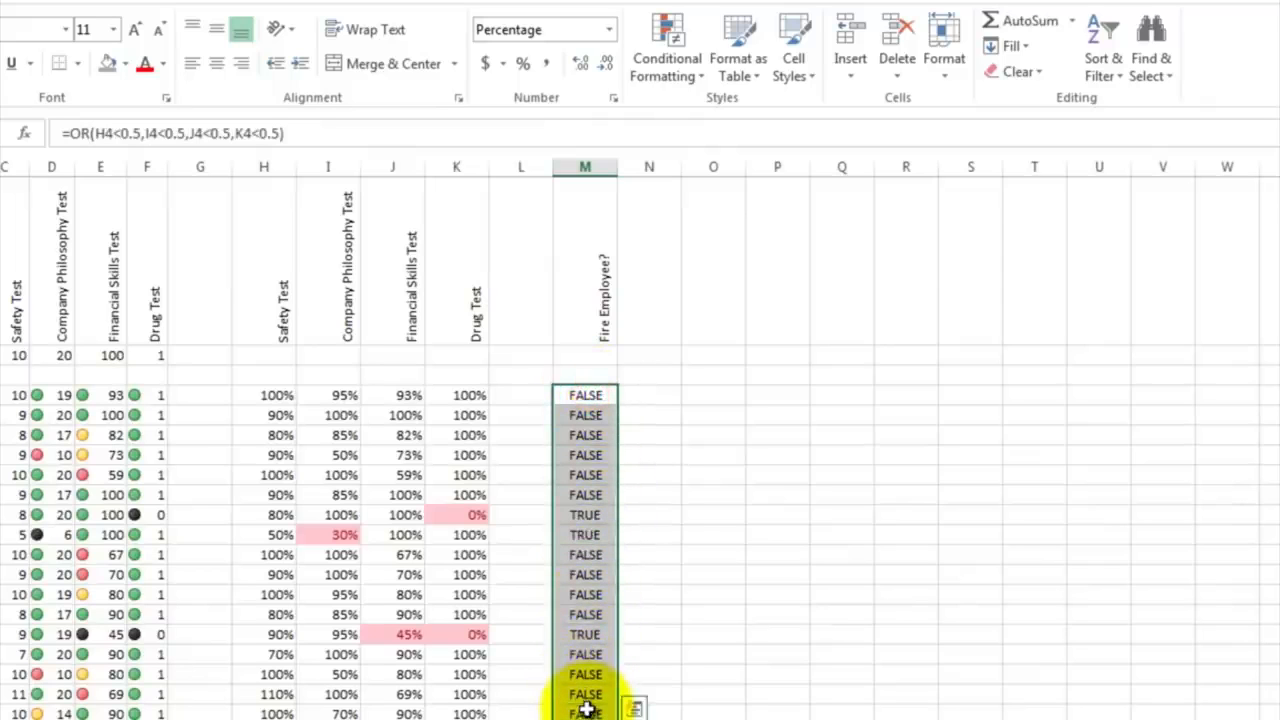
left_click(706, 80)
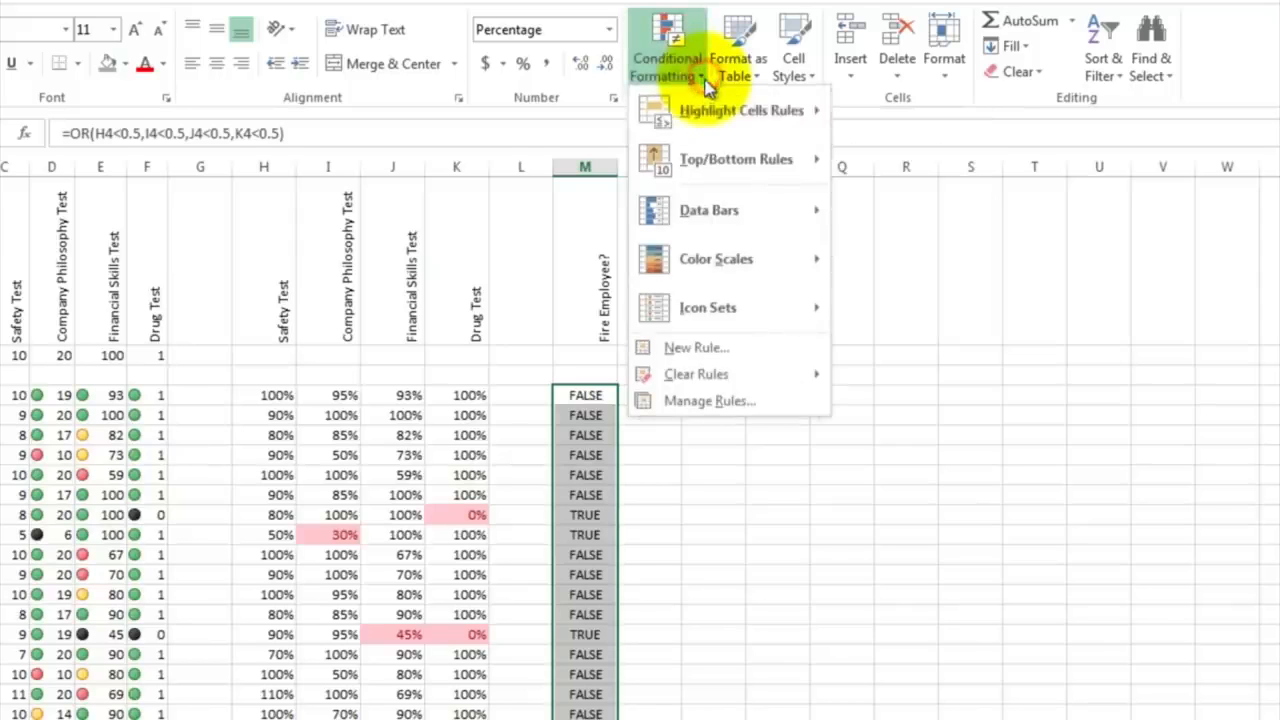
mouse_move(708, 113)
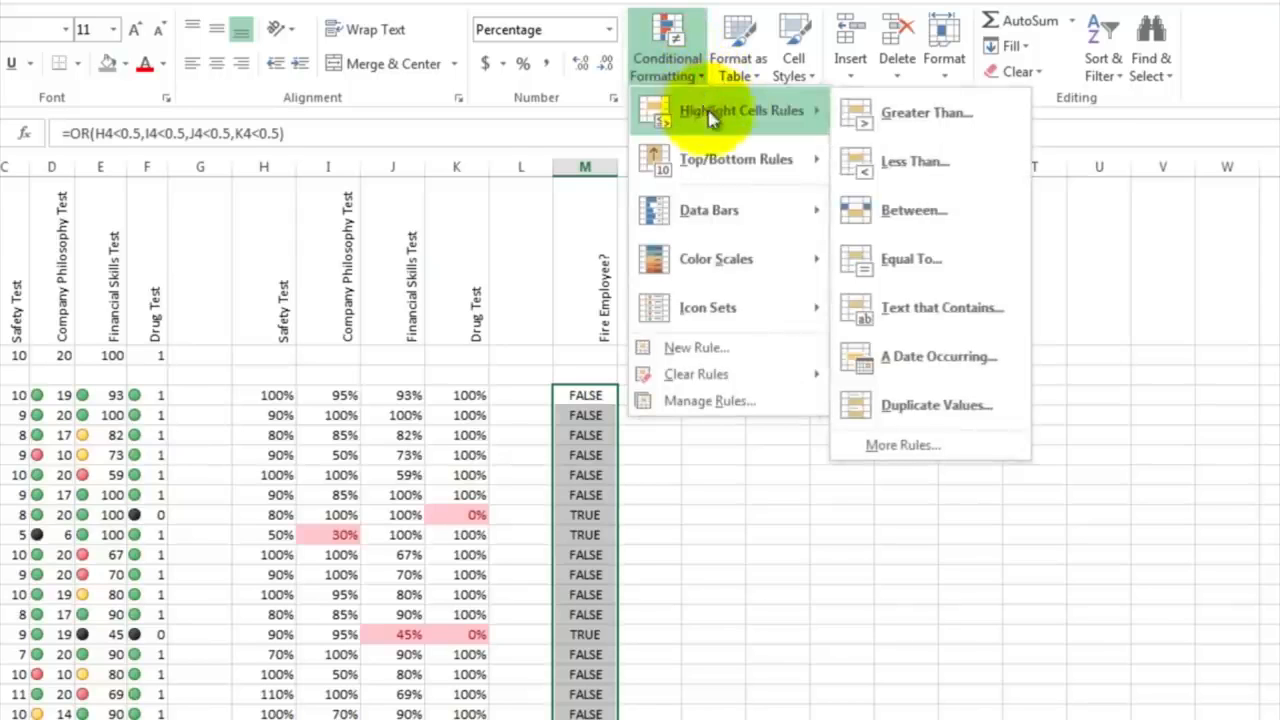
left_click(891, 268)
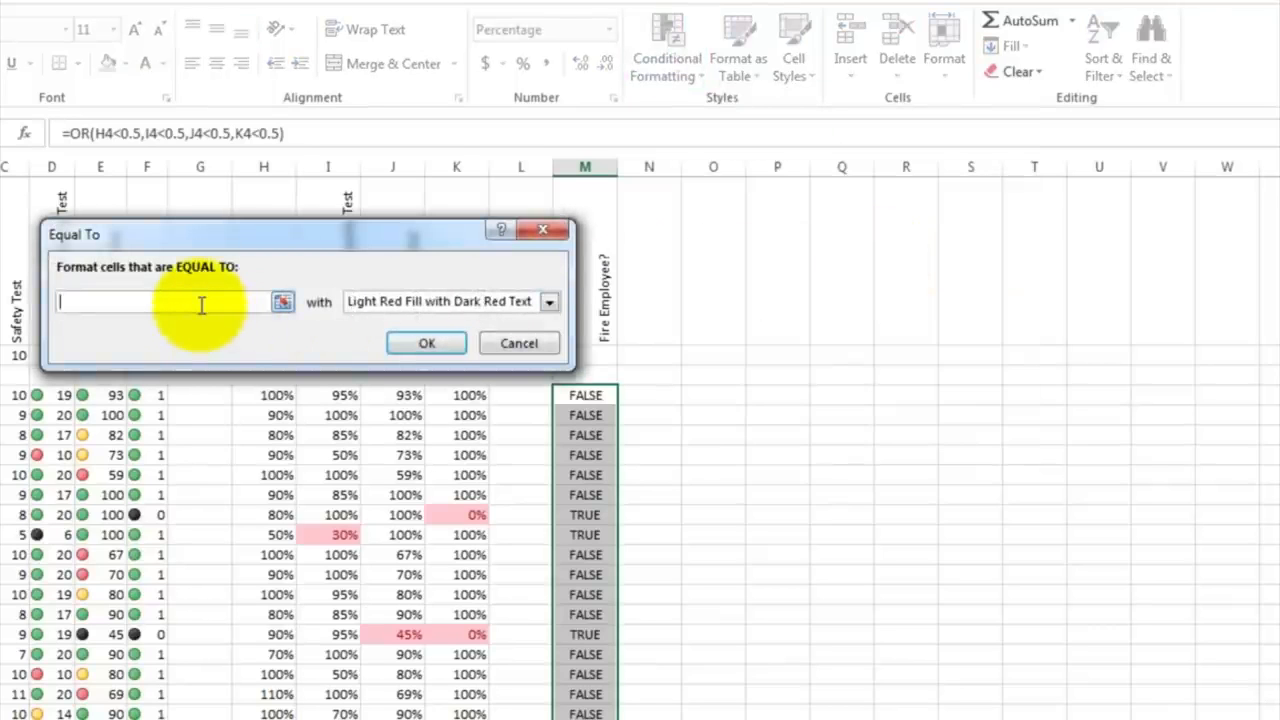
type("ture")
key("BackSpace")
key("BackSpace")
key("BackSpace")
type("rue")
key("Return")
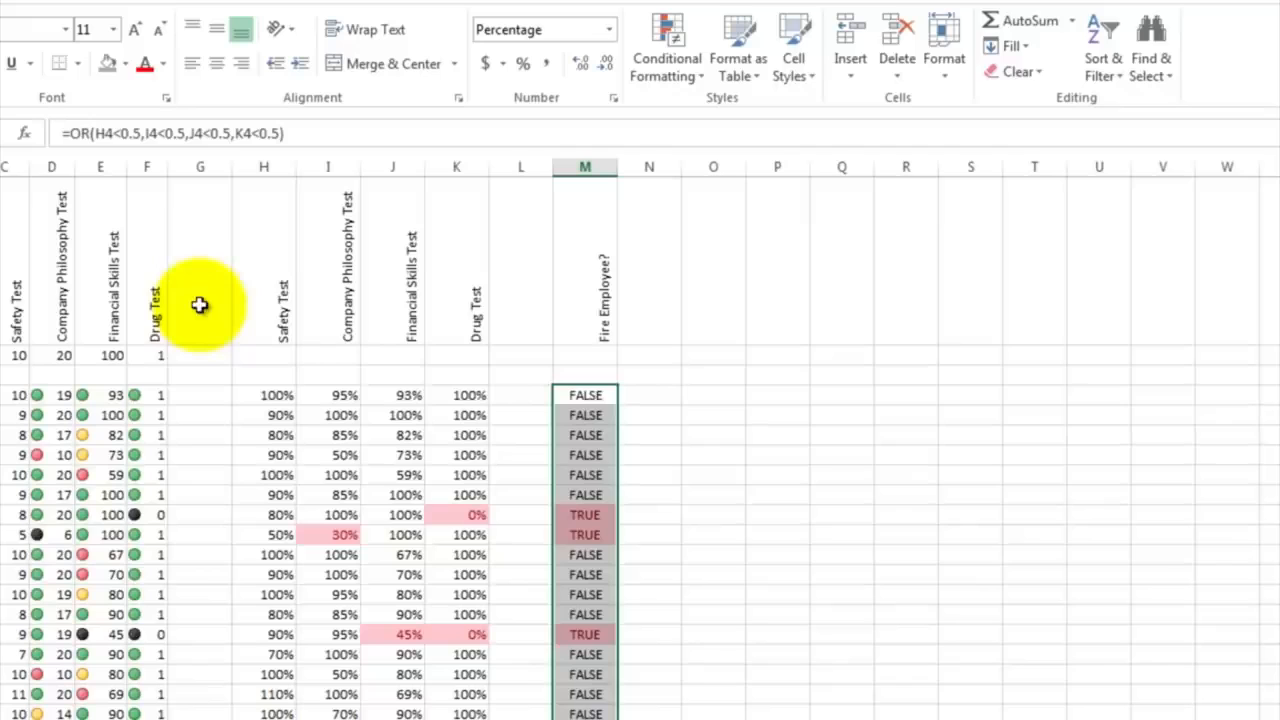
left_click(655, 432)
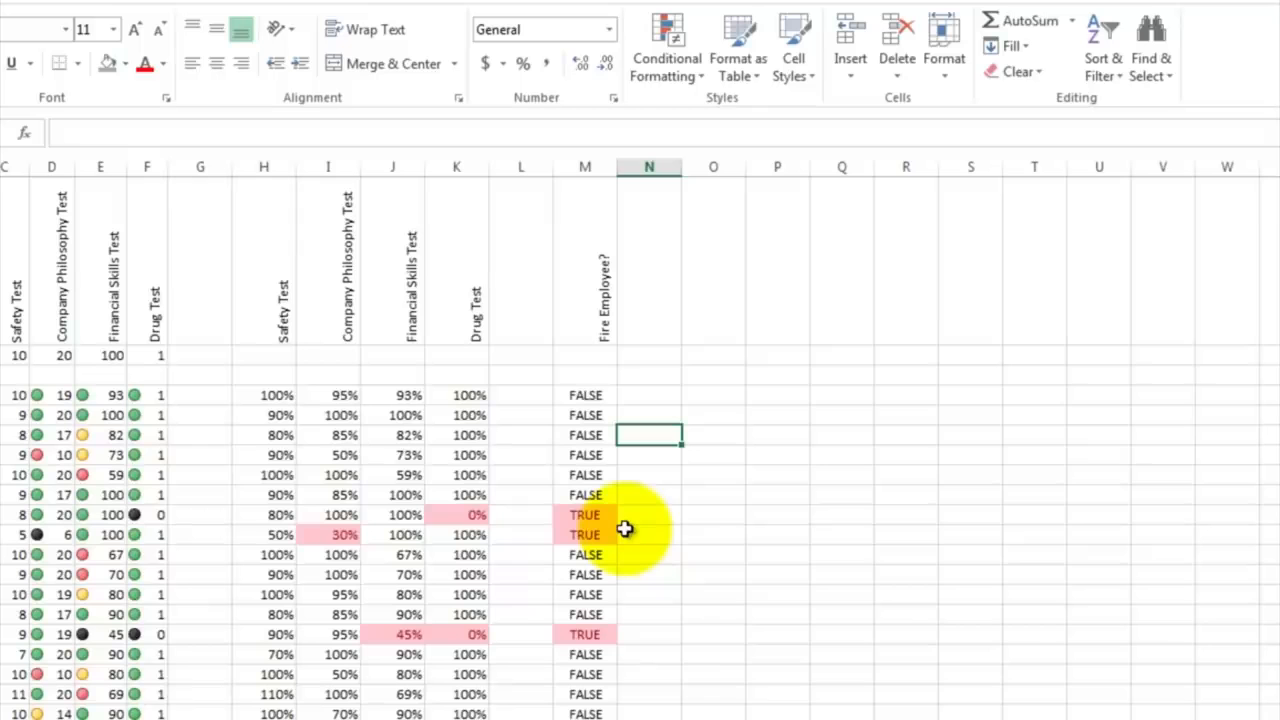
Add the row labels Max, Min and Average in cells A22 to A24 below the employee list
scroll(625, 528, "down", 3)
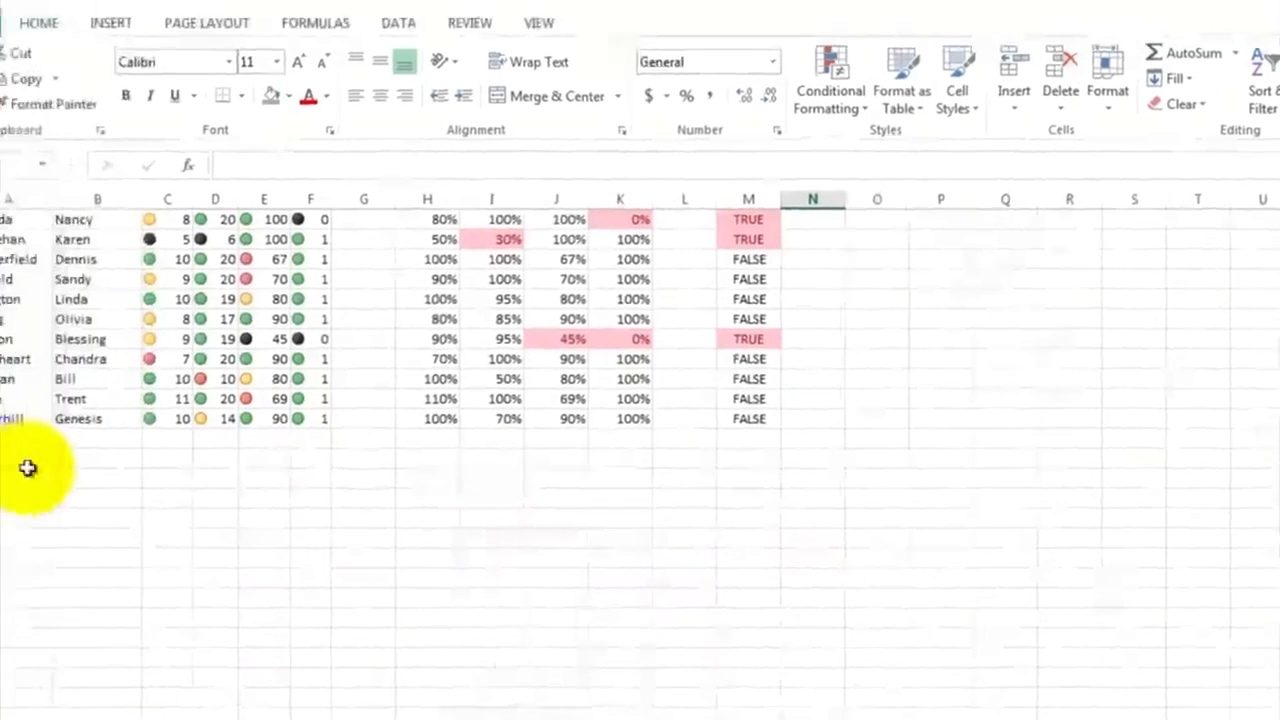
left_click(28, 464)
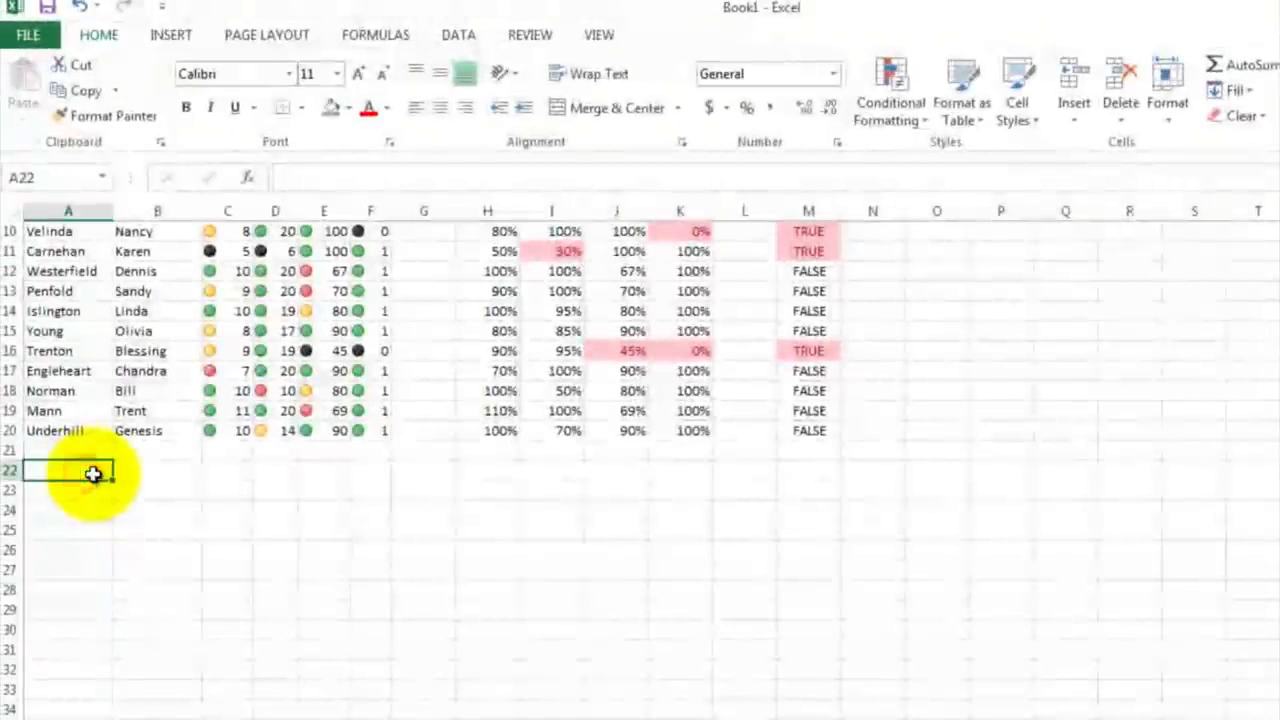
type("M")
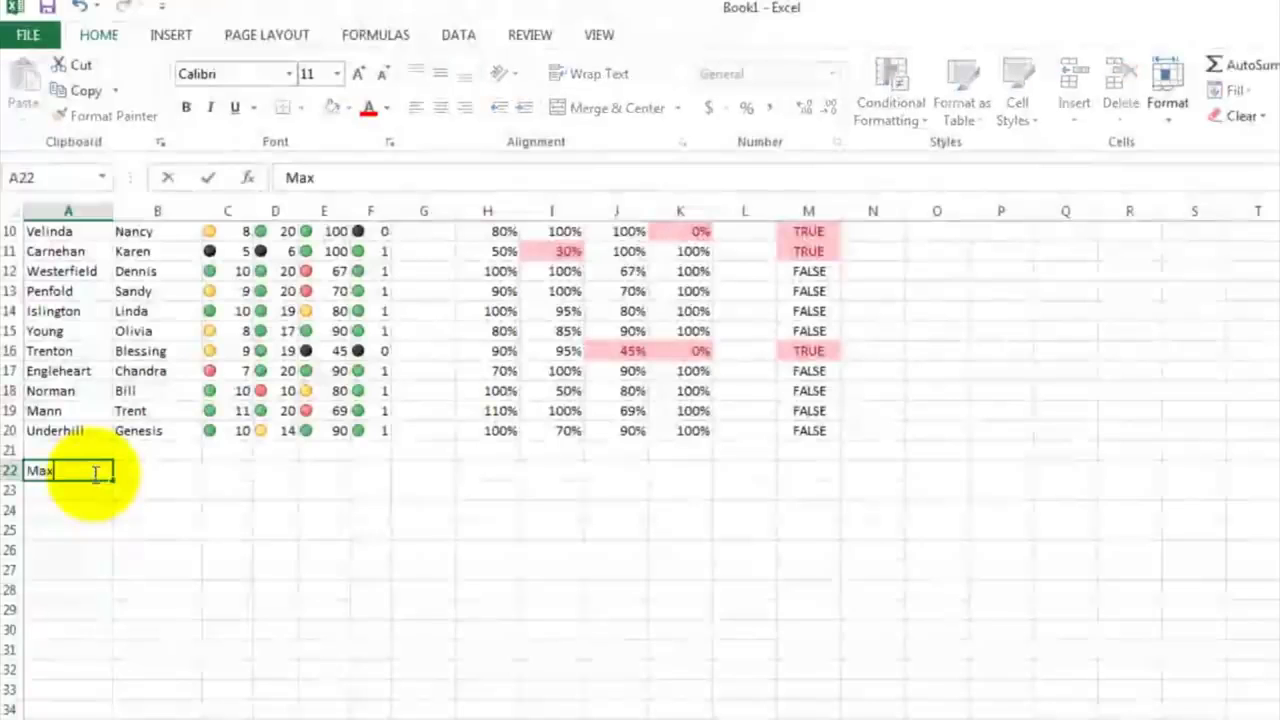
type("ax")
key("Return")
type("Min")
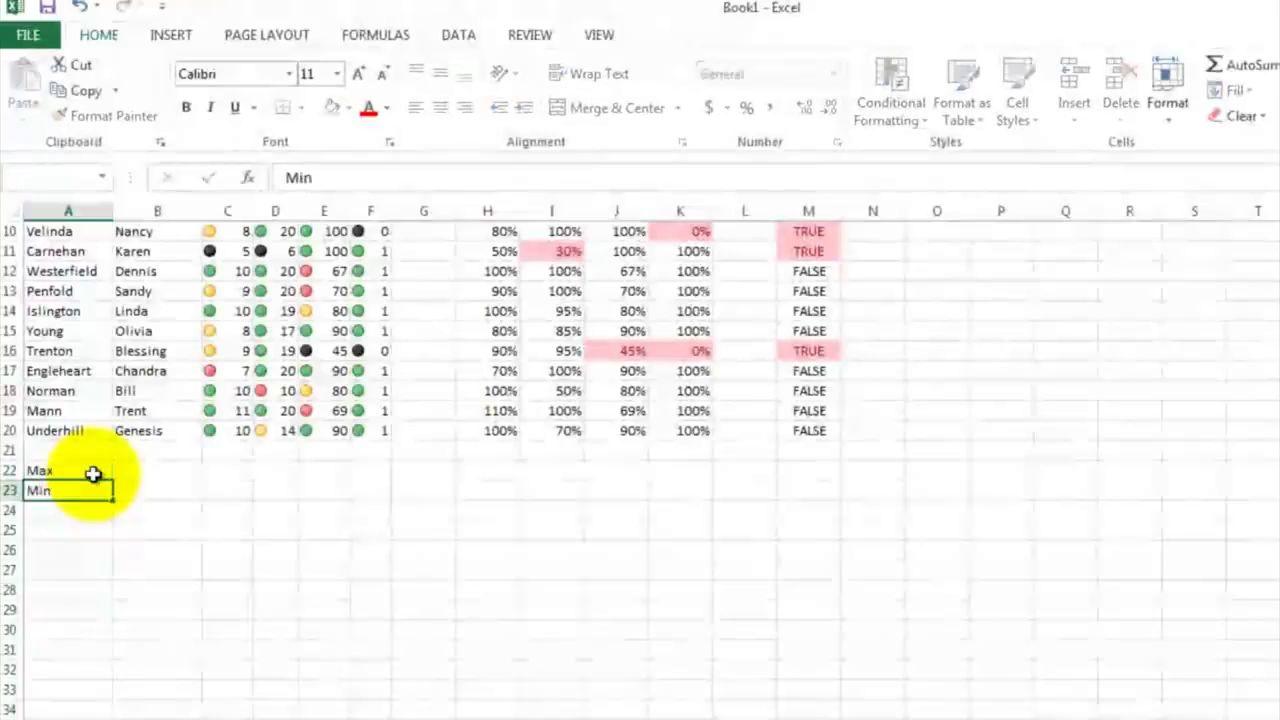
key("Return")
type("Average")
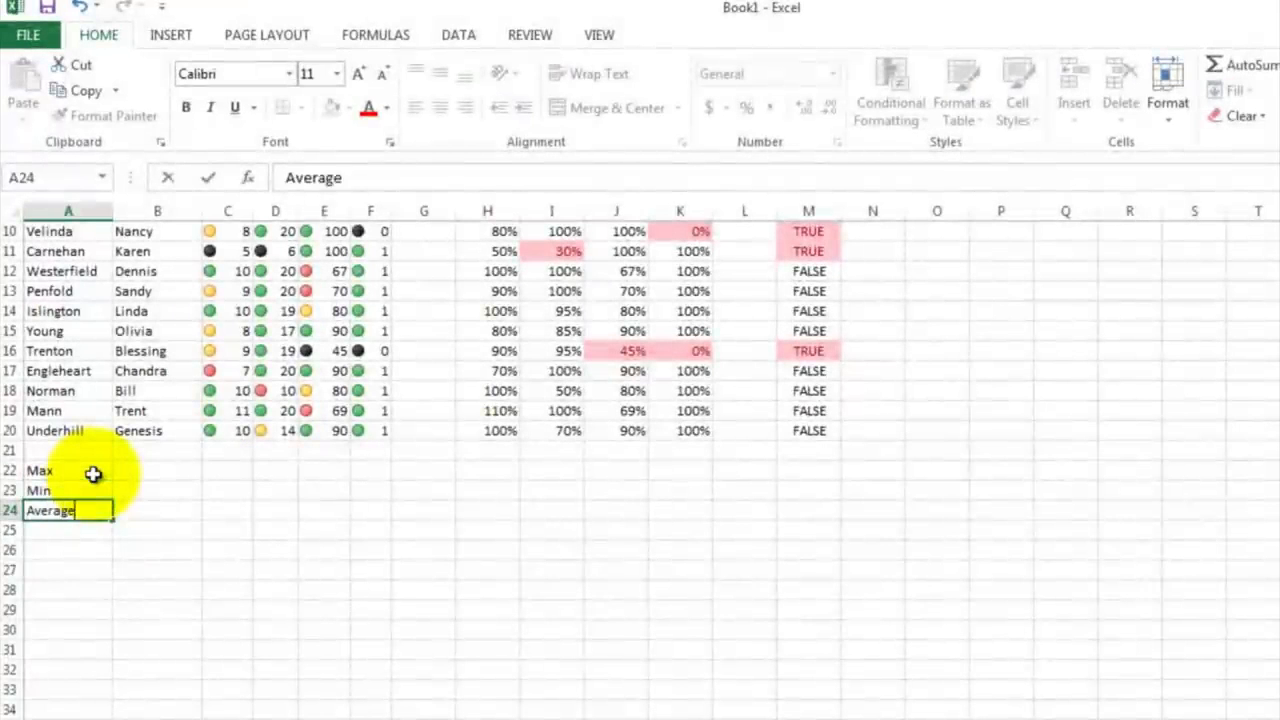
key("Return")
left_click(151, 531)
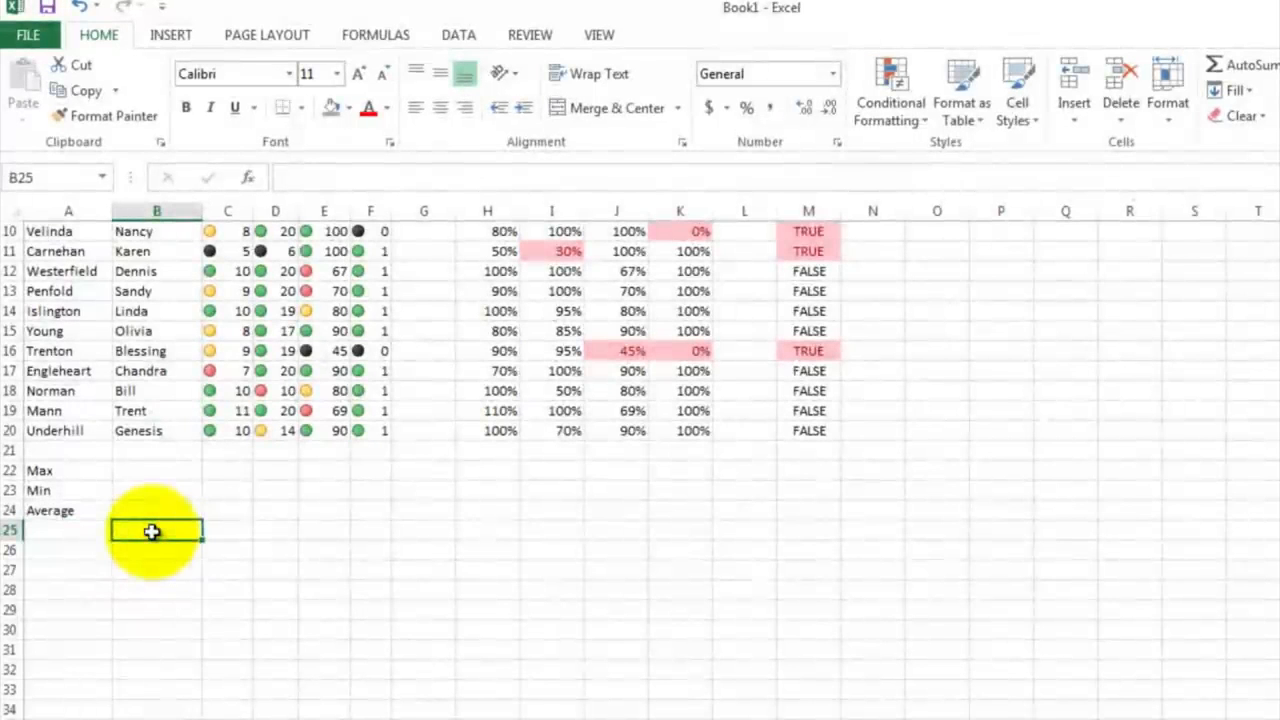
Enter a MAX formula in C22 for the Safety Test scores in C4:C20
scroll(180, 540, "up", 2)
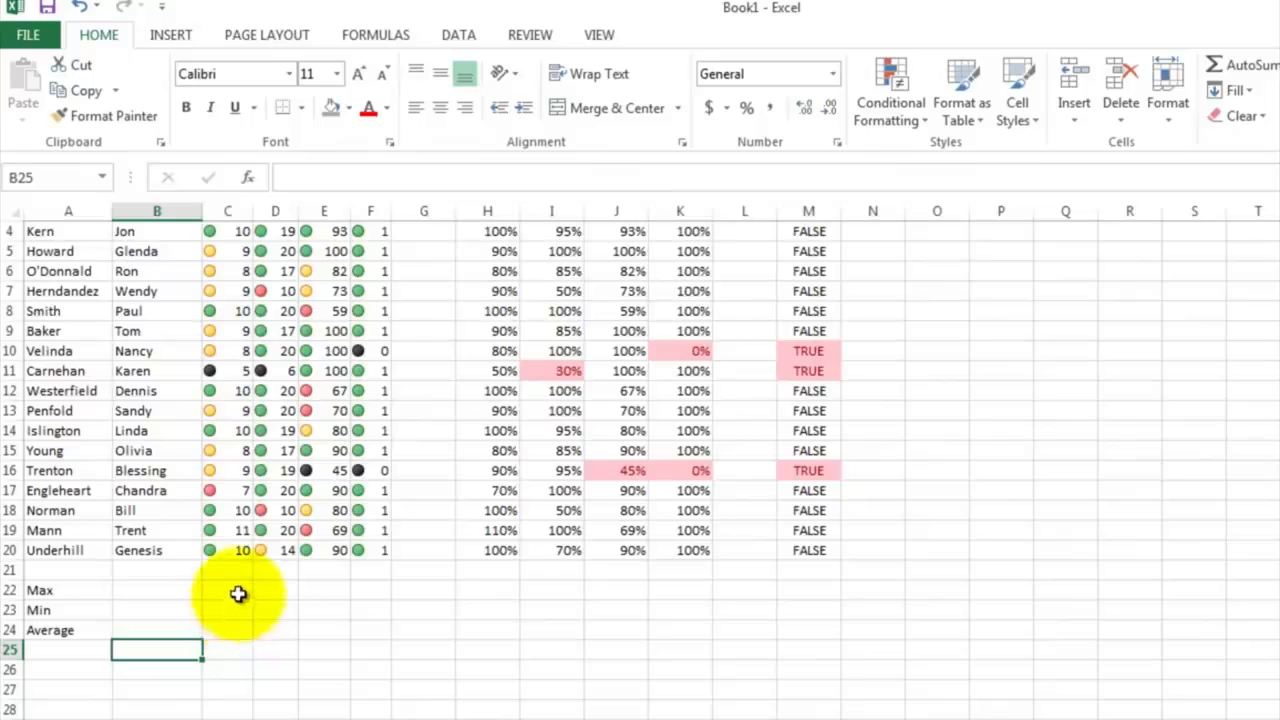
left_click(232, 590)
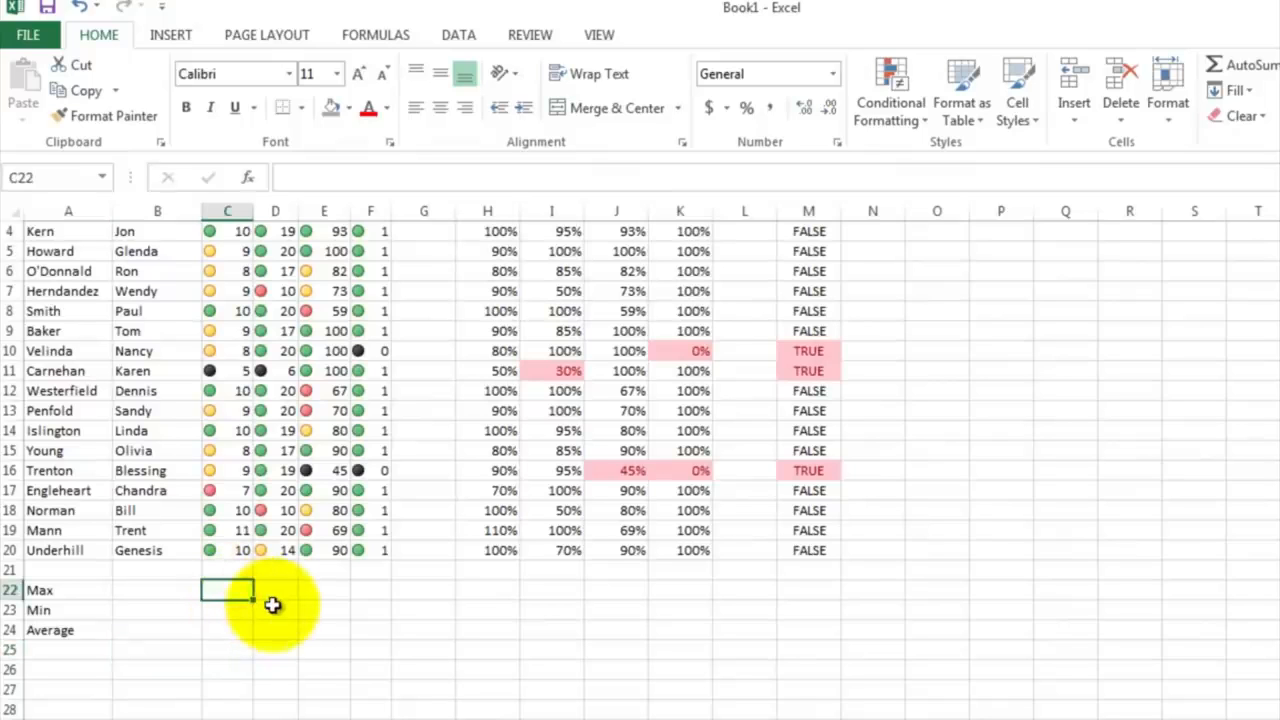
type("=max")
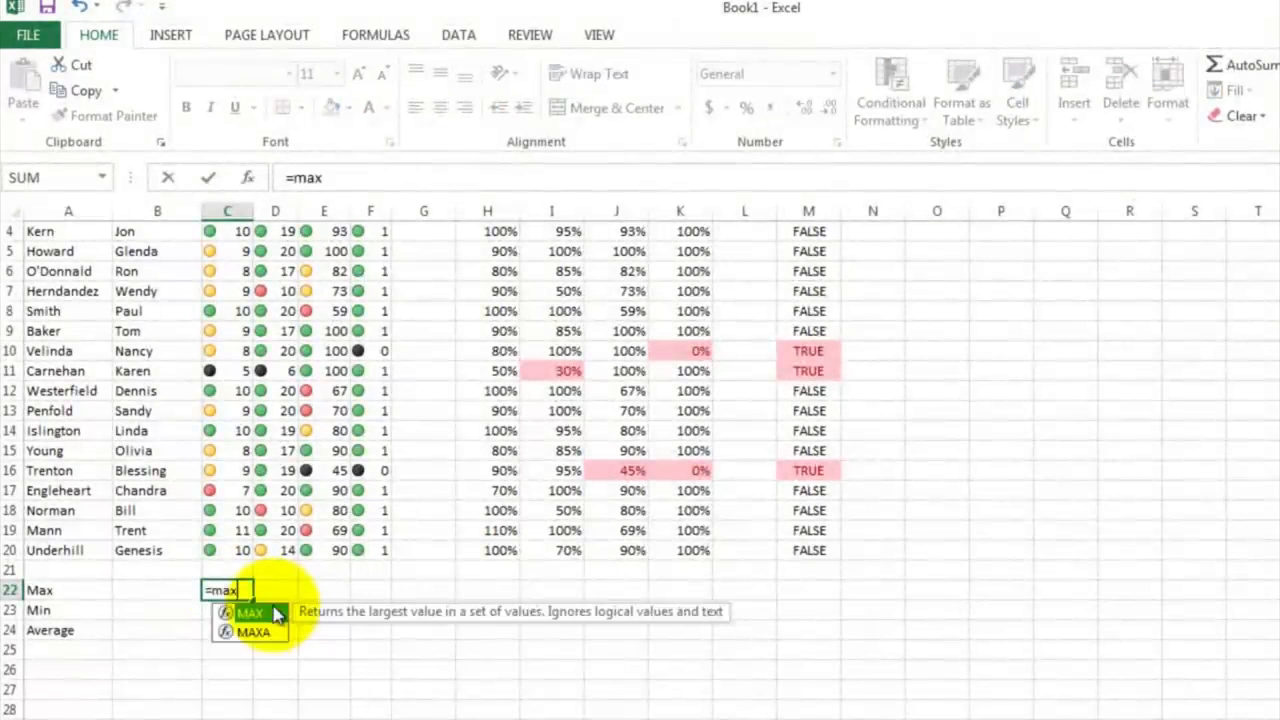
type("(")
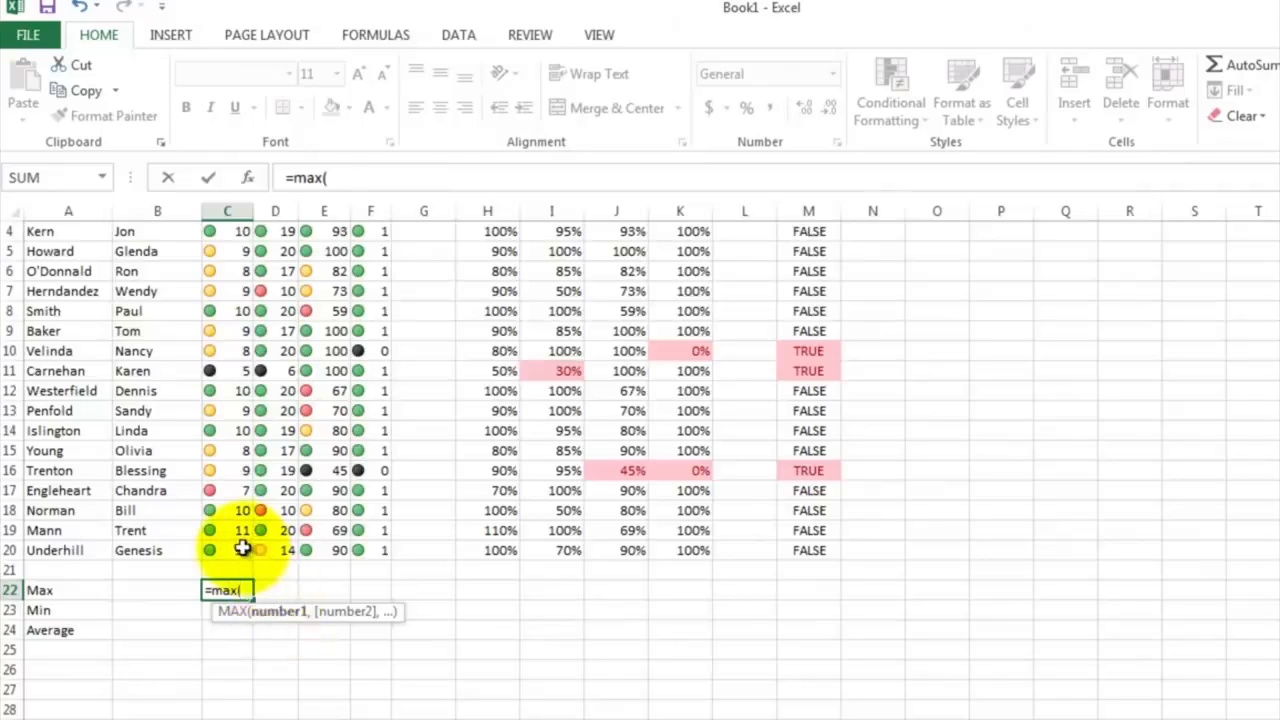
left_click_drag(242, 548, 233, 254)
key("Return")
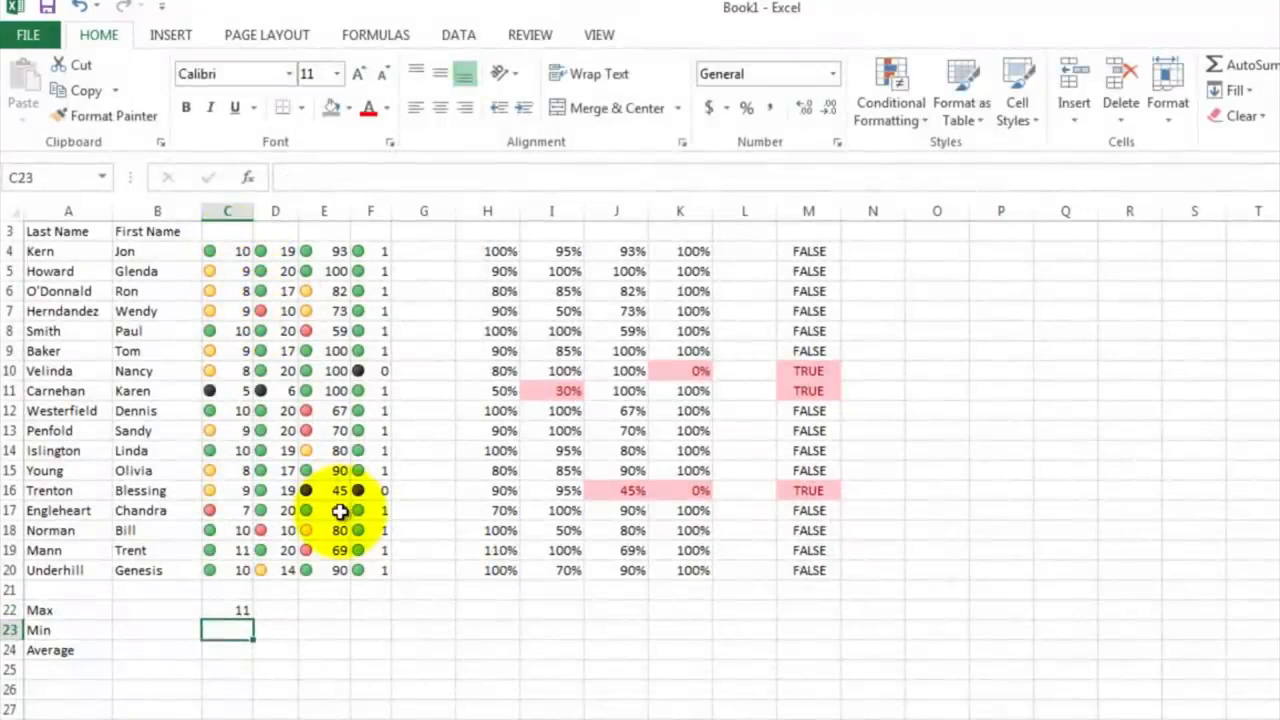
Enter a MIN formula in C23 for the Safety Test scores in C4:C20
type("=min(C20")
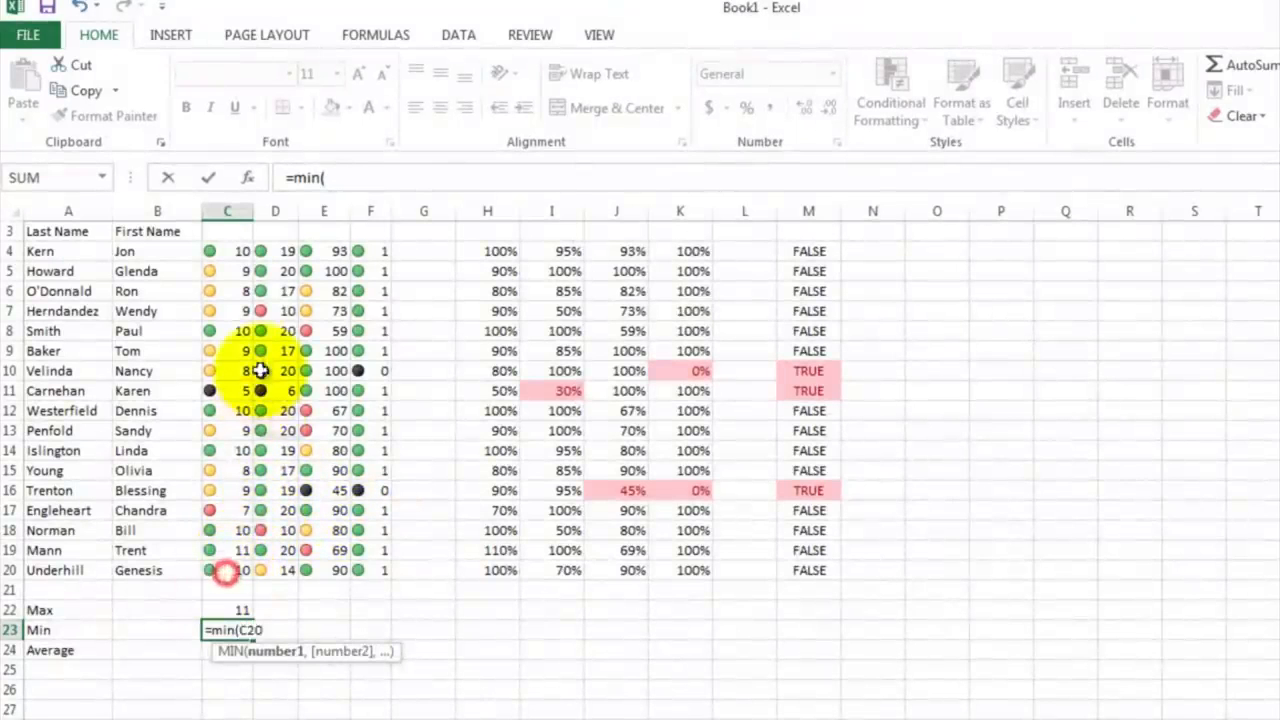
left_click_drag(260, 370, 231, 254)
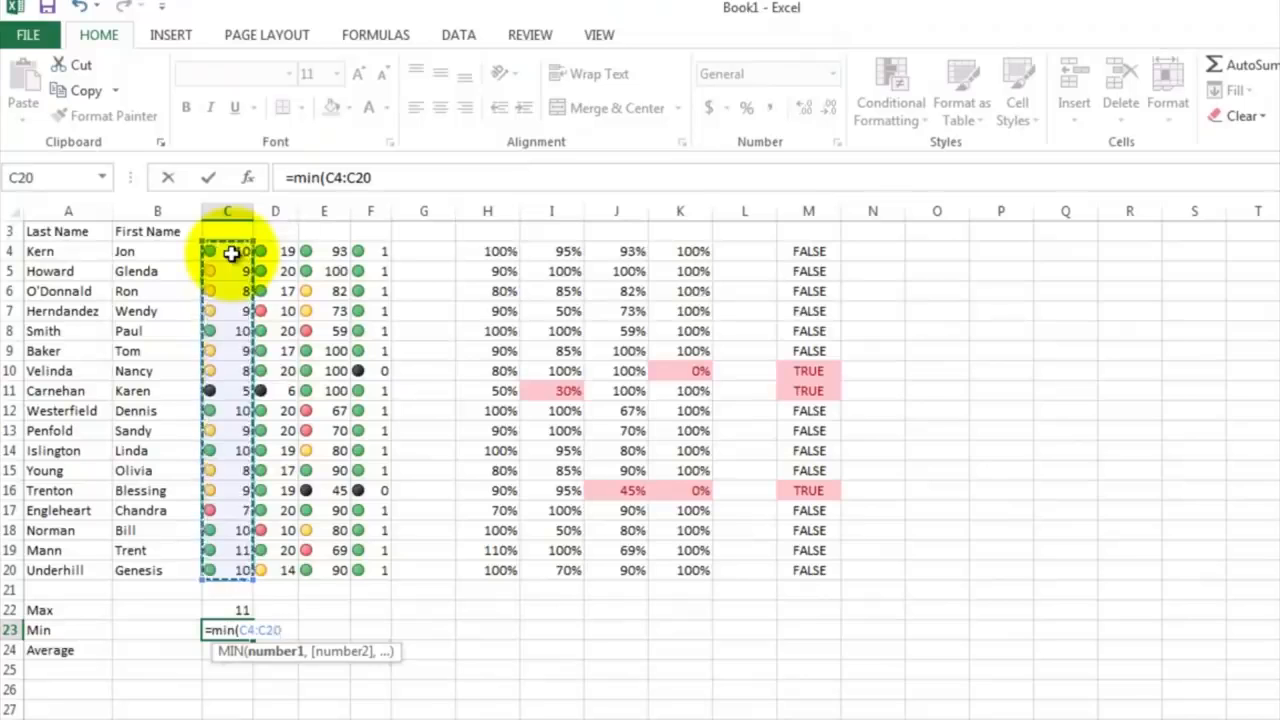
type(")")
key("Return")
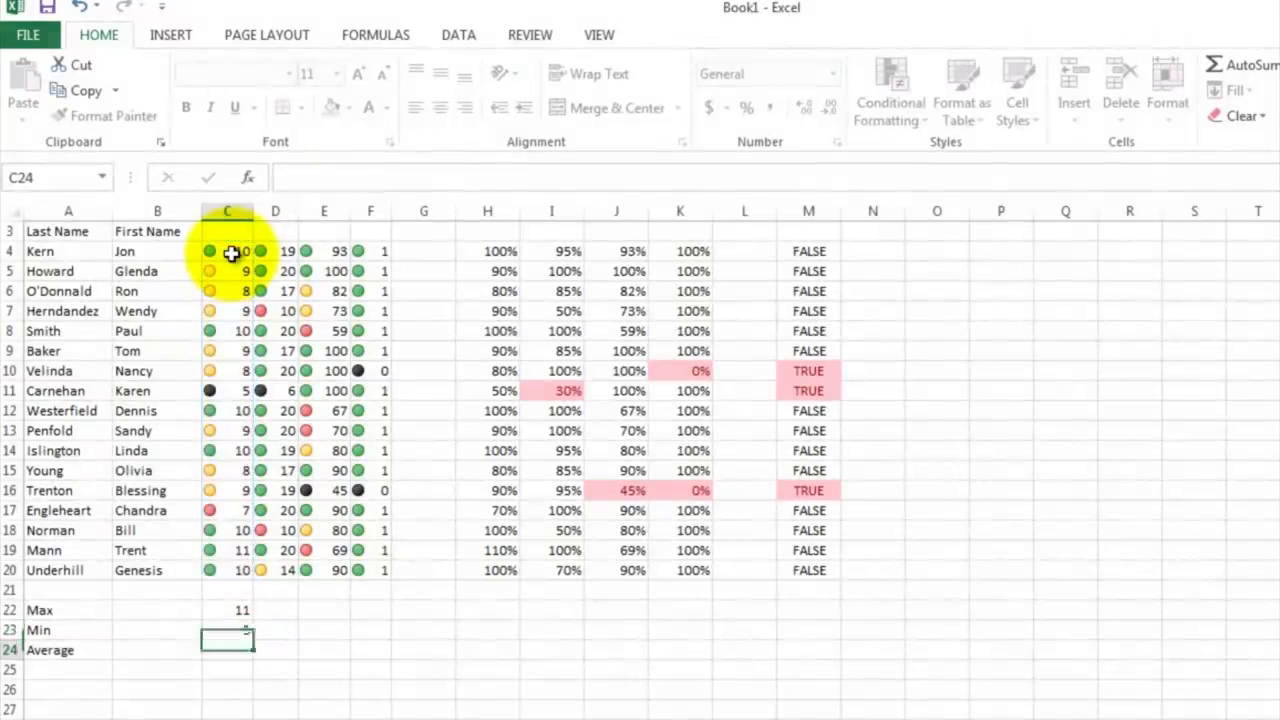
Enter an AVERAGE formula in C24 for the Safety Test scores in C4:C20
type("=aver")
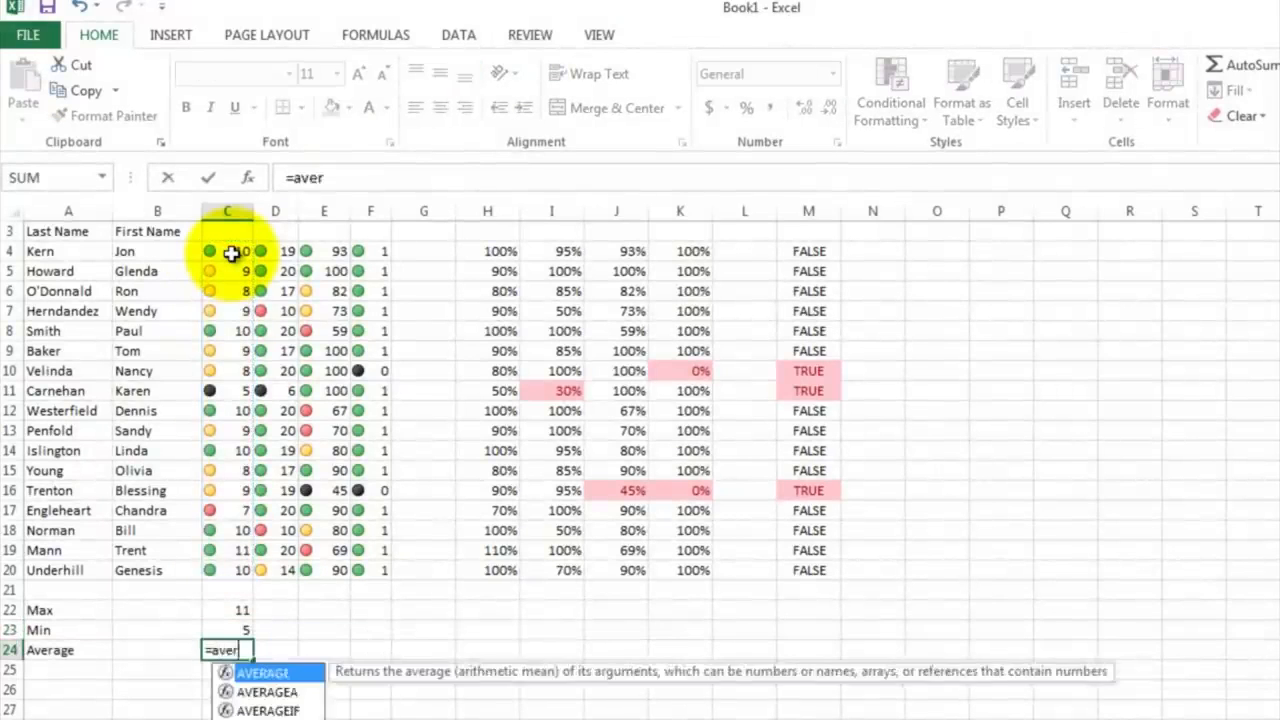
type("age(")
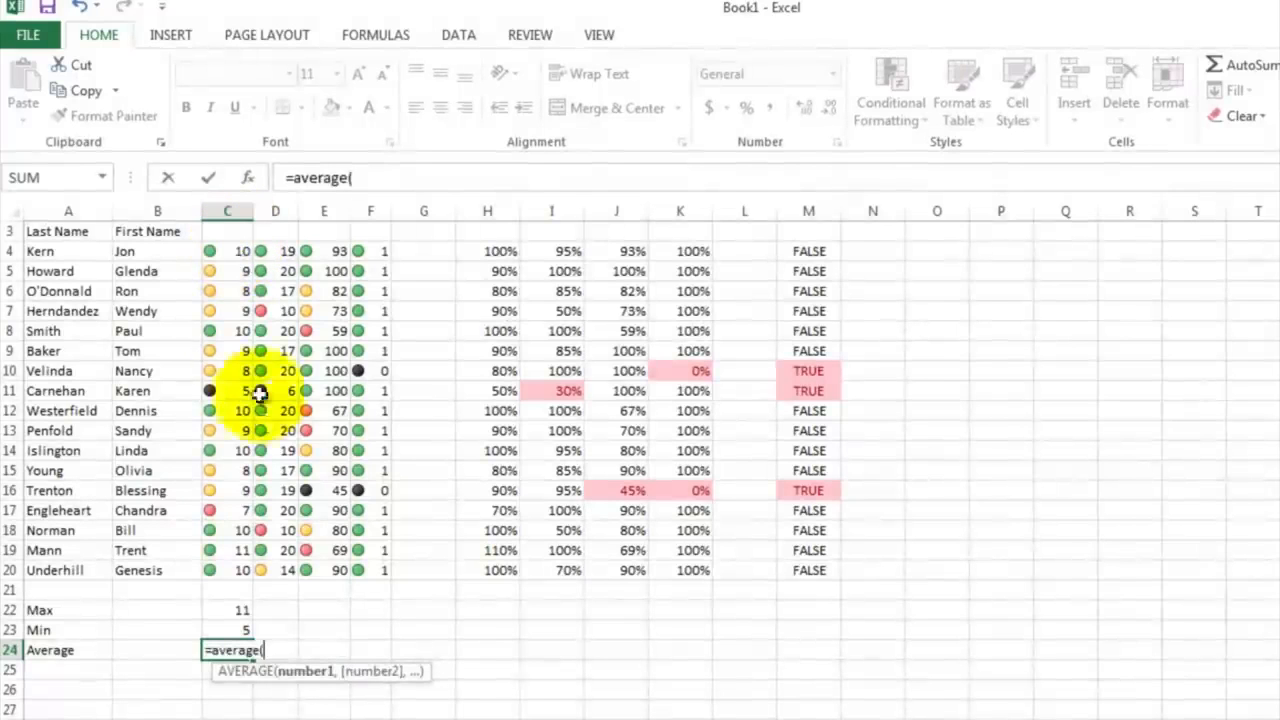
left_click(227, 568)
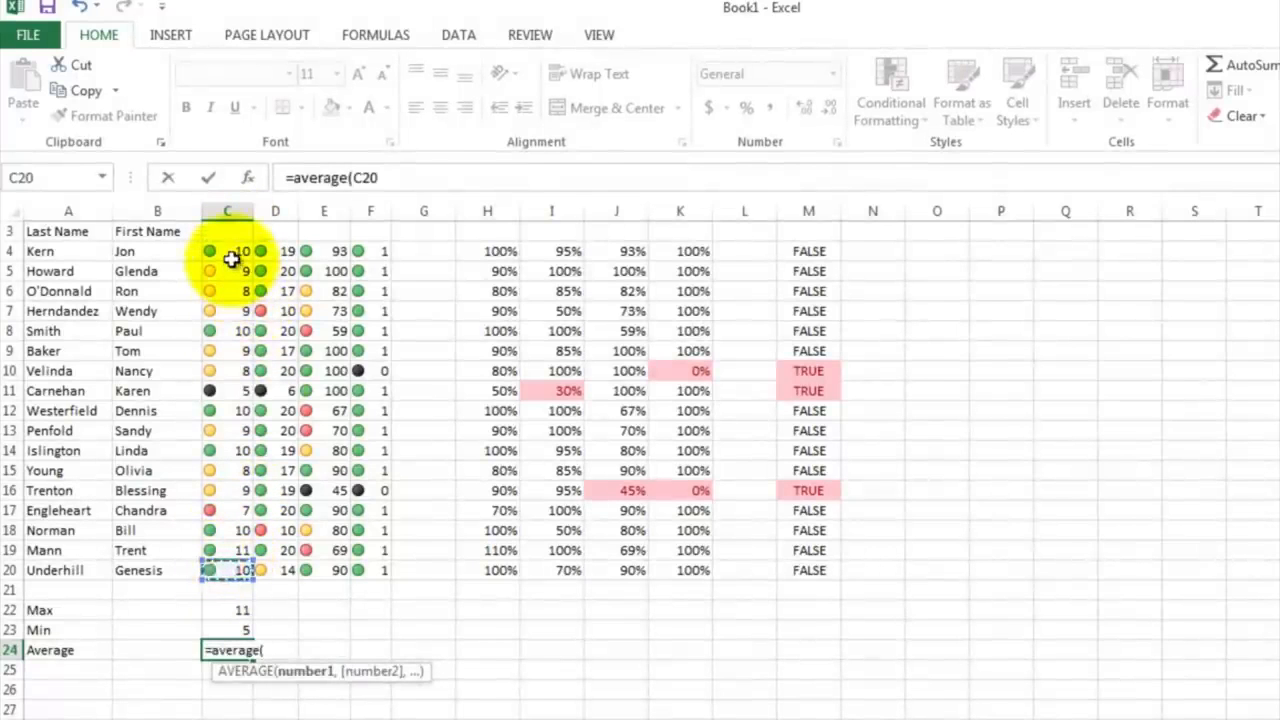
left_click_drag(230, 254, 230, 254)
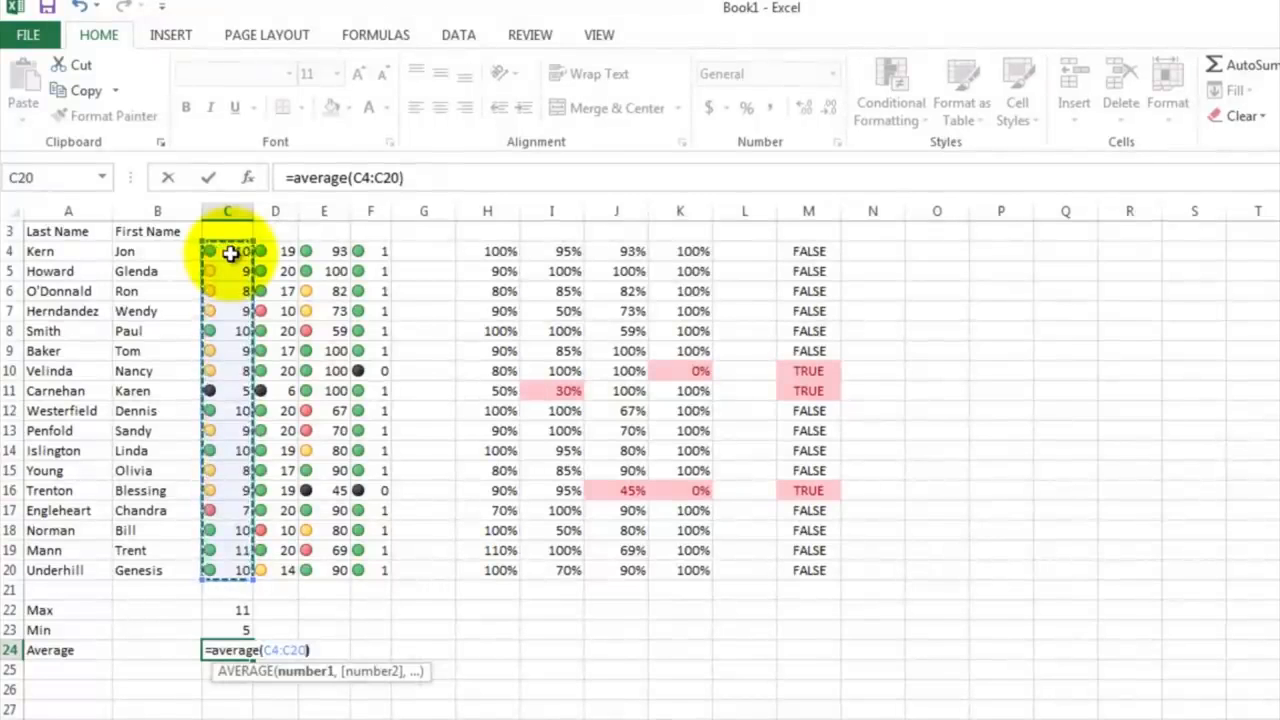
type(")")
key("Return")
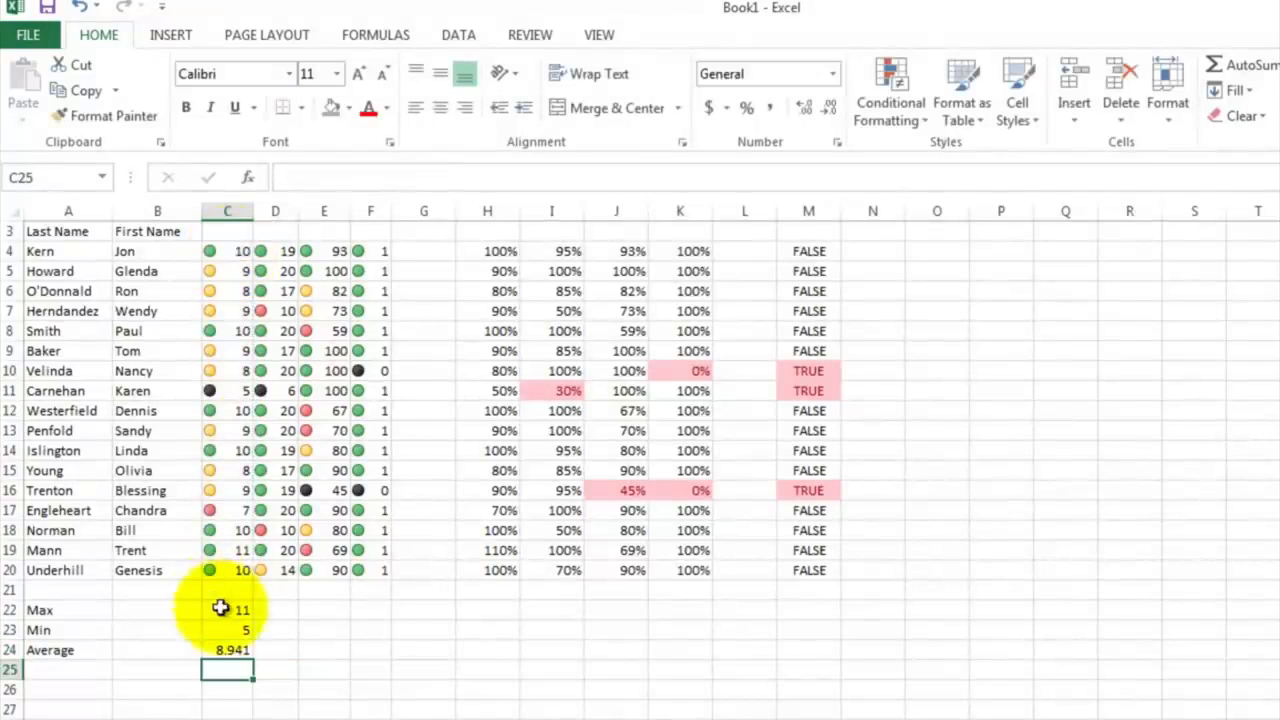
Fill the three summary formulas from column C across to column F and copy the C22:F24 block to H22:K24
left_click_drag(226, 610, 393, 648)
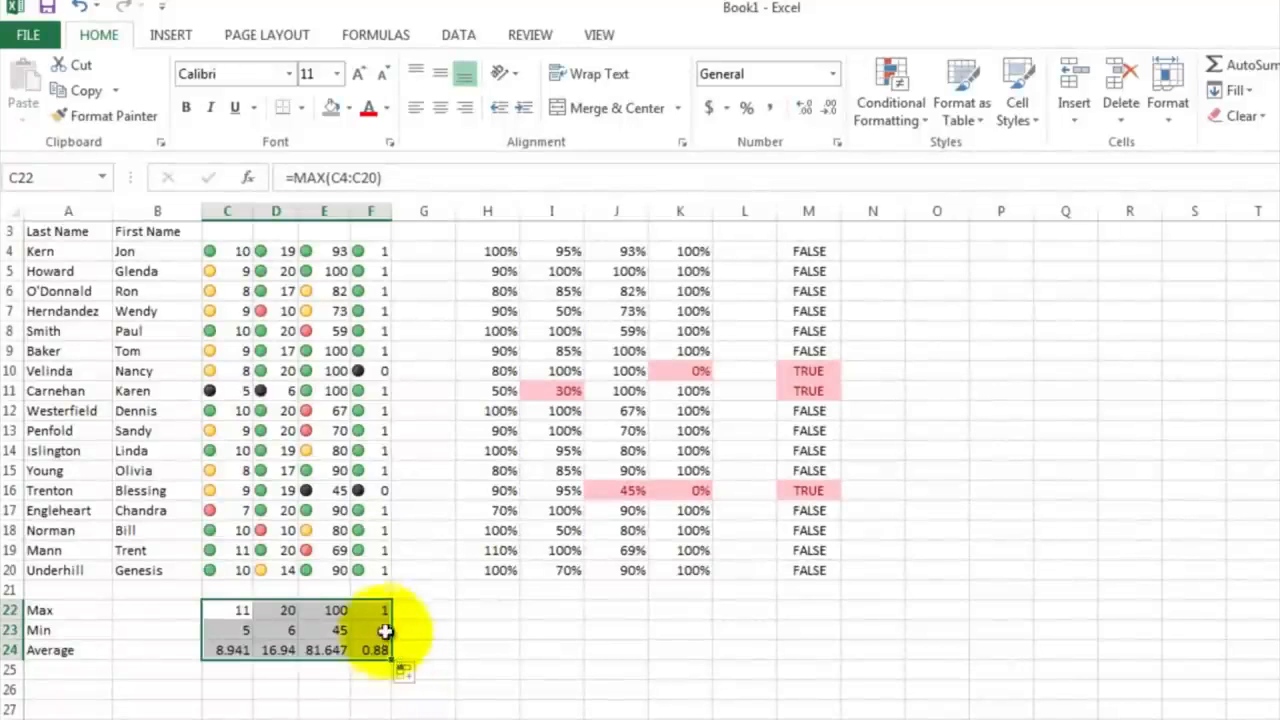
left_click(376, 613)
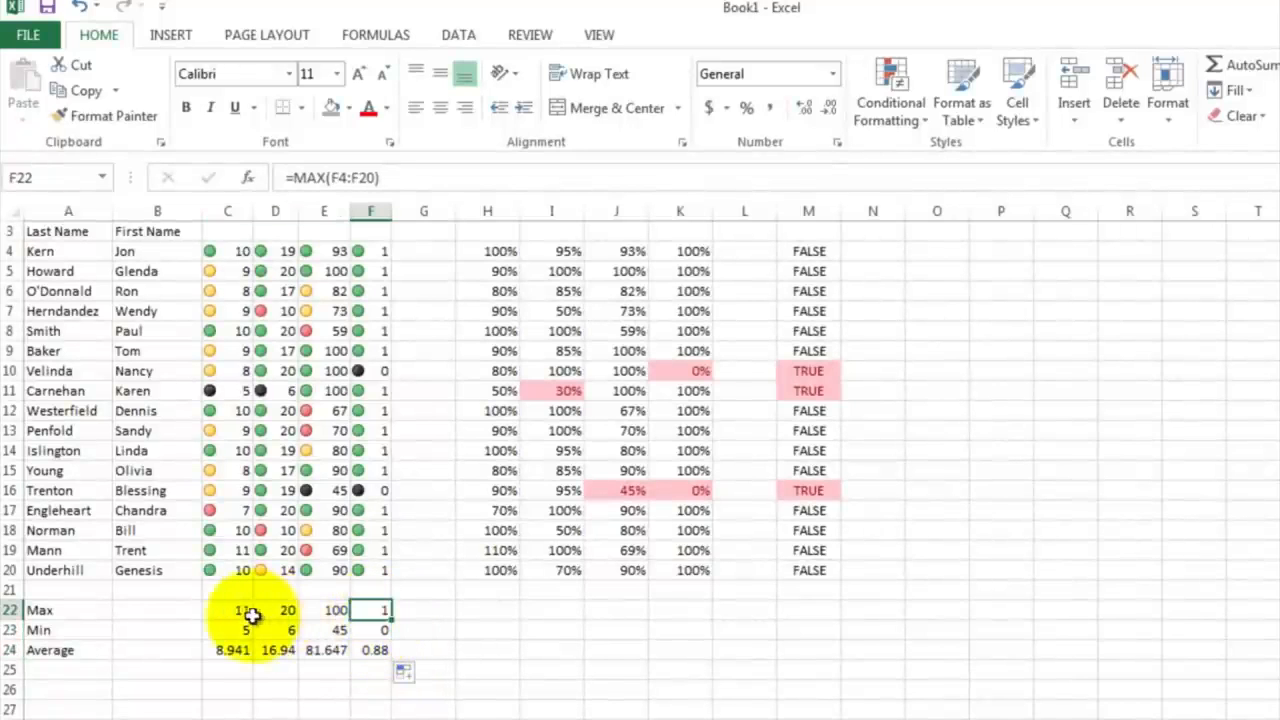
left_click_drag(248, 611, 371, 652)
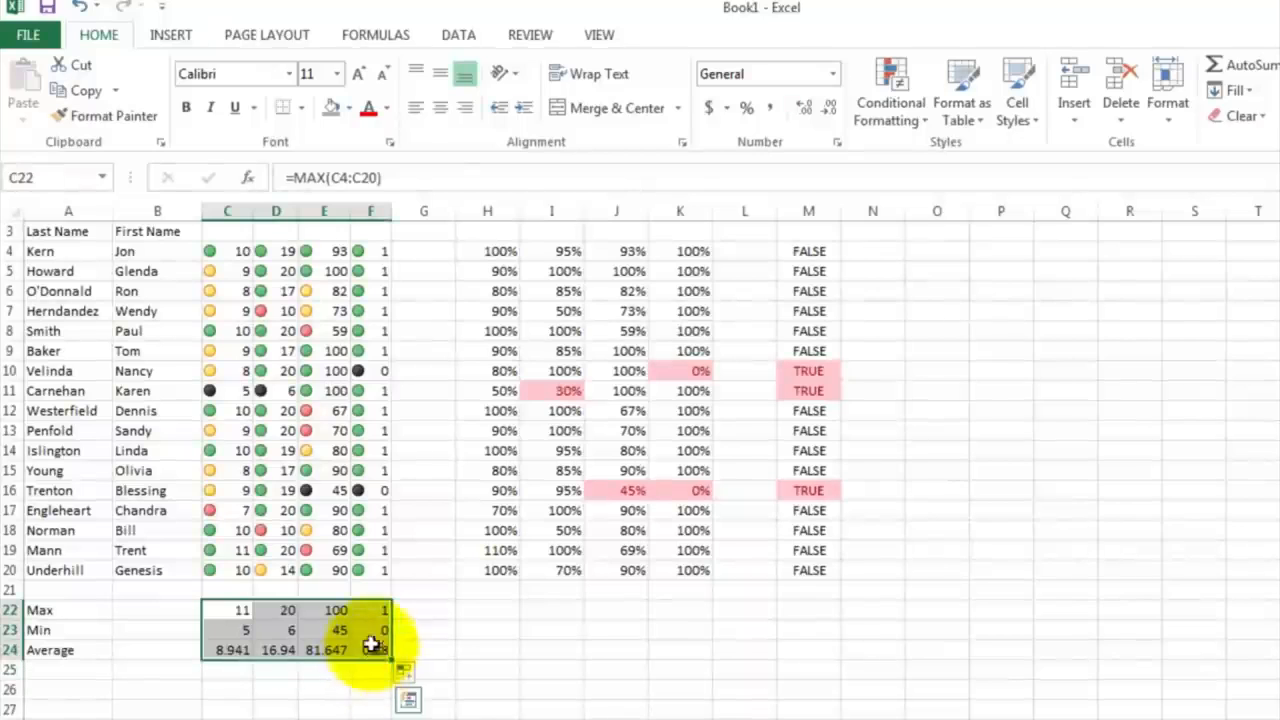
right_click(371, 645)
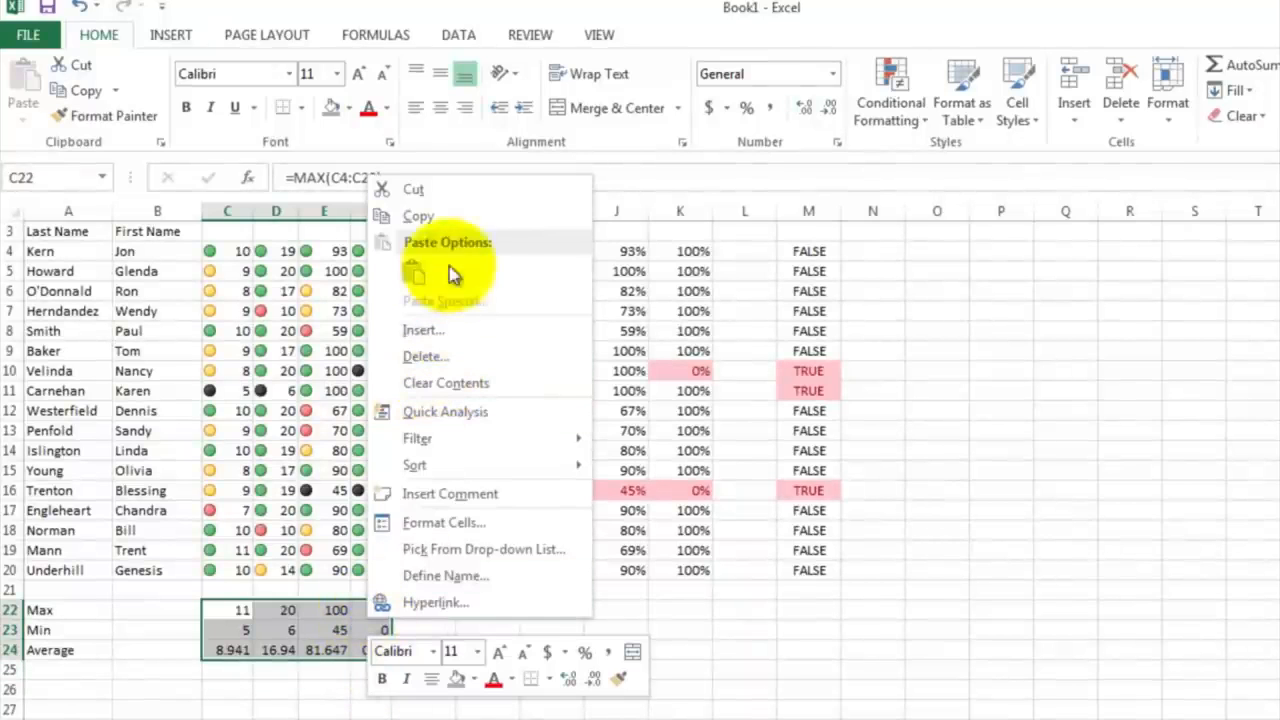
left_click(452, 216)
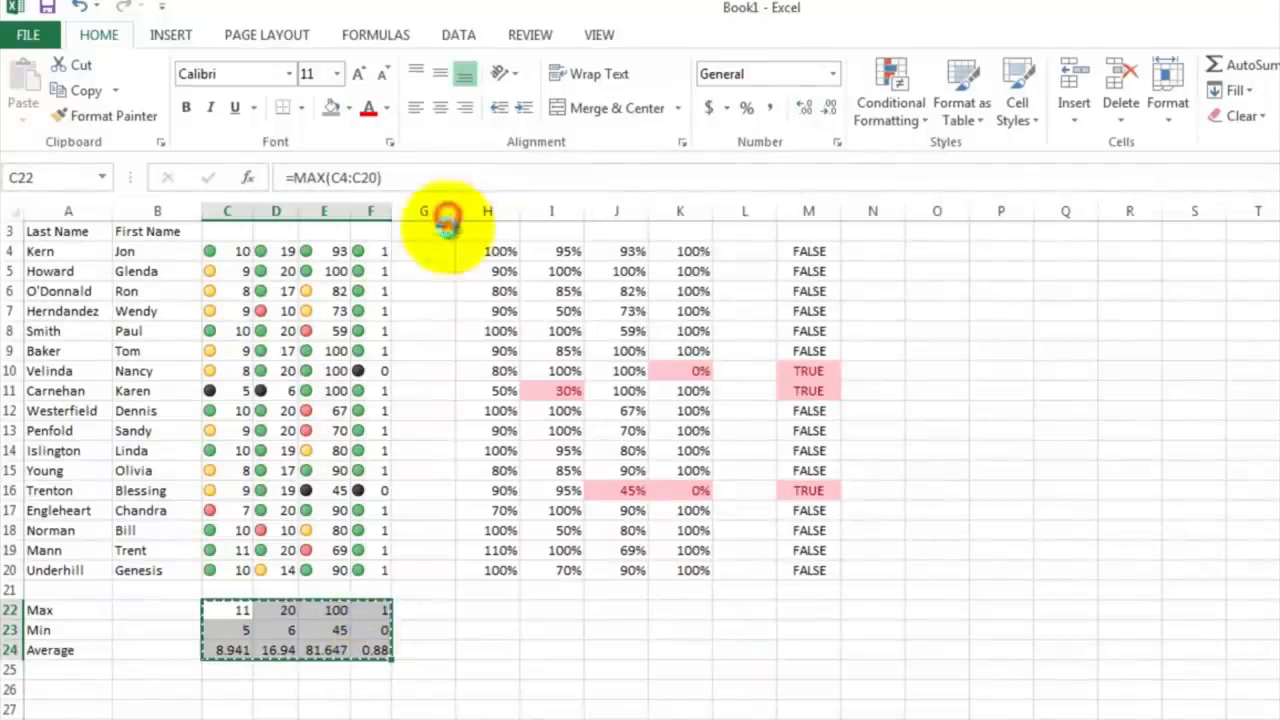
left_click(485, 611)
right_click(485, 613)
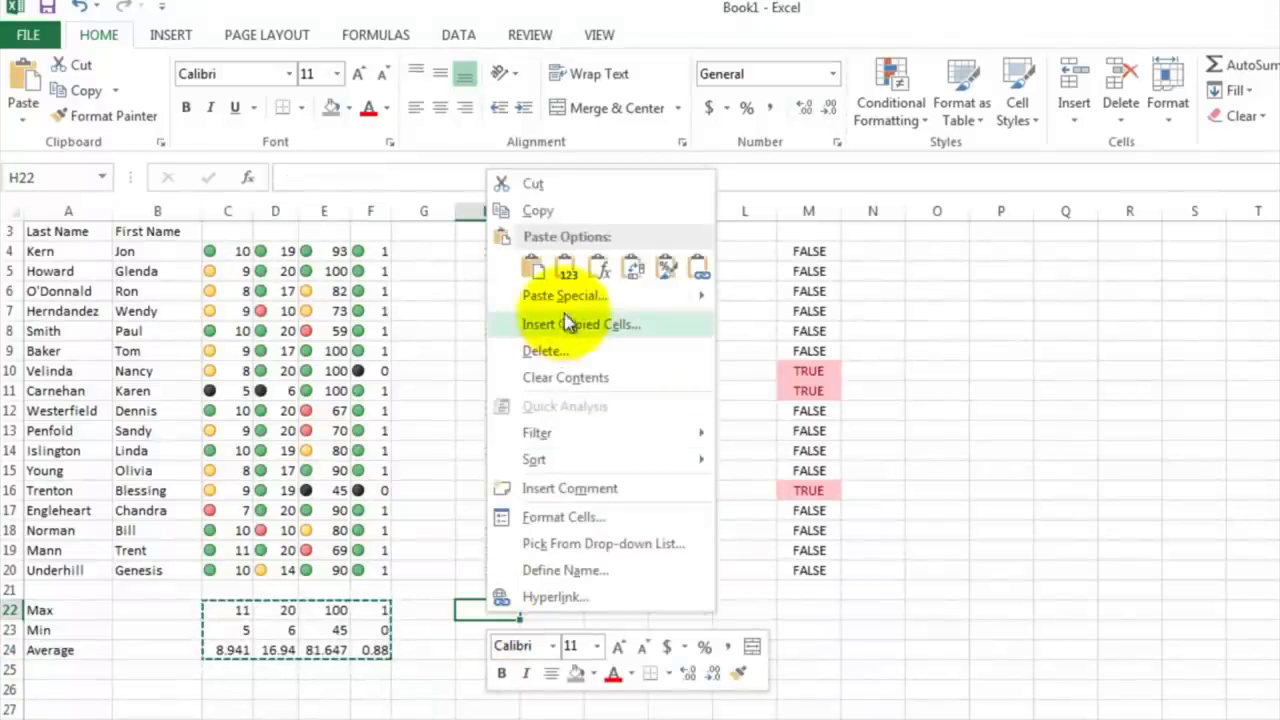
left_click(549, 268)
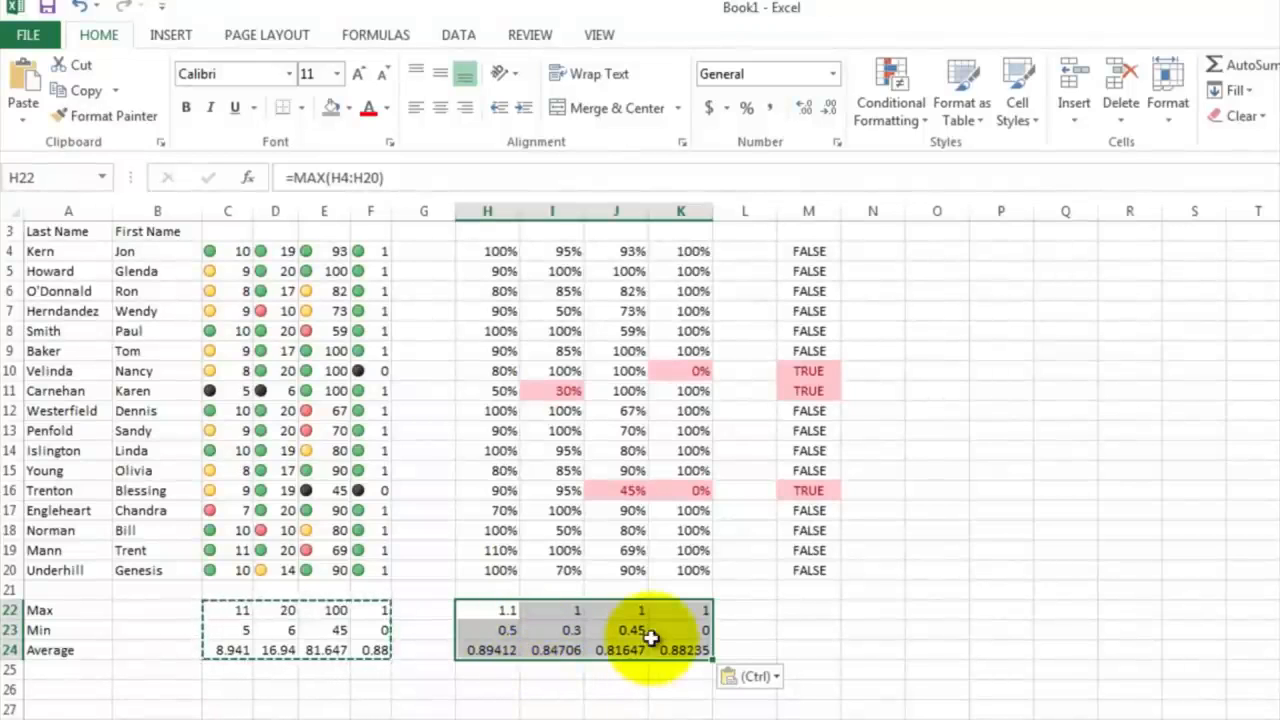
Format the Max, Min and Average values in H22:K24 as percentages
left_click(747, 108)
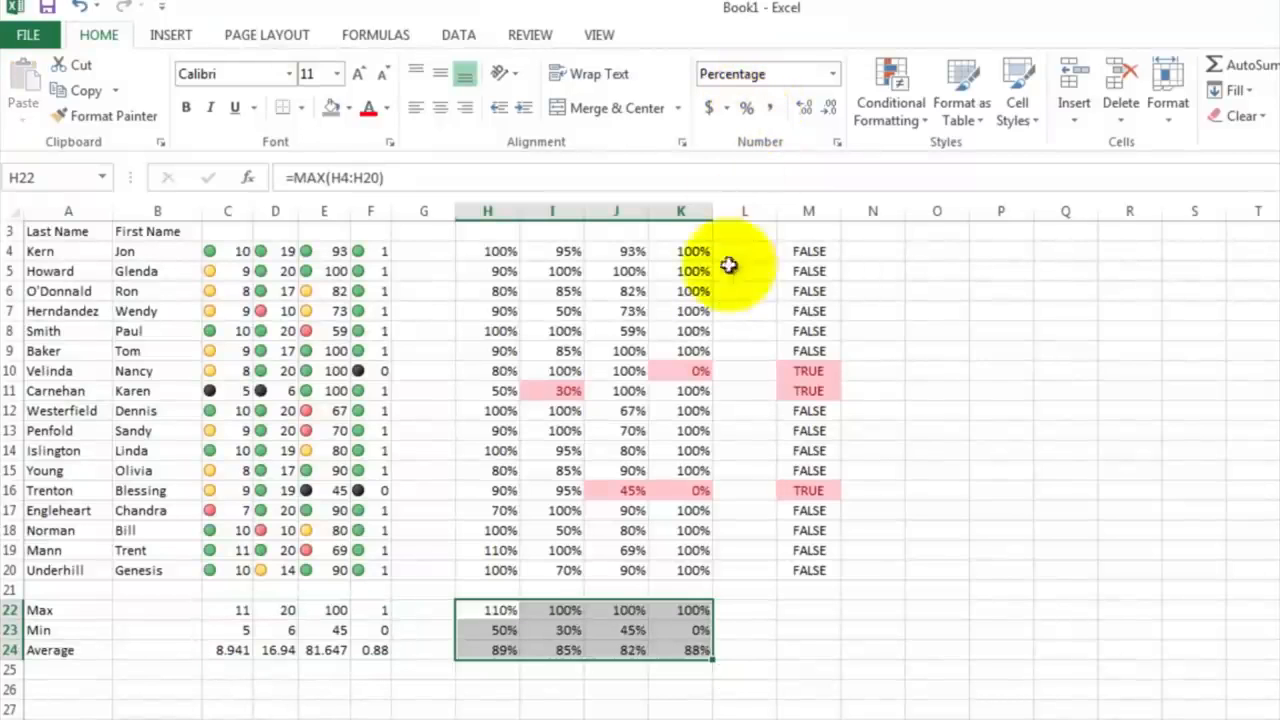
left_click(651, 675)
scroll(651, 675, "up", 1)
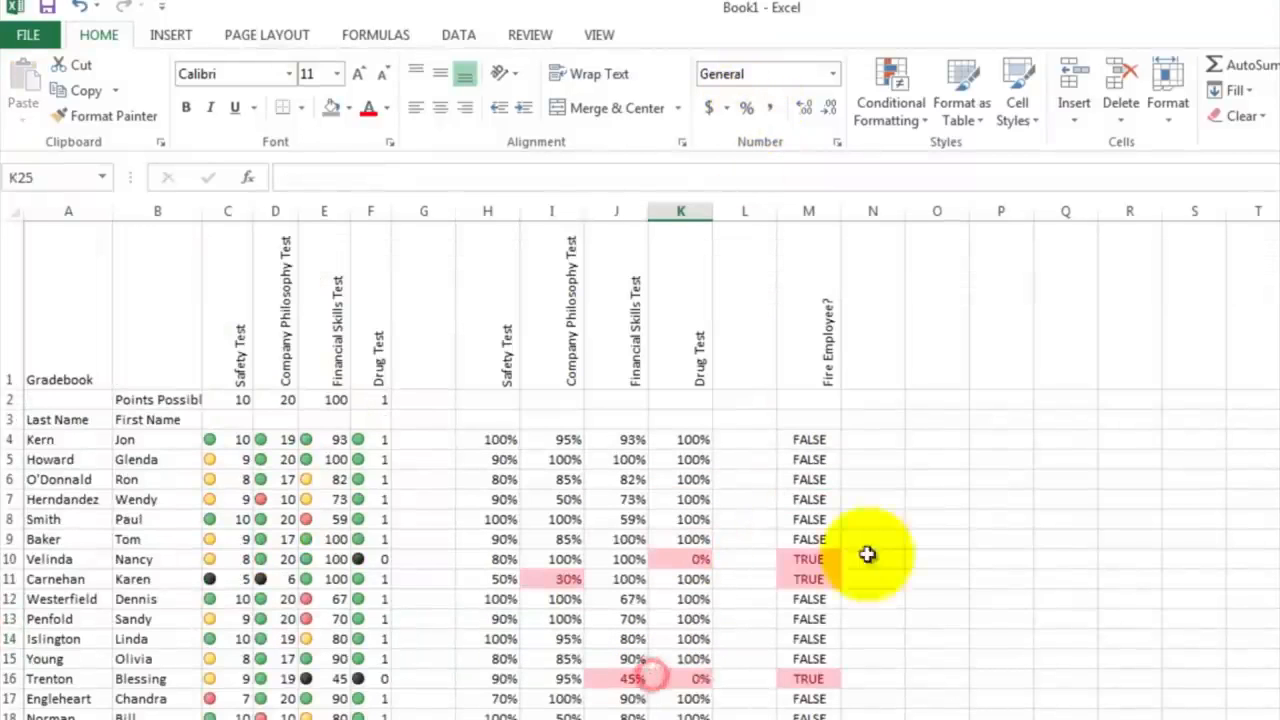
left_click(884, 499)
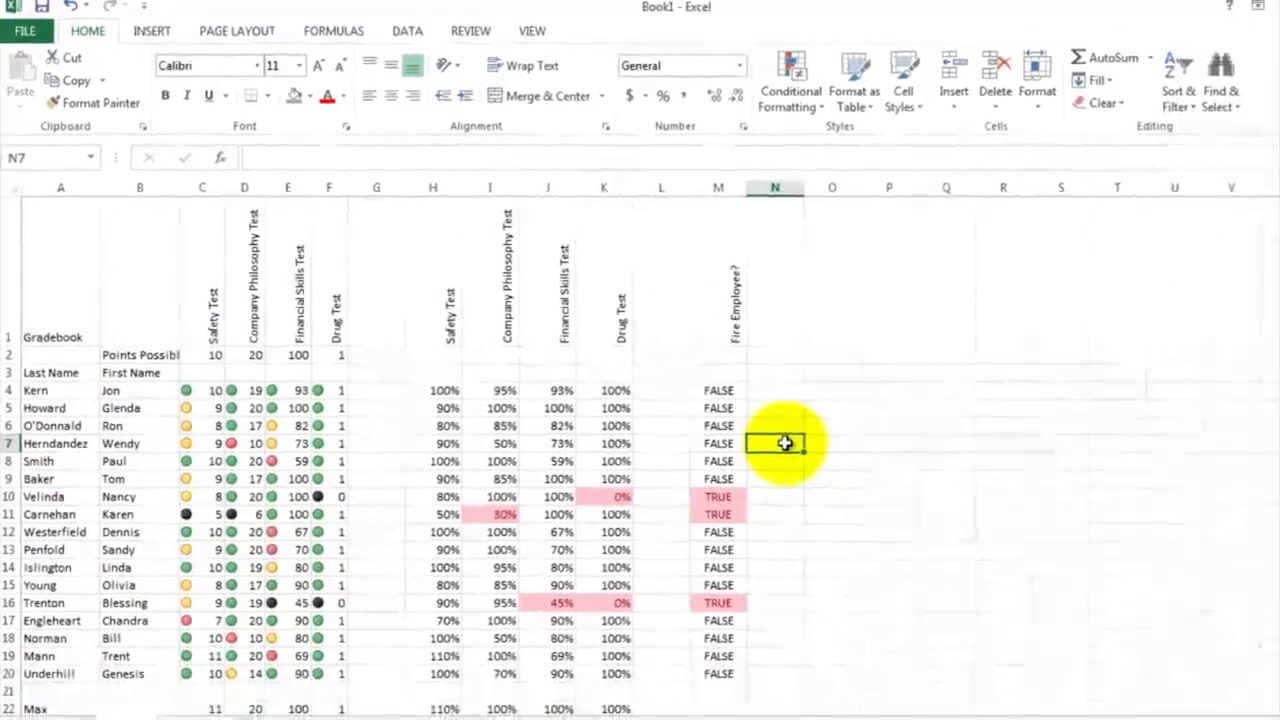
Insert a 2-D clustered column chart of the Safety Test scores in C4:C20 and place it beside the Fire Employee? column
left_click_drag(200, 391, 198, 673)
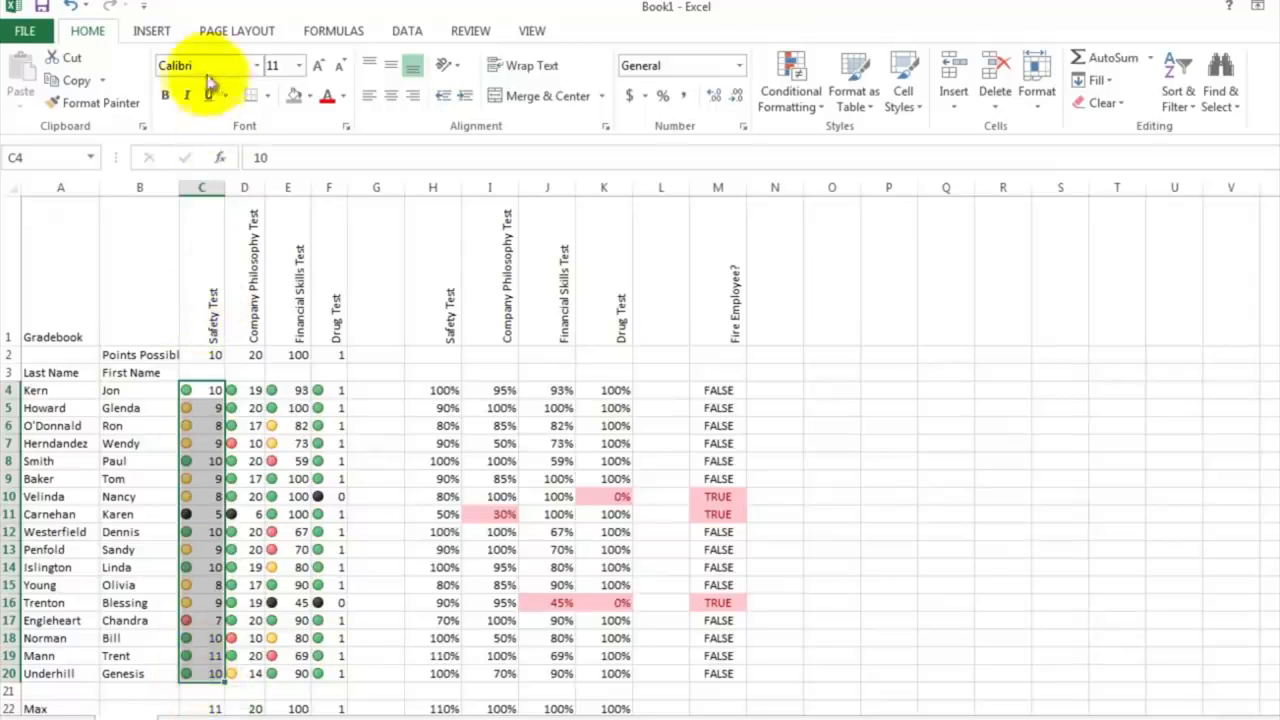
left_click(152, 33)
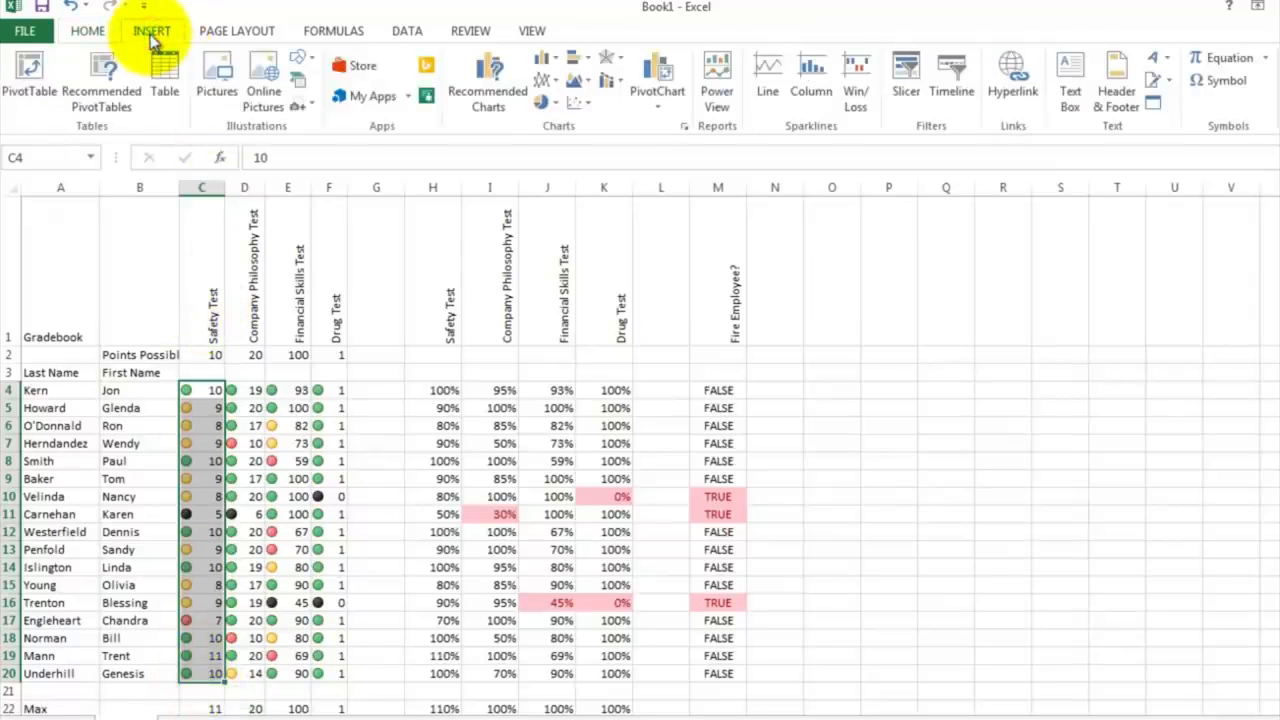
left_click(557, 63)
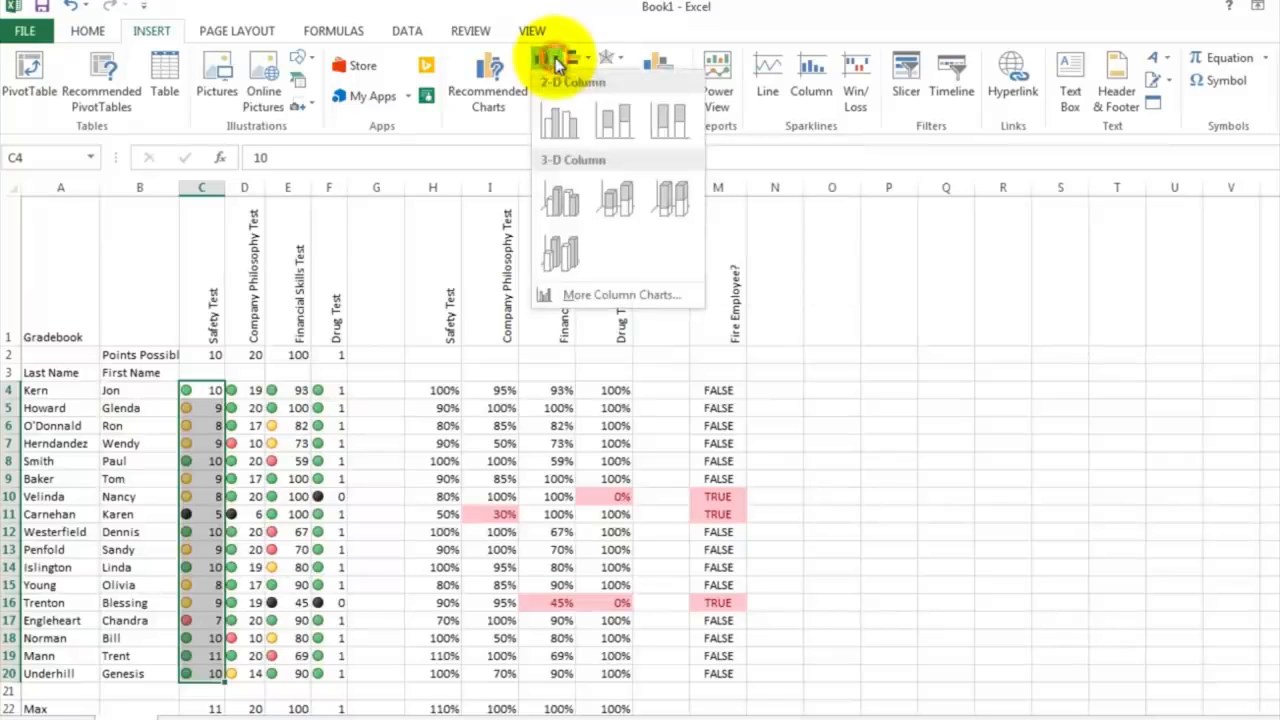
left_click(560, 122)
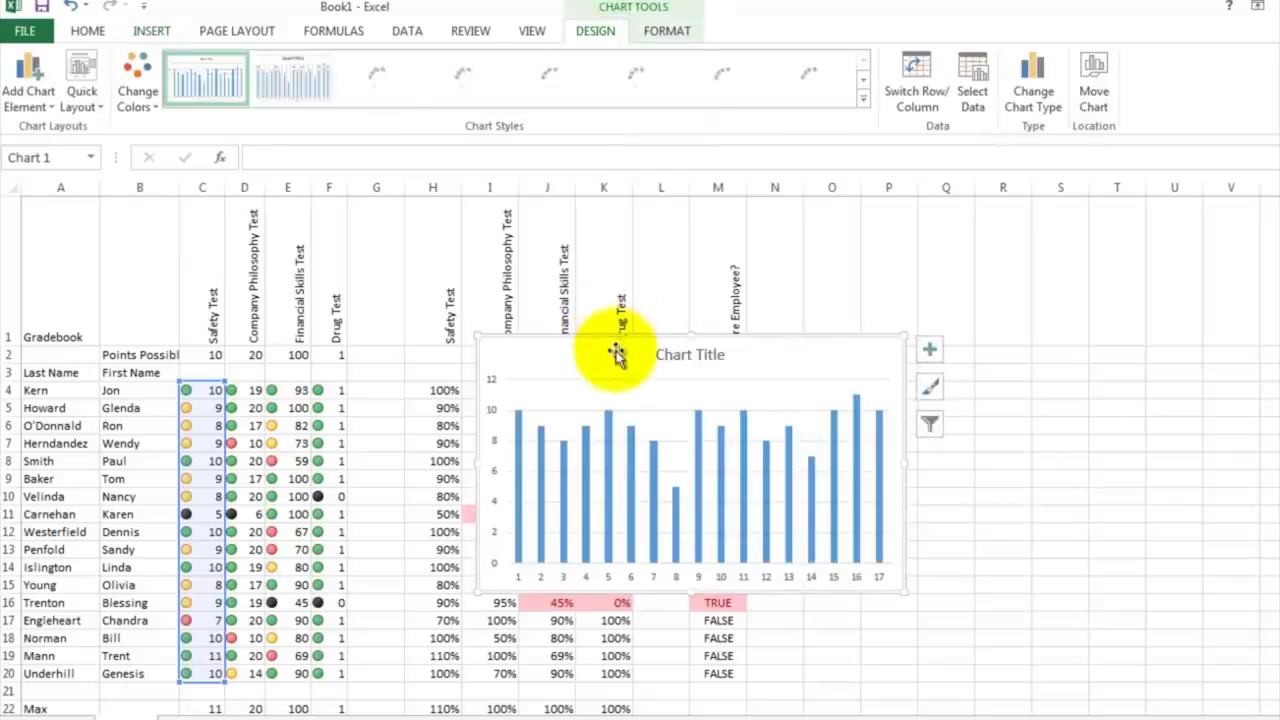
mouse_move(617, 354)
left_mouse_down()
mouse_move(907, 335)
mouse_move(955, 352)
left_mouse_up()
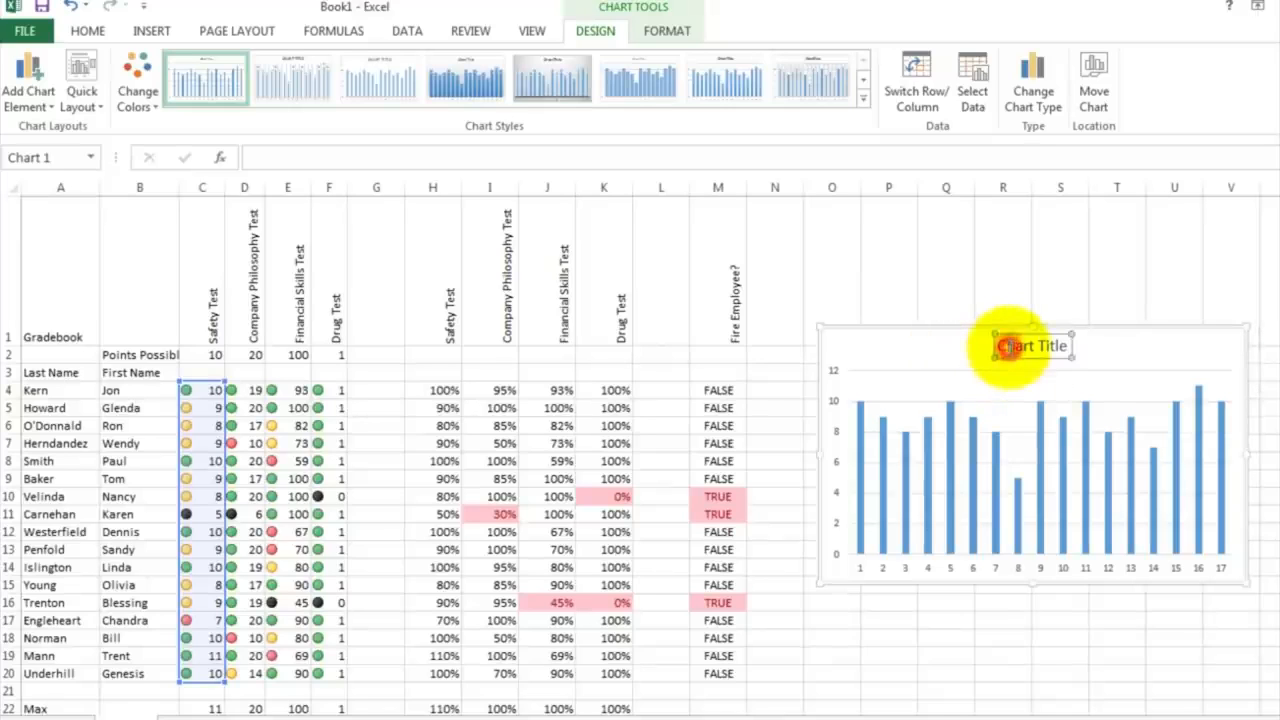
Retitle the Safety Test scores chart "Safety Test"
left_click(1008, 346)
double_click(1003, 346)
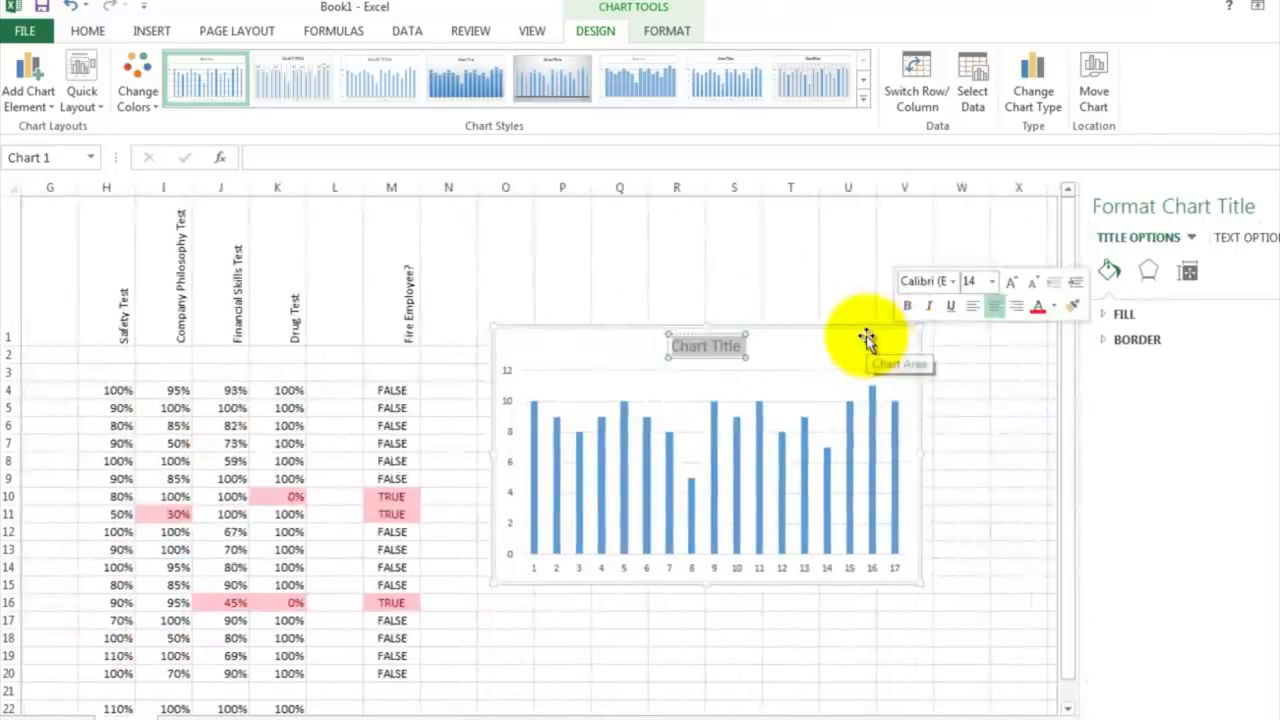
type("Safety Test")
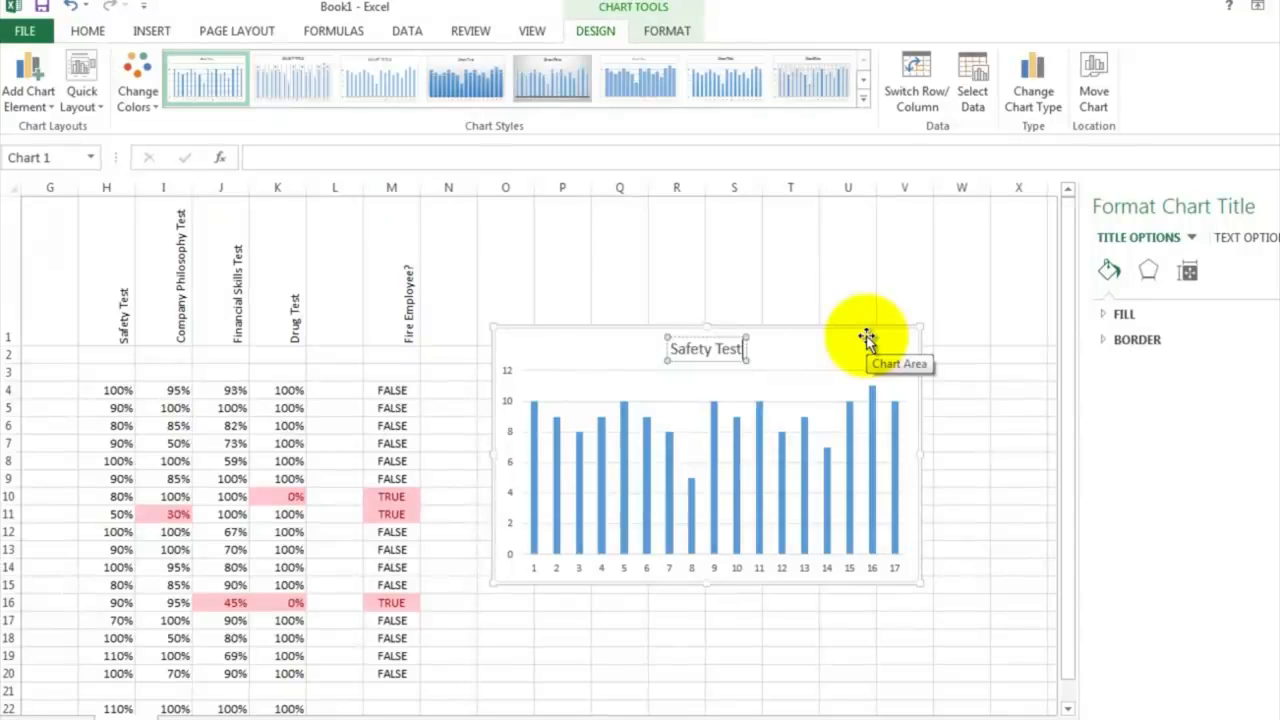
left_click(534, 571)
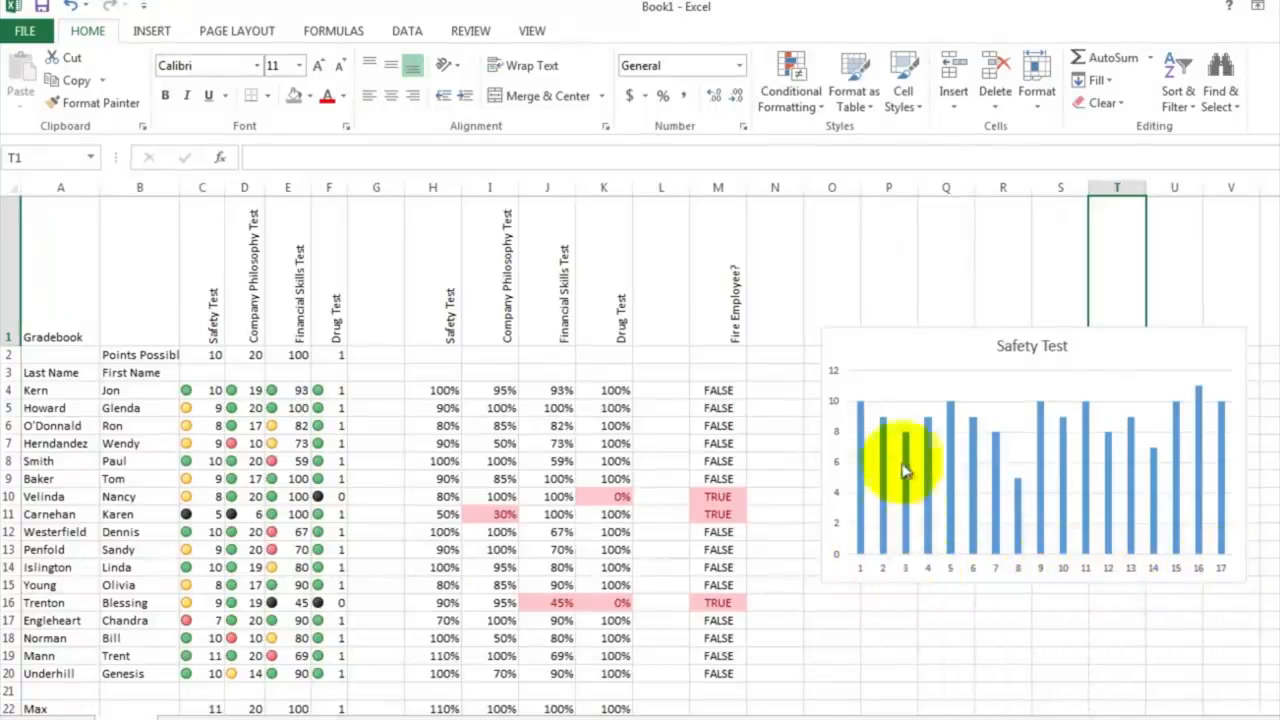
Set the Safety Test chart's horizontal axis labels to the last names in A4:A20
right_click(892, 355)
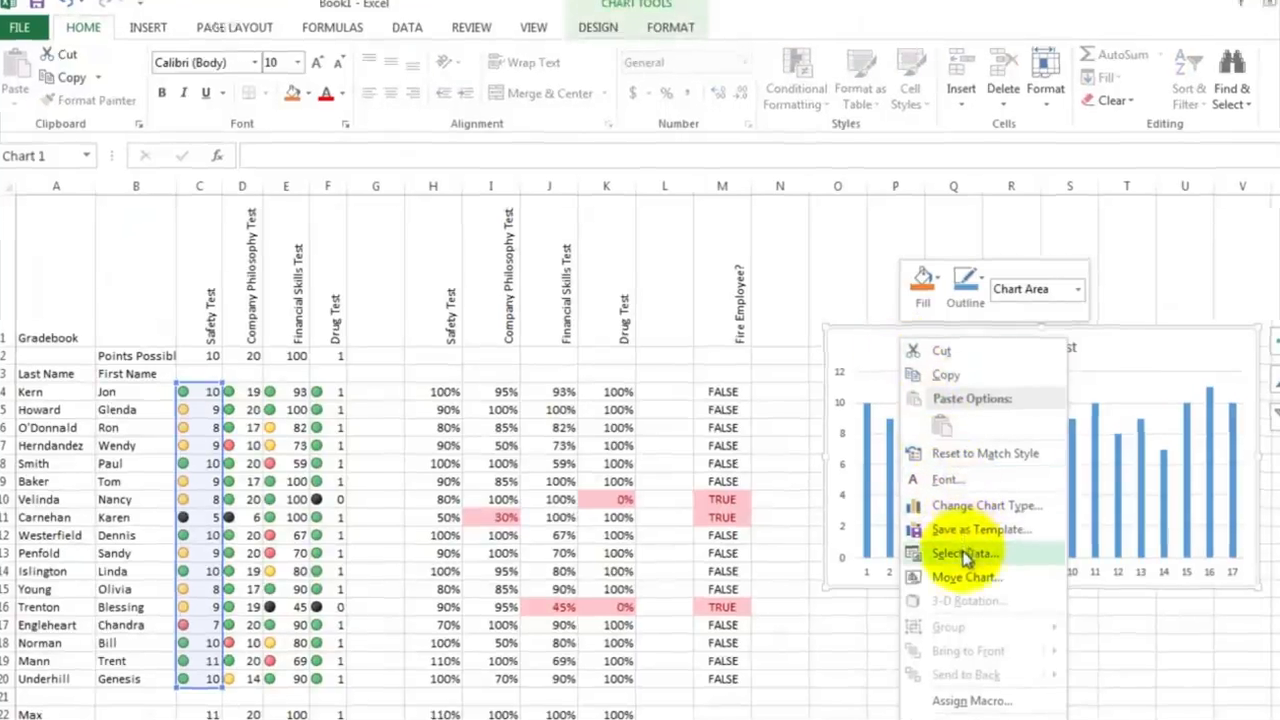
left_click(957, 549)
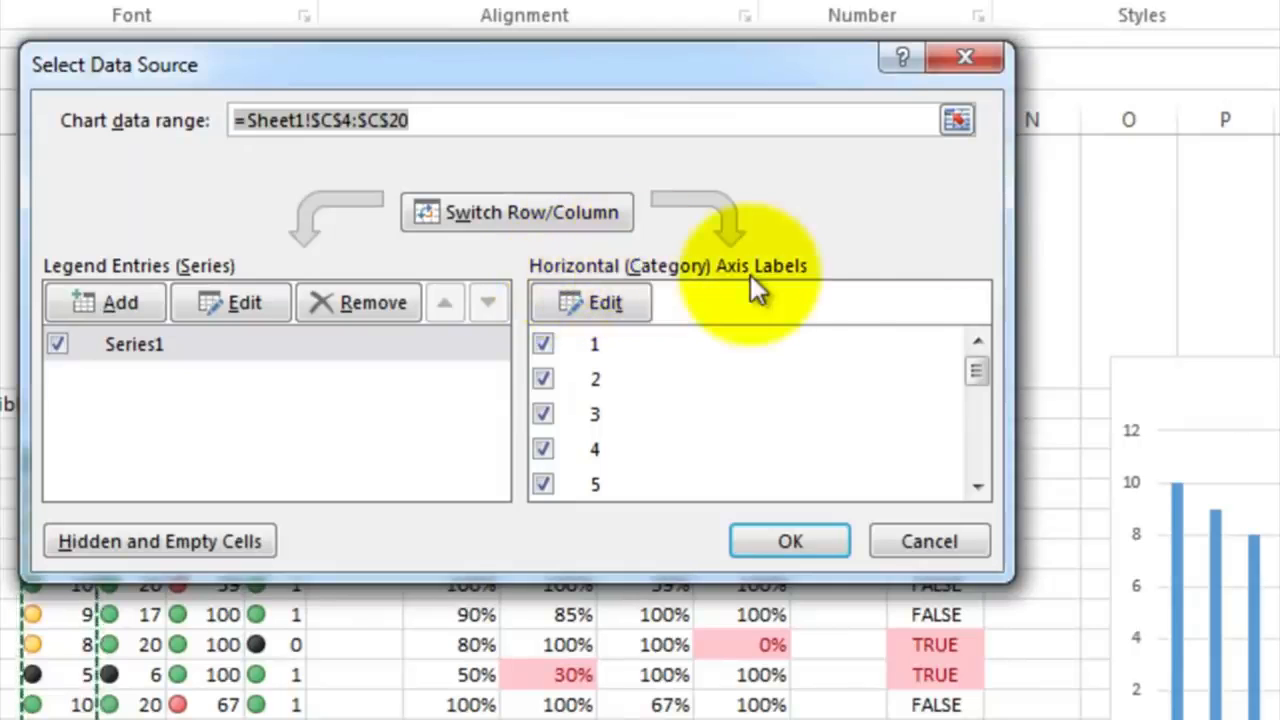
left_click(614, 303)
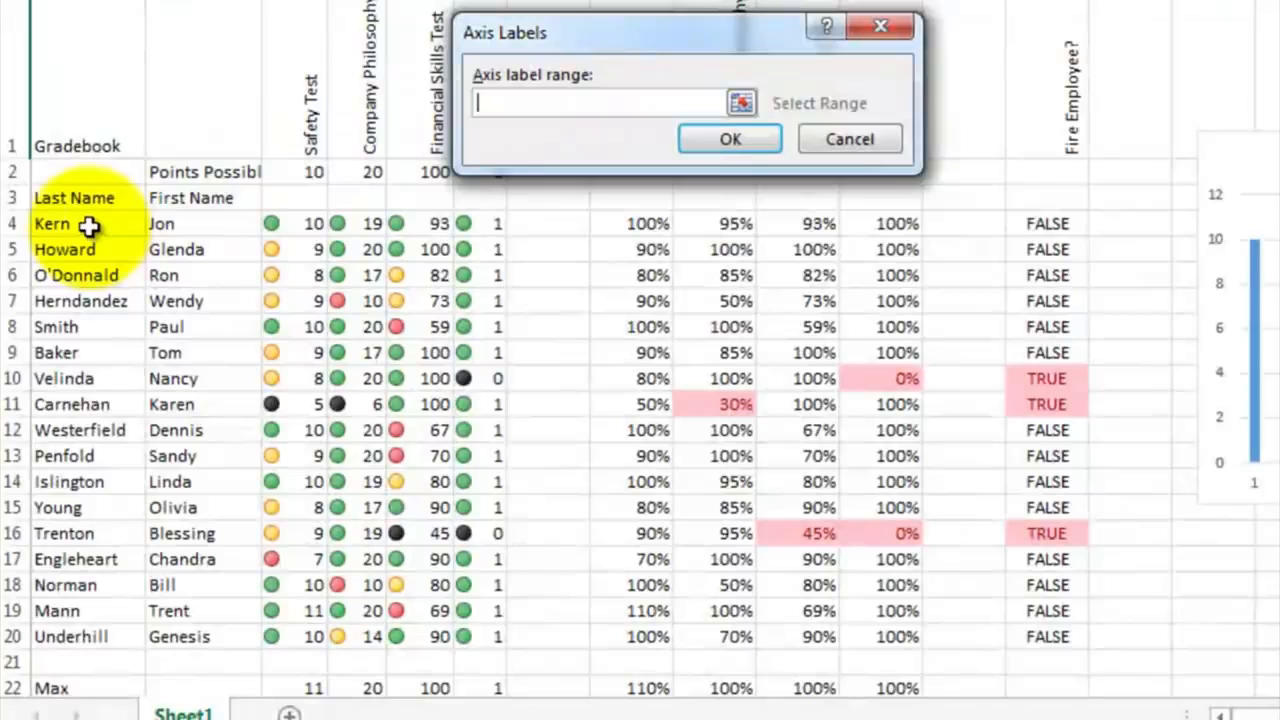
left_click_drag(89, 225, 92, 632)
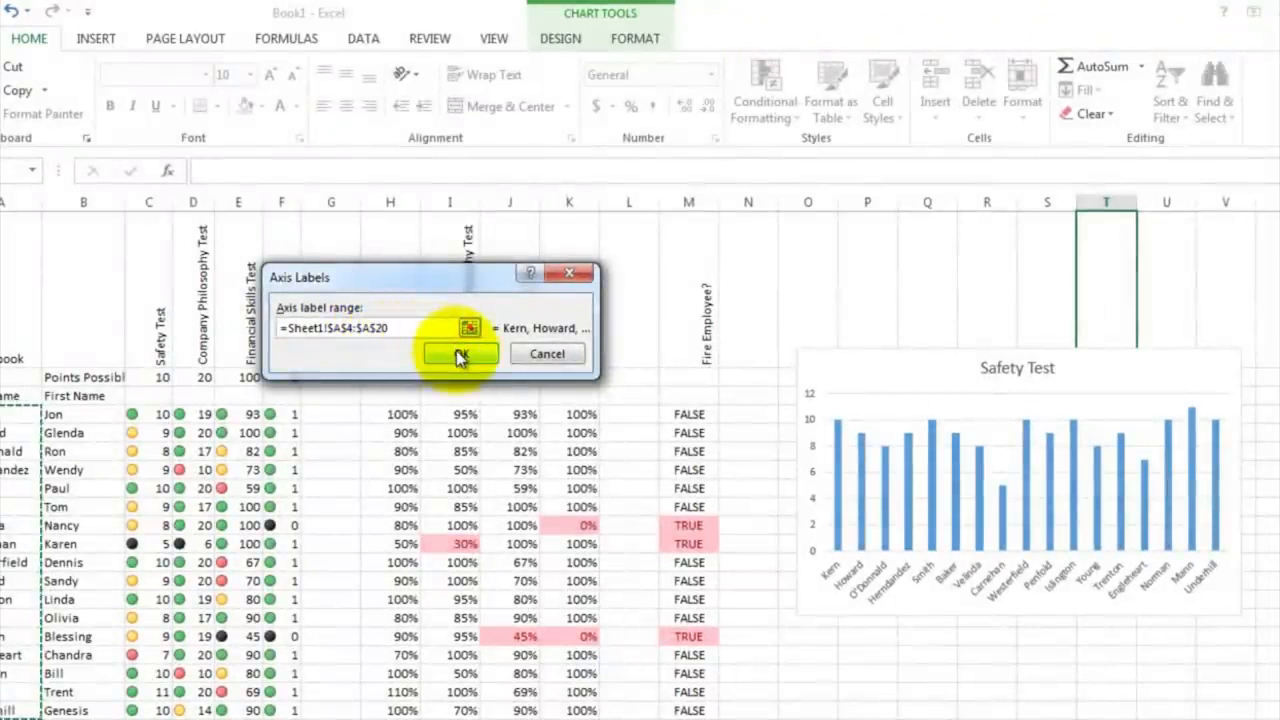
left_click(459, 355)
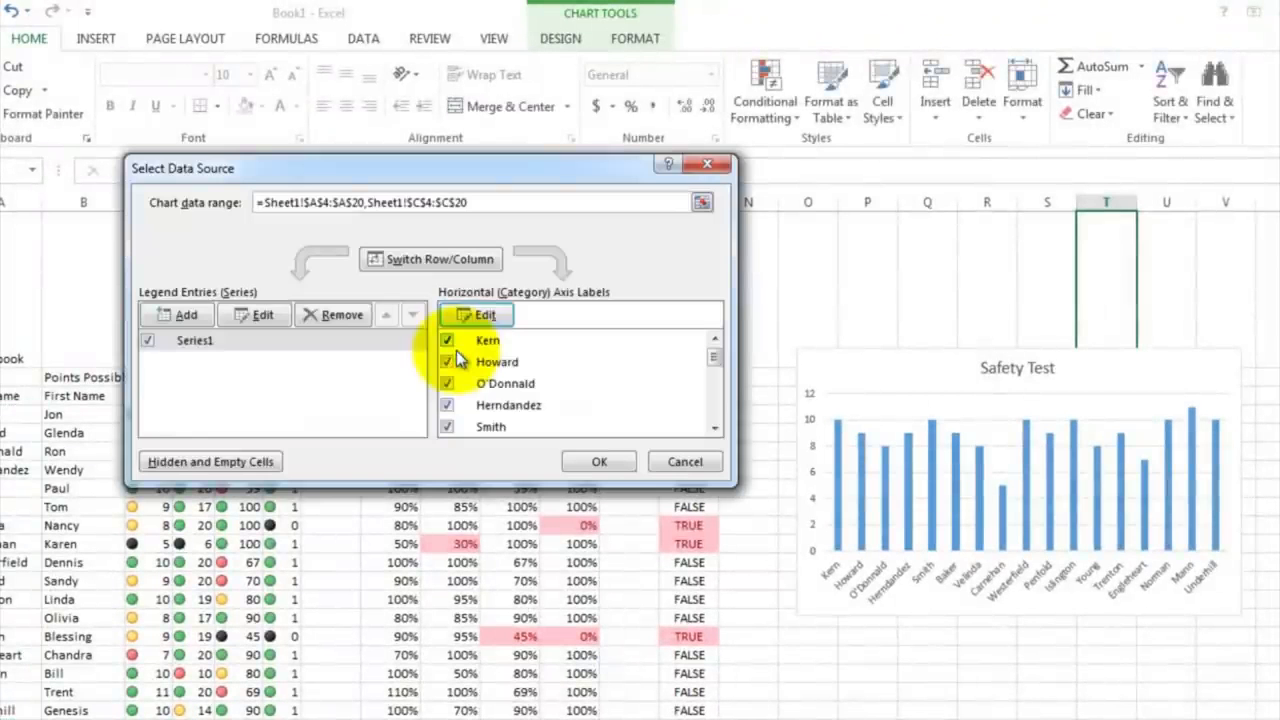
left_click(590, 460)
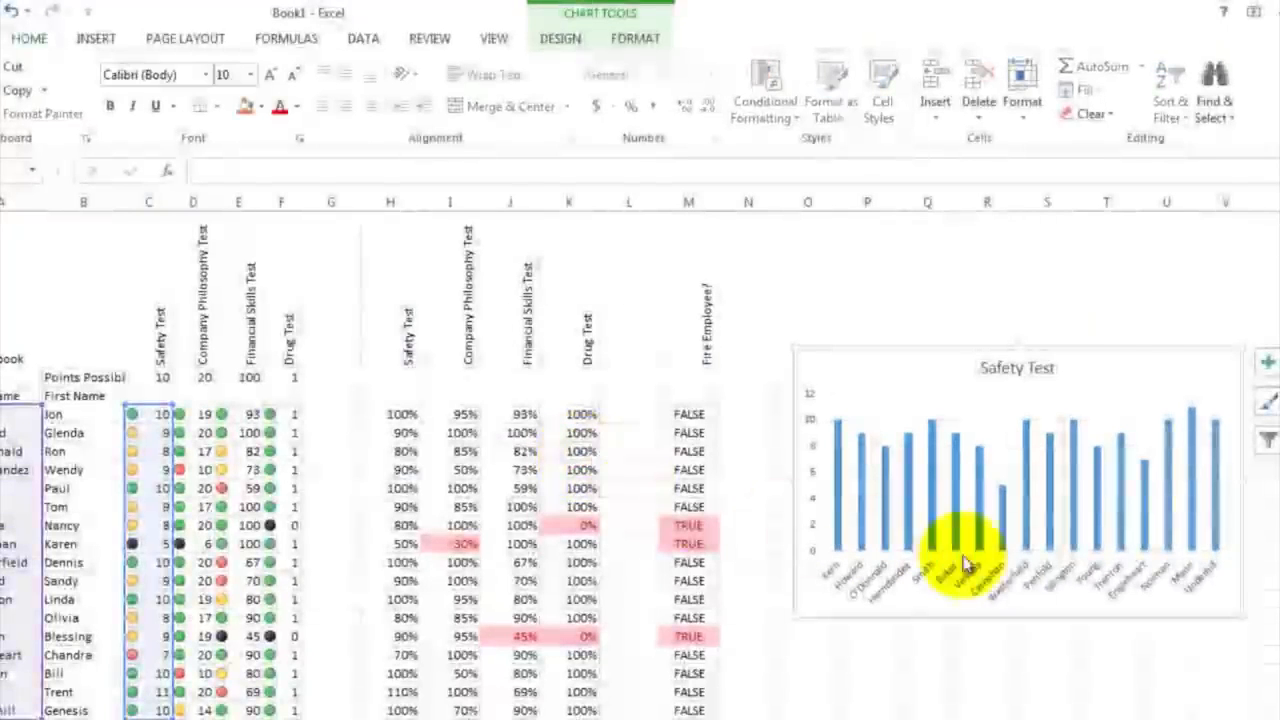
left_click(973, 633)
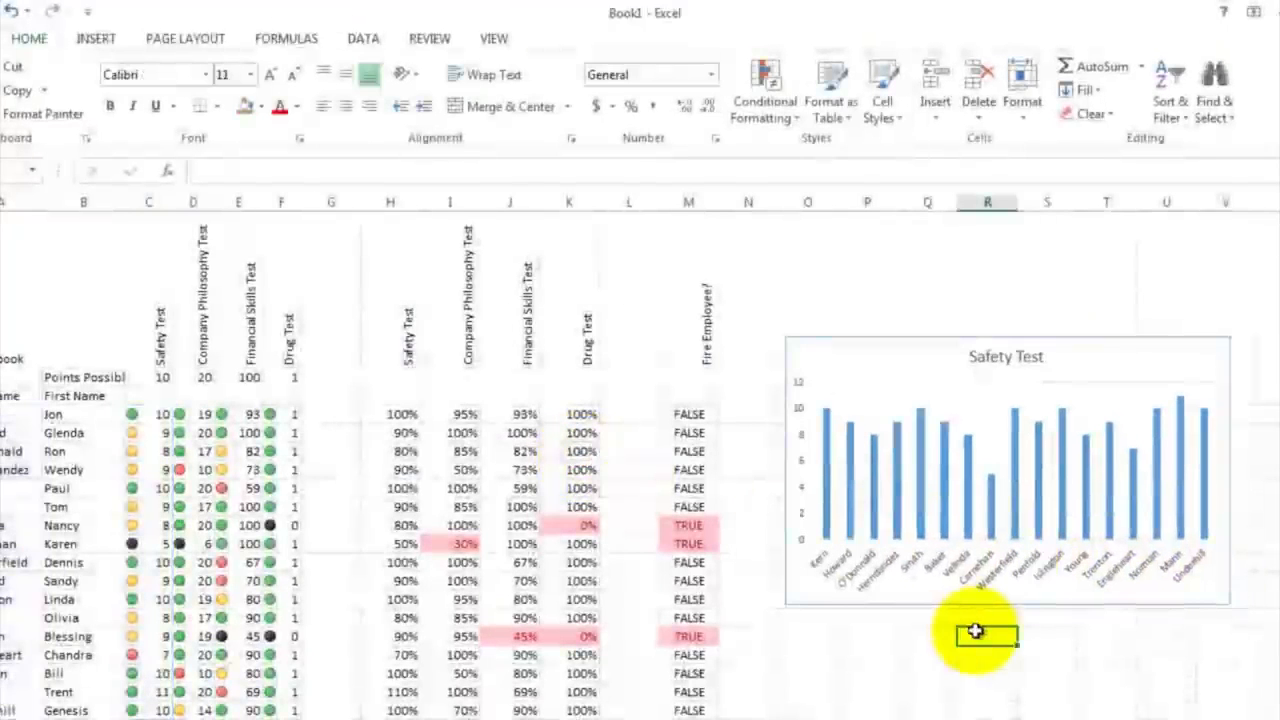
Insert a 2-D clustered column chart of the Company Philosophy Test scores in D4:D20 and place it directly below the Safety Test chart
scroll(976, 631, "down", 2)
scroll(976, 631, "up", 2)
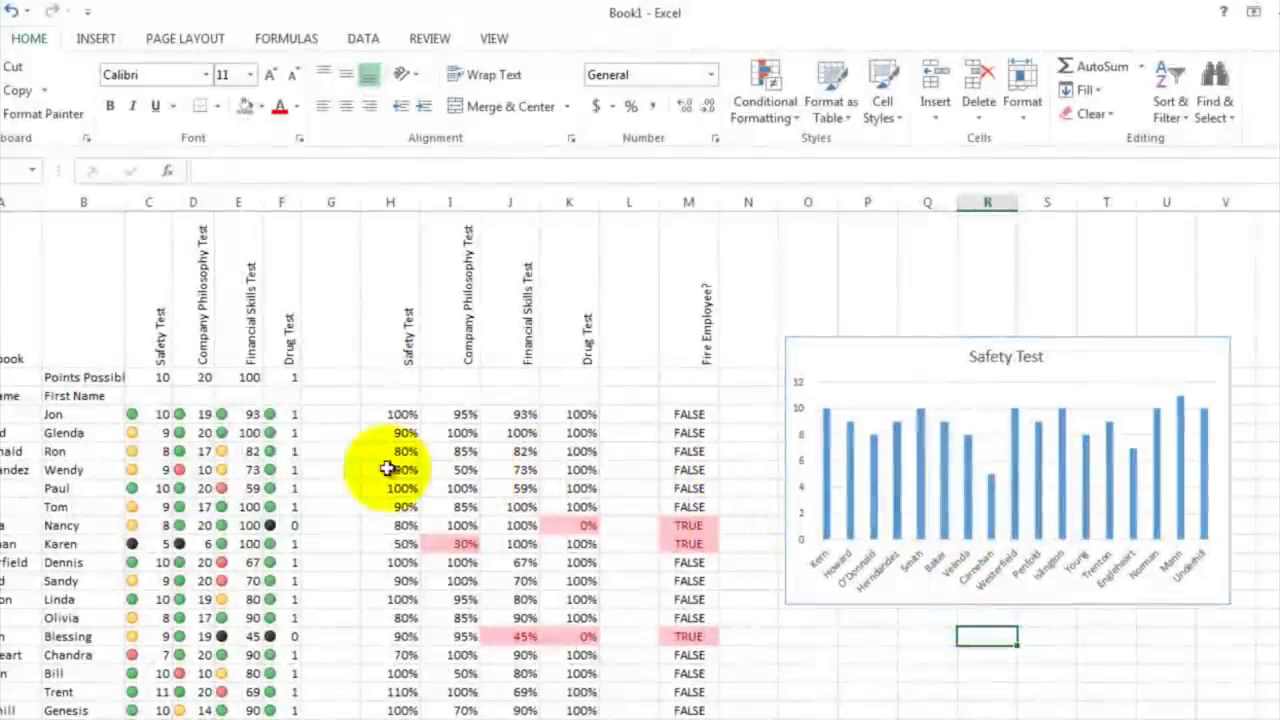
left_click_drag(203, 411, 185, 710)
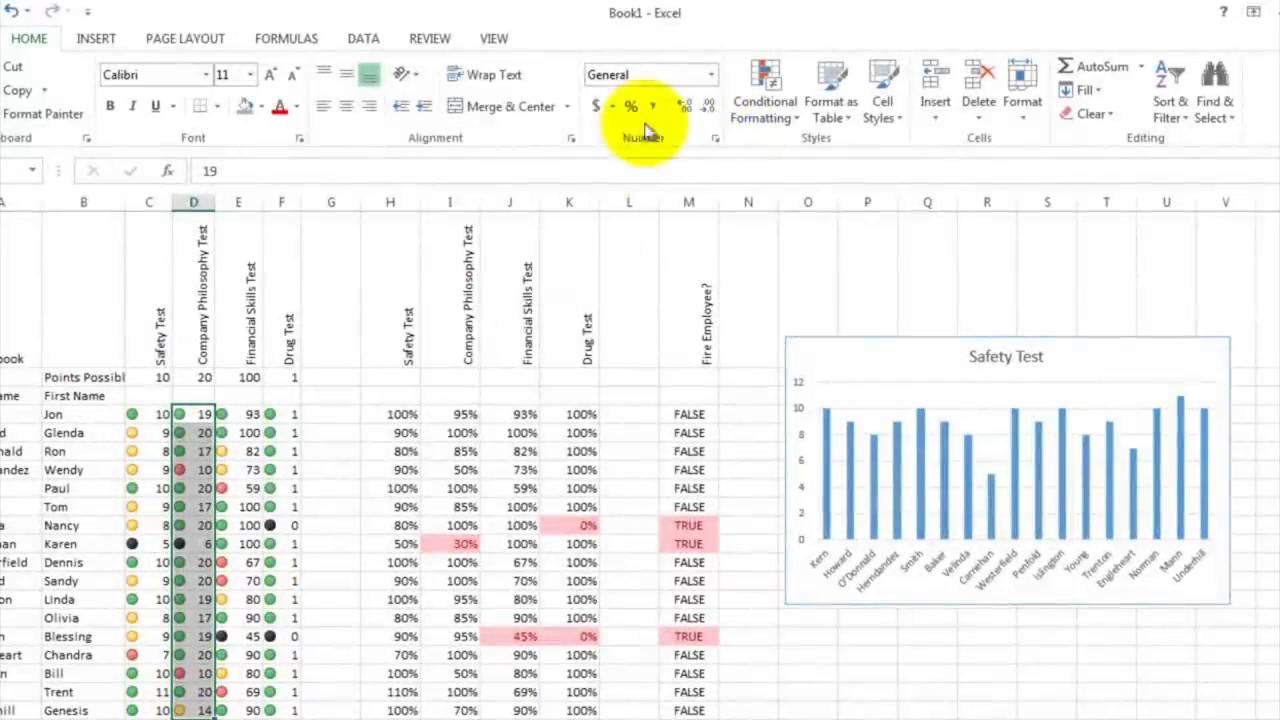
left_click(103, 45)
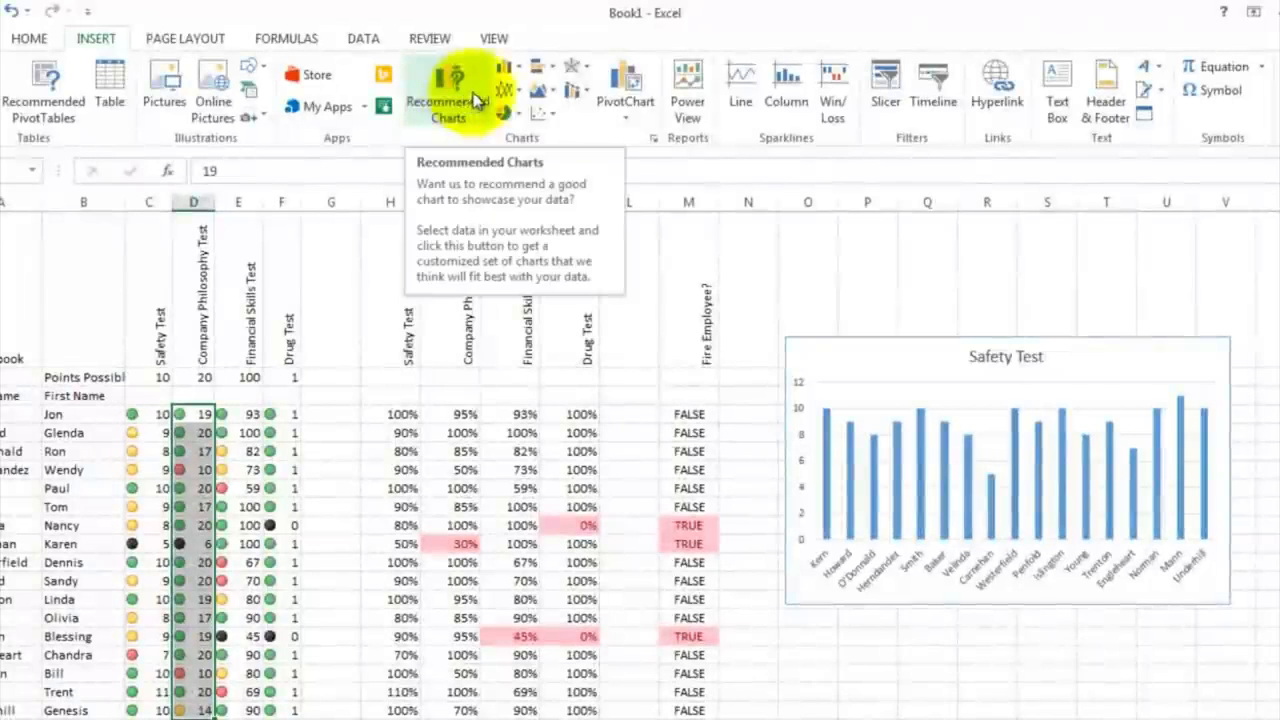
left_click(519, 75)
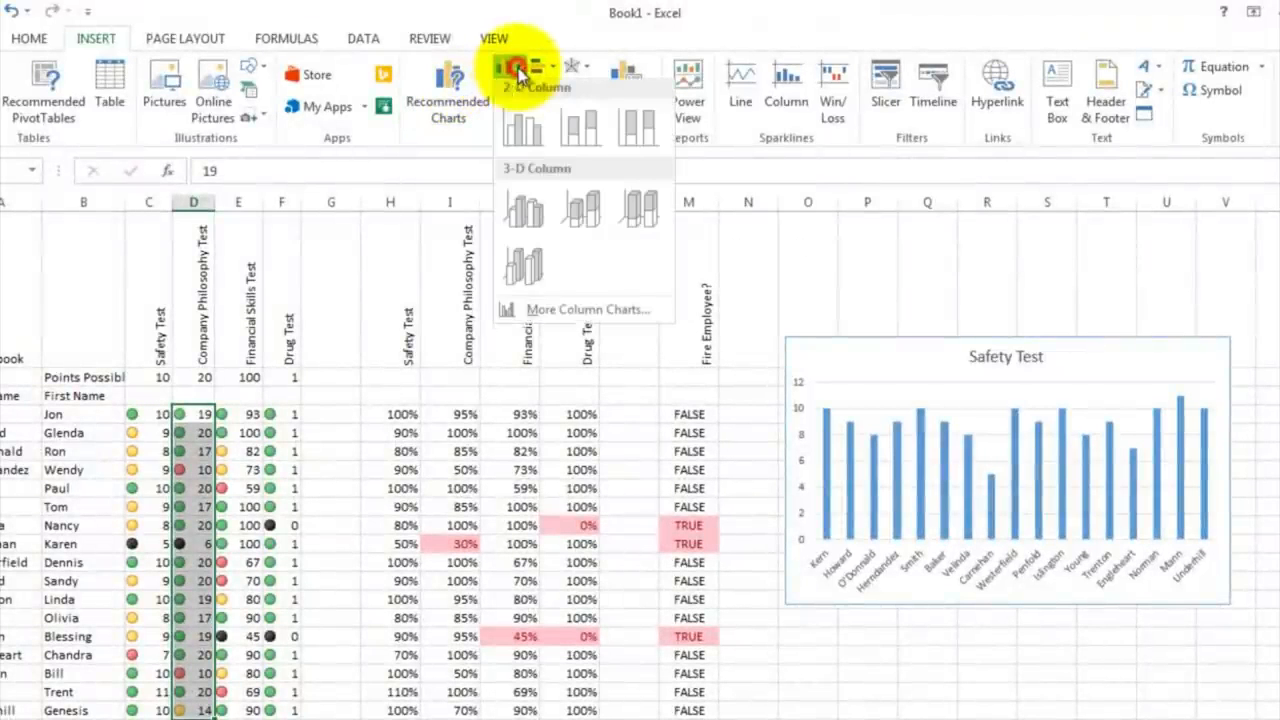
left_click(519, 133)
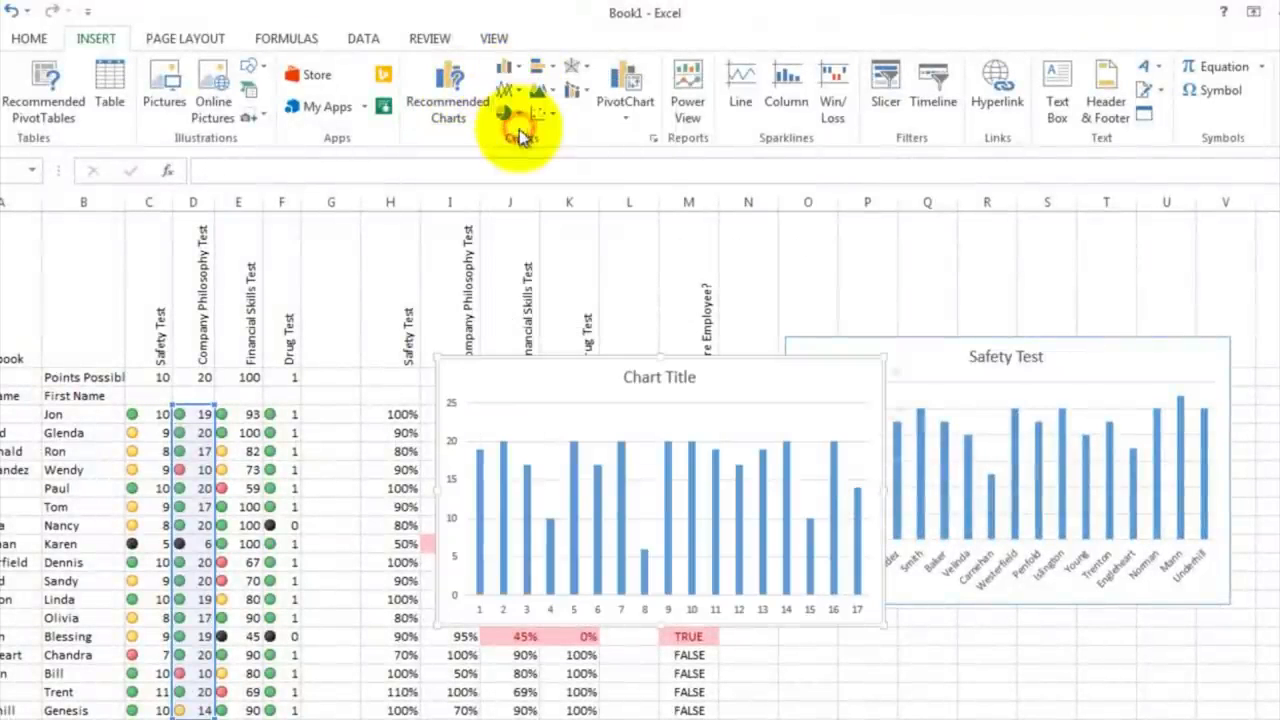
left_click_drag(574, 390, 1040, 635)
Retitle the new chart below the Safety Test chart "Company Philosophy Test"
double_click(978, 637)
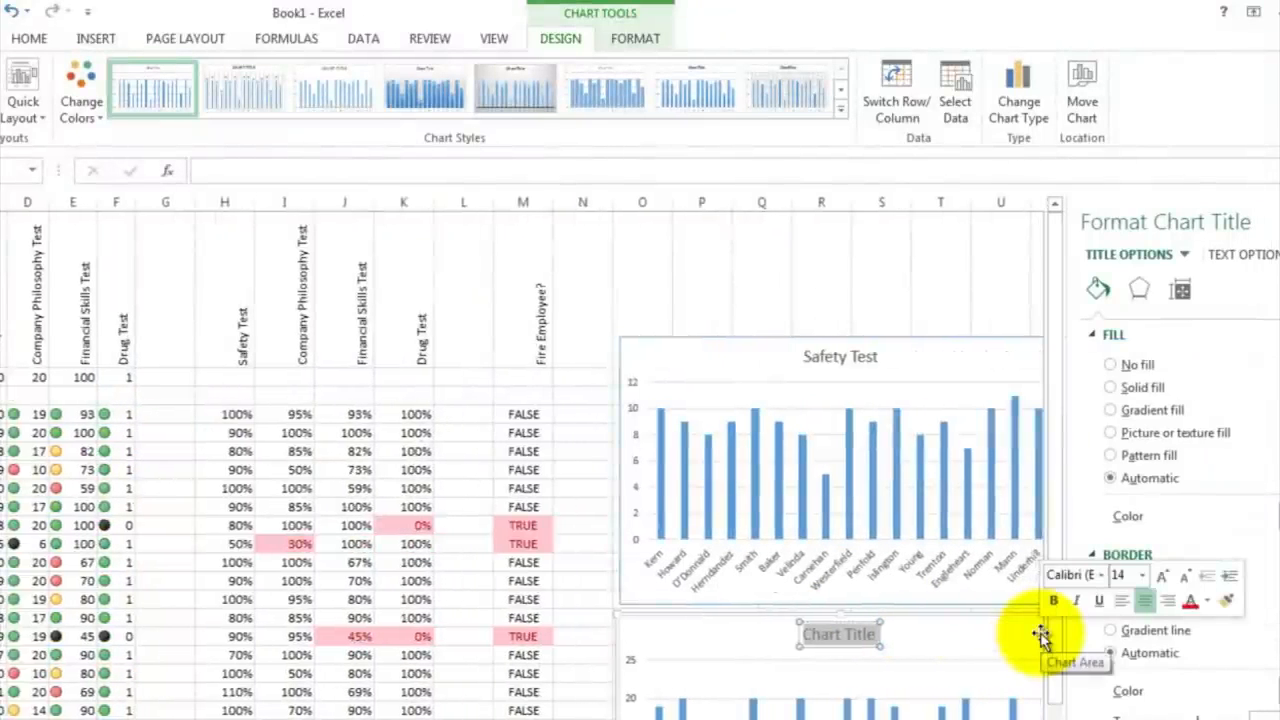
type("Company Philosophy")
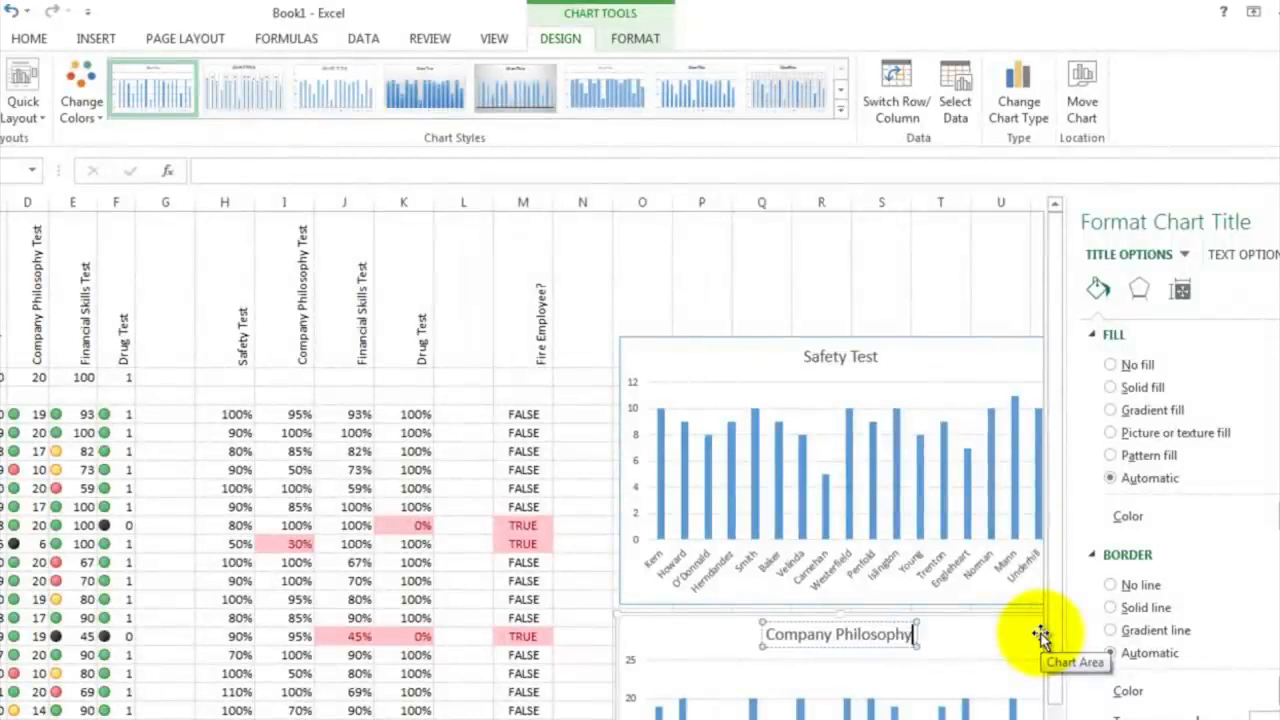
type(" Test")
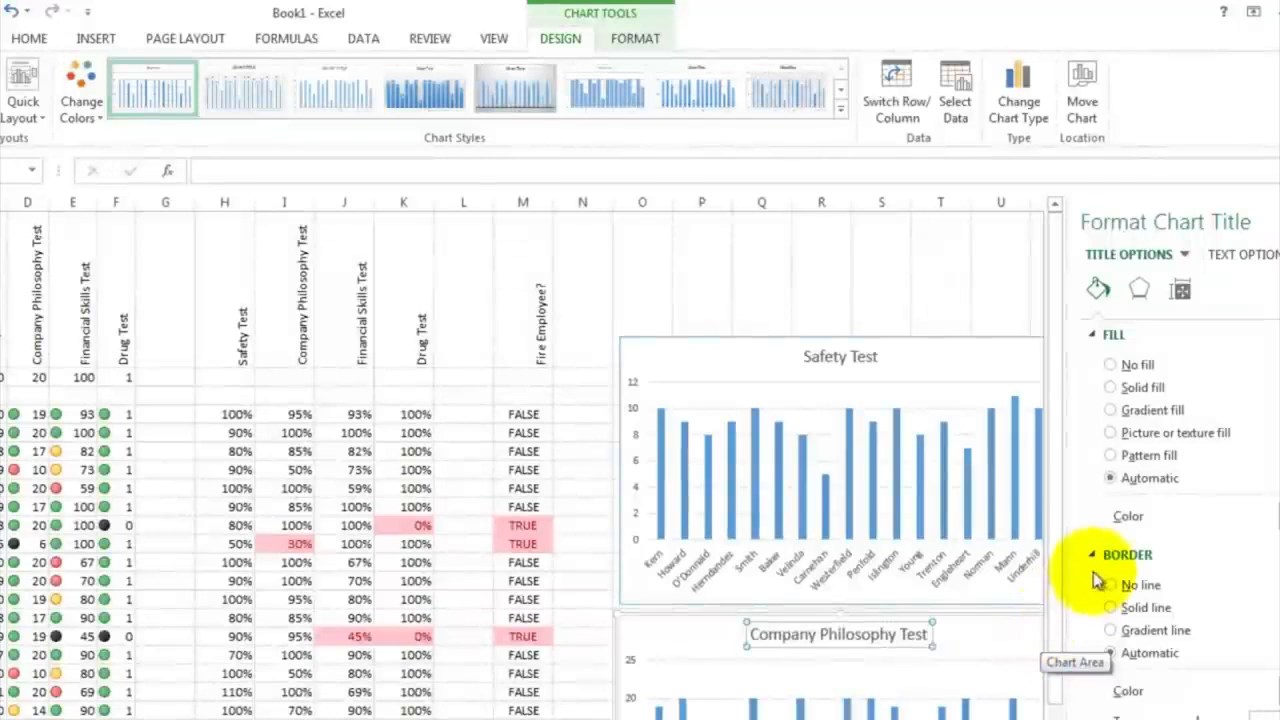
Use the last names in A4:A20 as the Company Philosophy Test chart's horizontal axis labels and close the chart formatting options
scroll(767, 578, "down", 3)
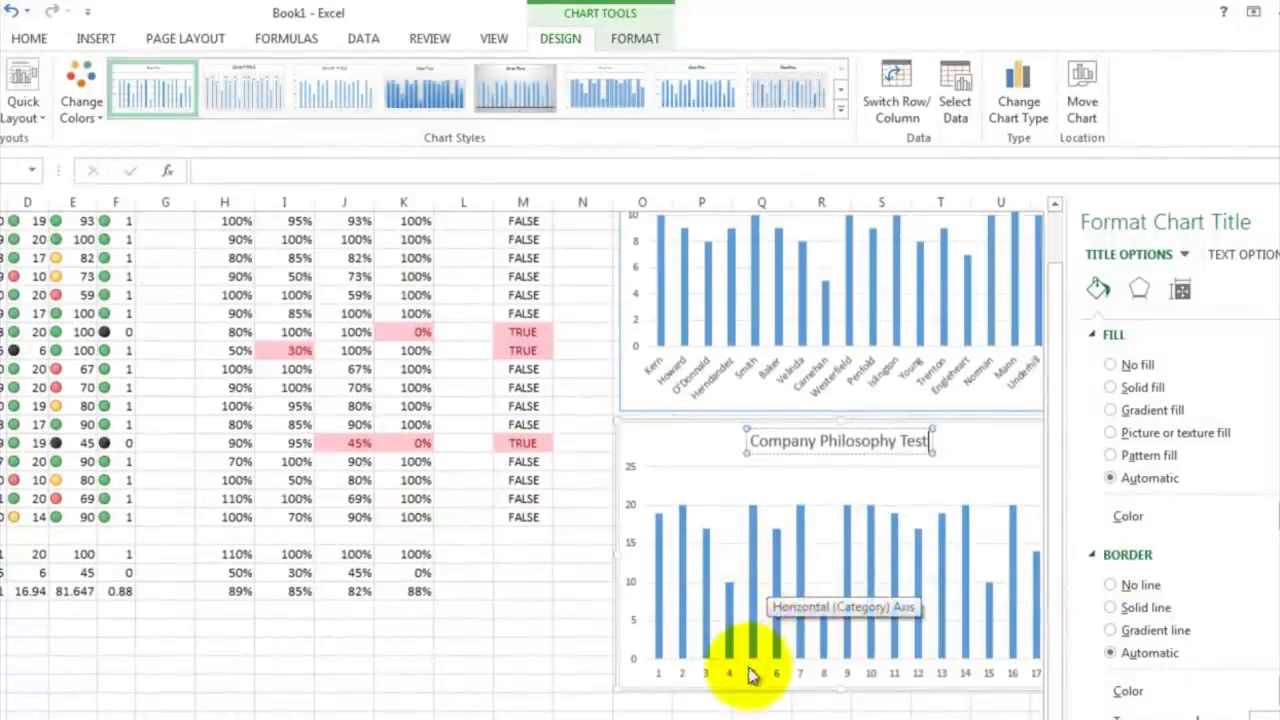
left_click(748, 676)
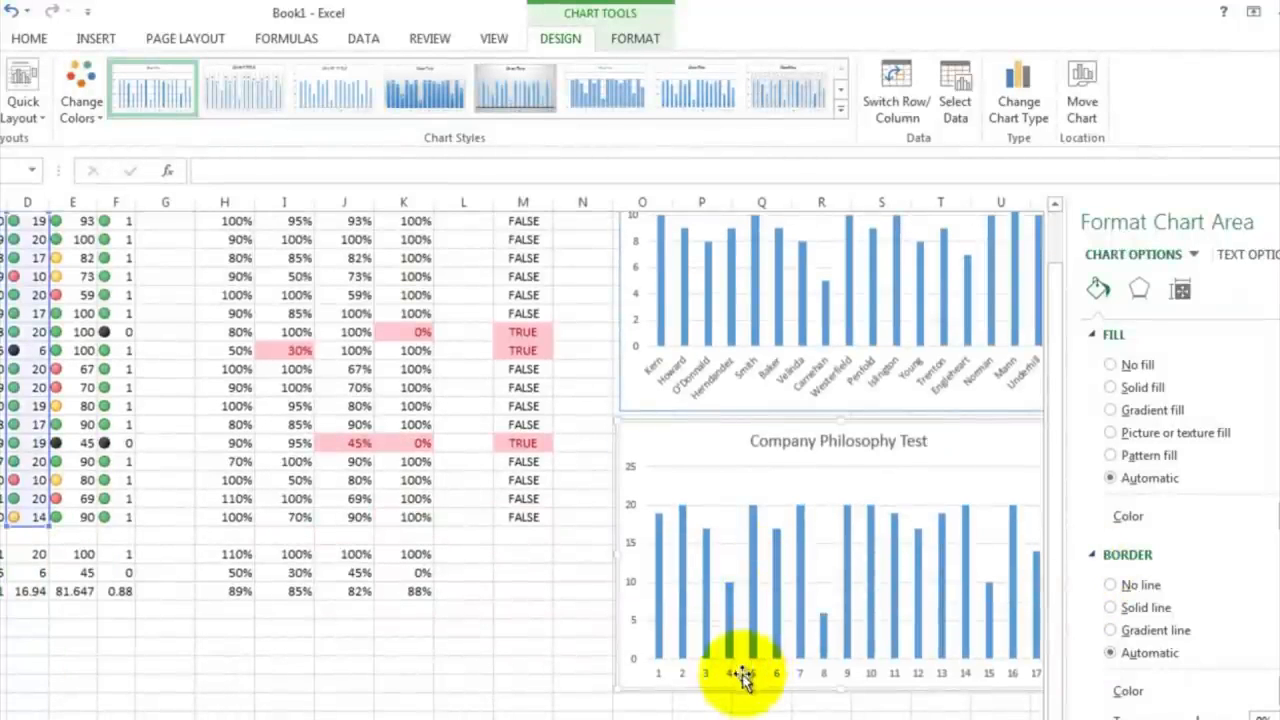
right_click(743, 676)
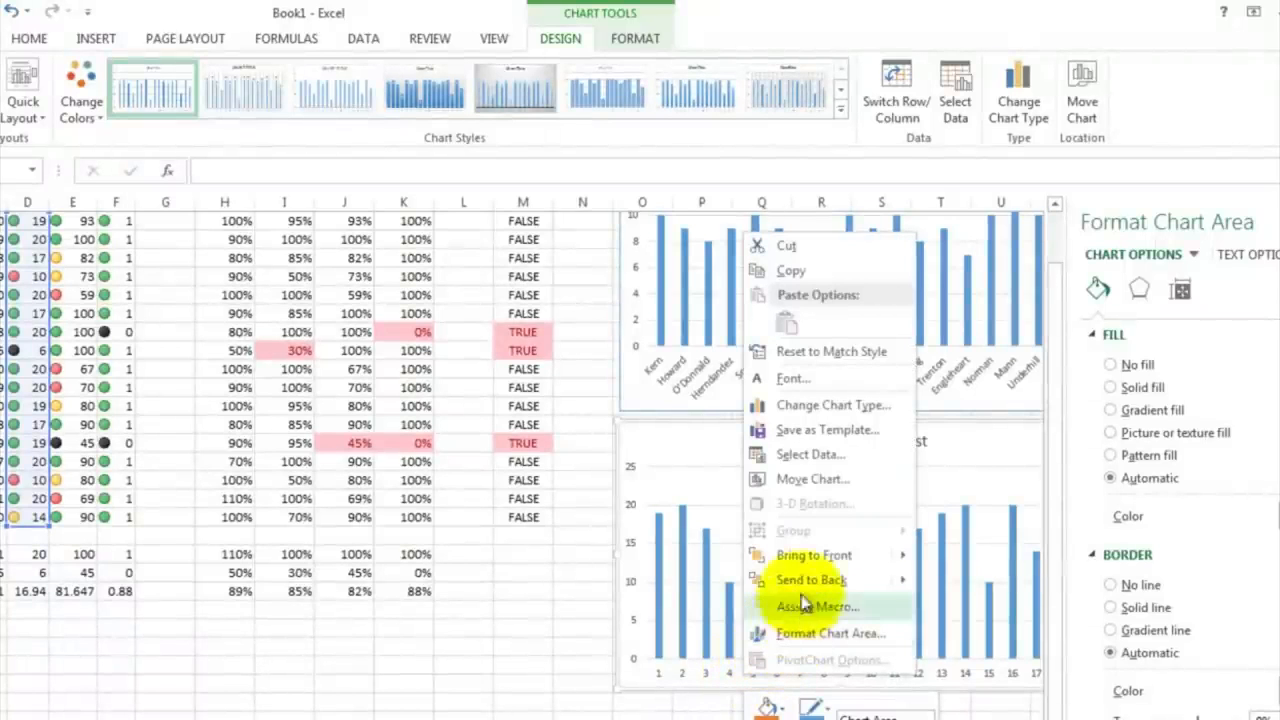
left_click(812, 454)
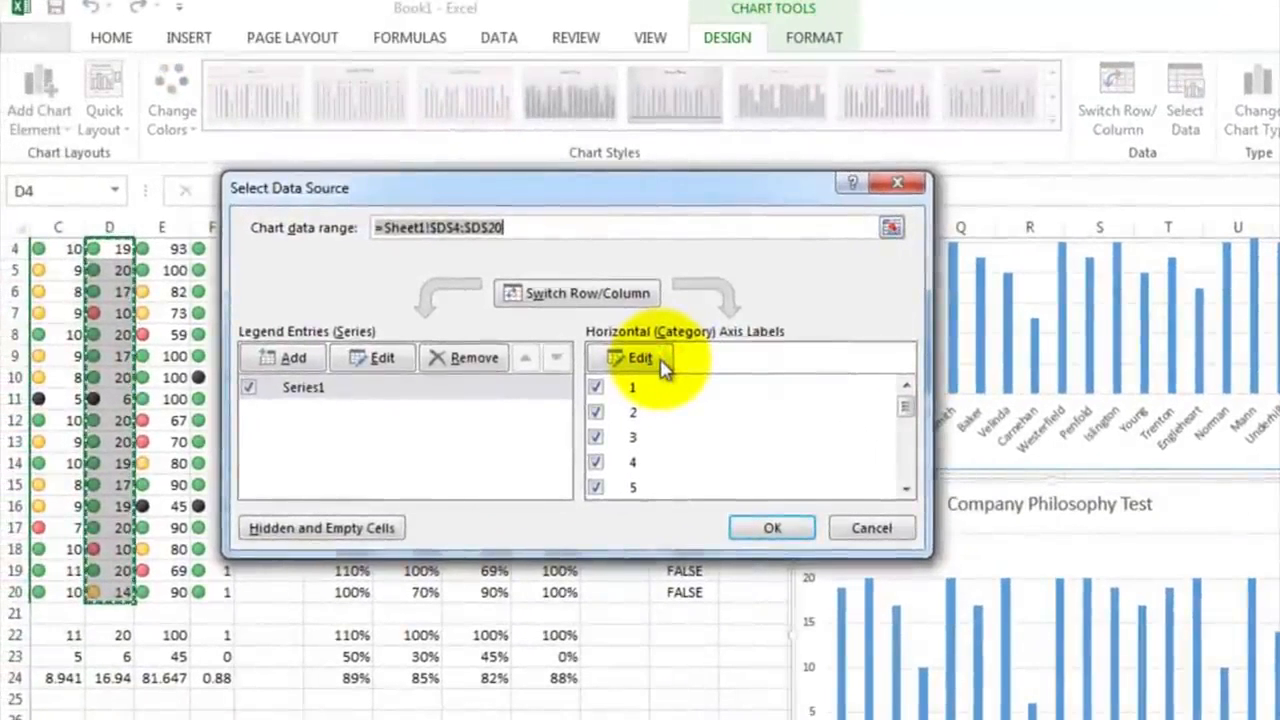
left_click(660, 366)
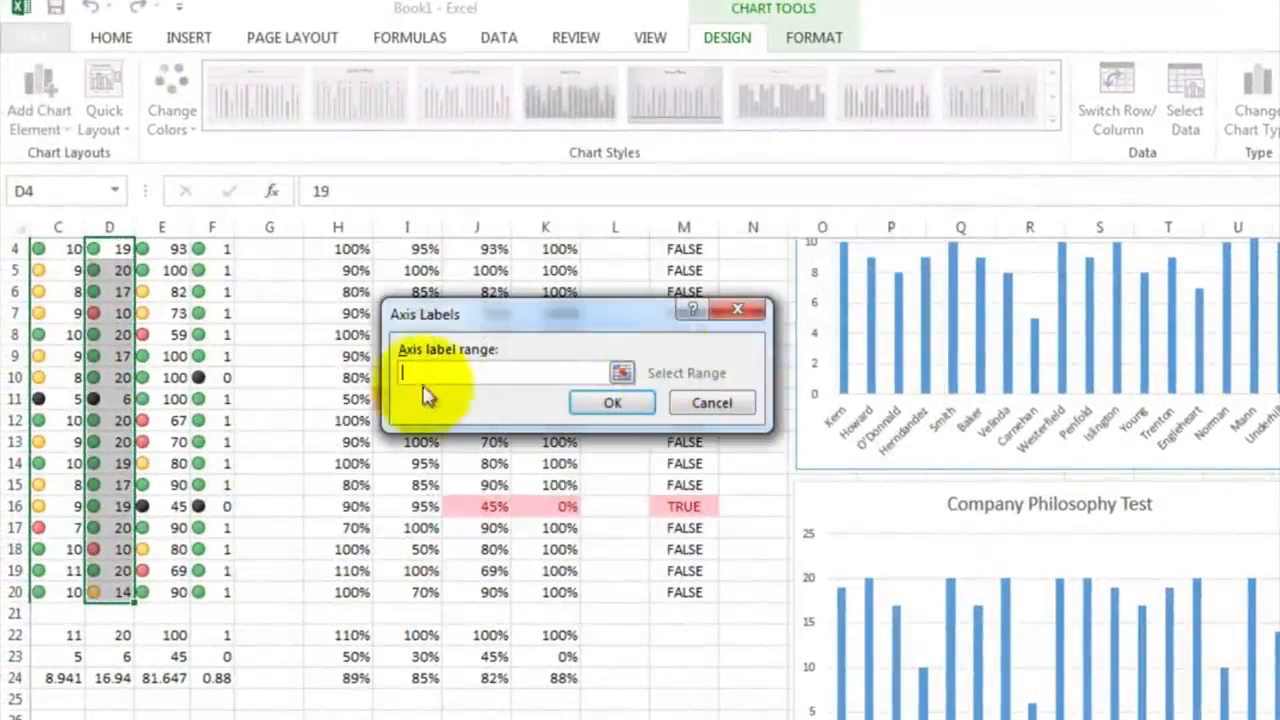
scroll(245, 630, "left", 2)
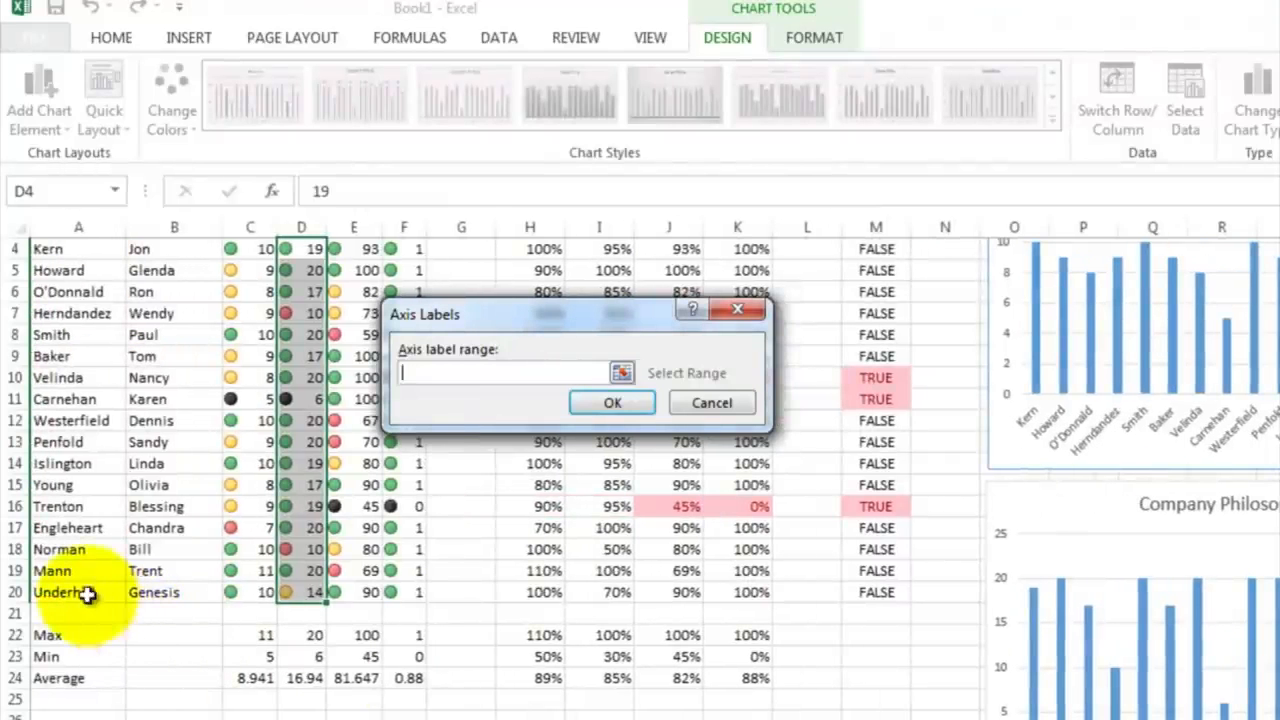
left_click_drag(84, 592, 77, 477)
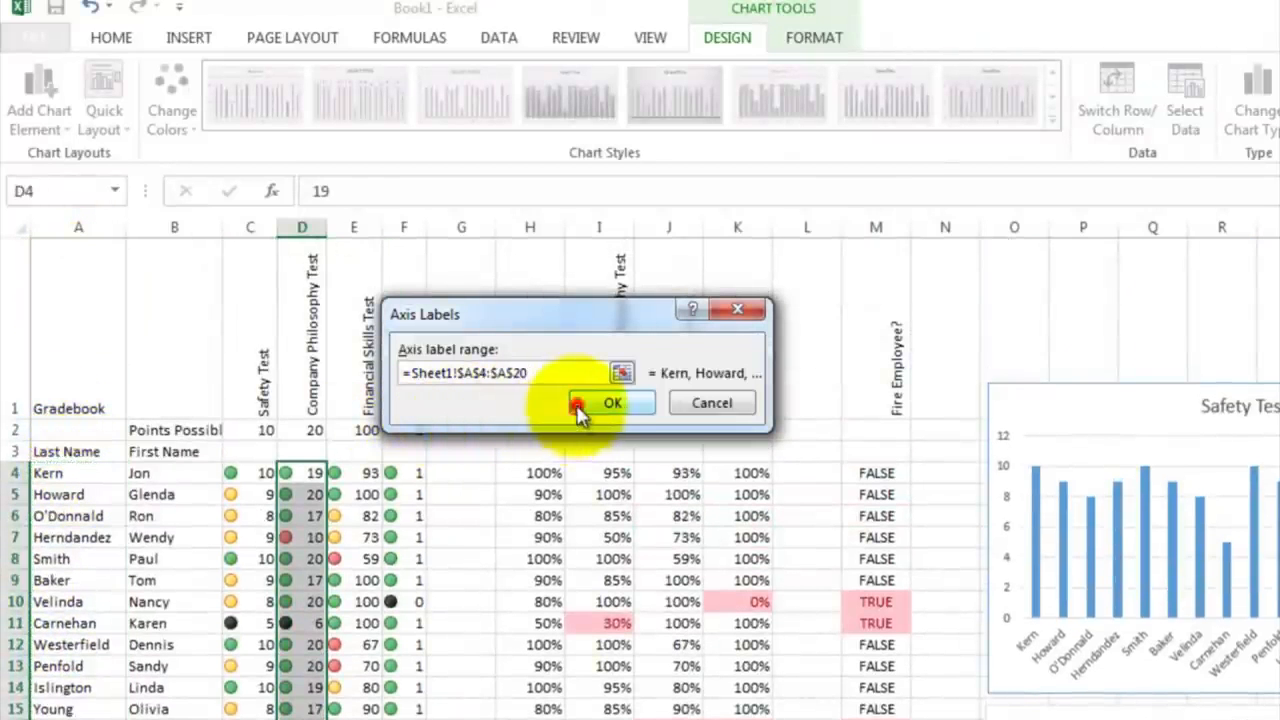
left_click(583, 401)
left_click(770, 530)
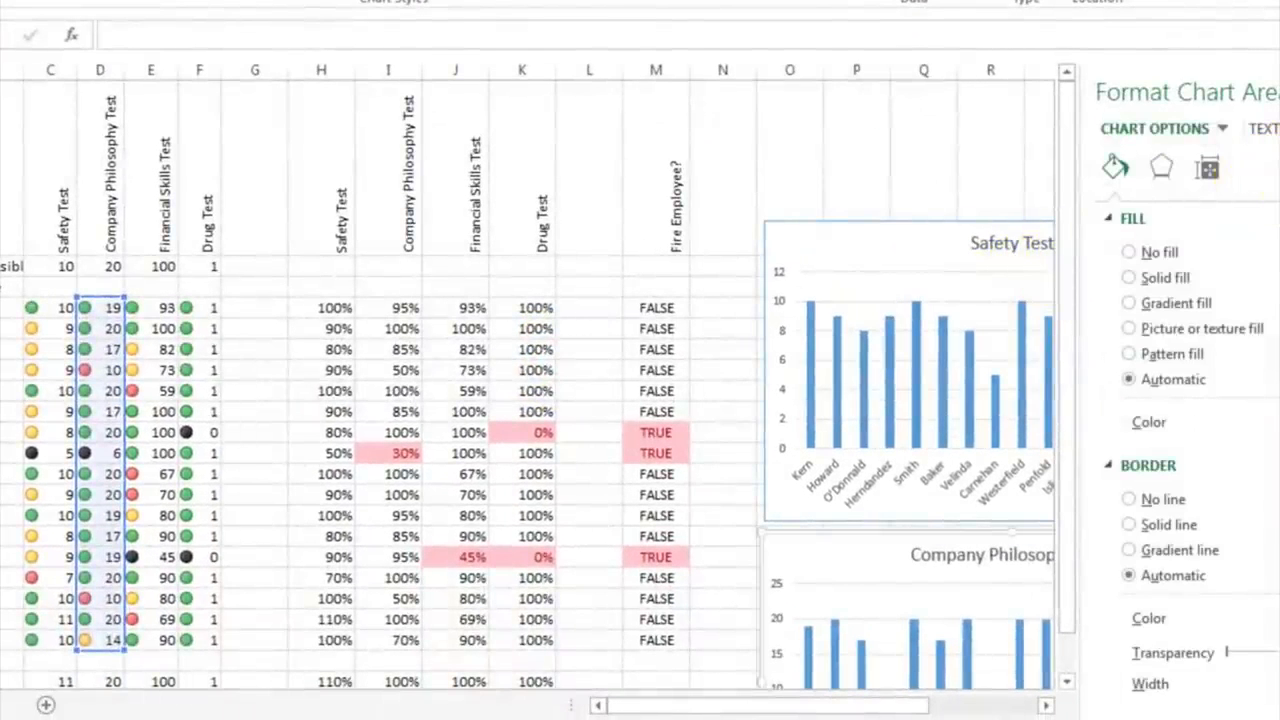
left_click(1279, 92)
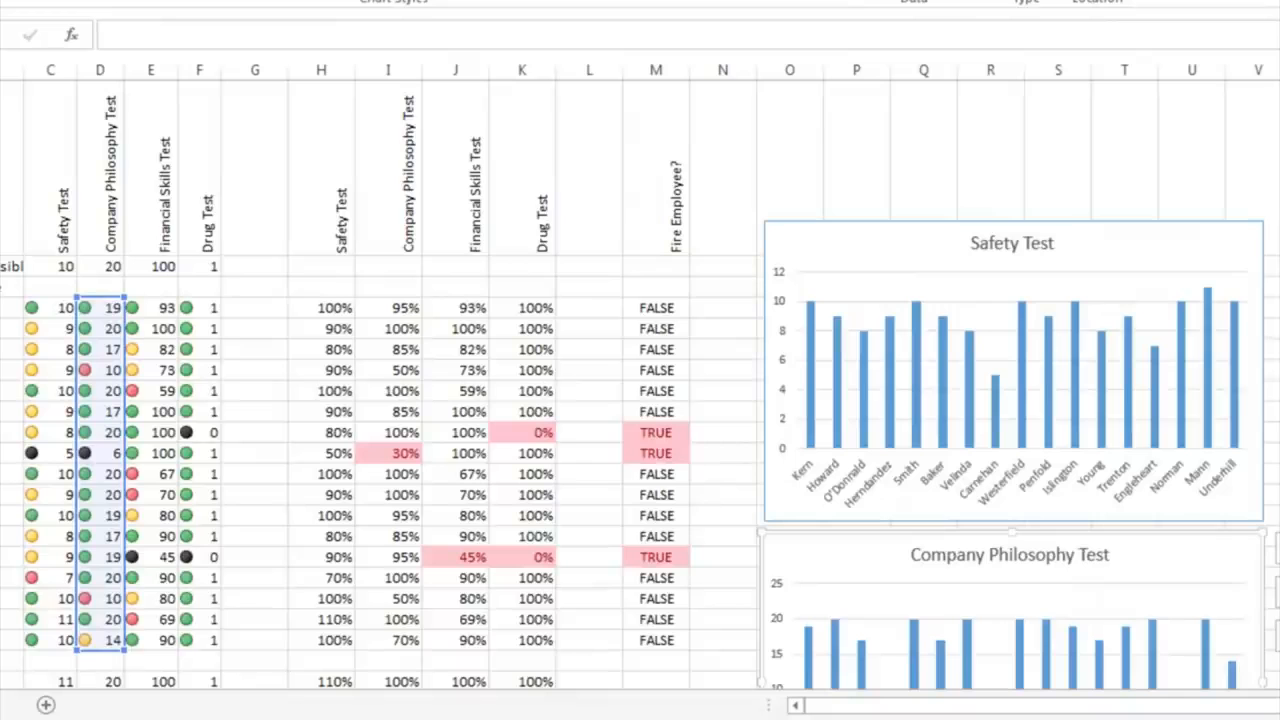
Insert a 2-D clustered column chart of the Financial Skills Test scores in E4:E20
scroll(1232, 372, "down", 5)
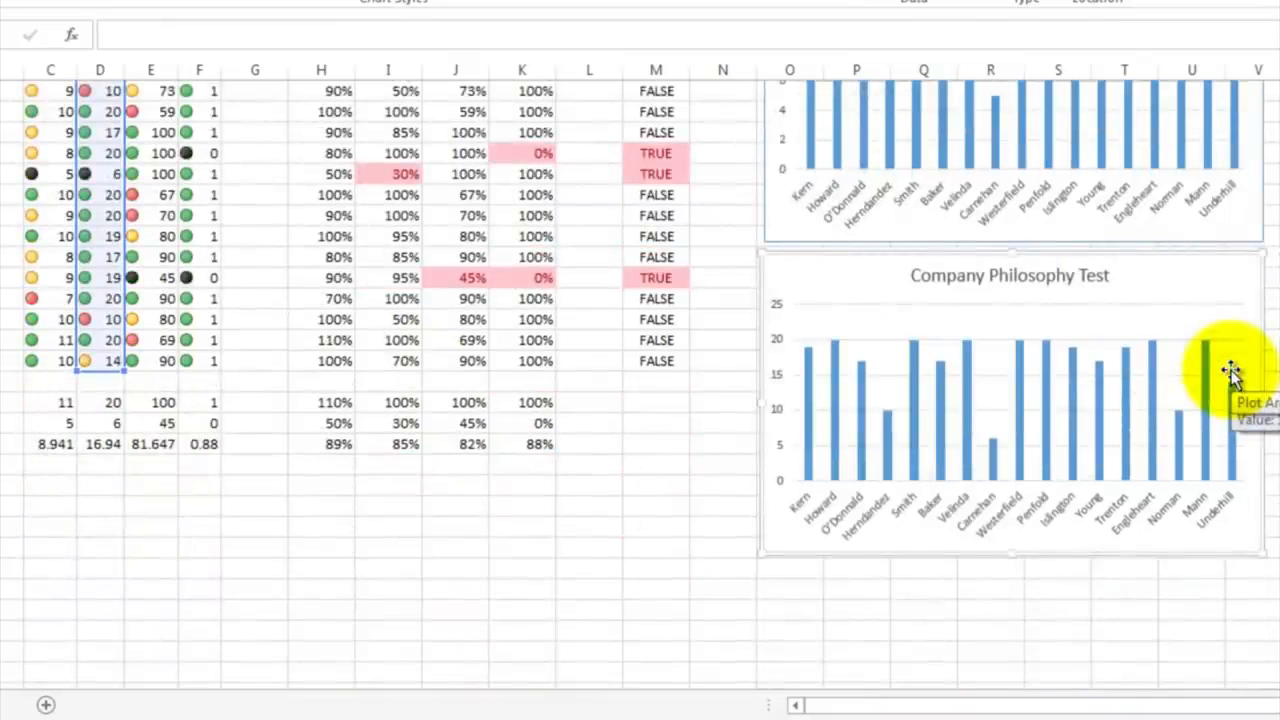
scroll(1232, 372, "up", 5)
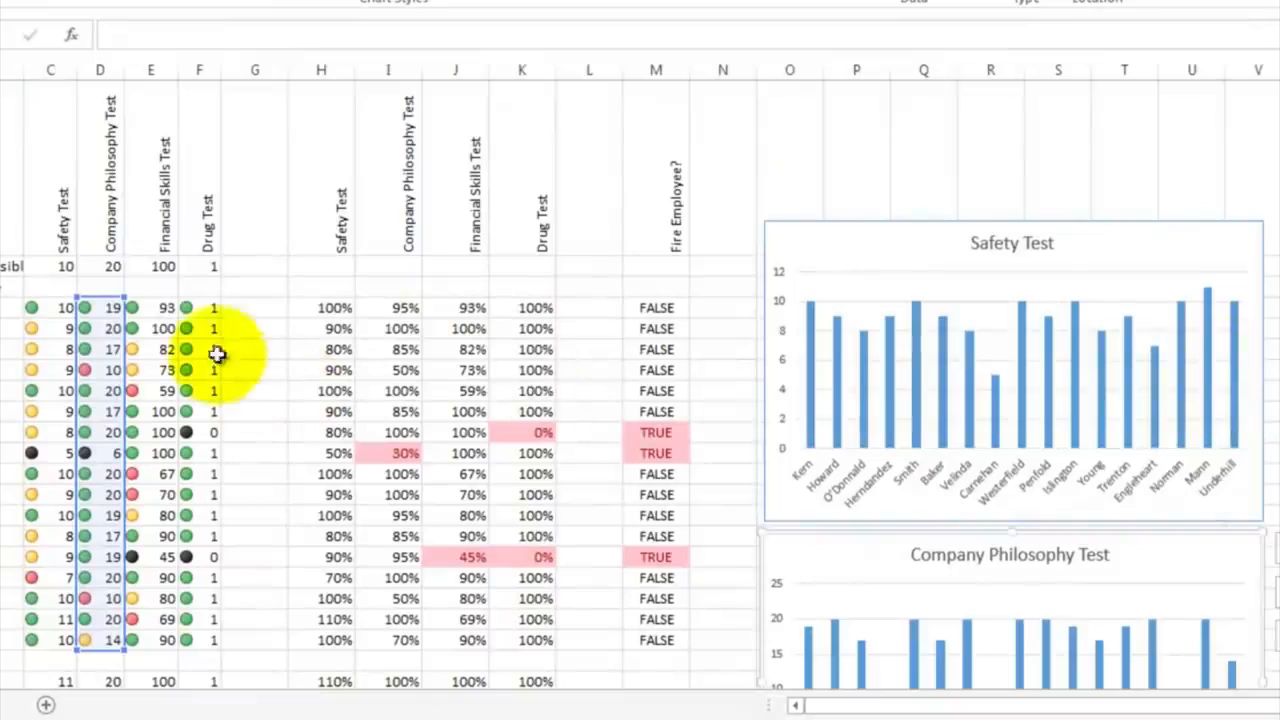
left_click_drag(165, 308, 202, 667)
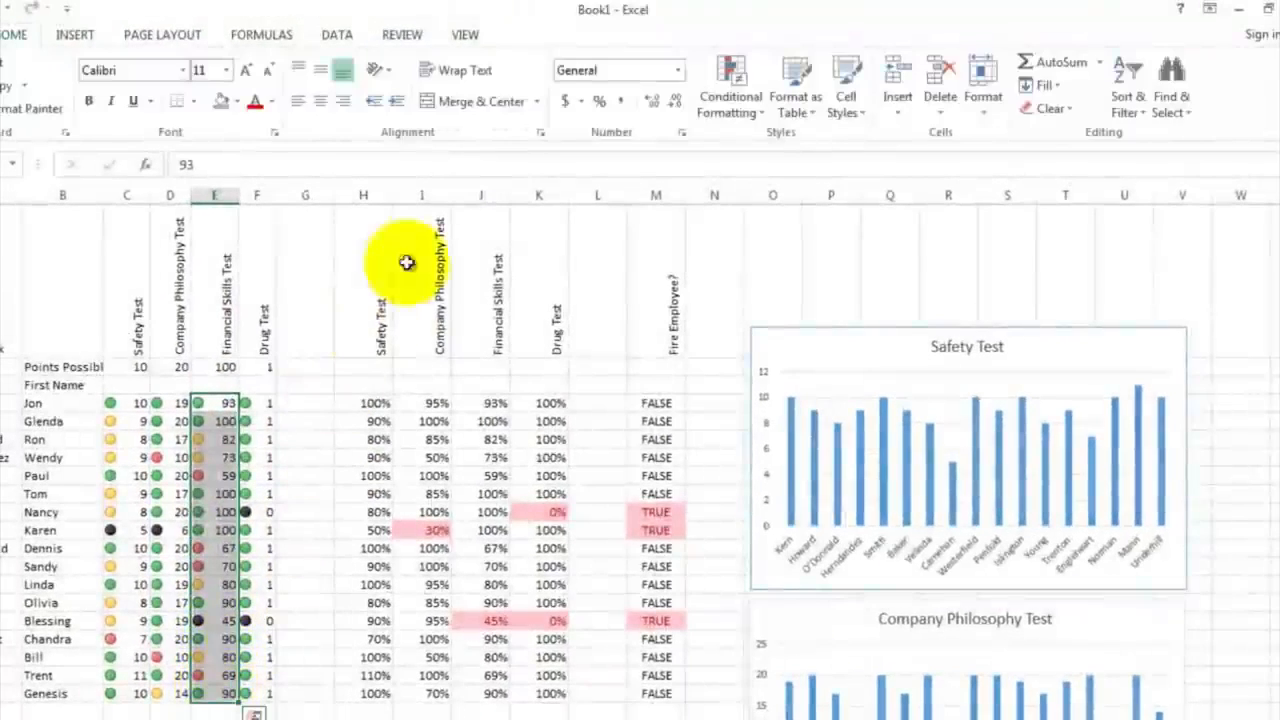
left_click(75, 35)
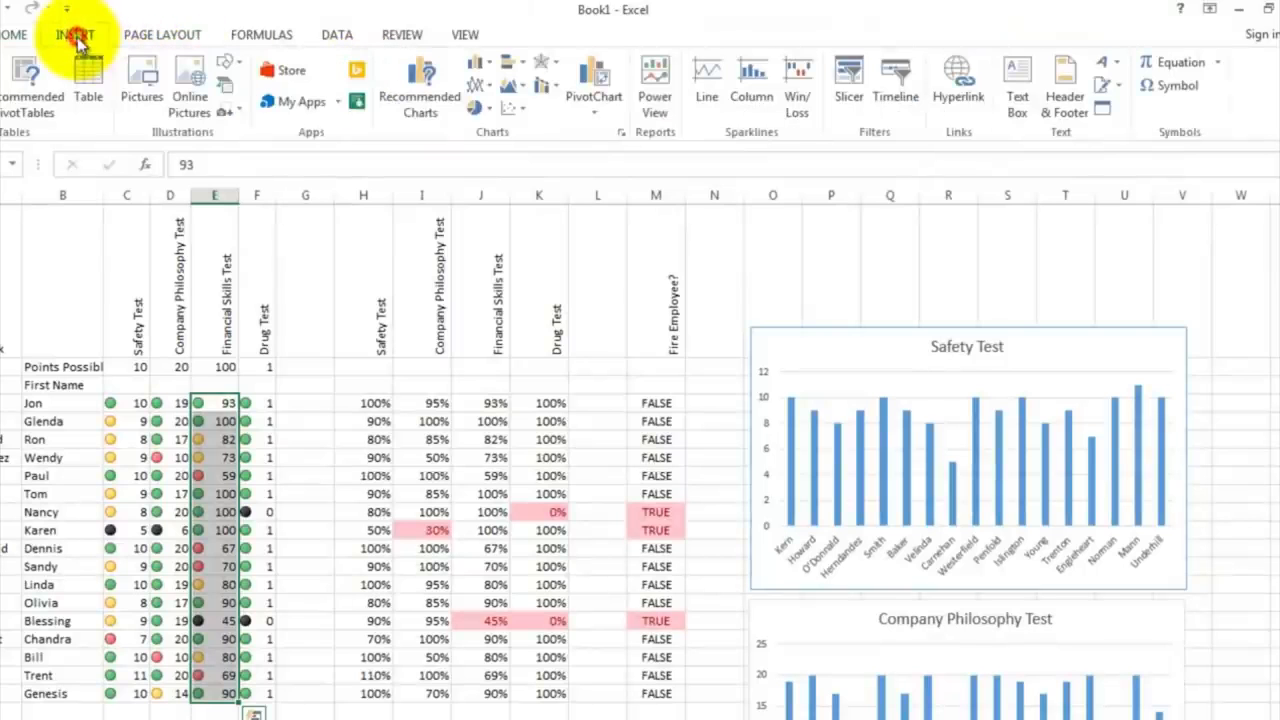
left_click(490, 70)
left_click(485, 123)
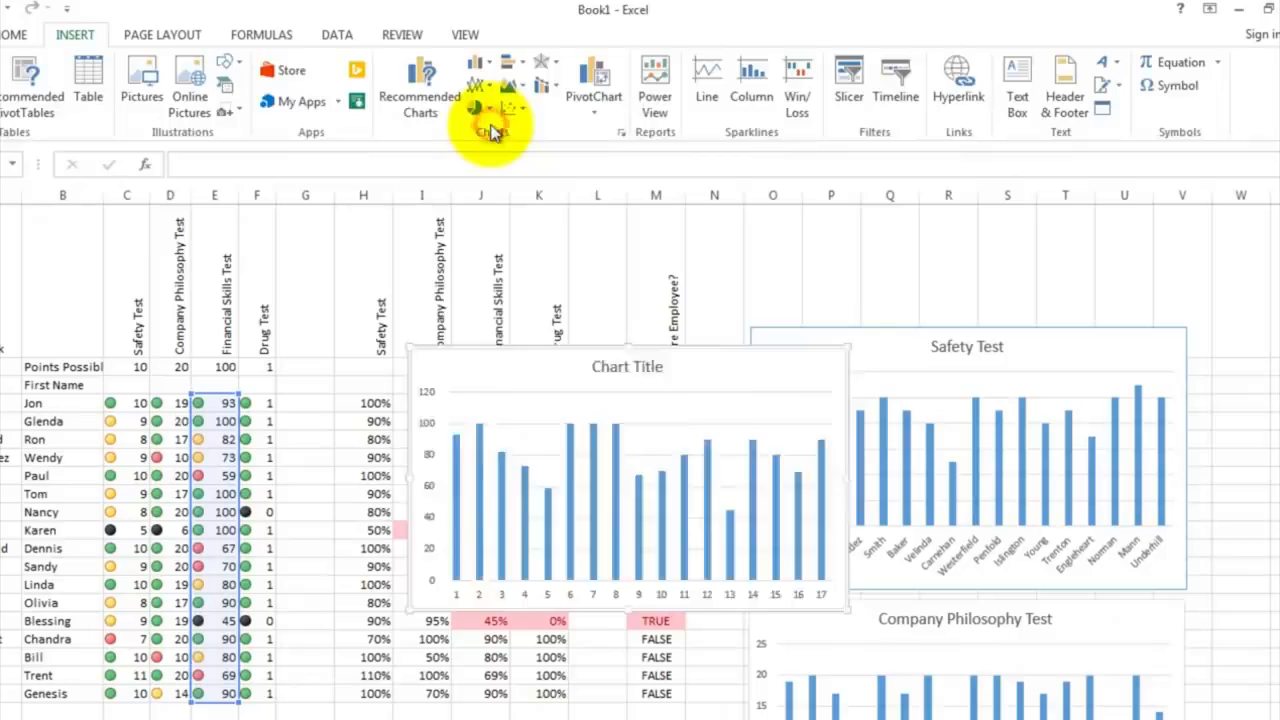
Retitle the new Financial Skills column chart "Financial Skills Test"
left_click(604, 362)
double_click(591, 366)
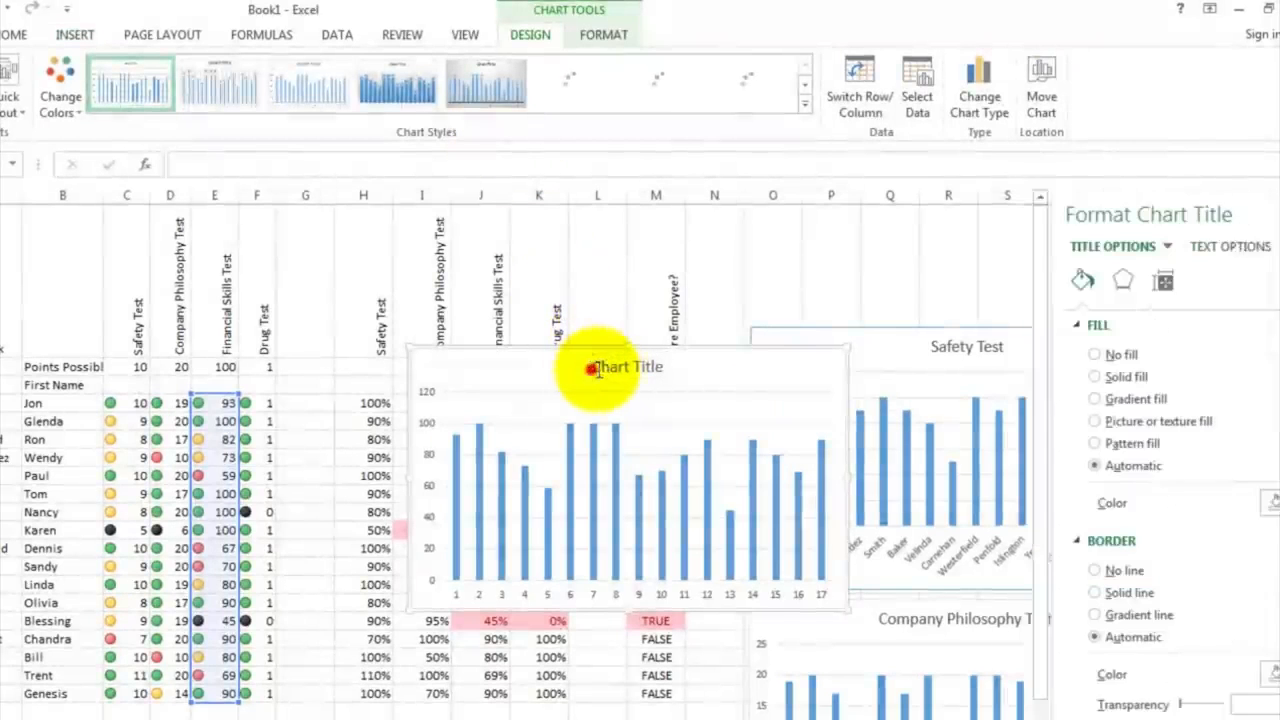
left_click_drag(594, 367, 662, 368)
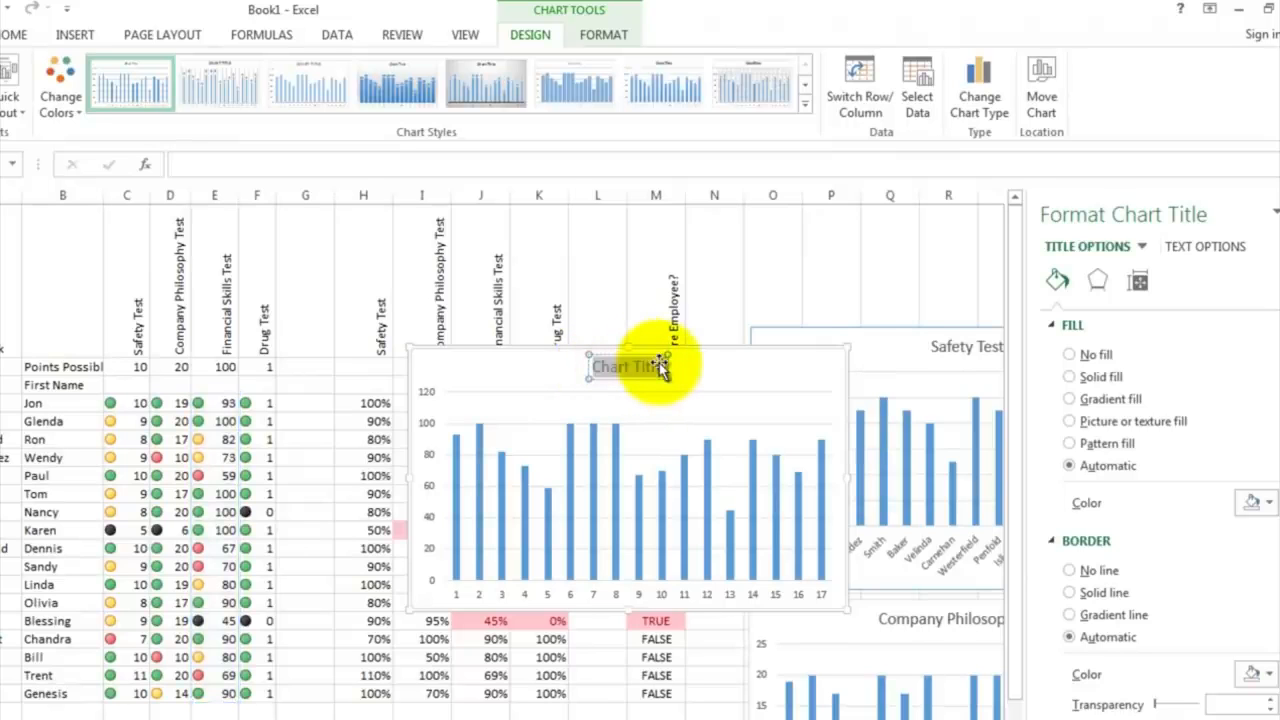
type("Finan")
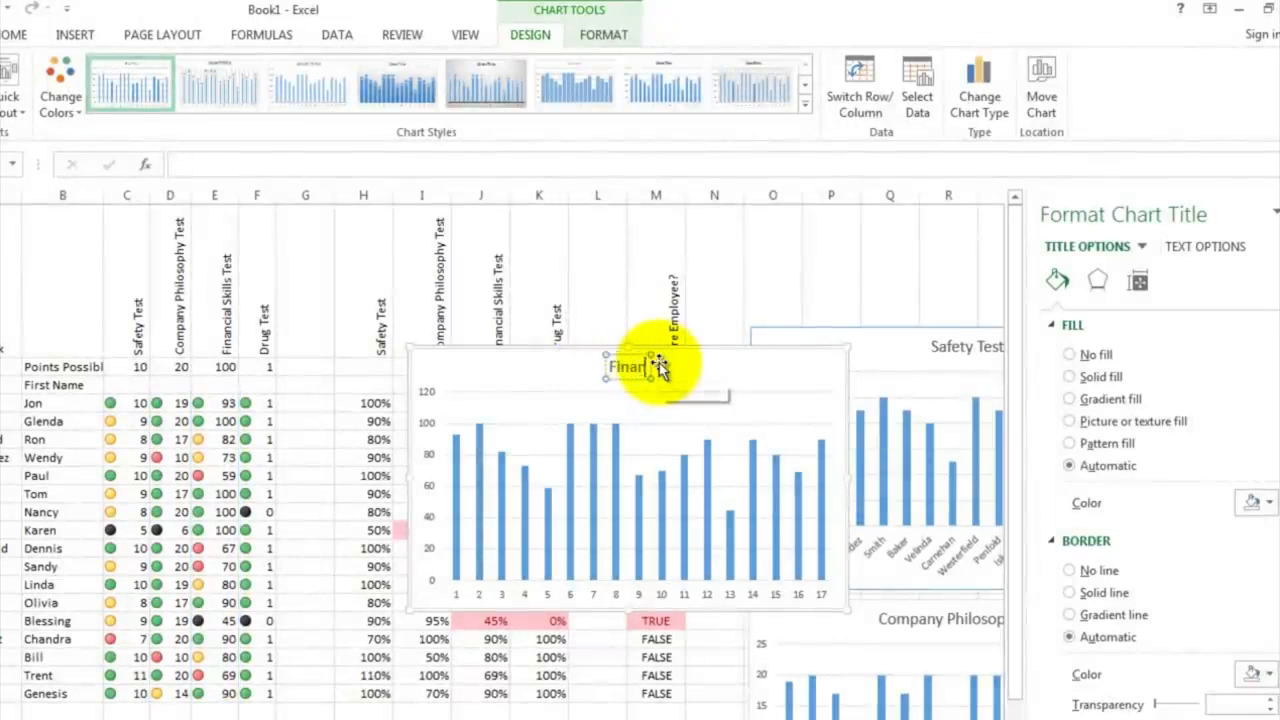
type("cial Skills Test")
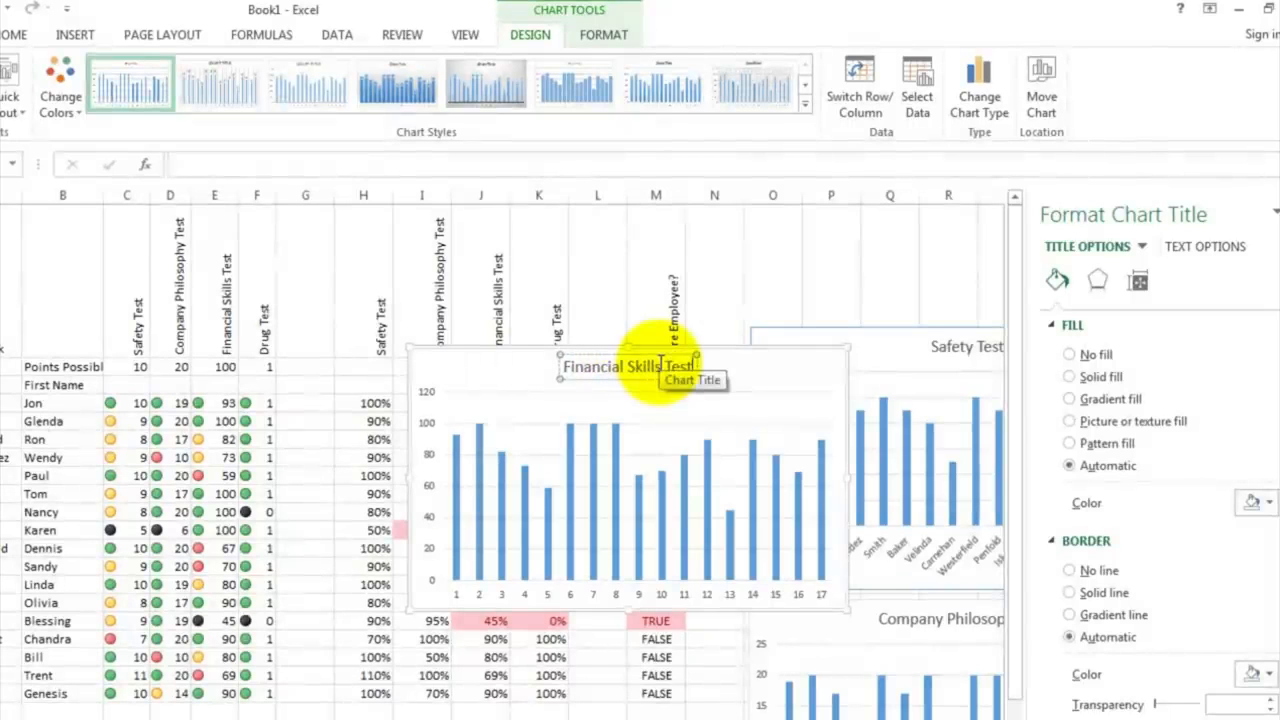
Use the last names in A4:A20 as the Financial Skills Test chart's horizontal axis labels and close the chart formatting options
left_click(594, 596)
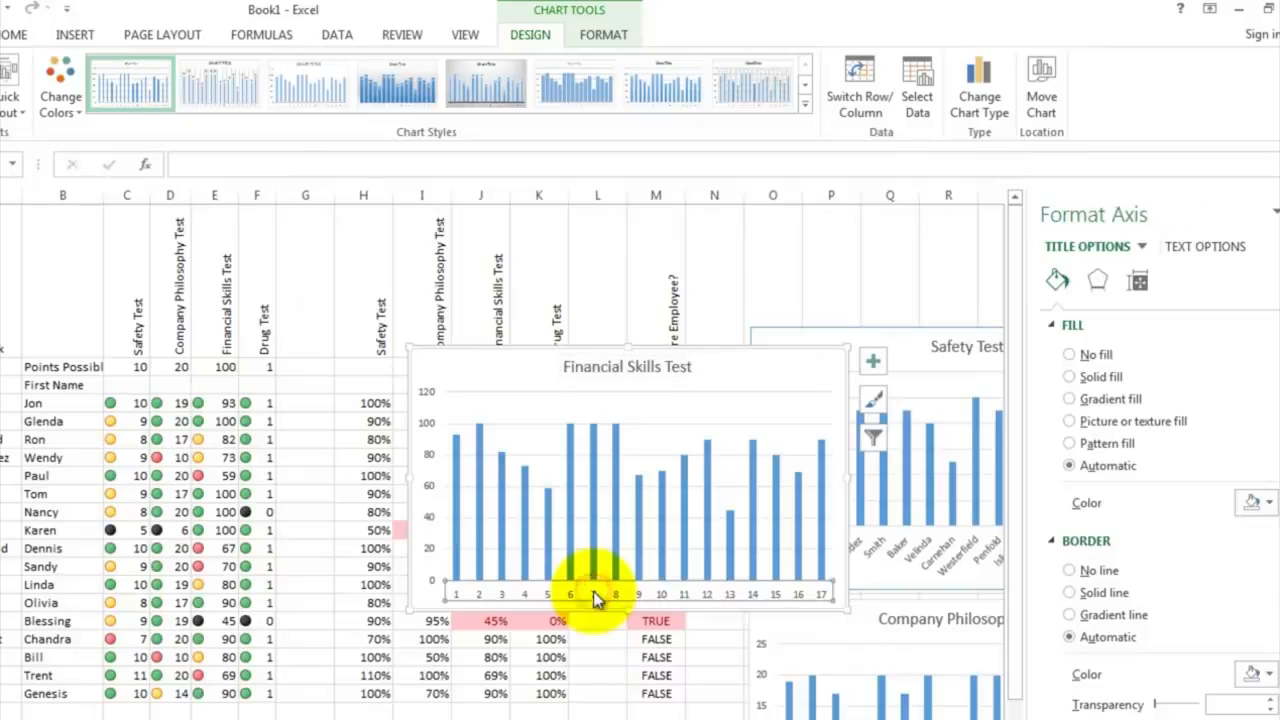
right_click(594, 596)
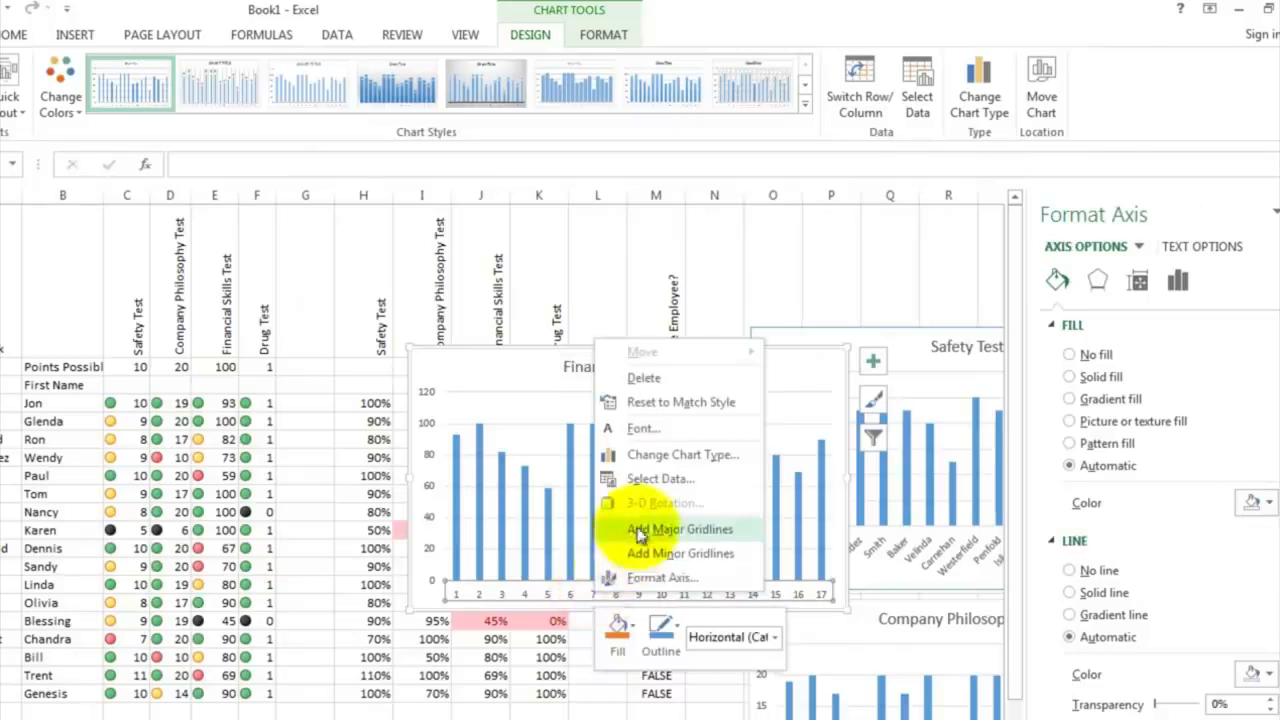
left_click(657, 478)
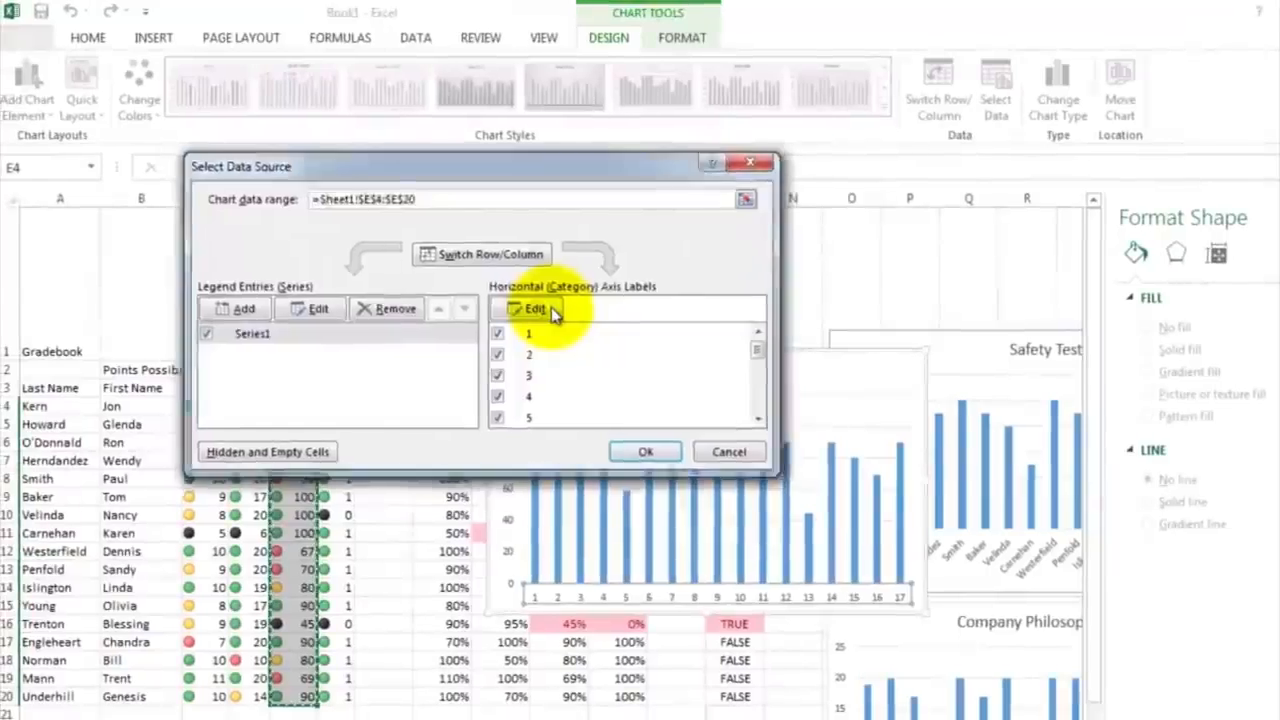
left_click(553, 314)
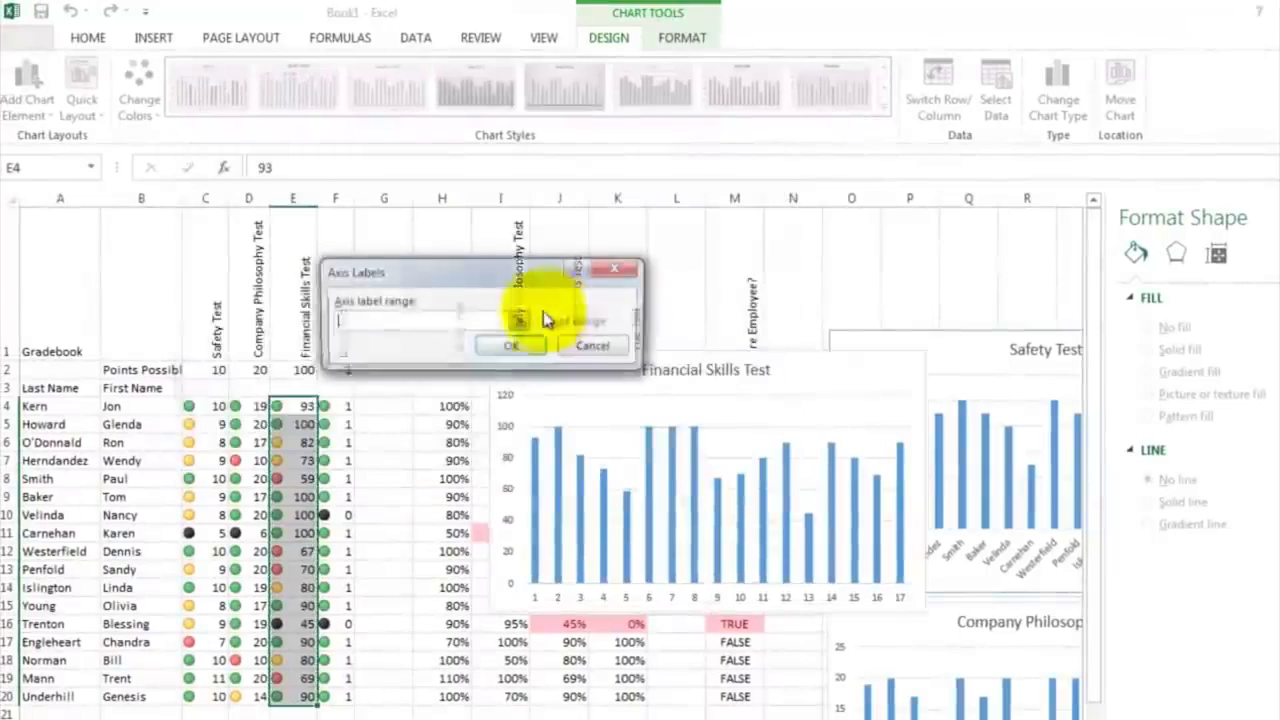
left_click(60, 406)
left_click_drag(68, 446, 40, 694)
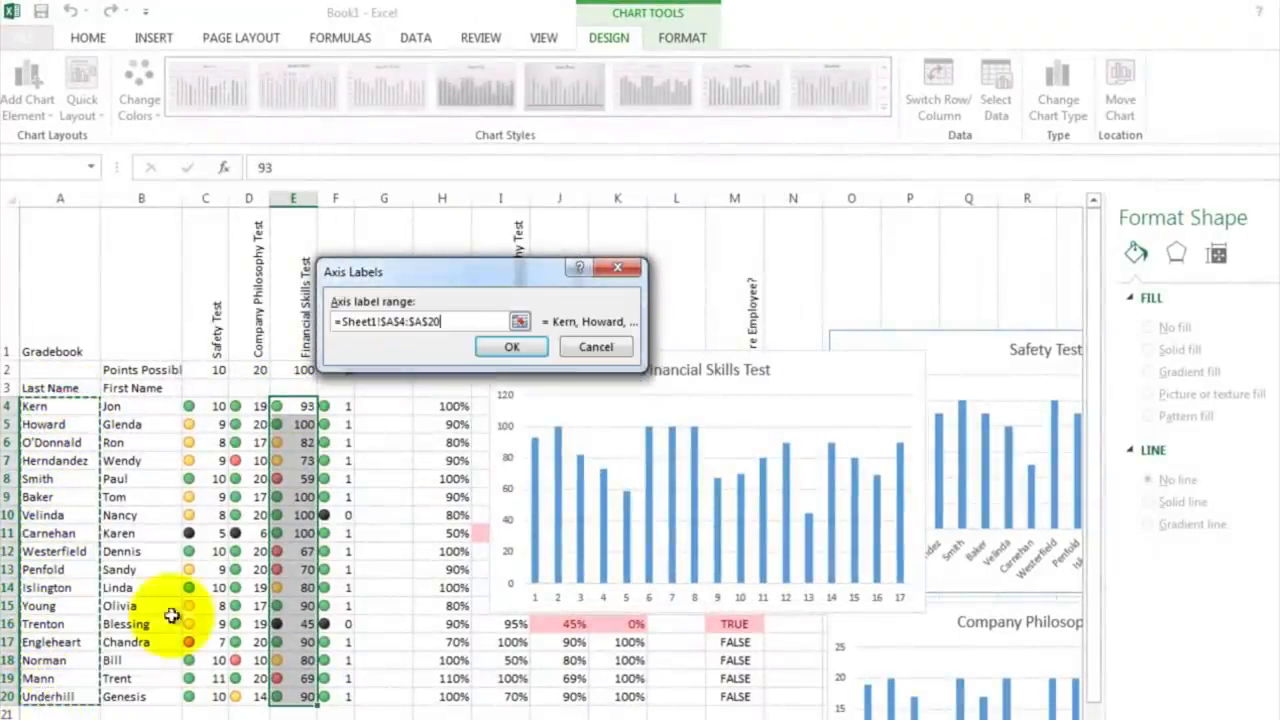
left_click(512, 348)
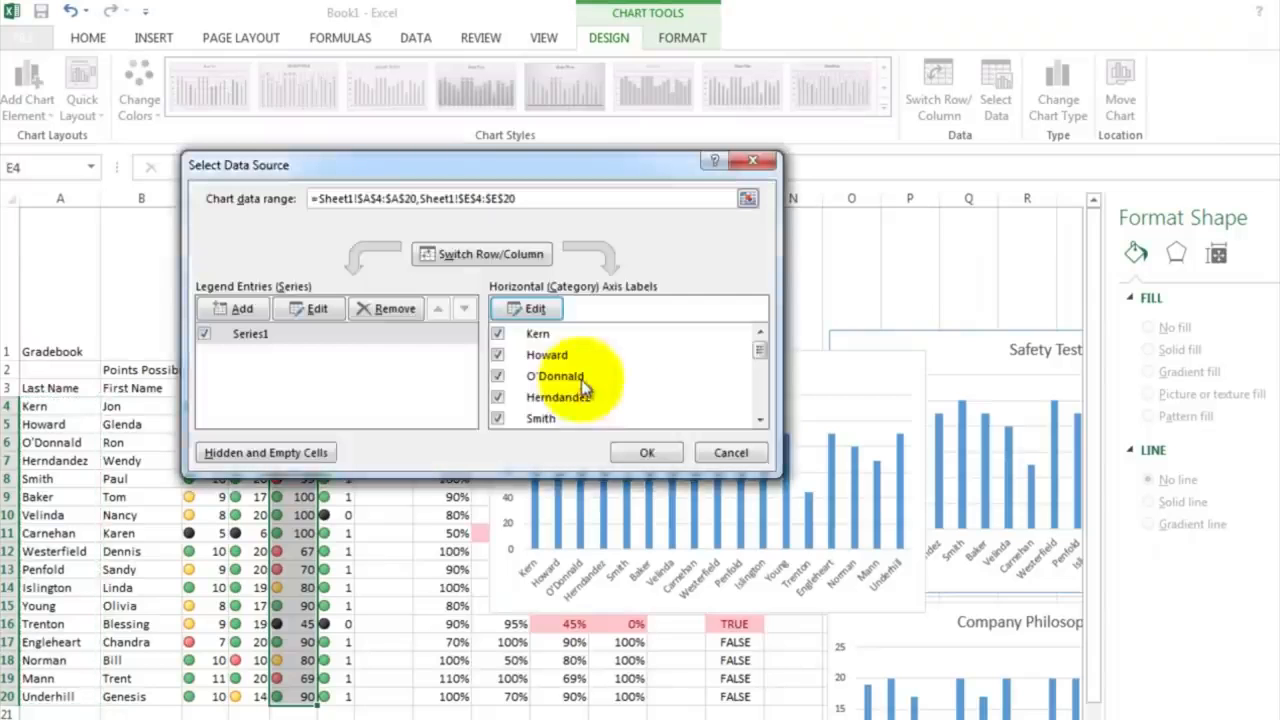
left_click(640, 451)
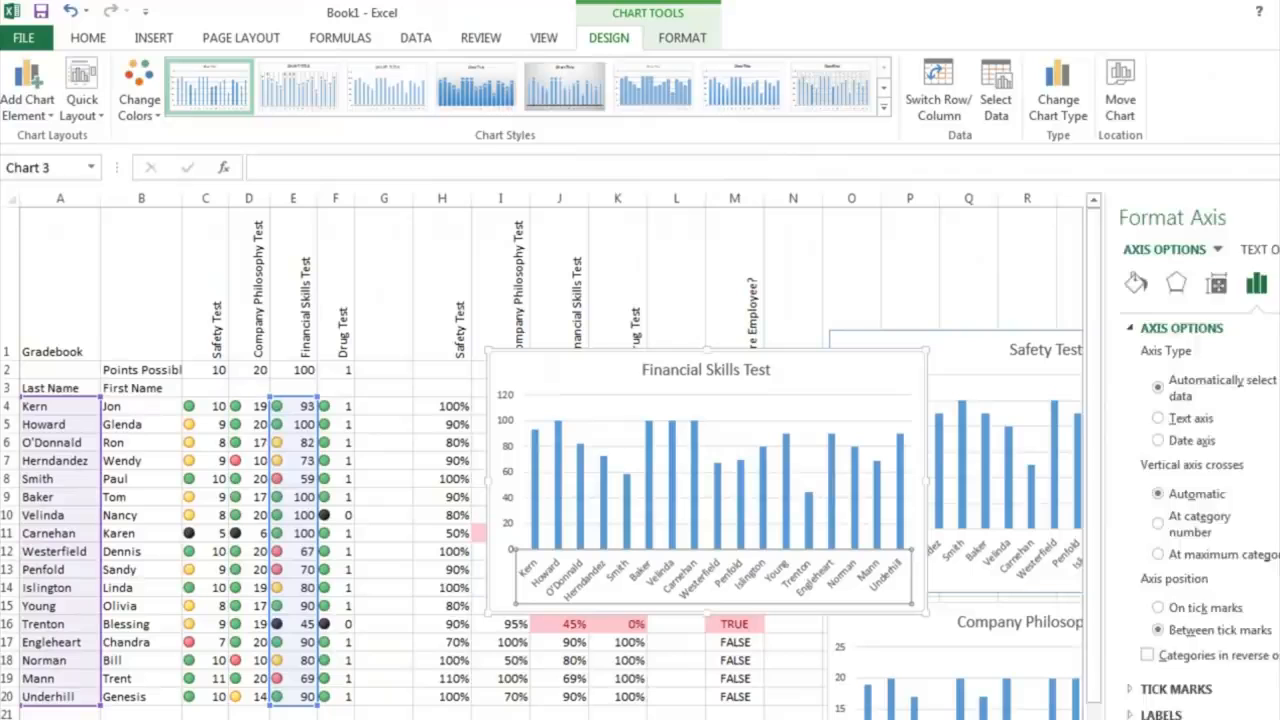
left_click(1262, 218)
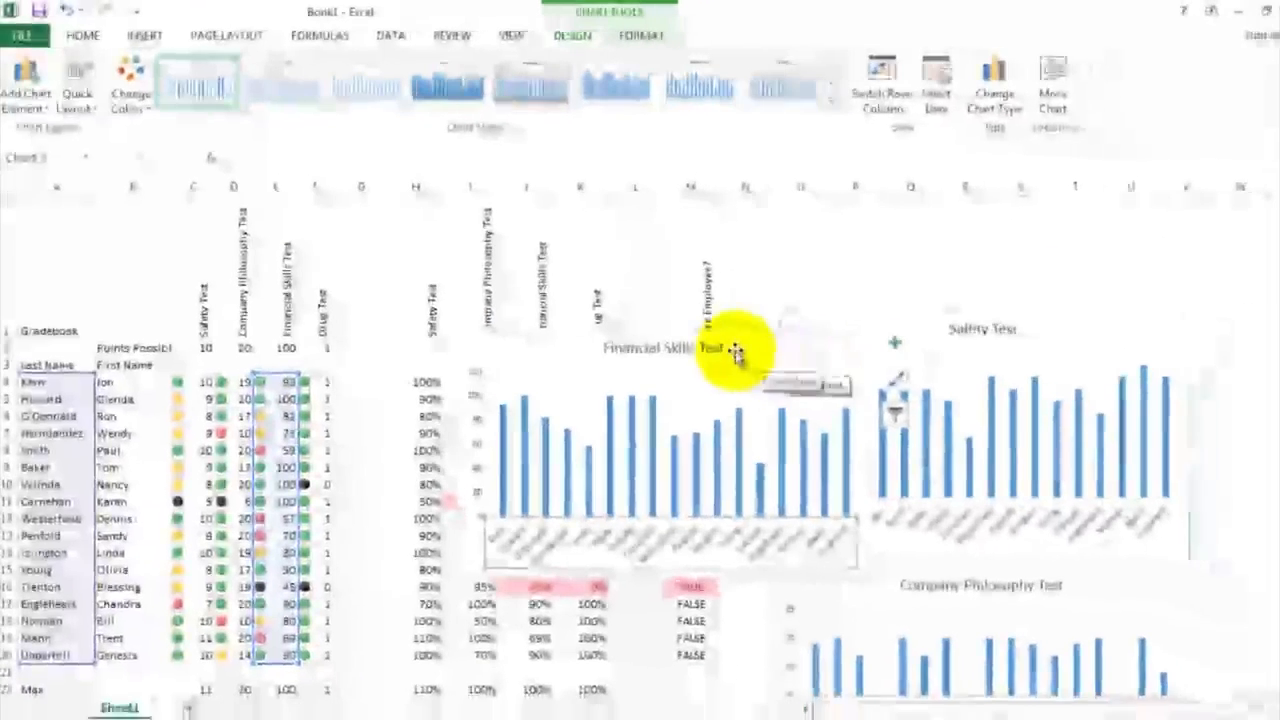
Move the Financial Skills Test chart directly below the Company Philosophy Test chart, aligned with the charts above, and deselect it
left_click_drag(785, 374, 862, 433)
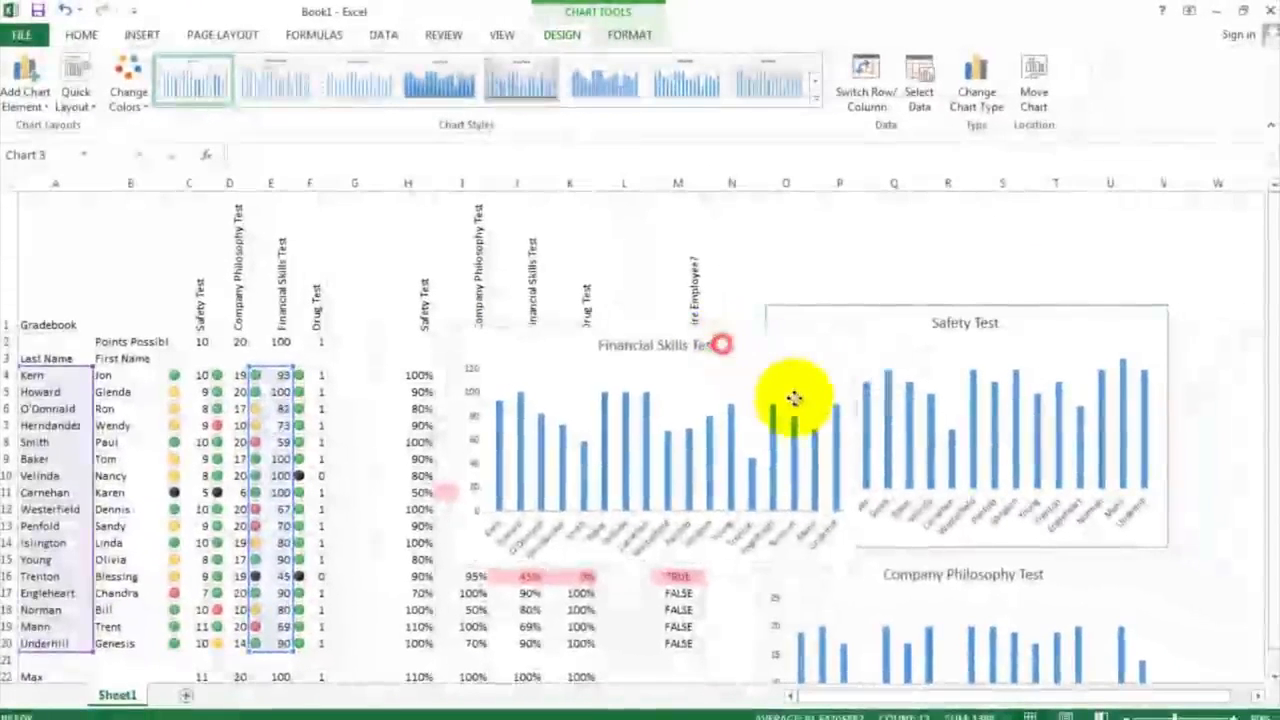
left_click_drag(794, 398, 1022, 657)
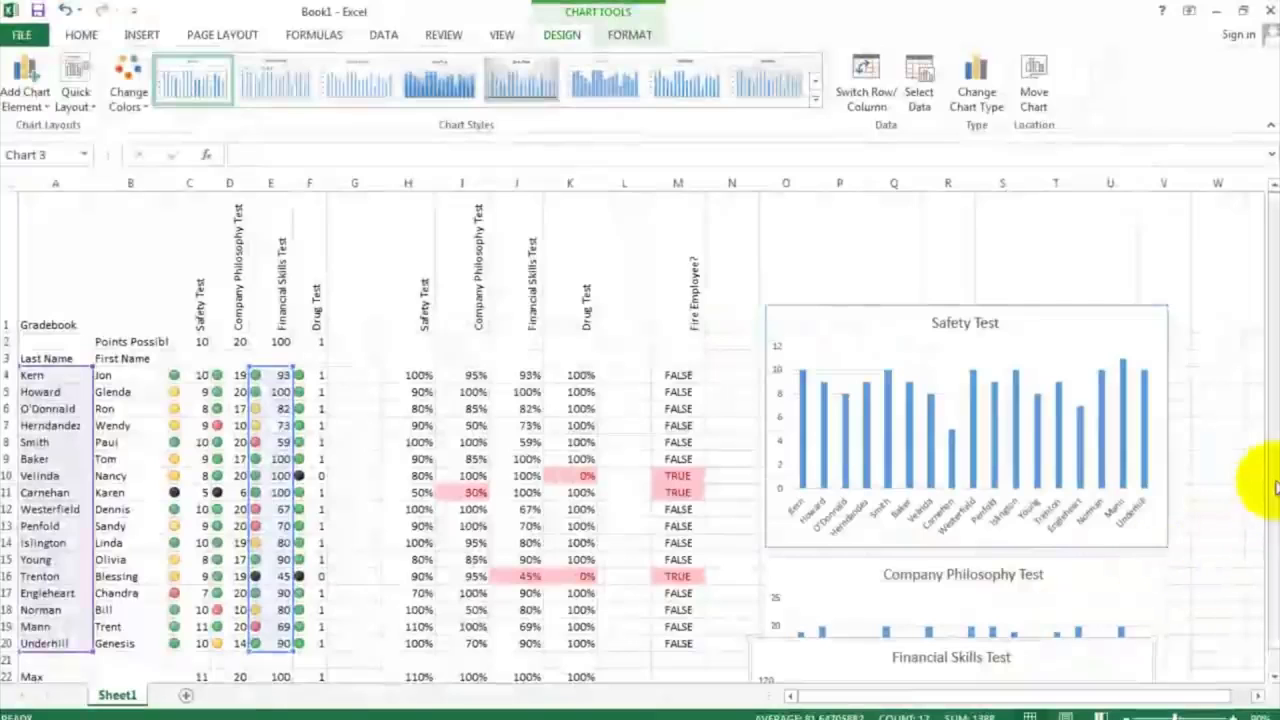
scroll(1250, 490, "down", 1)
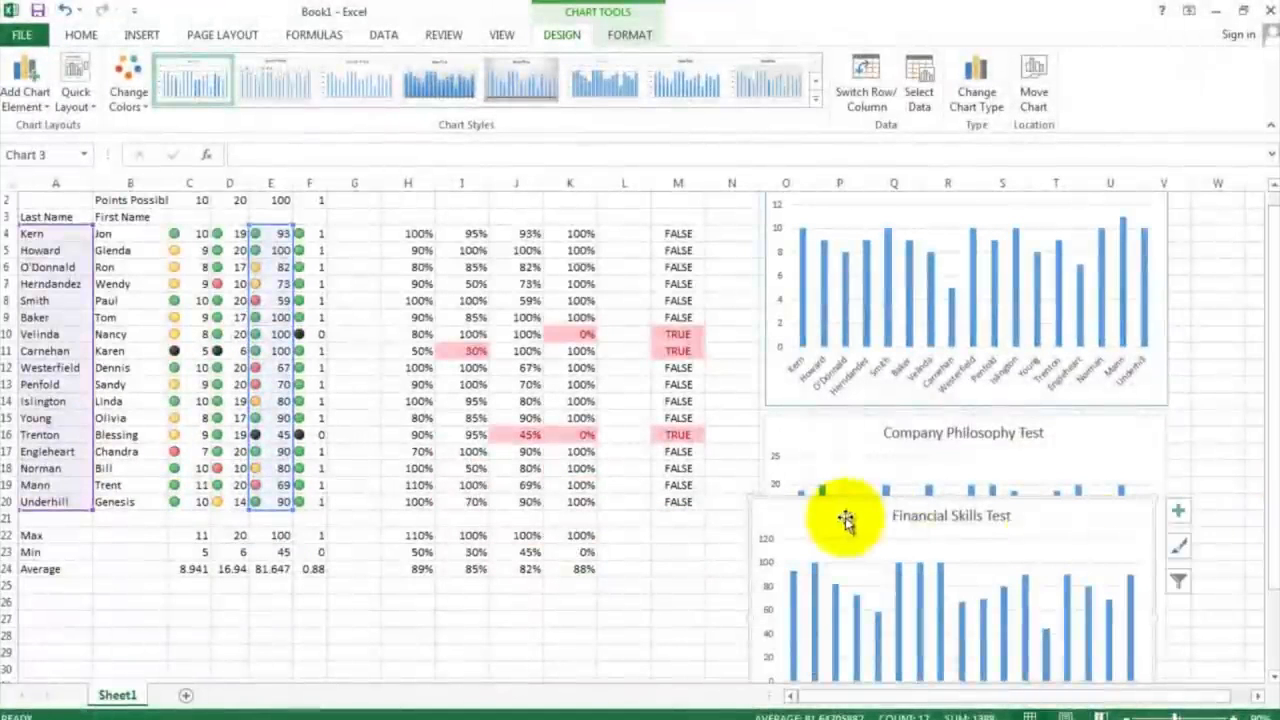
left_click_drag(846, 517, 858, 638)
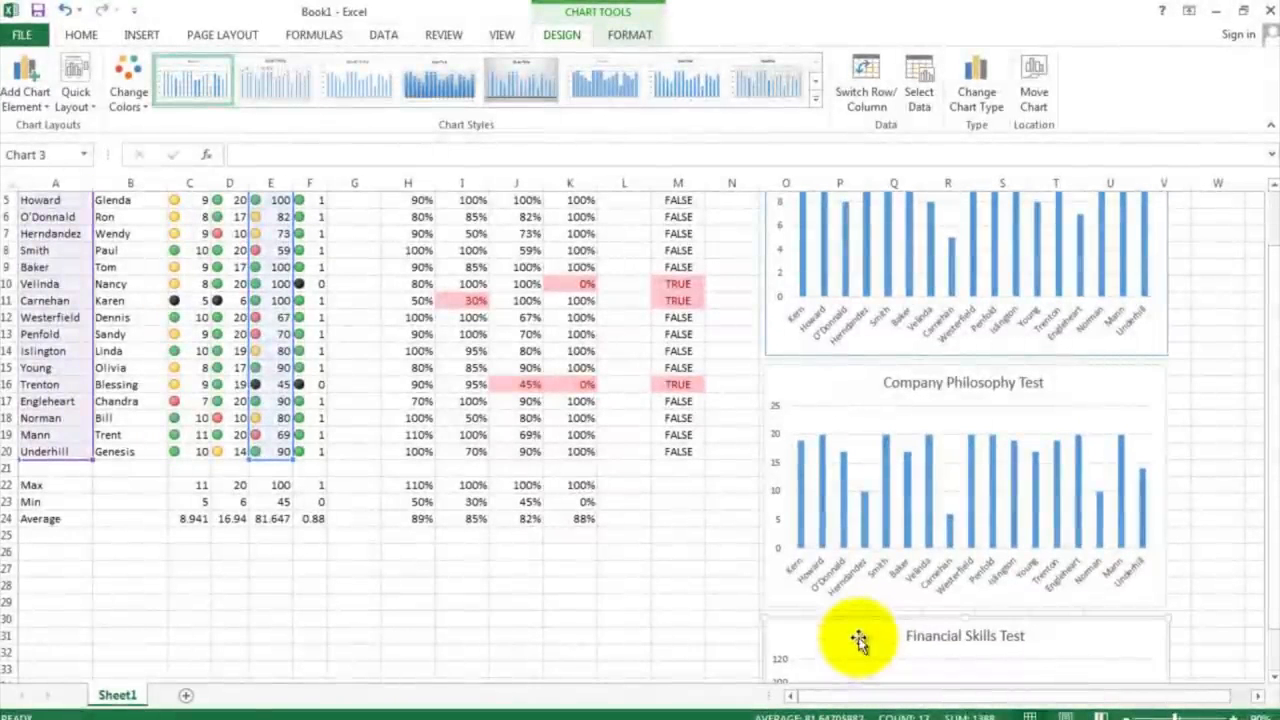
left_click(738, 561)
scroll(697, 496, "up", 2)
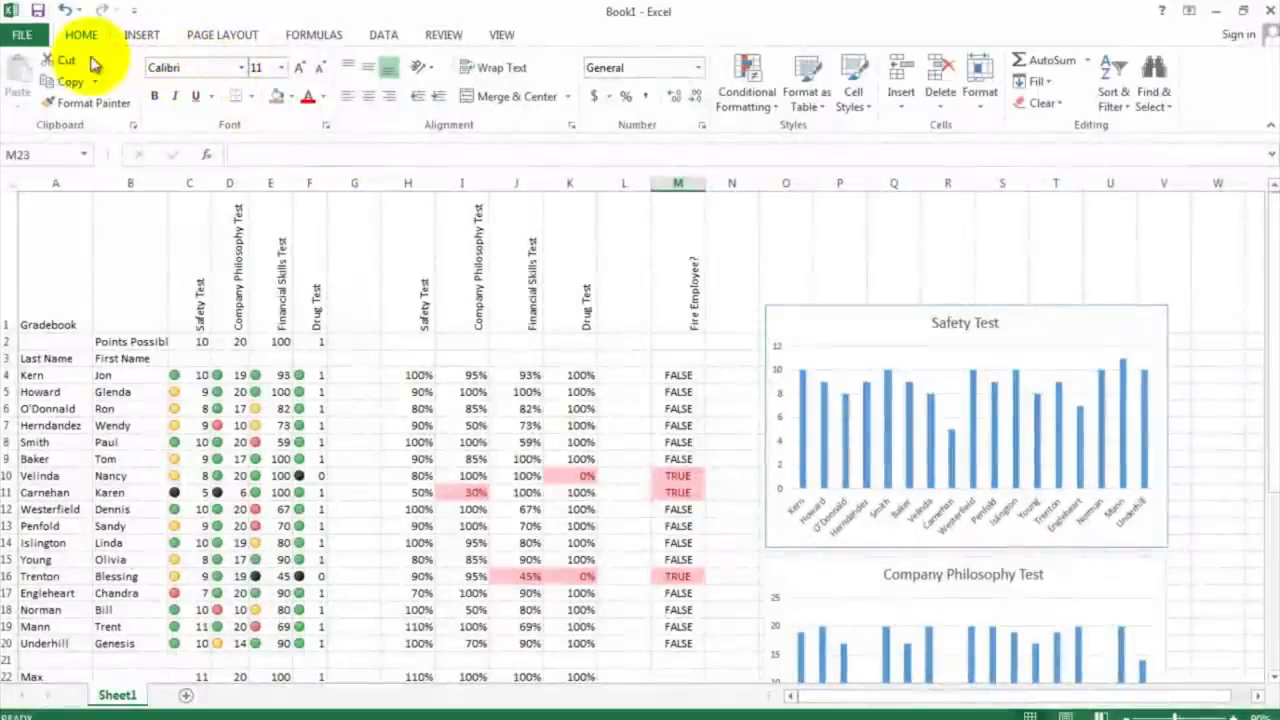
Set the gradebook to print in landscape orientation, check the preview pages, and scale it to fit the sheet on one page
left_click(24, 36)
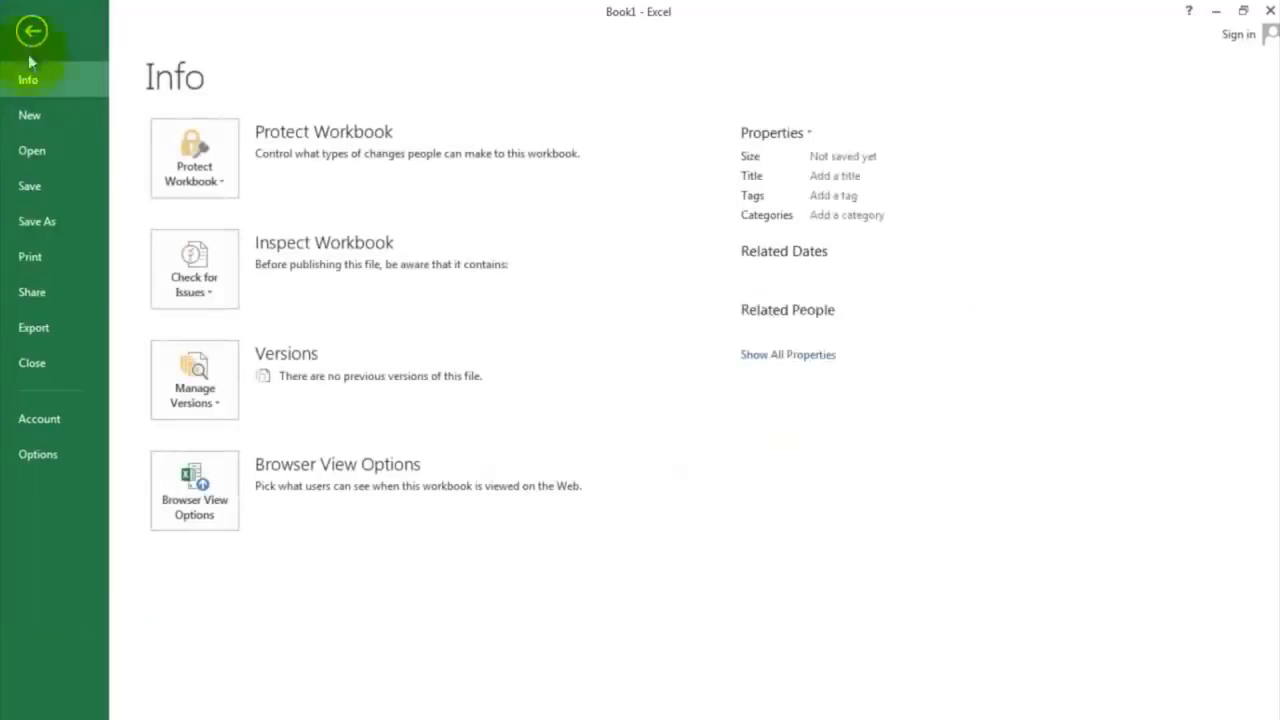
left_click(27, 256)
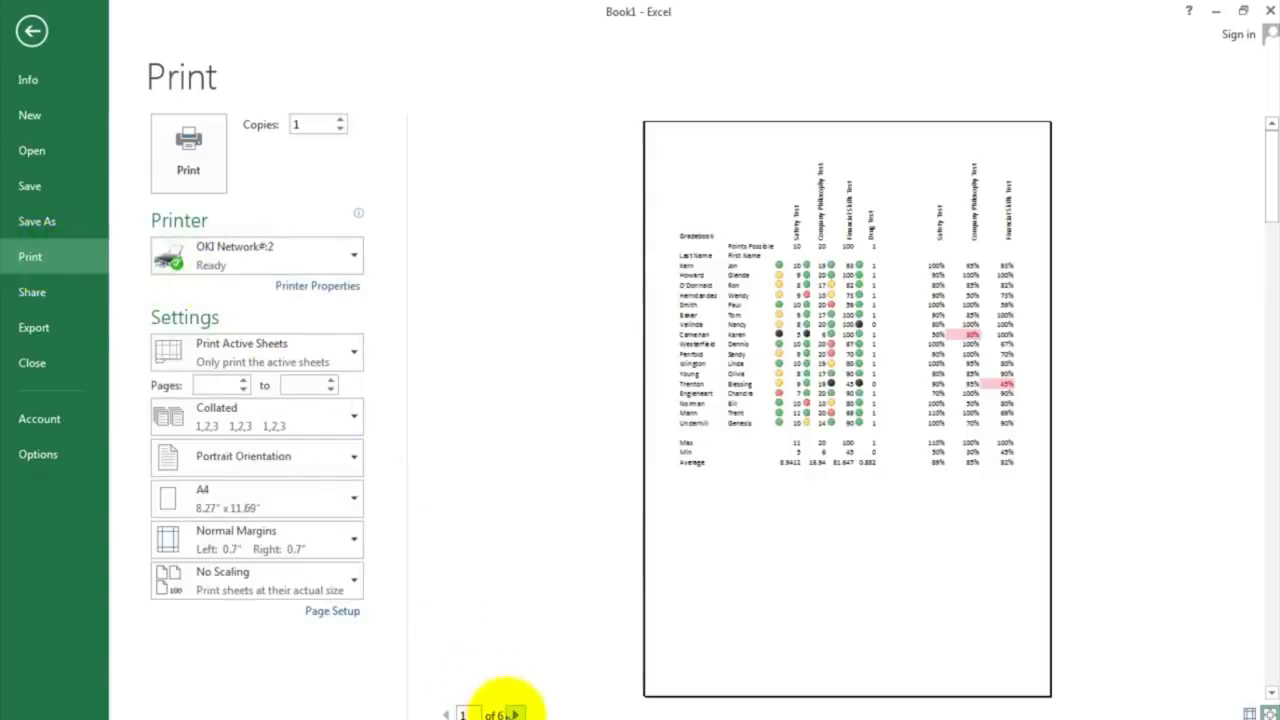
left_click(307, 462)
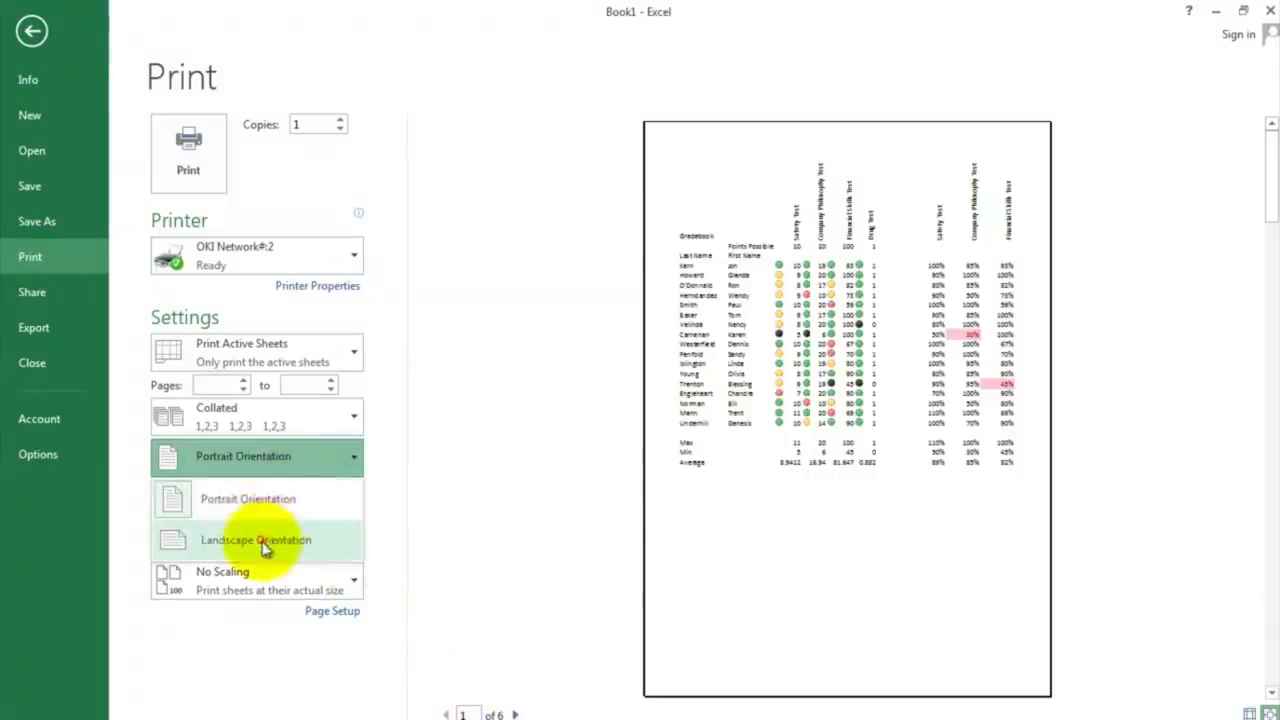
left_click(262, 537)
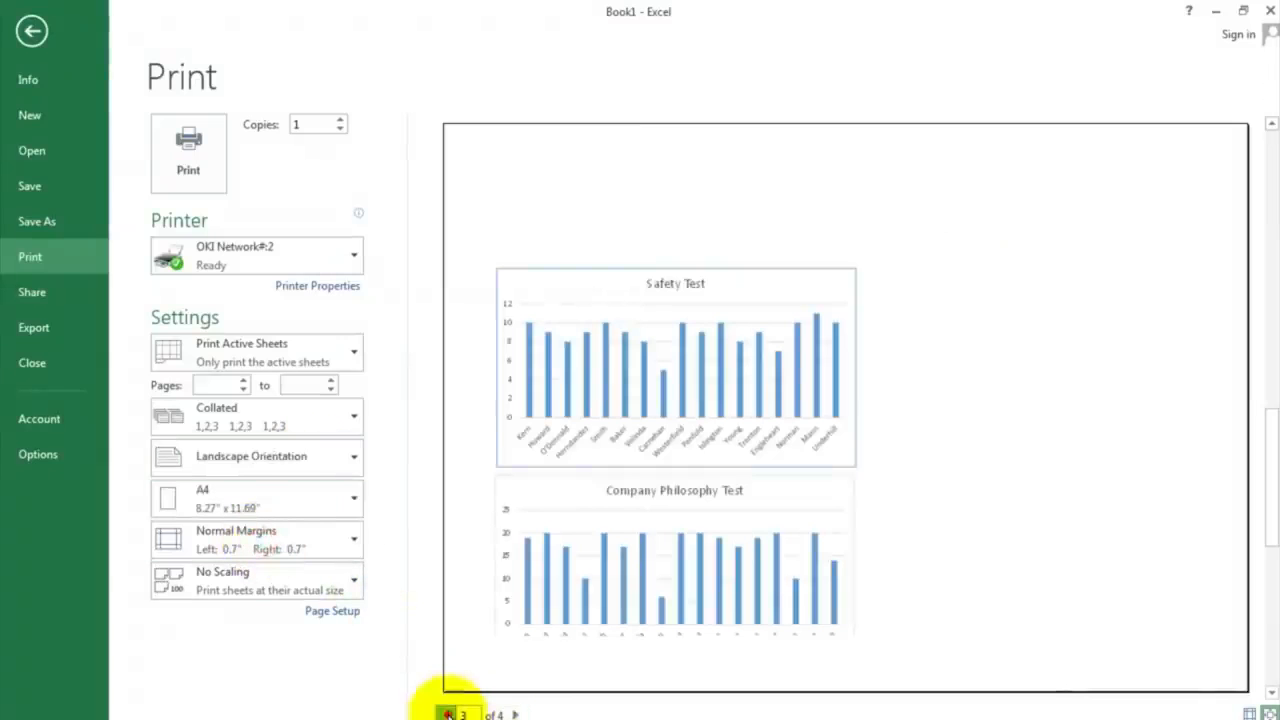
left_click(447, 714)
left_click(447, 714)
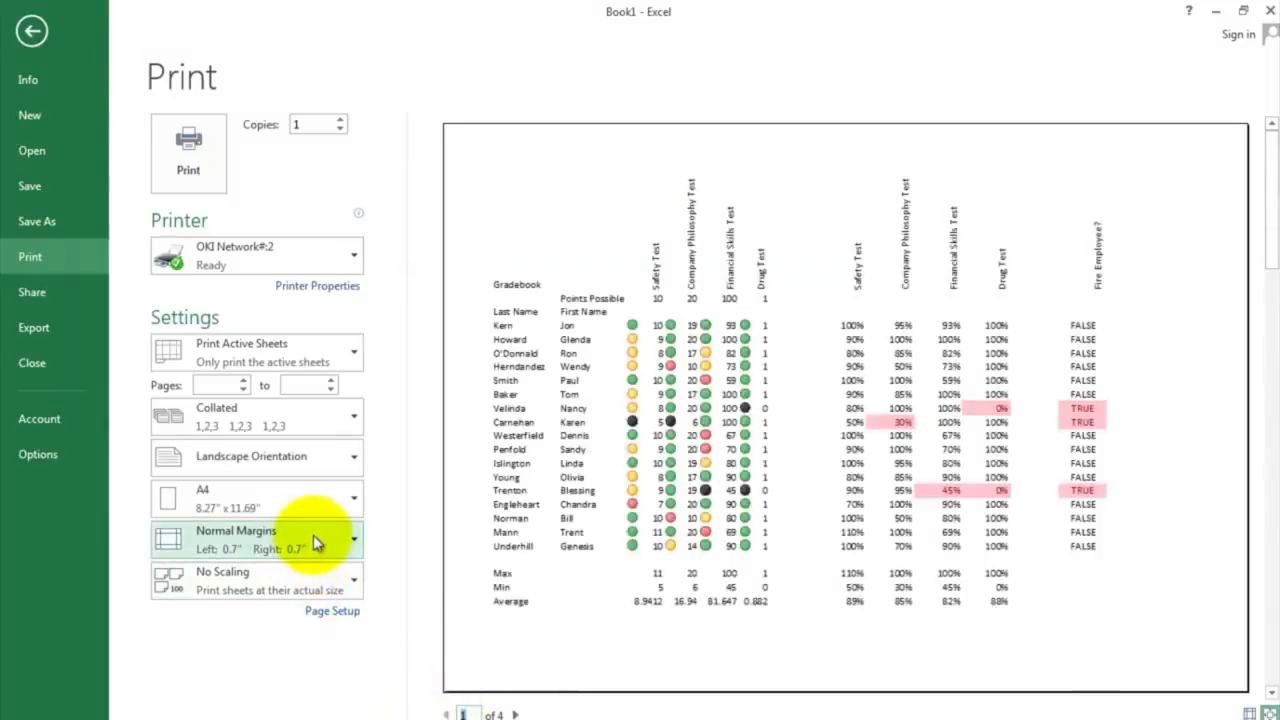
left_click(331, 587)
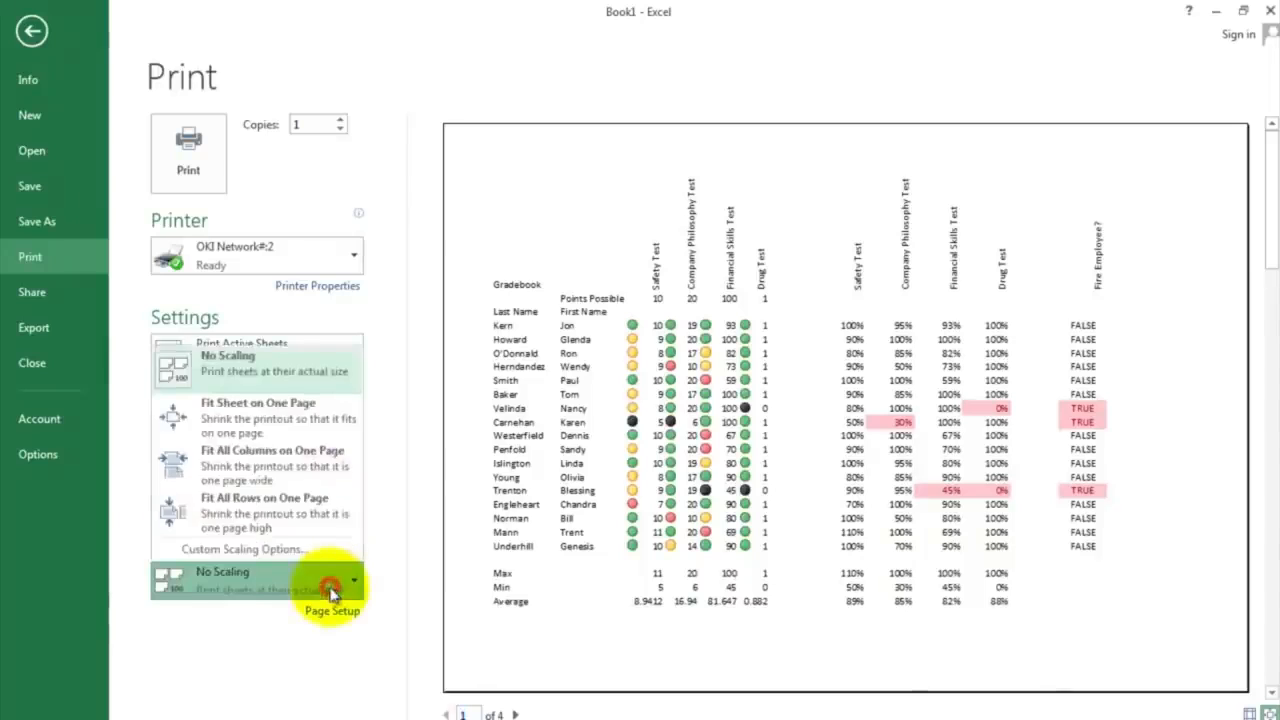
left_click(316, 420)
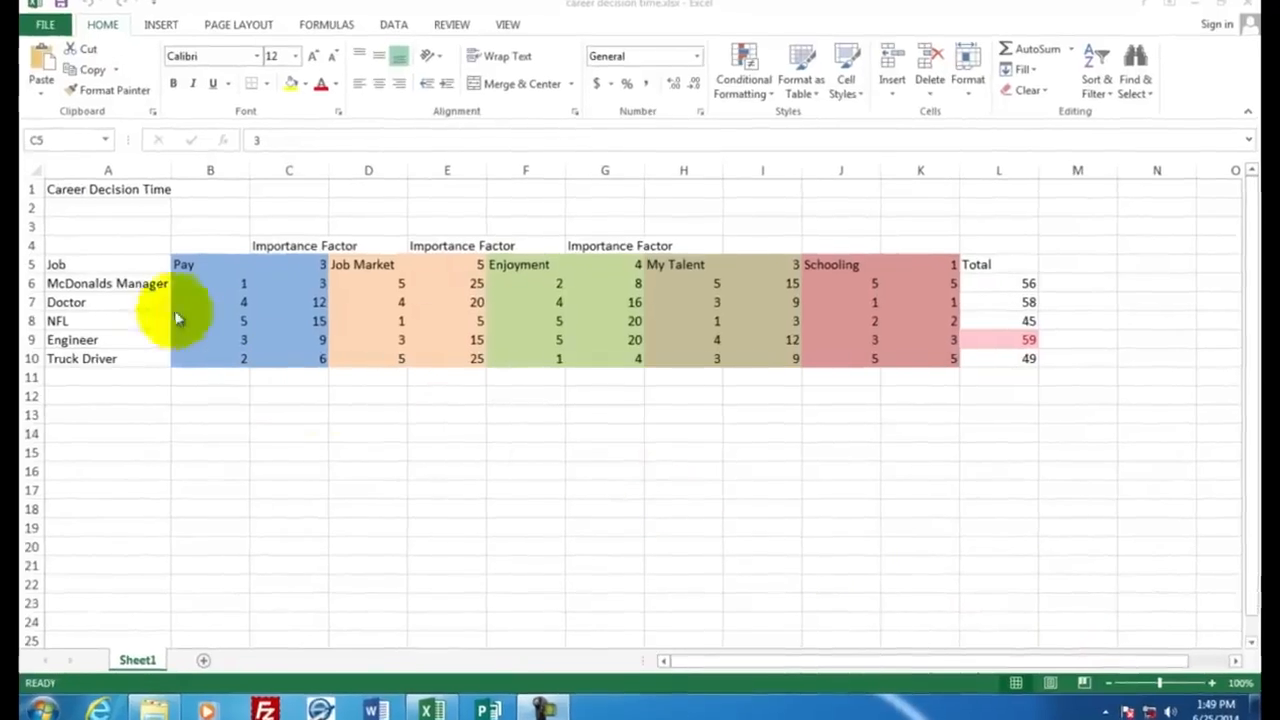
Review the Career Decision Time example's criteria headings in row 5: Pay, Job Market, Enjoyment, My Talent and Schooling
left_click(126, 279)
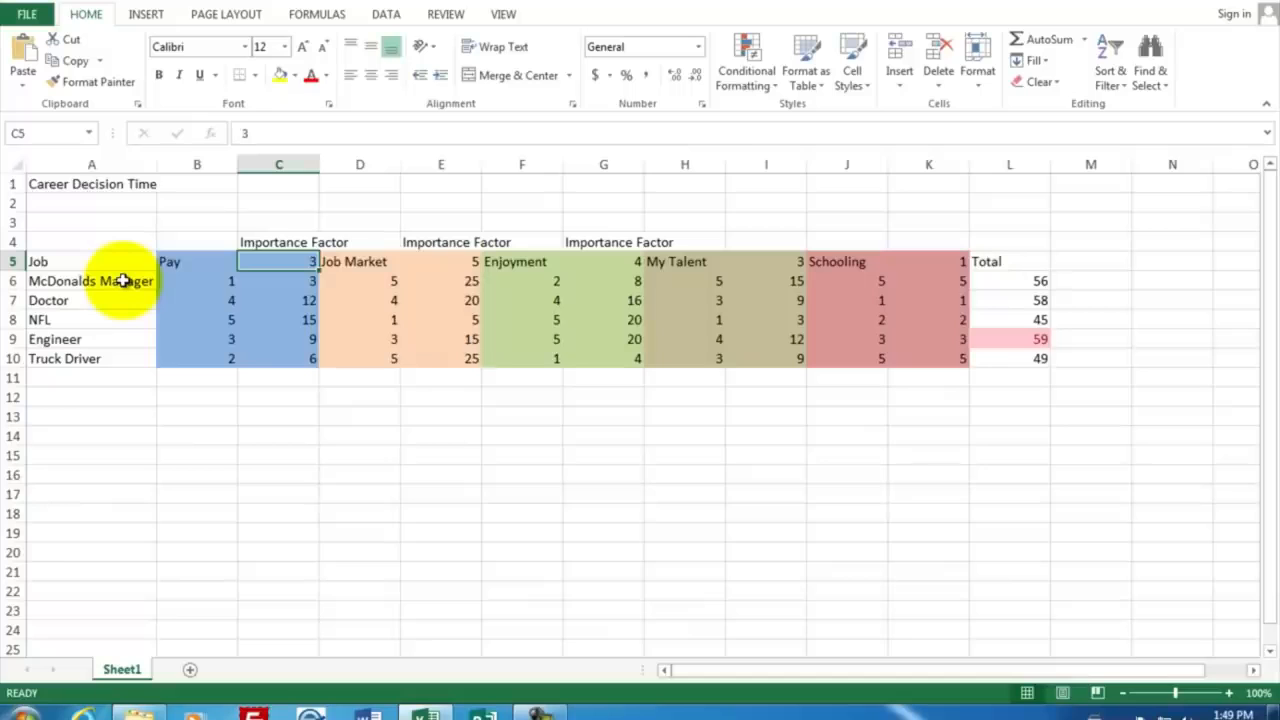
left_click(186, 264)
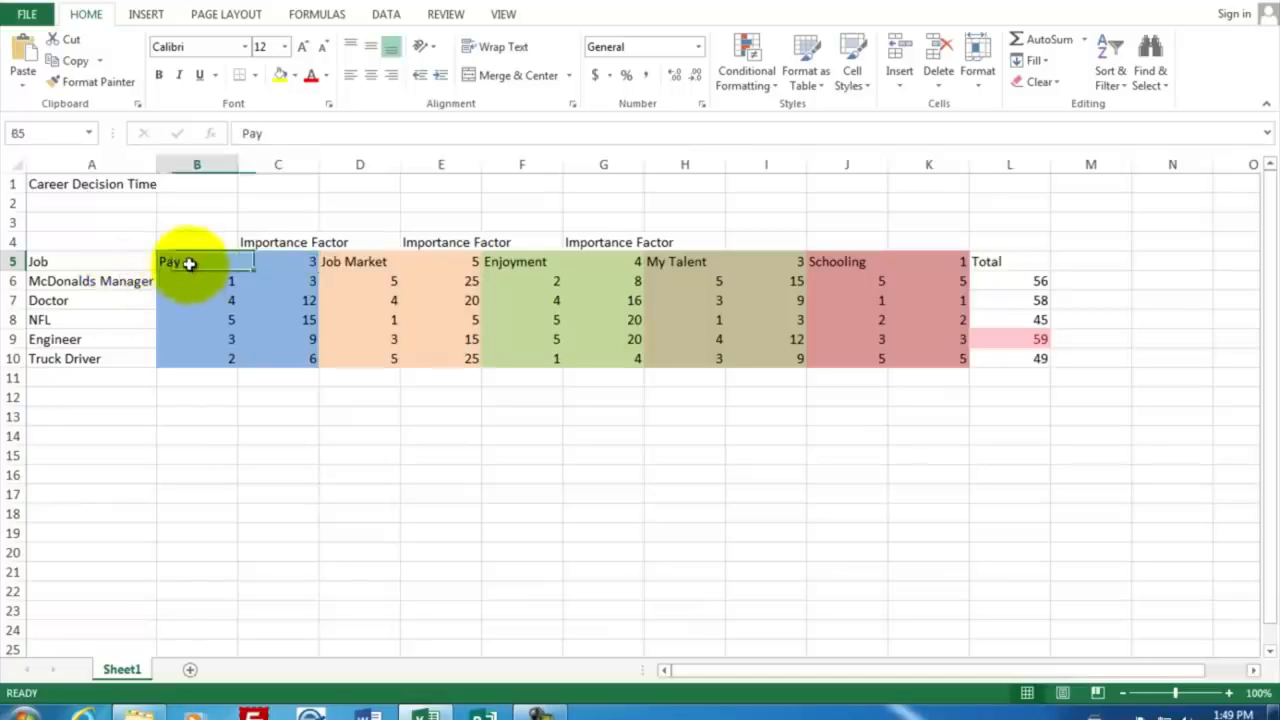
left_click(341, 264)
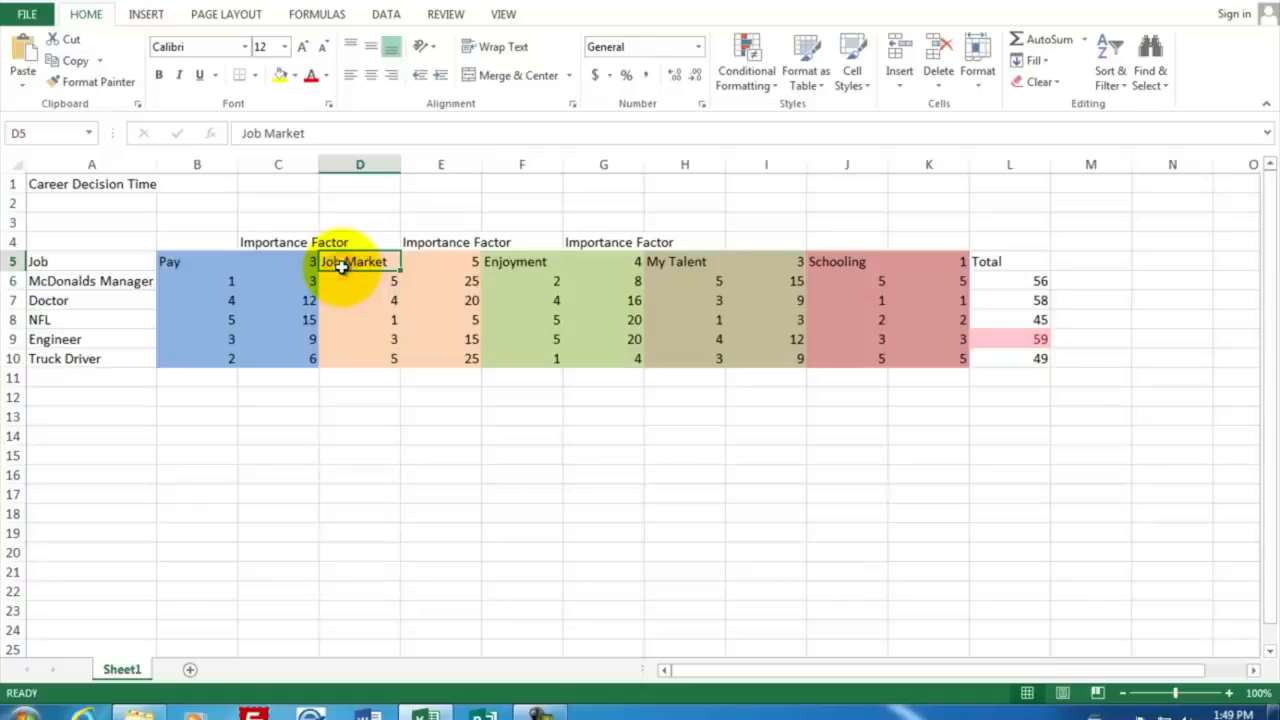
left_click(494, 262)
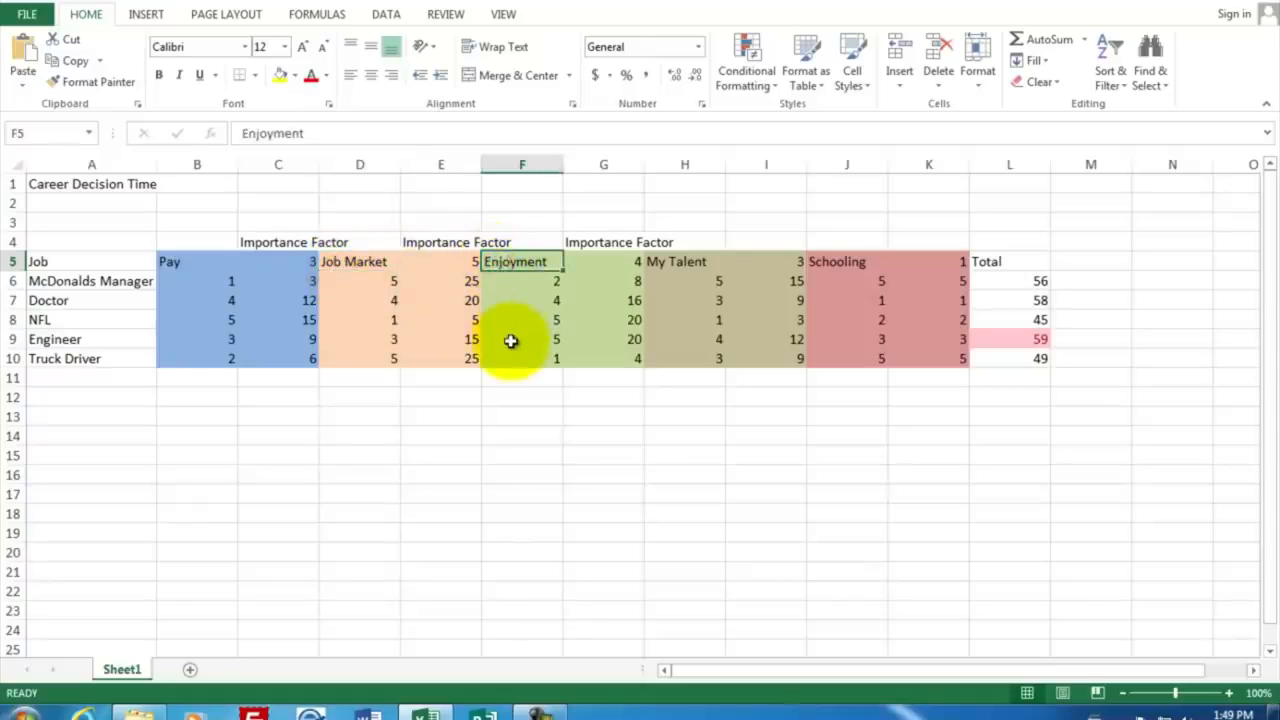
left_click(681, 264)
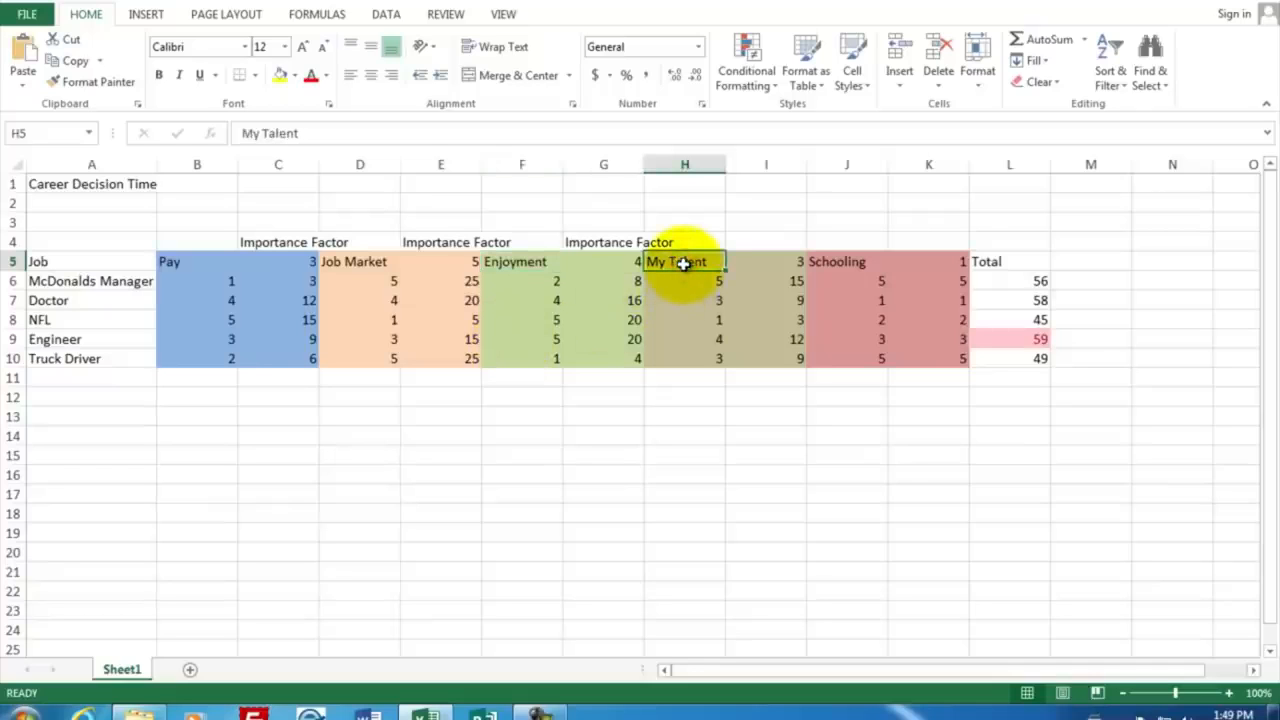
left_click(830, 264)
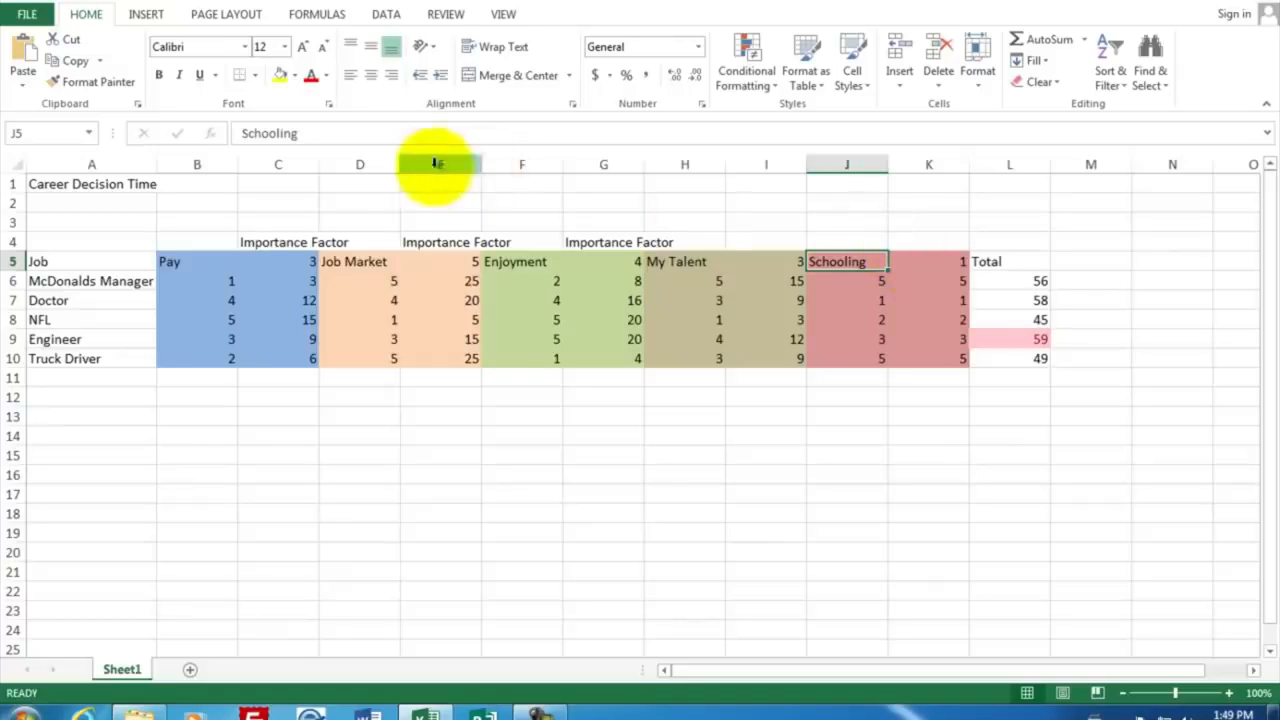
Create a new blank workbook and enter the title Career Decisions in cell A1
left_click(27, 16)
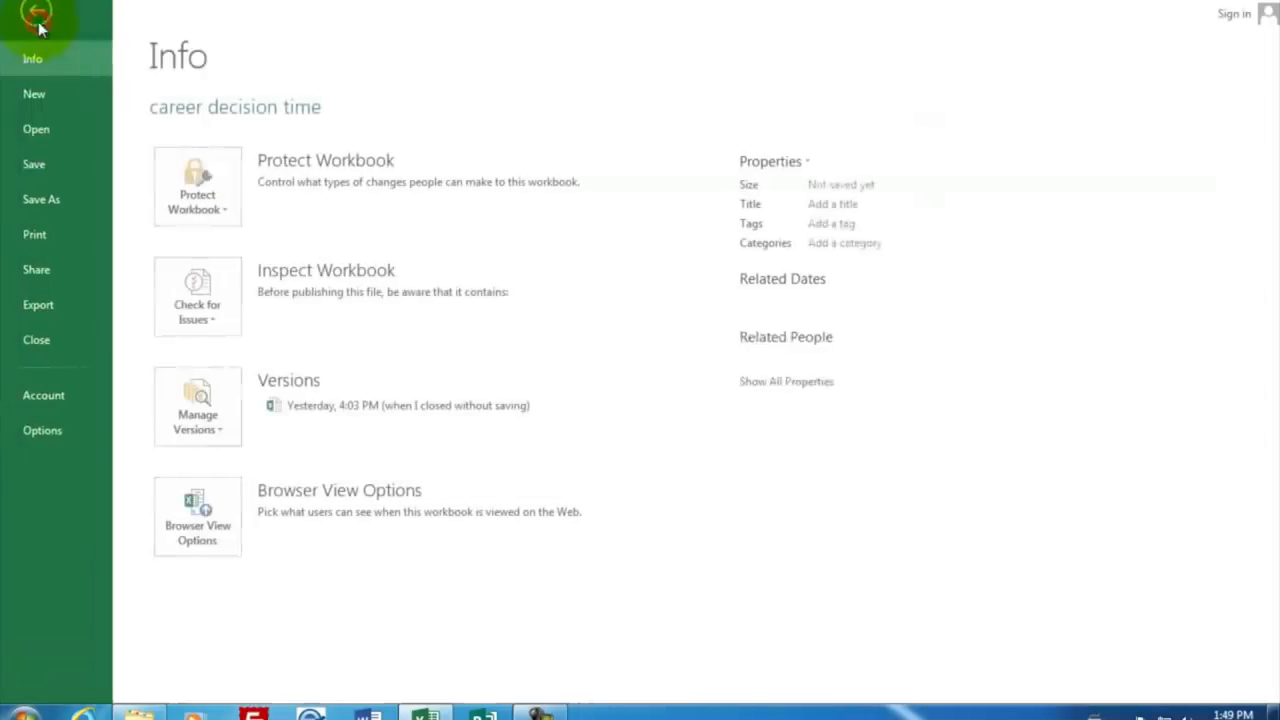
left_click(48, 93)
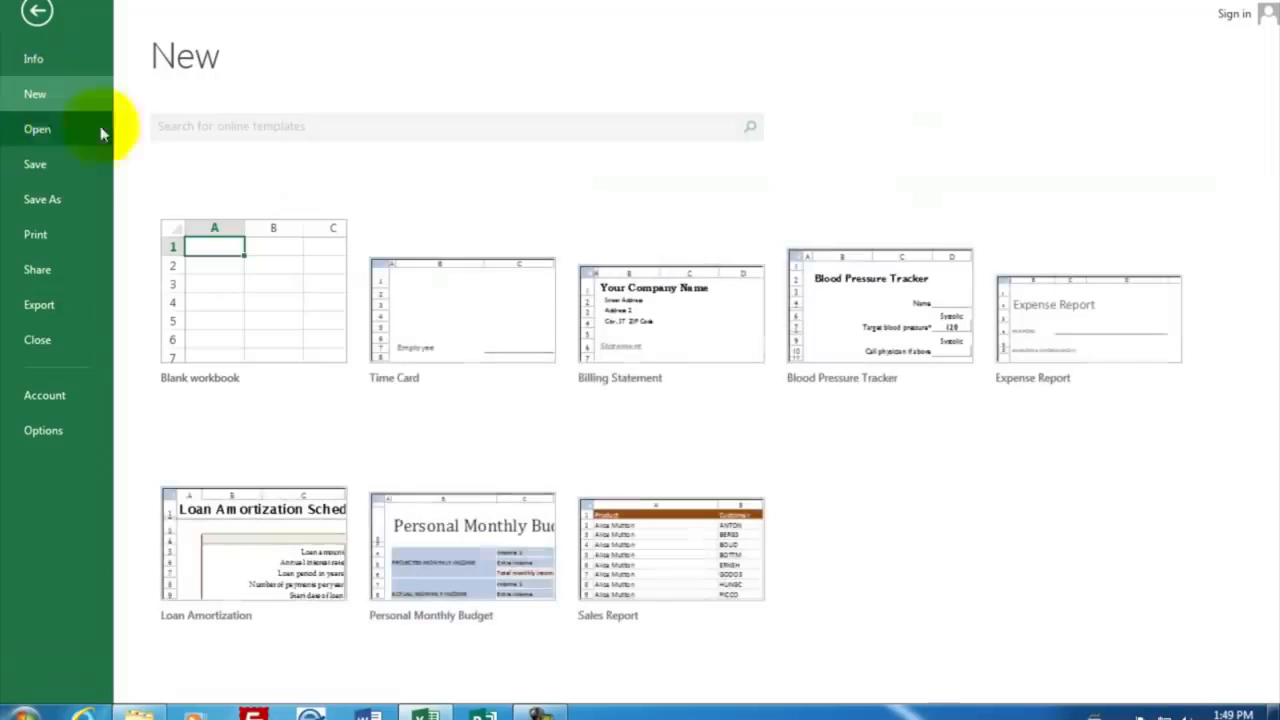
left_click(275, 312)
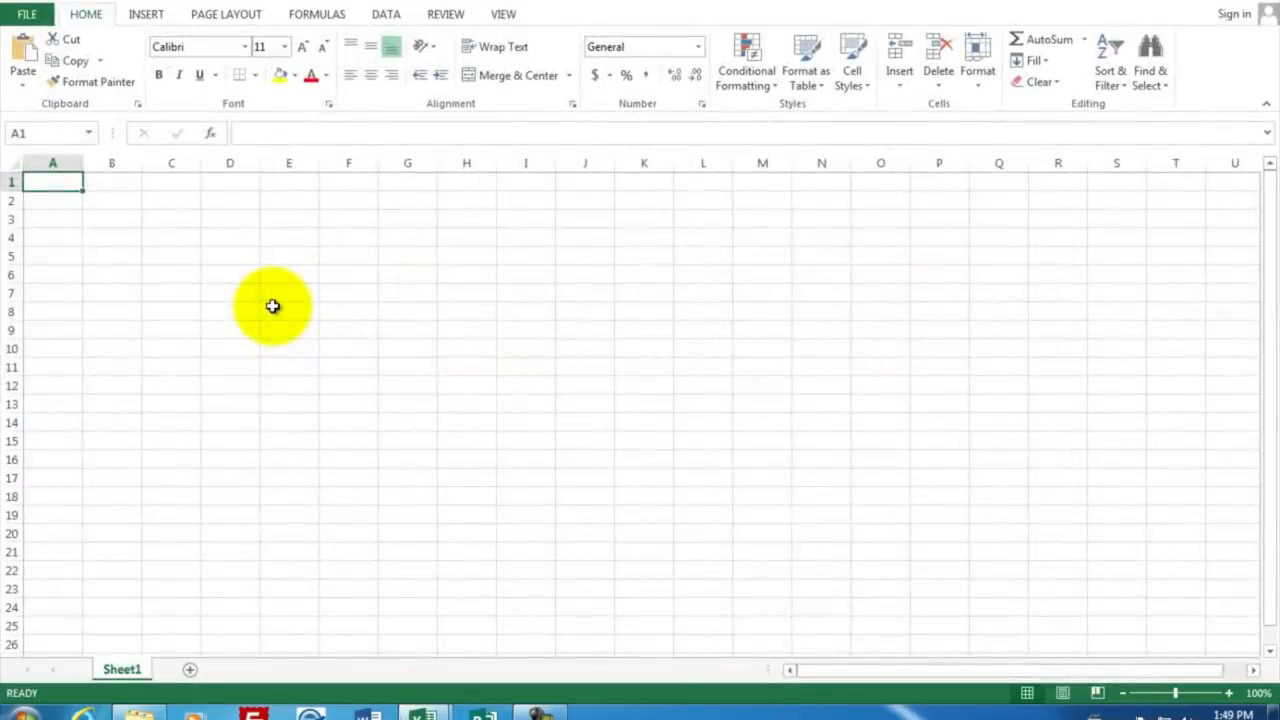
type("Care")
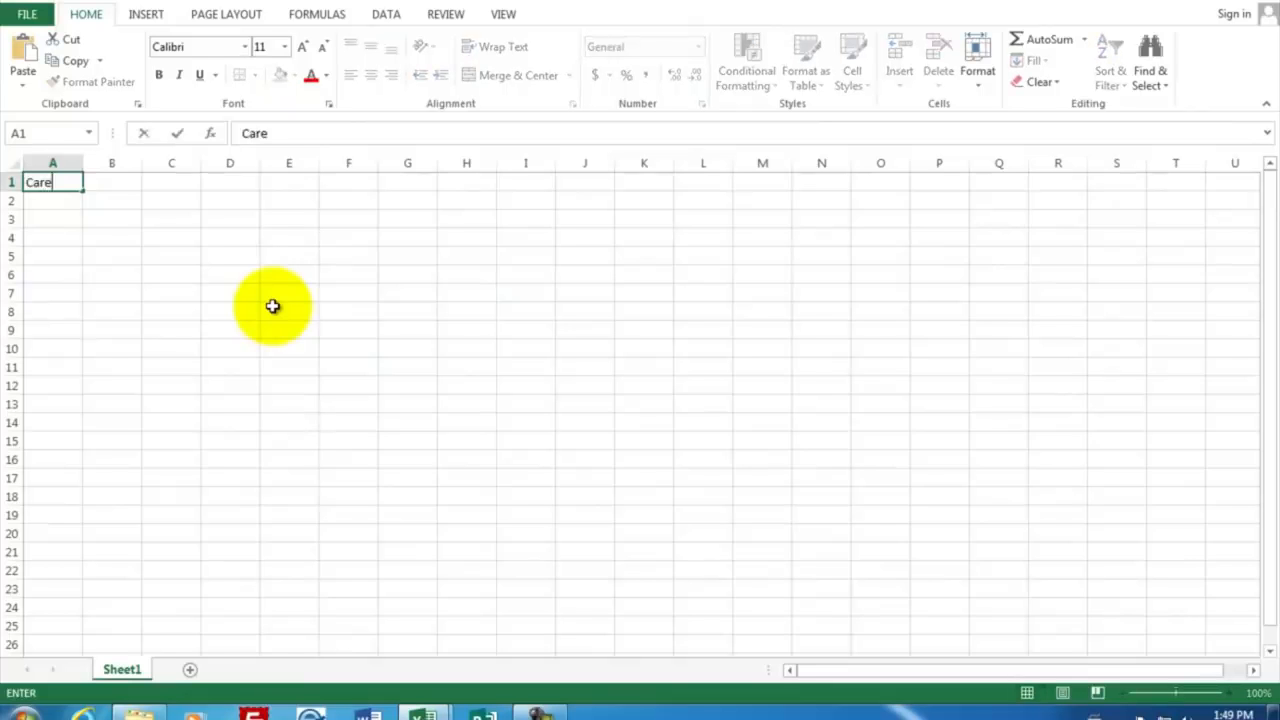
key("BackSpace")
type("eer")
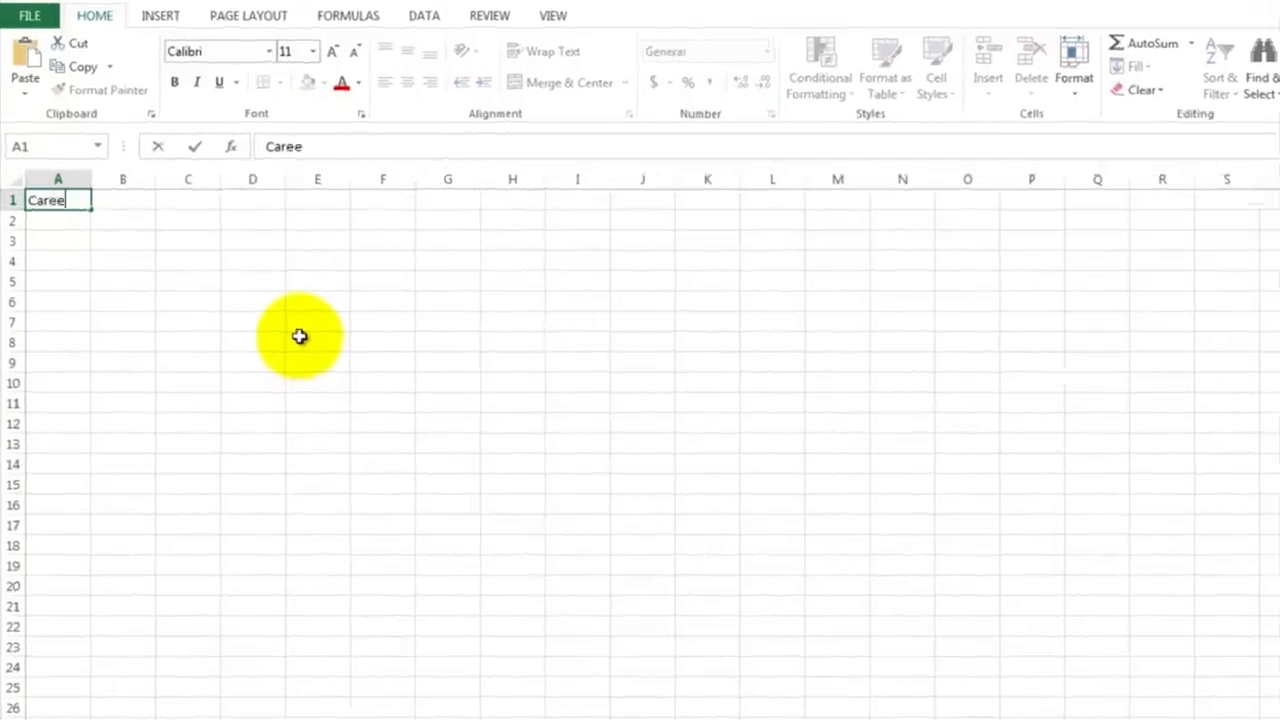
type(" Decisions")
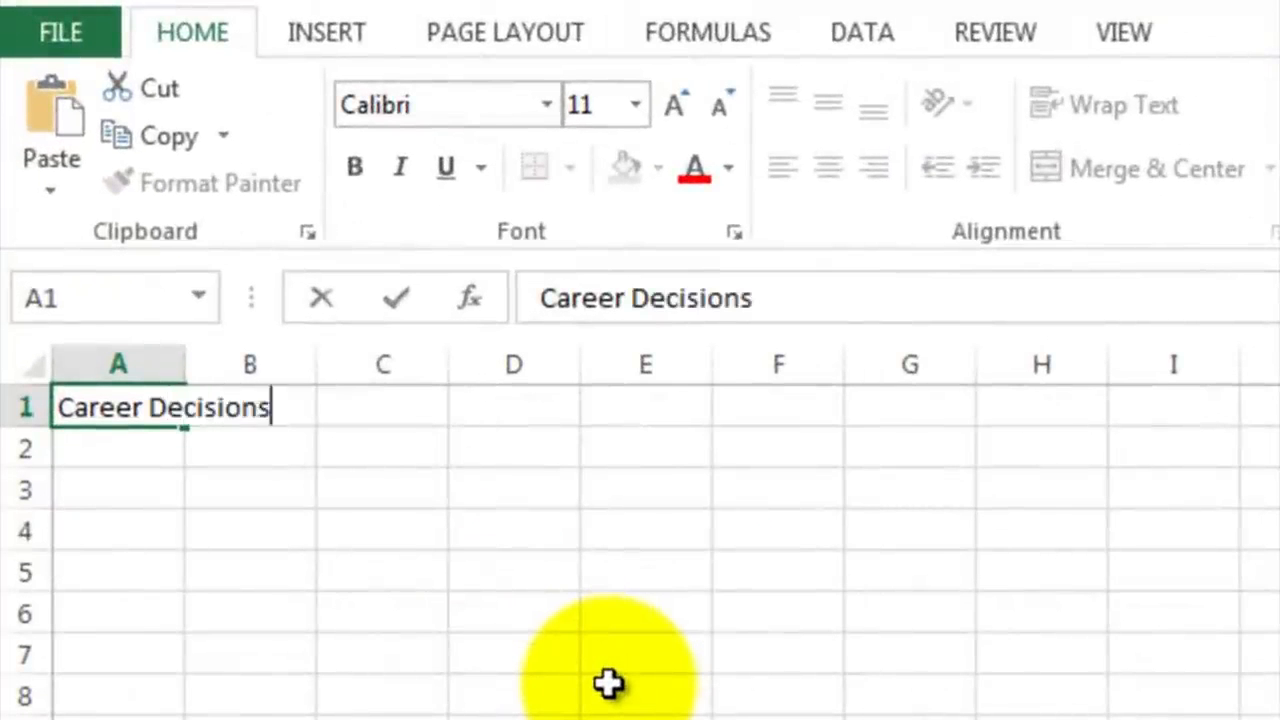
Enter the heading Job in A4 and list McDonalds Manager, Doctor, NFL, Engineer and Truck Driver in A5:A9
key("Return")
key("Return")
key("Return")
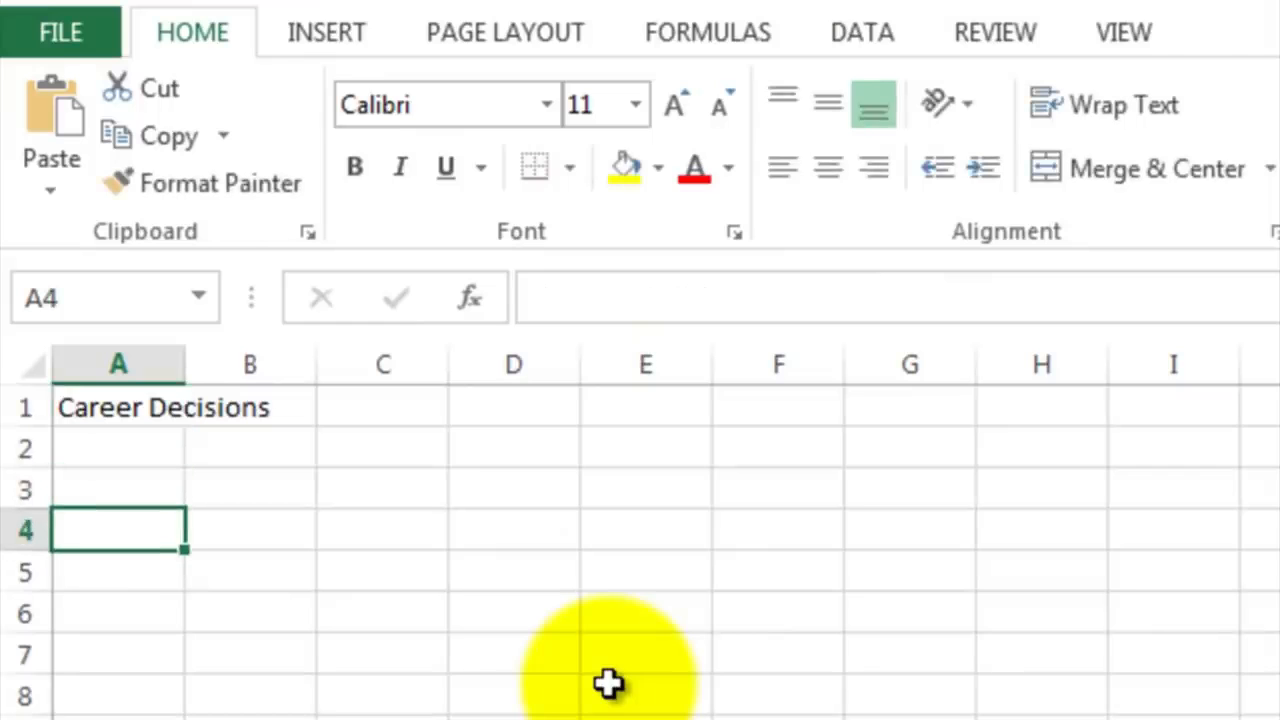
type("Job")
key("Return")
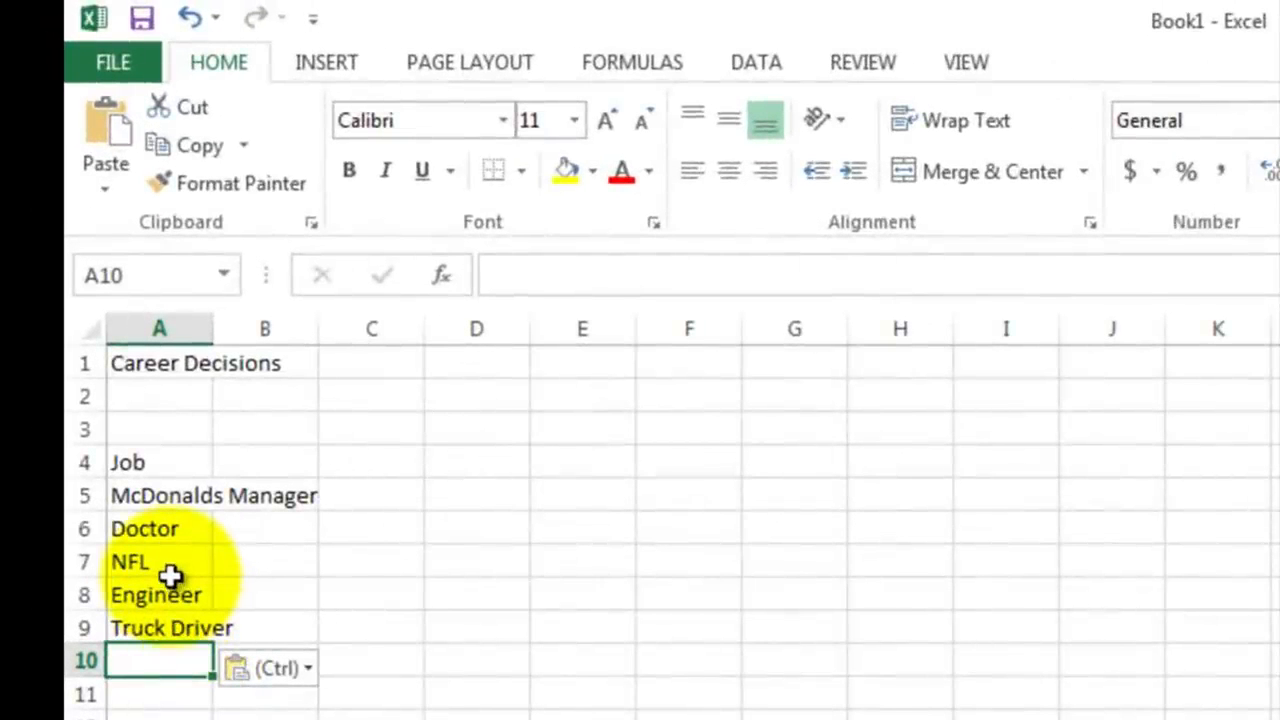
Add the criteria headings Pay, Job Market, Enjoyment, My Talent and Schooling across B4:F4
left_click(275, 461)
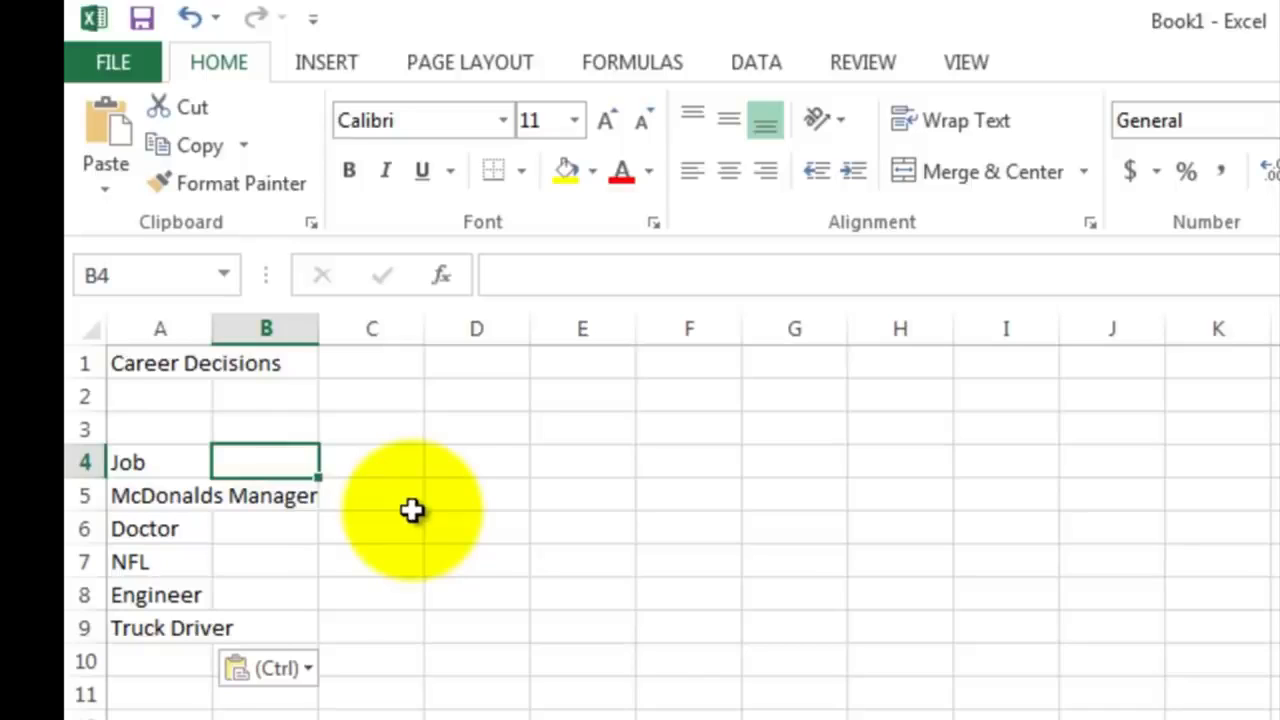
type("Pay")
key("Tab")
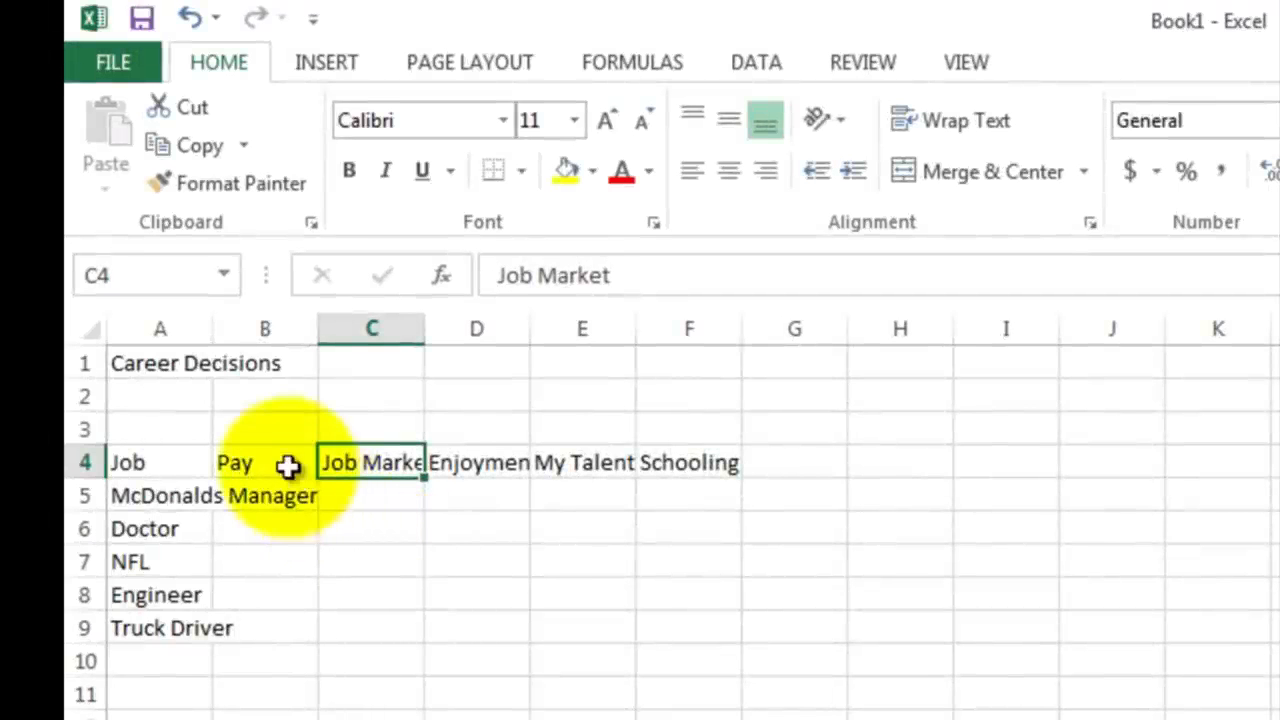
left_click(470, 460)
left_click(600, 461)
left_click(685, 460)
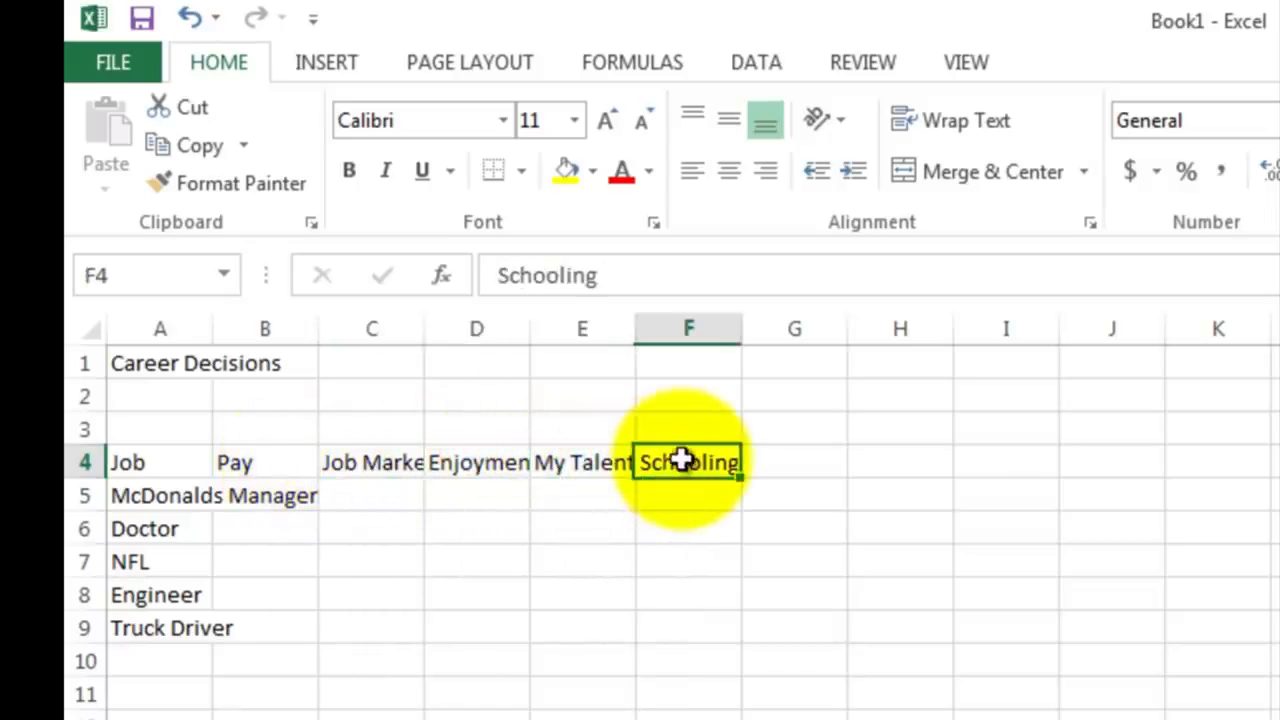
Enter the Pay scores 1, 4, 5, 3 and 3 for the five jobs in B5:B9
left_click(263, 497)
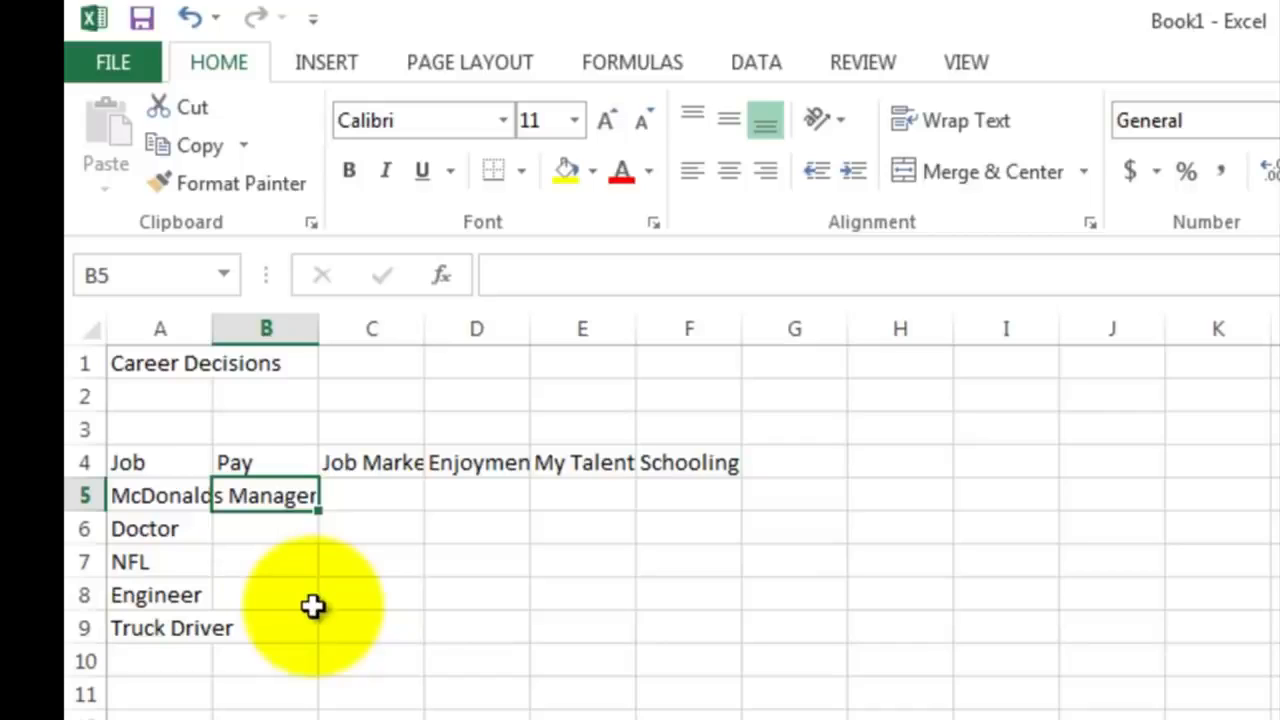
type("1")
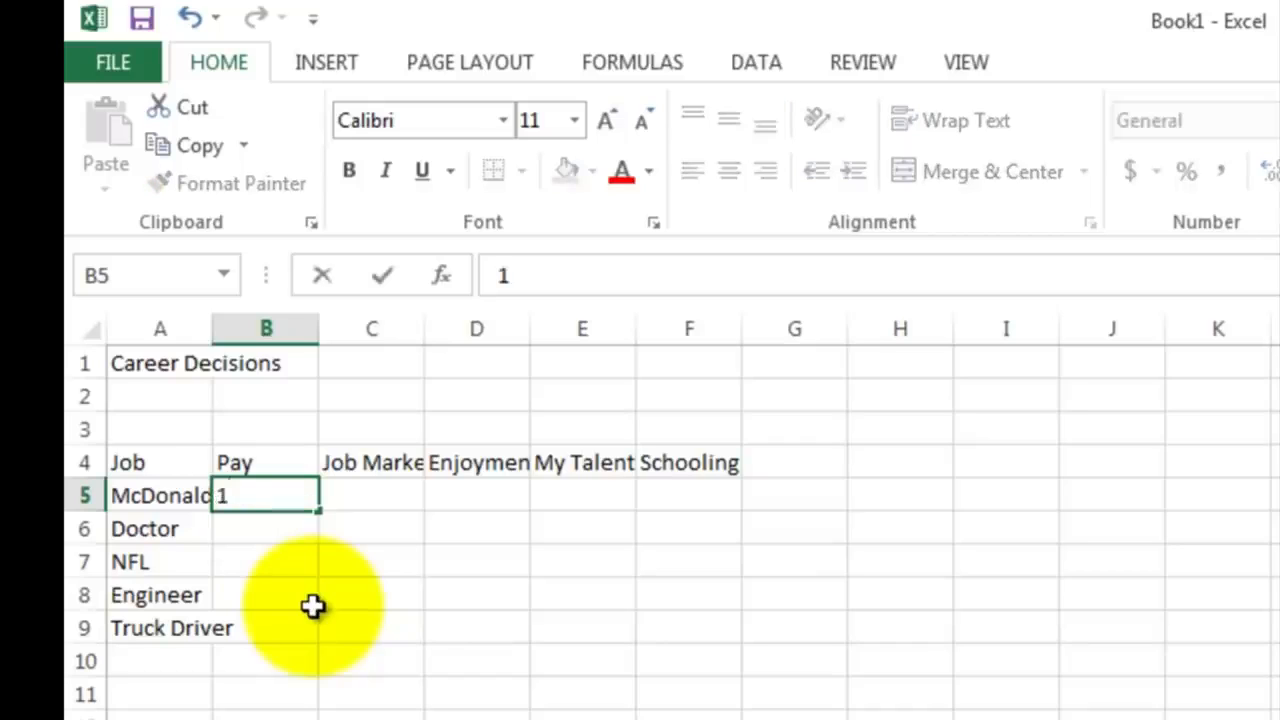
key("Return")
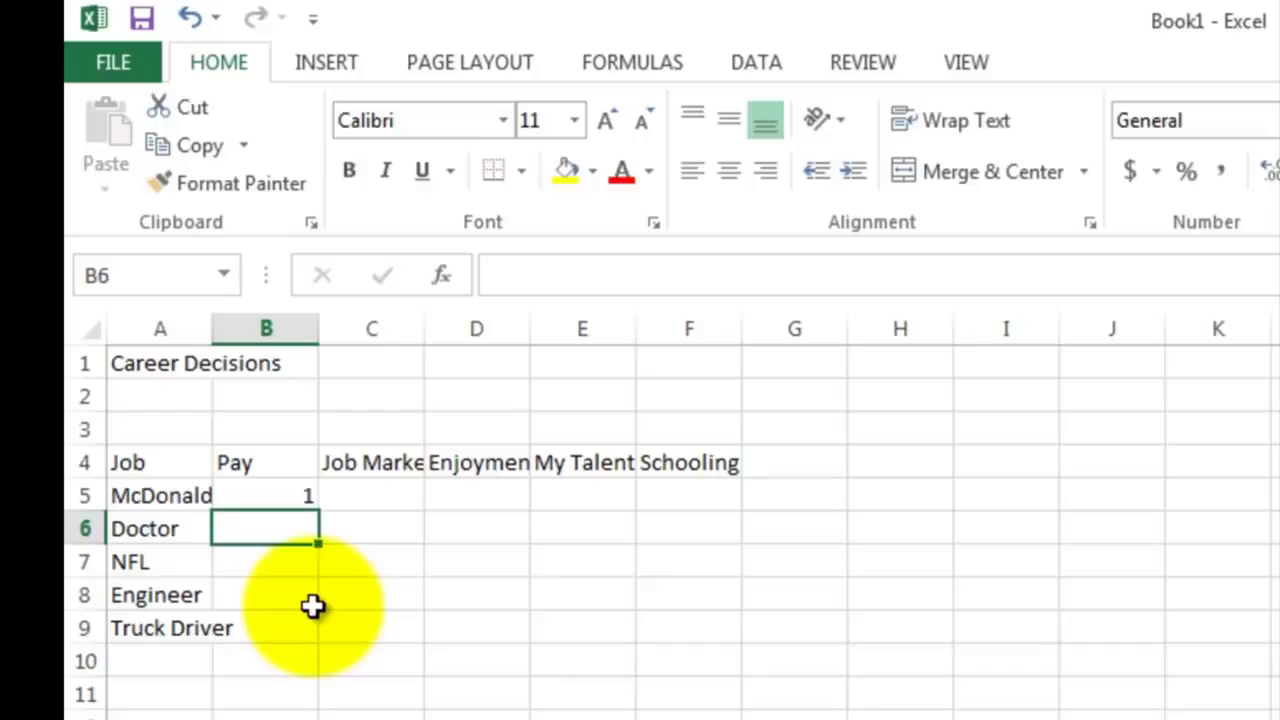
type("4")
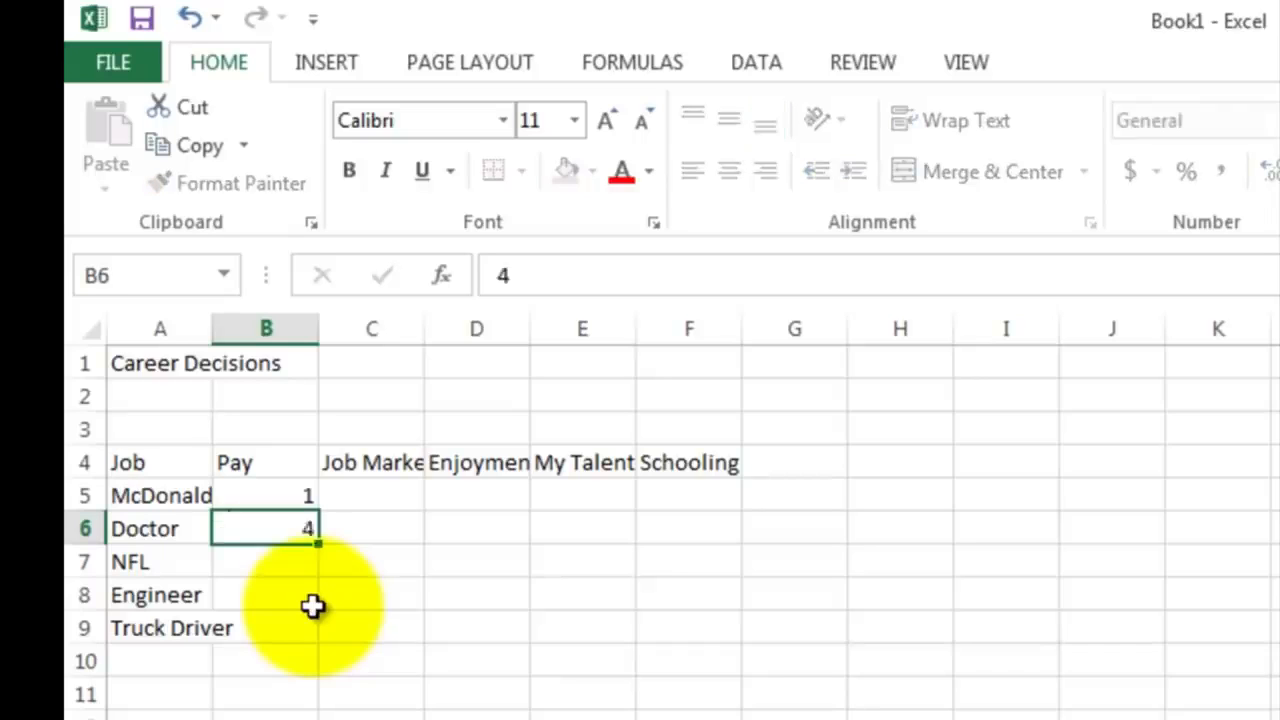
key("Return")
type("5")
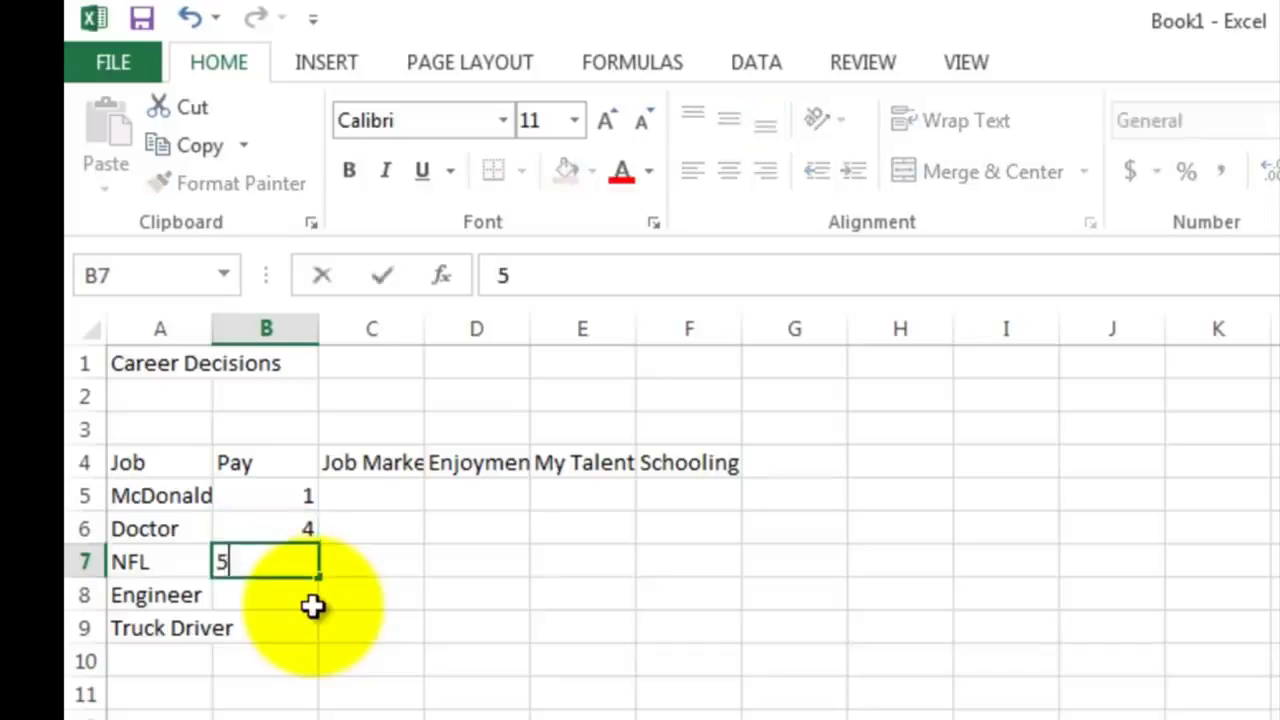
key("Return")
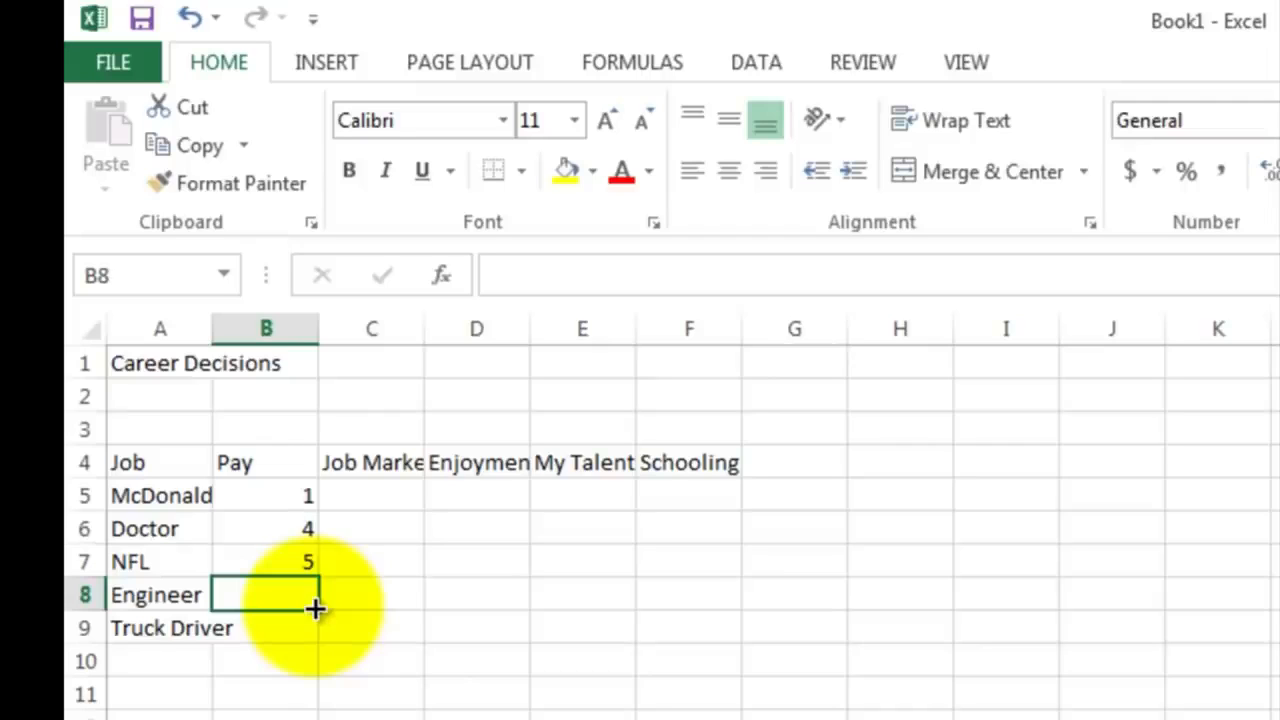
type("3")
key("Return")
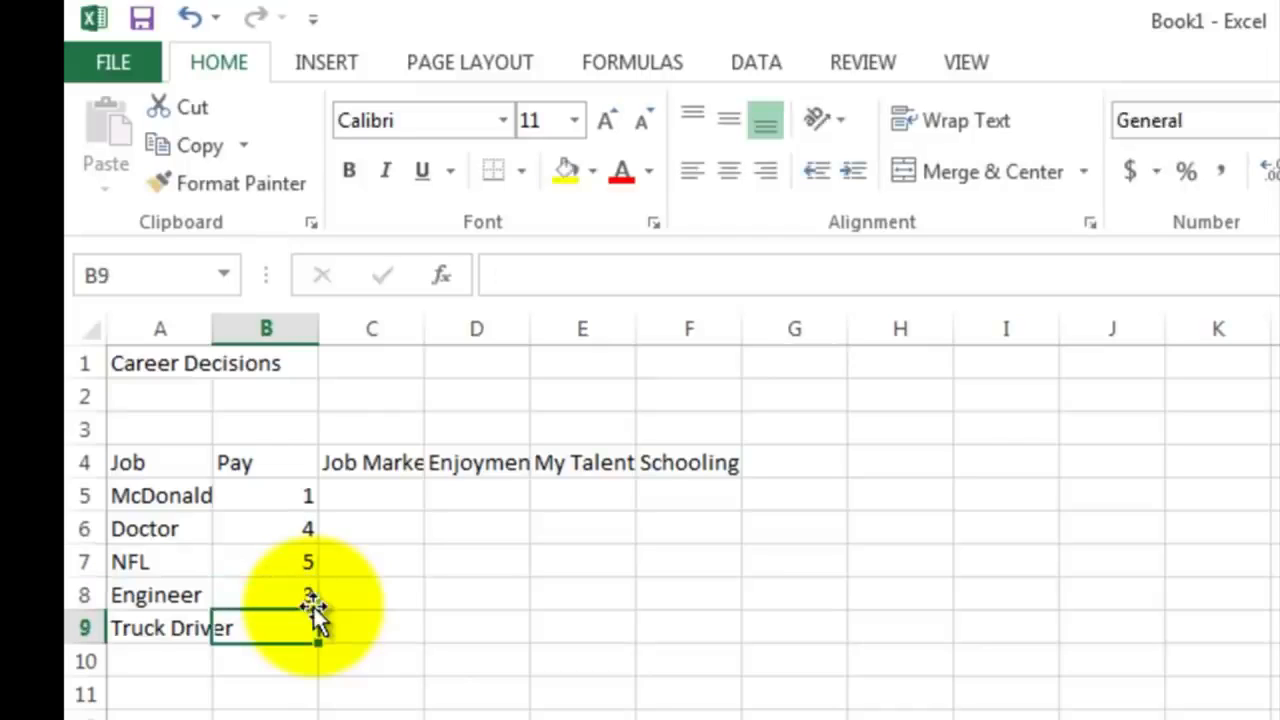
type("3")
key("Tab")
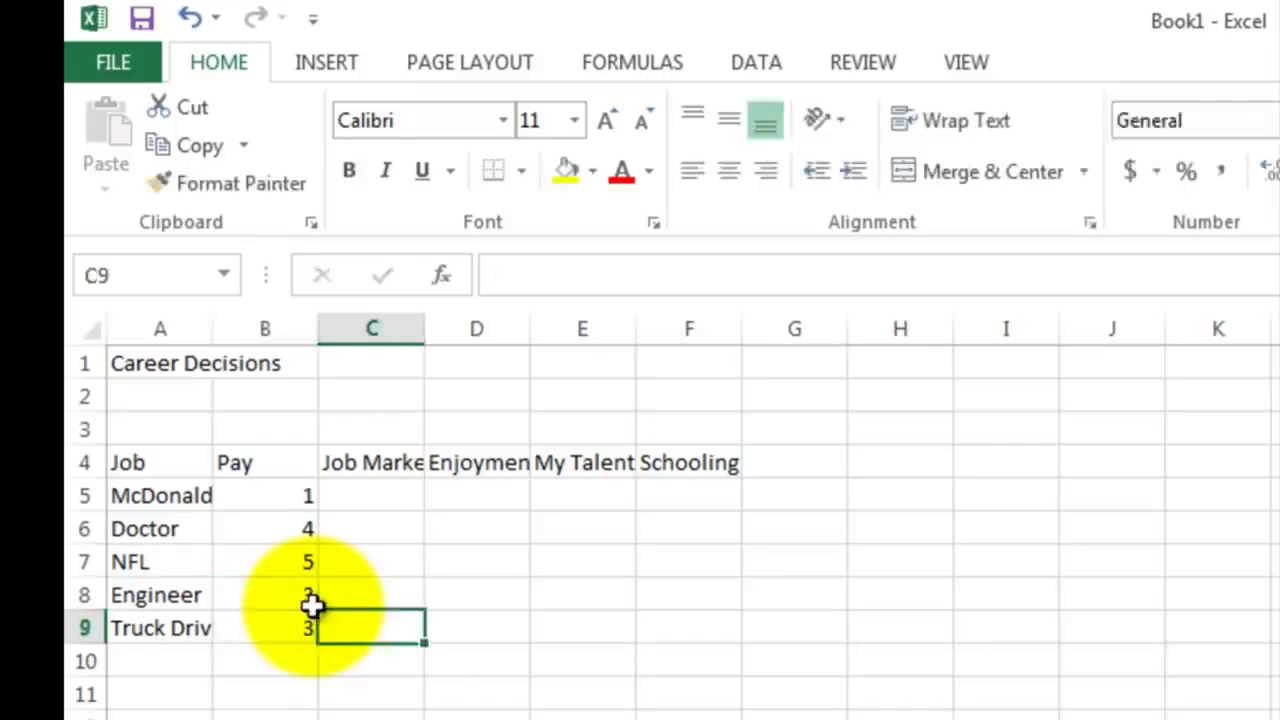
Enter the Job Market scores 5, 4, 1, 5 and 5 for the five jobs in C5:C9
key("Up")
key("Up")
key("Up")
key("Up")
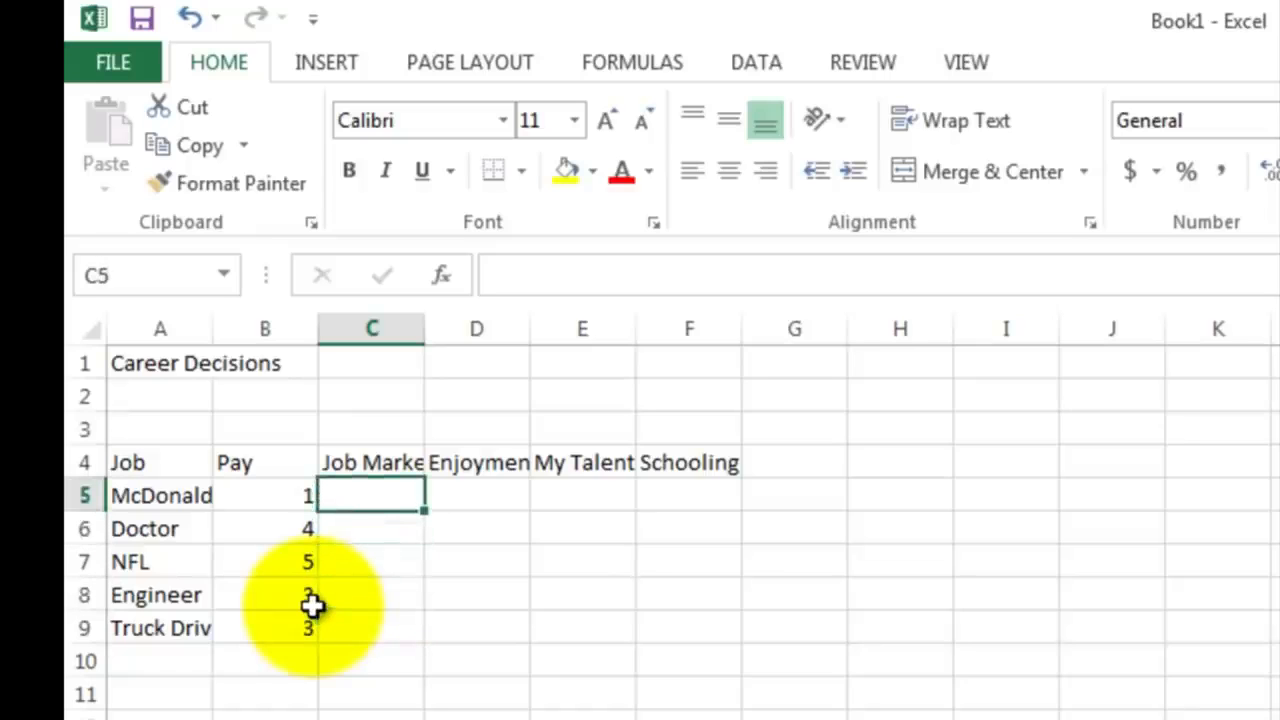
type("5")
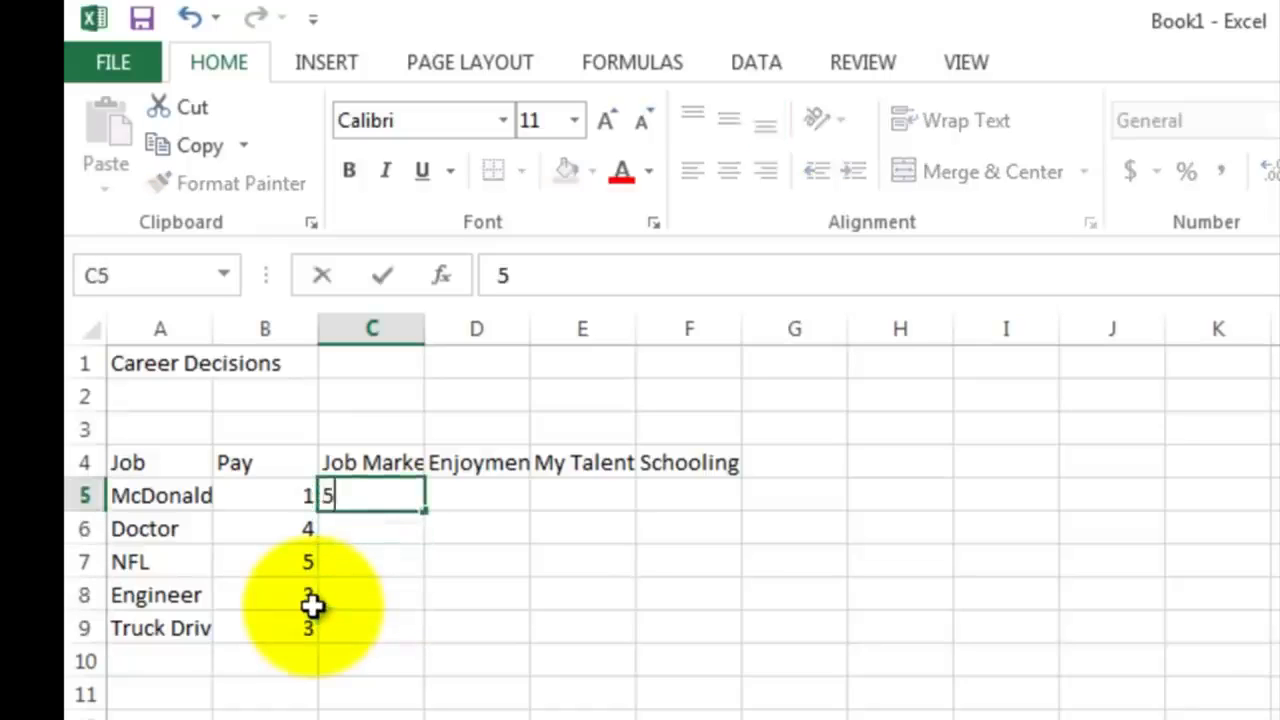
key("Return")
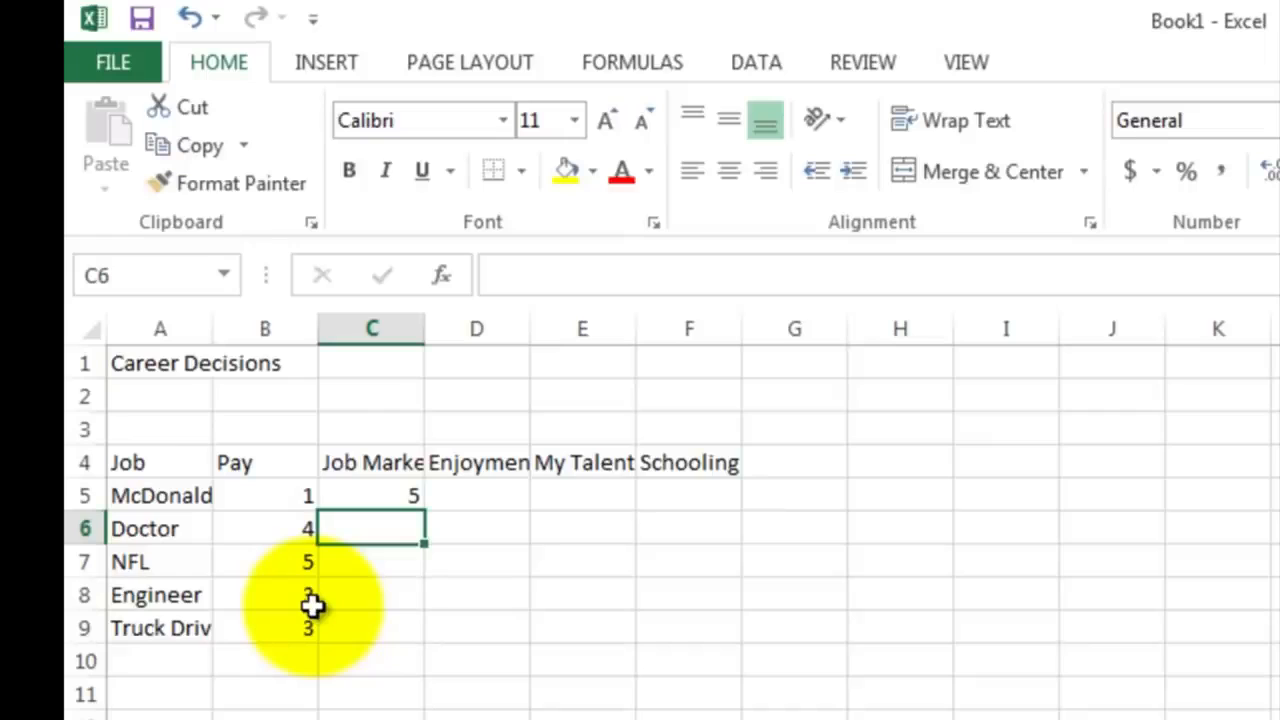
type("4")
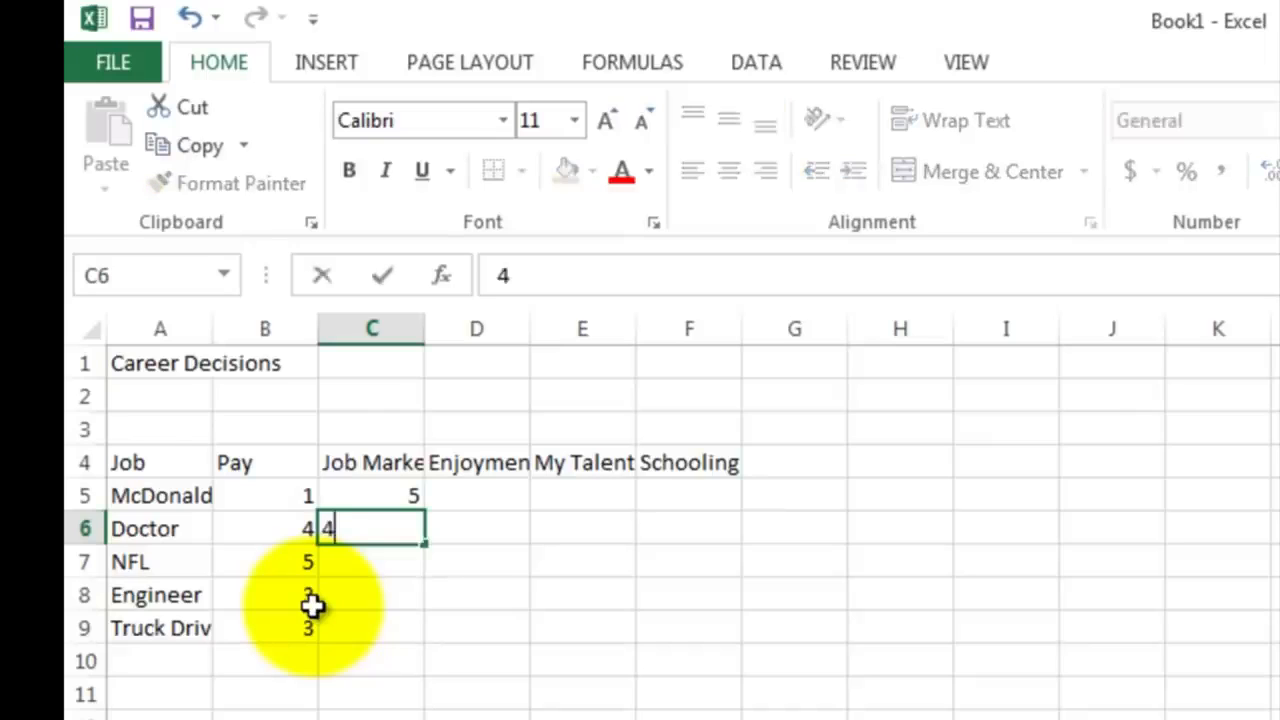
key("Return")
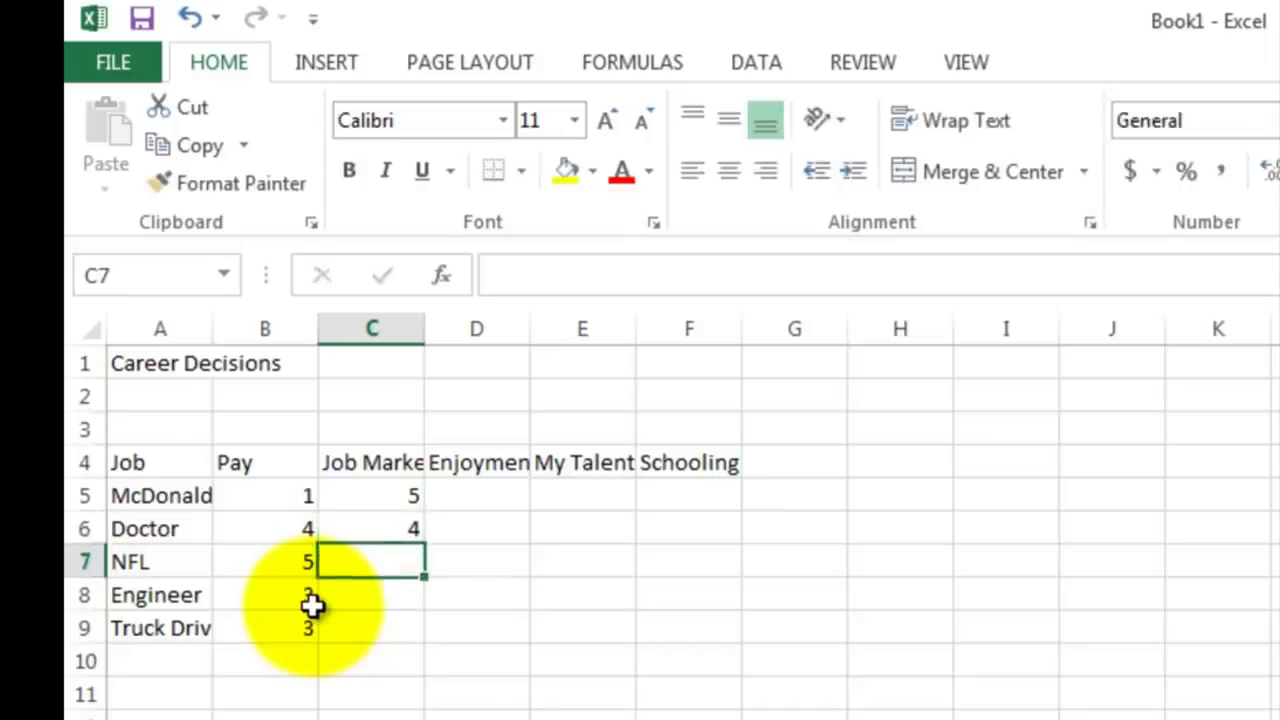
type("1")
key("Return")
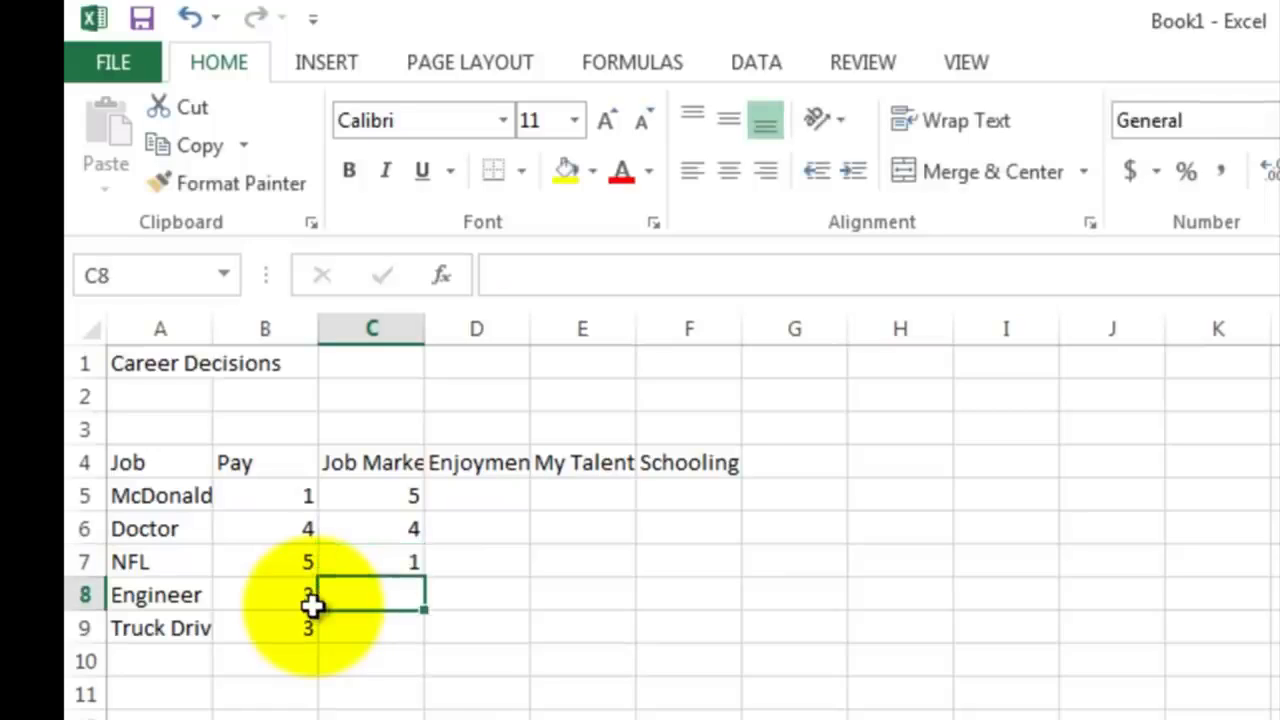
type("5")
key("Return")
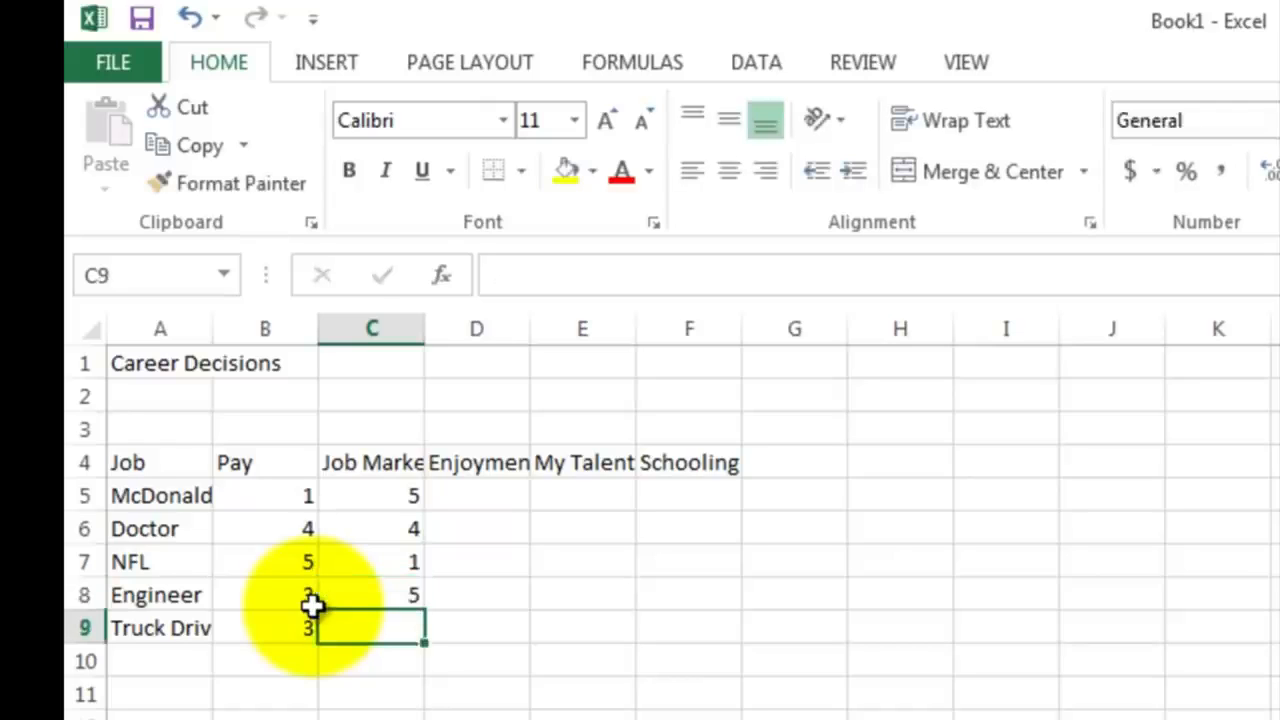
type("5")
key("Return")
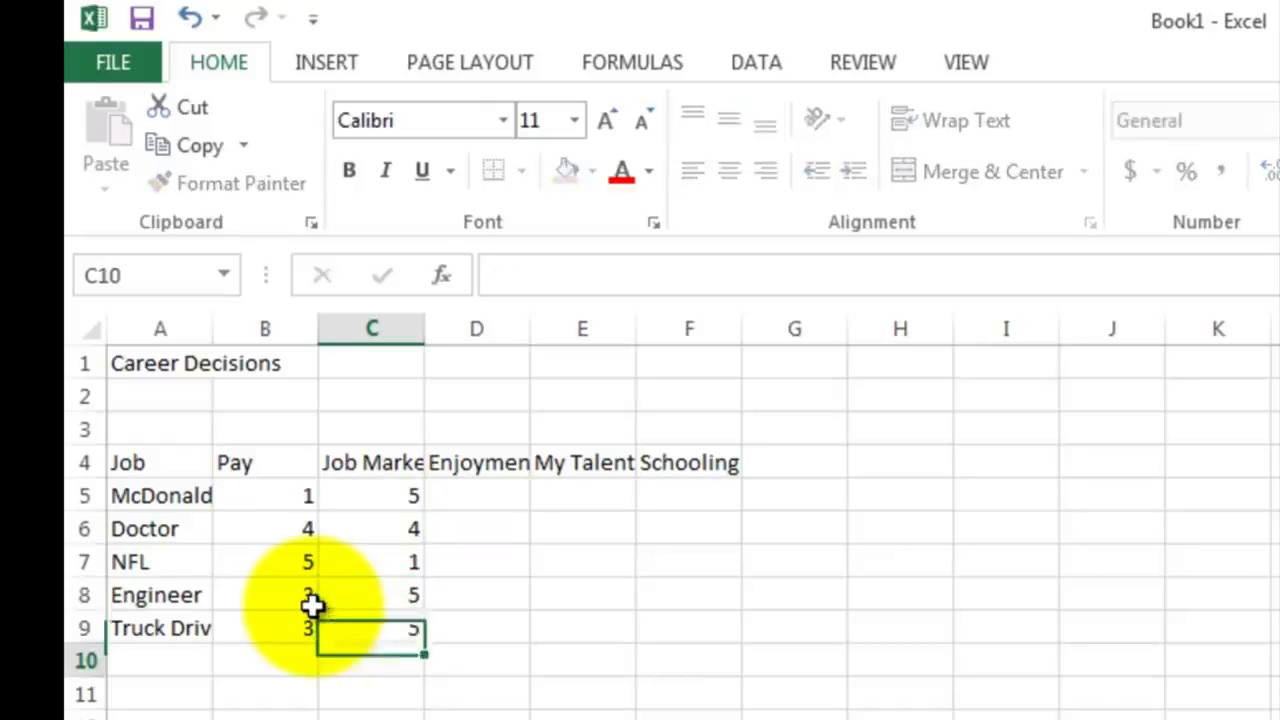
Fill in the five jobs' scores: Enjoyment 1, 3, 5, 4, 2; My Talent 4, 2, 3, 4, 2; Schooling 5, 1, 3, 3, 5
key("Up")
key("Up")
key("Up")
key("Up")
key("Up")
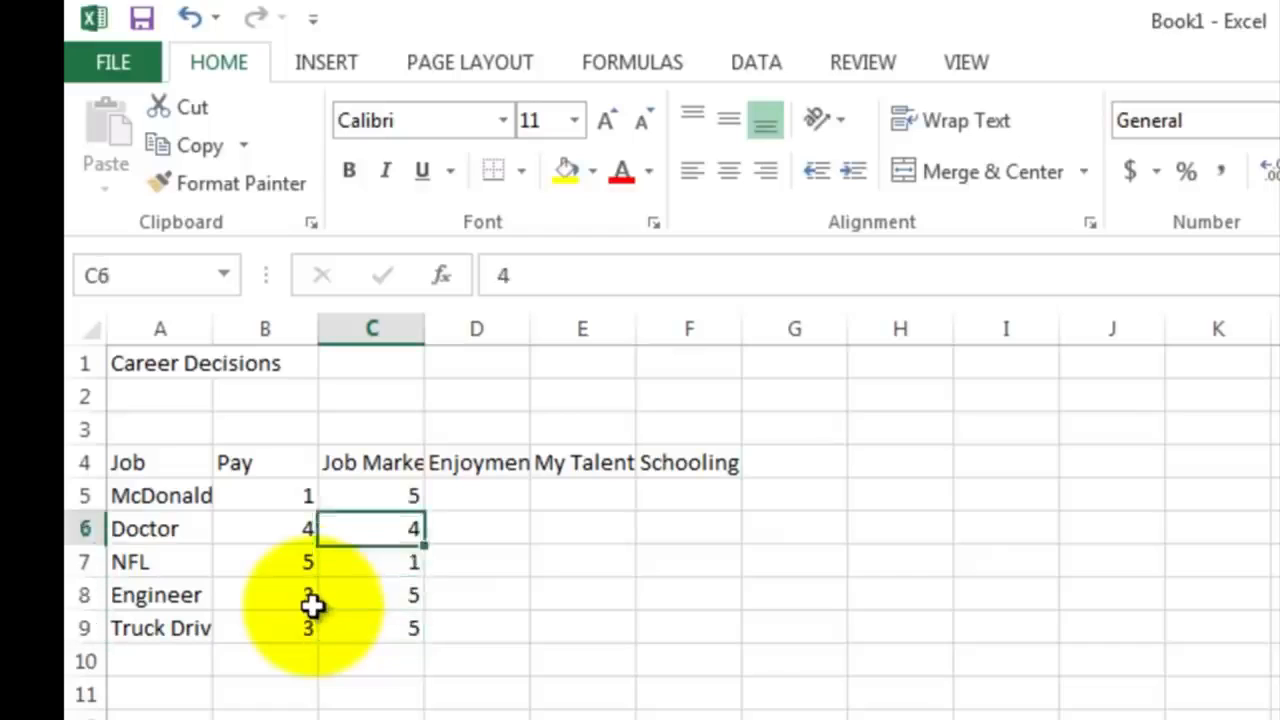
key("Right")
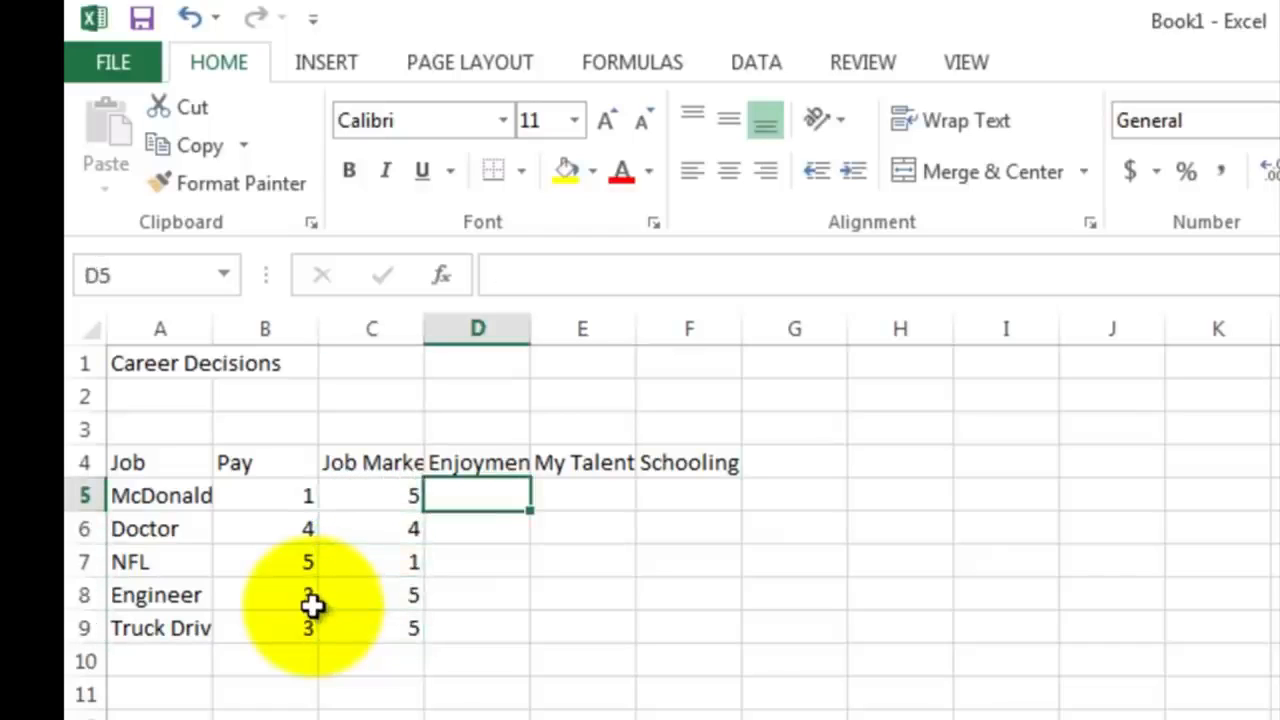
type("1")
key("Return")
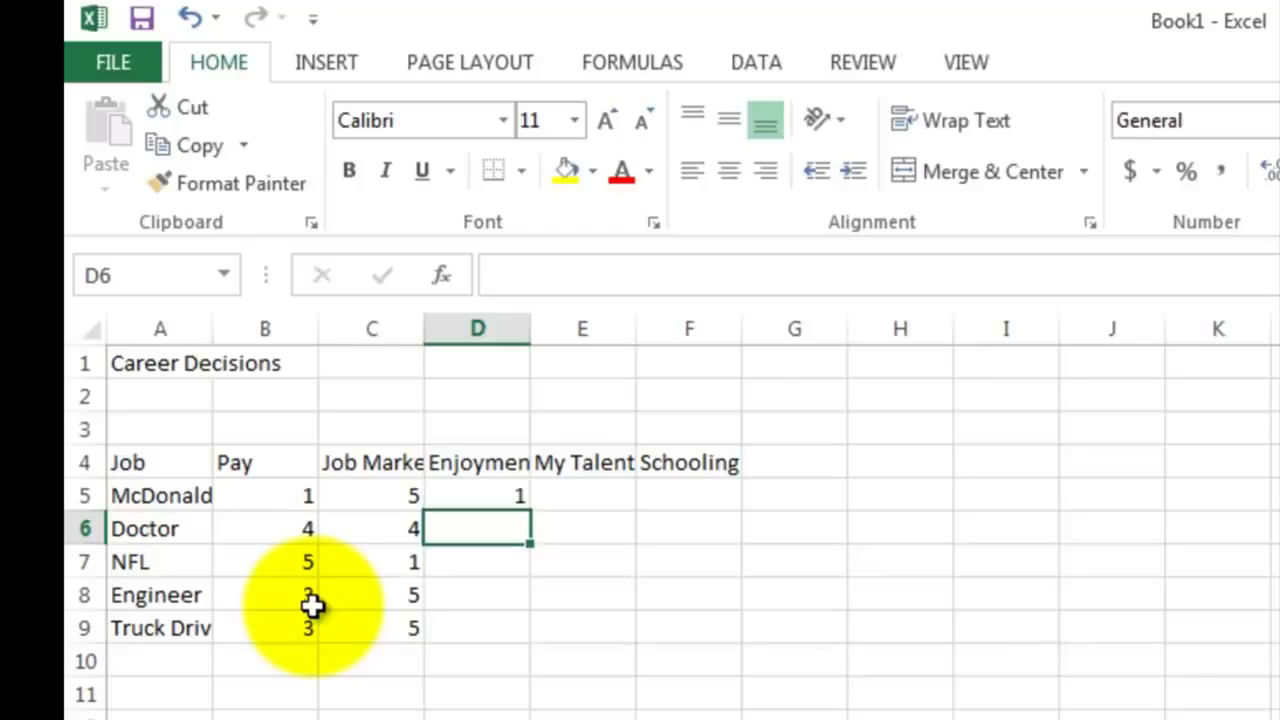
type("3")
key("Return")
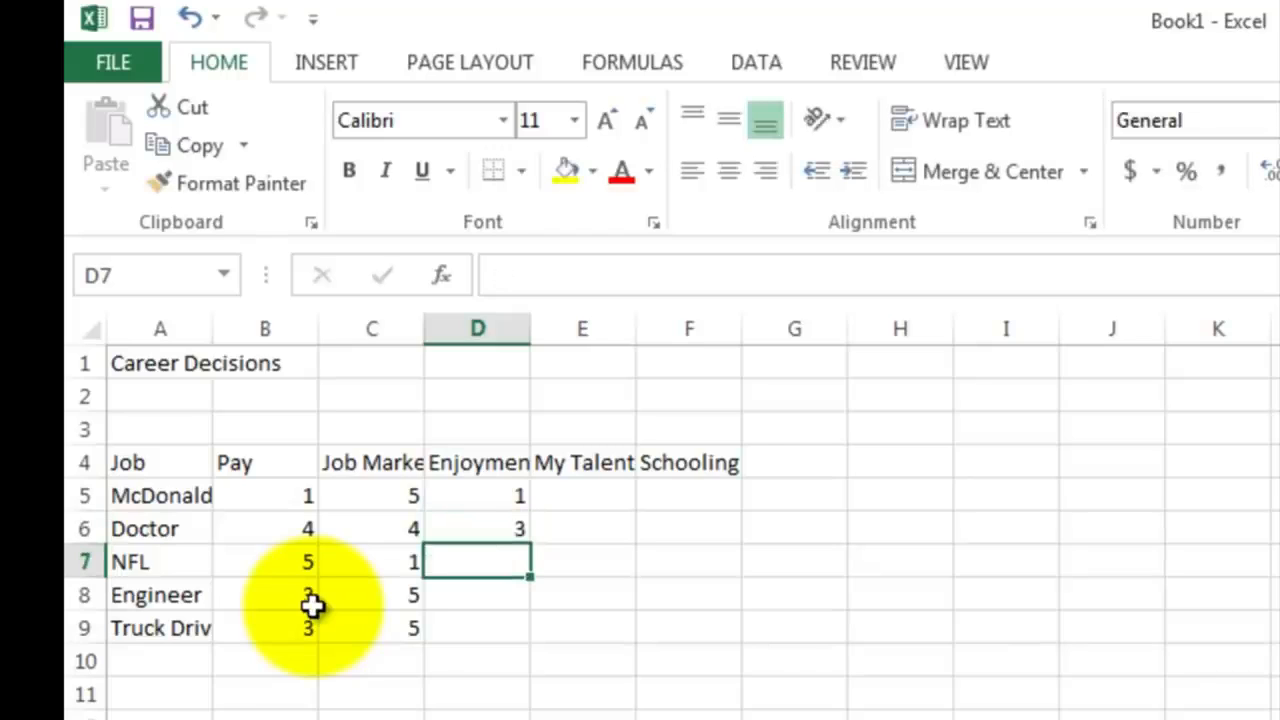
type("5")
key("Return")
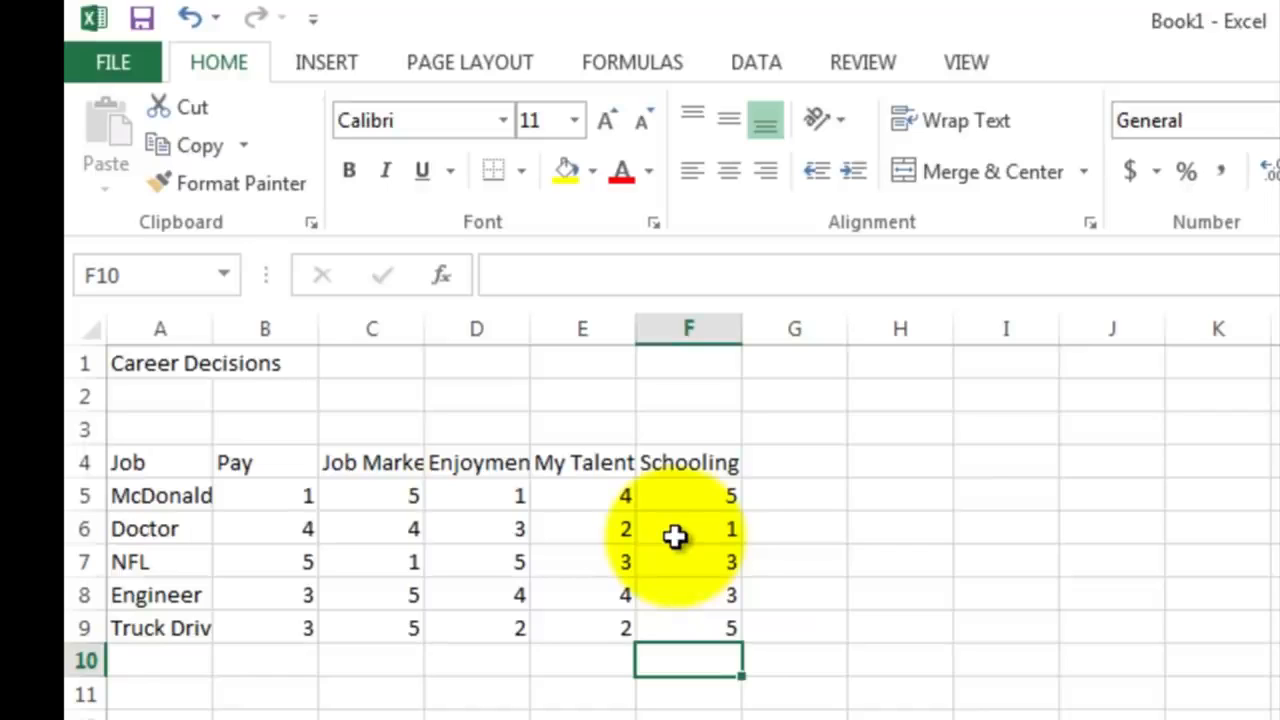
Total the McDonald's row's five criteria scores in G5 with a SUM of B5:F5
left_click(789, 498)
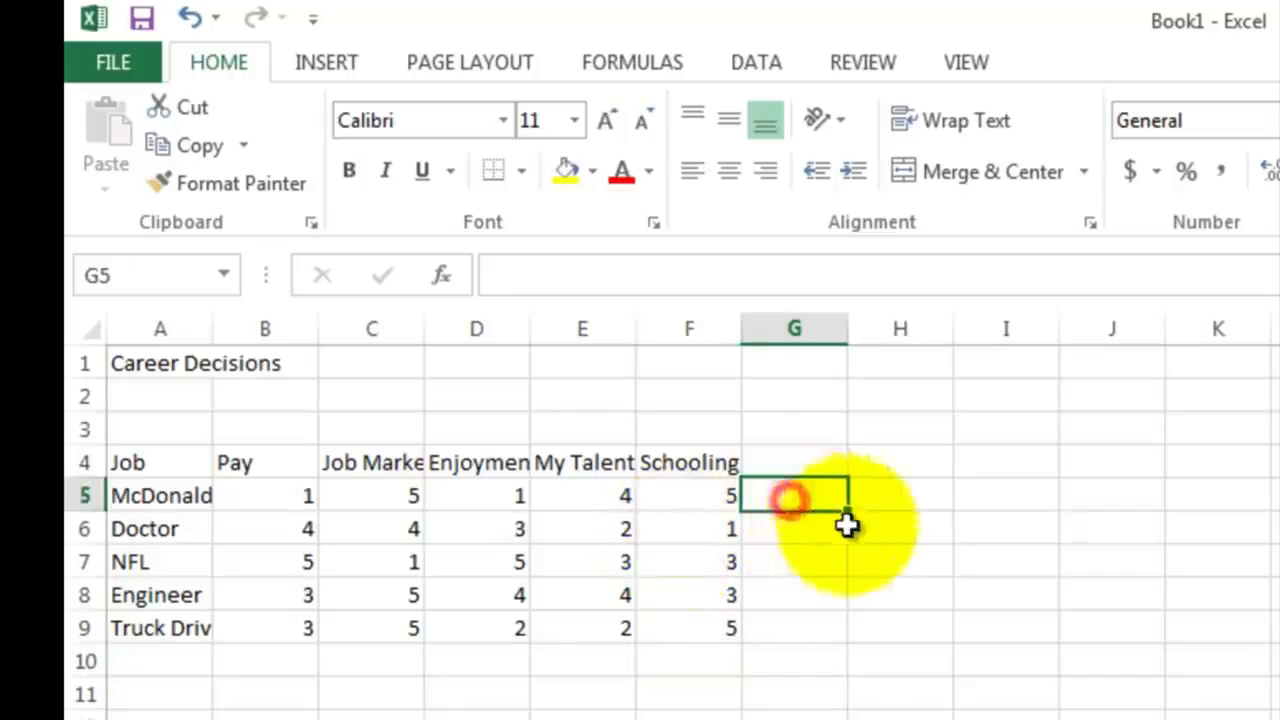
type("=")
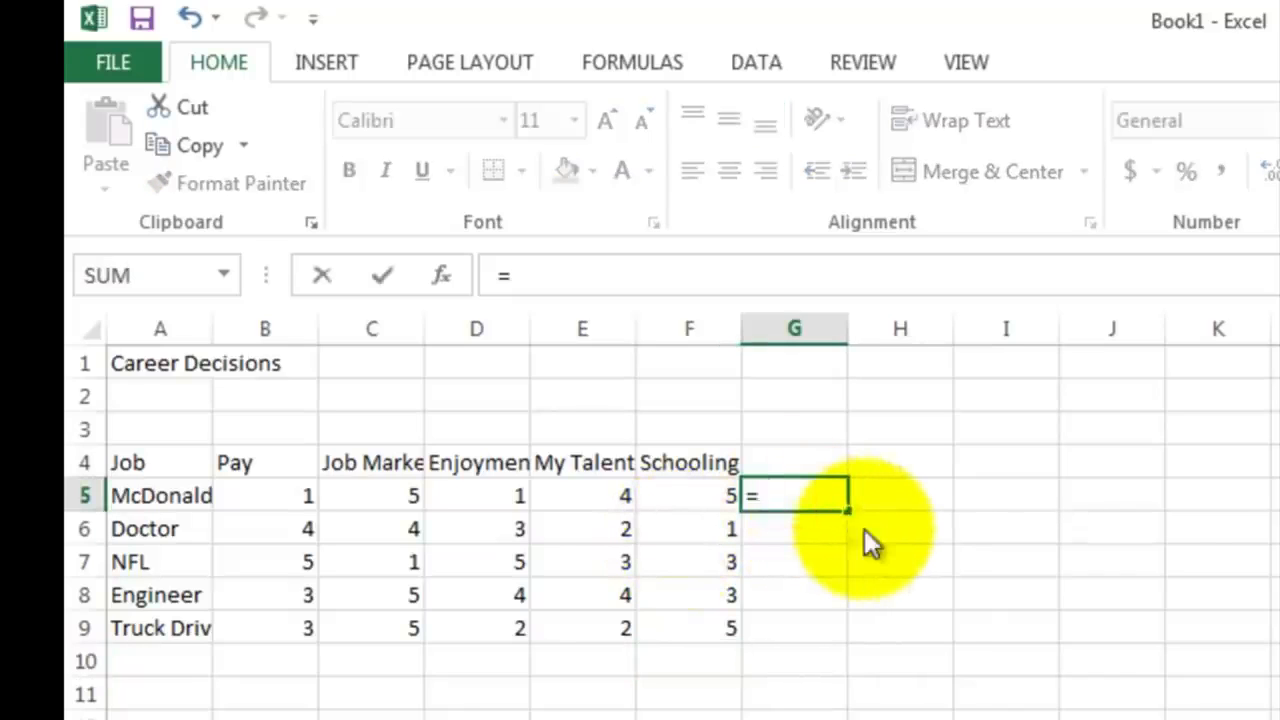
type("sum(")
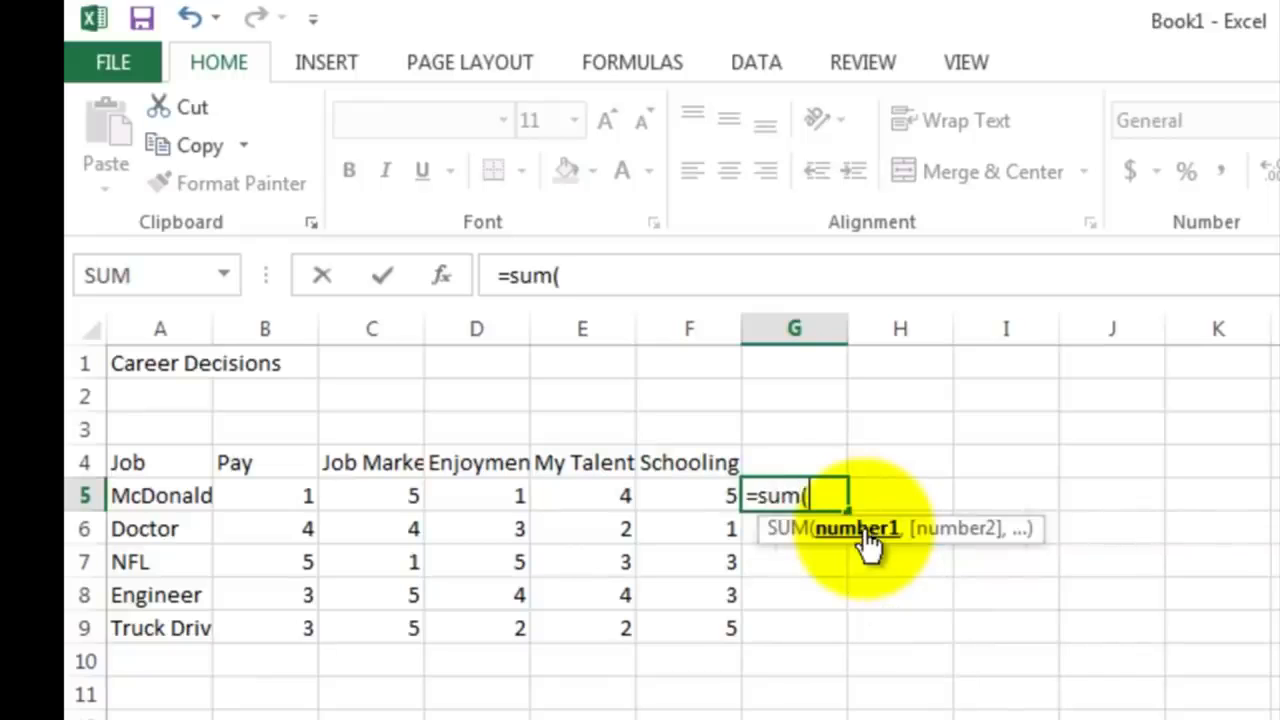
left_click_drag(277, 495, 663, 497)
type(")")
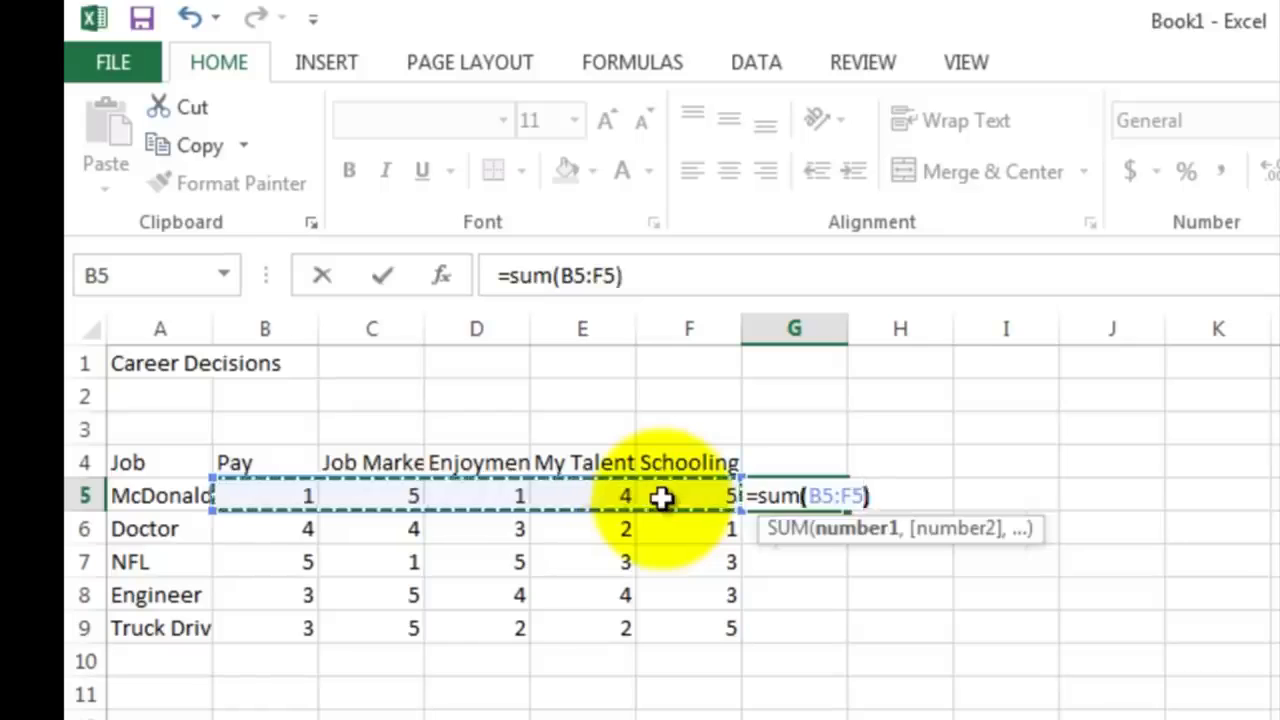
key("Return")
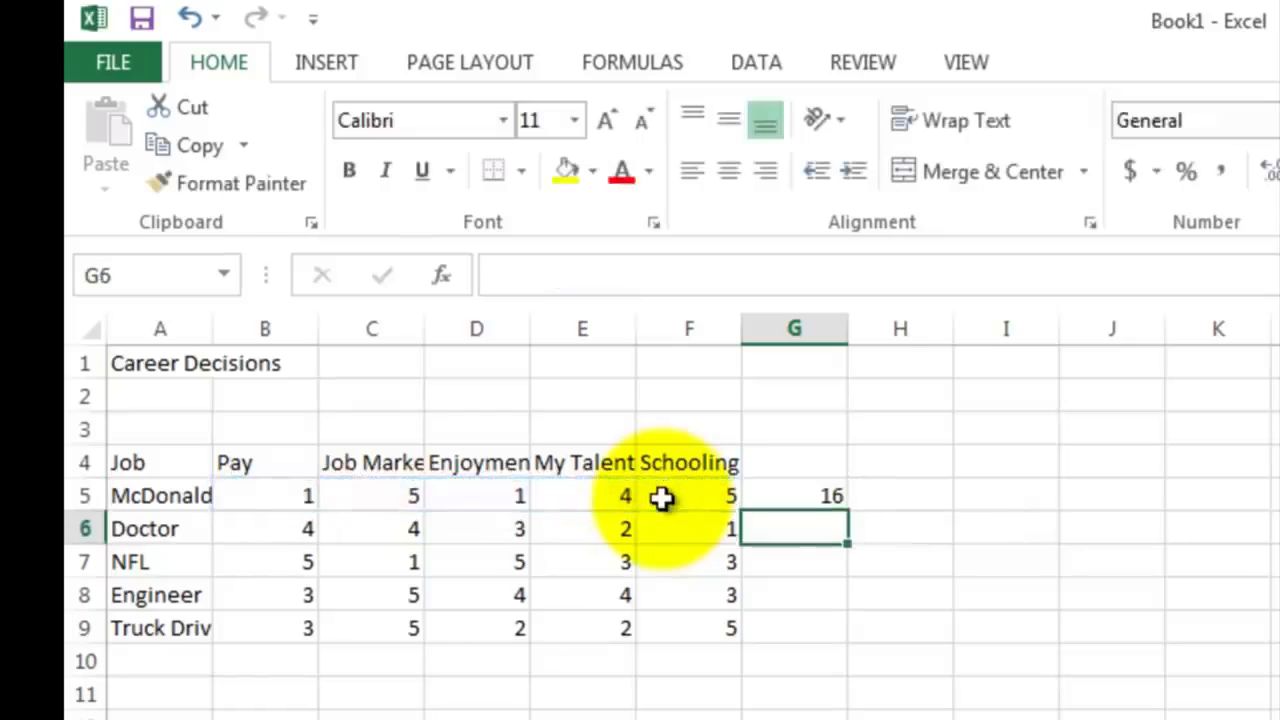
Copy the G5 total formula down to G9 for the remaining jobs and check the Engineer total
left_click(772, 496)
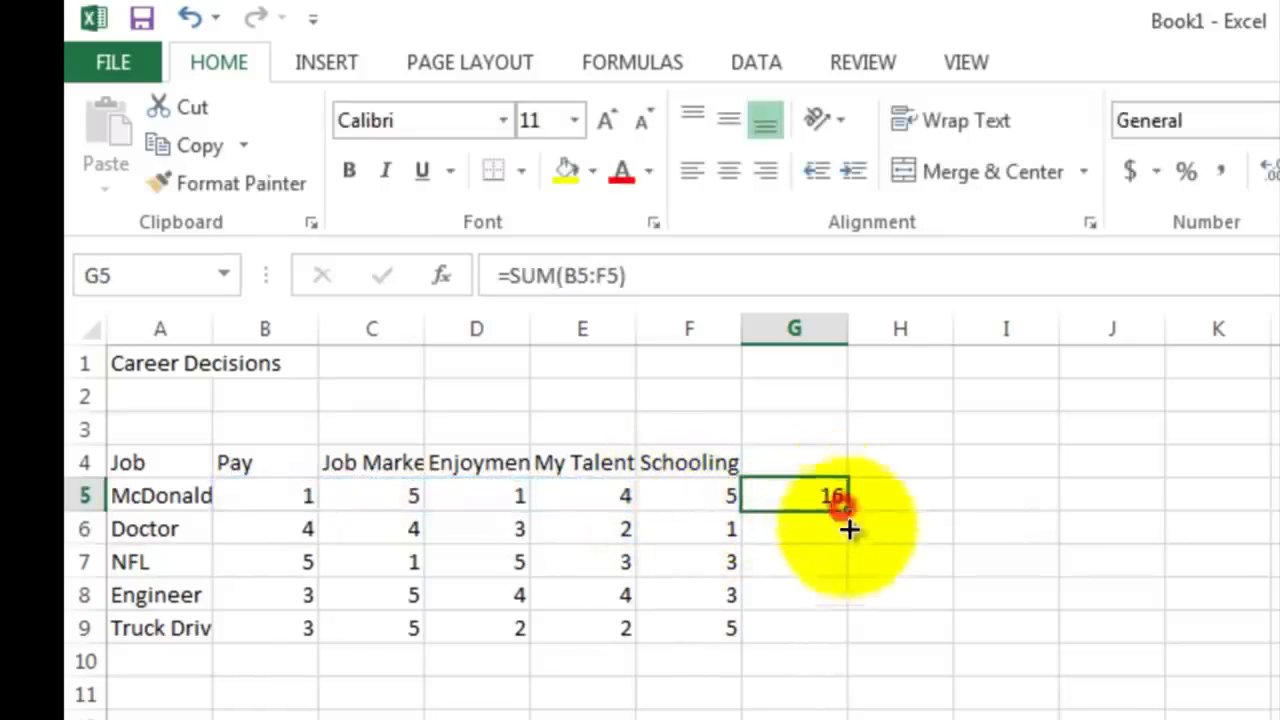
left_click_drag(848, 530, 844, 630)
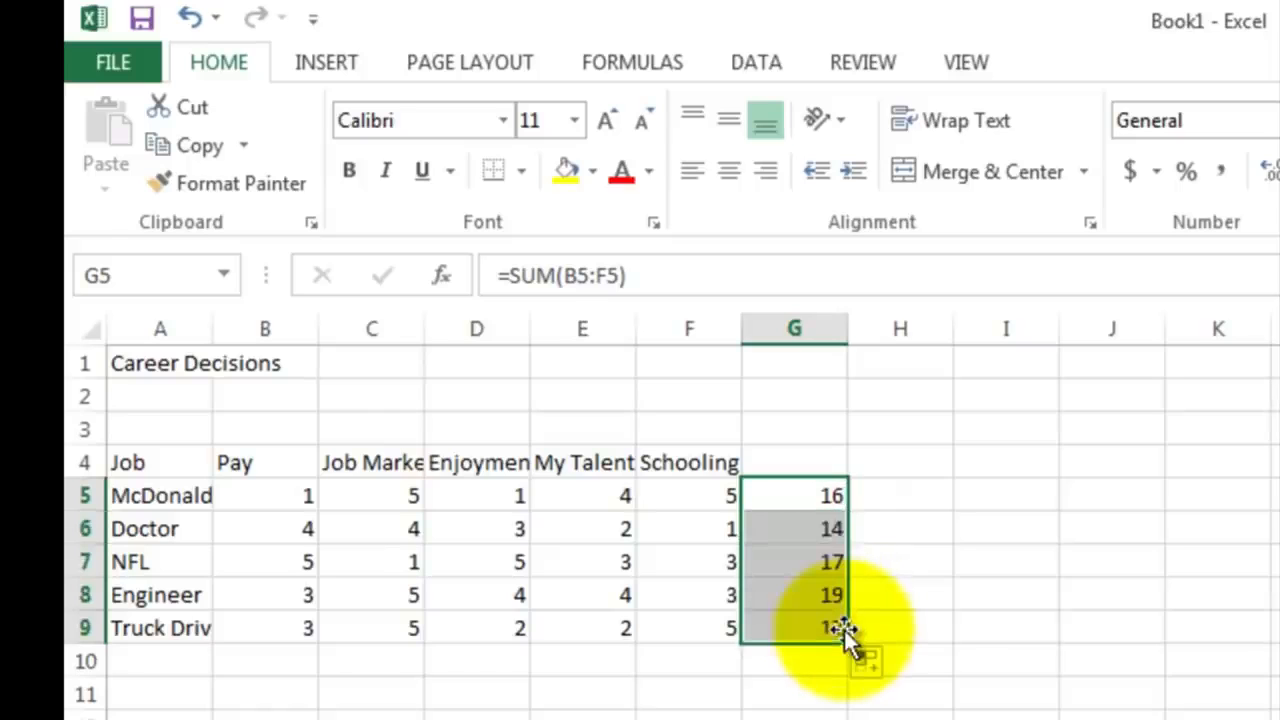
left_click(846, 684)
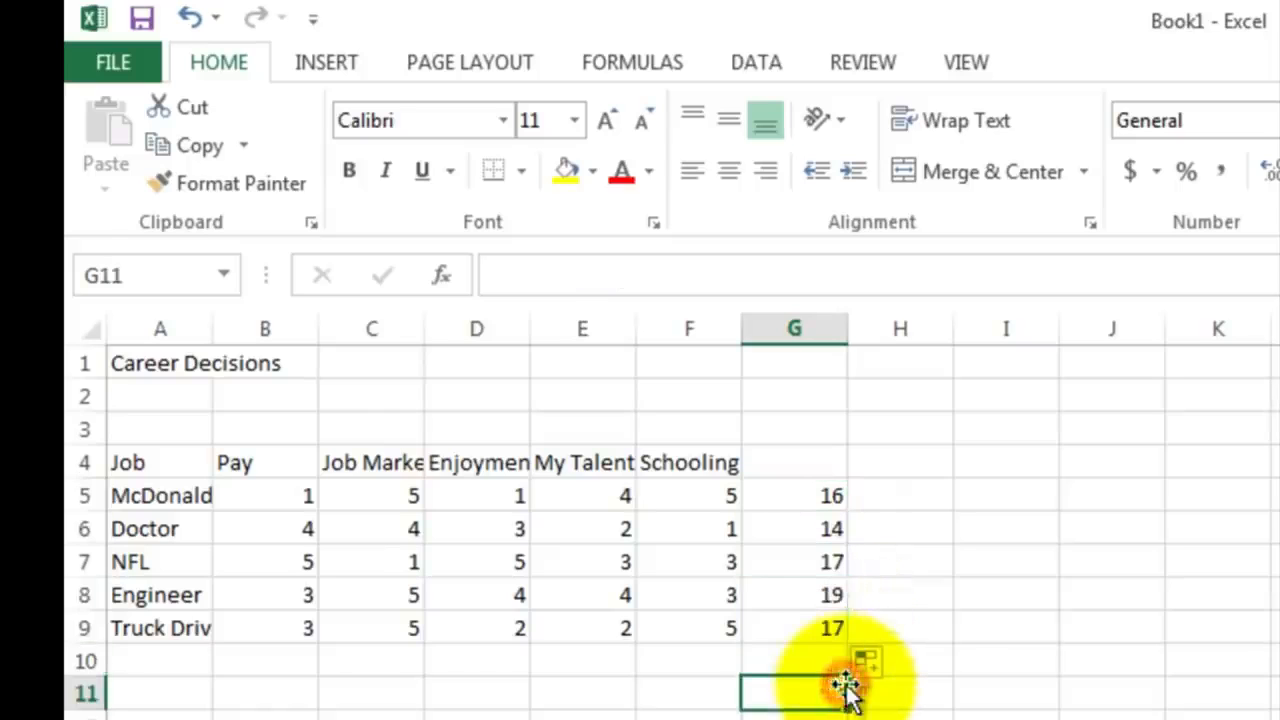
left_click(826, 600)
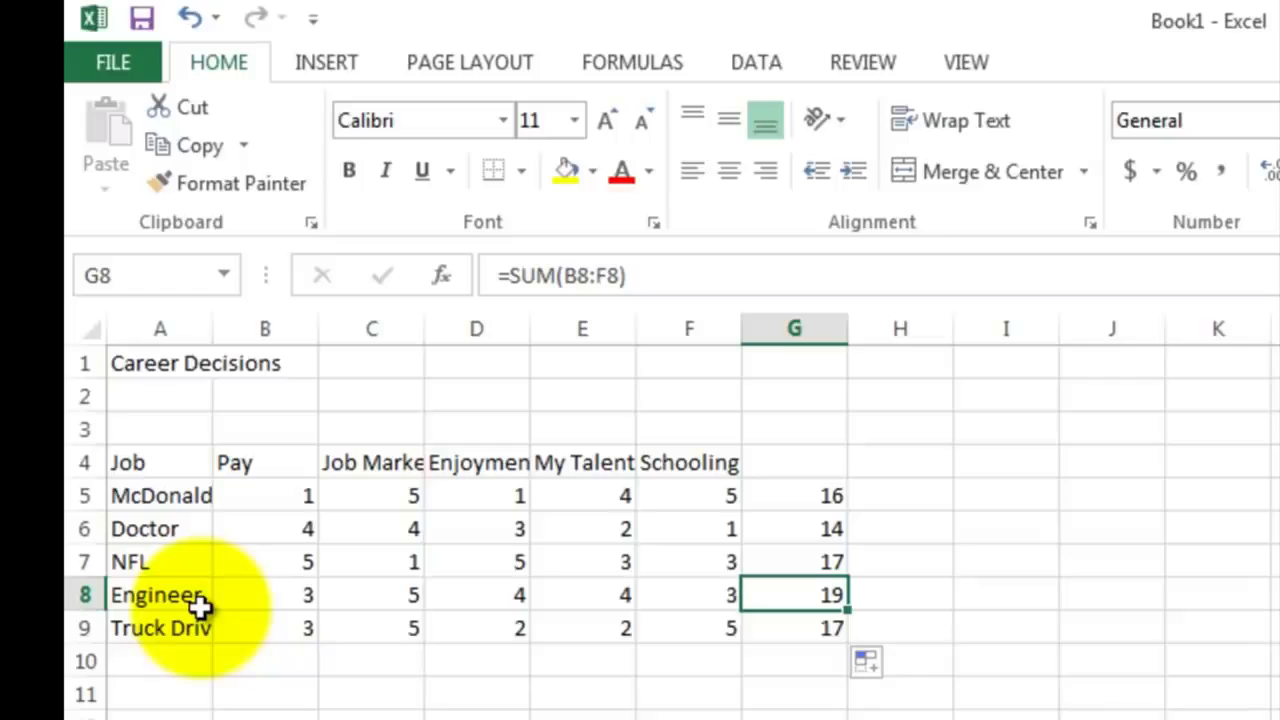
Insert a blank column before Job Market and another before Enjoyment
left_click(281, 467)
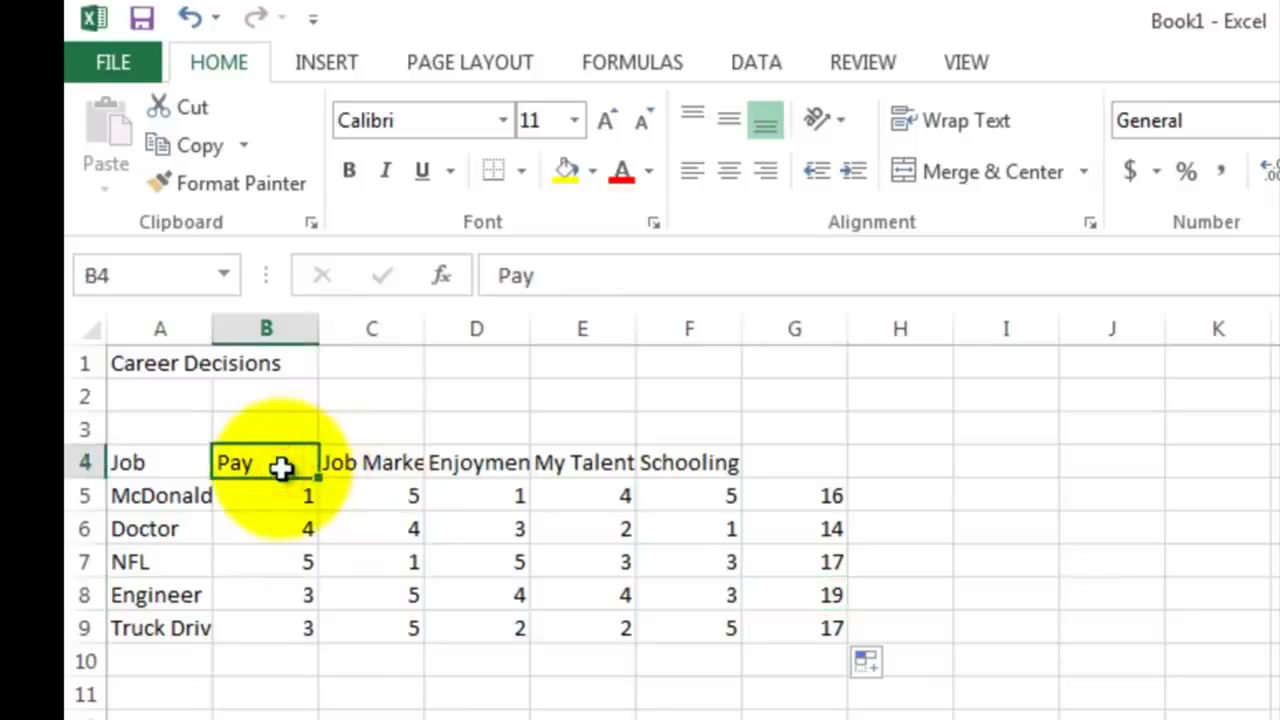
left_click(343, 463)
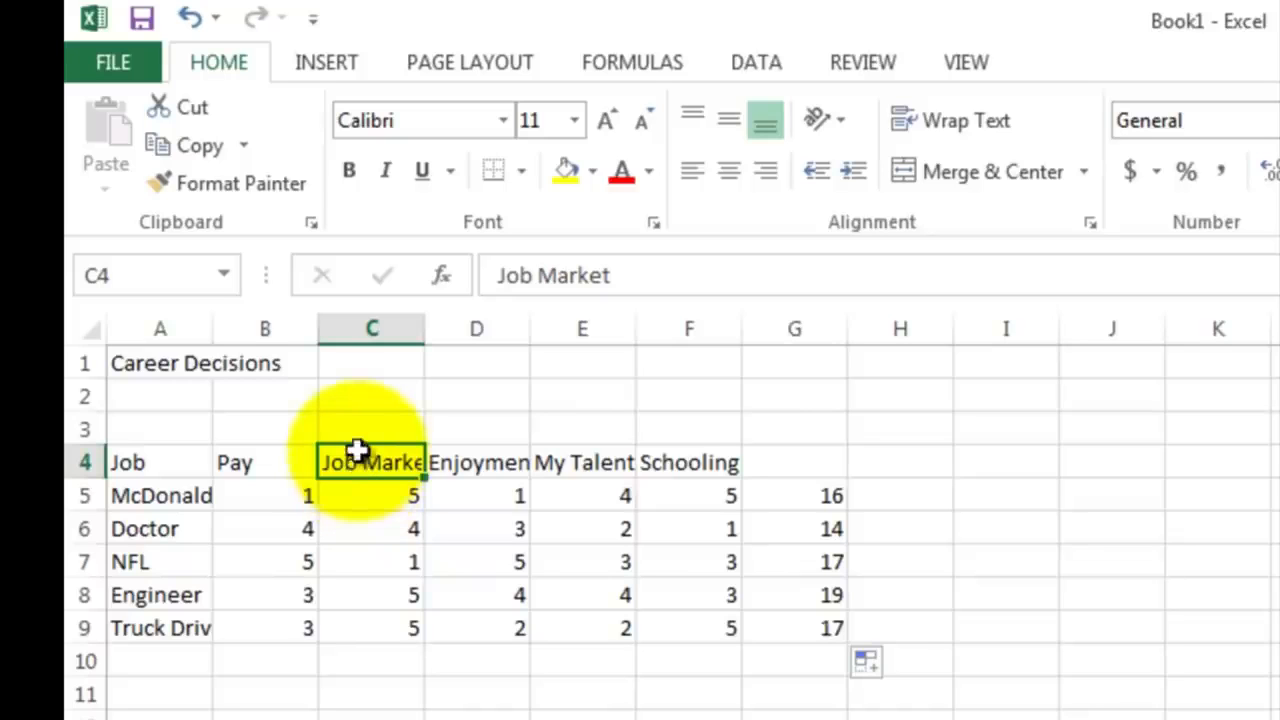
left_click(371, 329)
right_click(373, 338)
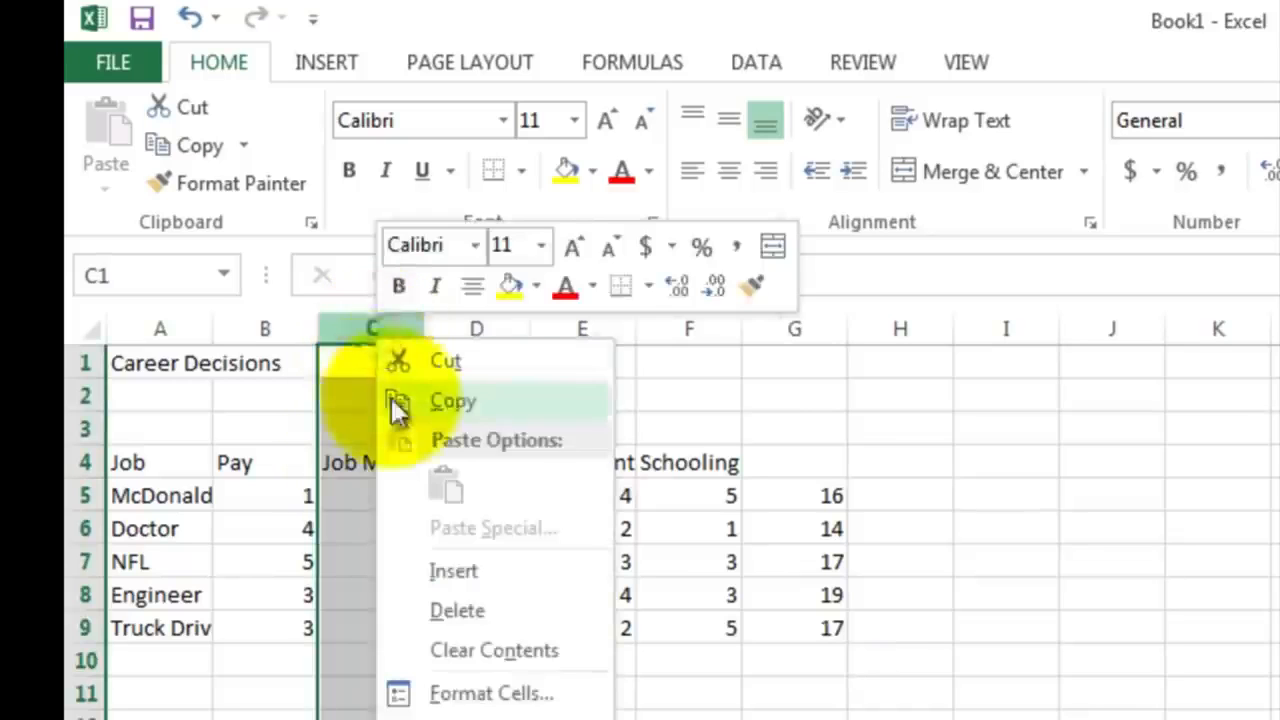
left_click(445, 570)
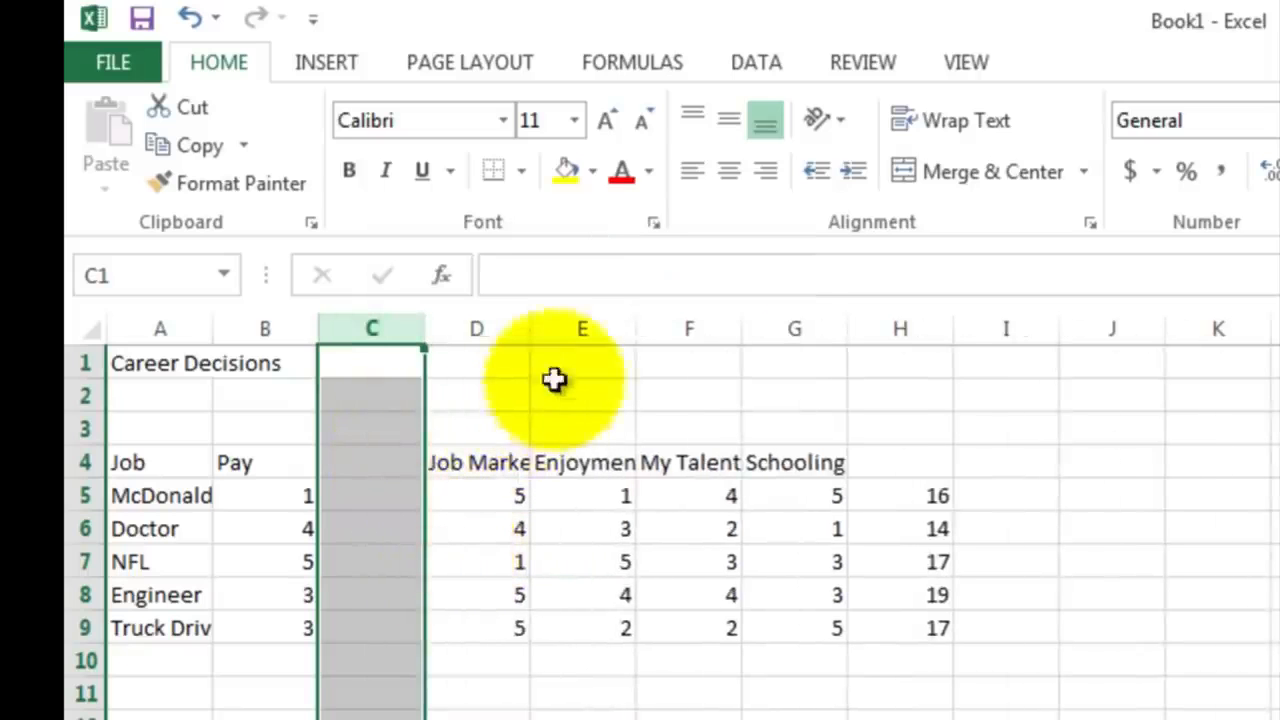
left_click(580, 329)
right_click(581, 340)
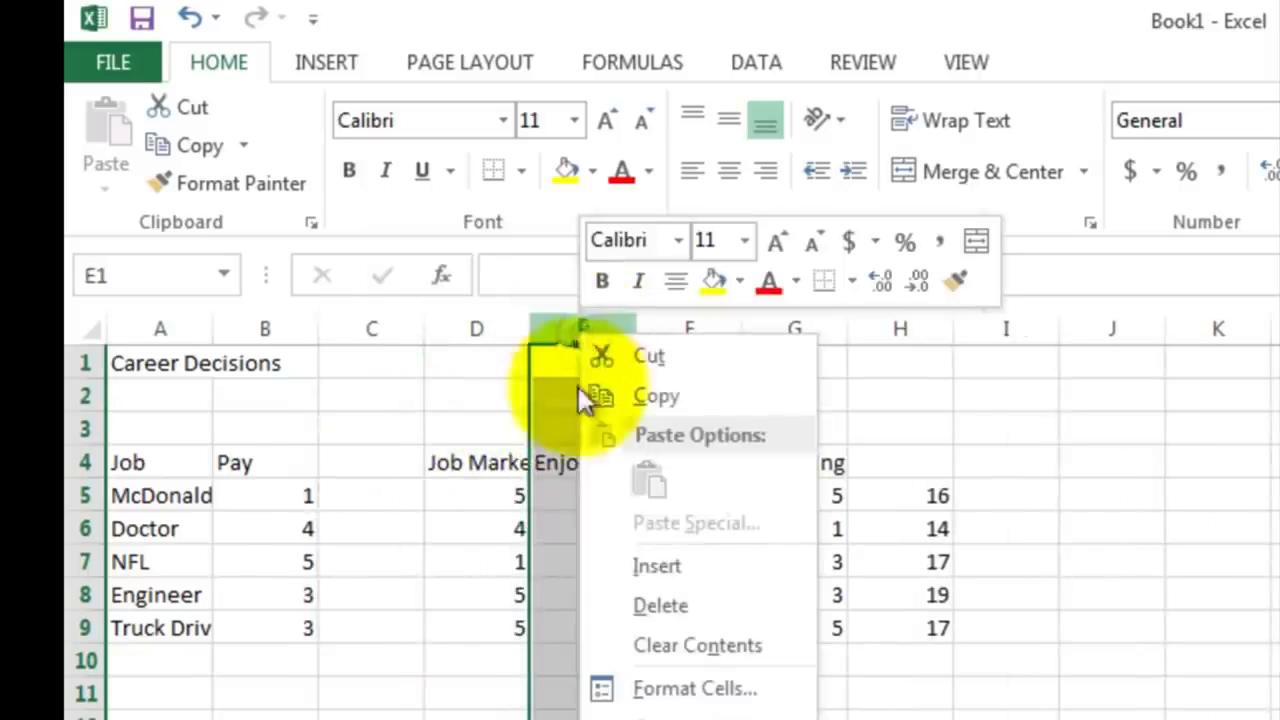
left_click(629, 566)
Insert a blank column before My Talent, before Schooling and before the totals column
left_click(790, 329)
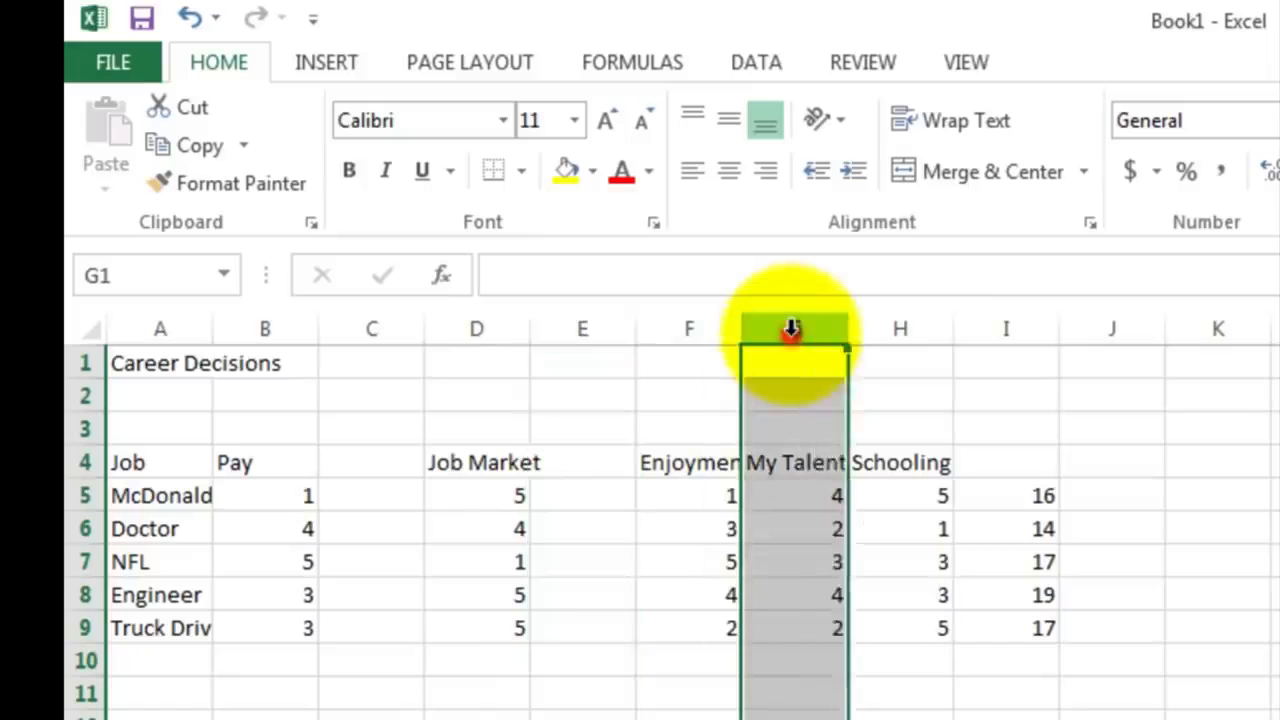
right_click(791, 335)
left_click(841, 562)
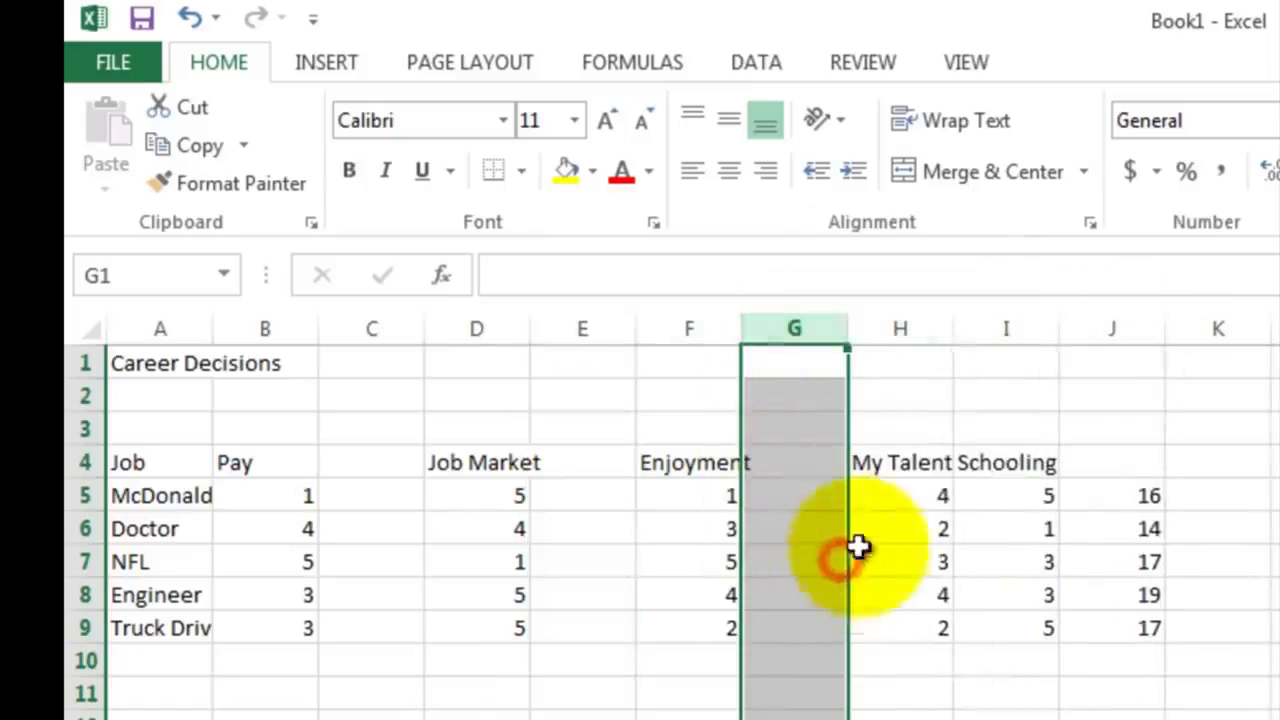
left_click(1004, 329)
right_click(1005, 342)
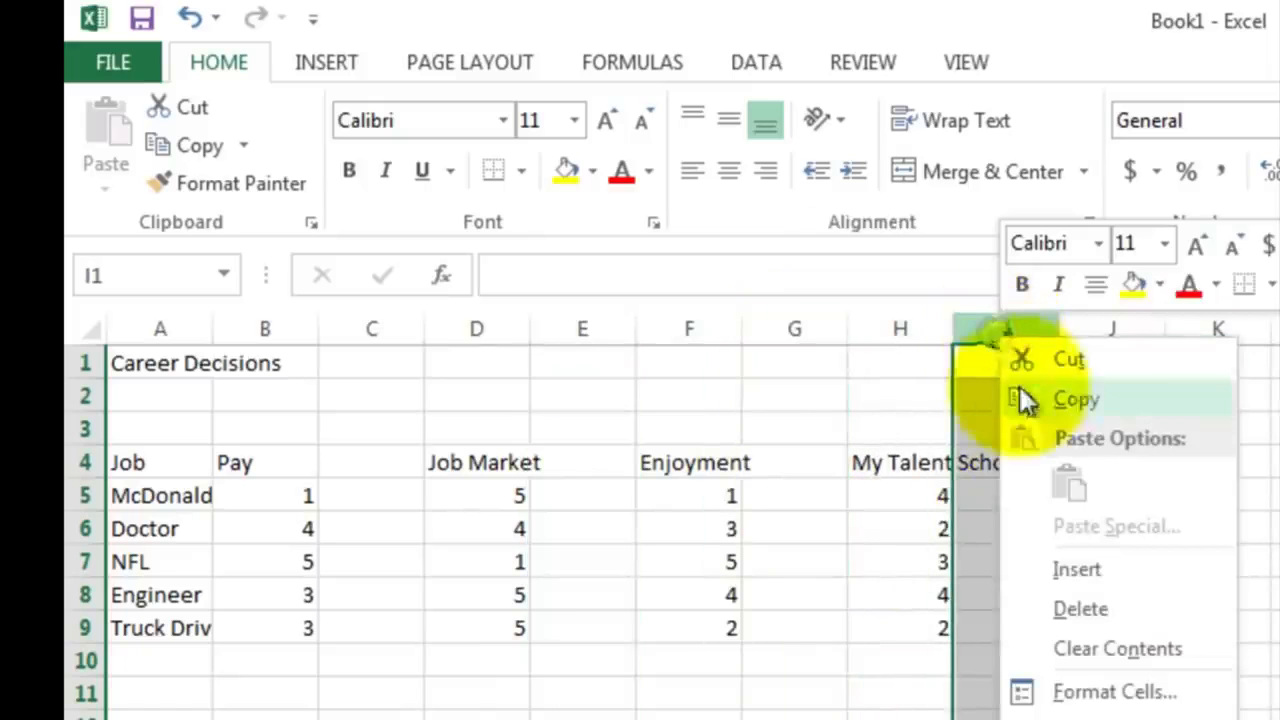
left_click(1055, 569)
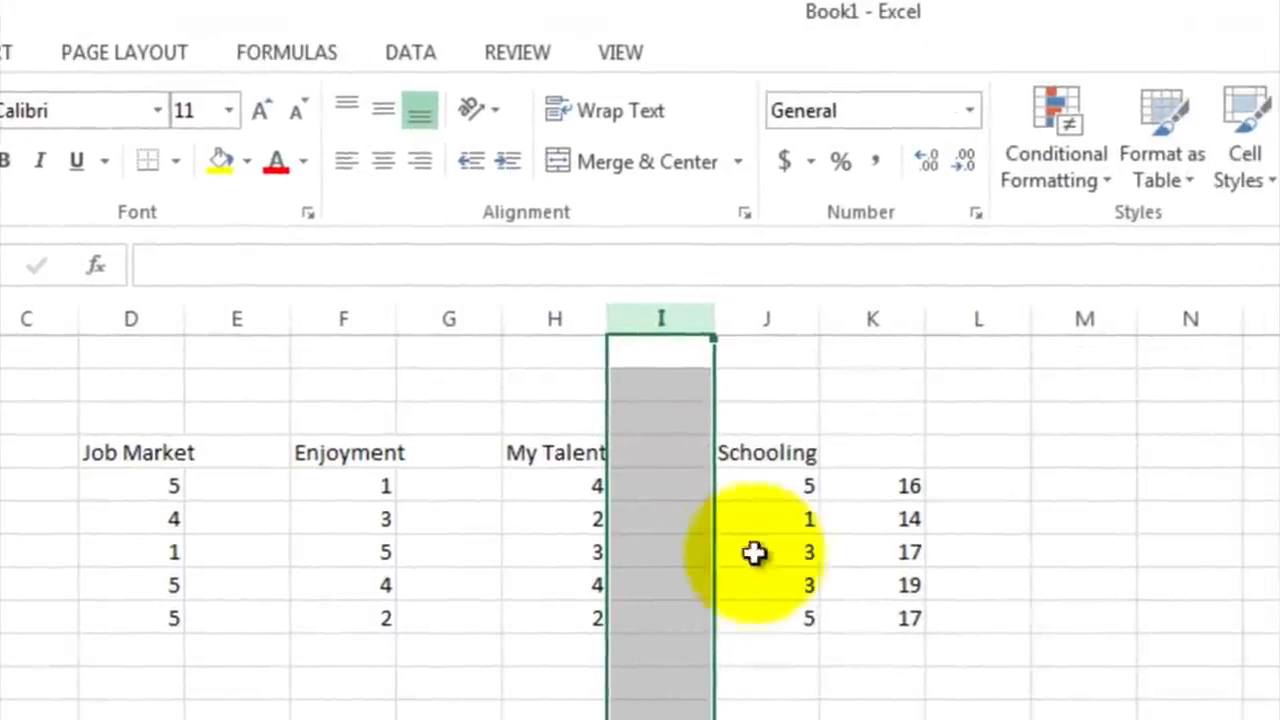
left_click(848, 325)
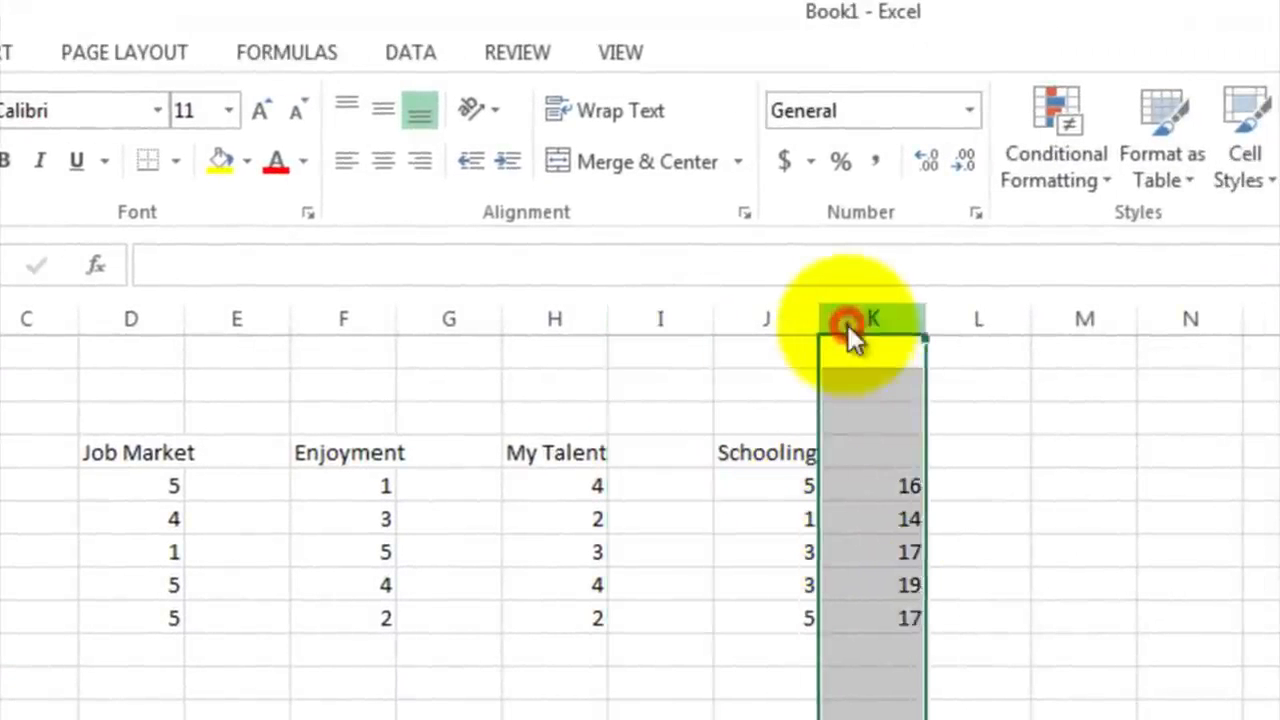
right_click(848, 338)
left_click(929, 557)
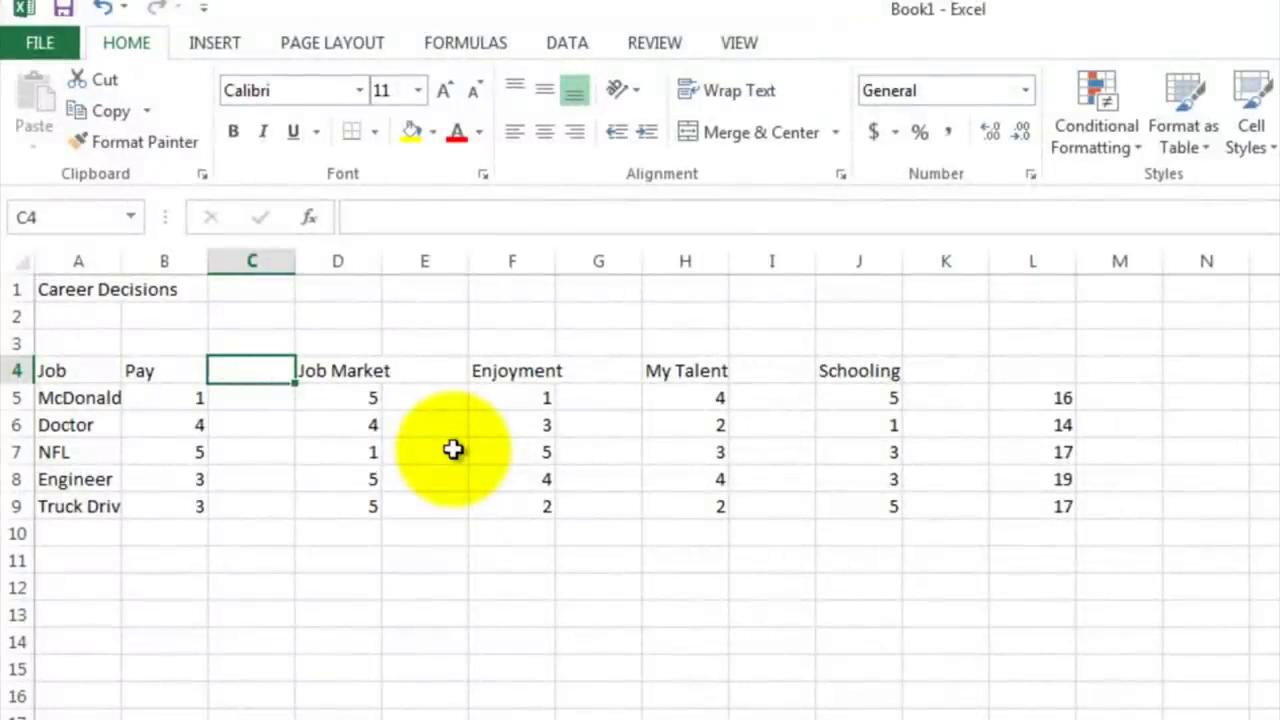
Enter the importance factors 5 for Job Market in E4 and 4 for Enjoyment in G4
key("Right")
key("Right")
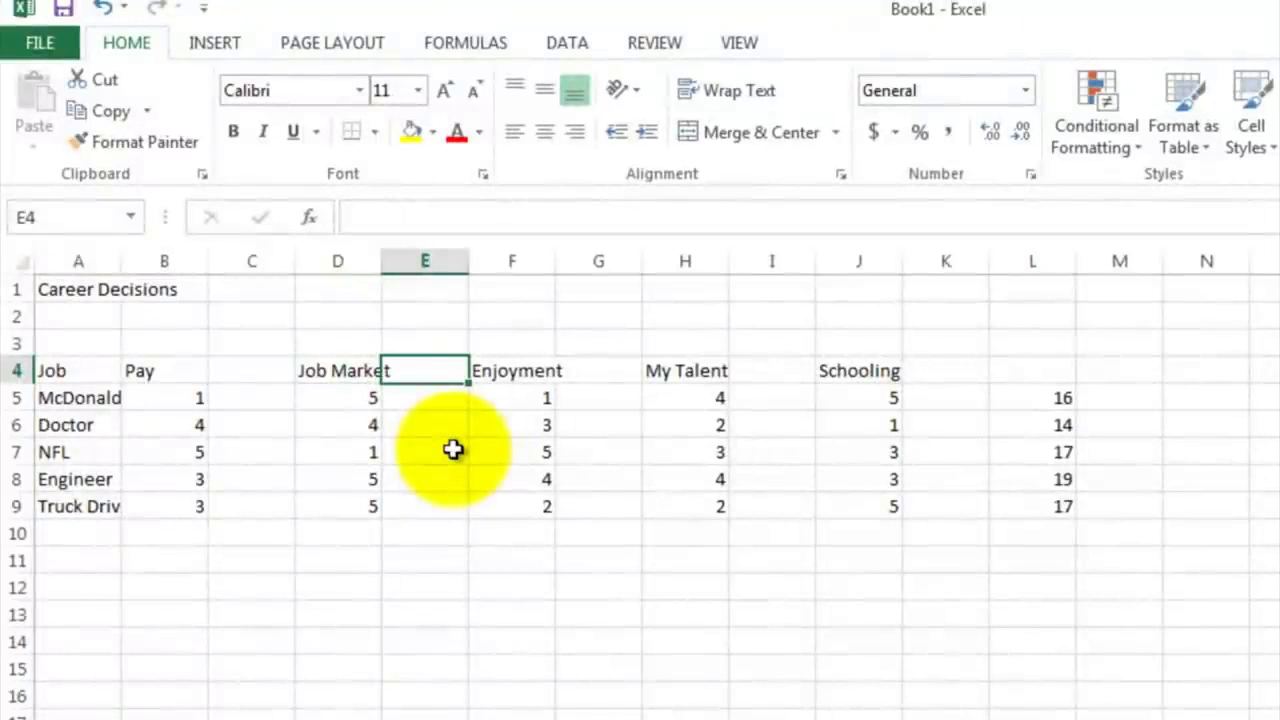
type("5")
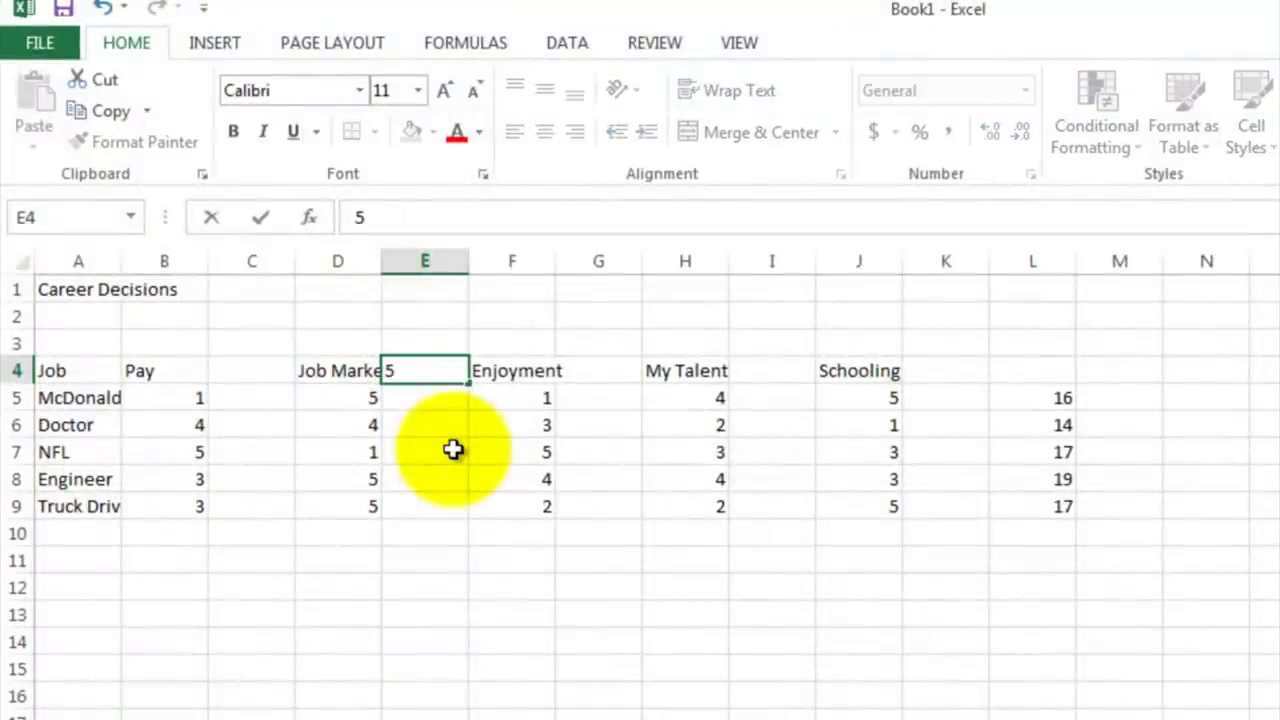
key("Return")
key("Up")
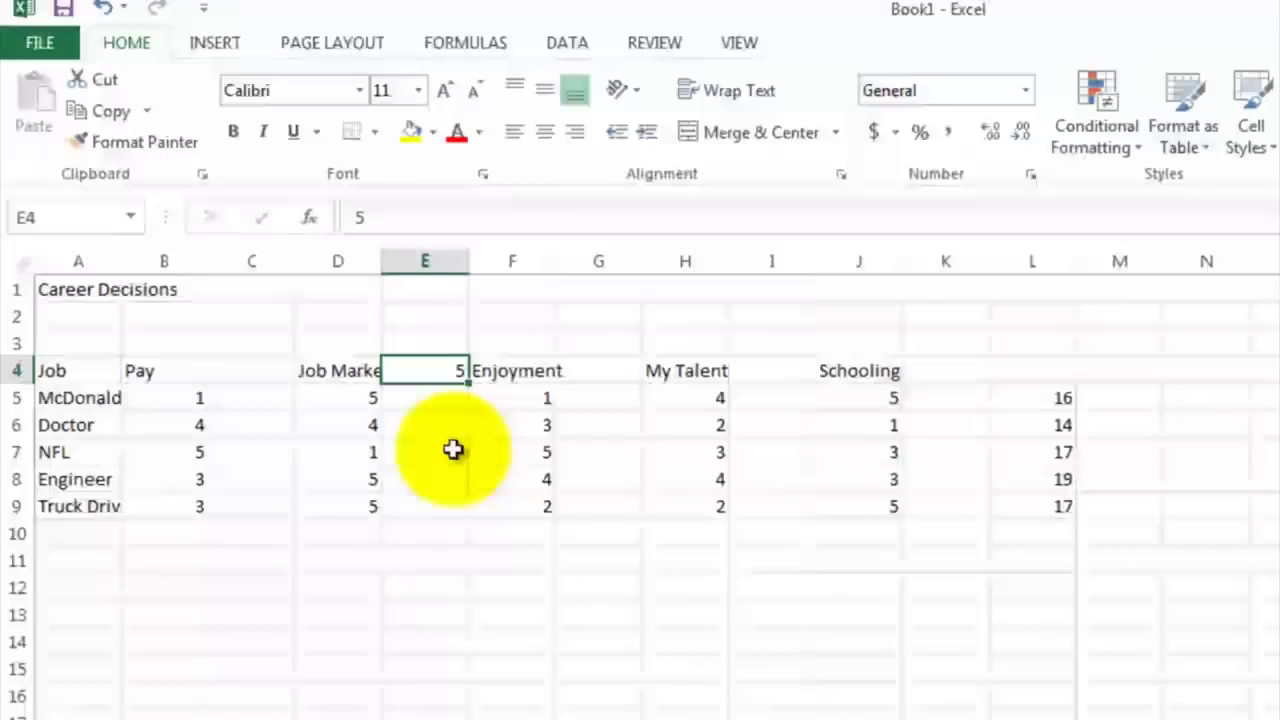
key("Right")
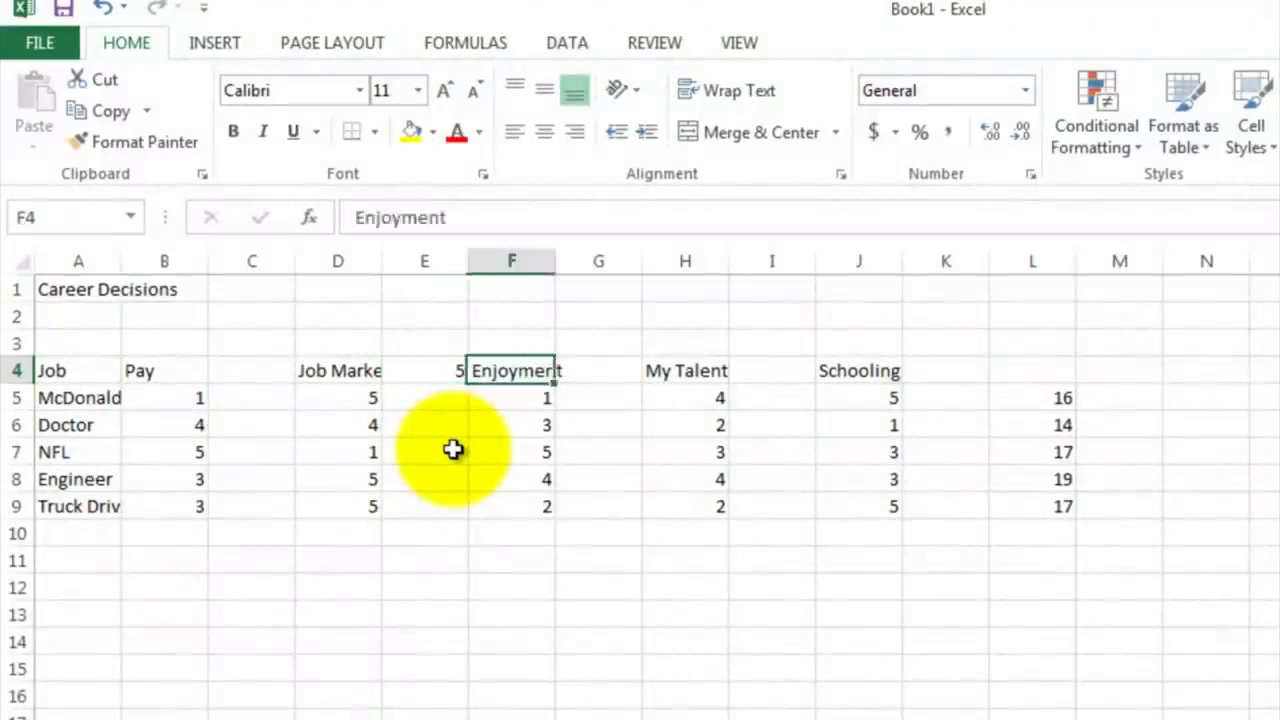
key("Right")
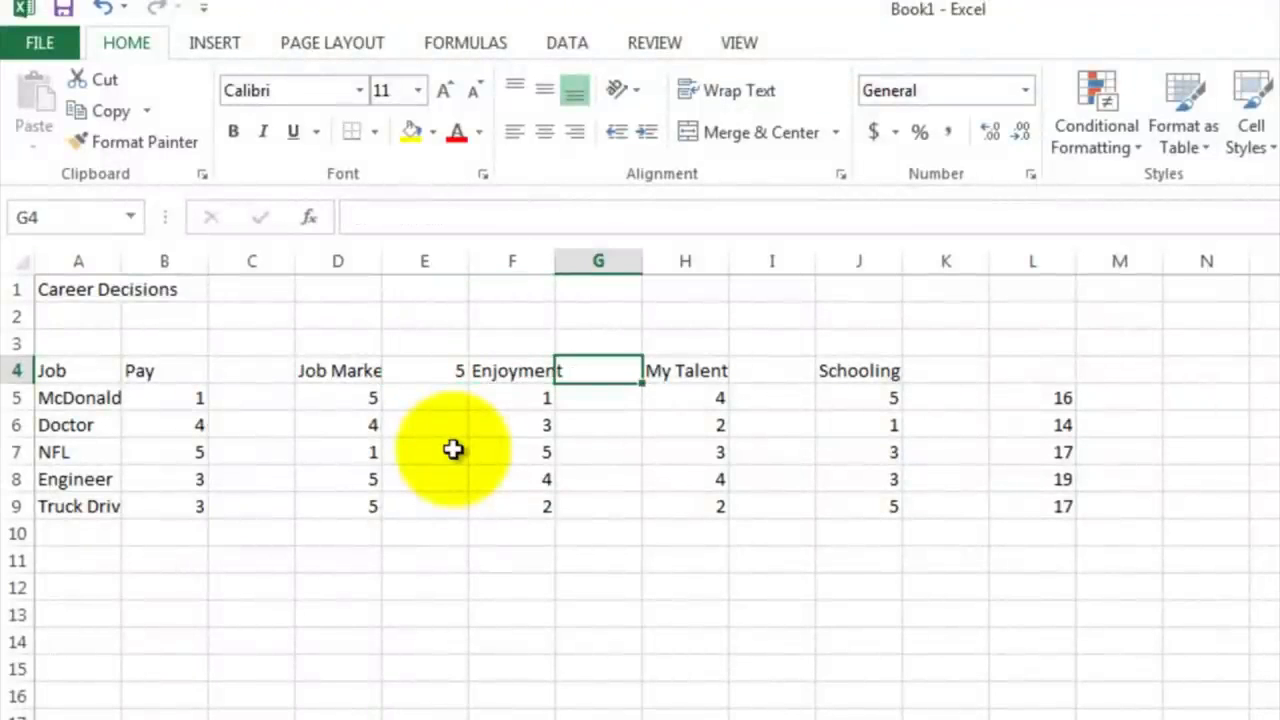
type("4")
key("Right")
Enter the importance factors 3 for My Talent in I4 and 1 for Schooling in K4
key("Right")
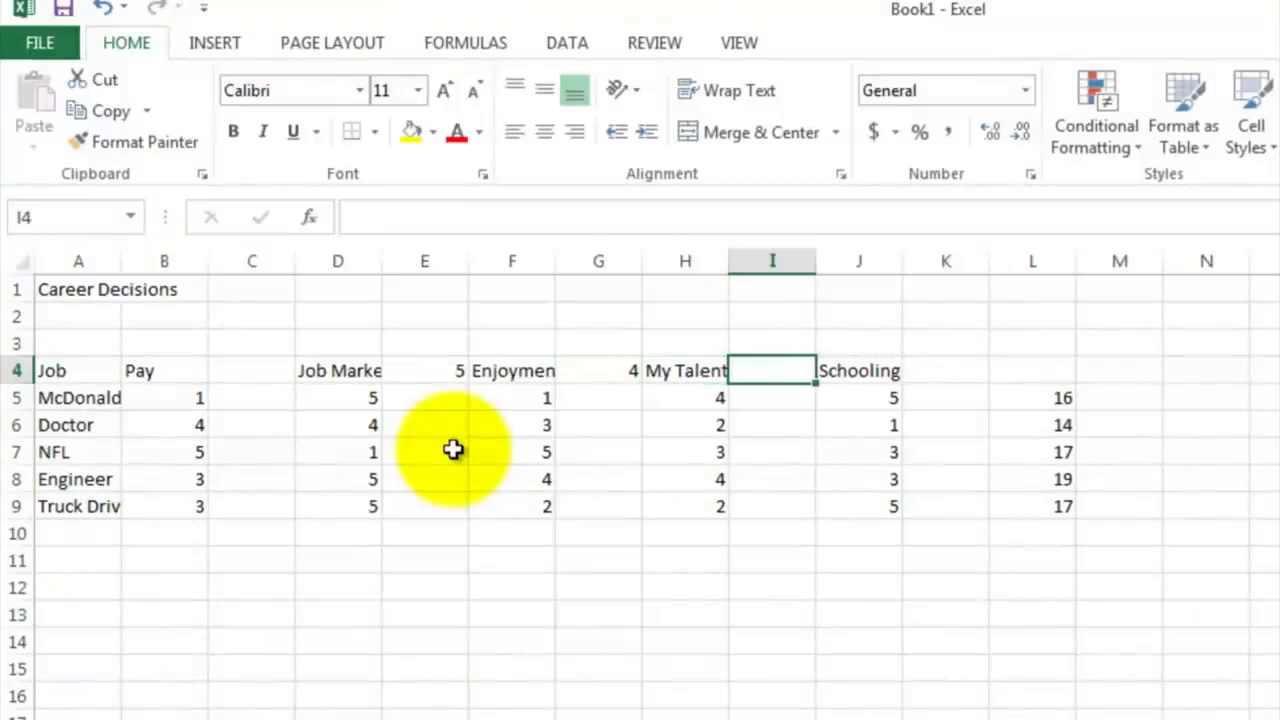
type("3")
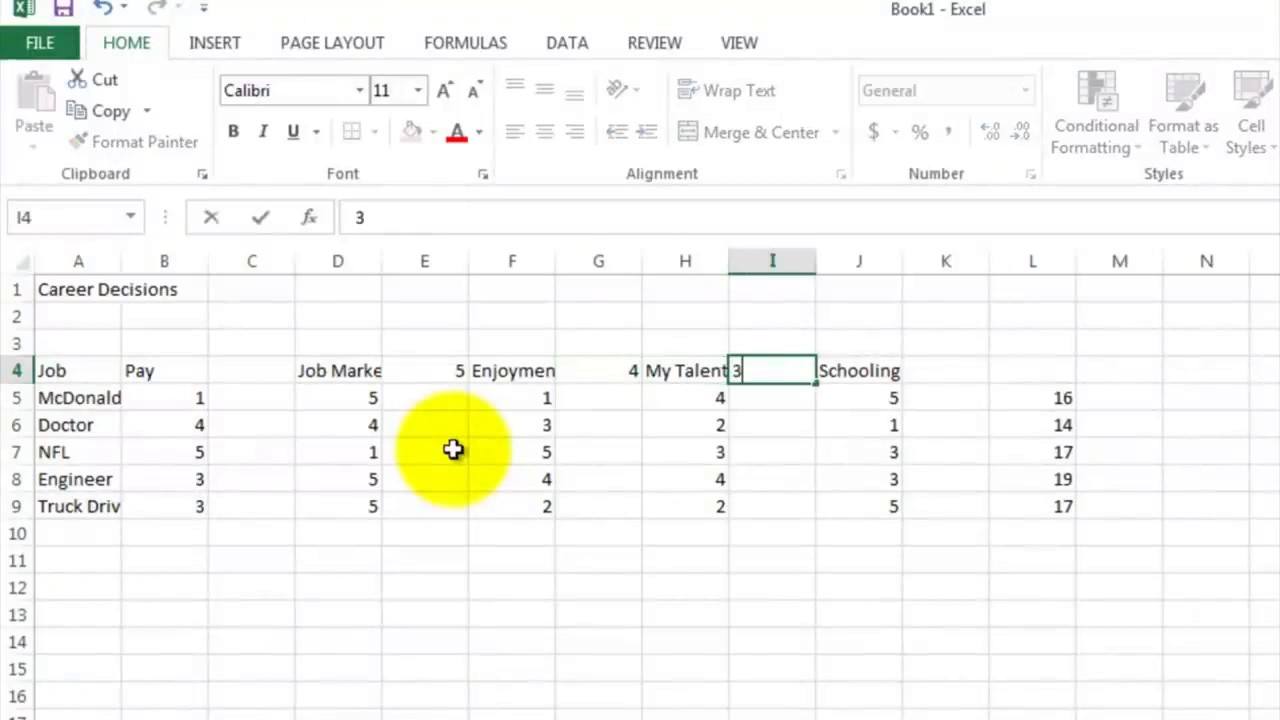
key("Right")
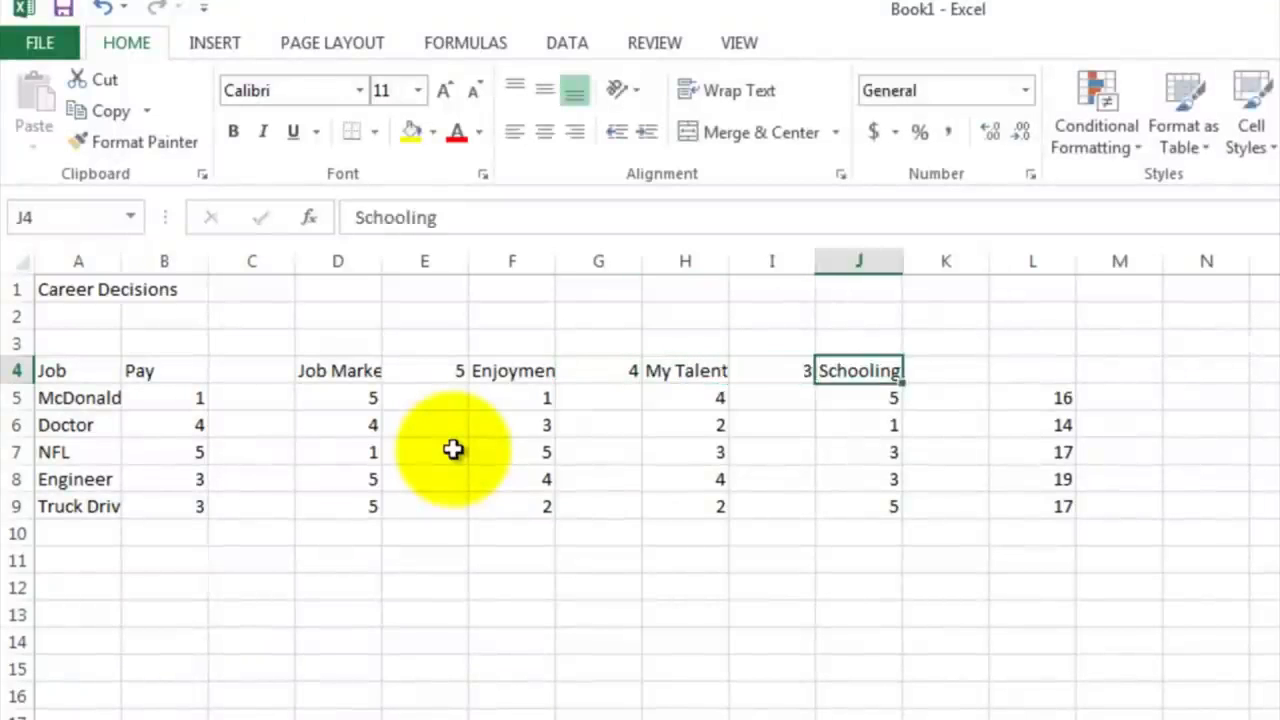
key("Right")
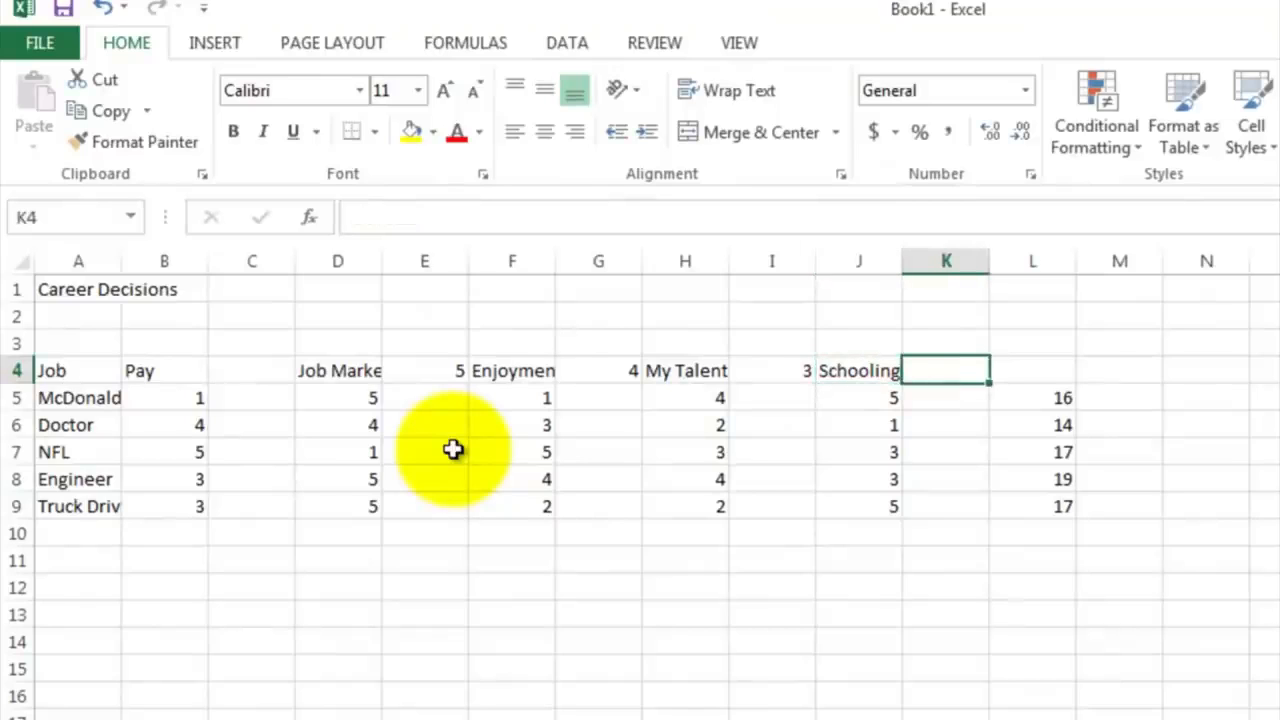
type("1")
key("Return")
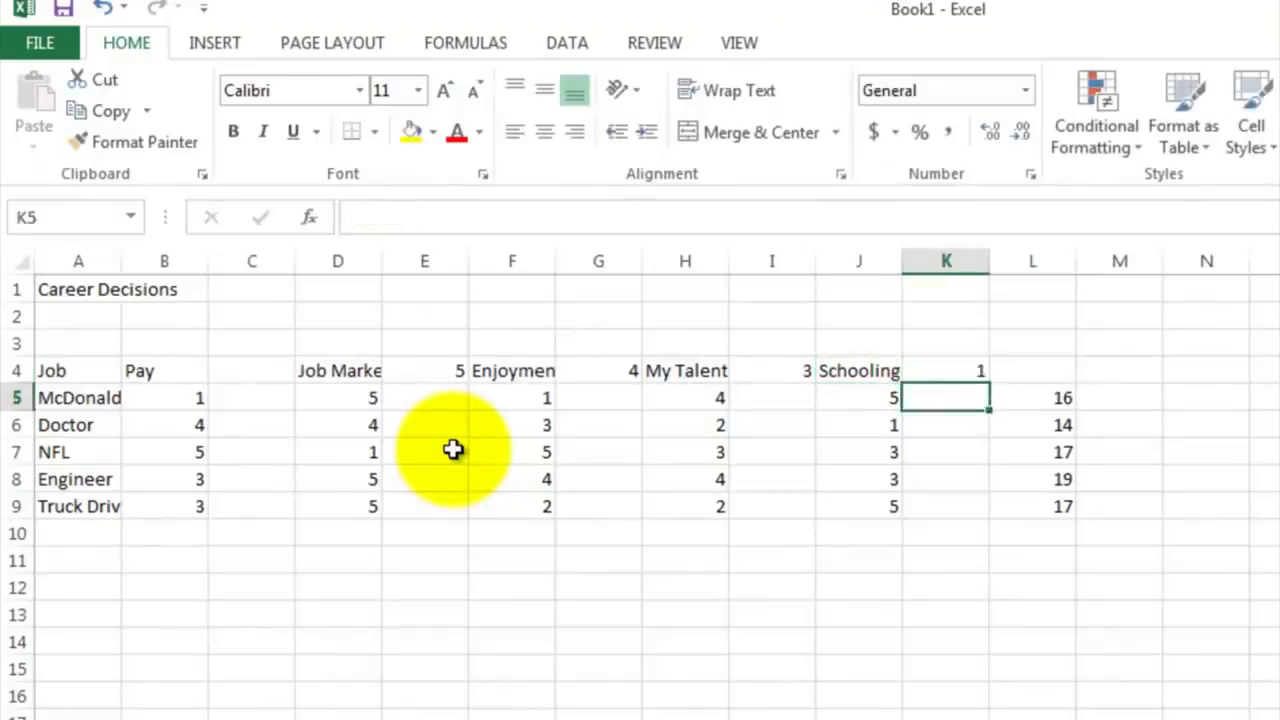
Enter the importance factor 3 for Pay in C4
key("Up")
key("Left")
key("Left")
key("Left")
key("Left")
key("Left")
key("Left")
key("Left")
key("Left")
key("Left")
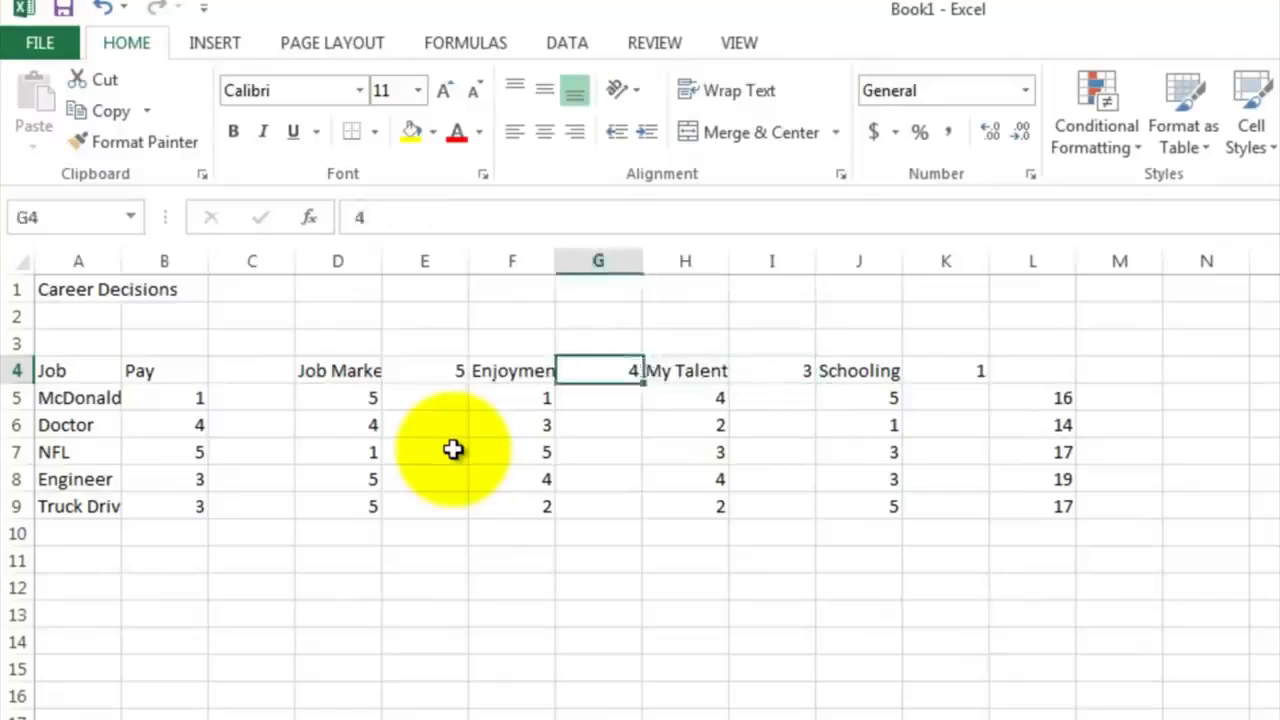
key("Right")
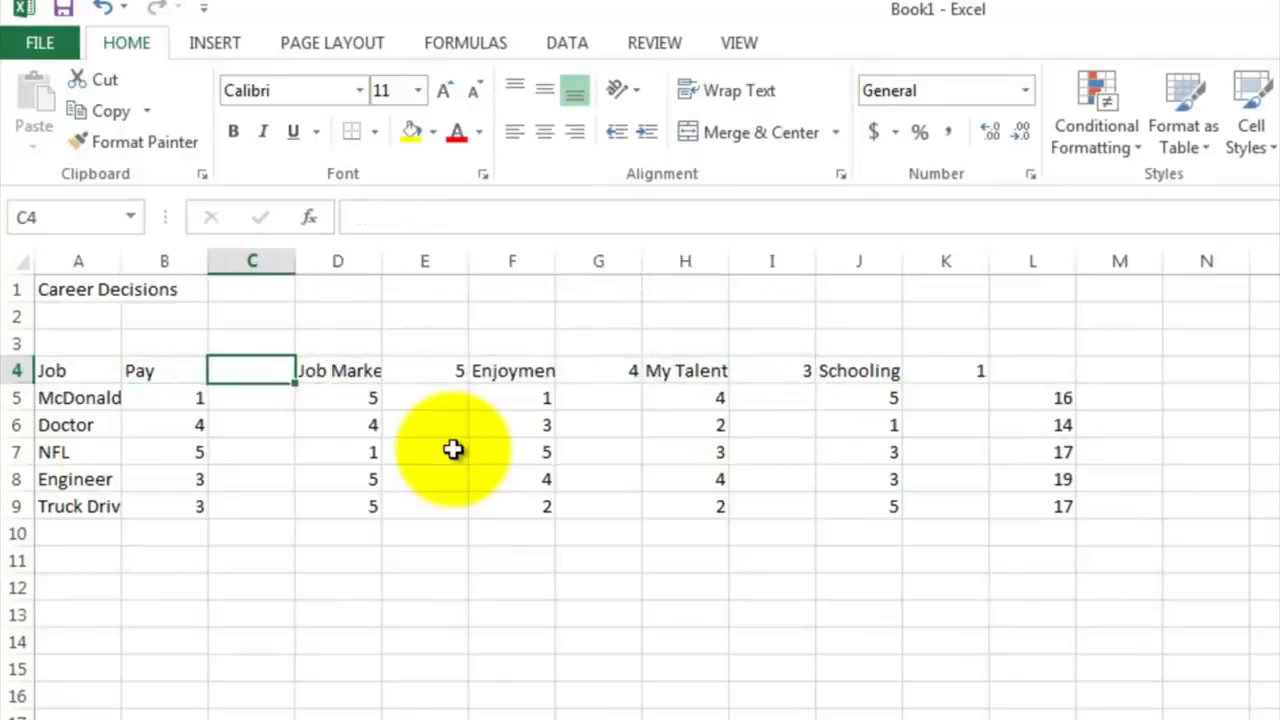
type("3")
key("Return")
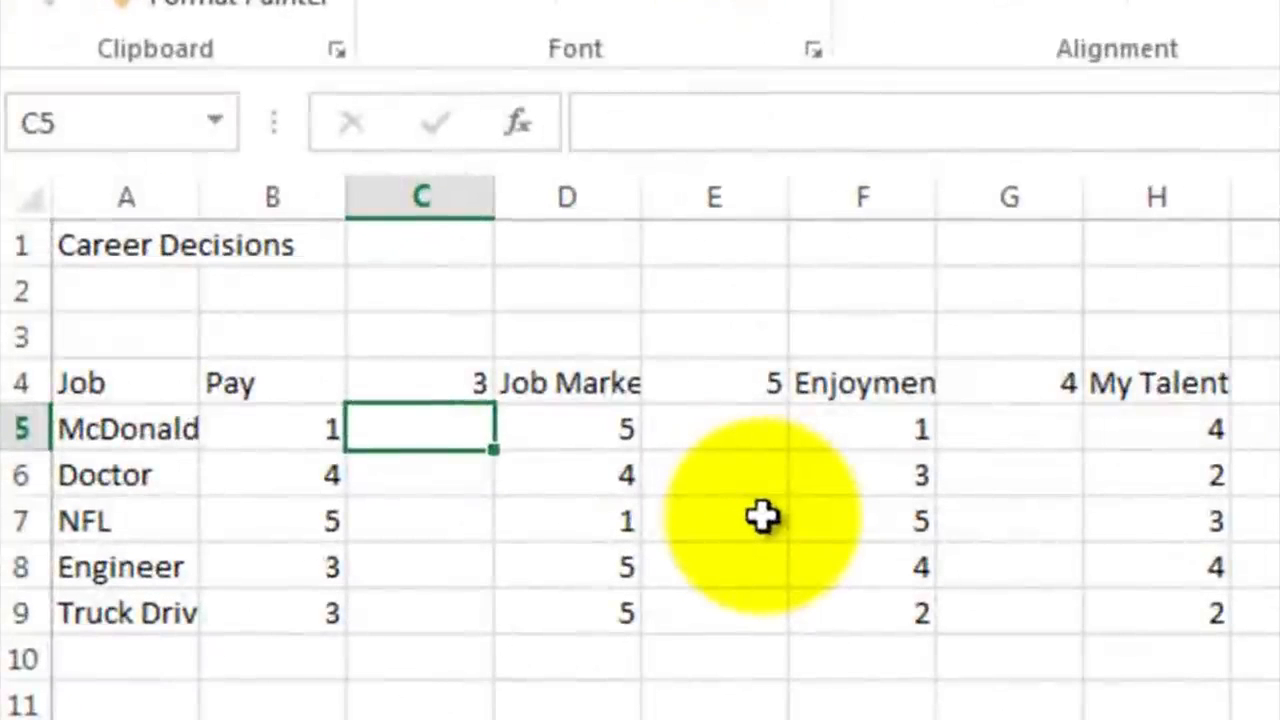
Calculate the weighted Pay score in C5 with =C$4*B5, locking the factor's row, and fill the formula down to C9
type("=")
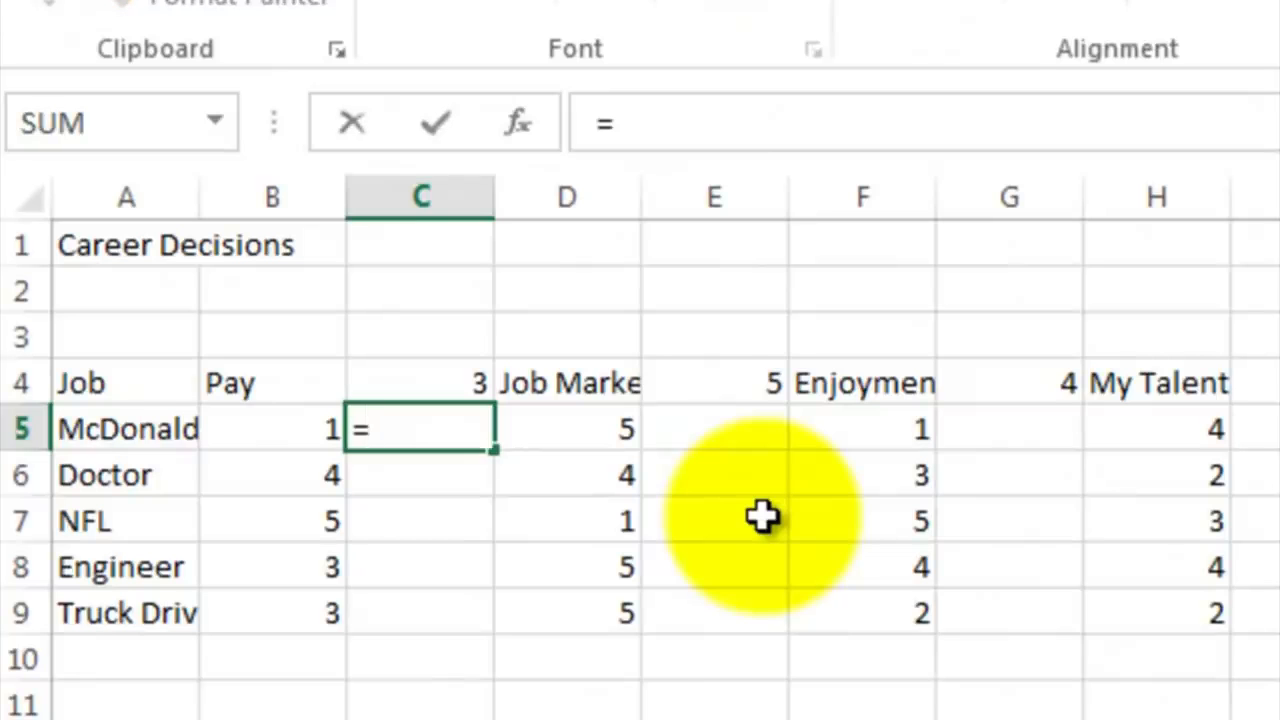
left_click(426, 385)
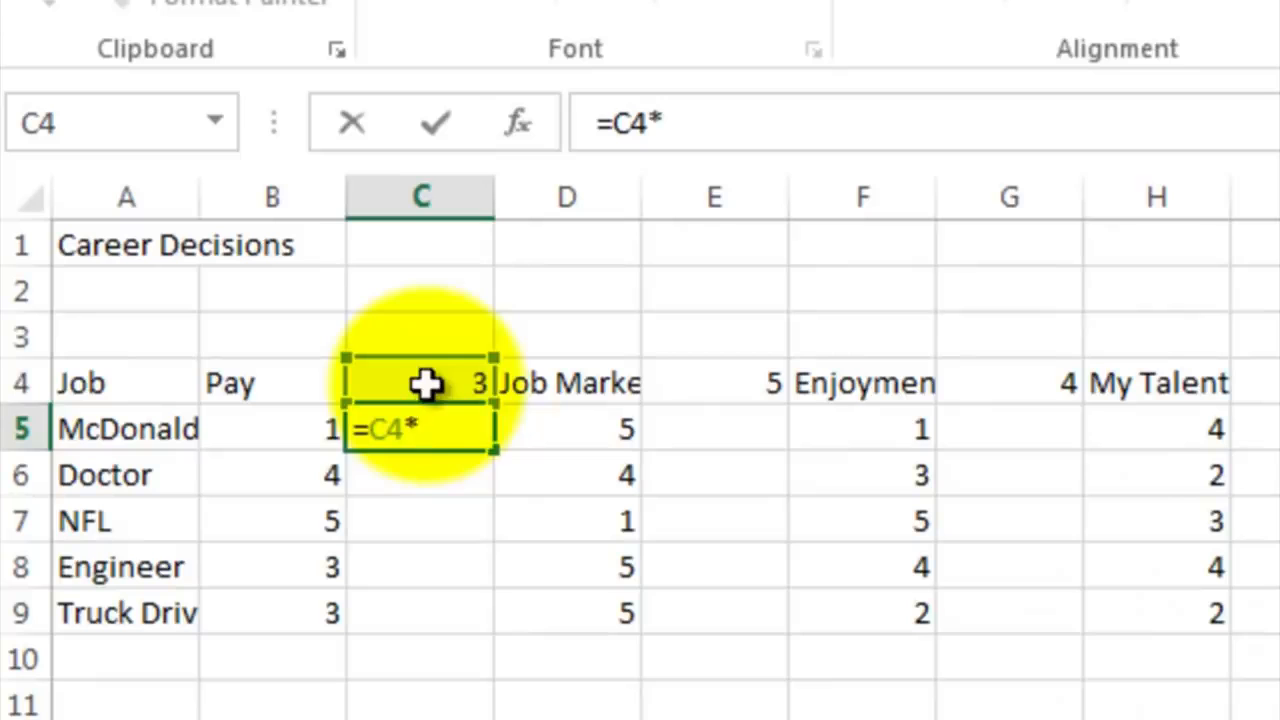
left_click(289, 426)
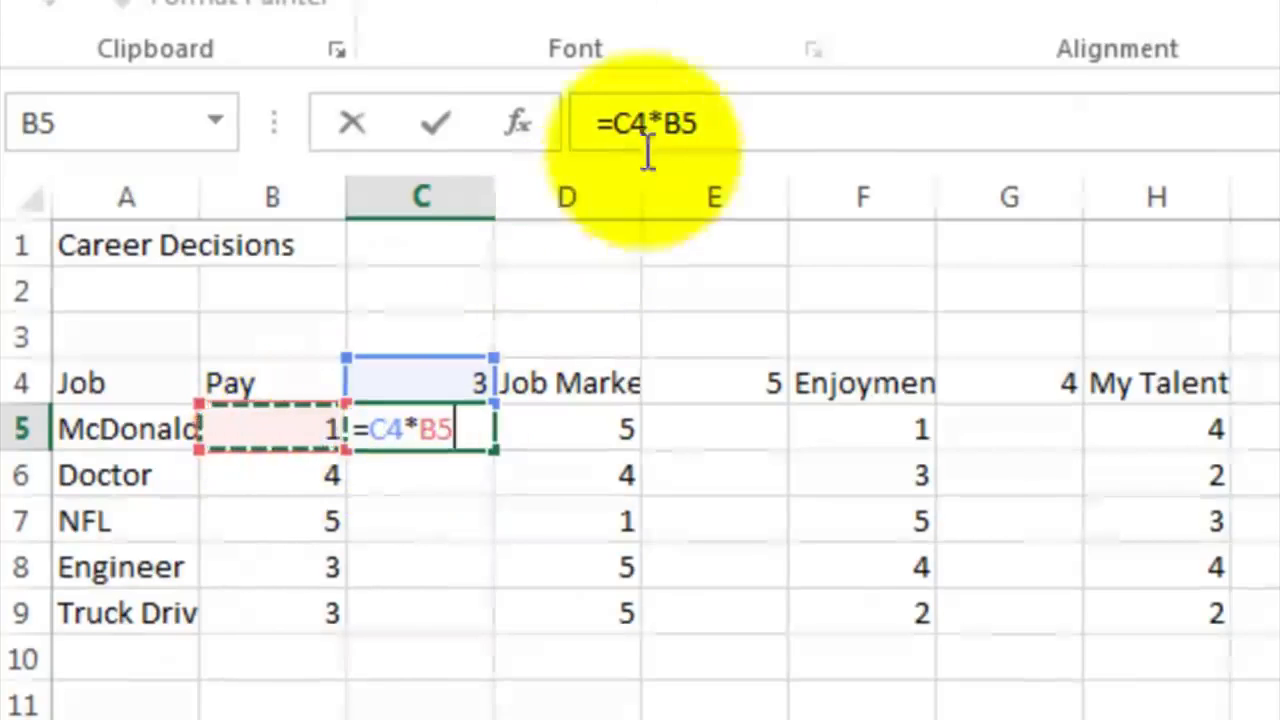
left_click(624, 120)
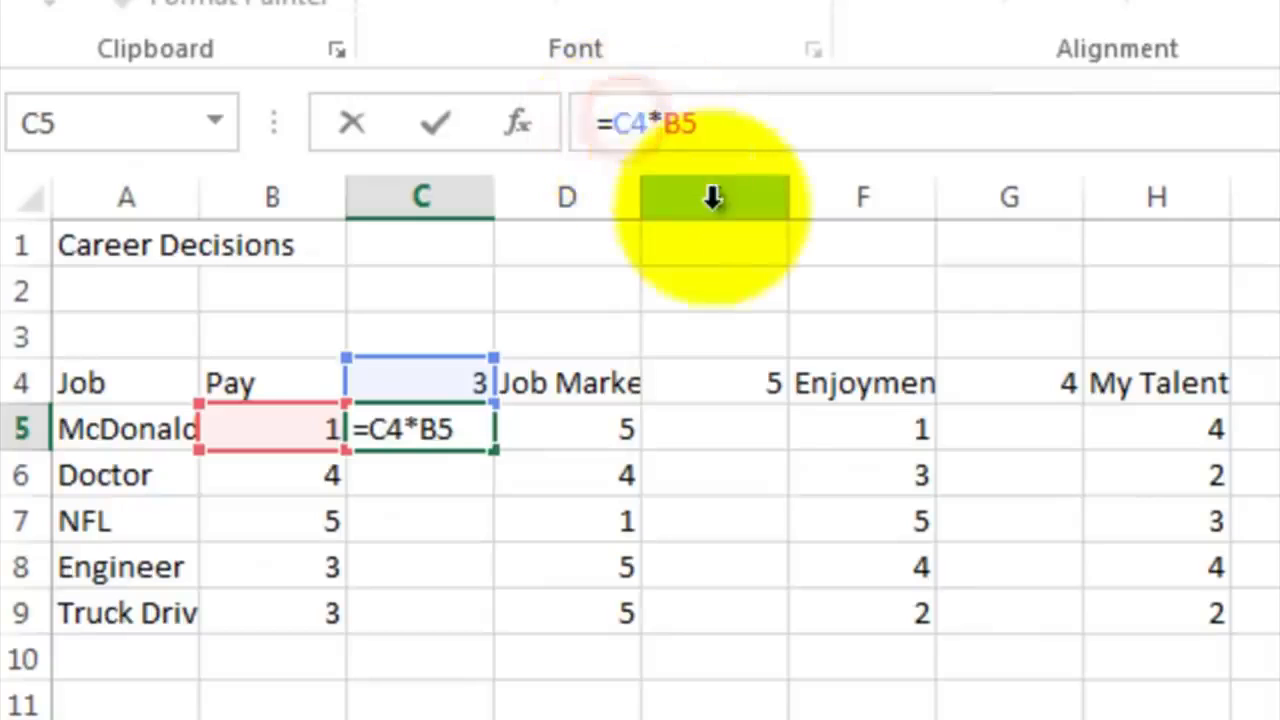
type("$")
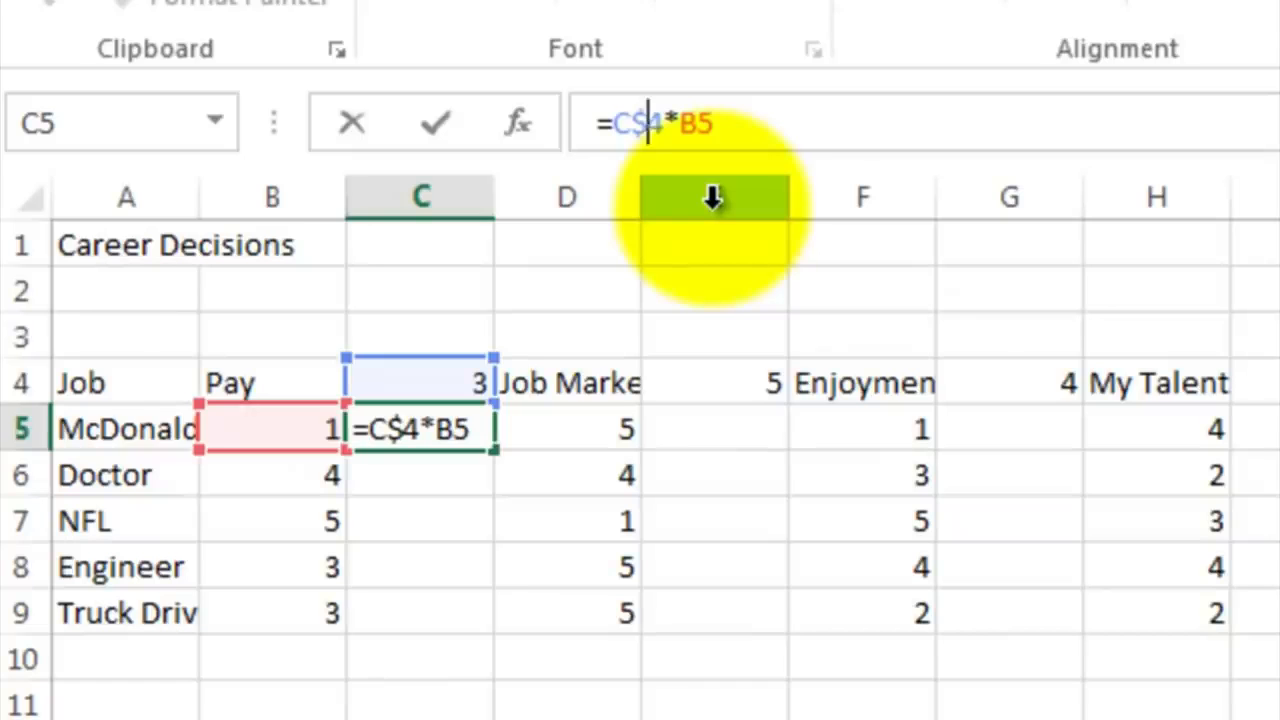
key("Return")
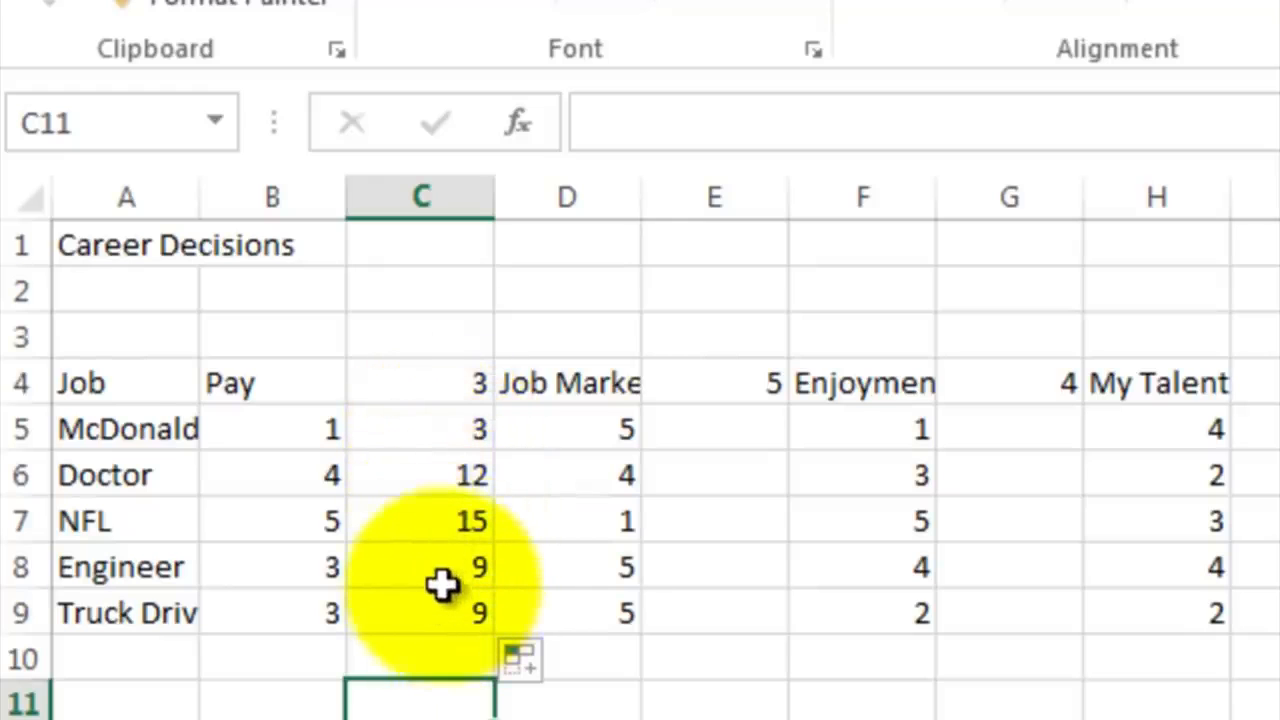
Copy the weighted Pay formulas in C5:C9 and paste them into the Job Market column starting at E5
left_click(444, 528)
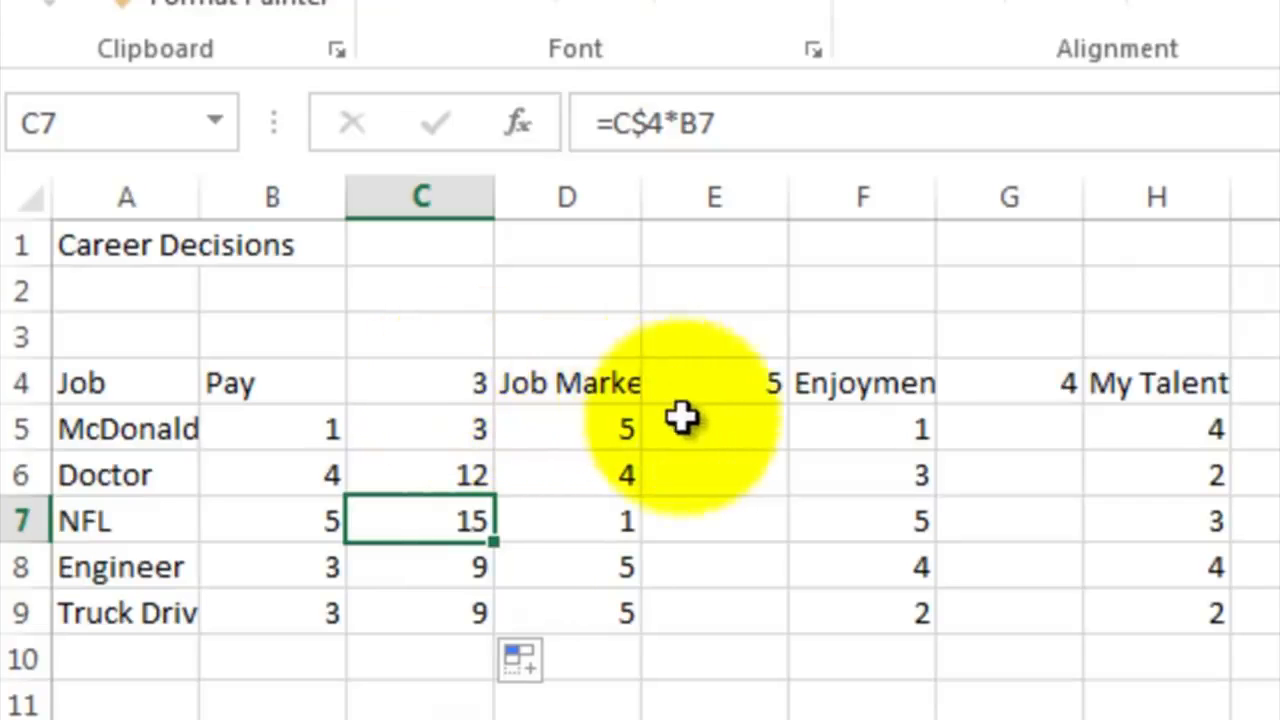
left_click(458, 428)
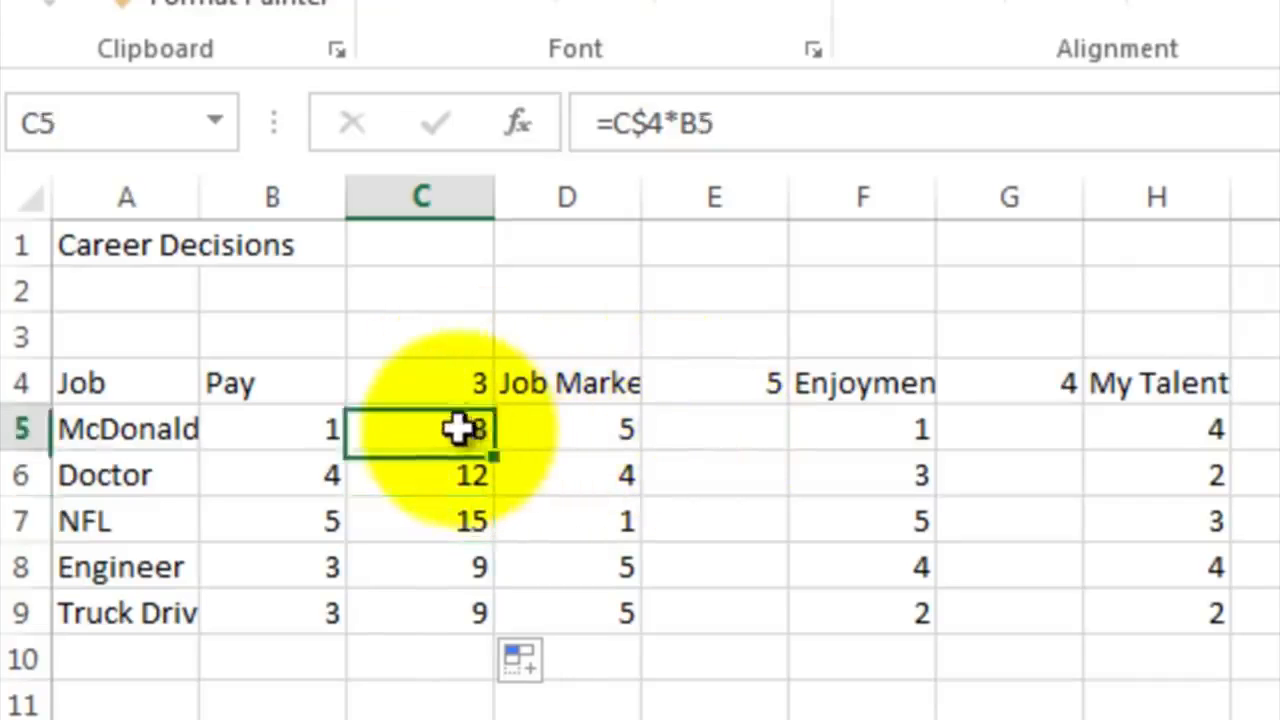
left_click_drag(458, 428, 465, 613)
right_click(433, 486)
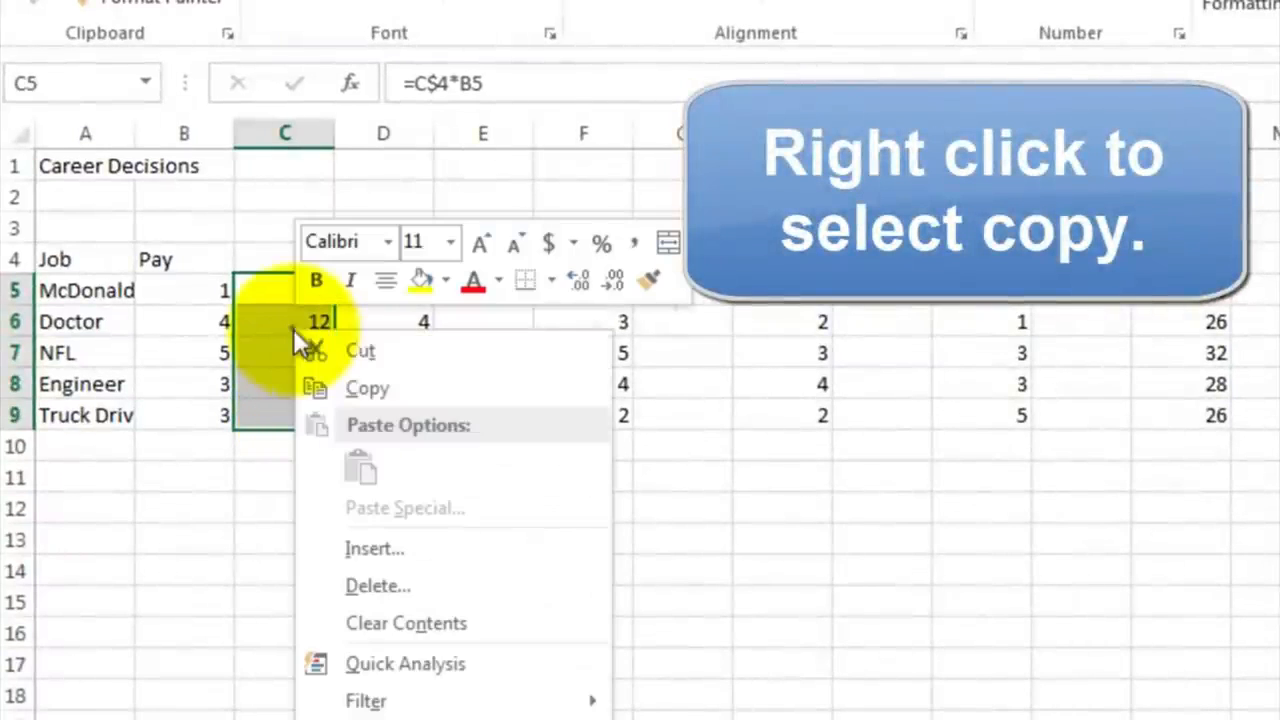
left_click(335, 388)
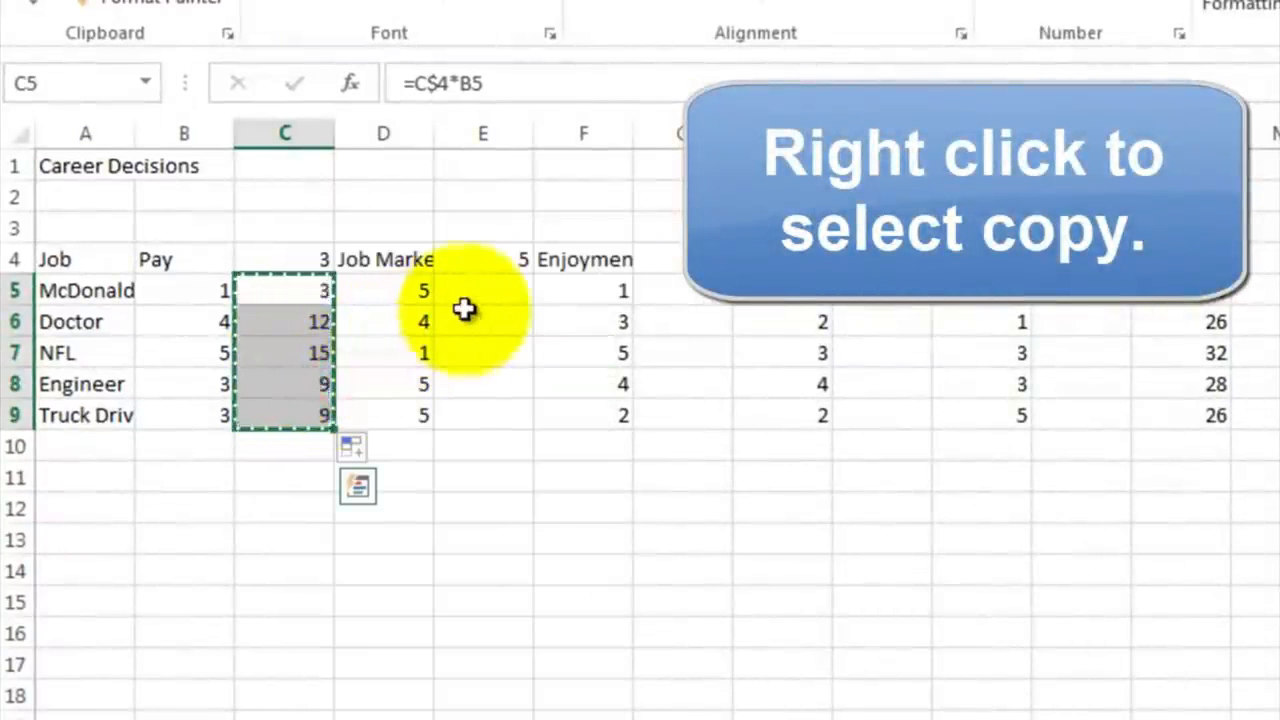
left_click(468, 298)
right_click(470, 297)
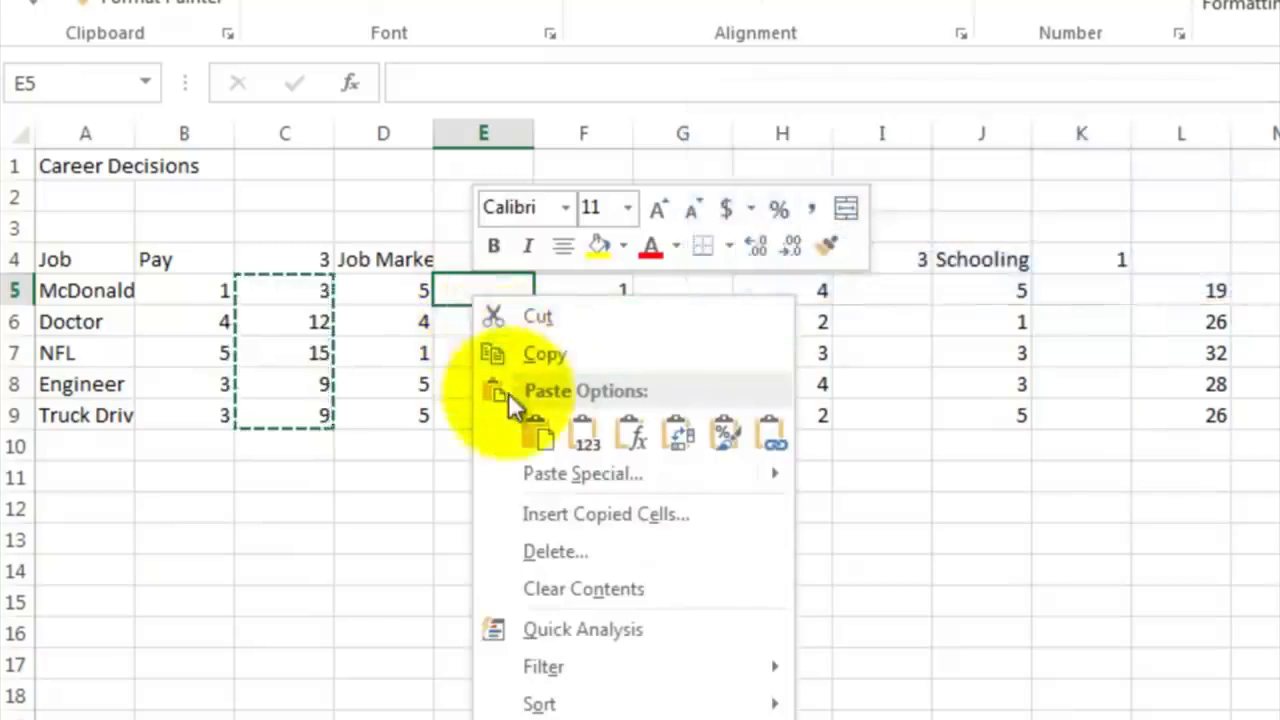
left_click(535, 435)
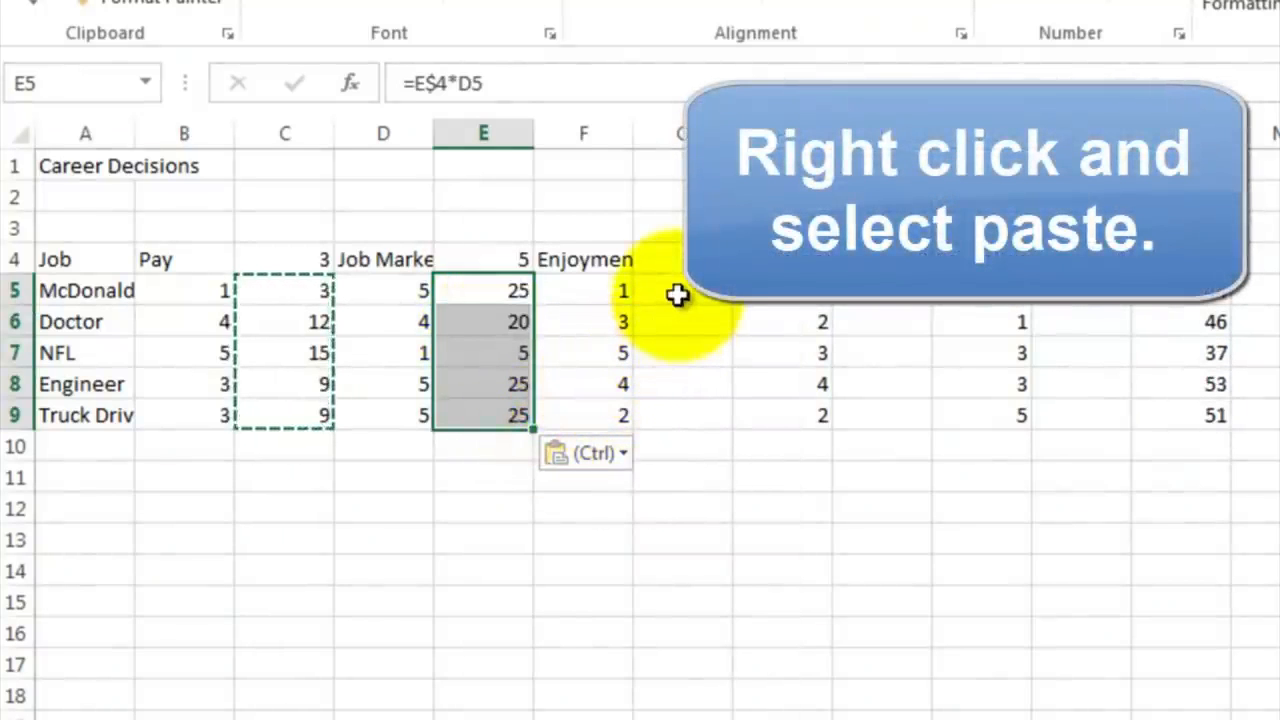
Paste the copied weighting formulas into the Enjoyment, My Talent and Schooling columns starting at G5, I5 and K5
left_click(678, 293)
right_click(680, 296)
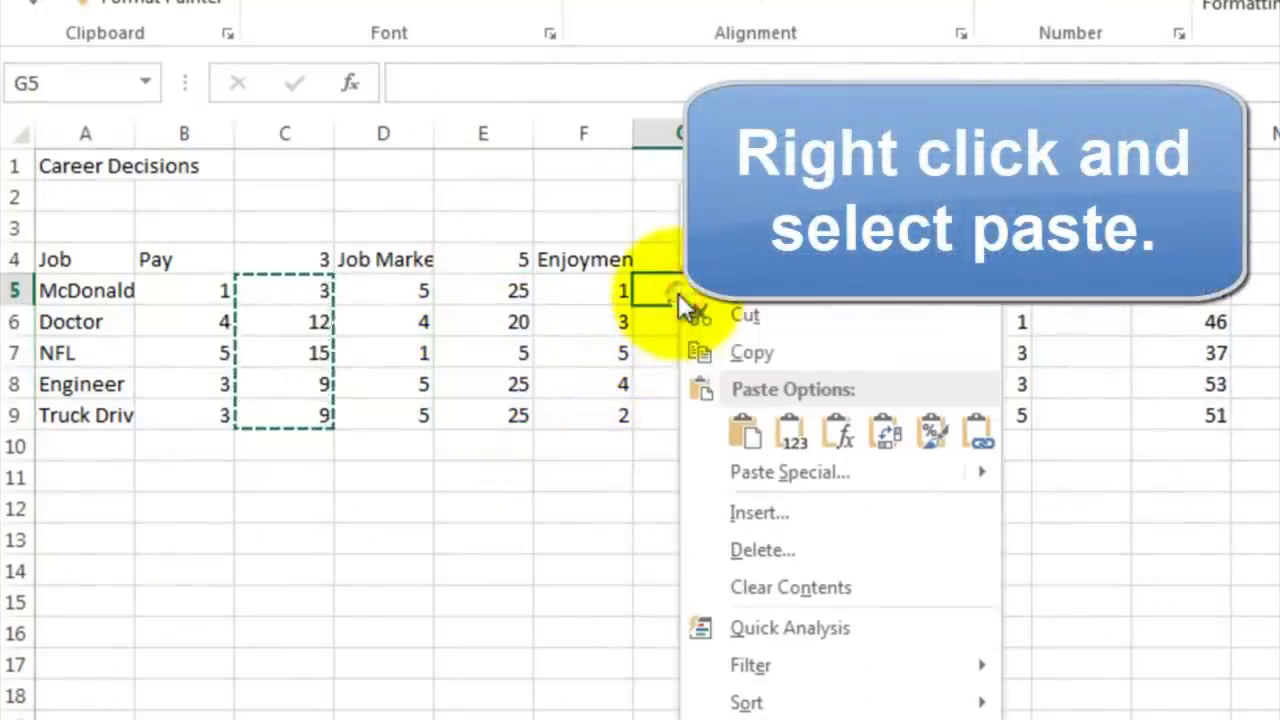
left_click(745, 435)
left_click(872, 297)
right_click(874, 298)
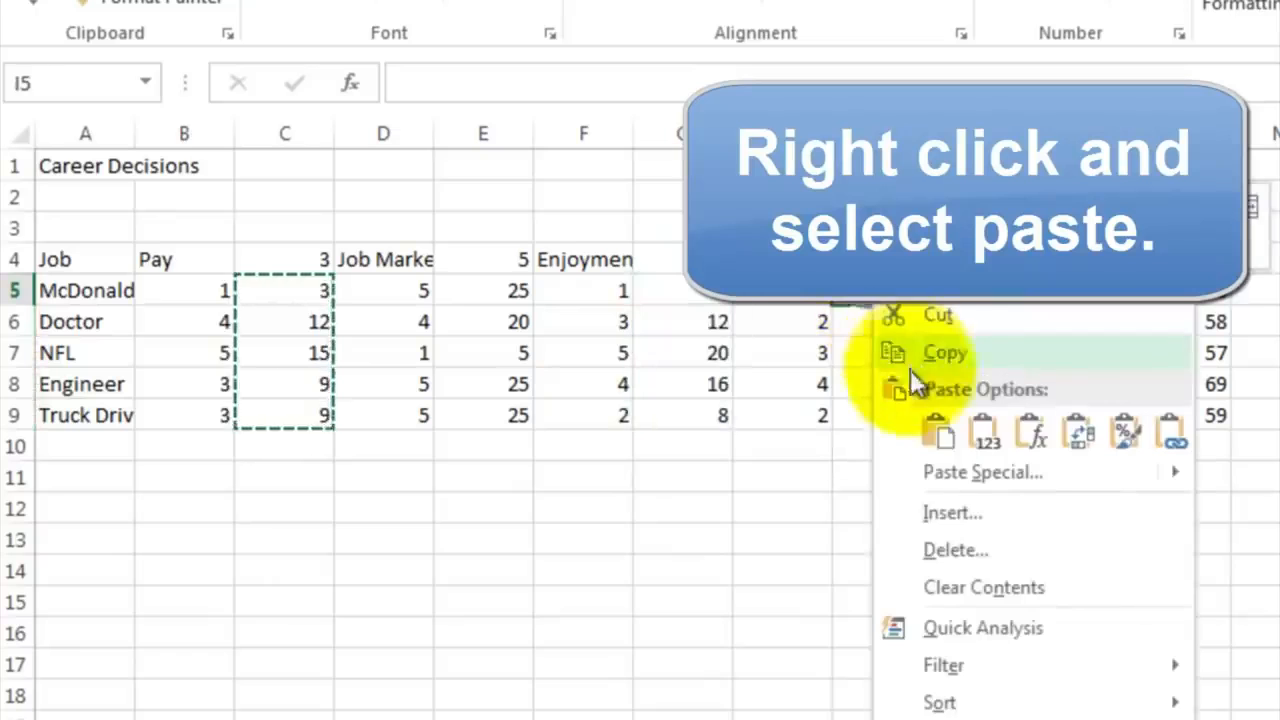
left_click(937, 432)
left_click(1067, 292)
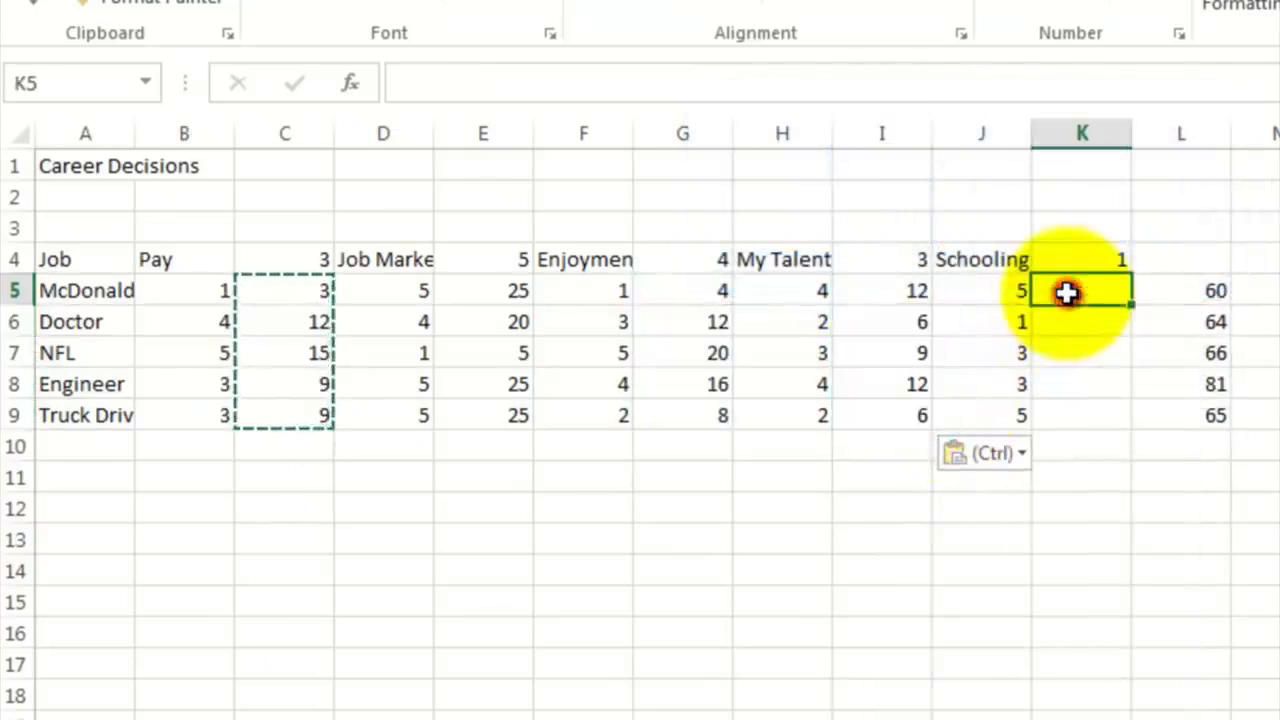
right_click(1067, 292)
left_click(1112, 436)
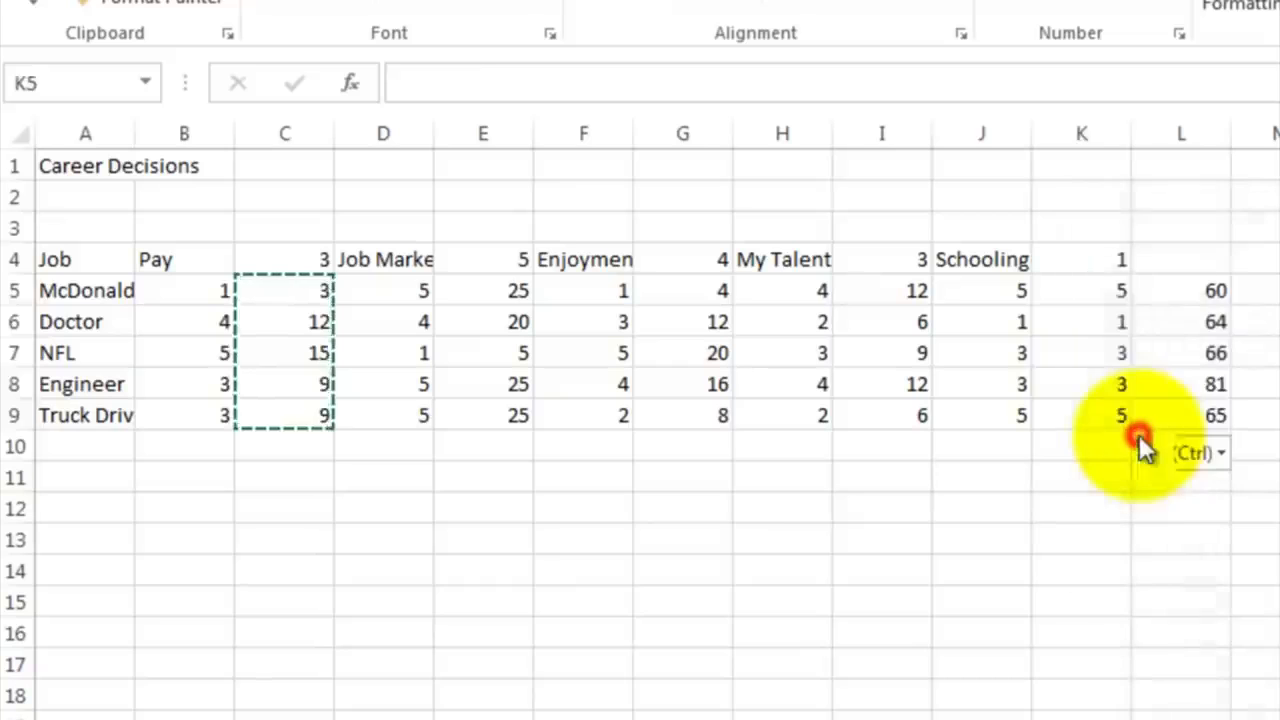
Clear the SUM formula from cell L5 in the McDonald row
left_click(1180, 289)
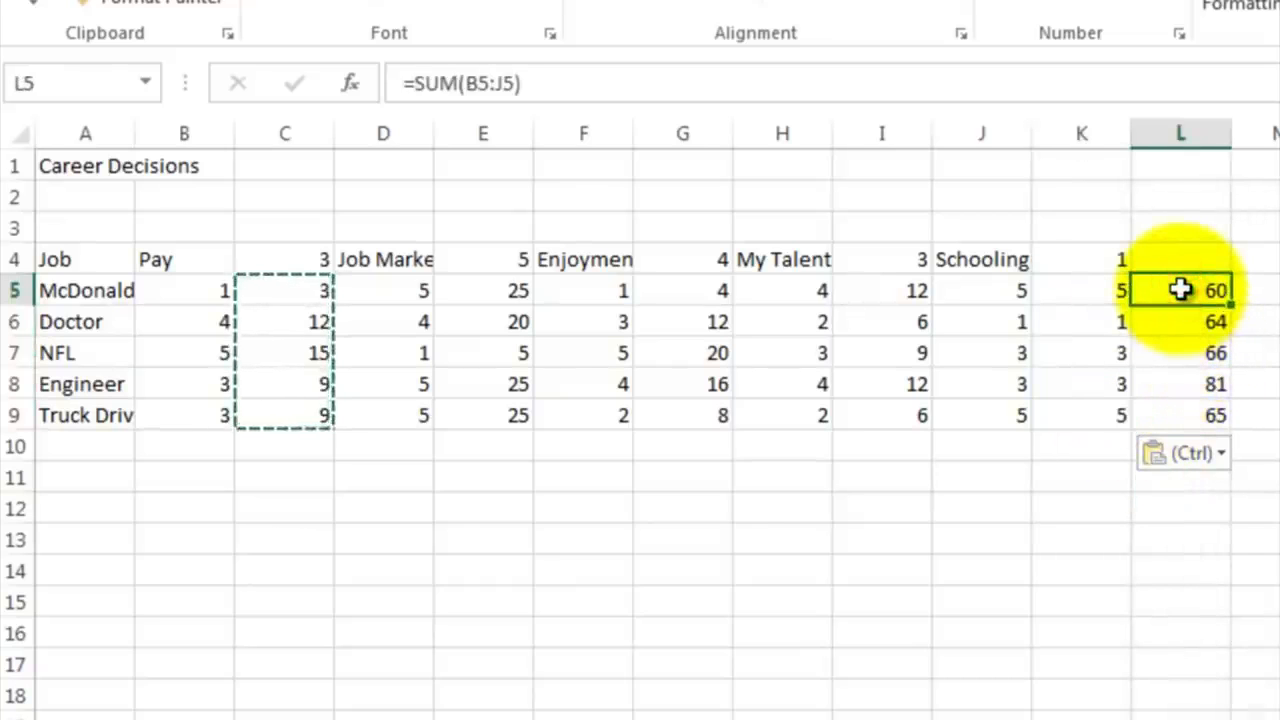
double_click(1180, 289)
key("Return")
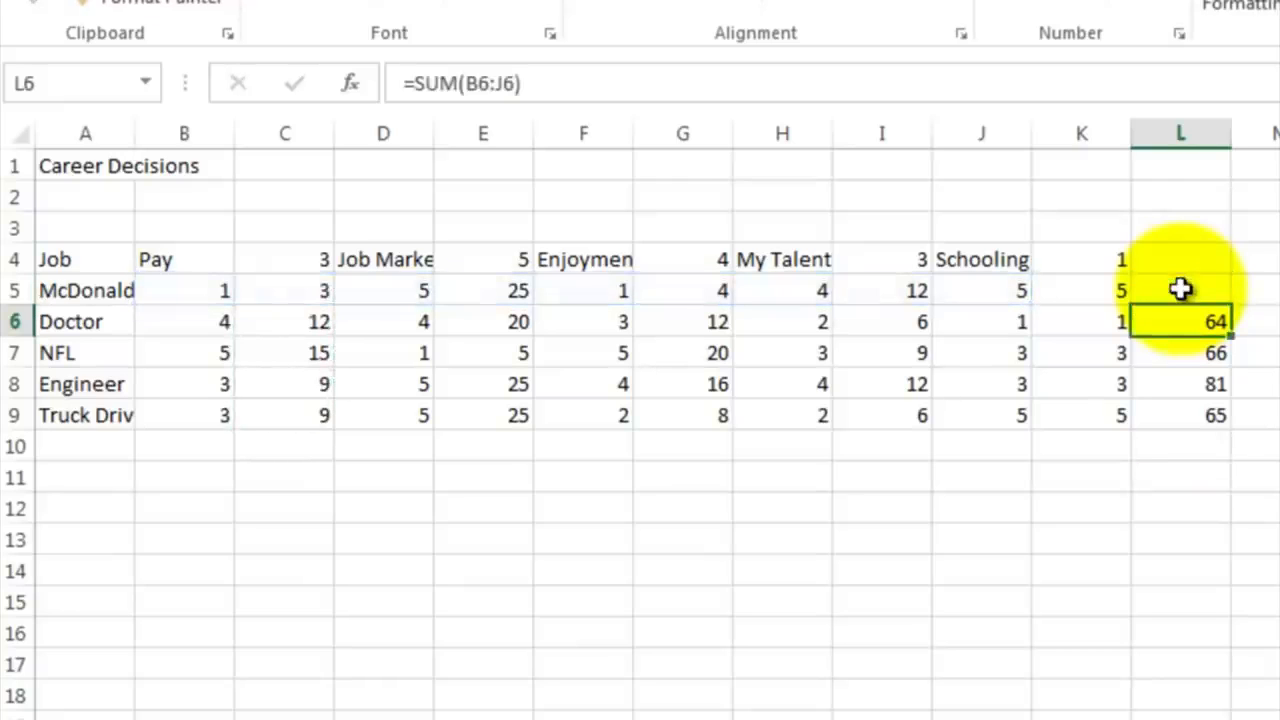
Enter the formula =C5+E5+G5+I5+K5 in L5 to add only the weighted scores
left_click(1180, 289)
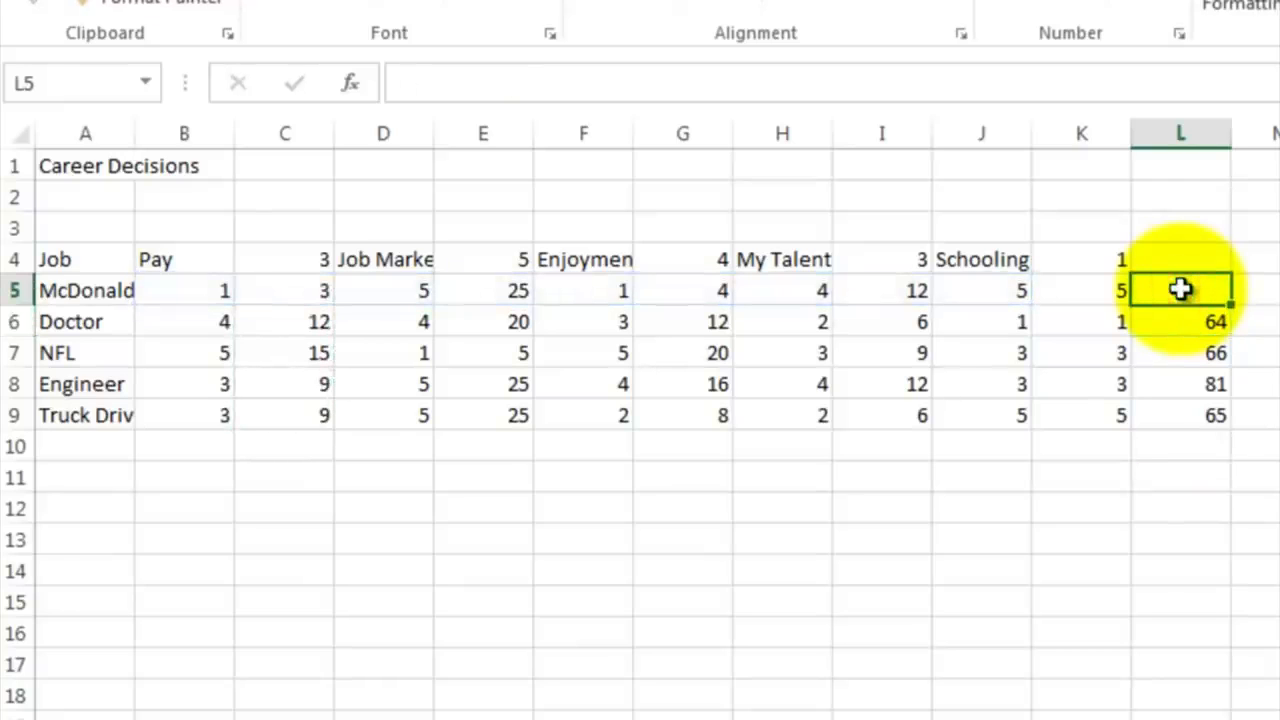
type("=")
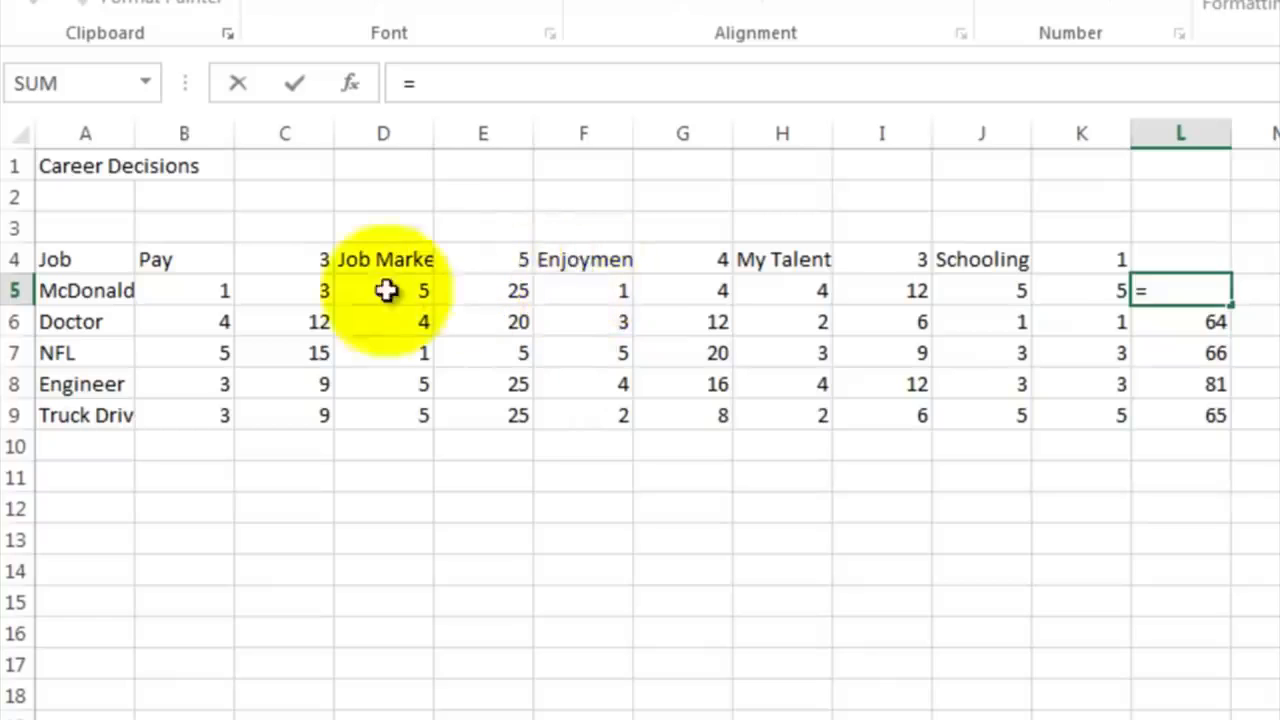
left_click(301, 290)
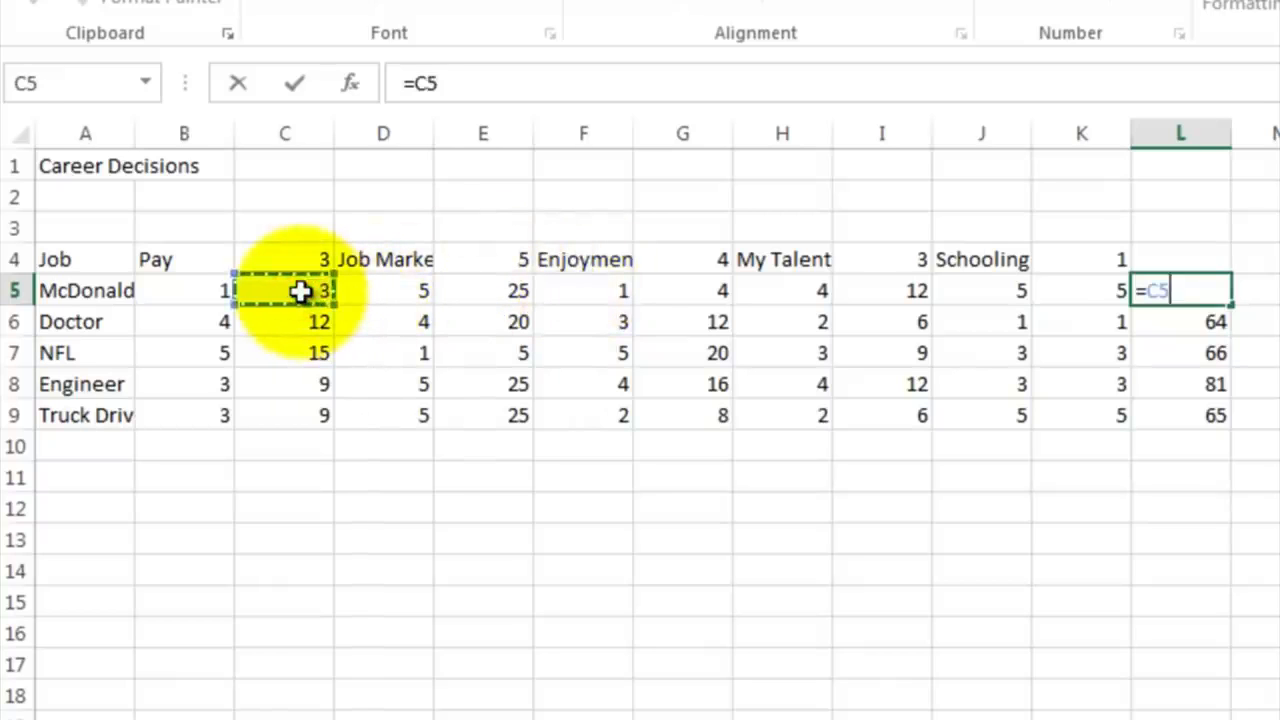
type("+")
left_click(453, 288)
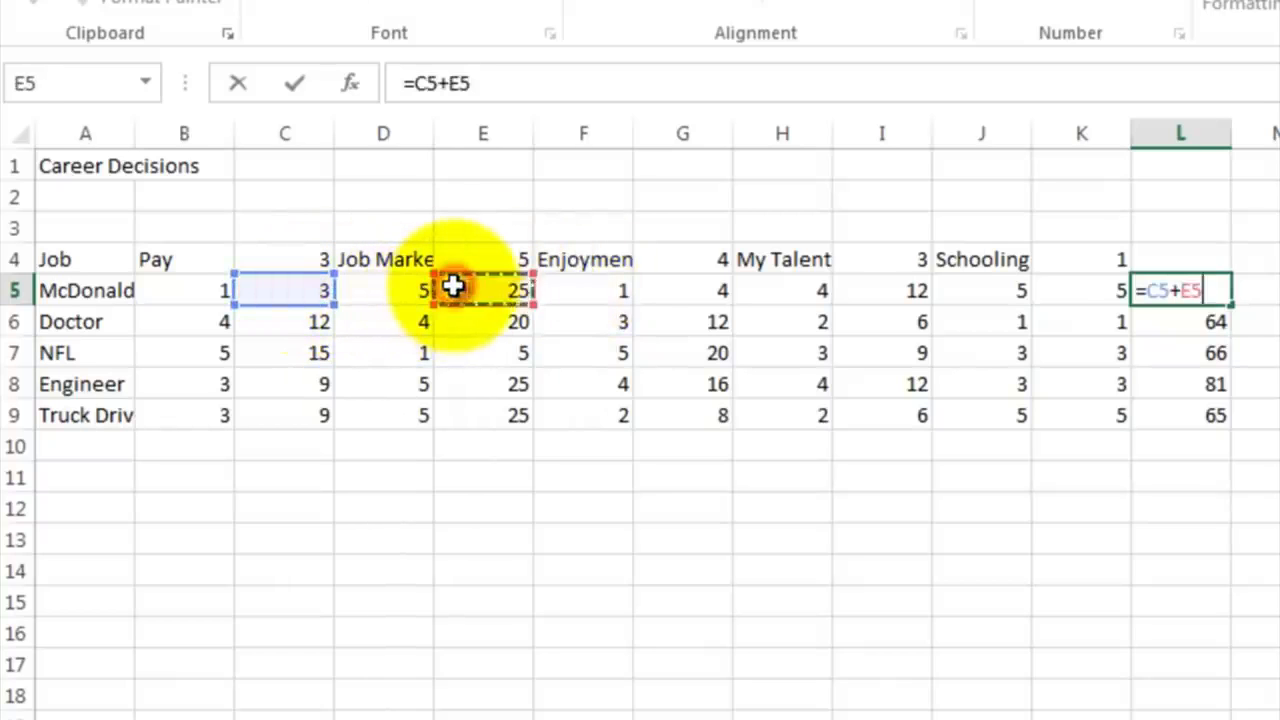
type("+")
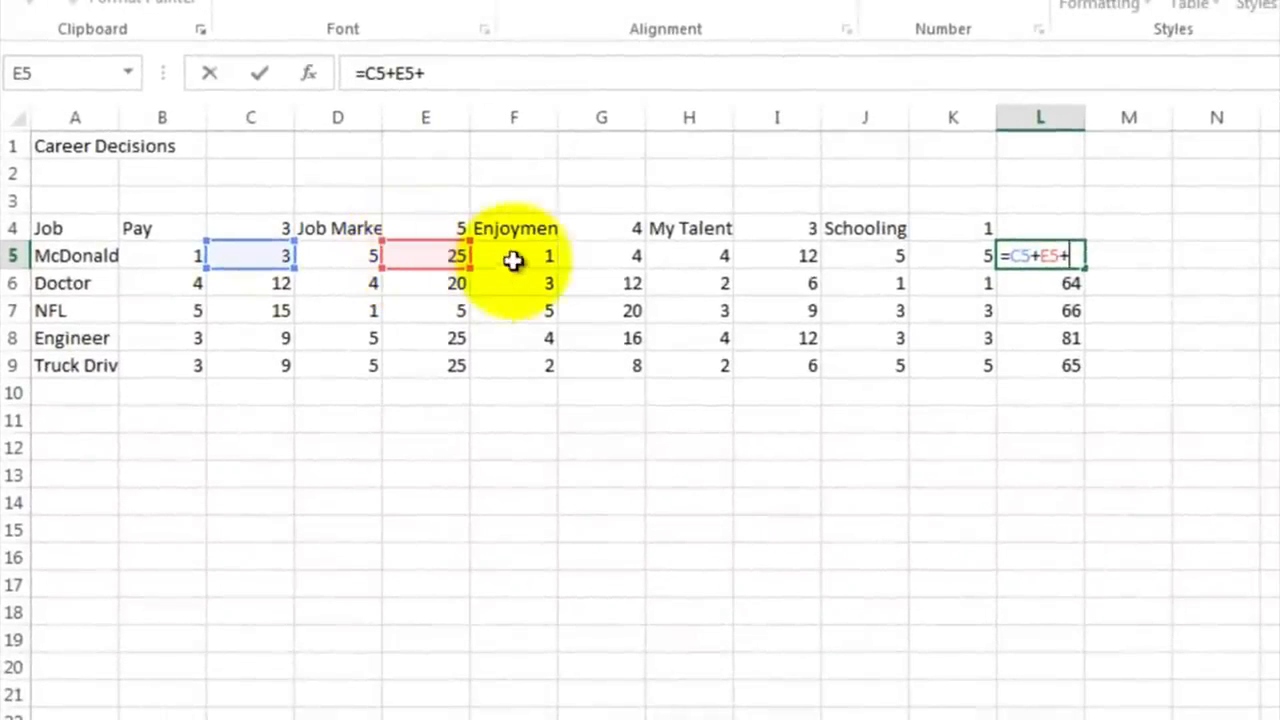
left_click(575, 258)
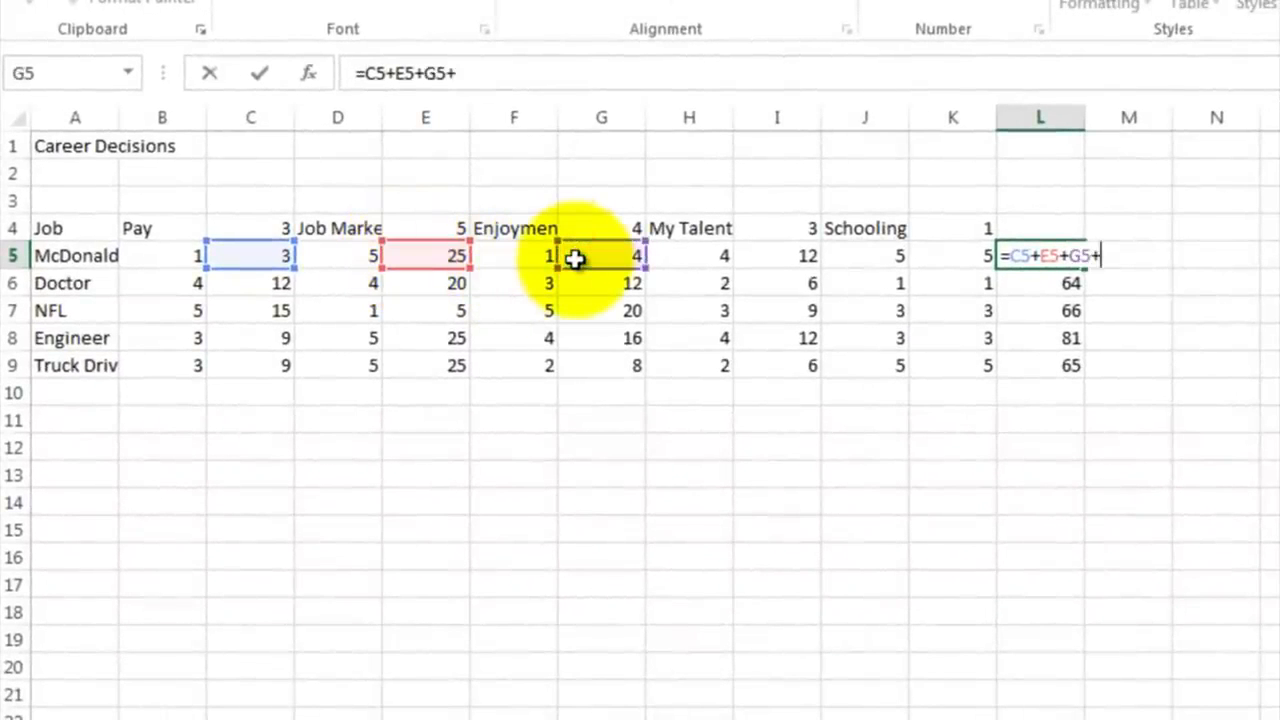
type("+")
left_click(762, 253)
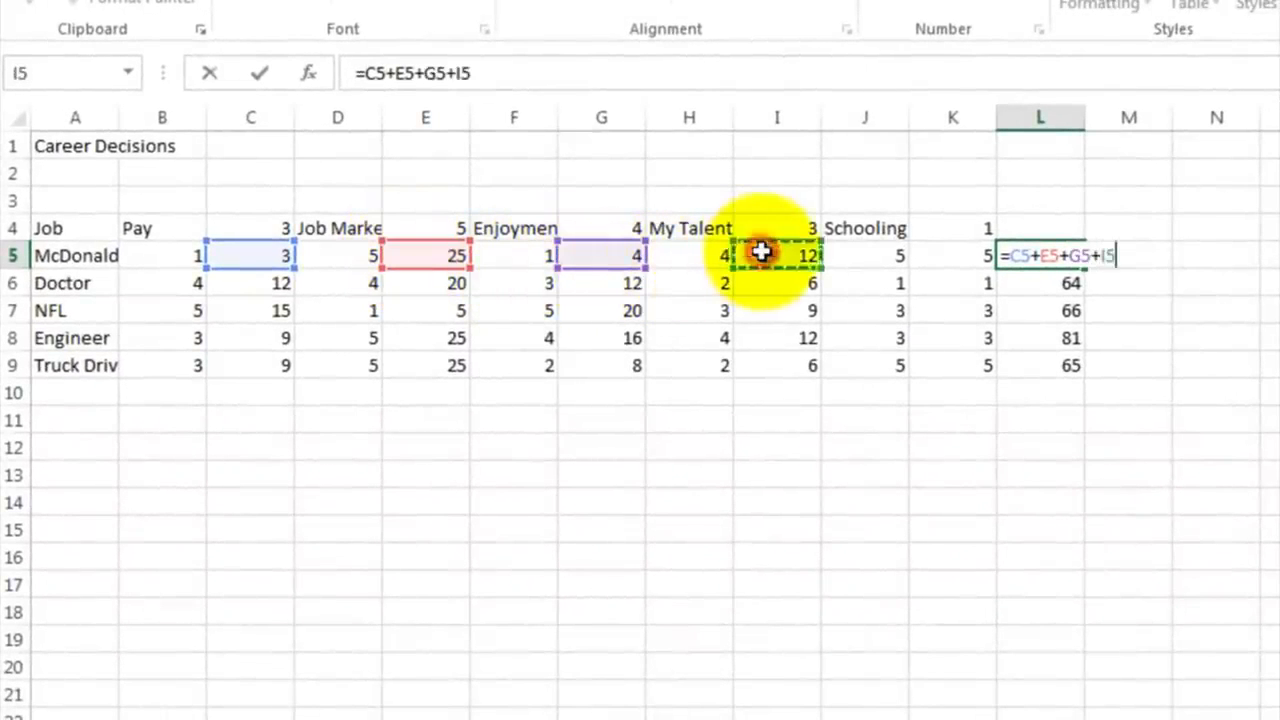
left_click(968, 256)
key("Return")
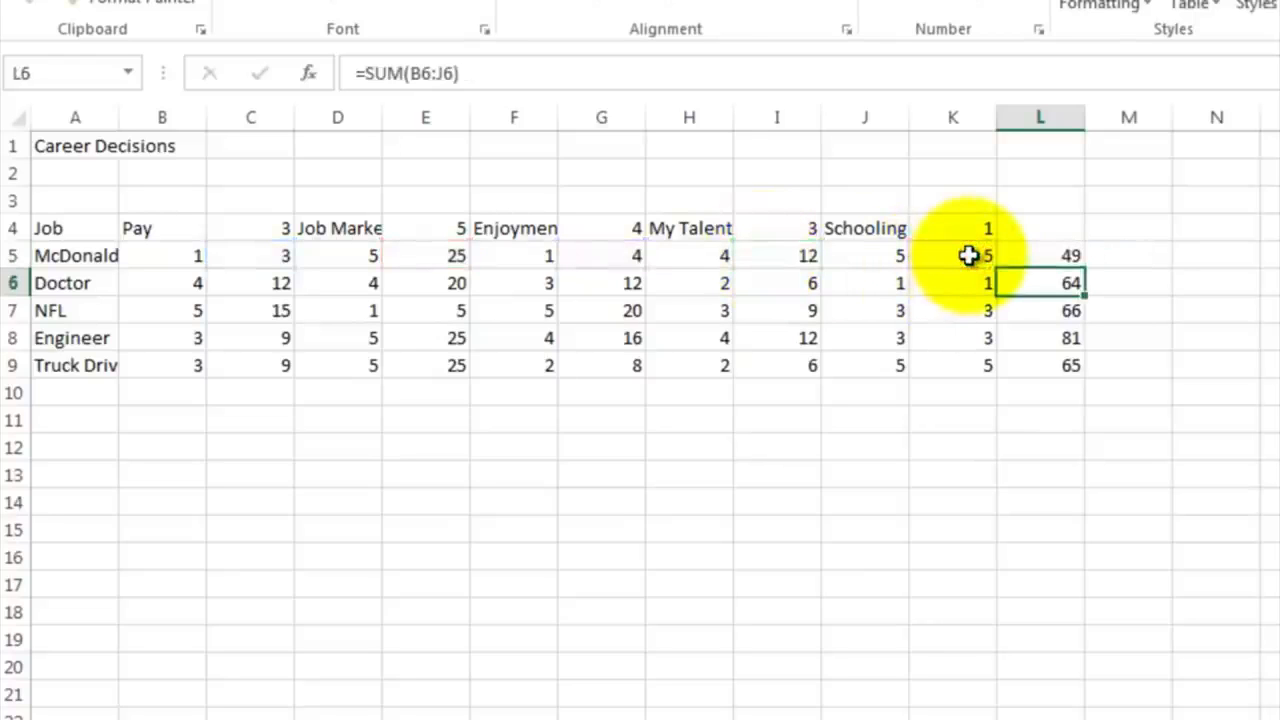
Fill the L5 formula down through L9 and enter the heading Total in L4
left_click(1050, 258)
left_click_drag(1083, 268, 1070, 366)
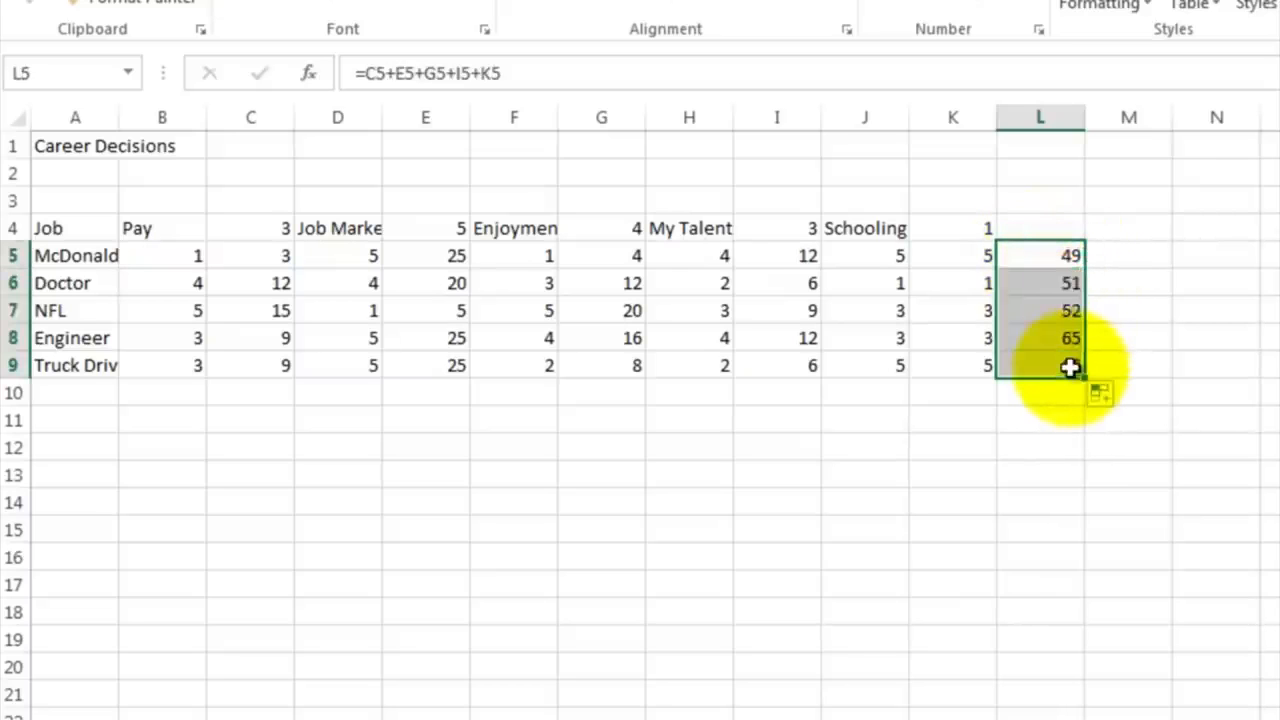
left_click(1043, 228)
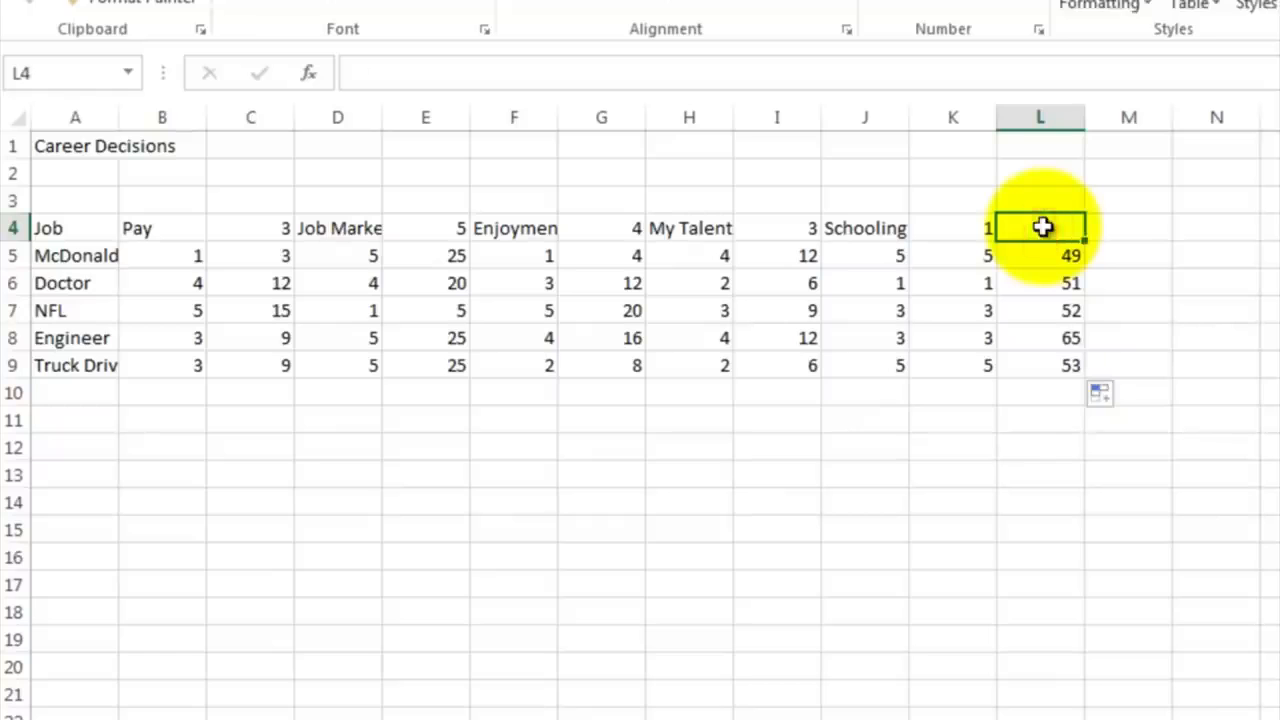
type("Total")
key("Return")
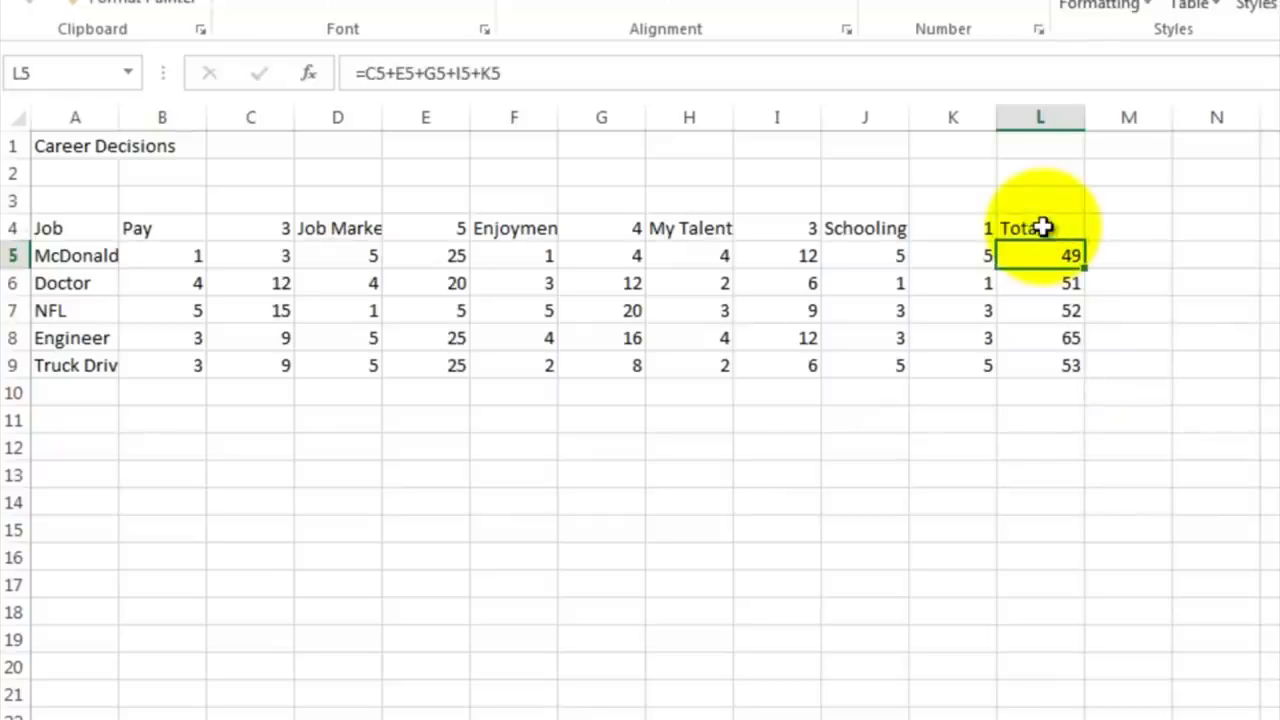
left_click(1037, 341)
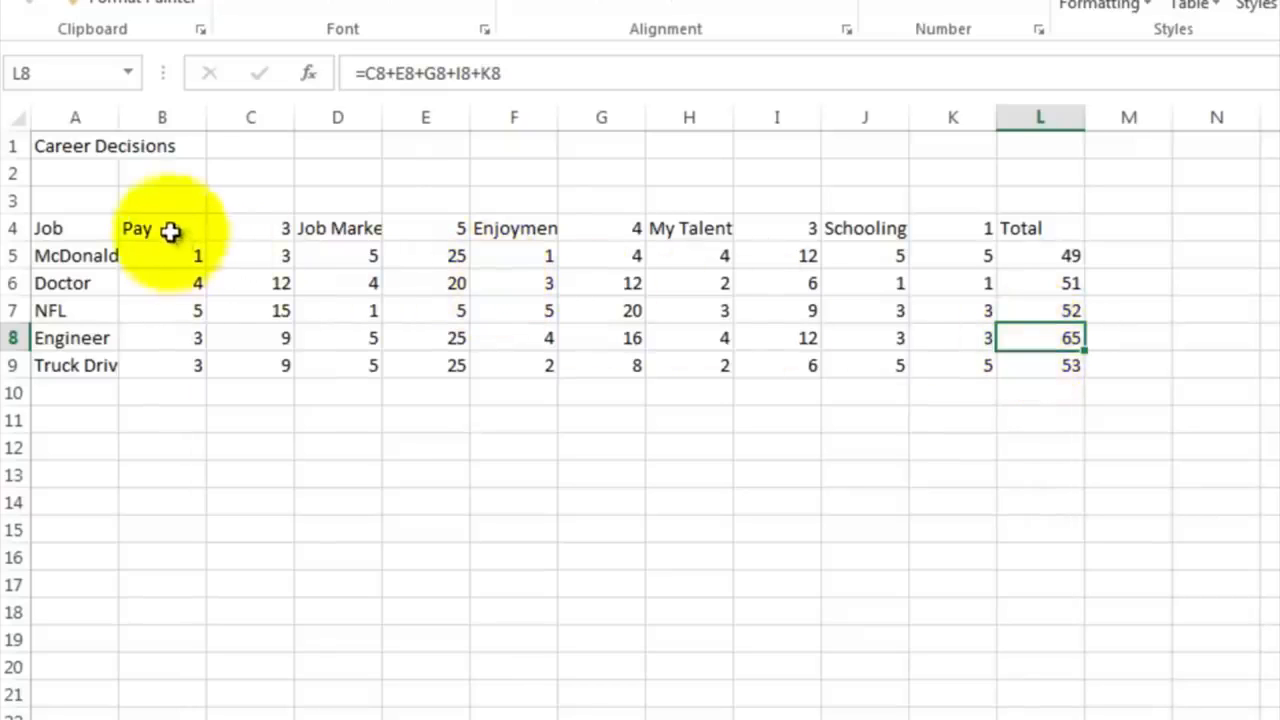
Shade the two-column criterion blocks in rows 4 to 9: Pay yellow, Job Market light blue, Enjoyment light orange, My Talent light green, Schooling gray
left_click_drag(170, 230, 251, 357)
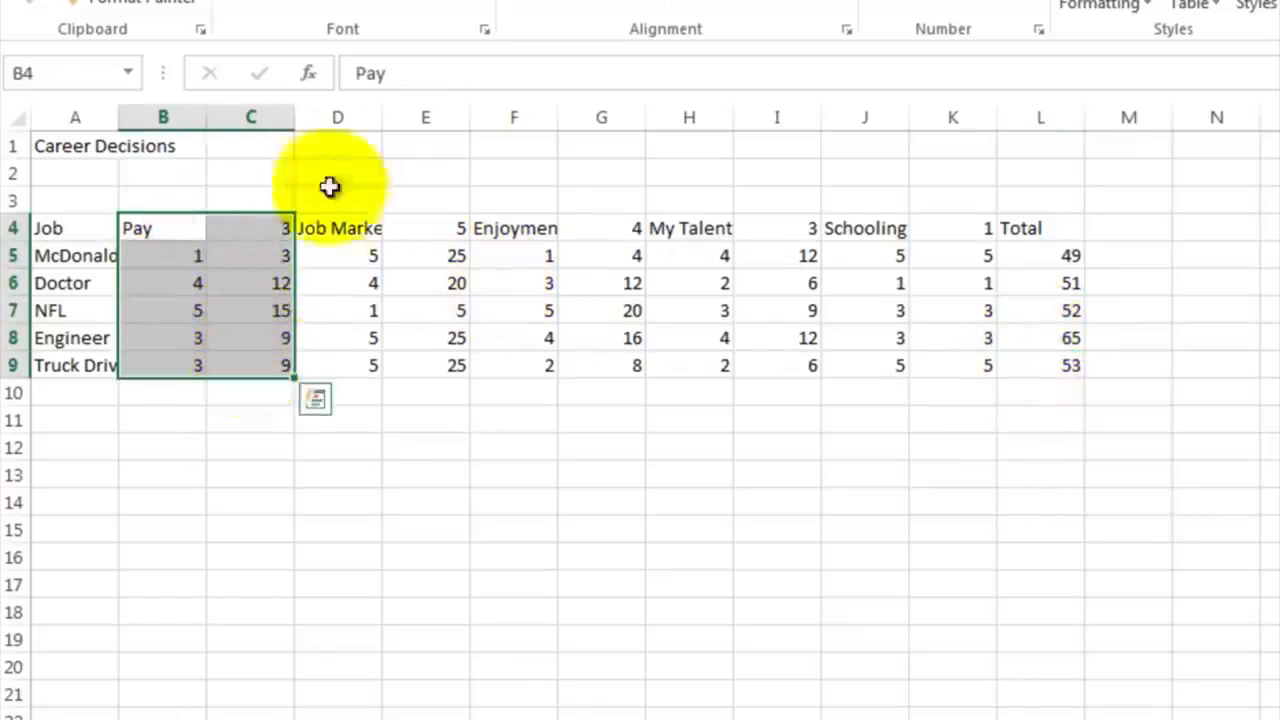
left_click(414, 10)
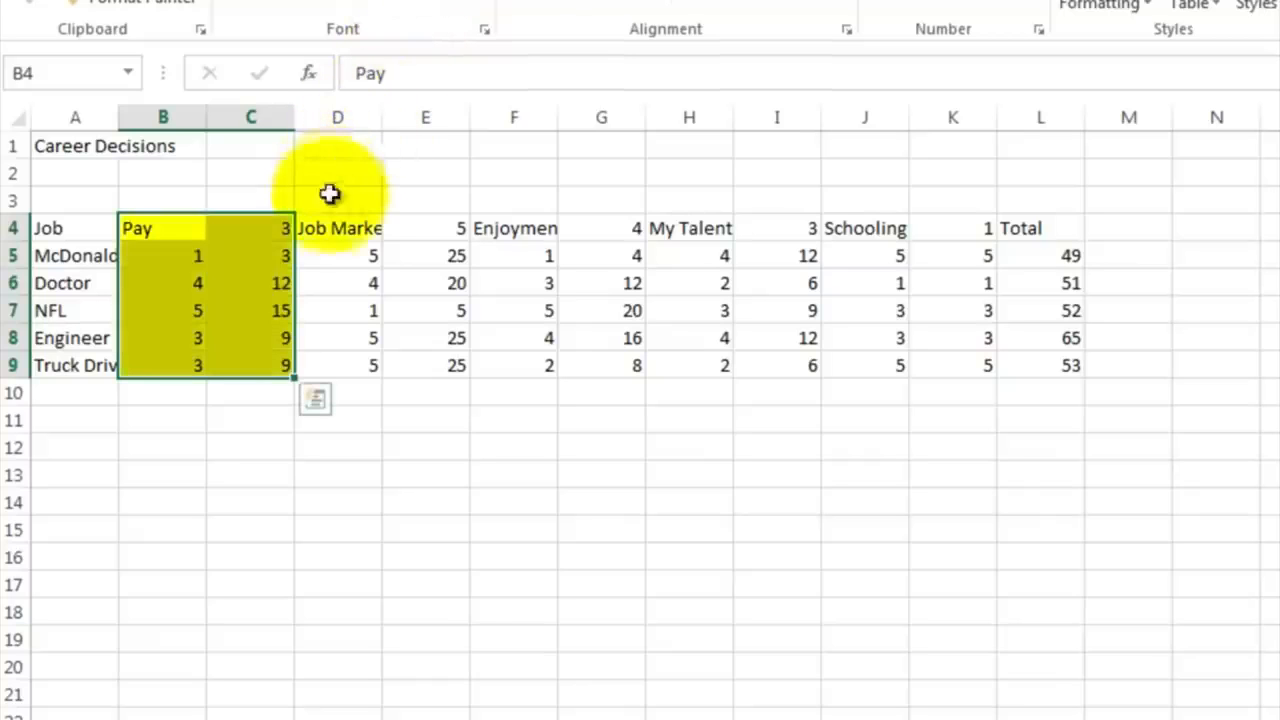
left_click_drag(331, 222, 427, 361)
left_click(440, 4)
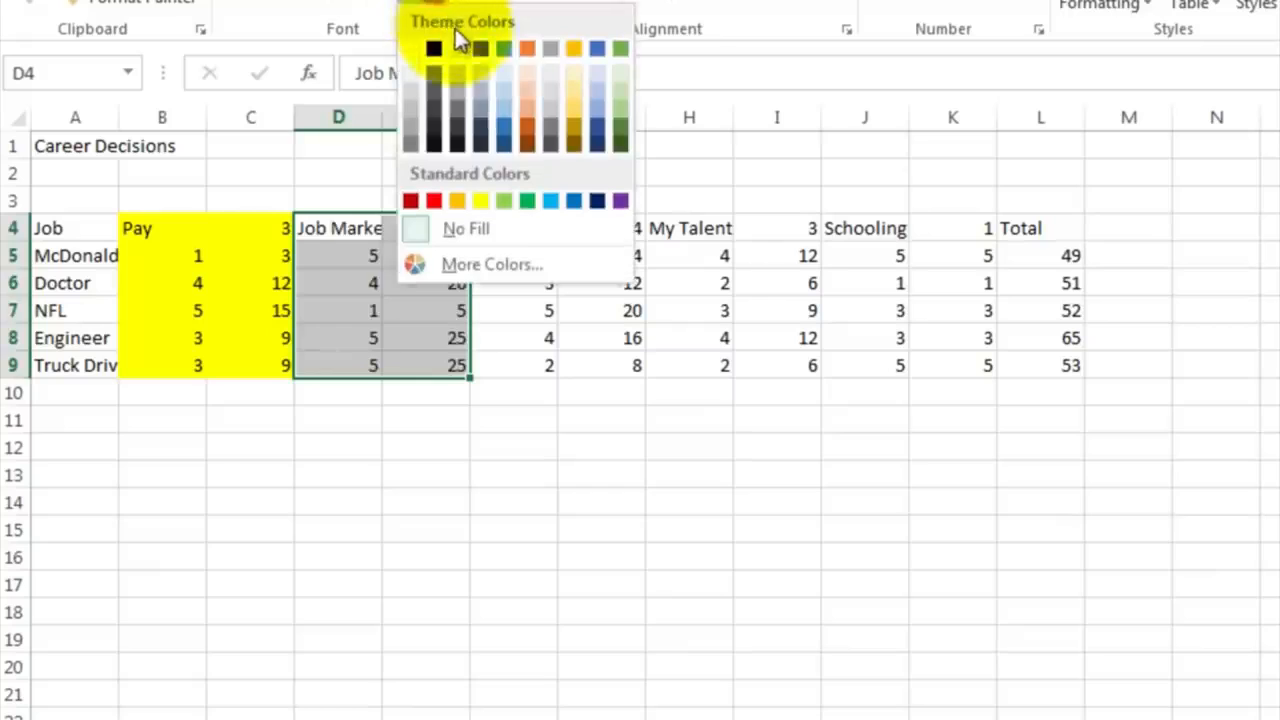
left_click(502, 91)
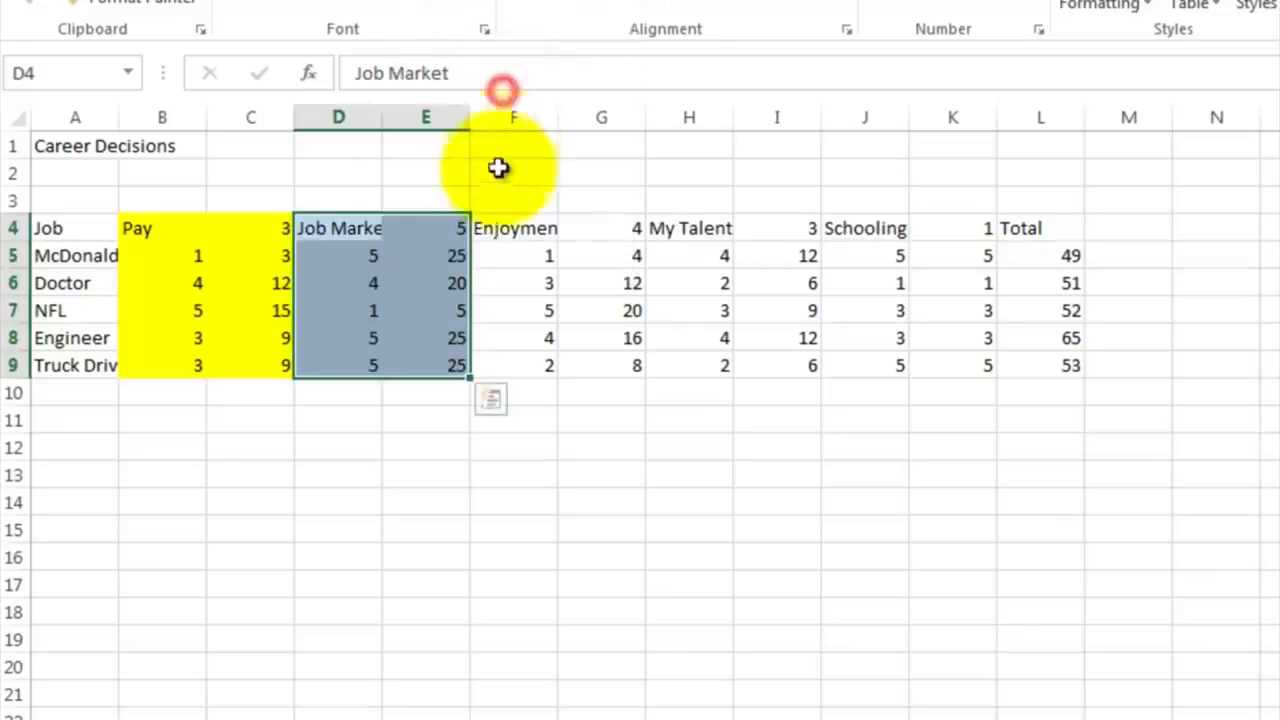
left_click(500, 228)
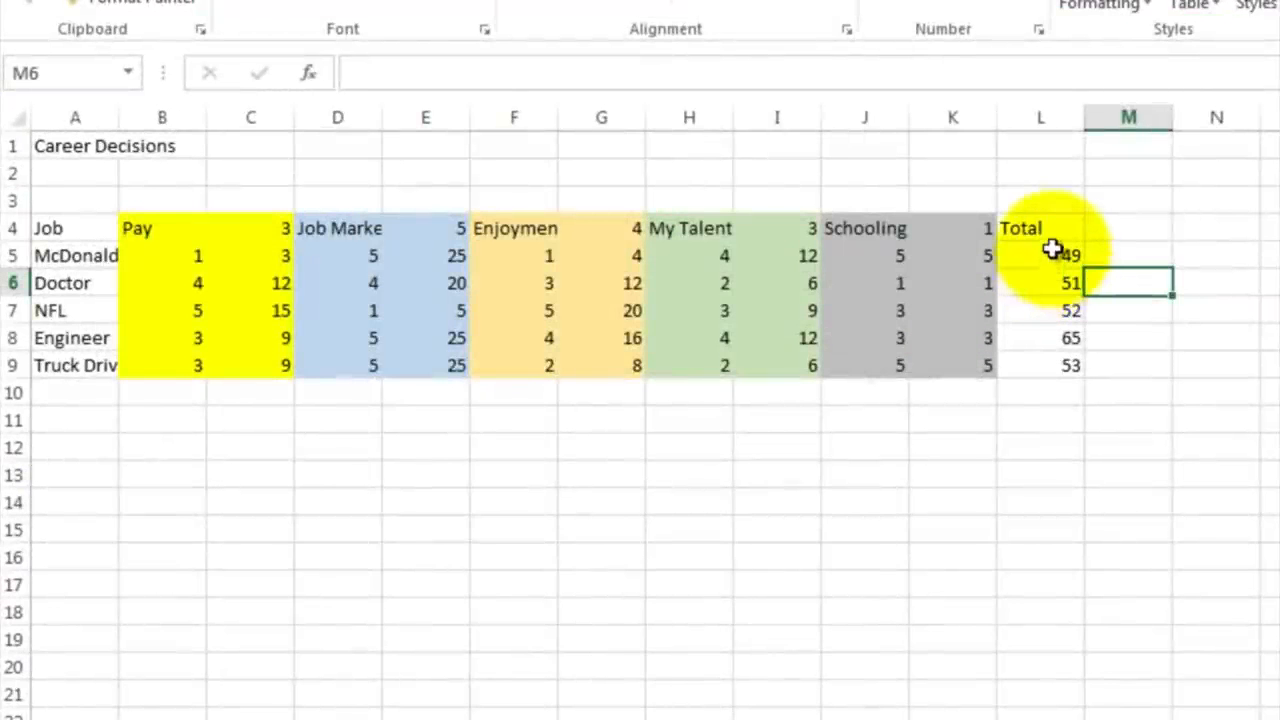
Apply a Top 10% conditional formatting rule to totals L5:L9 using Light Red Fill with Dark Red Text, then select Engineer in A8
left_click_drag(1053, 250, 1058, 365)
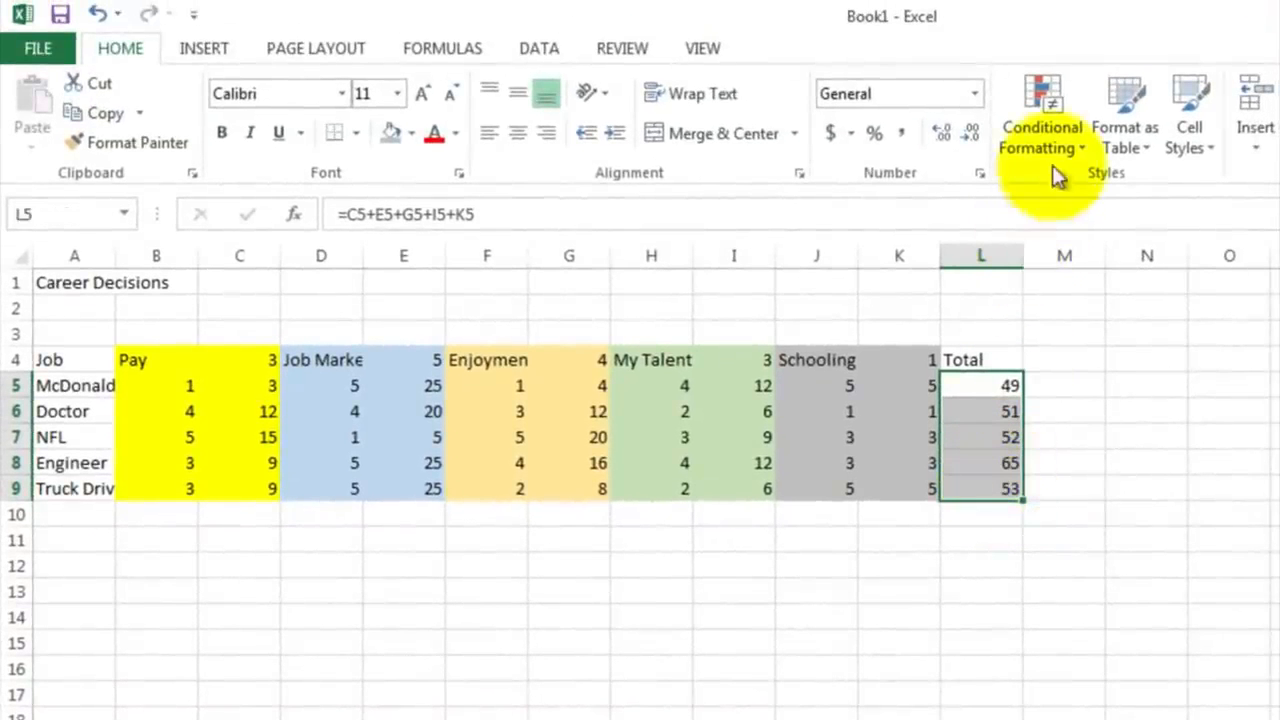
left_click(1057, 118)
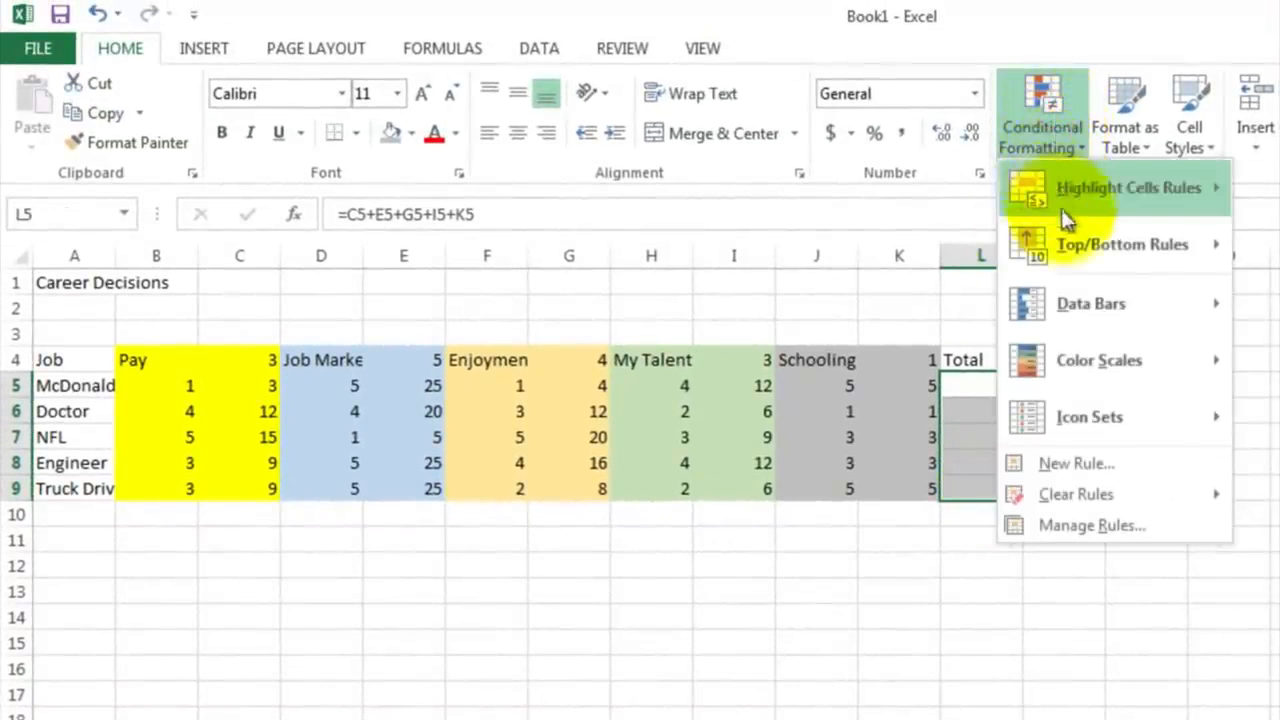
mouse_move(1070, 245)
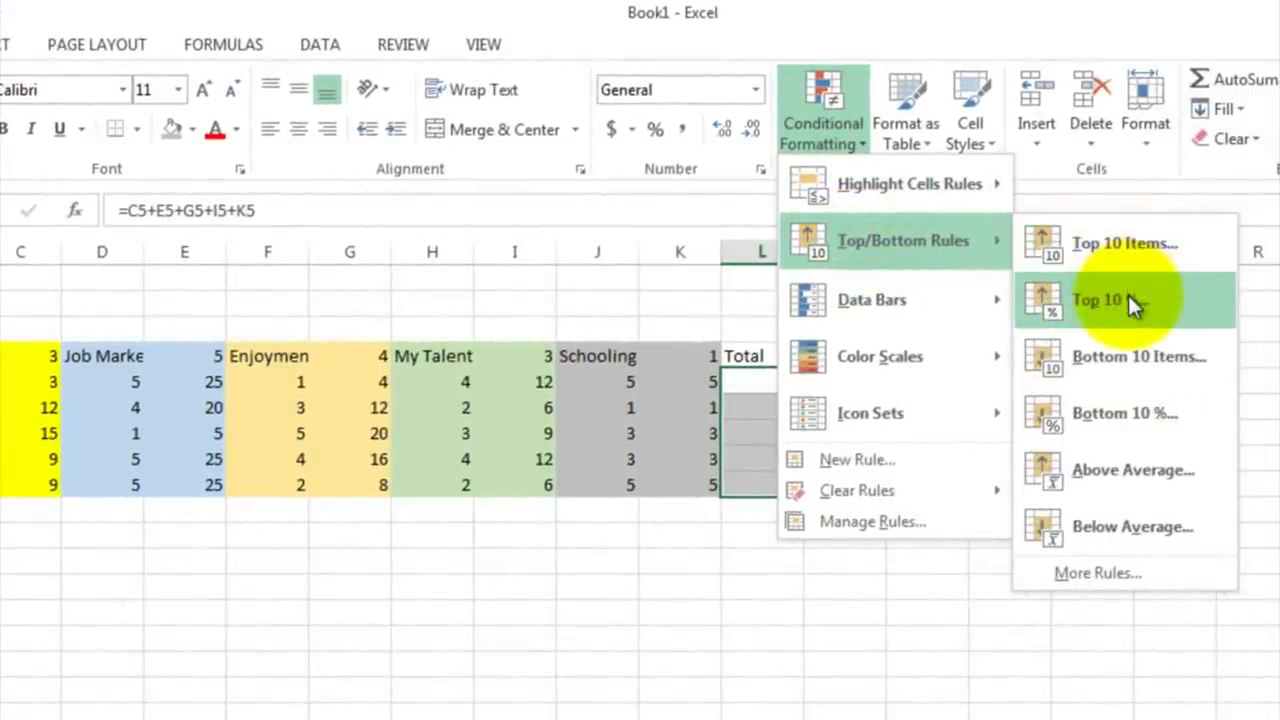
left_click(1133, 302)
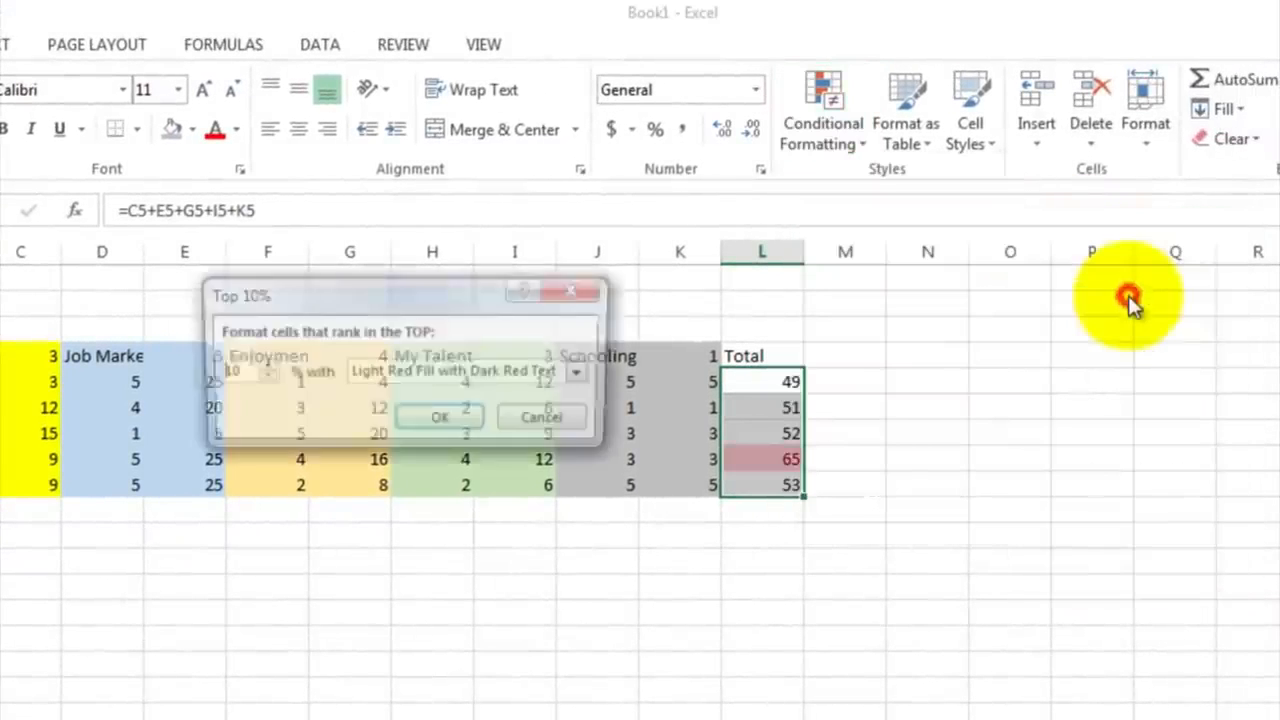
left_click(467, 420)
left_click(597, 510)
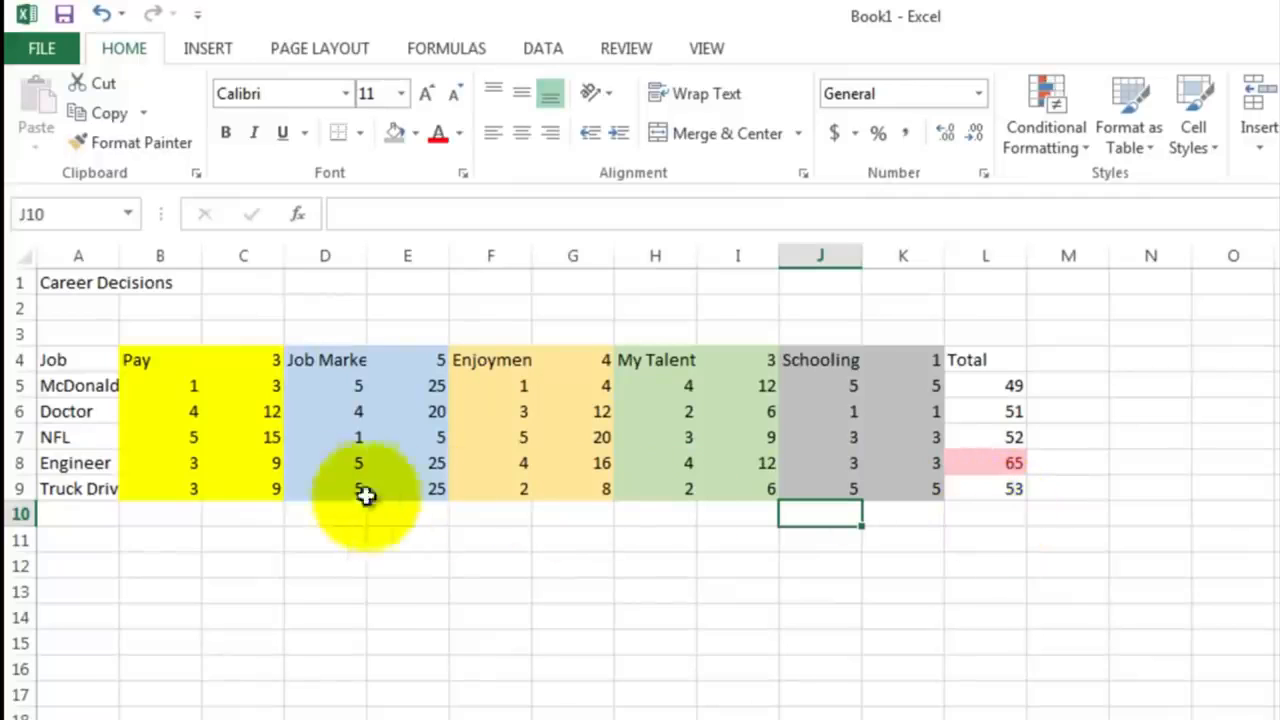
left_click(104, 462)
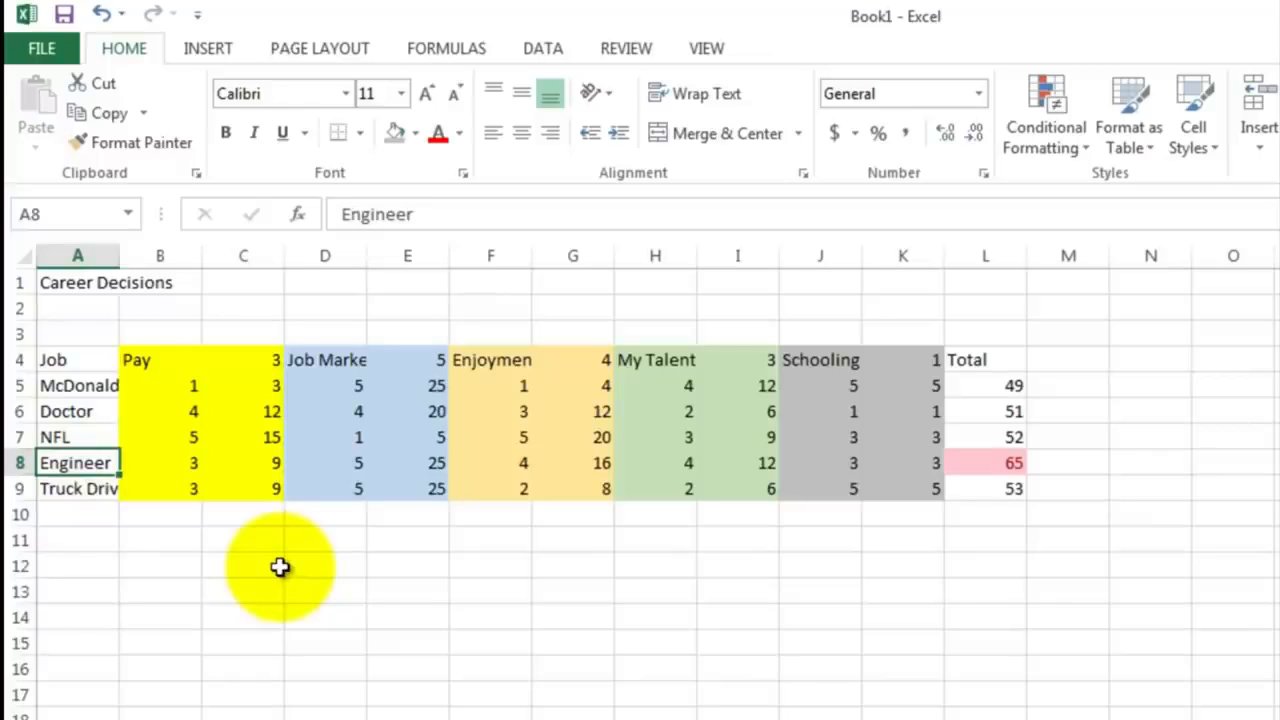
Enter the author's name in D1, beside the Career Decisions title
left_click(326, 287)
type("Mr. Sluiter")
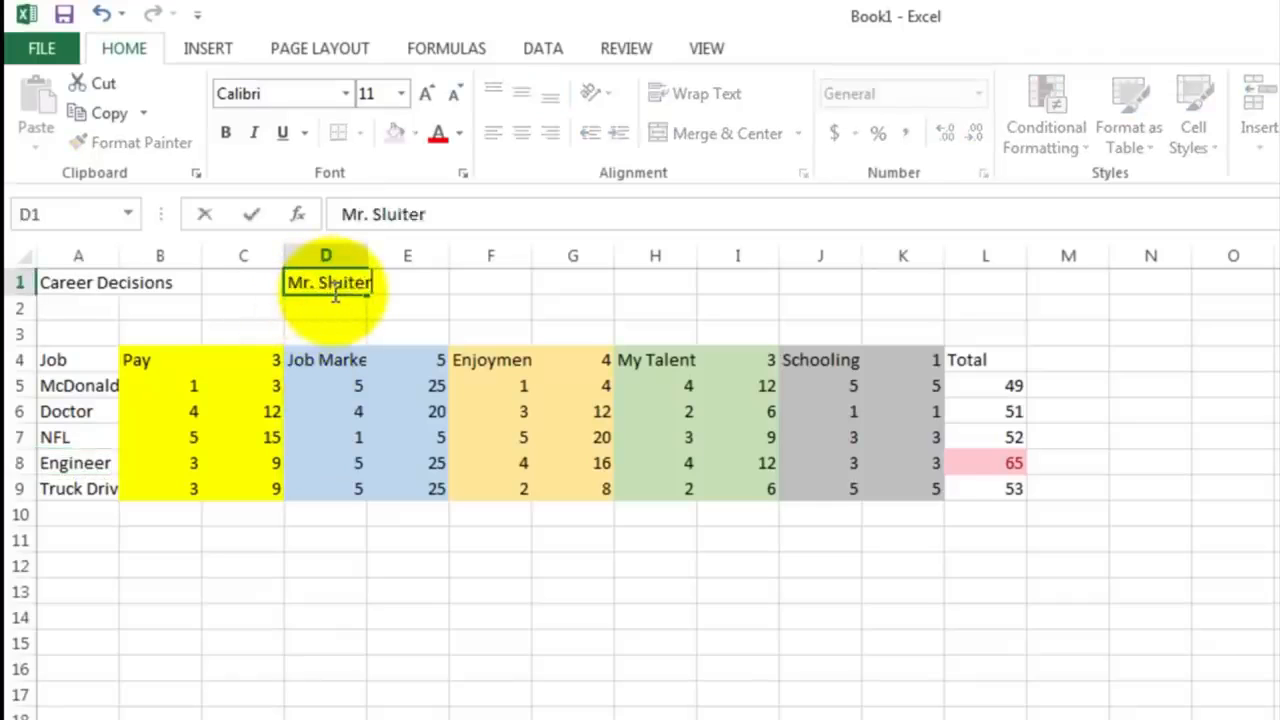
left_click(336, 303)
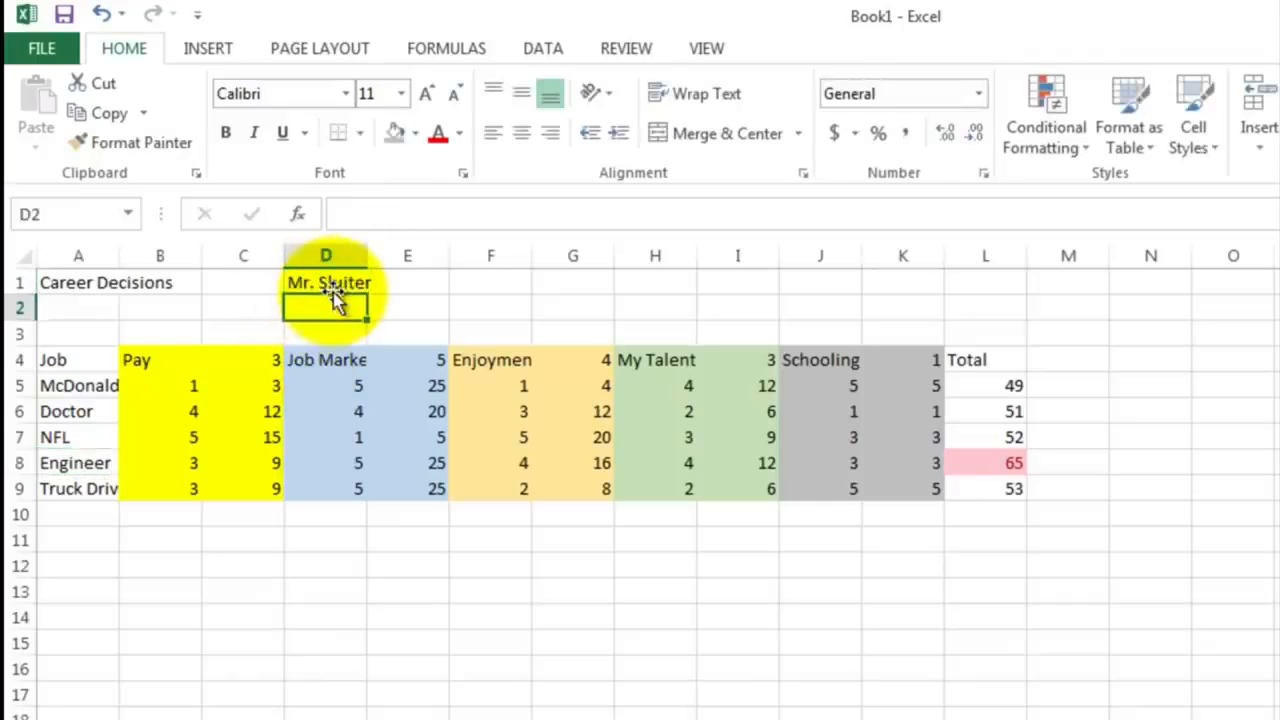
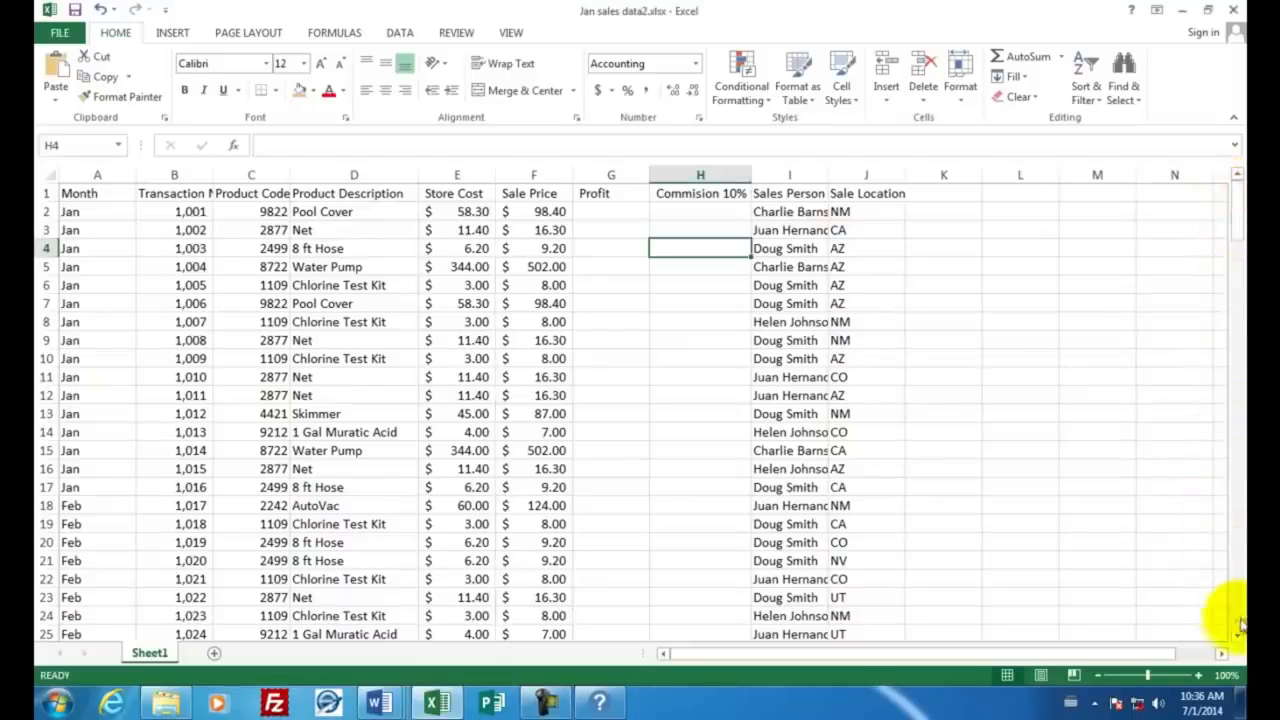
Look through the sales records from the first January row to the last December row, including the first item's store cost and sale price
scroll(1228, 614, "down", 20)
scroll(1236, 622, "down", 20)
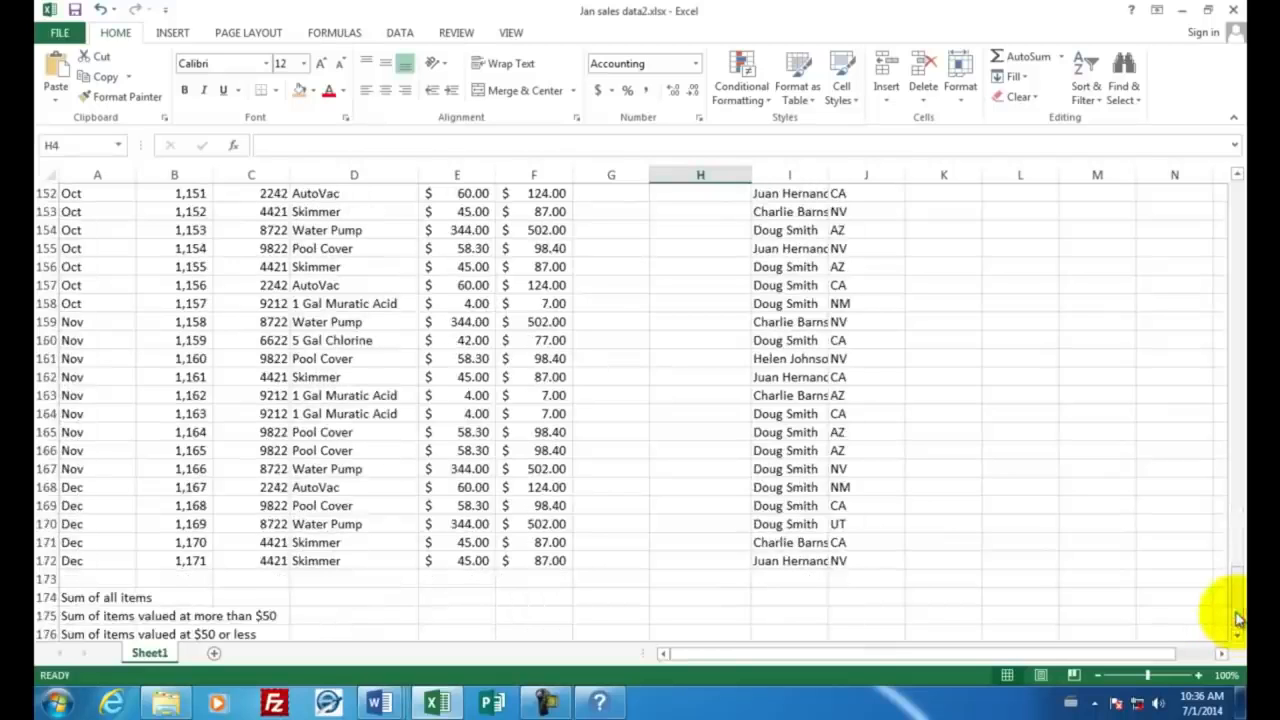
left_click(90, 561)
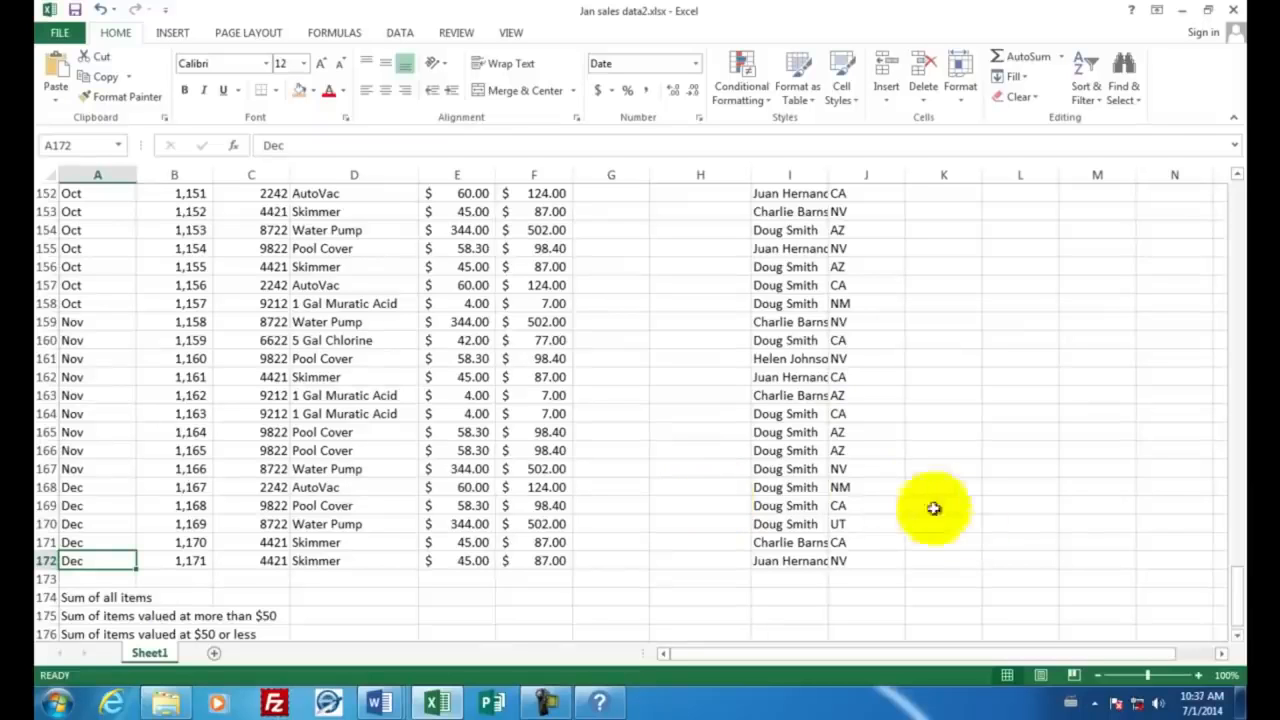
left_click_drag(1240, 608, 1231, 207)
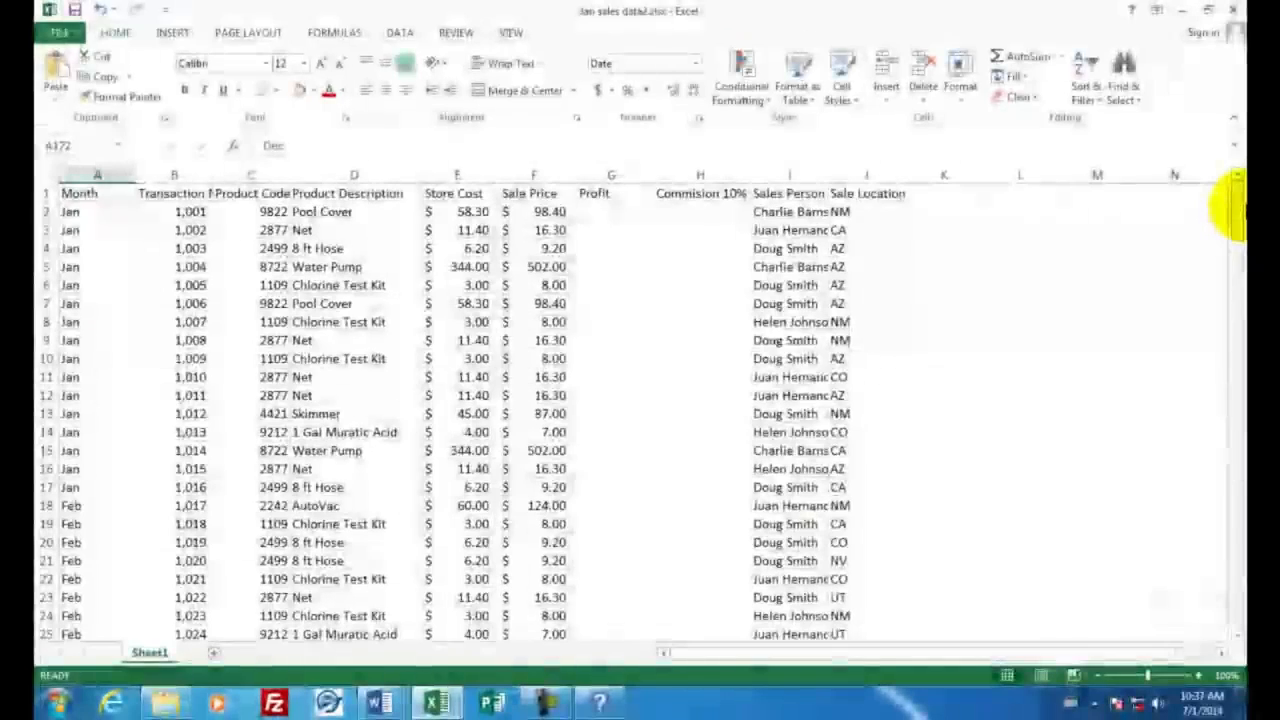
left_click(457, 211)
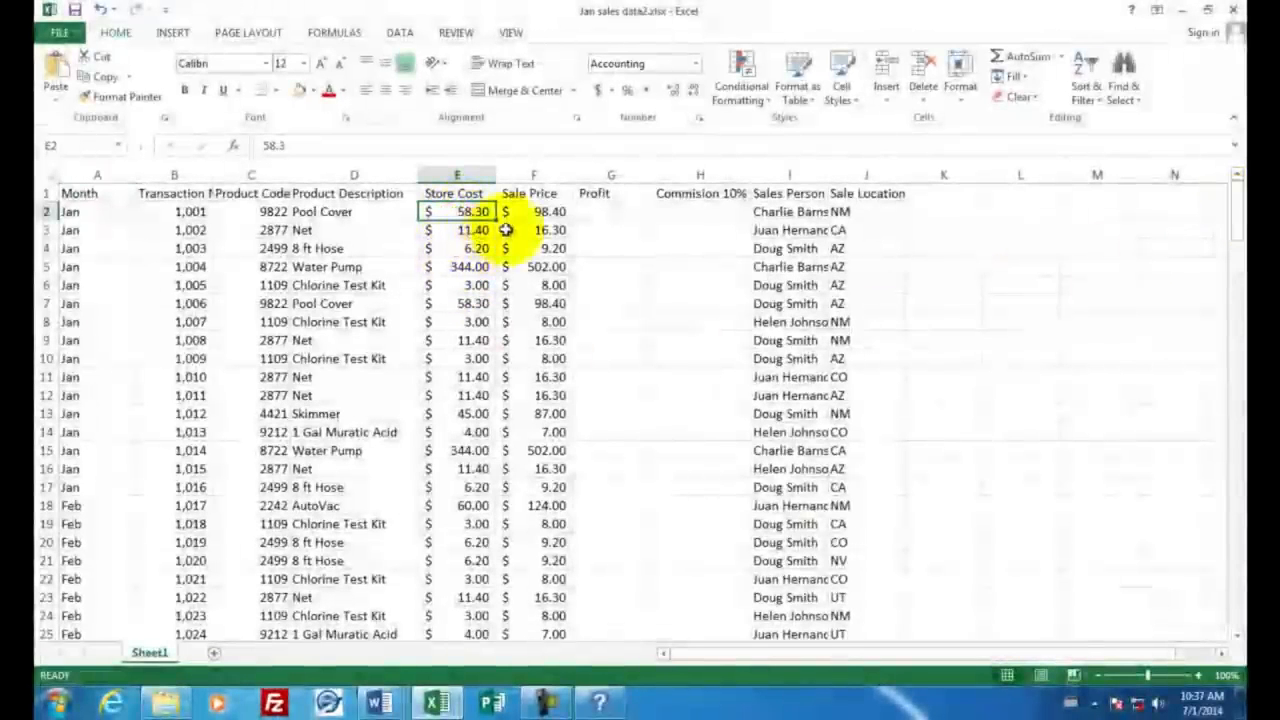
left_click(537, 211)
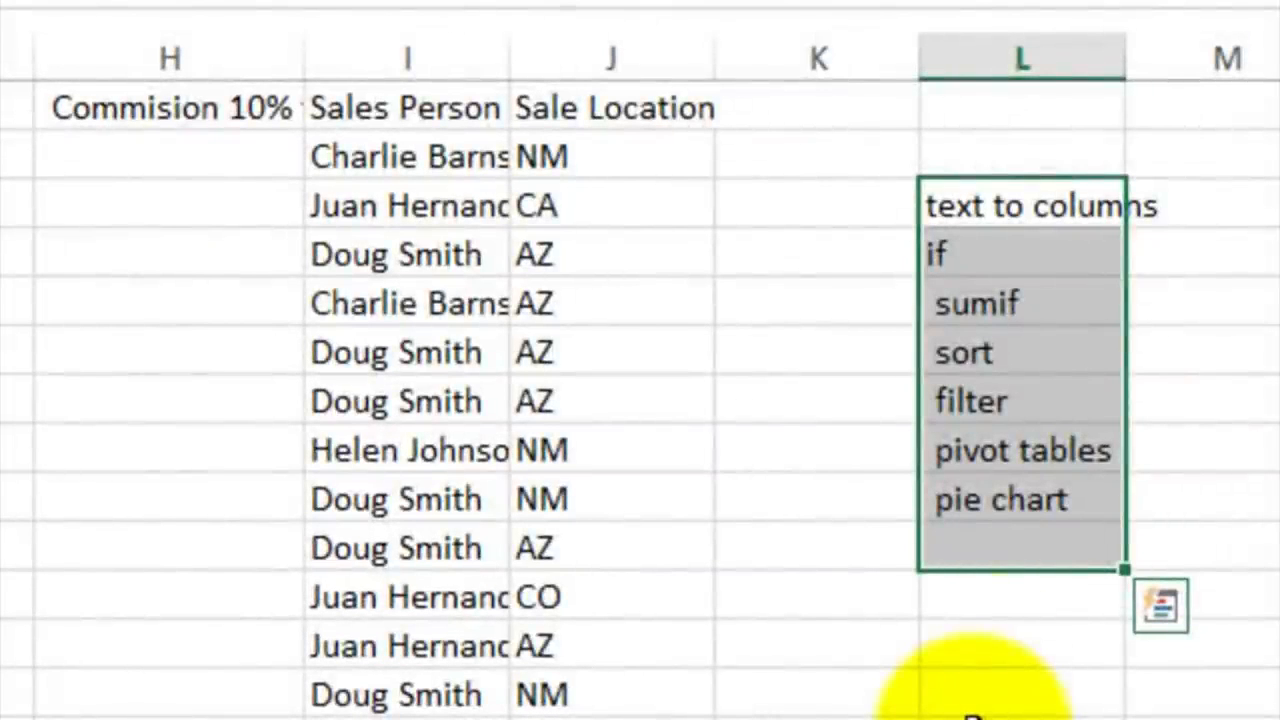
Go through the topic list in column L from text to columns to pie chart, ending on the first Sales Person entry
left_click(1014, 207)
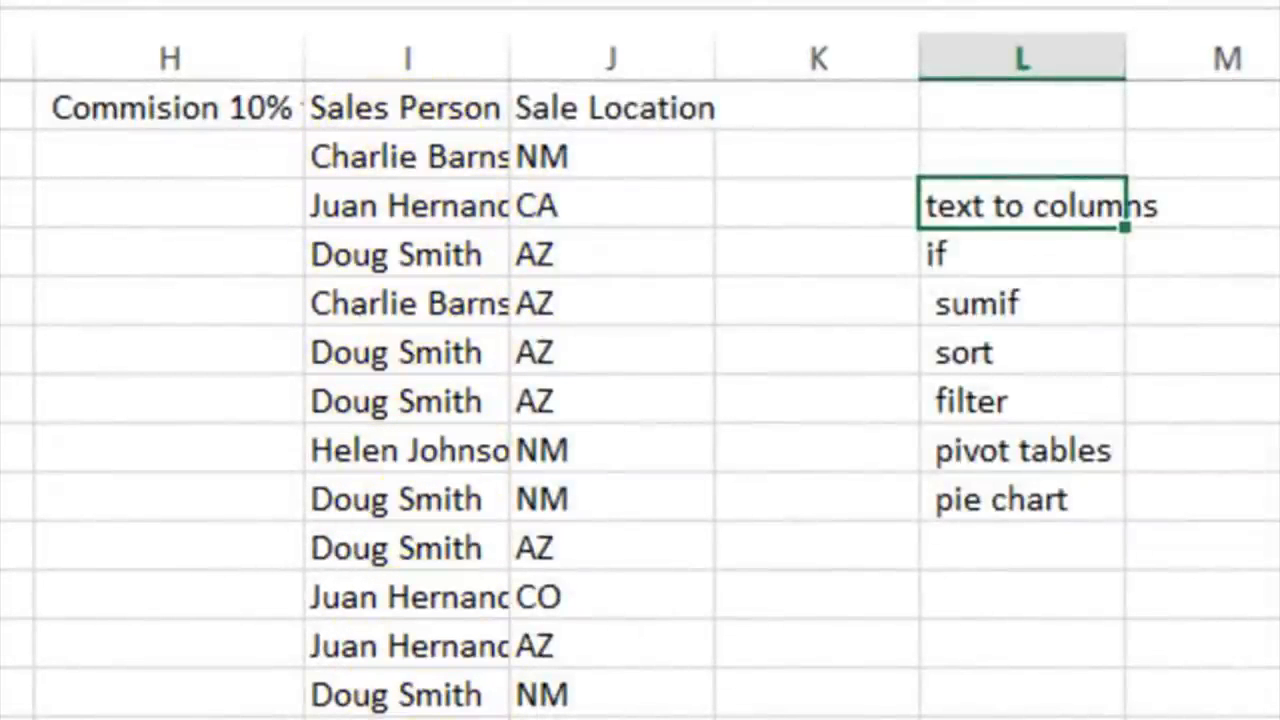
key("Down")
key("Down")
left_click(975, 255)
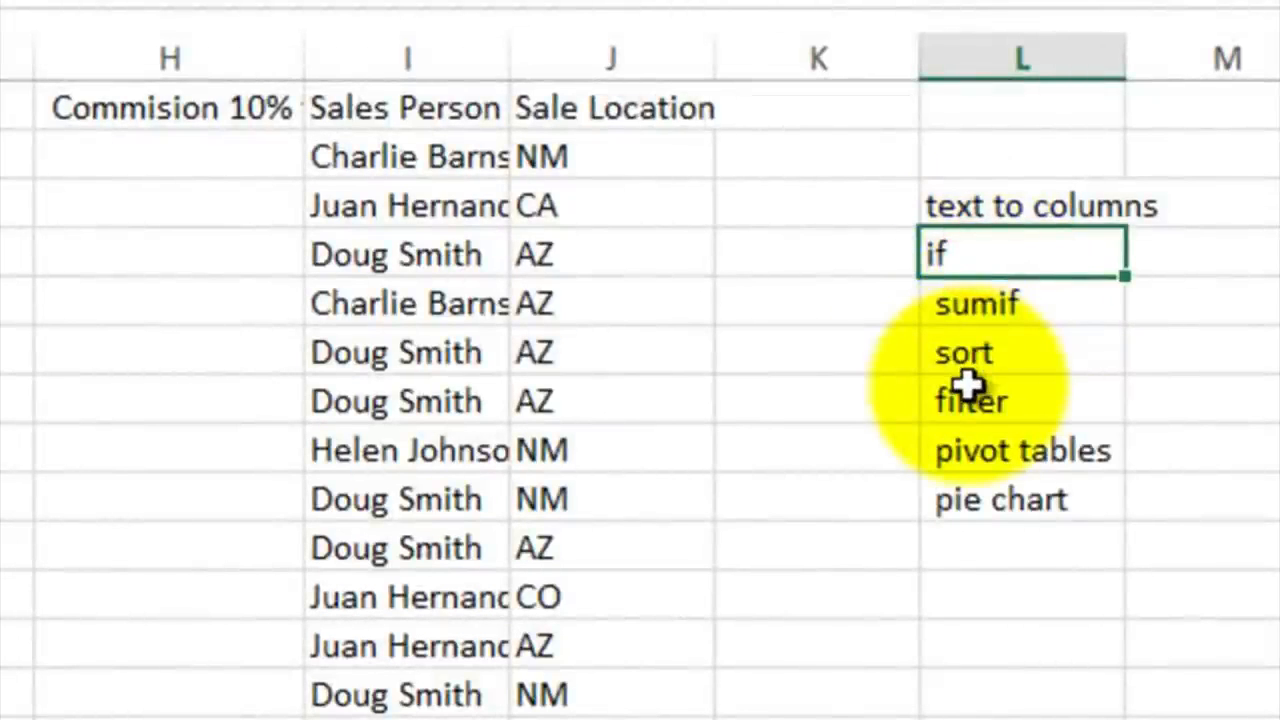
left_click(963, 302)
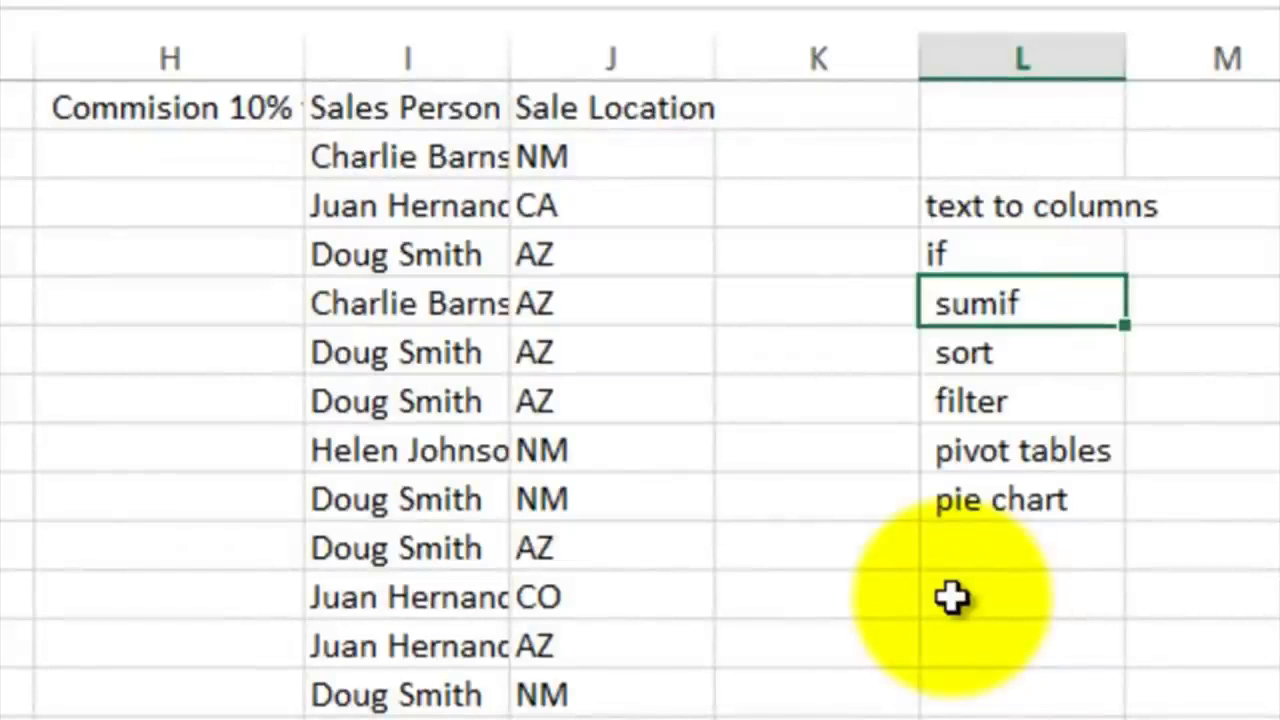
left_click(990, 348)
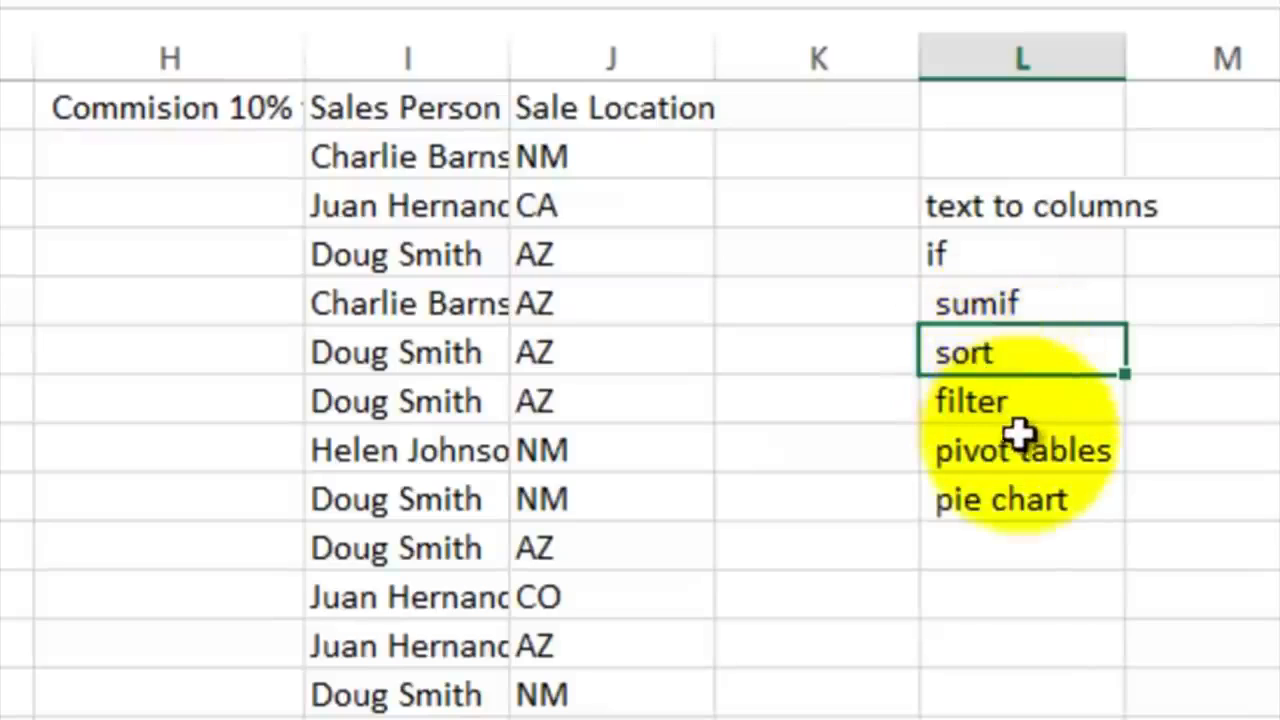
left_click(1001, 405)
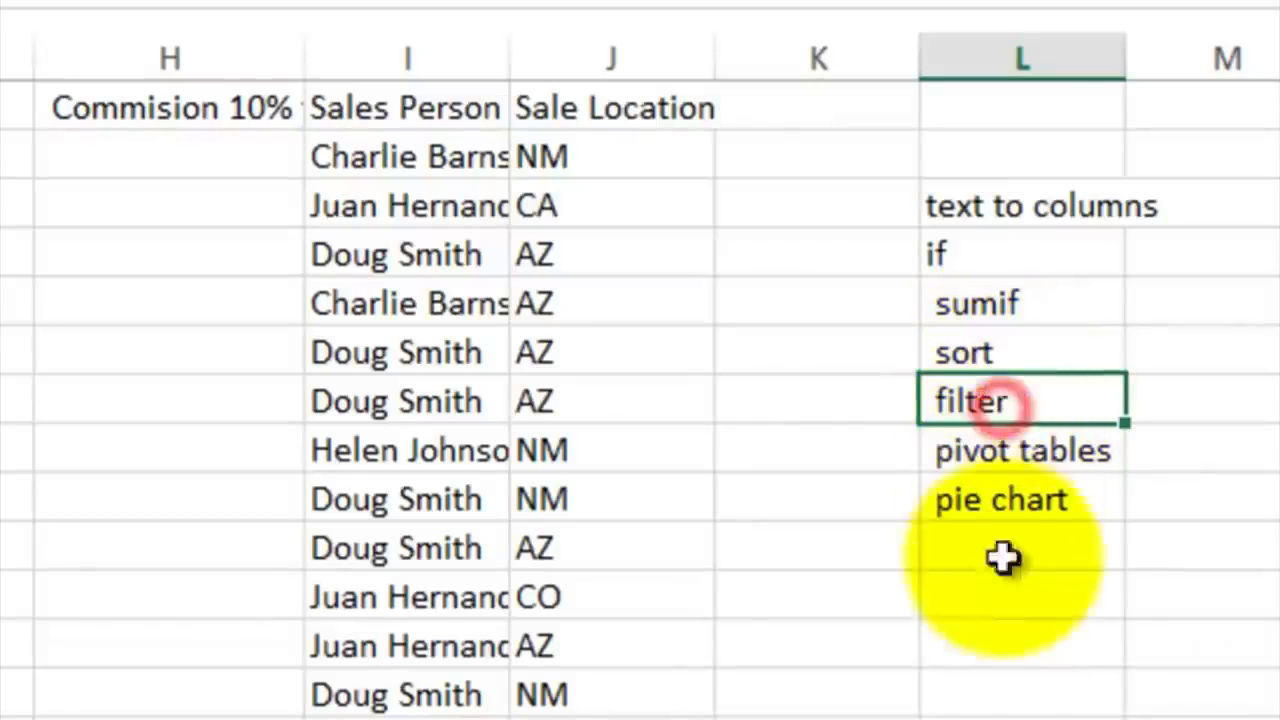
left_click(995, 453)
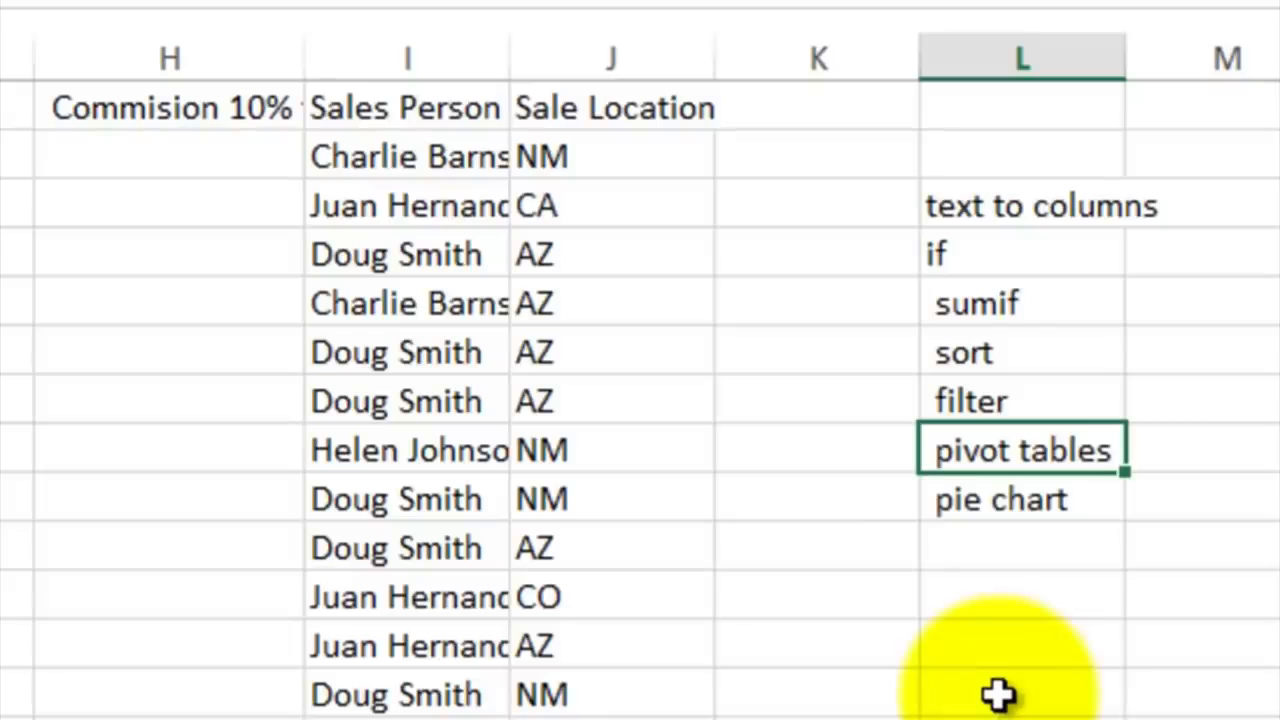
left_click(966, 500)
left_click(413, 160)
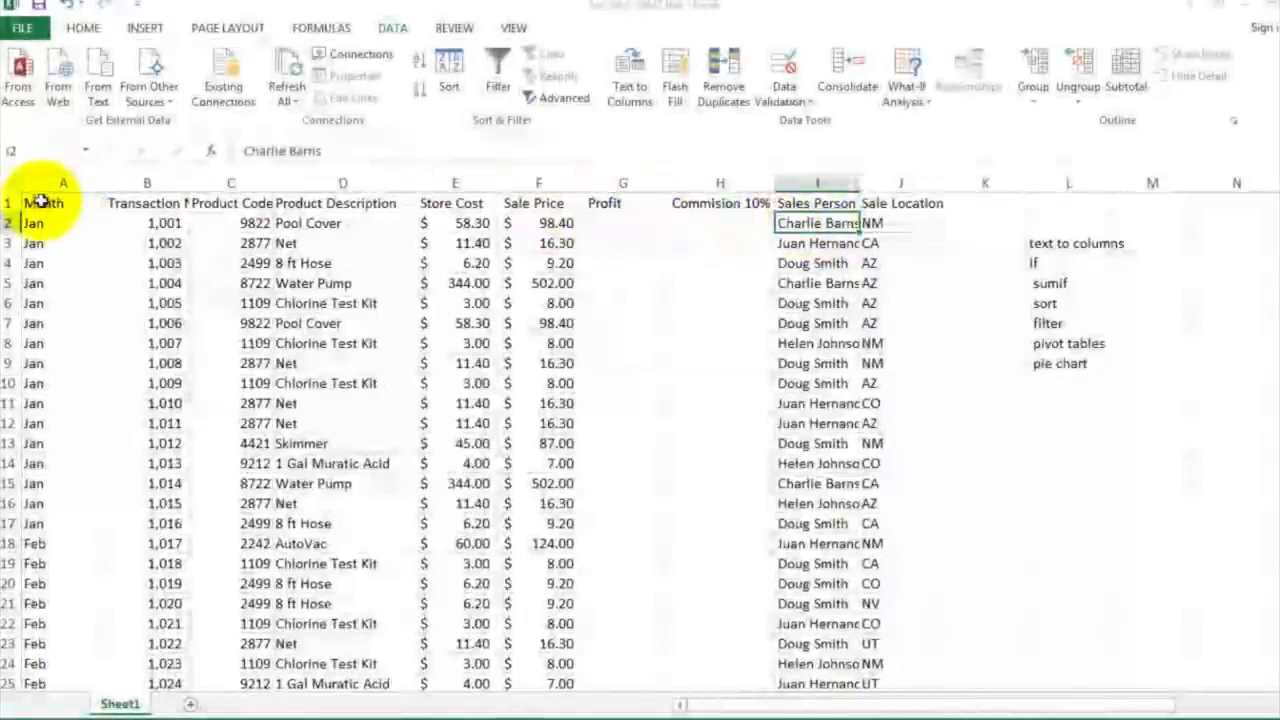
Wrap the text in the header cells A1:J1 and check the Transaction Number, Product Code and commission headings
left_click(88, 204)
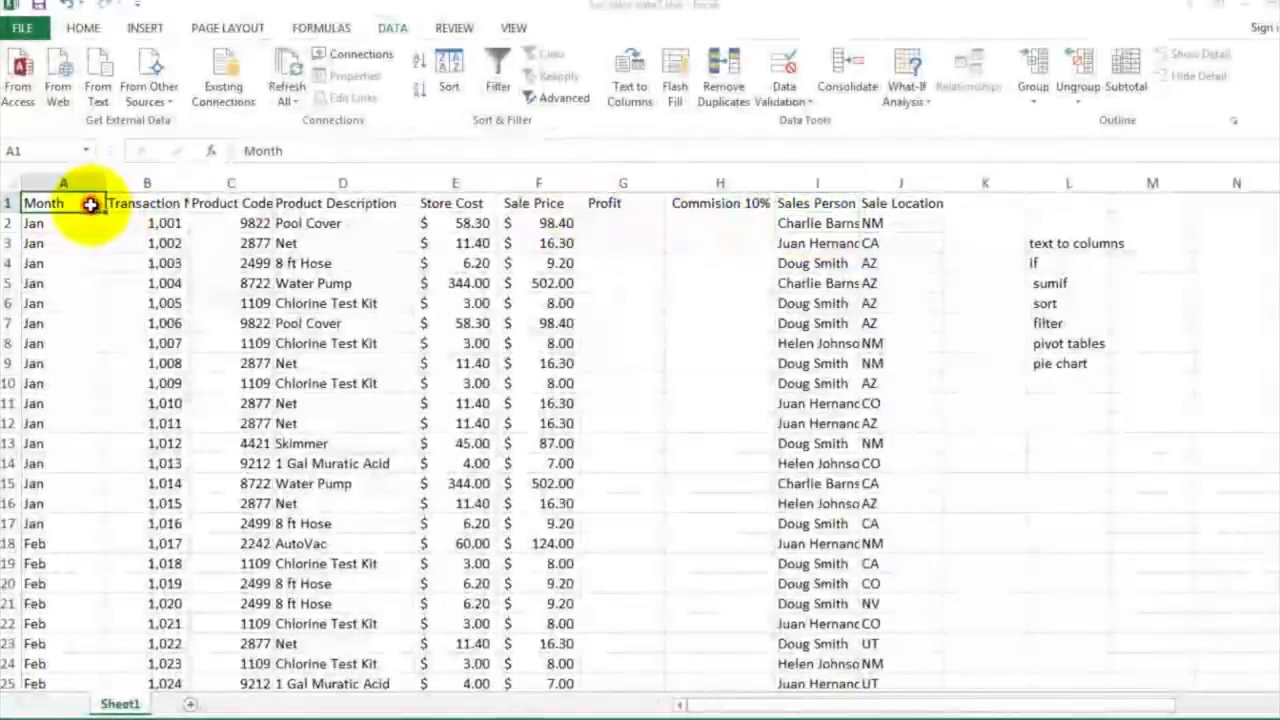
left_click_drag(63, 205, 745, 203)
left_click_drag(866, 197, 889, 198)
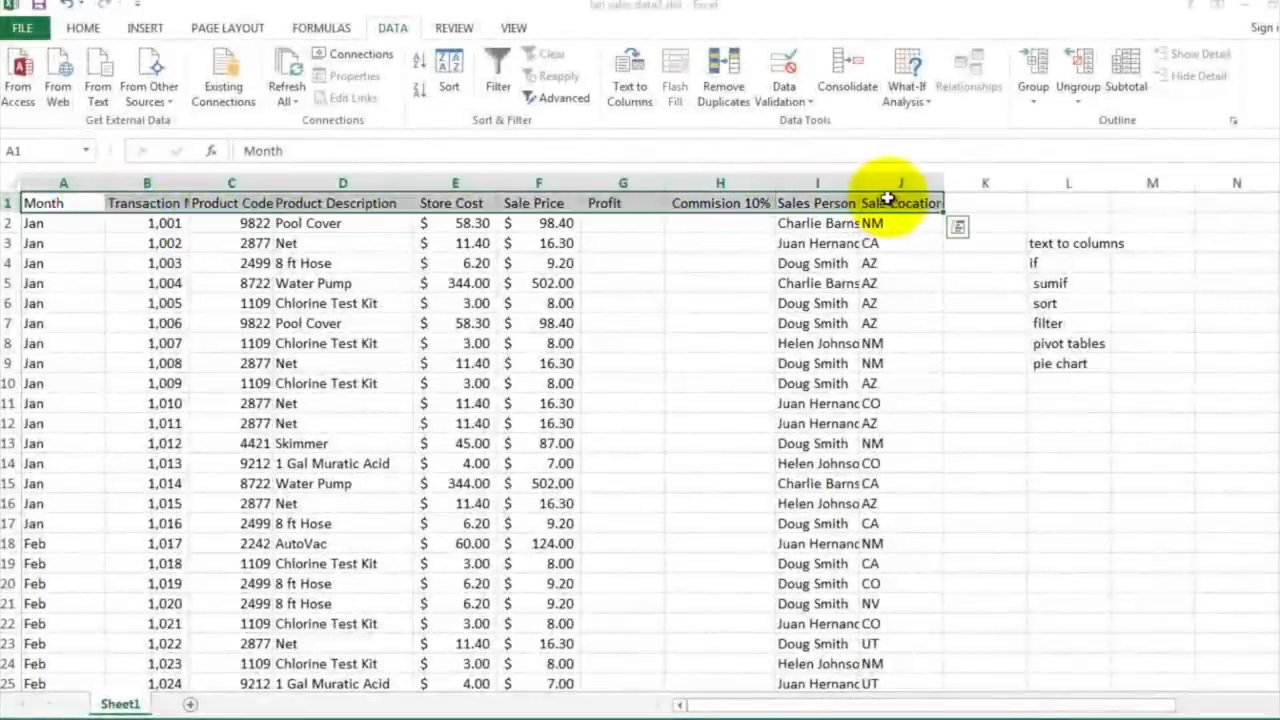
left_click(83, 30)
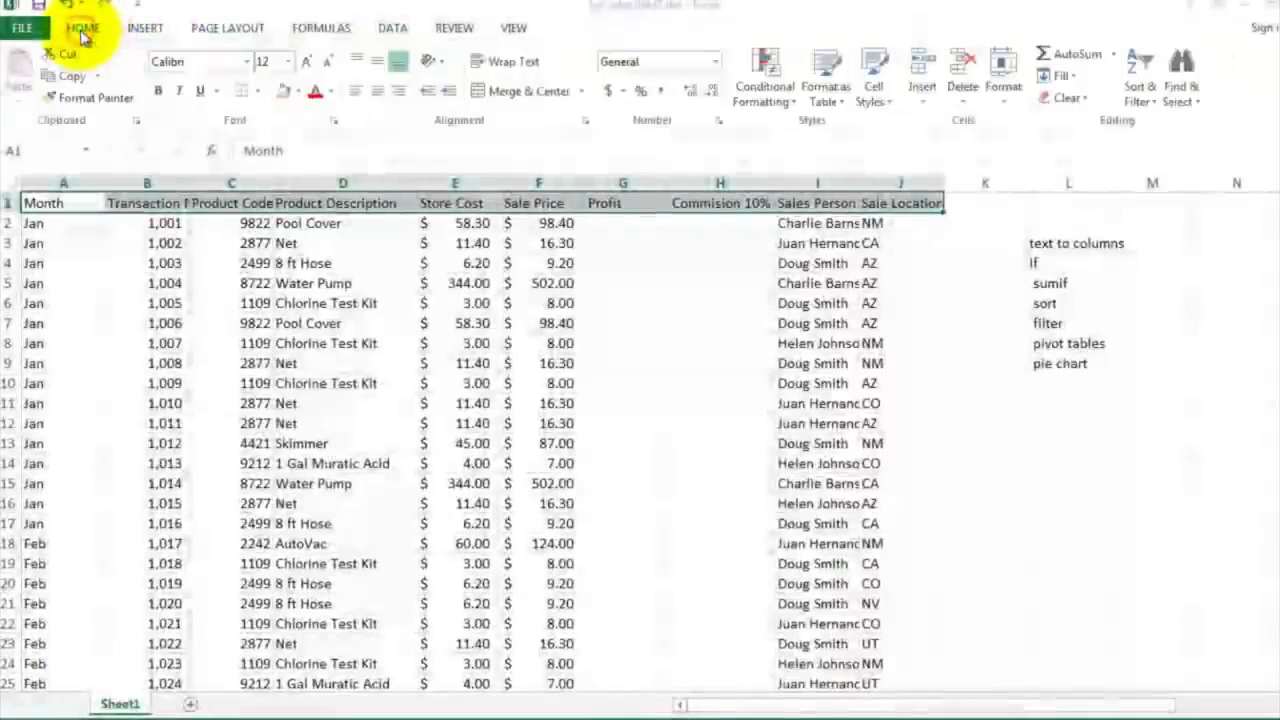
left_click(493, 64)
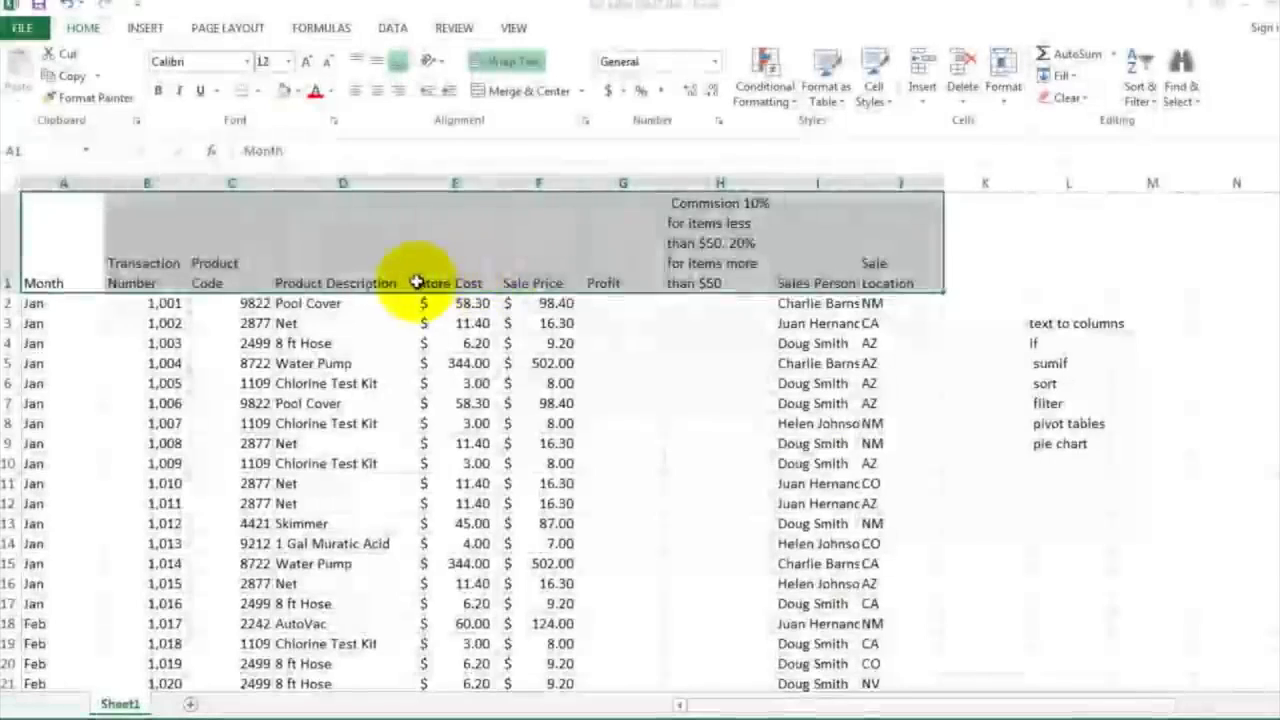
left_click(648, 364)
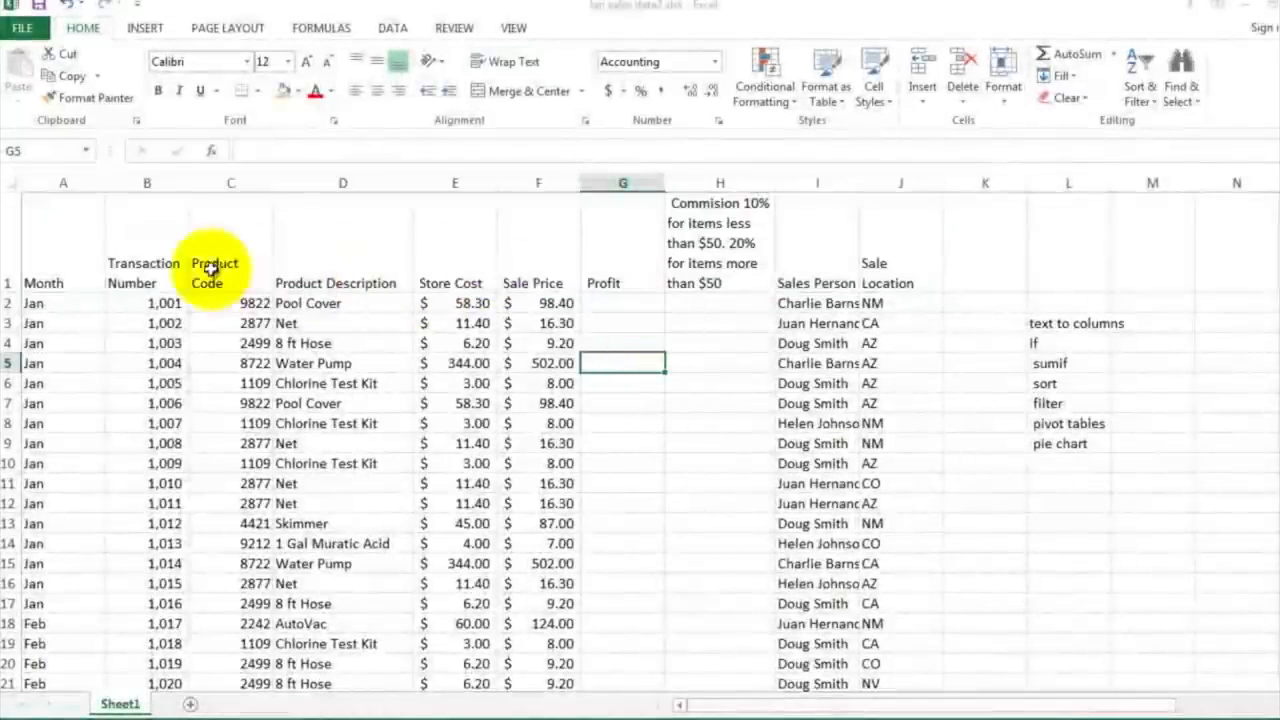
left_click(160, 261)
left_click(200, 255)
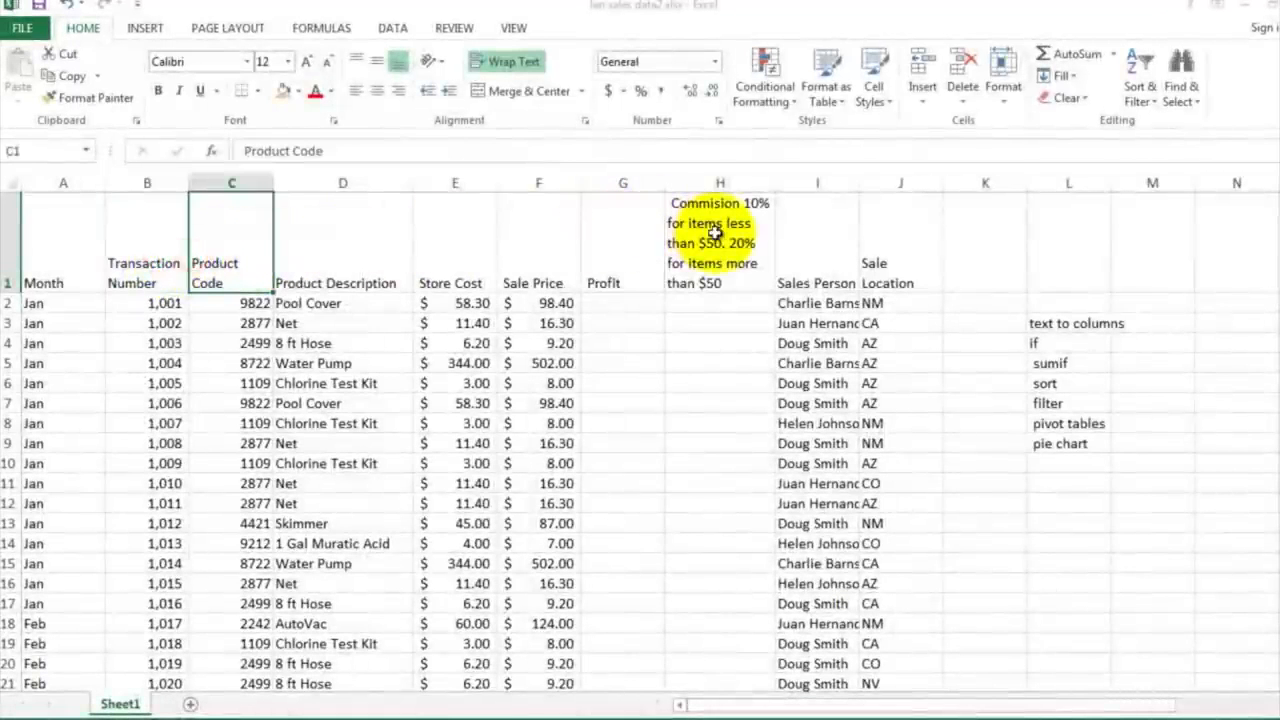
left_click(718, 275)
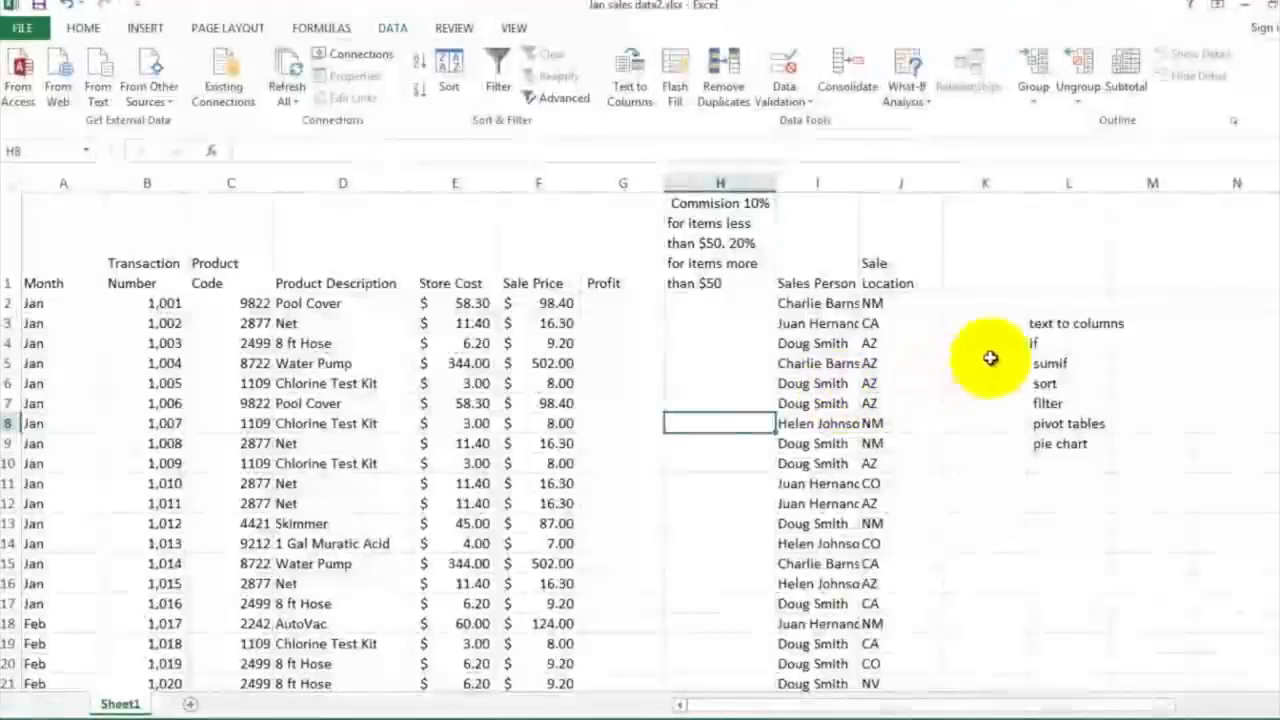
Insert a blank column between Sales Person and Sale Location for the text to columns split
left_click(1040, 323)
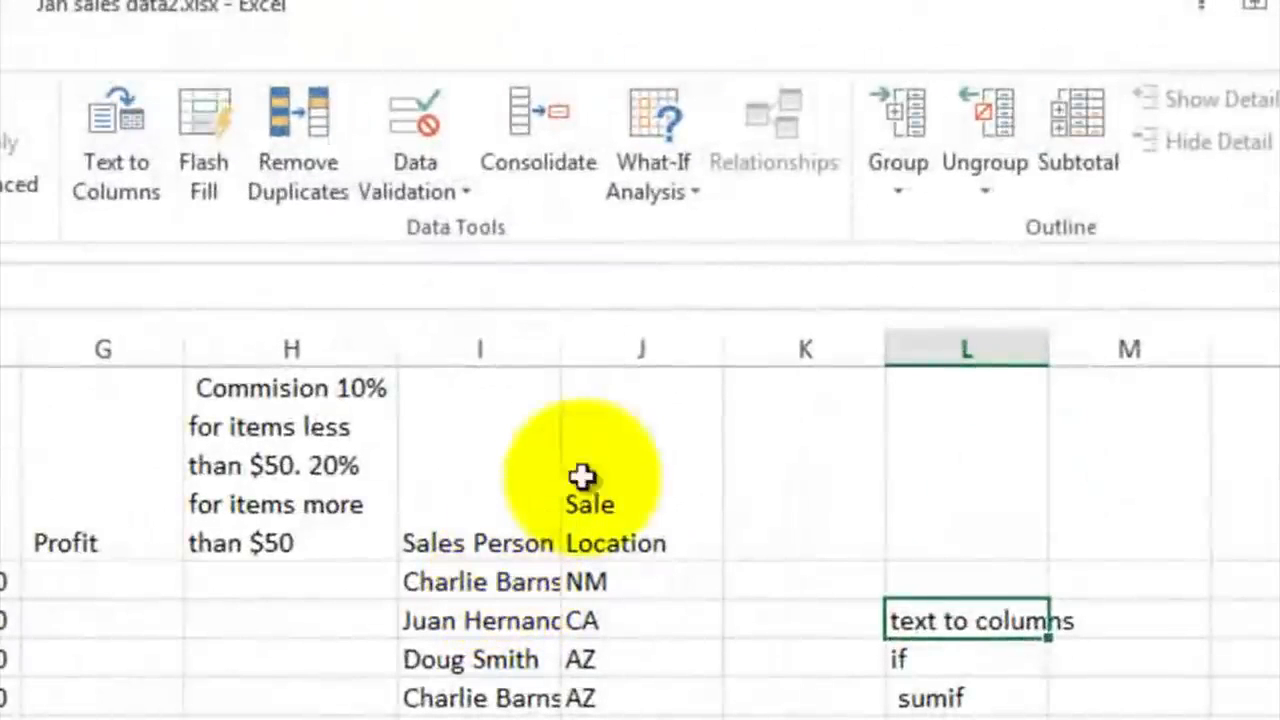
left_click(630, 348)
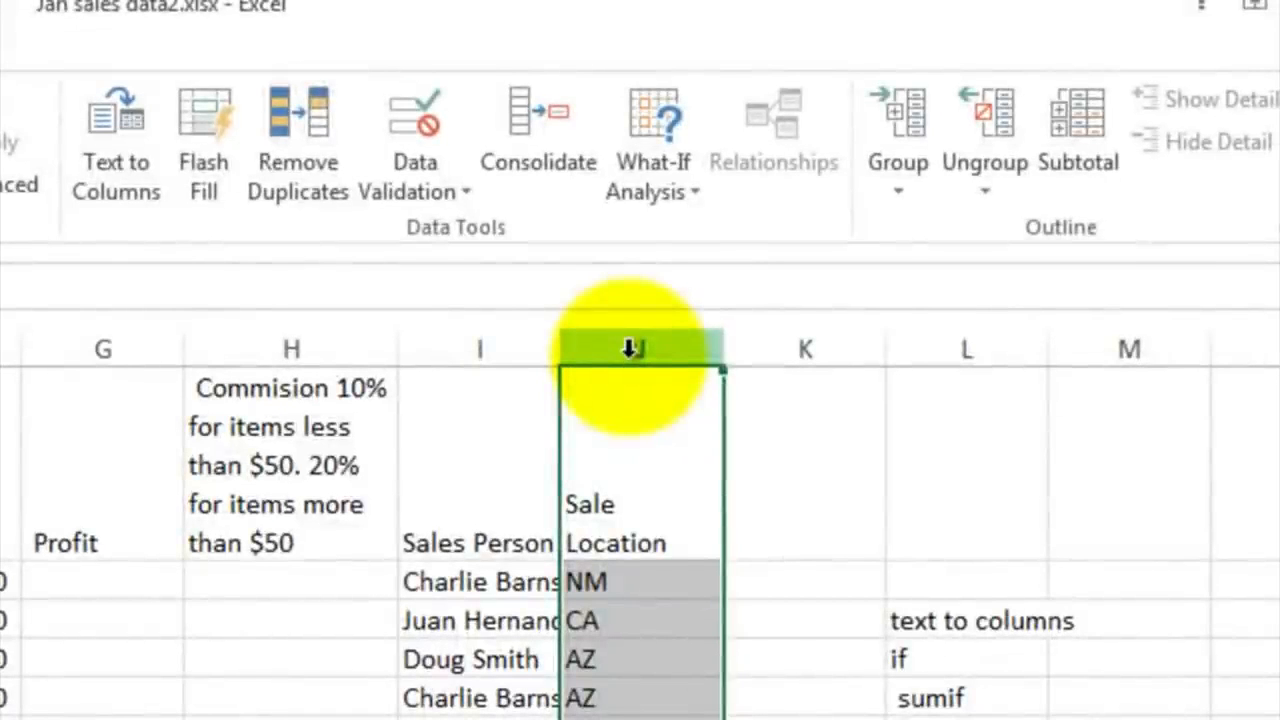
right_click(630, 348)
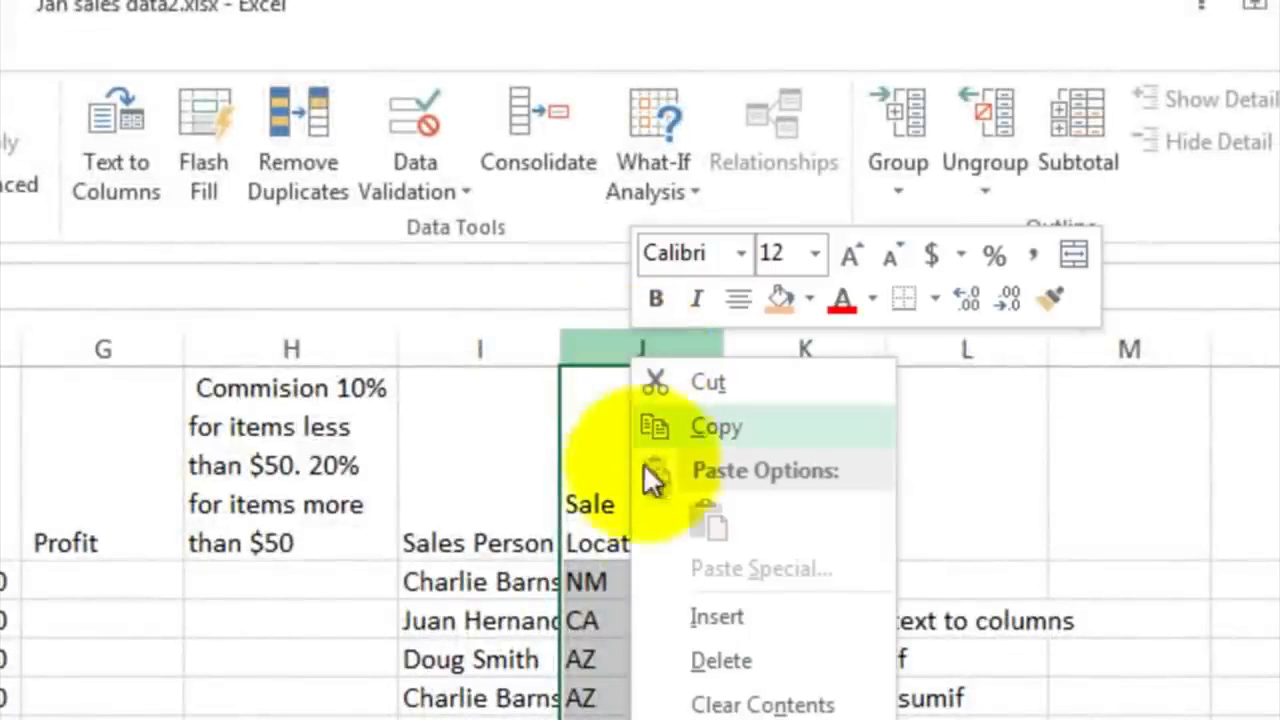
left_click(672, 612)
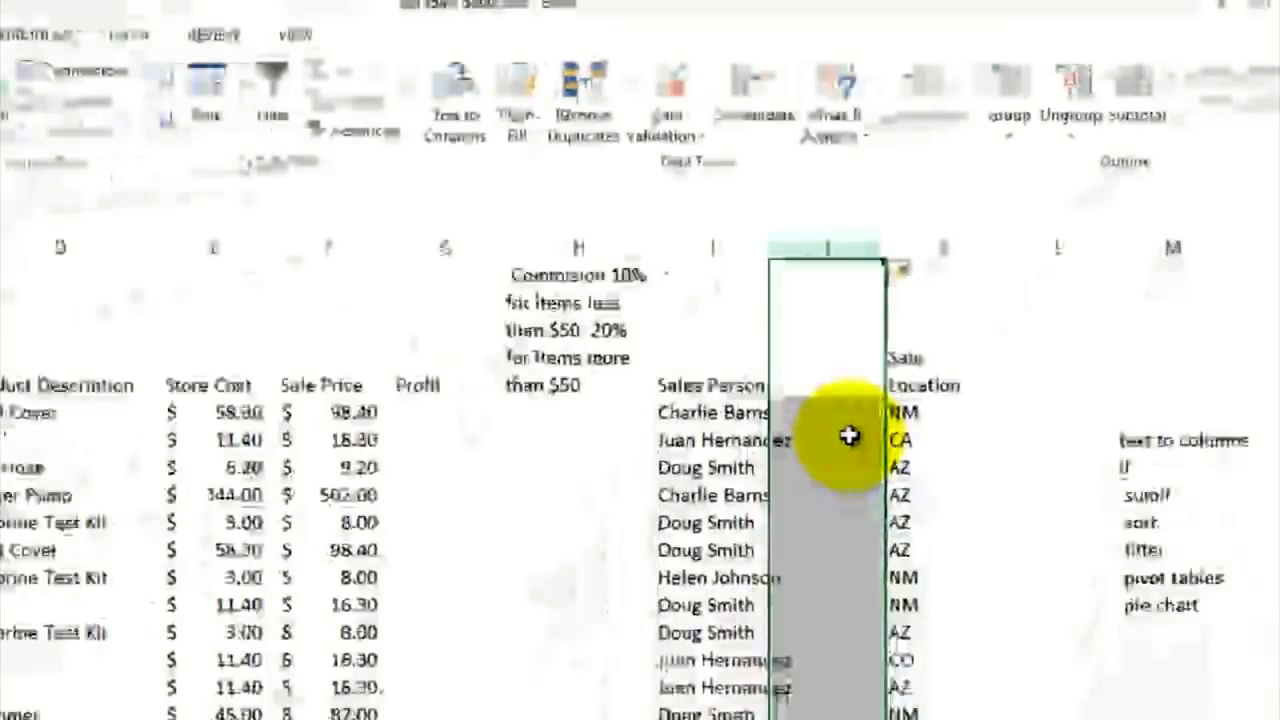
Start Text to Columns on the Sales Person column I and go on with the Delimited data type
left_click(716, 248)
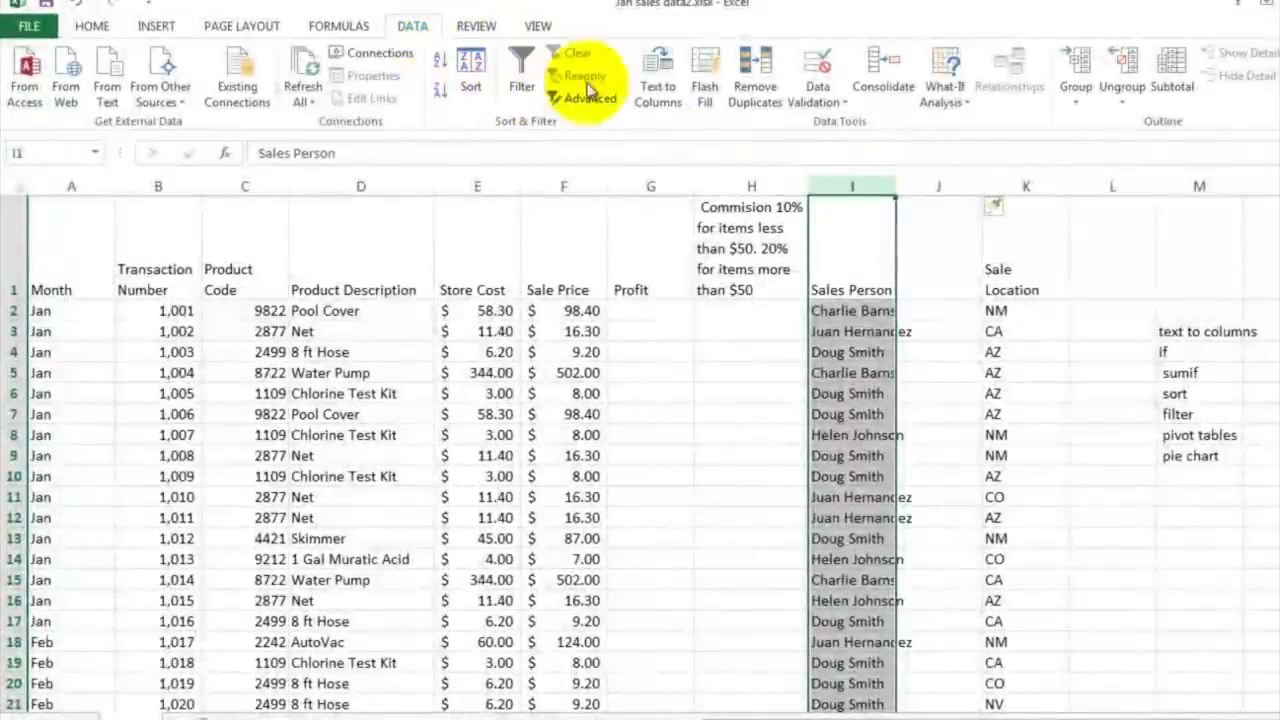
left_click(657, 68)
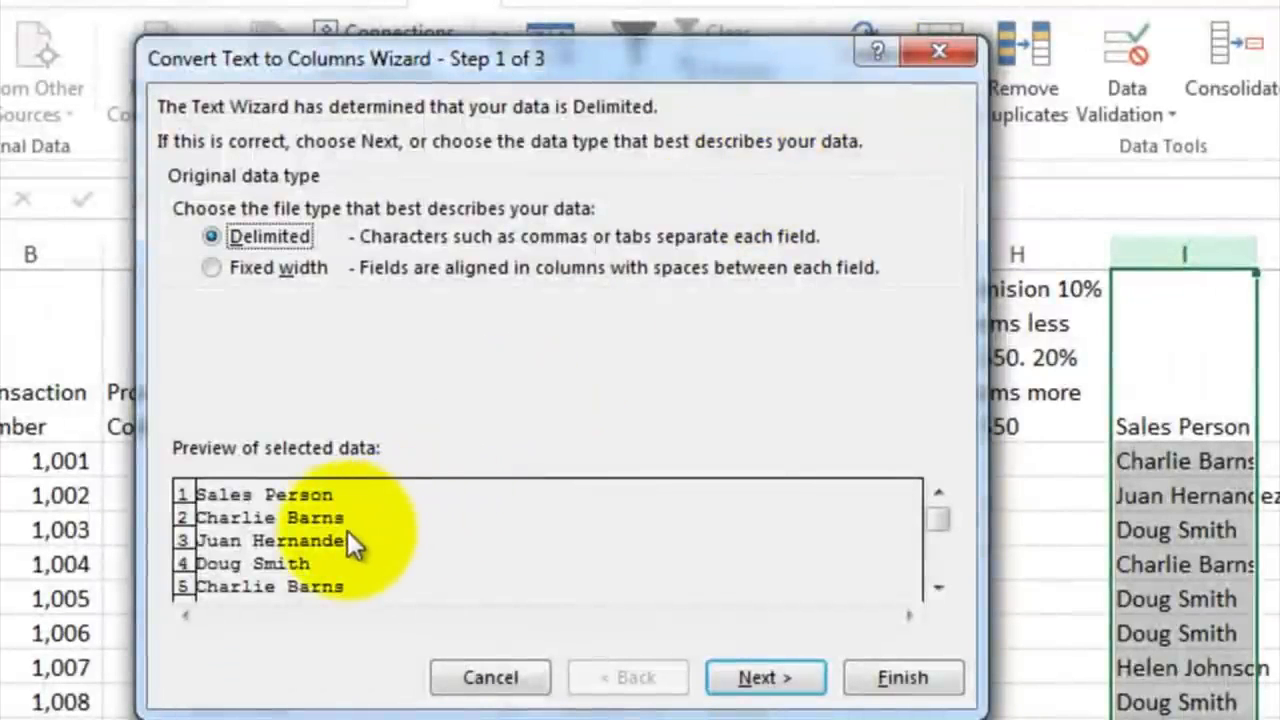
left_click(258, 266)
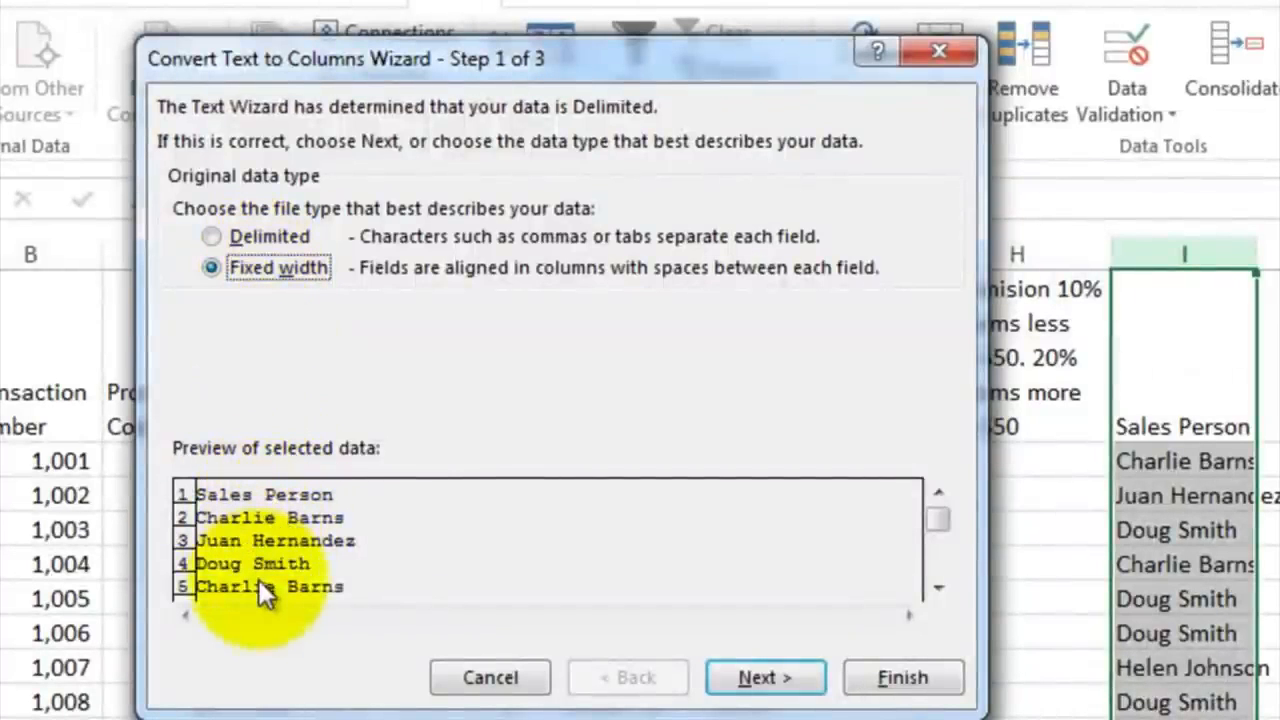
left_click(211, 236)
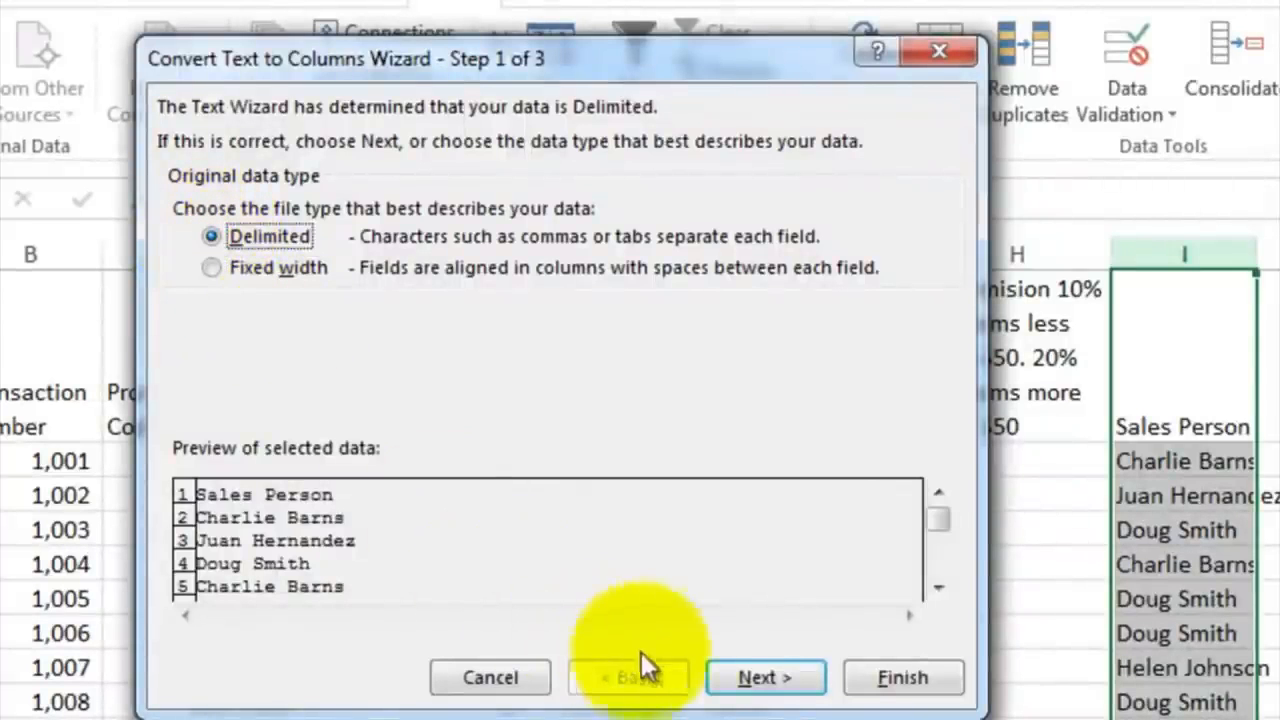
left_click(752, 678)
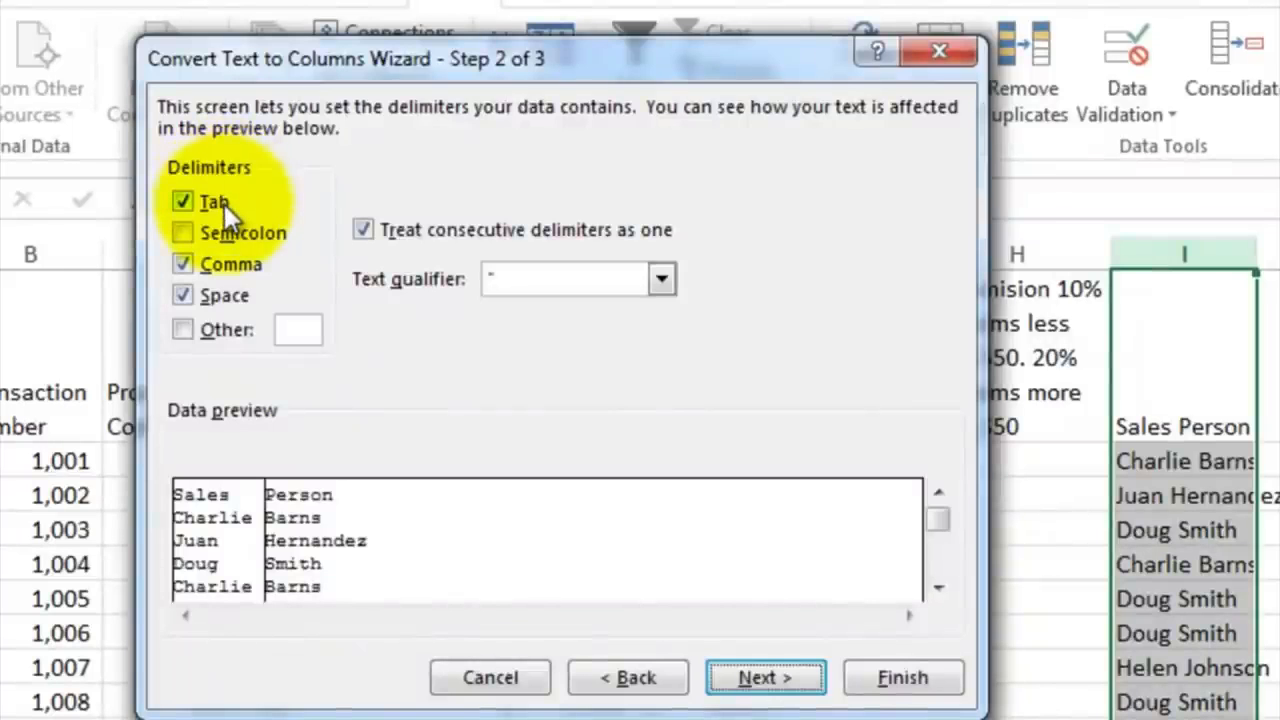
Set Space as the only delimiter for the split, leaving Tab and Comma off
left_click(211, 297)
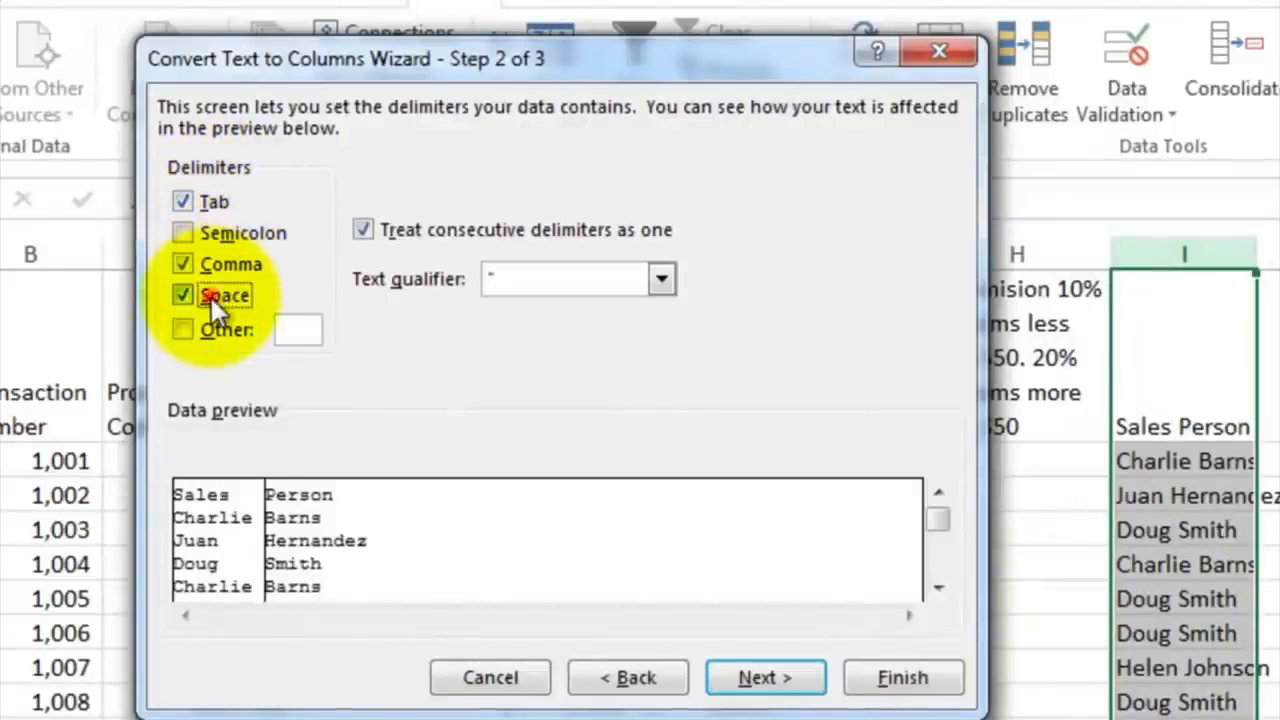
left_click(199, 266)
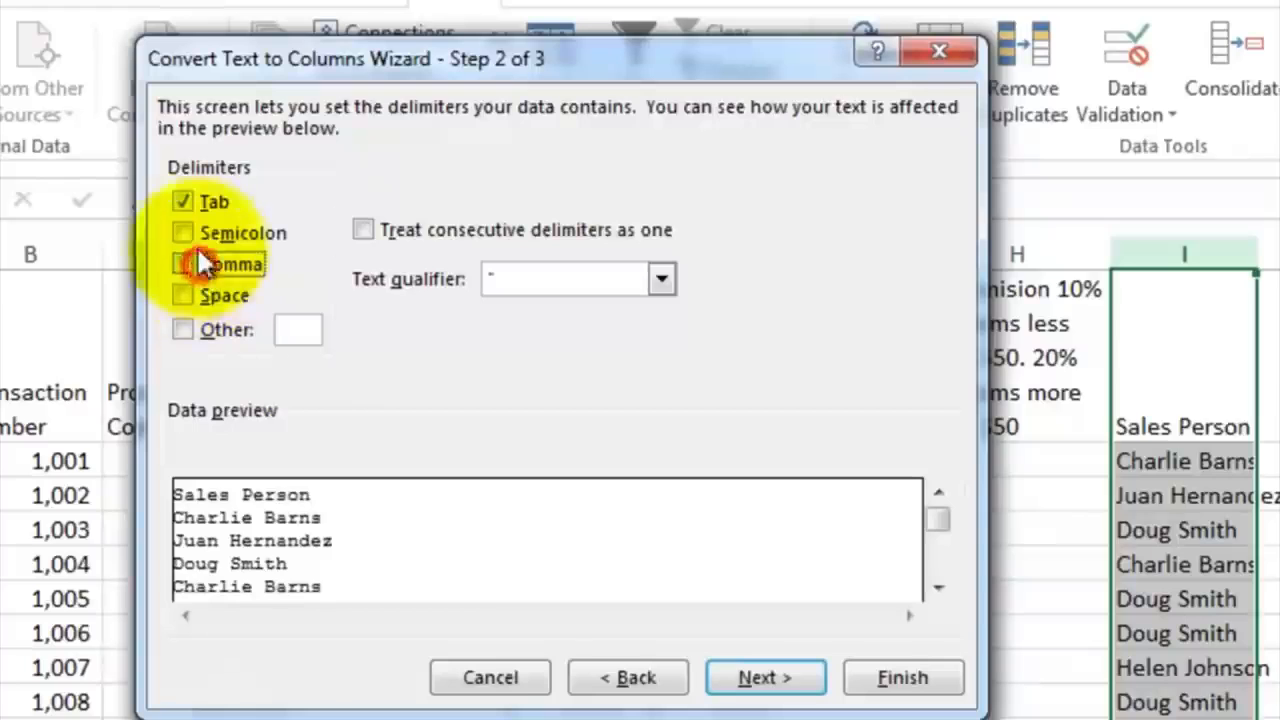
left_click(191, 205)
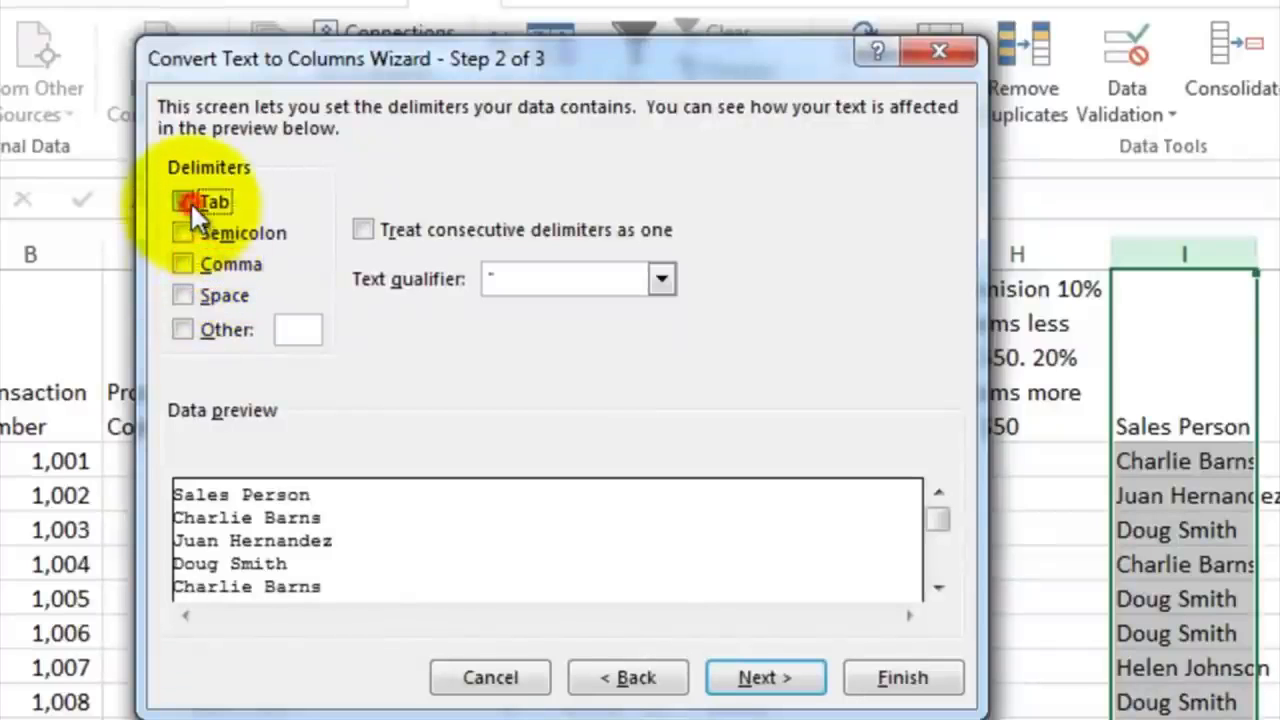
left_click(181, 294)
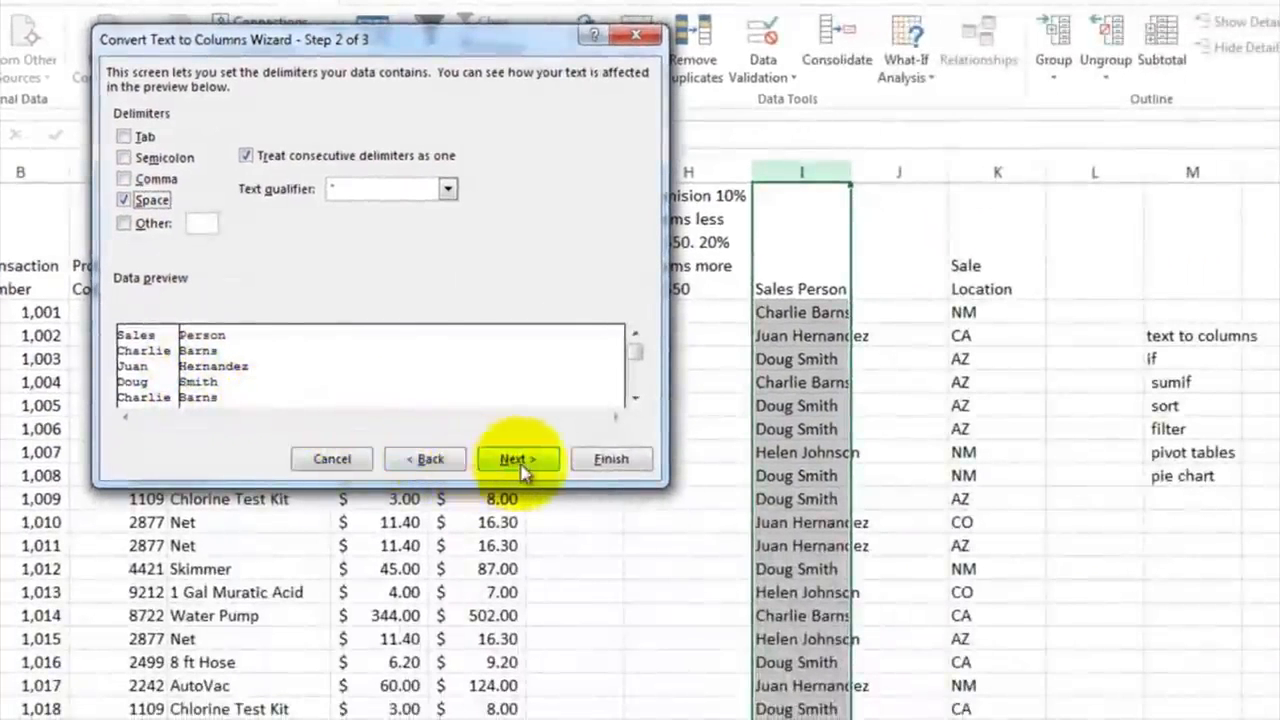
Finish the Text to Columns split and head the two resulting columns First Name and Last Name
left_click(652, 483)
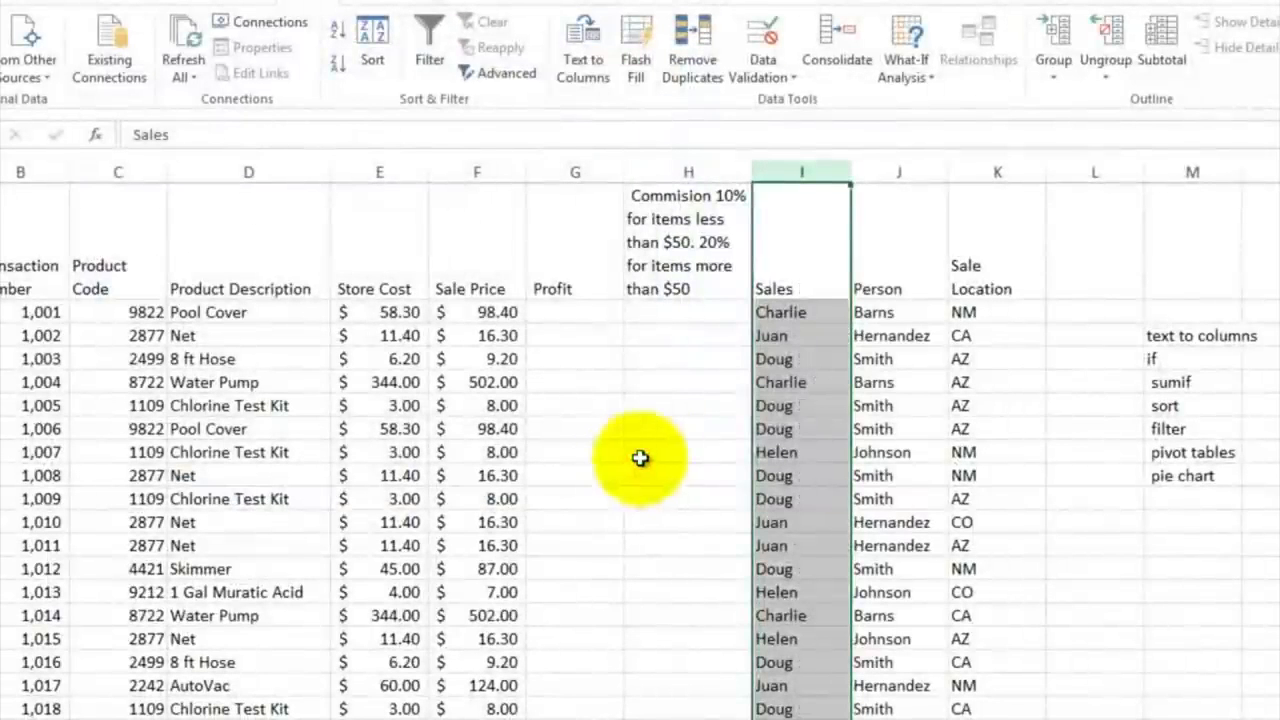
left_click(813, 290)
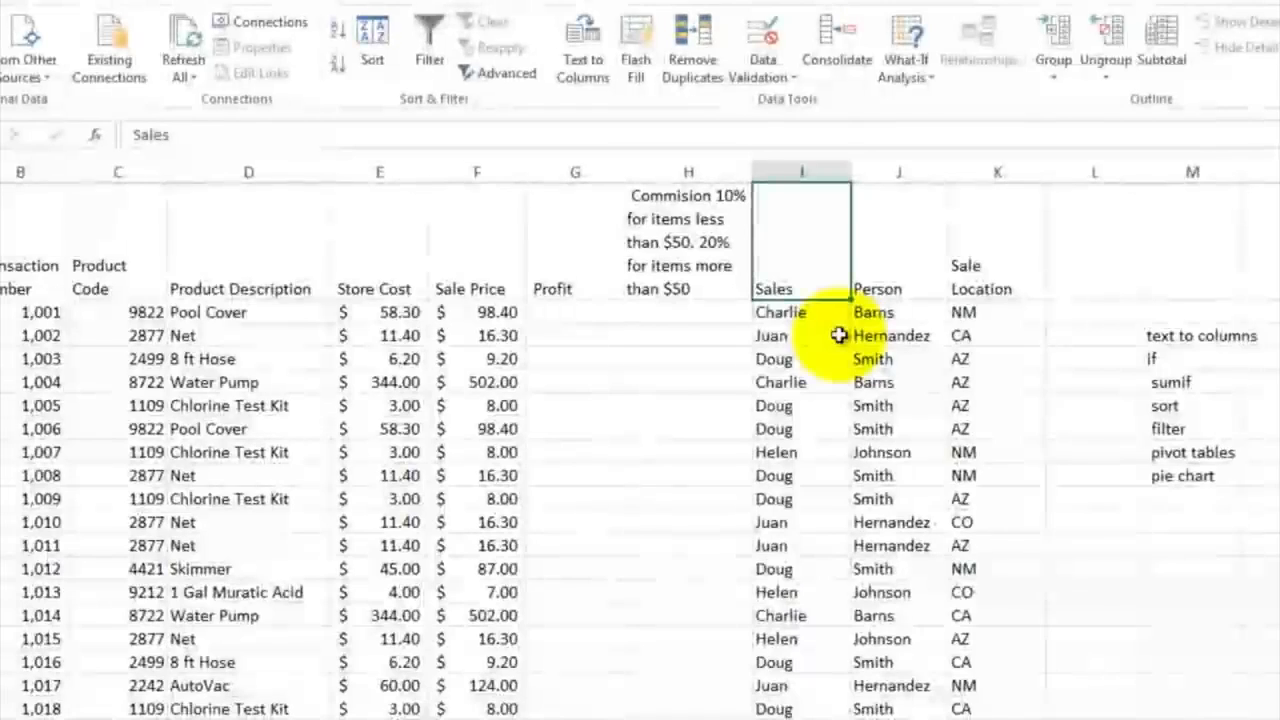
type("First Name")
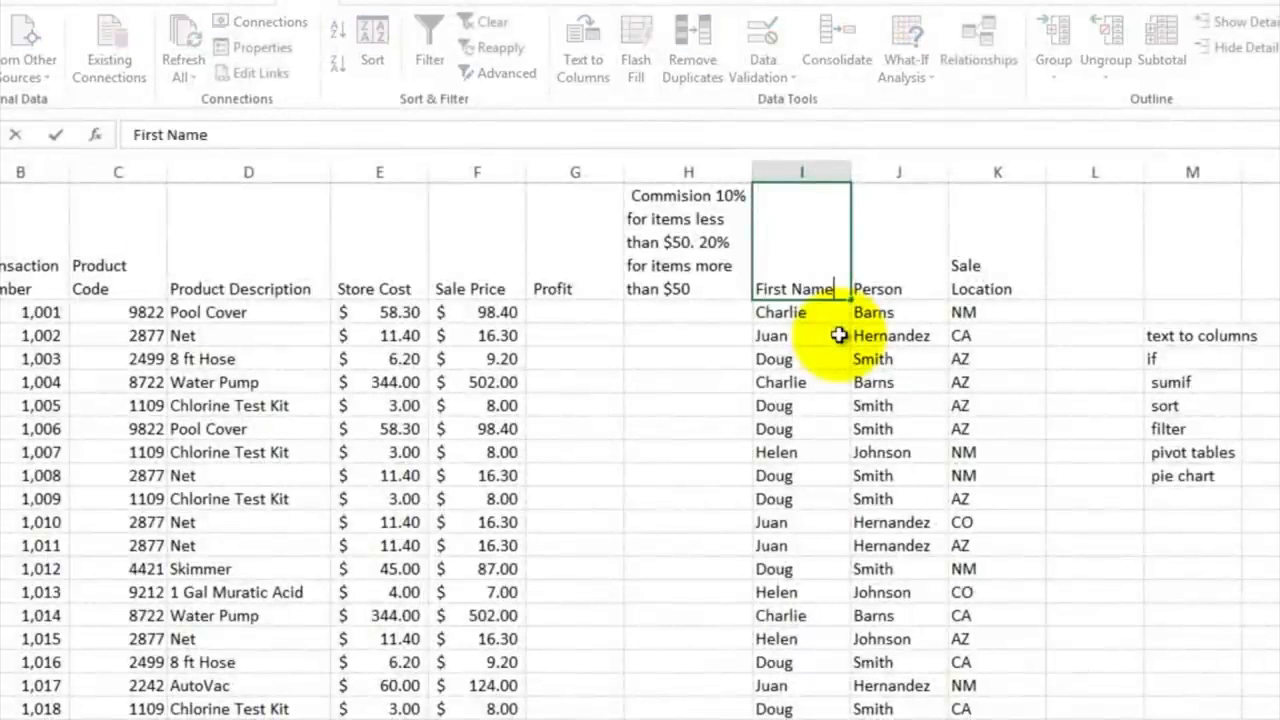
key("Tab")
type("Last Name")
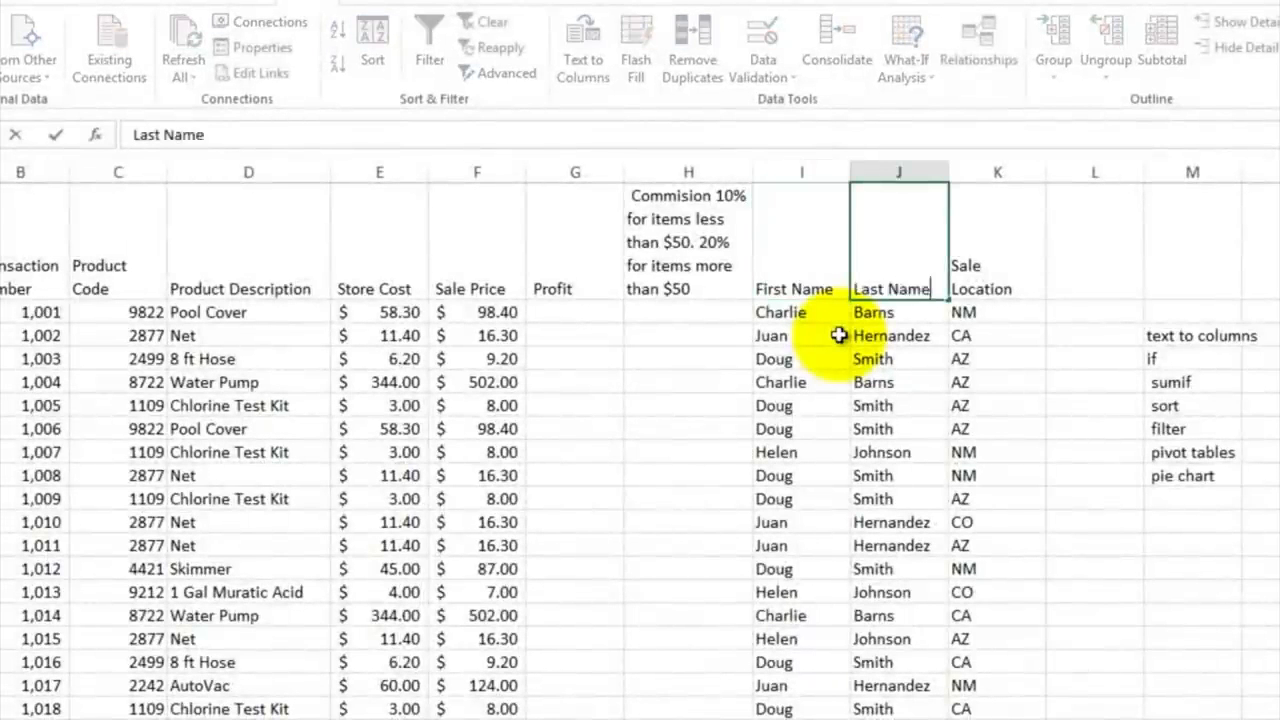
key("Return")
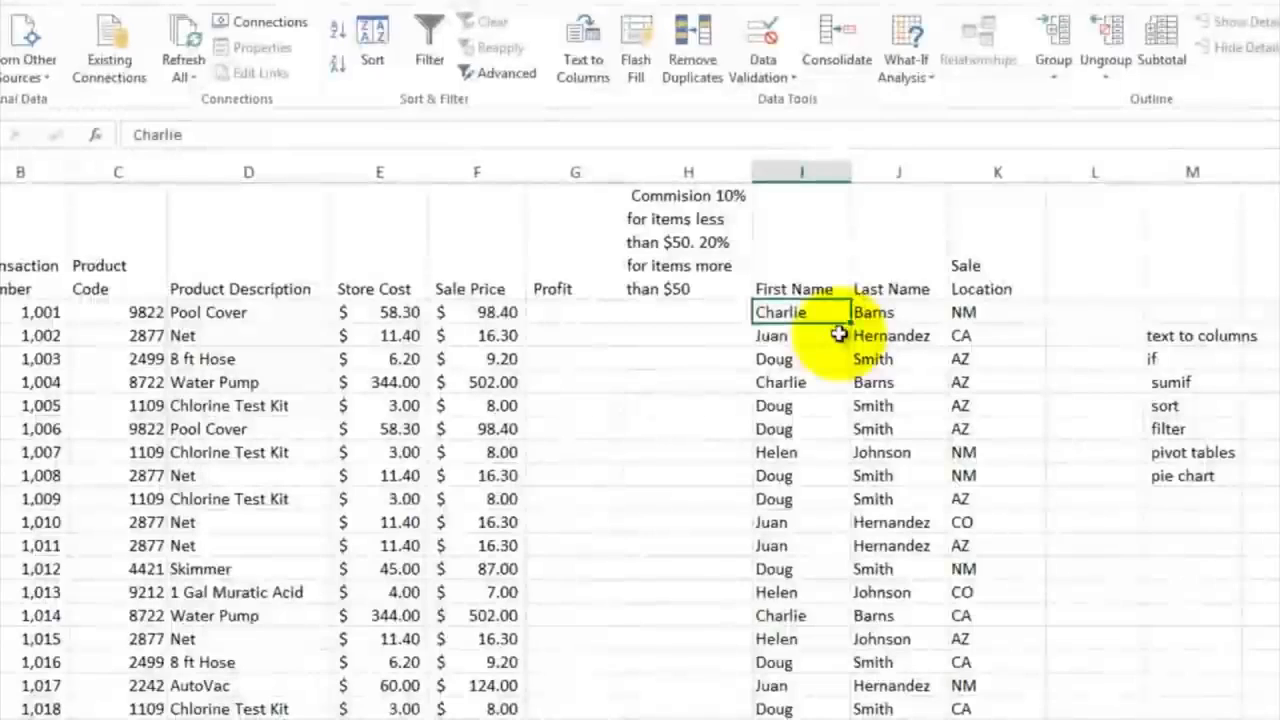
Calculate the first row's profit in G2 as sale price minus store cost with the formula =F2-E2
left_click(584, 315)
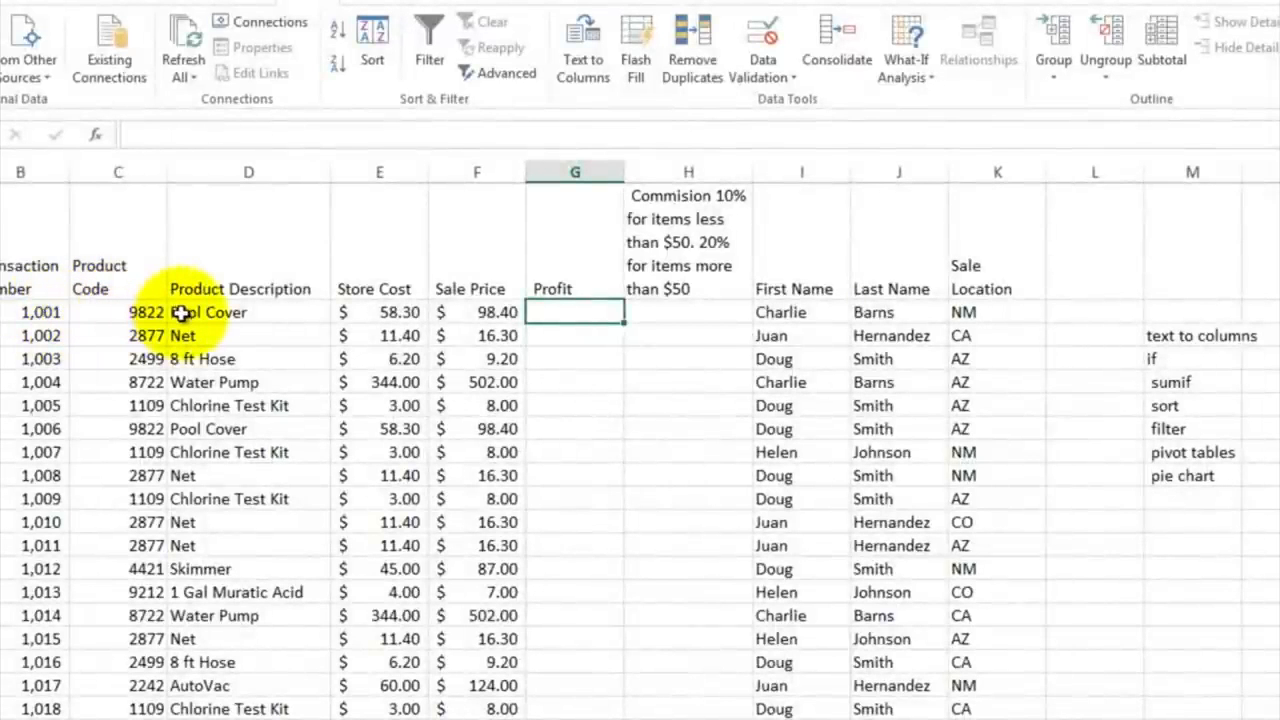
left_click(143, 313)
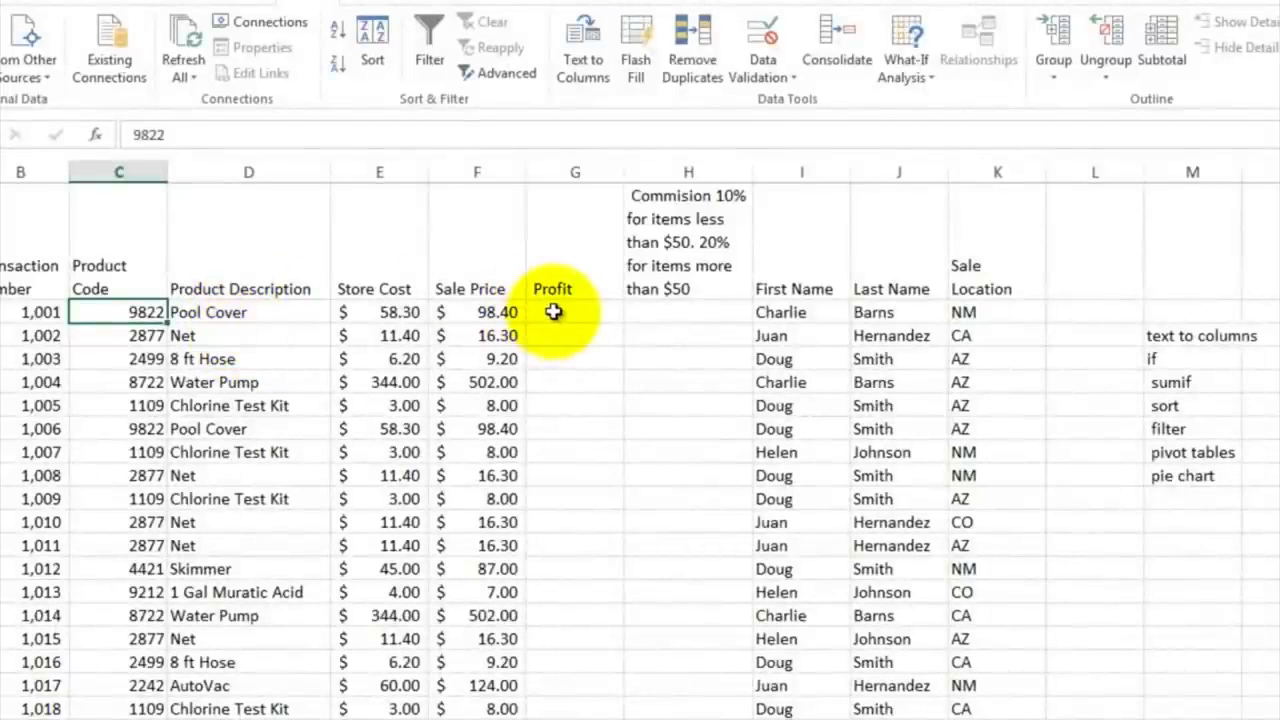
left_click(478, 311)
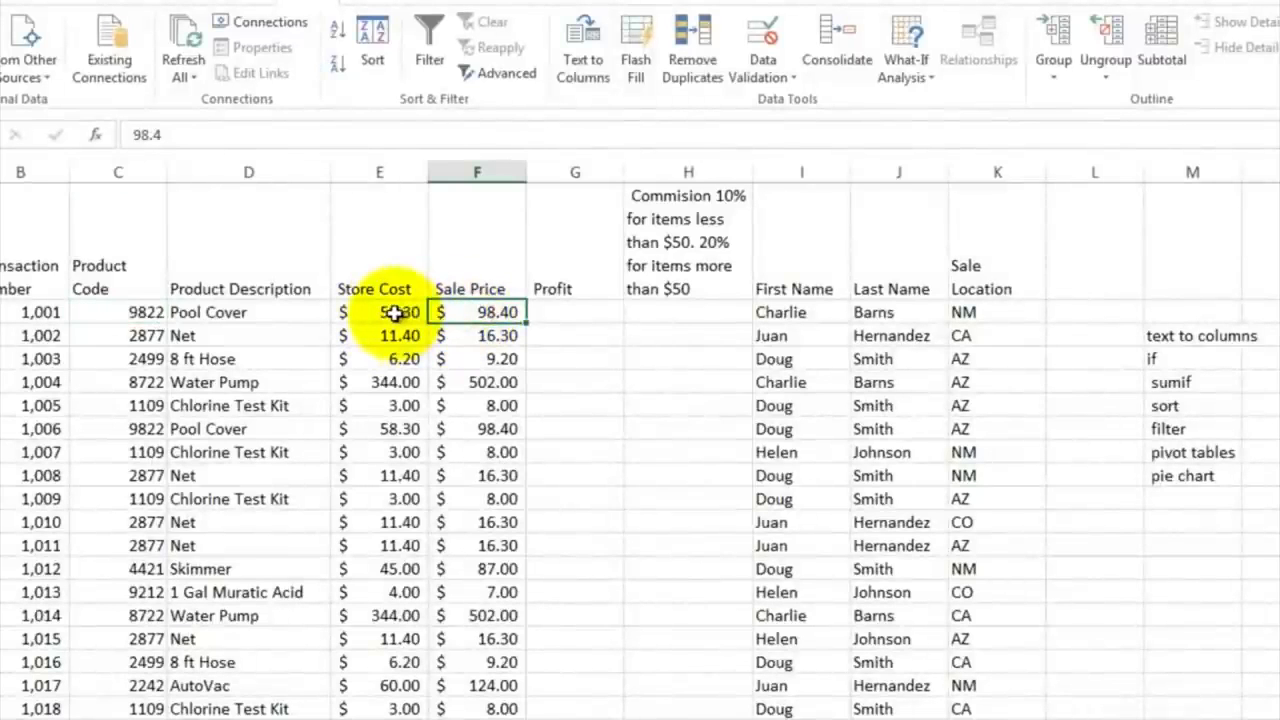
left_click(558, 311)
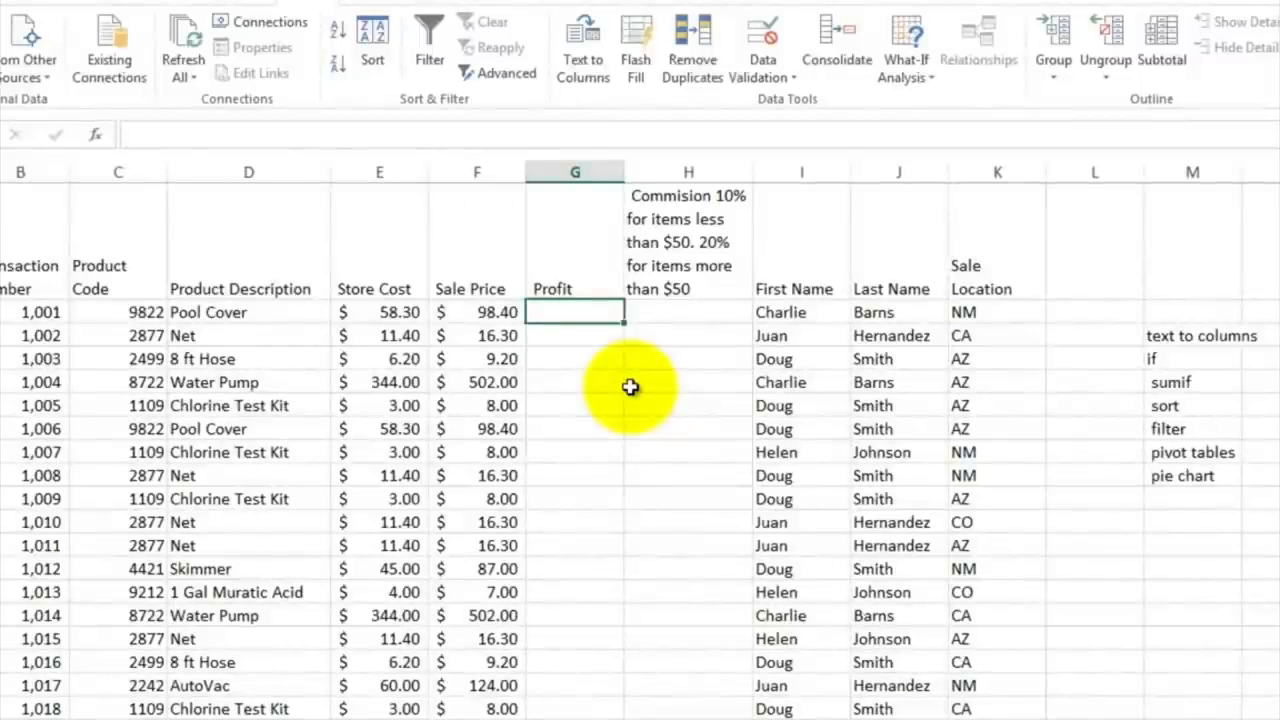
type("=")
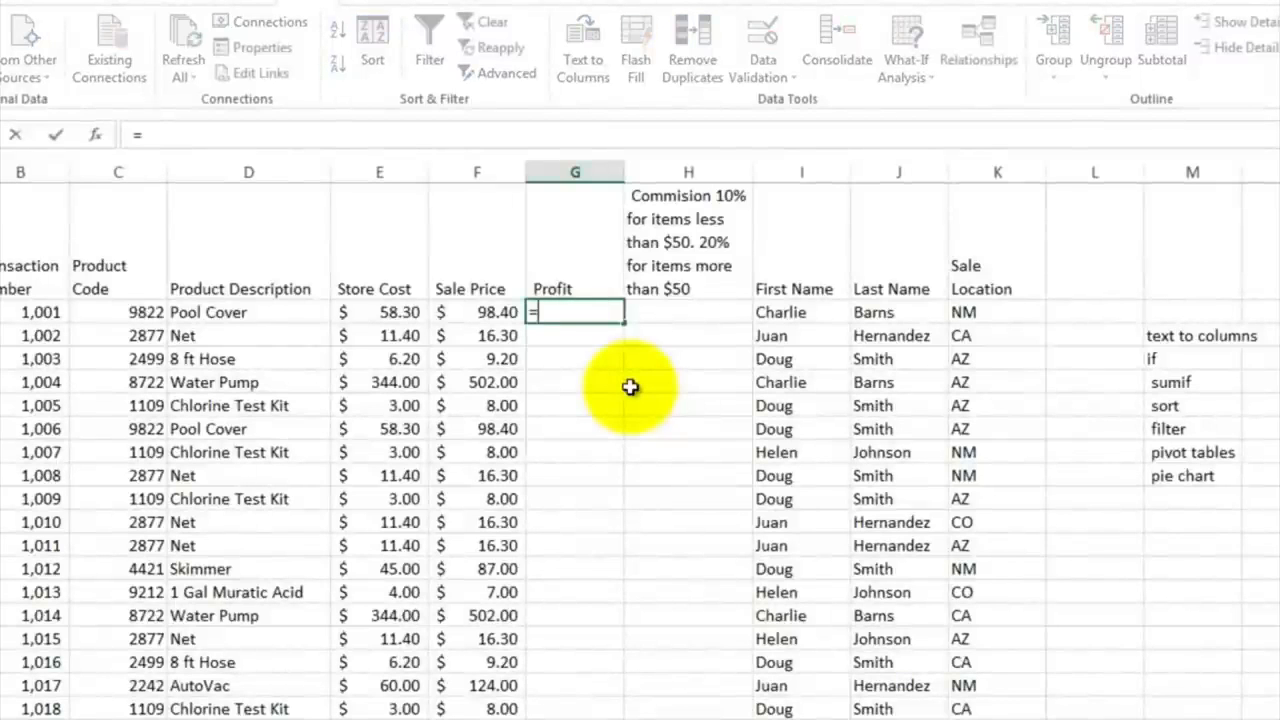
left_click(495, 314)
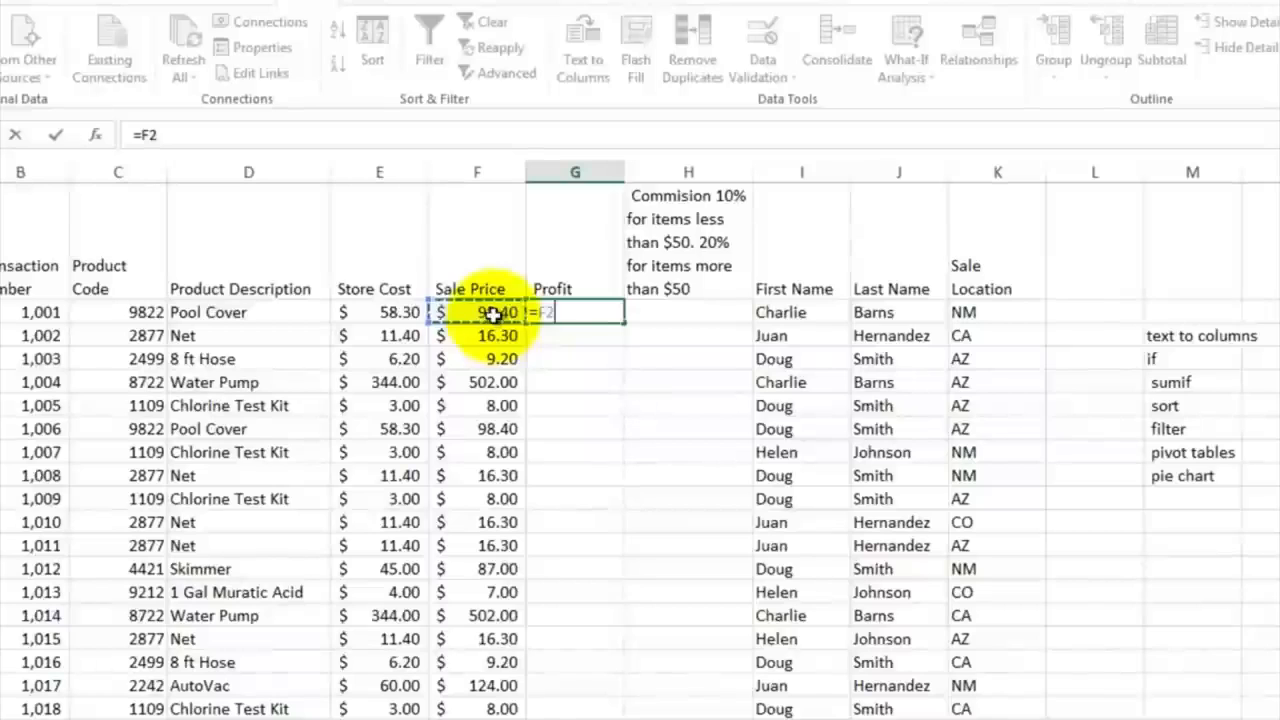
type("-")
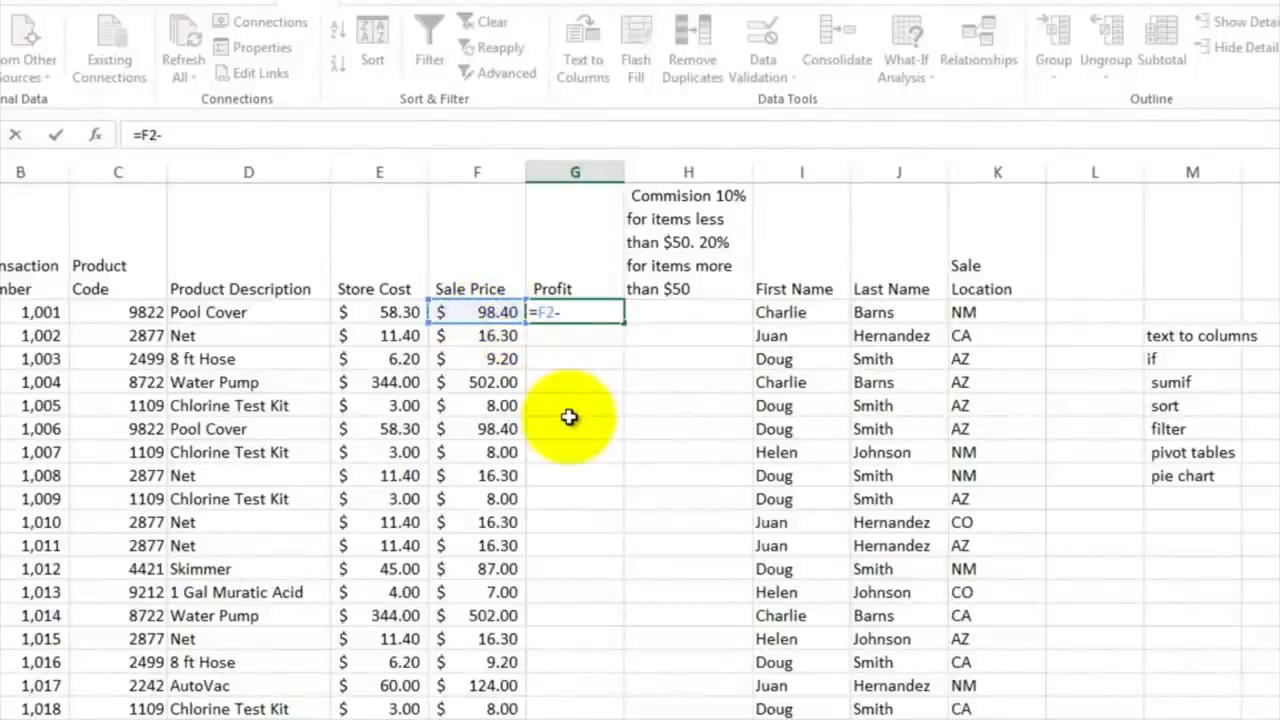
left_click(394, 315)
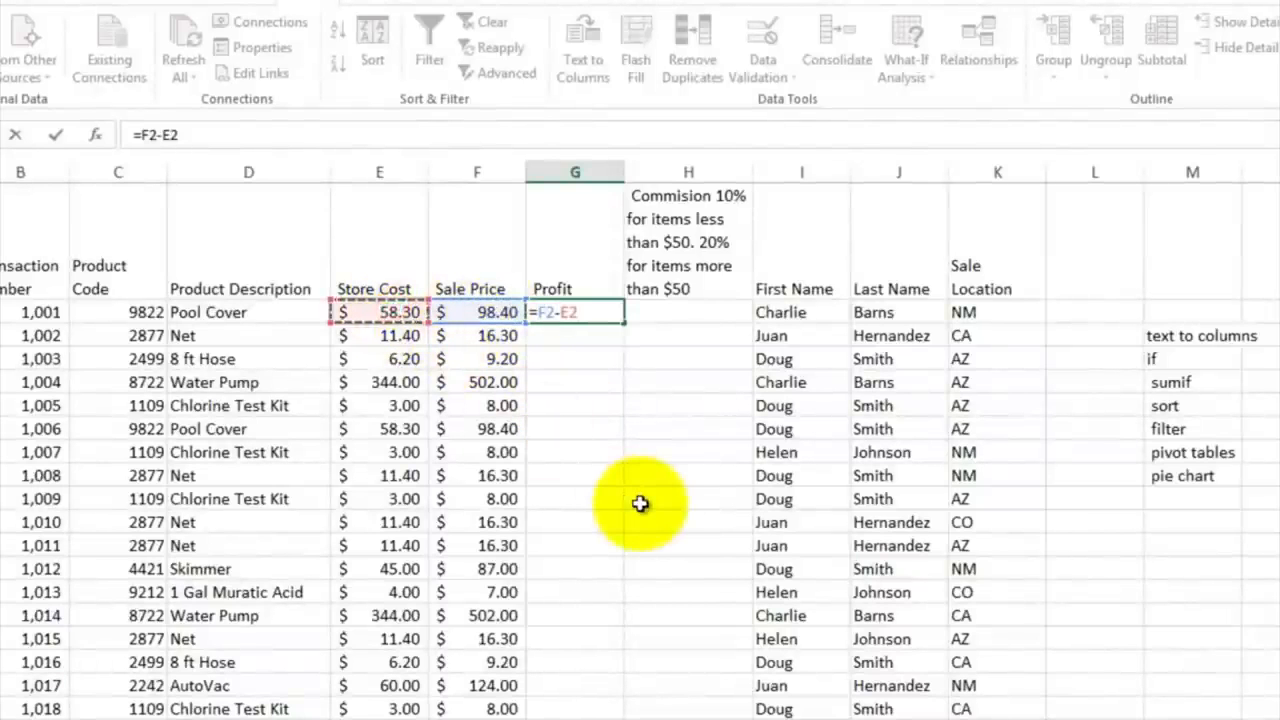
key("Return")
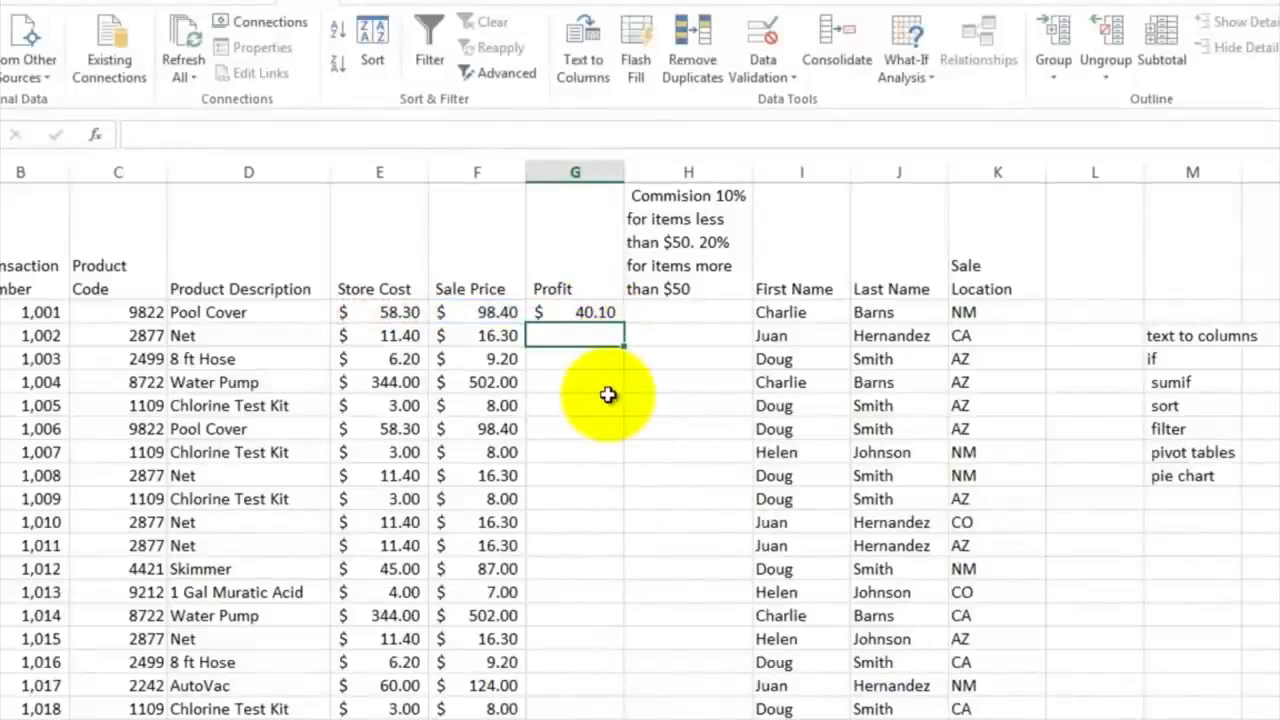
Apply the dollar Accounting number format to the profit in G2
left_click(586, 313)
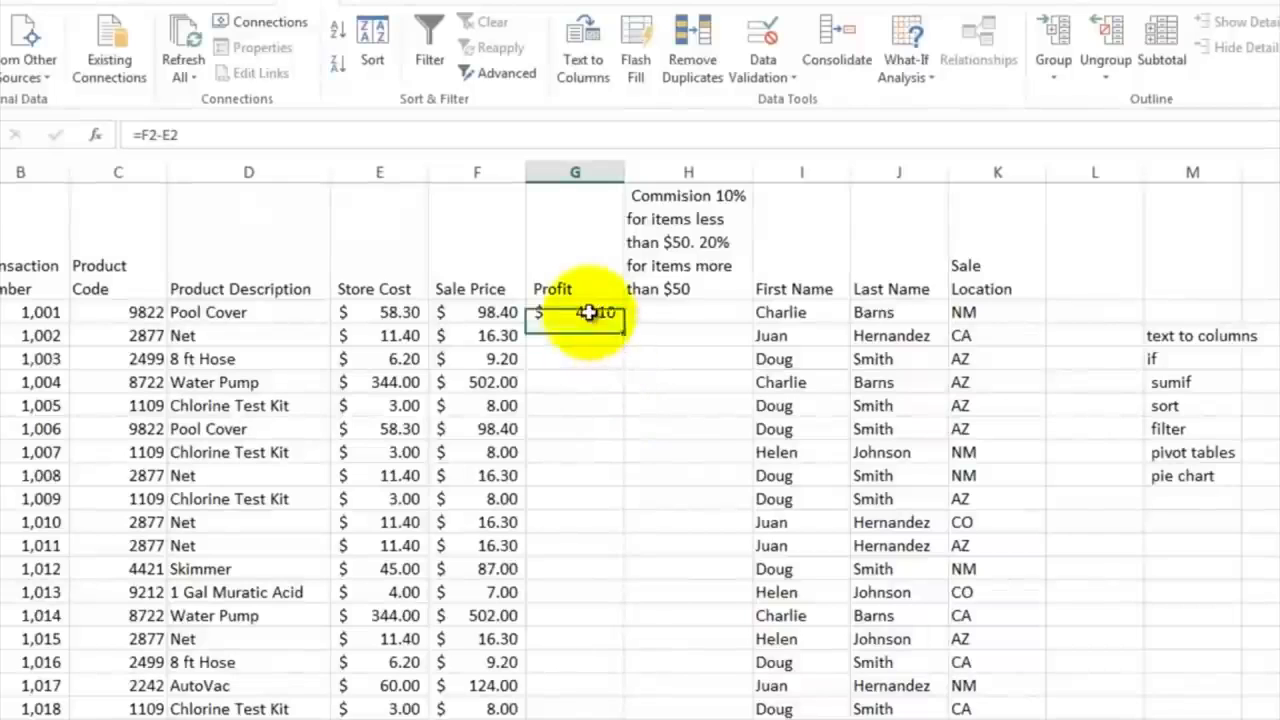
left_click(25, 5)
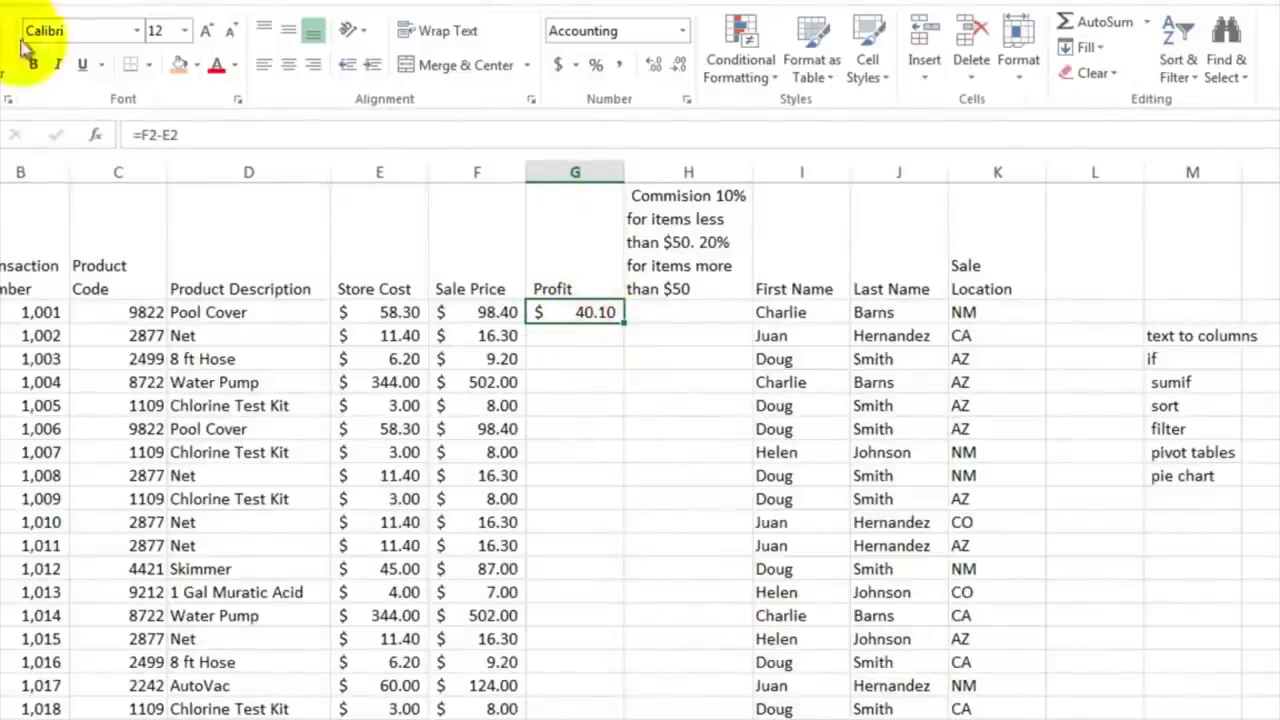
left_click(560, 66)
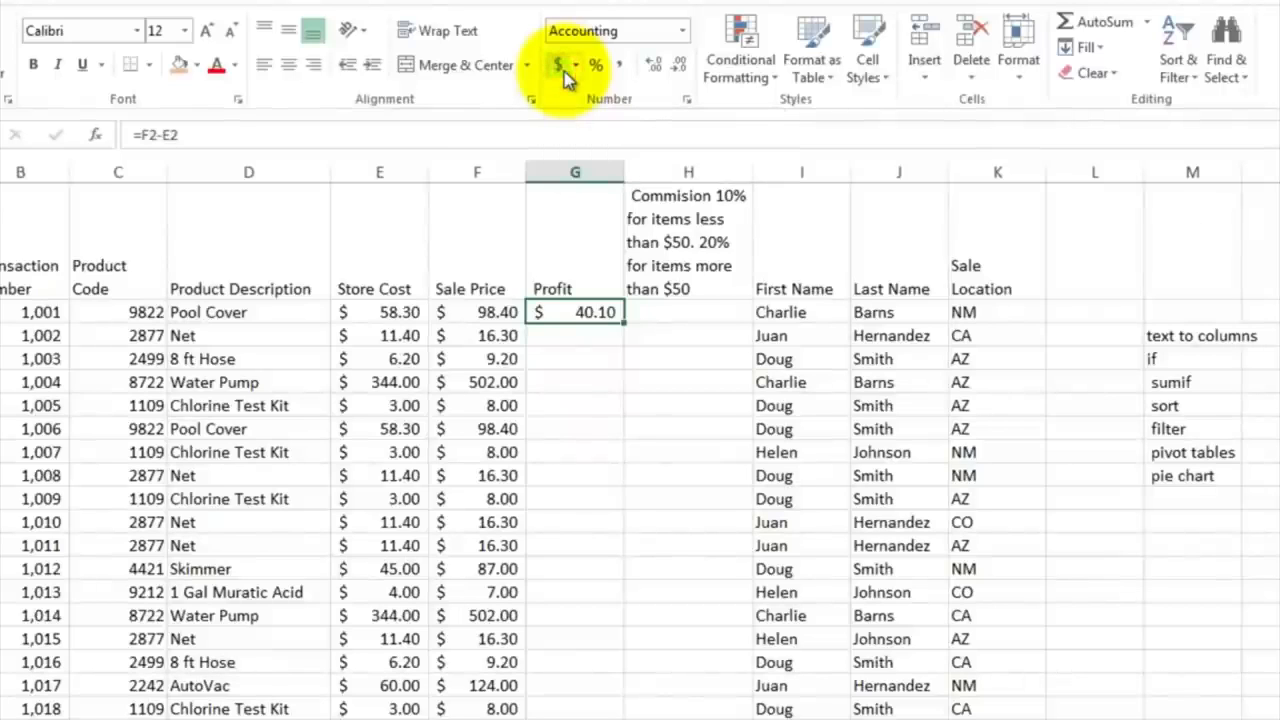
left_click(562, 71)
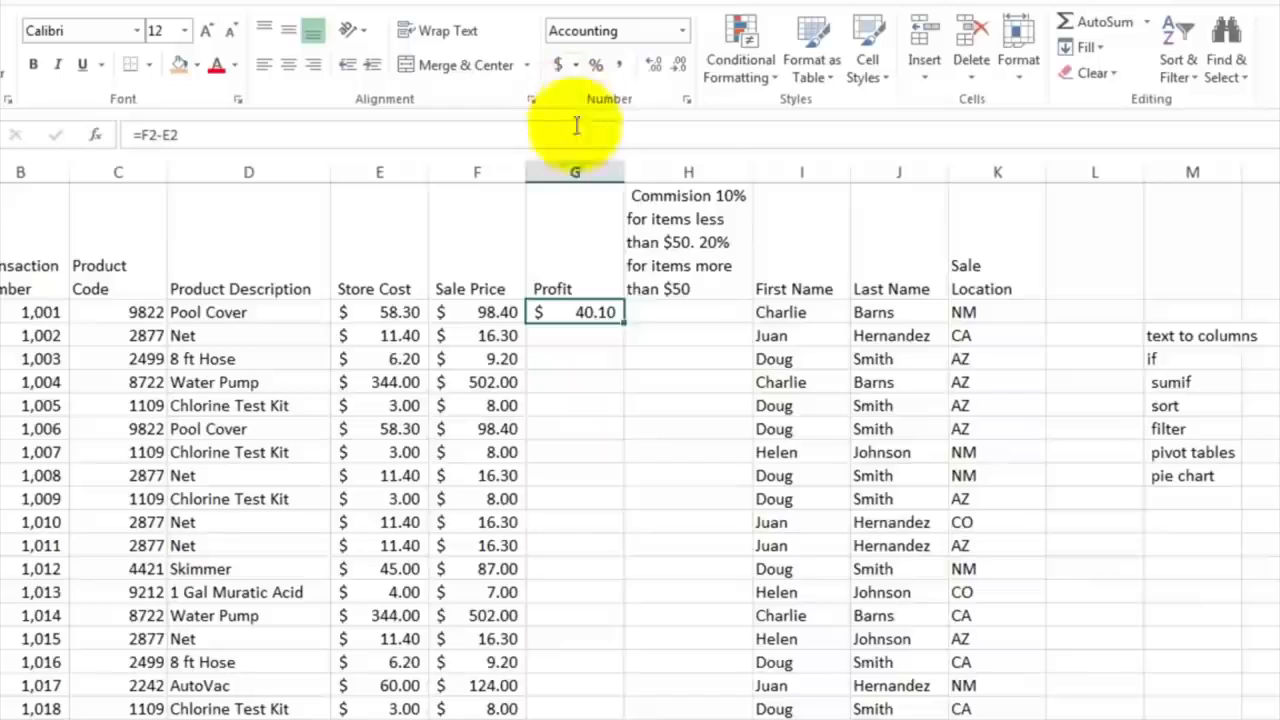
Begin an IF formula in commission cell H2 with the logical test F2>50 on the sale price
left_click(644, 313)
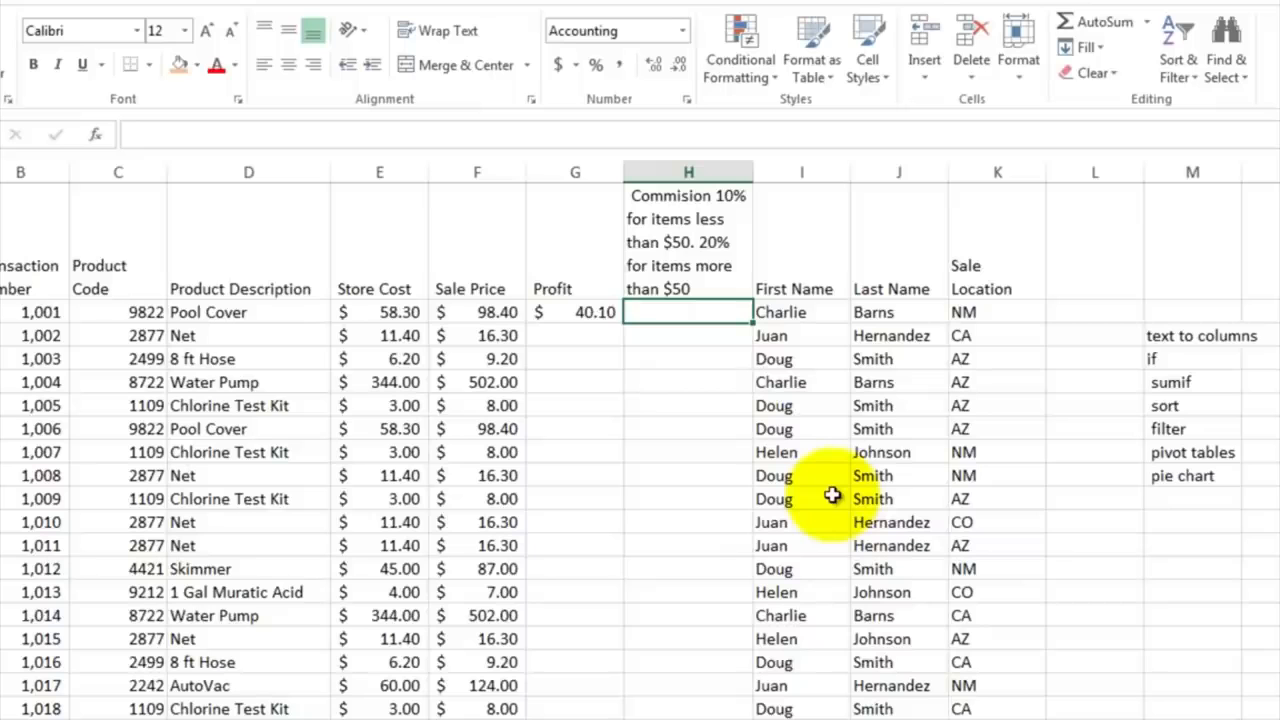
type("=")
type("if")
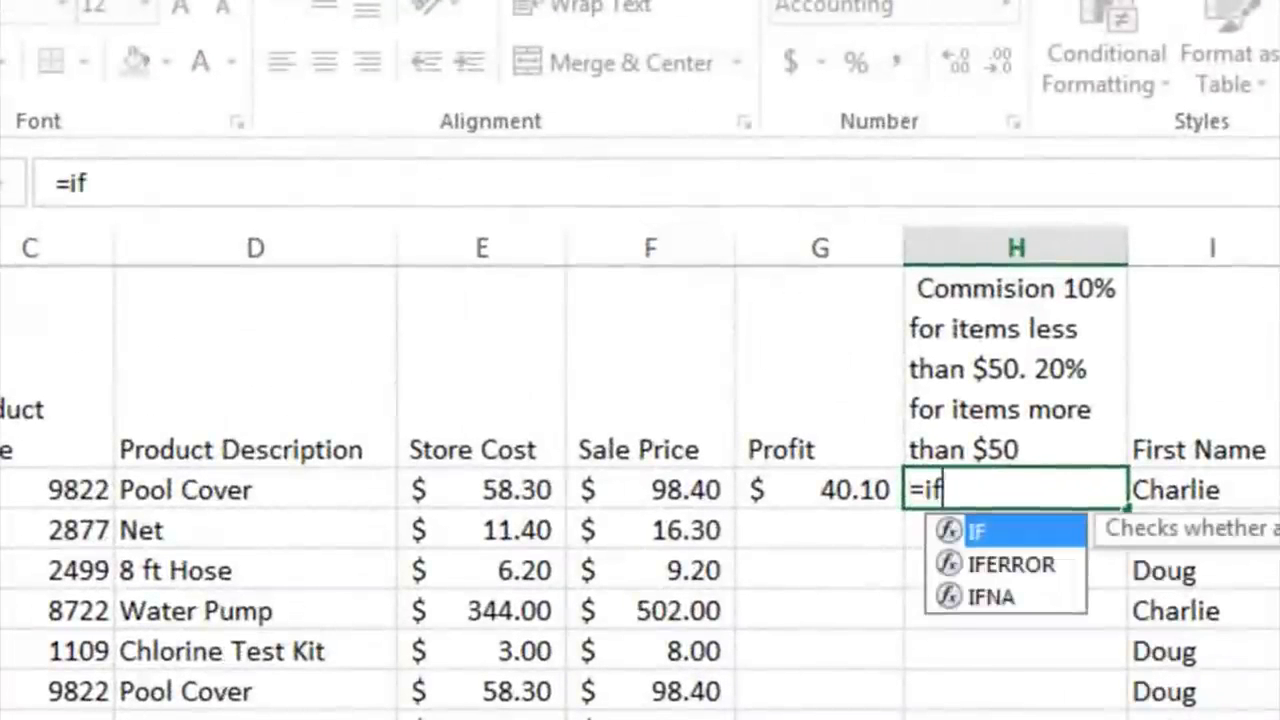
type("(")
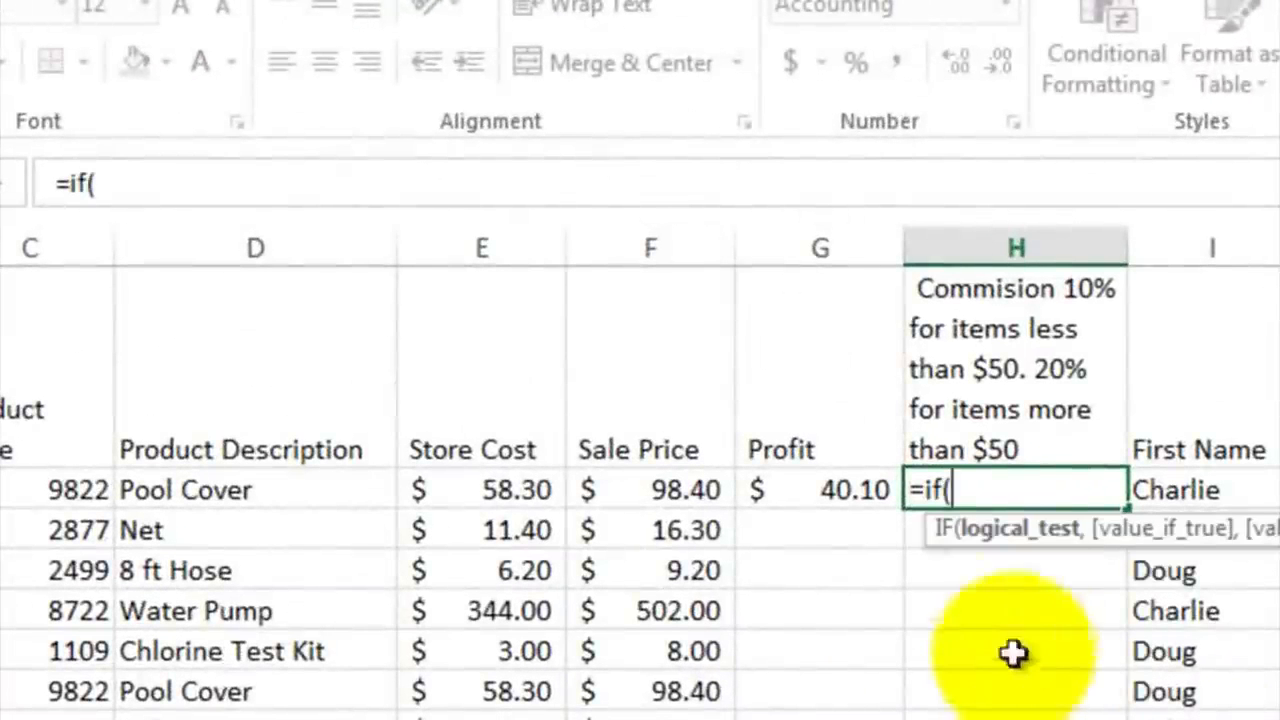
left_click(651, 484)
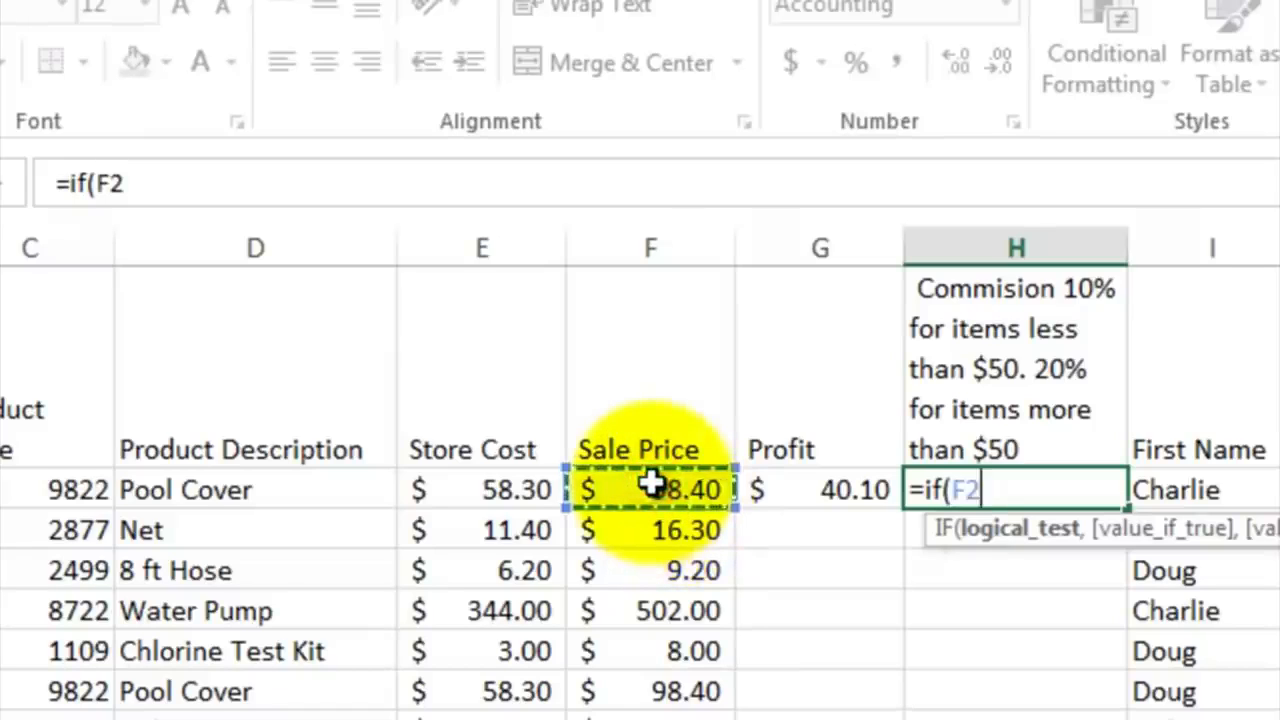
type(">50")
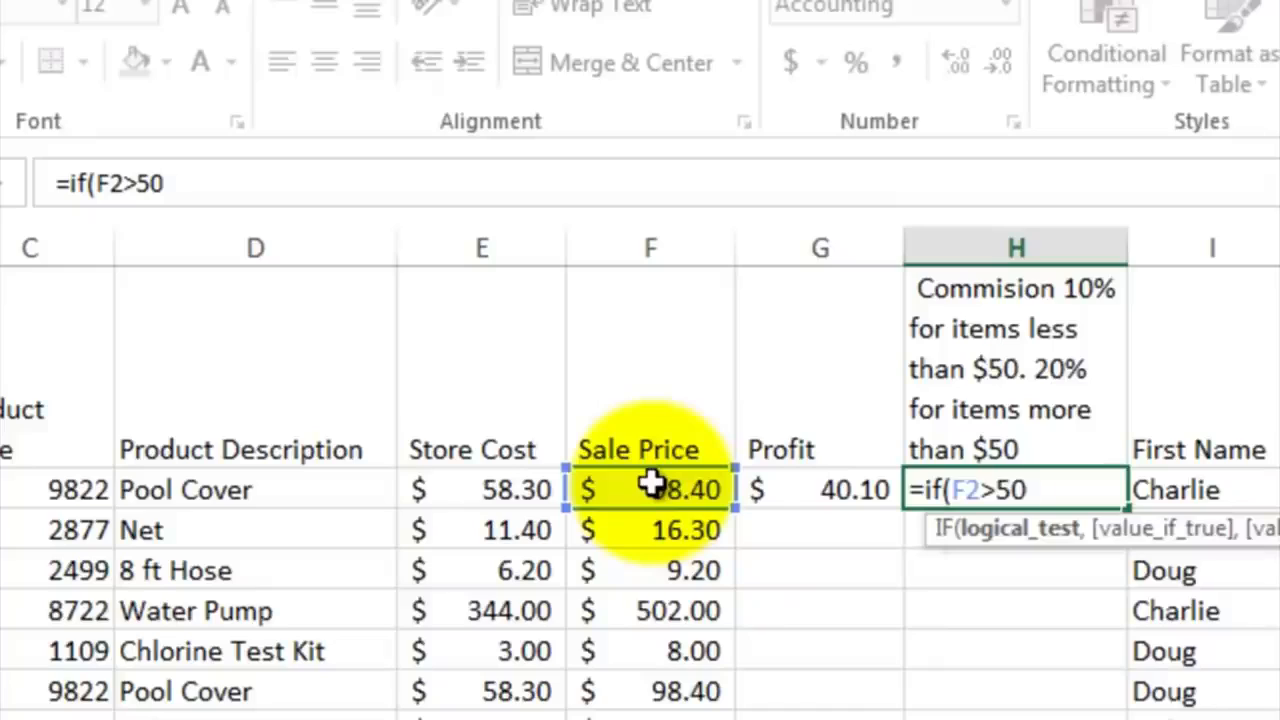
type(",")
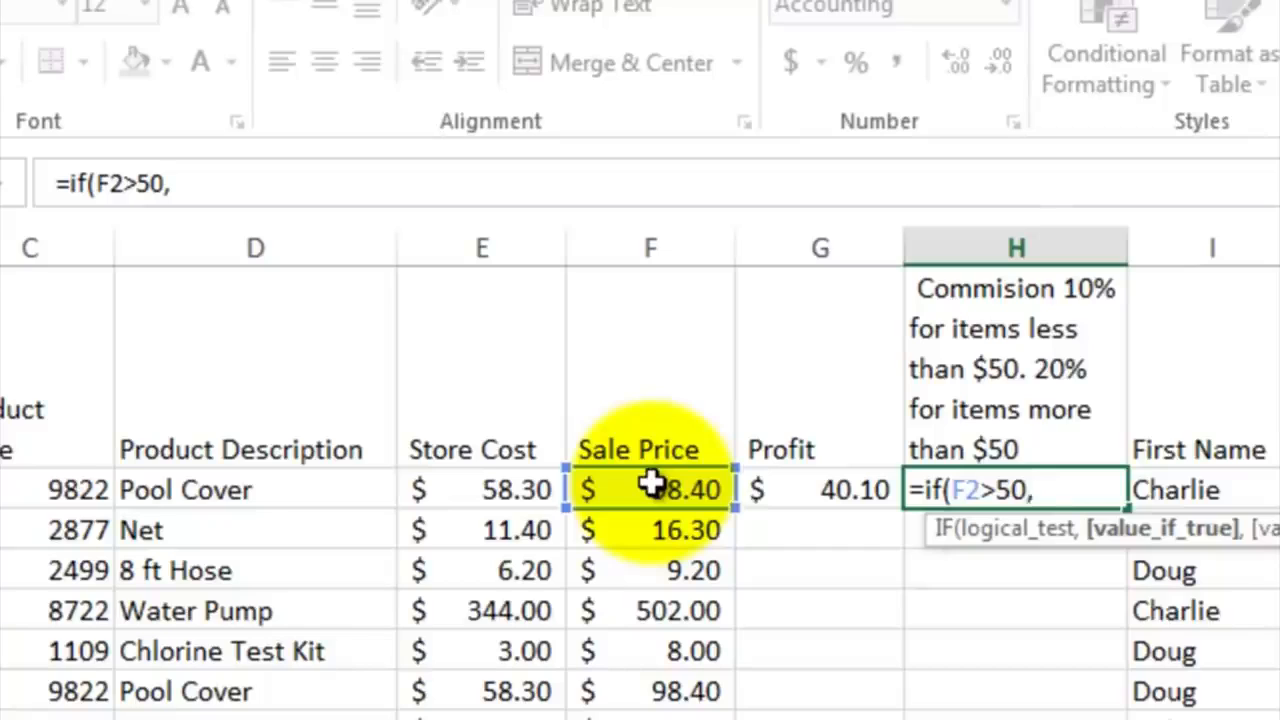
Complete the commission IF formula with G2*.2 as the true value and G2*.1 as the false value
left_click(803, 489)
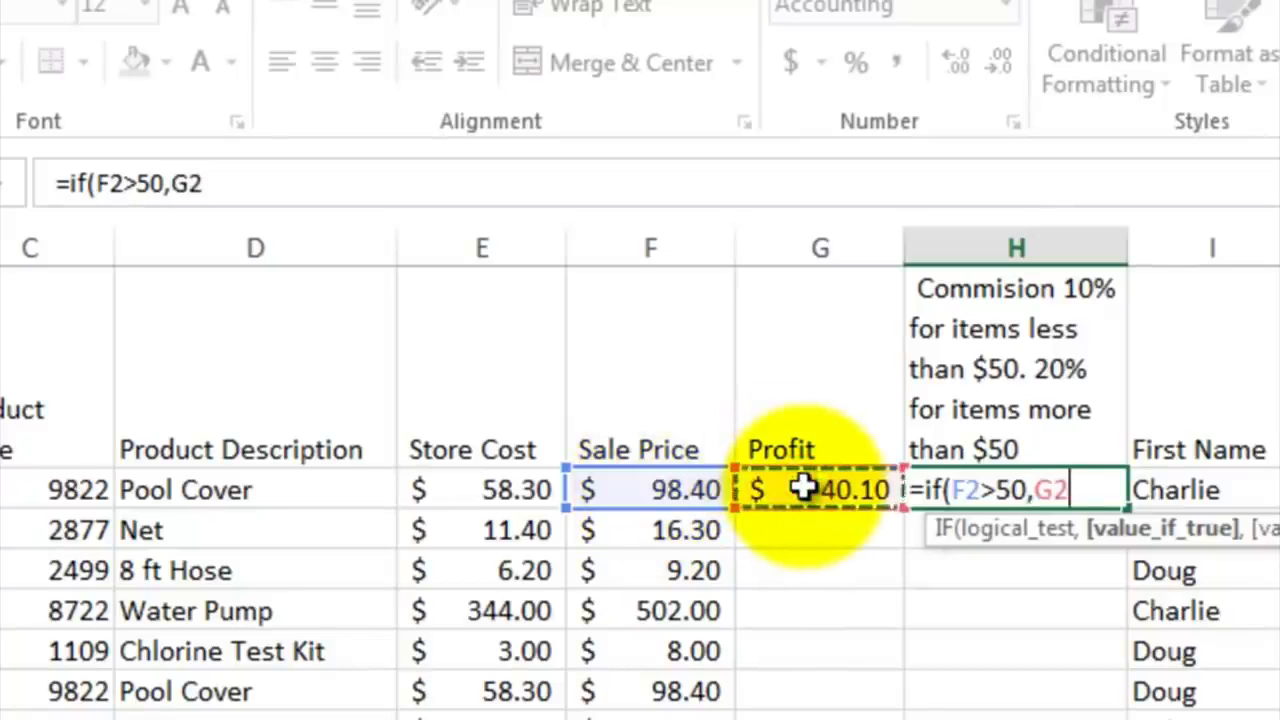
type("*.2")
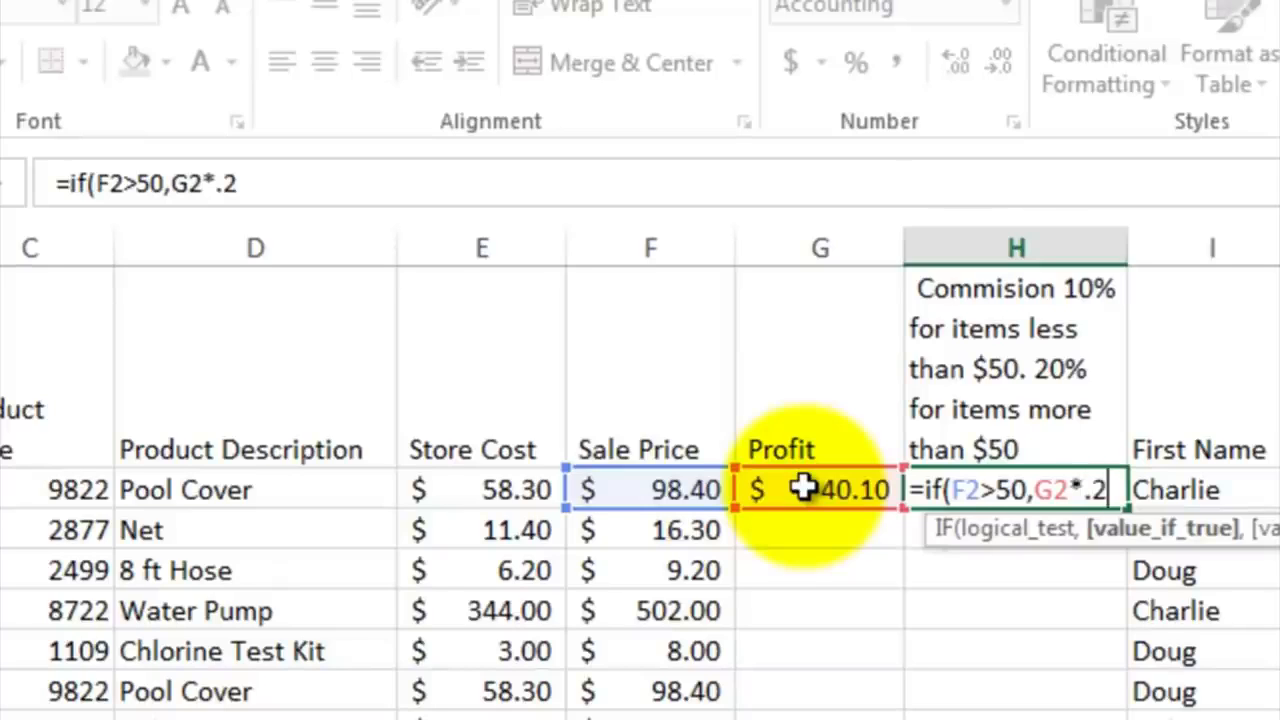
type(",")
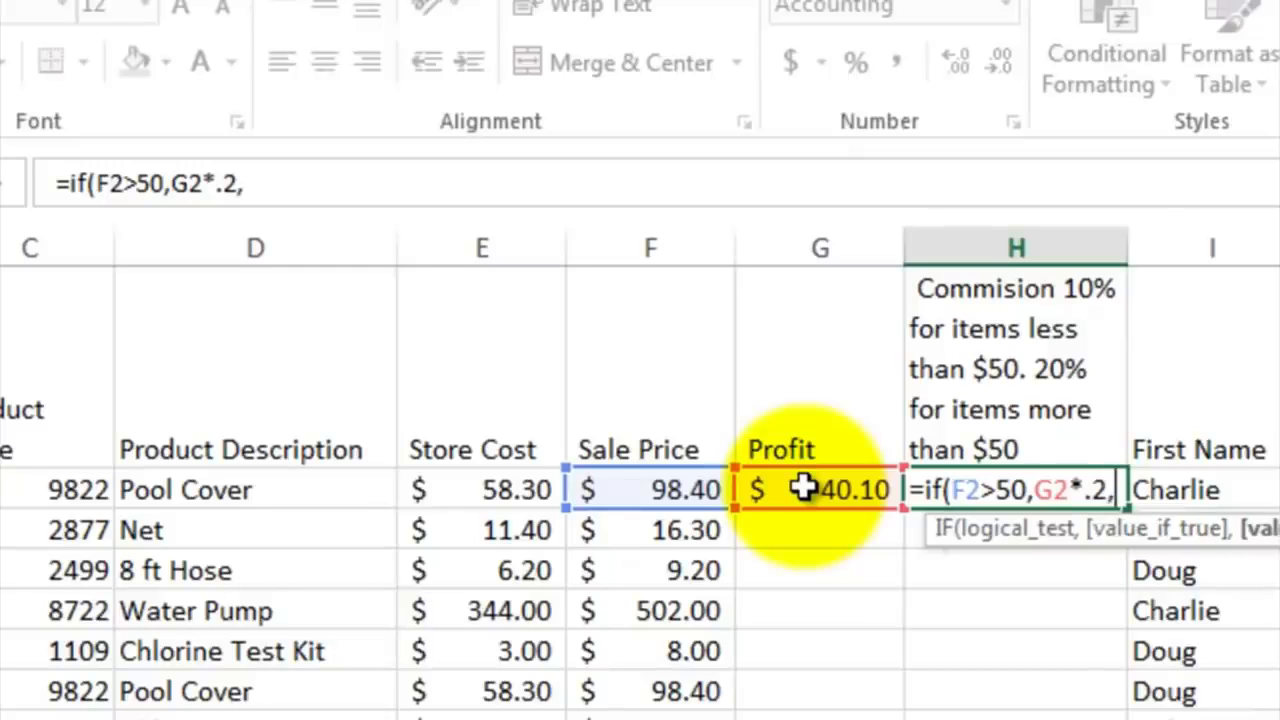
left_click(805, 488)
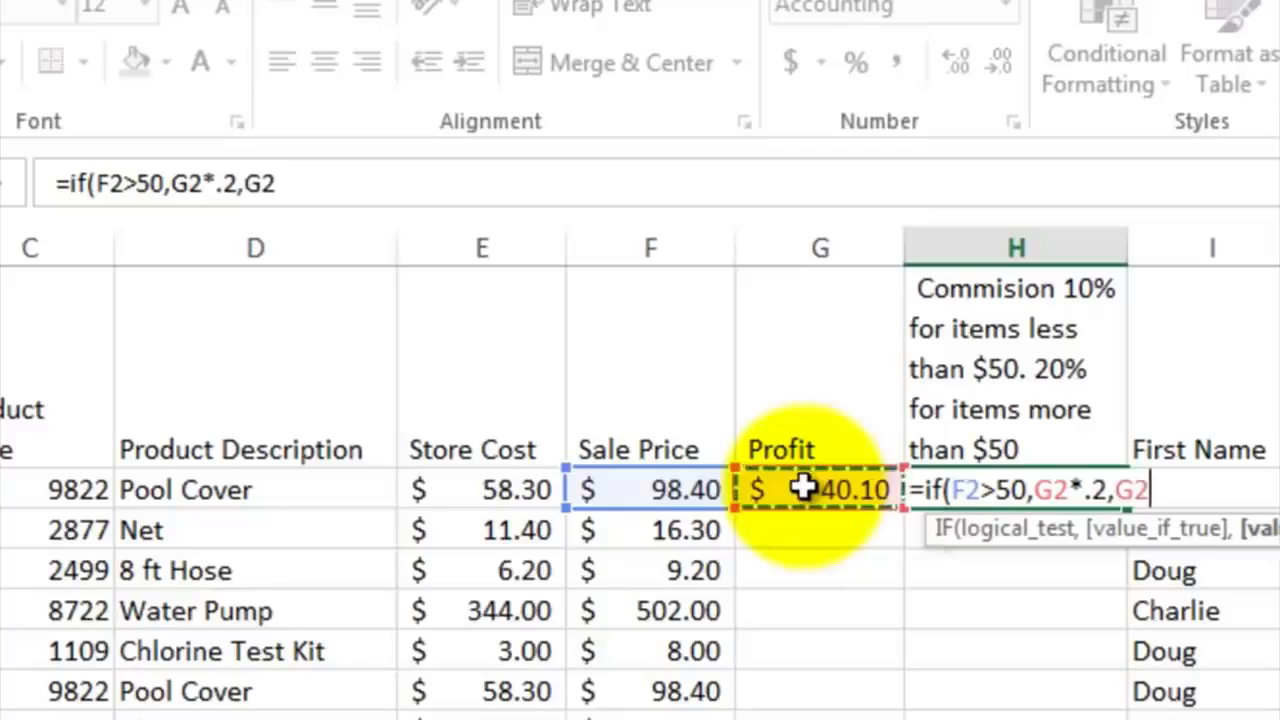
type("*")
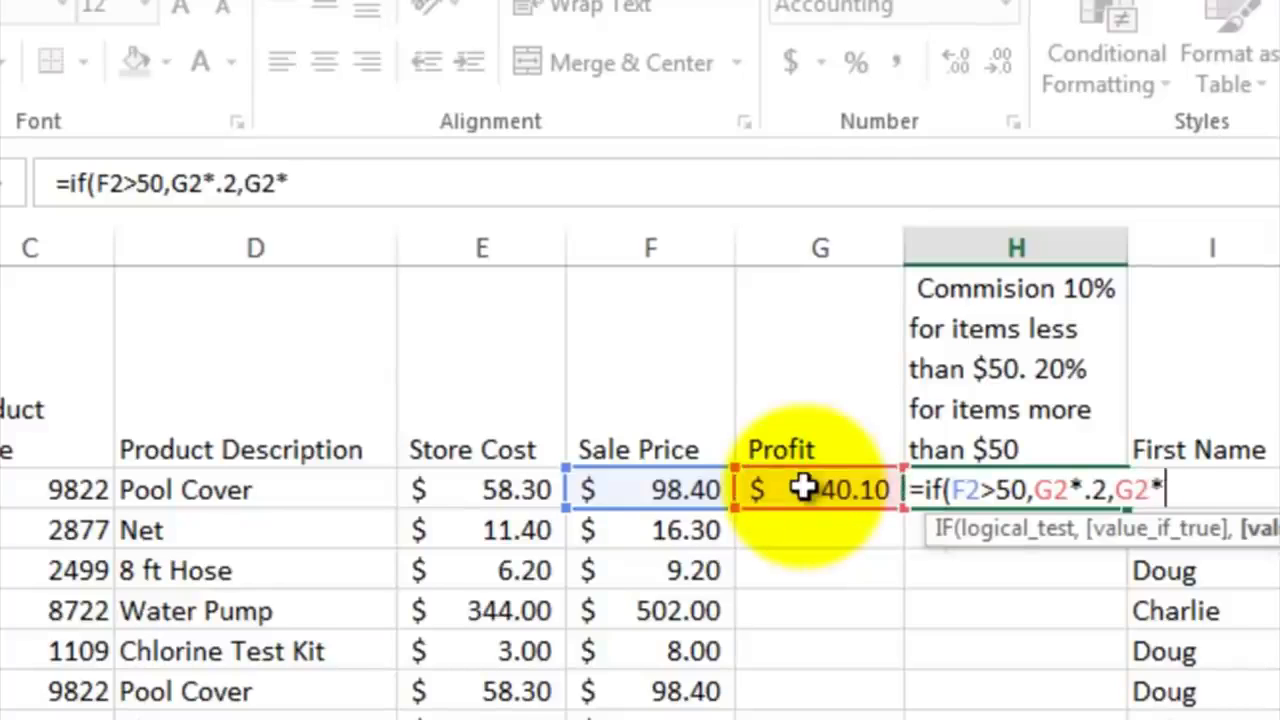
type(".1)")
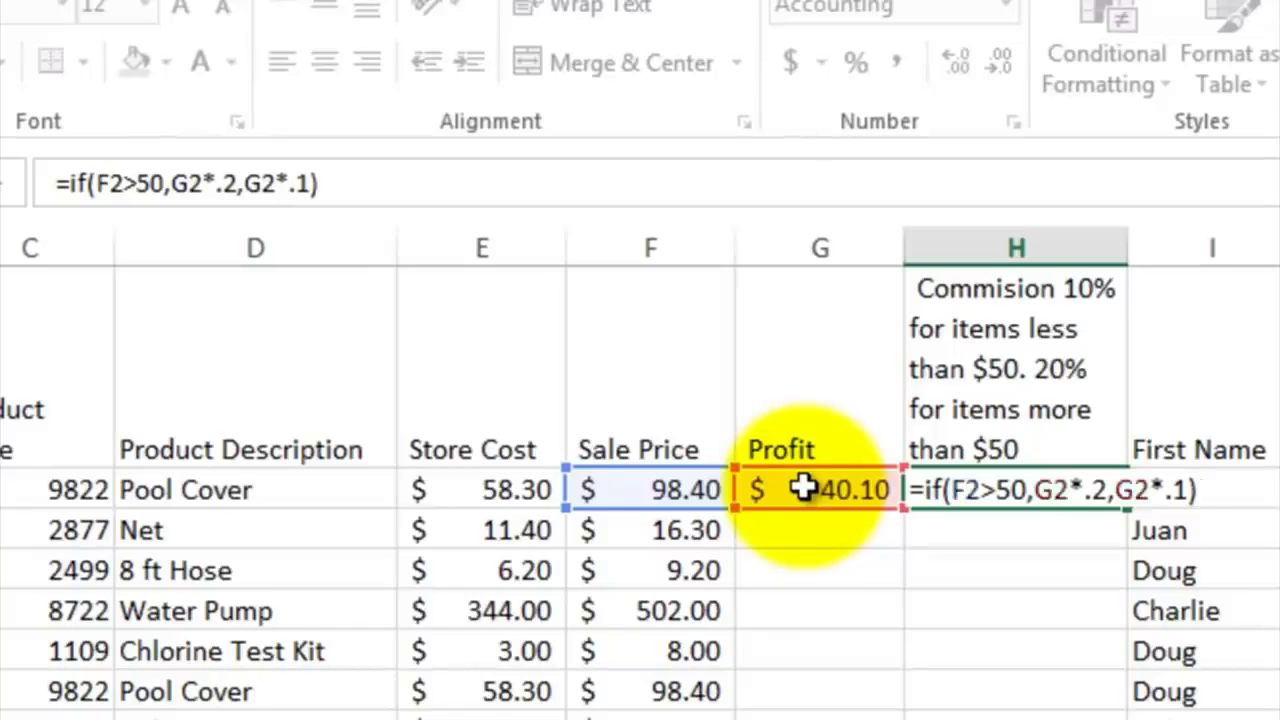
key("Return")
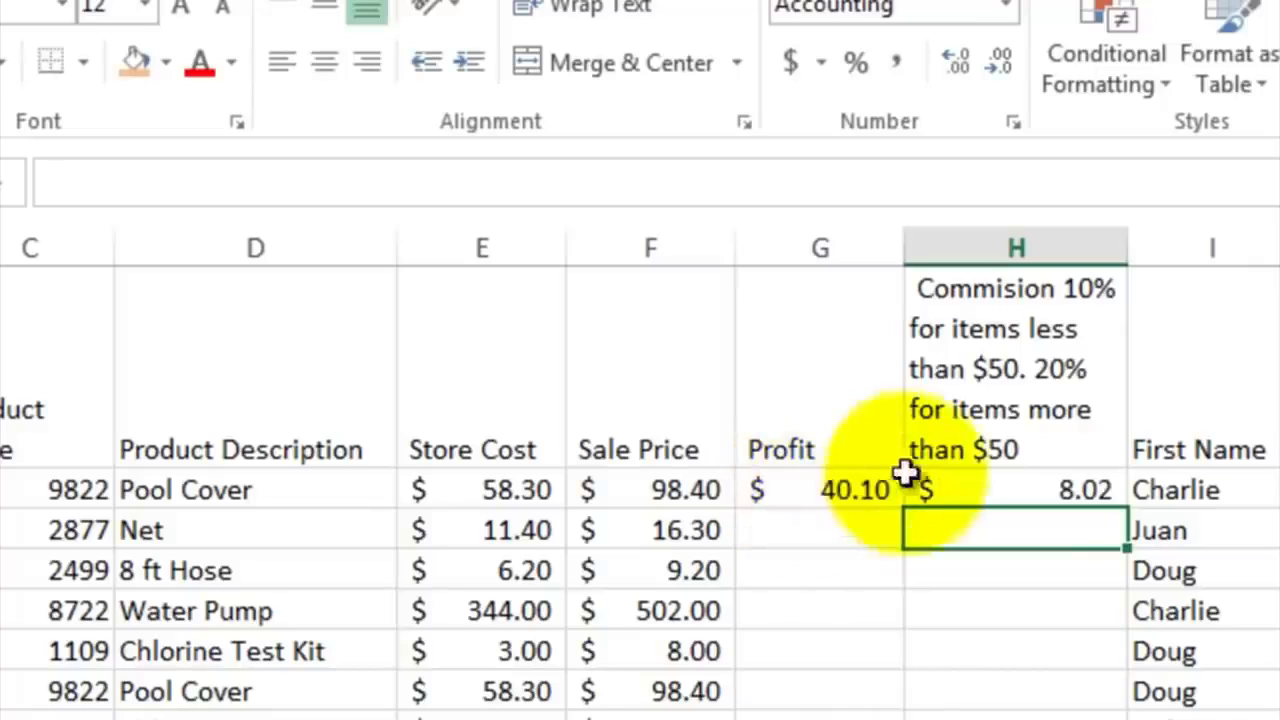
Fill the profit and commission formulas in G2:H2 down through row 9
left_click(1043, 487)
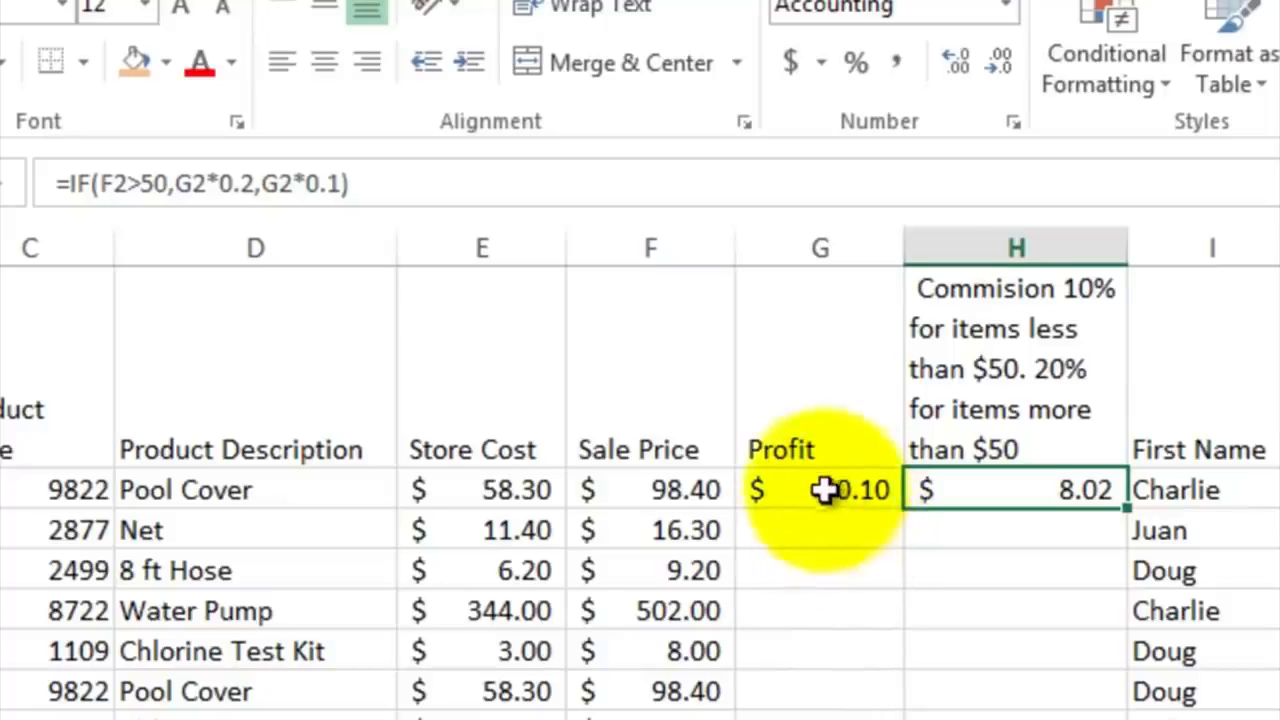
left_click_drag(823, 489, 1034, 504)
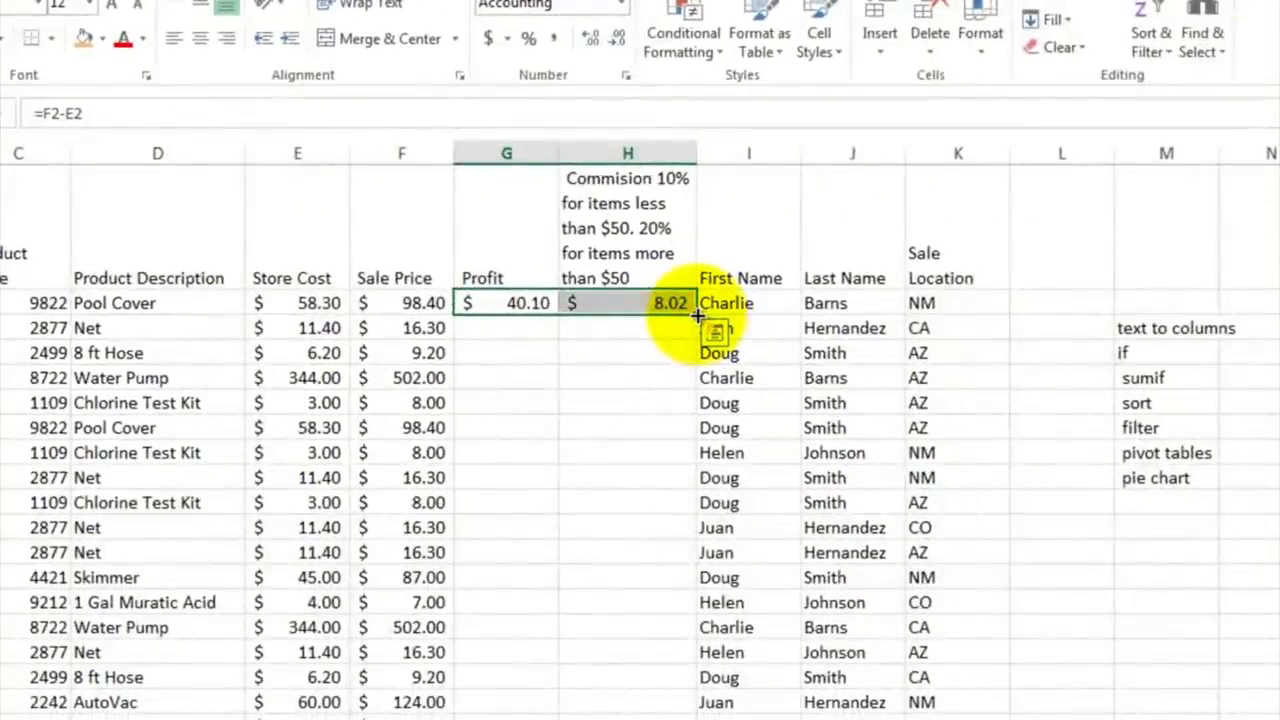
left_click_drag(697, 315, 686, 478)
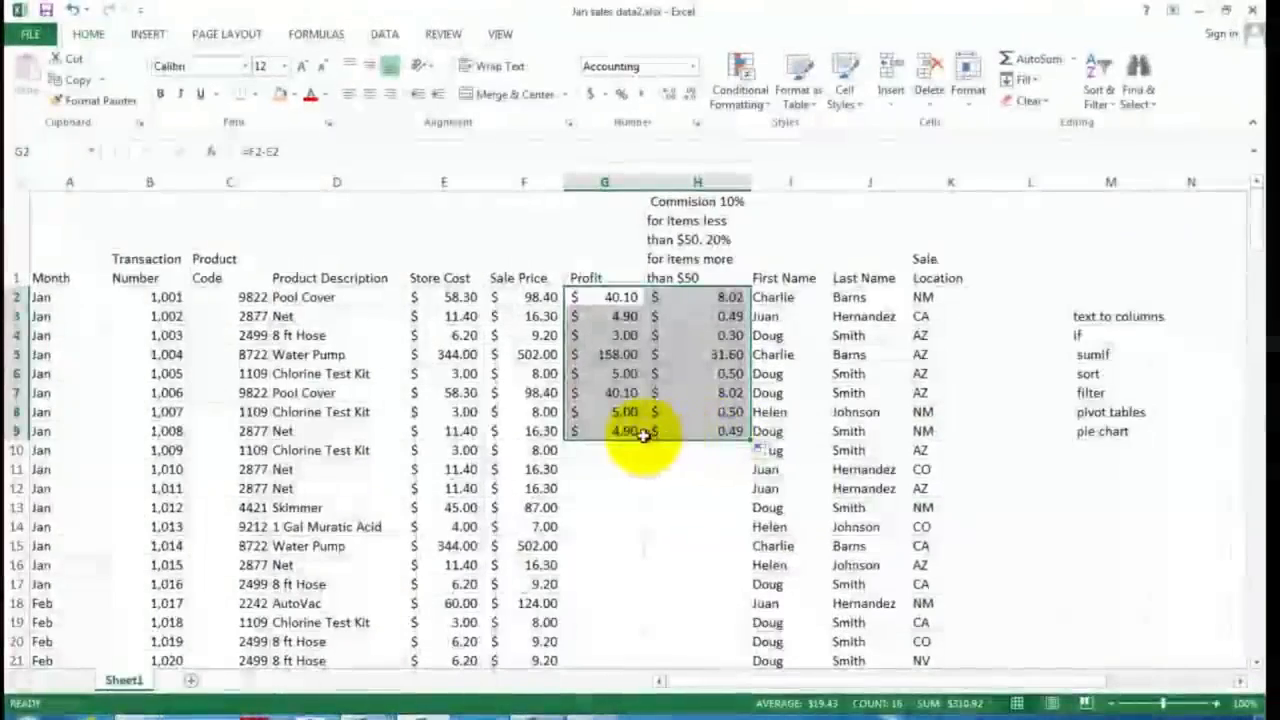
Fill the profit and commission formulas in G2:H2 down through row 172, the last transaction
left_click_drag(605, 297, 680, 297)
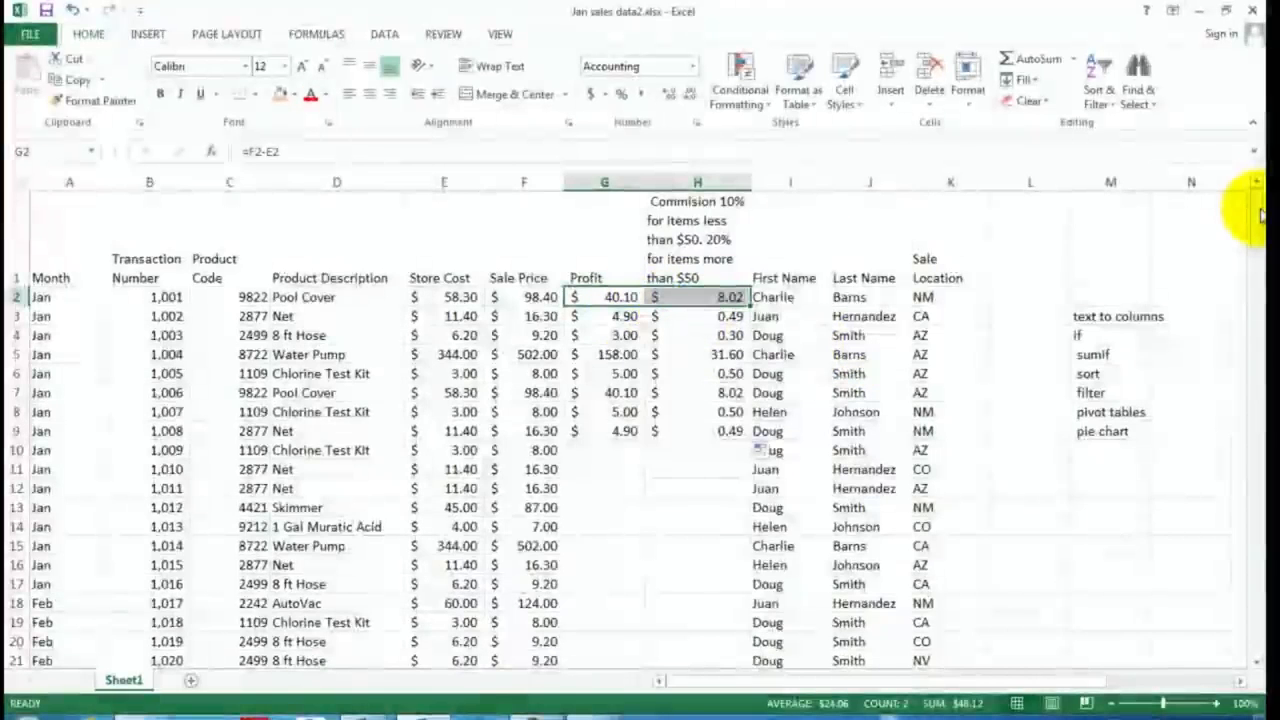
left_click_drag(1251, 206, 1250, 614)
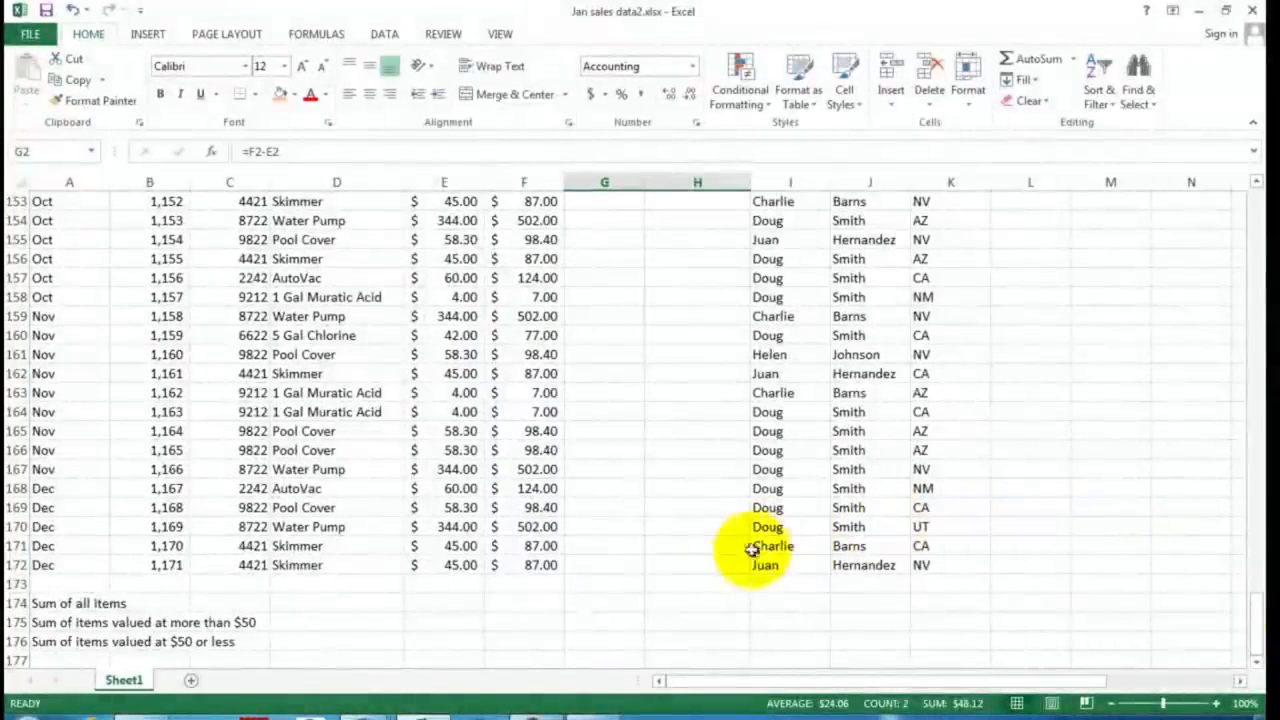
left_click(695, 562, "shift")
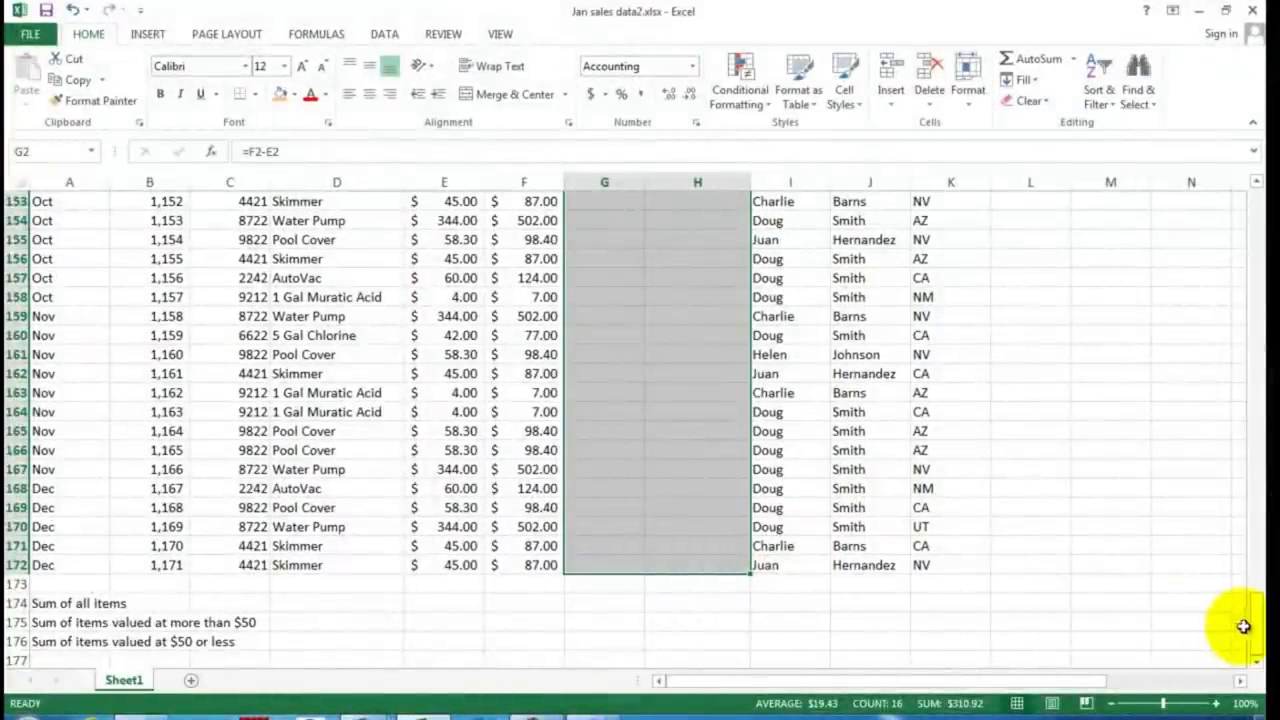
left_click_drag(1257, 634, 1237, 386)
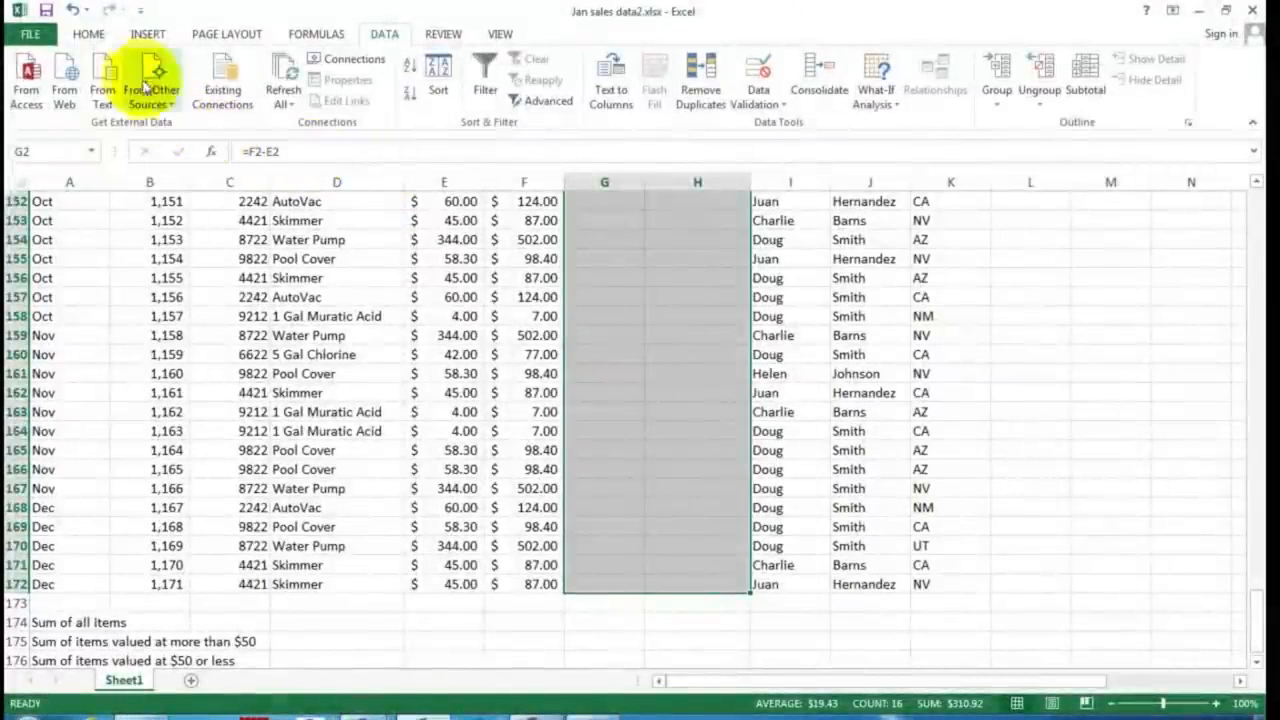
left_click(89, 35)
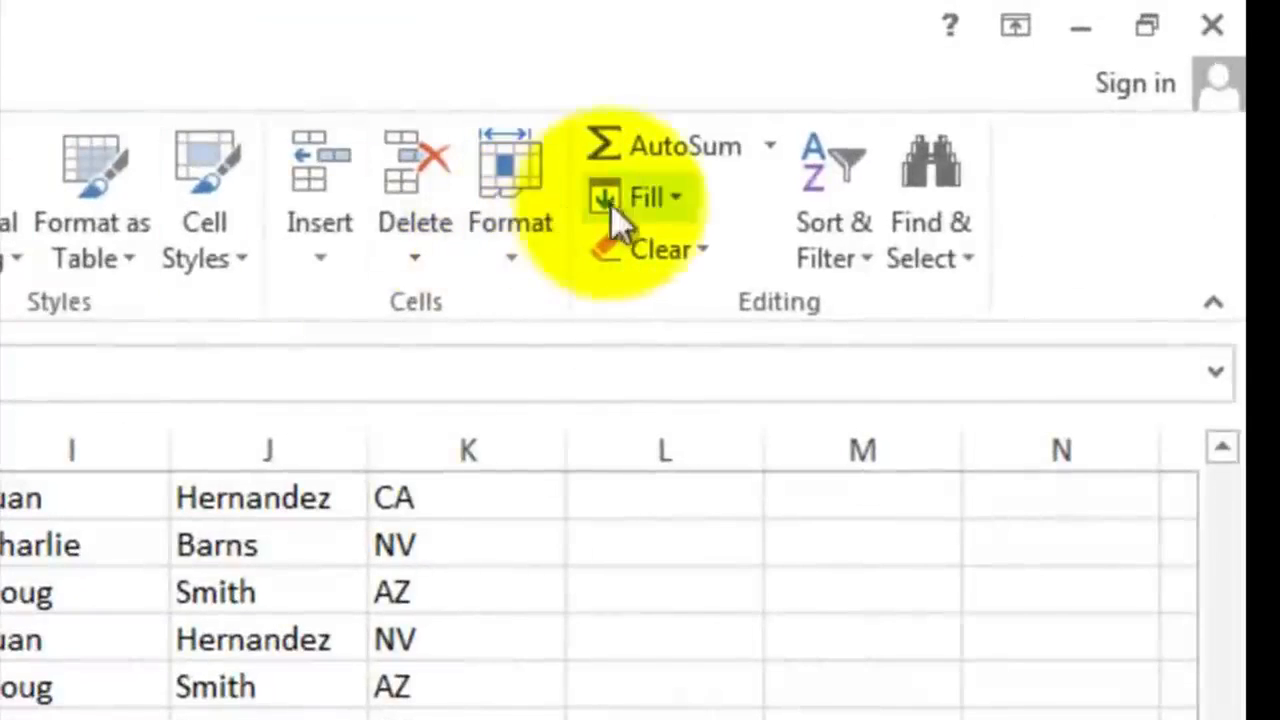
left_click(682, 196)
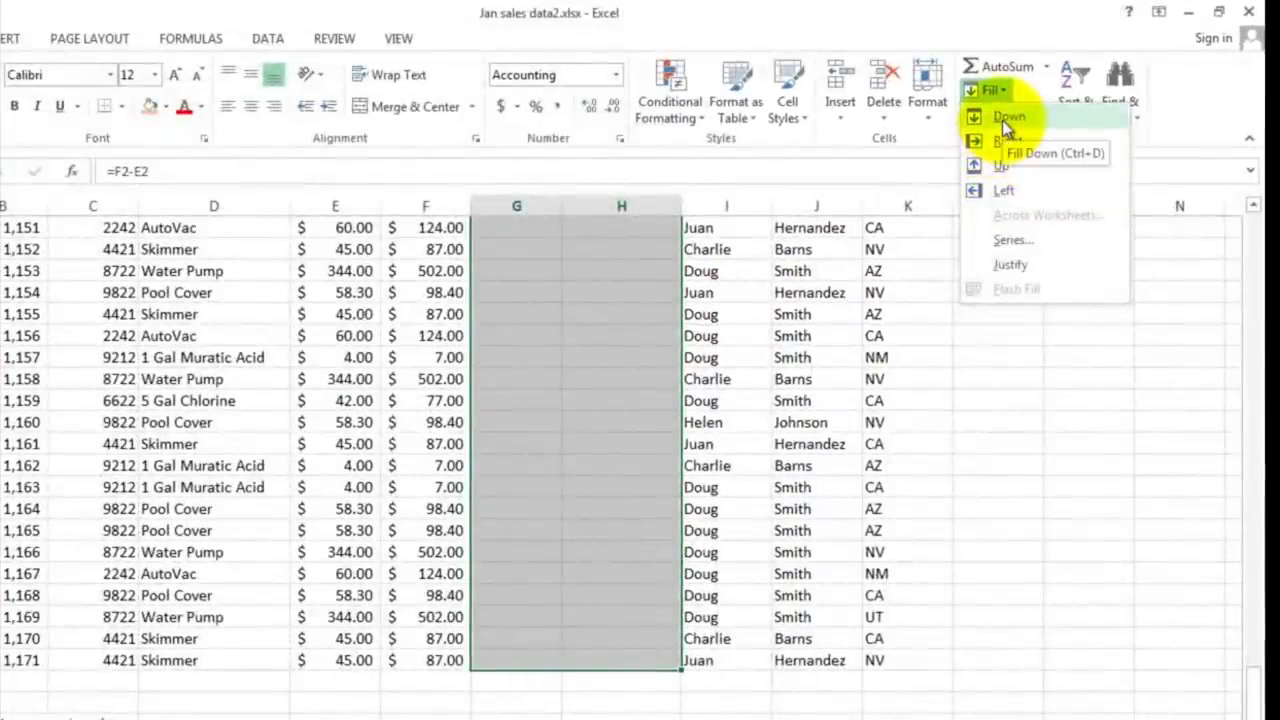
left_click(1002, 118)
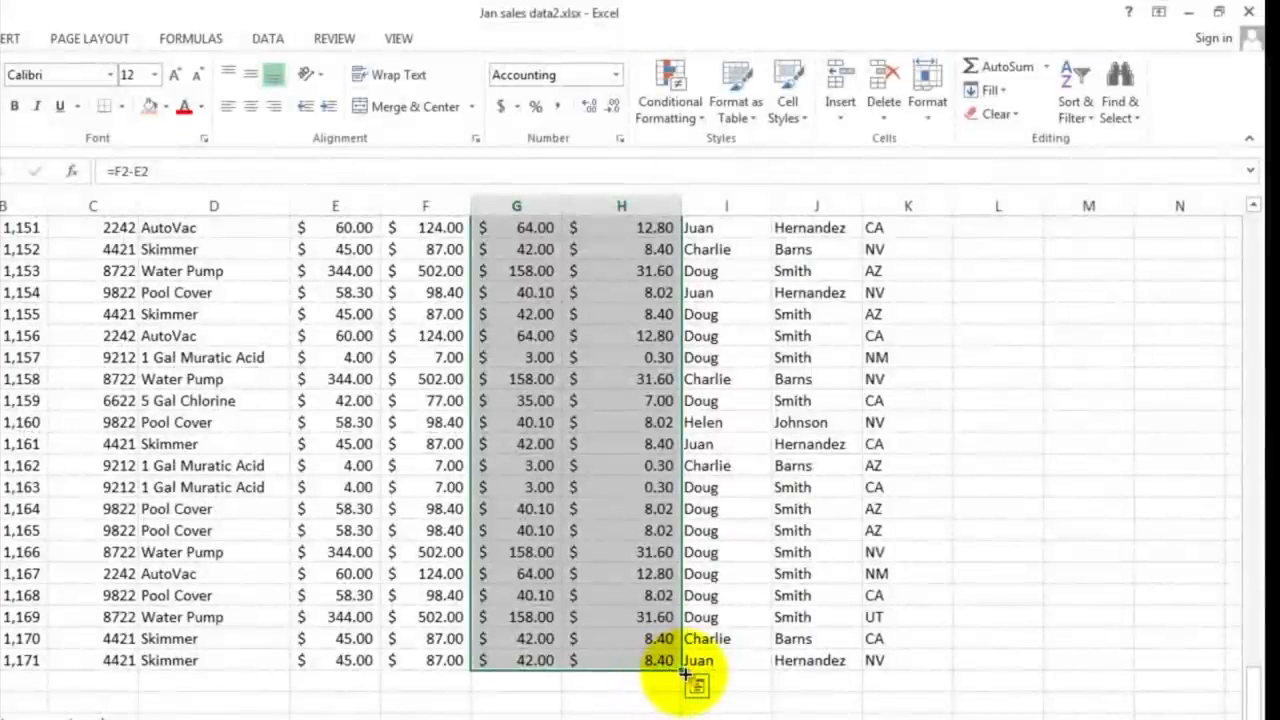
Check the filled commission formula in H159 and the sale price, profit and commission cells of row 158, then review the topic list's sumif entry
left_click(641, 379)
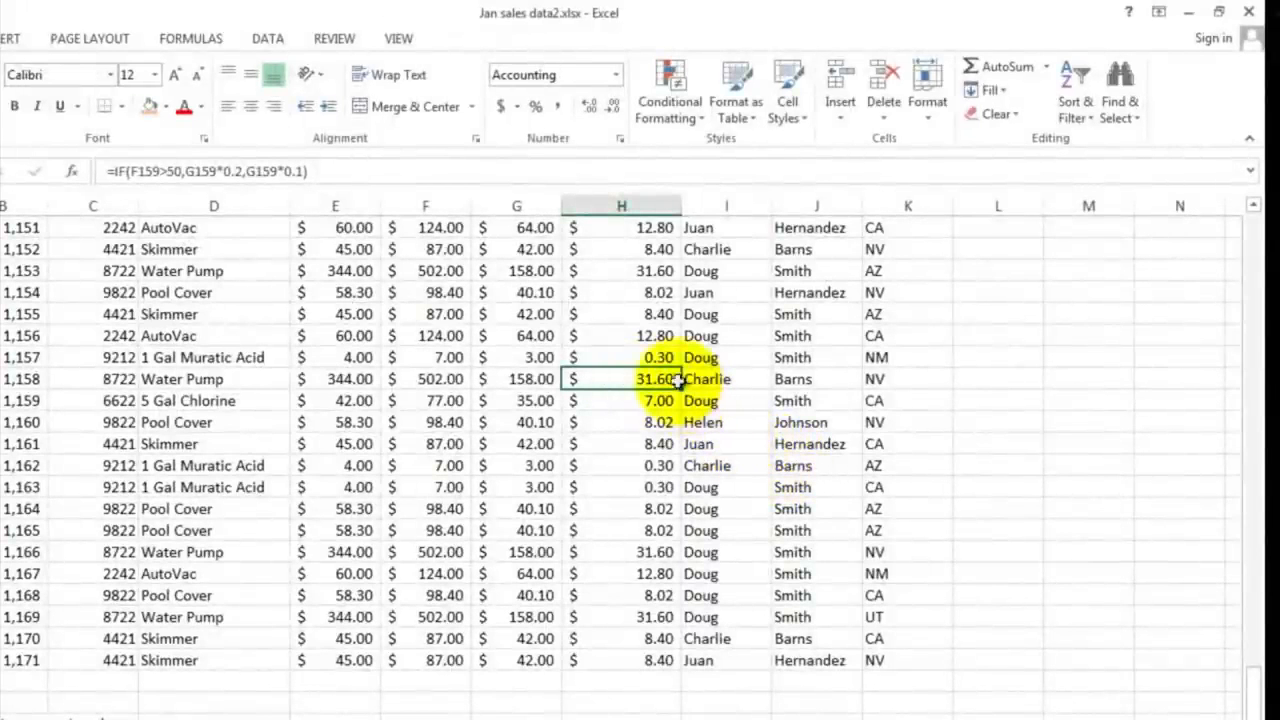
mouse_move(452, 357)
left_mouse_down()
mouse_move(624, 359)
mouse_move(412, 358)
mouse_move(441, 359)
left_mouse_up()
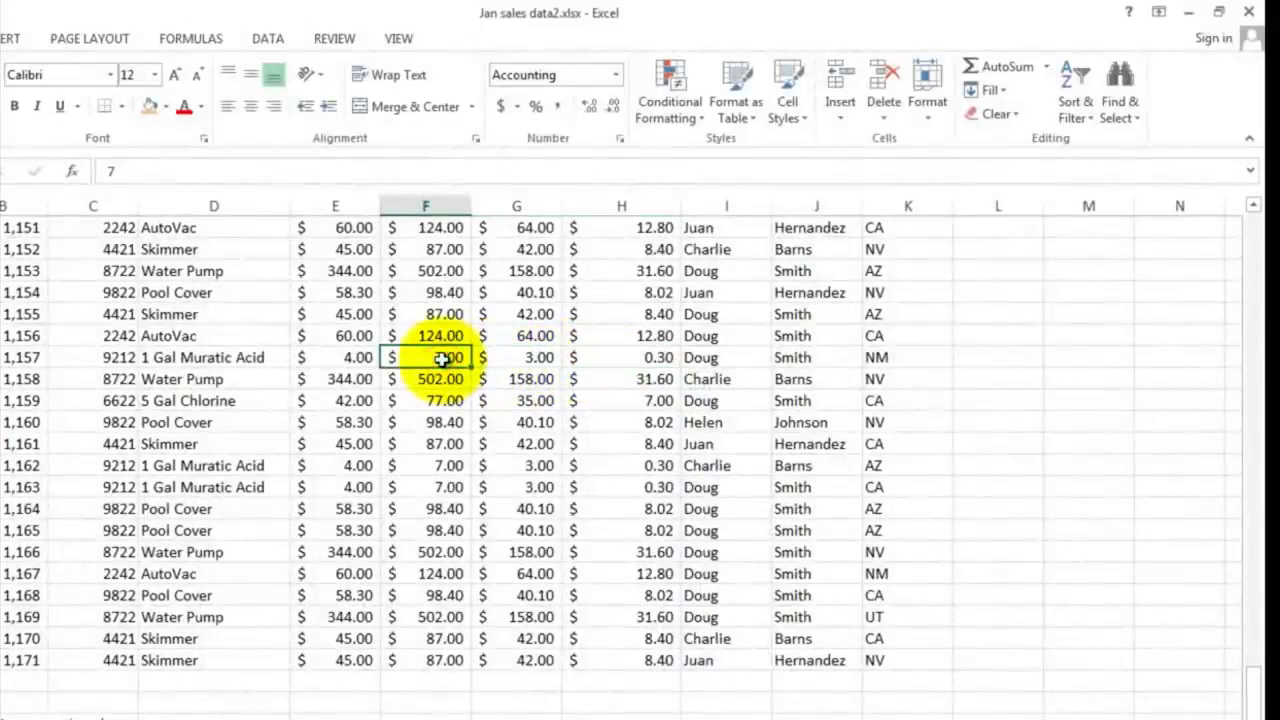
left_click(528, 358)
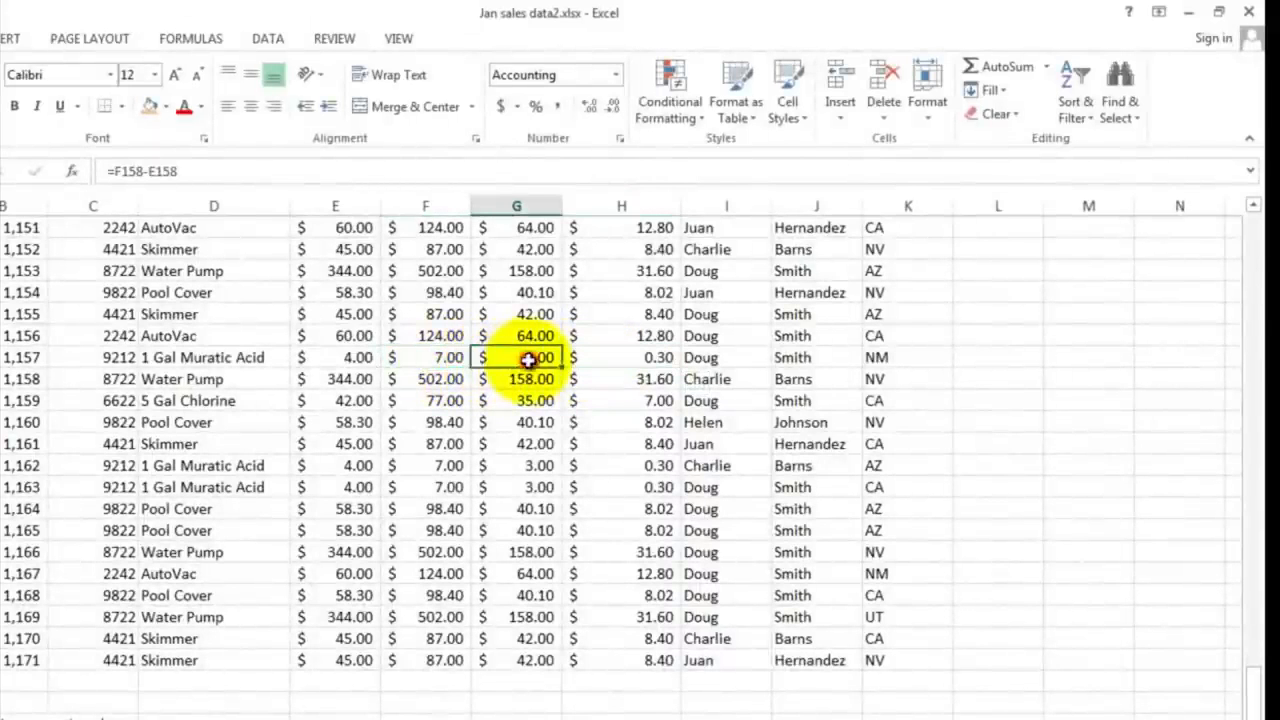
left_click(660, 358)
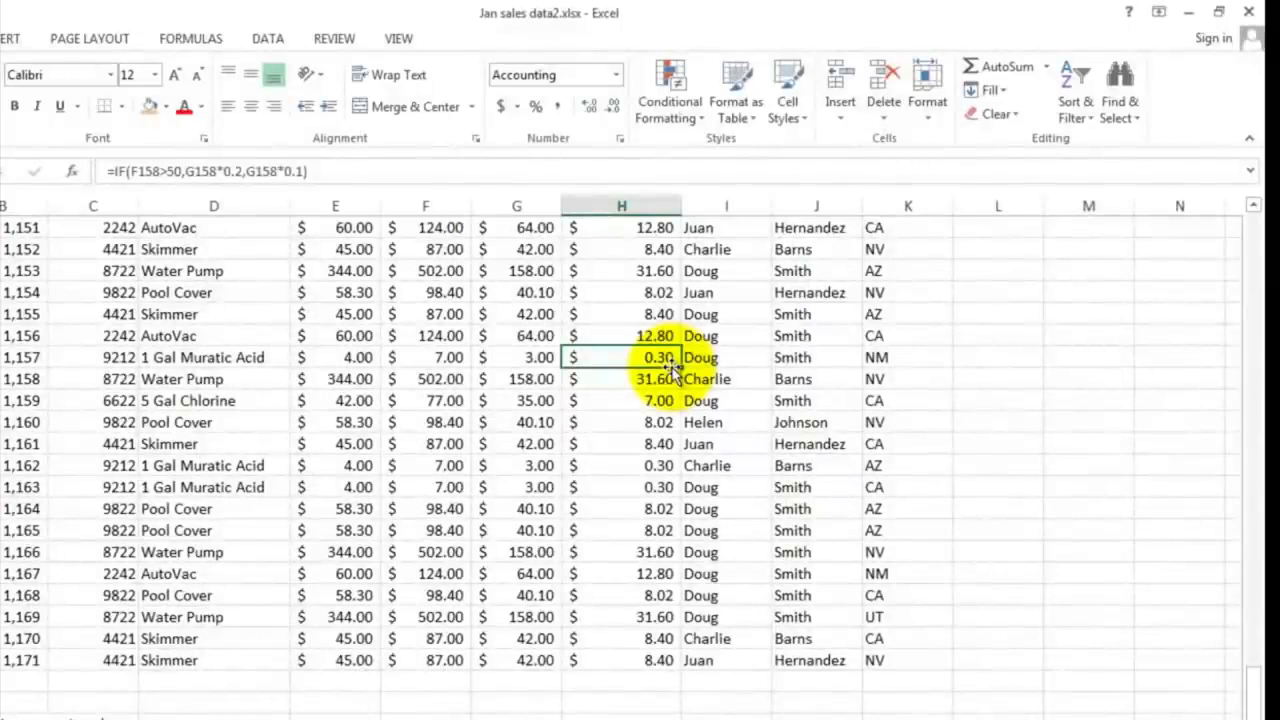
scroll(672, 370, "up", 7)
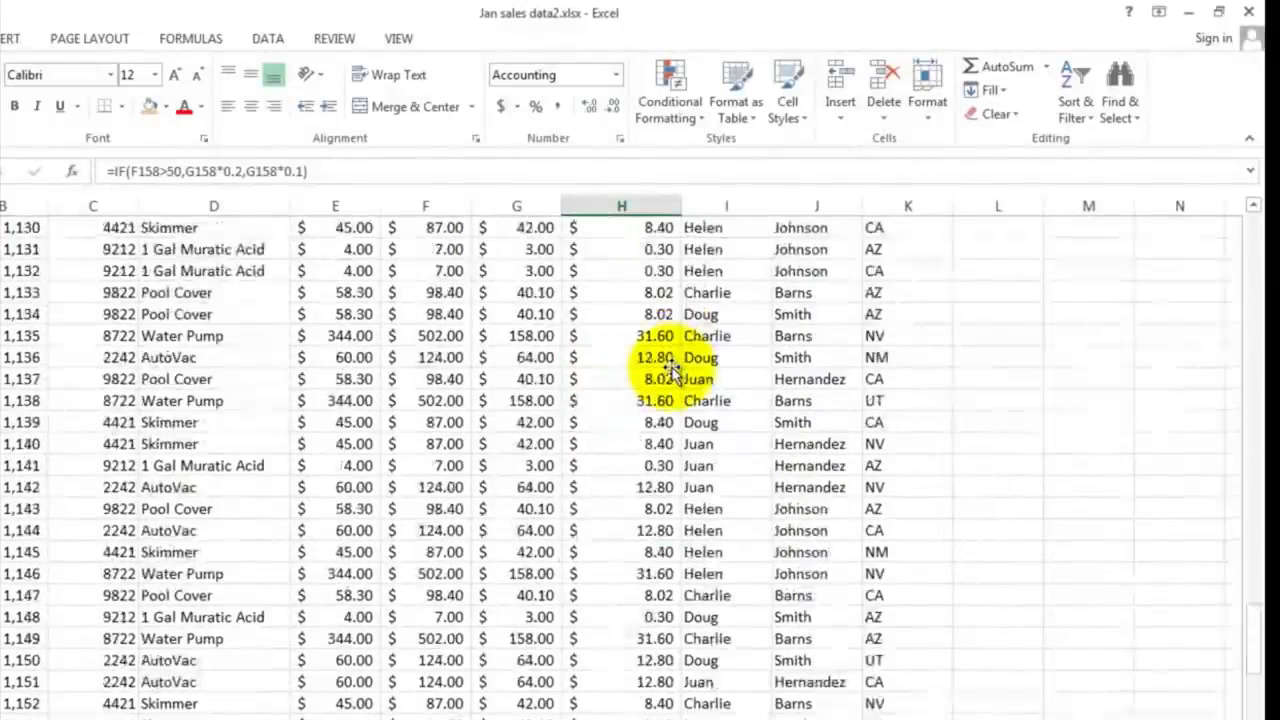
scroll(672, 370, "up", 20)
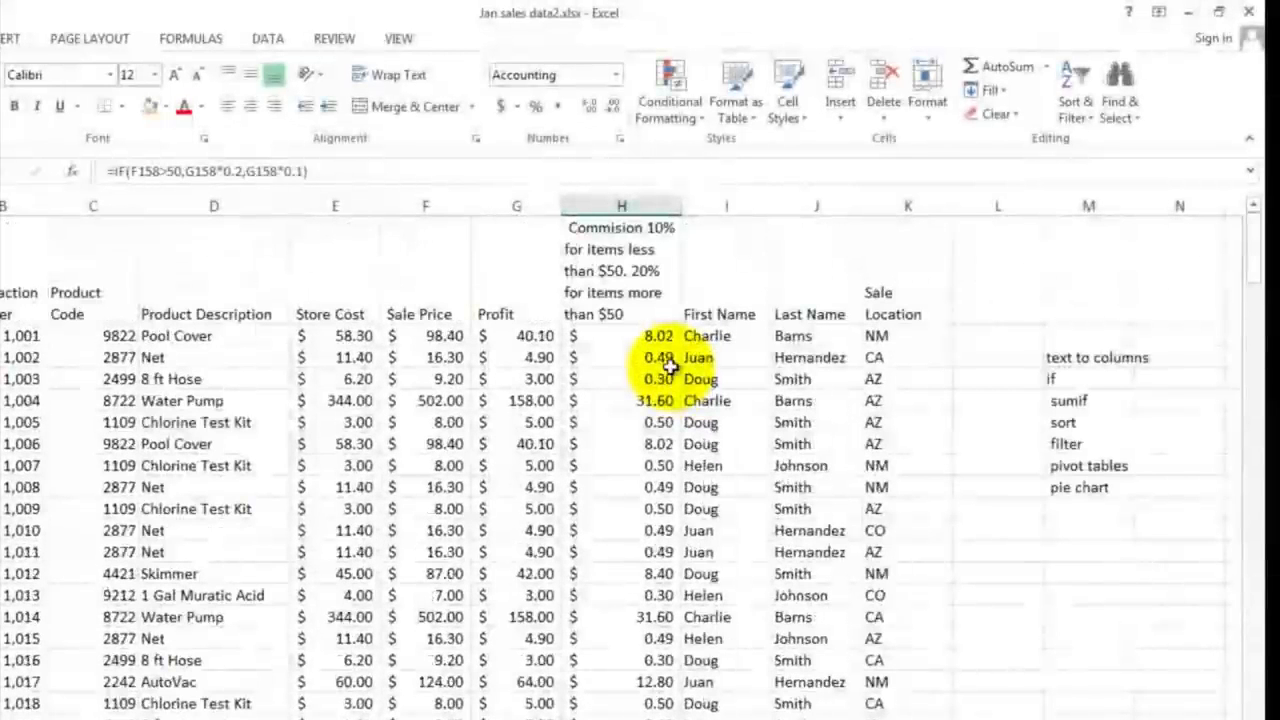
left_click(1067, 400)
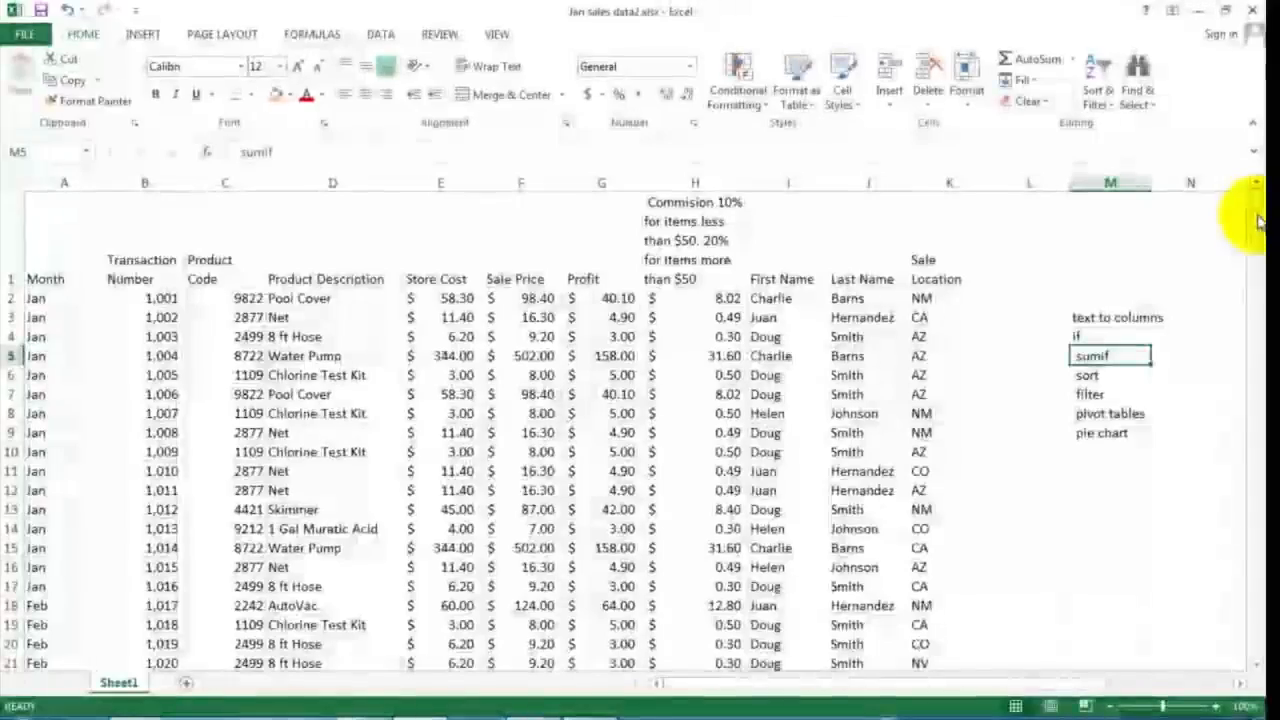
Total all sale prices in F174, on the "Sum of all items" row, with the formula =sum(f2:f172)
left_click_drag(1258, 220, 1234, 642)
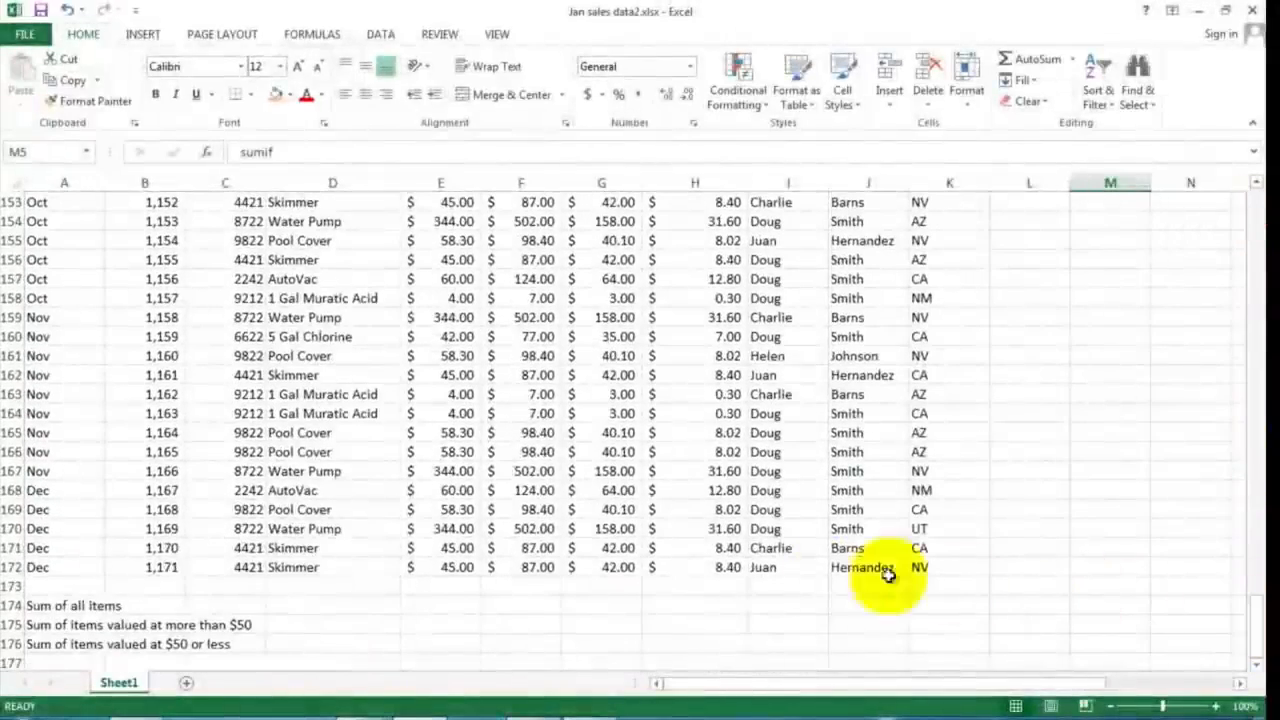
left_click(47, 608)
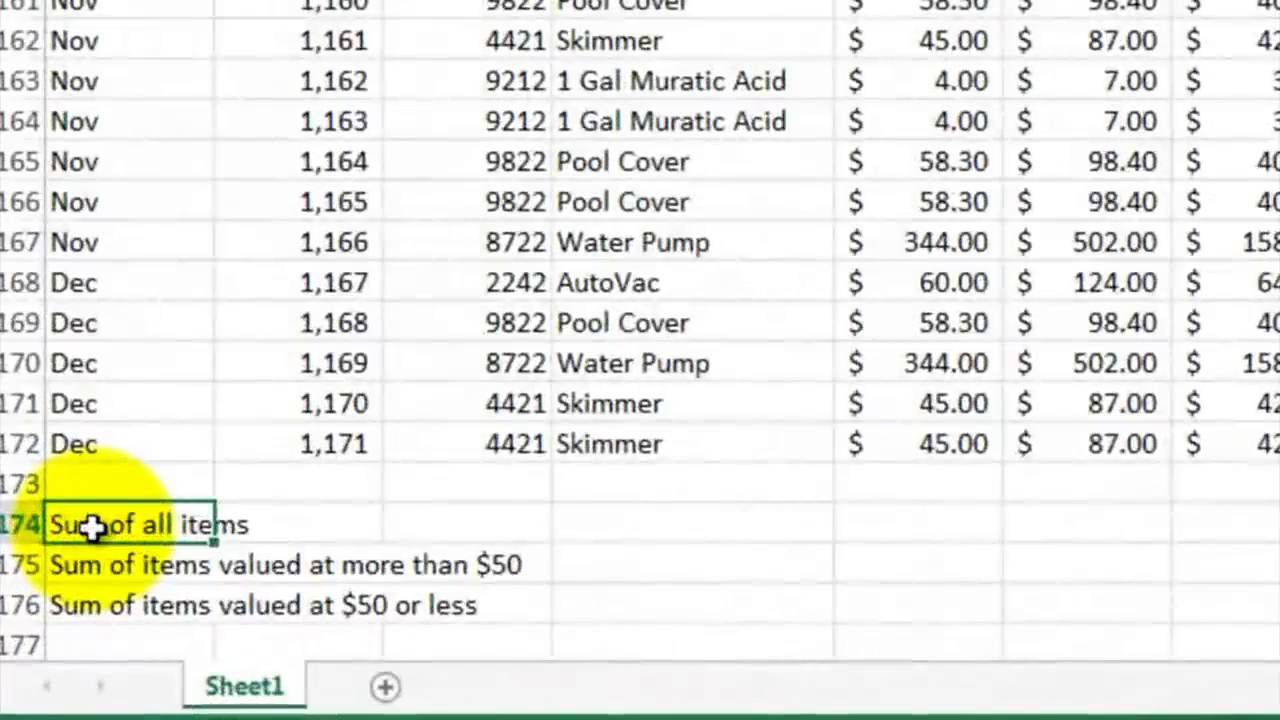
left_click(120, 570)
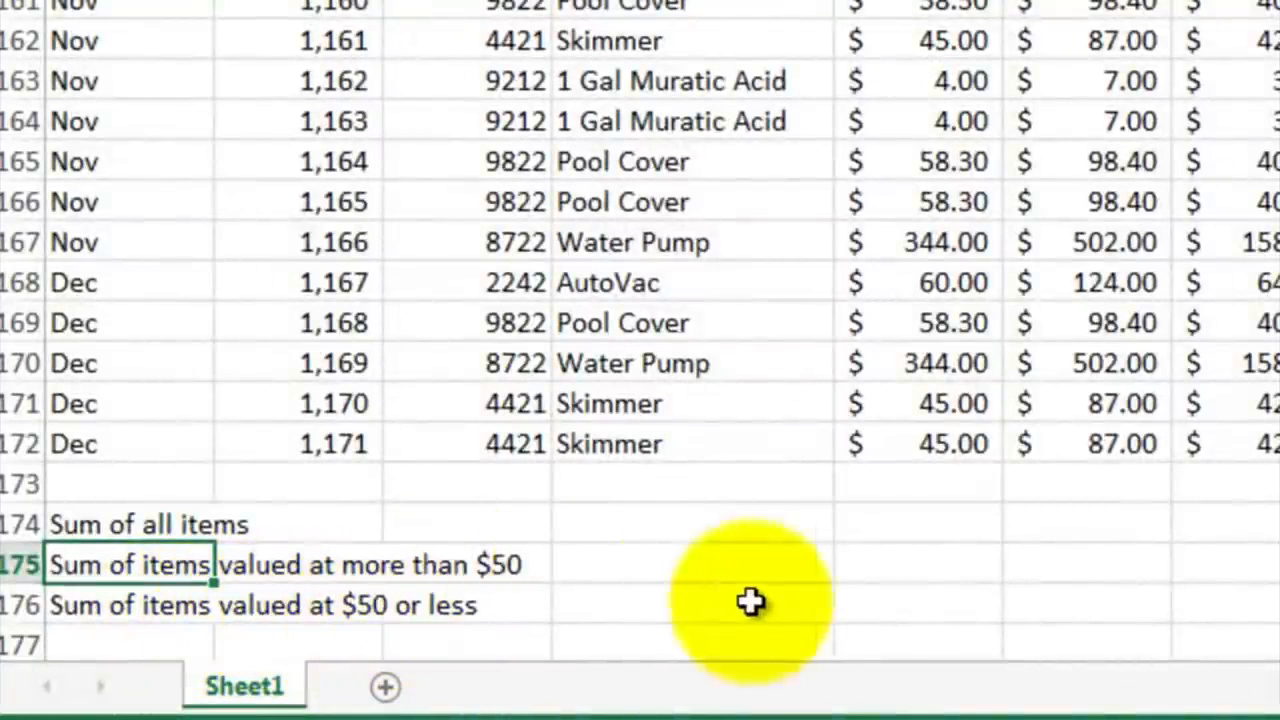
left_click(1066, 523)
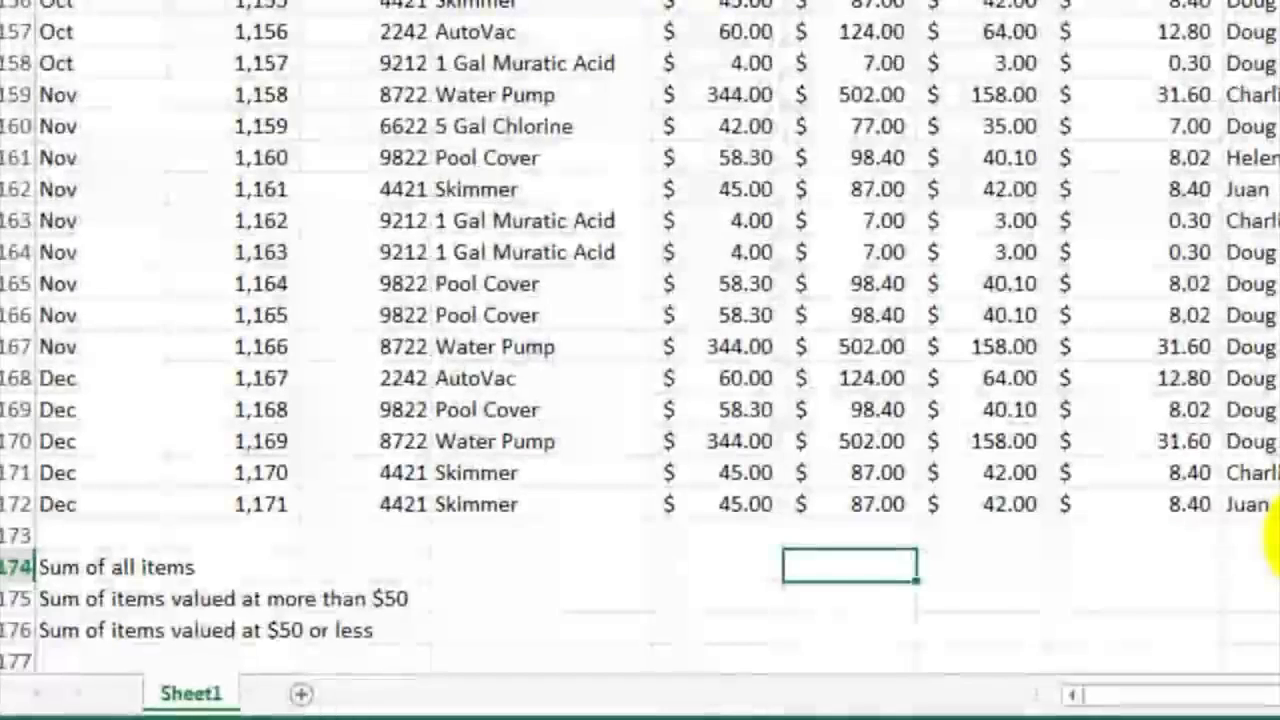
type("=sum(")
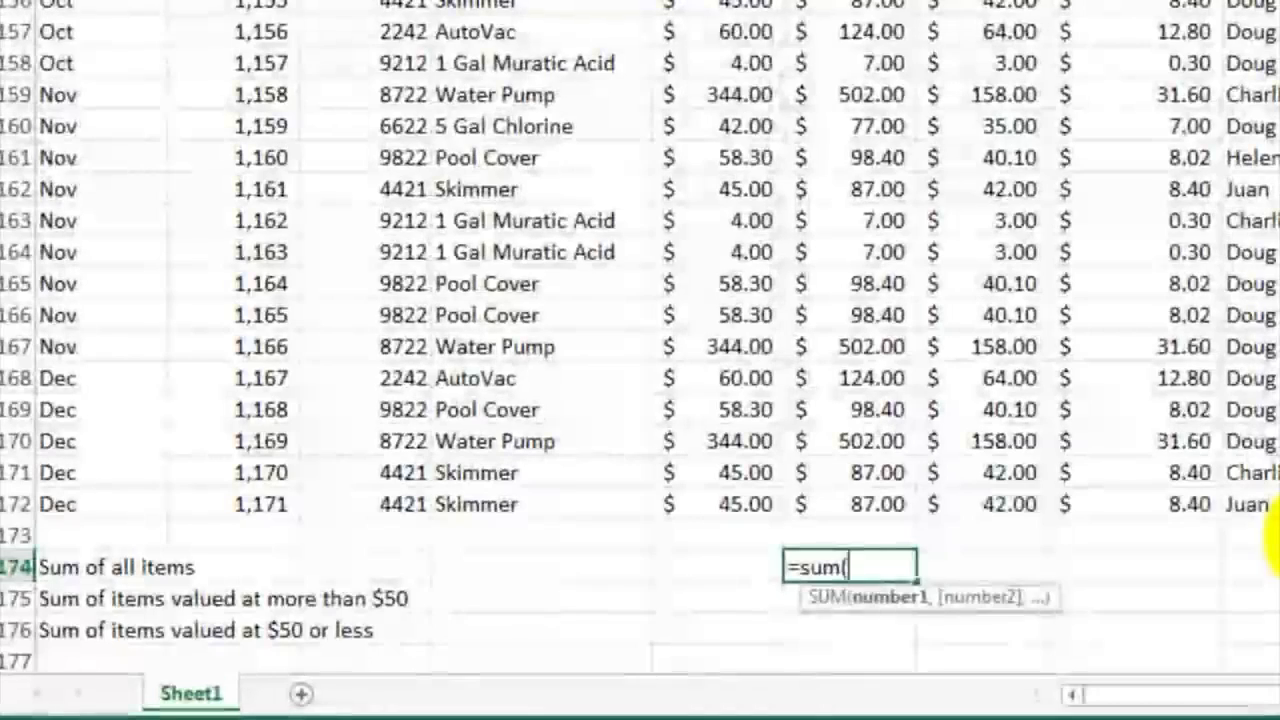
type("f2")
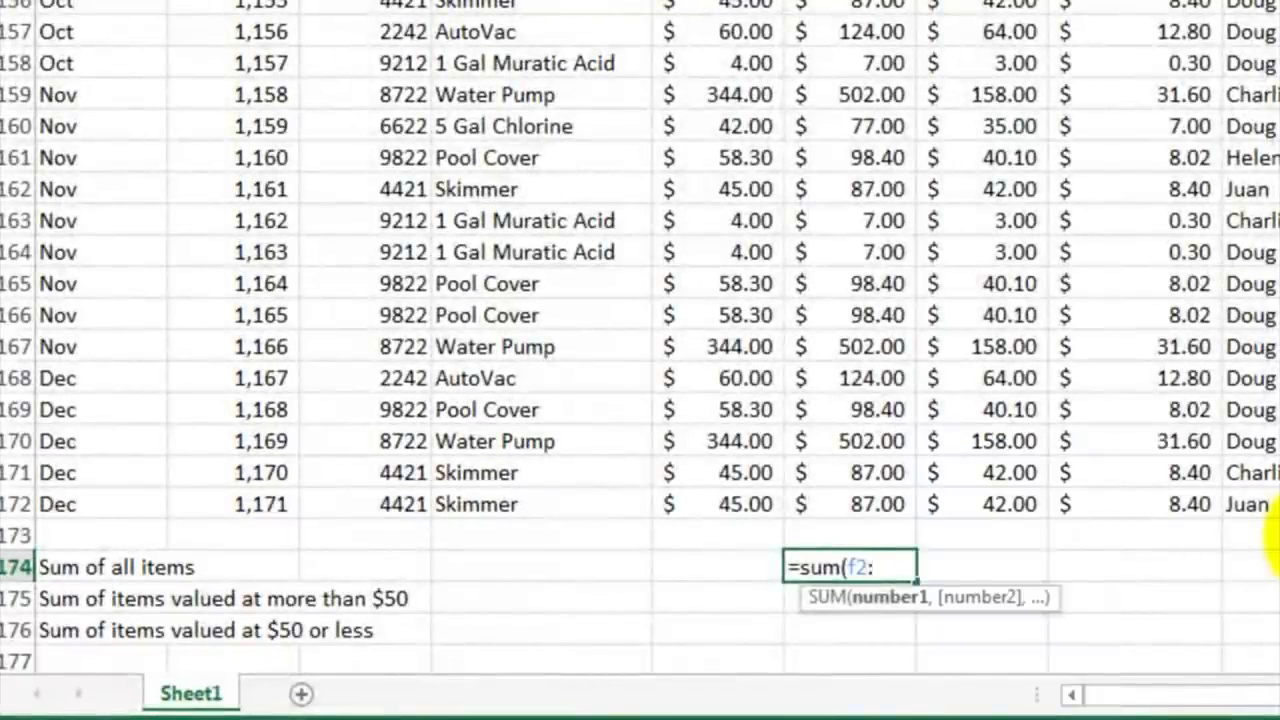
type(":f172")
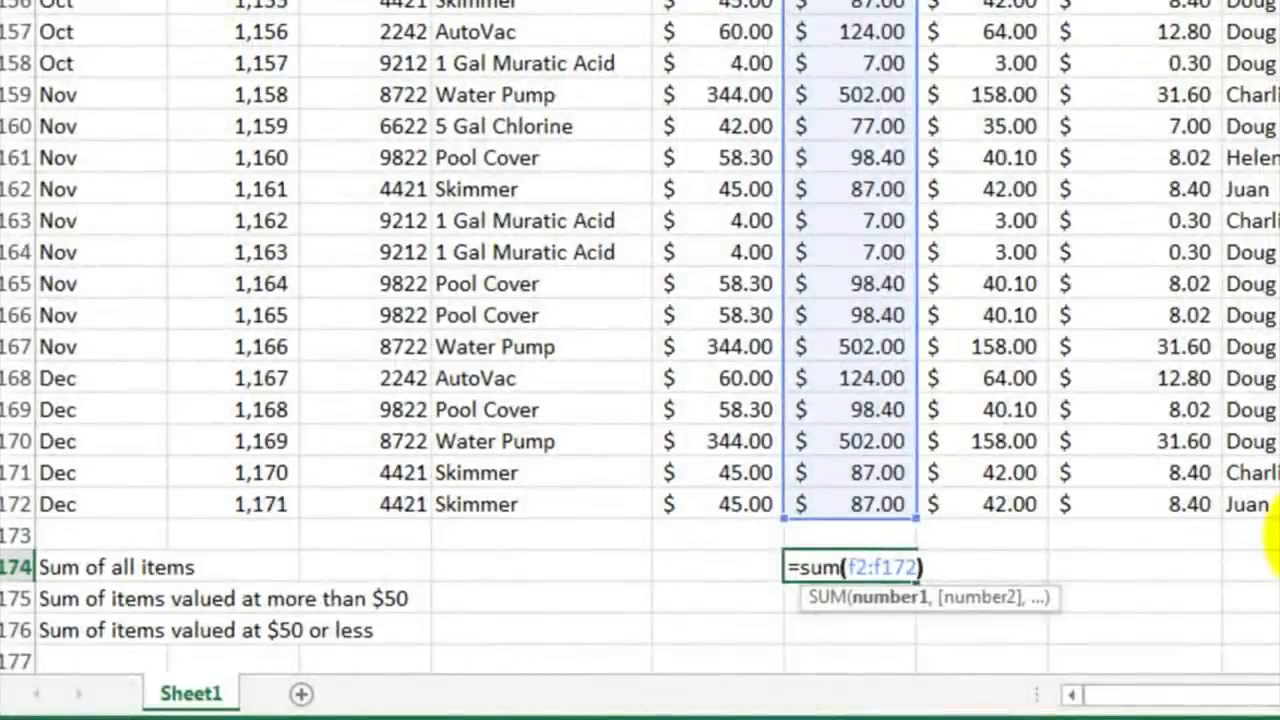
key("Return")
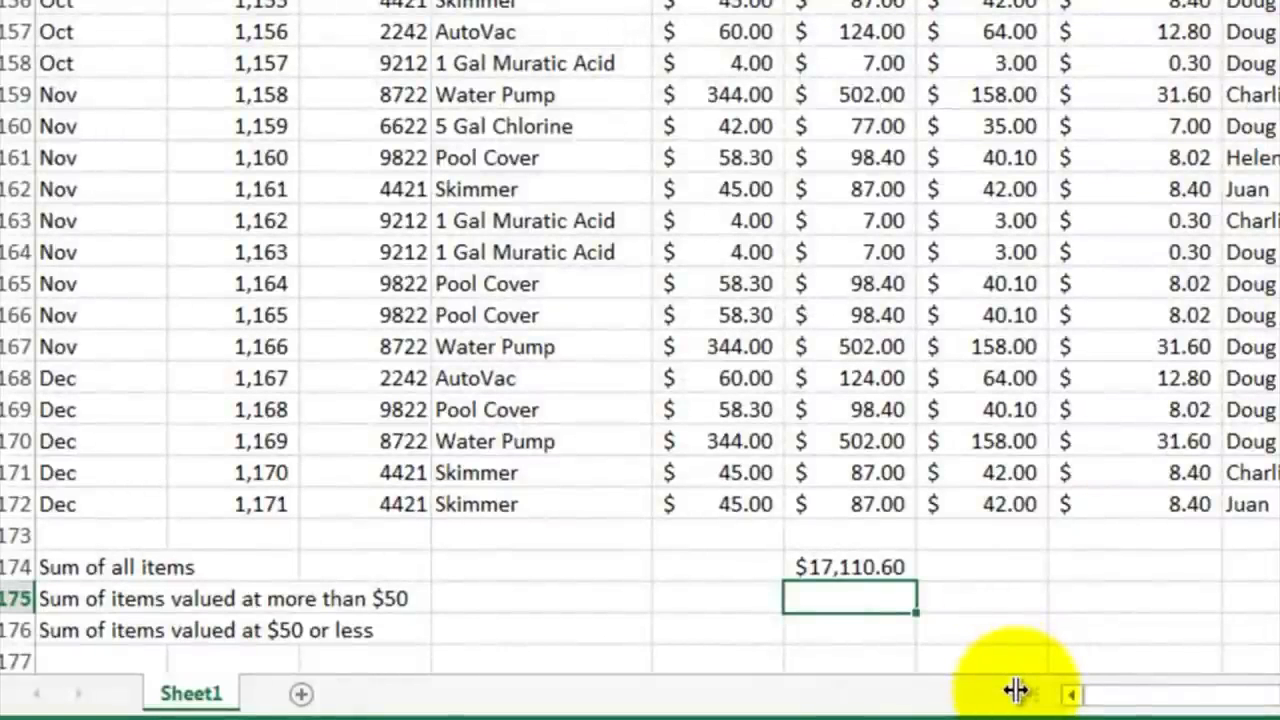
Sum the sale prices above $50 in F175 with the formula =sumif(f2:f172,">50")
type("=")
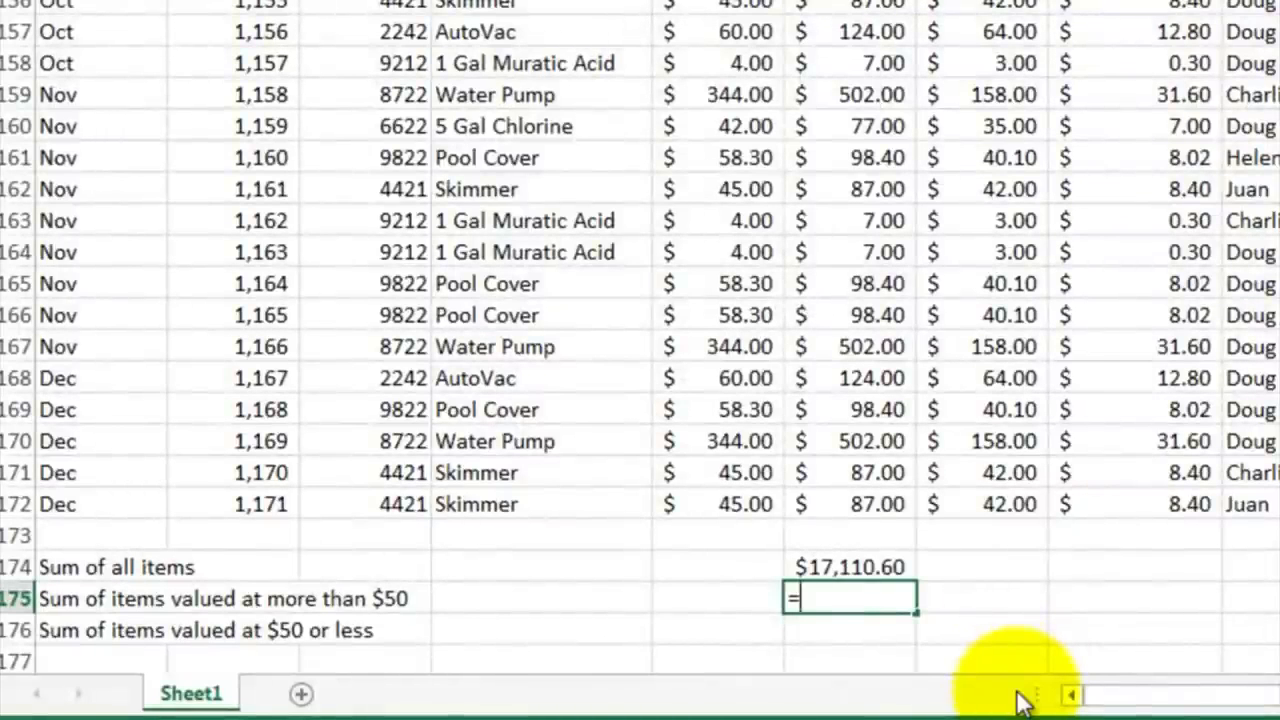
type("sumif")
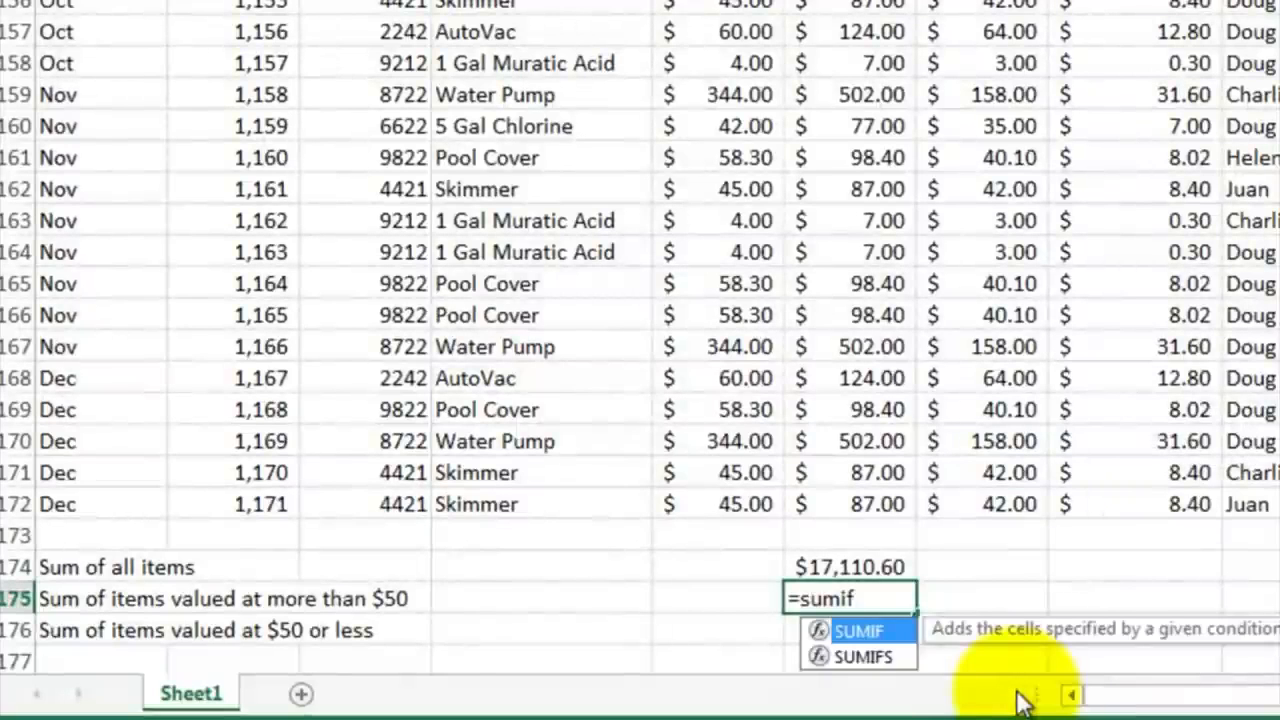
type("(")
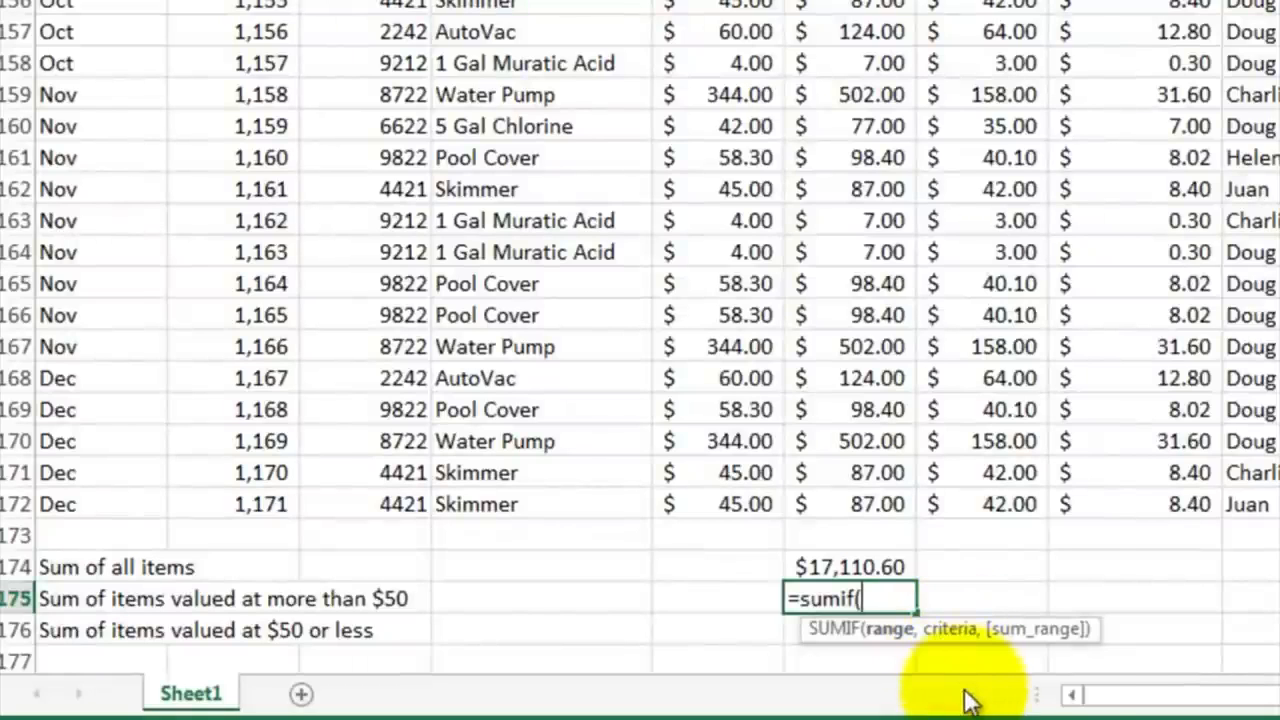
type("f2:f172")
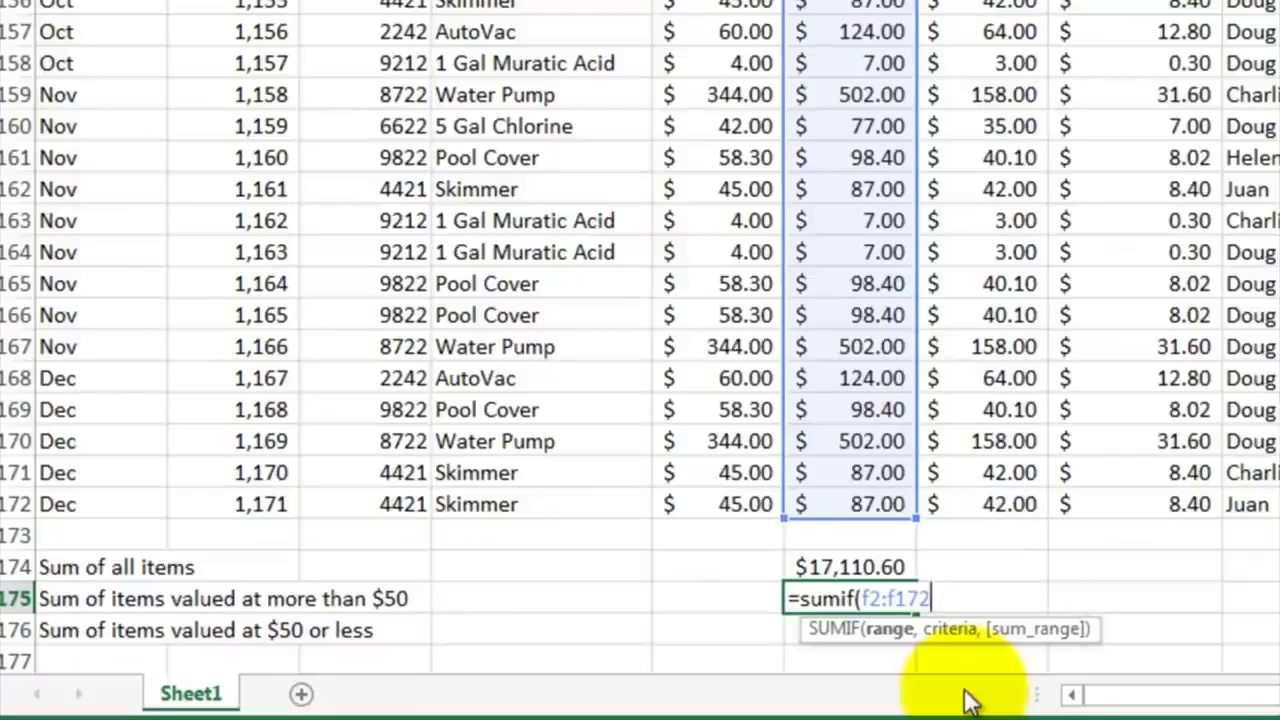
type(",\">50")
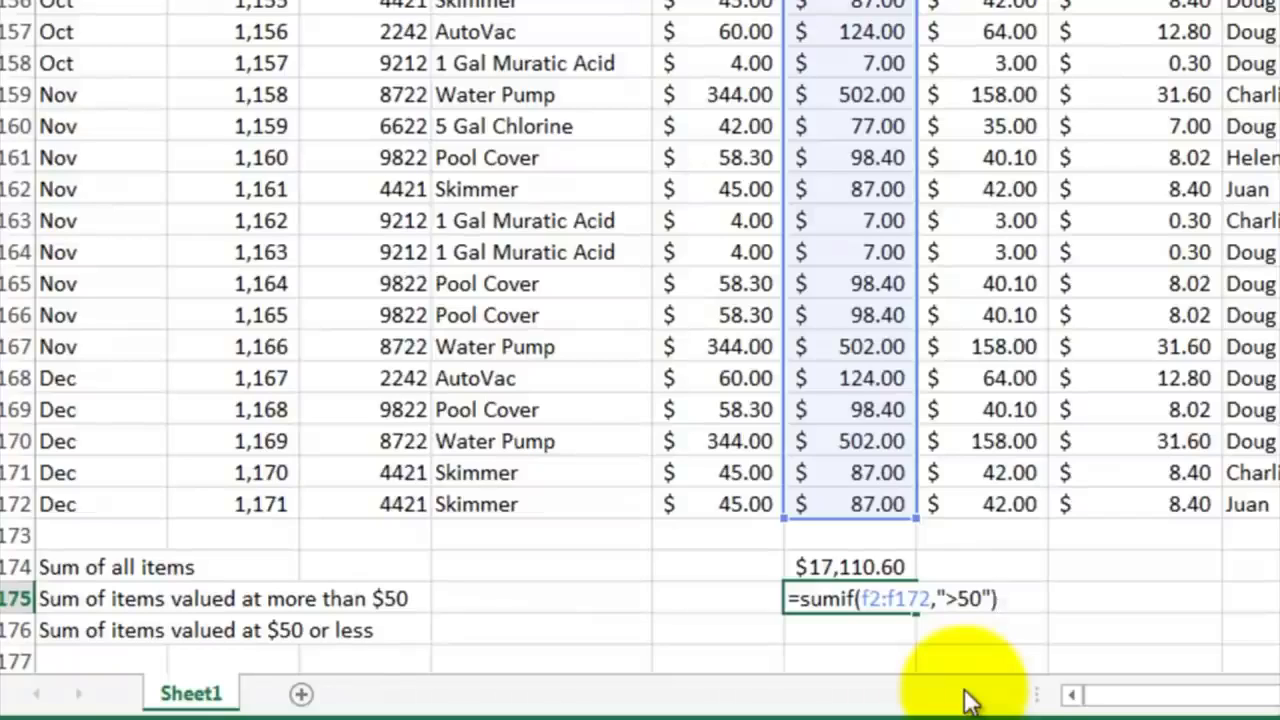
key("Return")
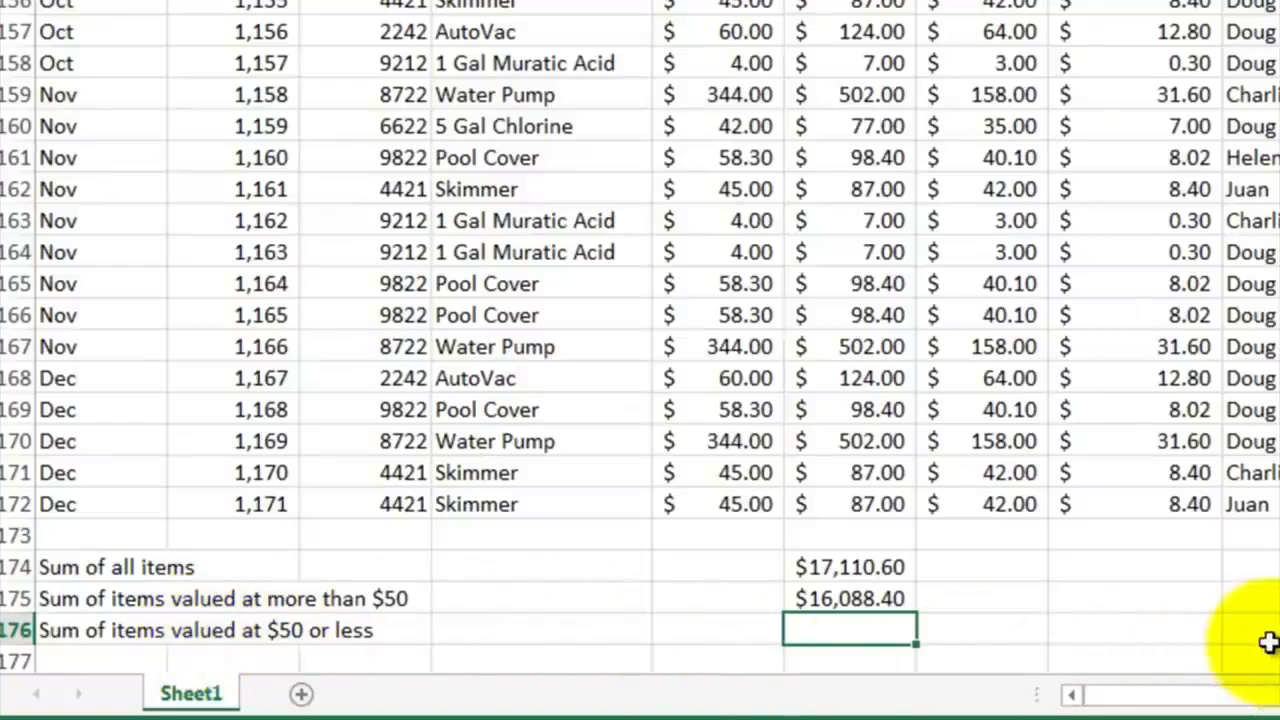
Sum the sale prices of $50 or less in F176 with the formula =sumif(f2:f172,"<=50")
type("=sumif(")
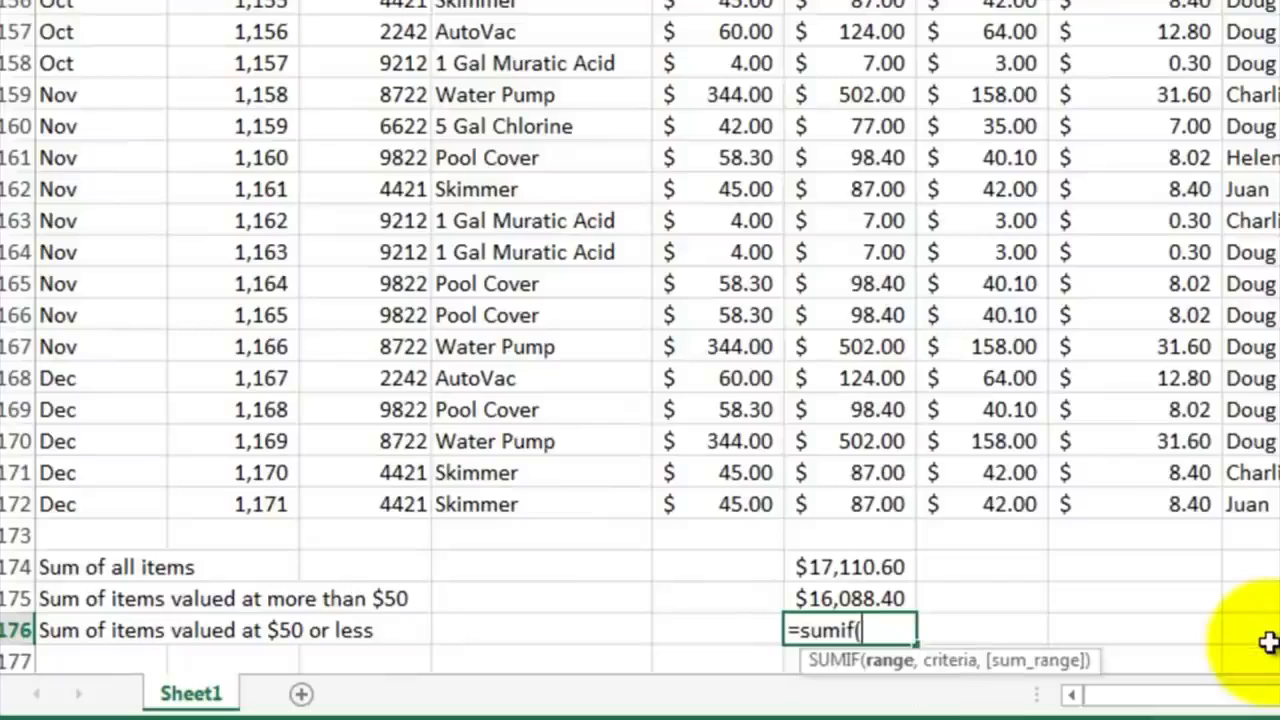
type("f")
type("2:f")
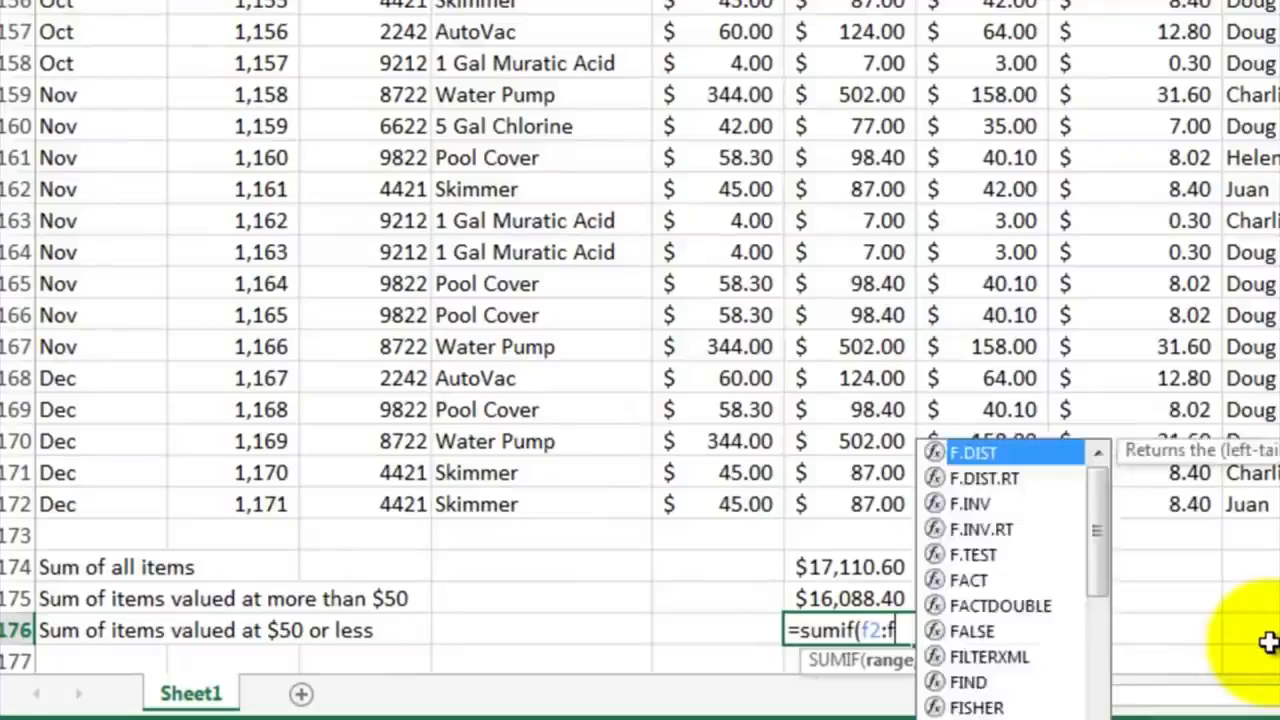
type("172,\"<=50")
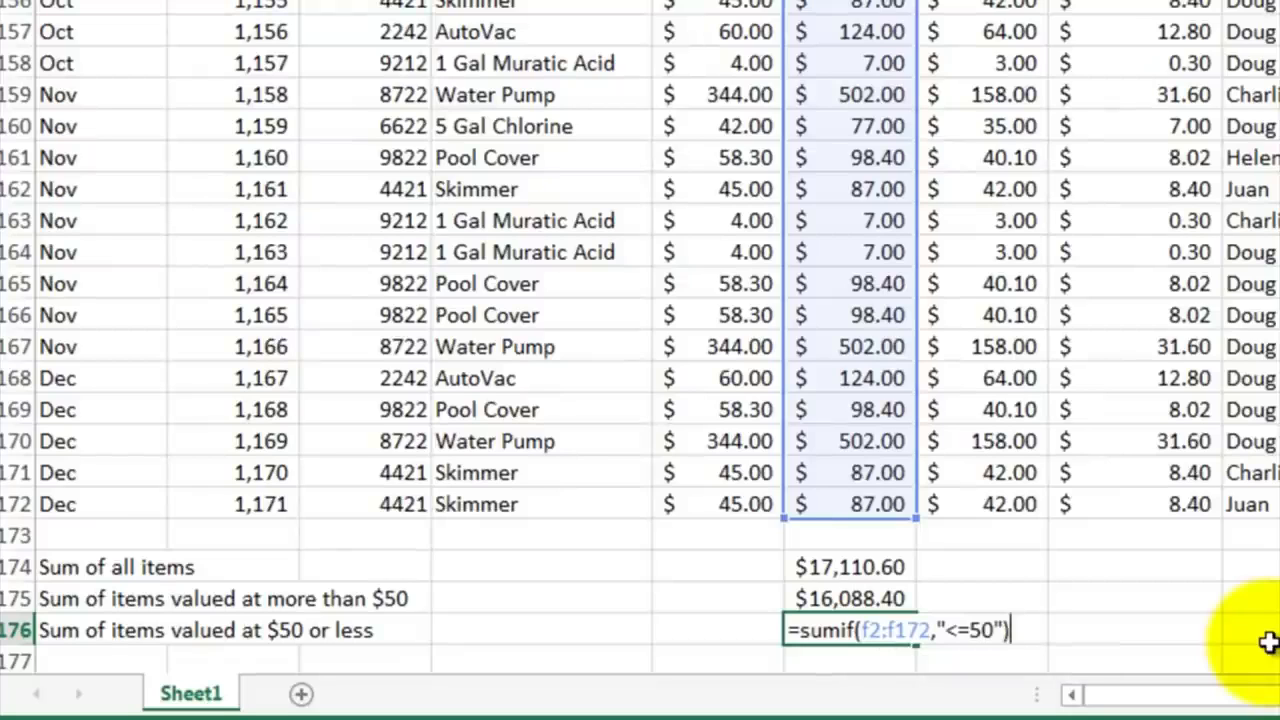
key("Return")
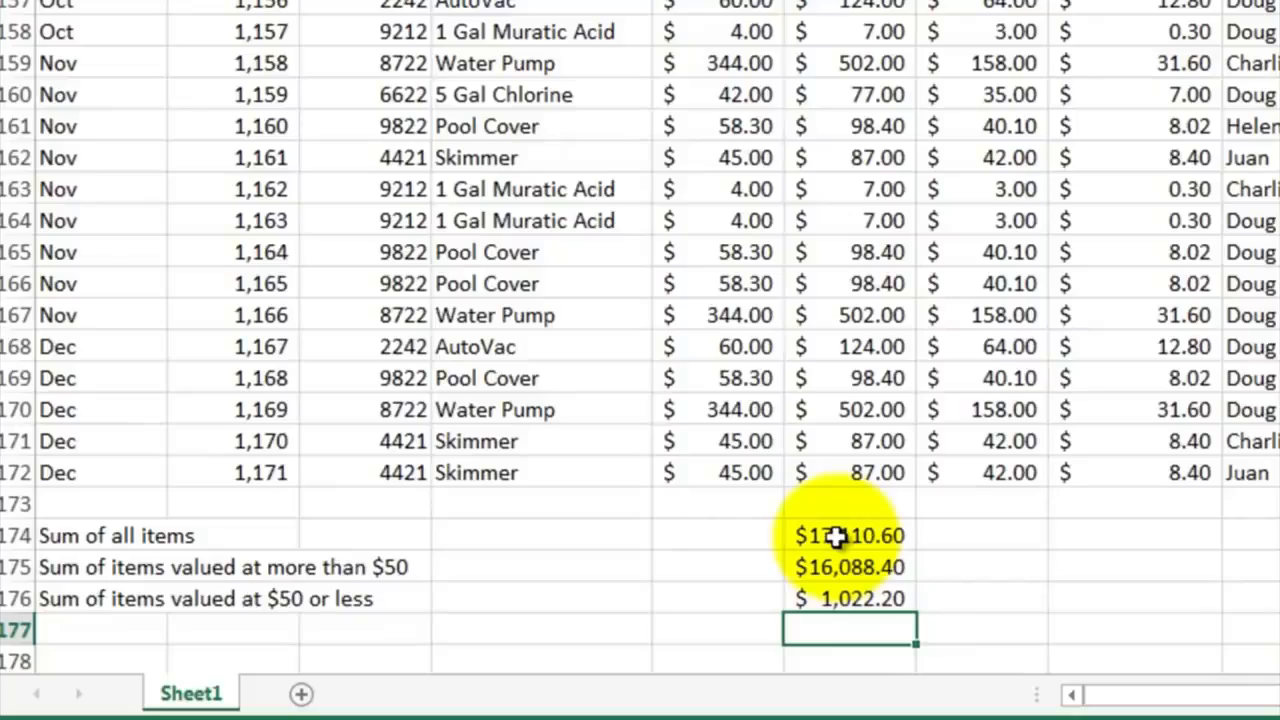
Return to the topic list beside the data and select its sort and filter entries in M6:M7
scroll(850, 420, "up", 8)
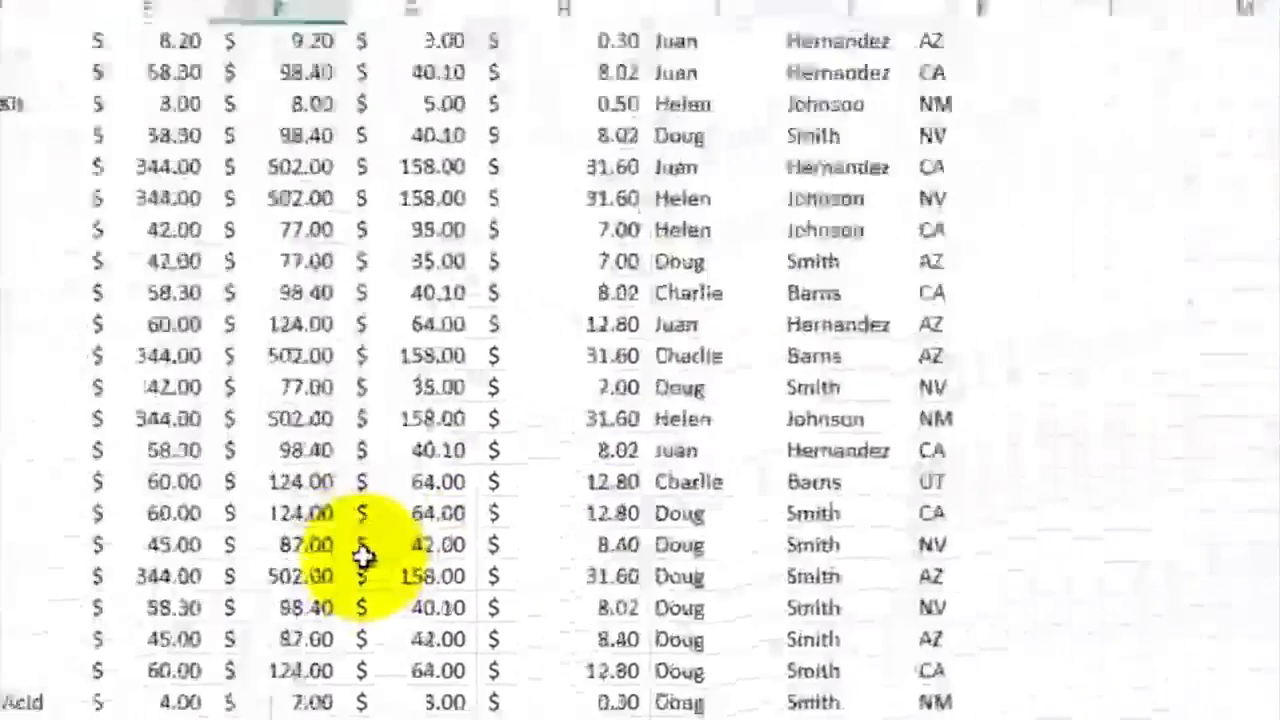
scroll(363, 556, "up", 20)
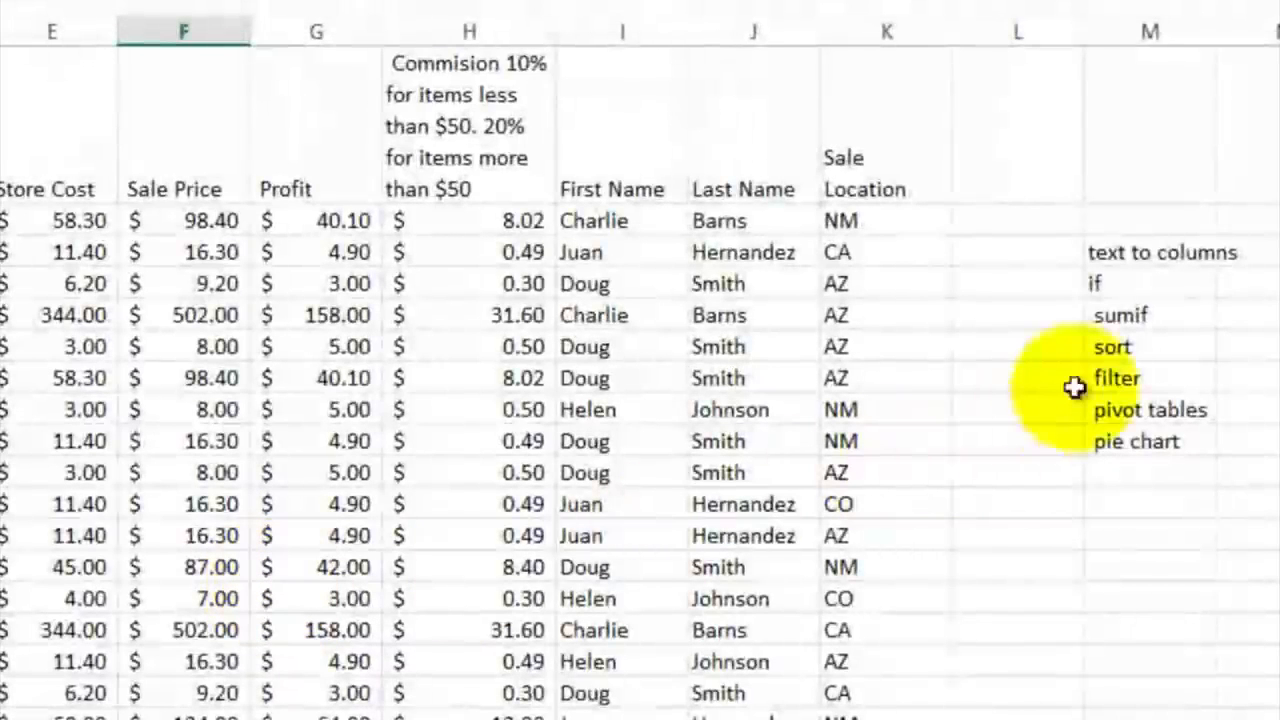
left_click_drag(1125, 346, 1134, 378)
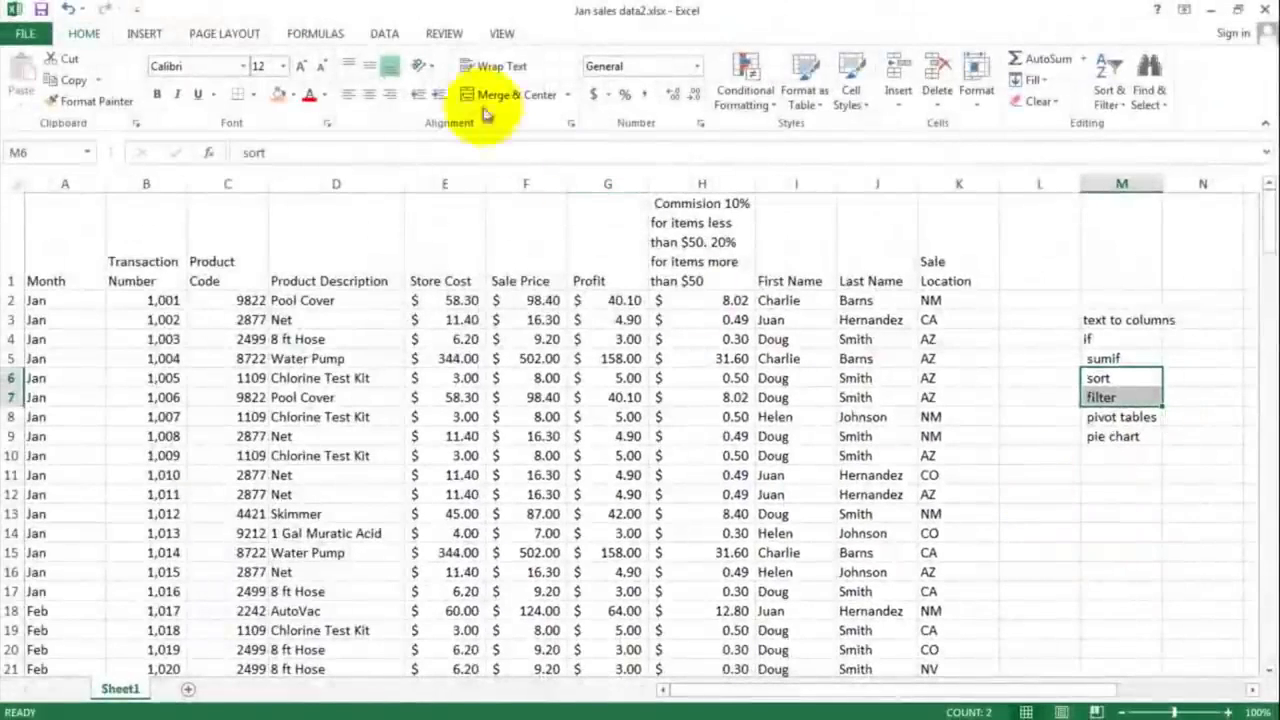
Sort the sales data by Last Name, on values, in A to Z order
left_click(390, 38)
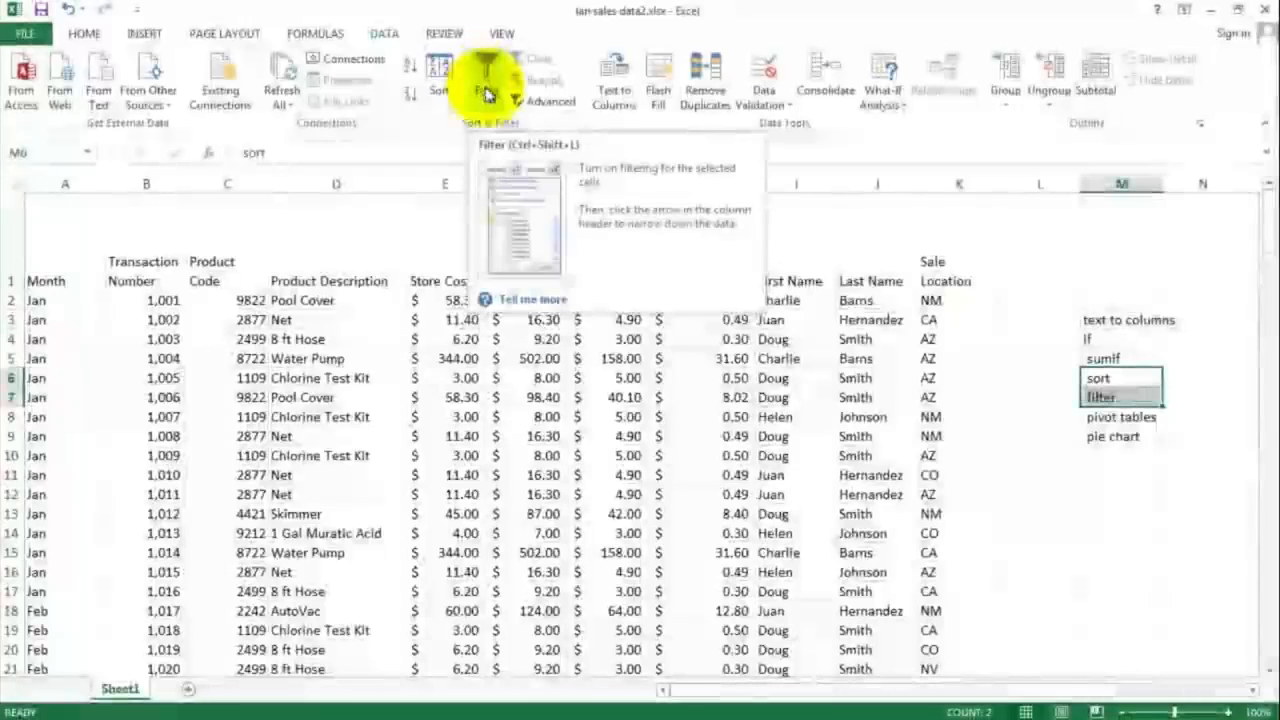
left_click(588, 357)
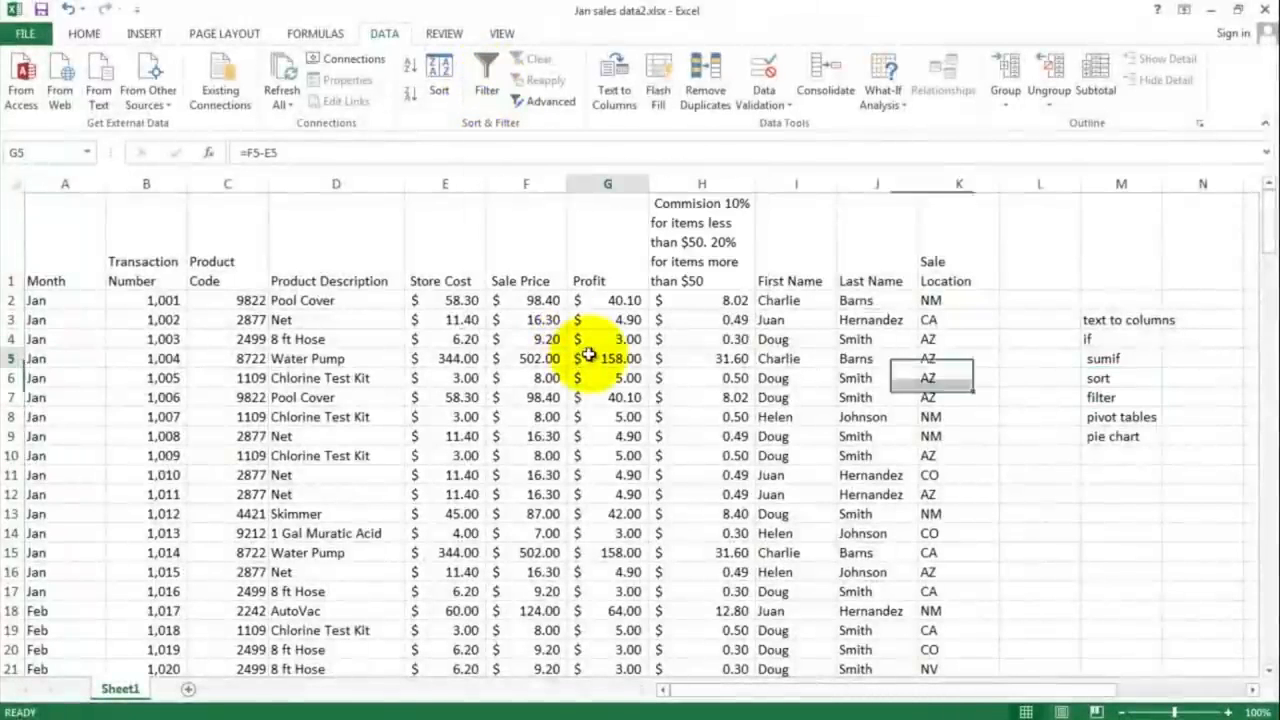
left_click(374, 299)
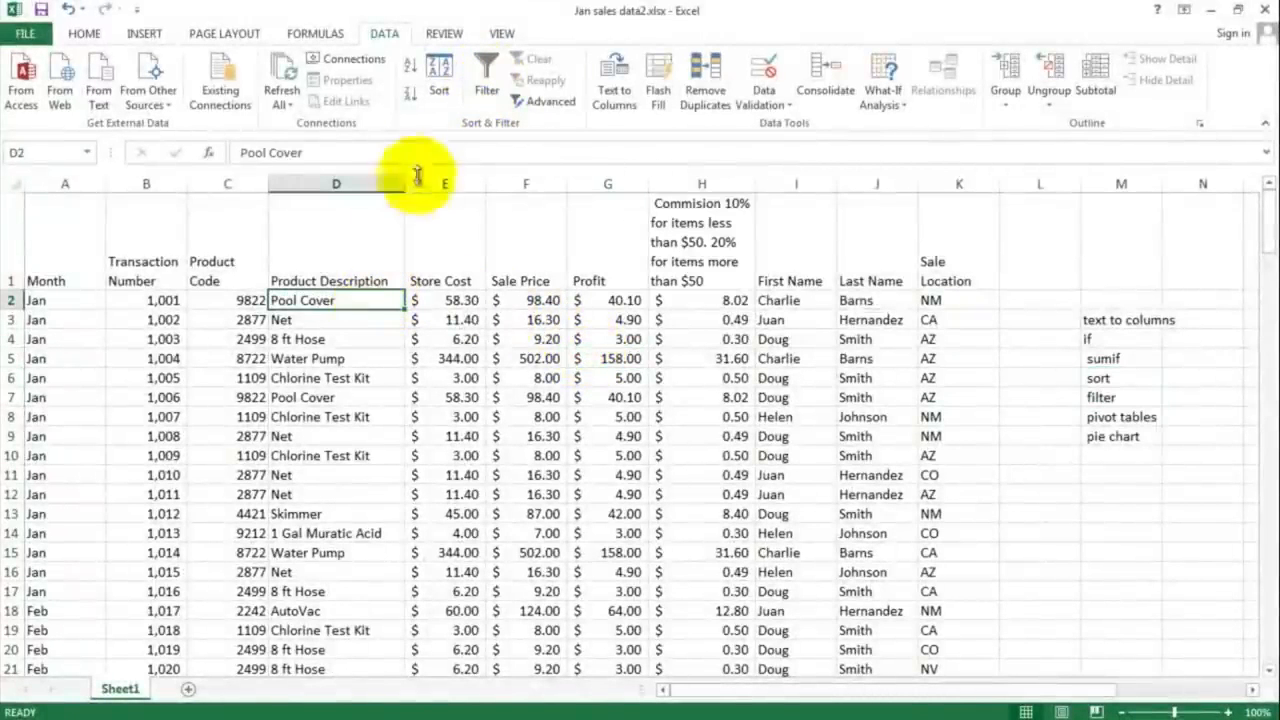
left_click(437, 77)
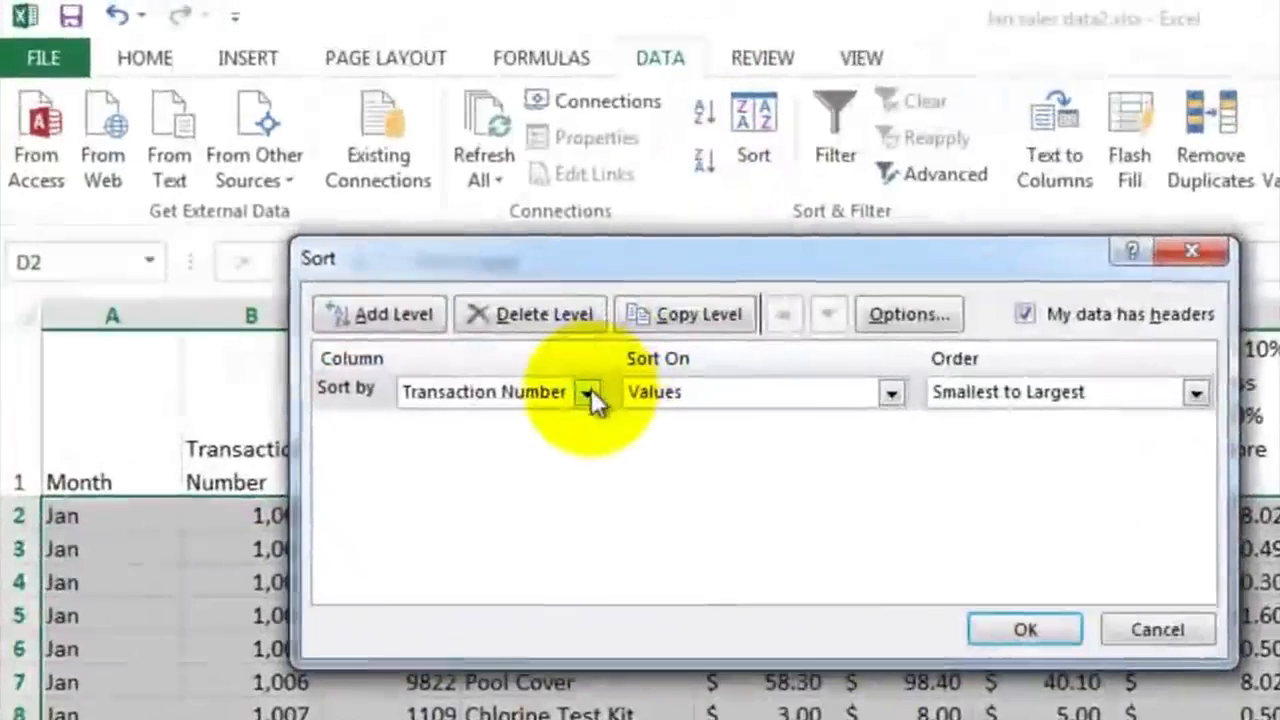
left_click(343, 230)
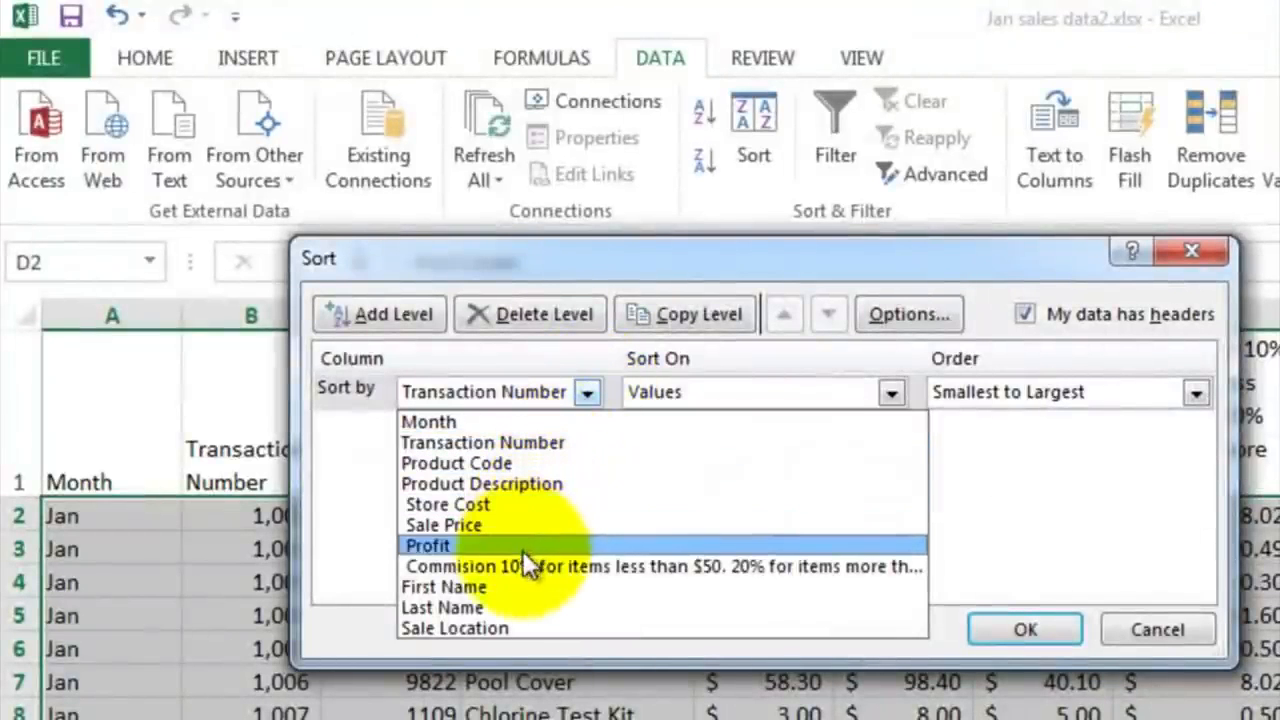
left_click(514, 604)
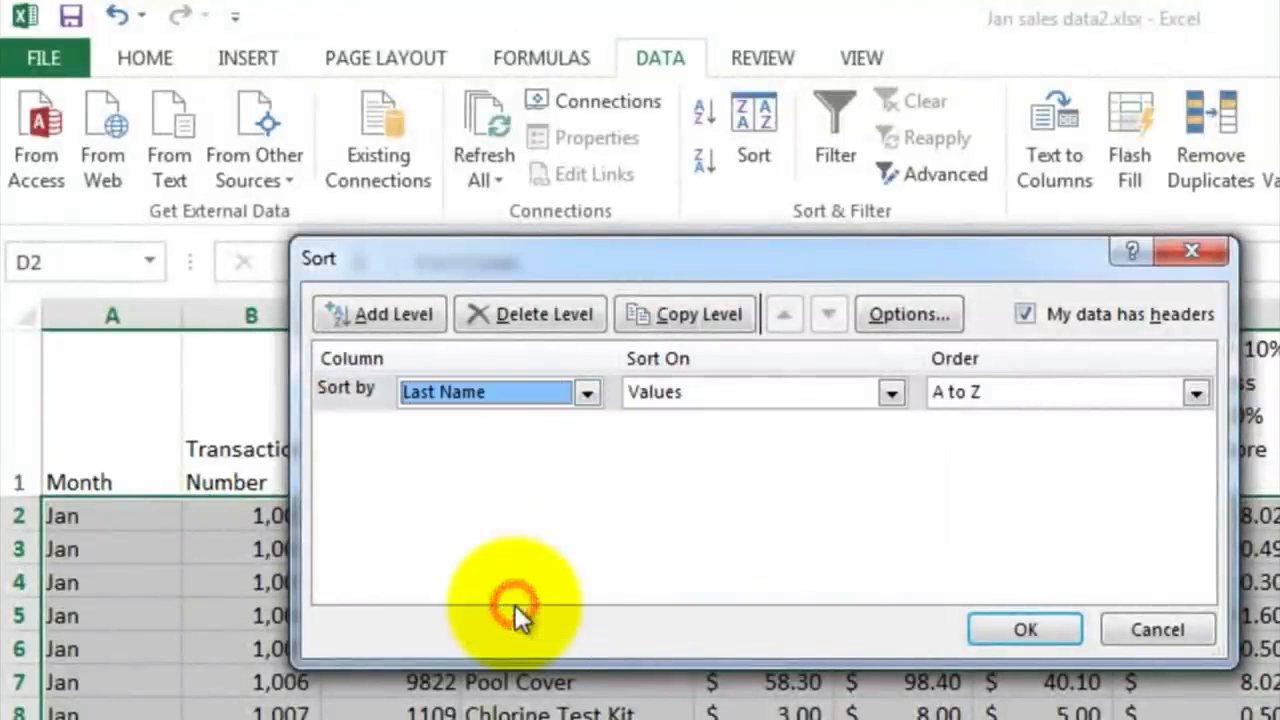
left_click(1015, 627)
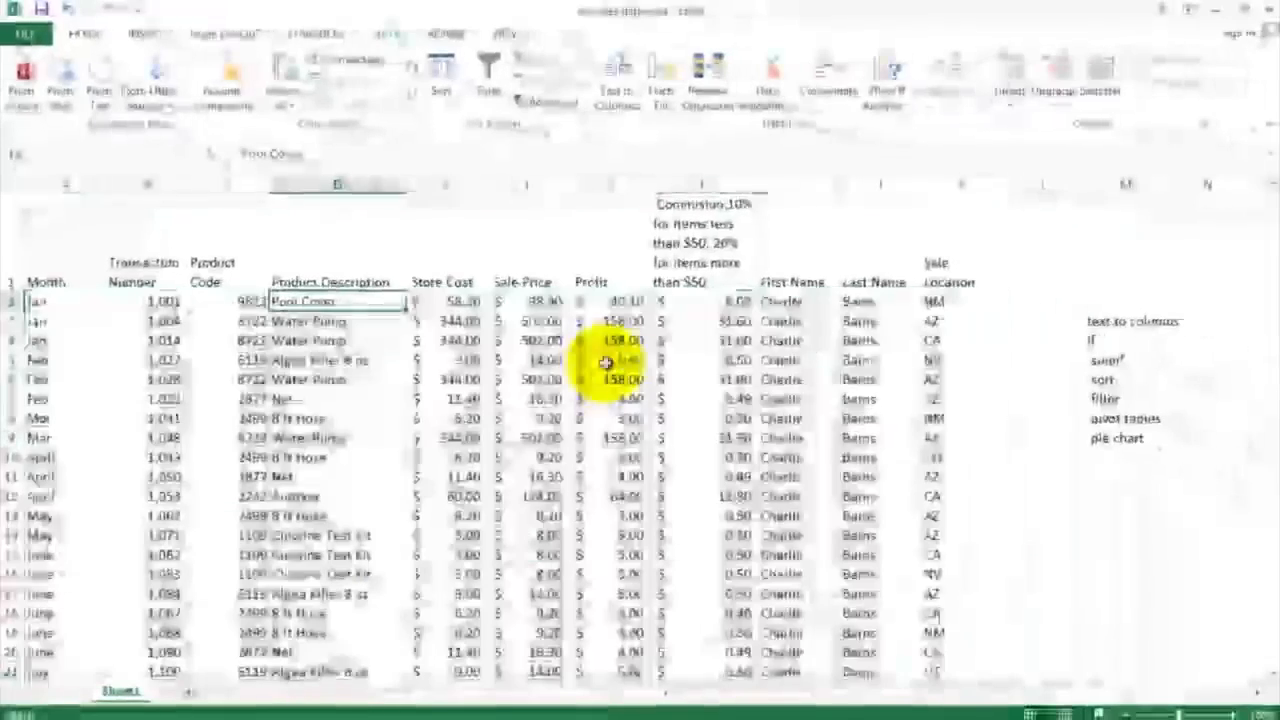
Examine the Last Name column down through the rows to check how the salespeople are grouped
left_click(857, 301)
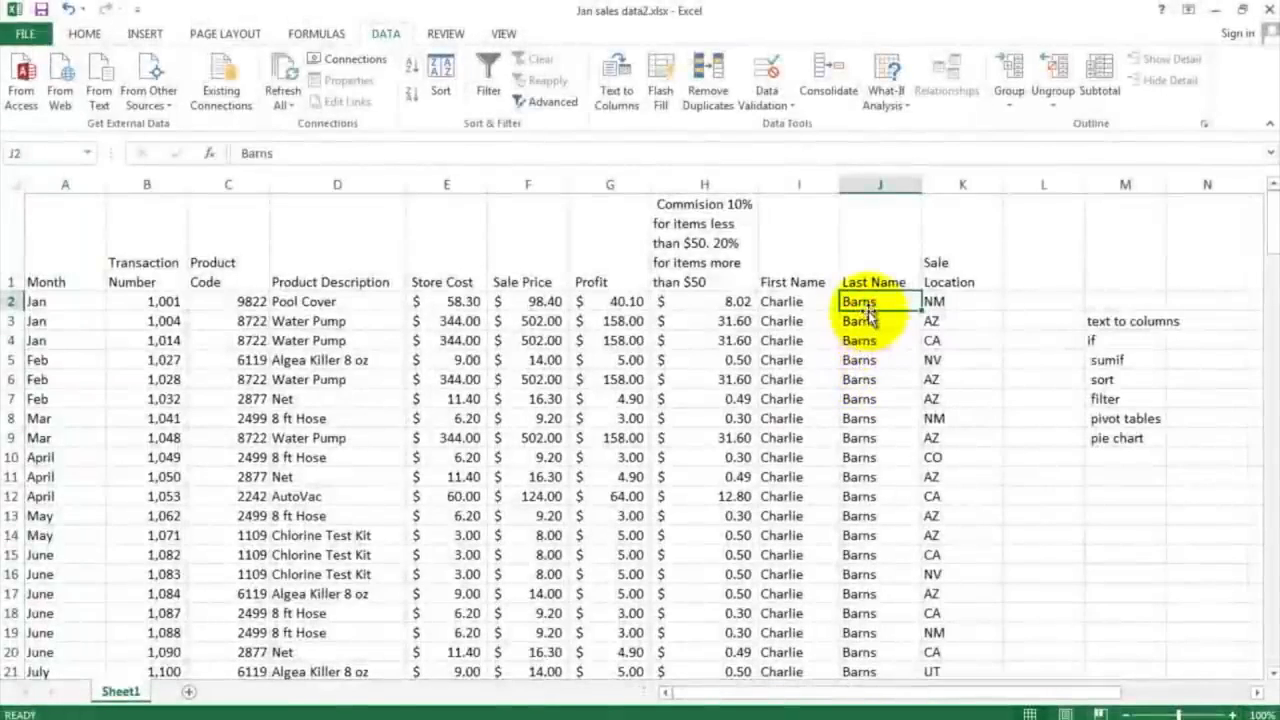
scroll(864, 358, "down", 7)
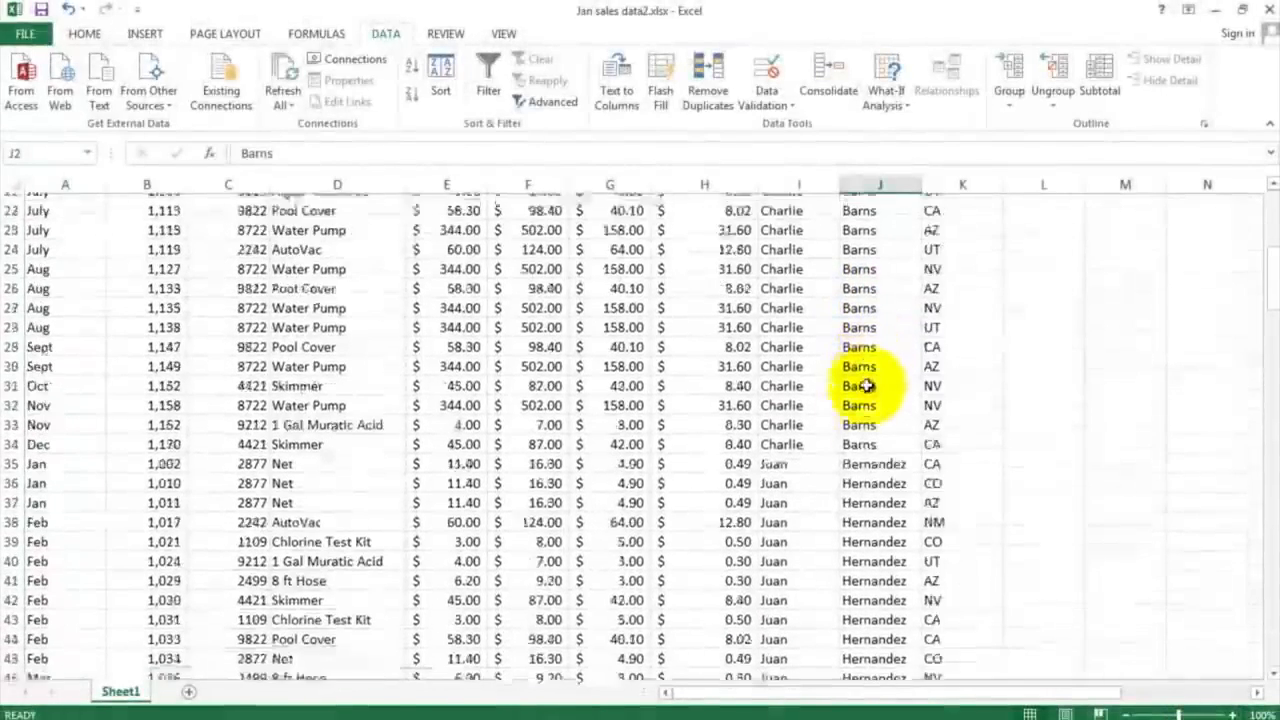
left_click(866, 458)
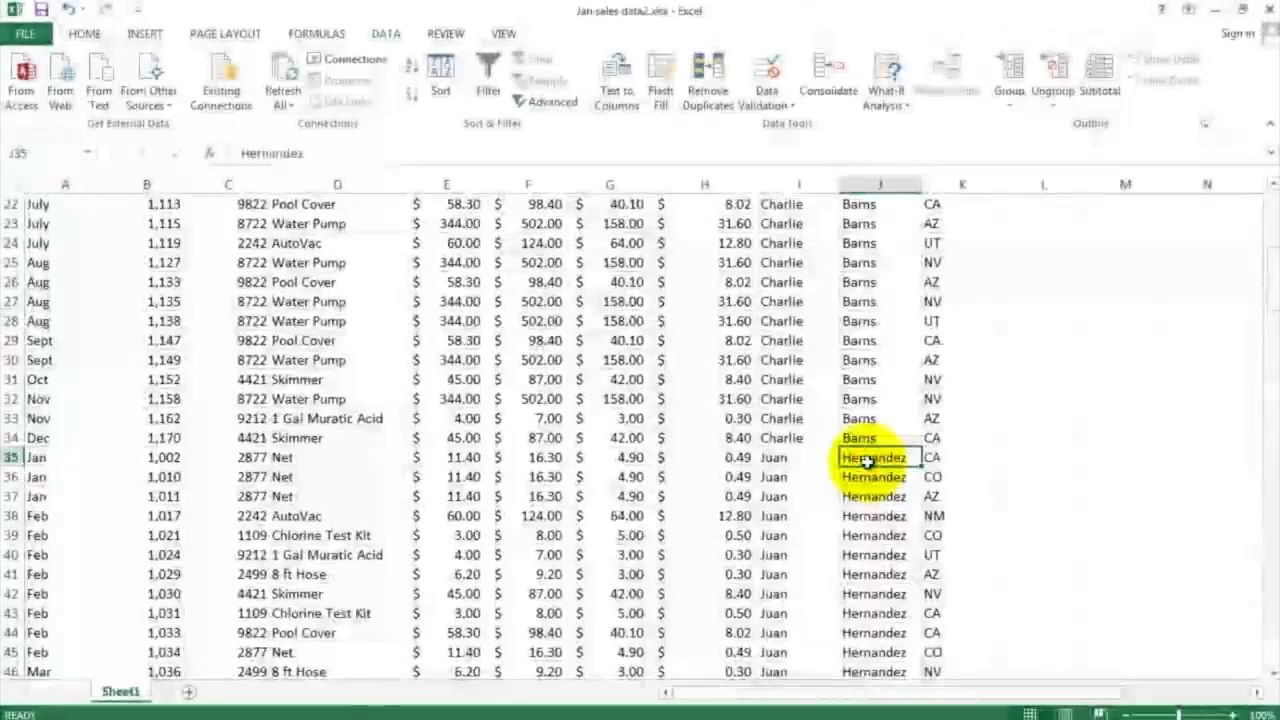
scroll(866, 458, "down", 12)
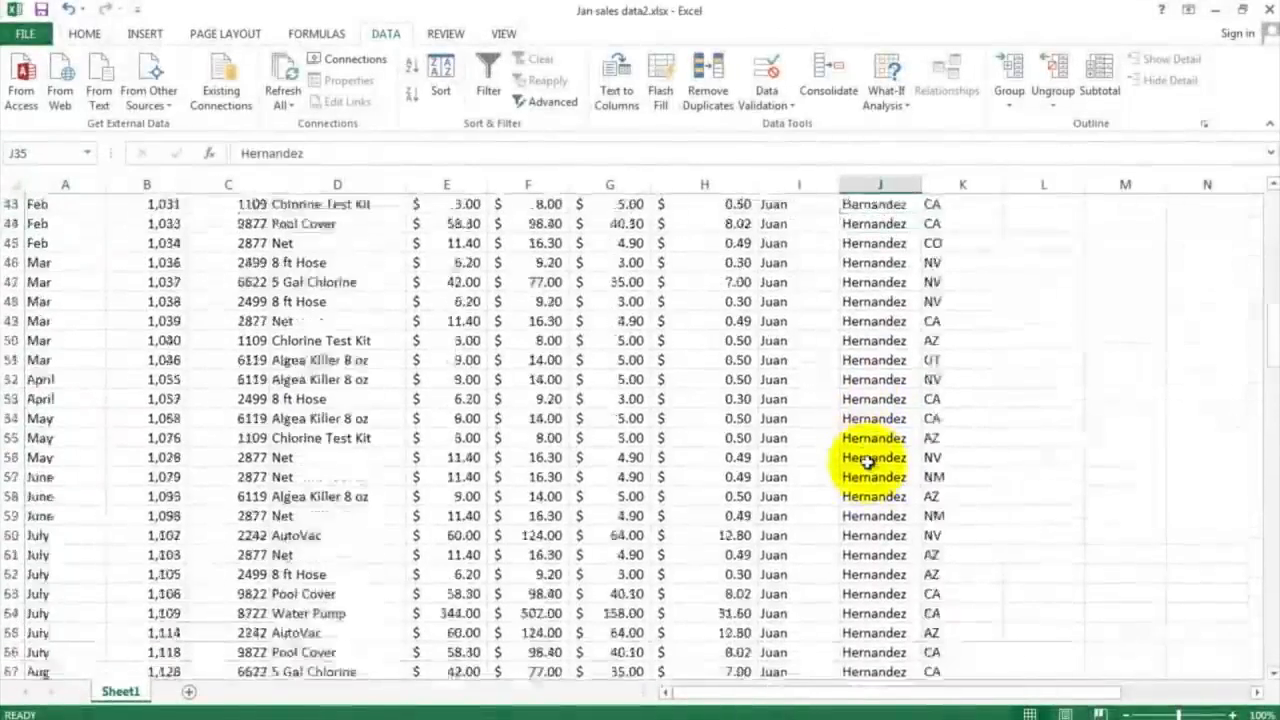
scroll(866, 461, "down", 4)
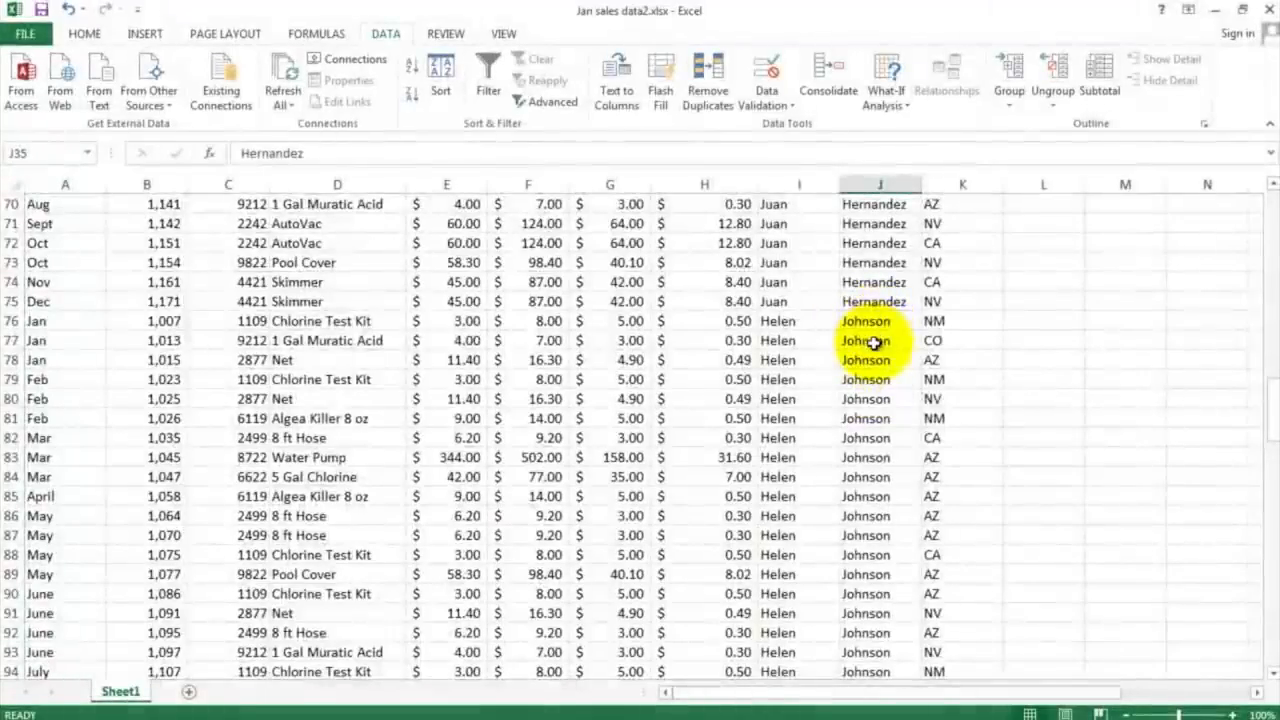
scroll(874, 345, "down", 9)
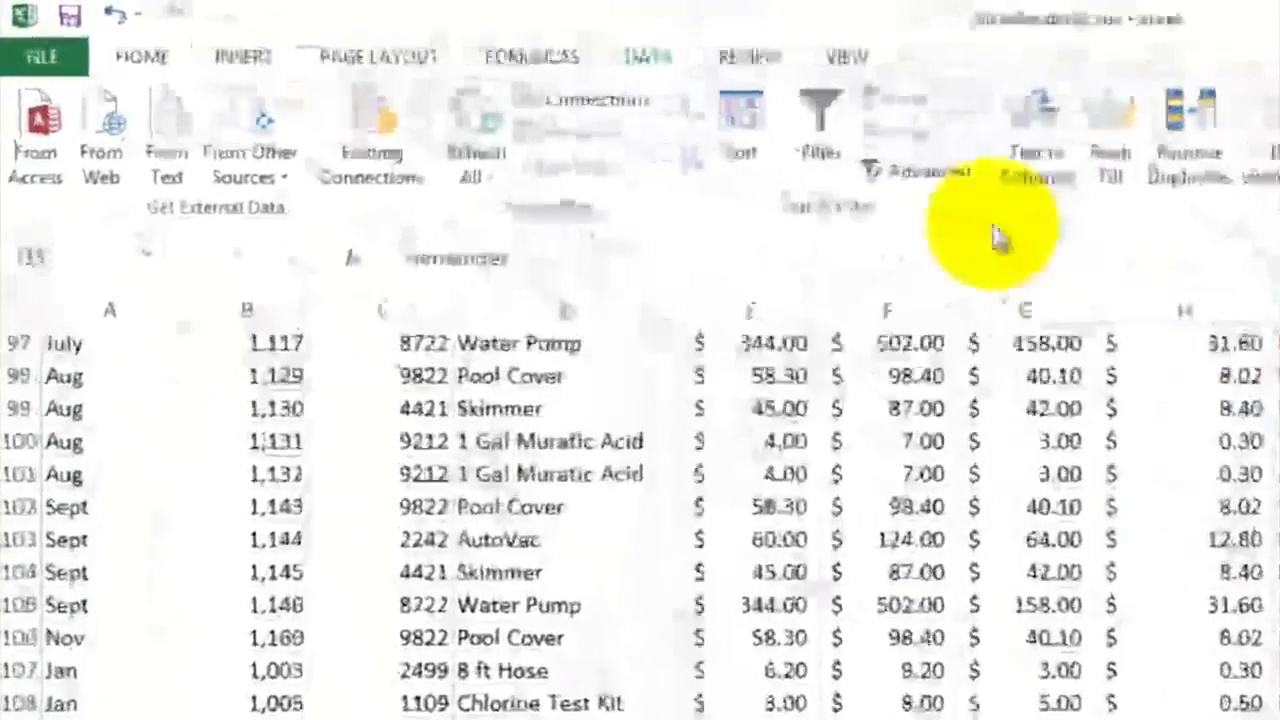
Sort the sales data by Sale Location, on values, in A to Z order
left_click(743, 111)
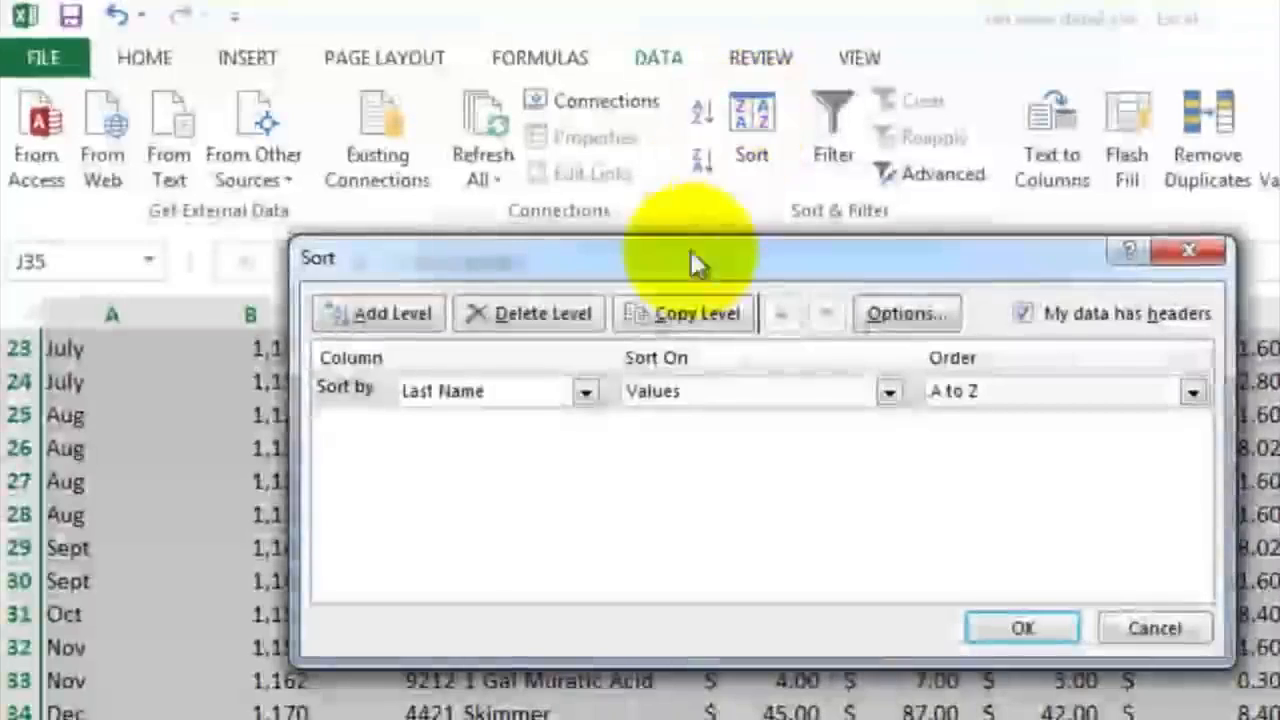
left_click(585, 391)
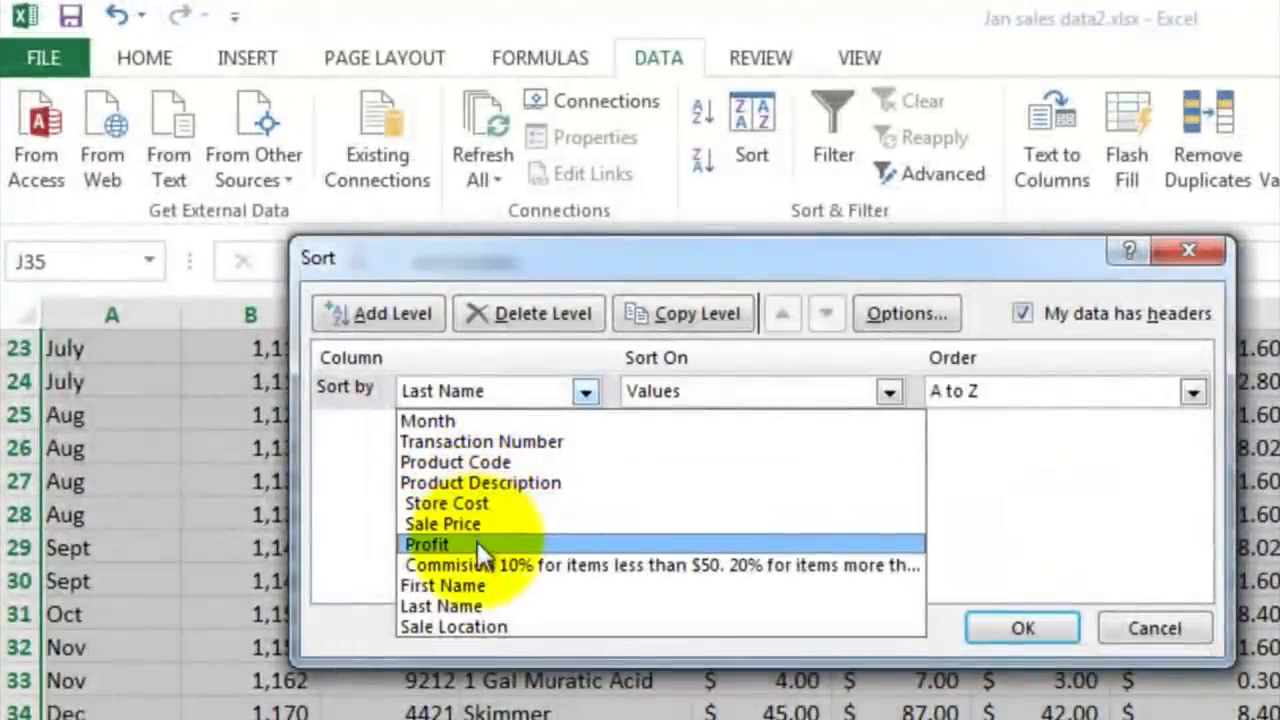
left_click(484, 622)
left_click(1030, 628)
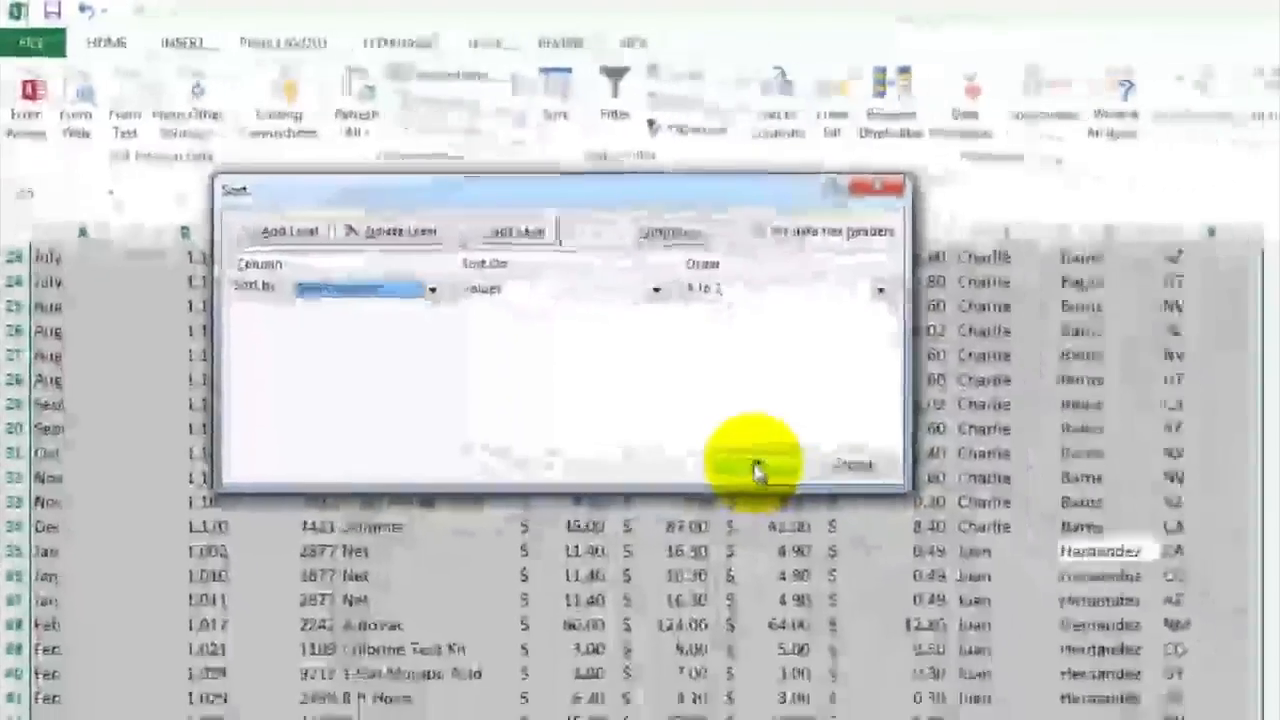
Review the Sale Location column from K2 down to K172 to check the grouping by state
scroll(870, 374, "up", 7)
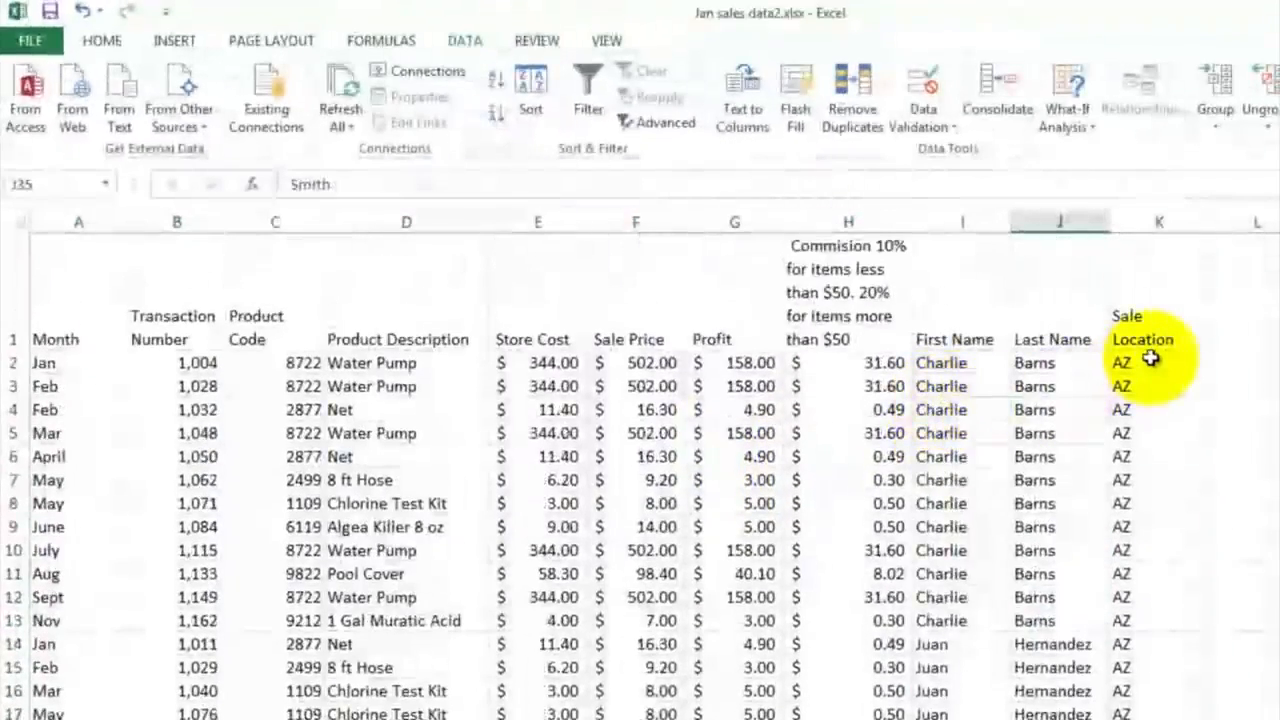
left_click(1151, 360)
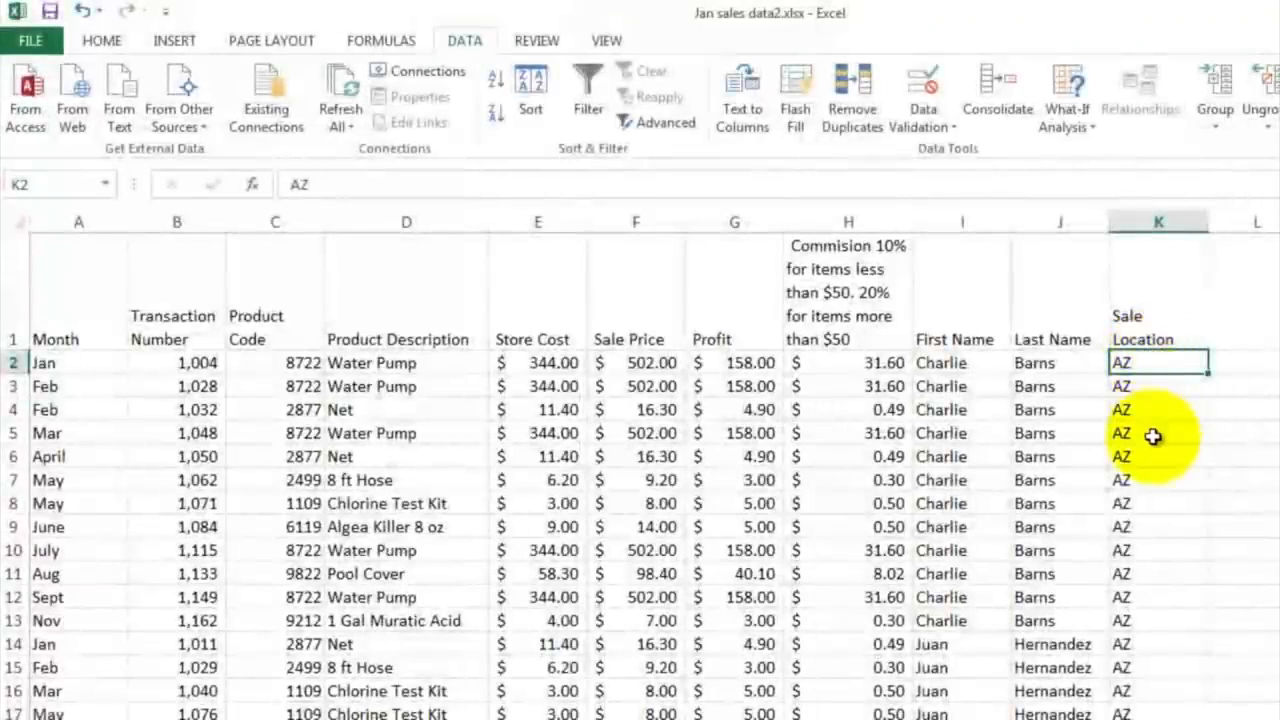
scroll(1153, 436, "down", 8)
scroll(1153, 436, "down", 15)
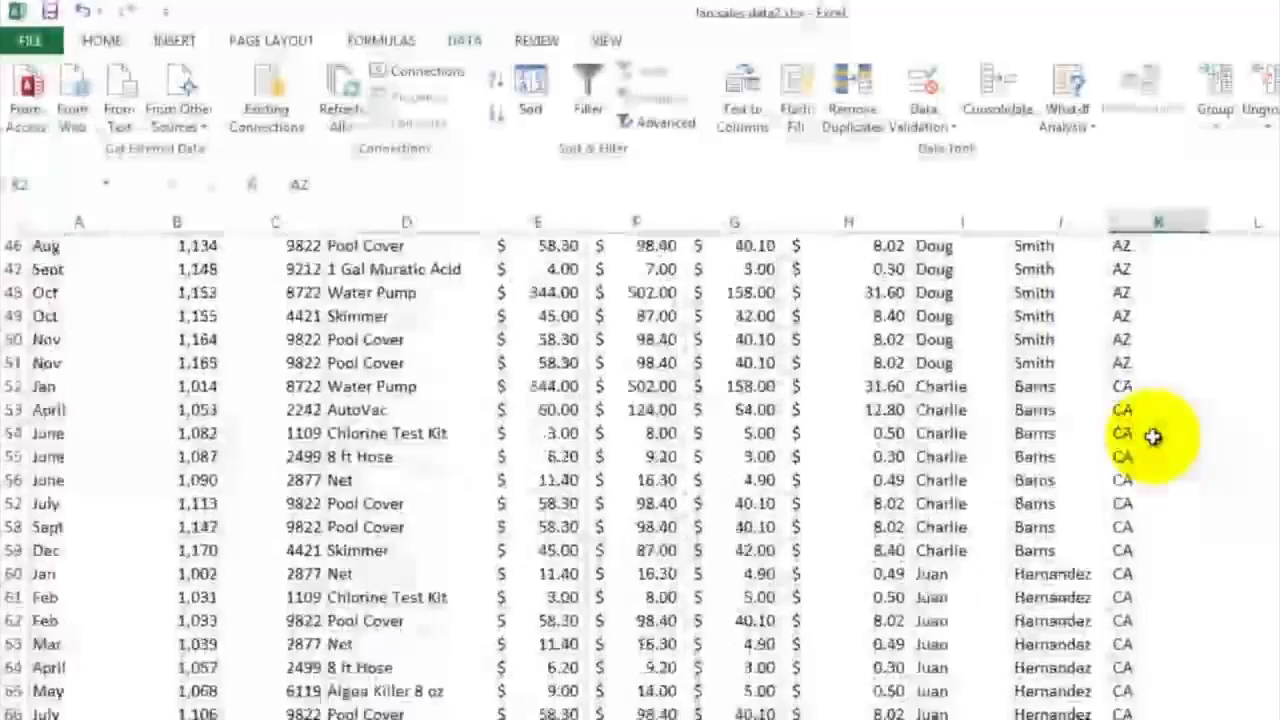
scroll(1153, 436, "down", 17)
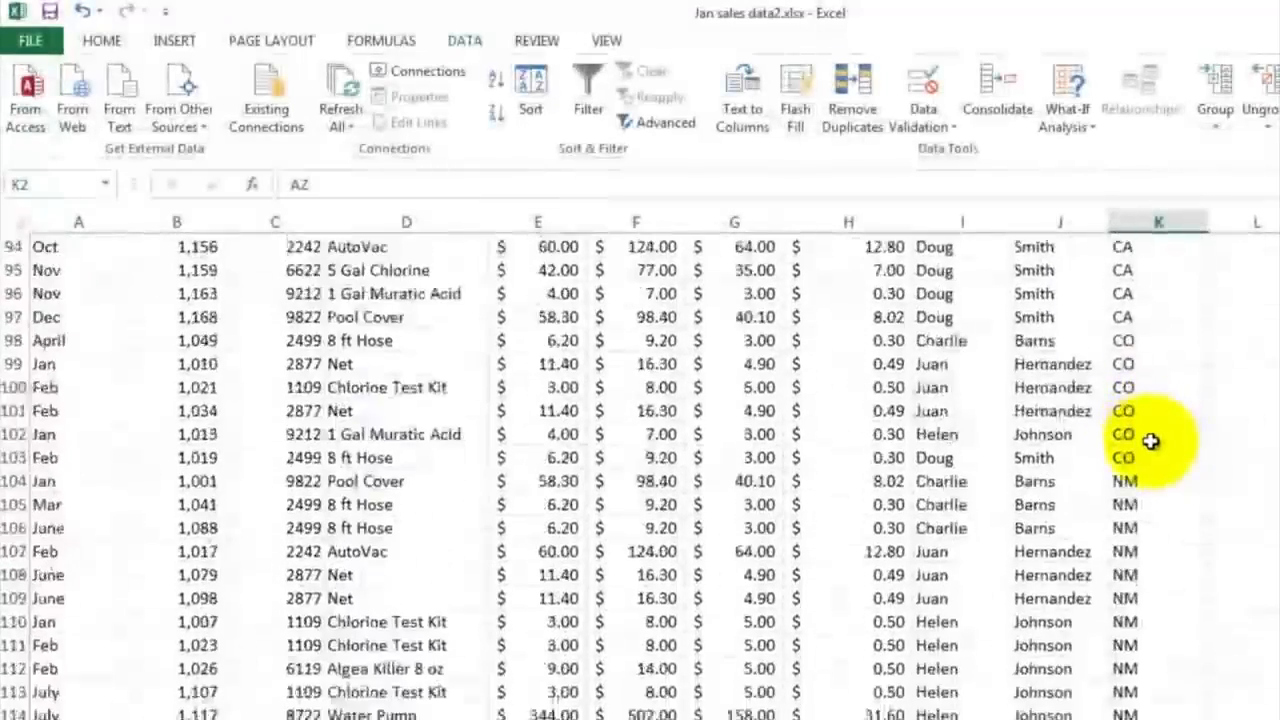
scroll(1153, 441, "down", 16)
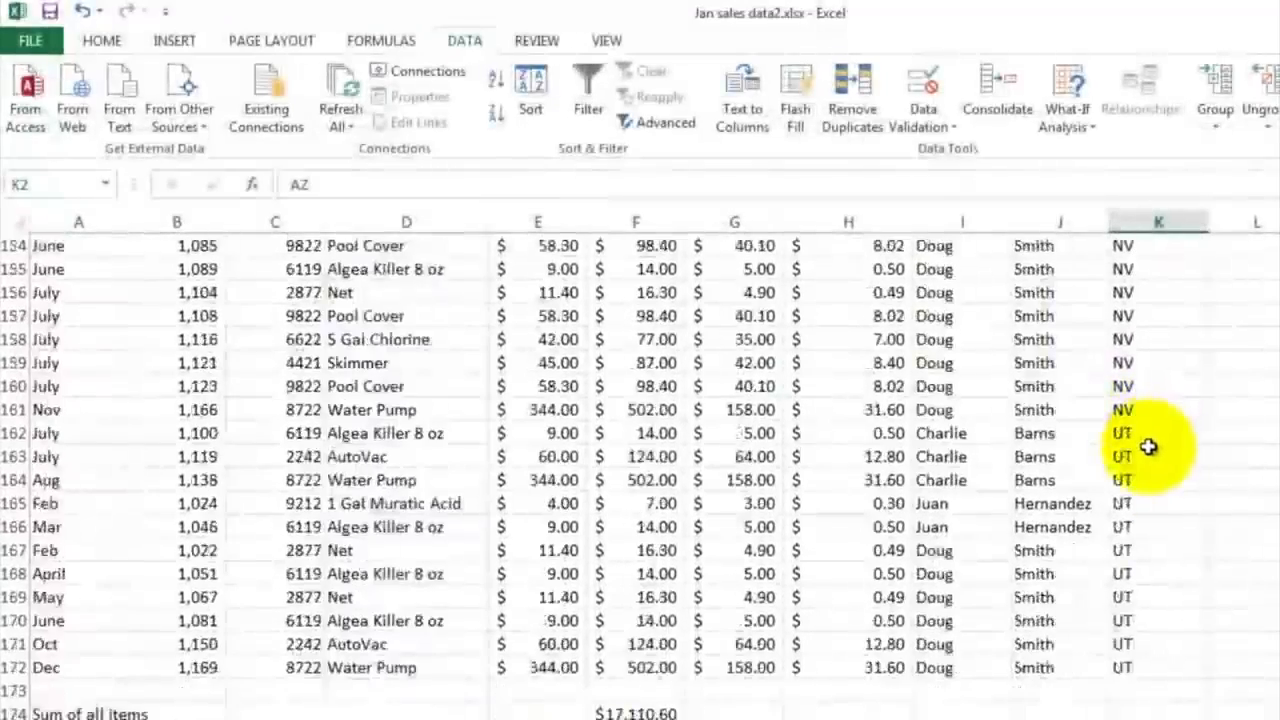
scroll(1157, 500, "up", 1)
scroll(1157, 487, "up", 3)
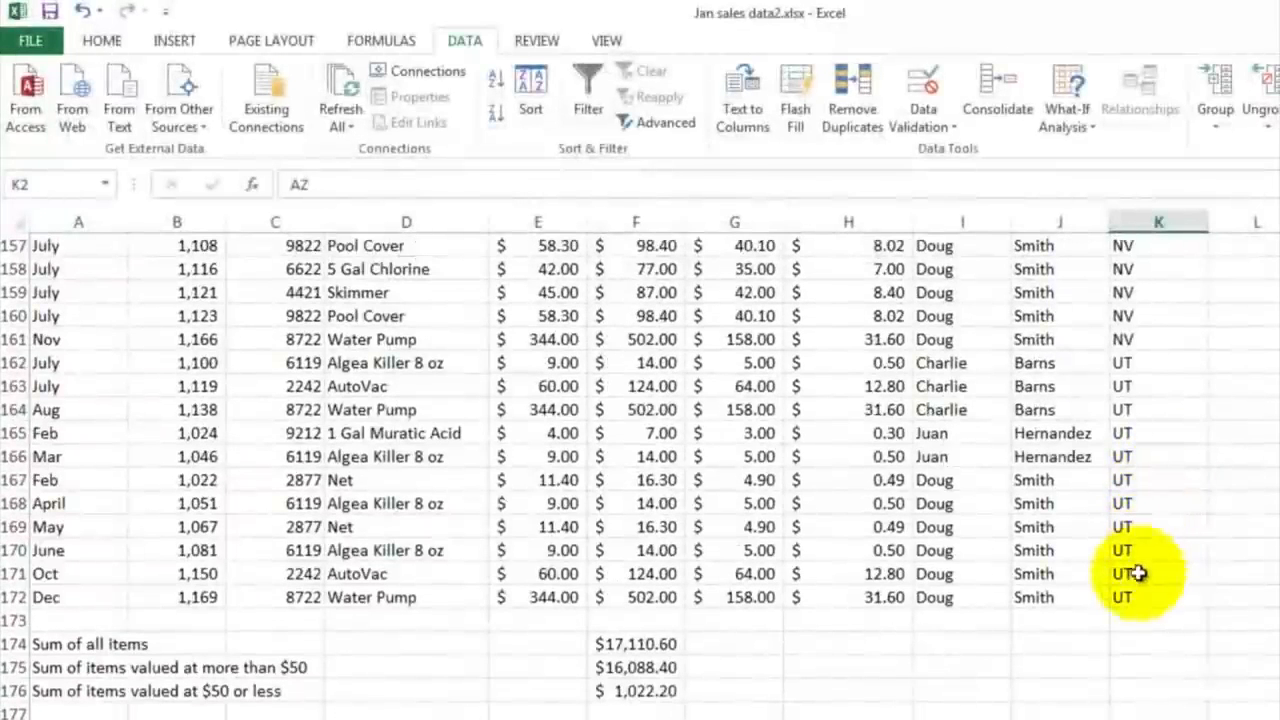
left_click(1137, 595)
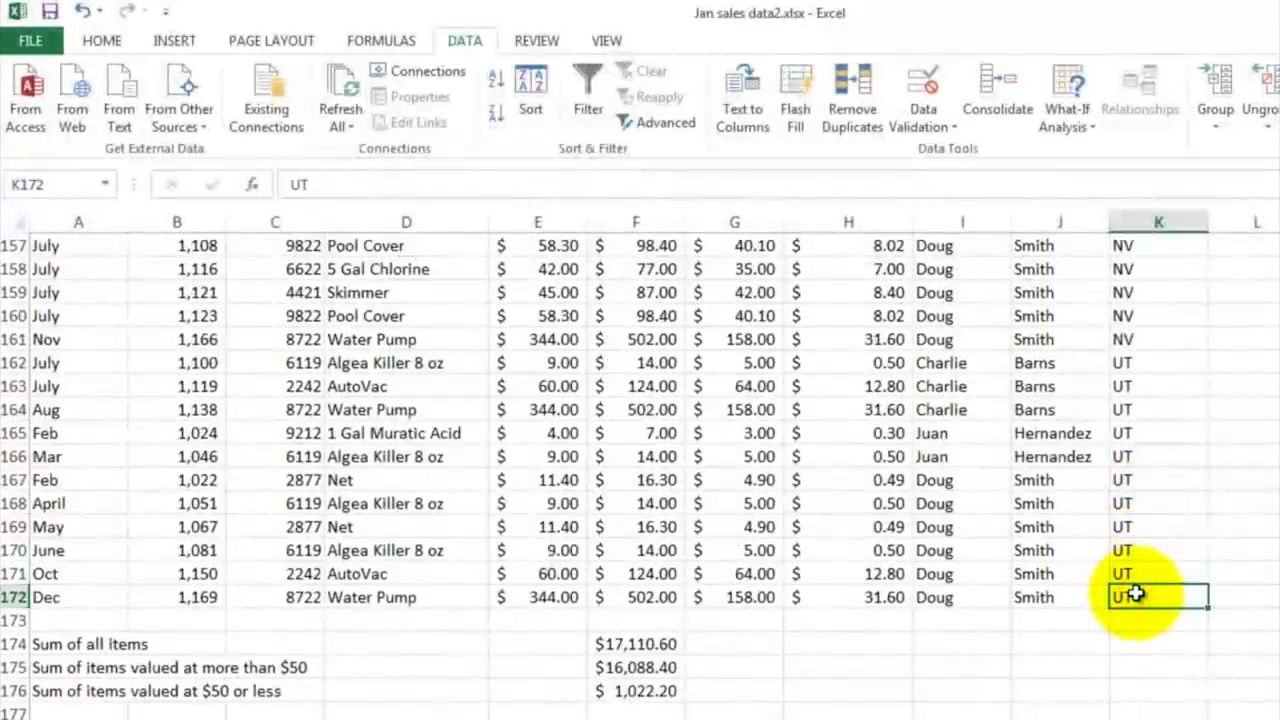
Sort the sales data by Transaction Number and check the column's last and first entries in B172 and B2
left_click(530, 90)
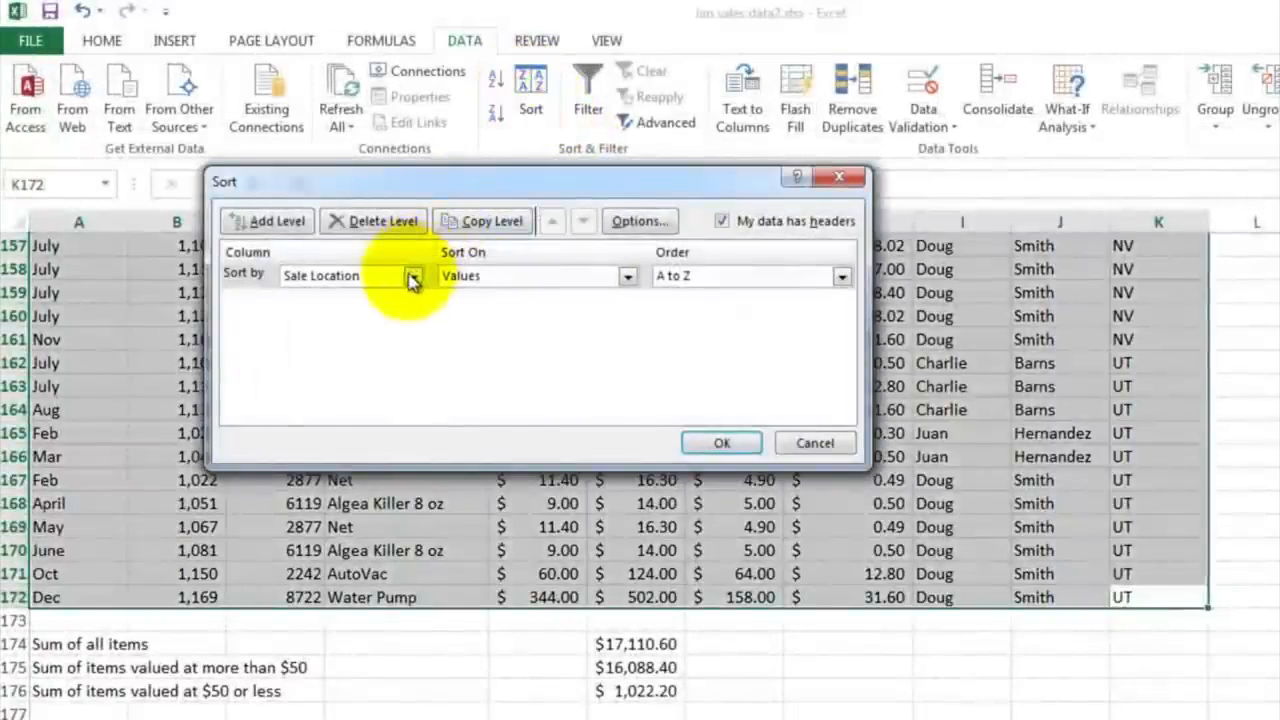
left_click(416, 277)
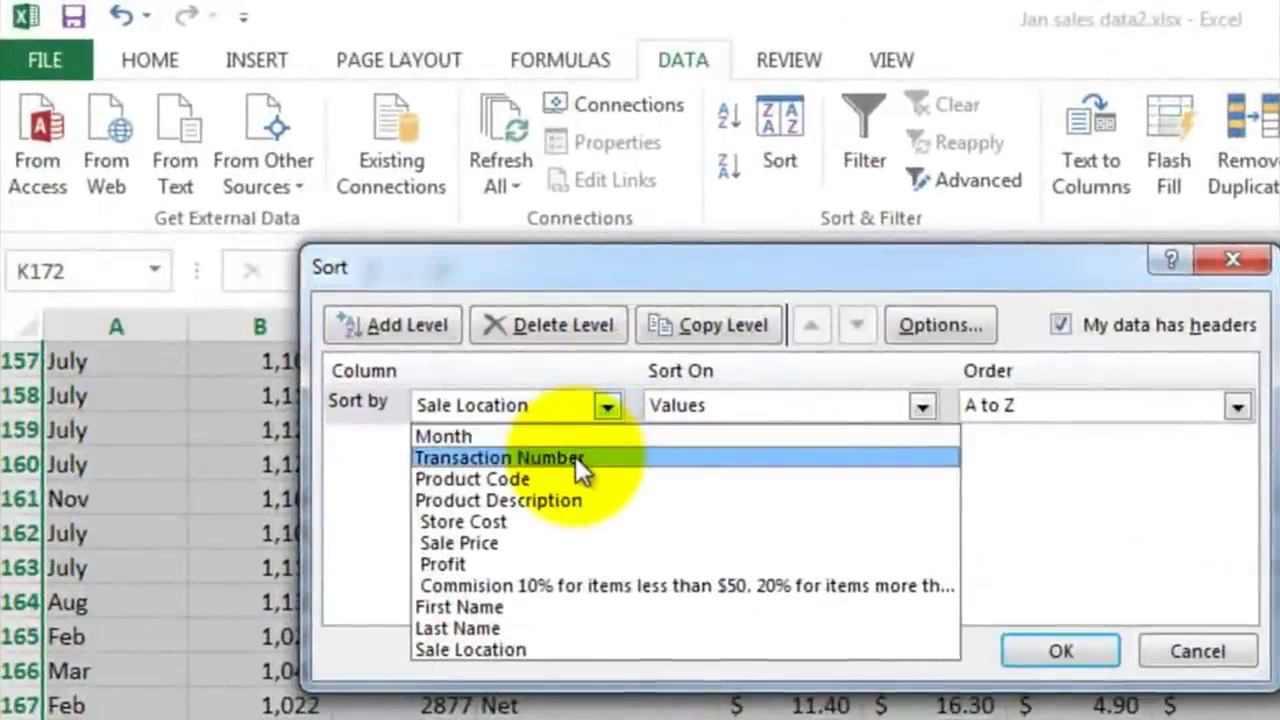
left_click(575, 456)
left_click(1061, 651)
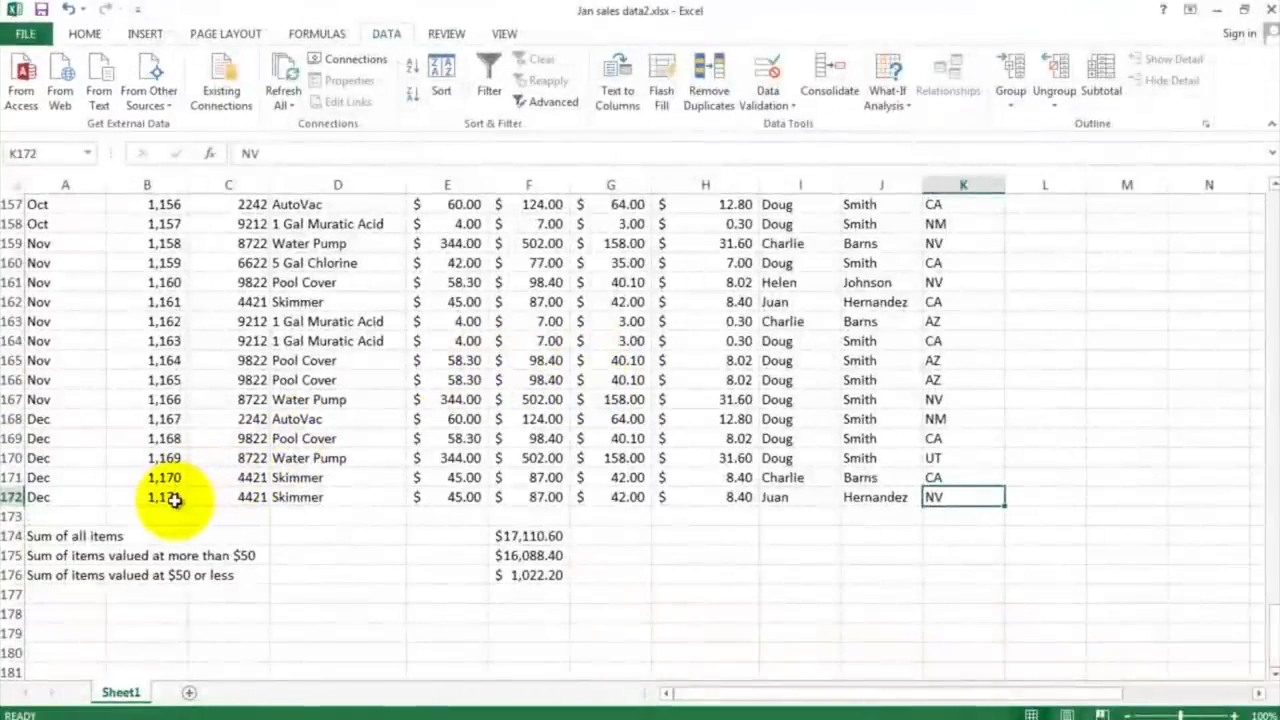
left_click(174, 499)
scroll(391, 374, "up", 18)
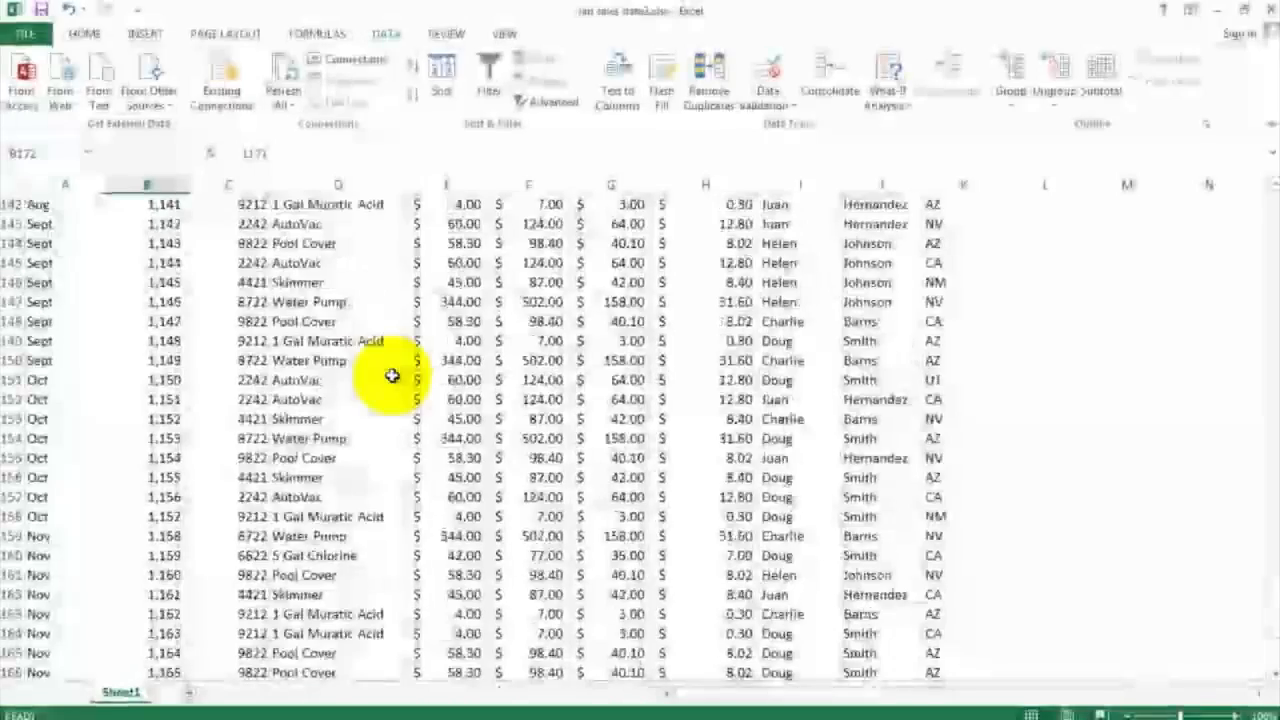
scroll(392, 376, "up", 20)
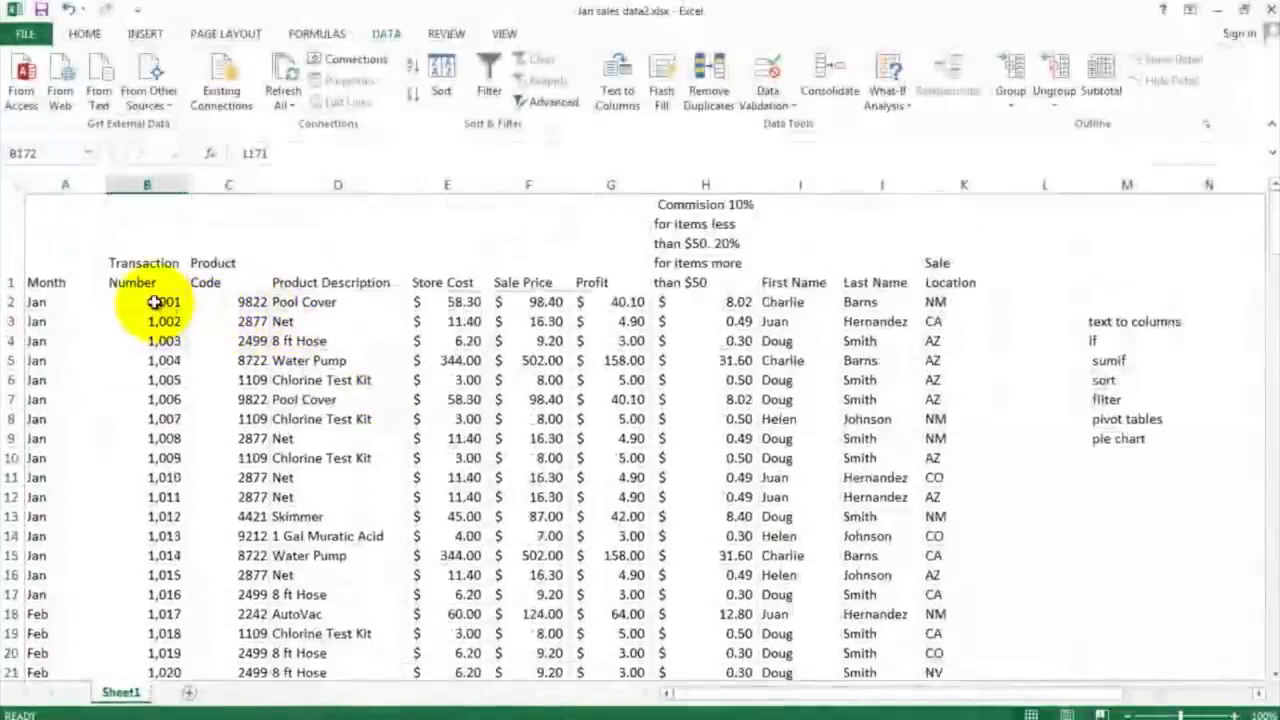
left_click(153, 302)
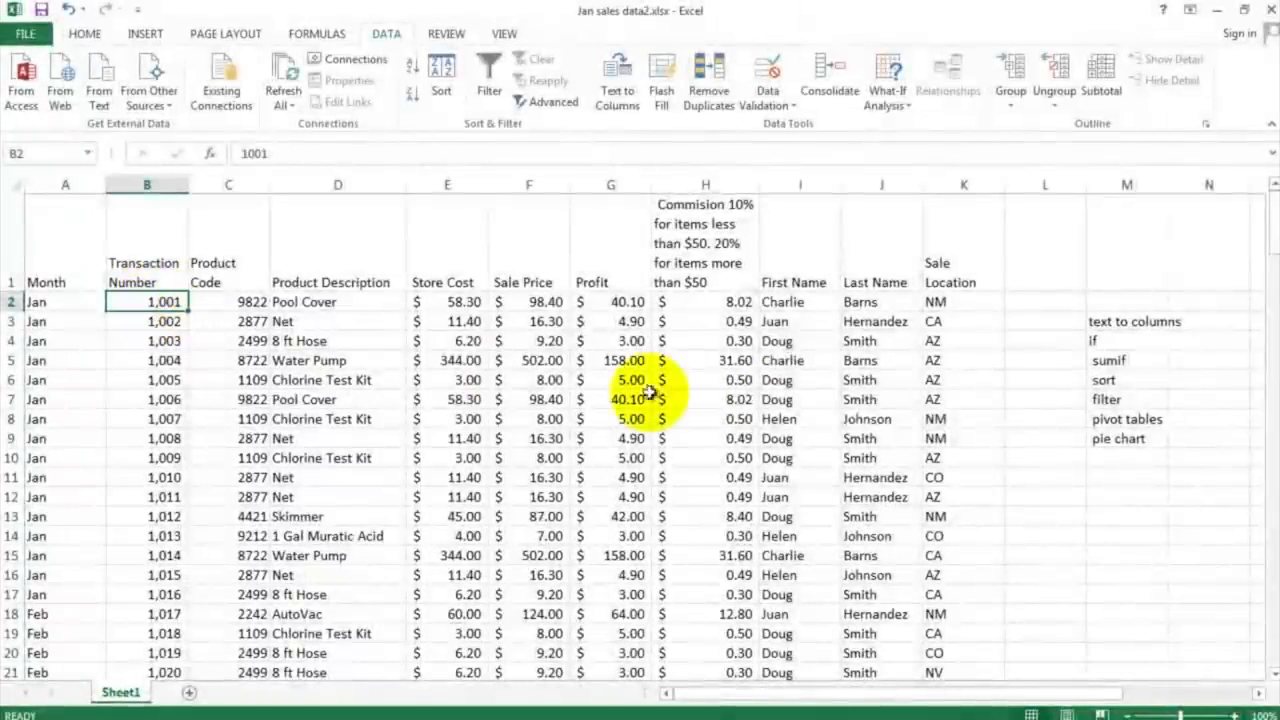
Turn on filtering for the column headers of the sales data
left_click(1112, 400)
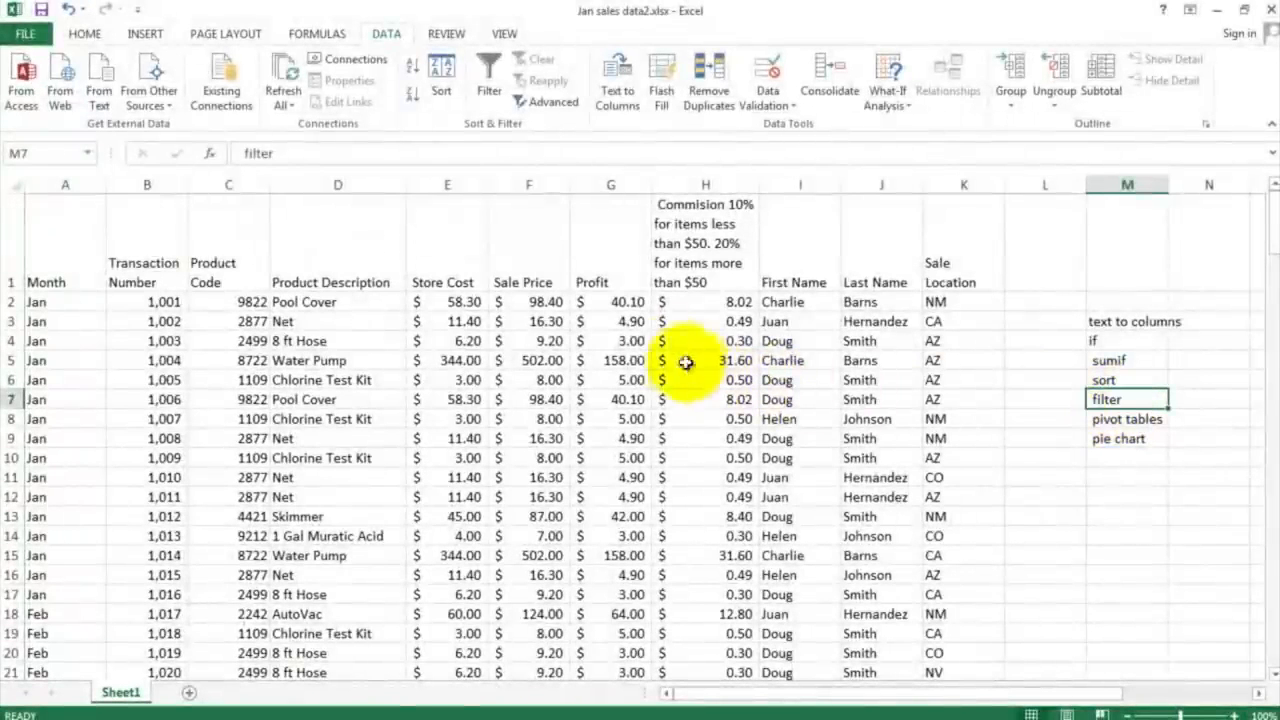
left_click(628, 304)
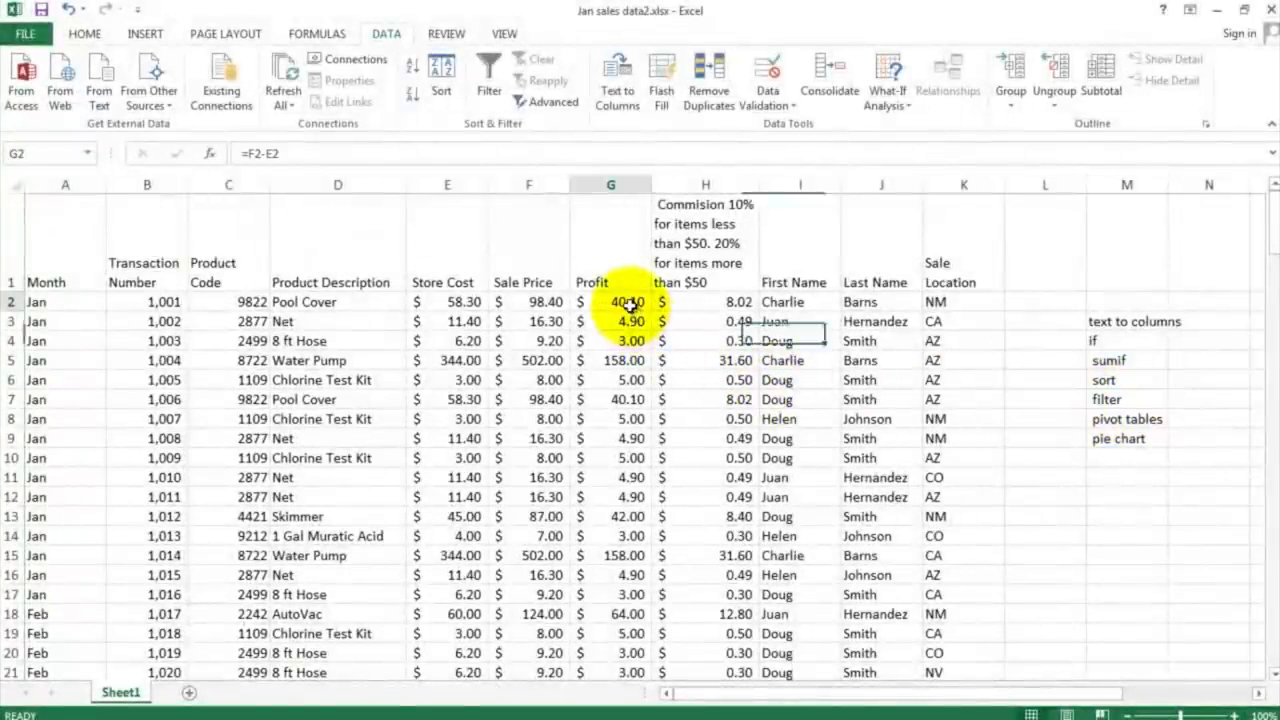
left_click(492, 76)
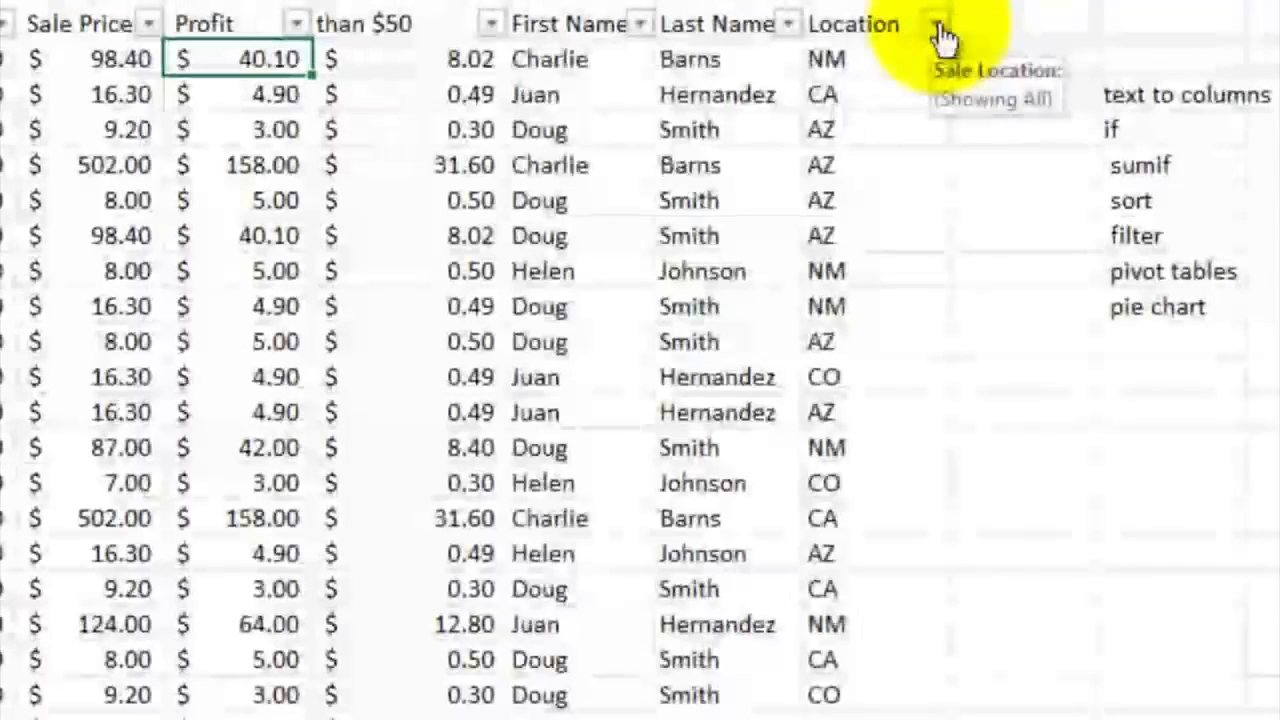
Filter the Sale Location column to NM only, excluding AZ, CA, CO, NV and UT
left_click(990, 262)
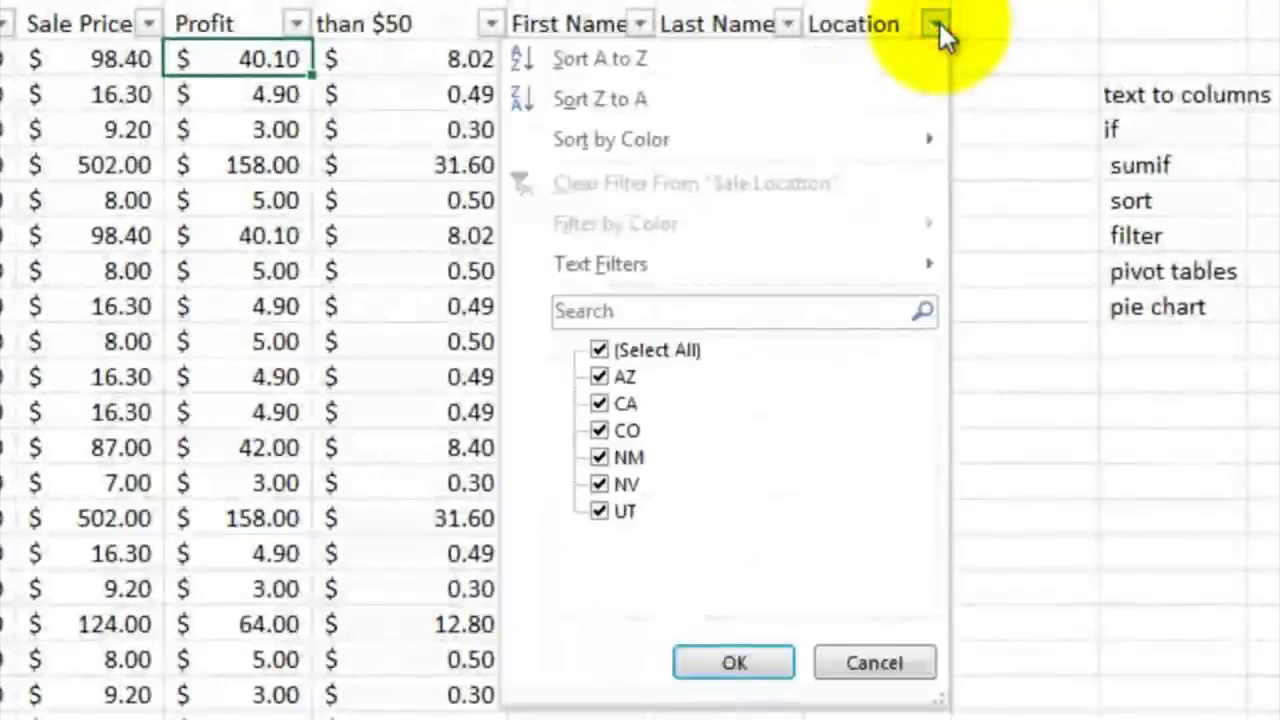
left_click(597, 403)
left_click(598, 430)
left_click(598, 484)
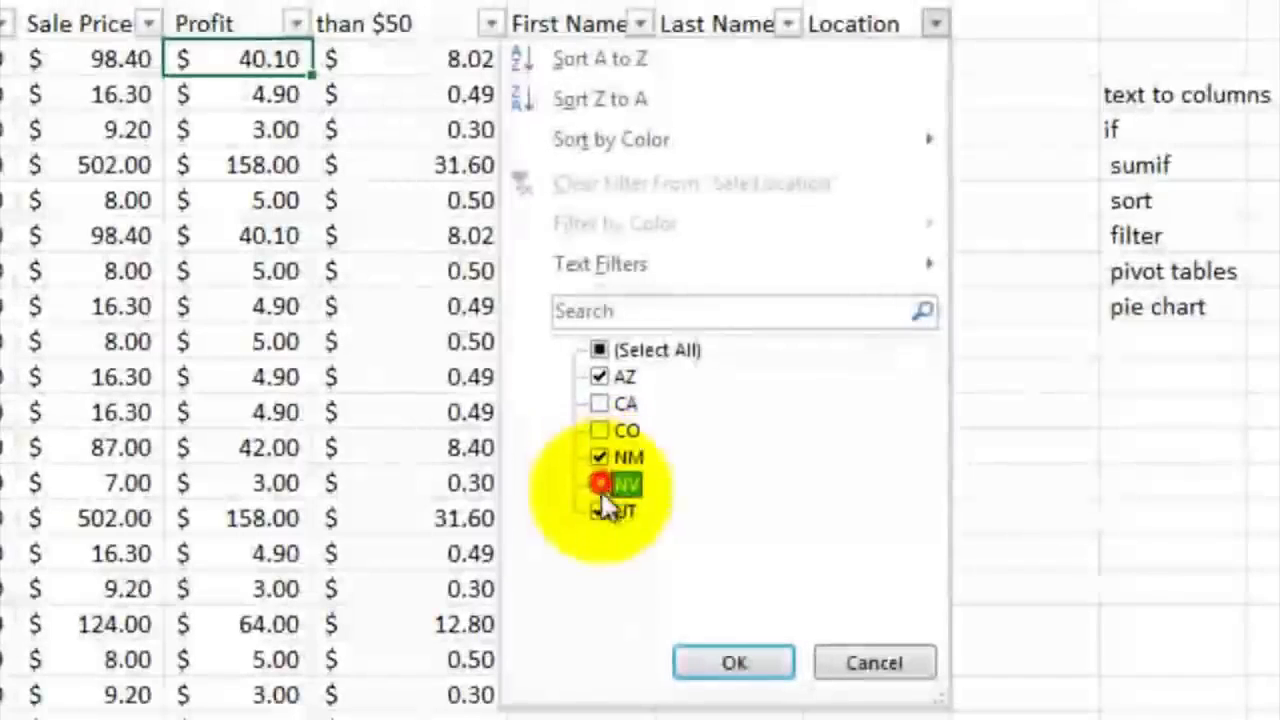
left_click(598, 511)
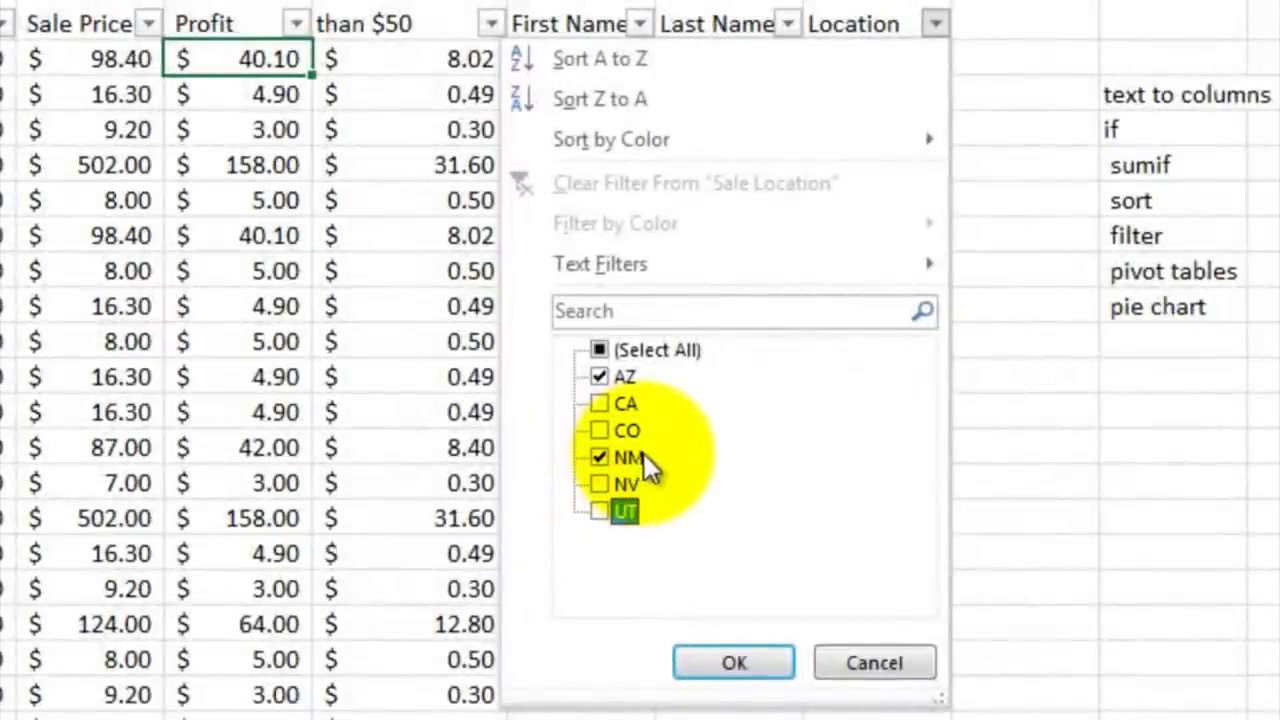
left_click(600, 375)
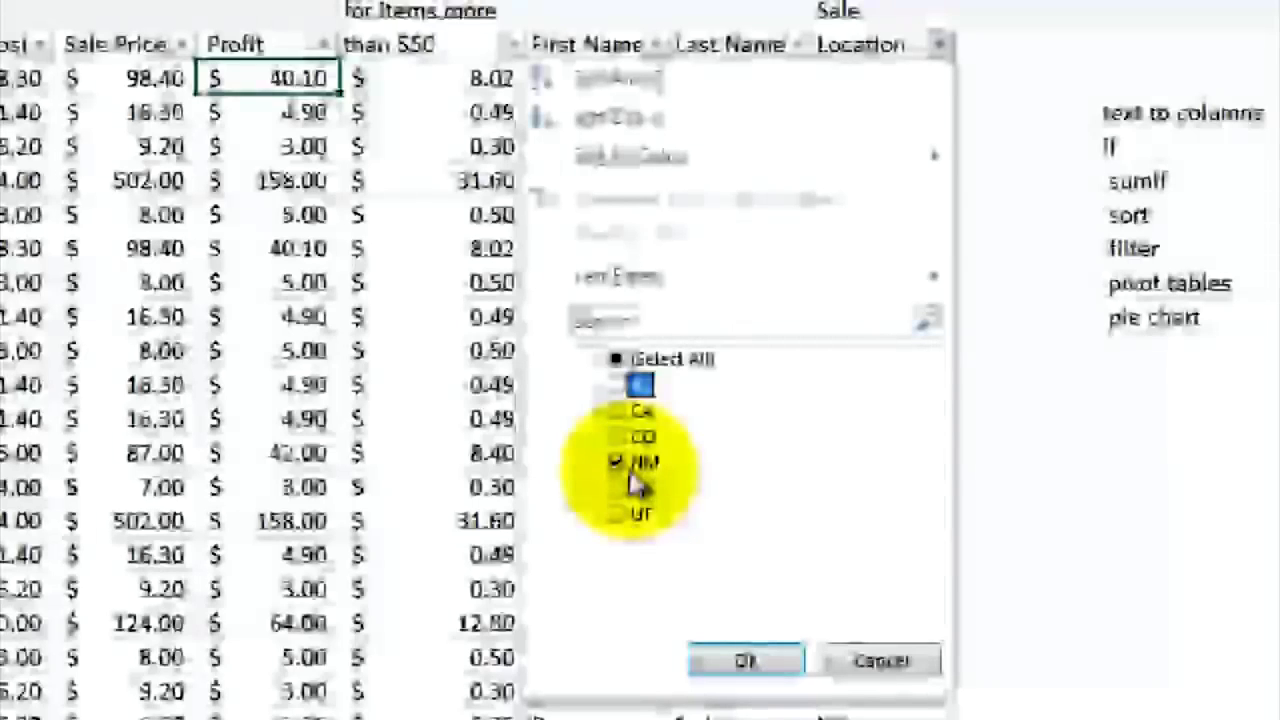
key("Return")
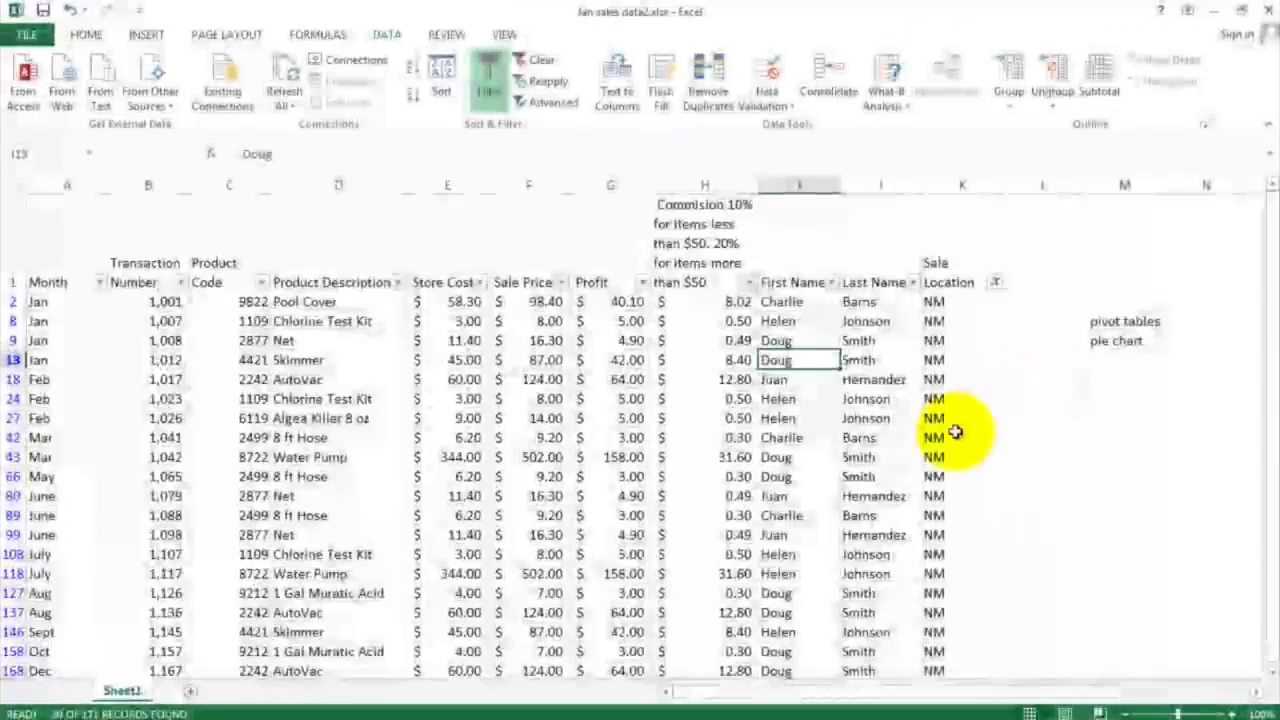
Review the filtered New Mexico sales from K2 down to K168, including their months and transaction numbers
scroll(940, 432, "down", 2)
scroll(940, 432, "up", 2)
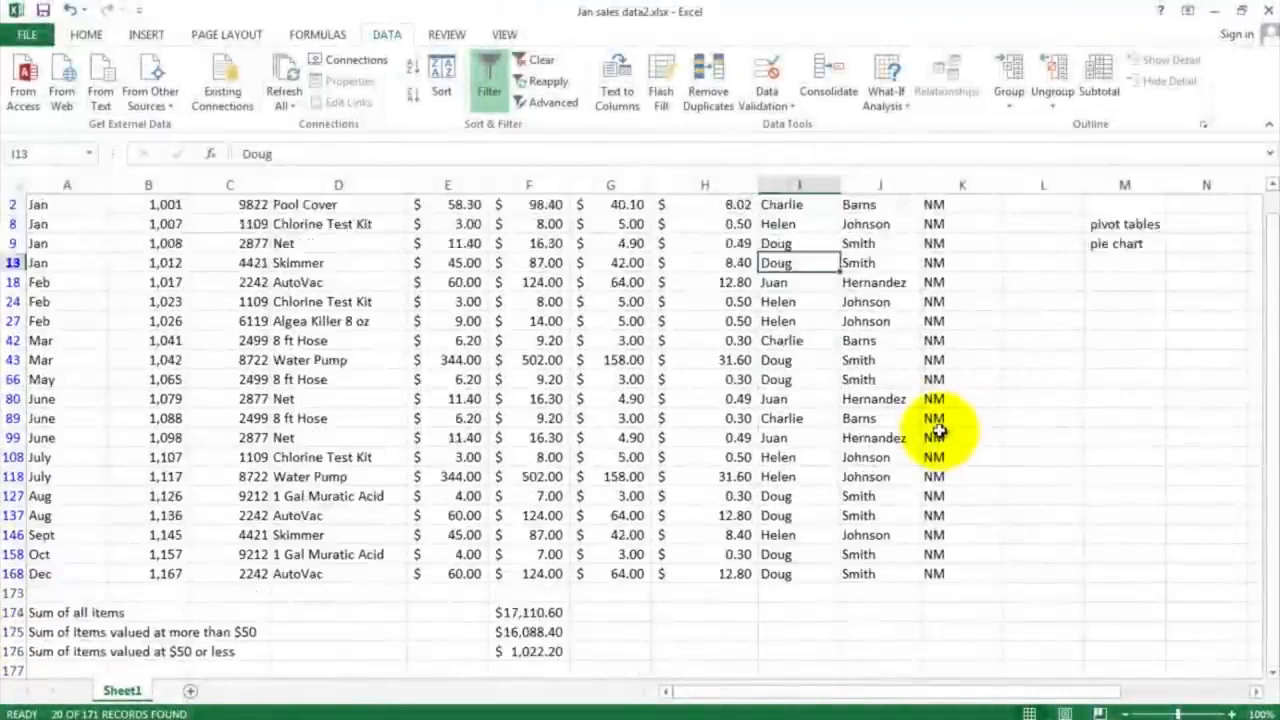
scroll(940, 432, "up", 1)
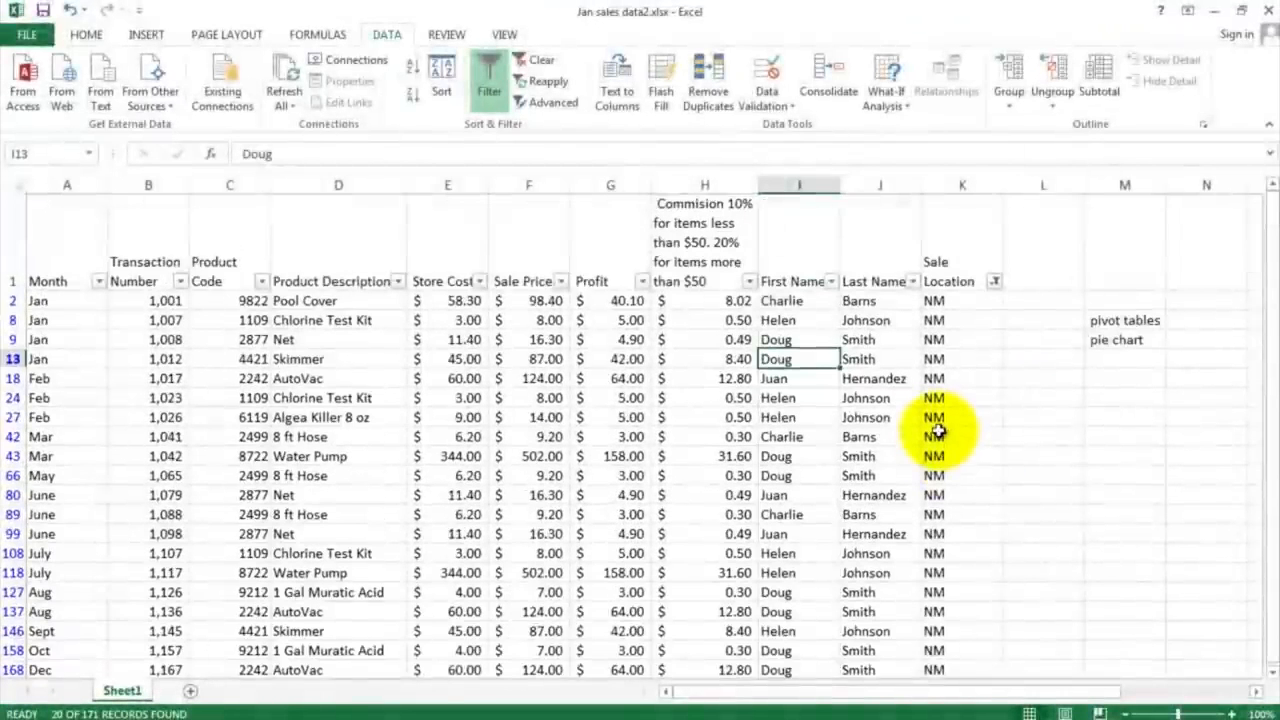
left_click_drag(946, 301, 940, 593)
left_click_drag(948, 659, 951, 673)
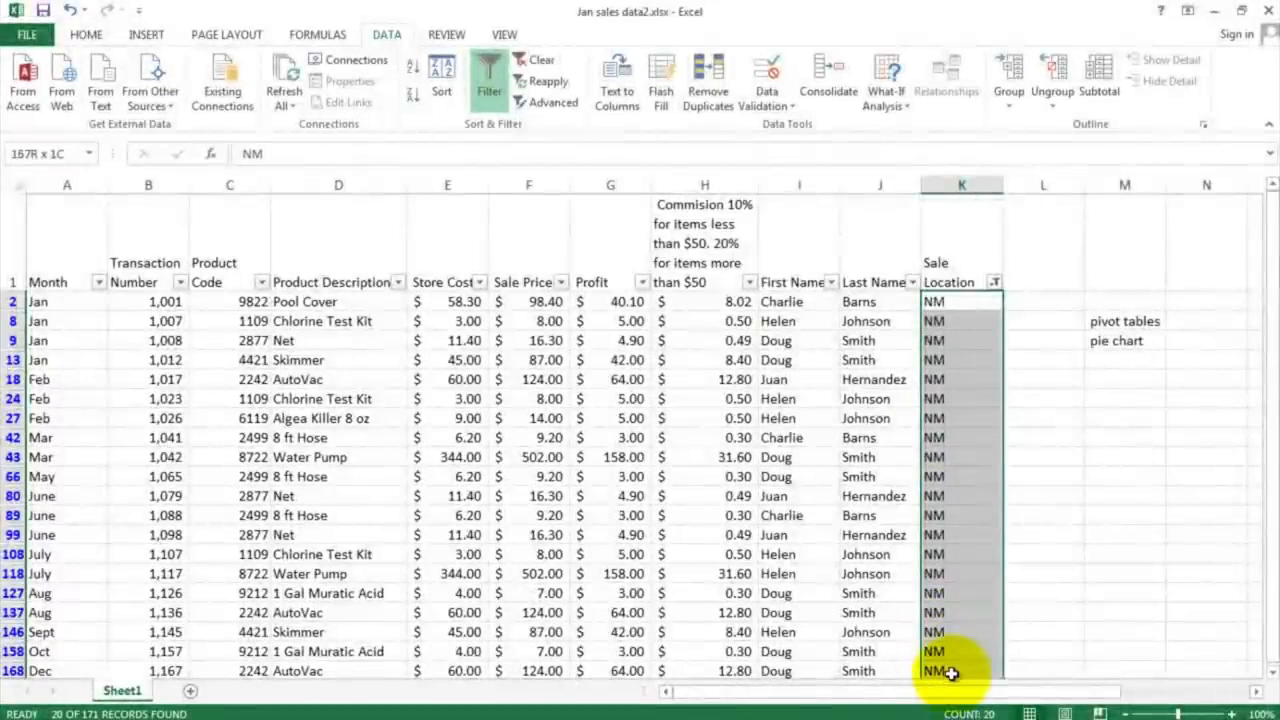
scroll(949, 571, "down", 1)
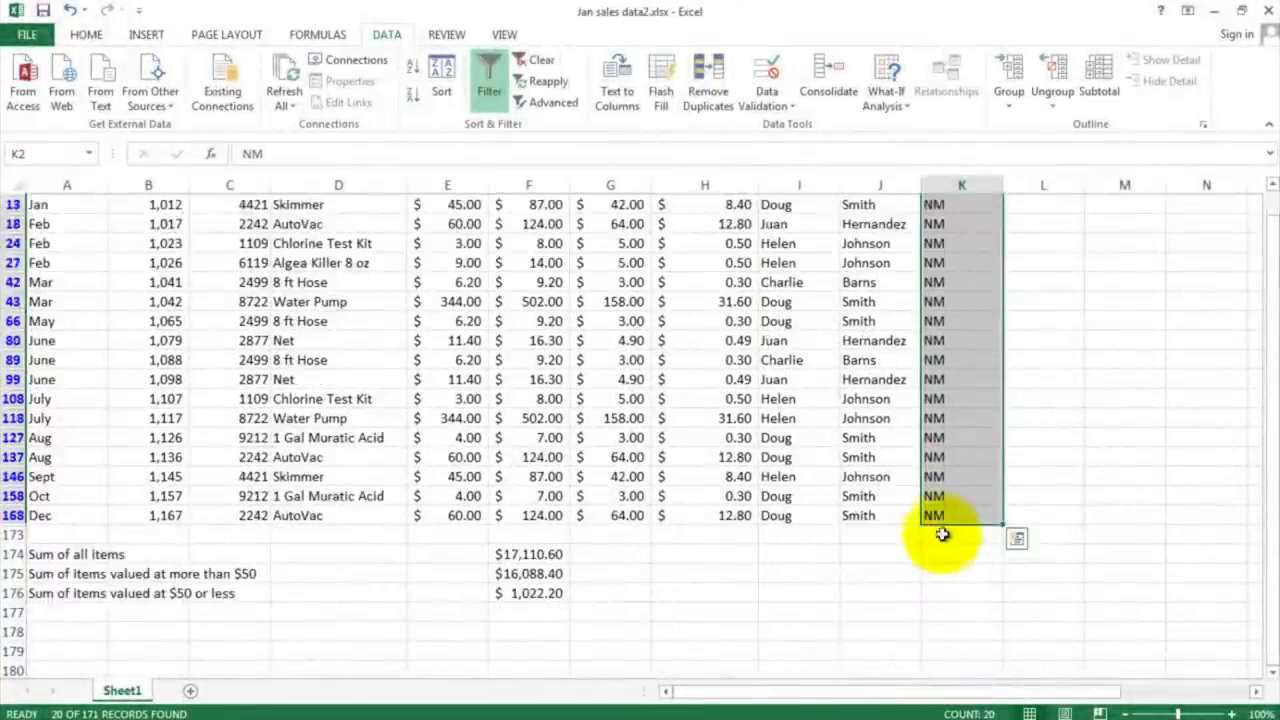
scroll(943, 531, "up", 1)
left_click(935, 321)
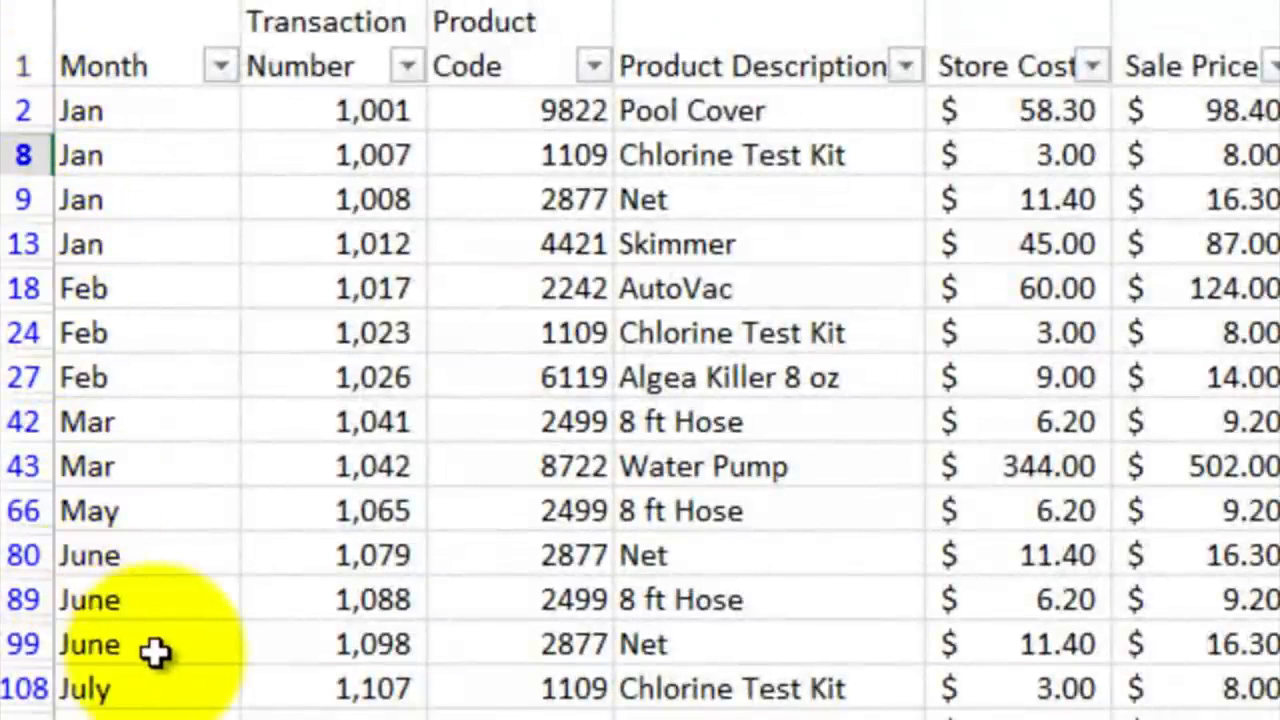
scroll(154, 651, "down", 2)
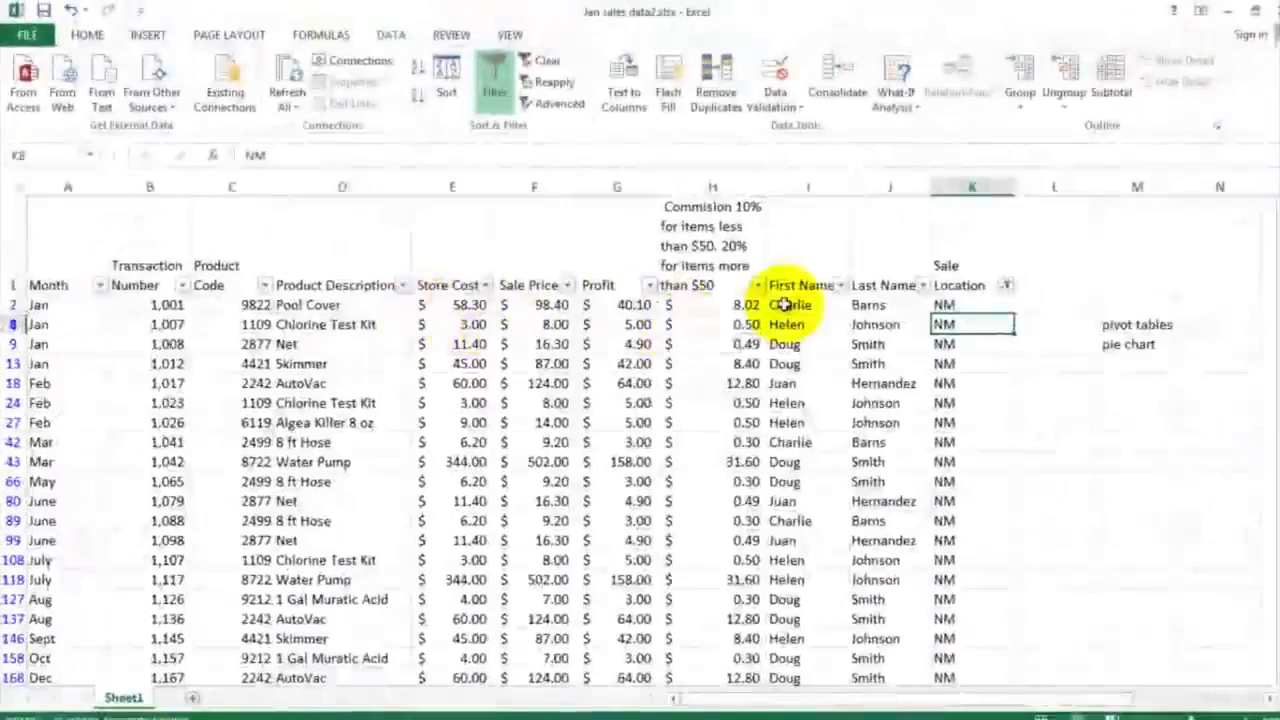
Show all sale locations again, and turn the column filtering off and back on
left_click(1007, 286)
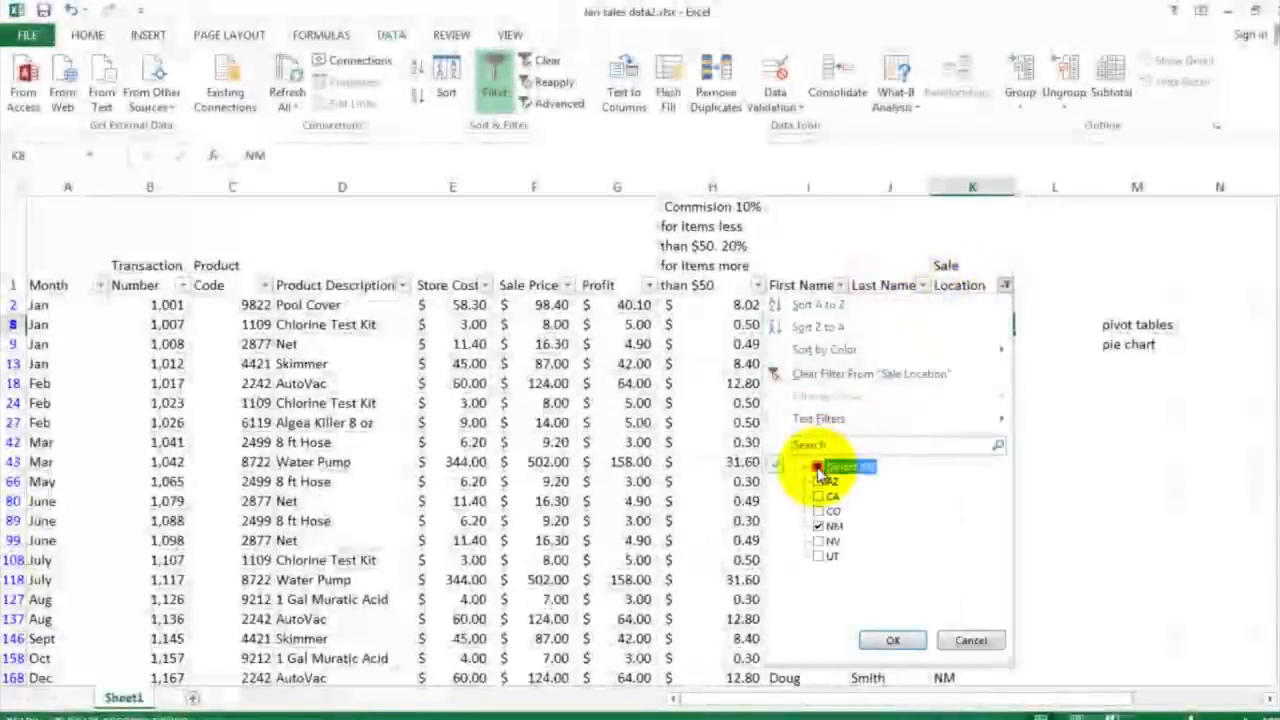
left_click(891, 640)
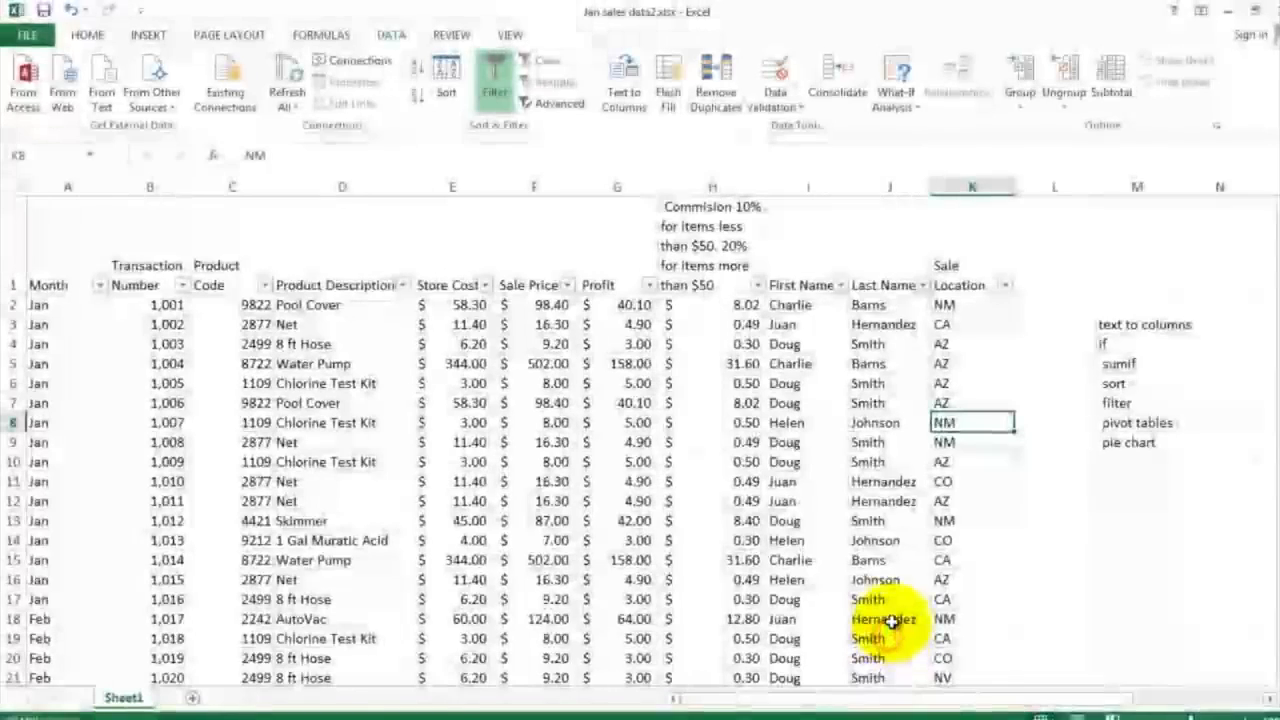
left_click(498, 101)
left_click(497, 101)
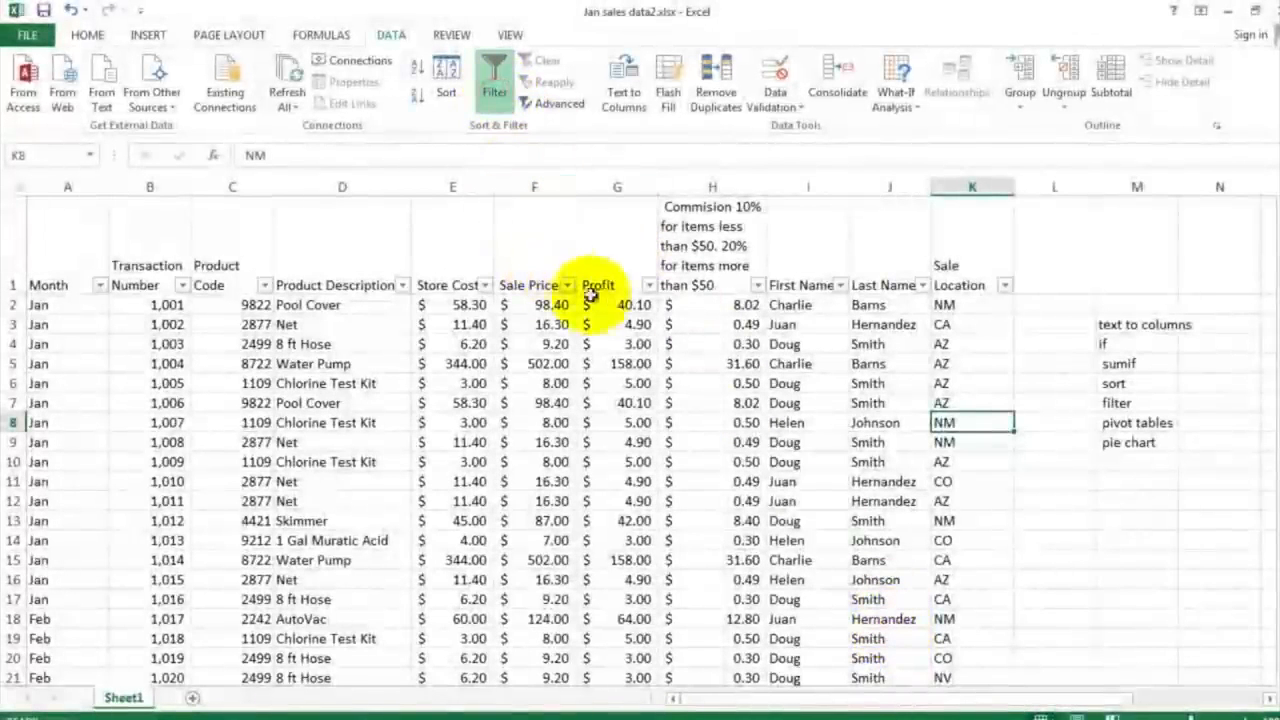
Filter the First Name column to a single salesperson, the third name in the filter list
left_click(840, 285)
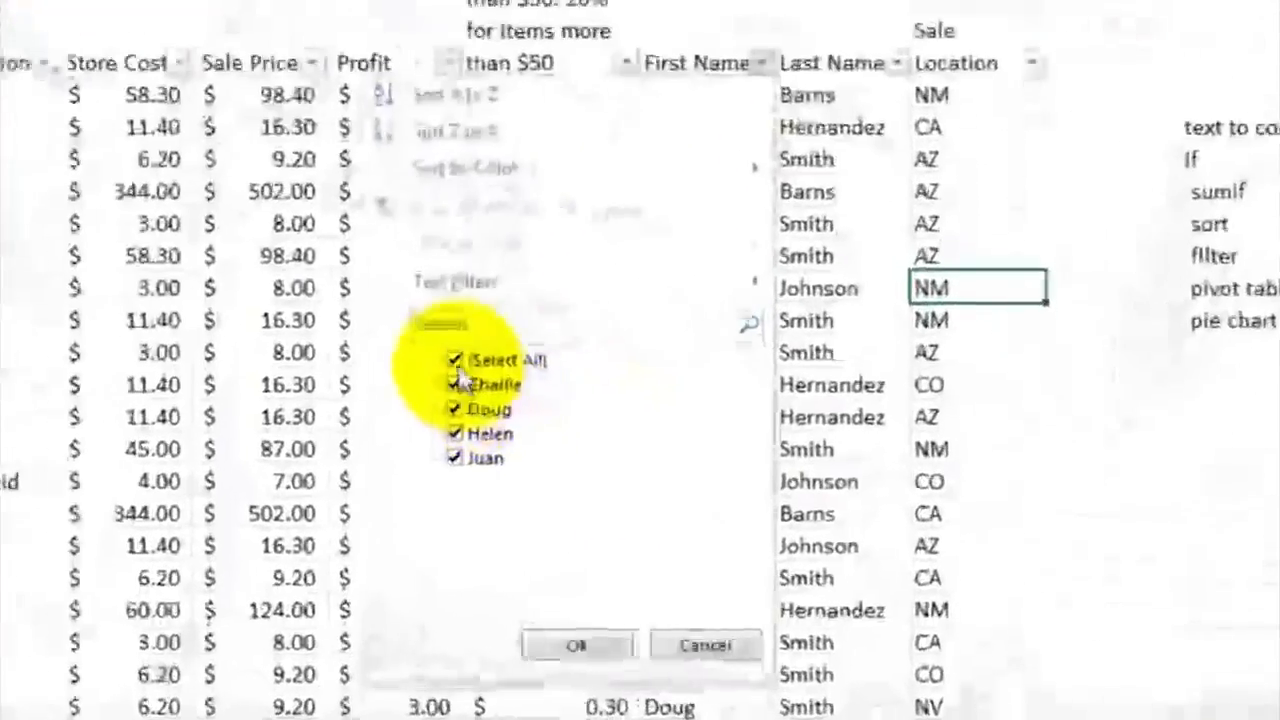
left_click(455, 360)
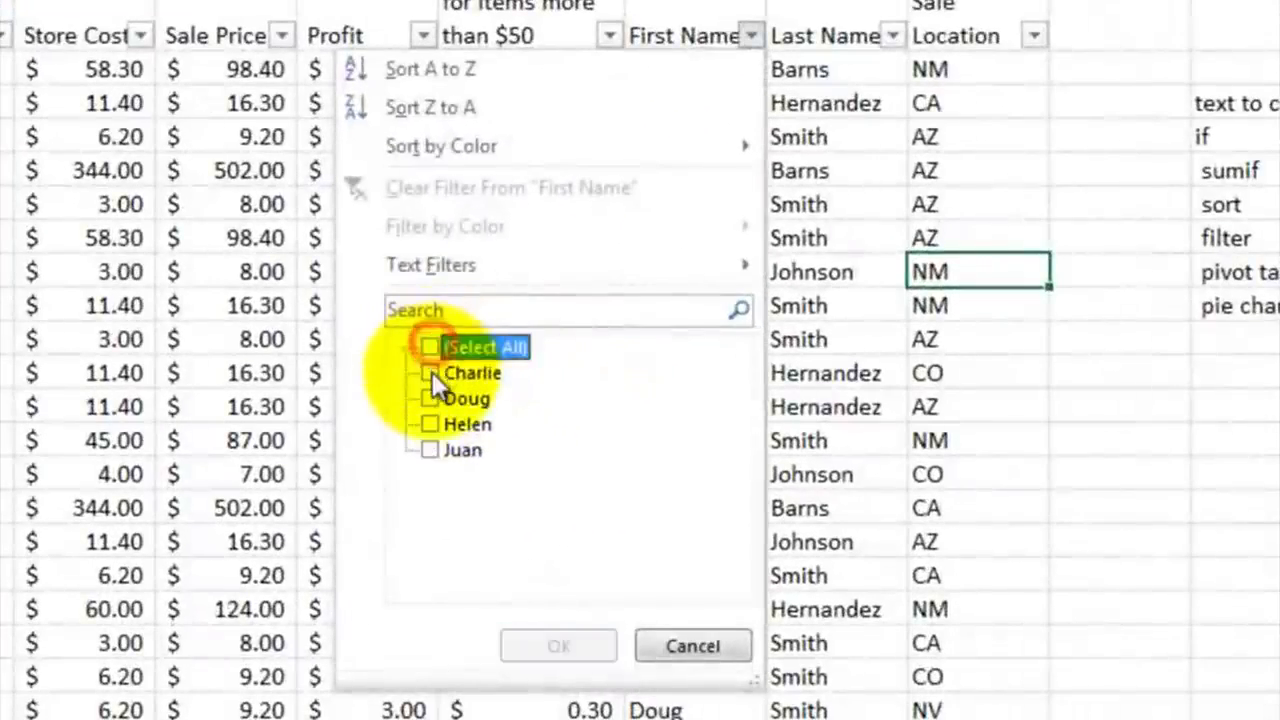
left_click(455, 433)
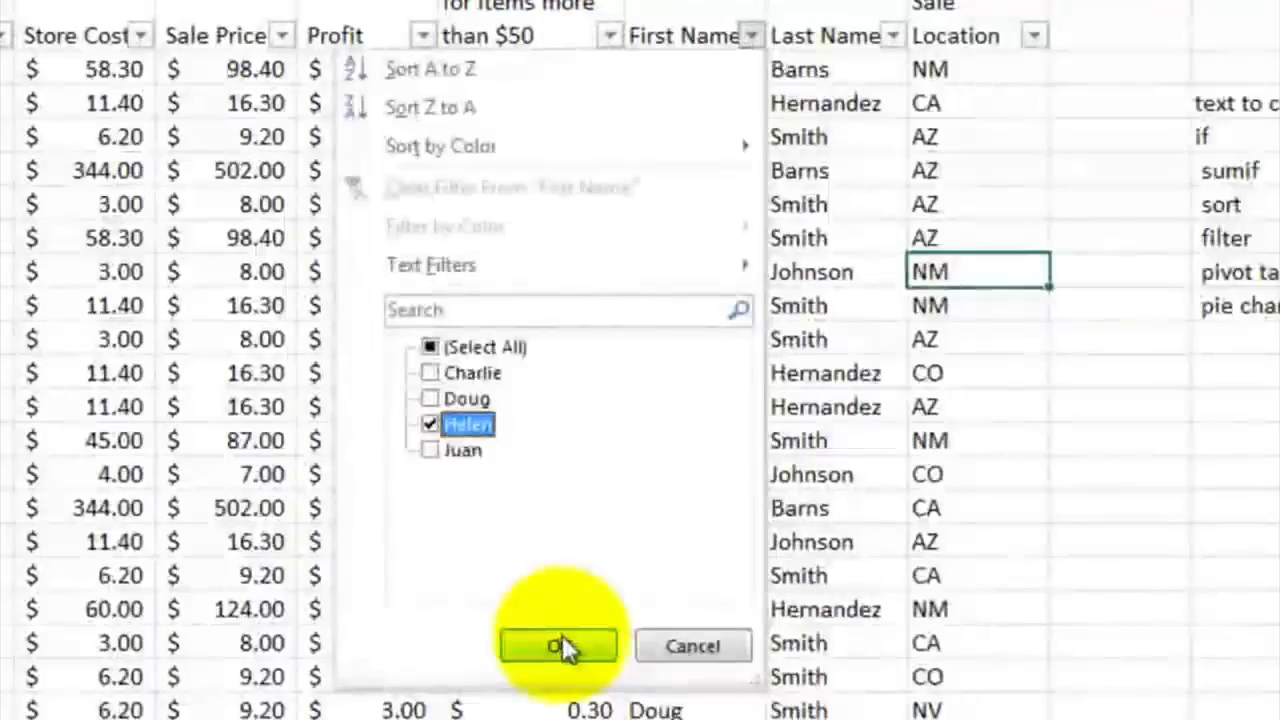
left_click(562, 640)
left_click(709, 270)
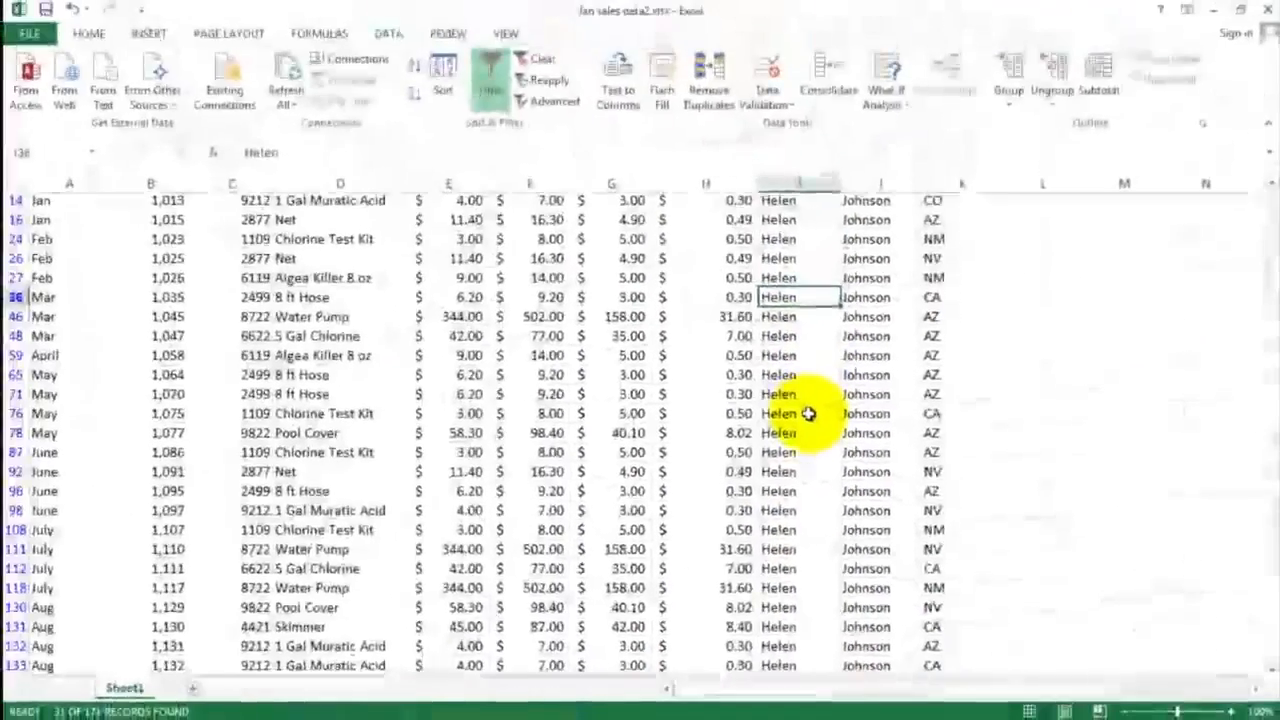
Review the chosen salesperson's sales down to the last row, and restore all first names in the filter
scroll(808, 413, "down", 3)
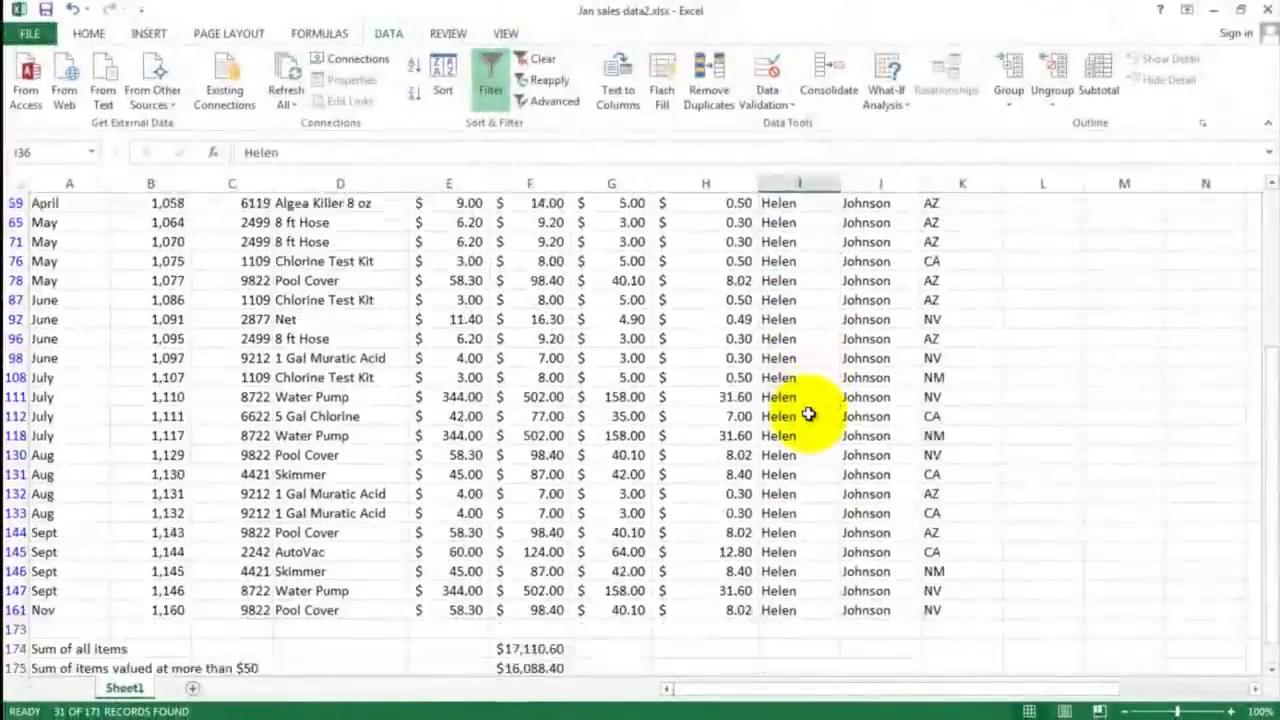
scroll(808, 413, "up", 4)
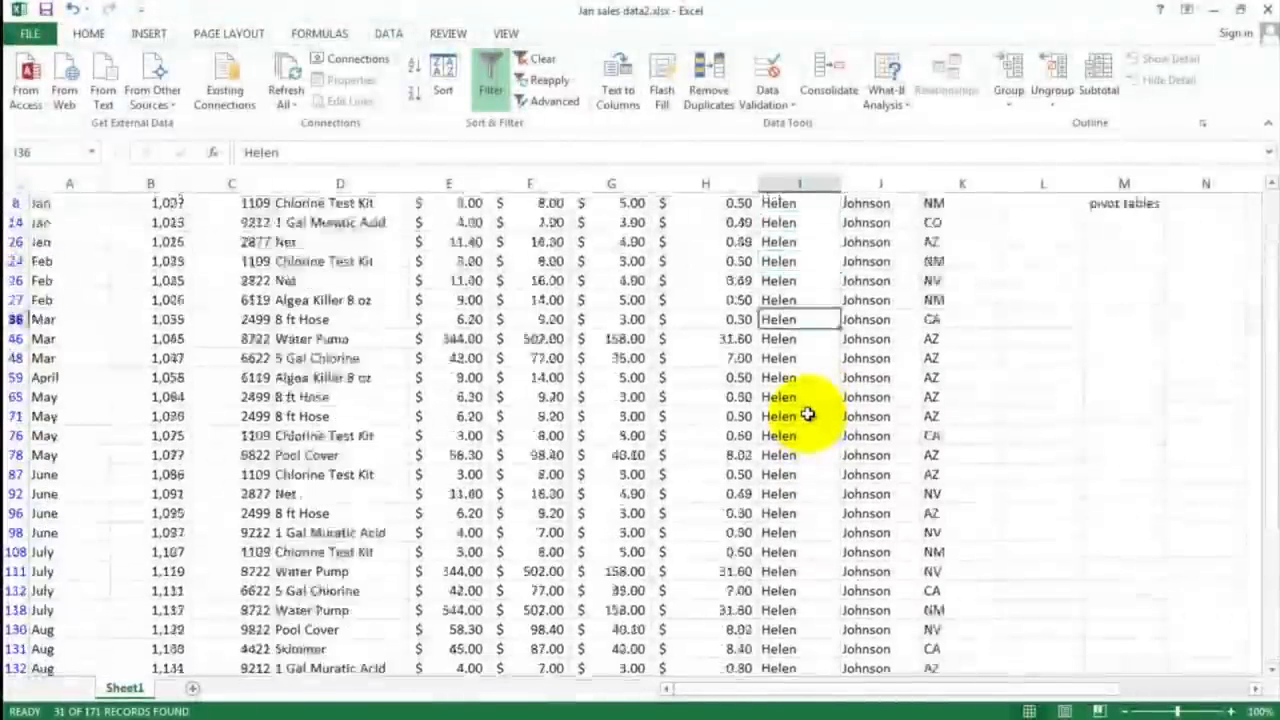
left_click(832, 281)
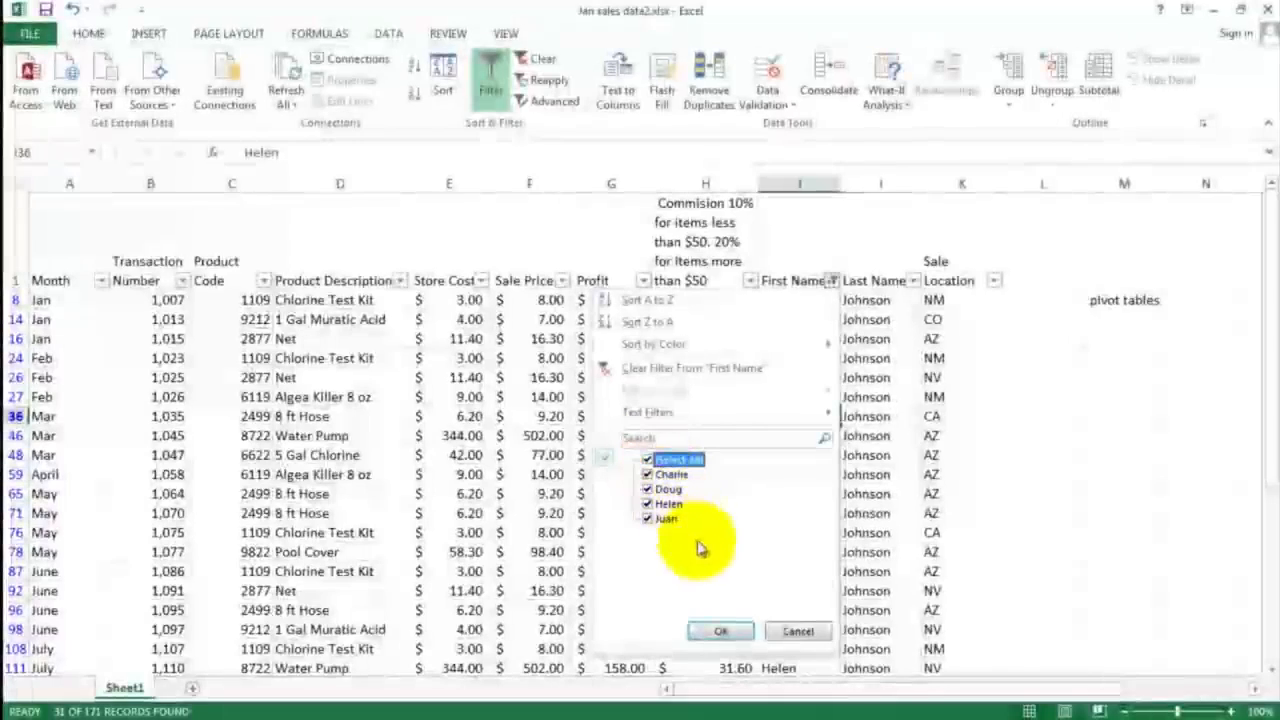
left_click(724, 629)
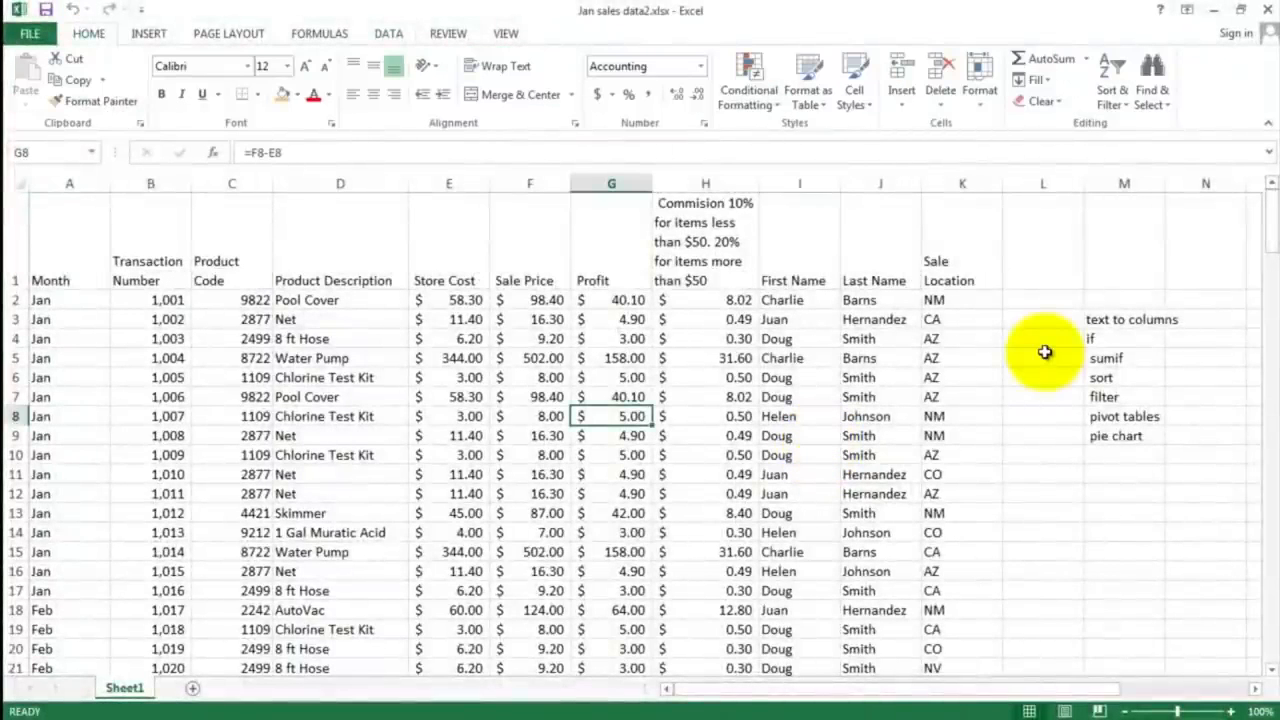
Create a PivotTable on a new worksheet from the sales data in Sheet1 A1:K172
left_click(1111, 419)
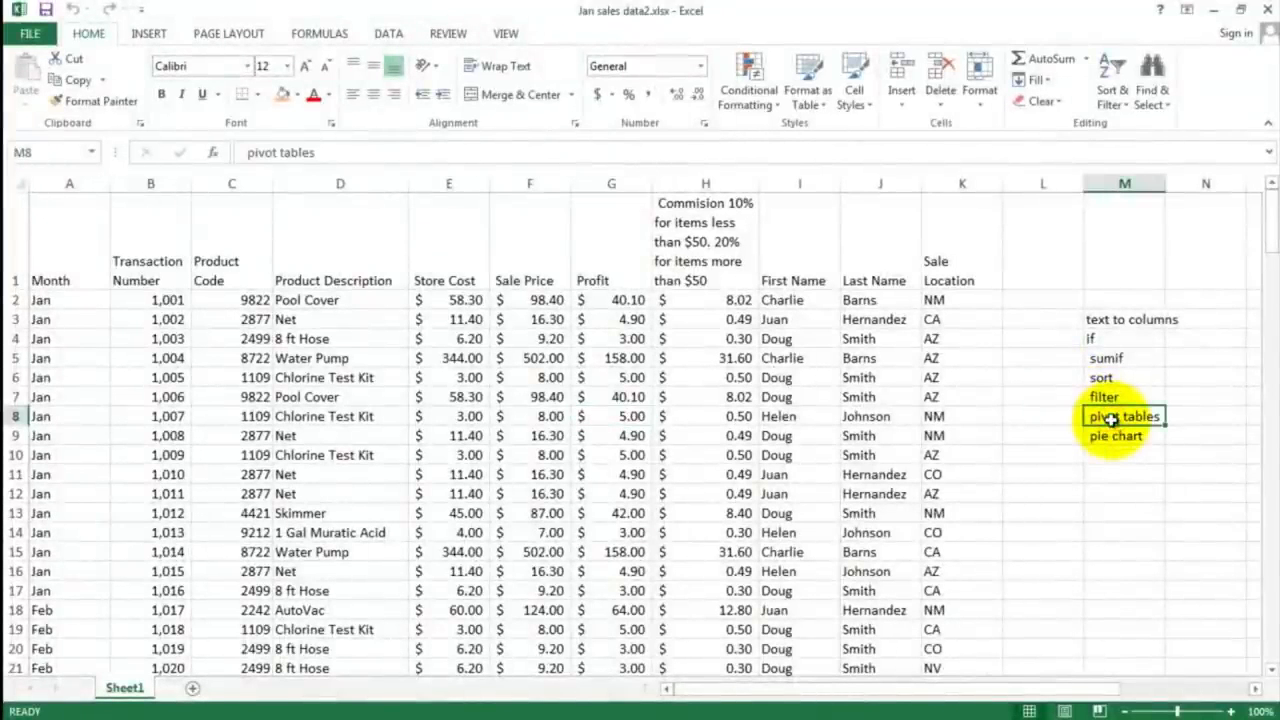
left_click(52, 298)
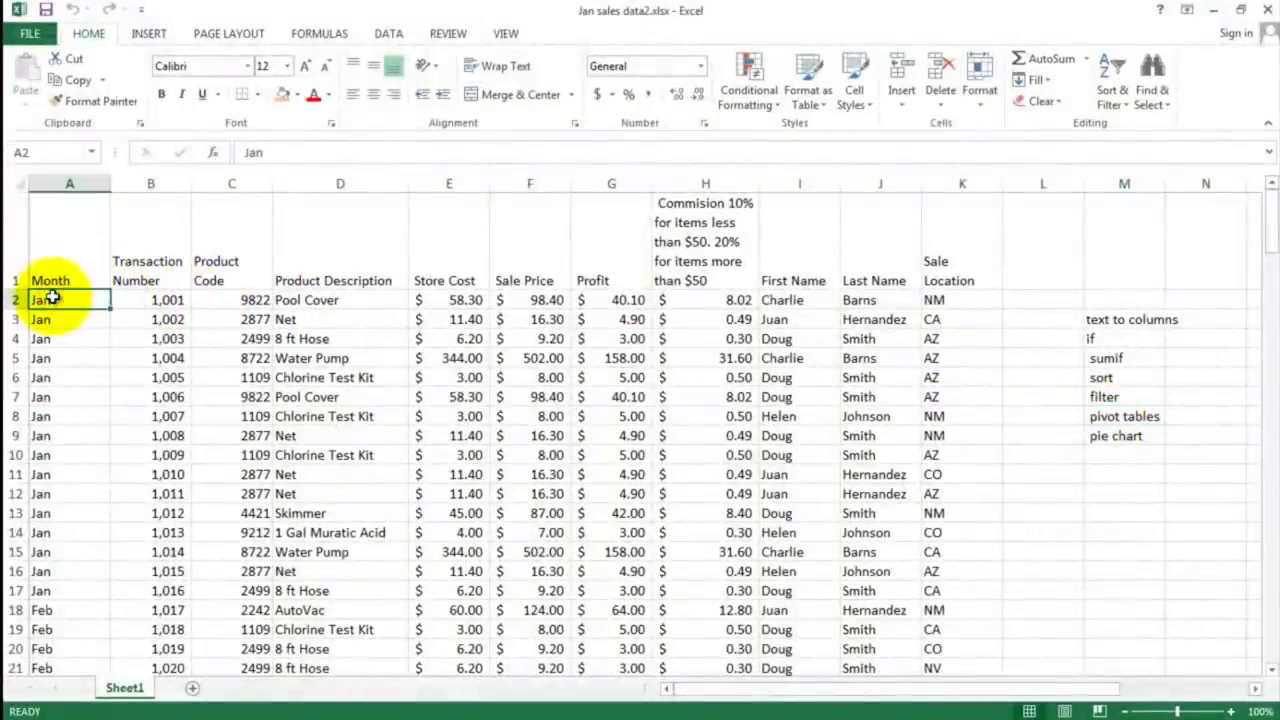
left_click_drag(62, 300, 313, 422)
left_click_drag(757, 553, 957, 625)
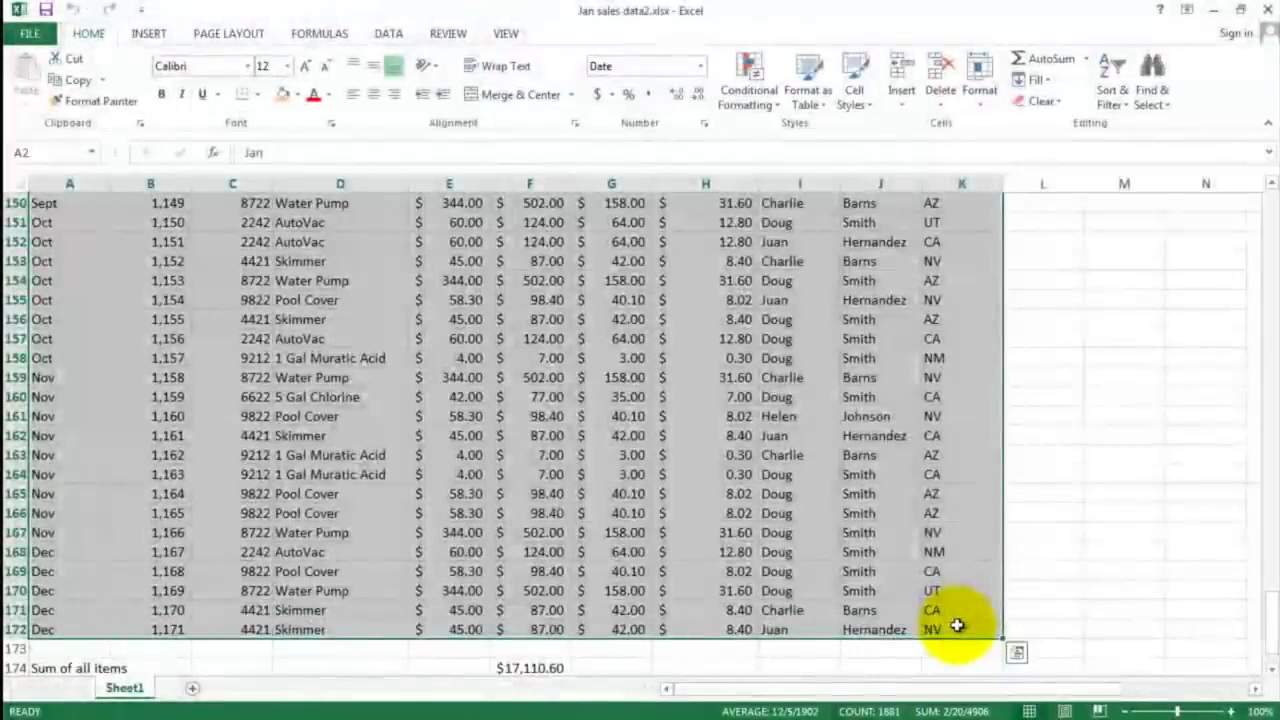
left_click(149, 35)
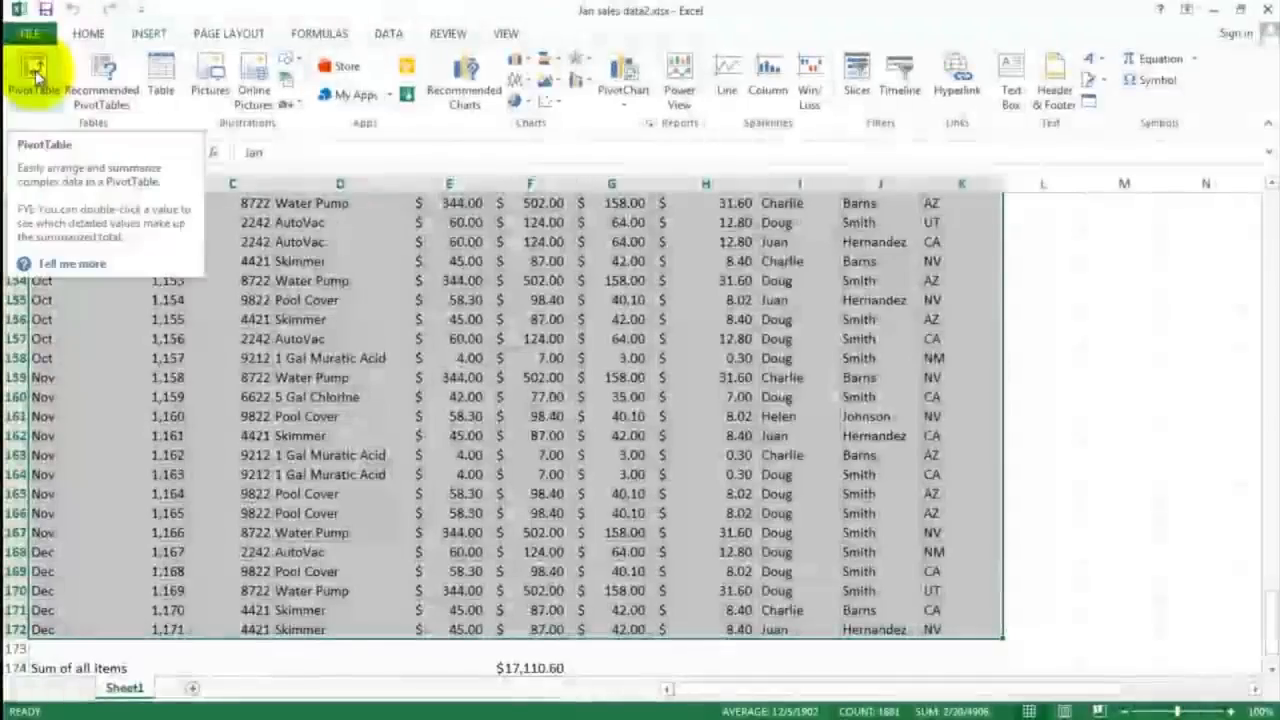
left_click(35, 70)
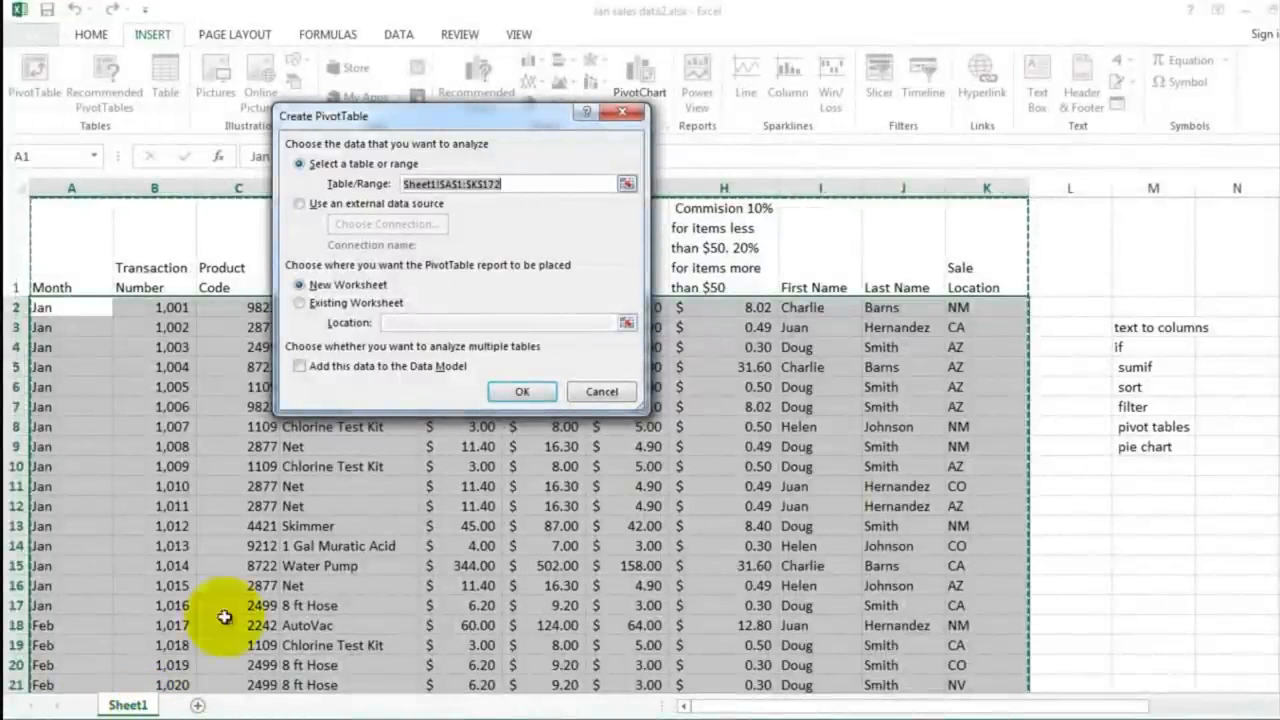
left_click(520, 392)
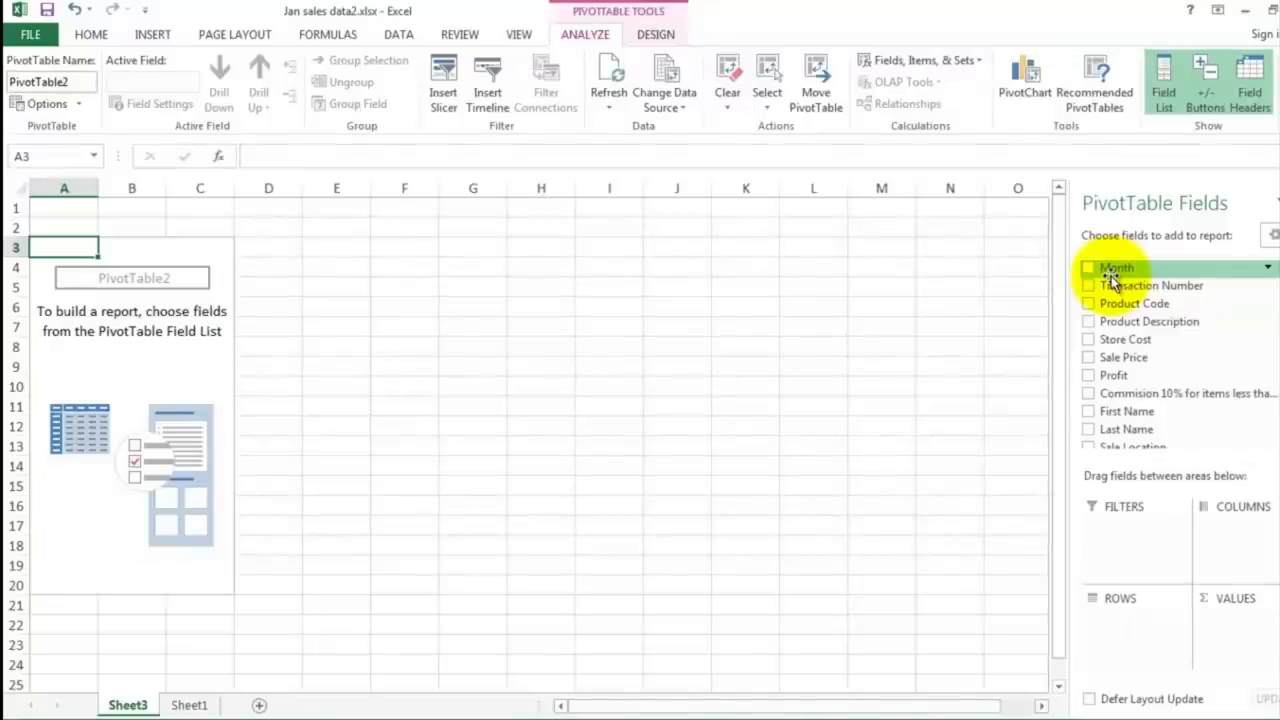
Add Last Name as the PivotTable's rows and Sale Price as its values, summarized by Sum
left_click(1089, 431)
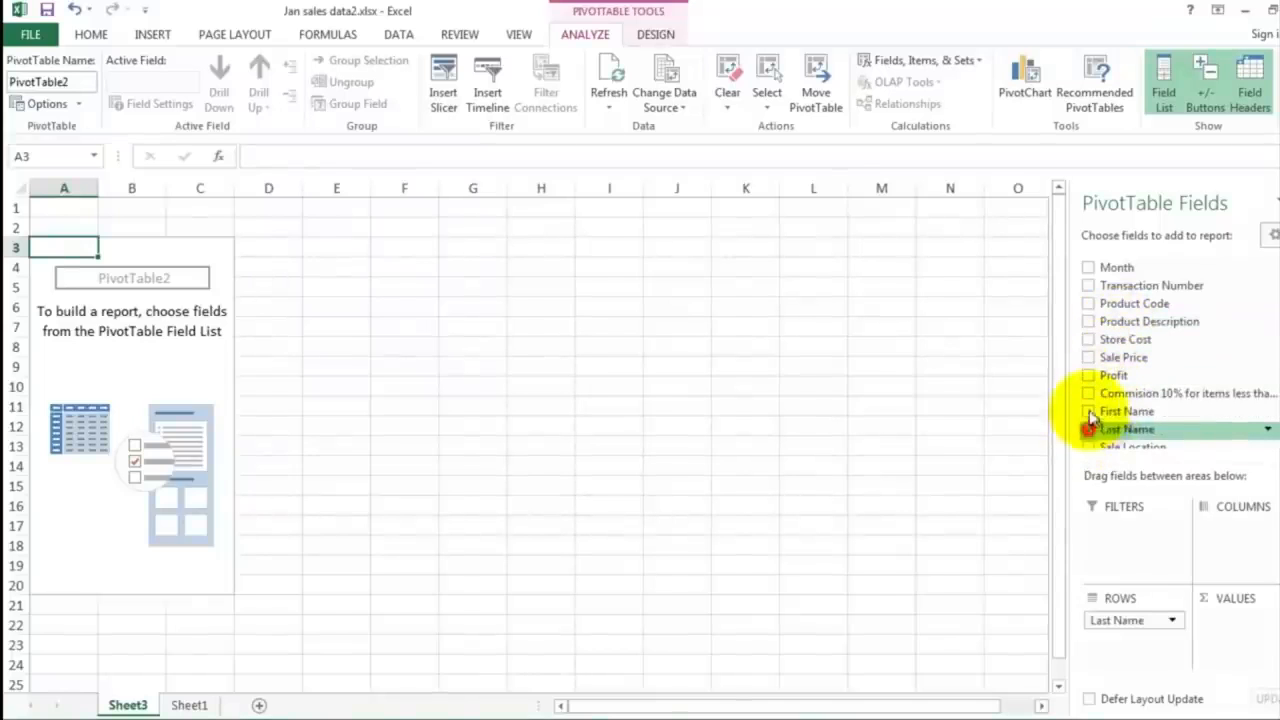
left_click(1089, 358)
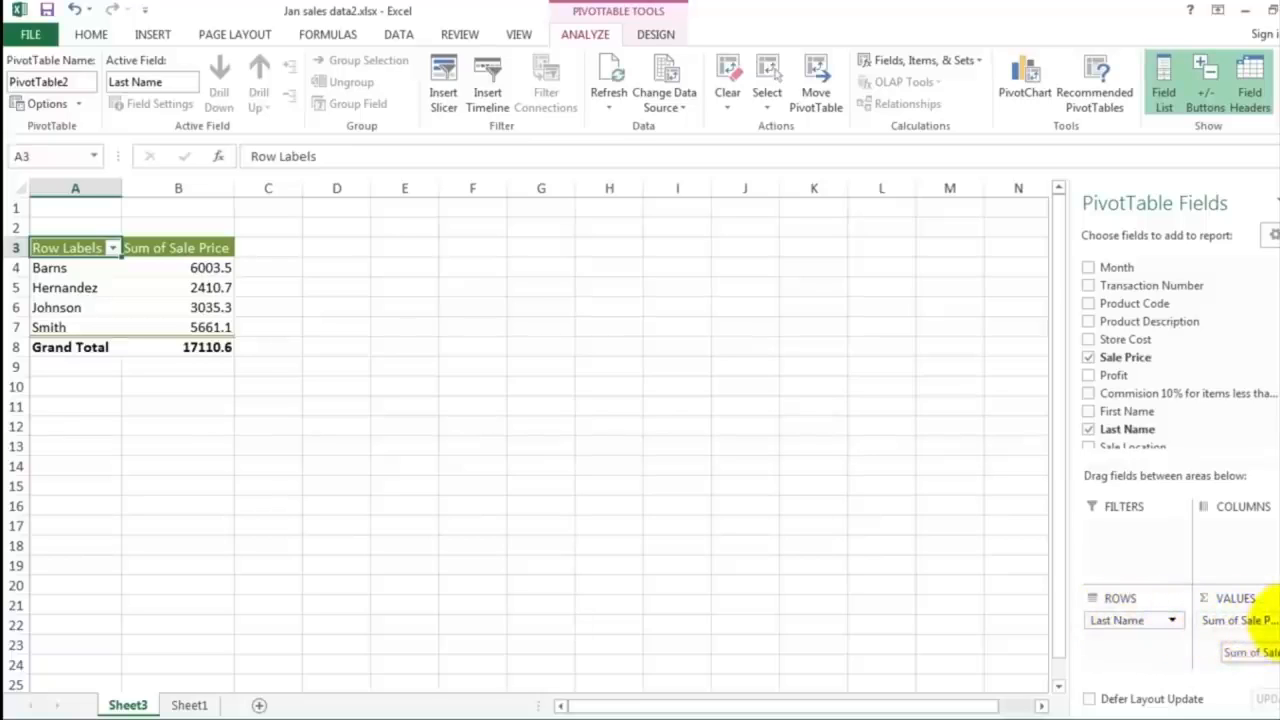
left_click(1262, 620)
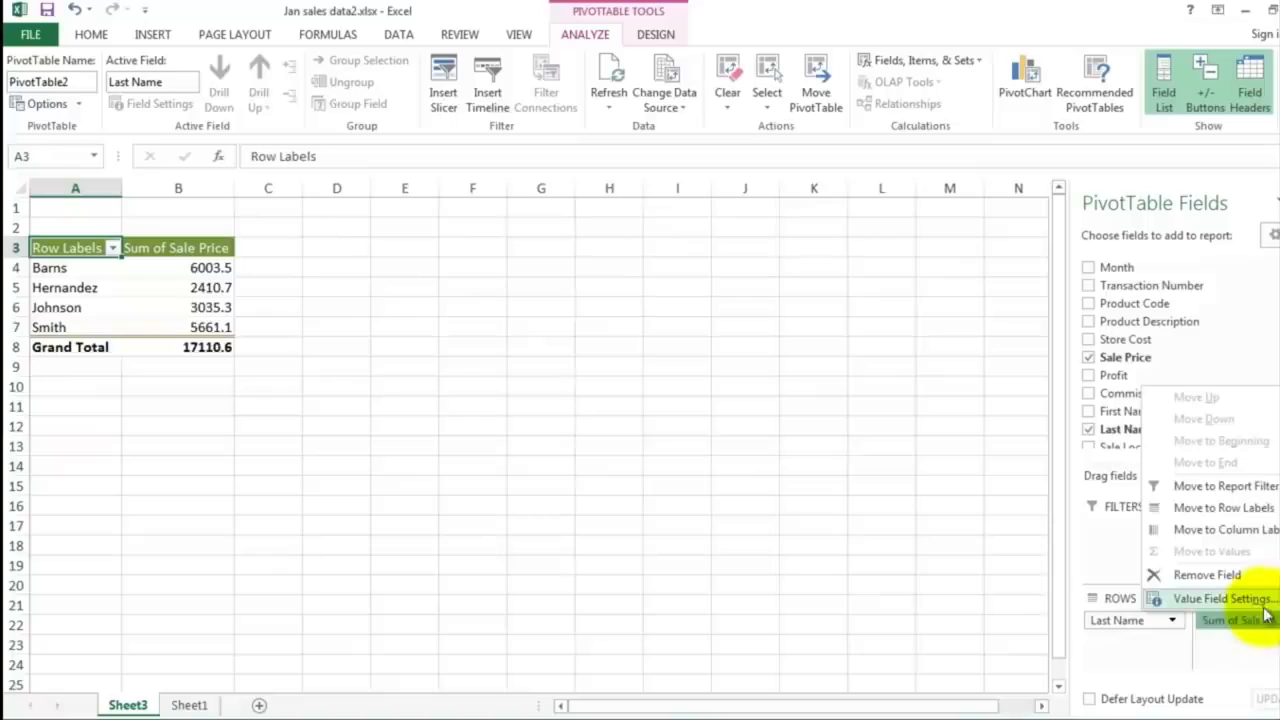
left_click(1245, 598)
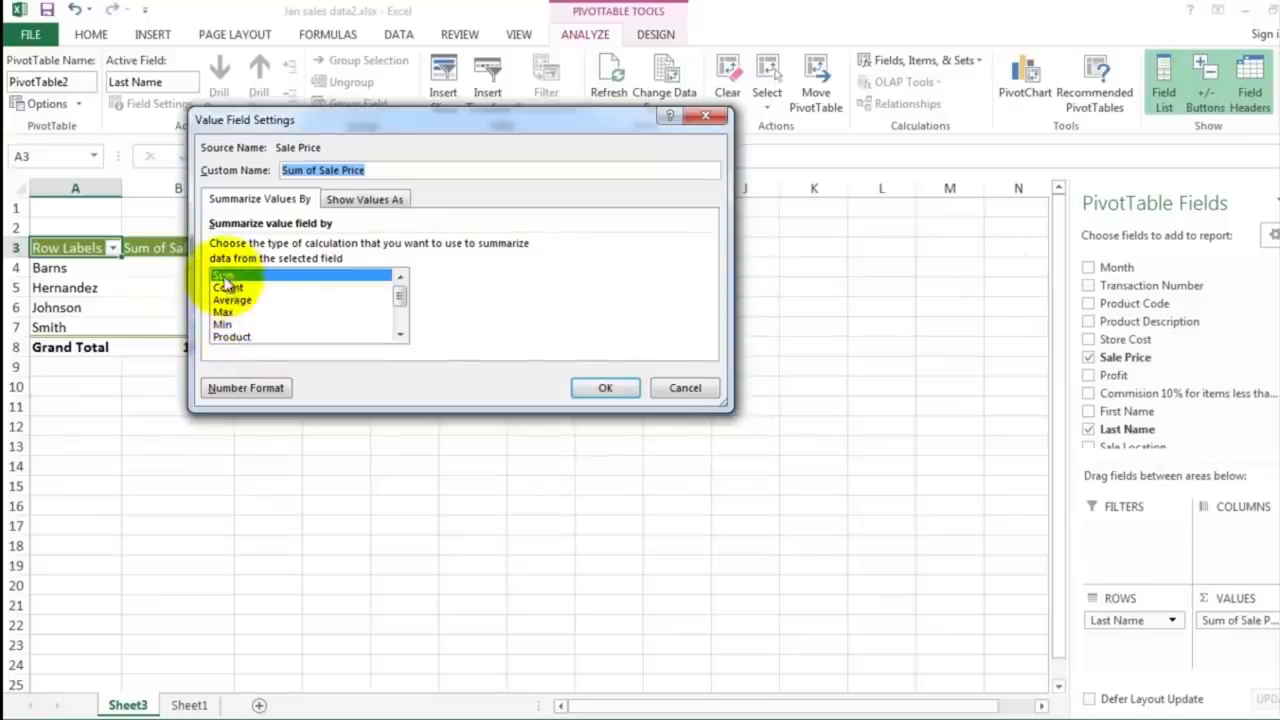
left_click(605, 390)
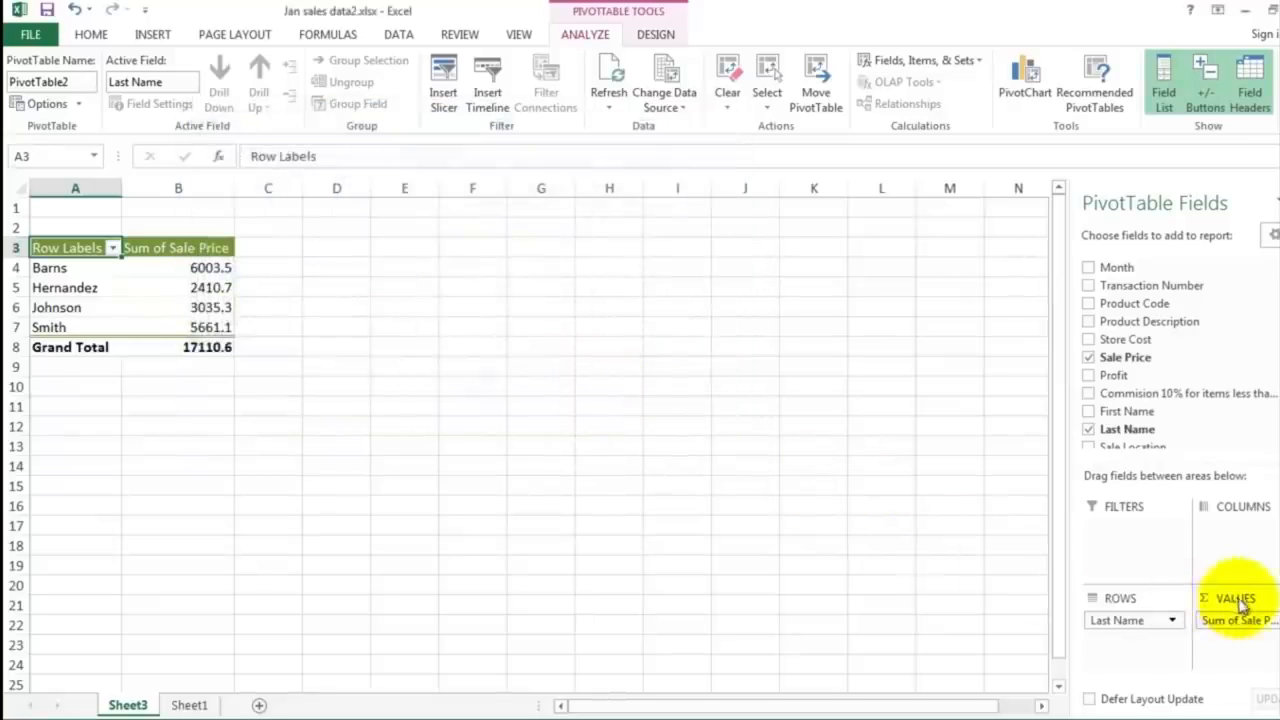
Move the Sale Price field from the PivotTable's values to its columns
left_click_drag(1230, 622, 1228, 541)
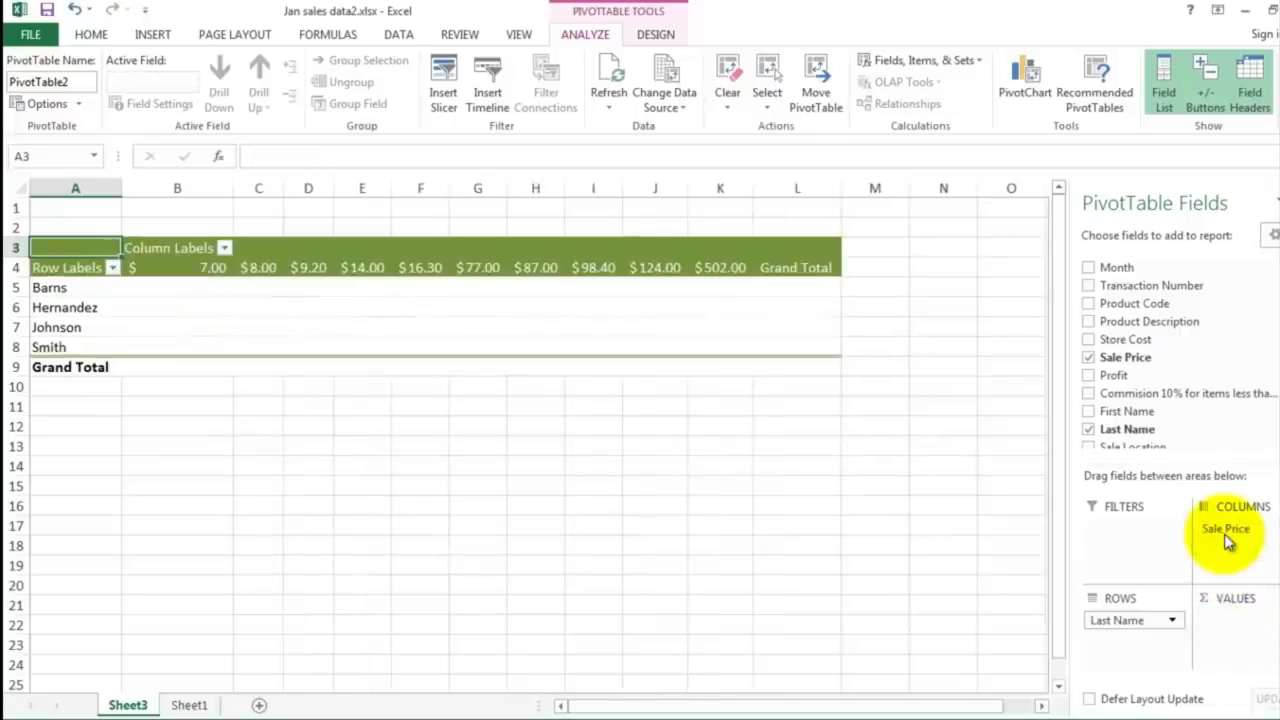
left_click_drag(1226, 531, 1222, 598)
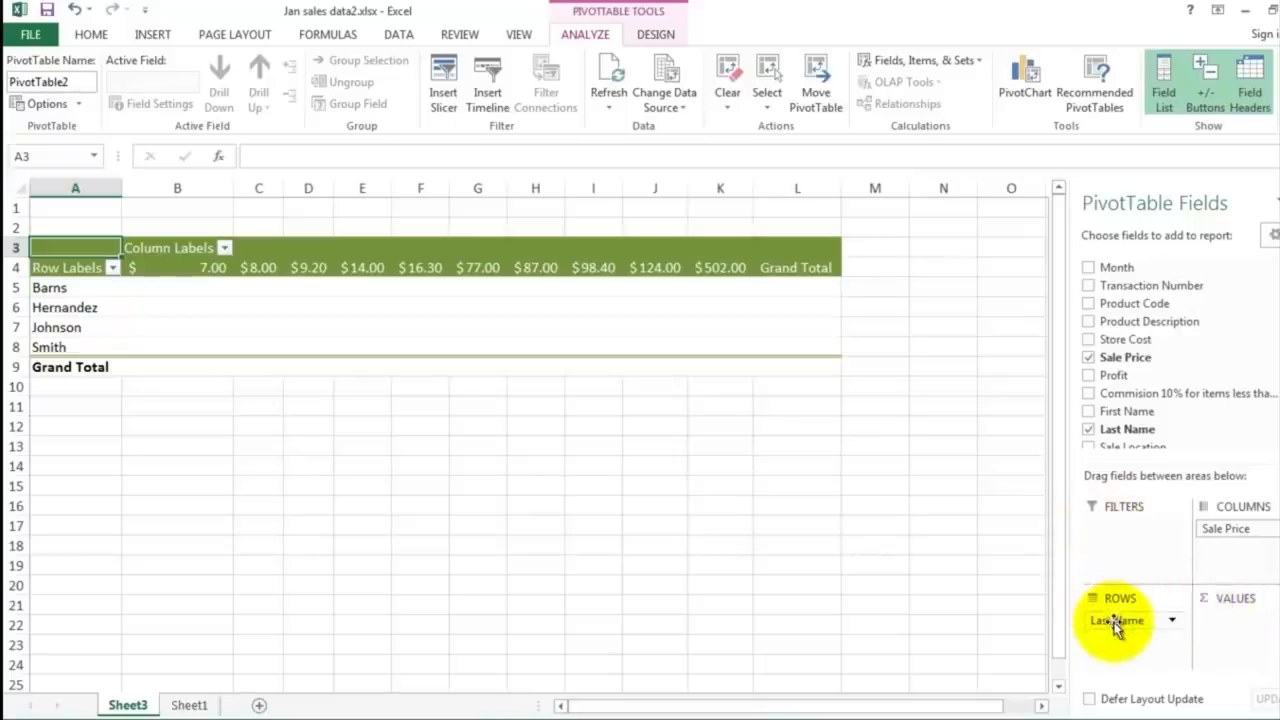
Move the Sale Price field back to the PivotTable's values and format B4:B8 as Accounting with the dollar sign
left_click_drag(1220, 529, 76, 272)
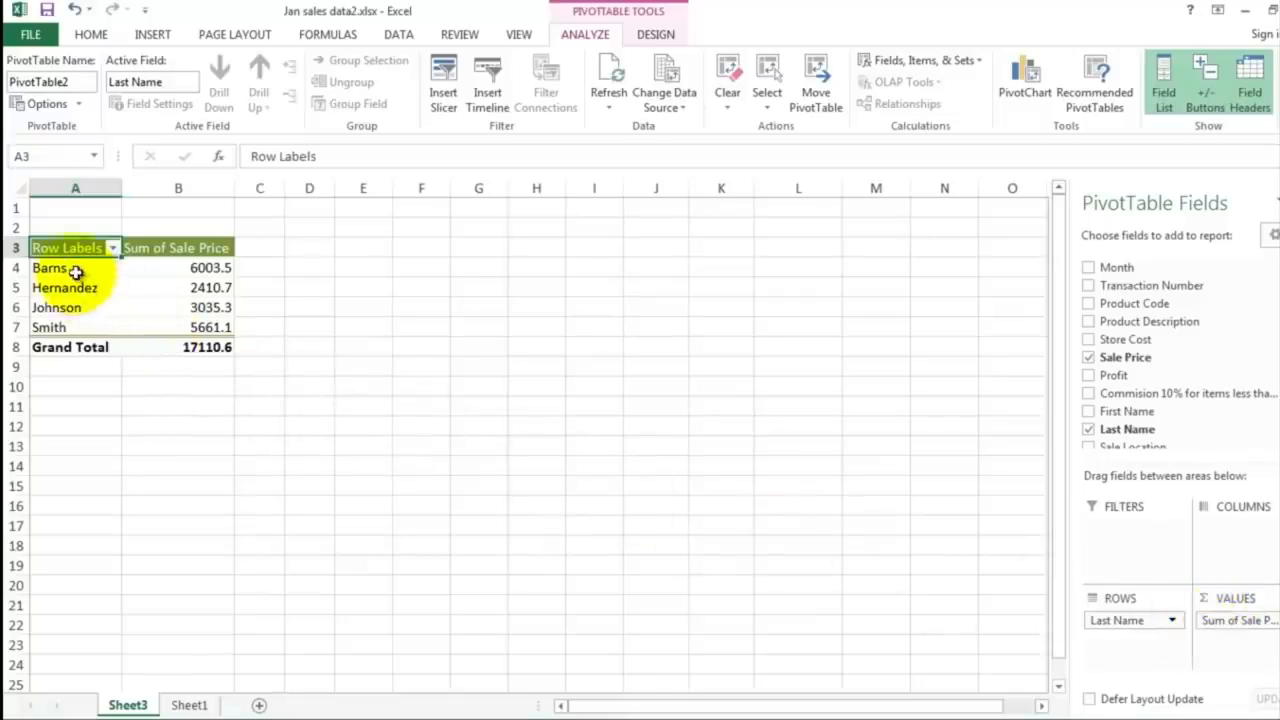
left_click(172, 266)
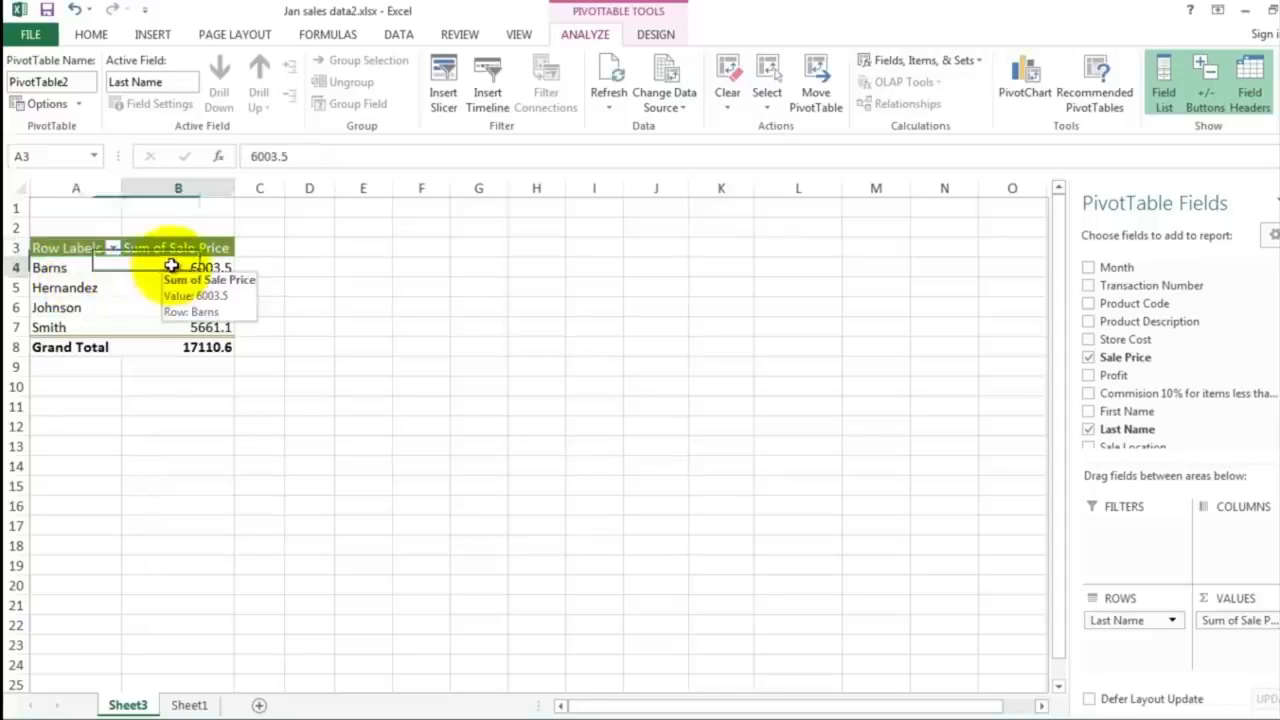
left_click_drag(172, 266, 177, 349)
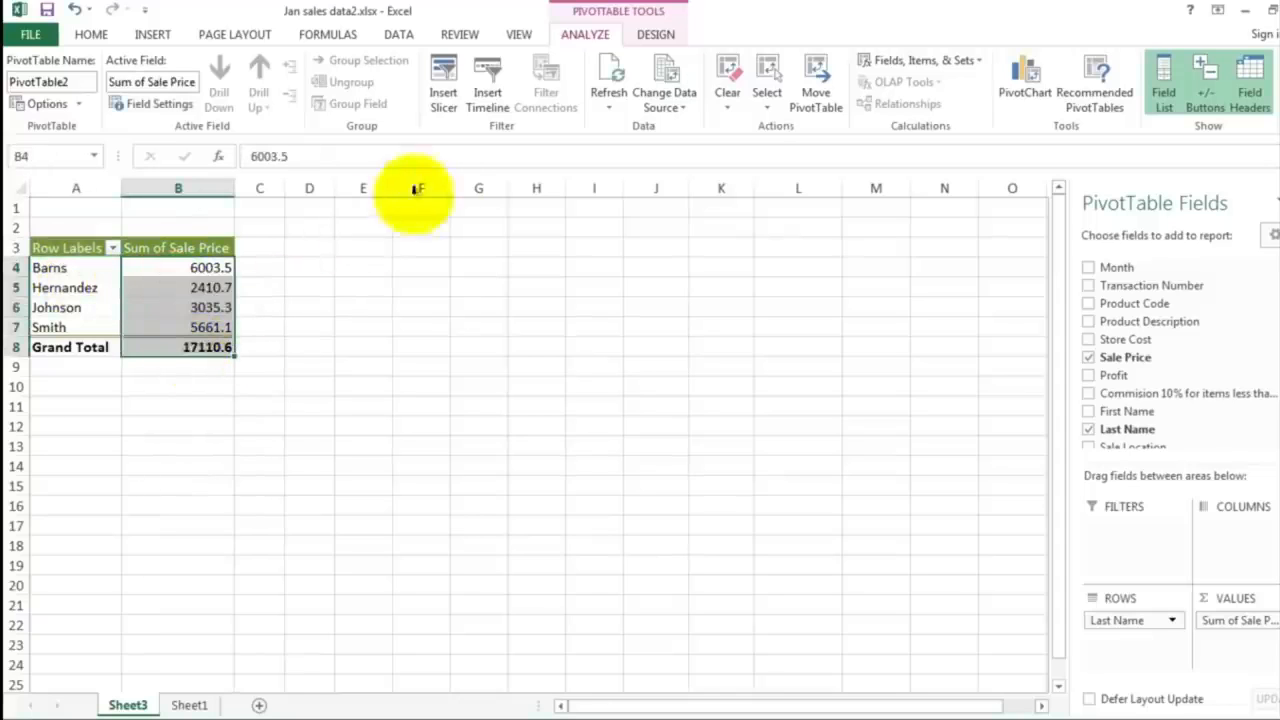
left_click(91, 34)
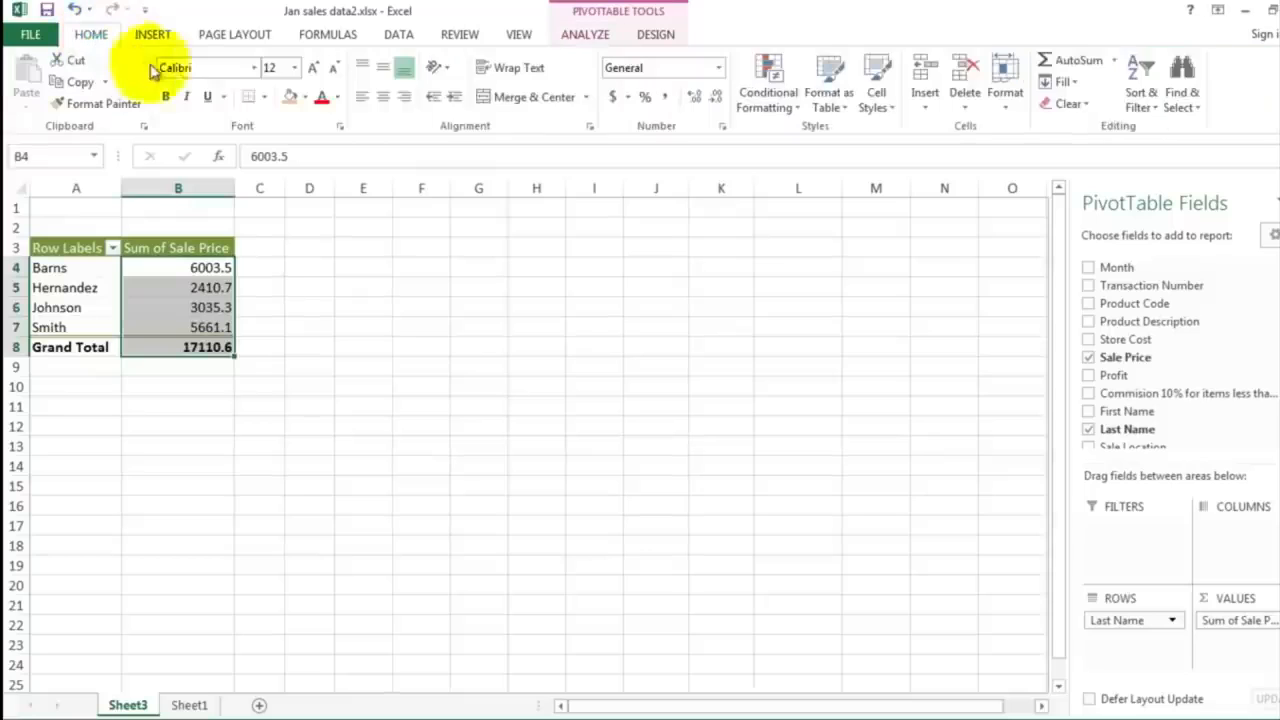
left_click(613, 97)
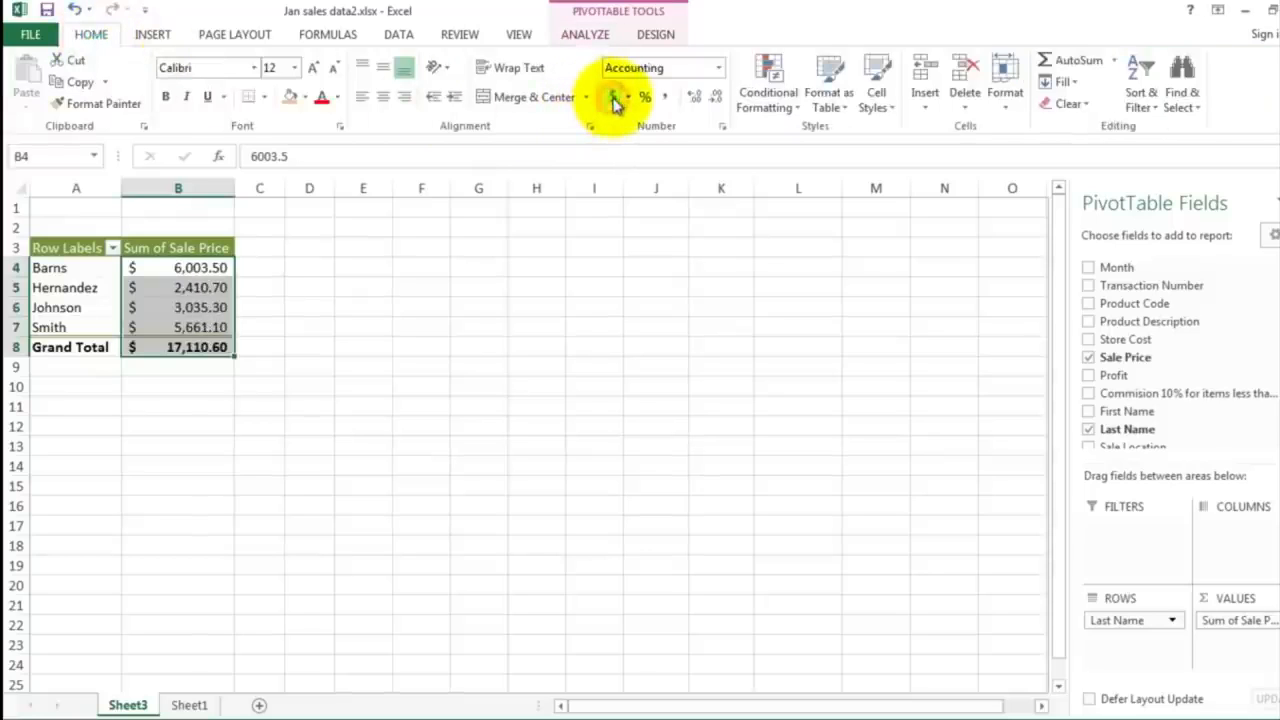
left_click(292, 319)
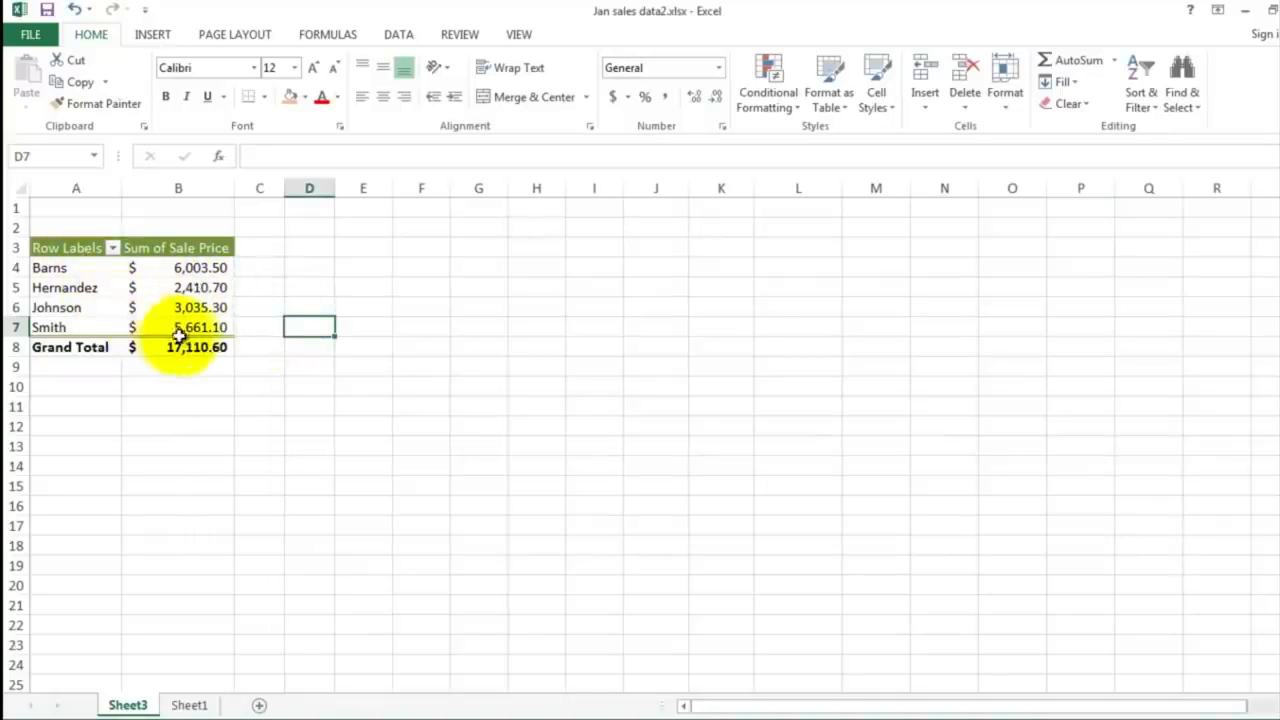
Insert a 3-D pie chart from the salespeople's totals in B4:B7 and place it directly beside the PivotTable
mouse_move(180, 335)
mouse_move(172, 288)
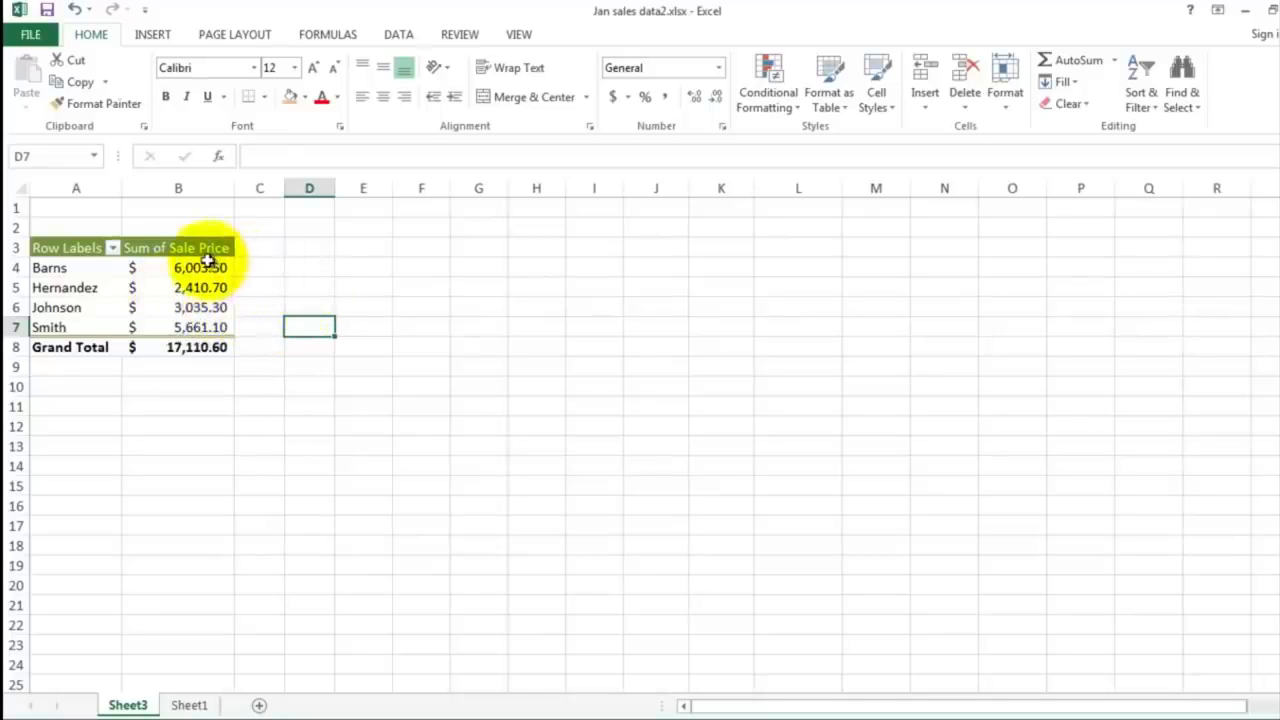
left_click_drag(205, 268, 217, 326)
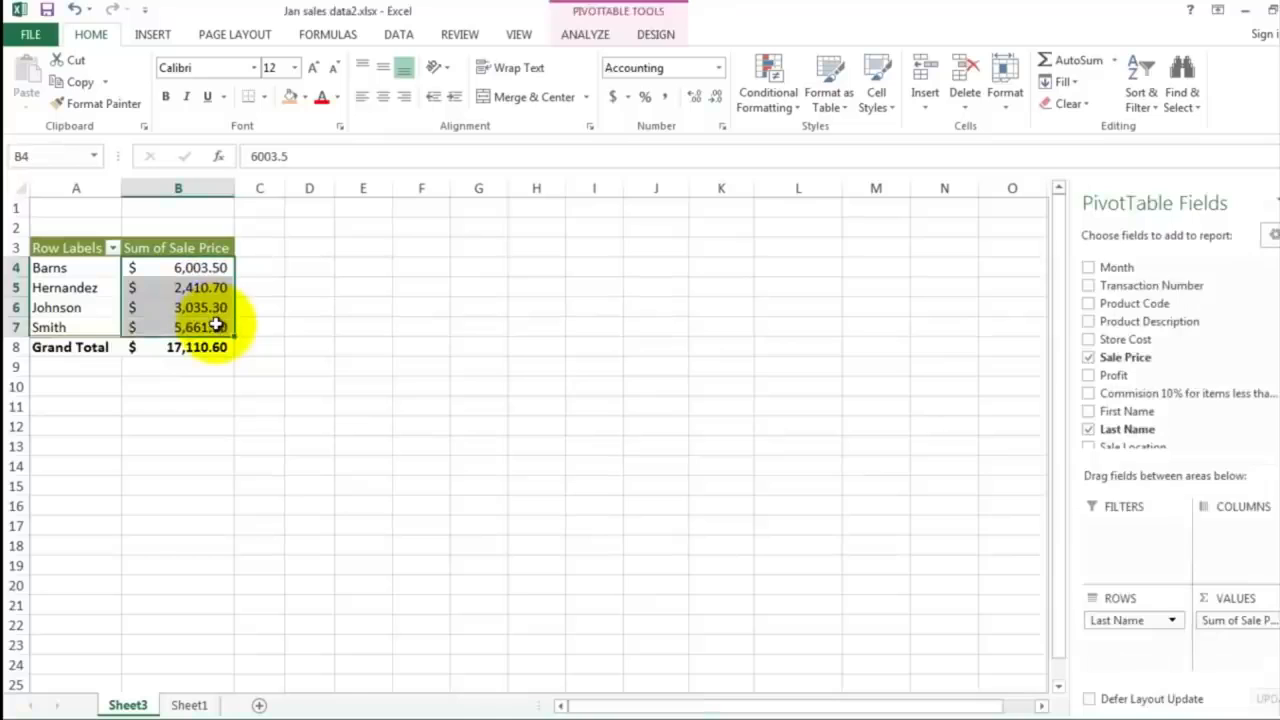
left_click(153, 36)
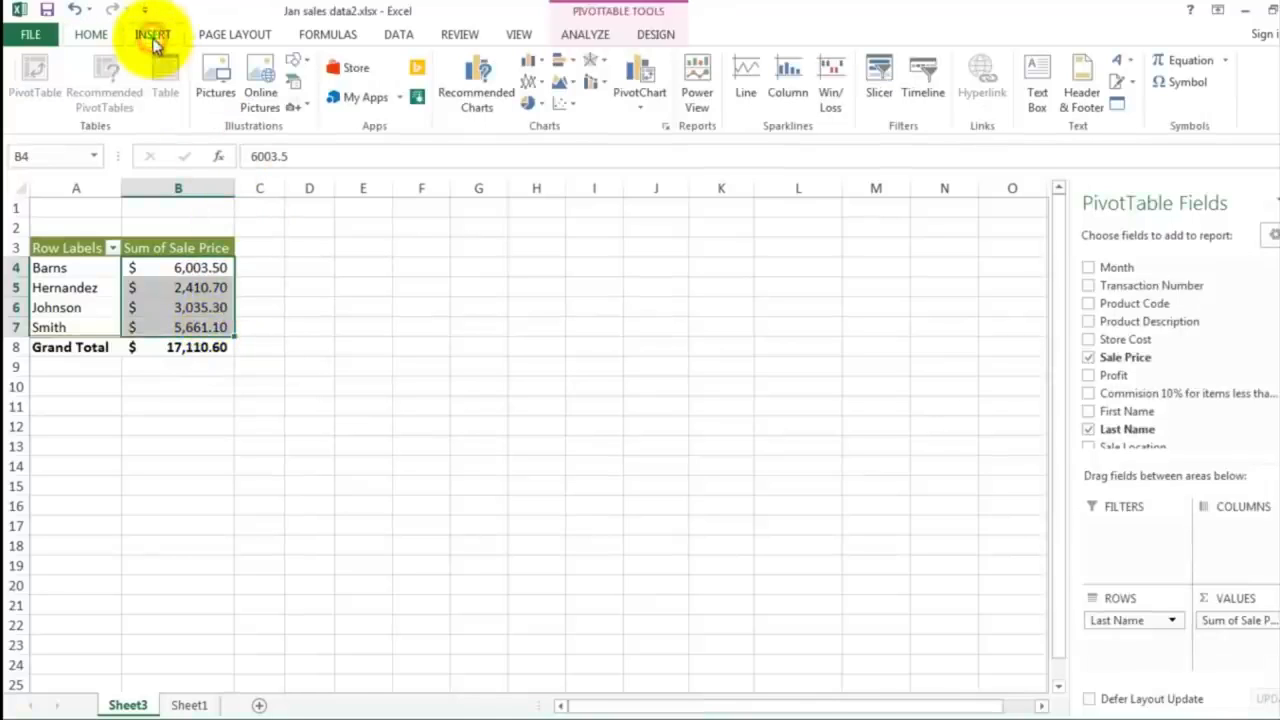
left_click(535, 104)
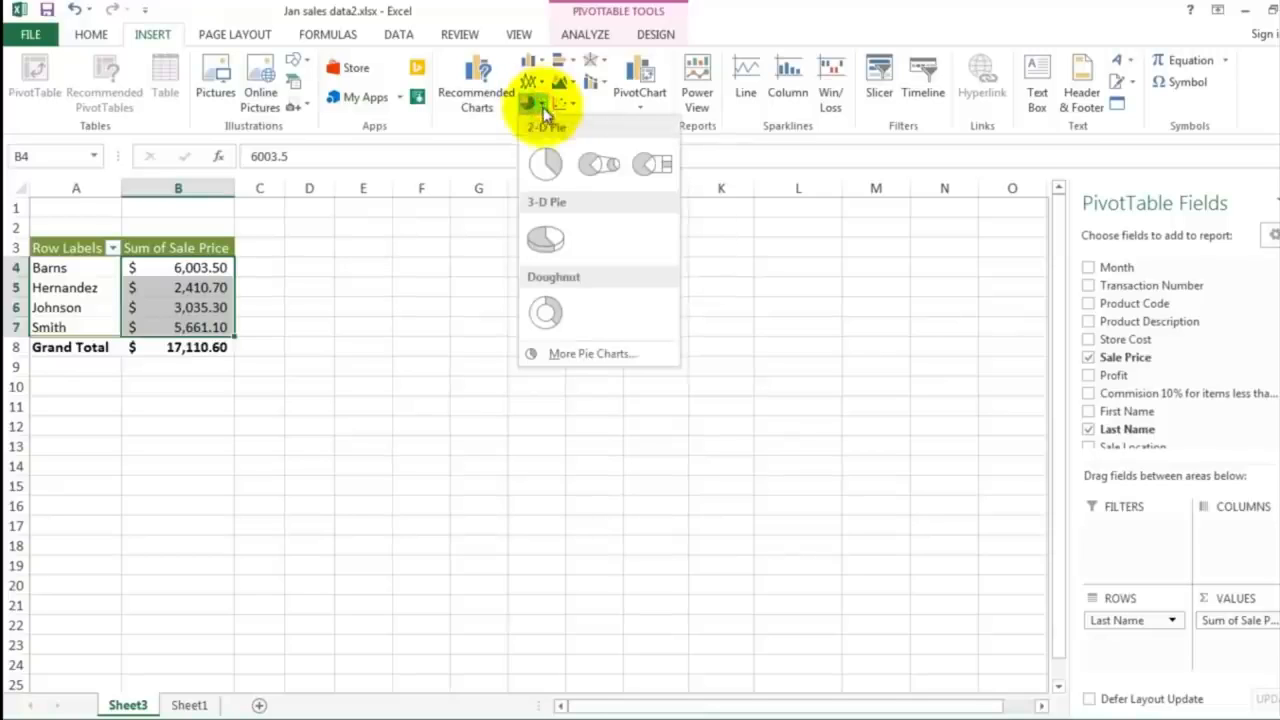
left_click(546, 240)
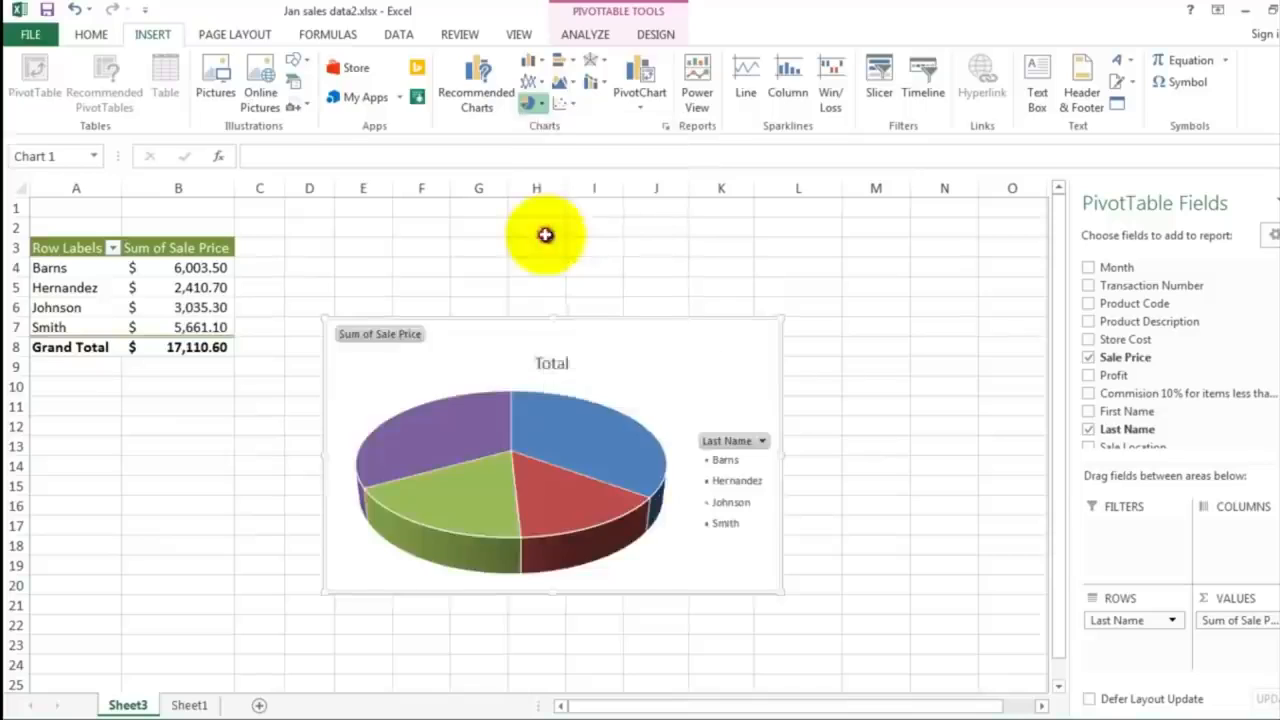
left_click_drag(497, 341, 420, 249)
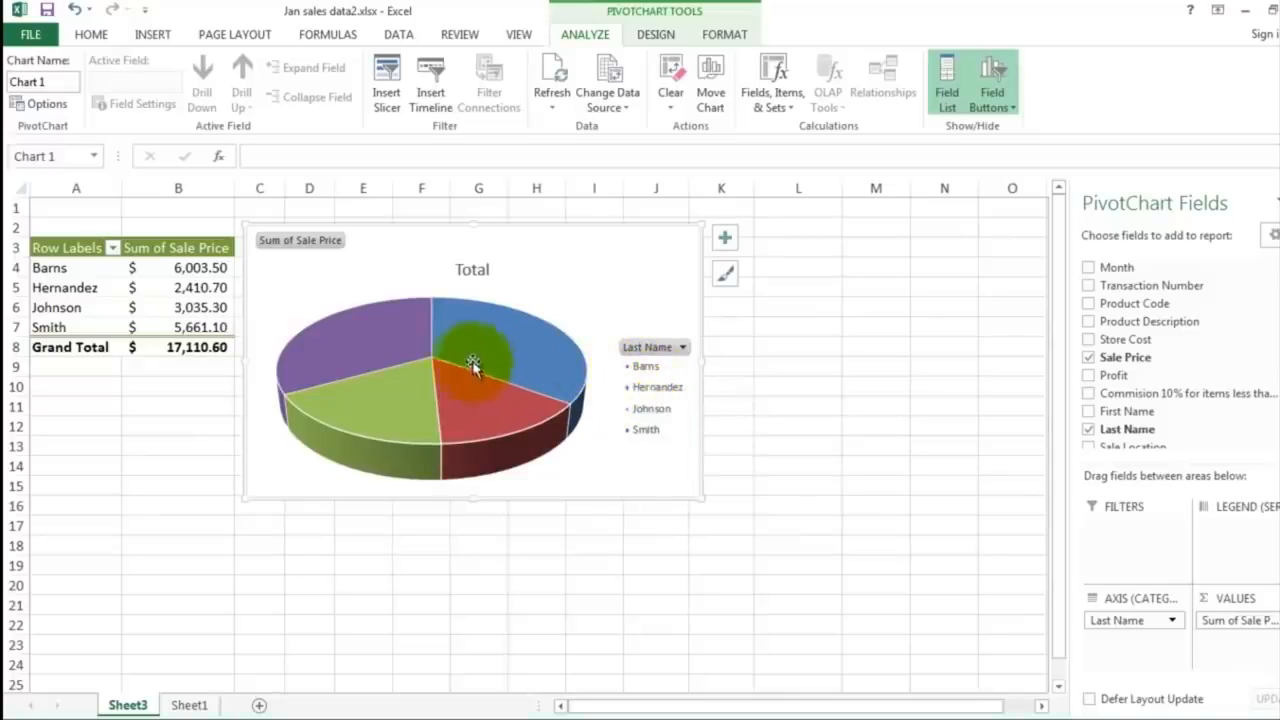
Add data labels to the pie chart's slices and enlarge the chart to reach about column K, row 17
mouse_move(412, 338)
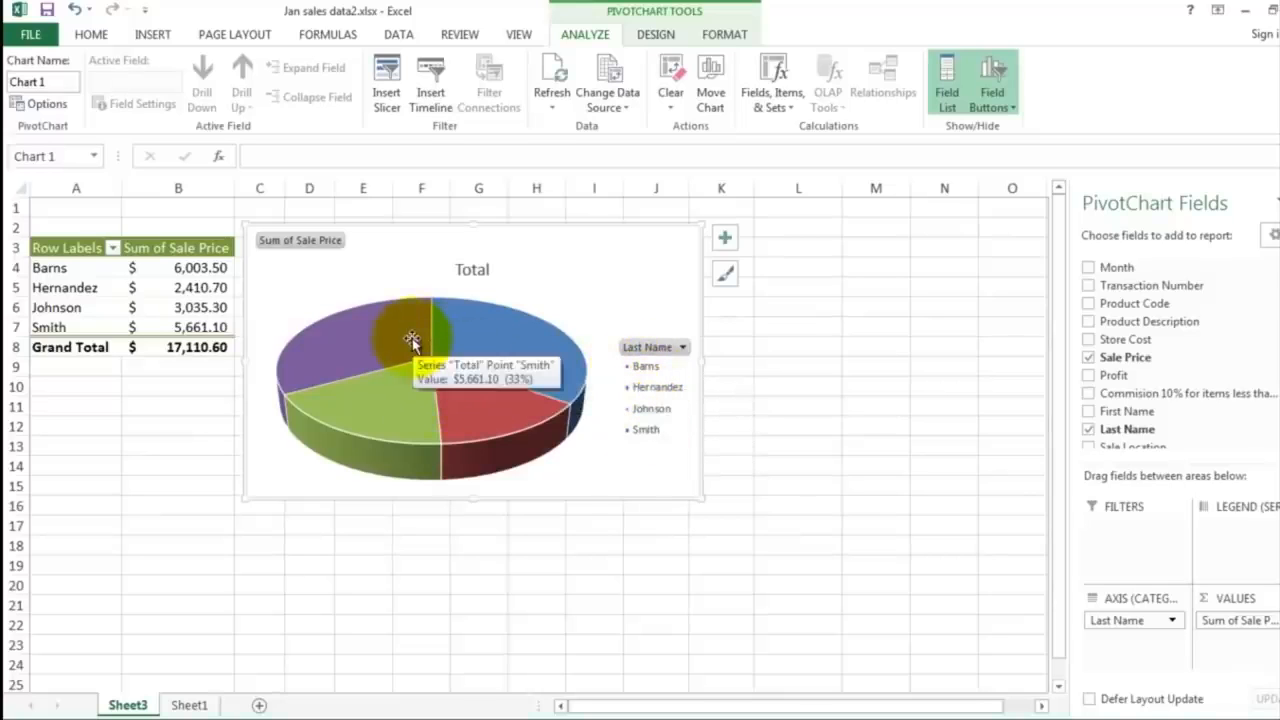
right_click(503, 345)
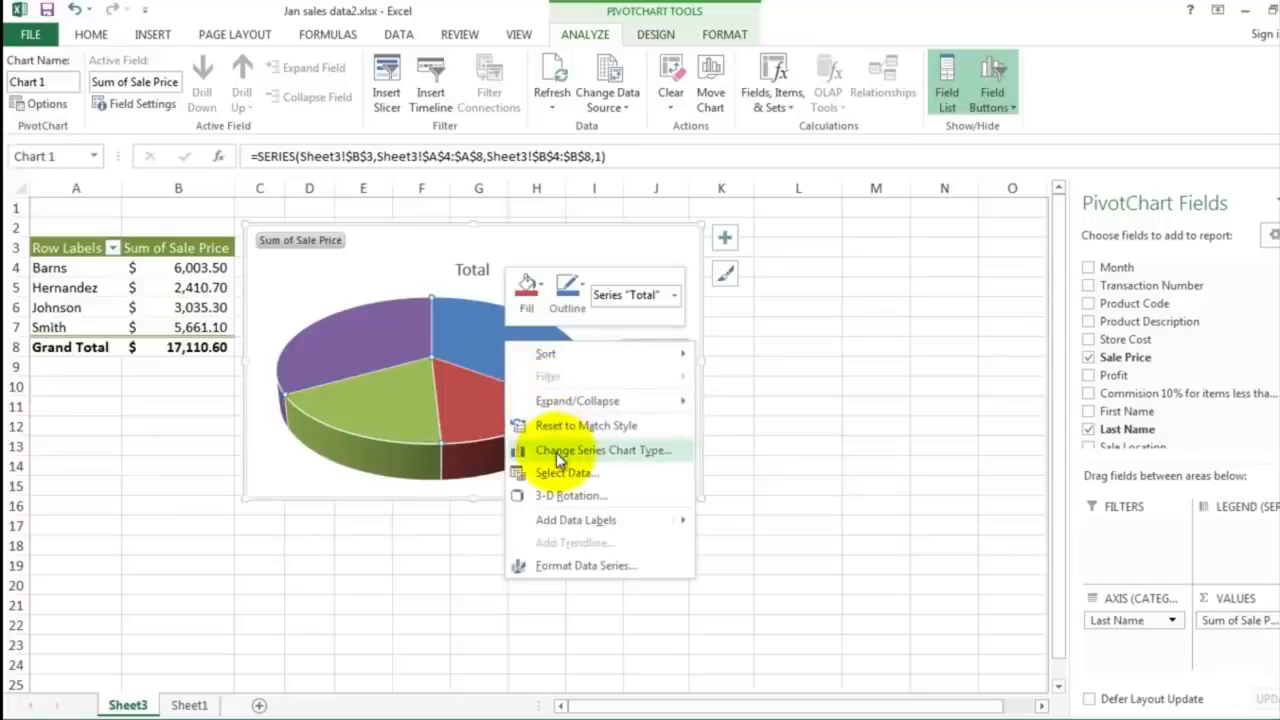
mouse_move(575, 527)
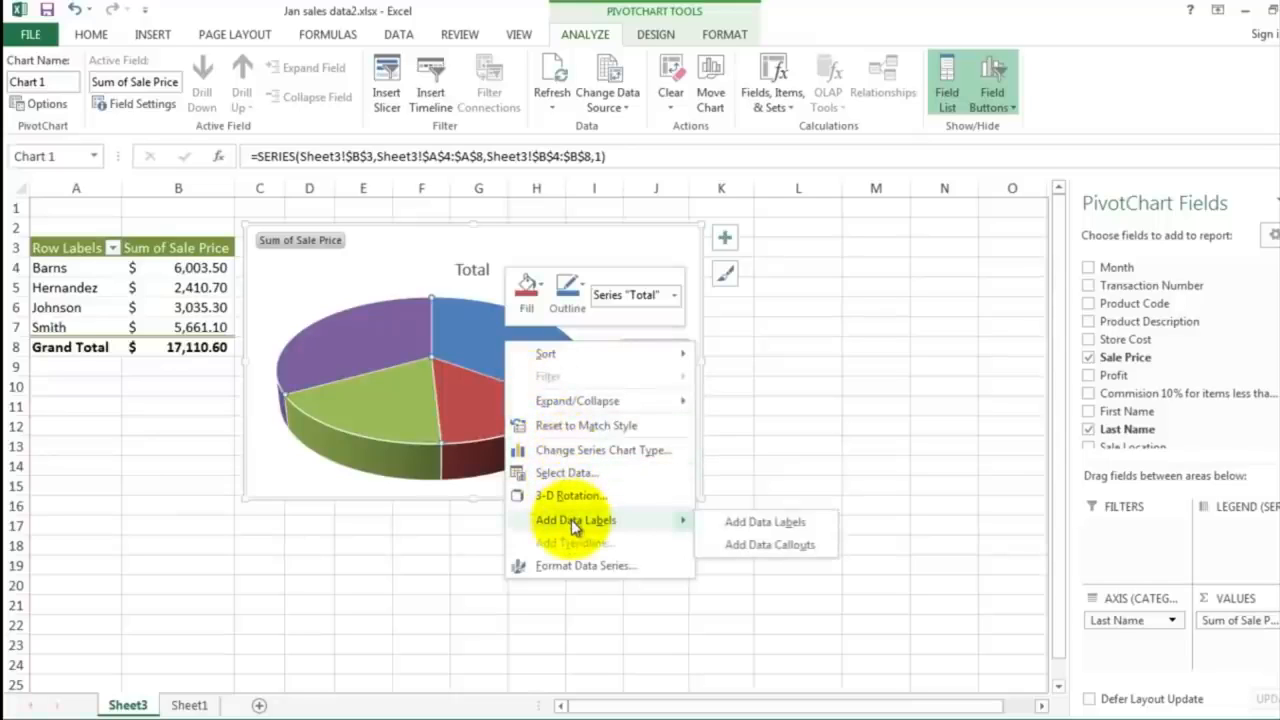
left_click(757, 524)
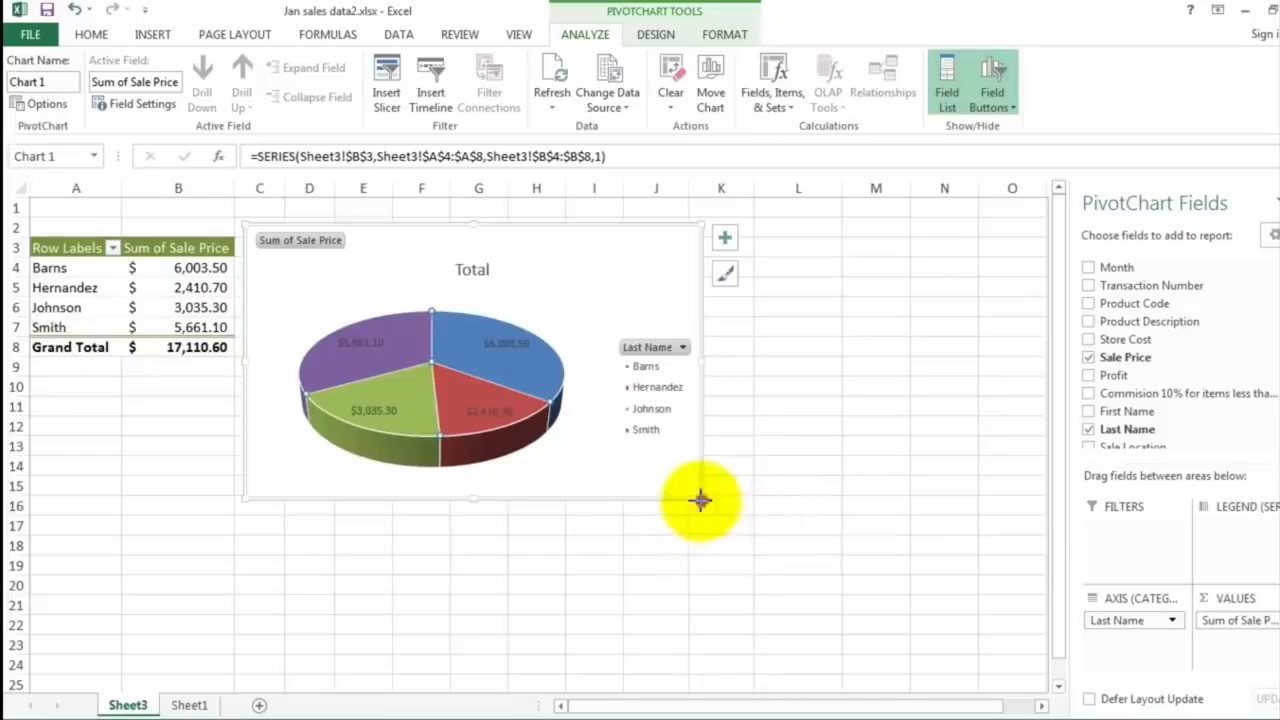
left_click_drag(701, 498, 741, 528)
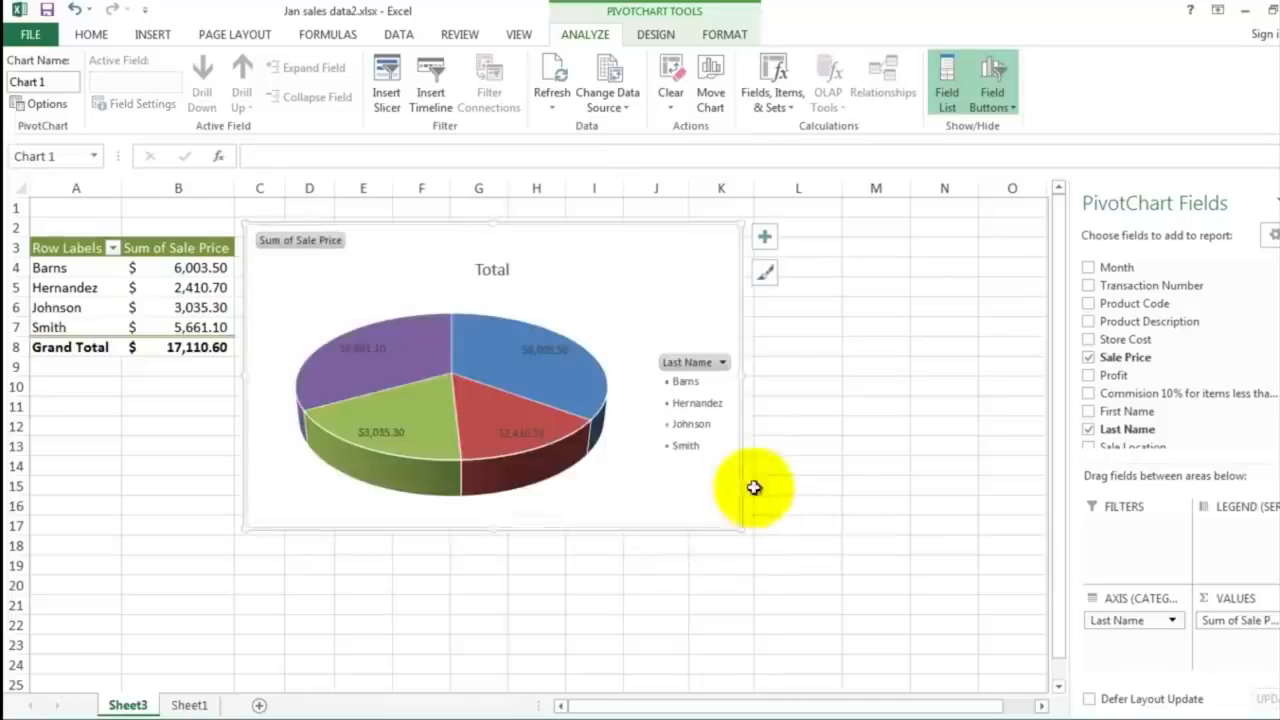
left_click(764, 336)
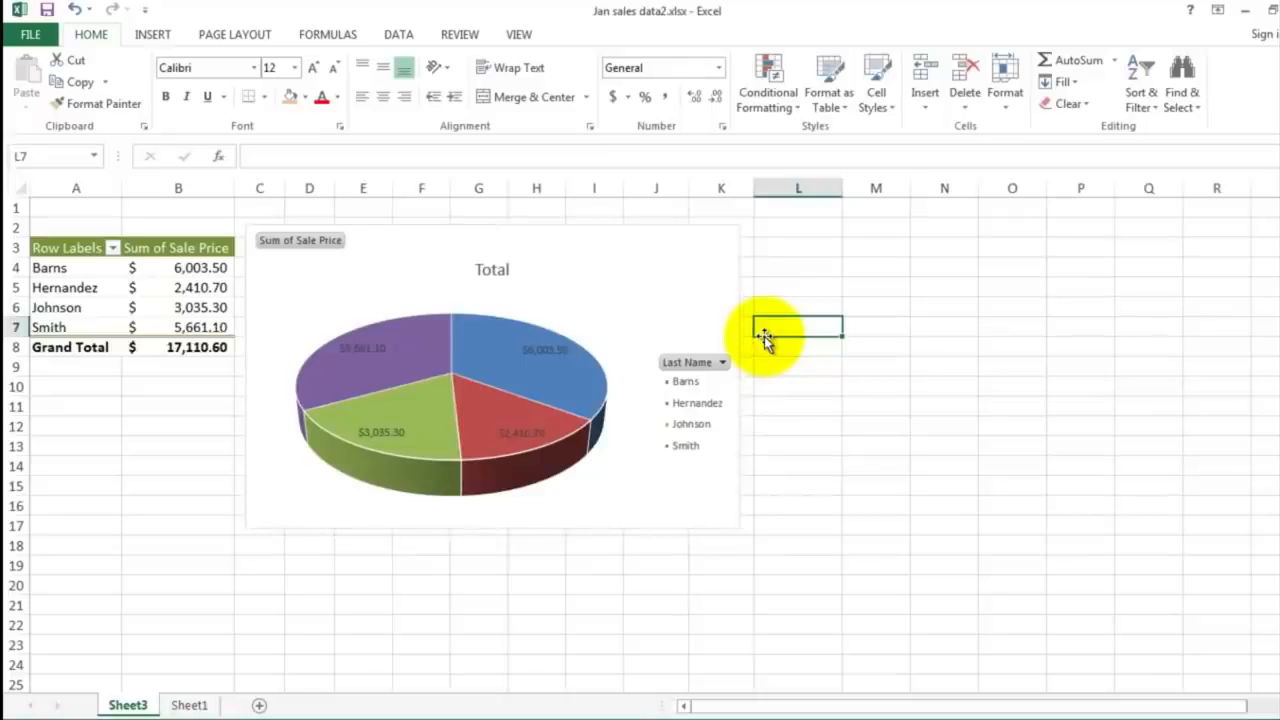
Enter the author's title and last name in cell A1 of Sheet3
left_click(101, 209)
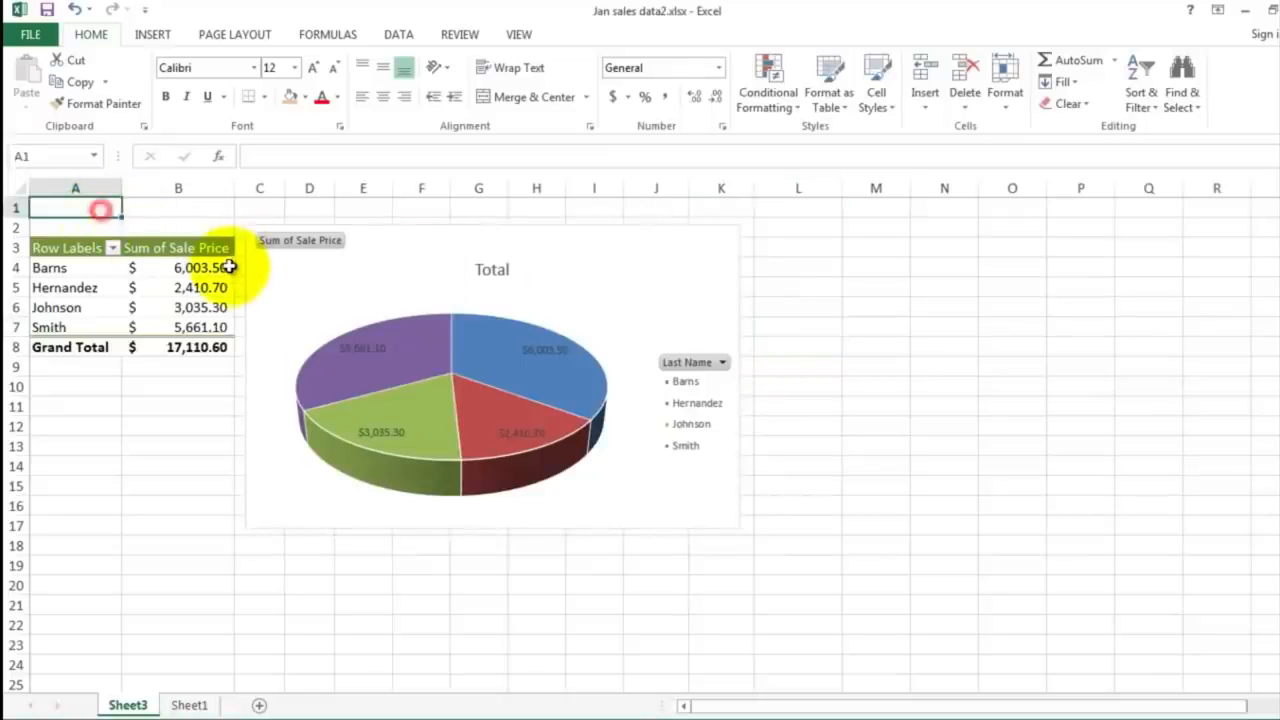
type("Mr.")
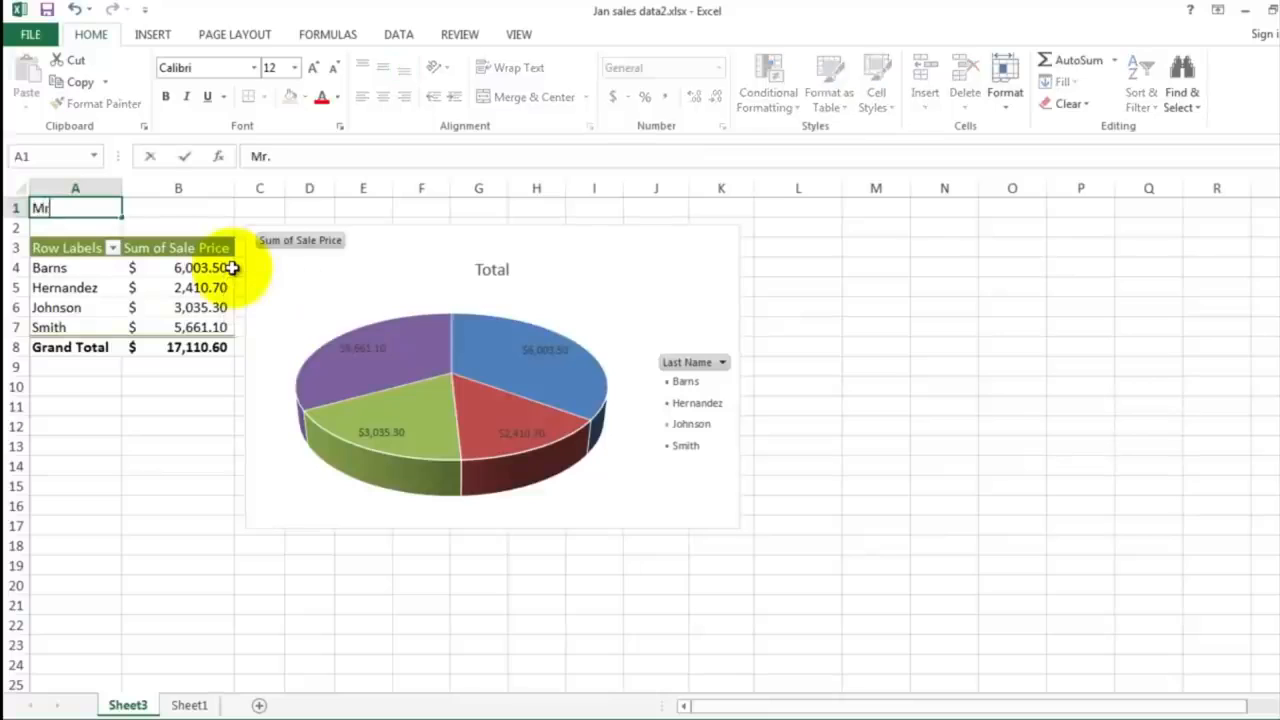
type(" Sluiter")
key("Return")
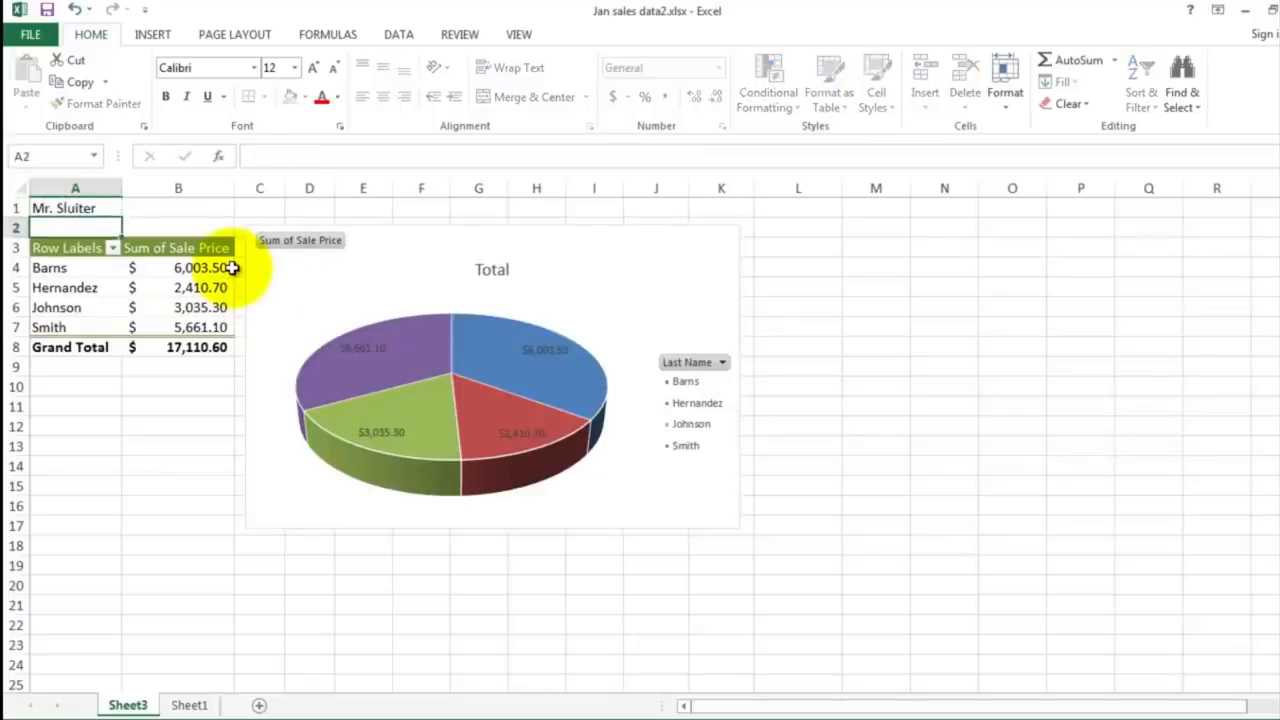
Set Sheet3 to print in Landscape Orientation with Fit Sheet on One Page scaling after previewing its pages
left_click(30, 34)
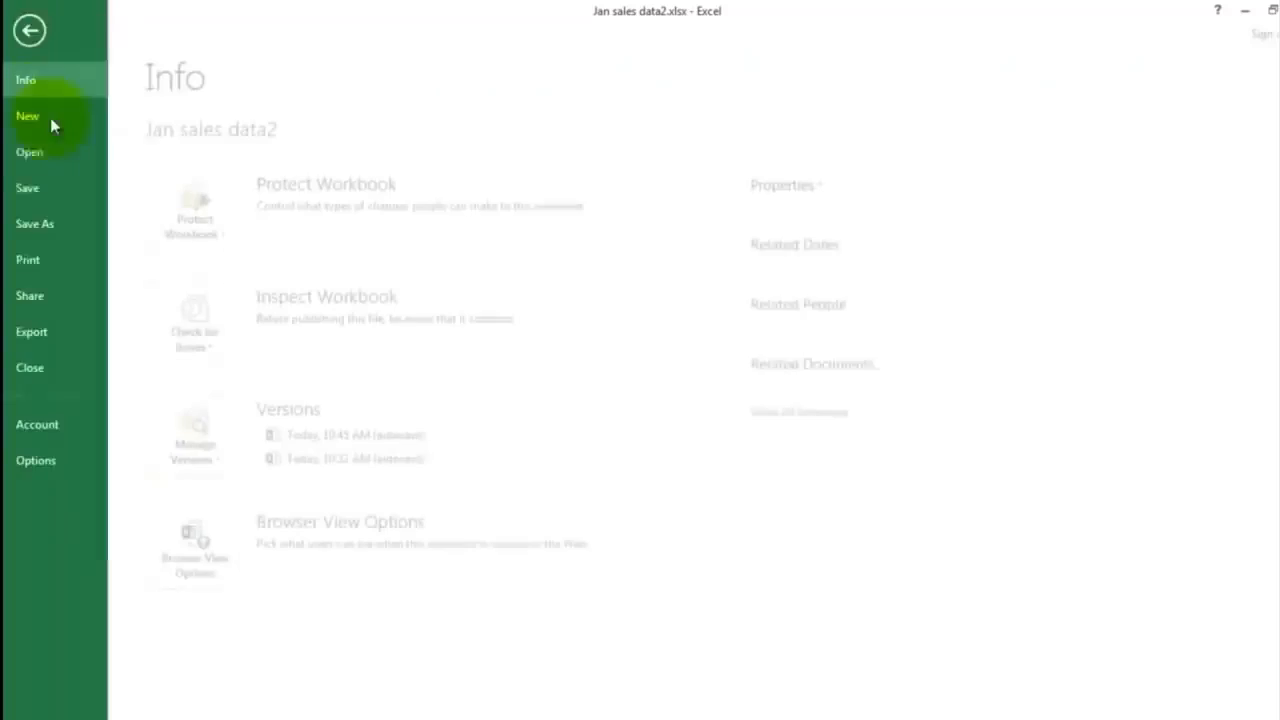
left_click(55, 261)
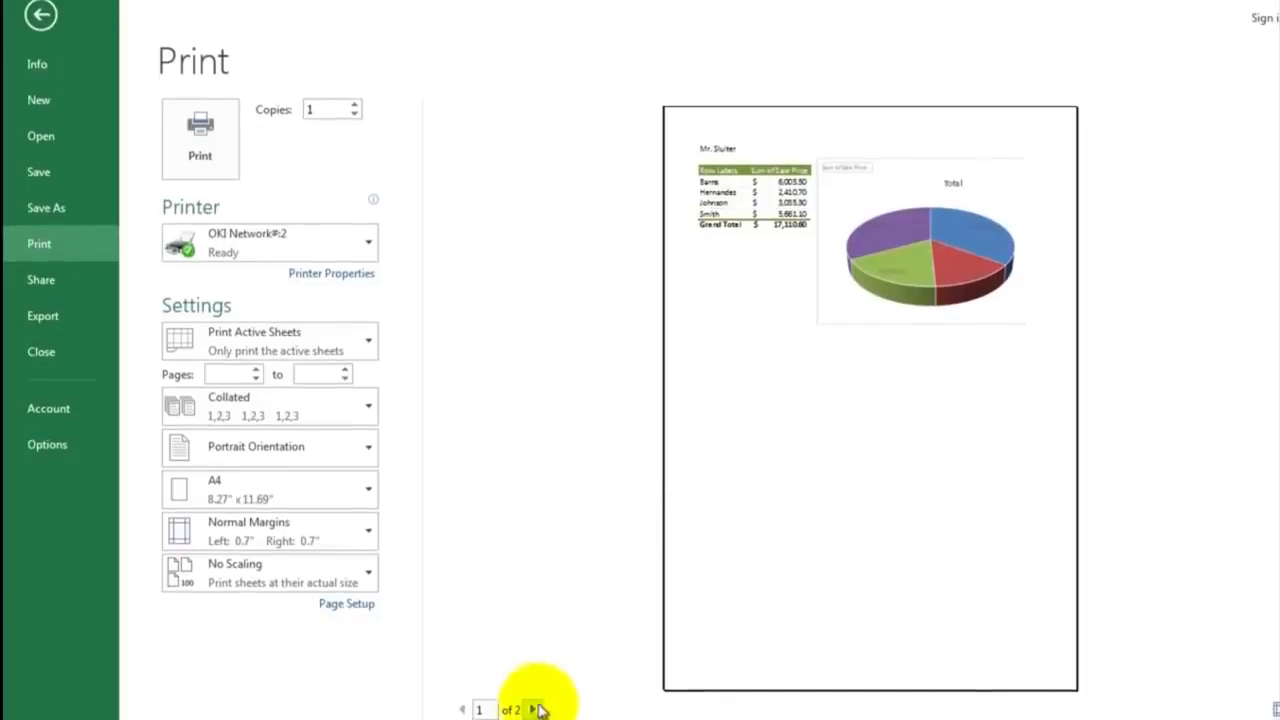
left_click(533, 709)
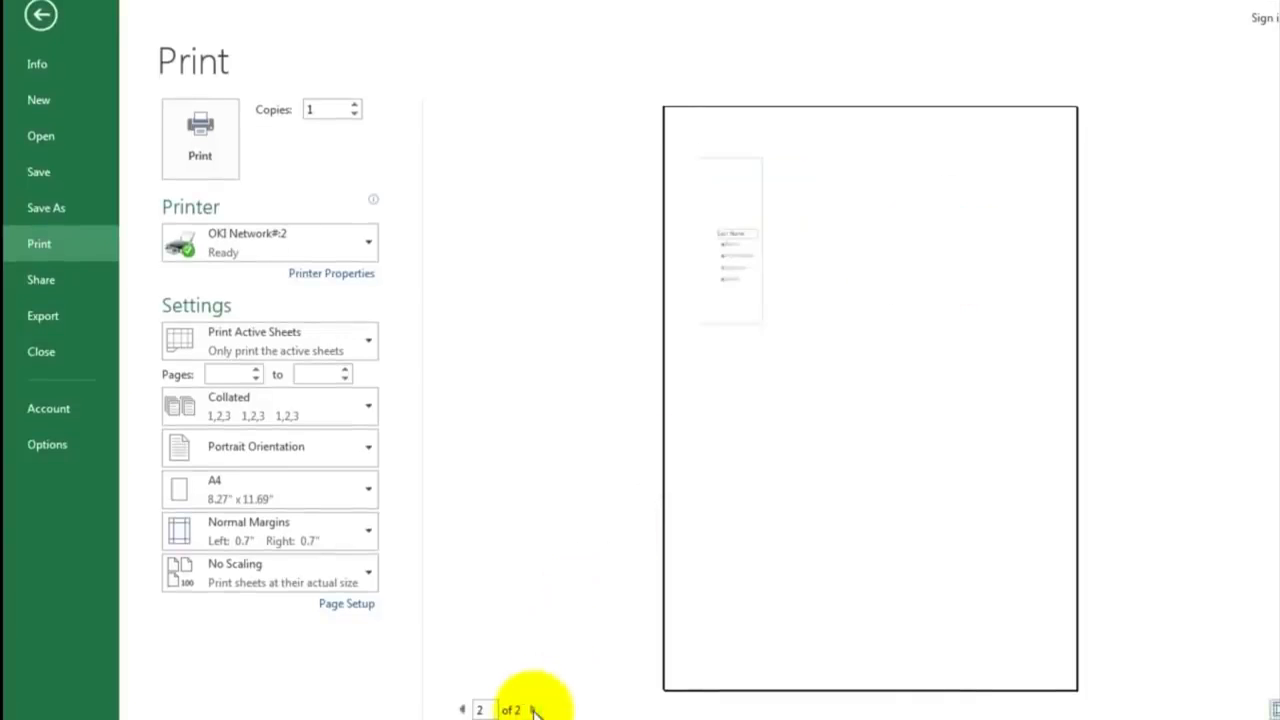
left_click(462, 709)
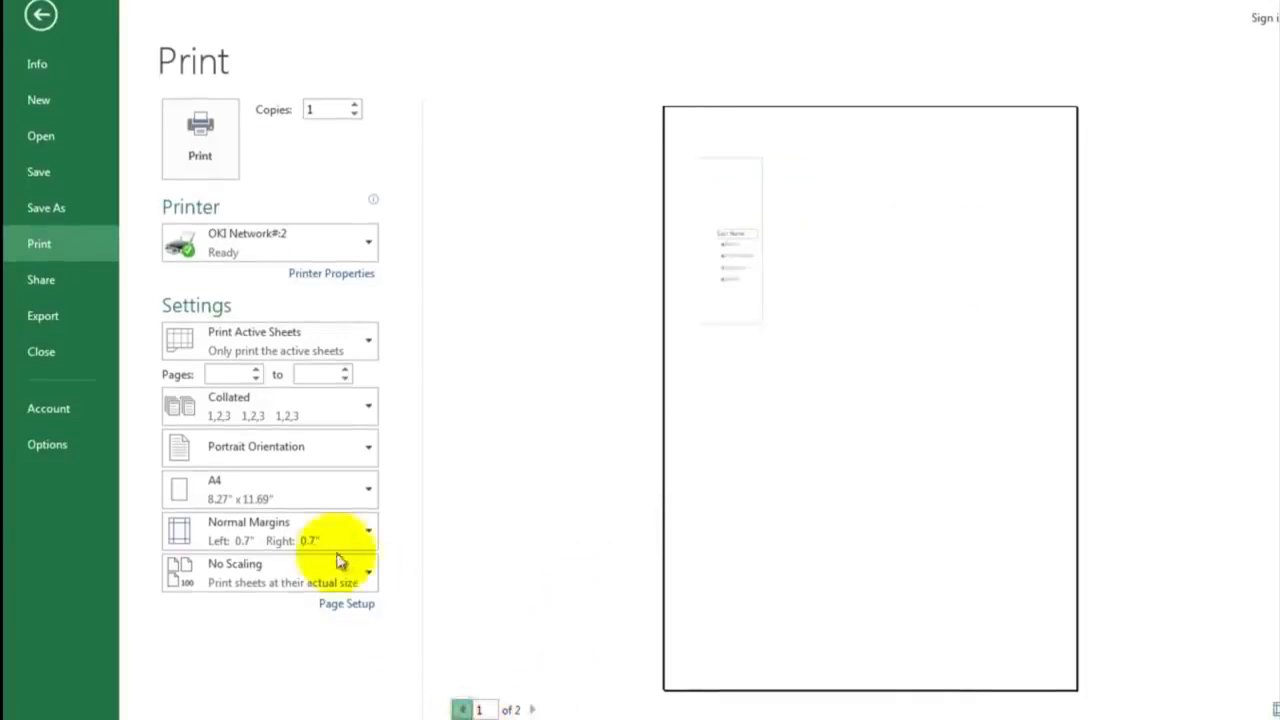
left_click(258, 465)
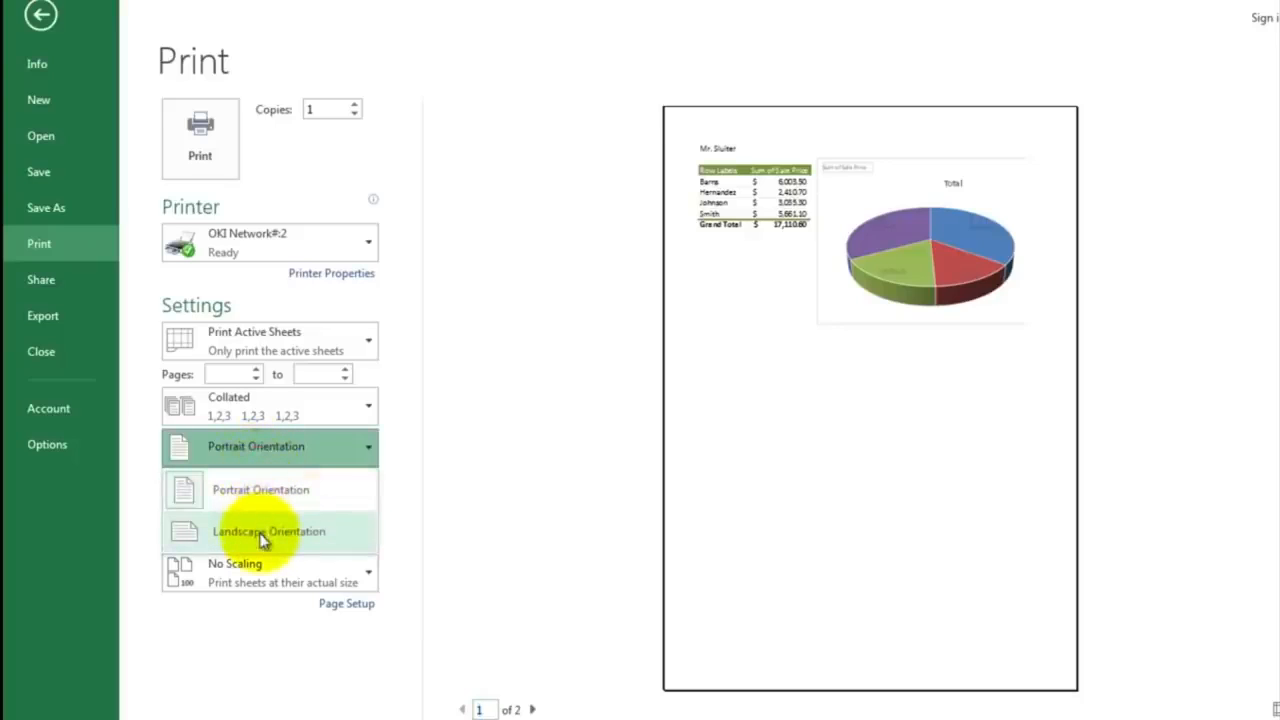
left_click(262, 533)
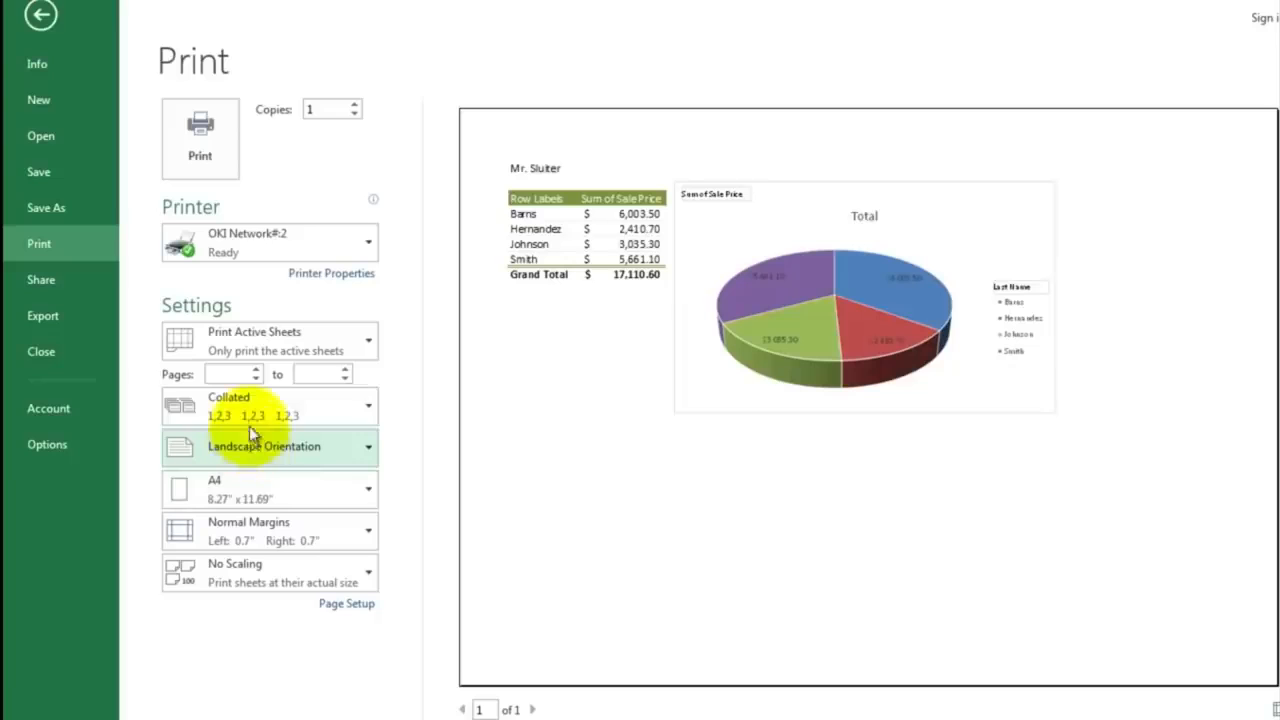
left_click(258, 575)
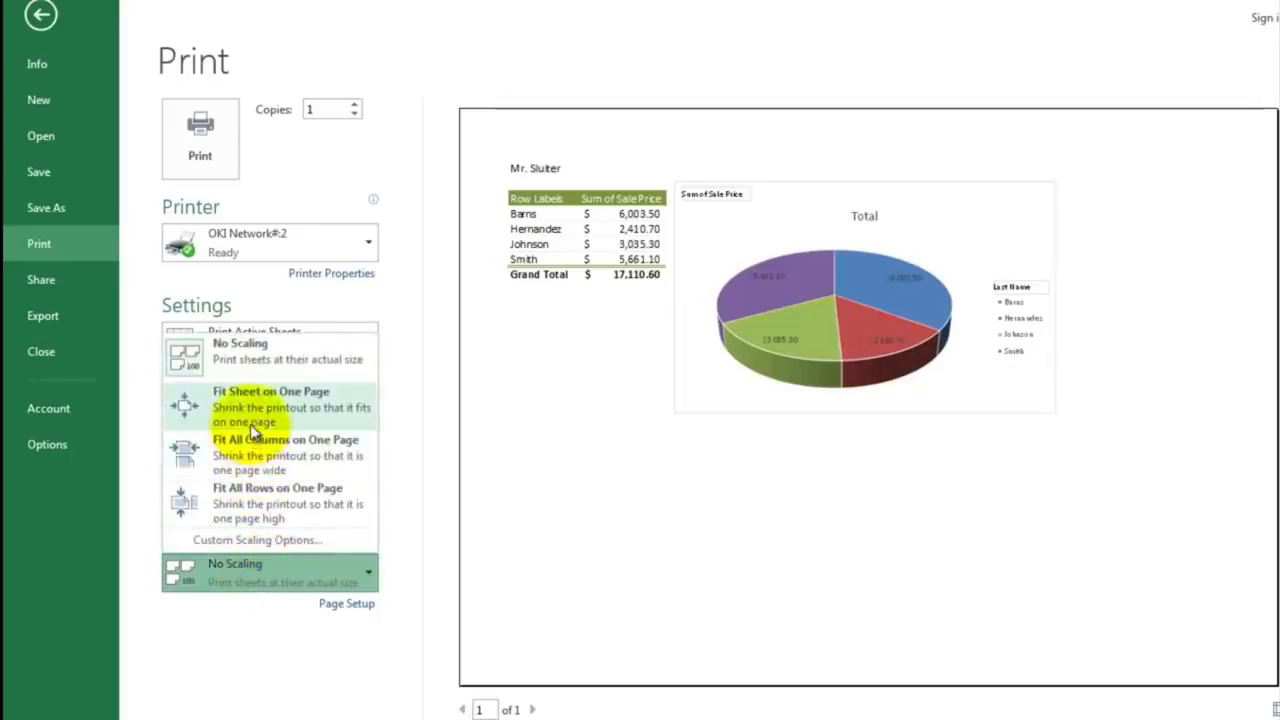
left_click(252, 420)
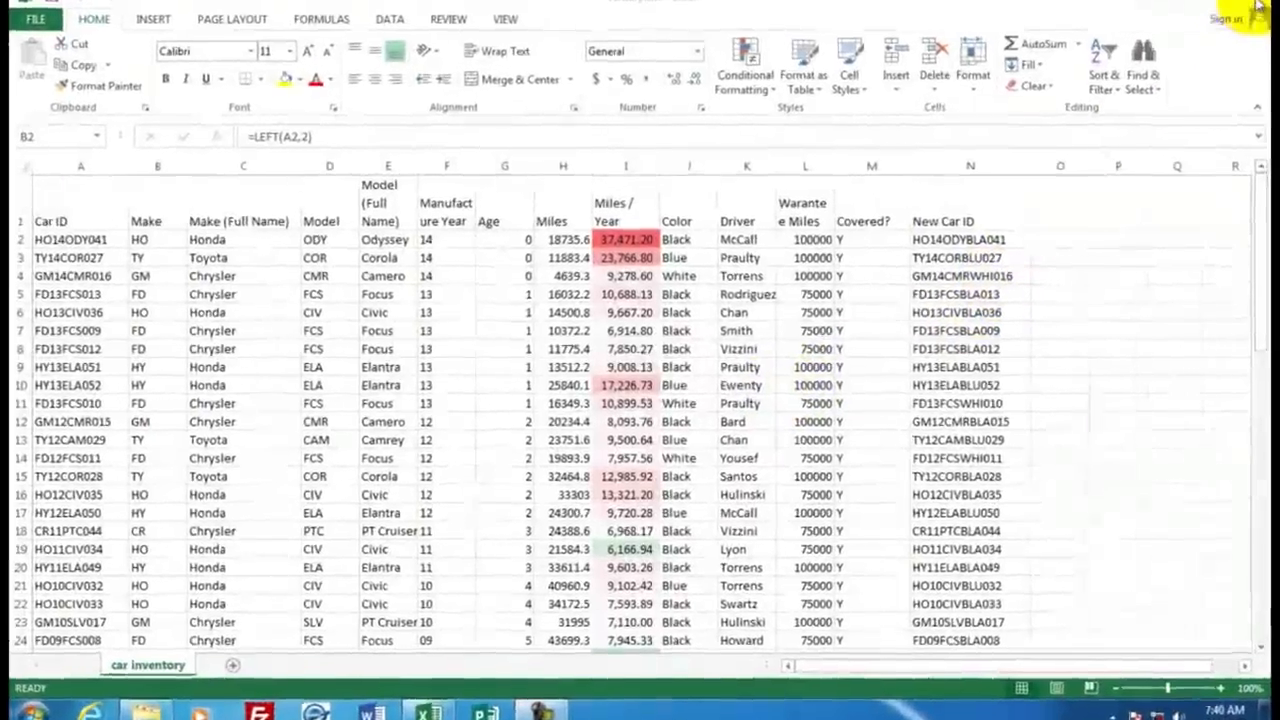
Close the car inventory workbook without saving its changes, and open car inventory.txt from the desktop in Notepad
left_click(1265, 6)
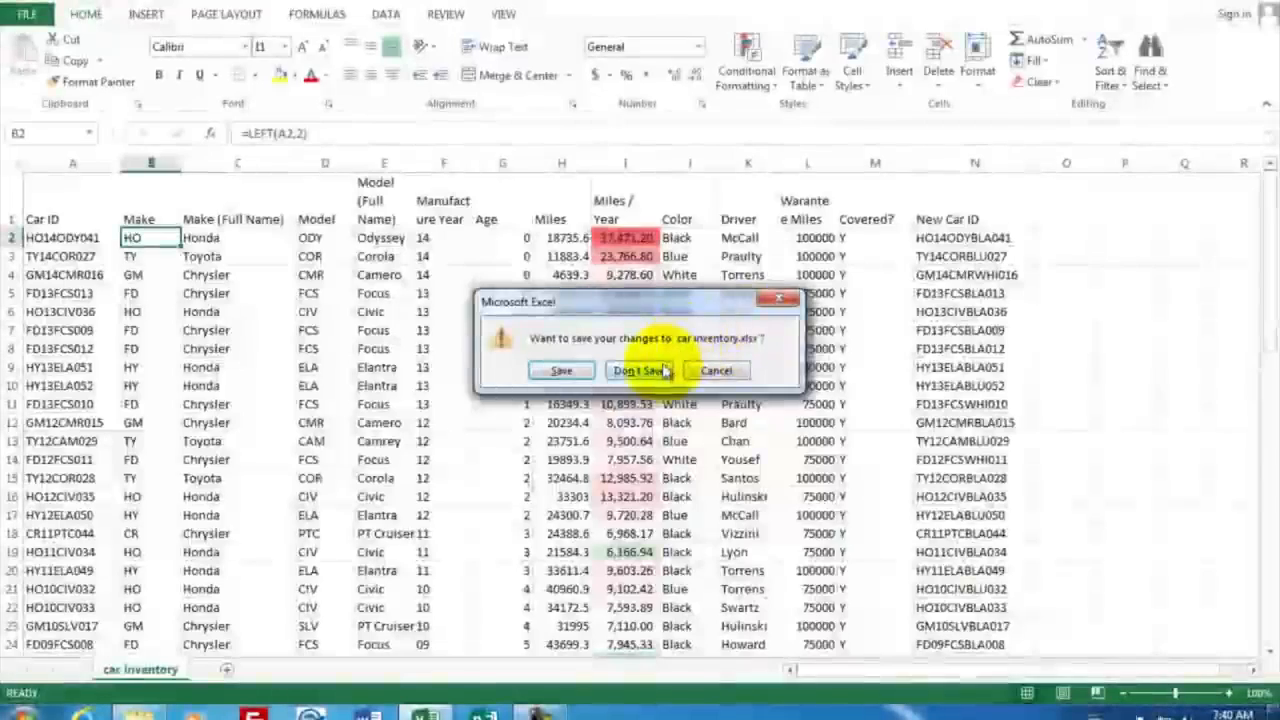
left_click(645, 367)
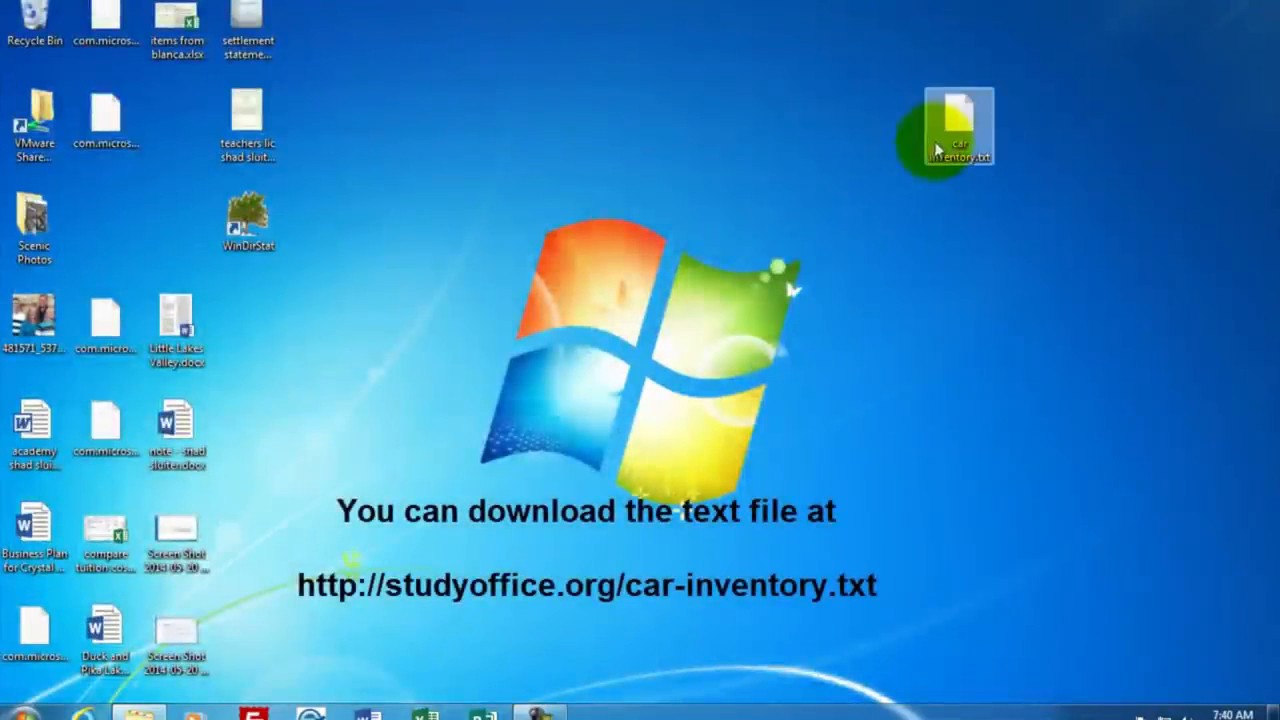
left_click_drag(955, 121, 1026, 121)
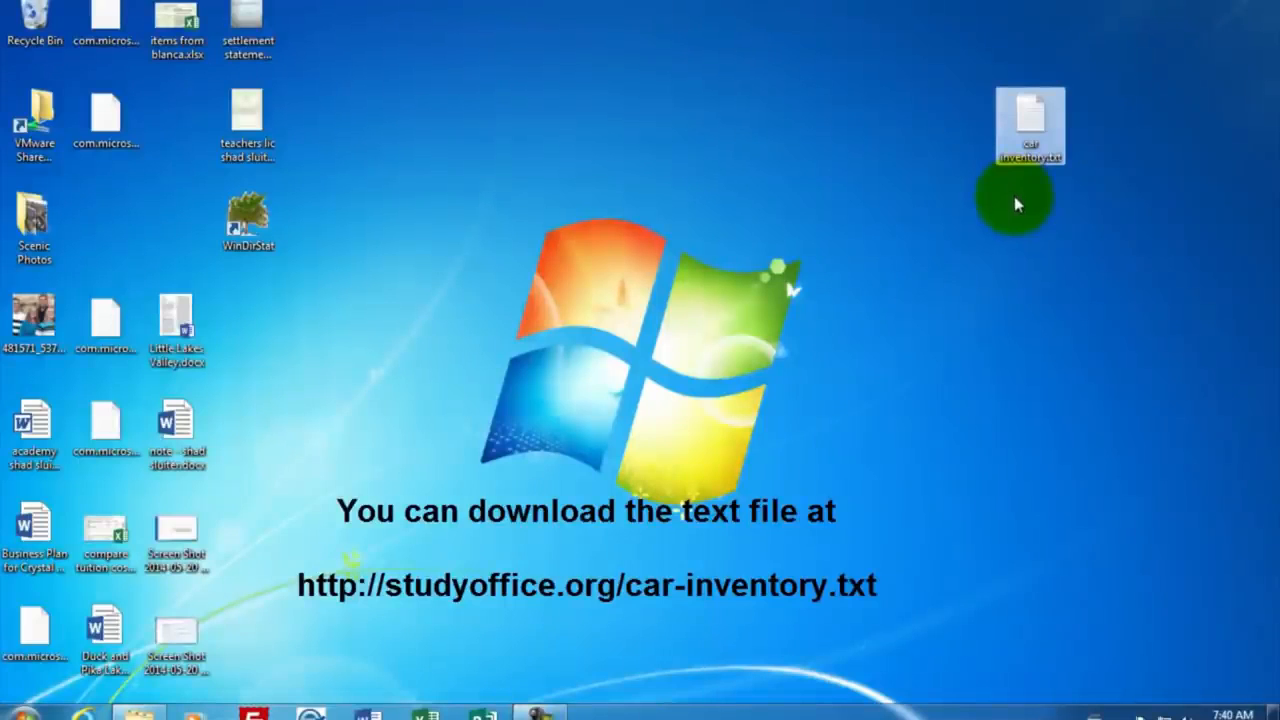
left_click(1038, 113)
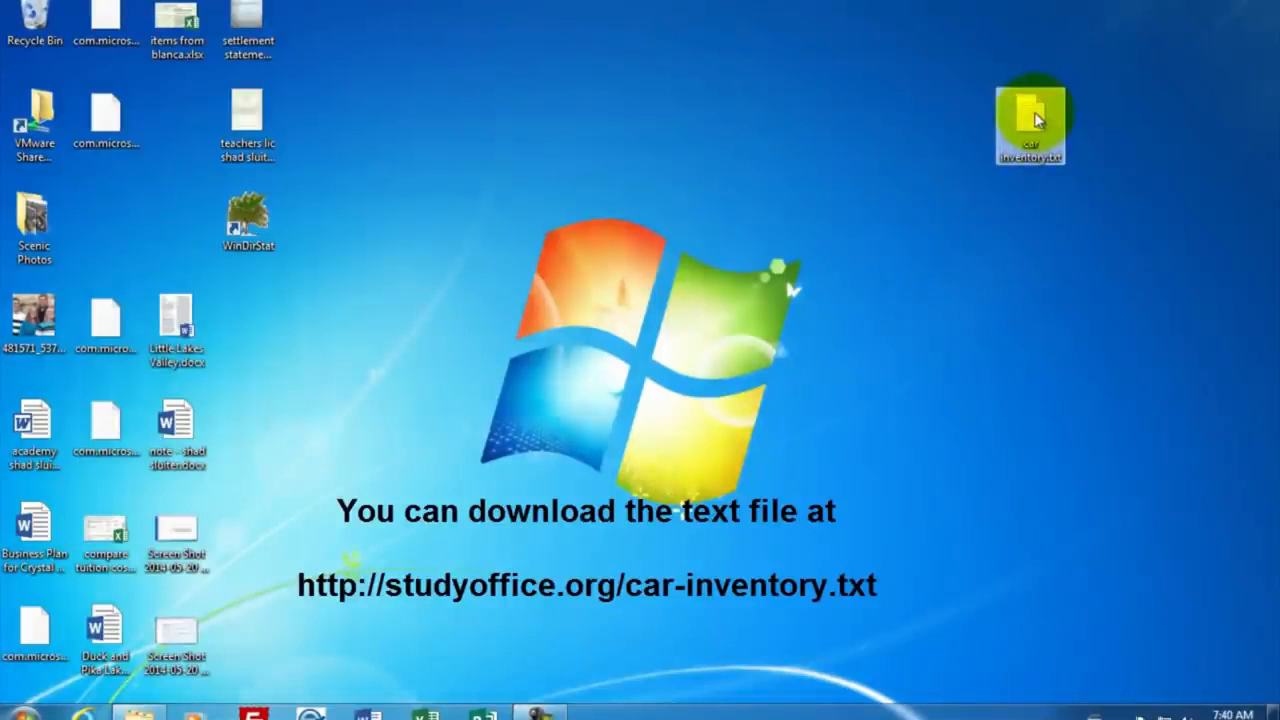
double_click(1036, 118)
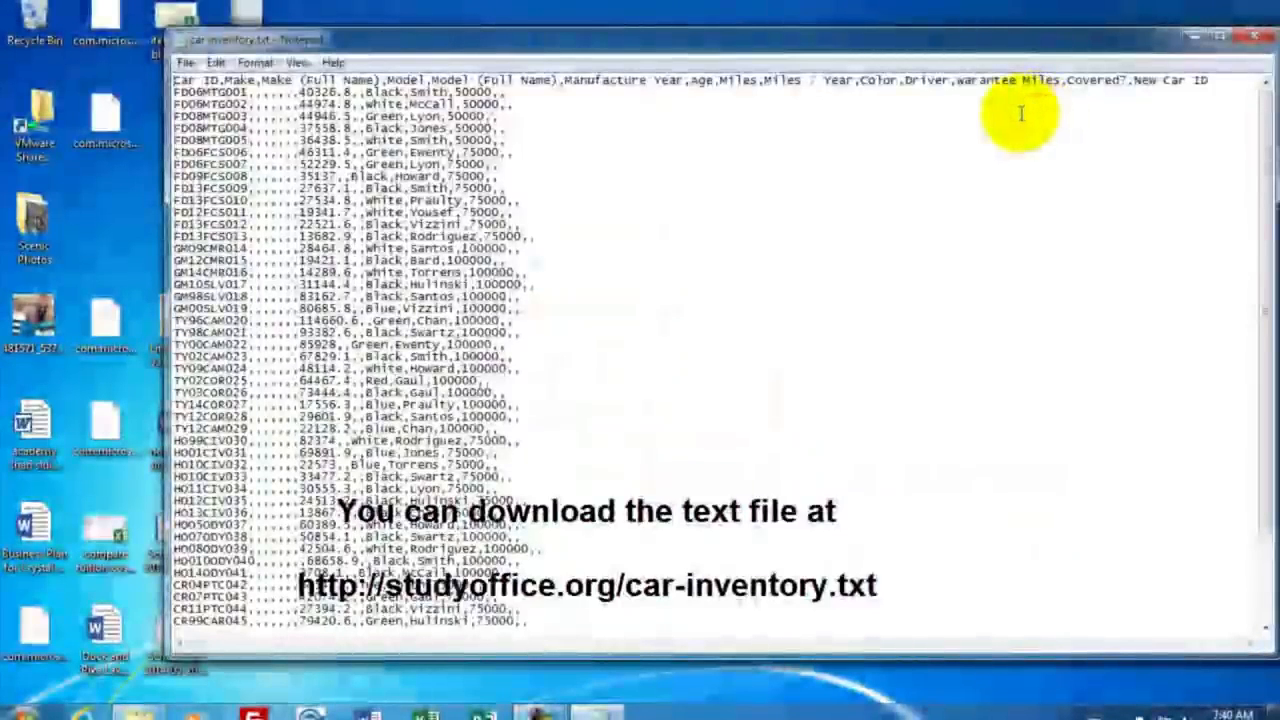
left_click_drag(908, 42, 880, 29)
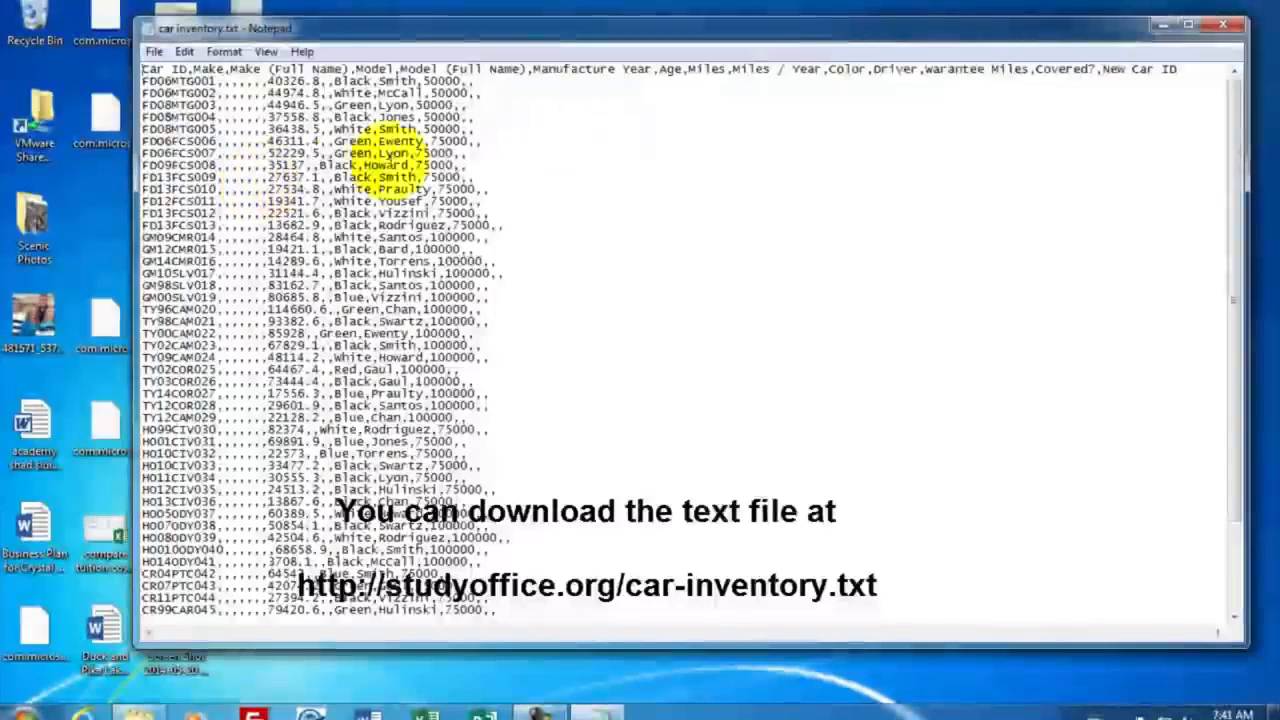
Close the text file in Notepad and start a blank workbook in Excel
left_click(1232, 26)
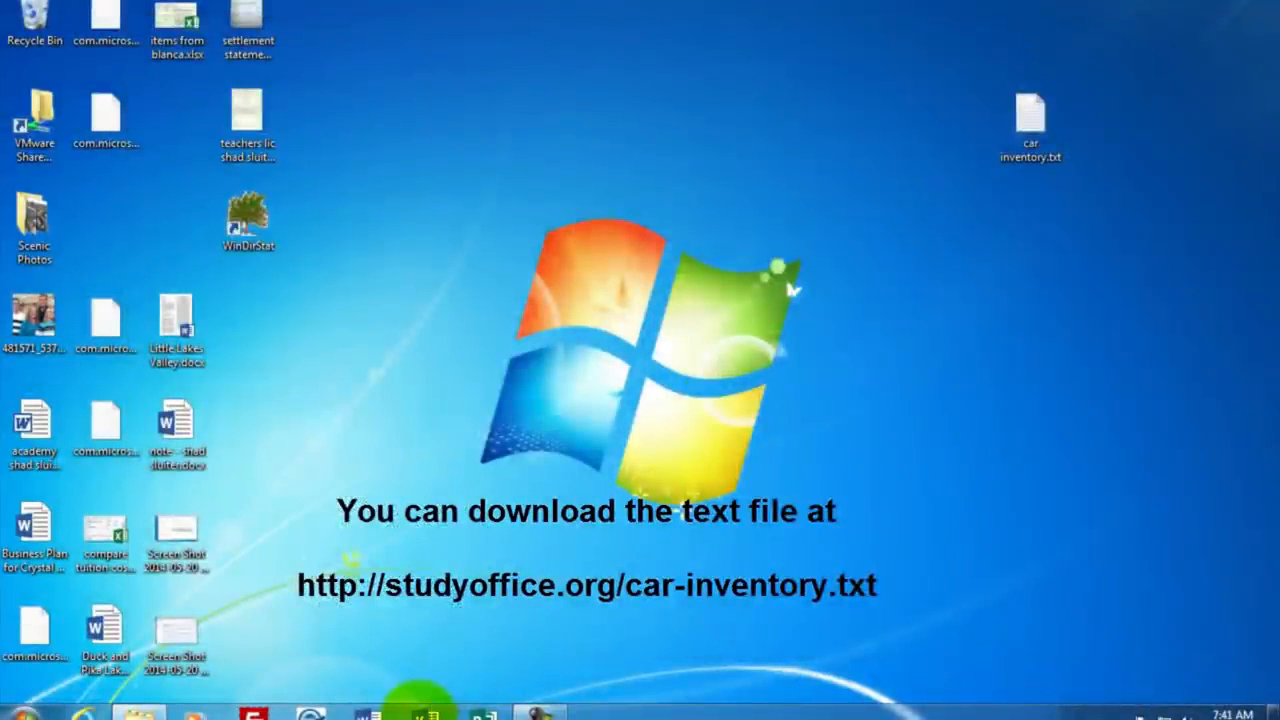
left_click(424, 712)
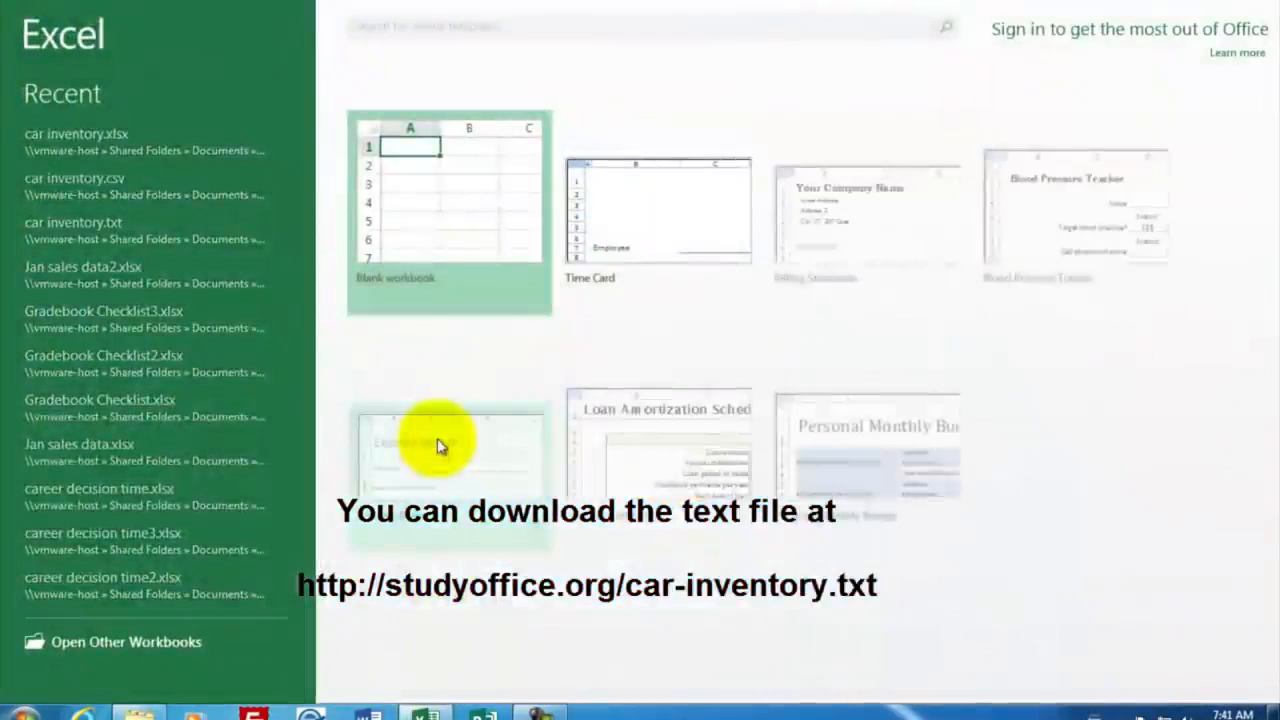
left_click(443, 215)
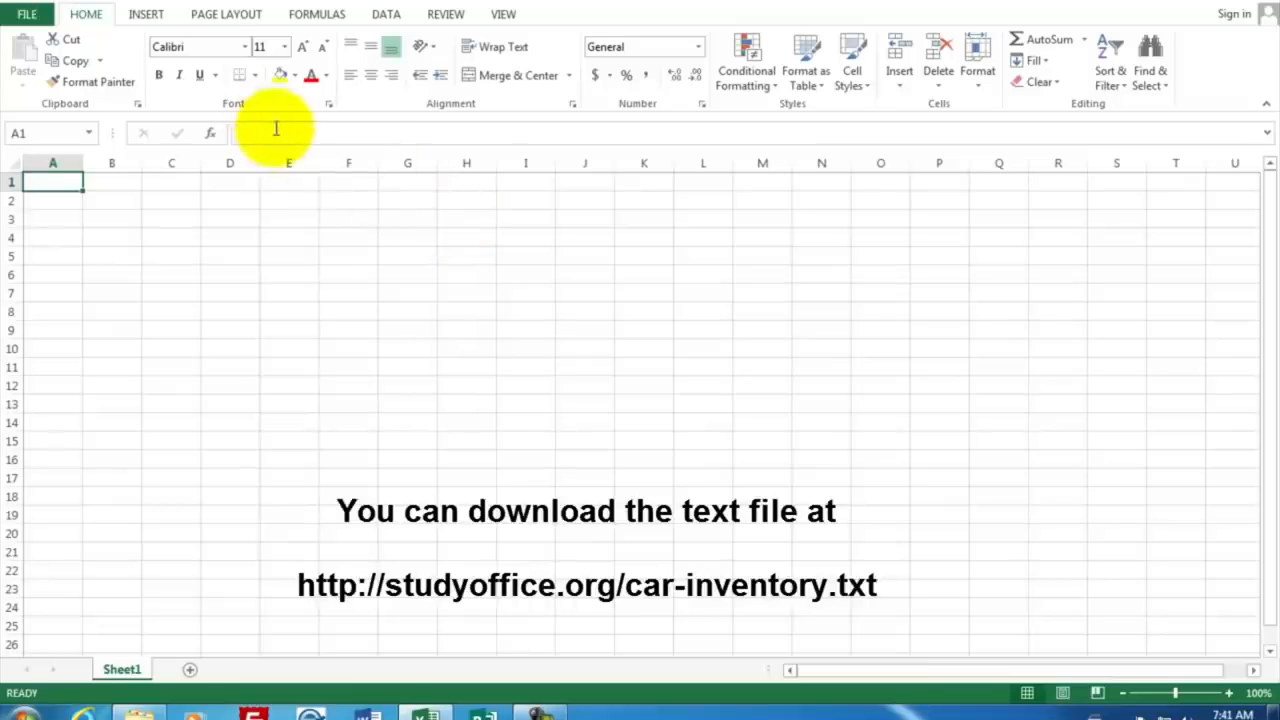
Open car inventory.txt from the Desktop folder, showing All Files (*.*) so that text files are listed
left_click(30, 18)
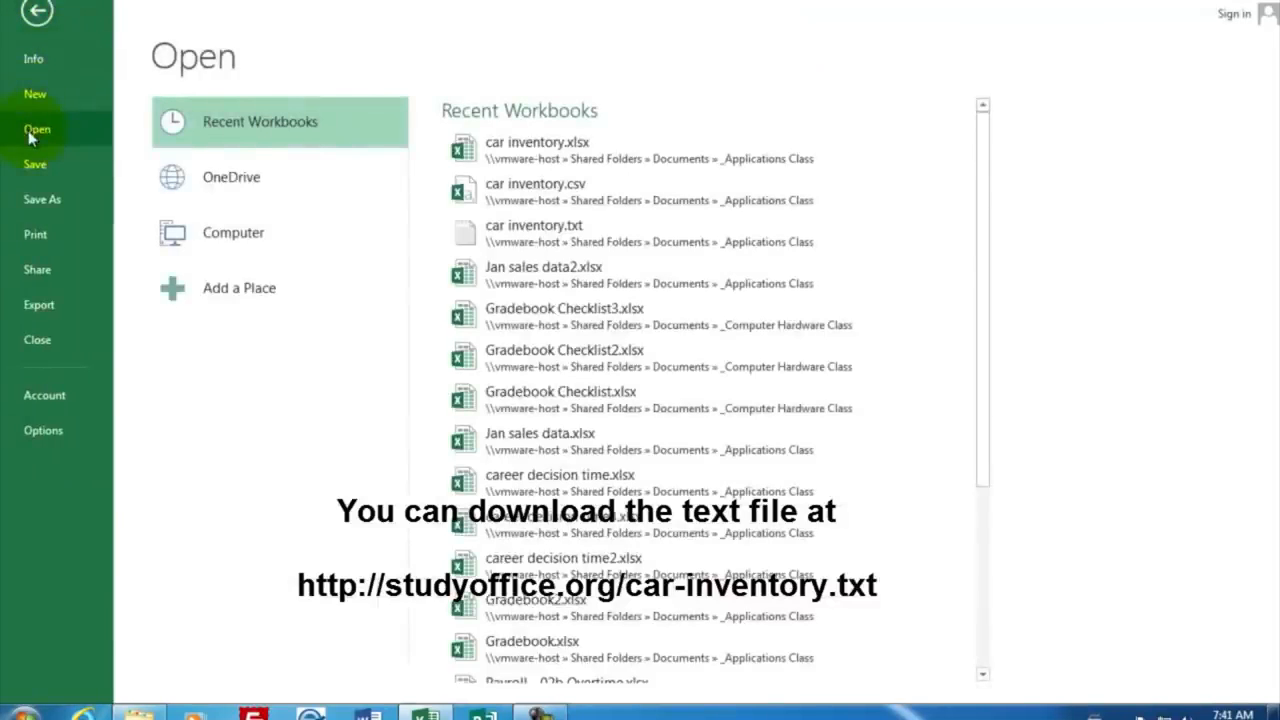
left_click(237, 246)
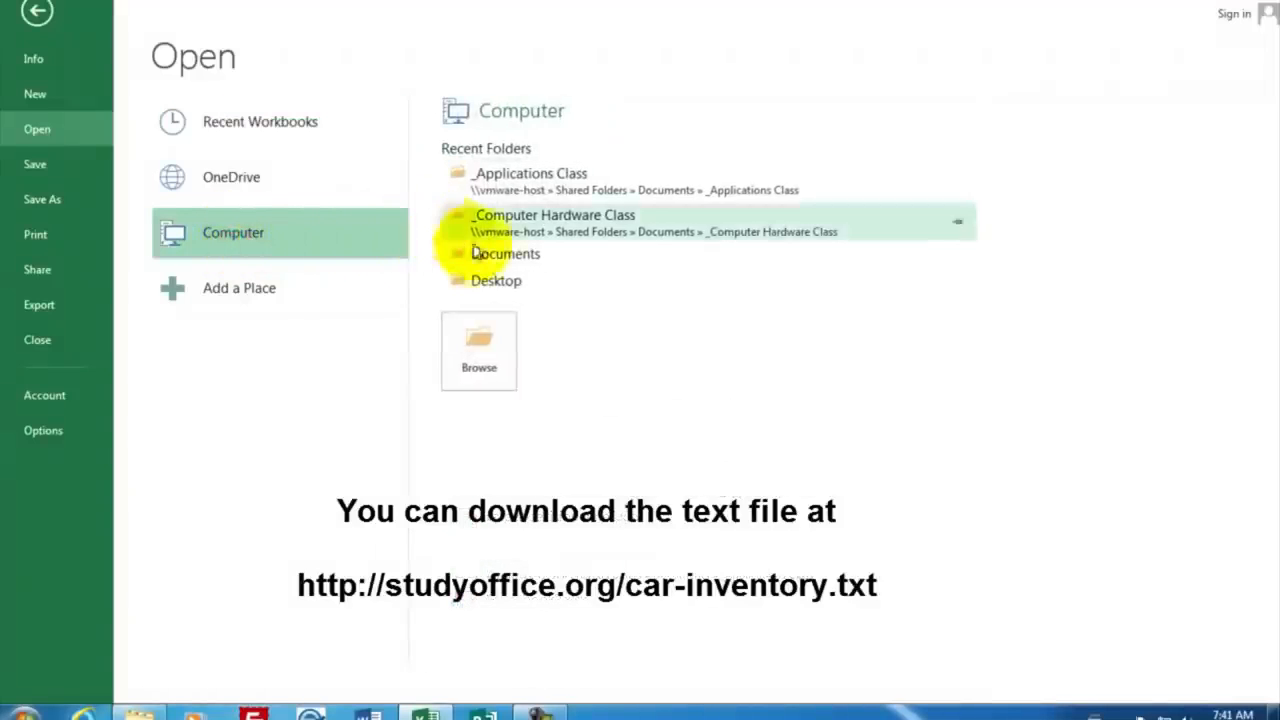
left_click(490, 341)
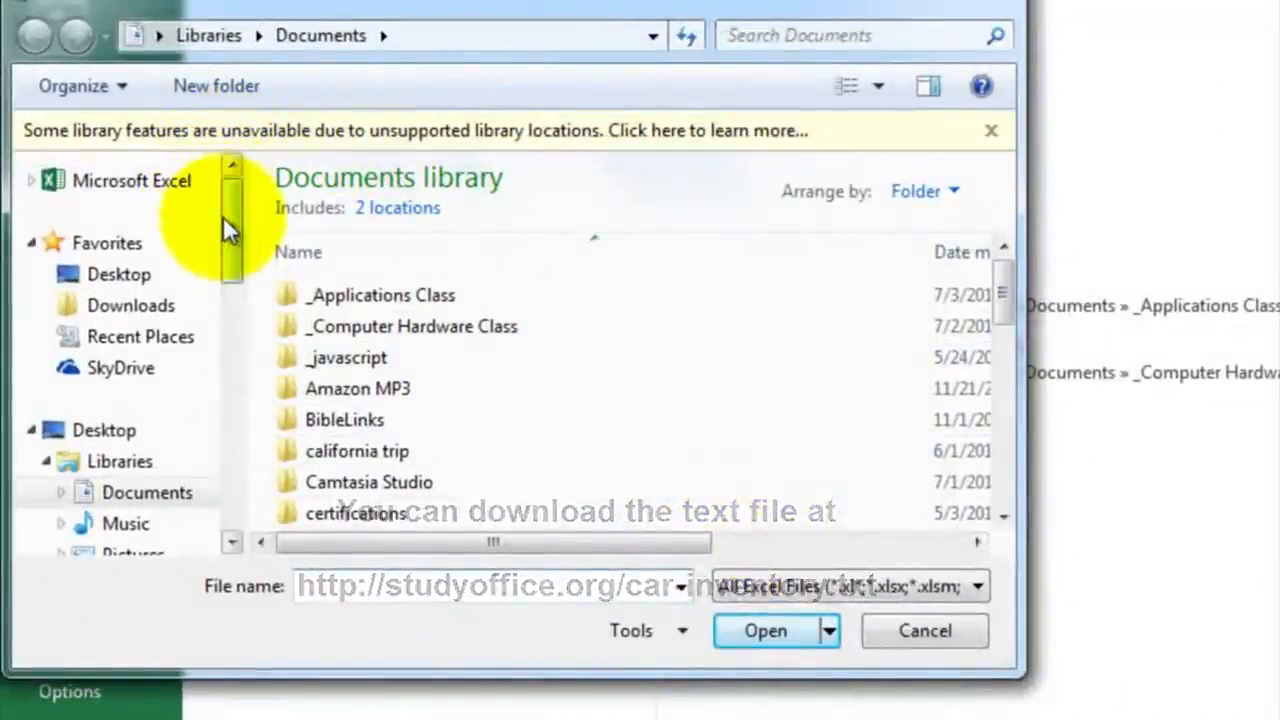
left_click(142, 272)
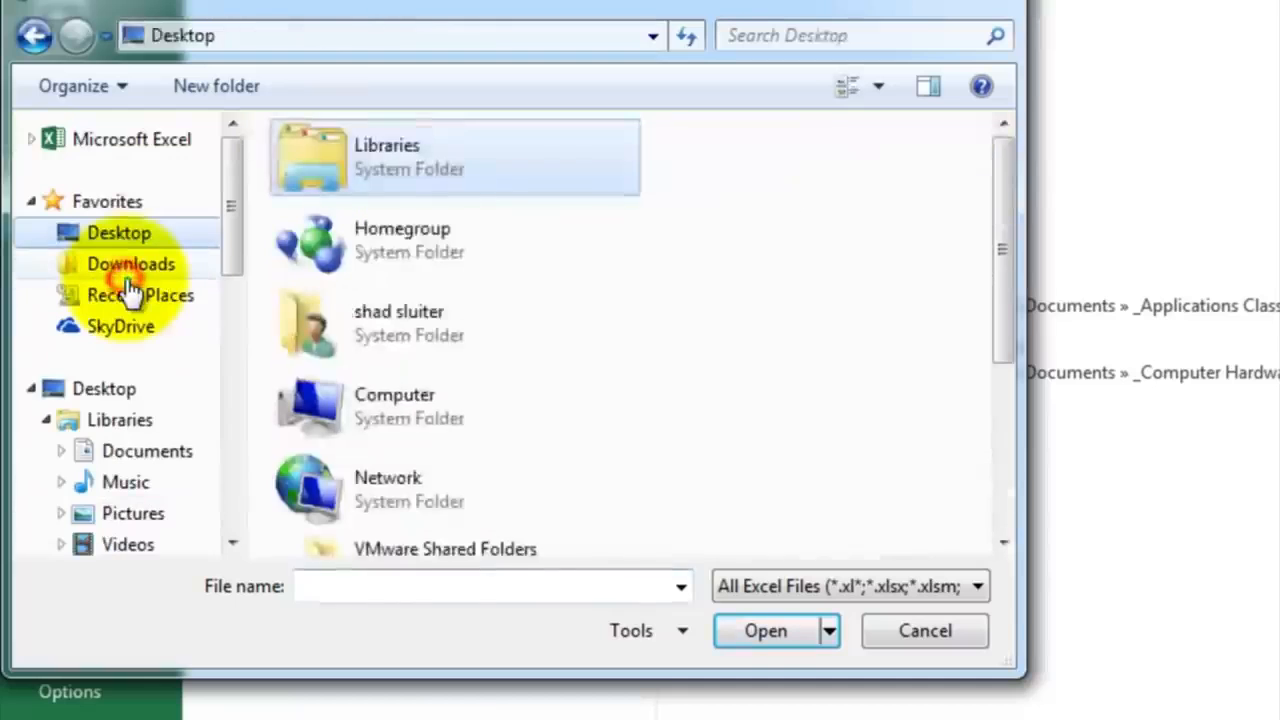
left_click_drag(997, 240, 1006, 428)
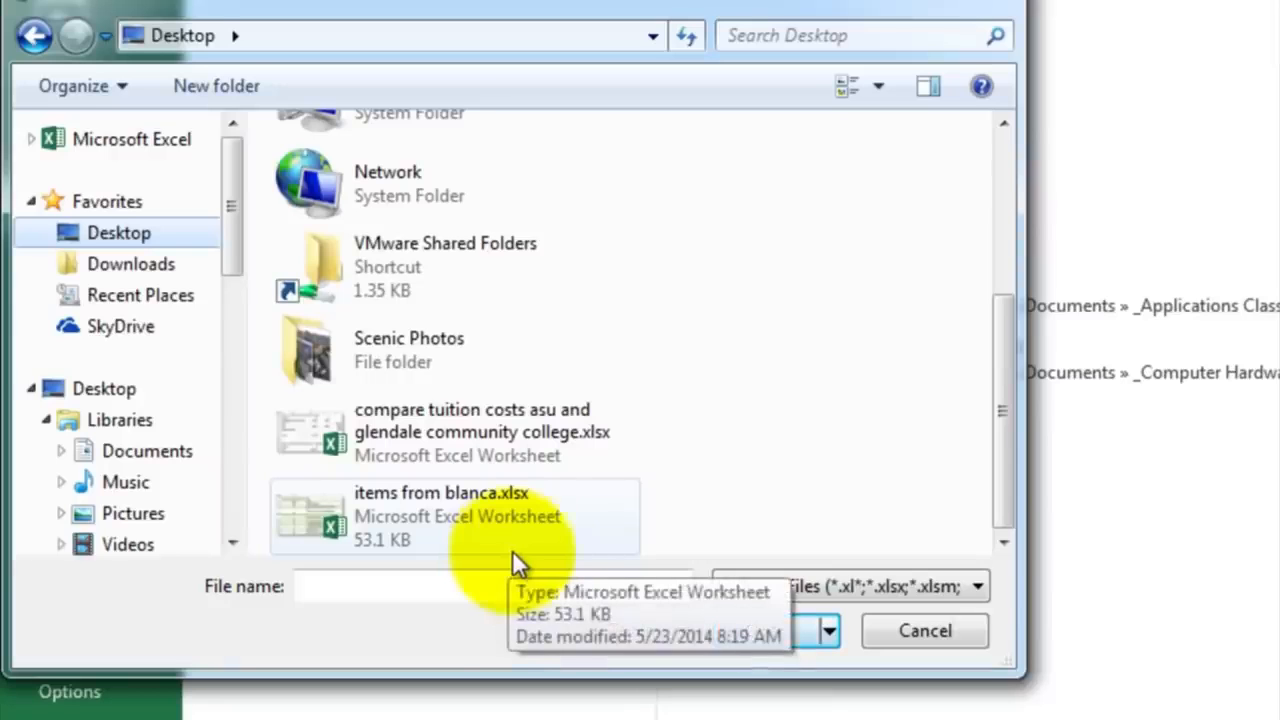
left_click(976, 586)
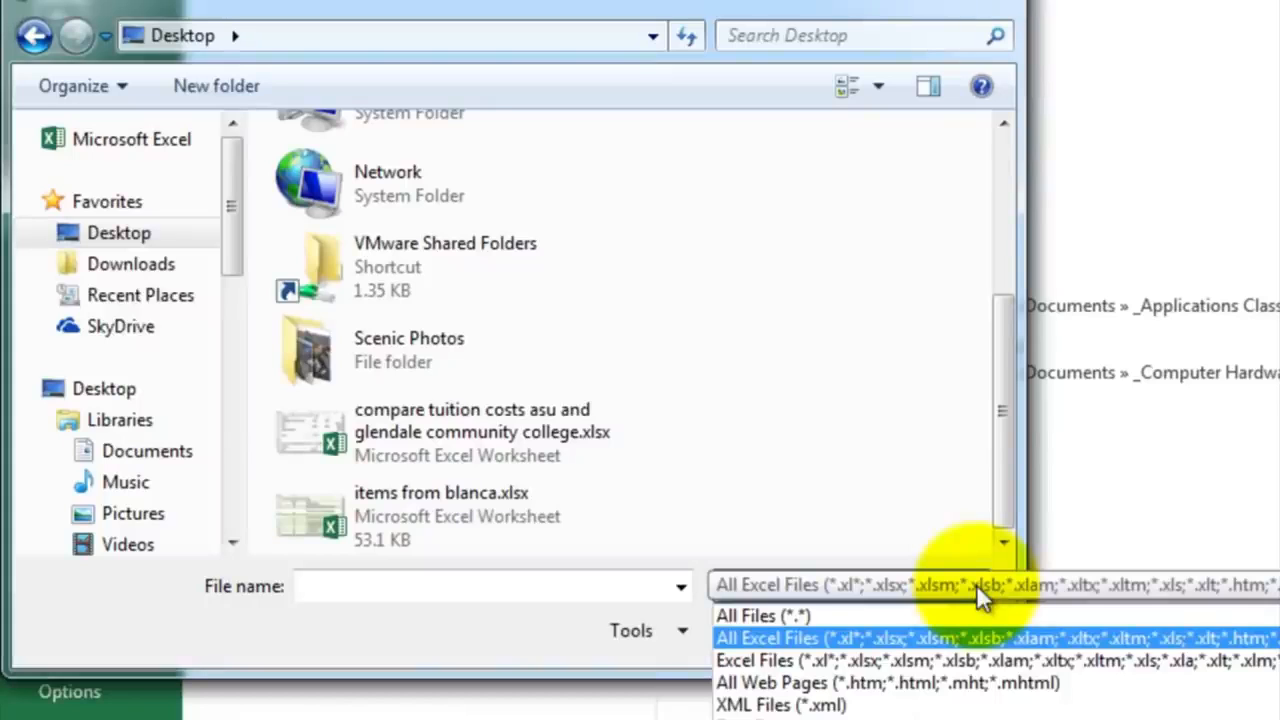
left_click(786, 617)
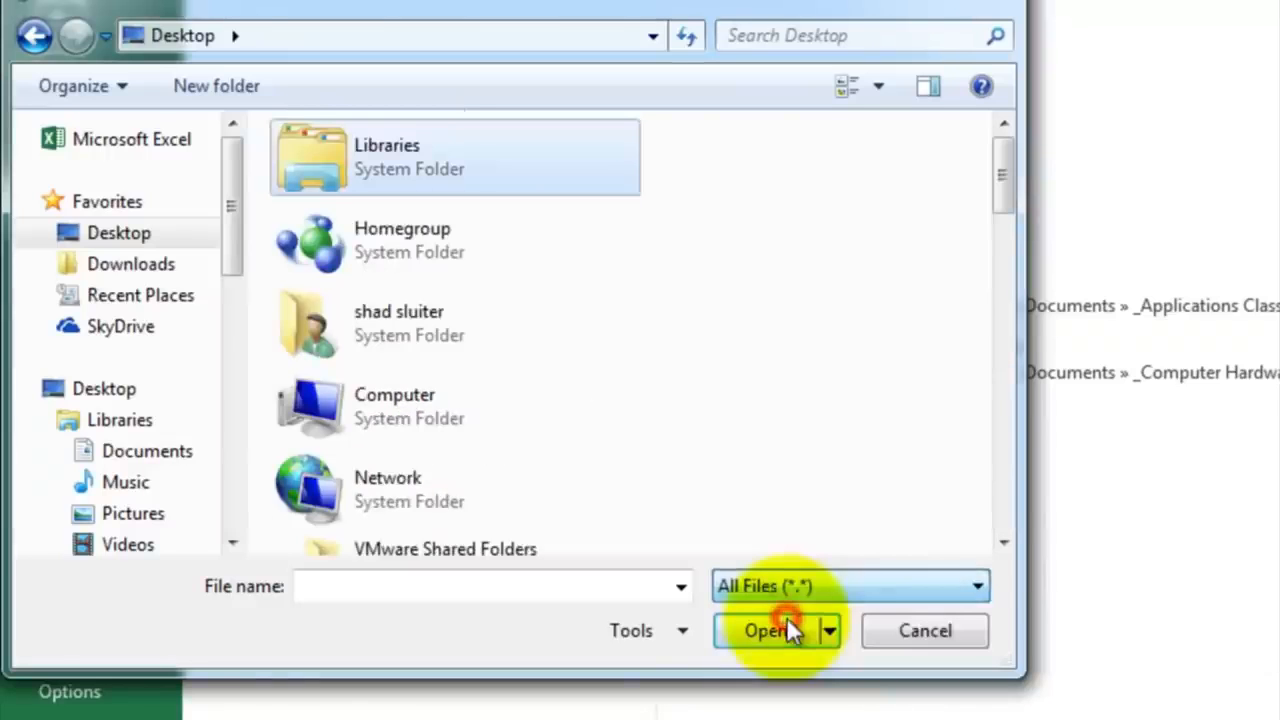
left_click_drag(1002, 185, 1001, 295)
left_click(329, 335)
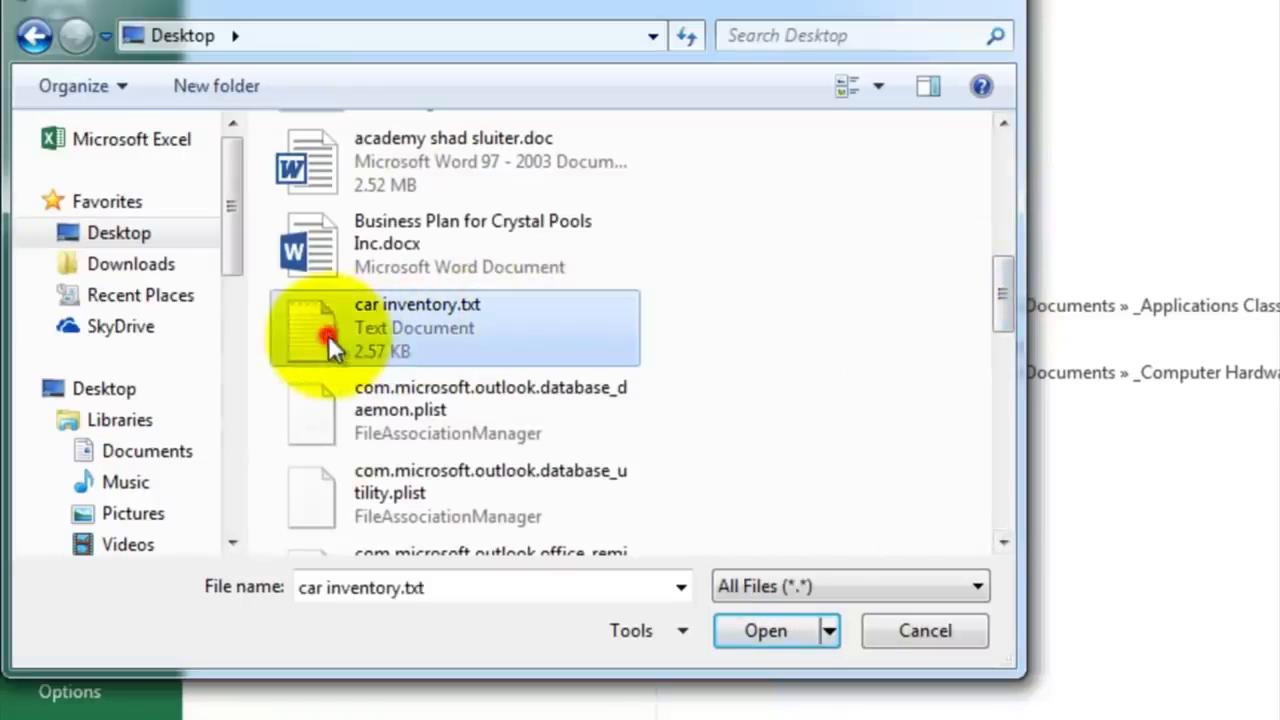
left_click(751, 627)
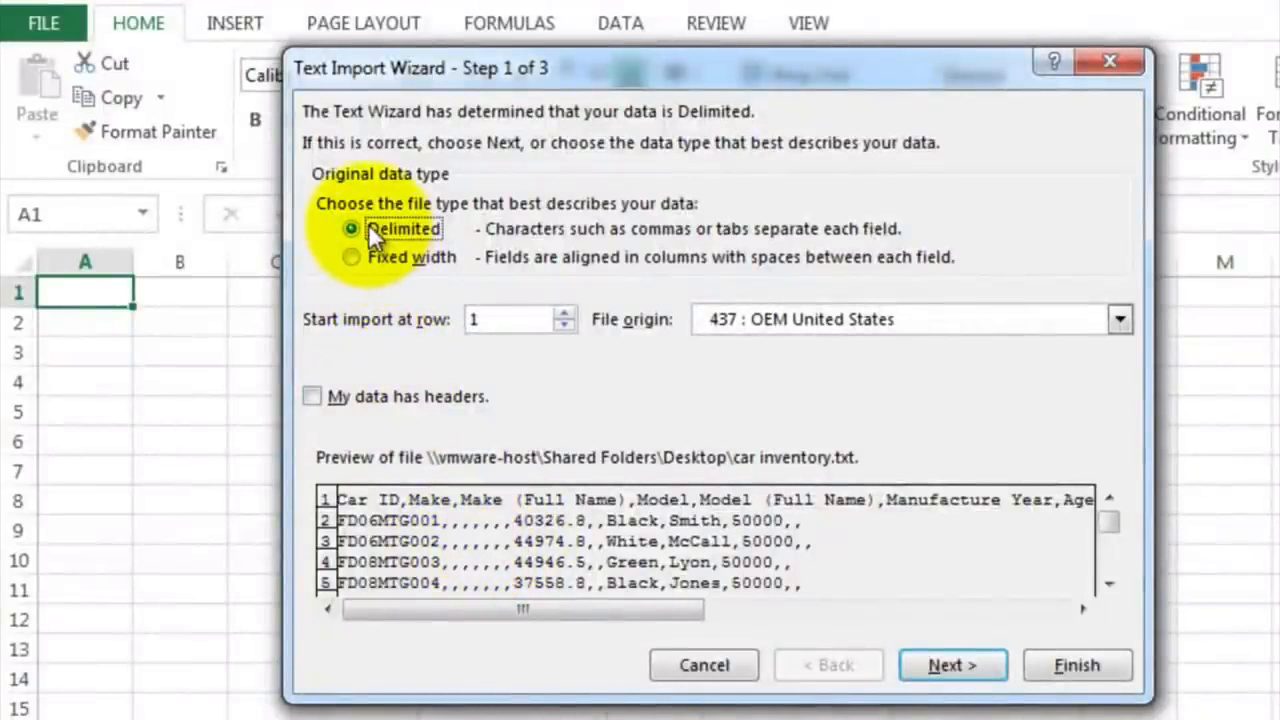
Import the text file as delimited data, adding Comma to the Tab delimiter and checking the column preview before finishing
left_click(945, 665)
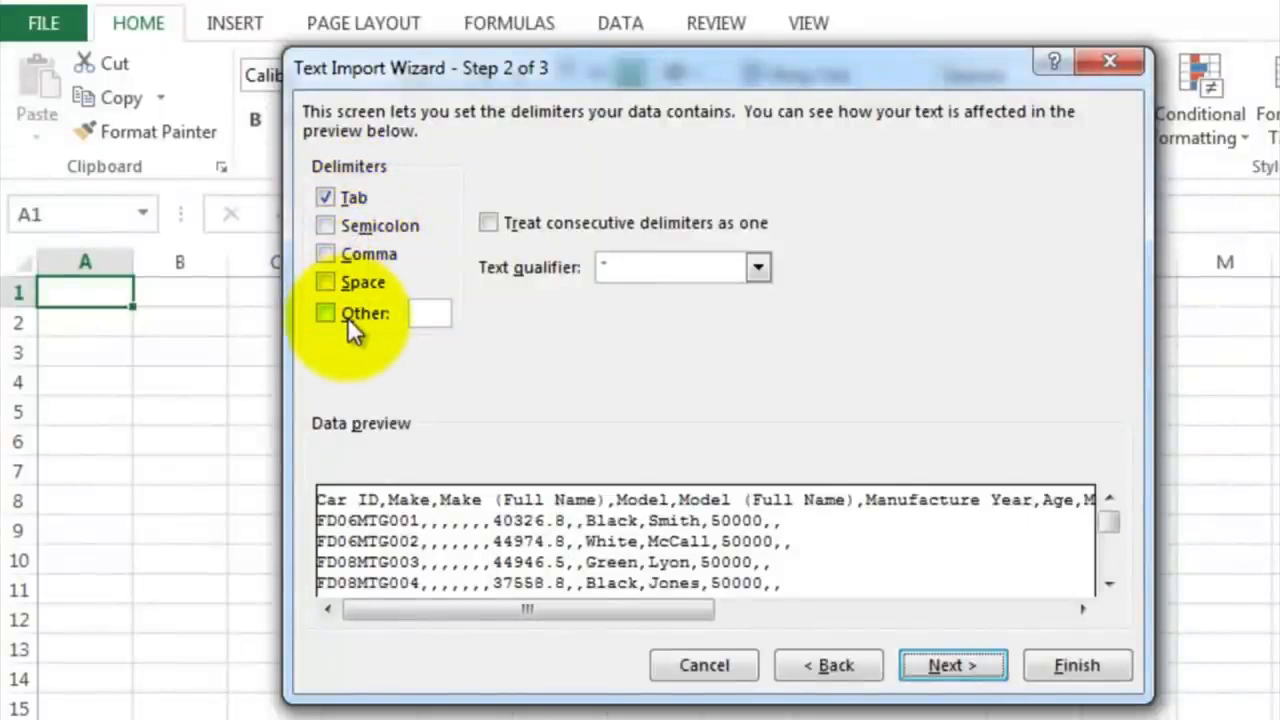
left_click(325, 253)
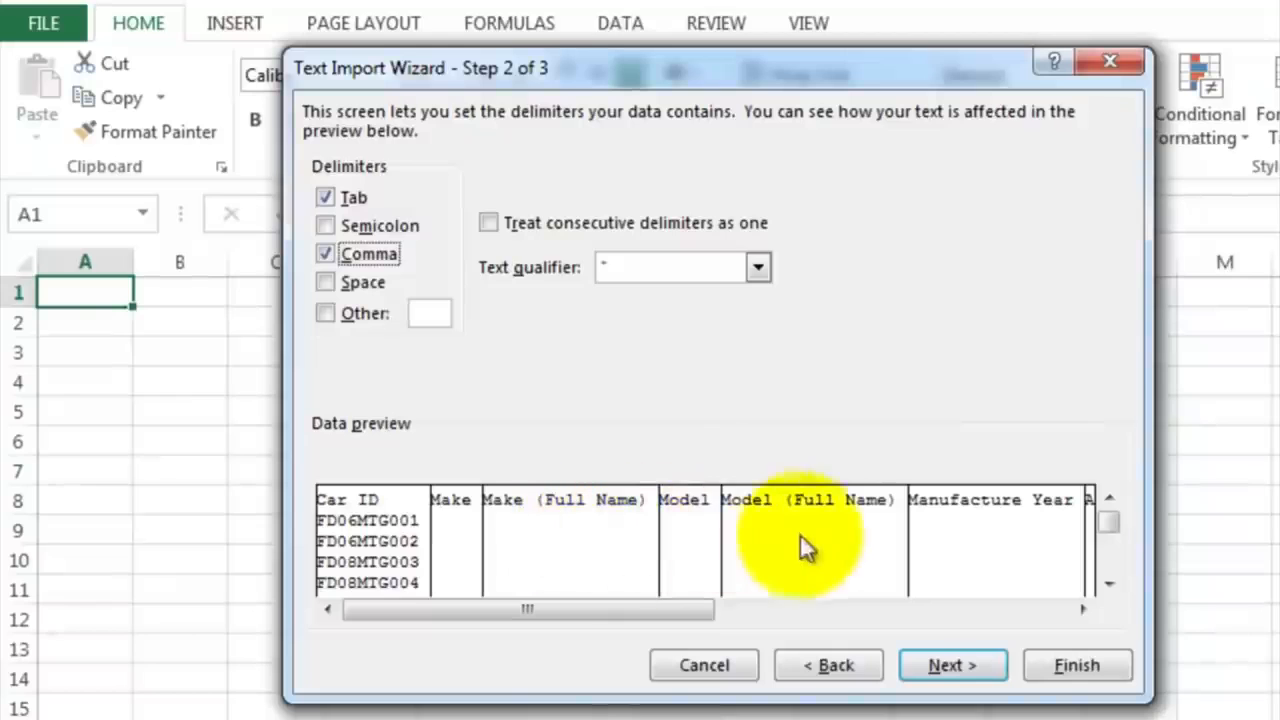
left_click_drag(700, 609, 910, 614)
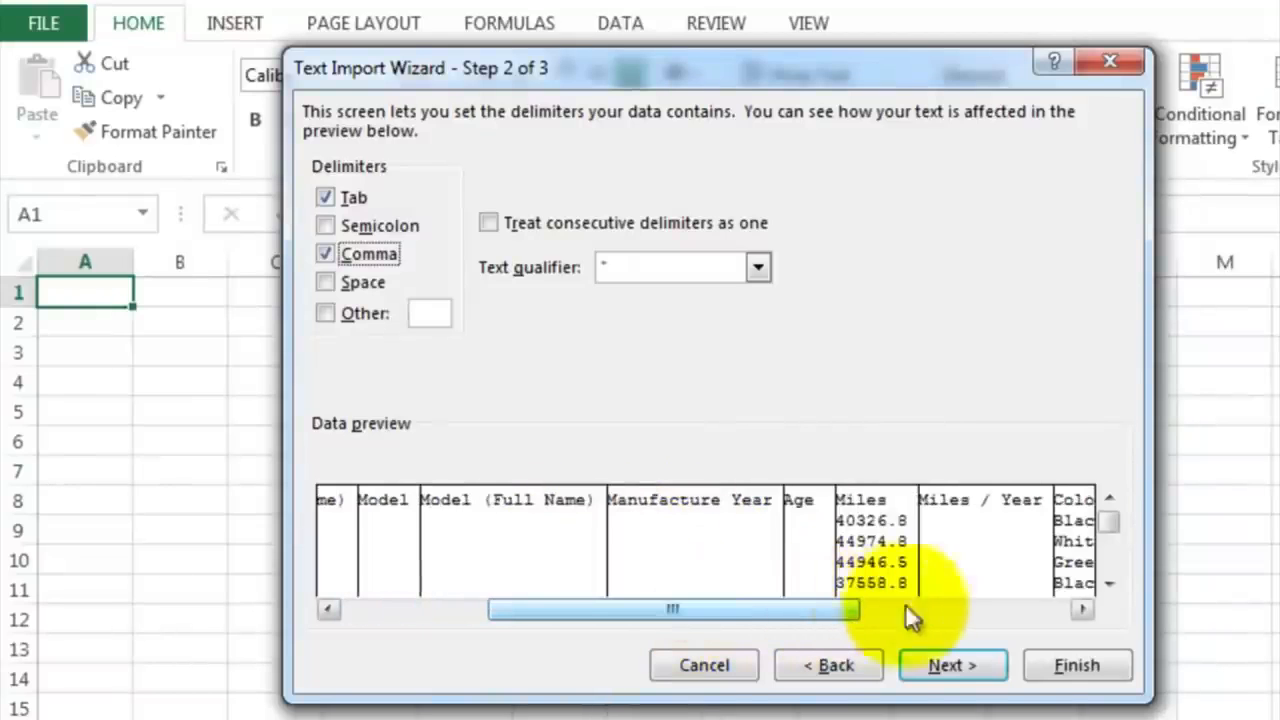
left_click(1087, 606)
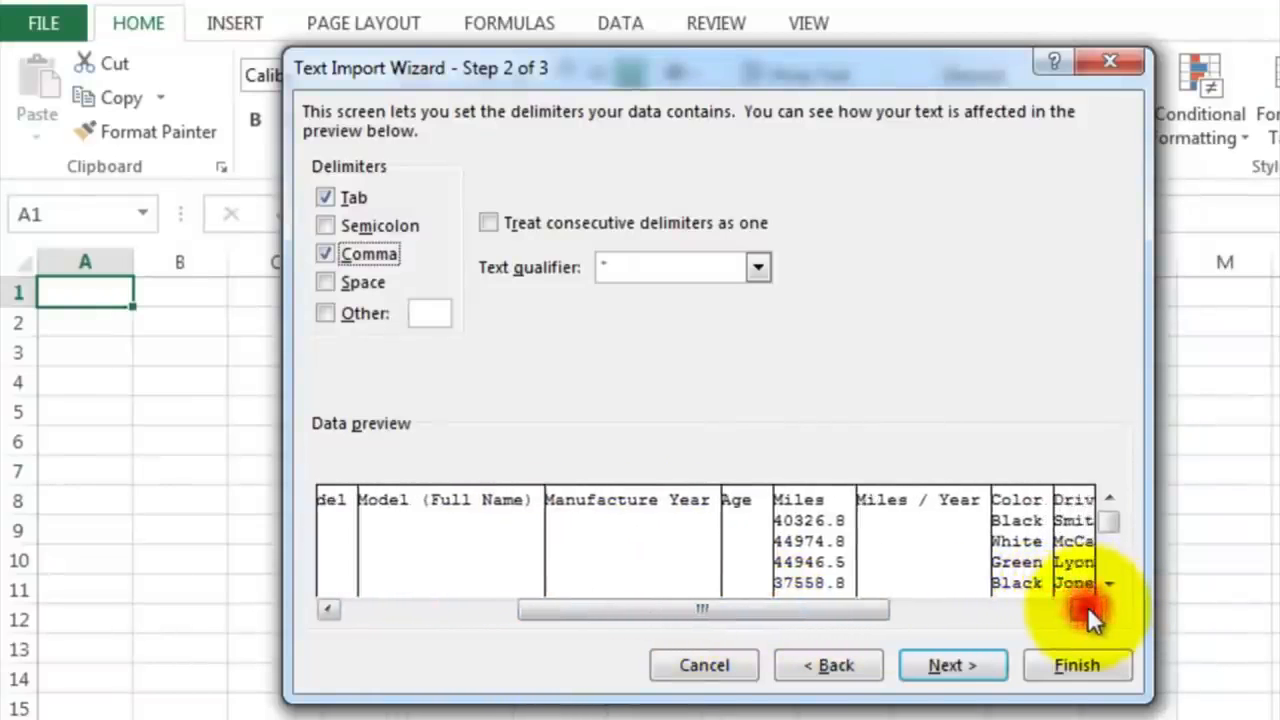
left_click_drag(1087, 606, 1086, 610)
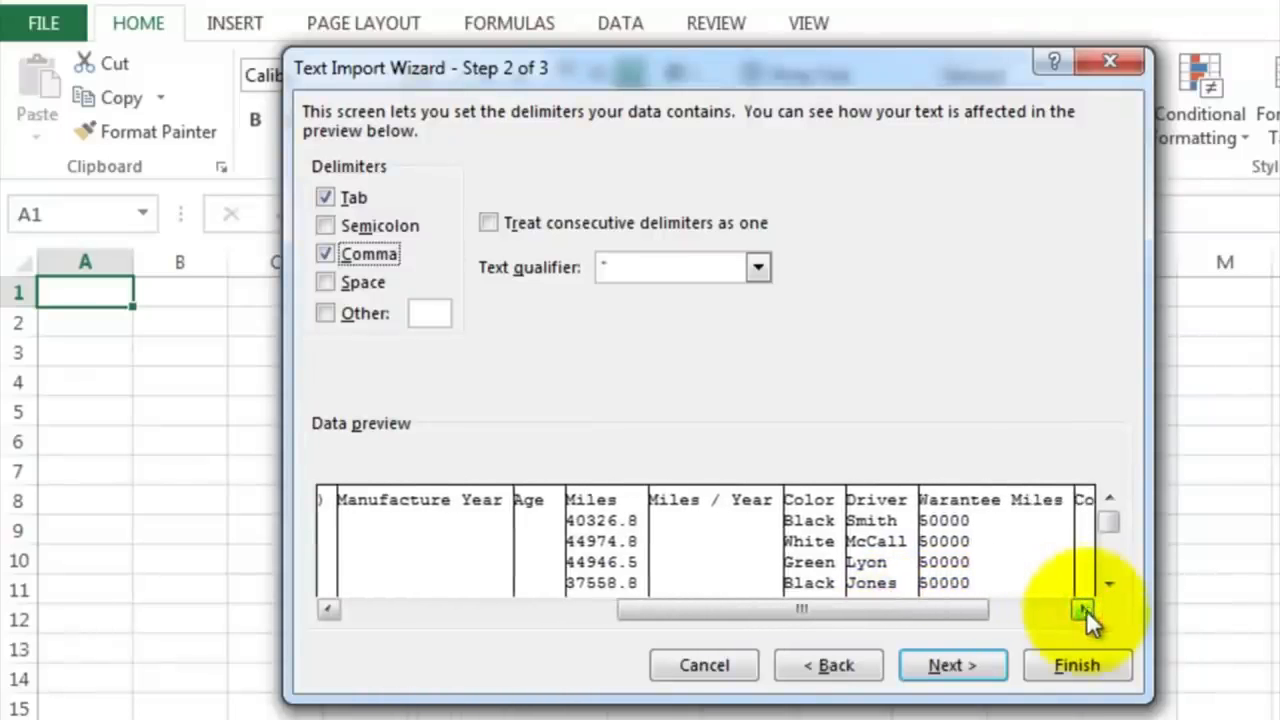
left_click(1059, 658)
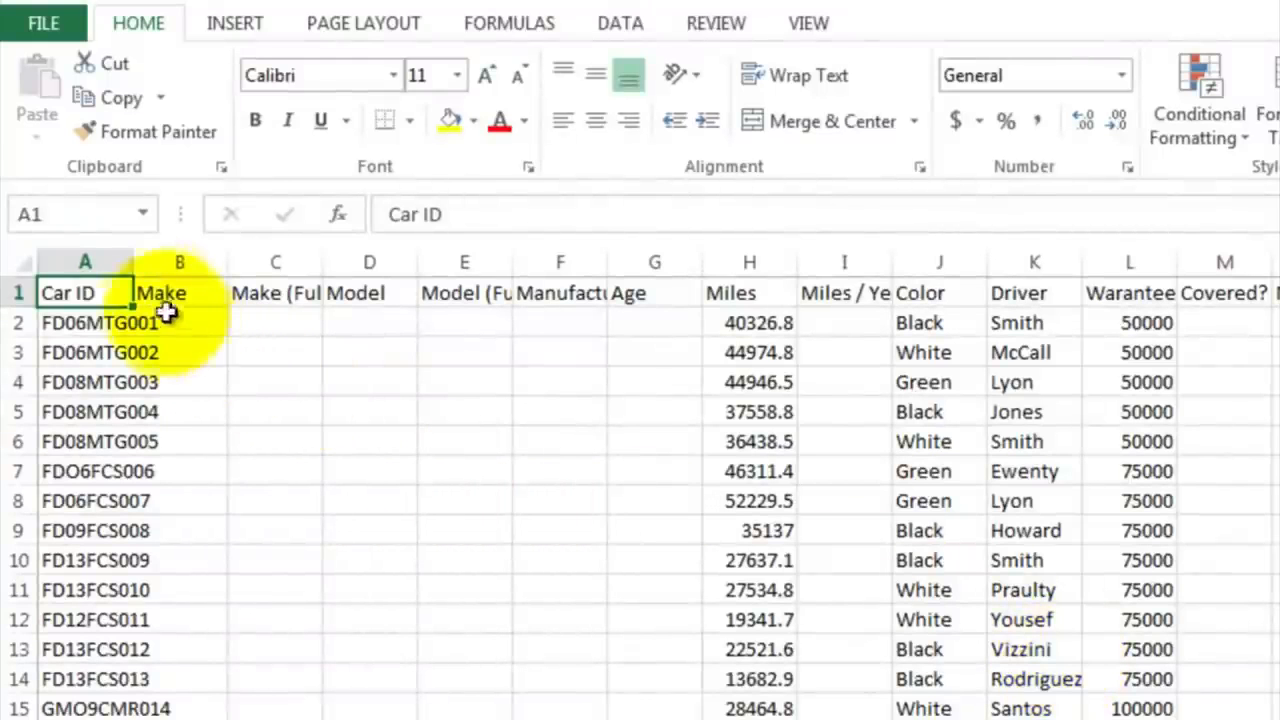
Widen column A to about twice its width and wrap the header text in row 1
left_click_drag(136, 260, 226, 260)
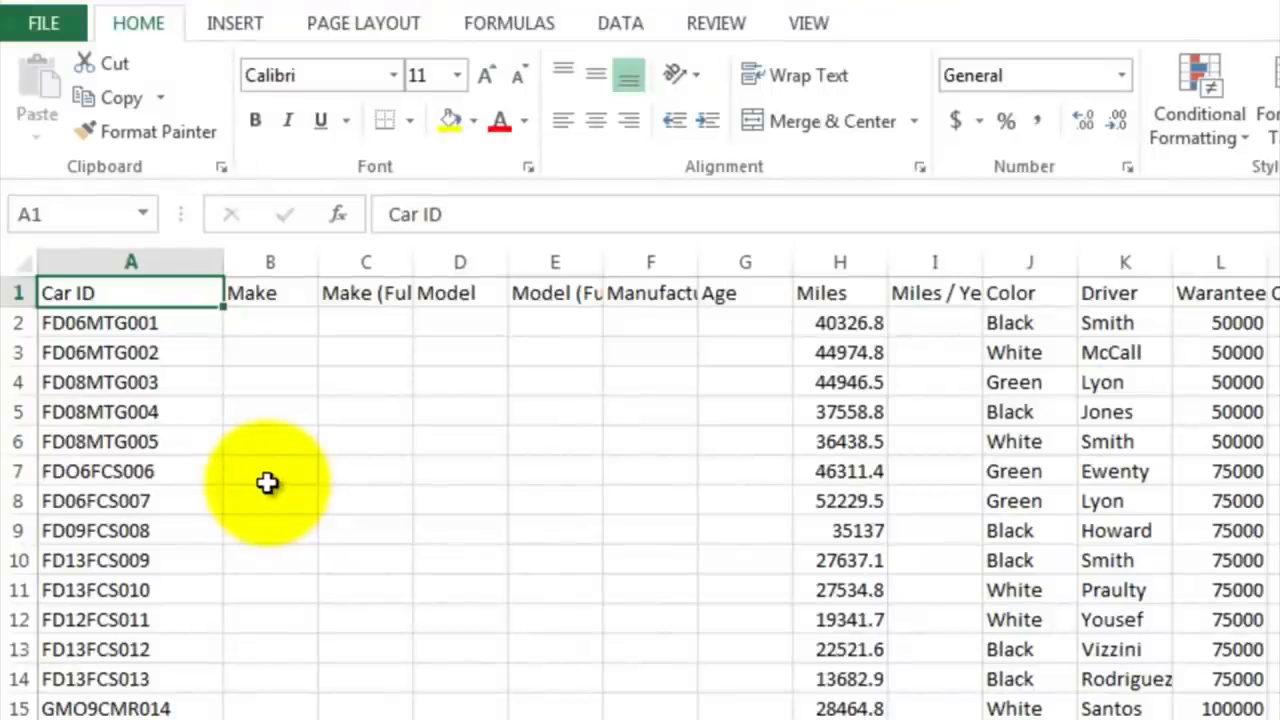
left_click(18, 292)
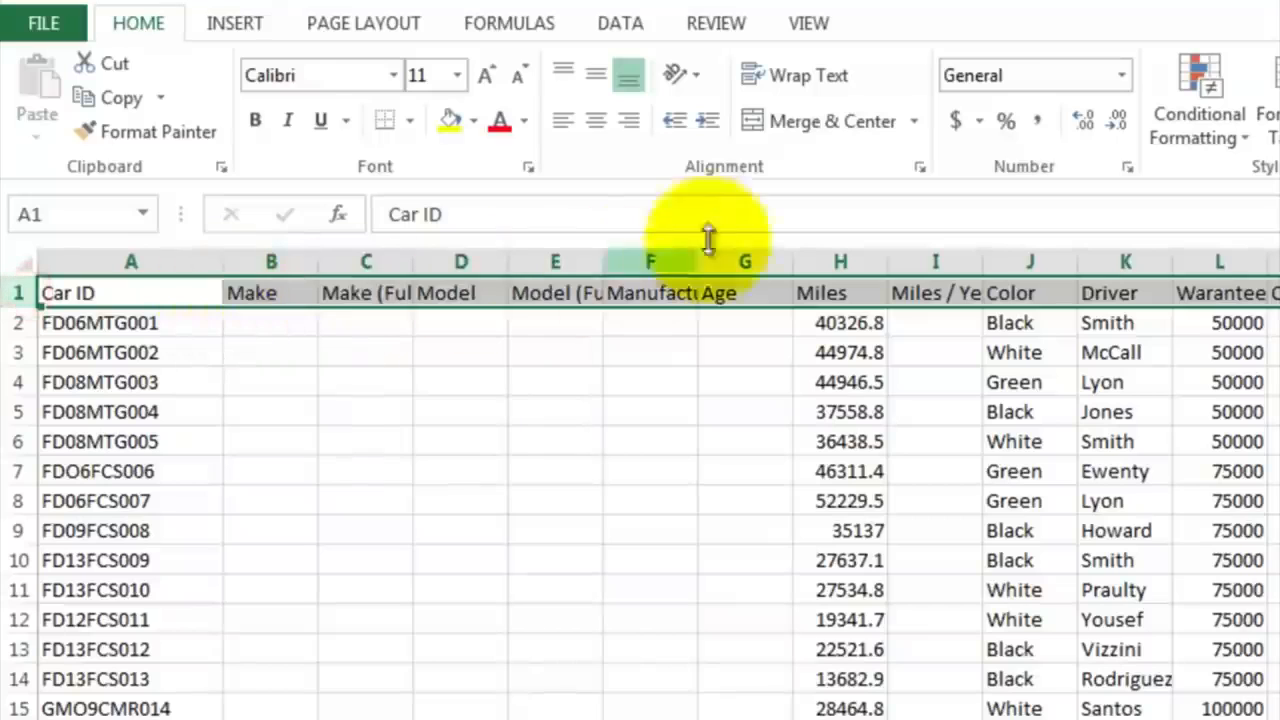
left_click(818, 81)
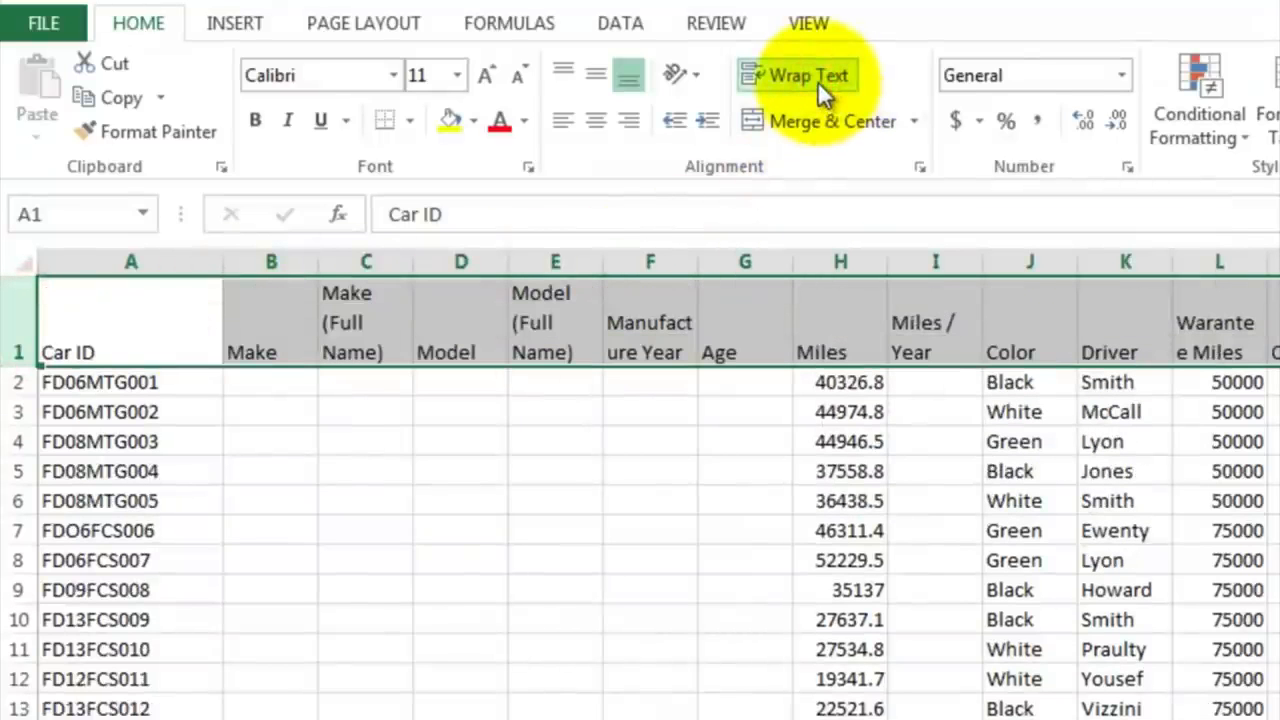
Enter the formula =LEFT(A2,2) in cell B2 to extract the make code from the Car ID
left_click(281, 386)
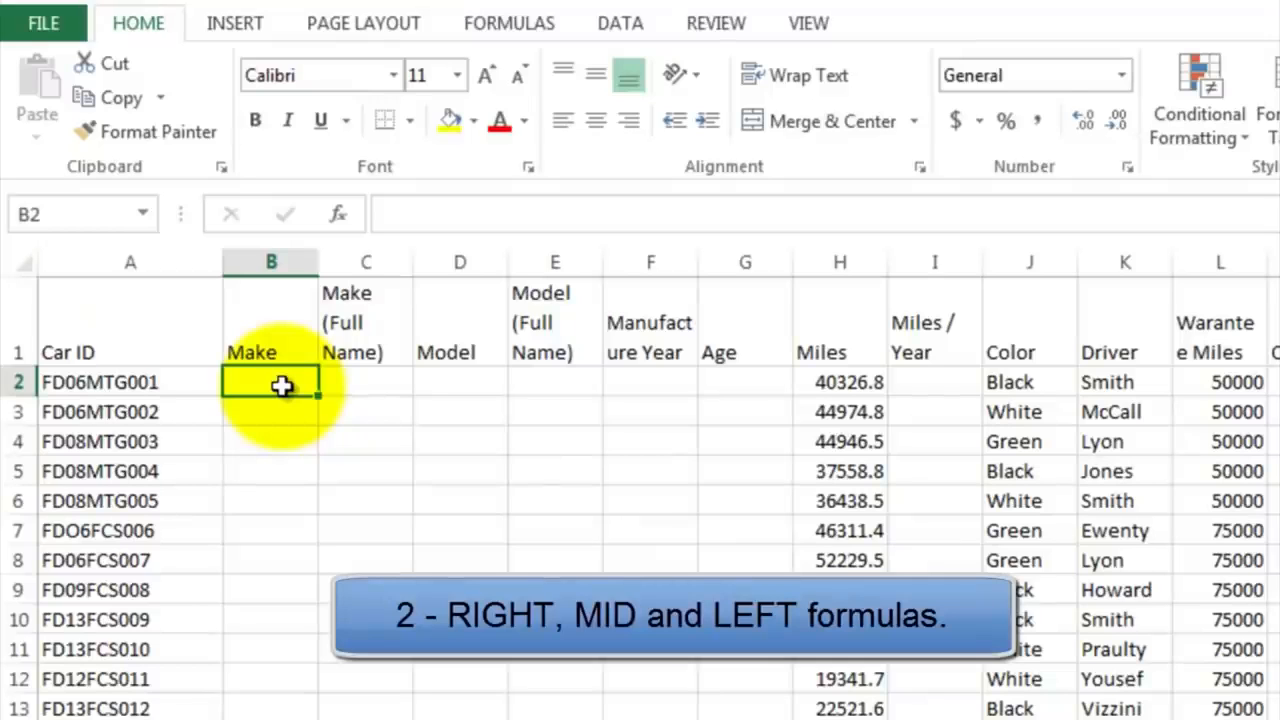
left_click(150, 390)
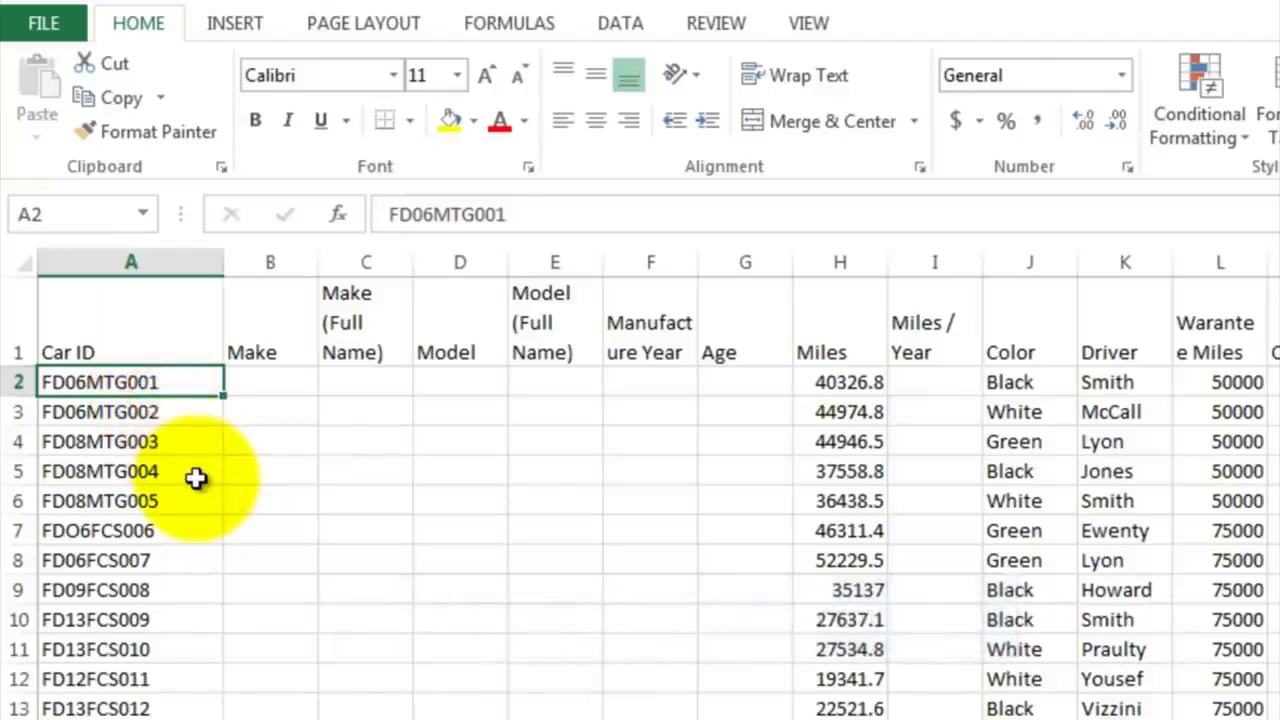
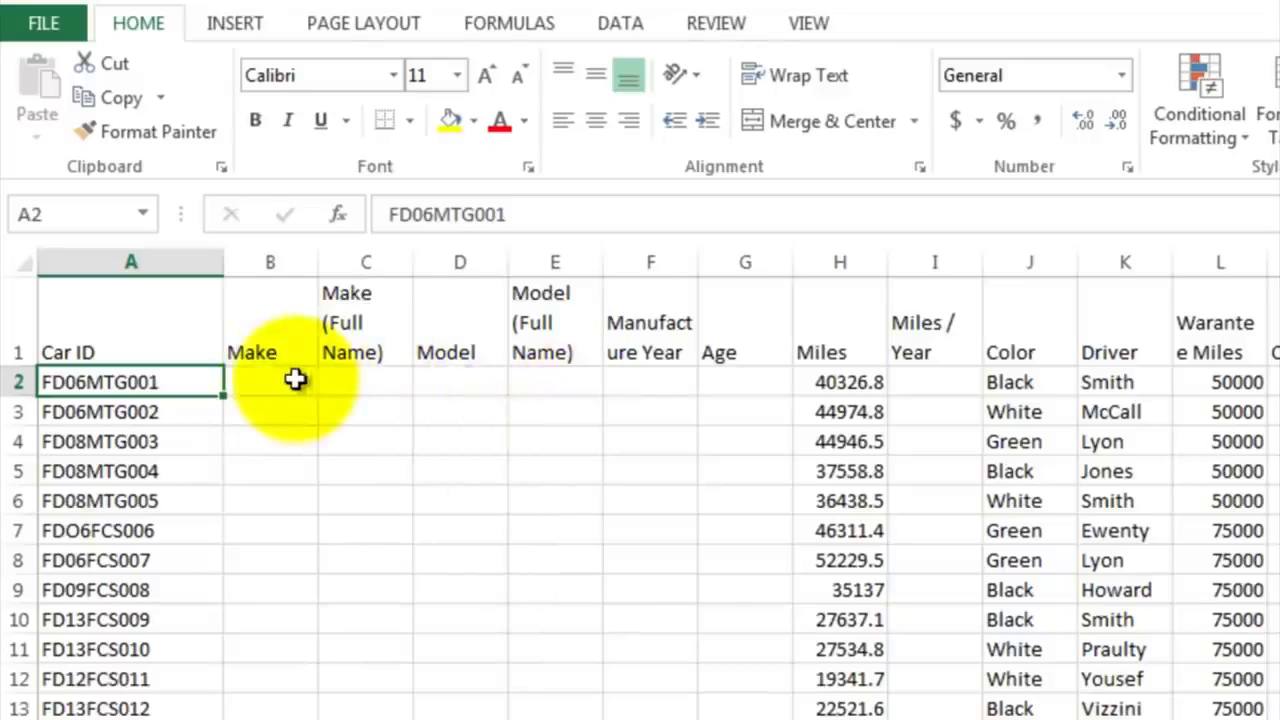
left_click(293, 380)
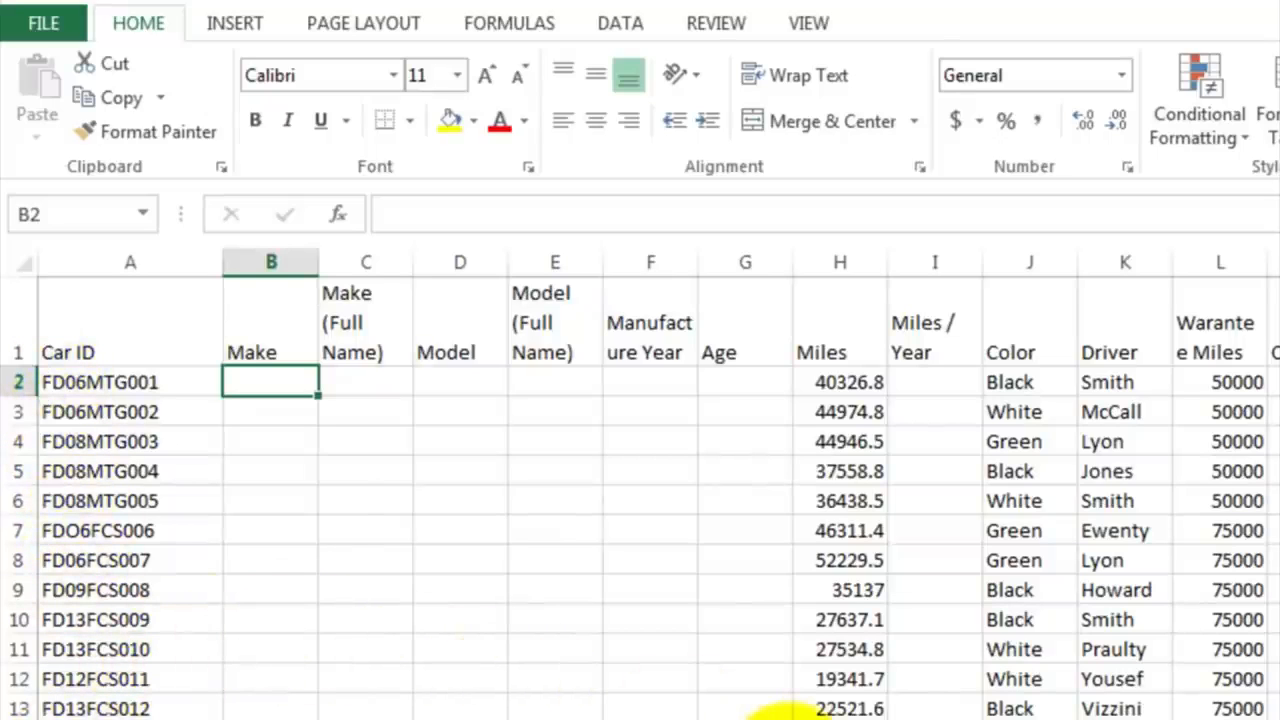
type("=")
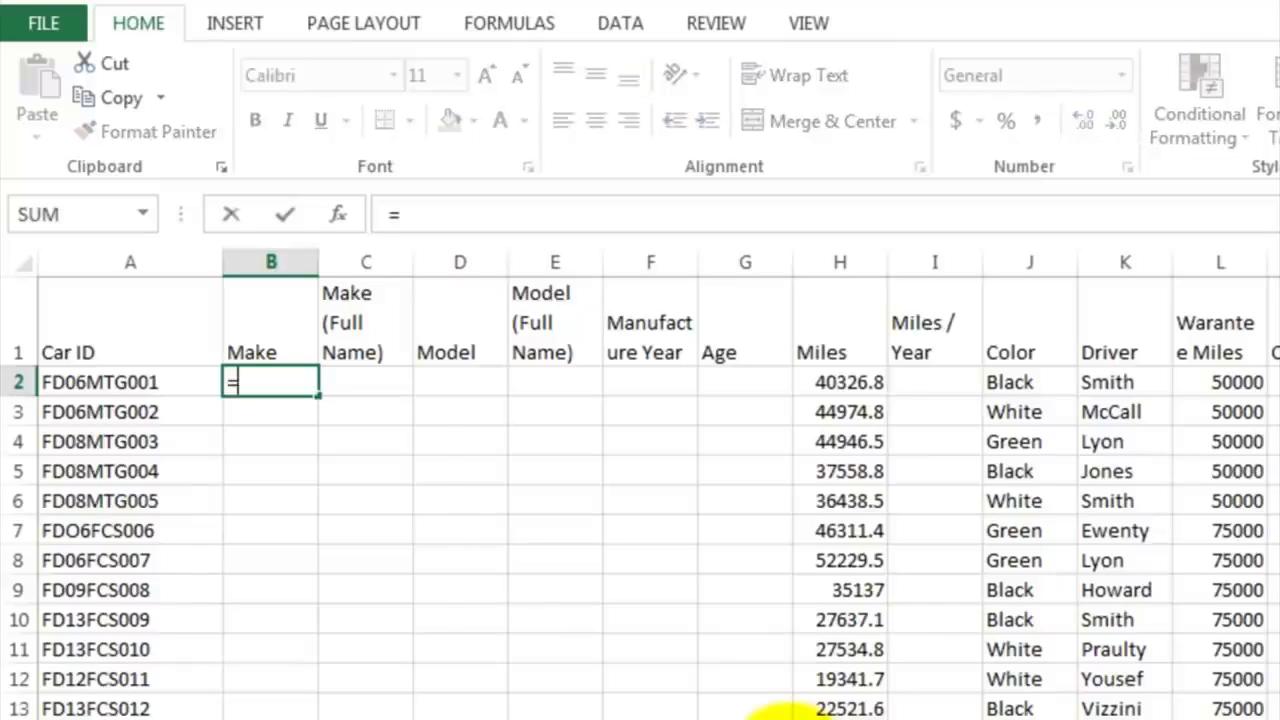
type("left")
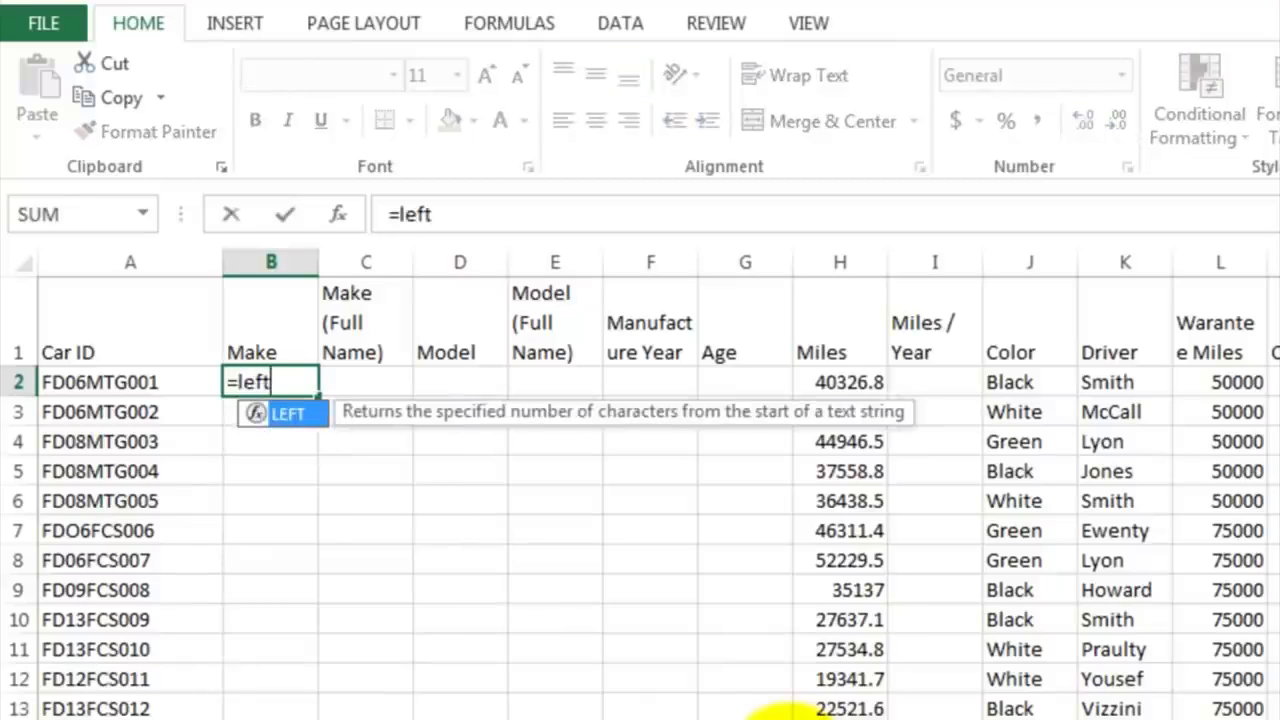
type("(")
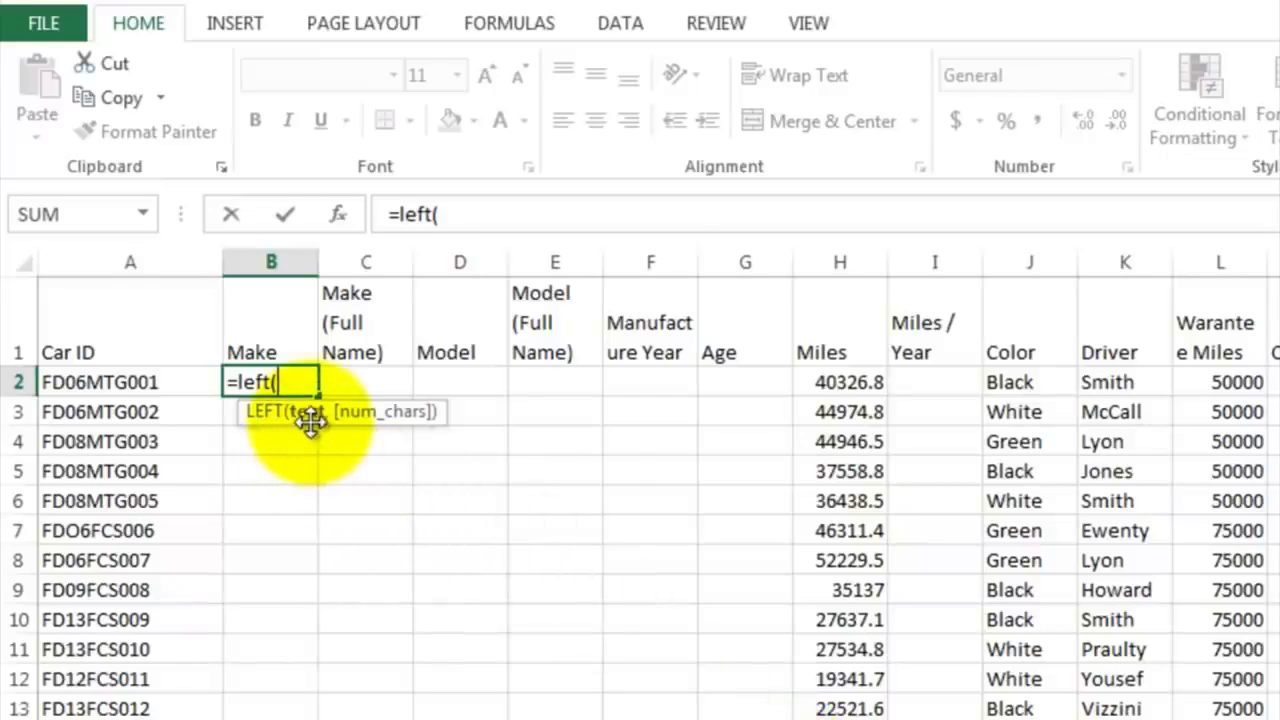
left_click(178, 381)
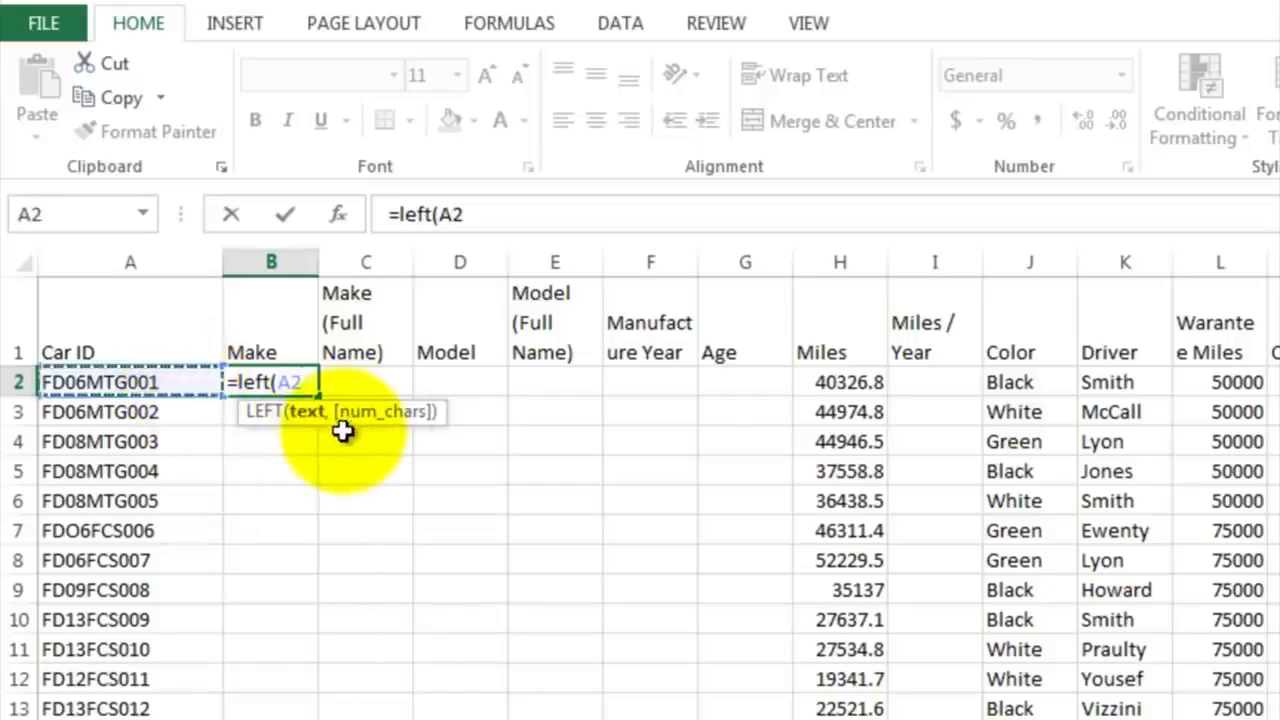
type(",2")
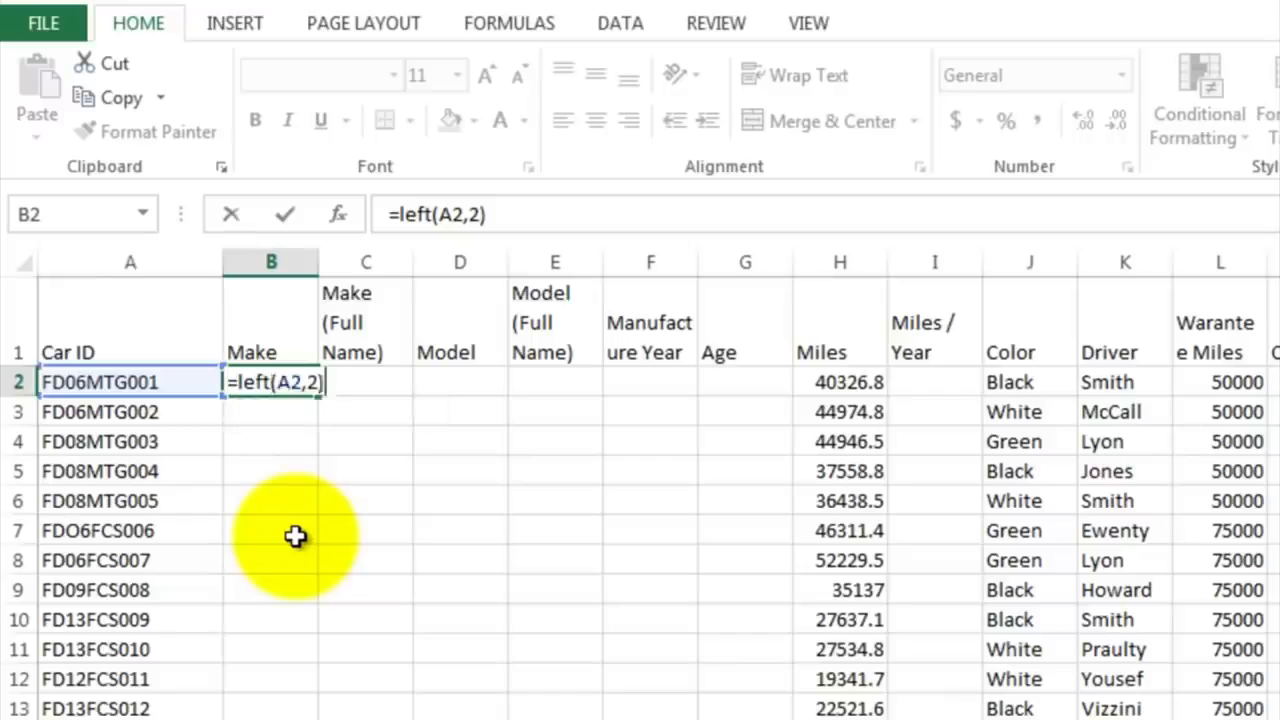
key("Return")
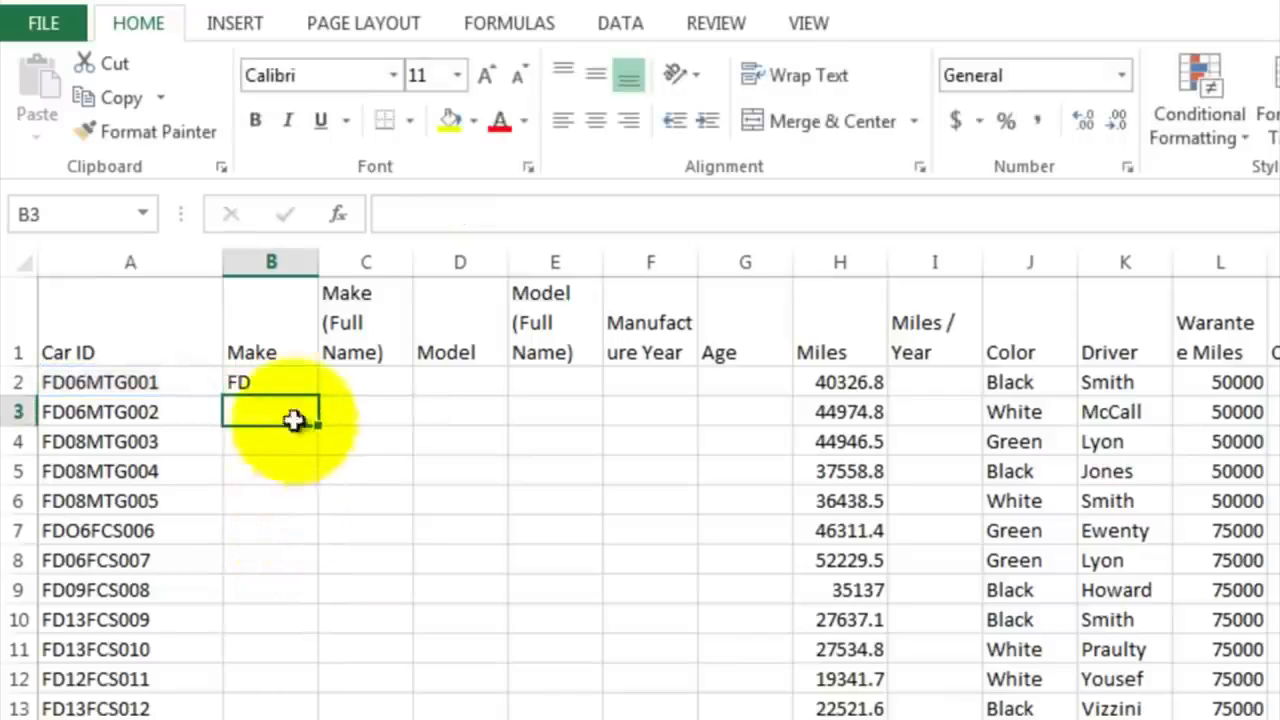
Fill the make formula from B2 down to B53 and return to the Make (Full Name) column at the sheet's start
left_click(270, 382)
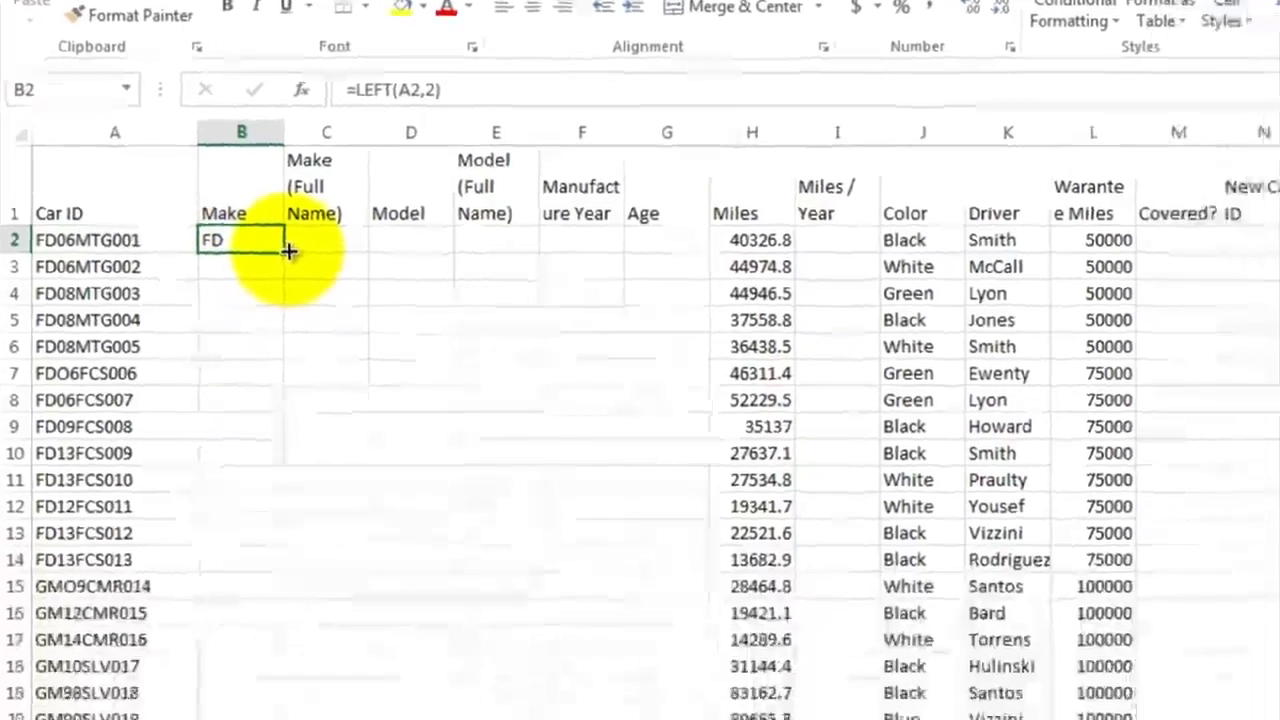
left_click_drag(318, 396, 312, 495)
left_click_drag(252, 222, 221, 568)
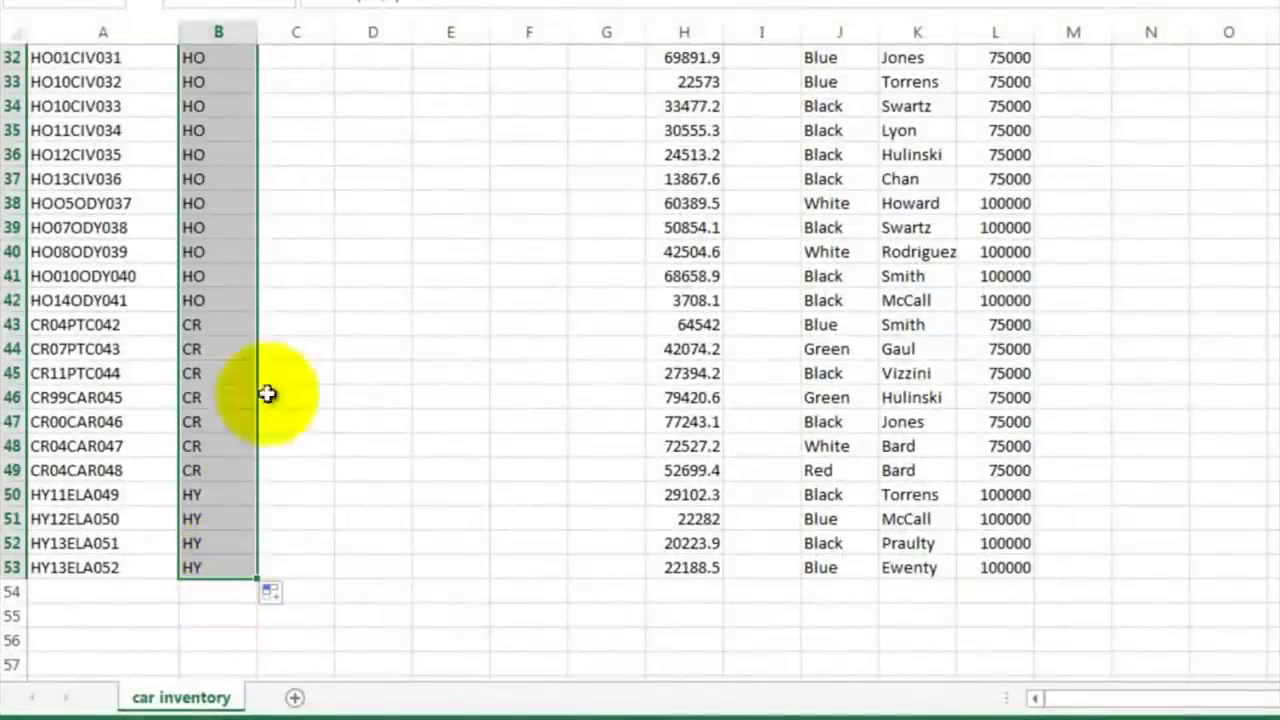
left_click(298, 158)
scroll(300, 160, "up", 10)
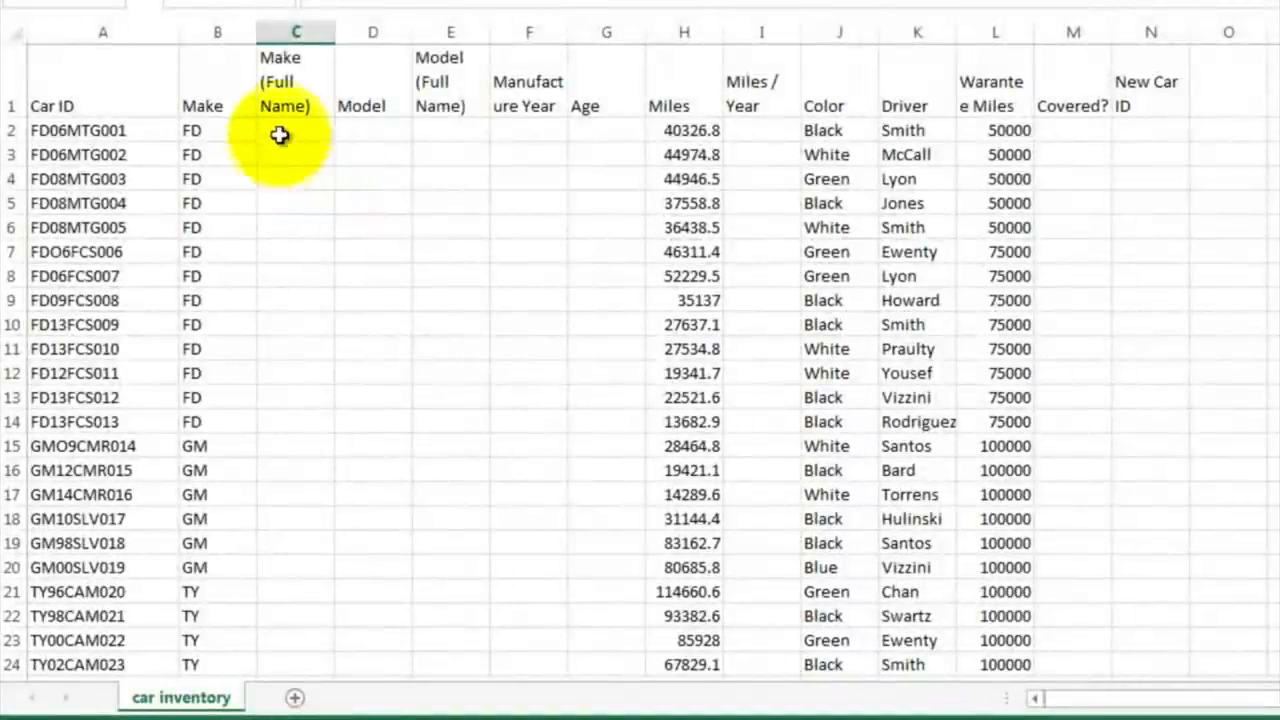
left_click(295, 33)
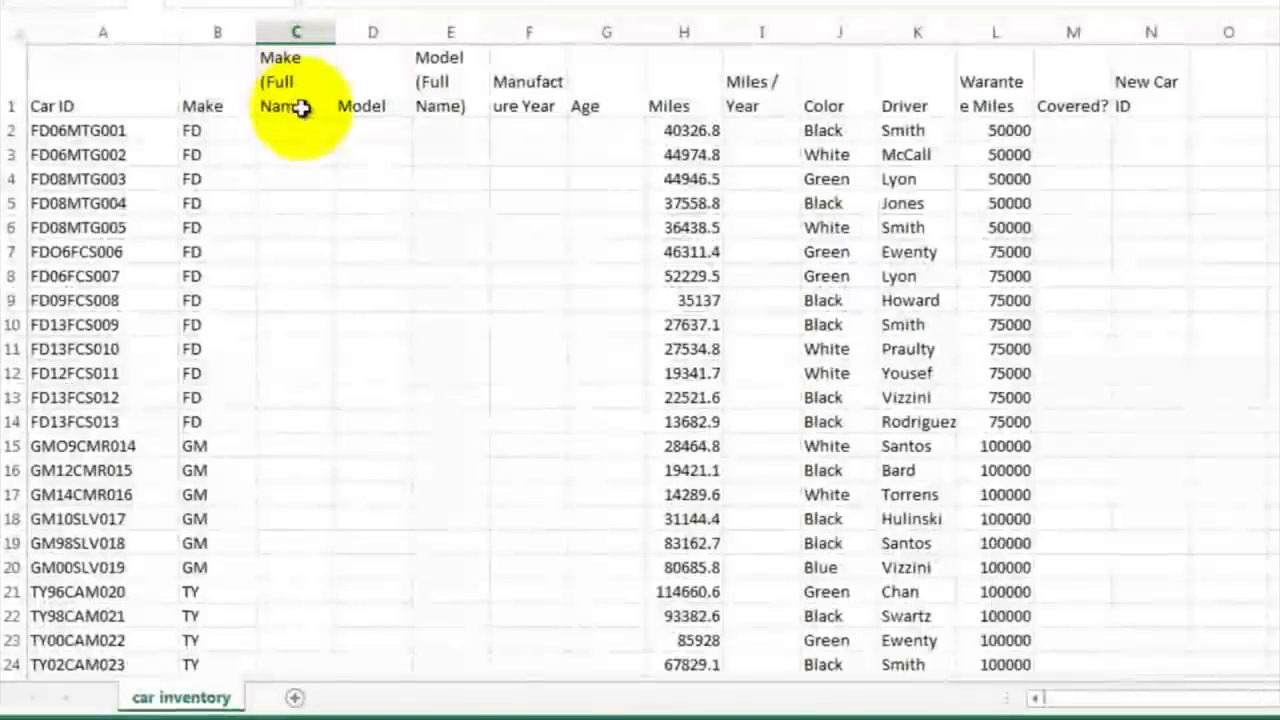
Look through the make codes in column B from row 2 down to the empty rows below the list
left_click(297, 128)
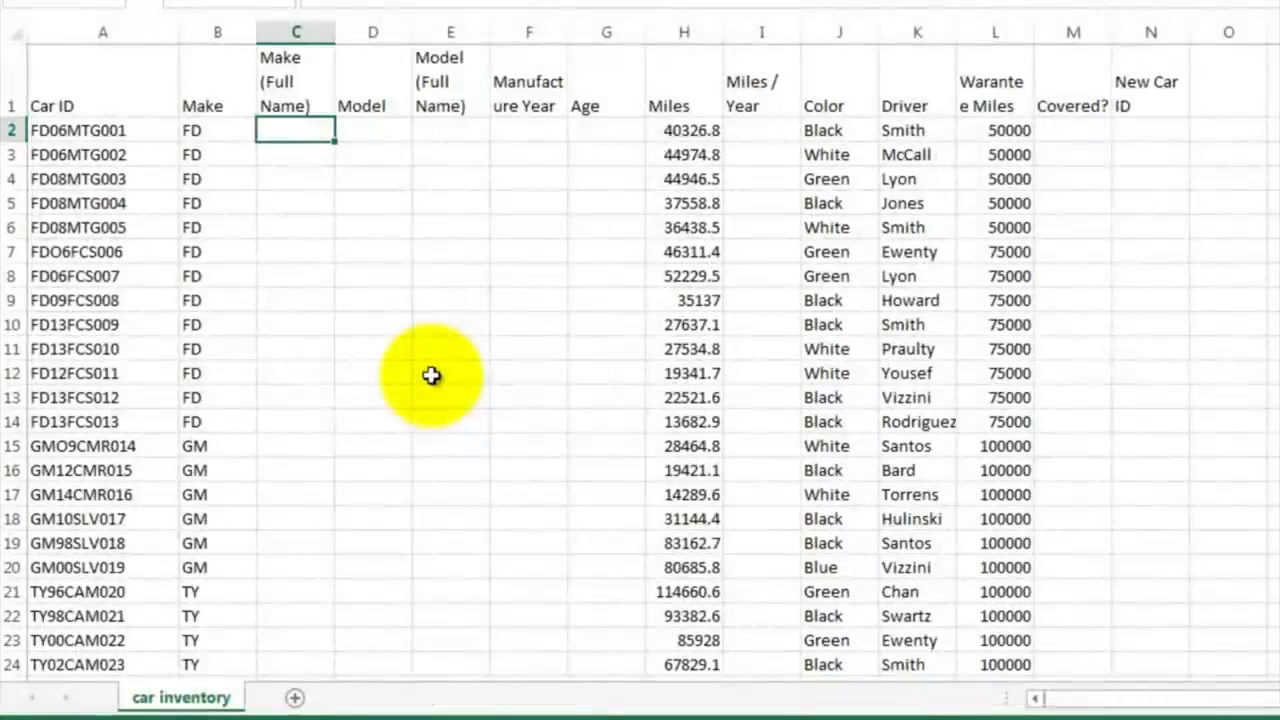
left_click(294, 446)
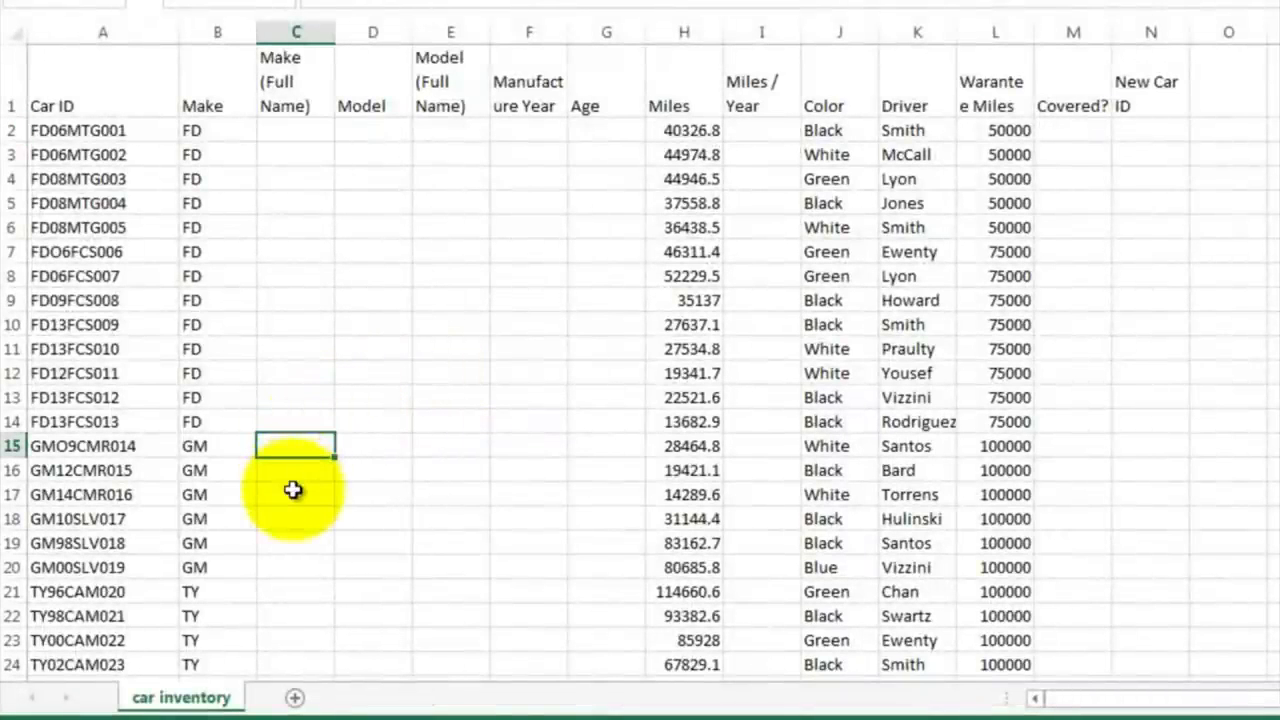
scroll(294, 494, "down", 3)
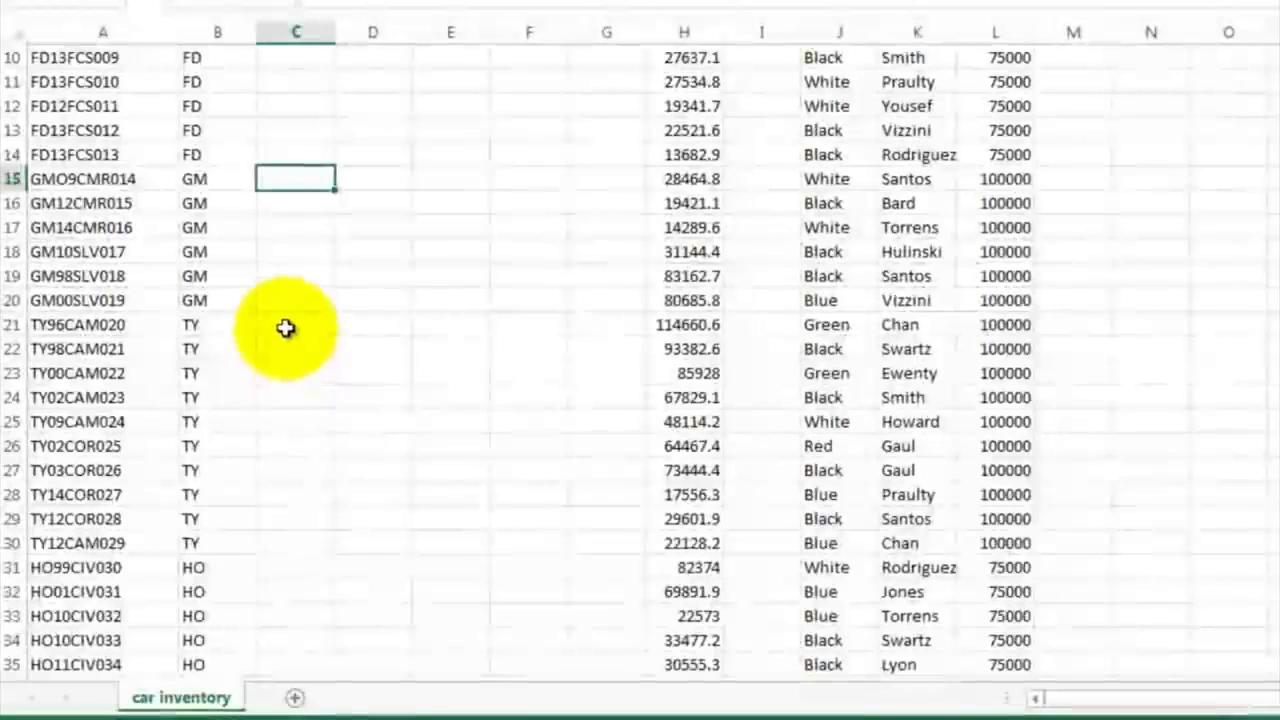
left_click(288, 322)
scroll(293, 416, "down", 4)
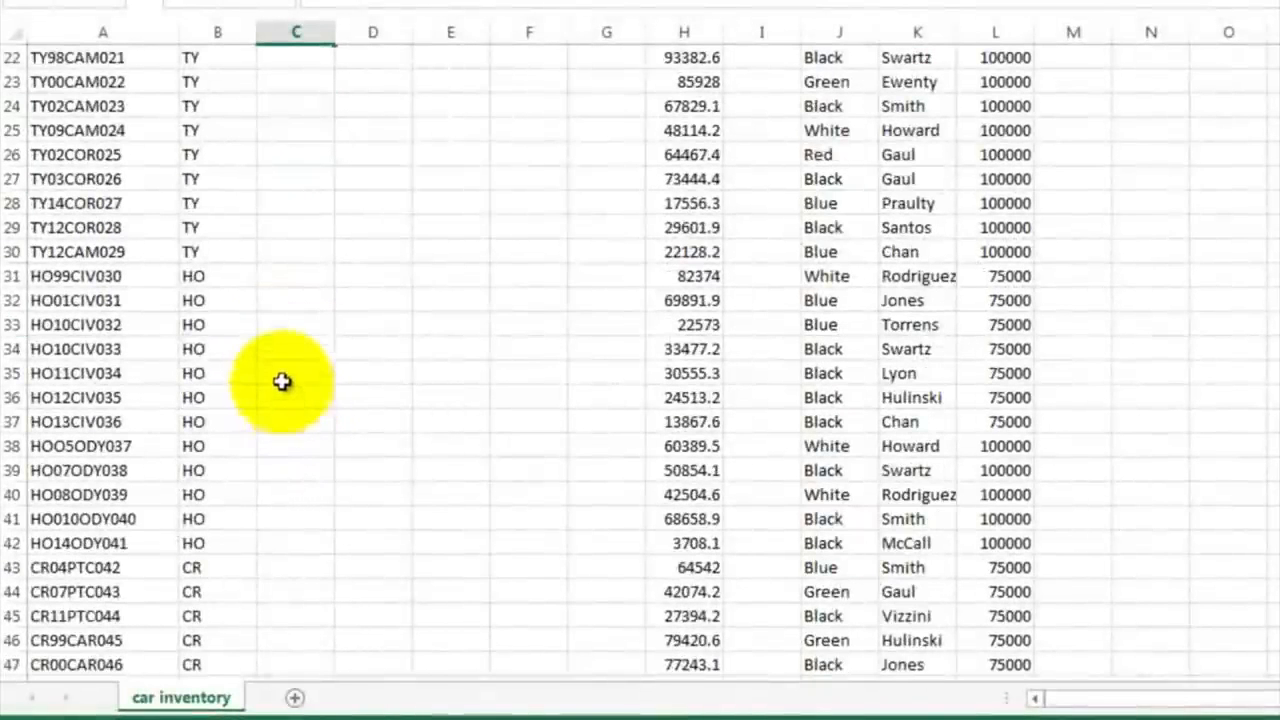
scroll(300, 418, "down", 3)
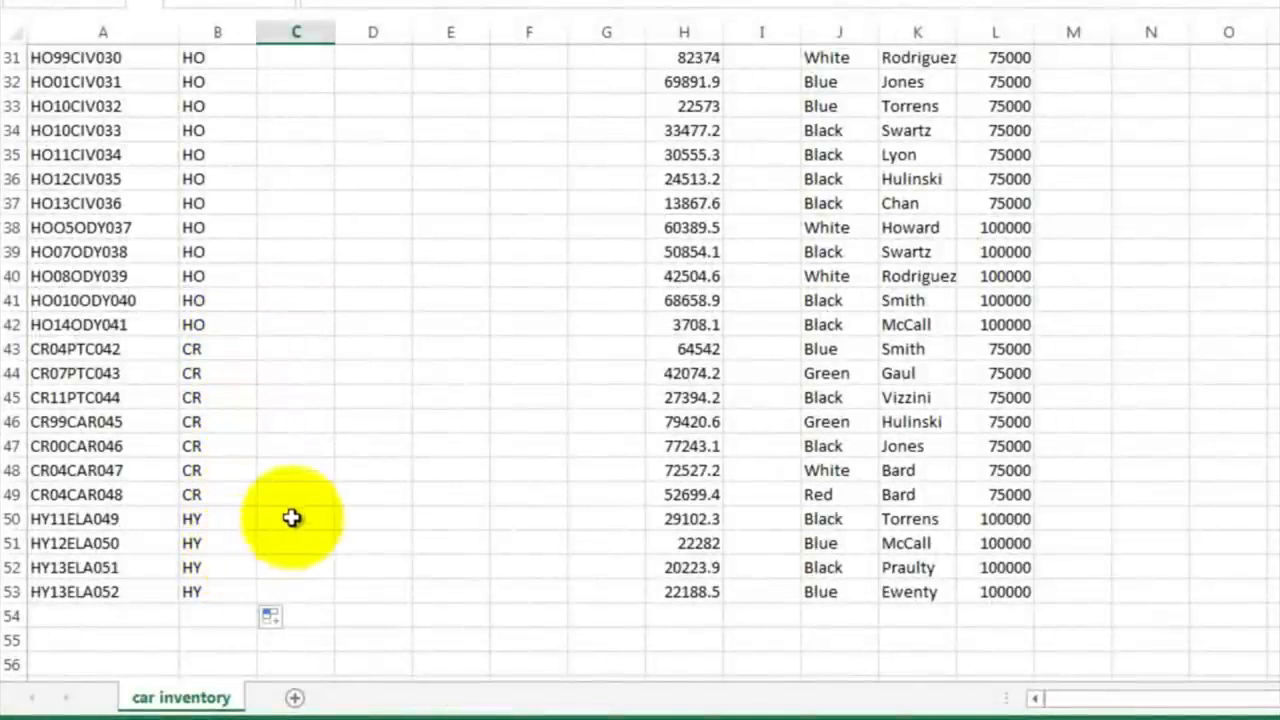
scroll(291, 517, "down", 4)
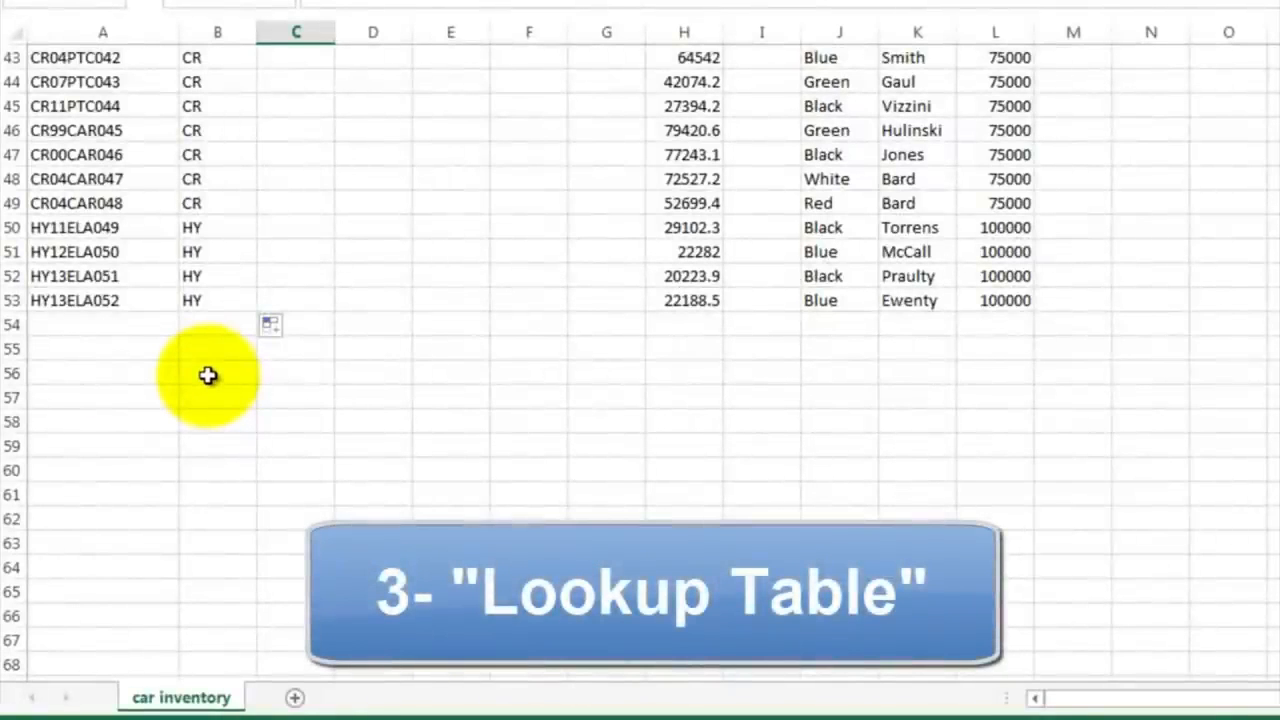
Enter the make codes CR, HY, TY, HO, GM and FD in cells B56 to B61 below the data
left_click(207, 375)
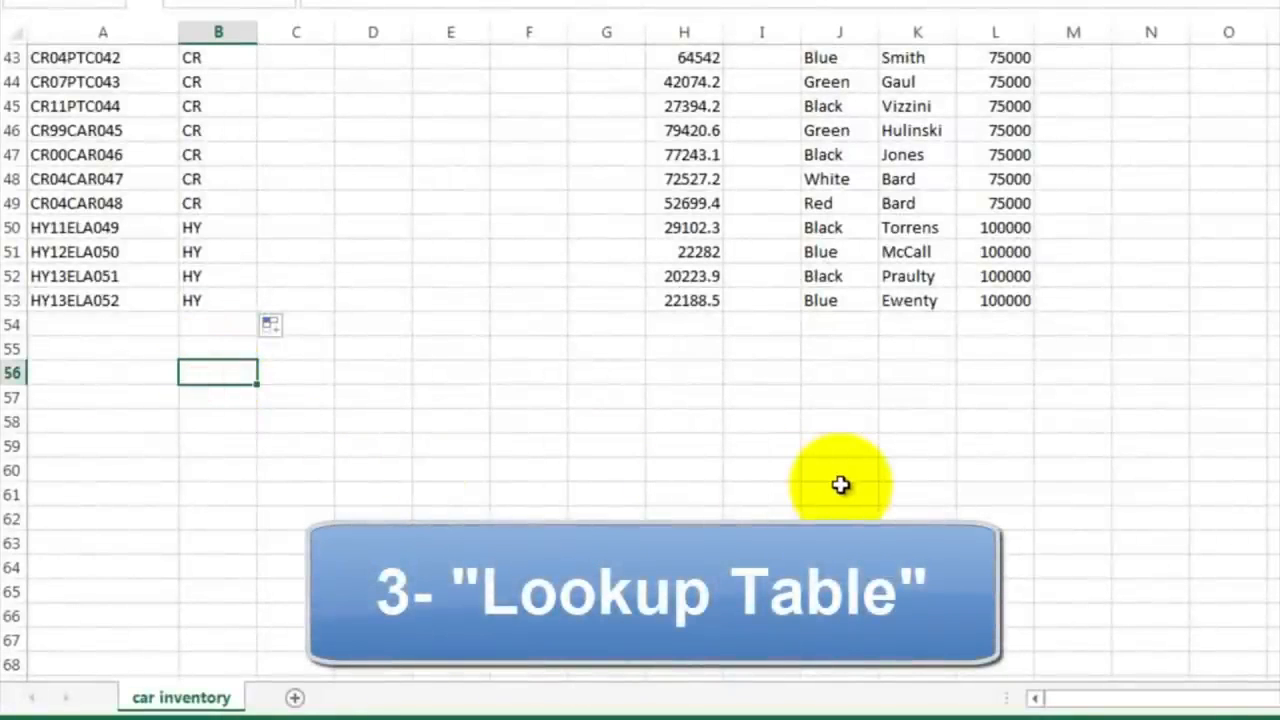
type("CR")
key("Return")
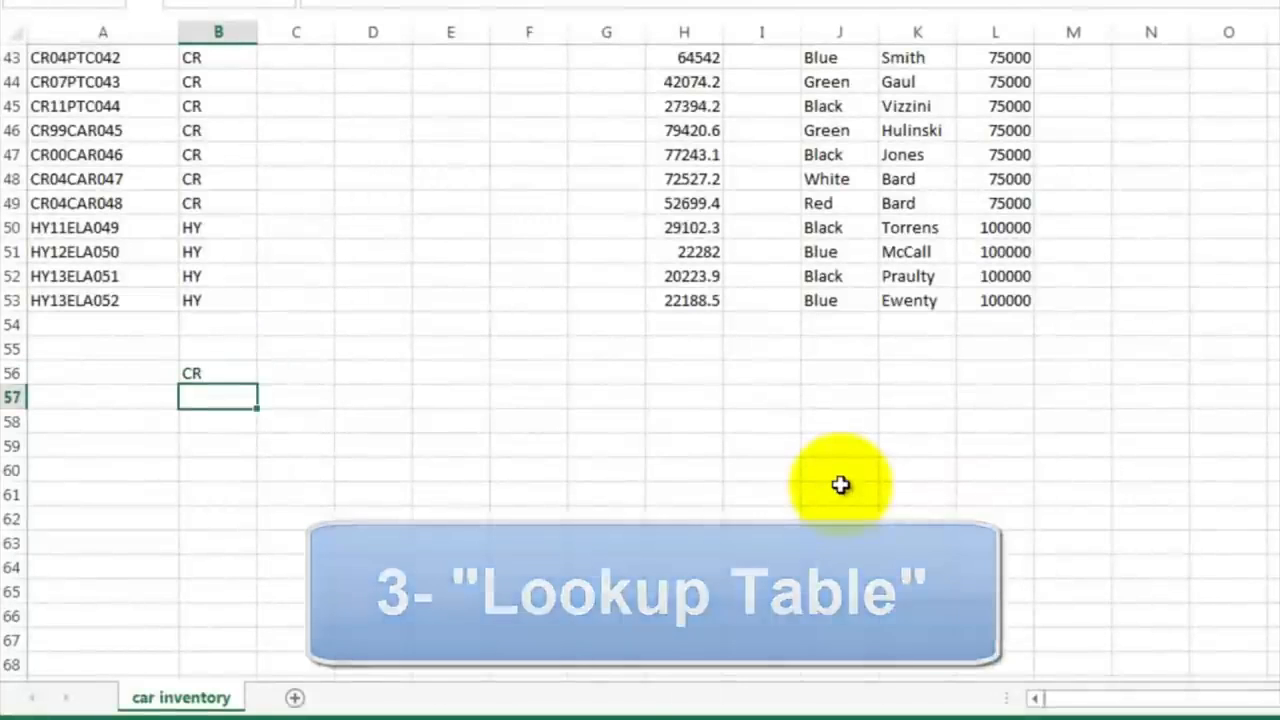
type("HY")
key("Return")
type("TY")
key("Return")
type("HY")
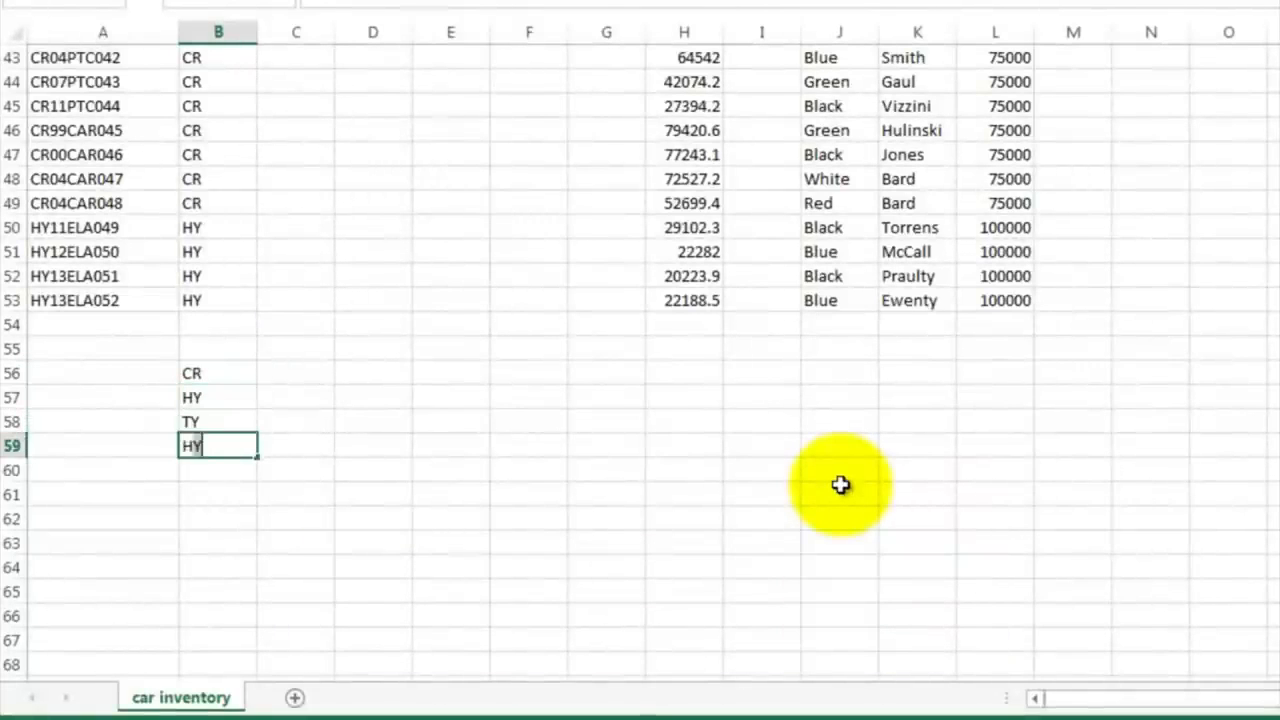
key("BackSpace")
type("O")
key("Return")
key("Return")
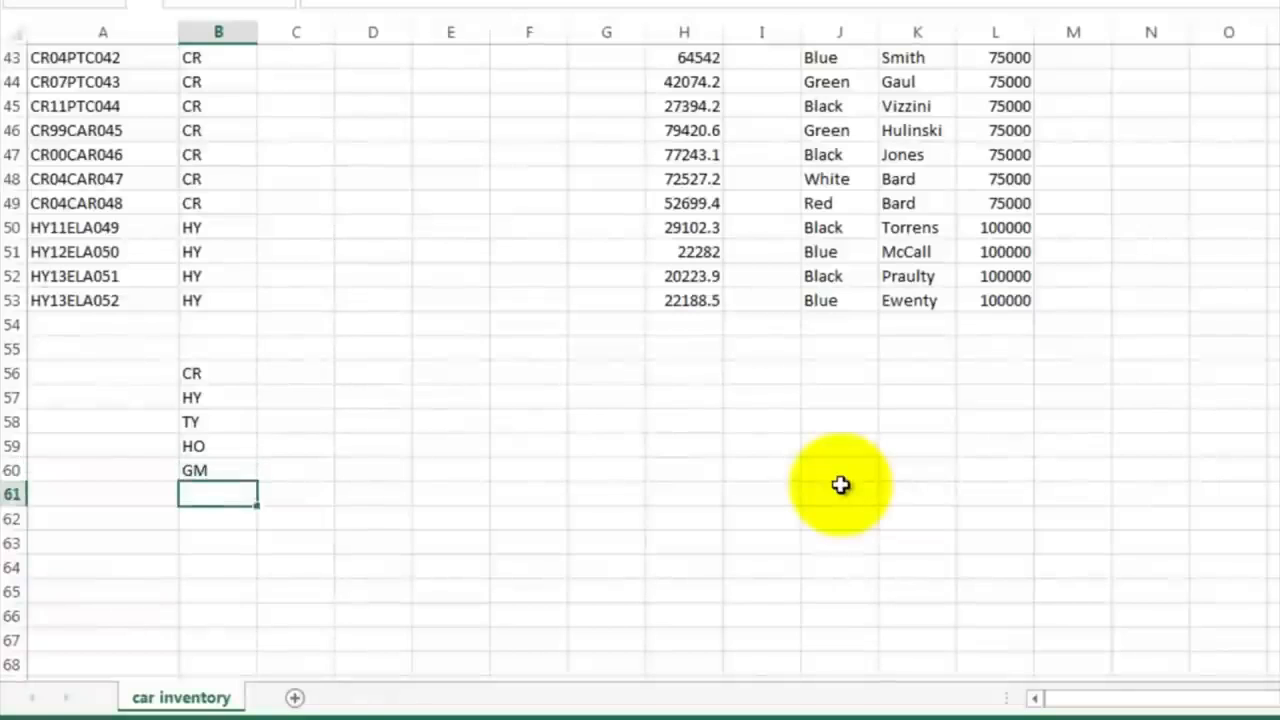
type("FD")
key("Return")
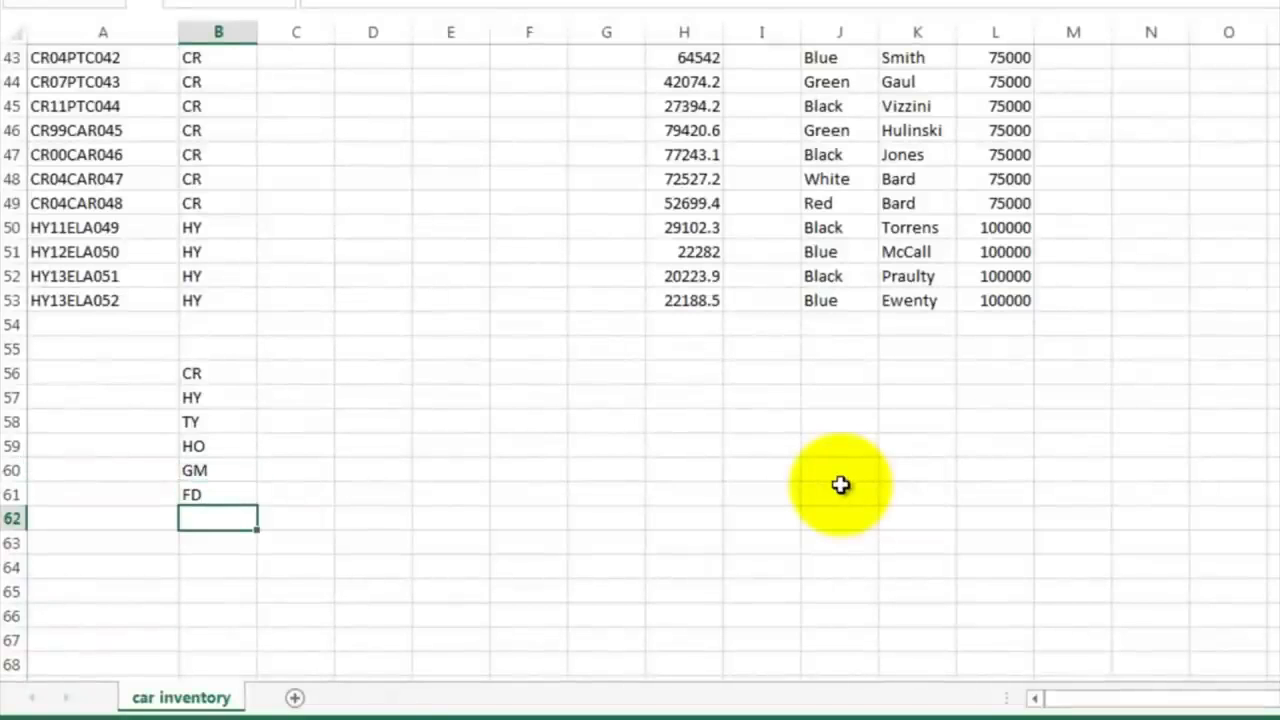
Enter the full make names Chrysler, Hundai, Toyota, Honda, General Motors and Ford beside their codes in cells C56 to C61
left_click(306, 376)
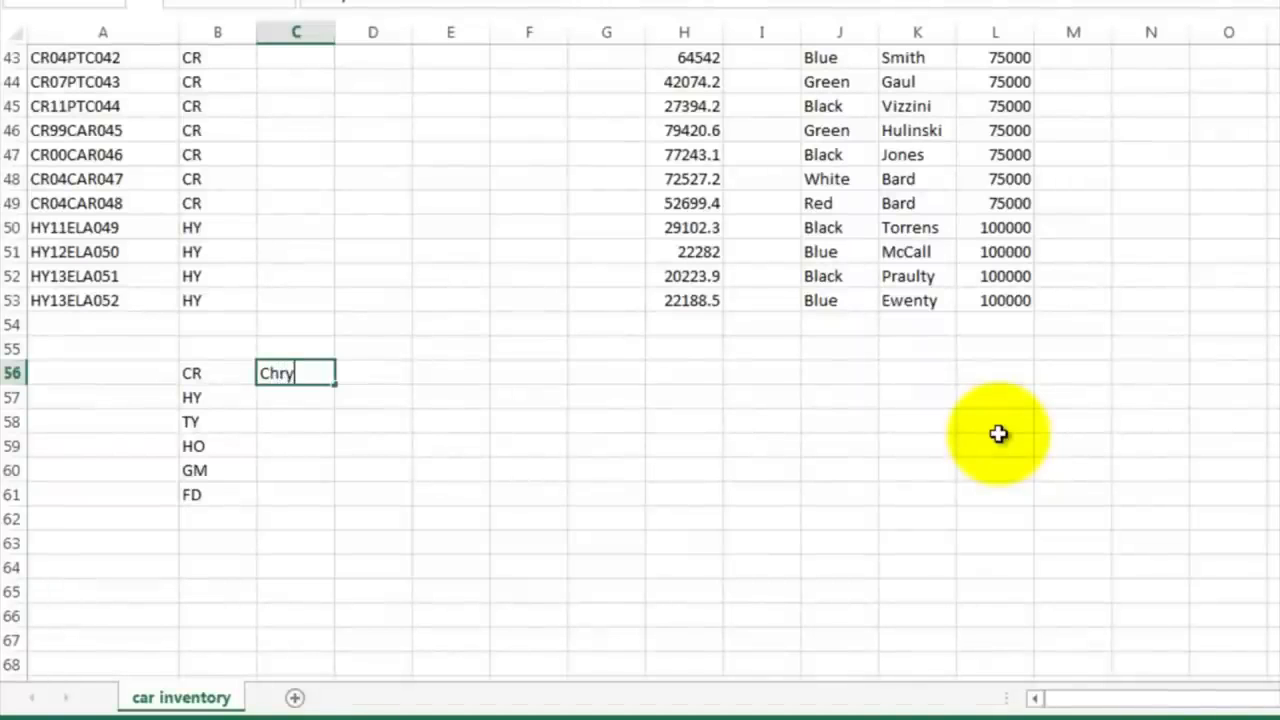
type("Chrysler")
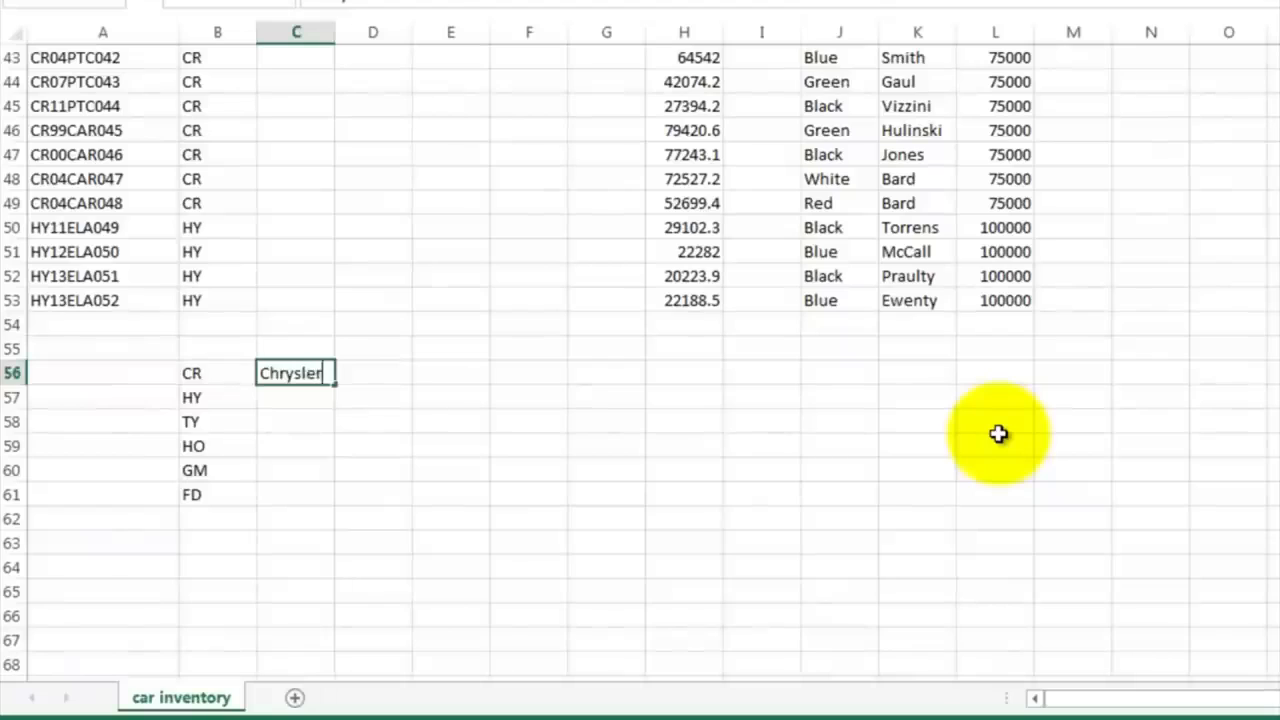
key("Return")
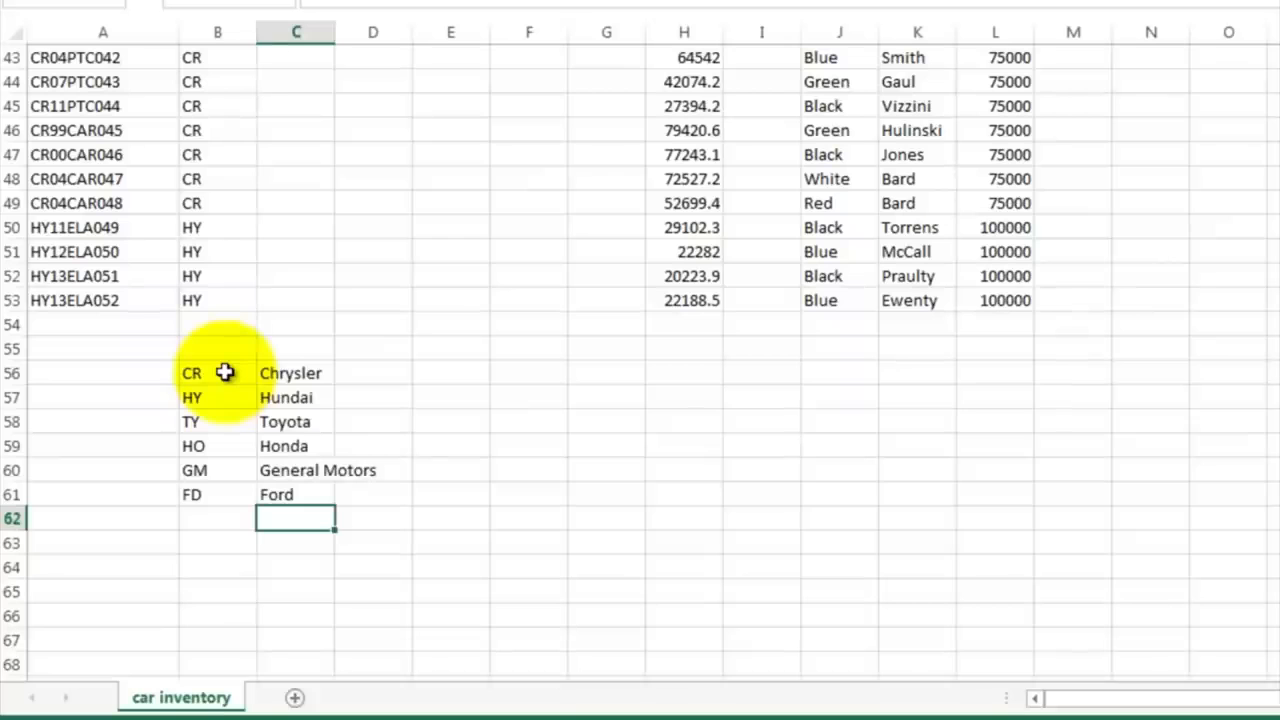
Sort the lookup table B56:C61 by Column B on values from A to Z
left_click_drag(225, 372, 292, 490)
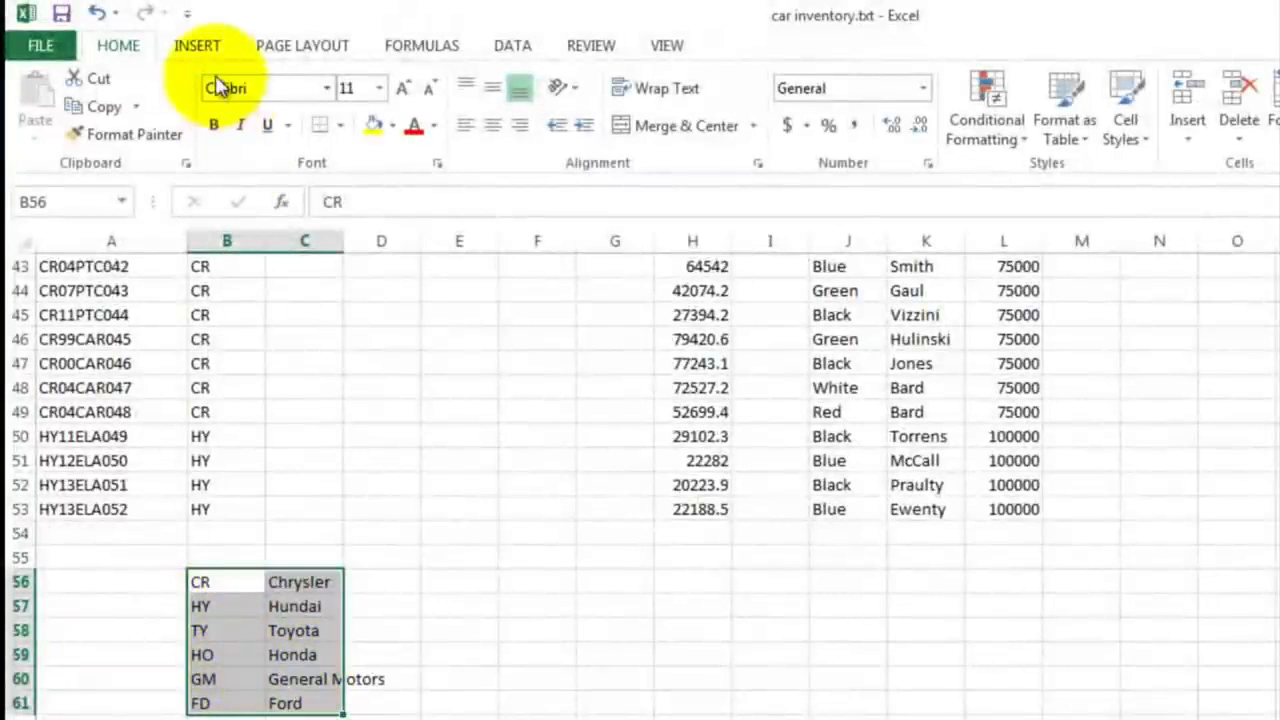
left_click(510, 47)
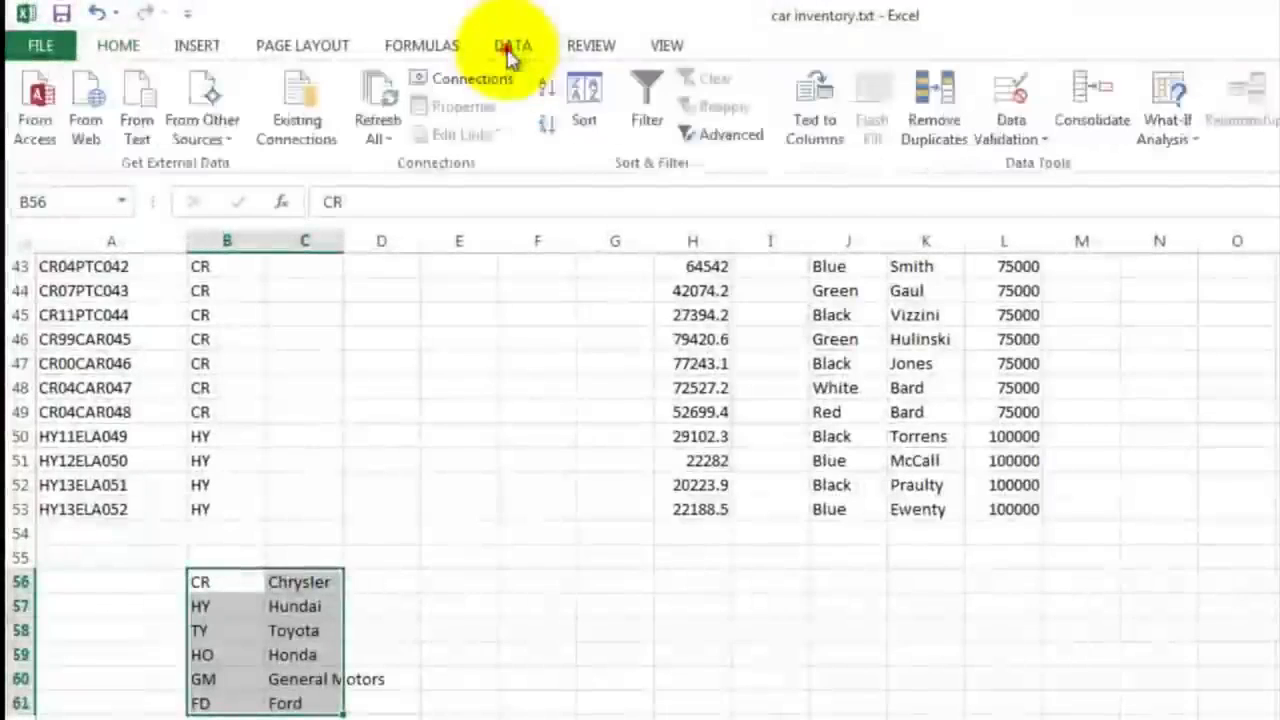
left_click(585, 105)
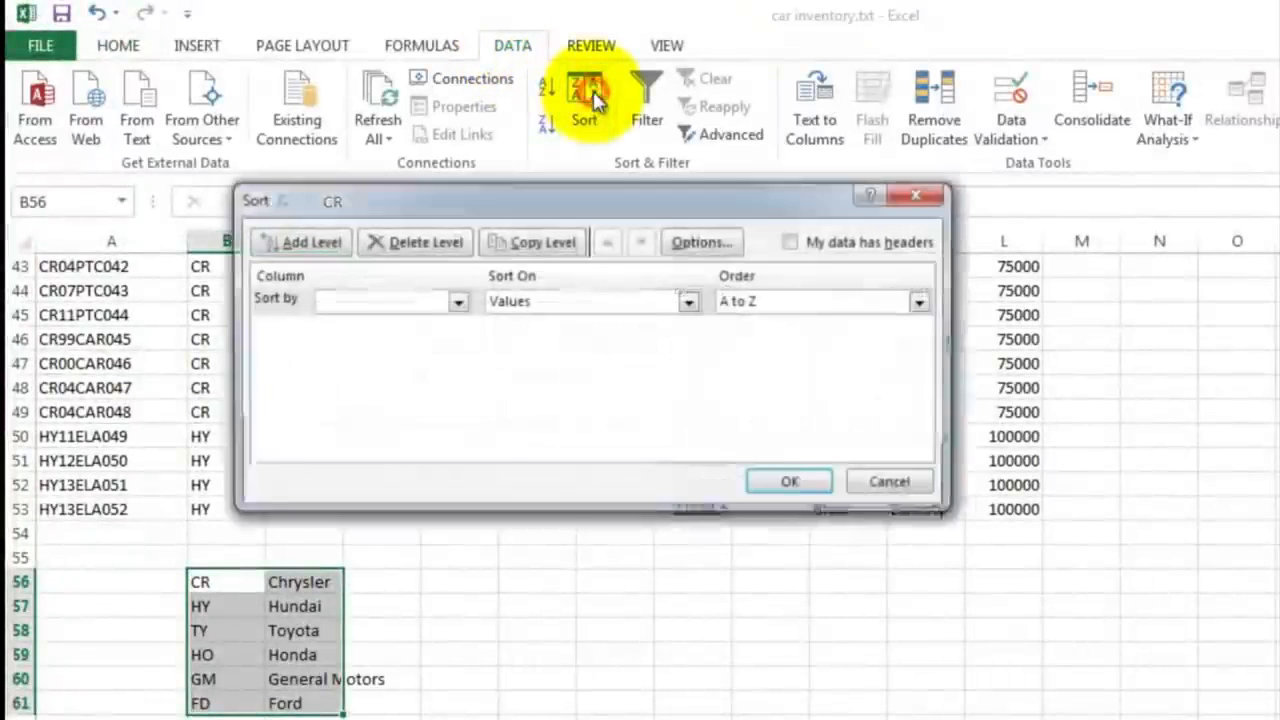
left_click(456, 302)
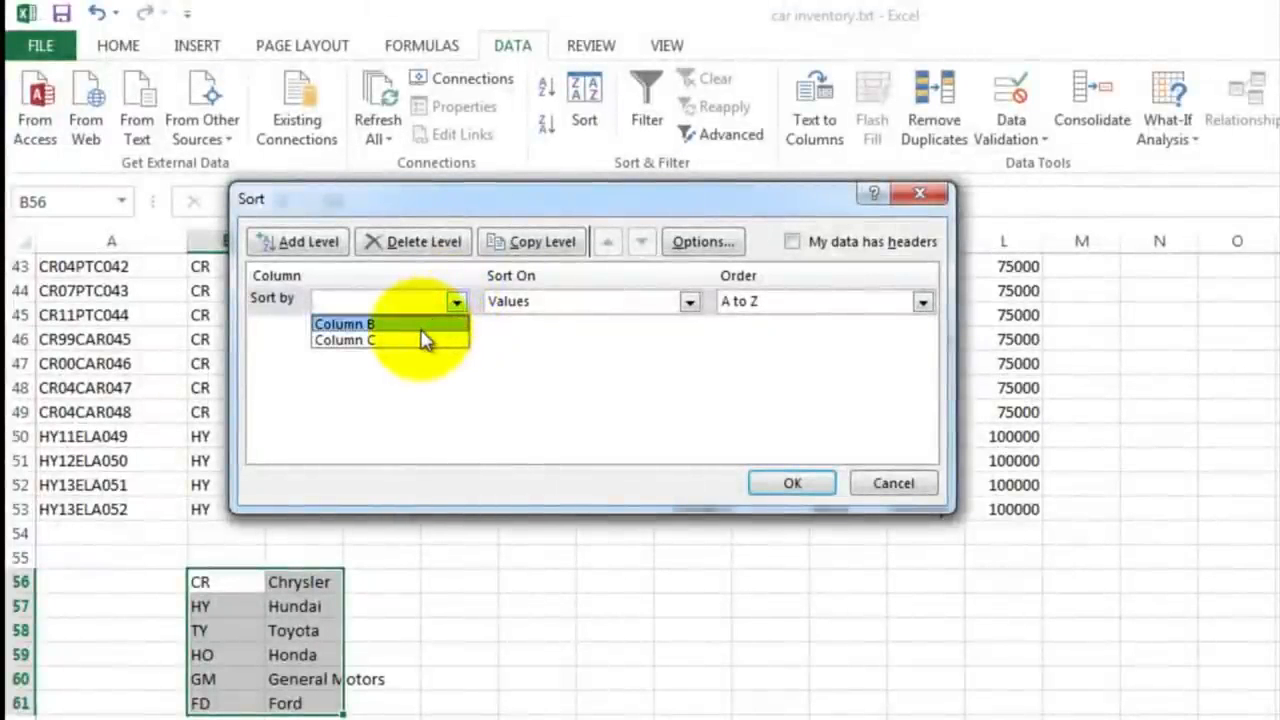
left_click(419, 326)
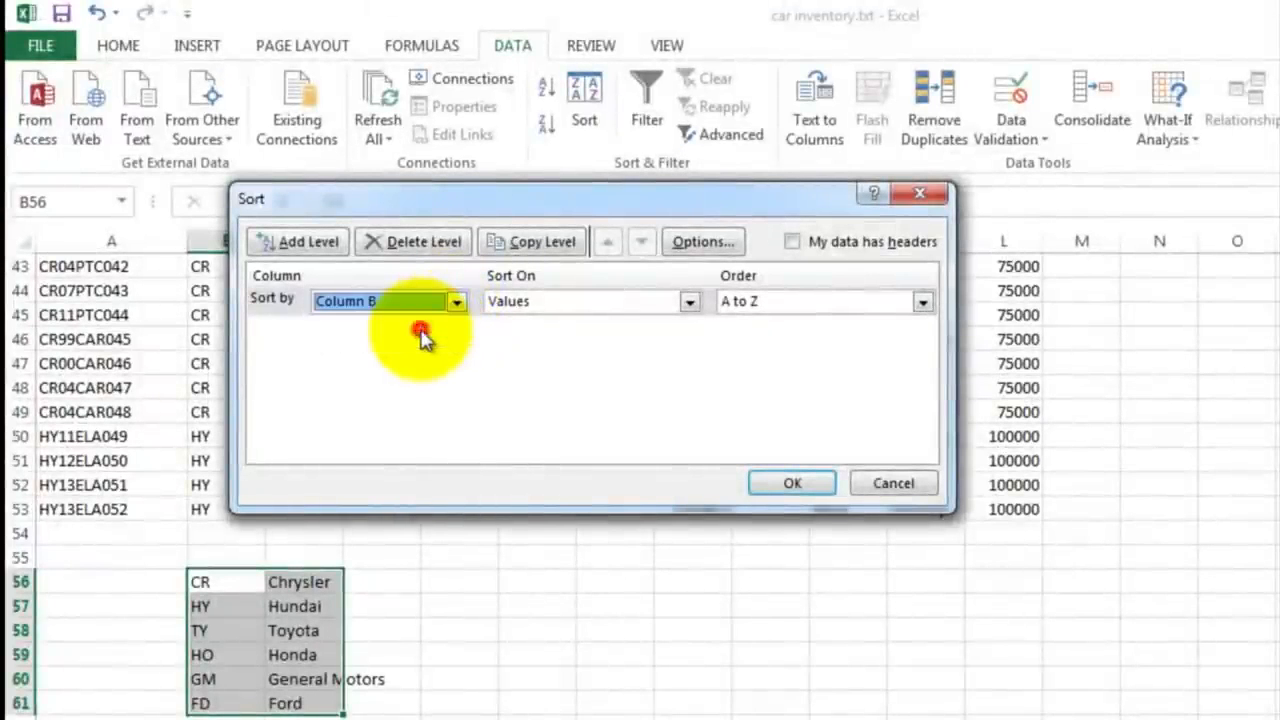
left_click(789, 485)
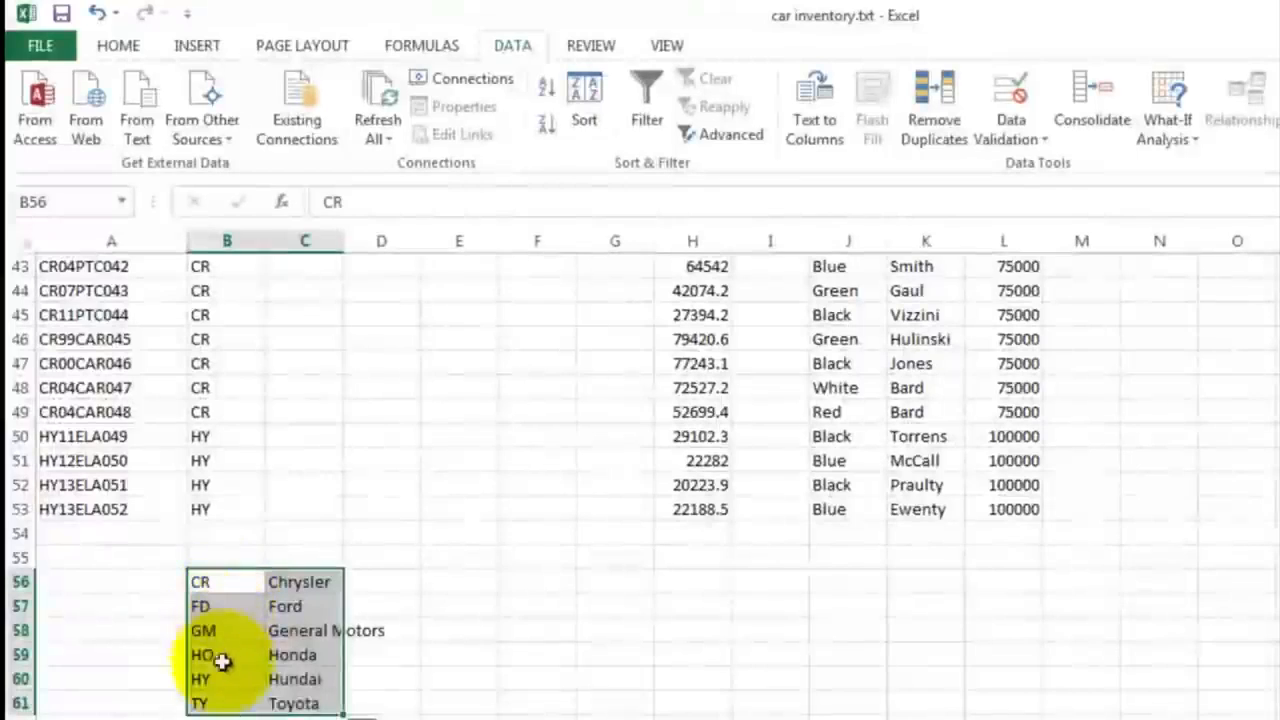
left_click(300, 700)
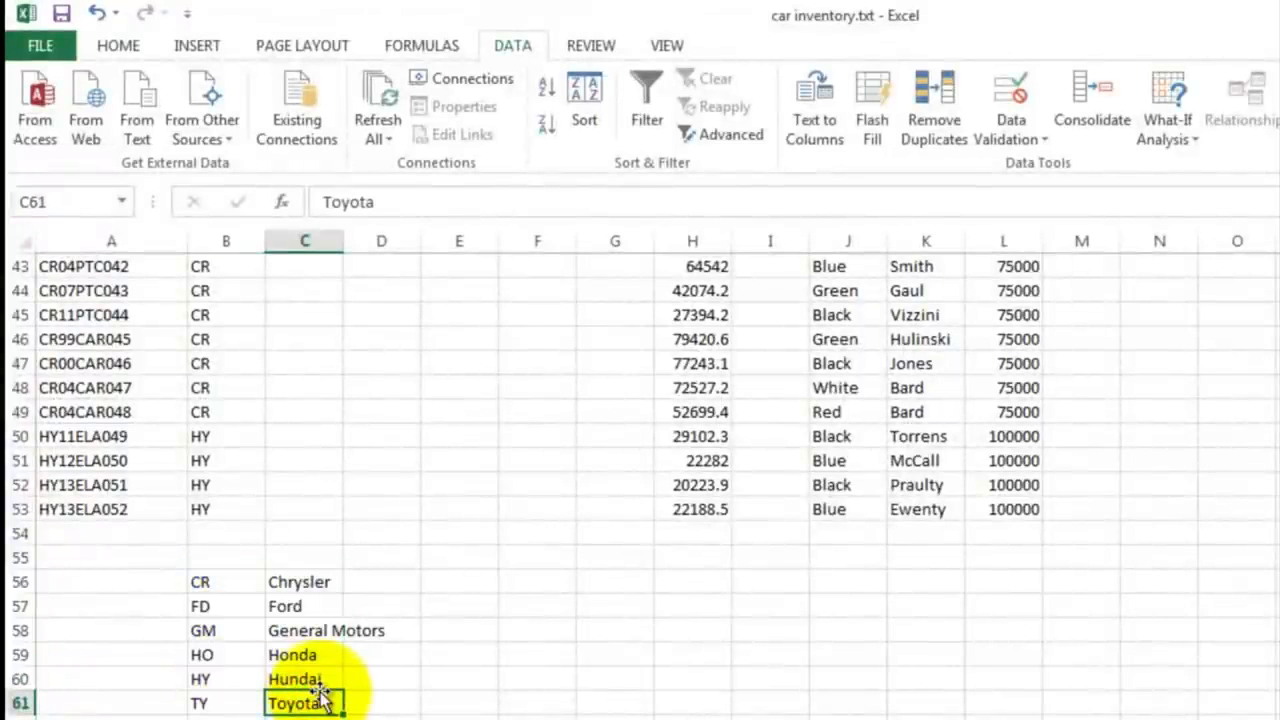
Start a VLOOKUP formula in cell C2 under Make (Full Name) with B2 as the lookup value
scroll(320, 614, "up", 14)
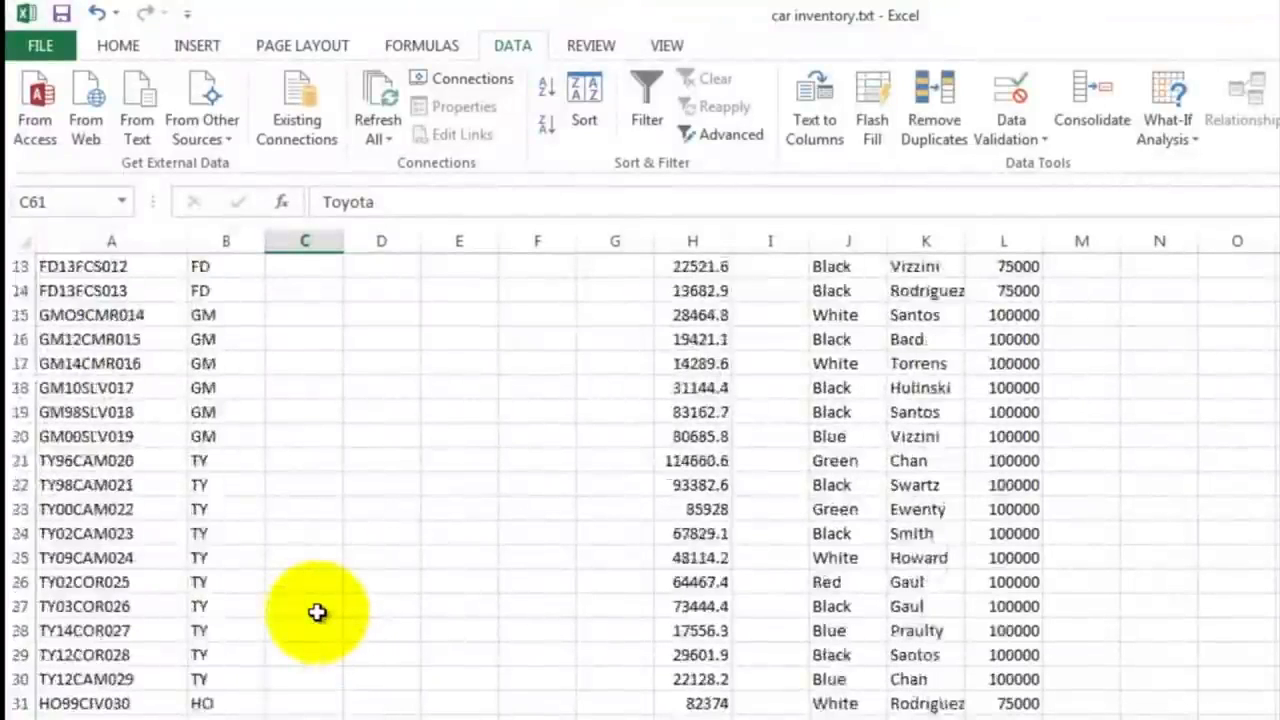
left_click(278, 338)
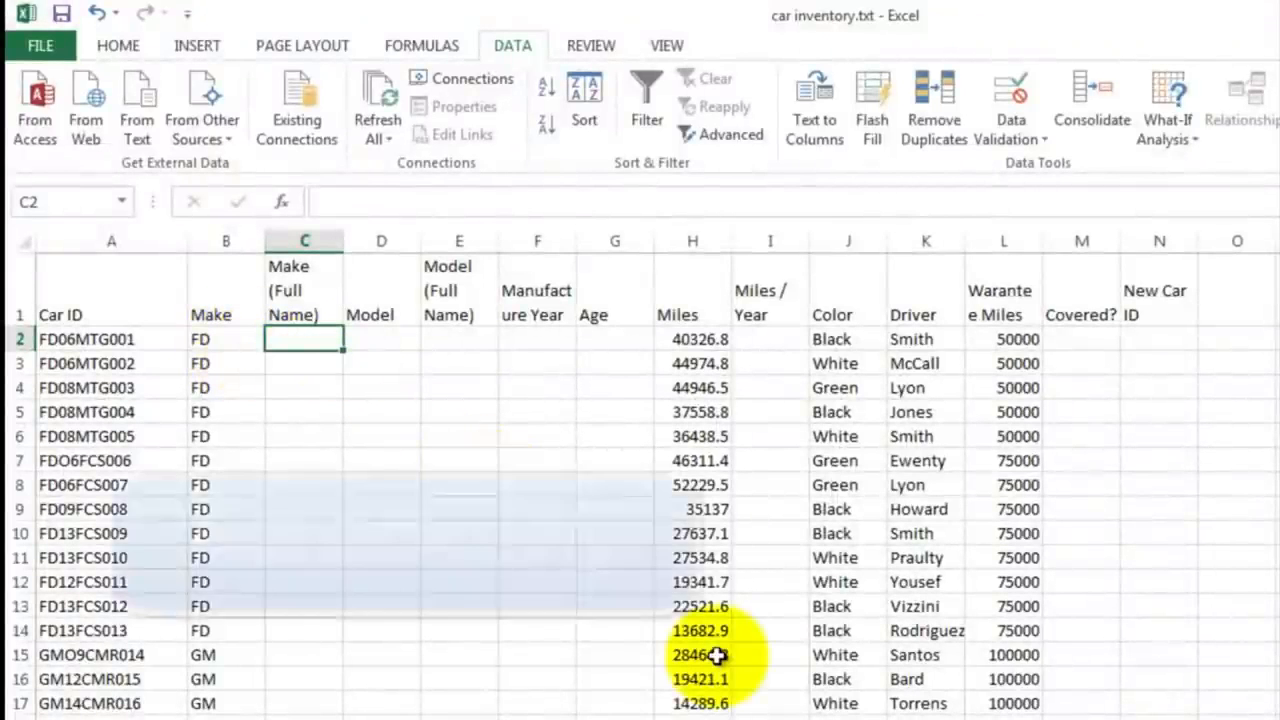
type("=v")
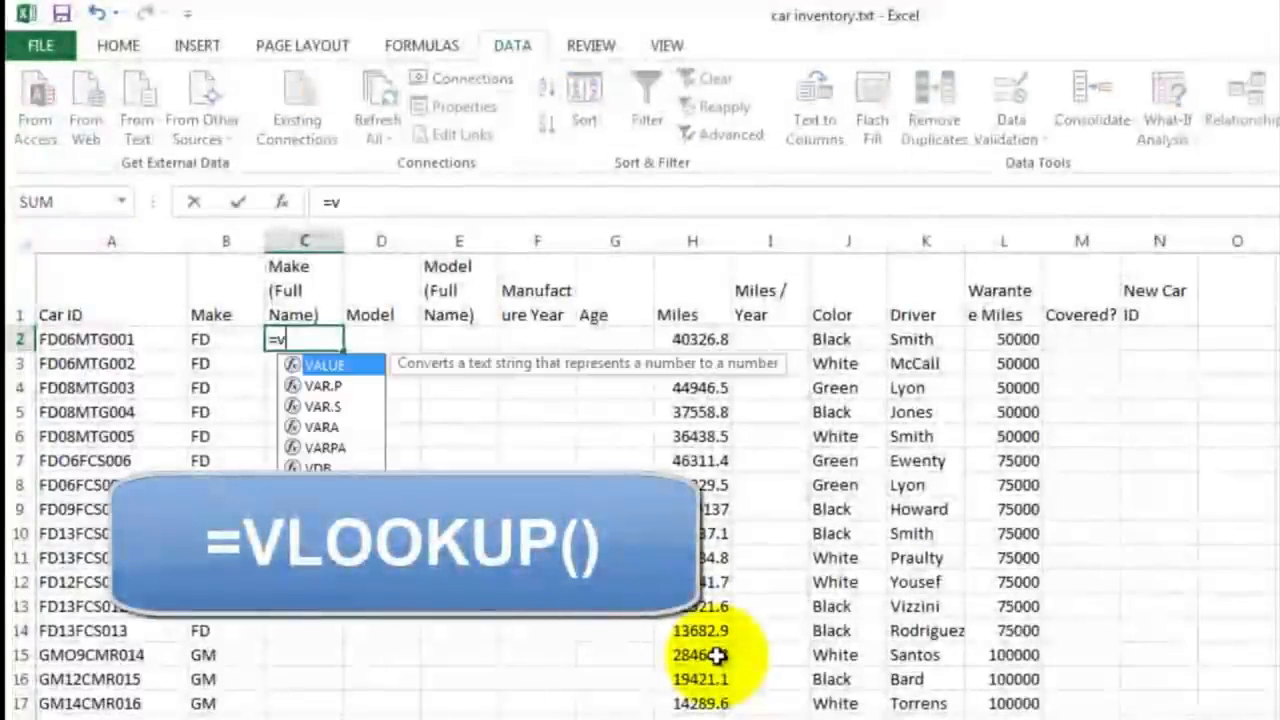
type("lo")
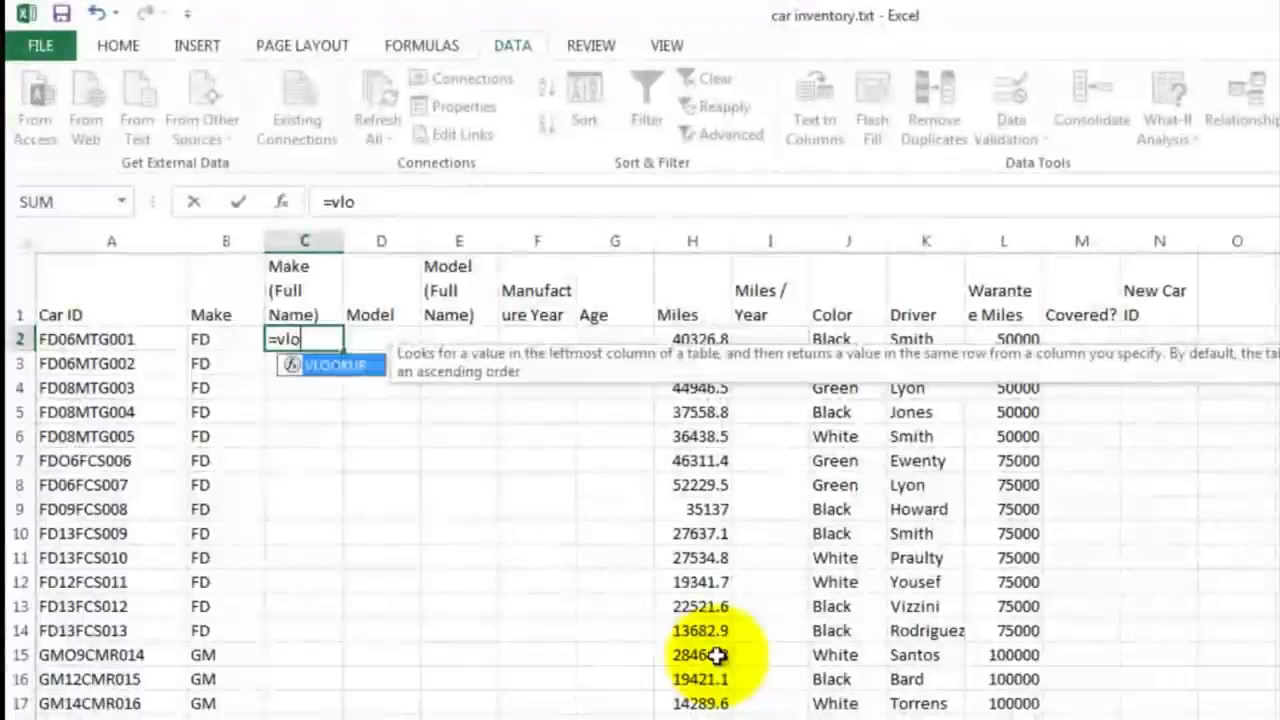
type("l")
key("BackSpace")
type("k")
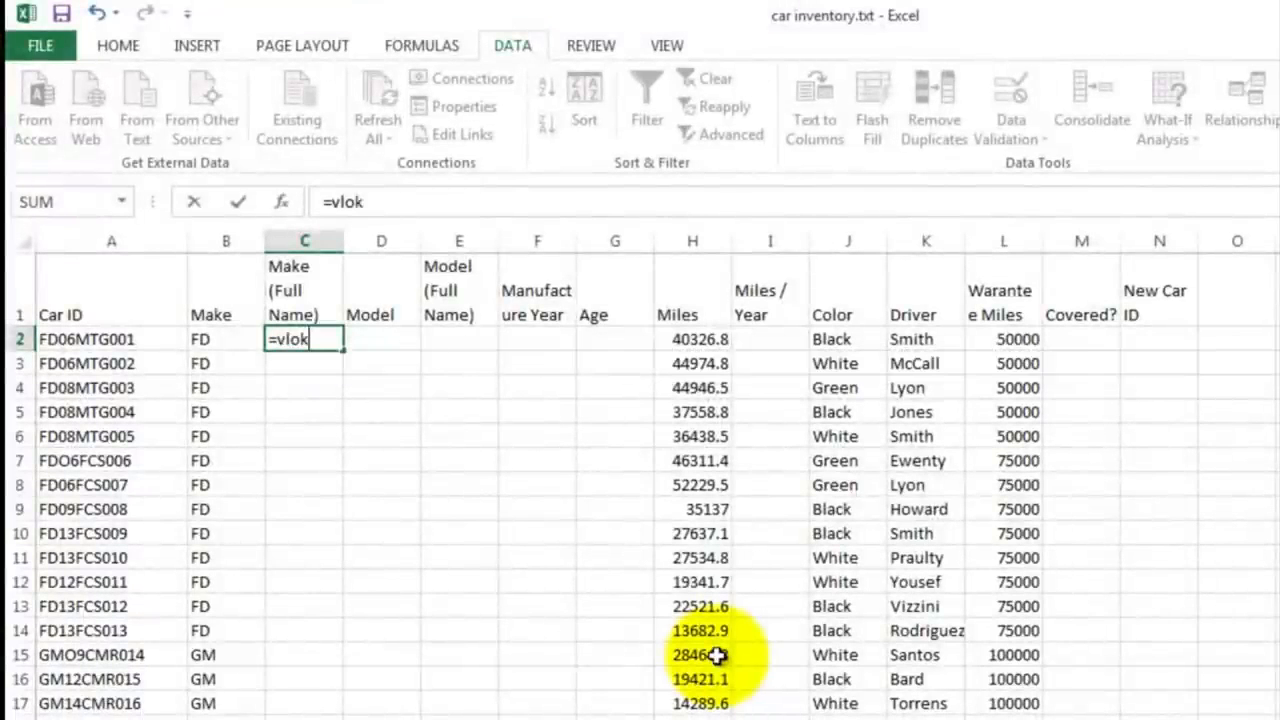
key("BackSpace")
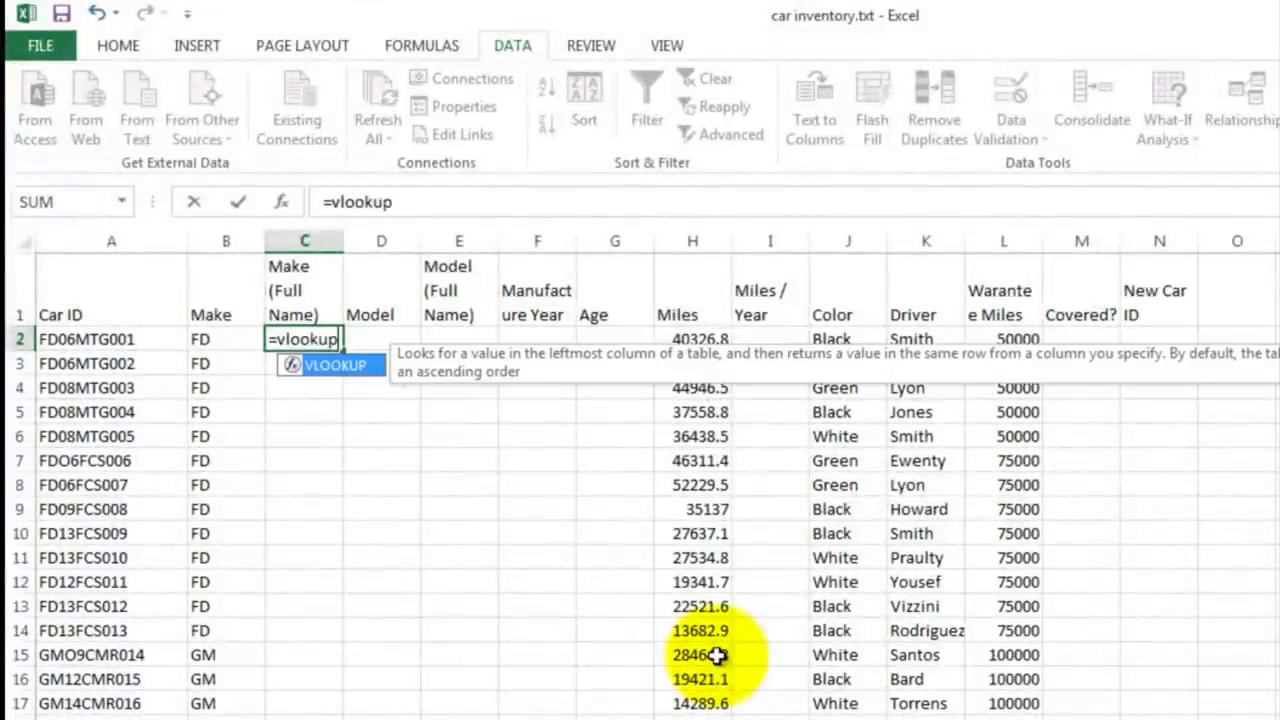
type("(")
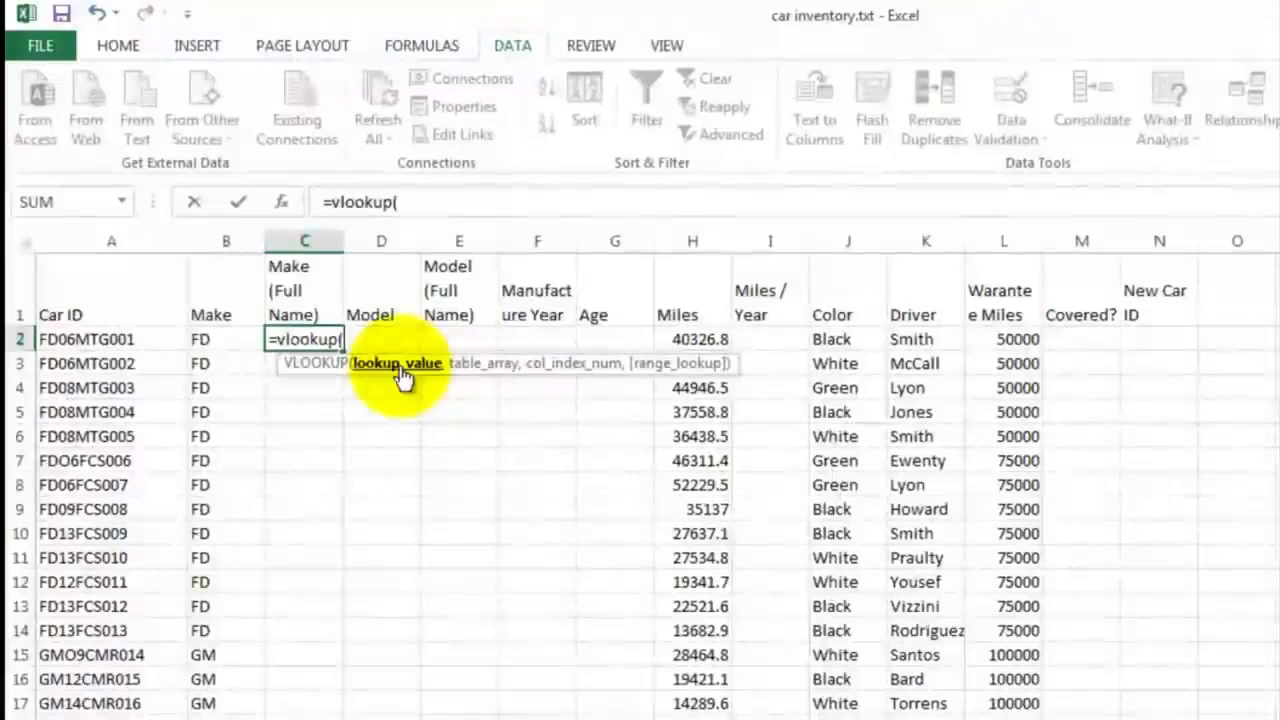
left_click(206, 339)
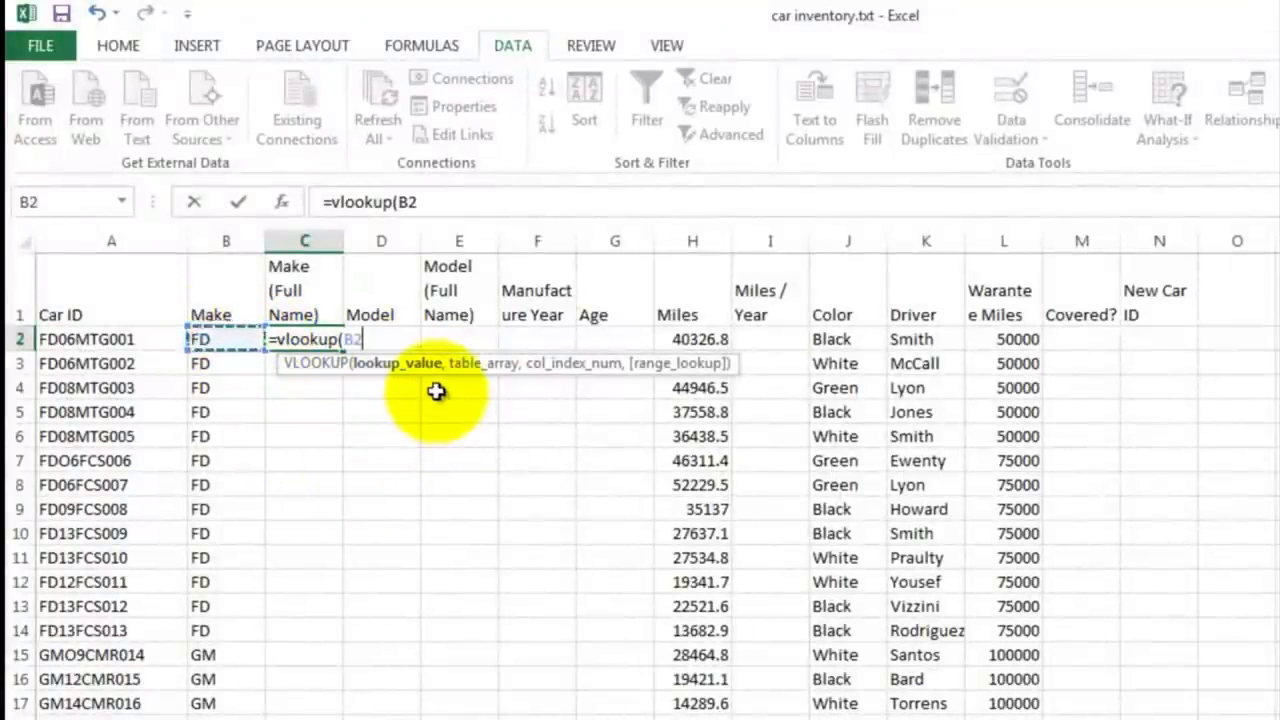
Complete the VLOOKUP formula in C2 with table array B56:C61 and column index 2, then reselect the cell
type(",")
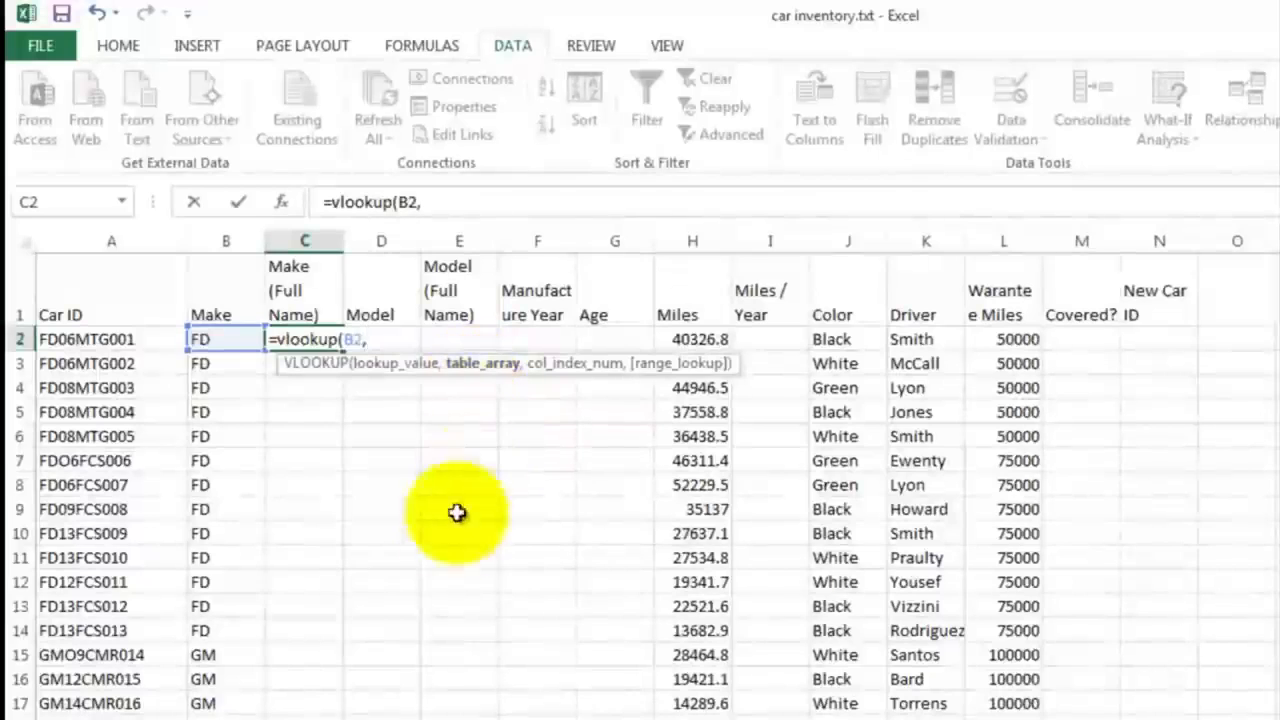
scroll(399, 598, "down", 15)
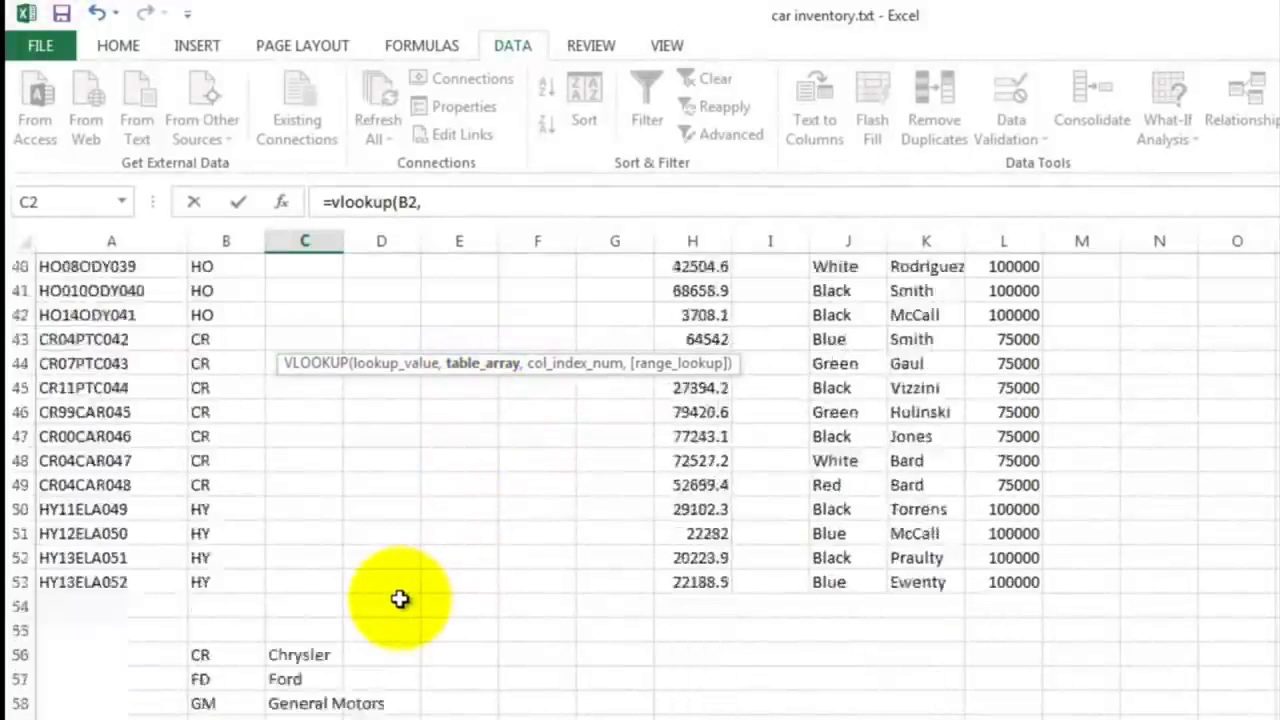
left_click_drag(214, 509, 305, 625)
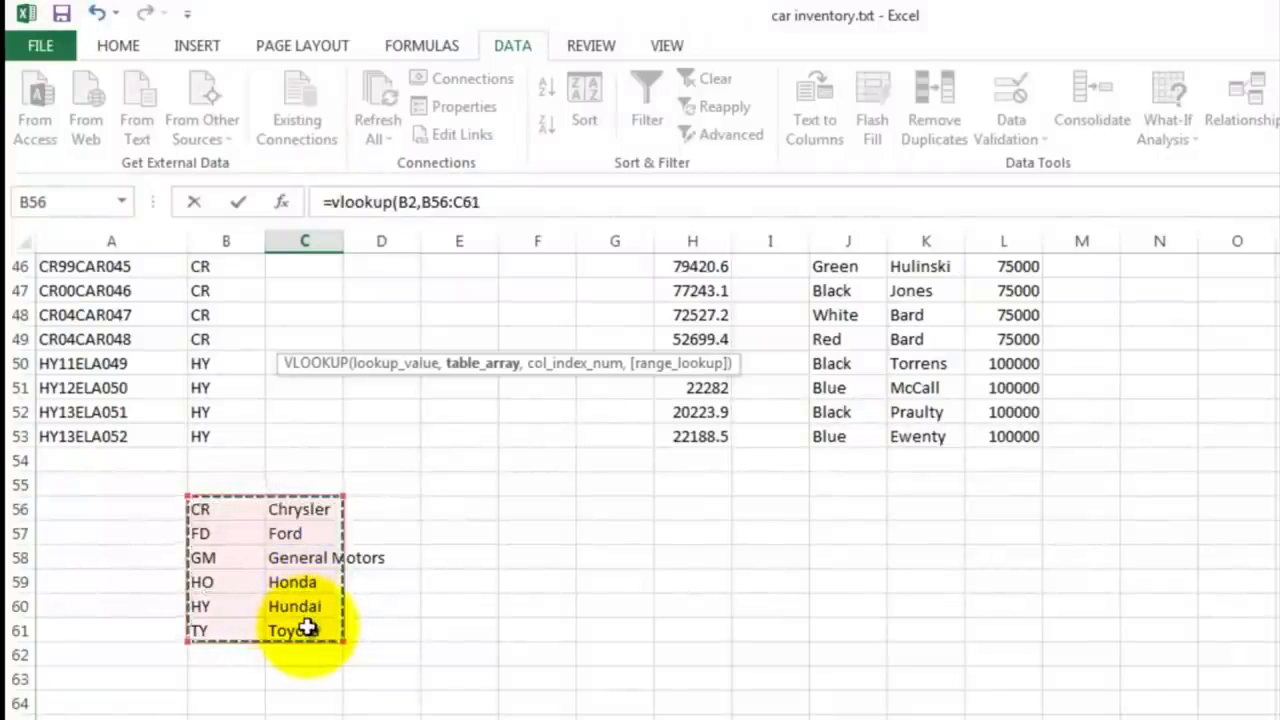
type(",2")
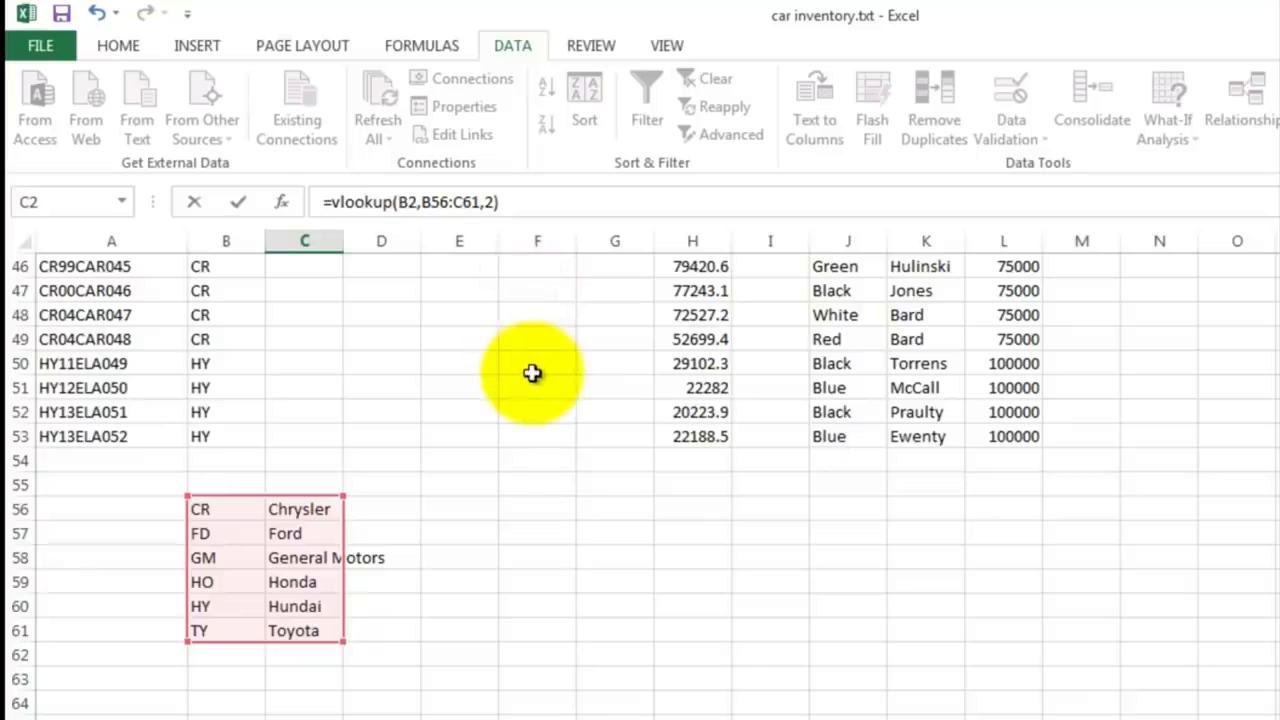
key("Return")
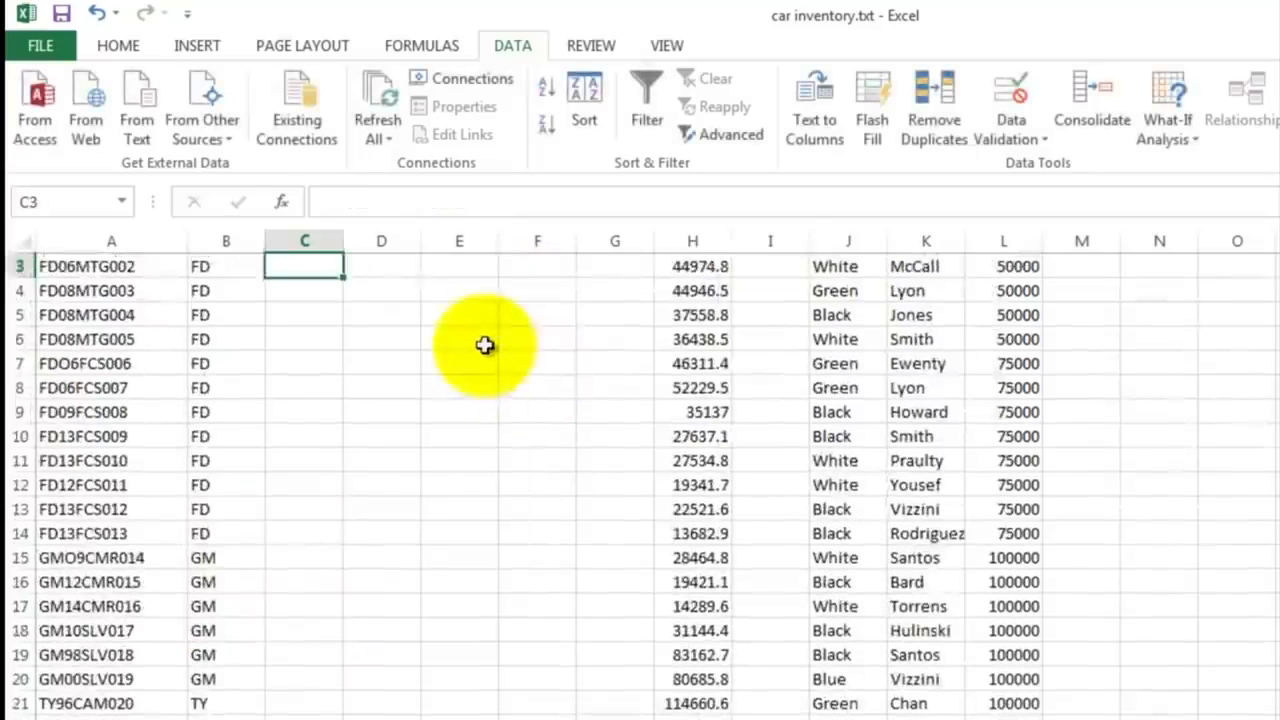
scroll(486, 343, "up", 1)
left_click(300, 338)
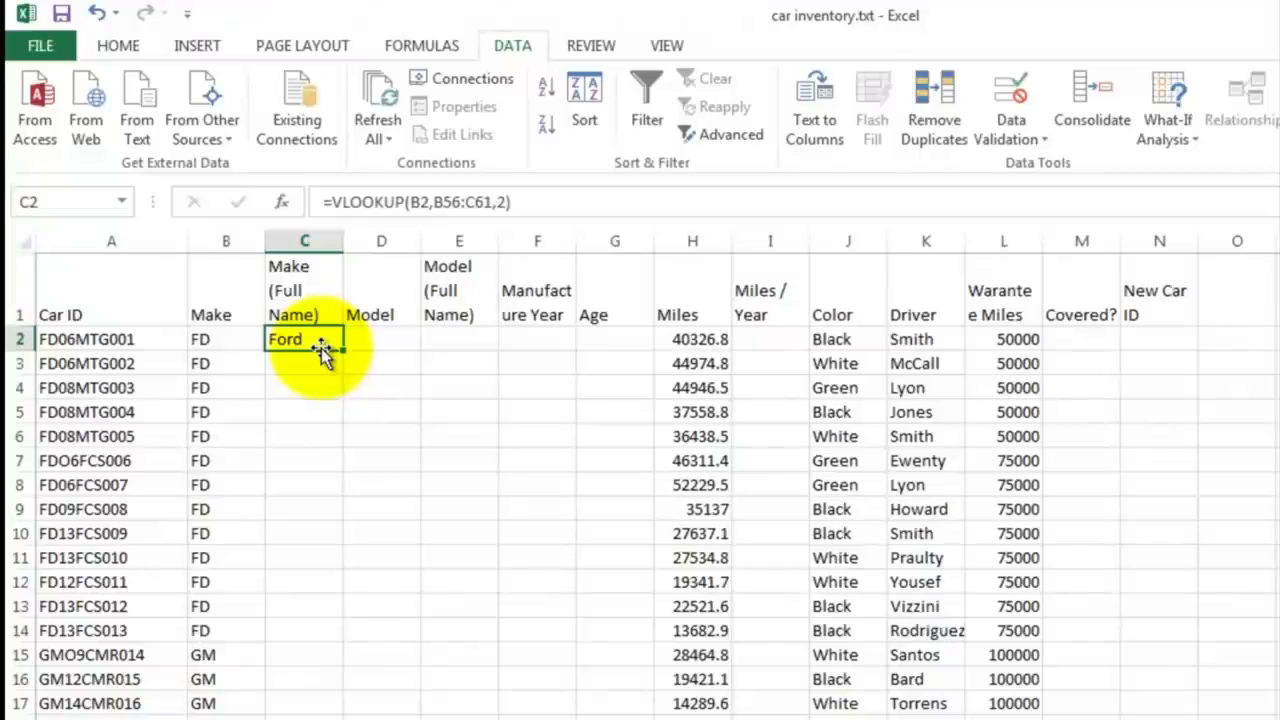
Try to fill the VLOOKUP formula from C2 down to C19 and inspect the table array reference copied into C3
left_click_drag(344, 350, 320, 712)
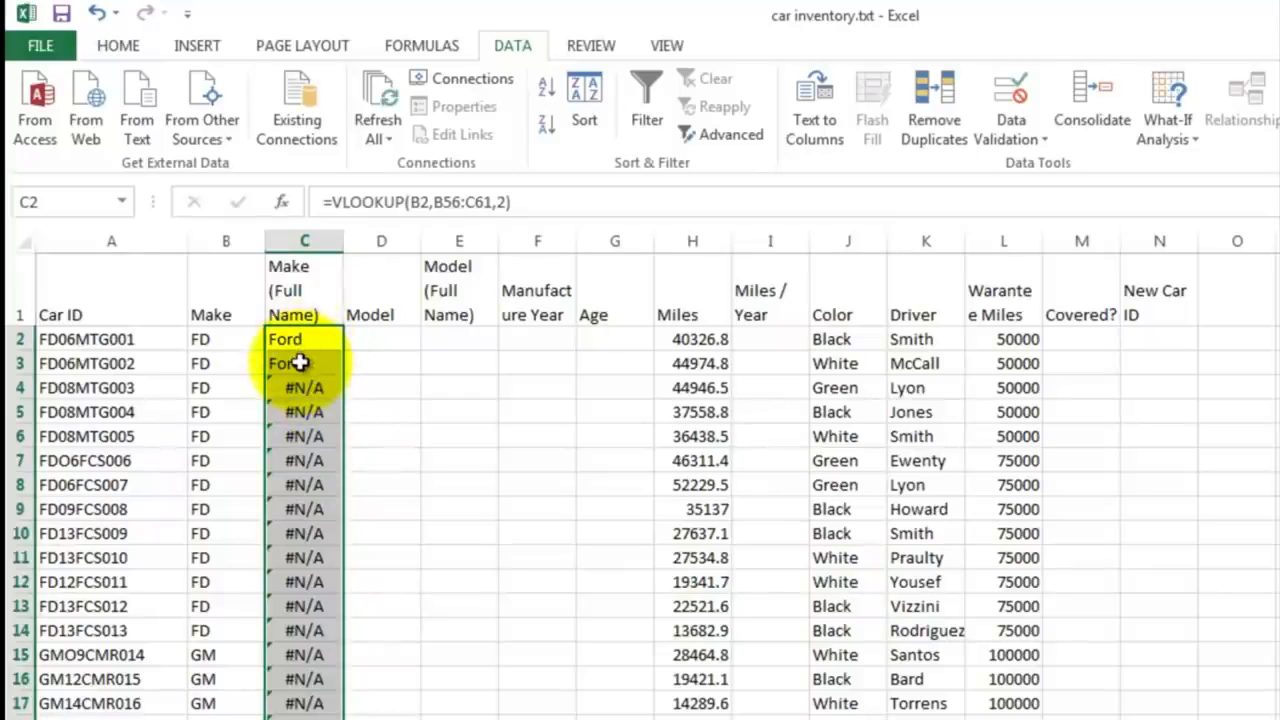
double_click(300, 363)
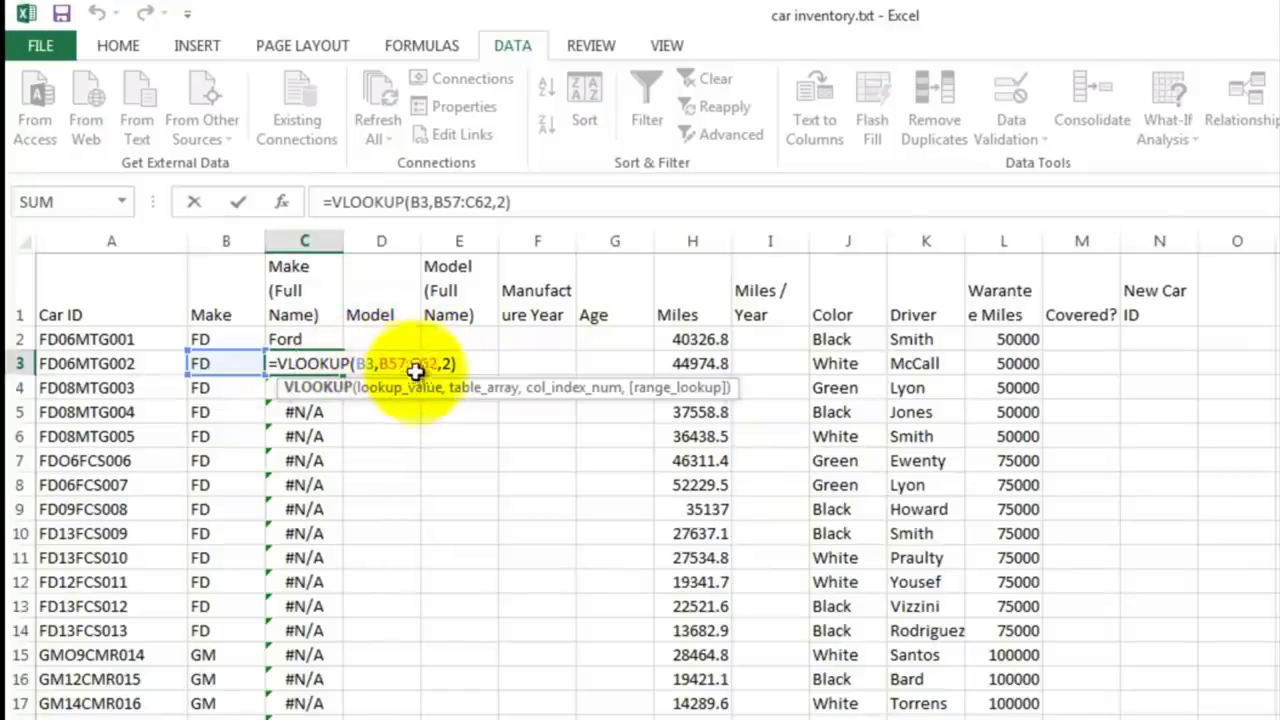
scroll(394, 466, "down", 13)
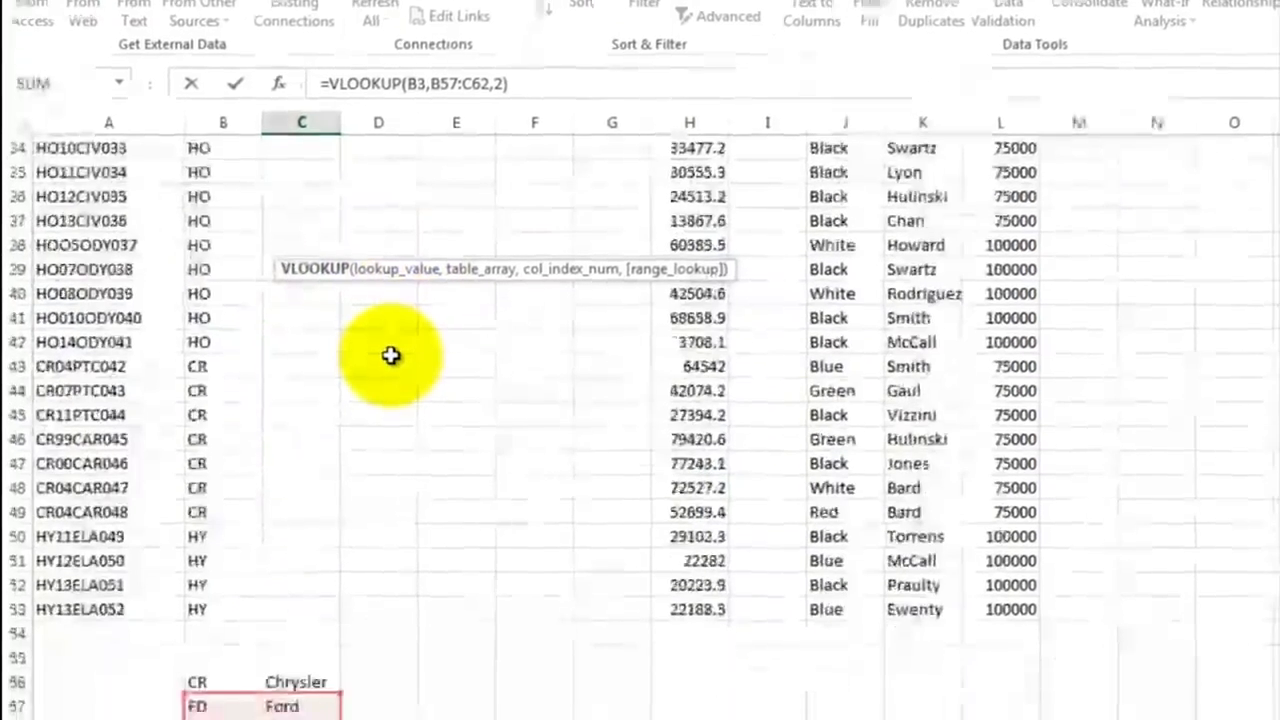
scroll(390, 330, "down", 1)
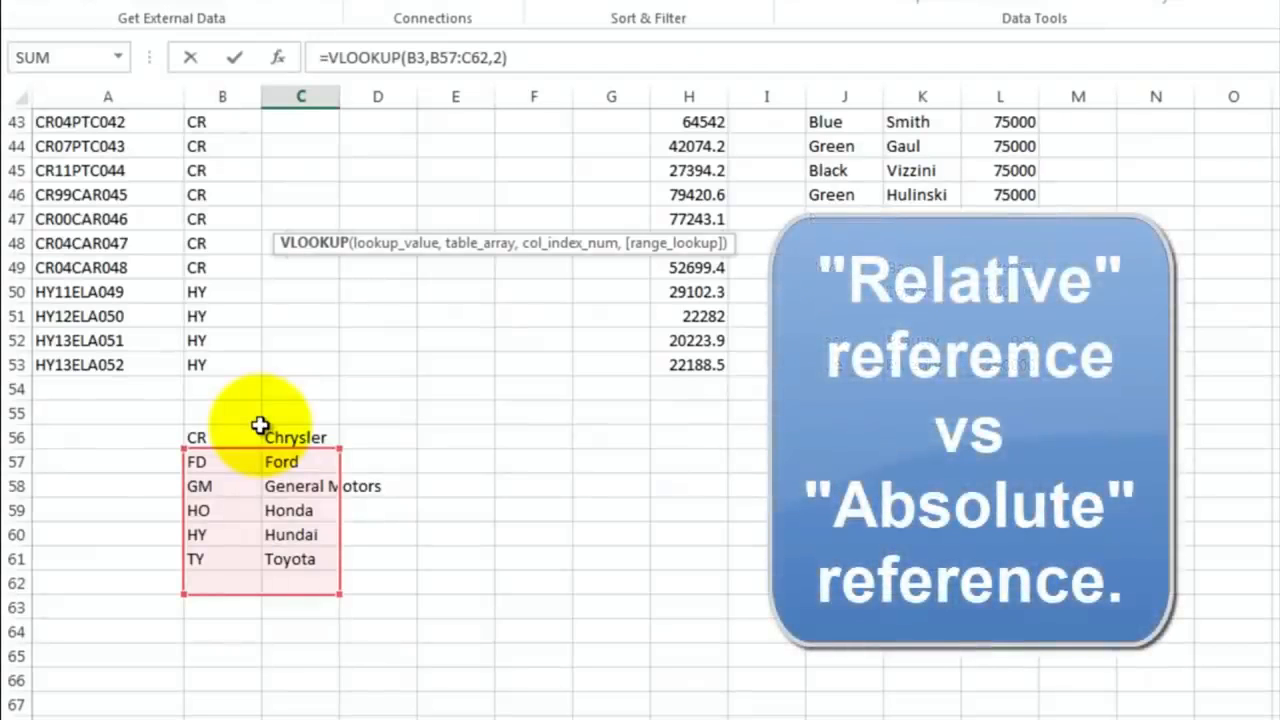
scroll(300, 337, "up", 14)
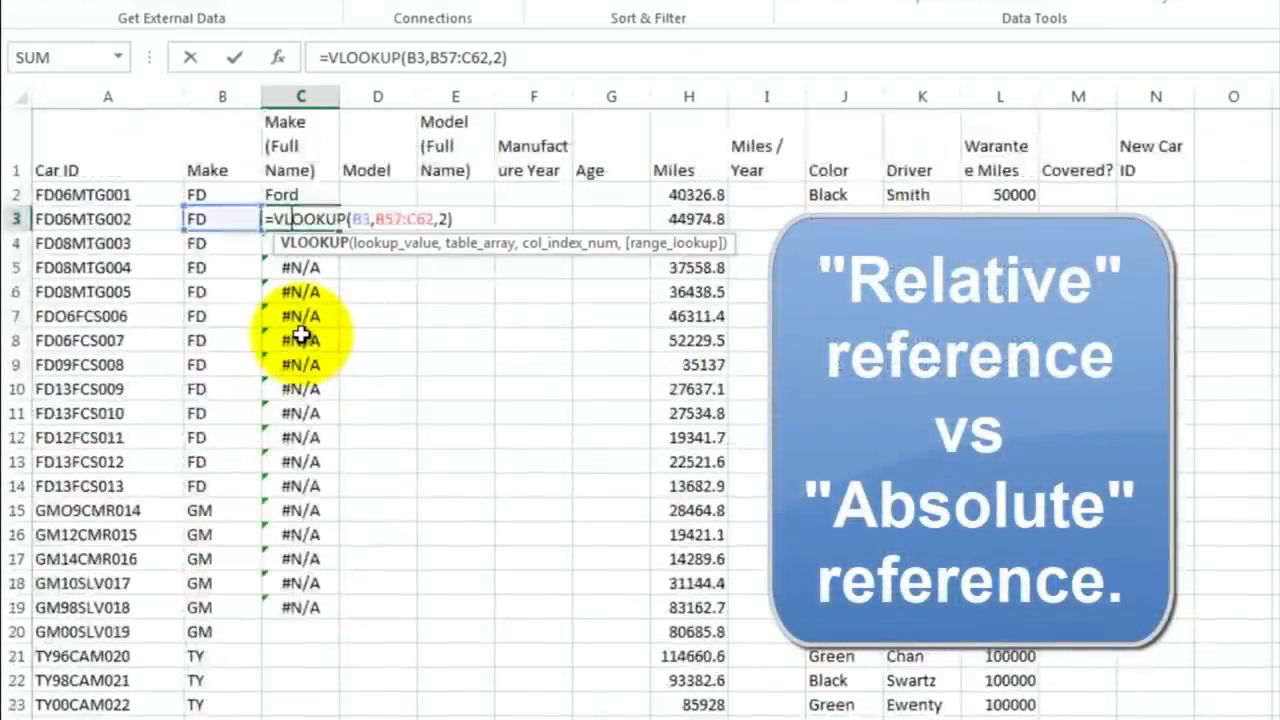
key("Return")
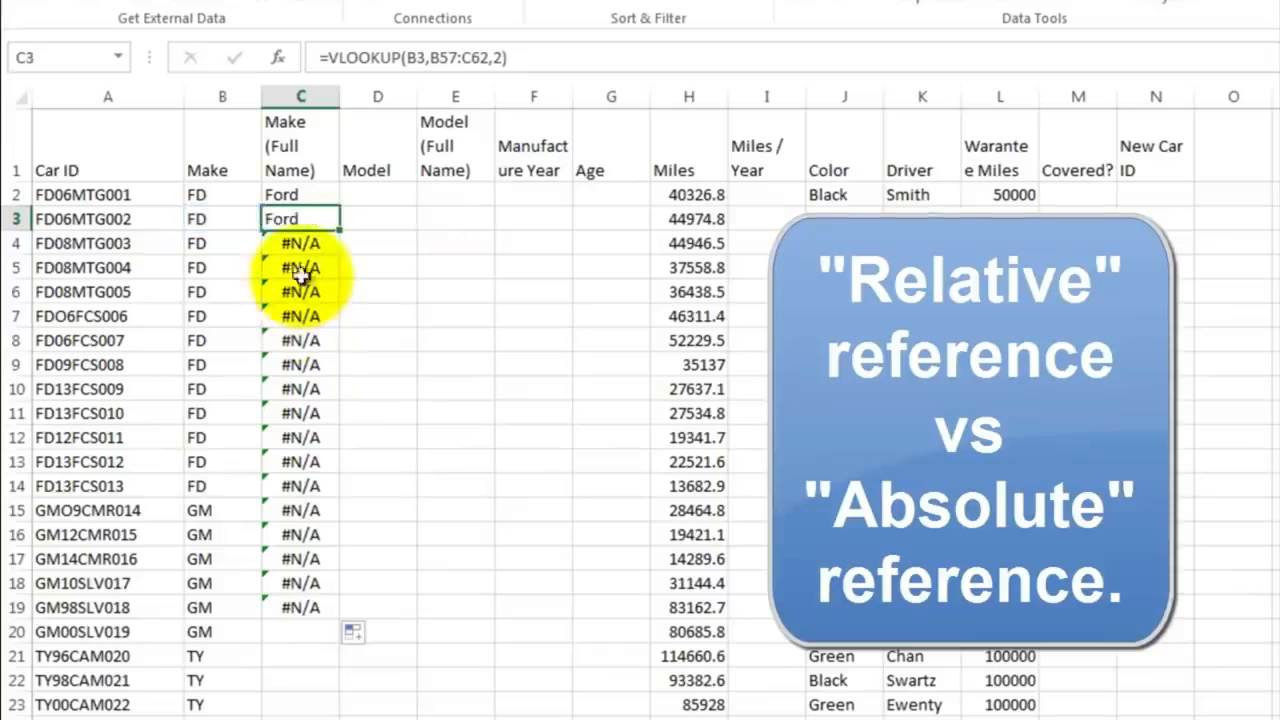
Lock the table array rows in C2's VLOOKUP formula so the range reads B$56:C$61
left_click(290, 197)
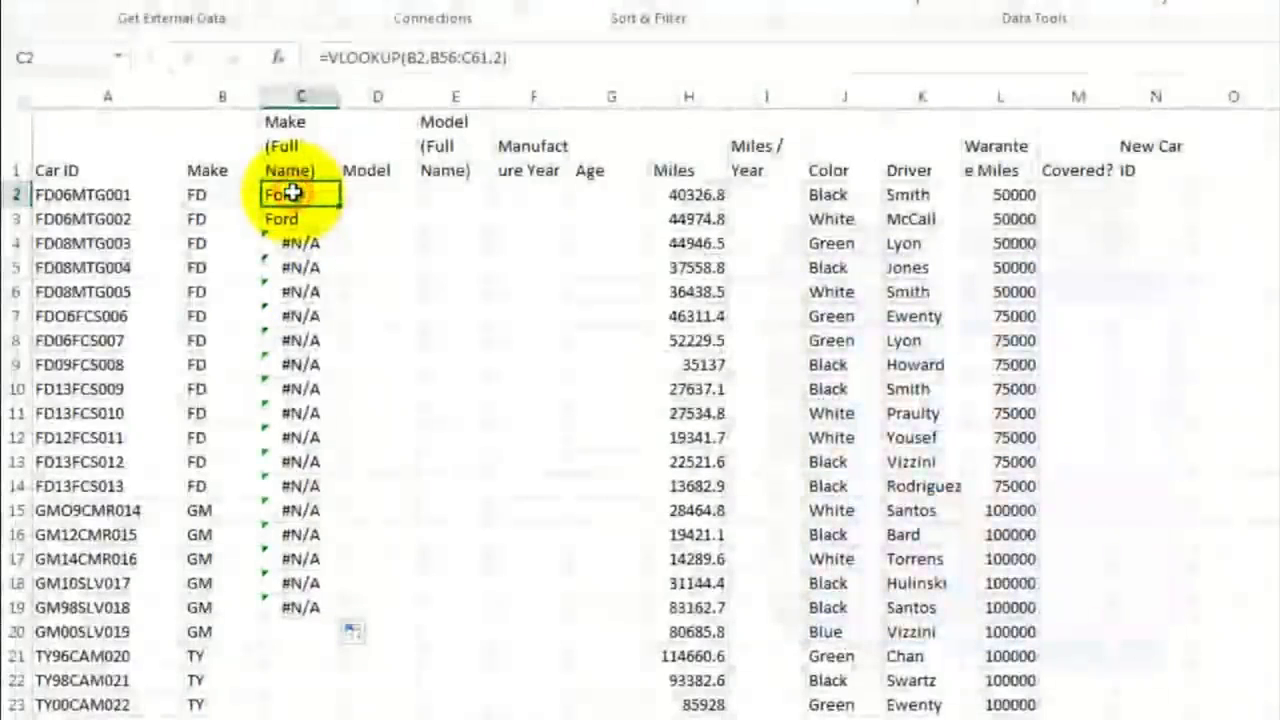
double_click(290, 194)
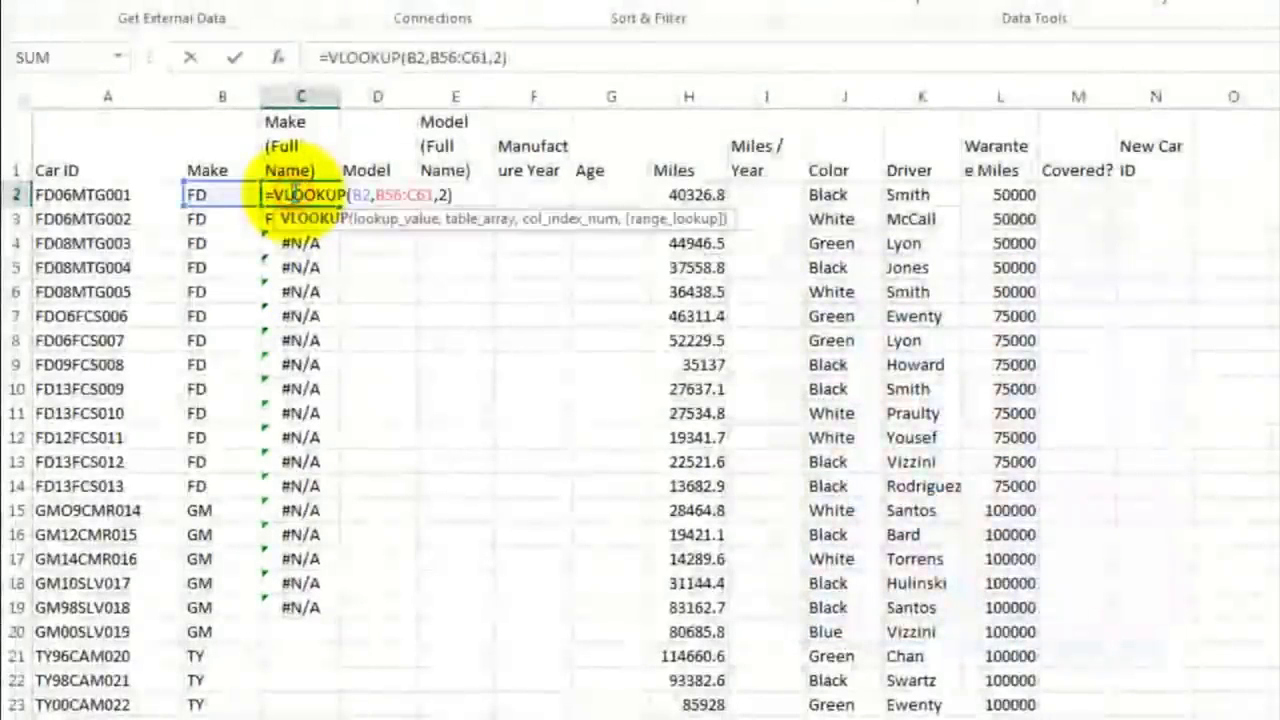
left_click(381, 194)
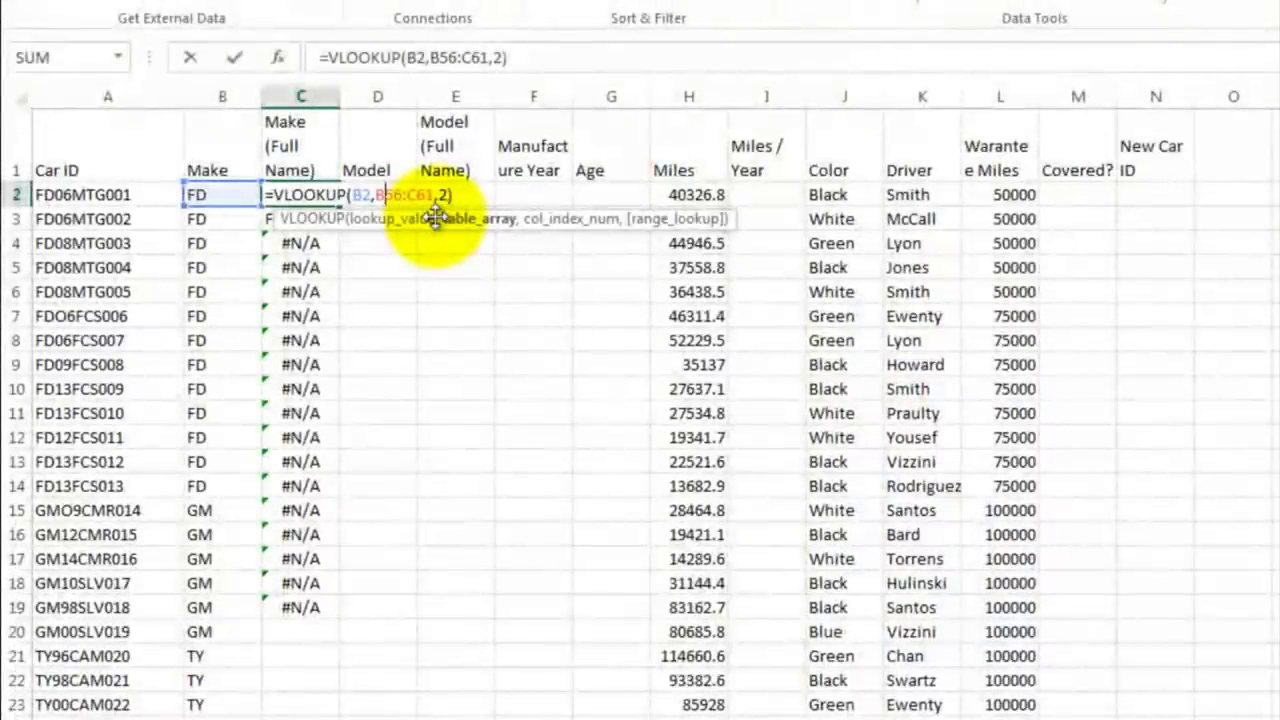
type("$56:C")
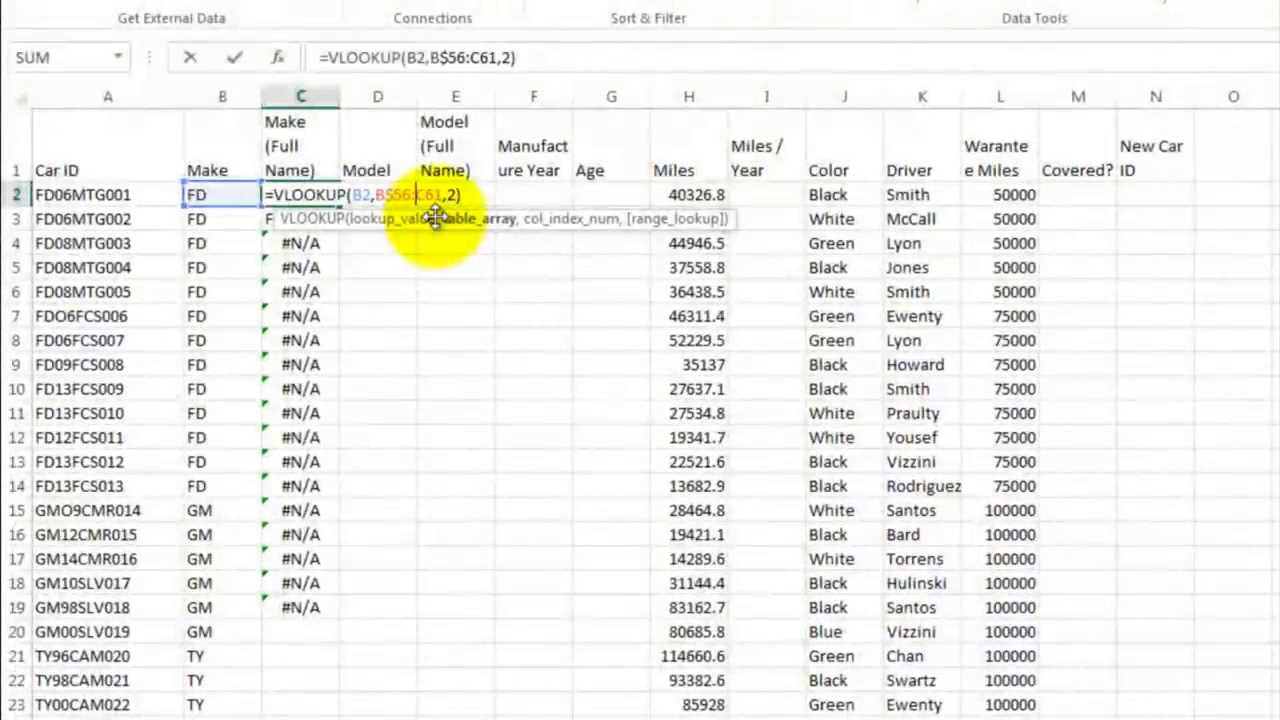
type("$")
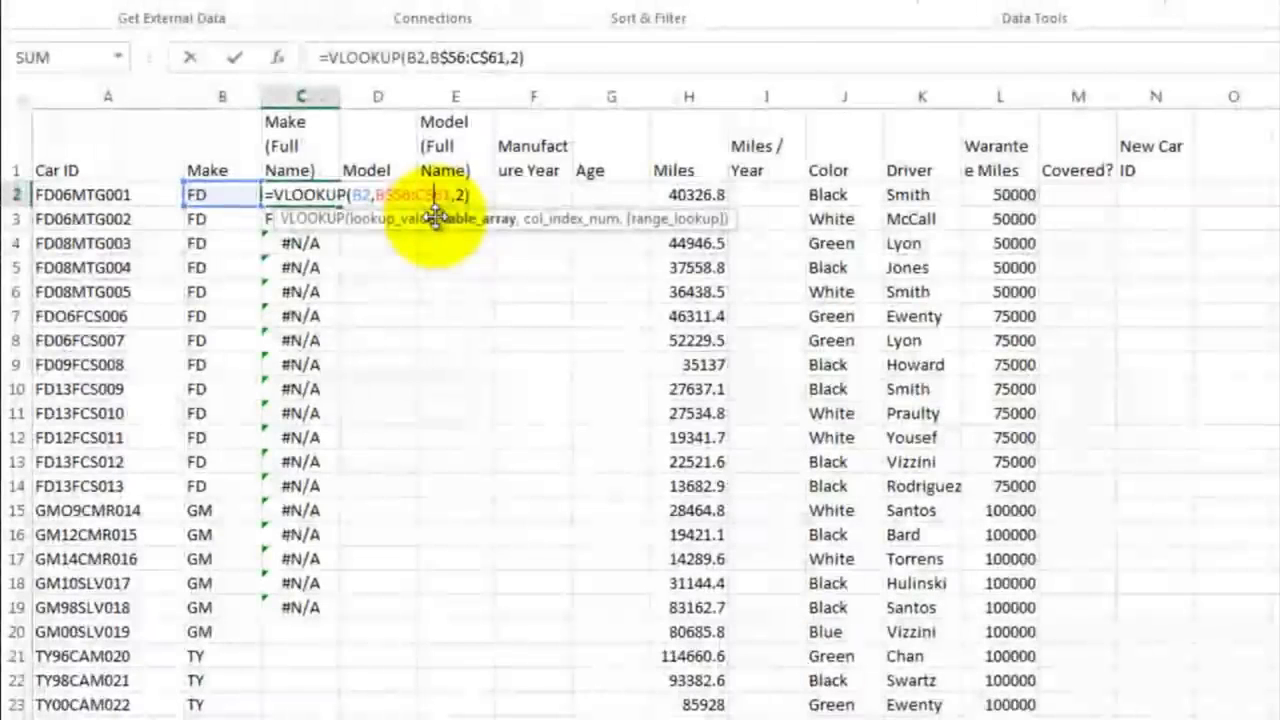
key("Return")
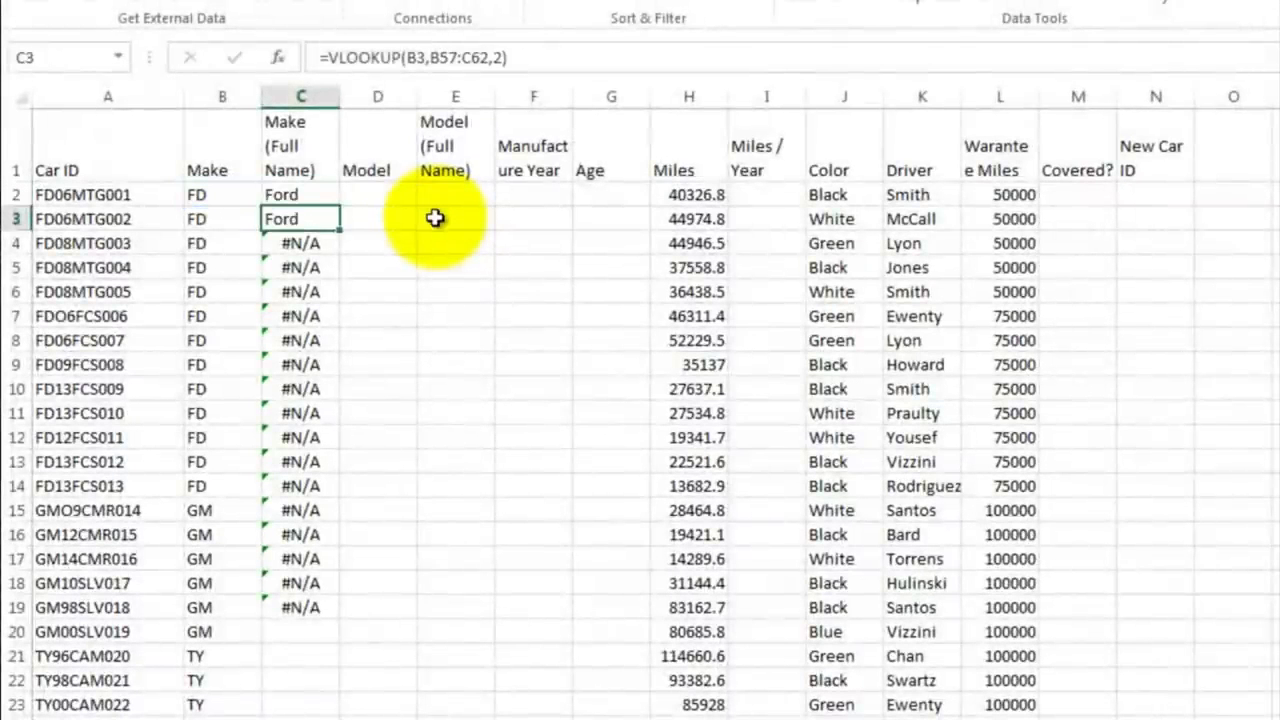
Fill the corrected VLOOKUP formula from C2 down the Make (Full Name) column through C53
left_click(298, 194)
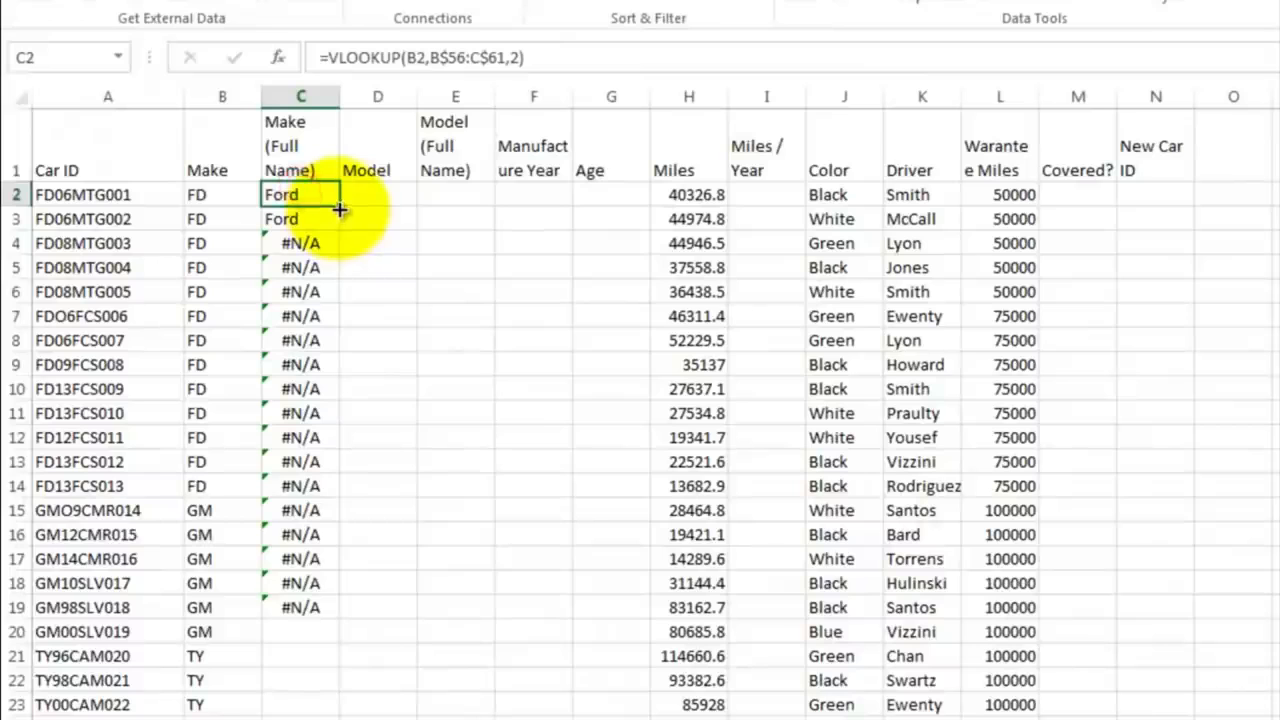
left_click_drag(340, 209, 318, 611)
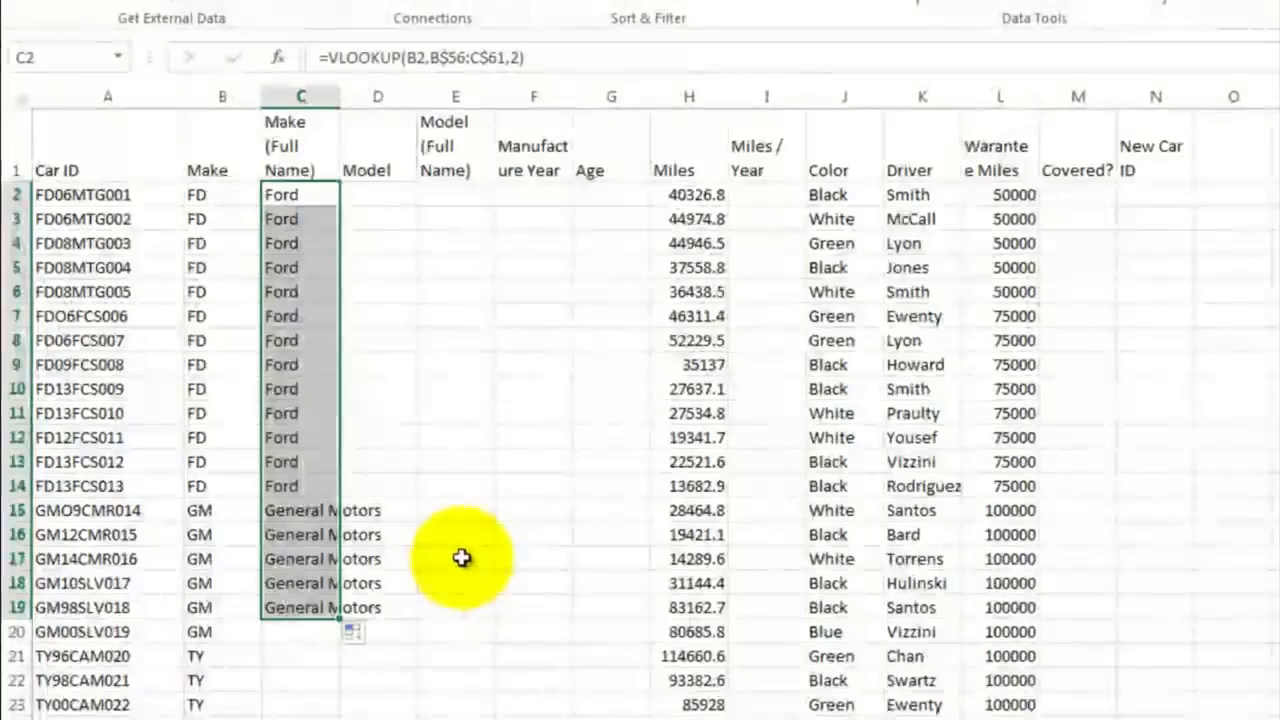
scroll(457, 540, "down", 5)
left_click_drag(340, 207, 334, 682)
left_click(380, 435)
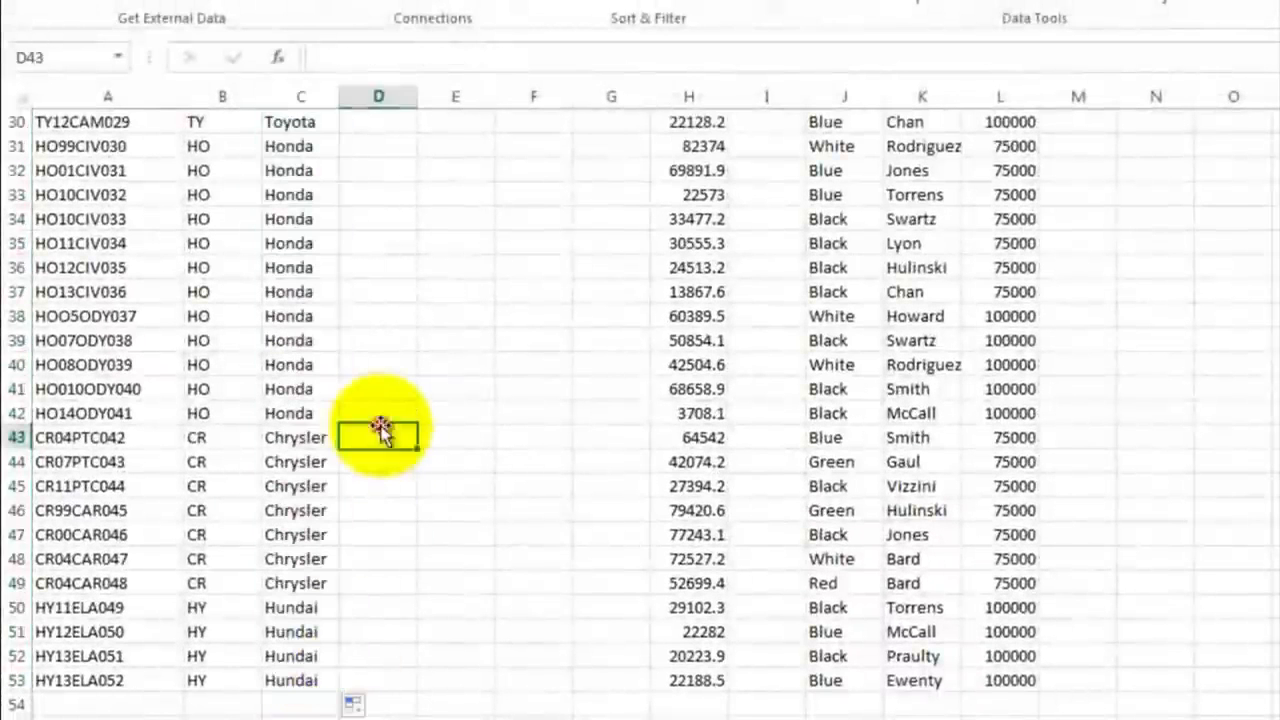
scroll(318, 282, "up", 10)
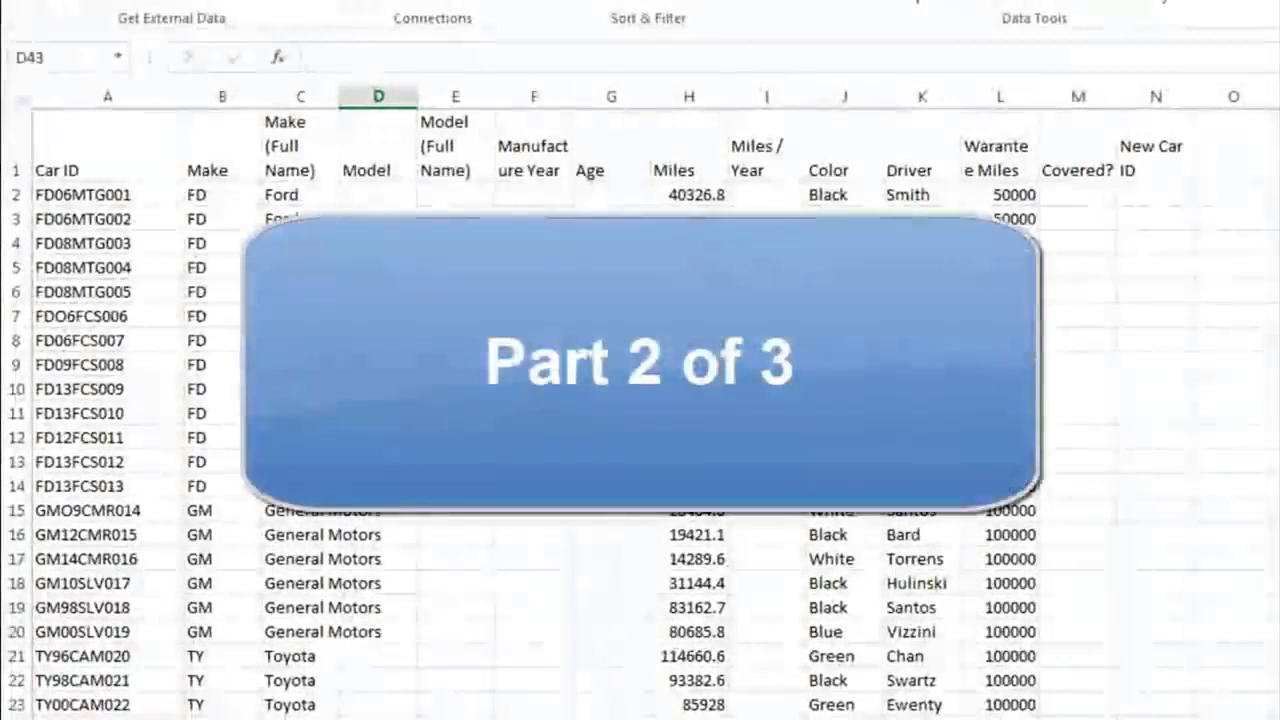
Enter the formula =MID(A2,5,3) in cell D2 to extract the model code from the Car ID
left_click(377, 192)
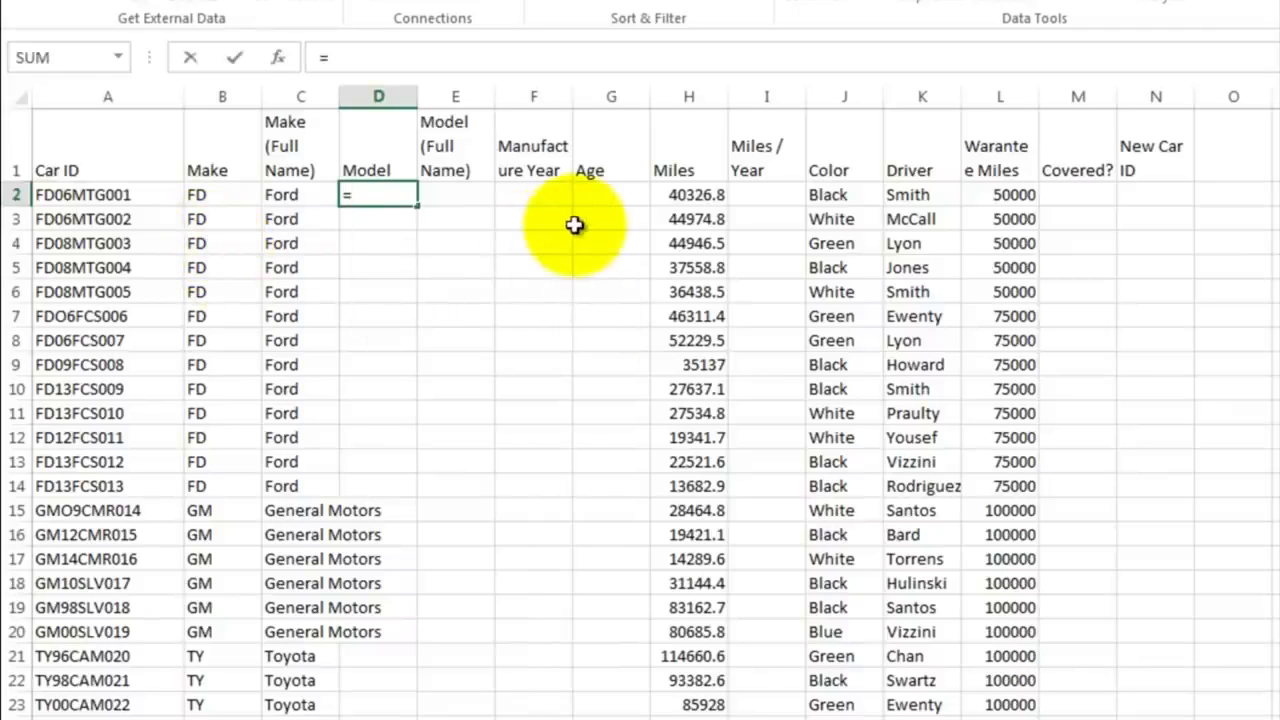
type("mid")
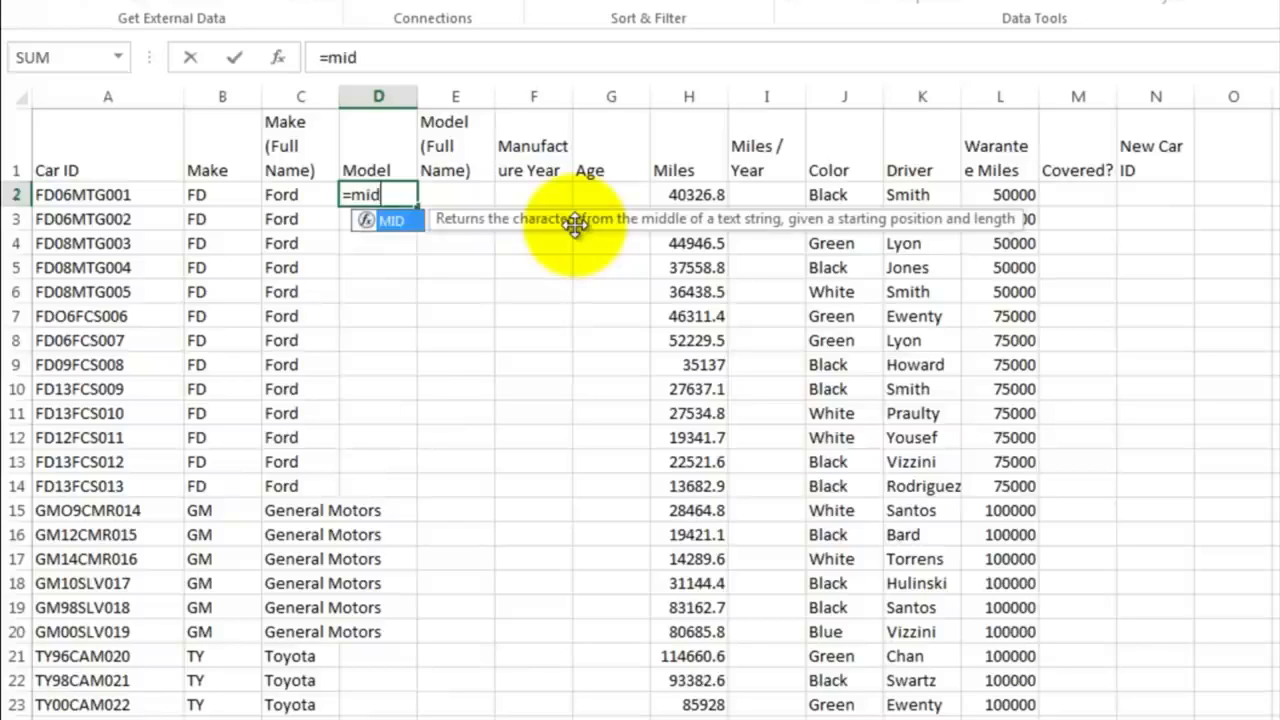
key("Escape")
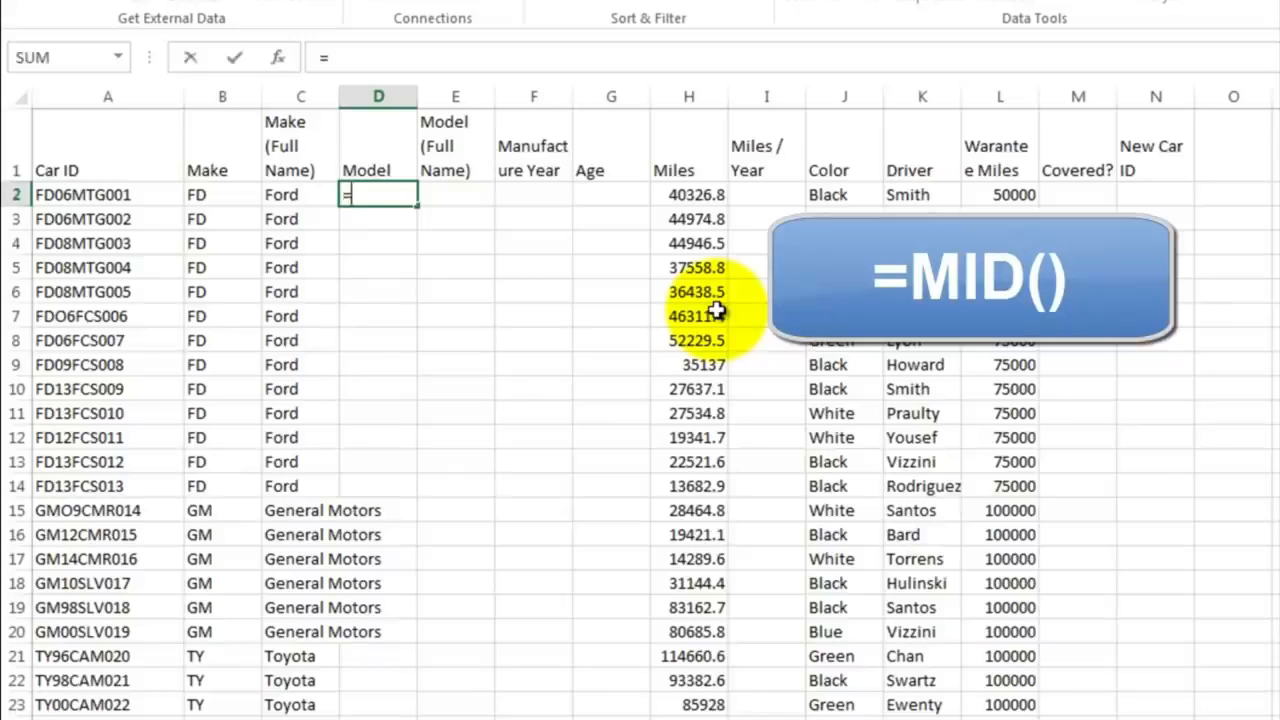
type("mid")
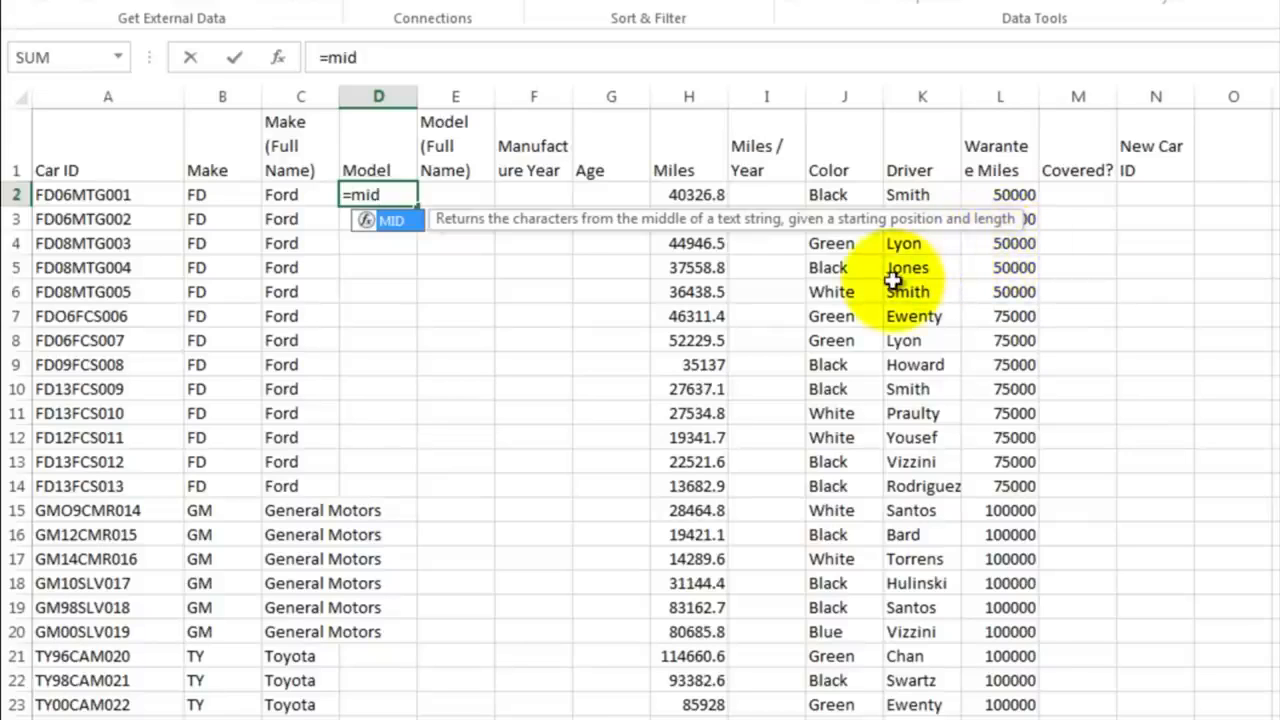
type("(")
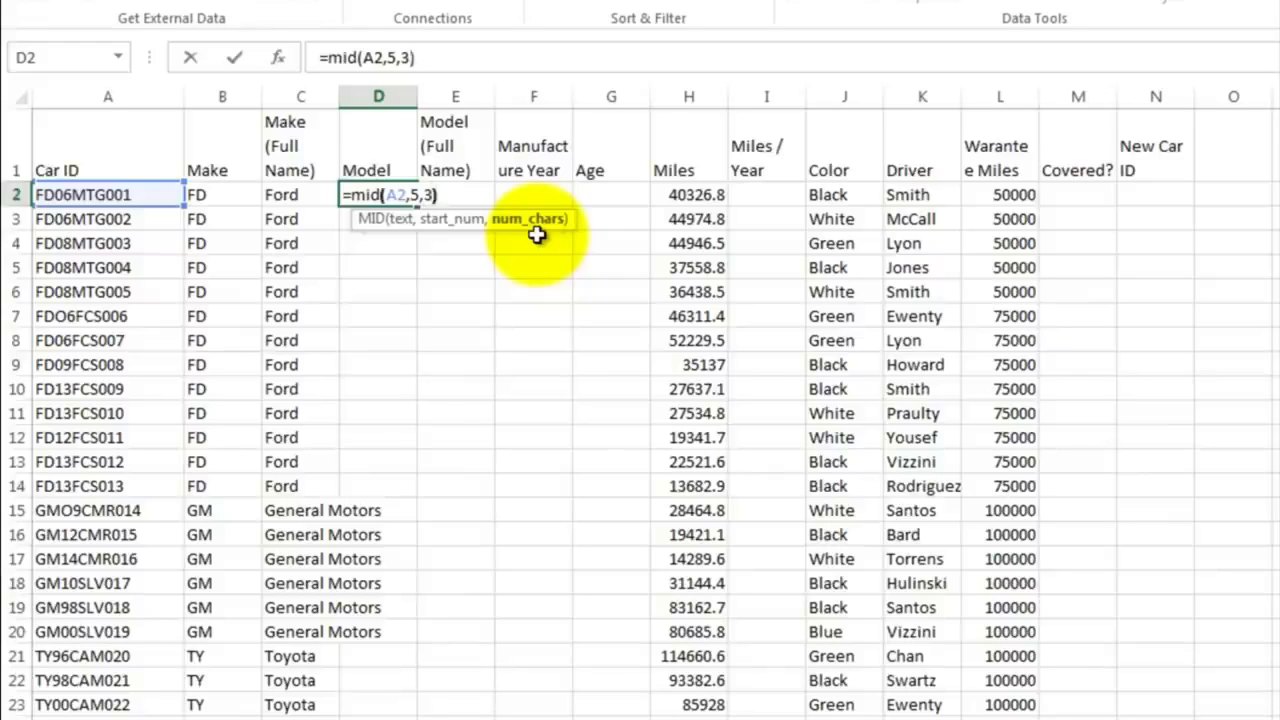
key("Return")
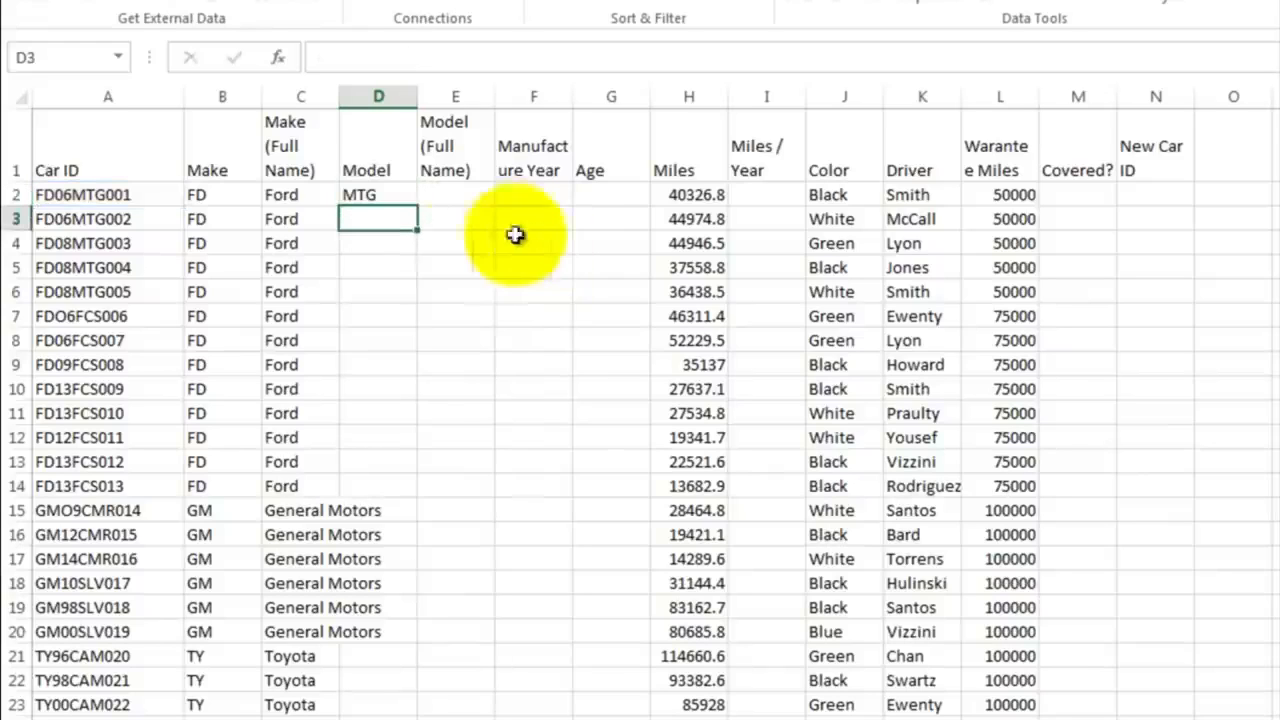
Fill the MID formula from D2 down the Model column through D53 and deselect the filled range
left_click(379, 193)
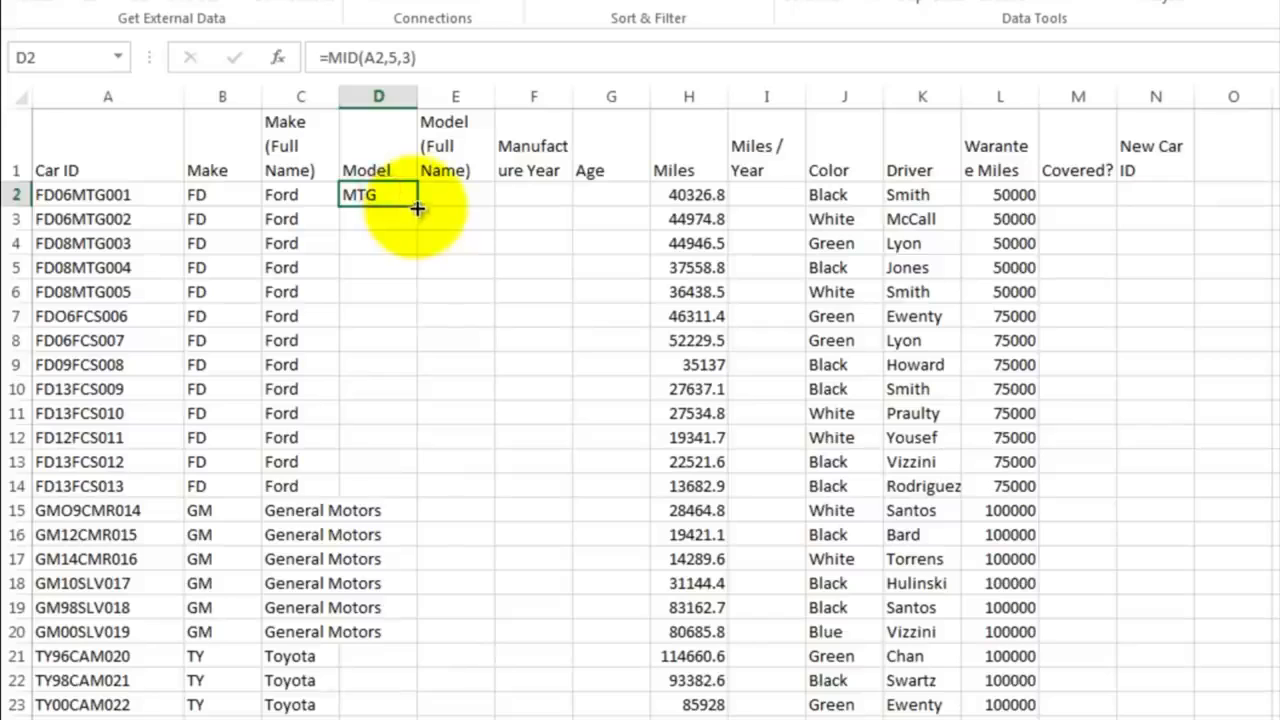
left_click_drag(417, 207, 418, 599)
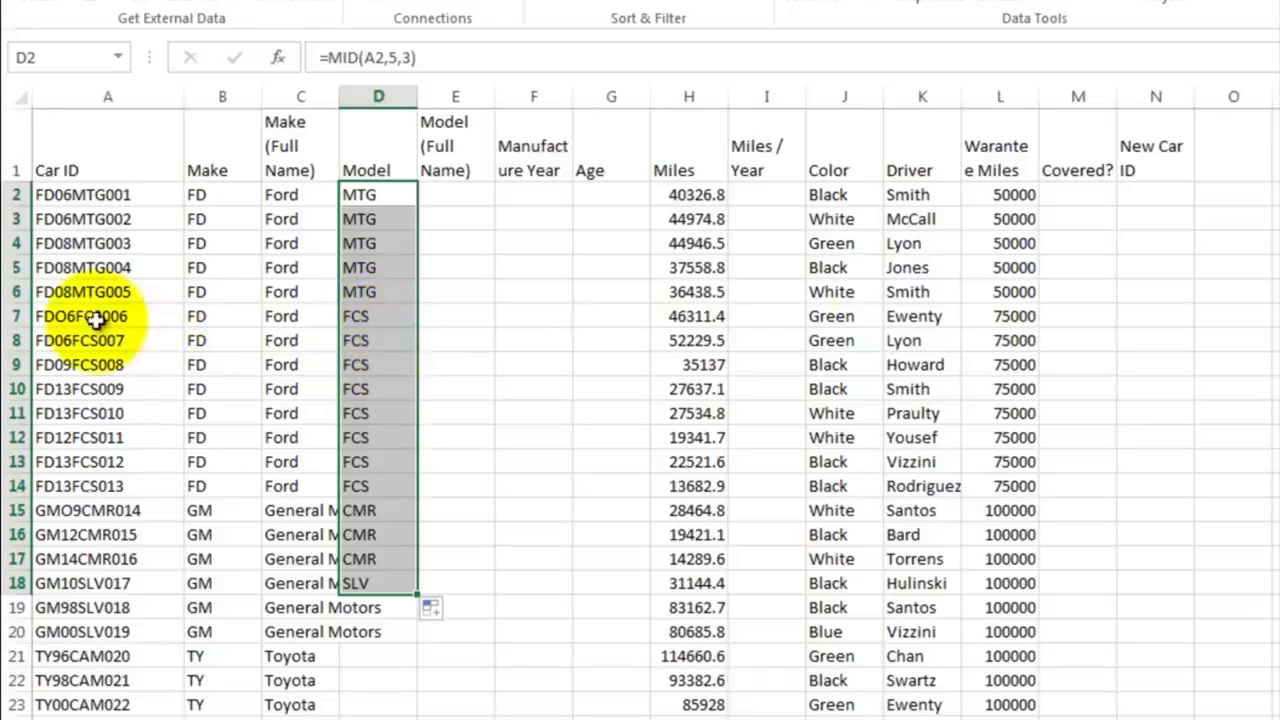
scroll(374, 577, "down", 2)
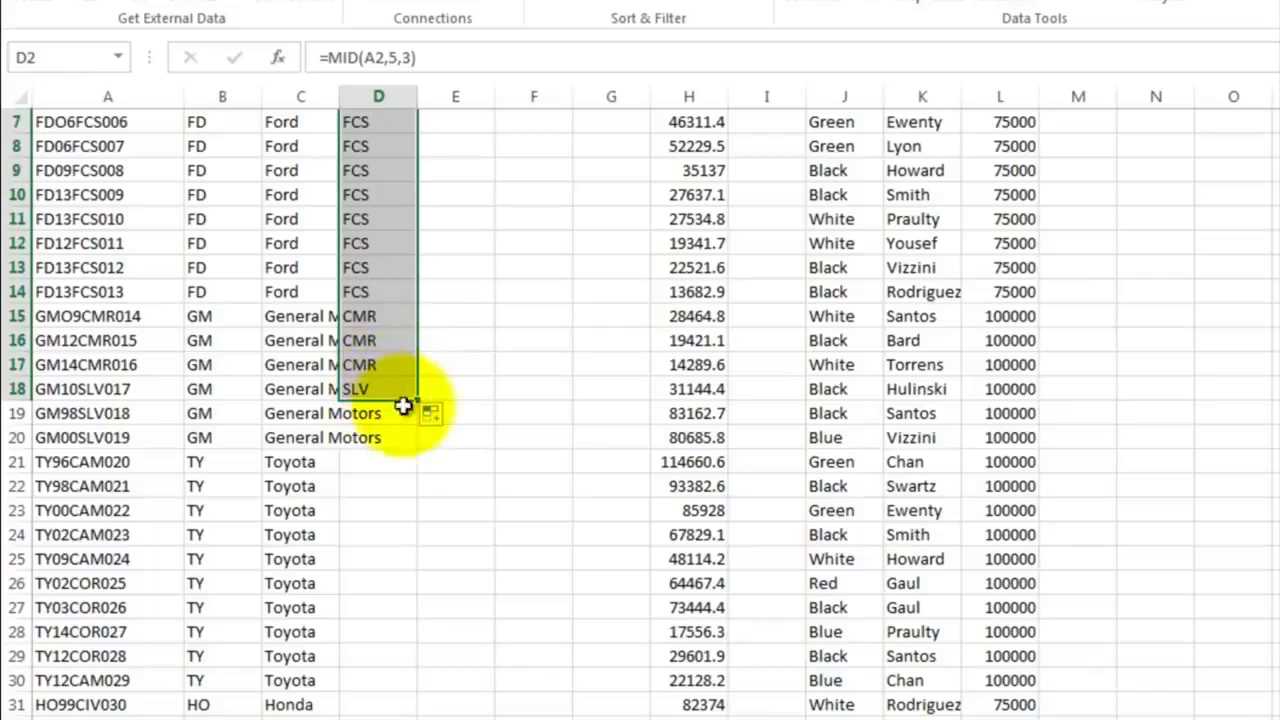
left_click_drag(421, 402, 400, 712)
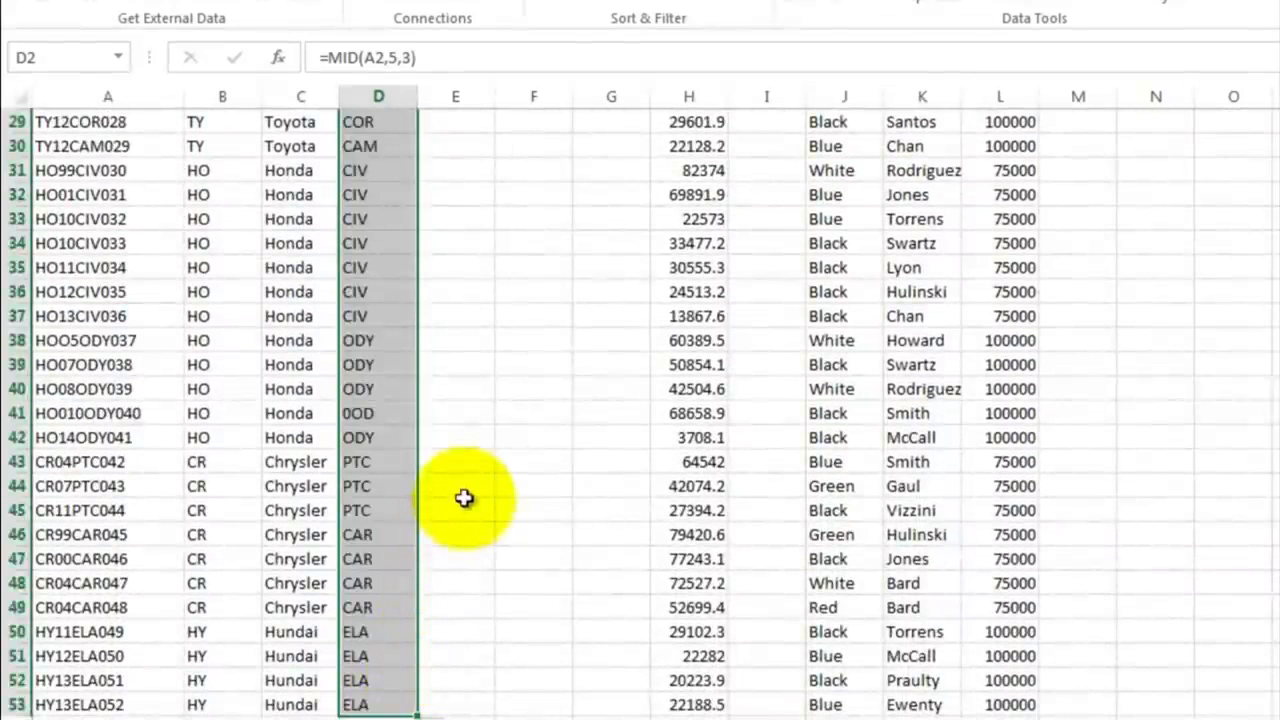
scroll(464, 498, "up", 9)
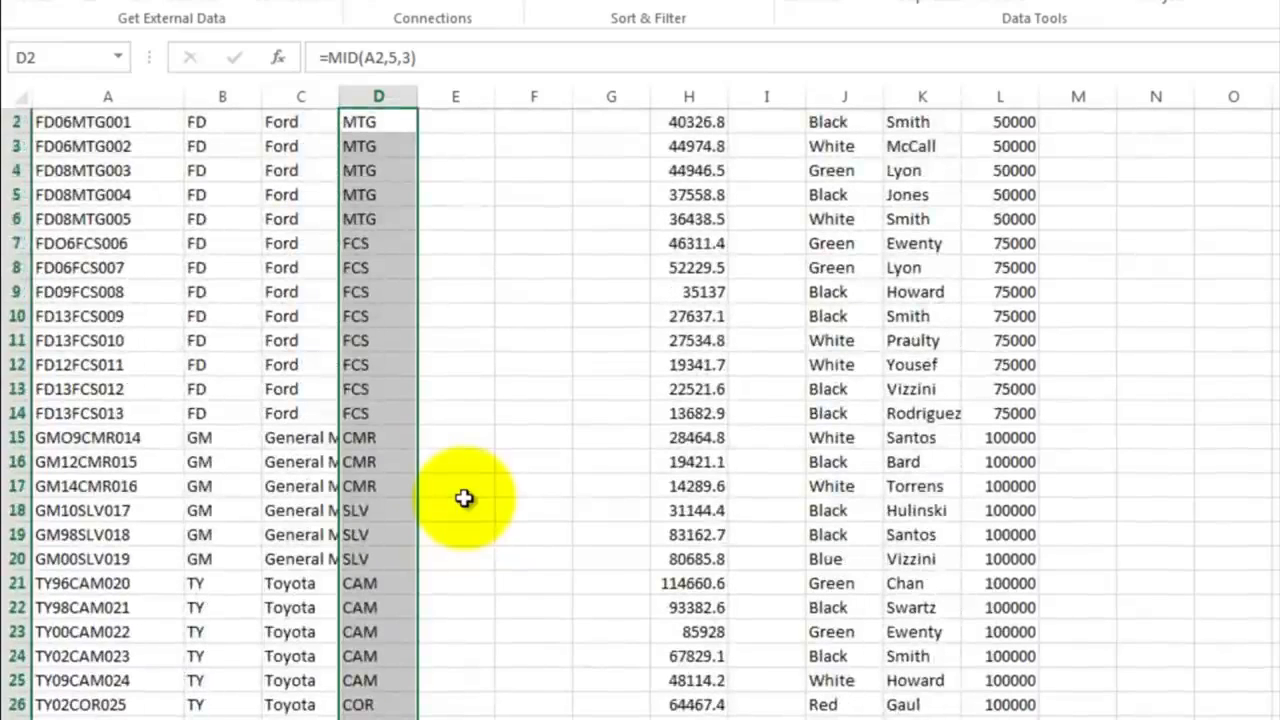
left_click(464, 500)
scroll(464, 500, "up", 1)
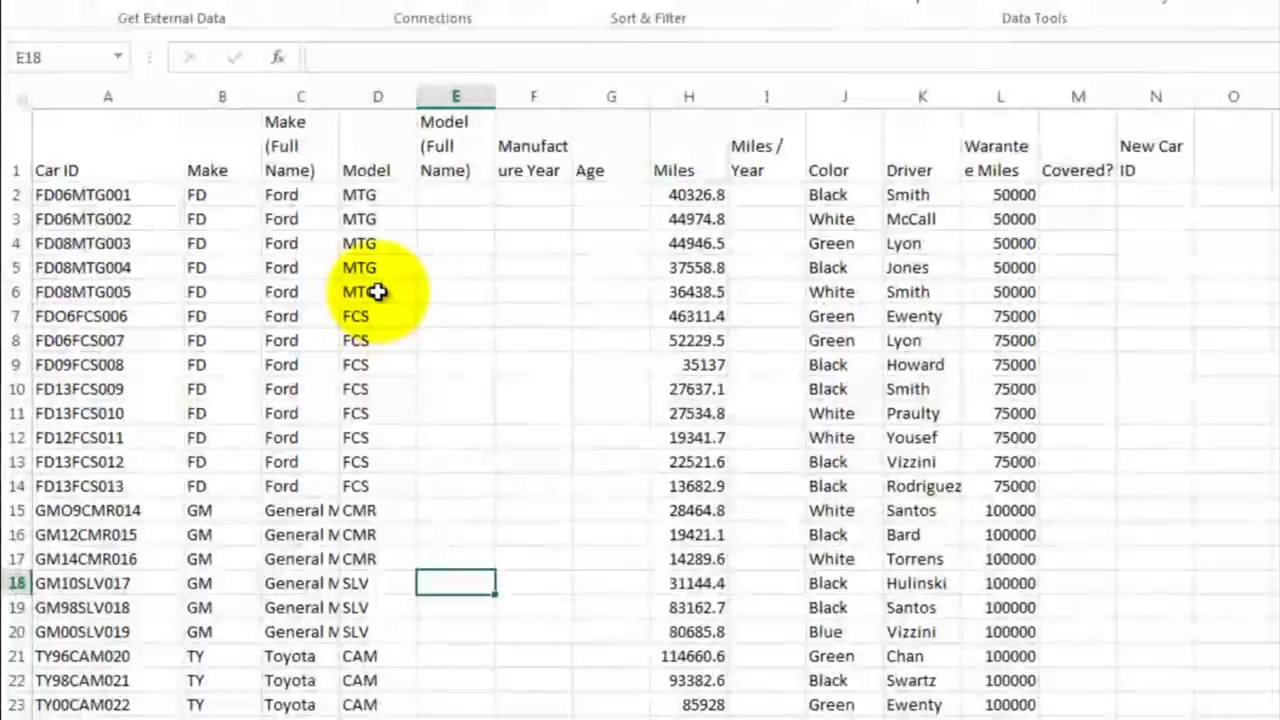
Review the distinct model codes in the Model column, from the Ford rows down to the Hundai rows
left_click(377, 291)
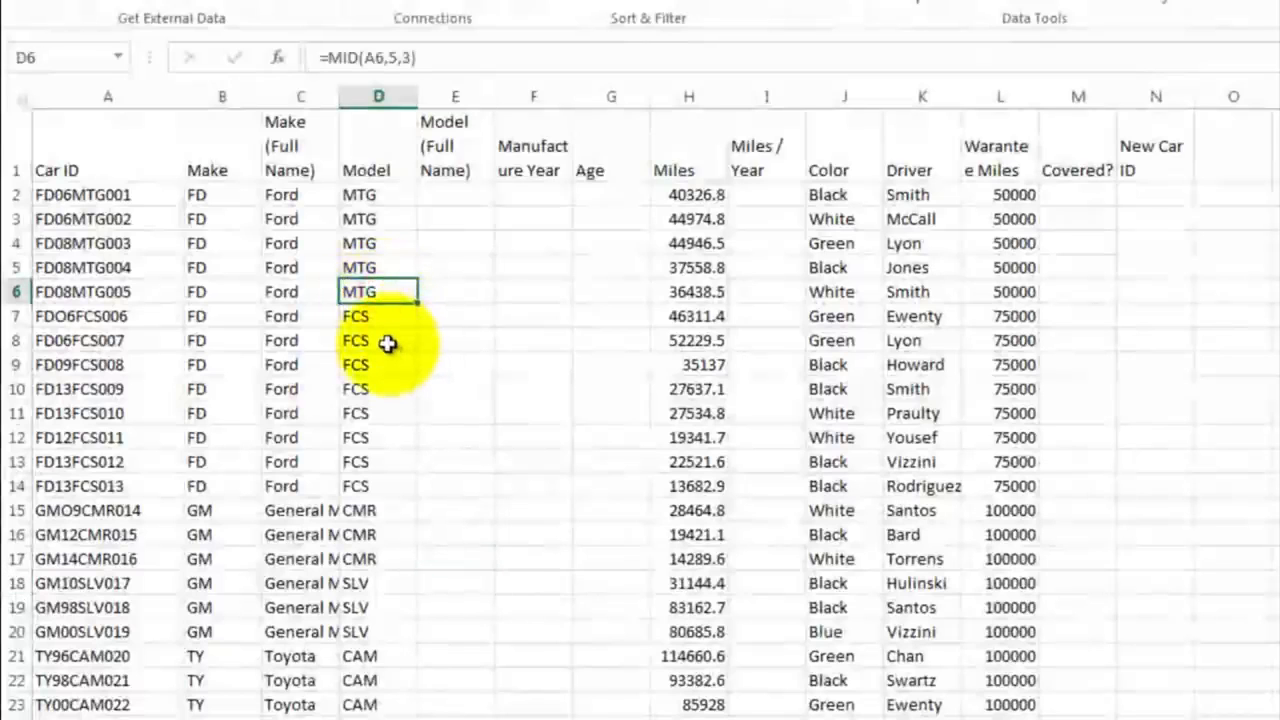
key("Down")
key("Down")
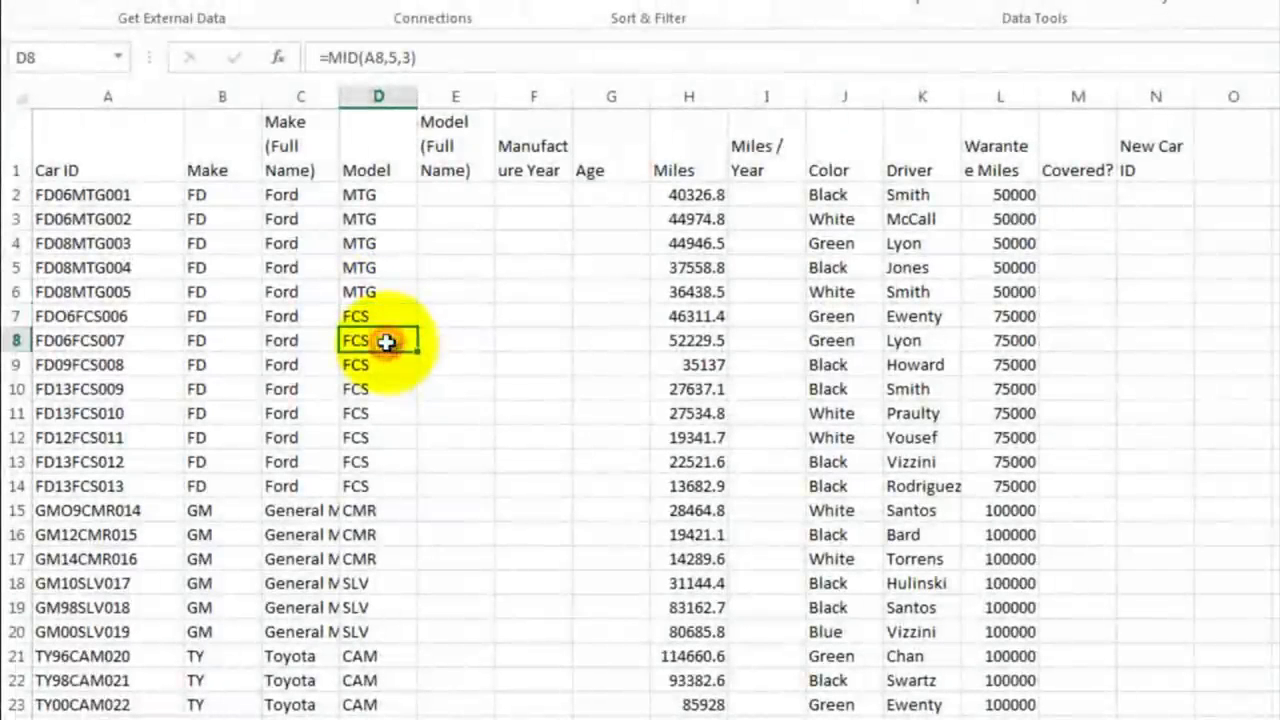
left_click(390, 515)
scroll(460, 500, "down", 3)
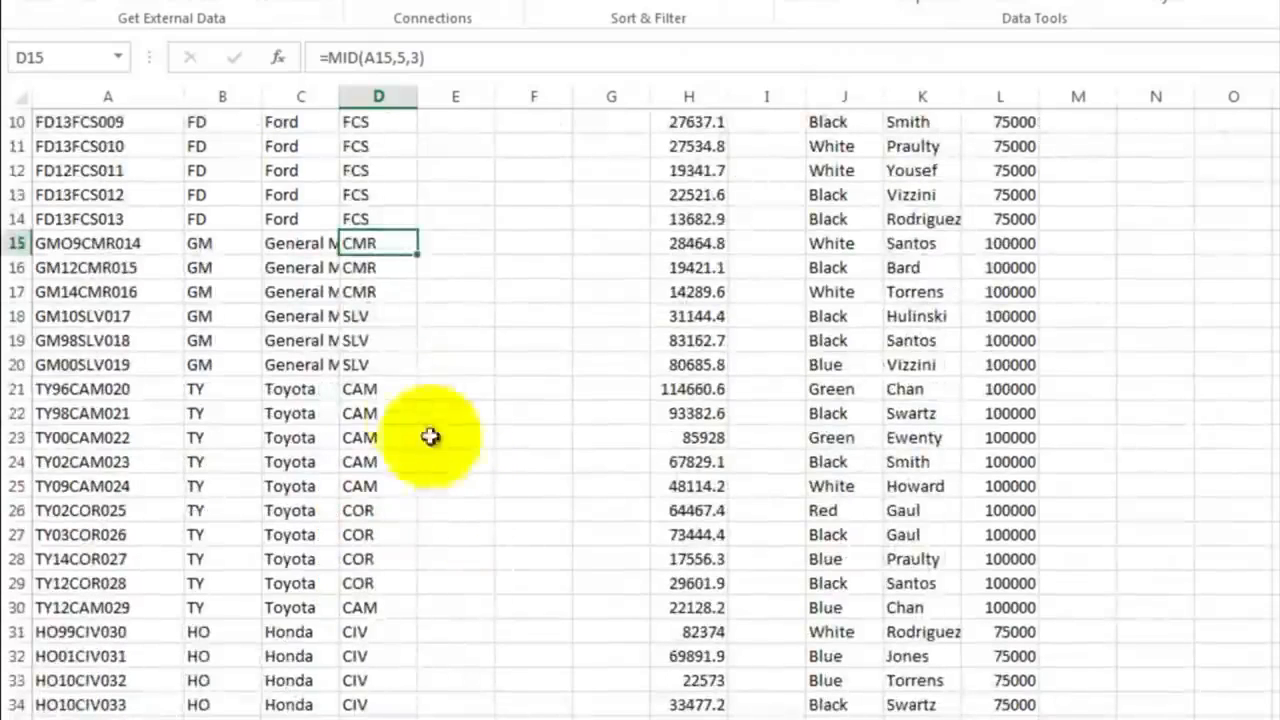
left_click(372, 340)
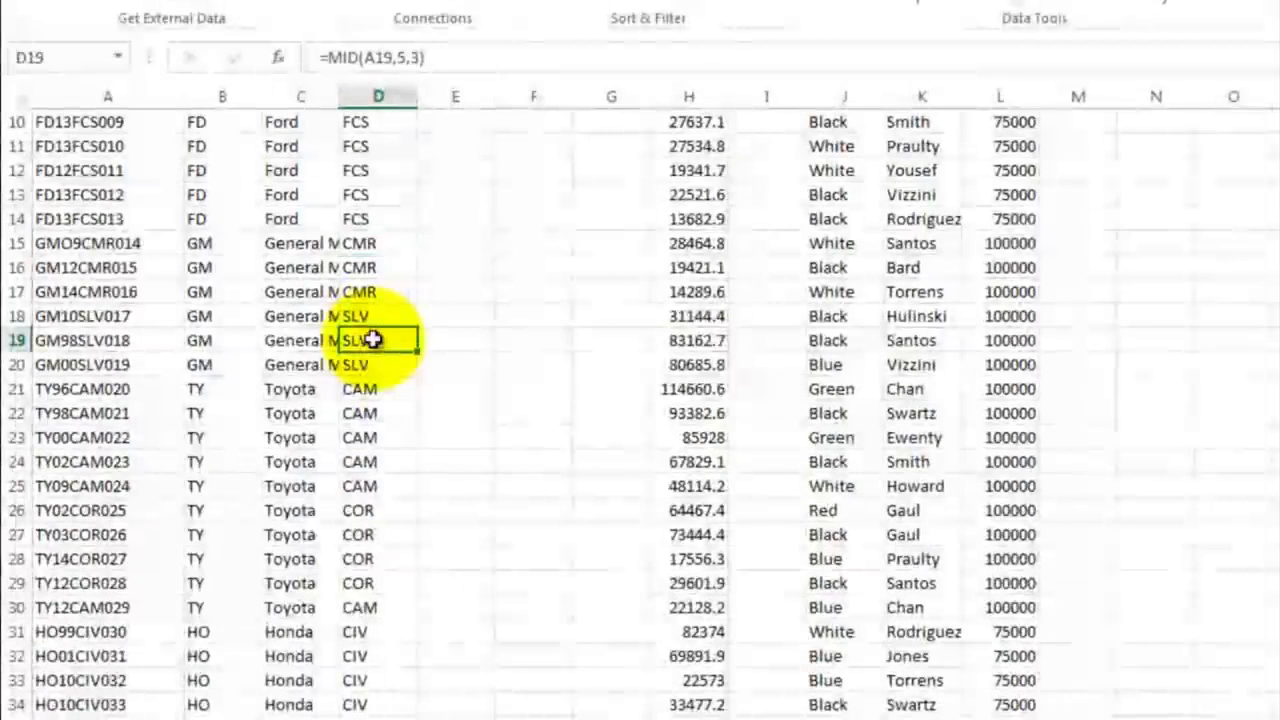
left_click(381, 393)
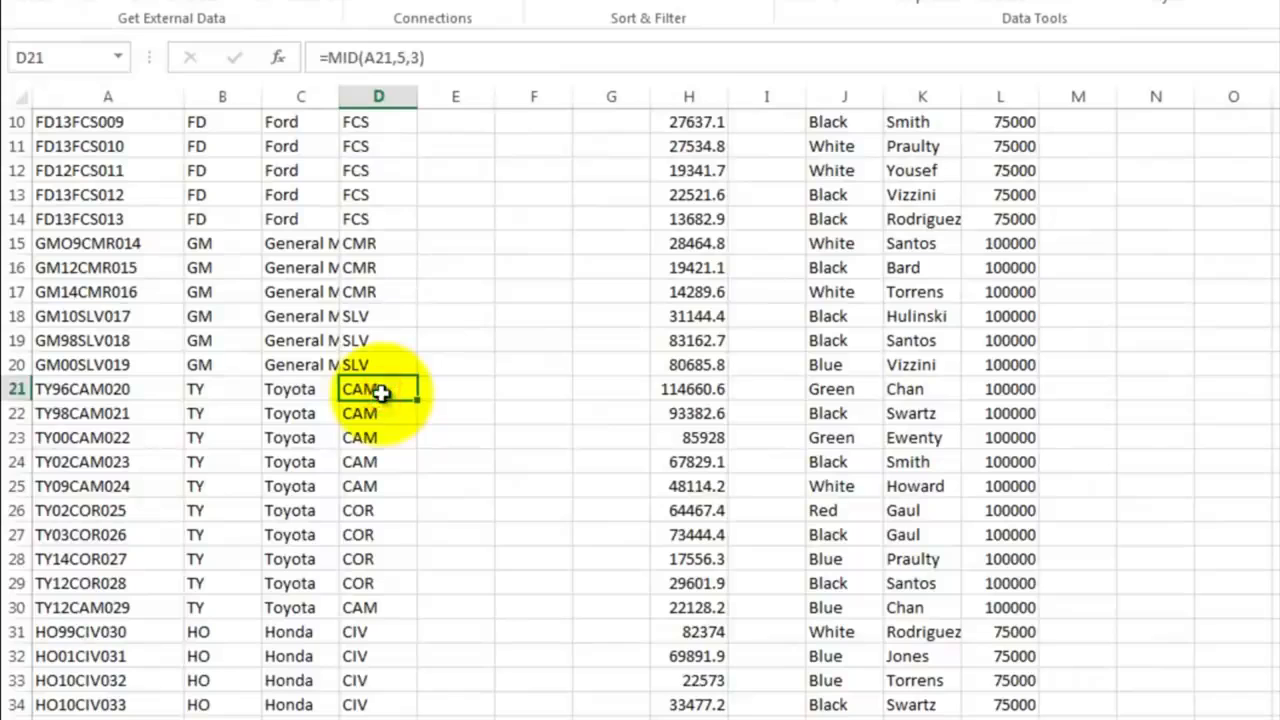
left_click(374, 511)
scroll(448, 472, "down", 4)
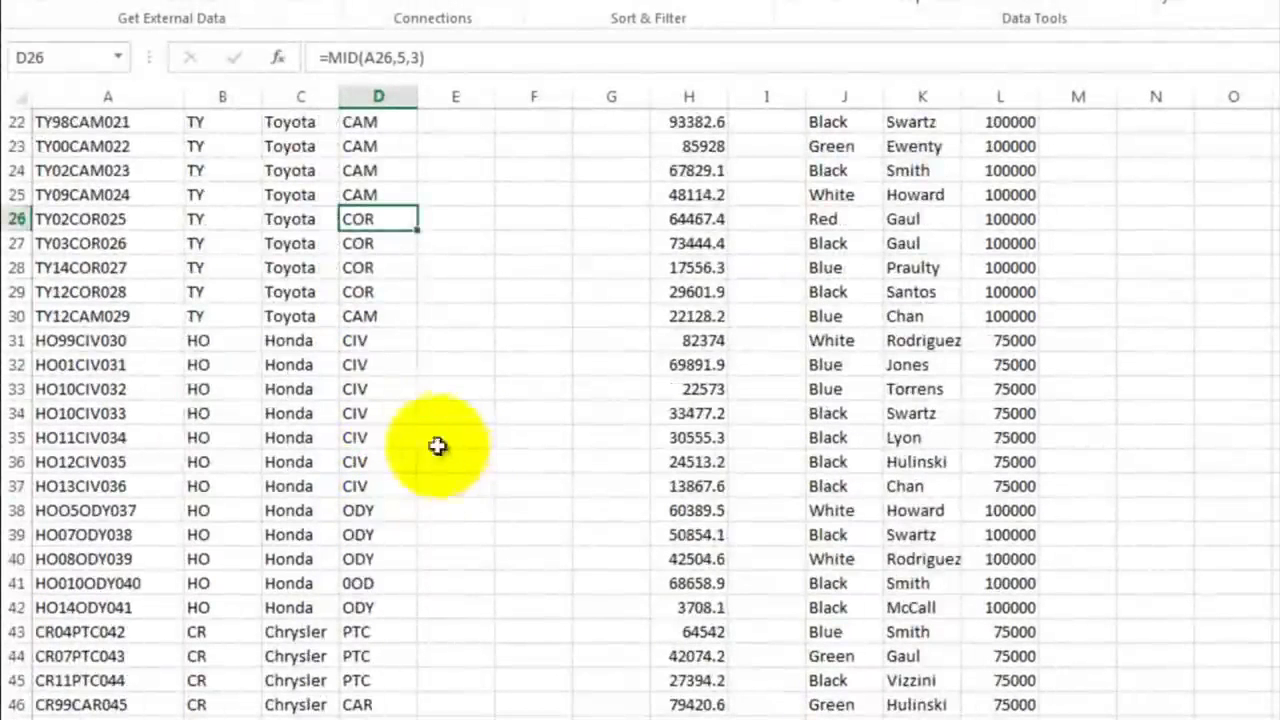
left_click(369, 343)
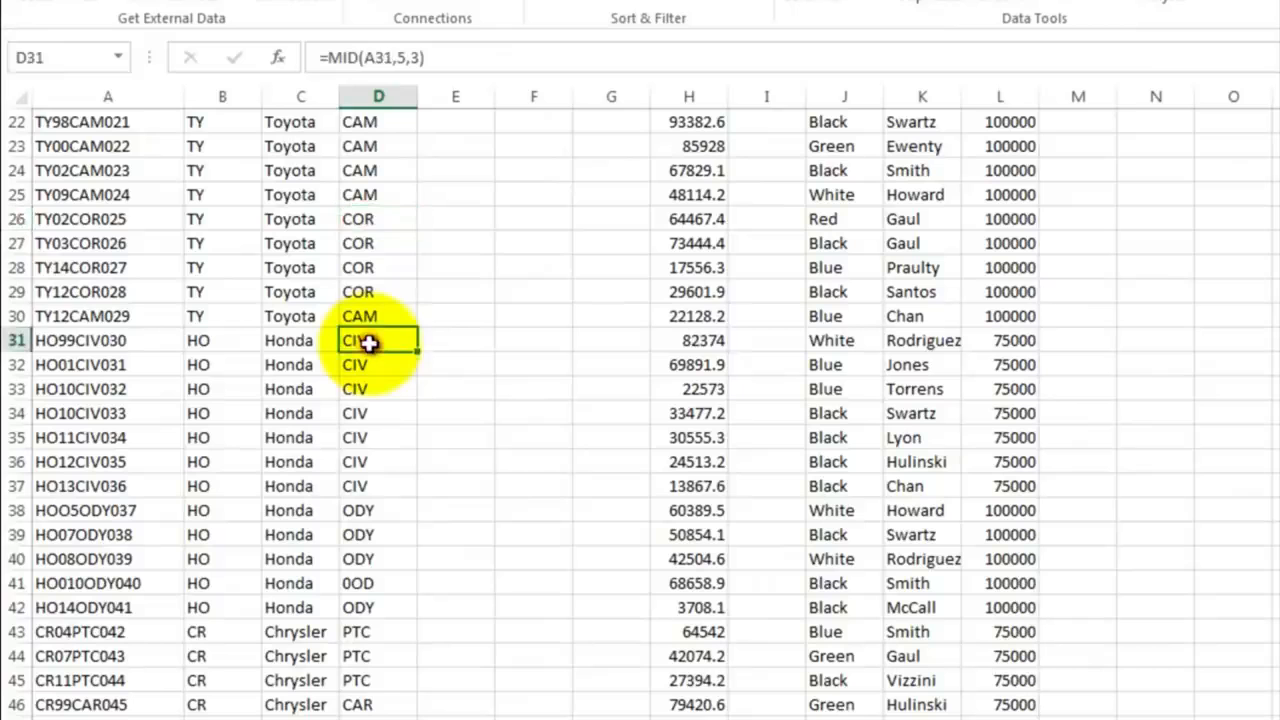
left_click(367, 508)
scroll(395, 492, "down", 3)
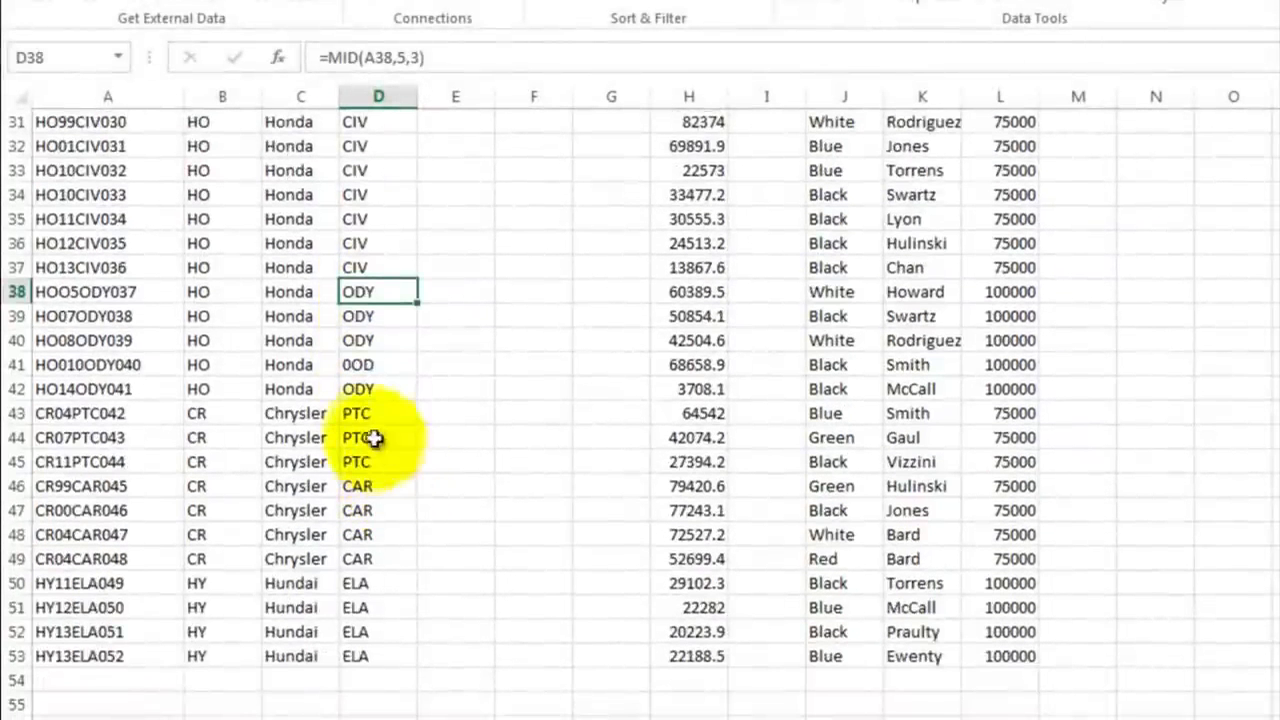
left_click(370, 413)
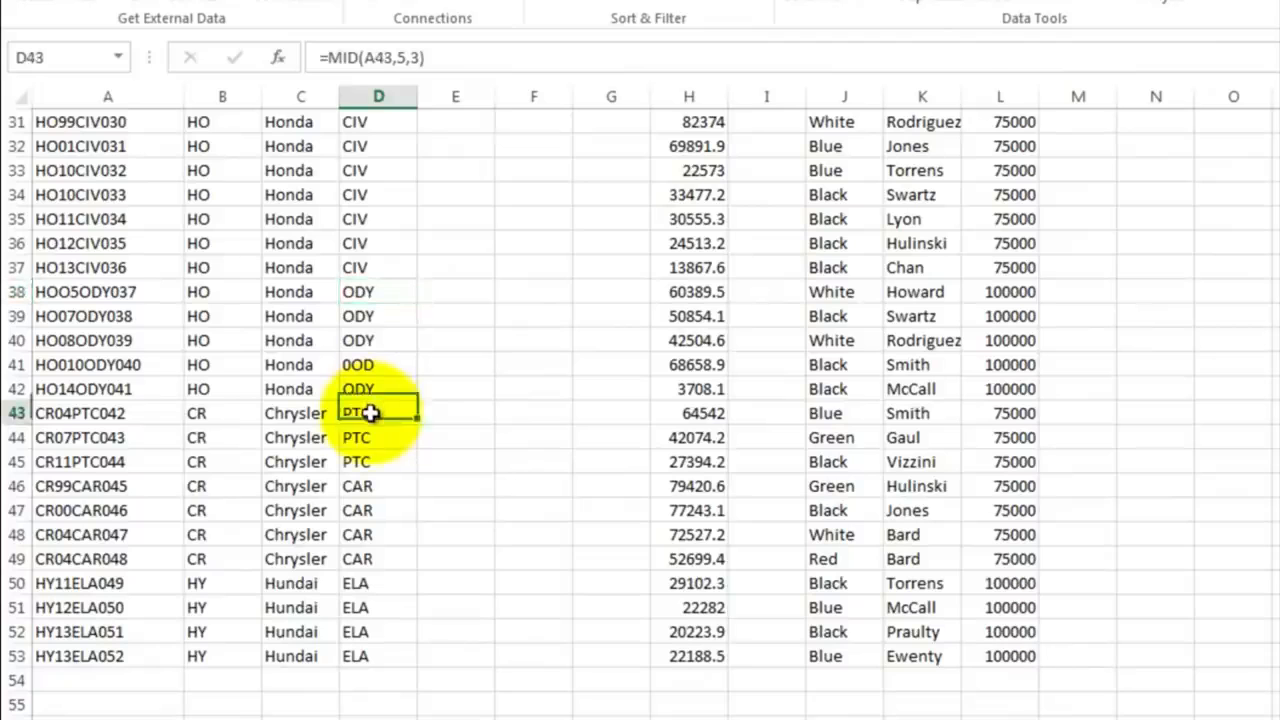
left_click(372, 485)
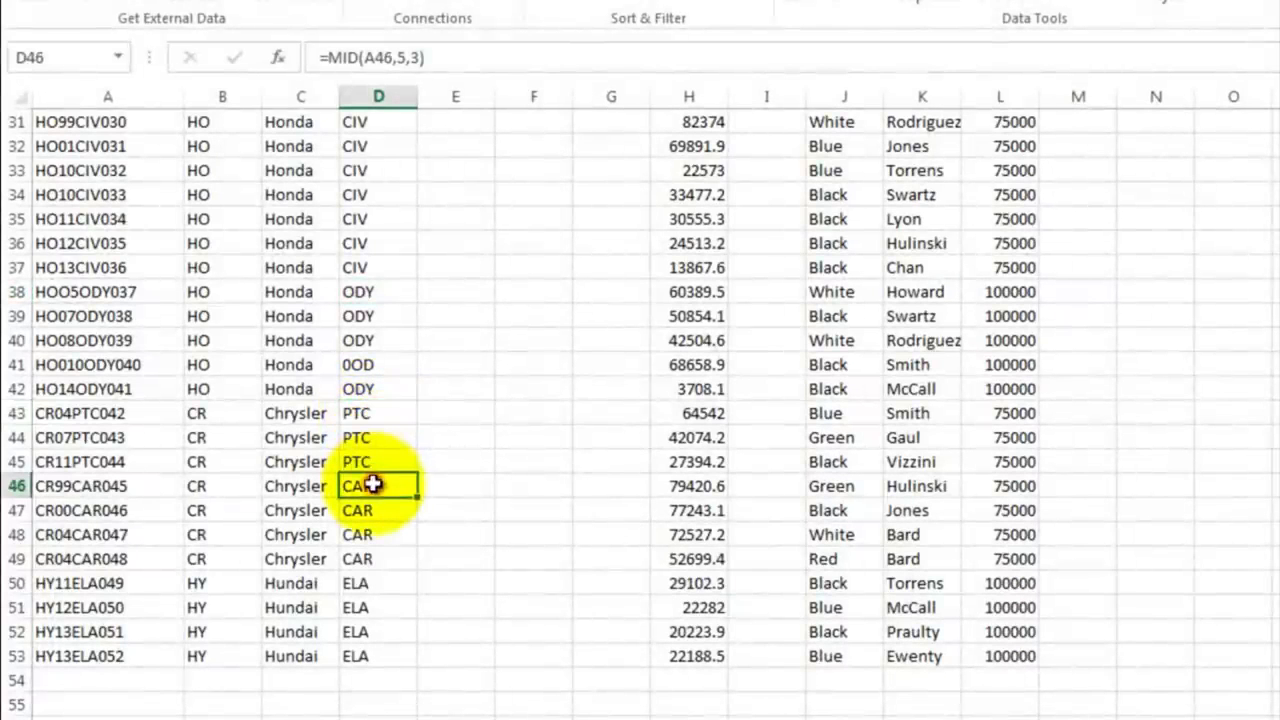
left_click(375, 585)
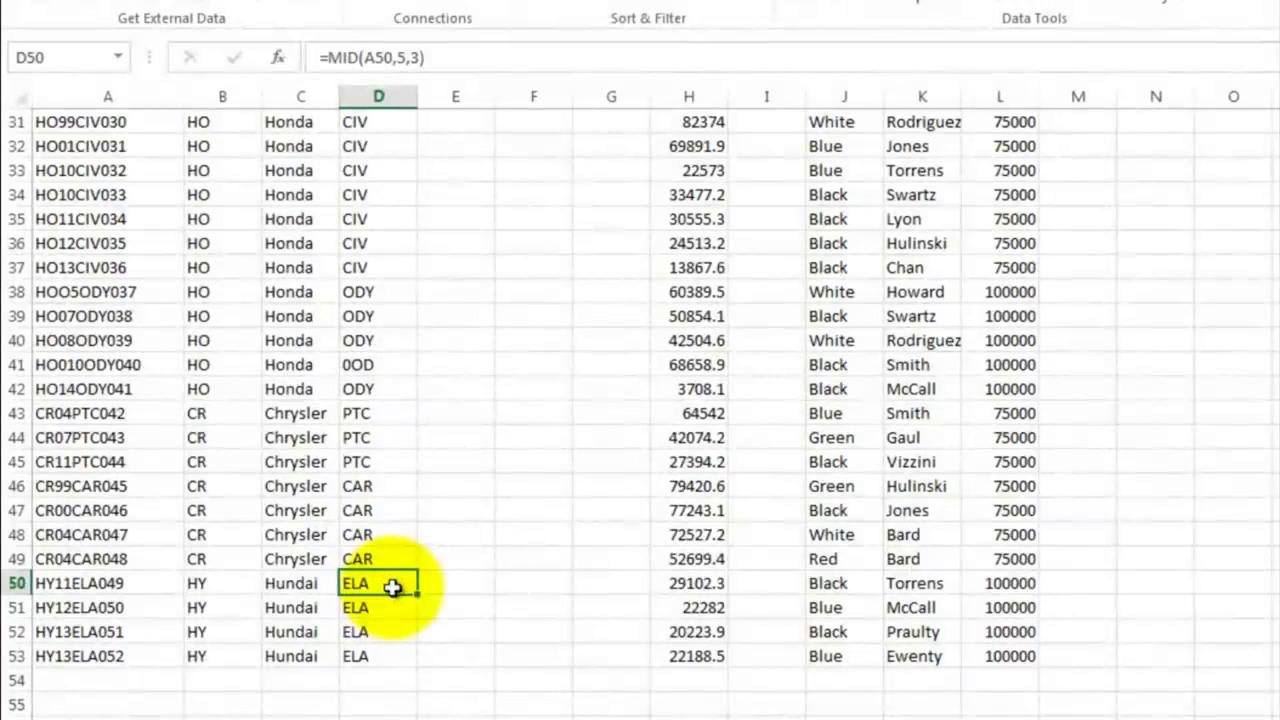
Enter a lookup table of model codes and full names in D56:E66, from CAM Camrey through SLV Silverado
scroll(403, 494, "down", 3)
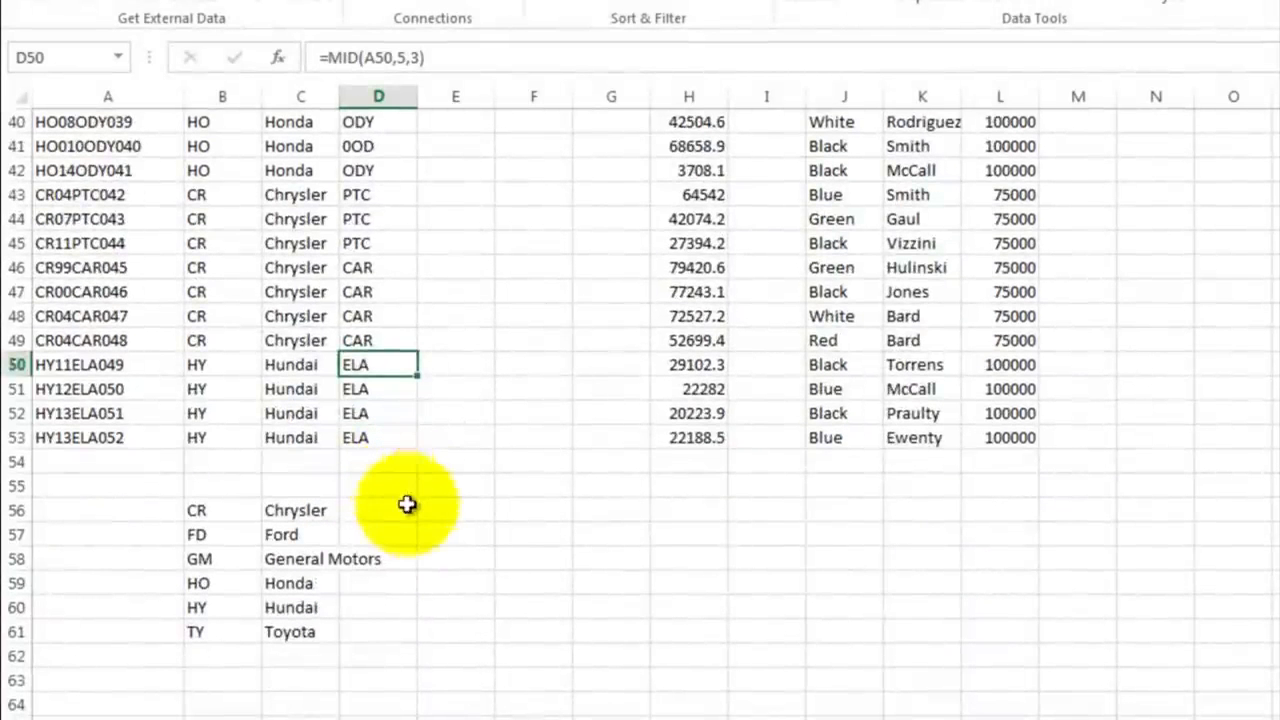
left_click(387, 509)
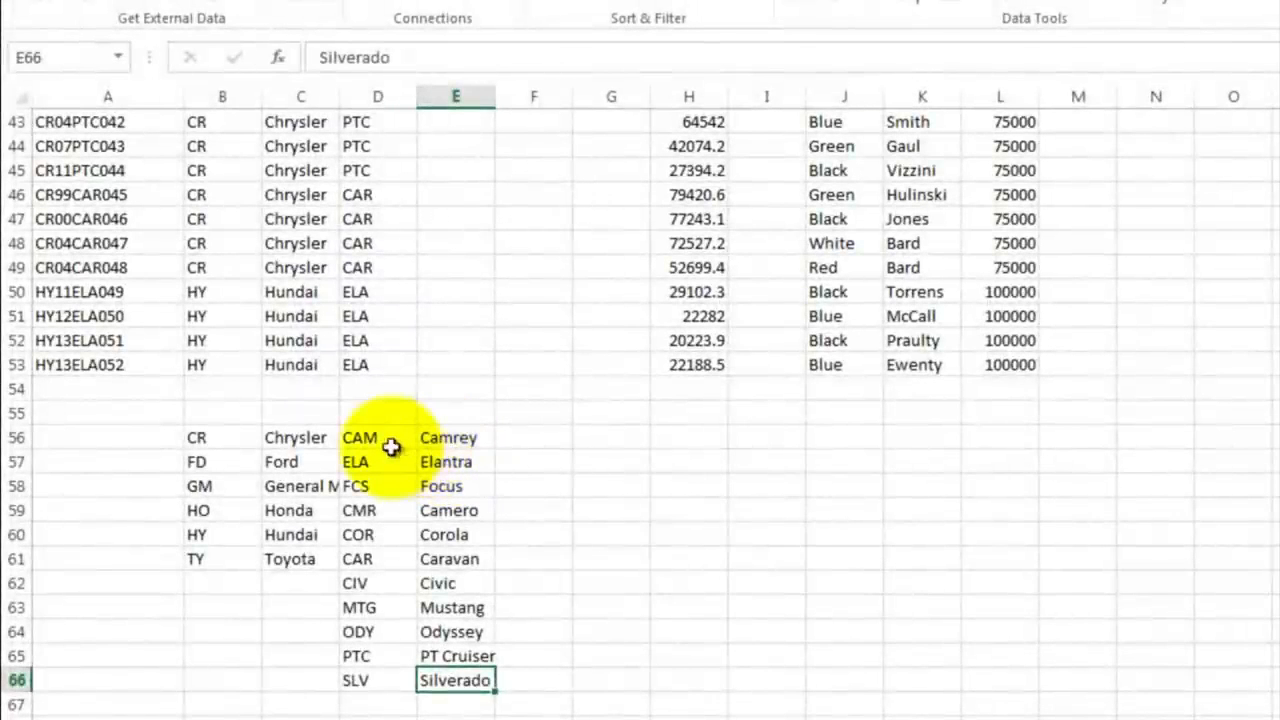
Sort the model lookup table D56:E66 by Column D values from A to Z and deselect it
left_click_drag(374, 437, 451, 680)
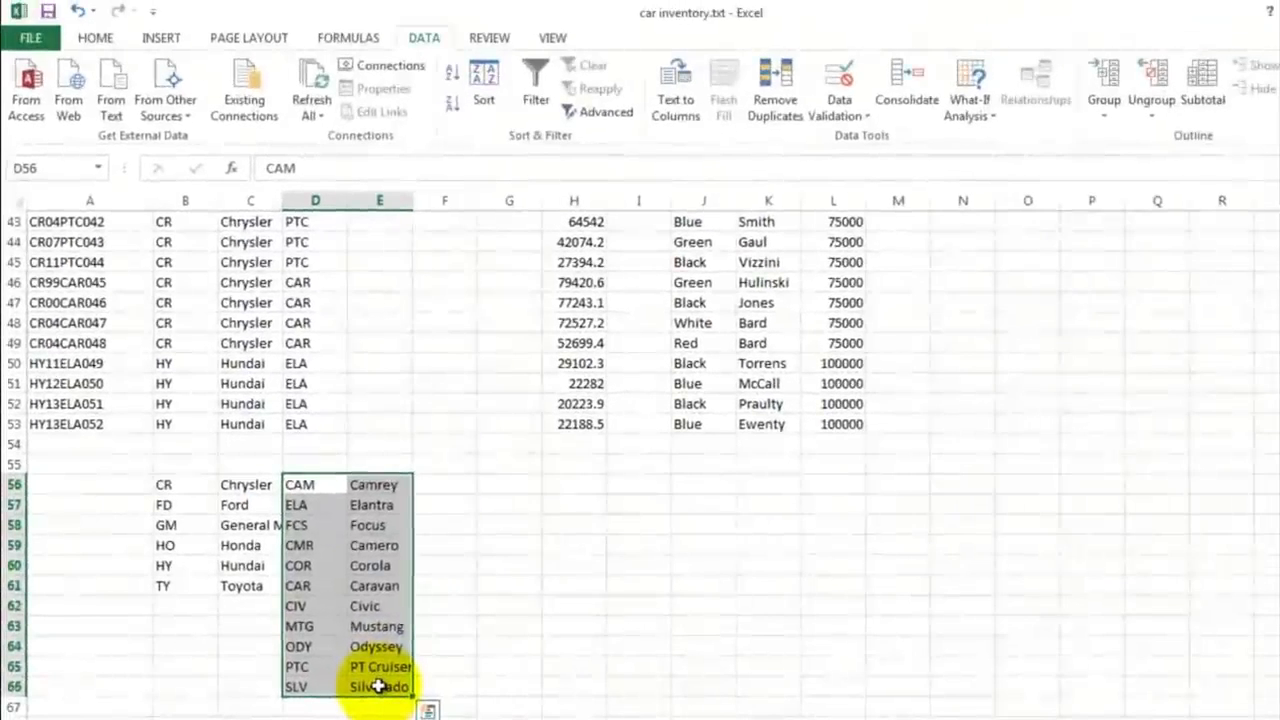
left_click(485, 71)
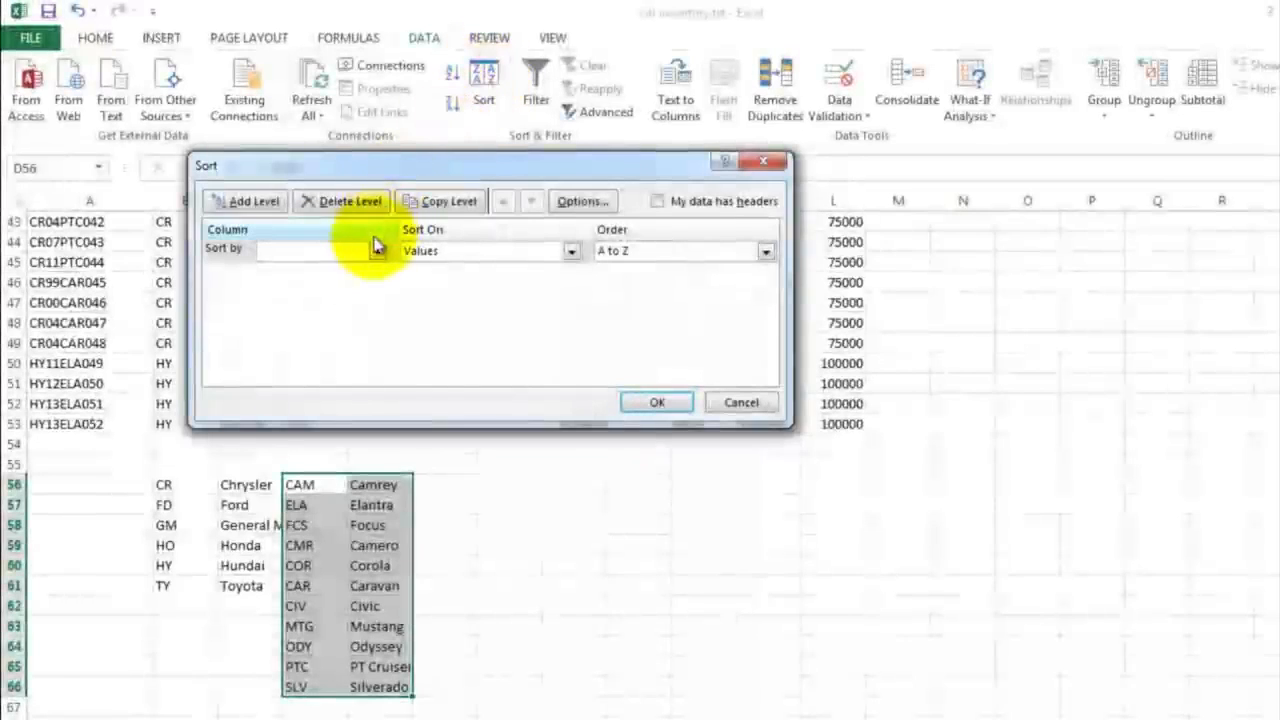
left_click(376, 251)
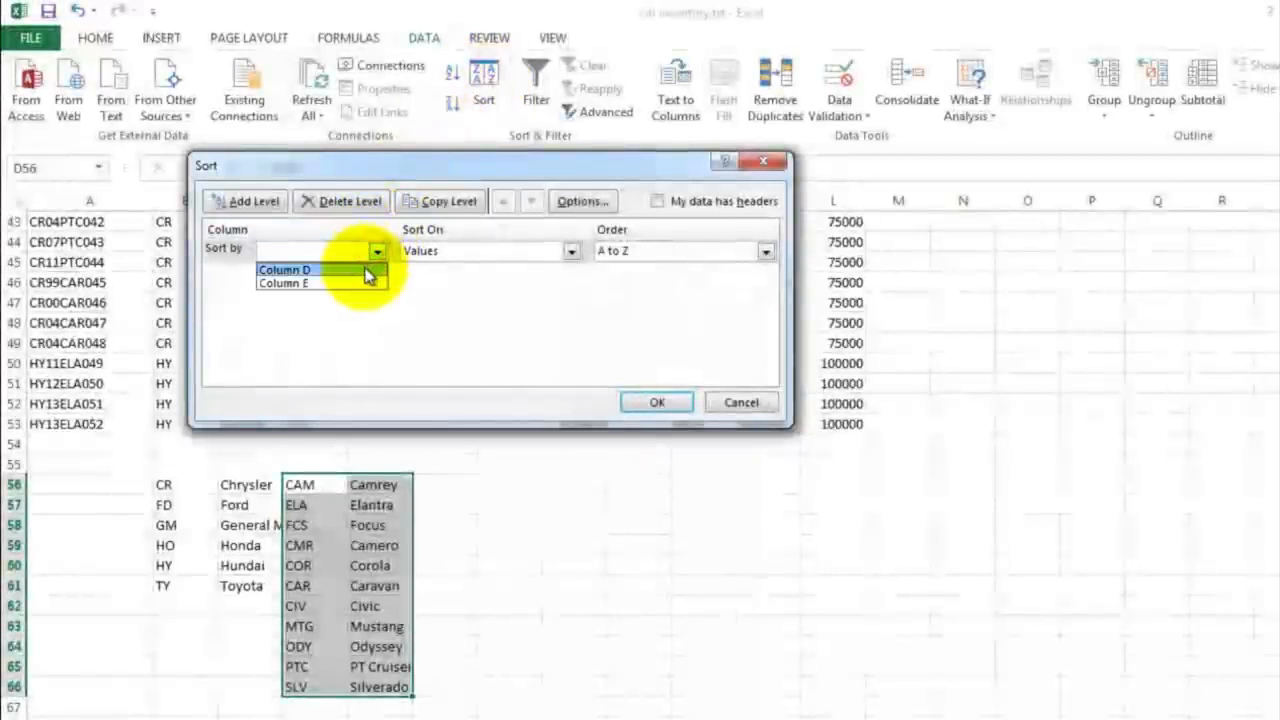
left_click(366, 270)
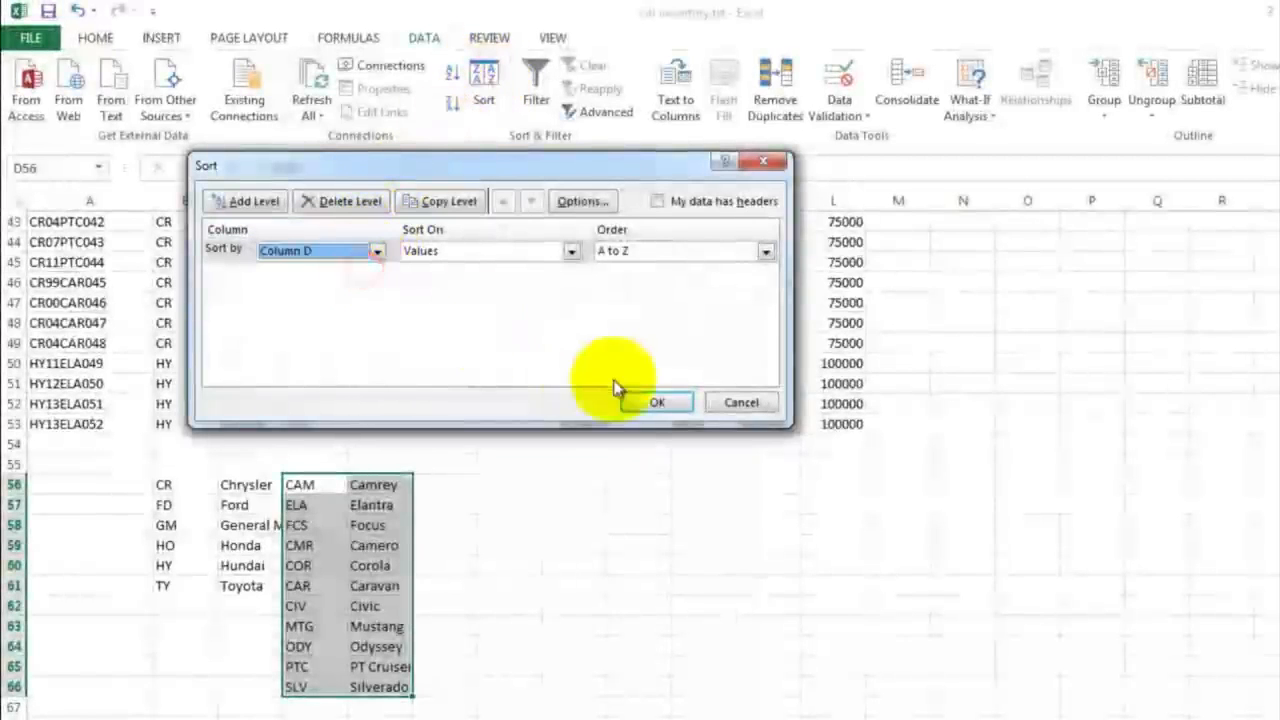
left_click(657, 403)
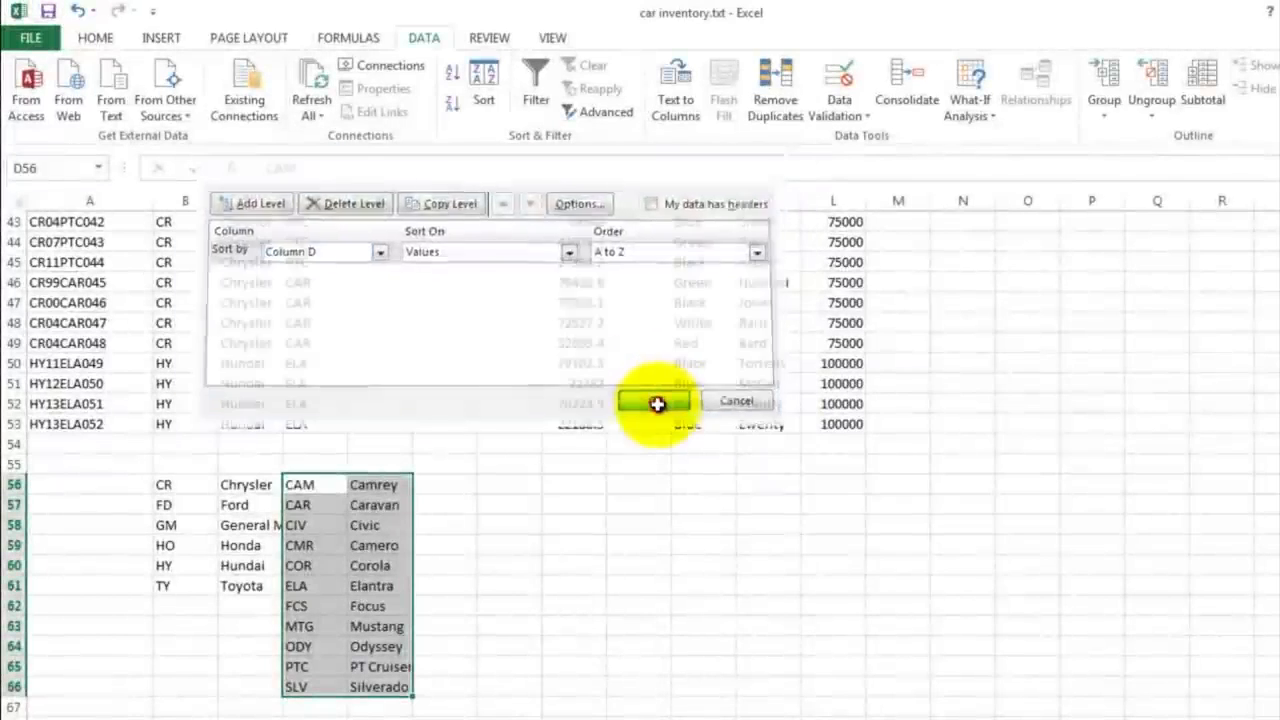
left_click(305, 483)
left_click_drag(305, 483, 314, 686)
left_click(368, 486)
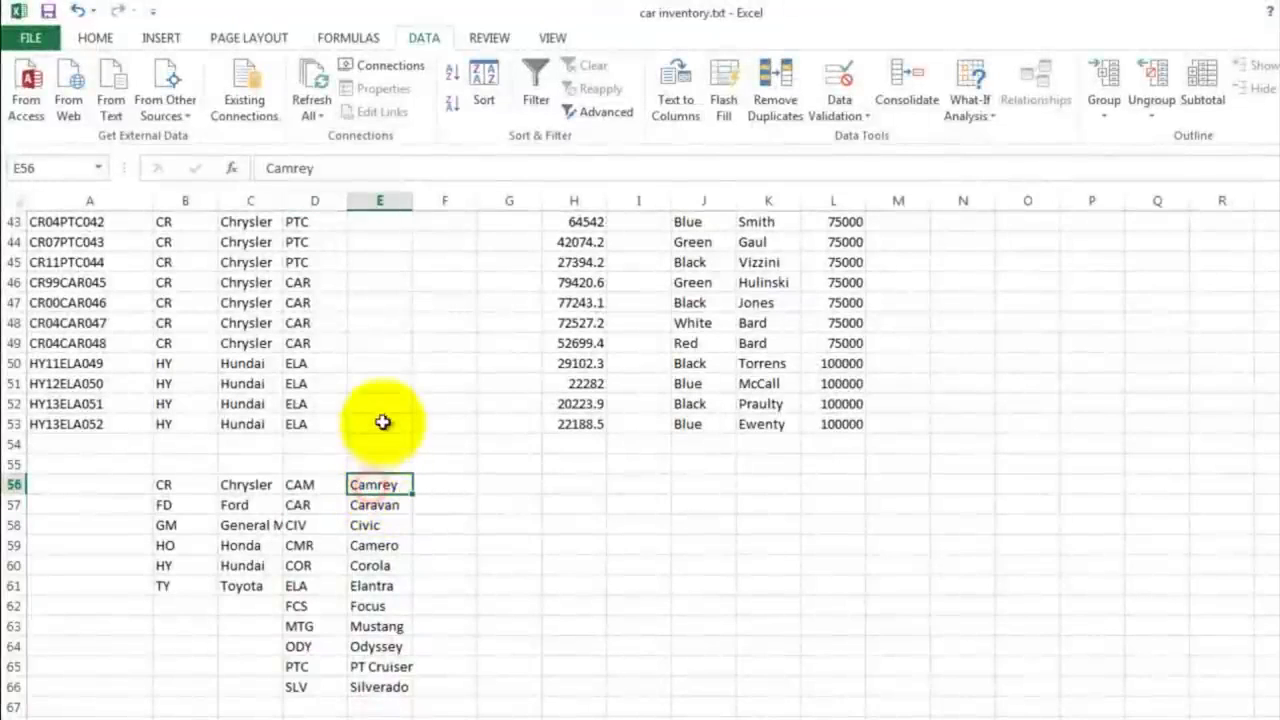
Copy the VLOOKUP formula from C2 into cell E2 of the Model (Full Name) column
scroll(384, 403, "up", 14)
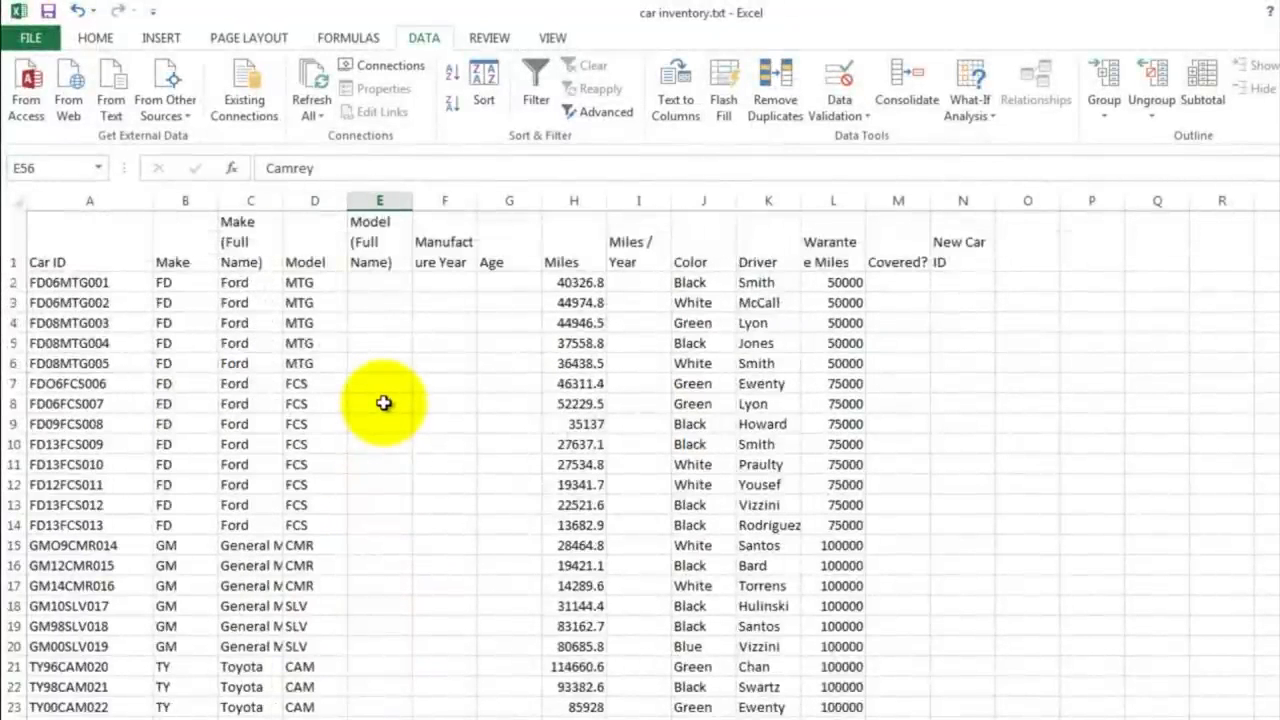
left_click(240, 282)
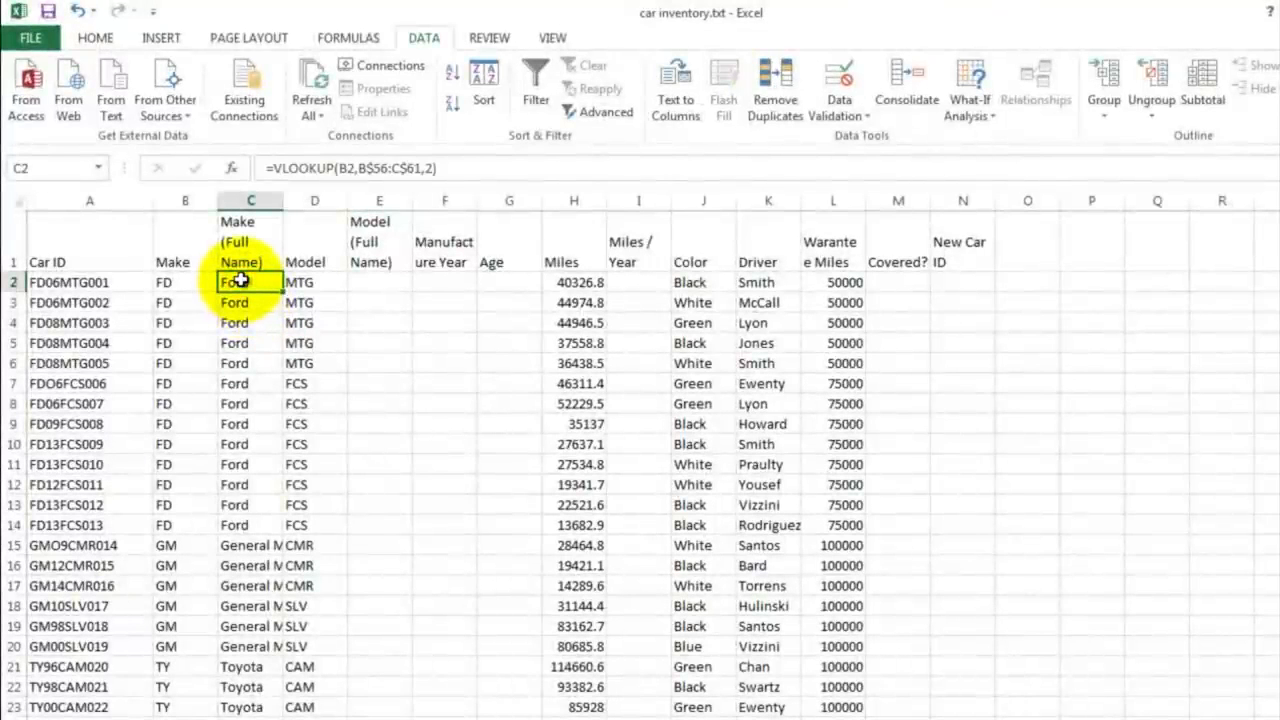
right_click(240, 282)
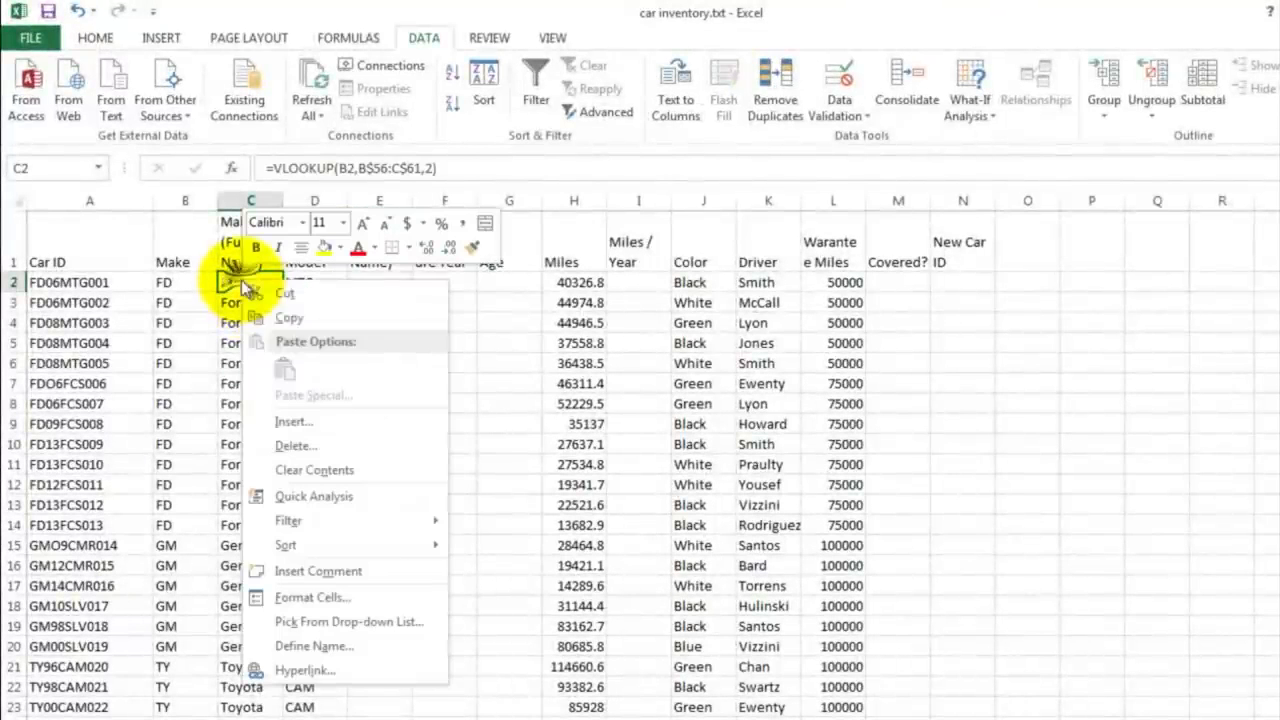
left_click(284, 318)
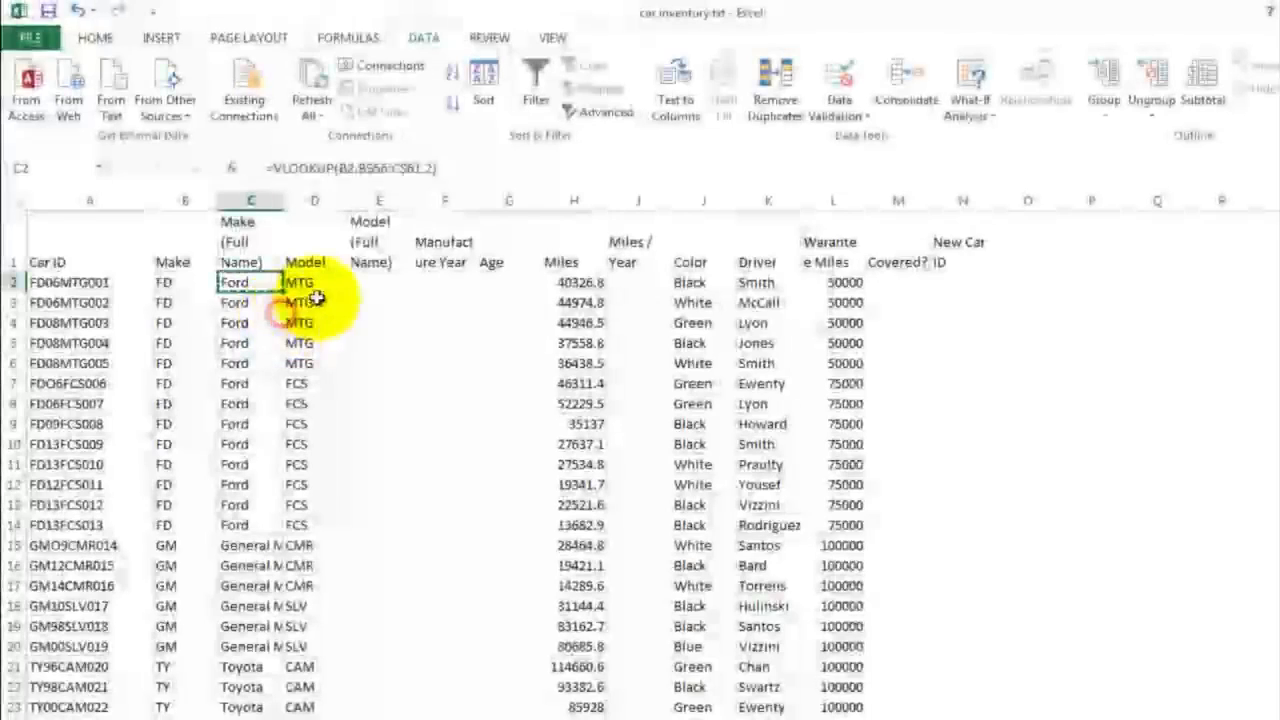
left_click(364, 278)
right_click(366, 280)
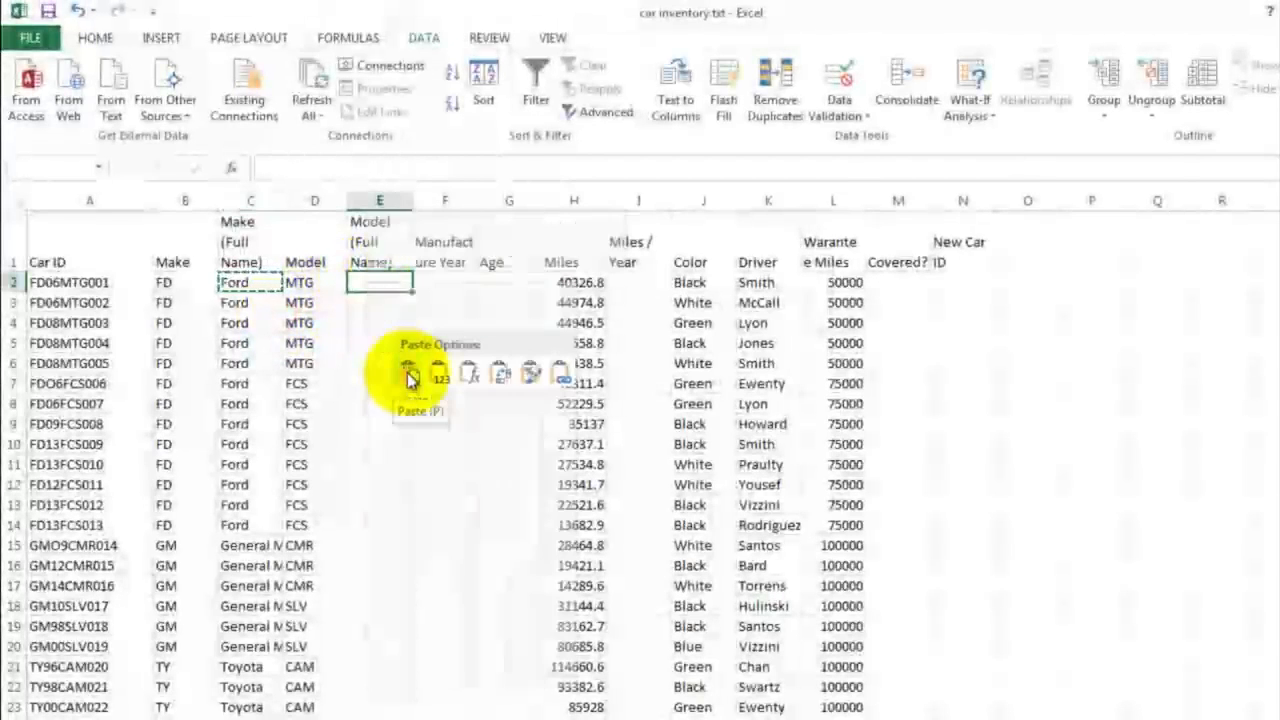
left_click(409, 373)
left_click(375, 323)
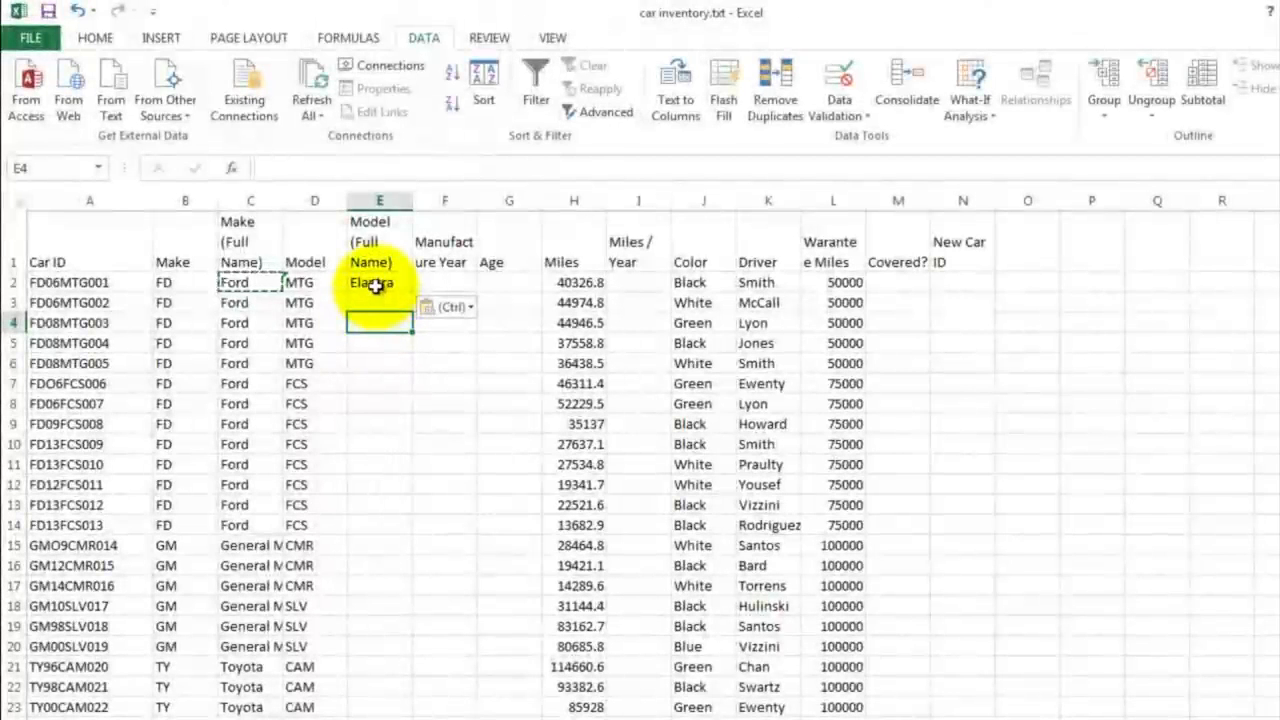
Extend the table array in E2's VLOOKUP formula to D$56:E$66 so it covers the whole model lookup table
left_click(375, 286)
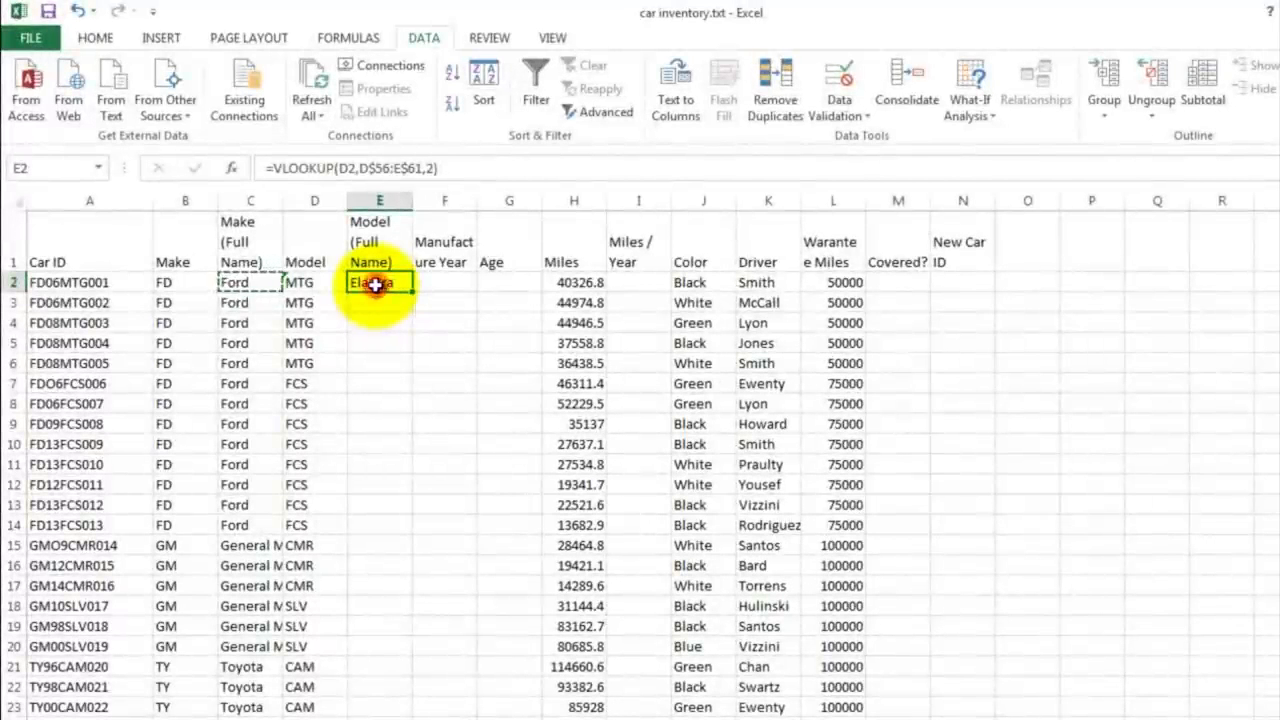
double_click(375, 285)
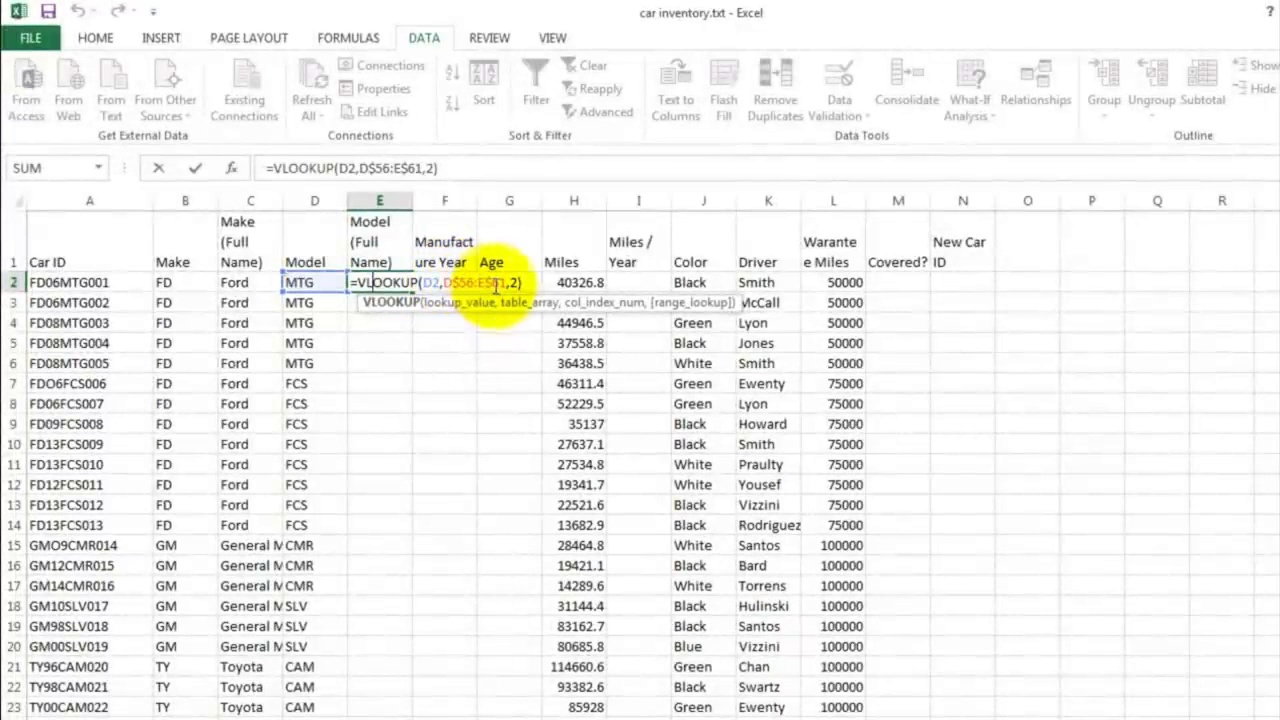
scroll(459, 345, "down", 15)
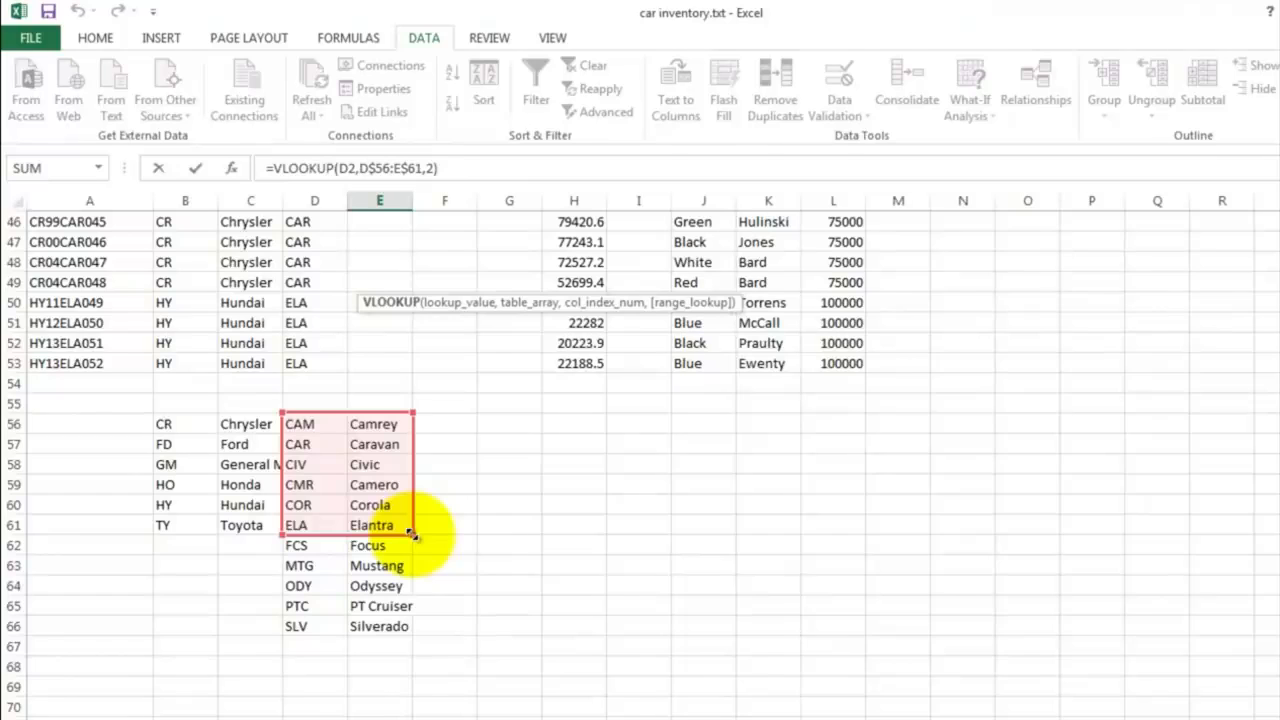
left_click_drag(413, 536, 415, 630)
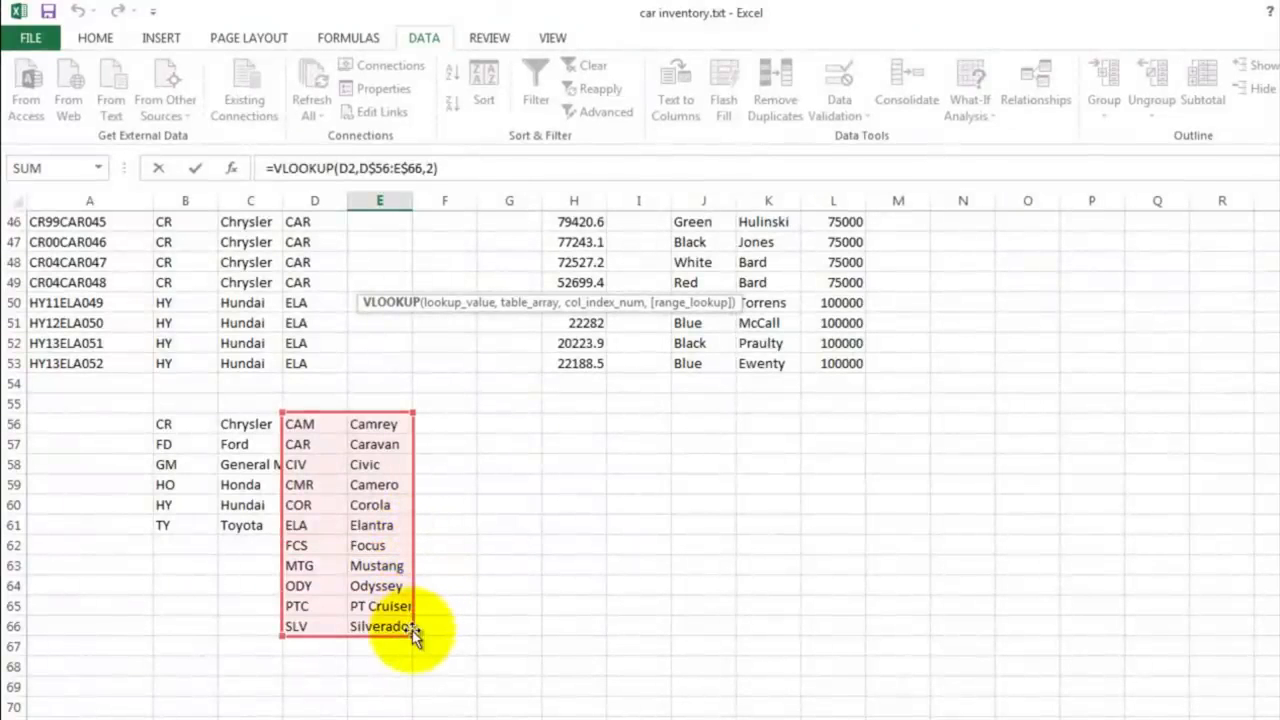
key("Return")
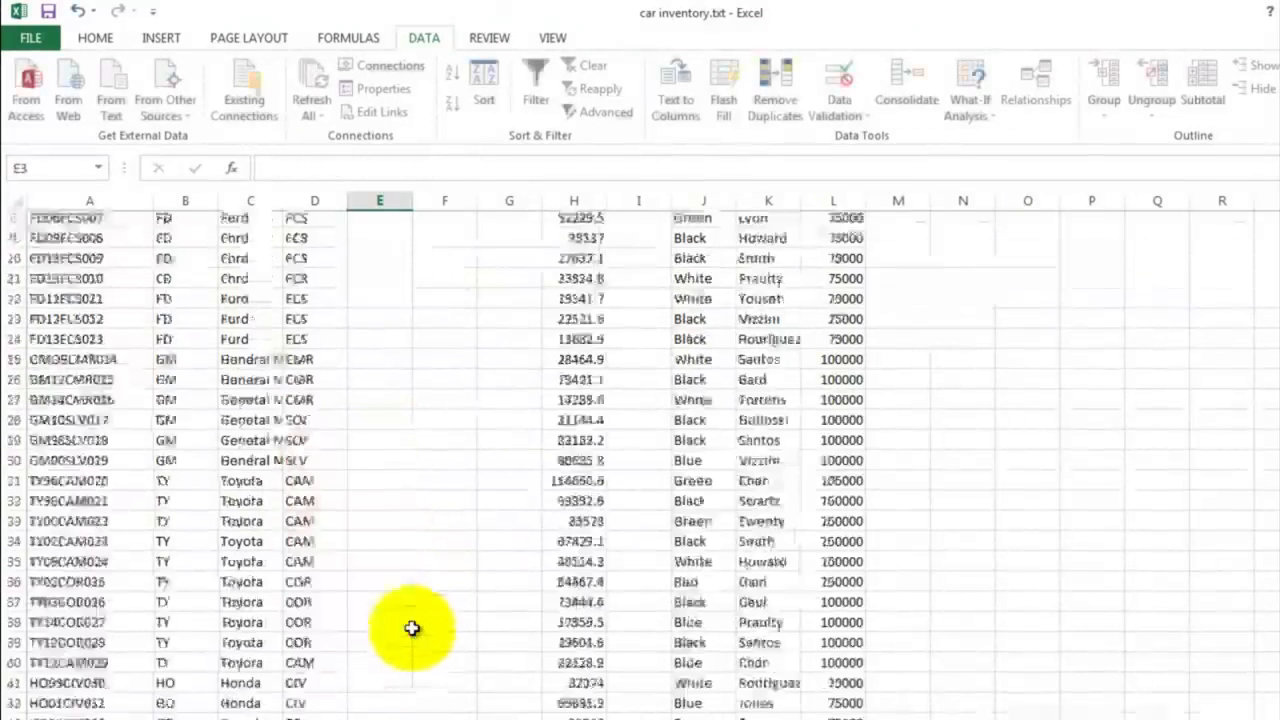
scroll(380, 367, "up", 1)
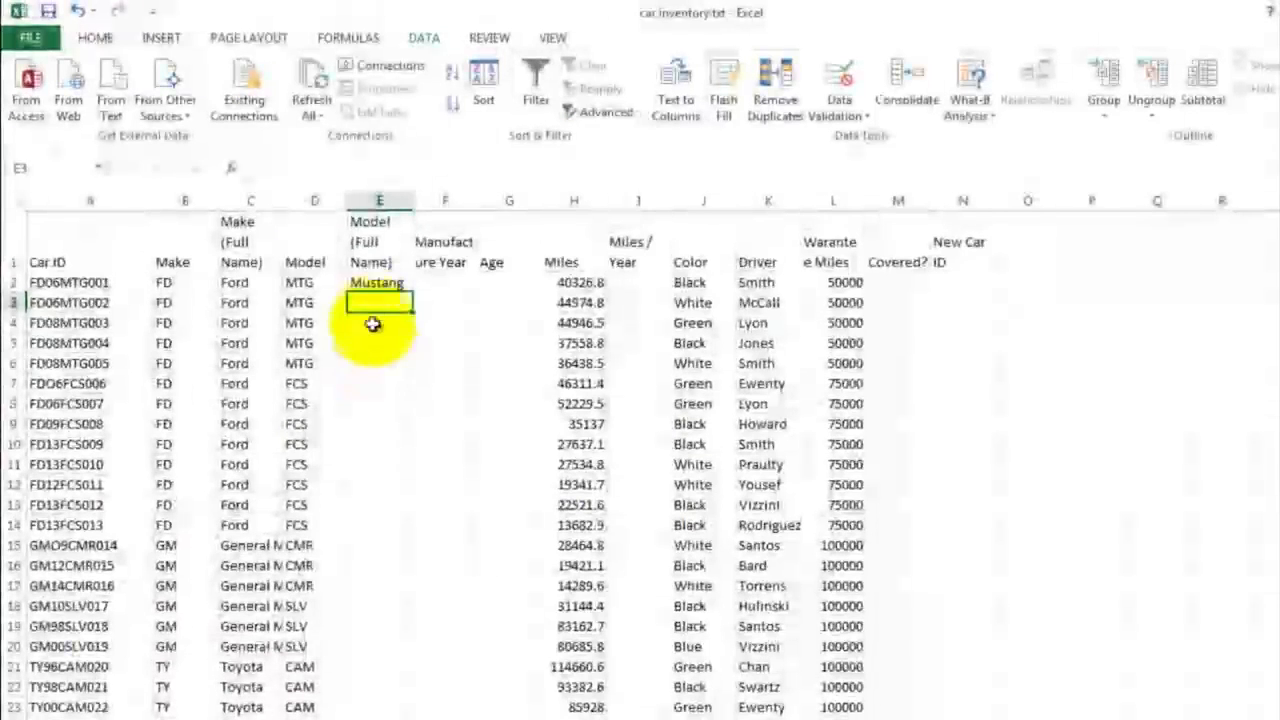
Fill the VLOOKUP formula from E2 down to E53 and widen column E to fit the full model names
left_click(372, 284)
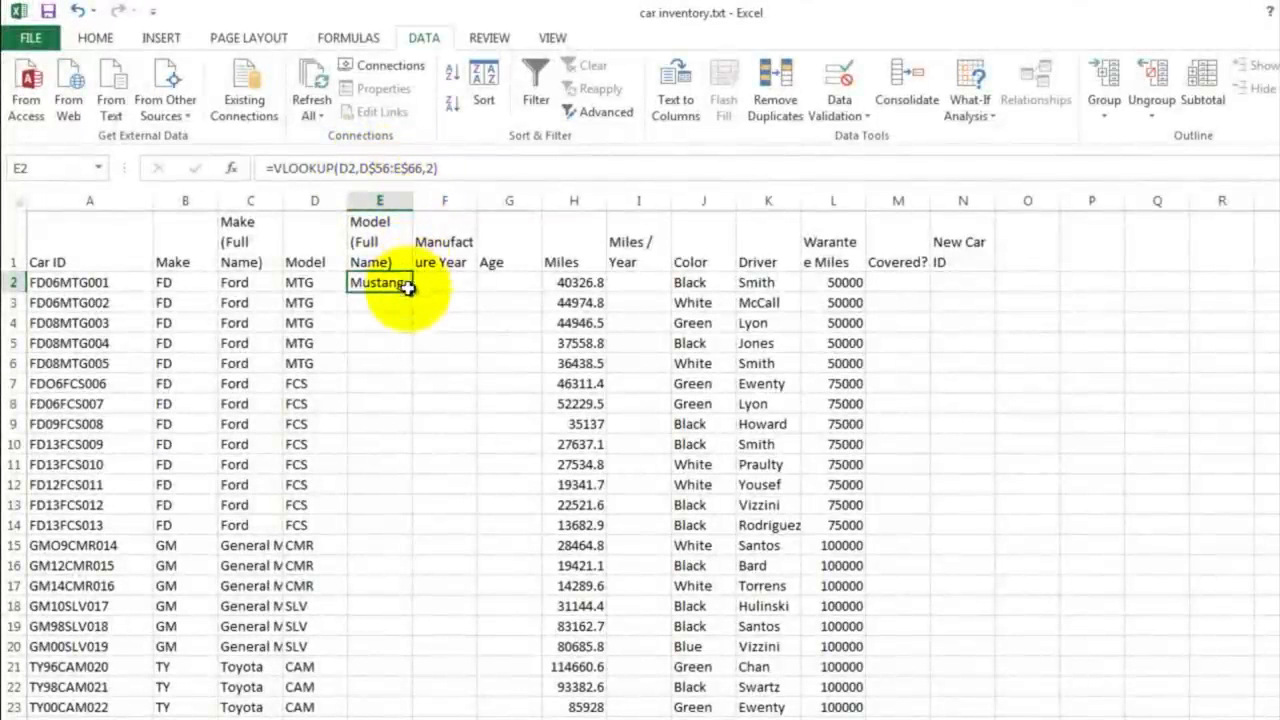
left_click_drag(413, 291, 374, 678)
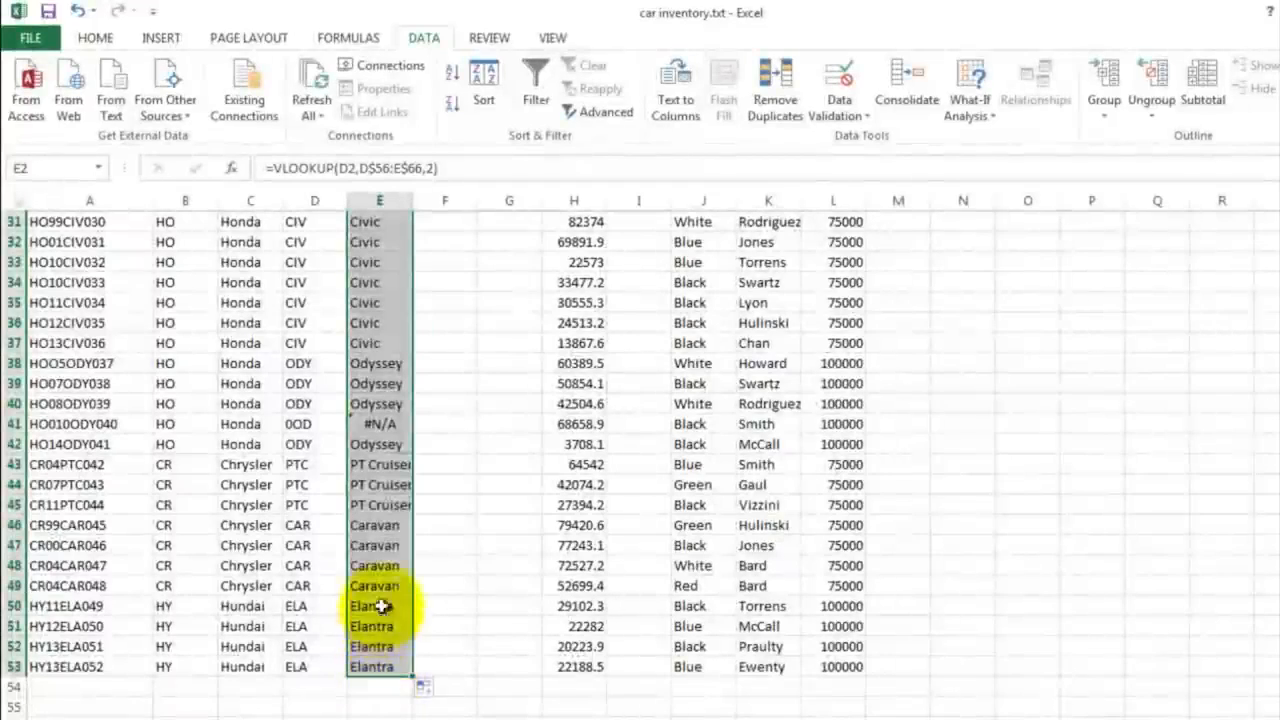
scroll(458, 354, "up", 10)
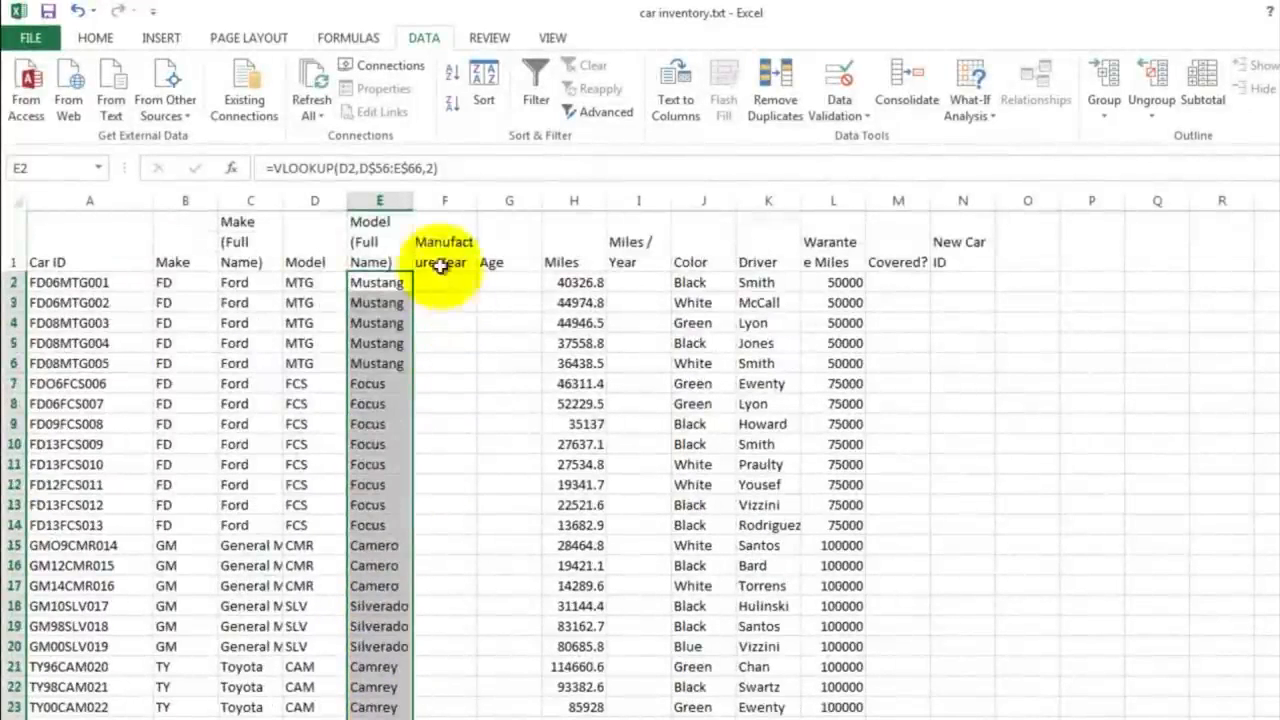
left_click_drag(411, 201, 446, 201)
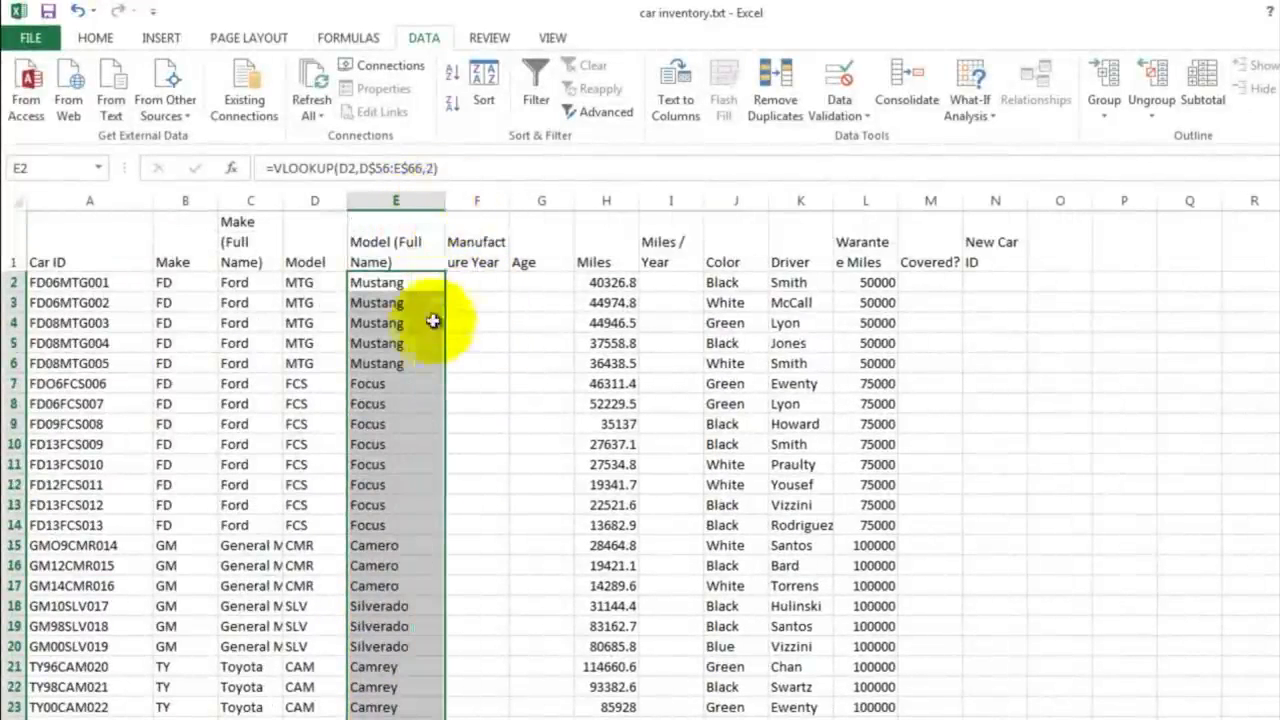
left_click(425, 342)
Trace the #N/A error in E41 to its source and correct the Car ID in A41 to HO01ODY040
scroll(428, 386, "down", 8)
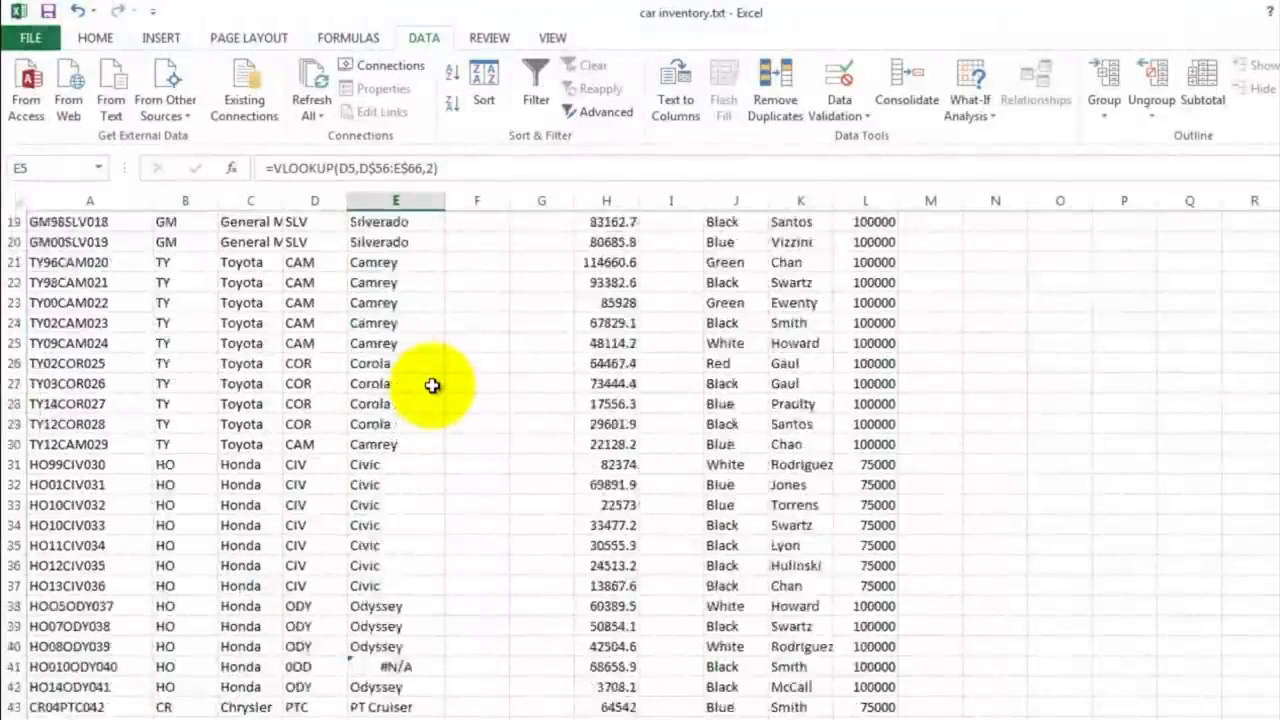
scroll(432, 386, "down", 1)
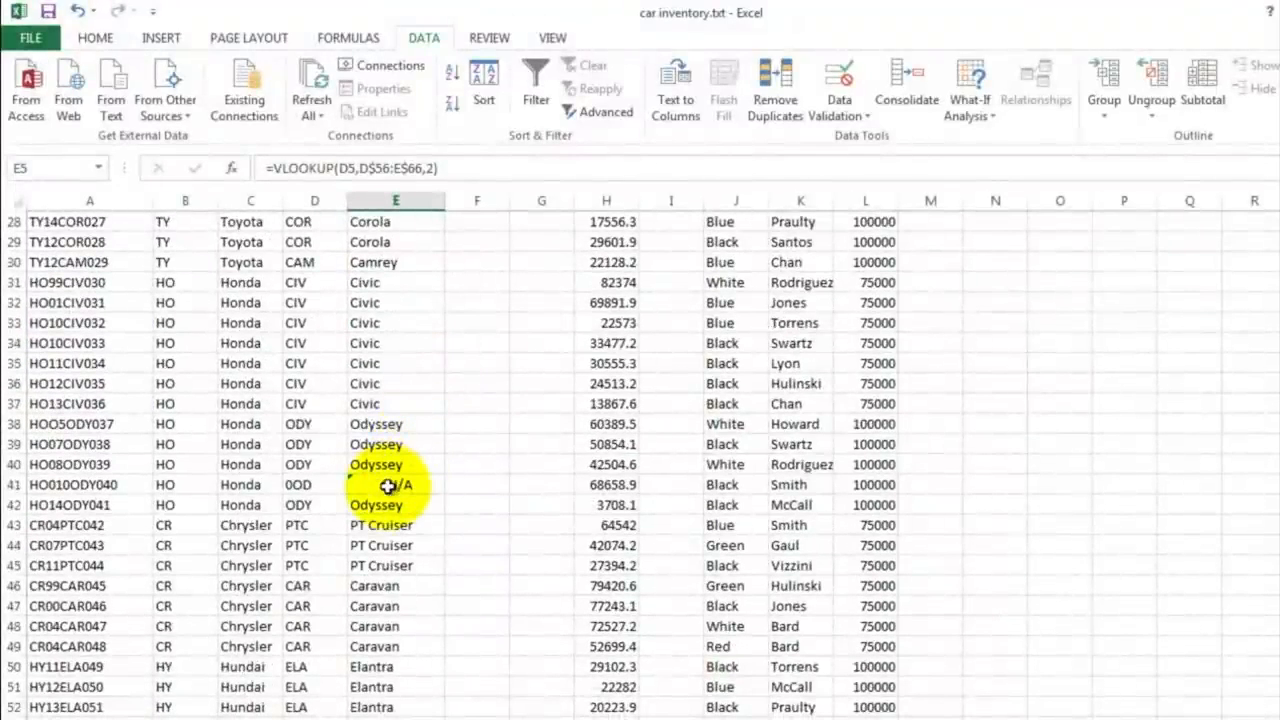
left_click(387, 486)
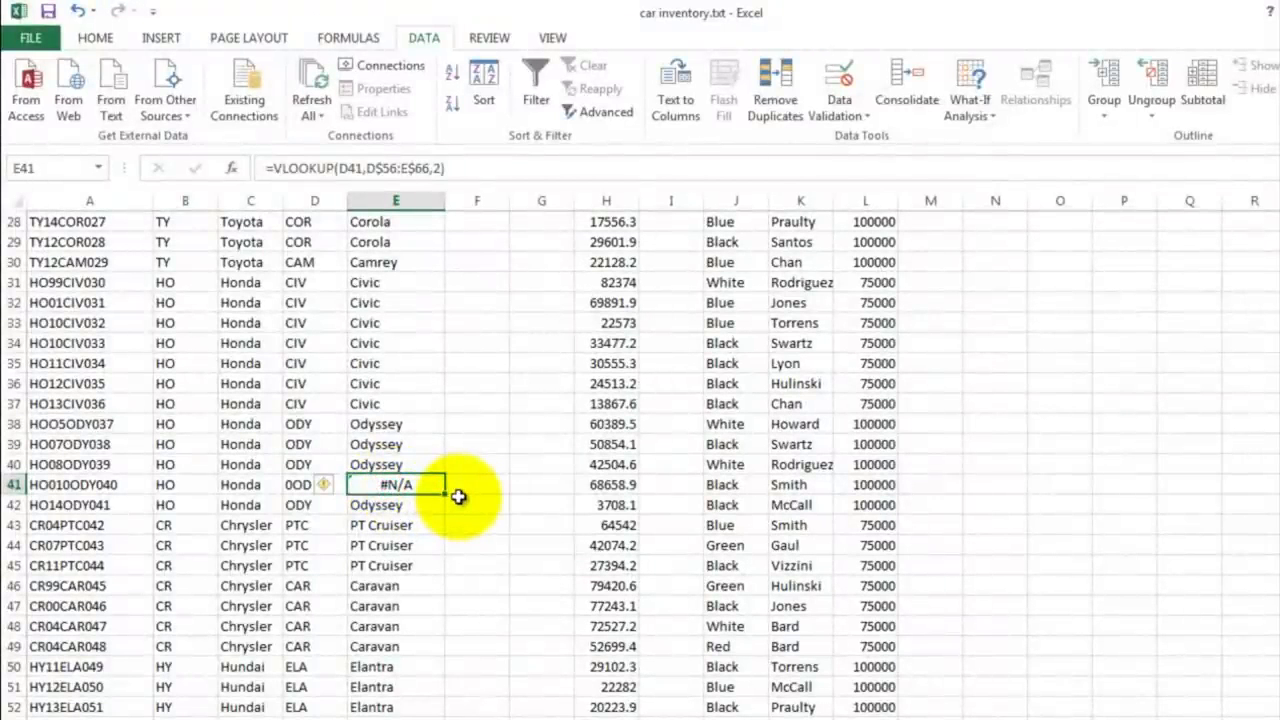
left_click(297, 486)
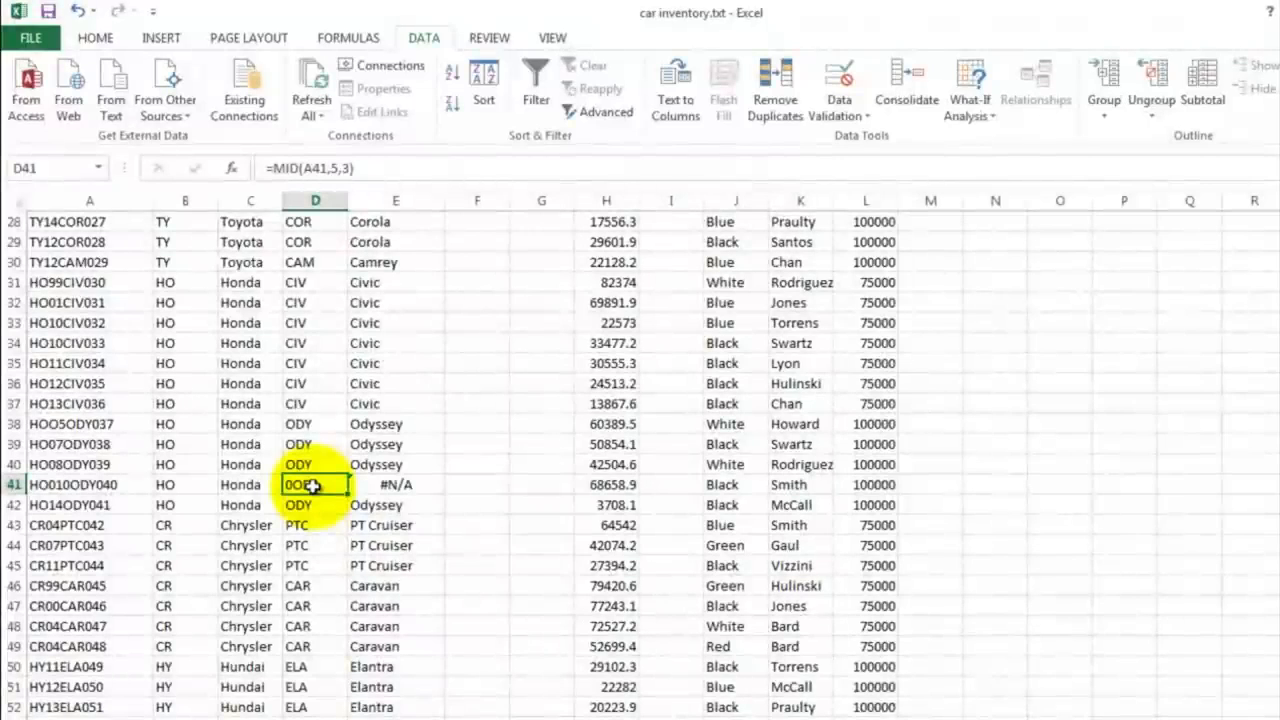
left_click(66, 486)
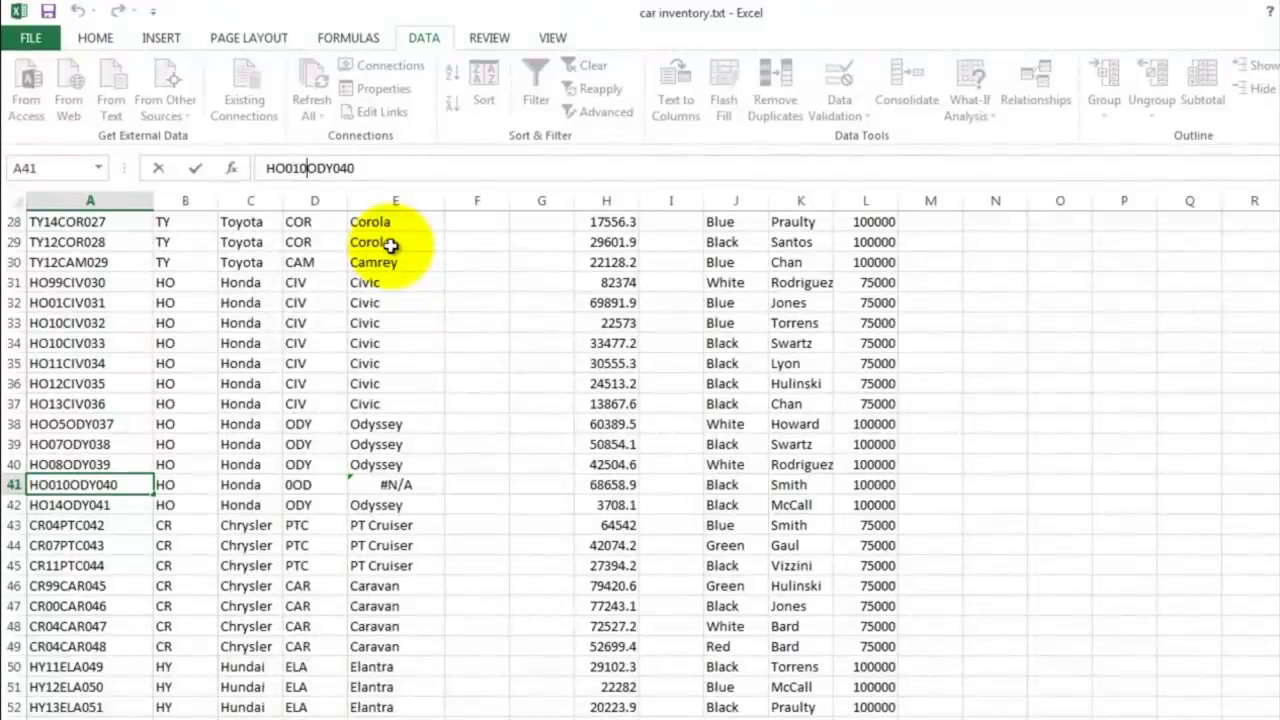
key("Return")
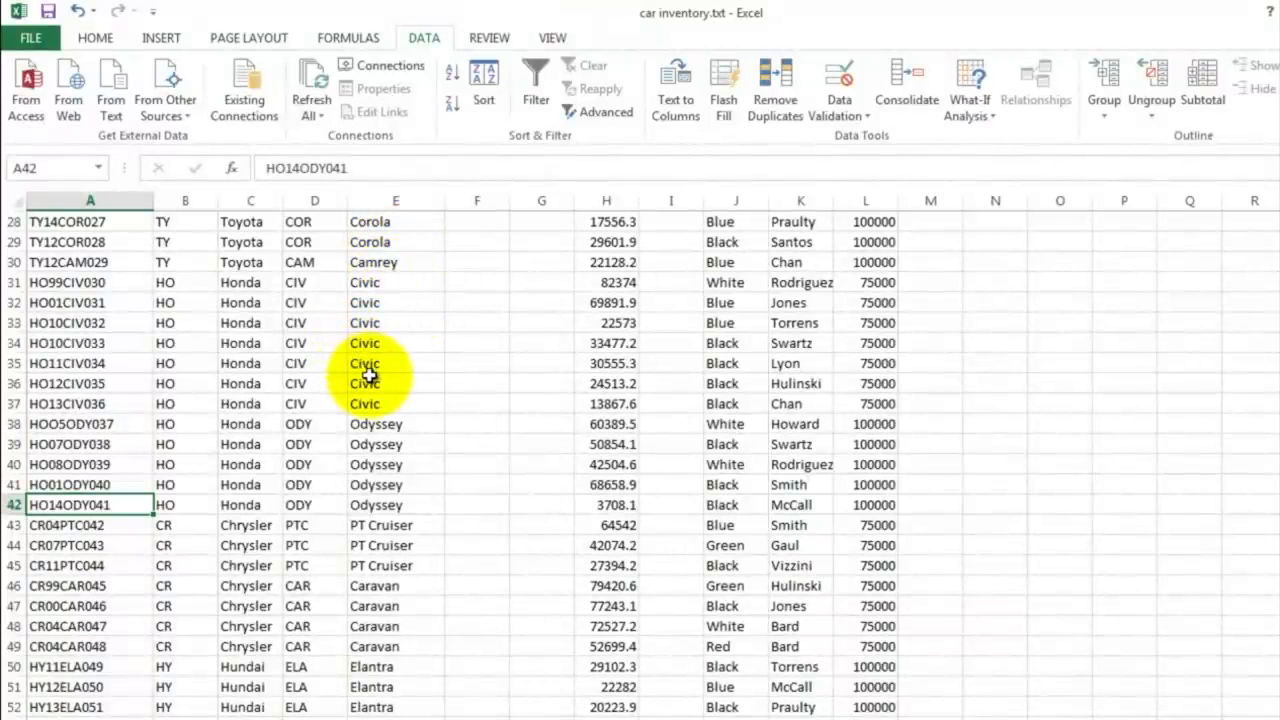
Enter the formula =MID(A2,3,2) in F2 to extract the manufacture year from the Car ID
scroll(395, 403, "down", 3)
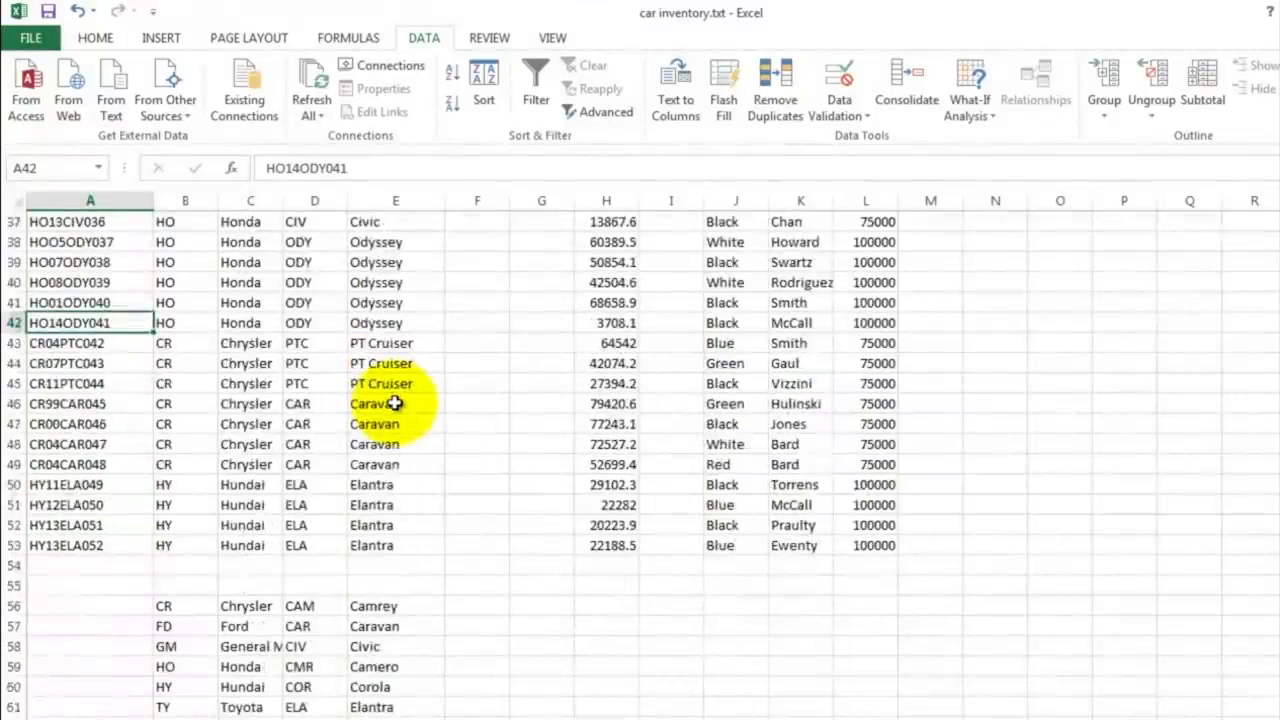
scroll(395, 403, "up", 12)
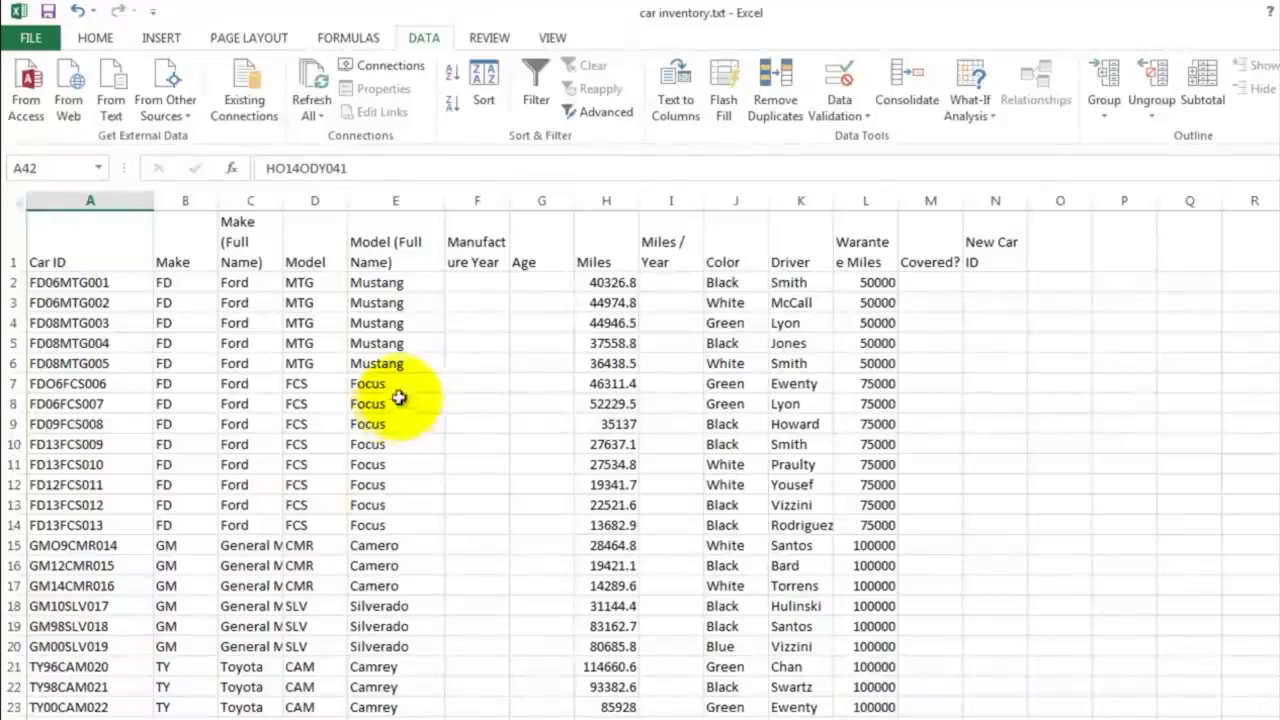
left_click(463, 279)
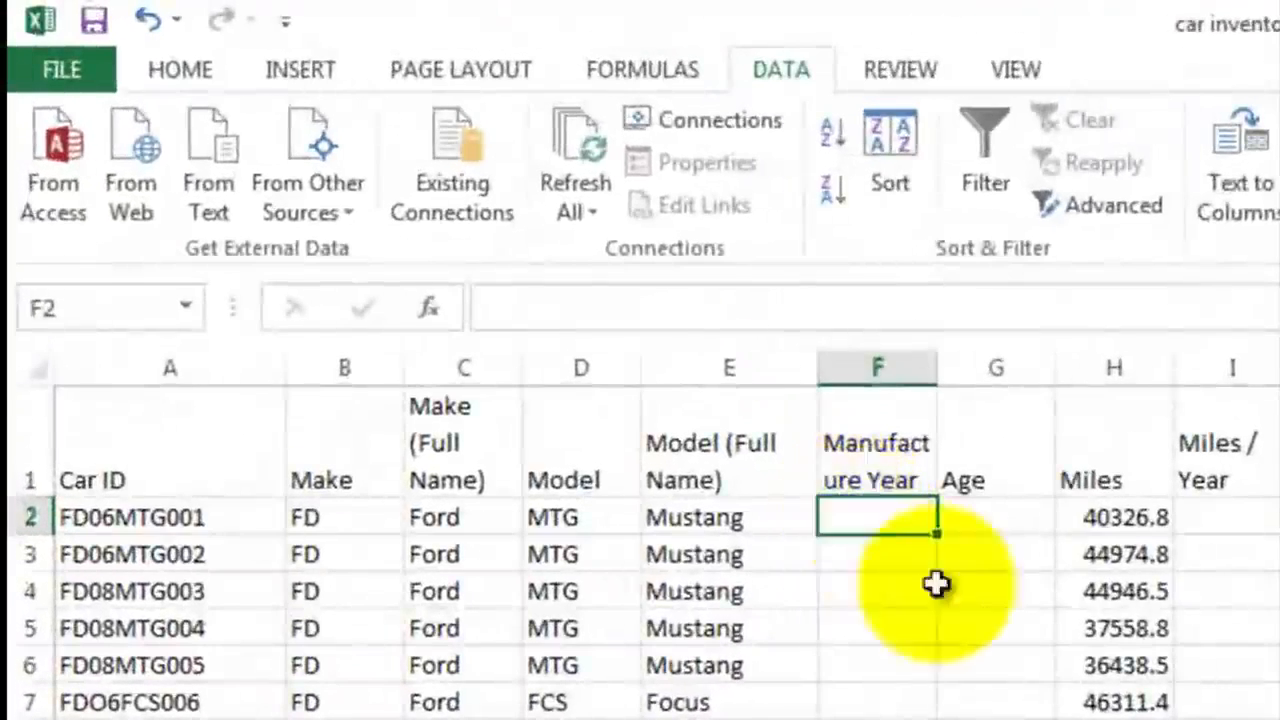
type("=")
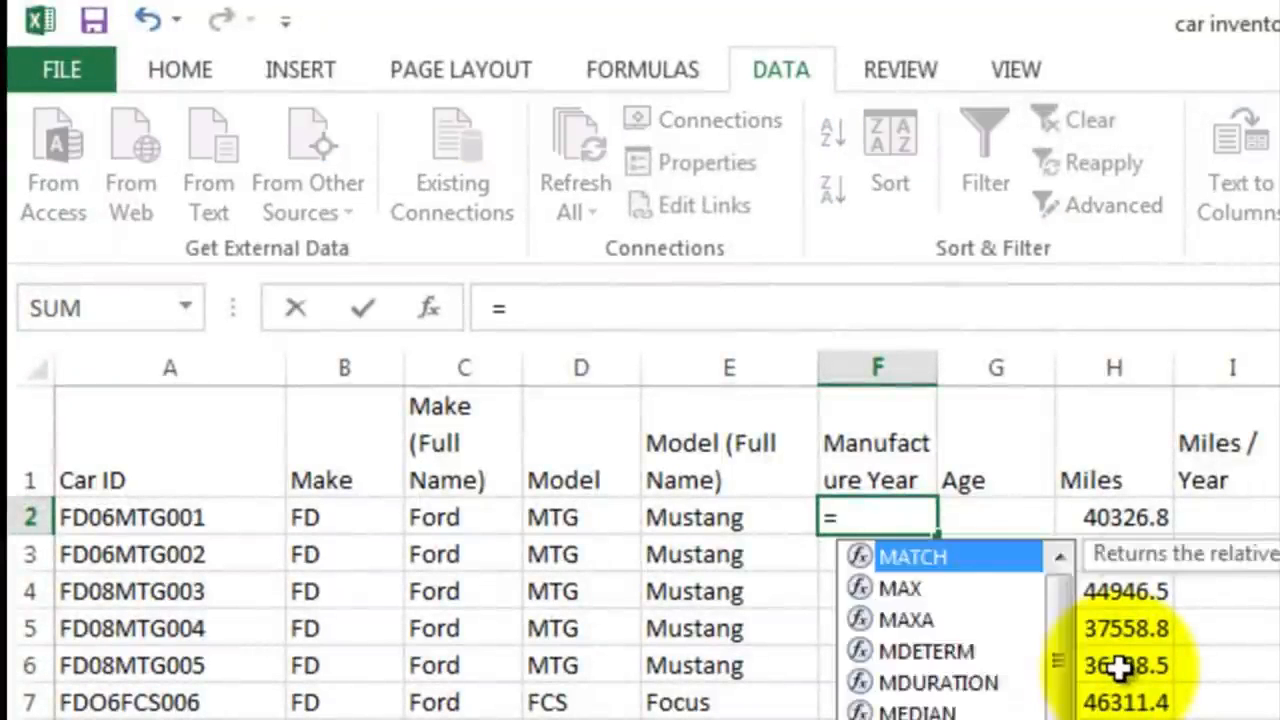
type("mid(")
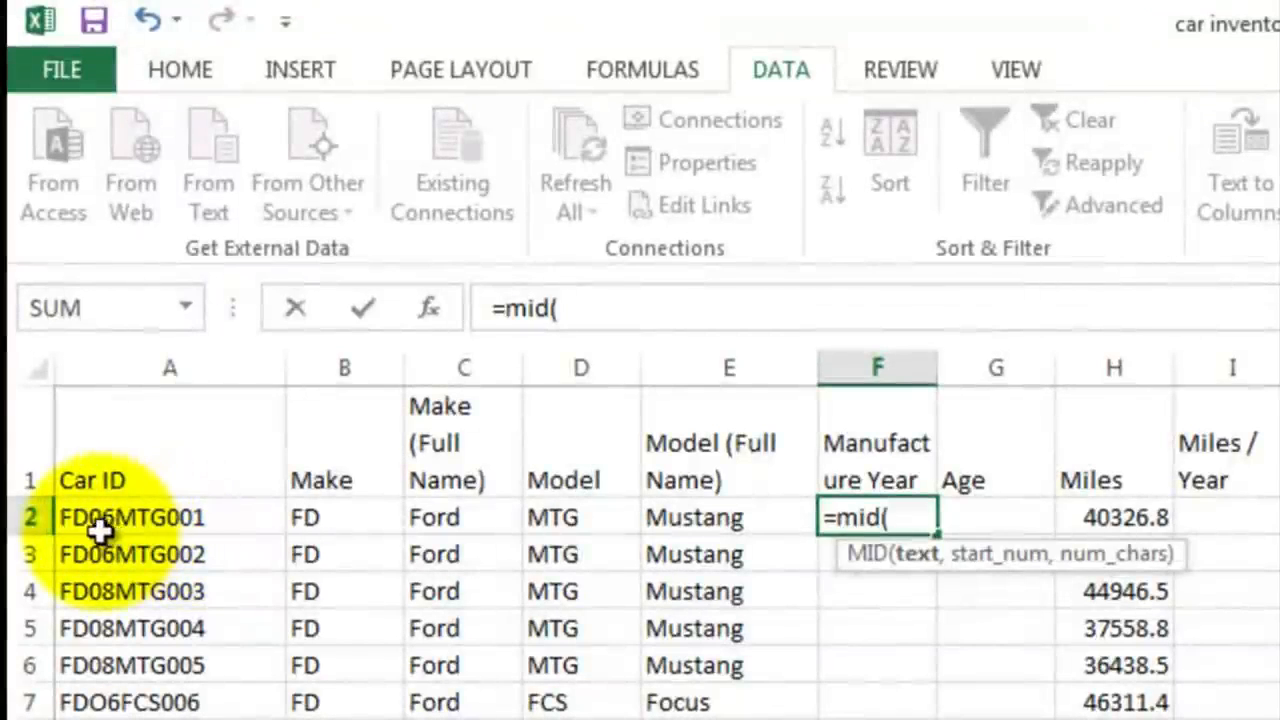
left_click(100, 519)
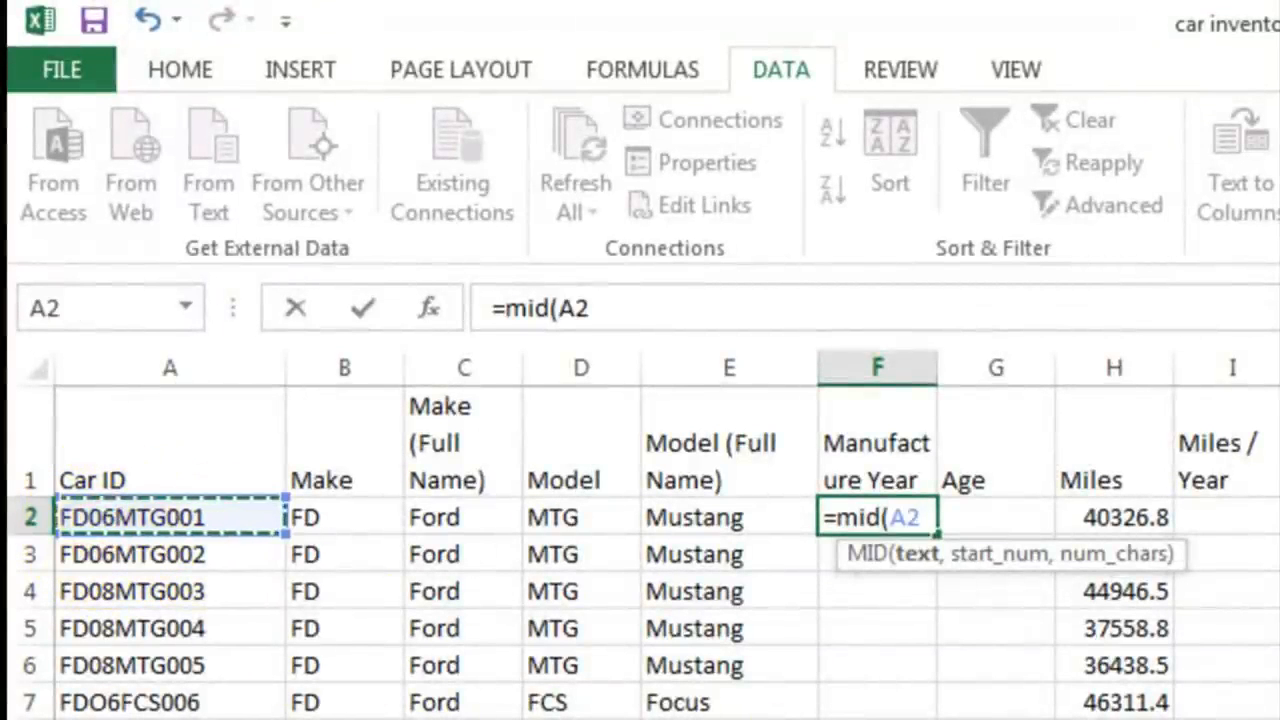
type(",")
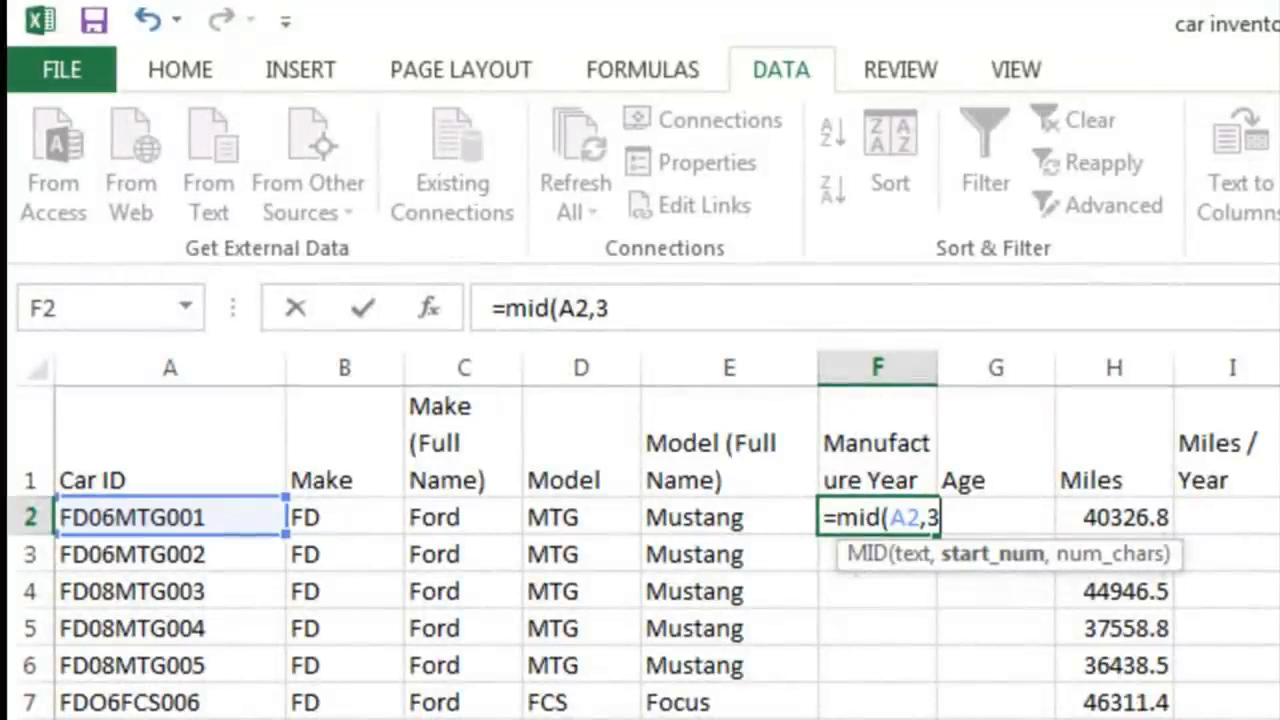
type("3,2")
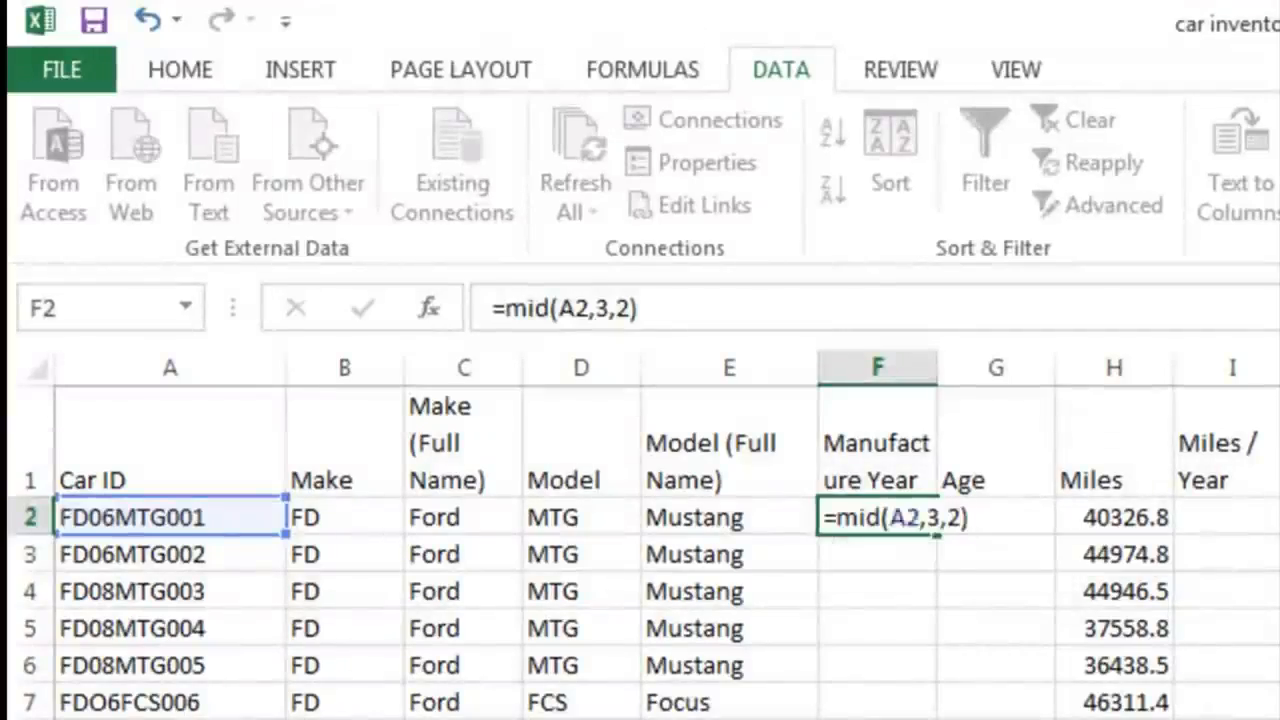
key("Return")
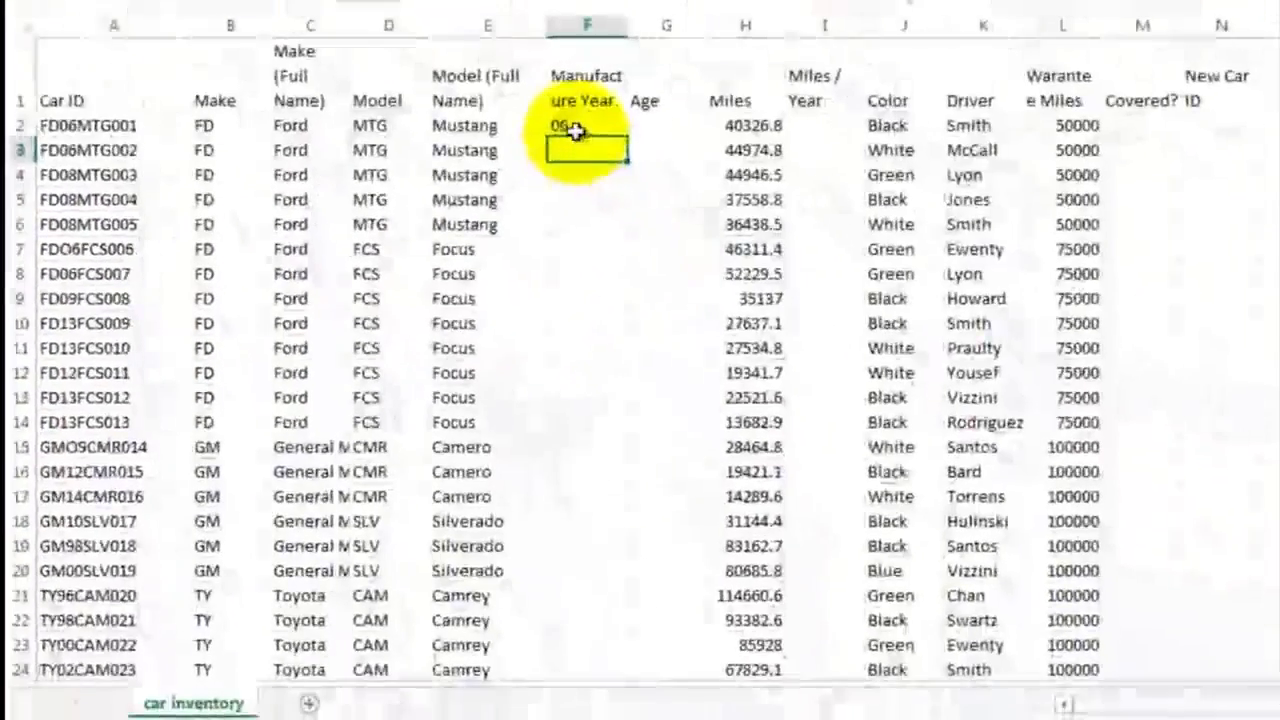
Fill the manufacture year formula from F2 down to F53
left_click(575, 128)
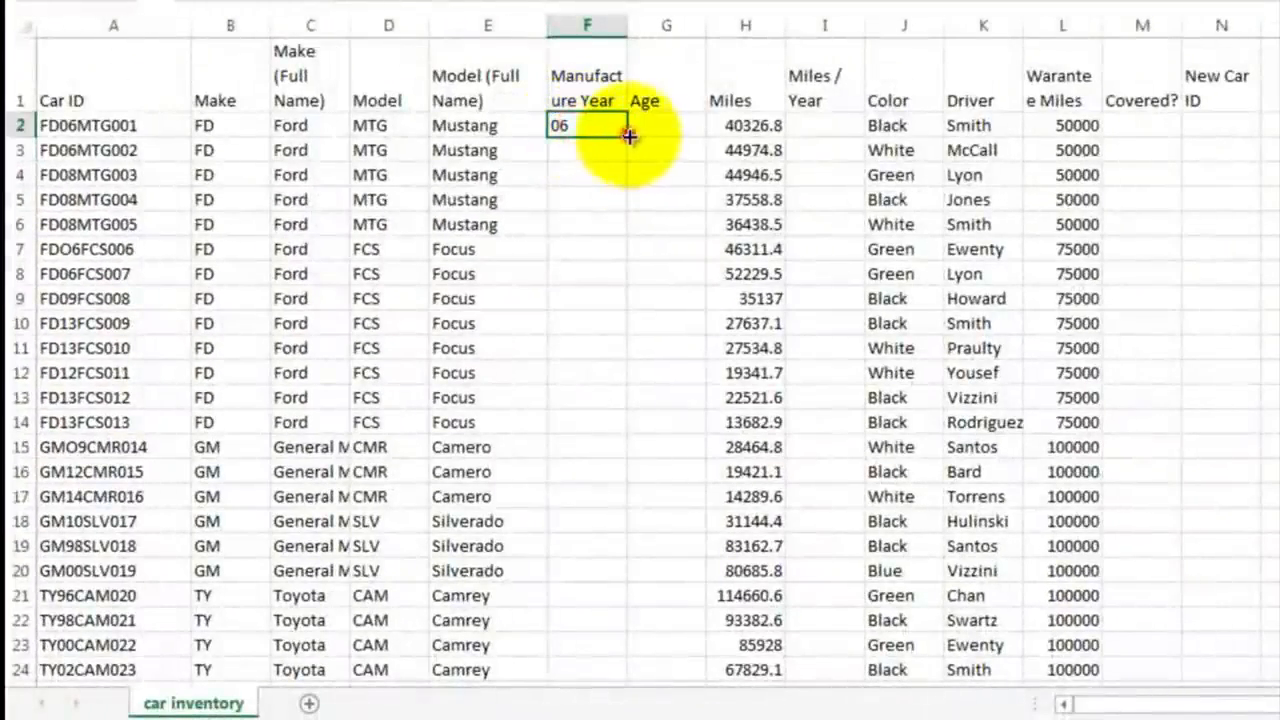
left_click_drag(629, 136, 607, 610)
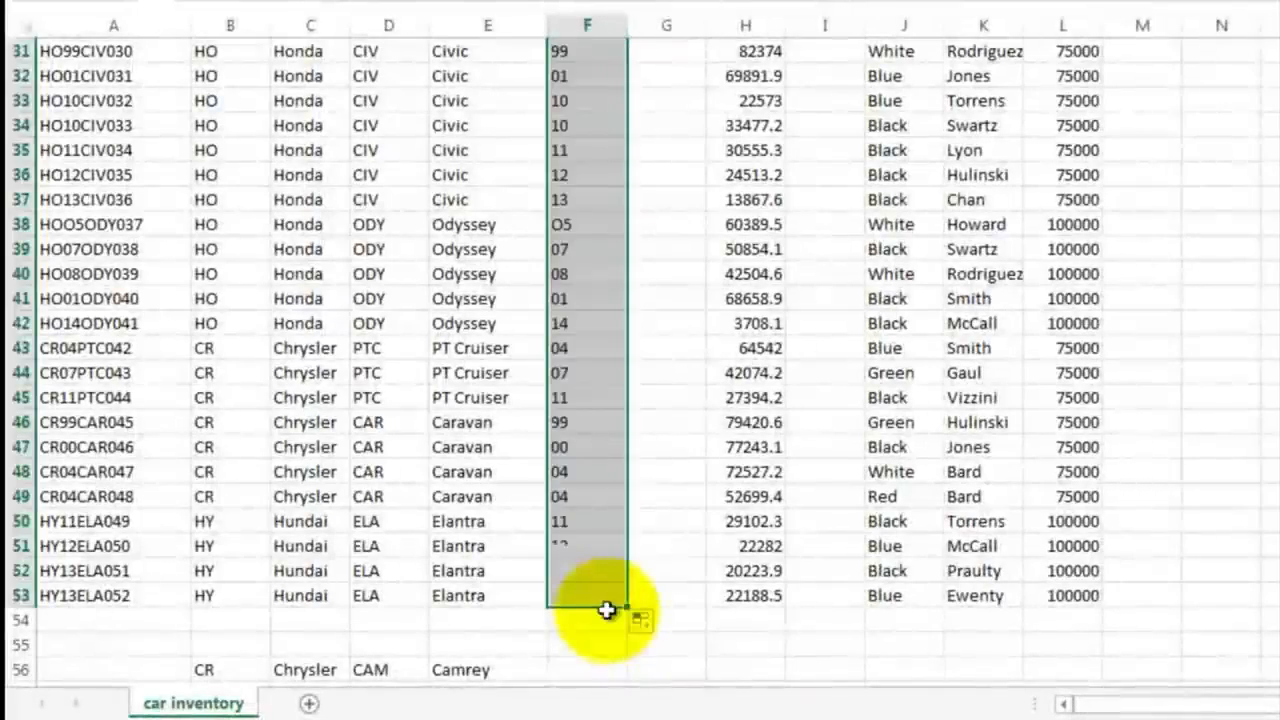
left_click(660, 205)
Calculate the car's age in G2 with the formula =14-F2 and fill it down the Age column to G16
scroll(659, 209, "up", 4)
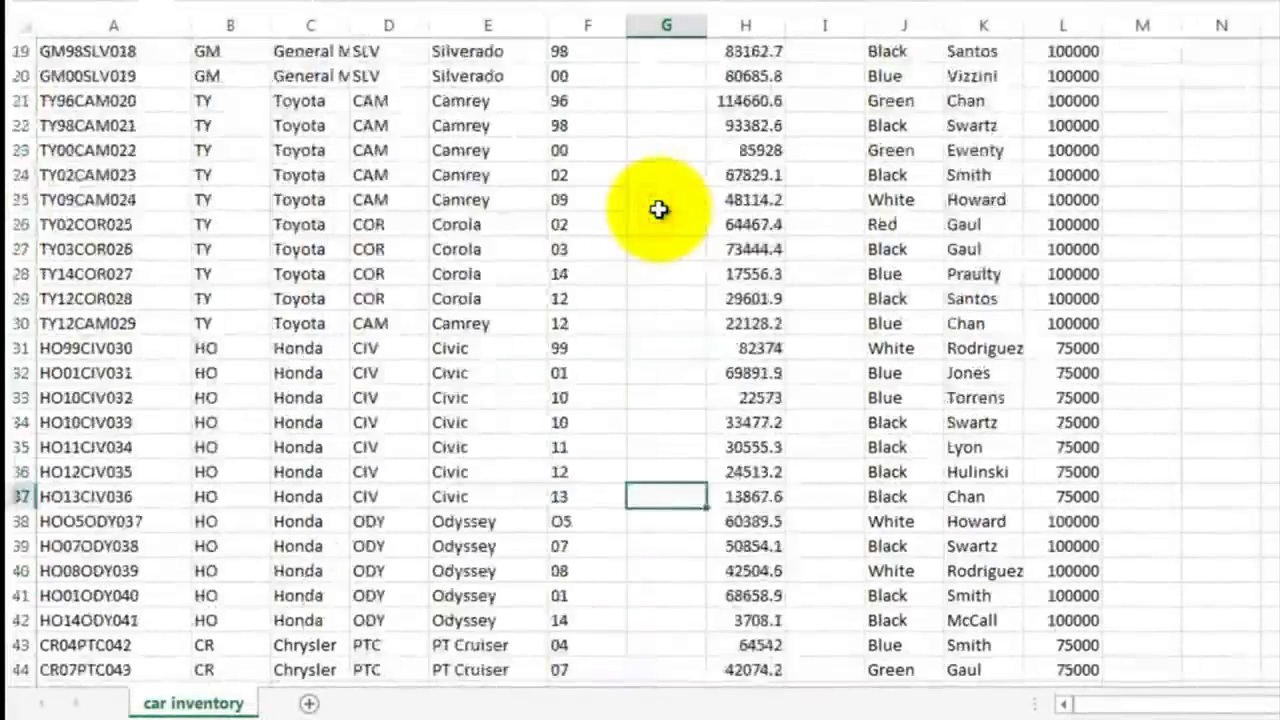
scroll(659, 209, "up", 6)
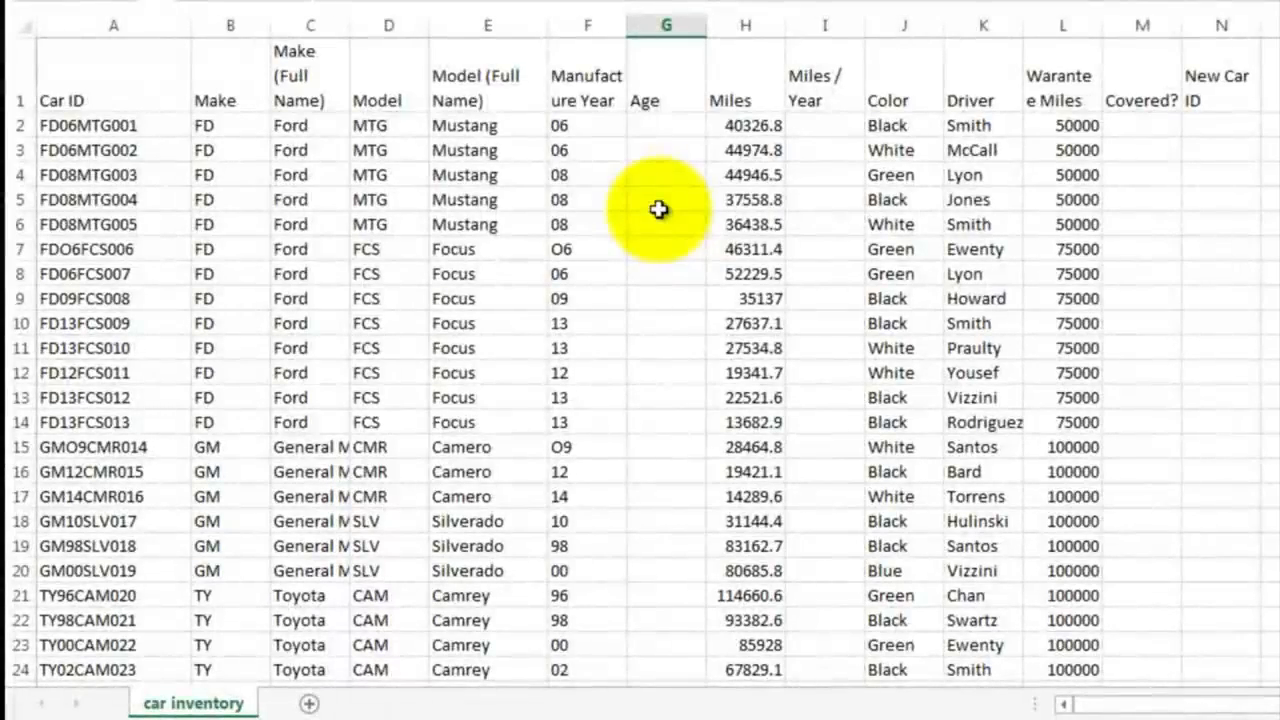
left_click(663, 122)
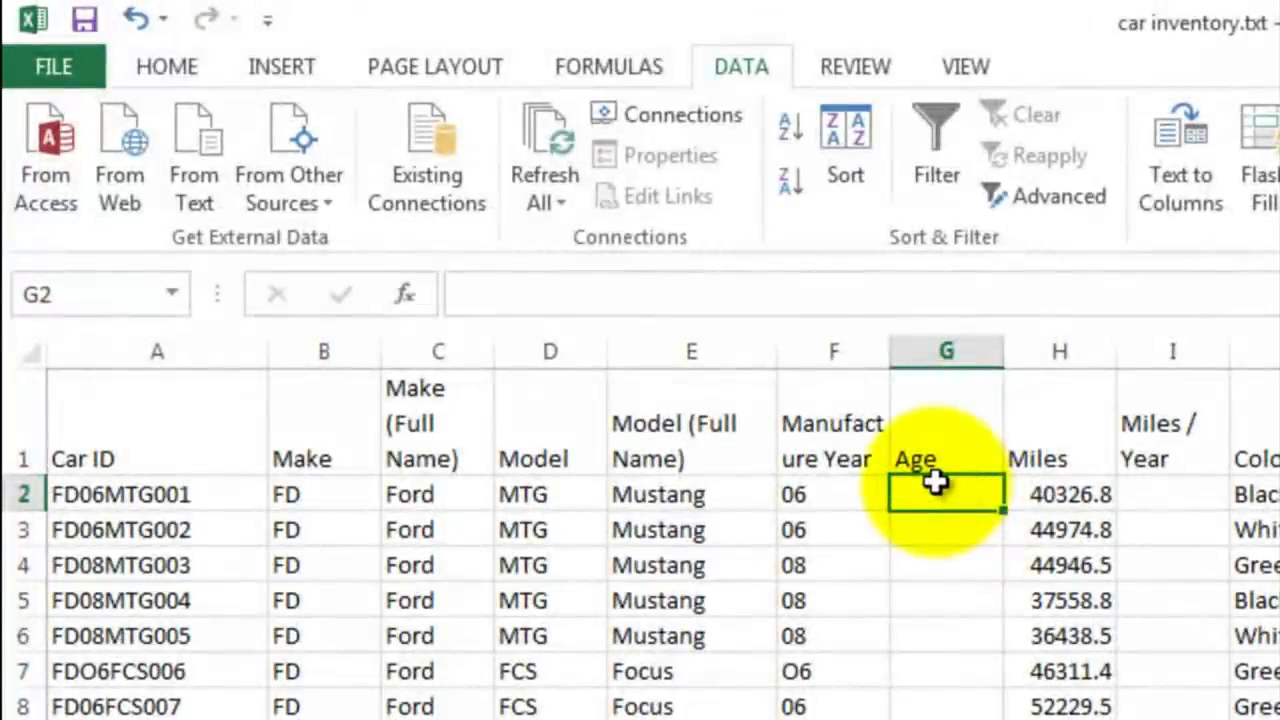
left_click(680, 300)
type("=14")
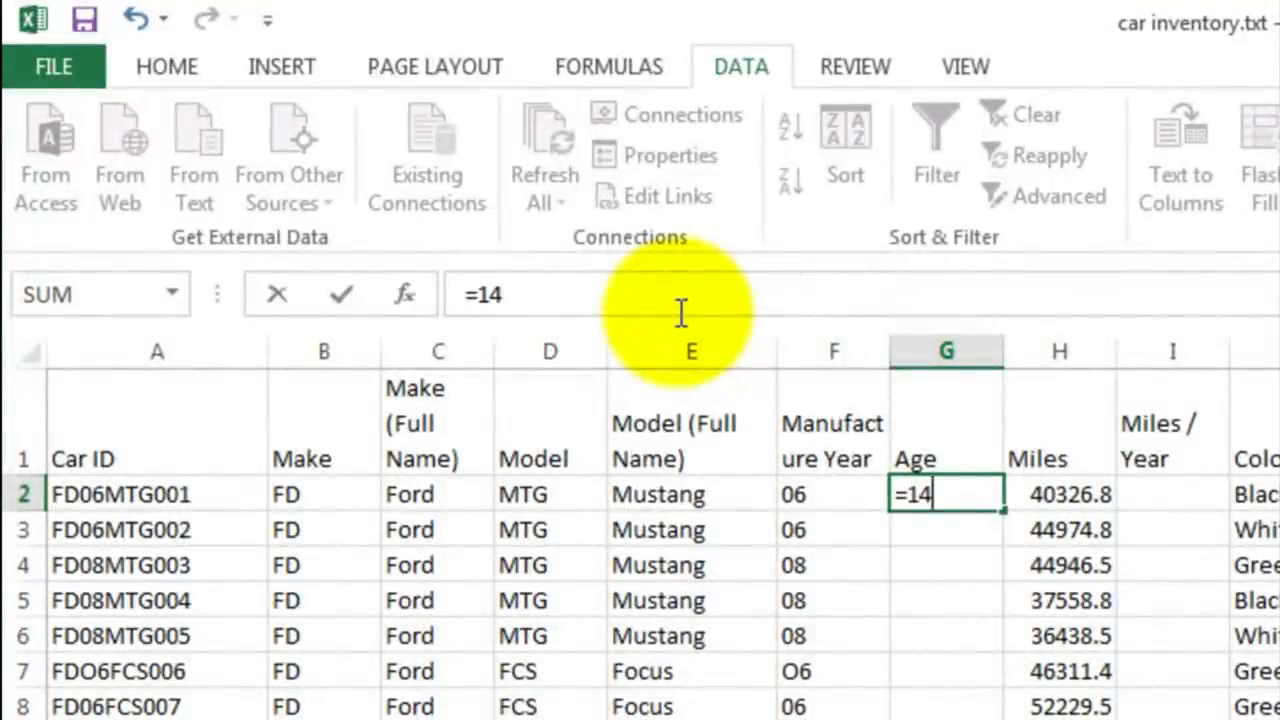
type("-")
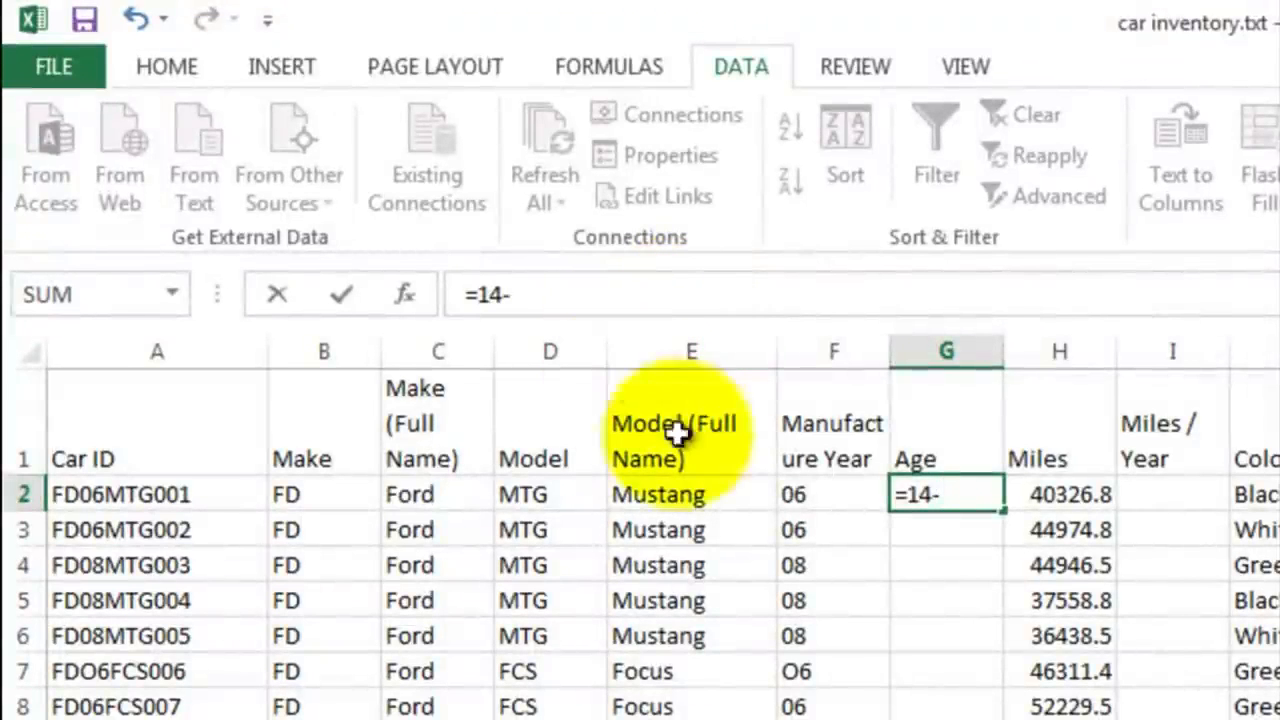
left_click(829, 492)
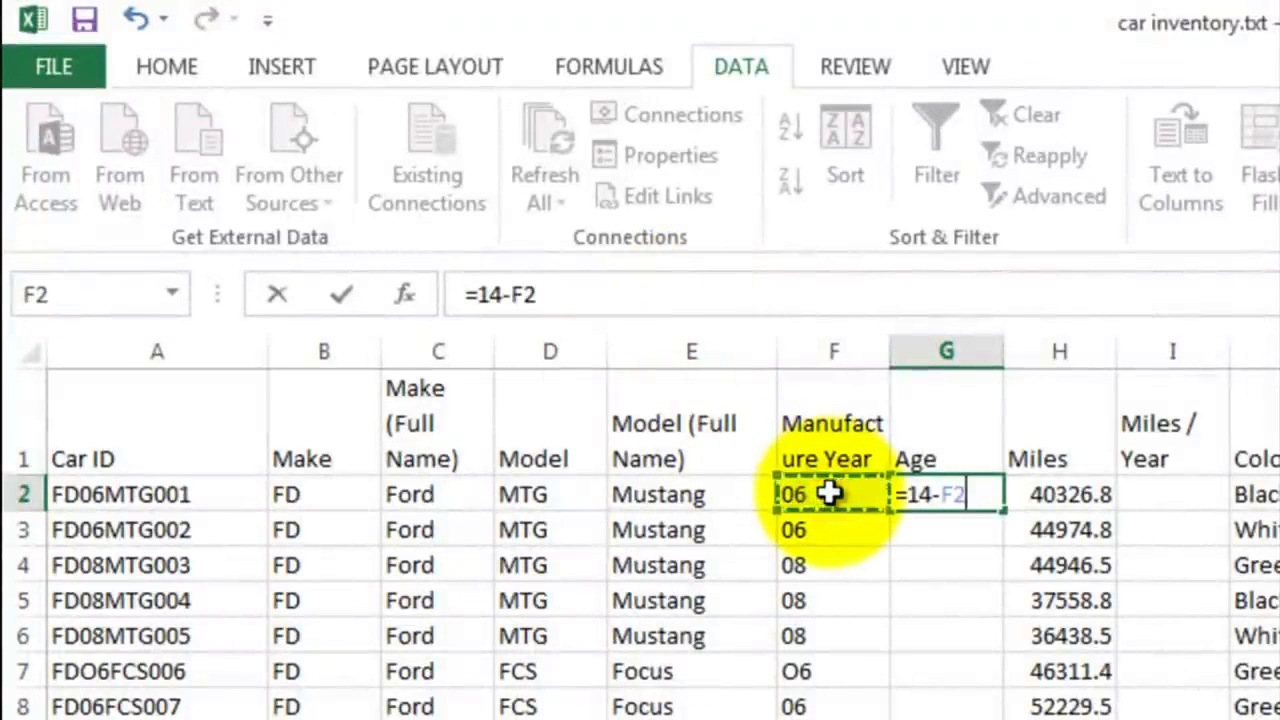
key("Return")
left_click(957, 493)
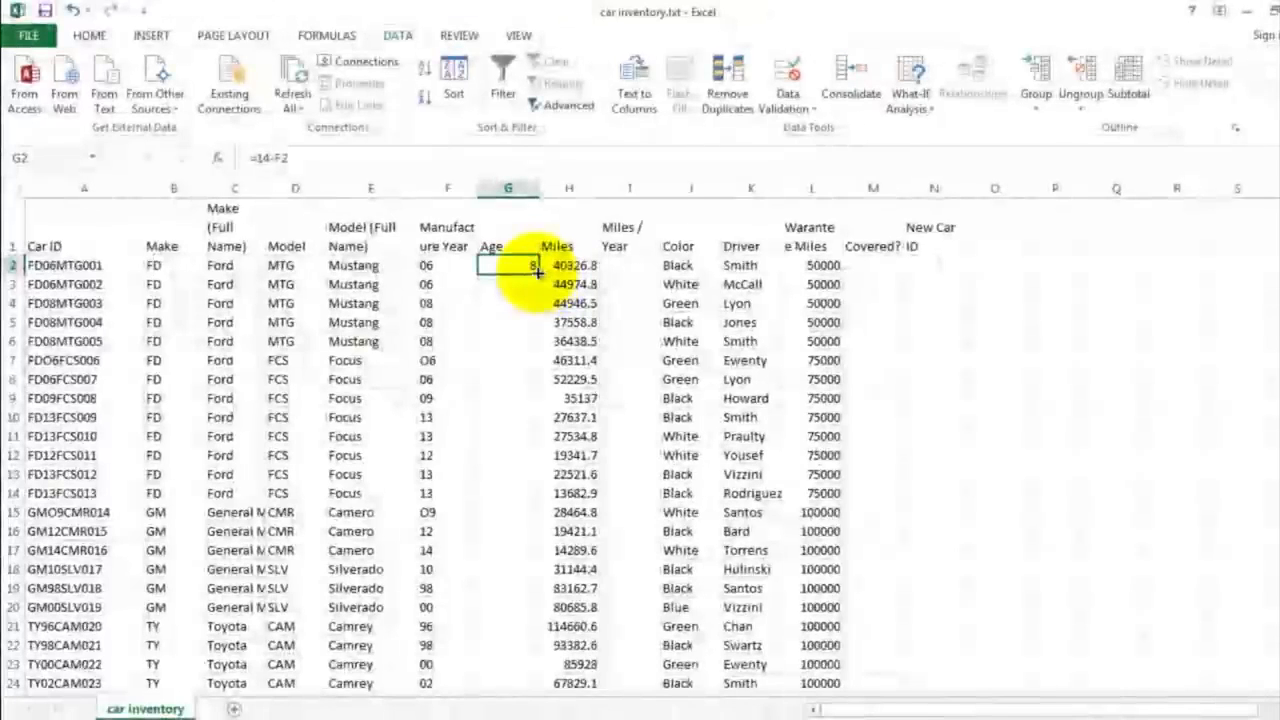
left_click_drag(537, 271, 509, 548)
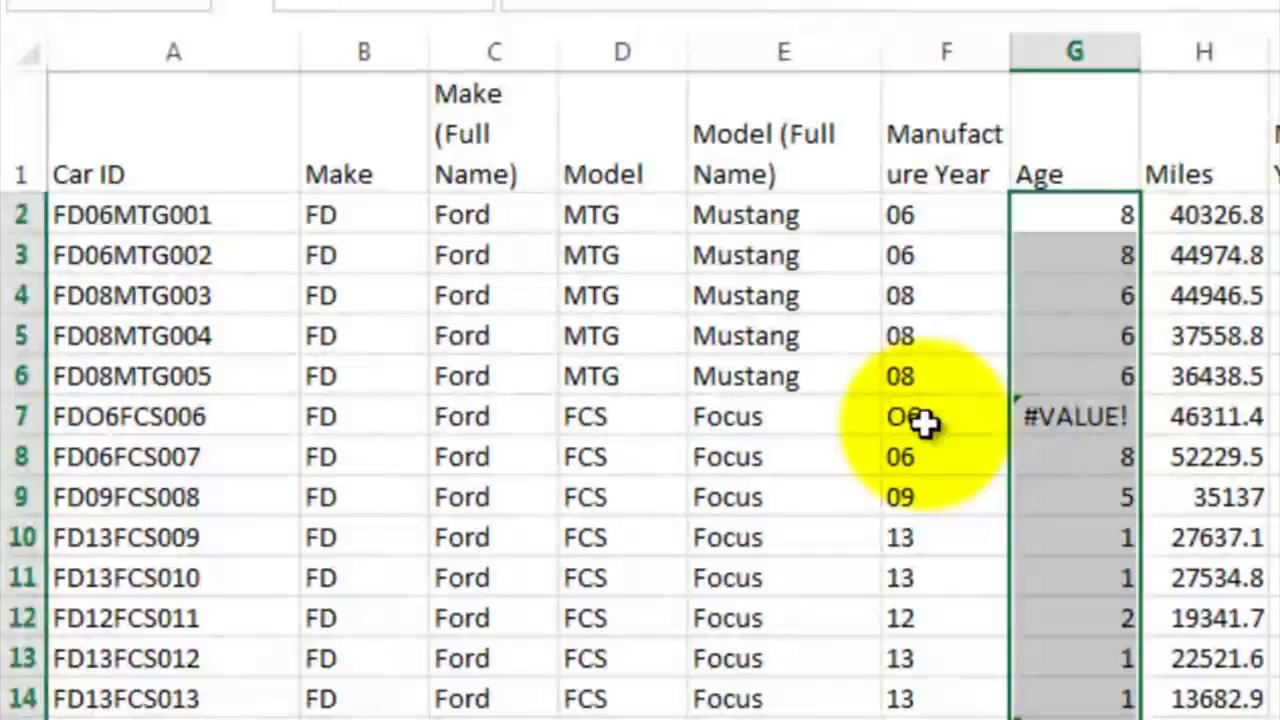
Trace the #VALUE! error in row 7 and correct the Car ID in A7 to FD06FCS006
left_click(477, 368)
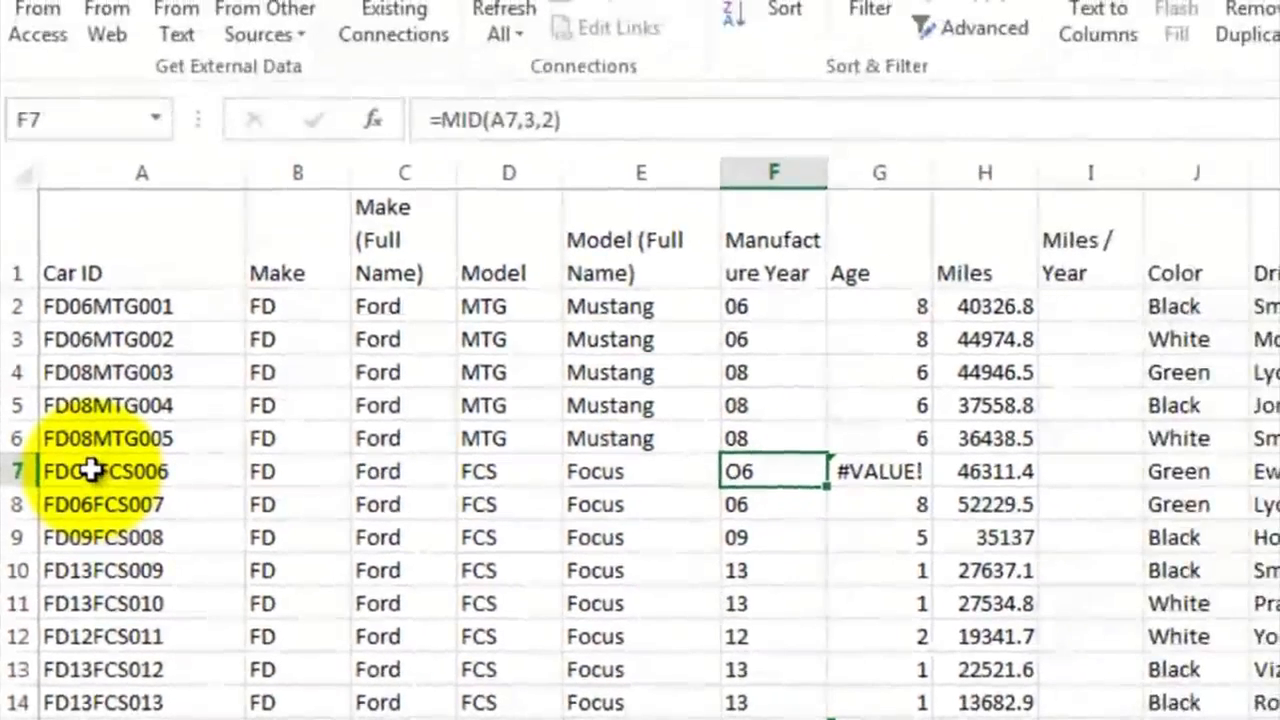
left_click(90, 471)
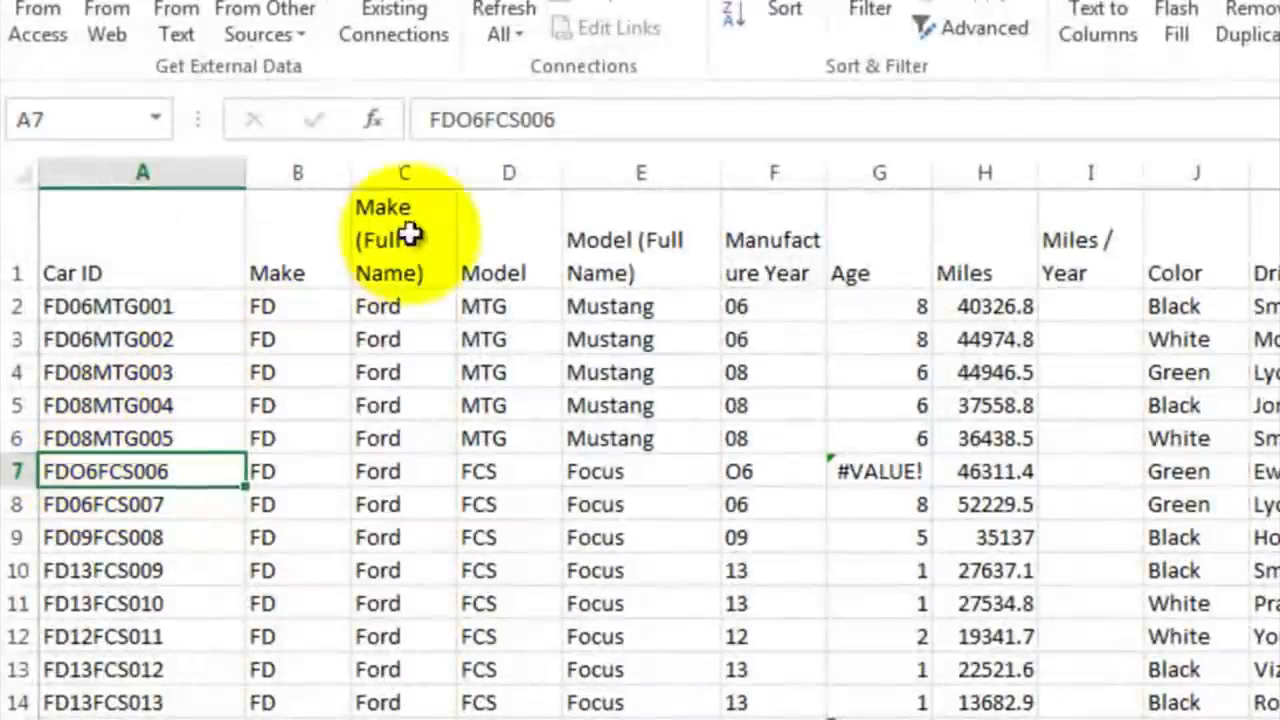
left_click(468, 120)
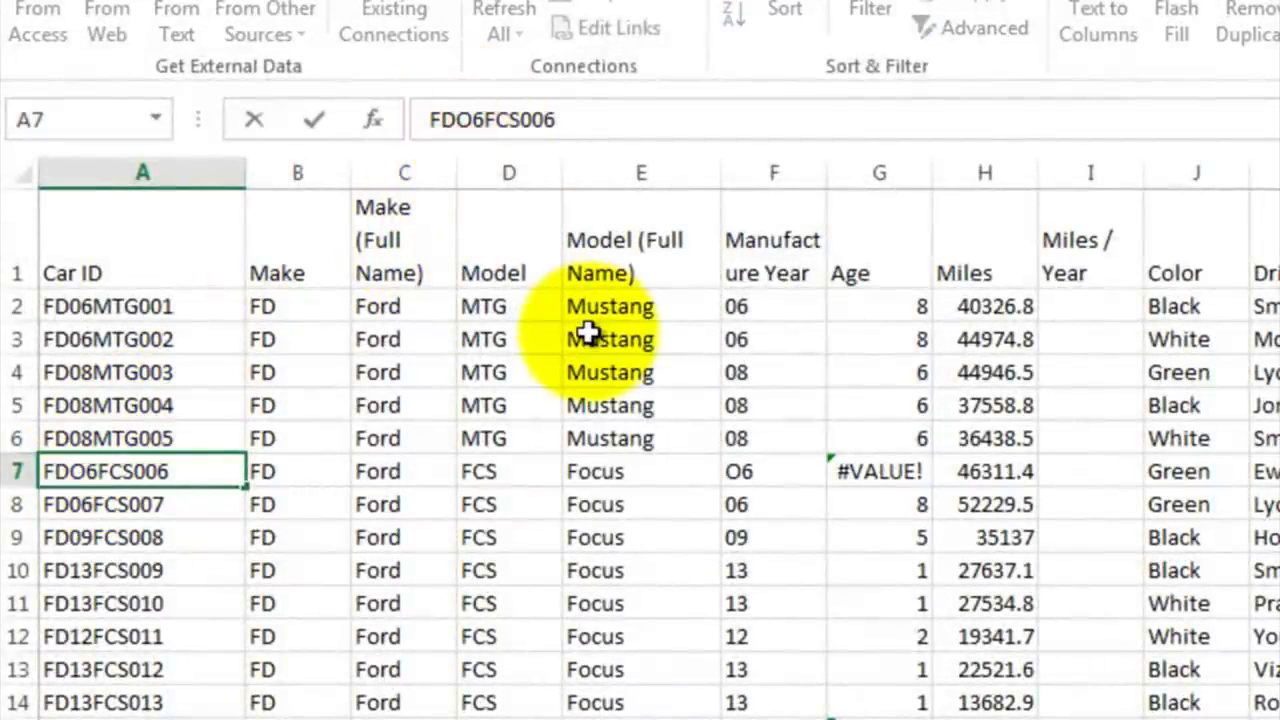
key("BackSpace")
type("0")
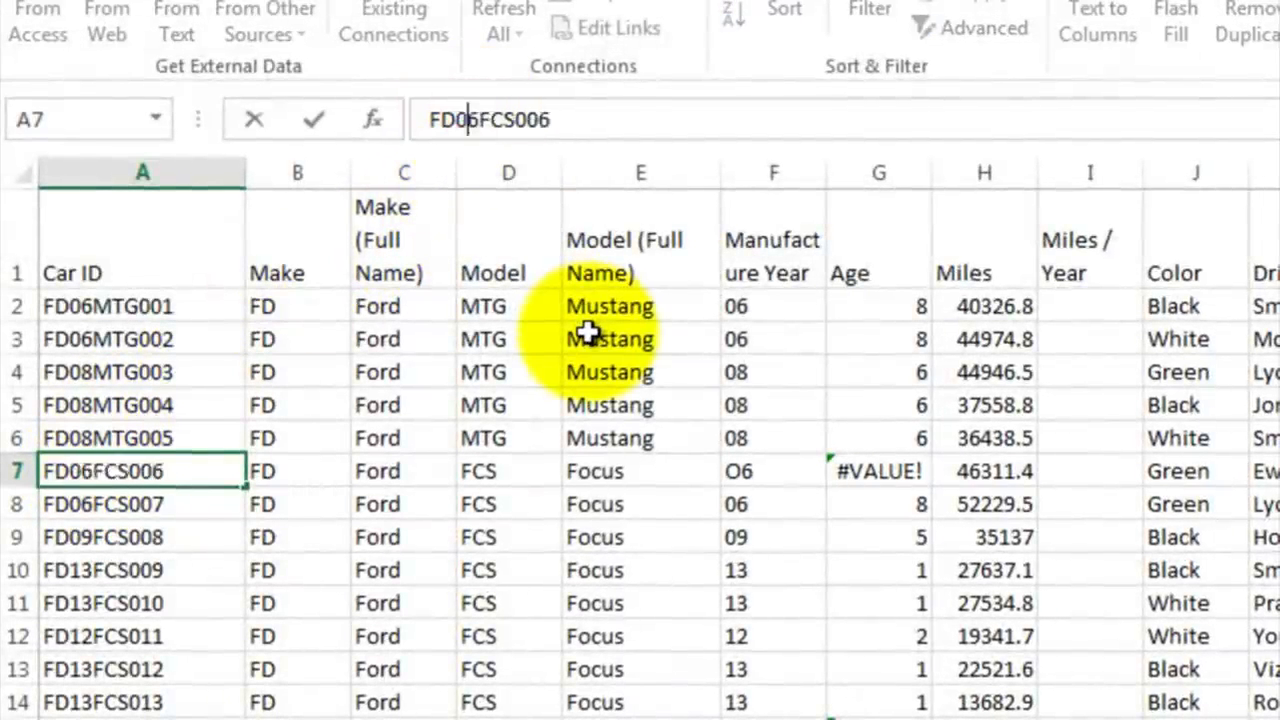
key("Return")
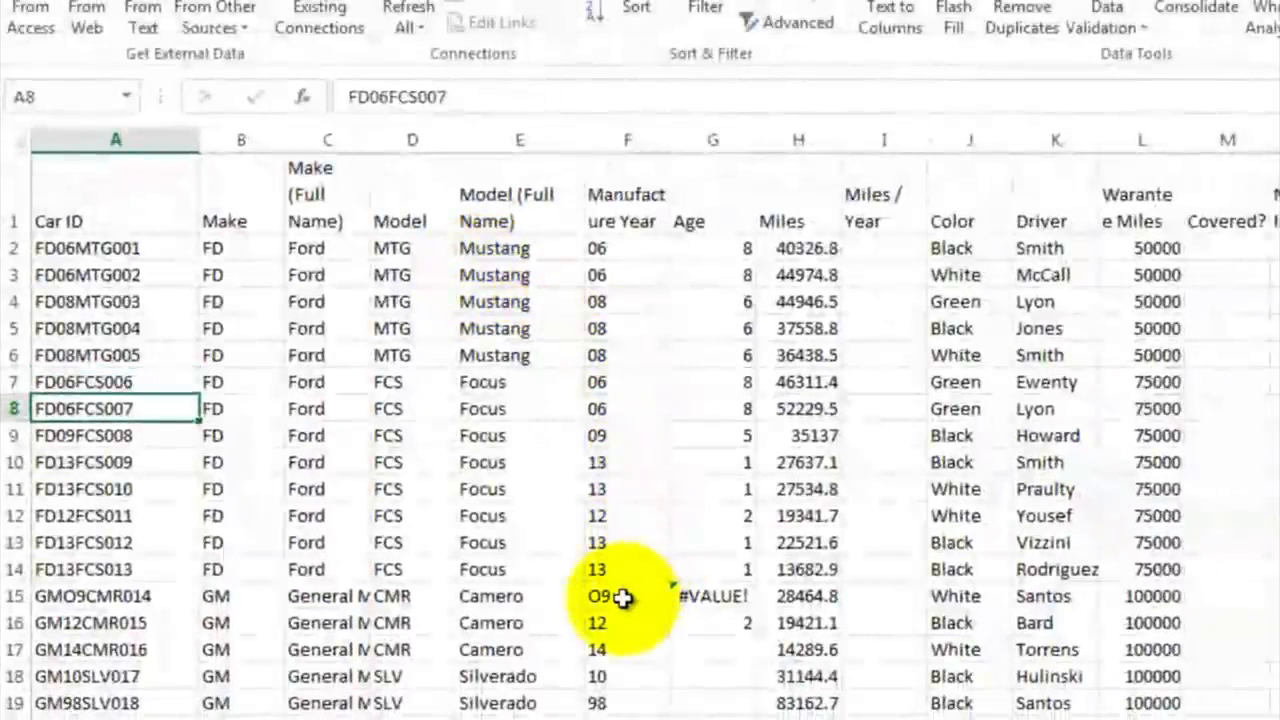
Correct the Car ID in A15 to GM09CMR014, replacing the letter O with a zero
left_click(144, 596)
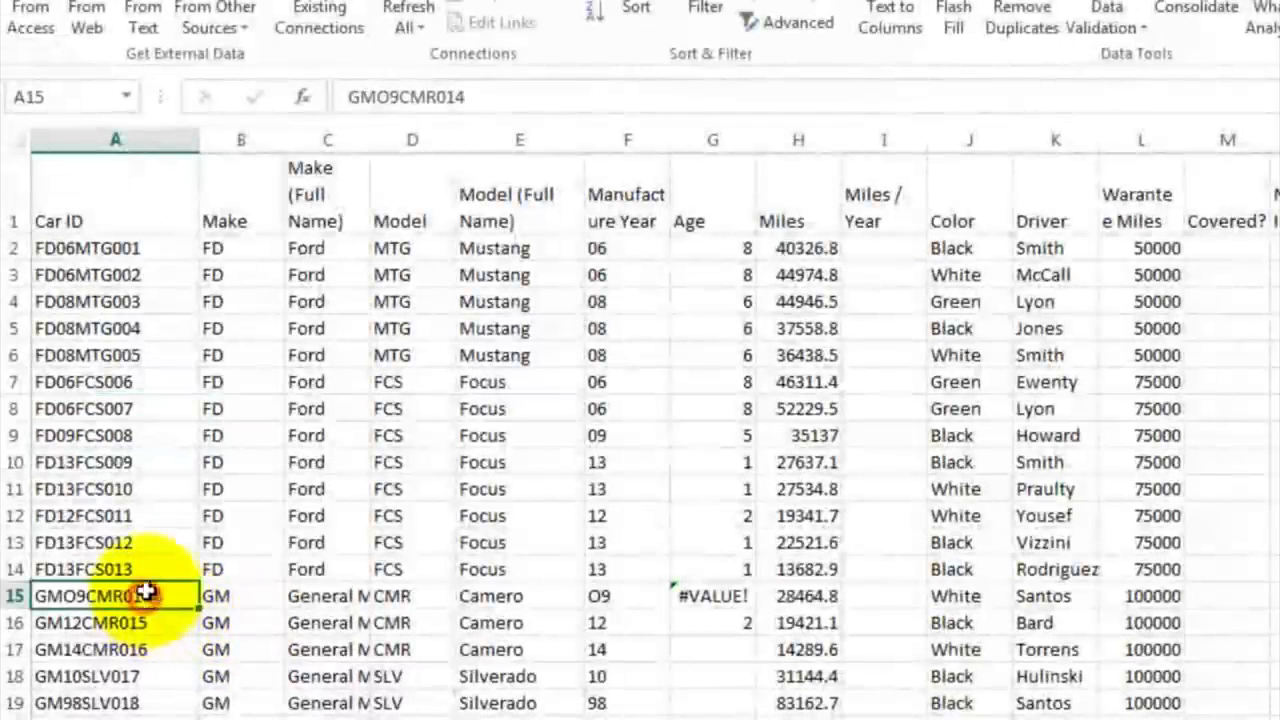
left_click(389, 97)
key("BackSpace")
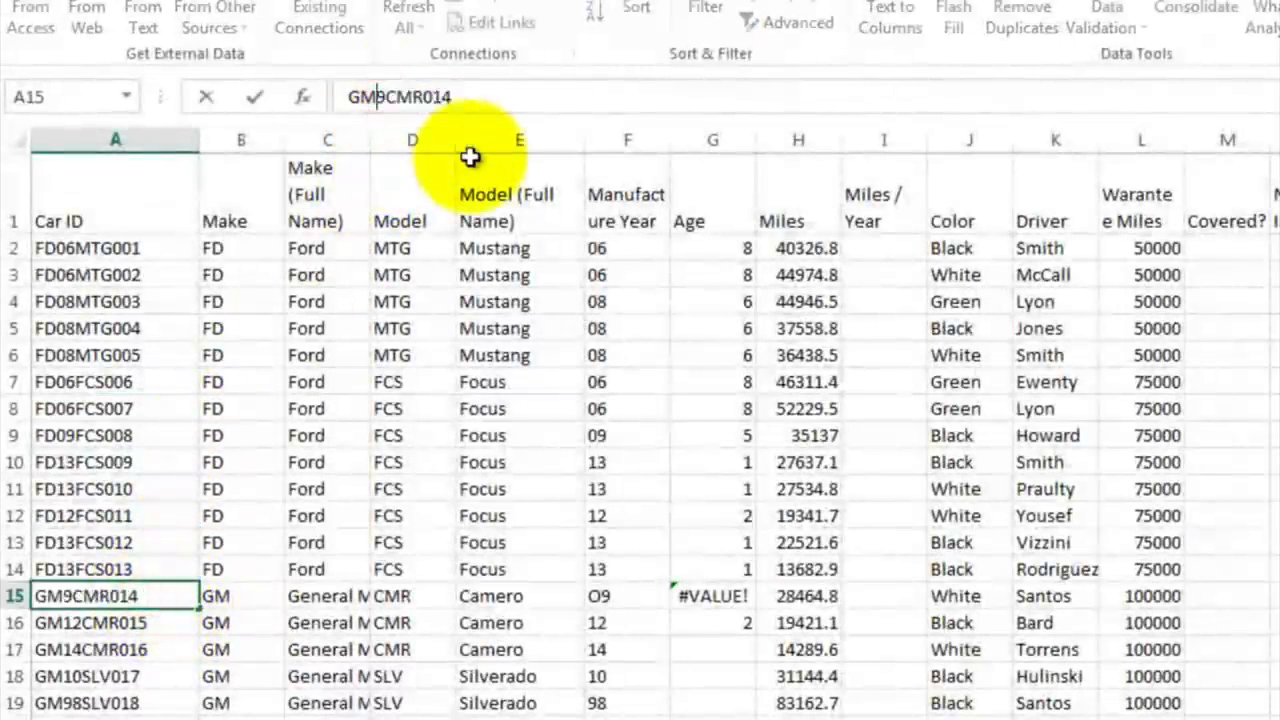
type("0")
key("Return")
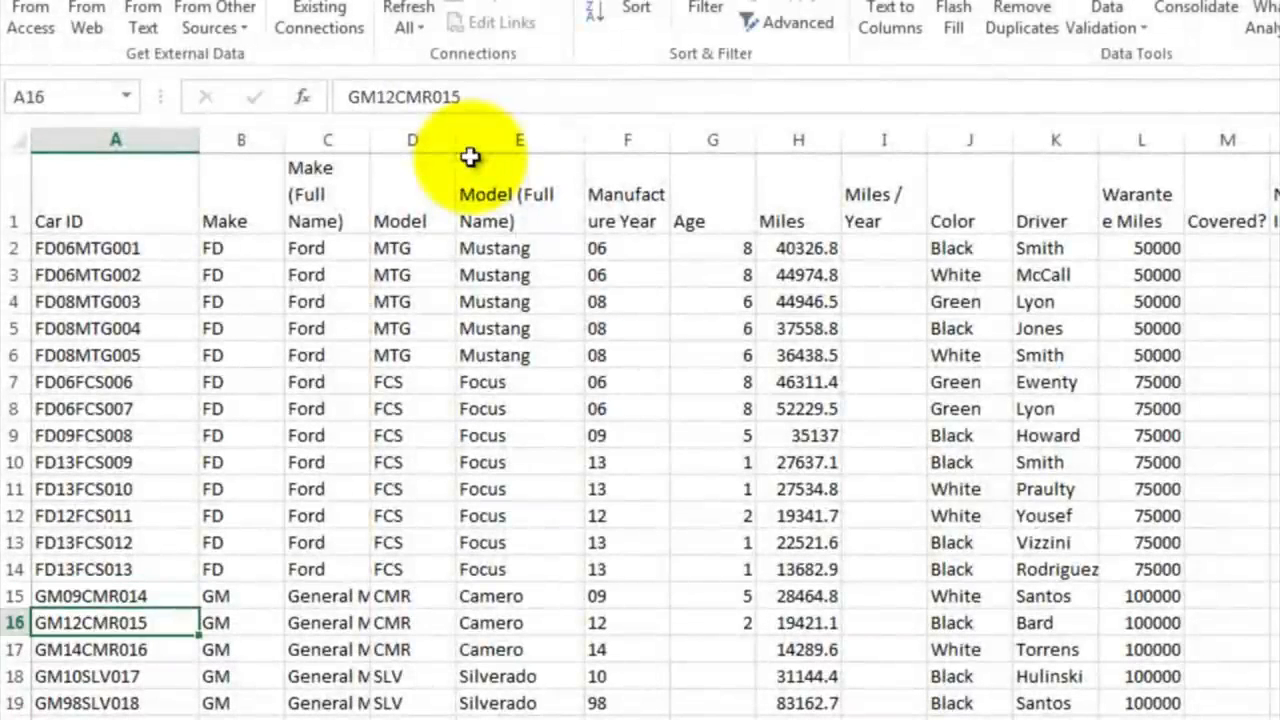
Fill the age formula from G16 down to G53
left_click(730, 616)
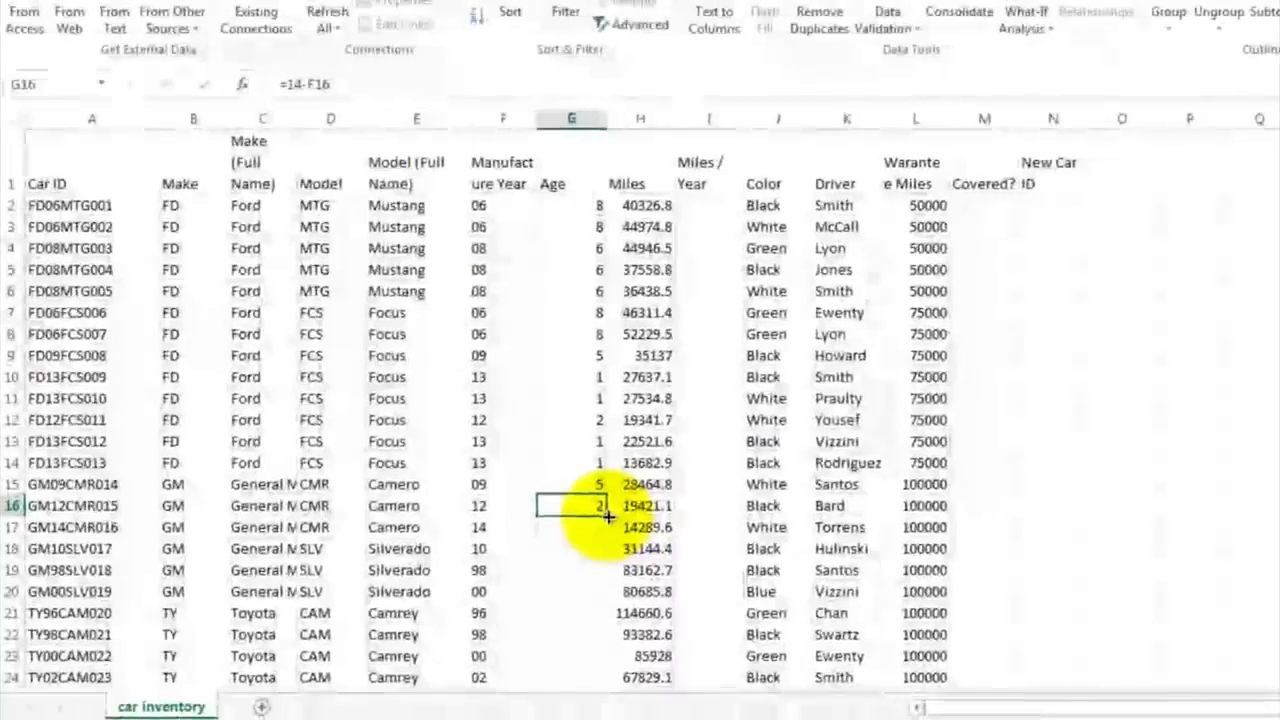
left_click_drag(608, 517, 585, 640)
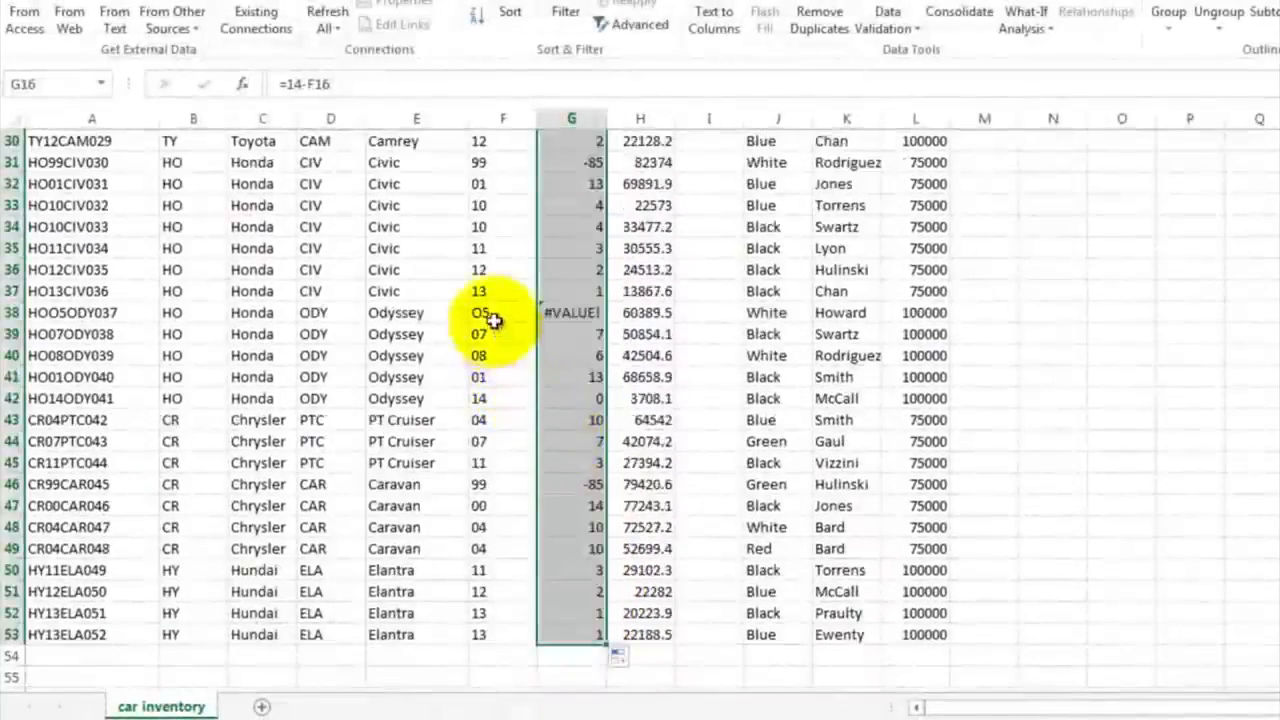
Trace the #VALUE! error in row 38 and correct the Car ID in A38 to HO05ODY037
left_click(566, 312)
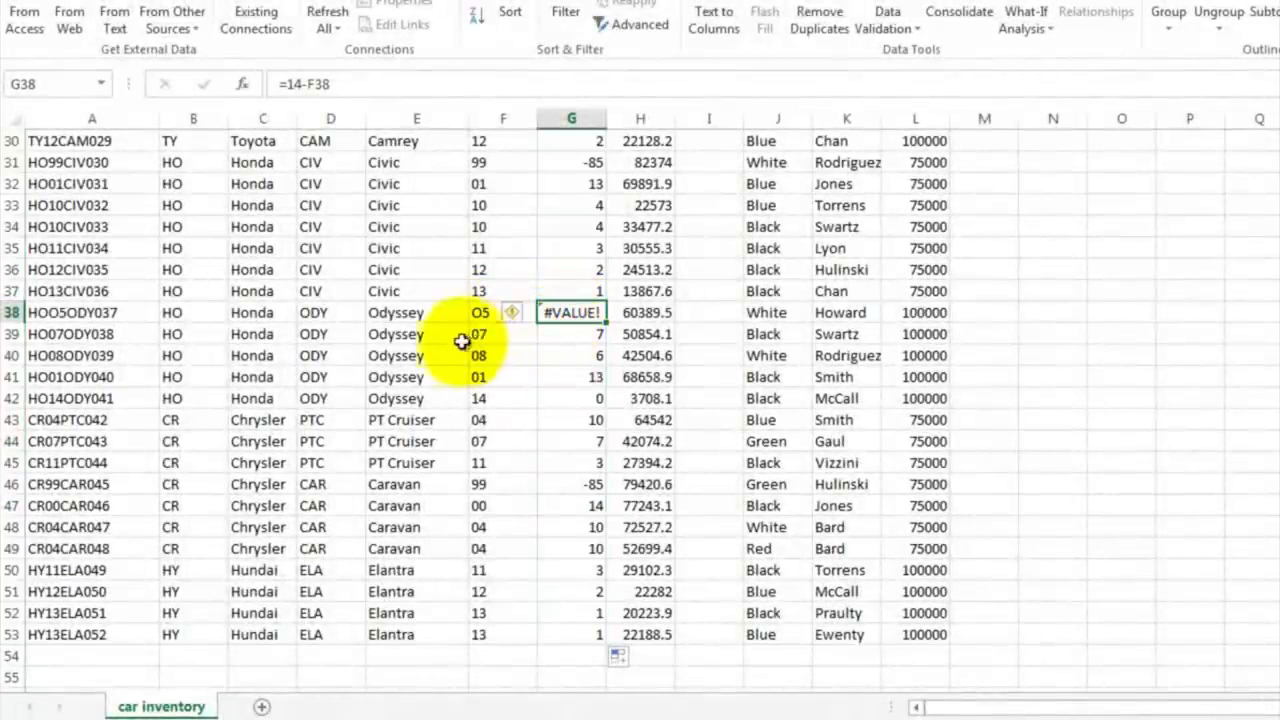
left_click(78, 314)
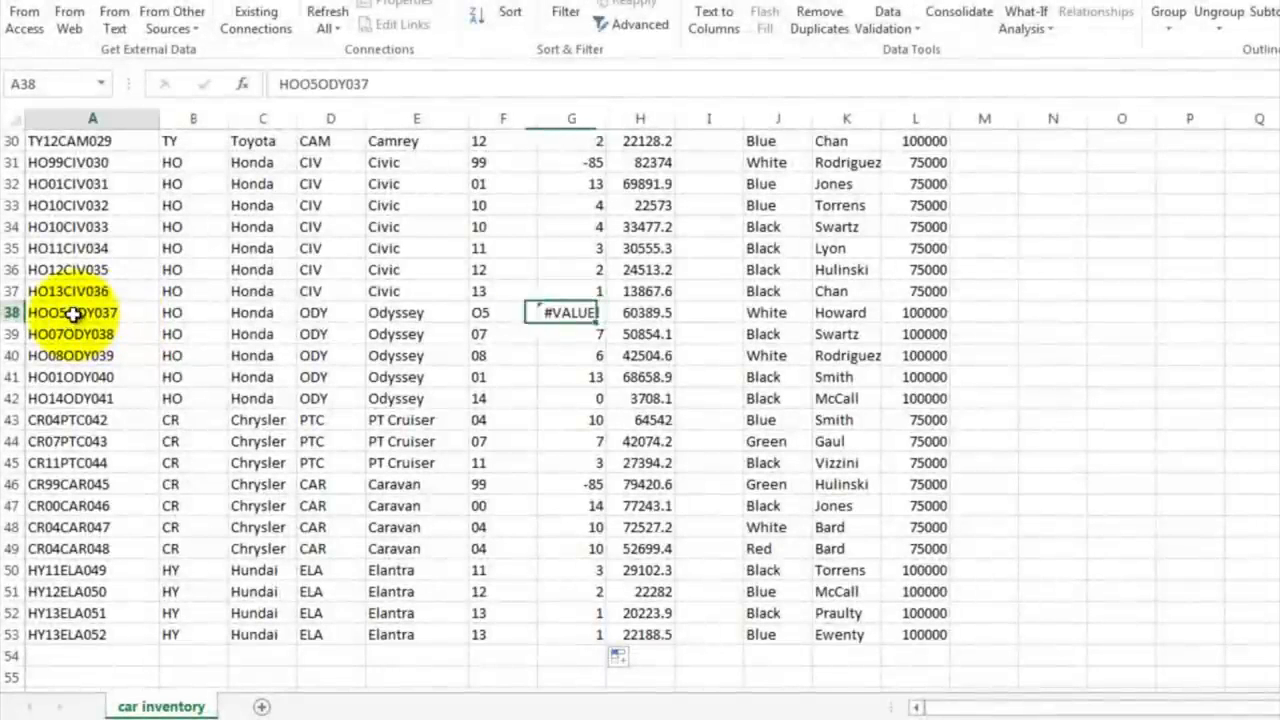
left_click(310, 84)
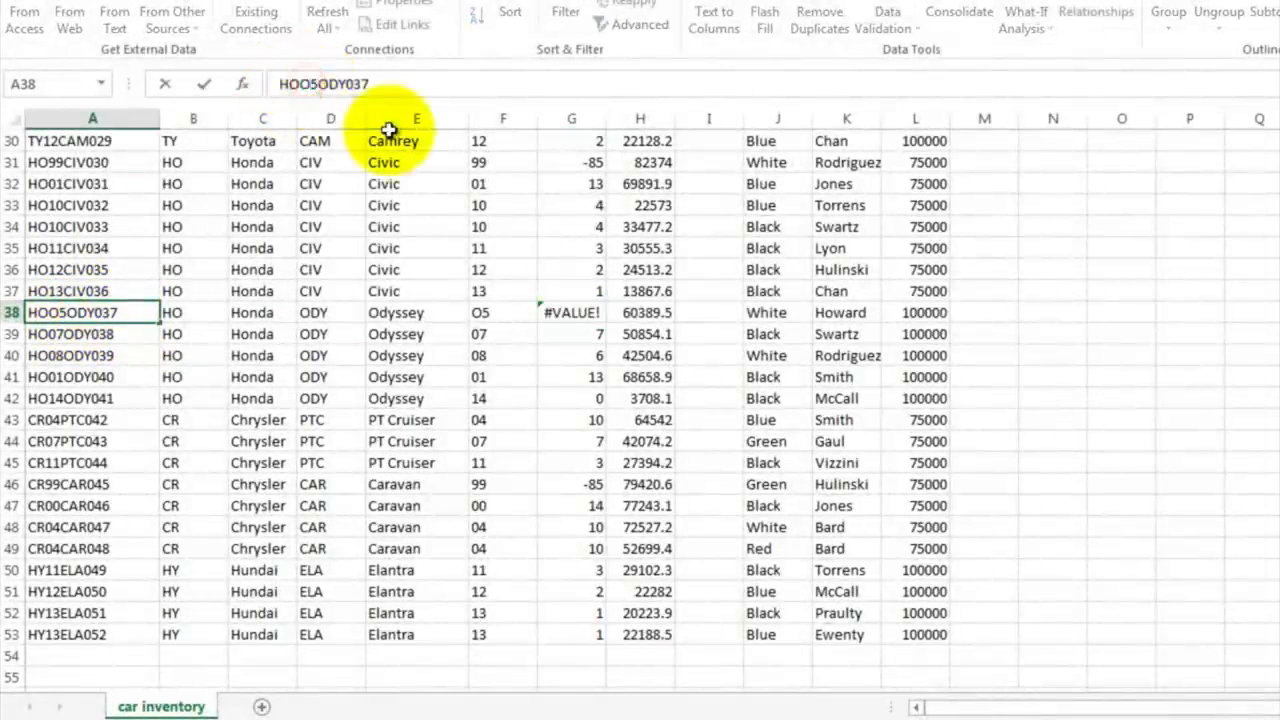
key("BackSpace")
type("0")
key("Return")
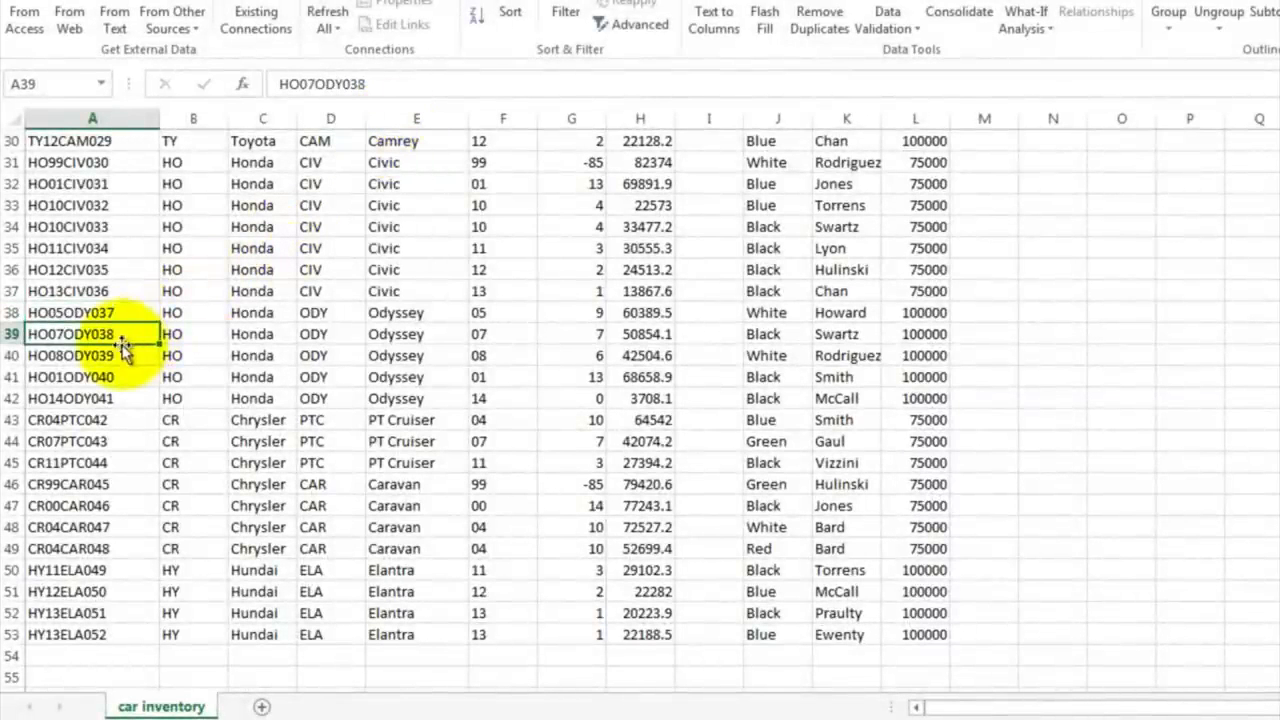
Review the Age column for implausible values and inspect the year and age formulas in F19 and G19
scroll(335, 358, "up", 8)
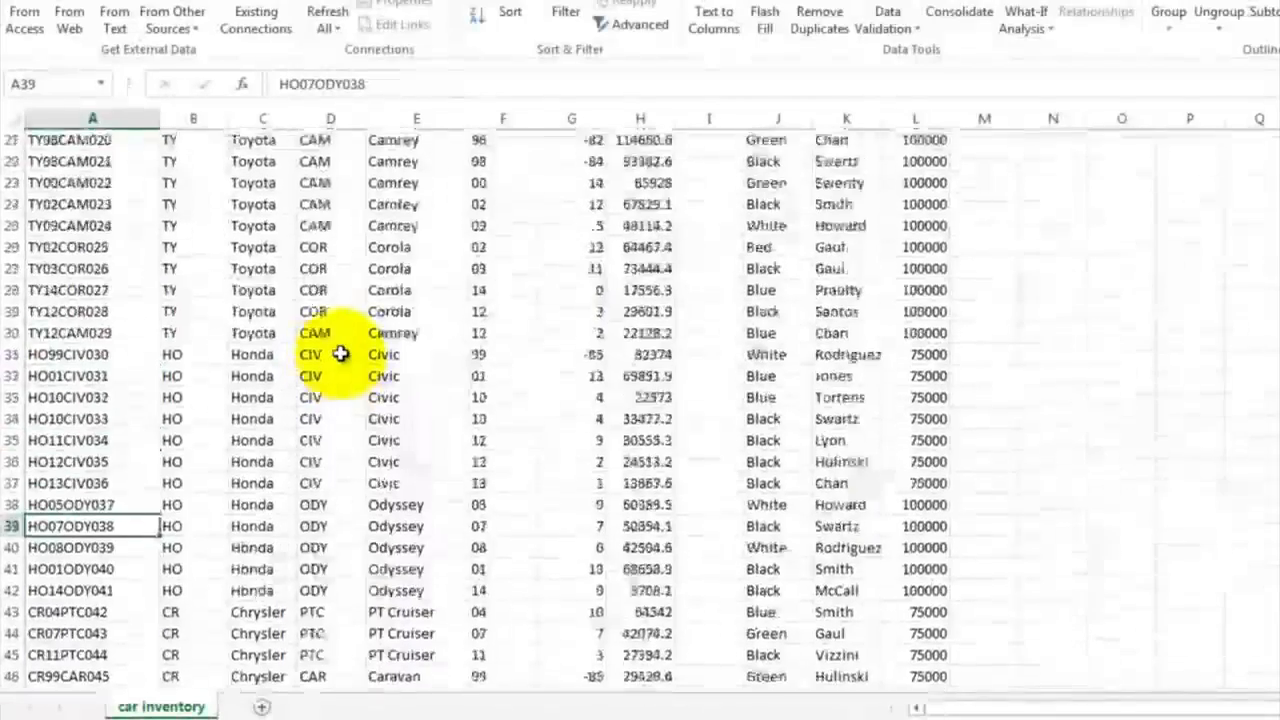
scroll(340, 354, "up", 2)
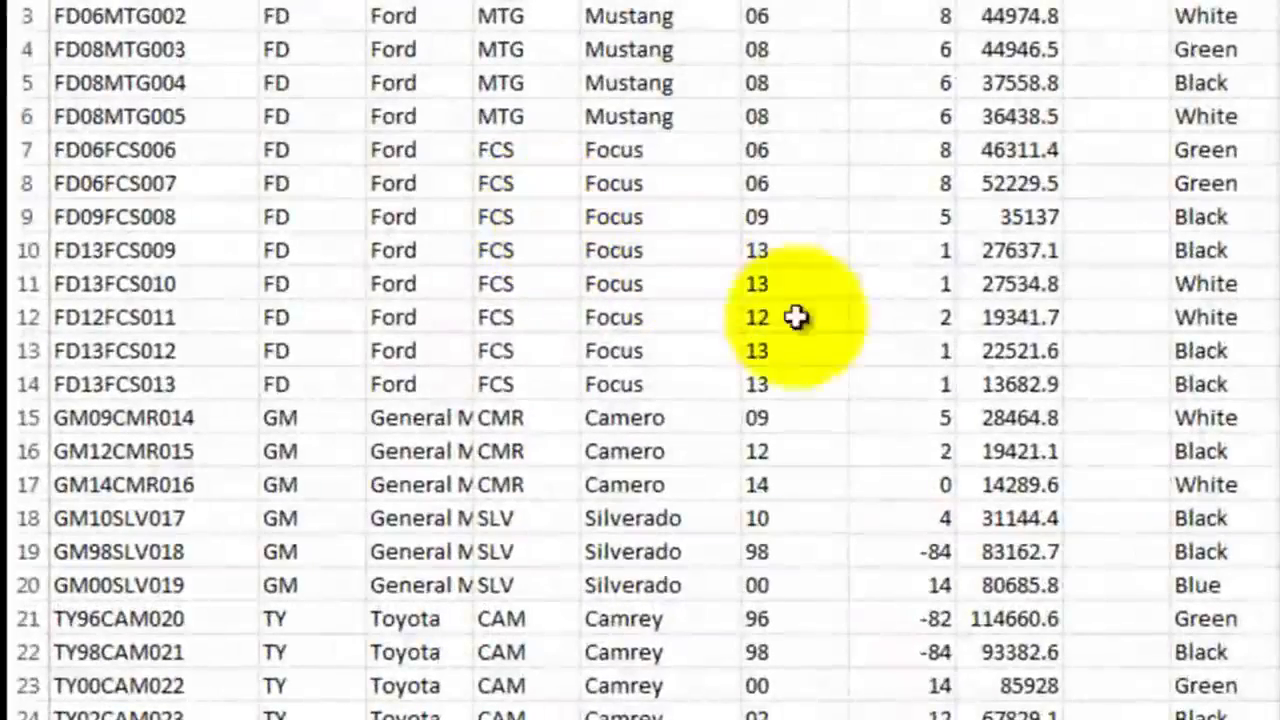
left_click(905, 553)
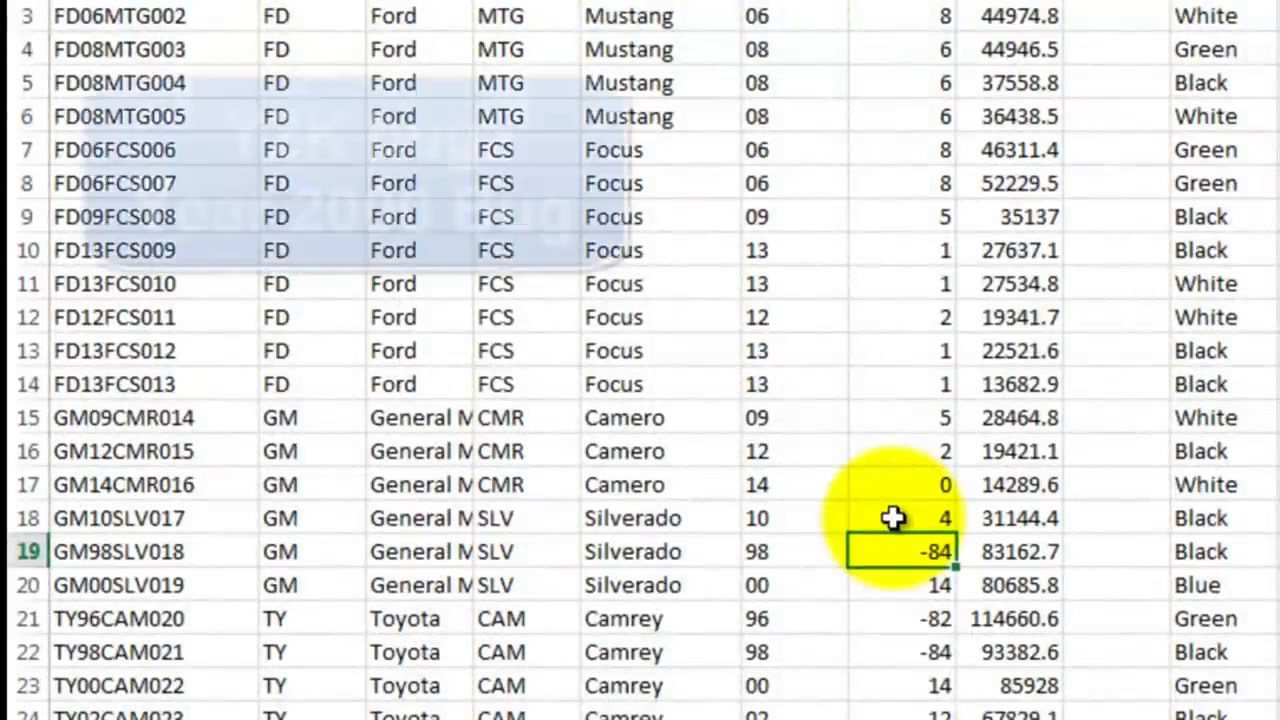
scroll(893, 517, "down", 3)
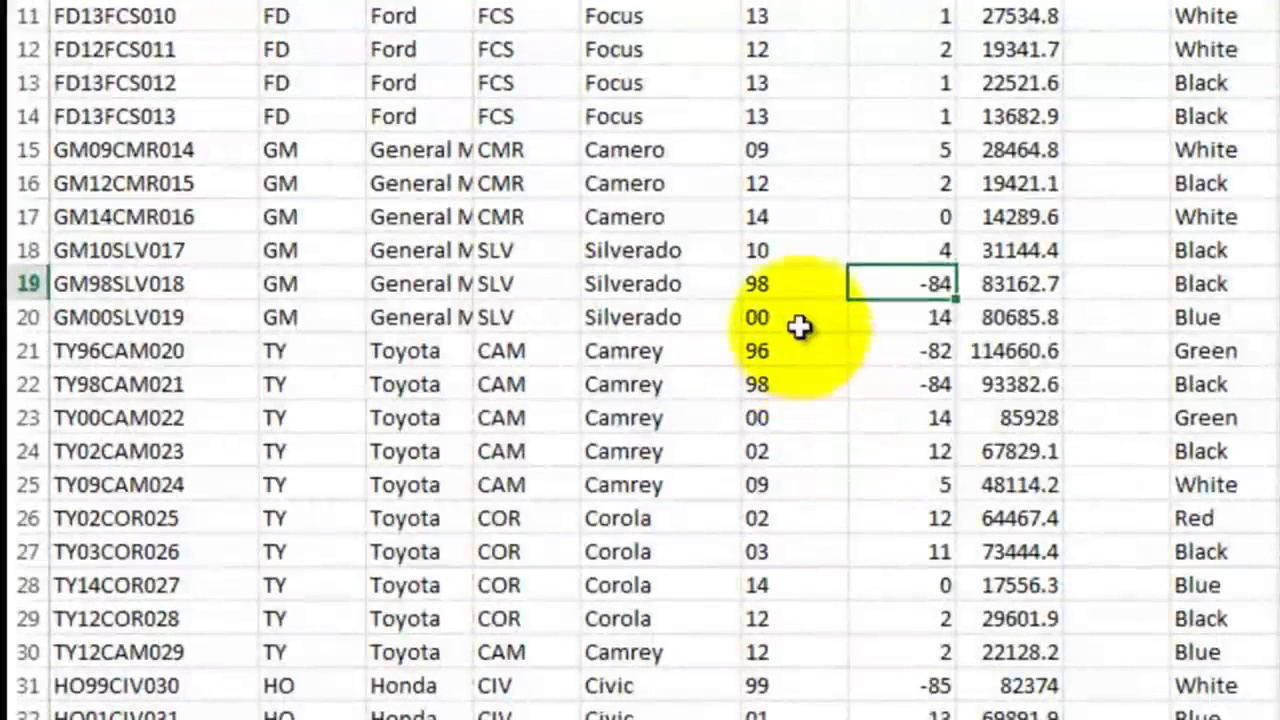
left_click(786, 286)
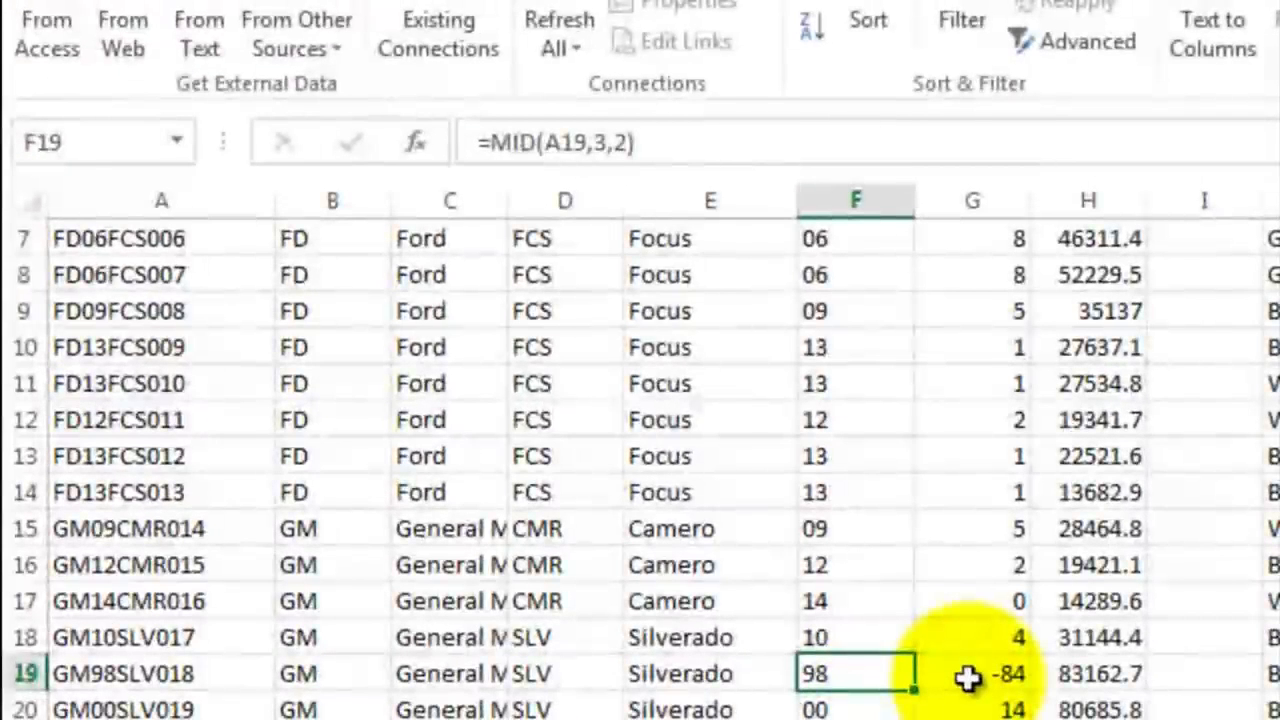
left_click(968, 678)
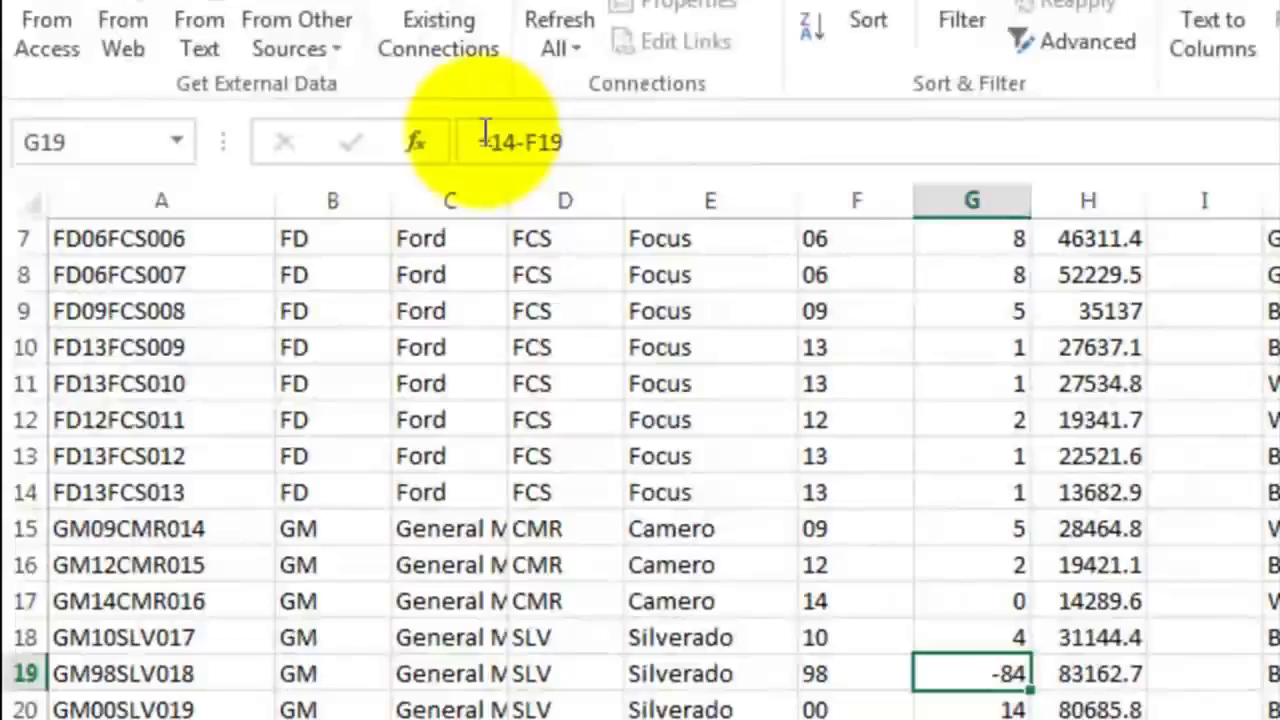
double_click(974, 667)
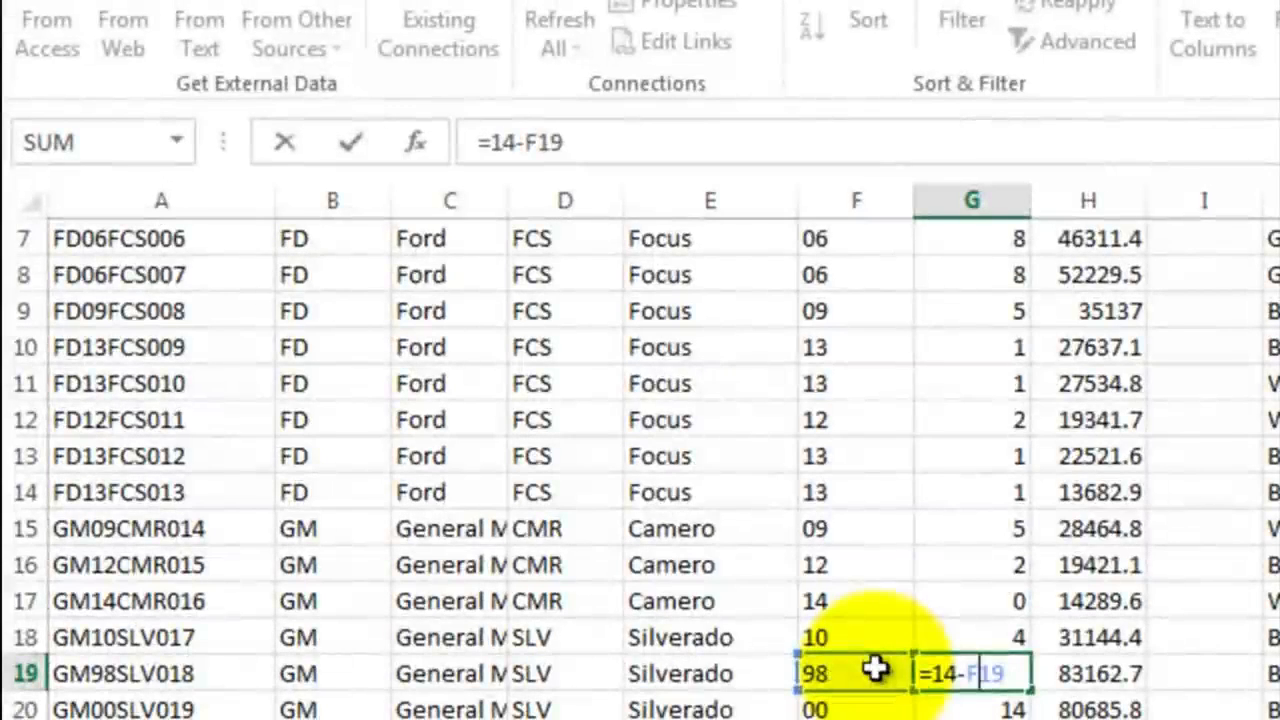
key("Escape")
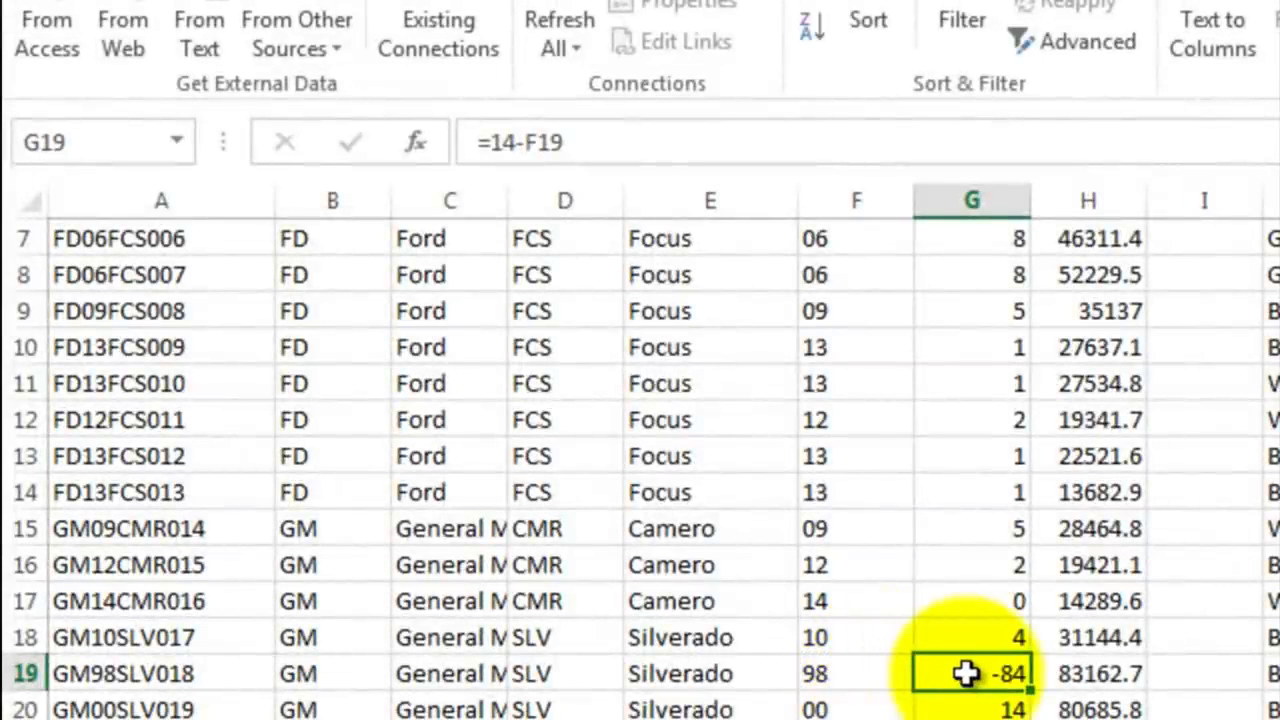
Replace the age formula in G2 with an IF function whose logical test is 14-F2<0
scroll(965, 673, "up", 2)
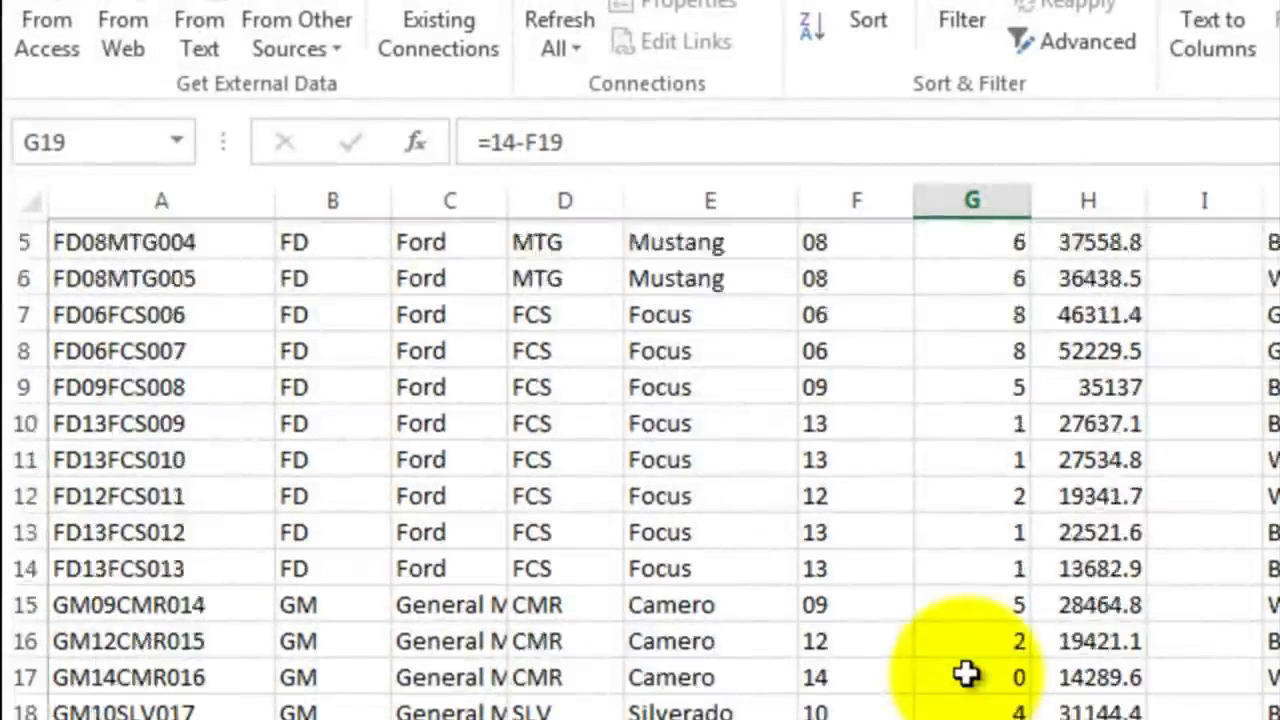
left_click(972, 342)
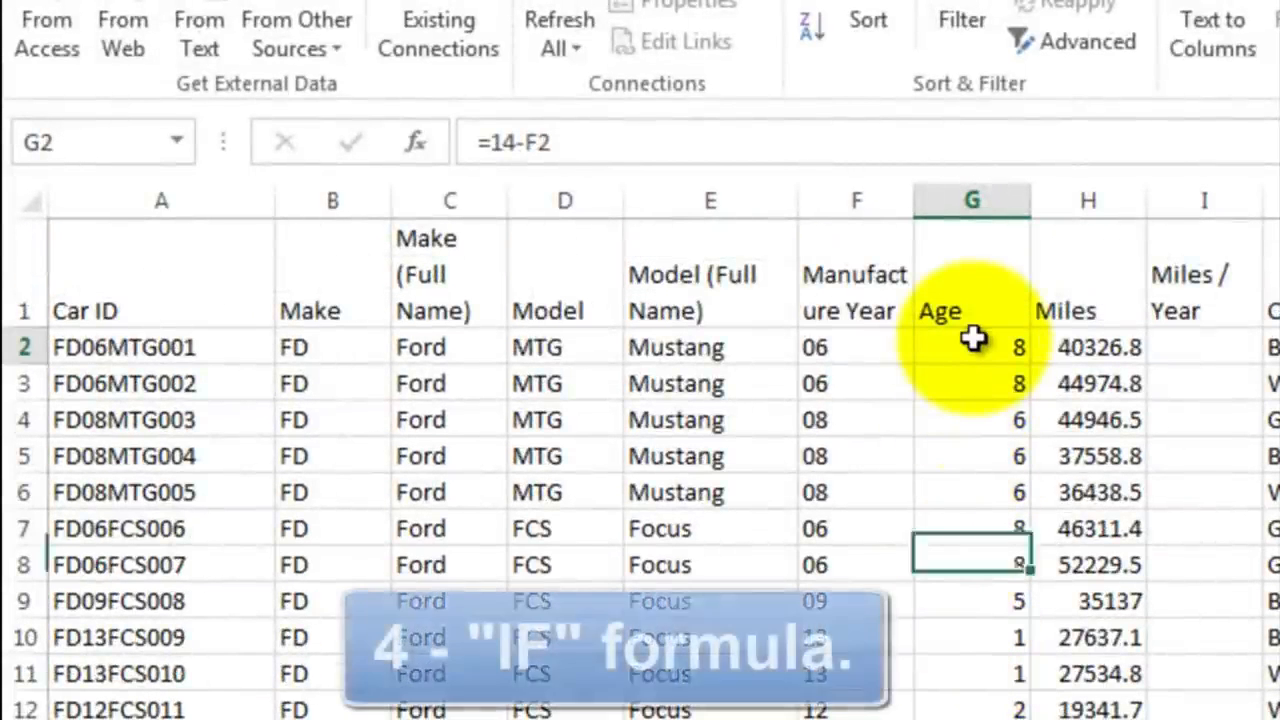
left_click(585, 140)
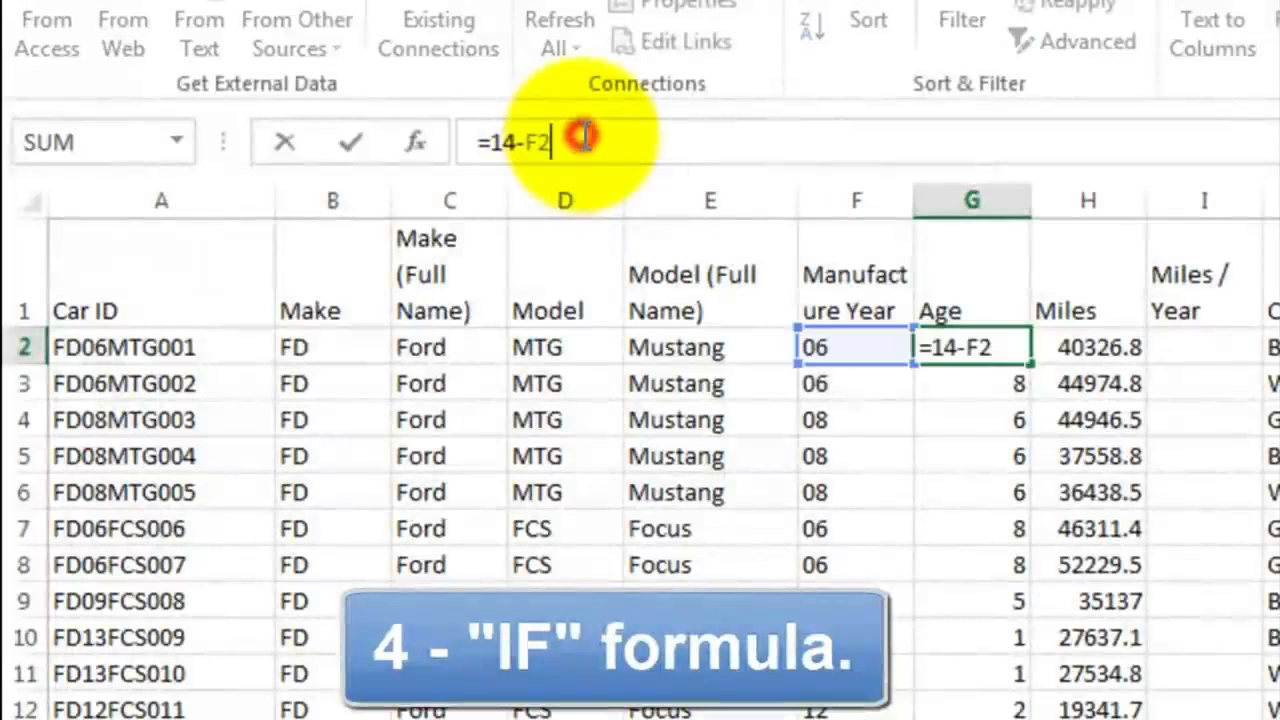
key("BackSpace")
key("BackSpace")
key("BackSpace")
key("BackSpace")
key("BackSpace")
key("BackSpace")
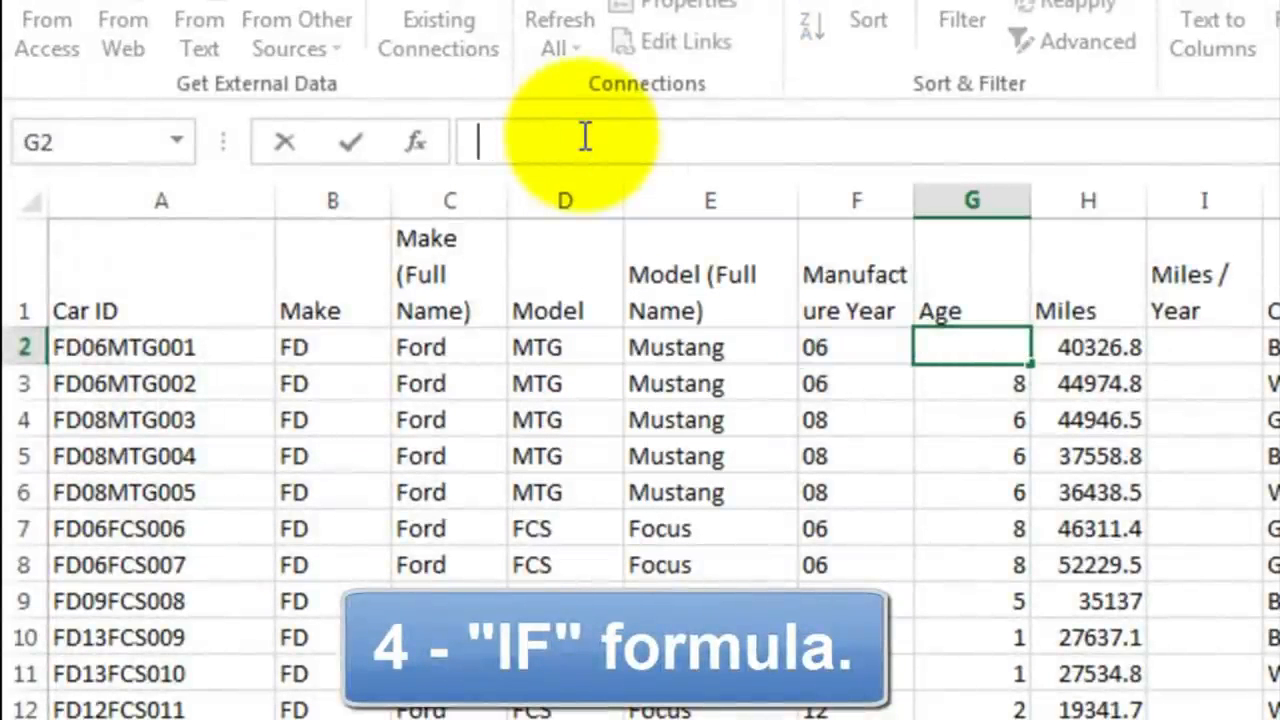
type("=if(")
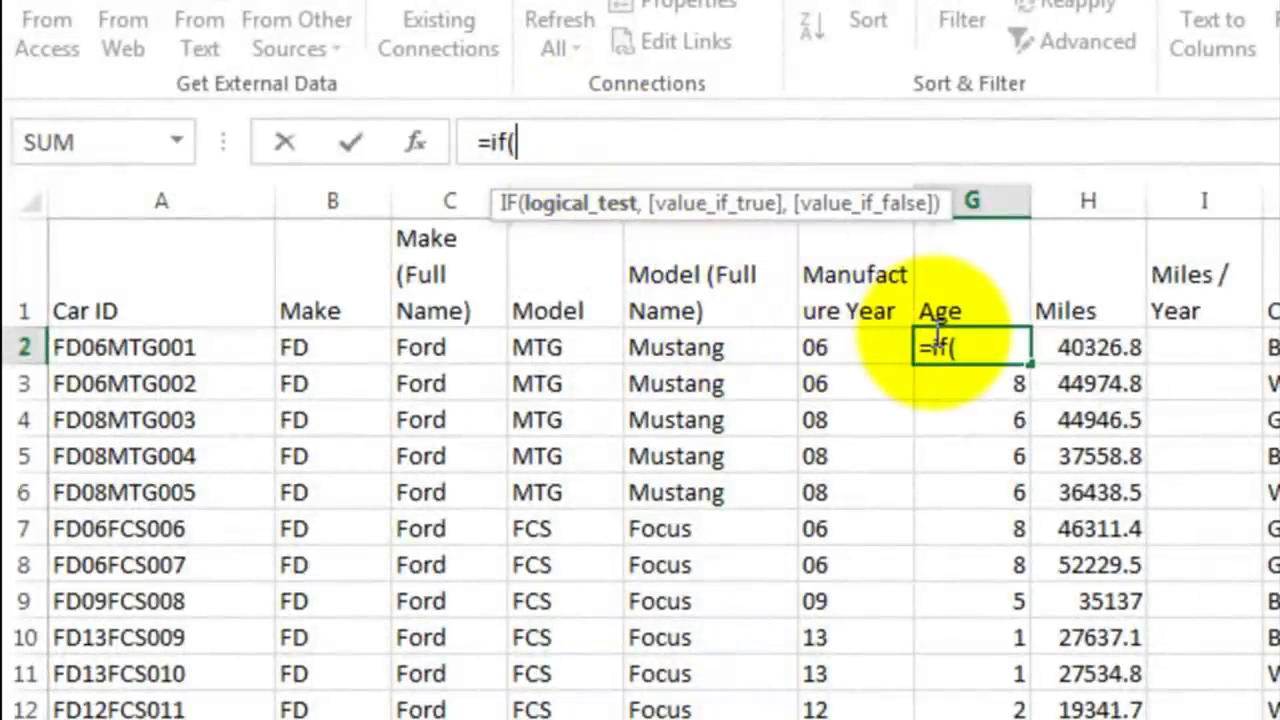
type("14-")
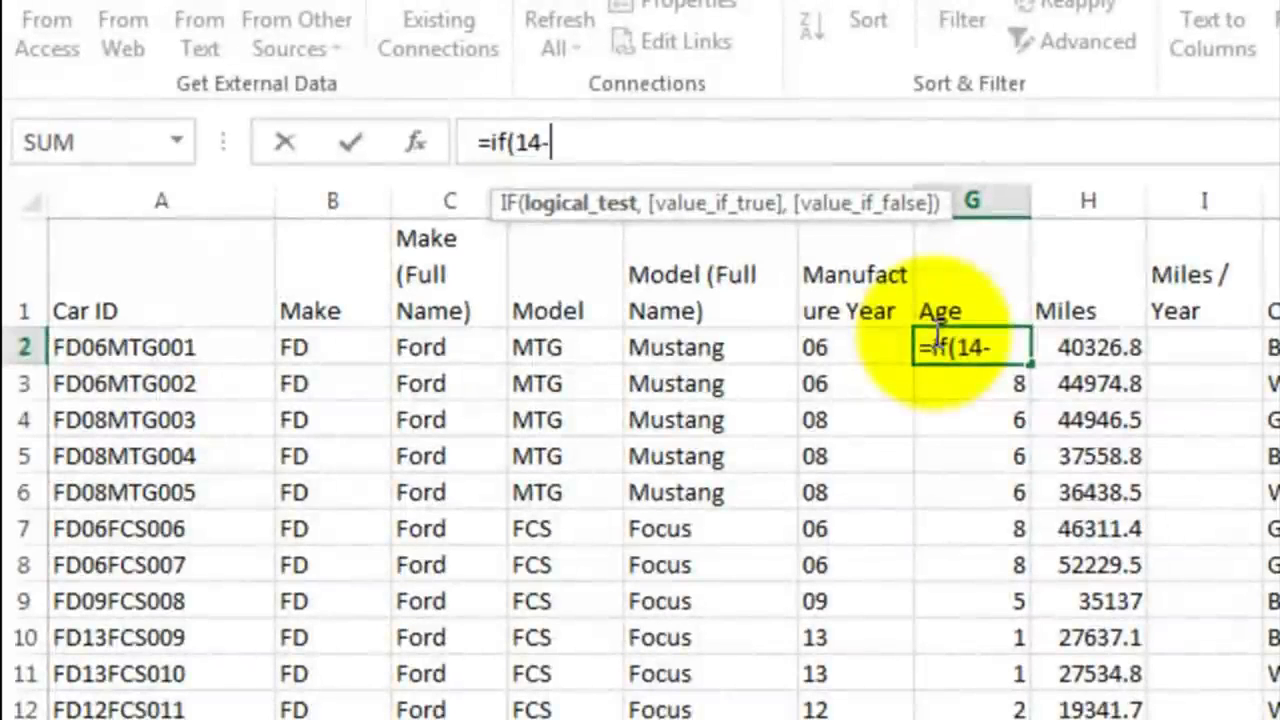
left_click(858, 347)
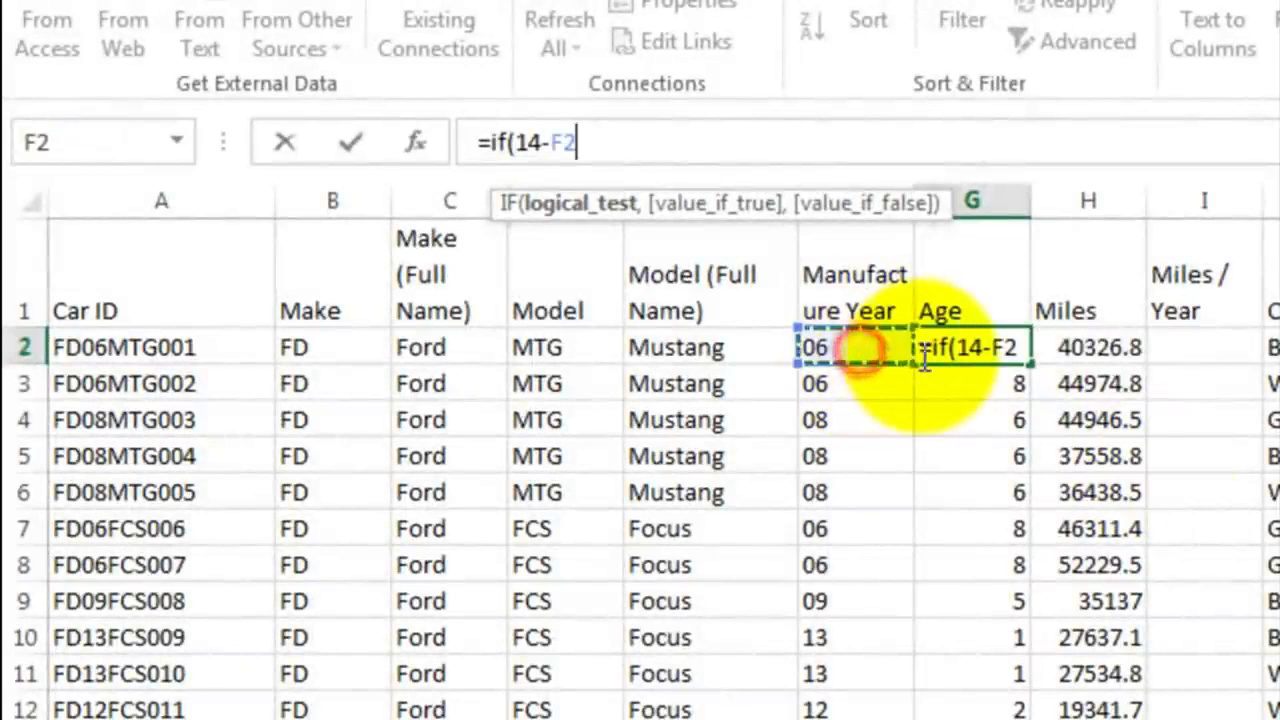
type("<0")
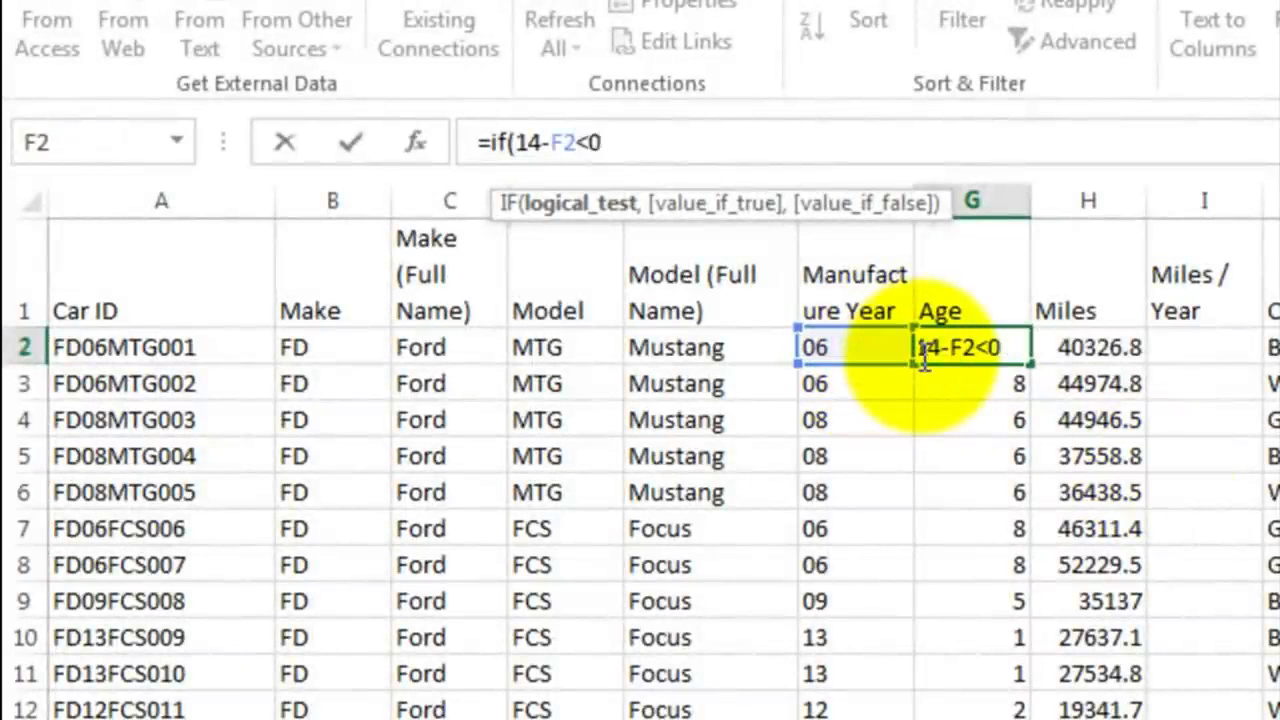
Complete the IF formula in G2 with 100-F2+14 as the true value and 14-F2 as the false value
type(",")
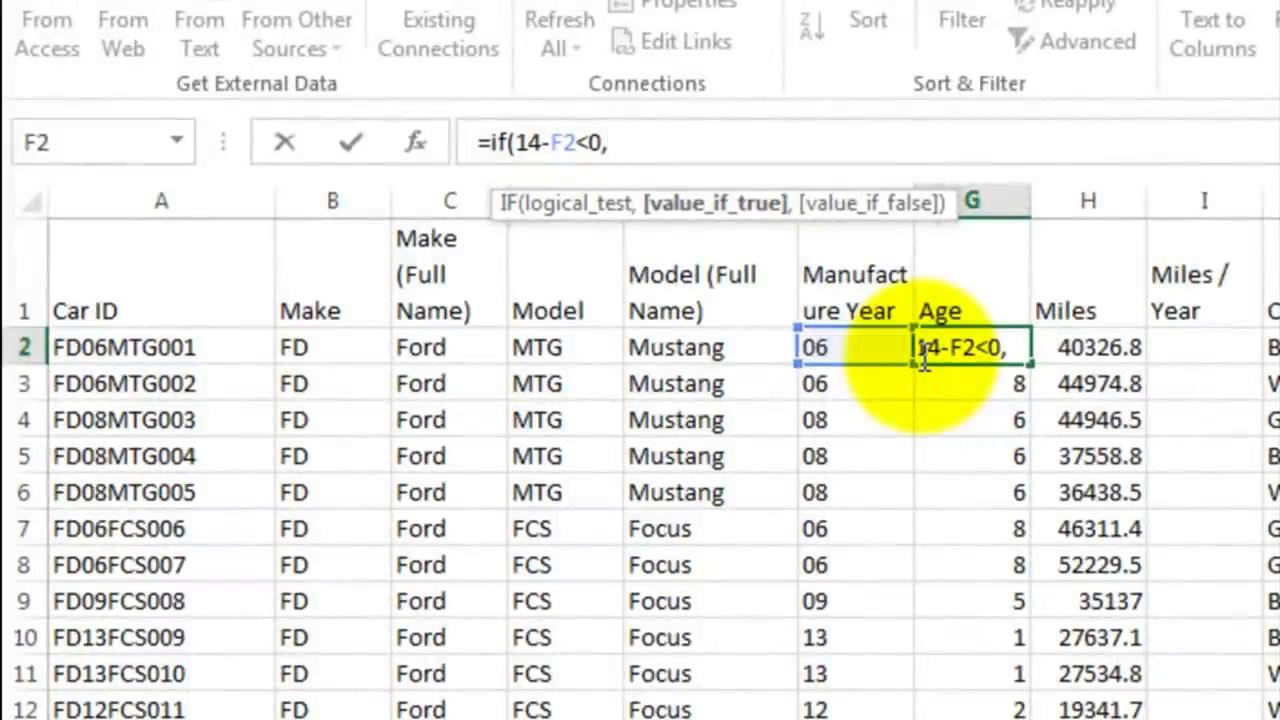
type("100-")
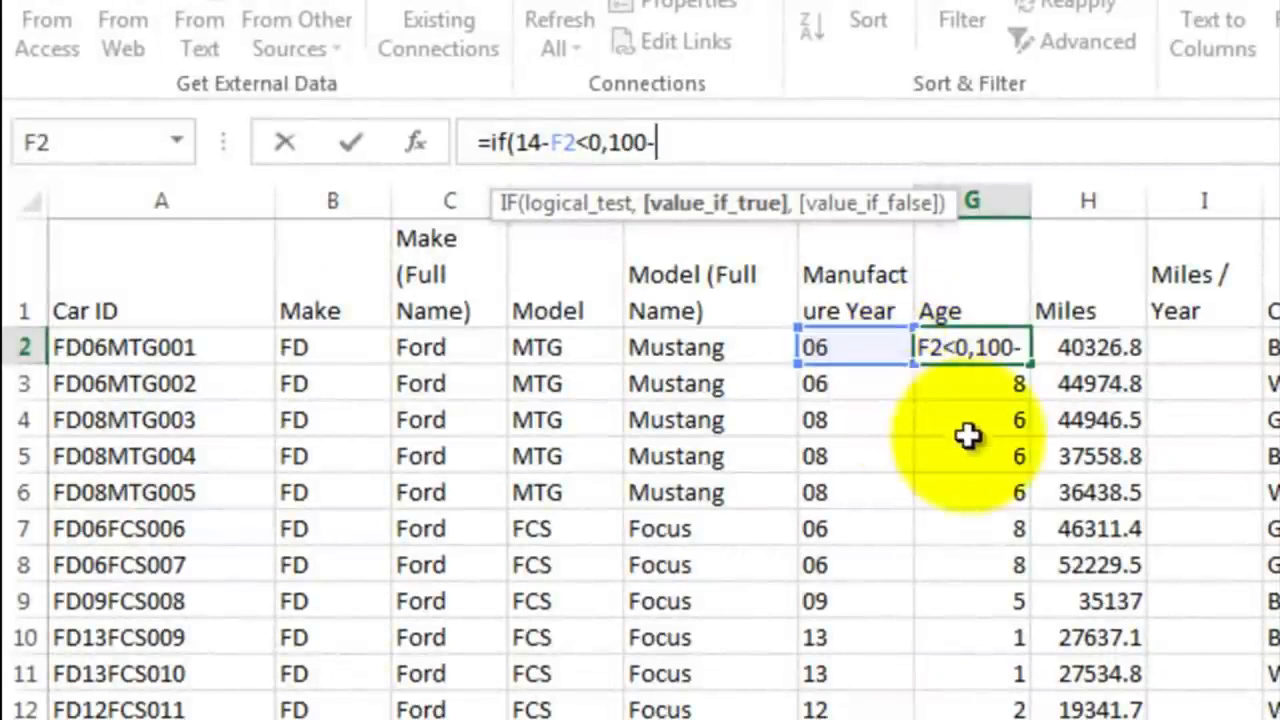
left_click(850, 347)
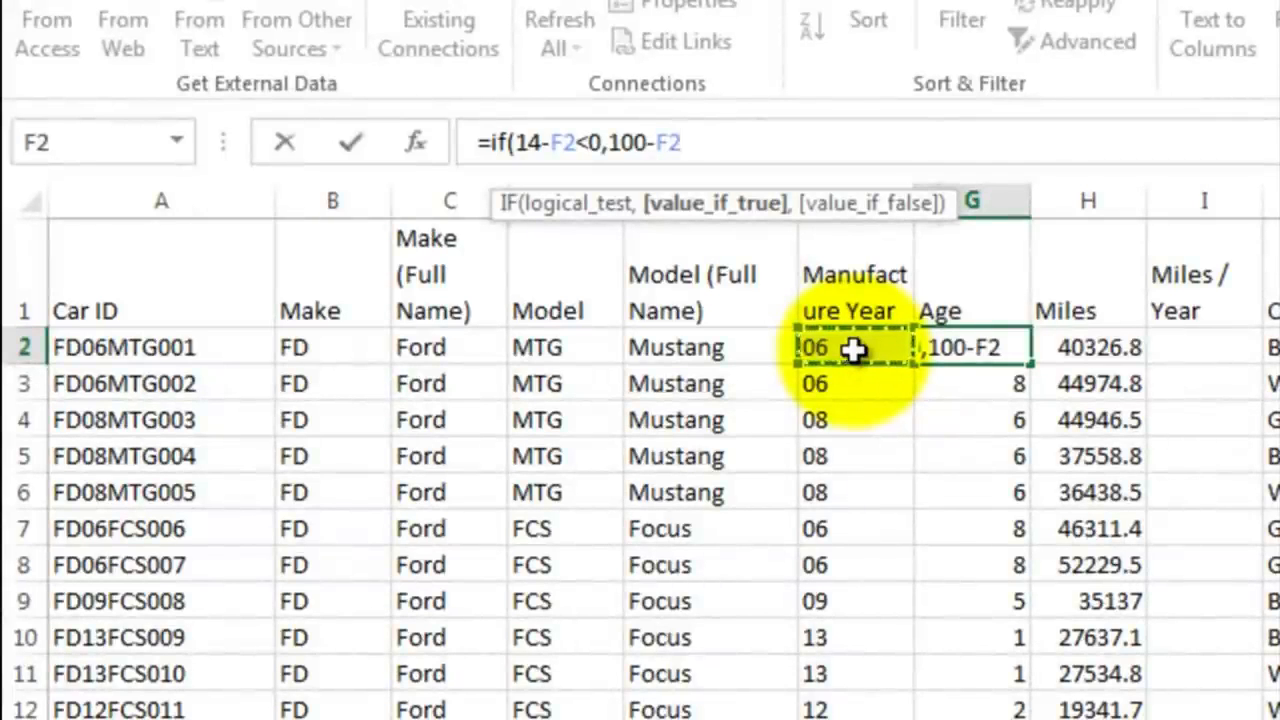
type("+14")
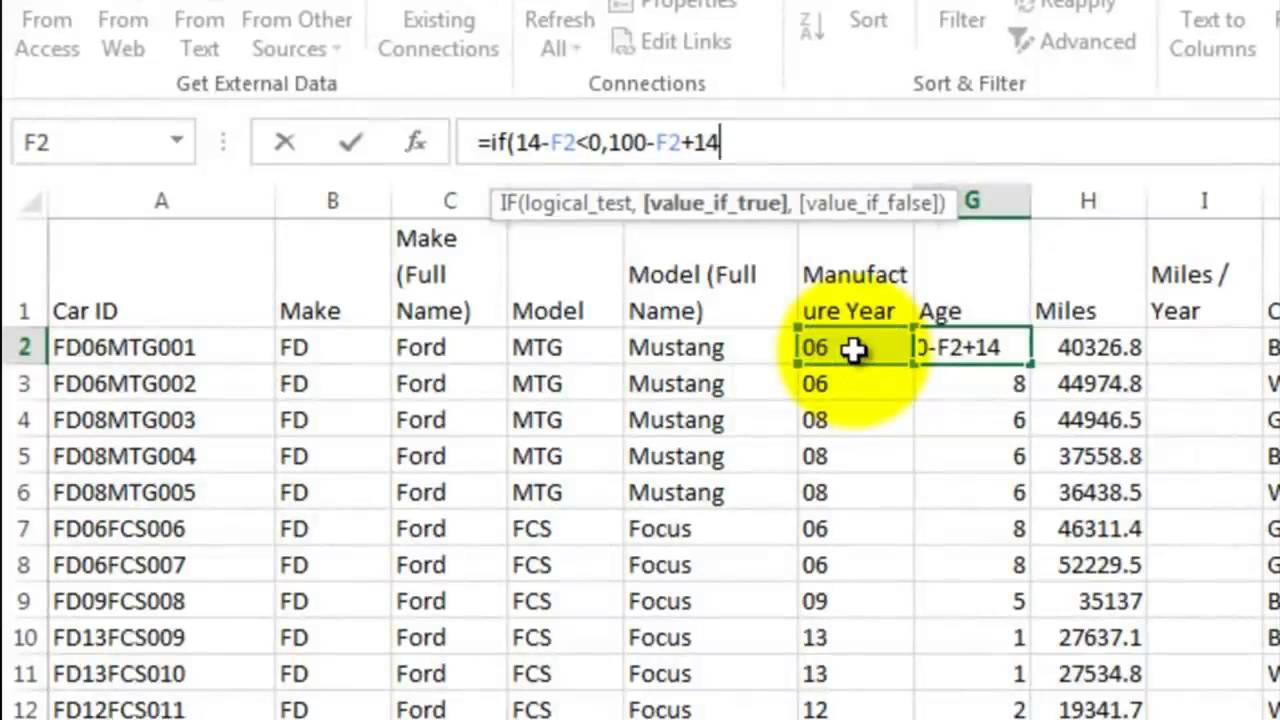
type(",")
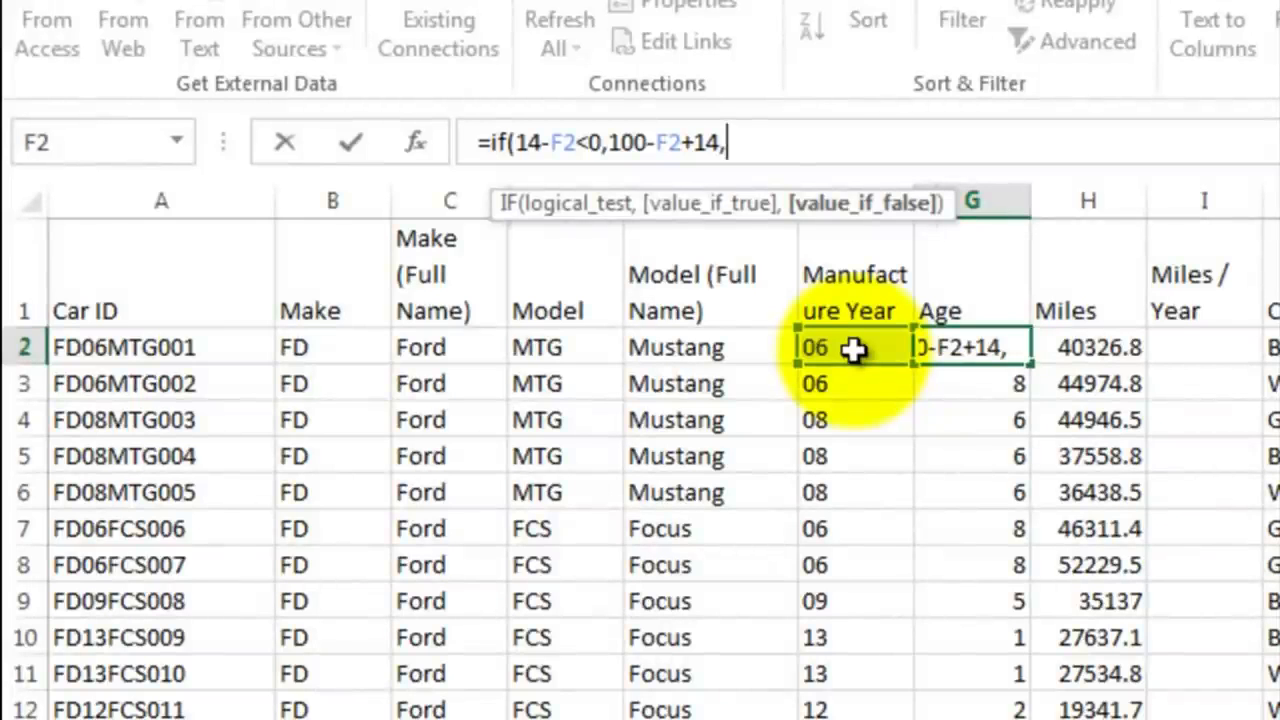
type("14-")
left_click(853, 348)
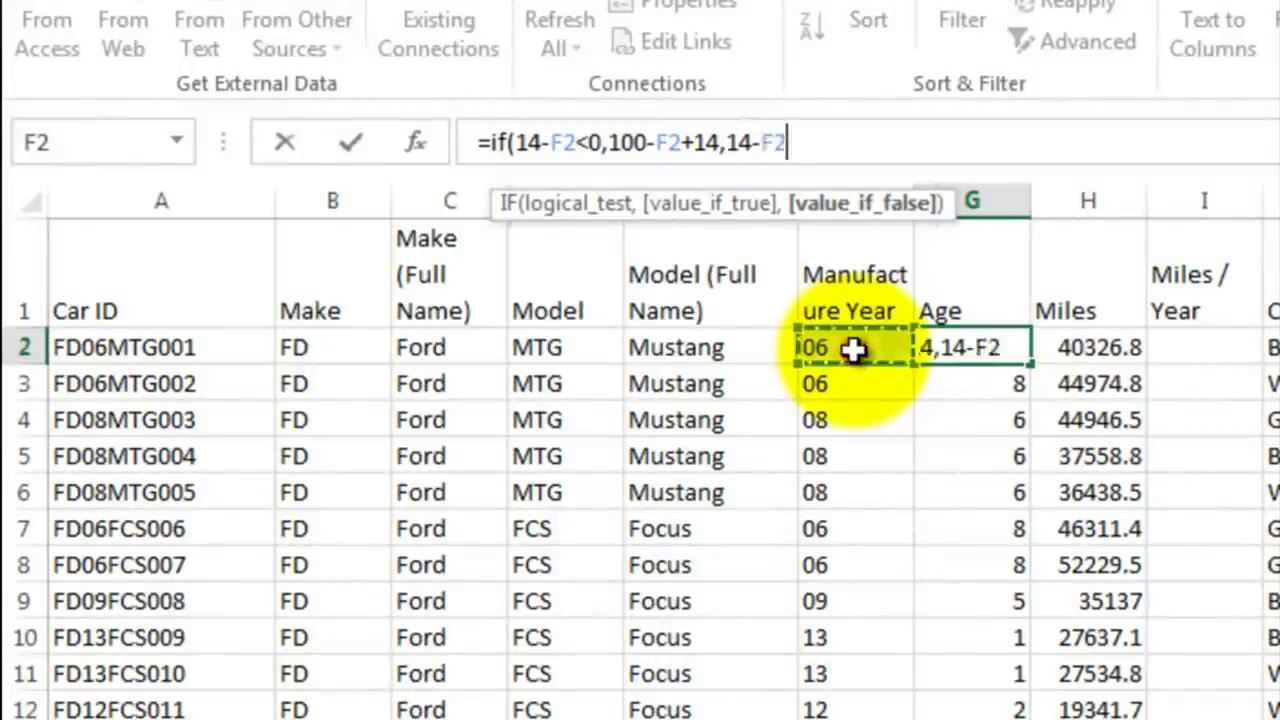
type(")")
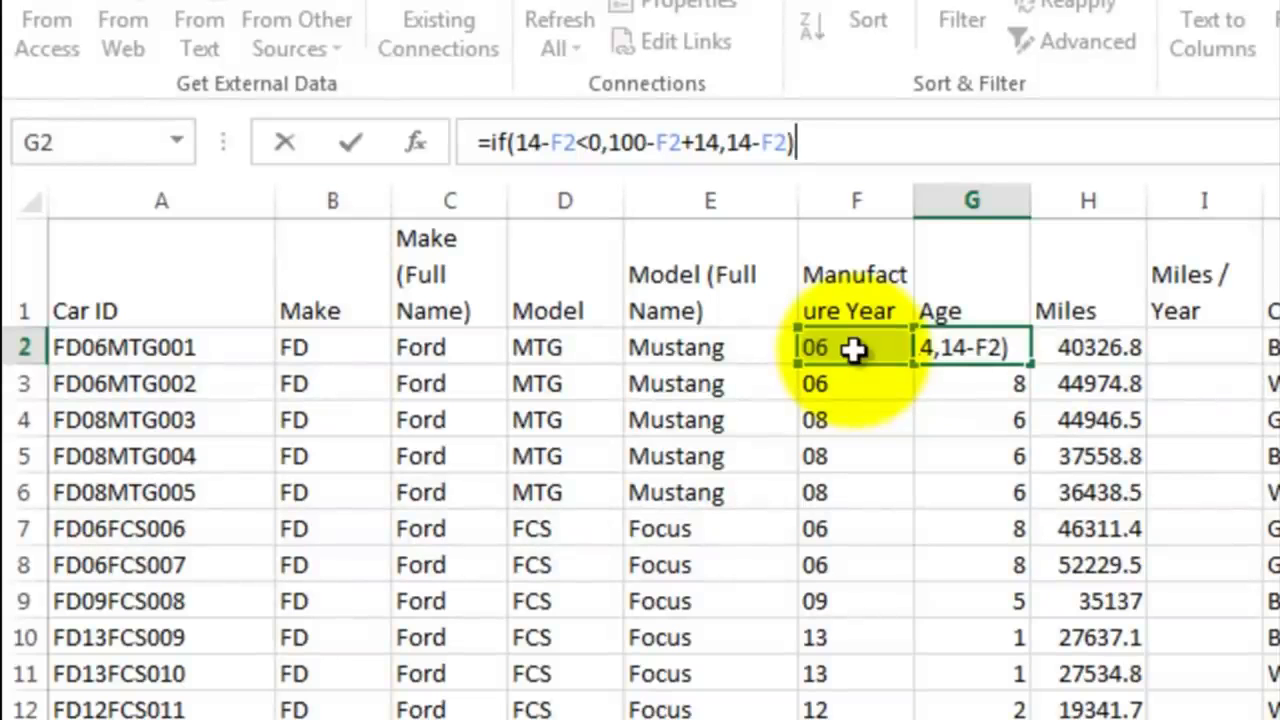
key("Return")
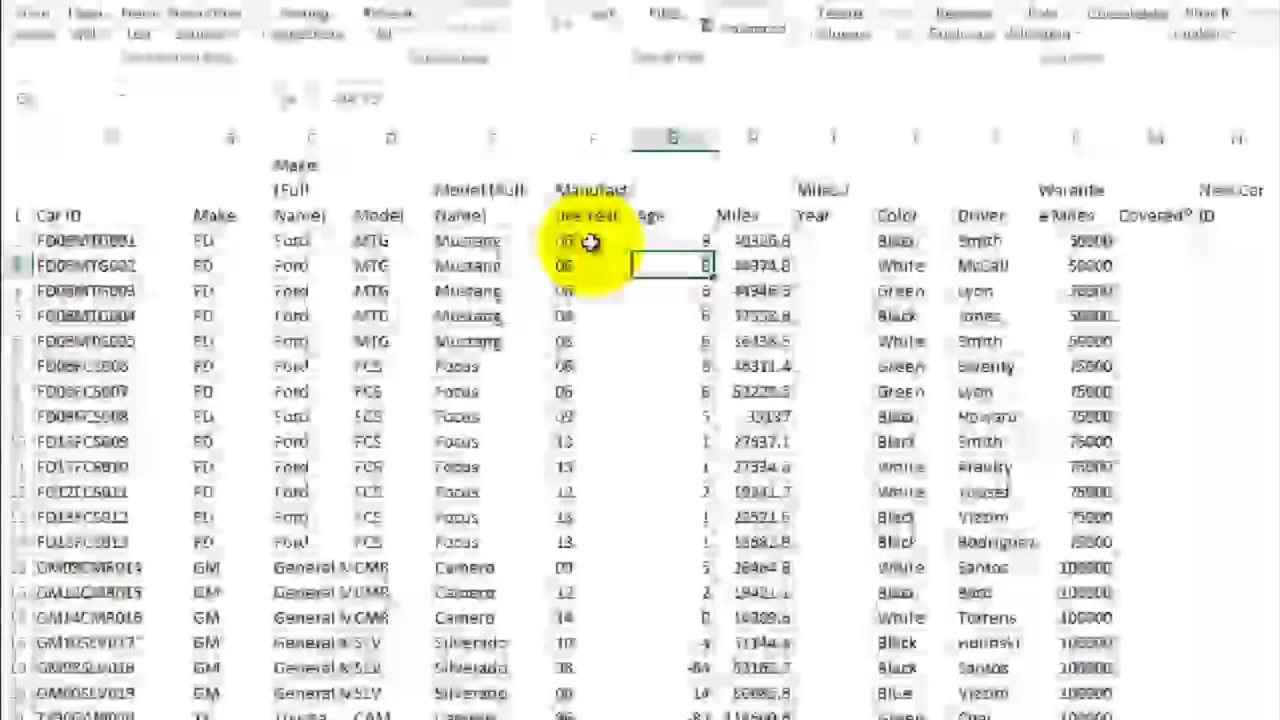
Fill the IF age formula from G2 down to G53
left_click_drag(672, 241, 595, 649)
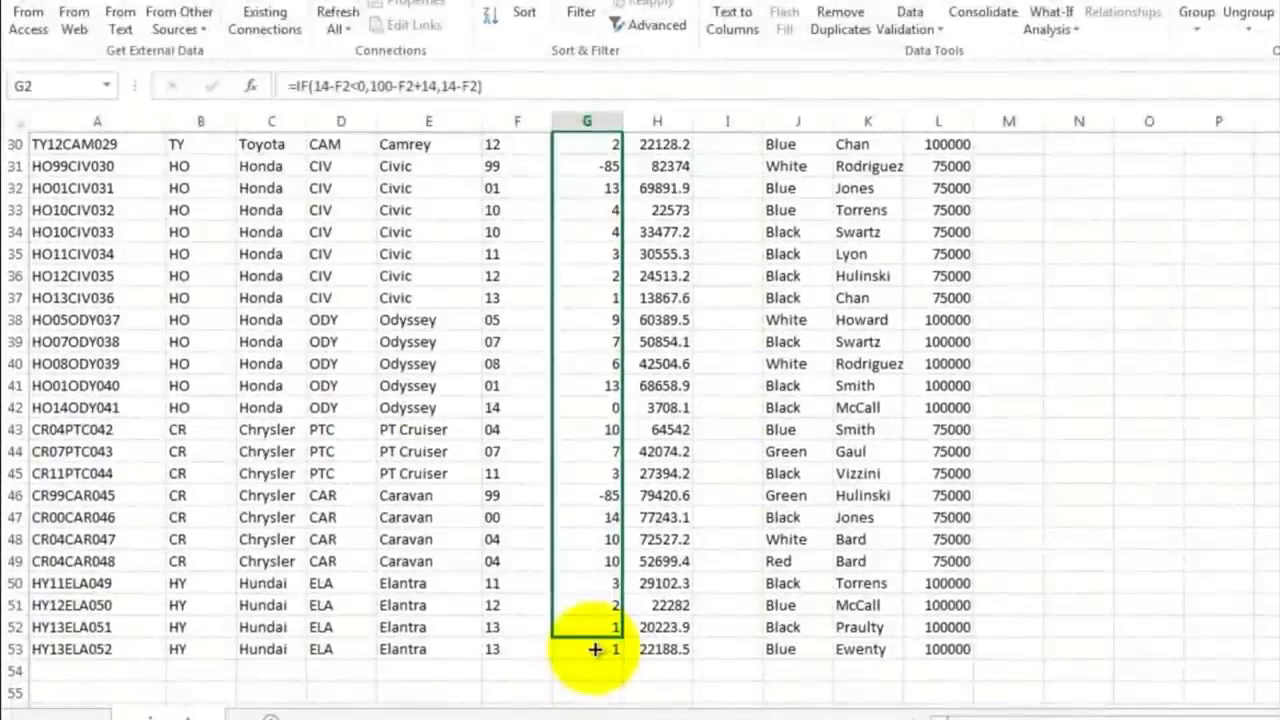
key("ctrl+d")
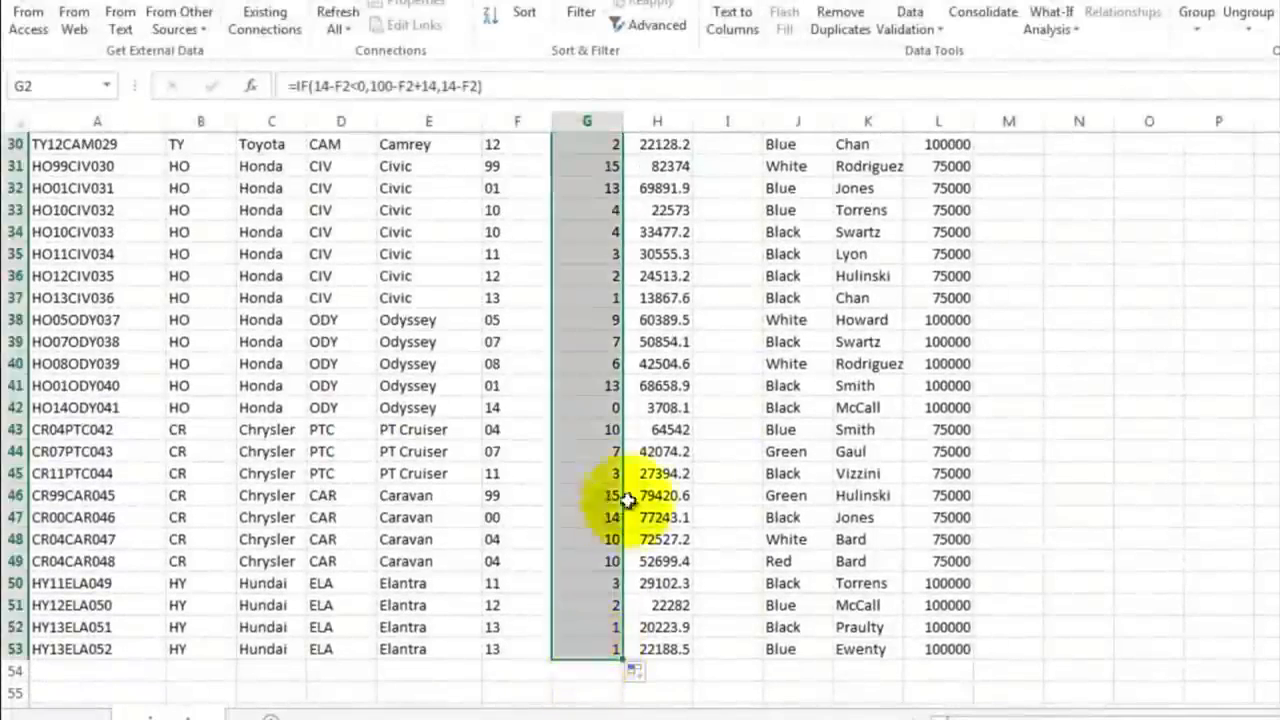
Check the filled age formula in G33 and G31 and review the ages in the Age column
left_click(589, 211)
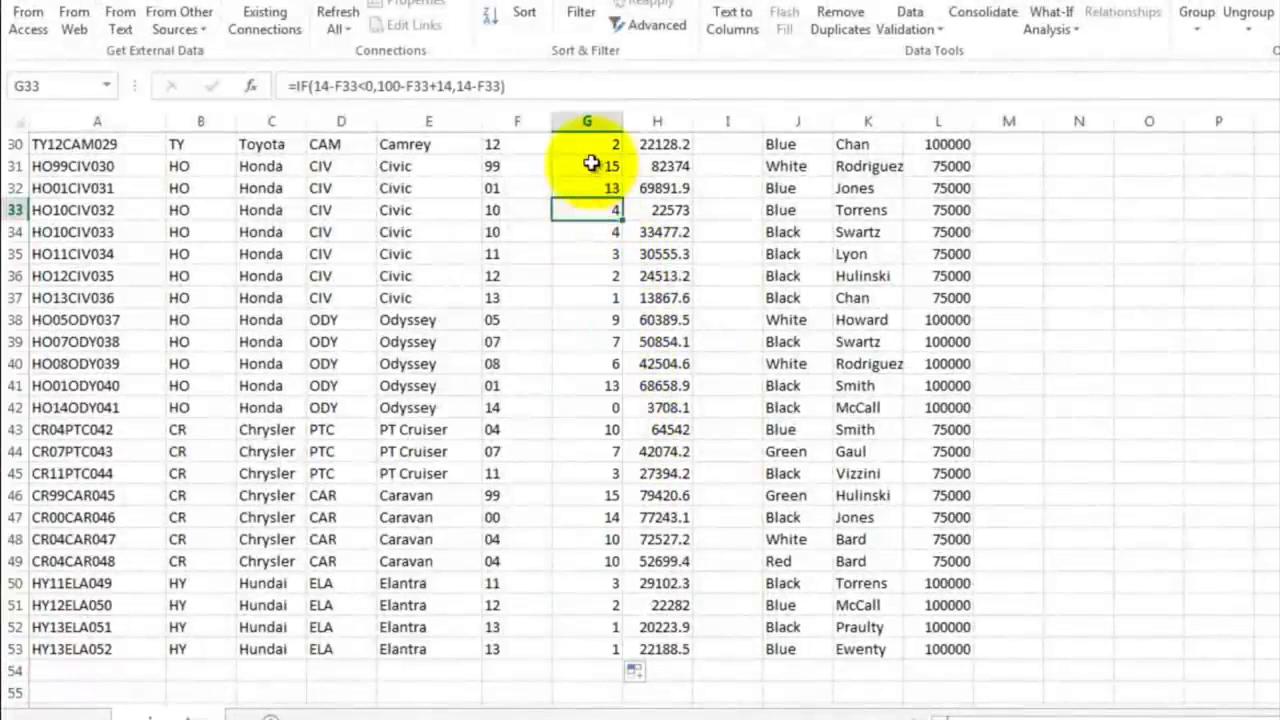
left_click(593, 166)
scroll(625, 300, "up", 4)
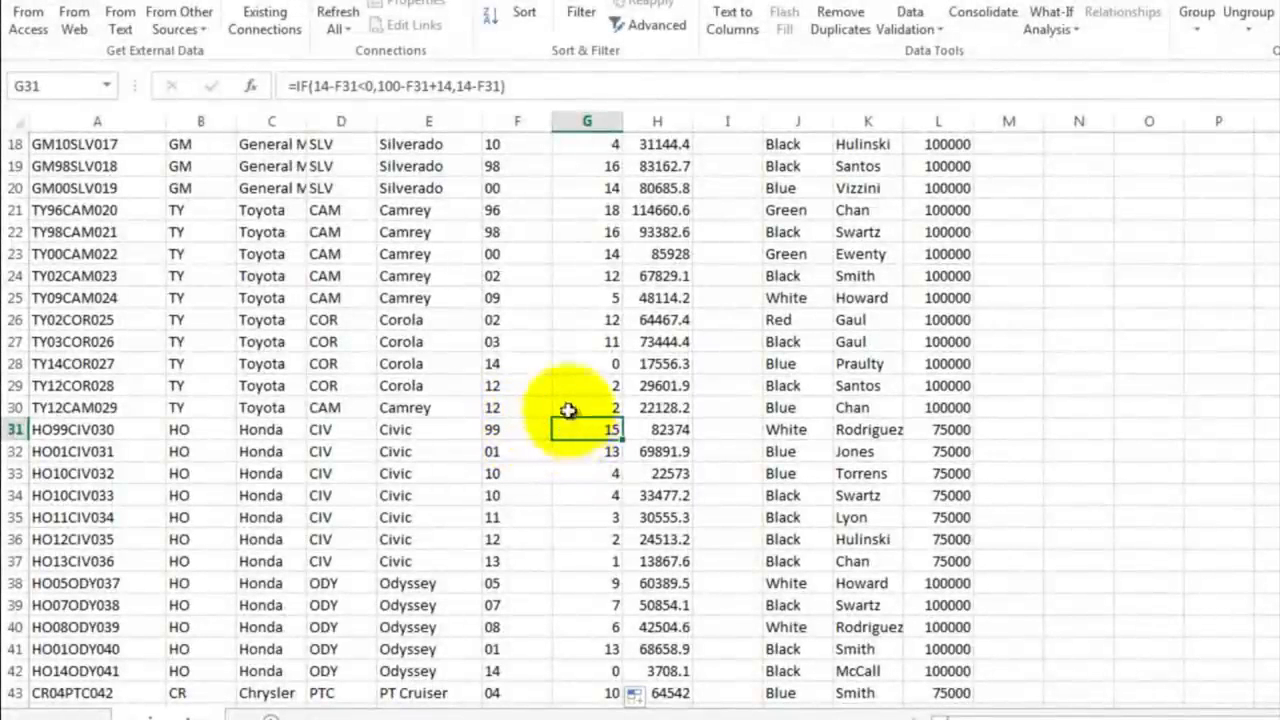
scroll(568, 412, "up", 6)
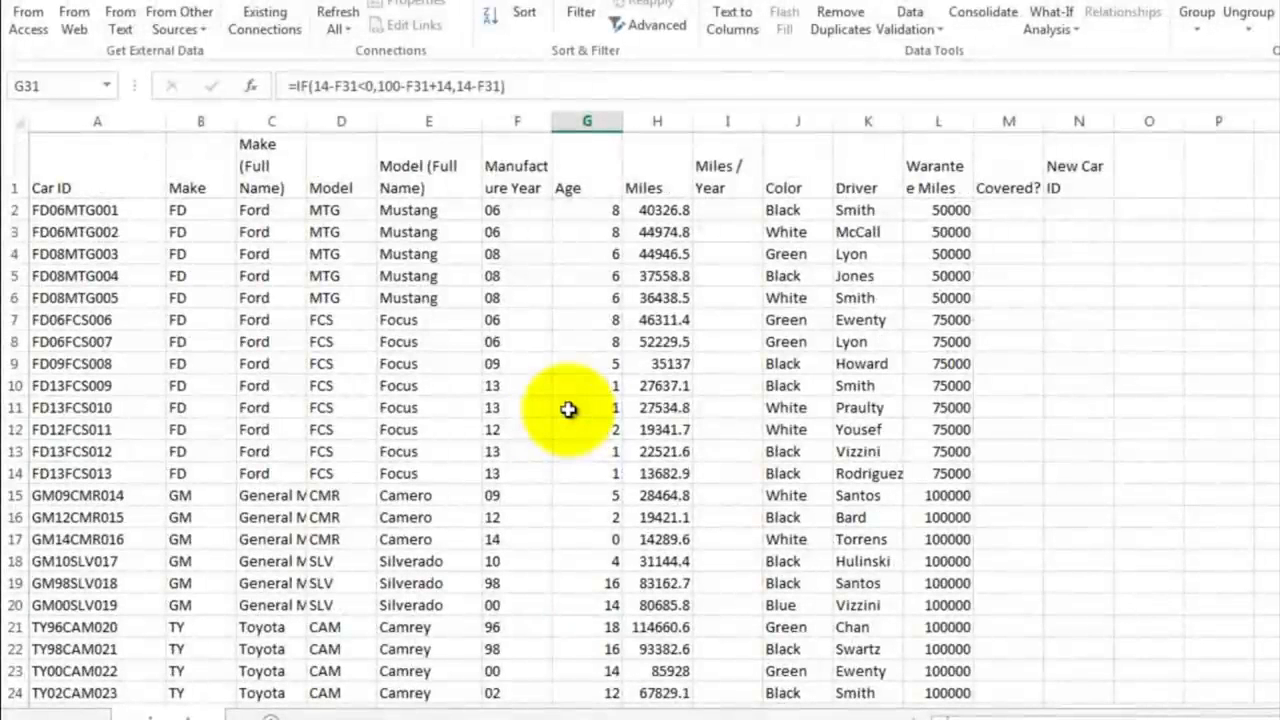
Calculate miles per year in I2 with =H2/G2 and fill the formula down to I53
left_click(722, 212)
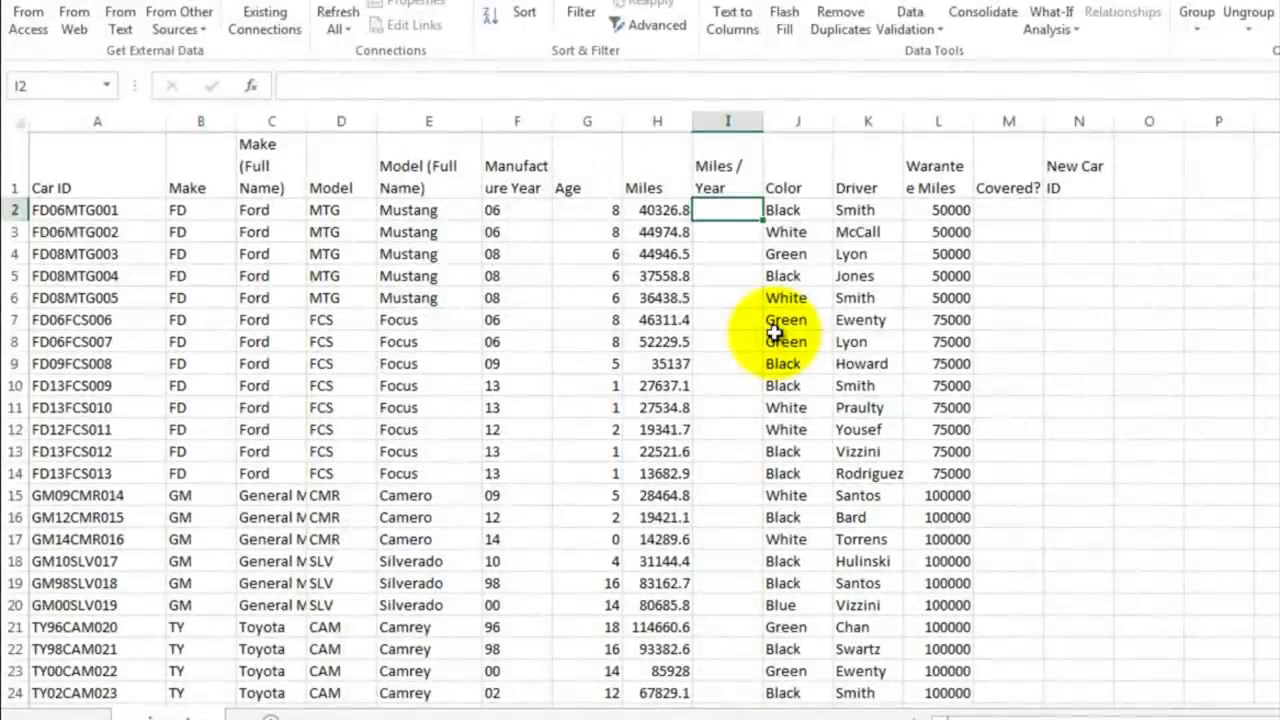
type("=")
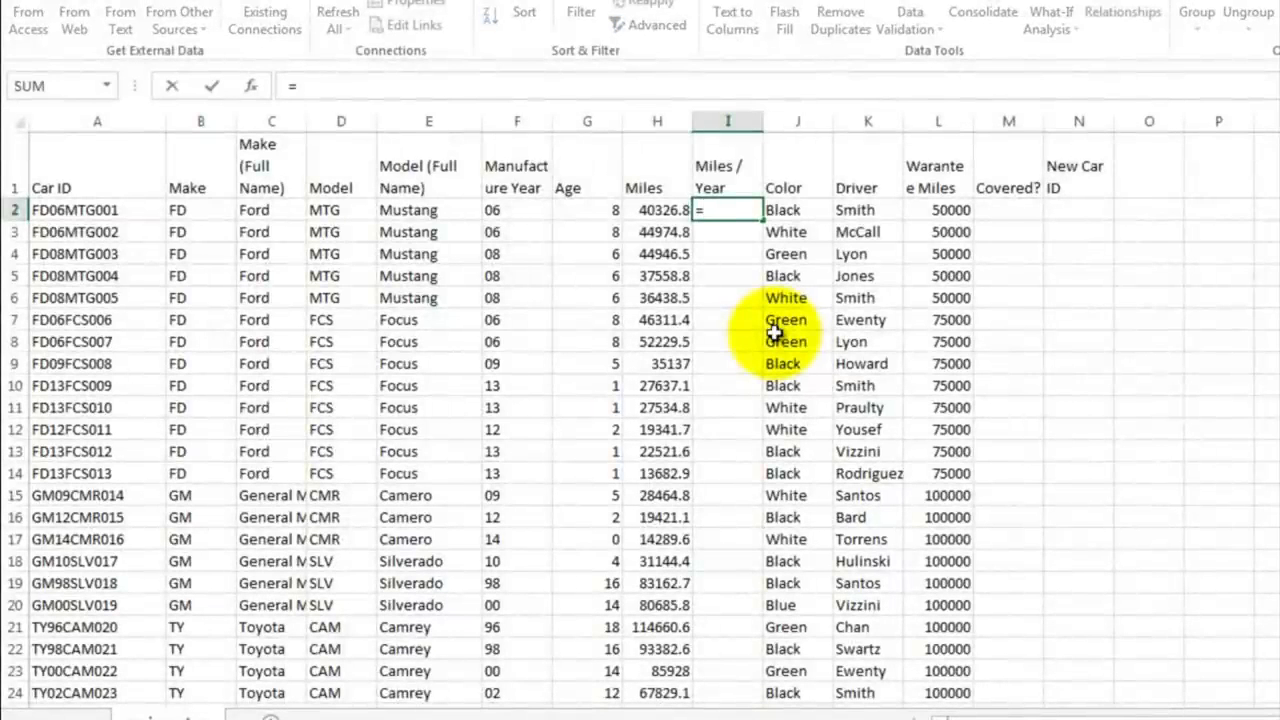
left_click(650, 209)
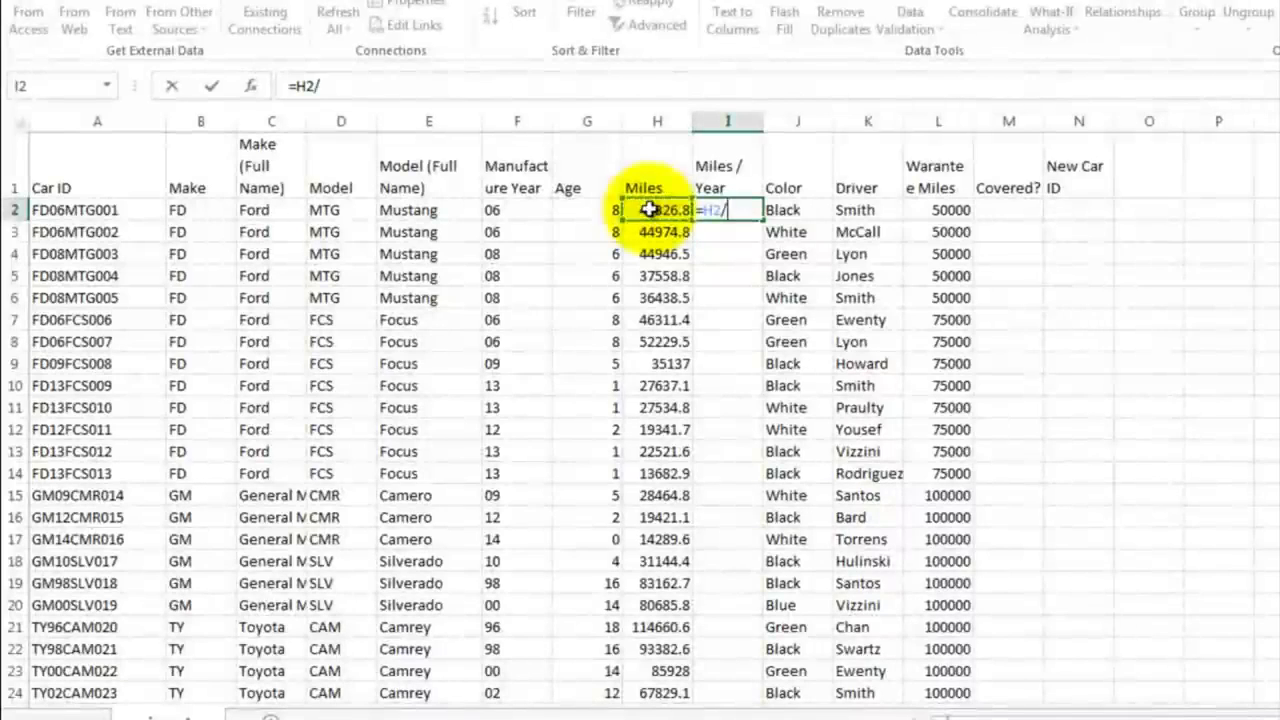
type("/")
left_click(588, 208)
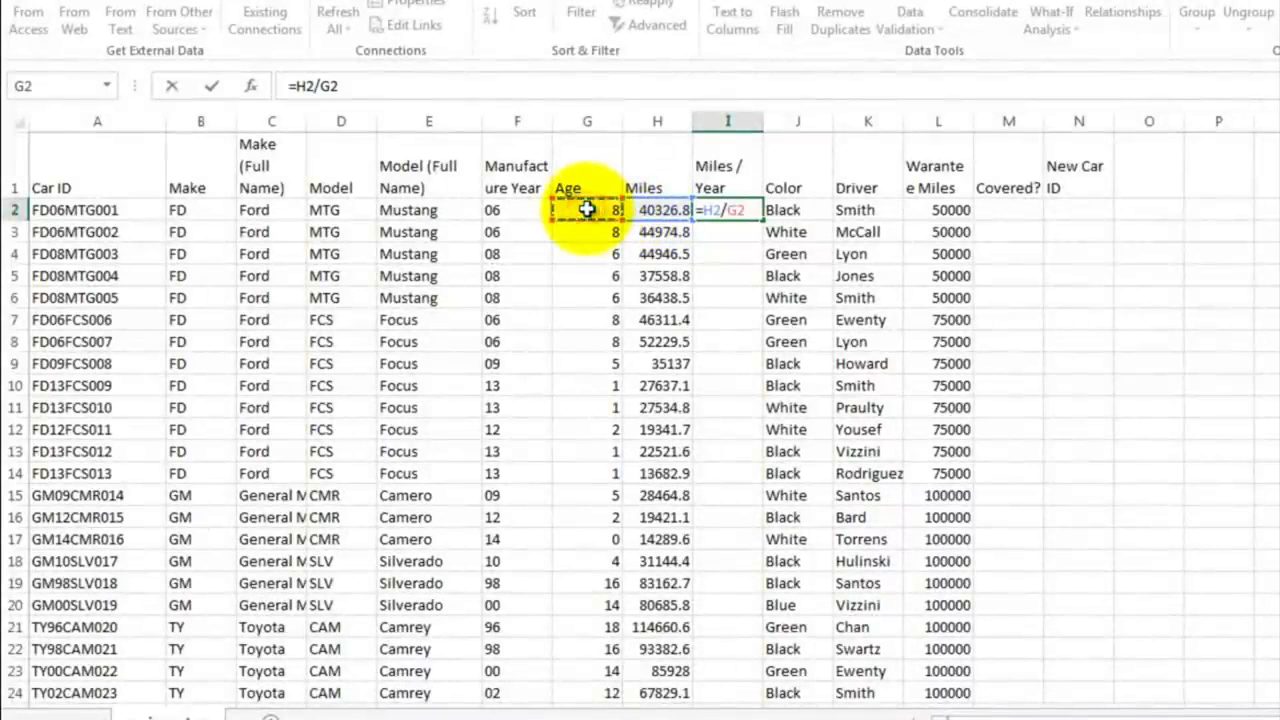
key("Return")
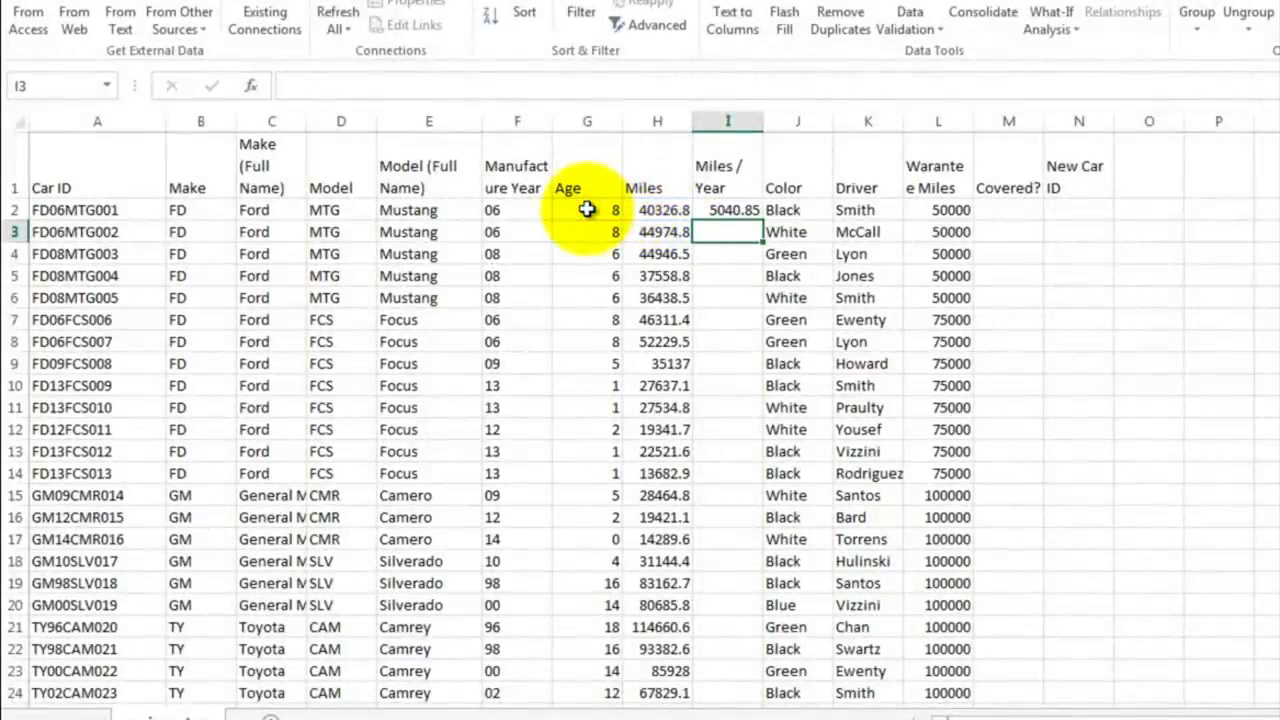
left_click(716, 207)
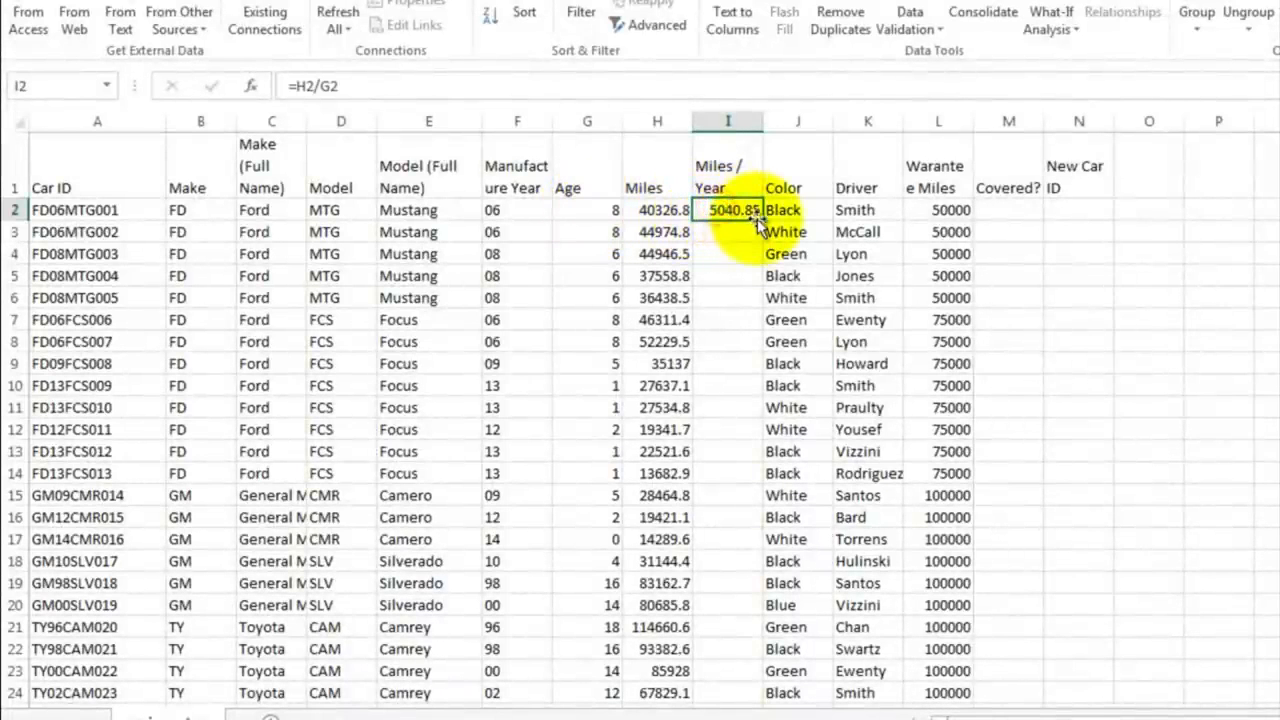
left_click_drag(760, 218, 735, 671)
Examine the Miles / Year results for division errors and compare I17 with the age formula in G17
left_click(730, 295)
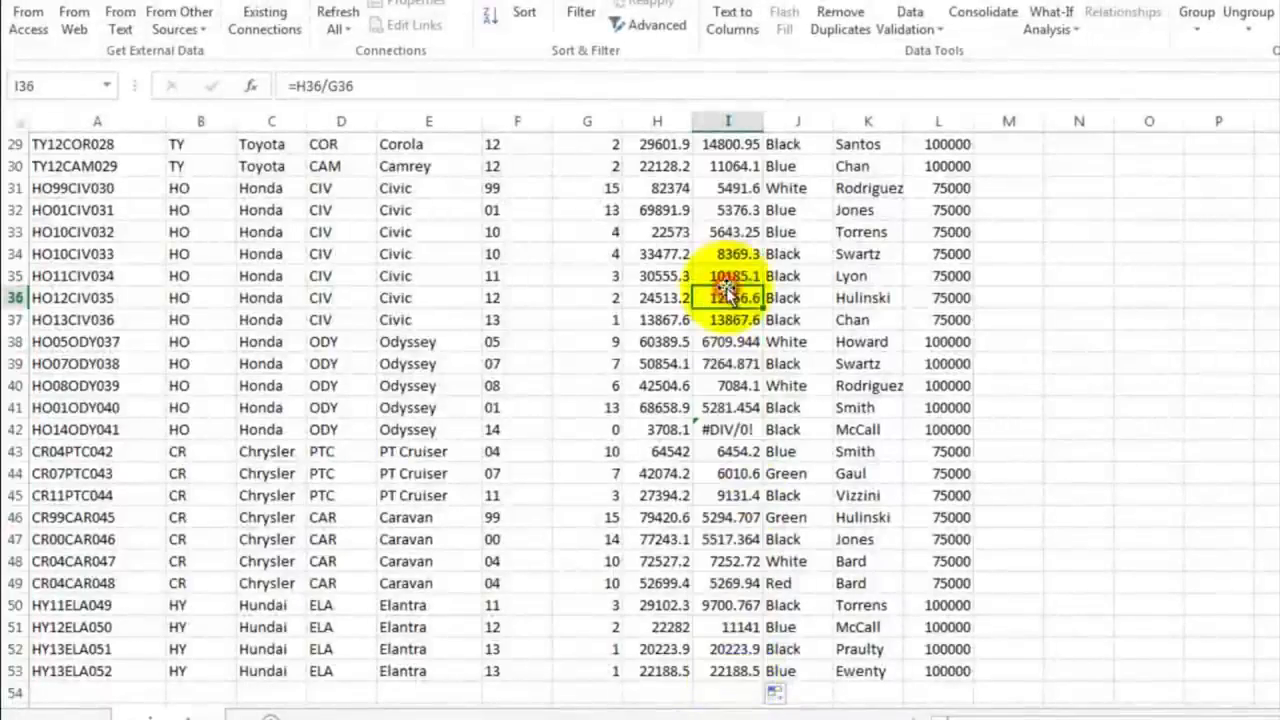
scroll(728, 293, "up", 3)
scroll(728, 293, "up", 6)
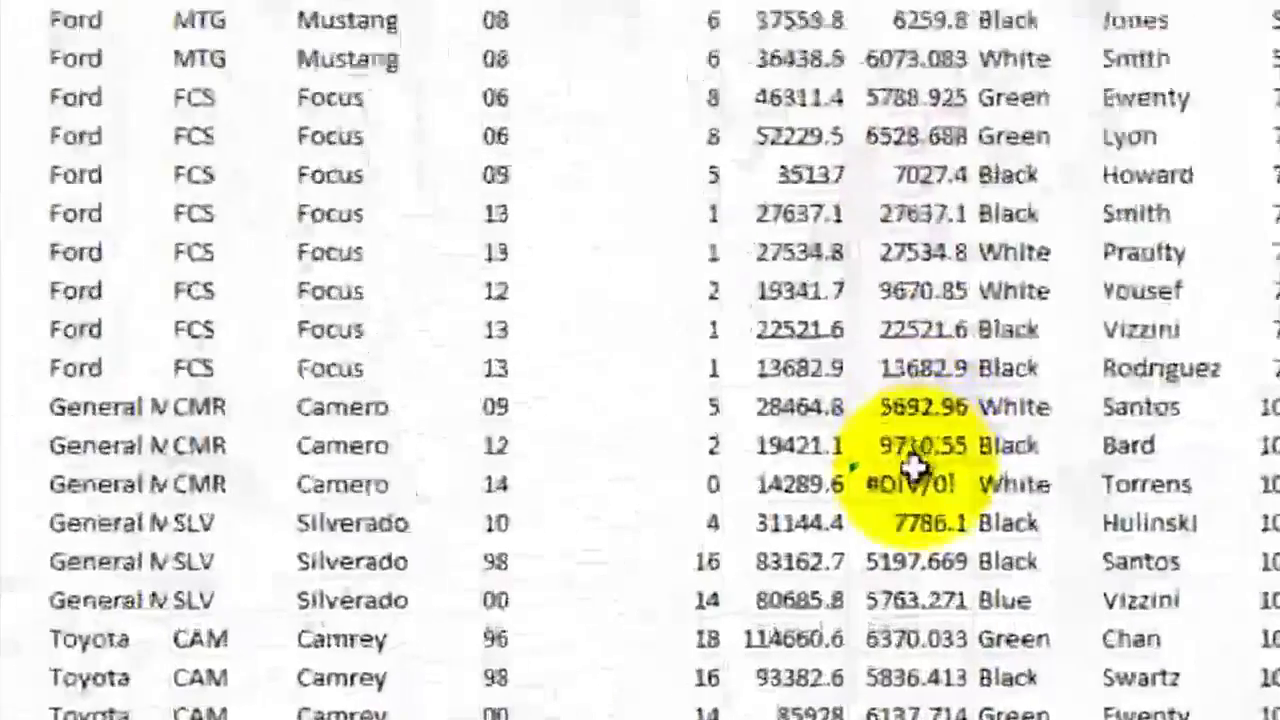
left_click(729, 539)
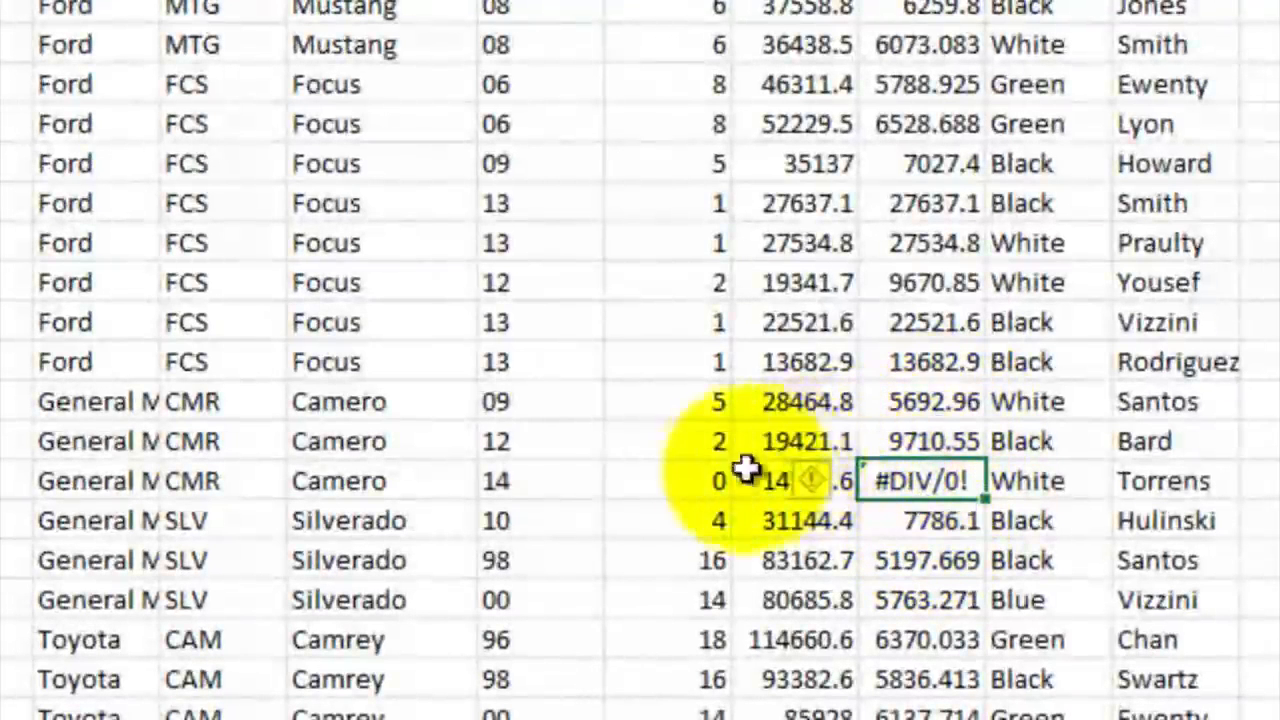
left_click(697, 480)
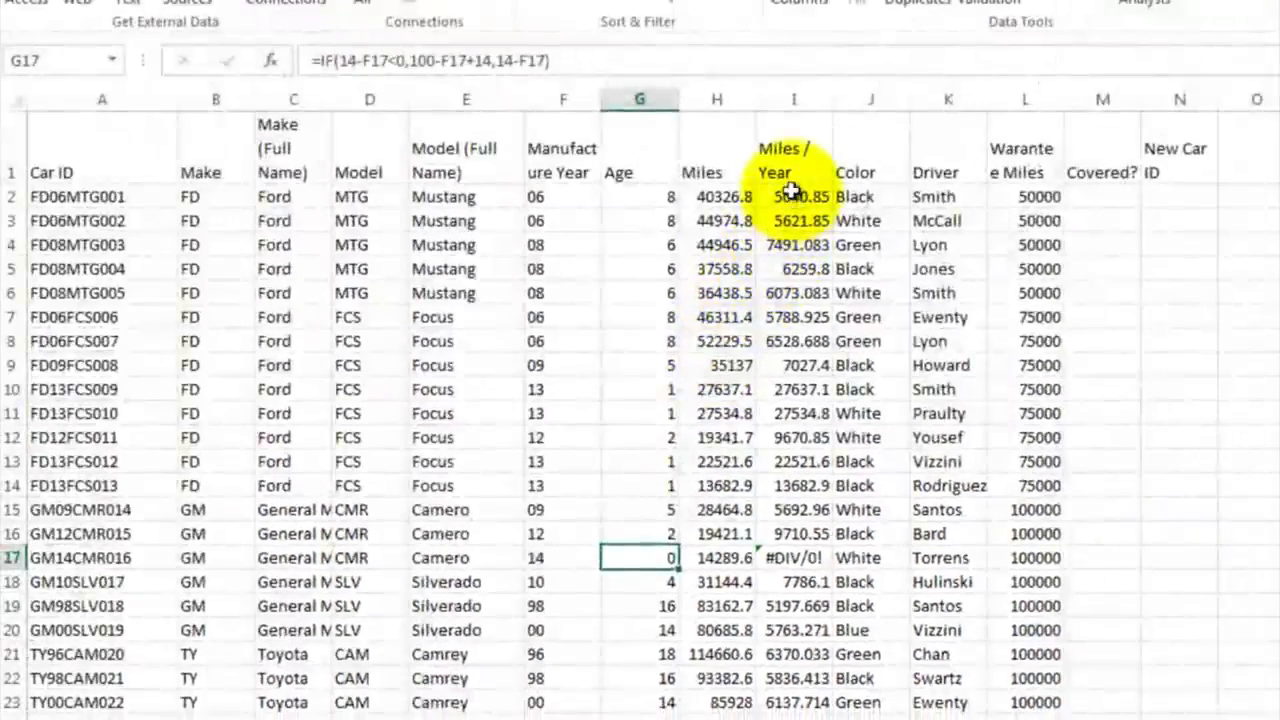
Change the Miles / Year formula in I2 to =H2/(G2+.5)
left_click(790, 193)
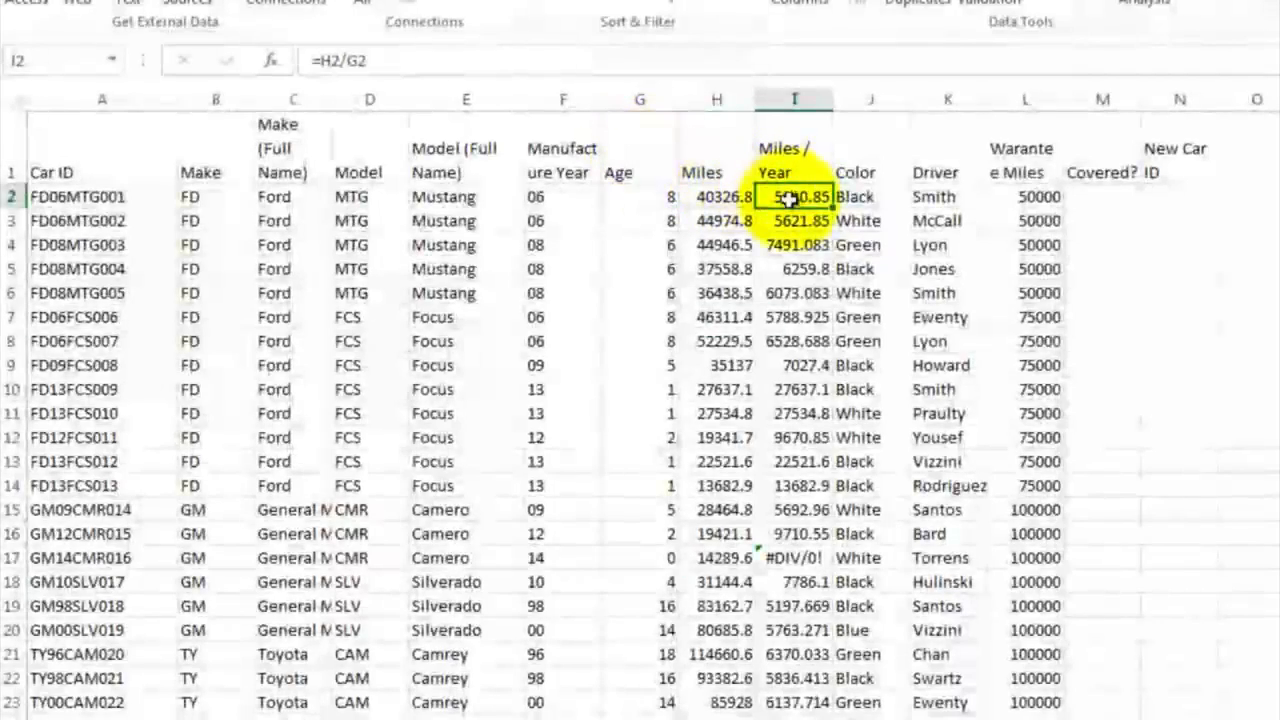
double_click(795, 197)
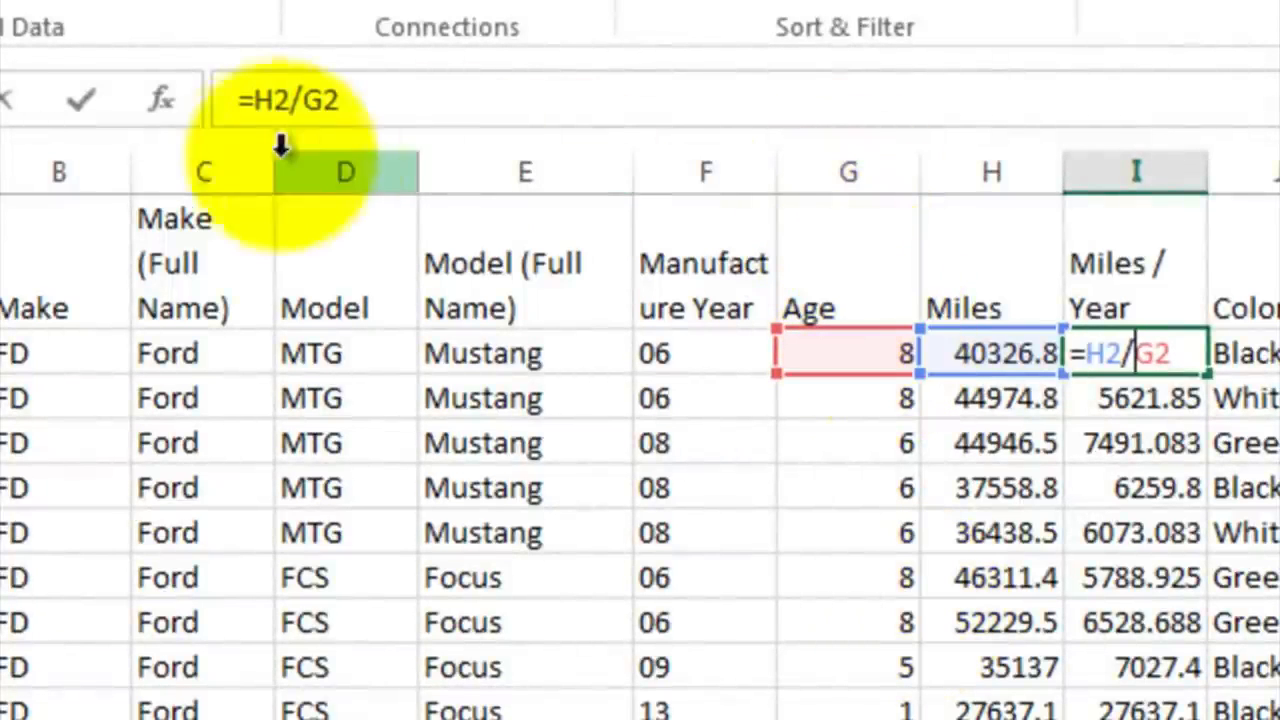
left_click(292, 100)
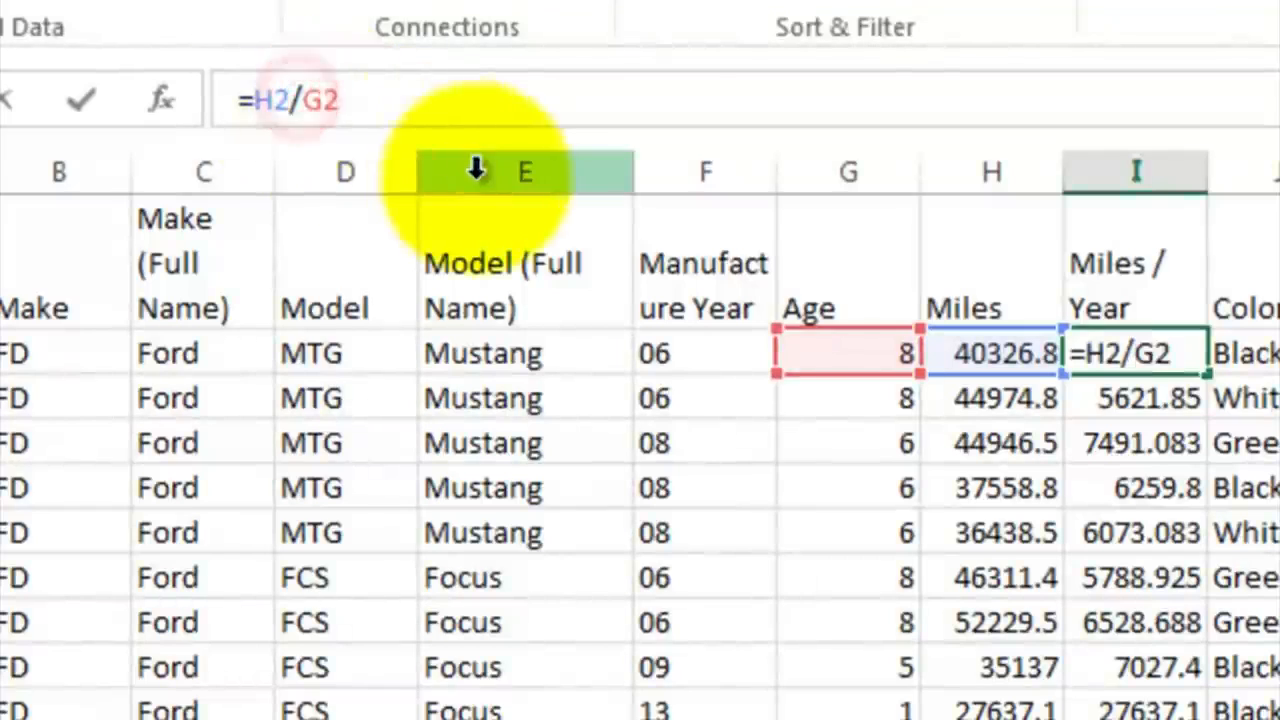
left_click(302, 100)
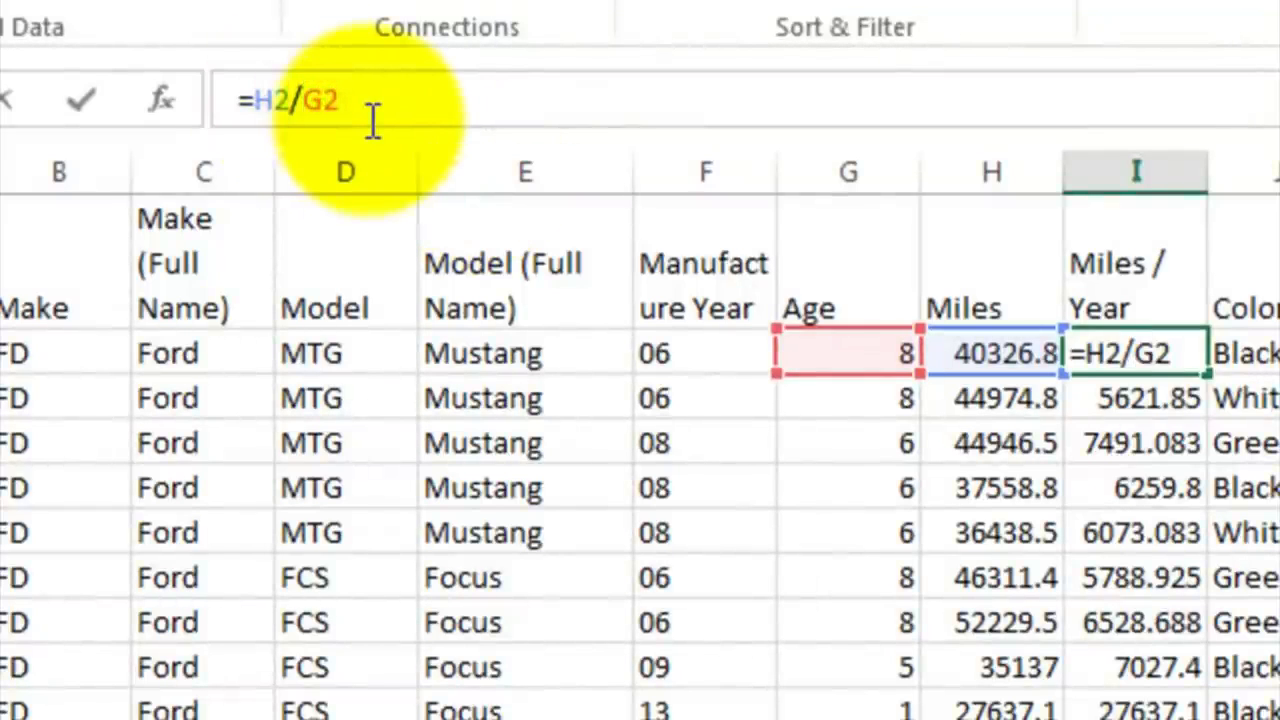
type("(G2")
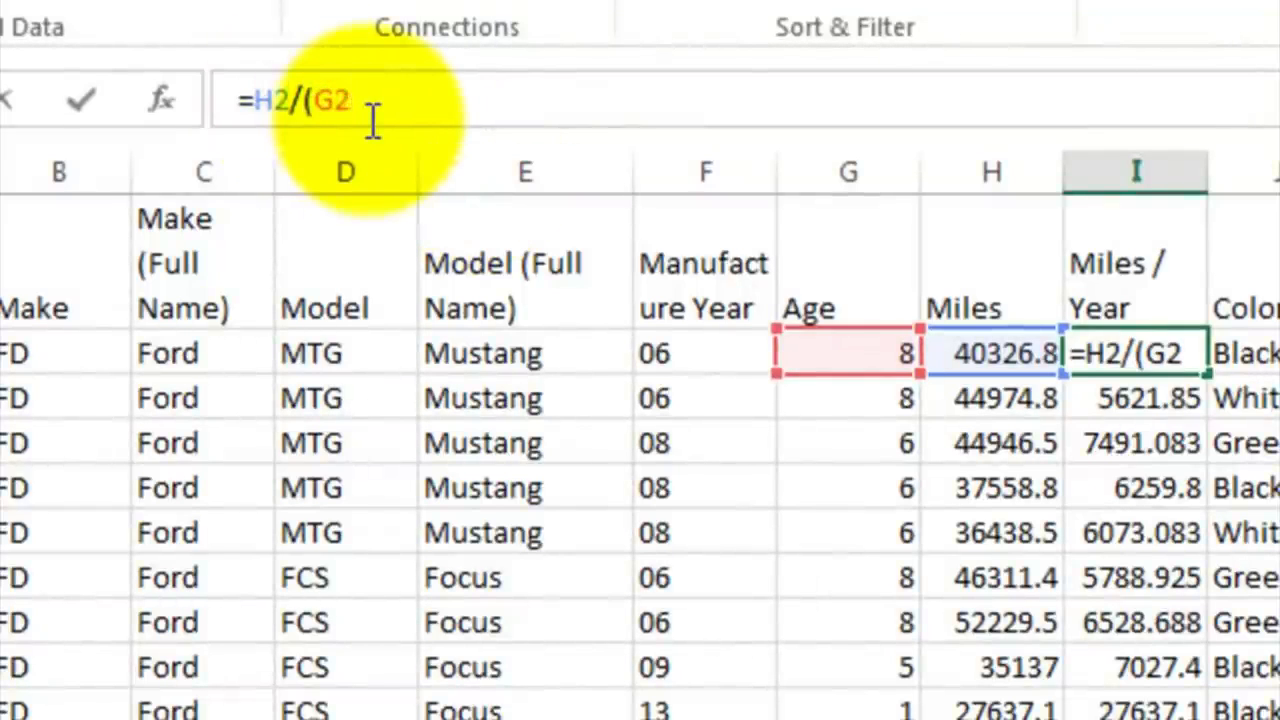
type("+5)")
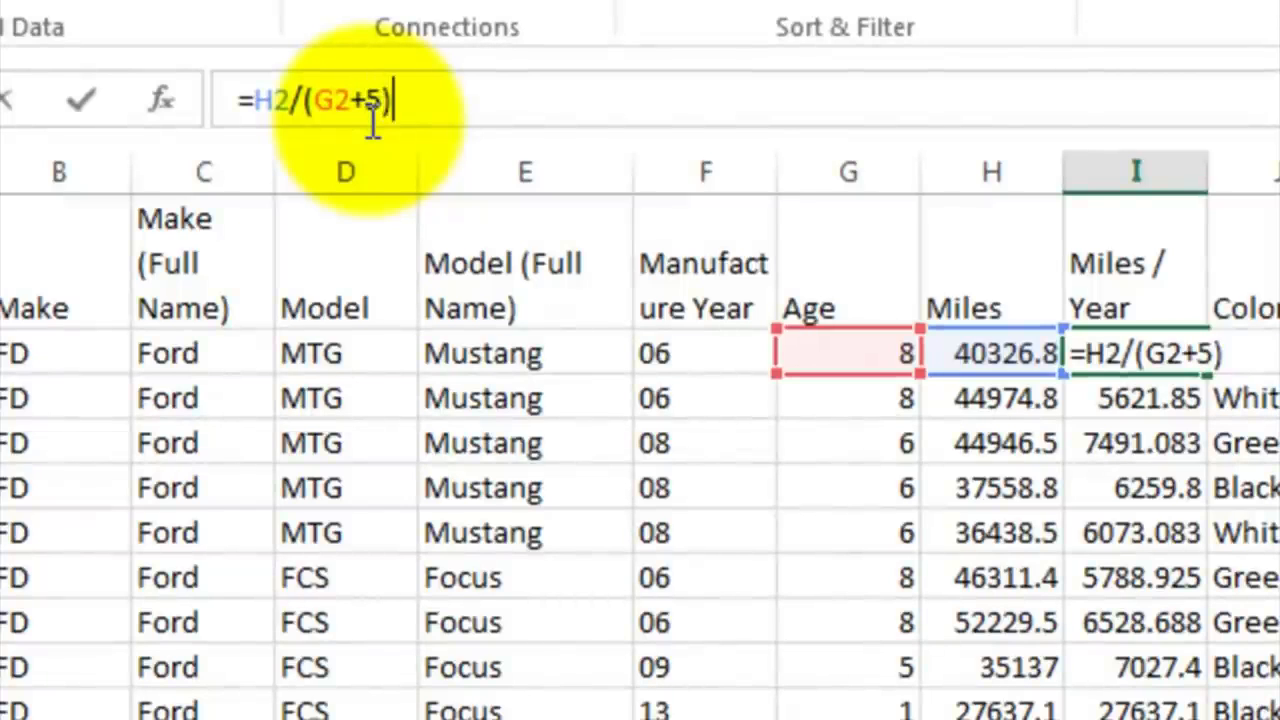
key("BackSpace")
key("BackSpace")
type(".")
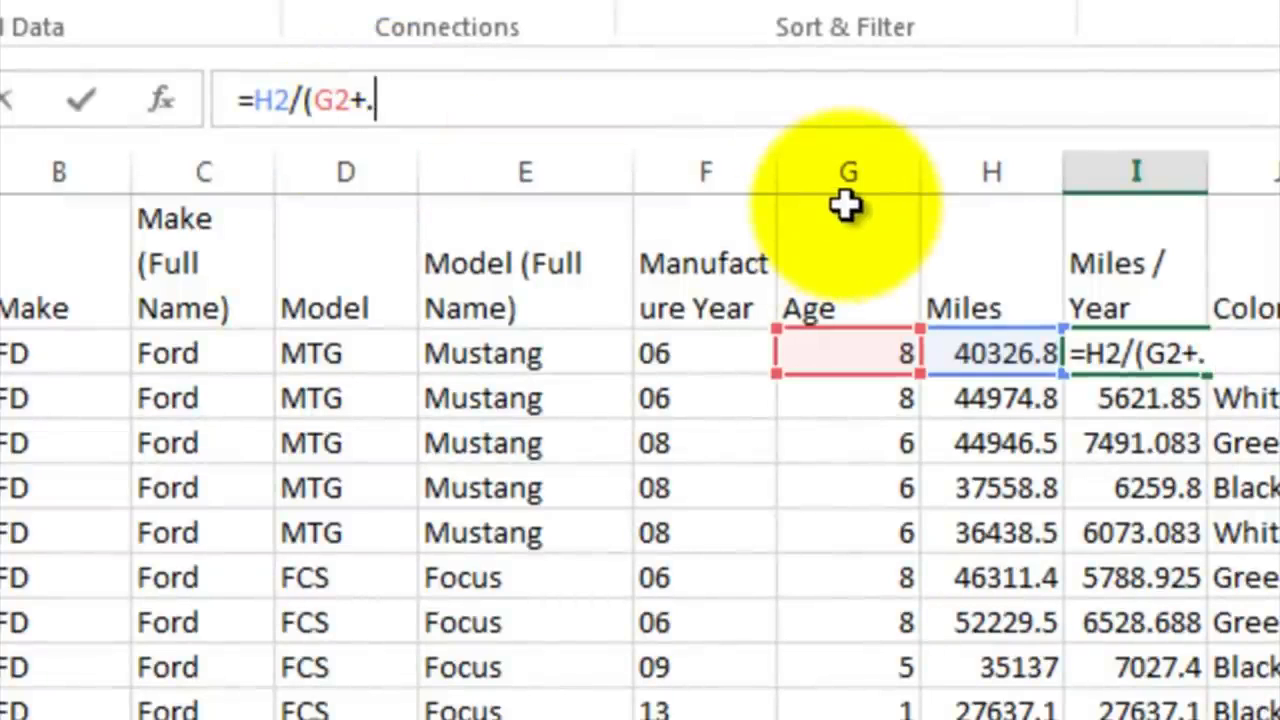
type("5)")
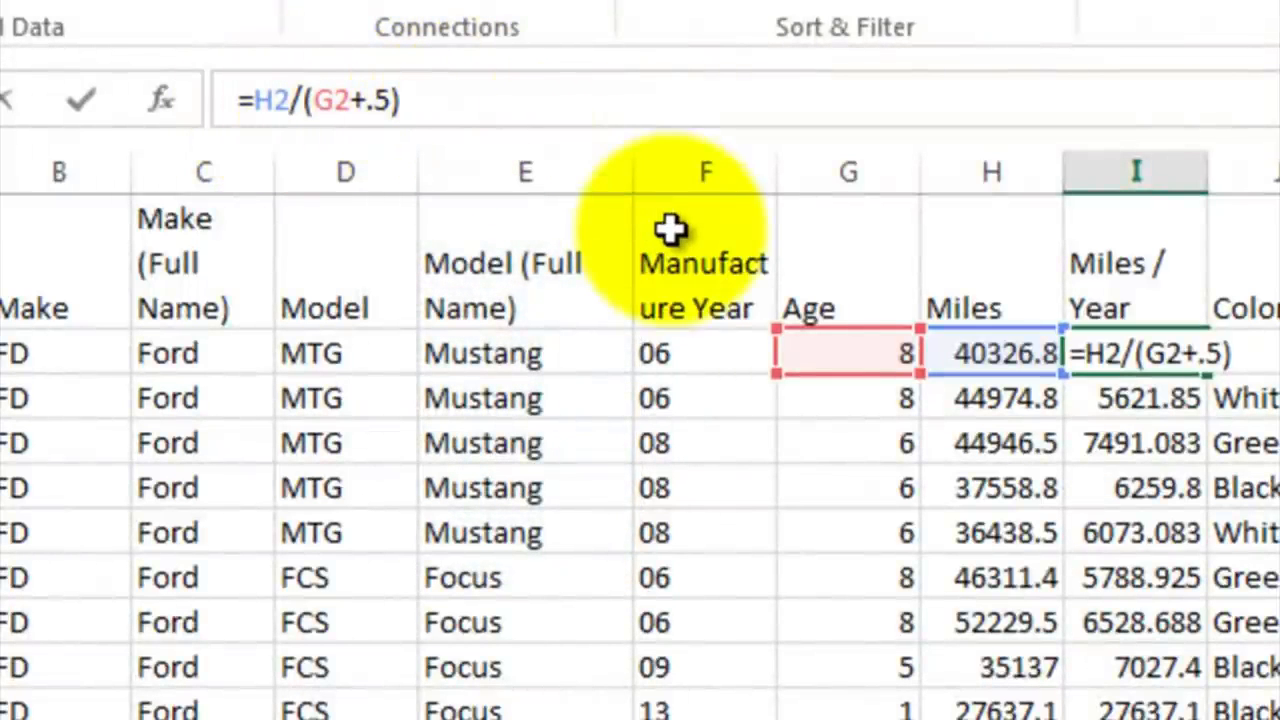
key("Return")
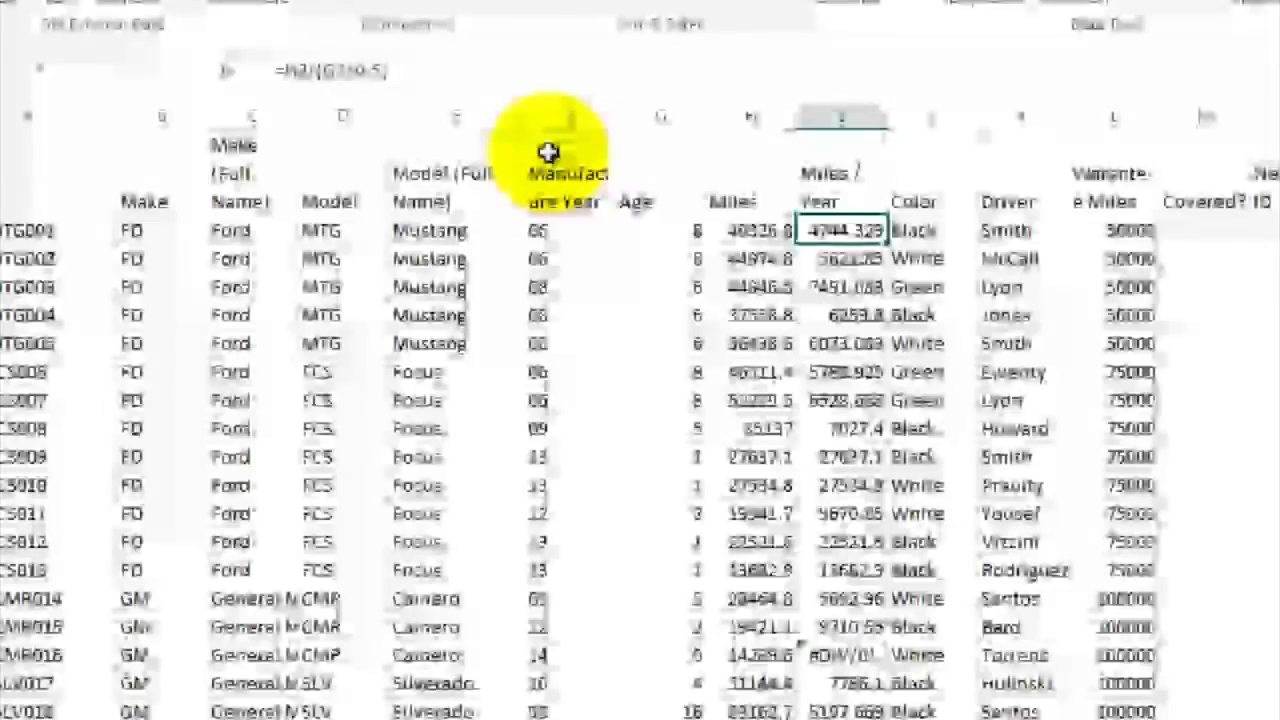
Fill the revised Miles / Year formula from I2 down to I53
mouse_move(888, 244)
left_mouse_down()
mouse_move(754, 708)
mouse_move(759, 662)
left_mouse_up()
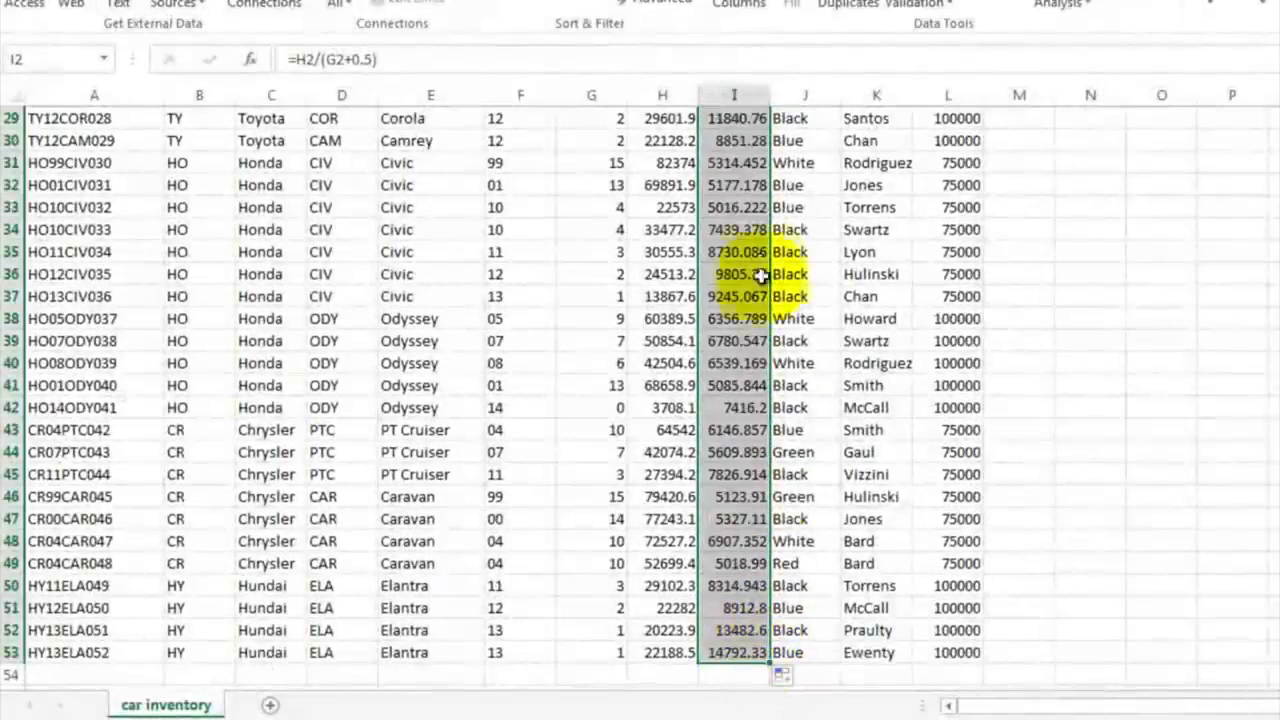
left_click(751, 168)
scroll(751, 168, "up", 10)
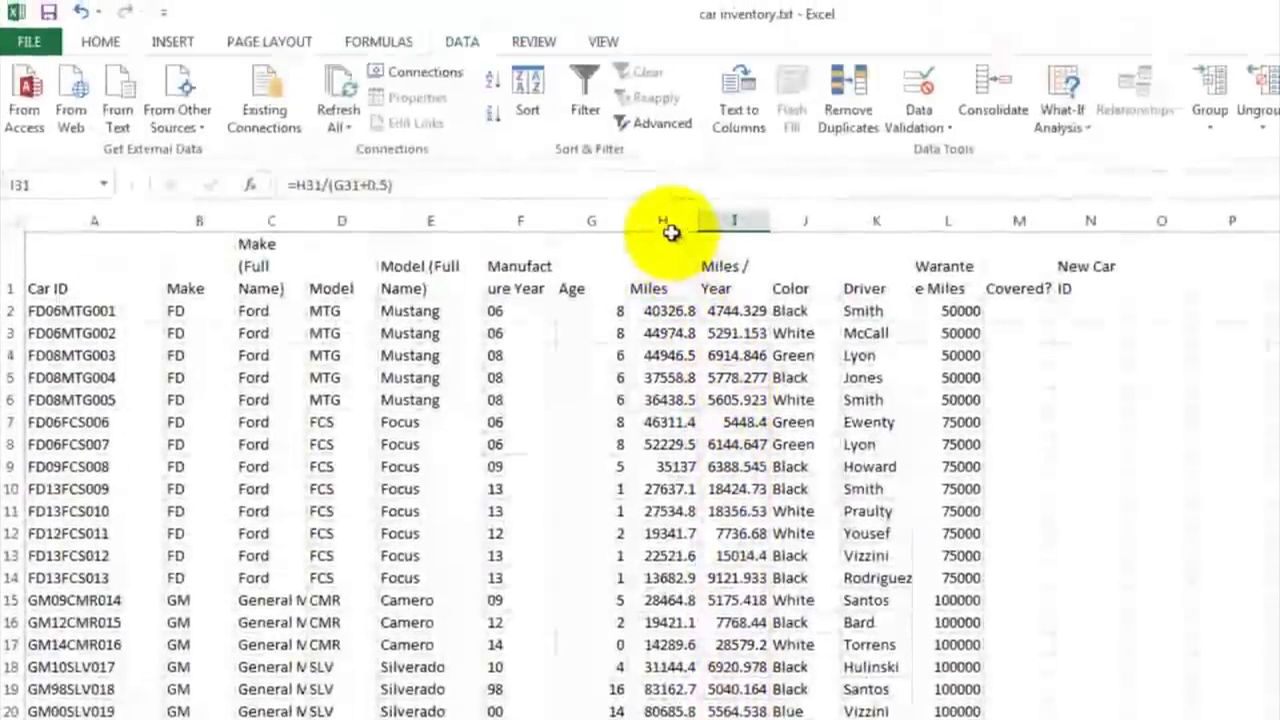
Apply the comma number style to the Miles and Miles / Year columns, H and I
left_click(668, 97)
left_click_drag(668, 222, 730, 218)
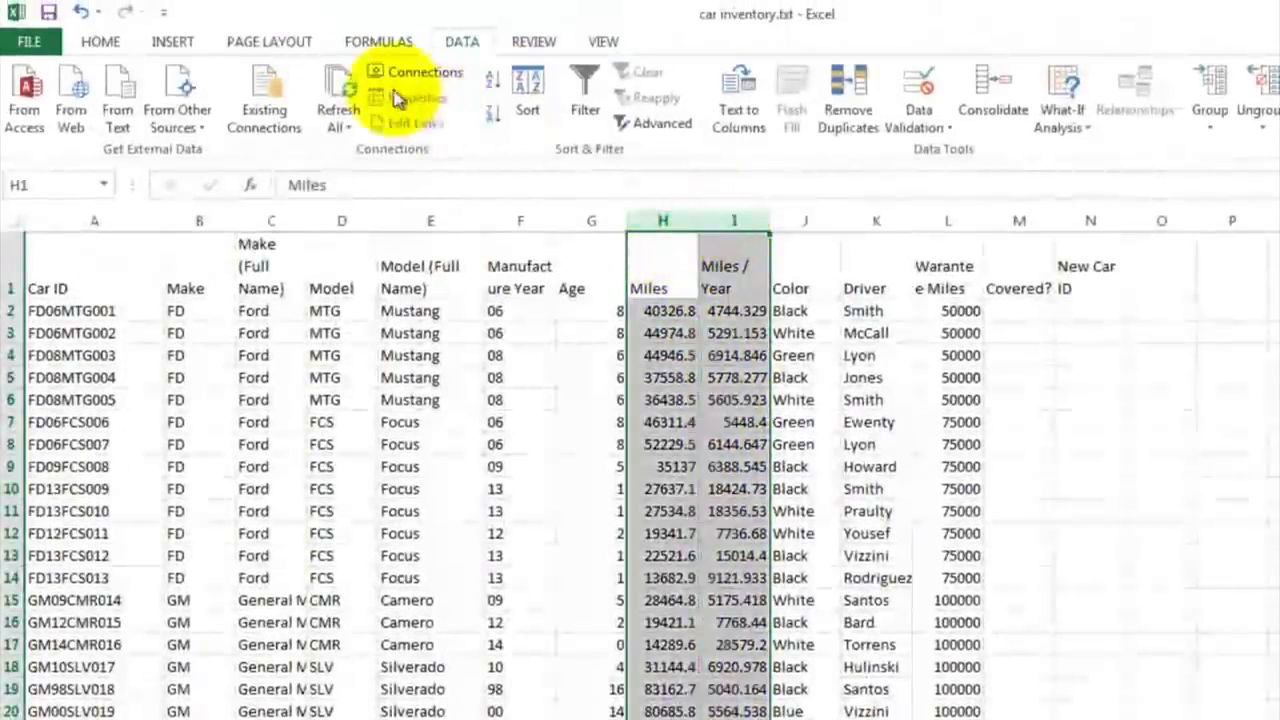
left_click(101, 44)
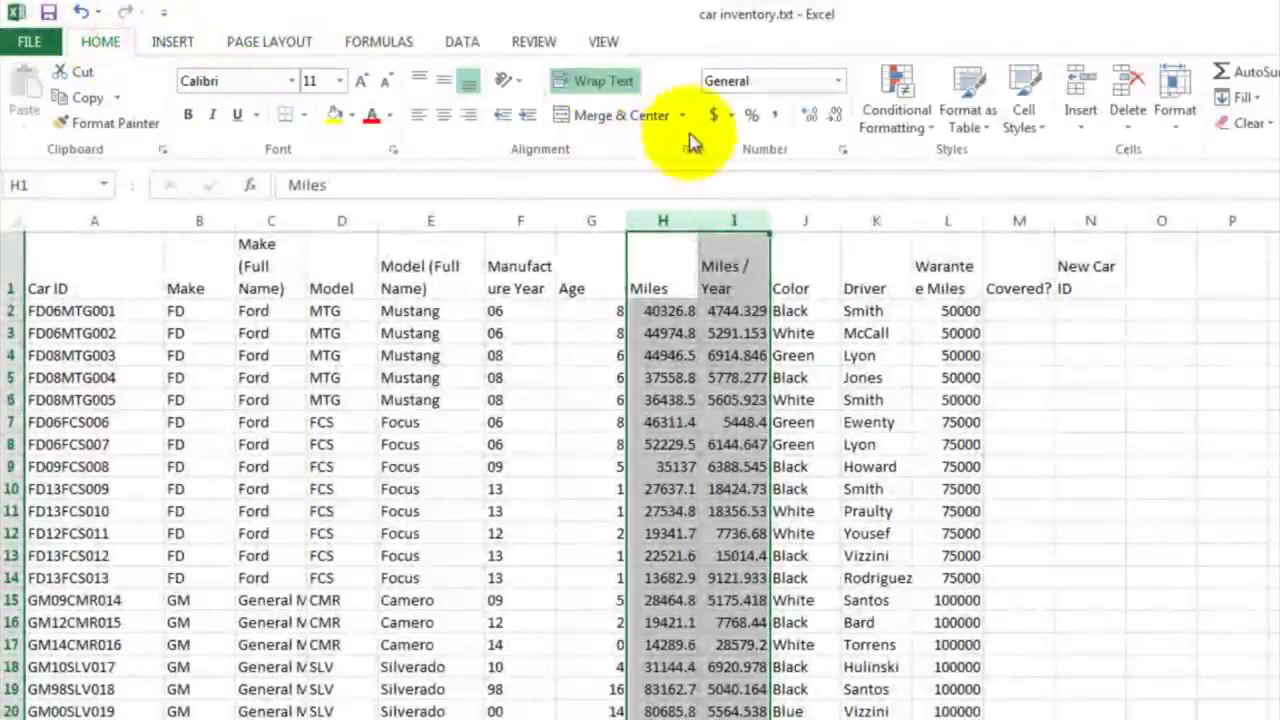
left_click(774, 116)
left_click(752, 334)
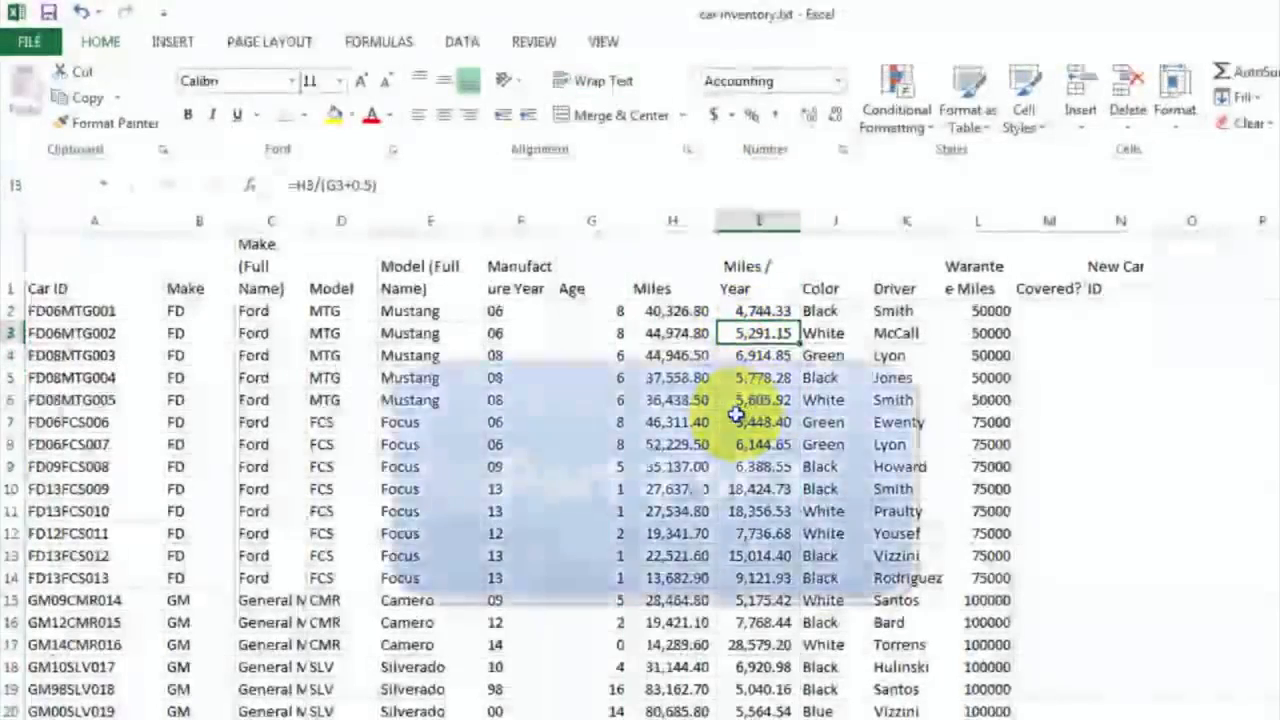
Review the Color, Driver and Warantee Miles entries in row 2
left_click(830, 311)
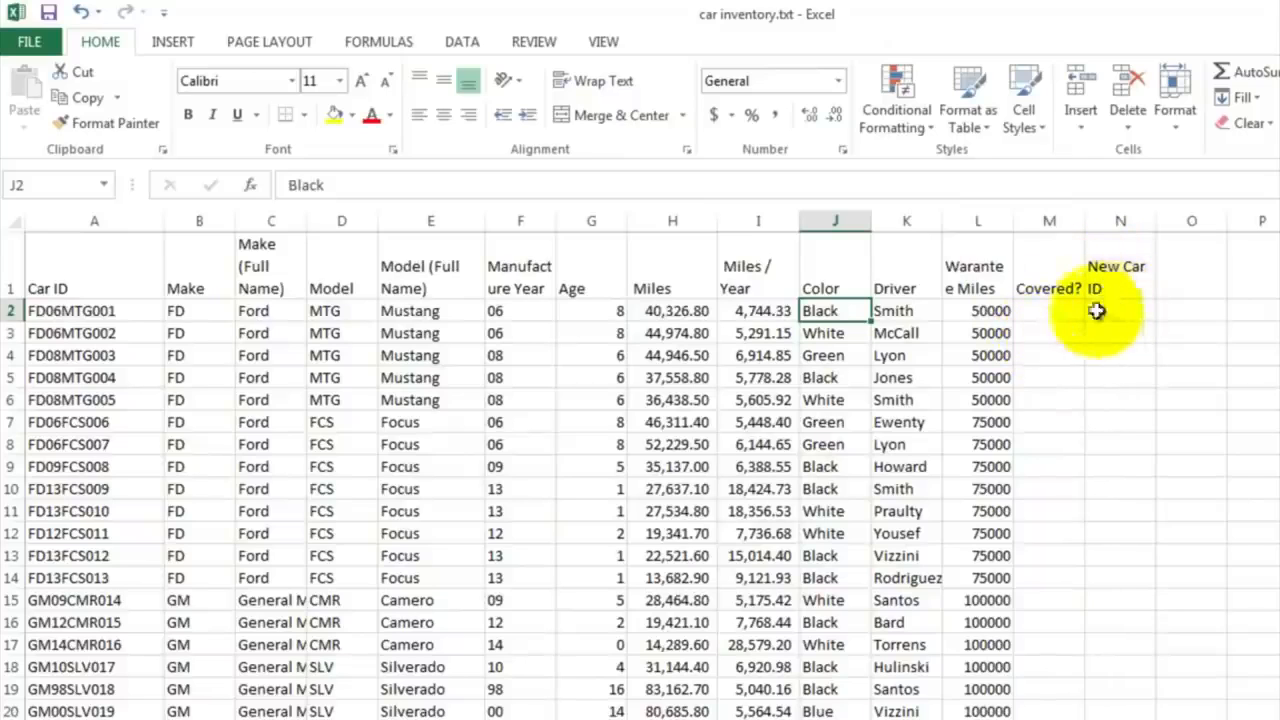
left_click(903, 311)
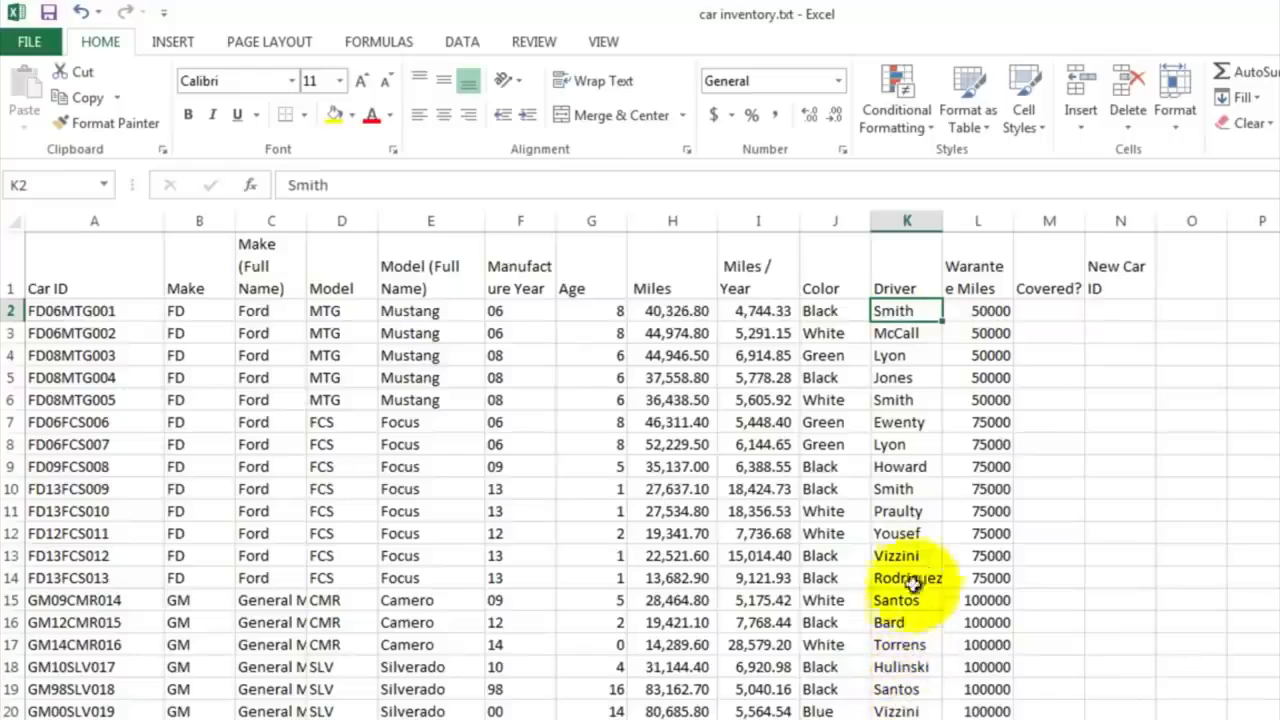
left_click(990, 311)
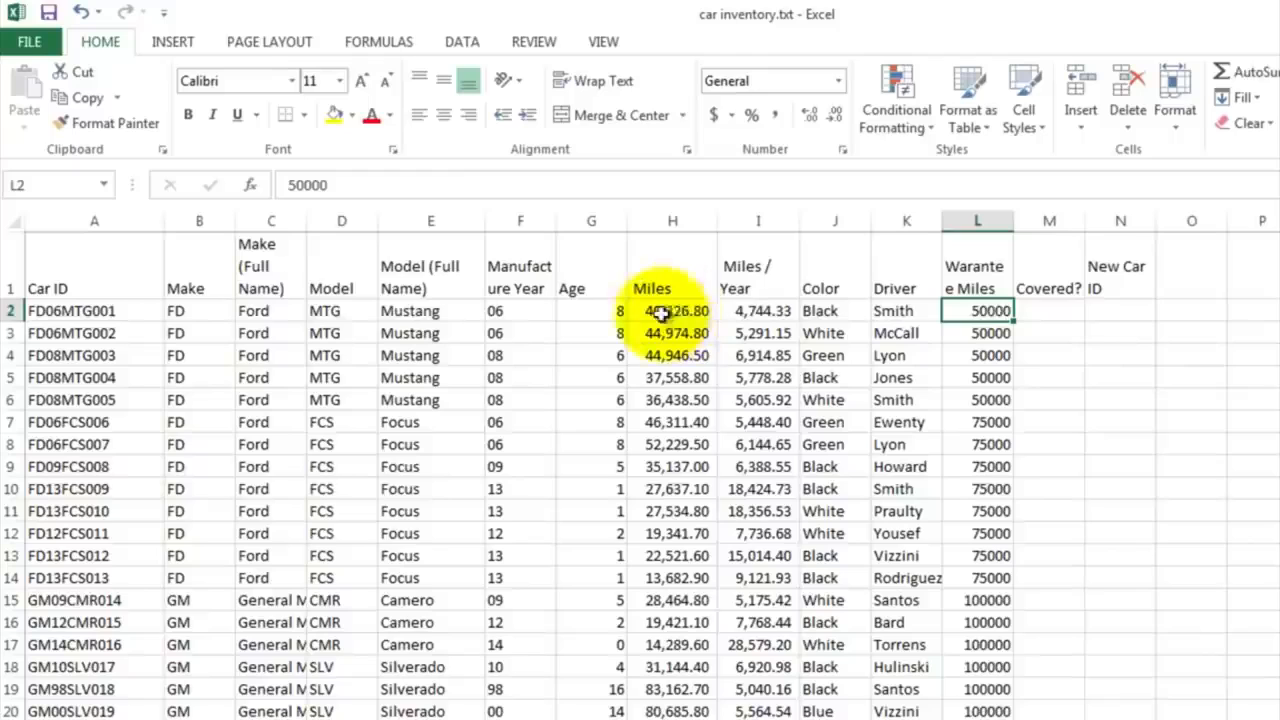
Enter the Covered? formula =if(H2<=L2,"Y","Not Covered") in M2
left_click(1040, 311)
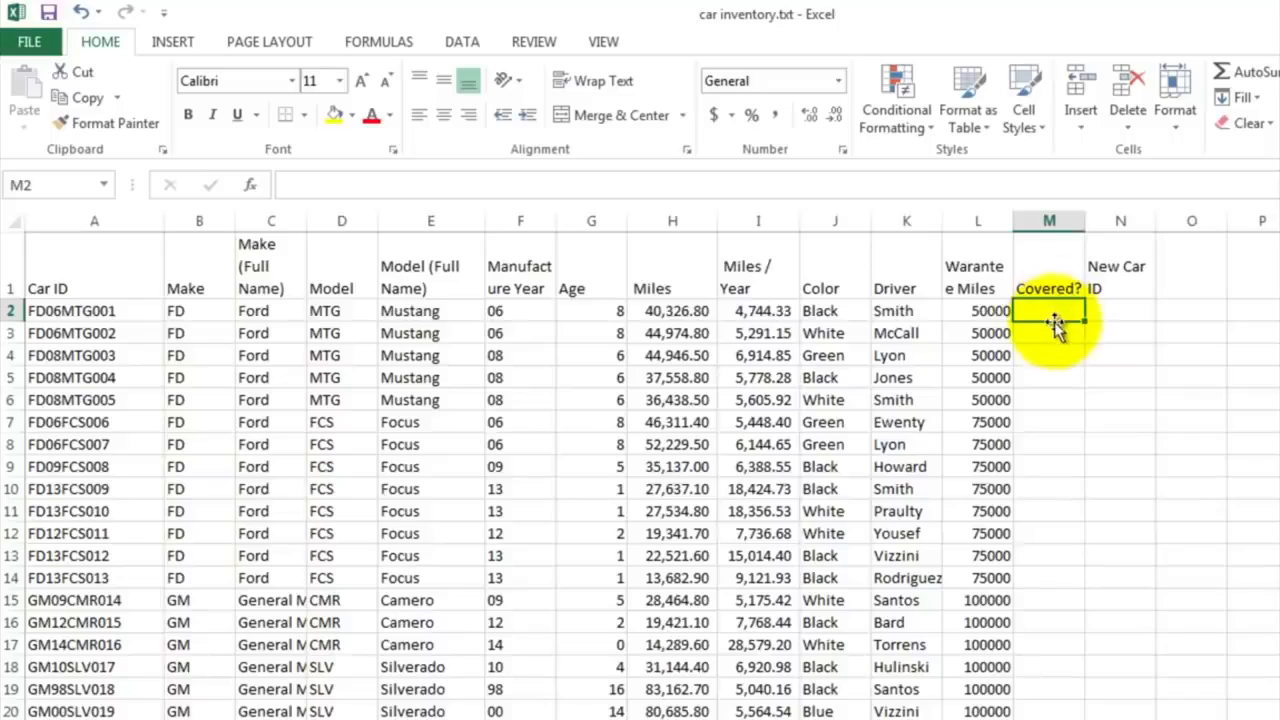
type("=")
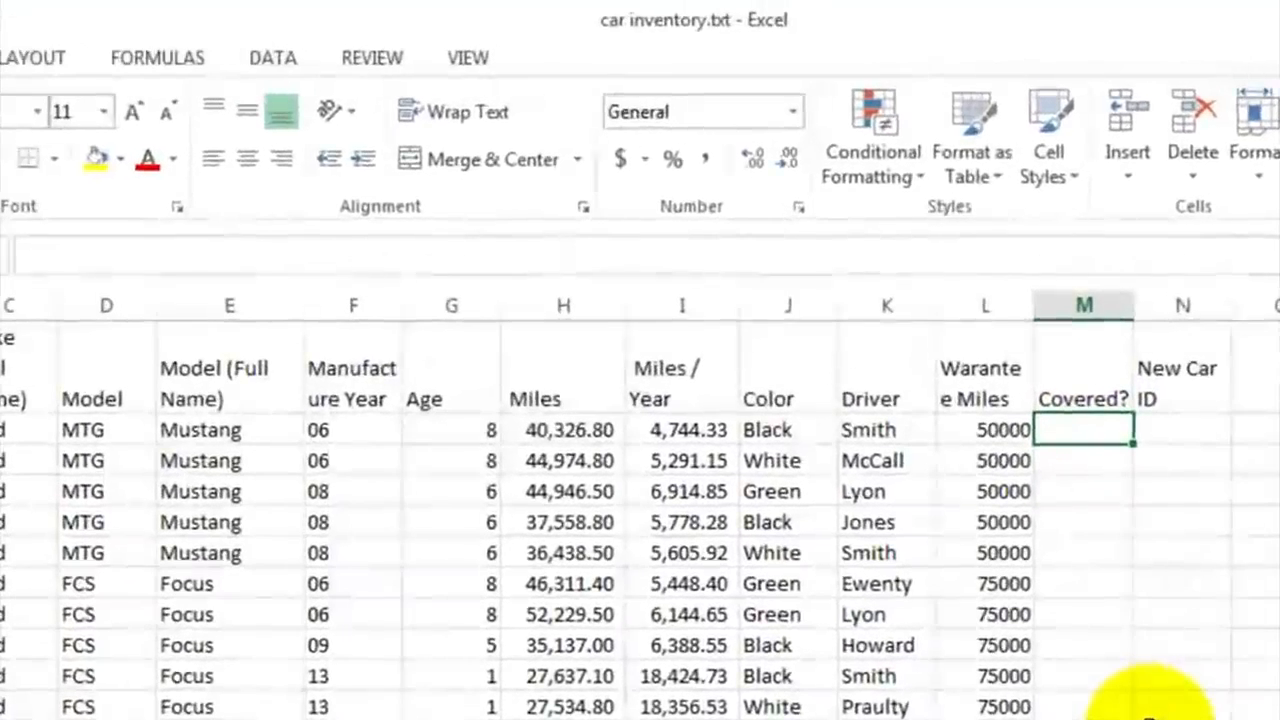
type("if")
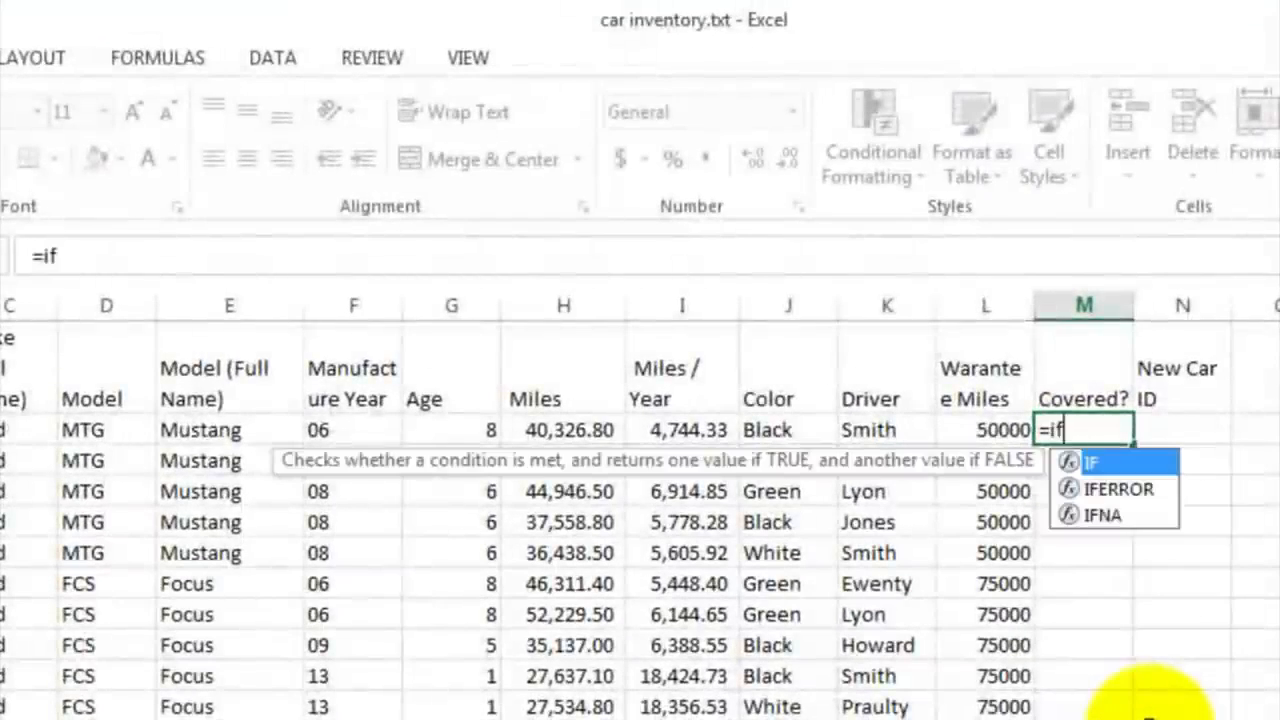
type("(")
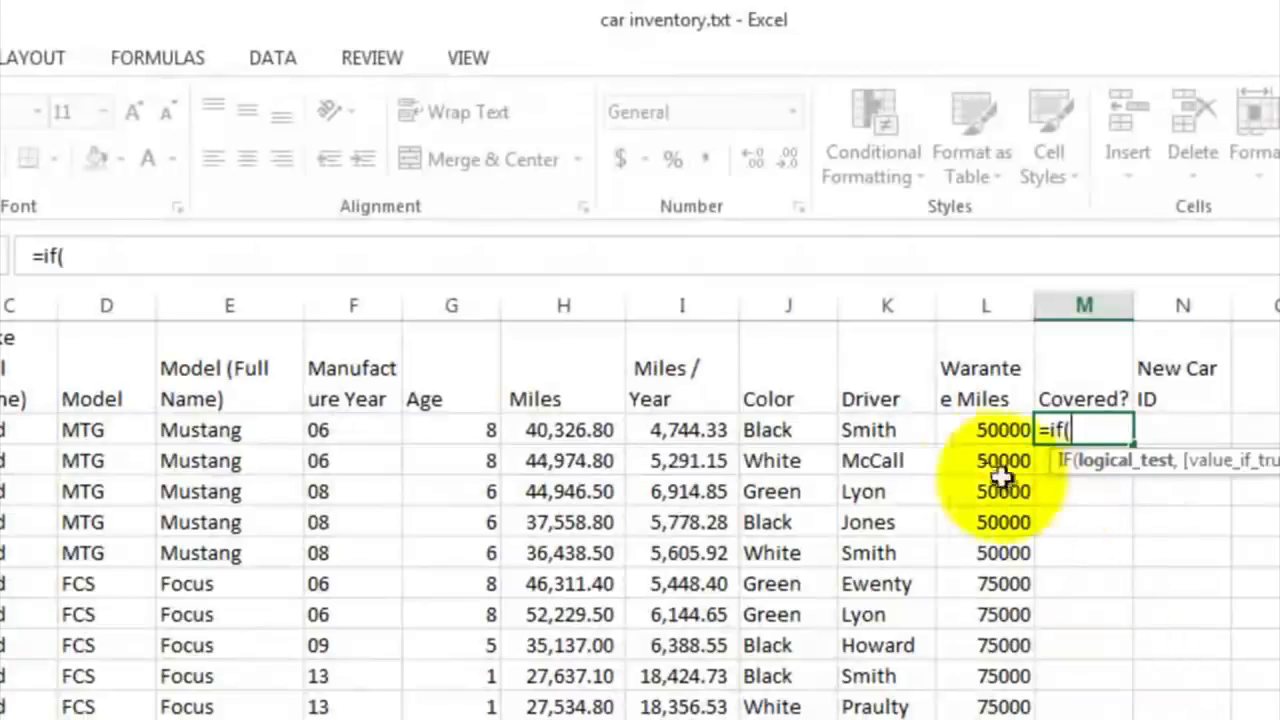
left_click(565, 430)
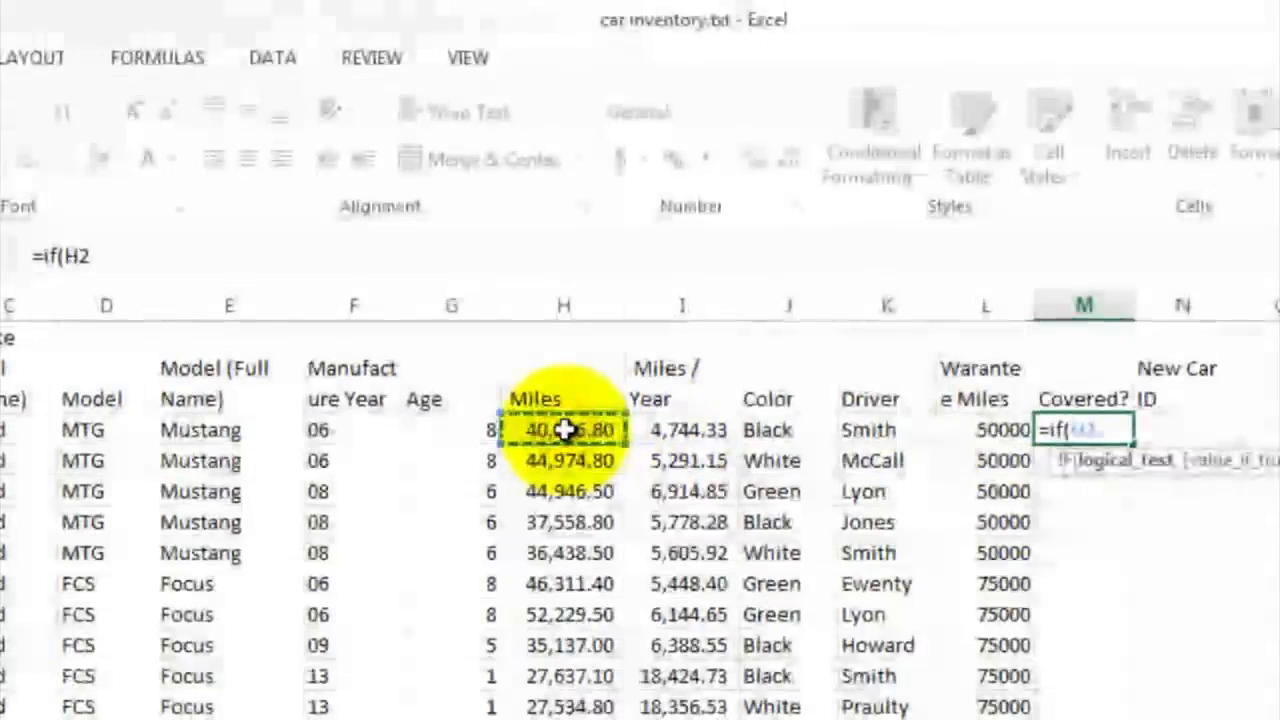
type("<=")
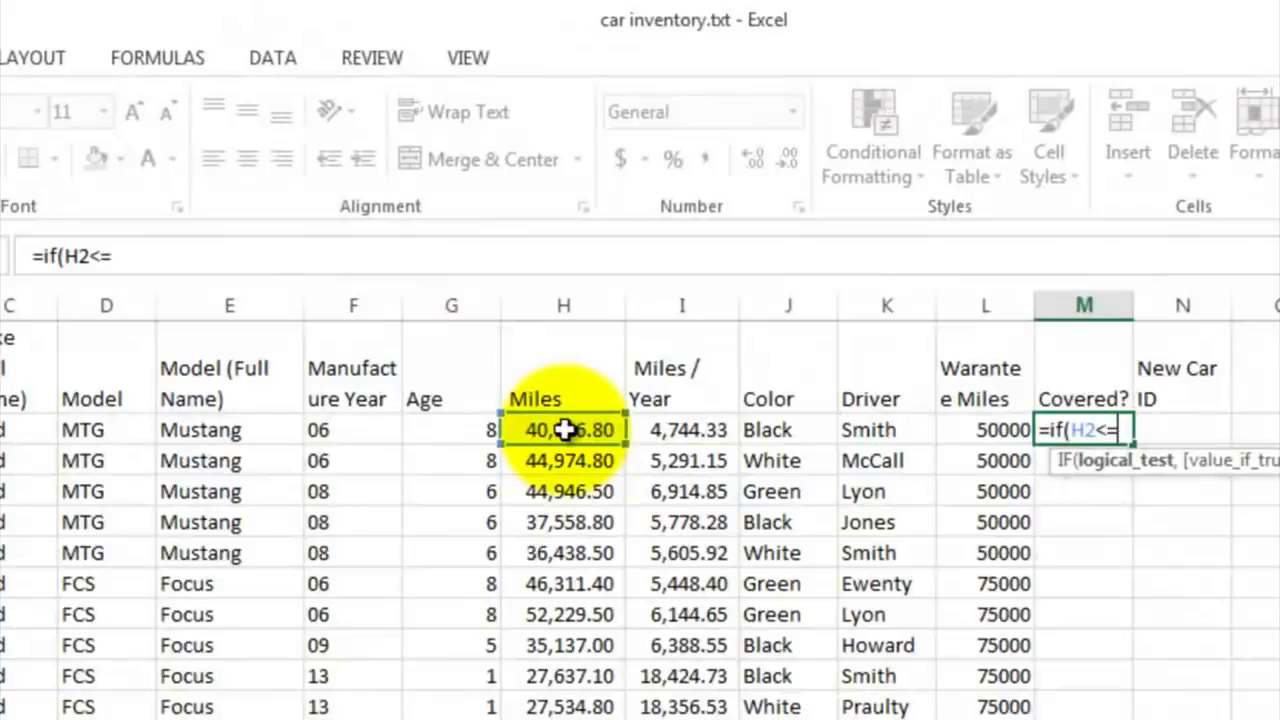
left_click(965, 429)
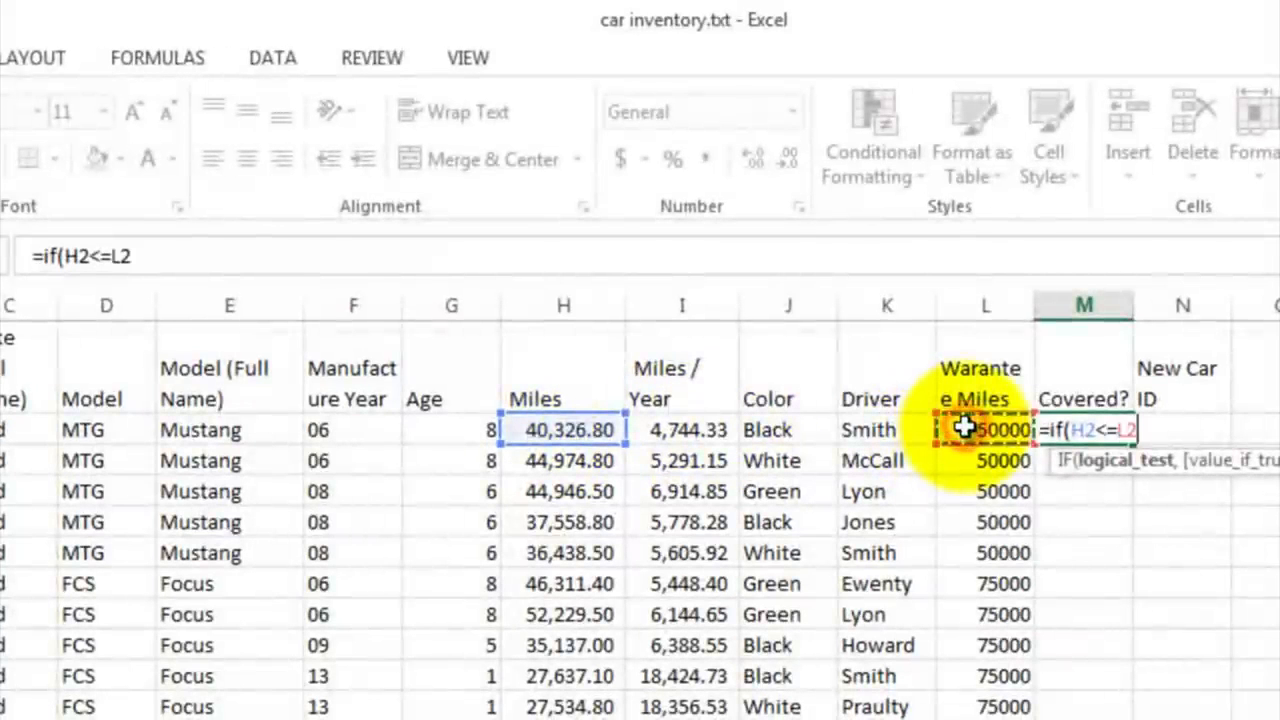
type(",")
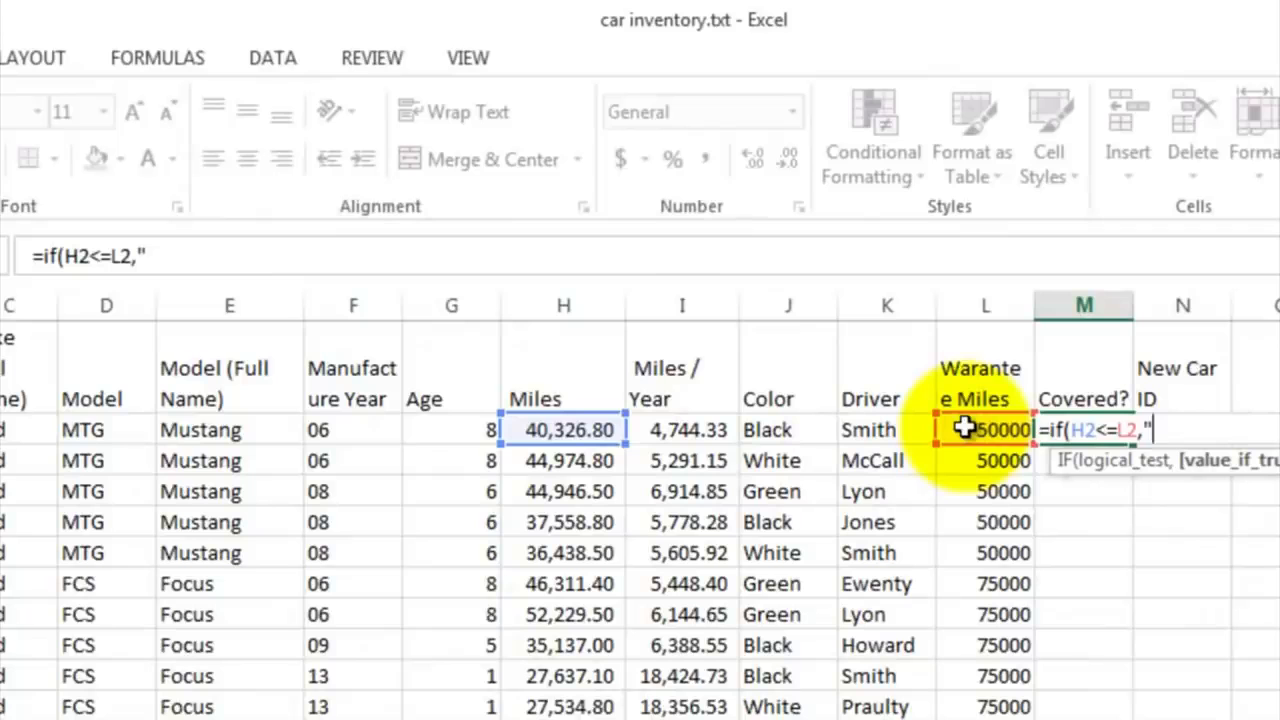
type("\"Y\",")
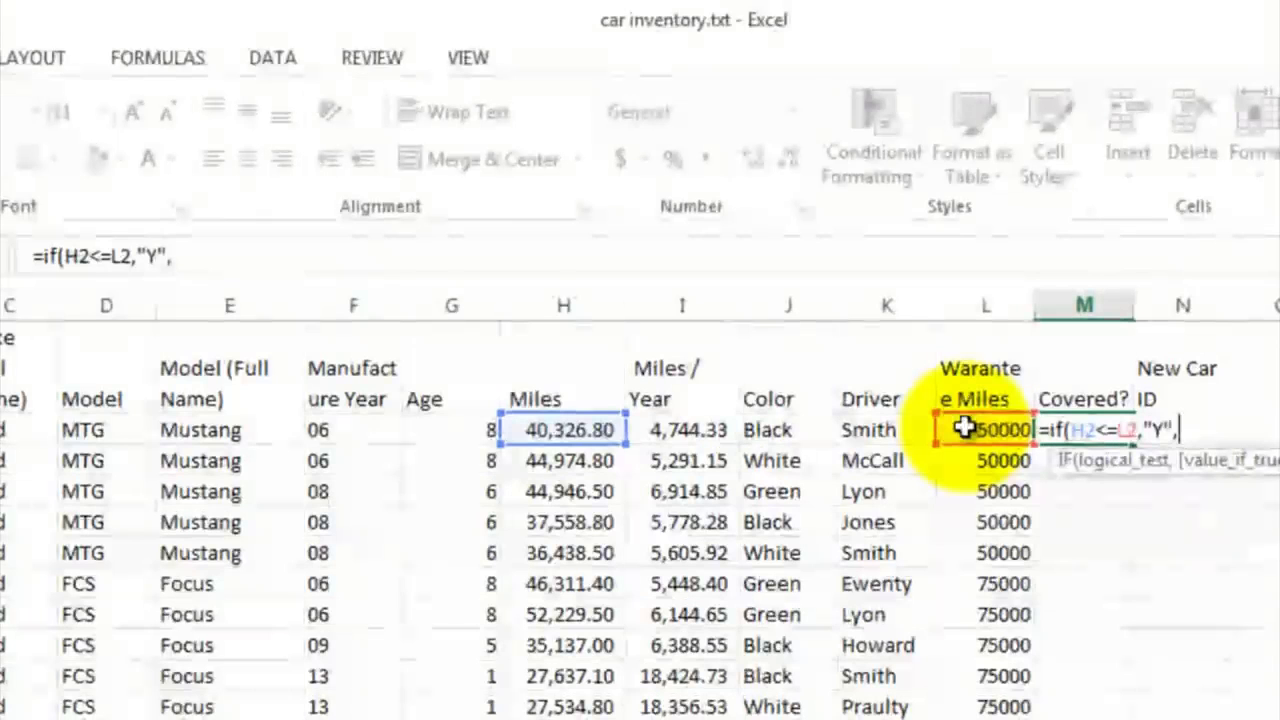
type("\"Not Cover")
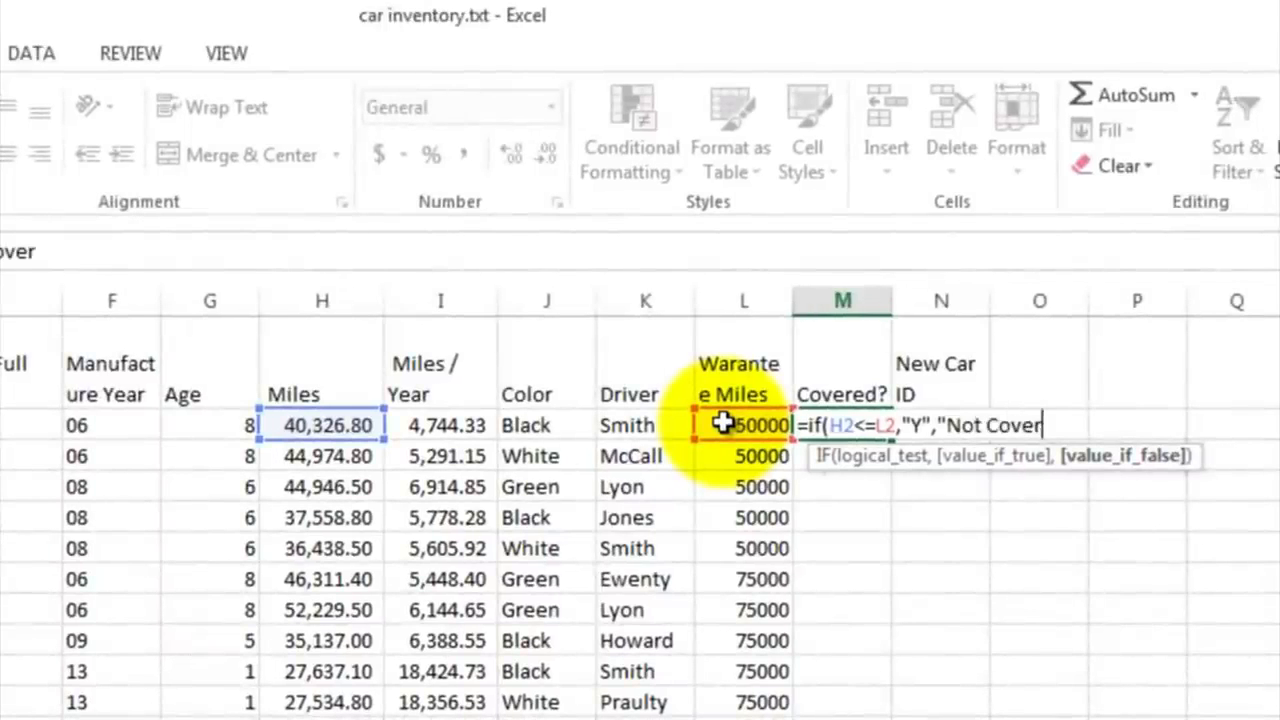
type("ed\"")
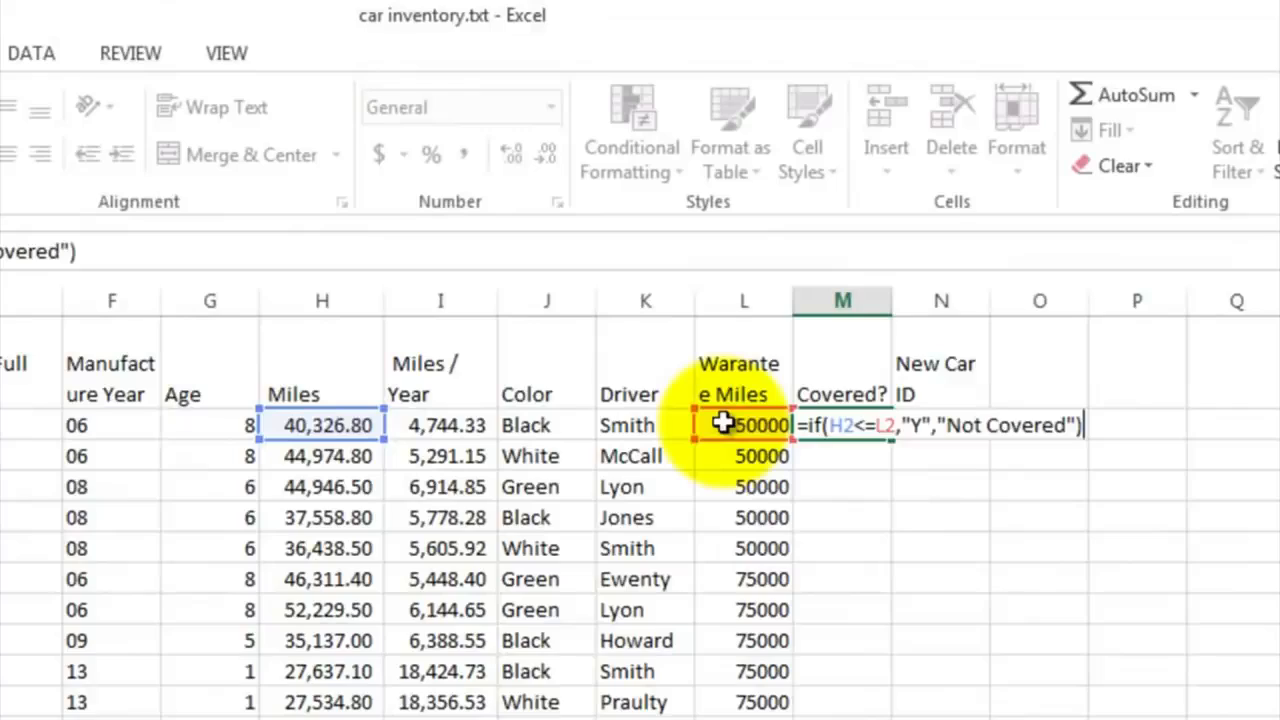
key("Return")
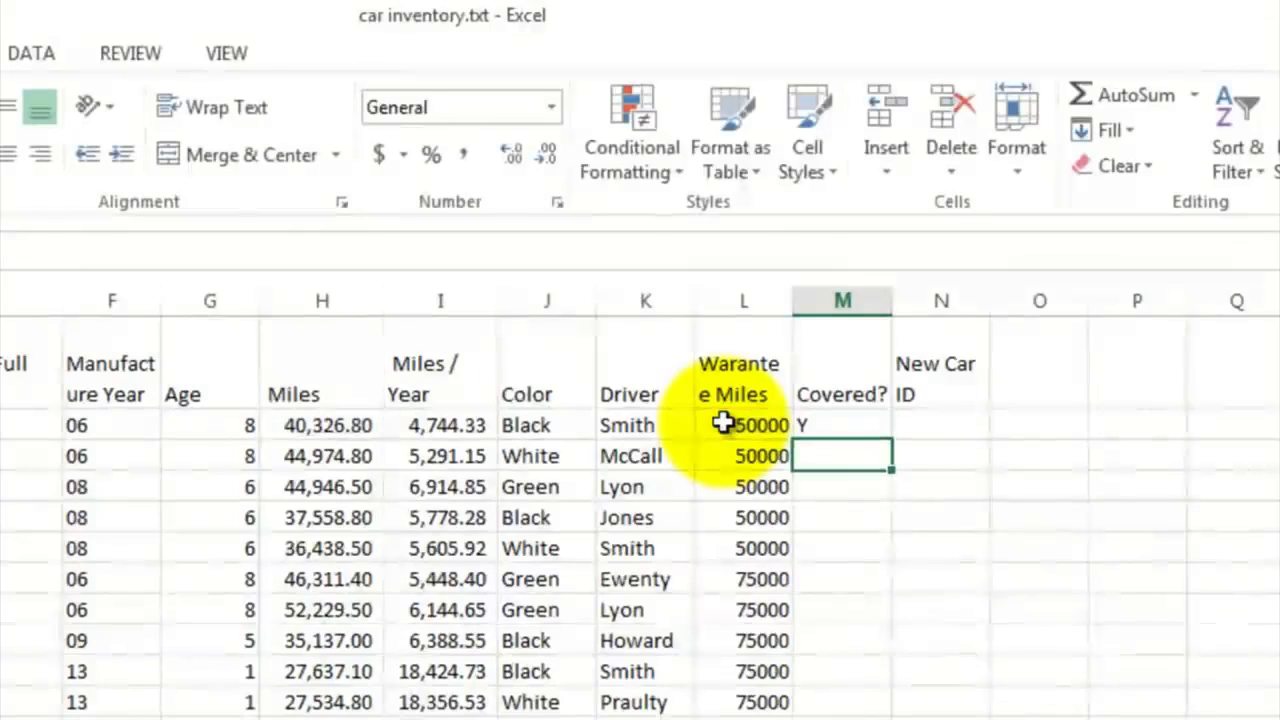
Fill the Covered? formula from M2 down to M53 and check the results along the column
left_click(866, 428)
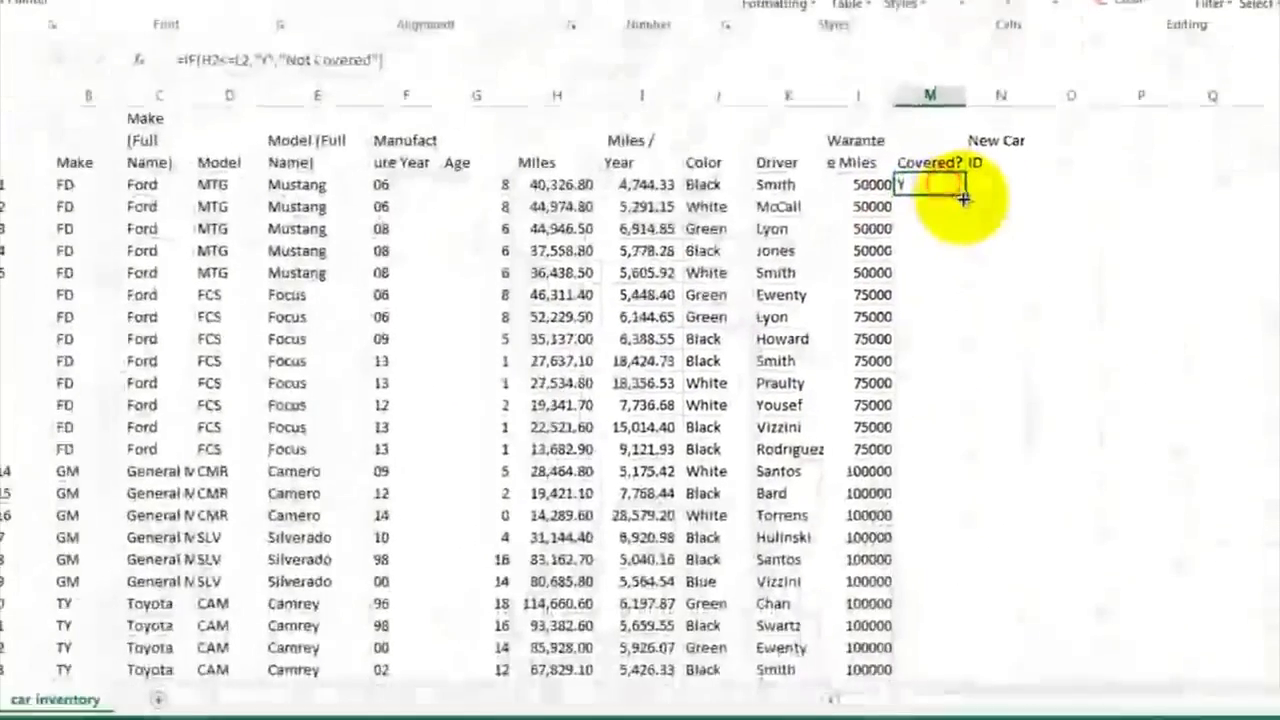
left_click_drag(965, 197, 943, 663)
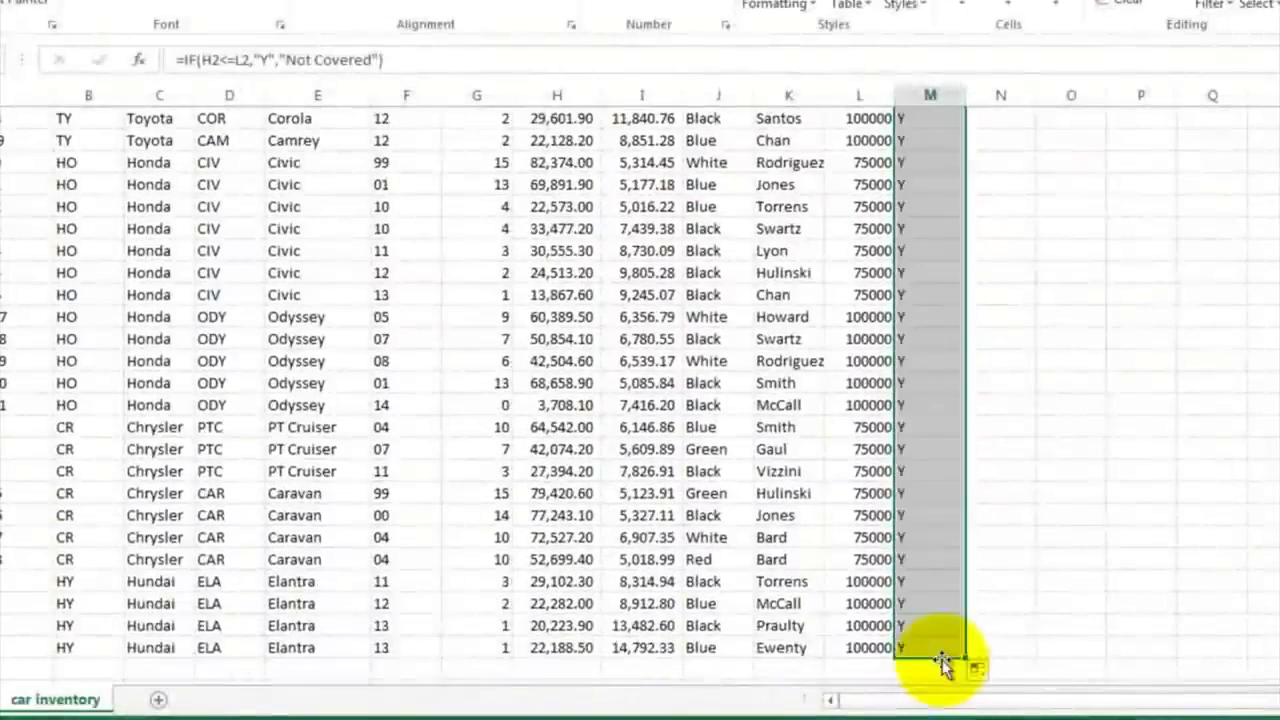
left_click(962, 277)
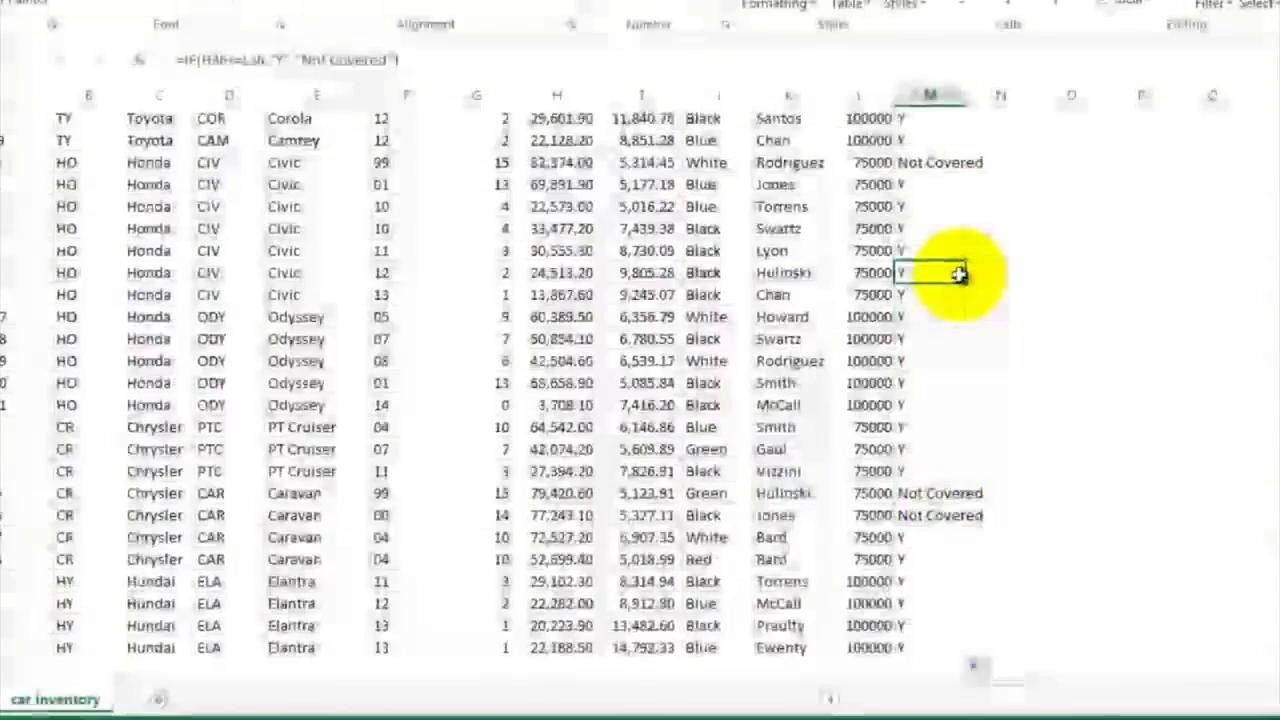
scroll(959, 276, "up", 8)
scroll(959, 276, "up", 3)
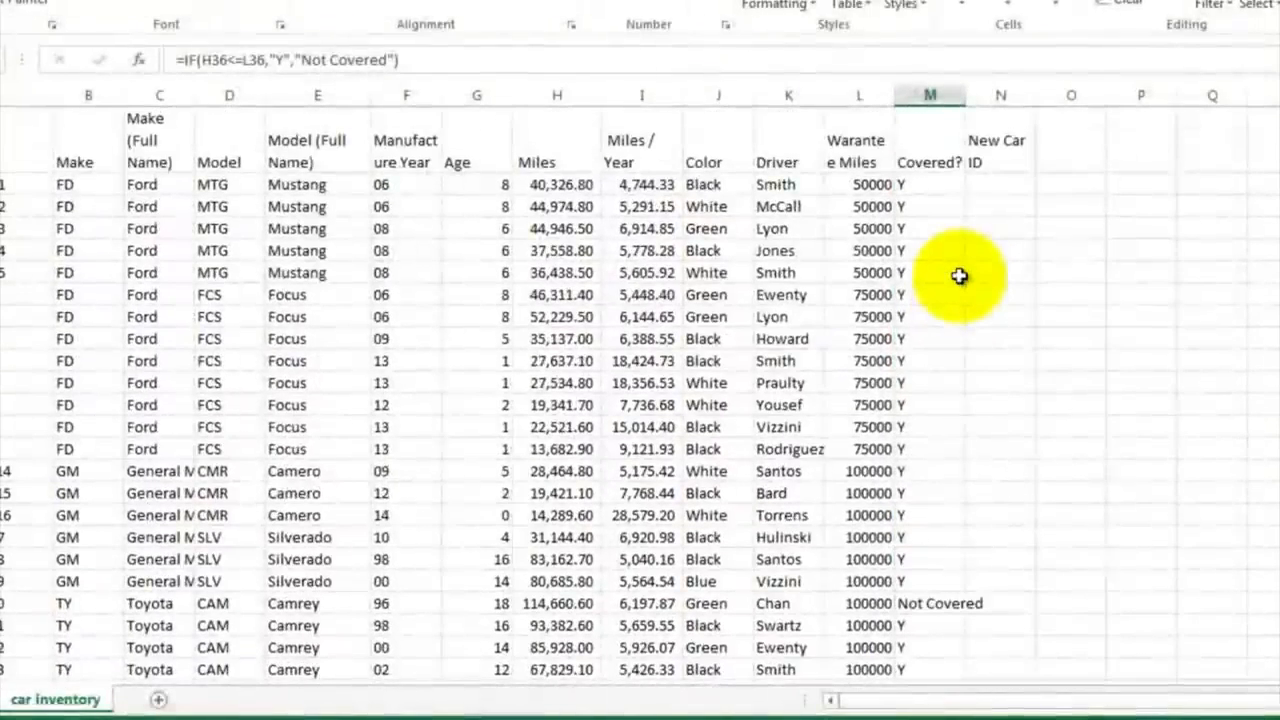
Start a CONCATENATE formula in N2 under New Car ID, joining make B2, manufacture year F2 and model D2
left_click(988, 185)
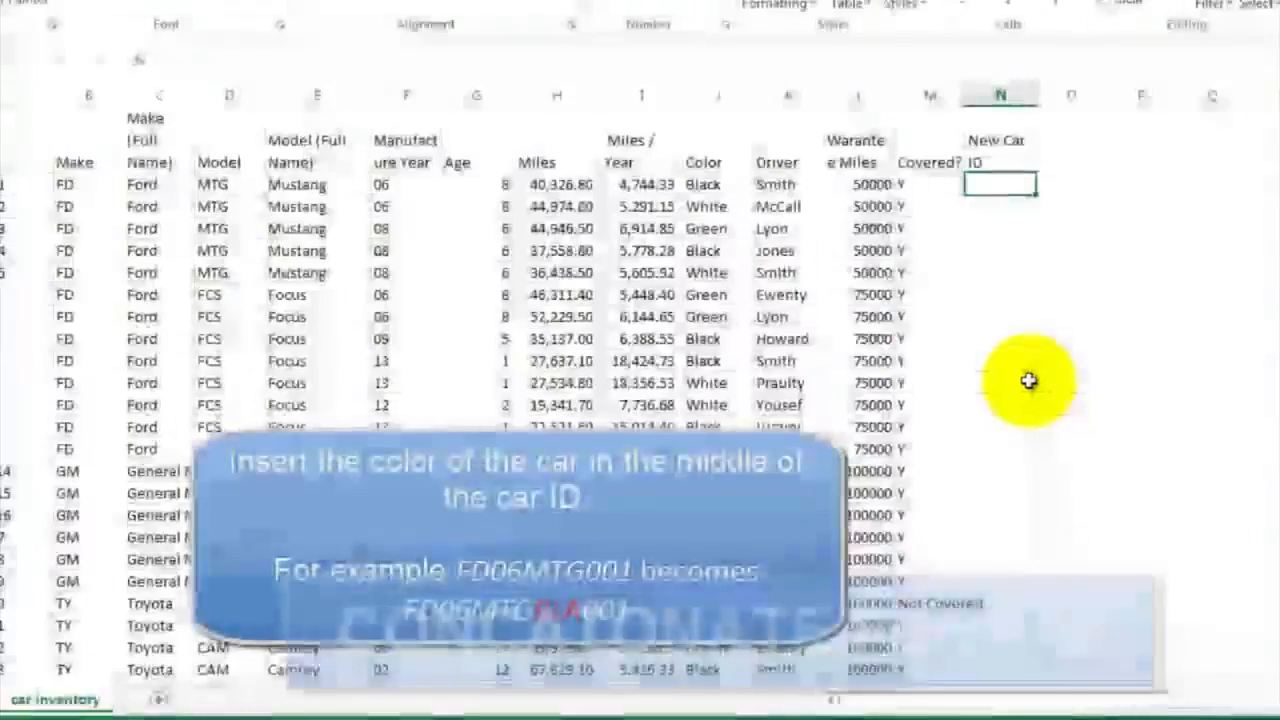
left_click(95, 190)
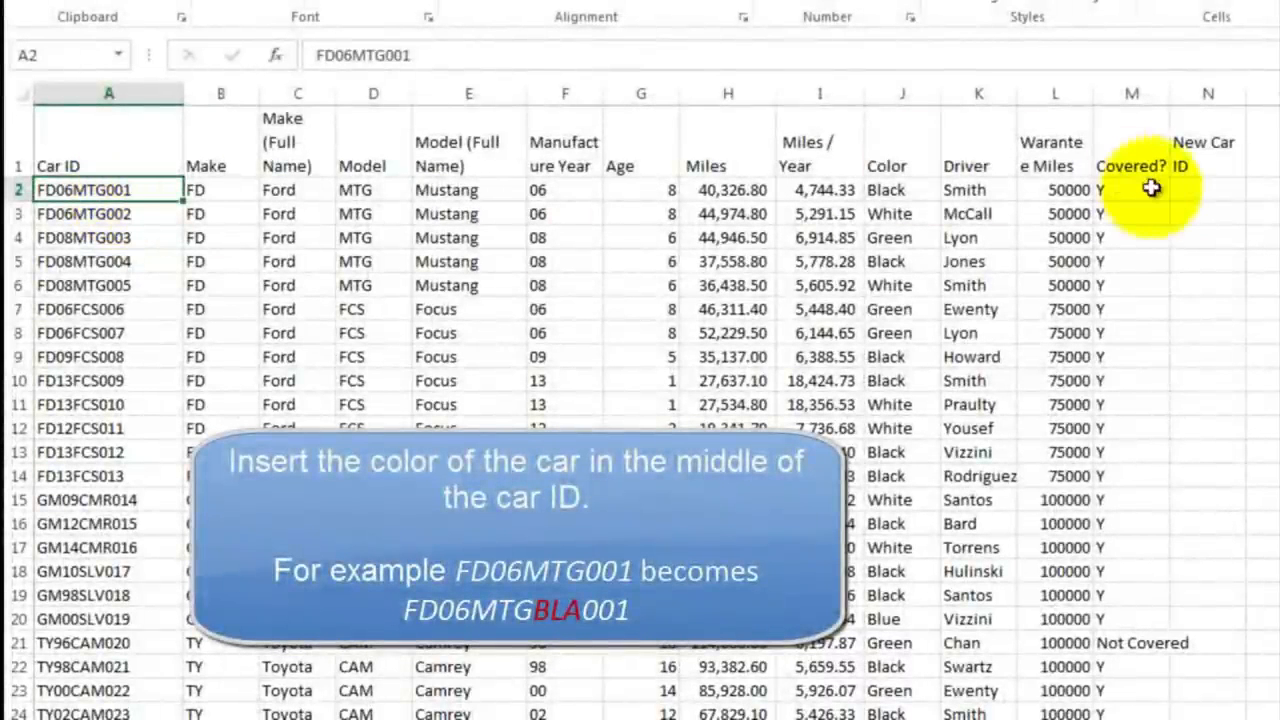
left_click(1185, 192)
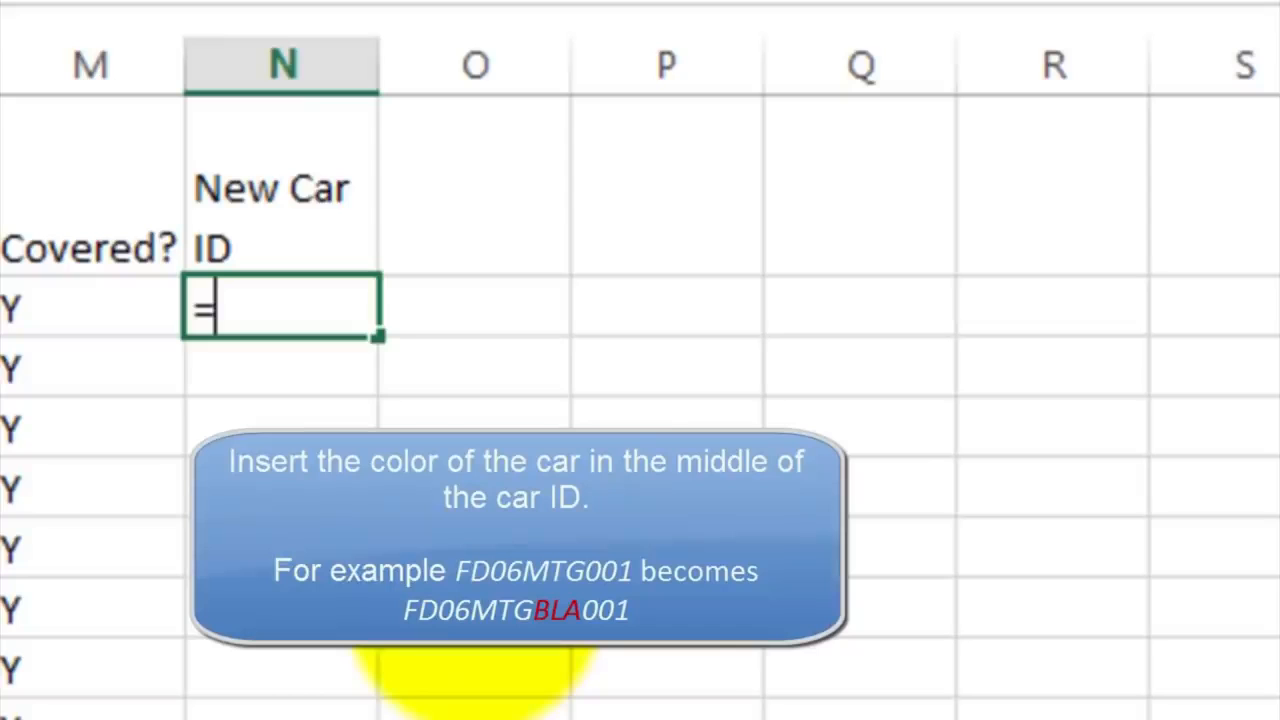
type("con")
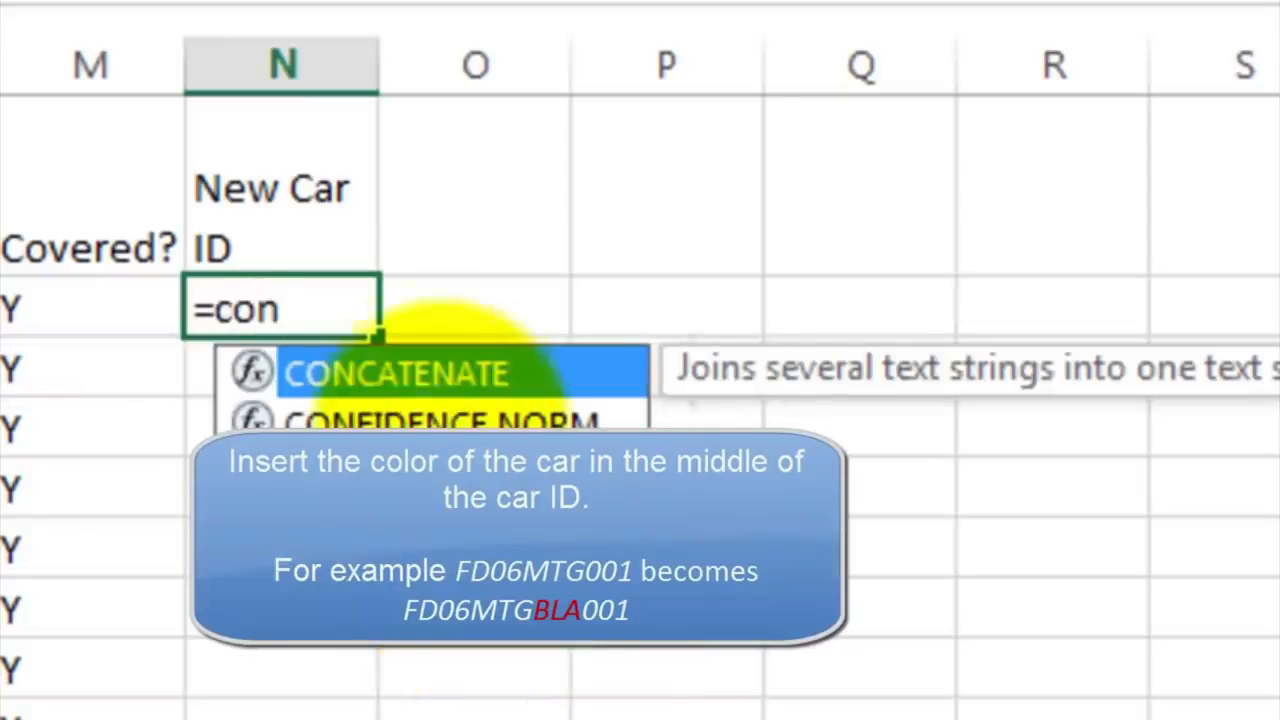
double_click(437, 378)
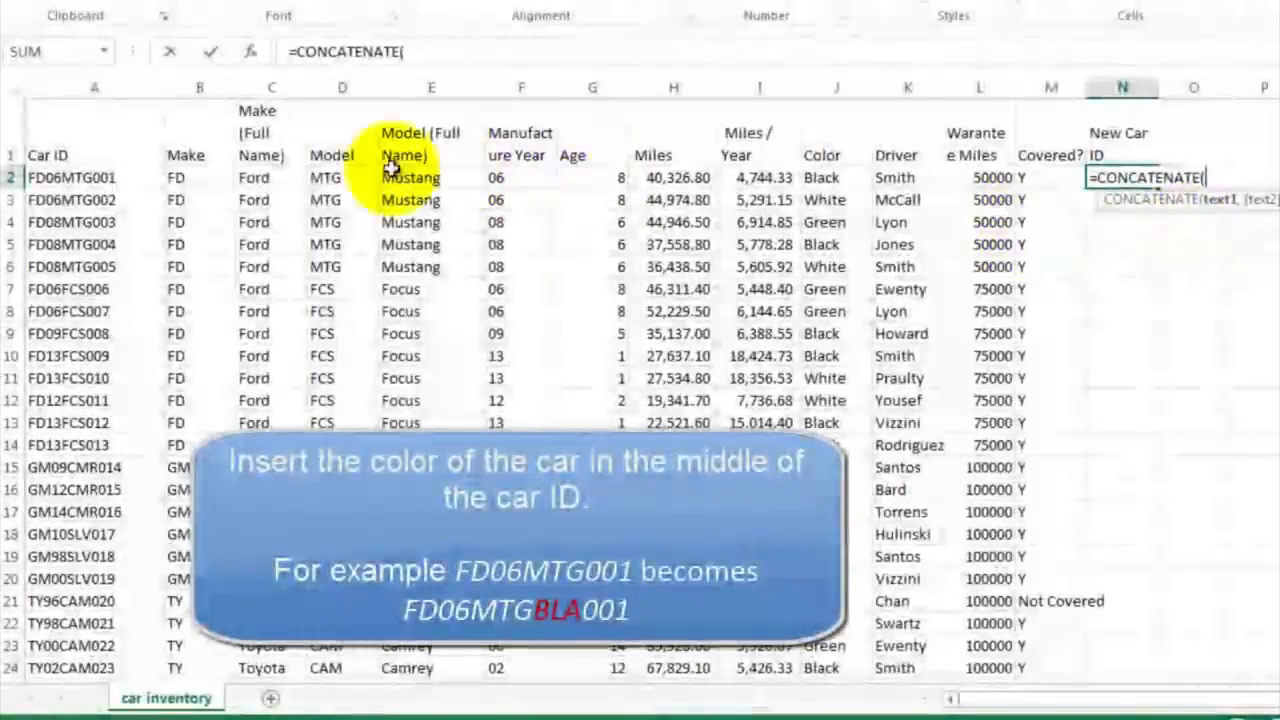
left_click(207, 181)
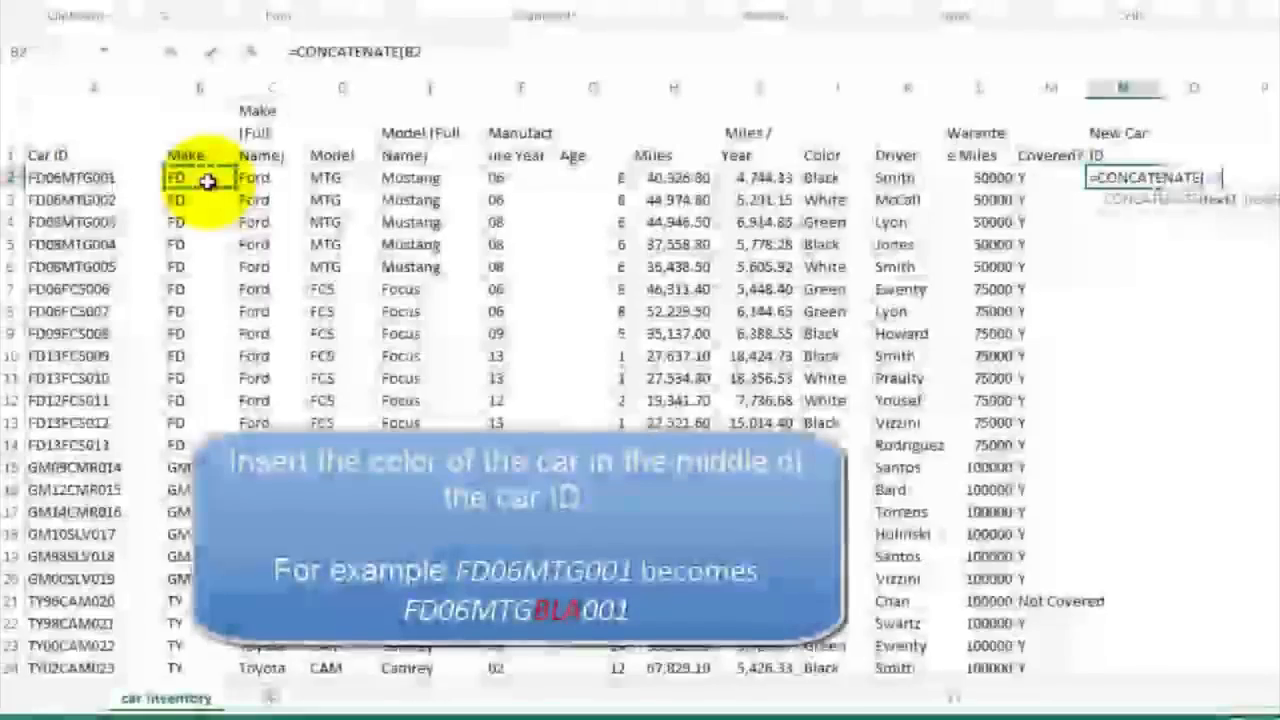
type(",")
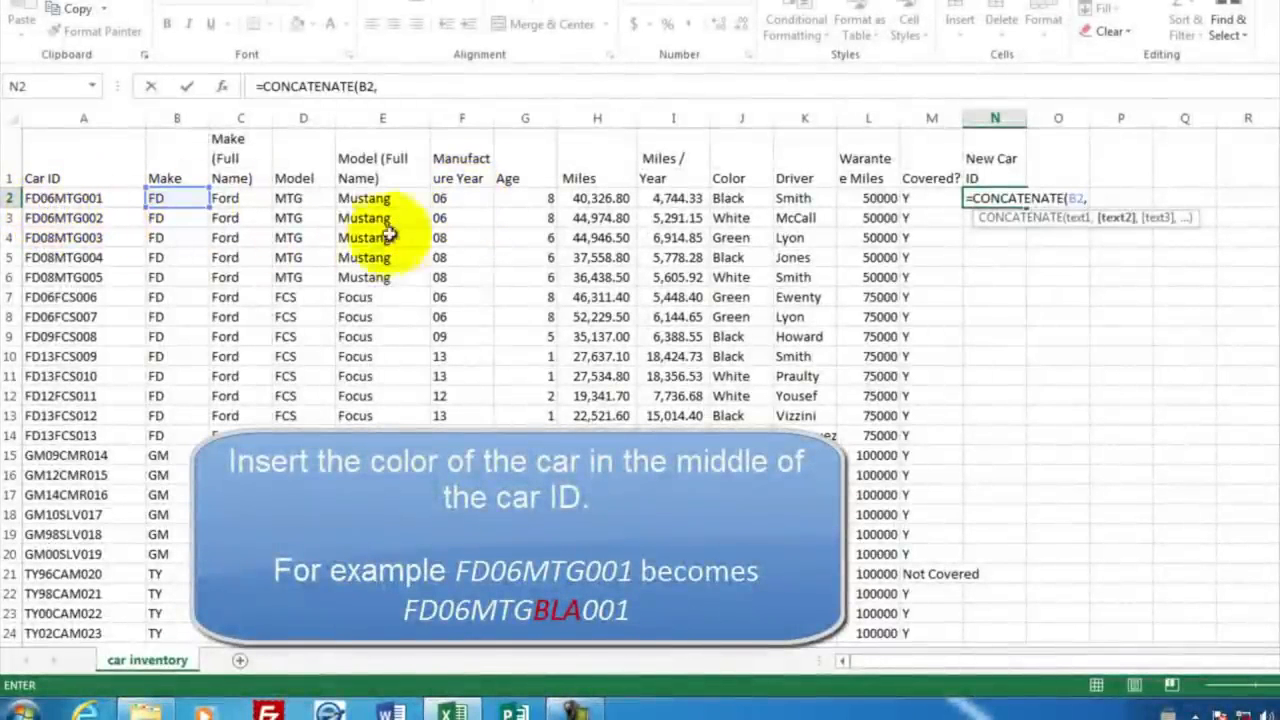
left_click(452, 198)
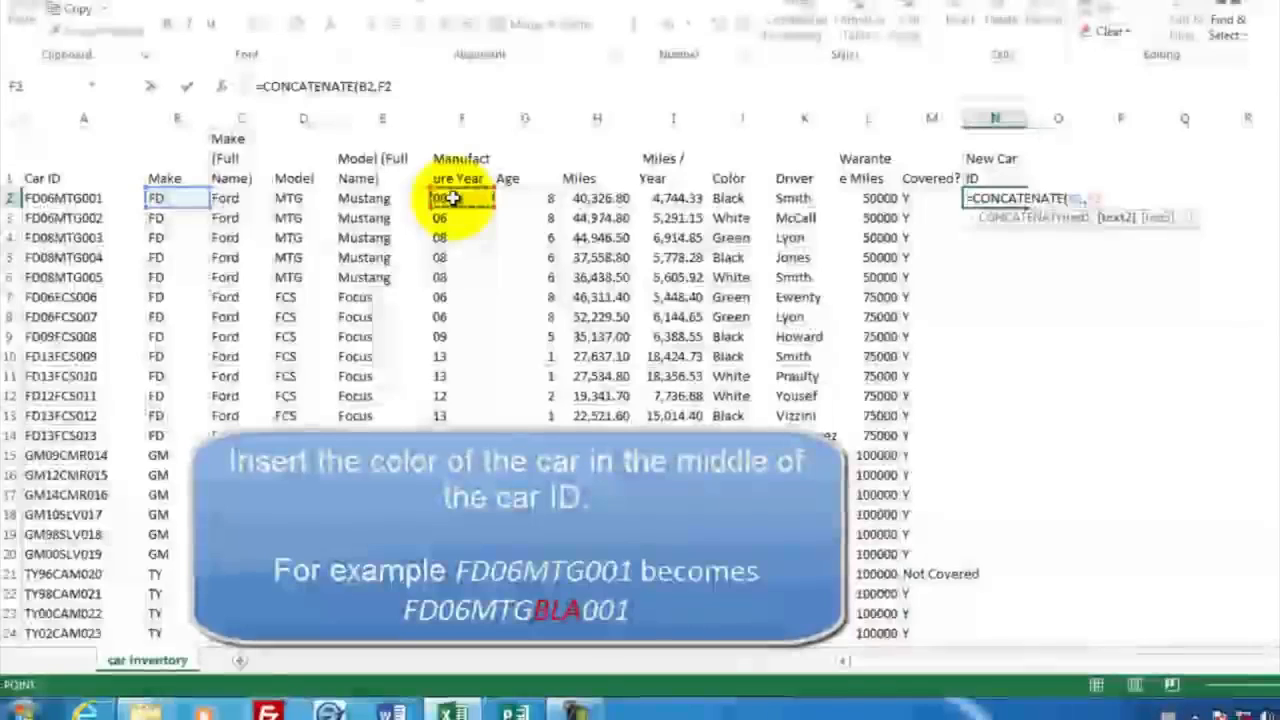
type(",")
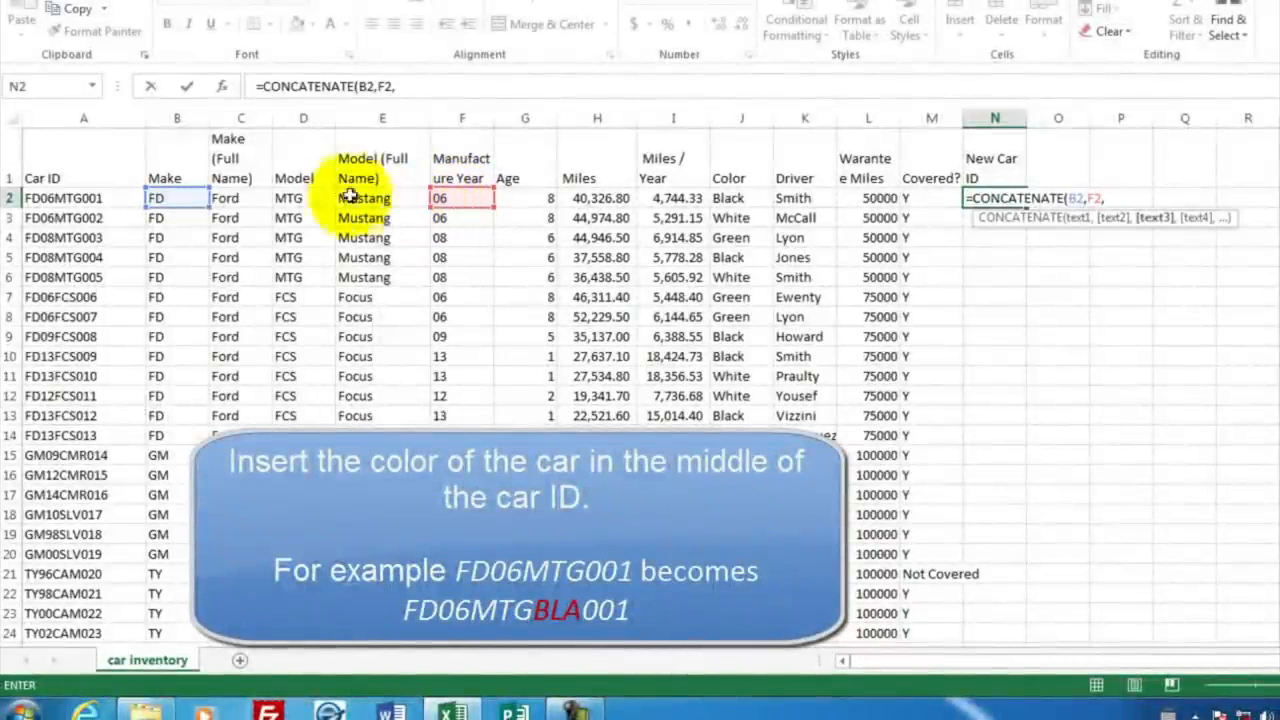
left_click(299, 199)
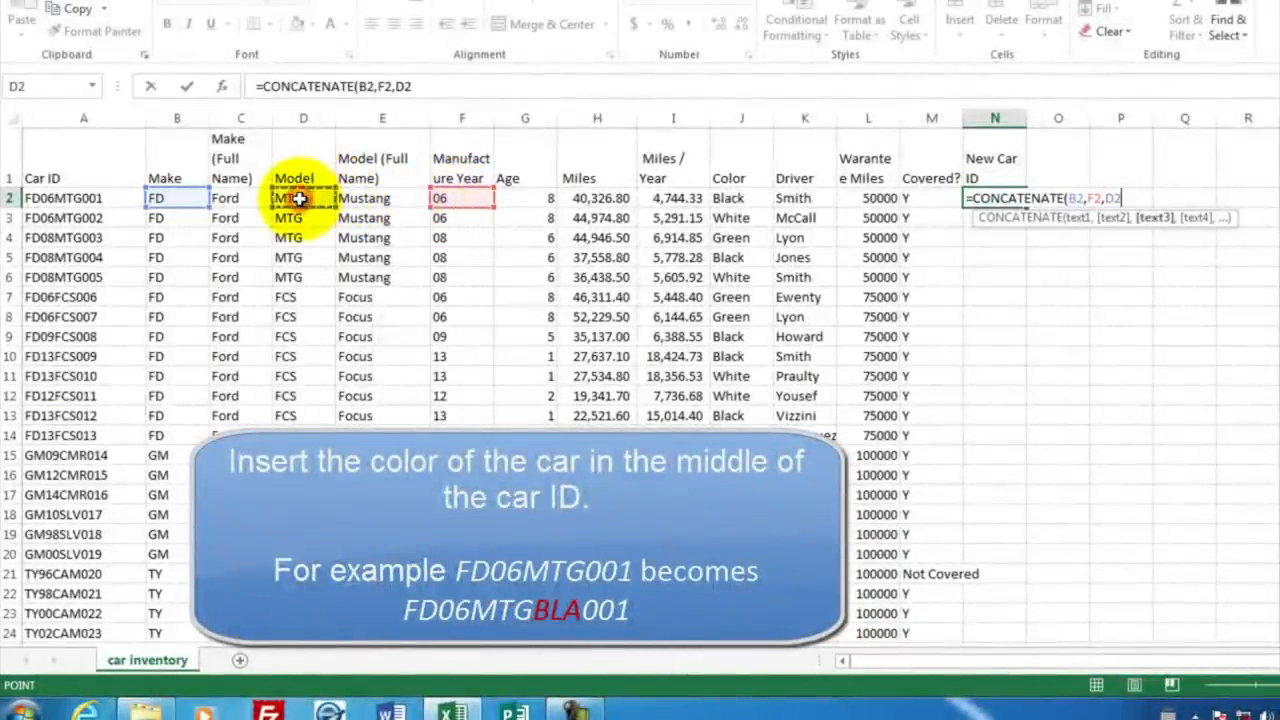
type(",")
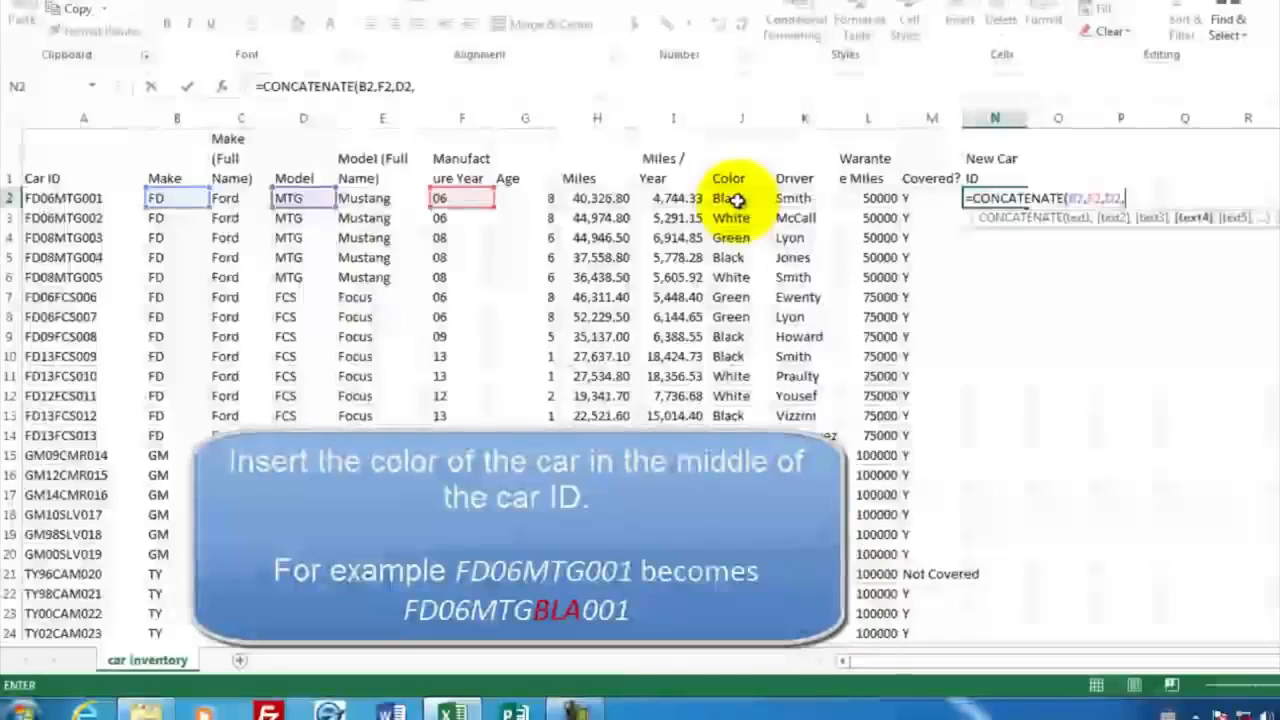
Add the first three letters of the color to the N2 formula as left(J2,3)
left_click(737, 201)
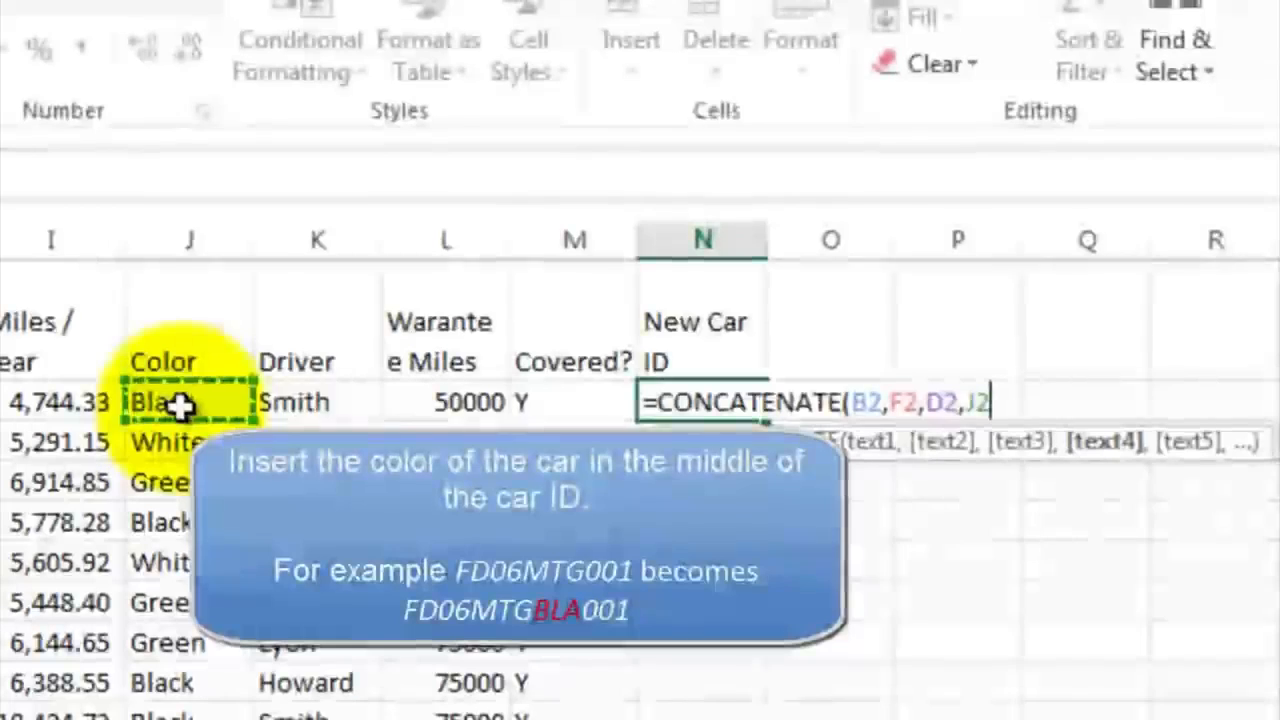
key("BackSpace")
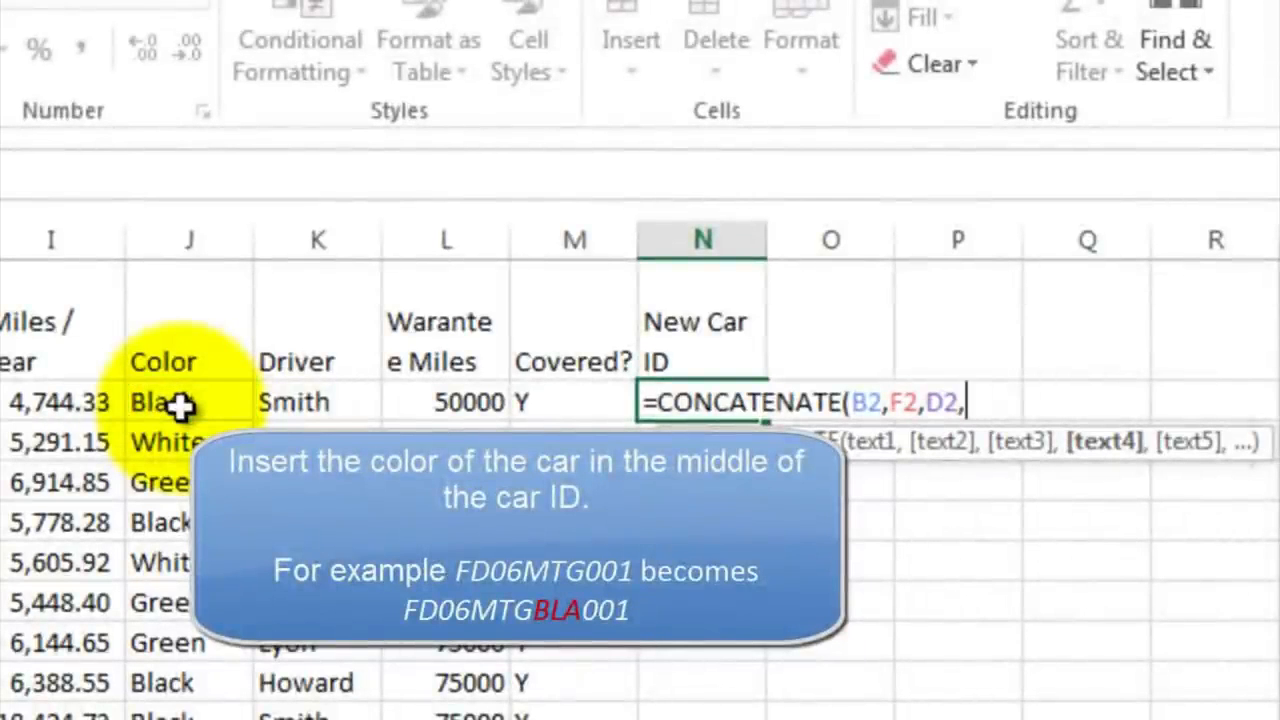
type("left(")
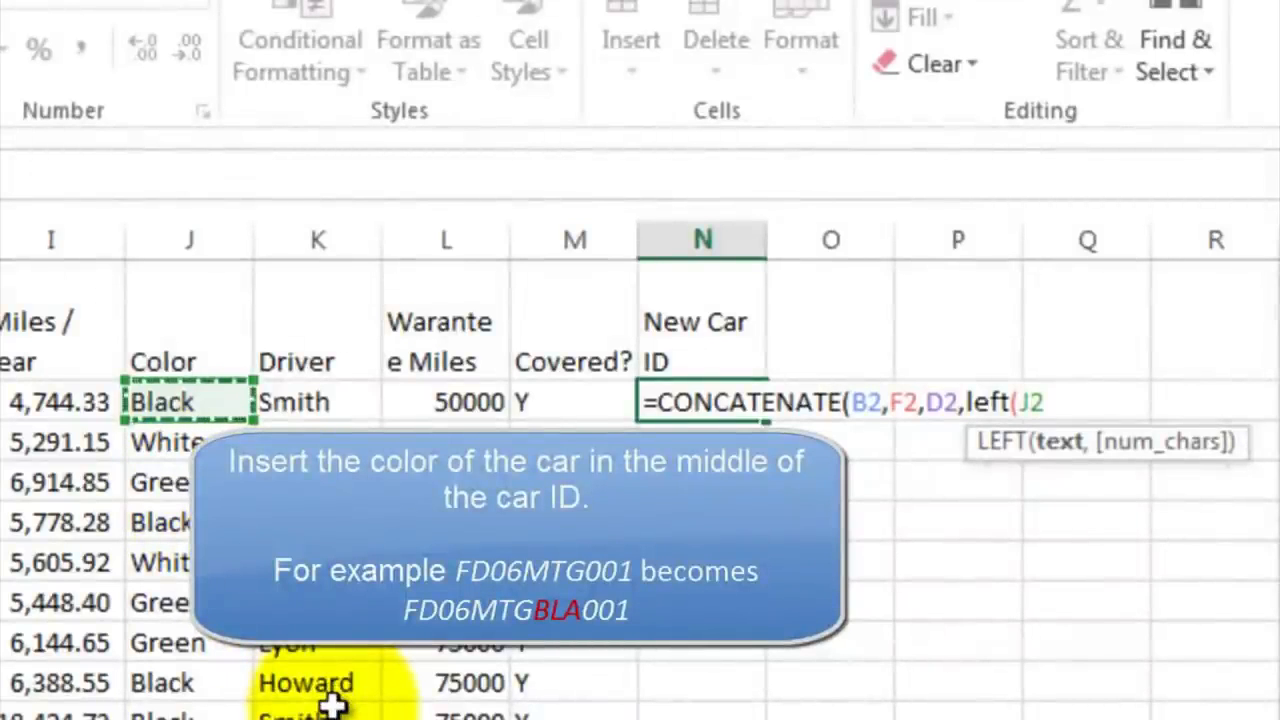
type(",F2")
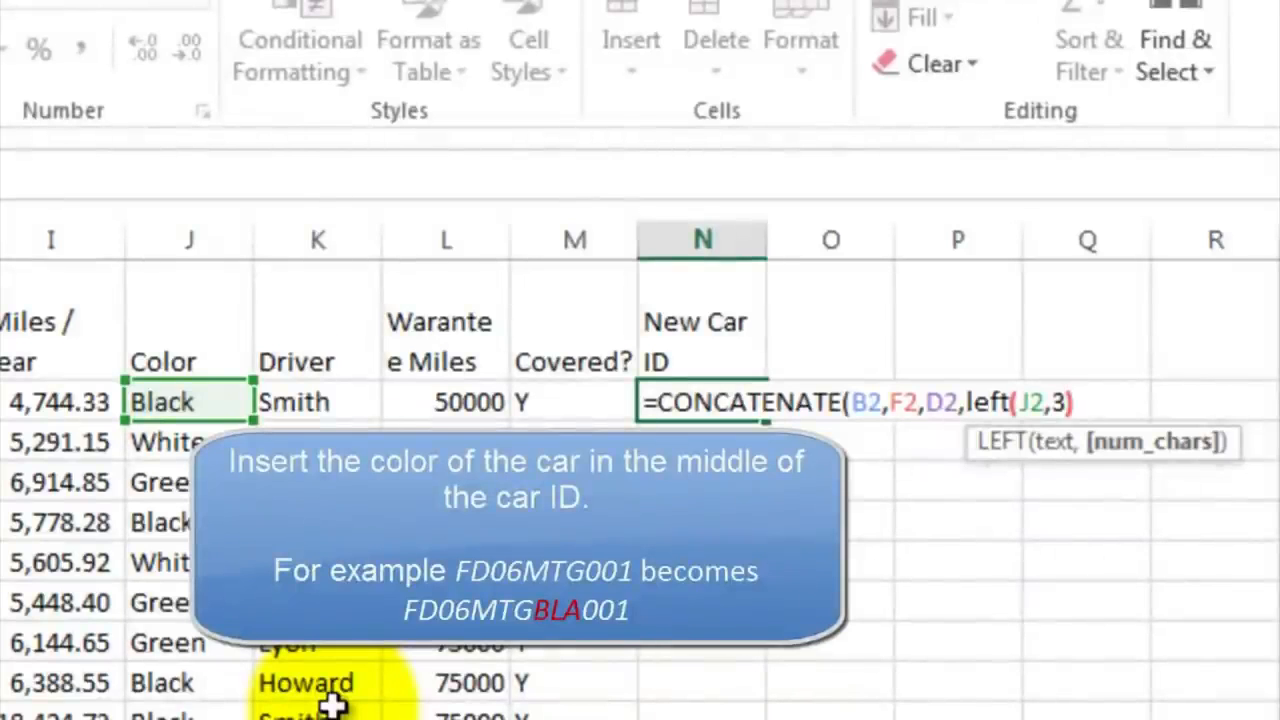
type(",")
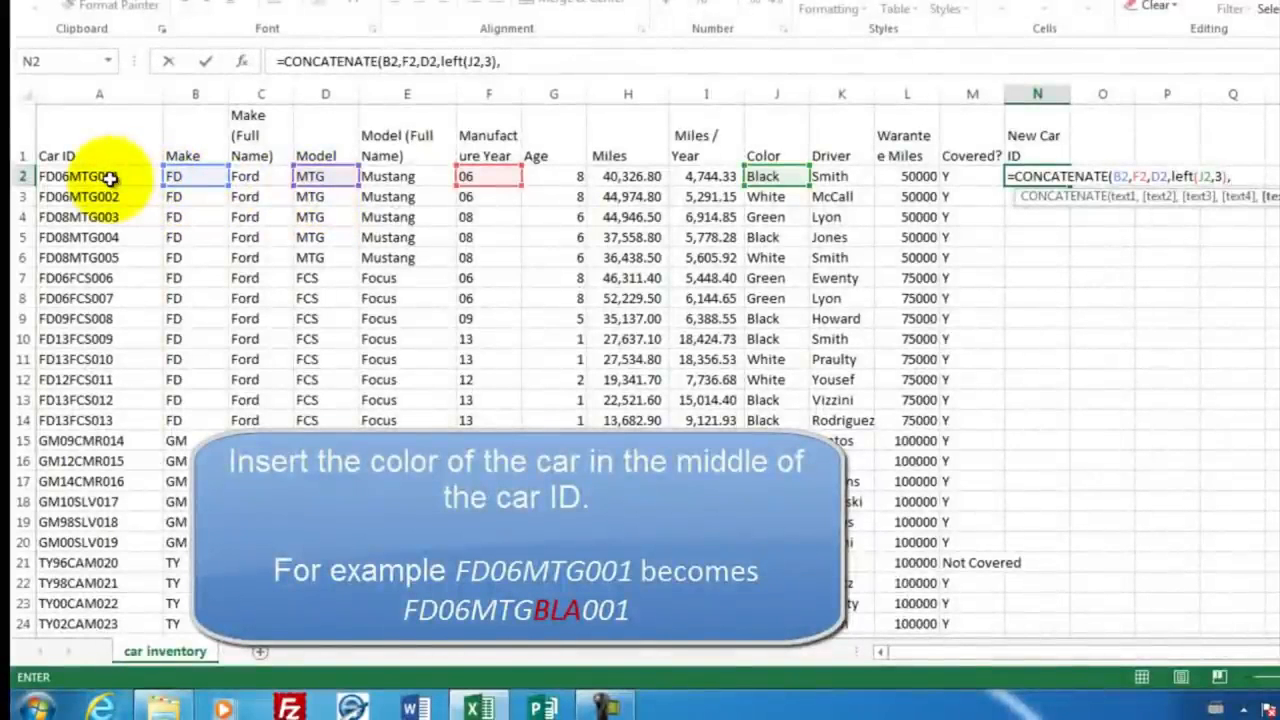
Complete the N2 formula with the last three characters of the Car ID, right(A2,3), and widen column N to fit the result
type("right(")
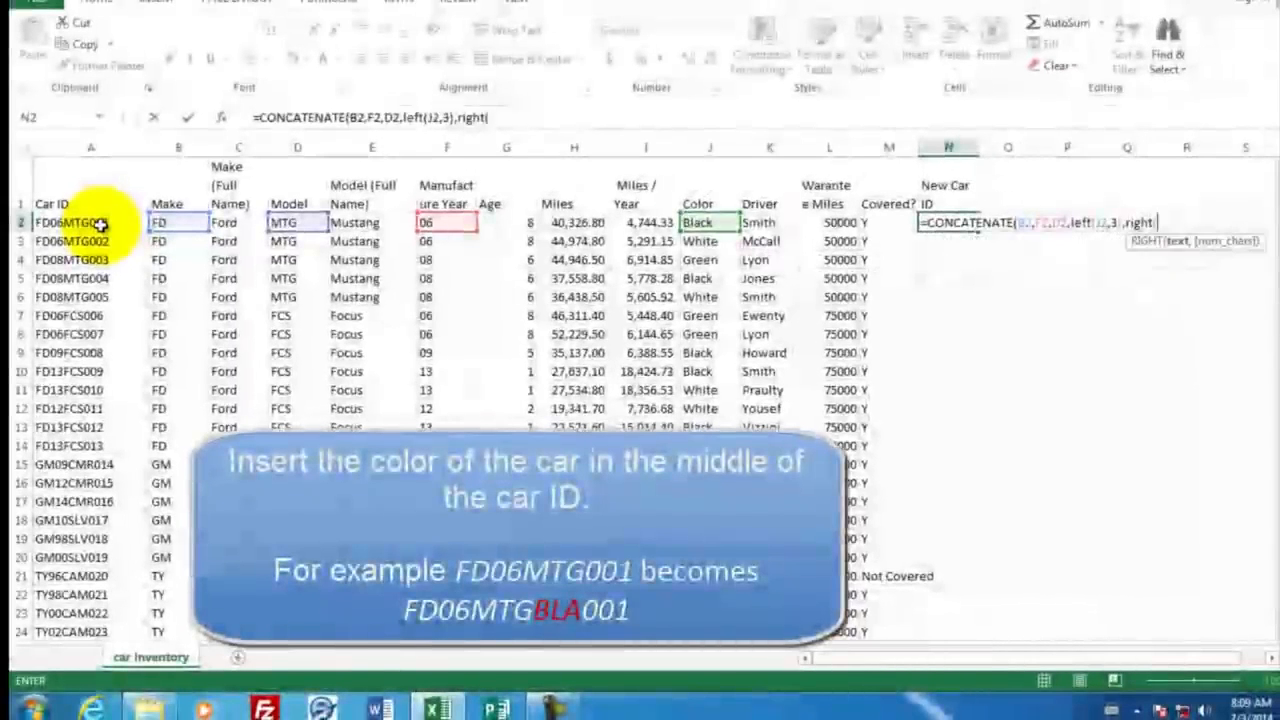
left_click(101, 224)
type(",")
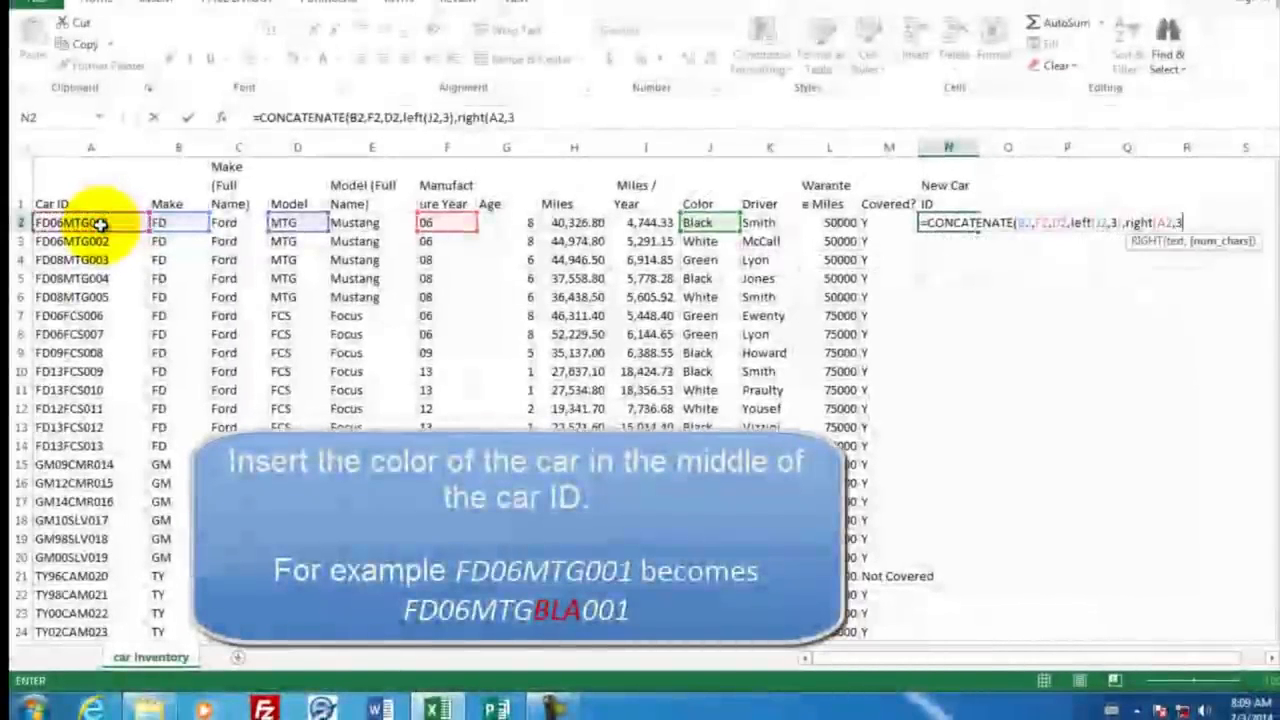
type("3))")
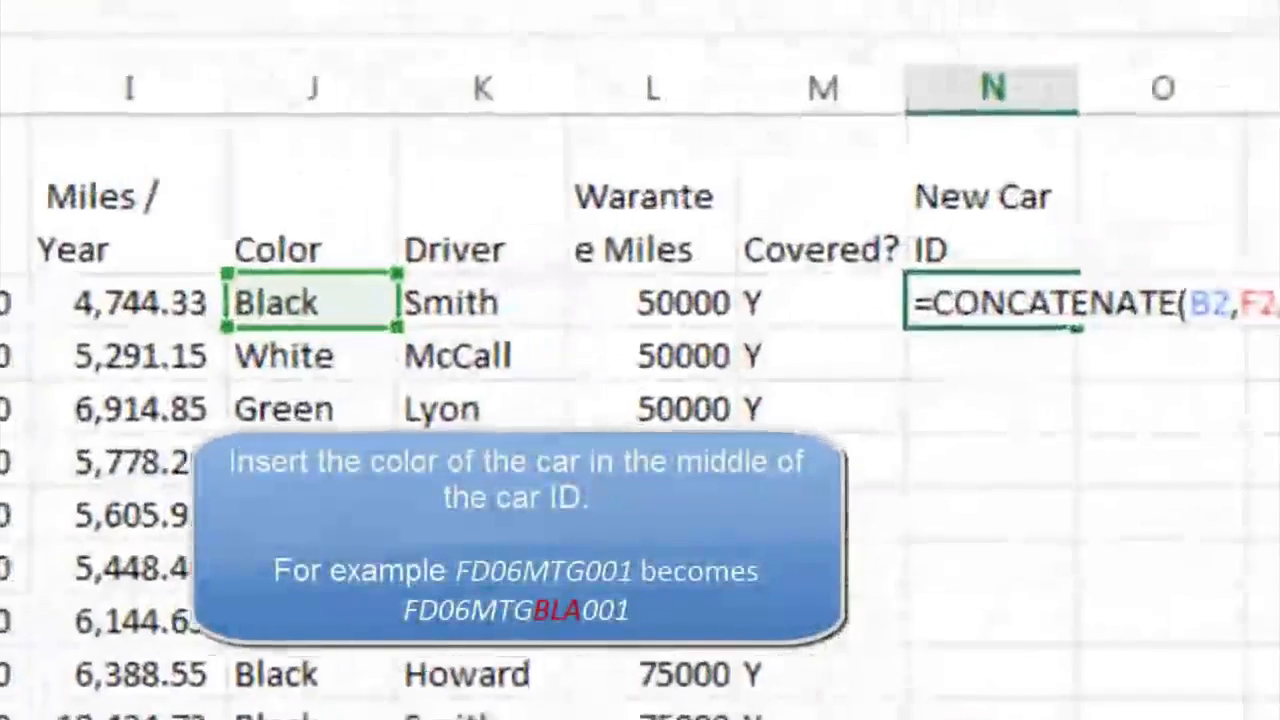
key("Return")
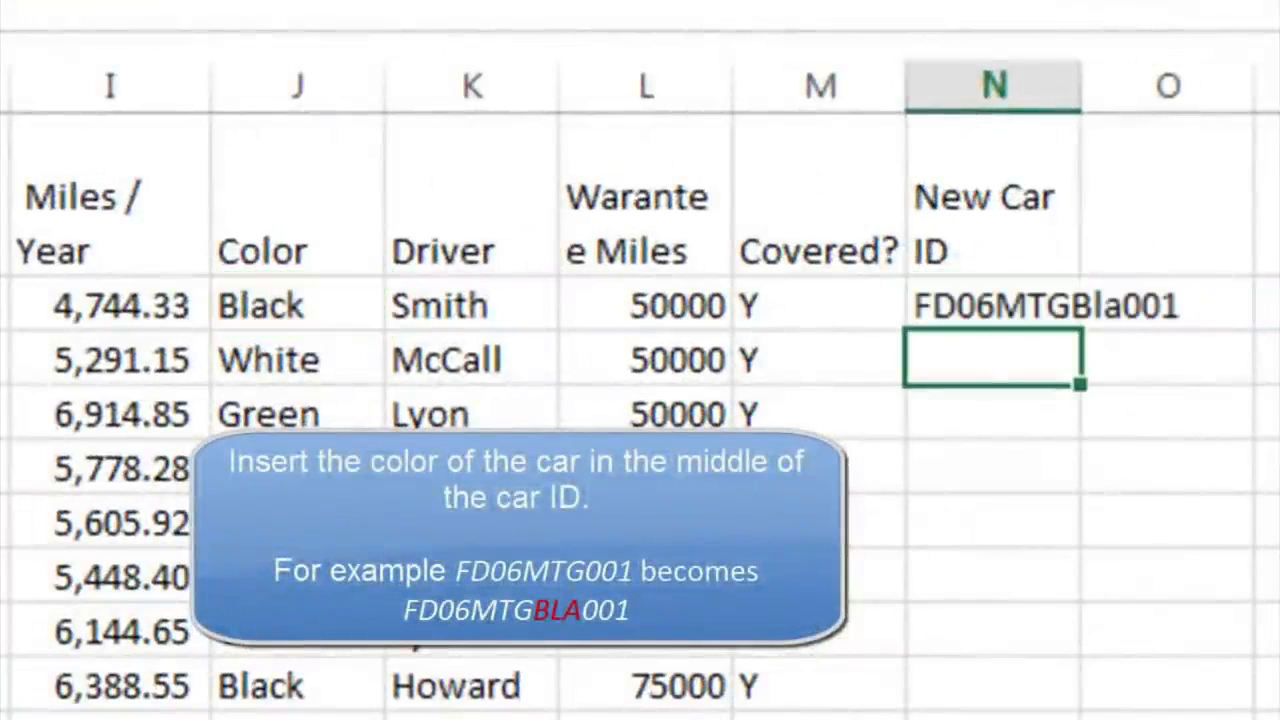
left_click(994, 306)
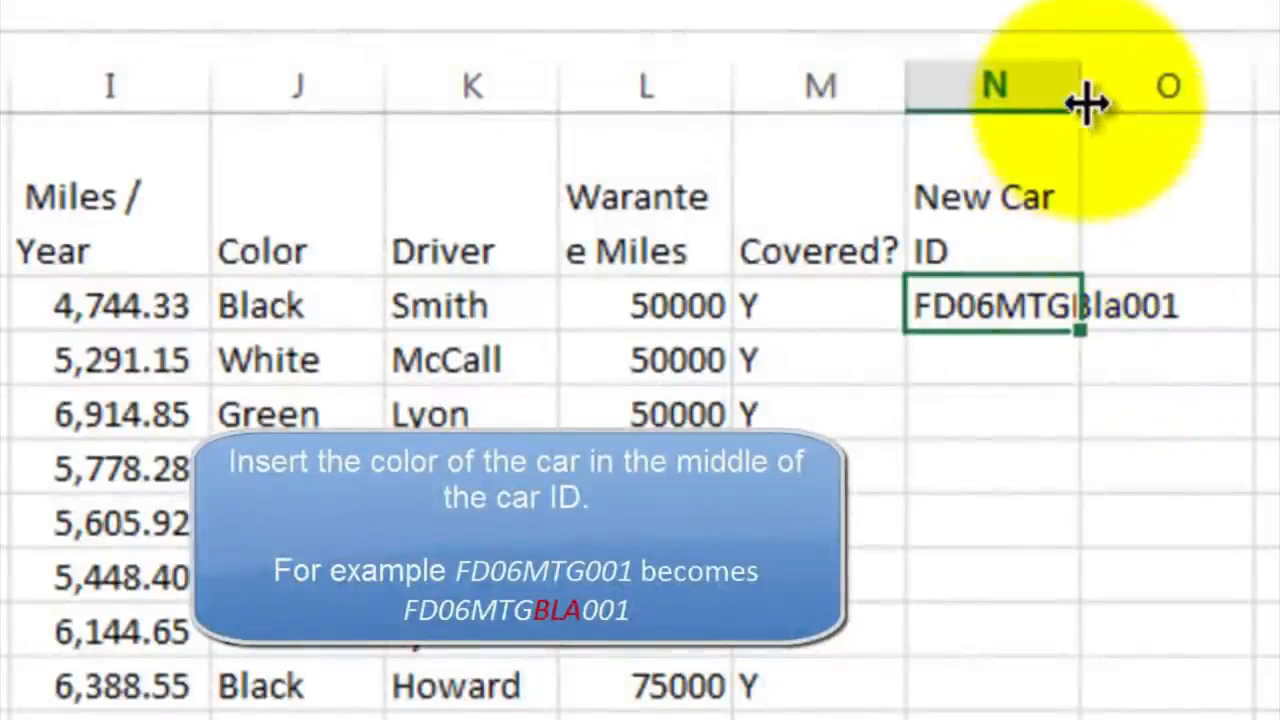
left_click_drag(1083, 90, 1222, 90)
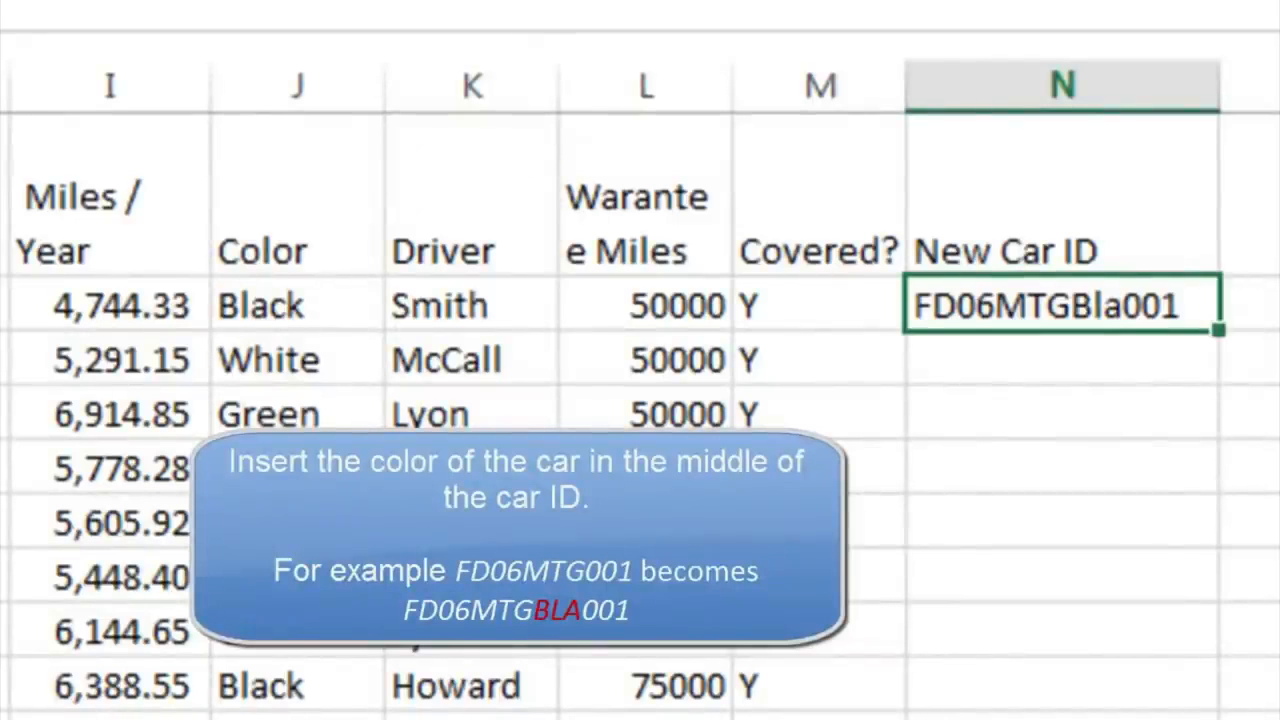
Wrap LEFT(J2,3) in the N2 formula in an UPPER function so the color code is capitalized
left_click(283, 231)
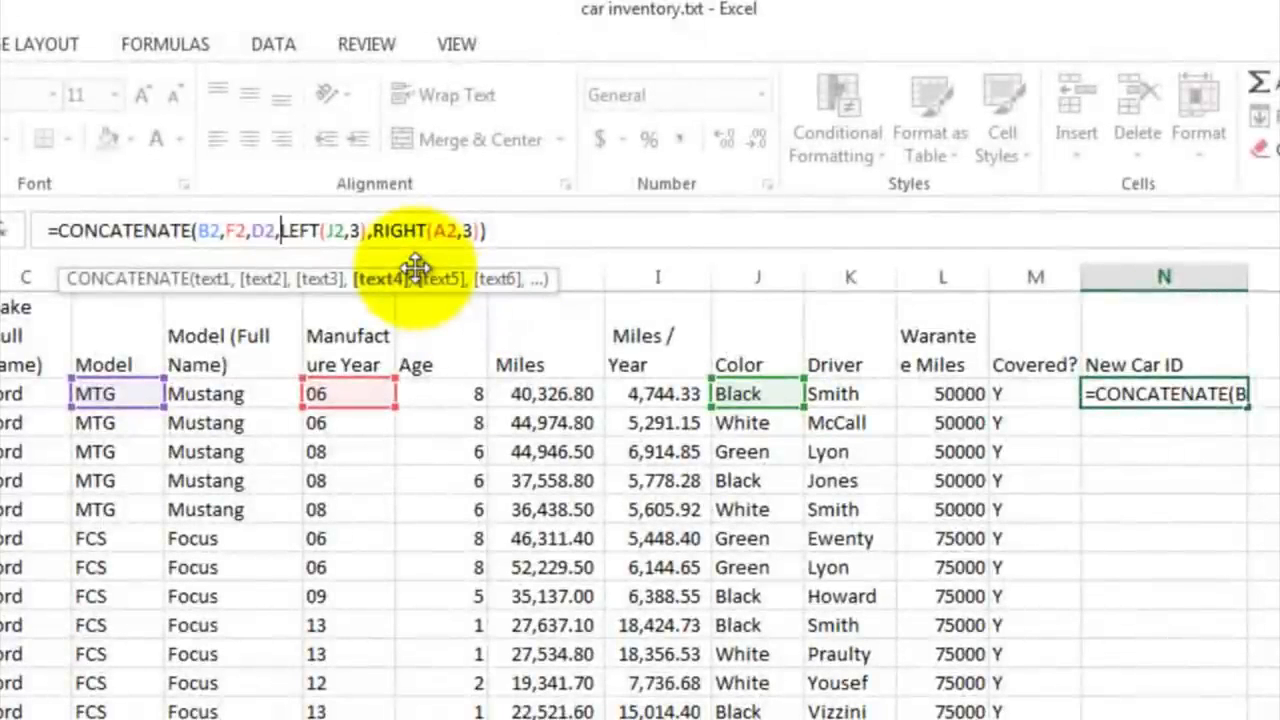
type("upper")
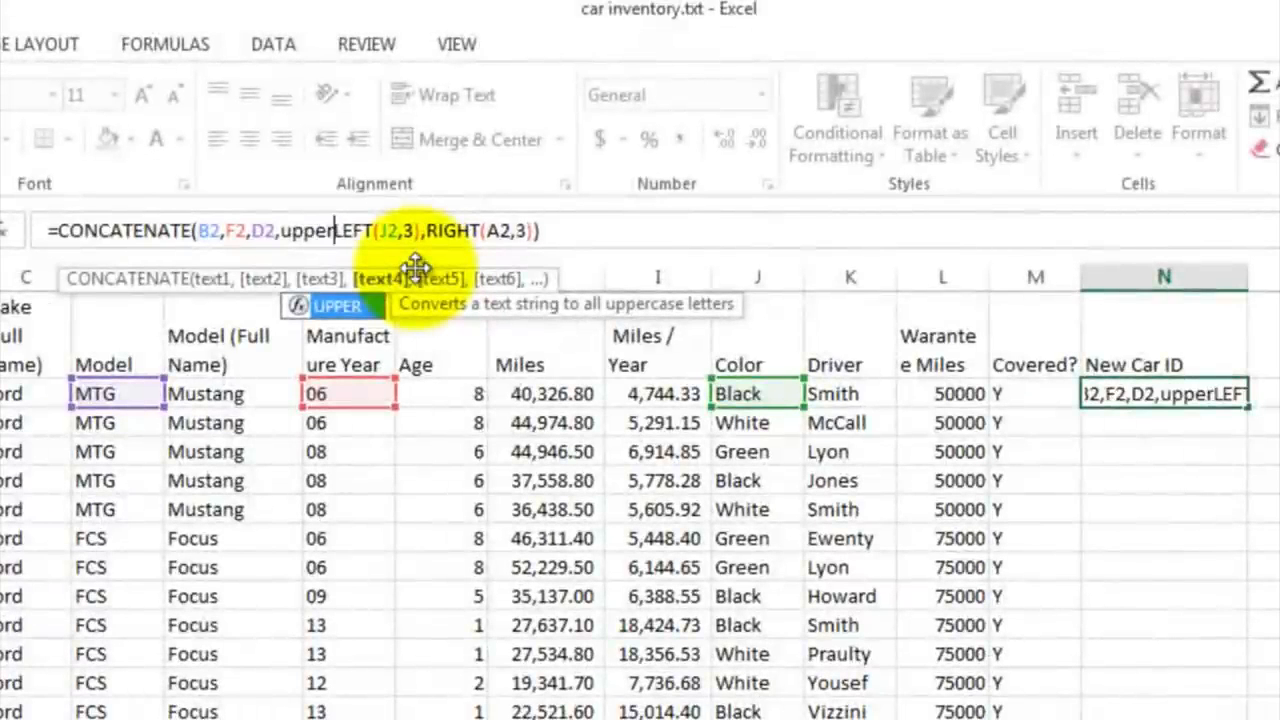
type("(")
left_click(423, 229)
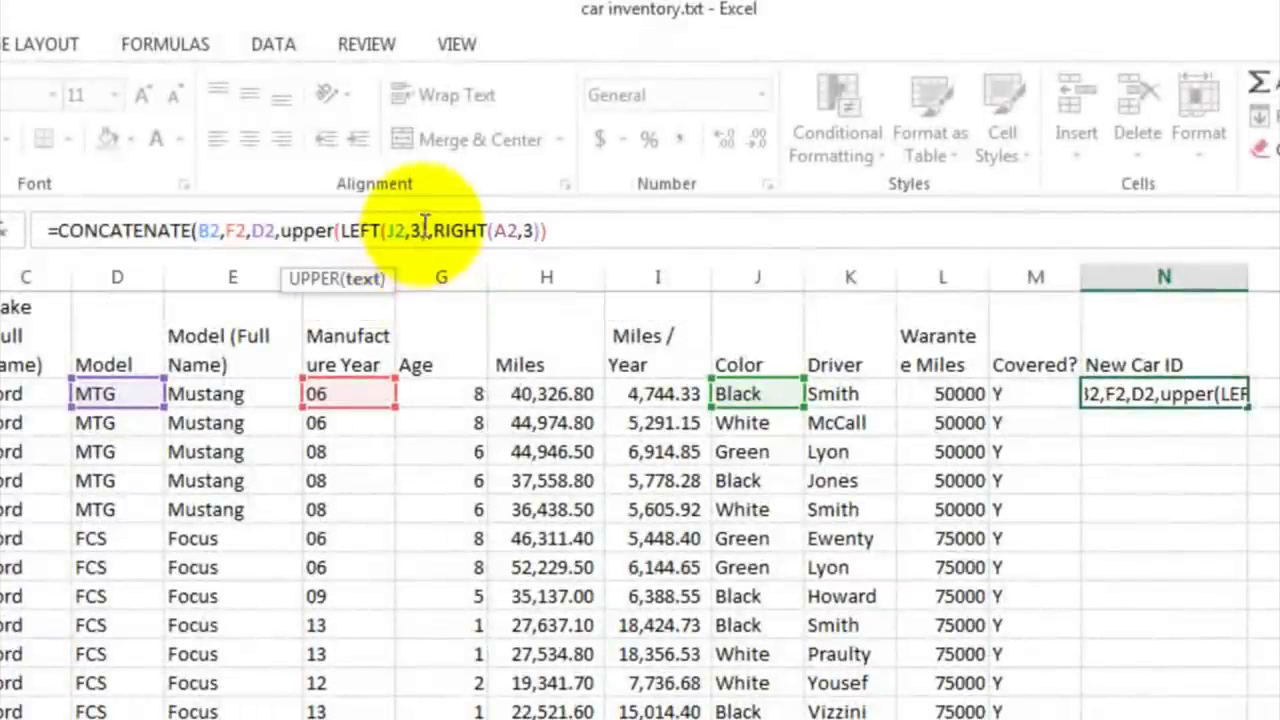
left_click(425, 229)
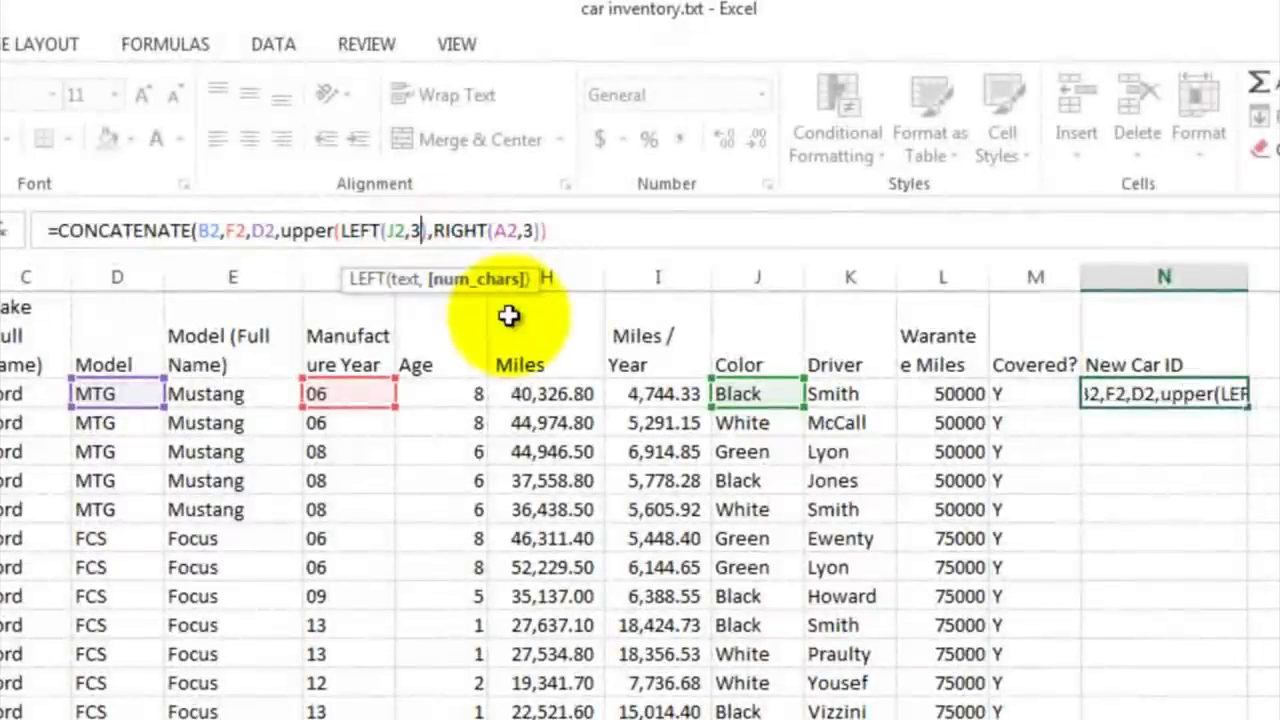
type(")")
key("Right")
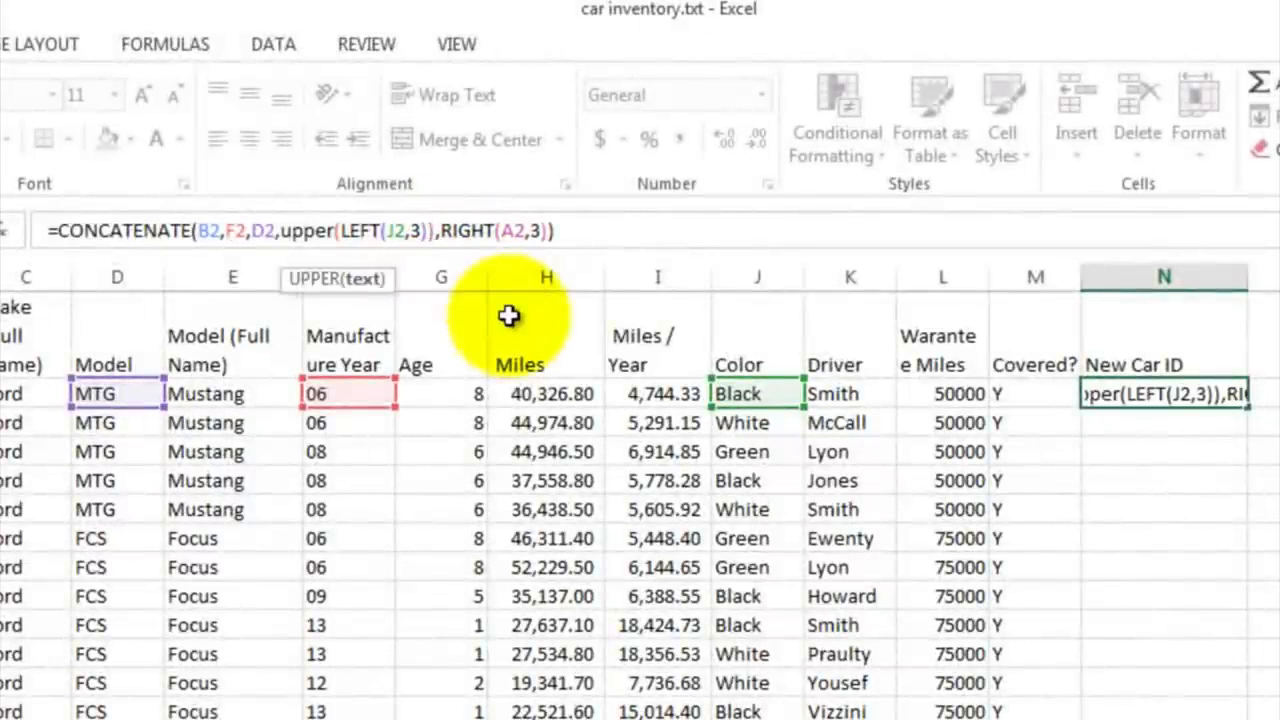
key("Return")
key("Up")
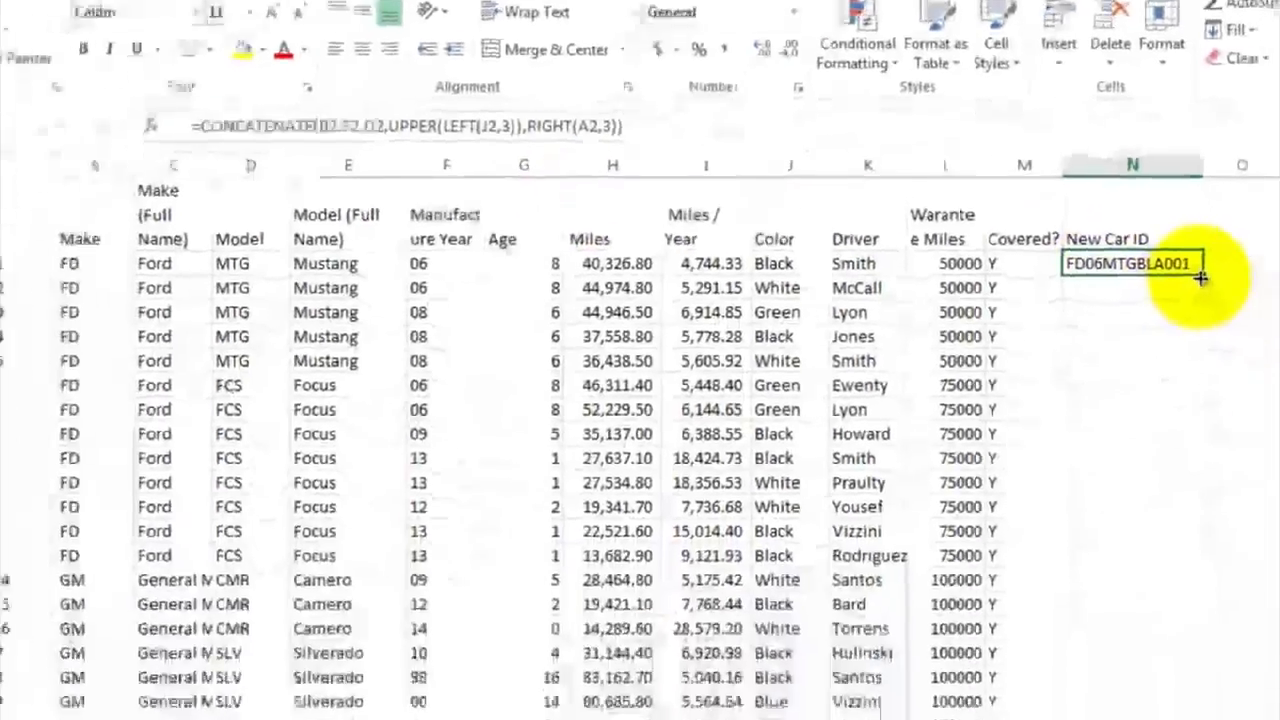
Fill the New Car ID formula from N2 down to N53 and check the results along the column
left_click_drag(1200, 276, 1182, 719)
left_click_drag(1157, 590, 1157, 627)
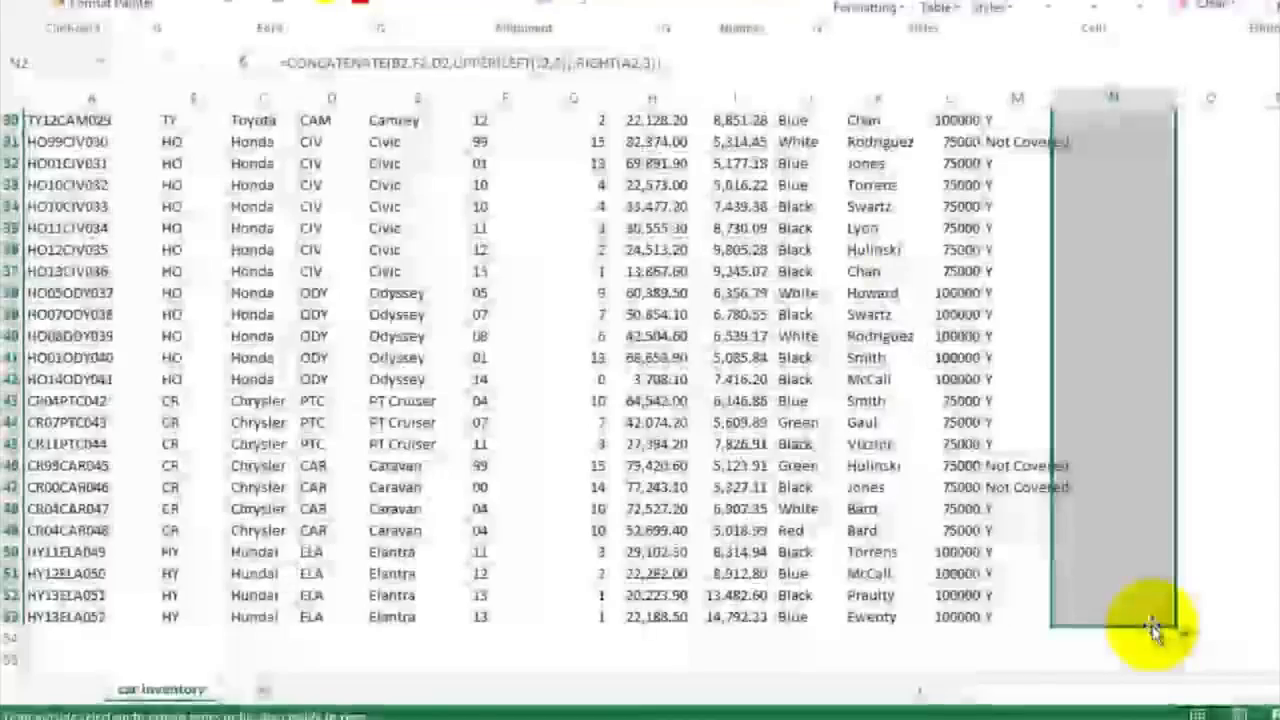
left_click(1117, 236)
scroll(1117, 236, "up", 10)
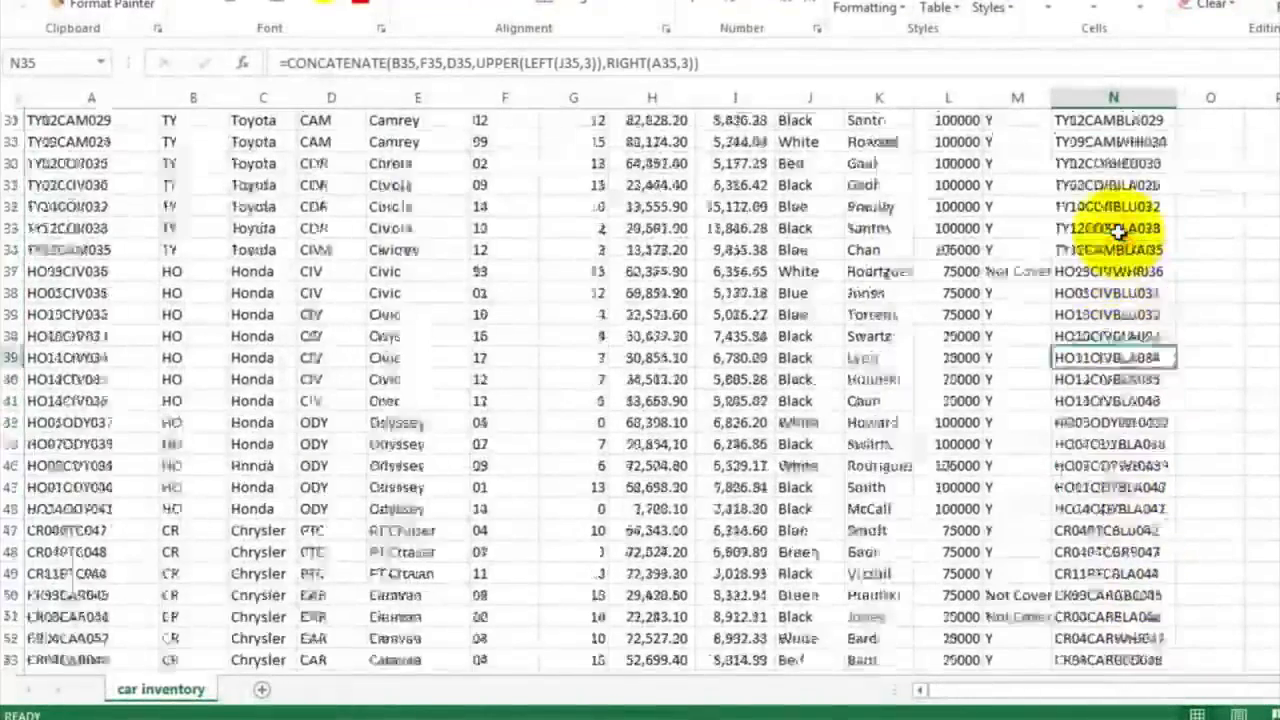
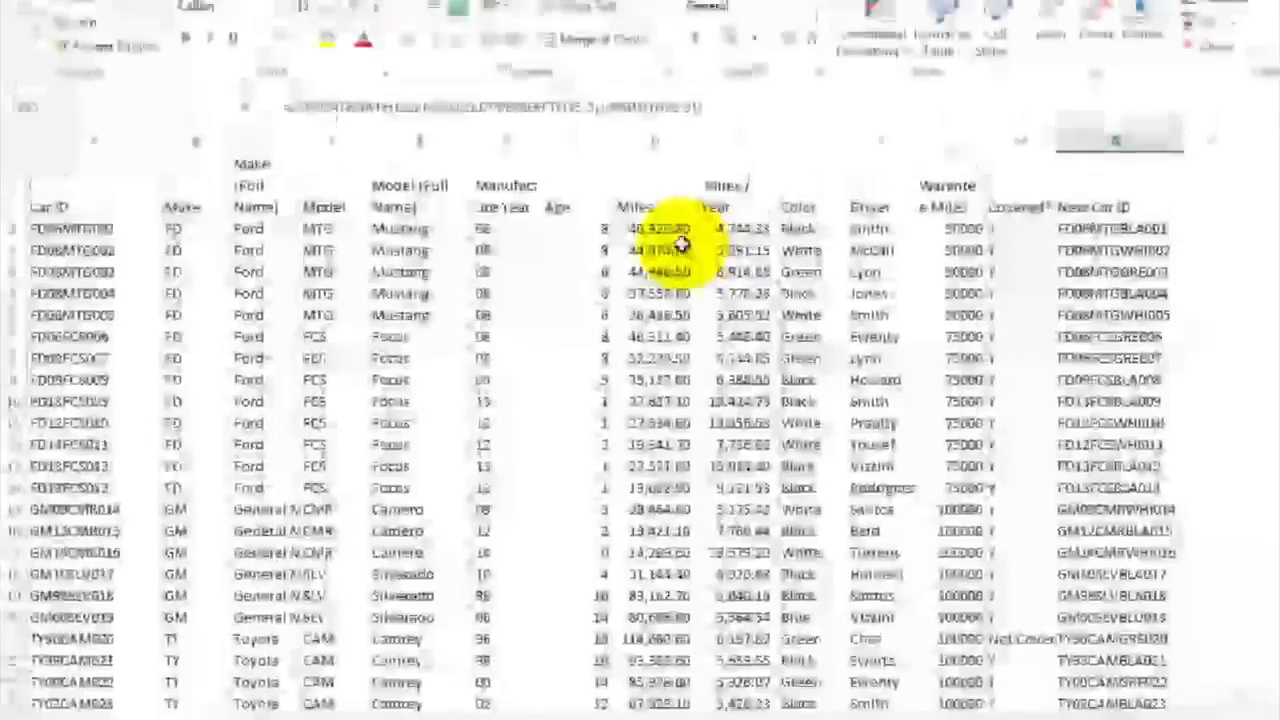
Create a PivotTable from the car inventory data A1:N53 on a new worksheet
left_click_drag(652, 185, 652, 206)
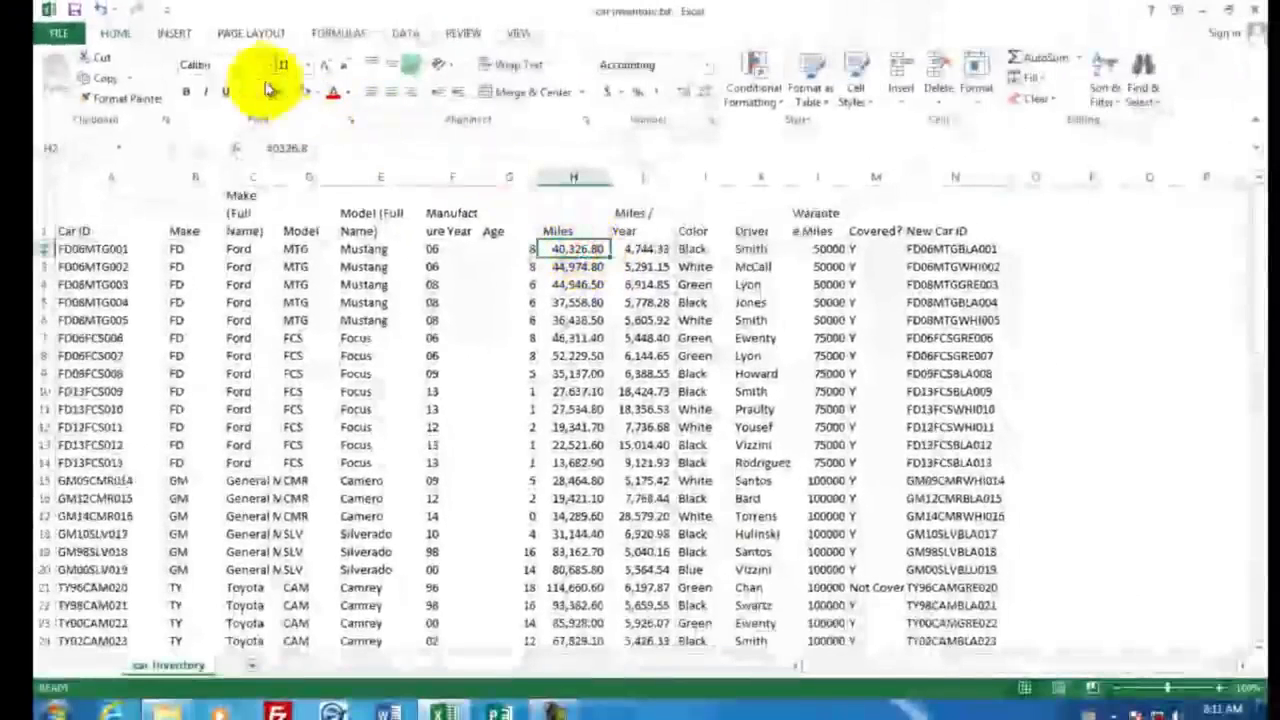
left_click(175, 34)
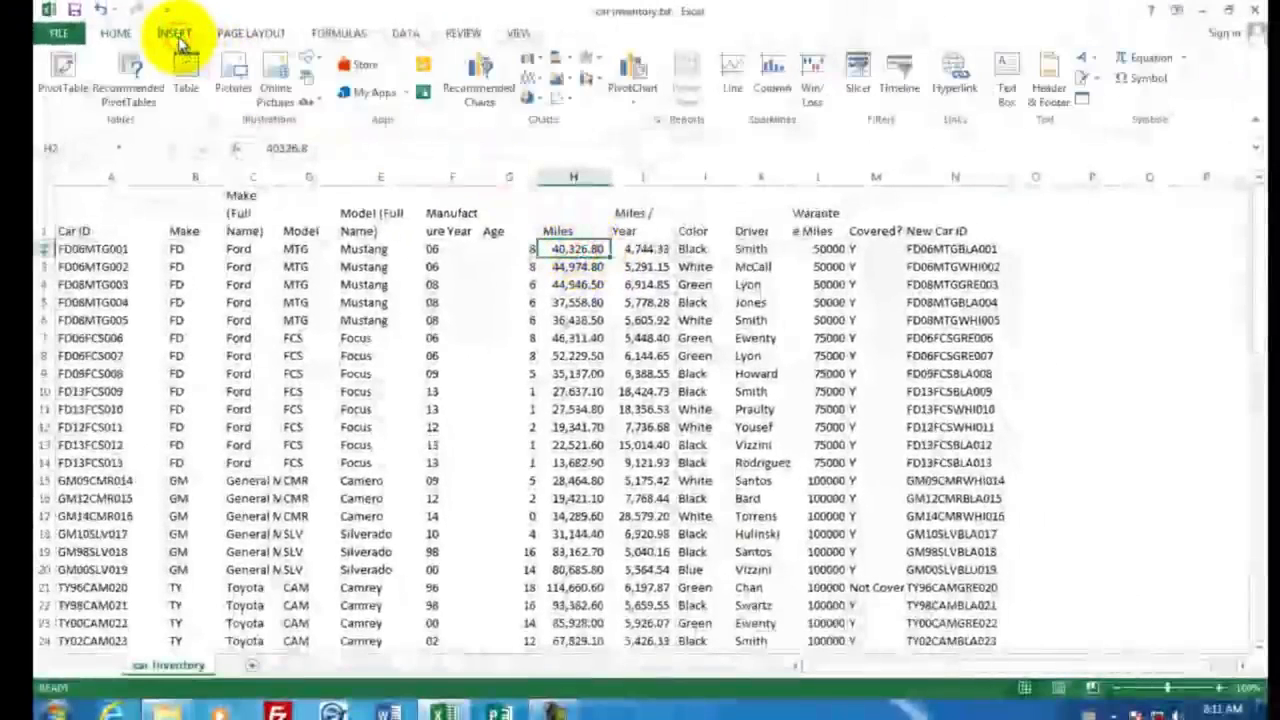
left_click(65, 75)
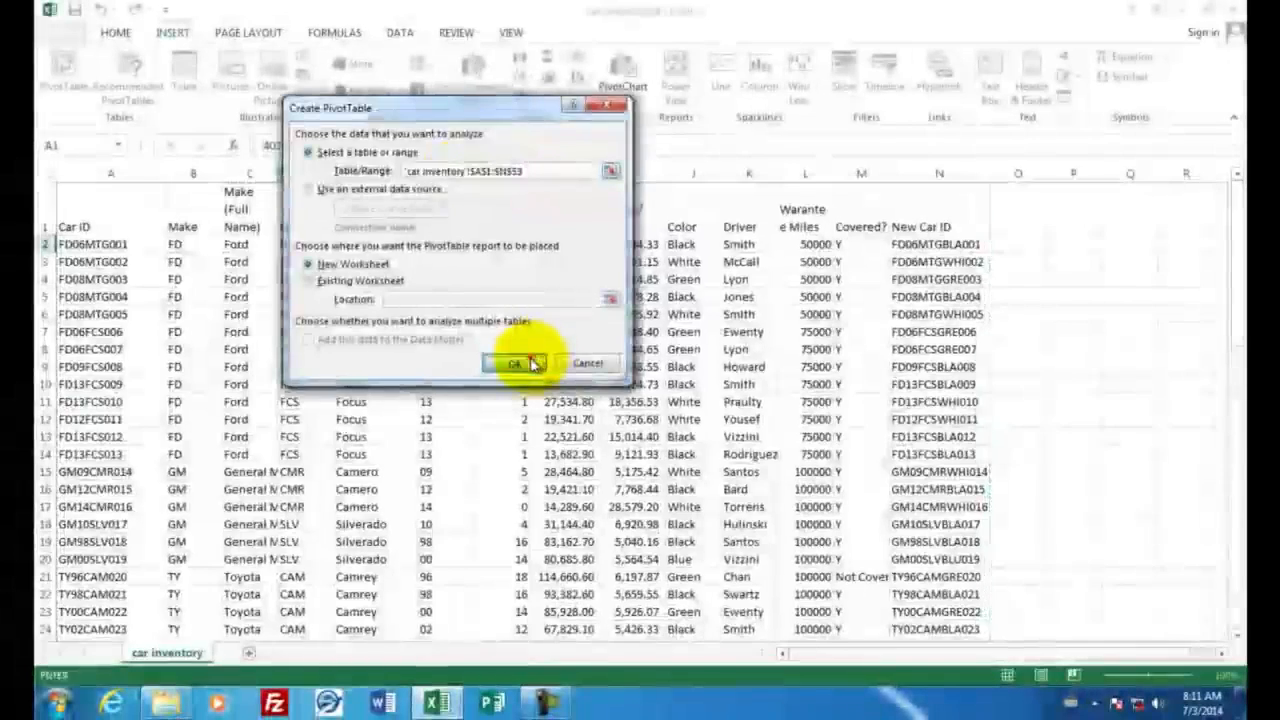
left_click(521, 368)
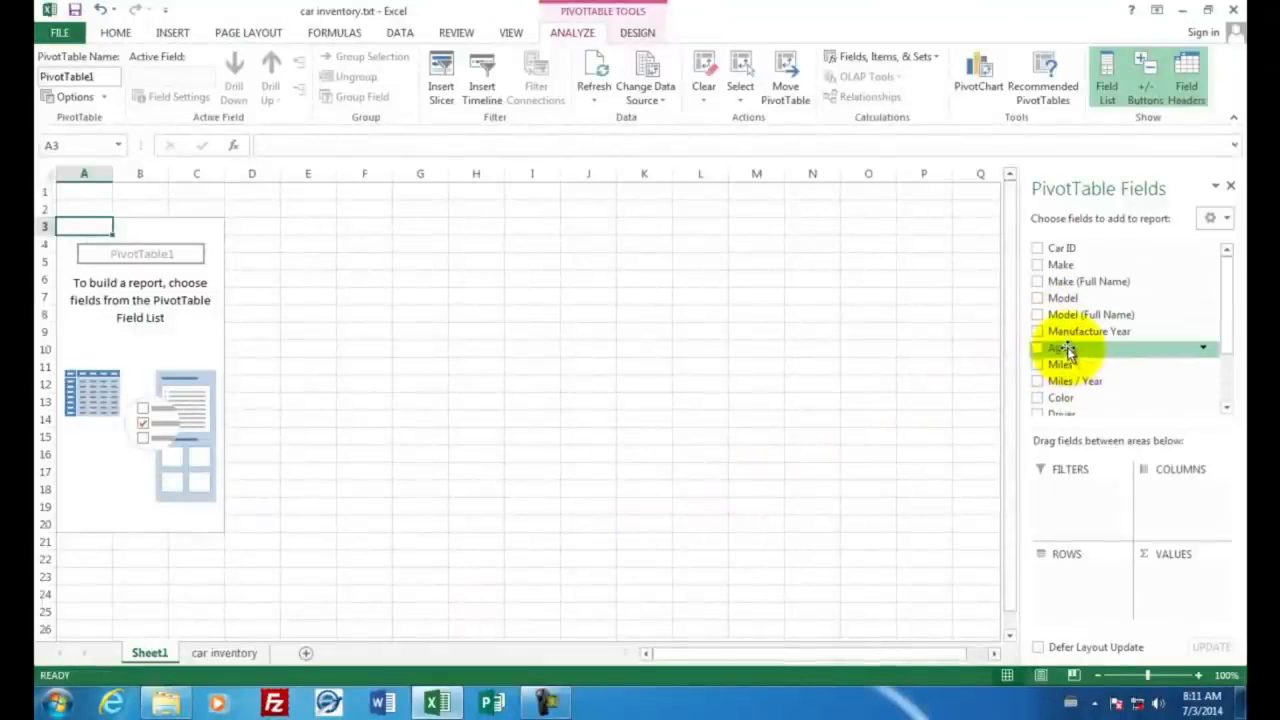
Add Driver as the PivotTable's rows and Miles as its summed values
left_click_drag(1223, 337, 1237, 383)
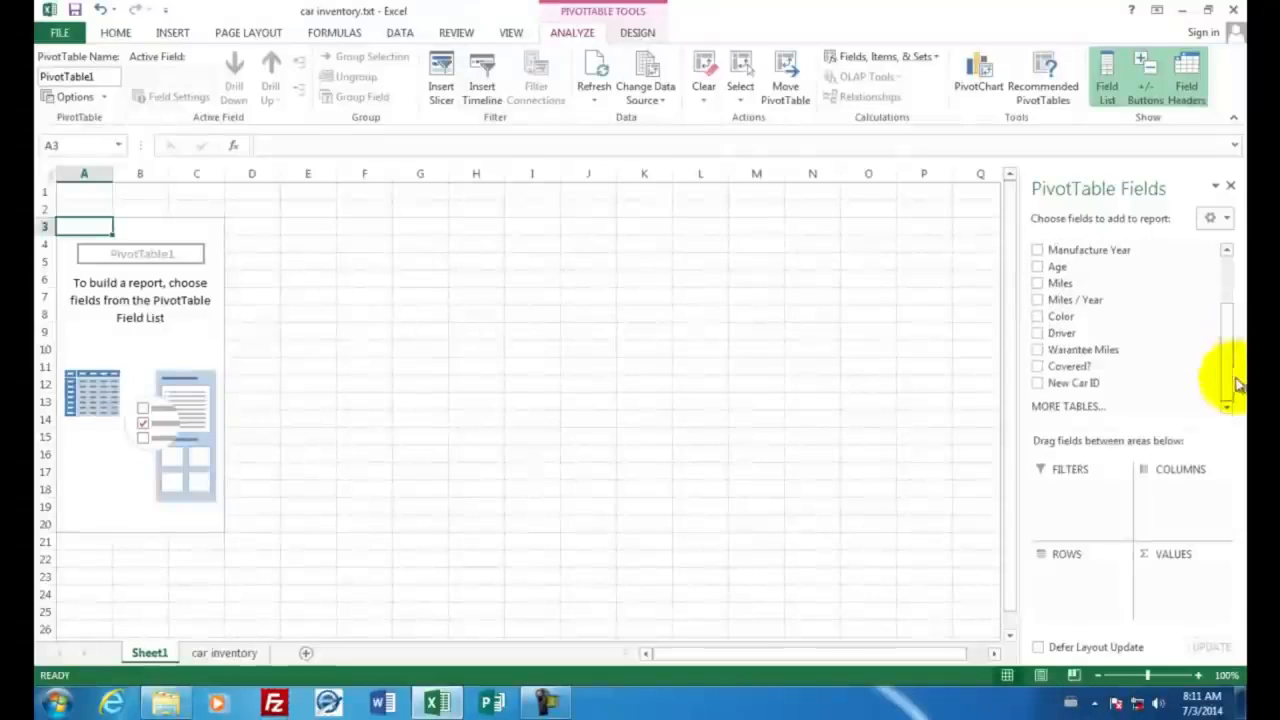
left_click(1039, 335)
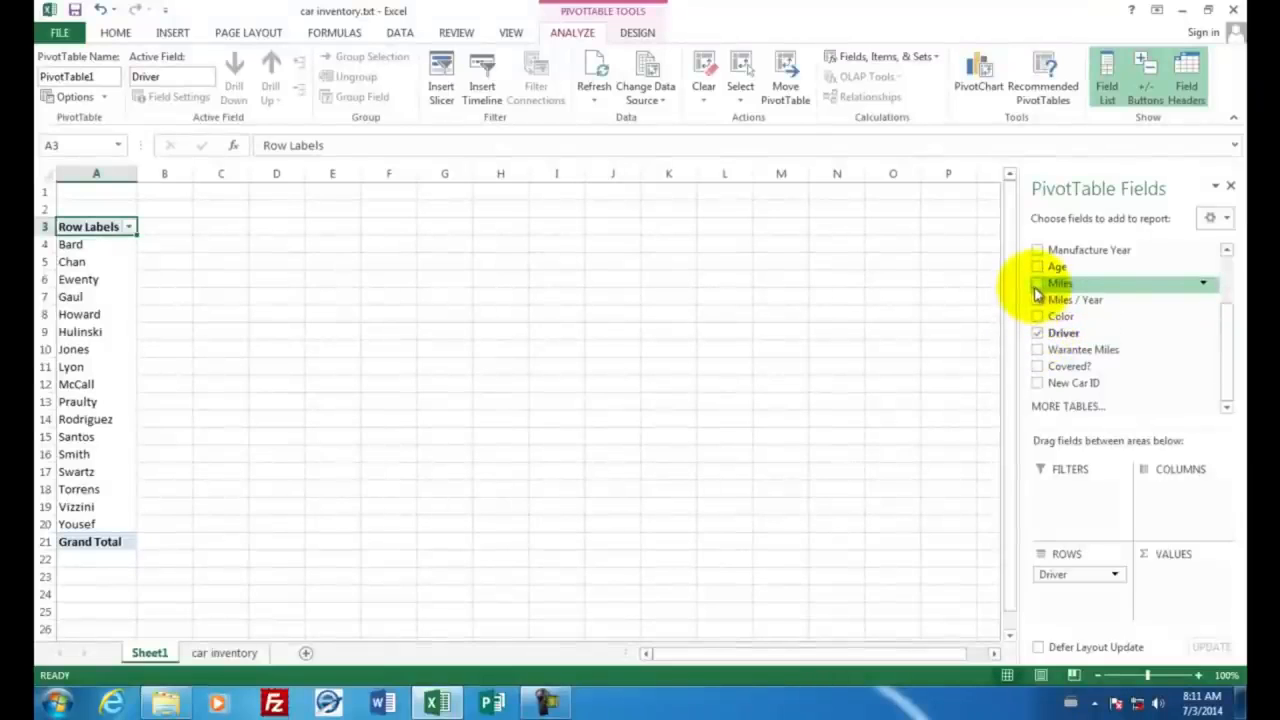
left_click(1038, 284)
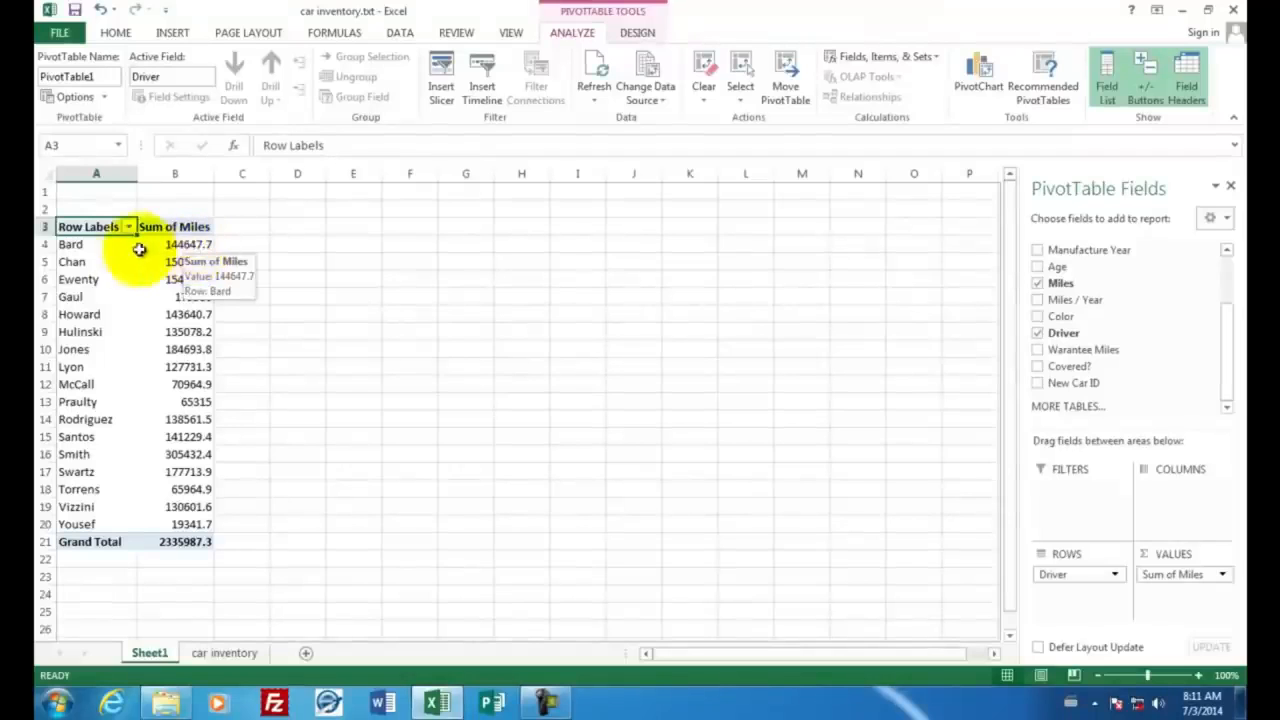
Insert a 2-D clustered column chart of the drivers' mileage from A4:B20 and place it beside the PivotTable
left_click_drag(90, 245, 199, 526)
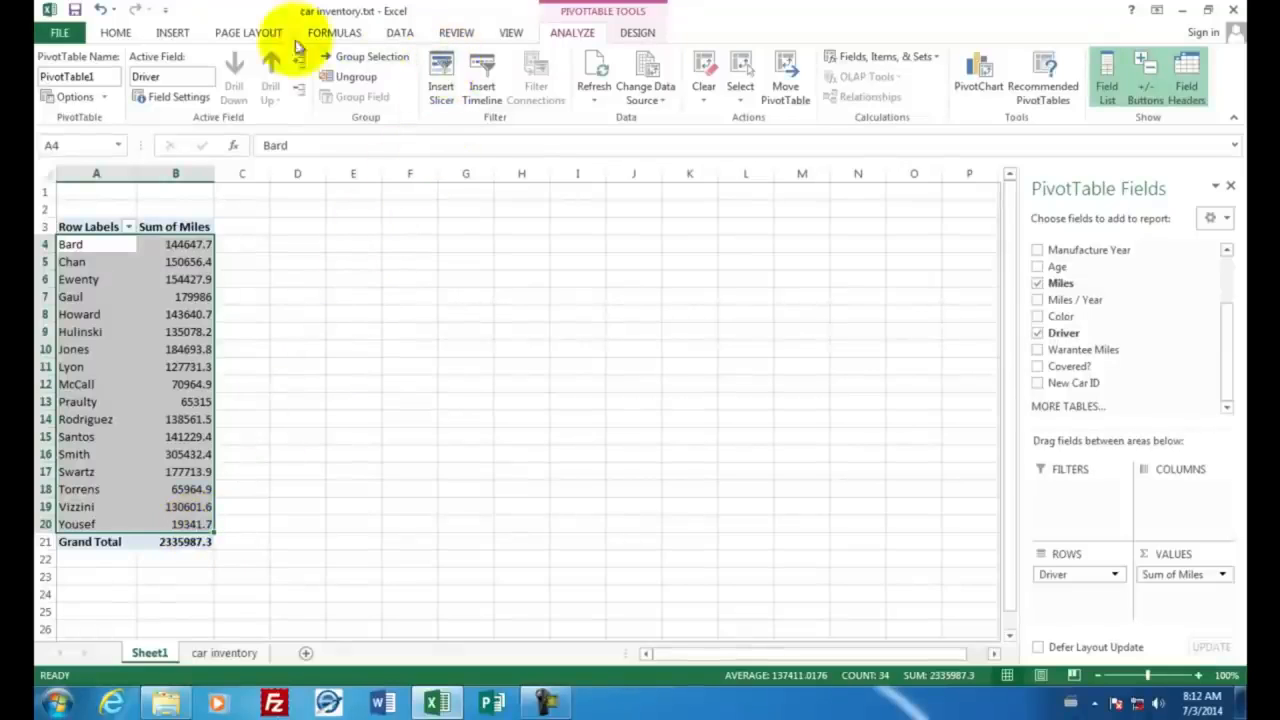
left_click(172, 32)
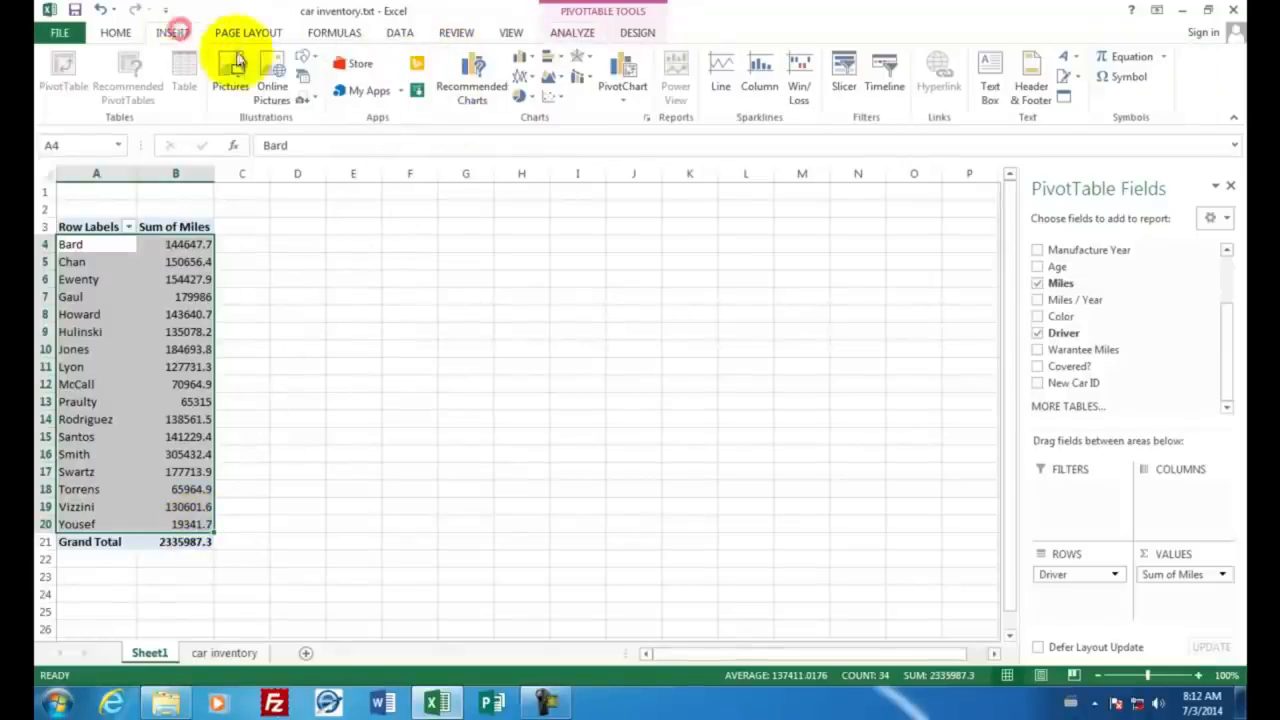
left_click(521, 56)
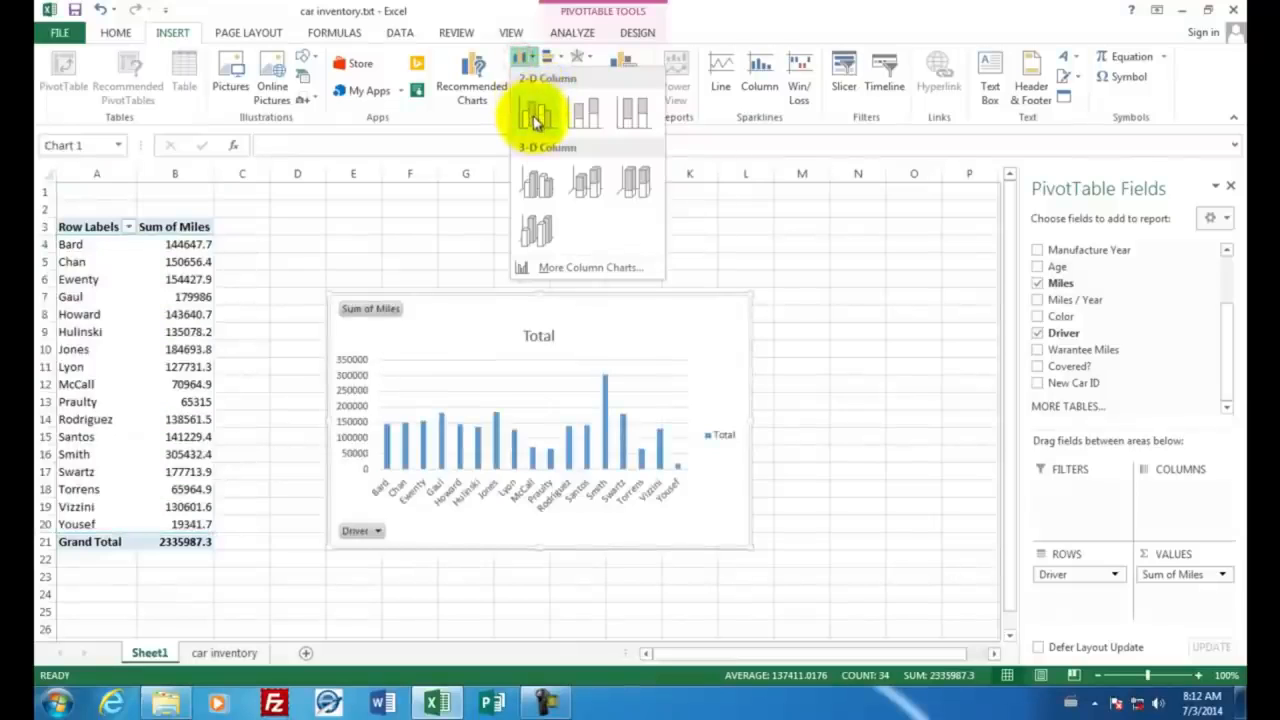
left_click(535, 120)
mouse_move(443, 343)
left_mouse_down()
mouse_move(429, 306)
mouse_move(357, 260)
left_mouse_up()
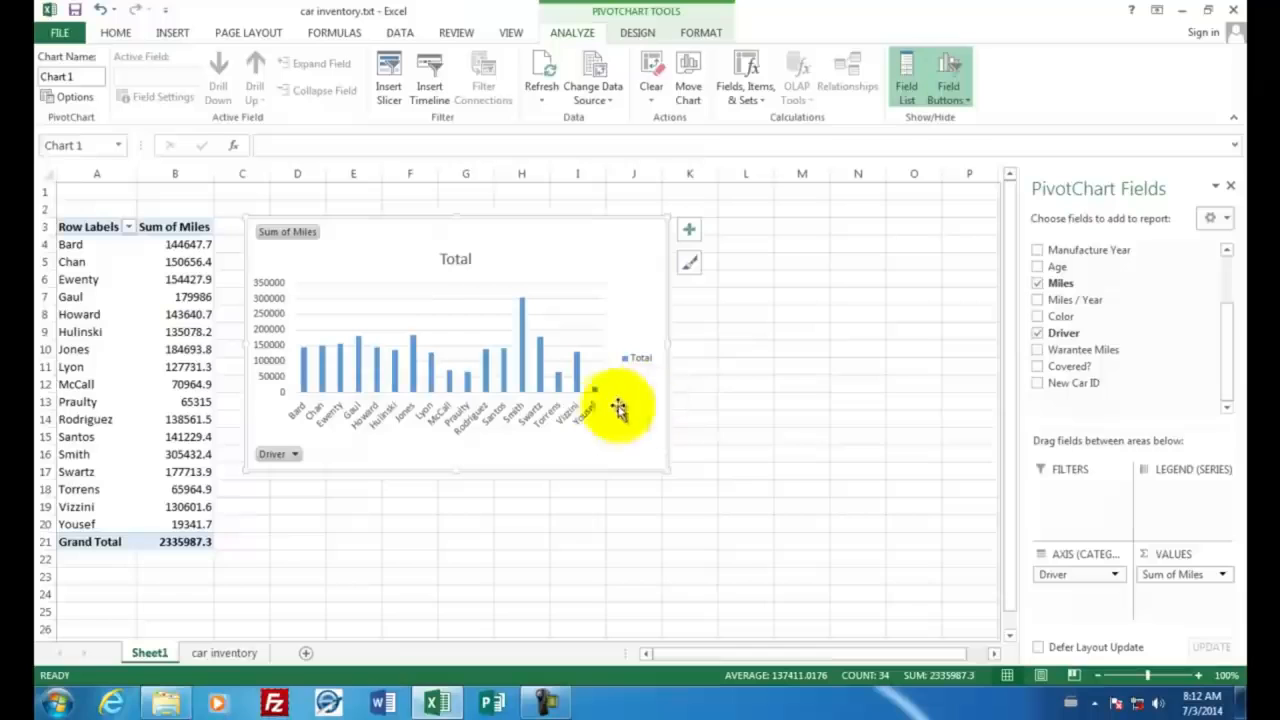
left_click(548, 494)
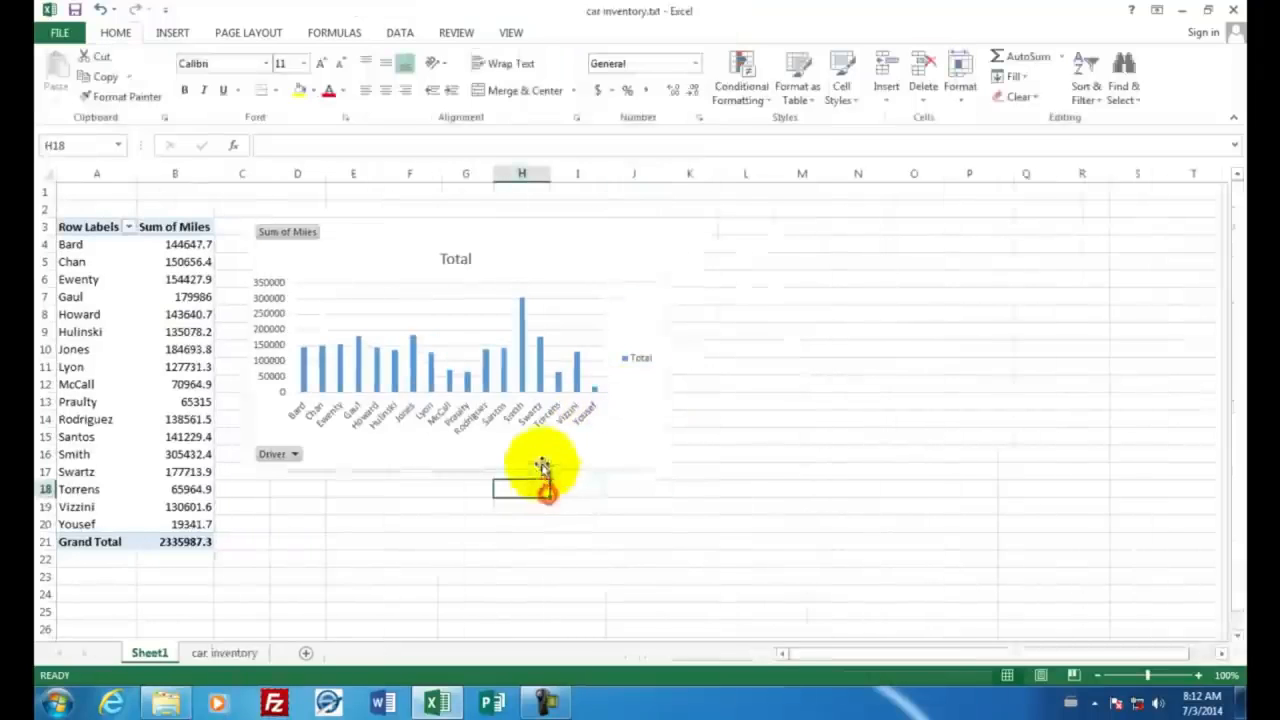
Compare the chart's tallest driver bar with the source data on the car inventory sheet, including the Driver, Miles and Miles / Year columns
mouse_move(525, 308)
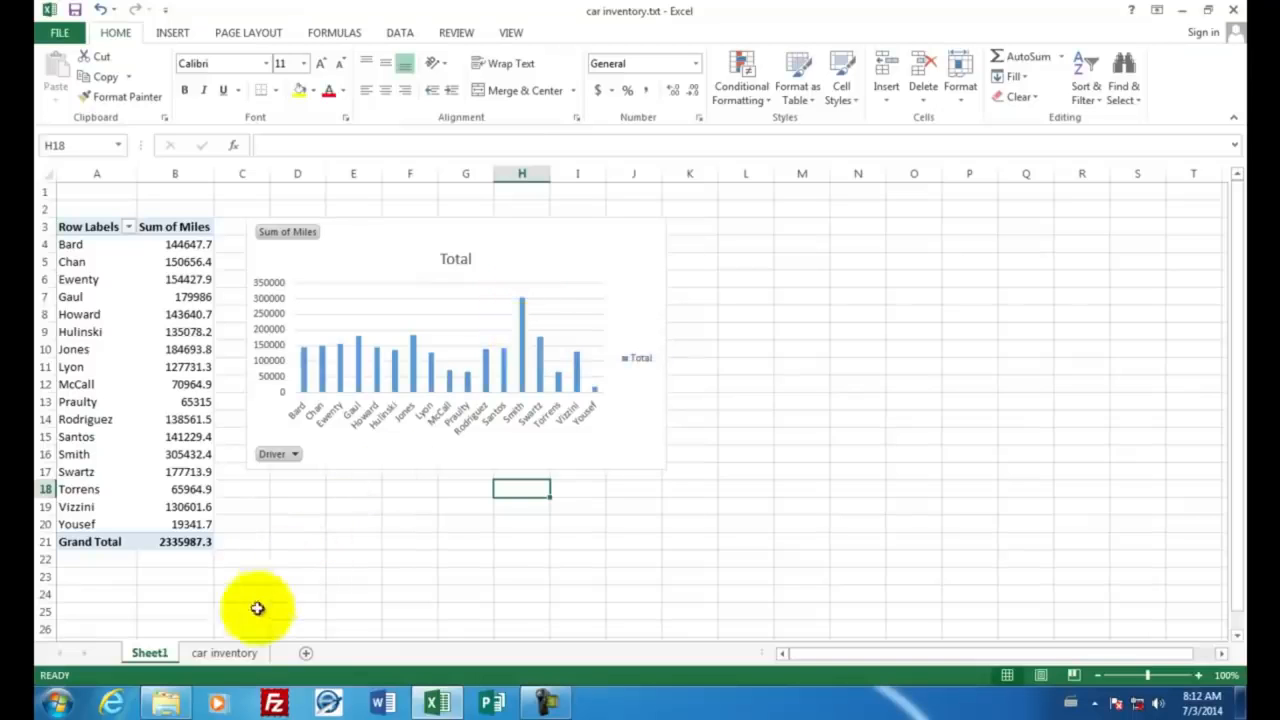
left_click(226, 653)
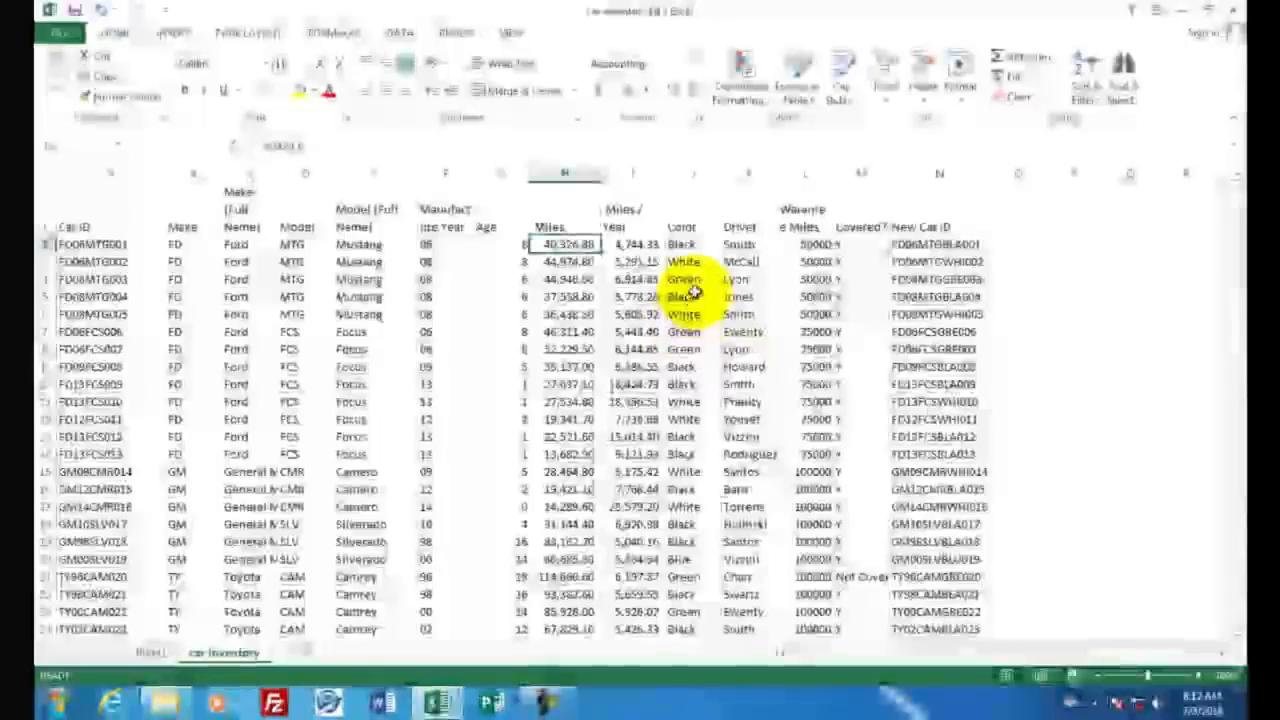
left_click(733, 247)
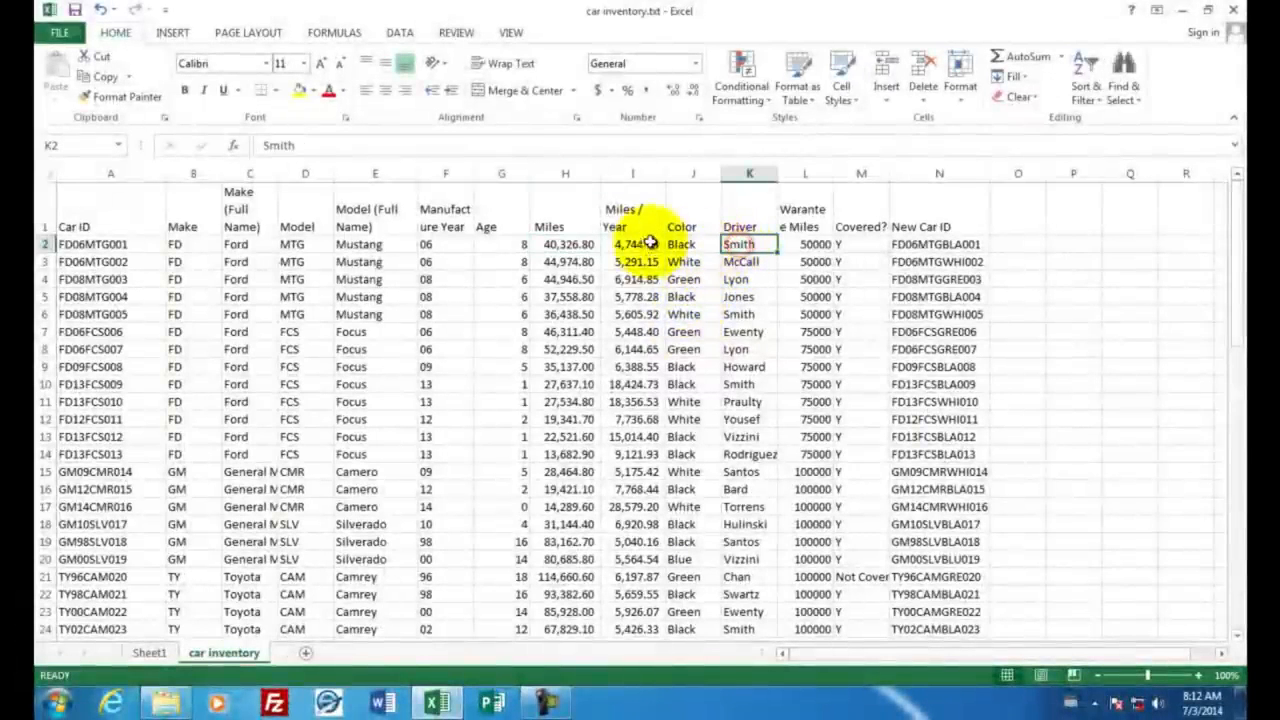
left_click(242, 246)
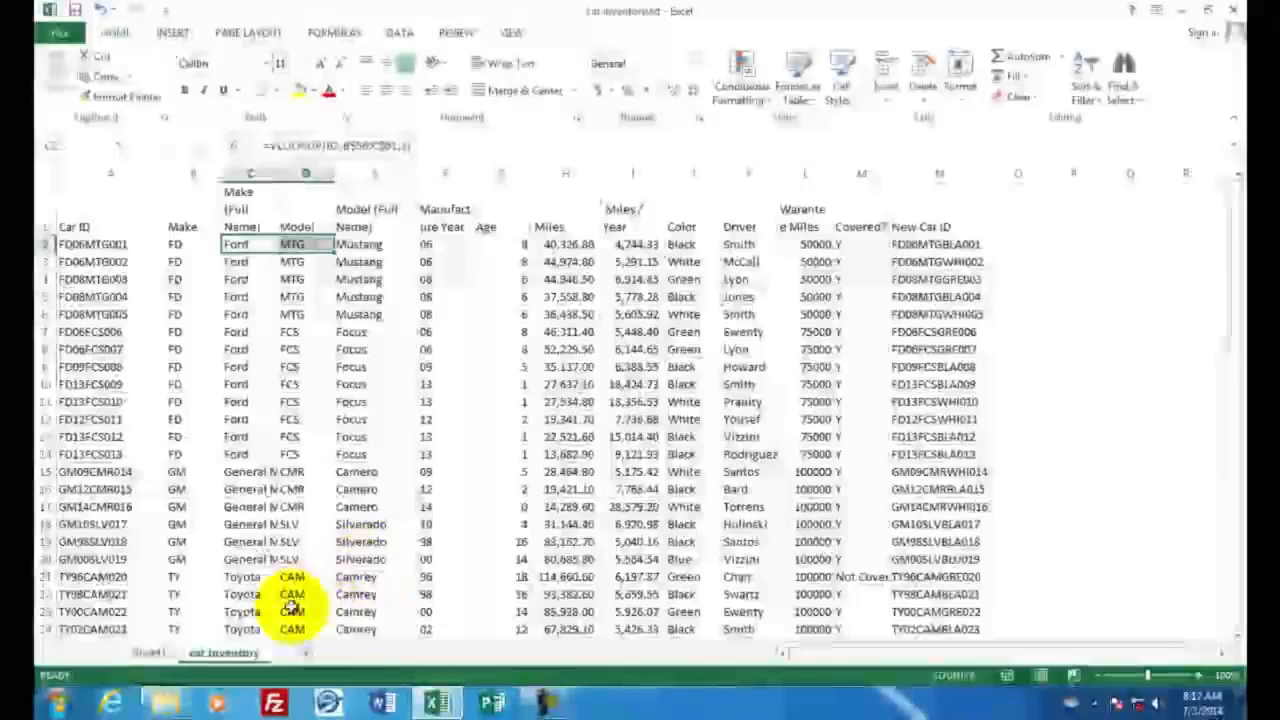
left_click(150, 653)
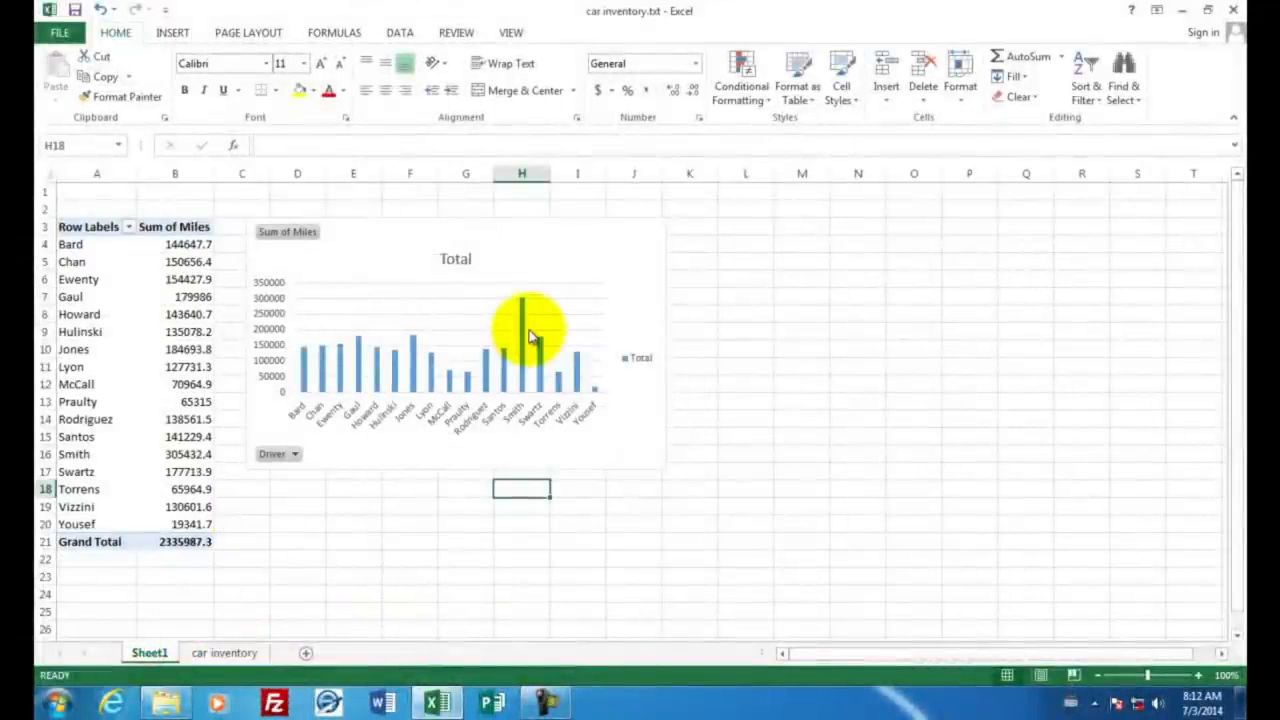
mouse_move(529, 317)
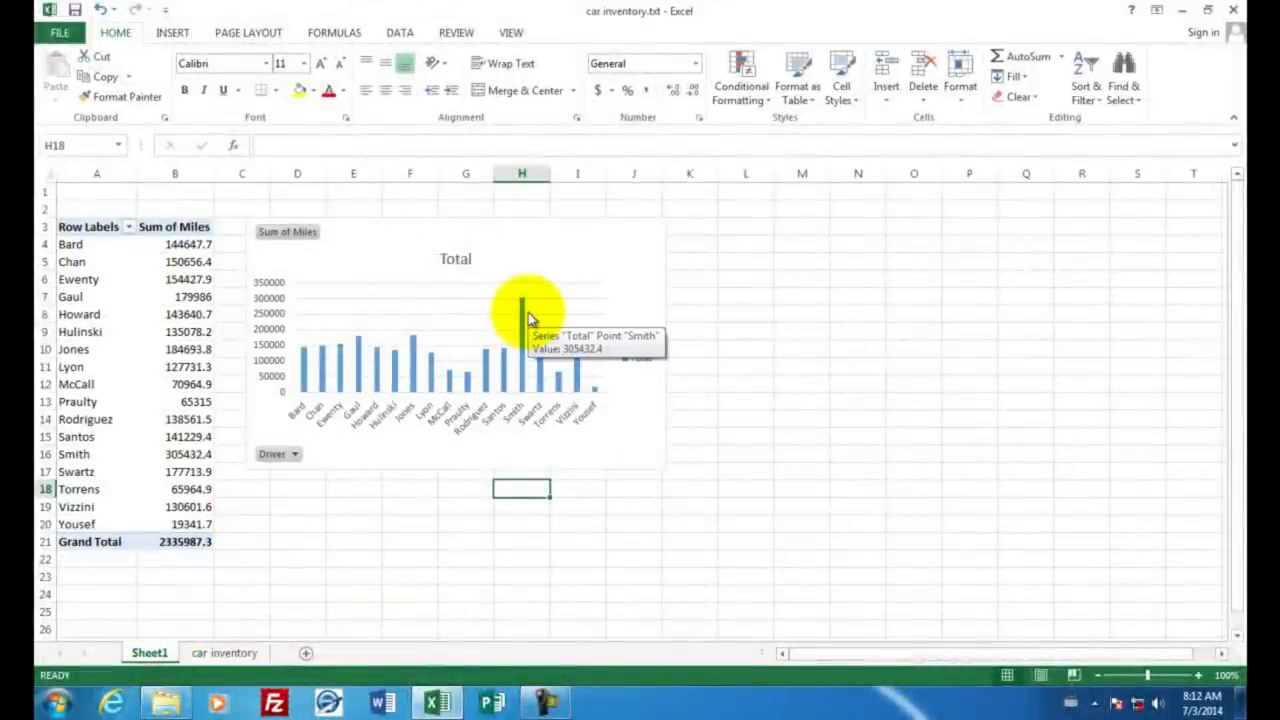
key("ctrl+Page_Down")
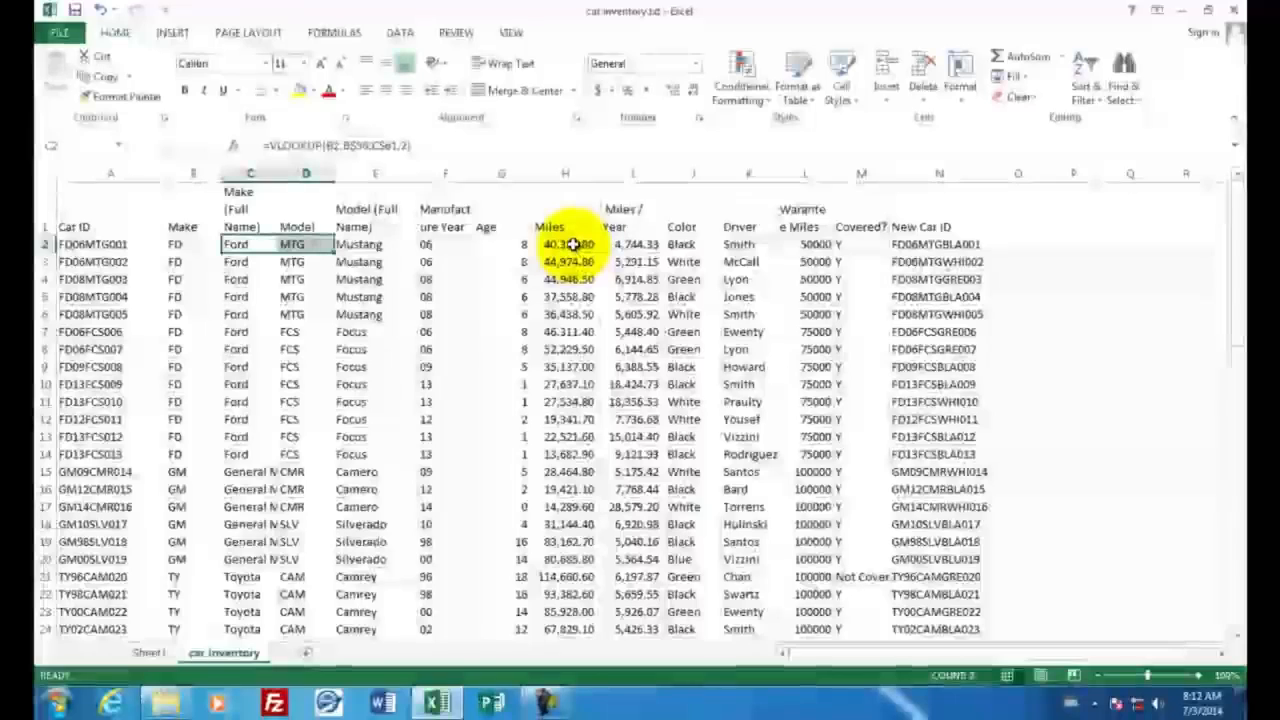
left_click_drag(572, 244, 632, 403)
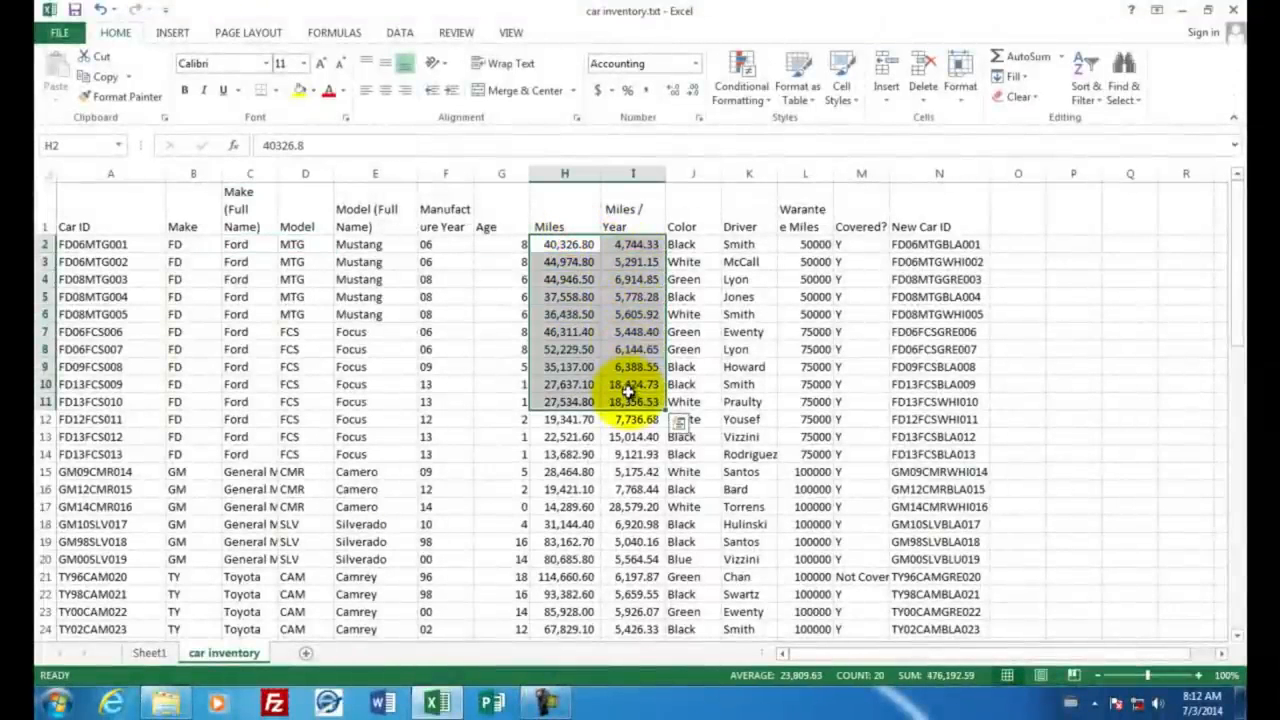
Insert a scatter chart of the Age and Miles columns G:H and move it clear of those two columns
left_click(499, 243)
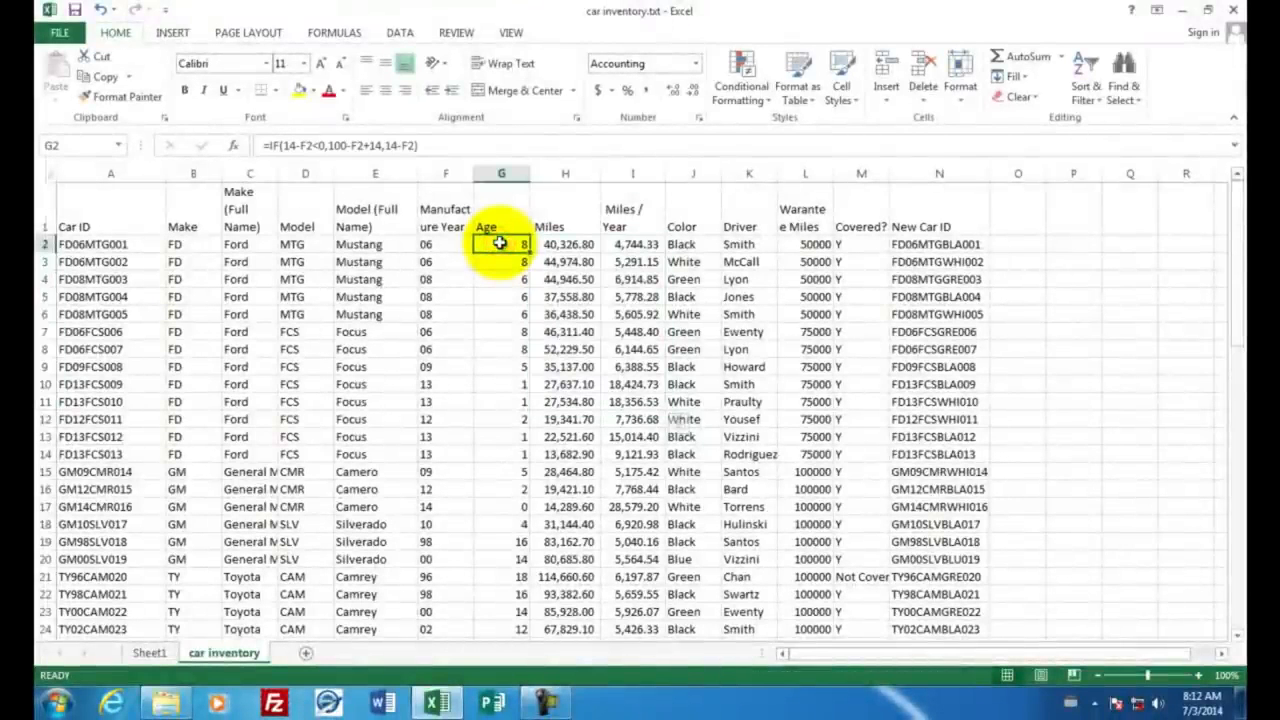
left_click_drag(499, 243, 562, 625)
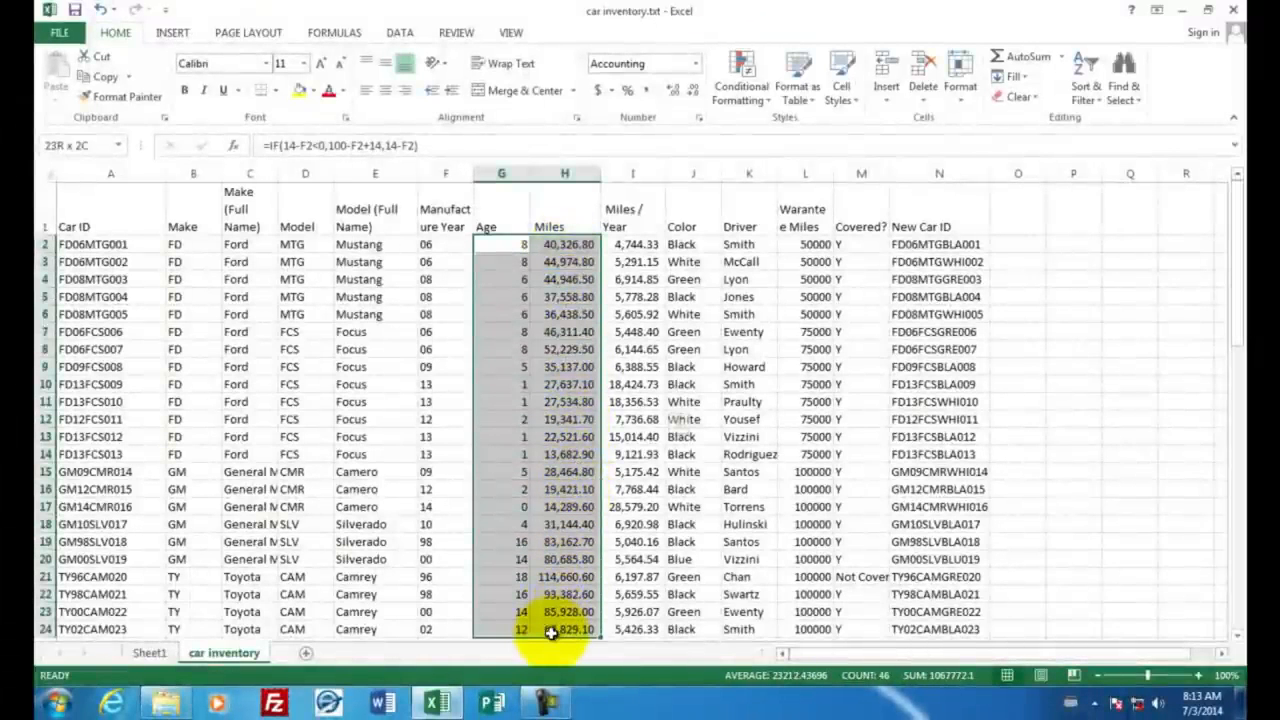
left_click_drag(513, 170, 543, 172)
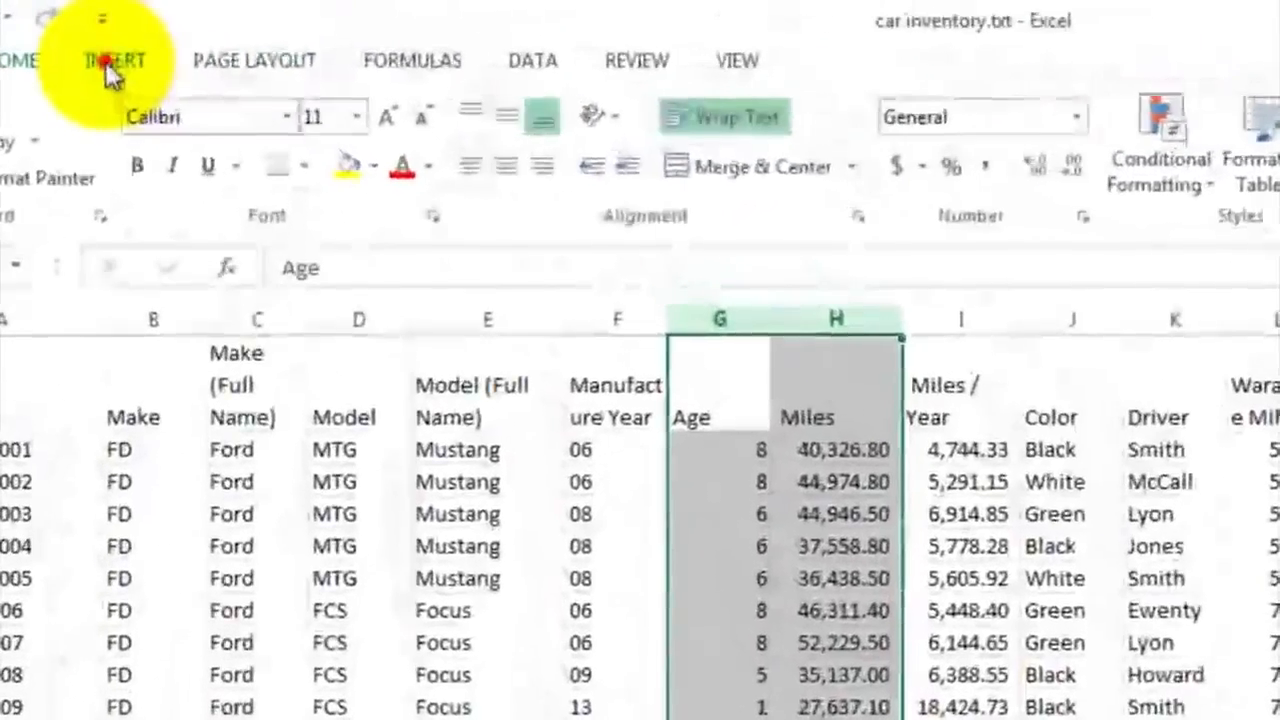
left_click(110, 65)
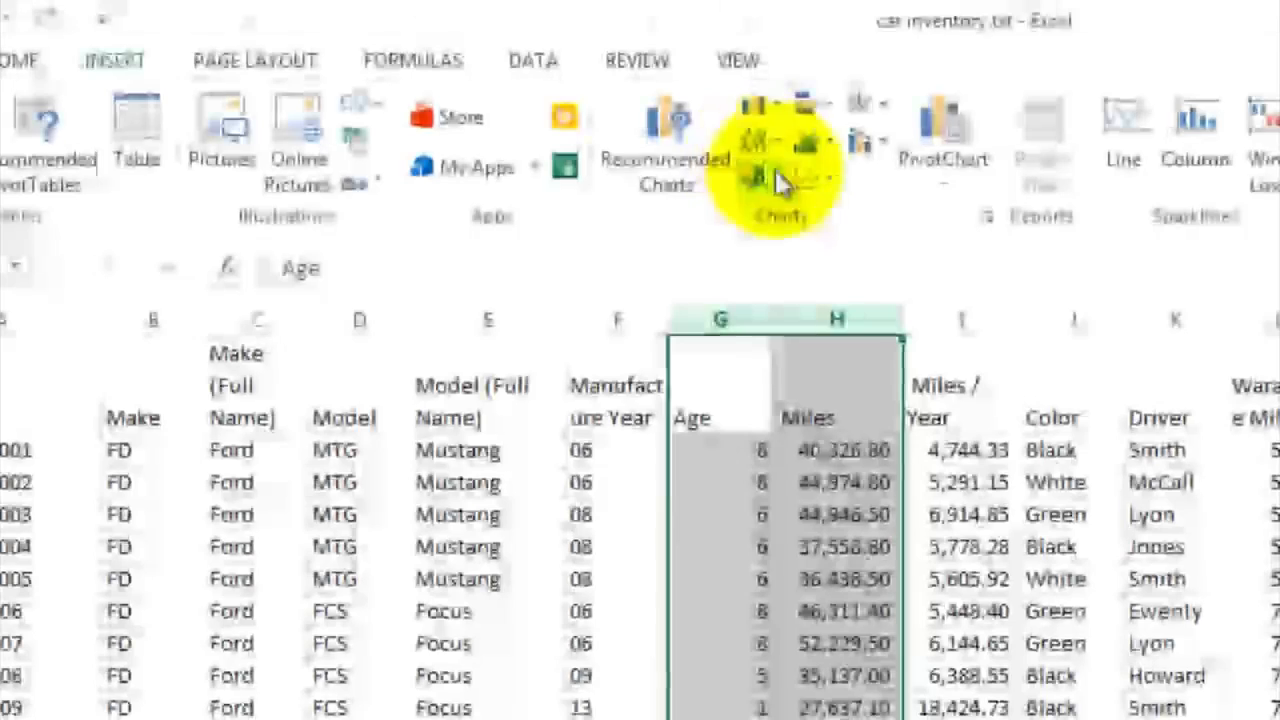
left_click(831, 185)
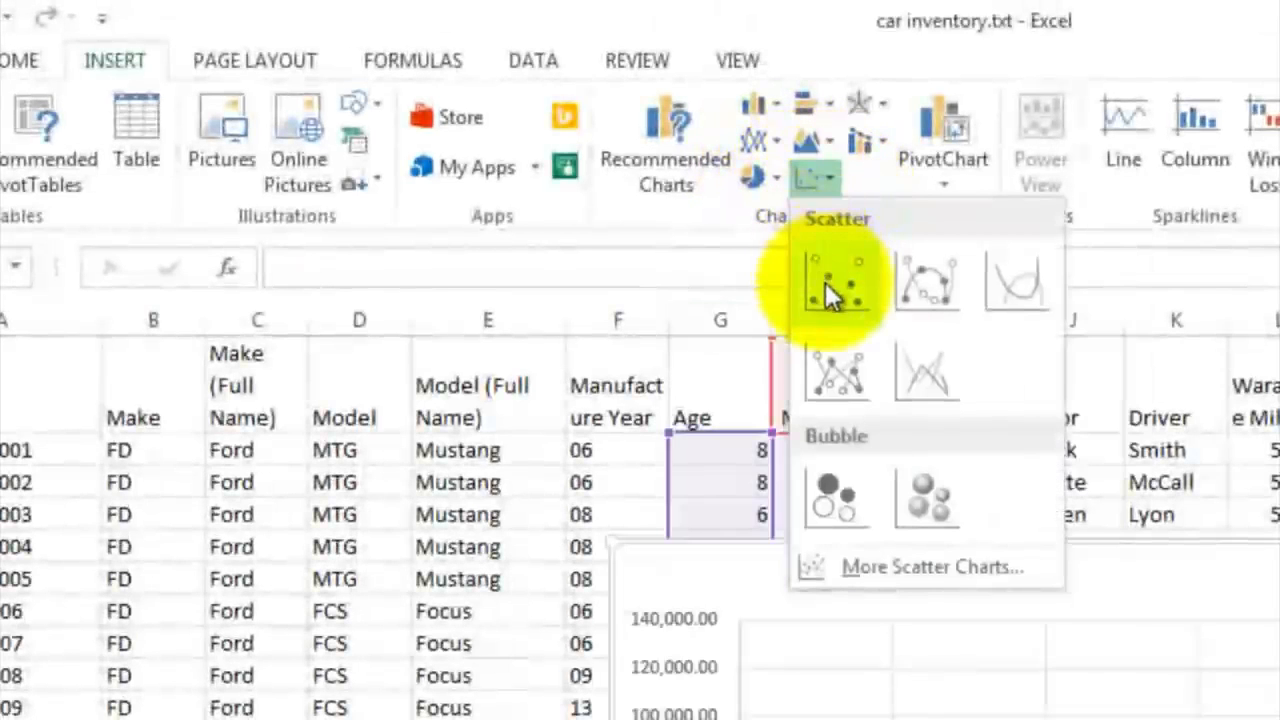
left_click(825, 282)
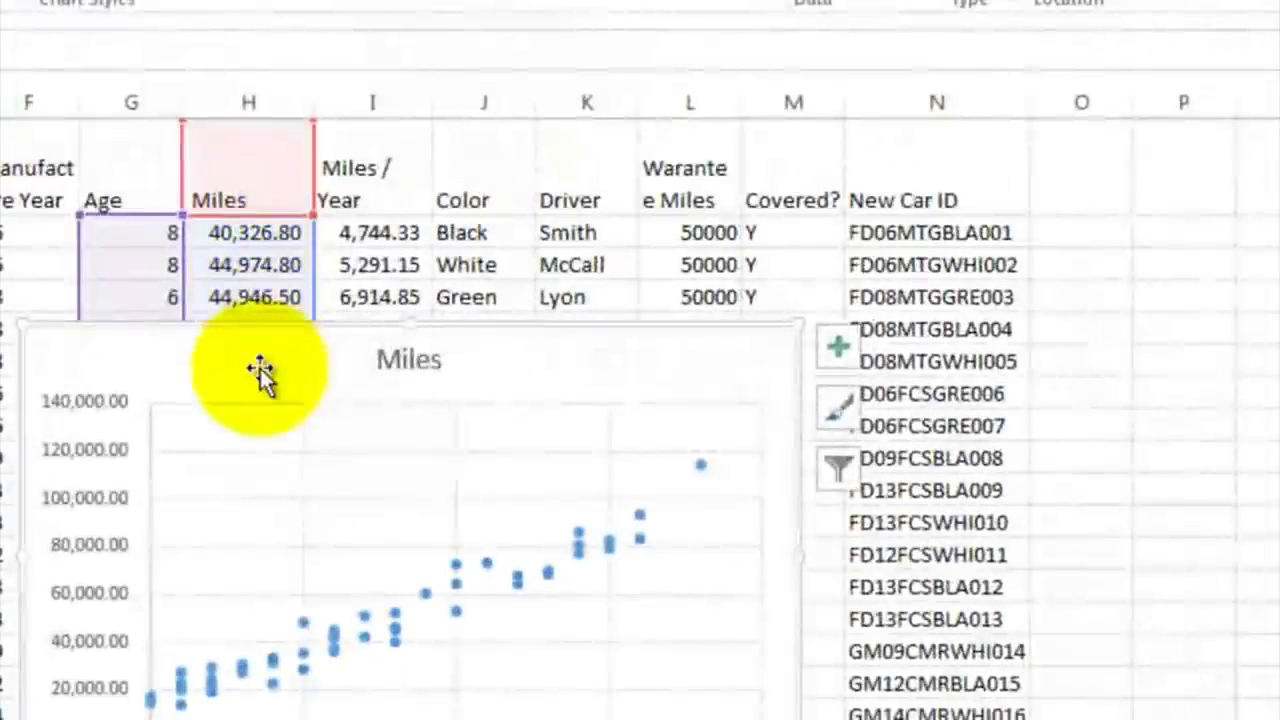
left_click_drag(259, 368, 630, 220)
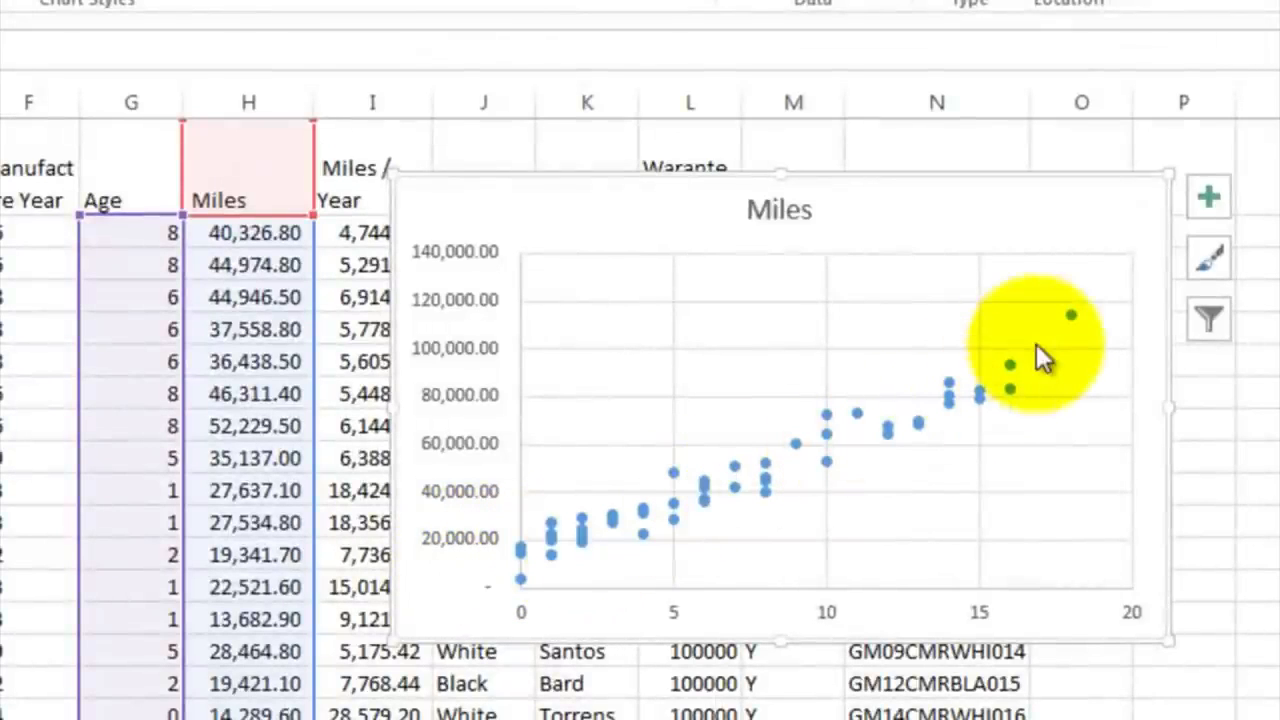
Add a trendline and axis titles to the Miles scatter chart
left_click(1208, 197)
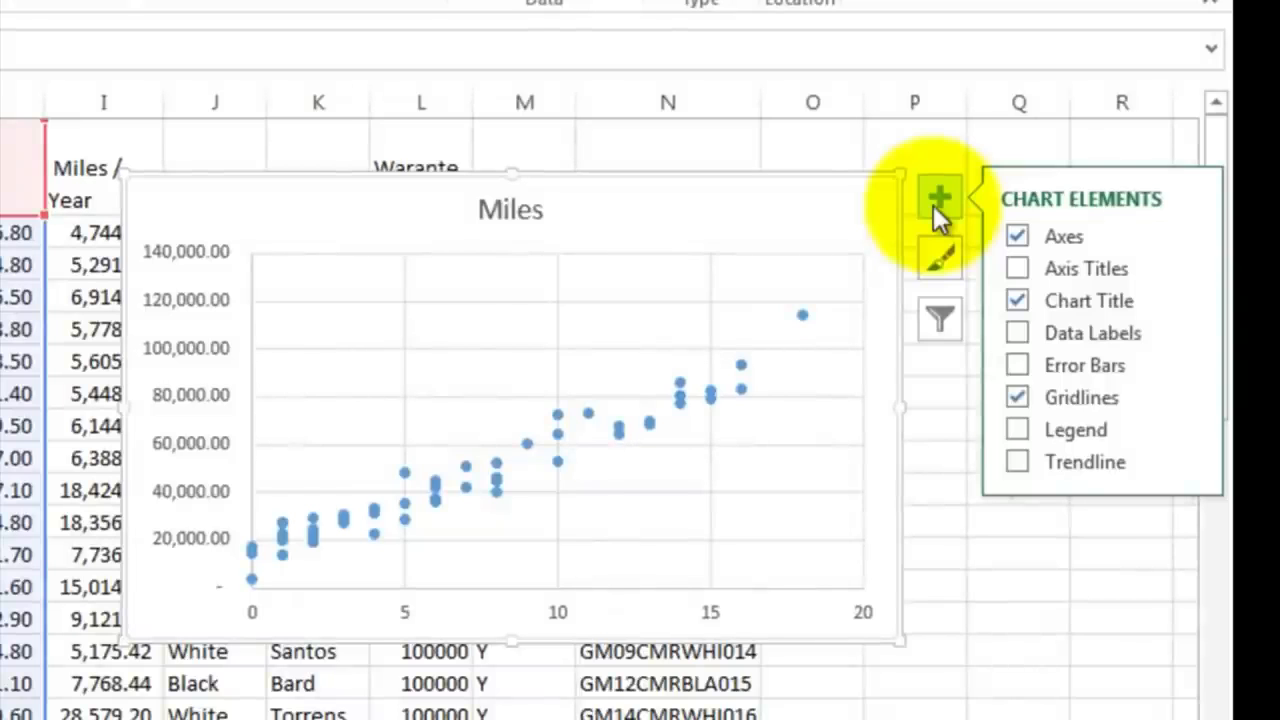
left_click(1016, 461)
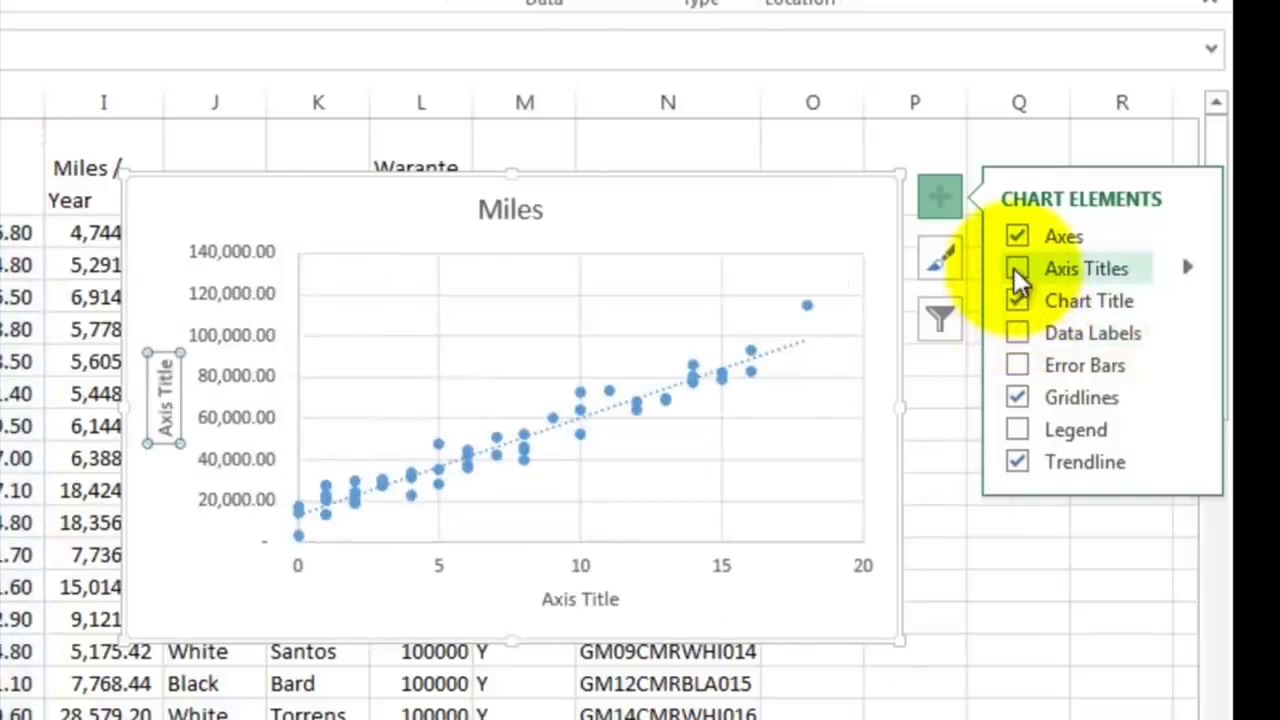
left_click(1016, 268)
Change the scatter chart's vertical axis title to "Miles Driven"
left_click(165, 408)
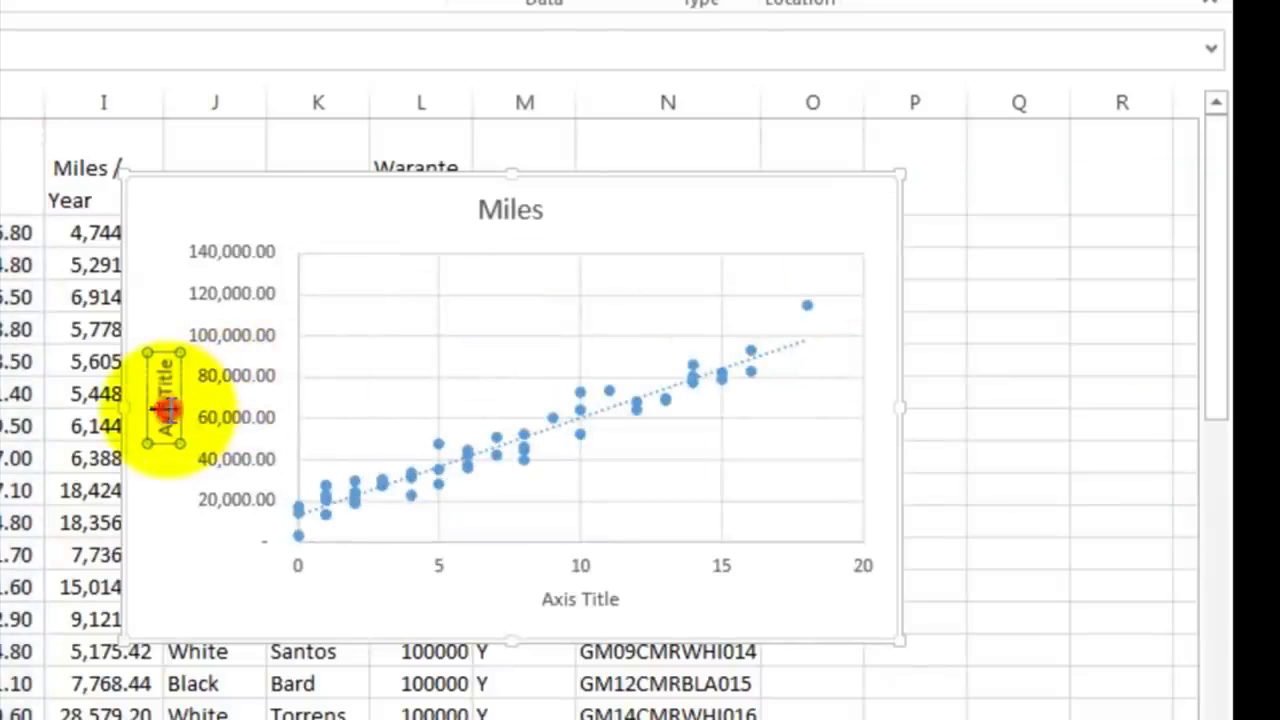
left_click(165, 408)
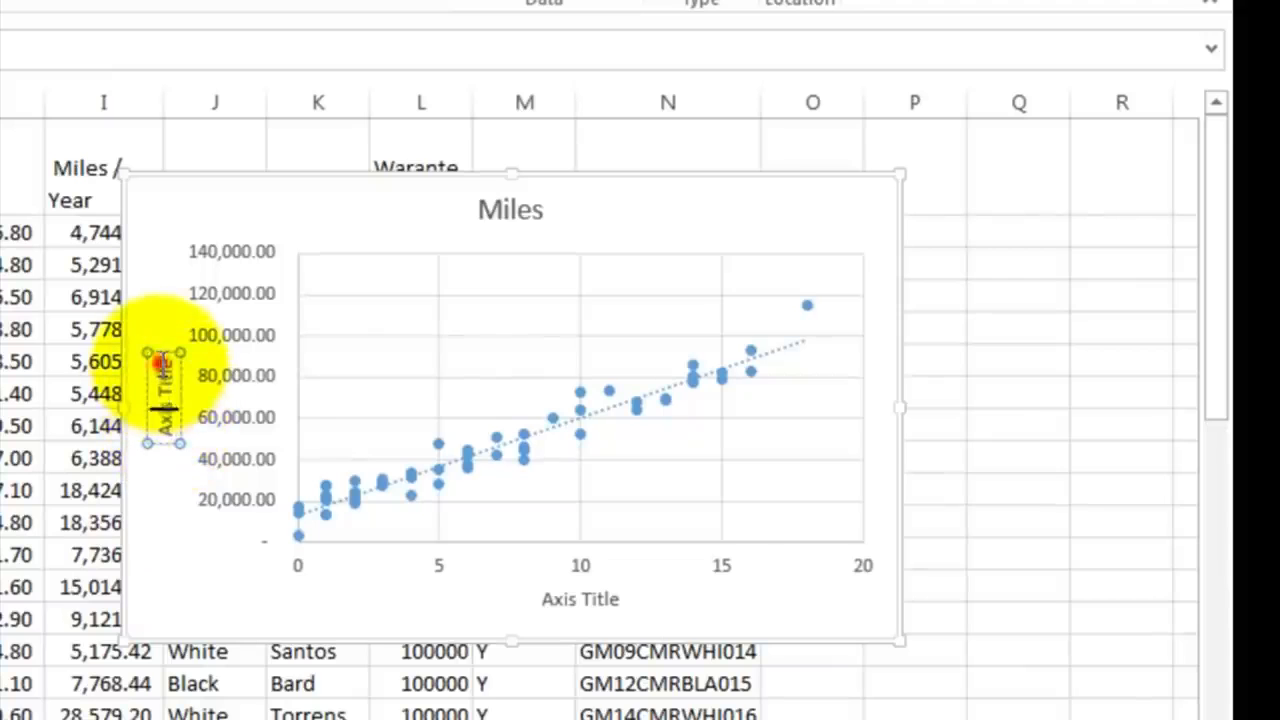
left_click(160, 360)
key("BackSpace")
key("BackSpace")
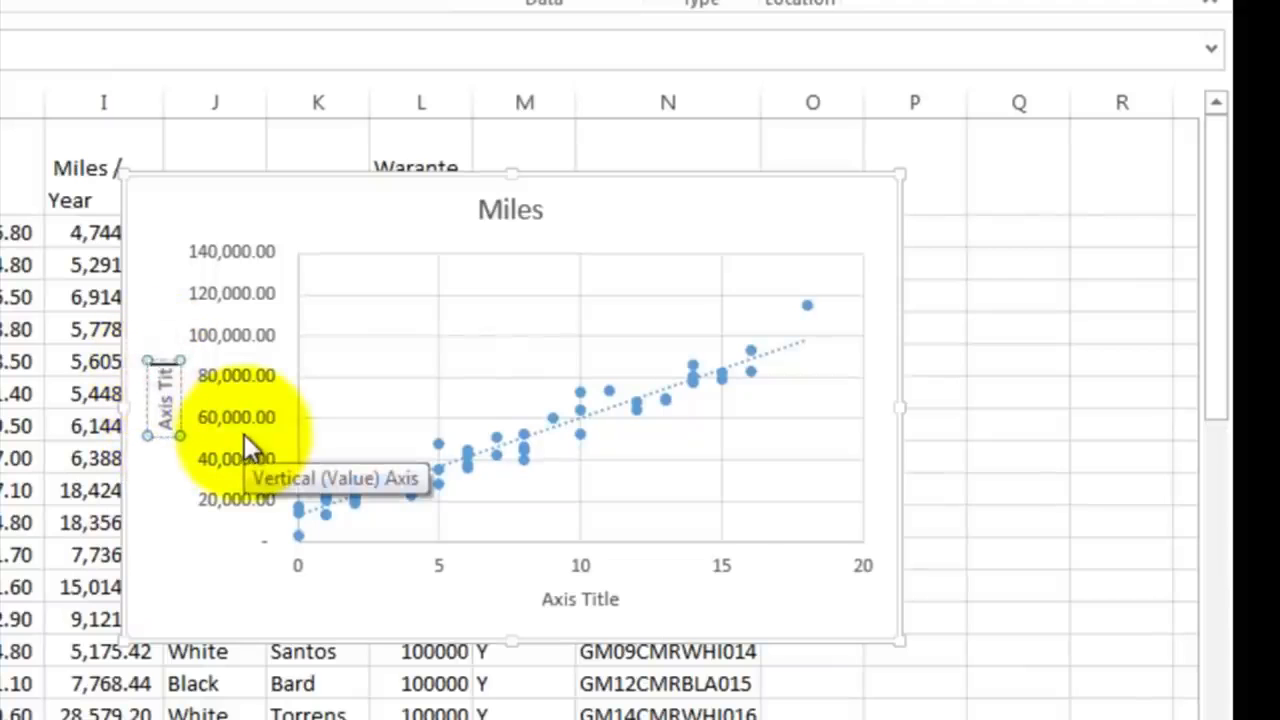
key("BackSpace")
key("BackSpace")
key("BackSpace")
key("BackSpace")
key("BackSpace")
key("BackSpace")
key("BackSpace")
key("BackSpace")
type("Mi")
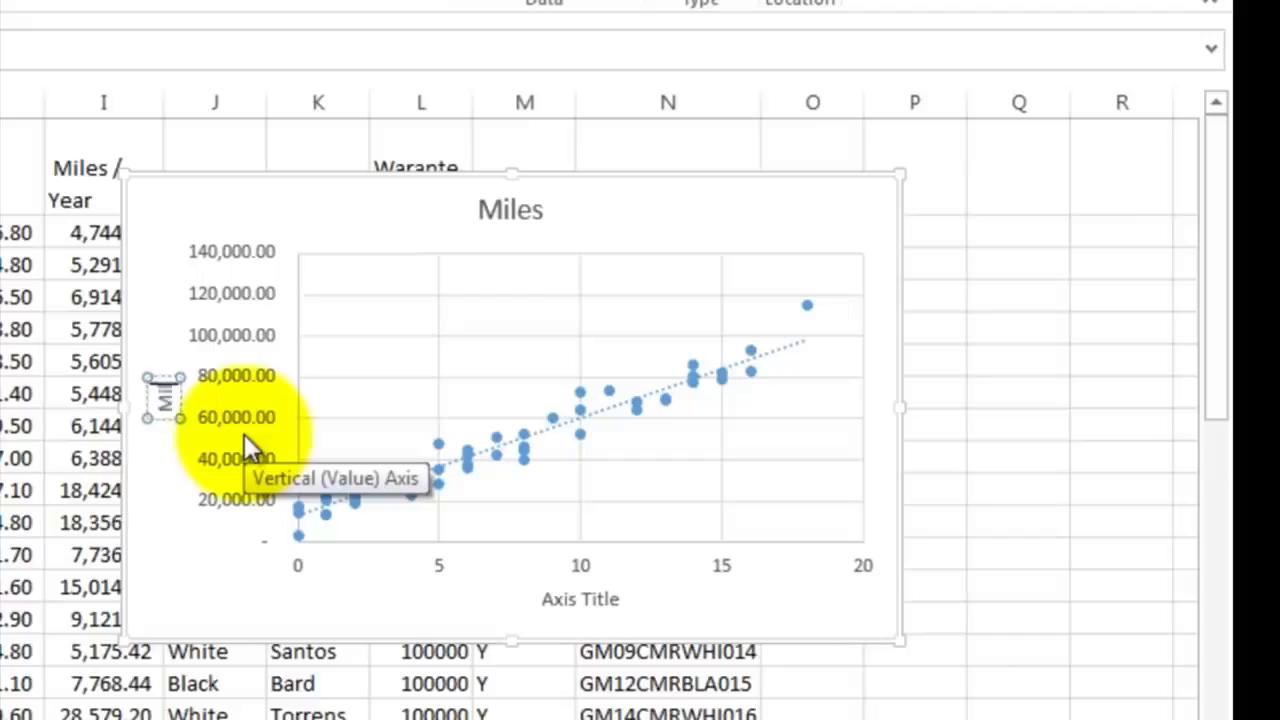
type("les")
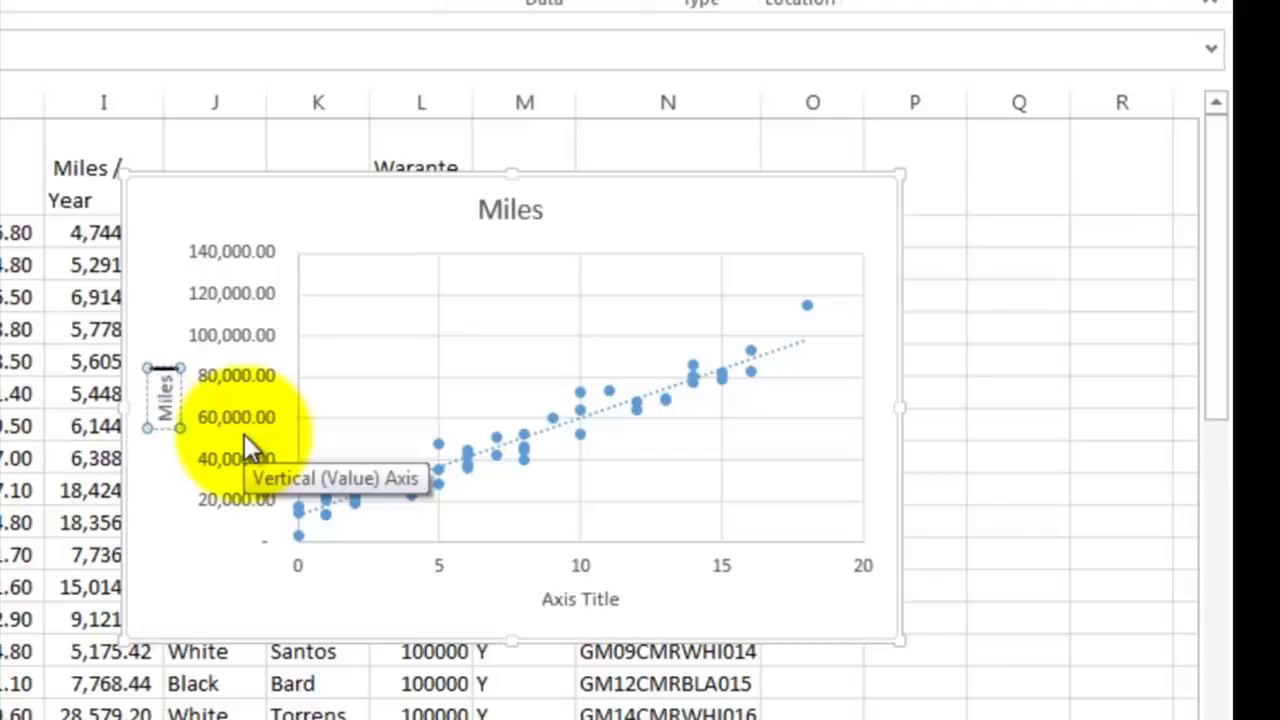
type(" Driv")
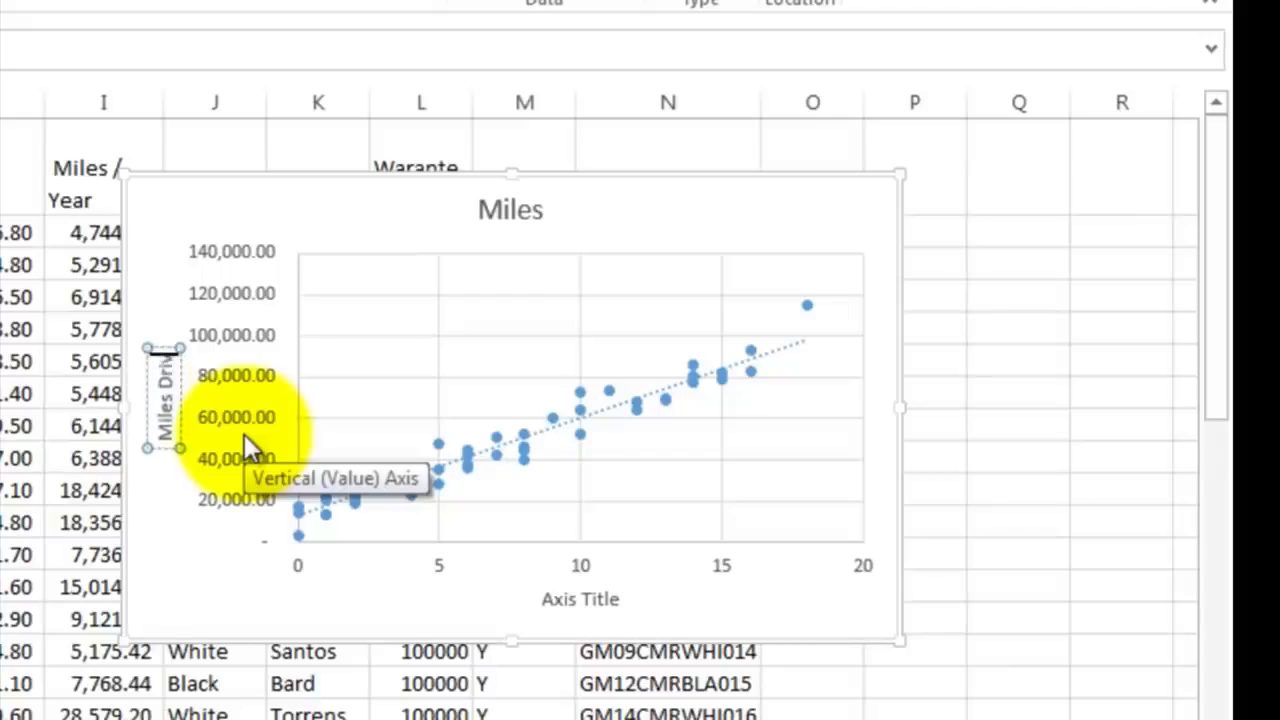
type("en")
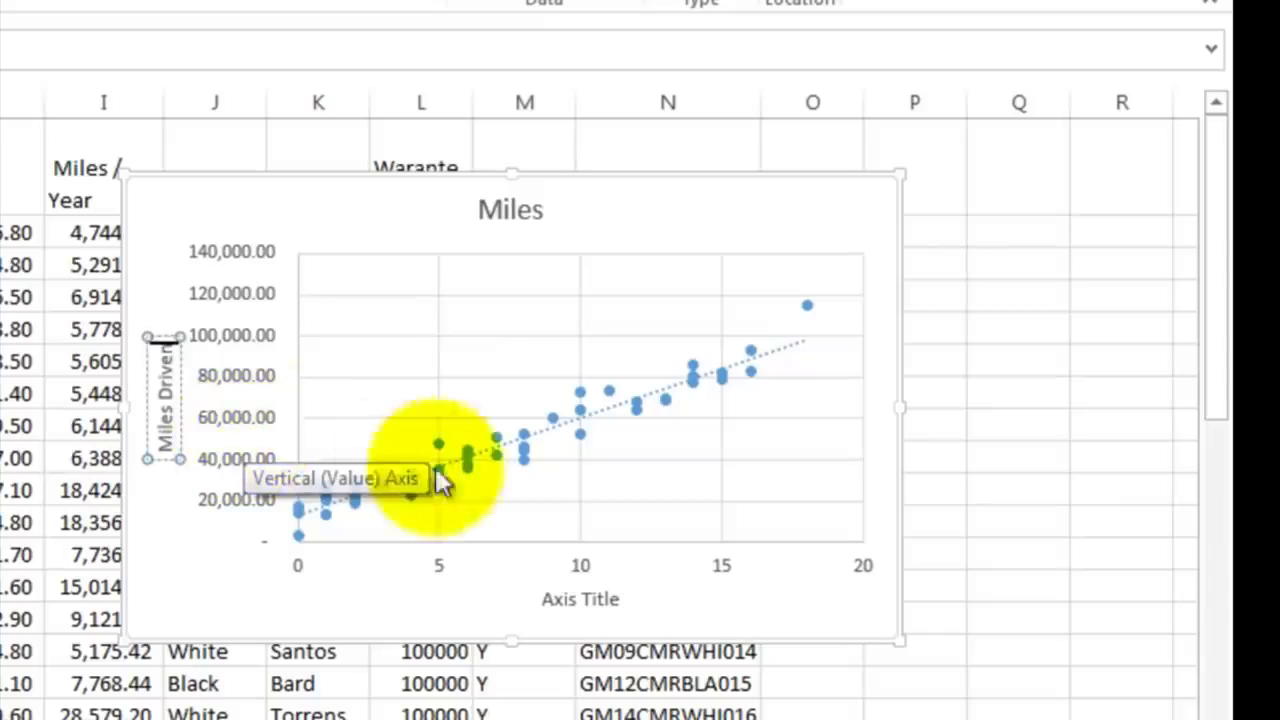
Change the scatter chart's horizontal axis title to "Age of the Car (Years)"
left_click(547, 599)
left_click(547, 598)
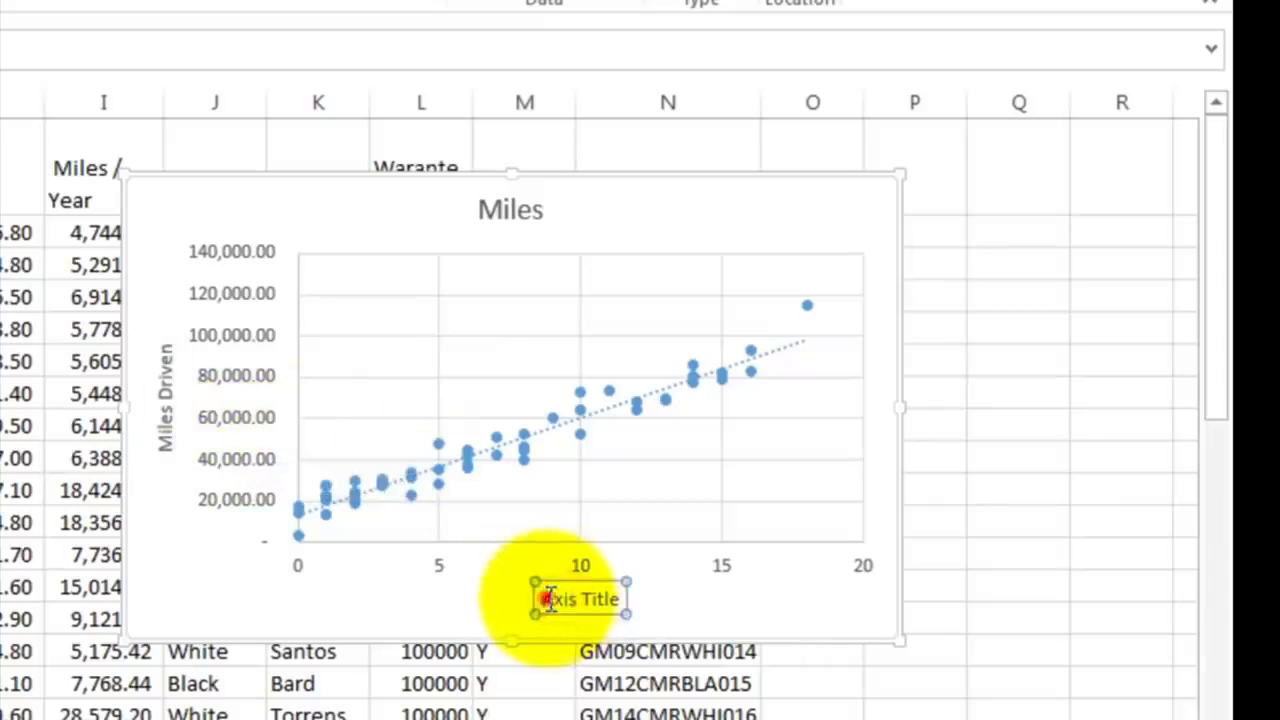
left_click_drag(547, 598, 623, 594)
type("A")
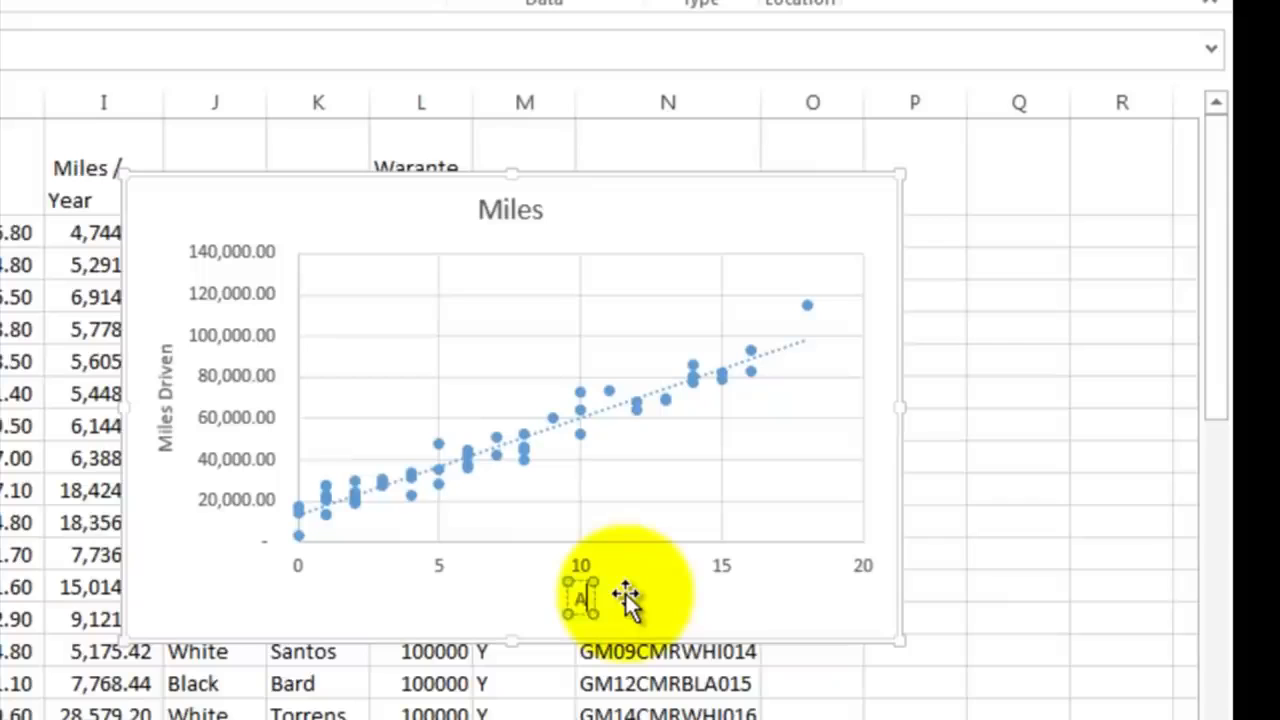
type("ge of the Car (Years")
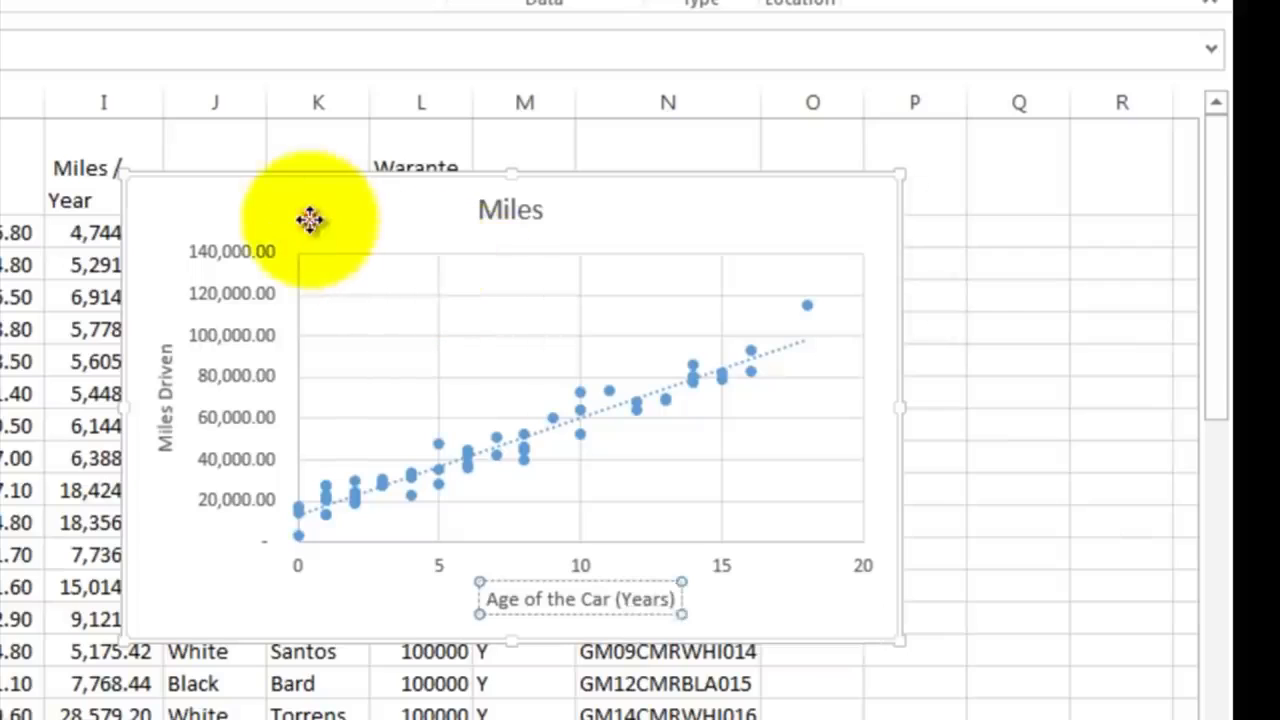
Place the scatter chart in the empty area beyond the New Car ID column
left_click_drag(309, 220, 977, 280)
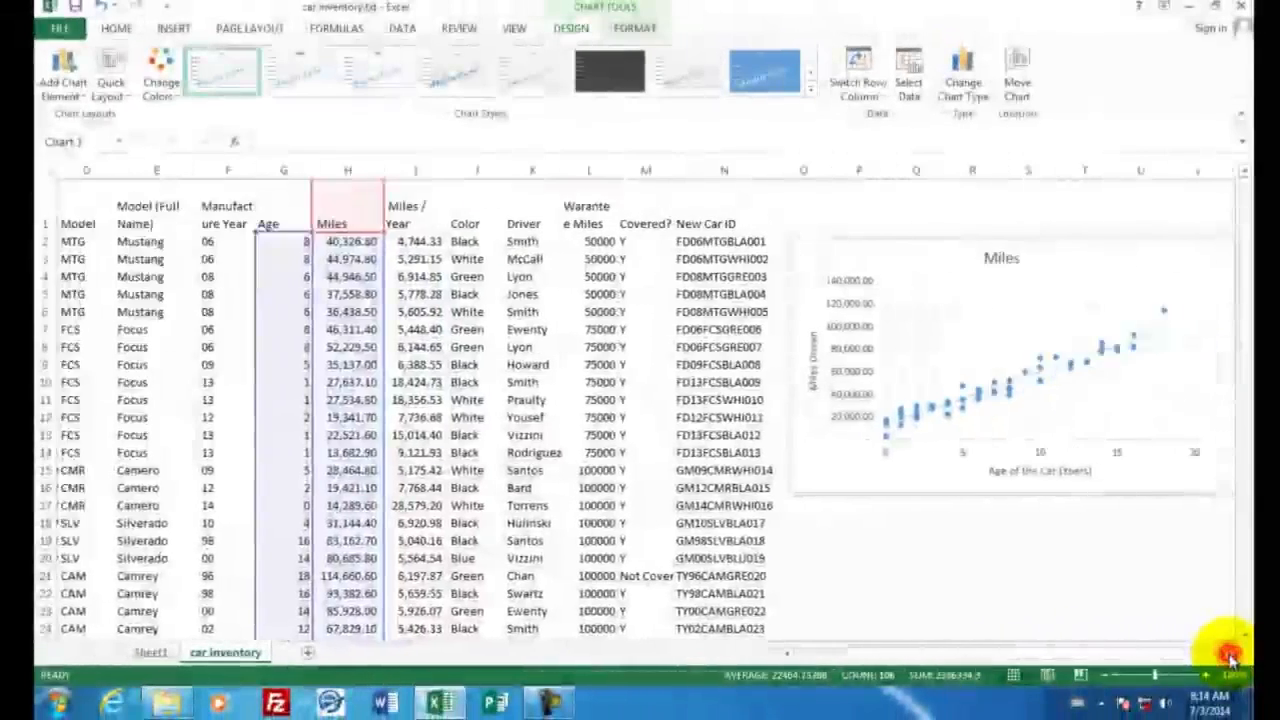
left_click(1228, 653)
left_click(1228, 653)
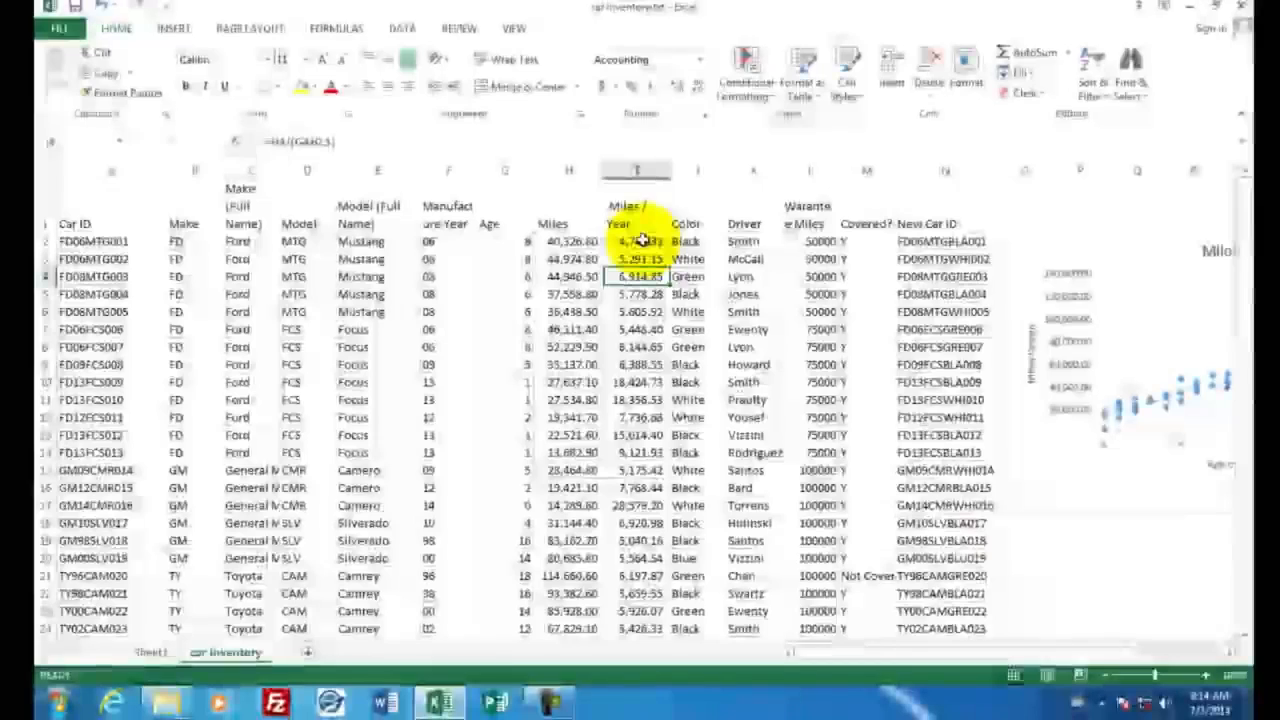
Apply the Blue-White-Red color scale to the whole Miles / Year column and check the shading down the rows
left_click_drag(641, 258, 640, 312)
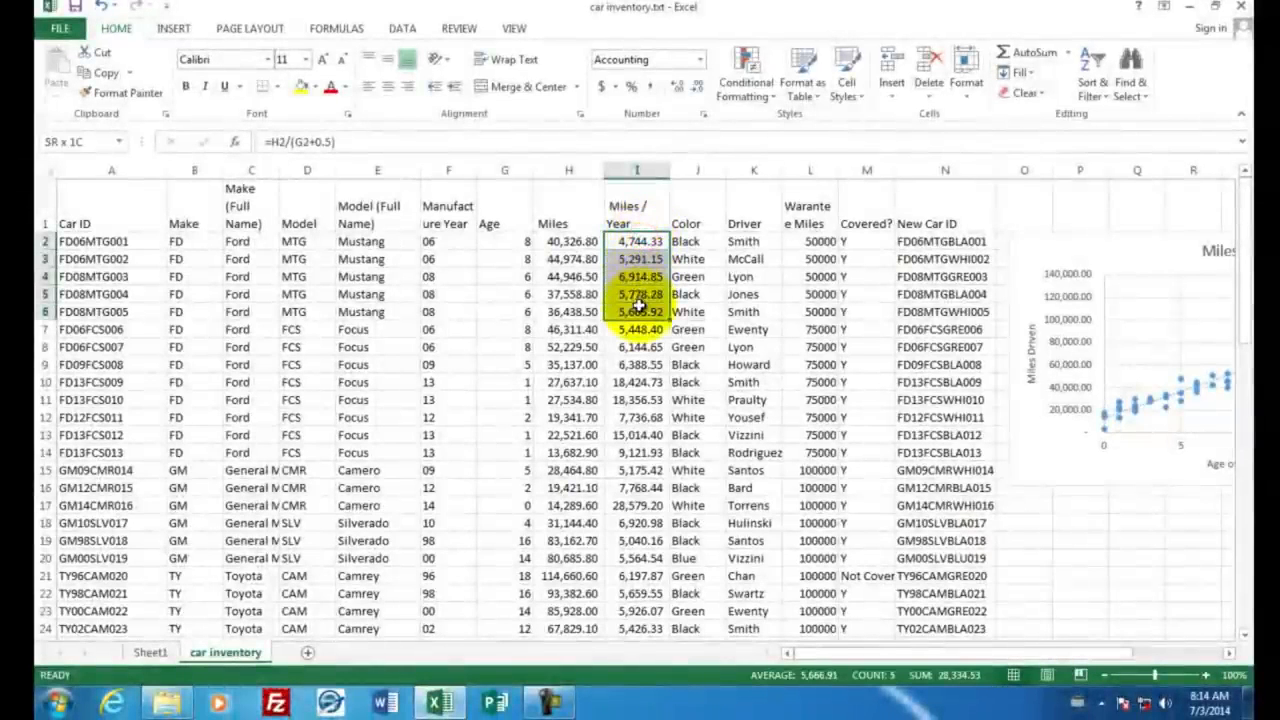
left_click(630, 171)
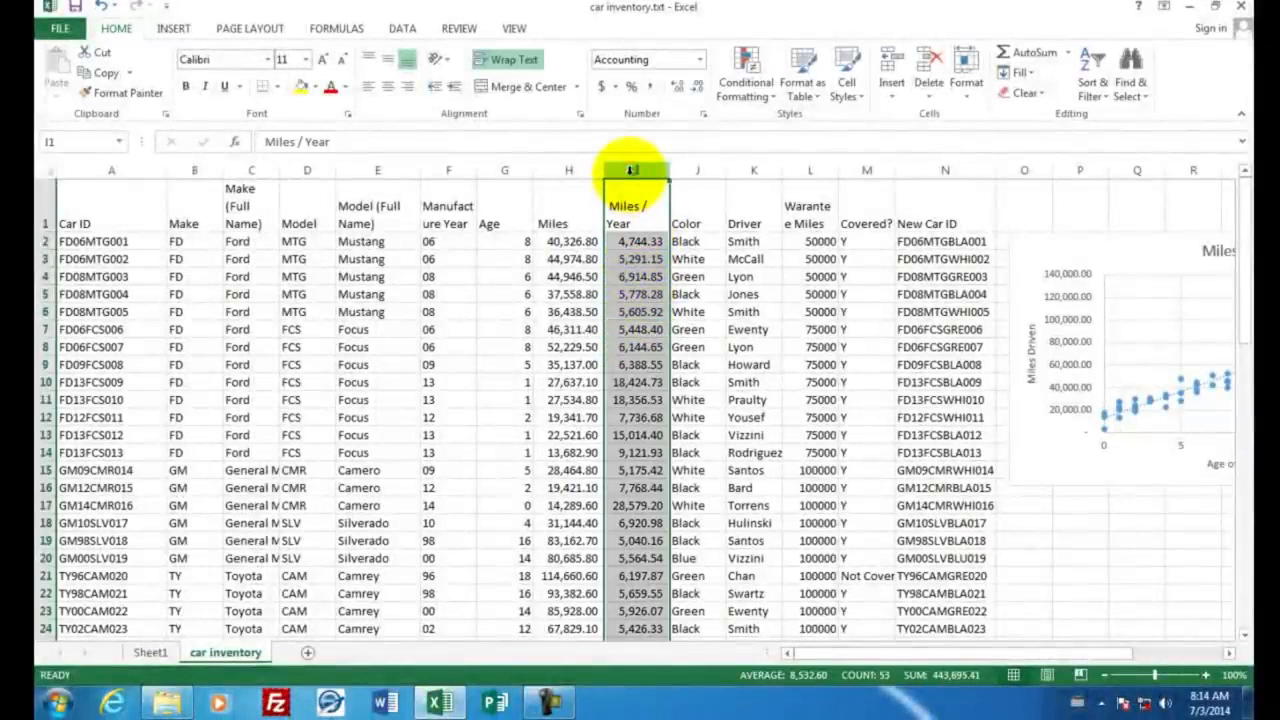
left_click(746, 72)
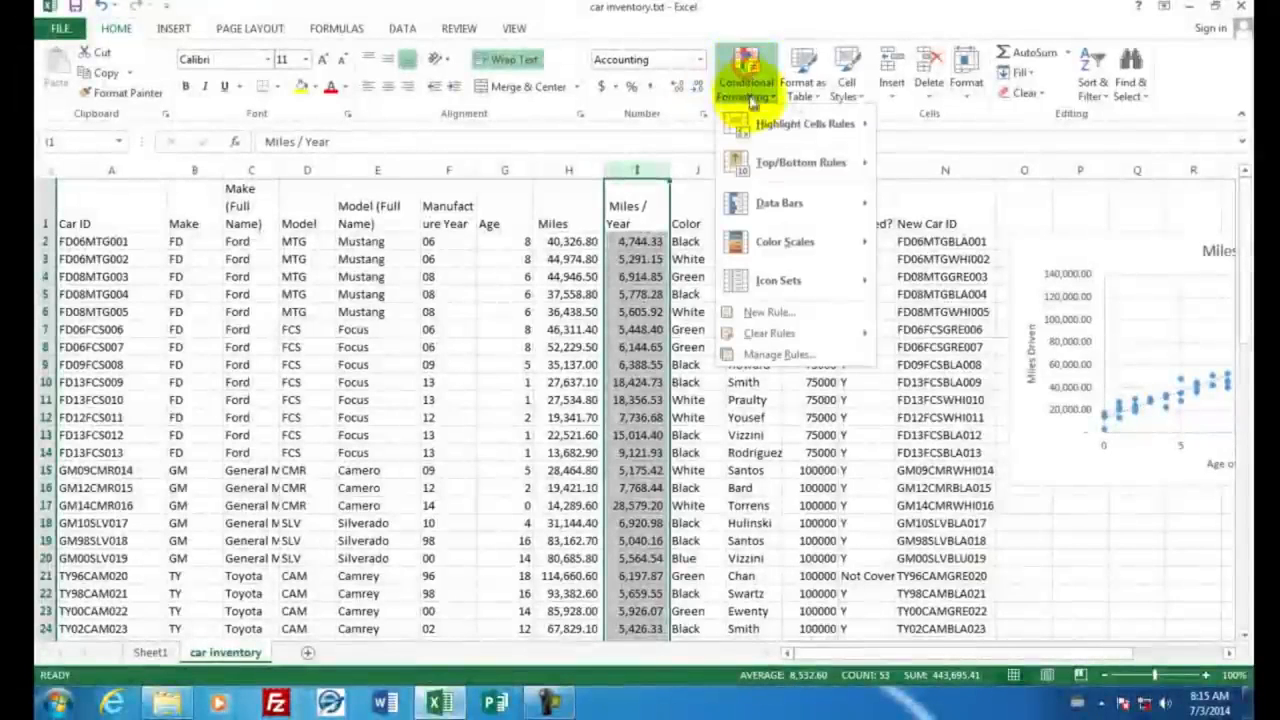
mouse_move(770, 250)
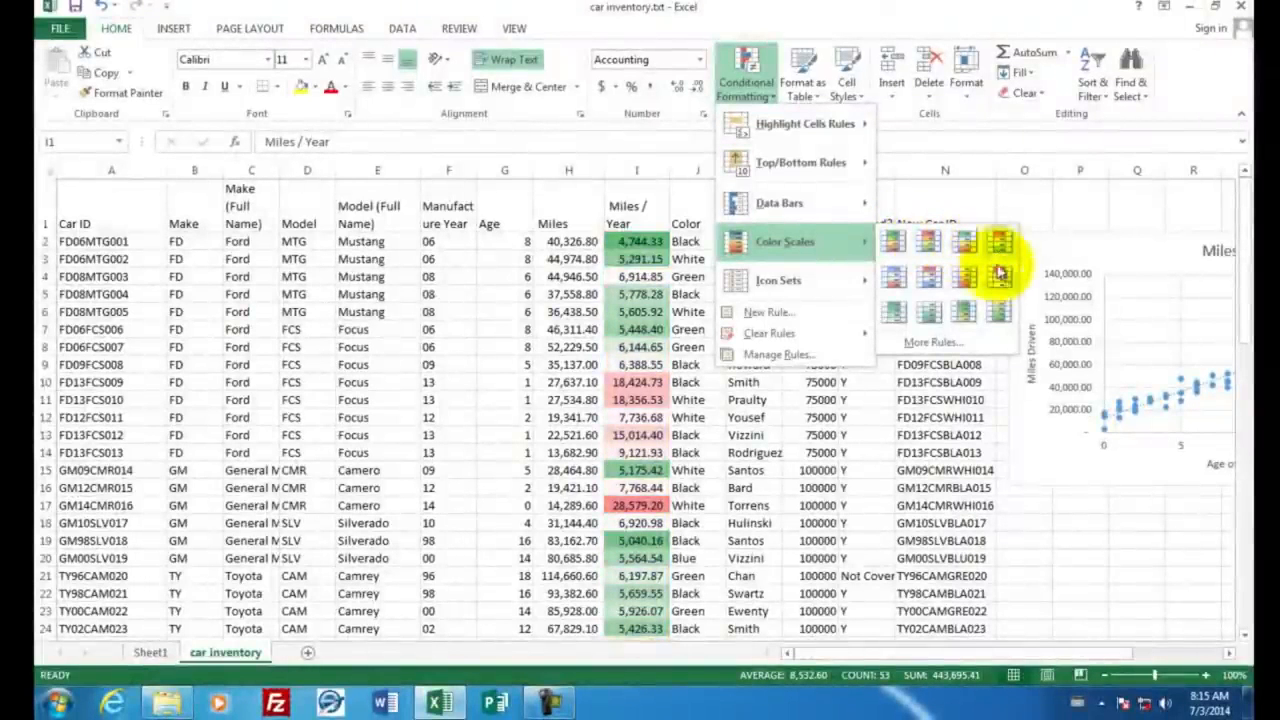
left_click(893, 281)
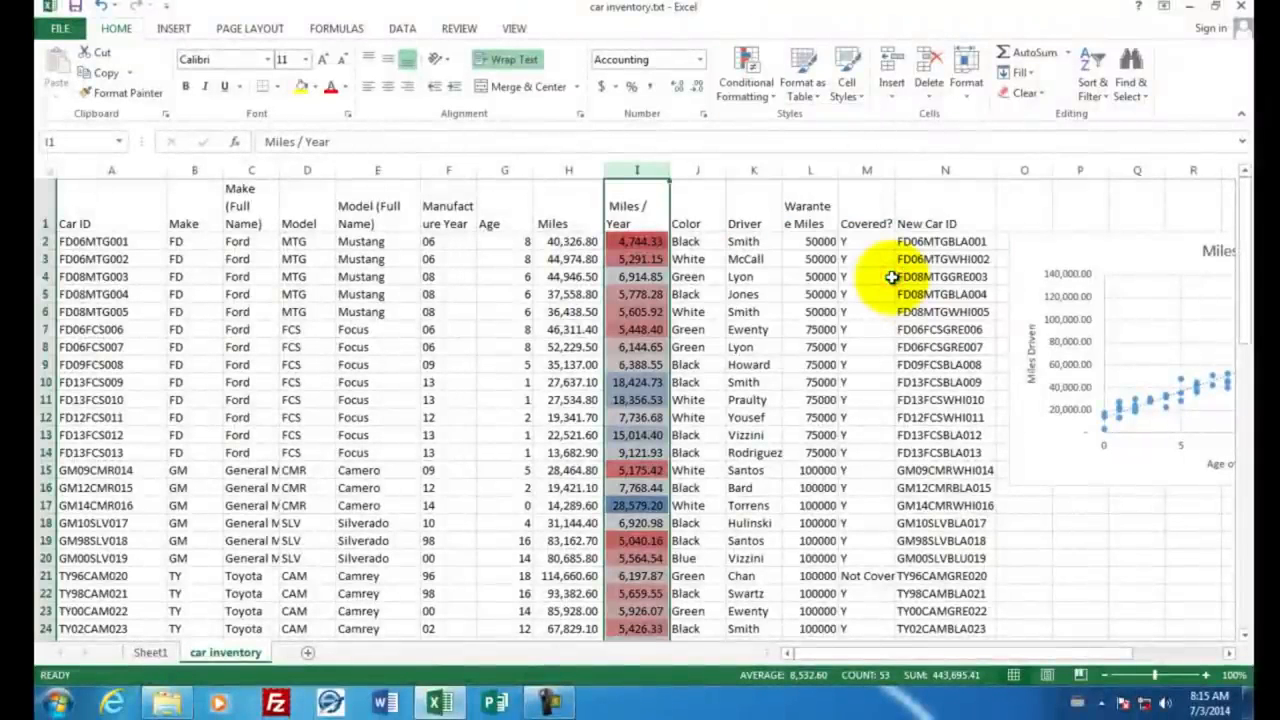
left_click(645, 292)
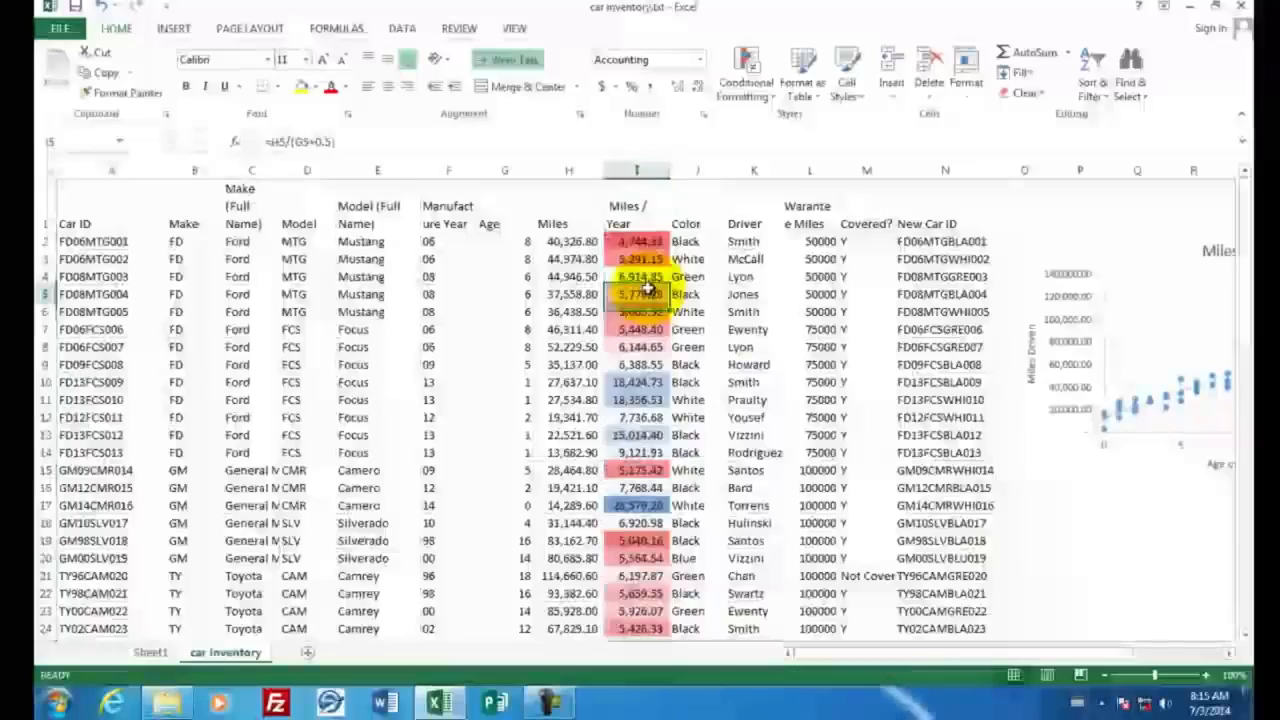
scroll(736, 310, "down", 10)
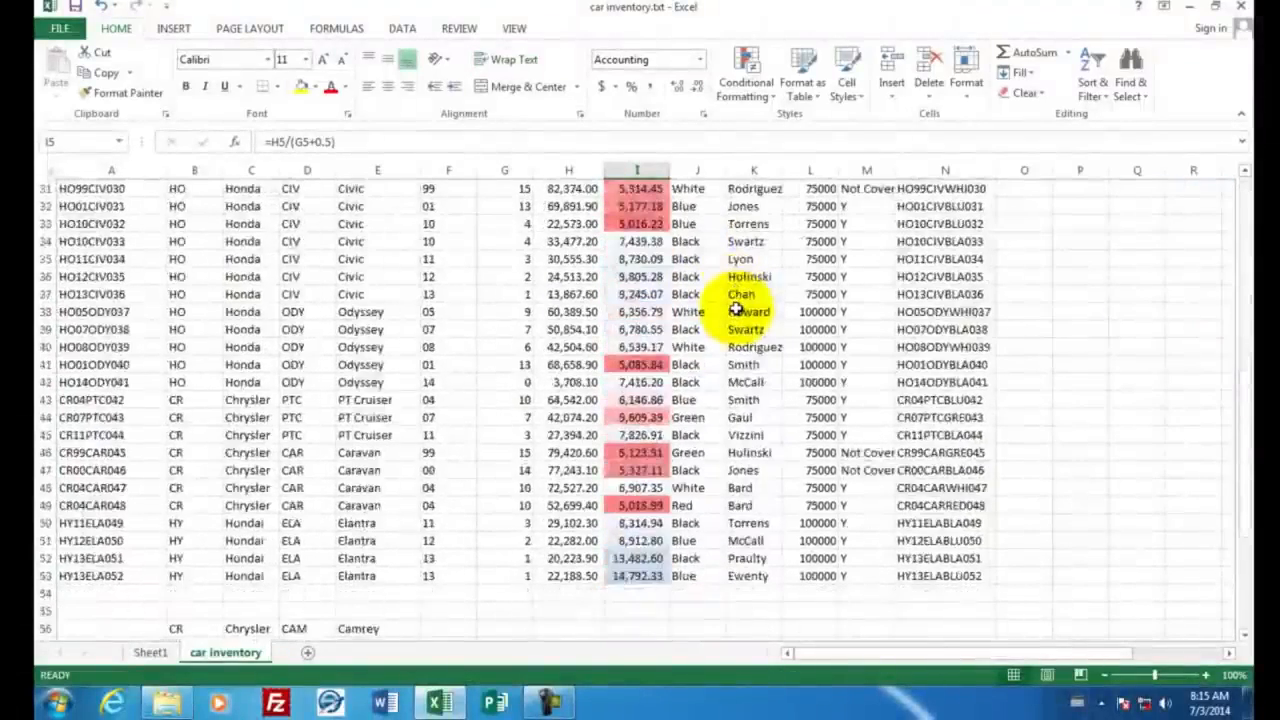
scroll(736, 310, "up", 4)
left_click(637, 347)
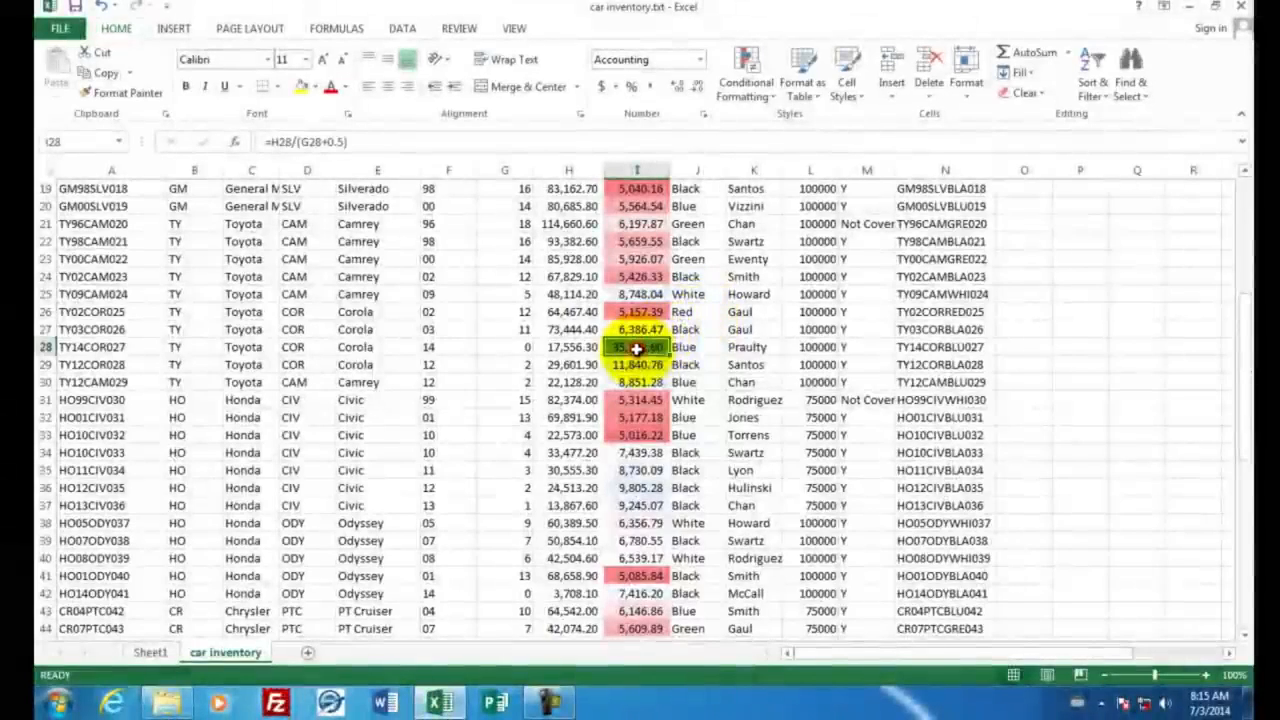
scroll(743, 330, "up", 3)
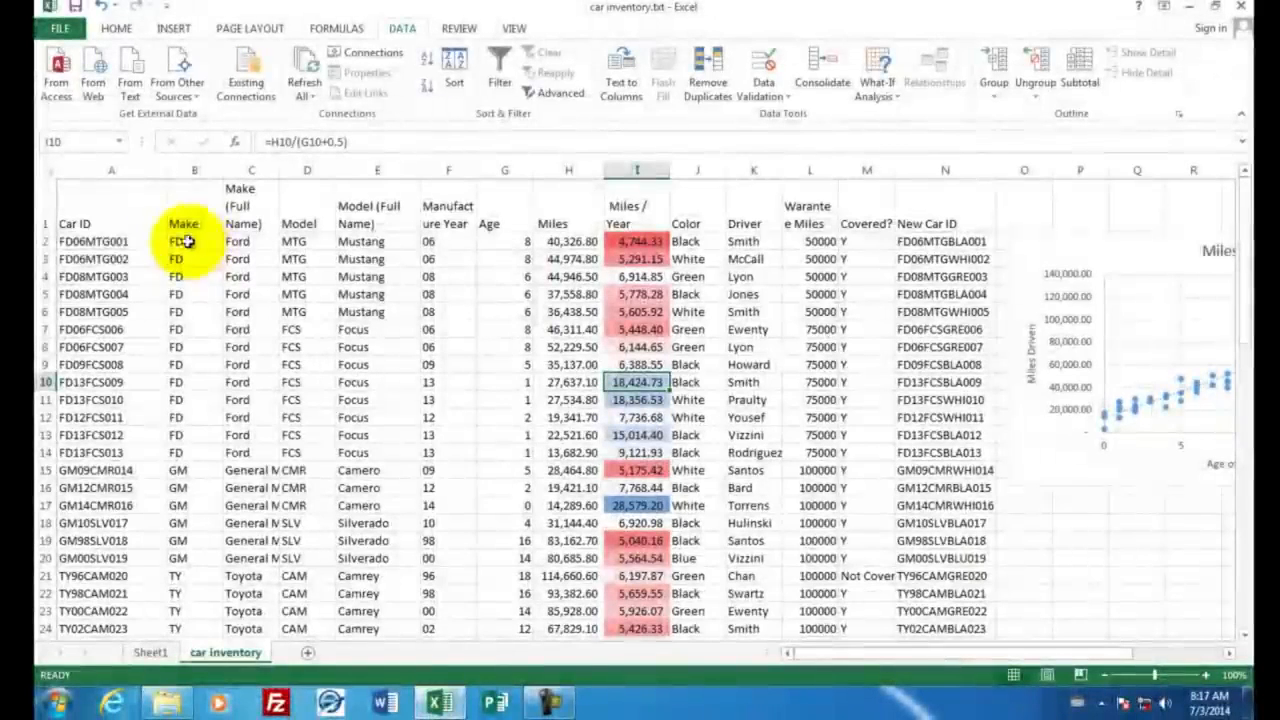
Sort all the car data rows below the headers by Column I values, from Largest to Smallest
left_click_drag(46, 241, 44, 527)
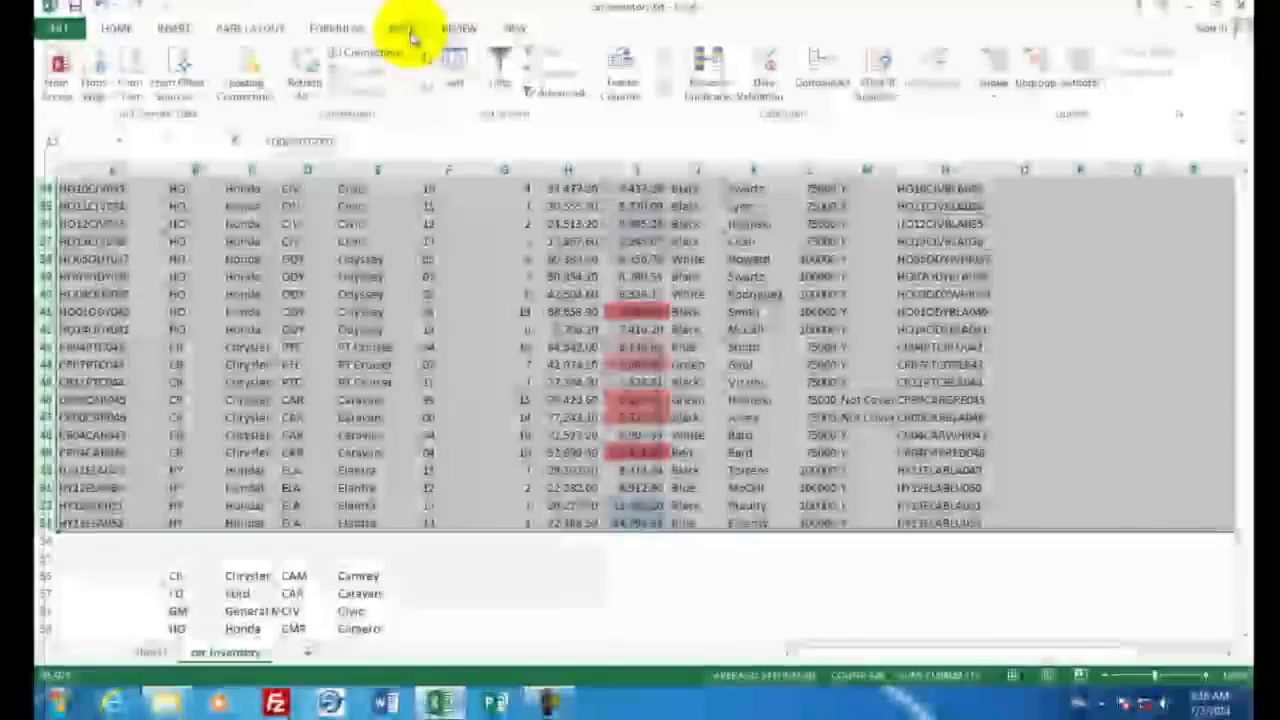
left_click(453, 70)
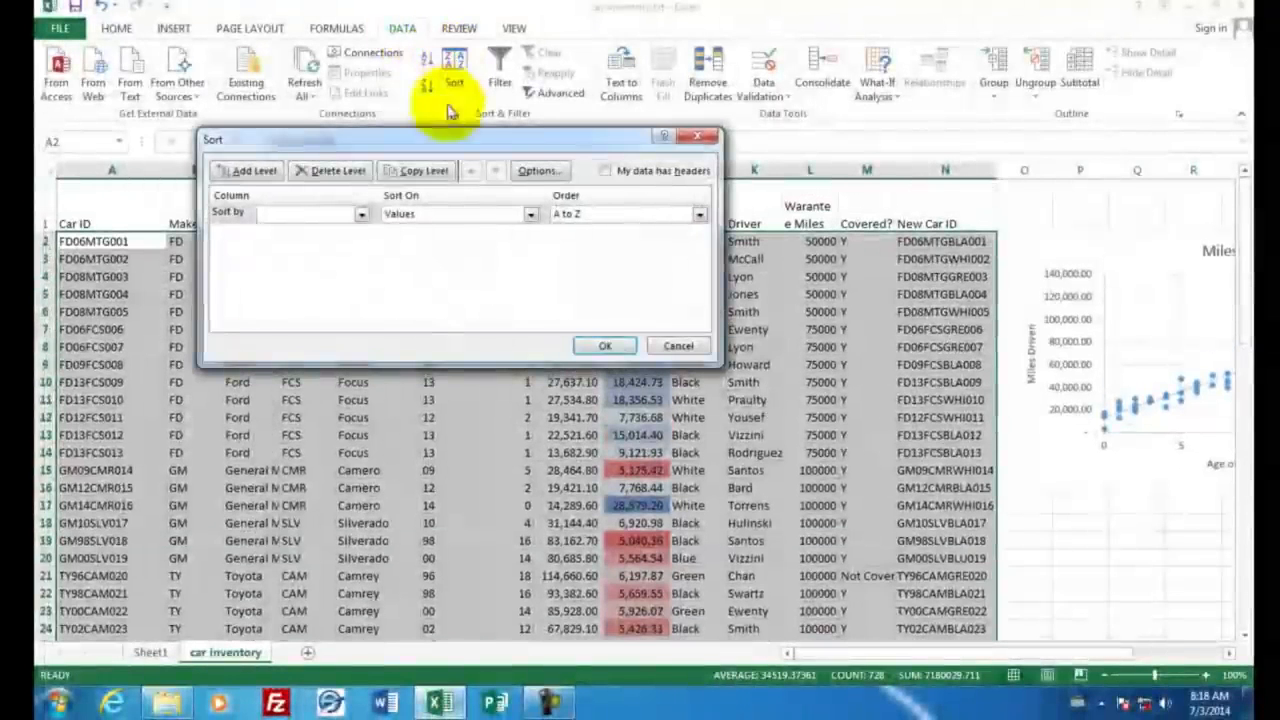
left_click(362, 216)
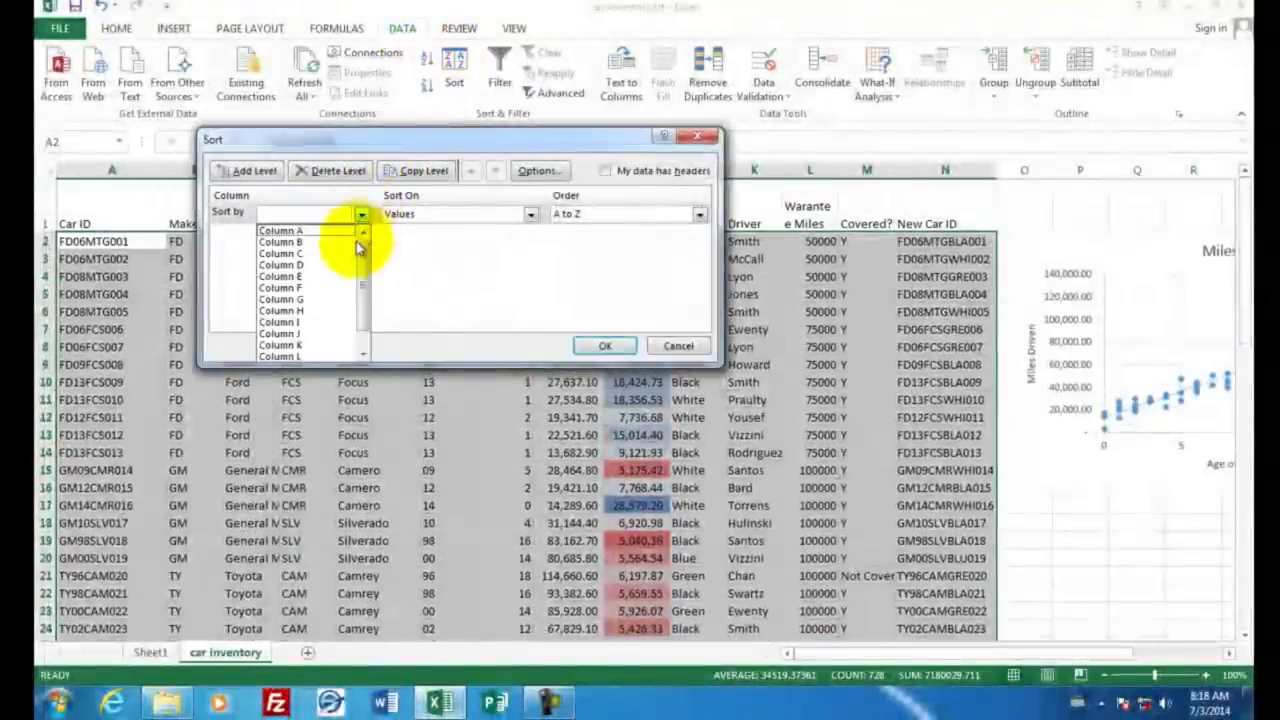
left_click(392, 140)
left_click(450, 290)
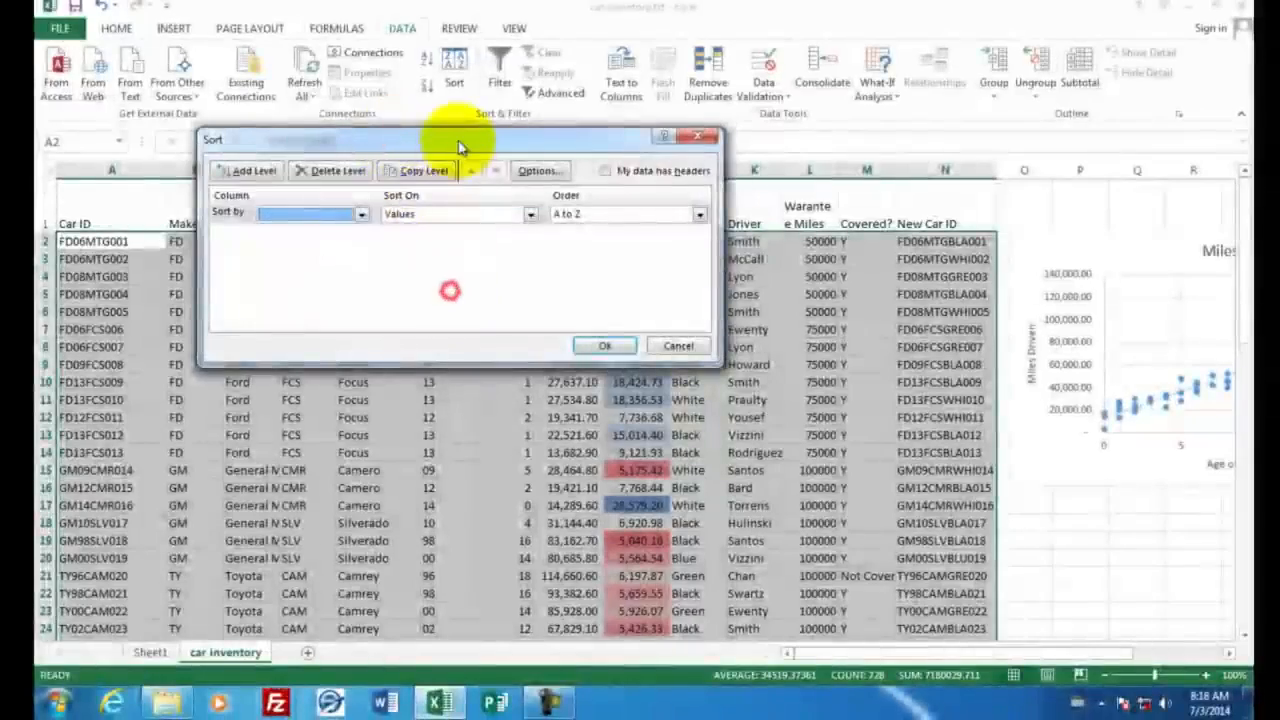
left_click_drag(460, 140, 583, 328)
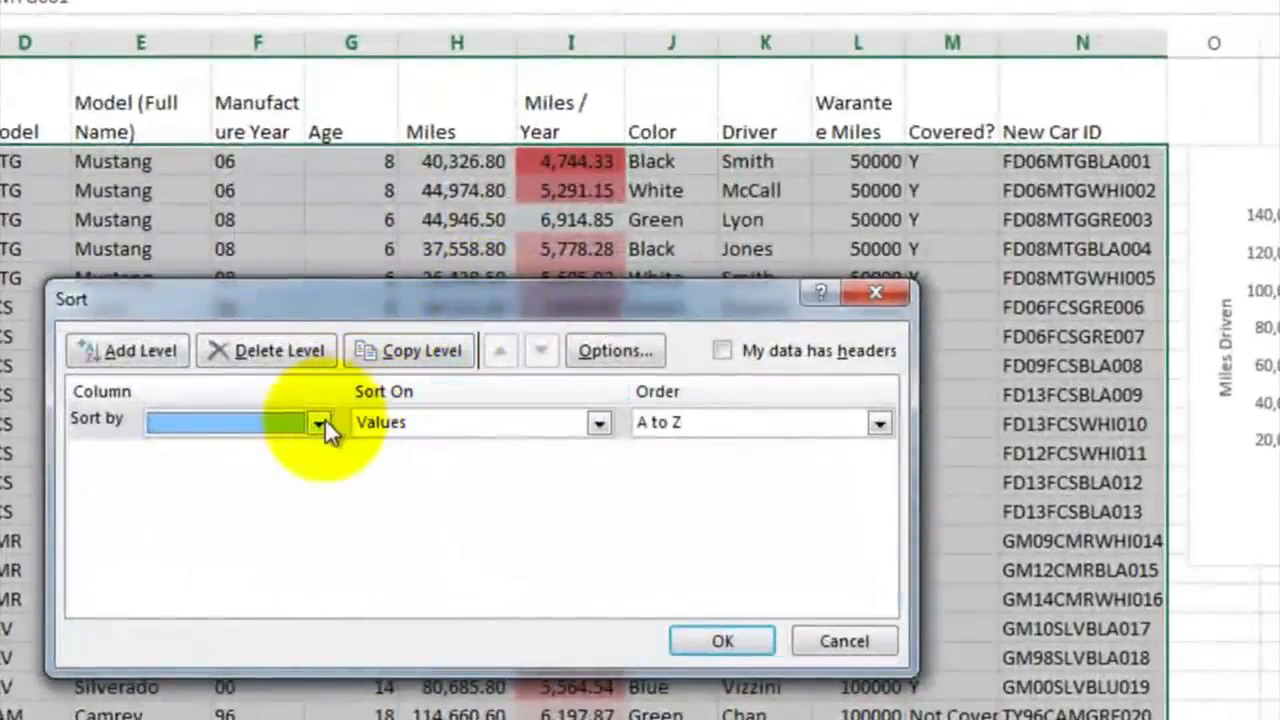
left_click(348, 418)
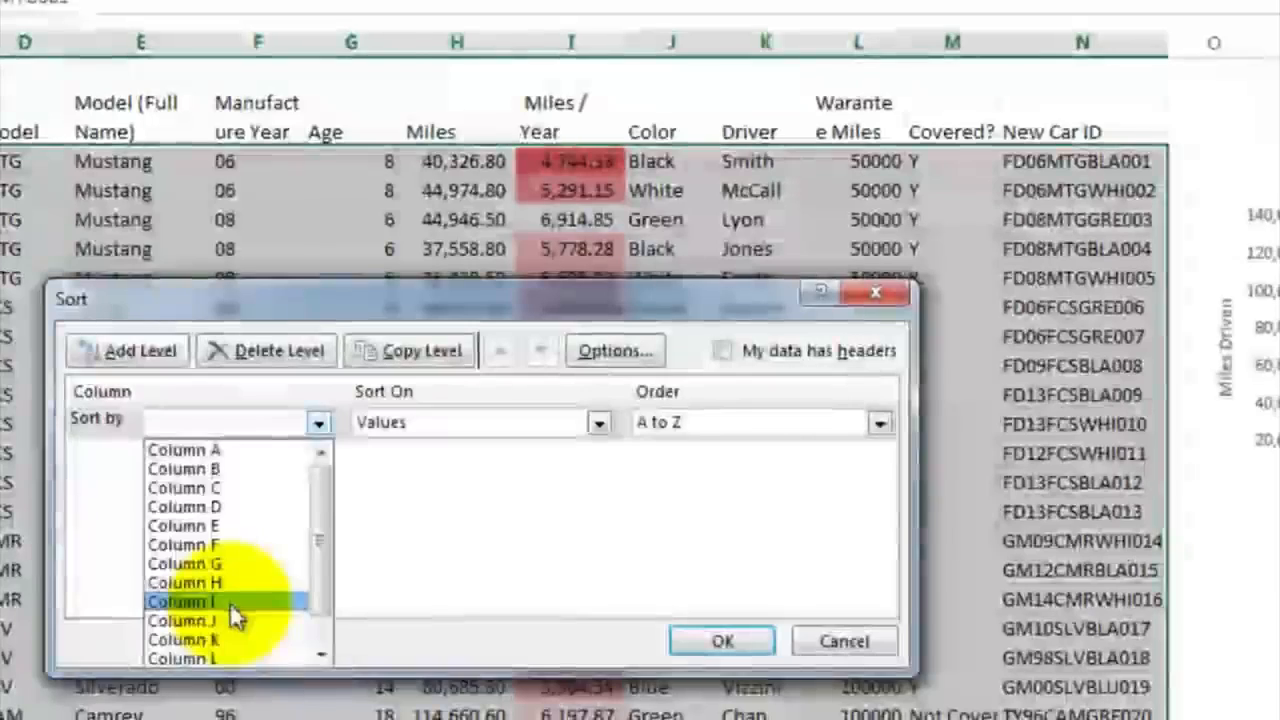
left_click(230, 602)
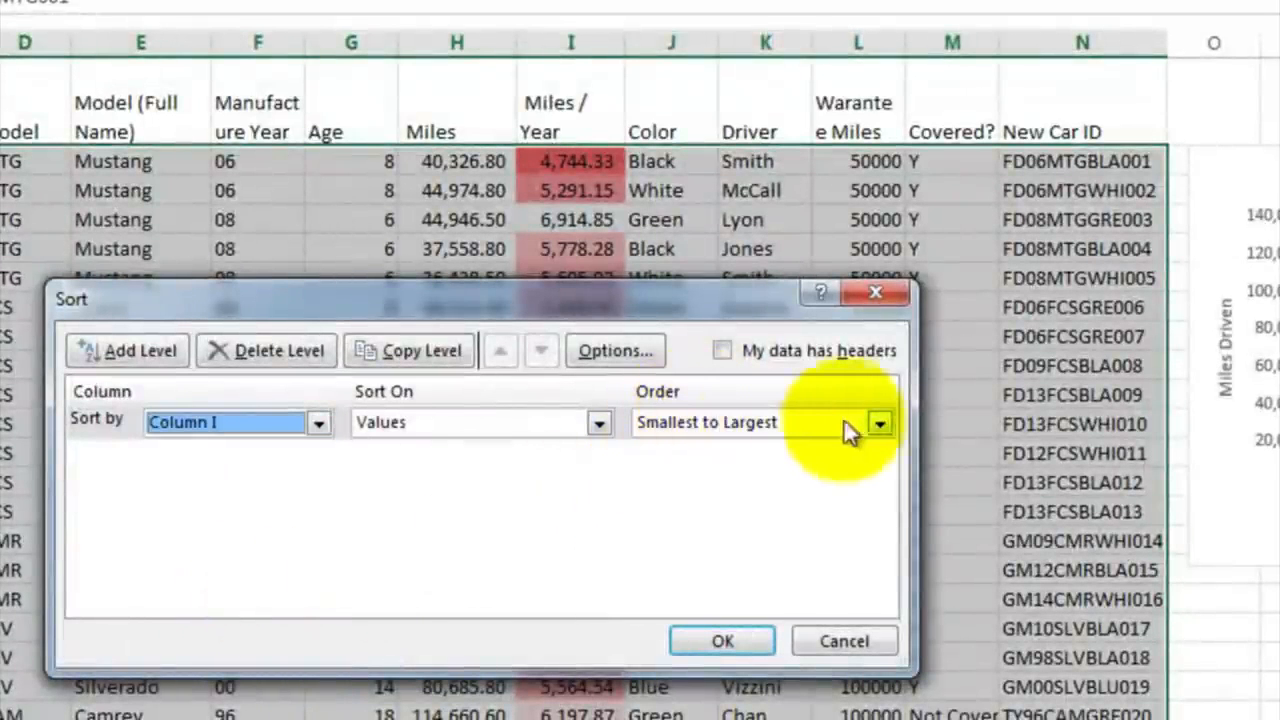
left_click(880, 422)
left_click(817, 468)
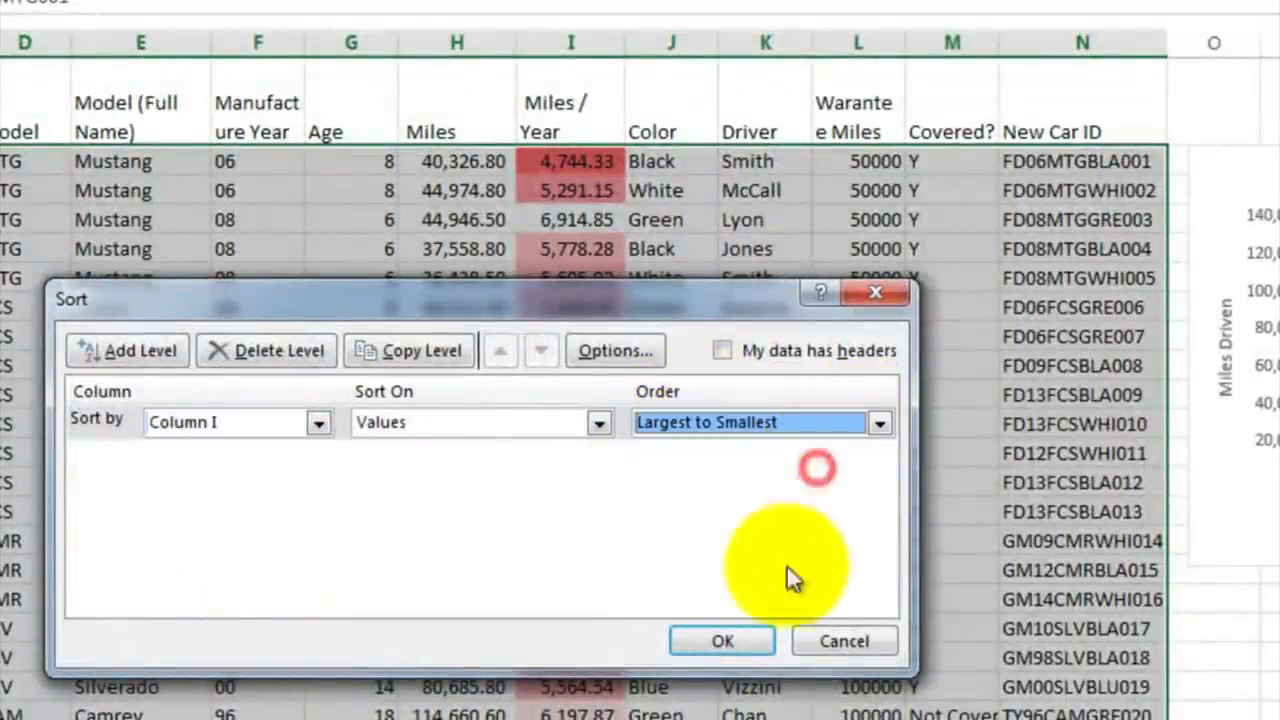
left_click(754, 640)
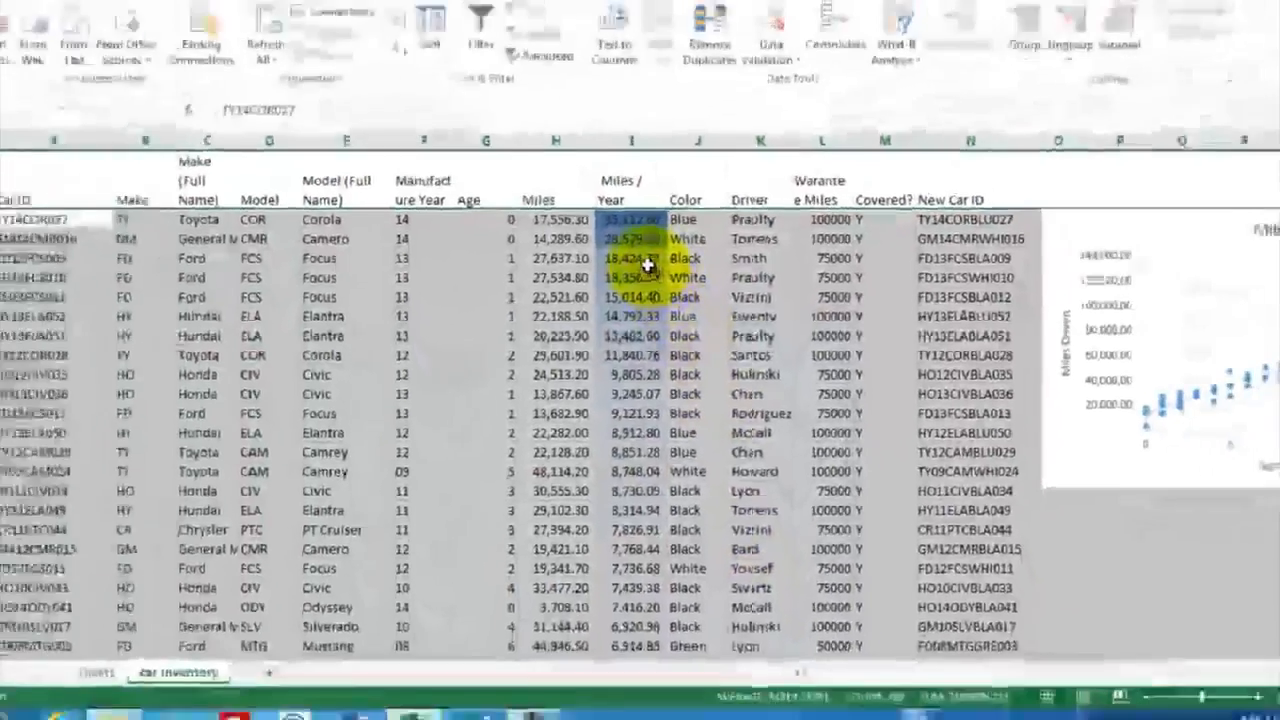
Compare the age, miles and miles per year of the cars at both ends of the sorted list
left_click(571, 219)
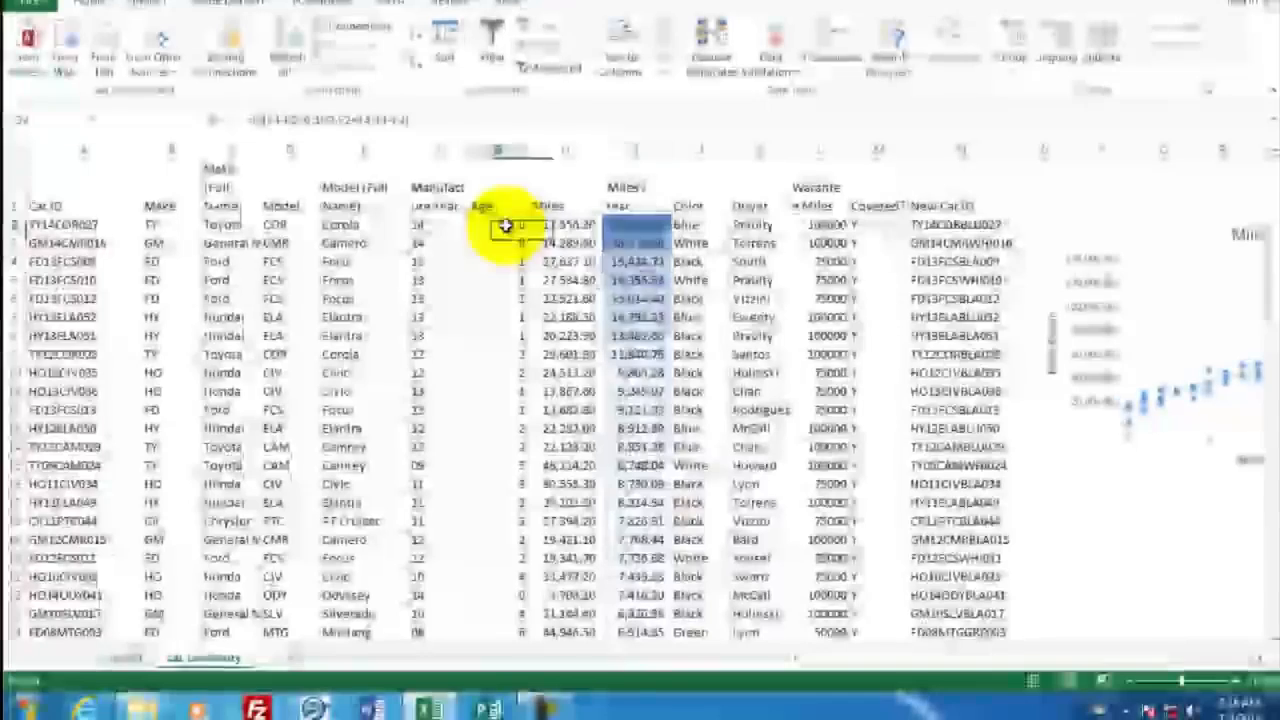
left_click(507, 226)
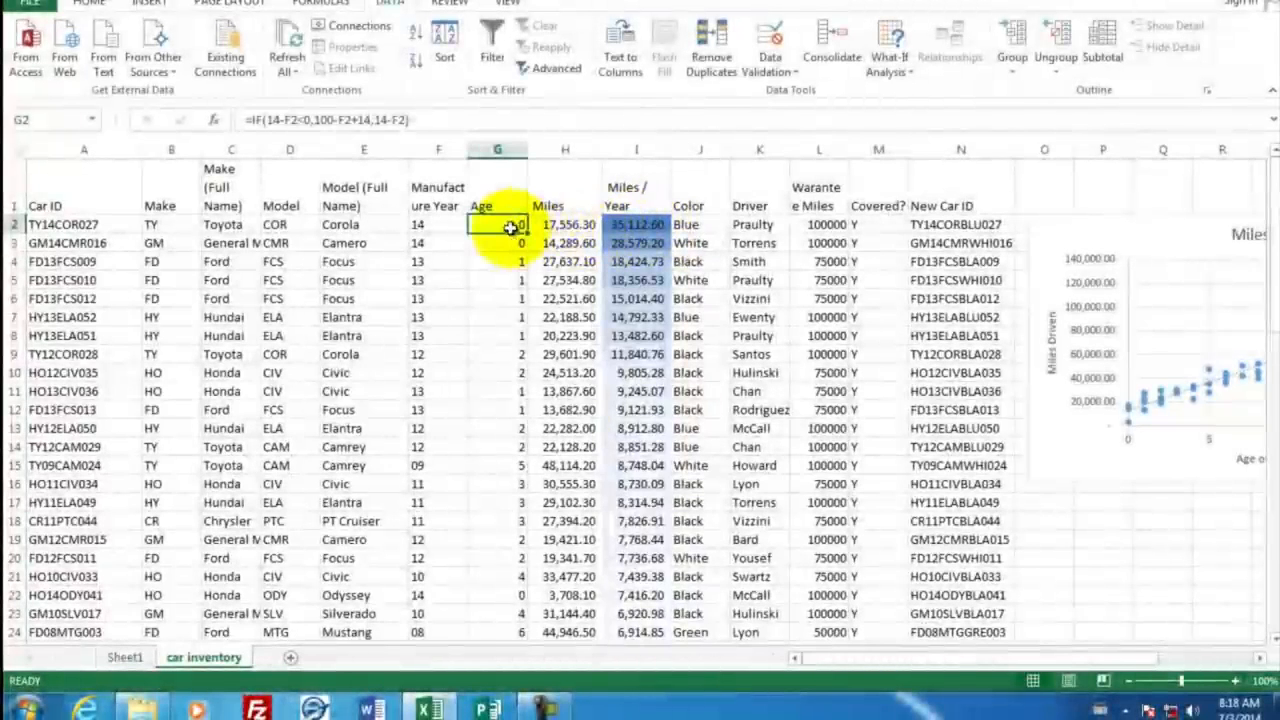
left_click(573, 226)
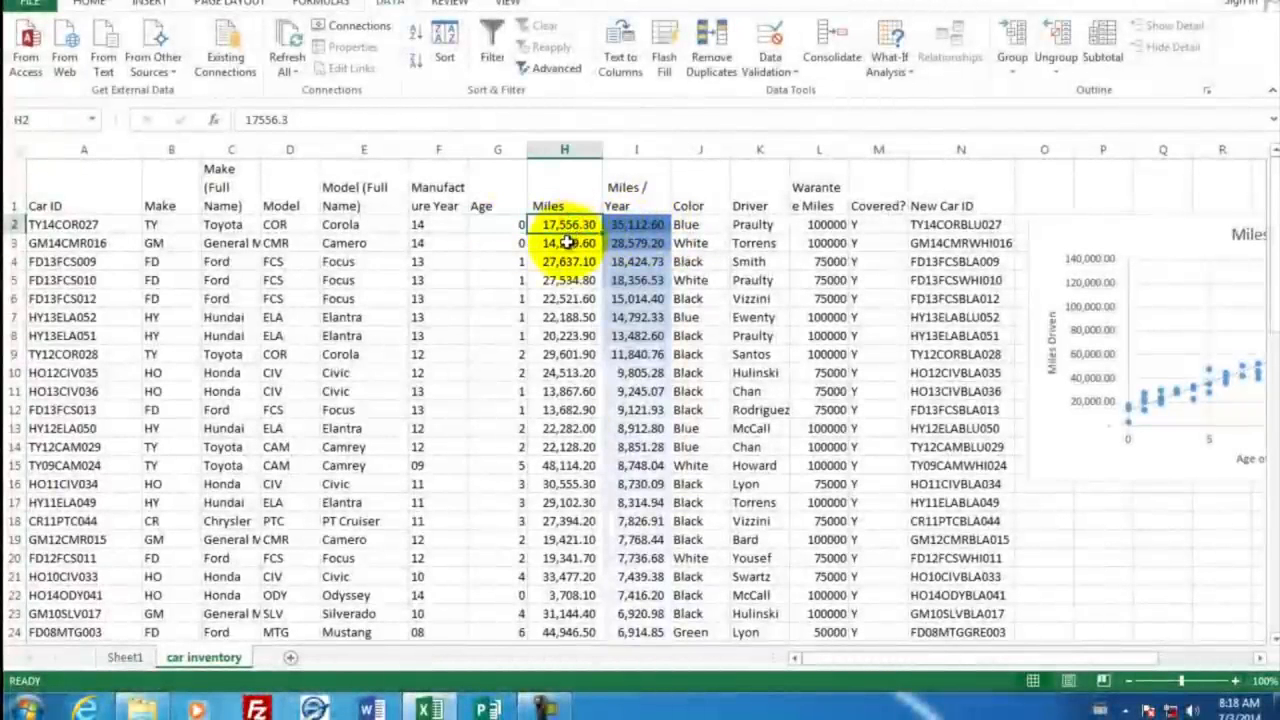
scroll(640, 345, "down", 7)
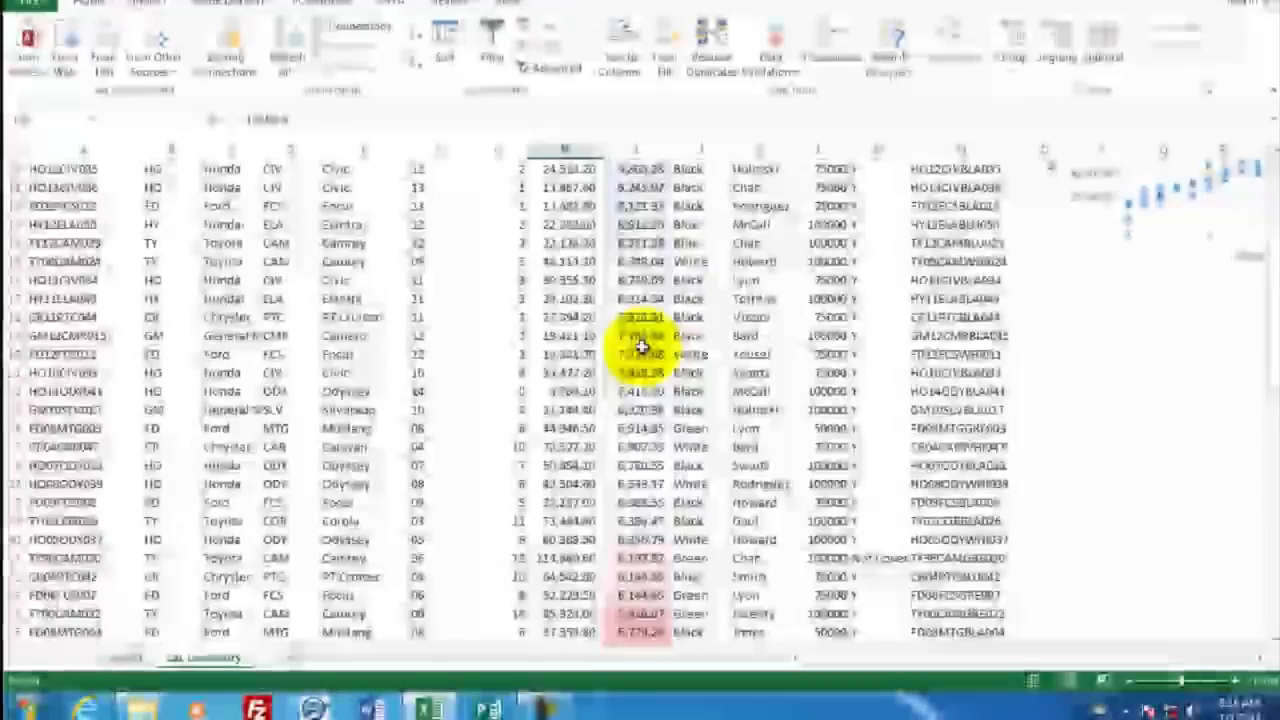
scroll(640, 345, "down", 5)
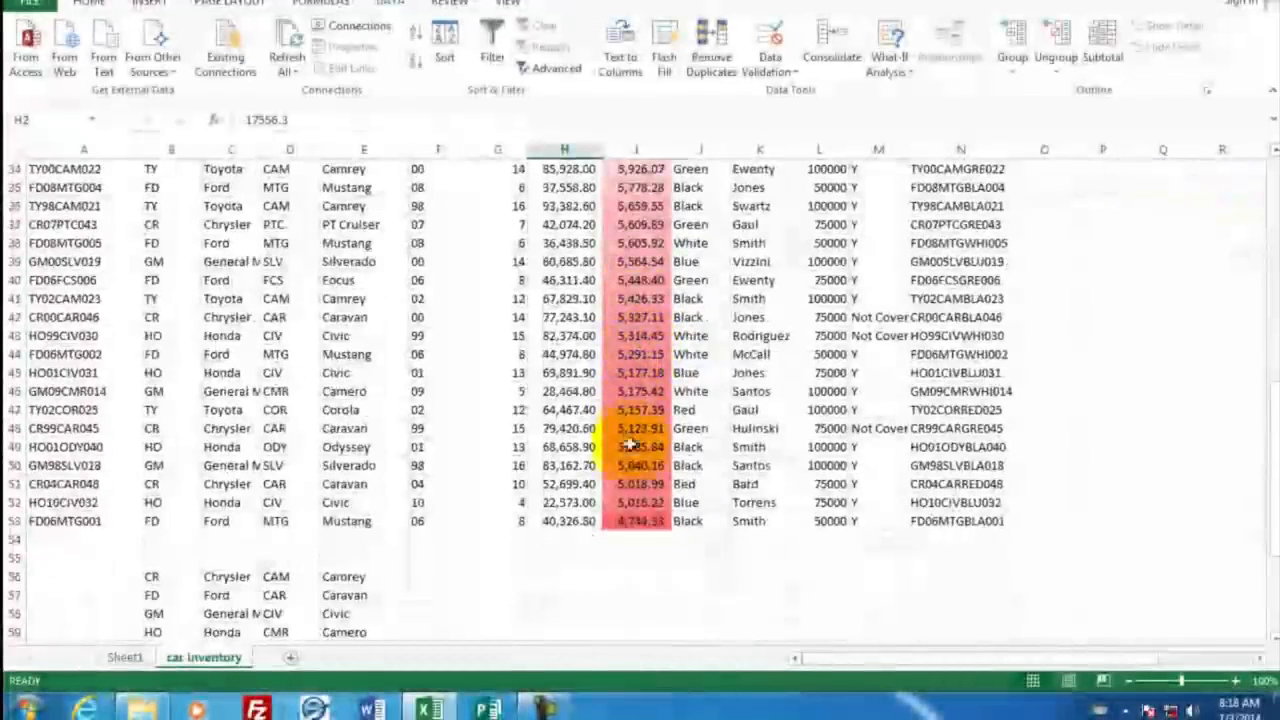
left_click(632, 519)
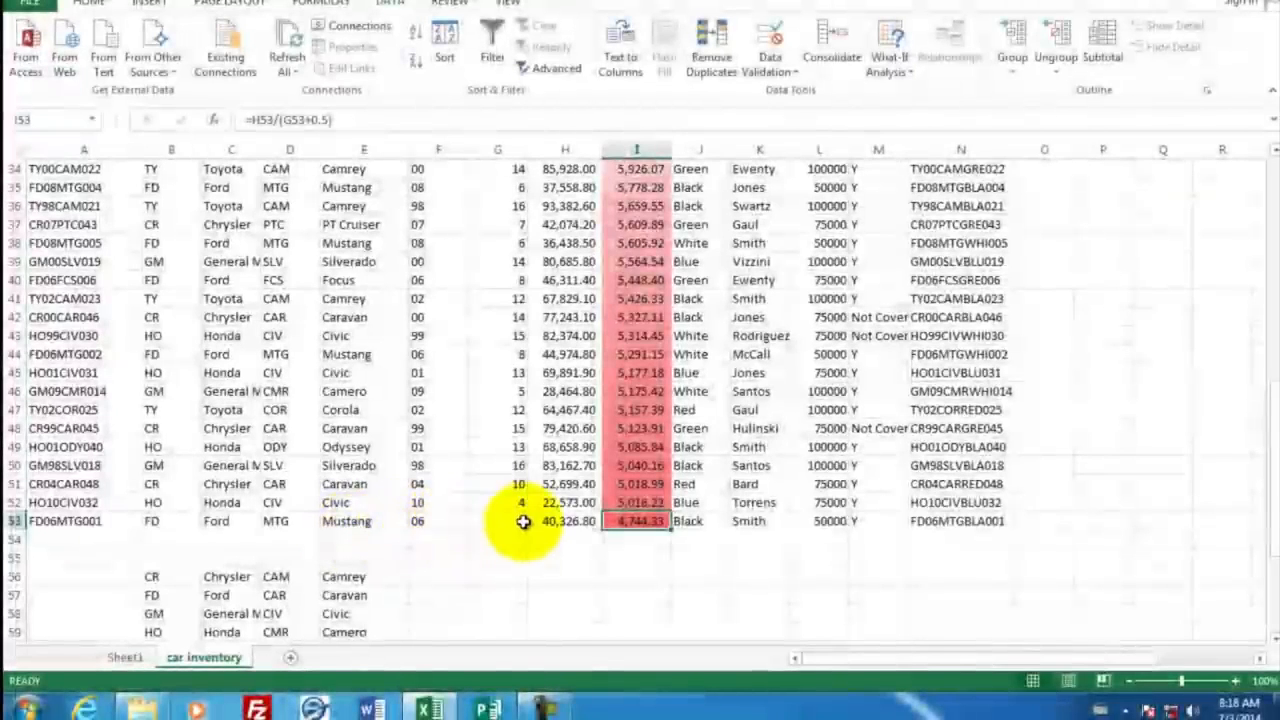
left_click(567, 521)
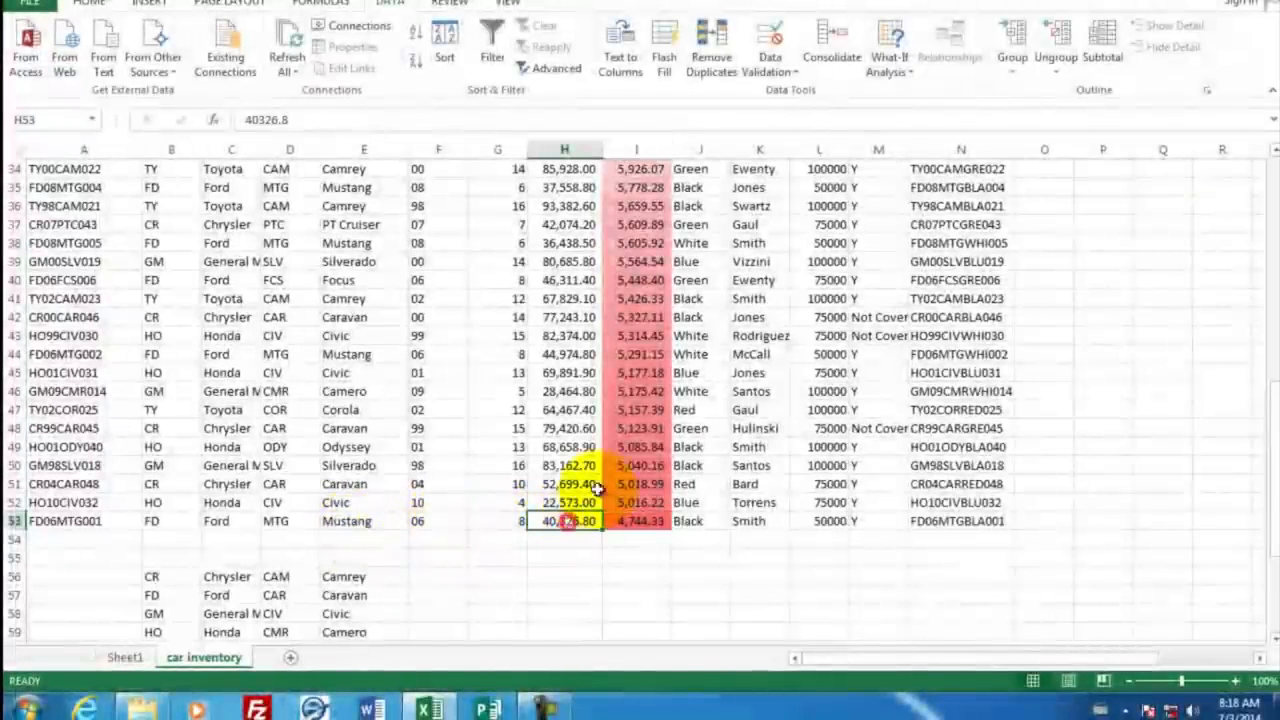
scroll(625, 335, "up", 11)
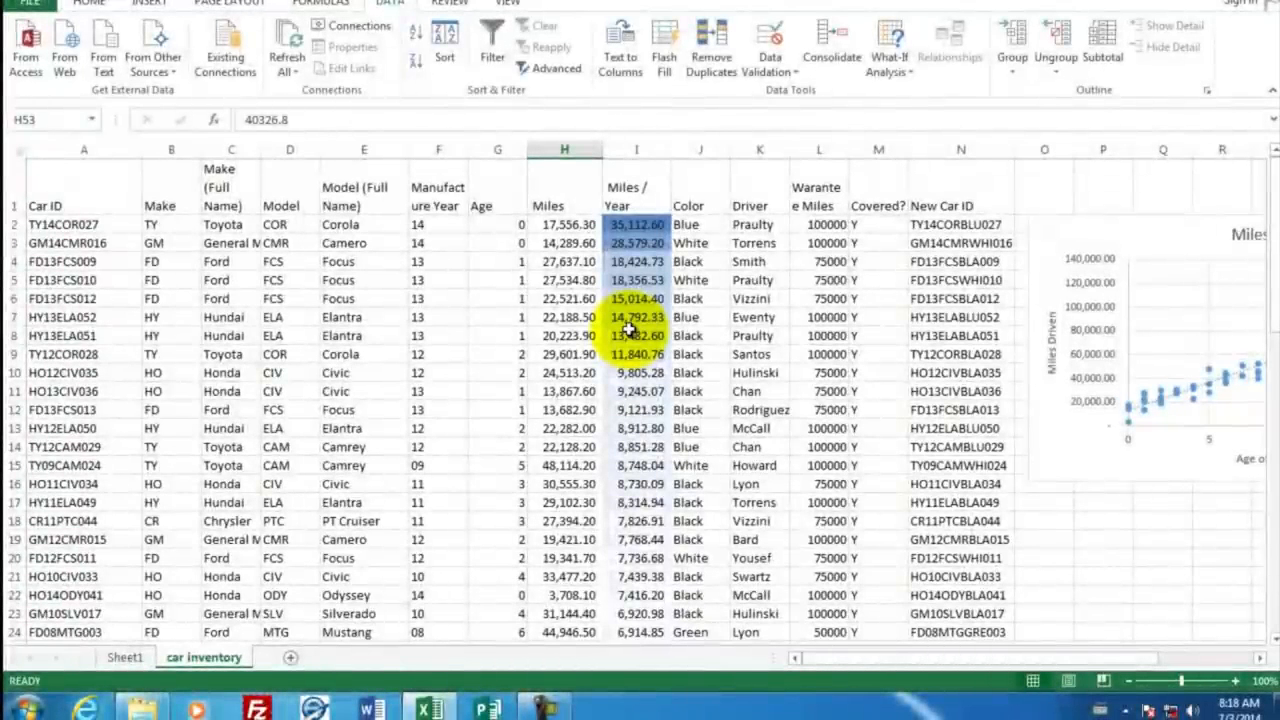
Switch to Word and start a blank document with the person's name and the line "Top drivers by miles"
left_click(371, 710)
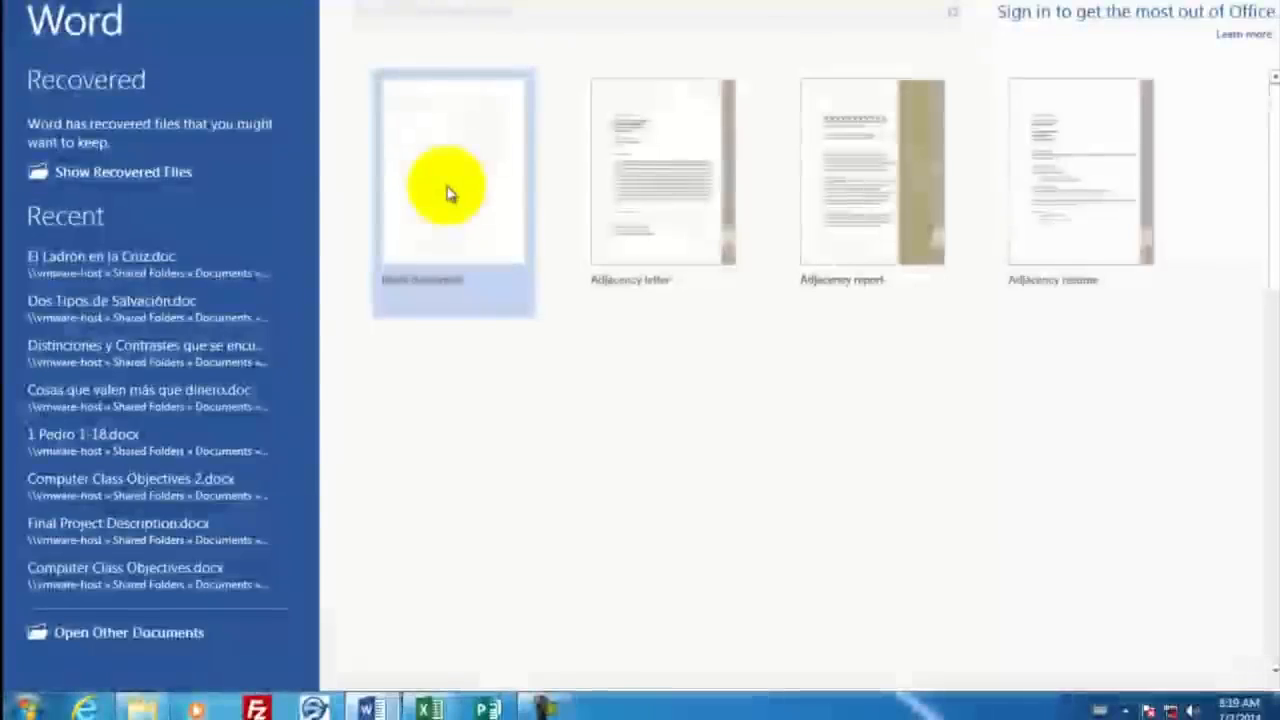
left_click(446, 190)
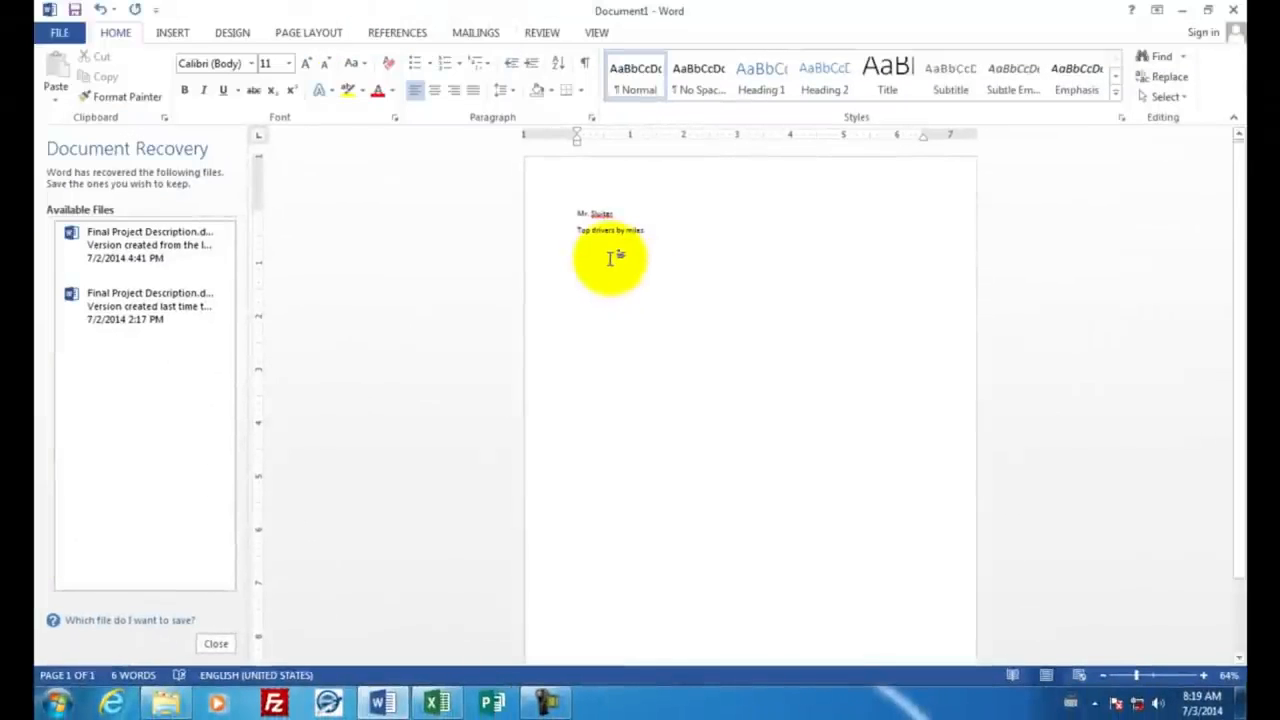
Copy the miles-per-driver chart from Excel's Sheet1 into Word under the heading and add "Scatter chart for the car inventory. Miles on each car."
left_click(437, 702)
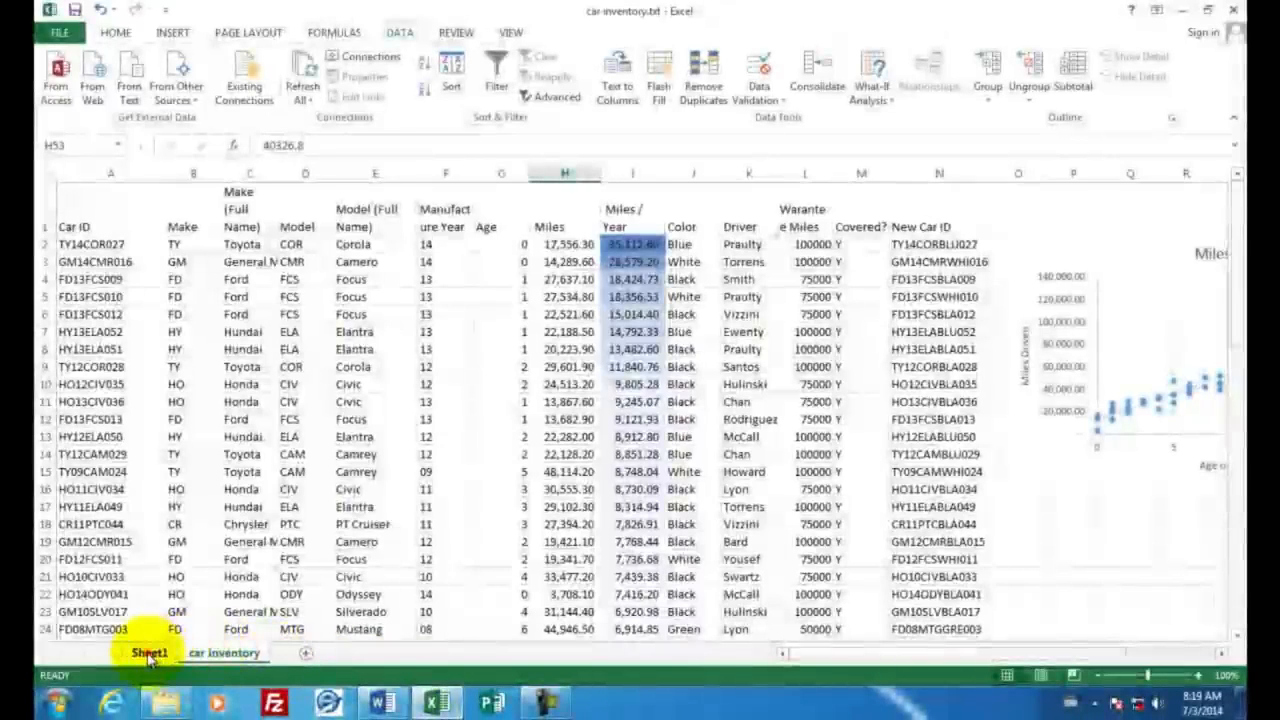
left_click(148, 654)
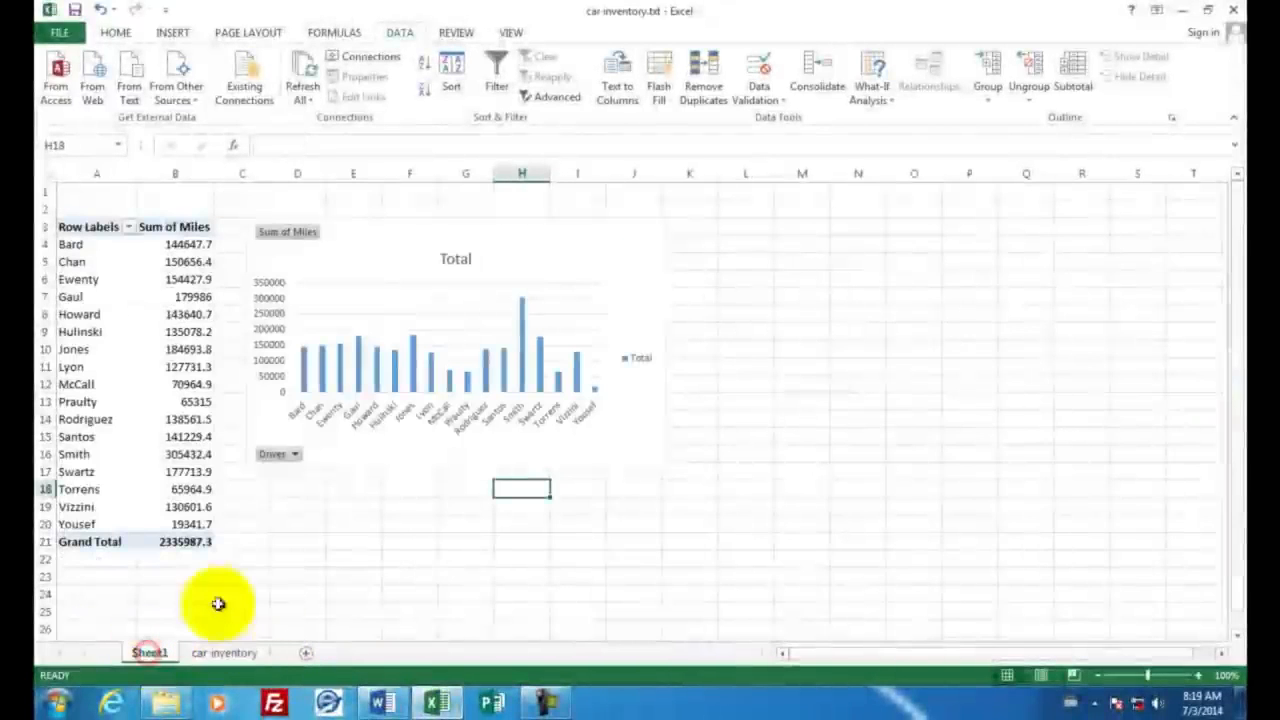
left_click(548, 244)
right_click(548, 244)
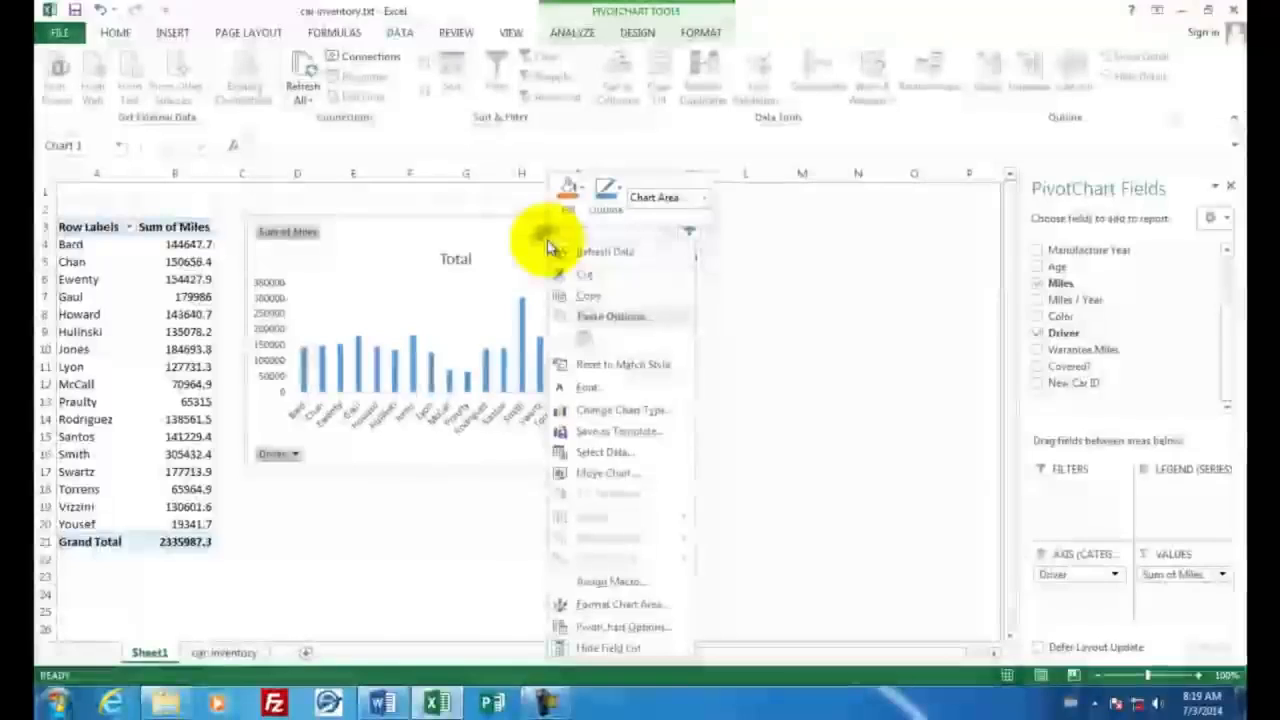
left_click(580, 297)
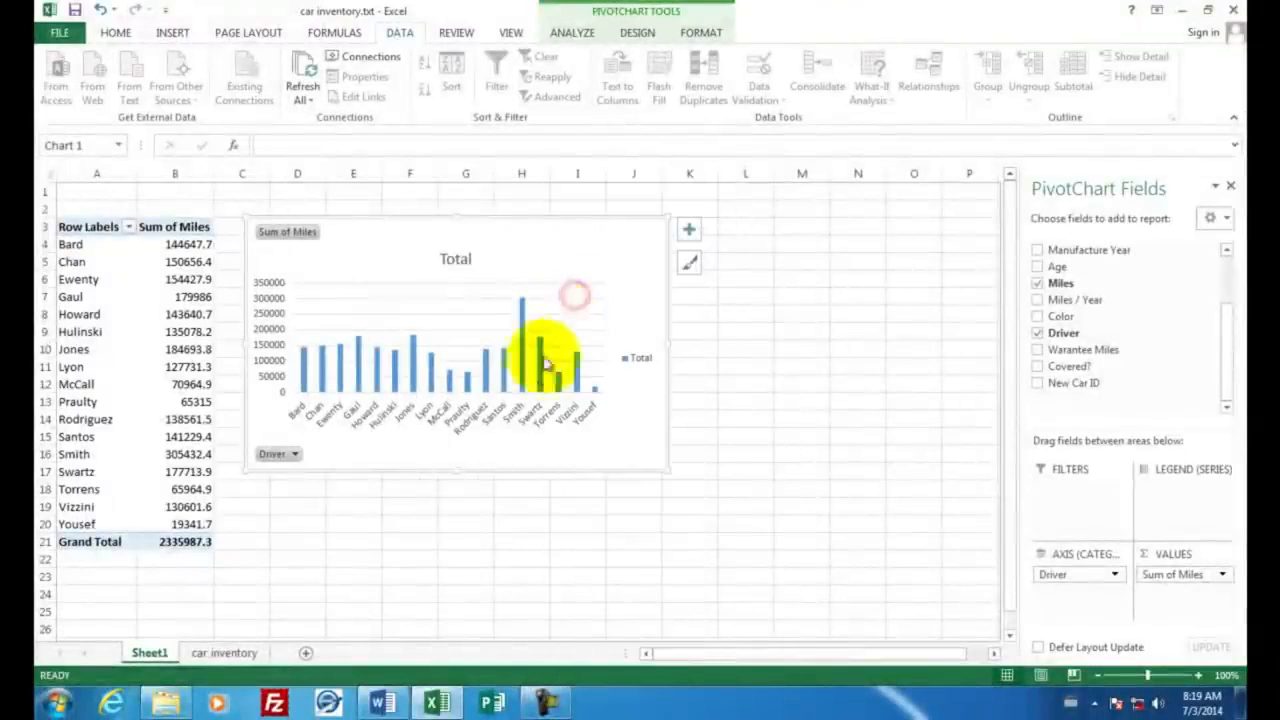
mouse_move(377, 706)
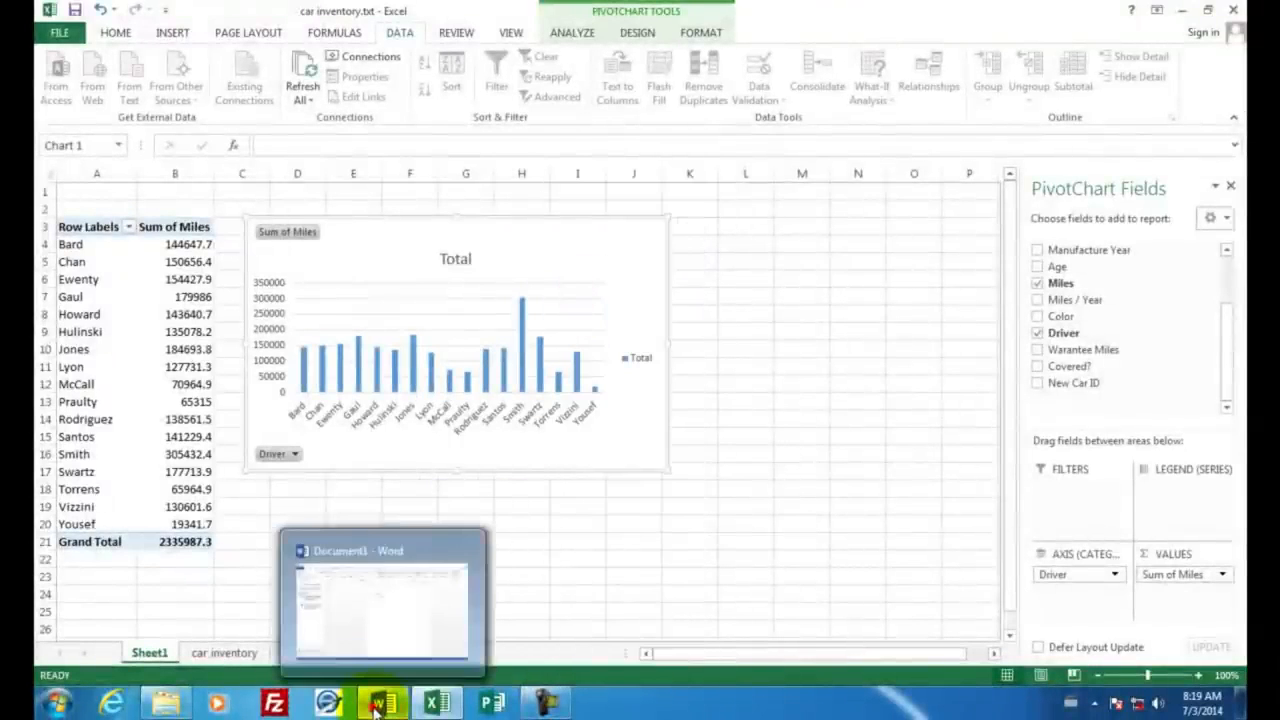
left_click(432, 565)
right_click(586, 251)
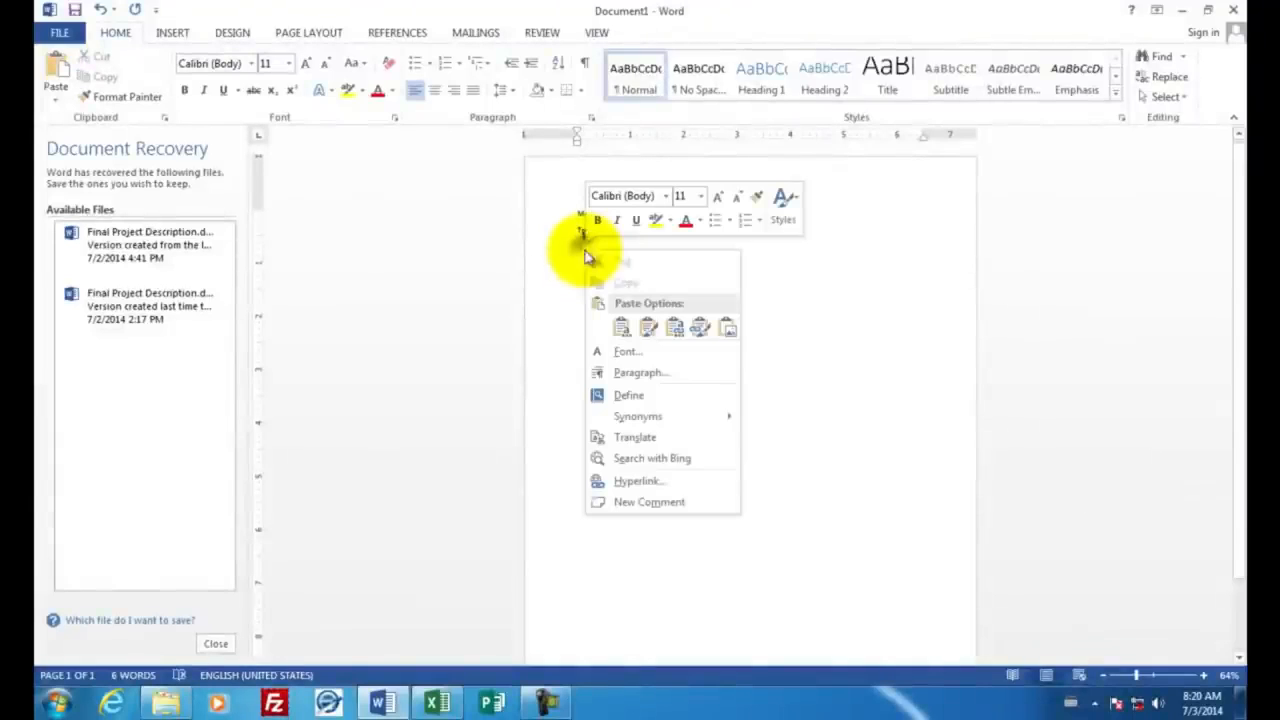
left_click(617, 326)
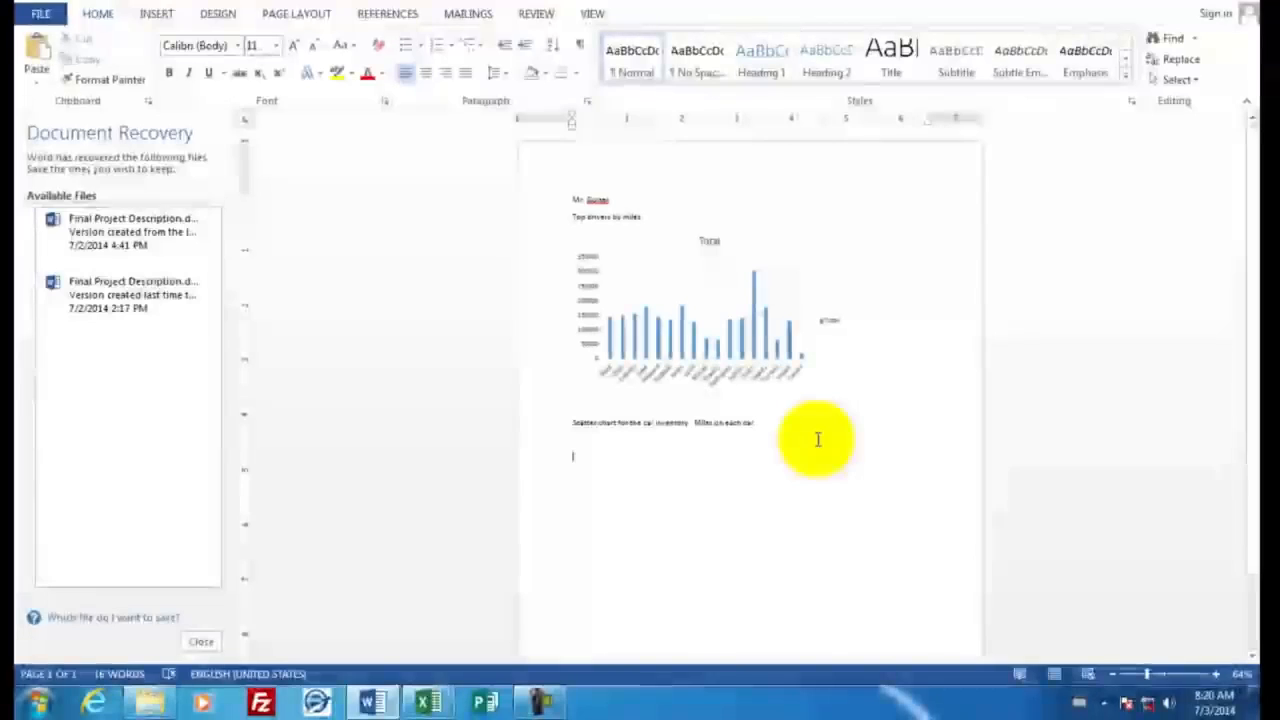
Copy the miles scatter chart from Excel's car inventory sheet and paste it into the Word document beneath the scatter chart caption
left_click(429, 704)
left_click(232, 648)
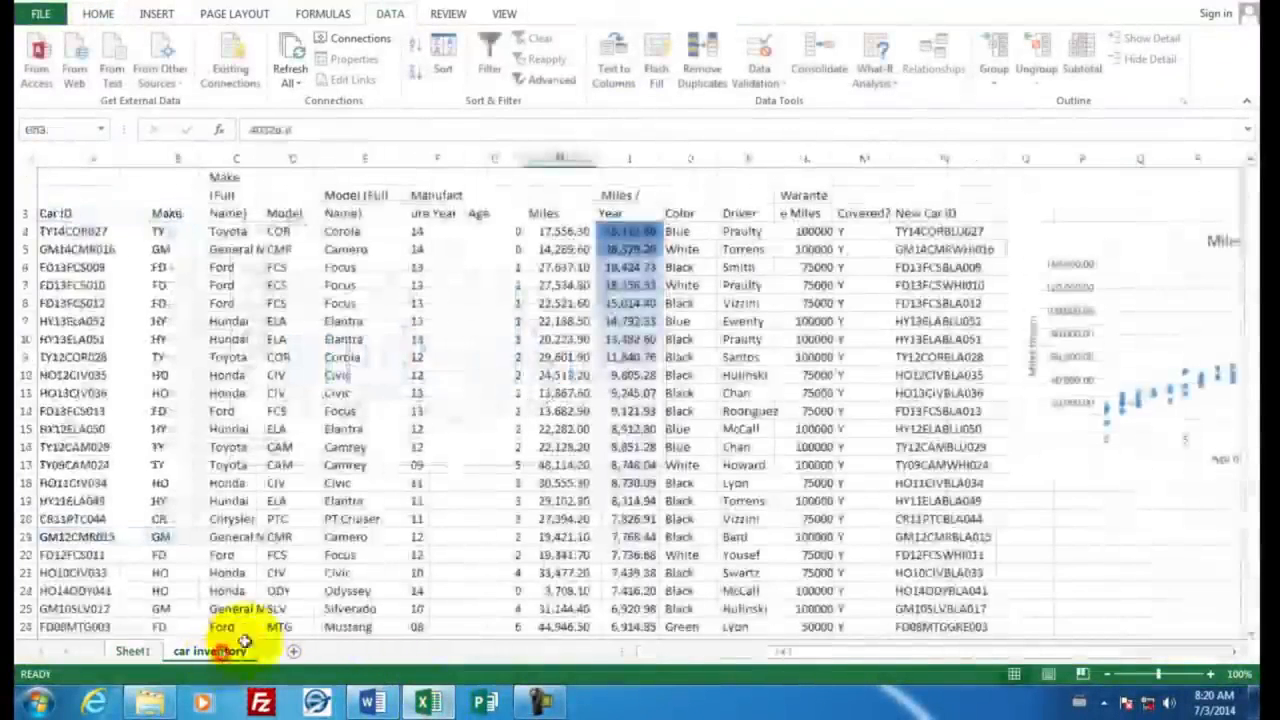
left_click(1105, 243)
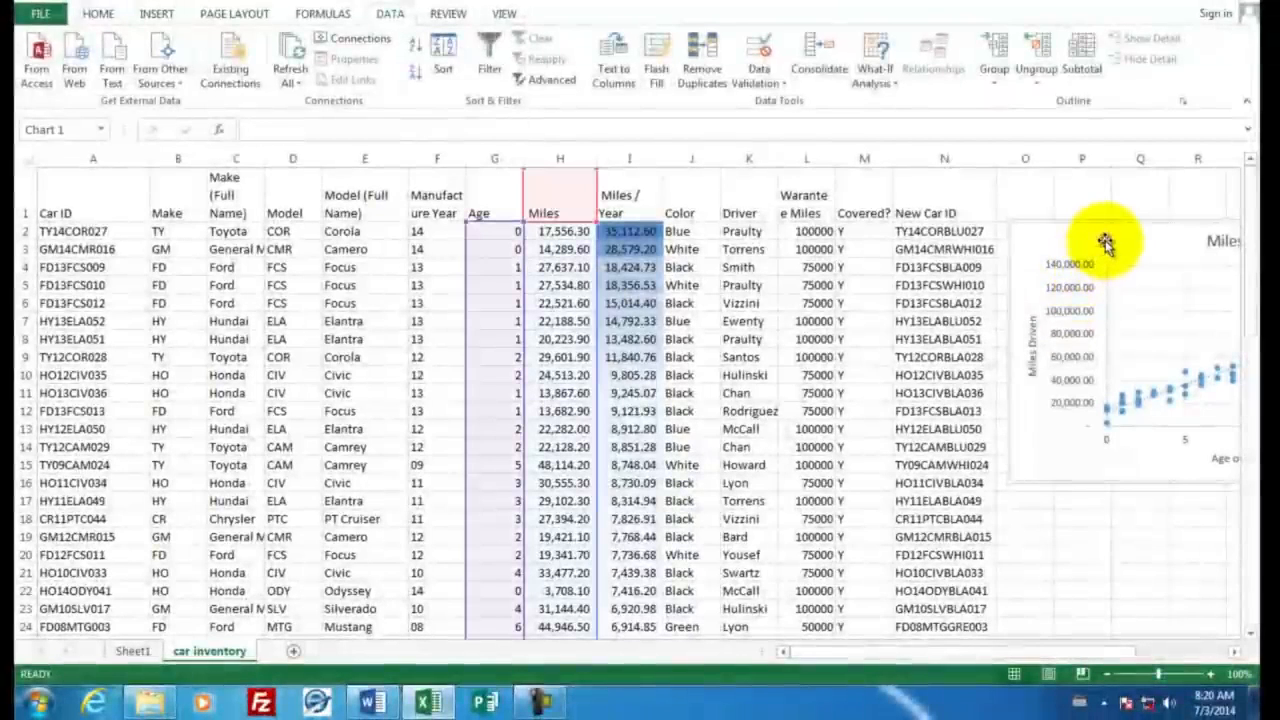
right_click(1105, 240)
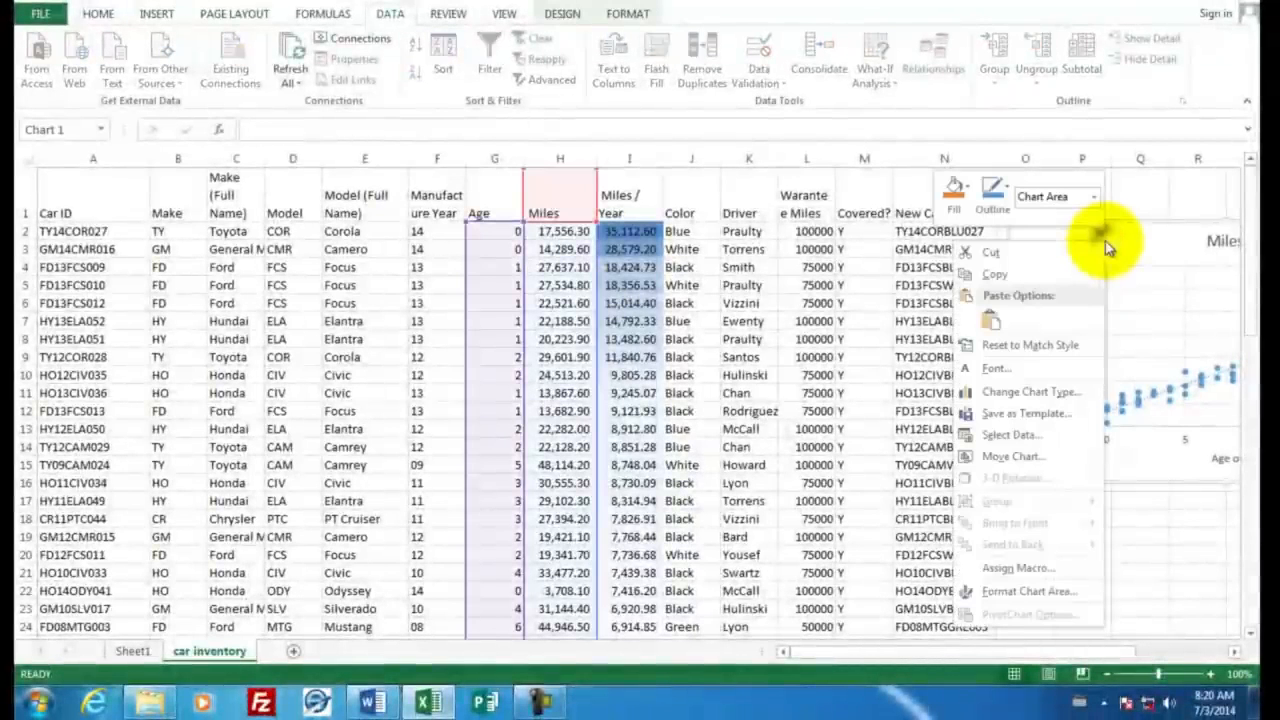
left_click(1012, 283)
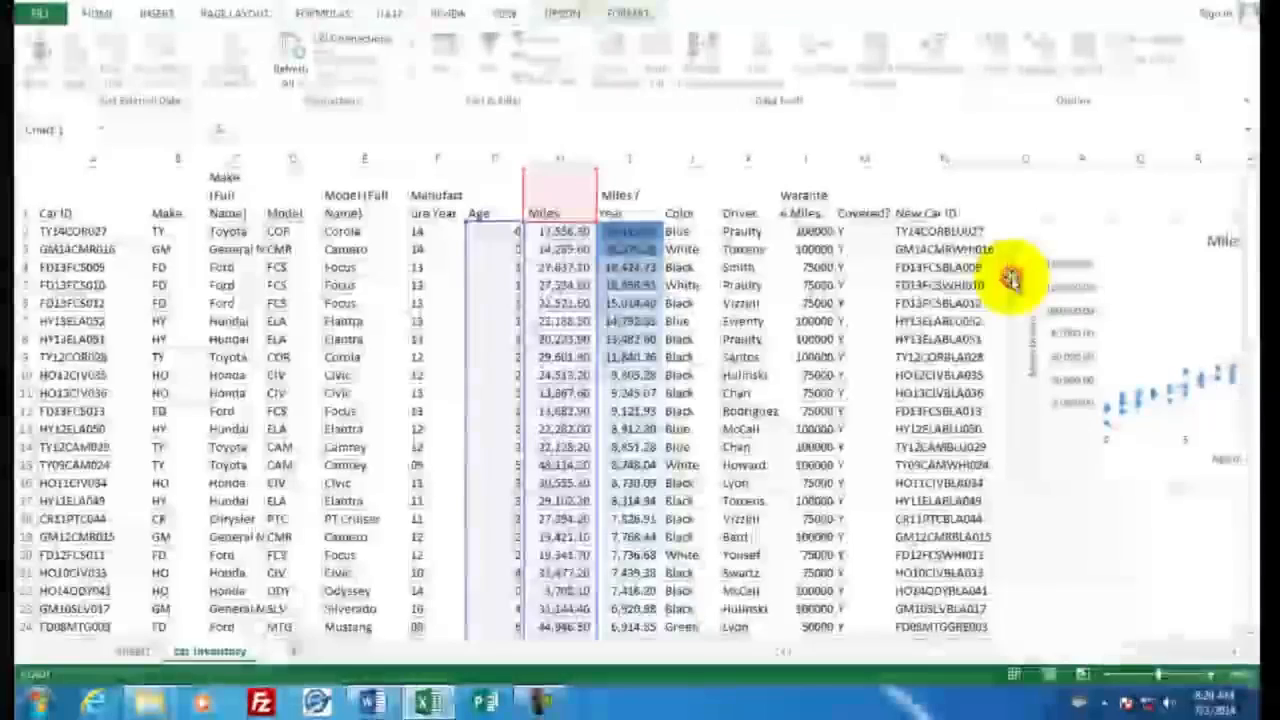
left_click(375, 703)
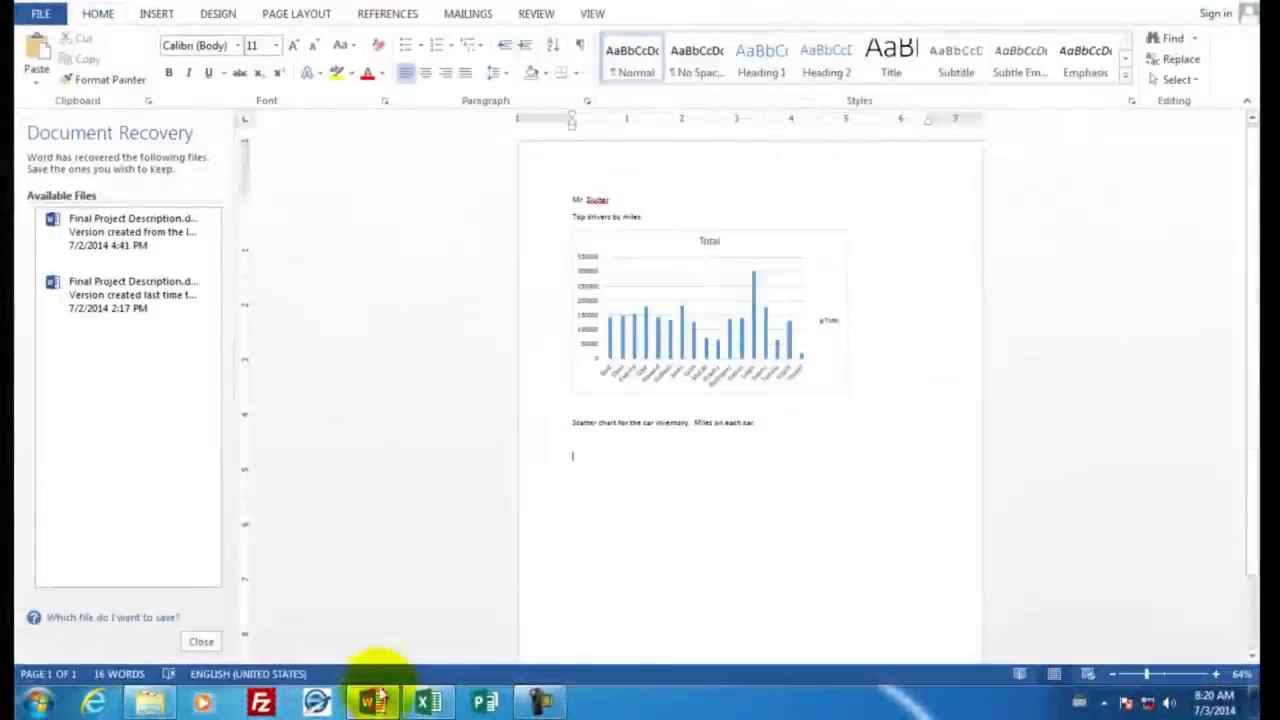
right_click(580, 458)
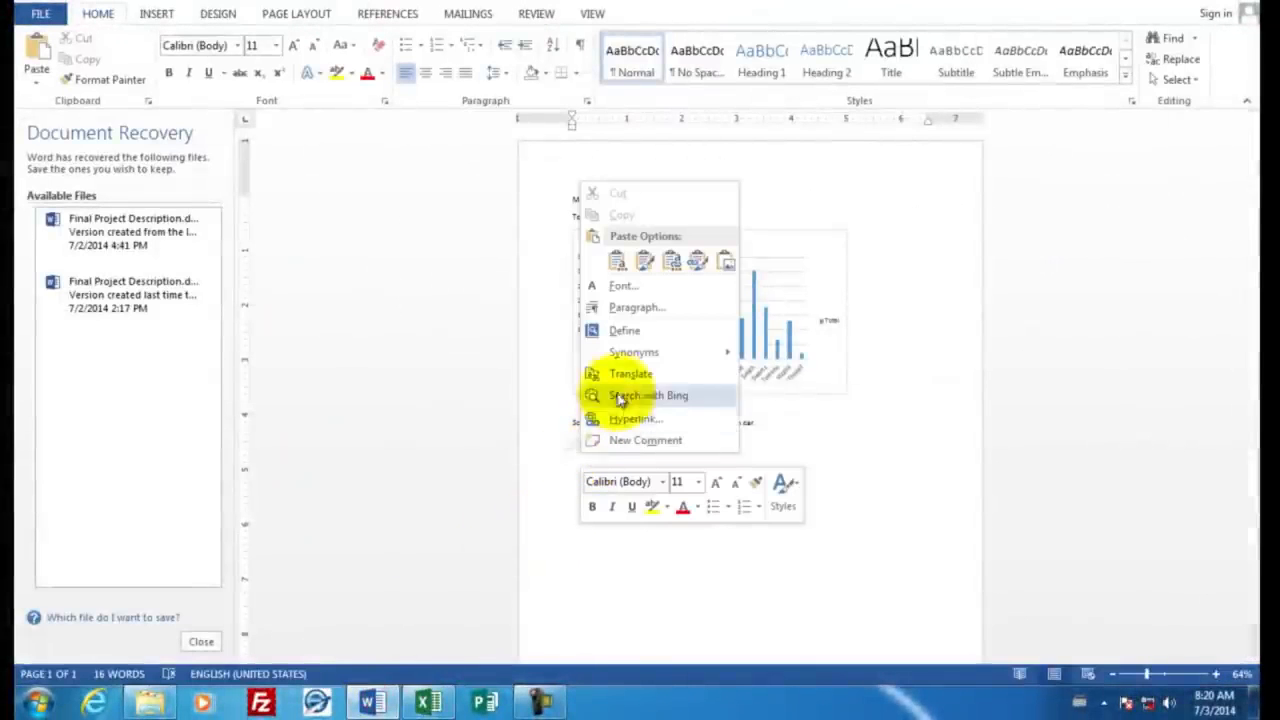
left_click(618, 259)
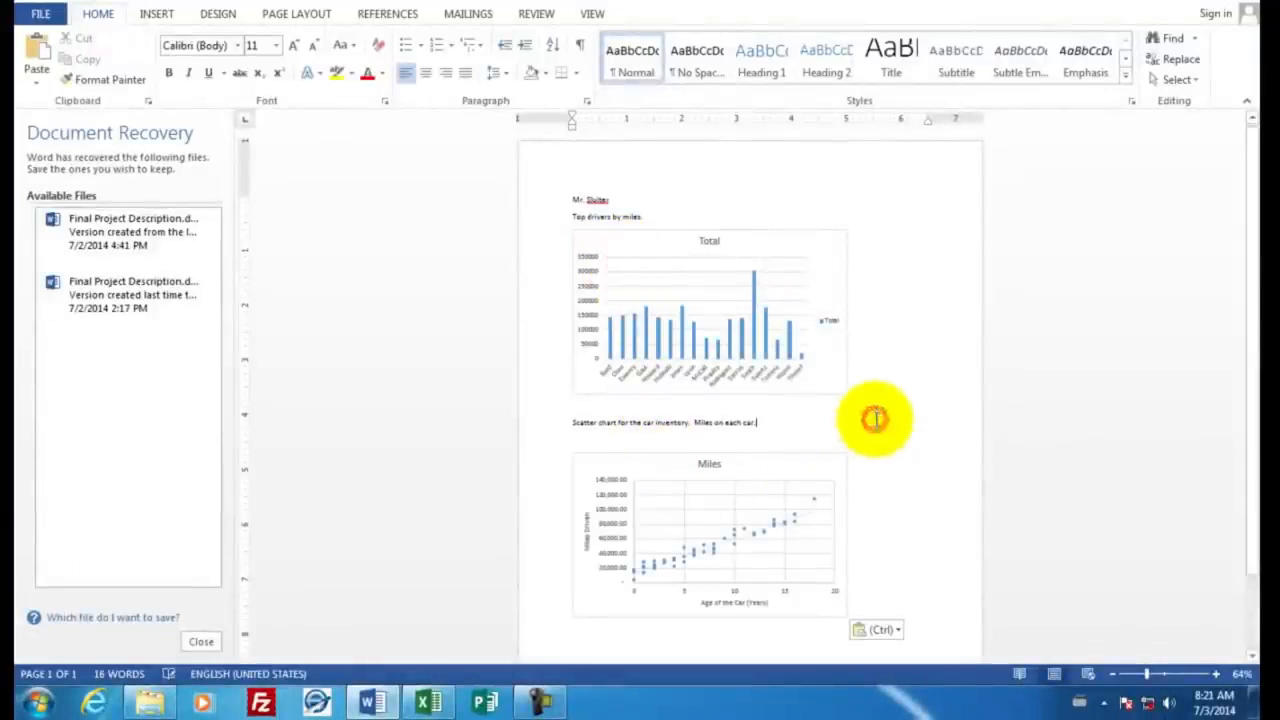
scroll(876, 420, "down", 2)
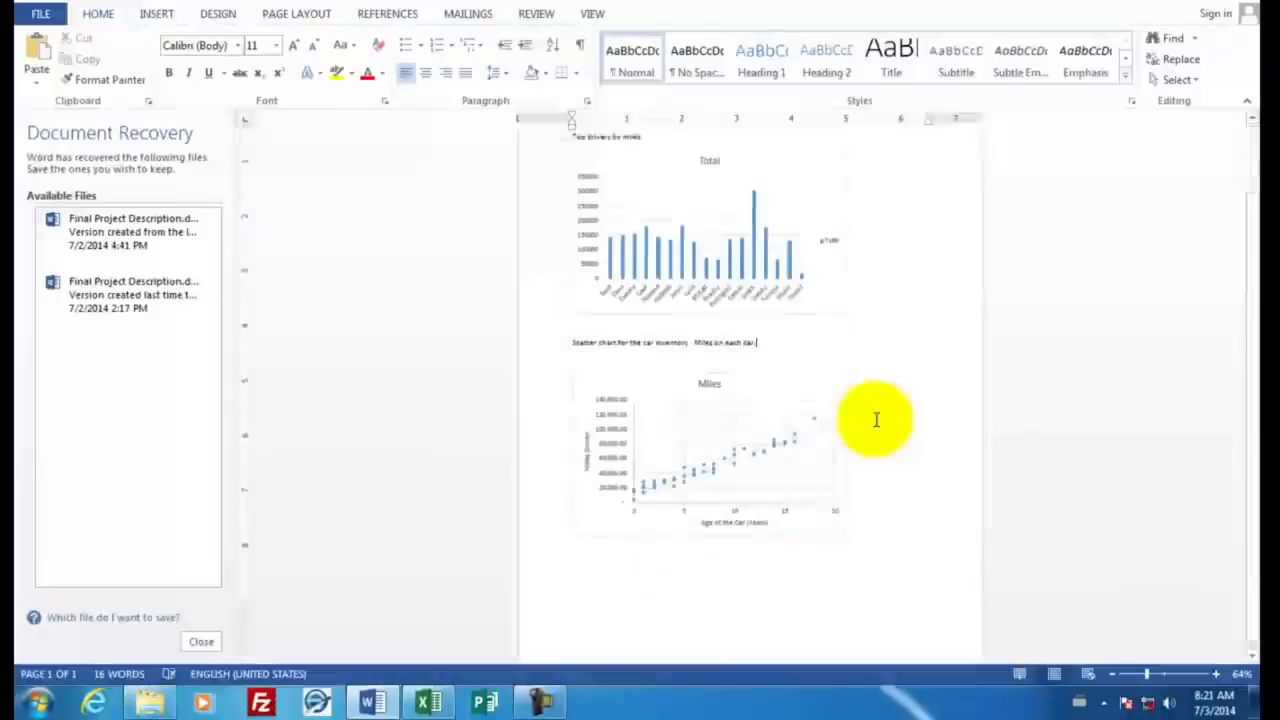
scroll(876, 420, "up", 2)
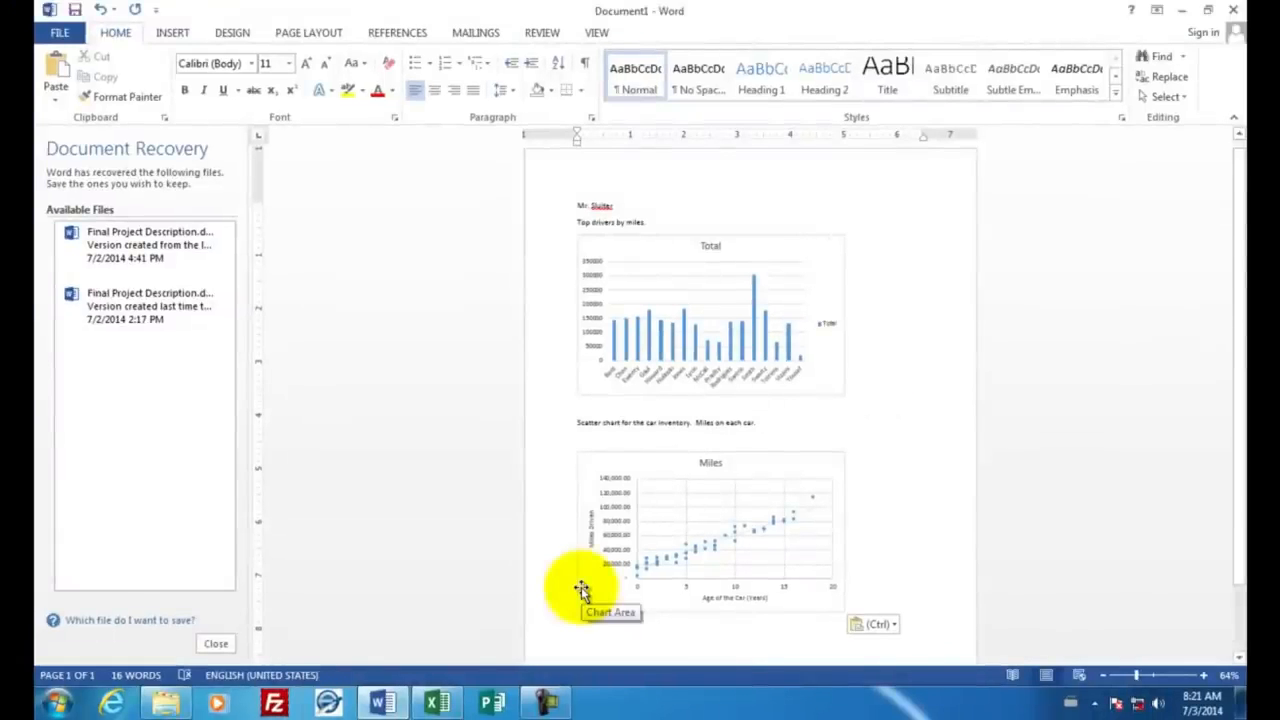
Switch to Excel and save the car inventory file to the Desktop as an Excel Workbook named car inventory.xlsx
left_click(436, 701)
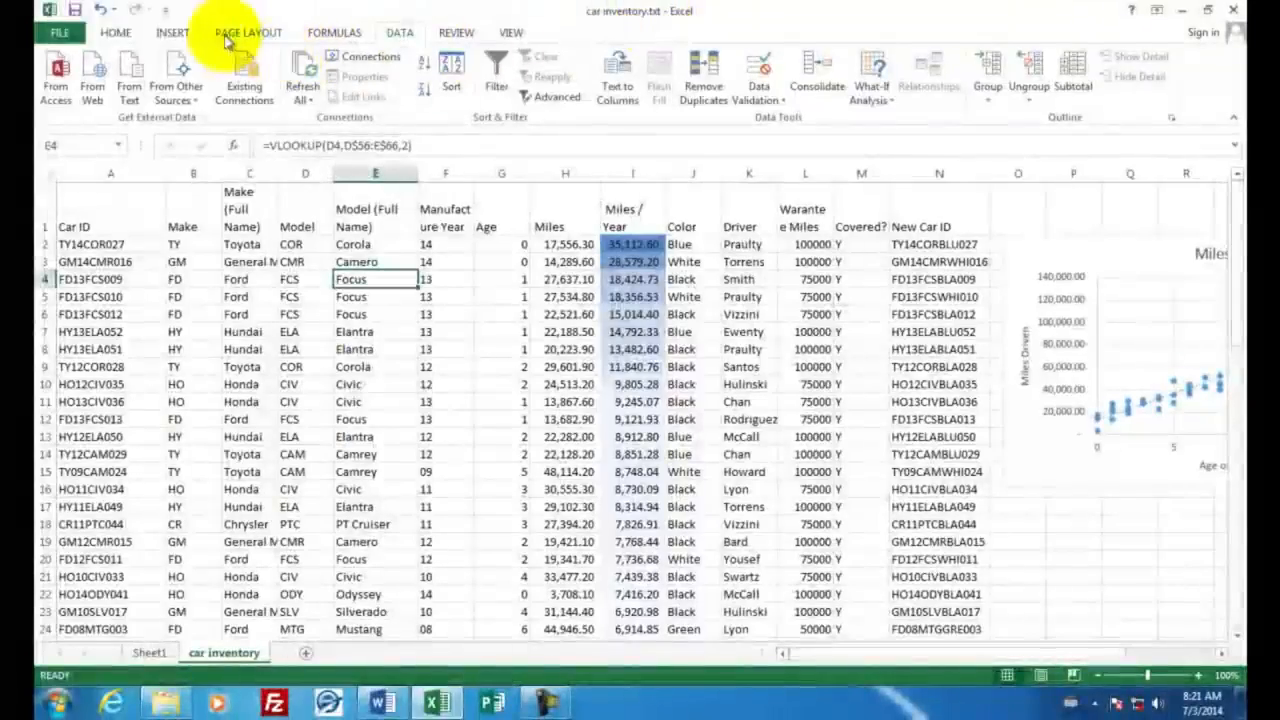
left_click(75, 11)
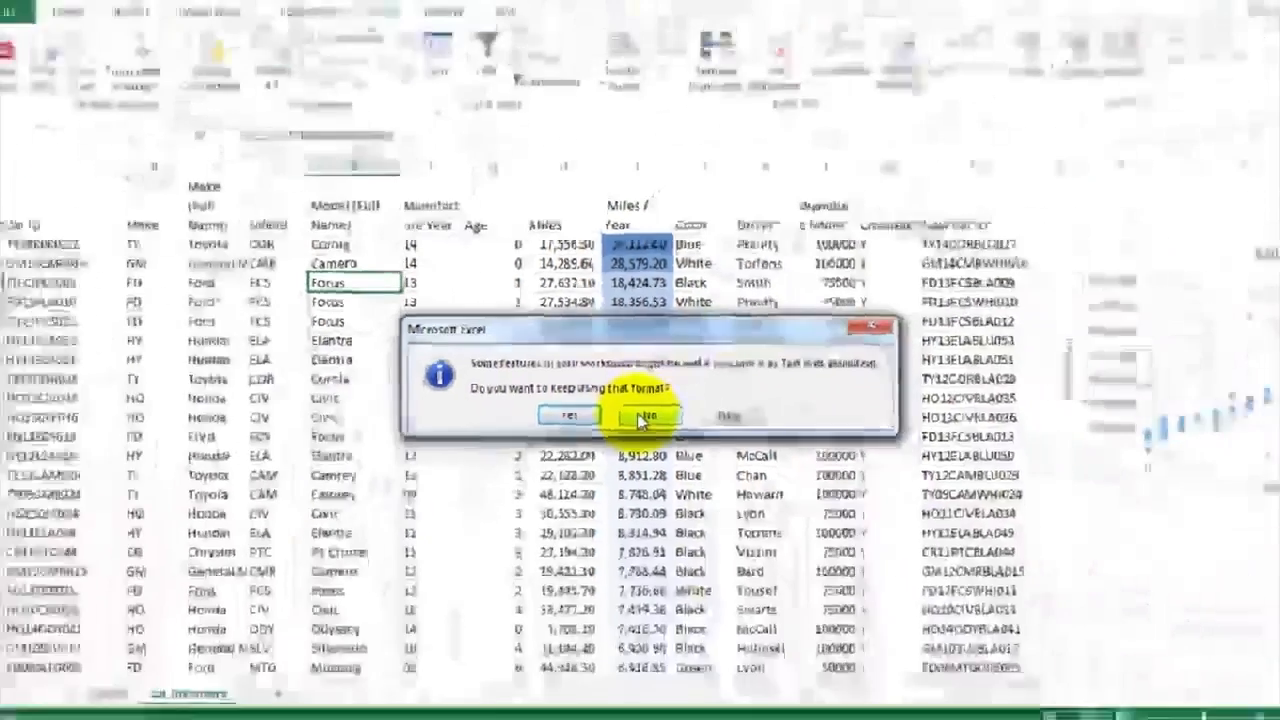
left_click(715, 590)
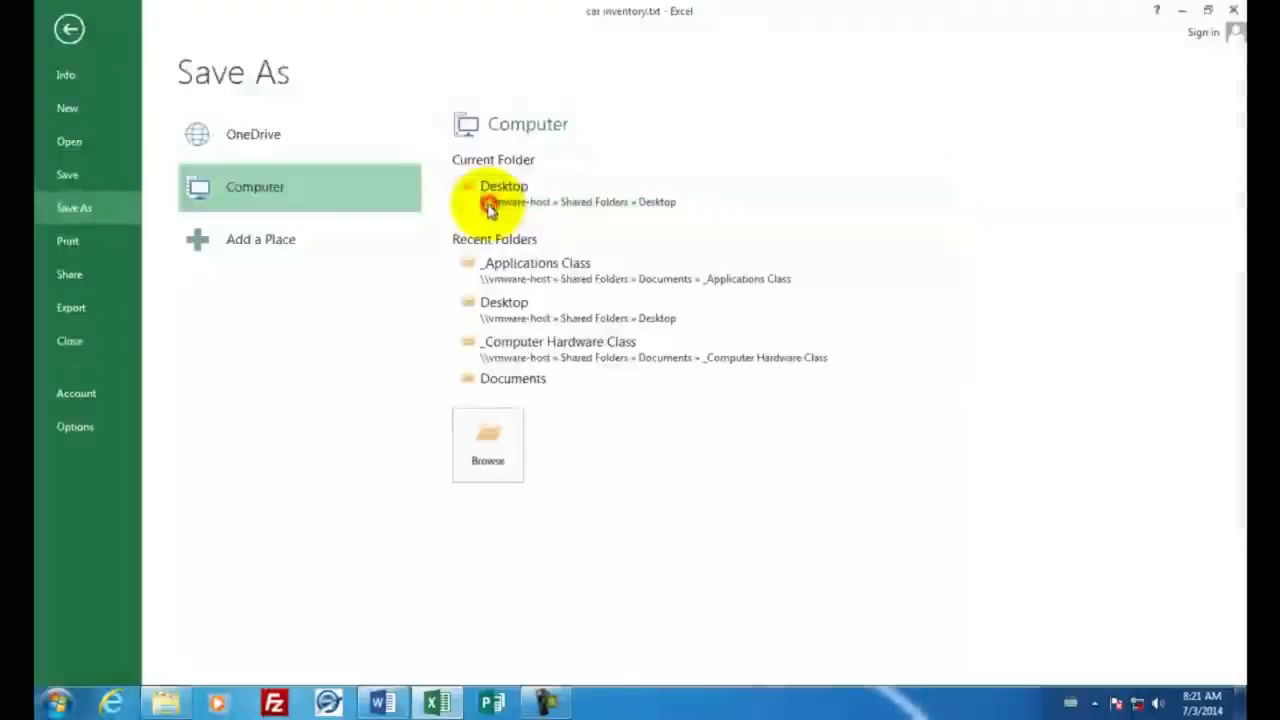
left_click(490, 207)
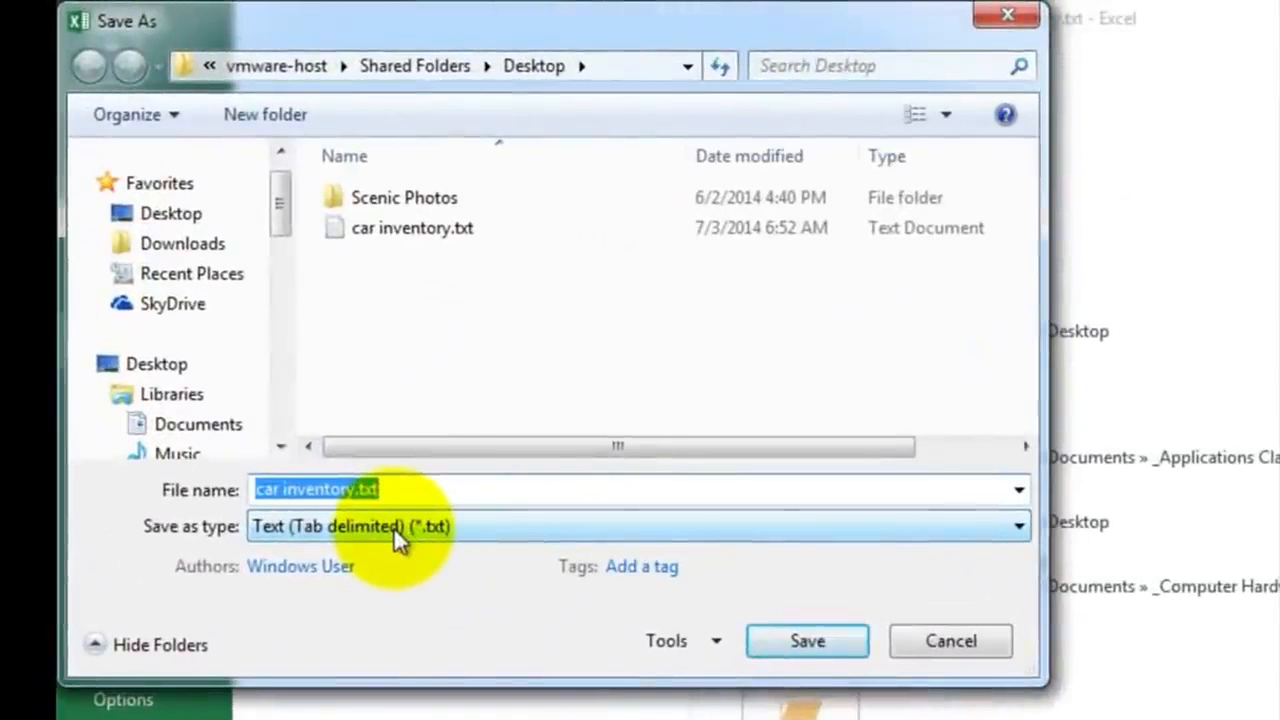
left_click(394, 530)
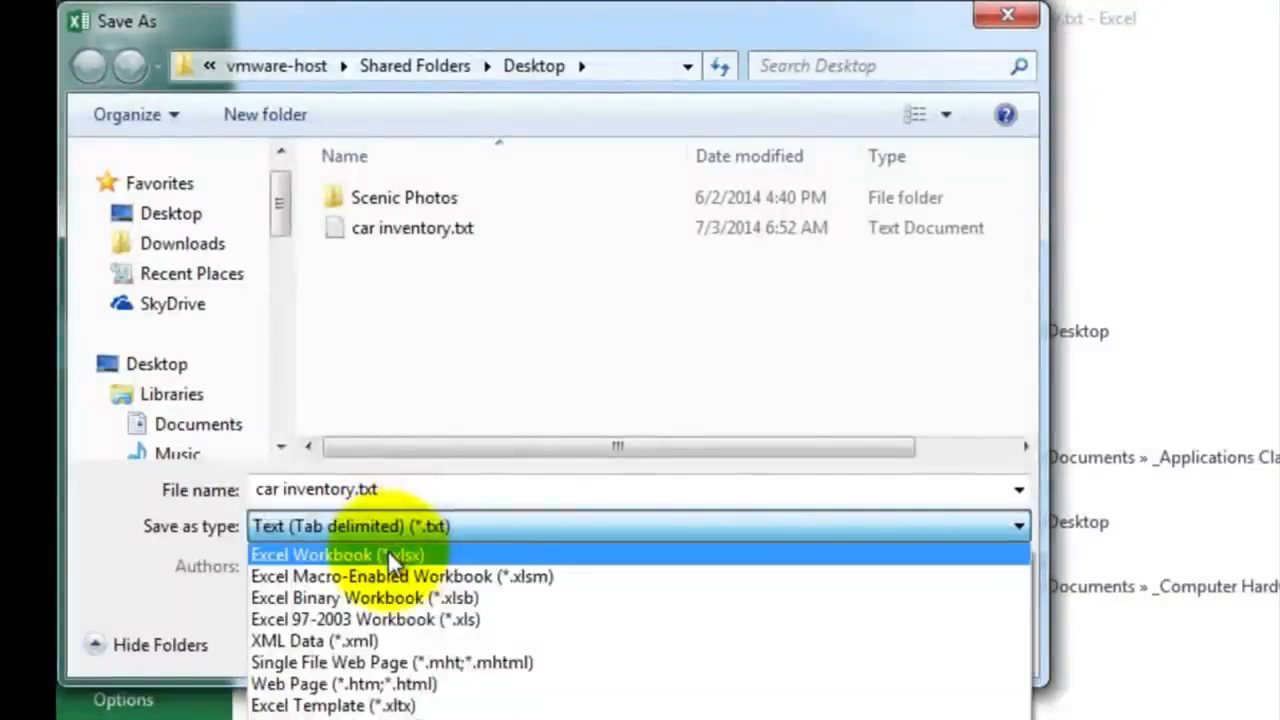
left_click(388, 553)
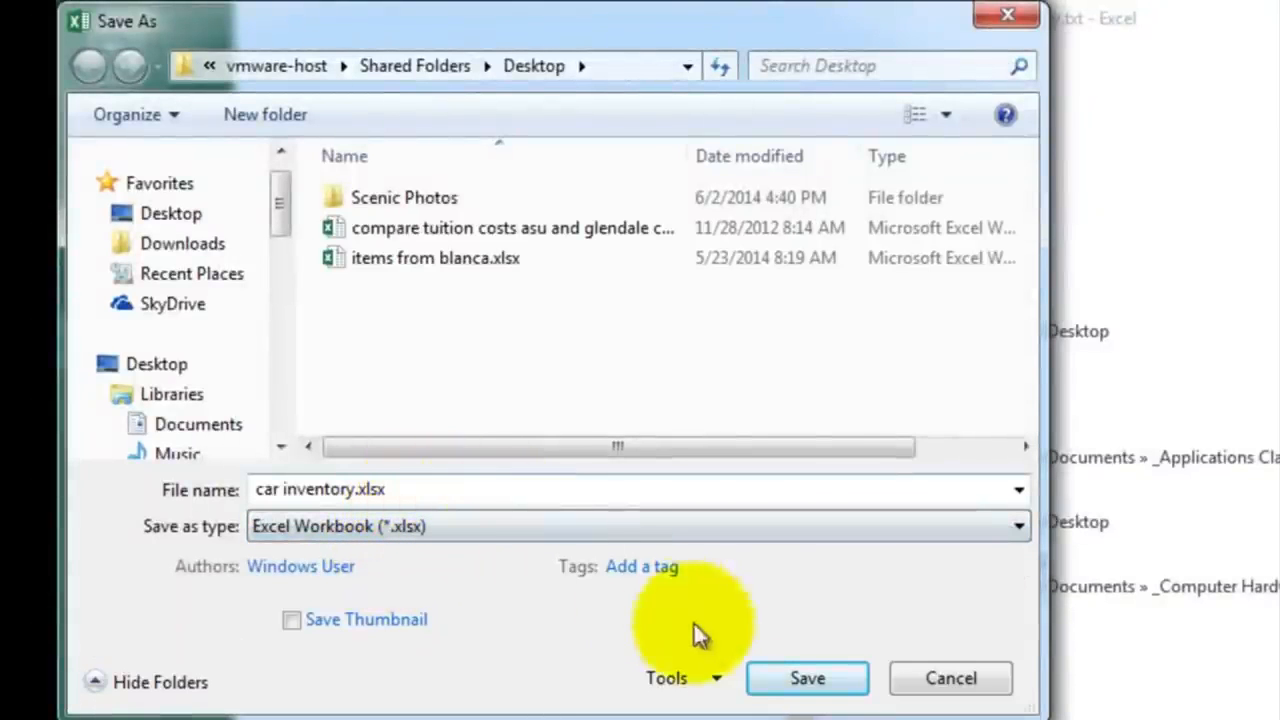
left_click(808, 676)
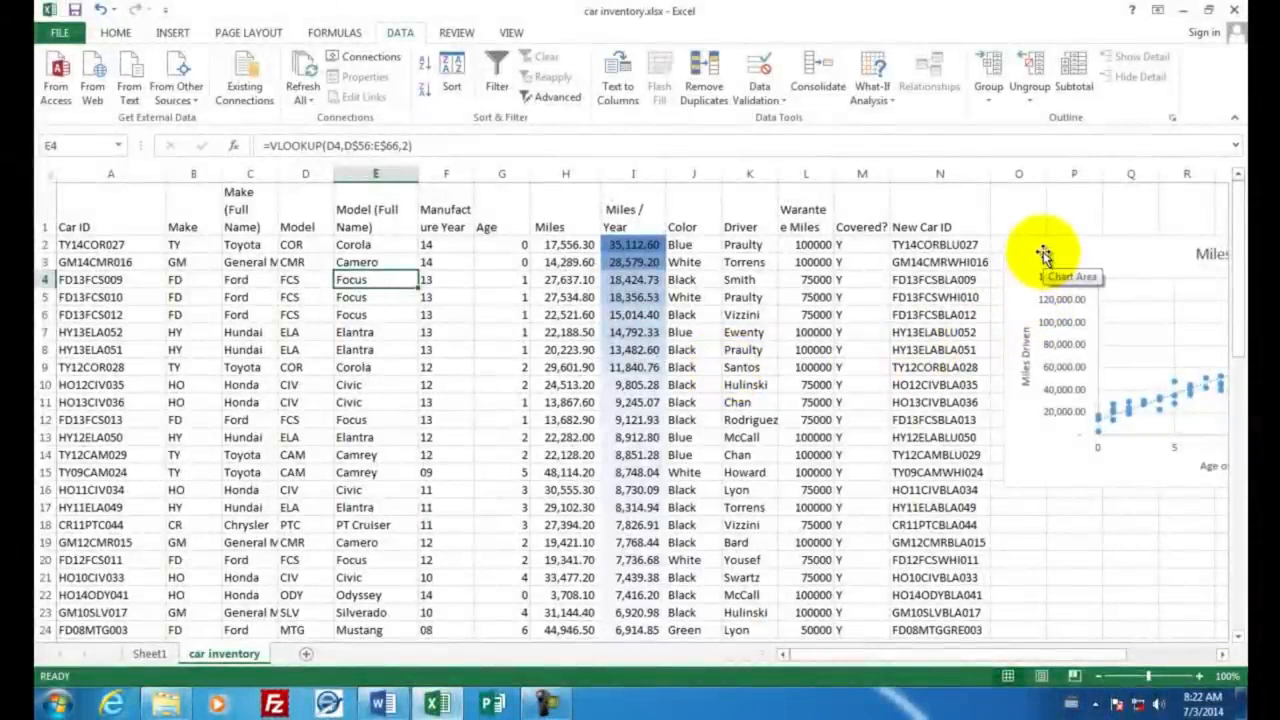
Switch to Word and open the print options for the chart report
left_click(382, 704)
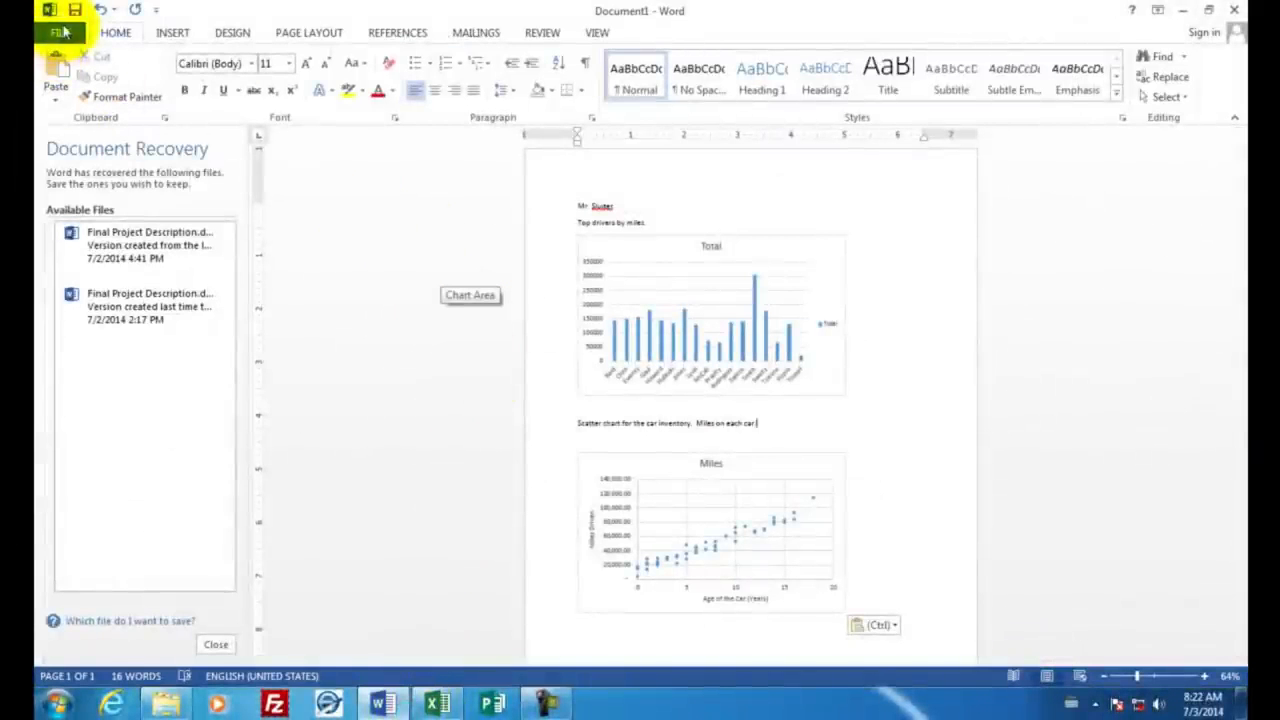
left_click(64, 33)
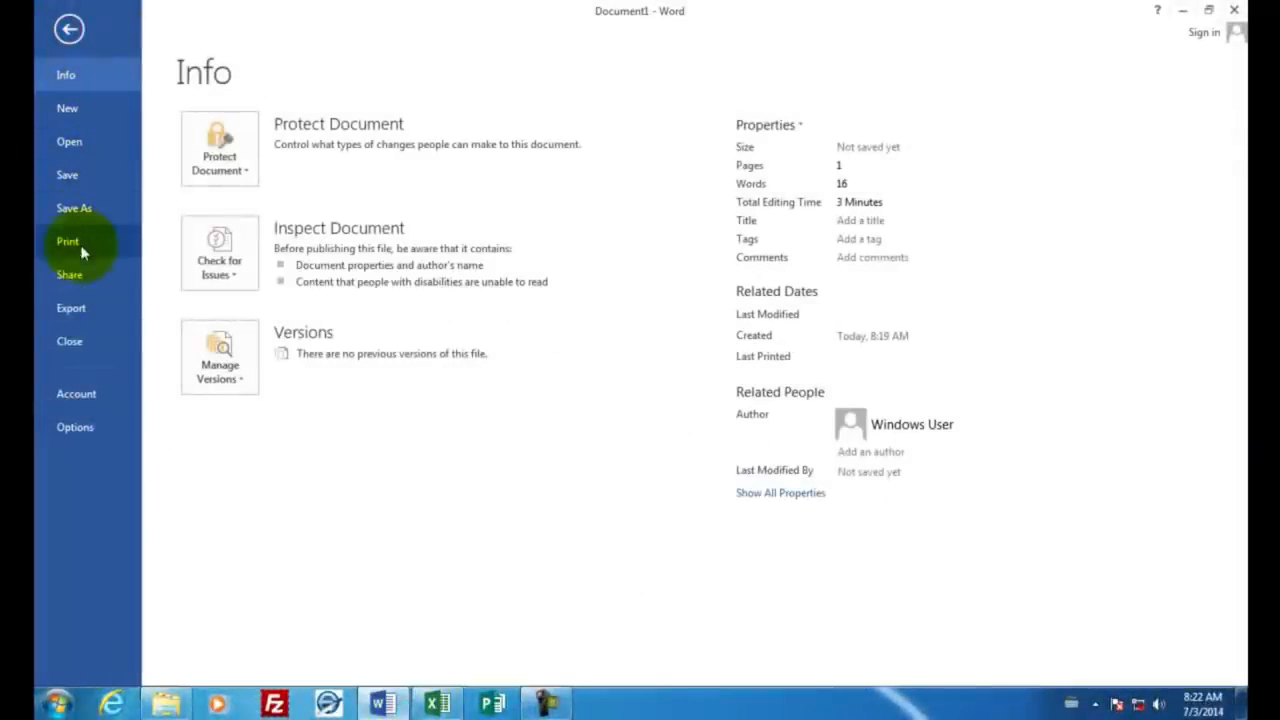
left_click(80, 245)
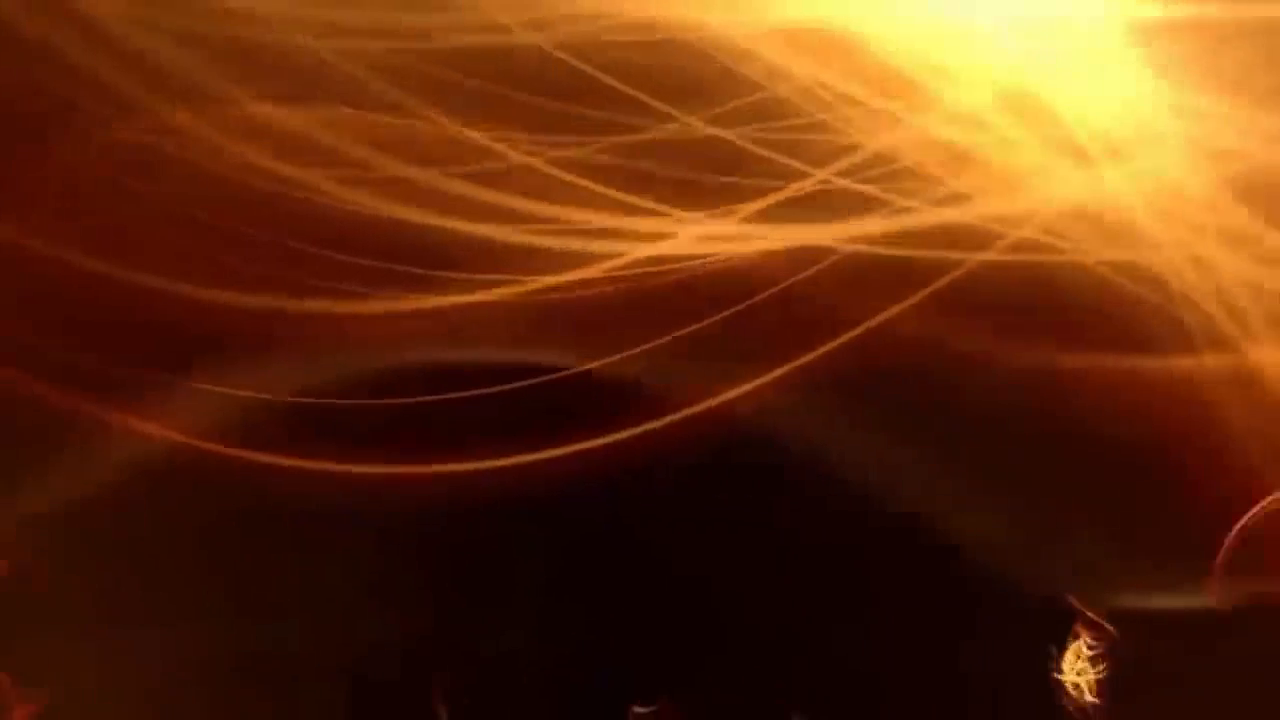
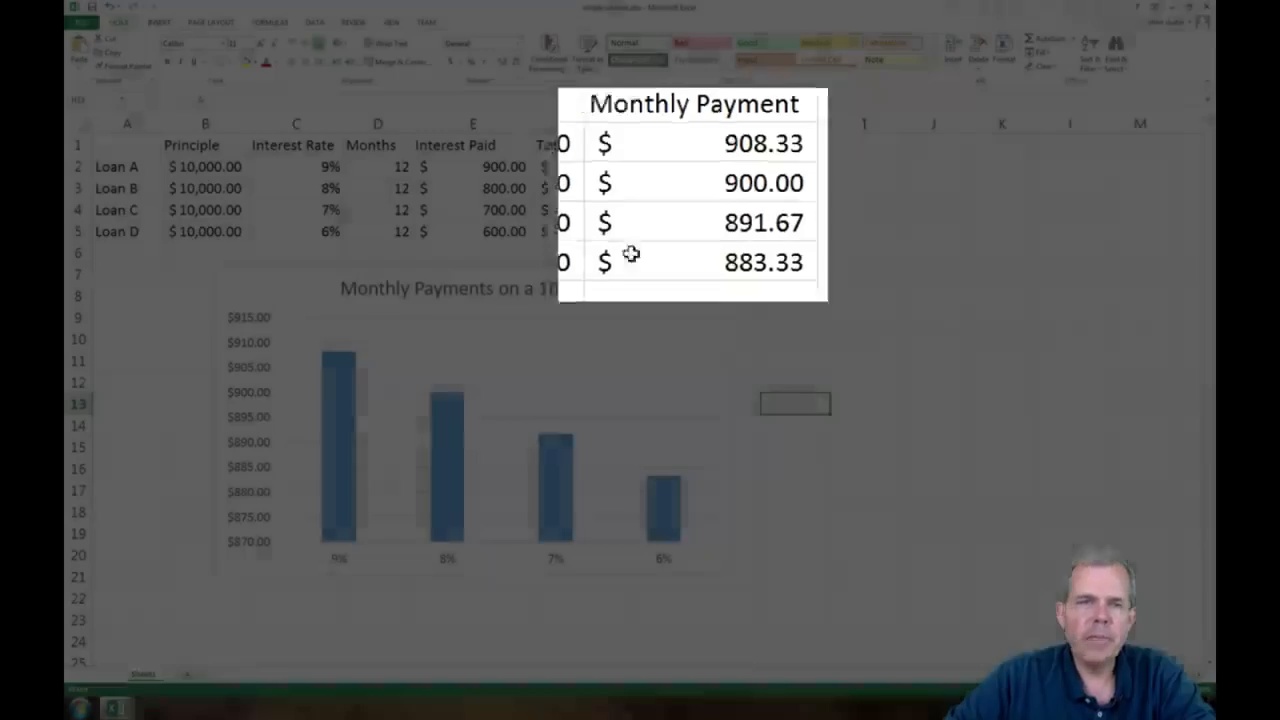
Create a blank Excel workbook and enter the headings Principal, Interest Rate and Months in B1 to D1
left_click(80, 21)
left_click(88, 75)
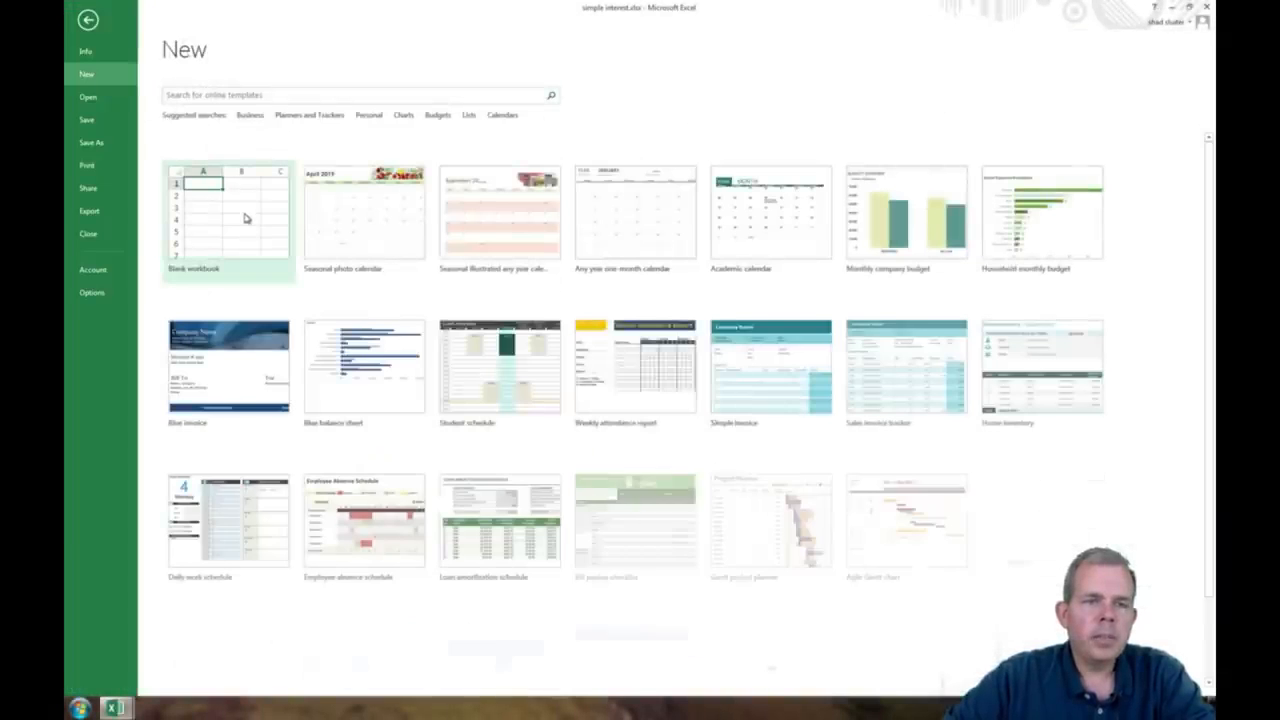
left_click(245, 217)
left_click(137, 131)
type("Principa")
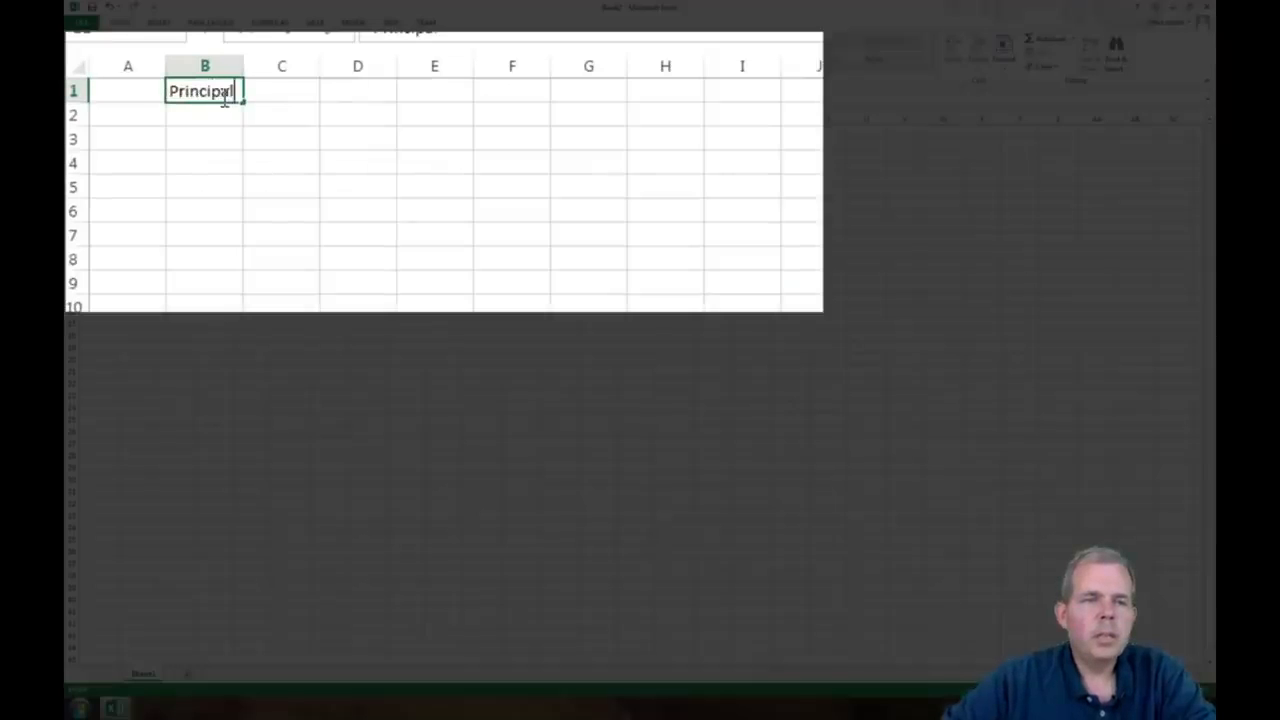
type("l")
key("Tab")
type("Interest Rate")
key("Tab")
type("Monthly")
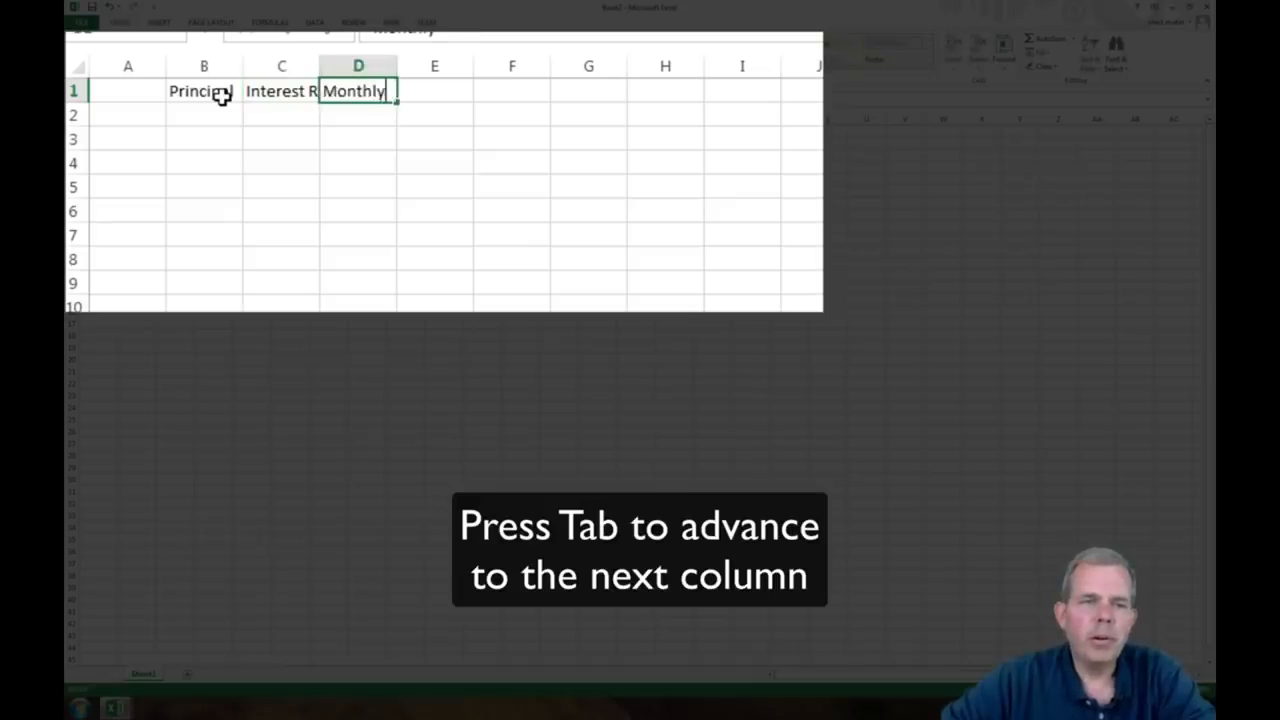
key("Tab")
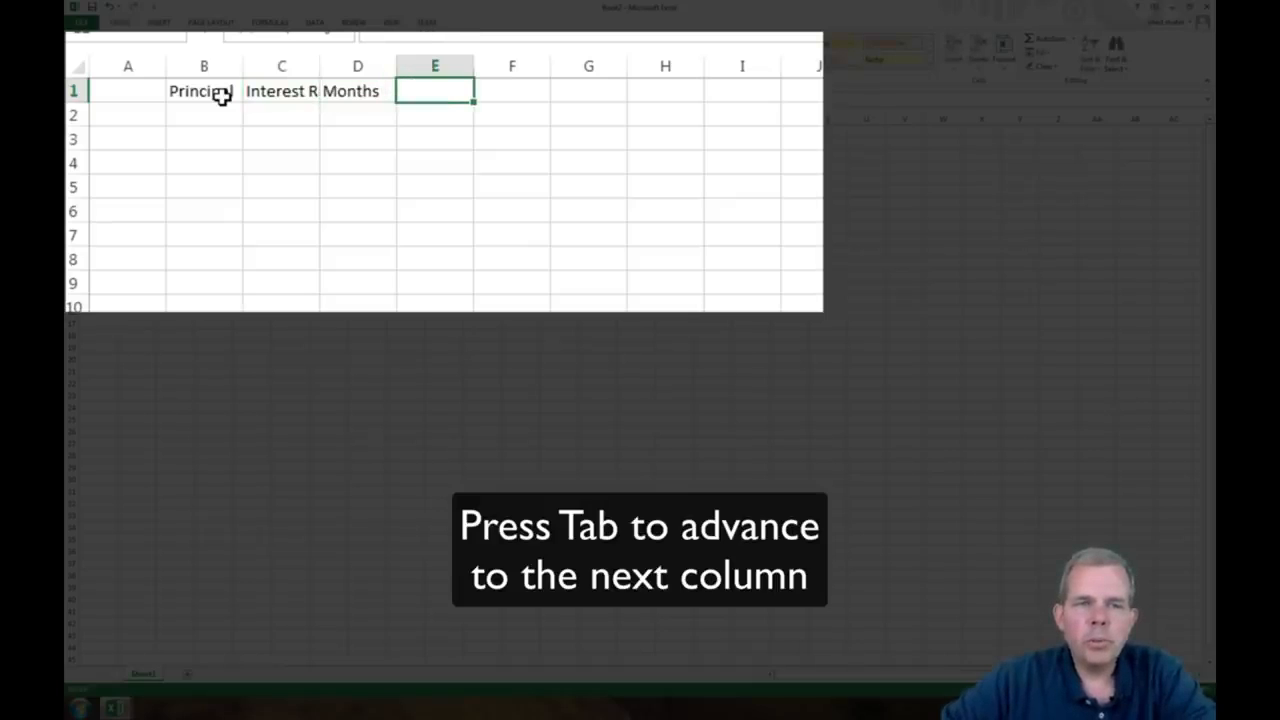
Add the headings Interest Paid, Total Loan Paid and Monthly Payments in E1 to G1
type("Interest Paid")
key("Tab")
type("Tota")
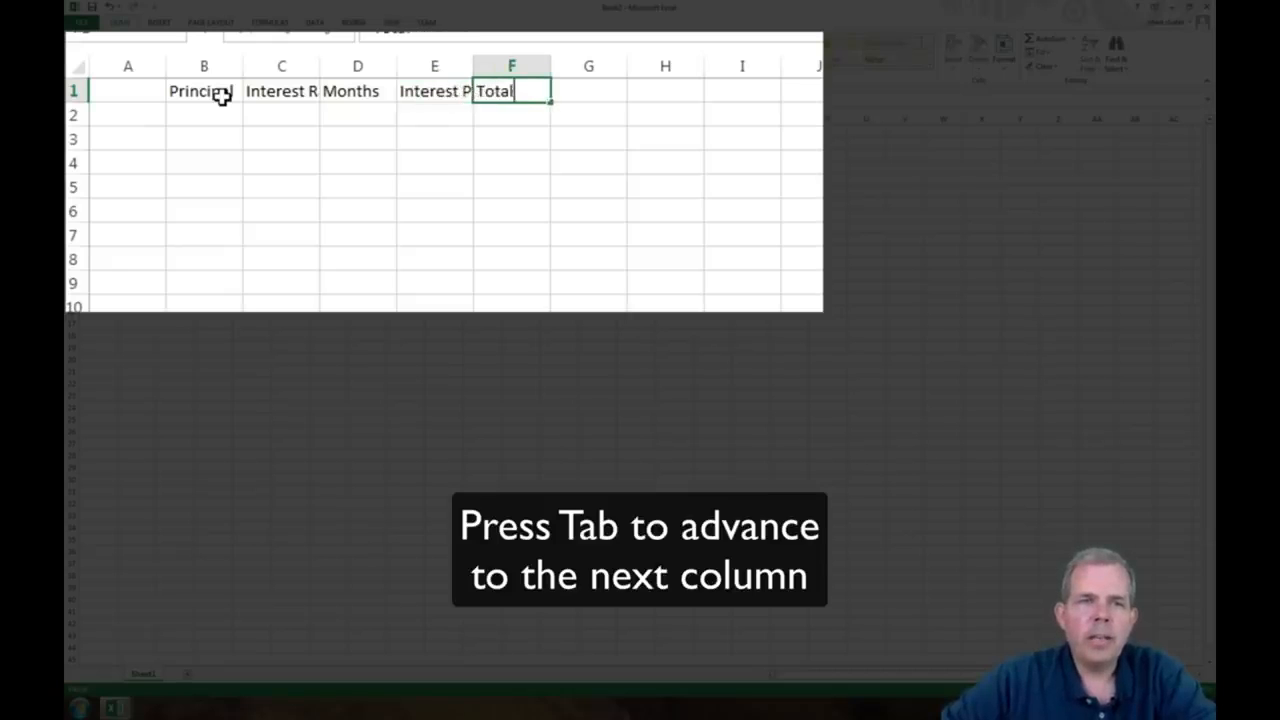
type("l Loan Paid")
key("Tab")
type("Monthly Payments")
key("Return")
Enter the row labels Loan A, Loan B, Loan C and Loan D in A2 to A5
left_click(100, 143)
type("Loan A")
key("Return")
type("Loan B")
key("Return")
type("Loan C")
key("Return")
type("Loan D")
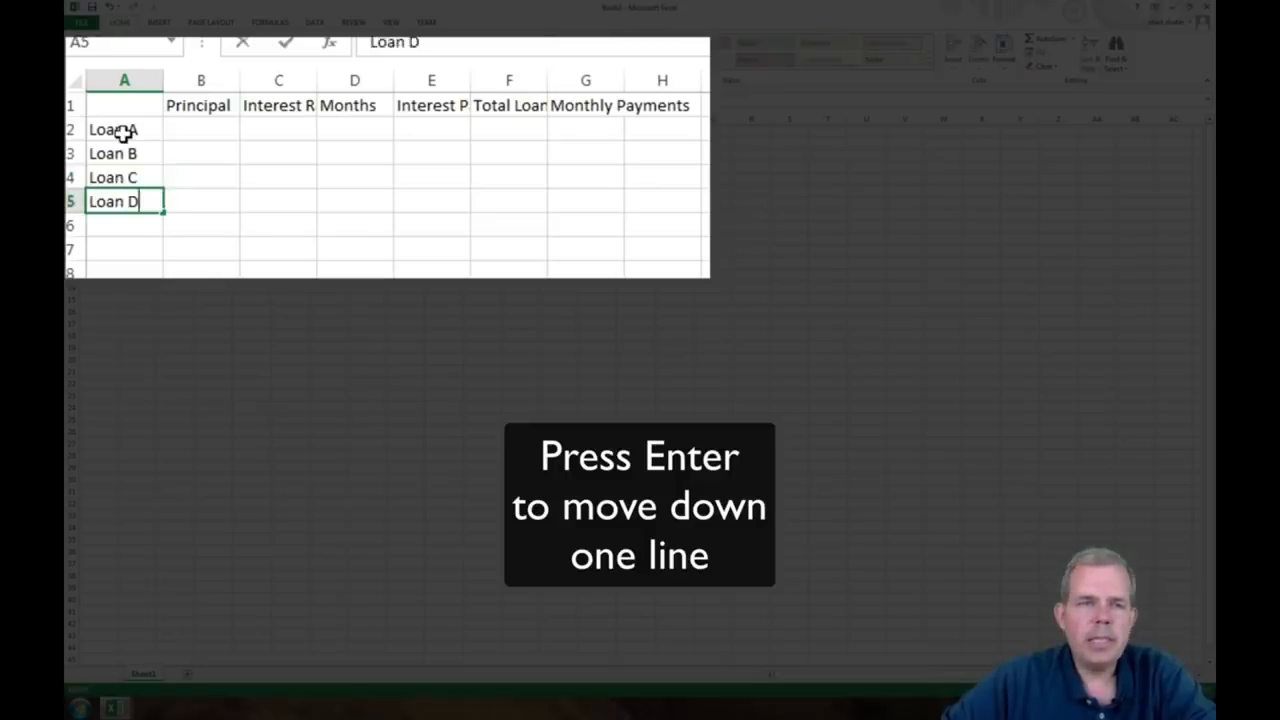
key("Return")
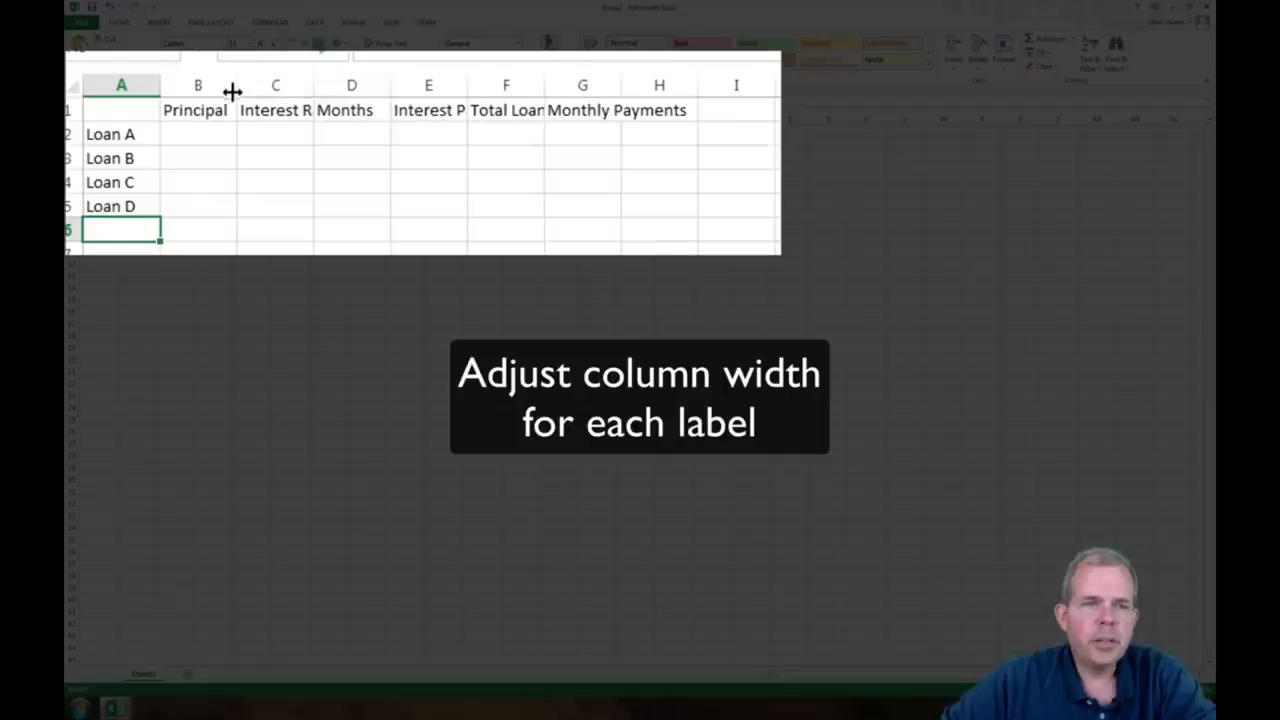
Fit the widths of columns B to G to their headings
double_click(233, 88)
double_click(311, 86)
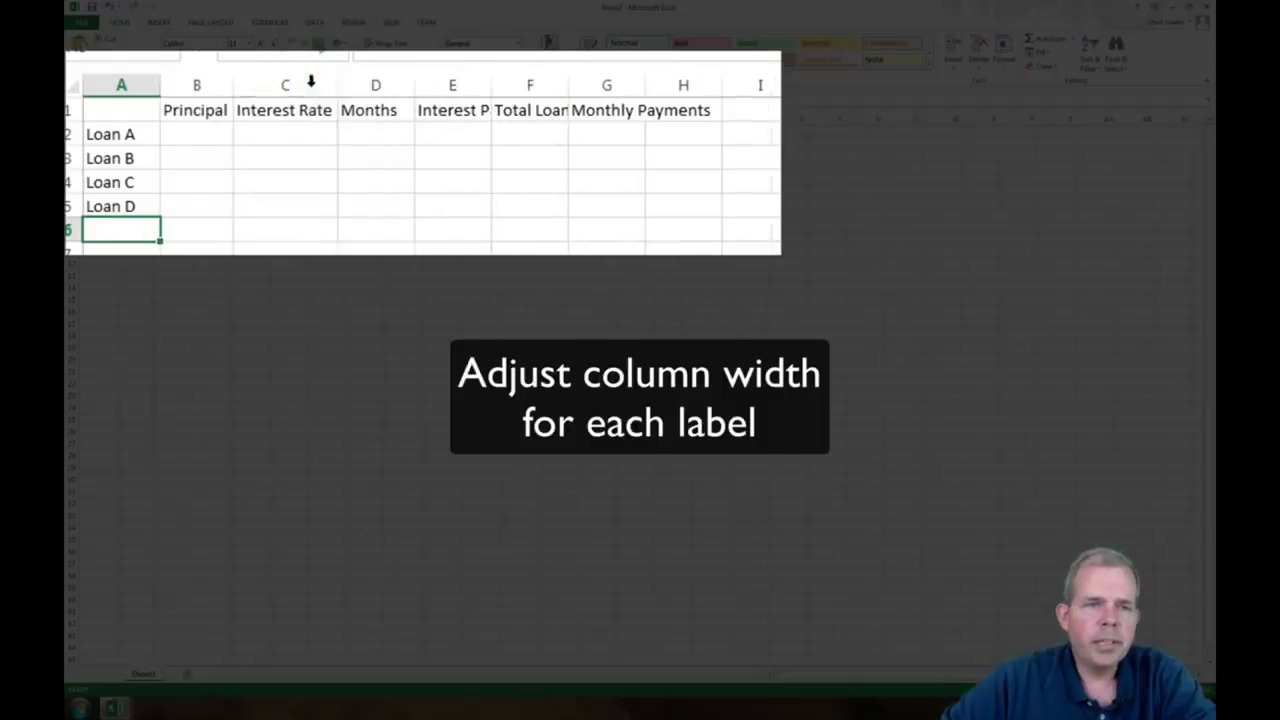
double_click(414, 86)
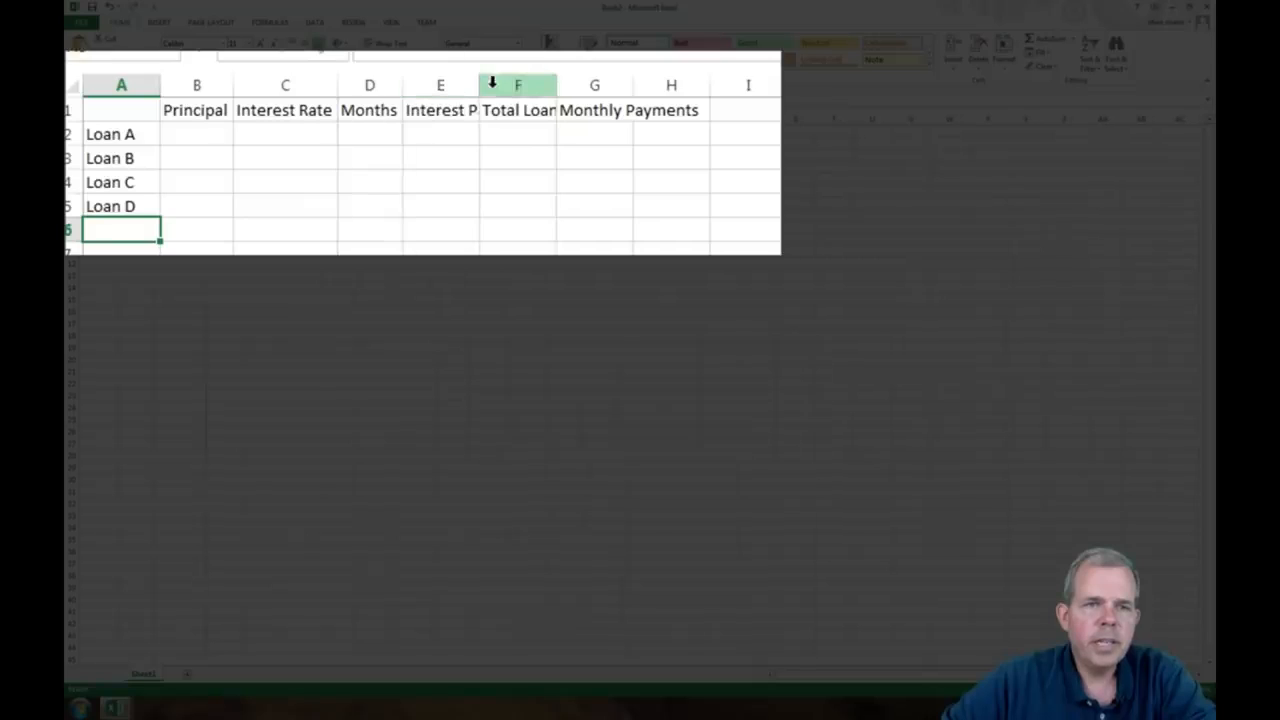
double_click(483, 86)
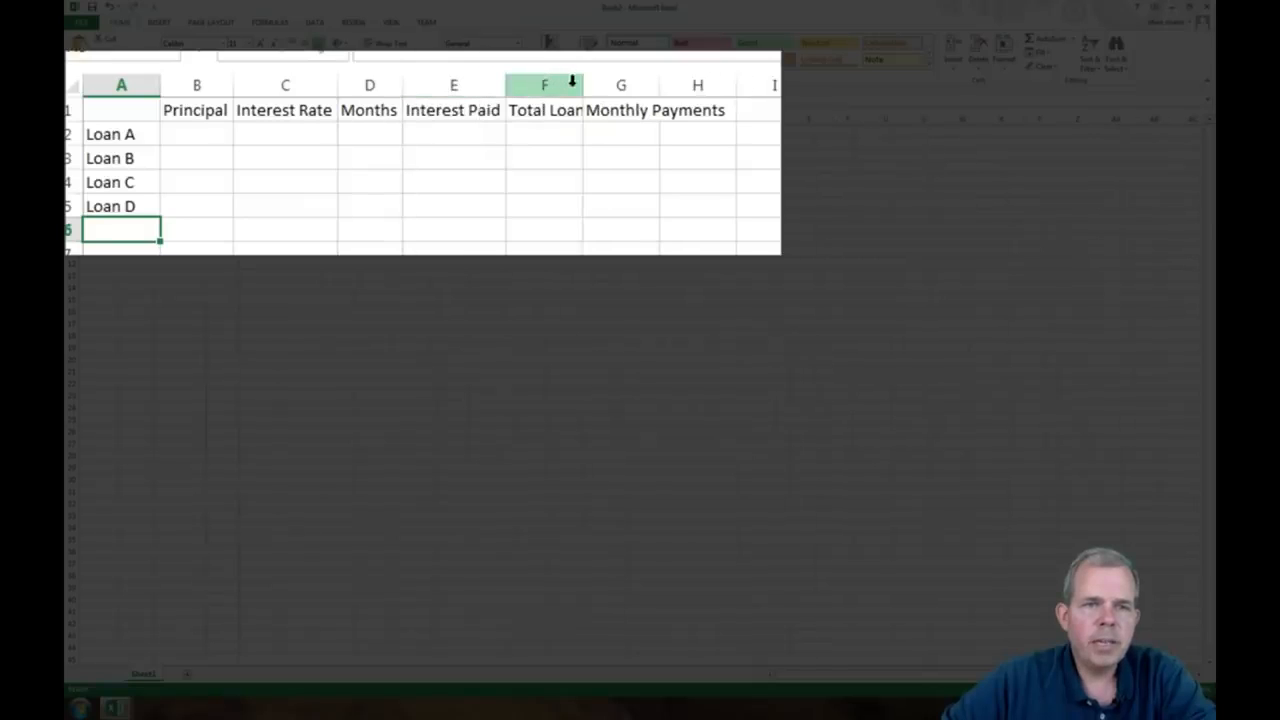
double_click(582, 86)
double_click(704, 86)
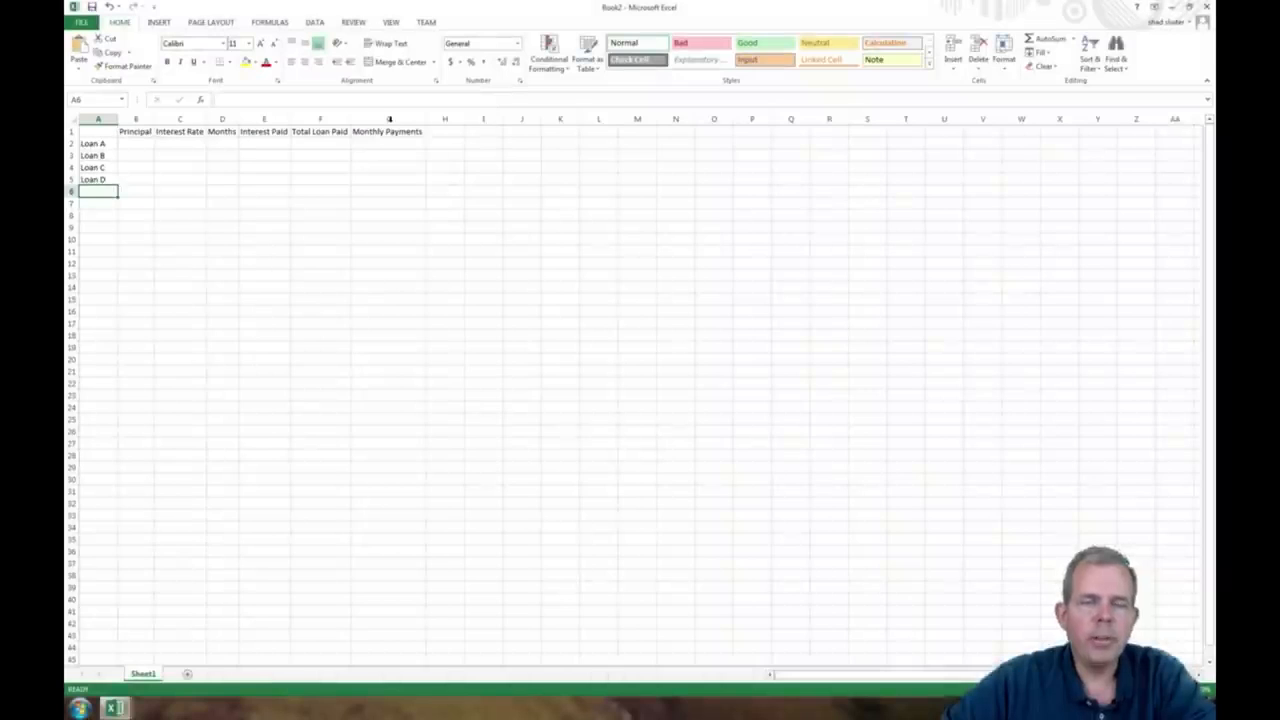
scroll(389, 119, "up", 5)
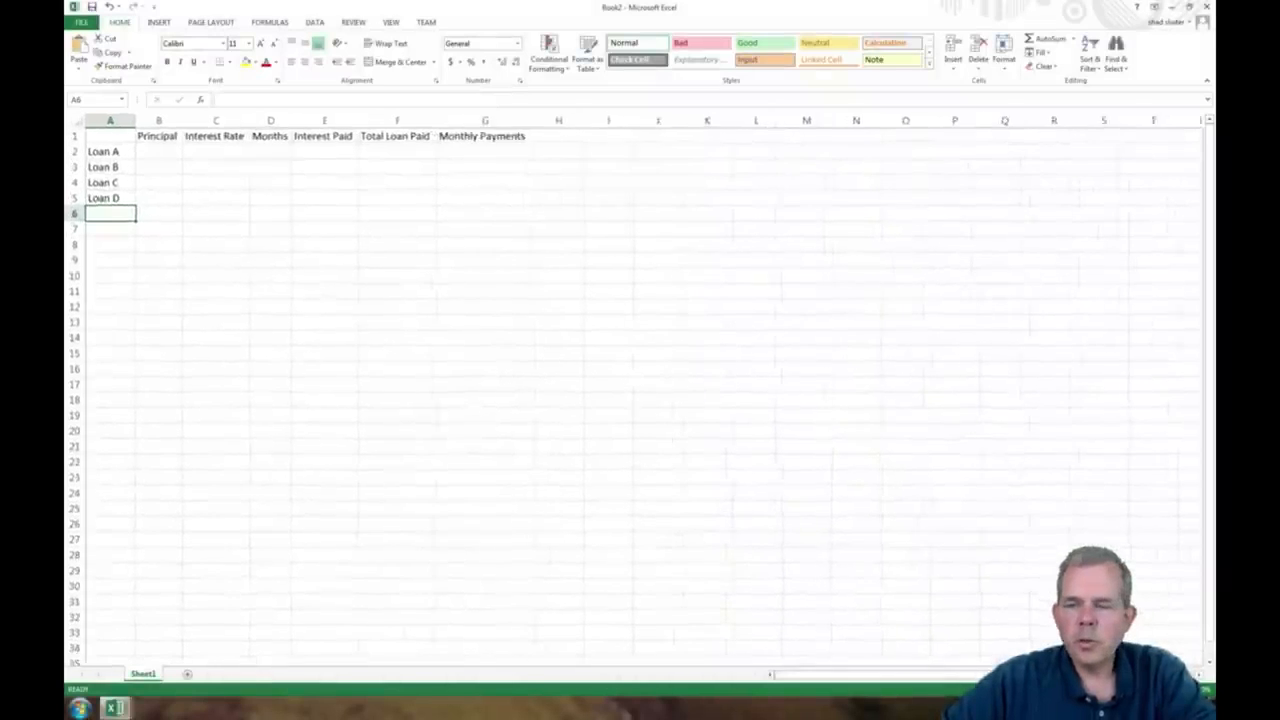
scroll(630, 390, "up", 4)
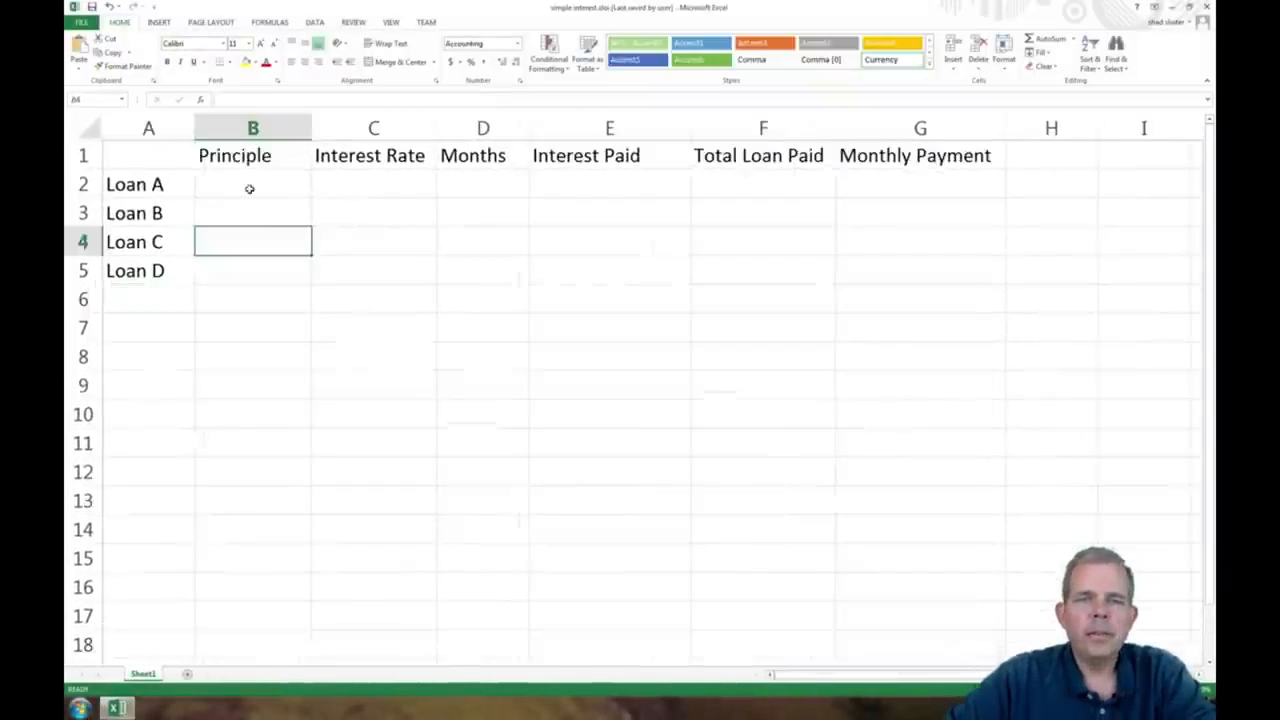
Enter 10000 as Loan A's principal in B2, widen column B to fit it, and look through the accounting currency formats
left_click(255, 190)
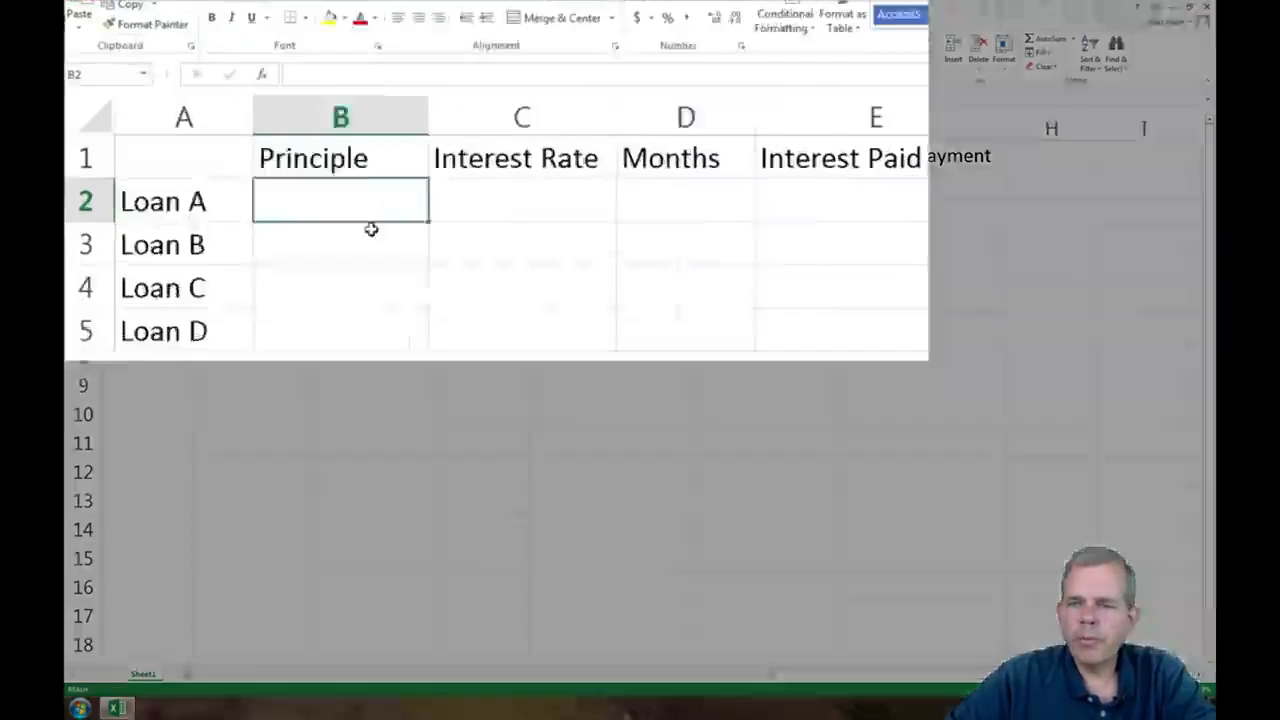
type("10000")
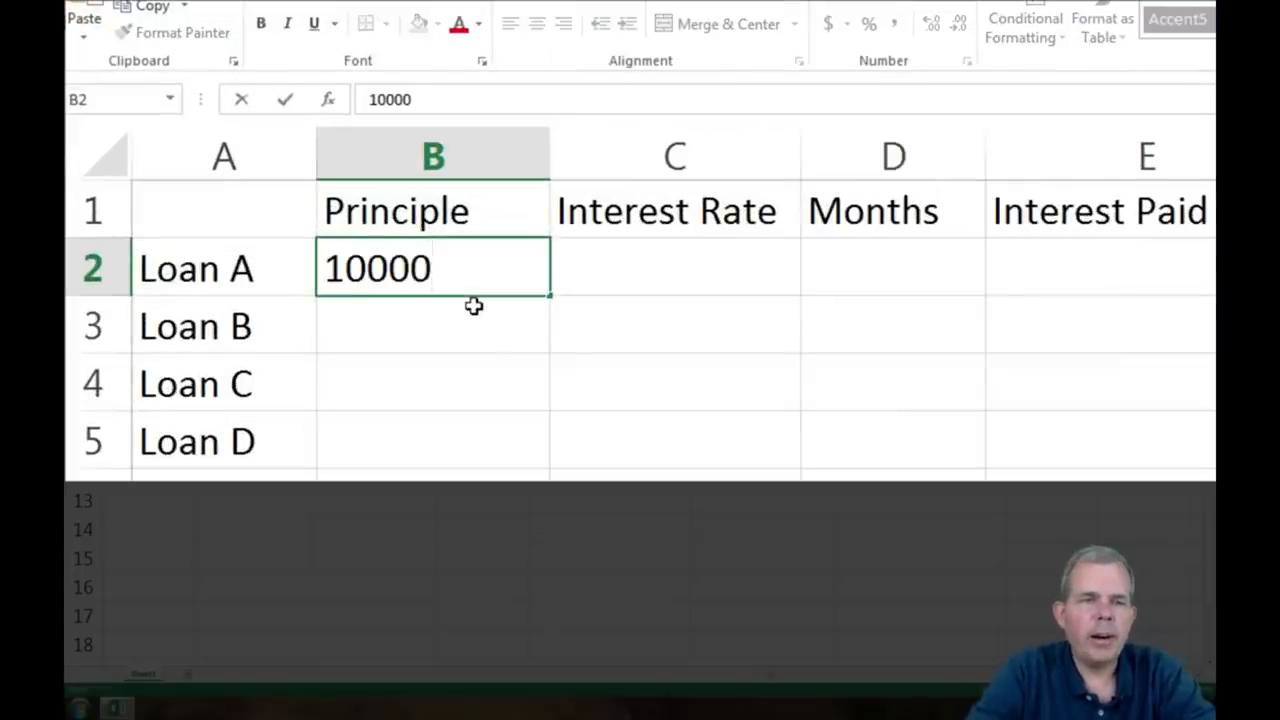
key("Return")
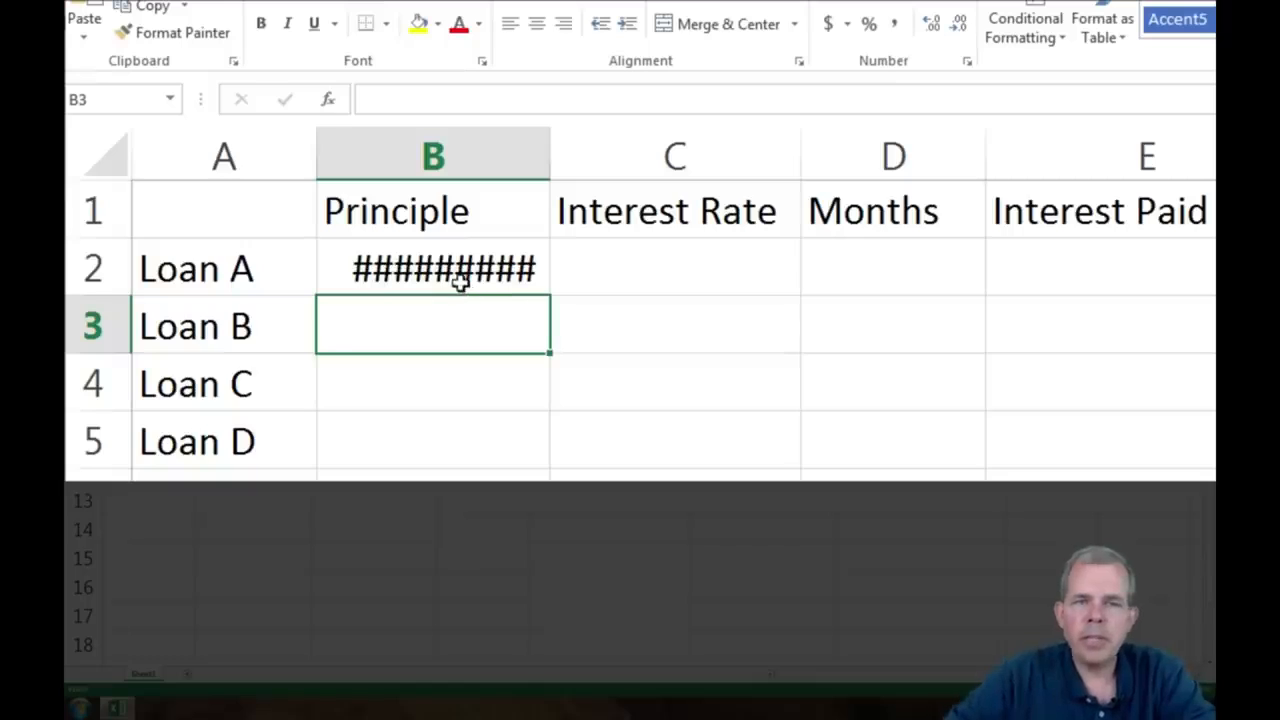
left_click(456, 275)
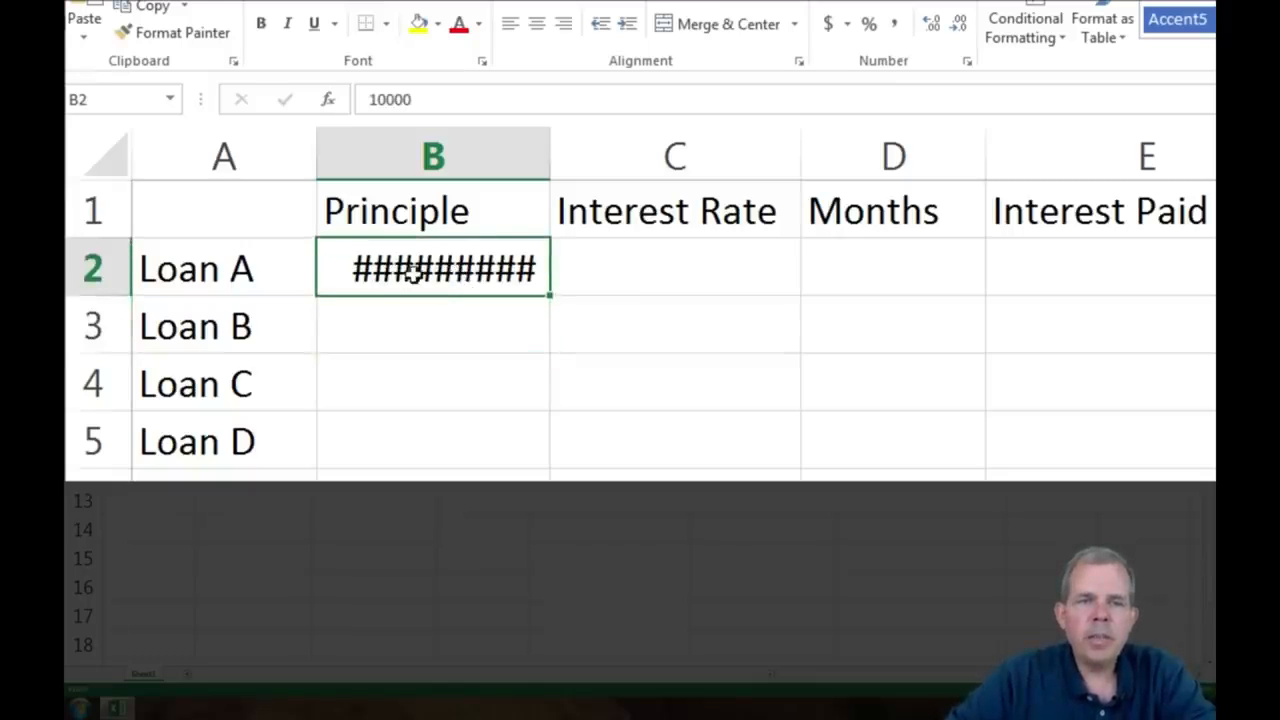
left_click_drag(551, 160, 611, 157)
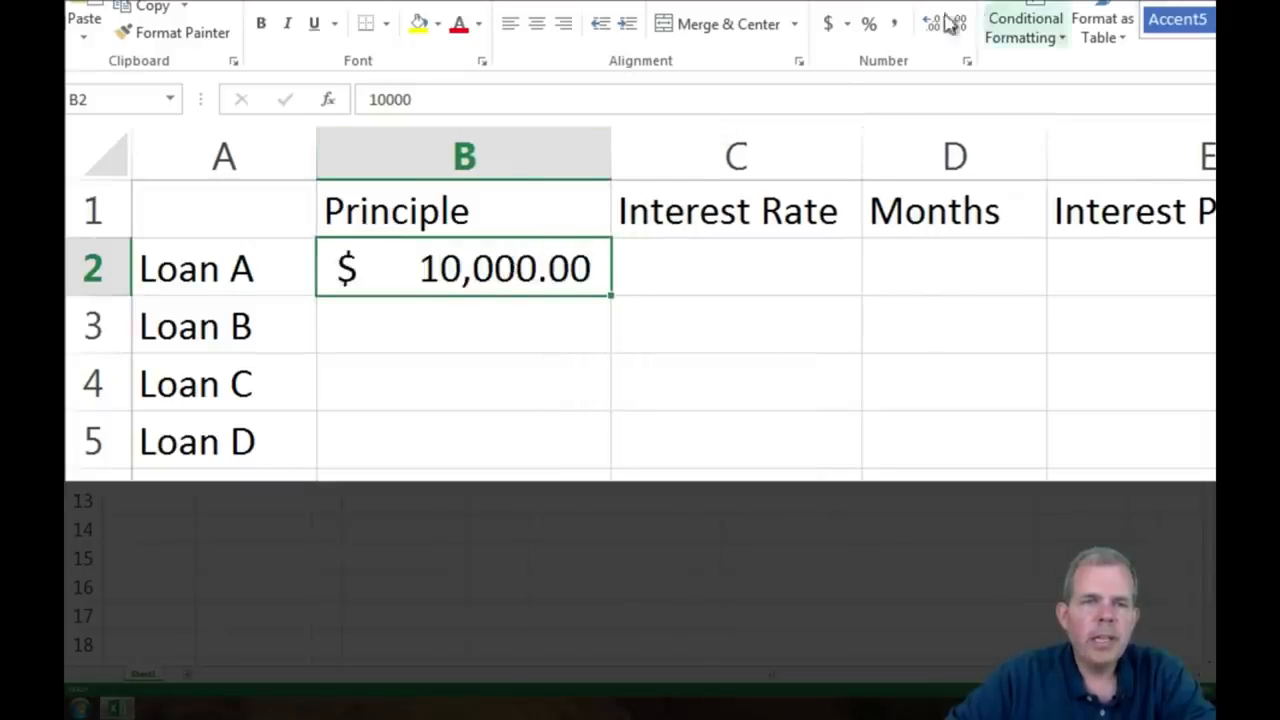
left_click(847, 26)
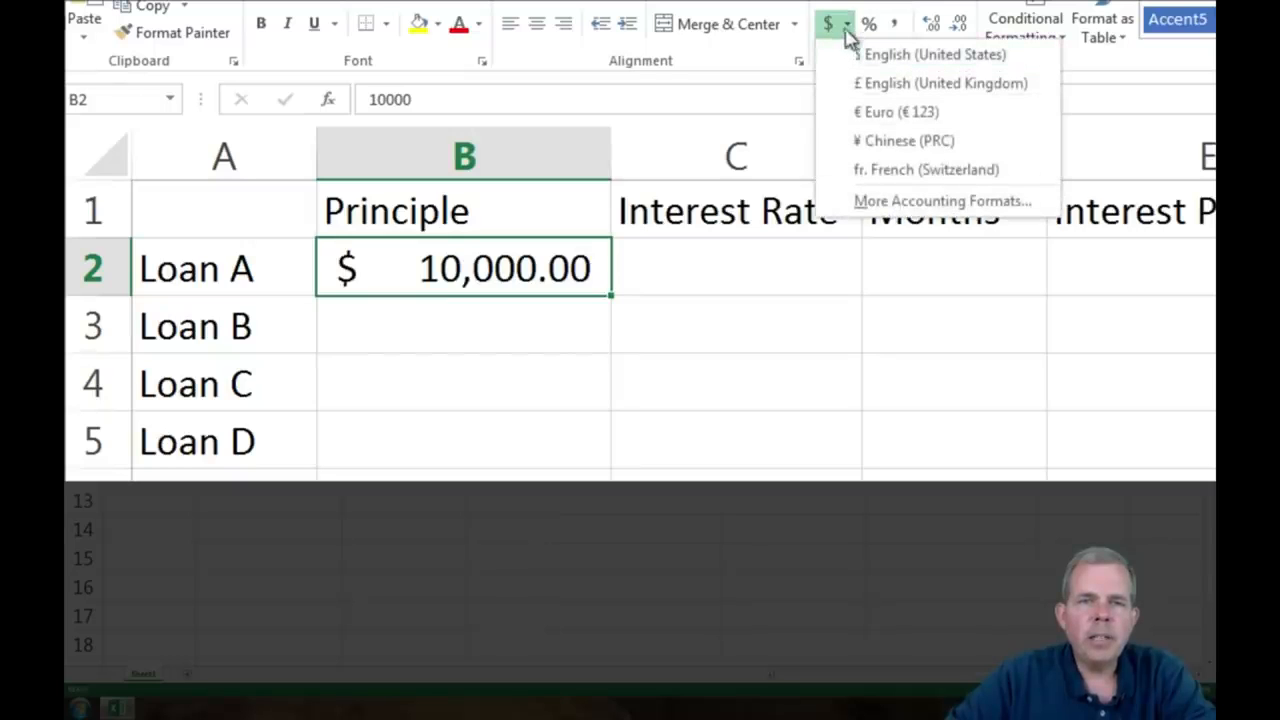
left_click(838, 27)
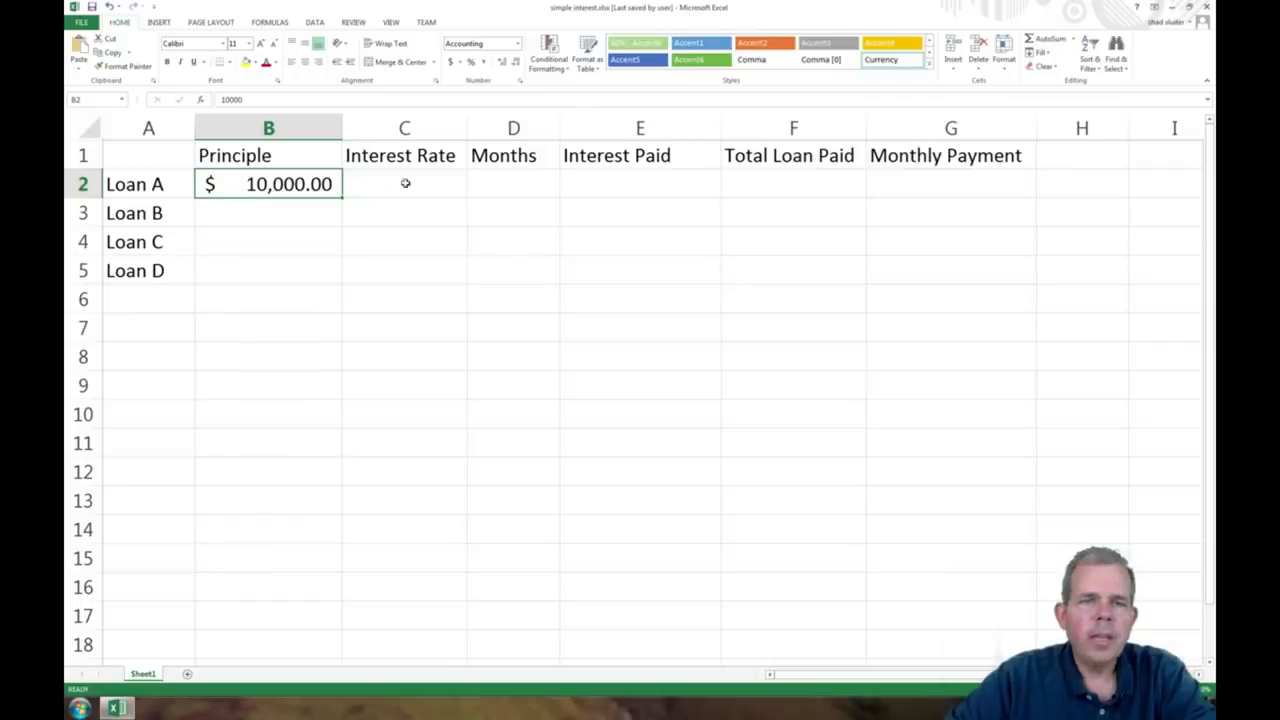
Enter 9% as Loan A's interest rate in C2
left_click(405, 183)
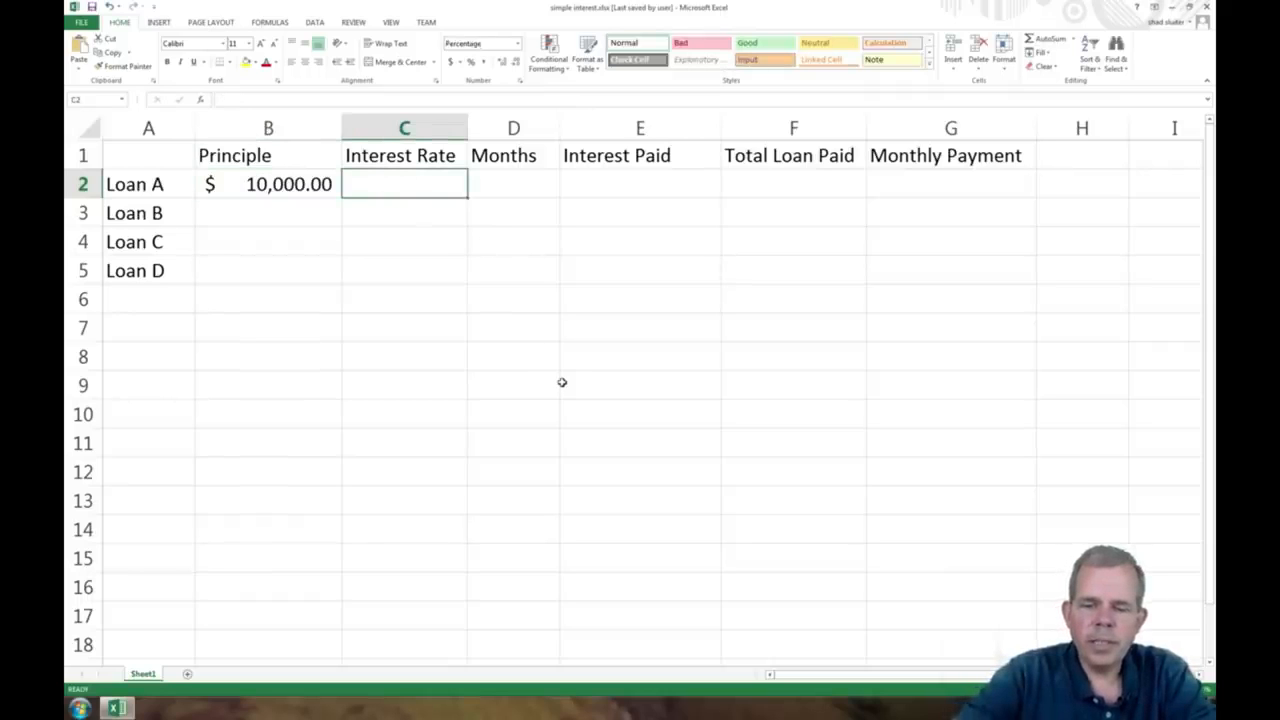
type("9")
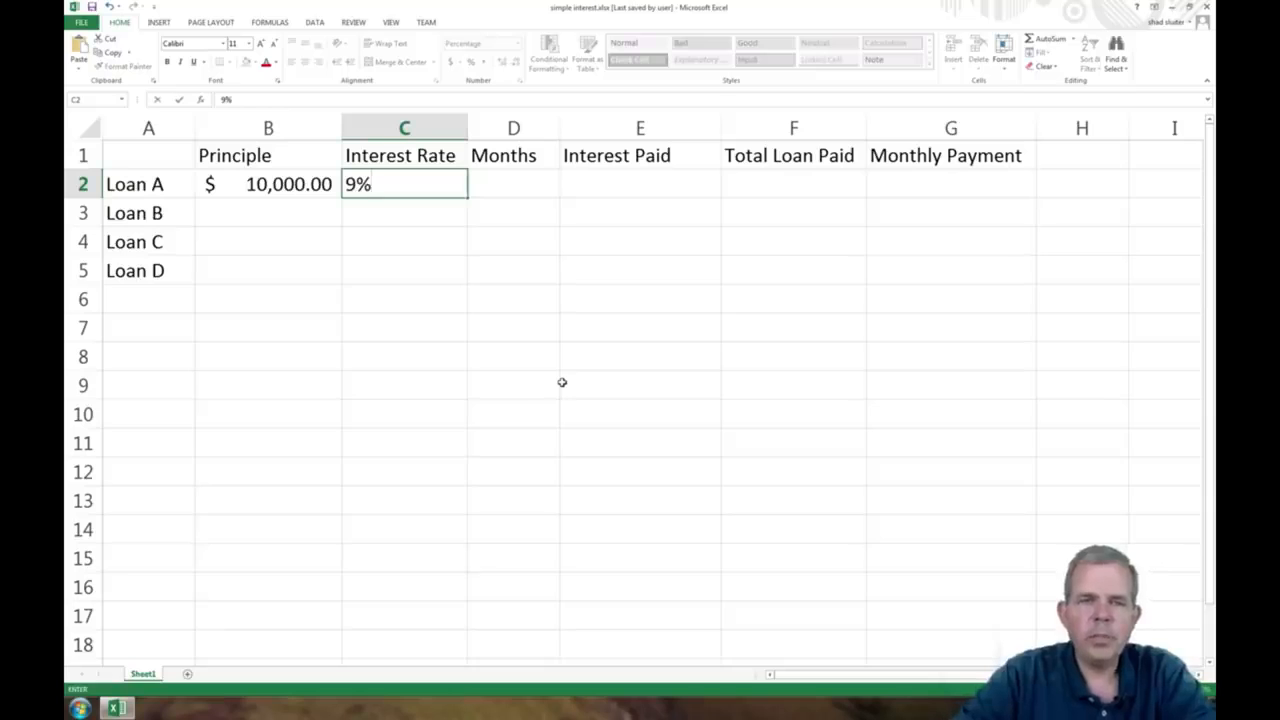
key("Return")
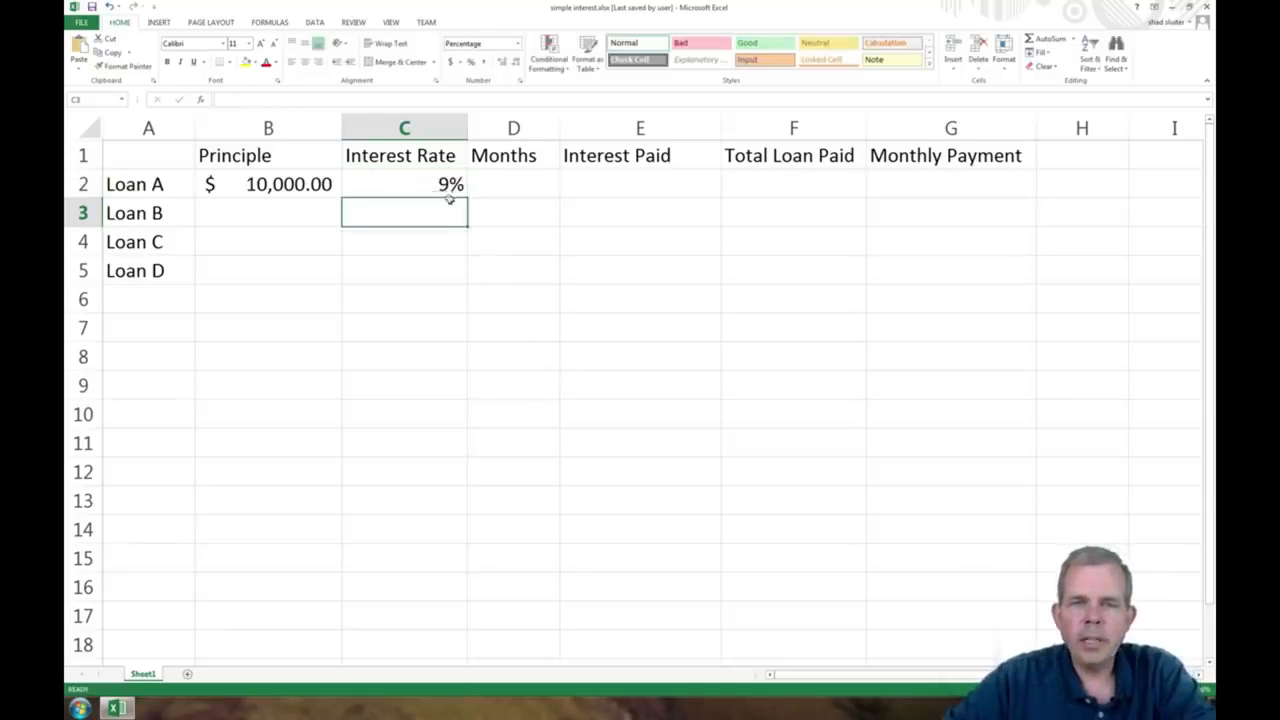
Clear Loan A's interest rate from C2 and reselect the empty cell
left_click(440, 185)
key("BackSpace")
left_click(418, 209)
left_click(414, 189)
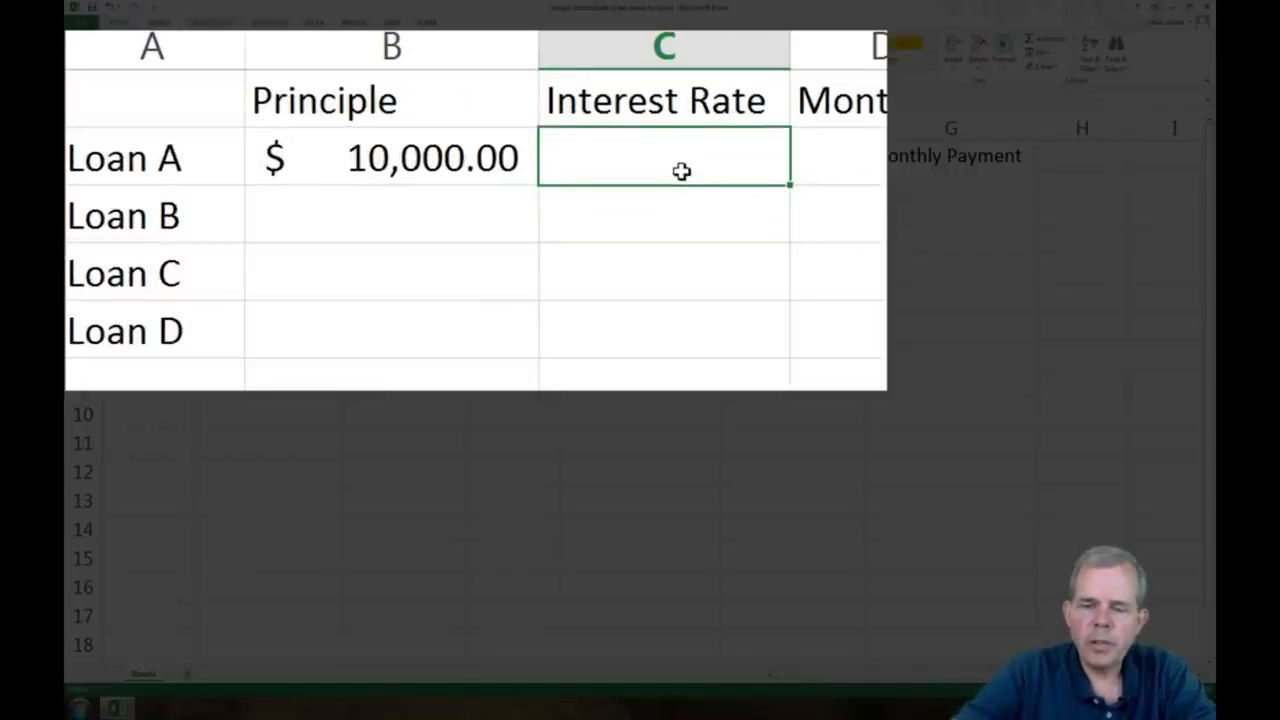
Enter 0.09 as Loan A's interest rate in C2 and format the cell as a percentage
type("0.09")
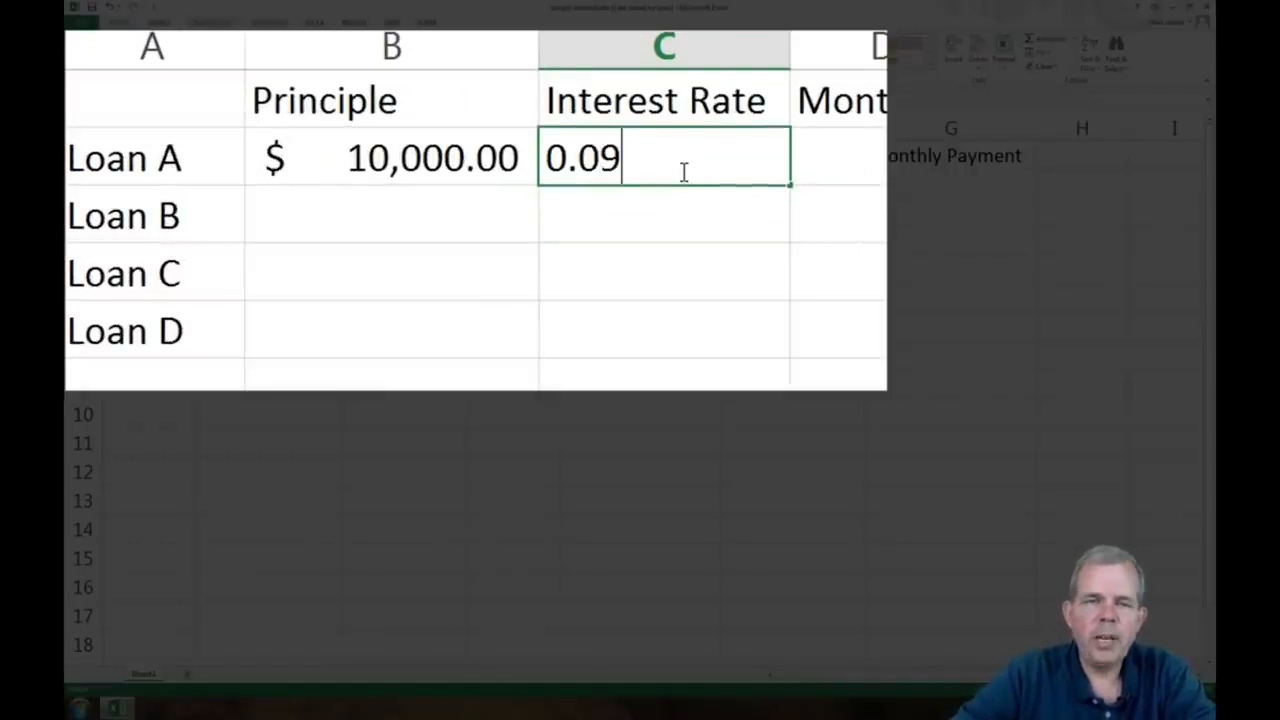
key("Up")
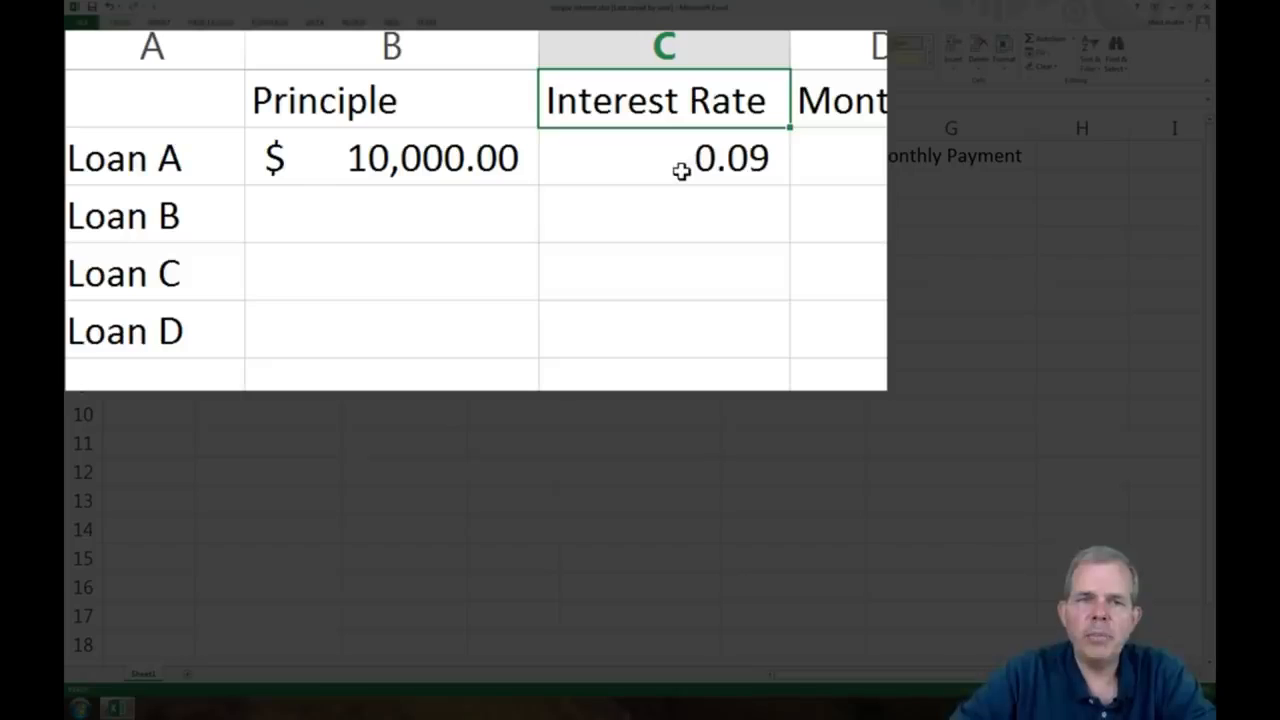
left_click(680, 170)
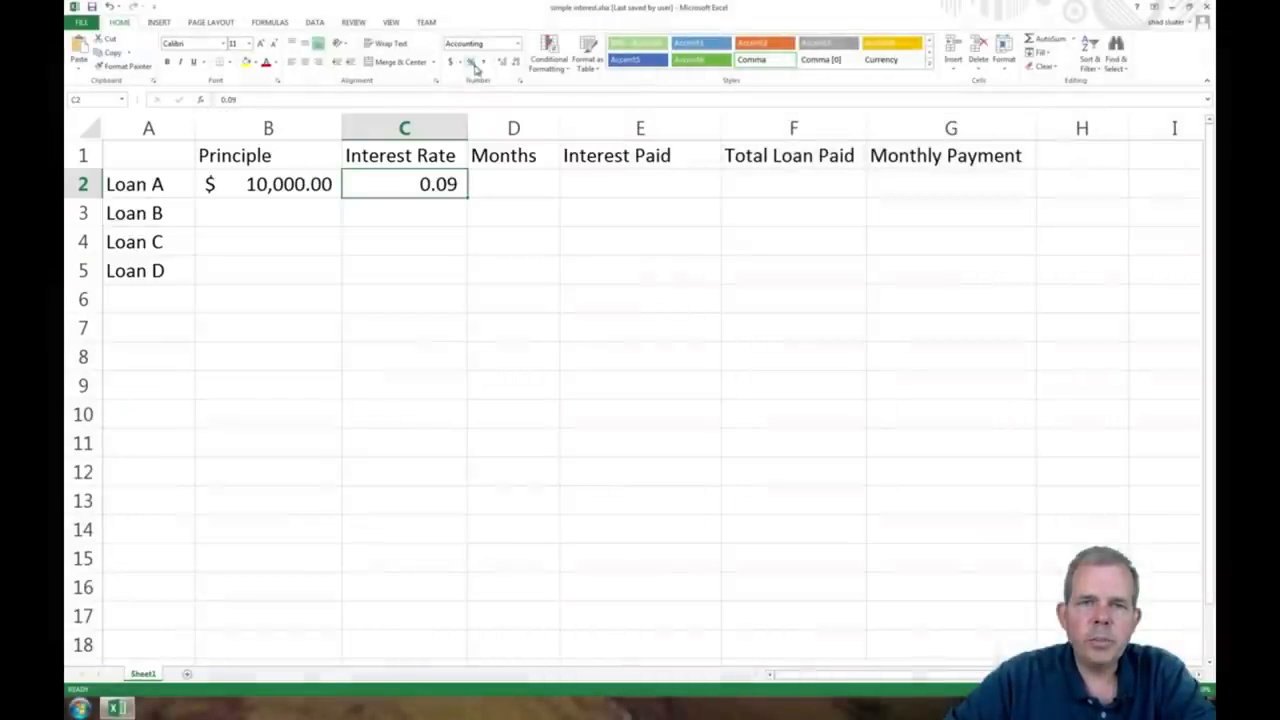
left_click(472, 63)
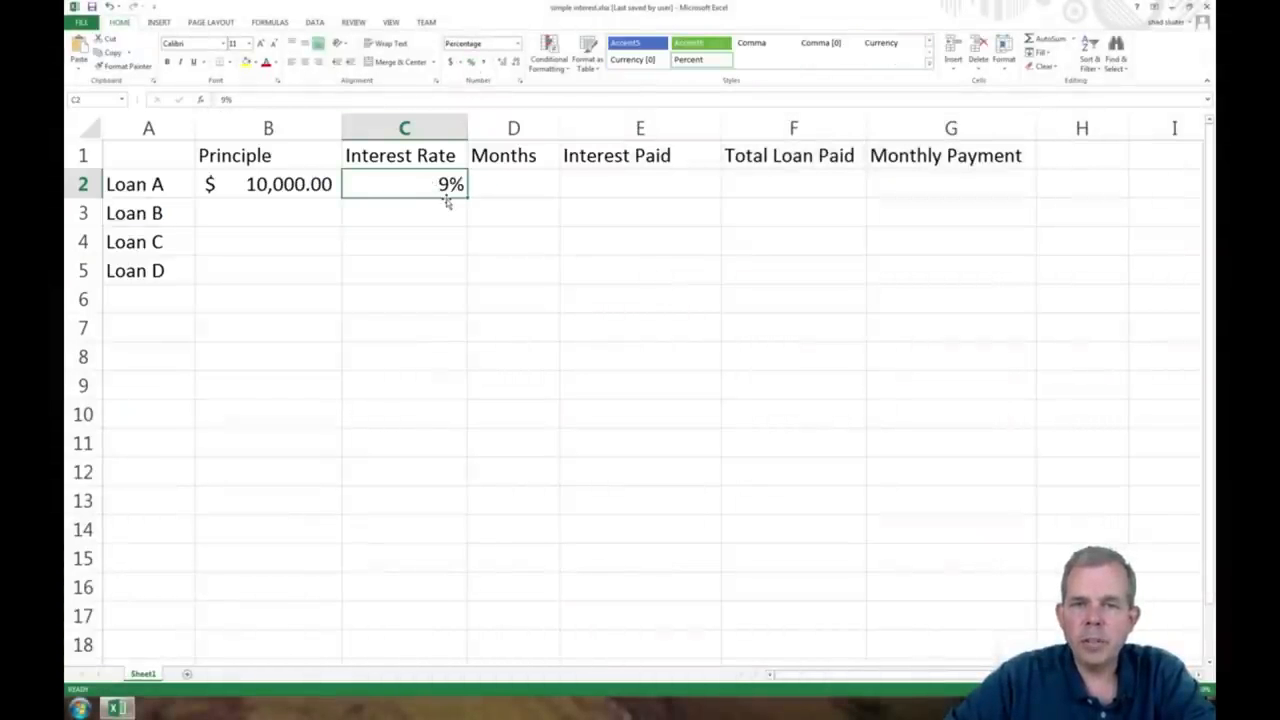
Enter 12 as Loan A's number of months in D2
left_click(498, 192)
type("12")
key("Return")
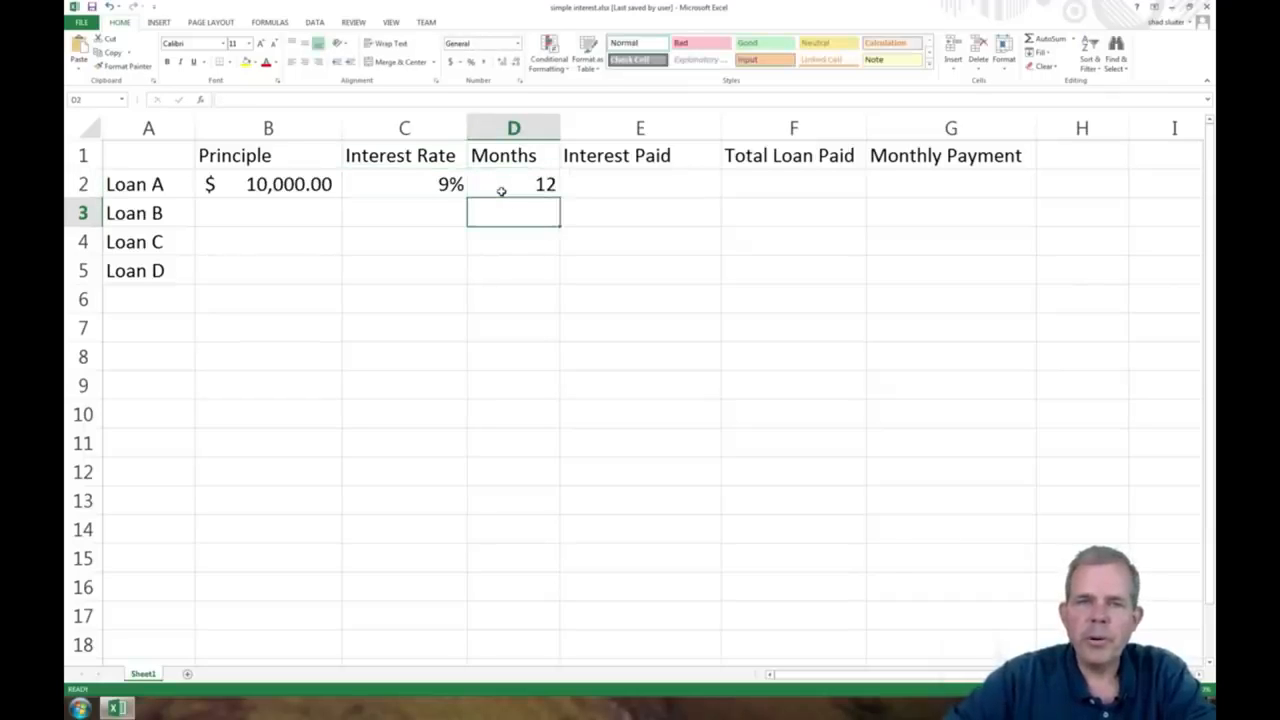
Calculate Loan A's interest paid in E2 as principal times interest rate with the formula =B2*C2
left_click_drag(298, 183, 488, 179)
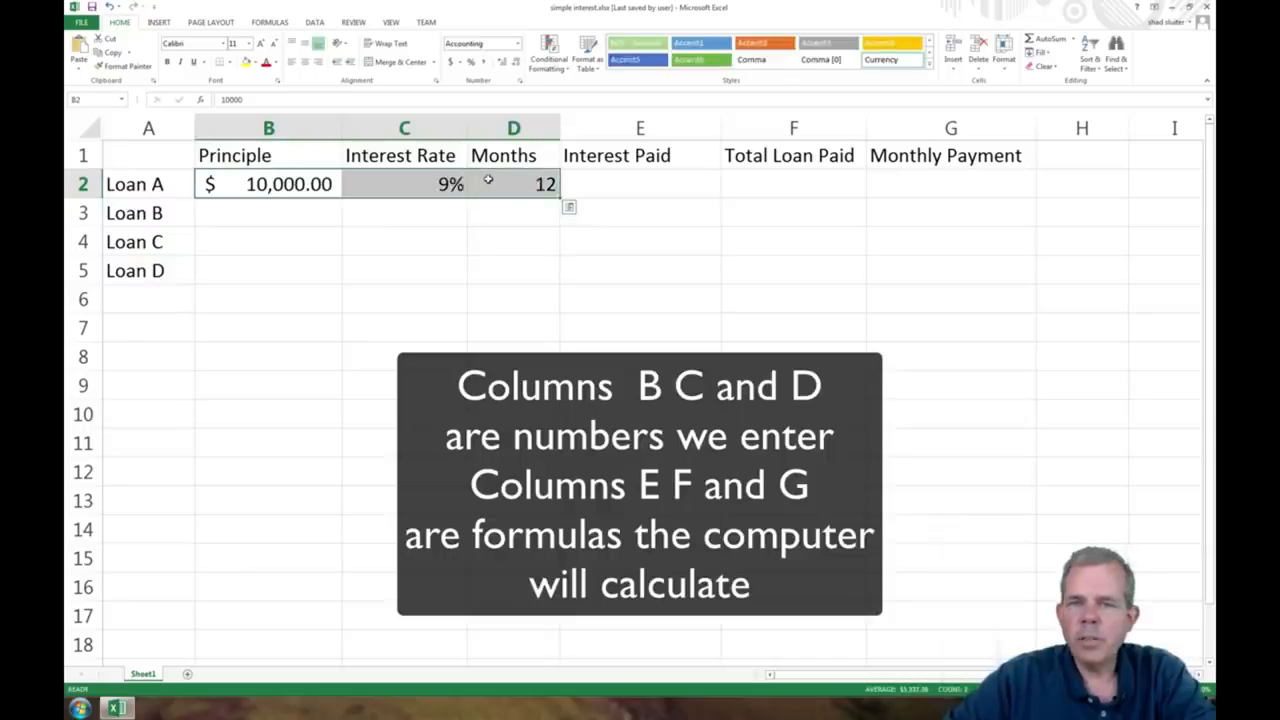
left_click_drag(595, 183, 929, 175)
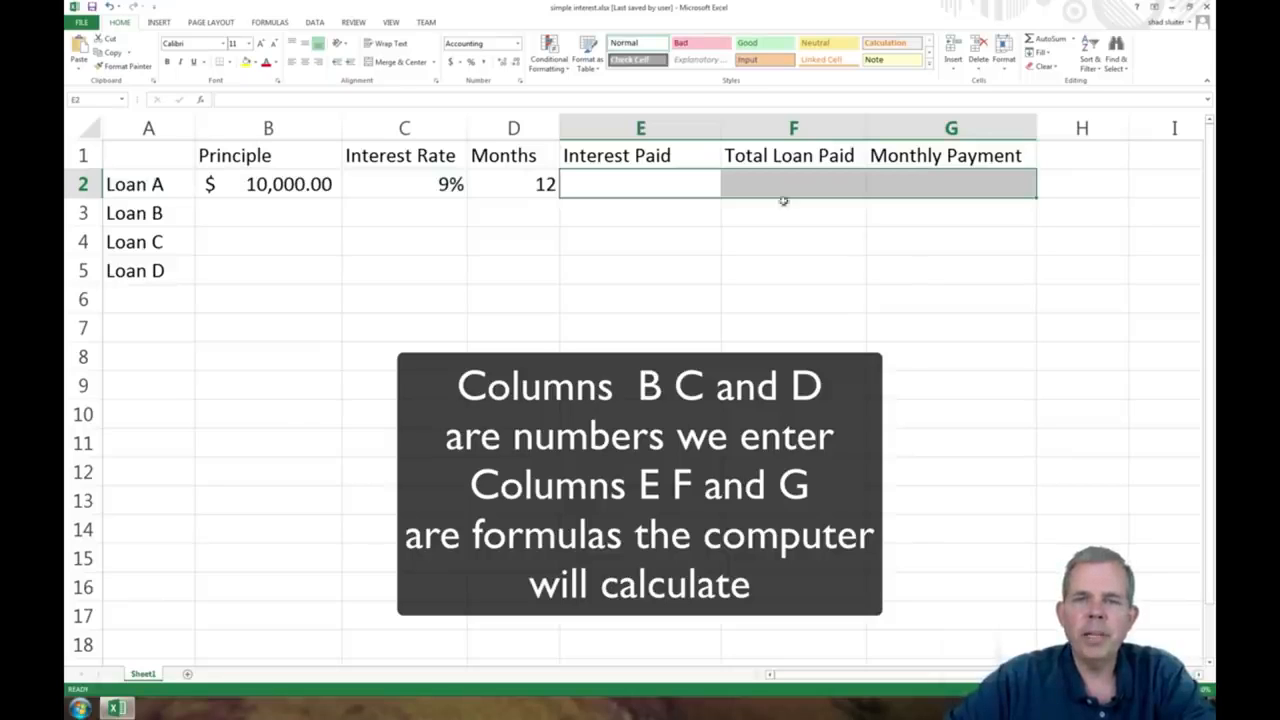
left_click(620, 187)
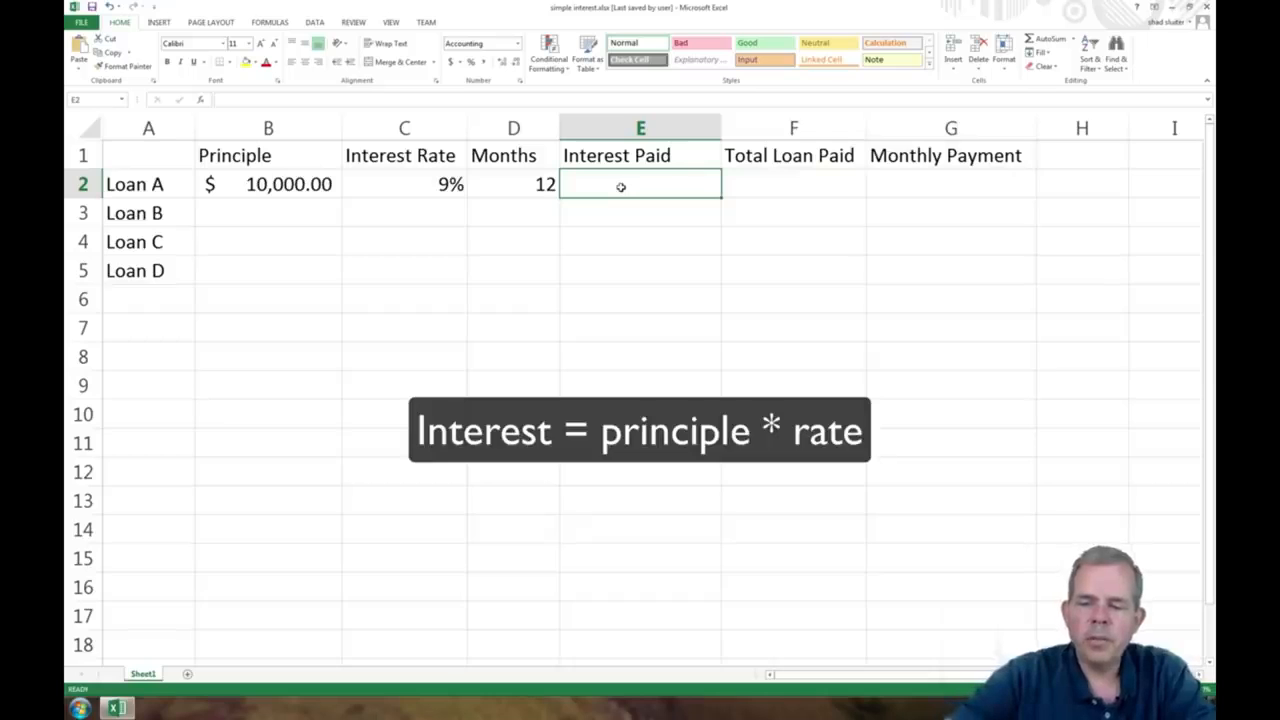
type("=")
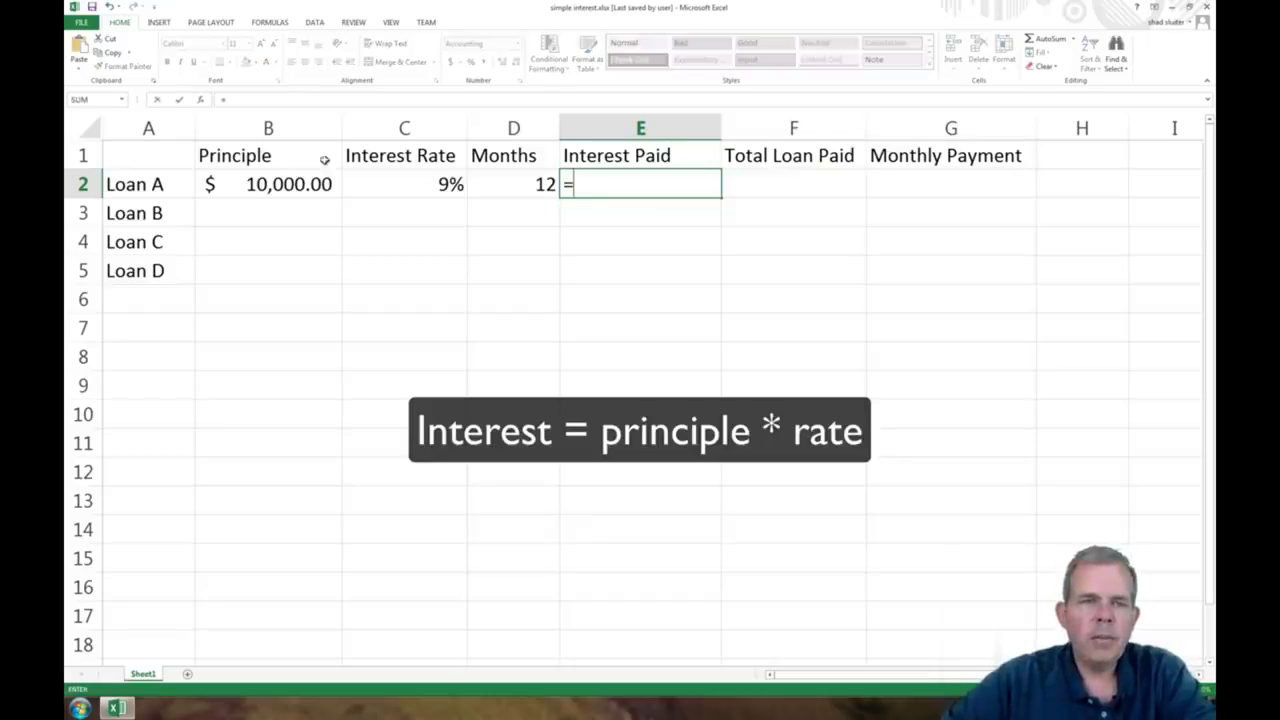
left_click(280, 184)
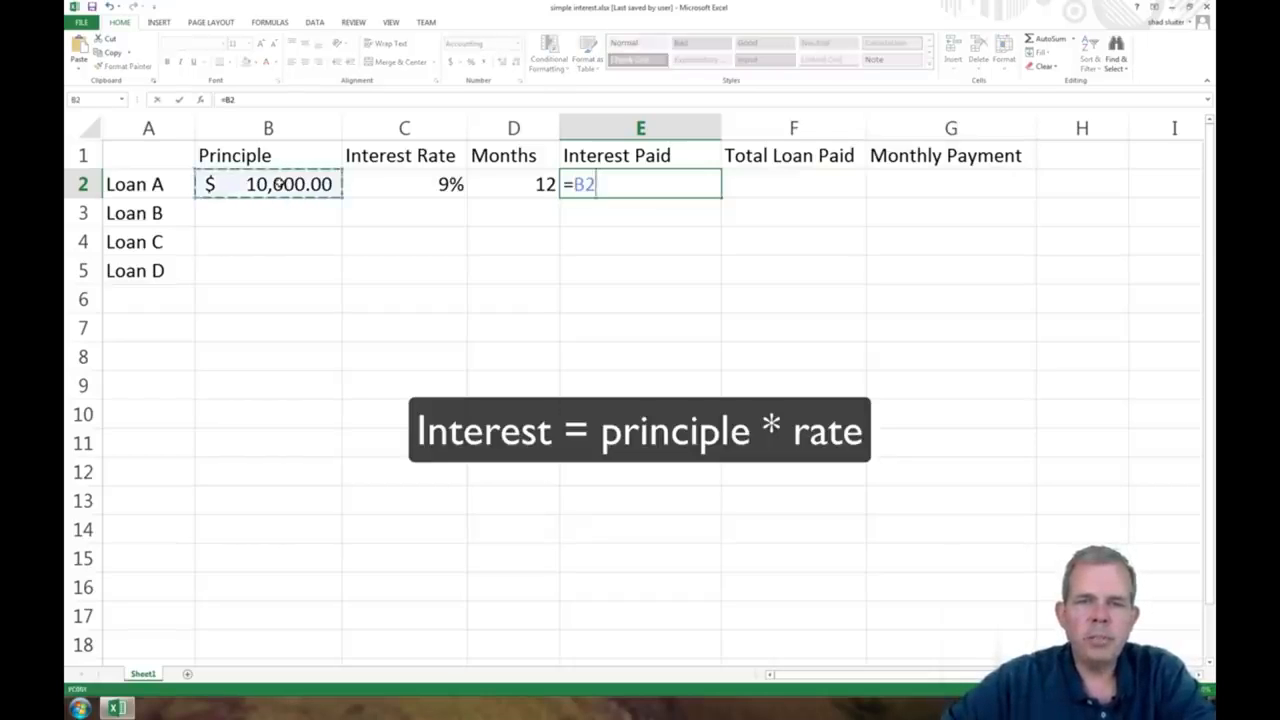
type("*")
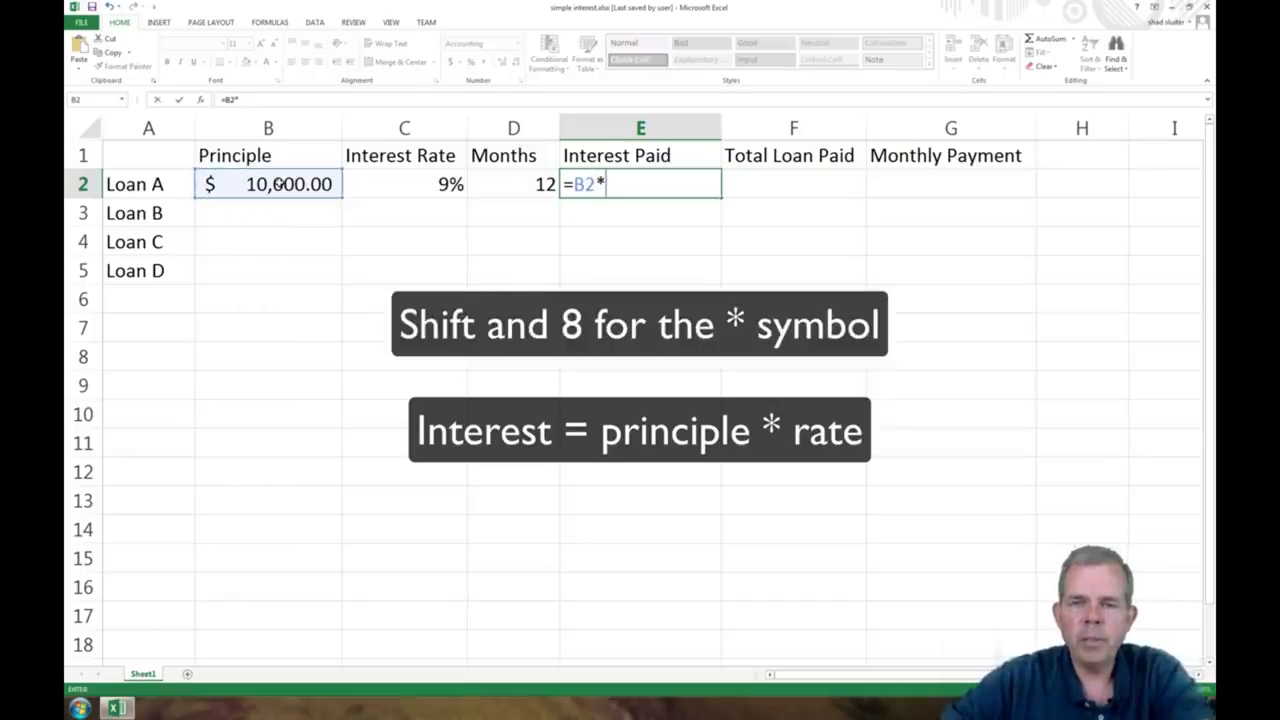
left_click(403, 181)
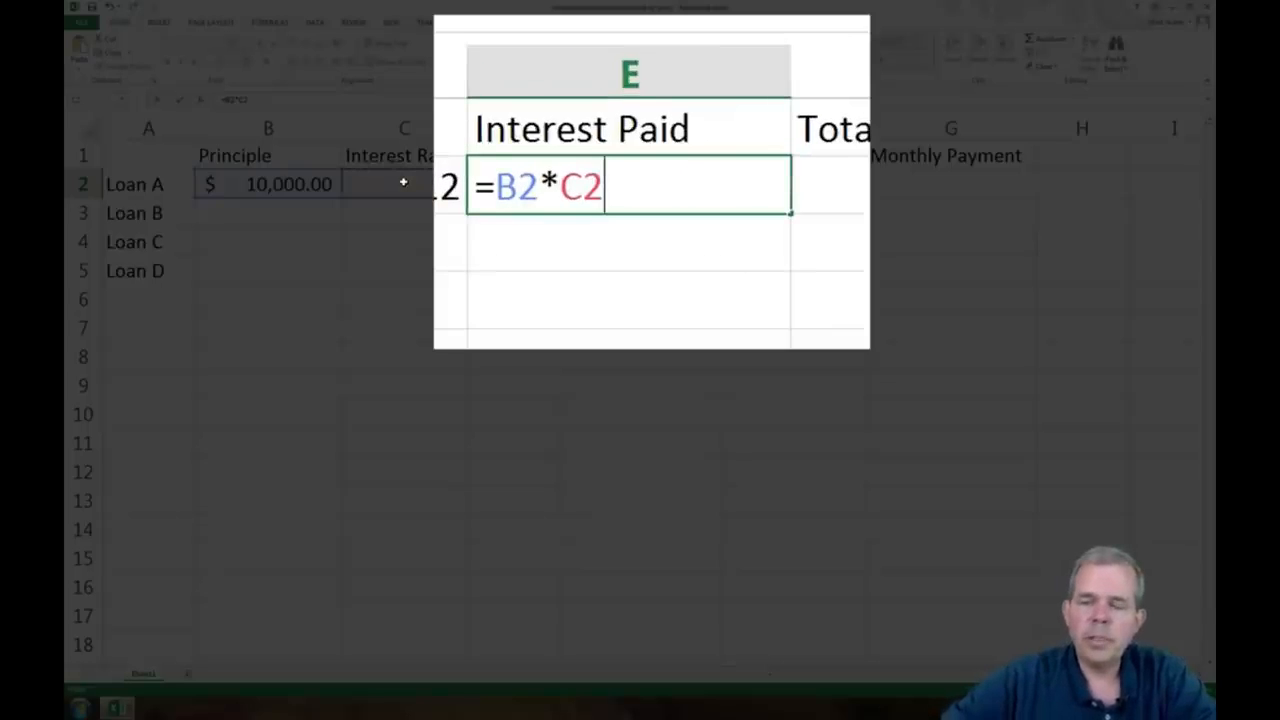
key("Return")
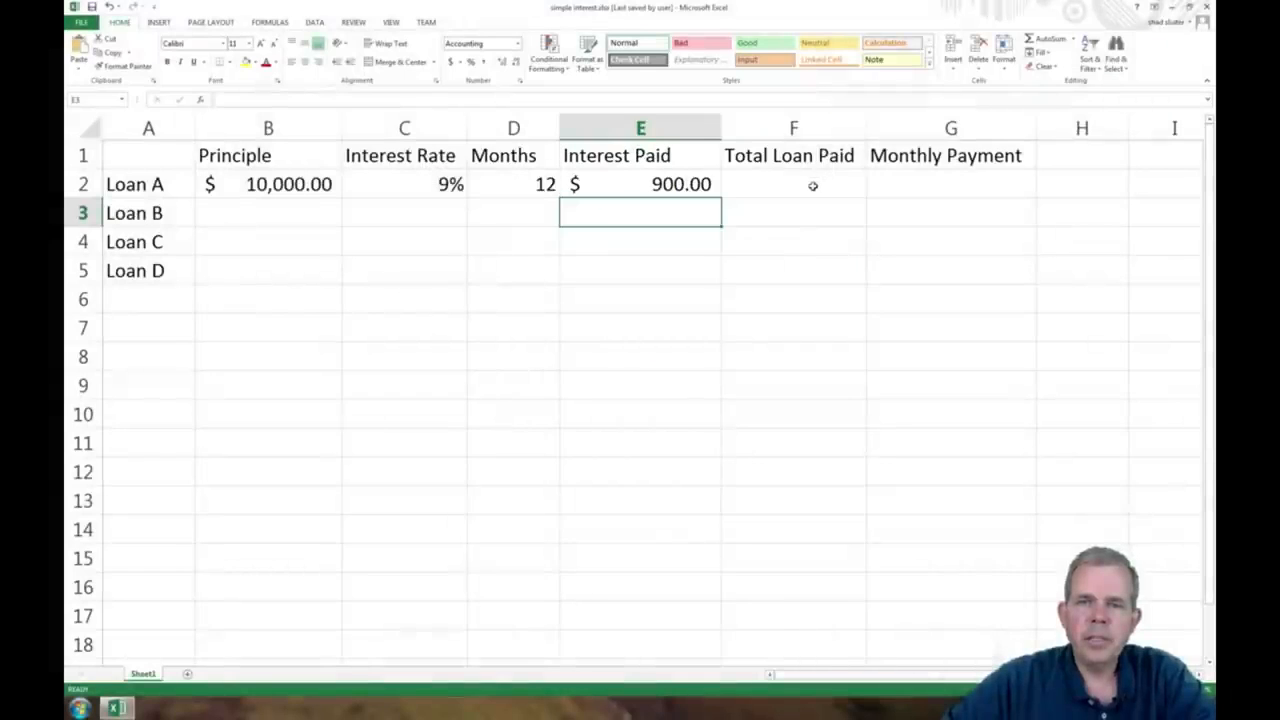
Calculate Loan A's total loan paid in F2 as principal plus interest with the formula =B2+E2
left_click(813, 186)
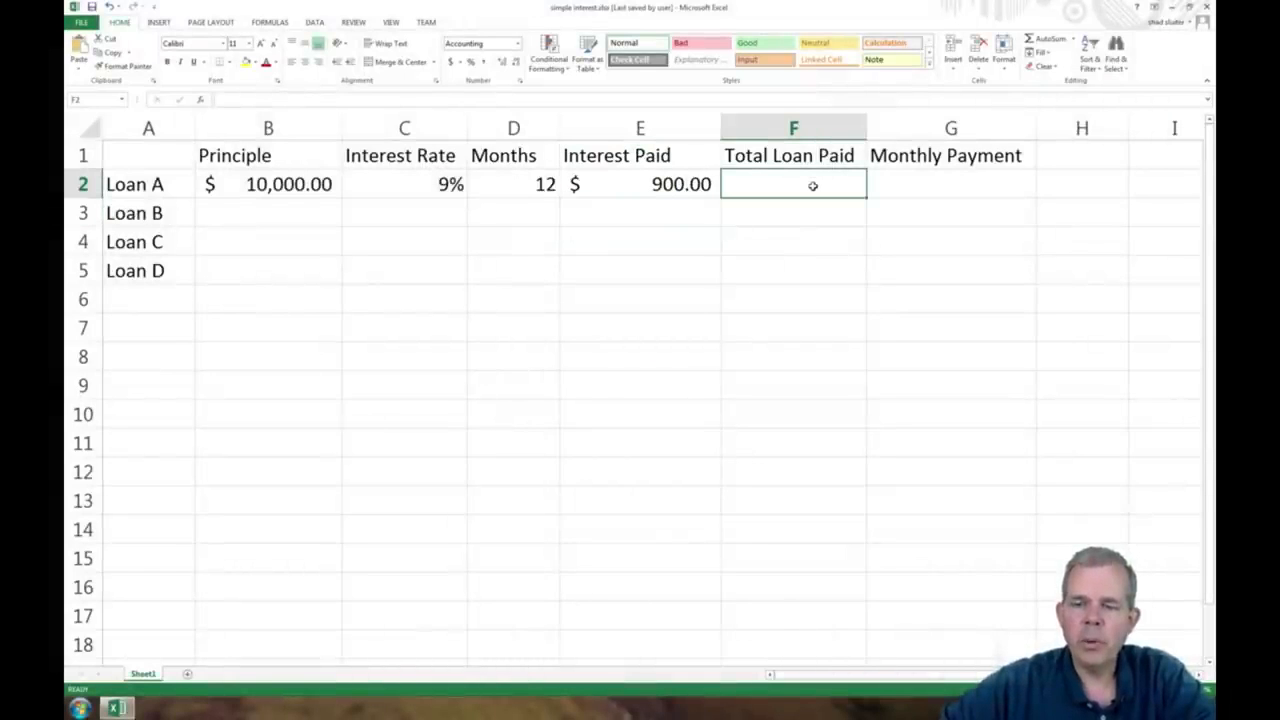
type("=")
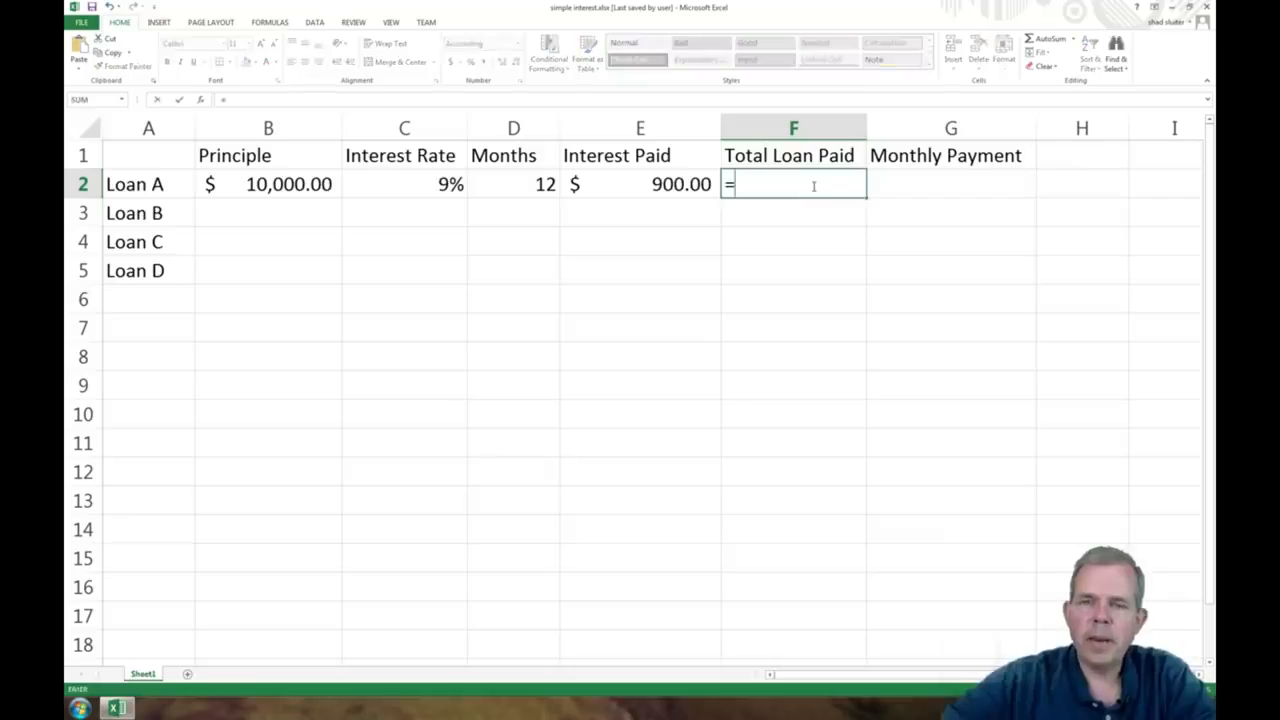
left_click(300, 184)
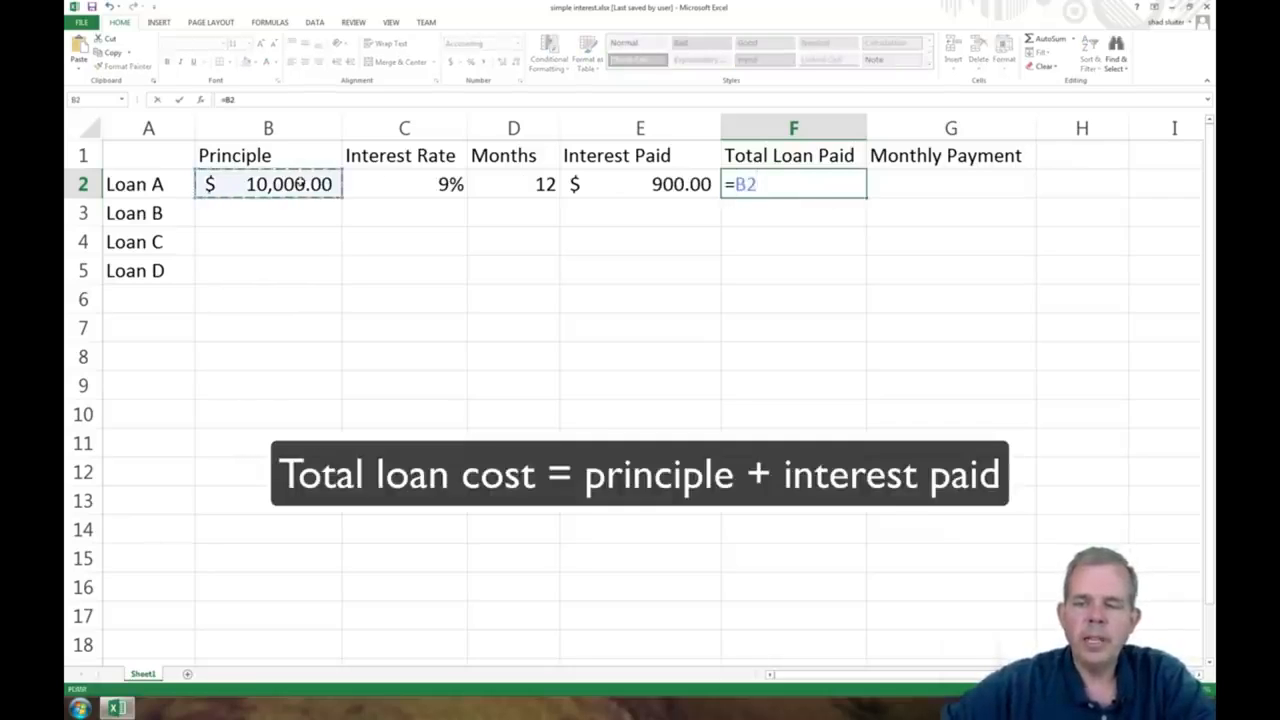
type("+")
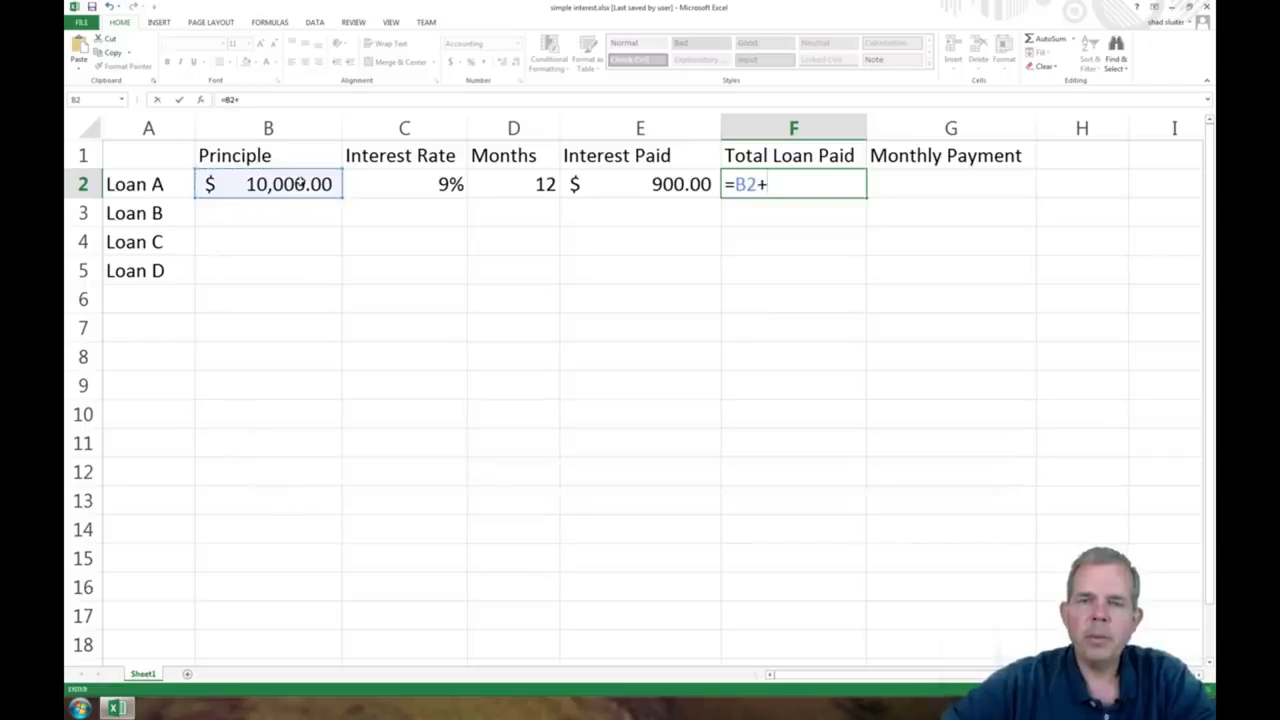
left_click(668, 180)
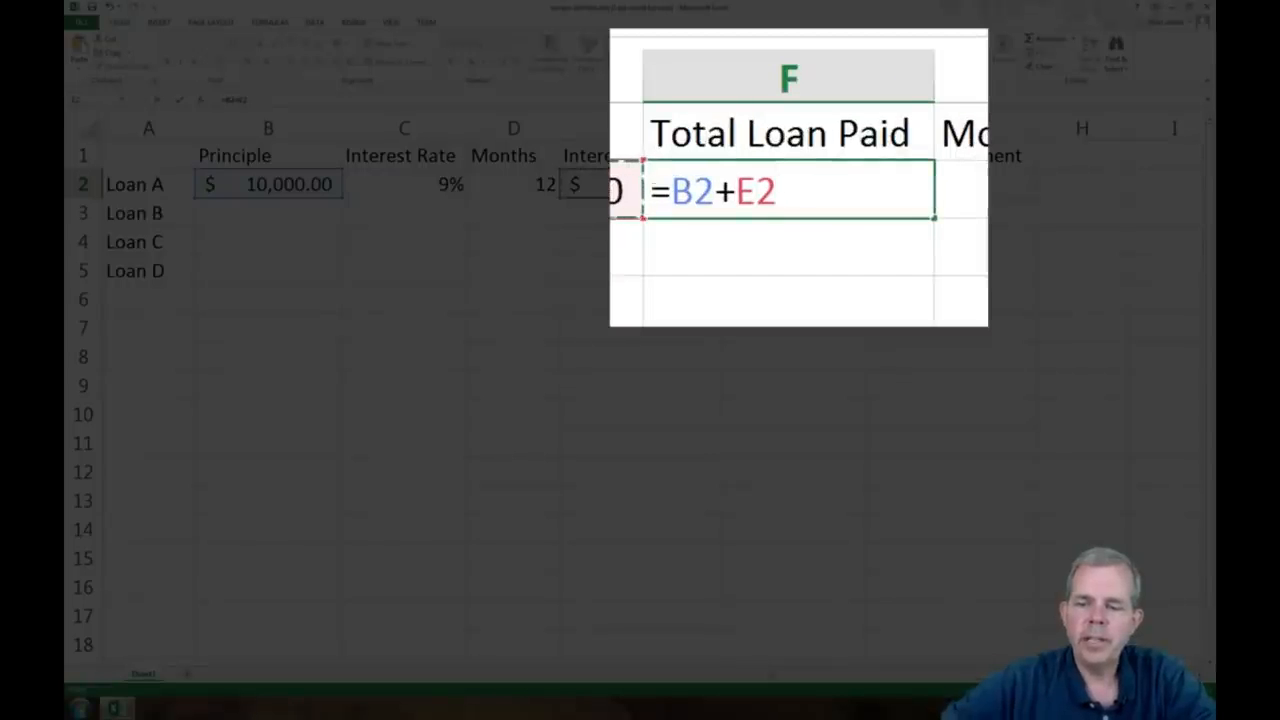
key("Return")
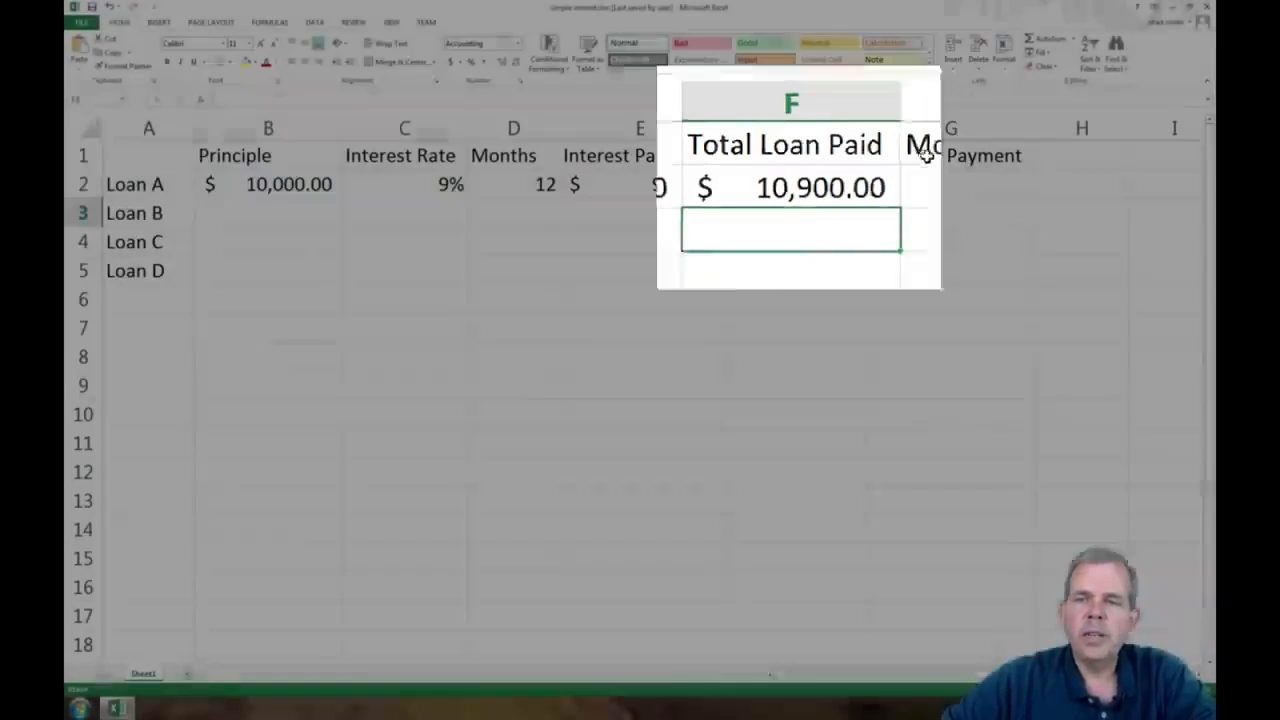
Calculate Loan A's monthly payment in G2 as total loan divided by months with the formula =F2/D2
left_click(907, 181)
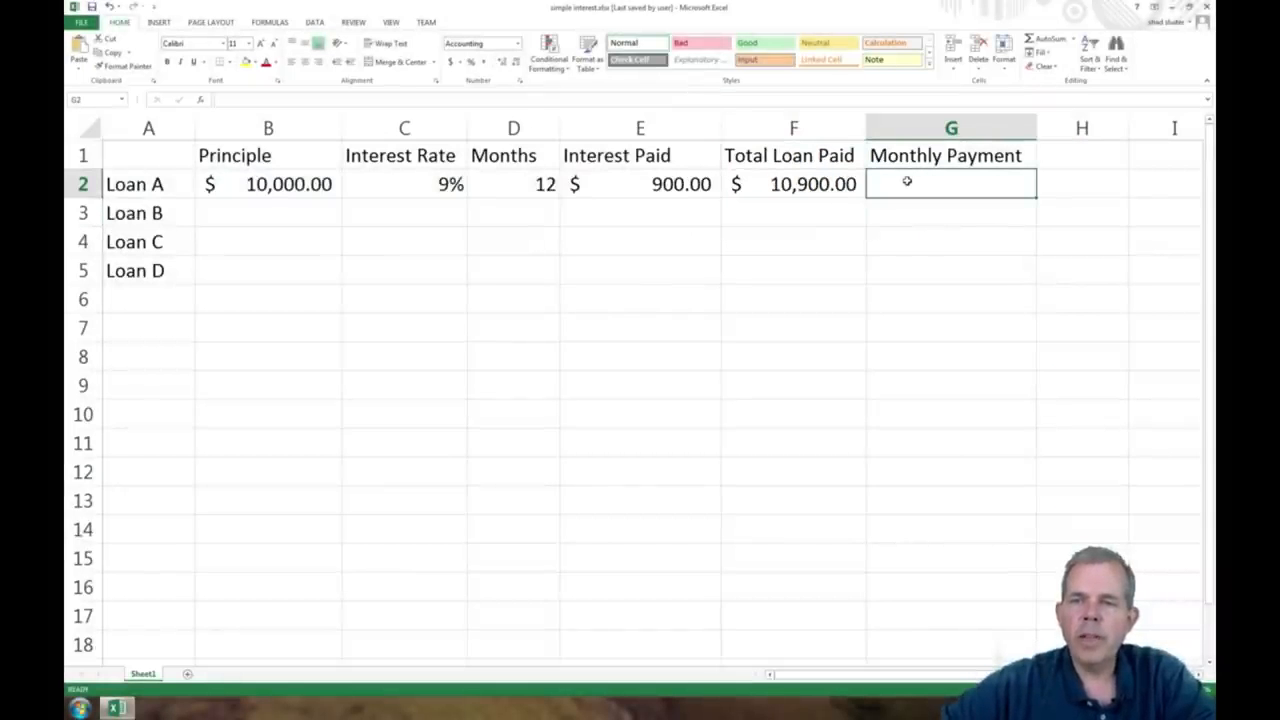
type("=")
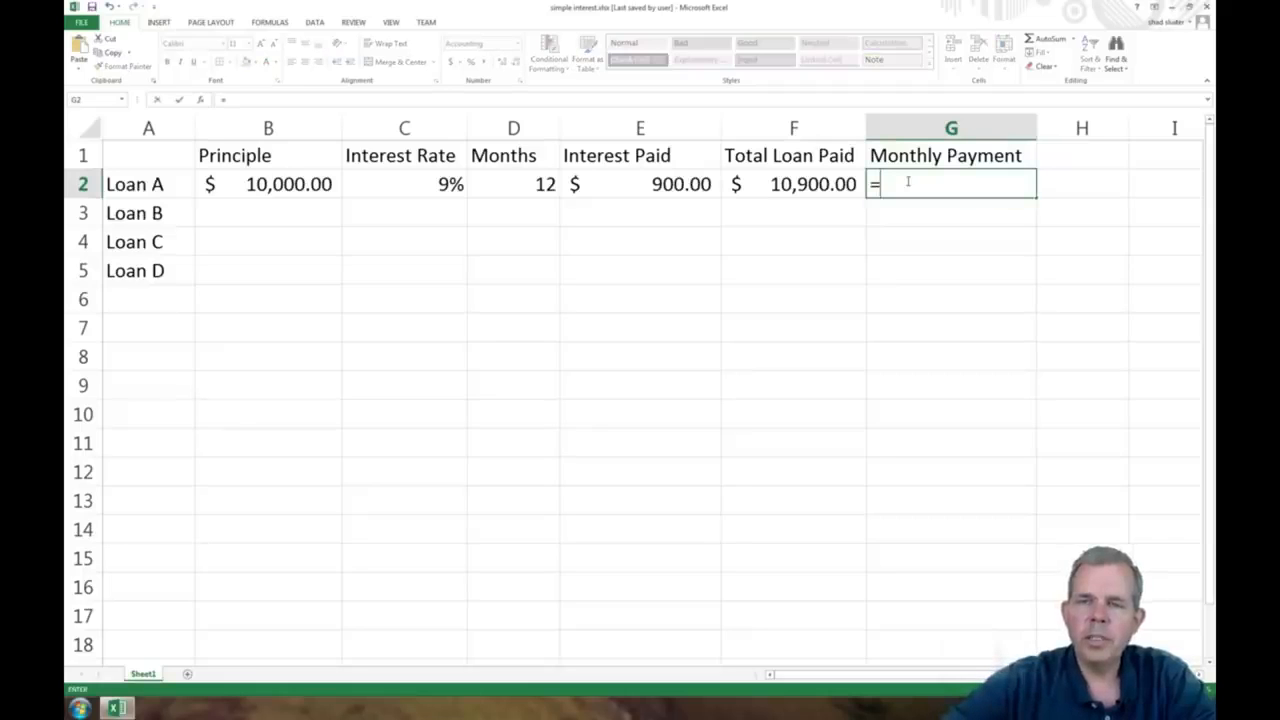
left_click(816, 182)
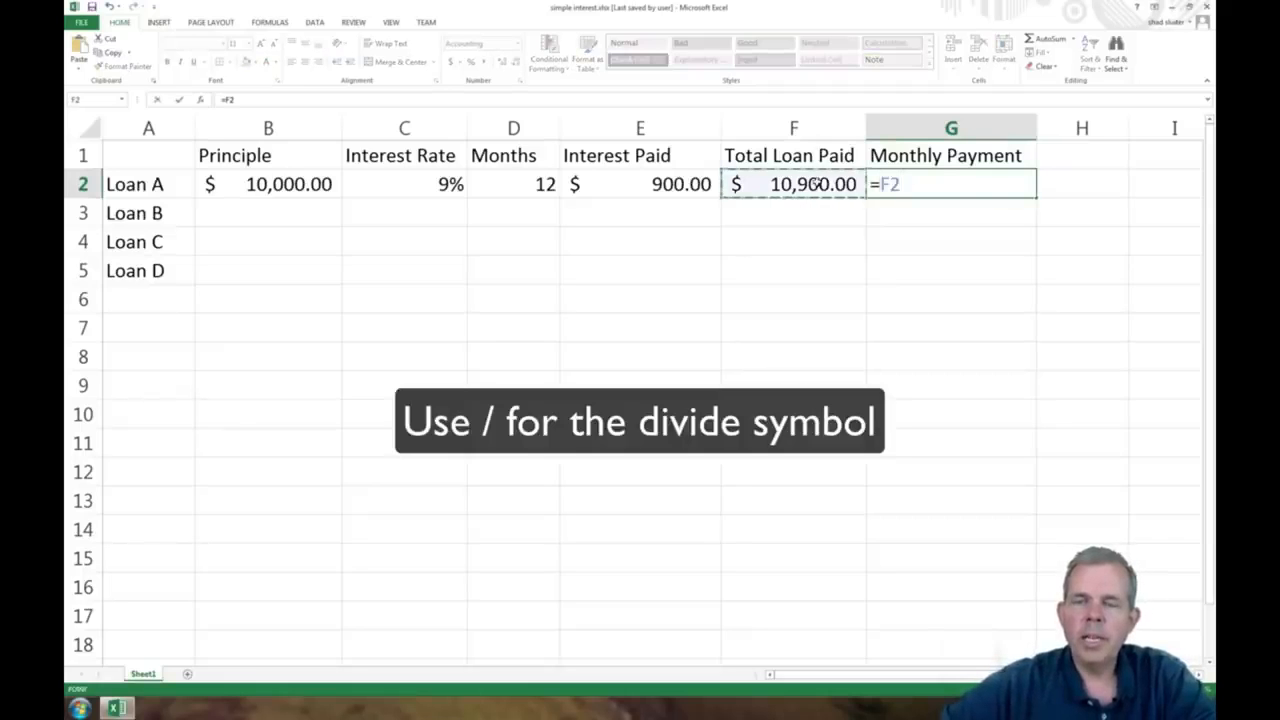
type("/")
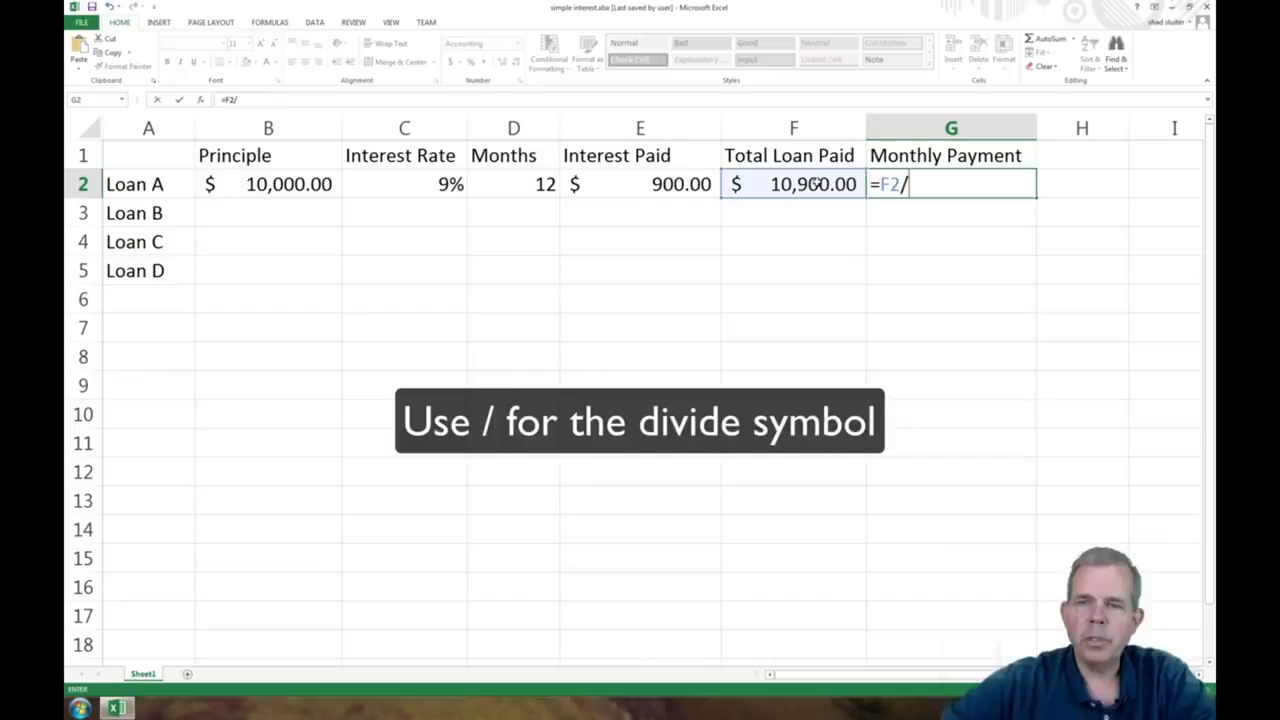
left_click(500, 180)
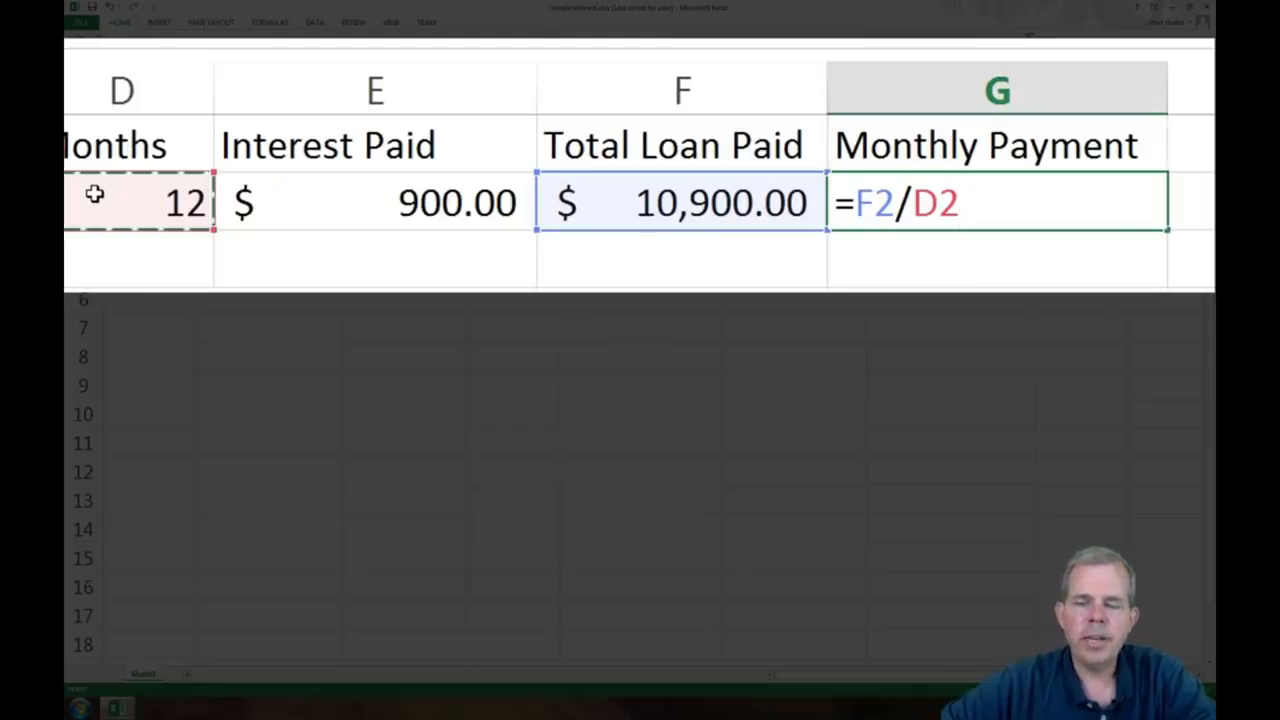
key("Return")
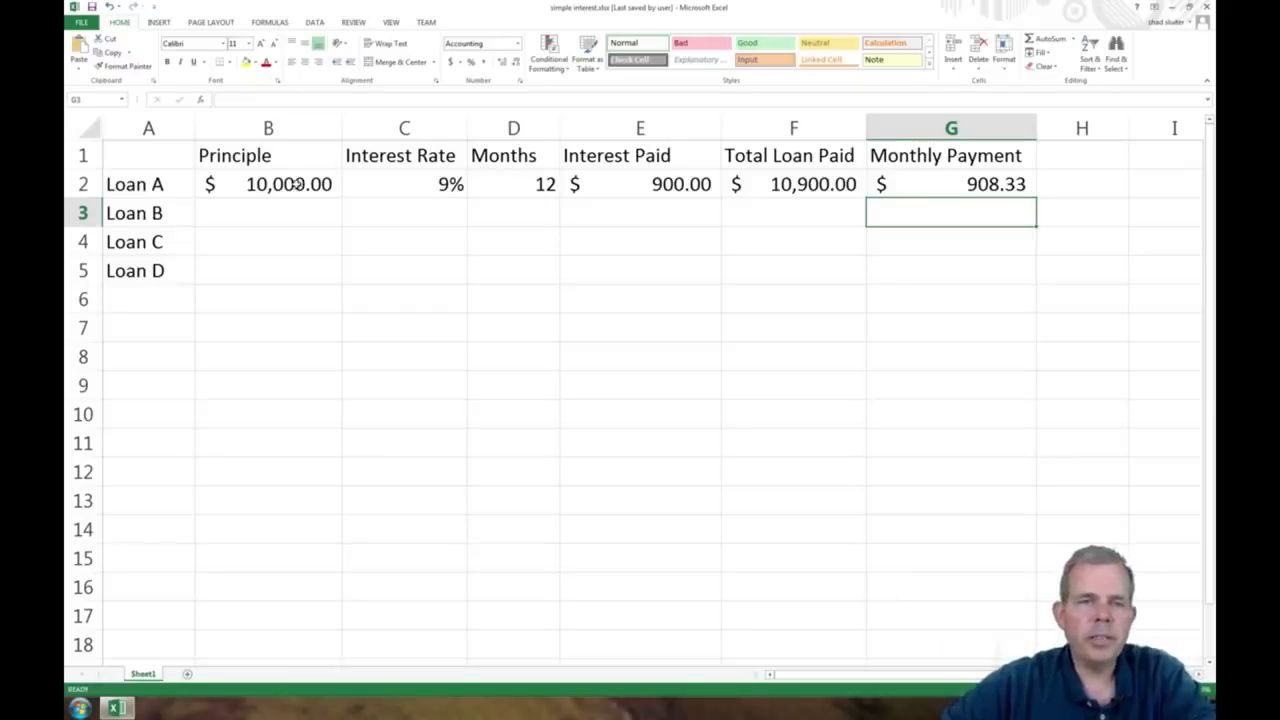
Change Loan A's principal in B2 to 20000 and check the recalculated monthly payment in G2
left_click(295, 183)
double_click(230, 70)
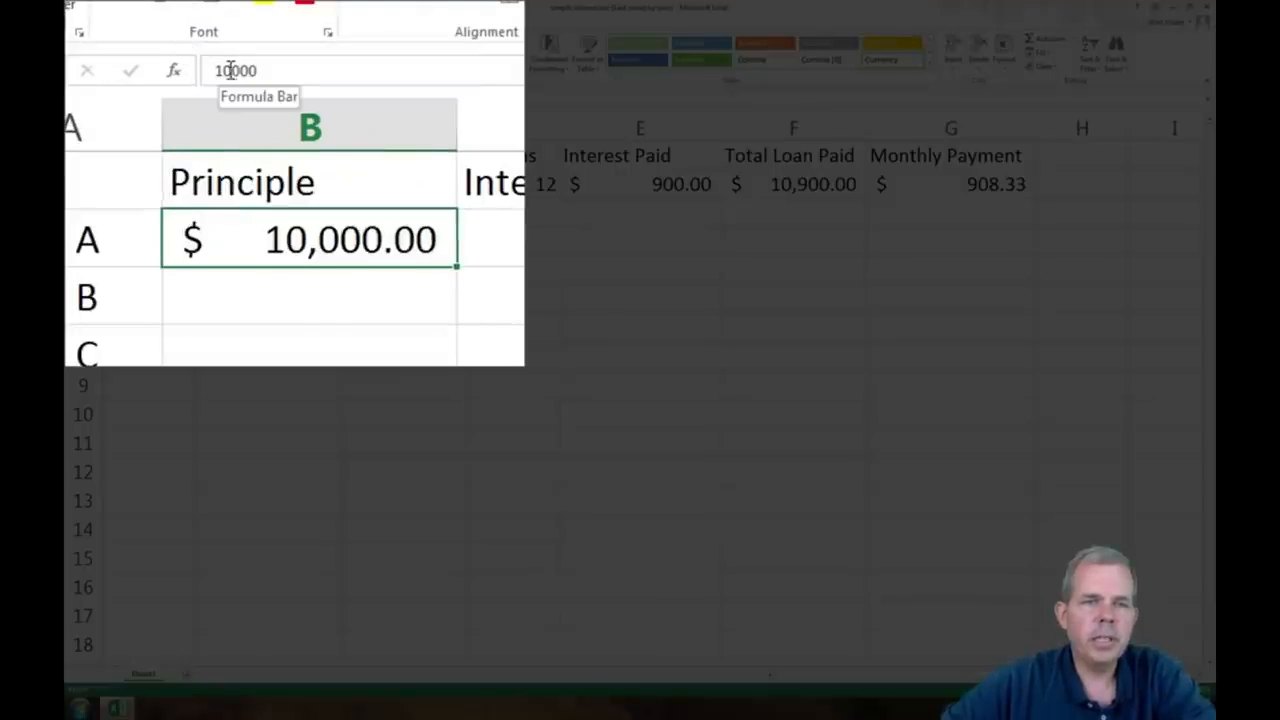
left_click(203, 70)
key("Delete")
type("20000")
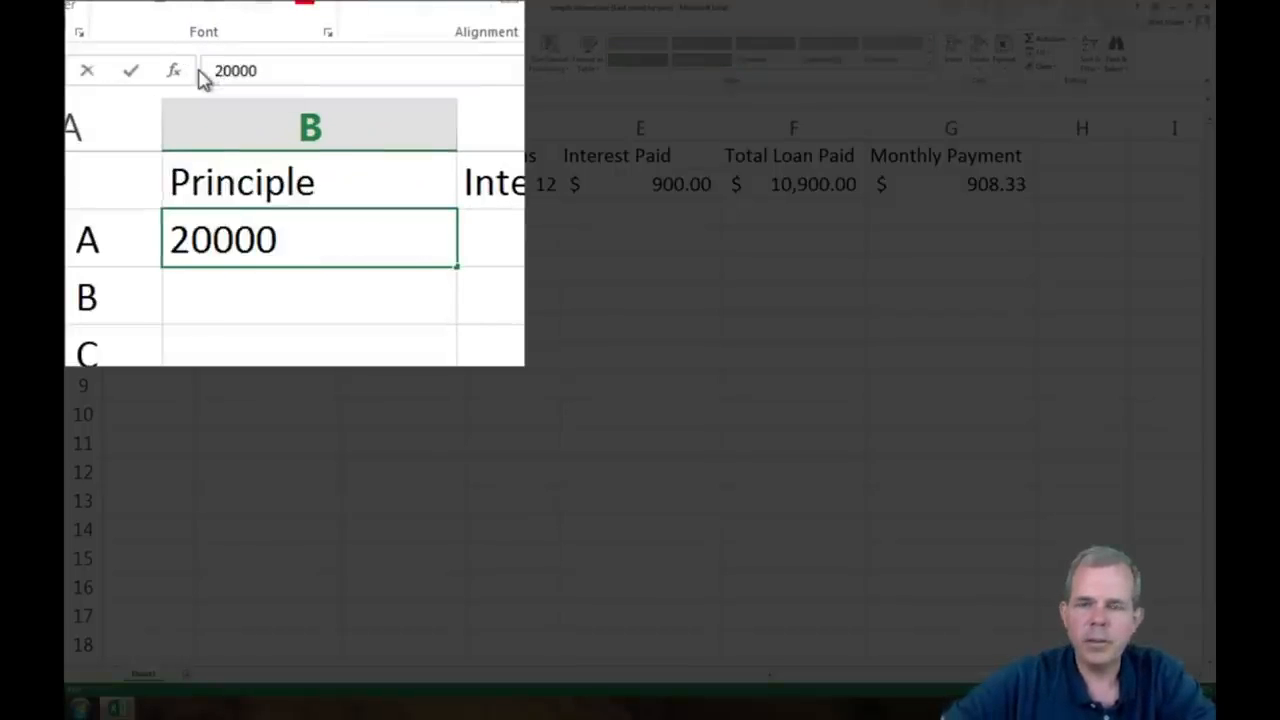
key("Return")
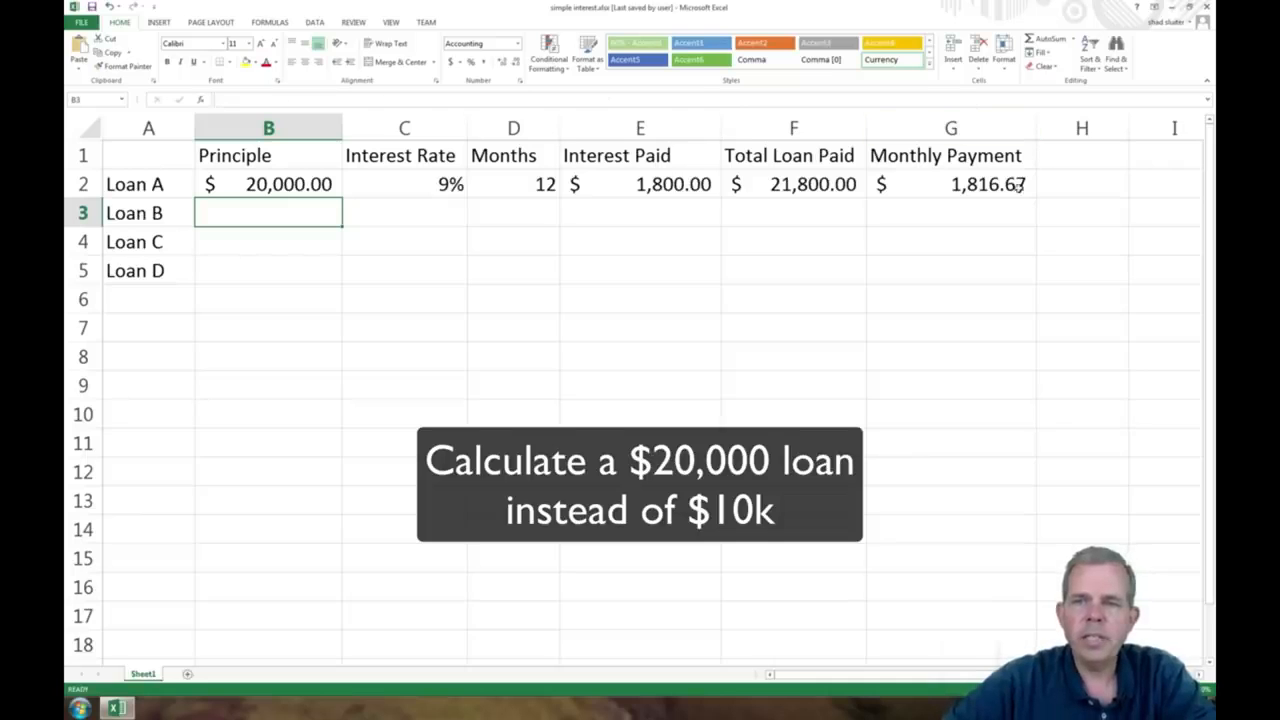
left_click(1024, 183)
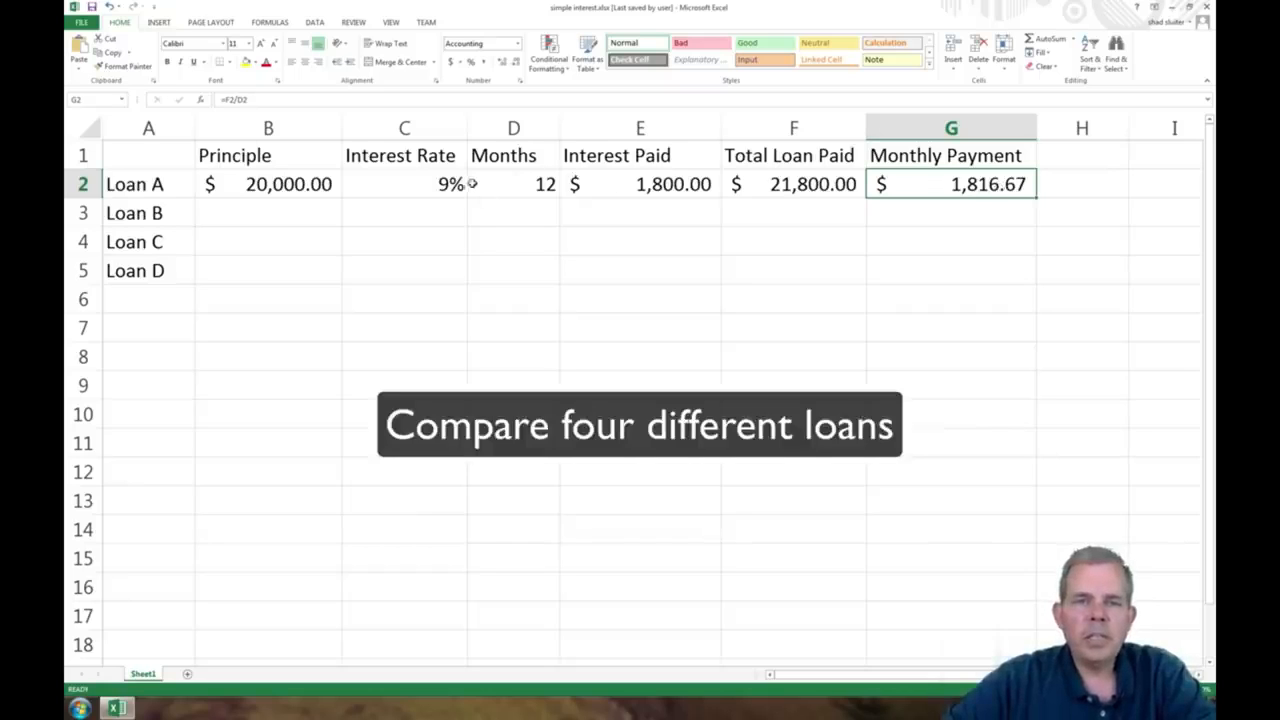
Fill Loan A's principal, interest rate and months down from row 2 through B5:D5 for Loans B to D
left_click_drag(272, 188, 495, 261)
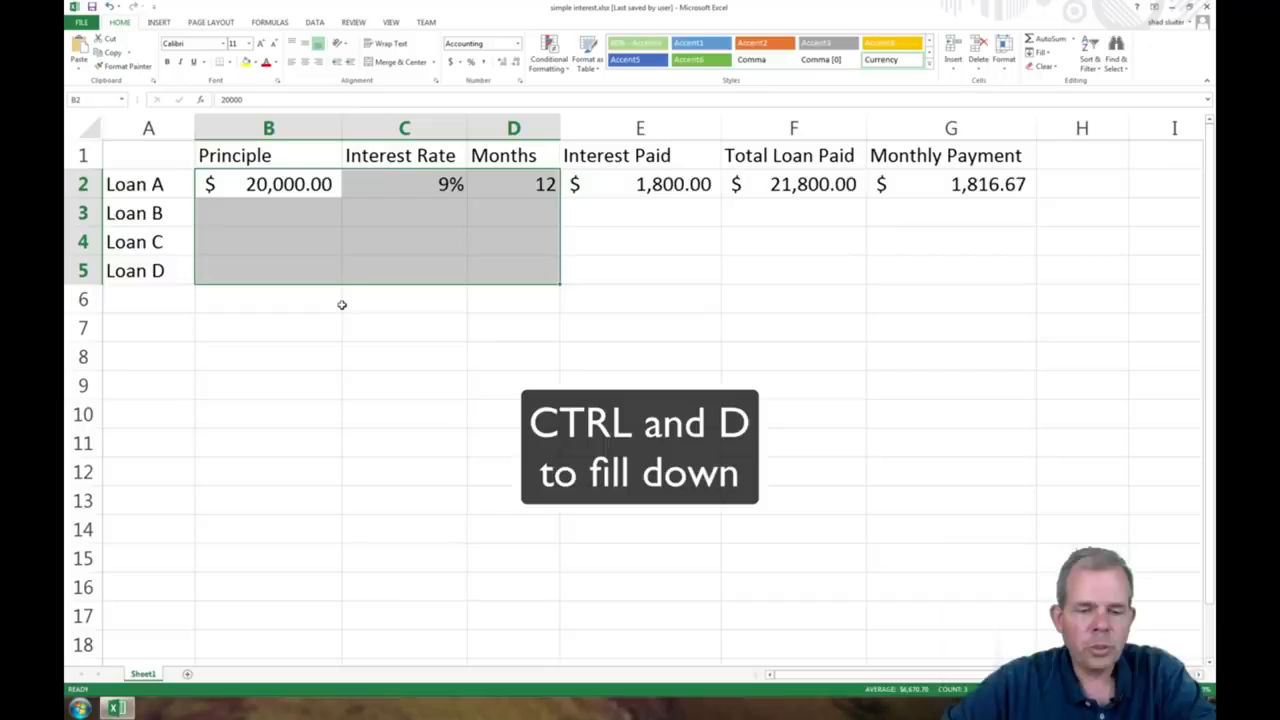
key("ctrl+d")
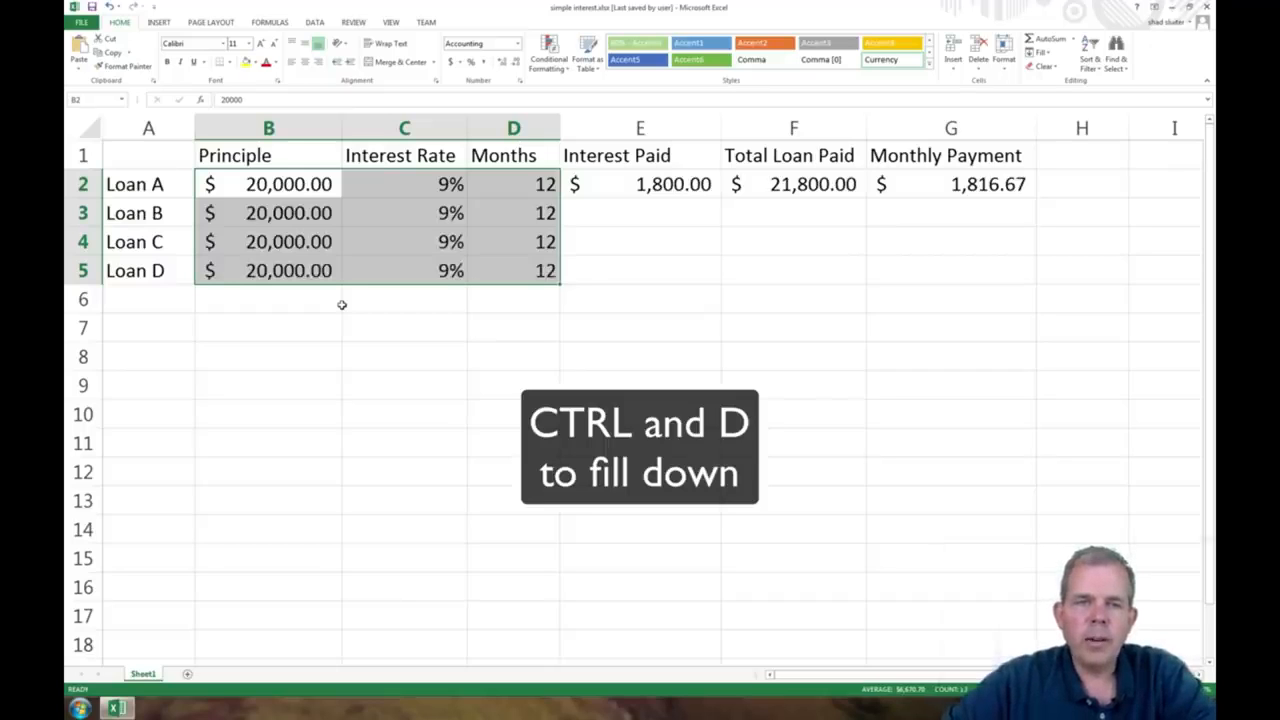
left_click(424, 252)
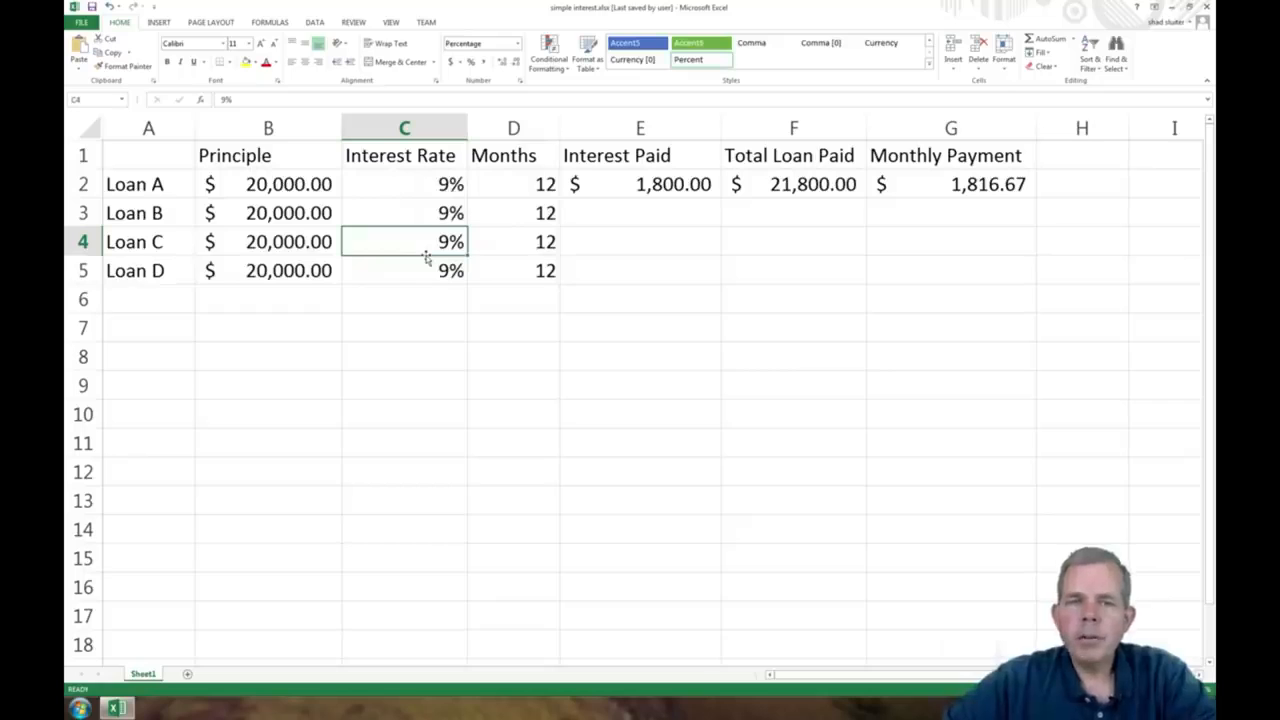
Set the interest rates of Loans B, C and D in C3:C5 to 8%, 7% and 6%
left_click(442, 213)
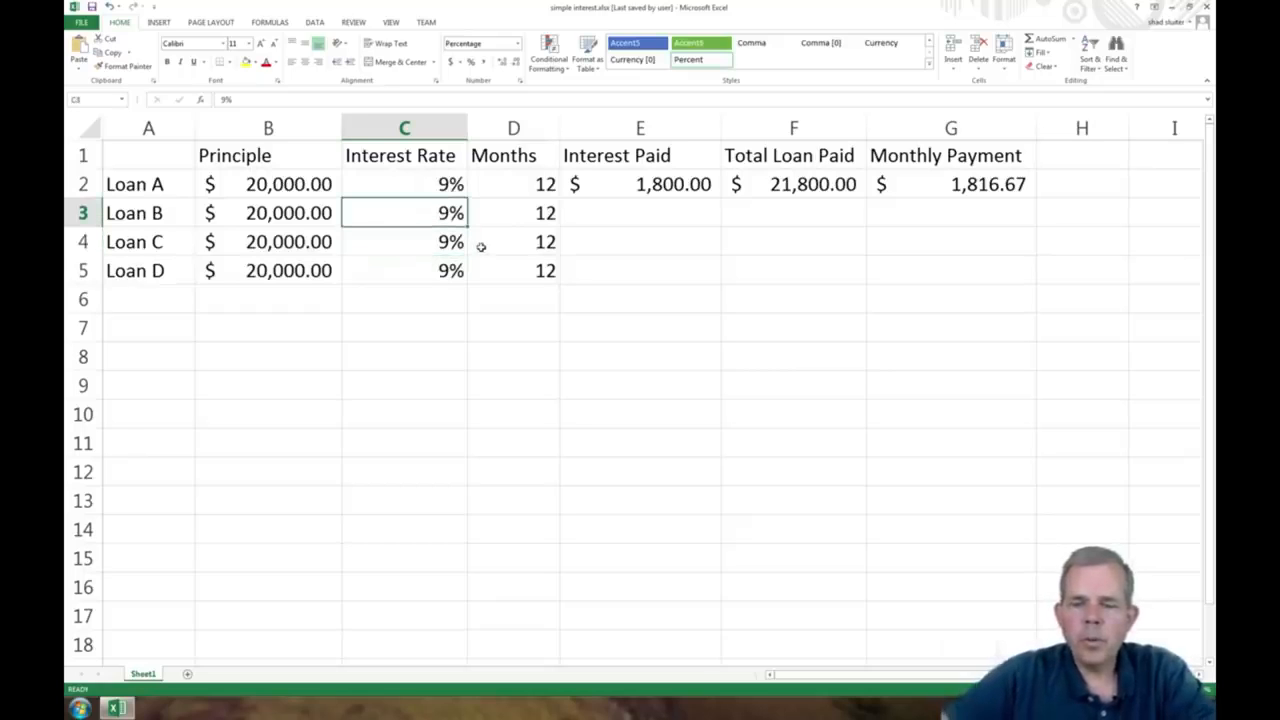
type("8")
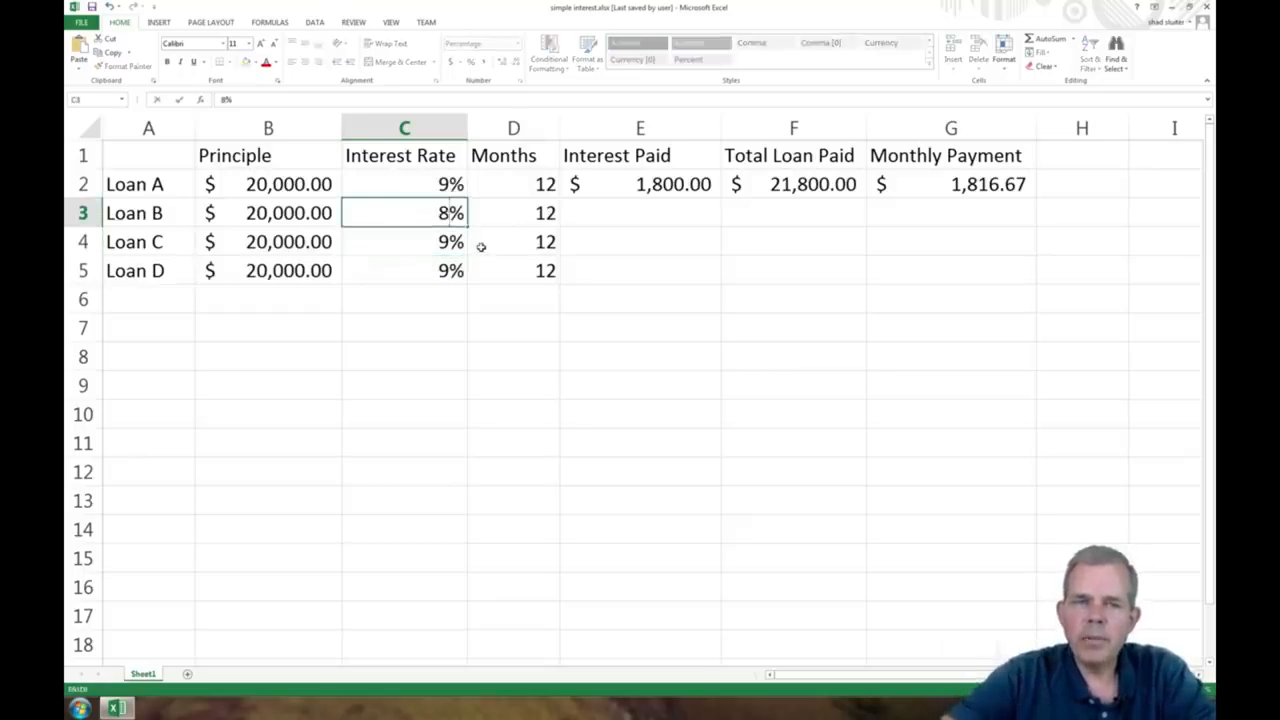
key("Return")
type("7")
key("Return")
type("6")
key("Return")
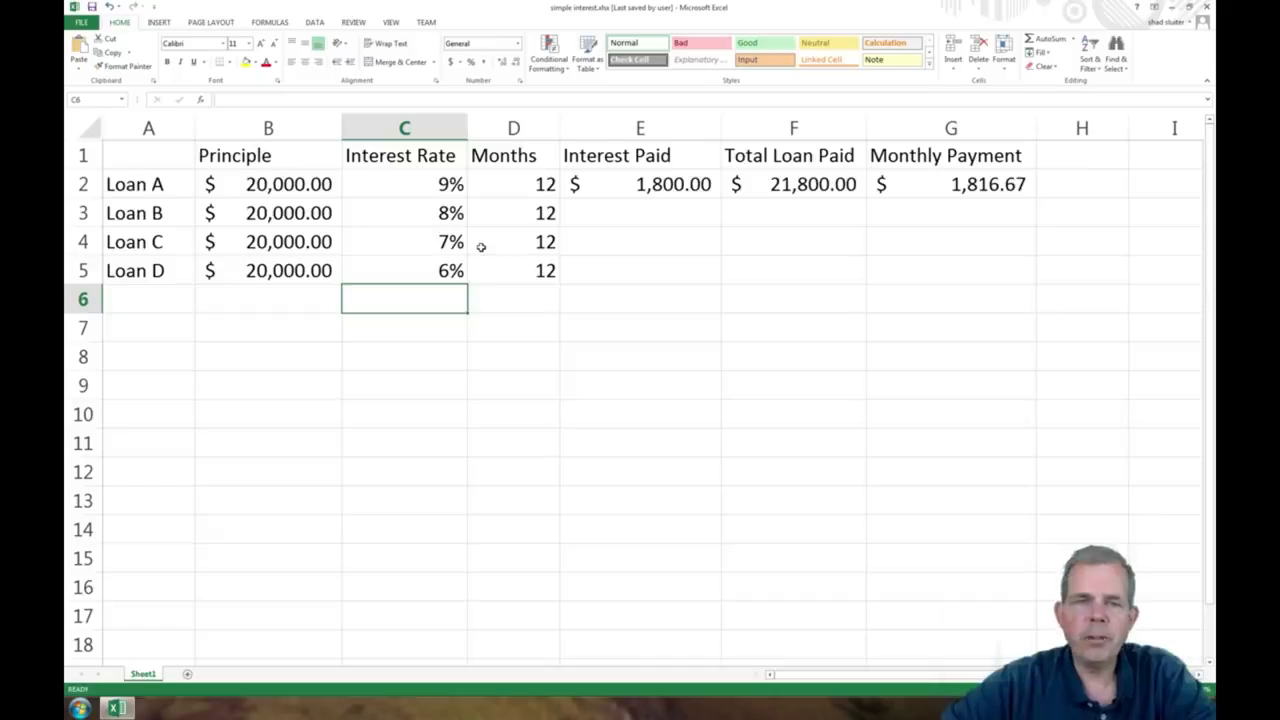
Fill Loan A's interest paid, total loan and monthly payment formulas from E2:G2 down through row 5, and check the filled cells
left_click_drag(306, 216, 309, 262)
left_click_drag(506, 217, 513, 268)
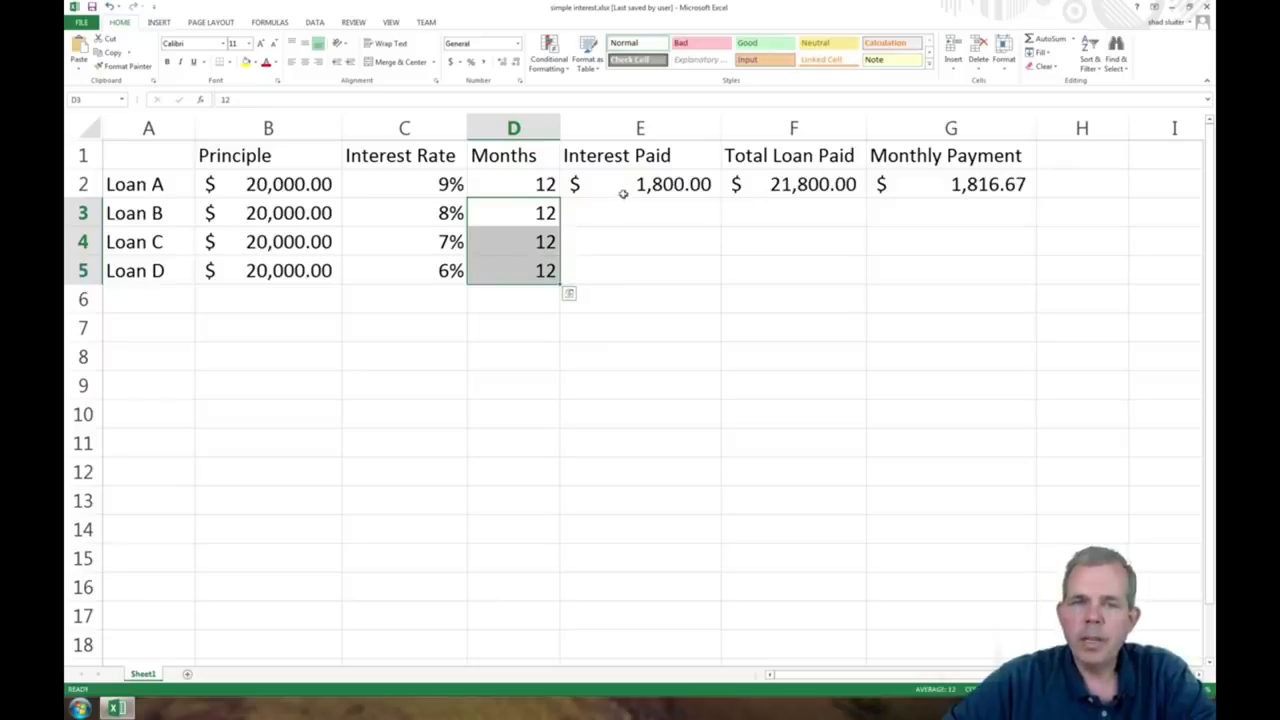
left_click_drag(623, 184, 900, 188)
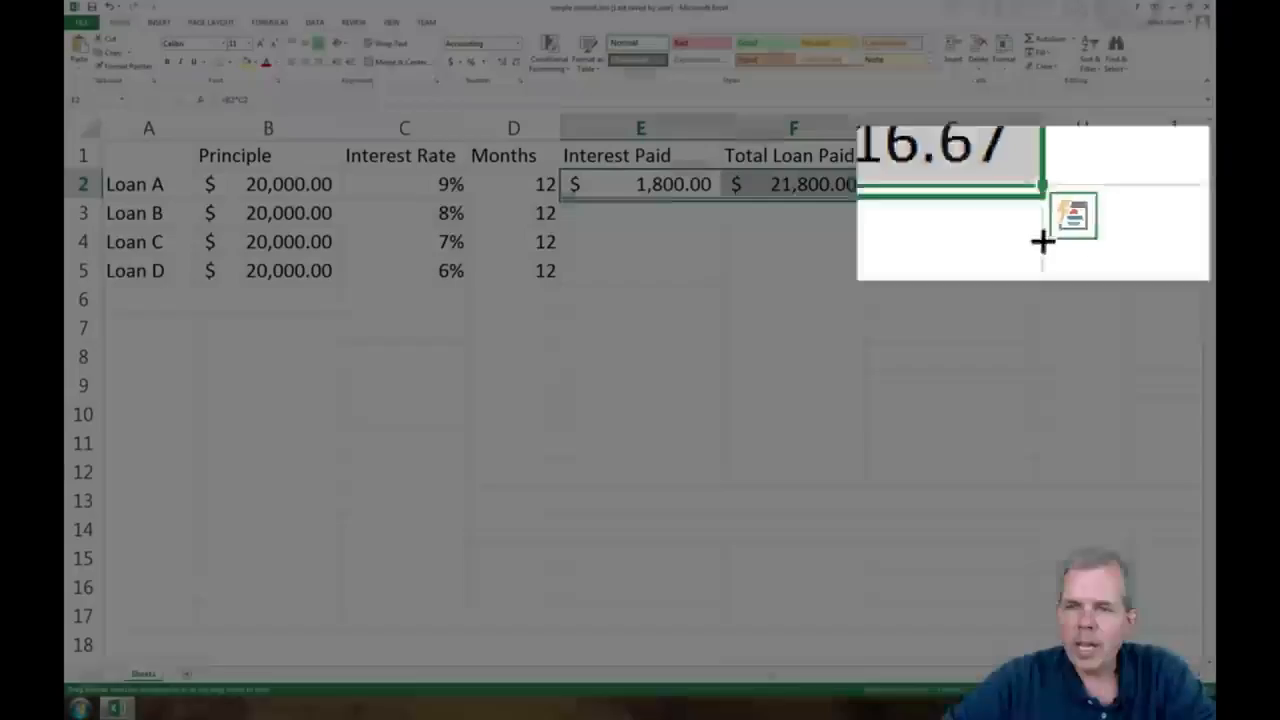
left_click_drag(1036, 198, 1033, 279)
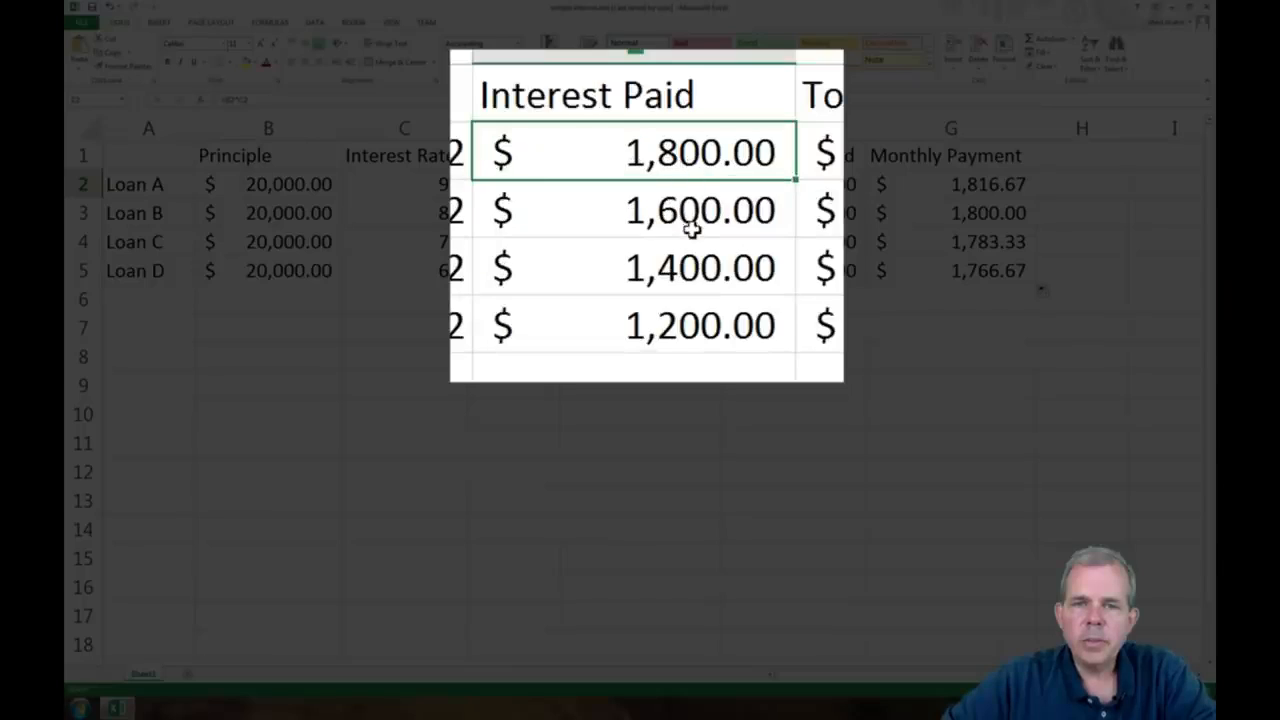
left_click(670, 218)
left_click(694, 270)
left_click(697, 337)
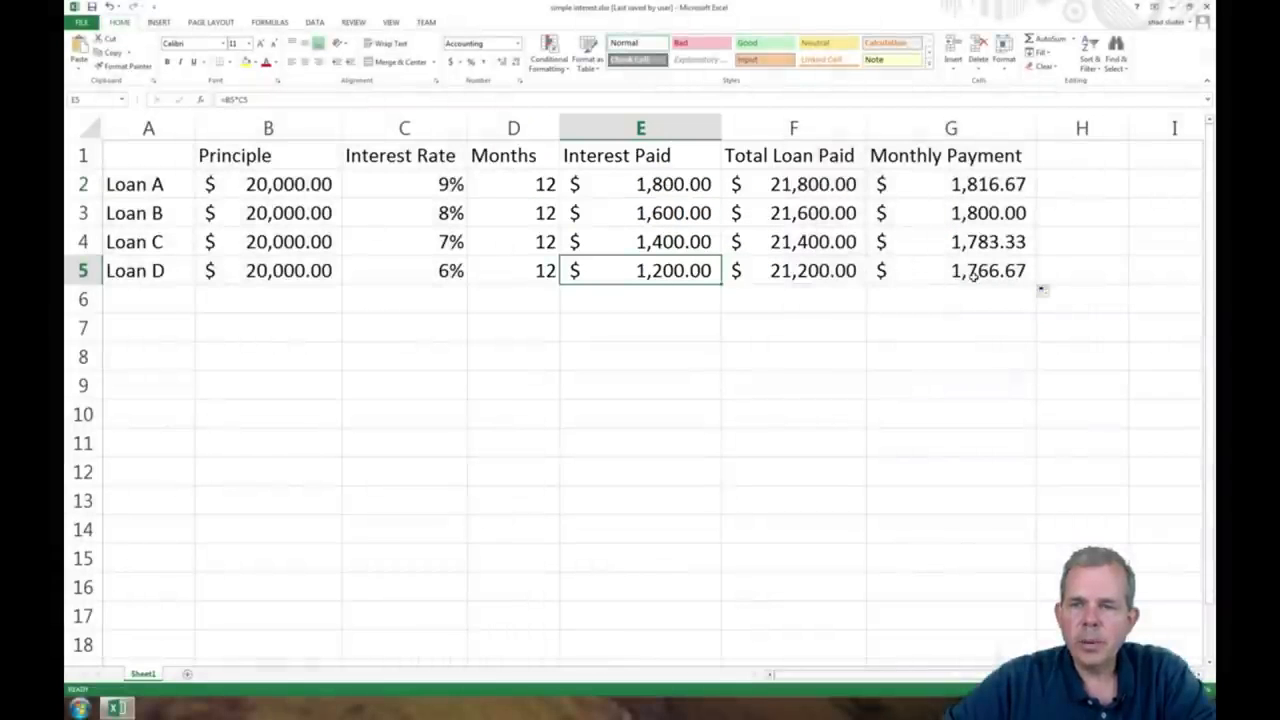
left_click(971, 271)
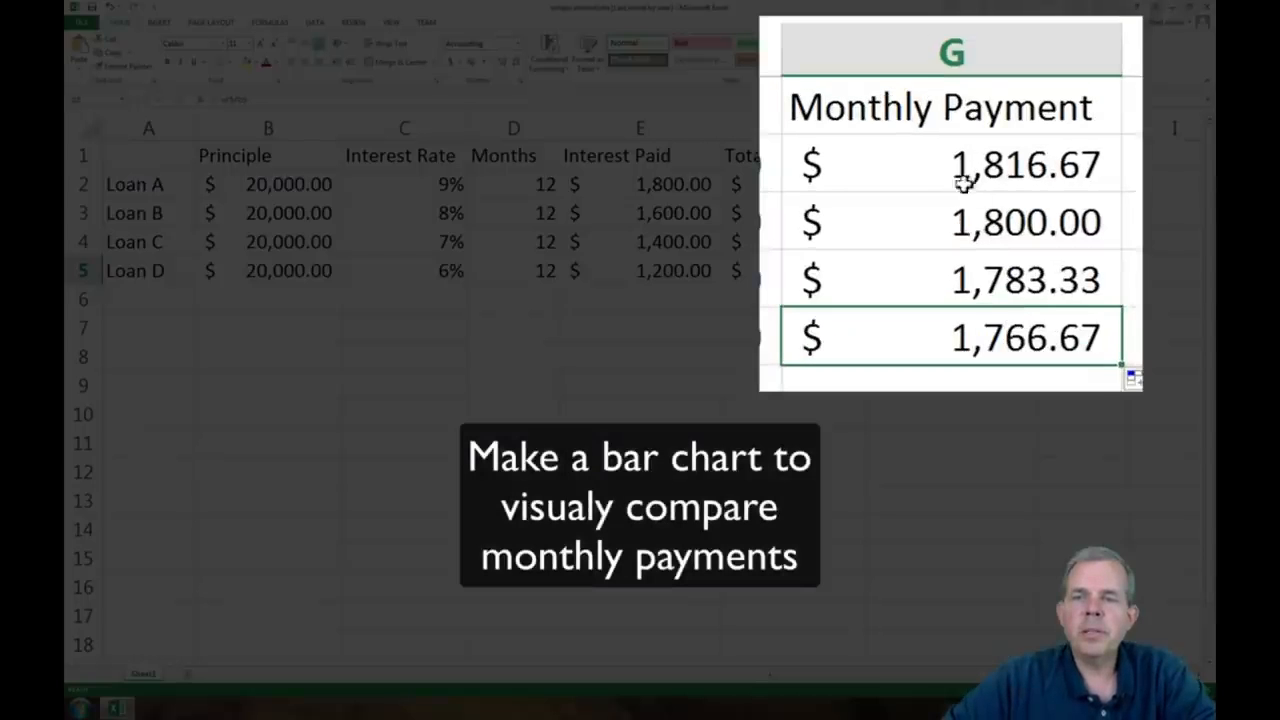
Insert a 2-D clustered column chart of the monthly payments in G2:G5 and move it below the loan table
left_click_drag(951, 184, 942, 255)
left_click_drag(934, 316, 929, 340)
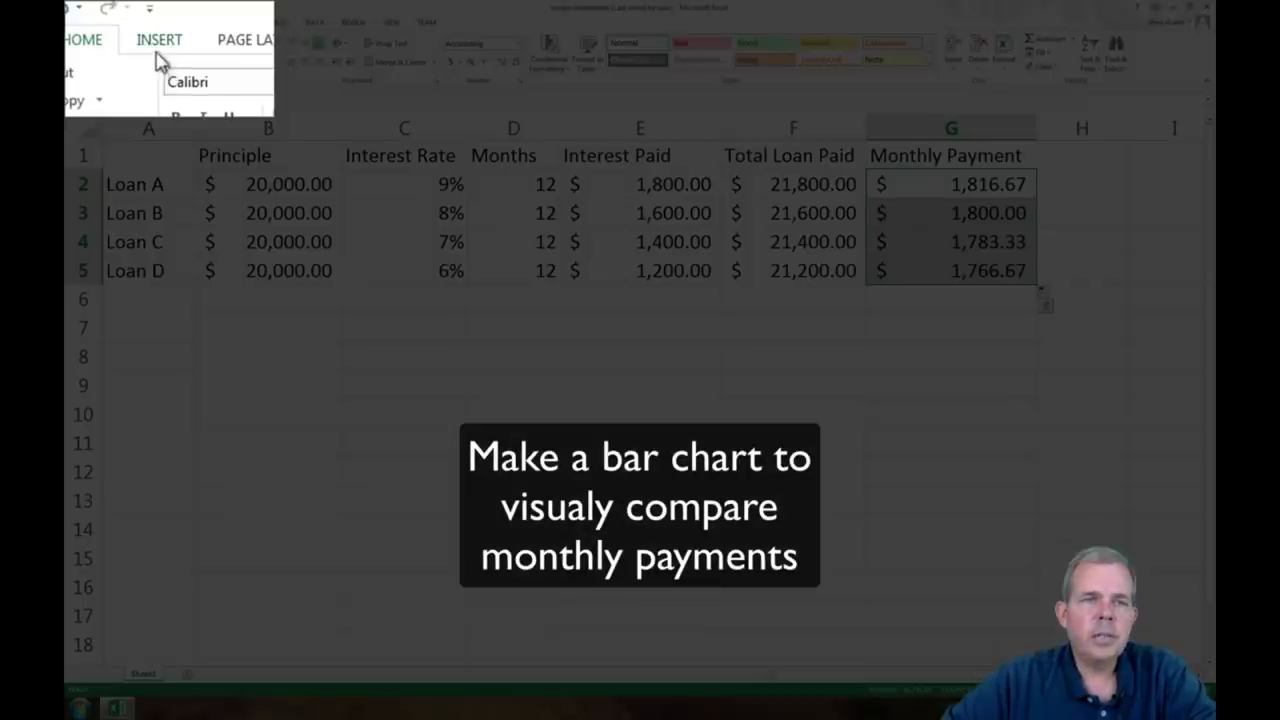
left_click(158, 23)
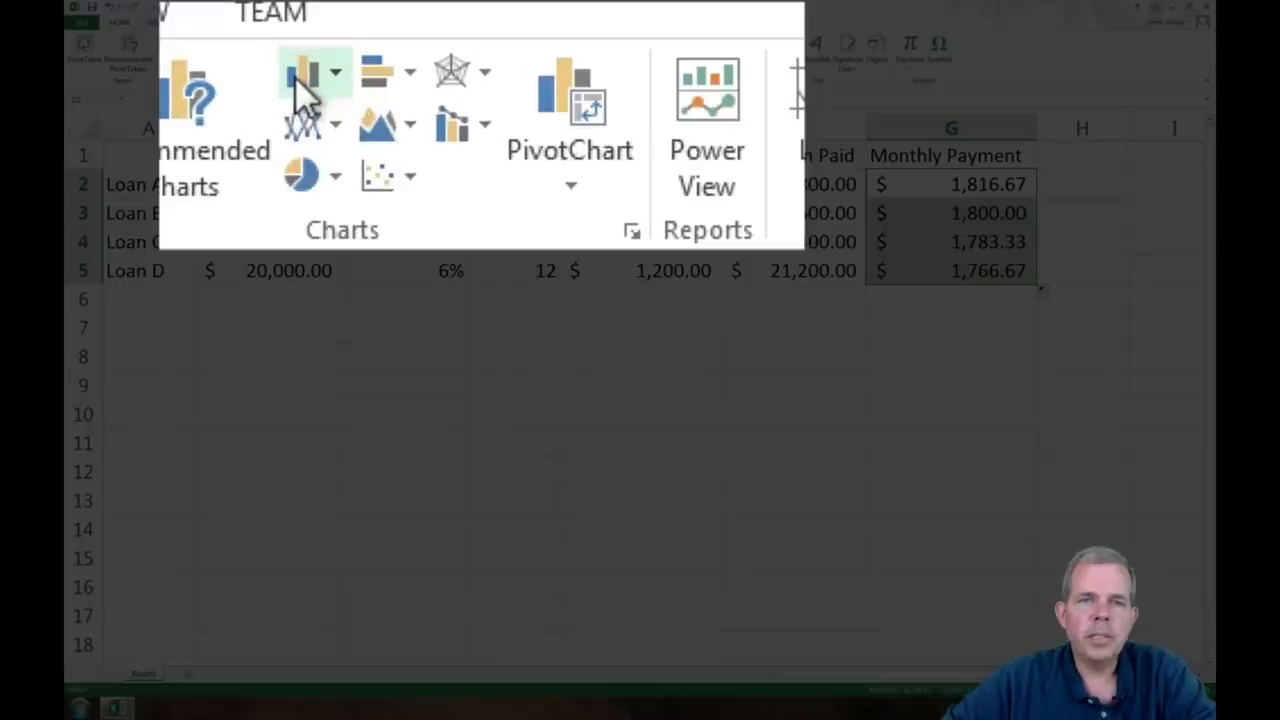
left_click(436, 40)
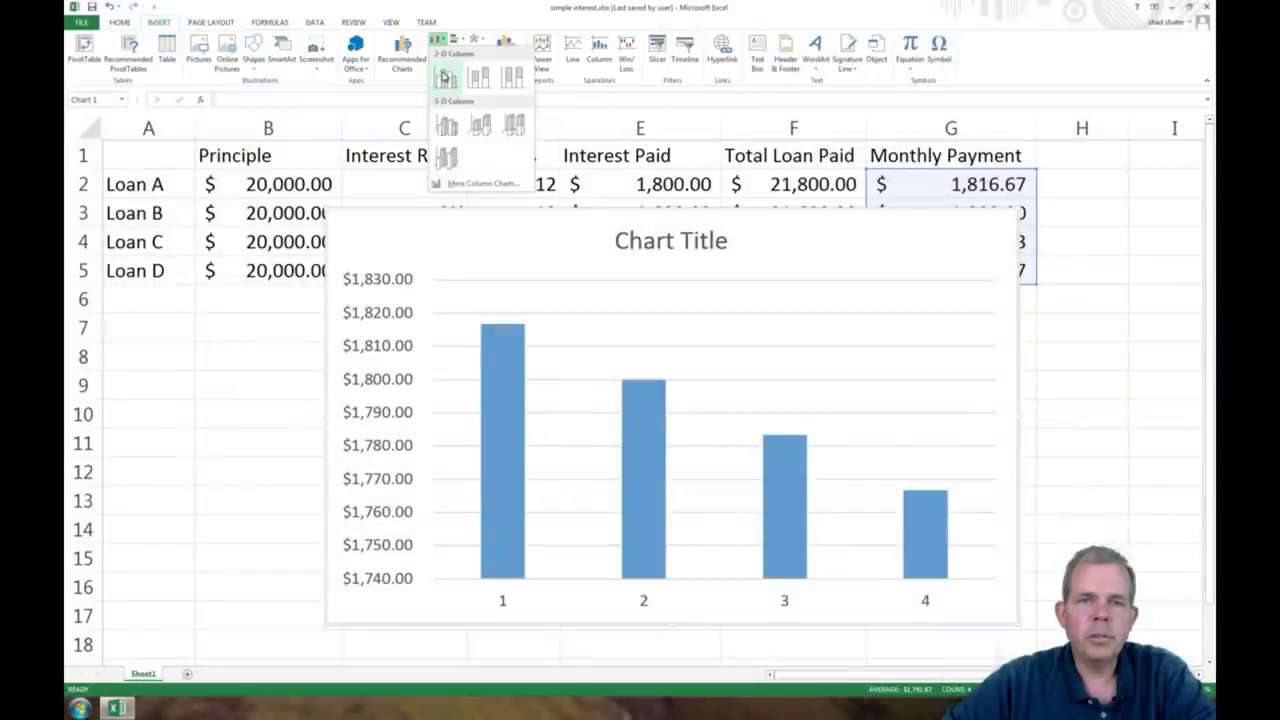
left_click(444, 77)
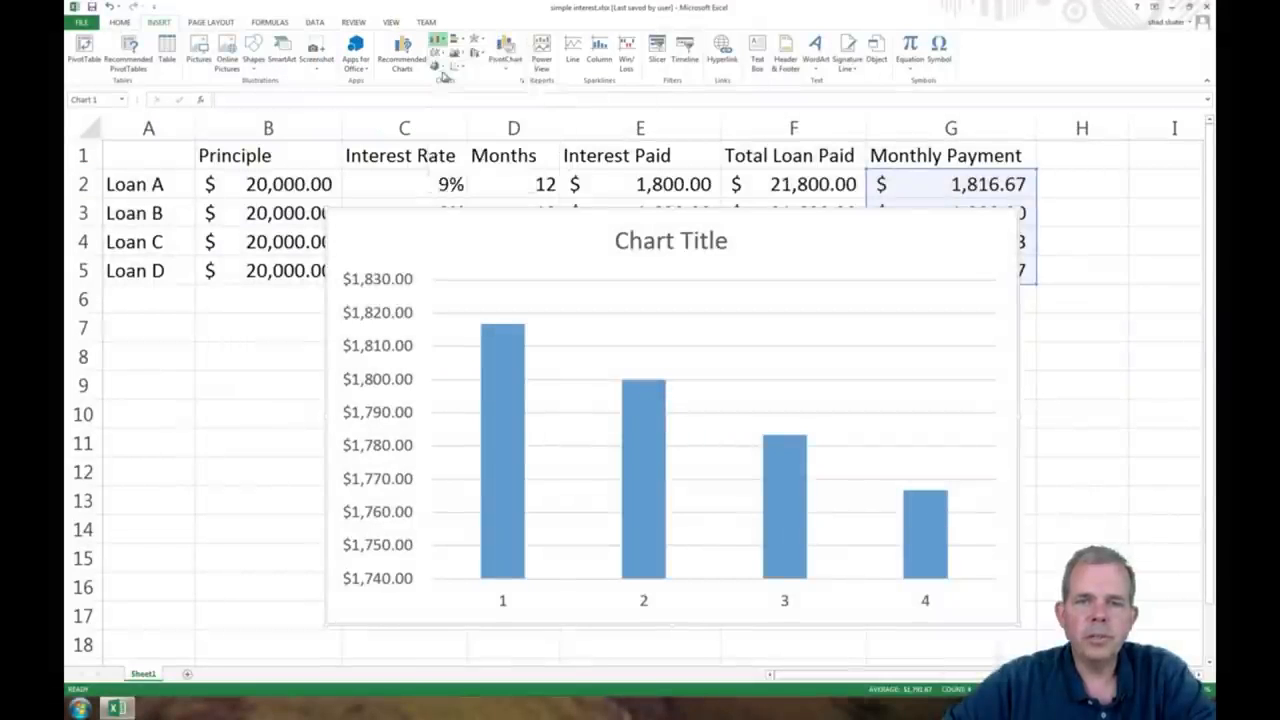
left_click_drag(497, 251, 463, 342)
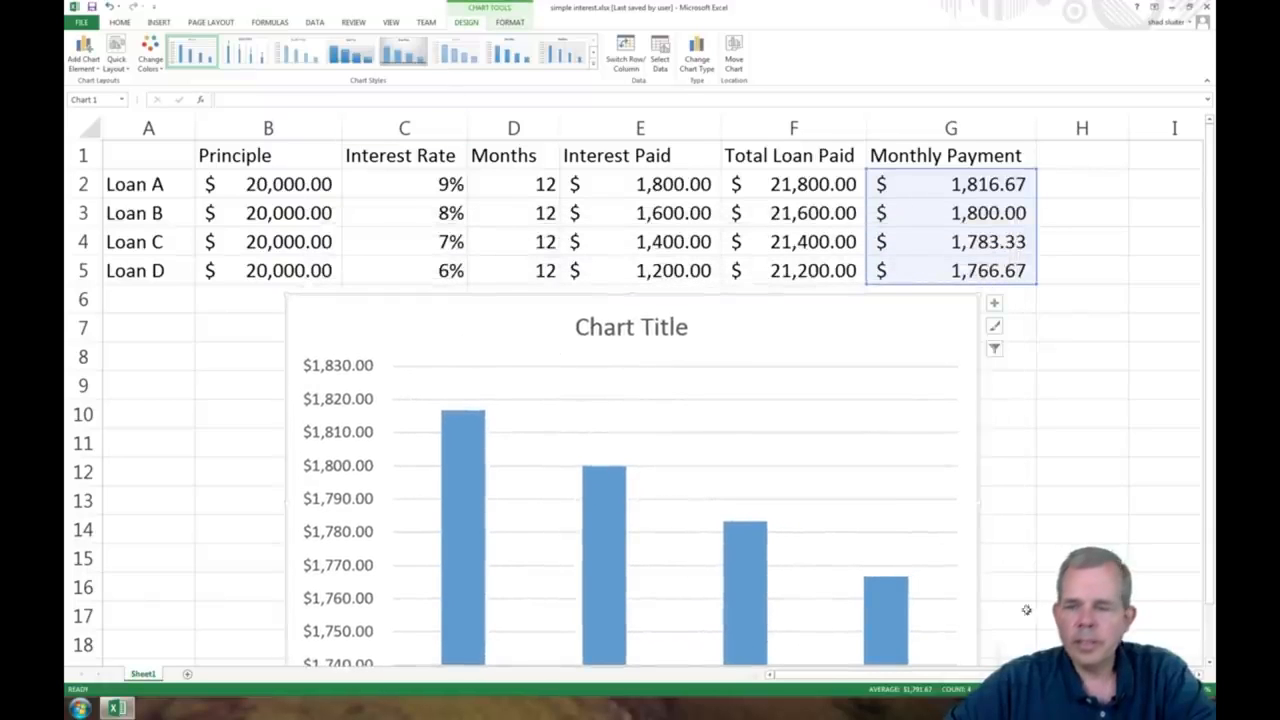
left_click(1113, 689)
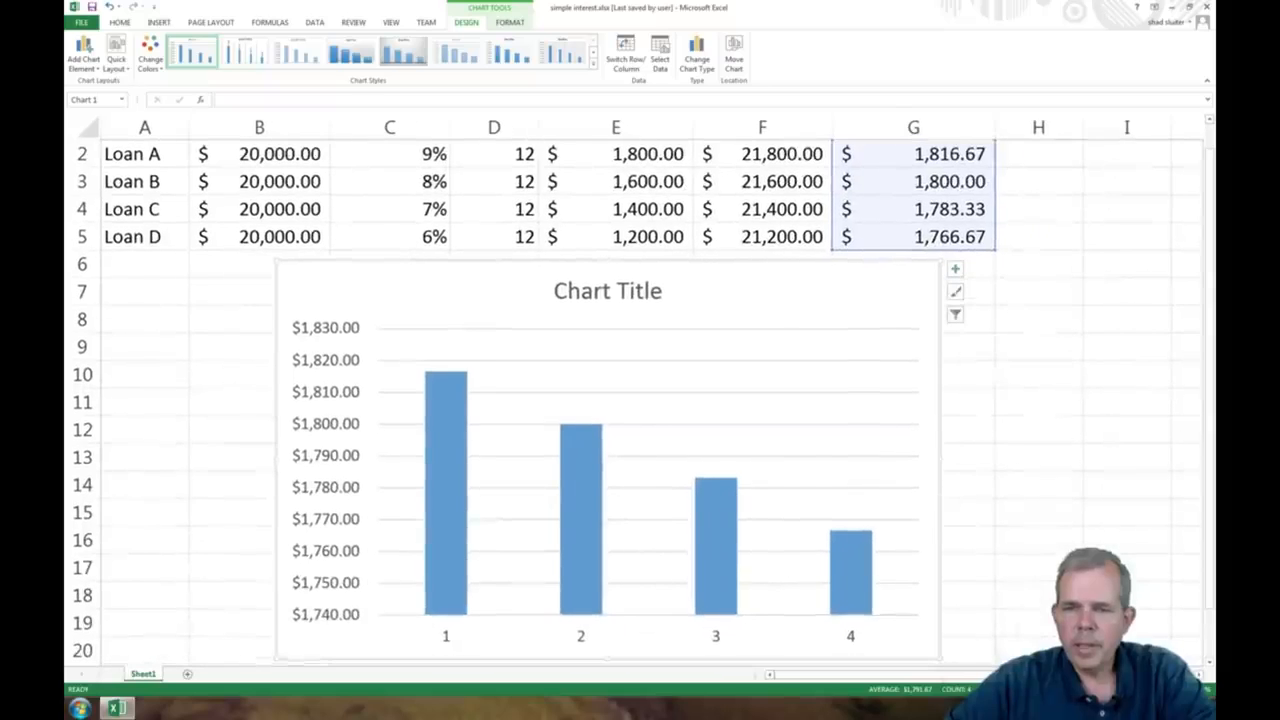
Replace the chart's title with "Monthly Payments for $10K Loan"
left_click(582, 297)
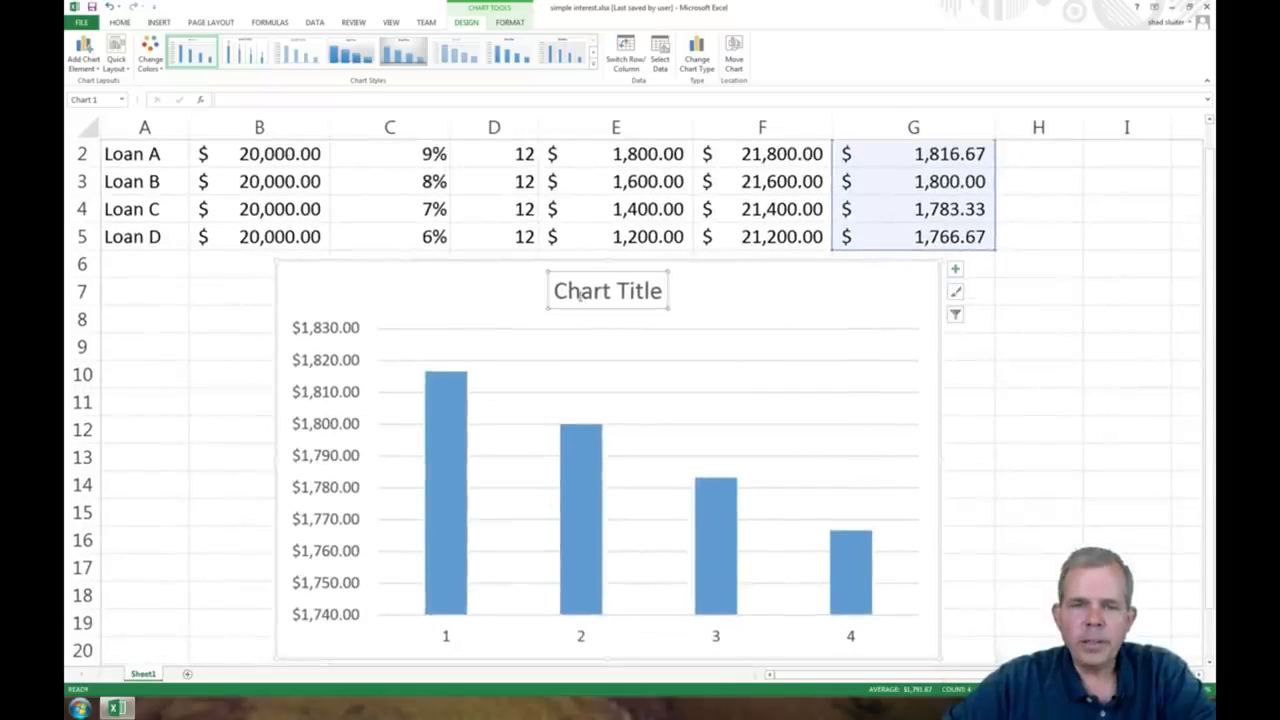
left_click_drag(556, 291, 672, 289)
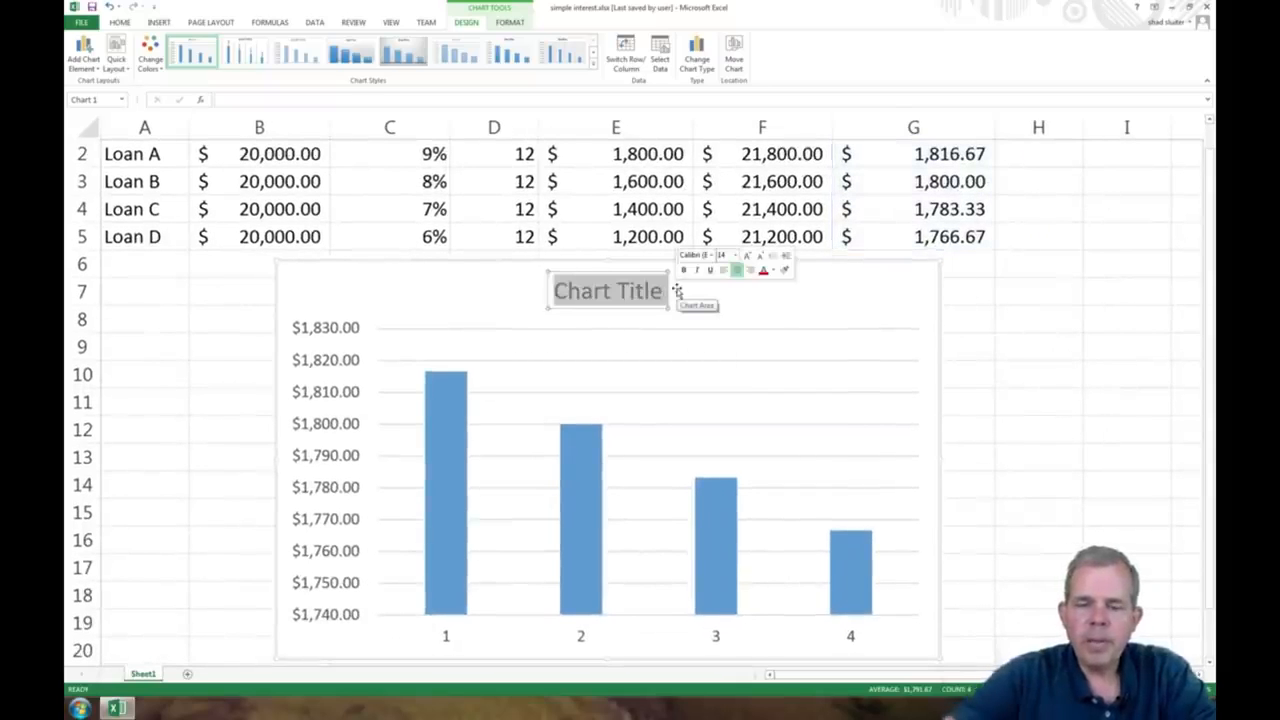
type("Monthly Payme")
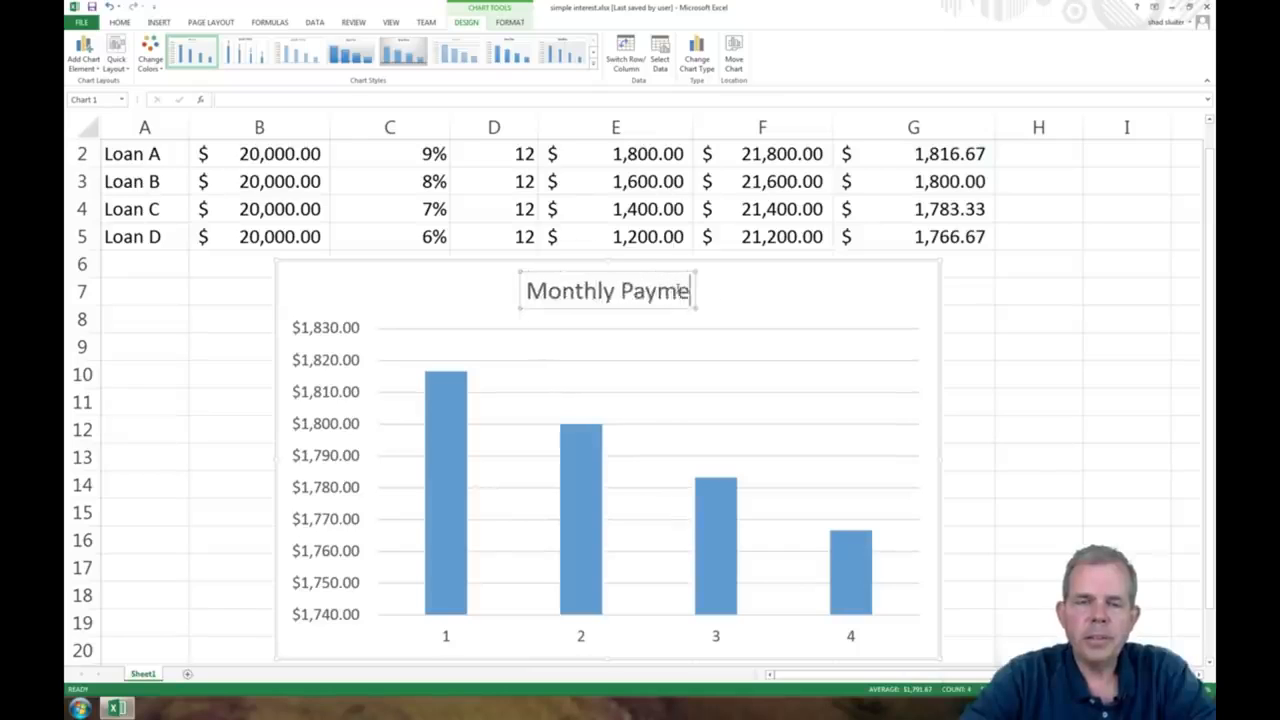
type("nts for $10K")
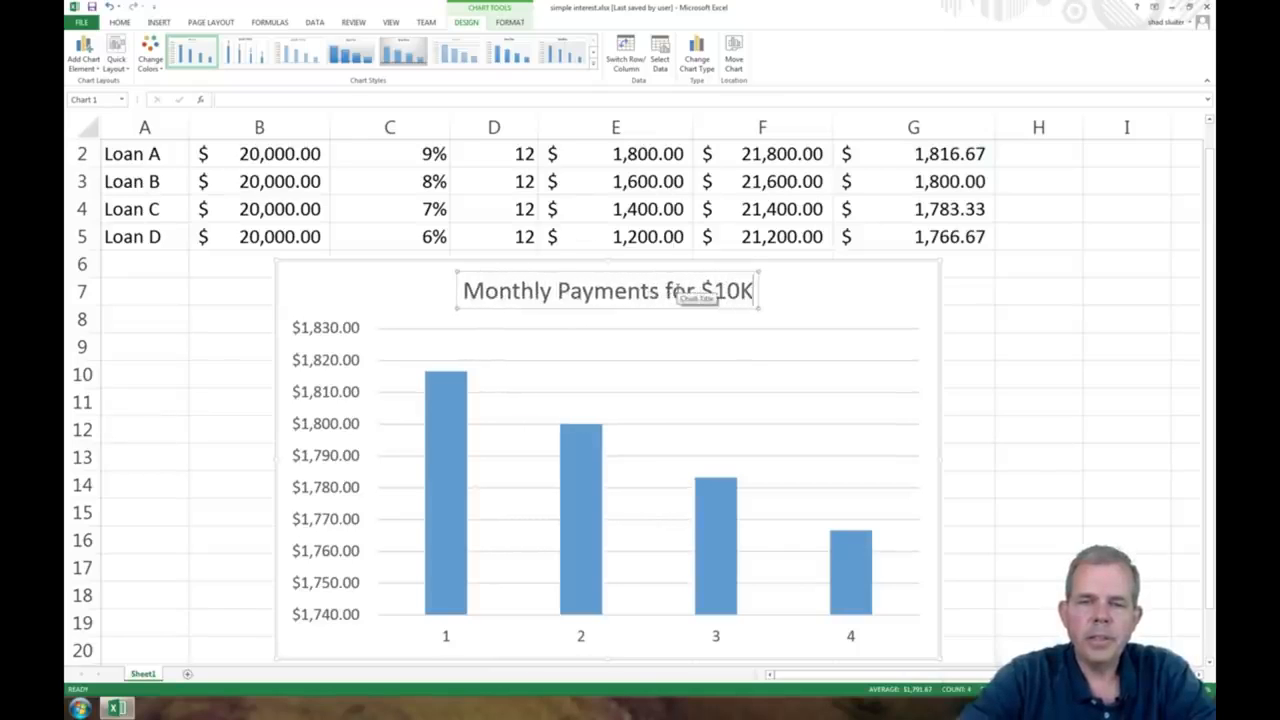
type(" Loan")
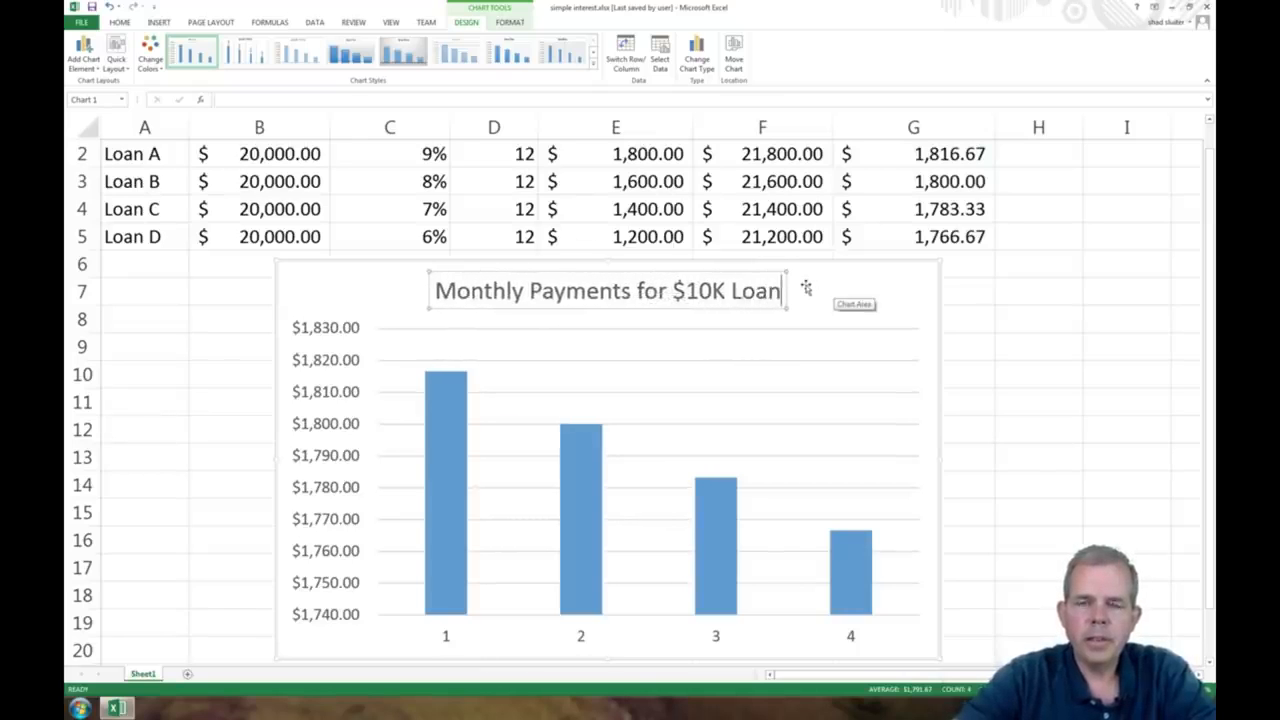
left_click(834, 288)
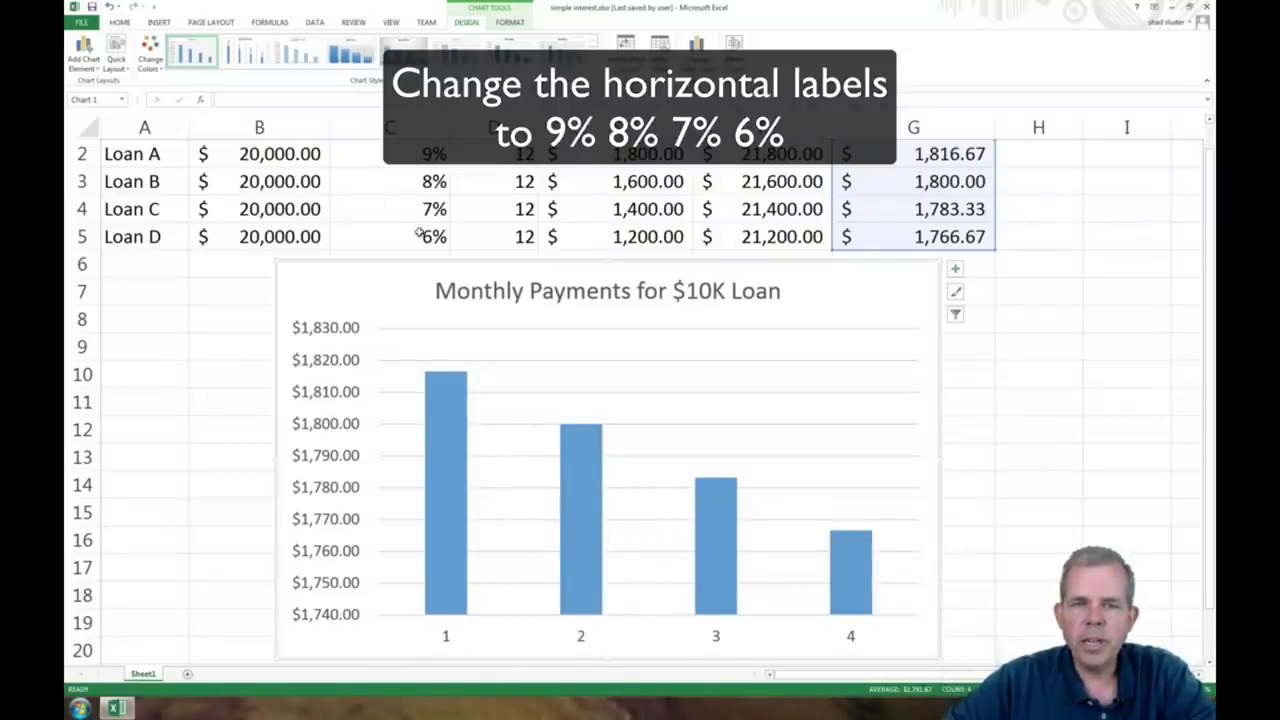
Set the chart's horizontal axis labels to the interest rates in C2:C5
right_click(843, 366)
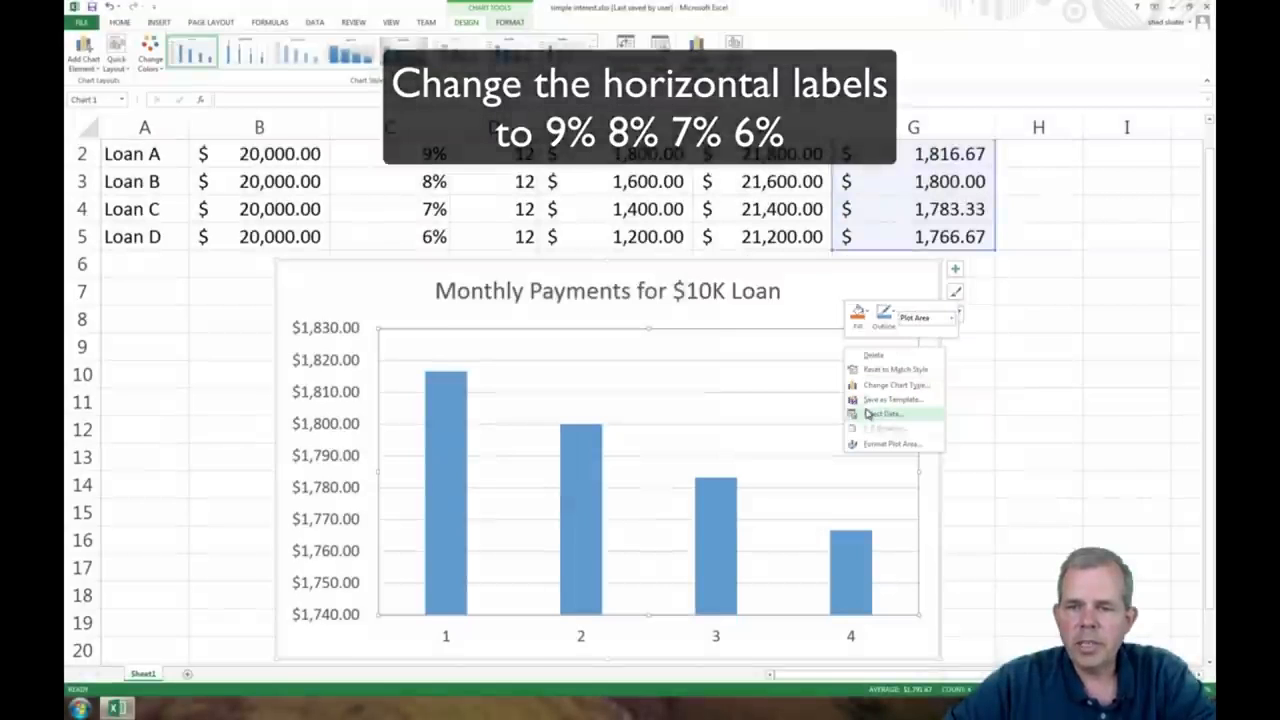
left_click(866, 411)
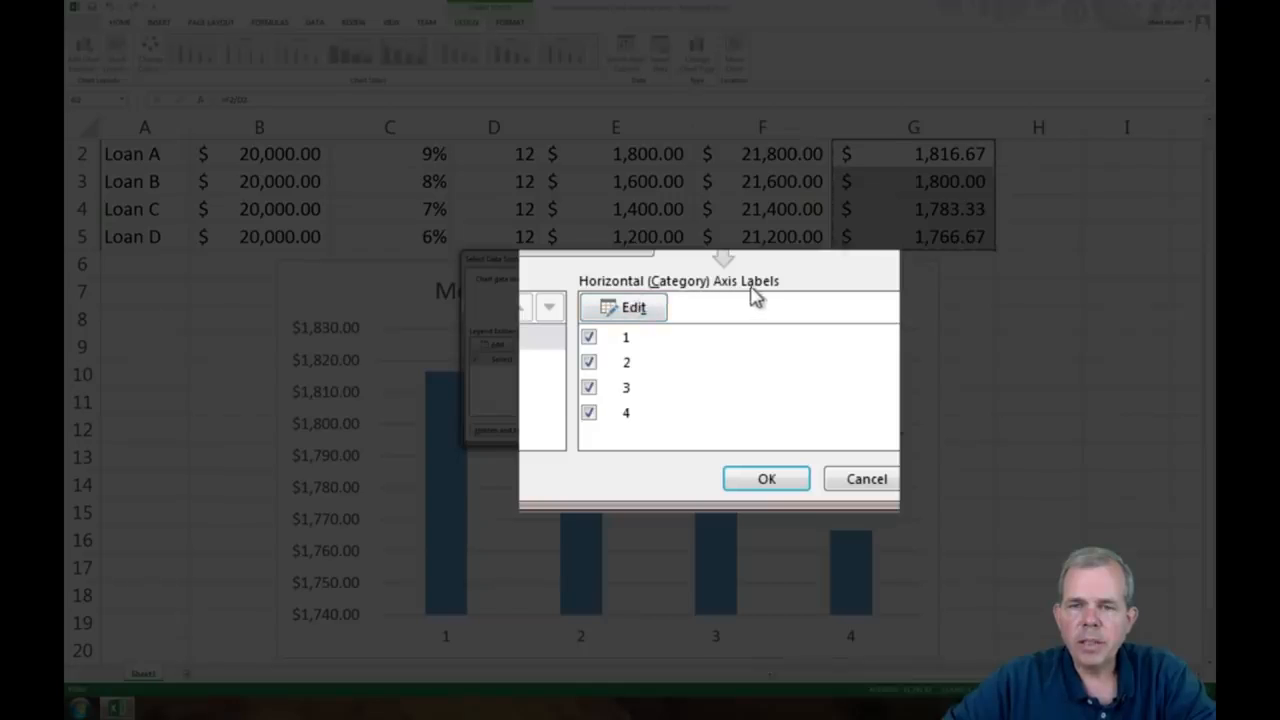
left_click(640, 309)
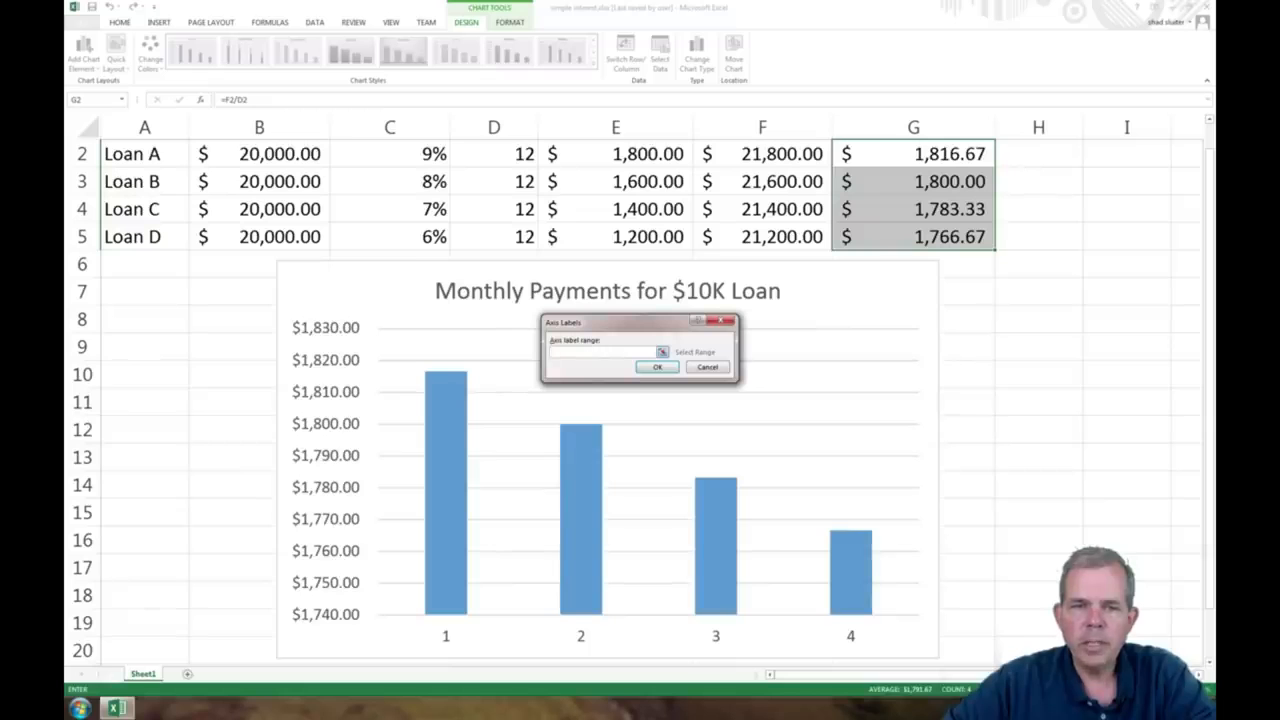
left_click(396, 152)
left_click_drag(396, 149, 403, 267)
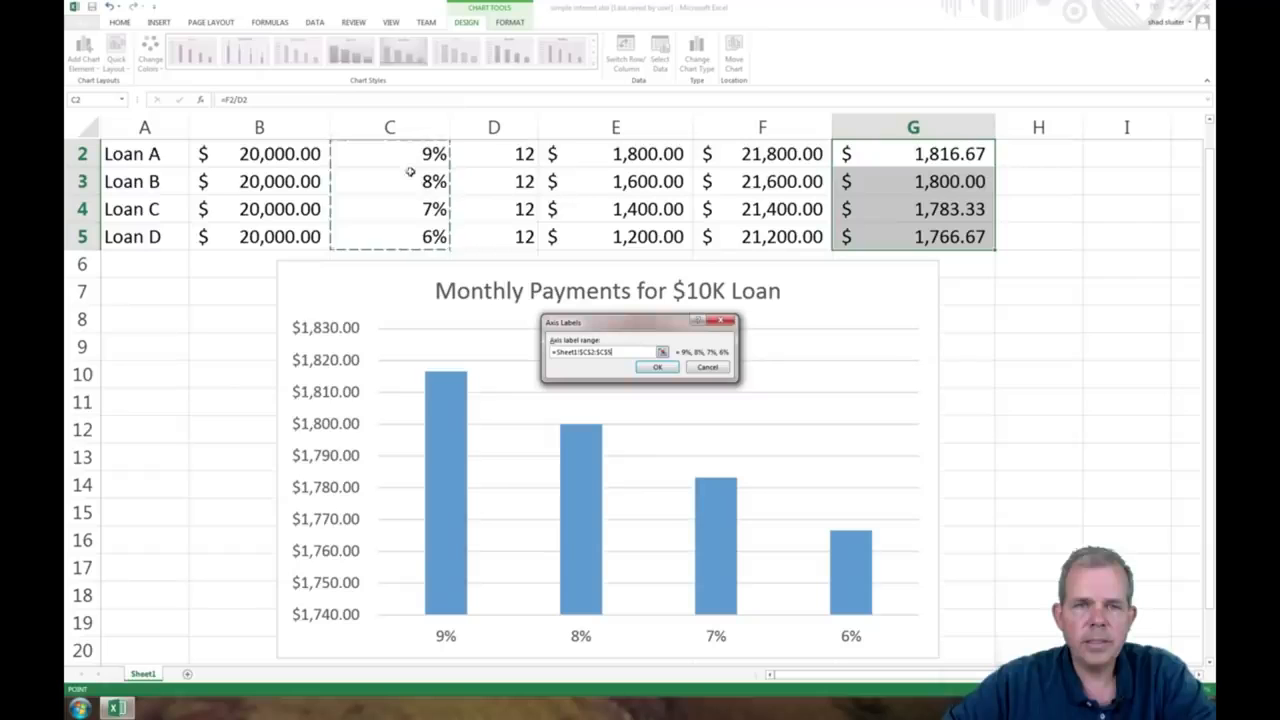
left_click(657, 367)
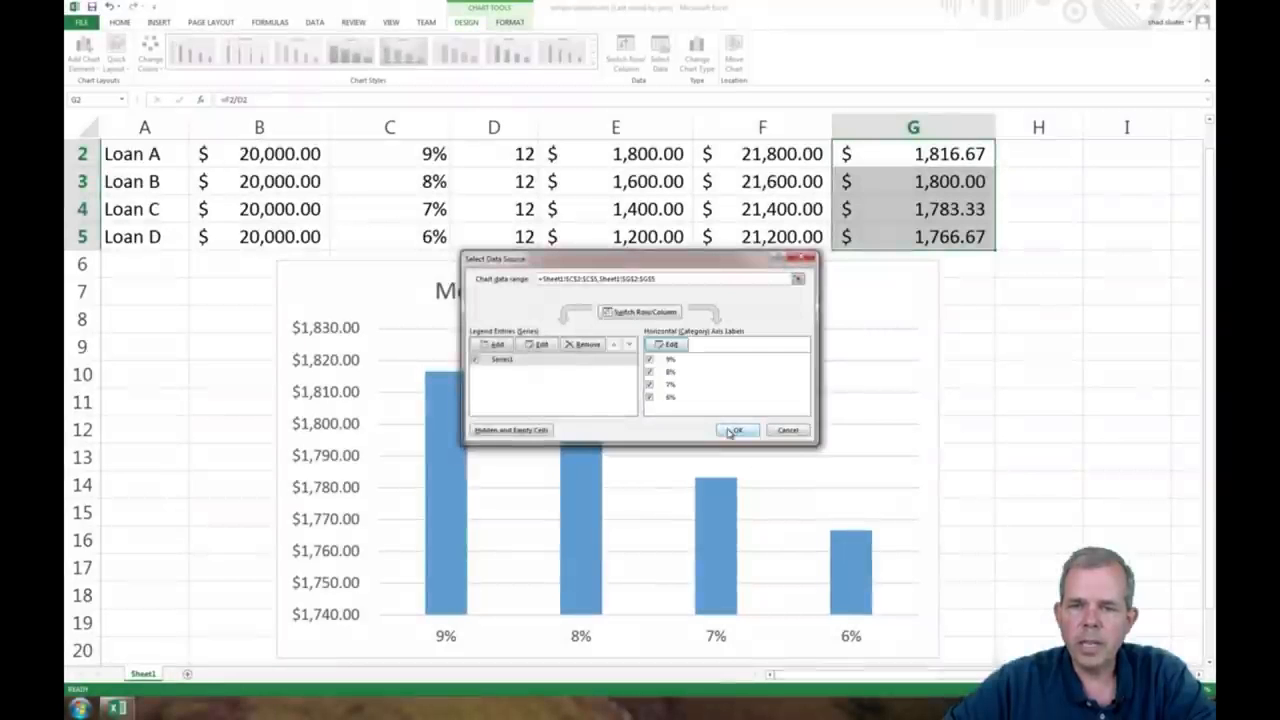
left_click(735, 431)
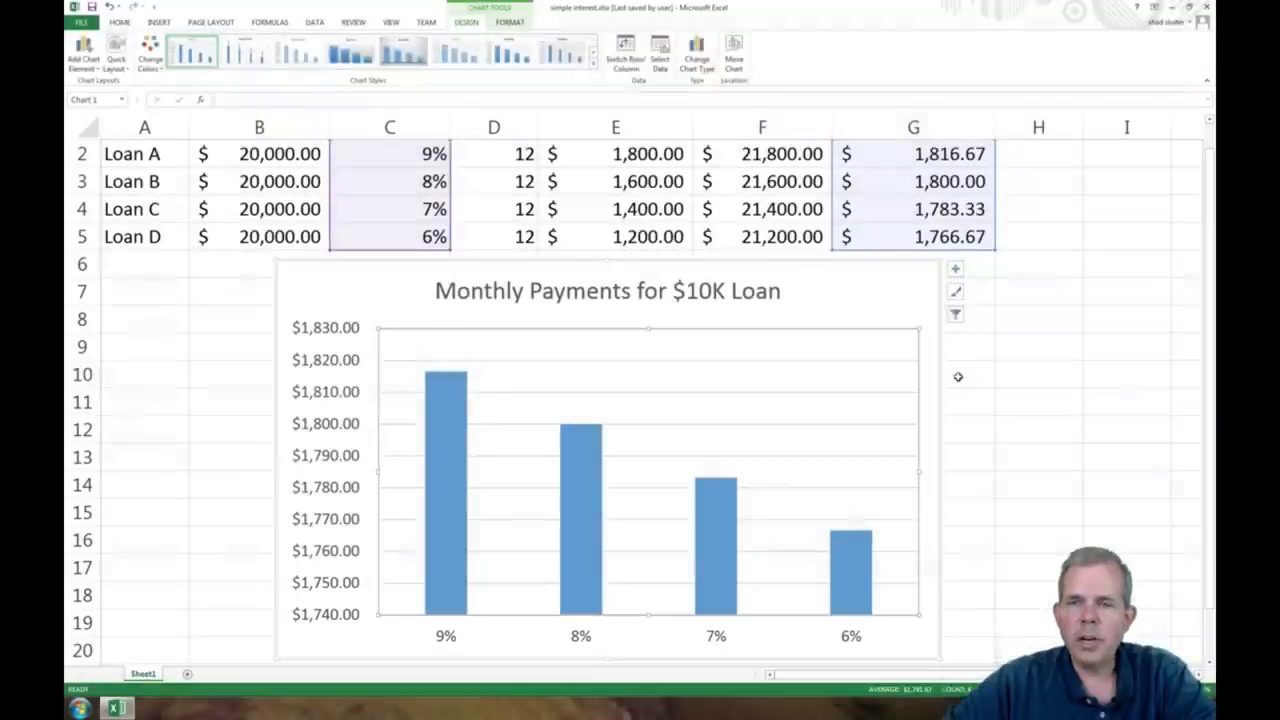
left_click(970, 373)
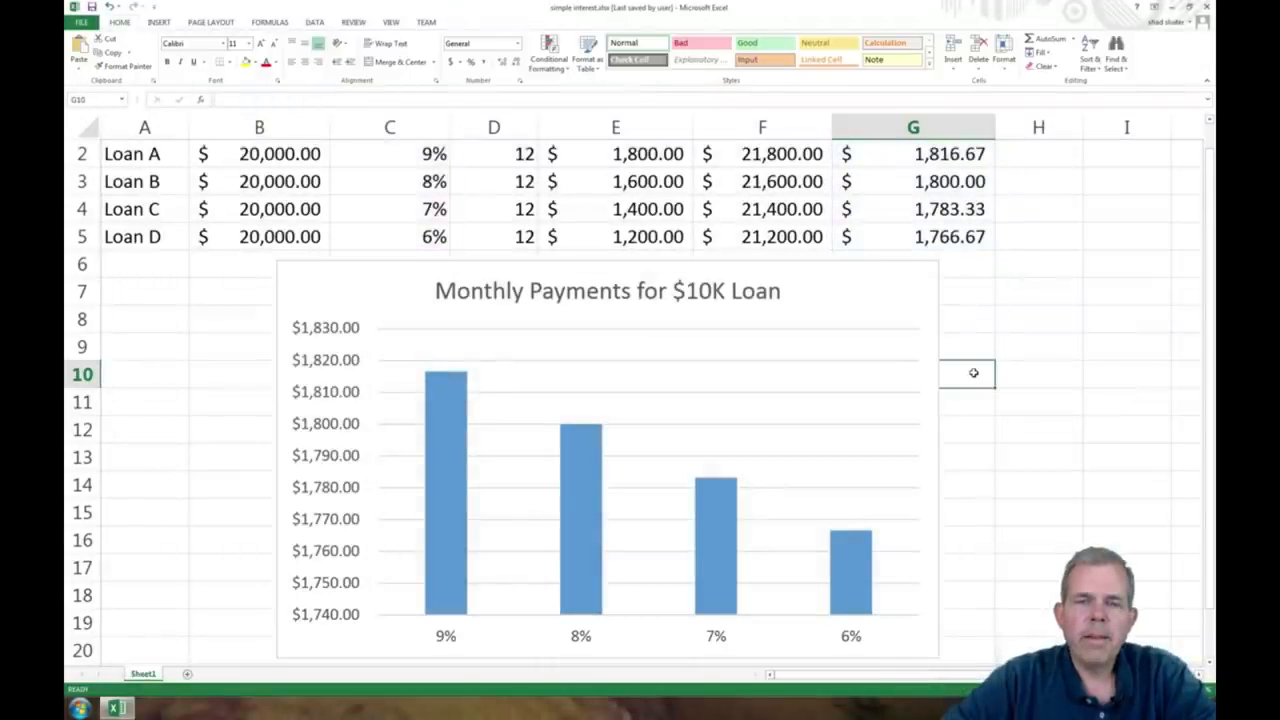
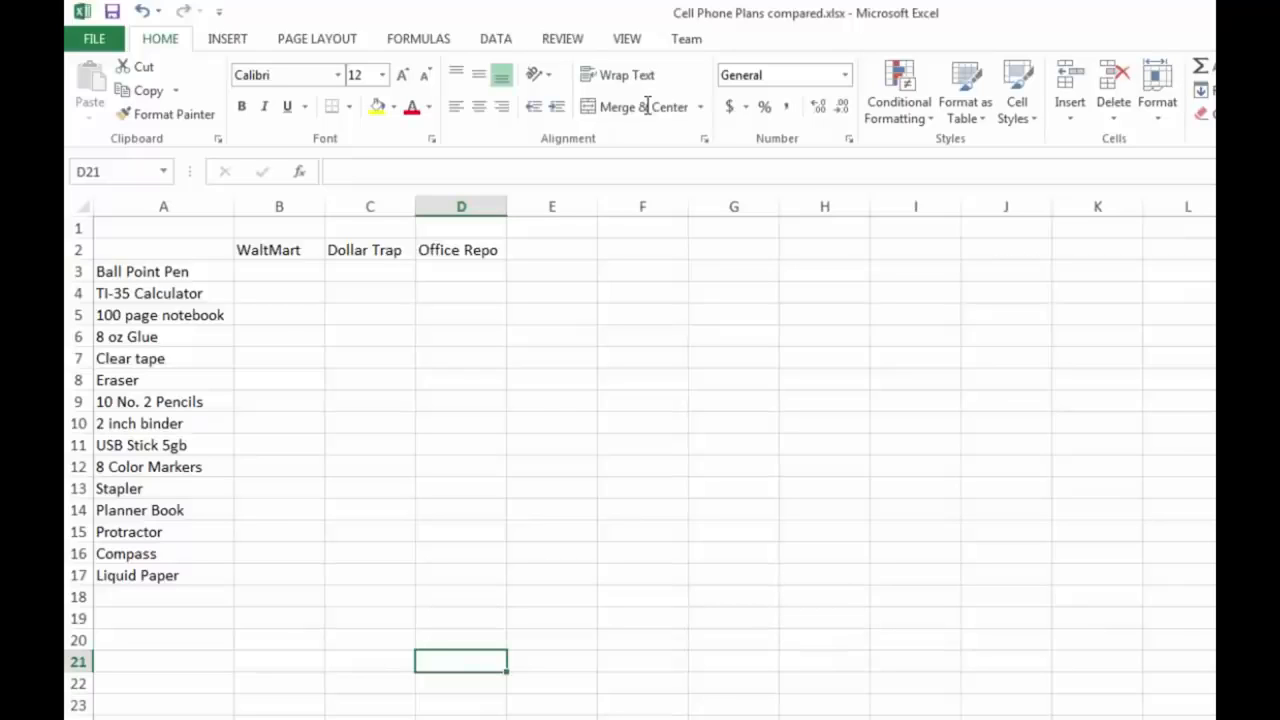
Switch to the School Shopping PDF in Adobe Acrobat Reader to read the stores' item prices, and return to the Excel workbook
key("alt+Tab")
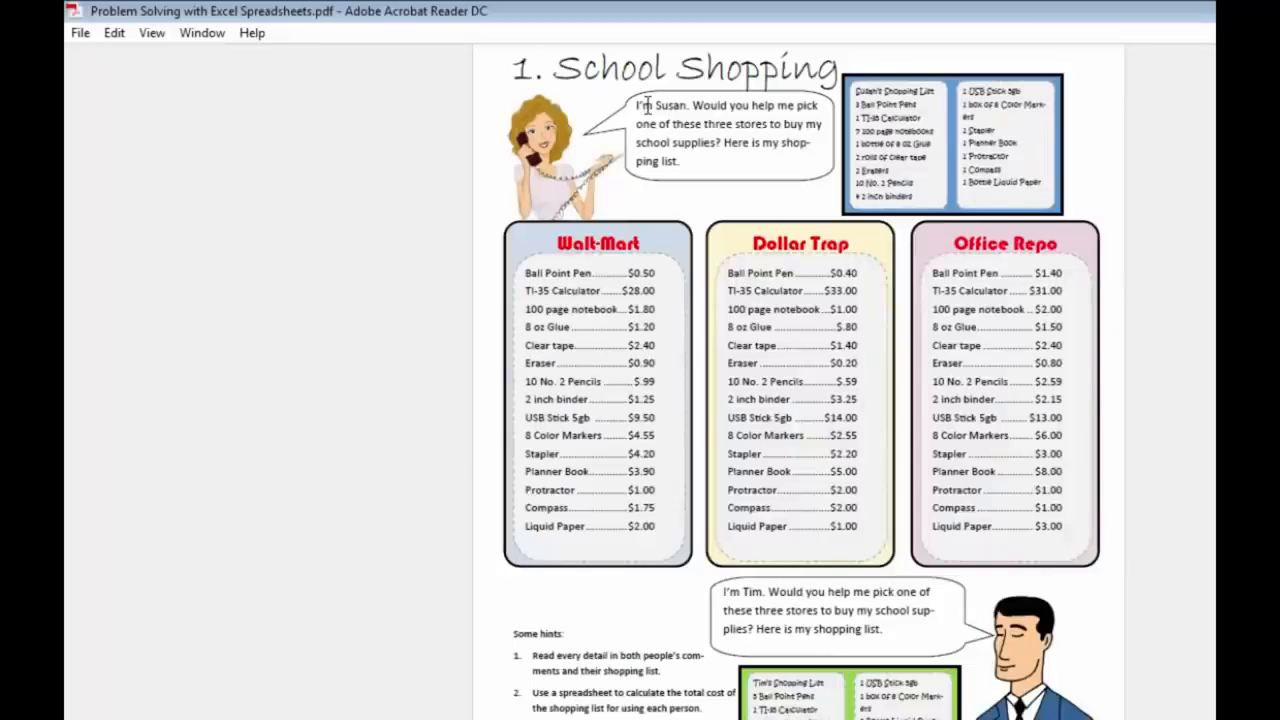
key("alt+Tab")
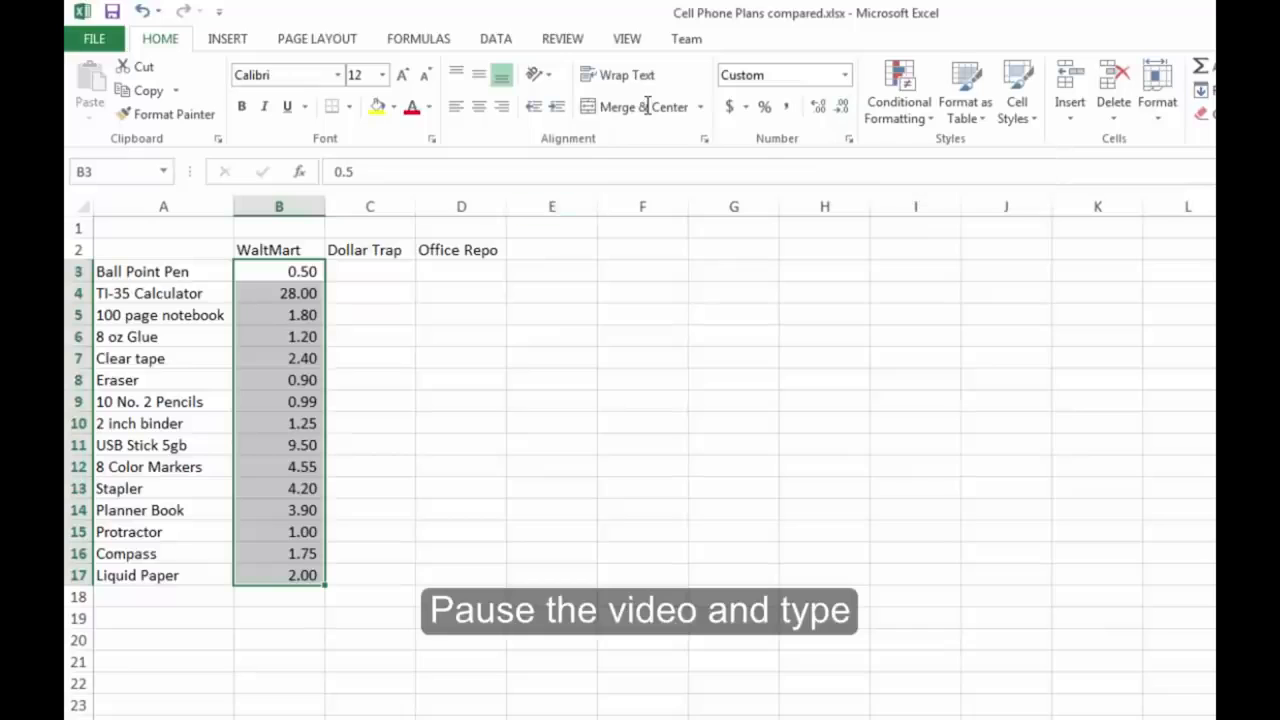
Format the WaltMart prices in B3:B17 with the dollar accounting number format
left_click(370, 380)
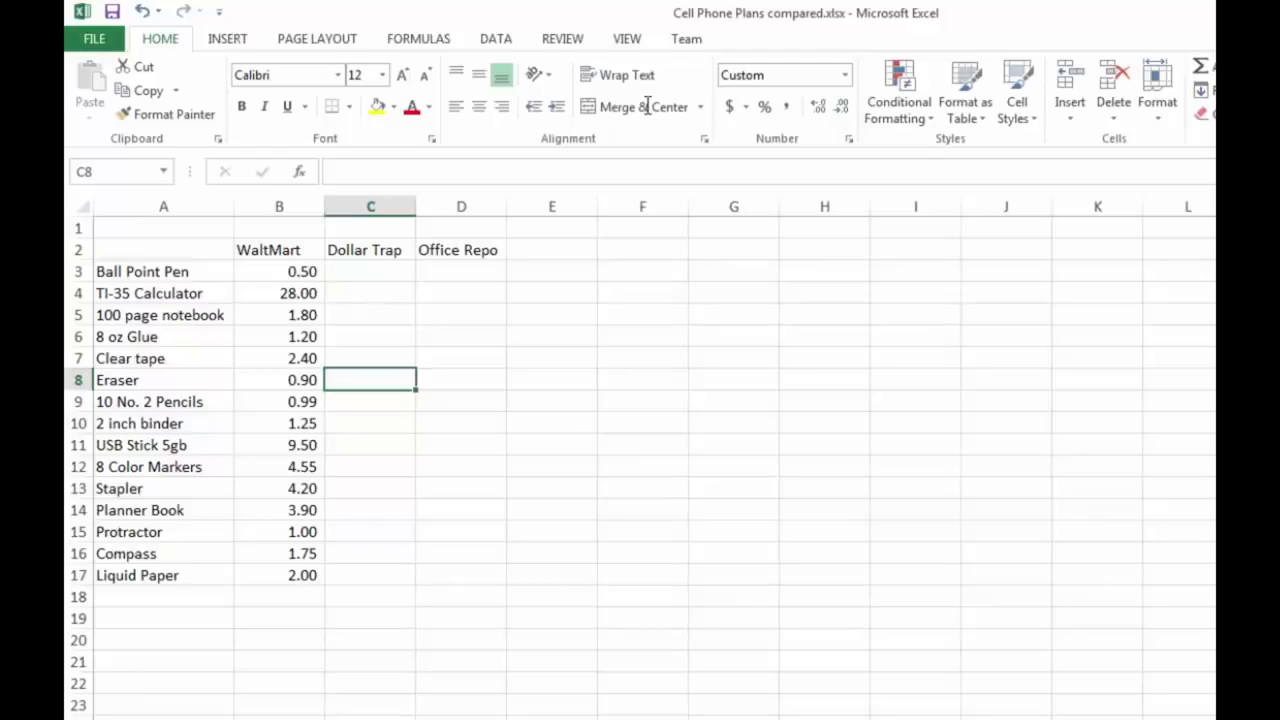
left_click_drag(279, 271, 279, 575)
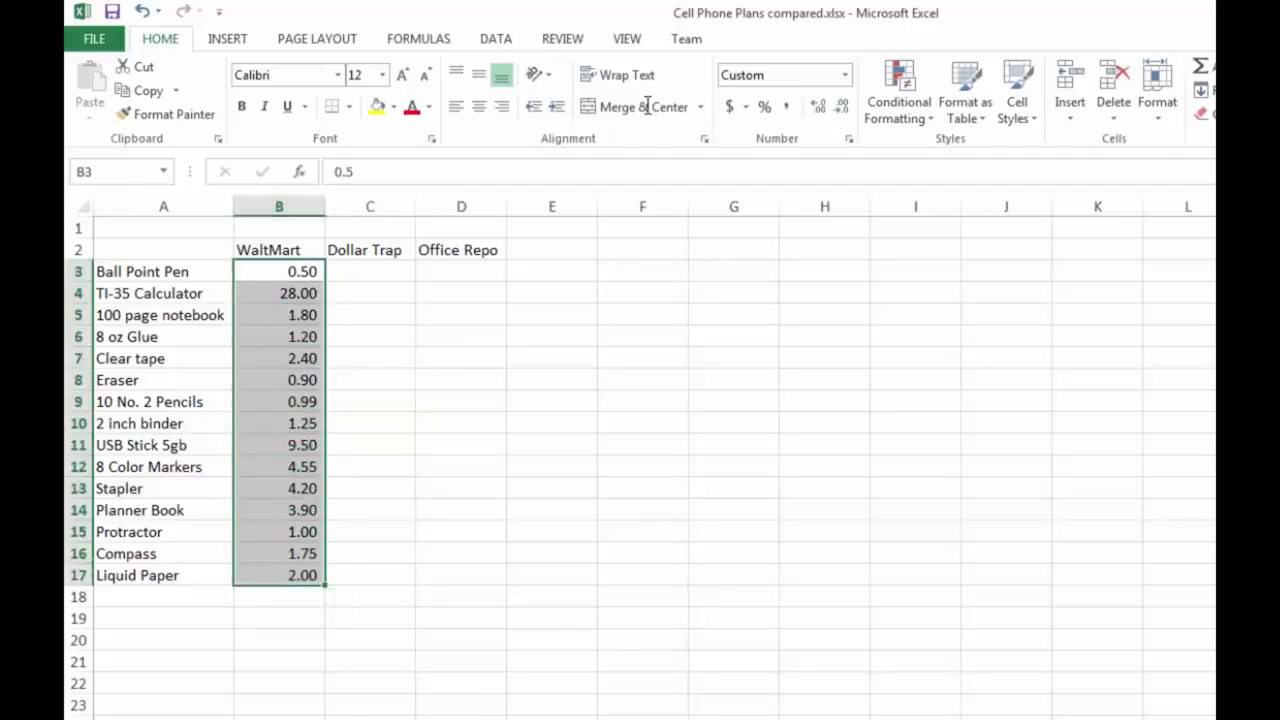
left_click(745, 106)
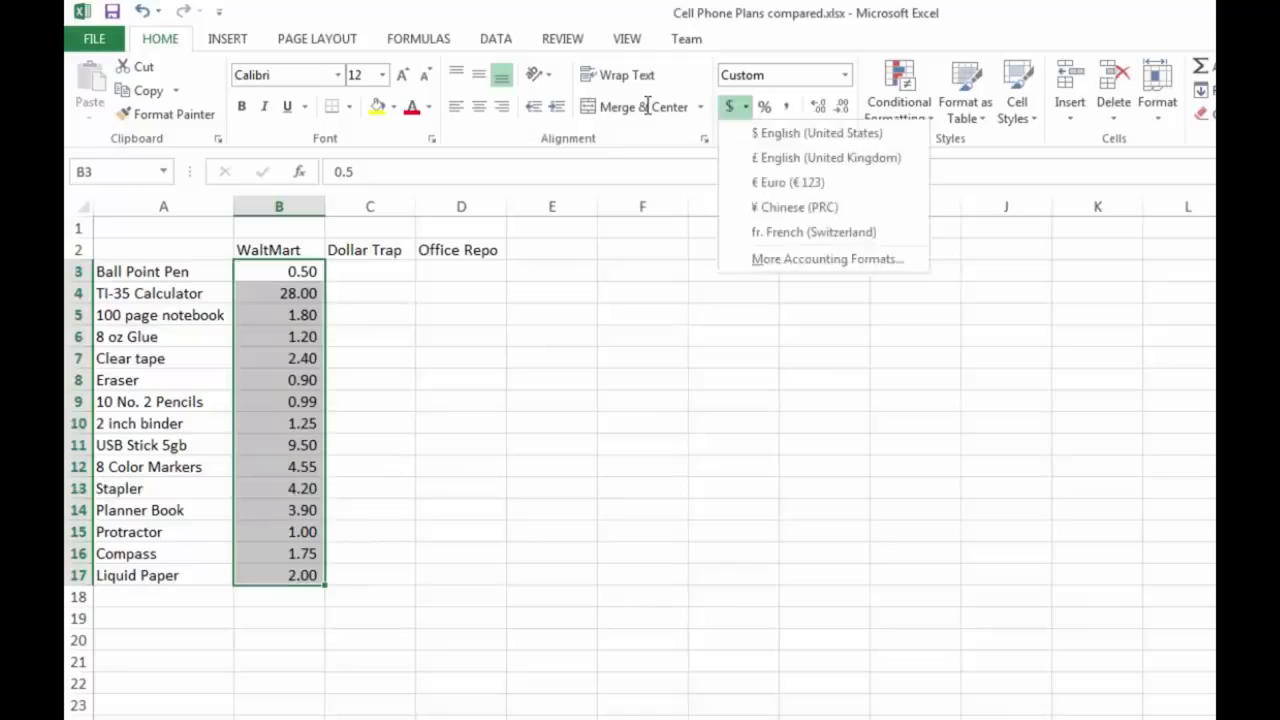
key("Escape")
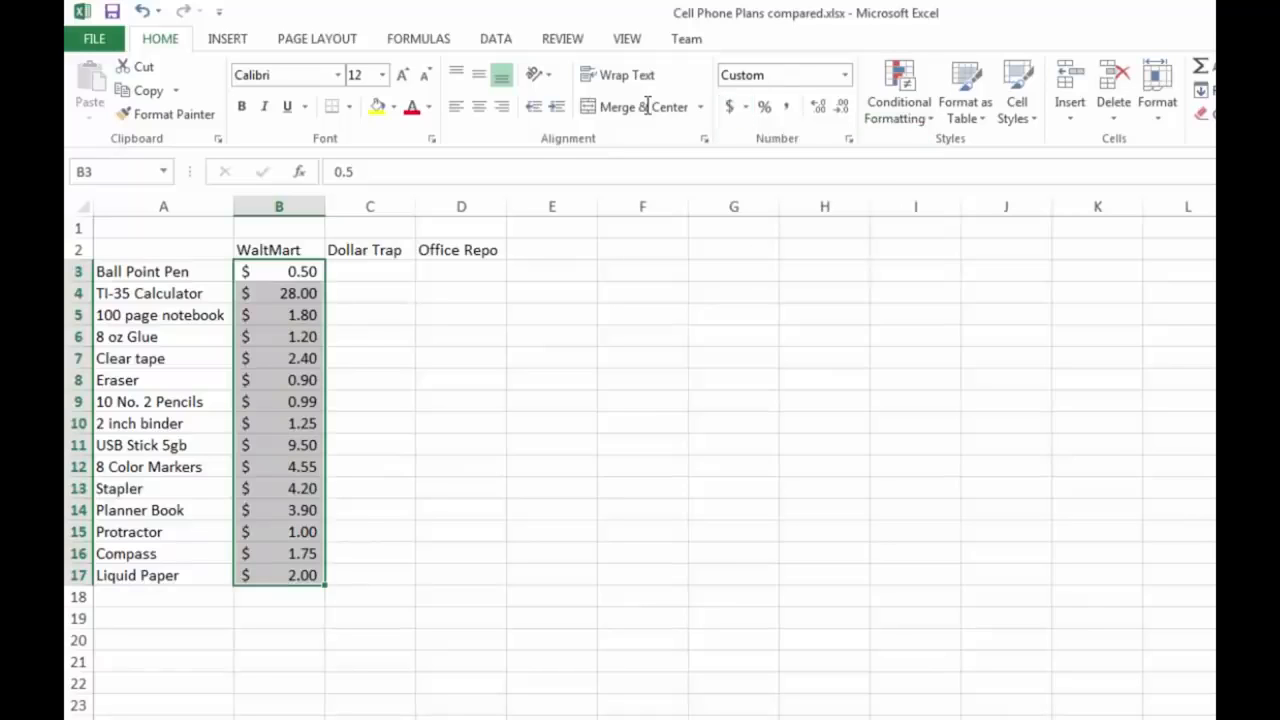
Enter the Dollar Trap and Office Repo prices in C3:D17, from $0.40 and $1.40 for the pen to $1.00 and $3.00 for liquid paper
key("Right")
key("Down")
key("Down")
key("Down")
key("Down")
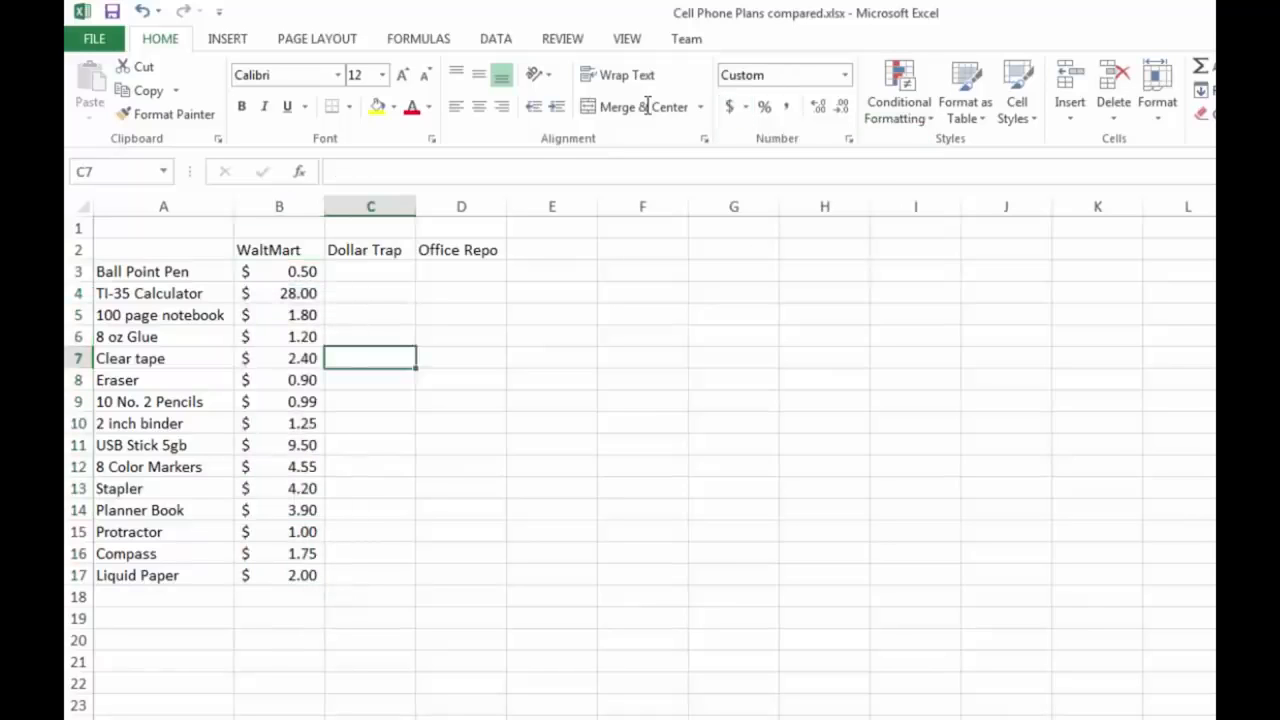
type("$0.40\t$1.40 $33.00\t$31.00 $1.00\t$2.00 $0.80\t$1.50 $1.40\t$2.40 $0.20\t$0.80 $0.59\t$2.59 $3.25\t$2.15 $14.00\t$13.00 $2.55\t$6.00 $2.20\t$3.00 $5.00\t$8.00 $2.00\t$1.00 $2.00\t$1.00 $1.00\t$3.00")
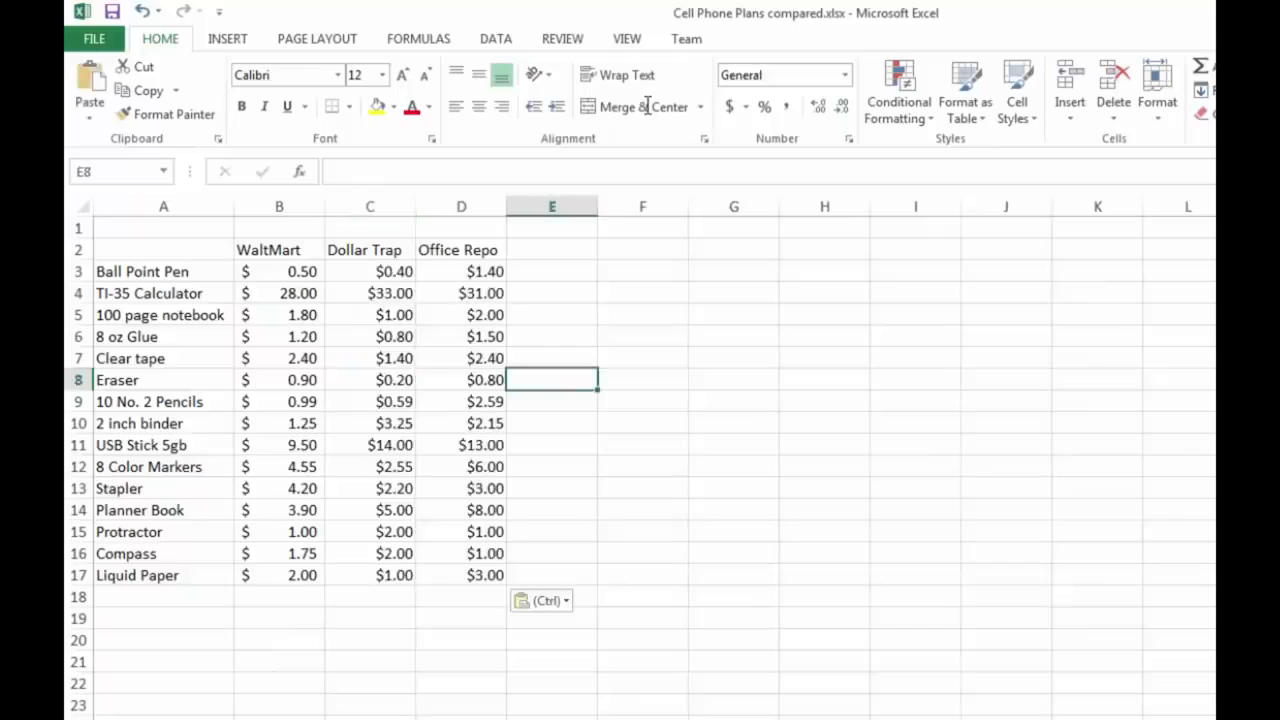
key("Right")
key("Down")
key("Down")
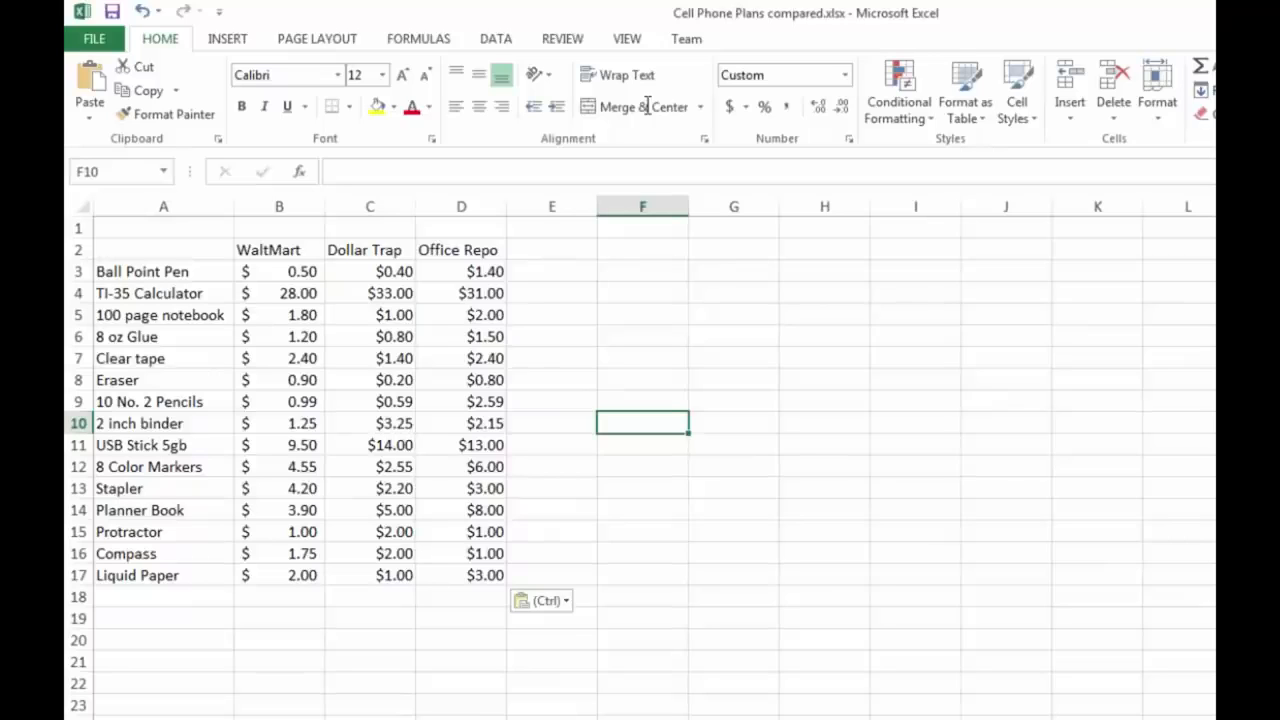
key("Left")
key("Up")
key("Up")
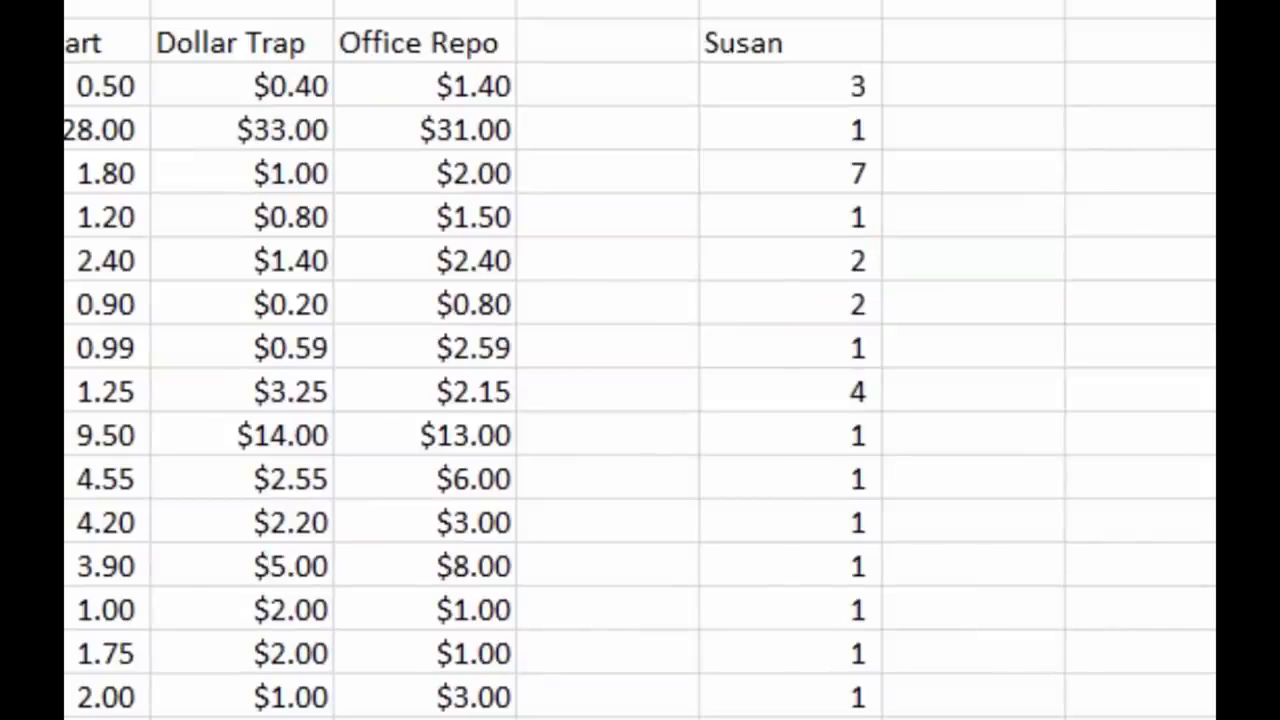
Head column G WaltMart in G2, beside the first shopper's item quantities
left_click(790, 85)
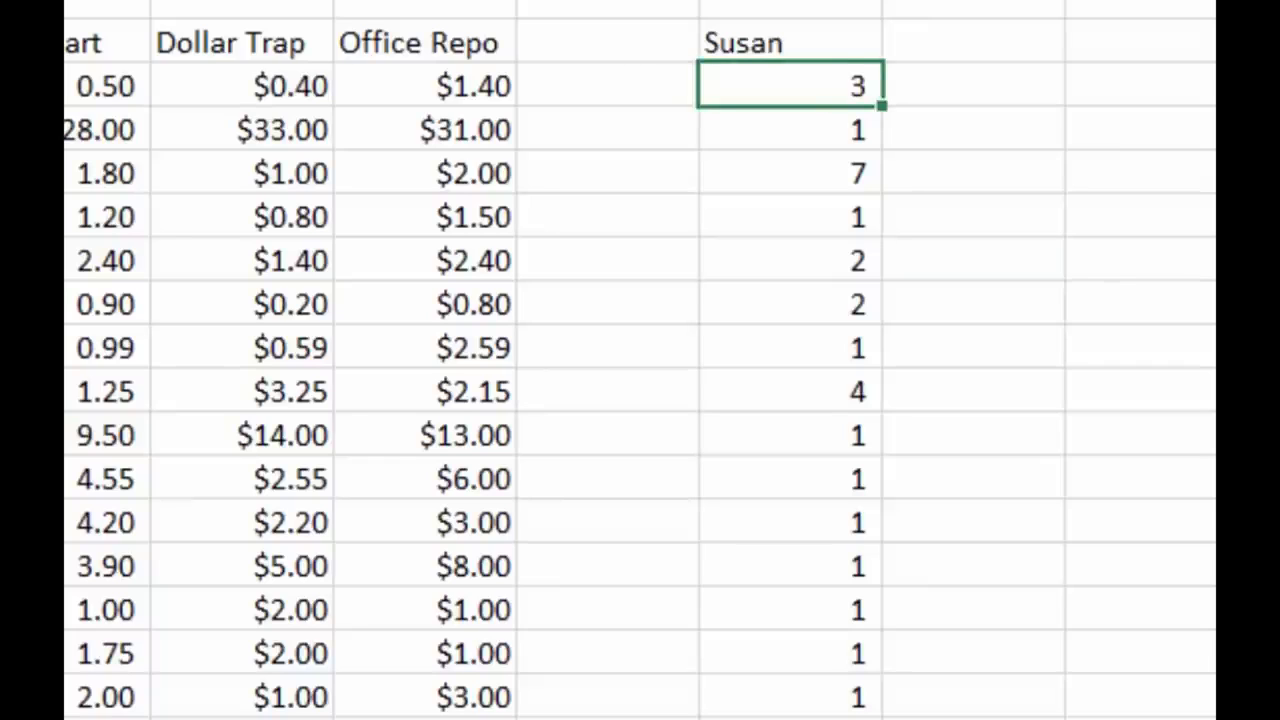
left_click(973, 84)
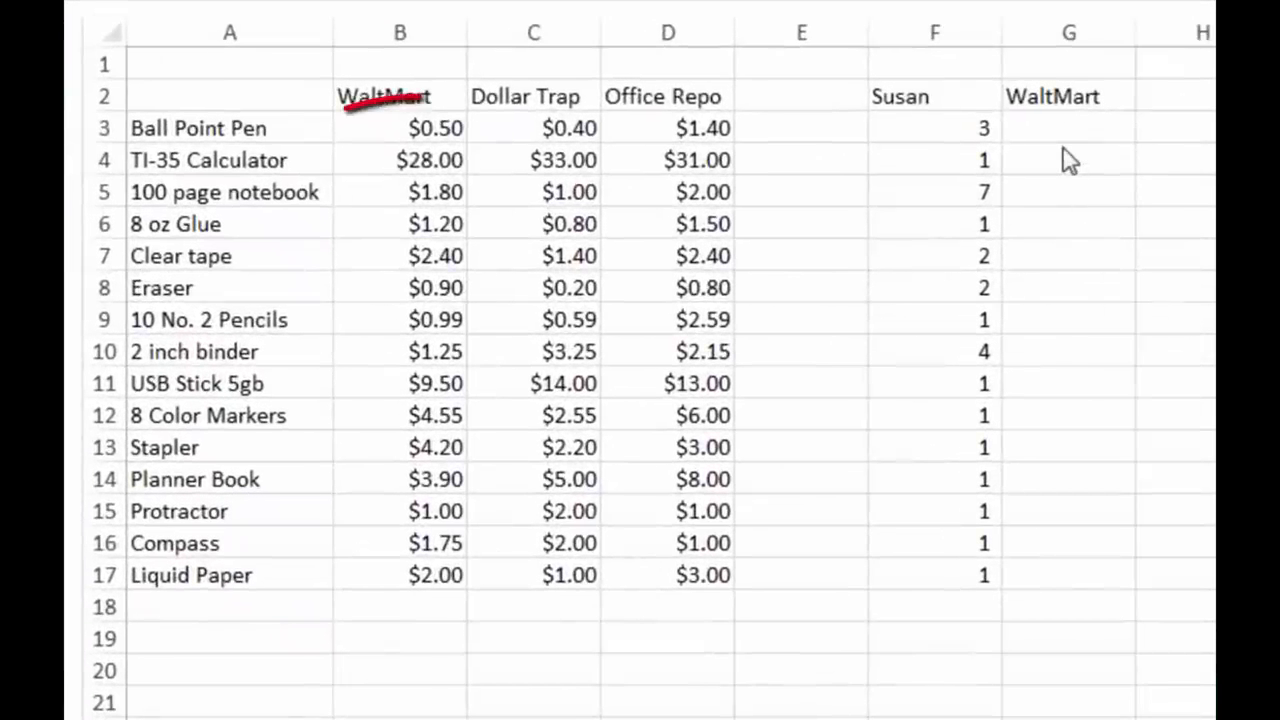
Check the ball point pen's quantity in F3 and its WaltMart price in B3 as the factors for the cost in G3
left_click(1062, 139)
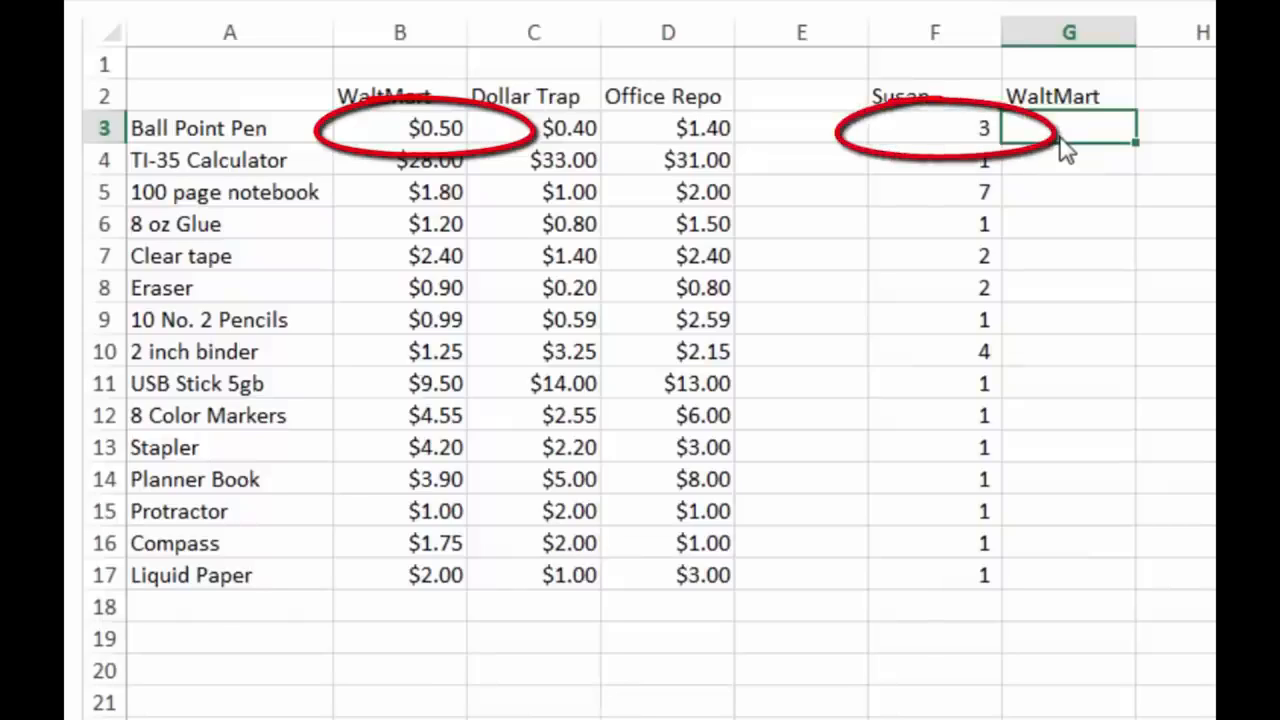
key("Left")
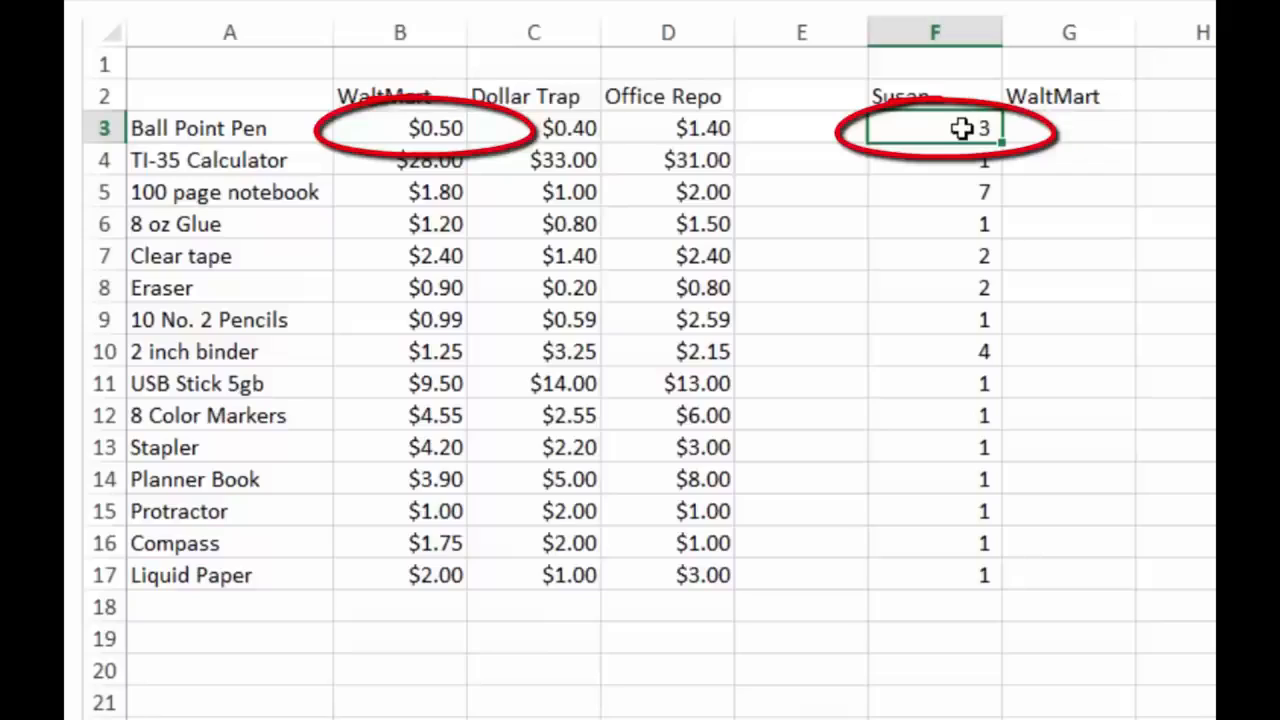
key("Left")
key("Left")
key("Left")
key("Left")
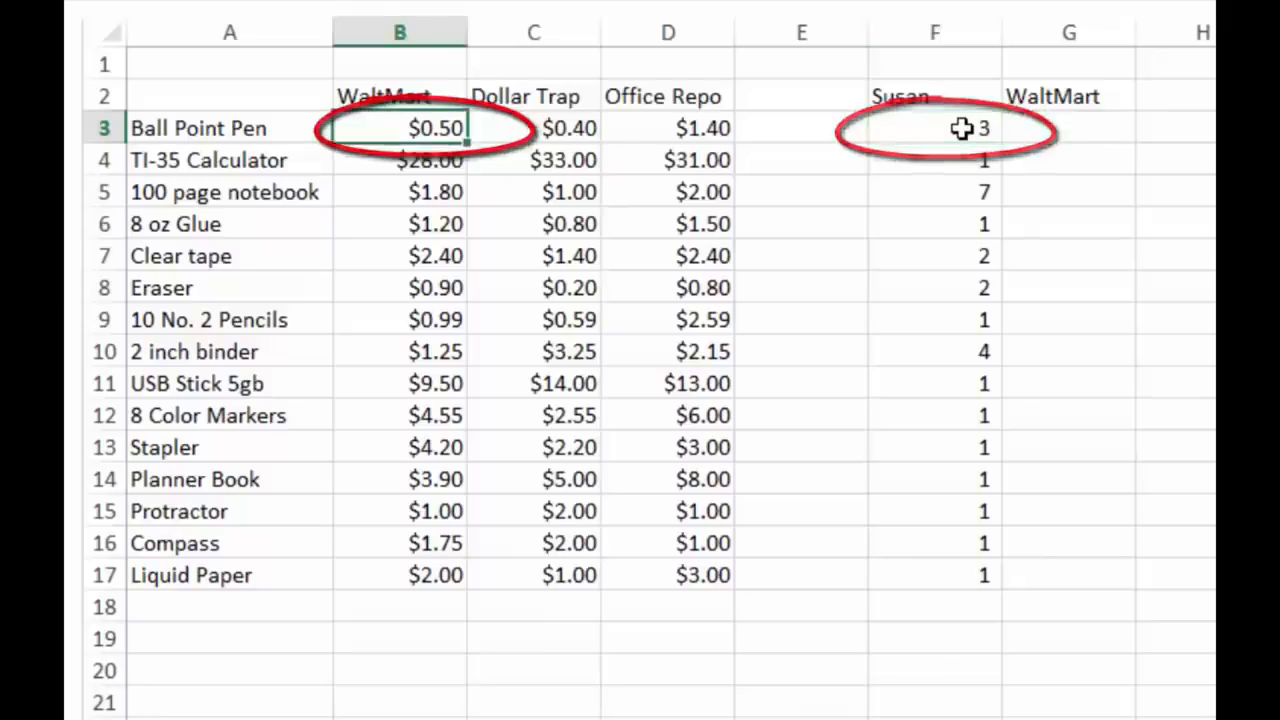
key("Right")
key("Right")
key("Right")
key("Right")
key("Right")
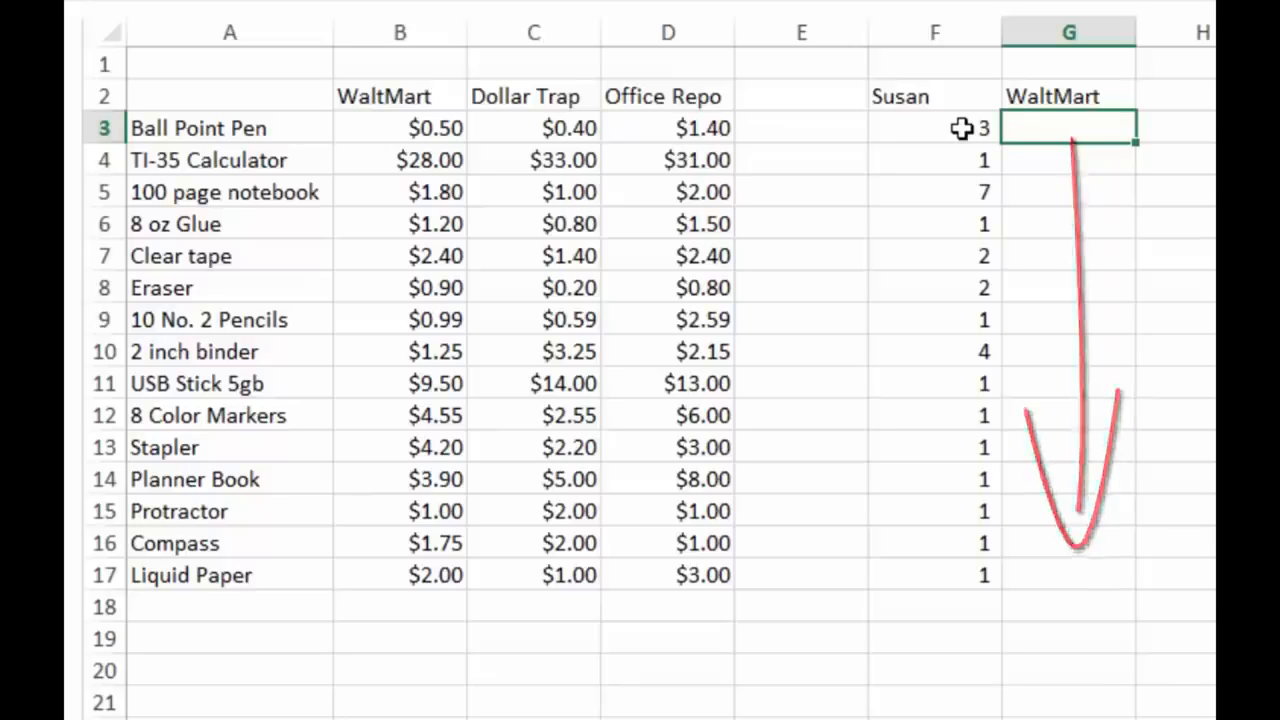
Enter the label Total in F19, below the shopper's item quantities
key("Down")
key("Down")
key("Down")
key("Down")
key("Down")
key("Down")
key("Down")
key("Down")
key("Down")
key("Down")
key("Down")
key("Down")
key("Down")
key("Down")
key("Down")
key("Down")
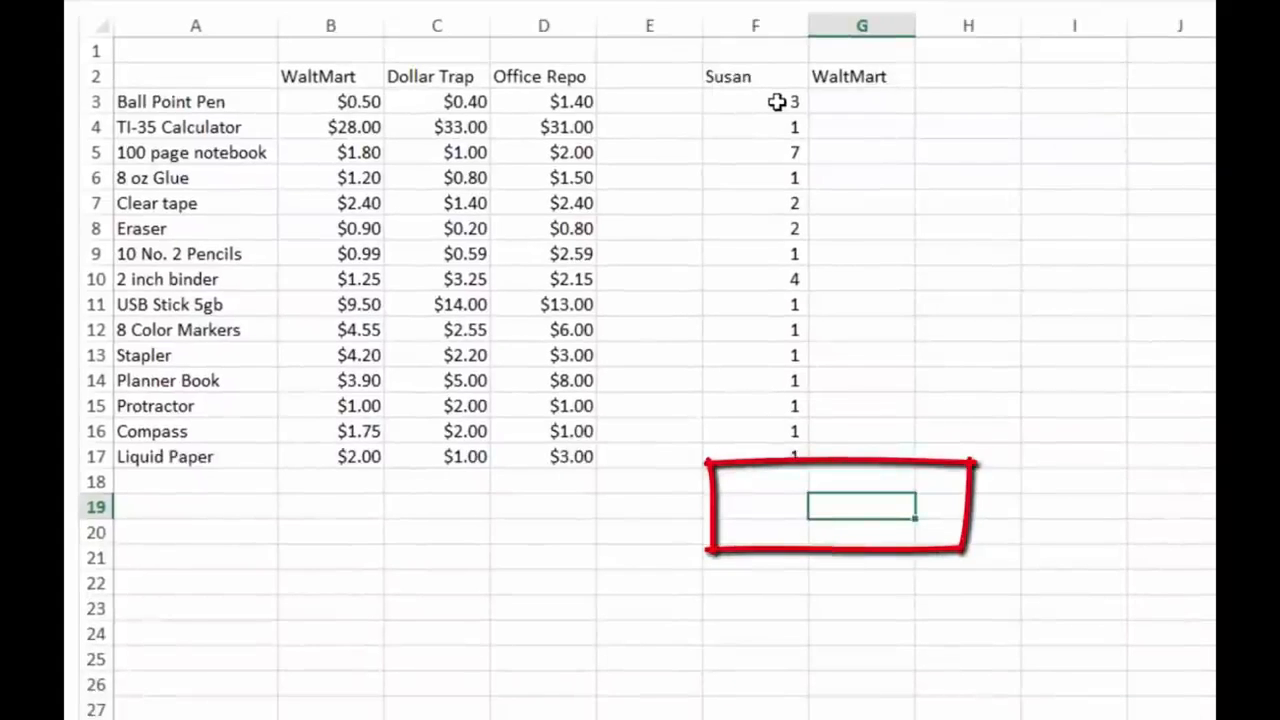
key("Left")
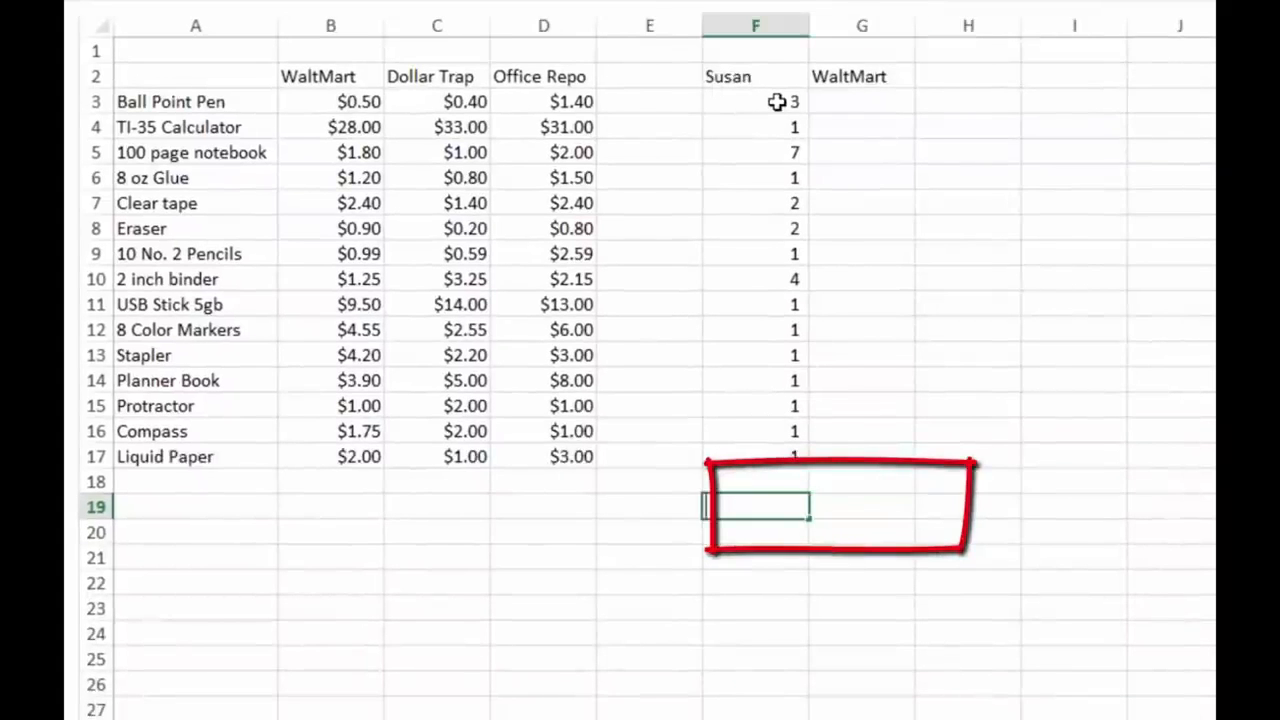
type("Total")
key("Return")
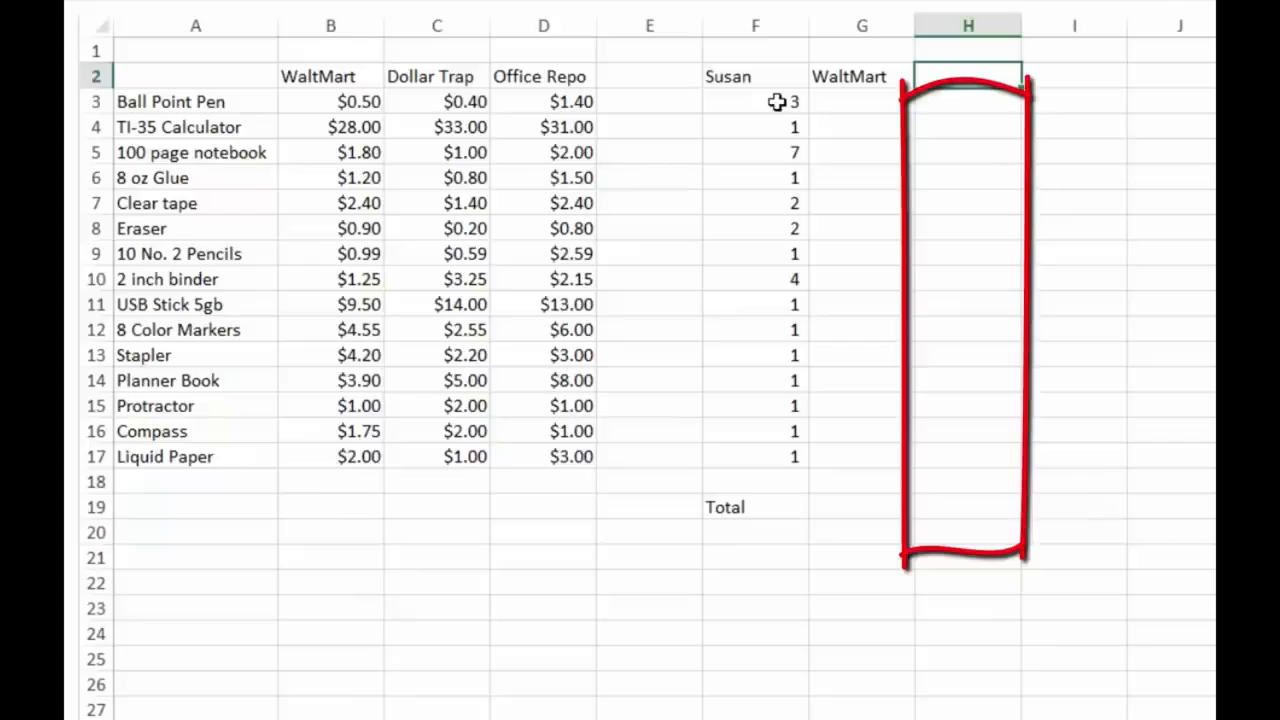
Add the column headings Dollar Trap in H2 and Office Repo in I2
type("D")
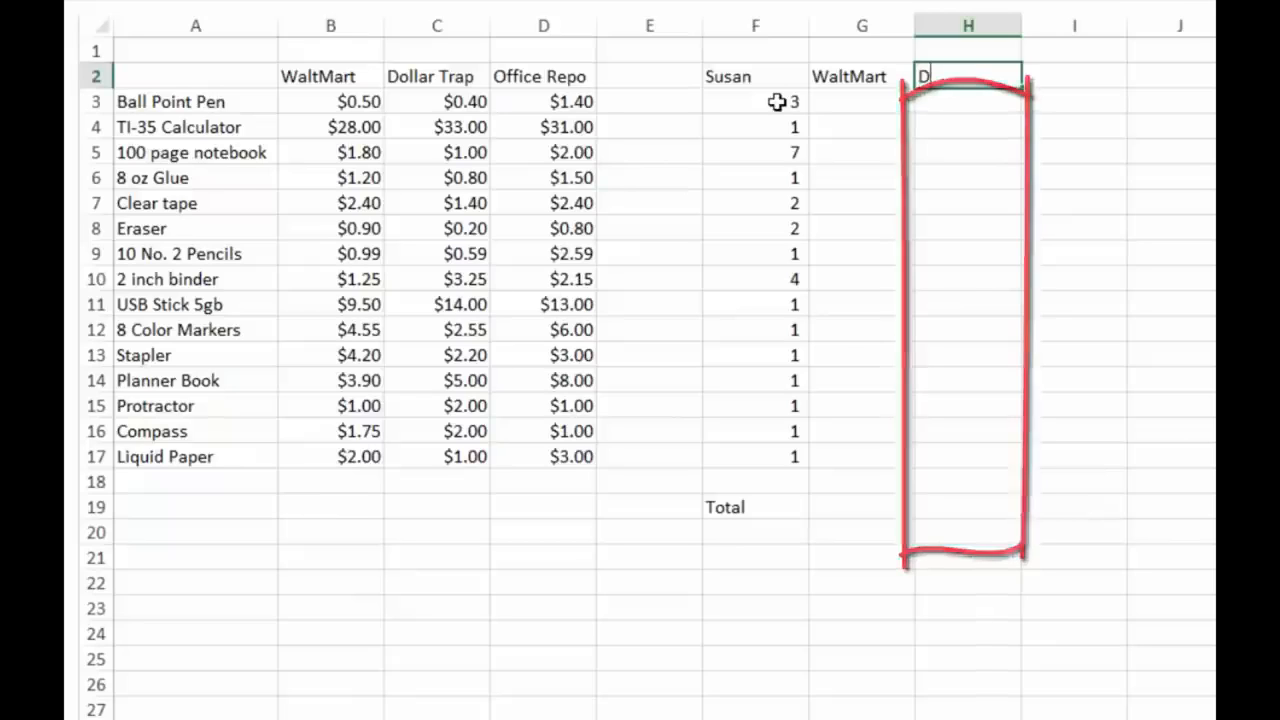
type("ollar Trap")
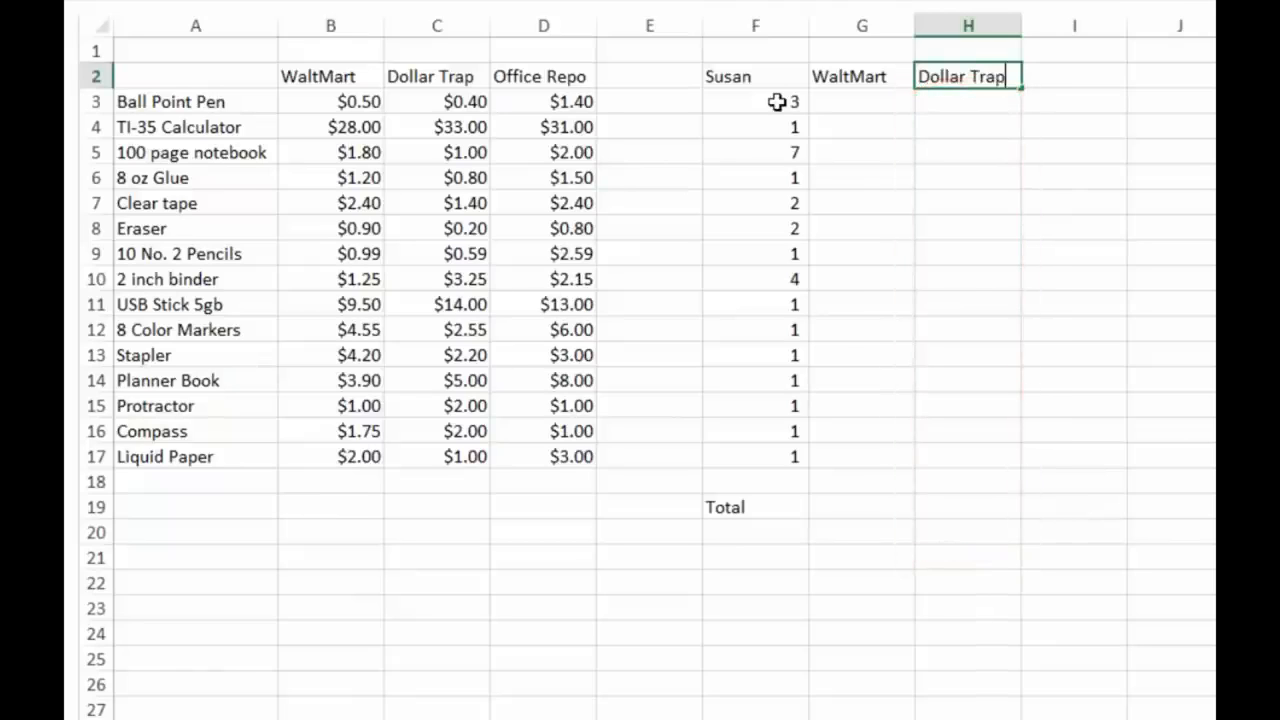
key("Return")
key("Up")
key("Right")
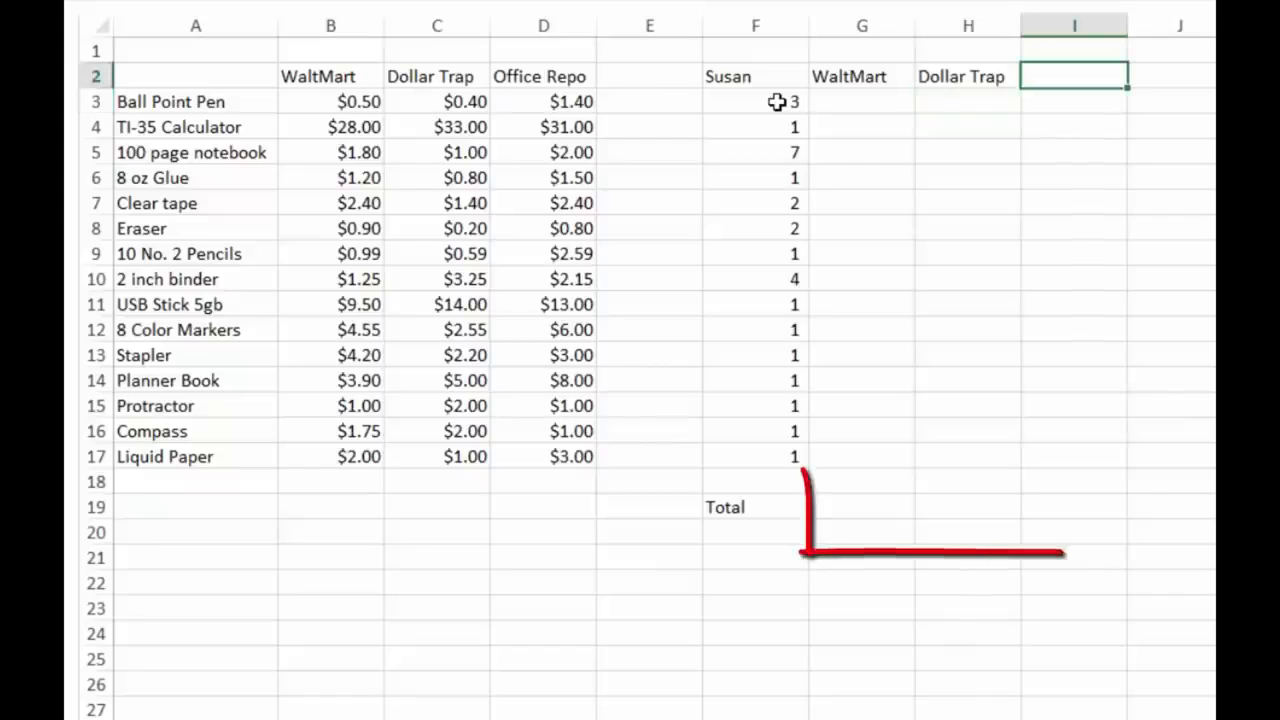
type("Off")
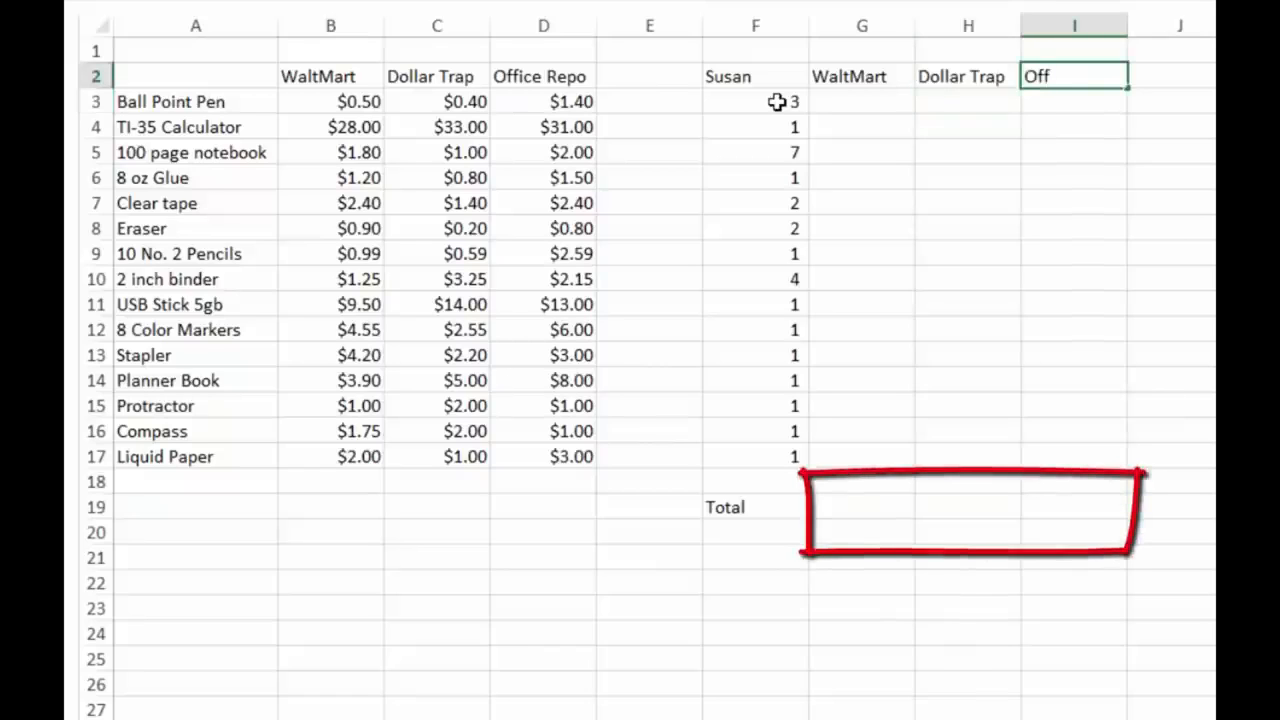
type("ice Repo")
key("Return")
Copy the three store headings from G2:I2 into G18:I18, directly above the total row
key("ctrl+c")
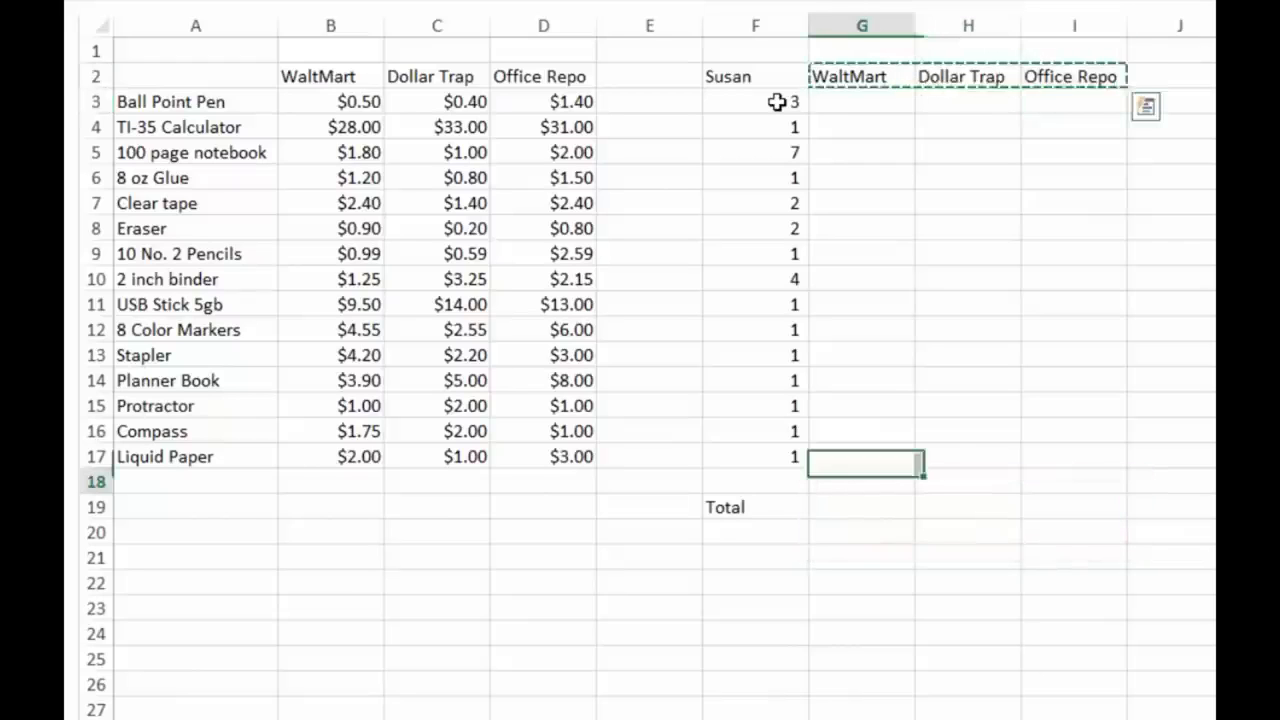
key("Down")
key("ctrl+v")
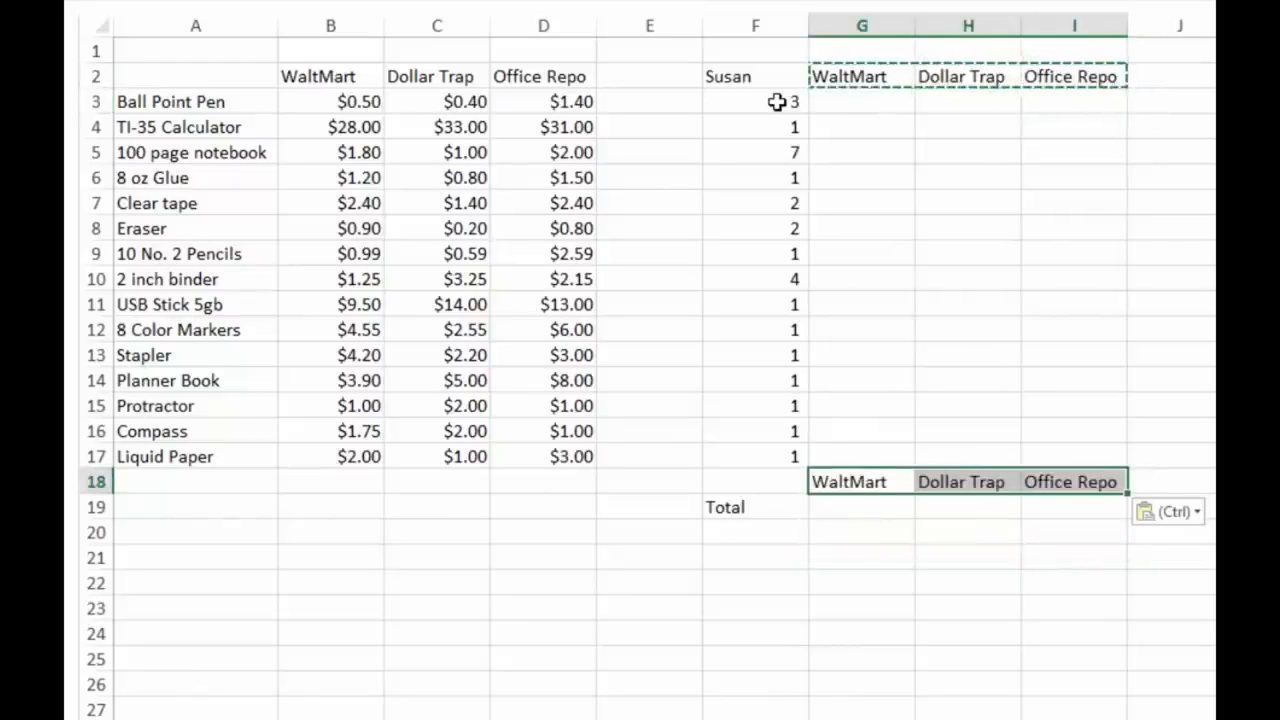
key("Down")
key("Escape")
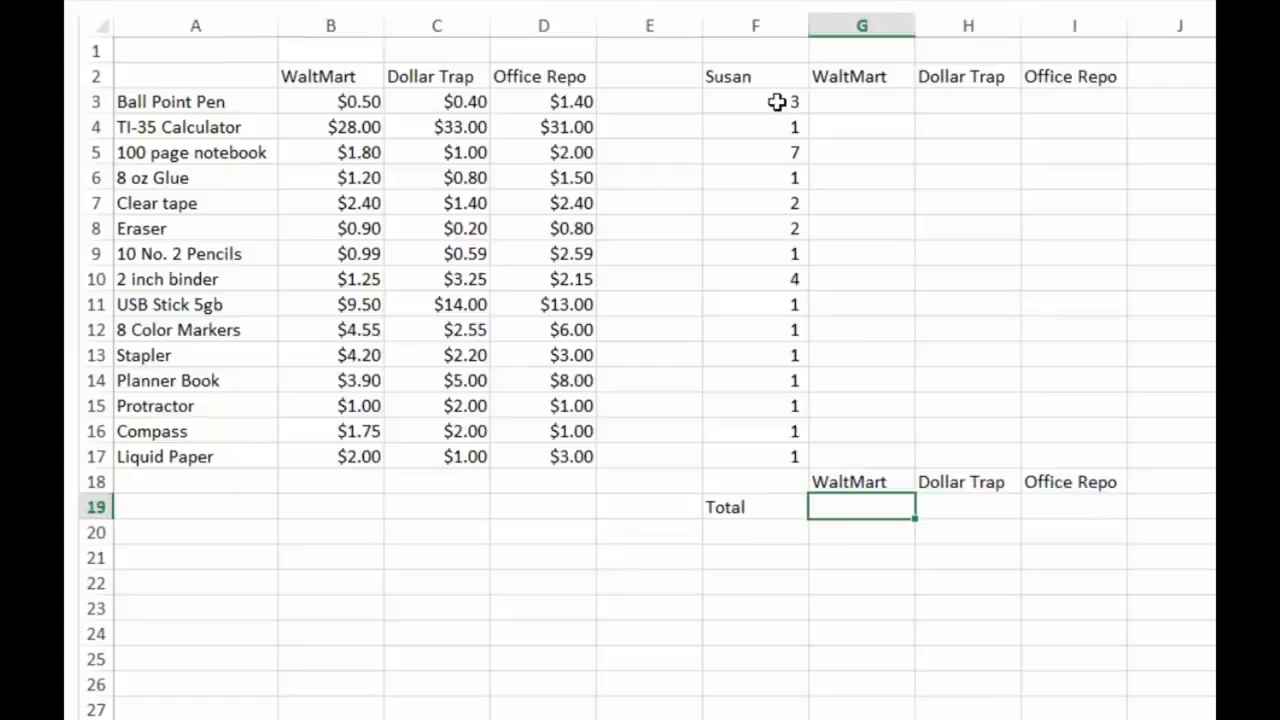
Fill the total row with placeholder amounts: 98 in G19, 909 in H19 and 909 in I19
type("098")
key("Tab")
type("909")
key("Tab")
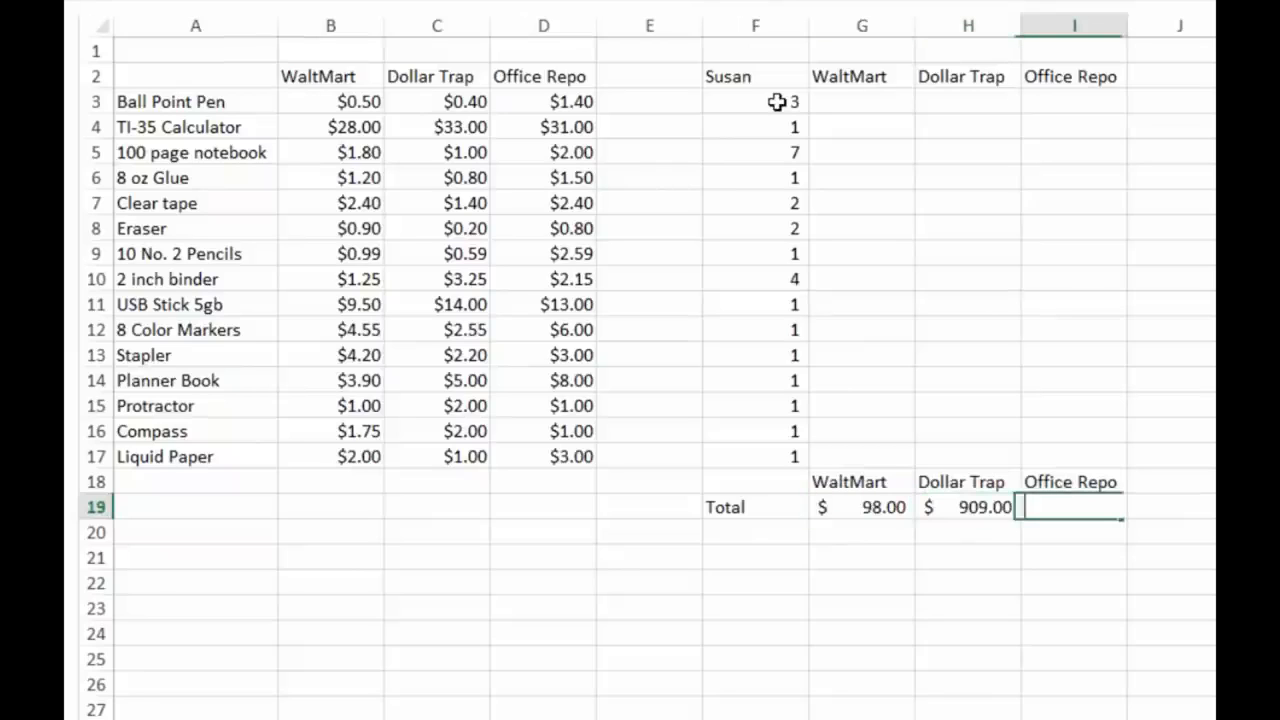
type("909")
key("Tab")
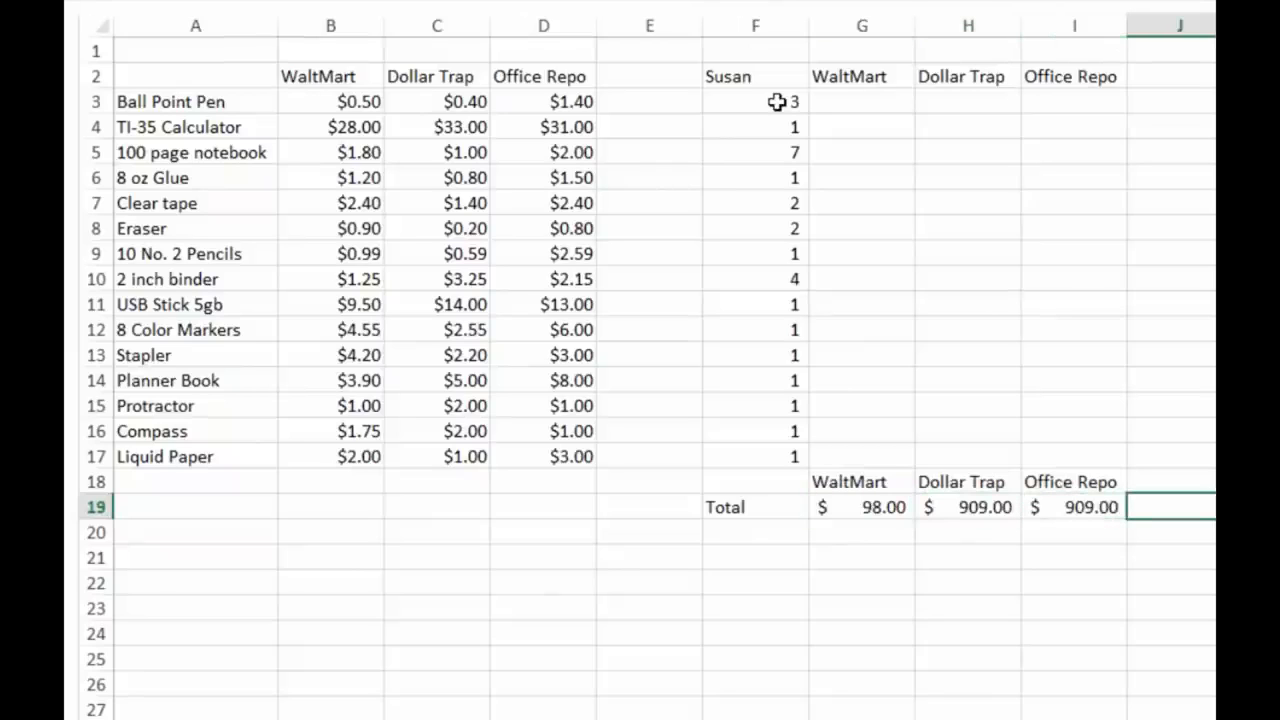
Select the store headings and totals in G18:I19 as the data range for a bar chart
key("Return")
key("Return")
key("Up")
key("Up")
key("Up")
key("shift+Down")
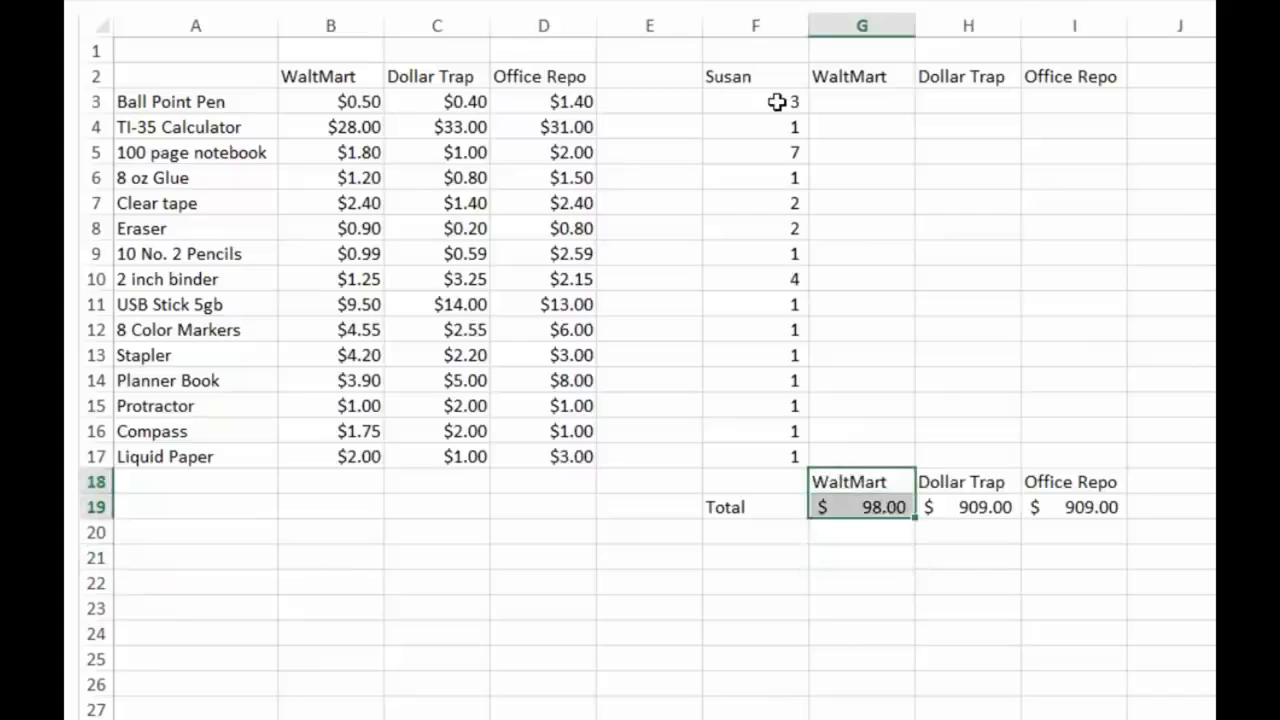
key("shift+Right")
key("shift+Right")
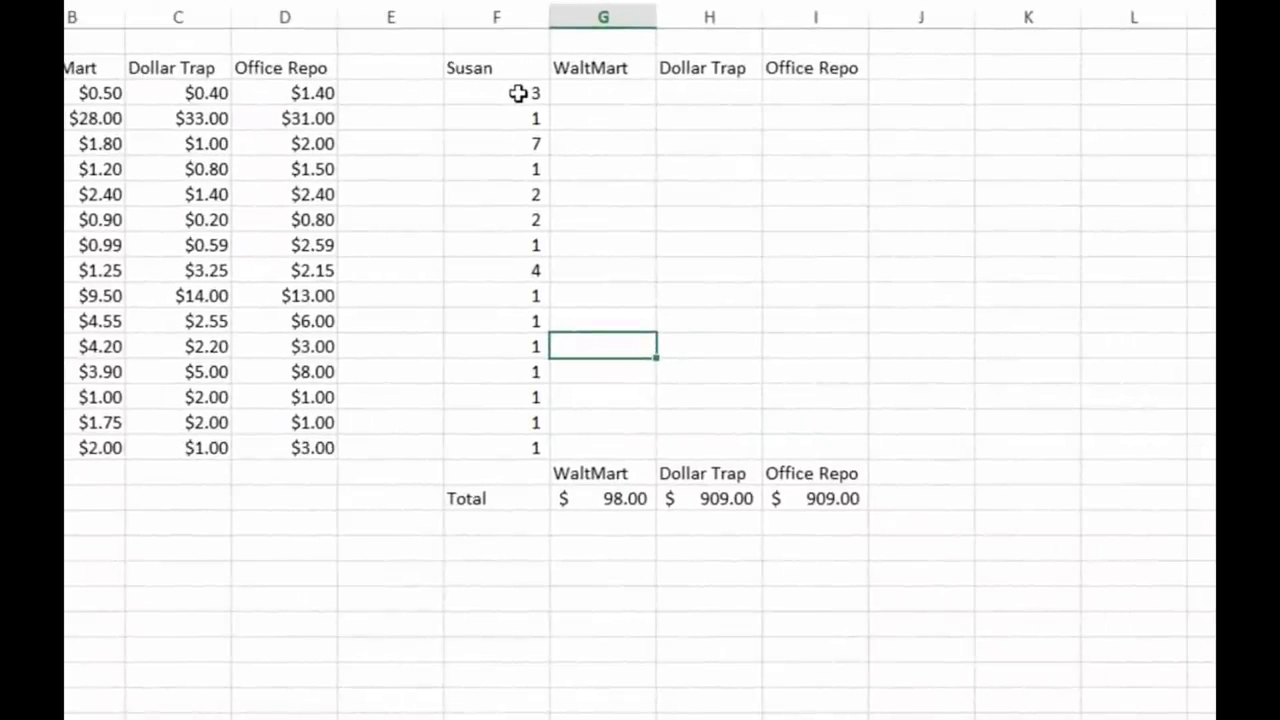
Mark the first shopper's whole block F2:I19, and K2 as the place for the second shopper's copy
mouse_move(496, 68)
left_mouse_down()
mouse_move(500, 93)
mouse_move(815, 372)
mouse_move(815, 498)
left_mouse_up()
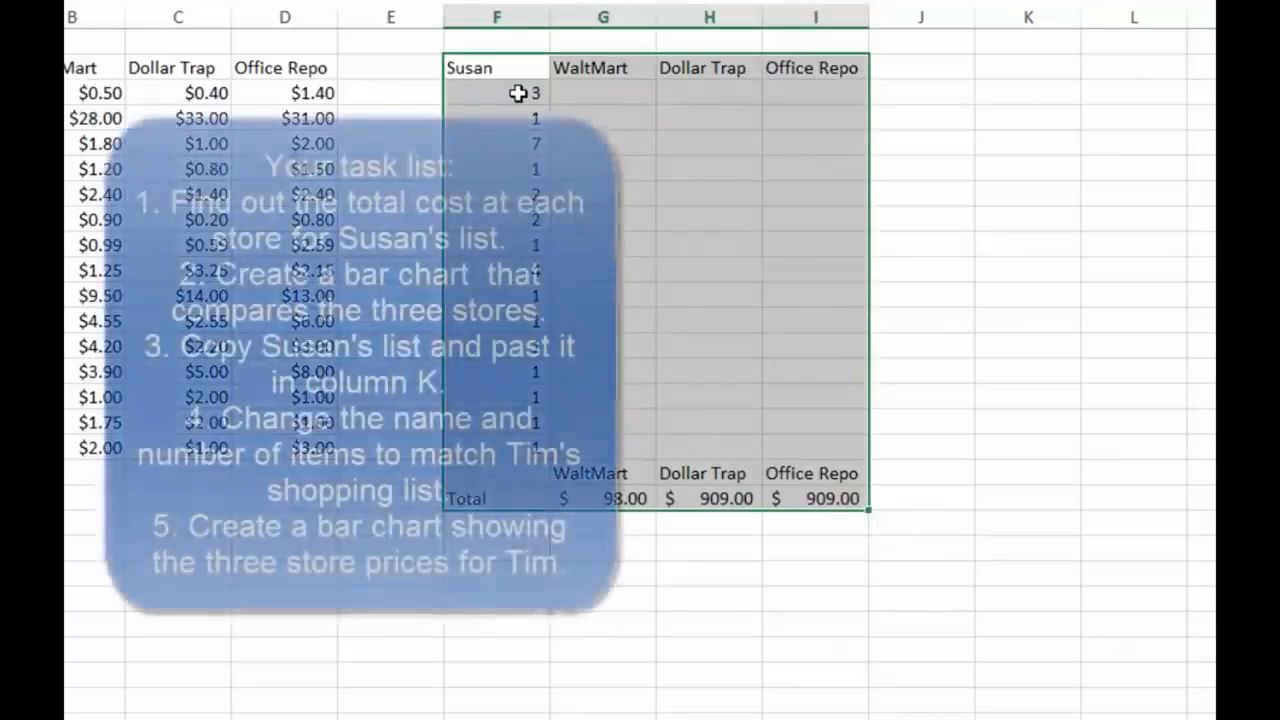
left_click(1027, 67)
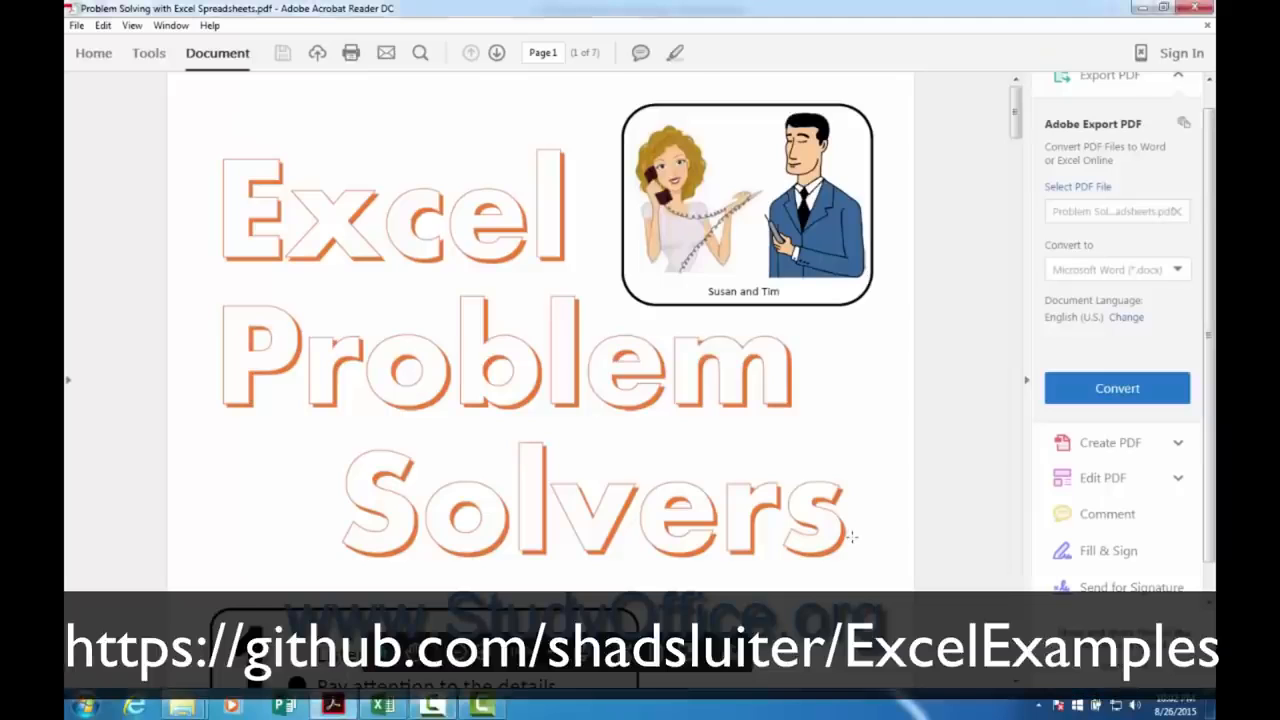
Switch to Problem Solving with Excel Spreadsheets.pdf in Adobe Acrobat Reader and read past School Shopping to the Cat or Dog exercise
scroll(852, 540, "down", 5)
scroll(852, 544, "down", 15)
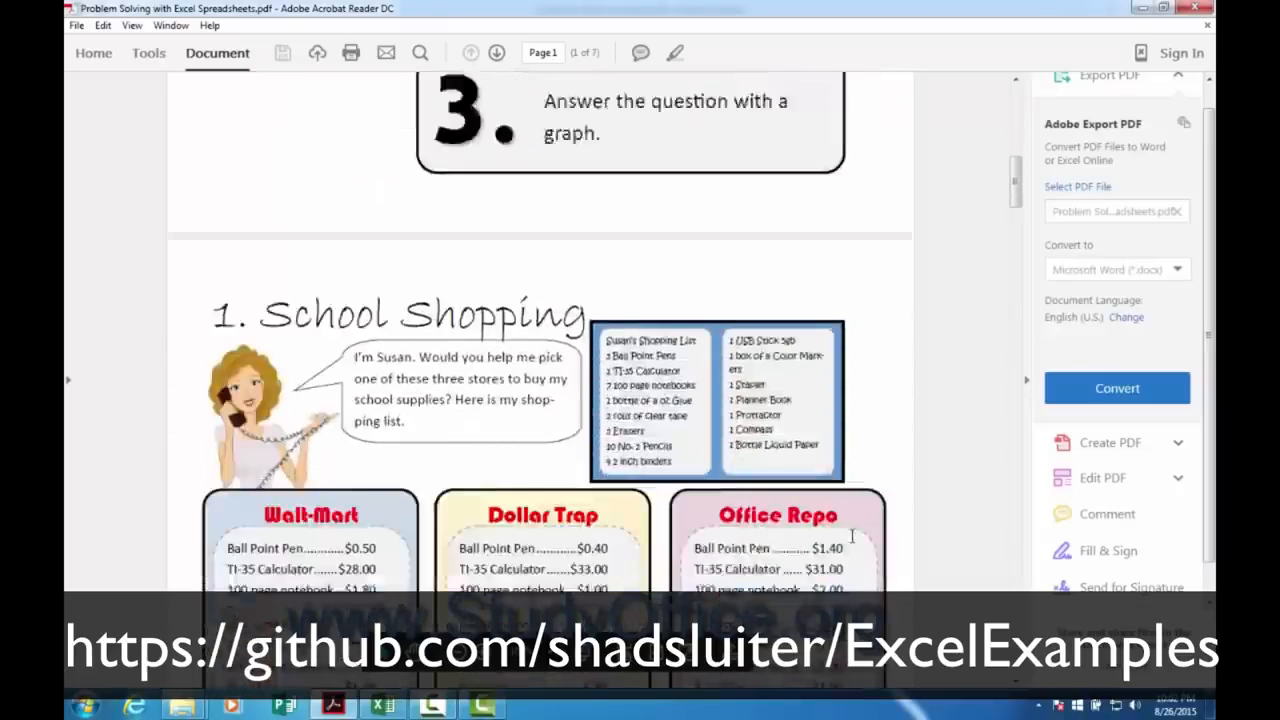
scroll(852, 540, "down", 15)
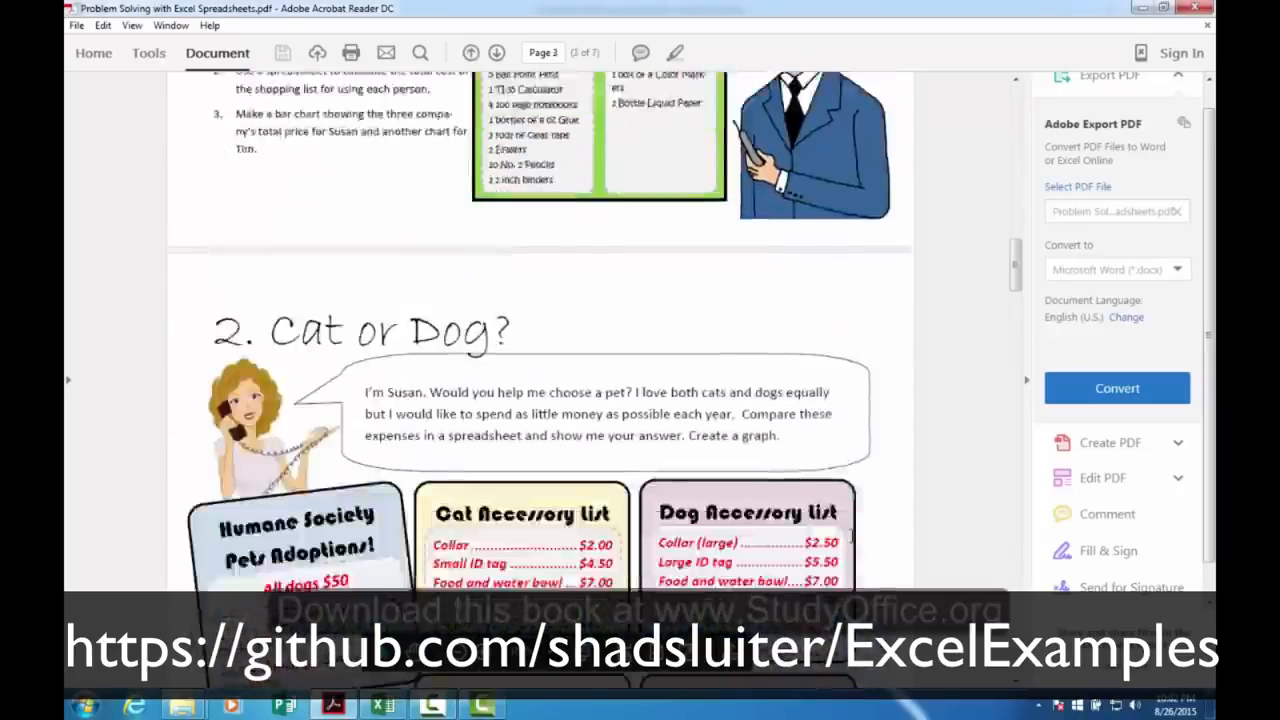
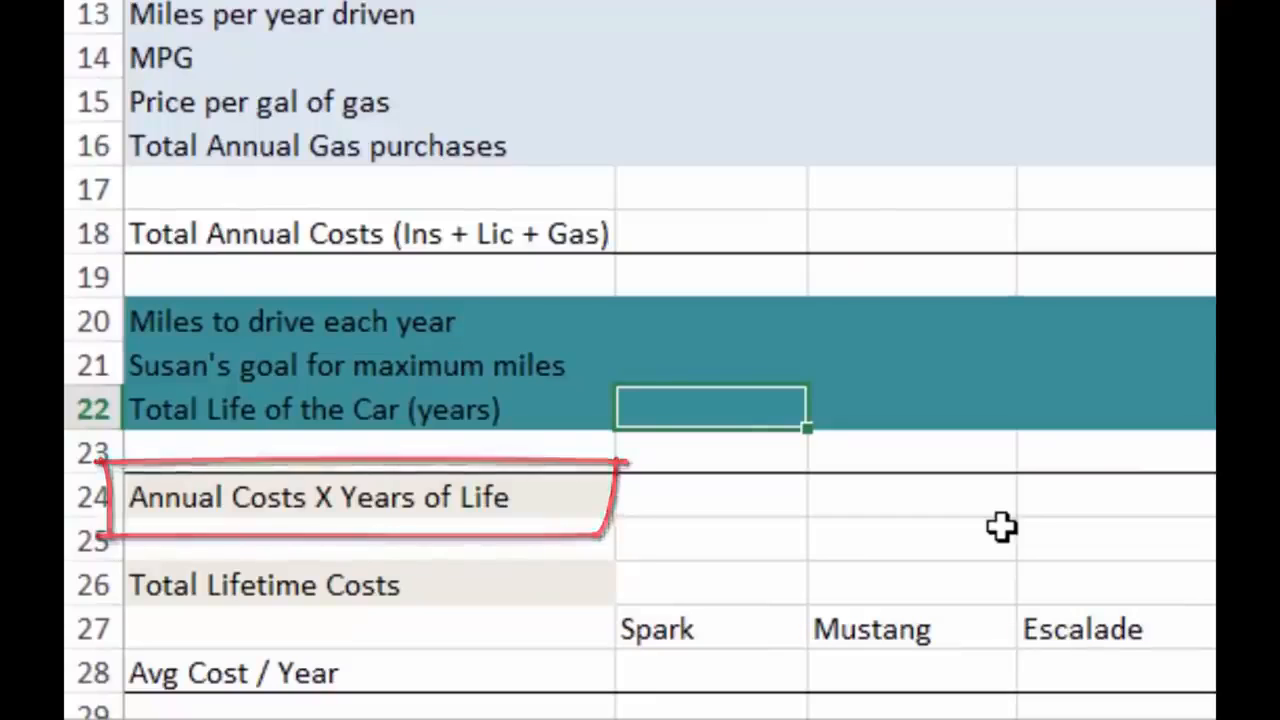
In the Excel car comparison sheet, review the Annual Costs X Years of Life and Total Lifetime Costs rows
key("Down")
key("Down")
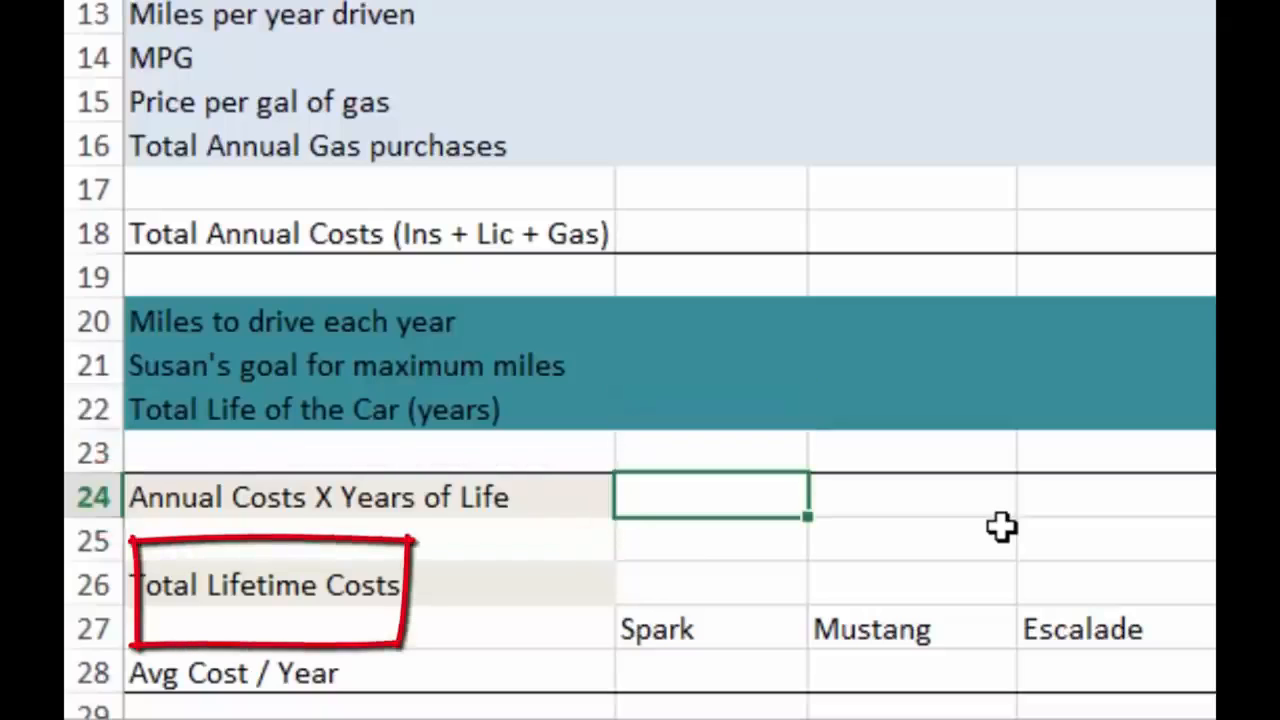
key("Down")
key("Down")
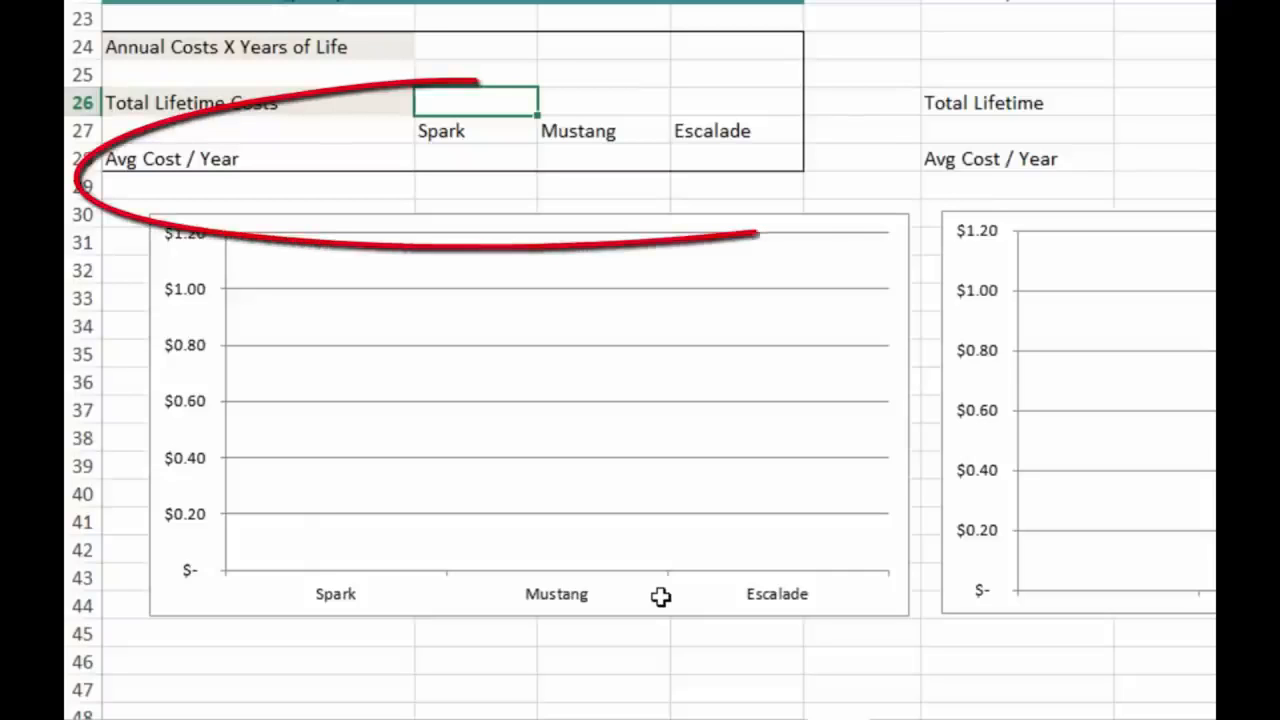
Select the car names and Avg Cost / Year cells in B27:D28 as the source range for the bar chart
key("Down")
key("shift+Down")
key("shift+Right")
key("shift+Right")
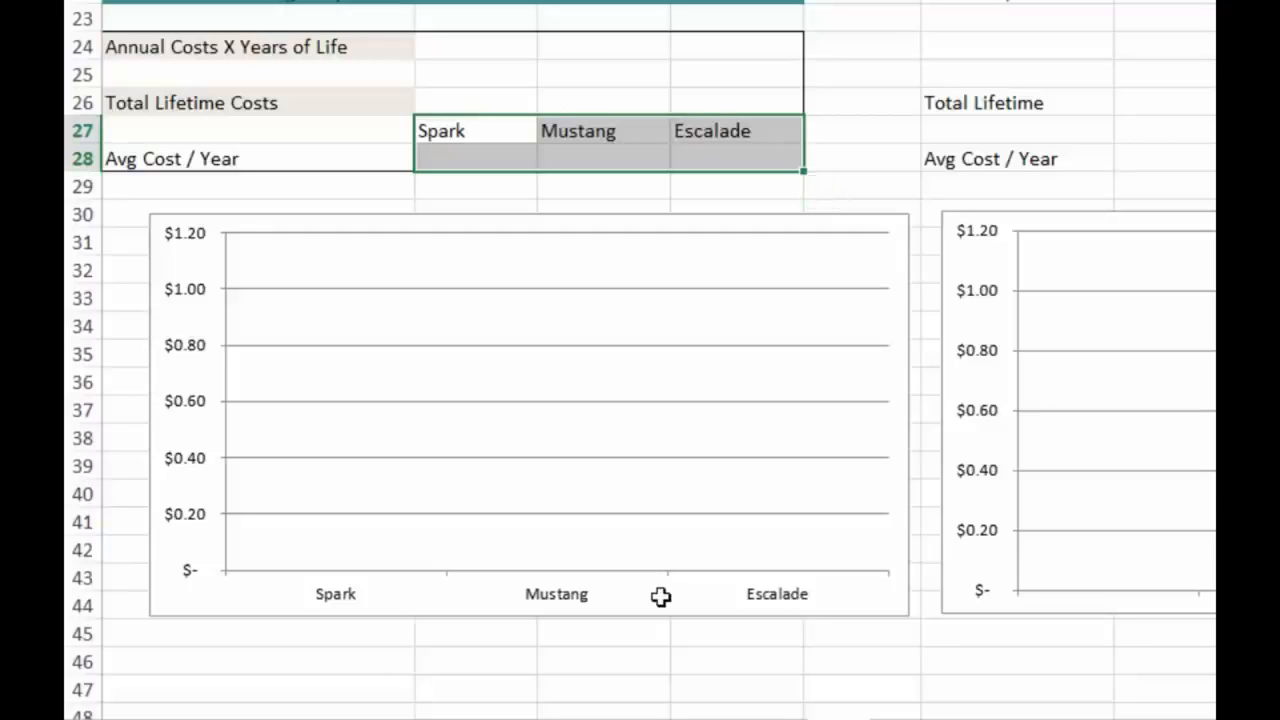
key("Down")
key("Left")
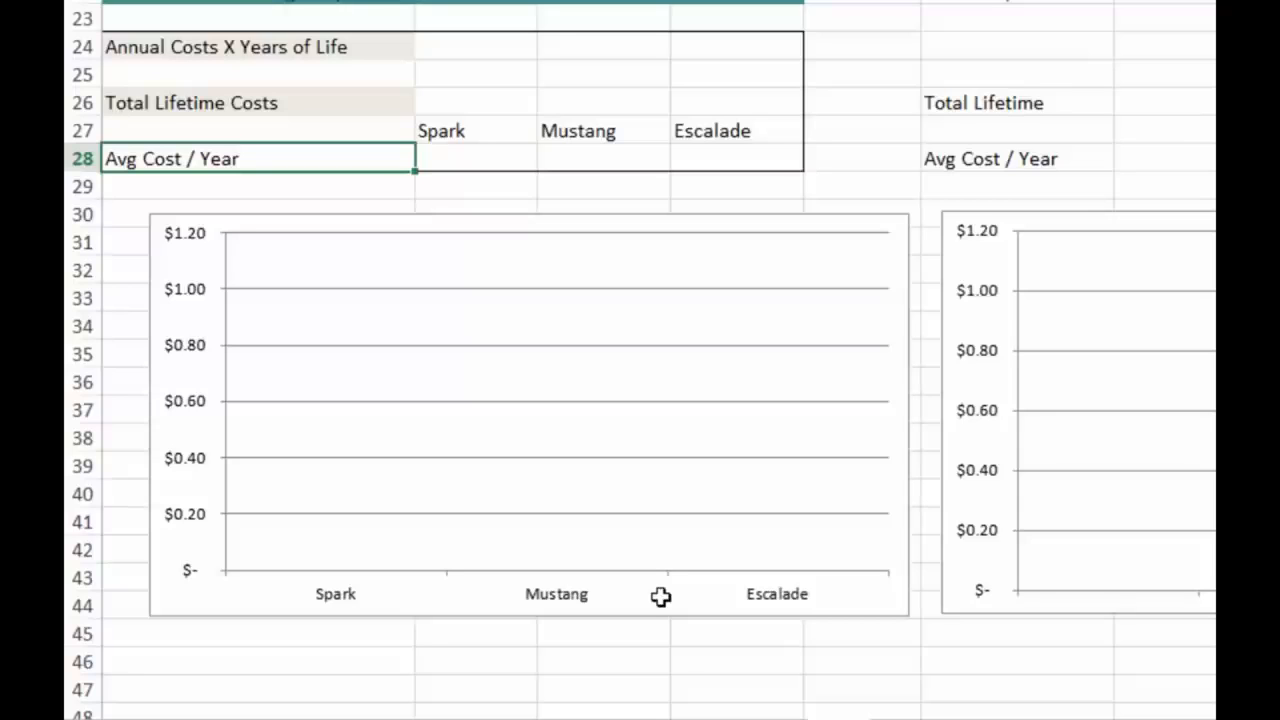
key("Up")
key("Right")
key("shift+Right")
key("shift+Right")
key("shift+Down")
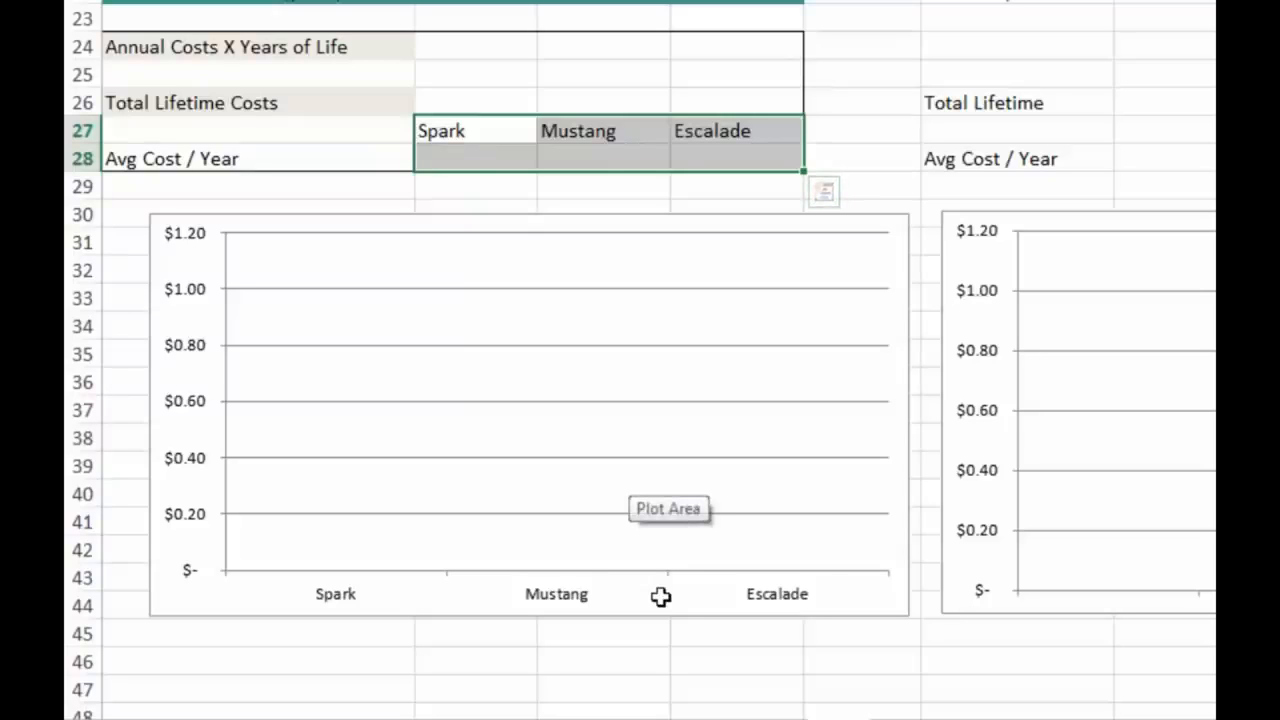
Review the second buyer's car cost section in columns F to I, from the Initial Cost row down to Total Annual Costs
scroll(661, 597, "up", 7)
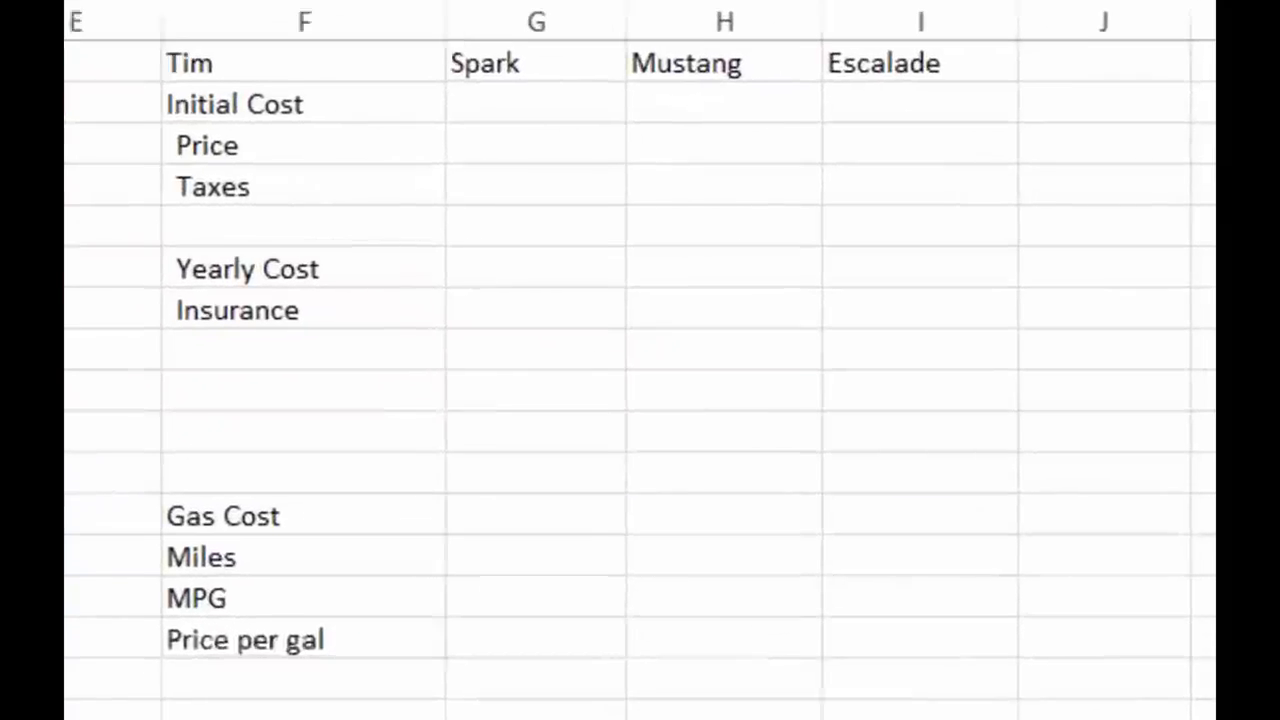
left_click(290, 63)
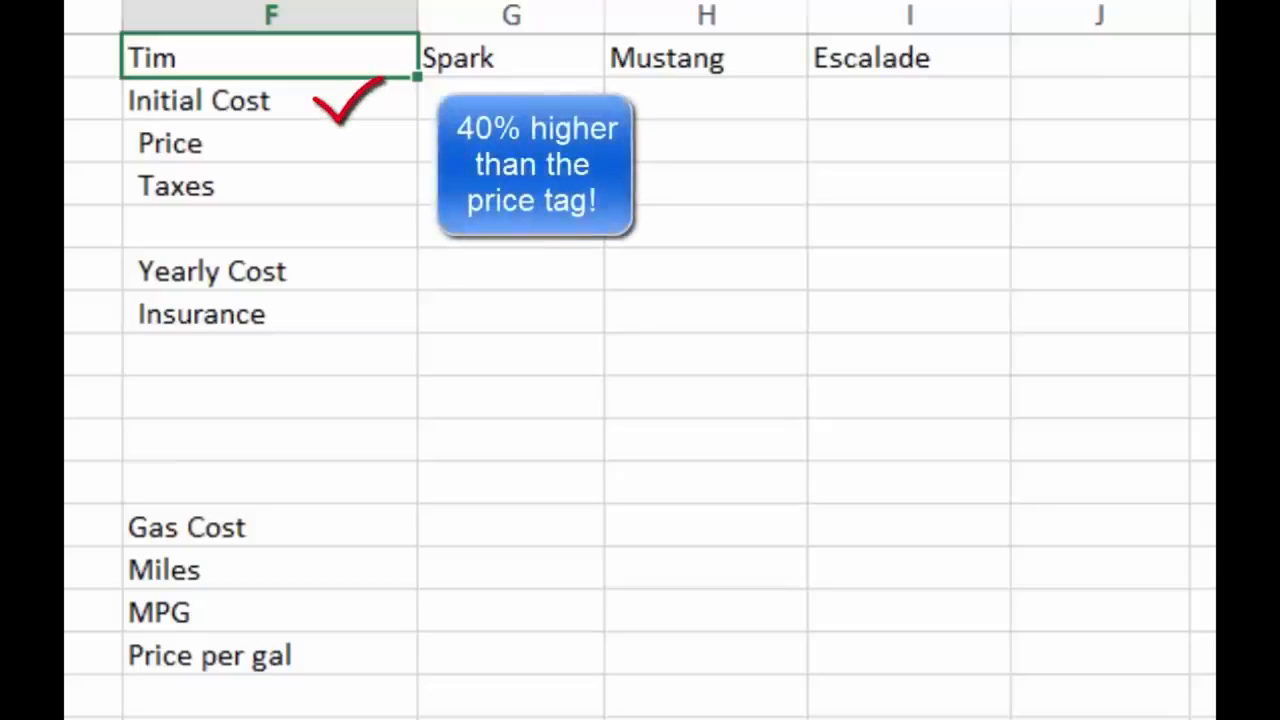
left_click(271, 100)
left_click_drag(271, 100, 910, 100)
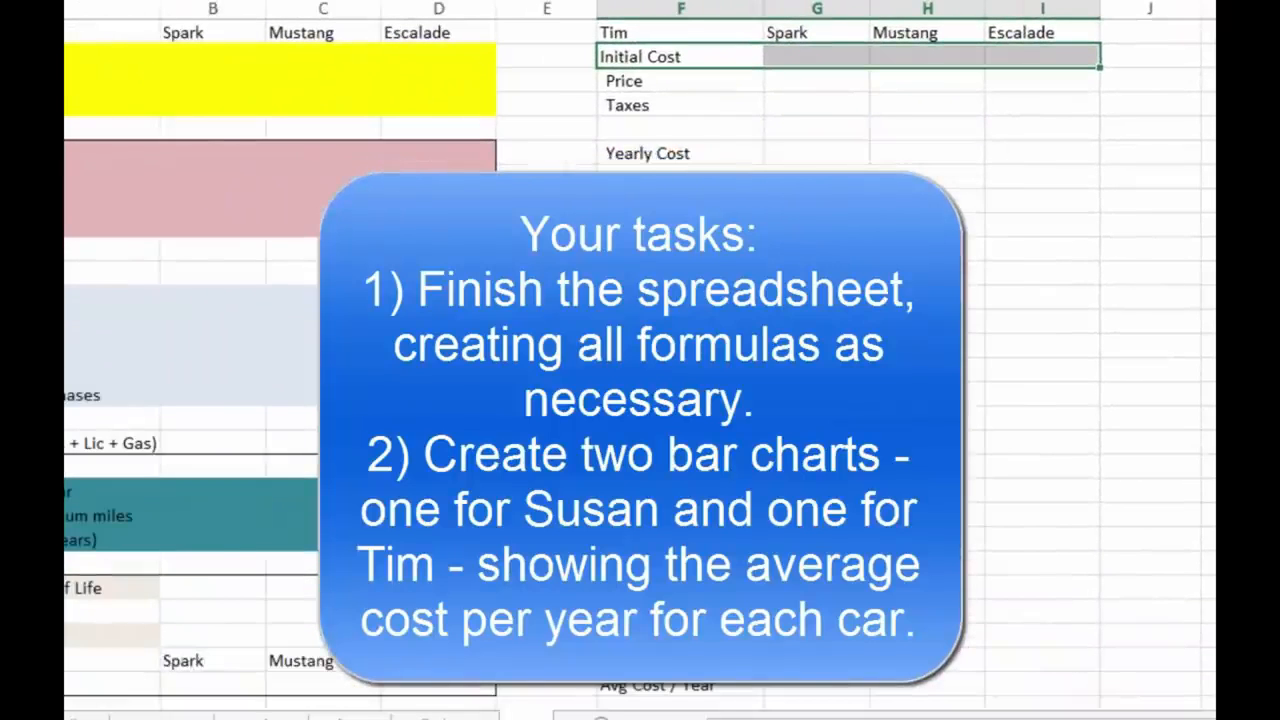
scroll(640, 400, "down", 6)
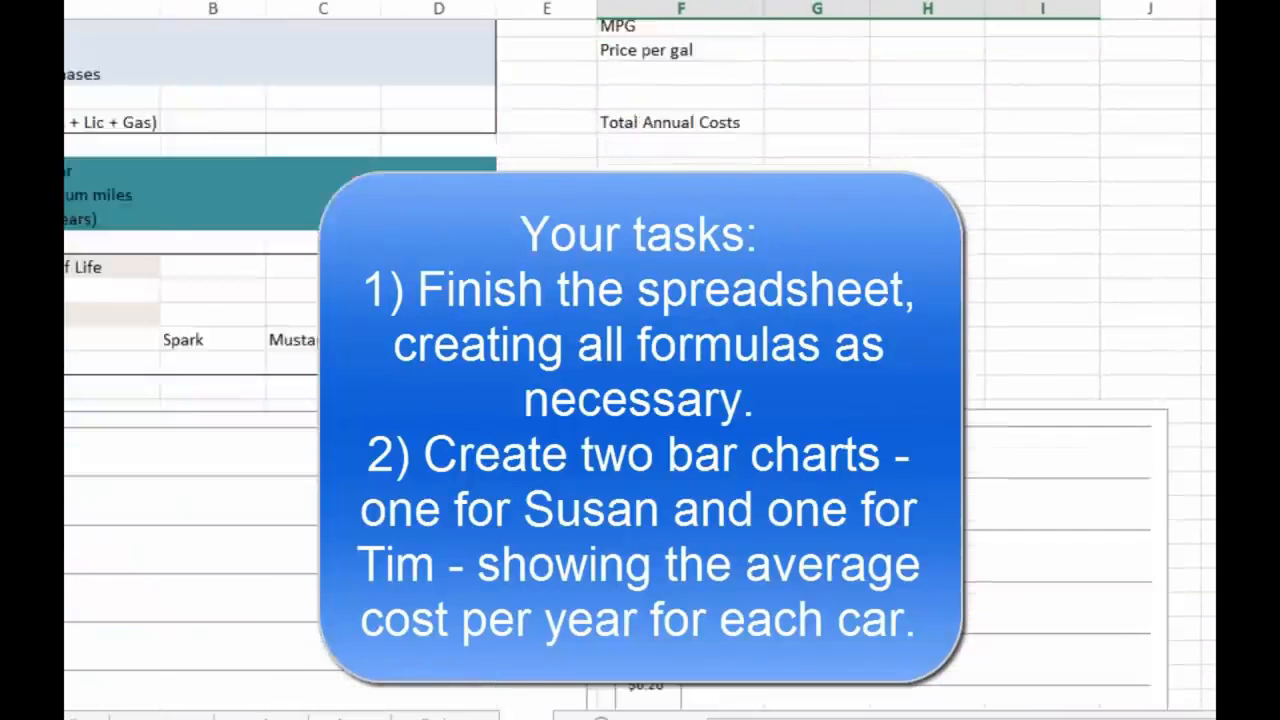